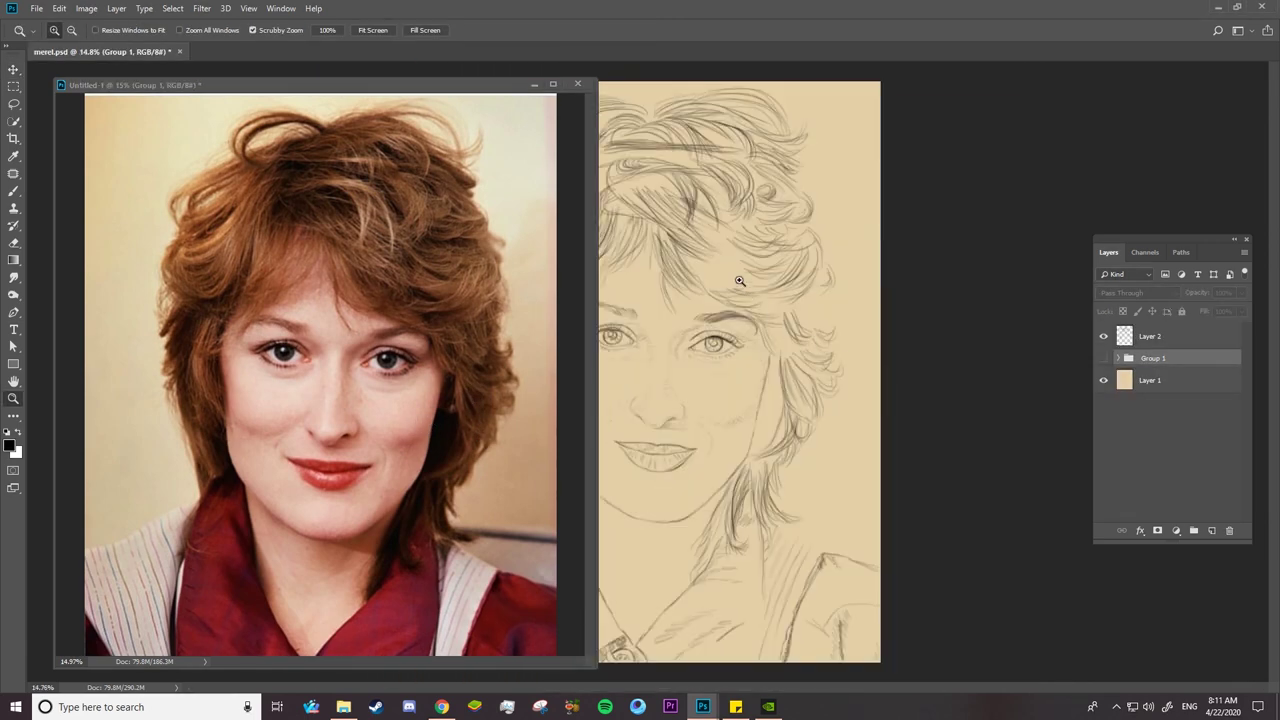
# - Zoom in on the sketch's face and make the Group 1 photo group visible
pyautogui.click(723, 268)
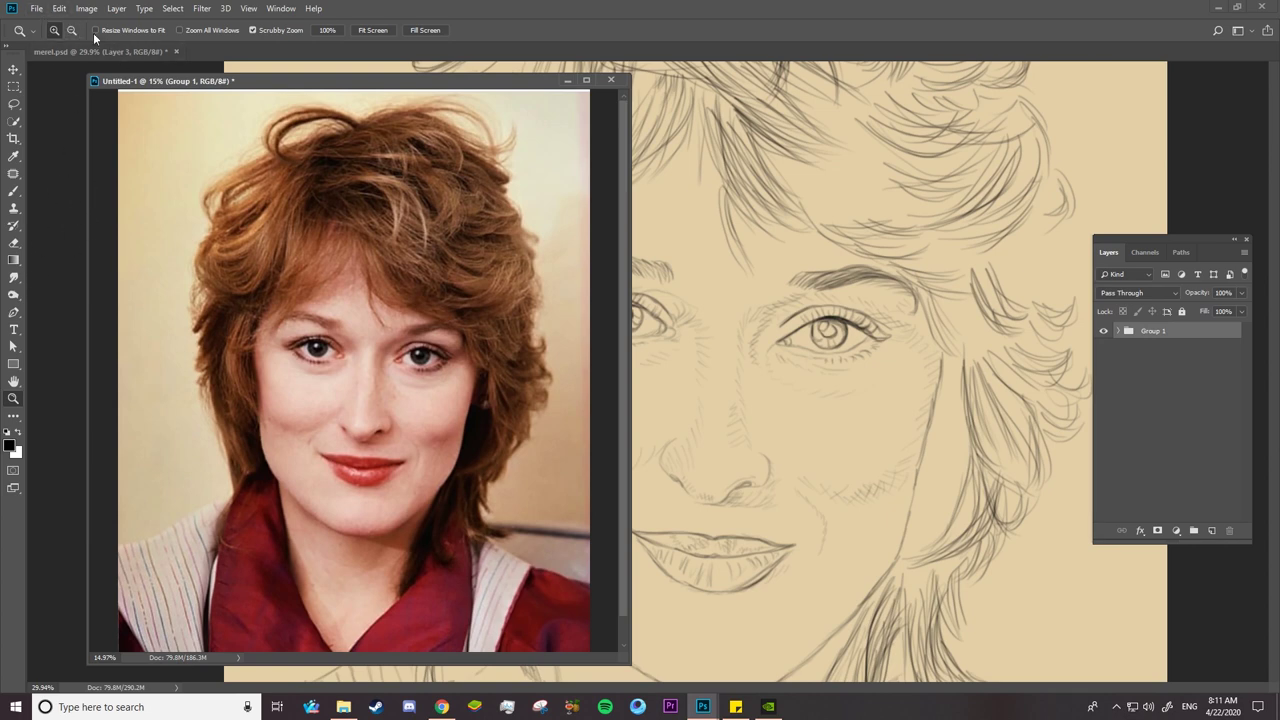
pyautogui.click(36, 8)
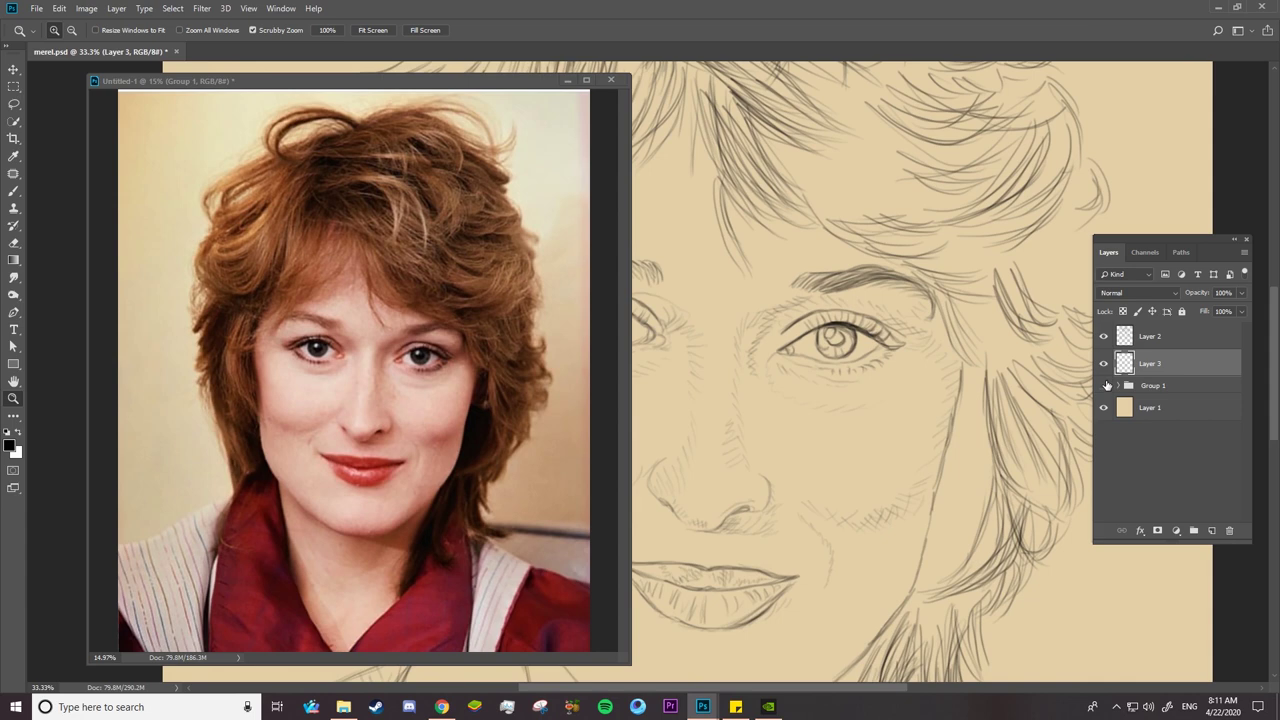
pyautogui.click(1104, 385)
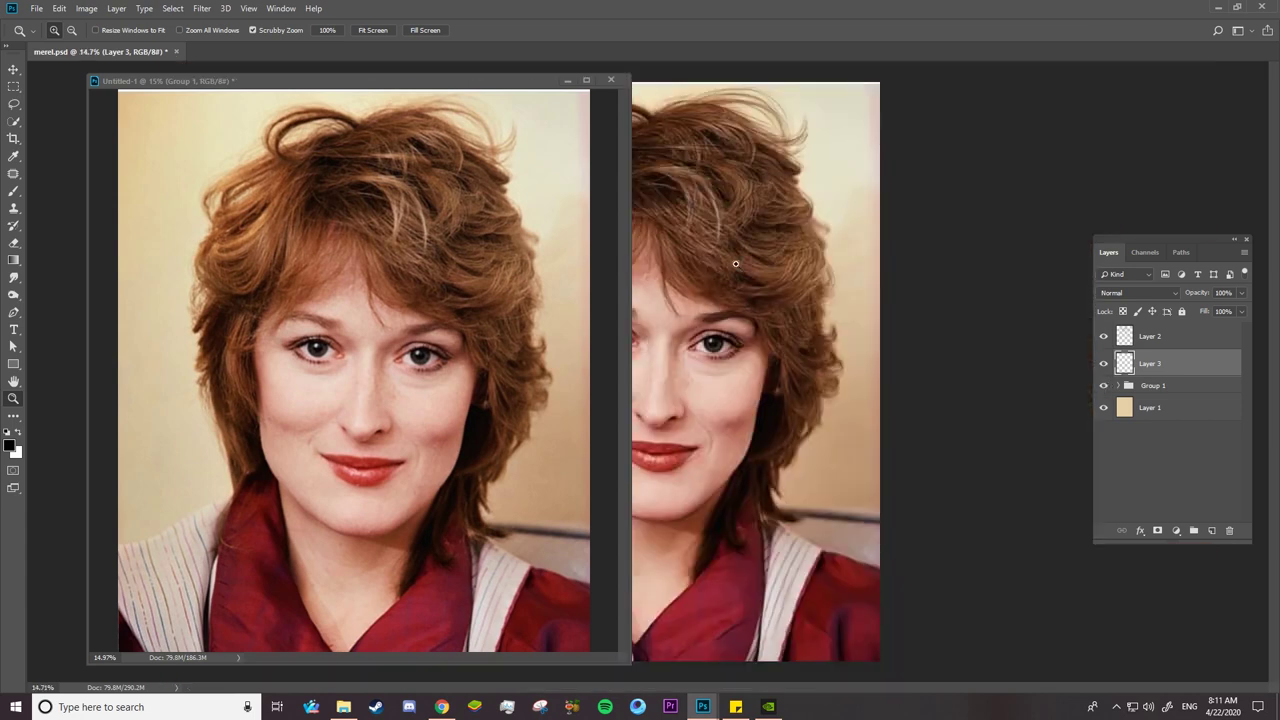
pyautogui.scroll(-2, 911, 392)
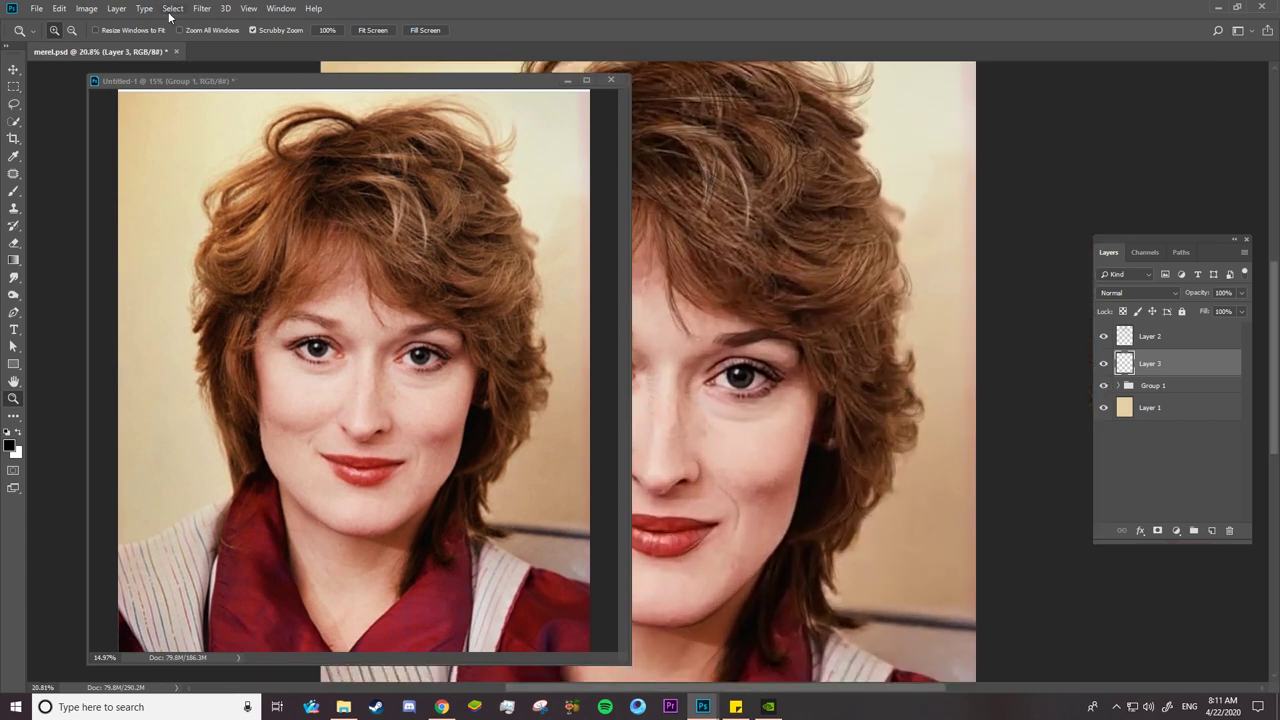
# - Check the 40 × 50 cm, 300 ppi image size without changes, then bring the Untitled-1 reference forward
pyautogui.click(88, 9)
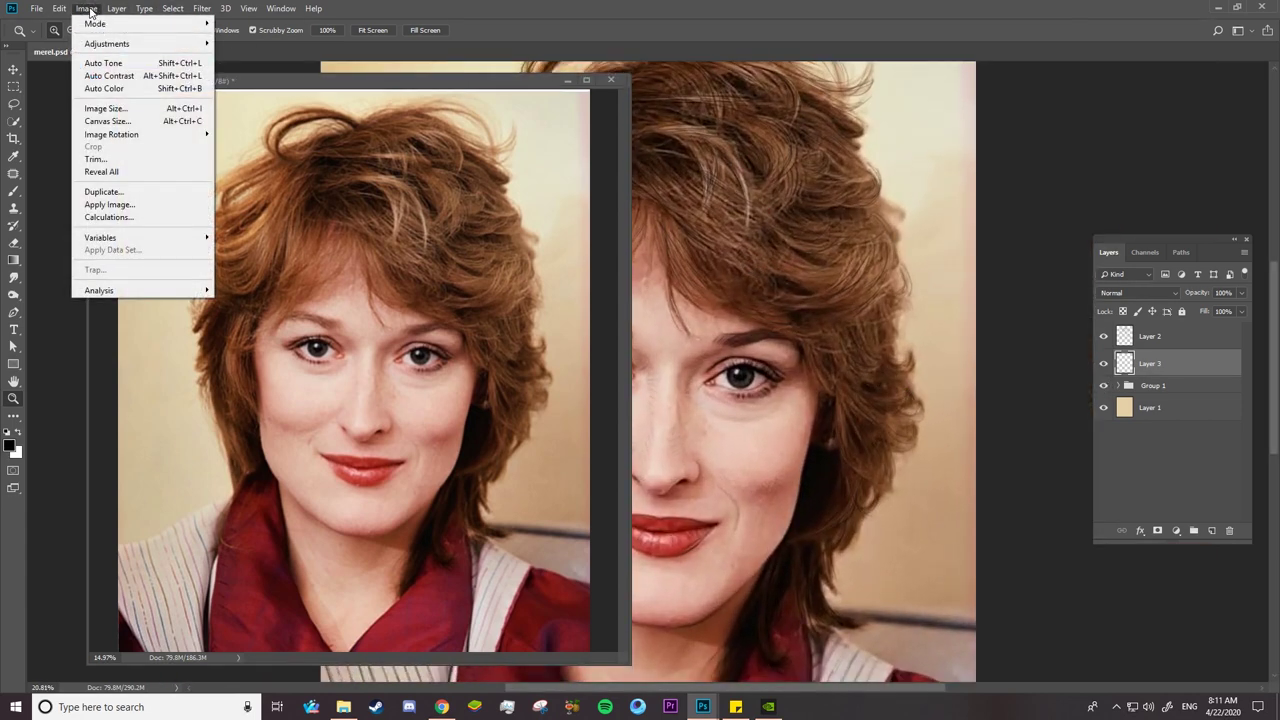
pyautogui.click(127, 116)
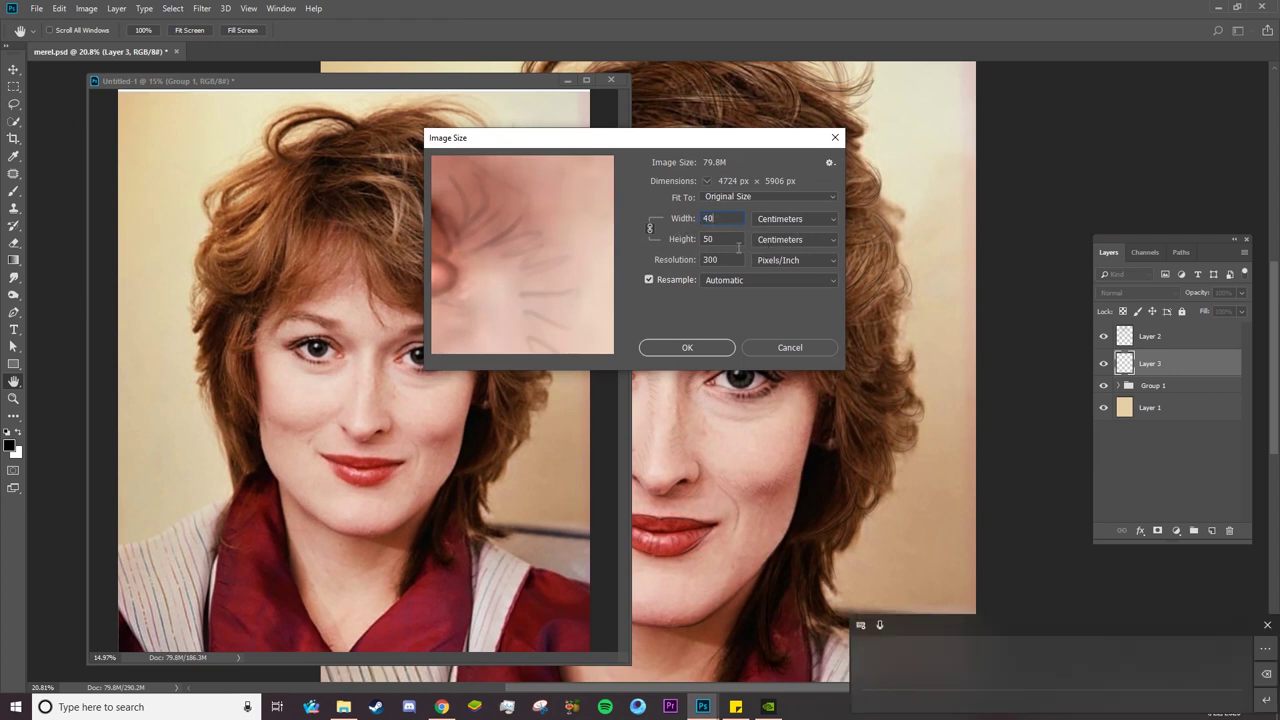
pyautogui.press('Return')
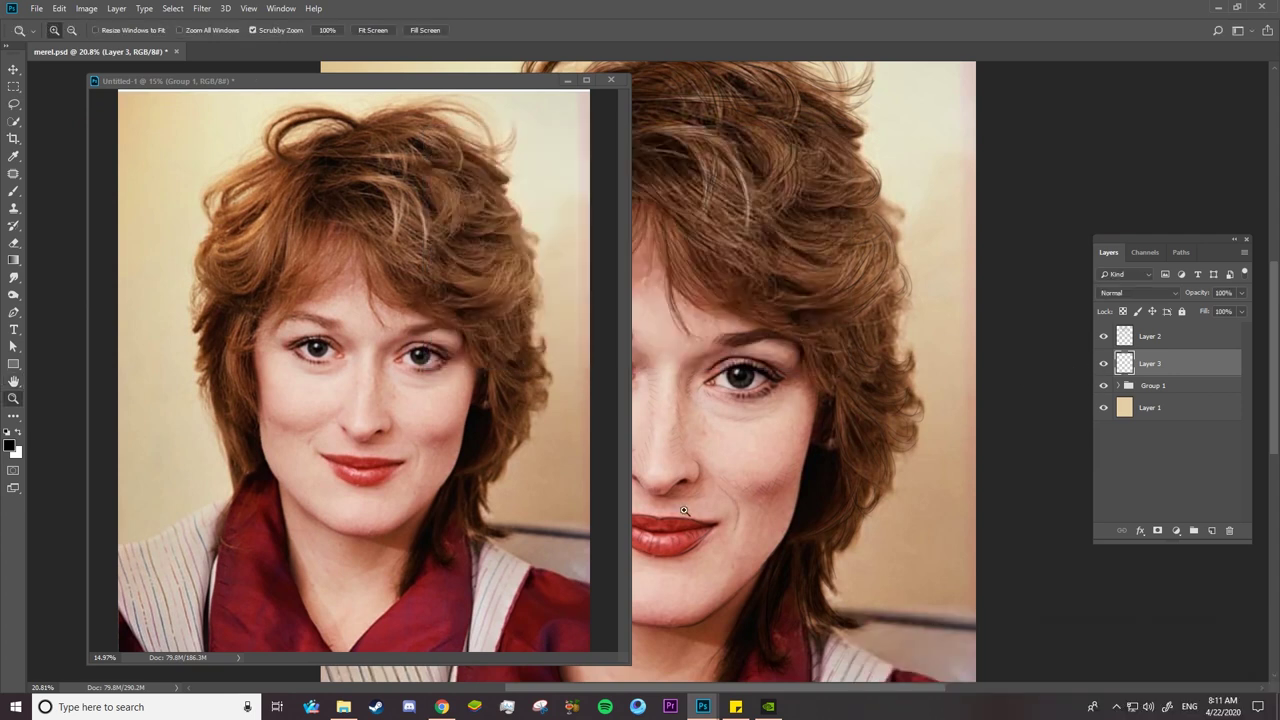
pyautogui.click(13, 191)
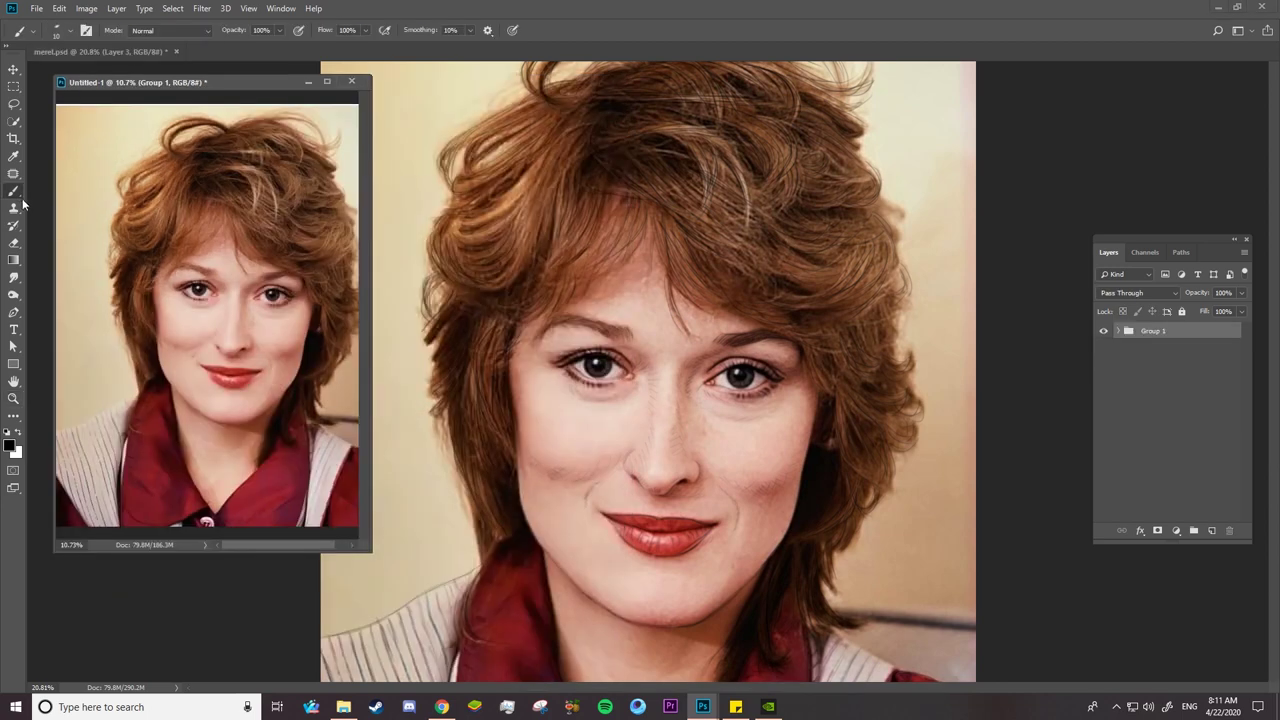
# - Set the brush's Opacity Jitter control to Off so opacity ignores pen pressure
pyautogui.rightClick(645, 421)
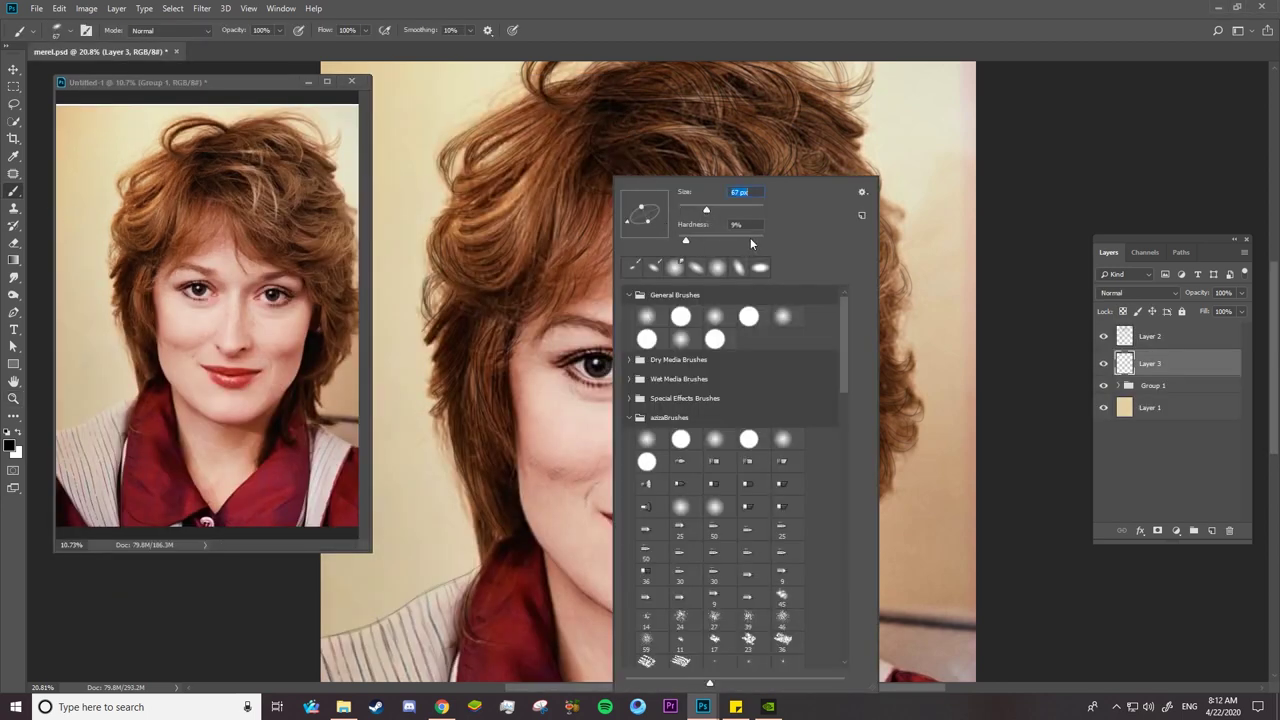
pyautogui.click(86, 30)
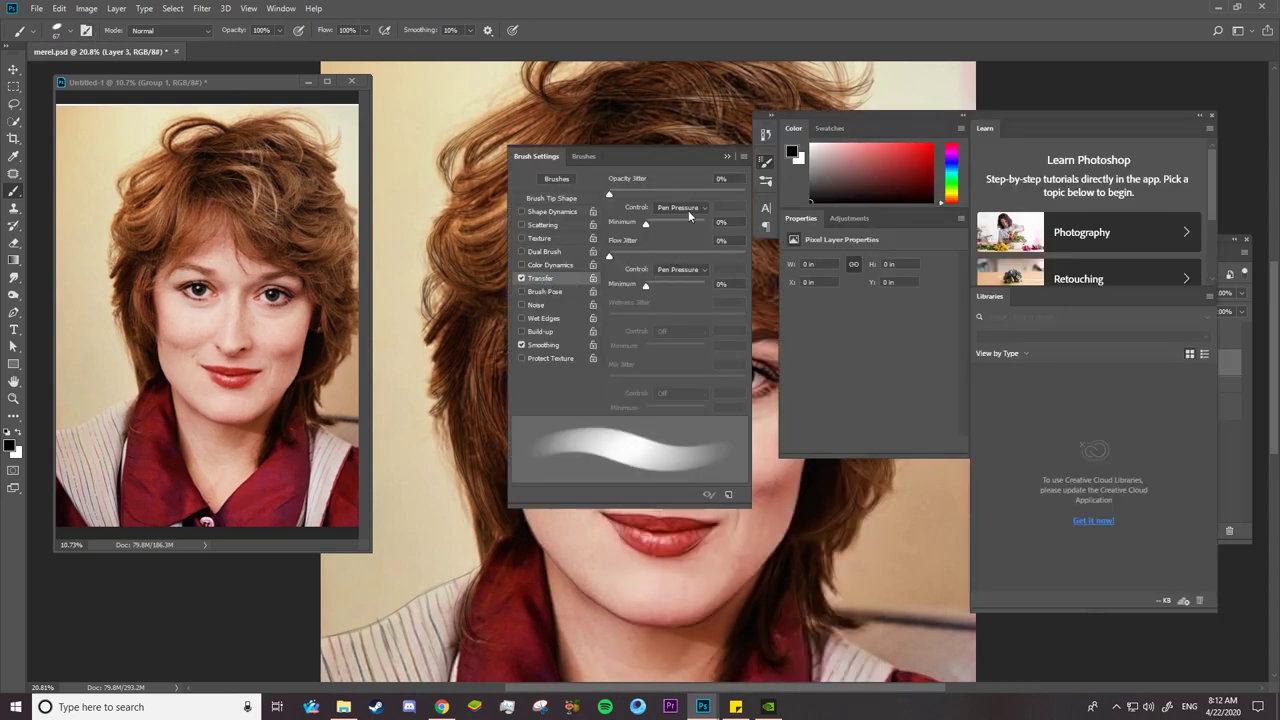
pyautogui.click(703, 208)
pyautogui.click(676, 221)
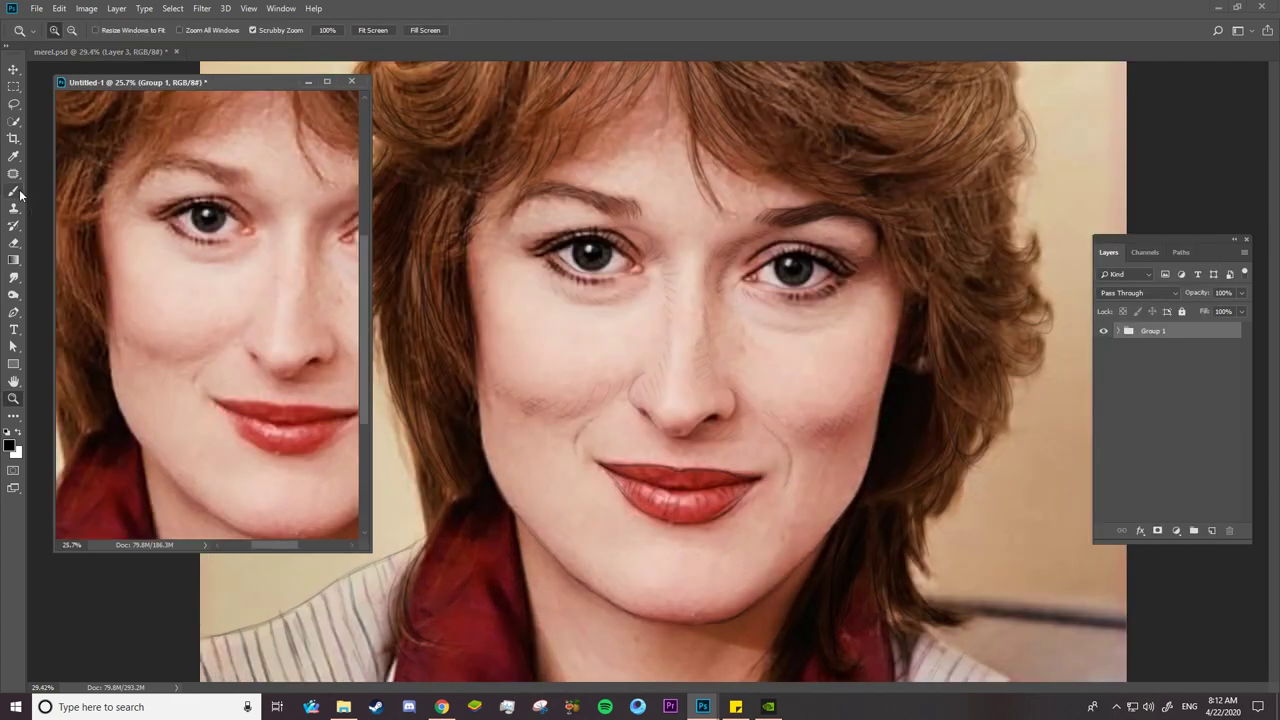
# - Sample a reference skin tone, move Group 1 to the top at 74% opacity, hide it, select Layer 3
pyautogui.keyDown('alt'); pyautogui.click(176, 338); pyautogui.keyUp('alt')
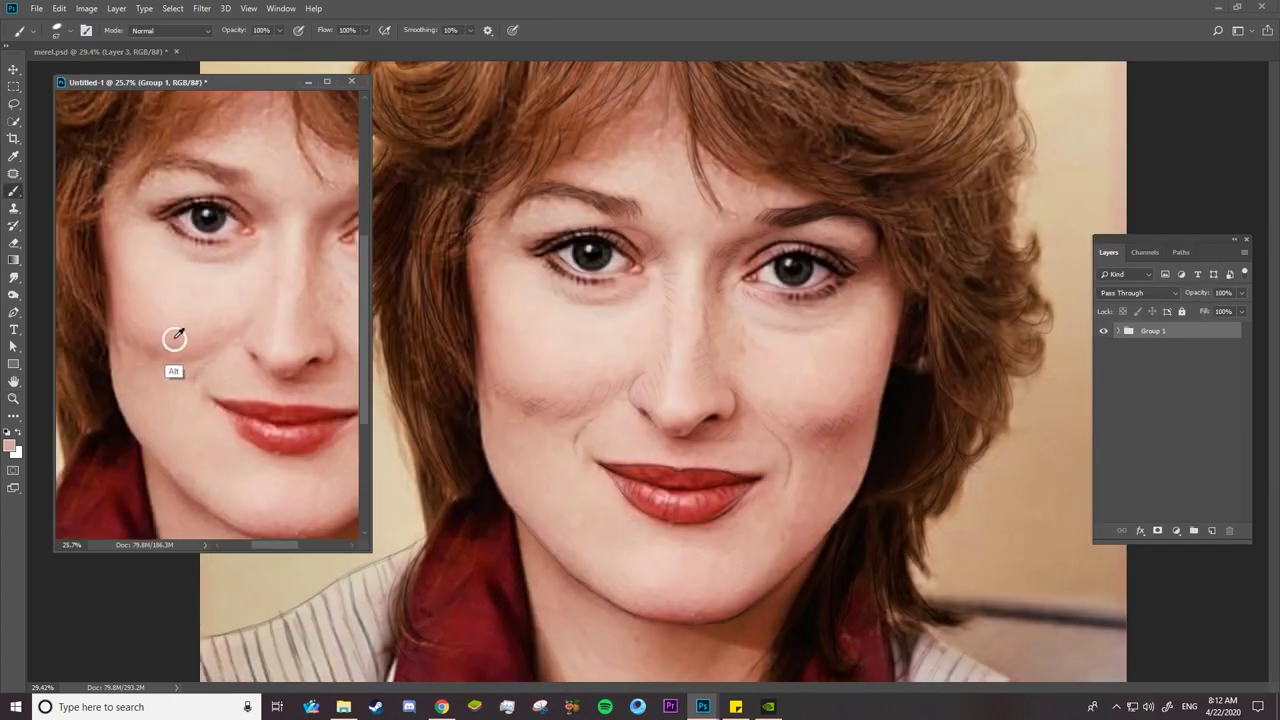
pyautogui.click(756, 366)
pyautogui.moveTo(1162, 386); pyautogui.dragTo(1155, 336)
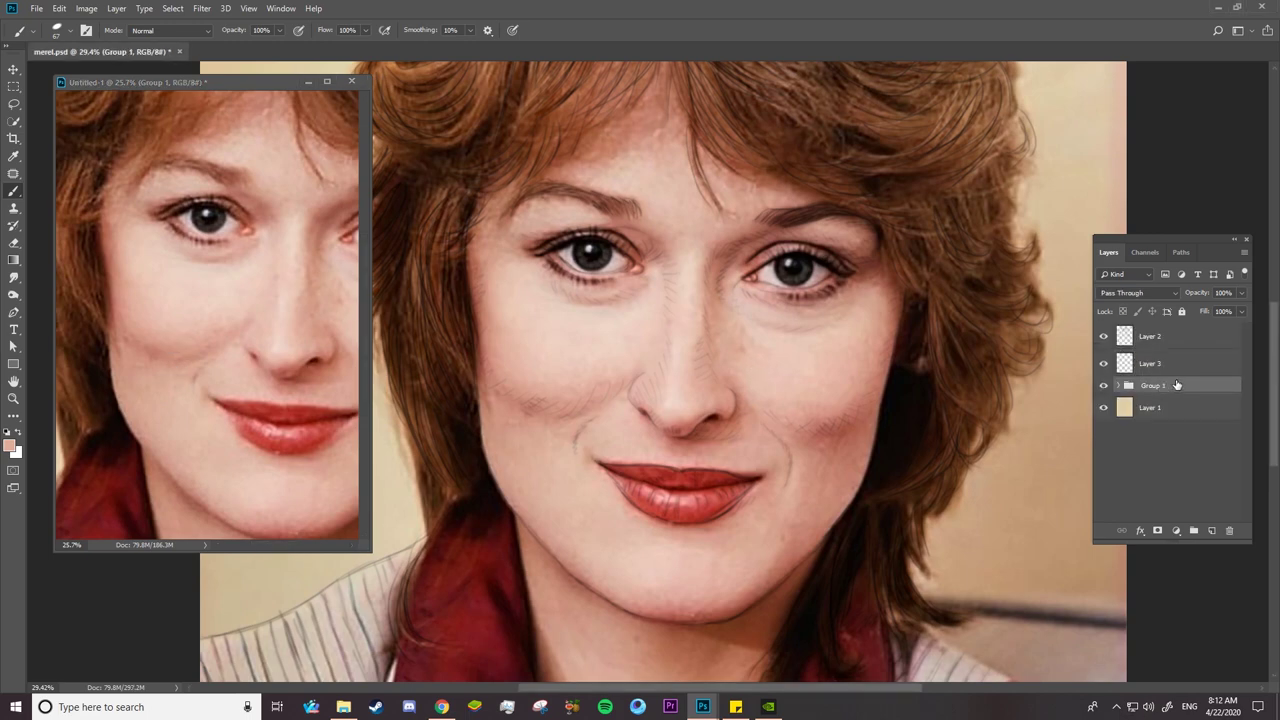
pyautogui.moveTo(1203, 294); pyautogui.dragTo(1174, 298)
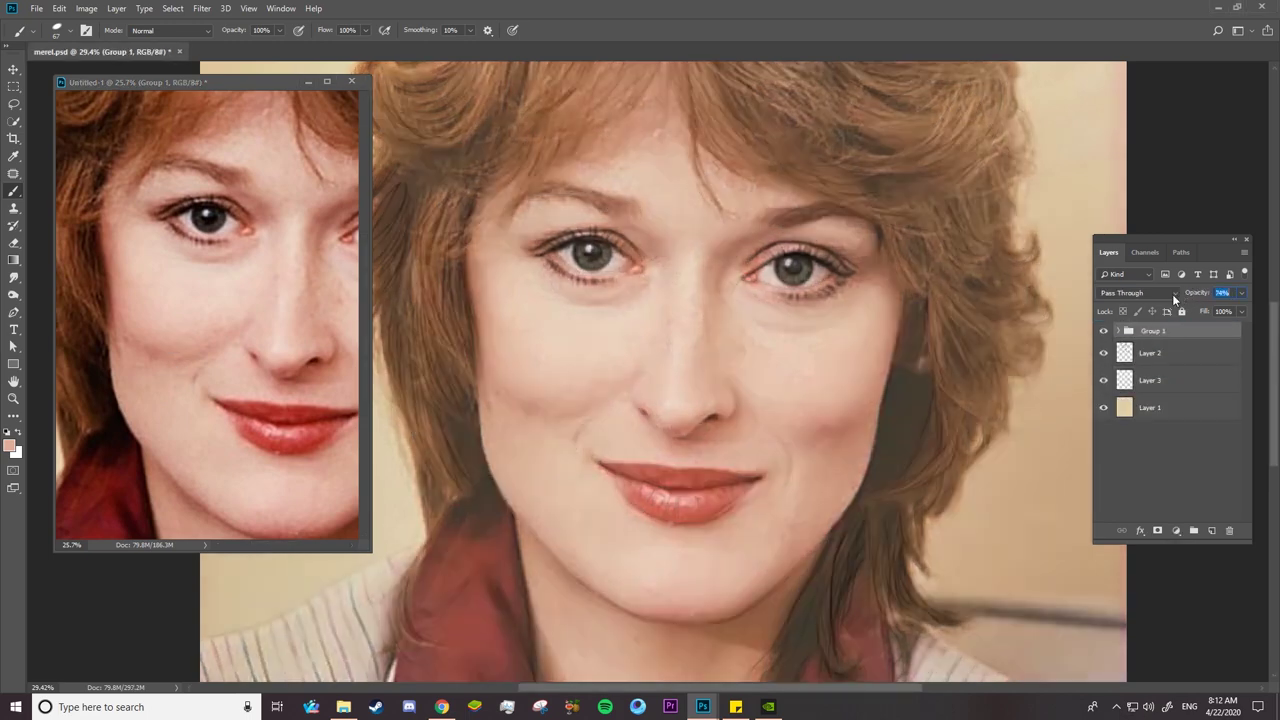
pyautogui.click(1104, 331)
pyautogui.click(1150, 380)
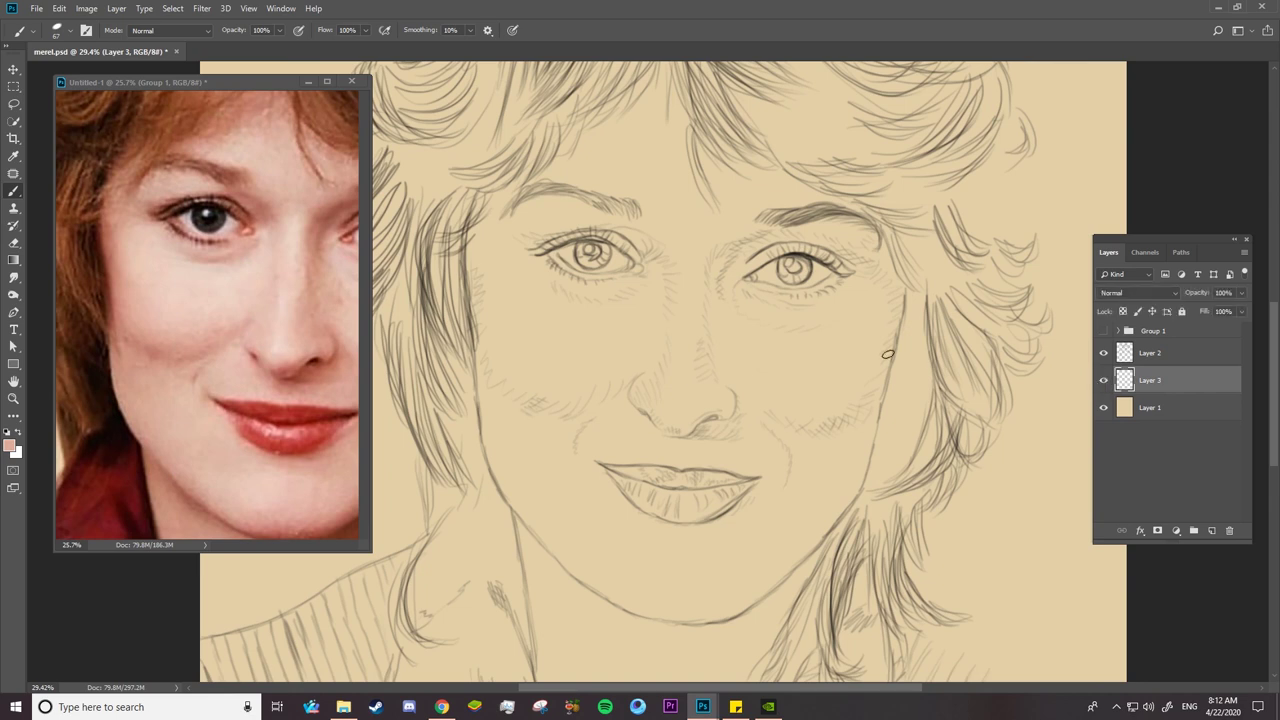
# - Set the soft brush to 448 px and paint pink over the forehead, cheeks and chin
pyautogui.rightClick(750, 347)
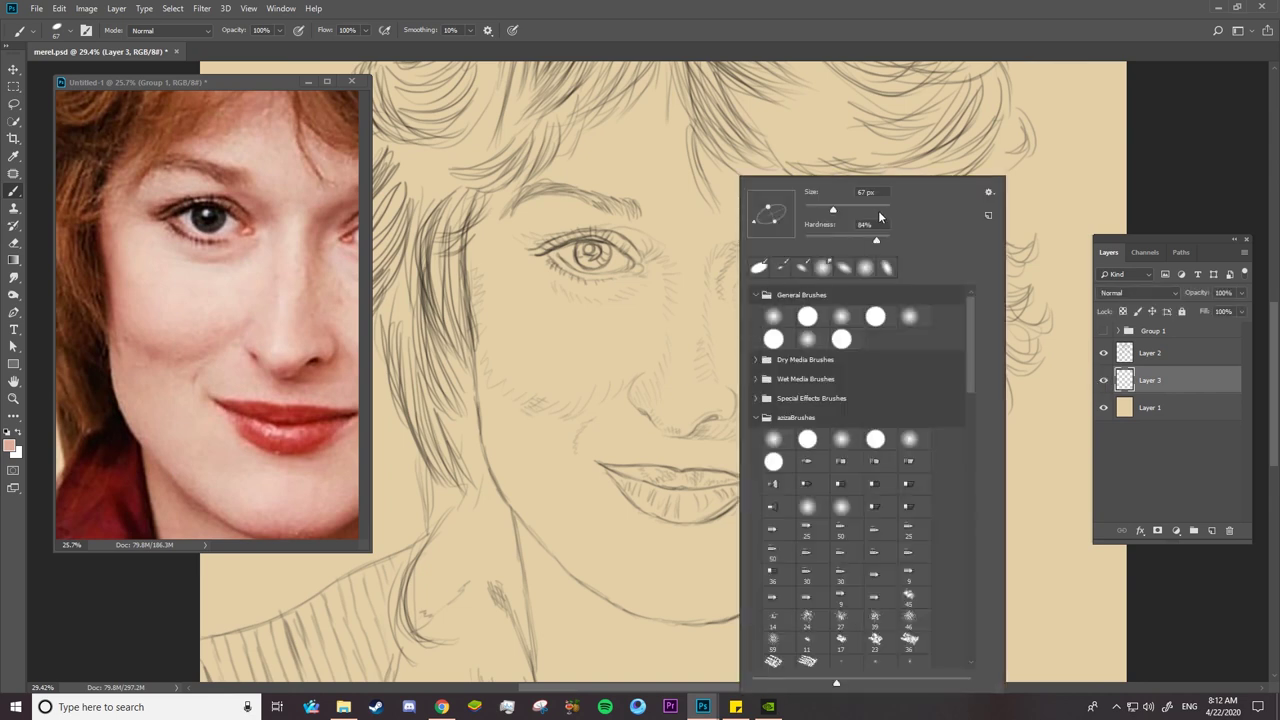
pyautogui.click(879, 208)
pyautogui.moveTo(622, 237)
pyautogui.mouseDown()
pyautogui.moveTo(829, 214)
pyautogui.moveTo(520, 200)
pyautogui.moveTo(601, 186)
pyautogui.moveTo(583, 551)
pyautogui.moveTo(863, 337)
pyautogui.moveTo(470, 92)
pyautogui.moveTo(600, 85)
pyautogui.mouseUp()
pyautogui.moveTo(490, 429); pyautogui.dragTo(555, 575)
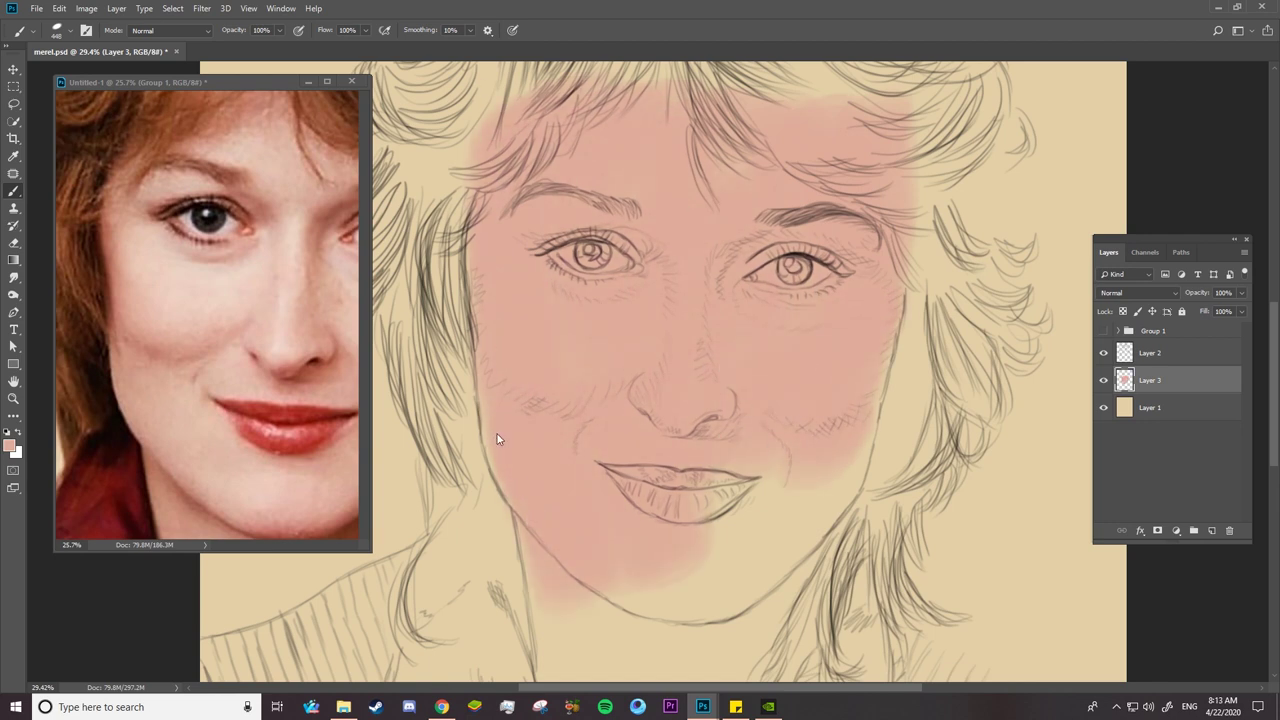
pyautogui.moveTo(720, 495)
pyautogui.mouseDown()
pyautogui.moveTo(797, 378)
pyautogui.moveTo(694, 491)
pyautogui.moveTo(694, 600)
pyautogui.moveTo(780, 560)
pyautogui.mouseUp()
# - Extend the pink skin base over the neck and hairline, then add empty Layer 4
pyautogui.press('z')
pyautogui.moveTo(762, 415); pyautogui.dragTo(700, 415)
pyautogui.press('b')
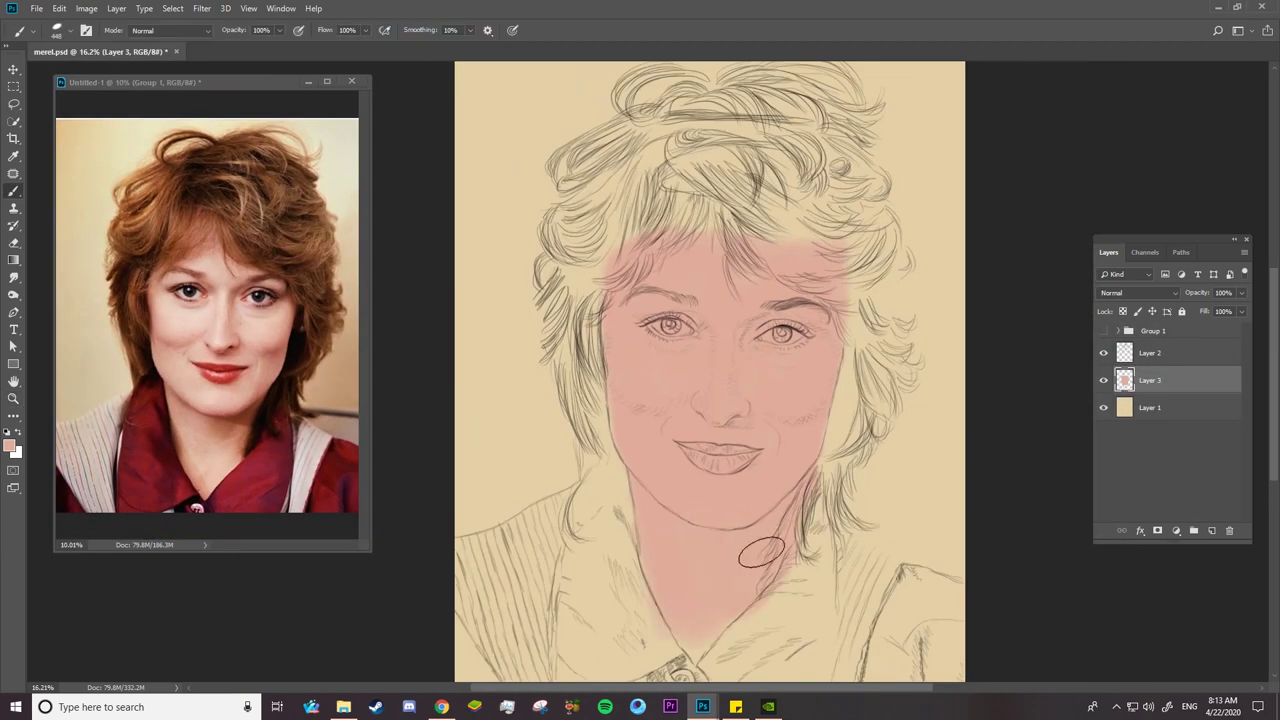
pyautogui.moveTo(650, 225)
pyautogui.mouseDown()
pyautogui.moveTo(700, 210)
pyautogui.moveTo(827, 276)
pyautogui.moveTo(643, 429)
pyautogui.moveTo(596, 260)
pyautogui.mouseUp()
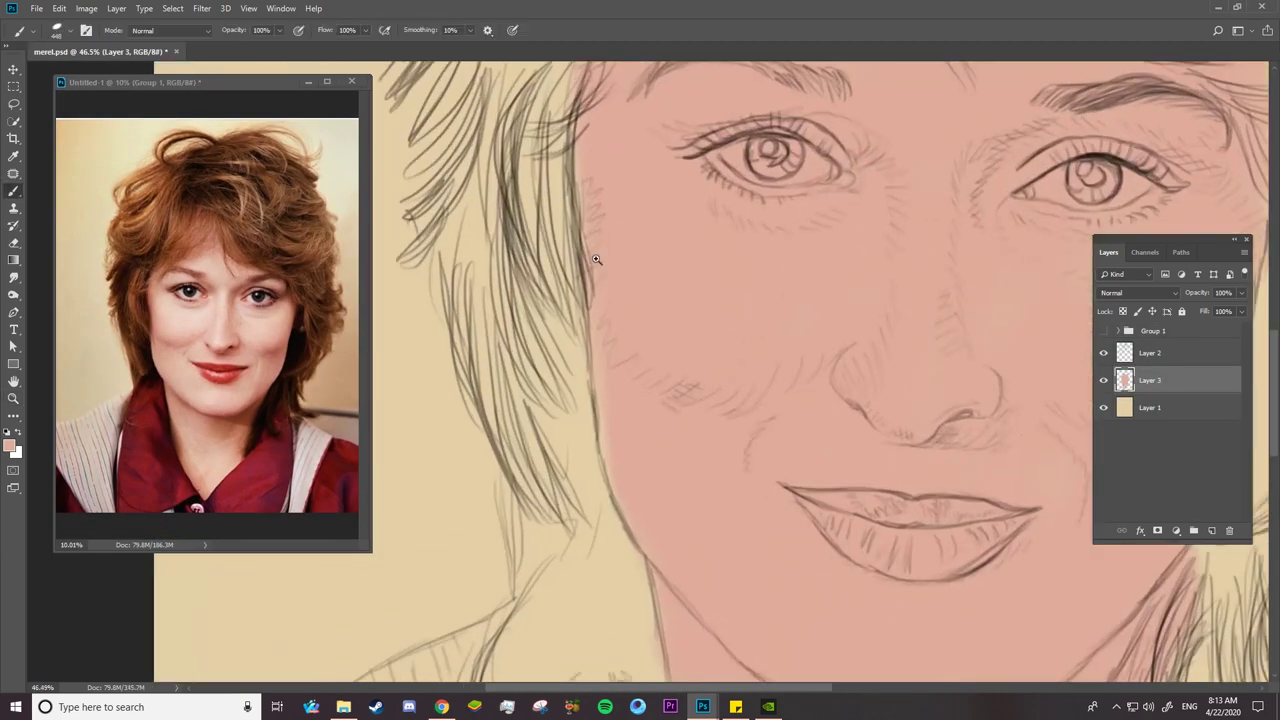
pyautogui.moveTo(904, 359); pyautogui.dragTo(718, 168)
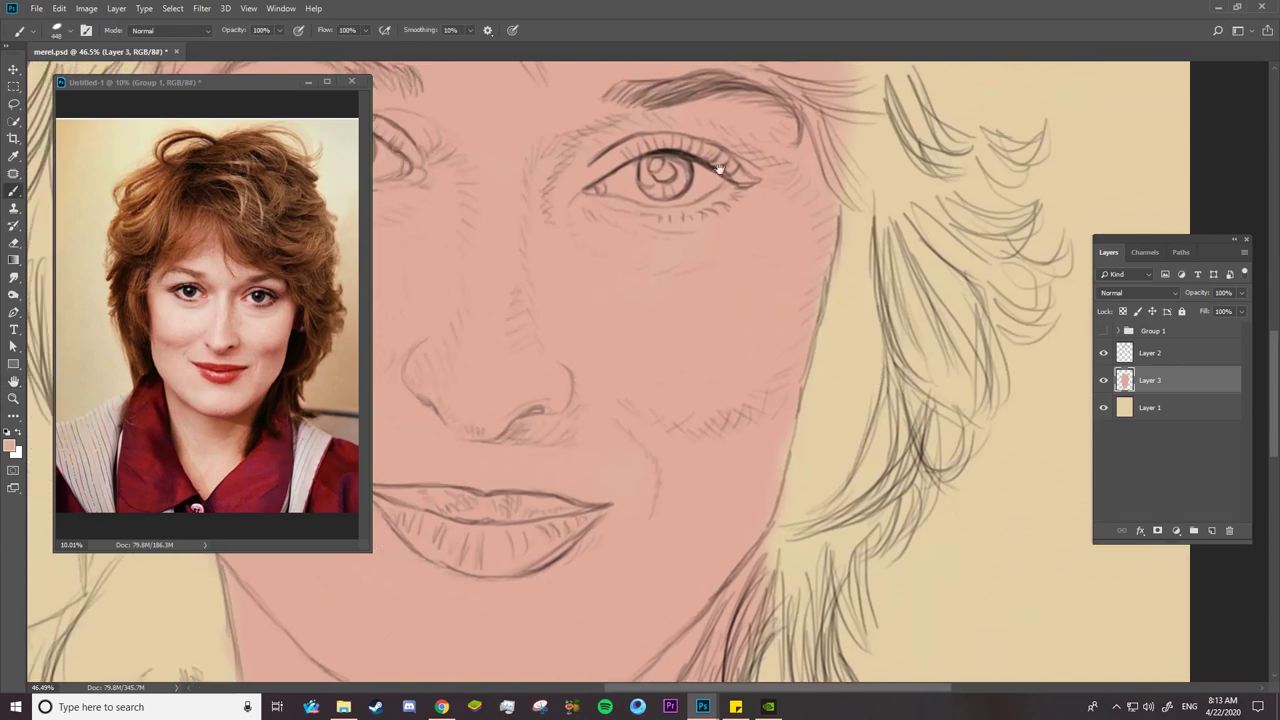
pyautogui.moveTo(950, 425); pyautogui.dragTo(842, 420)
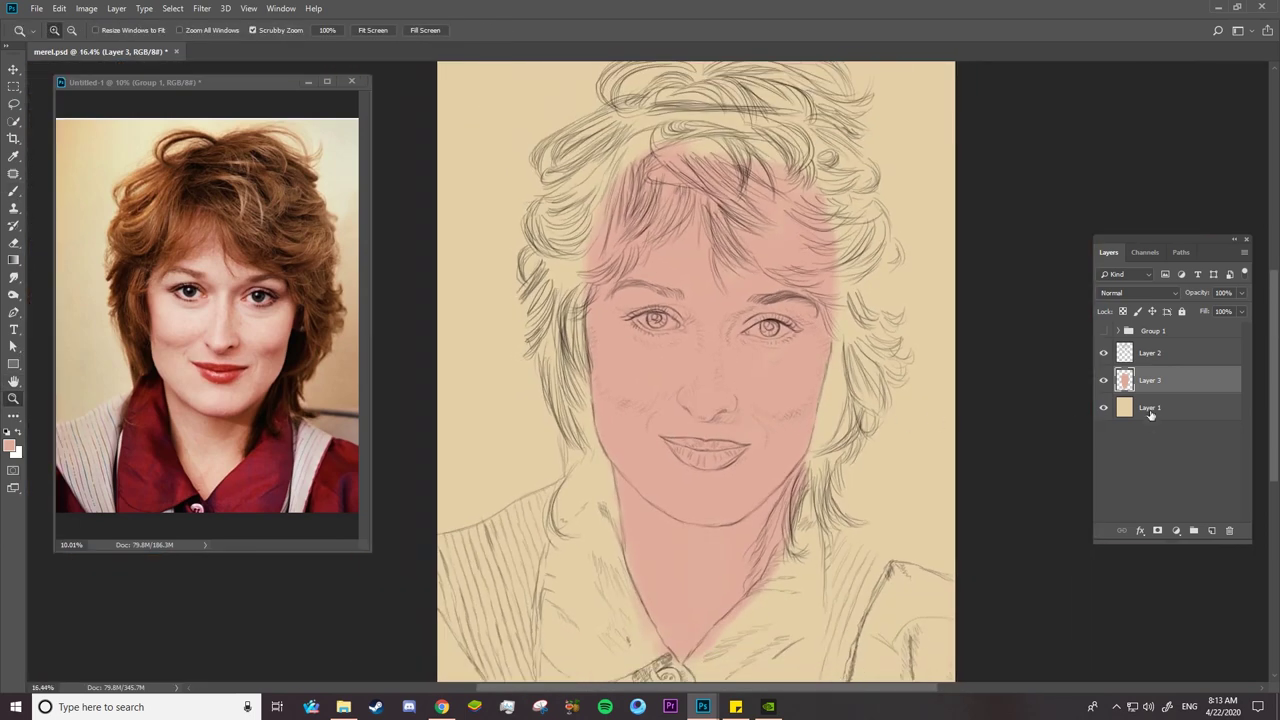
pyautogui.click(1212, 532)
# - Sample the red-brown hair colour from the reference and choose a 200 px textured stroke brush
pyautogui.click(302, 244)
pyautogui.press('b')
pyautogui.keyDown('alt'); pyautogui.click(258, 233); pyautogui.keyUp('alt')
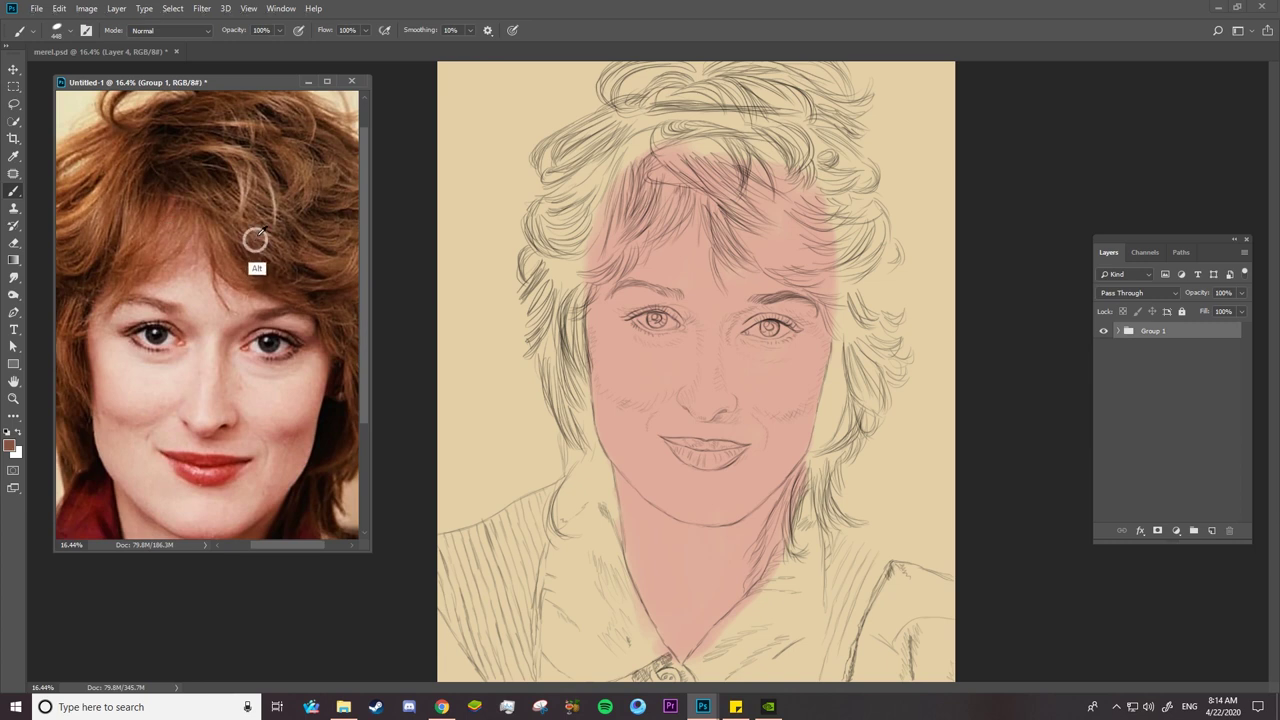
pyautogui.rightClick(697, 183)
pyautogui.moveTo(921, 385); pyautogui.dragTo(924, 546)
pyautogui.click(782, 500)
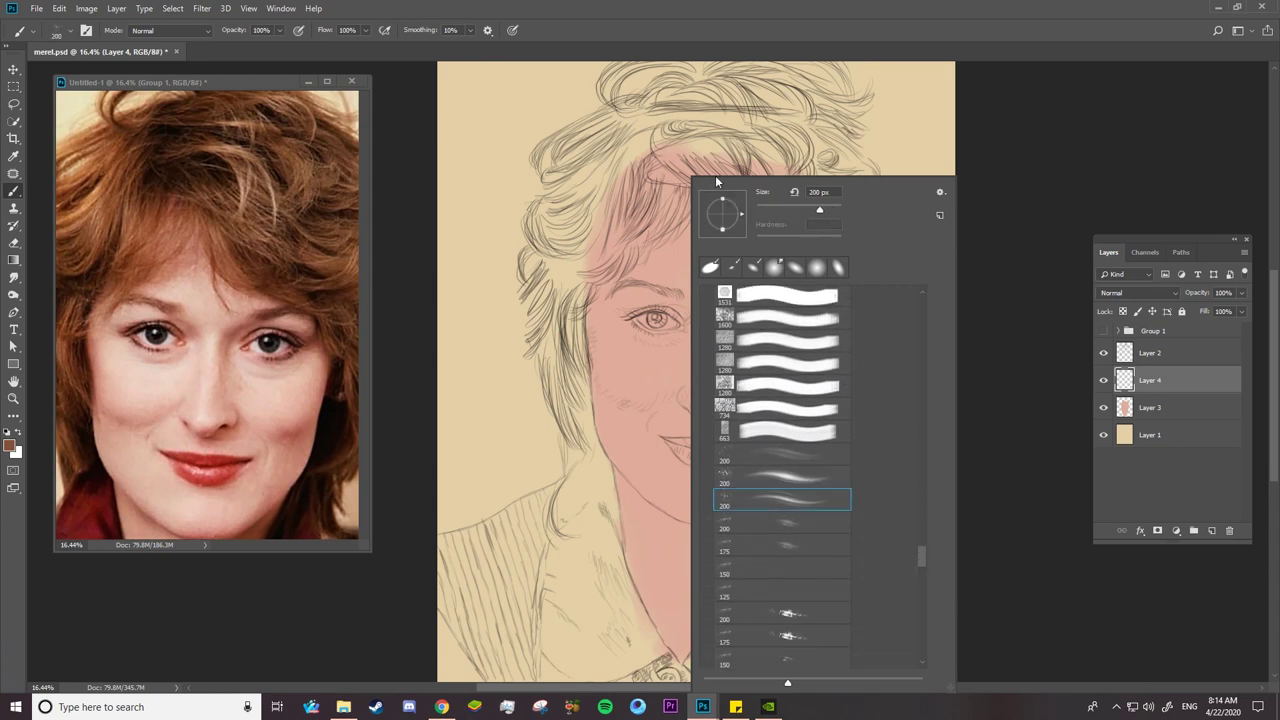
# - Set the brush size to 177 px and enlarge the reference photo window
pyautogui.moveTo(818, 212); pyautogui.dragTo(812, 212)
pyautogui.click(764, 145)
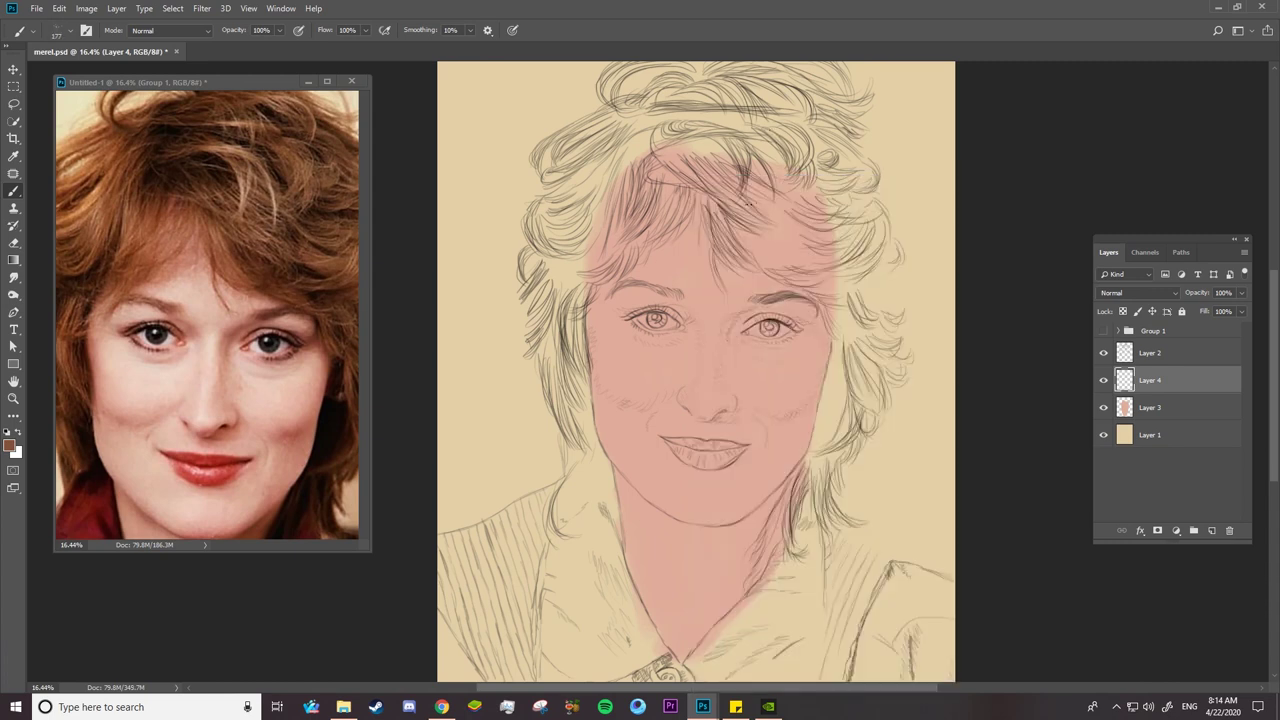
pyautogui.moveTo(366, 548); pyautogui.dragTo(456, 574)
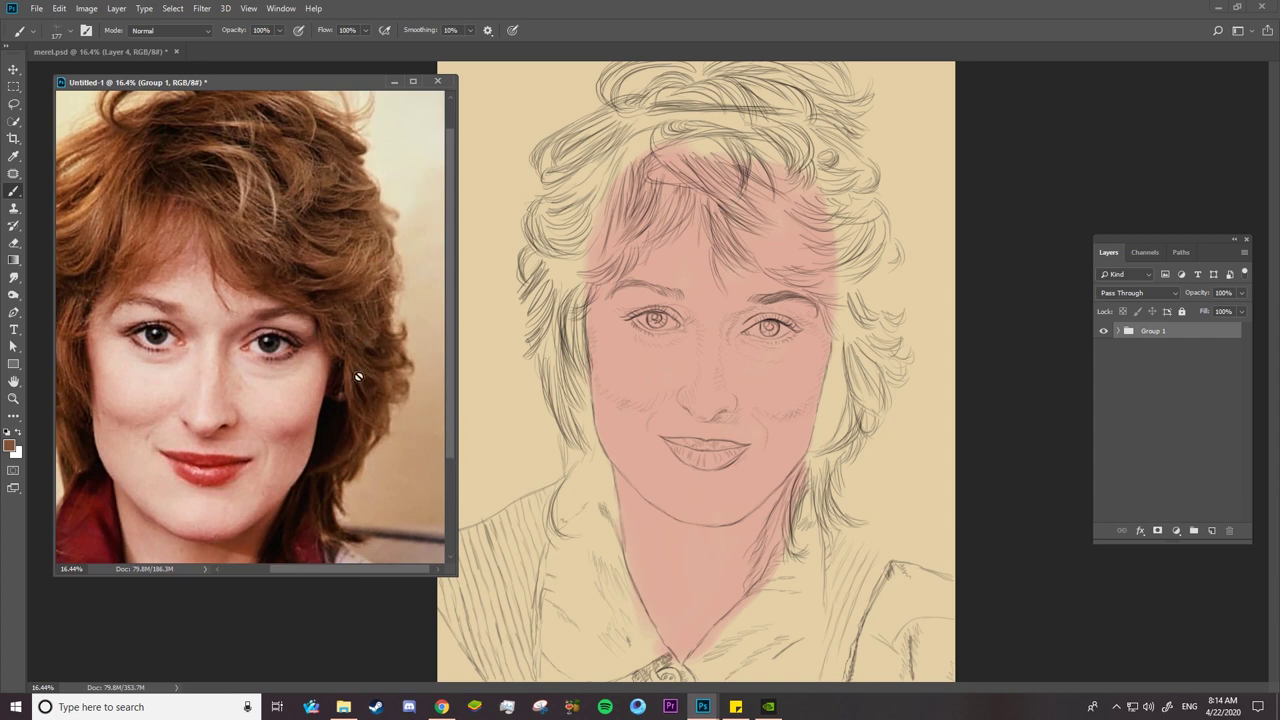
pyautogui.click(825, 492)
# - Paint brown strands into the hair beside the neck on Layer 4
pyautogui.press('z')
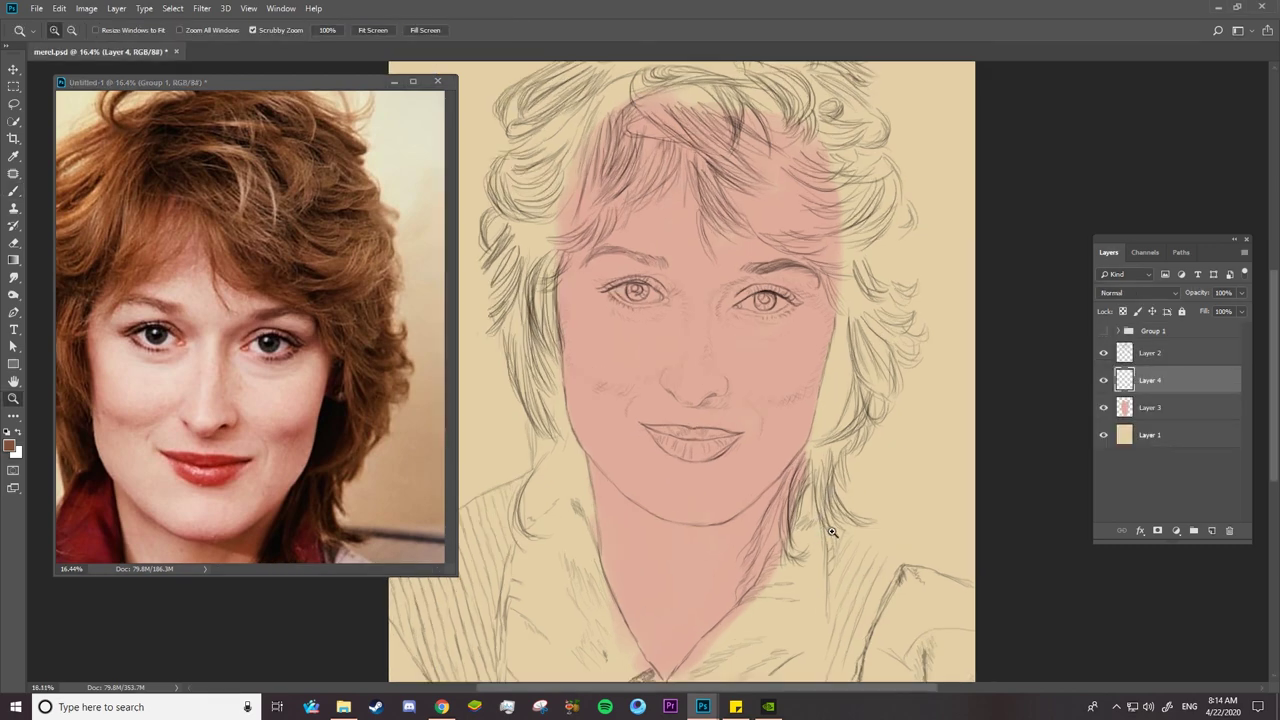
pyautogui.moveTo(805, 522); pyautogui.dragTo(850, 522)
pyautogui.press('b')
pyautogui.moveTo(830, 390)
pyautogui.mouseDown()
pyautogui.moveTo(838, 508)
pyautogui.moveTo(872, 515)
pyautogui.moveTo(776, 530)
pyautogui.moveTo(760, 568)
pyautogui.moveTo(762, 500)
pyautogui.moveTo(734, 566)
pyautogui.mouseUp()
pyautogui.scroll(-3, 431, 396)
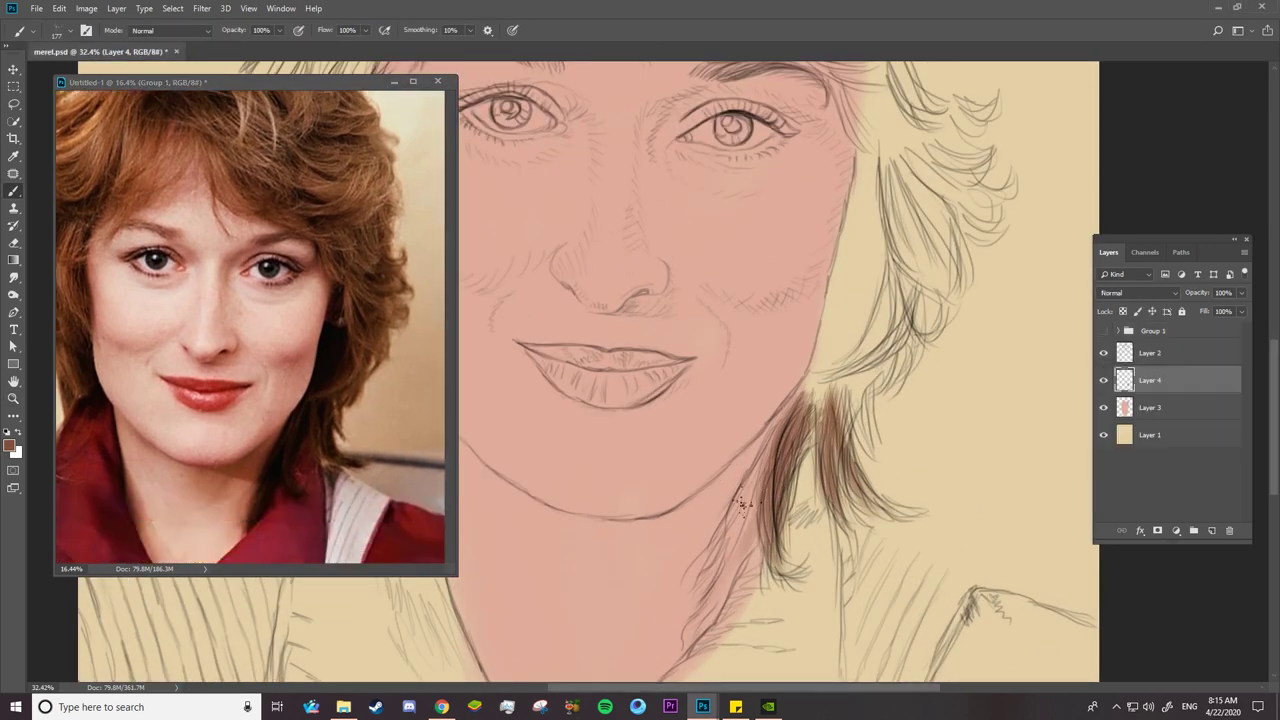
pyautogui.moveTo(782, 416); pyautogui.dragTo(690, 616)
pyautogui.moveTo(834, 372); pyautogui.dragTo(876, 458)
pyautogui.moveTo(846, 407); pyautogui.dragTo(872, 500)
pyautogui.moveTo(830, 400); pyautogui.dragTo(812, 530)
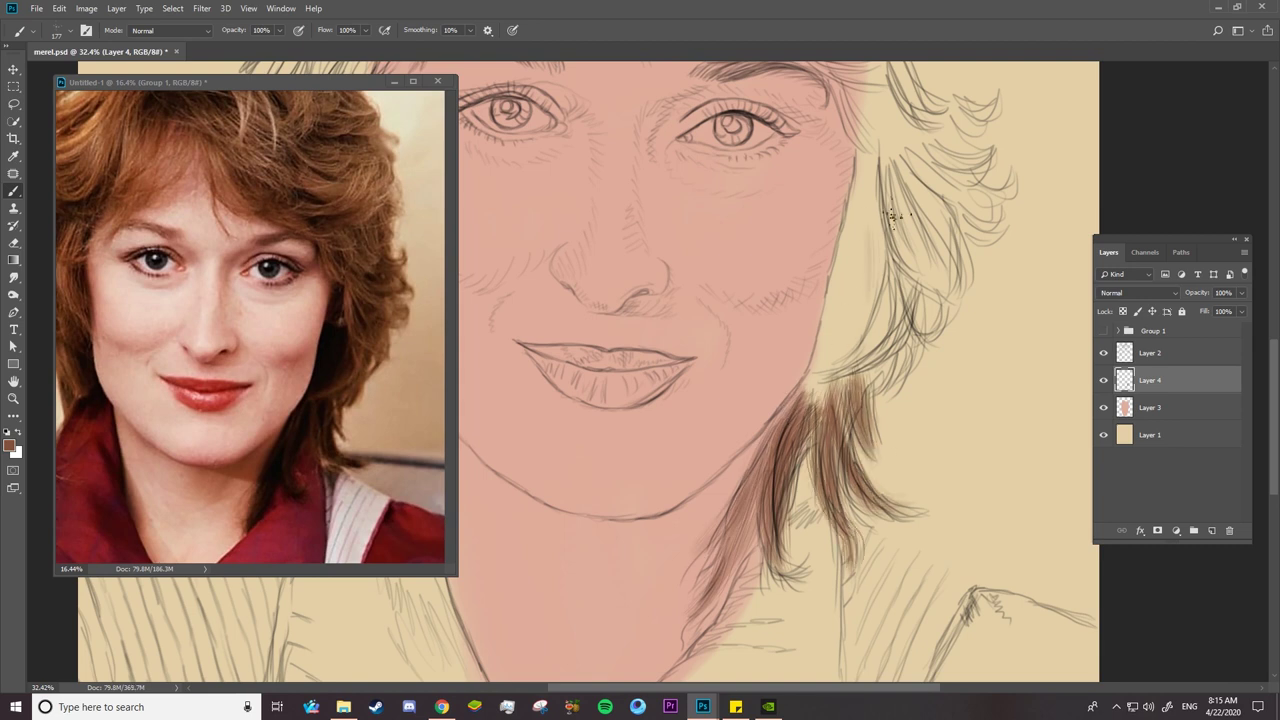
# - Paint brown strokes over the upper right hair mass beside the cheek
pyautogui.moveTo(905, 165); pyautogui.dragTo(885, 340)
pyautogui.moveTo(905, 275); pyautogui.dragTo(835, 380)
pyautogui.moveTo(845, 360); pyautogui.dragTo(810, 410)
pyautogui.moveTo(832, 335); pyautogui.dragTo(805, 410)
pyautogui.moveTo(912, 315)
pyautogui.mouseDown()
pyautogui.moveTo(850, 375)
pyautogui.moveTo(868, 395)
pyautogui.mouseUp()
pyautogui.moveTo(885, 150); pyautogui.dragTo(945, 325)
pyautogui.moveTo(900, 237); pyautogui.dragTo(935, 300)
pyautogui.moveTo(905, 180); pyautogui.dragTo(960, 310)
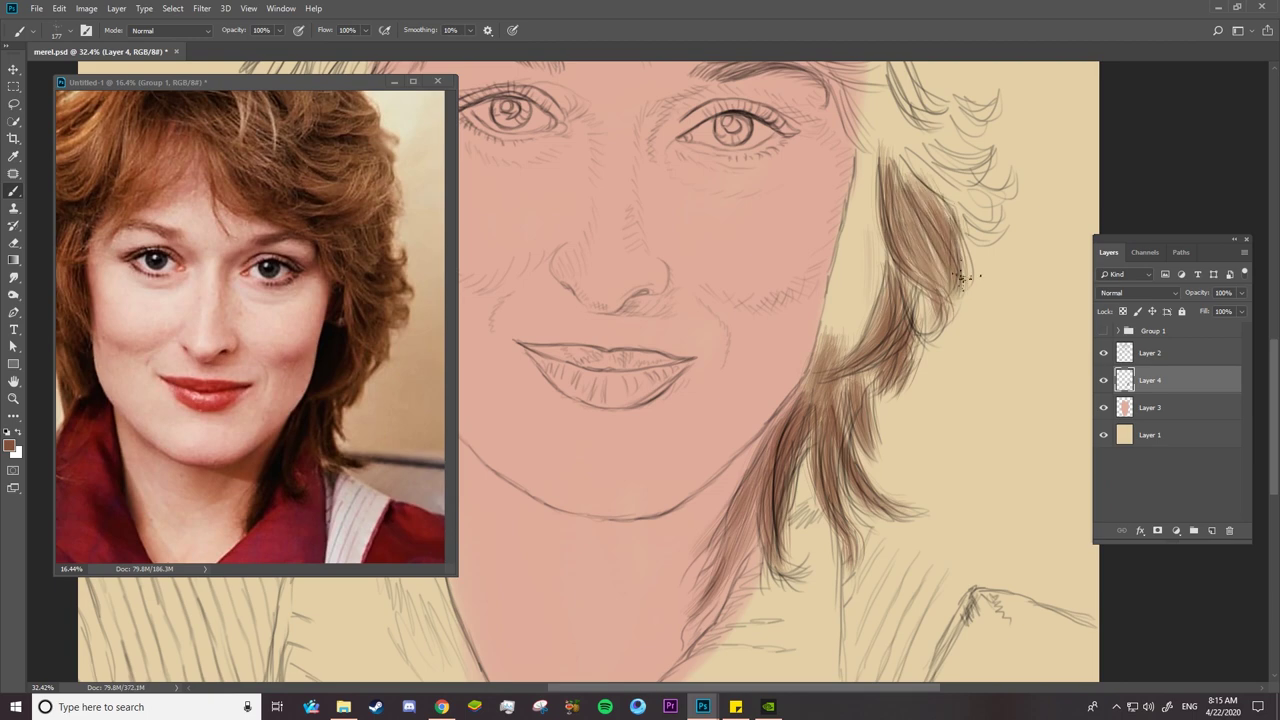
pyautogui.moveTo(880, 120)
pyautogui.mouseDown()
pyautogui.moveTo(925, 190)
pyautogui.moveTo(922, 160)
pyautogui.moveTo(995, 200)
pyautogui.moveTo(1010, 240)
pyautogui.moveTo(935, 235)
pyautogui.mouseUp()
# - Paint brown strands over the temple hair and hairline, then show the reference photo overlay
pyautogui.scroll(3, 840, 308)
pyautogui.moveTo(841, 310); pyautogui.dragTo(905, 365)
pyautogui.moveTo(880, 270); pyautogui.dragTo(985, 345)
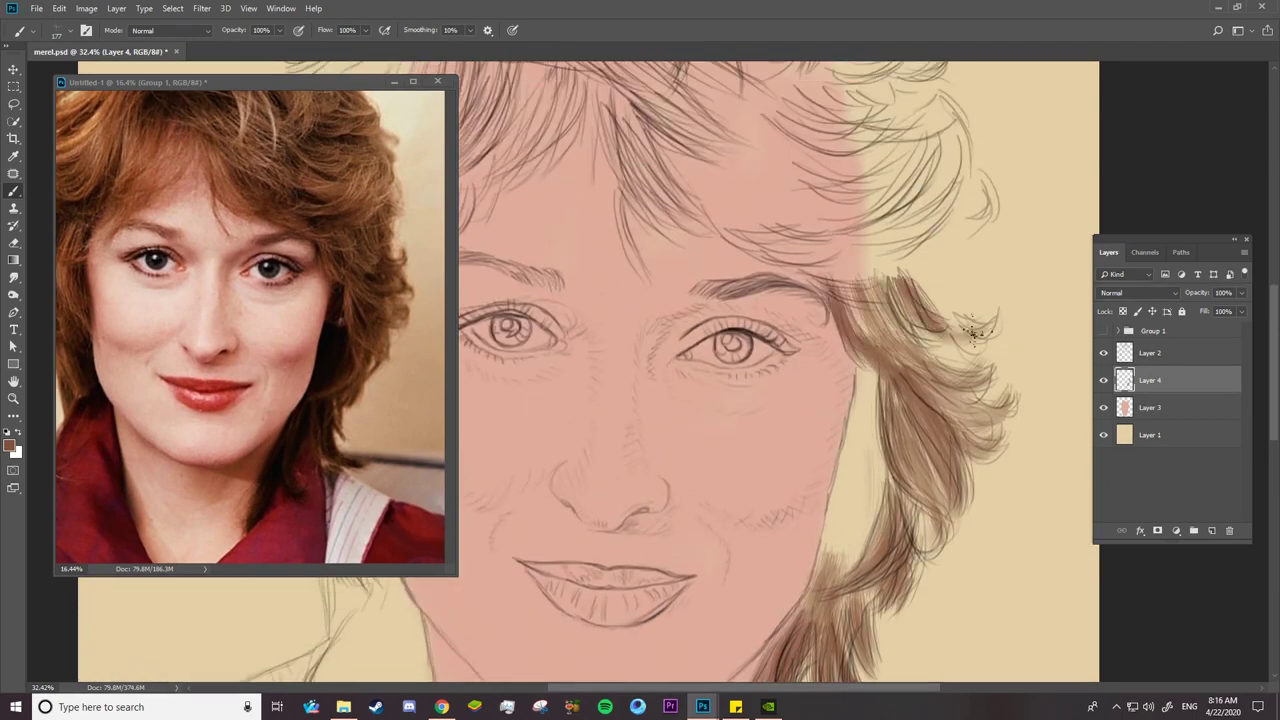
pyautogui.moveTo(862, 230); pyautogui.dragTo(990, 365)
pyautogui.moveTo(740, 218)
pyautogui.mouseDown()
pyautogui.moveTo(860, 323)
pyautogui.moveTo(970, 230)
pyautogui.mouseUp()
pyautogui.hotkey('ctrl', ',')
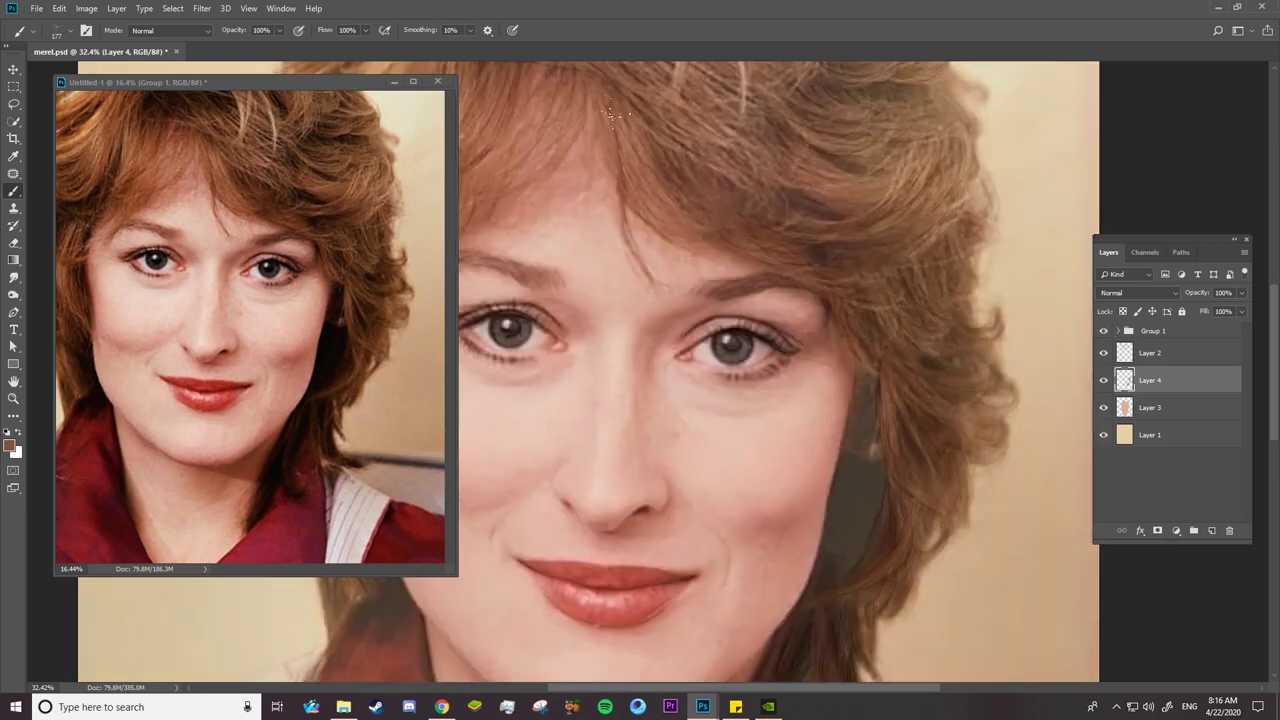
# - Paint thin darker strands into the hair above the forehead
pyautogui.moveTo(693, 108); pyautogui.dragTo(705, 318)
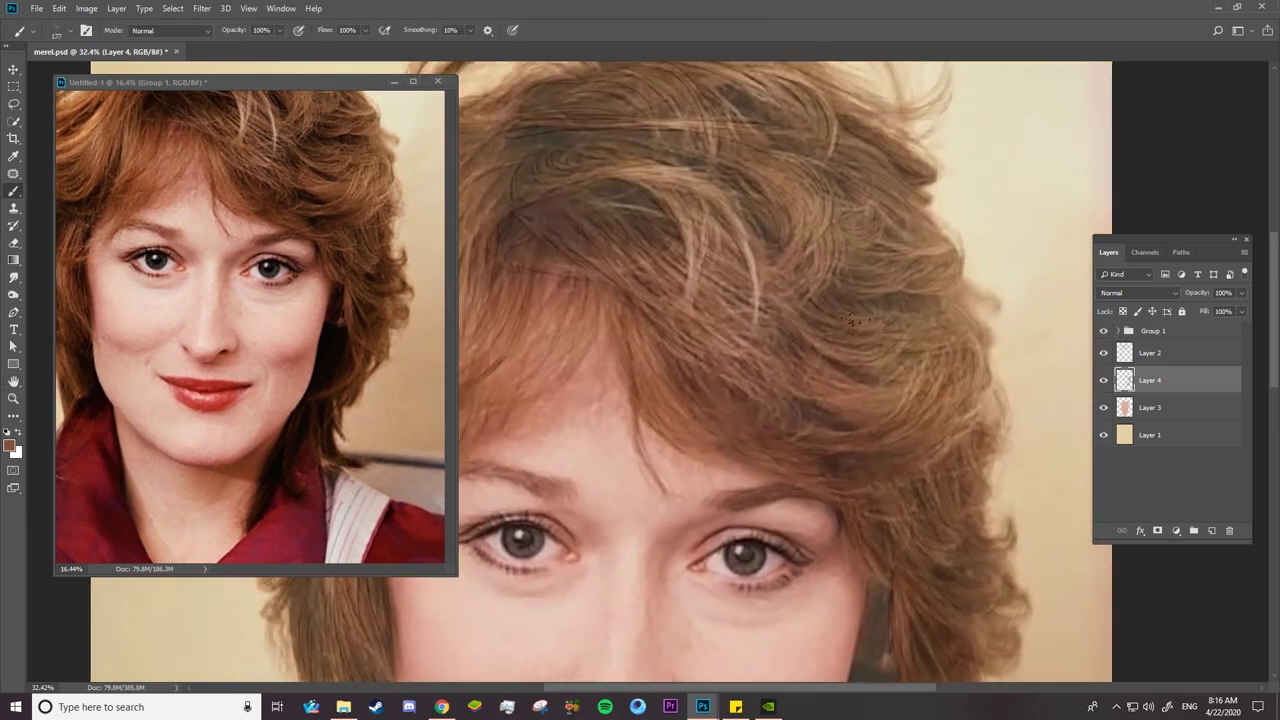
pyautogui.moveTo(630, 252); pyautogui.dragTo(686, 206)
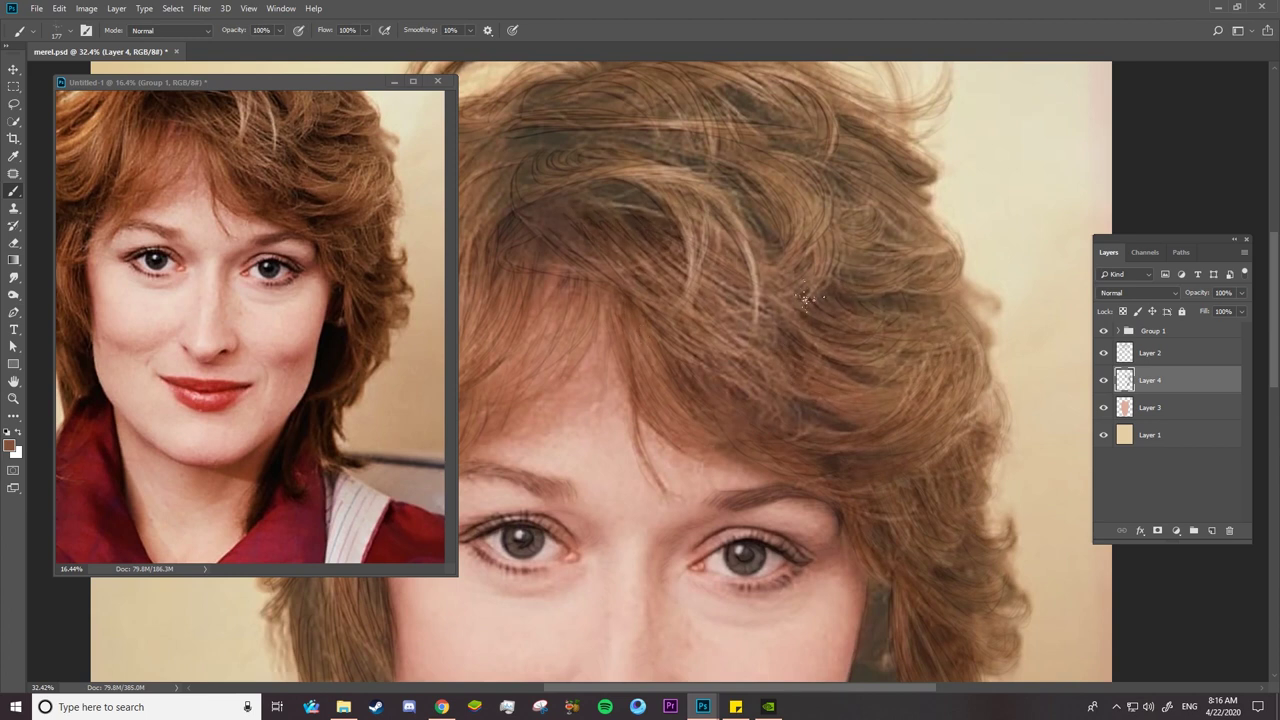
pyautogui.moveTo(660, 320); pyautogui.dragTo(732, 266)
pyautogui.moveTo(540, 252)
pyautogui.mouseDown()
pyautogui.moveTo(590, 208)
pyautogui.moveTo(666, 182)
pyautogui.mouseUp()
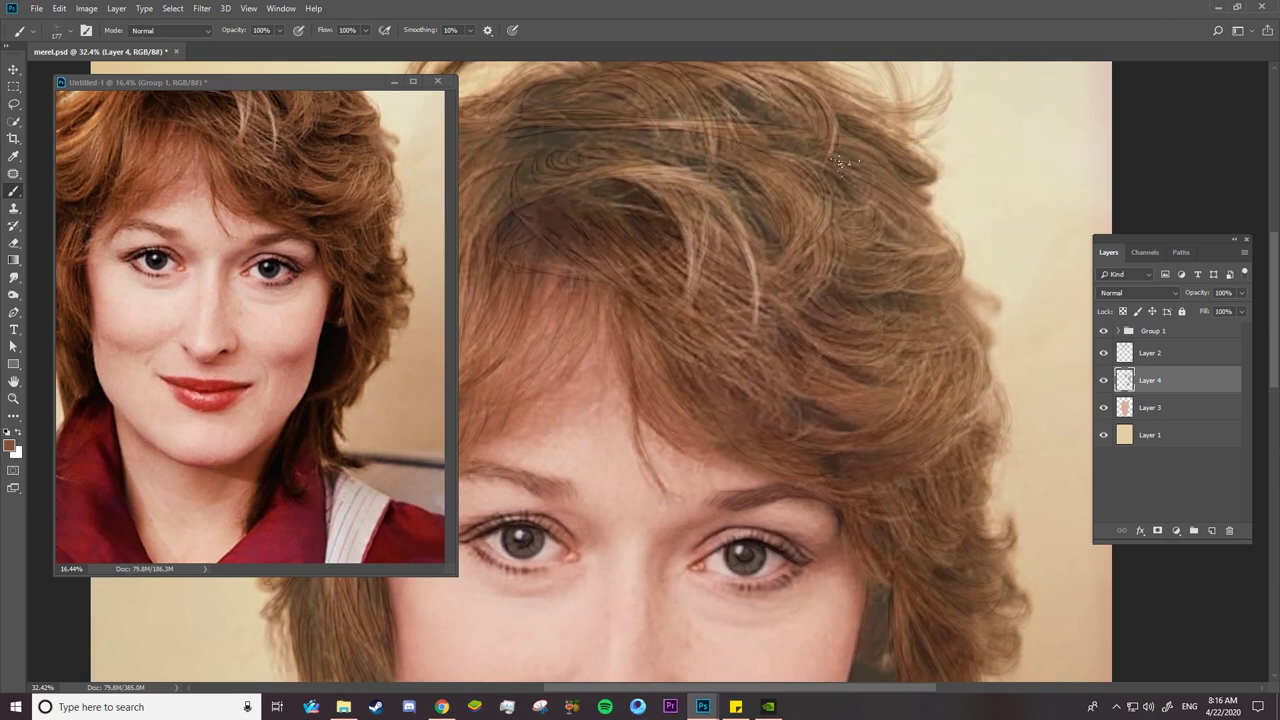
# - Pan the canvas to the face and shift the reference photo to show the whole face
pyautogui.moveTo(750, 211); pyautogui.dragTo(857, 288)
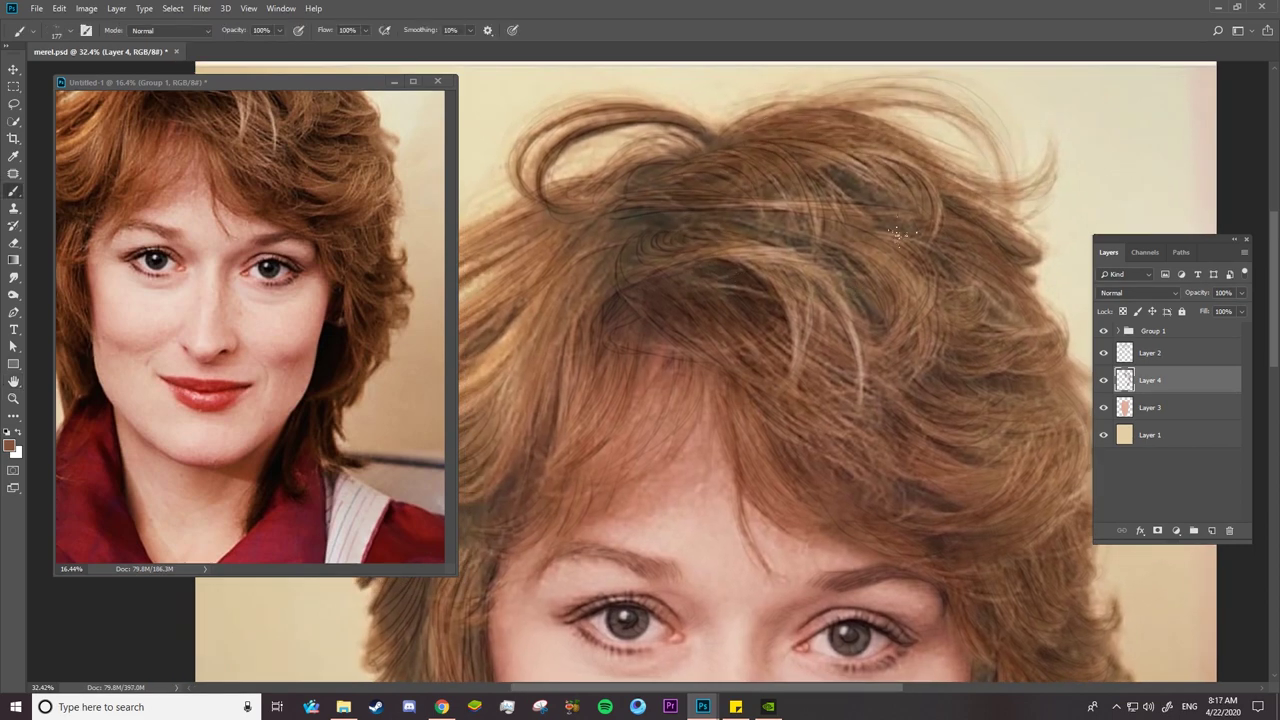
pyautogui.moveTo(588, 447); pyautogui.dragTo(783, 17)
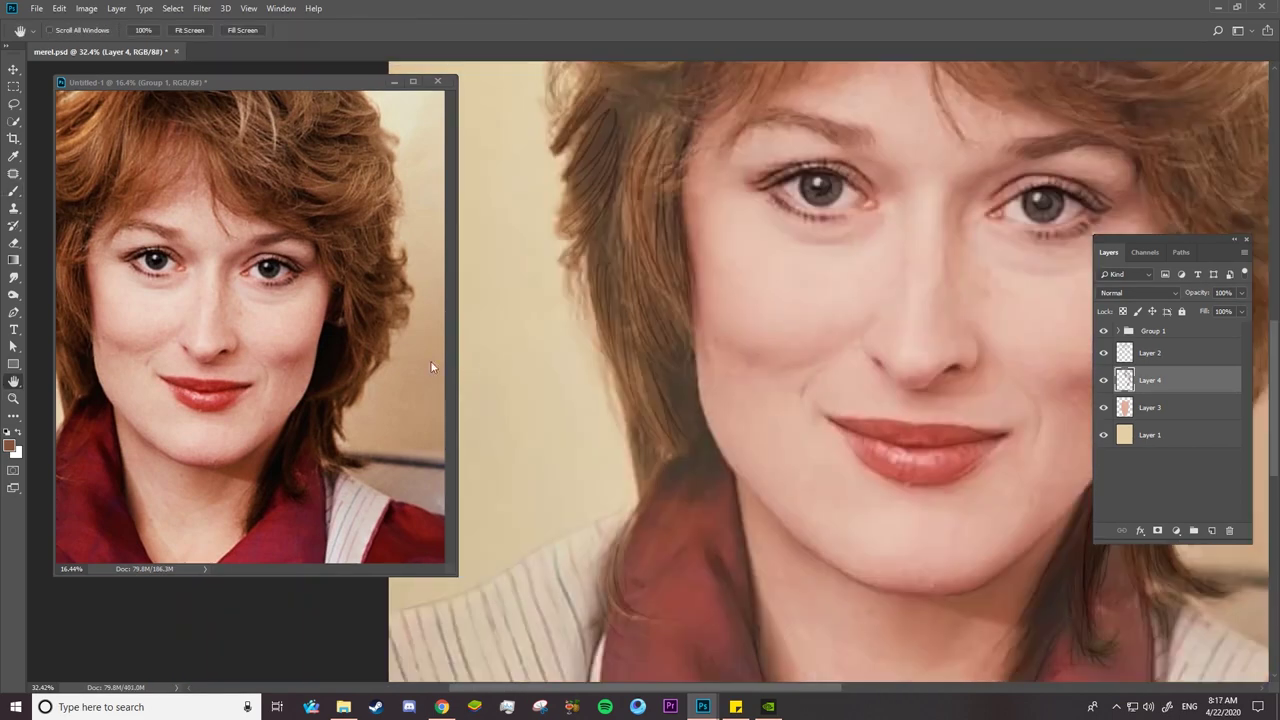
pyautogui.moveTo(254, 334); pyautogui.dragTo(316, 351)
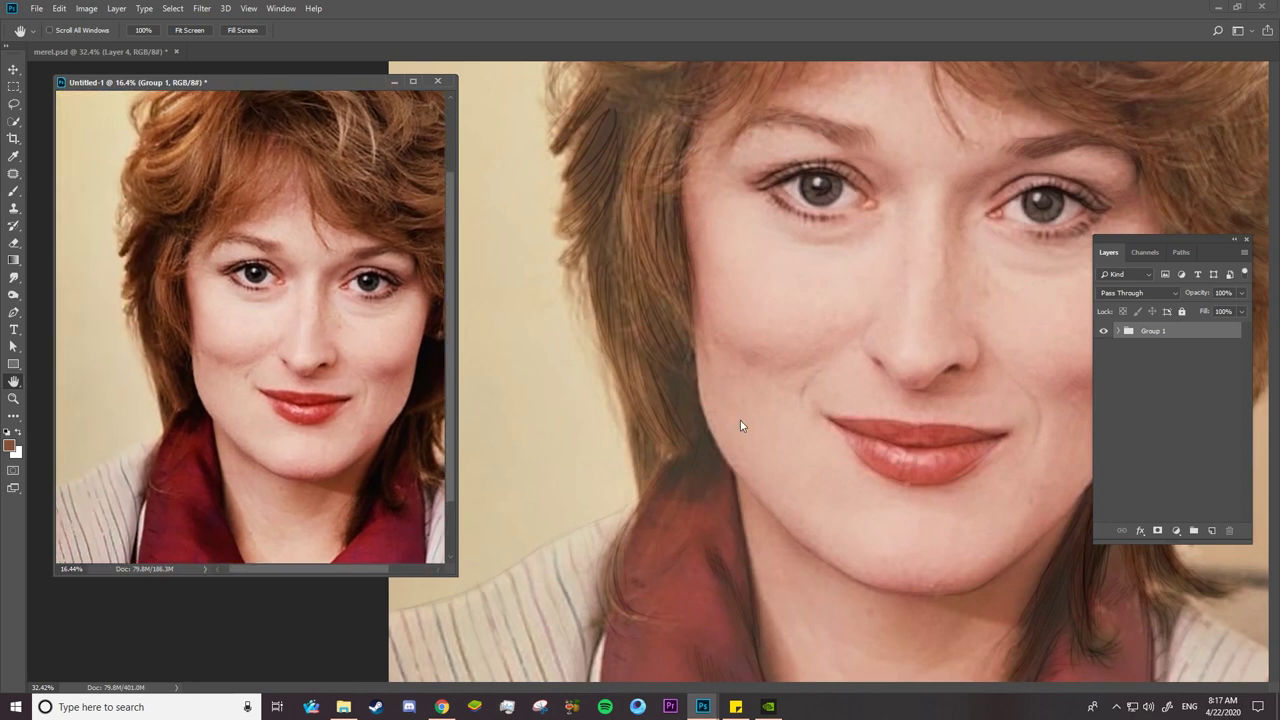
pyautogui.click(740, 425)
pyautogui.press('b')
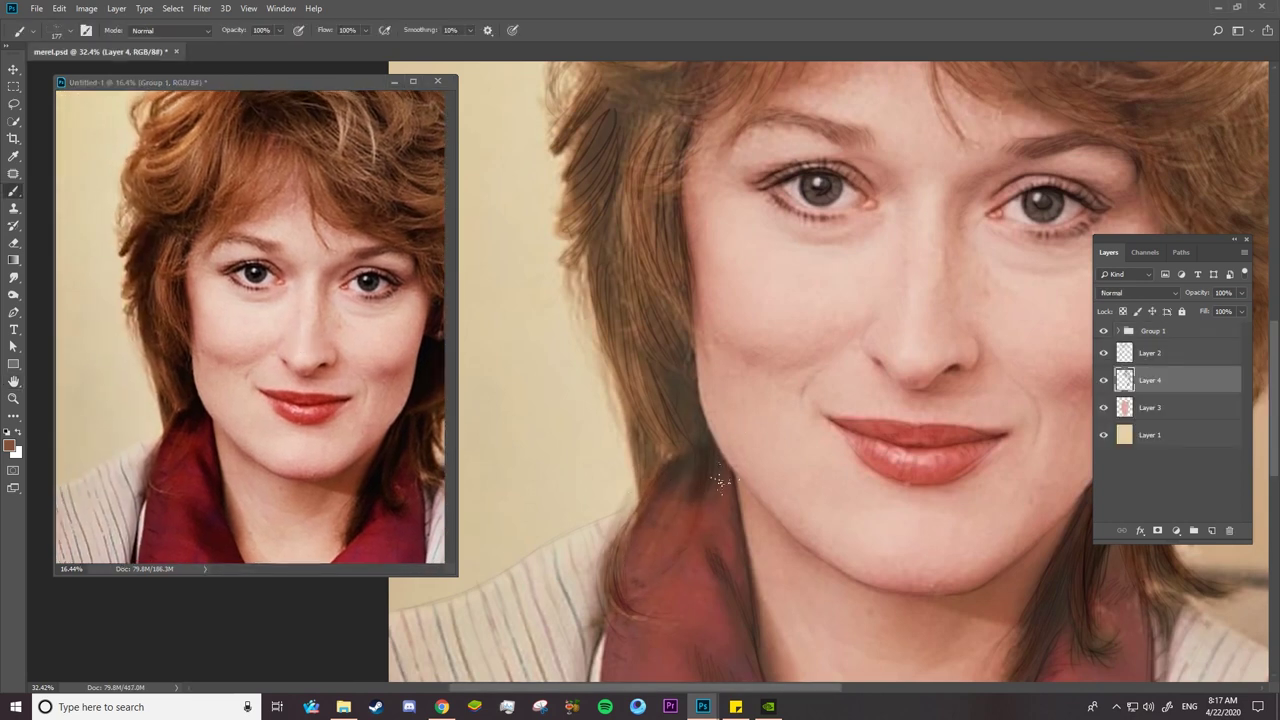
# - Trace dark strands along the hair edge beside the face and through the top-left hair
pyautogui.moveTo(612, 270); pyautogui.dragTo(689, 446)
pyautogui.moveTo(633, 394)
pyautogui.mouseDown()
pyautogui.moveTo(677, 363)
pyautogui.moveTo(604, 187)
pyautogui.mouseUp()
pyautogui.moveTo(666, 270); pyautogui.dragTo(656, 138)
pyautogui.moveTo(604, 205); pyautogui.dragTo(568, 135)
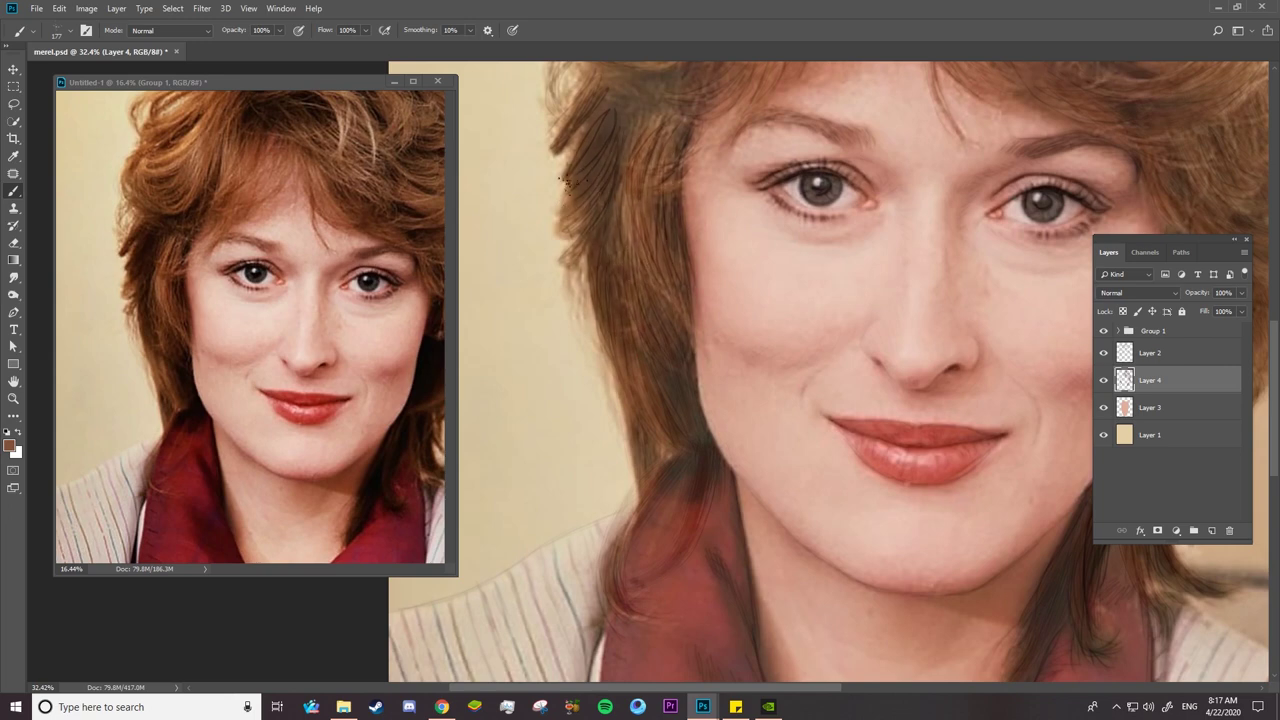
pyautogui.scroll(5, 650, 150)
pyautogui.moveTo(652, 400); pyautogui.dragTo(745, 370)
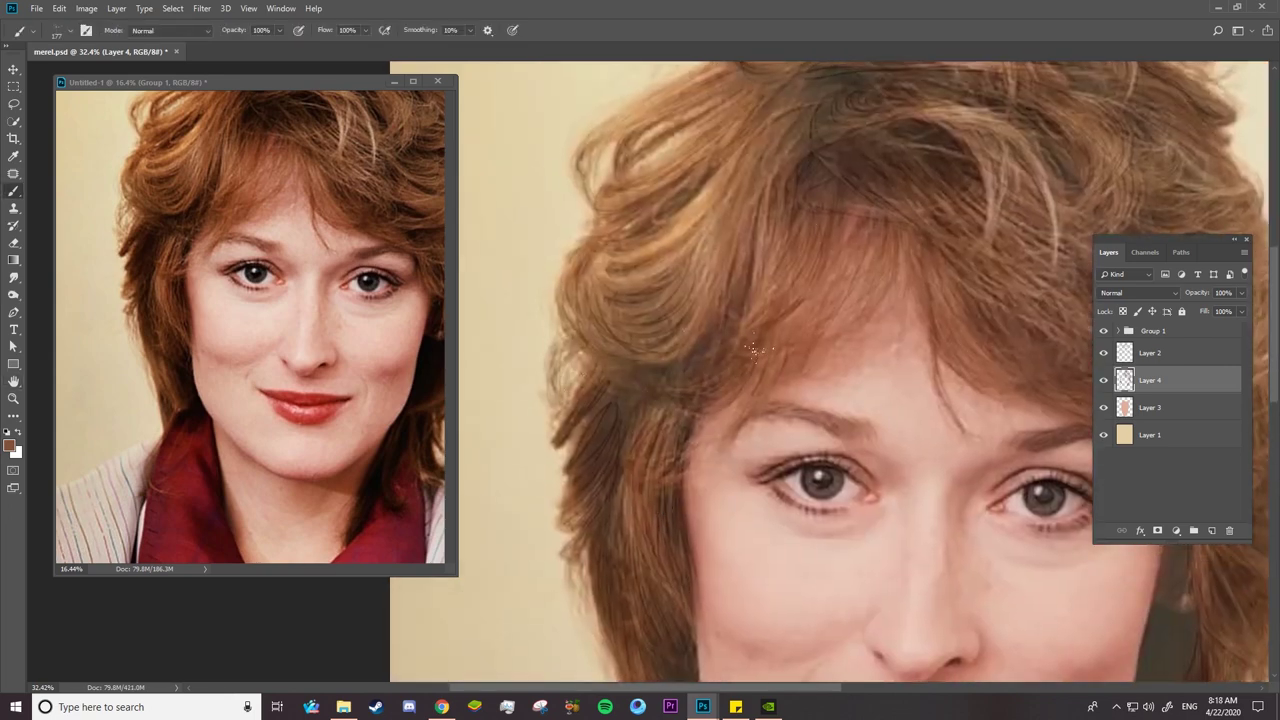
pyautogui.moveTo(770, 152); pyautogui.dragTo(684, 340)
pyautogui.moveTo(726, 180)
pyautogui.mouseDown()
pyautogui.moveTo(600, 262)
pyautogui.moveTo(560, 346)
pyautogui.mouseUp()
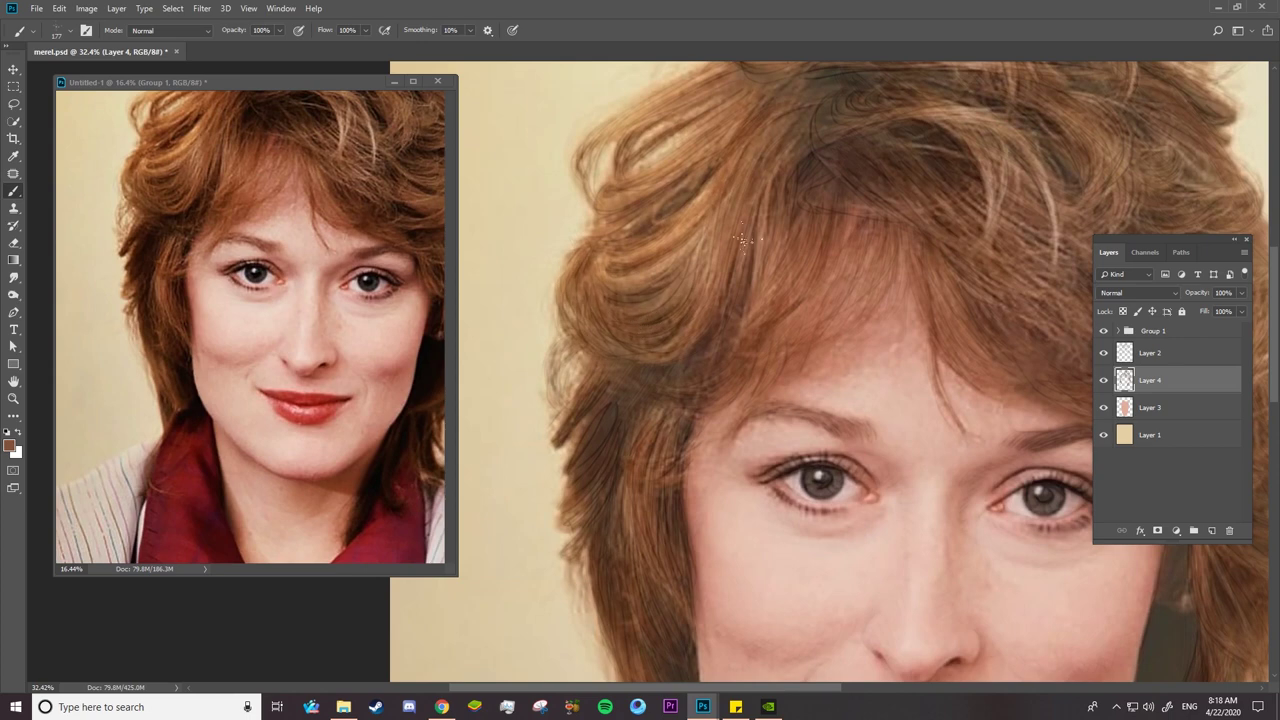
pyautogui.moveTo(670, 258); pyautogui.dragTo(736, 186)
# - Trace dark strands through the left hair, the crown and along the top hair loop
pyautogui.scroll(3, 762, 187)
pyautogui.moveTo(750, 250); pyautogui.dragTo(620, 350)
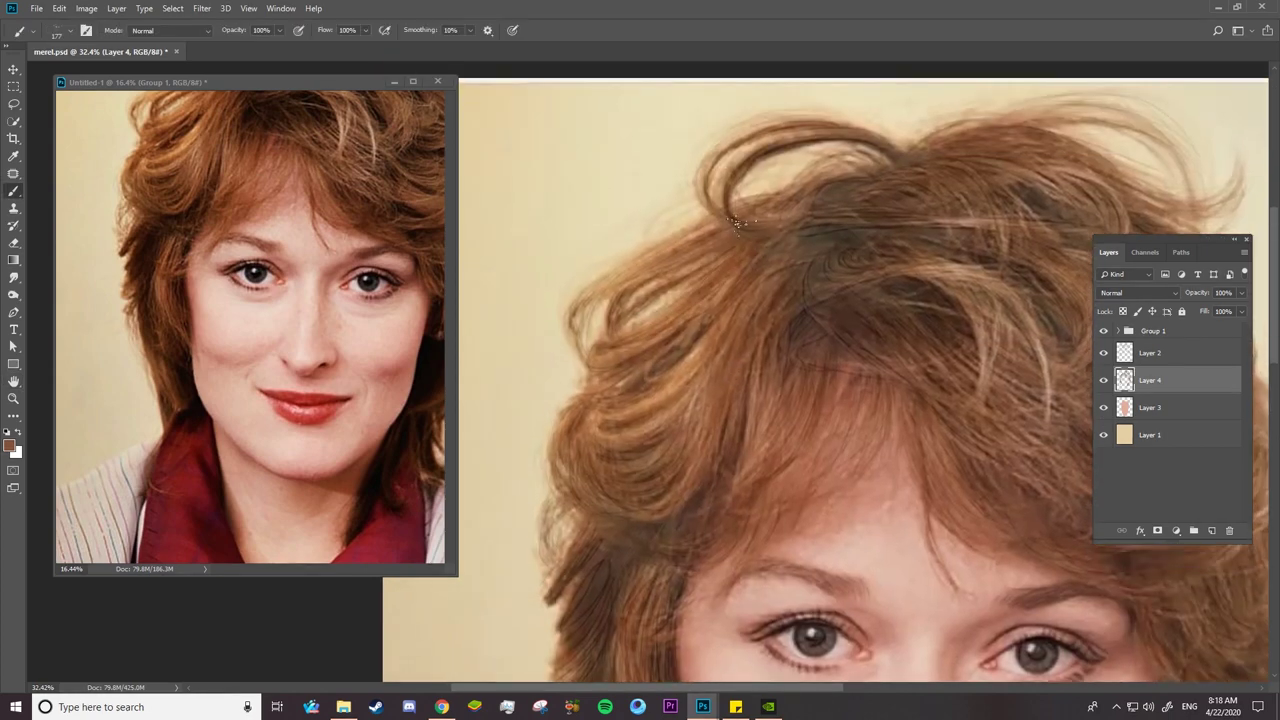
pyautogui.moveTo(740, 220); pyautogui.dragTo(570, 350)
pyautogui.moveTo(845, 185); pyautogui.dragTo(772, 284)
pyautogui.moveTo(830, 222); pyautogui.dragTo(716, 298)
pyautogui.moveTo(840, 288)
pyautogui.mouseDown()
pyautogui.moveTo(796, 366)
pyautogui.moveTo(846, 384)
pyautogui.mouseUp()
pyautogui.moveTo(871, 180); pyautogui.dragTo(728, 176)
# - Hide the reference overlay and cover the pink patches in the hair with brown strands
pyautogui.click(1104, 331)
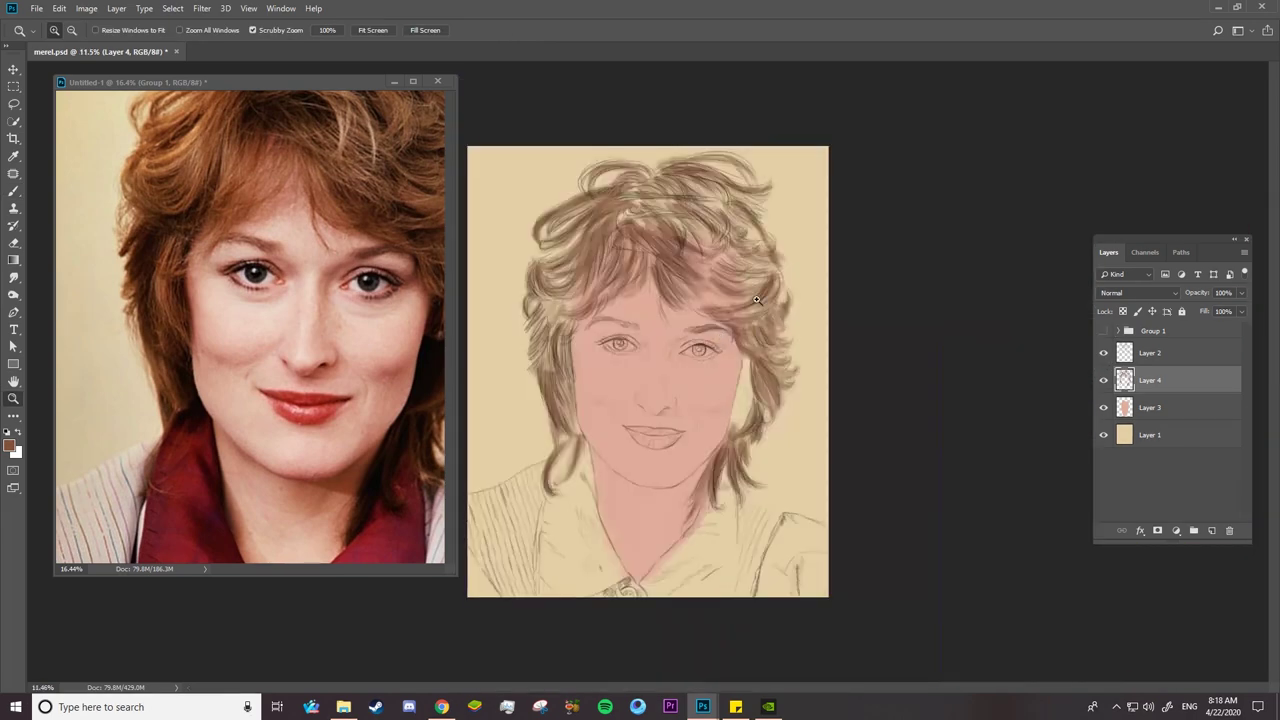
pyautogui.moveTo(880, 440); pyautogui.dragTo(730, 500)
pyautogui.moveTo(940, 355); pyautogui.dragTo(828, 395)
pyautogui.moveTo(960, 430); pyautogui.dragTo(770, 348)
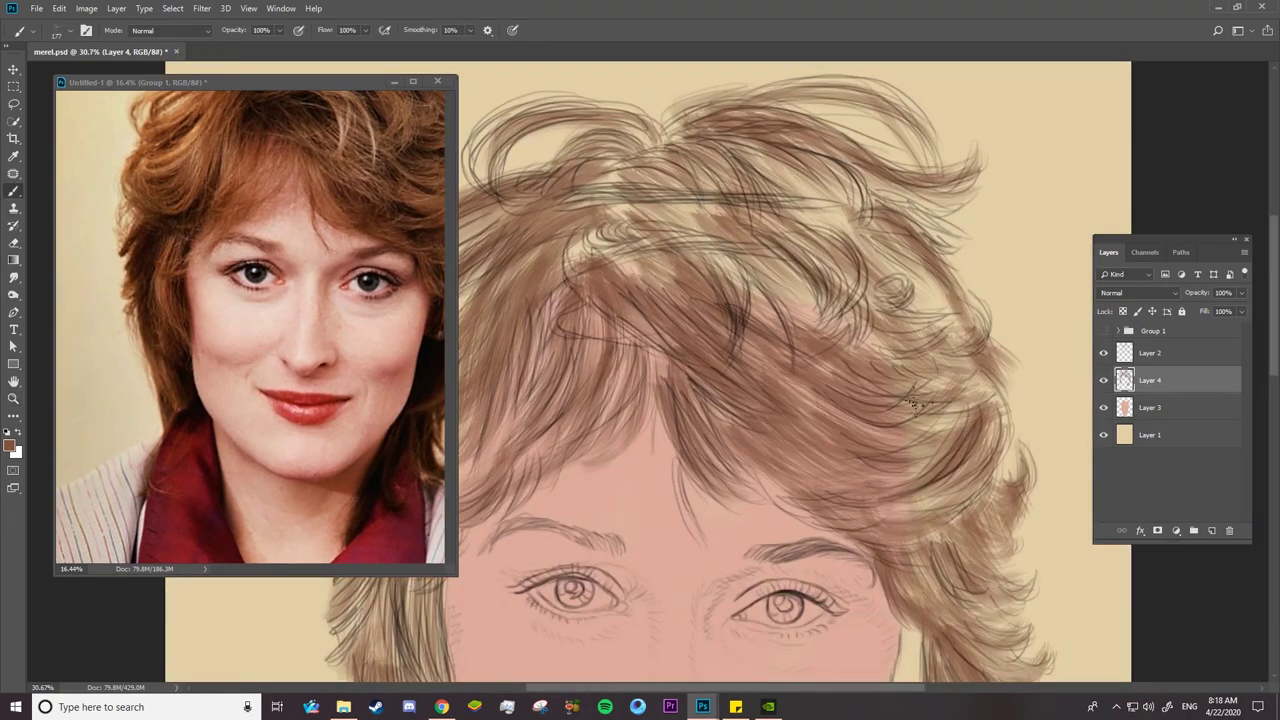
pyautogui.moveTo(965, 505)
pyautogui.mouseDown()
pyautogui.moveTo(822, 406)
pyautogui.moveTo(770, 452)
pyautogui.mouseUp()
pyautogui.moveTo(738, 444); pyautogui.dragTo(640, 326)
pyautogui.moveTo(690, 405); pyautogui.dragTo(626, 322)
# - Fill the upper-left, upper-right and upper-centre hair with brown strands
pyautogui.moveTo(648, 292)
pyautogui.mouseDown()
pyautogui.moveTo(590, 228)
pyautogui.moveTo(800, 230)
pyautogui.mouseUp()
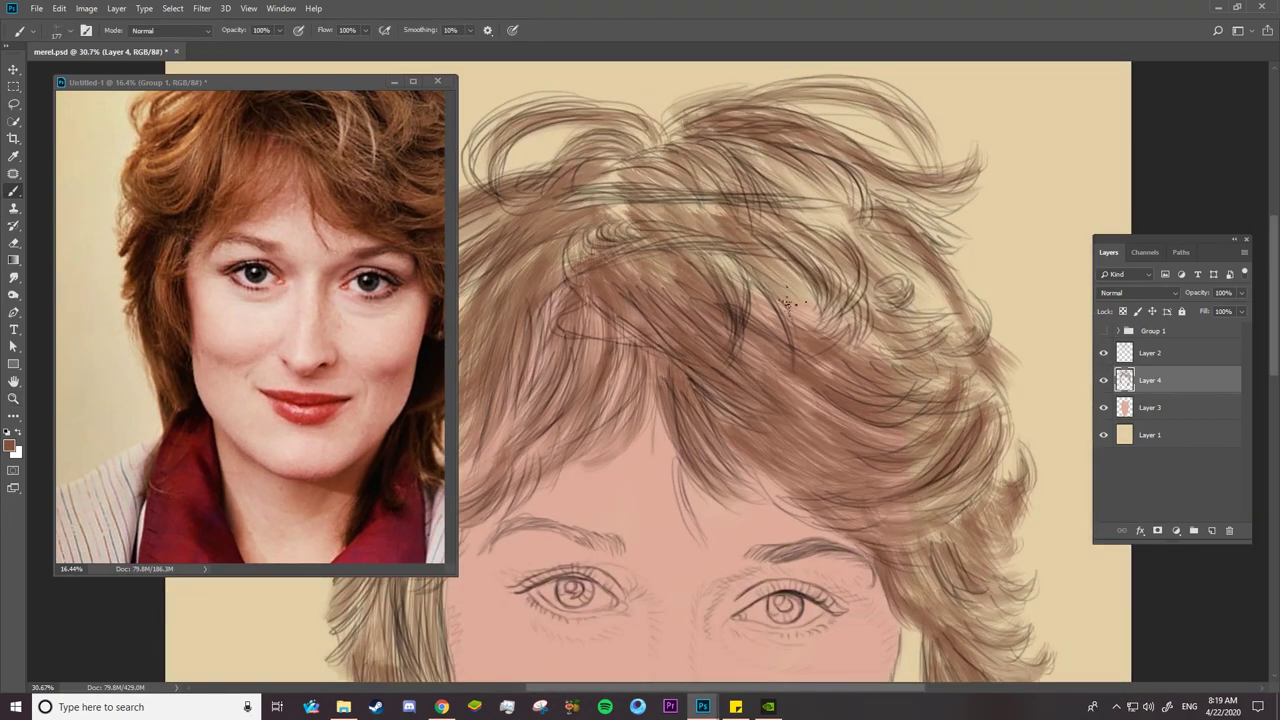
pyautogui.moveTo(890, 340); pyautogui.dragTo(720, 240)
pyautogui.moveTo(940, 290); pyautogui.dragTo(760, 160)
pyautogui.moveTo(960, 350); pyautogui.dragTo(790, 170)
pyautogui.moveTo(668, 175); pyautogui.dragTo(592, 258)
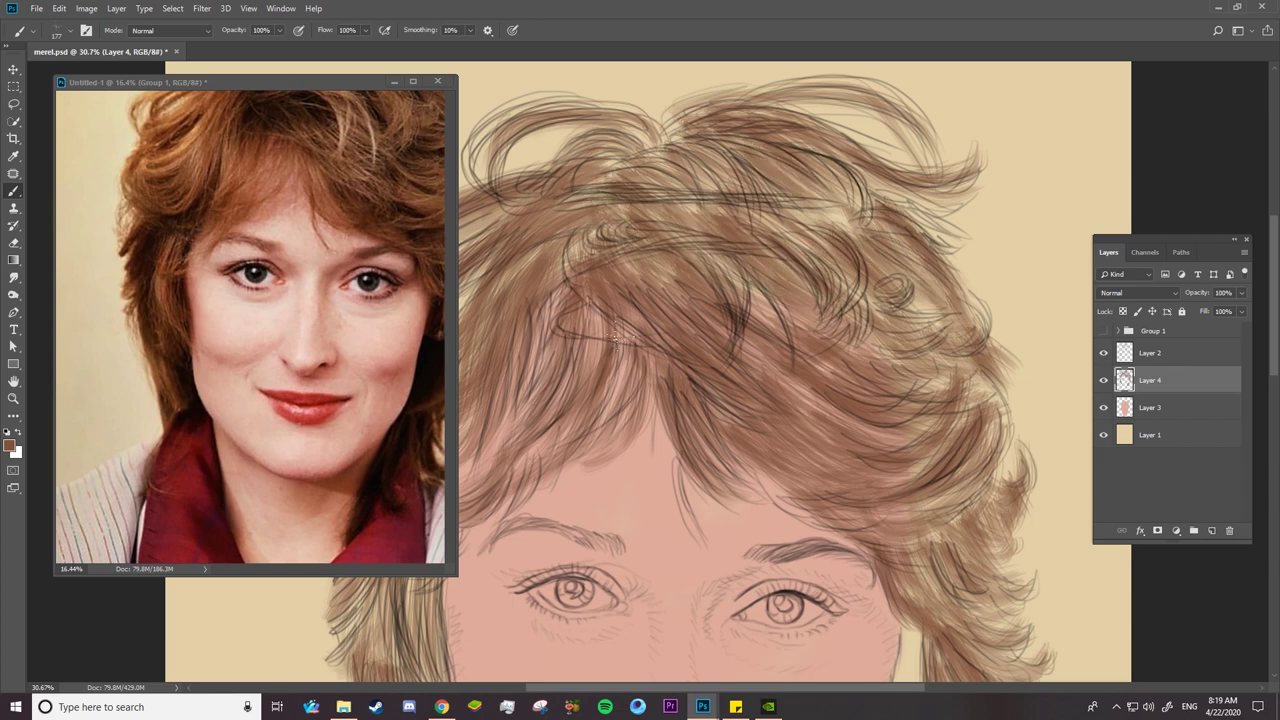
# - Paint brown strands down the left hair mass and on the right side hair
pyautogui.moveTo(630, 315); pyautogui.dragTo(595, 440)
pyautogui.moveTo(575, 255); pyautogui.dragTo(505, 440)
pyautogui.moveTo(552, 300); pyautogui.dragTo(485, 475)
pyautogui.moveTo(660, 356); pyautogui.dragTo(646, 420)
pyautogui.moveTo(985, 520)
pyautogui.mouseDown()
pyautogui.moveTo(908, 462)
pyautogui.moveTo(1113, 357)
pyautogui.mouseUp()
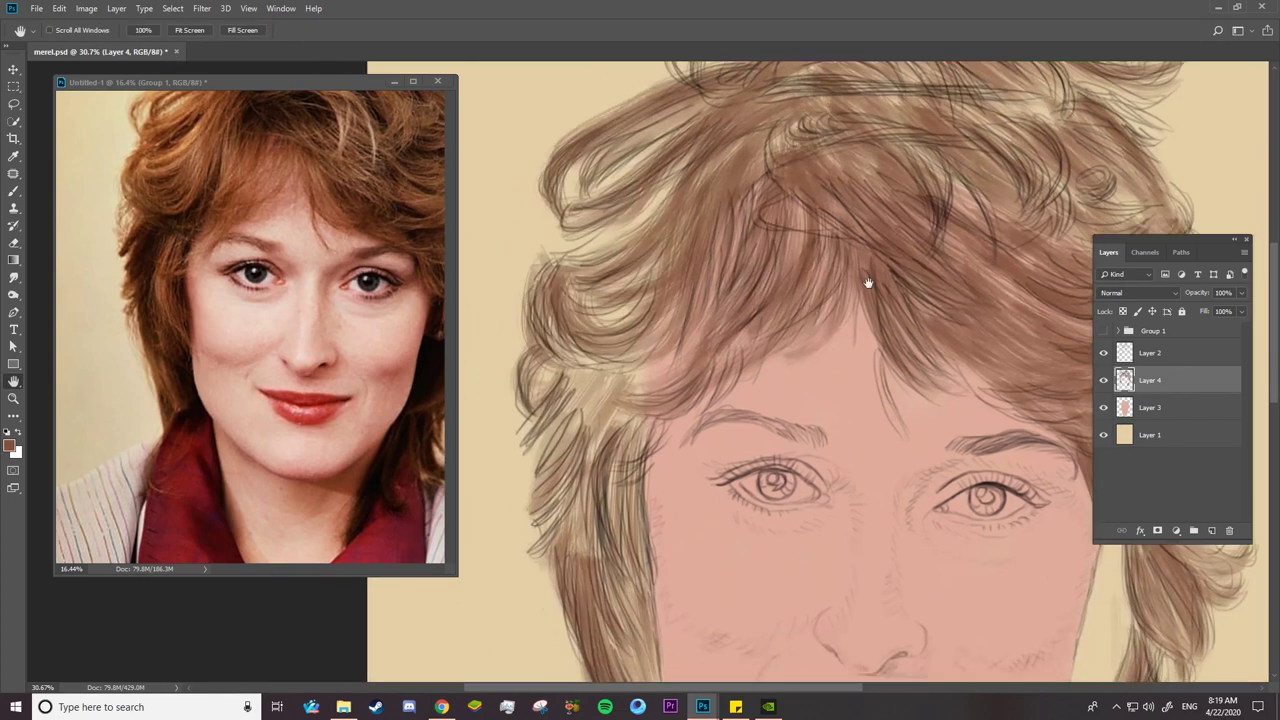
# - Fill the left hair mass with brown strands from the bottom up to the top
pyautogui.moveTo(635, 358)
pyautogui.mouseDown()
pyautogui.moveTo(570, 465)
pyautogui.moveTo(542, 460)
pyautogui.mouseUp()
pyautogui.moveTo(582, 352); pyautogui.dragTo(522, 420)
pyautogui.moveTo(655, 418); pyautogui.dragTo(600, 585)
pyautogui.moveTo(606, 436); pyautogui.dragTo(575, 588)
pyautogui.moveTo(670, 346); pyautogui.dragTo(598, 430)
pyautogui.moveTo(670, 290); pyautogui.dragTo(550, 362)
pyautogui.moveTo(664, 248); pyautogui.dragTo(570, 306)
pyautogui.moveTo(690, 155)
pyautogui.mouseDown()
pyautogui.moveTo(570, 258)
pyautogui.moveTo(600, 310)
pyautogui.mouseUp()
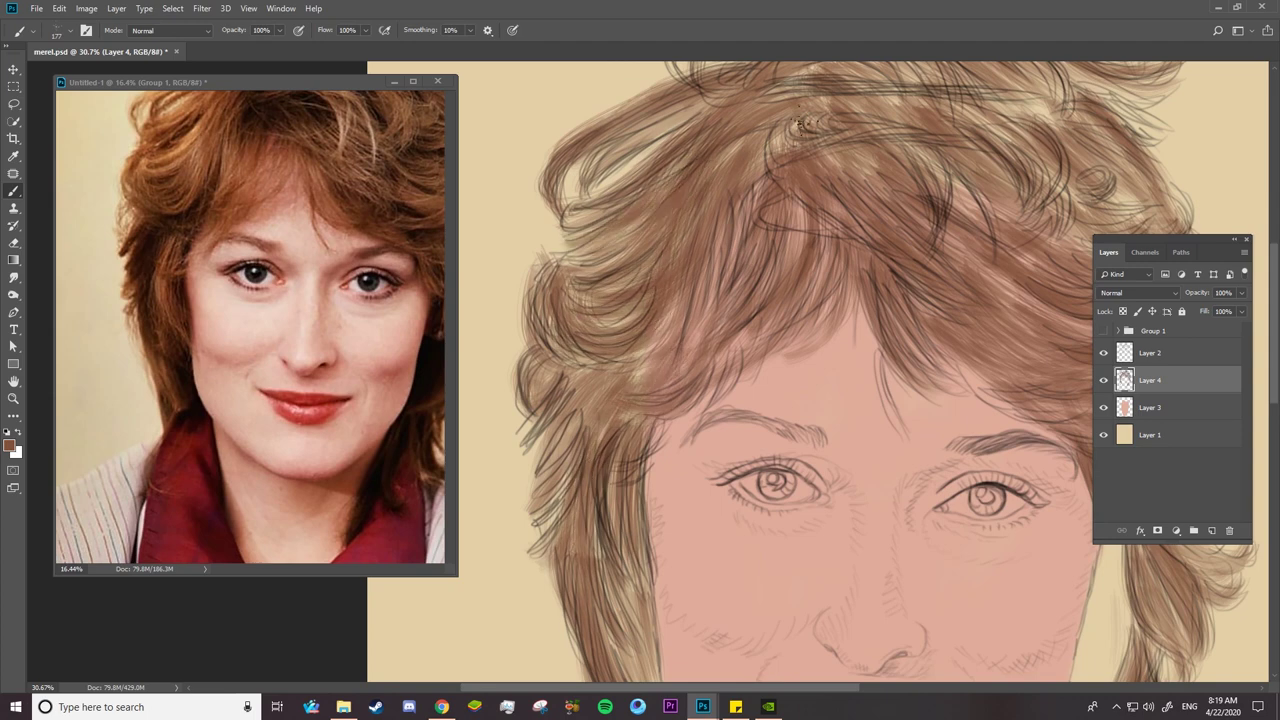
# - Zoom in on the face and add a new Layer 5 above Layer 1
pyautogui.press('z')
pyautogui.moveTo(800, 400); pyautogui.dragTo(700, 400)
pyautogui.click(643, 286)
pyautogui.click(1150, 434)
pyautogui.click(1211, 530)
# - Pick a dark colour and paint a shadow along the hair edge beside the cheek up to eye level
pyautogui.click(394, 391)
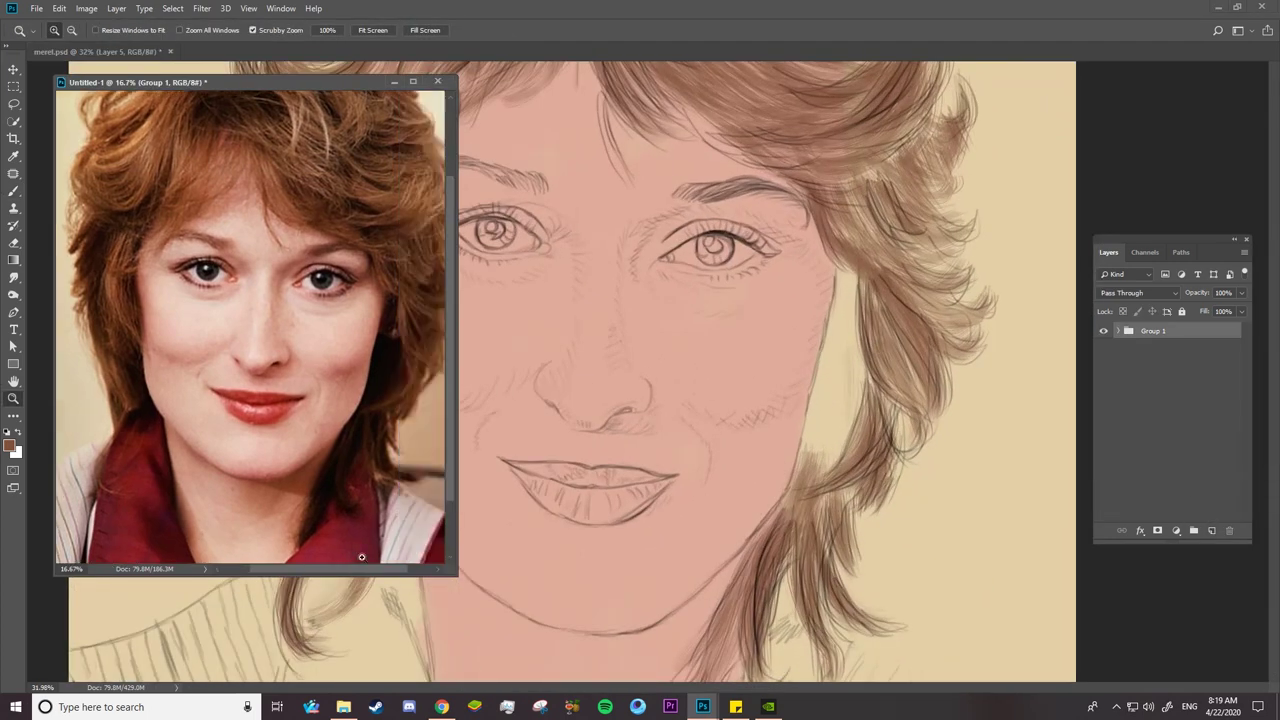
pyautogui.press('b')
pyautogui.keyDown('alt'); pyautogui.click(398, 394); pyautogui.keyUp('alt')
pyautogui.moveTo(845, 285)
pyautogui.mouseDown()
pyautogui.moveTo(835, 445)
pyautogui.moveTo(815, 490)
pyautogui.mouseUp()
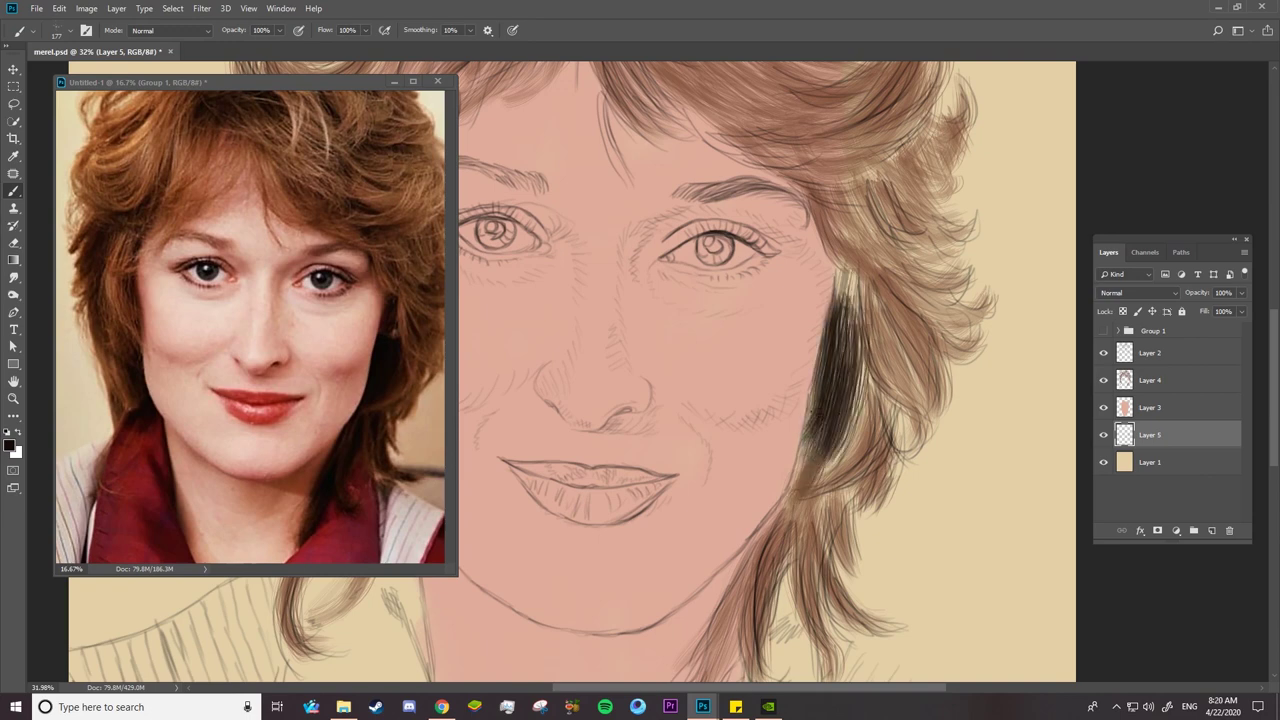
pyautogui.moveTo(840, 390); pyautogui.dragTo(805, 505)
pyautogui.moveTo(855, 350)
pyautogui.mouseDown()
pyautogui.moveTo(845, 250)
pyautogui.moveTo(810, 455)
pyautogui.mouseUp()
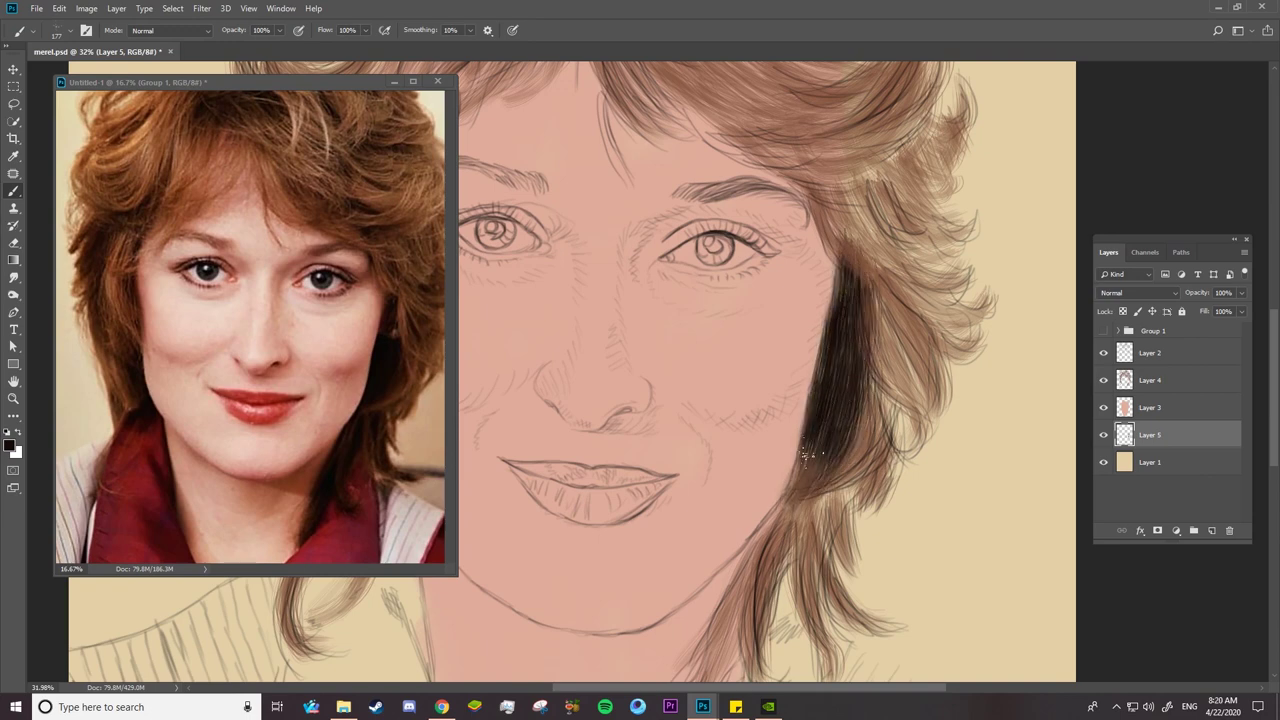
# - Refine the dark hair-edge strokes on a horizontally flipped canvas, then flip it back
pyautogui.hotkey('ctrl', 'shift', 'h')
pyautogui.moveTo(600, 280); pyautogui.dragTo(610, 480)
pyautogui.moveTo(605, 330)
pyautogui.mouseDown()
pyautogui.moveTo(630, 530)
pyautogui.moveTo(610, 520)
pyautogui.moveTo(578, 200)
pyautogui.moveTo(585, 380)
pyautogui.mouseUp()
pyautogui.moveTo(600, 460); pyautogui.dragTo(560, 548)
pyautogui.hotkey('ctrl', 'shift', 'h')
# - Zoom out on the portrait and zoom the reference photo in on the hair
pyautogui.press('z')
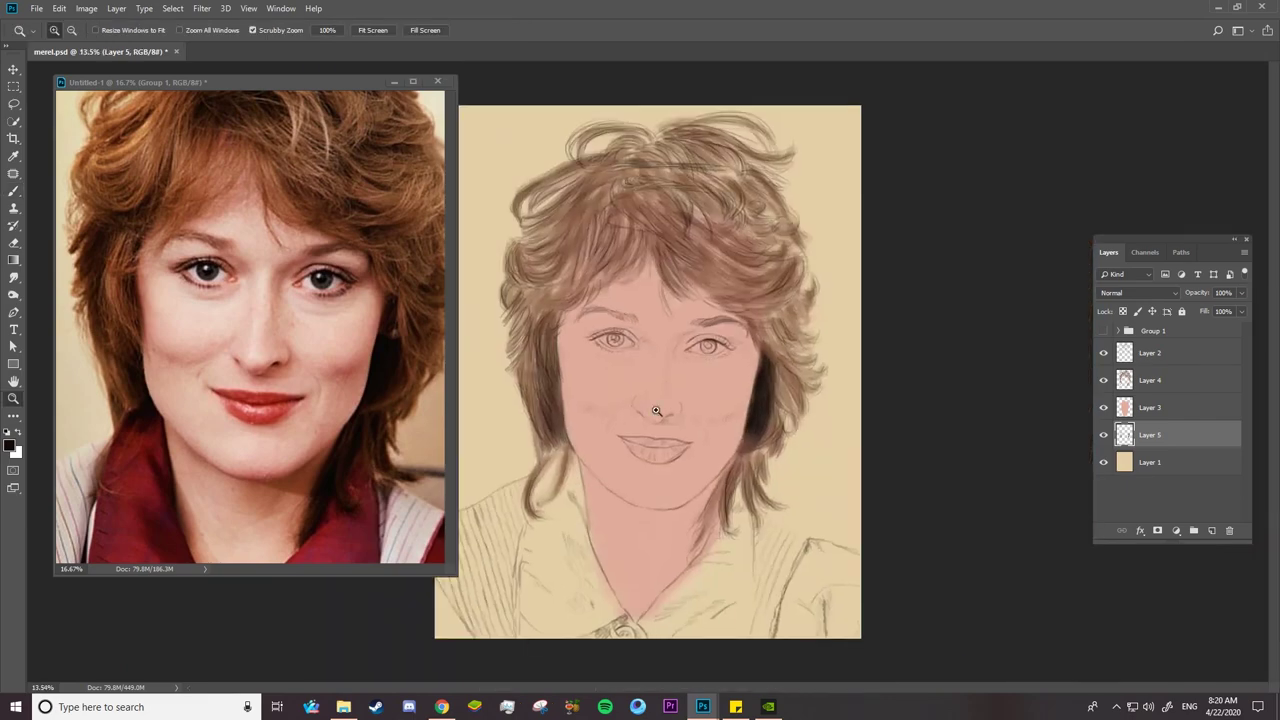
pyautogui.moveTo(720, 437); pyautogui.dragTo(659, 437)
pyautogui.moveTo(250, 300); pyautogui.dragTo(290, 300)
pyautogui.moveTo(647, 205); pyautogui.dragTo(684, 213)
# - Create a new Layer 6, return to the Brush, and toggle the Group 1 reference photo's visibility
pyautogui.hotkey('ctrl', 'shift', 'alt', 'n')
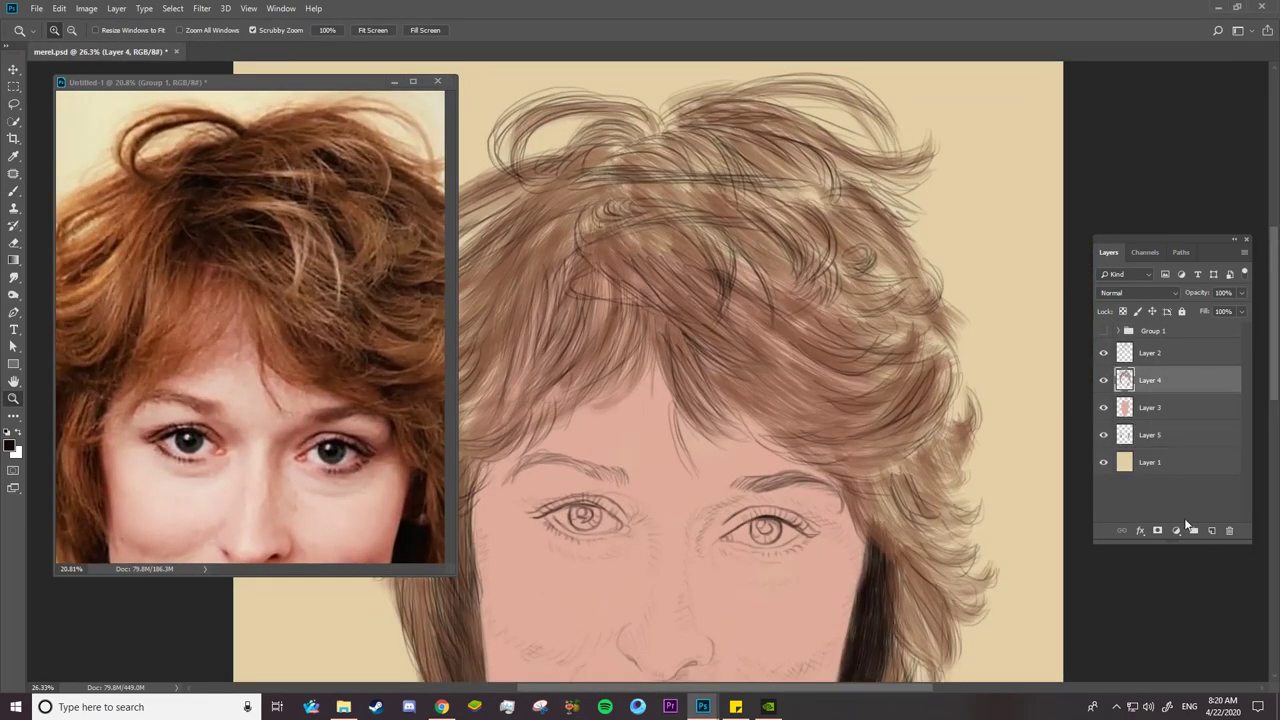
pyautogui.click(15, 195)
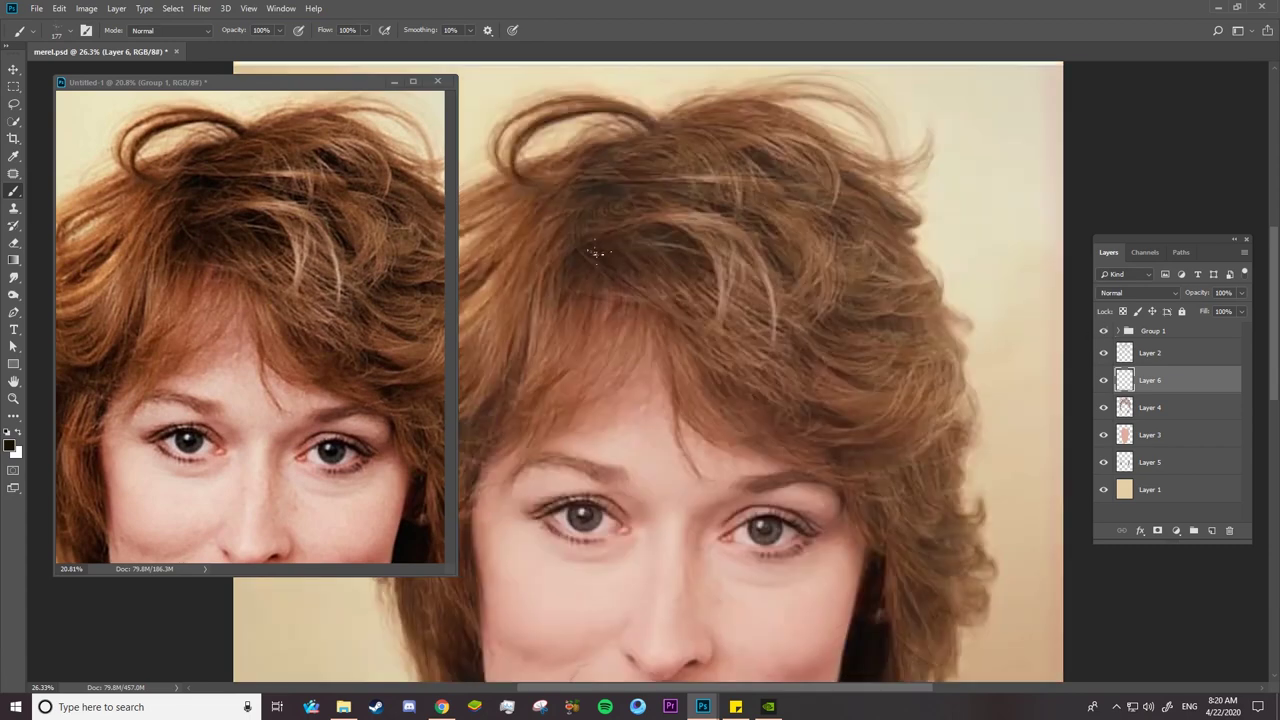
pyautogui.click(1103, 330)
# - Paint dark shadow strokes across the upper hair, the crown and the right side
pyautogui.moveTo(686, 250); pyautogui.dragTo(593, 328)
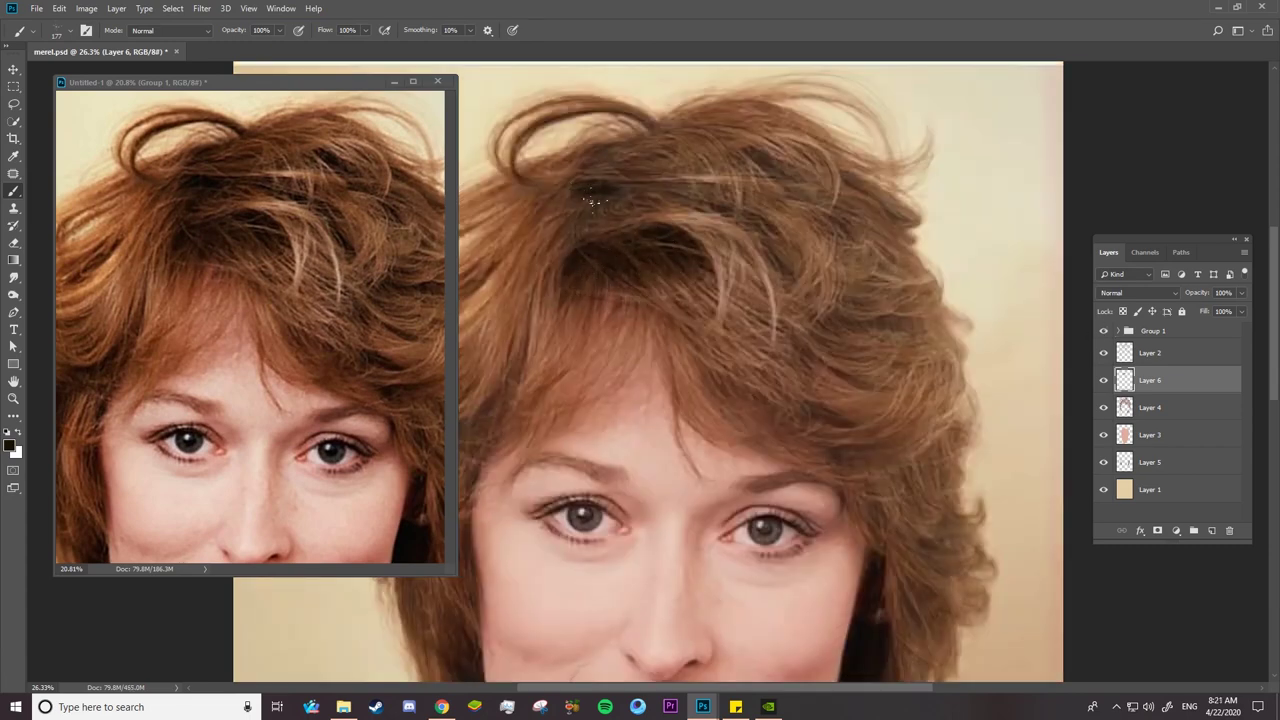
pyautogui.moveTo(593, 201)
pyautogui.mouseDown()
pyautogui.moveTo(725, 195)
pyautogui.moveTo(787, 252)
pyautogui.mouseUp()
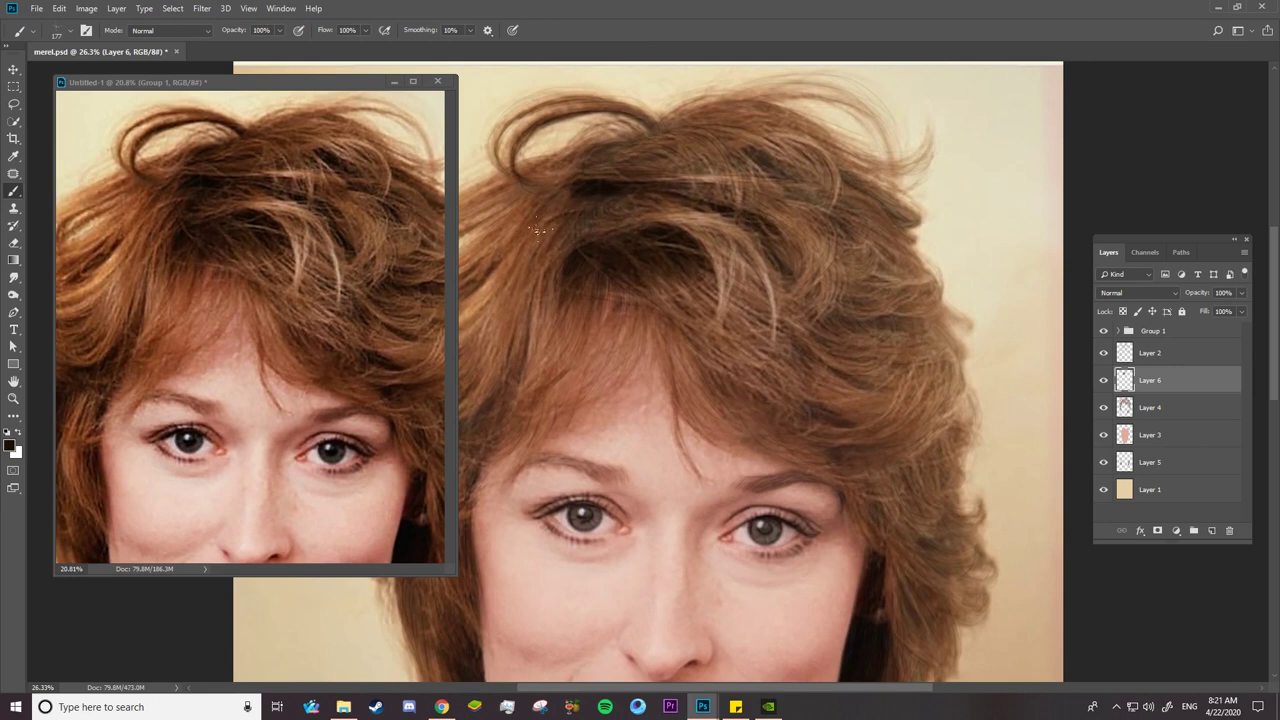
pyautogui.moveTo(601, 182); pyautogui.dragTo(577, 165)
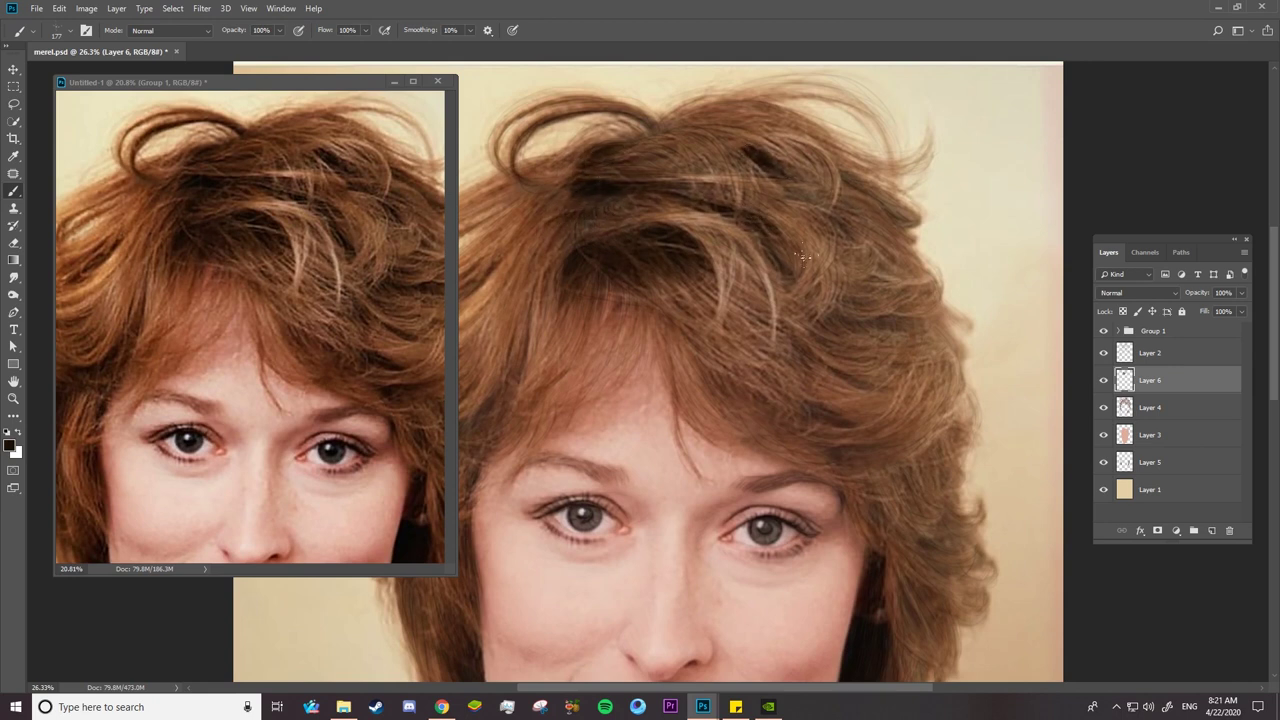
pyautogui.moveTo(803, 256)
pyautogui.mouseDown()
pyautogui.moveTo(710, 300)
pyautogui.moveTo(720, 390)
pyautogui.moveTo(835, 420)
pyautogui.moveTo(927, 320)
pyautogui.mouseUp()
pyautogui.moveTo(838, 180); pyautogui.dragTo(880, 215)
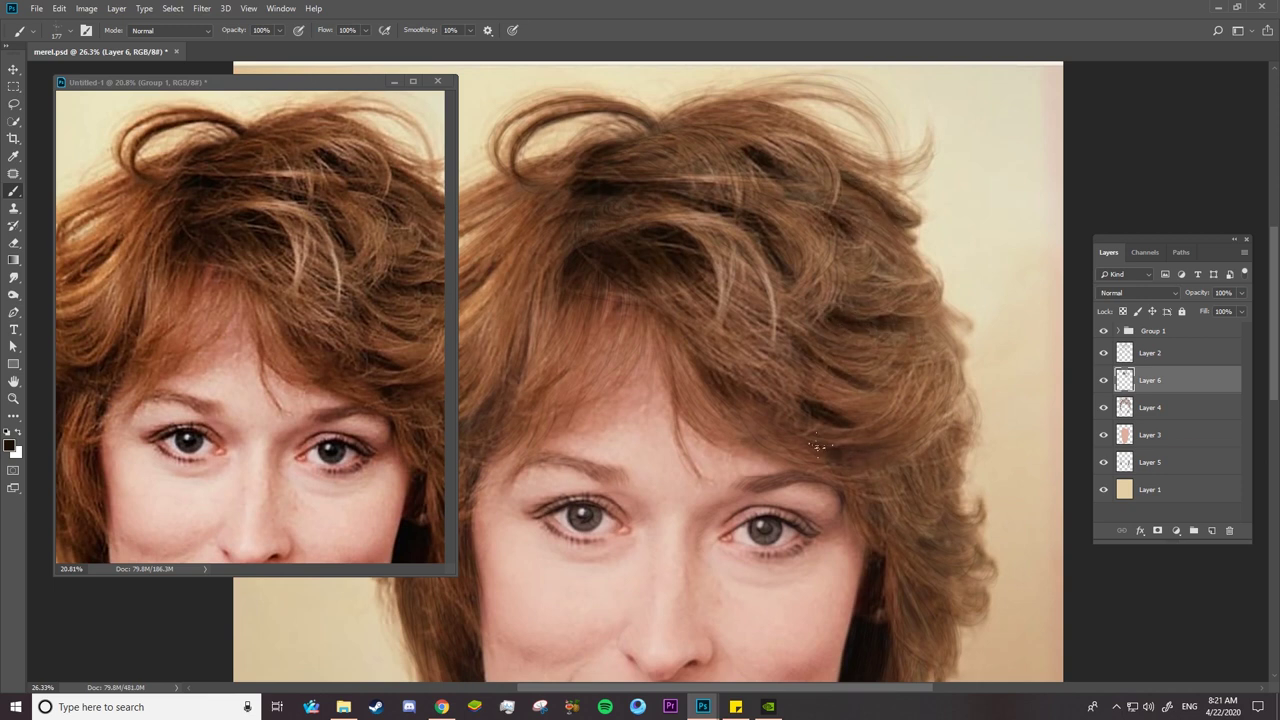
pyautogui.moveTo(810, 448); pyautogui.dragTo(828, 416)
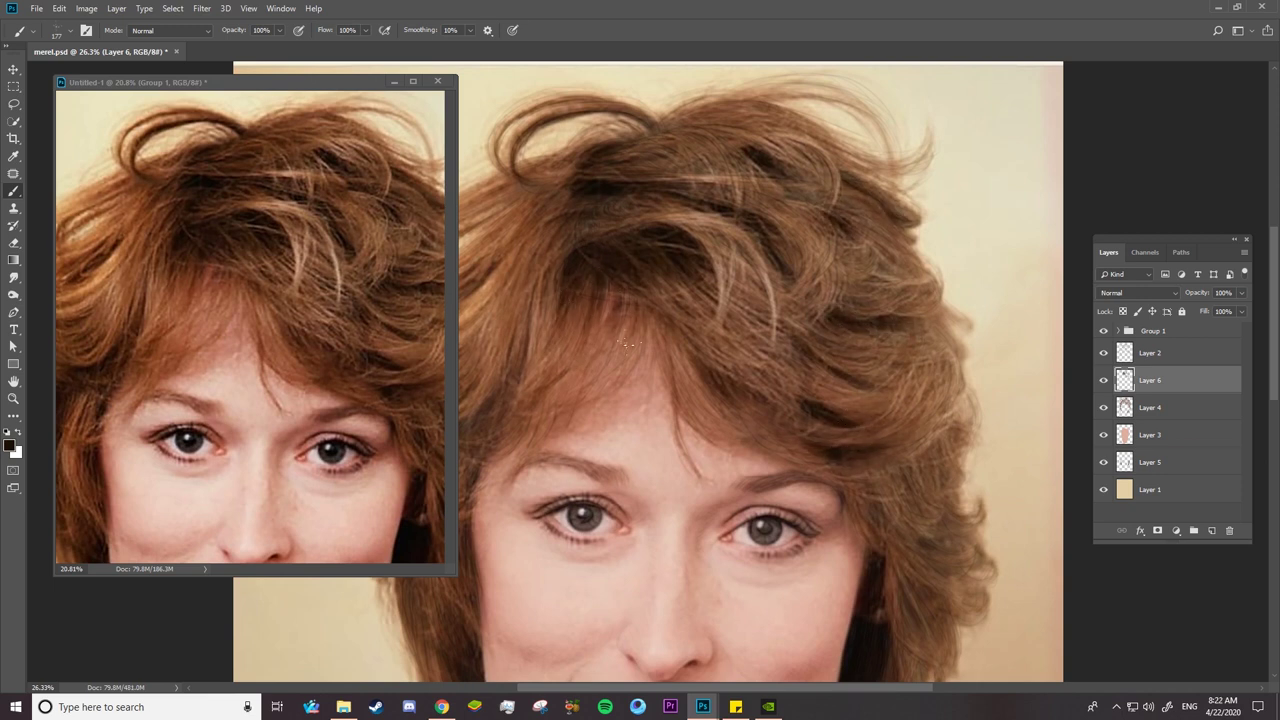
# - Darken the top-left and left-side hair strands beside the face with short strokes
pyautogui.moveTo(533, 126)
pyautogui.mouseDown()
pyautogui.moveTo(518, 170)
pyautogui.moveTo(645, 112)
pyautogui.mouseUp()
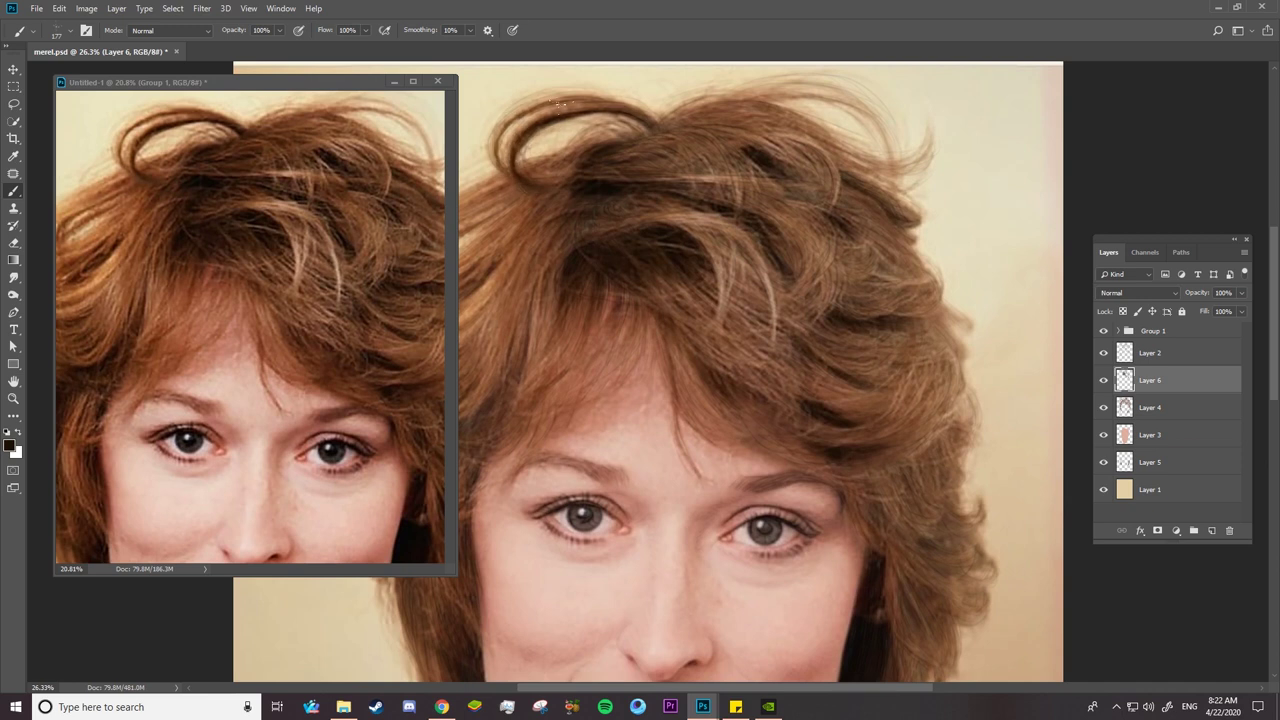
pyautogui.moveTo(495, 190); pyautogui.dragTo(590, 100)
pyautogui.moveTo(566, 326); pyautogui.dragTo(766, 249)
pyautogui.moveTo(730, 235)
pyautogui.mouseDown()
pyautogui.moveTo(692, 358)
pyautogui.moveTo(612, 352)
pyautogui.mouseUp()
pyautogui.moveTo(690, 240); pyautogui.dragTo(632, 311)
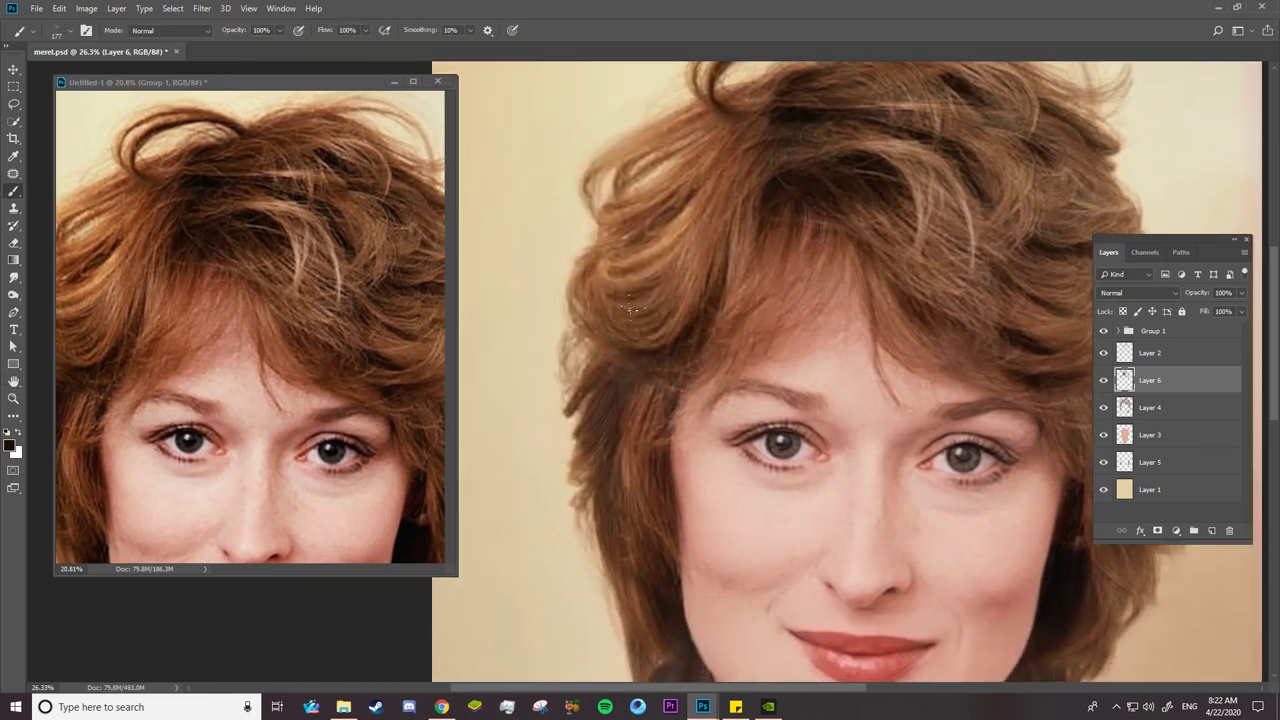
pyautogui.moveTo(678, 243)
pyautogui.mouseDown()
pyautogui.moveTo(650, 200)
pyautogui.moveTo(615, 230)
pyautogui.mouseUp()
pyautogui.moveTo(615, 375)
pyautogui.mouseDown()
pyautogui.moveTo(565, 415)
pyautogui.moveTo(660, 300)
pyautogui.mouseUp()
pyautogui.moveTo(626, 403)
pyautogui.mouseDown()
pyautogui.moveTo(666, 457)
pyautogui.moveTo(675, 415)
pyautogui.mouseUp()
pyautogui.scroll(-4, 680, 354)
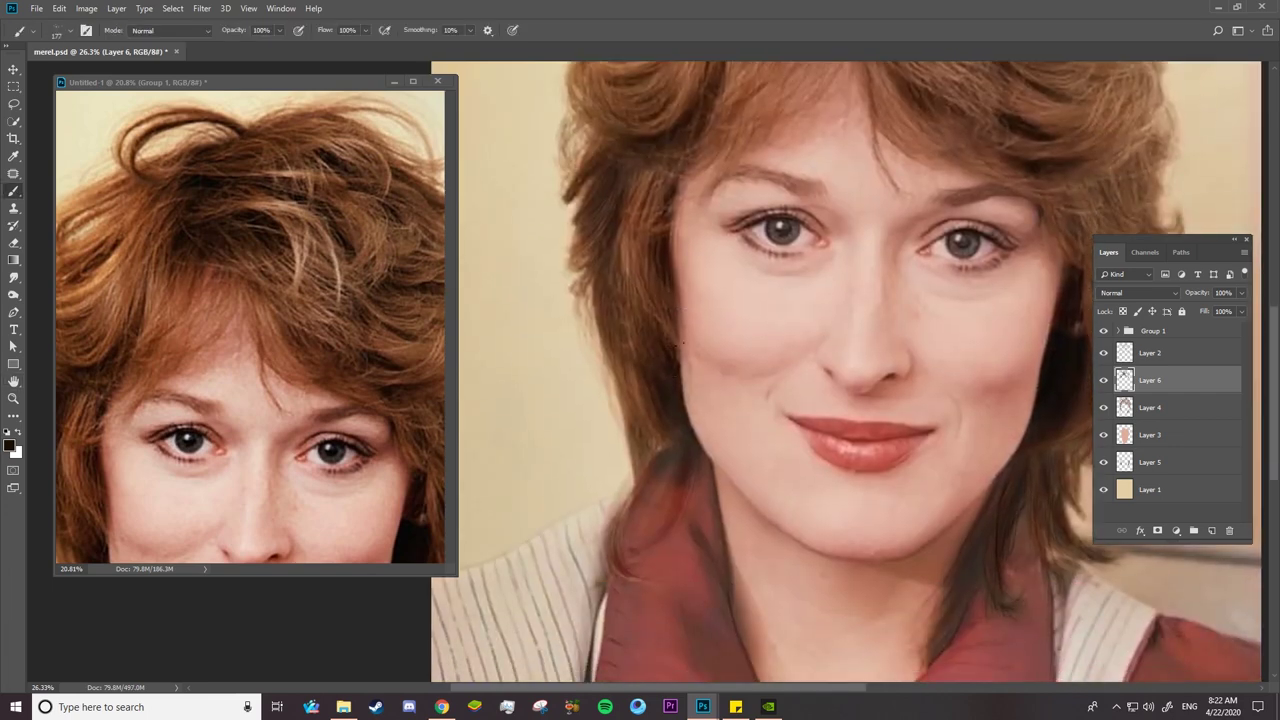
pyautogui.moveTo(609, 280); pyautogui.dragTo(615, 344)
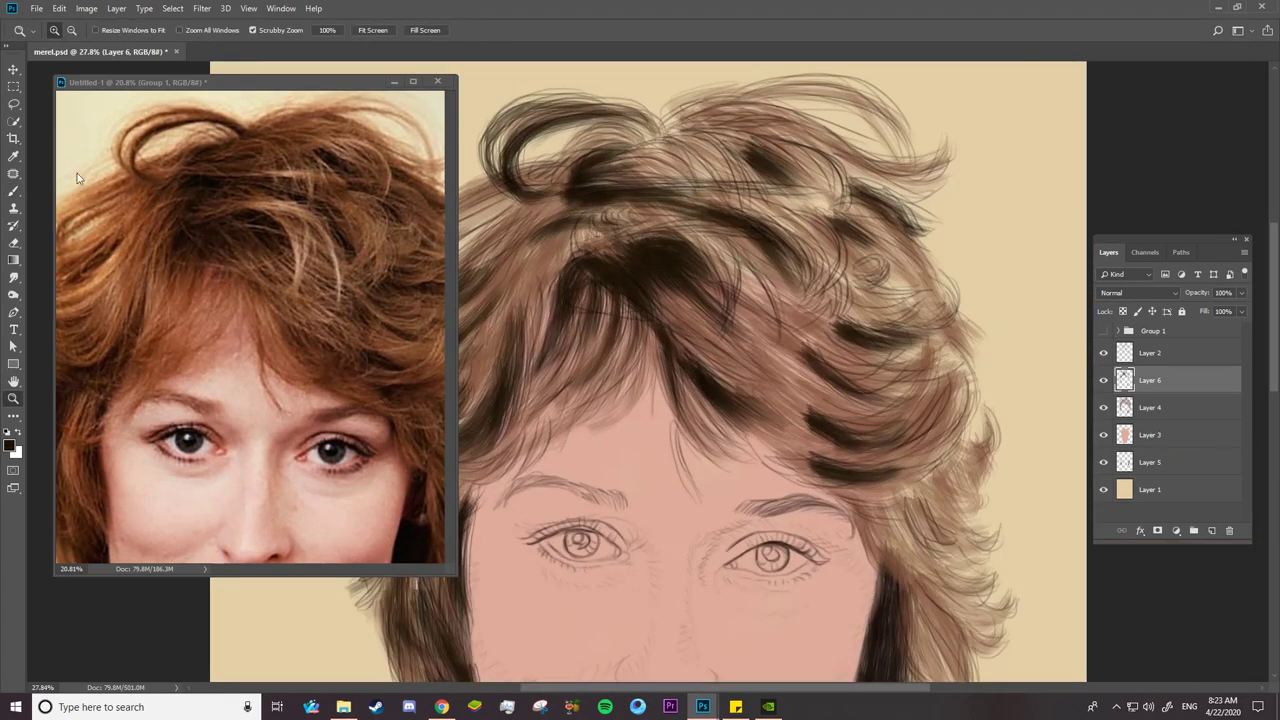
# - Set Layer 6 to Multiply at about 83% opacity, then select Layer 4 and mark a dark strand
pyautogui.click(1135, 292)
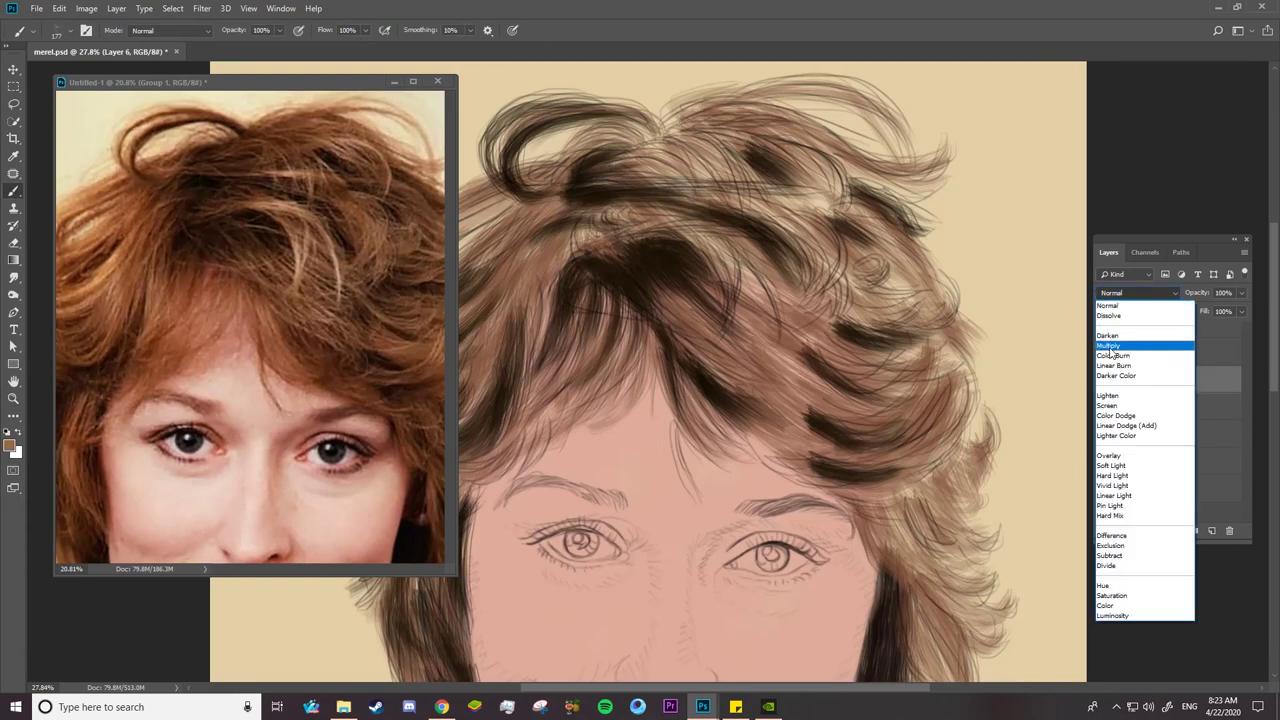
pyautogui.click(1116, 346)
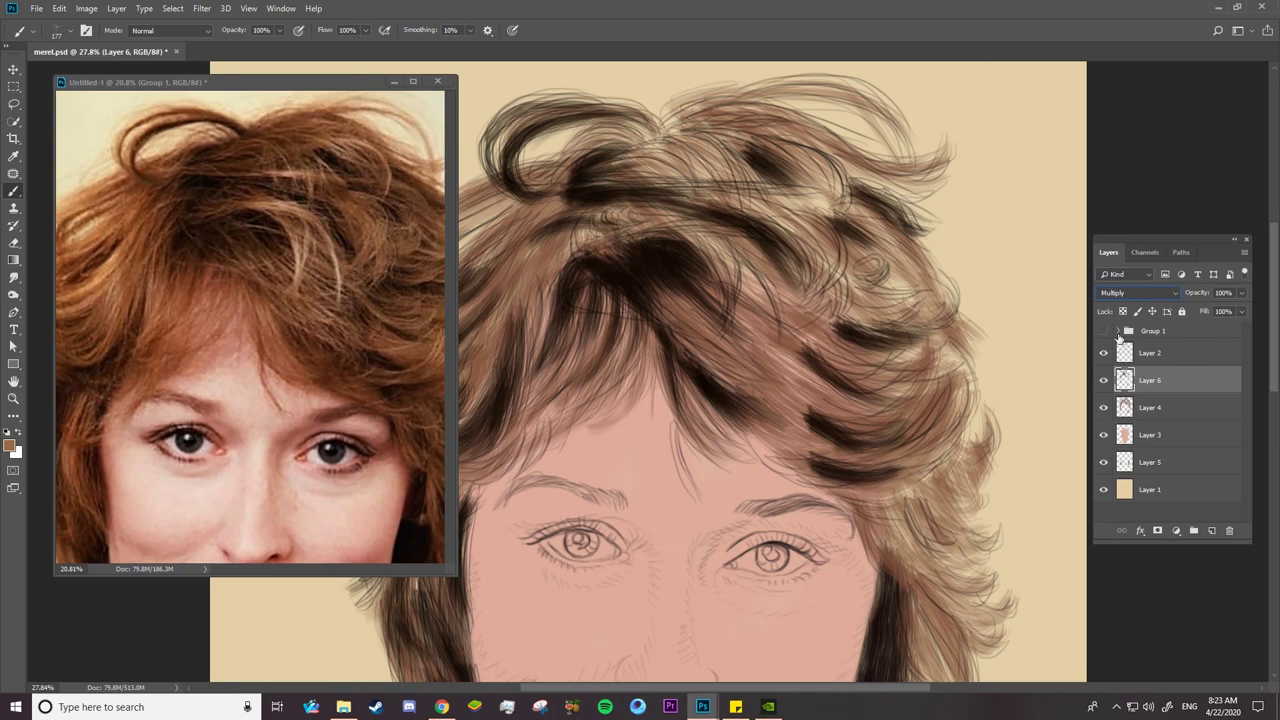
pyautogui.scroll(-3, 1132, 291)
pyautogui.moveTo(1193, 296); pyautogui.dragTo(1147, 305)
pyautogui.hotkey('alt', '[')
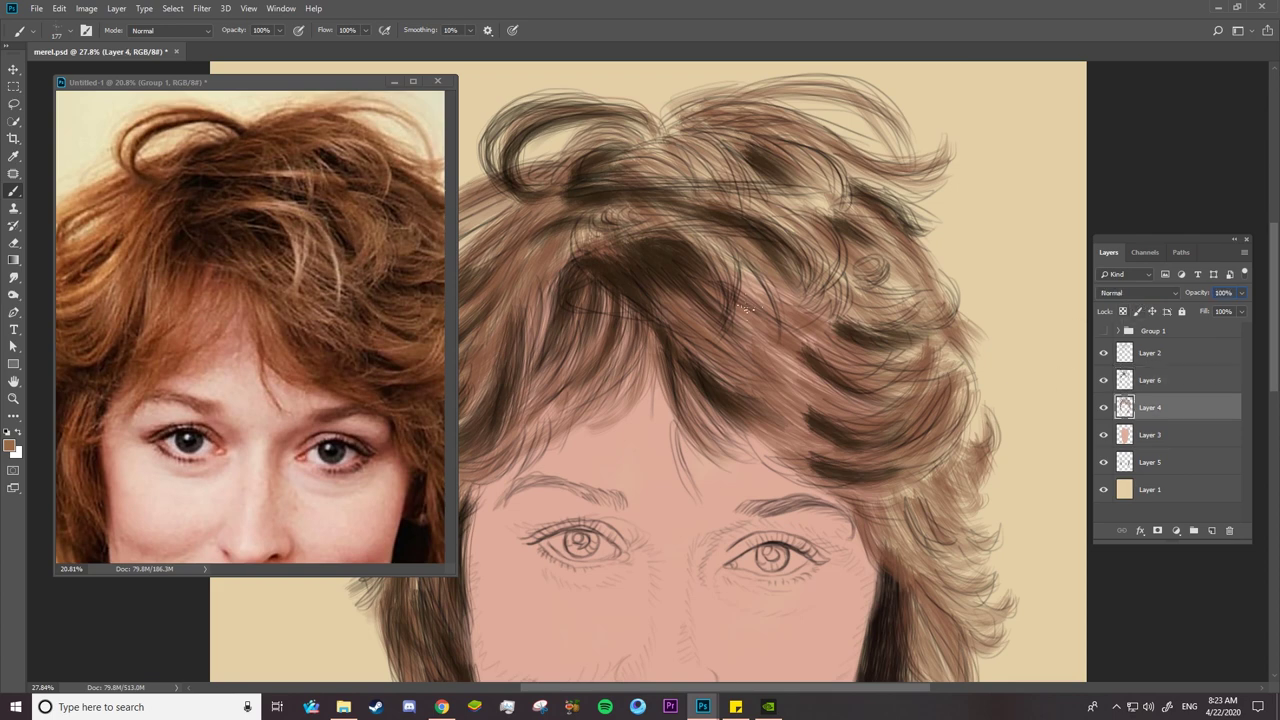
pyautogui.moveTo(728, 422); pyautogui.dragTo(740, 452)
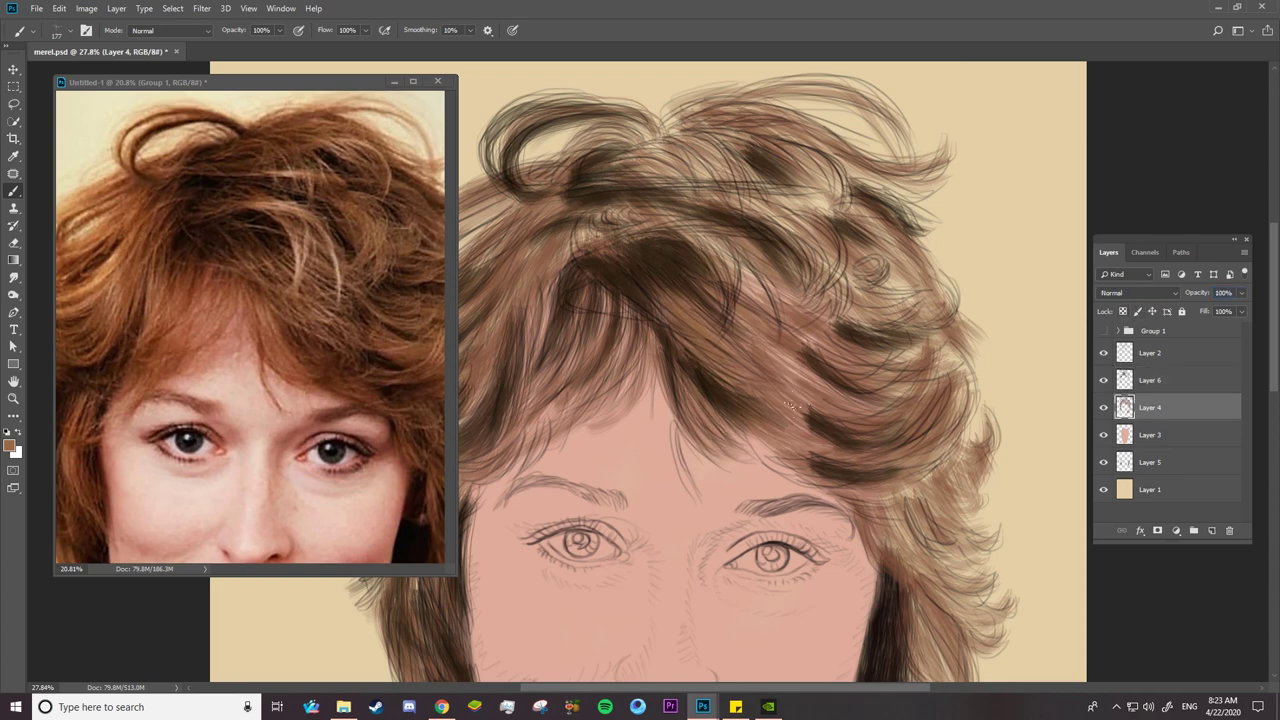
# - Paint lighter Screen-mode strands near the forehead, right side and top of the head
pyautogui.click(166, 29)
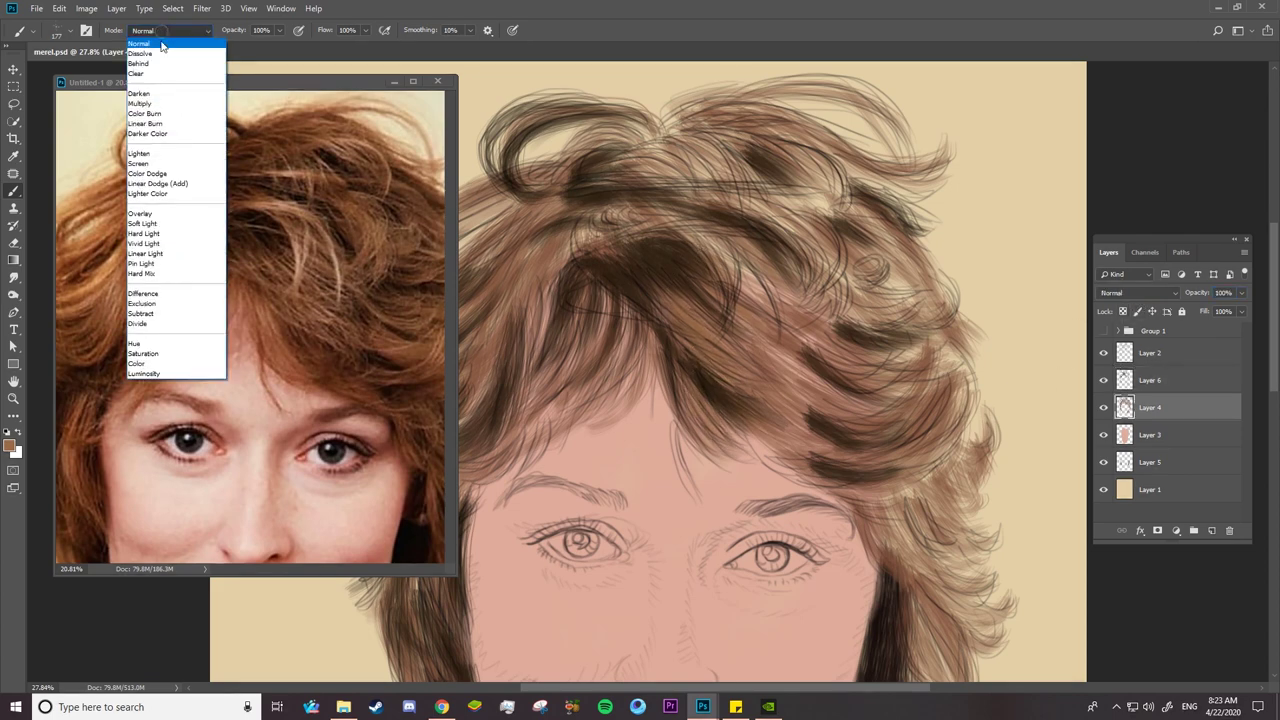
pyautogui.click(153, 164)
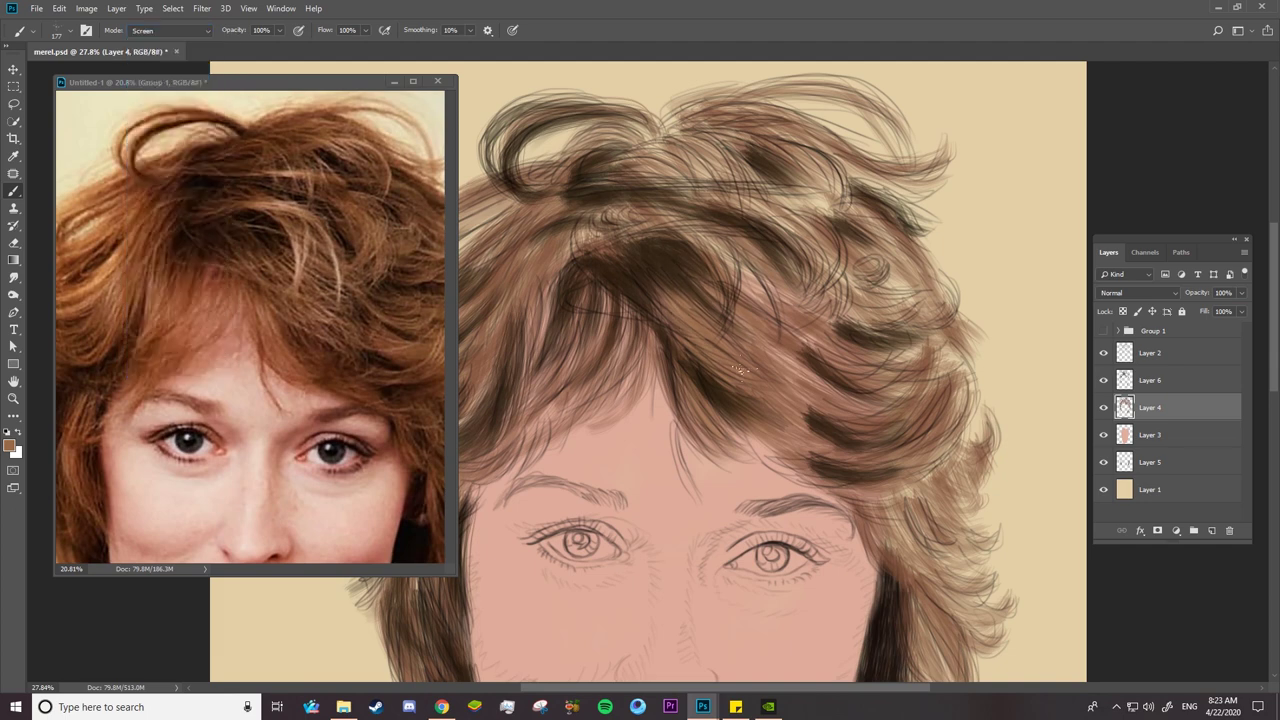
pyautogui.moveTo(690, 300); pyautogui.dragTo(830, 397)
pyautogui.moveTo(780, 345); pyautogui.dragTo(705, 440)
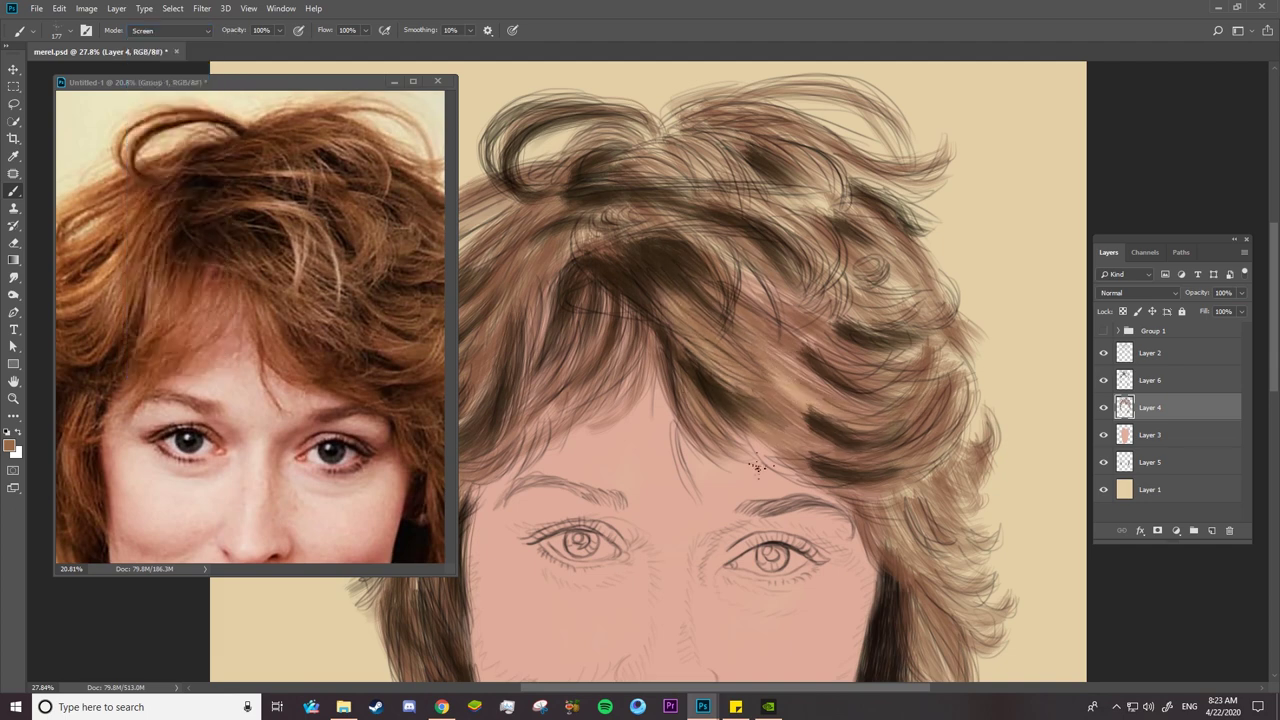
pyautogui.moveTo(720, 360); pyautogui.dragTo(675, 445)
pyautogui.moveTo(730, 315); pyautogui.dragTo(712, 236)
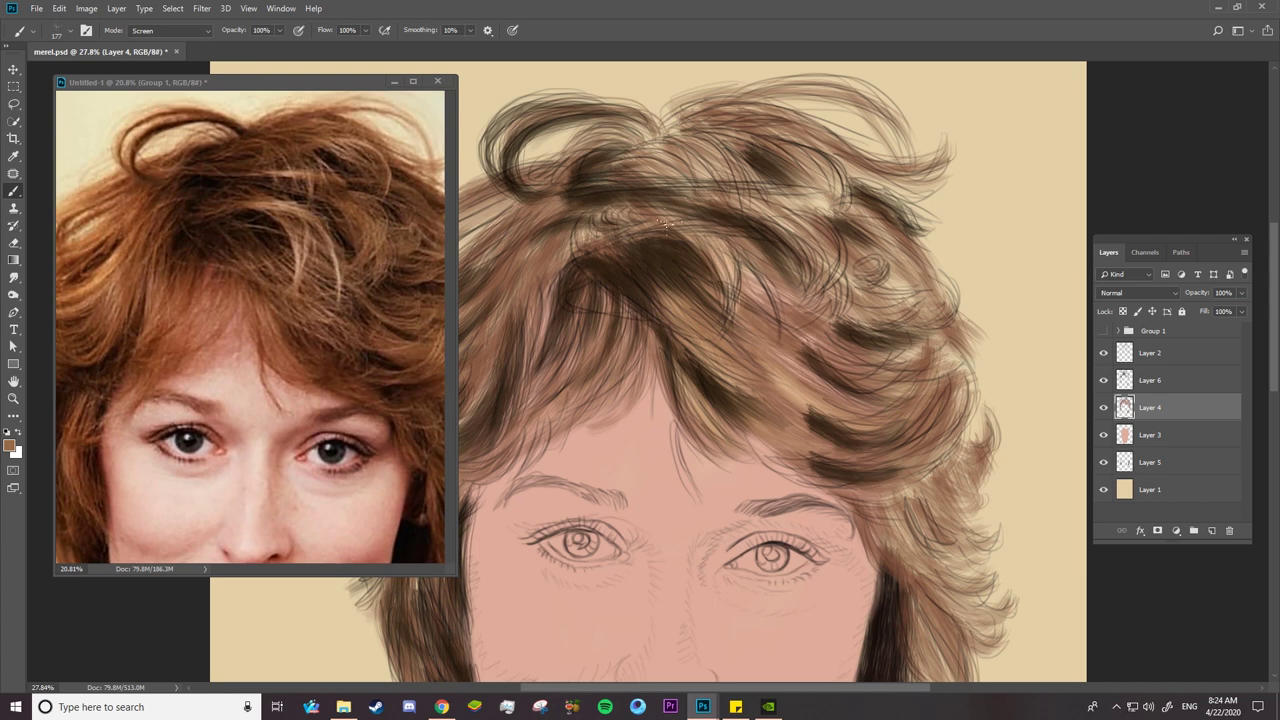
pyautogui.moveTo(770, 288); pyautogui.dragTo(640, 220)
pyautogui.moveTo(785, 322); pyautogui.dragTo(612, 193)
pyautogui.moveTo(850, 172); pyautogui.dragTo(740, 126)
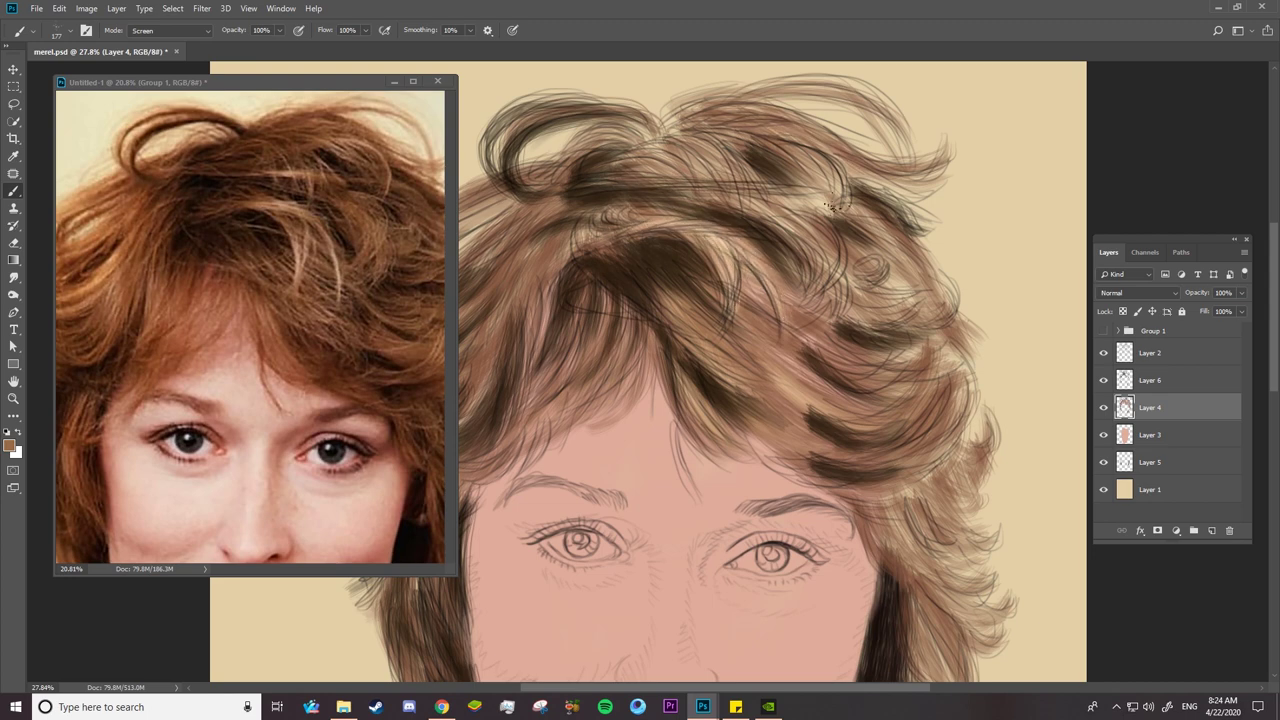
pyautogui.moveTo(840, 195); pyautogui.dragTo(700, 112)
# - Hide the Layer 2 sketch, zoom out to the whole hairstyle, and set the brush to Overlay
pyautogui.click(1103, 353)
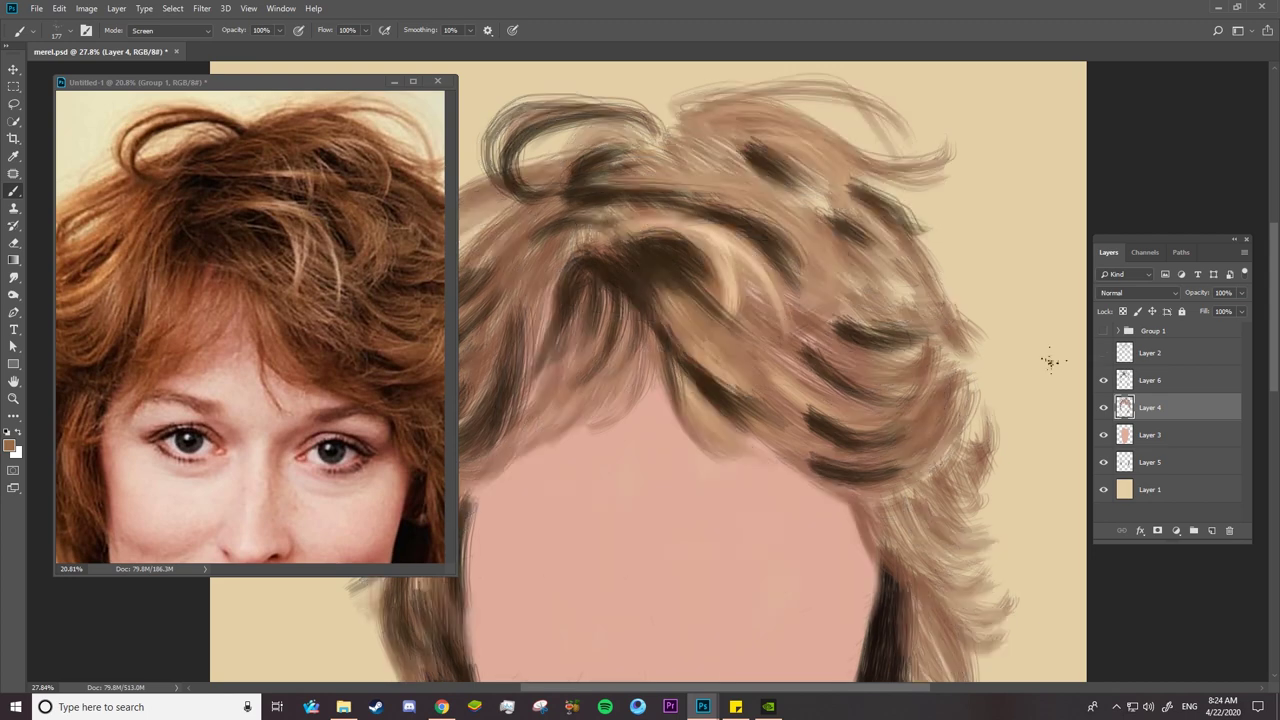
pyautogui.press('z')
pyautogui.moveTo(700, 280); pyautogui.dragTo(571, 279)
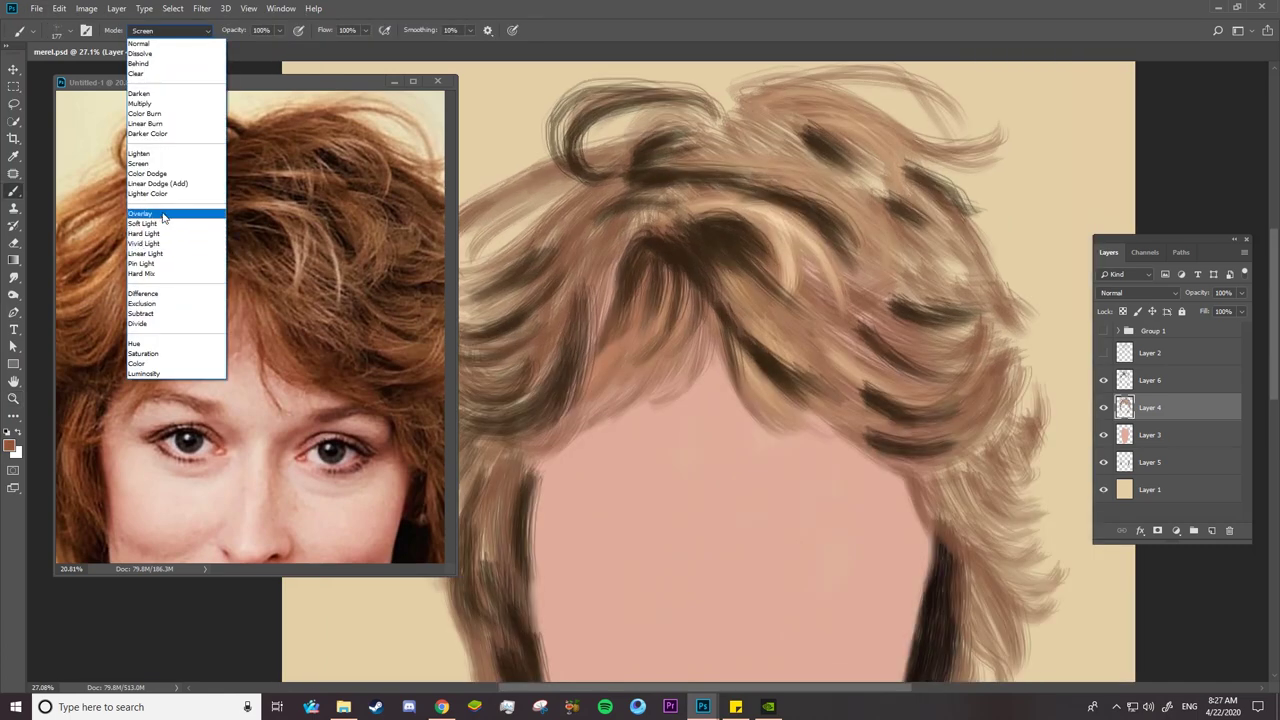
pyautogui.click(163, 214)
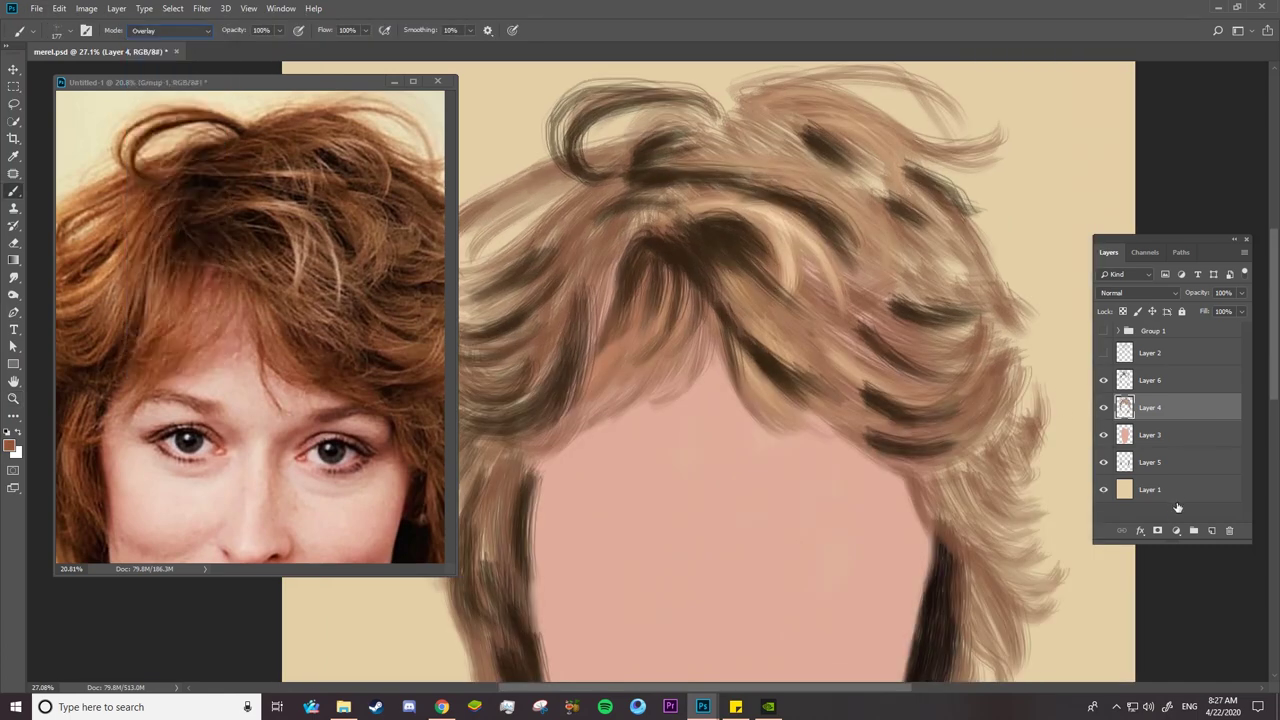
# - Add Layer 7 and warm the hair above the forehead and tint the right side orange
pyautogui.click(1209, 531)
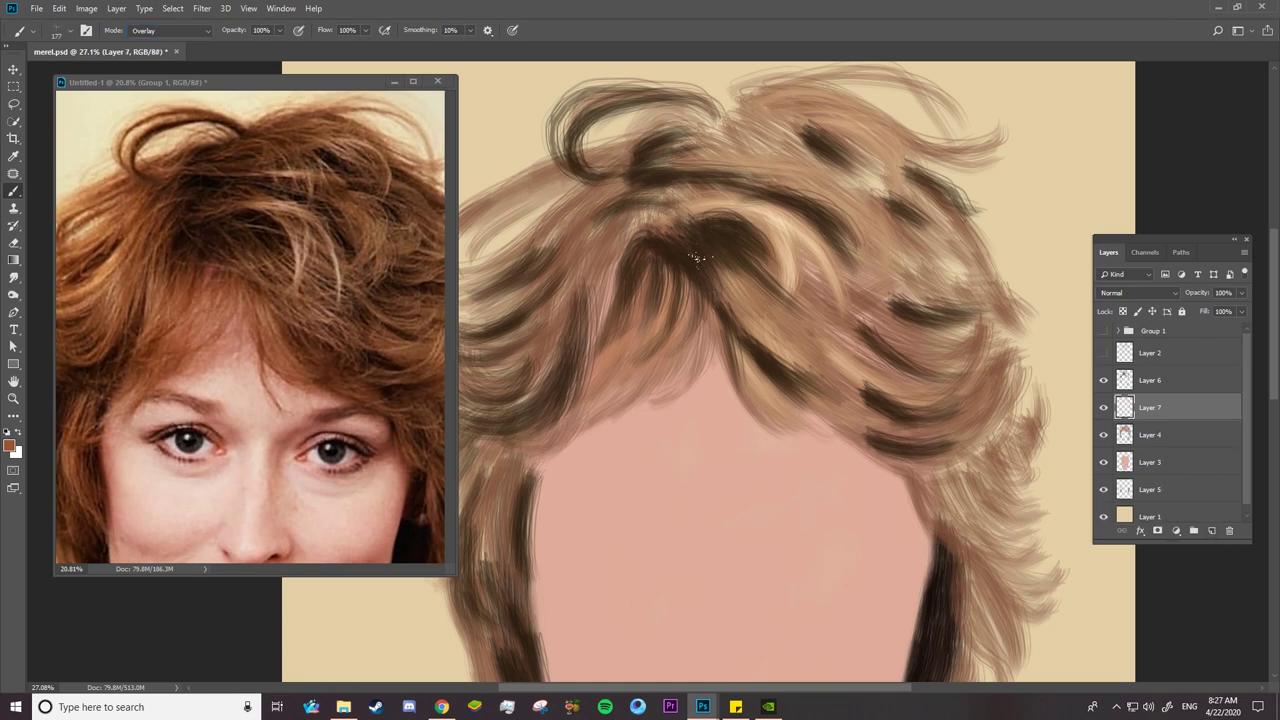
pyautogui.moveTo(800, 275)
pyautogui.mouseDown()
pyautogui.moveTo(735, 305)
pyautogui.moveTo(722, 390)
pyautogui.mouseUp()
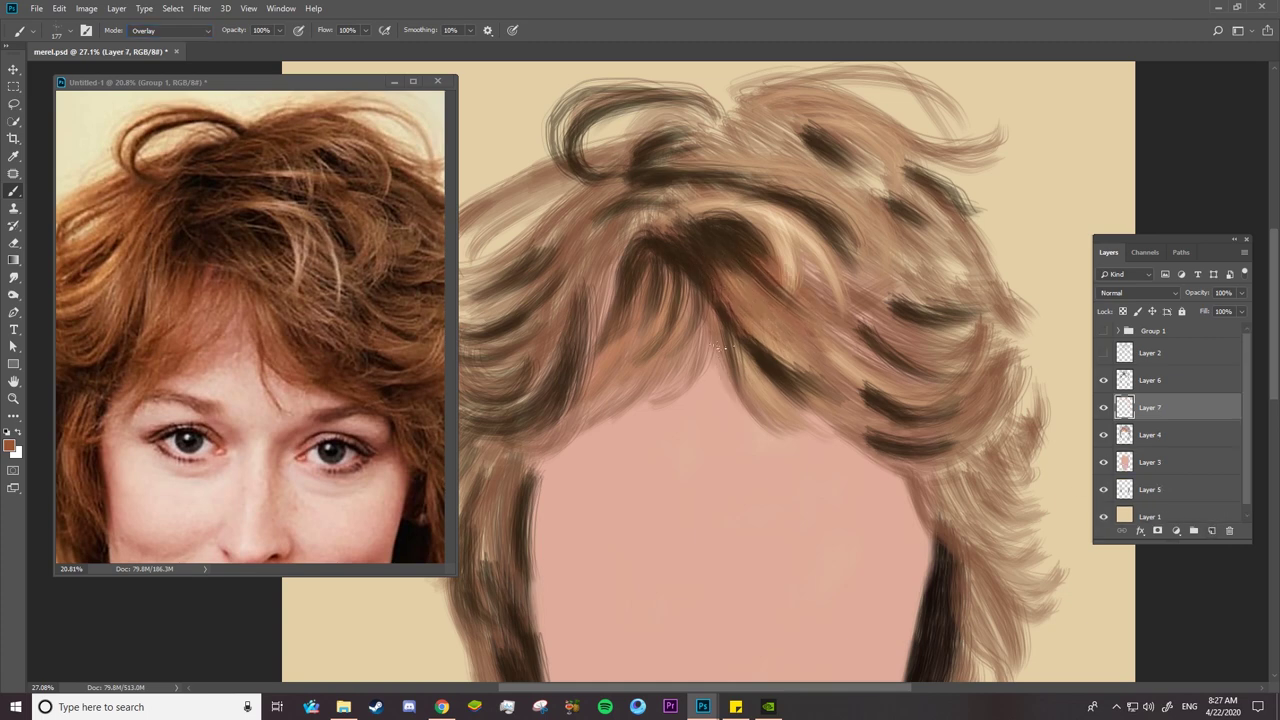
pyautogui.moveTo(680, 295)
pyautogui.mouseDown()
pyautogui.moveTo(645, 380)
pyautogui.moveTo(622, 345)
pyautogui.mouseUp()
pyautogui.moveTo(805, 325)
pyautogui.mouseDown()
pyautogui.moveTo(900, 395)
pyautogui.moveTo(850, 420)
pyautogui.mouseUp()
pyautogui.moveTo(740, 295); pyautogui.dragTo(790, 365)
# - Return the brush to Normal, paint reddish-brown right-side strands, and move Layer 7 above Layer 6
pyautogui.click(175, 31)
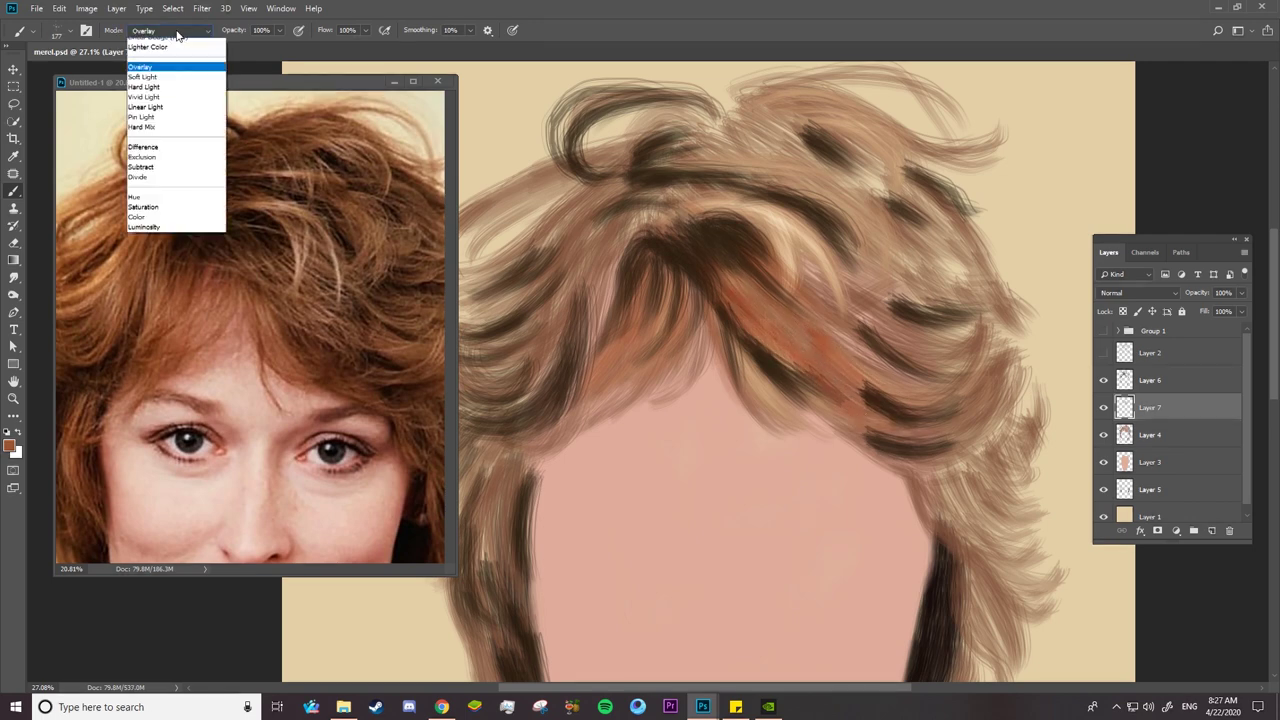
pyautogui.click(150, 34)
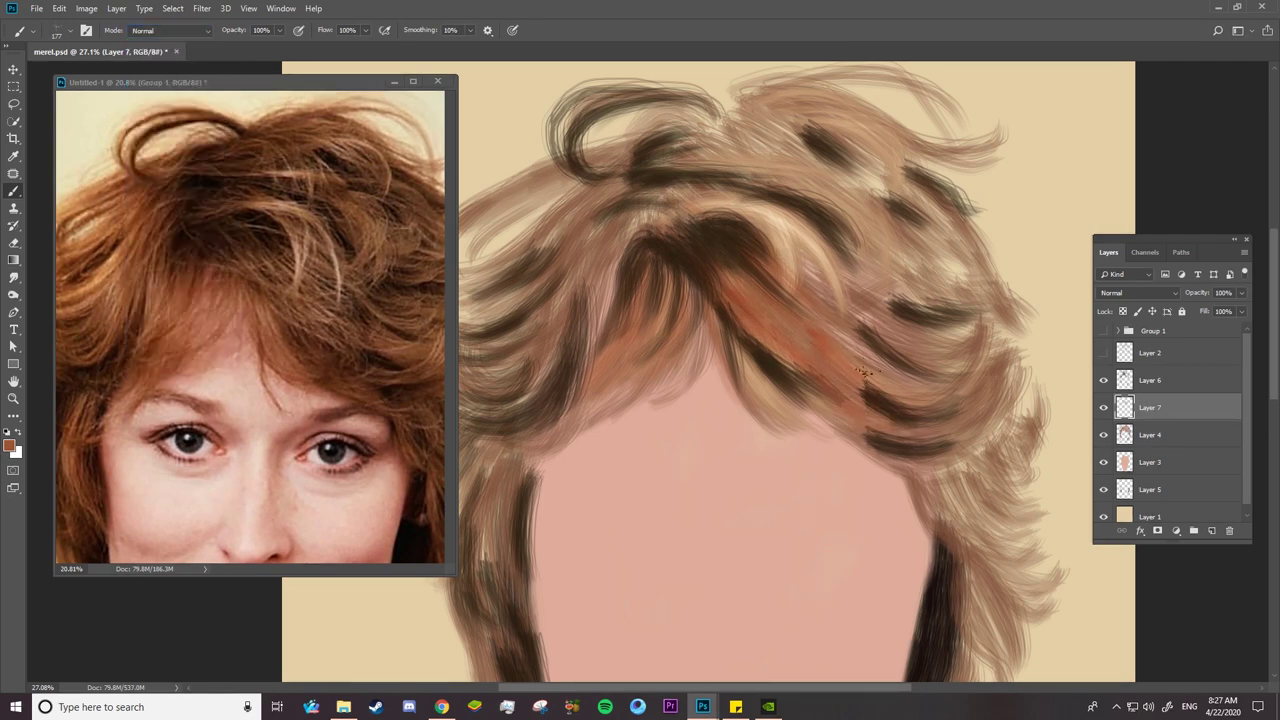
pyautogui.moveTo(930, 405); pyautogui.dragTo(790, 292)
pyautogui.moveTo(890, 330); pyautogui.dragTo(800, 272)
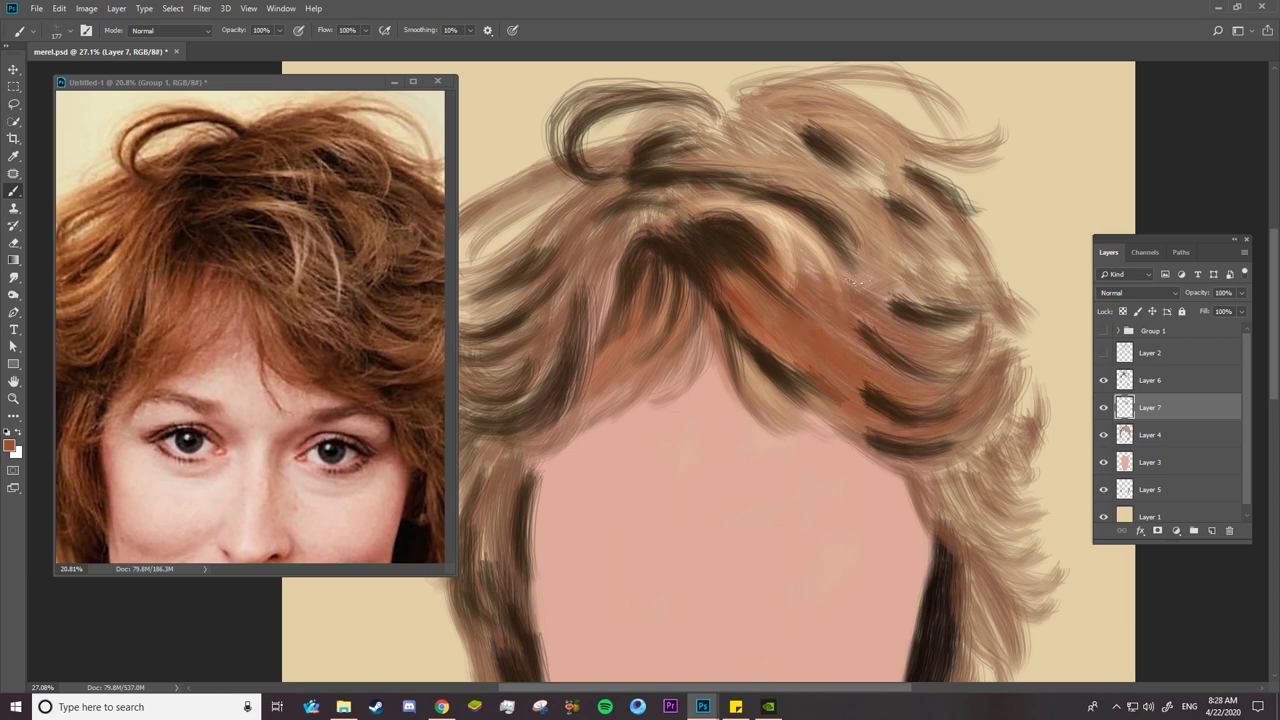
pyautogui.moveTo(664, 340); pyautogui.dragTo(672, 285)
pyautogui.moveTo(1194, 402); pyautogui.dragTo(1189, 375)
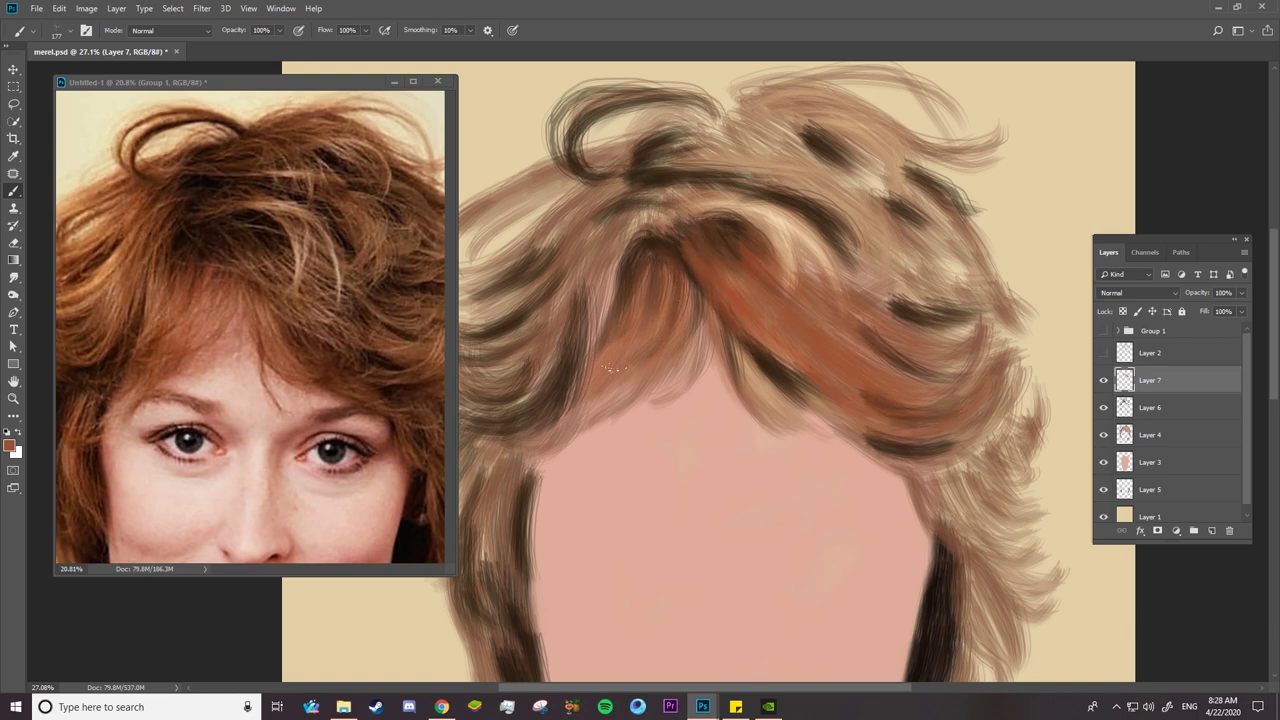
# - Repaint the left hair and crown in warm brown with some darker strokes
pyautogui.moveTo(522, 402)
pyautogui.mouseDown()
pyautogui.moveTo(667, 429)
pyautogui.moveTo(680, 455)
pyautogui.mouseUp()
pyautogui.moveTo(598, 325); pyautogui.dragTo(665, 375)
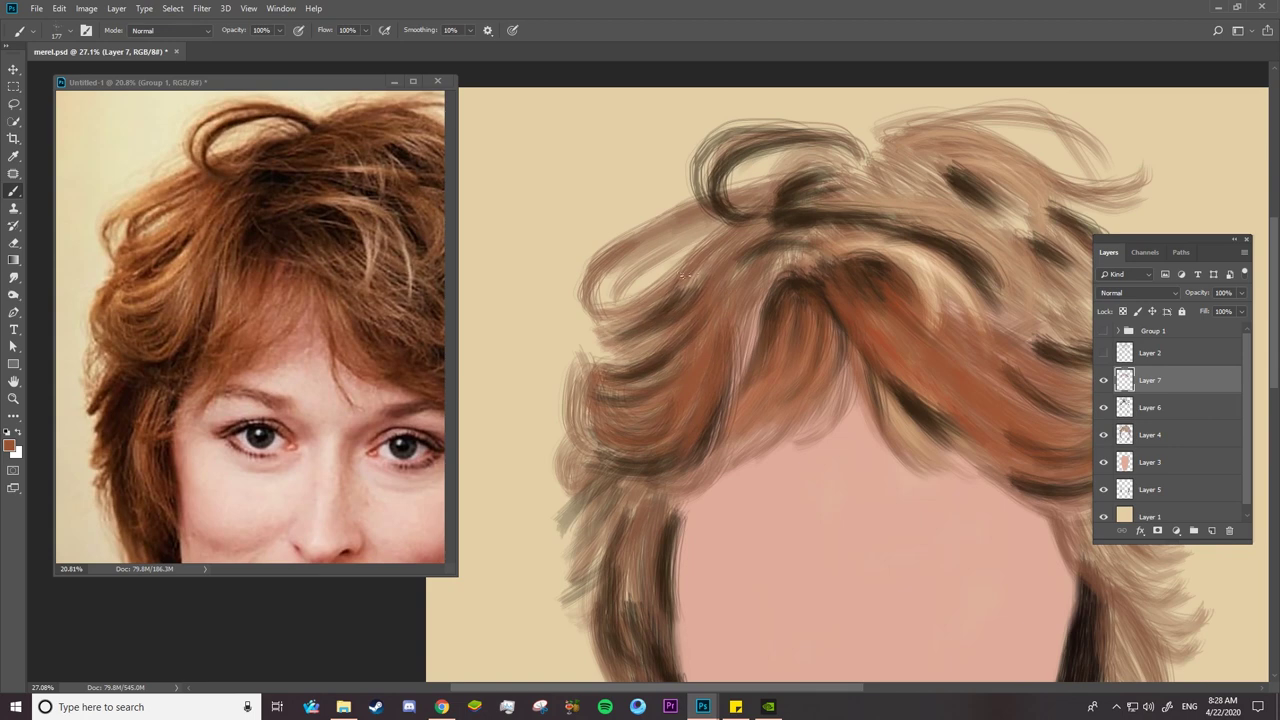
pyautogui.moveTo(710, 235); pyautogui.dragTo(600, 300)
pyautogui.moveTo(775, 265); pyautogui.dragTo(740, 360)
pyautogui.moveTo(588, 416); pyautogui.dragTo(580, 445)
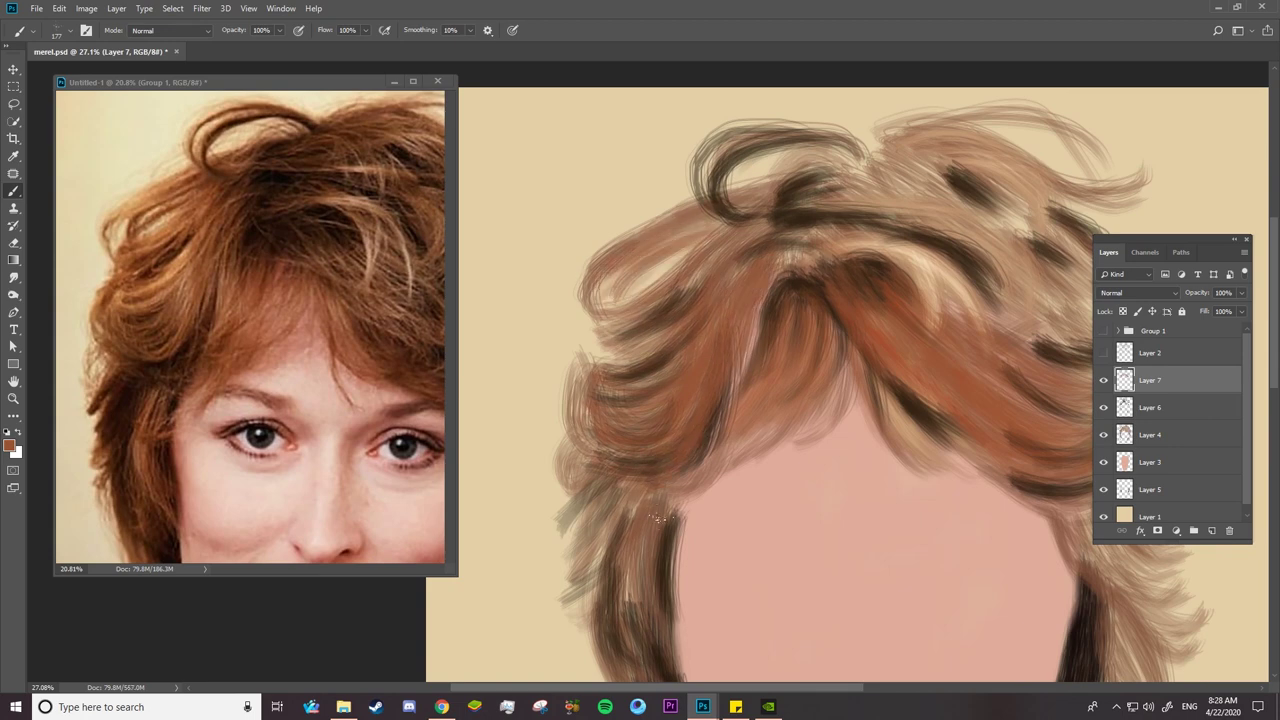
pyautogui.moveTo(602, 522); pyautogui.dragTo(604, 582)
pyautogui.moveTo(755, 305); pyautogui.dragTo(750, 366)
pyautogui.moveTo(850, 268); pyautogui.dragTo(785, 262)
pyautogui.moveTo(880, 172)
pyautogui.mouseDown()
pyautogui.moveTo(790, 215)
pyautogui.moveTo(740, 188)
pyautogui.moveTo(630, 285)
pyautogui.mouseUp()
# - Paint reddish-brown strands on the upper crown and cover dark patches with a sampled browner tone
pyautogui.moveTo(925, 380); pyautogui.dragTo(715, 365)
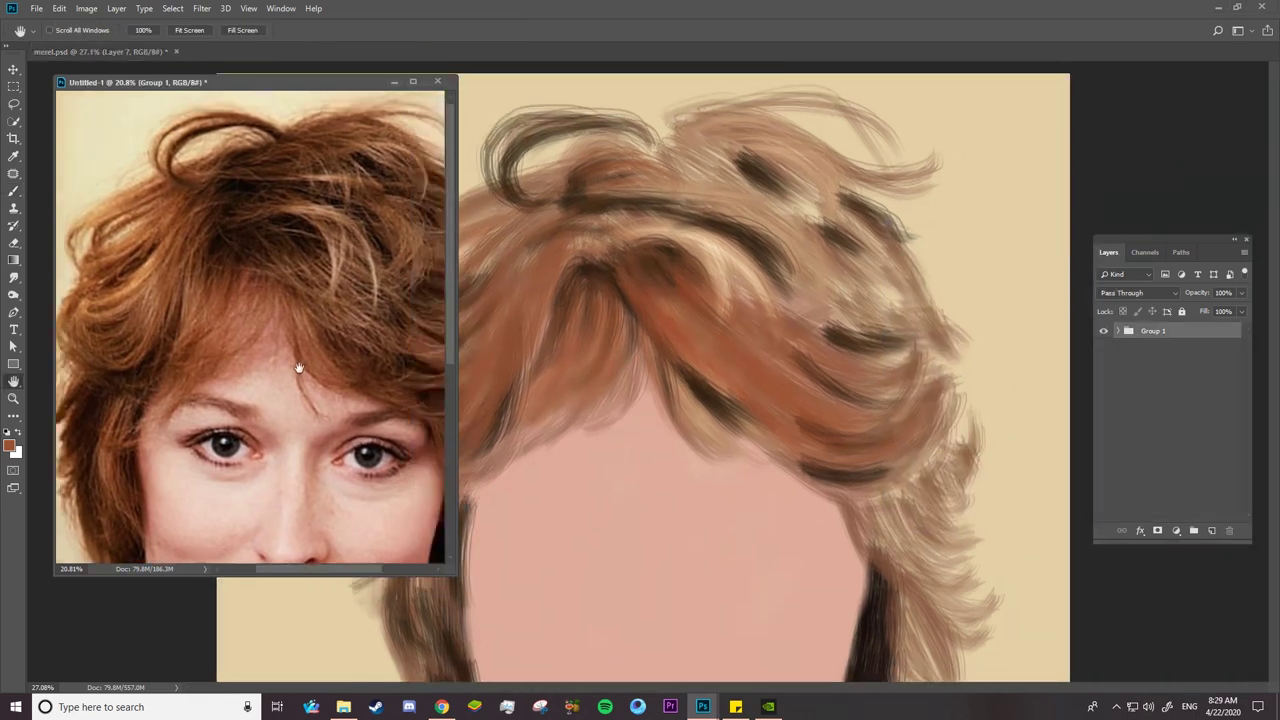
pyautogui.moveTo(745, 205); pyautogui.dragTo(680, 150)
pyautogui.moveTo(780, 135); pyautogui.dragTo(710, 160)
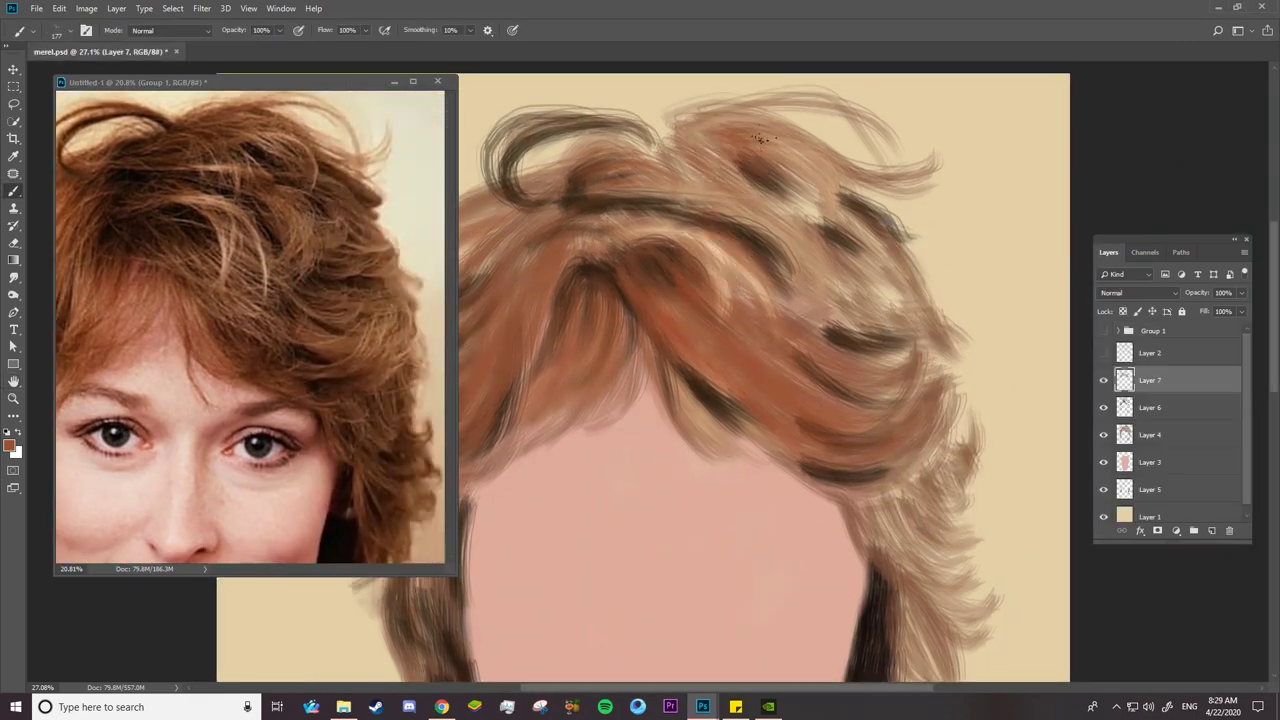
pyautogui.moveTo(830, 120)
pyautogui.mouseDown()
pyautogui.moveTo(745, 165)
pyautogui.moveTo(856, 187)
pyautogui.moveTo(800, 215)
pyautogui.mouseUp()
pyautogui.keyDown('alt'); pyautogui.click(790, 210); pyautogui.keyUp('alt')
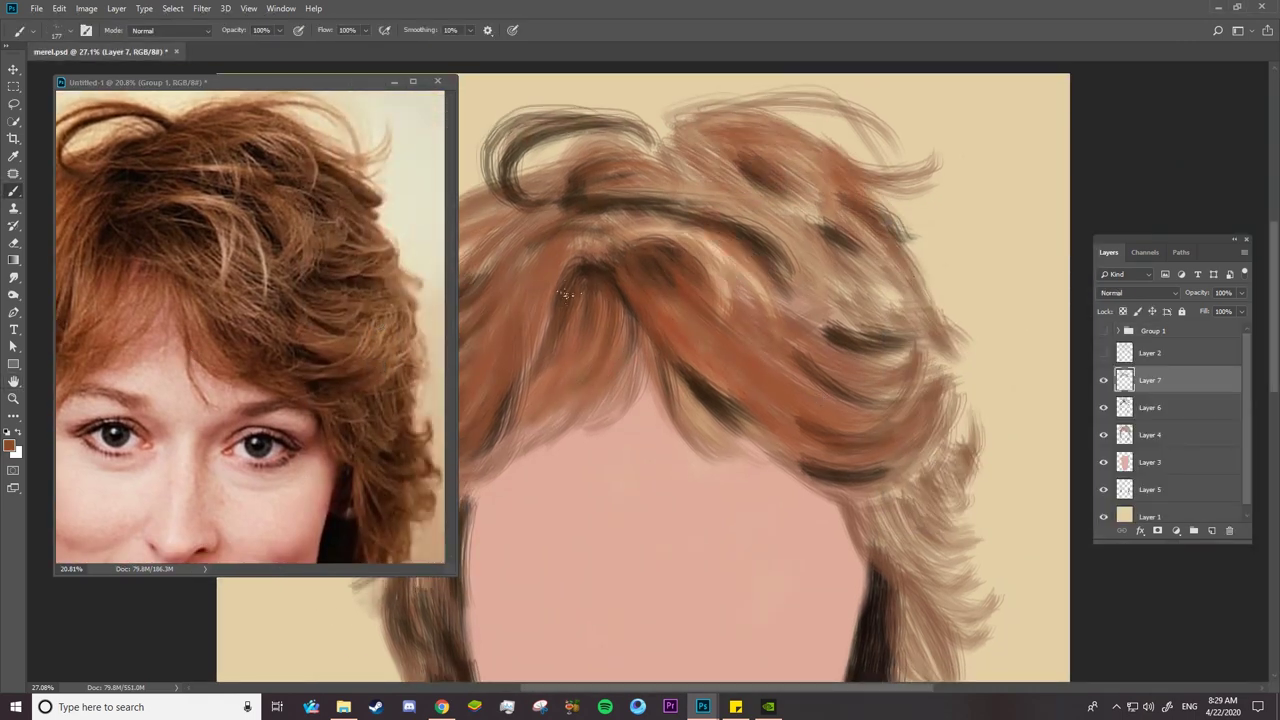
pyautogui.moveTo(760, 120); pyautogui.dragTo(715, 145)
pyautogui.moveTo(830, 195); pyautogui.dragTo(785, 263)
# - Enlarge the brush to 291 and blend the upper-right hair with broad strokes, then zoom out
pyautogui.rightClick(785, 263)
pyautogui.click(870, 494)
pyautogui.moveTo(710, 177)
pyautogui.mouseDown()
pyautogui.moveTo(815, 326)
pyautogui.moveTo(822, 218)
pyautogui.moveTo(884, 332)
pyautogui.moveTo(912, 340)
pyautogui.moveTo(810, 415)
pyautogui.moveTo(728, 308)
pyautogui.moveTo(682, 414)
pyautogui.moveTo(701, 211)
pyautogui.moveTo(637, 114)
pyautogui.moveTo(814, 206)
pyautogui.moveTo(913, 455)
pyautogui.moveTo(866, 491)
pyautogui.moveTo(902, 497)
pyautogui.moveTo(915, 439)
pyautogui.moveTo(864, 388)
pyautogui.moveTo(826, 271)
pyautogui.mouseUp()
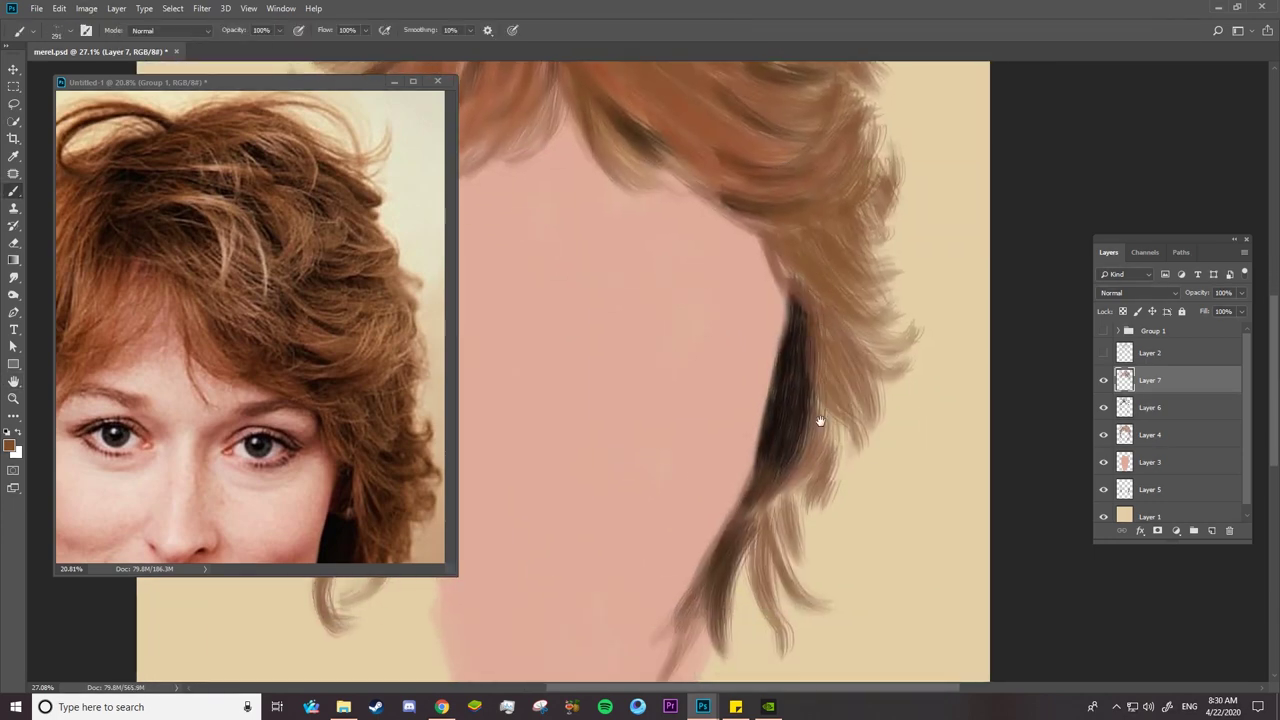
pyautogui.press('z')
pyautogui.moveTo(857, 443)
pyautogui.mouseDown()
pyautogui.moveTo(586, 425)
pyautogui.moveTo(596, 362)
pyautogui.moveTo(558, 402)
pyautogui.mouseUp()
# - Paint brown over the upper-left hair, left strands, crown and the crown parting
pyautogui.press('b')
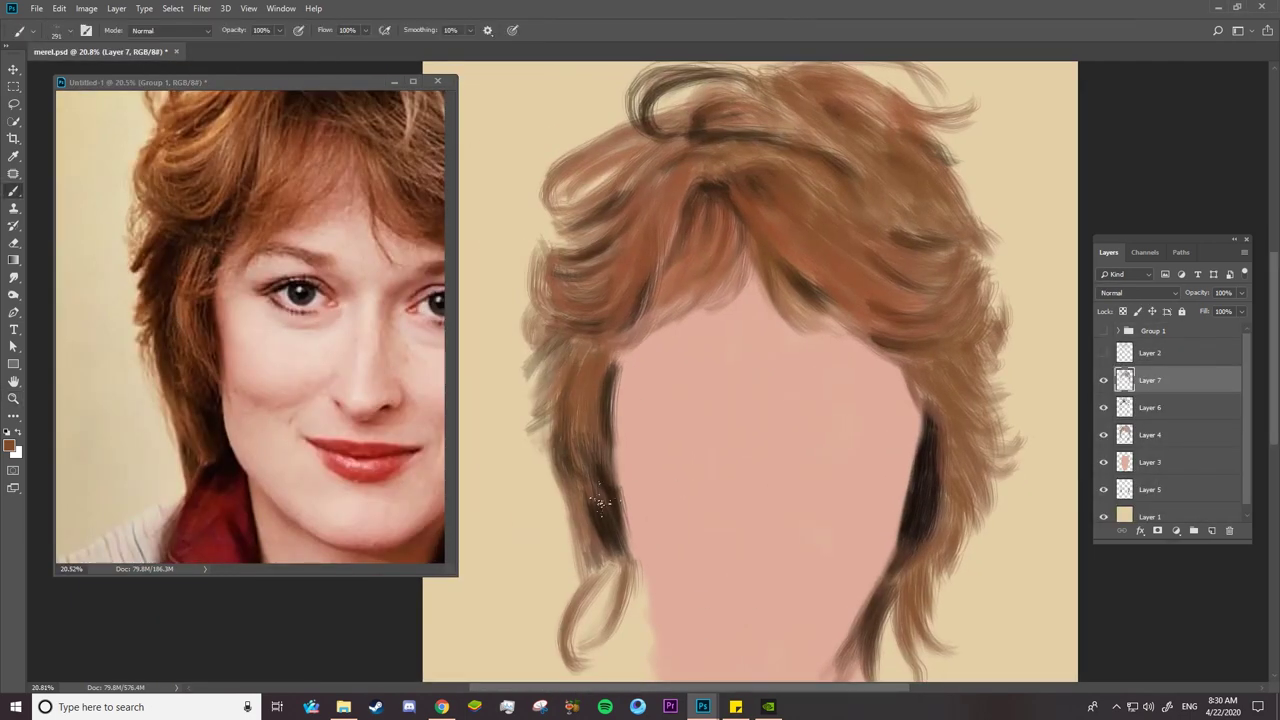
pyautogui.moveTo(600, 504); pyautogui.dragTo(610, 580)
pyautogui.moveTo(612, 226); pyautogui.dragTo(545, 245)
pyautogui.moveTo(620, 165); pyautogui.dragTo(548, 214)
pyautogui.moveTo(694, 96); pyautogui.dragTo(652, 114)
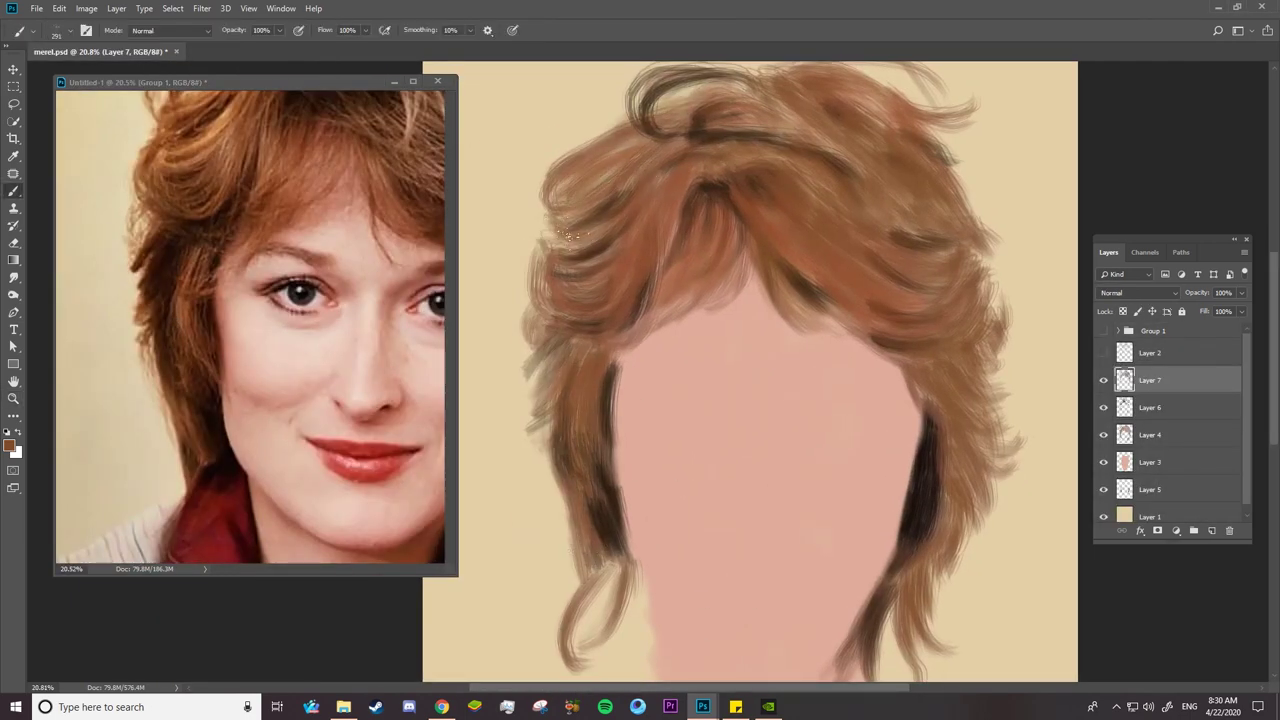
pyautogui.moveTo(574, 214)
pyautogui.mouseDown()
pyautogui.moveTo(538, 262)
pyautogui.moveTo(532, 312)
pyautogui.mouseUp()
pyautogui.moveTo(682, 208); pyautogui.dragTo(658, 282)
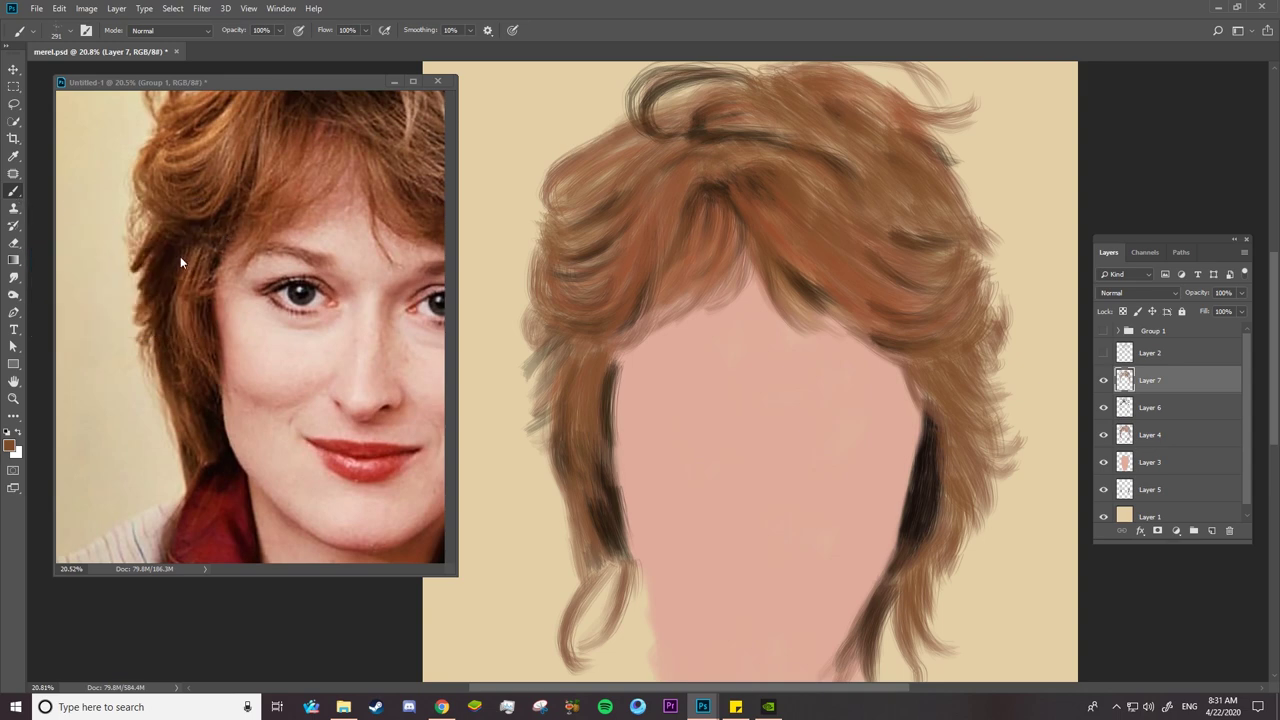
# - Zoom in on the hair, set the brush to 15 px, and sample dark brown from the reference hair
pyautogui.press('z')
pyautogui.moveTo(133, 204); pyautogui.dragTo(180, 206)
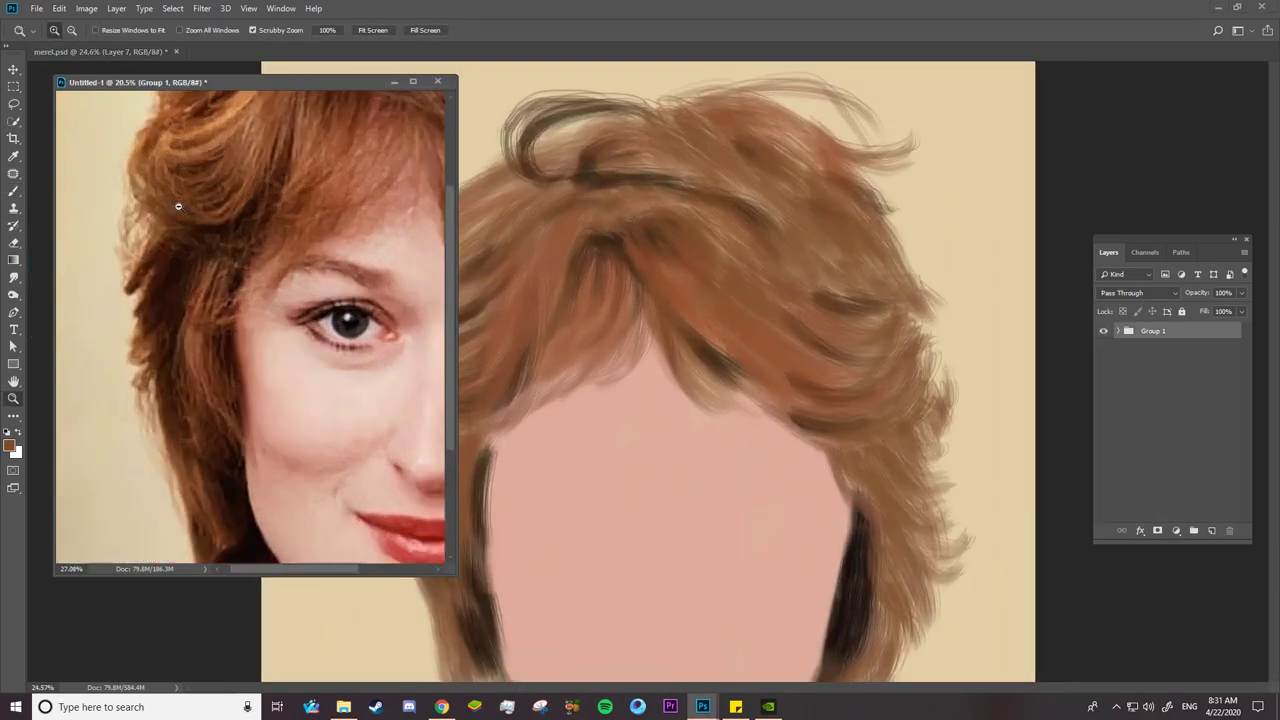
pyautogui.moveTo(700, 300)
pyautogui.mouseDown()
pyautogui.moveTo(575, 690)
pyautogui.moveTo(514, 523)
pyautogui.mouseUp()
pyautogui.press('b')
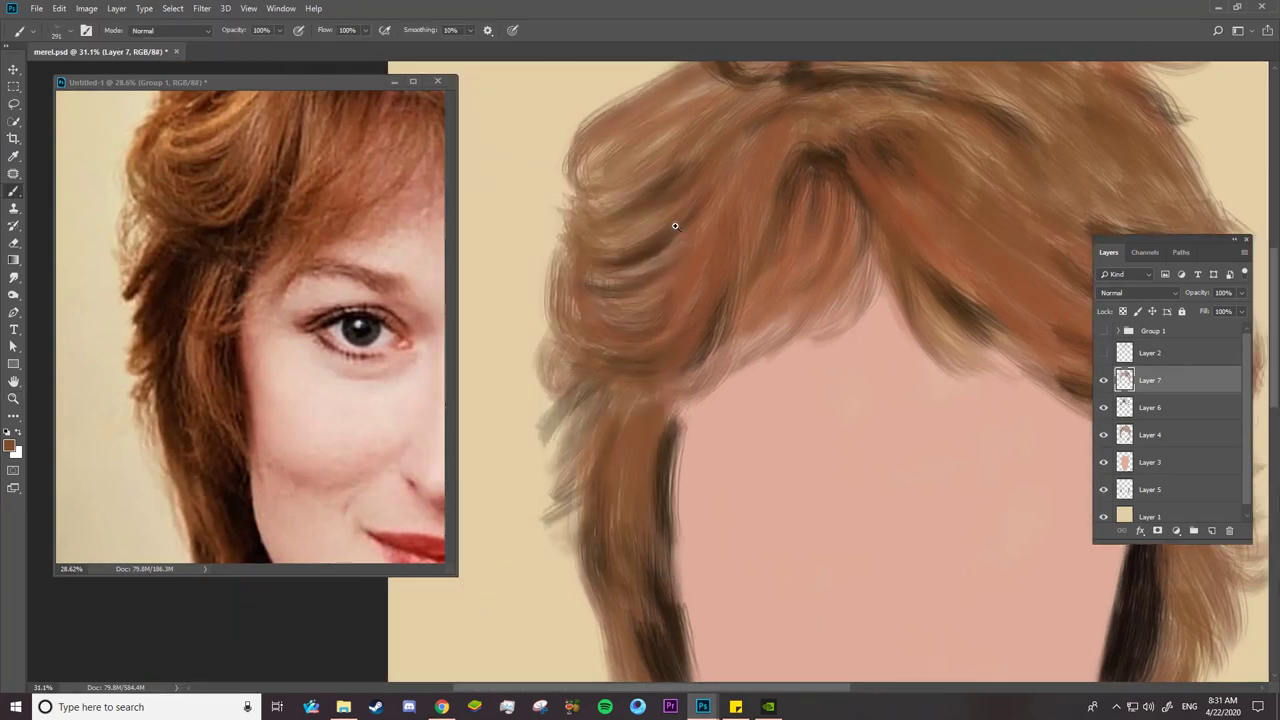
pyautogui.rightClick(668, 232)
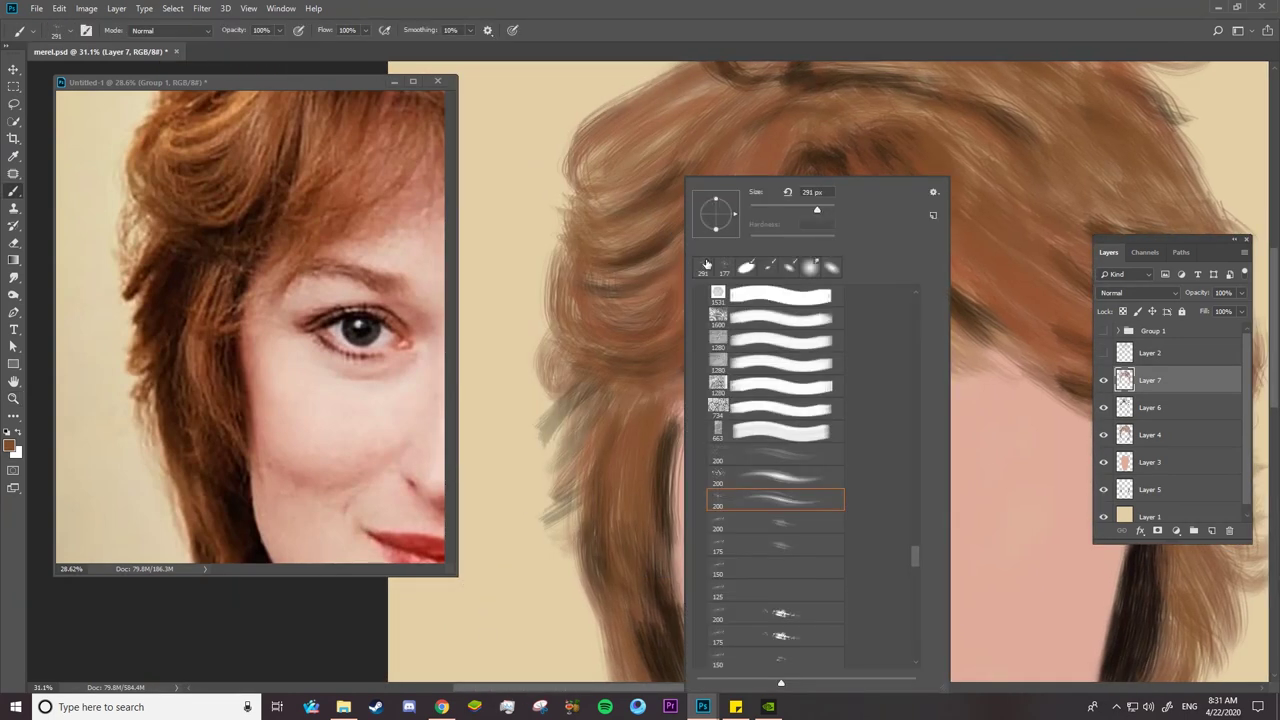
pyautogui.click(756, 208)
pyautogui.press('Return')
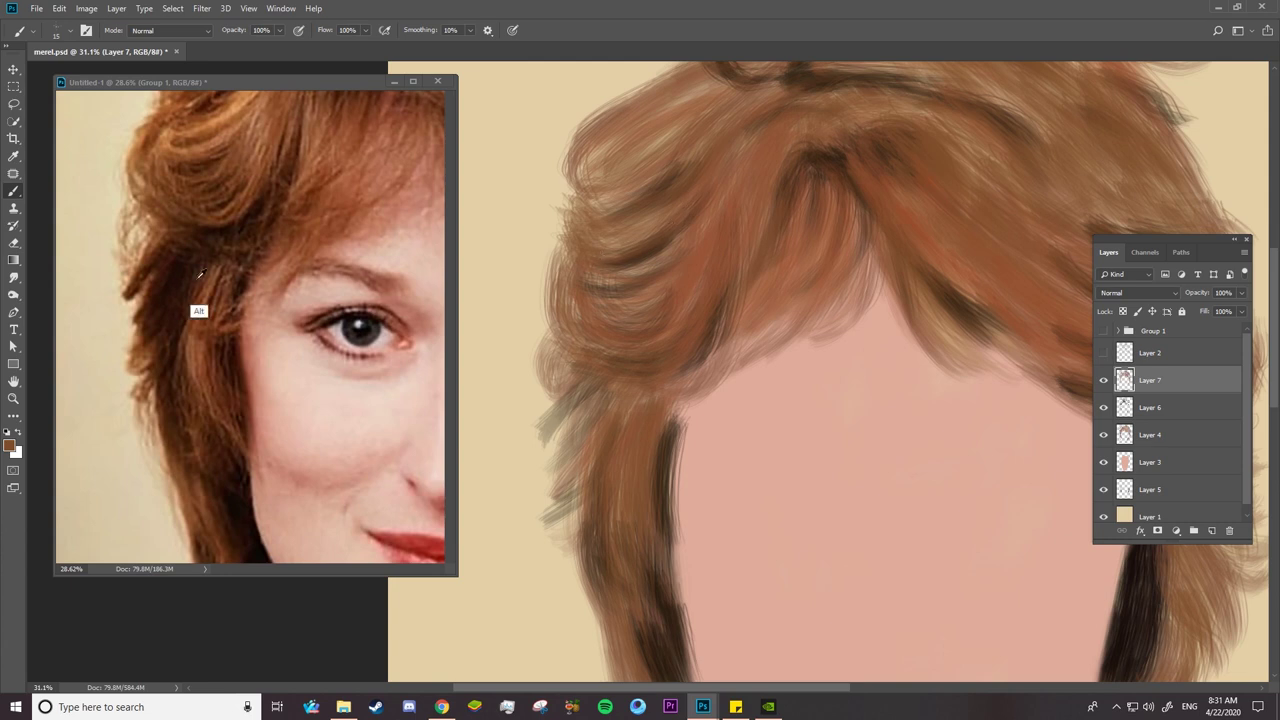
pyautogui.keyDown('alt'); pyautogui.click(180, 317); pyautogui.keyUp('alt')
# - Choose a soft round brush and enable Transfer with flow controlled by Pen Pressure
pyautogui.rightClick(665, 270)
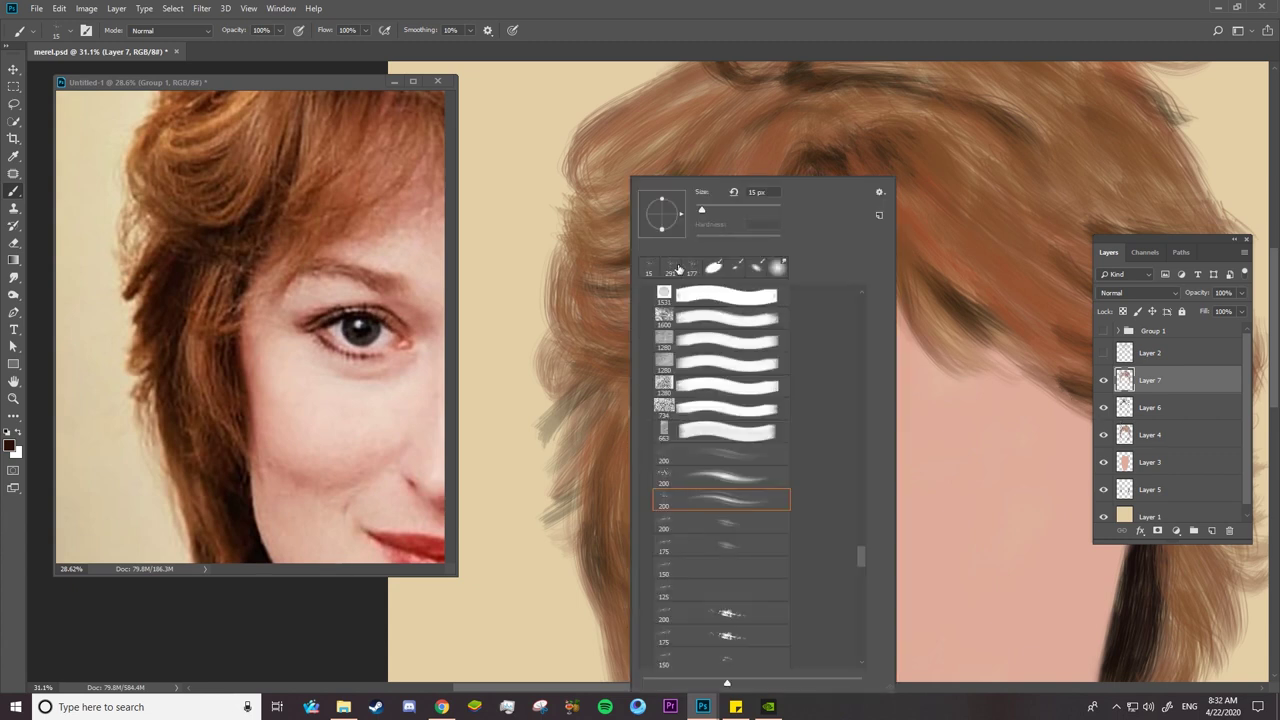
pyautogui.scroll(15, 860, 302)
pyautogui.click(720, 316)
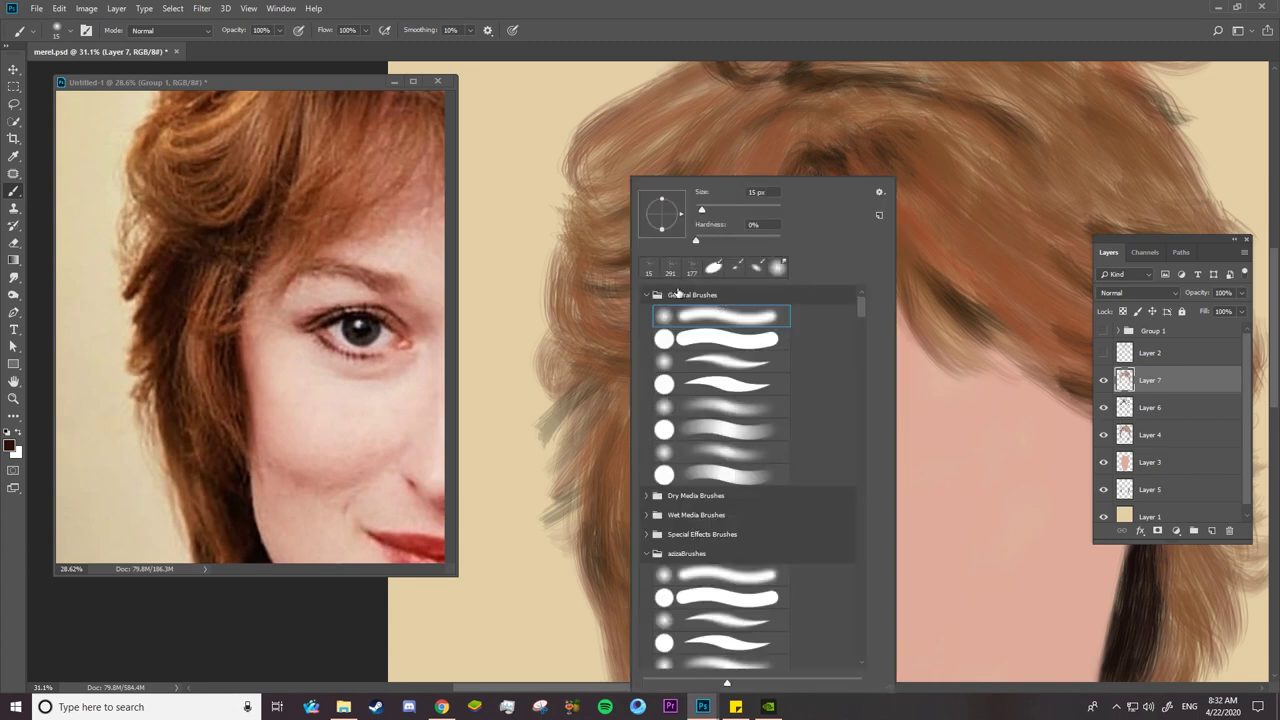
pyautogui.click(86, 31)
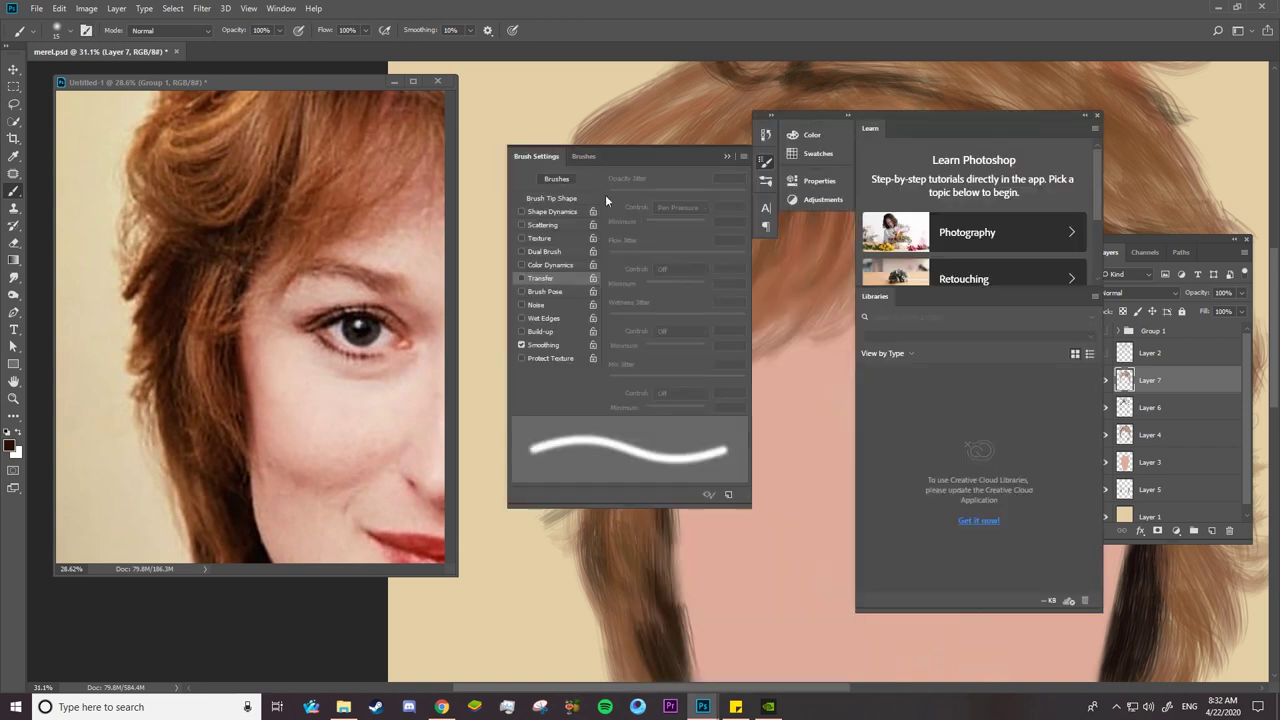
pyautogui.click(521, 278)
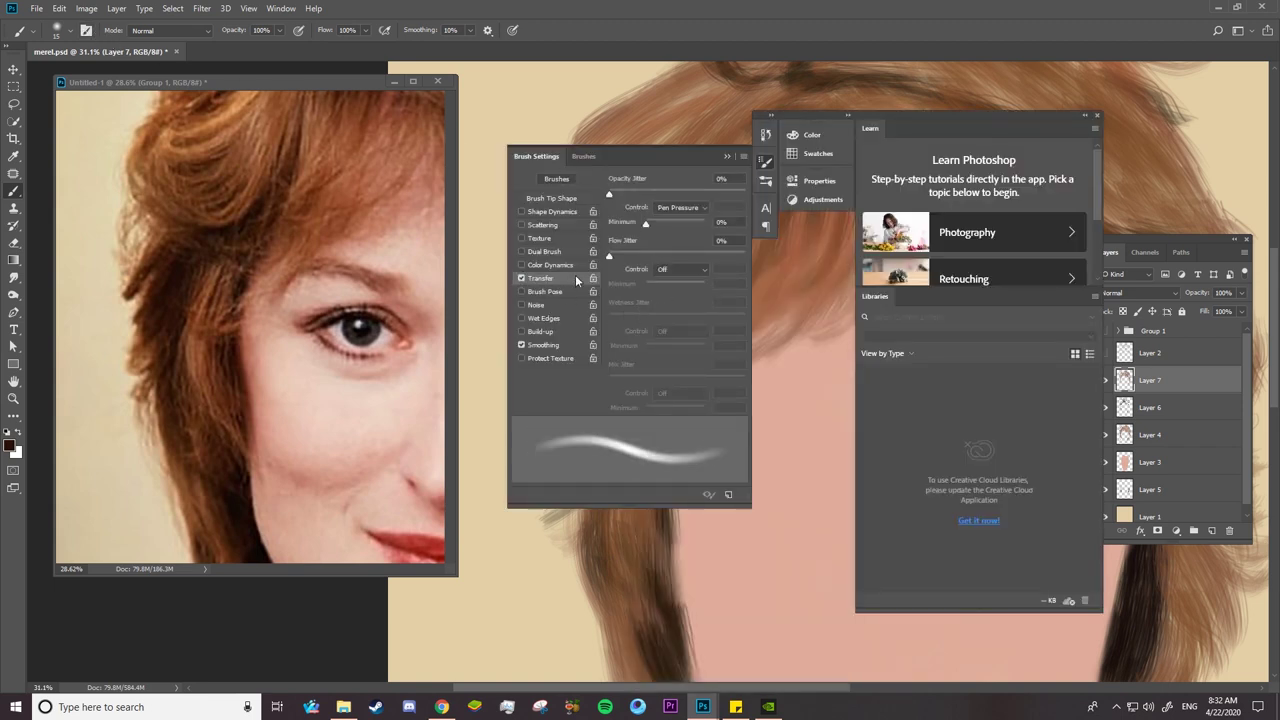
pyautogui.click(675, 270)
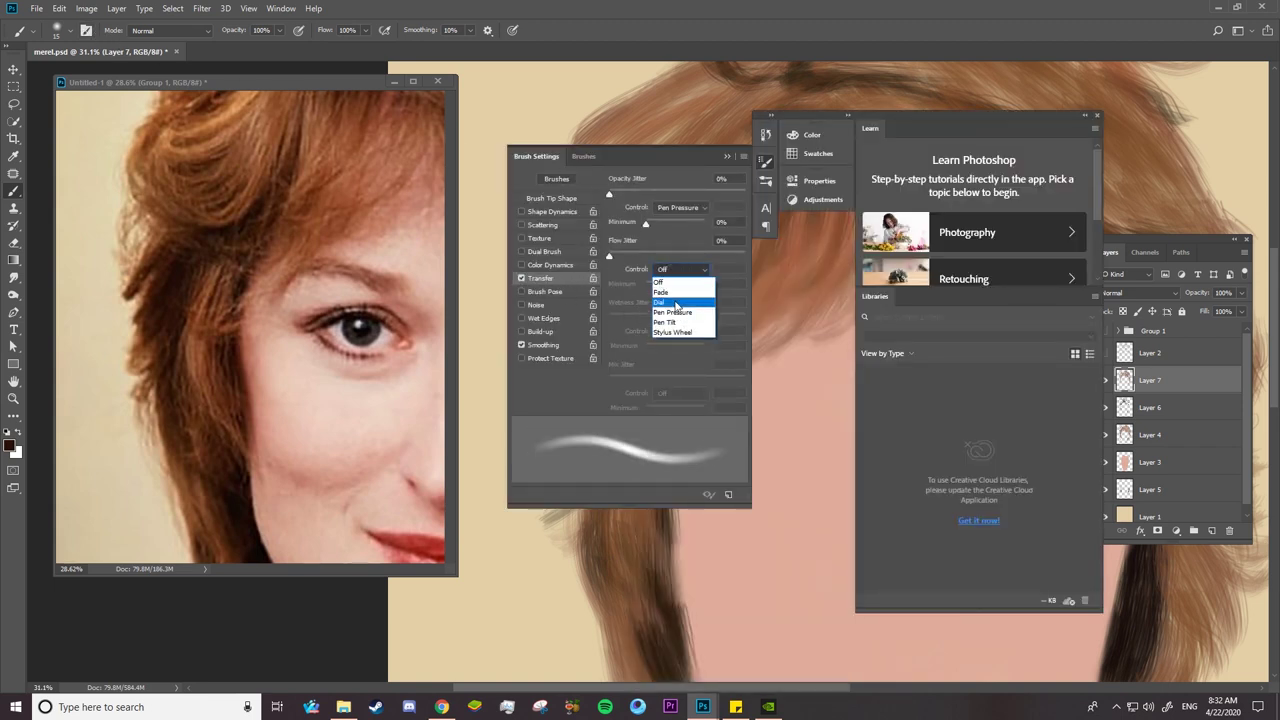
pyautogui.click(680, 296)
pyautogui.click(727, 157)
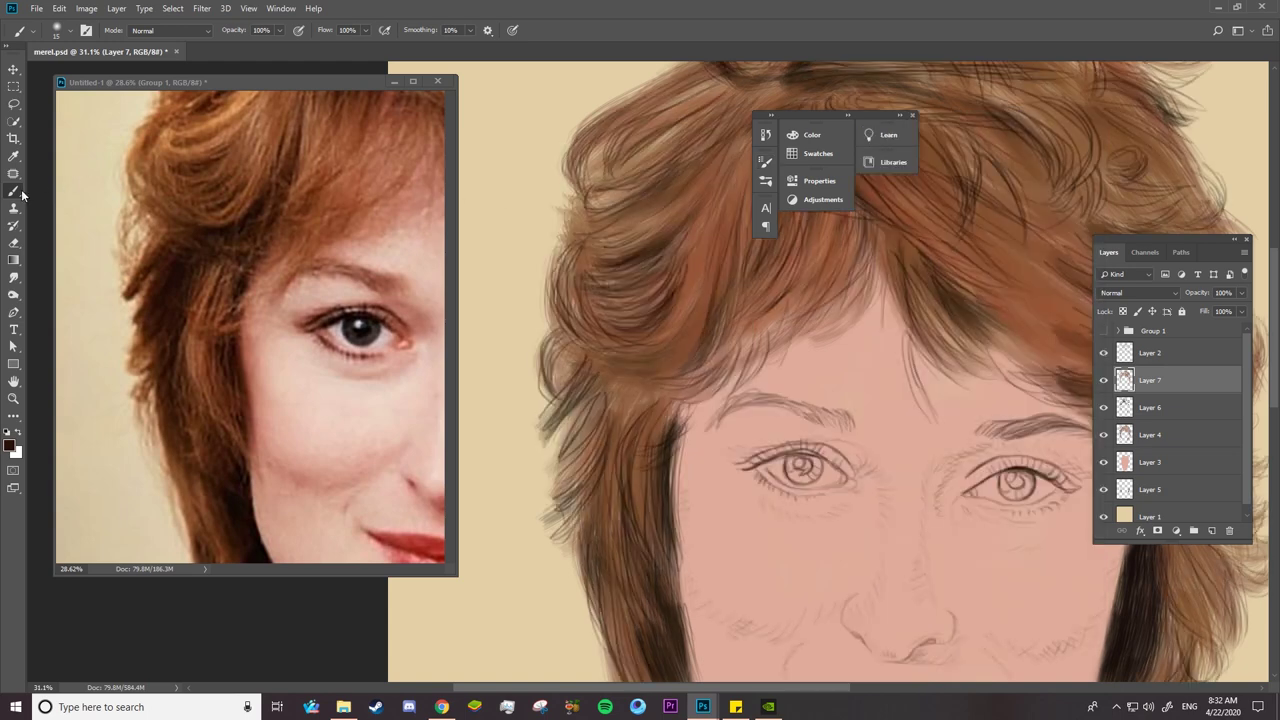
# - Switch to the Mixer Brush with Load 41%, Wet 34% and Flow 39%
pyautogui.rightClick(14, 191)
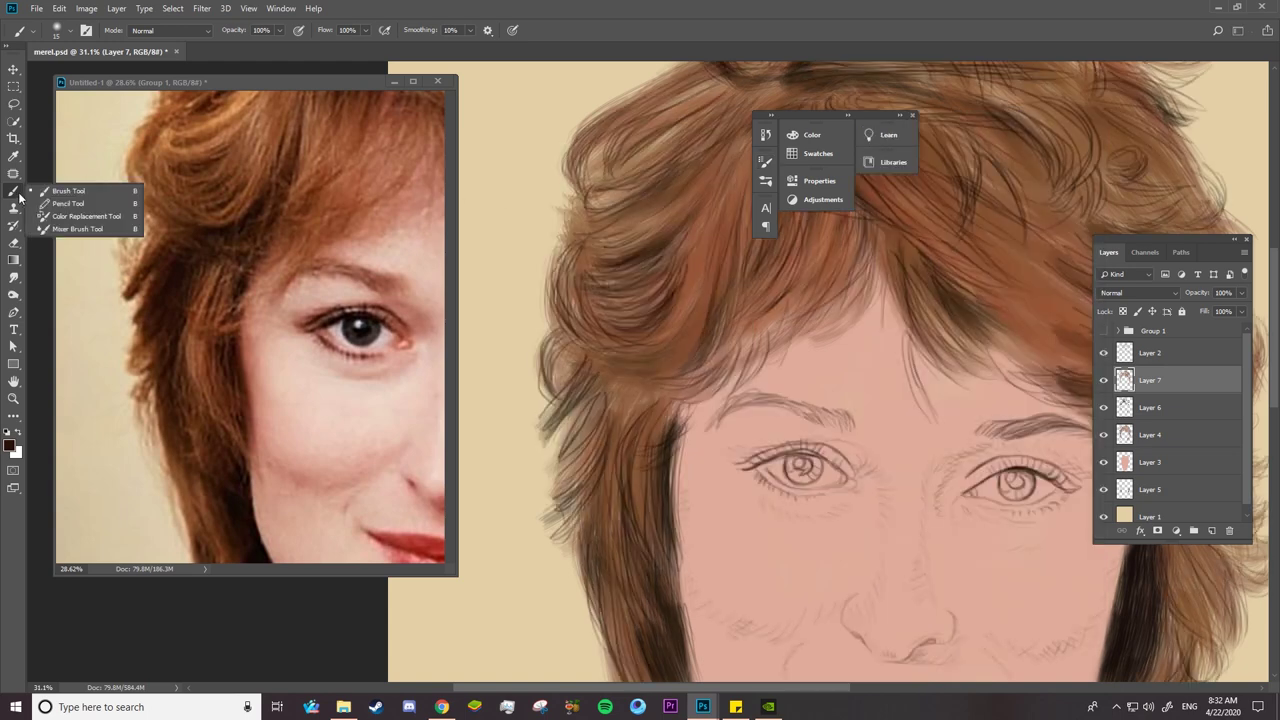
pyautogui.click(55, 229)
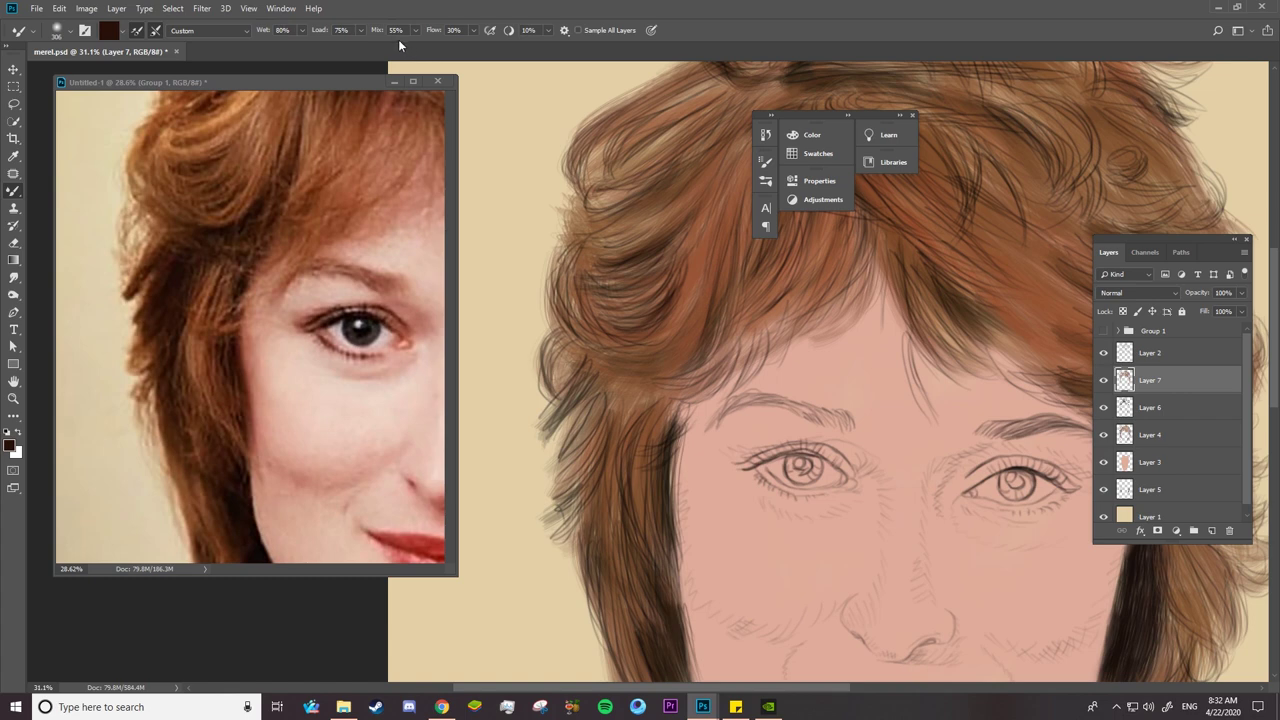
pyautogui.click(452, 30)
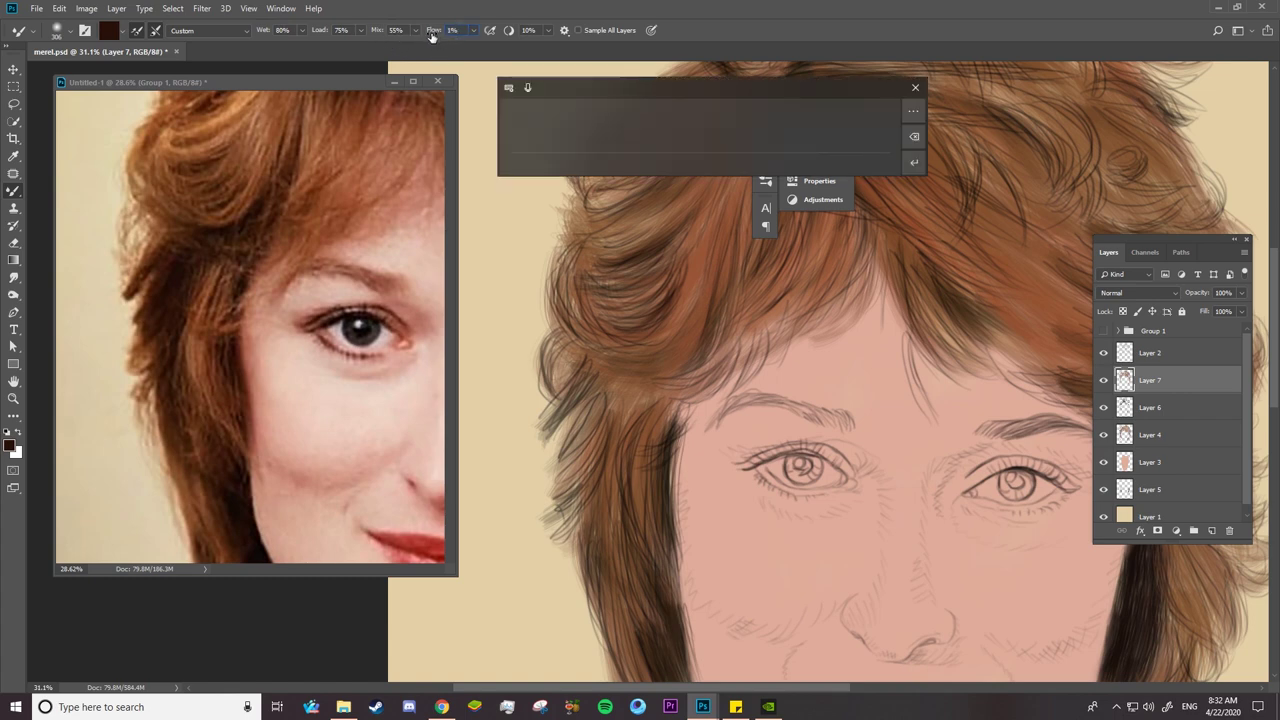
pyautogui.write('39')
pyautogui.click(335, 31)
pyautogui.write('41')
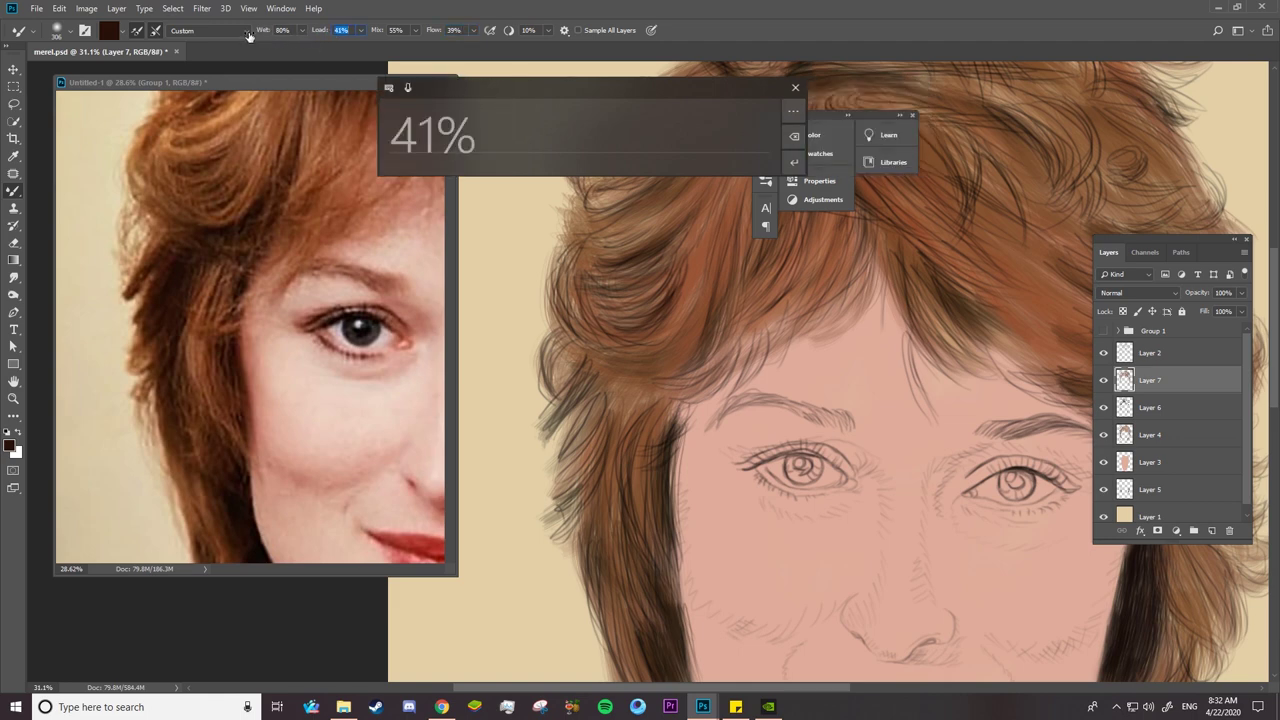
pyautogui.moveTo(270, 34); pyautogui.dragTo(259, 35)
# - Shrink the mixer brush to 14 px and show the Group 1 reference photo over the painting
pyautogui.rightClick(700, 178)
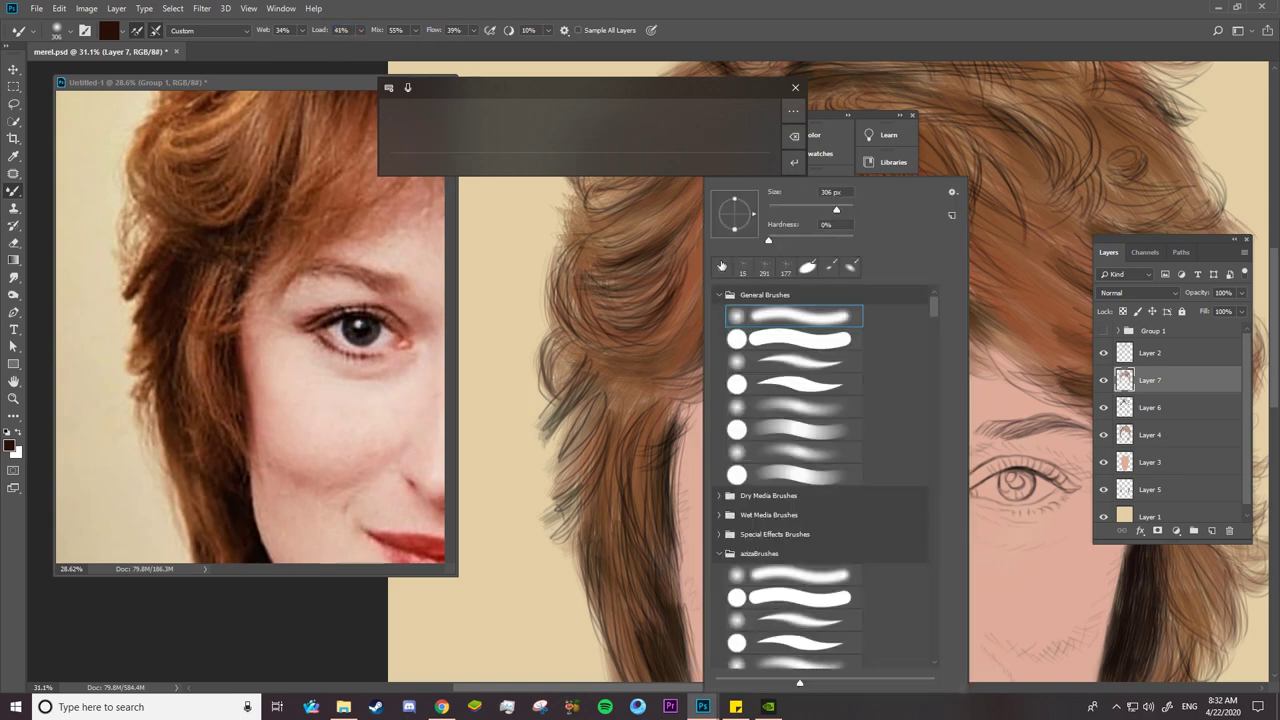
pyautogui.click(686, 211)
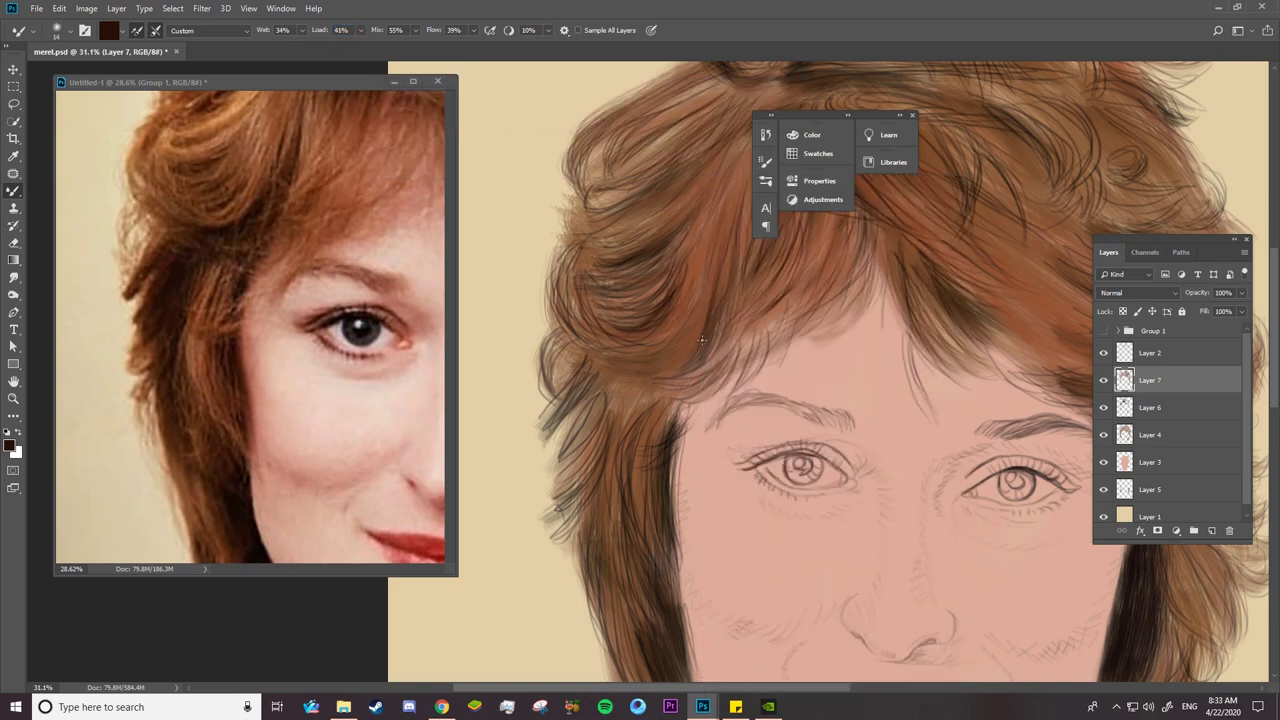
pyautogui.hotkey('ctrl', ',')
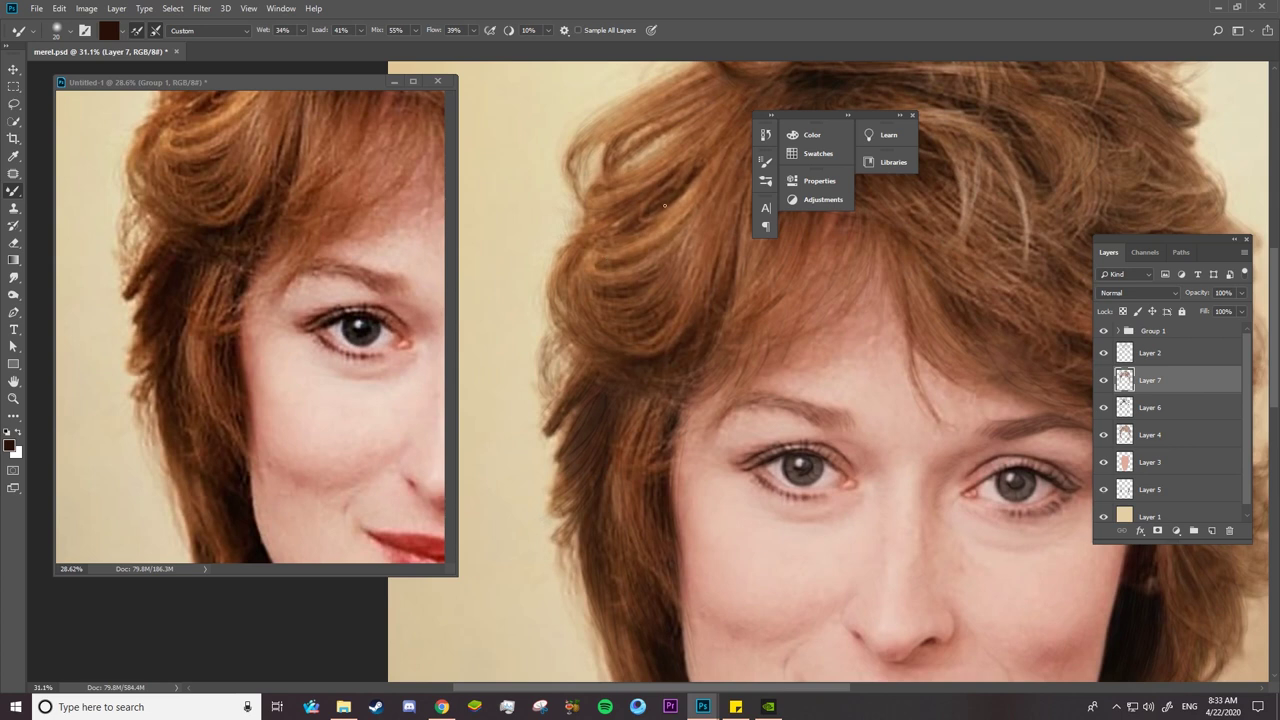
# - Close the floating panel dock and blend the hair at the face's left edge with faint strokes
pyautogui.click(911, 115)
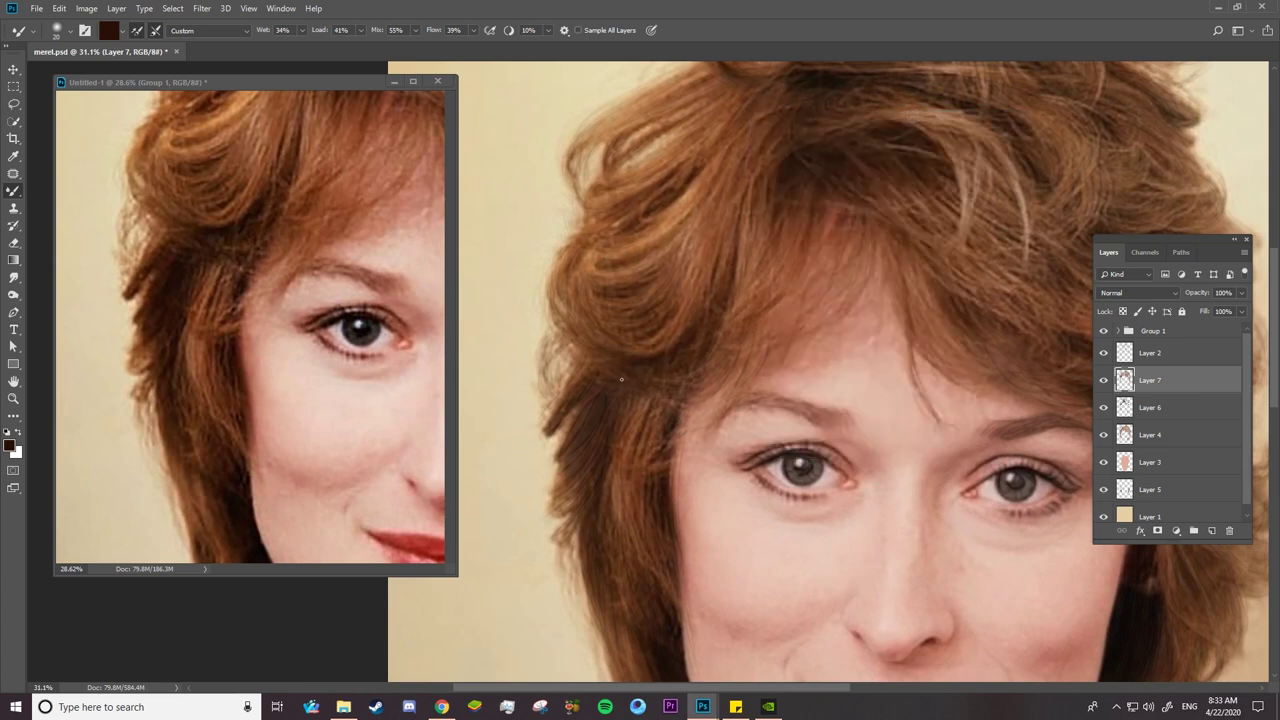
pyautogui.moveTo(590, 404); pyautogui.dragTo(556, 458)
pyautogui.moveTo(578, 510); pyautogui.dragTo(566, 540)
pyautogui.moveTo(578, 406); pyautogui.dragTo(548, 438)
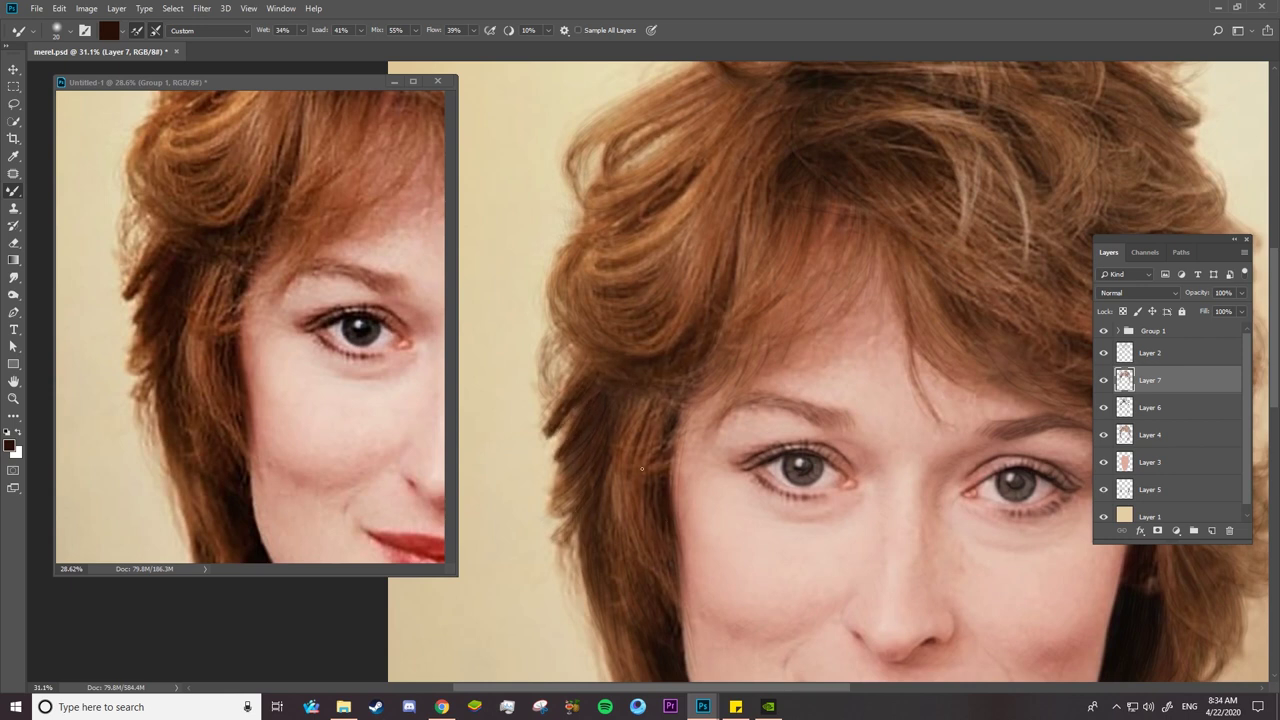
pyautogui.scroll(-3, 591, 593)
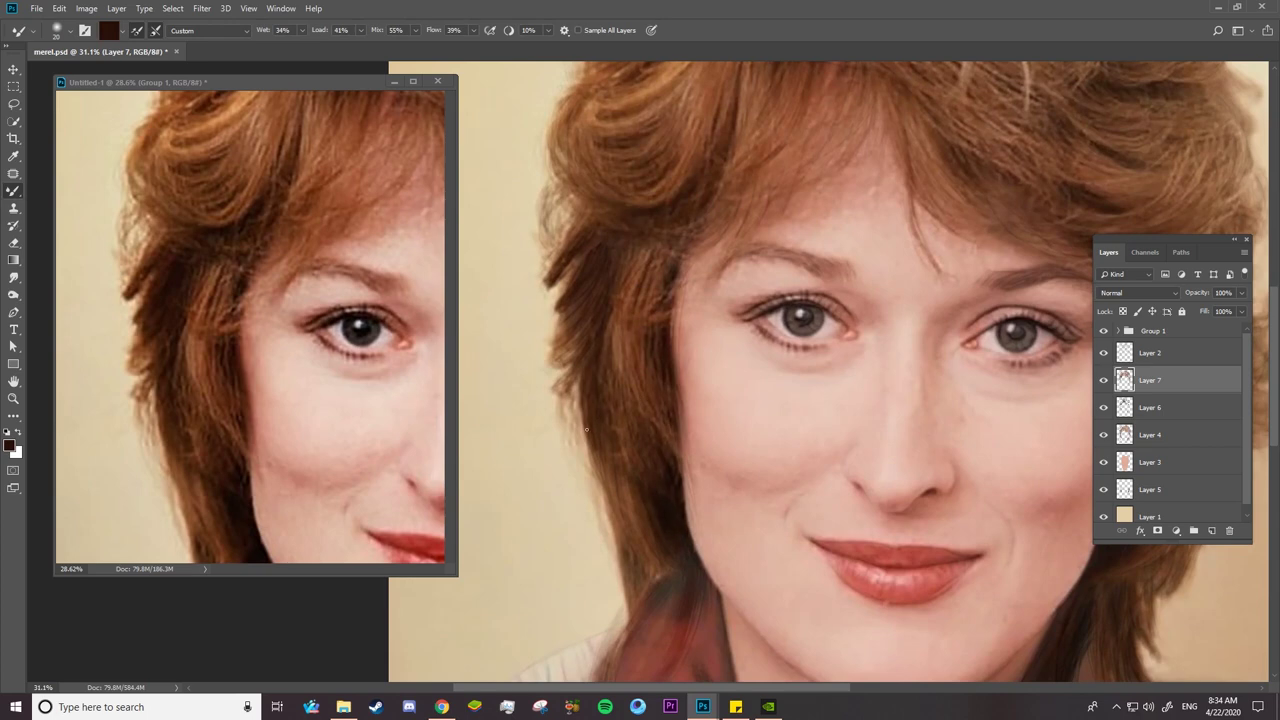
pyautogui.hscroll(4, 667, 330)
pyautogui.scroll(5, 721, 289)
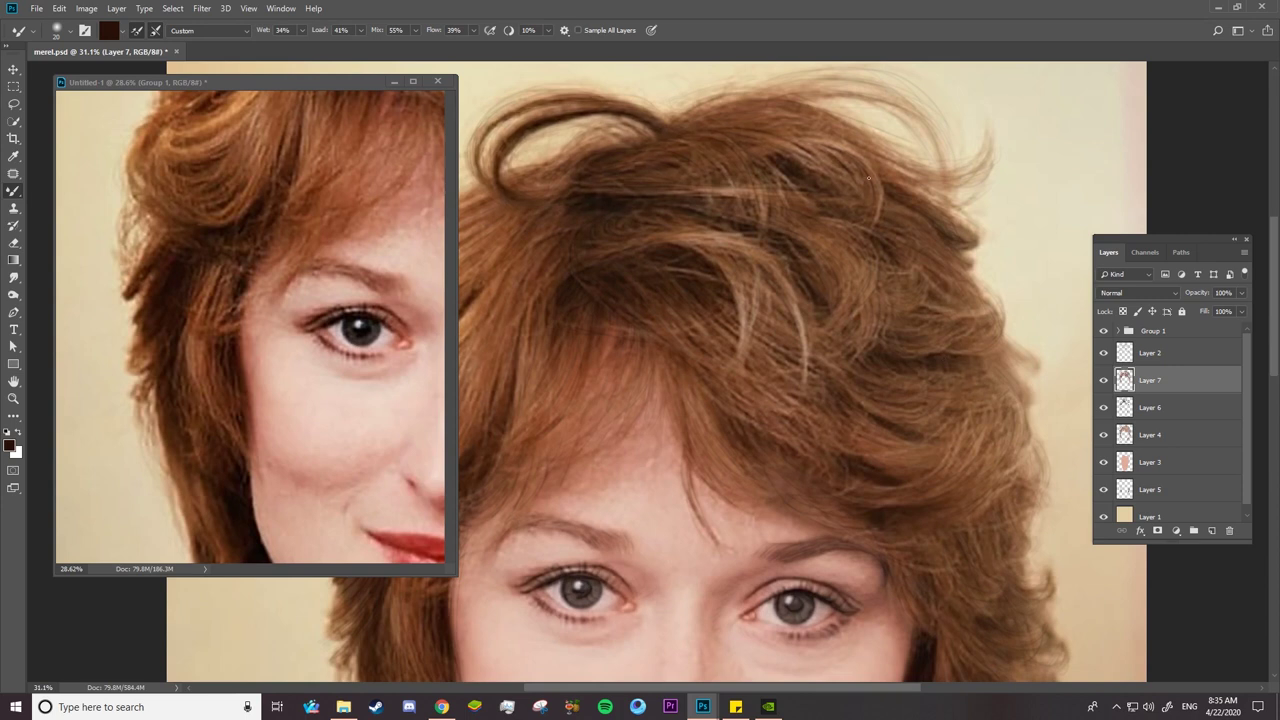
# - Hide the reference group and Layer 2 sketch, zoom in slightly, and lower the mixer Mix to 0%
pyautogui.click(1103, 330)
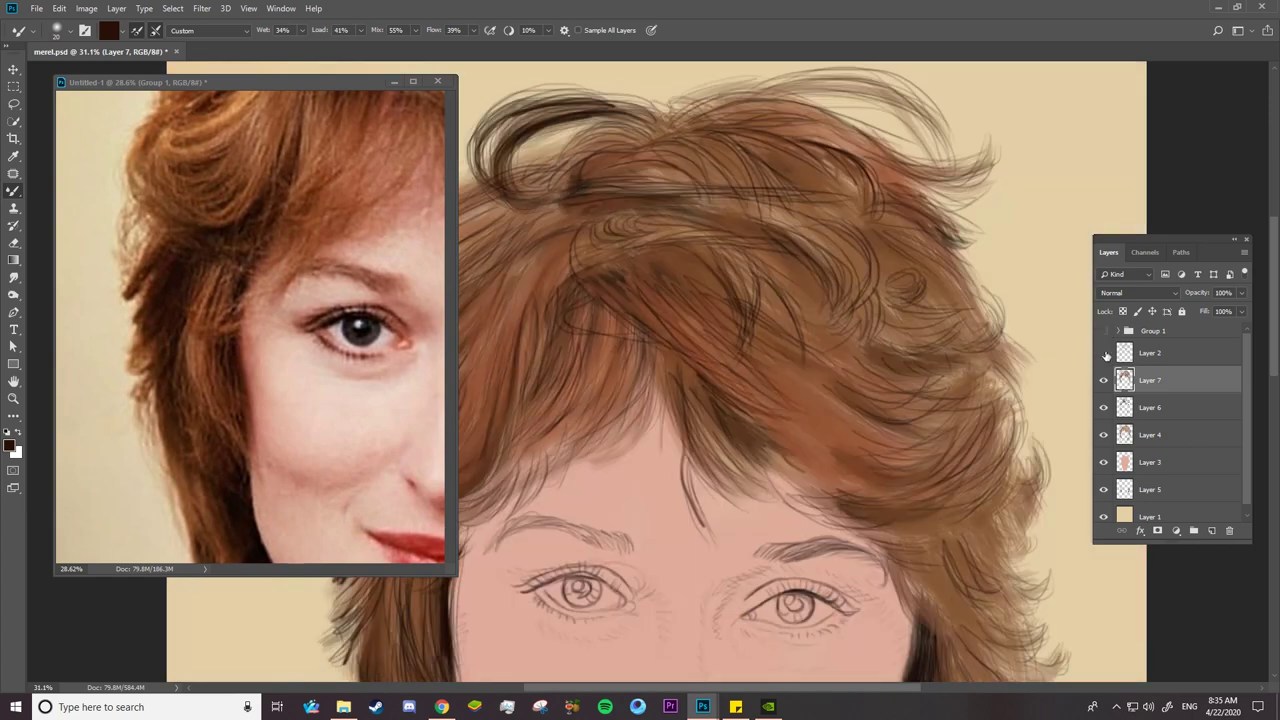
pyautogui.click(1103, 352)
pyautogui.press('z')
pyautogui.moveTo(766, 375); pyautogui.dragTo(555, 350)
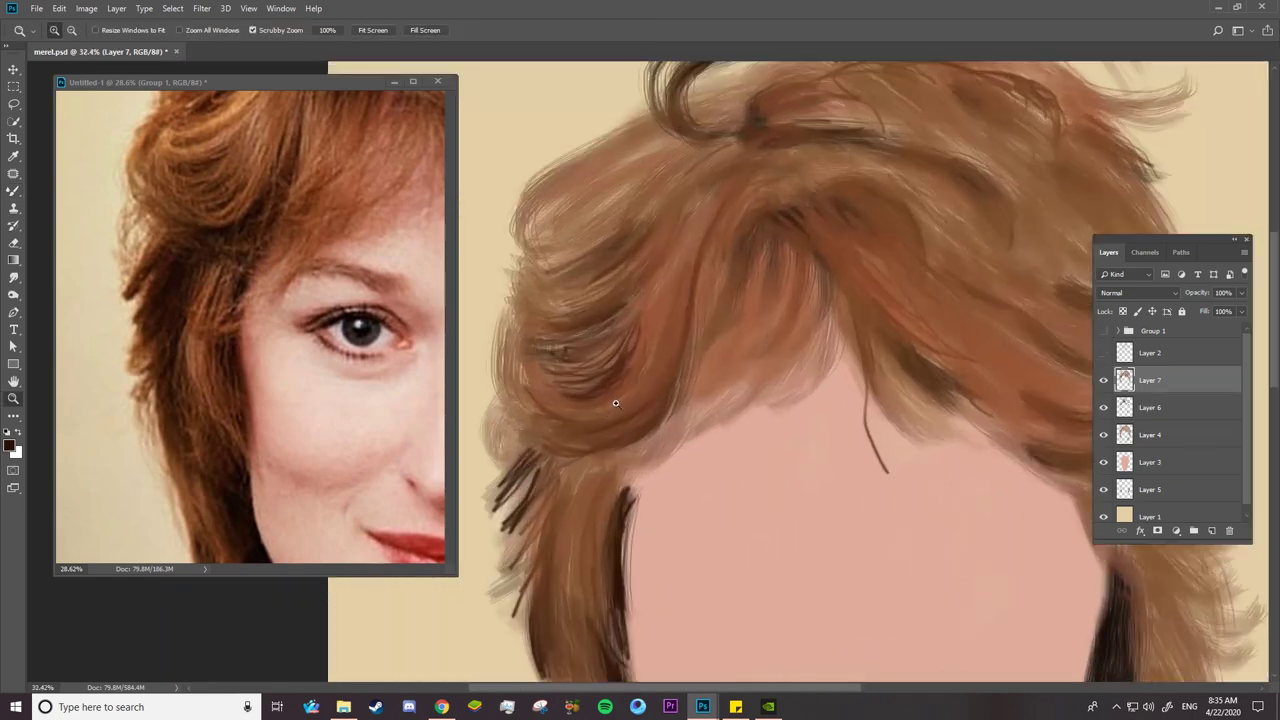
pyautogui.press('b')
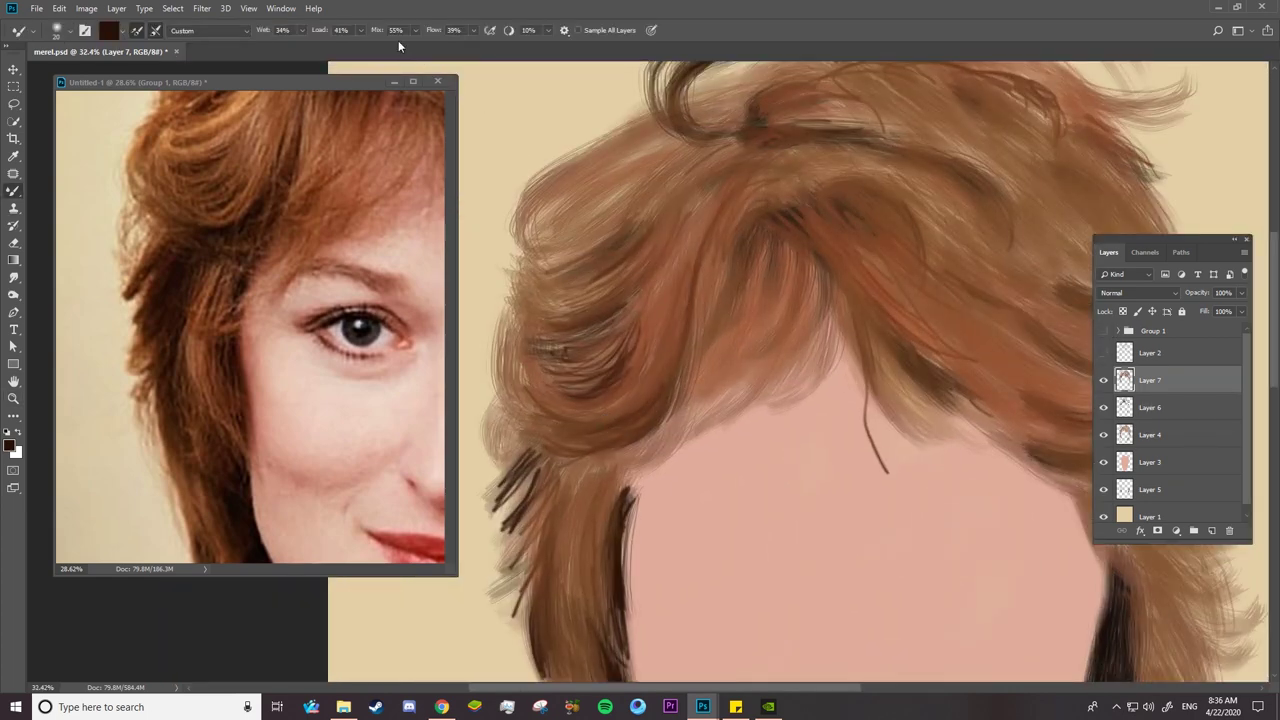
pyautogui.moveTo(378, 33)
pyautogui.mouseDown()
pyautogui.moveTo(364, 36)
pyautogui.moveTo(372, 60)
pyautogui.mouseUp()
pyautogui.press('Return')
# - Paint dark strands into the central hair and blend the left hair strands
pyautogui.rightClick(648, 396)
pyautogui.press('Return')
pyautogui.moveTo(641, 423)
pyautogui.mouseDown()
pyautogui.moveTo(670, 366)
pyautogui.moveTo(684, 276)
pyautogui.mouseUp()
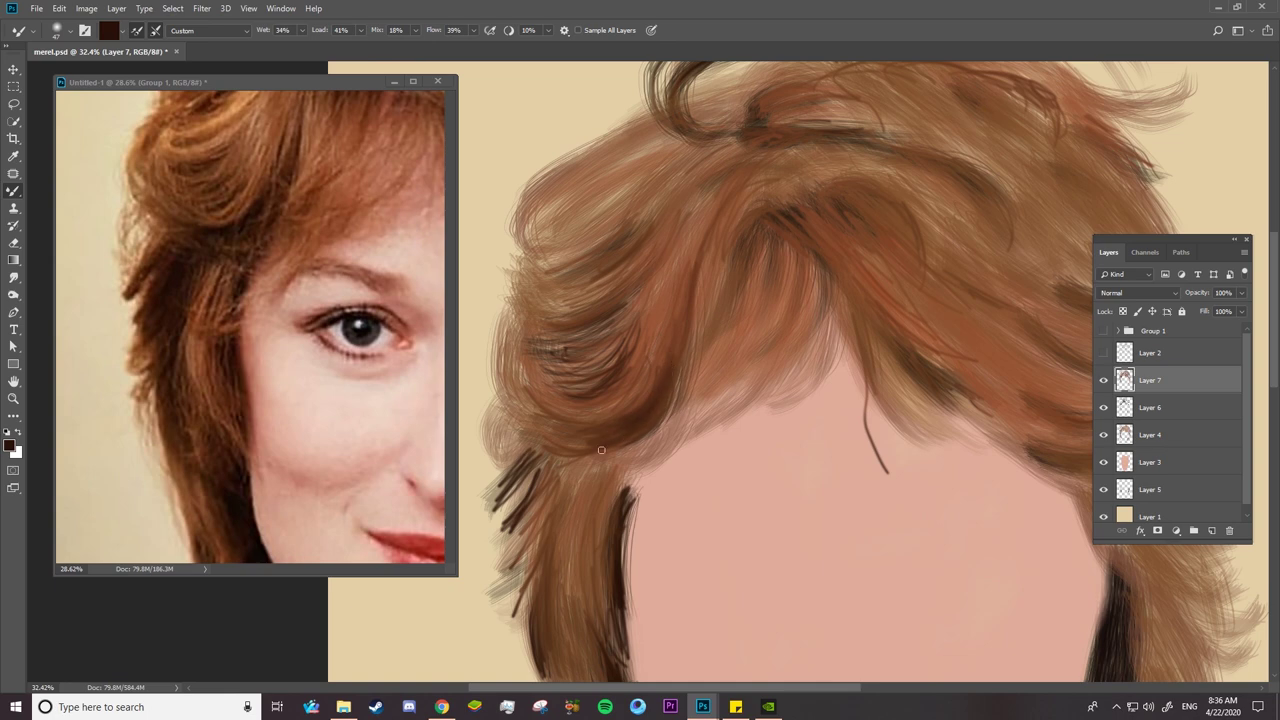
pyautogui.moveTo(601, 450); pyautogui.dragTo(630, 515)
pyautogui.moveTo(555, 475)
pyautogui.mouseDown()
pyautogui.moveTo(510, 516)
pyautogui.moveTo(538, 452)
pyautogui.mouseUp()
pyautogui.moveTo(545, 520)
pyautogui.mouseDown()
pyautogui.moveTo(555, 475)
pyautogui.moveTo(520, 590)
pyautogui.moveTo(527, 620)
pyautogui.moveTo(545, 490)
pyautogui.moveTo(615, 455)
pyautogui.moveTo(520, 445)
pyautogui.mouseUp()
pyautogui.moveTo(600, 448)
pyautogui.mouseDown()
pyautogui.moveTo(525, 438)
pyautogui.moveTo(561, 421)
pyautogui.mouseUp()
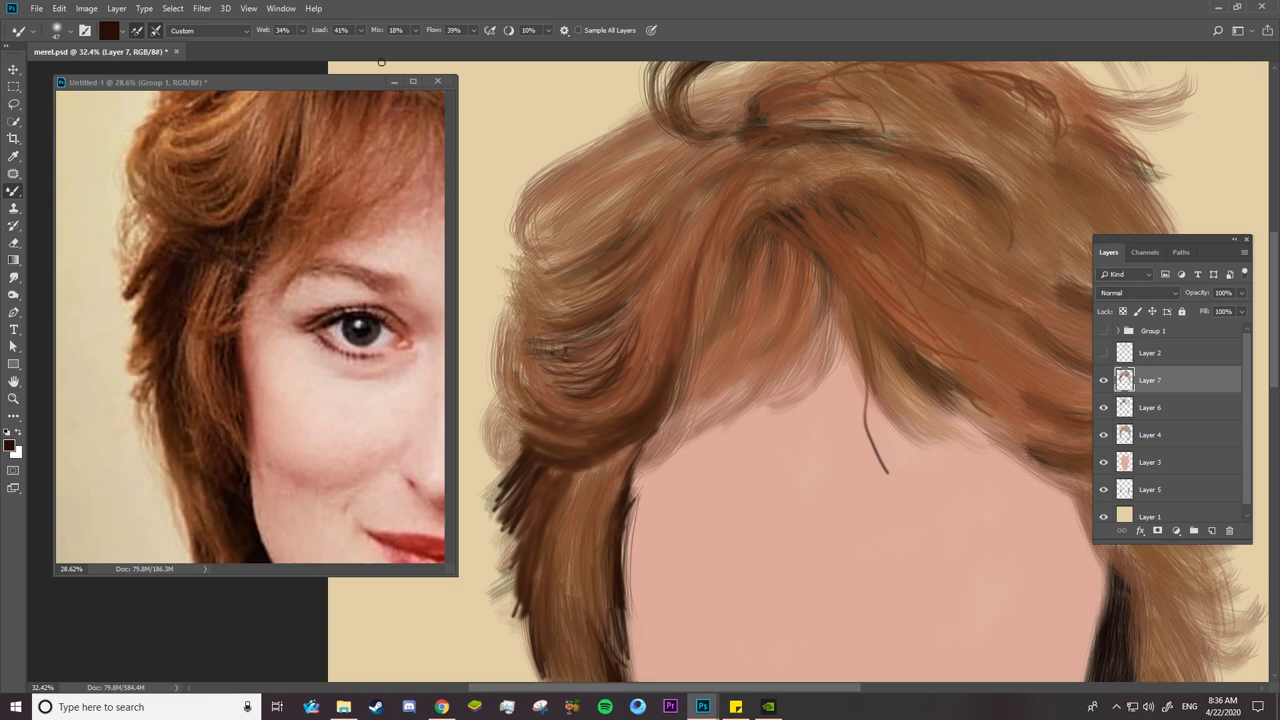
# - Lower Load to 25% and Wet to 2%, then paint dark strokes into the left hair mass and edge
pyautogui.moveTo(330, 35); pyautogui.dragTo(284, 31)
pyautogui.click(283, 31)
pyautogui.write('2')
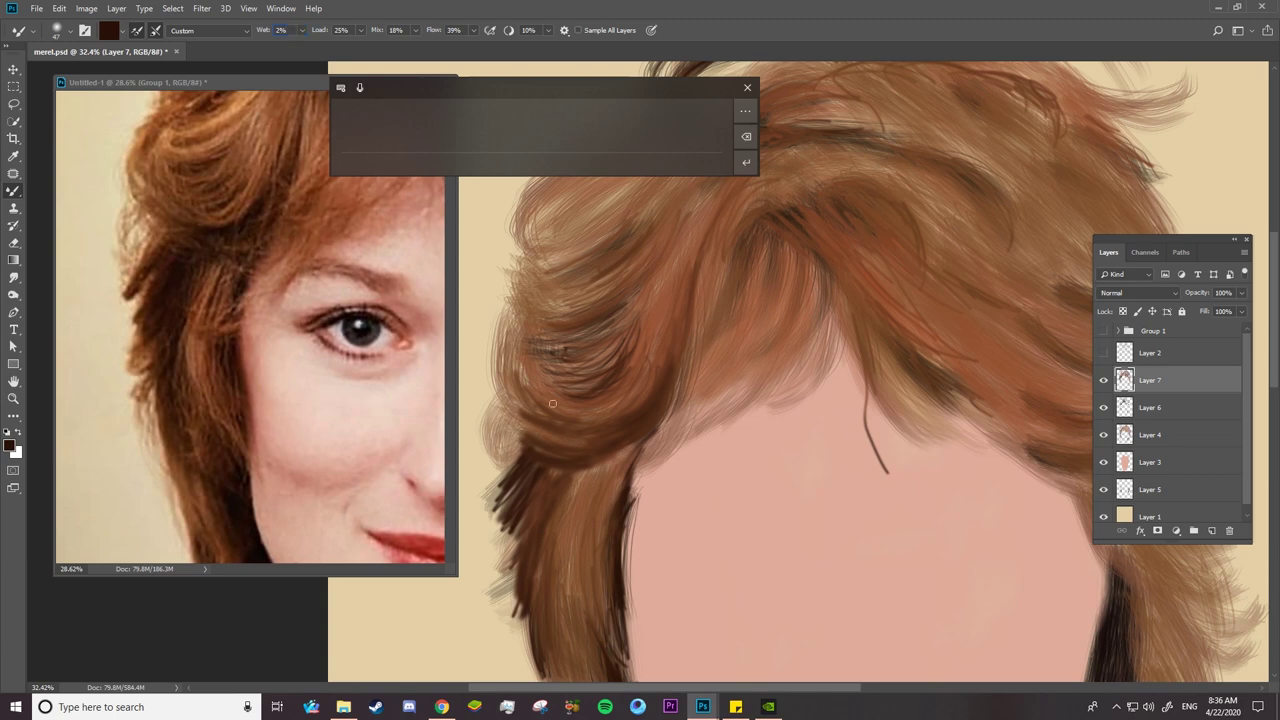
pyautogui.moveTo(552, 403); pyautogui.dragTo(630, 330)
pyautogui.moveTo(550, 355); pyautogui.dragTo(625, 305)
pyautogui.moveTo(518, 410)
pyautogui.mouseDown()
pyautogui.moveTo(525, 442)
pyautogui.moveTo(500, 422)
pyautogui.mouseUp()
pyautogui.moveTo(760, 234); pyautogui.dragTo(675, 387)
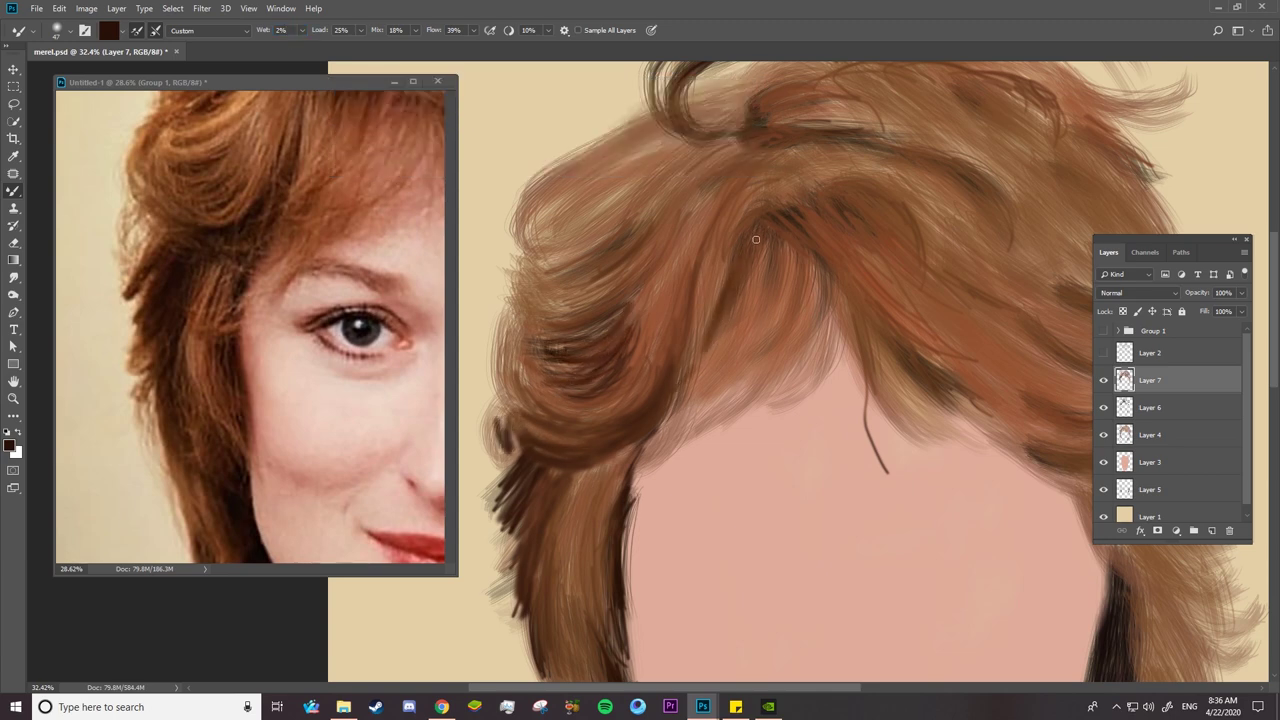
pyautogui.moveTo(756, 239); pyautogui.dragTo(645, 438)
# - Add short dark brown strands through the upper-left, central and right hair
pyautogui.scroll(5, 448, 281)
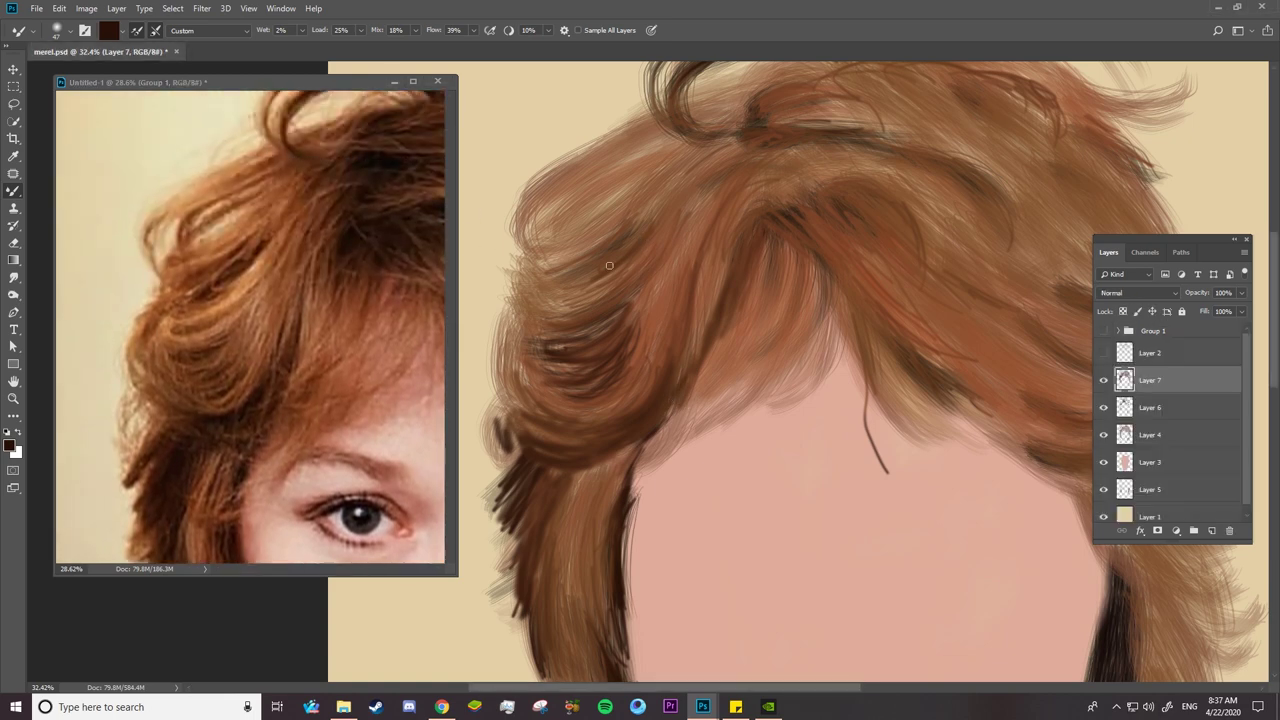
pyautogui.moveTo(609, 265)
pyautogui.mouseDown()
pyautogui.moveTo(720, 155)
pyautogui.moveTo(690, 165)
pyautogui.mouseUp()
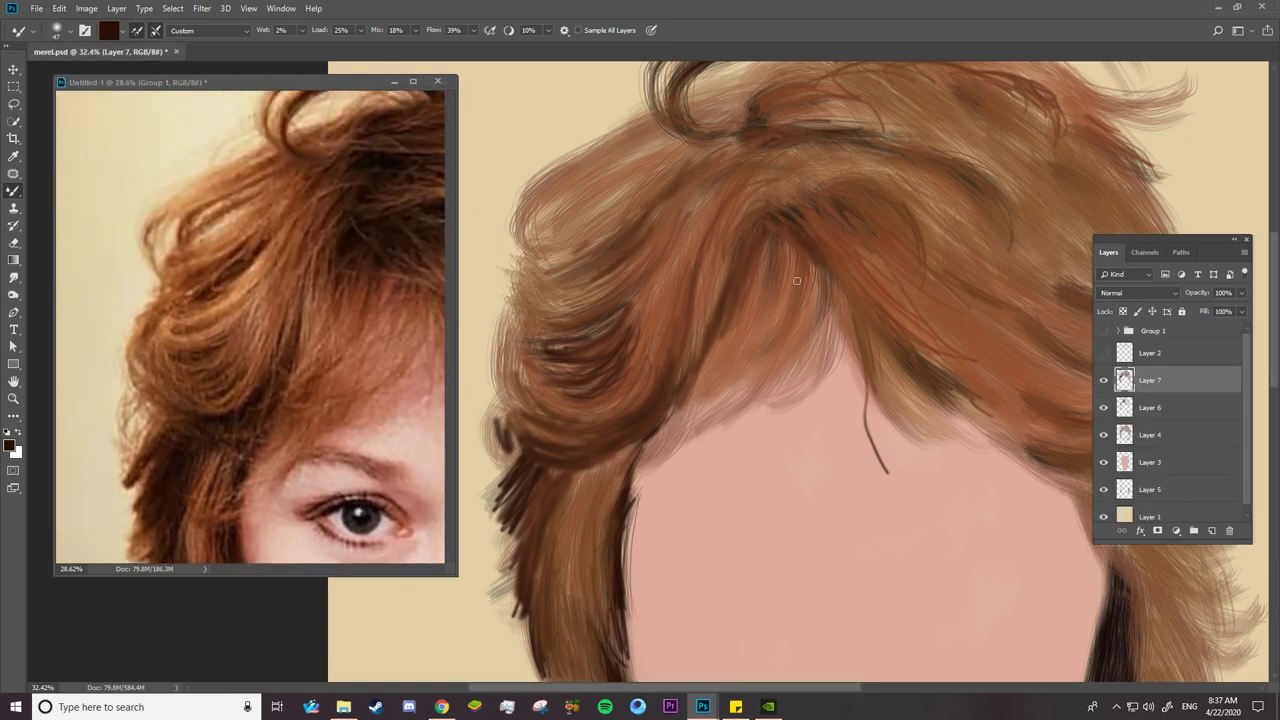
pyautogui.moveTo(795, 245); pyautogui.dragTo(788, 304)
pyautogui.moveTo(789, 239)
pyautogui.mouseDown()
pyautogui.moveTo(792, 284)
pyautogui.moveTo(754, 302)
pyautogui.mouseUp()
pyautogui.moveTo(799, 245); pyautogui.dragTo(808, 286)
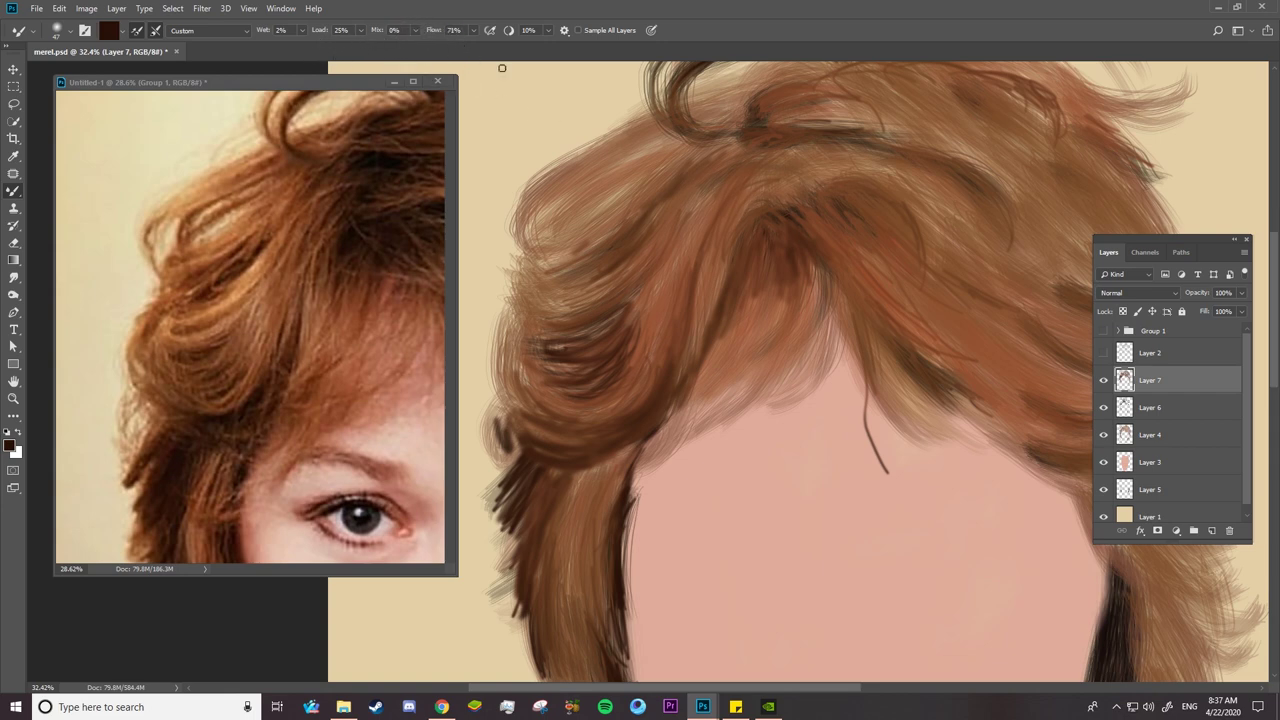
pyautogui.moveTo(791, 241); pyautogui.dragTo(760, 290)
pyautogui.moveTo(868, 336); pyautogui.dragTo(842, 280)
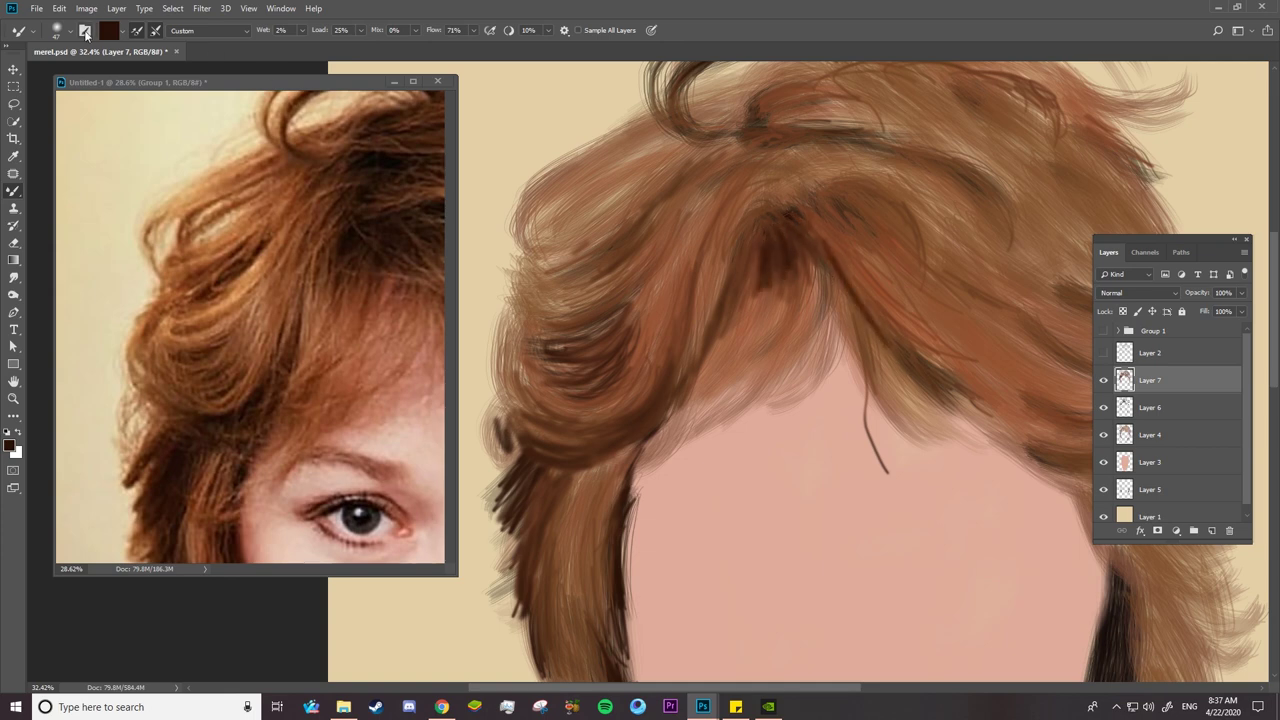
# - Enable brush Transfer with Flow Jitter controlled by Pen Pressure
pyautogui.click(85, 31)
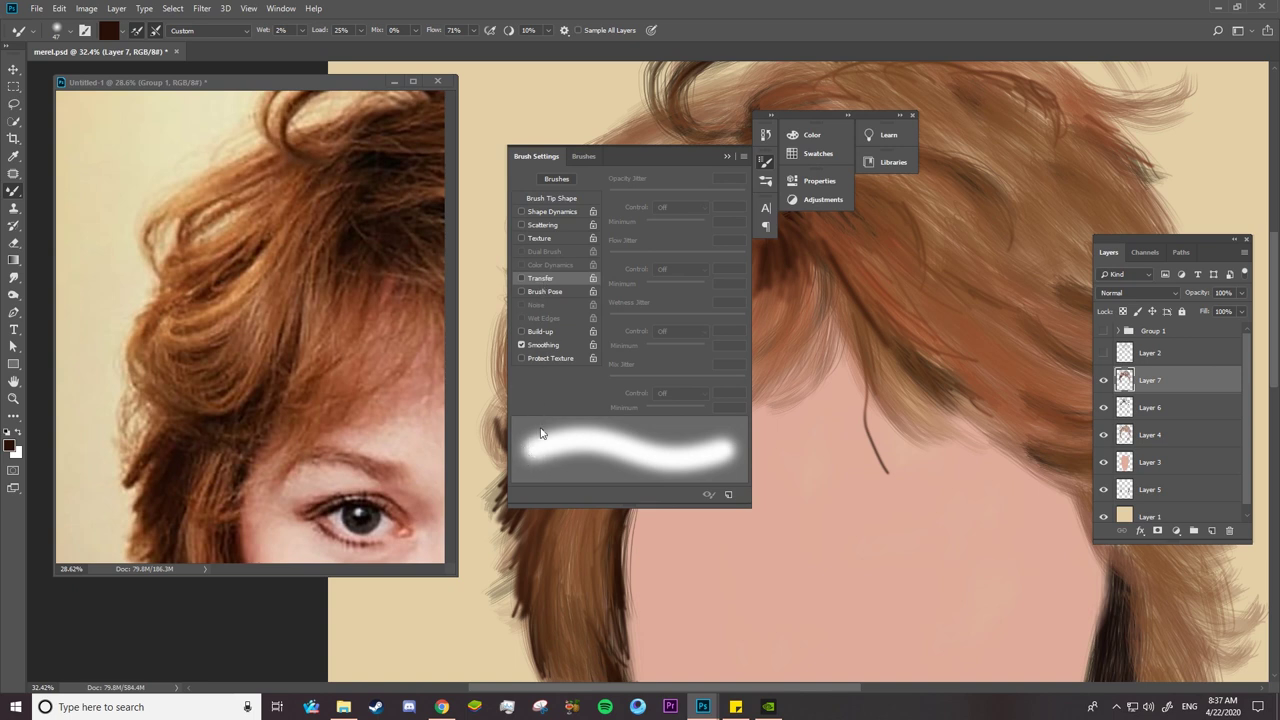
pyautogui.click(522, 278)
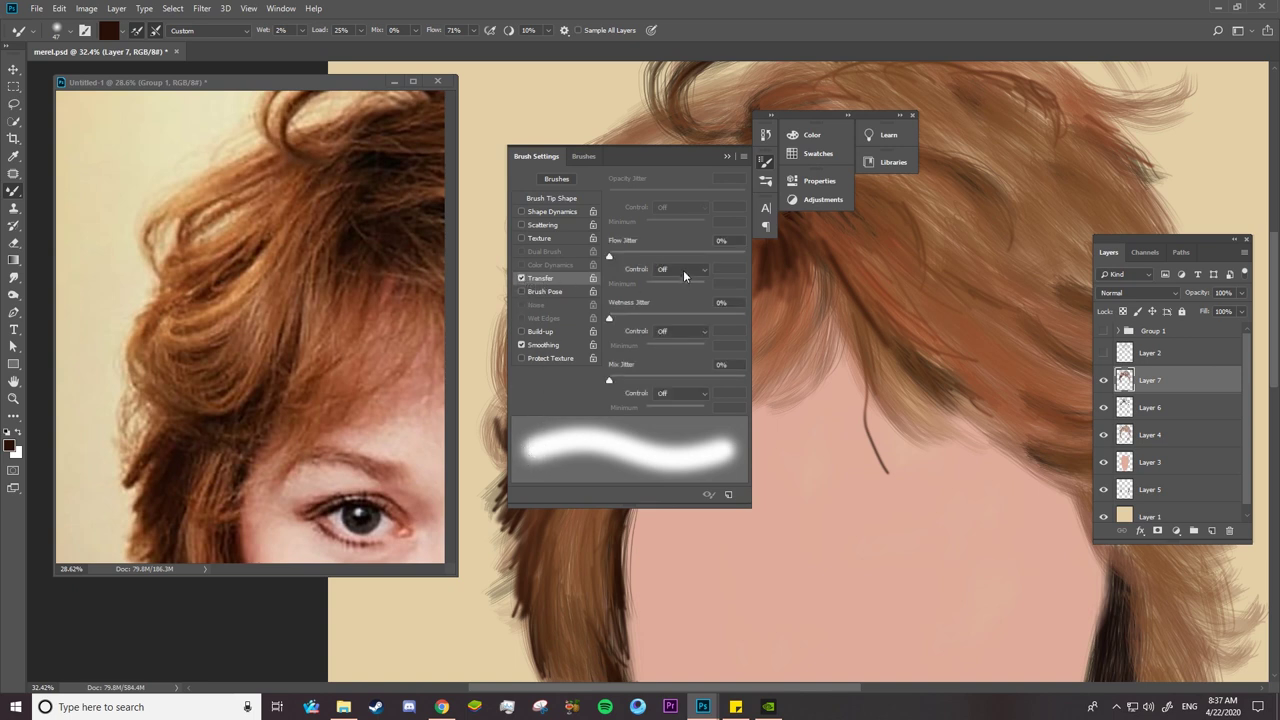
pyautogui.click(683, 270)
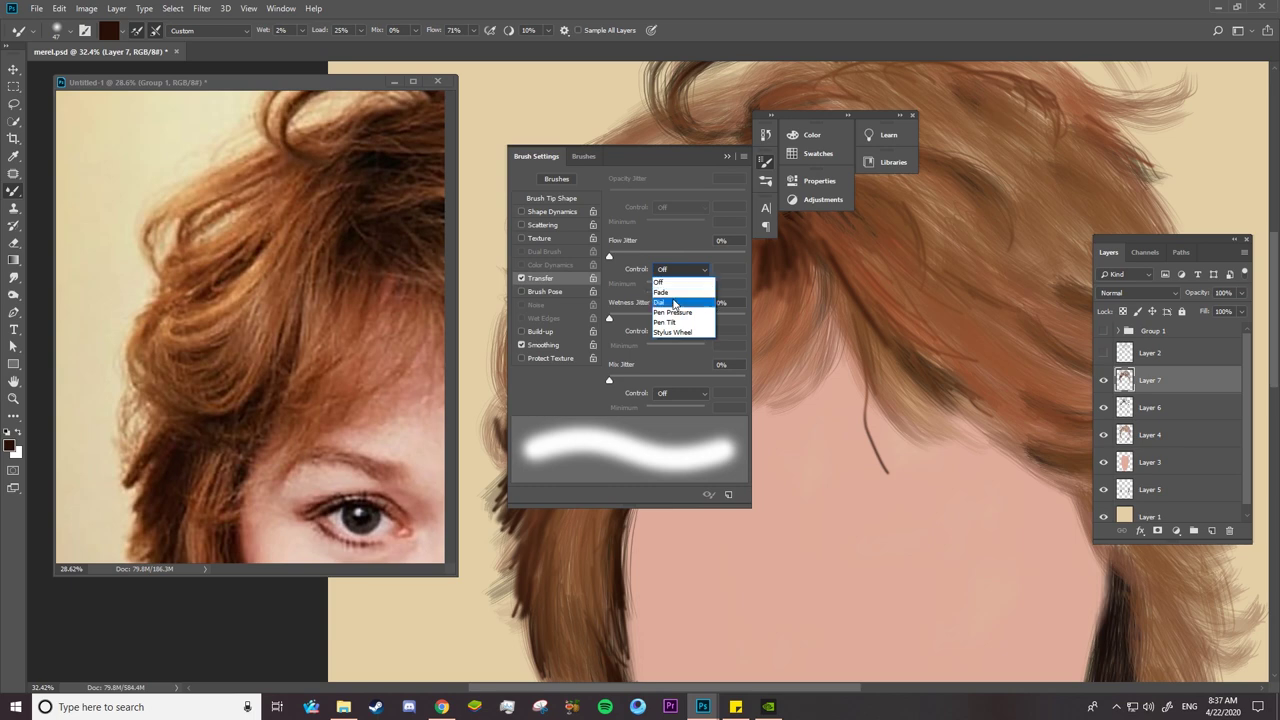
pyautogui.click(676, 313)
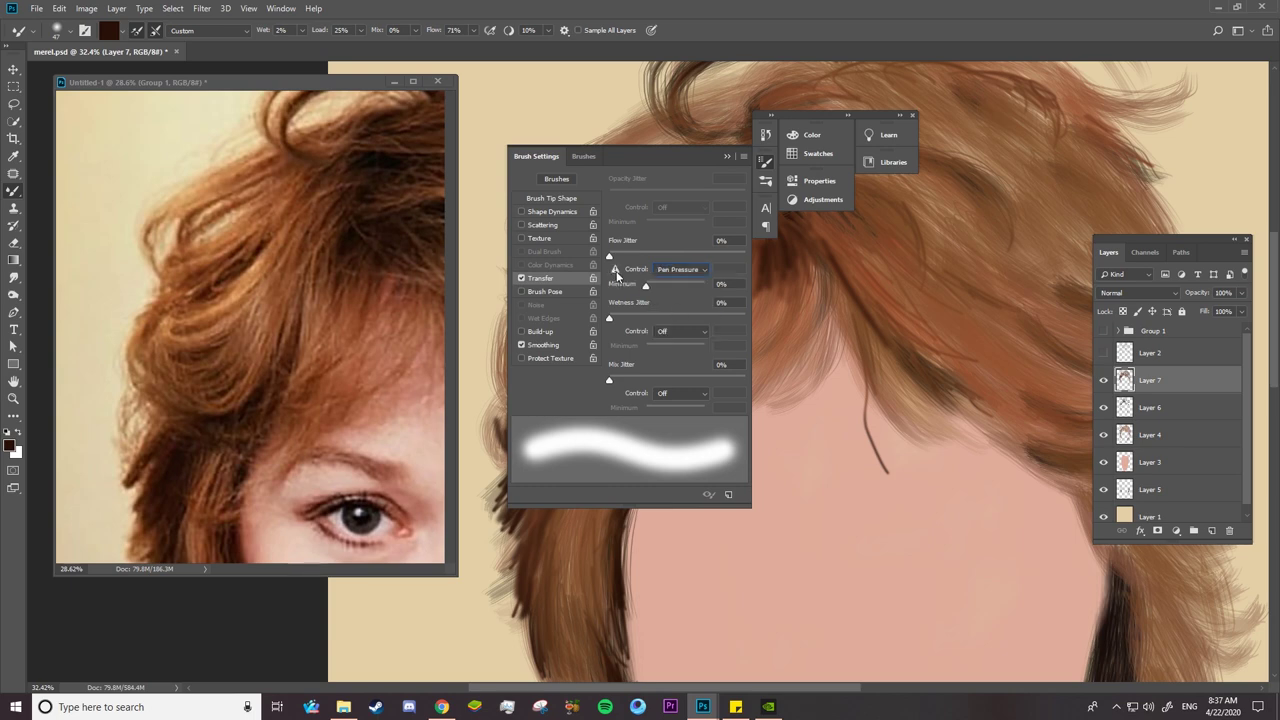
pyautogui.click(727, 157)
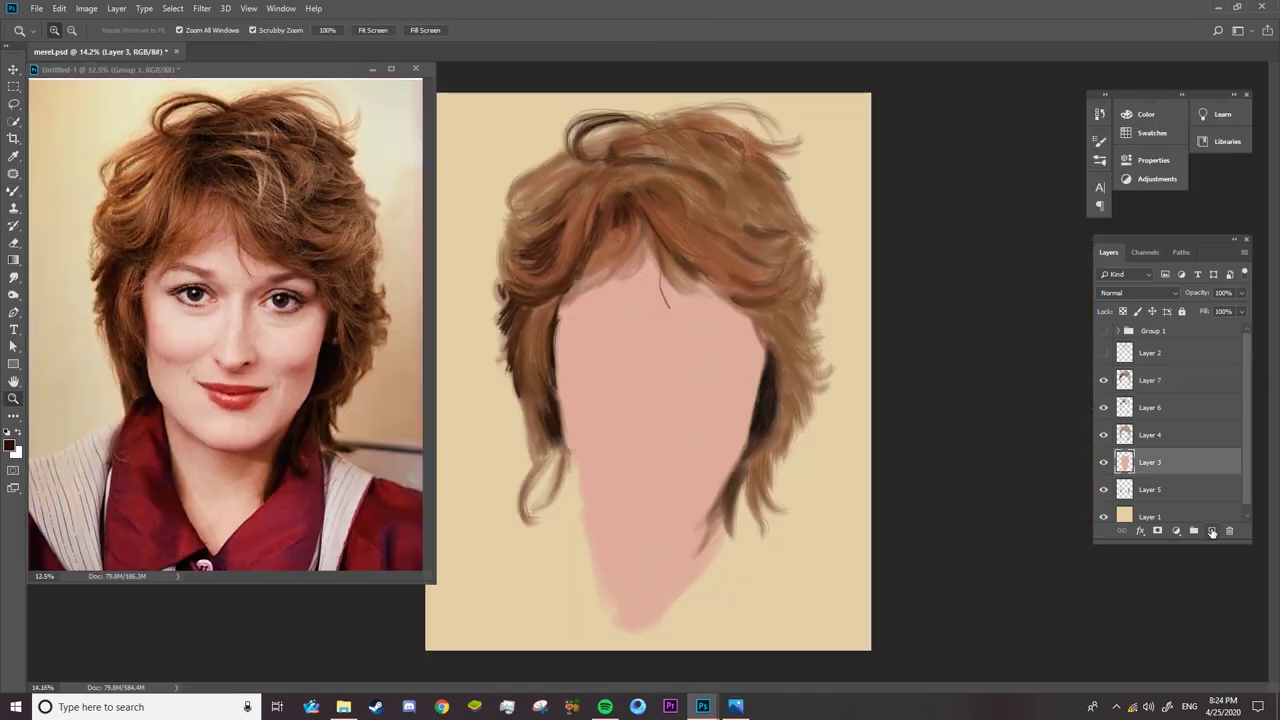
# - Switch the Pen tool to Shape mode
pyautogui.click(14, 313)
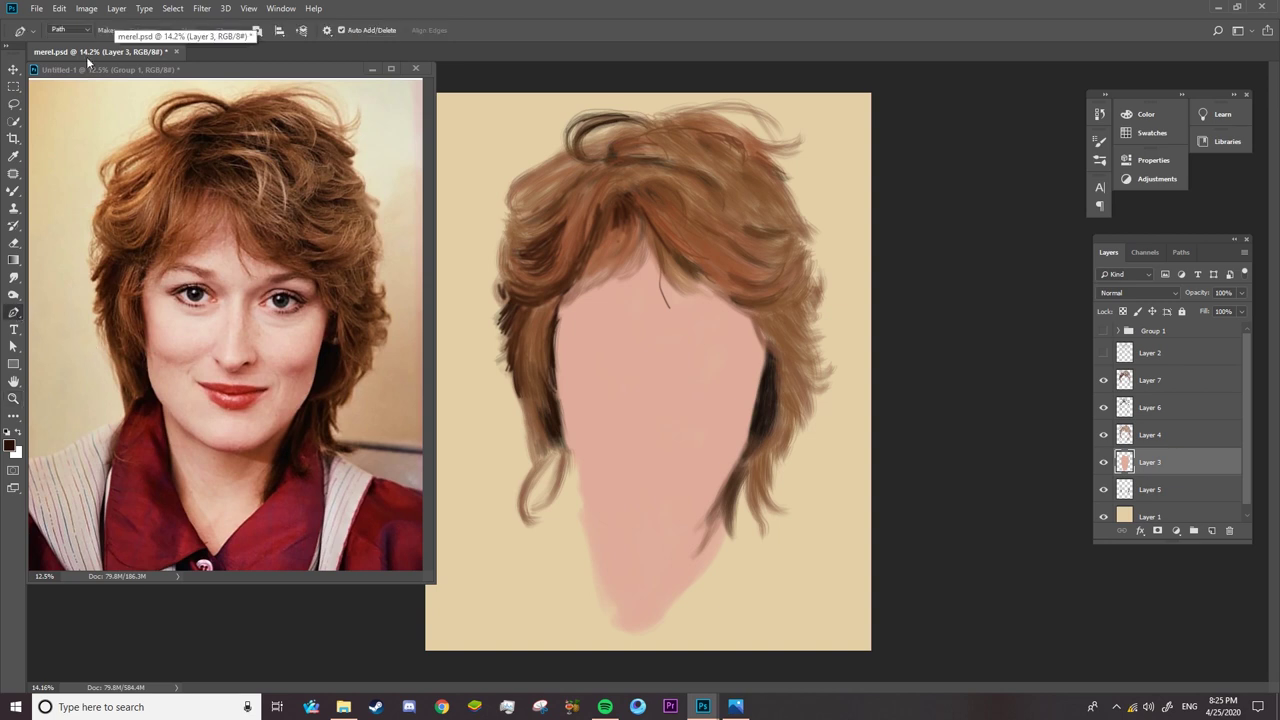
pyautogui.click(87, 31)
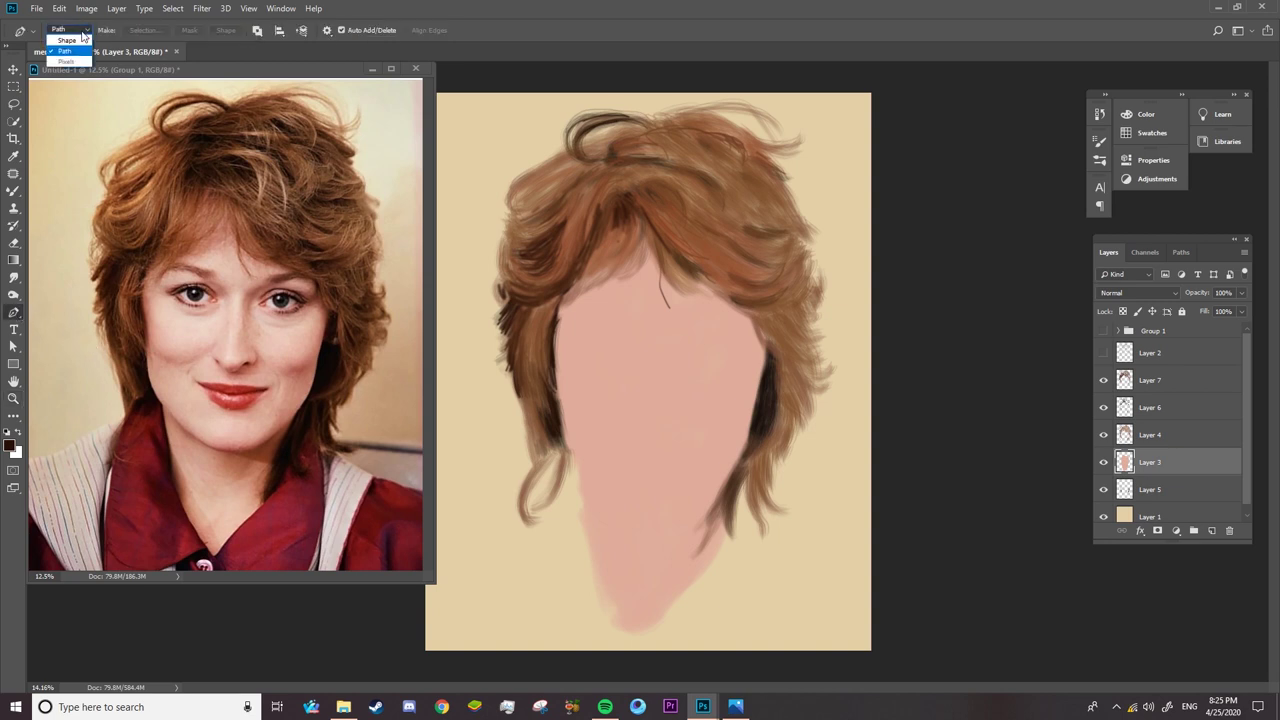
pyautogui.click(74, 41)
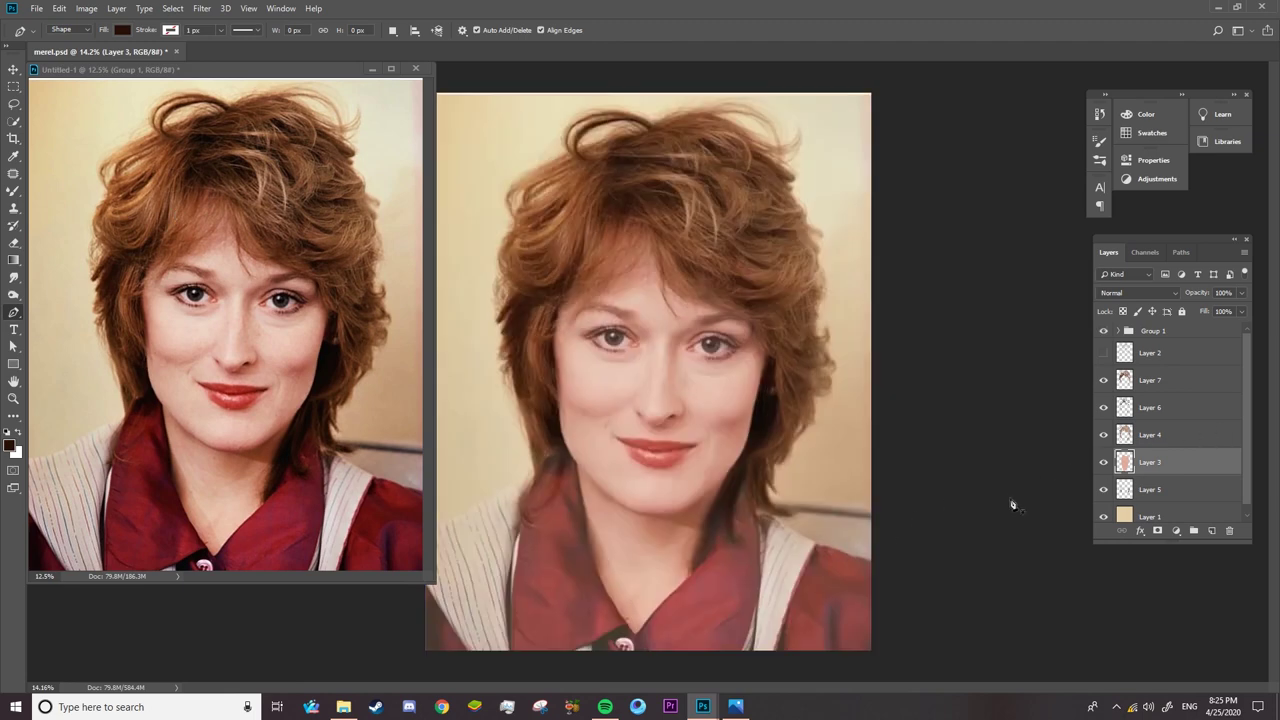
# - Zoom in on the neck and collar and place the first two shirt outline points
pyautogui.press('z')
pyautogui.moveTo(700, 628)
pyautogui.mouseDown()
pyautogui.moveTo(869, 431)
pyautogui.moveTo(894, 428)
pyautogui.mouseUp()
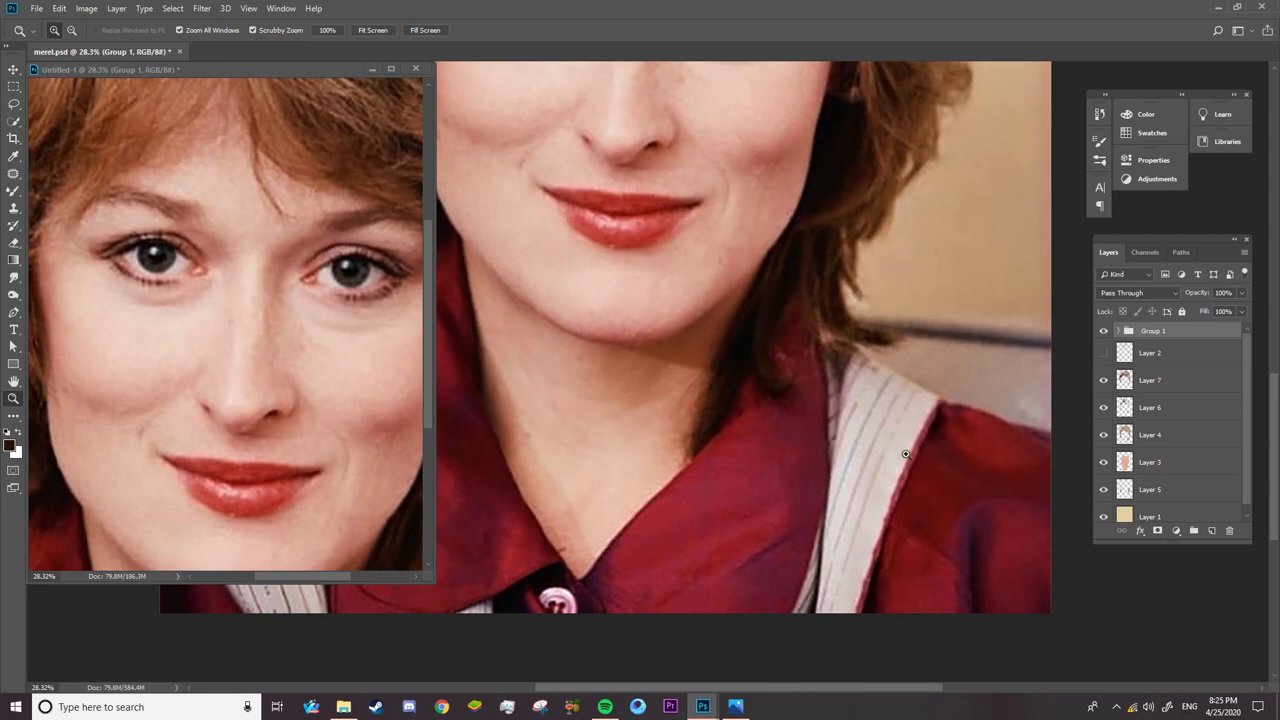
pyautogui.press('p')
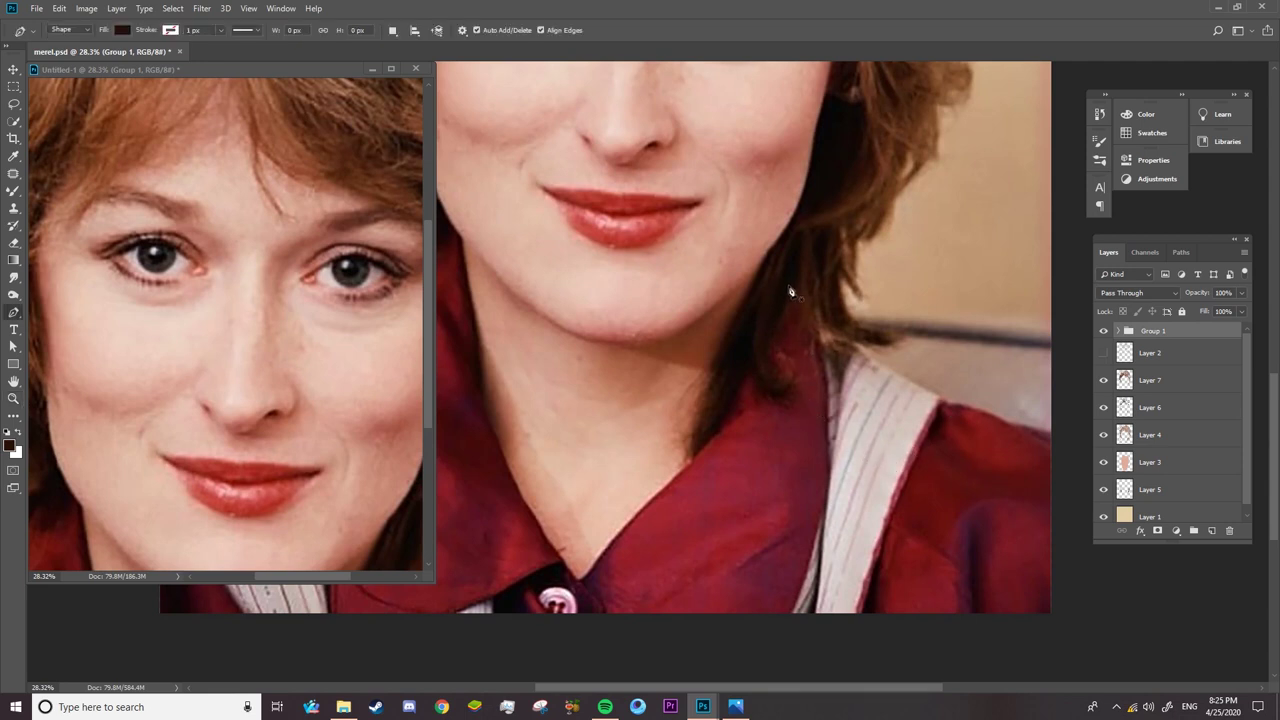
pyautogui.click(786, 285)
pyautogui.click(814, 338)
# - Trace the shirt outline over the shoulder, along the bottom and up the left side to the chin
pyautogui.moveTo(833, 346); pyautogui.dragTo(834, 346)
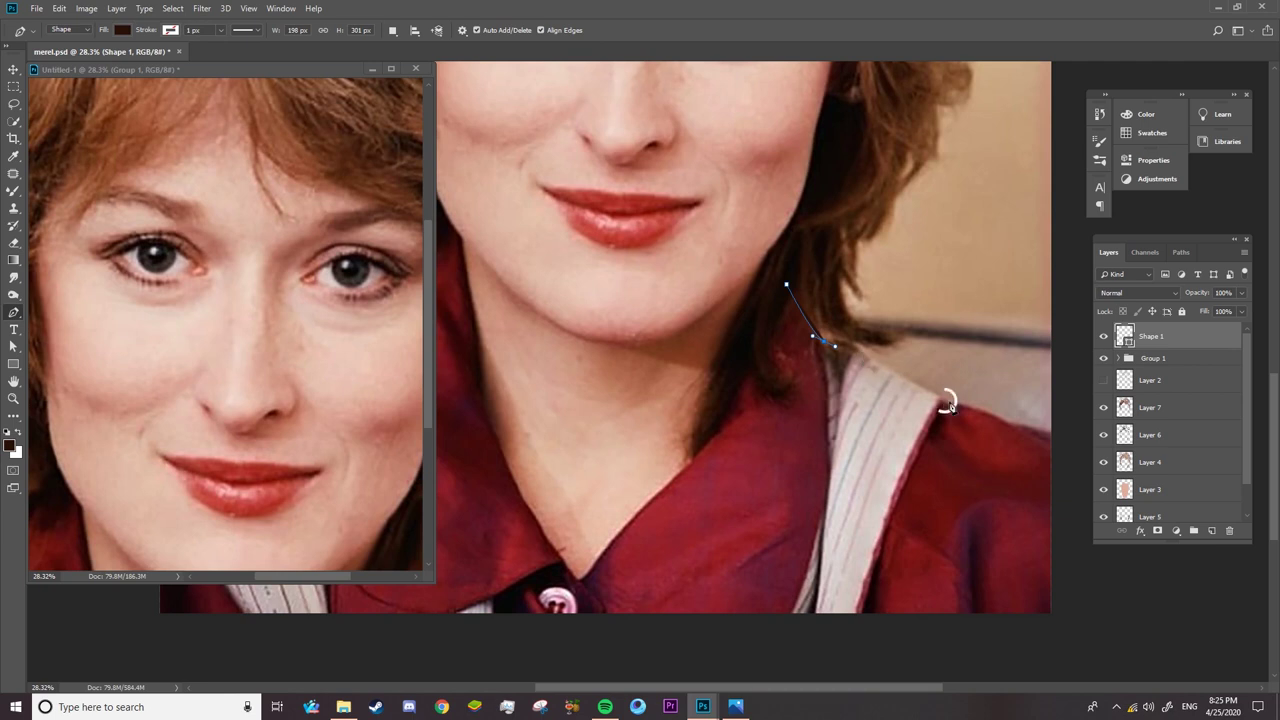
pyautogui.moveTo(942, 398); pyautogui.dragTo(967, 409)
pyautogui.moveTo(967, 407); pyautogui.dragTo(1016, 432)
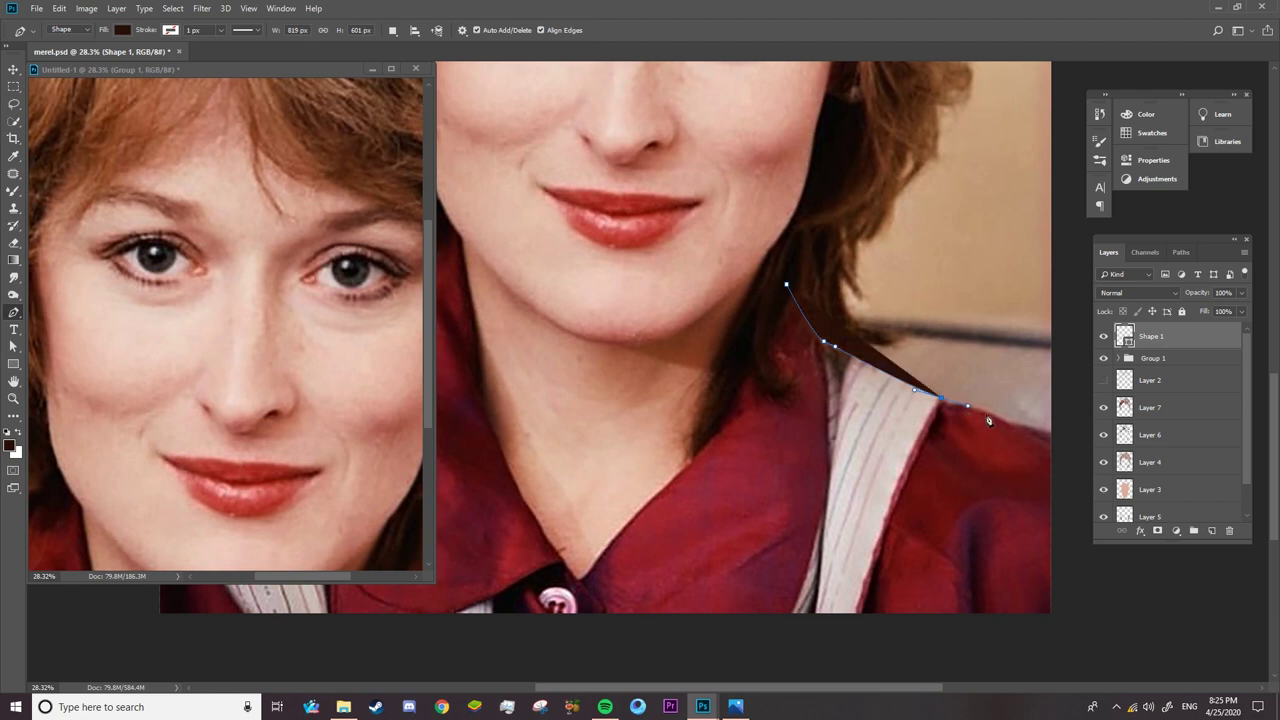
pyautogui.click(1014, 427)
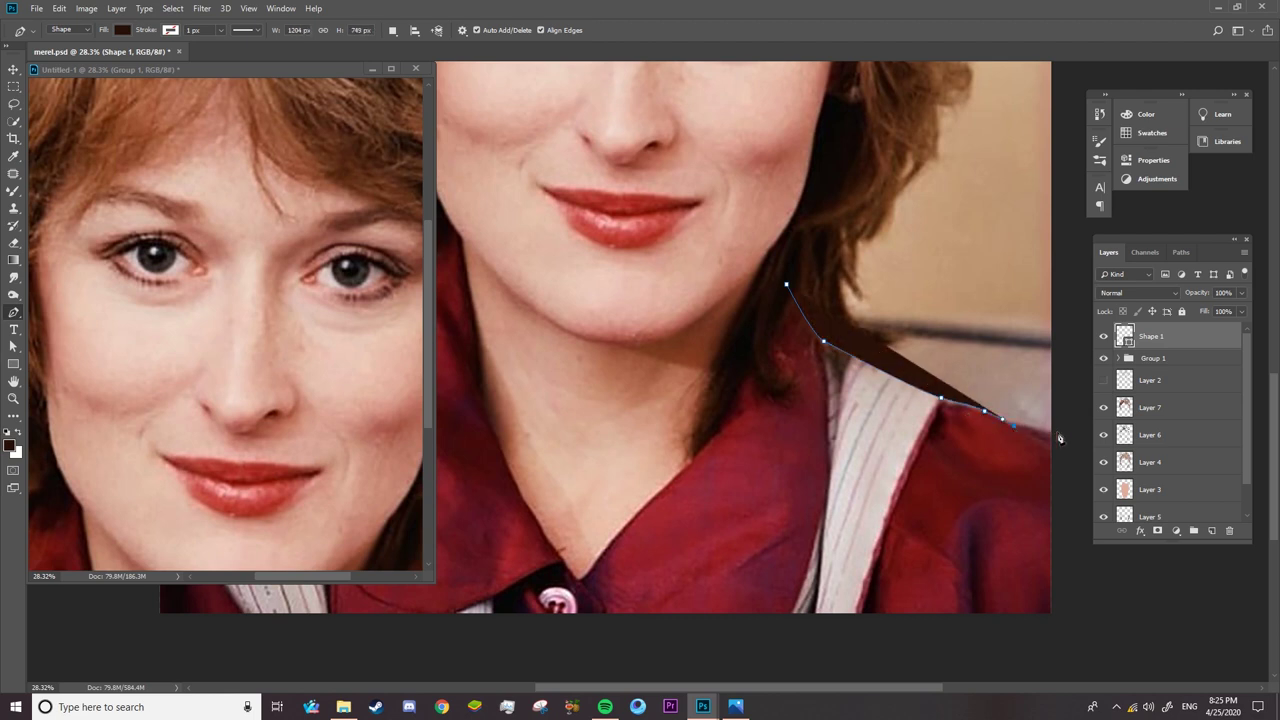
pyautogui.click(1077, 634)
pyautogui.click(535, 632)
pyautogui.moveTo(548, 688); pyautogui.dragTo(762, 676)
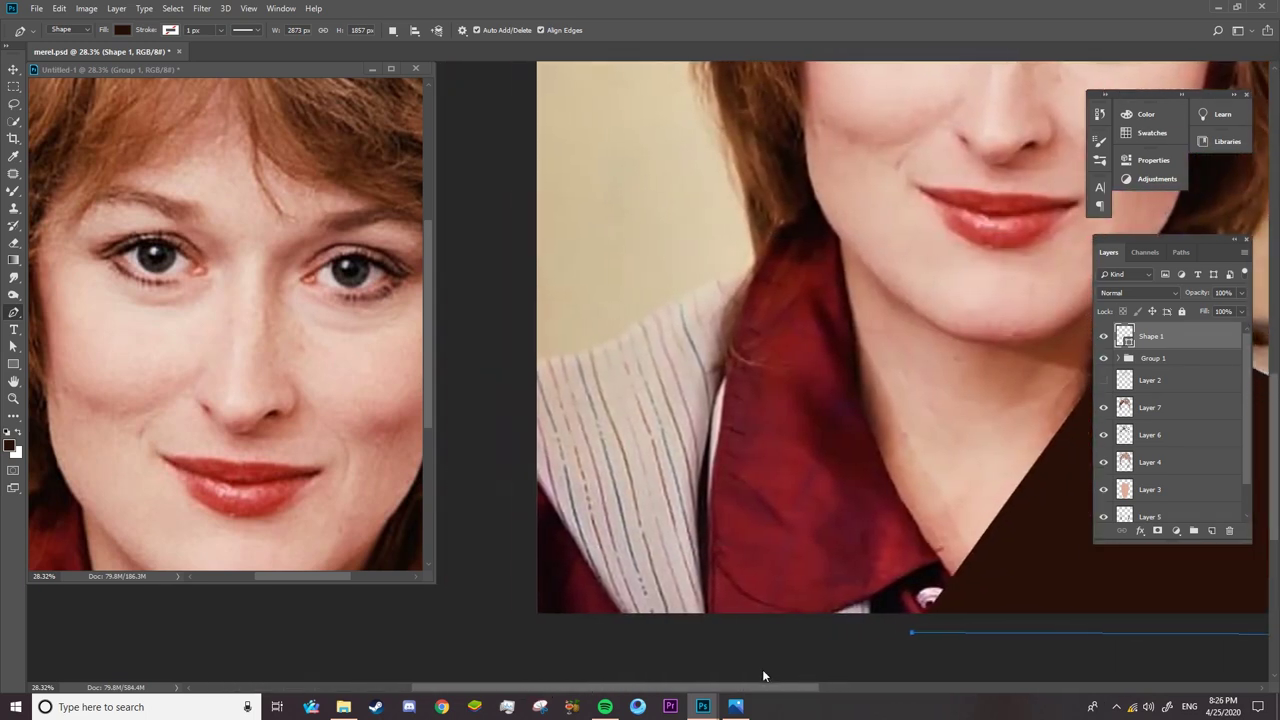
pyautogui.click(522, 618)
pyautogui.click(530, 357)
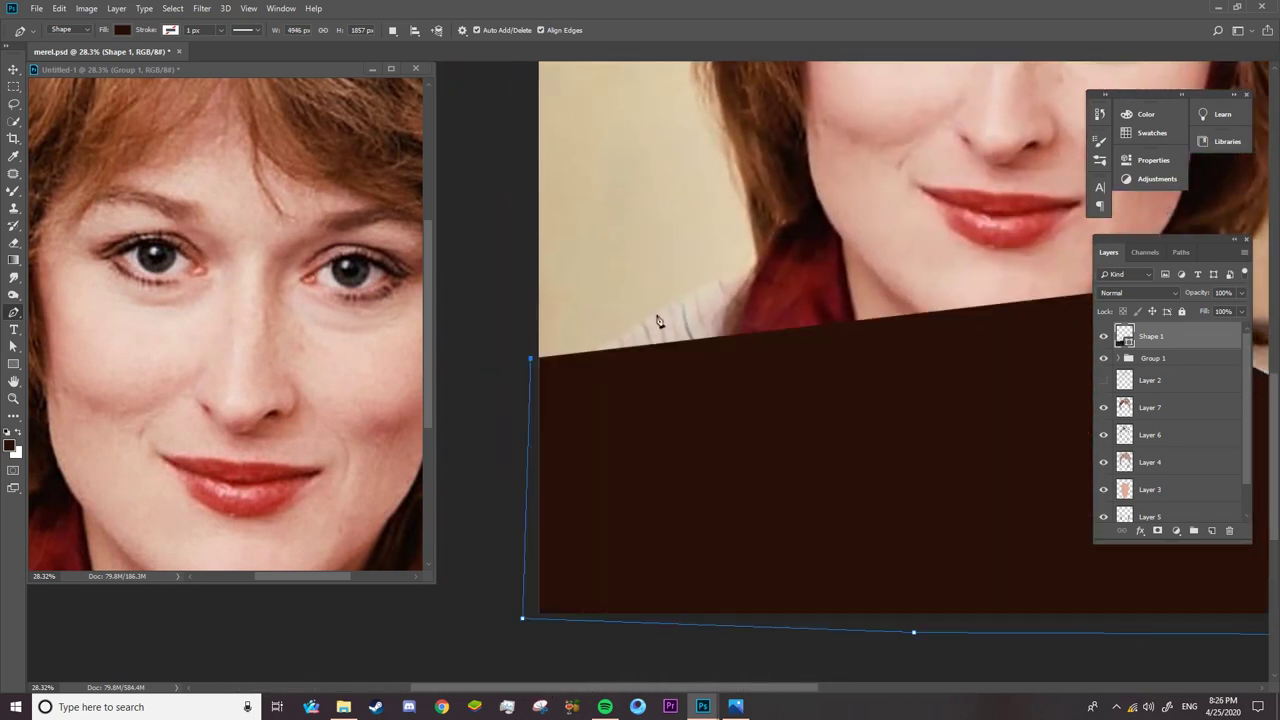
pyautogui.moveTo(647, 321); pyautogui.dragTo(697, 292)
pyautogui.click(823, 214)
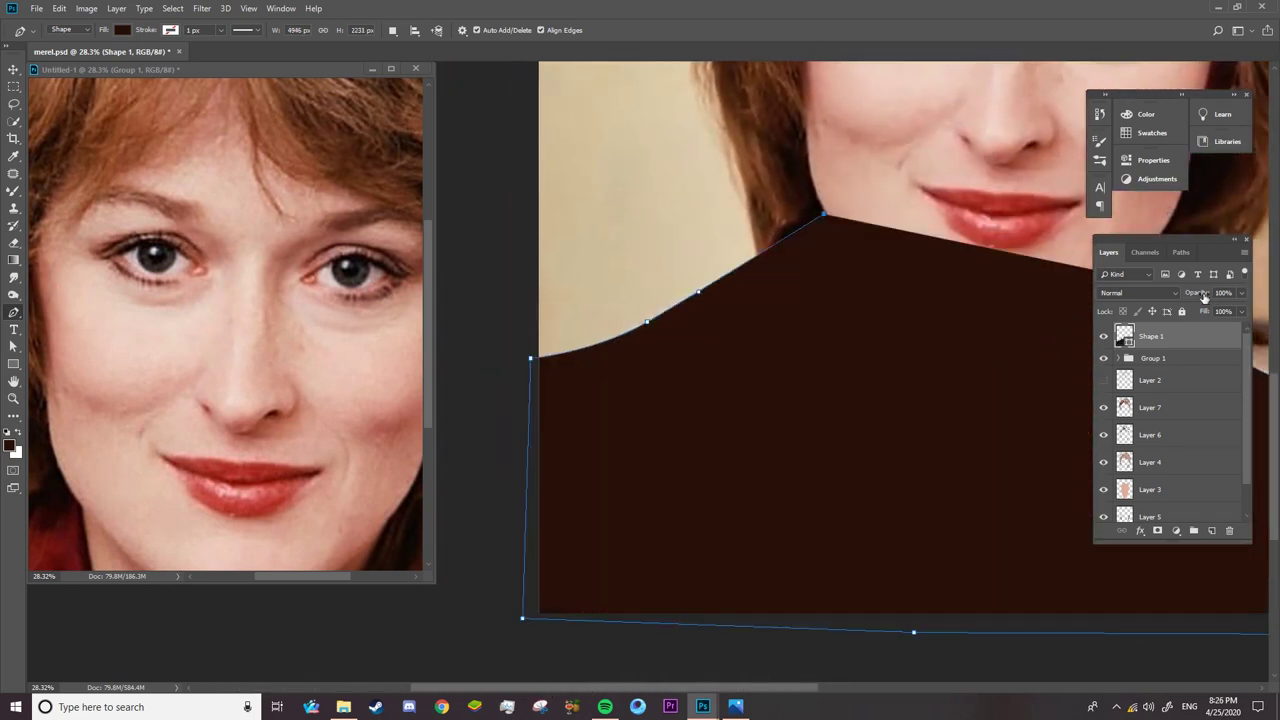
# - Set the shape to 71% opacity, trace the V-neckline, close the path, and bring up the Fill picker
pyautogui.moveTo(1204, 296); pyautogui.dragTo(1183, 303)
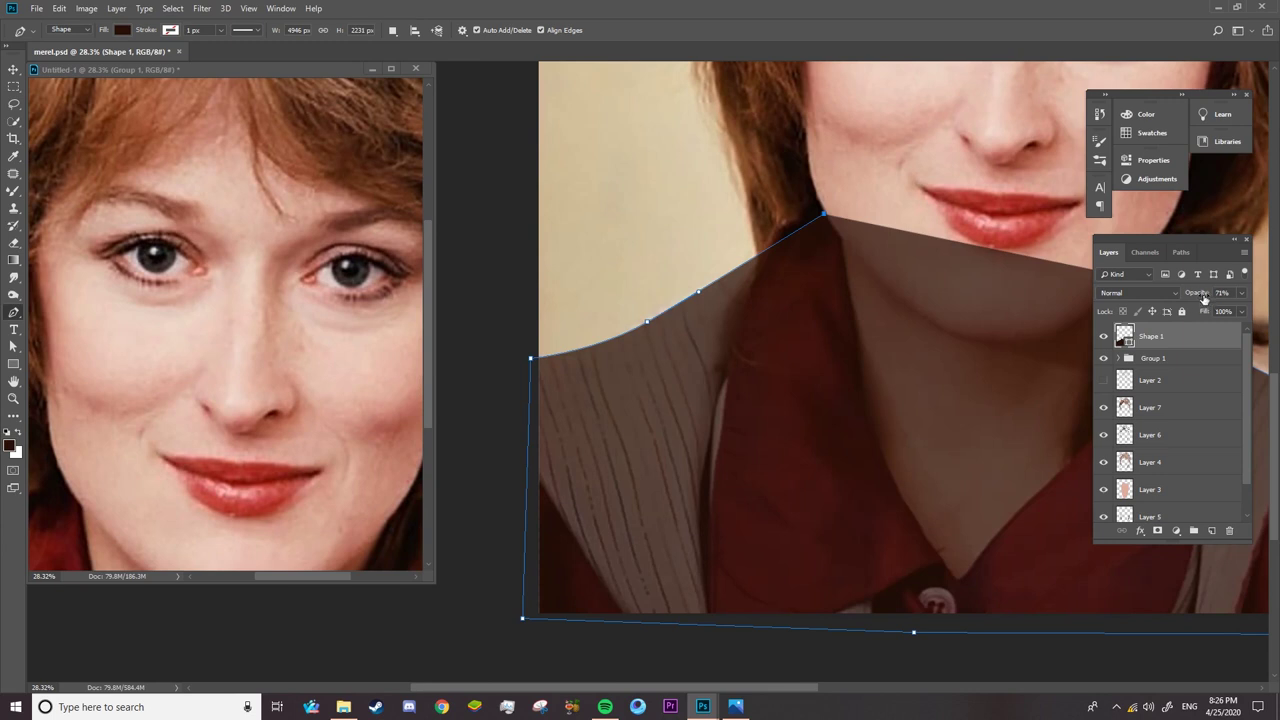
pyautogui.click(838, 229)
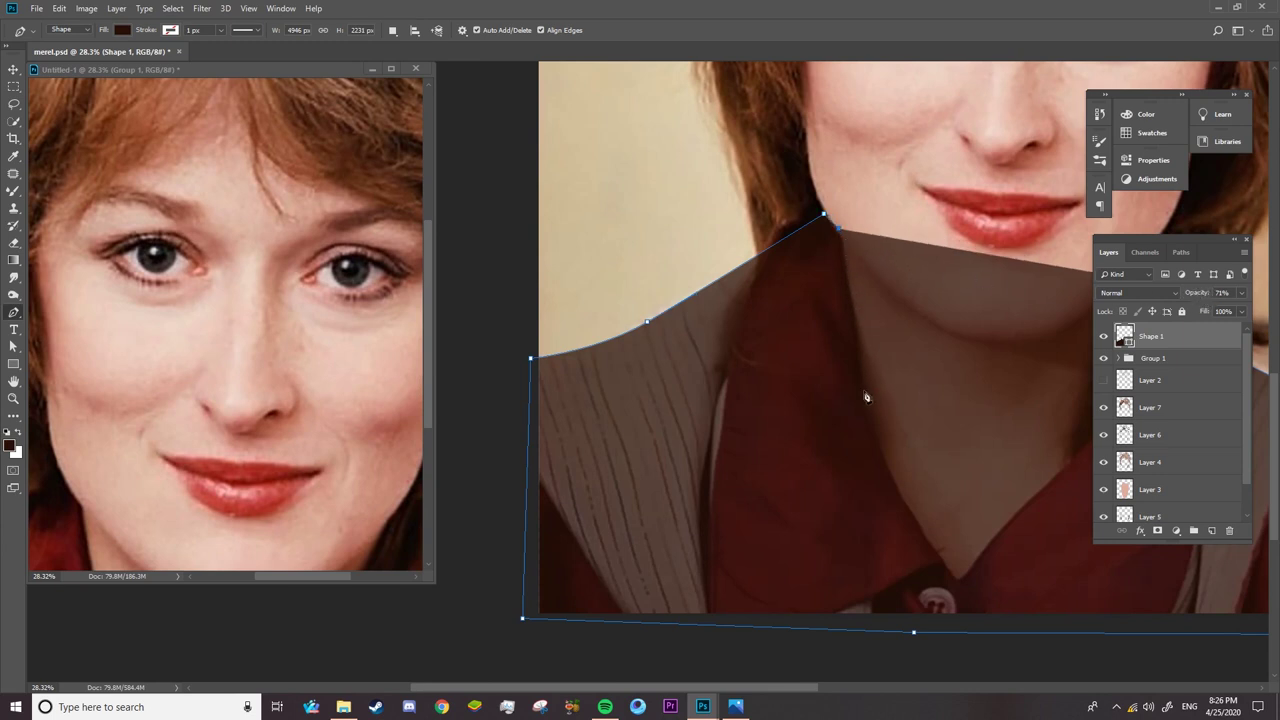
pyautogui.moveTo(863, 391)
pyautogui.mouseDown()
pyautogui.moveTo(875, 425)
pyautogui.moveTo(860, 339)
pyautogui.mouseUp()
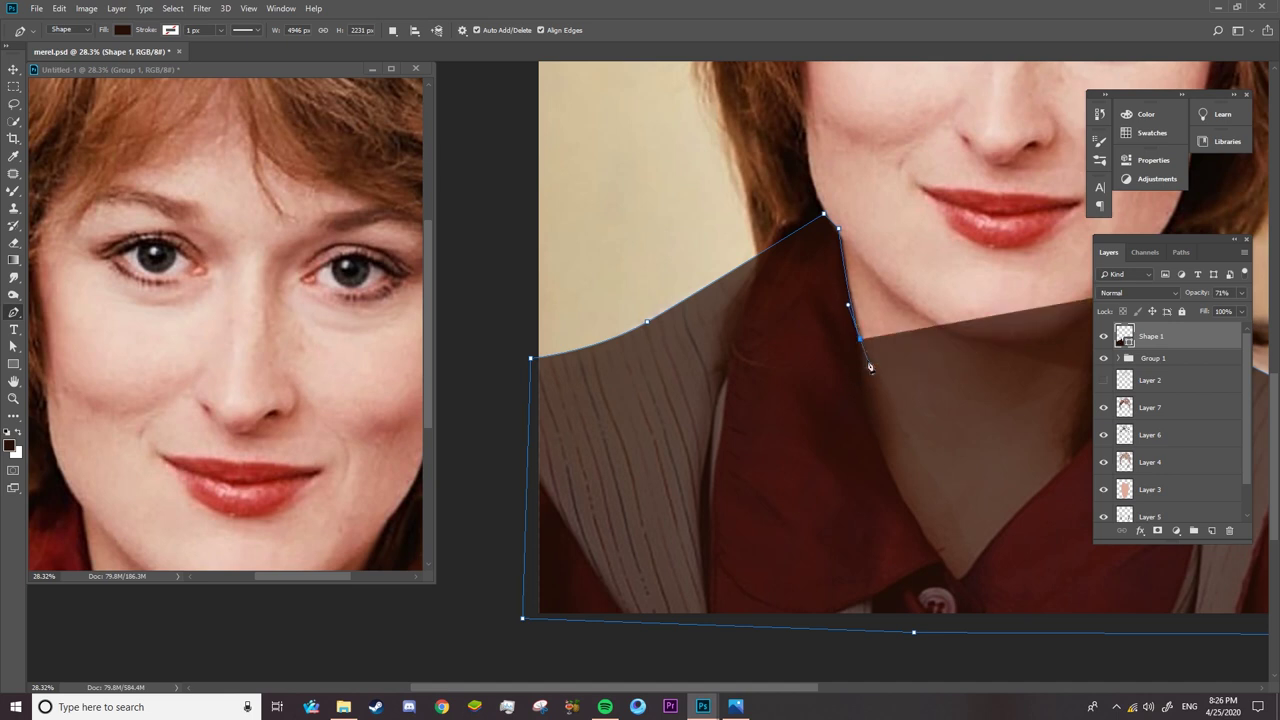
pyautogui.moveTo(908, 507); pyautogui.dragTo(938, 542)
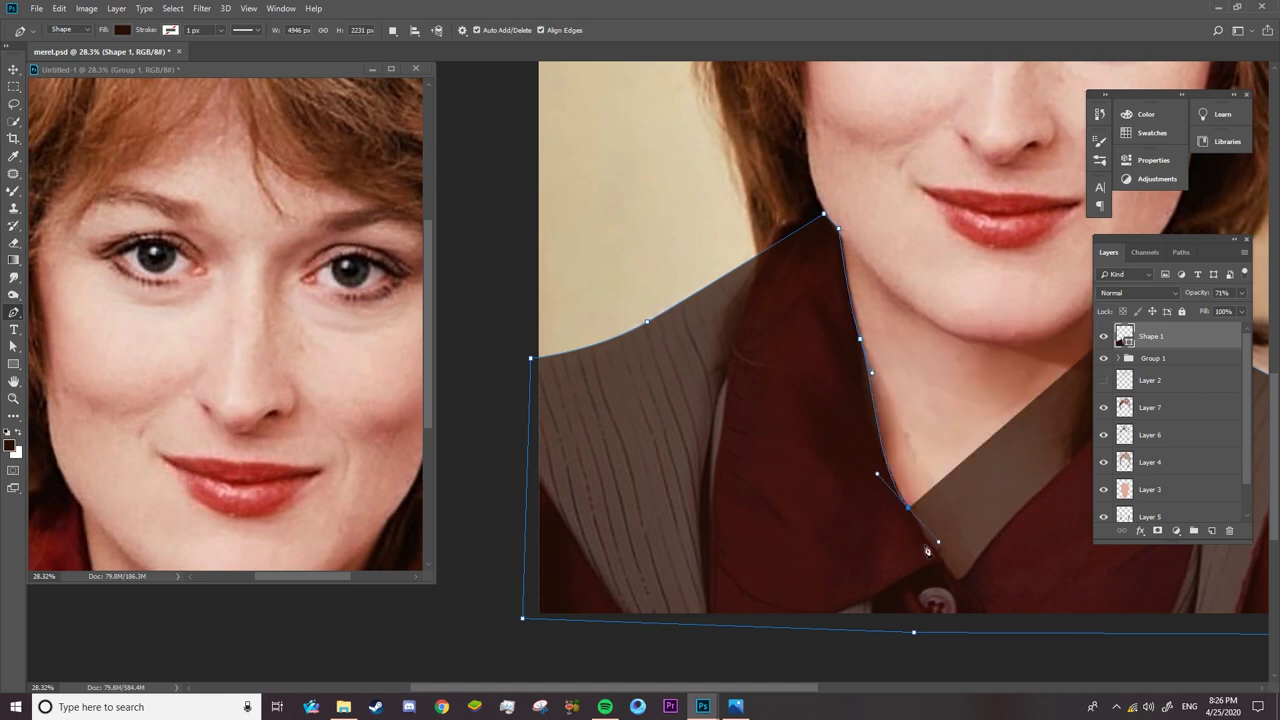
pyautogui.click(958, 578)
pyautogui.moveTo(1065, 466); pyautogui.dragTo(1087, 446)
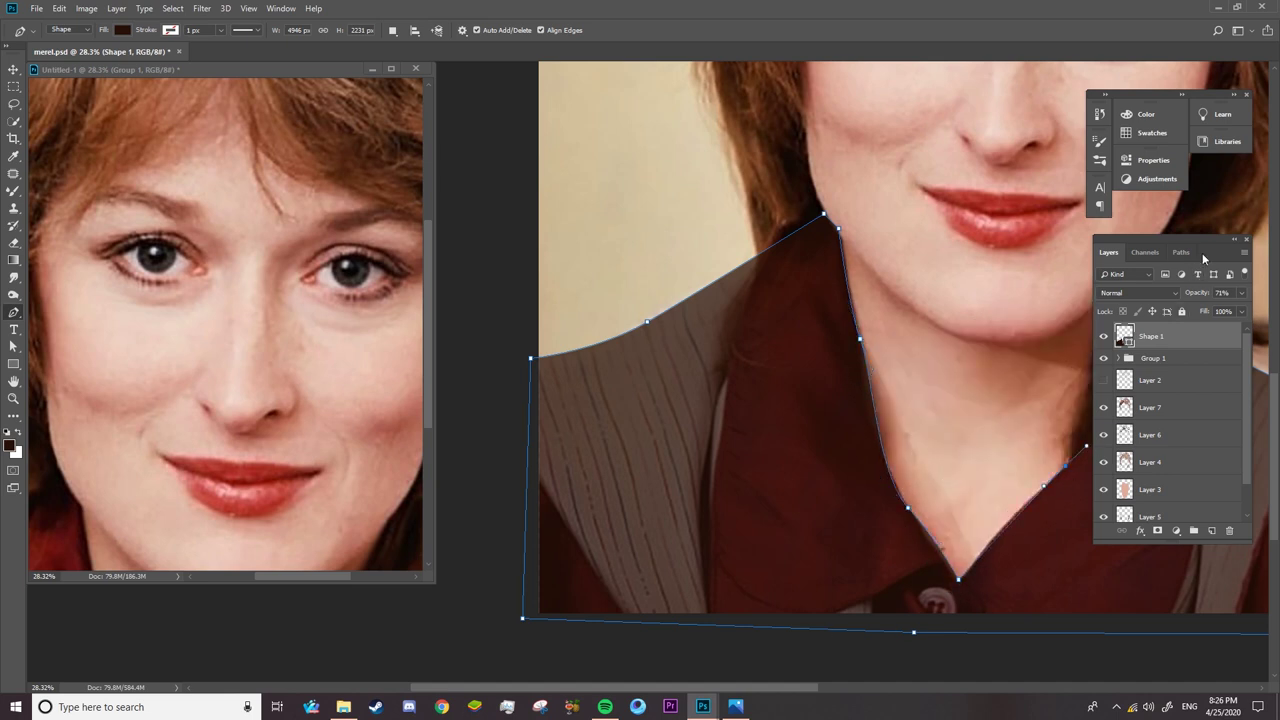
pyautogui.moveTo(1214, 246); pyautogui.dragTo(741, 547)
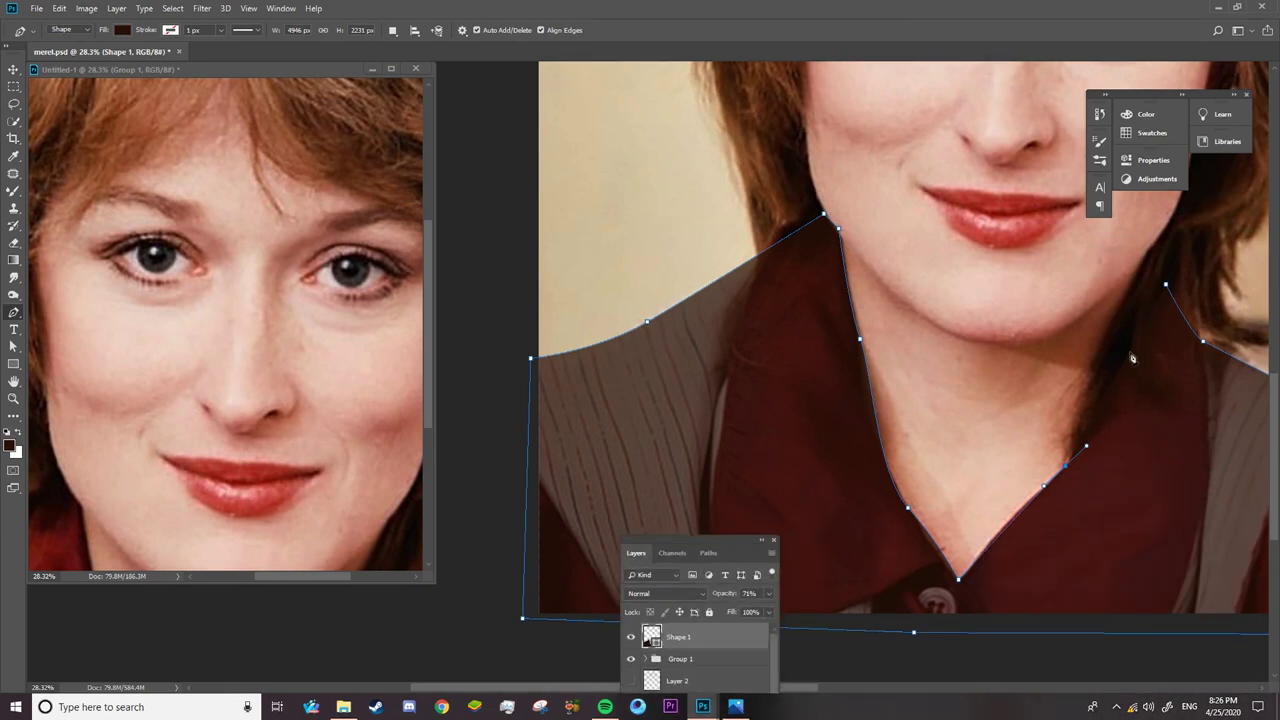
pyautogui.click(1139, 341)
pyautogui.click(1166, 286)
pyautogui.moveTo(743, 544); pyautogui.dragTo(1243, 298)
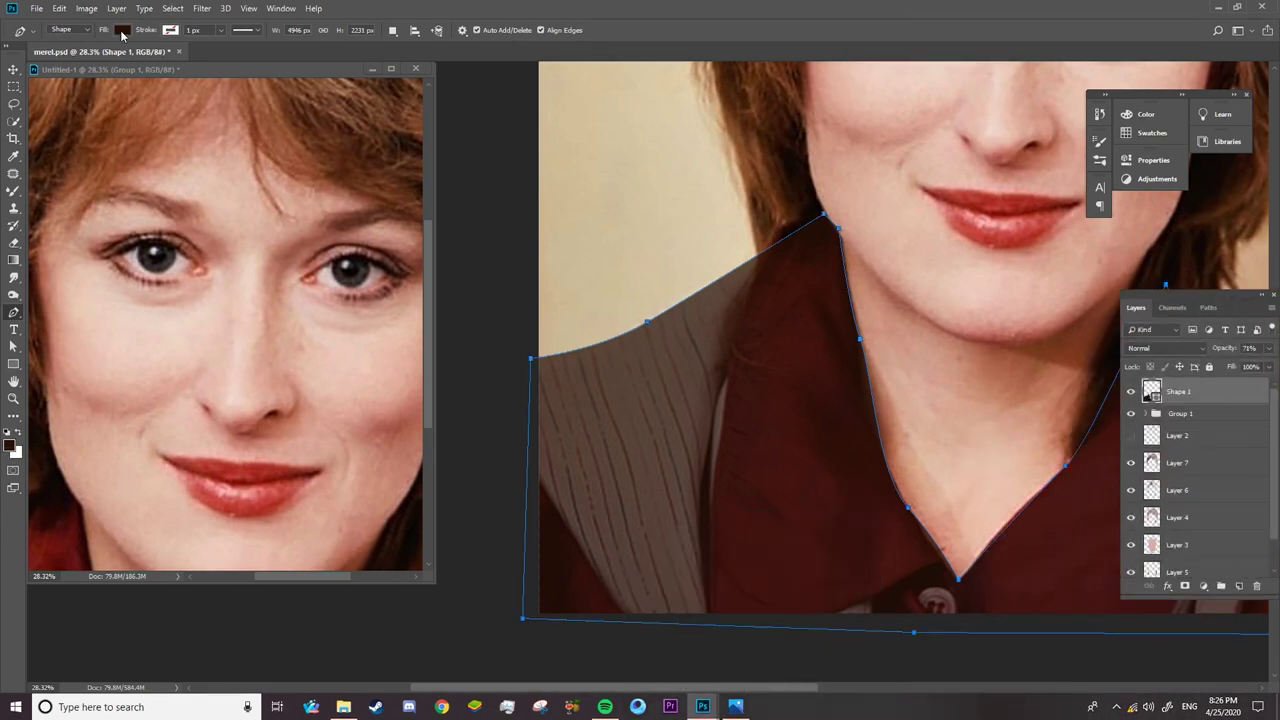
pyautogui.click(122, 30)
pyautogui.click(185, 56)
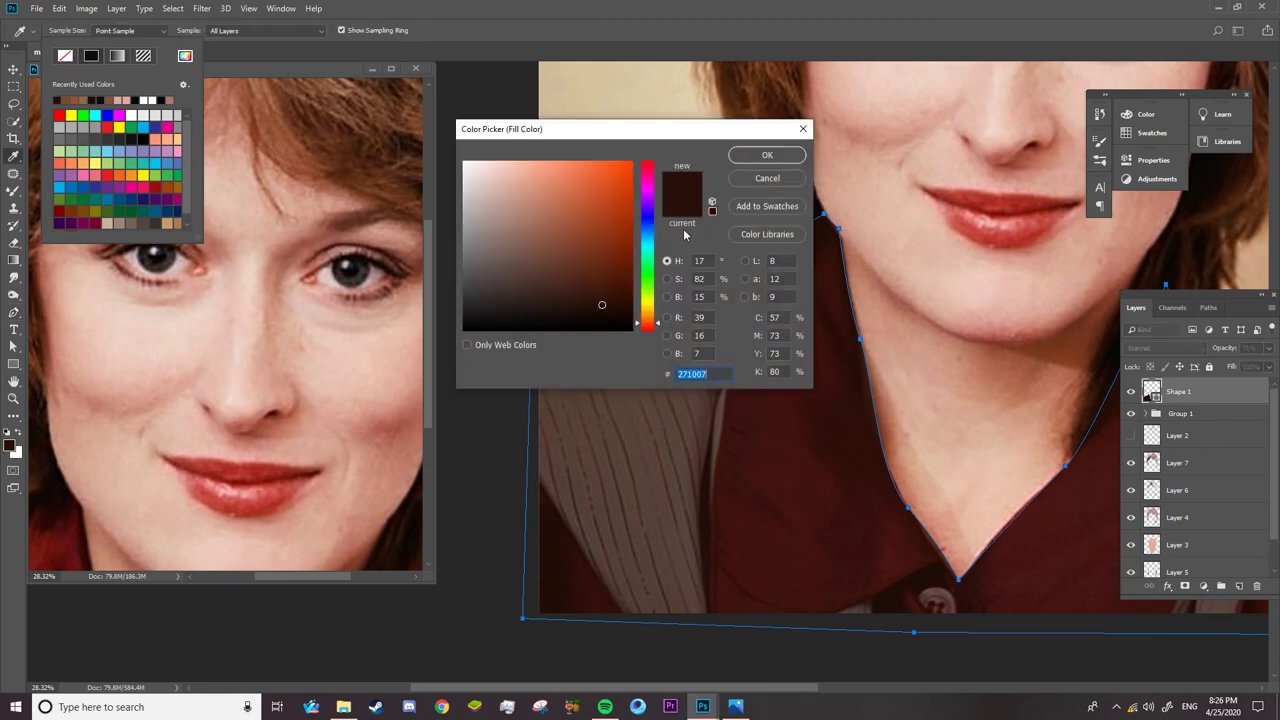
# - Fill Shape 1 with the dark red sampled from the photo's shirt
pyautogui.click(60, 531)
pyautogui.press('Return')
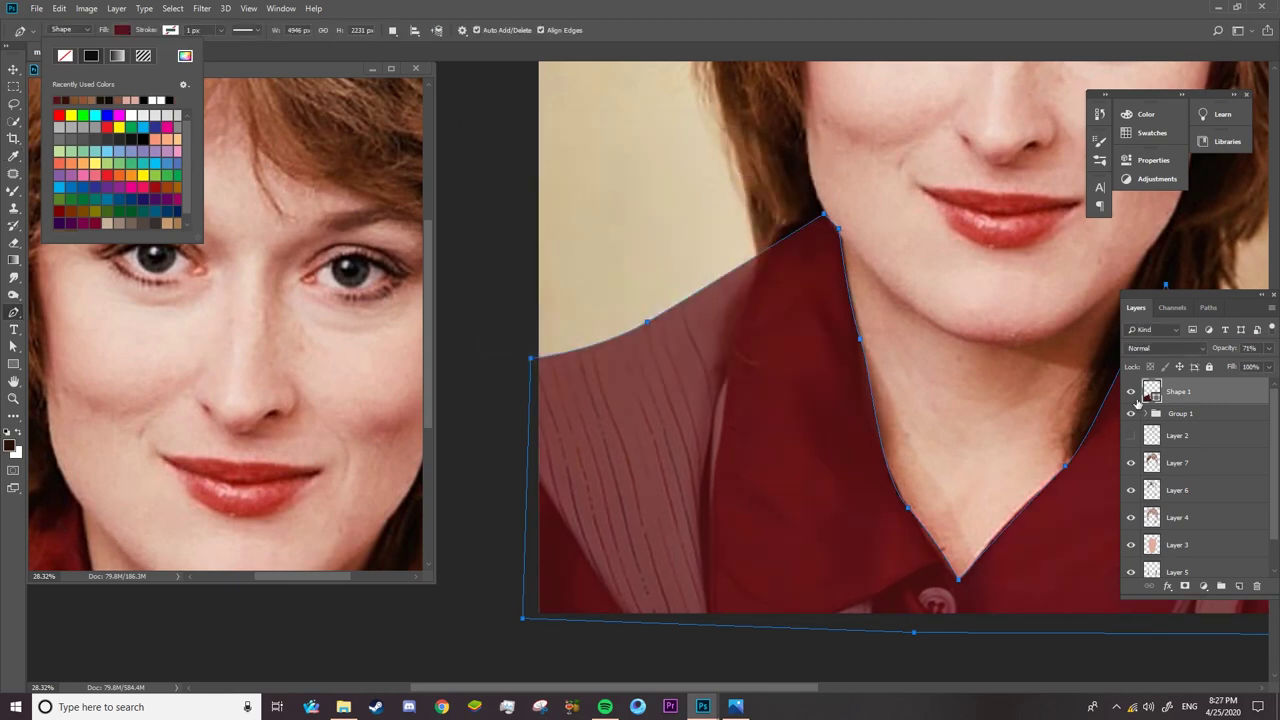
pyautogui.click(1274, 403)
# - Show the Group 1 photo and set Shape 1 to 47% opacity over it
pyautogui.click(1131, 413)
pyautogui.press('0')
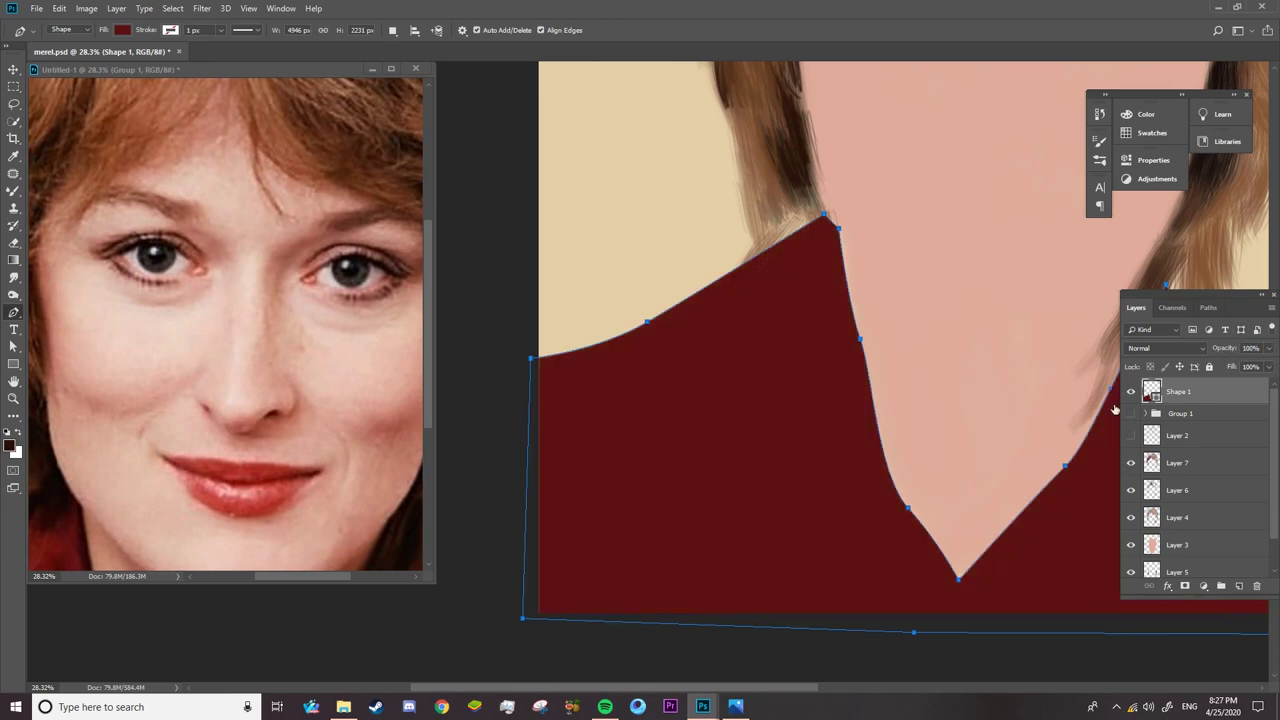
pyautogui.press('z')
pyautogui.moveTo(833, 507)
pyautogui.mouseDown()
pyautogui.moveTo(683, 530)
pyautogui.moveTo(740, 528)
pyautogui.mouseUp()
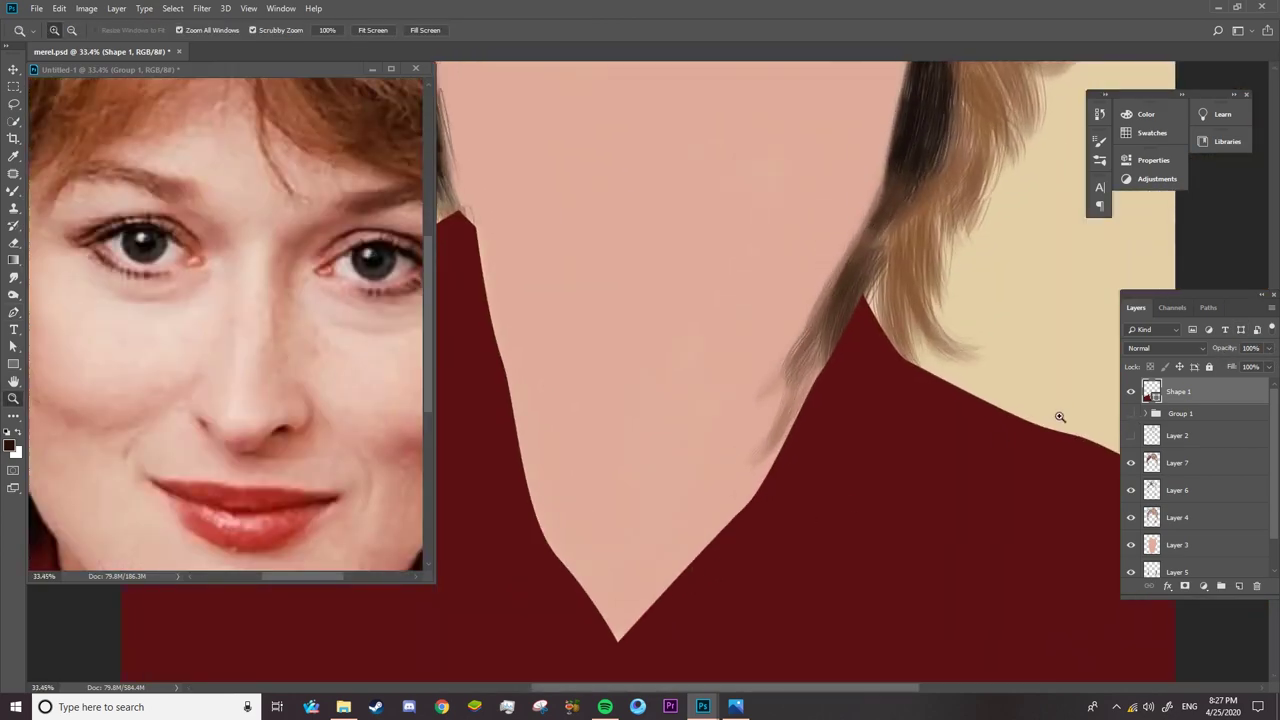
pyautogui.click(1131, 413)
pyautogui.moveTo(1221, 342)
pyautogui.mouseDown()
pyautogui.moveTo(854, 481)
pyautogui.moveTo(890, 481)
pyautogui.mouseUp()
# - Drag Shape 1's neckline anchors and handles to follow the collar edge, then deselect the path
pyautogui.press('a')
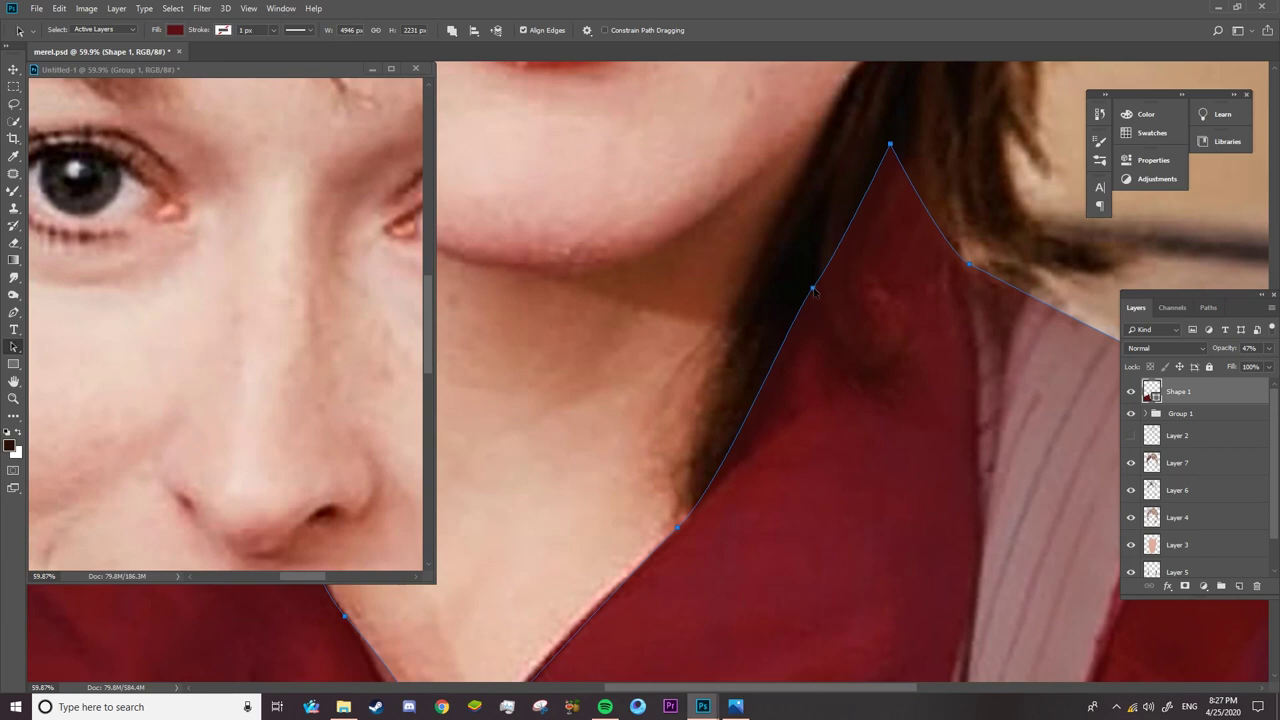
pyautogui.click(814, 291)
pyautogui.moveTo(793, 316); pyautogui.dragTo(789, 331)
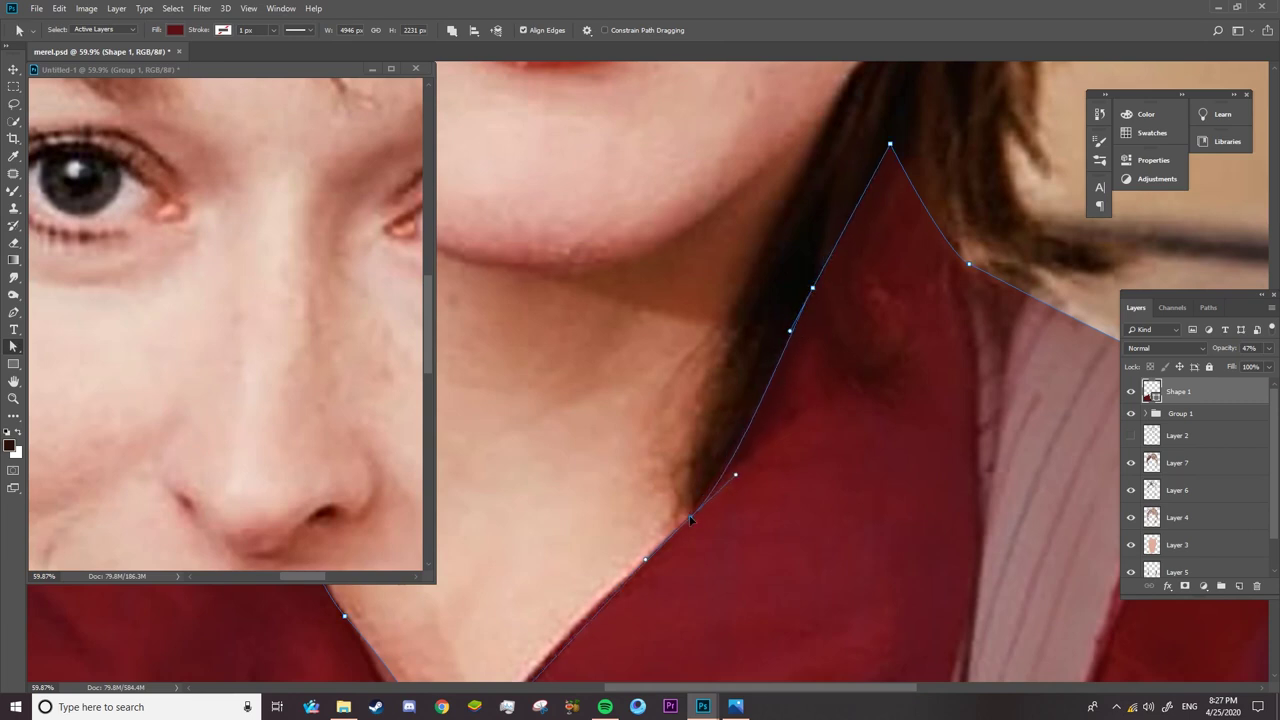
pyautogui.moveTo(676, 528); pyautogui.dragTo(823, 343)
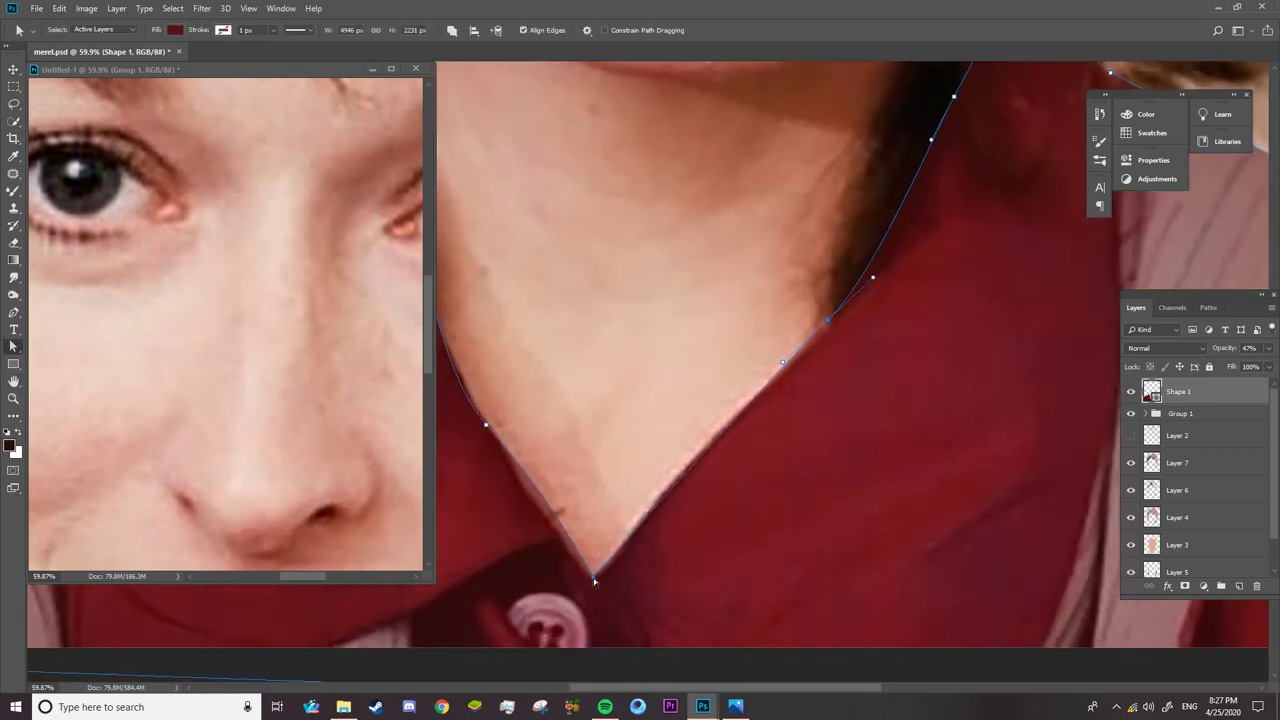
pyautogui.rightClick(594, 580)
pyautogui.click(490, 428)
pyautogui.click(483, 411)
pyautogui.click(20, 316)
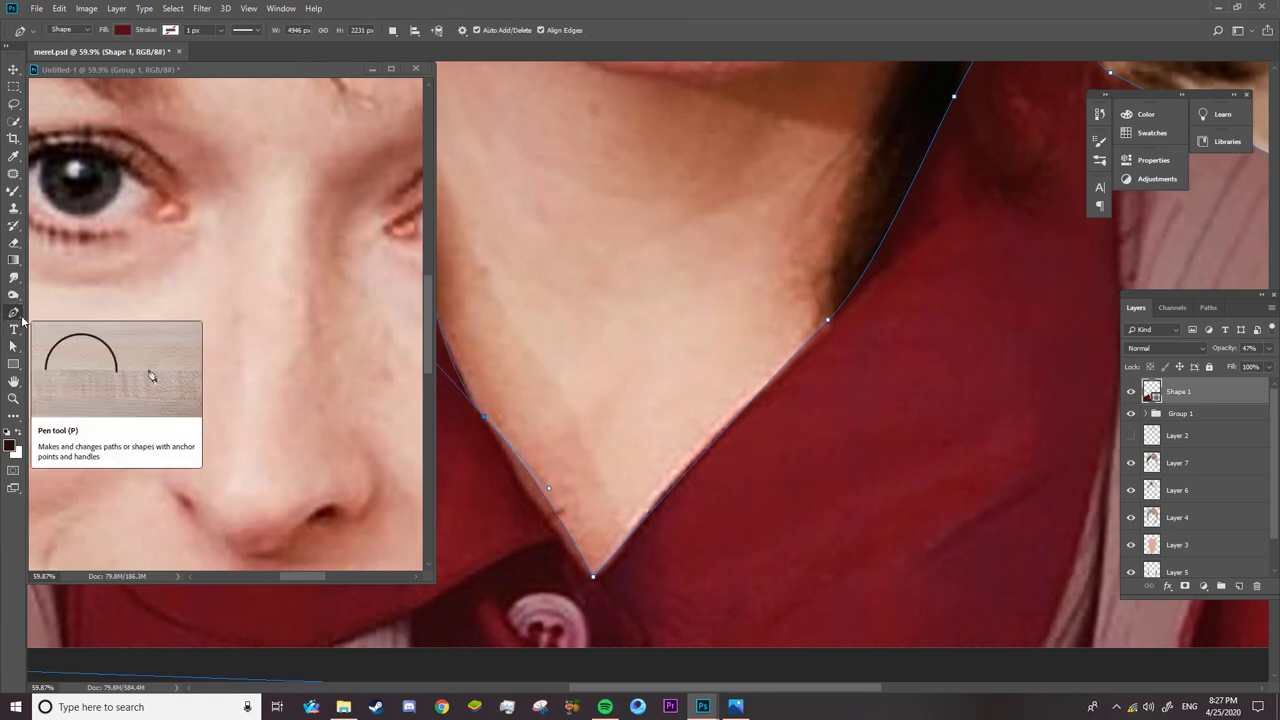
pyautogui.press('Escape')
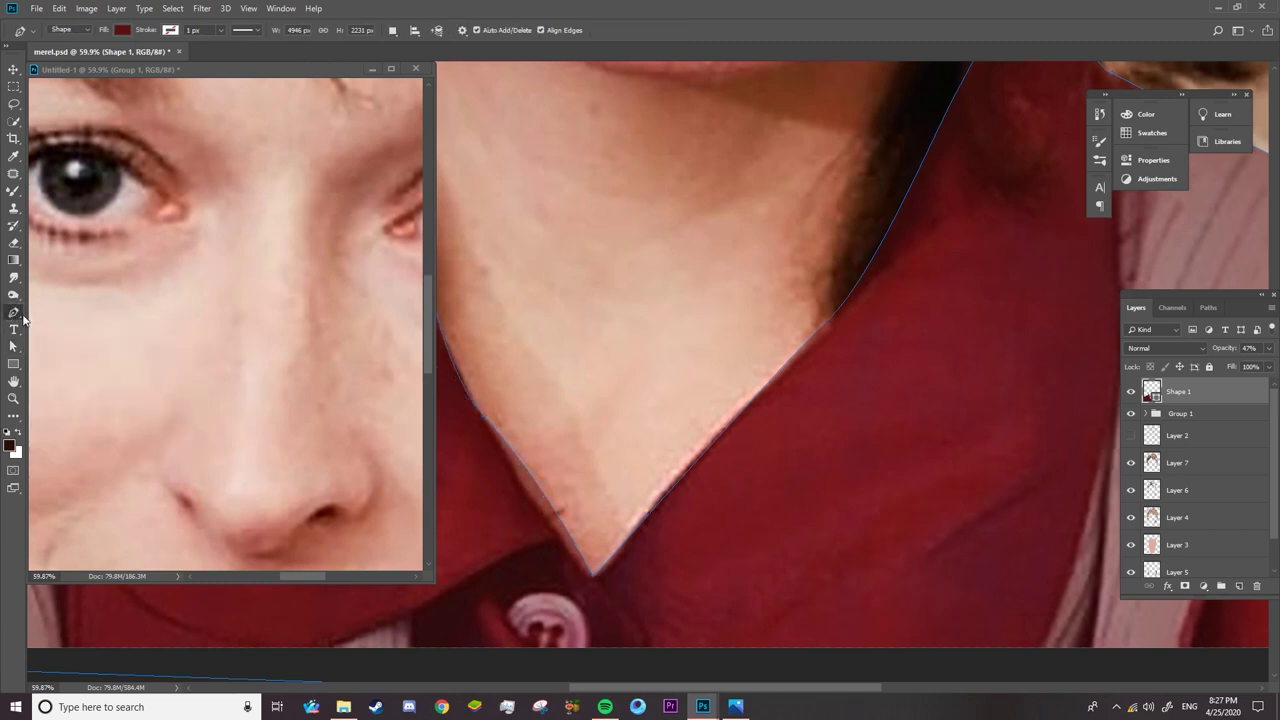
pyautogui.click(19, 318)
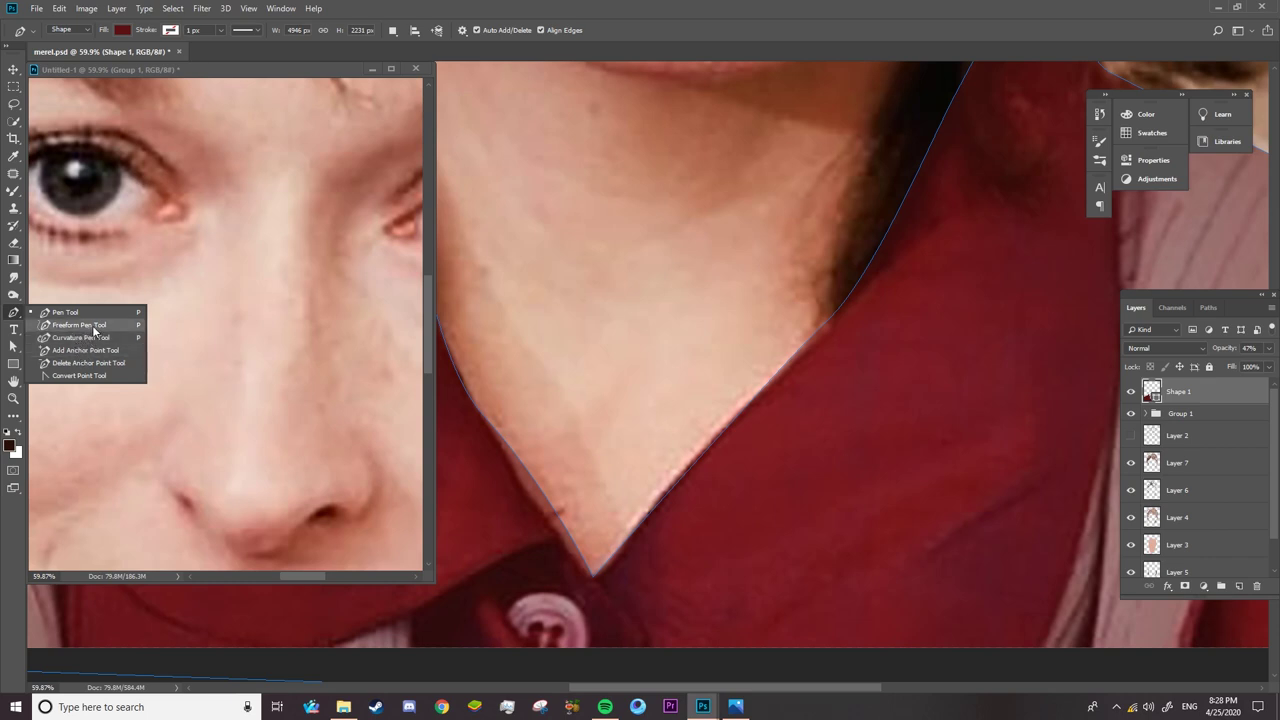
# - Adjust Shape 1 anchors to fit the left collar edge
pyautogui.click(94, 326)
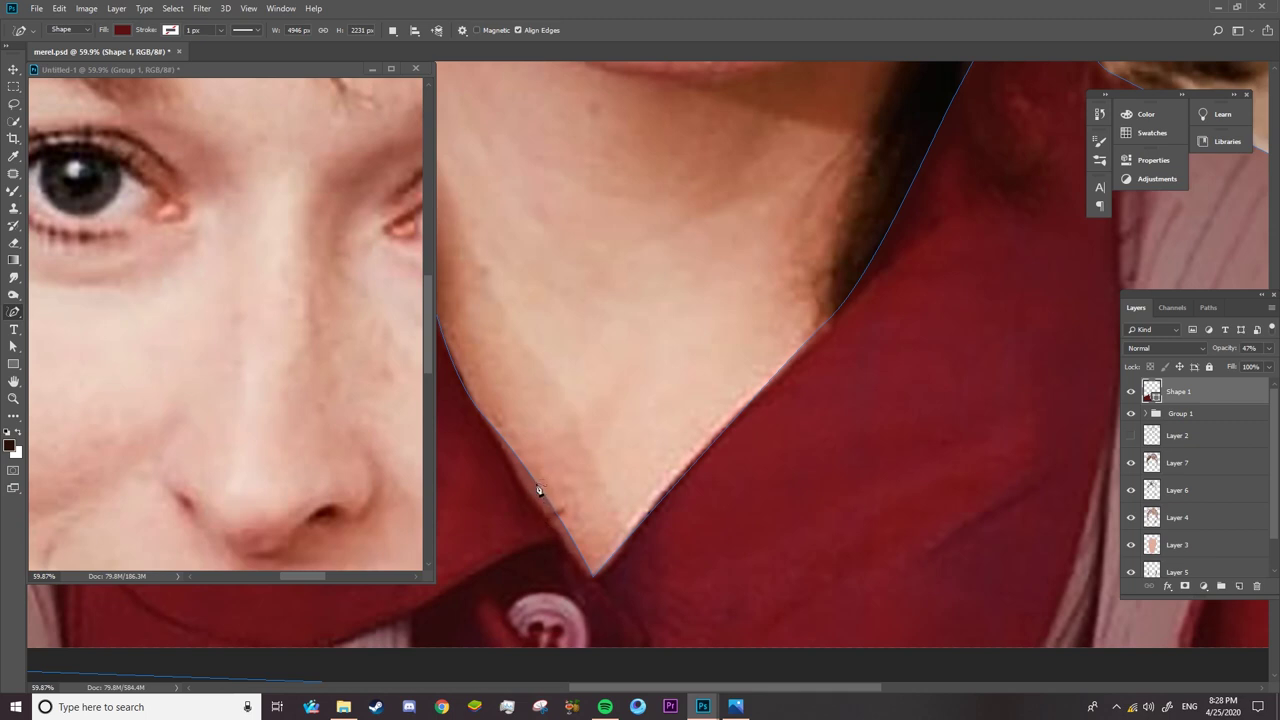
pyautogui.press('a')
pyautogui.press('p')
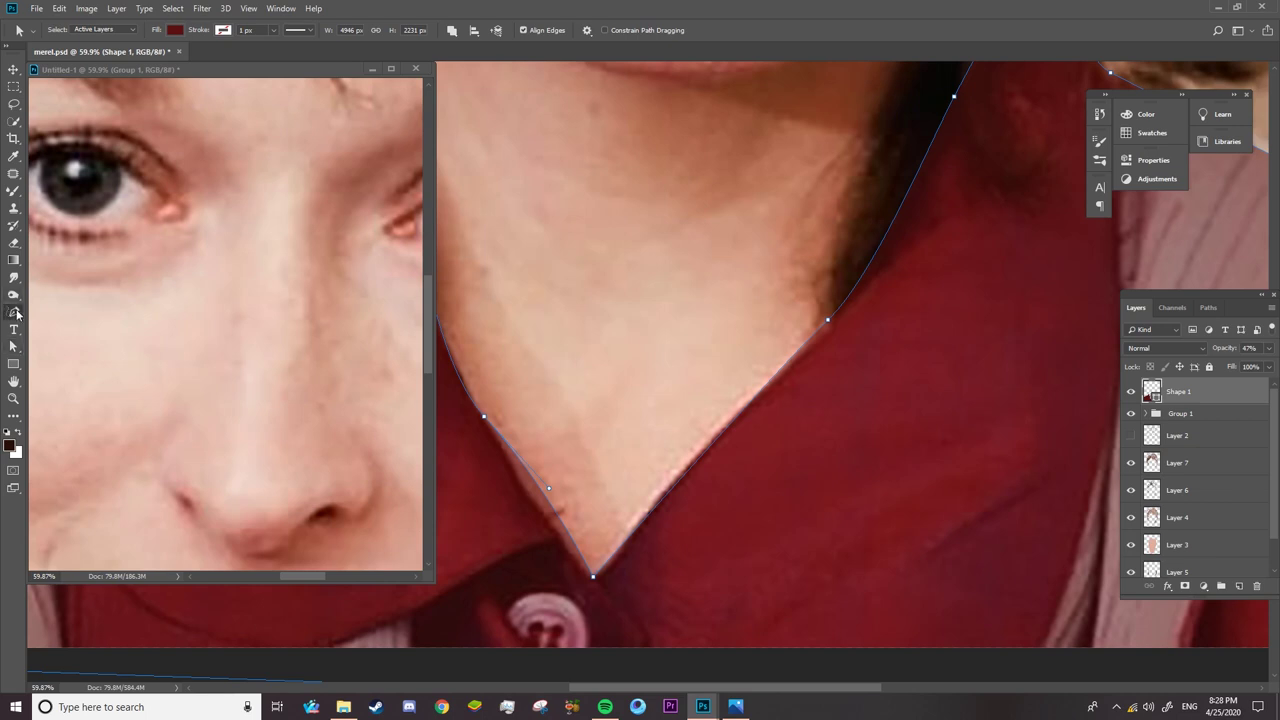
pyautogui.press('a')
pyautogui.rightClick(537, 495)
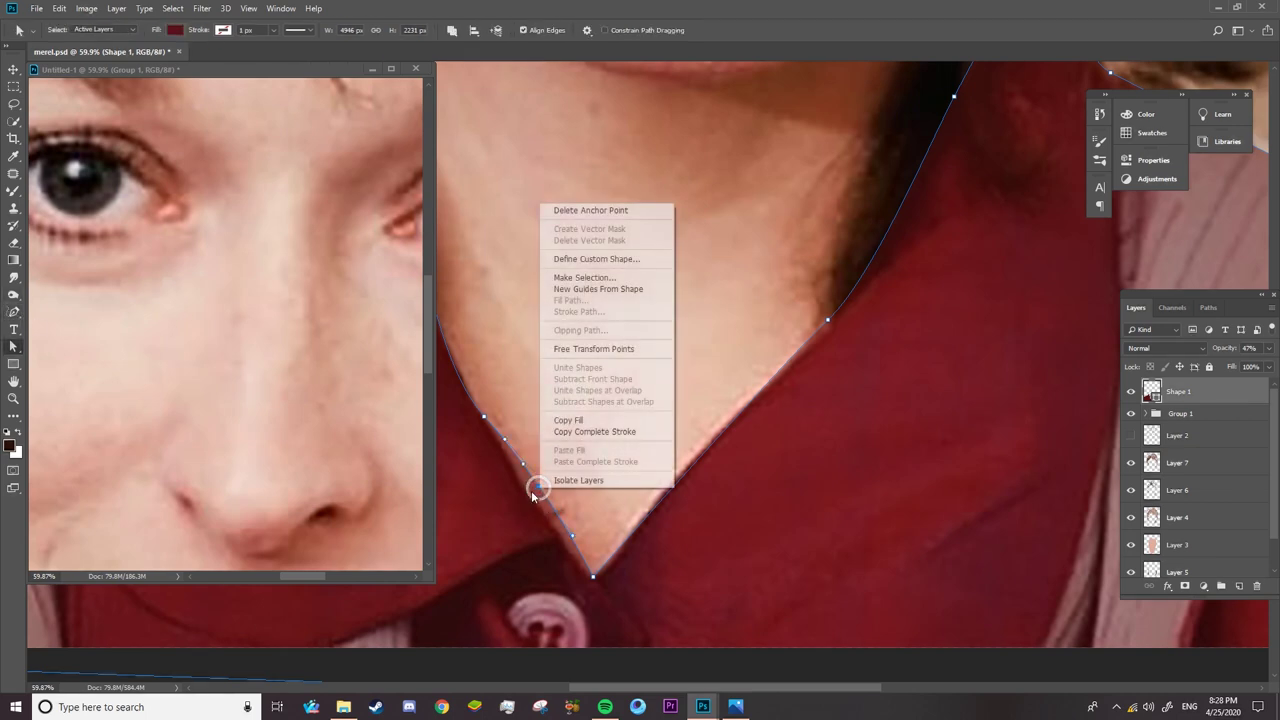
pyautogui.press('Escape')
pyautogui.moveTo(534, 494); pyautogui.dragTo(530, 501)
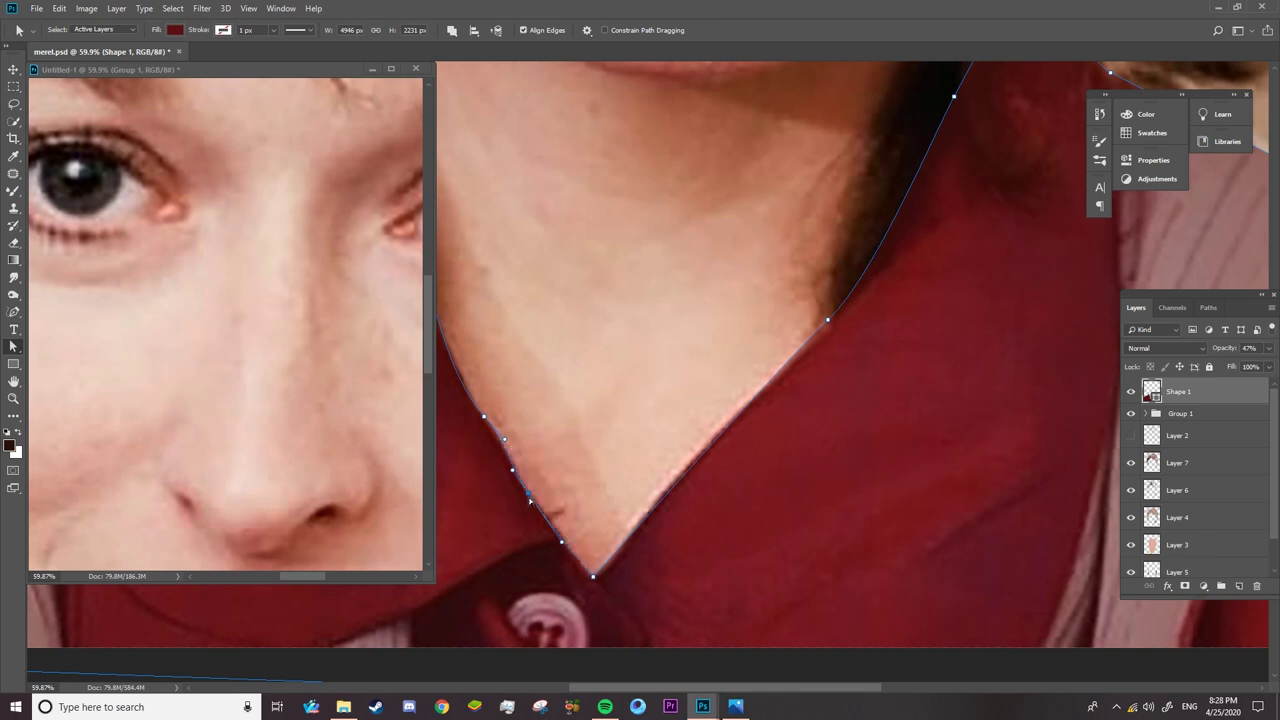
pyautogui.moveTo(488, 421); pyautogui.dragTo(476, 404)
# - Pull the lower outline in to hug the neck and pan to the pale lapel
pyautogui.moveTo(600, 403); pyautogui.dragTo(697, 494)
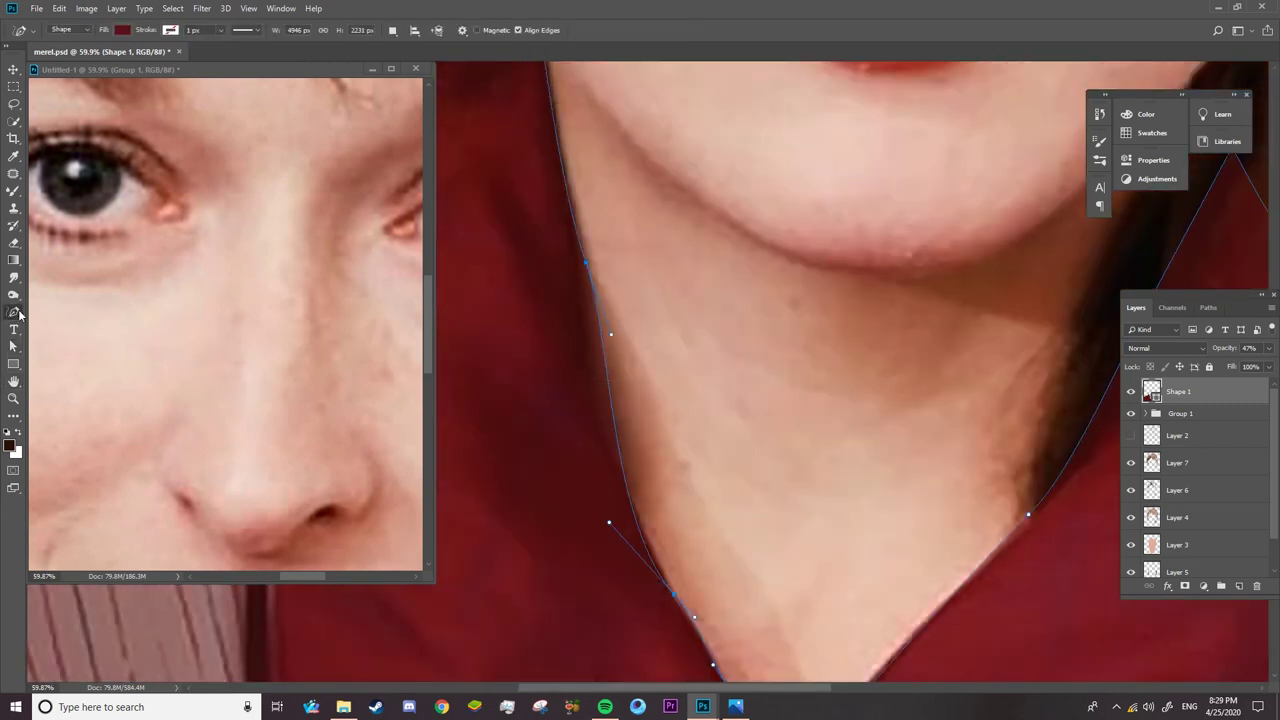
pyautogui.moveTo(614, 382); pyautogui.dragTo(846, 551)
pyautogui.press('h')
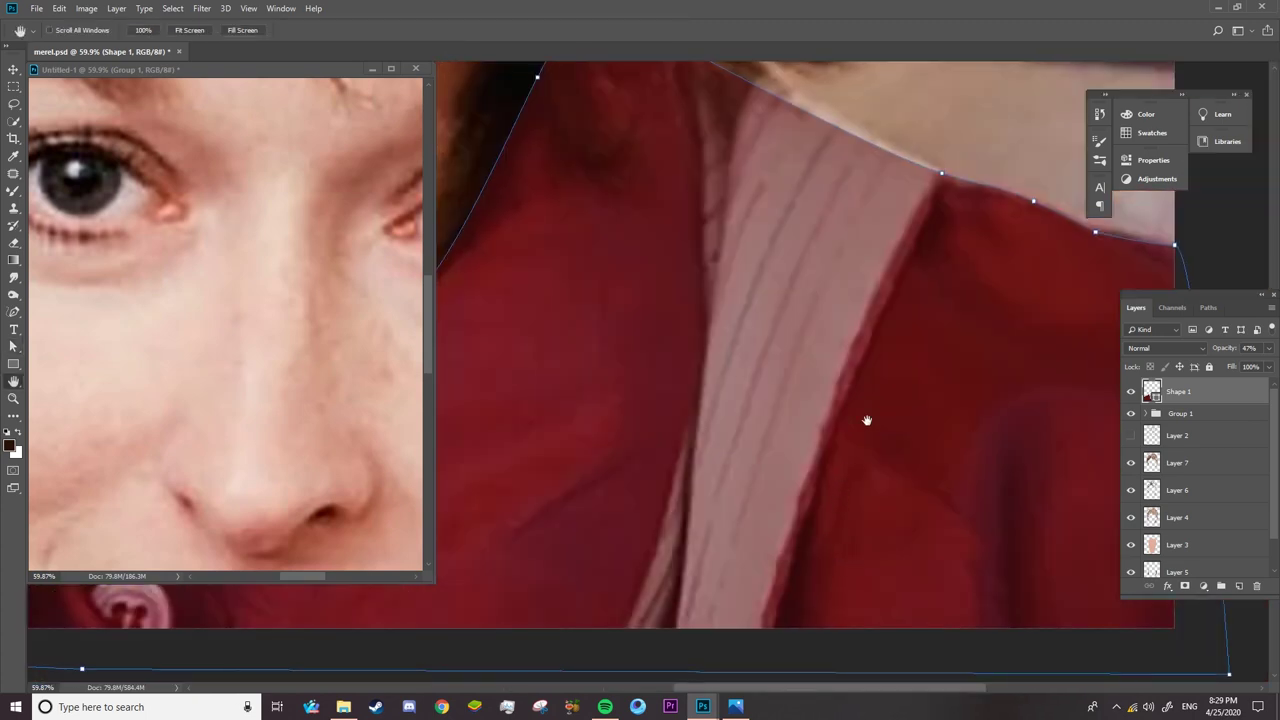
pyautogui.moveTo(867, 420); pyautogui.dragTo(849, 483)
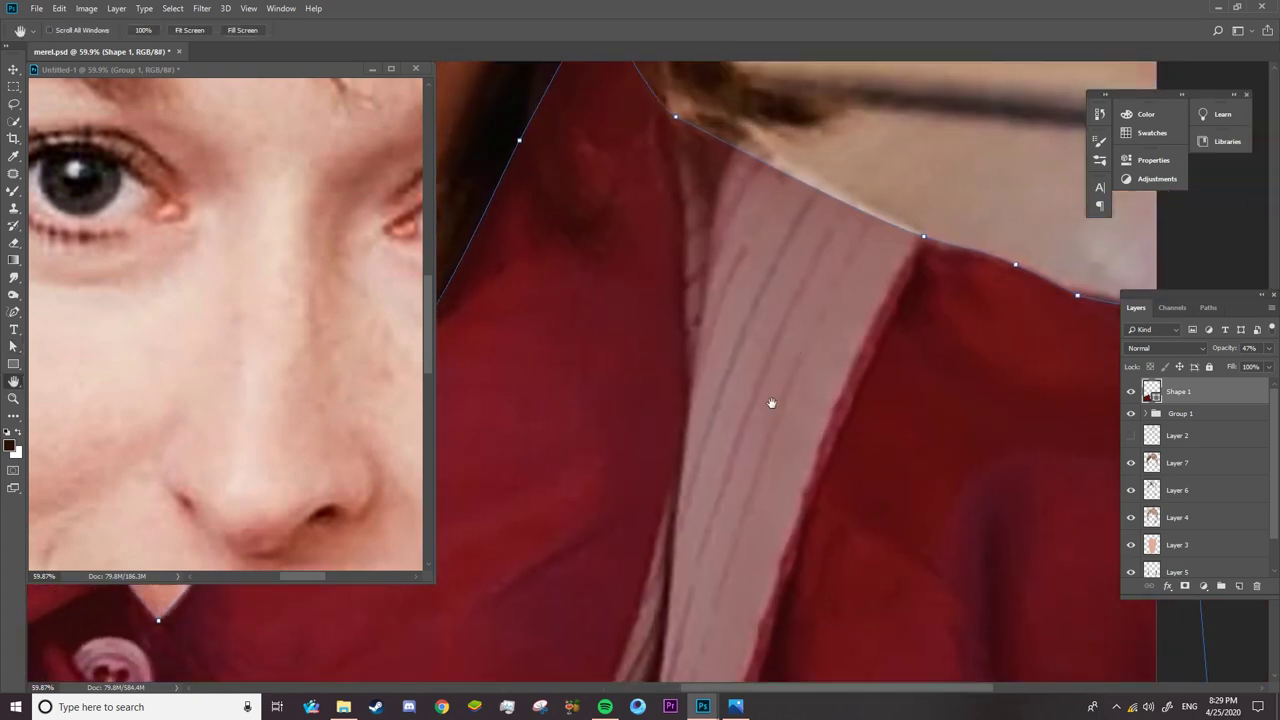
pyautogui.moveTo(771, 403); pyautogui.dragTo(826, 376)
pyautogui.click(15, 311)
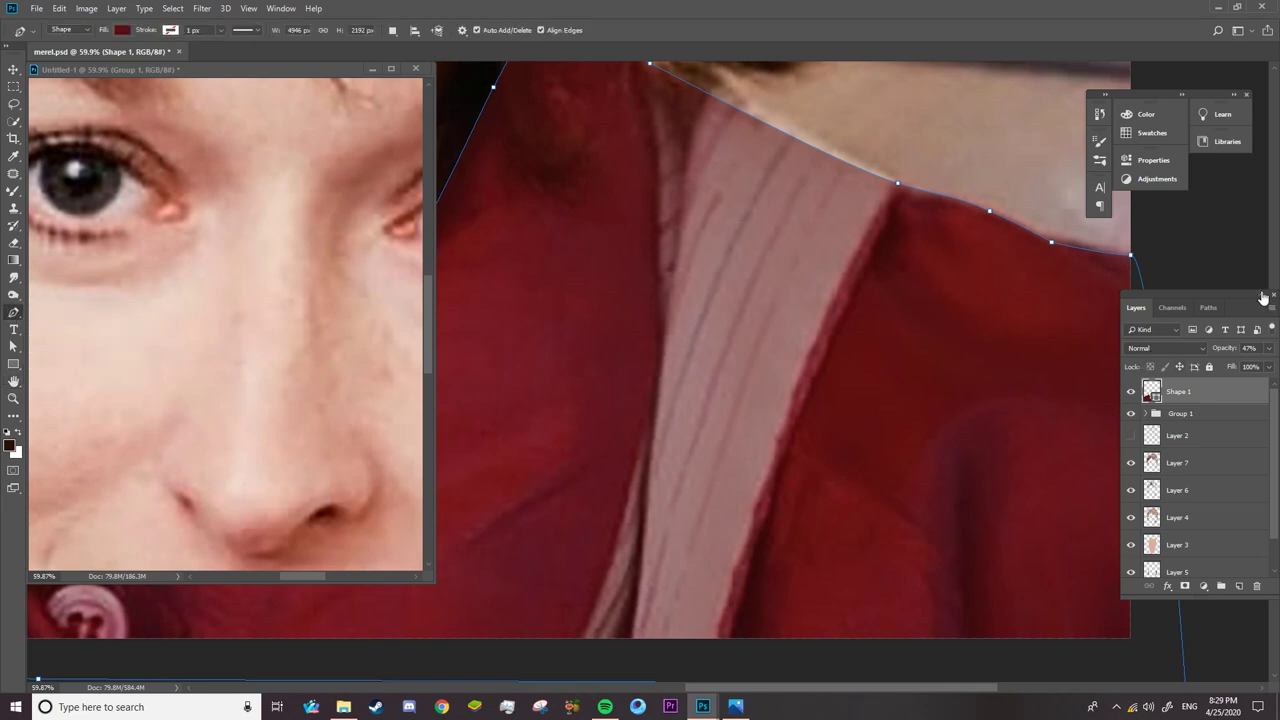
# - Trace the collar lapel as a new closed shape layer
pyautogui.moveTo(1245, 297); pyautogui.dragTo(1235, 409)
pyautogui.scroll(3, 671, 200)
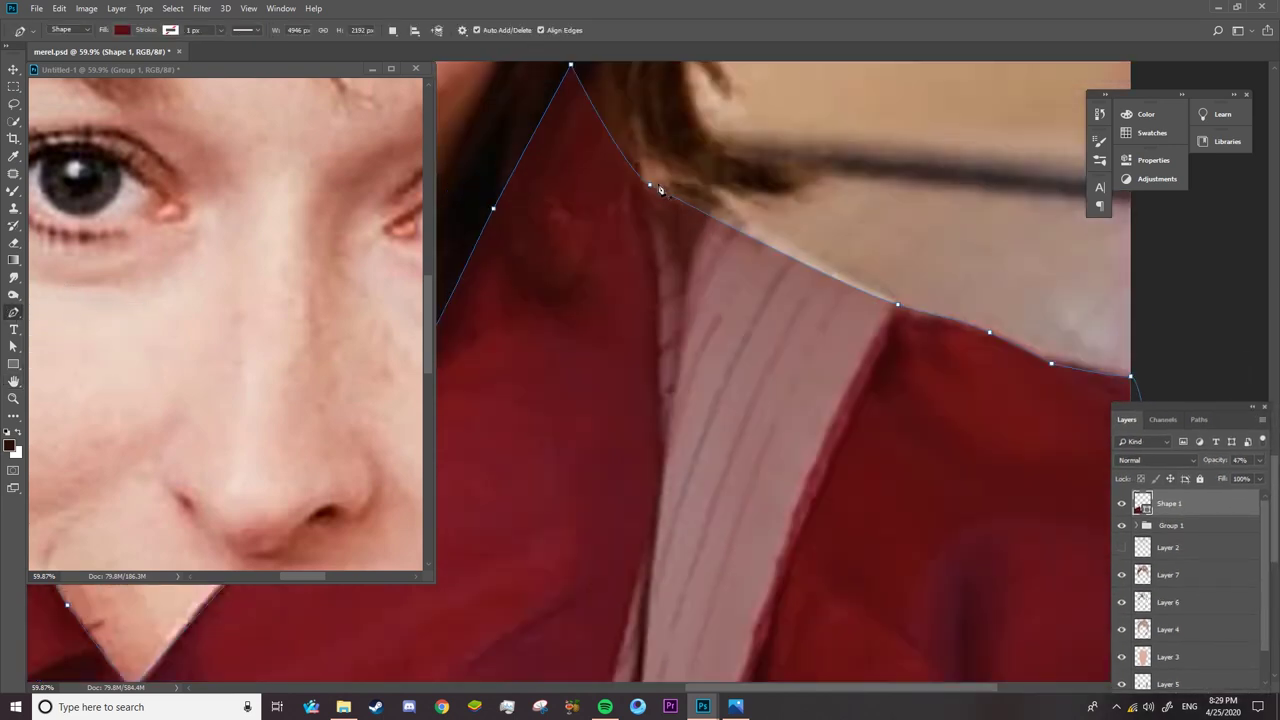
pyautogui.click(649, 185)
pyautogui.click(662, 394)
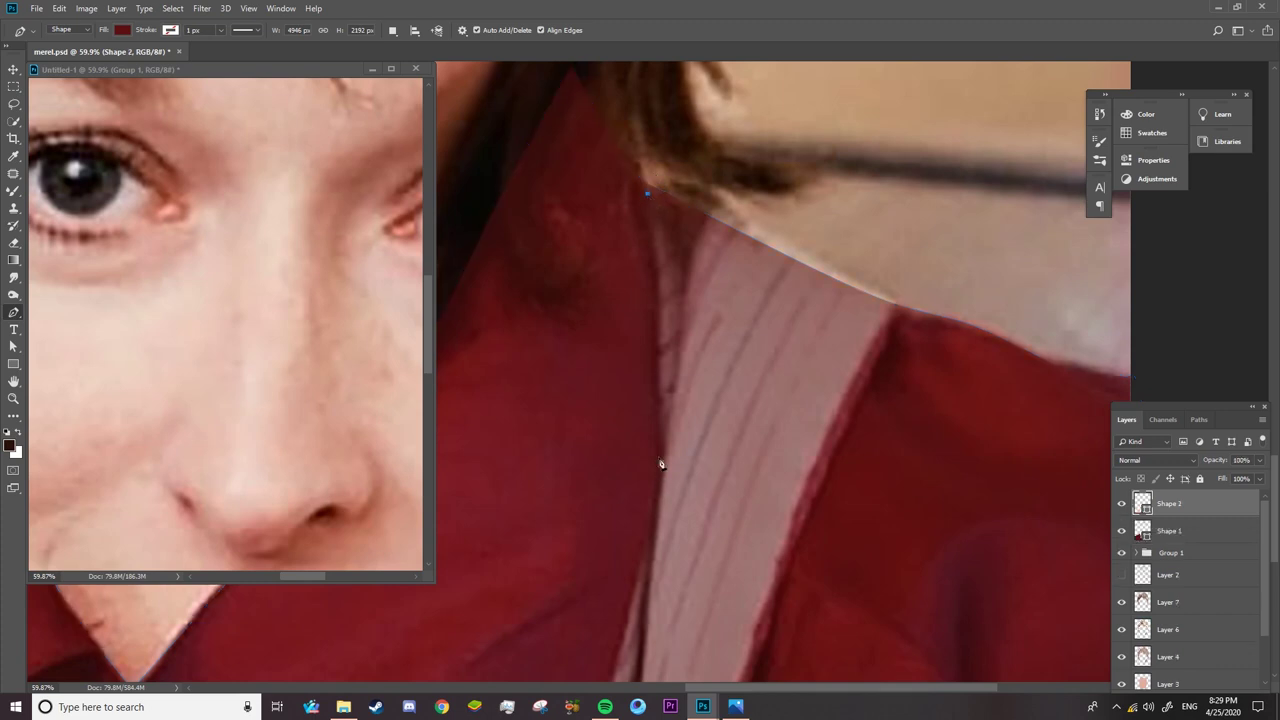
pyautogui.click(659, 457)
pyautogui.click(656, 519)
pyautogui.click(613, 668)
pyautogui.scroll(-3, 590, 665)
pyautogui.moveTo(570, 656); pyautogui.dragTo(574, 643)
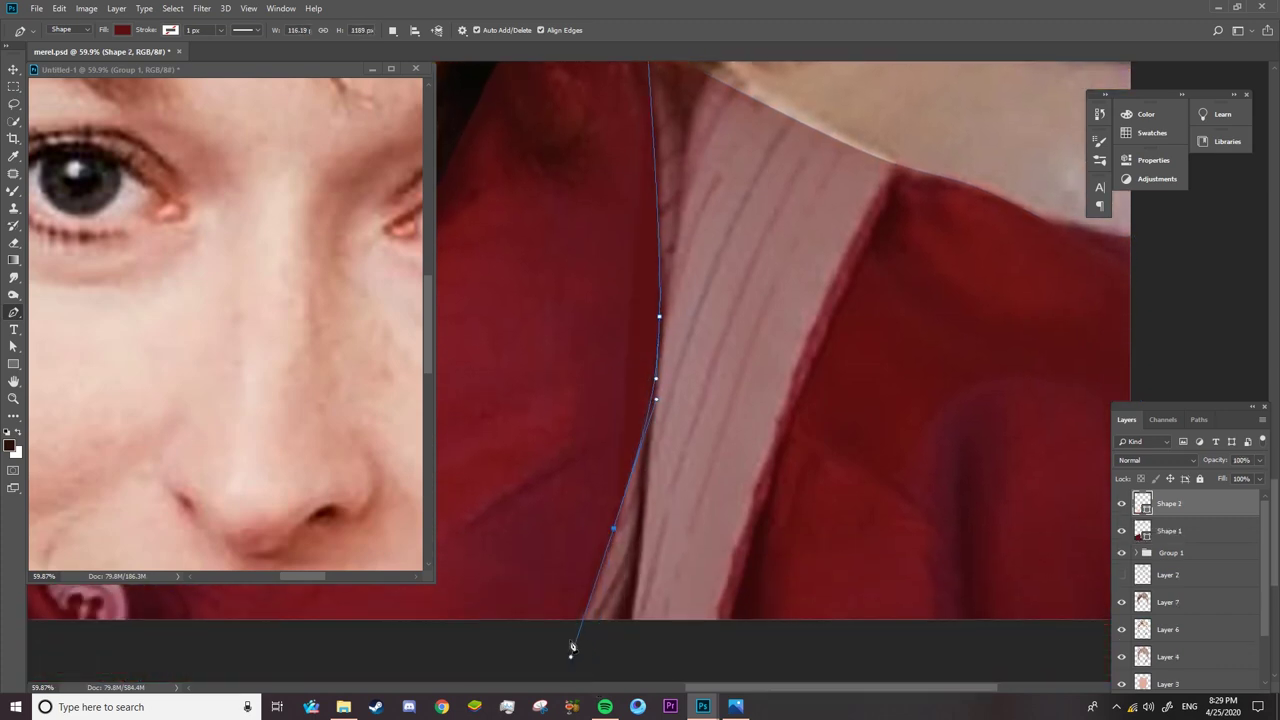
pyautogui.hscroll(2, 673, 627)
pyautogui.click(657, 620)
pyautogui.moveTo(757, 314); pyautogui.dragTo(780, 253)
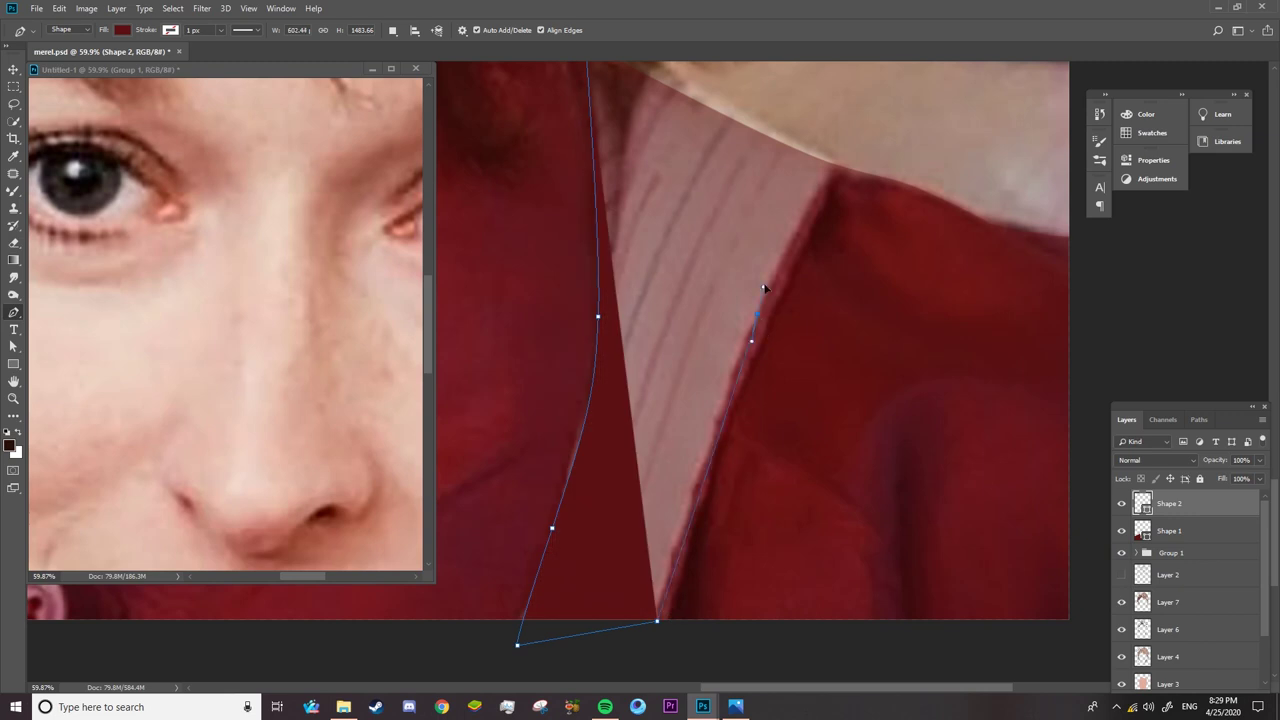
pyautogui.click(835, 163)
# - Set the lapel shape to 42% opacity and curve its top edge along the neckline
pyautogui.moveTo(1222, 461)
pyautogui.mouseDown()
pyautogui.moveTo(1190, 464)
pyautogui.moveTo(1208, 462)
pyautogui.mouseUp()
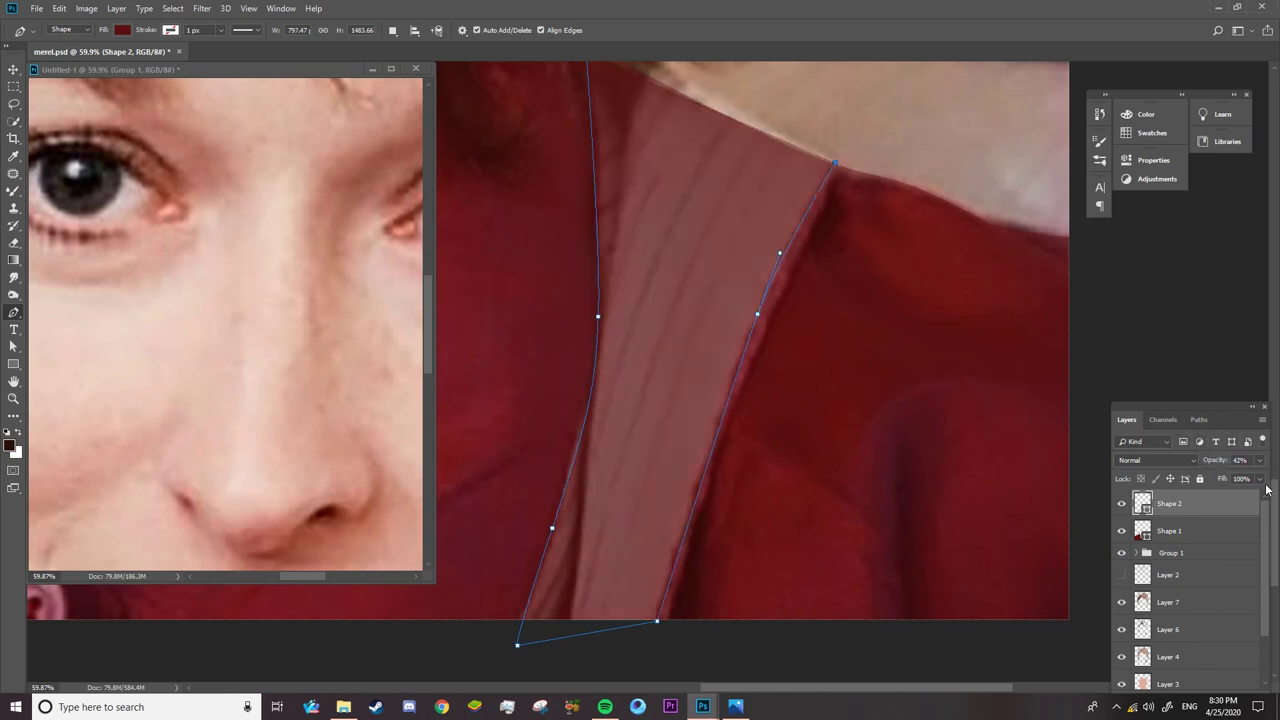
pyautogui.moveTo(1238, 411); pyautogui.dragTo(1216, 413)
pyautogui.scroll(2, 1276, 502)
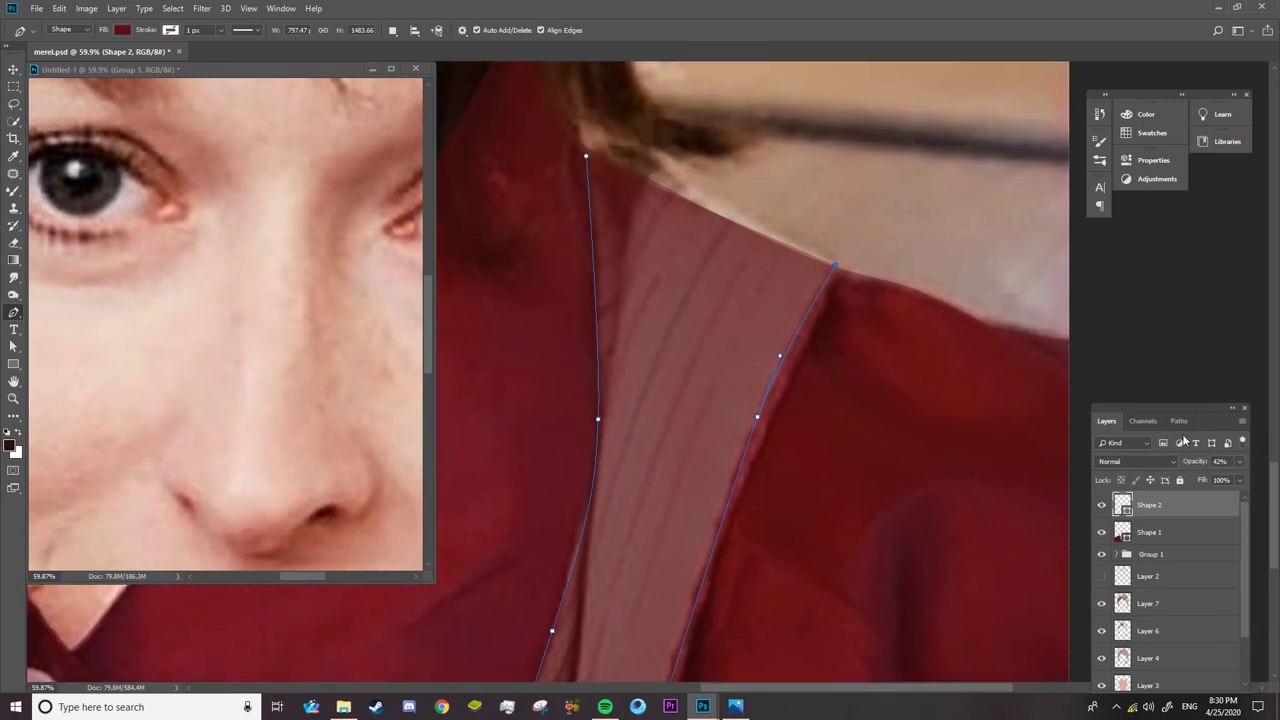
pyautogui.click(689, 195)
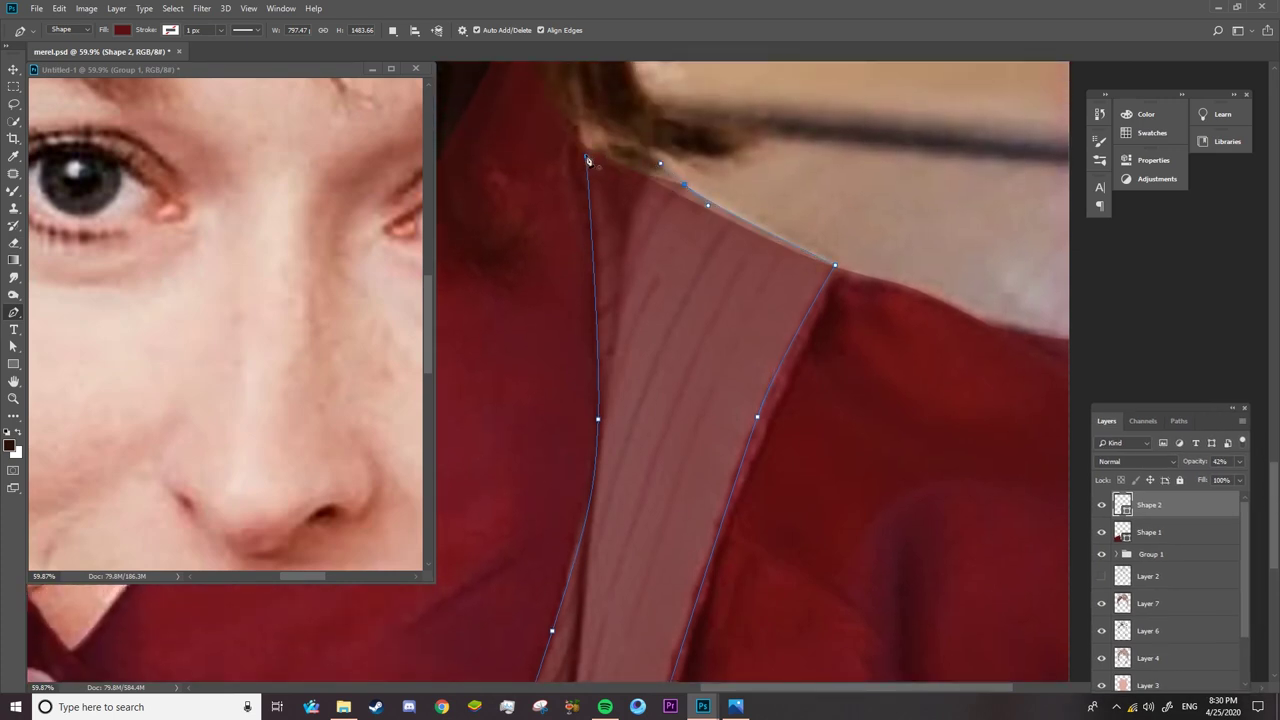
pyautogui.moveTo(587, 157); pyautogui.dragTo(640, 152)
pyautogui.press('z')
pyautogui.moveTo(316, 453); pyautogui.dragTo(517, 387)
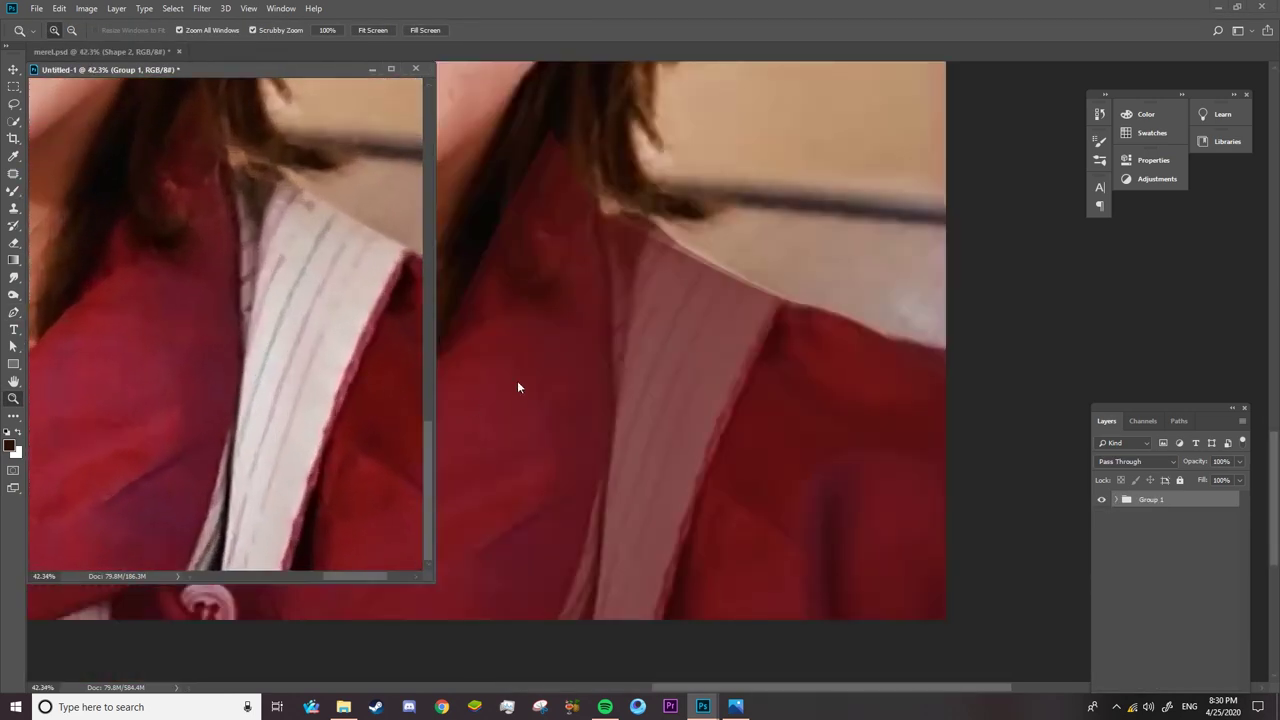
pyautogui.click(518, 387)
pyautogui.click(13, 346)
# - Fill Shape 2 with pale pink #cbb8b2 from the reference collar and raise its top anchor
pyautogui.click(176, 30)
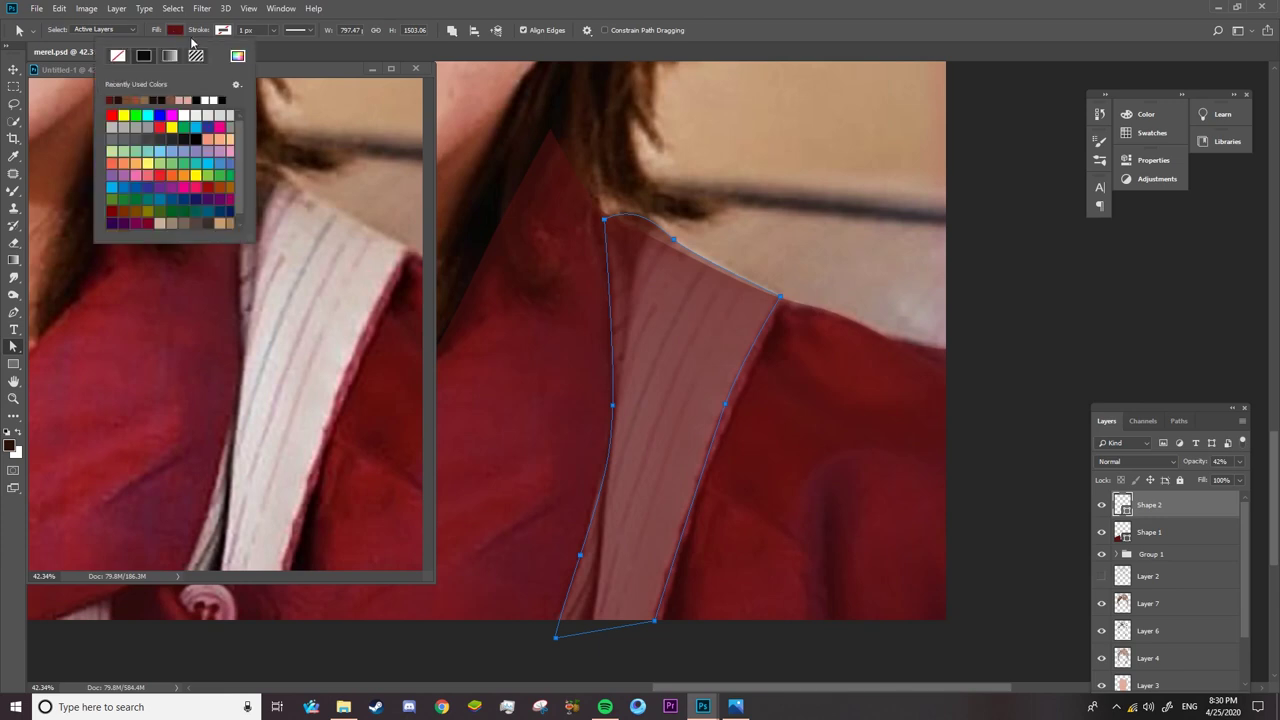
pyautogui.click(237, 55)
pyautogui.click(309, 230)
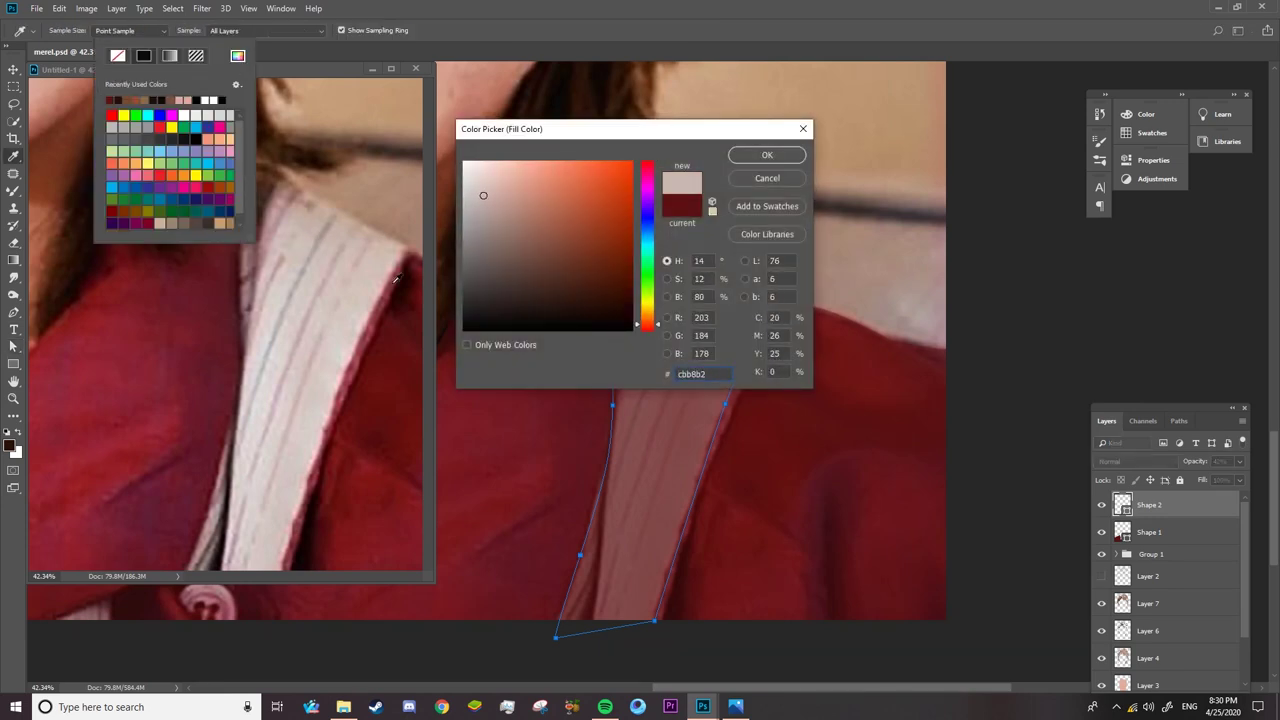
pyautogui.press('Return')
pyautogui.moveTo(604, 218); pyautogui.dragTo(592, 186)
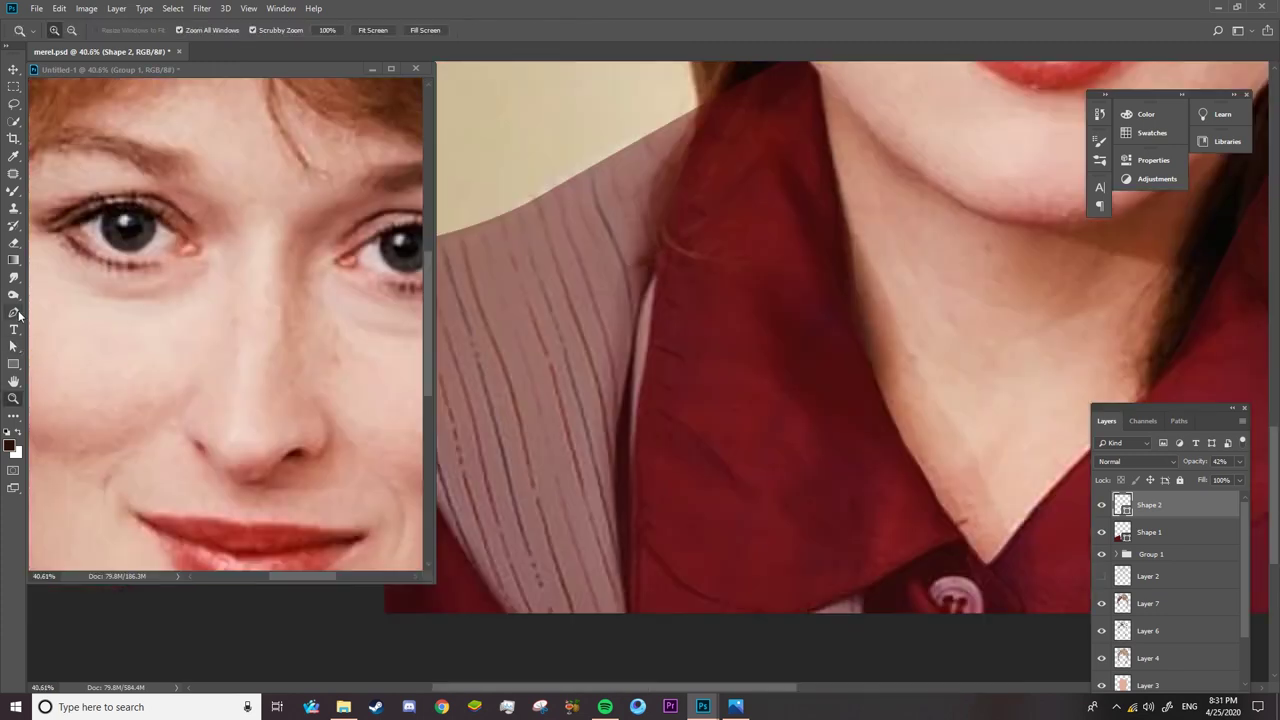
pyautogui.click(16, 313)
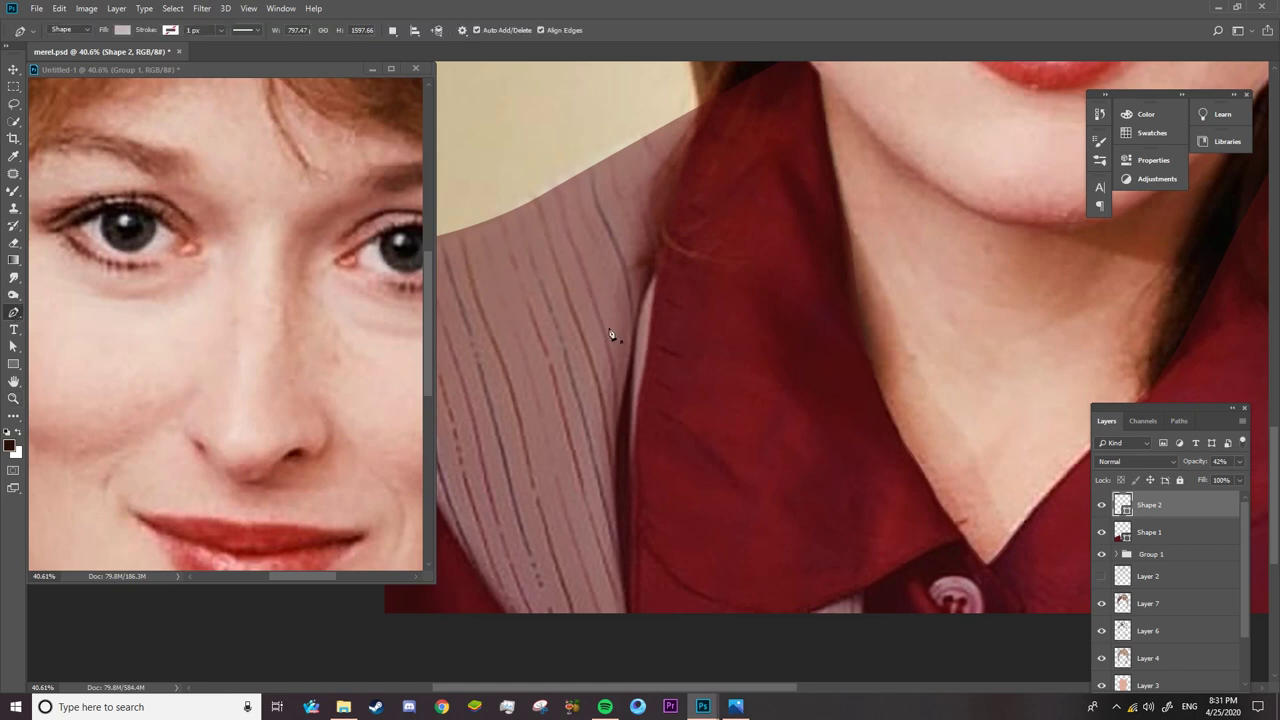
# - Add a second closed outline to Shape 2 covering the rest of the striped collar
pyautogui.click(393, 31)
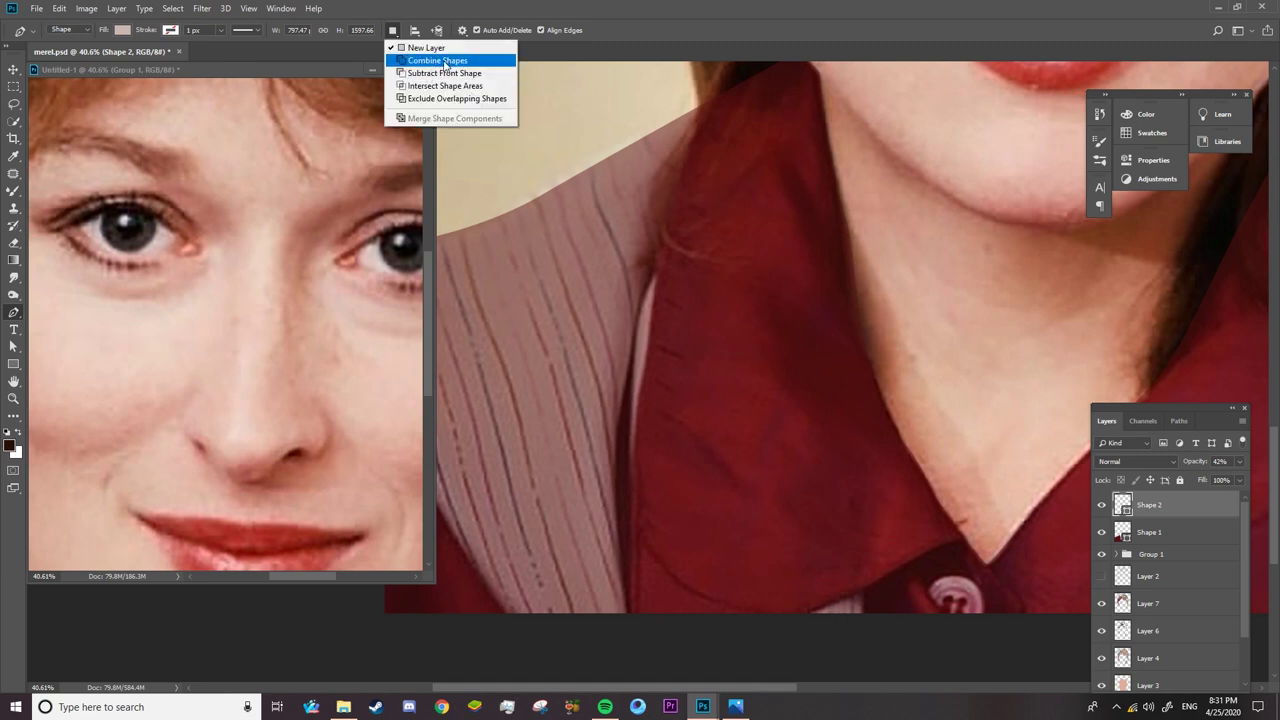
pyautogui.click(446, 61)
pyautogui.click(715, 101)
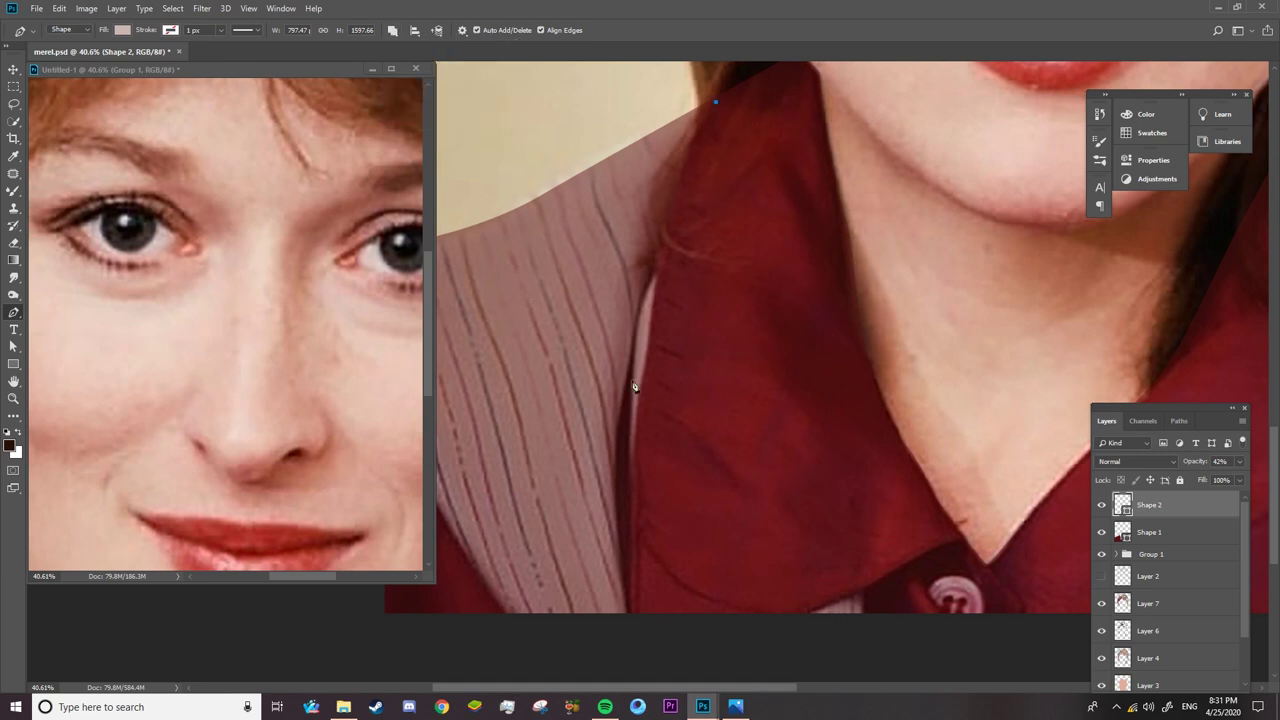
pyautogui.moveTo(625, 389); pyautogui.dragTo(609, 470)
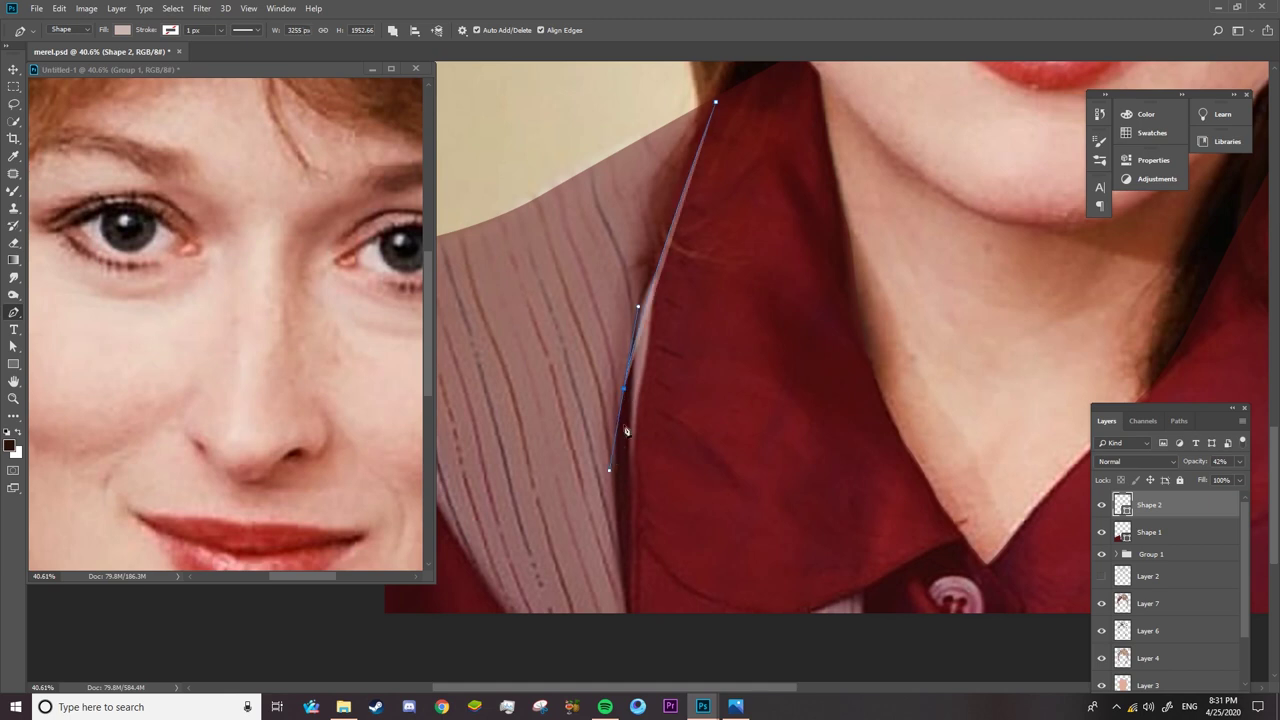
pyautogui.moveTo(621, 388); pyautogui.dragTo(628, 368)
pyautogui.click(633, 629)
pyautogui.click(509, 627)
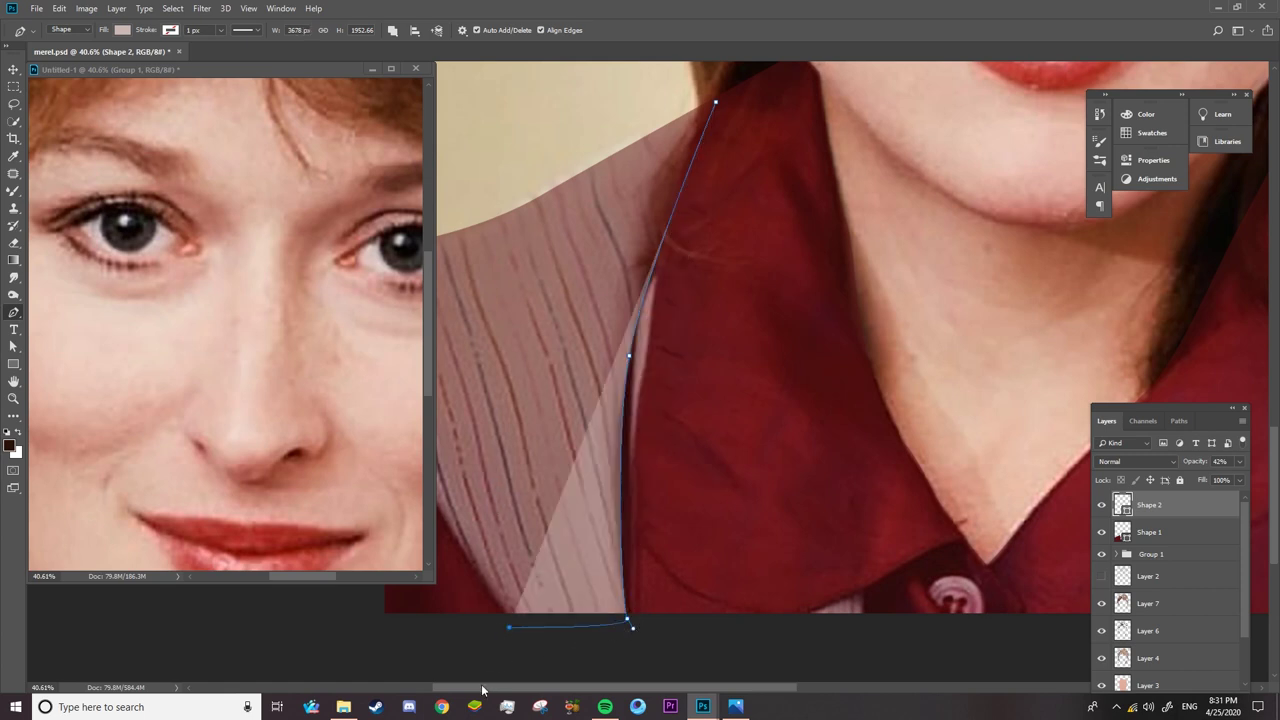
pyautogui.hscroll(-3, 482, 690)
pyautogui.click(485, 418)
pyautogui.click(487, 244)
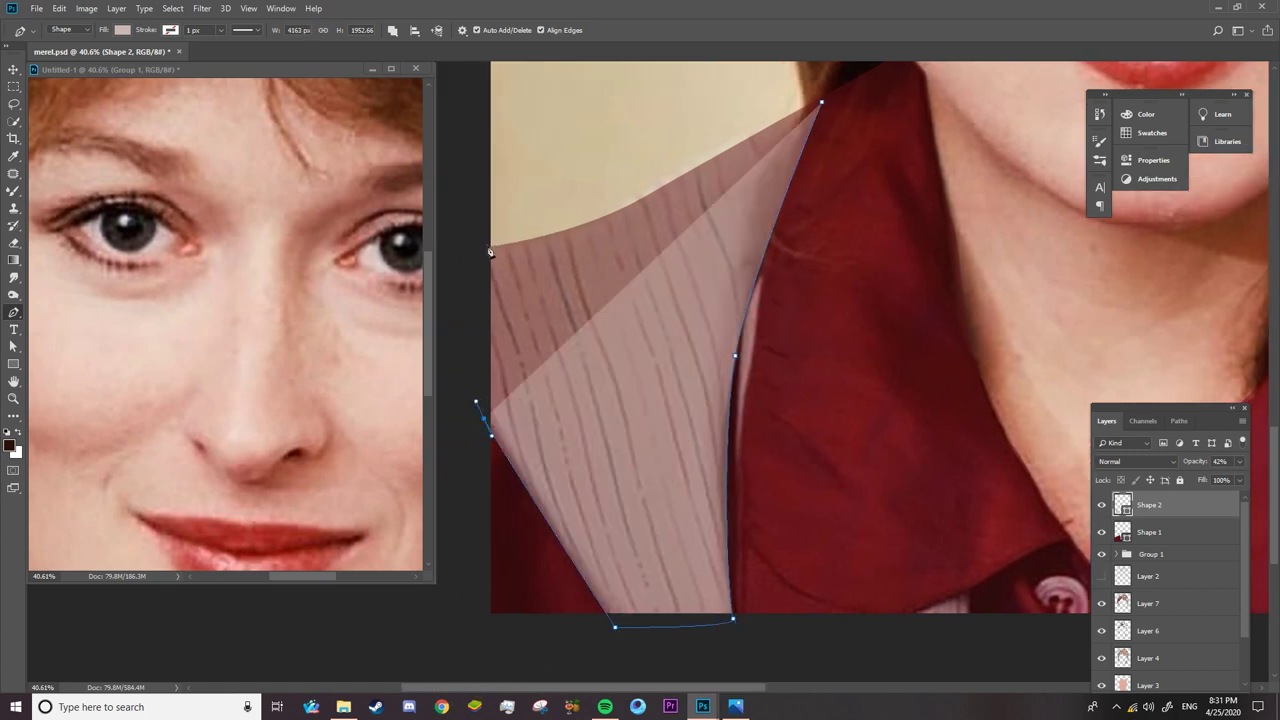
pyautogui.moveTo(635, 199); pyautogui.dragTo(673, 181)
pyautogui.click(821, 102)
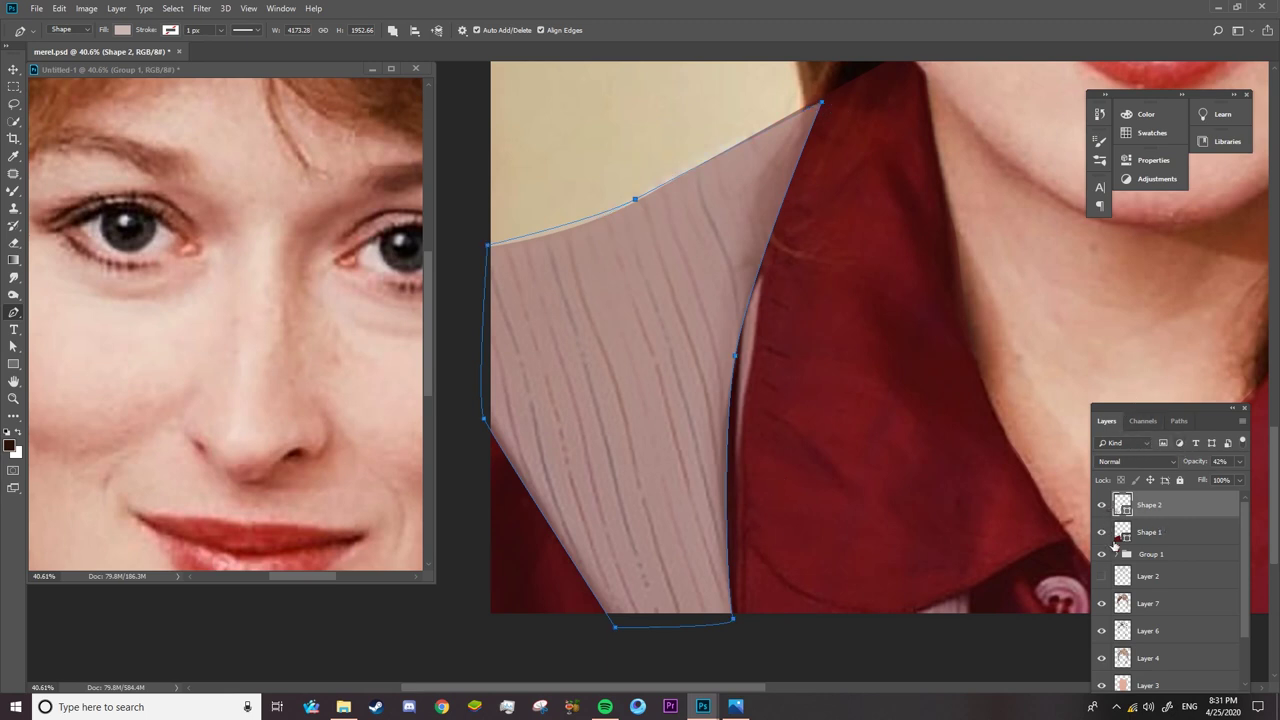
# - Hide Group 1, set Shape 2 to 100% opacity, and zoom out
pyautogui.click(1102, 554)
pyautogui.press('0')
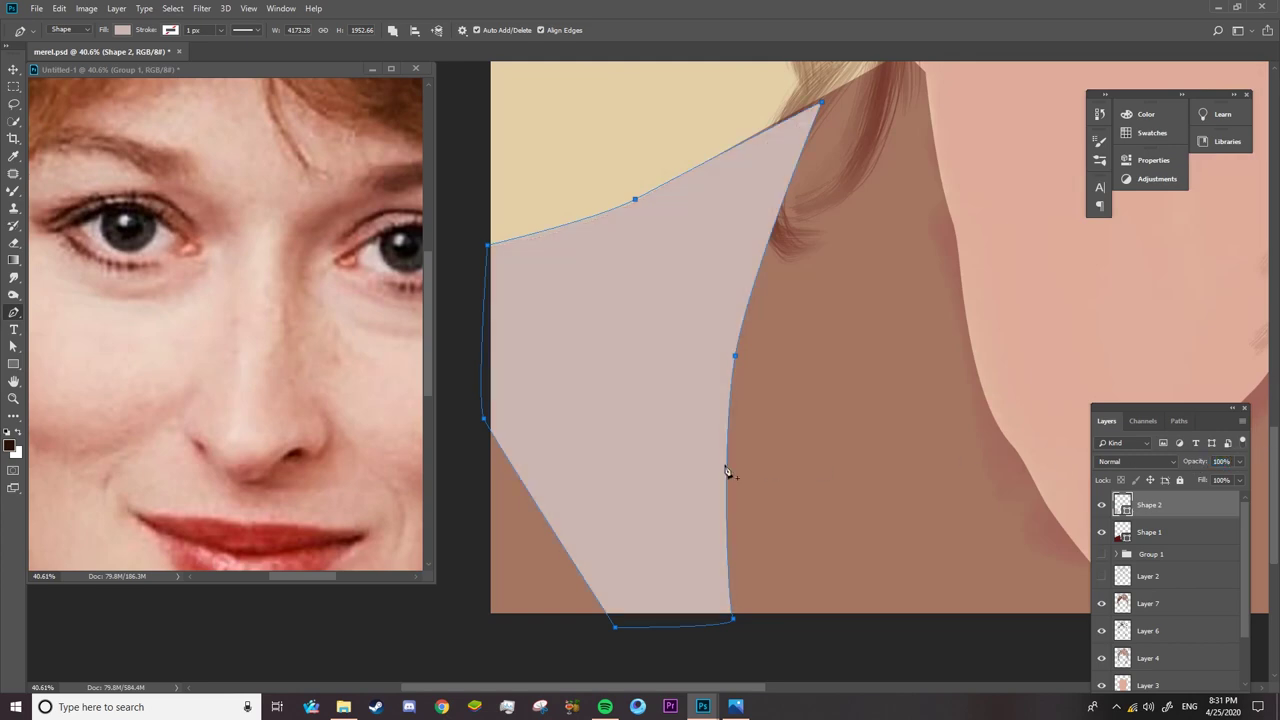
pyautogui.press('z')
pyautogui.moveTo(620, 480); pyautogui.dragTo(480, 480)
# - Set Shape 1 to 100% opacity, check both shape paths, and zoom out to the whole portrait
pyautogui.hotkey('alt', '[')
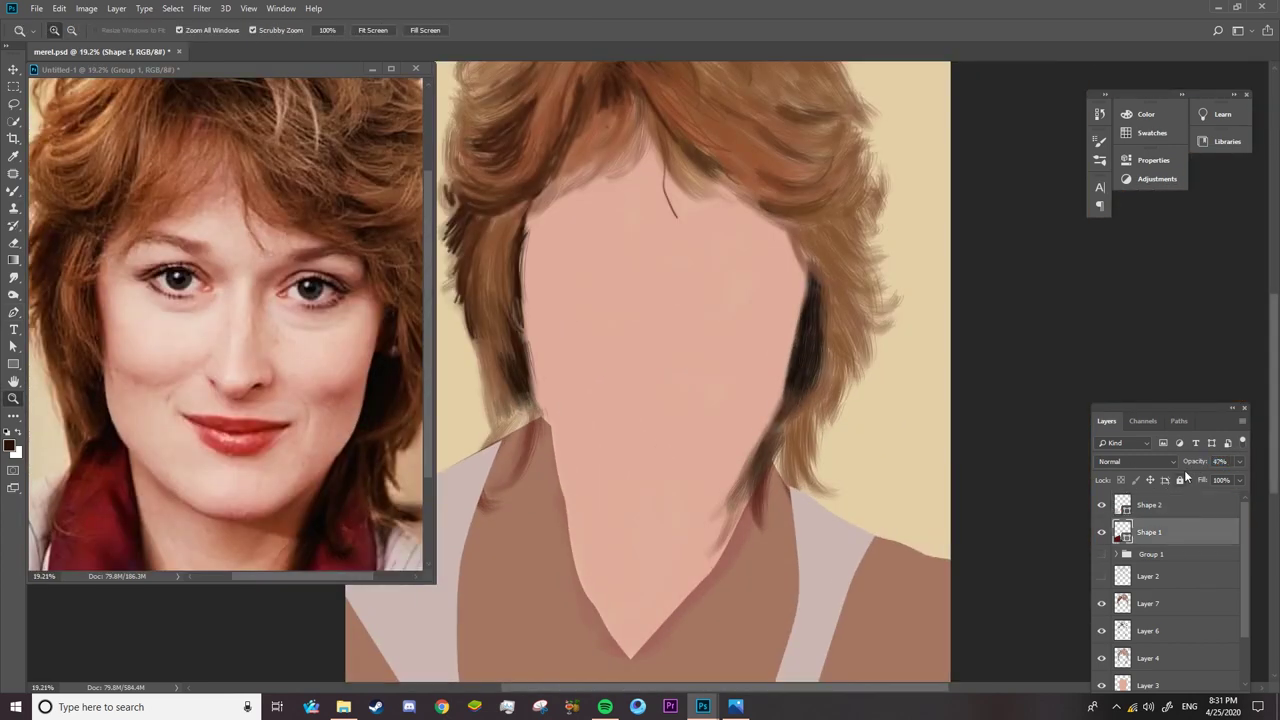
pyautogui.press('0')
pyautogui.scroll(5, 541, 467)
pyautogui.press('a')
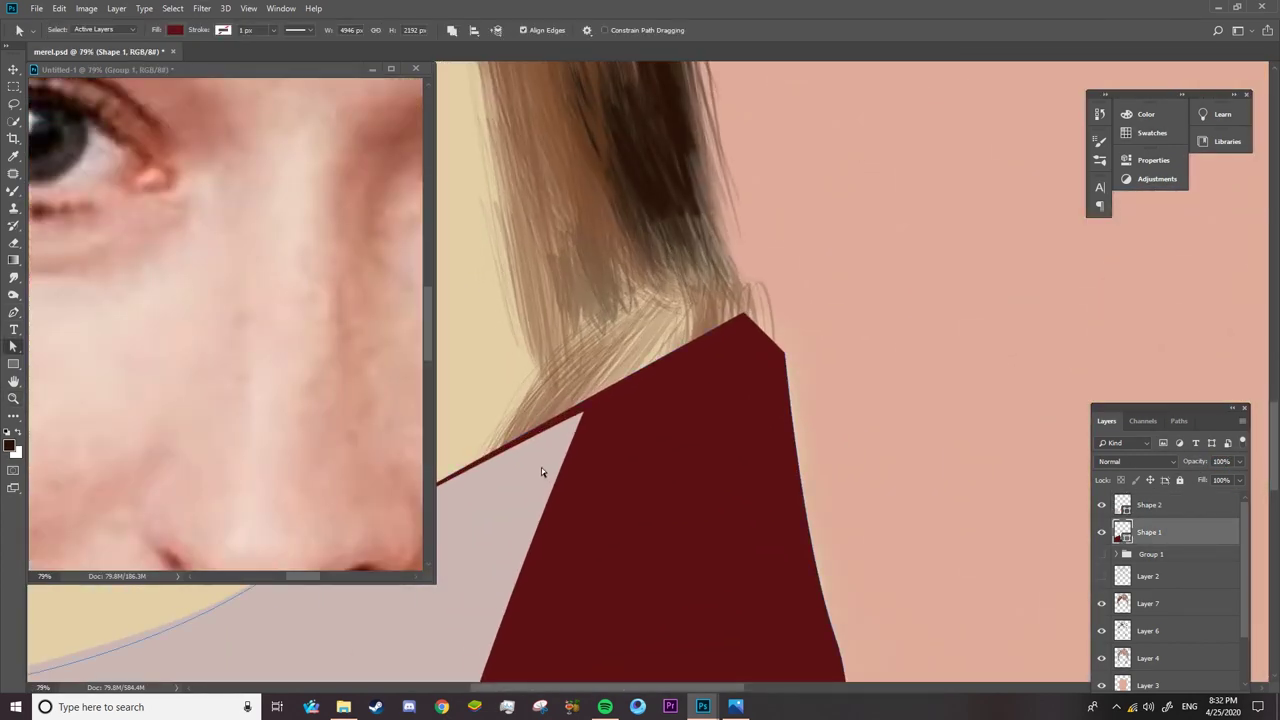
pyautogui.click(585, 419)
pyautogui.click(1147, 504)
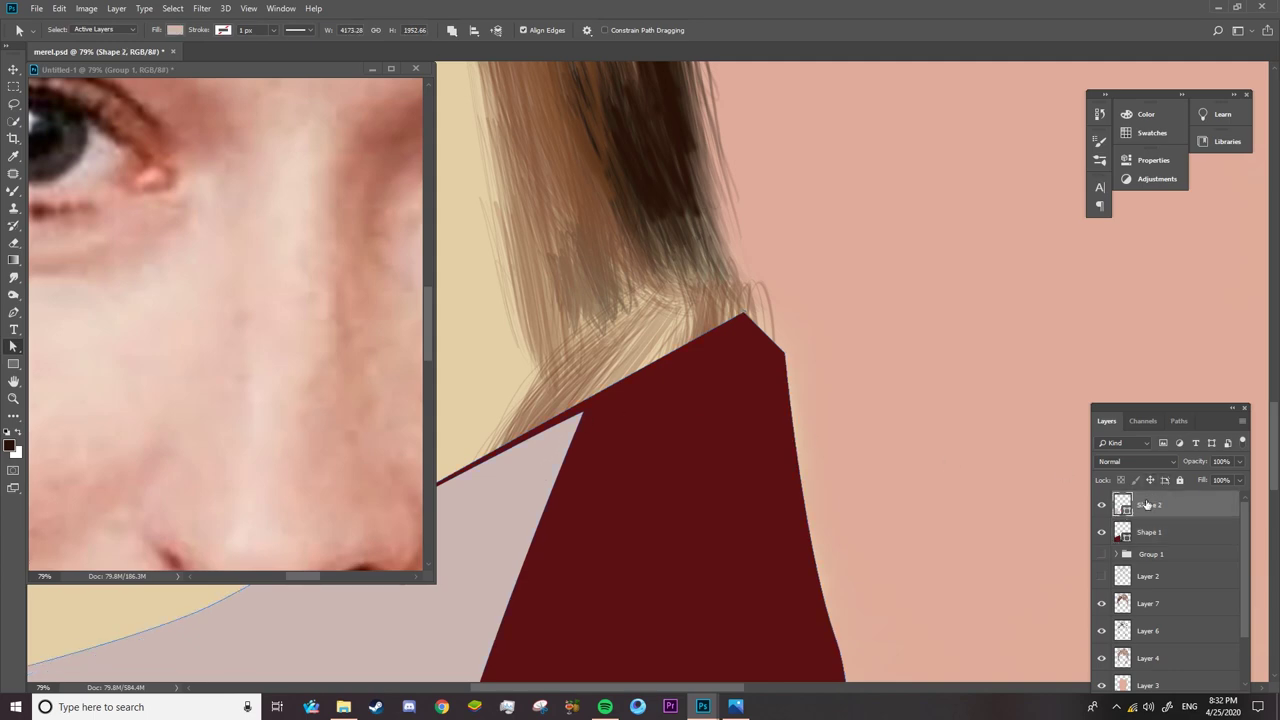
pyautogui.click(585, 414)
pyautogui.press('z')
pyautogui.moveTo(595, 398)
pyautogui.mouseDown()
pyautogui.moveTo(280, 272)
pyautogui.moveTo(697, 398)
pyautogui.mouseUp()
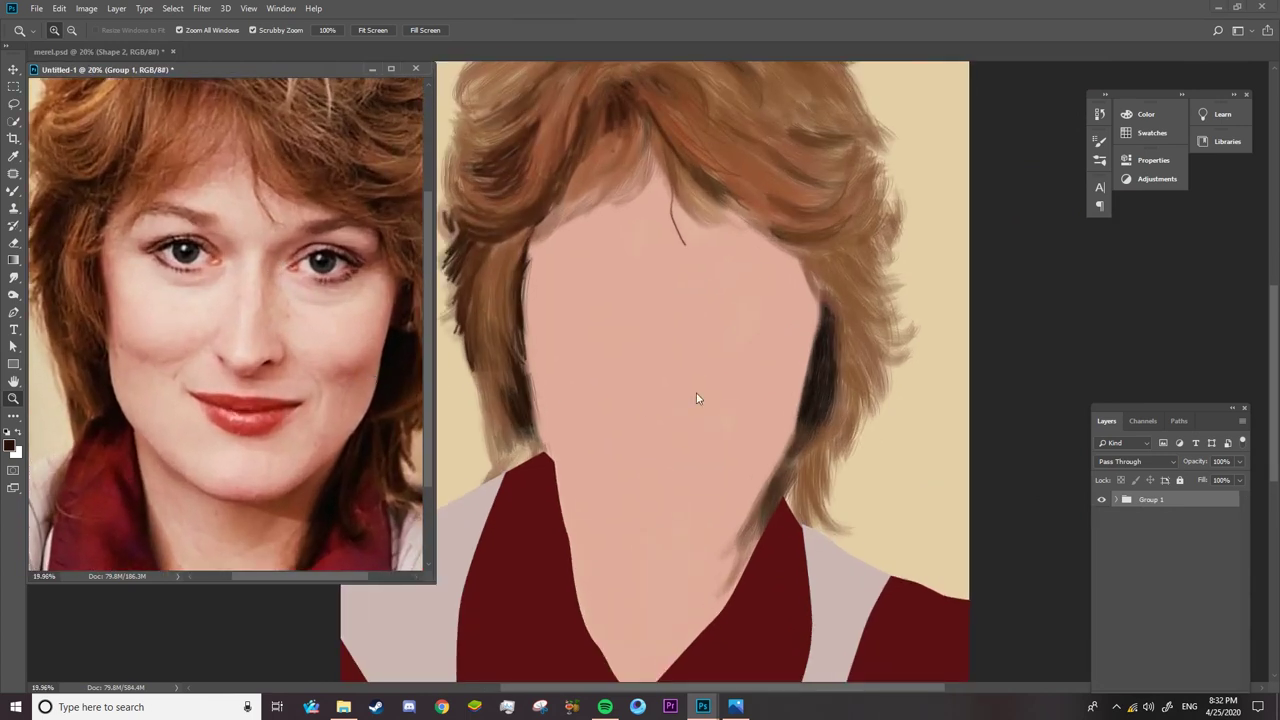
pyautogui.click(13, 190)
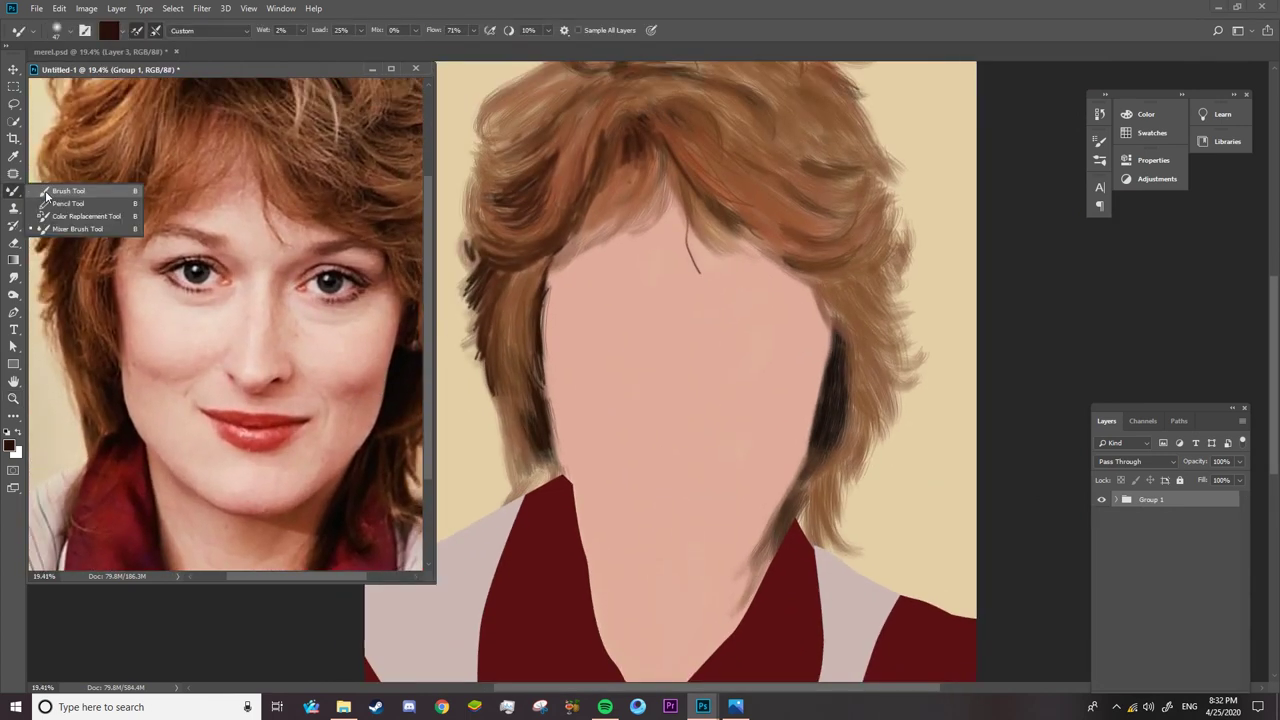
# - Sample skin and darker cheek tones from the reference photo and enlarge the brush to 124 px
pyautogui.keyDown('alt'); pyautogui.click(363, 386); pyautogui.keyUp('alt')
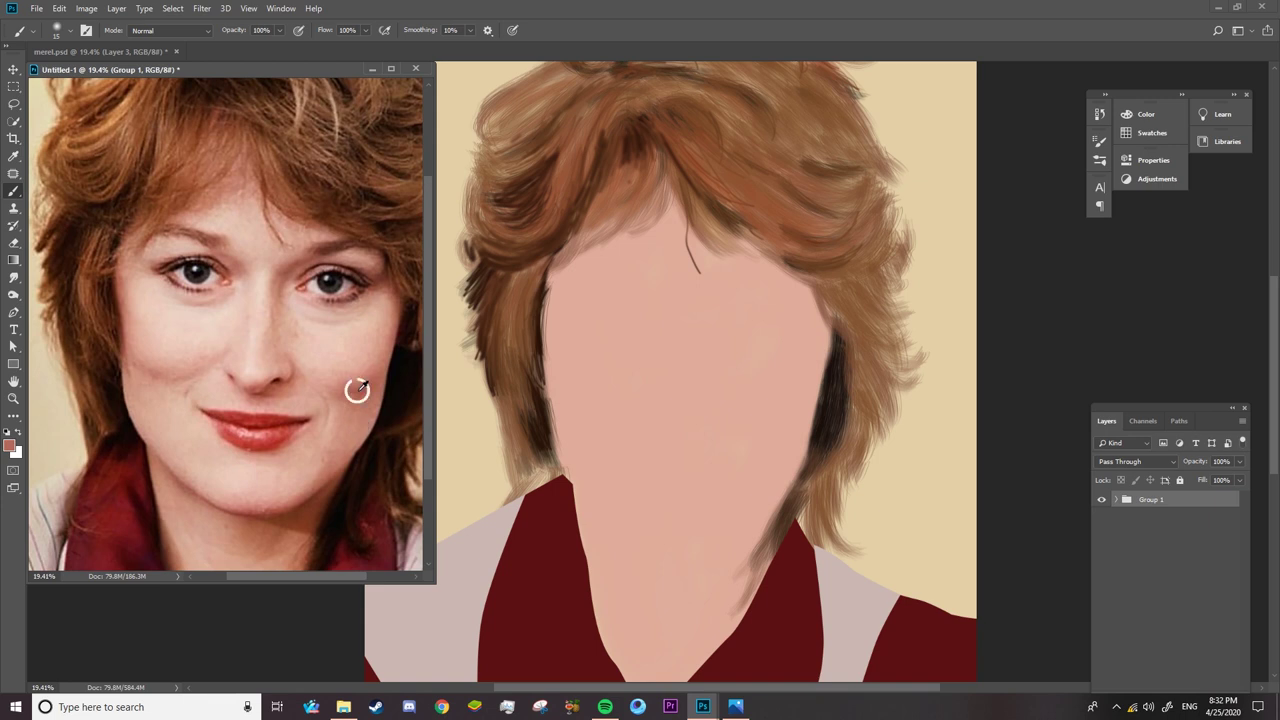
pyautogui.moveTo(357, 391); pyautogui.dragTo(352, 390)
pyautogui.keyDown('alt'); pyautogui.click(365, 386); pyautogui.keyUp('alt')
# - Paint soft reddish blush on the right and left cheeks in merel.psd
pyautogui.click(825, 445)
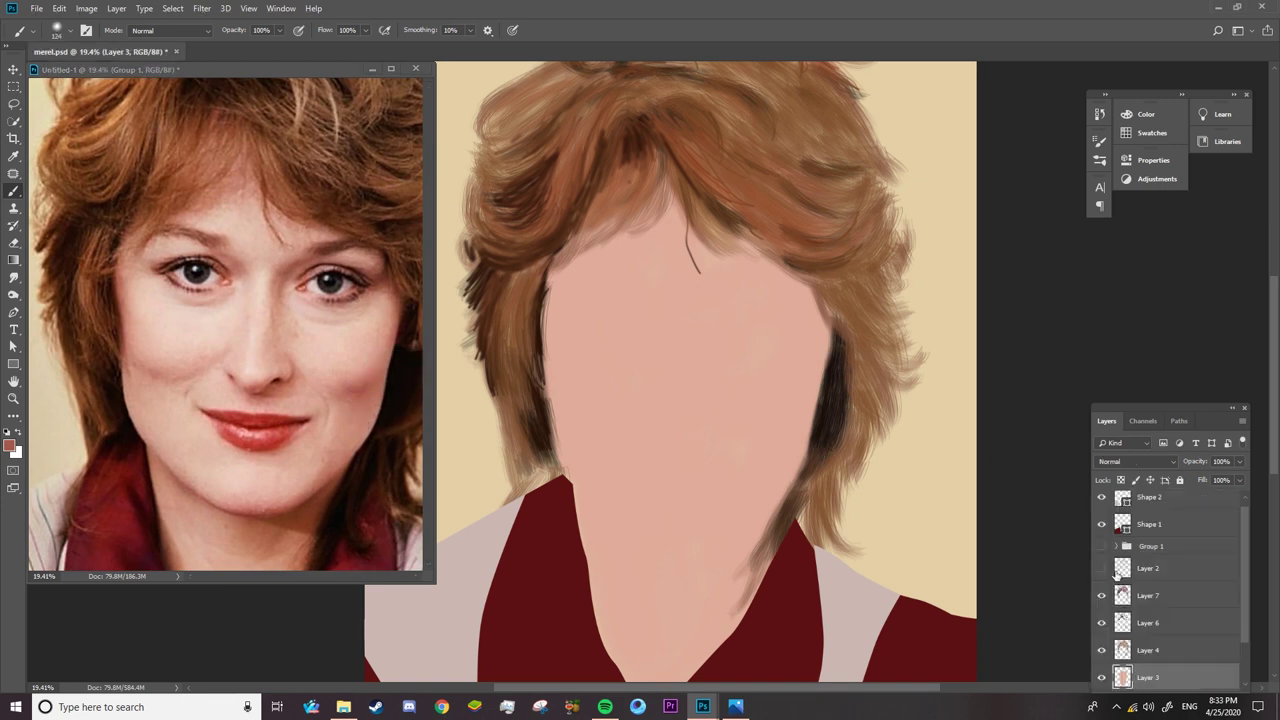
pyautogui.moveTo(773, 432); pyautogui.dragTo(780, 426)
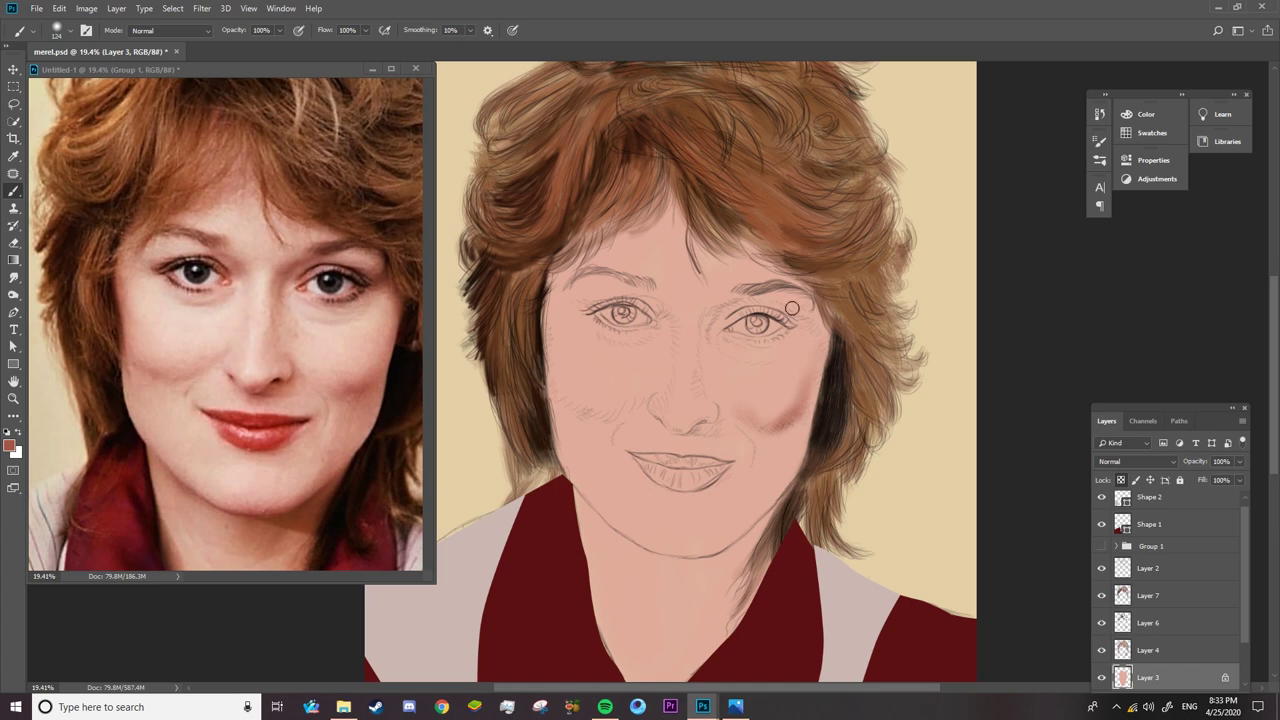
pyautogui.scroll(3, 622, 426)
pyautogui.moveTo(668, 362); pyautogui.dragTo(612, 404)
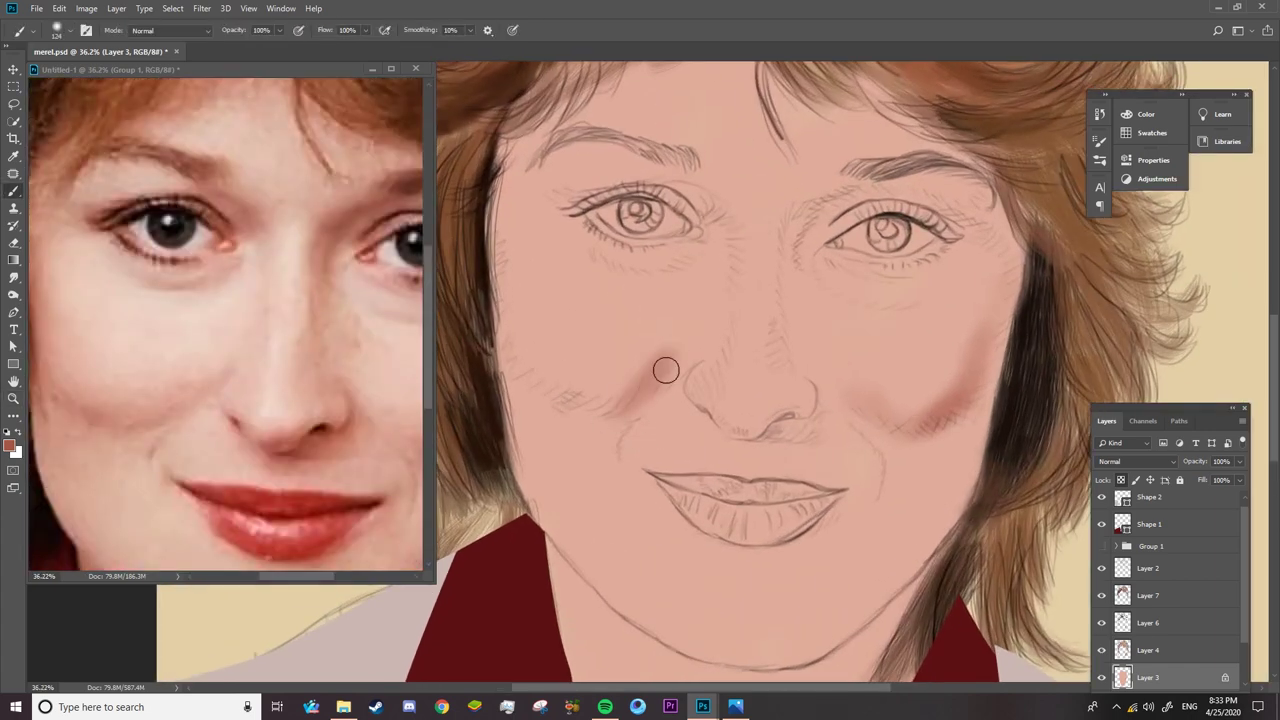
# - Set the brush's Transfer Opacity Jitter Control to Pen Pressure in Brush Settings
pyautogui.click(87, 31)
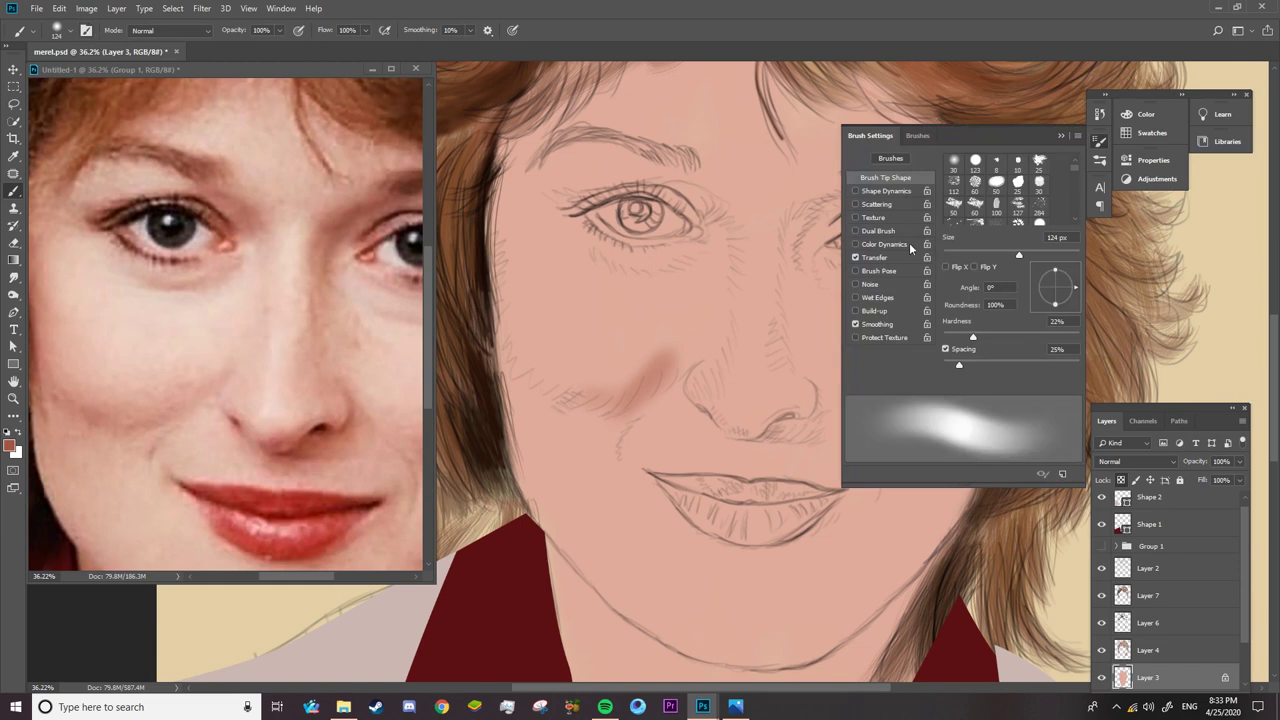
pyautogui.click(885, 257)
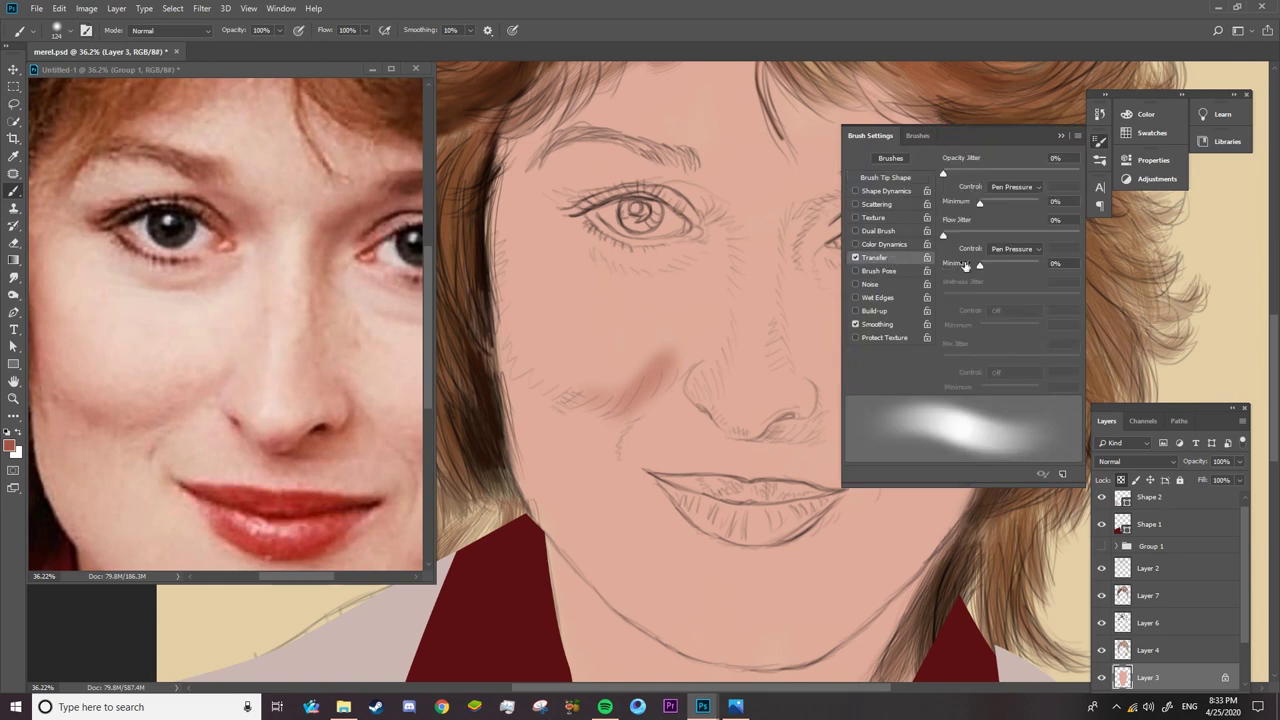
pyautogui.click(1039, 190)
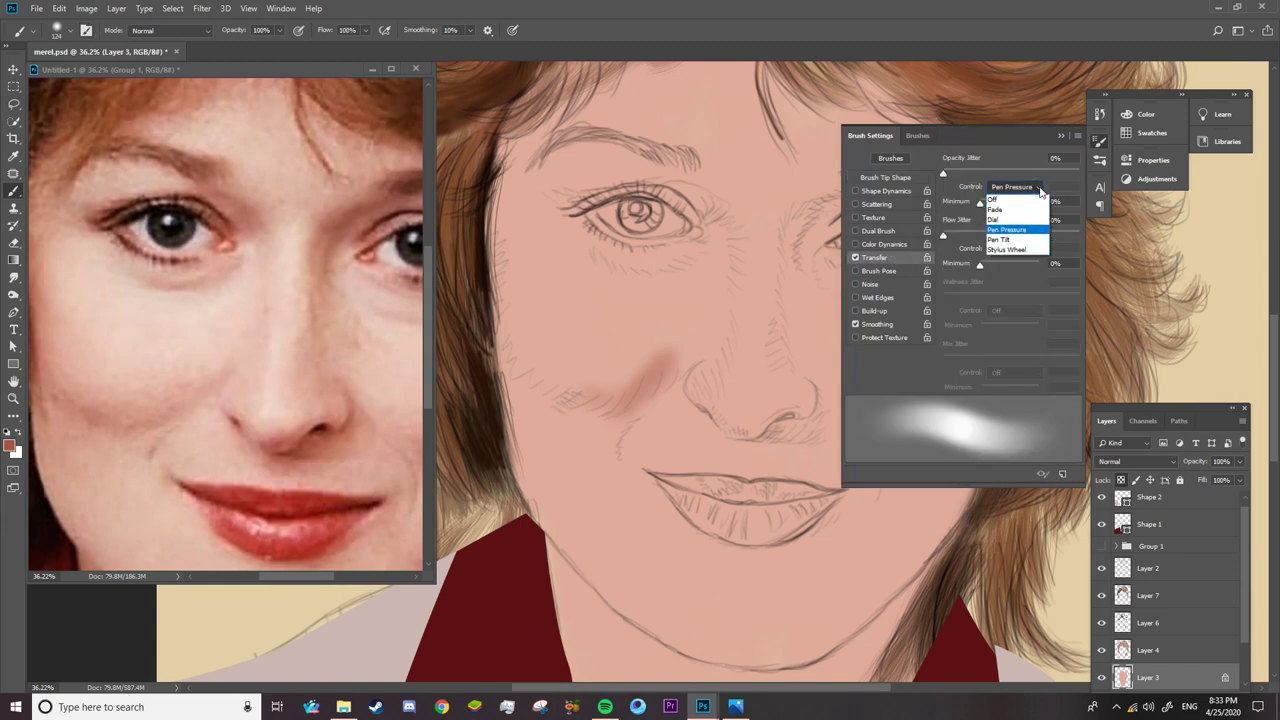
pyautogui.click(1020, 230)
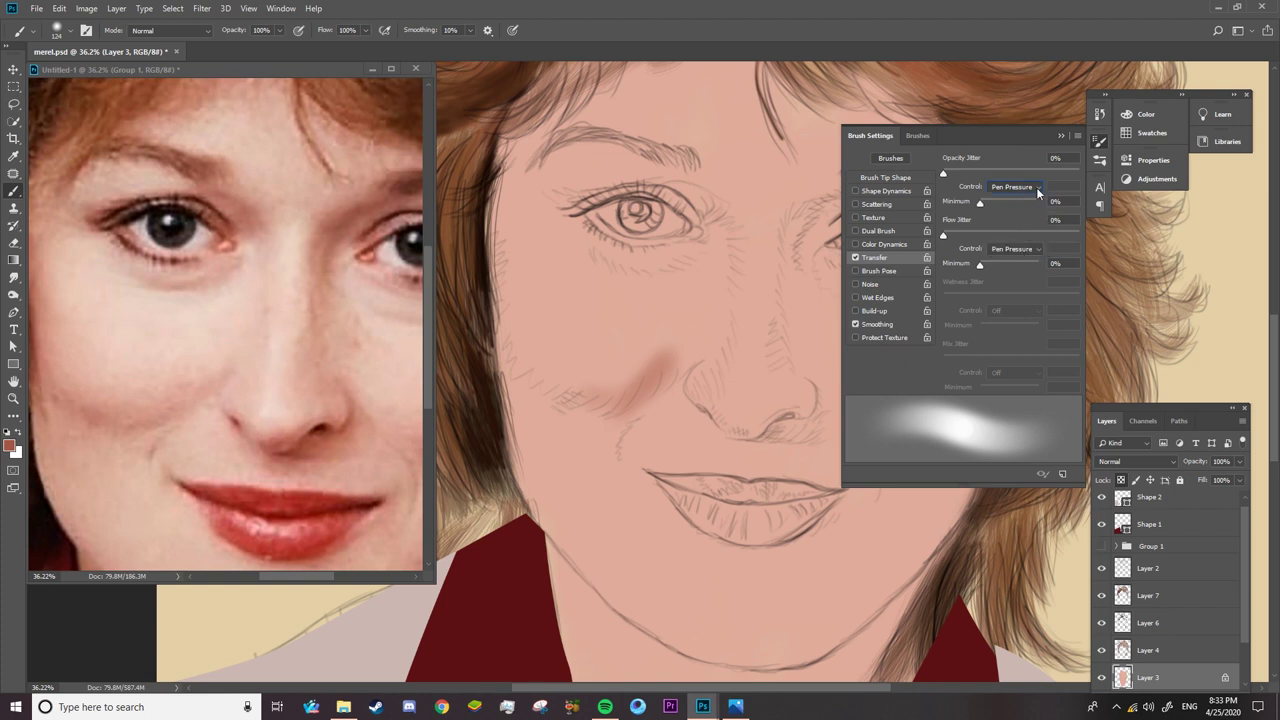
# - Confirm opacity stays on Pen Pressure and spread soft blush wider across the left cheek
pyautogui.click(1061, 135)
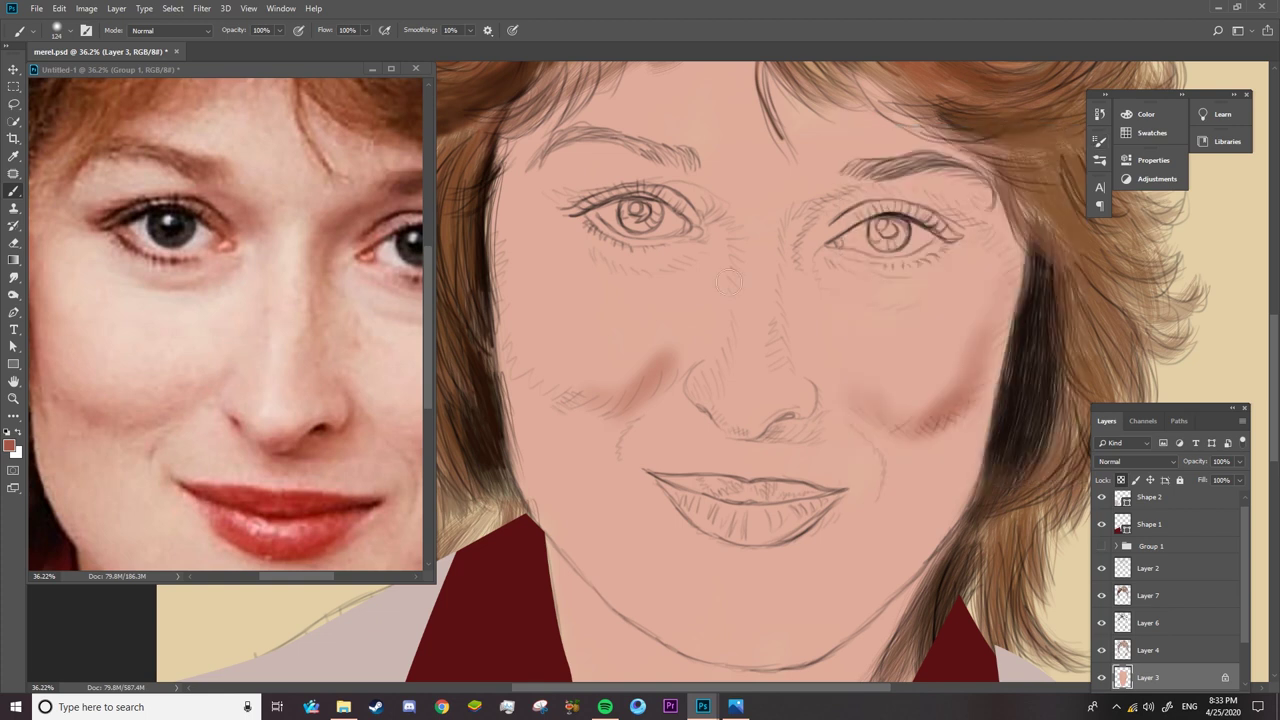
pyautogui.click(1100, 141)
pyautogui.click(1039, 187)
pyautogui.click(1036, 215)
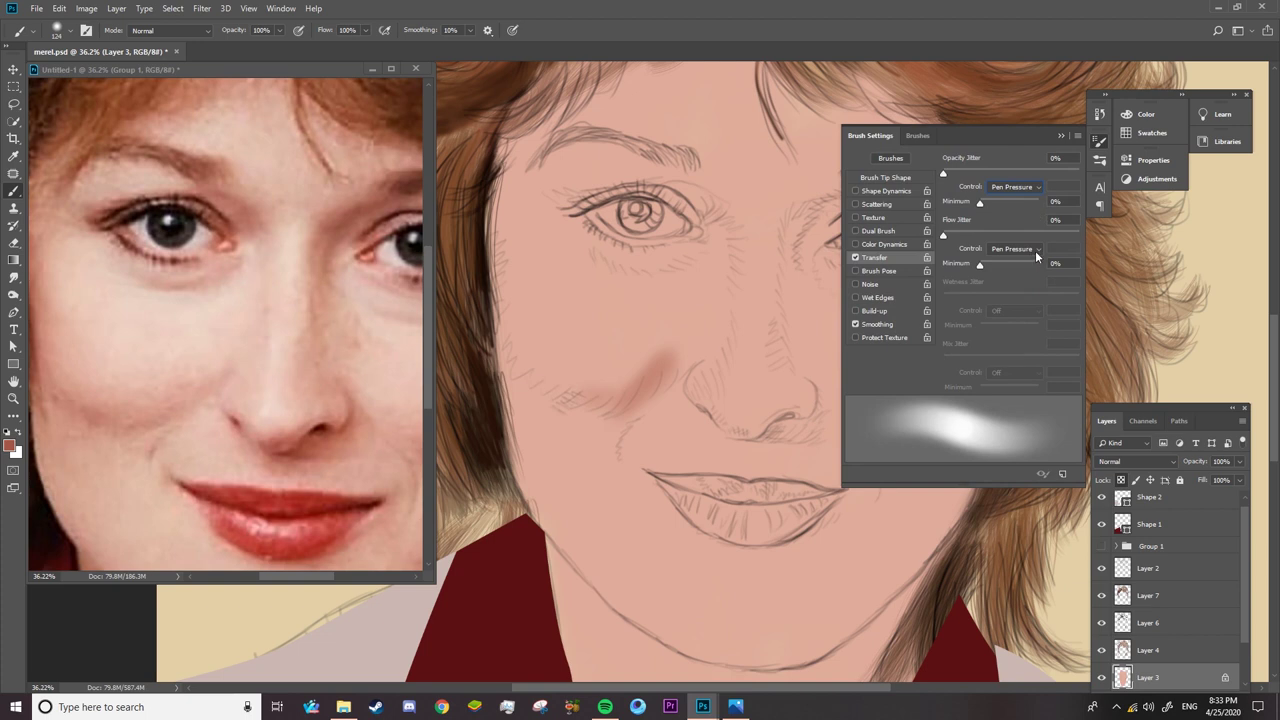
pyautogui.moveTo(615, 375)
pyautogui.mouseDown()
pyautogui.moveTo(517, 343)
pyautogui.moveTo(514, 354)
pyautogui.mouseUp()
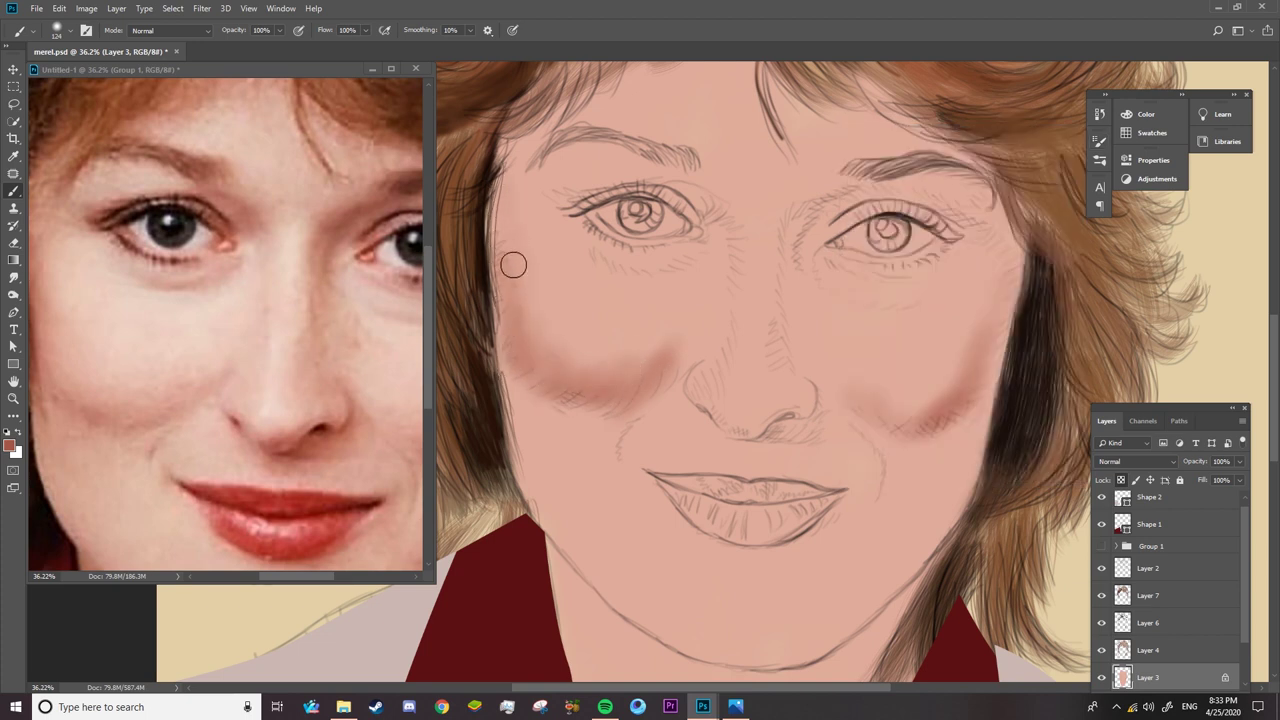
# - Deepen shading on both cheeks, beside the nose bridge, and on both eyelids
pyautogui.moveTo(537, 306)
pyautogui.mouseDown()
pyautogui.moveTo(517, 349)
pyautogui.moveTo(507, 308)
pyautogui.moveTo(523, 354)
pyautogui.moveTo(634, 360)
pyautogui.moveTo(549, 354)
pyautogui.moveTo(588, 342)
pyautogui.mouseUp()
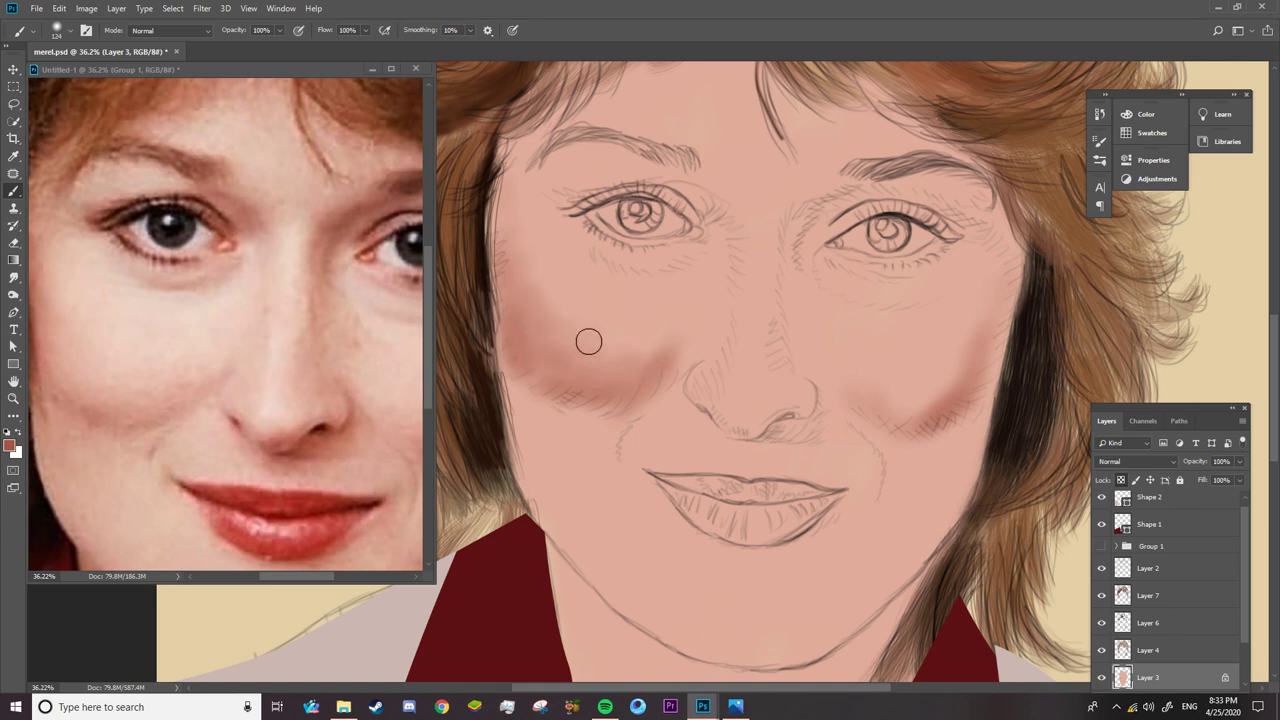
pyautogui.moveTo(808, 358)
pyautogui.mouseDown()
pyautogui.moveTo(904, 396)
pyautogui.moveTo(994, 317)
pyautogui.moveTo(989, 251)
pyautogui.mouseUp()
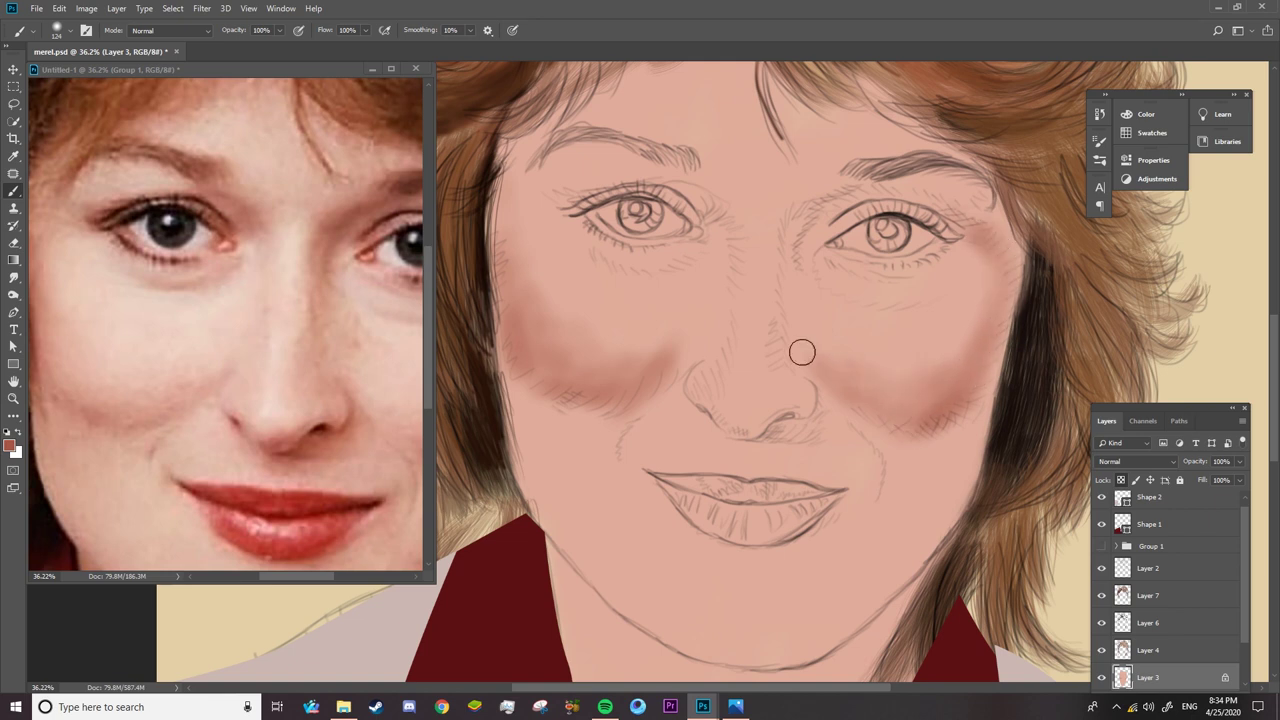
pyautogui.moveTo(802, 352)
pyautogui.mouseDown()
pyautogui.moveTo(777, 383)
pyautogui.moveTo(825, 202)
pyautogui.moveTo(803, 232)
pyautogui.moveTo(840, 194)
pyautogui.moveTo(803, 238)
pyautogui.mouseUp()
pyautogui.moveTo(984, 216); pyautogui.dragTo(900, 200)
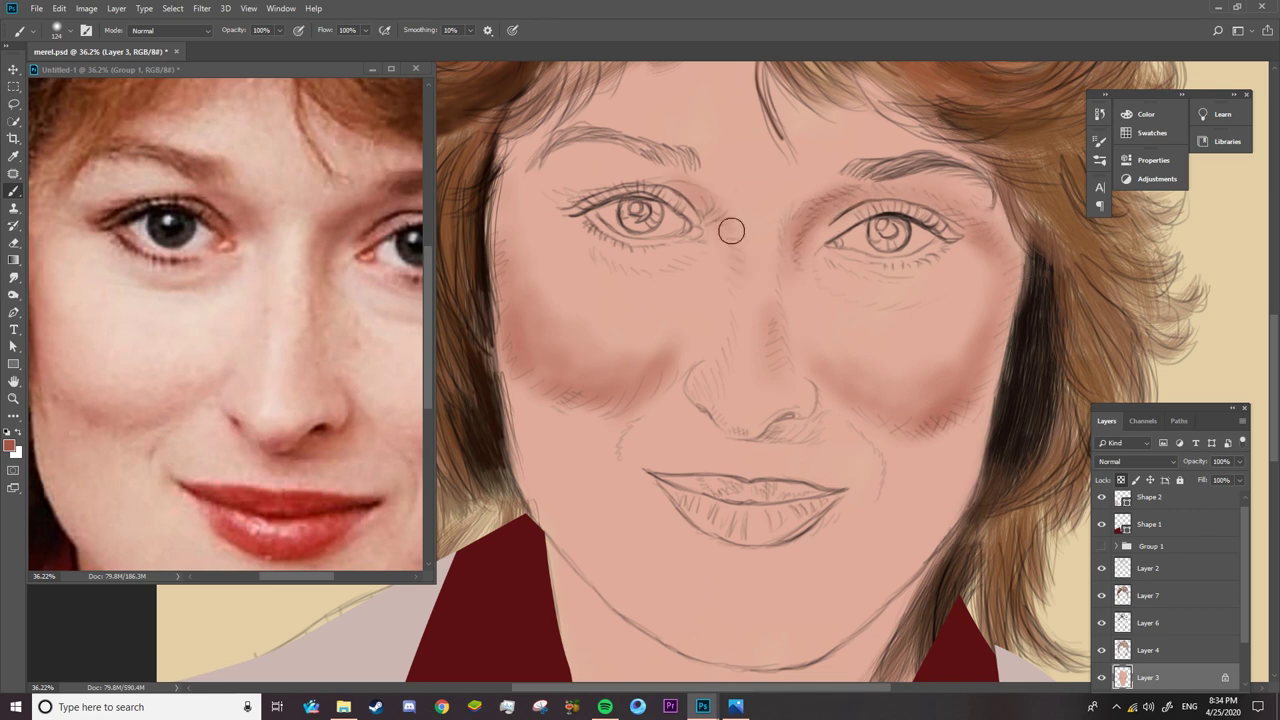
pyautogui.moveTo(731, 231)
pyautogui.mouseDown()
pyautogui.moveTo(543, 206)
pyautogui.moveTo(623, 171)
pyautogui.moveTo(684, 262)
pyautogui.mouseUp()
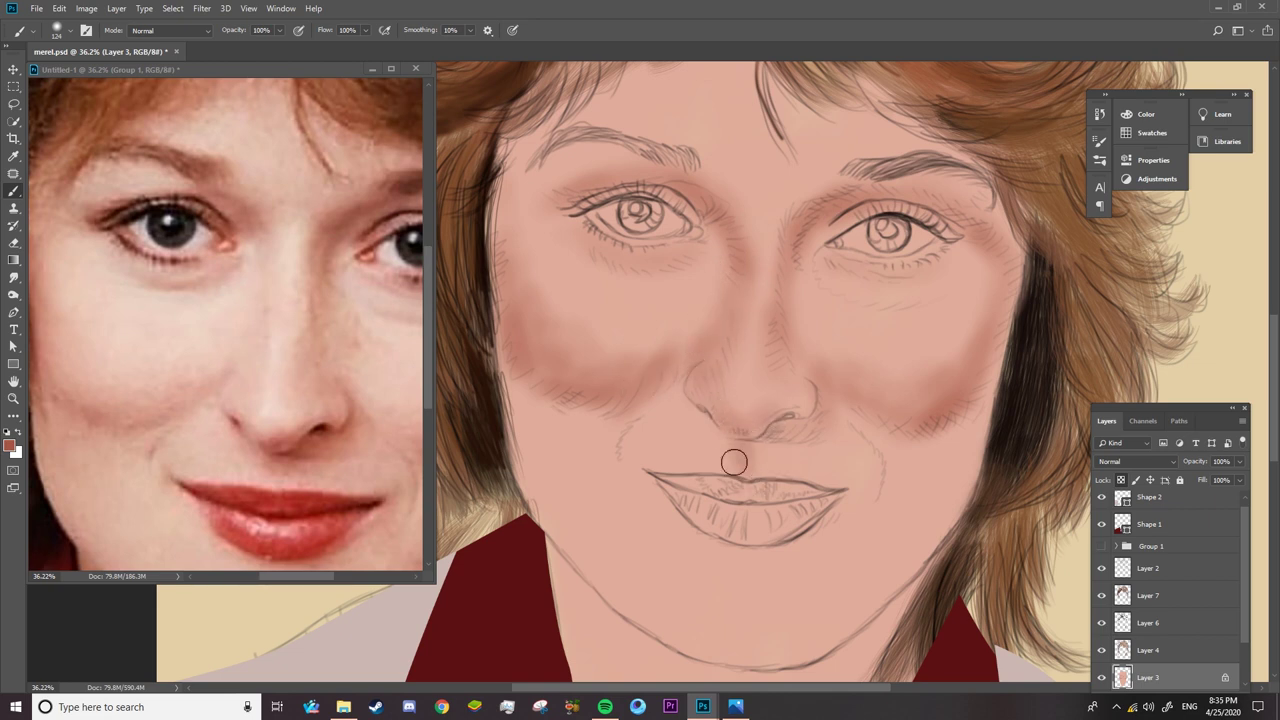
# - Dismiss the error message and shade under the right side of the lower lip
pyautogui.click(420, 450)
pyautogui.press('Return')
pyautogui.scroll(-3, 430, 394)
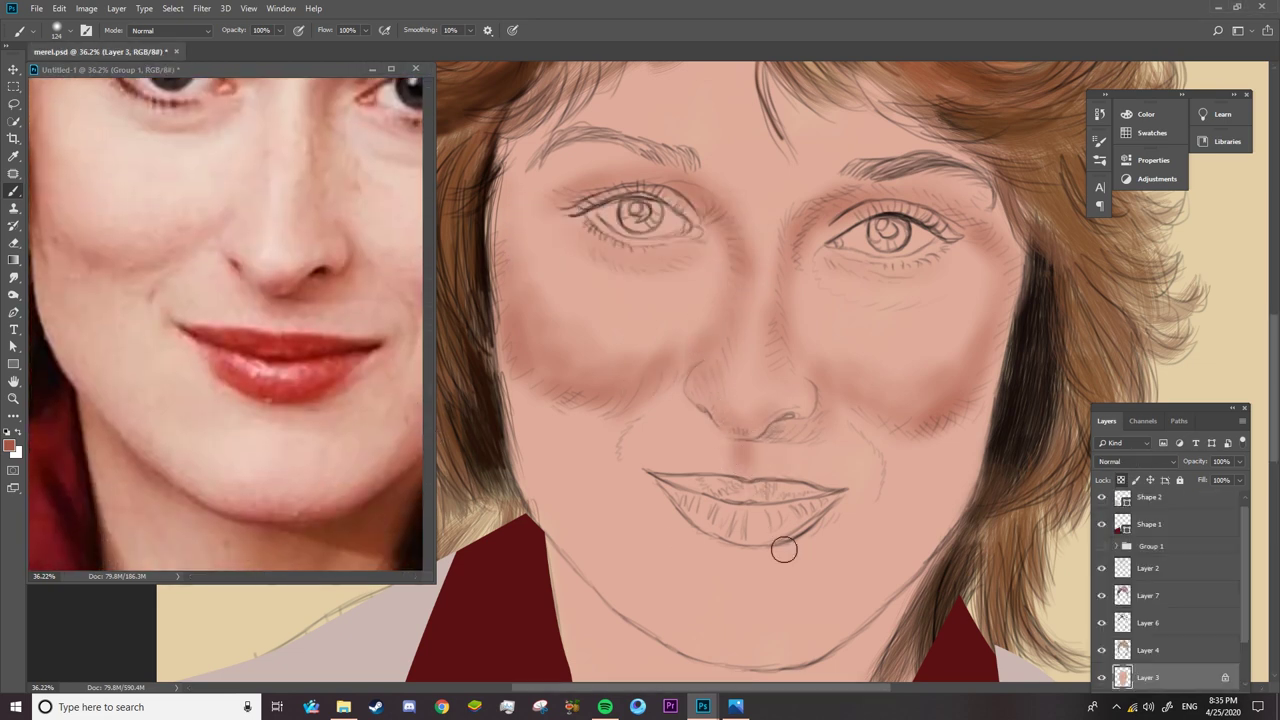
pyautogui.moveTo(784, 549); pyautogui.dragTo(820, 545)
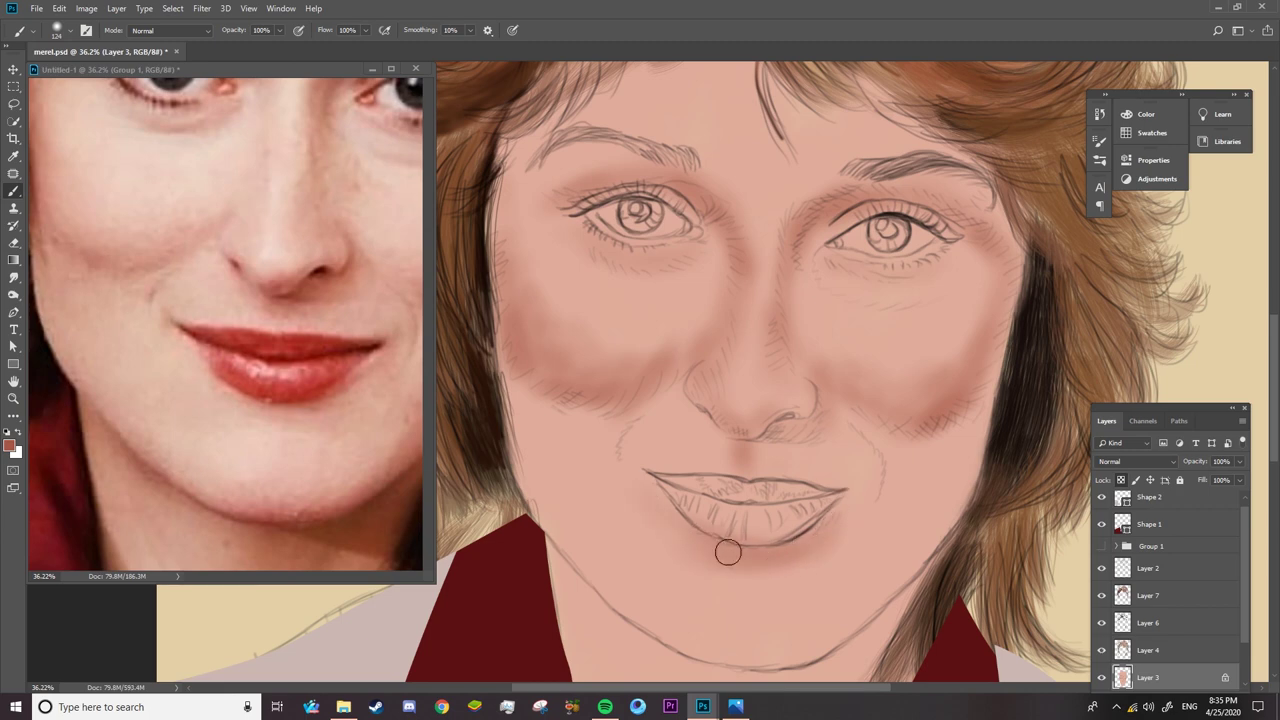
# - Zoom the reference photo in on the lips and chin, then strengthen the right jawline
pyautogui.scroll(-3, 727, 552)
pyautogui.click(326, 449)
pyautogui.press('z')
pyautogui.moveTo(326, 449); pyautogui.dragTo(267, 497)
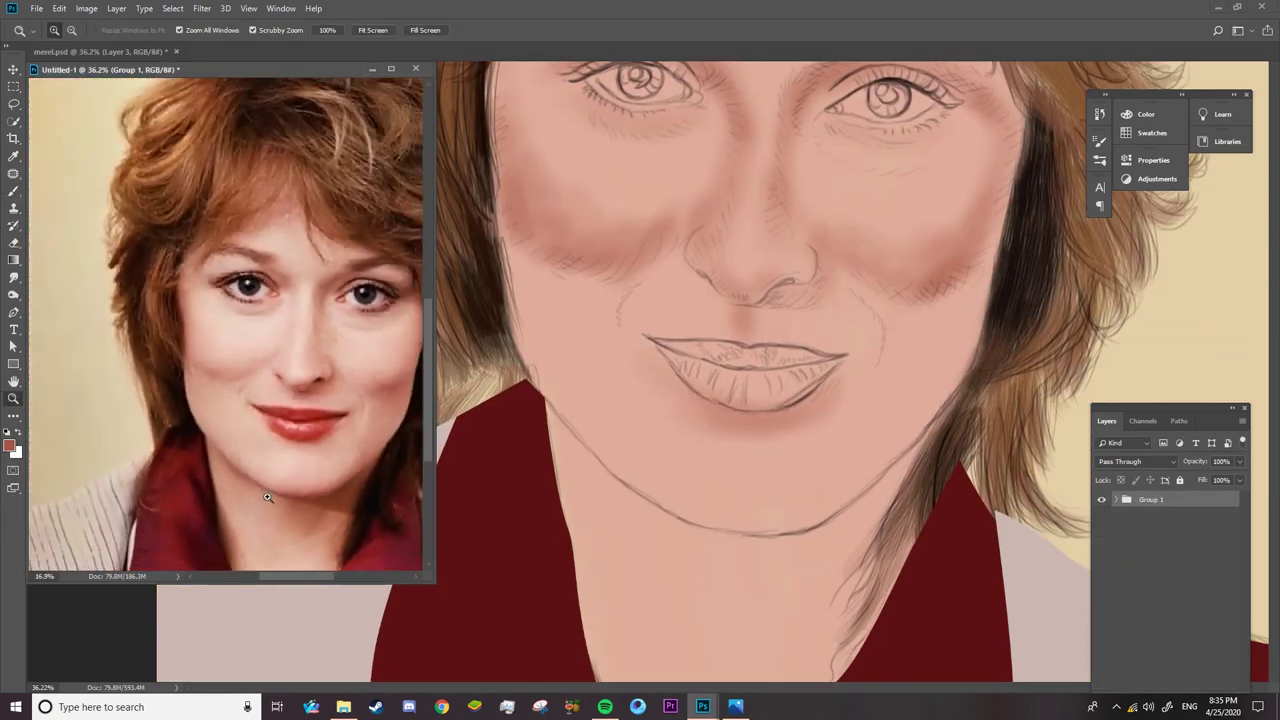
pyautogui.click(267, 497)
pyautogui.scroll(-2, 420, 500)
pyautogui.click(700, 400)
pyautogui.press('b')
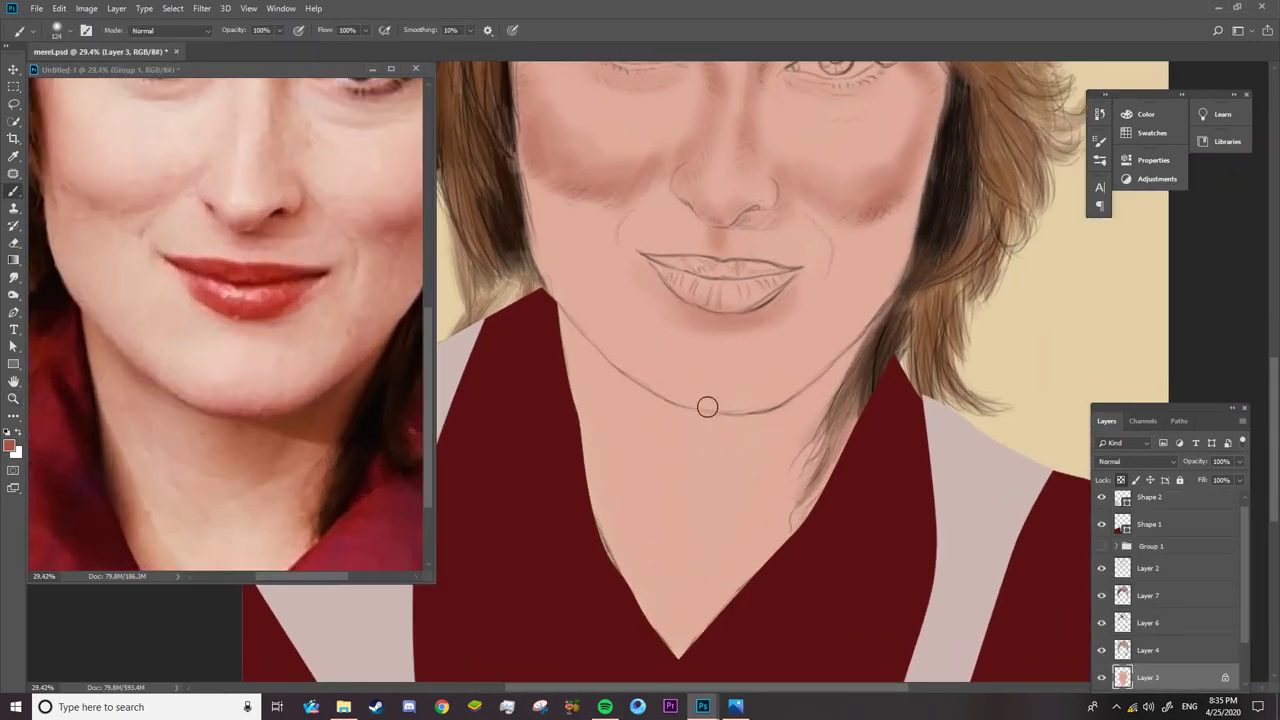
pyautogui.moveTo(814, 358); pyautogui.dragTo(876, 296)
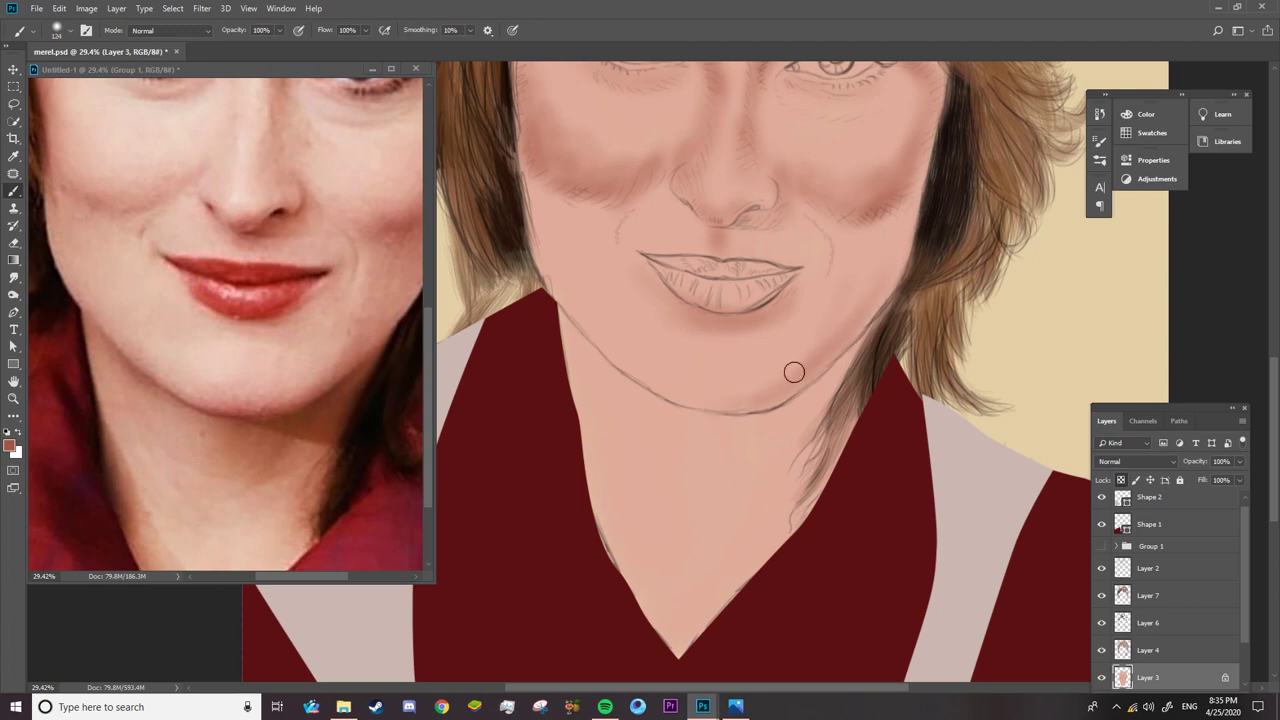
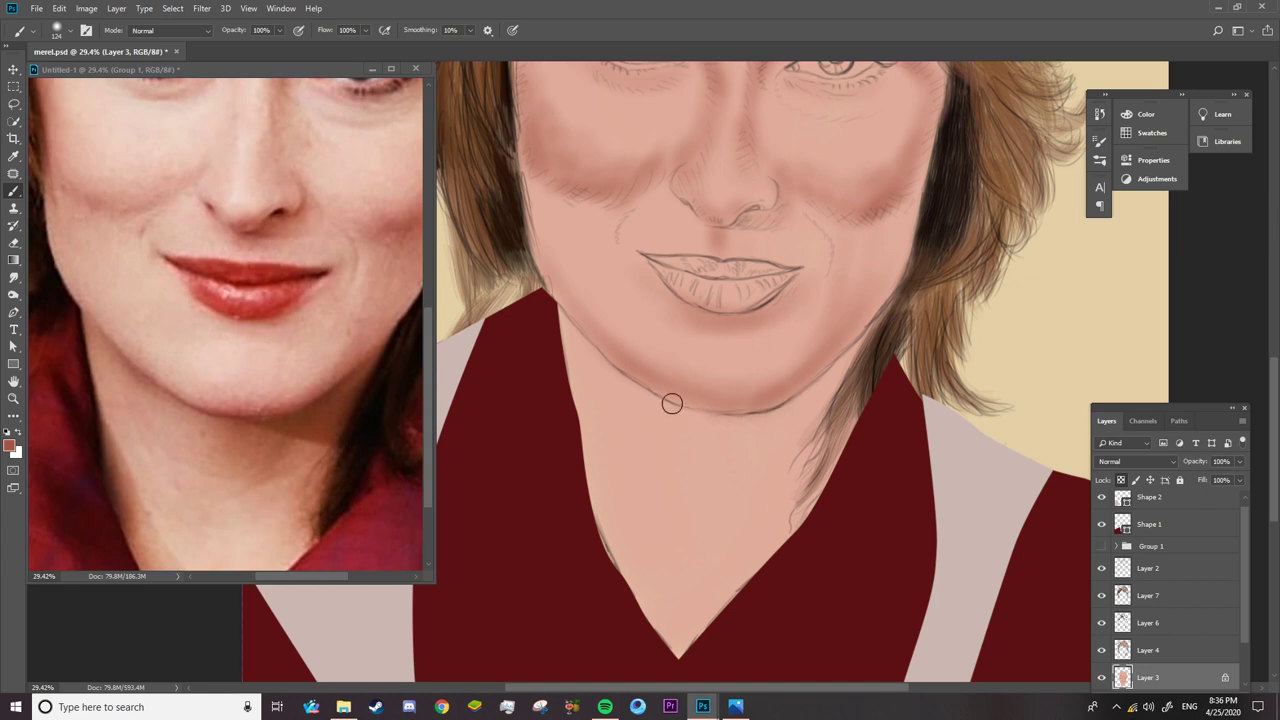
# - Darken the shadow along the jawline under the chin
pyautogui.moveTo(740, 416); pyautogui.dragTo(599, 380)
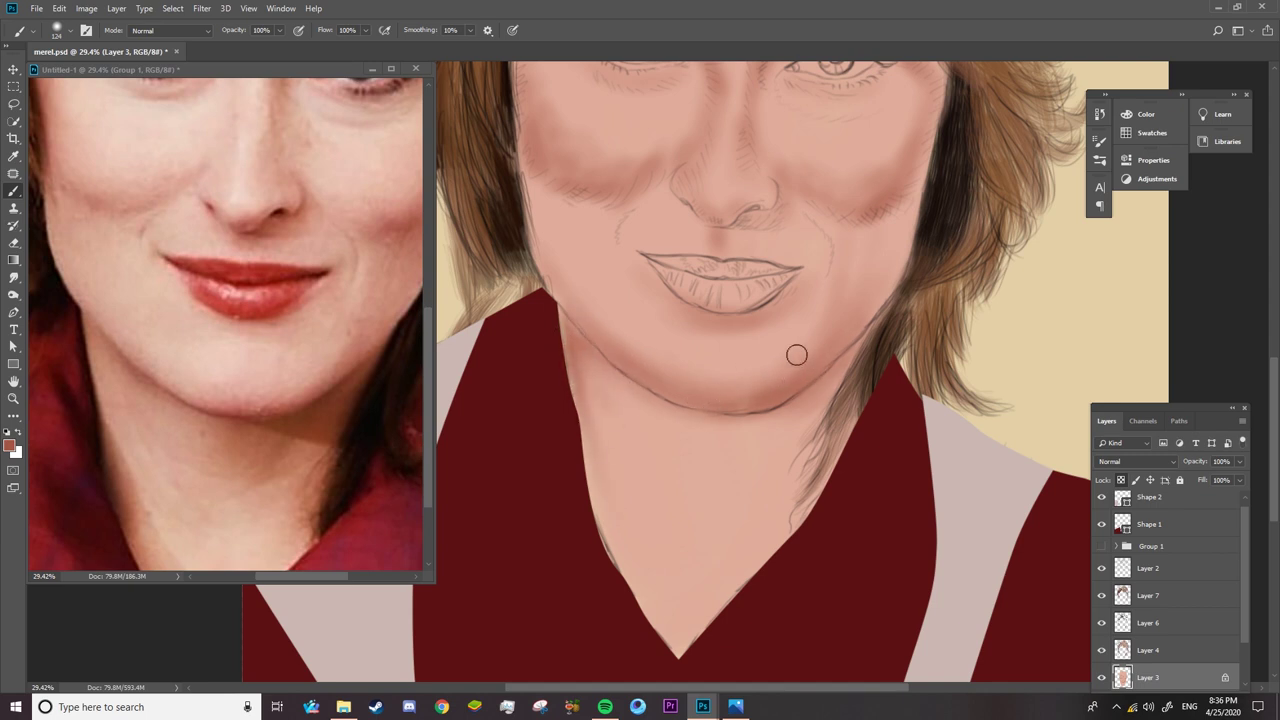
pyautogui.rightClick(692, 472)
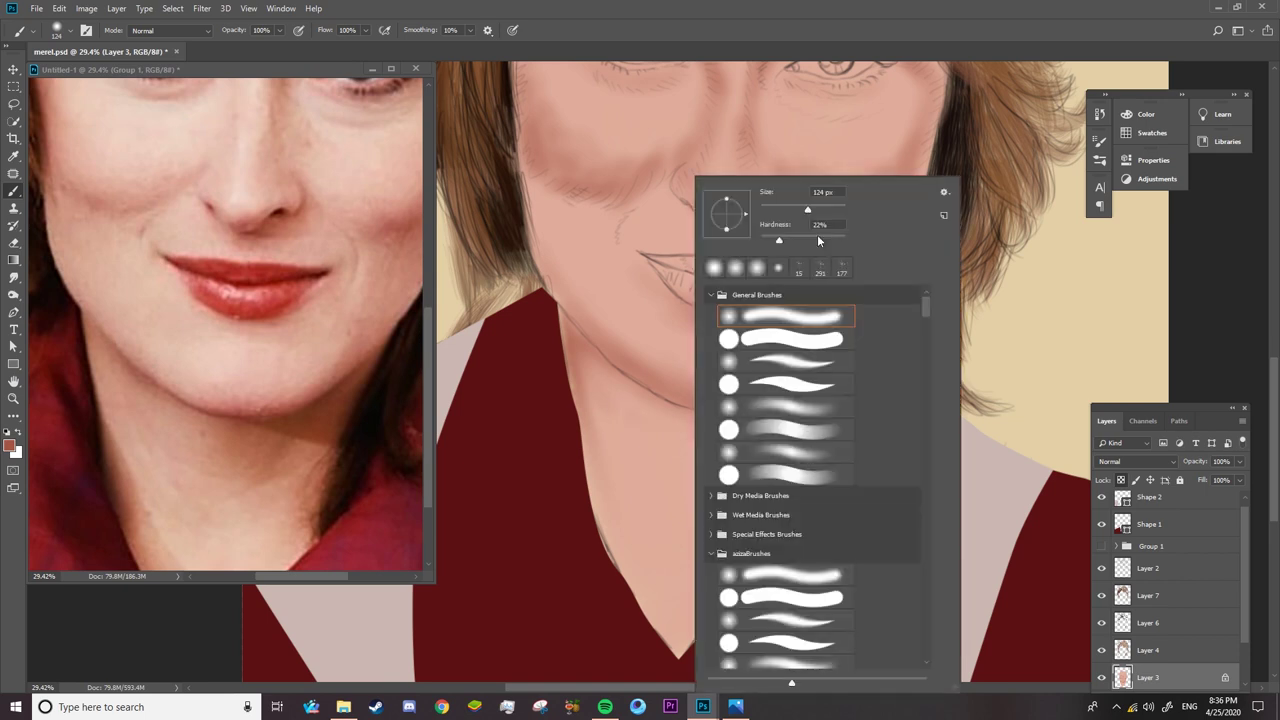
pyautogui.doubleClick(738, 311)
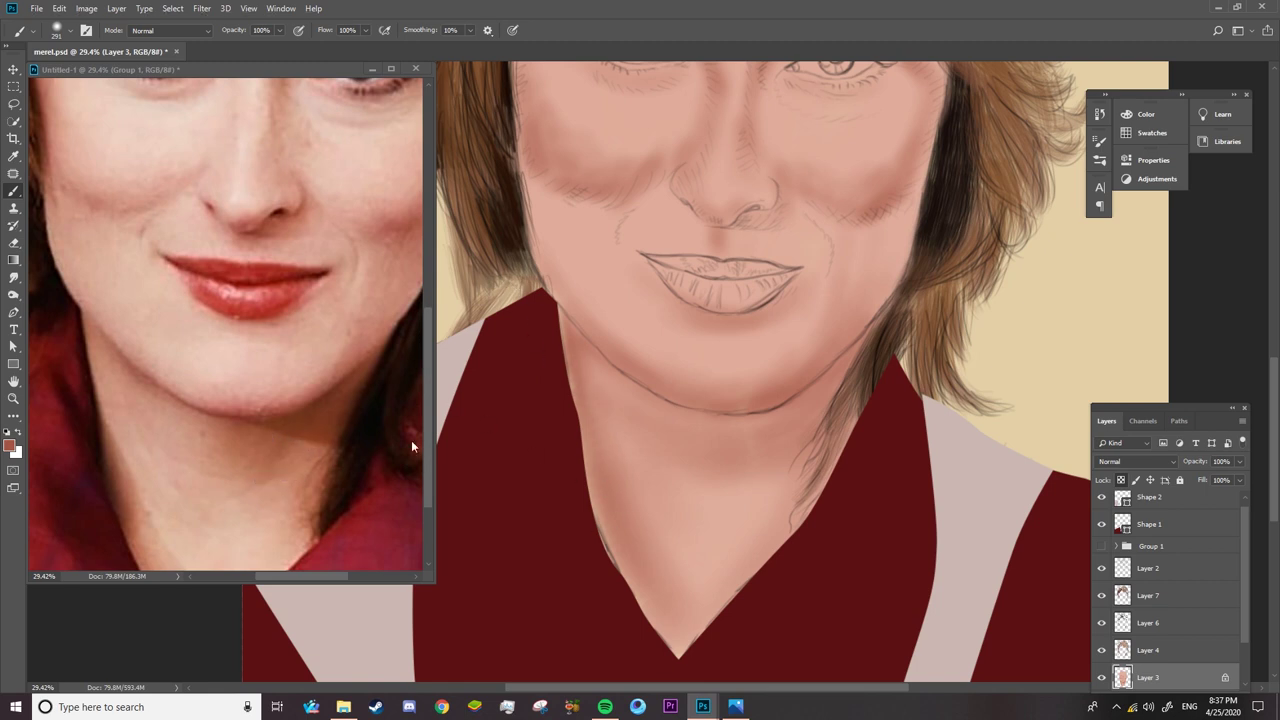
# - Rotate the brush tip angle into an elliptical shape
pyautogui.rightClick(734, 435)
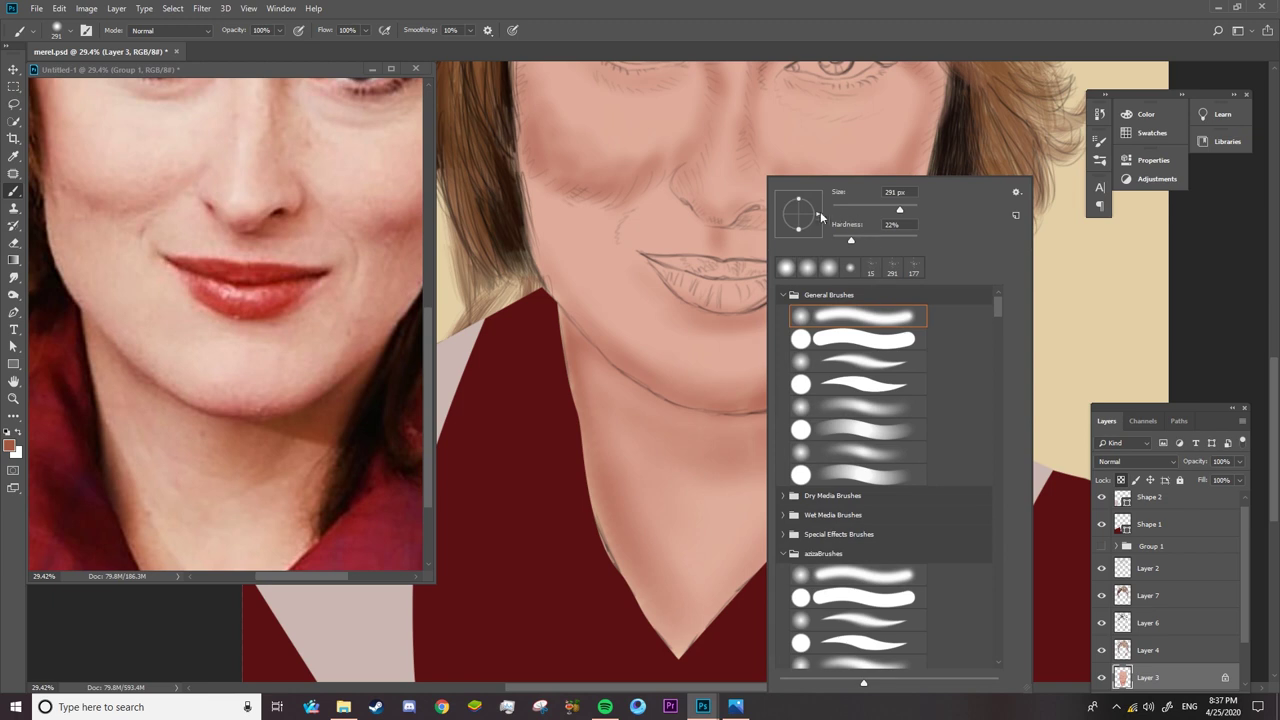
pyautogui.moveTo(821, 216); pyautogui.dragTo(812, 213)
pyautogui.moveTo(812, 213); pyautogui.dragTo(792, 213)
pyautogui.press('Return')
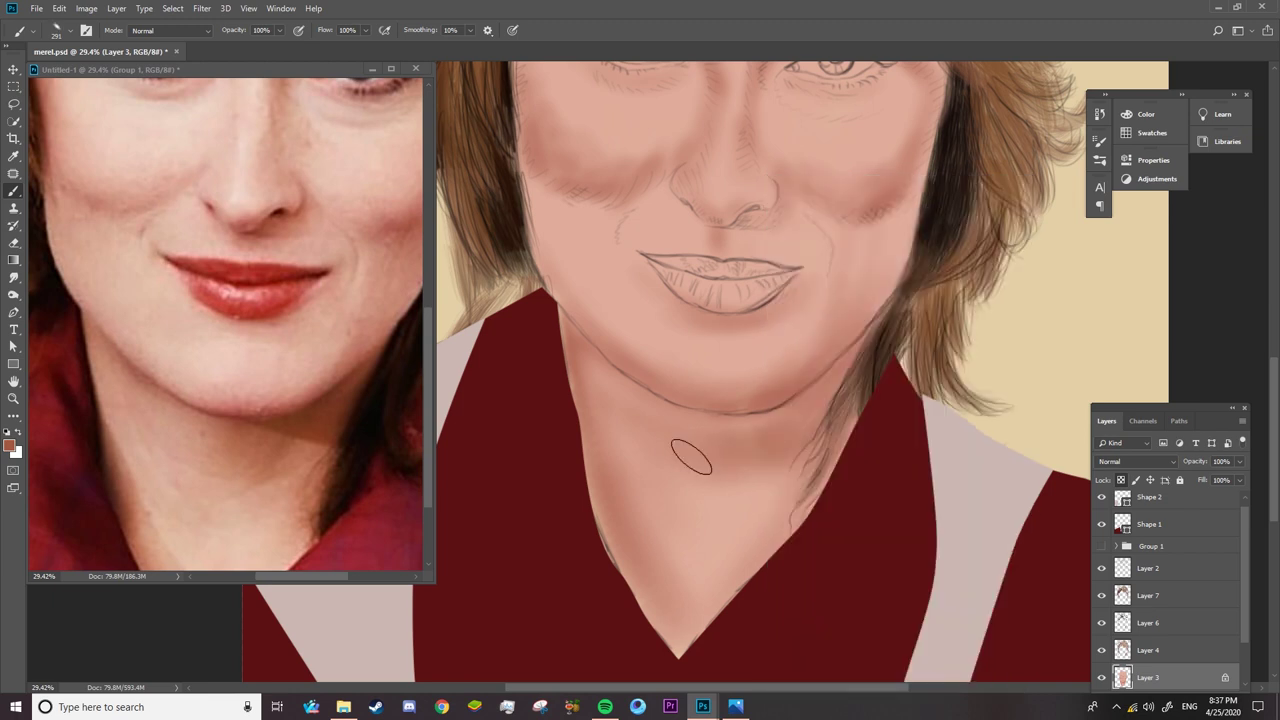
# - Paint soft shadow along the right and left sides of the neck
pyautogui.moveTo(771, 457); pyautogui.dragTo(794, 425)
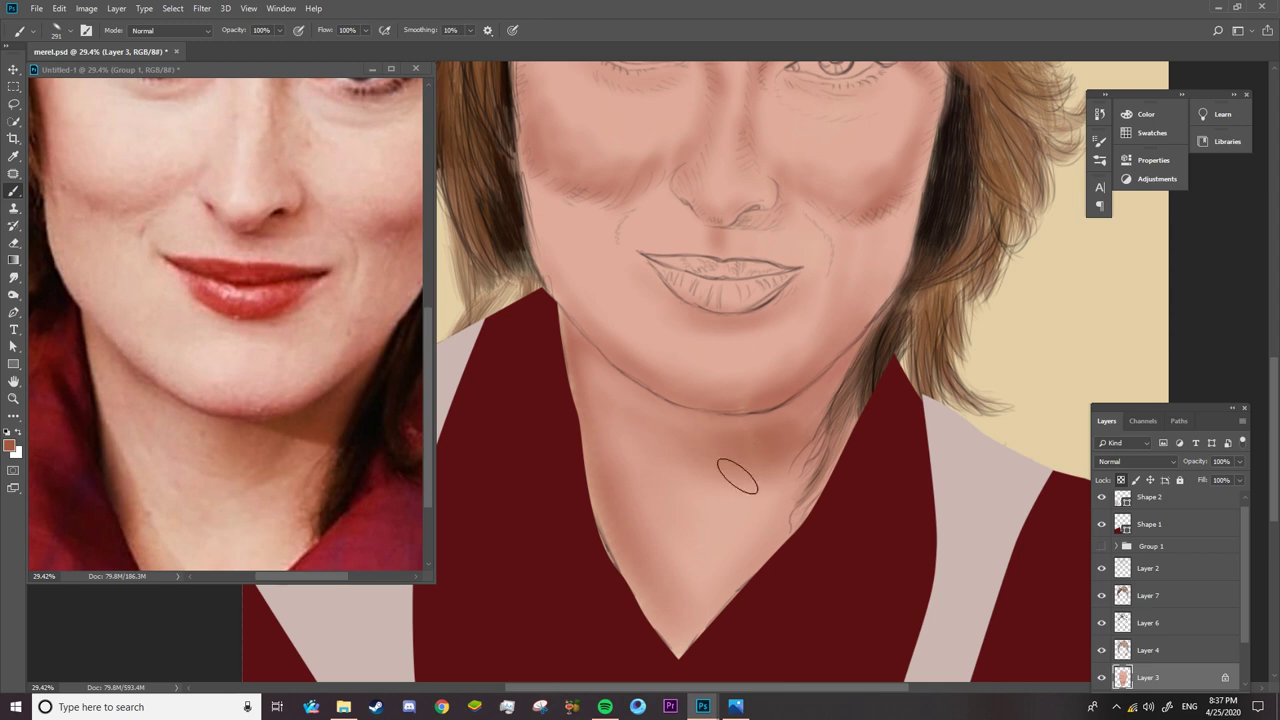
pyautogui.moveTo(585, 443); pyautogui.dragTo(625, 550)
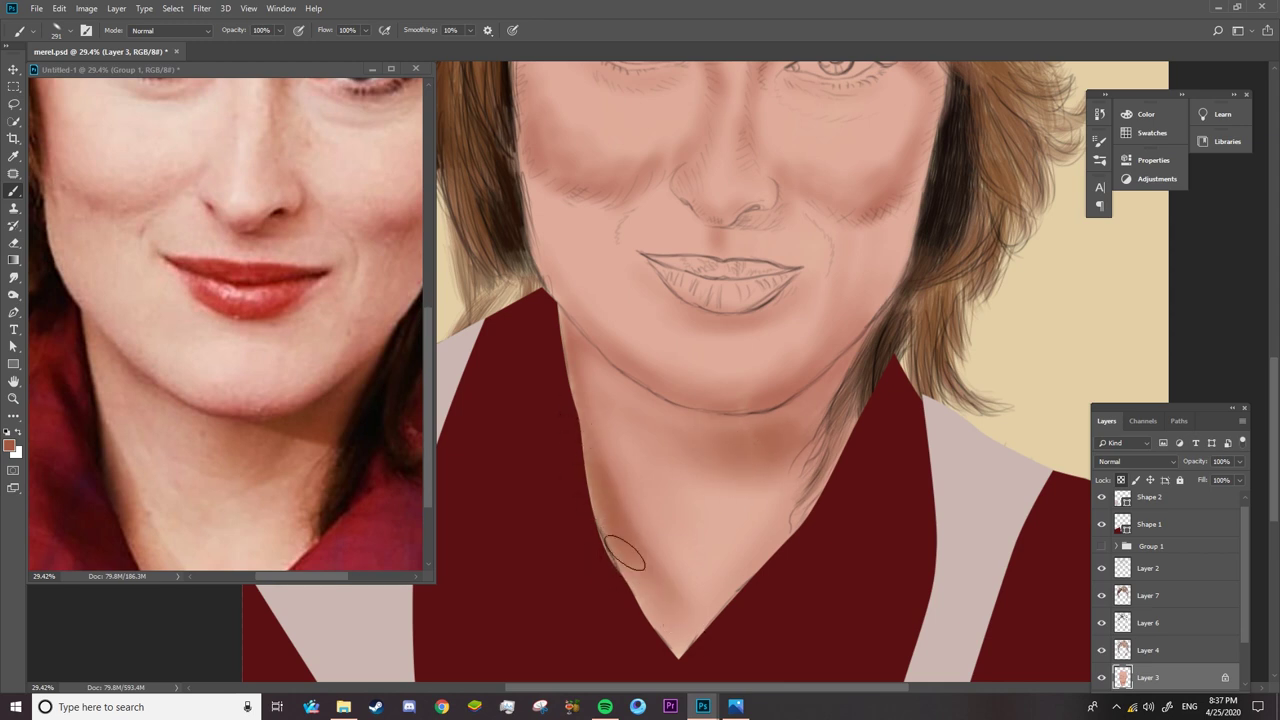
pyautogui.rightClick(664, 343)
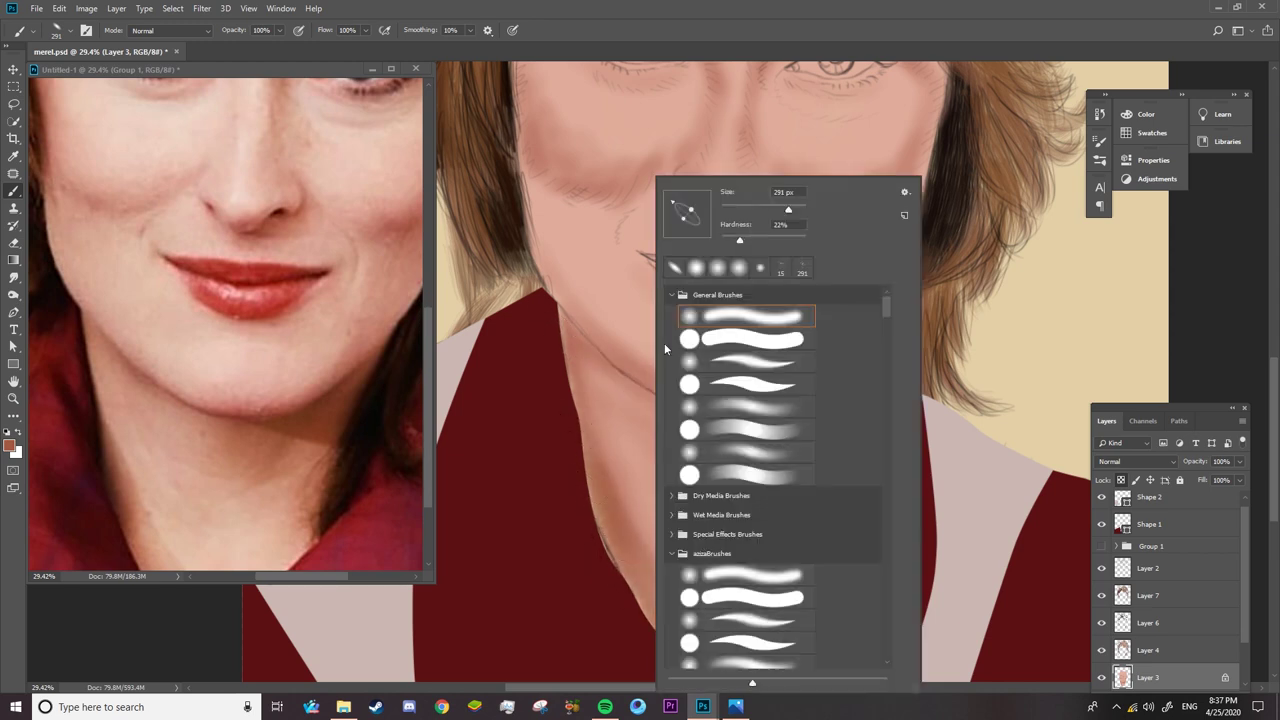
pyautogui.press('Return')
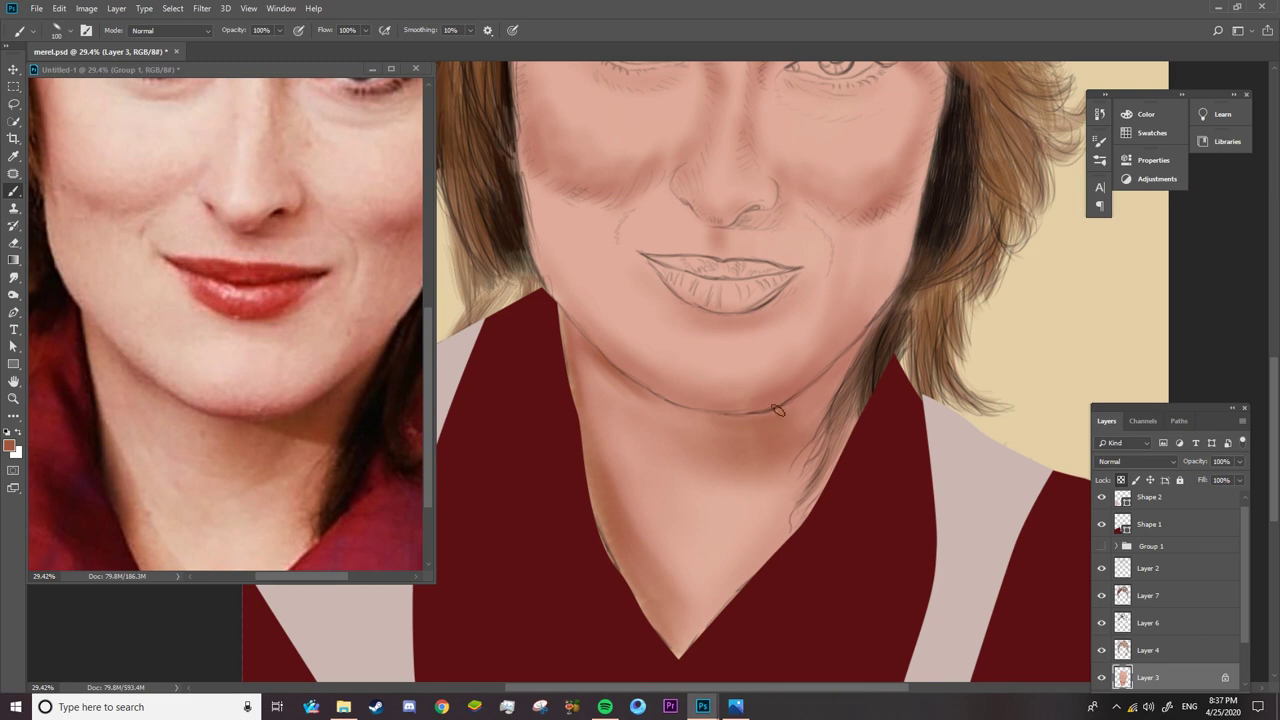
# - Sample a darker brown from the reference and set the brush to 92 px, 76% hardness
pyautogui.rightClick(790, 480)
pyautogui.press('Return')
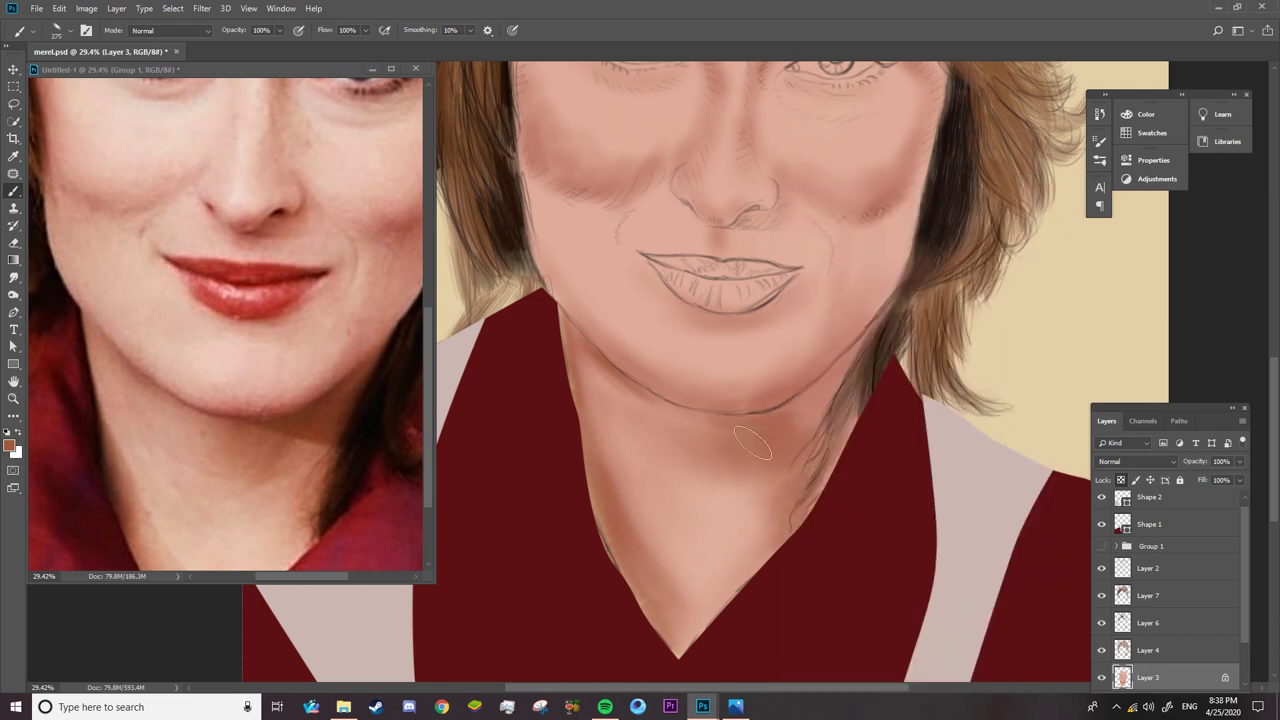
pyautogui.rightClick(742, 432)
pyautogui.press('Return')
pyautogui.keyDown('alt'); pyautogui.click(311, 412); pyautogui.keyUp('alt')
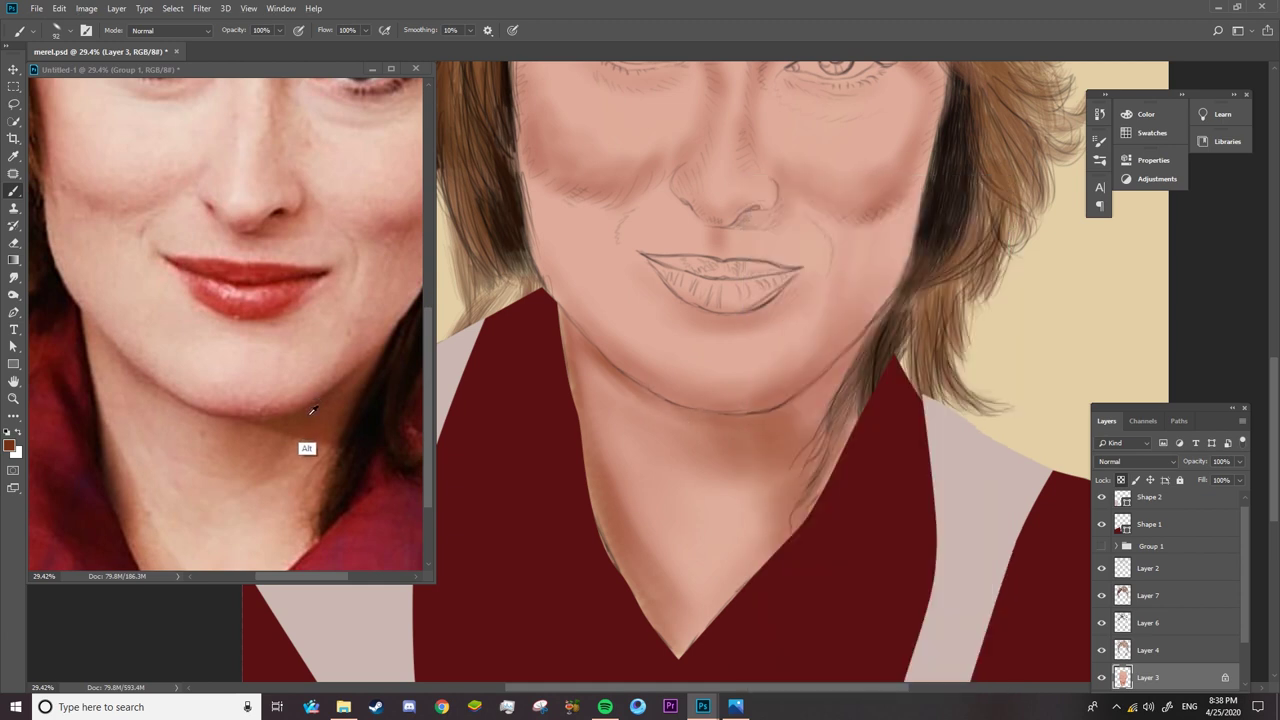
pyautogui.rightClick(817, 416)
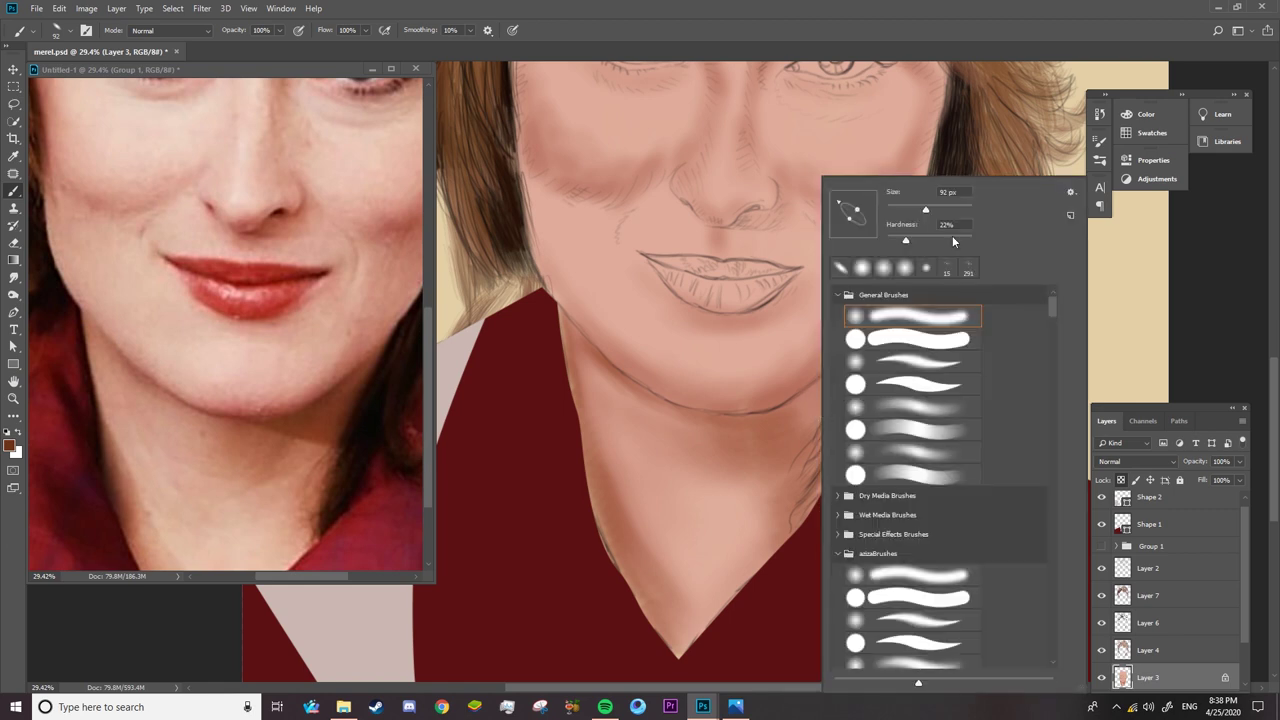
pyautogui.press('Return')
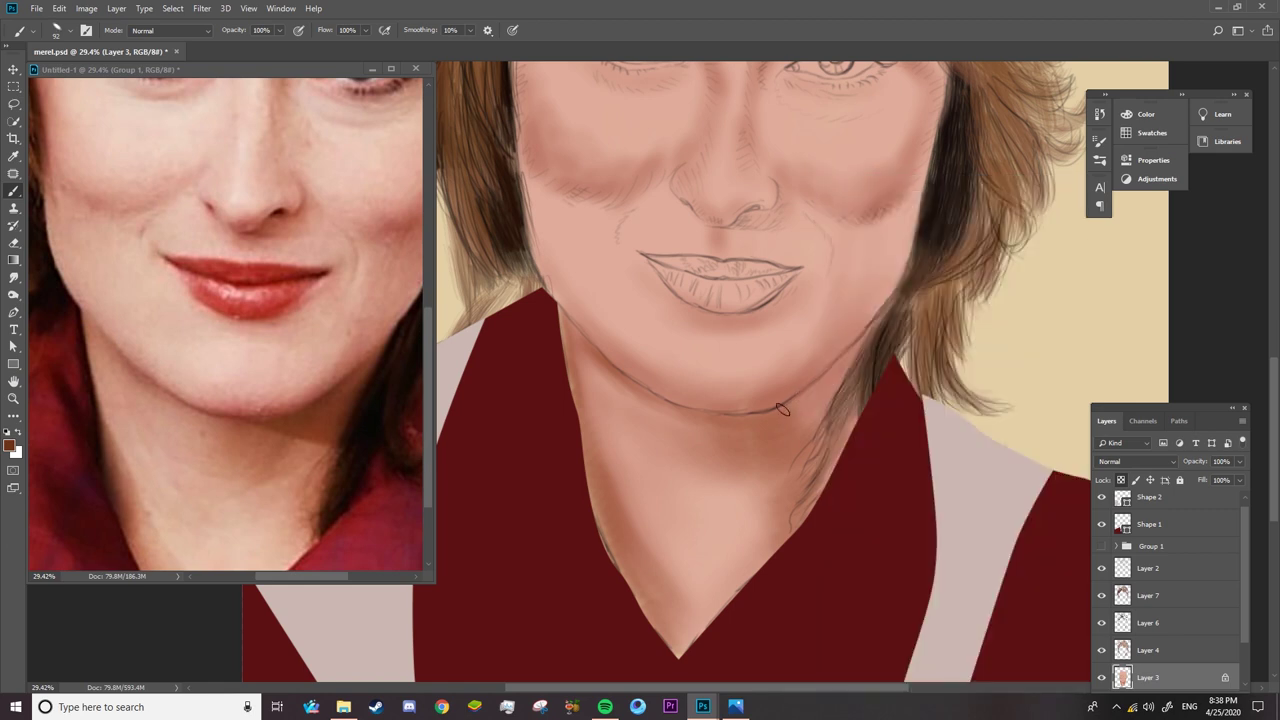
# - Darken the jaw shadow right of the chin and hair strands along the neck; brush to 31 px
pyautogui.moveTo(787, 411); pyautogui.dragTo(745, 426)
pyautogui.moveTo(838, 437); pyautogui.dragTo(838, 391)
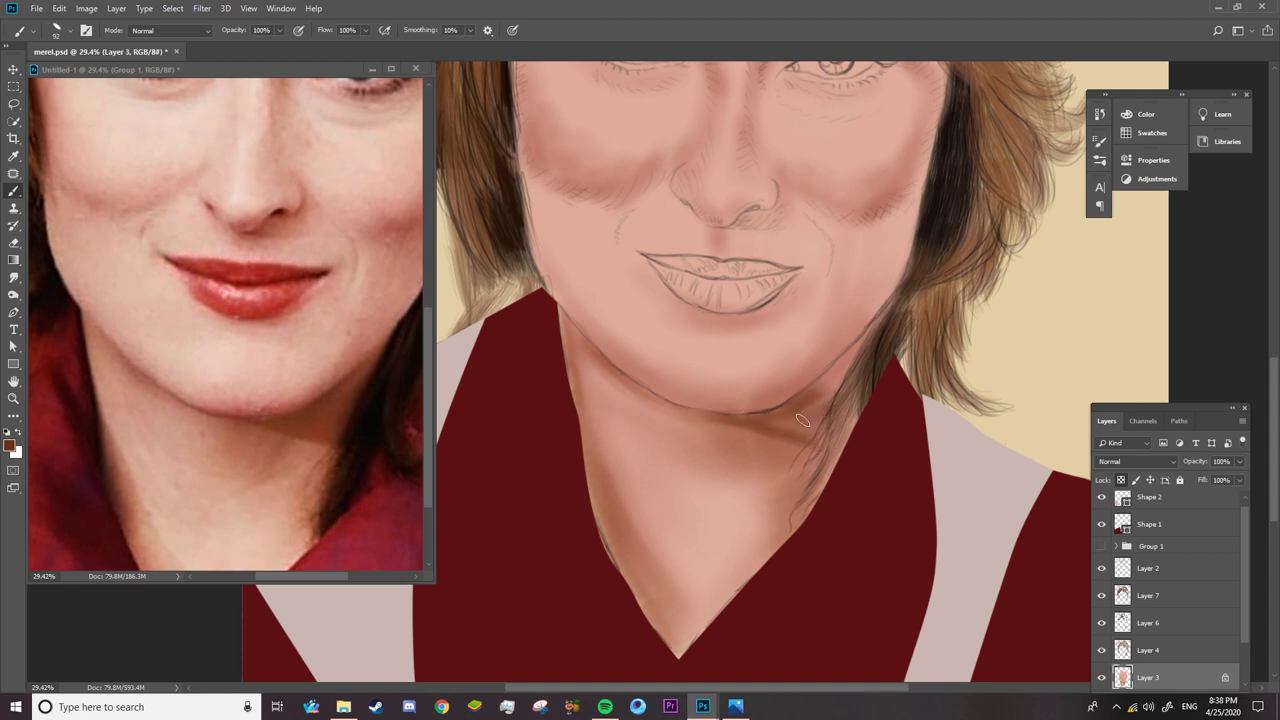
pyautogui.moveTo(795, 429)
pyautogui.mouseDown()
pyautogui.moveTo(858, 370)
pyautogui.moveTo(815, 395)
pyautogui.moveTo(859, 350)
pyautogui.mouseUp()
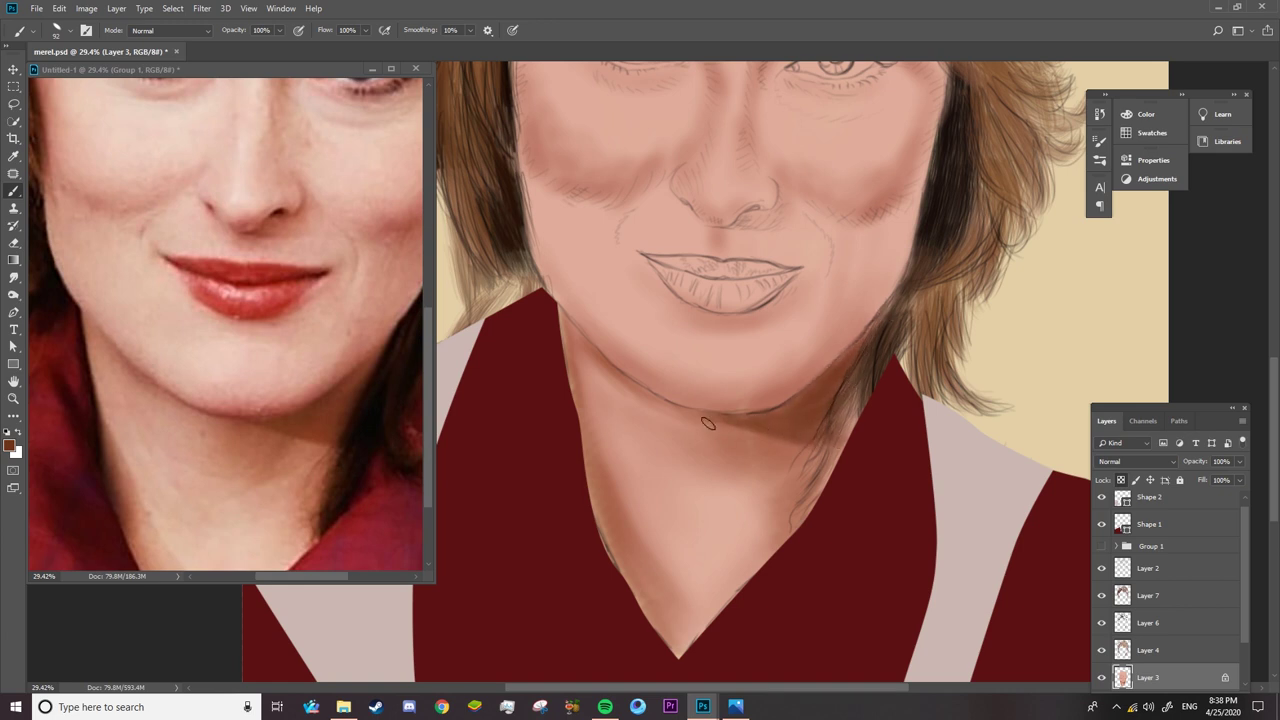
pyautogui.rightClick(737, 412)
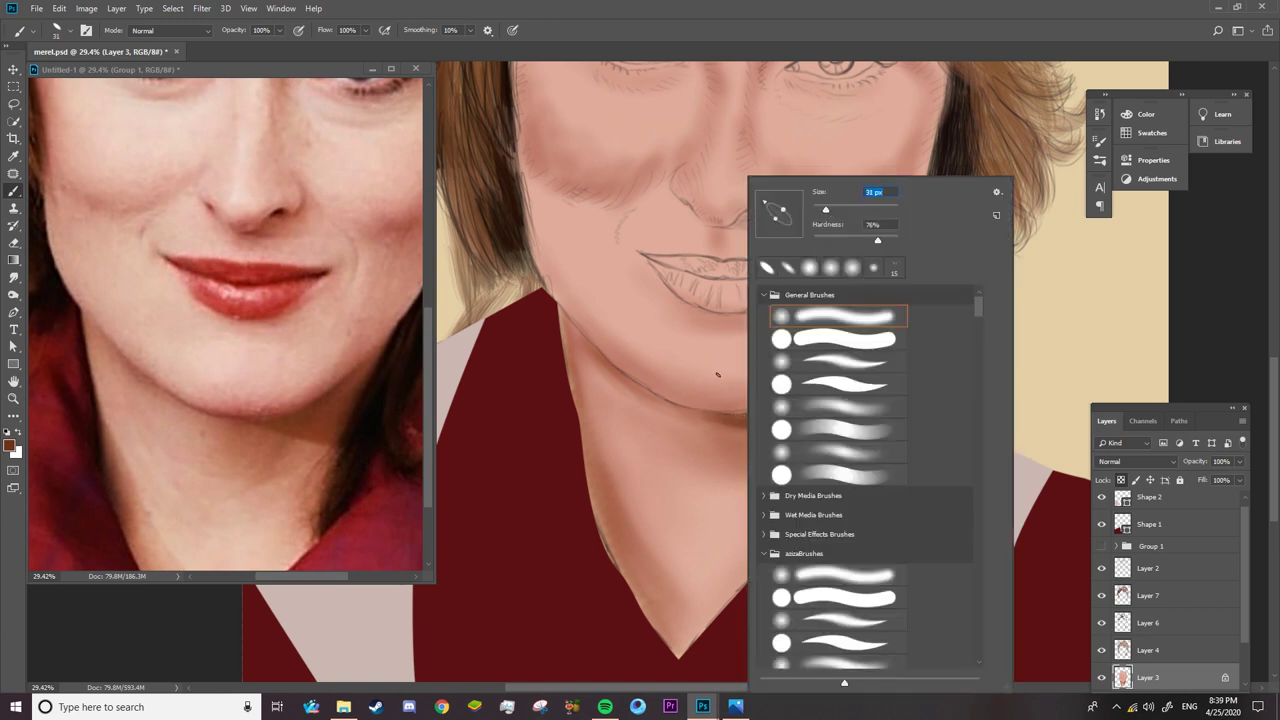
pyautogui.press('Return')
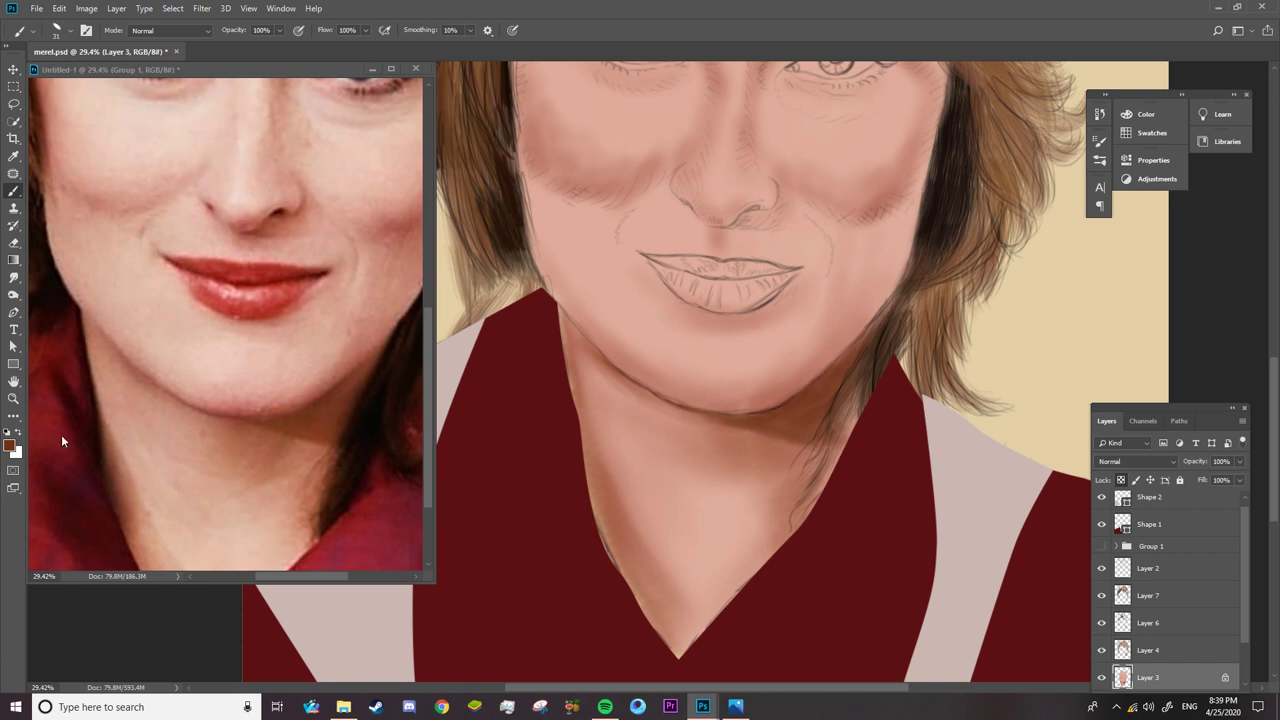
# - Size the Burn Tool brush to 39 px, then switch to the Mixer Brush Tool
pyautogui.click(14, 296)
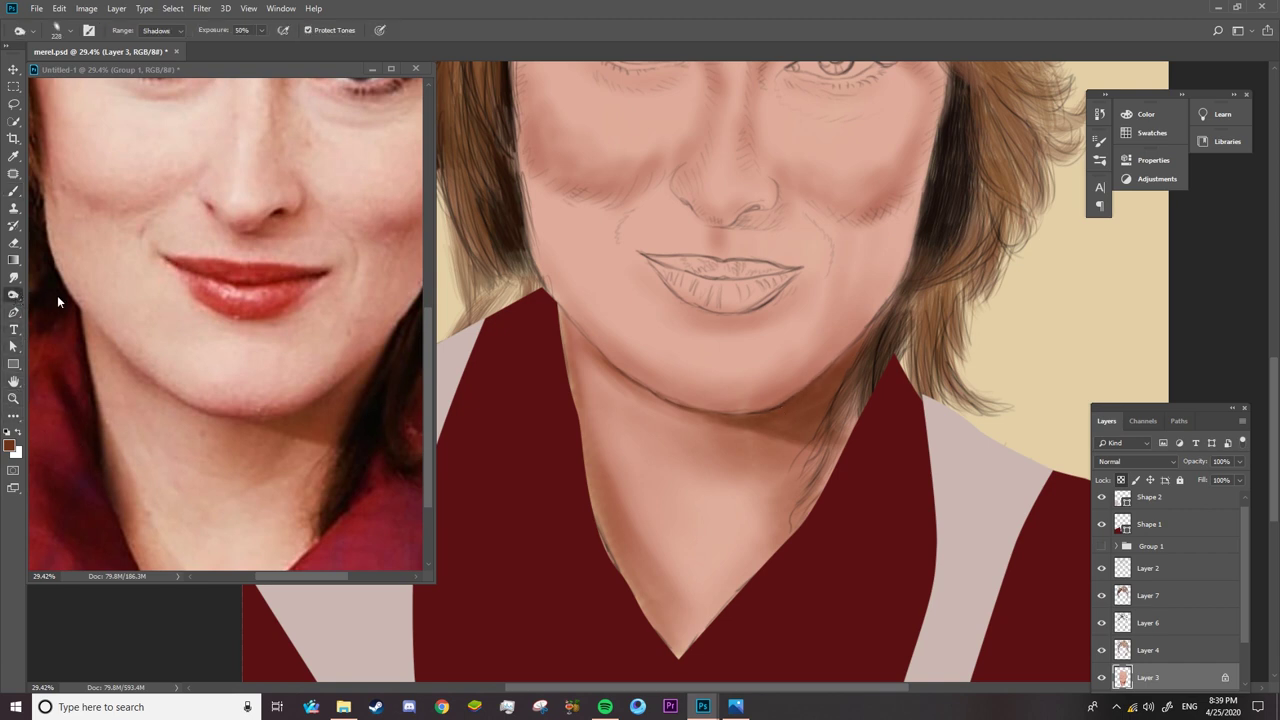
pyautogui.rightClick(818, 395)
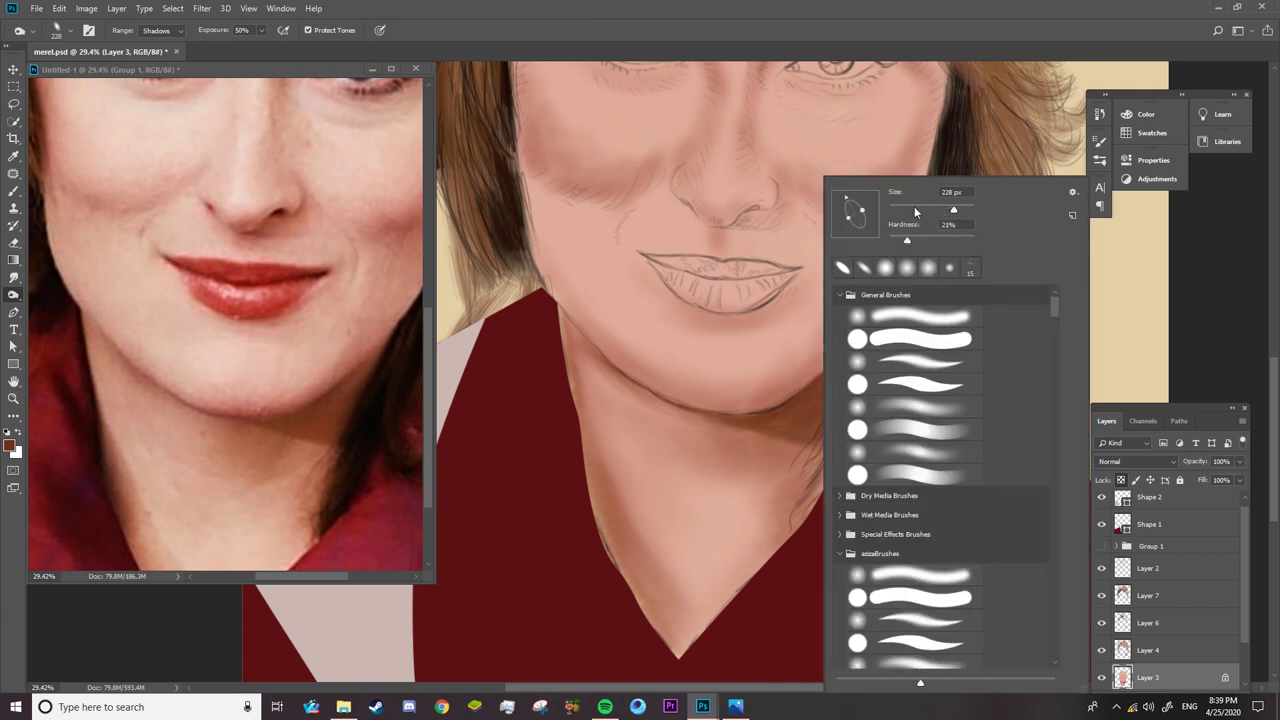
pyautogui.press('Return')
pyautogui.rightClick(811, 390)
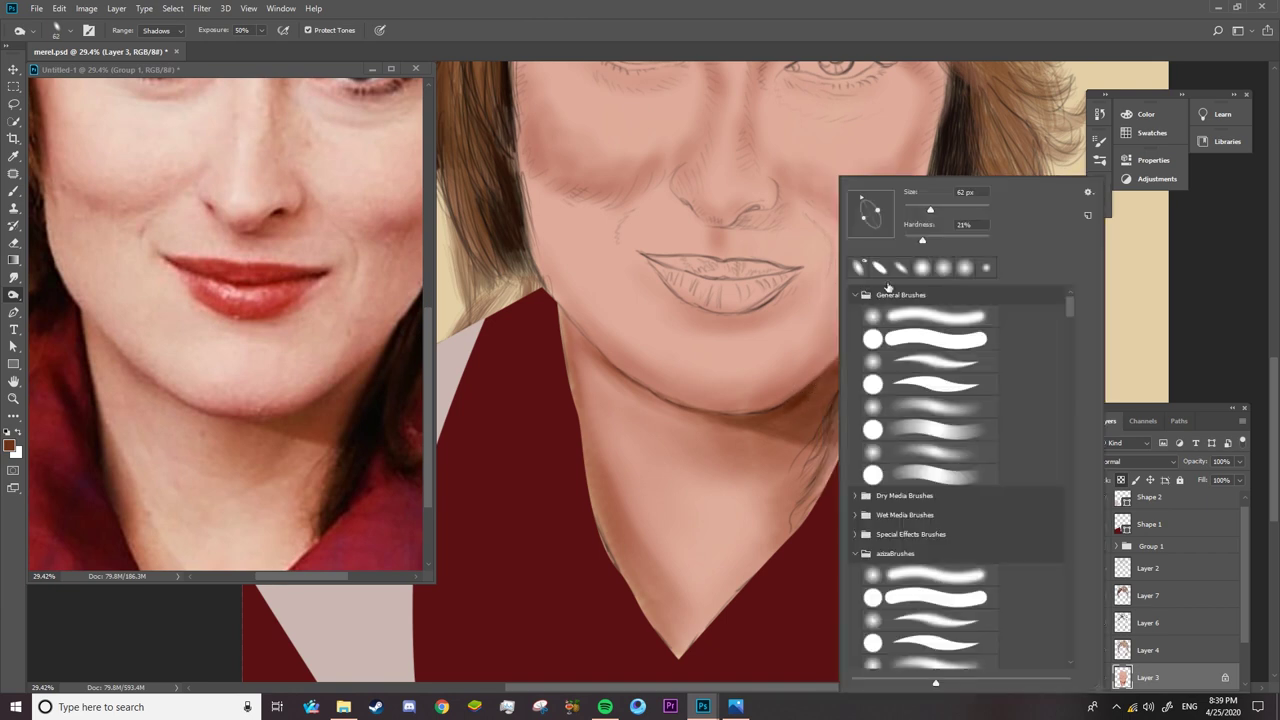
pyautogui.press('Return')
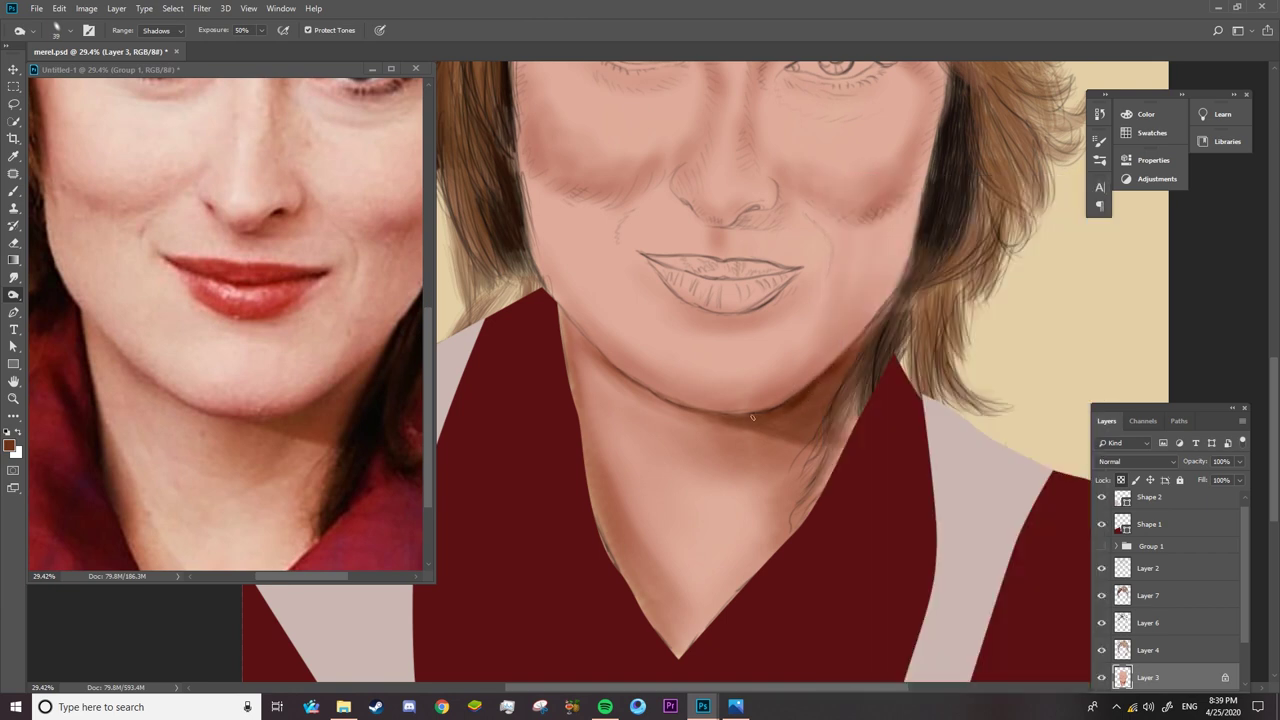
pyautogui.rightClick(13, 190)
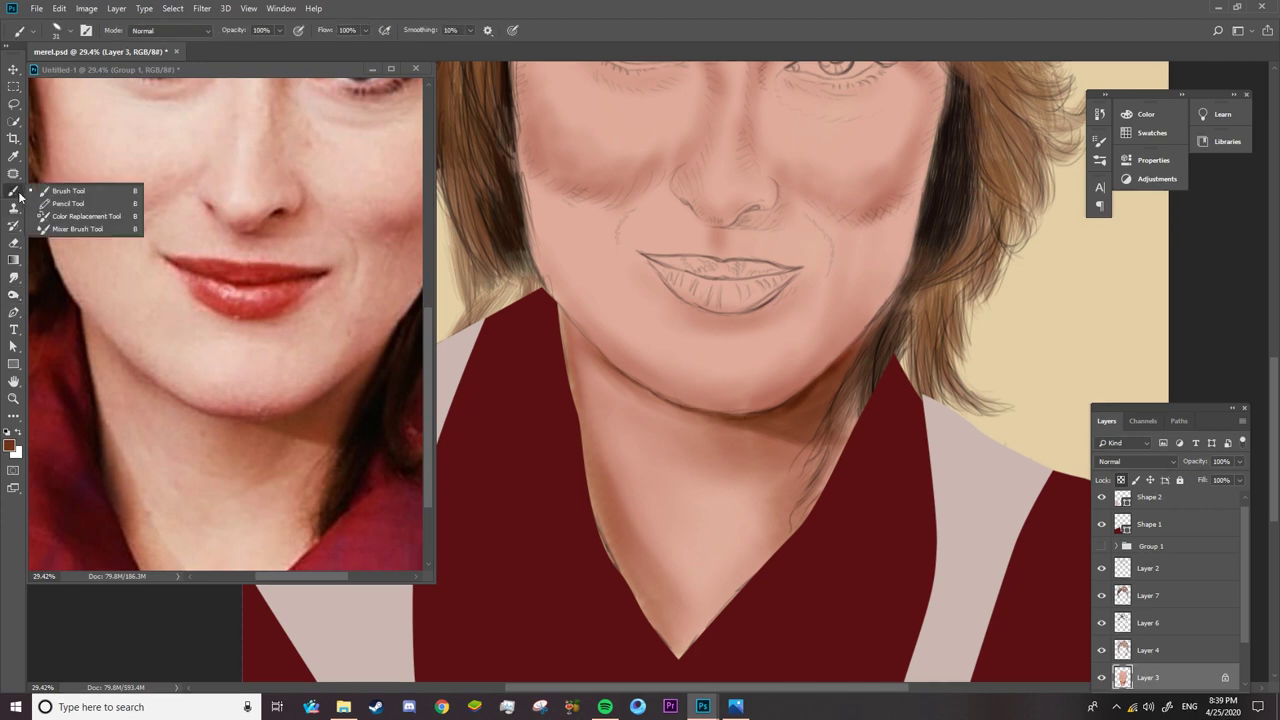
pyautogui.click(50, 229)
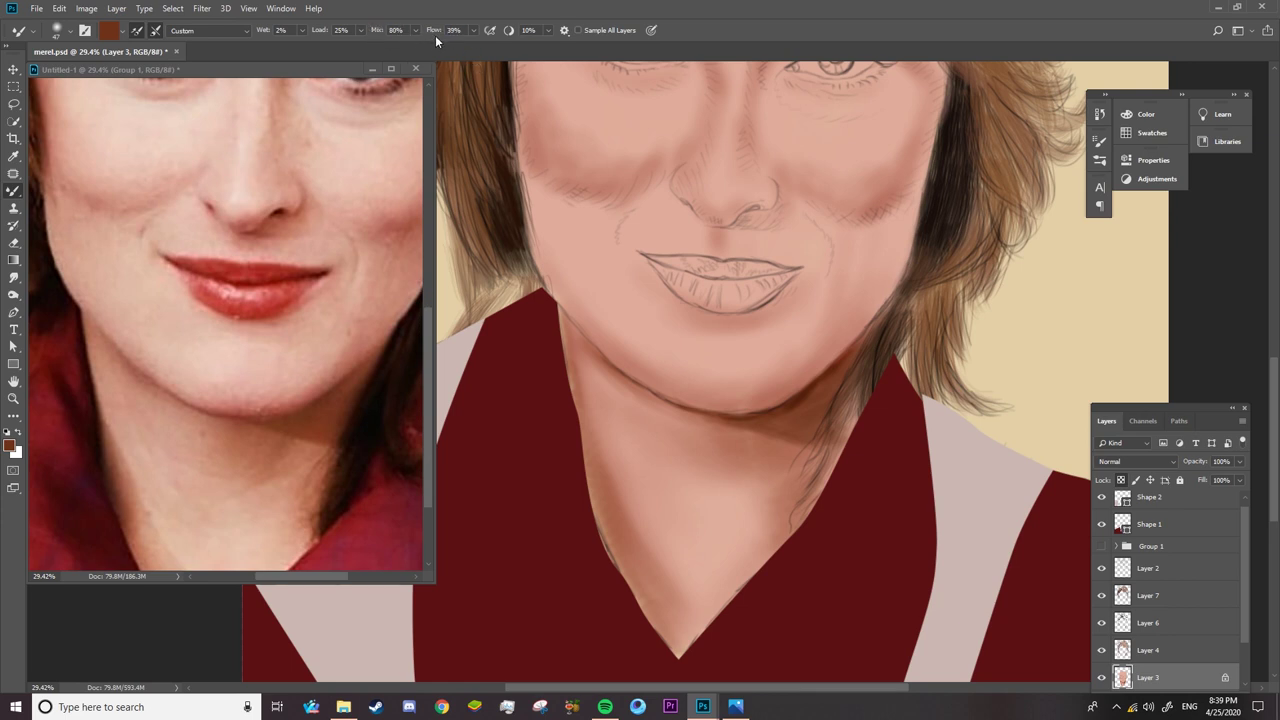
# - Darken the collar edge and the shadow down the left side of the neck
pyautogui.rightClick(814, 420)
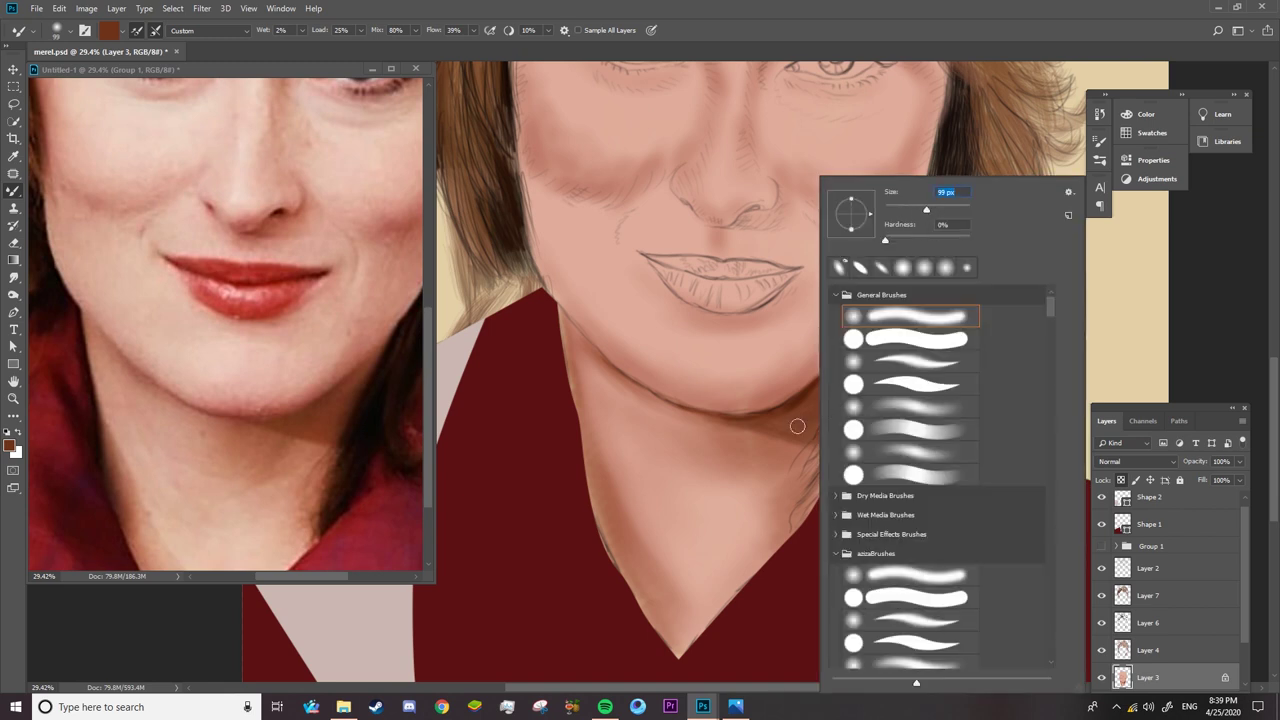
pyautogui.press('Escape')
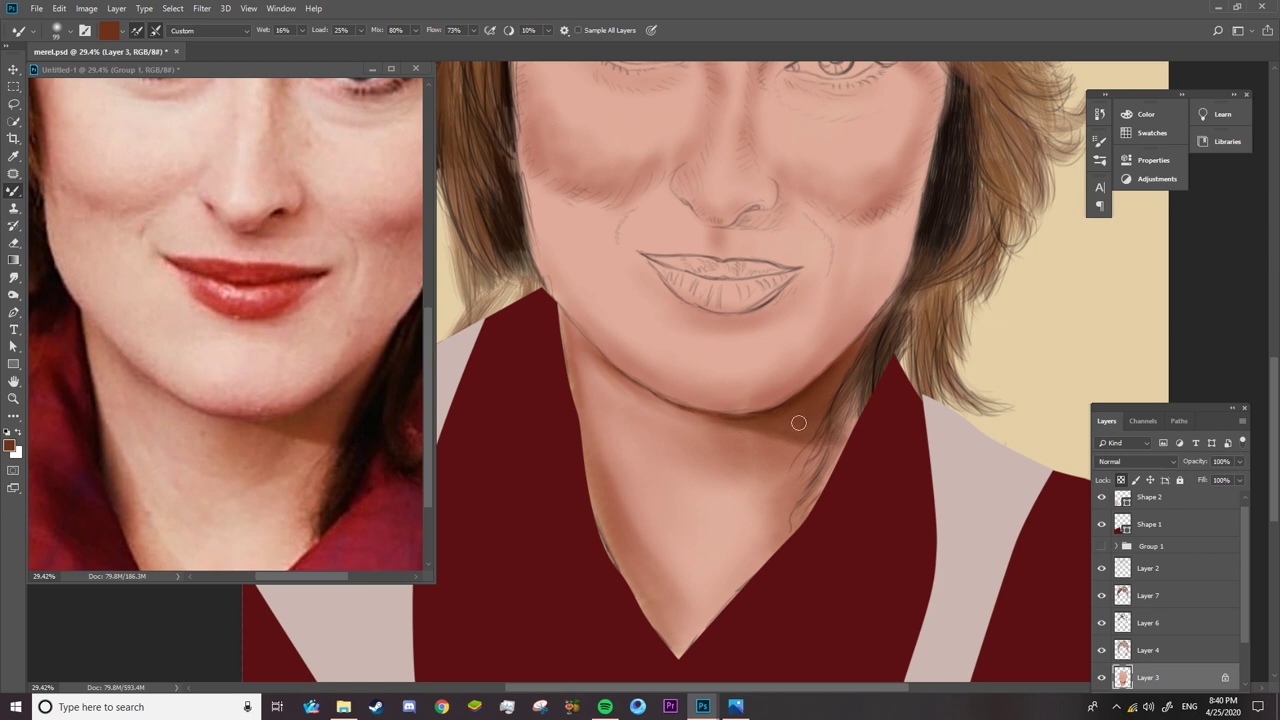
pyautogui.rightClick(798, 423)
pyautogui.press('Escape')
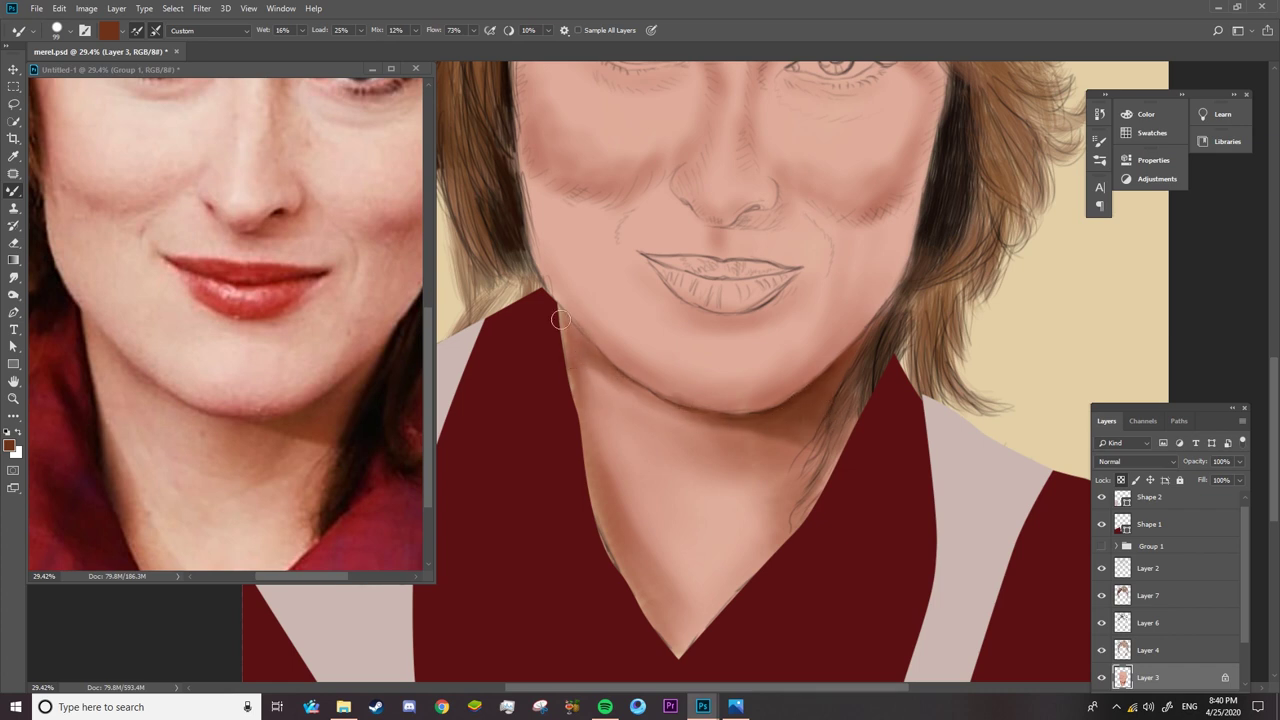
pyautogui.moveTo(560, 318); pyautogui.dragTo(561, 372)
pyautogui.moveTo(607, 491); pyautogui.dragTo(618, 570)
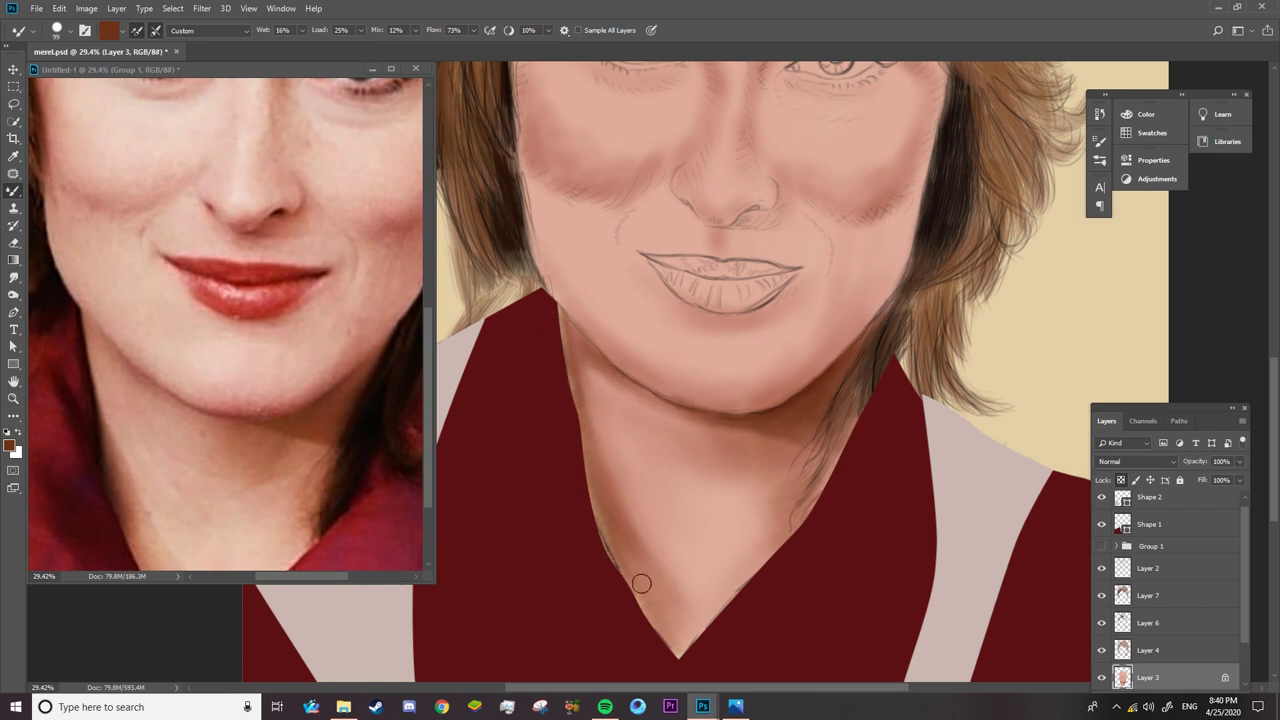
# - Blend darker shading into the right hair strand, left neck edge and neck below the chin
pyautogui.moveTo(819, 458); pyautogui.dragTo(806, 508)
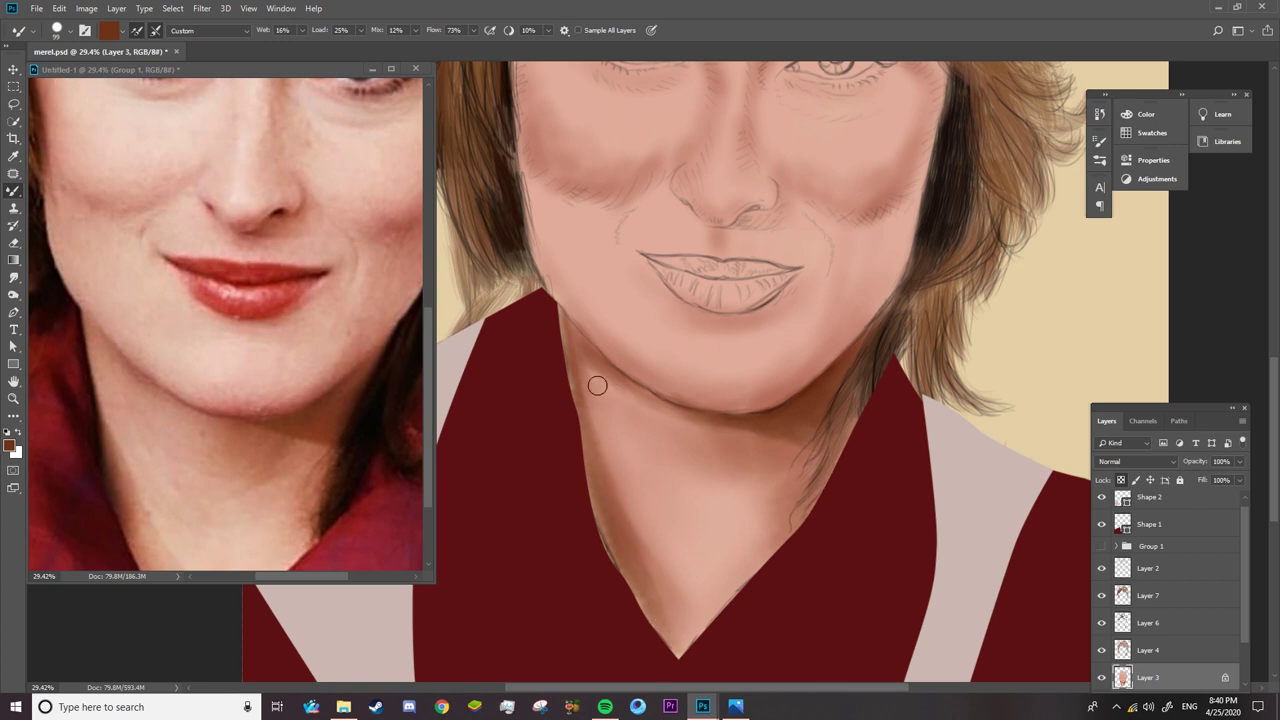
pyautogui.moveTo(597, 385); pyautogui.dragTo(611, 434)
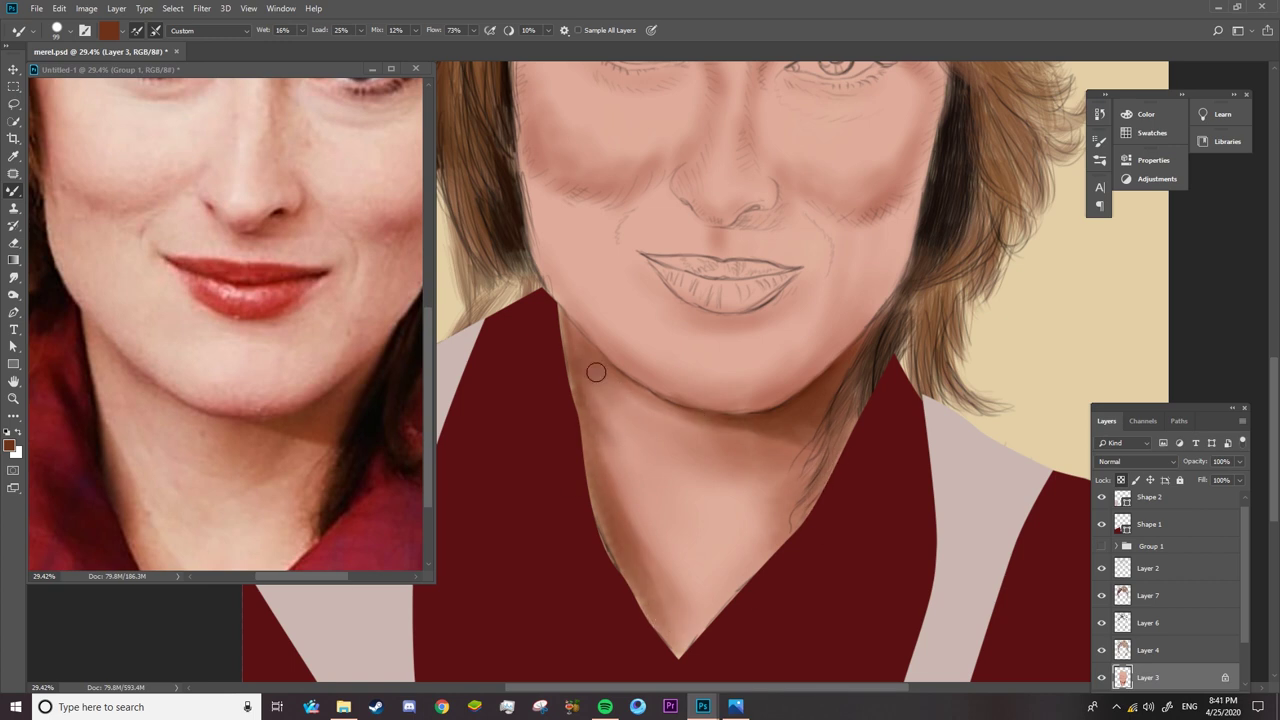
pyautogui.moveTo(595, 372)
pyautogui.mouseDown()
pyautogui.moveTo(588, 423)
pyautogui.moveTo(659, 508)
pyautogui.mouseUp()
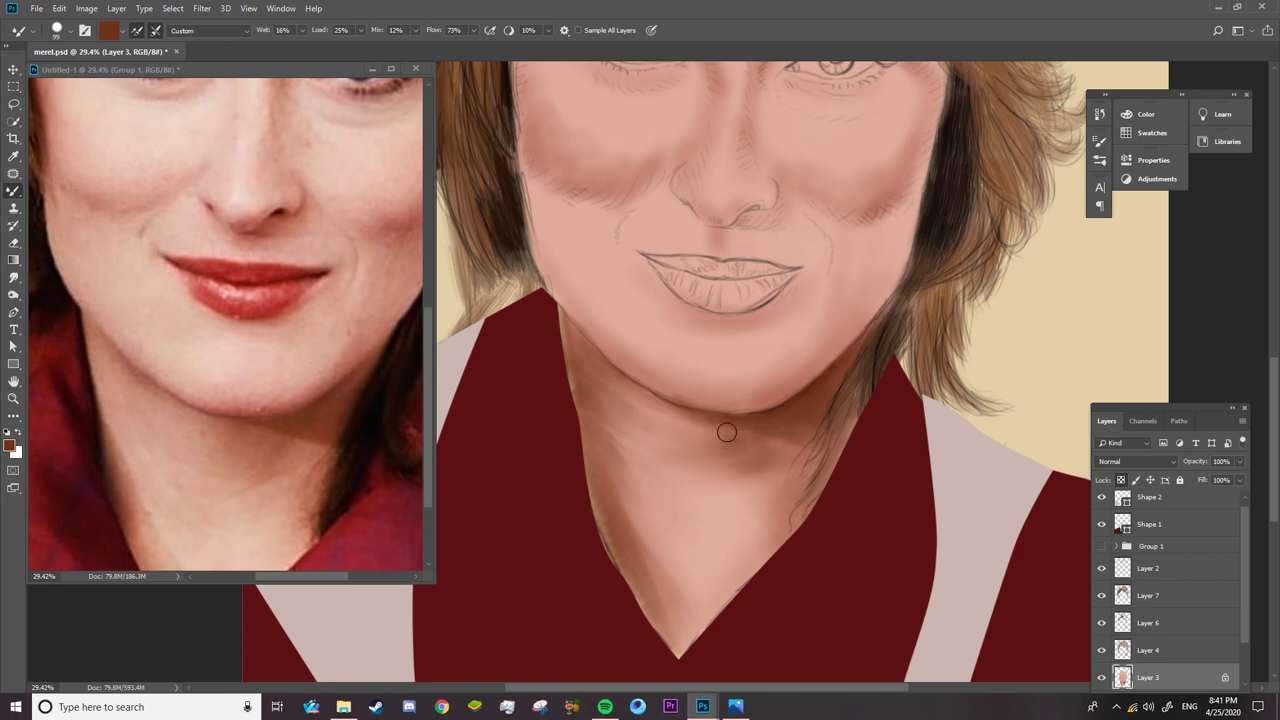
pyautogui.moveTo(706, 490); pyautogui.dragTo(748, 494)
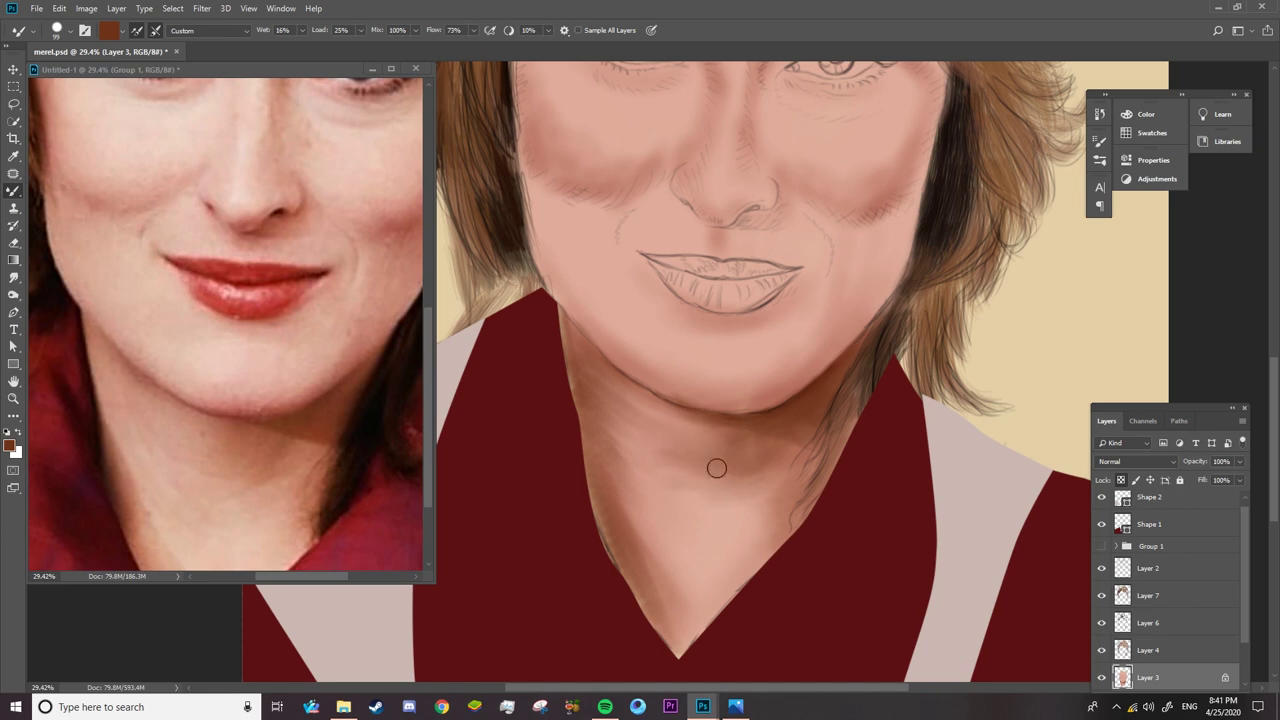
pyautogui.moveTo(690, 505); pyautogui.dragTo(688, 450)
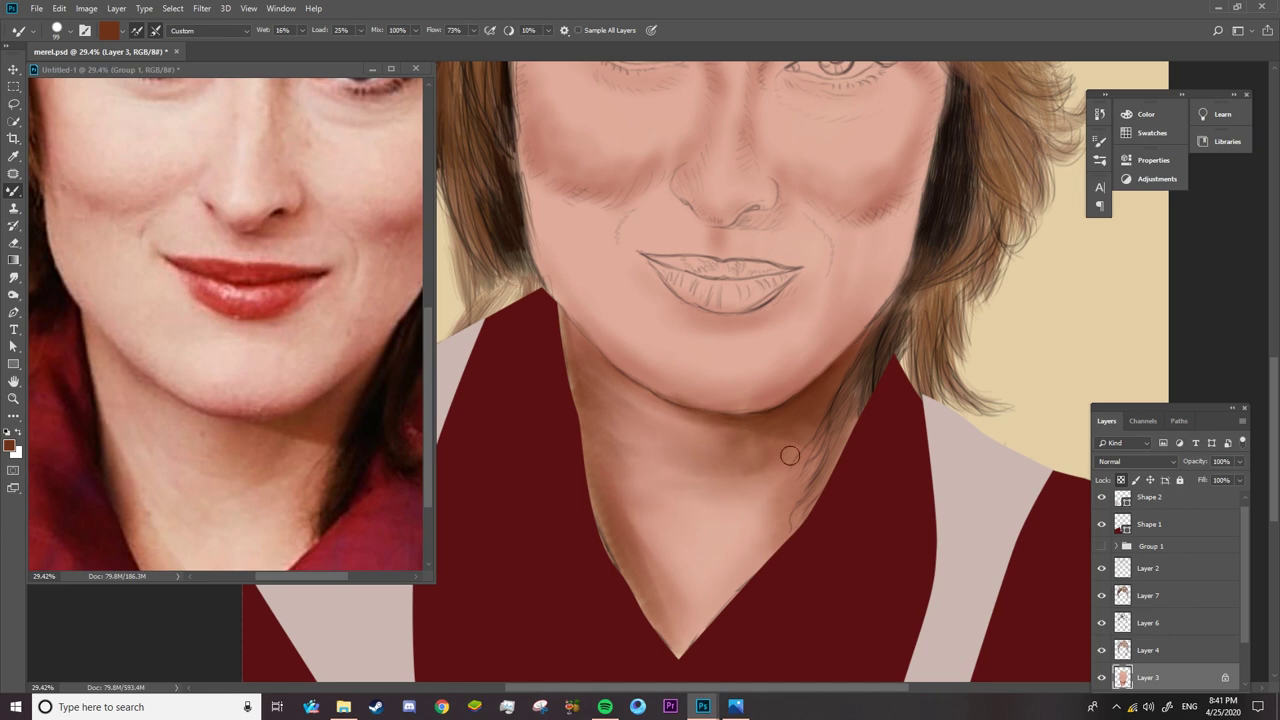
pyautogui.scroll(-3, 771, 527)
# - Sample the skin tone #c37f70 from the reference as the brush colour
pyautogui.scroll(4, 795, 461)
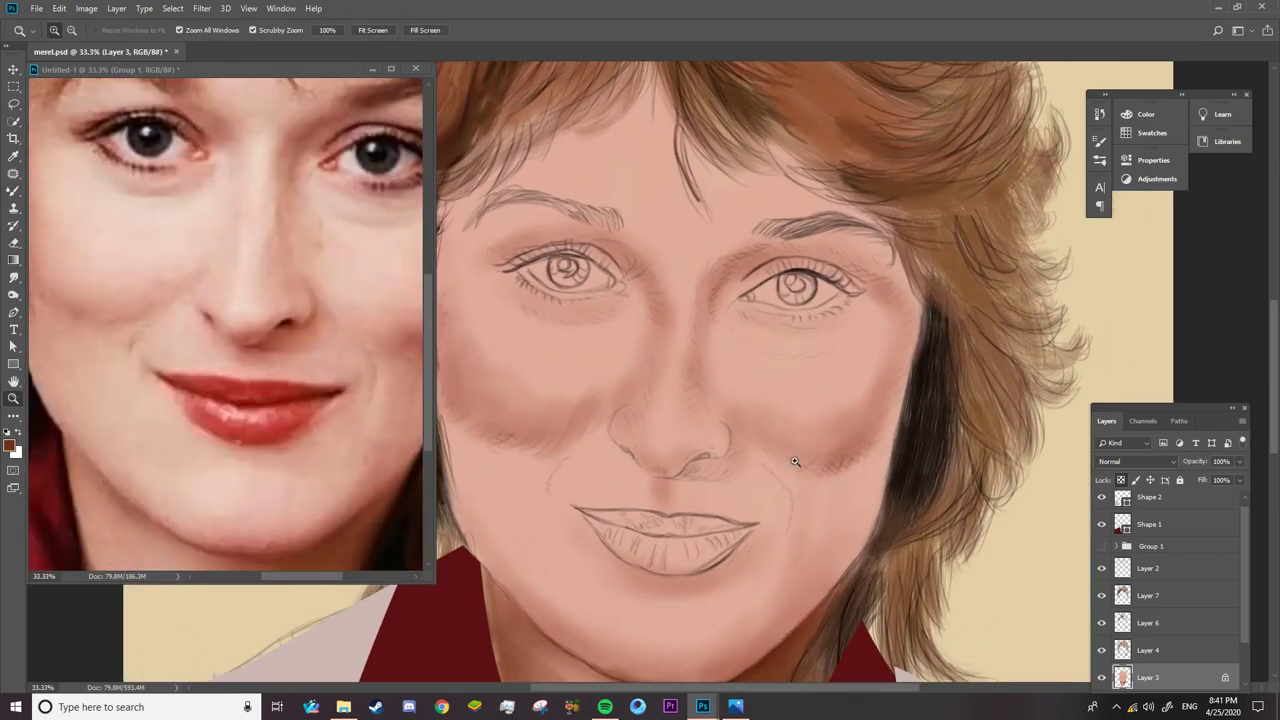
pyautogui.click(13, 190)
pyautogui.click(113, 297)
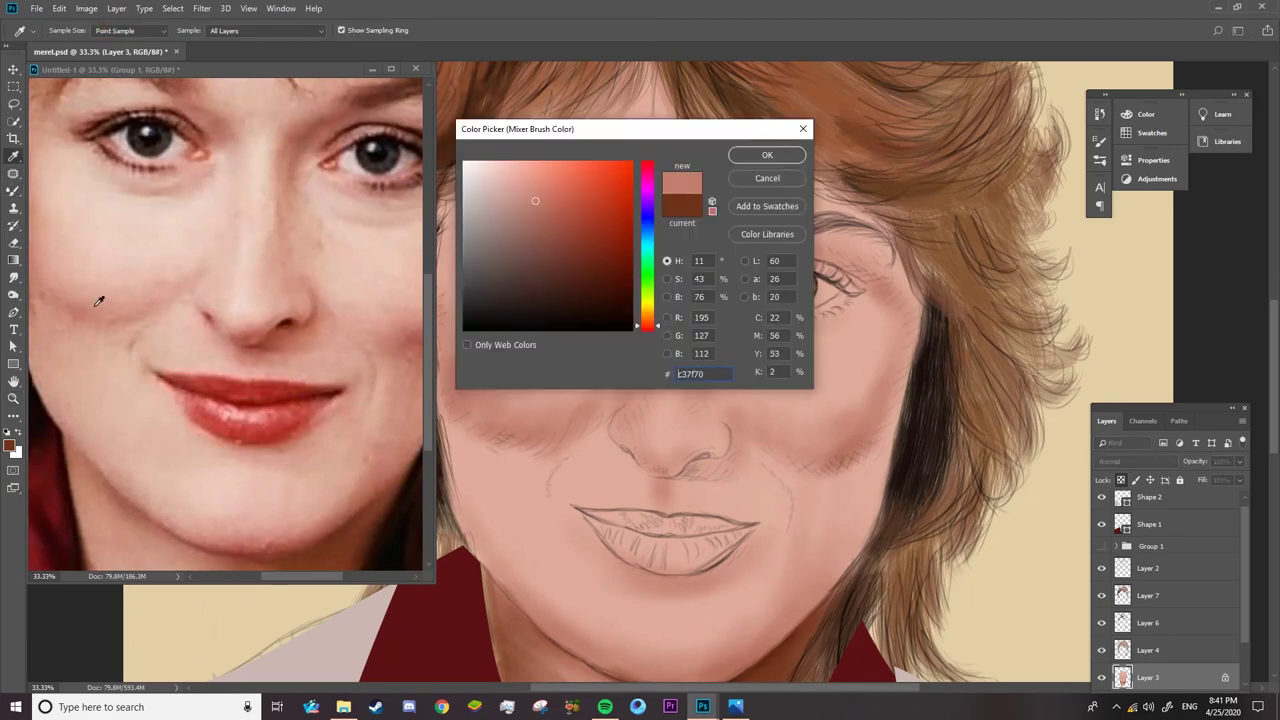
pyautogui.click(754, 157)
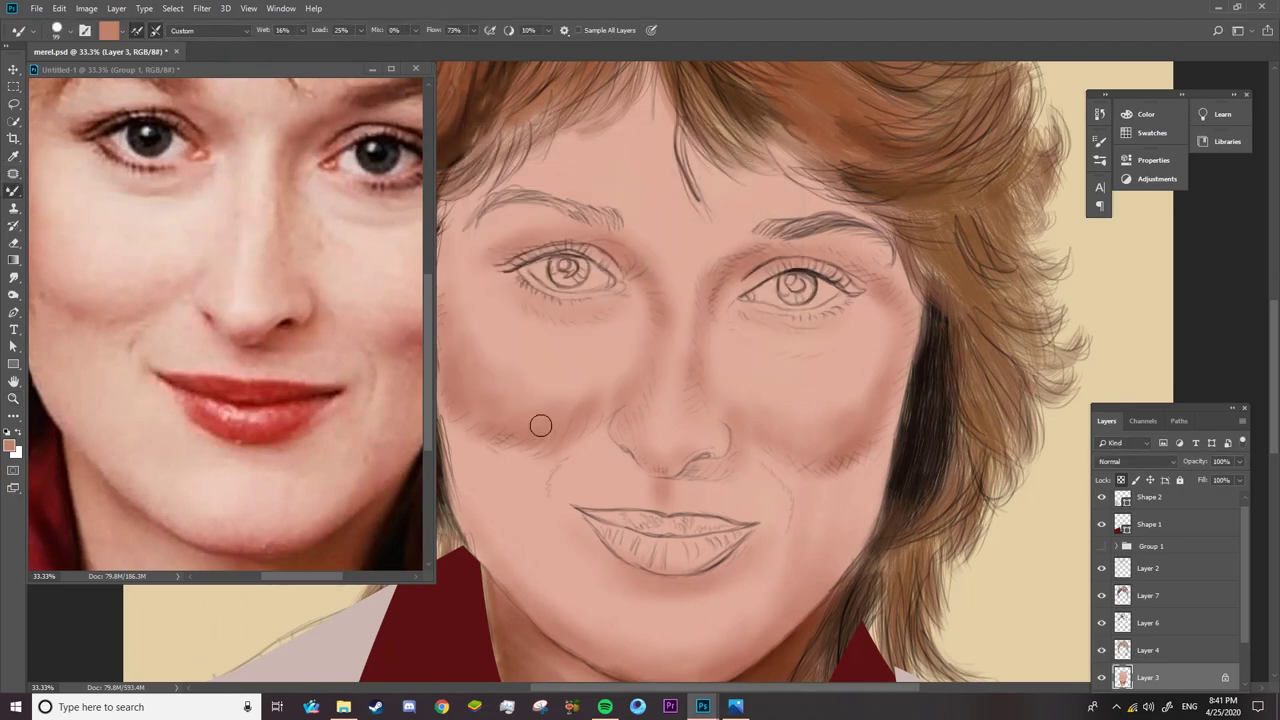
# - Adjust the Mixer Brush size, shrinking then enlarging it for cheek blending
pyautogui.rightClick(530, 370)
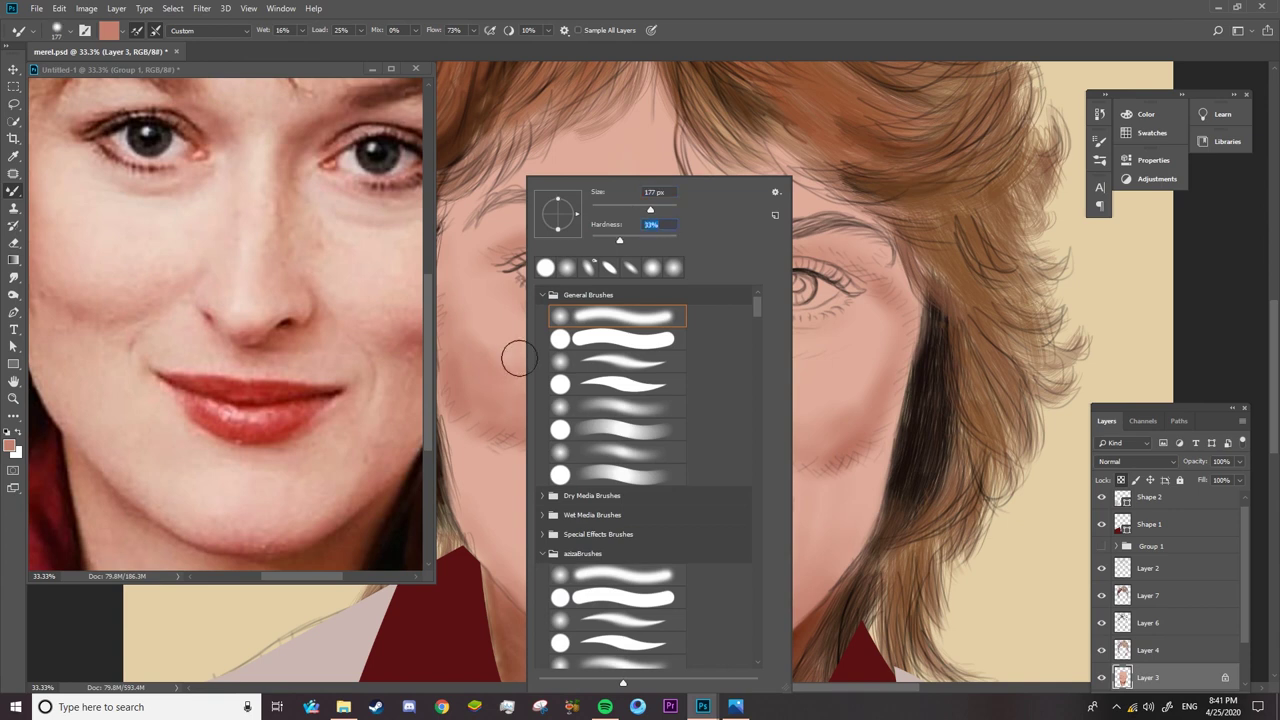
pyautogui.click(475, 343)
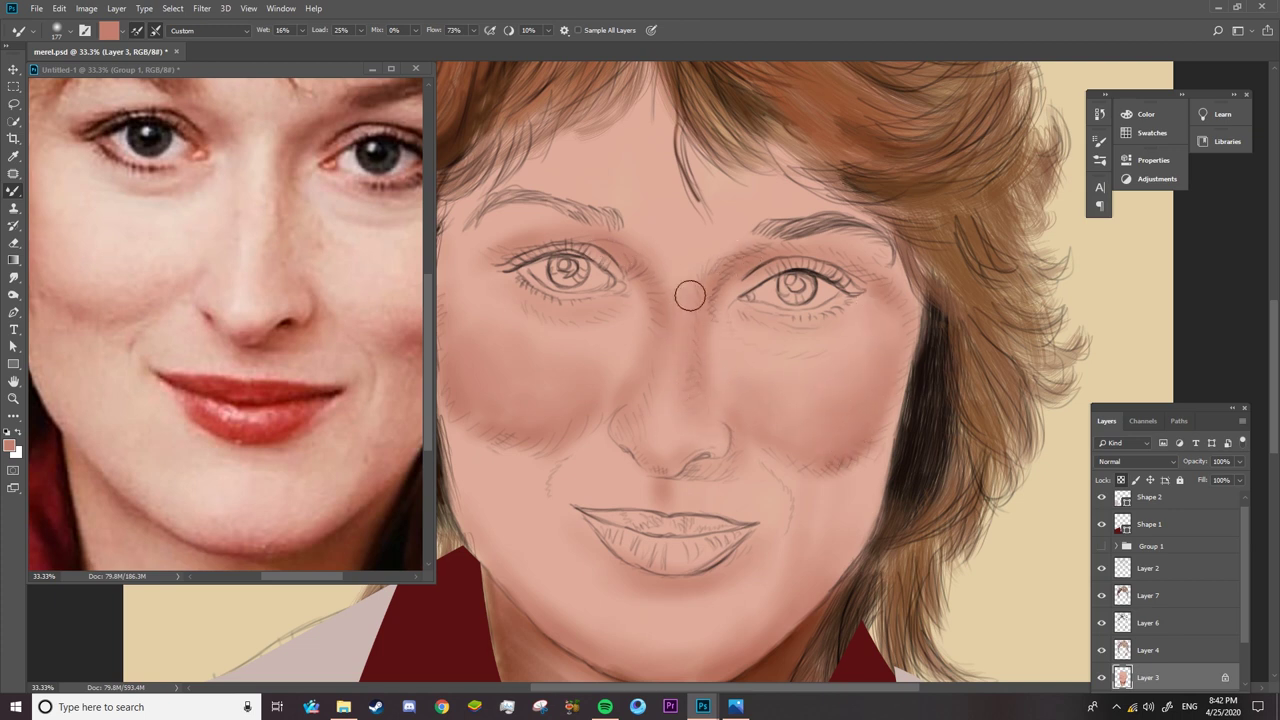
pyautogui.rightClick(668, 455)
pyautogui.moveTo(800, 213); pyautogui.dragTo(784, 213)
pyautogui.press('Return')
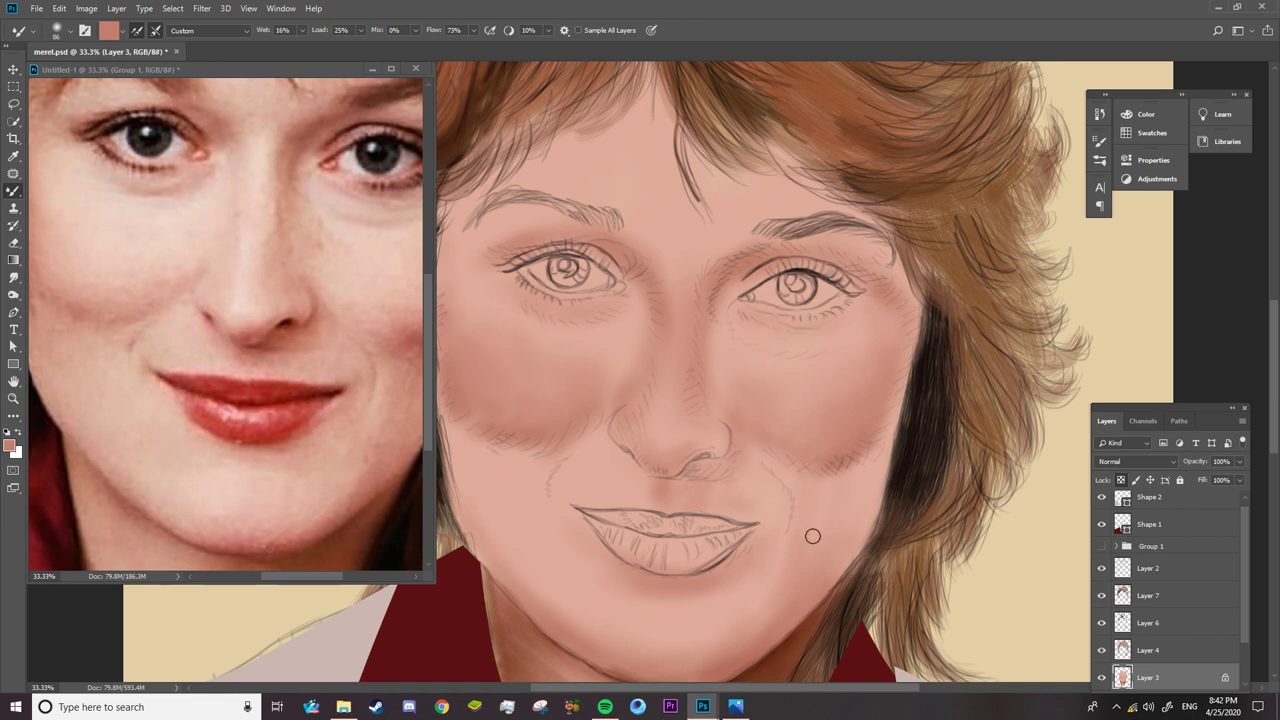
pyautogui.rightClick(815, 505)
pyautogui.press('Return')
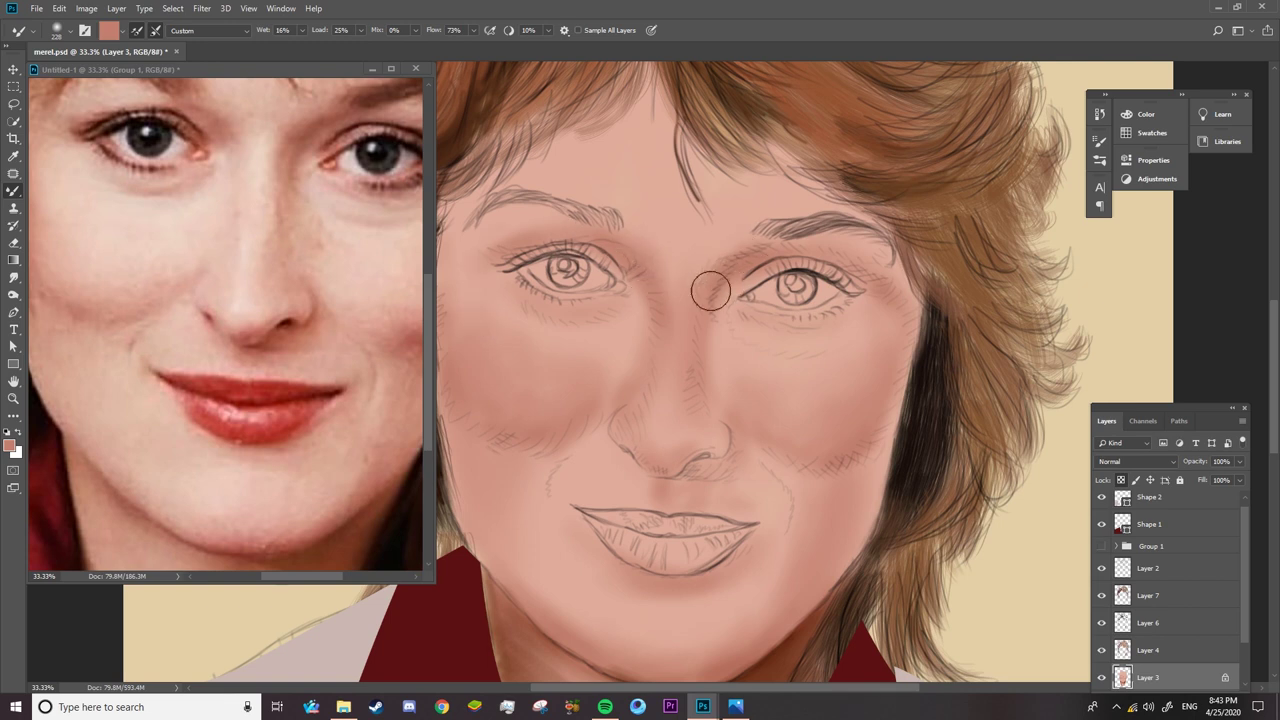
# - Check the reference photo, return to the portrait and dismiss the group-editing error
pyautogui.click(397, 289)
pyautogui.scroll(3, 397, 289)
pyautogui.click(482, 221)
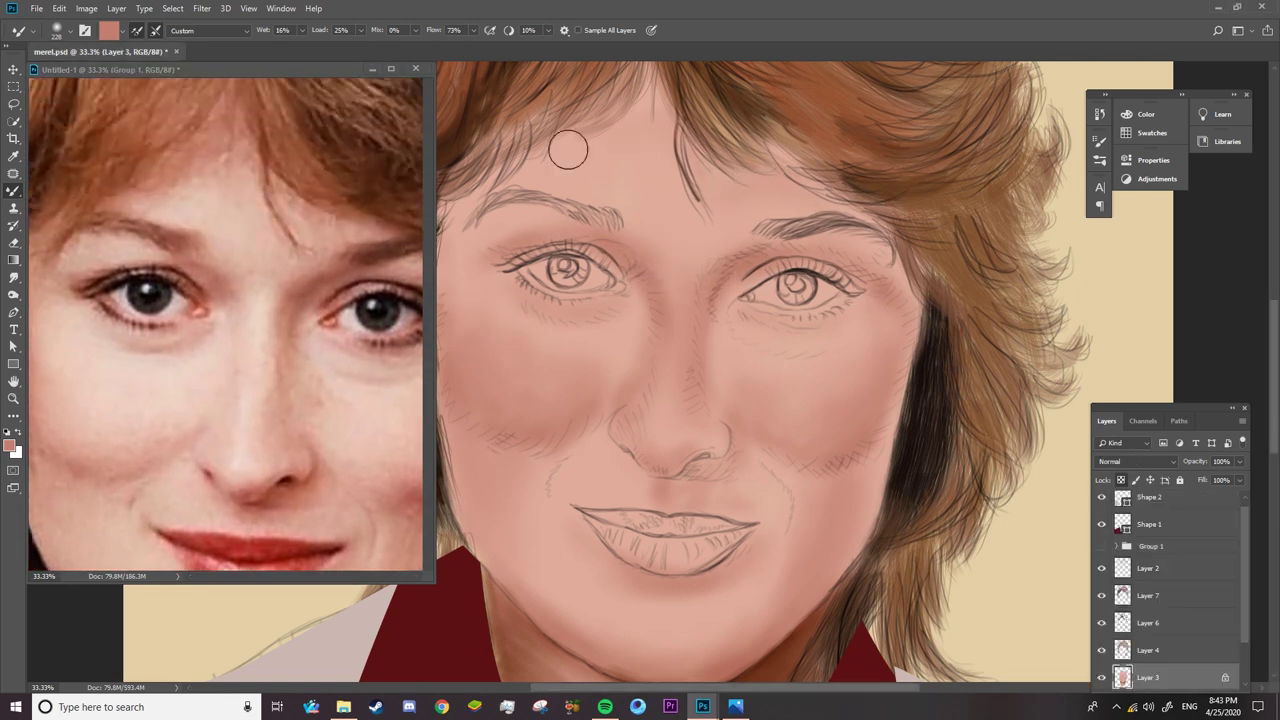
pyautogui.click(311, 517)
pyautogui.click(641, 274)
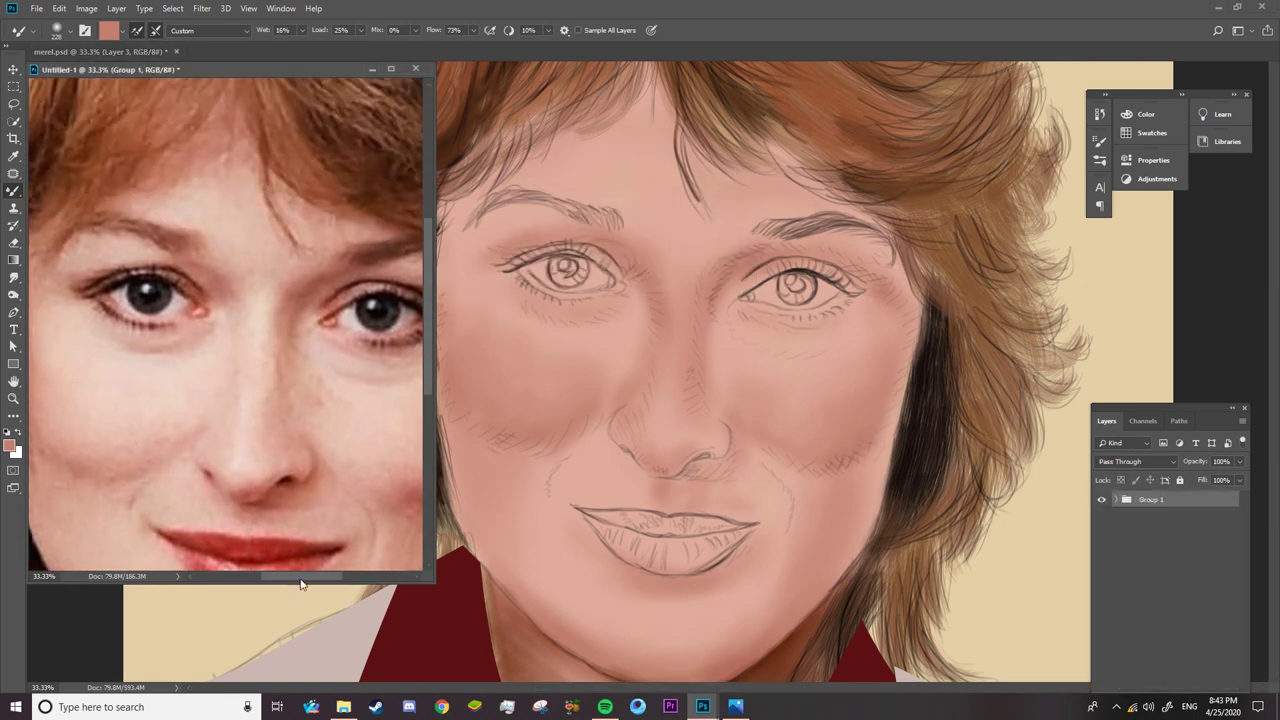
pyautogui.hscroll(3, 166, 279)
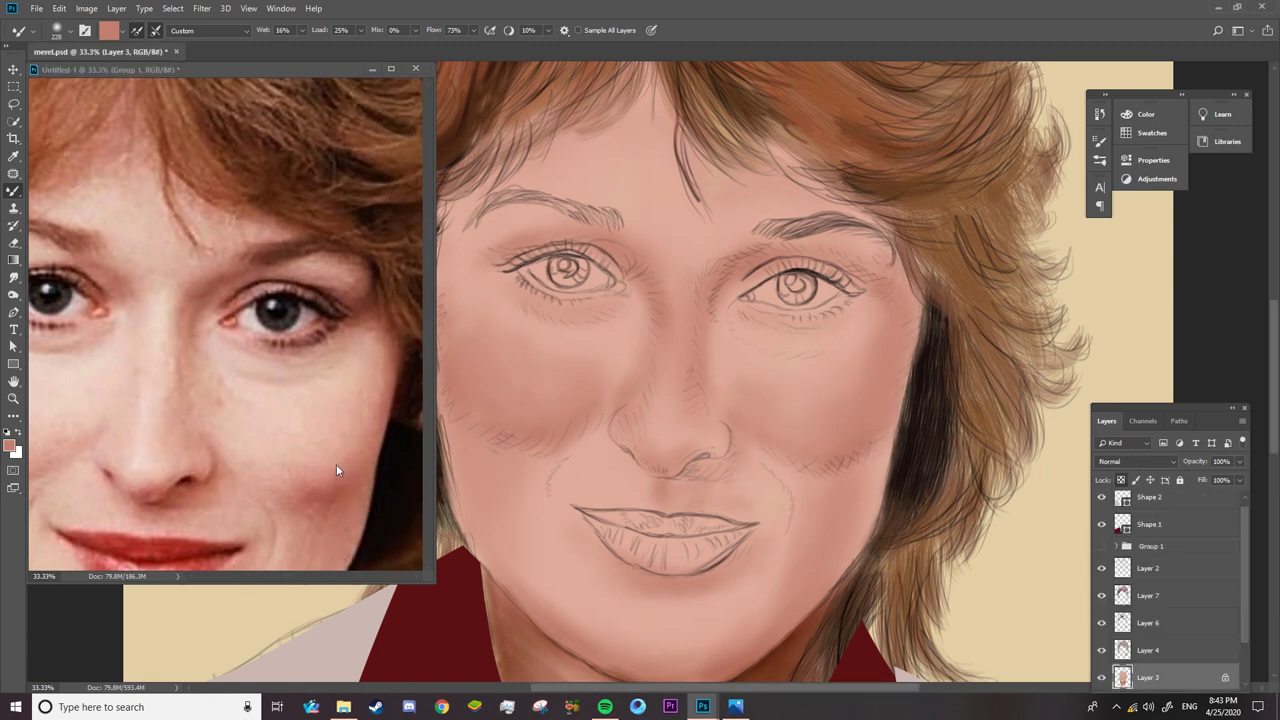
# - Sample a light peach tone and add a new empty layer above Layer 3
pyautogui.keyDown('alt'); pyautogui.click(290, 401); pyautogui.keyUp('alt')
pyautogui.scroll(-2, 1200, 670)
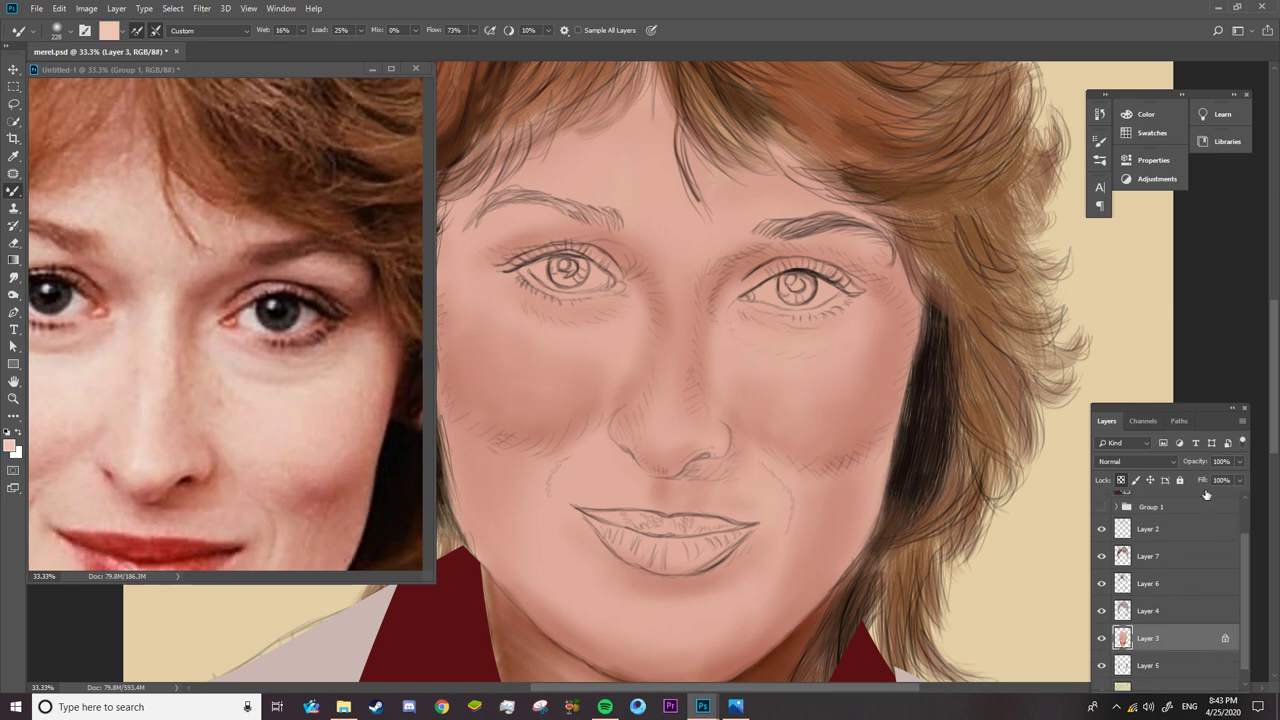
pyautogui.moveTo(1205, 412); pyautogui.dragTo(1206, 259)
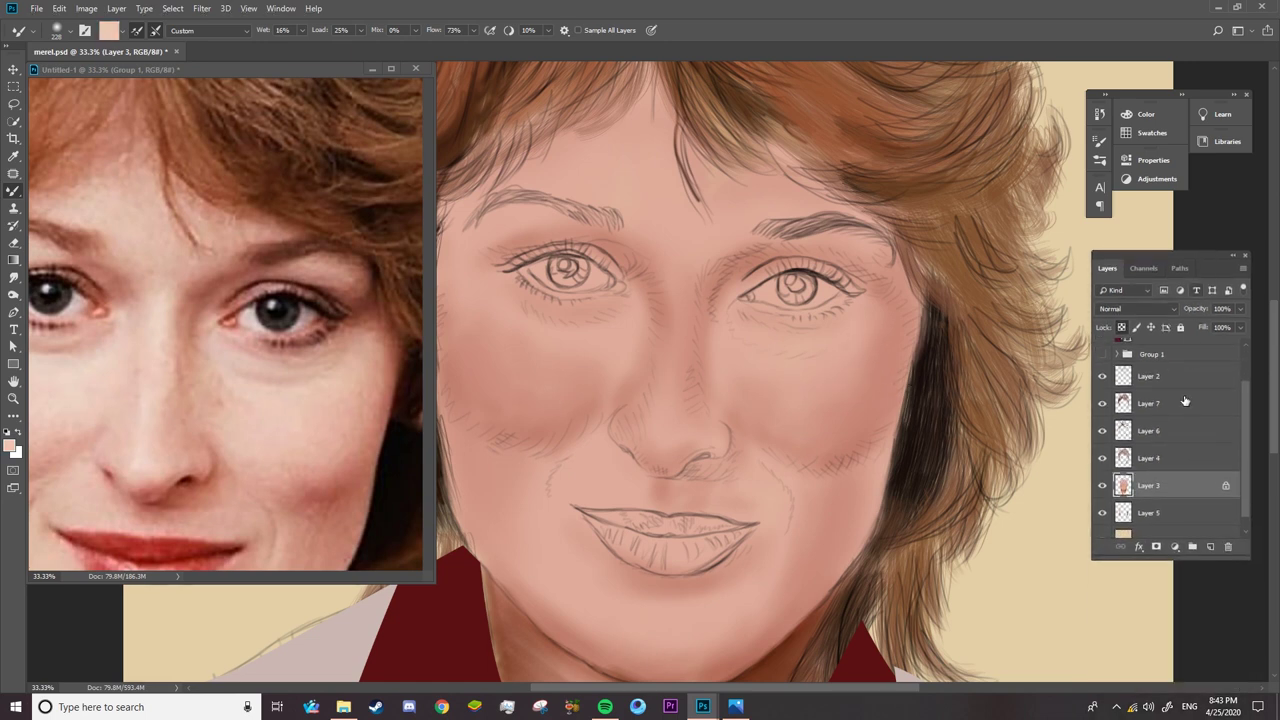
pyautogui.click(1211, 547)
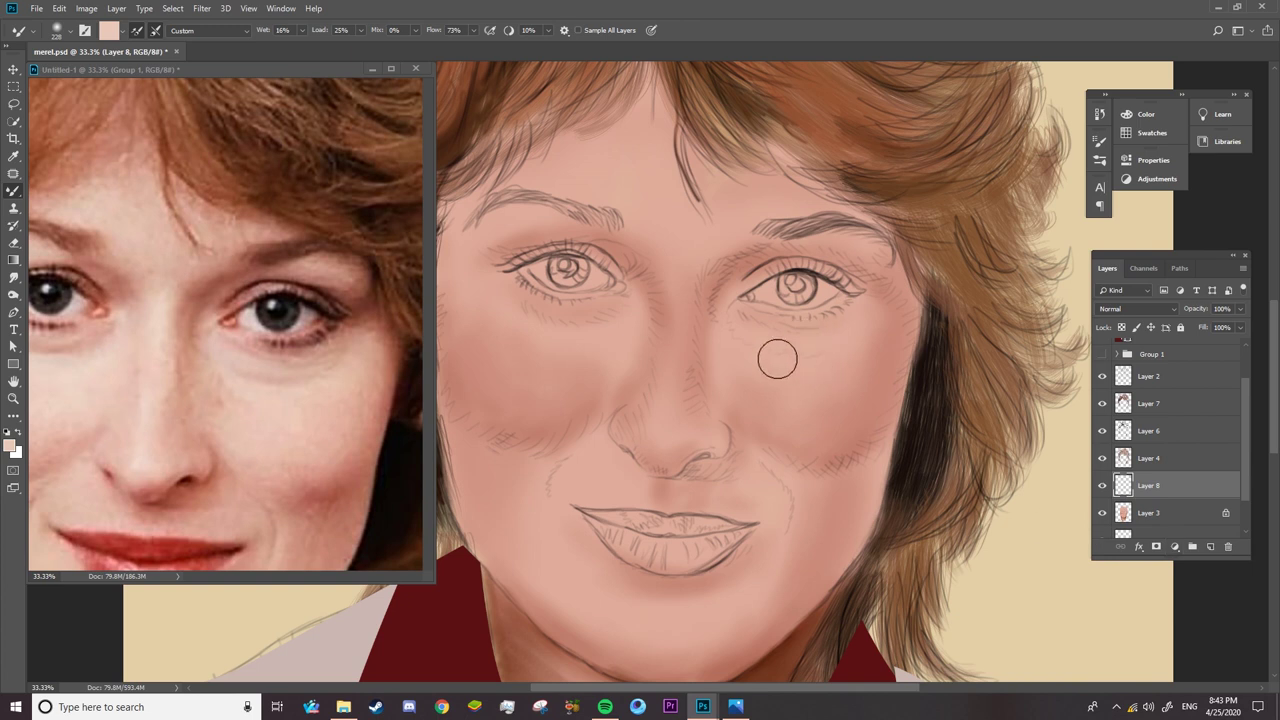
# - Blend light peach over the cheek under the right eye and the left cheek
pyautogui.moveTo(760, 352)
pyautogui.mouseDown()
pyautogui.moveTo(751, 343)
pyautogui.moveTo(823, 366)
pyautogui.moveTo(880, 323)
pyautogui.moveTo(749, 360)
pyautogui.moveTo(851, 382)
pyautogui.moveTo(849, 403)
pyautogui.moveTo(737, 374)
pyautogui.moveTo(766, 331)
pyautogui.moveTo(728, 351)
pyautogui.mouseUp()
pyautogui.moveTo(540, 366); pyautogui.dragTo(543, 383)
pyautogui.click(543, 383)
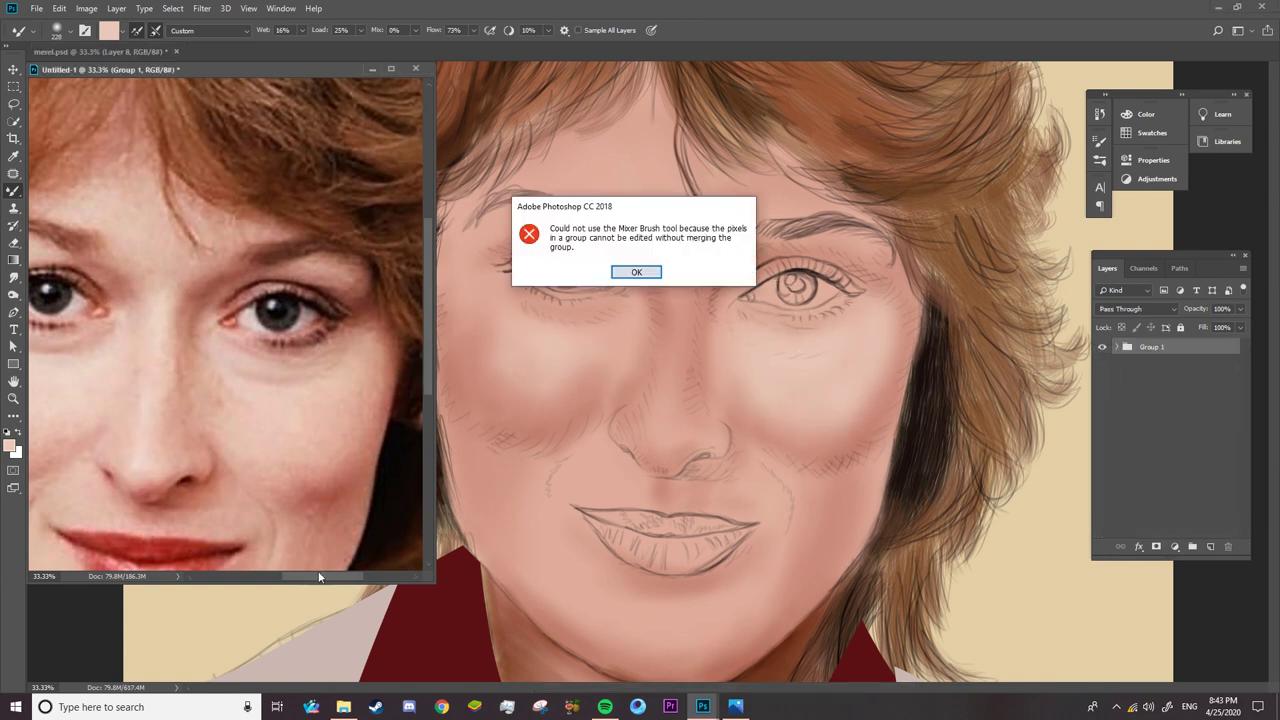
pyautogui.press('z')
pyautogui.moveTo(560, 519); pyautogui.dragTo(450, 519)
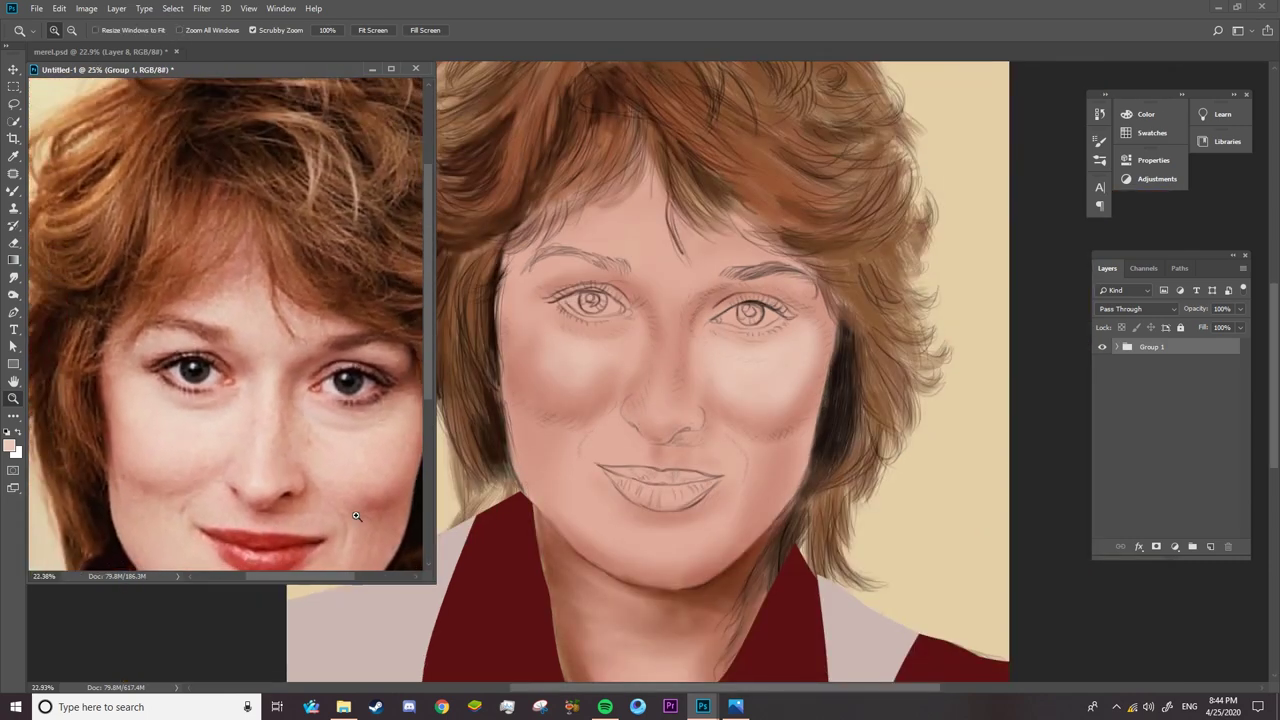
# - Zoom in on the face and set the Mixer Brush size to 100
pyautogui.moveTo(378, 533); pyautogui.dragTo(426, 387)
pyautogui.click(620, 523)
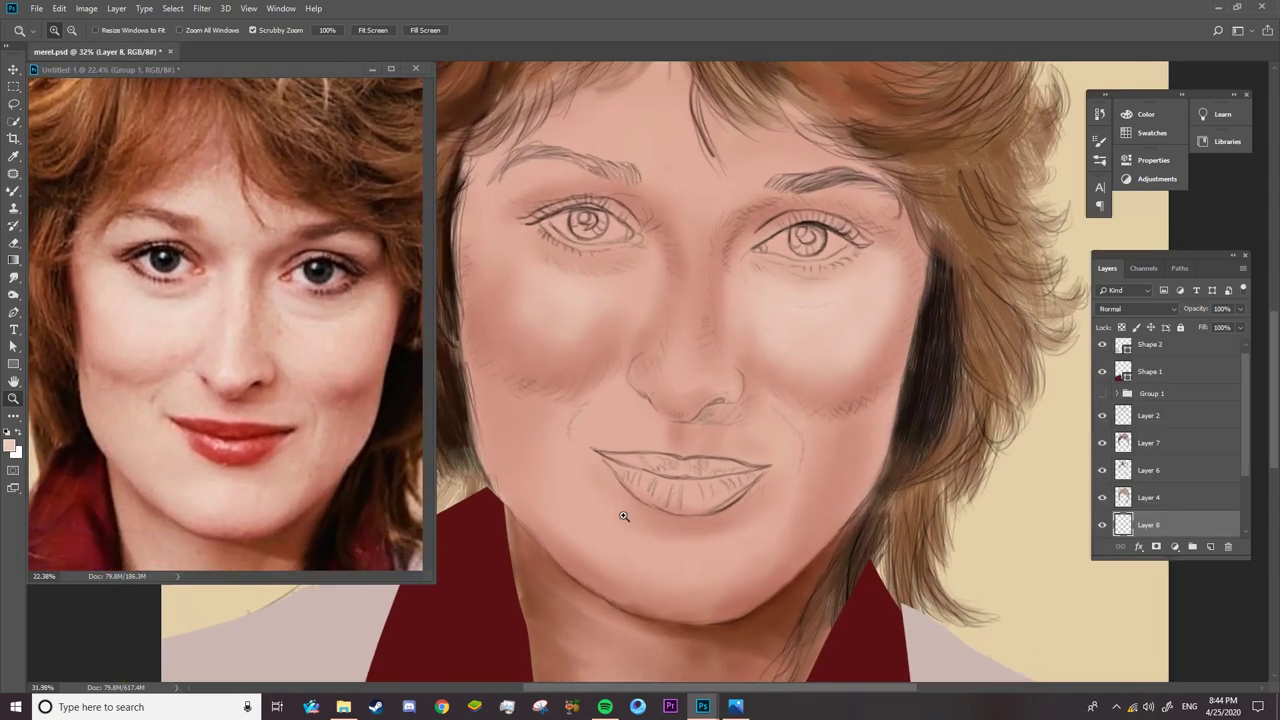
pyautogui.press('b')
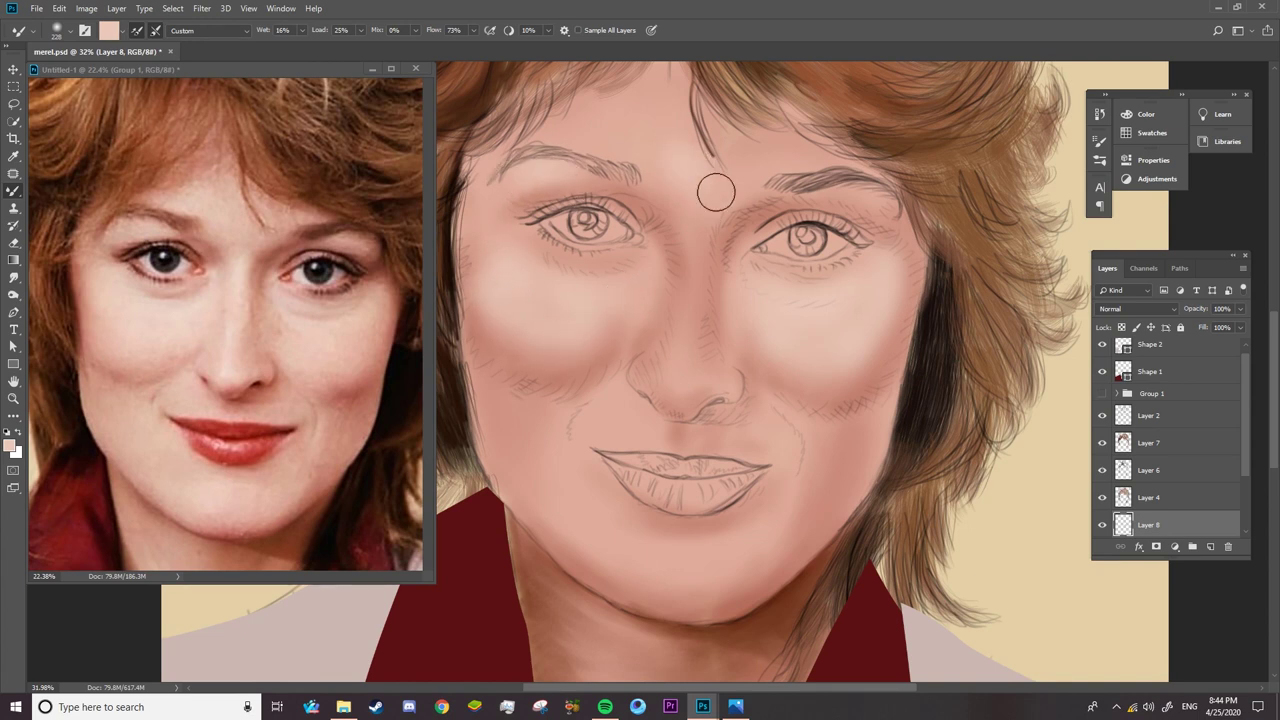
pyautogui.rightClick(698, 254)
pyautogui.click(810, 210)
pyautogui.press('Return')
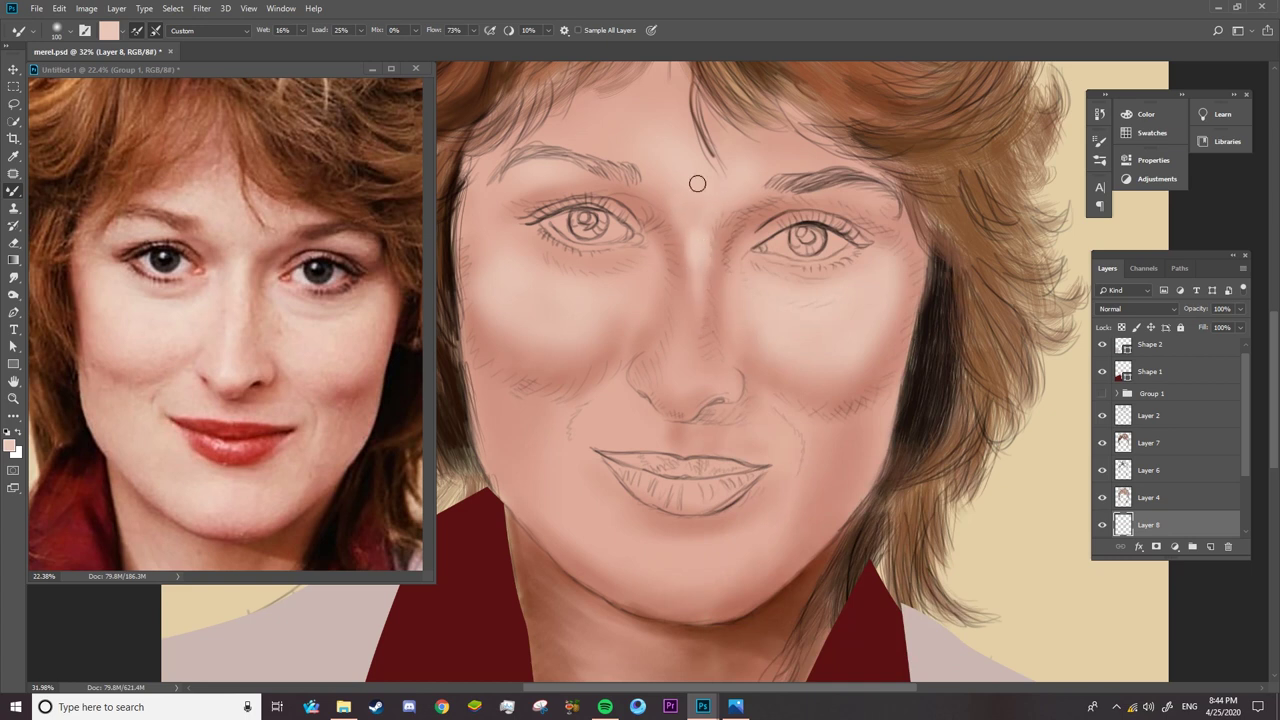
# - Highlight the nose bridge, left lower eyelid, outer right eyebrow and chin below the lip
pyautogui.moveTo(693, 228); pyautogui.dragTo(686, 390)
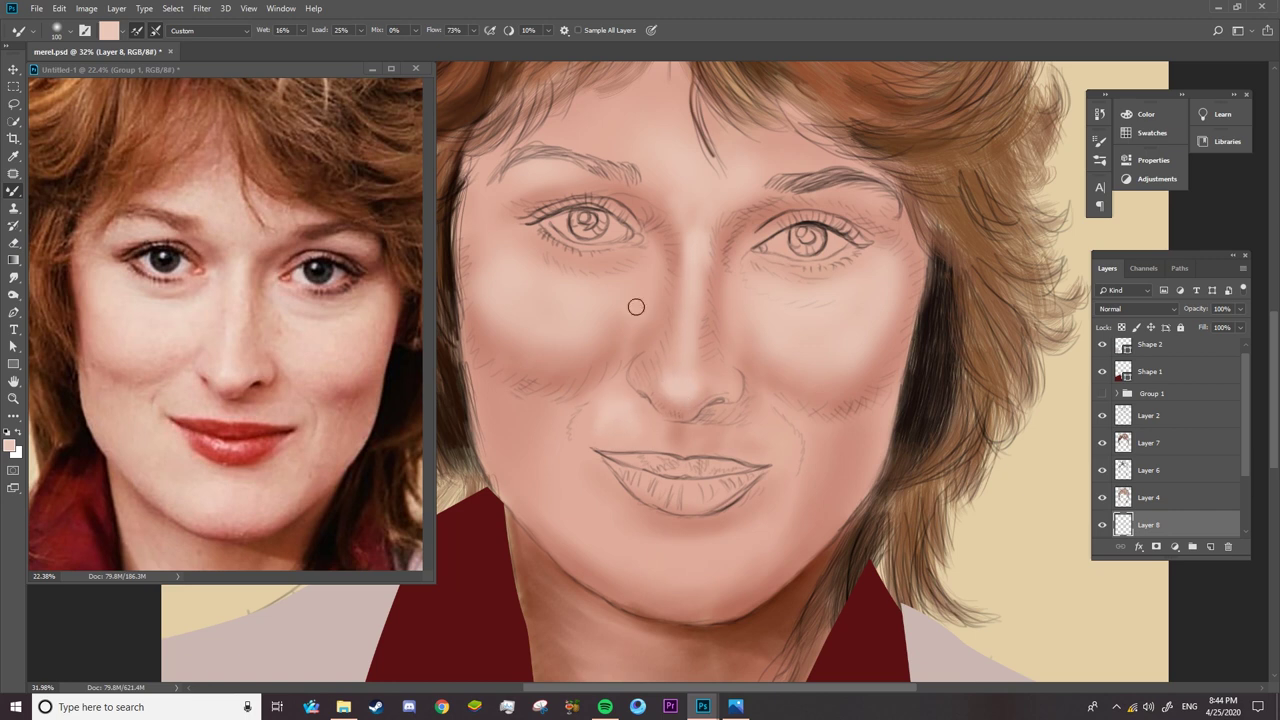
pyautogui.moveTo(640, 267)
pyautogui.mouseDown()
pyautogui.moveTo(563, 254)
pyautogui.moveTo(615, 253)
pyautogui.mouseUp()
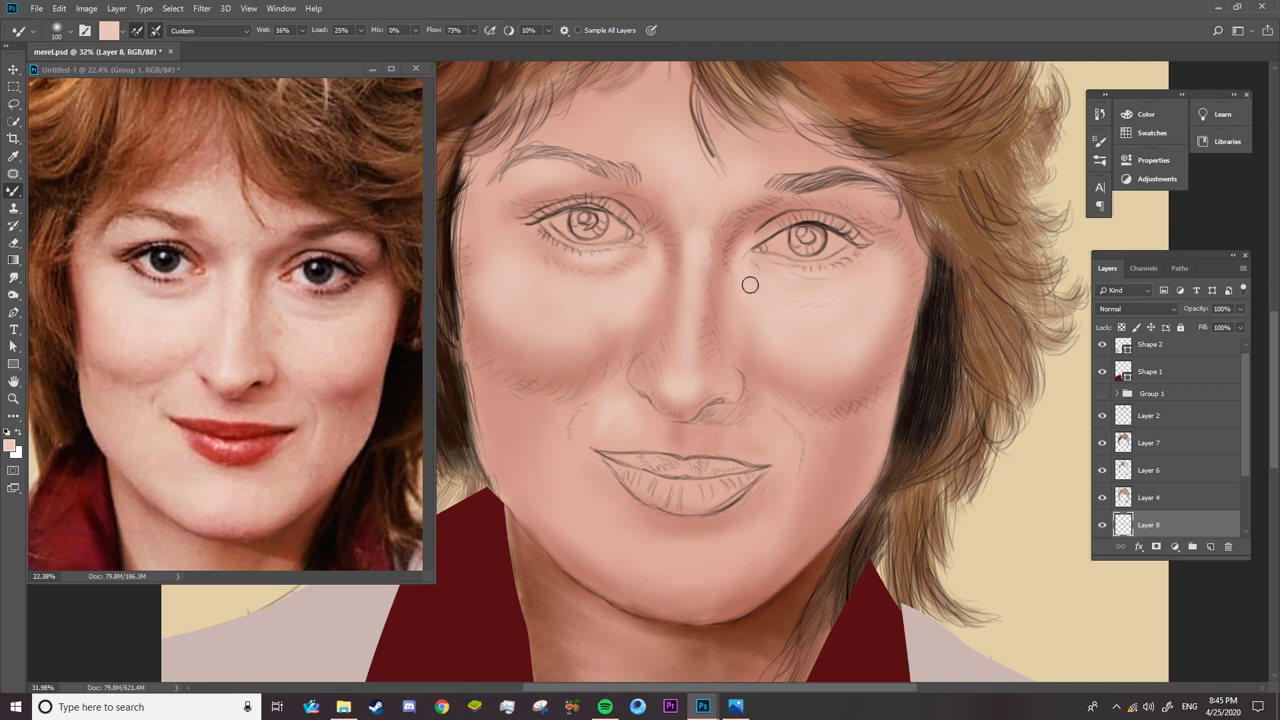
pyautogui.moveTo(868, 213); pyautogui.dragTo(871, 194)
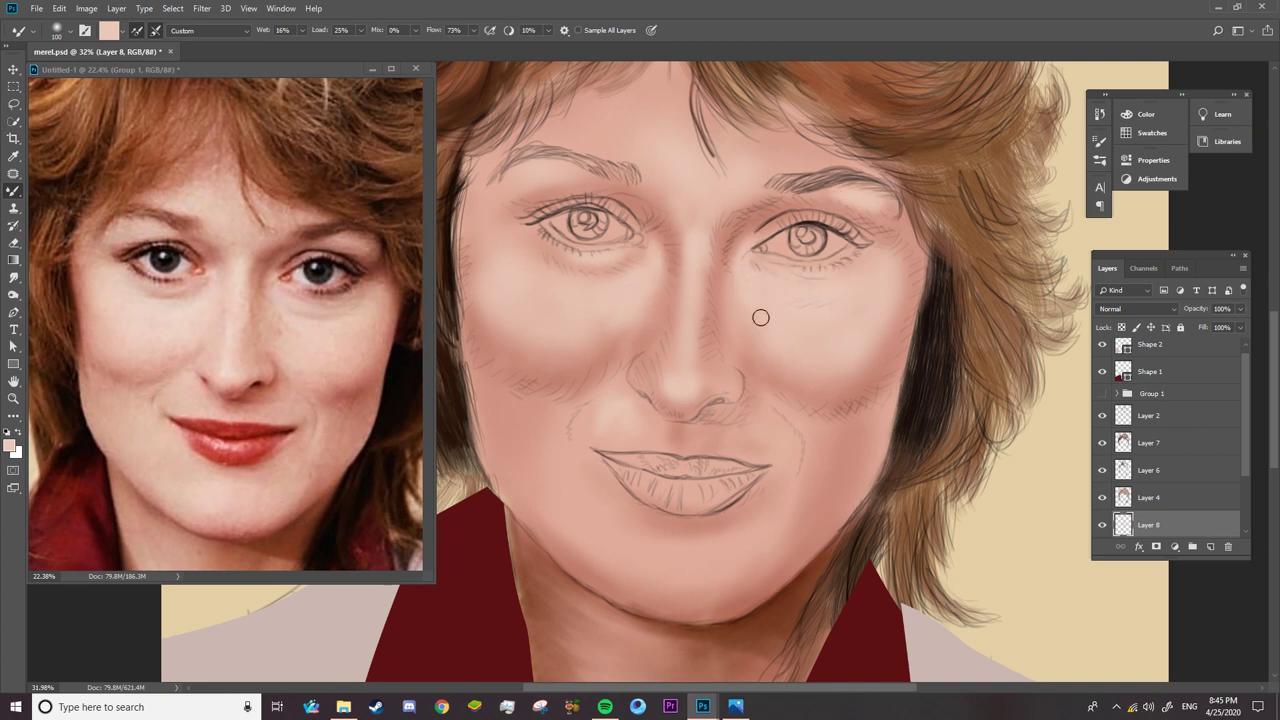
pyautogui.moveTo(648, 546); pyautogui.dragTo(709, 544)
# - Blend the skin near the lip corner, resizing the brush to 51, 114, then 40 px
pyautogui.rightClick(803, 484)
pyautogui.press('Return')
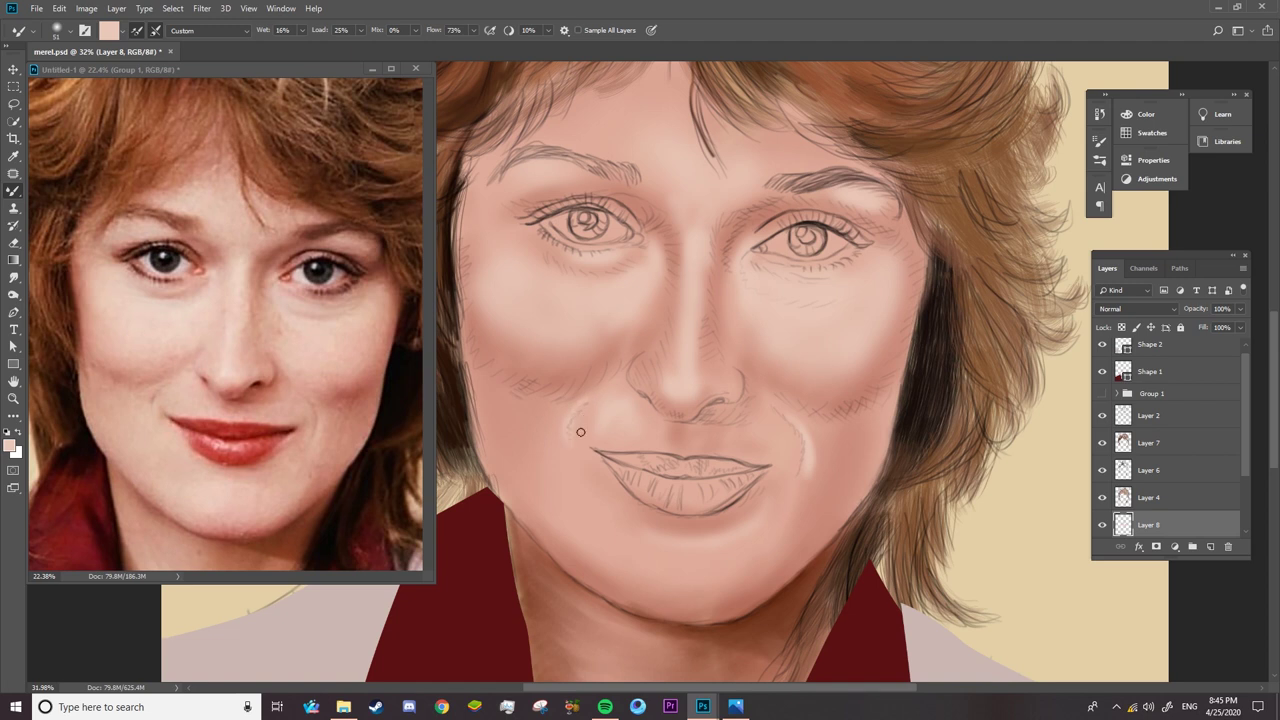
pyautogui.rightClick(715, 553)
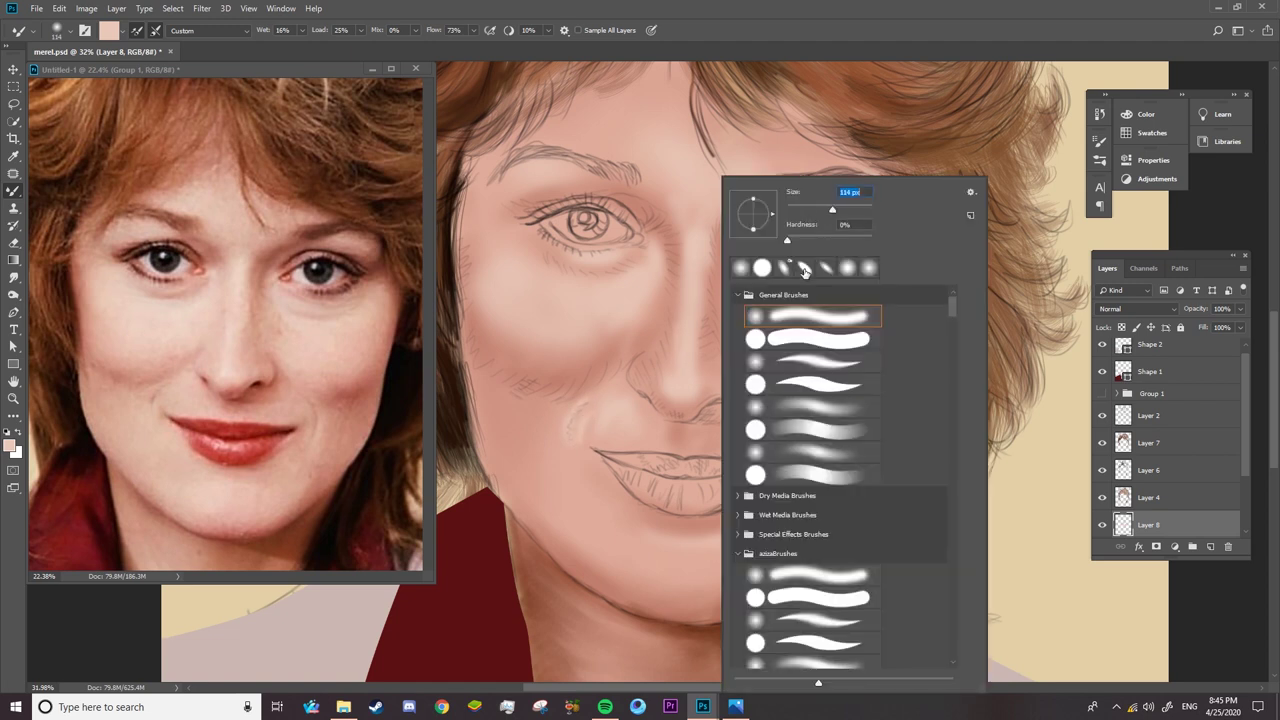
pyautogui.press('Return')
pyautogui.moveTo(679, 575)
pyautogui.mouseDown()
pyautogui.moveTo(743, 583)
pyautogui.moveTo(767, 515)
pyautogui.mouseUp()
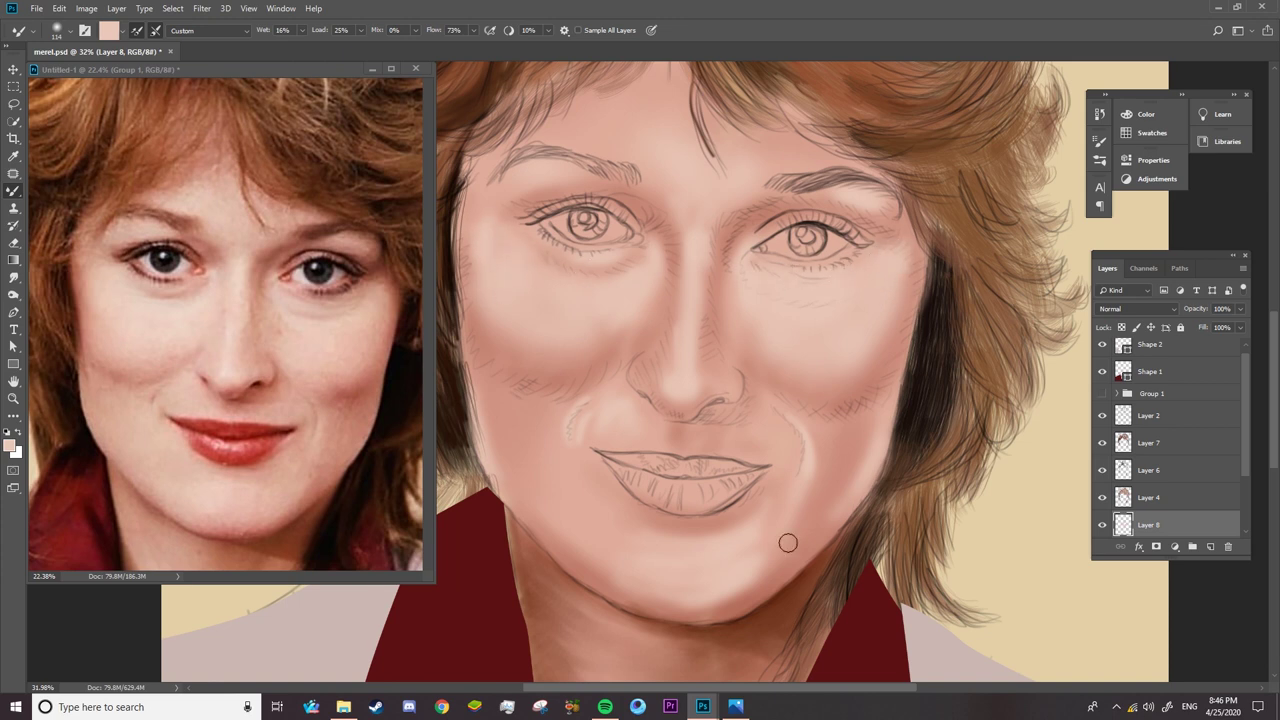
pyautogui.rightClick(684, 354)
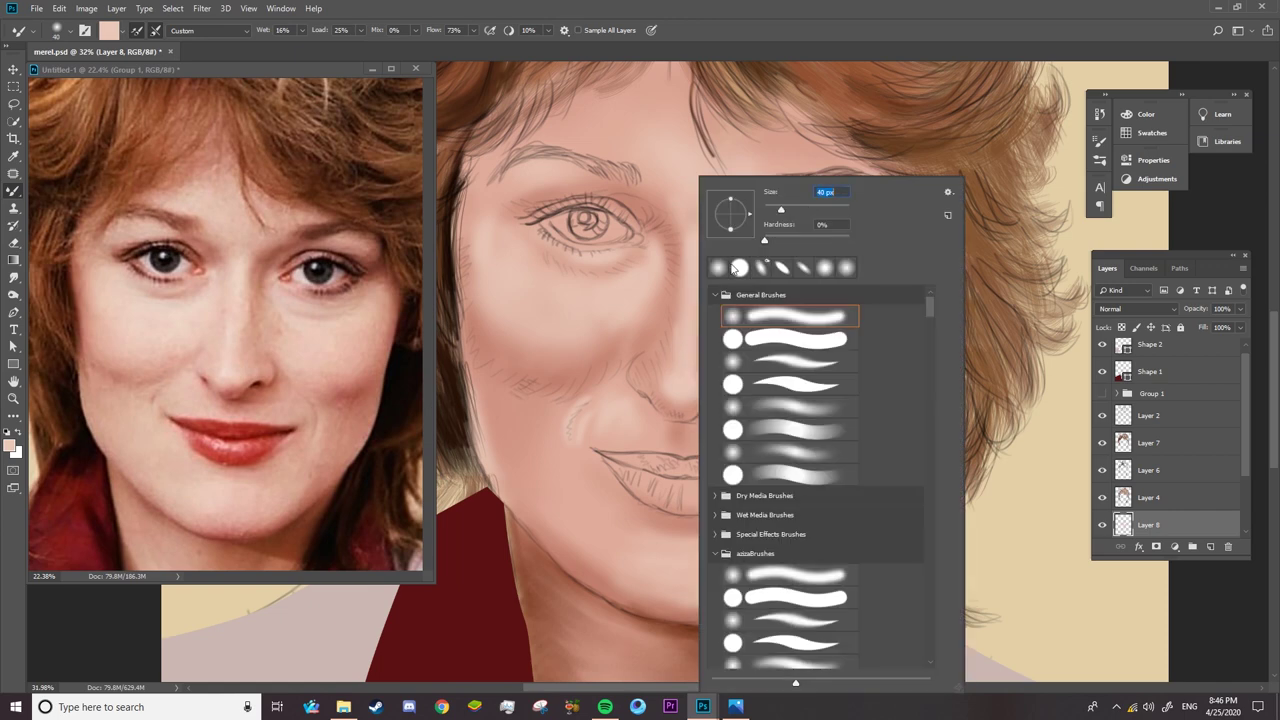
pyautogui.press('Return')
# - Set the Mixer Brush to 190 px and blend peach strokes from the right jawline down the neck
pyautogui.press('z')
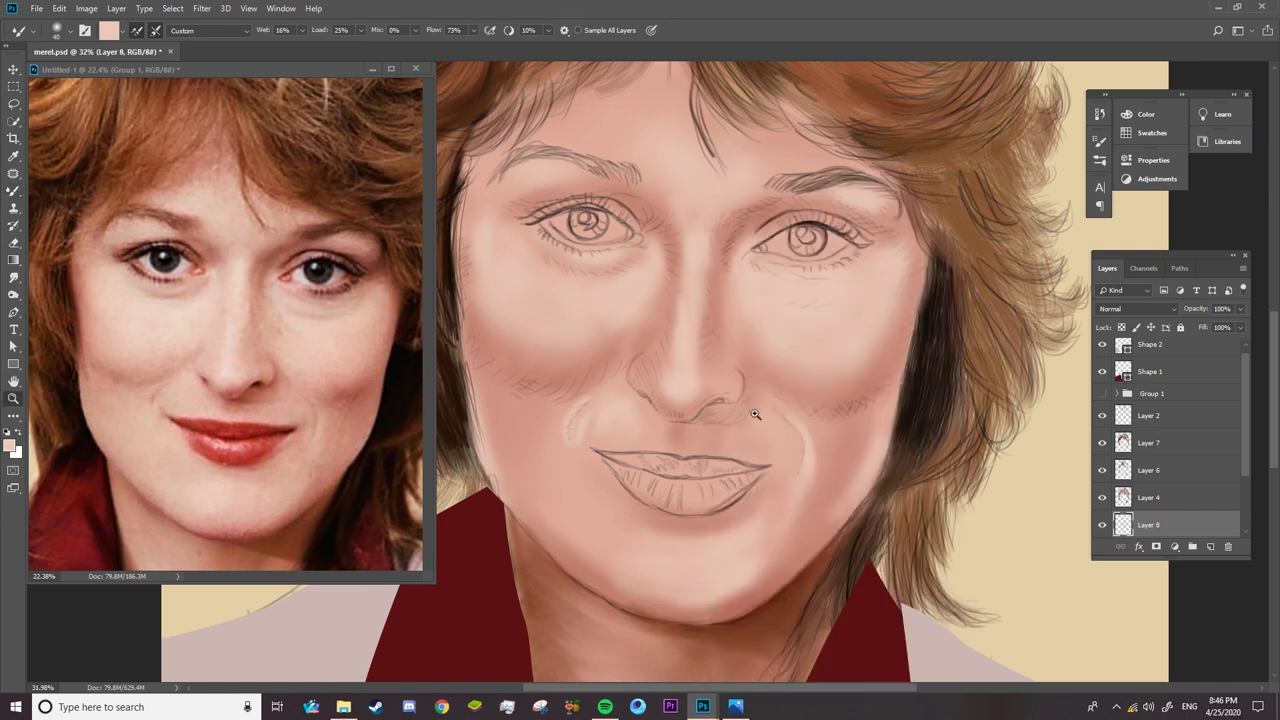
pyautogui.scroll(-3, 686, 360)
pyautogui.scroll(2, 466, 544)
pyautogui.scroll(-3, 230, 320)
pyautogui.press('b')
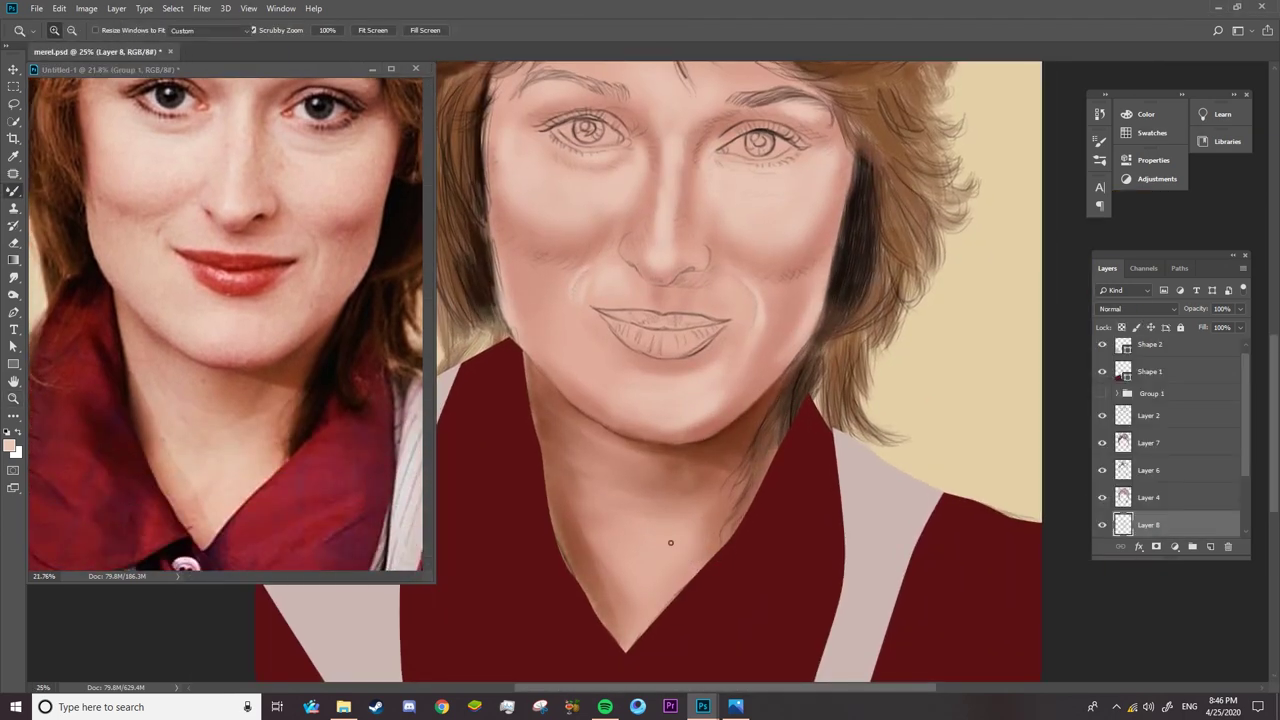
pyautogui.rightClick(670, 182)
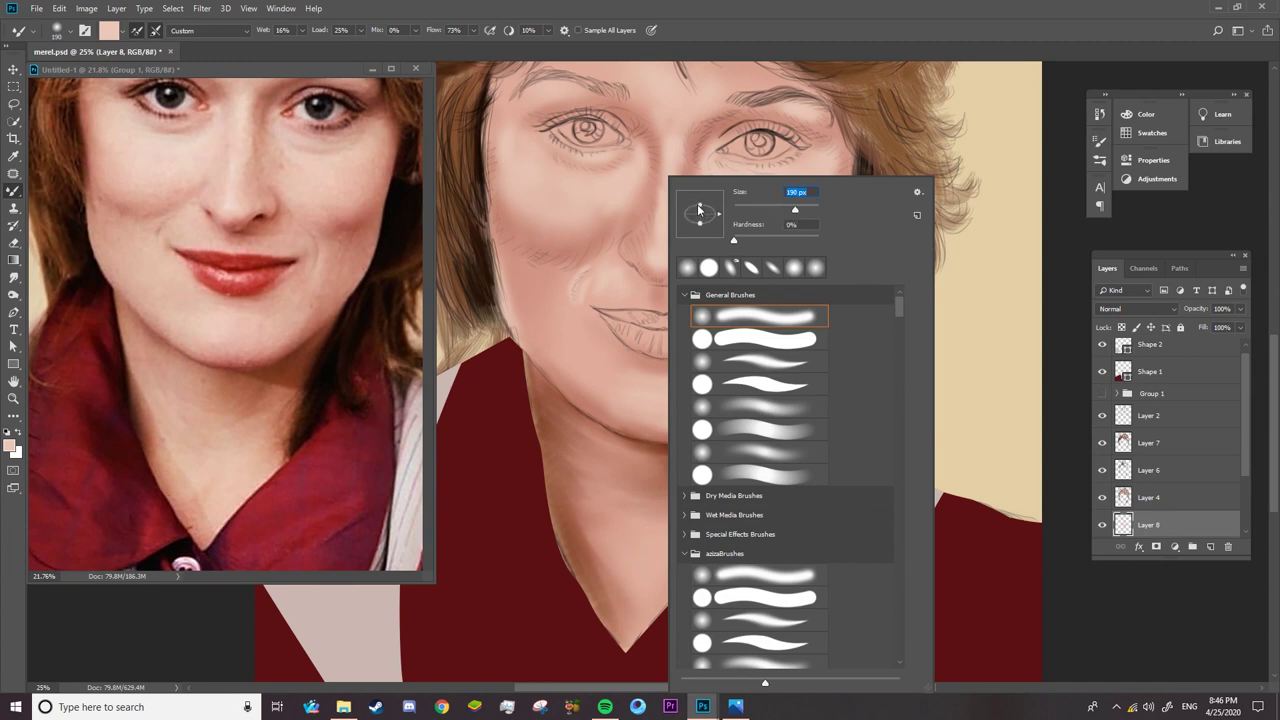
pyautogui.press('Return')
pyautogui.moveTo(705, 567)
pyautogui.mouseDown()
pyautogui.moveTo(652, 608)
pyautogui.moveTo(586, 546)
pyautogui.moveTo(600, 560)
pyautogui.moveTo(594, 583)
pyautogui.moveTo(591, 534)
pyautogui.moveTo(553, 456)
pyautogui.moveTo(608, 608)
pyautogui.moveTo(592, 478)
pyautogui.moveTo(608, 517)
pyautogui.moveTo(623, 457)
pyautogui.moveTo(543, 400)
pyautogui.moveTo(646, 478)
pyautogui.moveTo(694, 463)
pyautogui.moveTo(700, 486)
pyautogui.moveTo(720, 471)
pyautogui.moveTo(695, 470)
pyautogui.moveTo(739, 493)
pyautogui.moveTo(657, 479)
pyautogui.mouseUp()
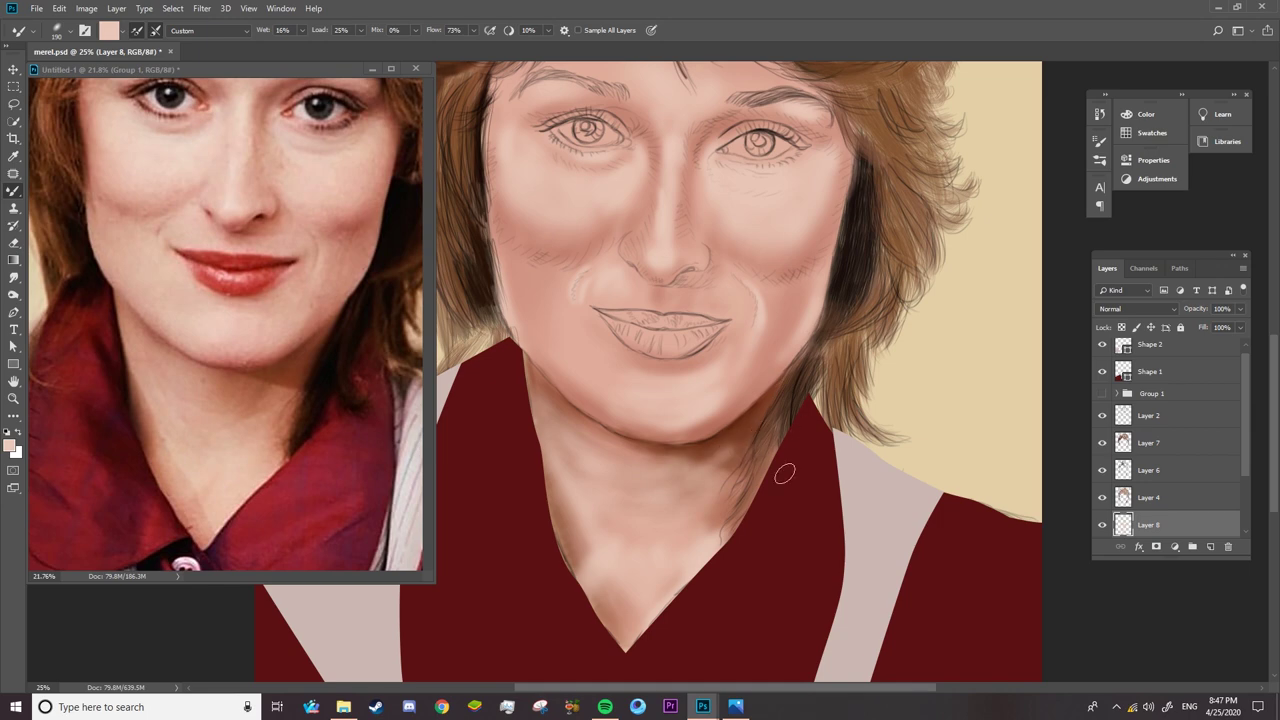
pyautogui.press('z')
pyautogui.moveTo(640, 360); pyautogui.dragTo(720, 360)
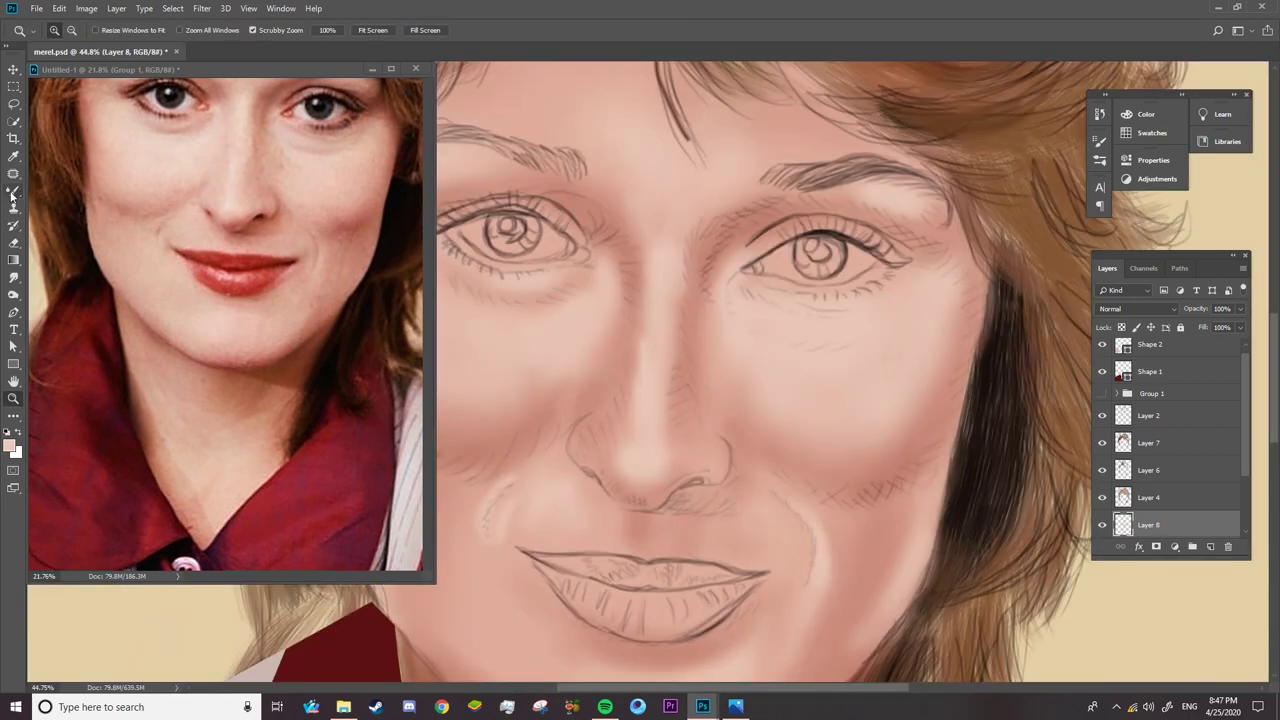
# - Hide the Layer 2 sketch lines and set the Mixer Brush to Mix 100%, Flow 48%
pyautogui.click(12, 192)
pyautogui.click(1102, 415)
pyautogui.hotkey('ctrl', '-')
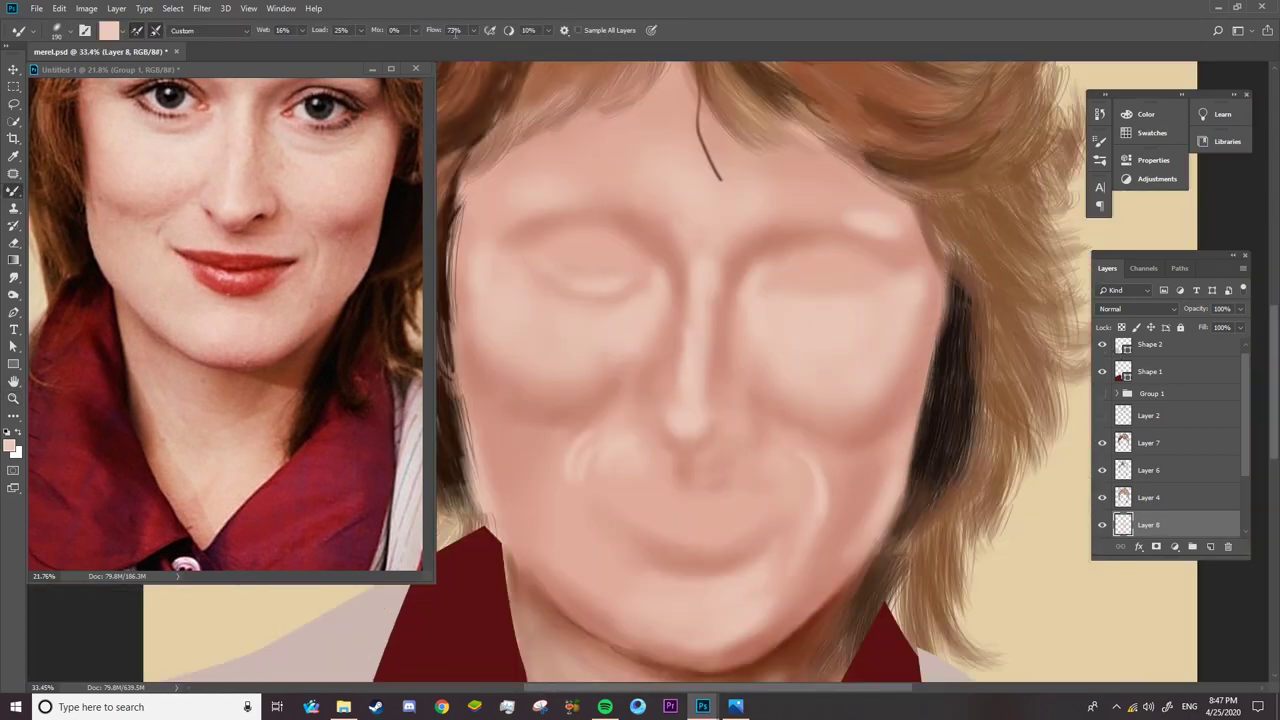
pyautogui.moveTo(376, 30)
pyautogui.mouseDown()
pyautogui.moveTo(490, 30)
pyautogui.moveTo(420, 30)
pyautogui.mouseUp()
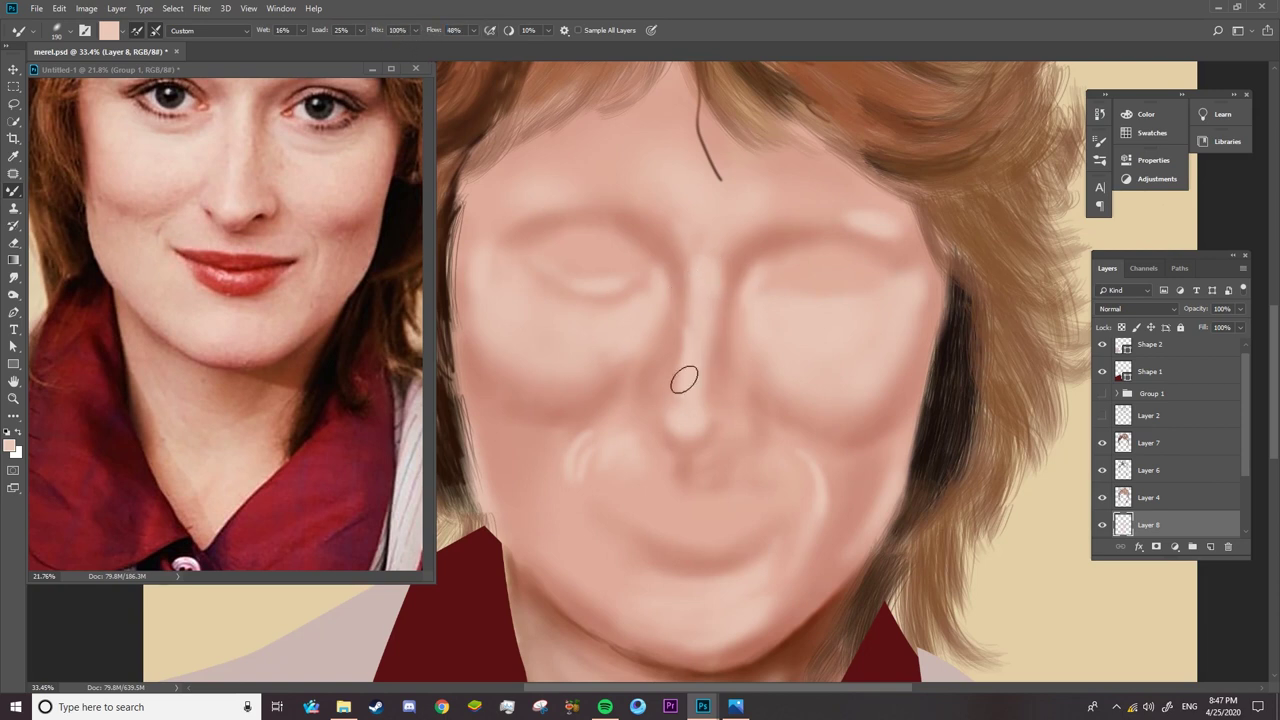
# - Blend a lighter peach stroke across the left cheek
pyautogui.rightClick(840, 373)
pyautogui.click(733, 331)
pyautogui.rightClick(598, 372)
pyautogui.click(574, 380)
pyautogui.moveTo(609, 451); pyautogui.dragTo(574, 500)
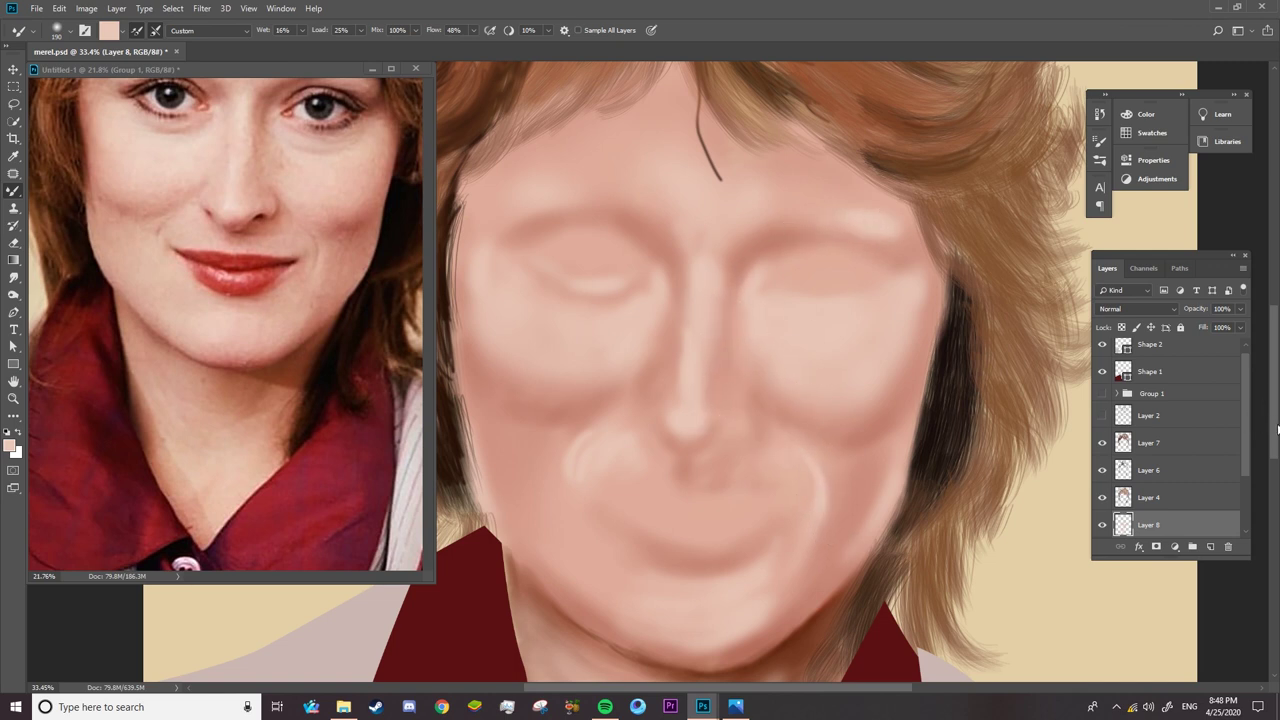
pyautogui.scroll(-3, 850, 475)
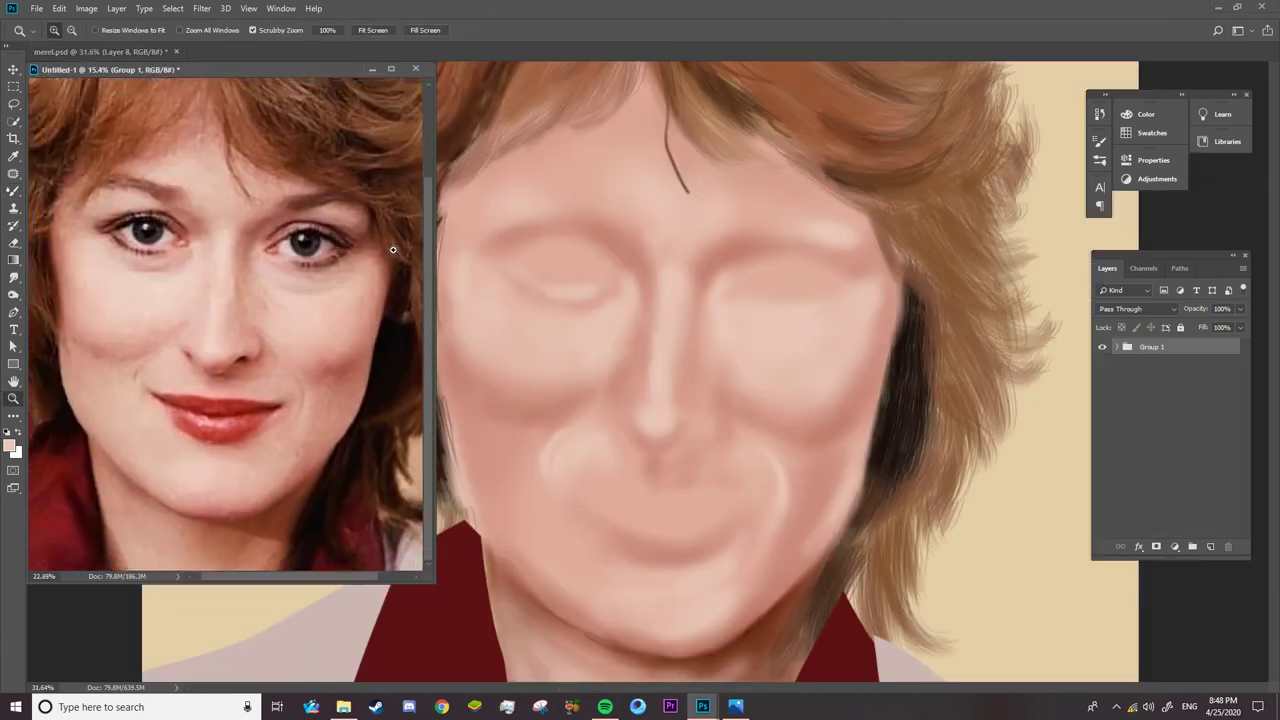
# - Turn off Transfer (pressure-based opacity and flow) in Brush Settings
pyautogui.moveTo(393, 250); pyautogui.dragTo(430, 252)
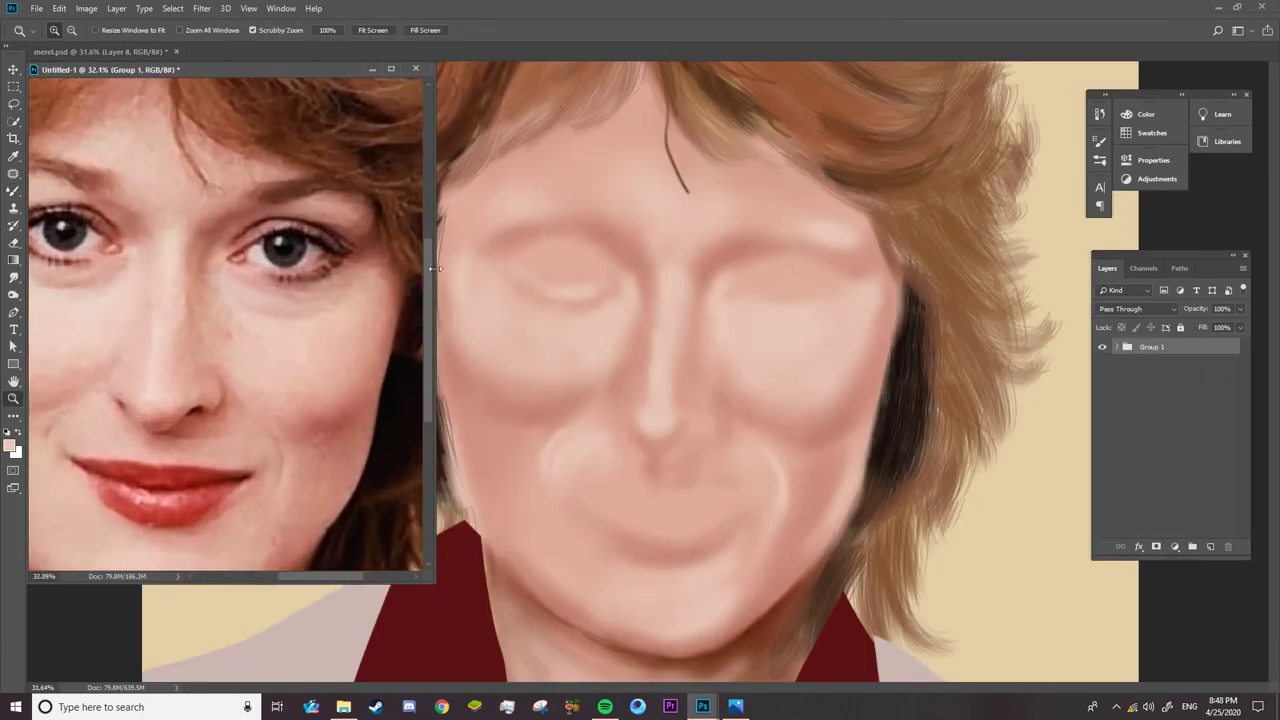
pyautogui.click(818, 373)
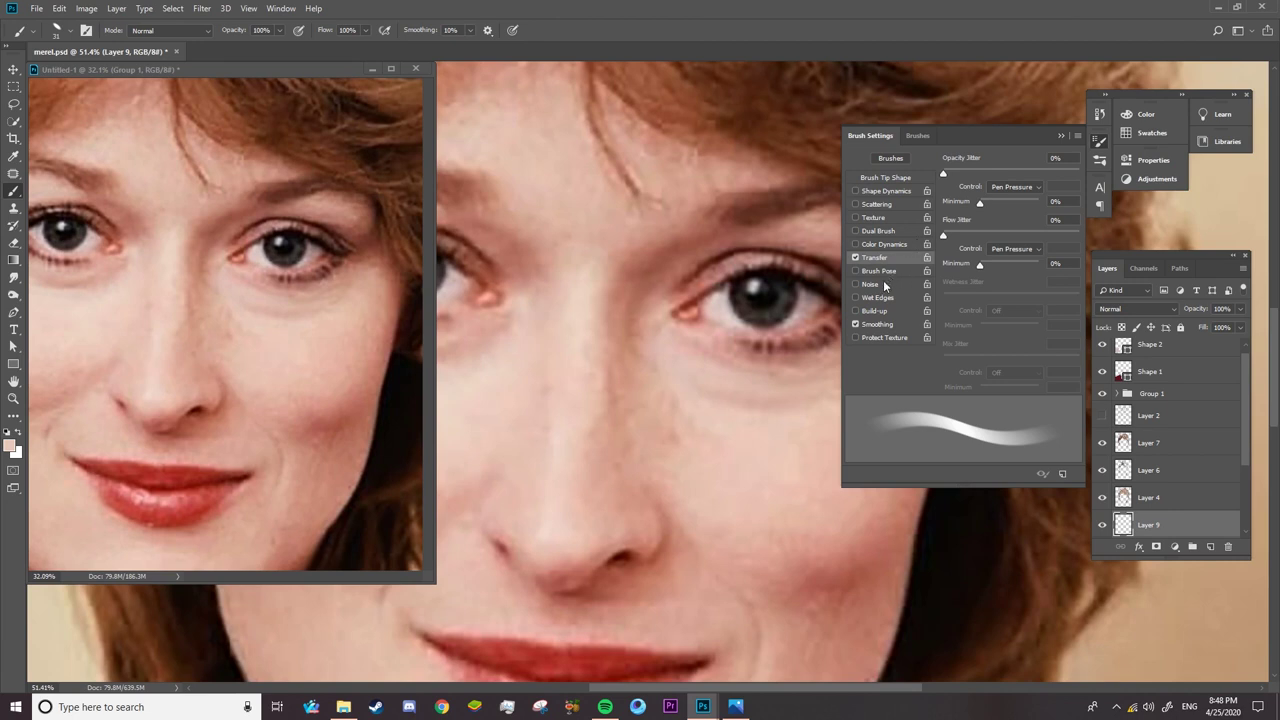
pyautogui.click(855, 258)
pyautogui.press('F5')
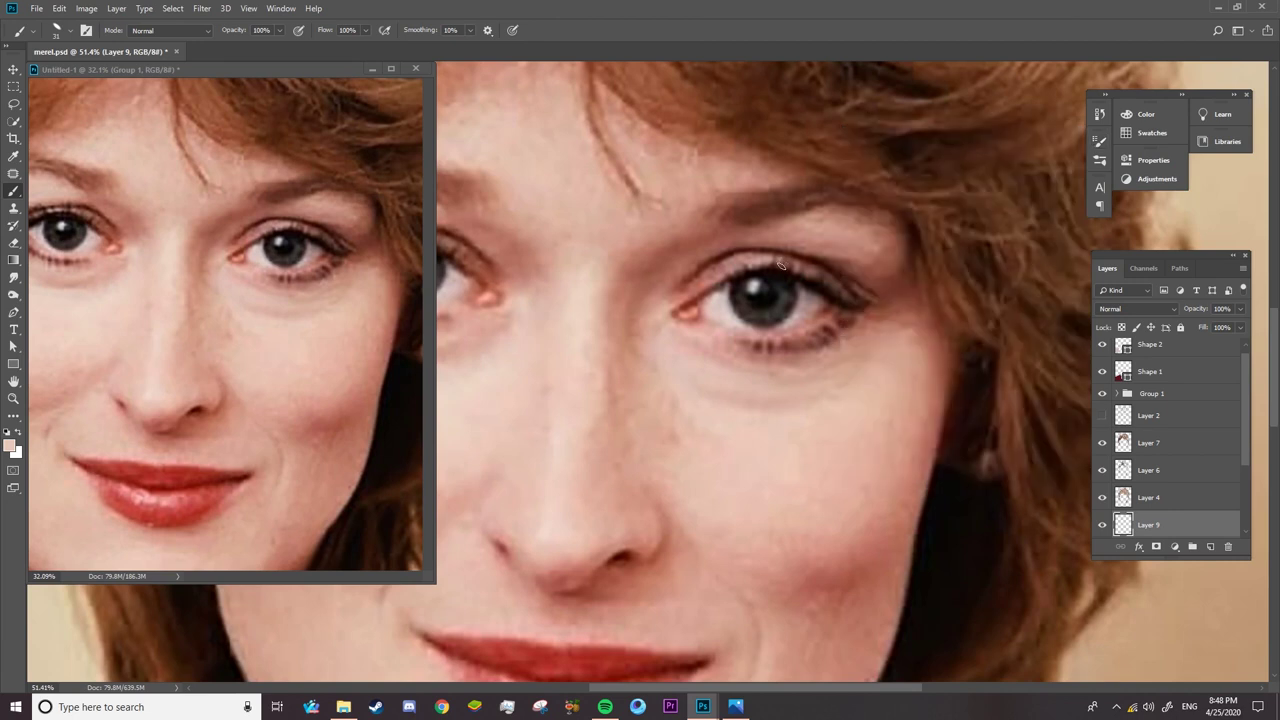
# - Shrink the brush to 17 px and reset colours to default black and white
pyautogui.rightClick(782, 262)
pyautogui.moveTo(861, 210); pyautogui.dragTo(855, 212)
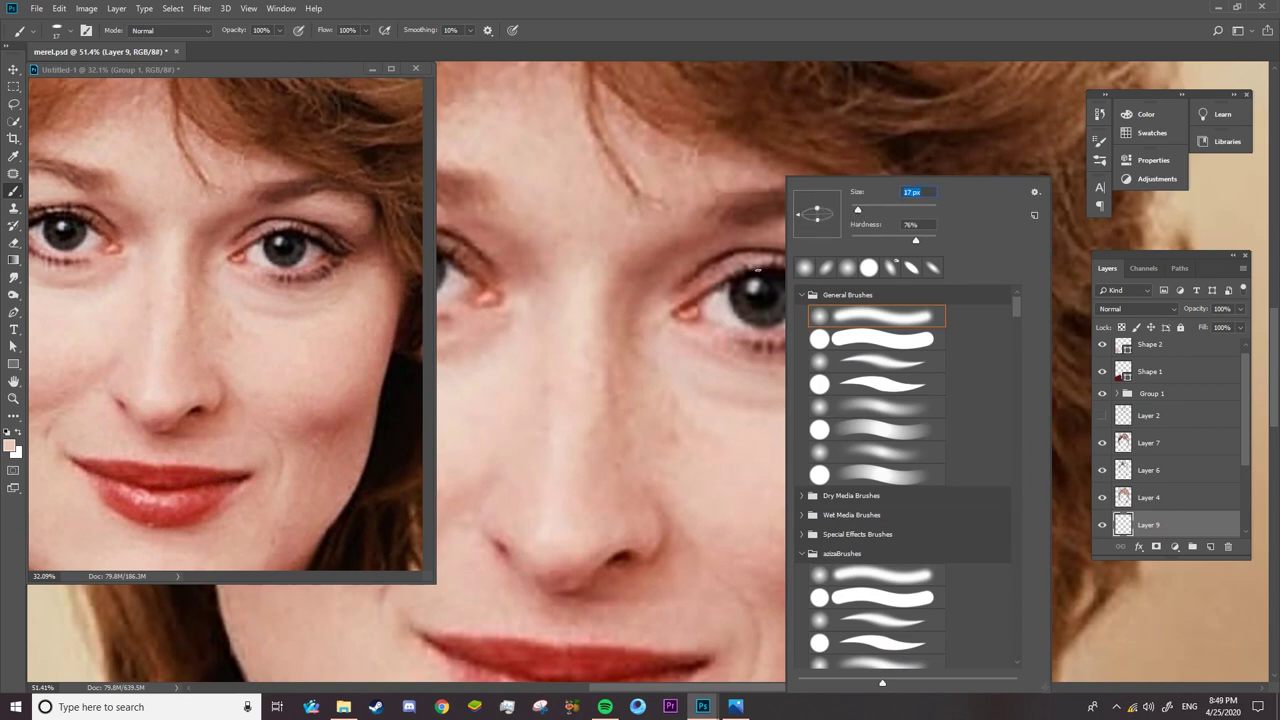
pyautogui.click(8, 432)
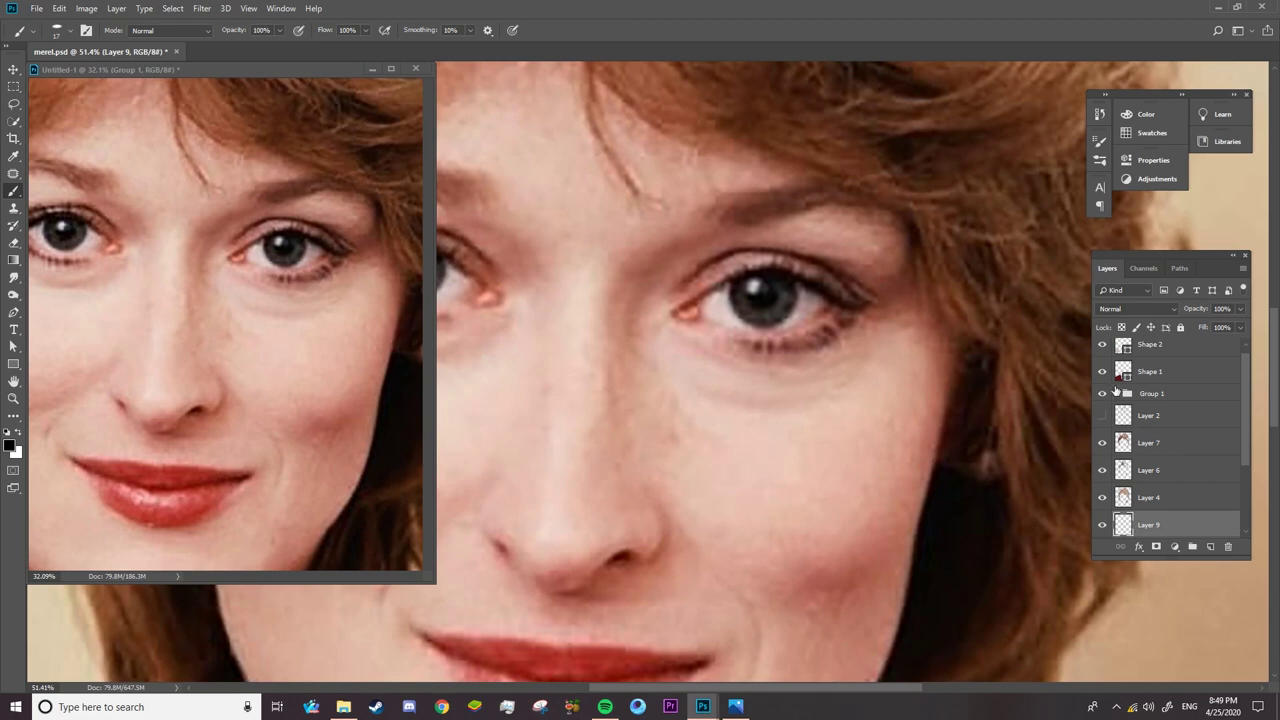
# - Hide the photo overlay and paint a thick black upper-lid line on the right eye
pyautogui.click(1102, 393)
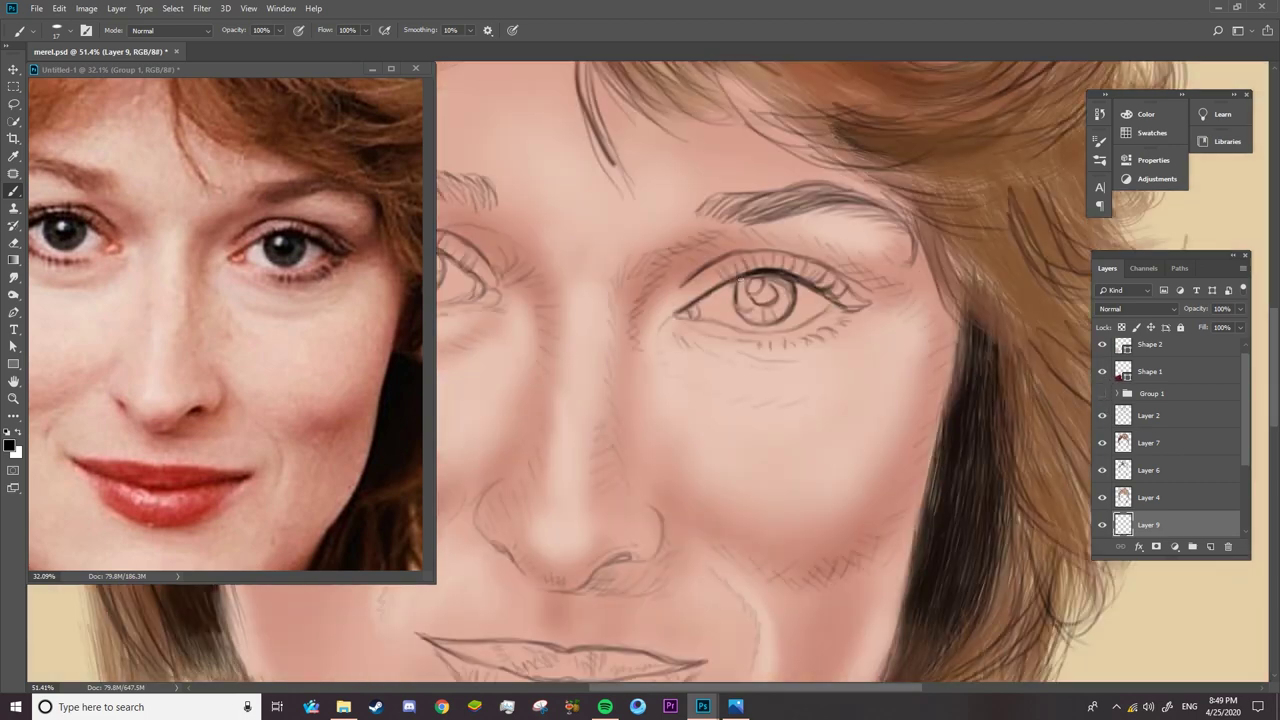
pyautogui.scroll(3, 745, 295)
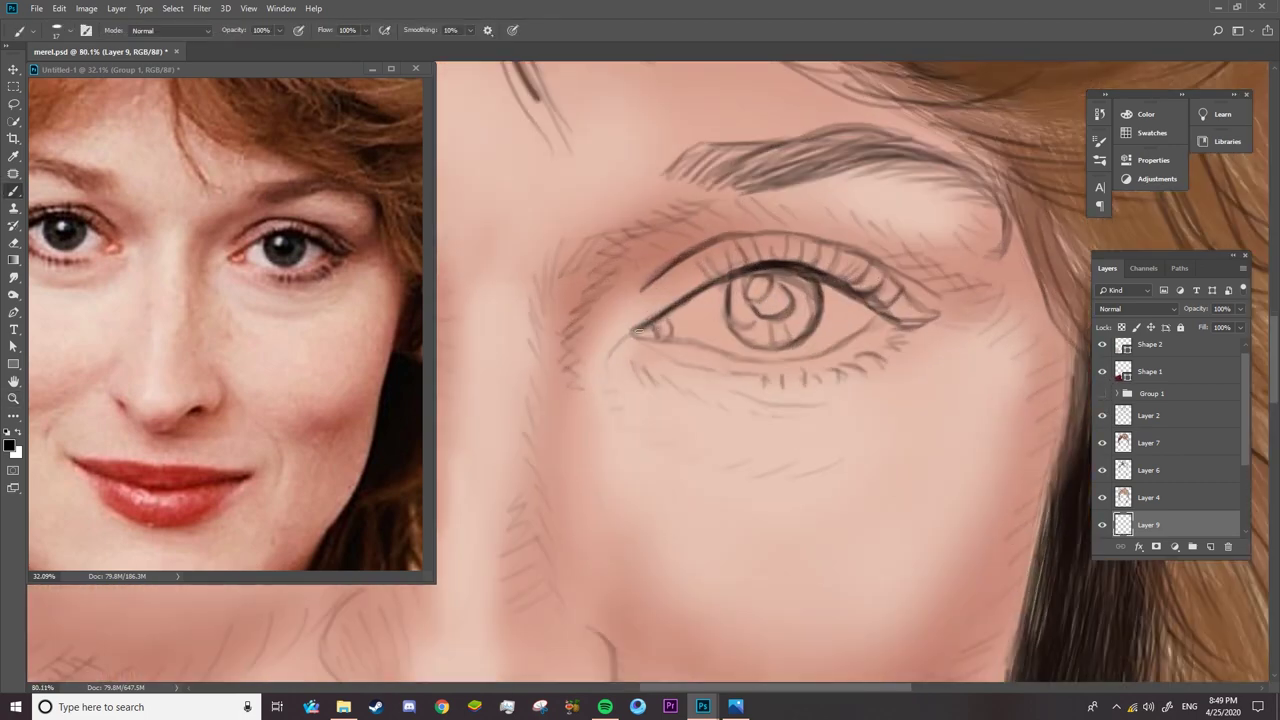
pyautogui.moveTo(636, 328)
pyautogui.mouseDown()
pyautogui.moveTo(762, 262)
pyautogui.moveTo(894, 318)
pyautogui.mouseUp()
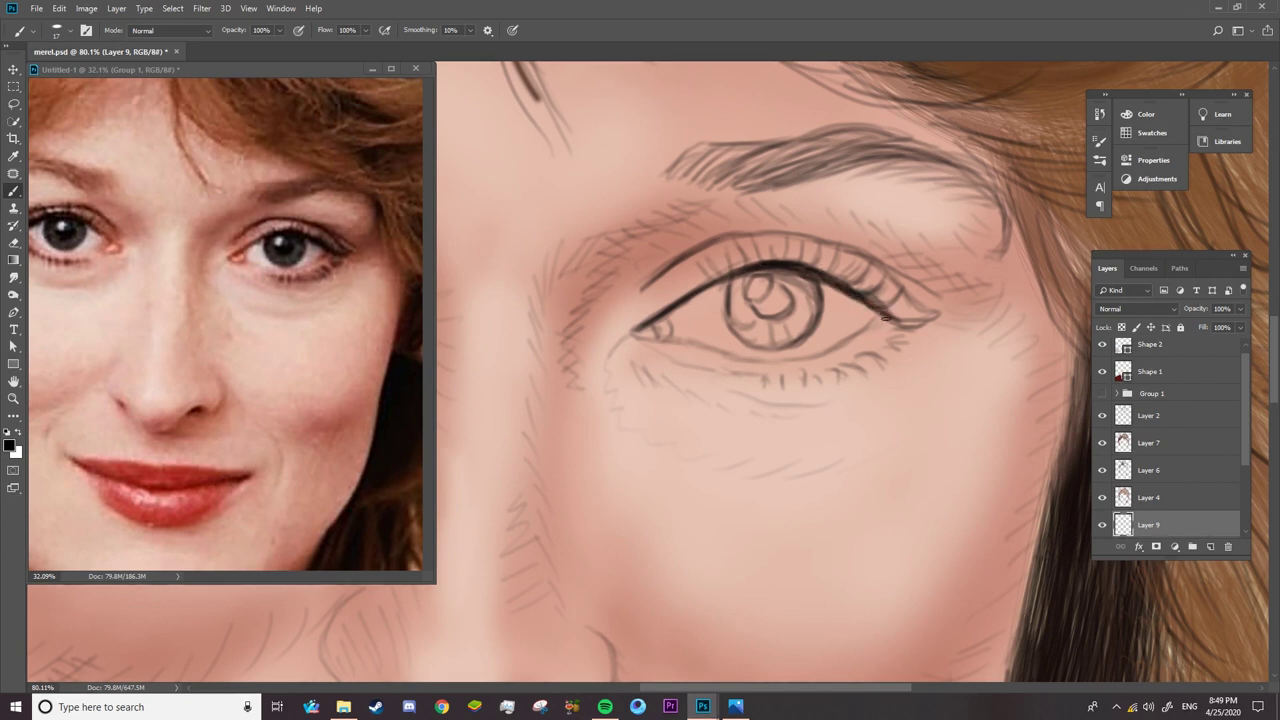
pyautogui.scroll(3, 280, 250)
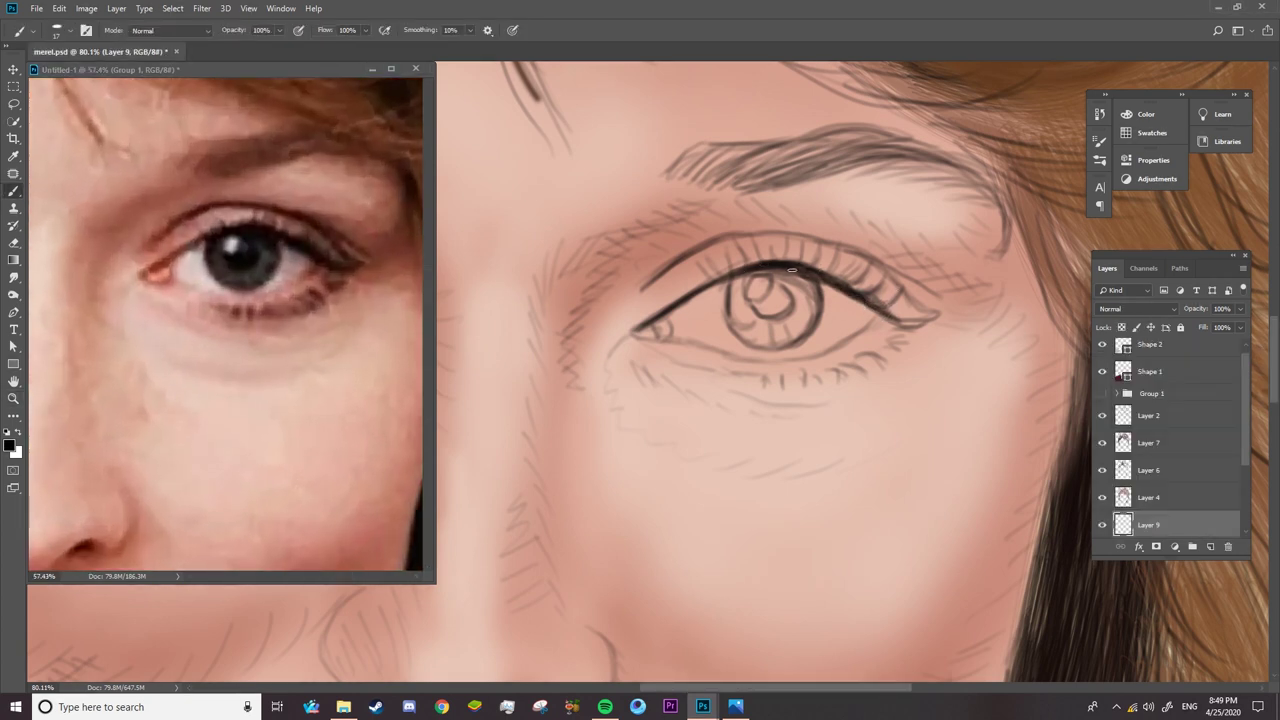
pyautogui.moveTo(791, 269); pyautogui.dragTo(918, 322)
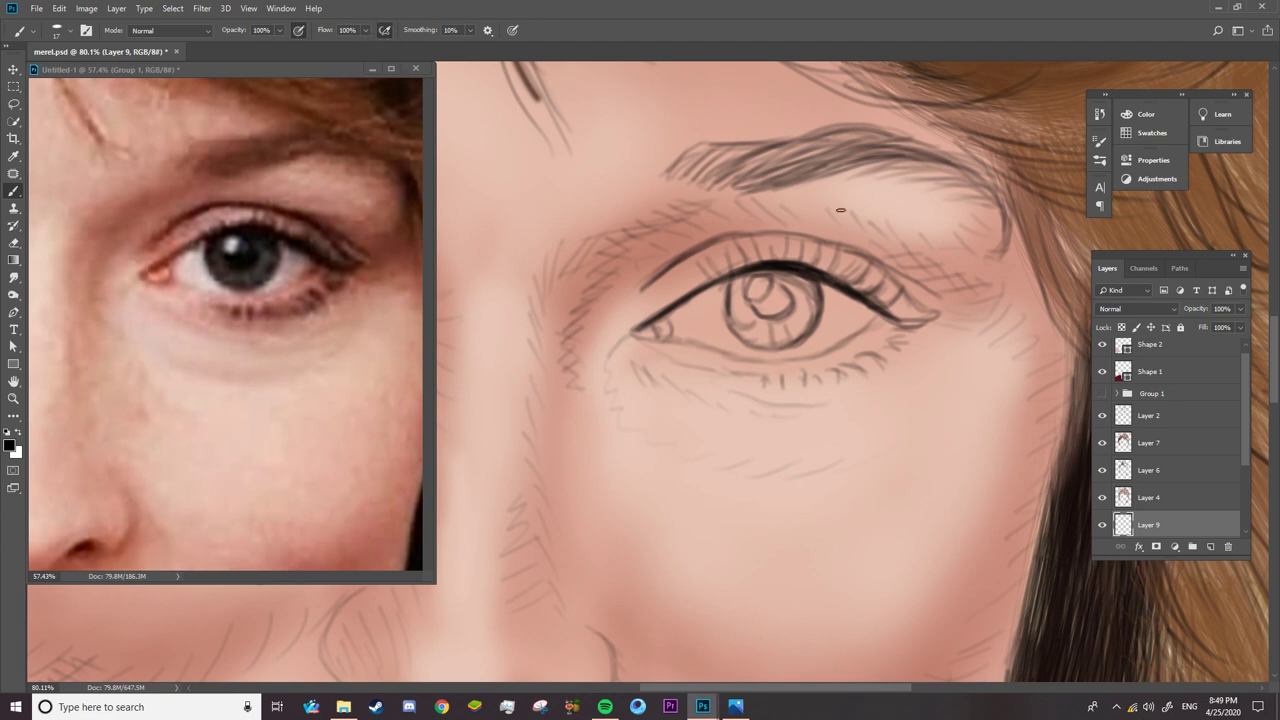
# - Paint the first eyelashes rising from the upper lid line
pyautogui.rightClick(880, 267)
pyautogui.press('Escape')
pyautogui.moveTo(848, 288)
pyautogui.mouseDown()
pyautogui.moveTo(876, 270)
pyautogui.moveTo(940, 326)
pyautogui.moveTo(866, 258)
pyautogui.moveTo(842, 254)
pyautogui.mouseUp()
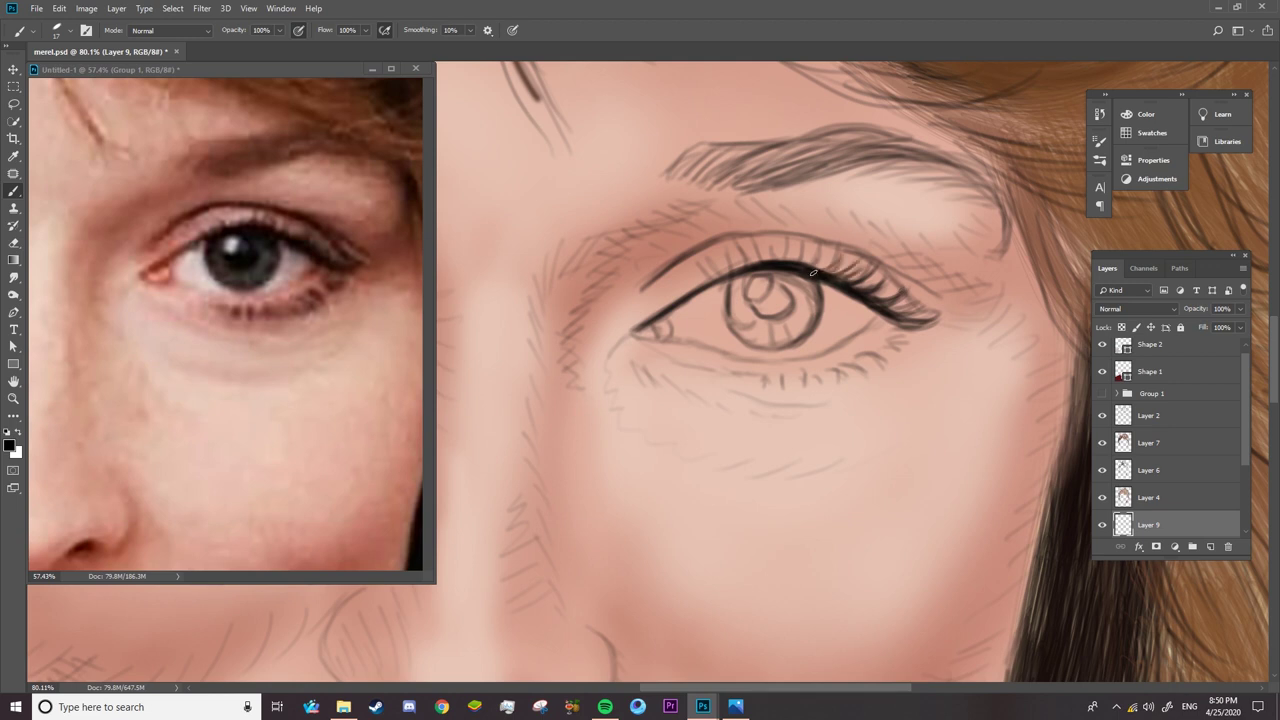
# - Reduce the brush to 10 px and paint thin upper lashes, thickening the lash line
pyautogui.rightClick(810, 240)
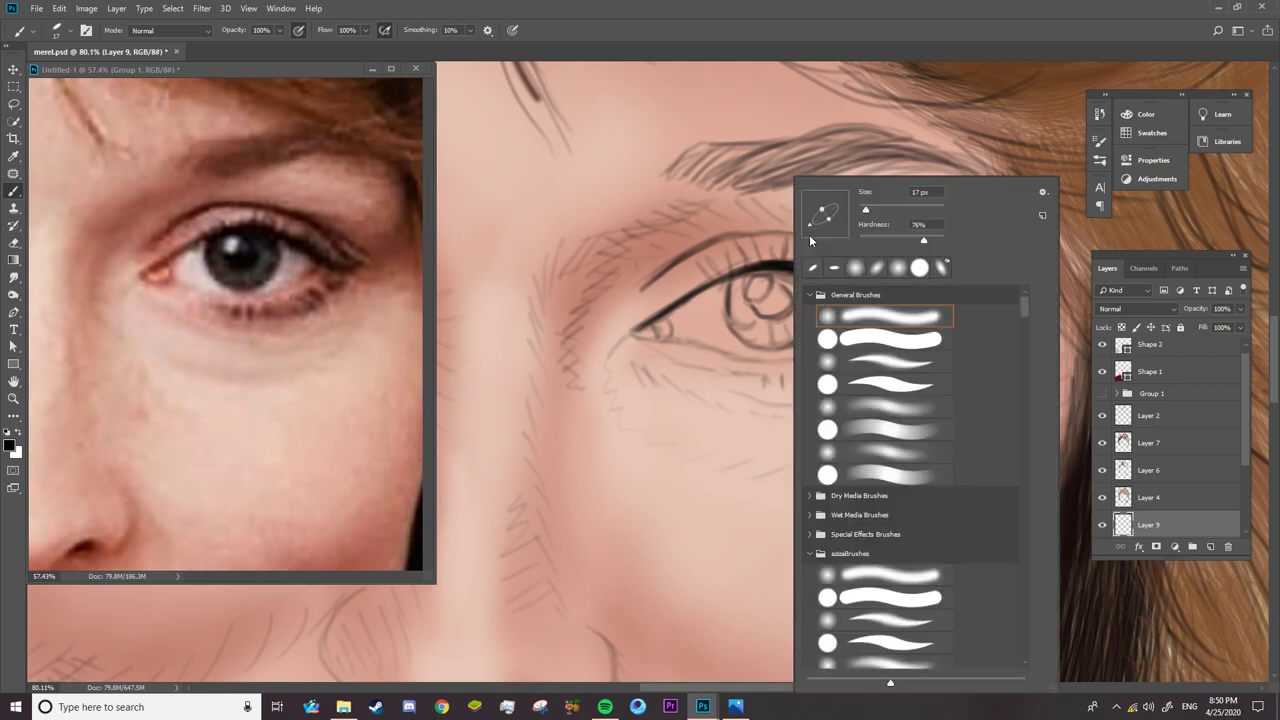
pyautogui.moveTo(866, 209); pyautogui.dragTo(857, 209)
pyautogui.press('Return')
pyautogui.rightClick(793, 232)
pyautogui.press('Escape')
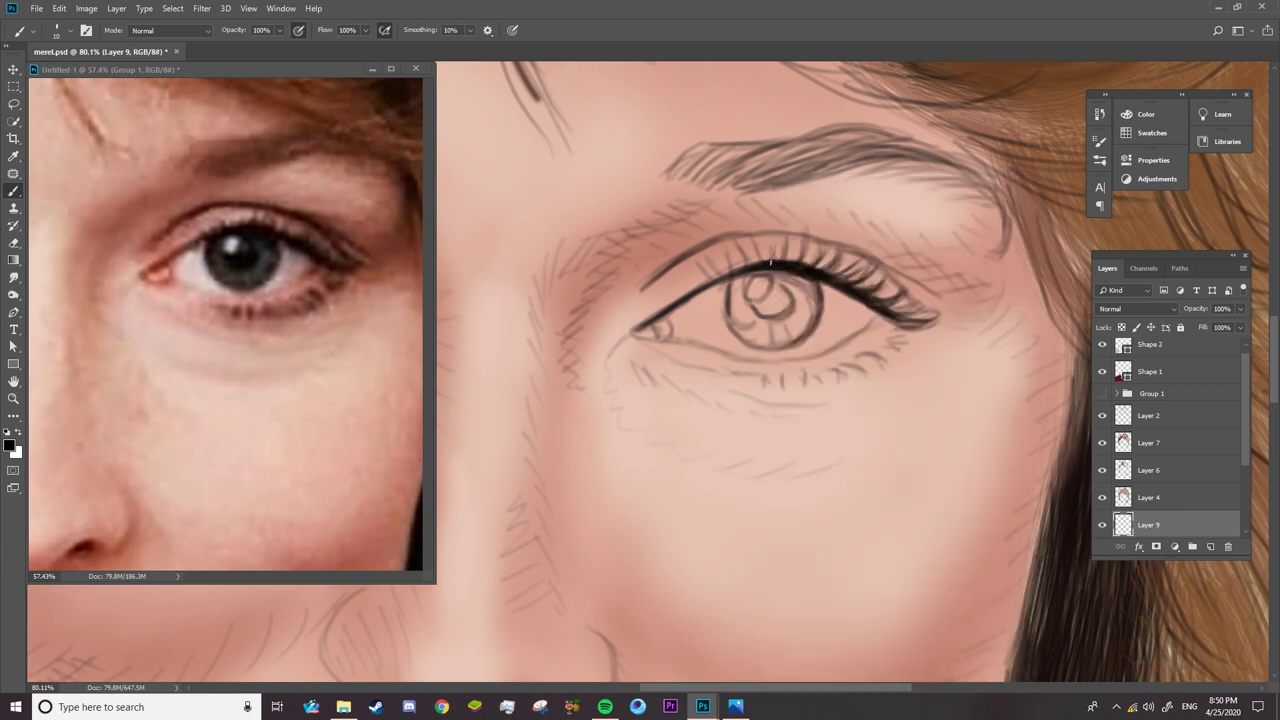
pyautogui.moveTo(786, 261); pyautogui.dragTo(800, 229)
pyautogui.moveTo(758, 268); pyautogui.dragTo(714, 278)
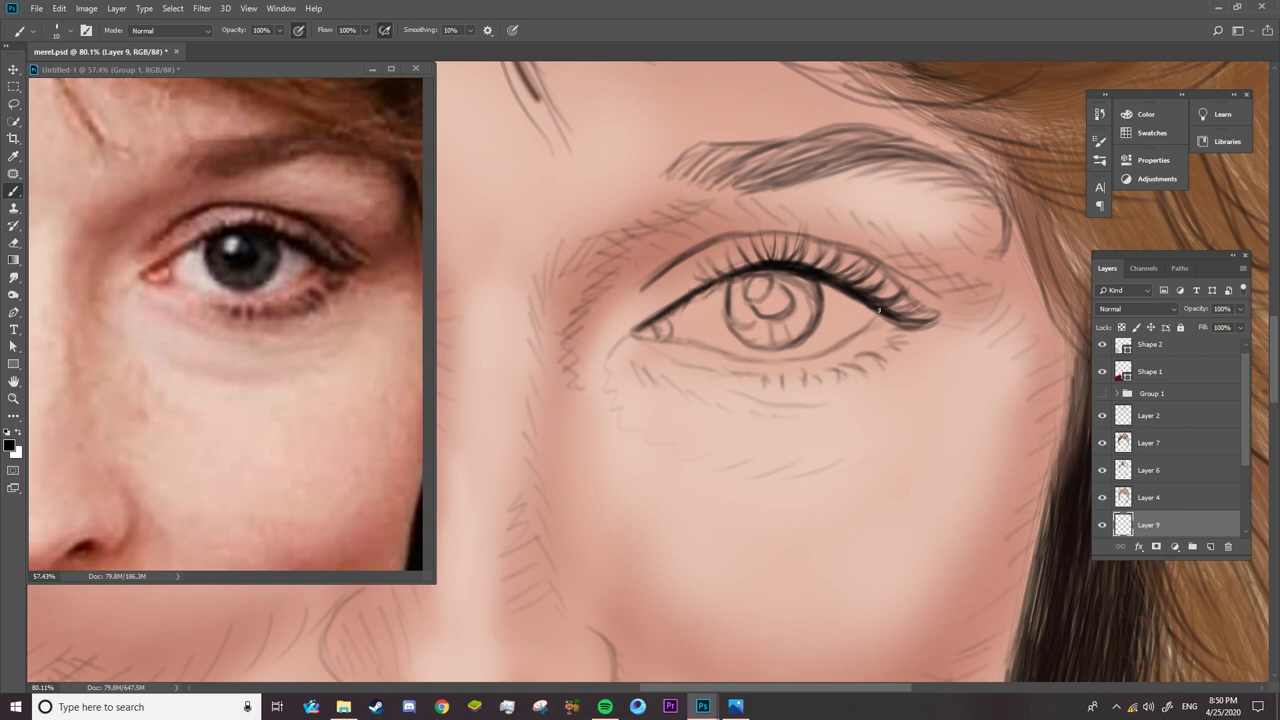
# - Paint short lower lashes under the eye, extending them toward the inner corner
pyautogui.moveTo(854, 358)
pyautogui.mouseDown()
pyautogui.moveTo(882, 355)
pyautogui.moveTo(890, 331)
pyautogui.mouseUp()
pyautogui.rightClick(880, 362)
pyautogui.press('Escape')
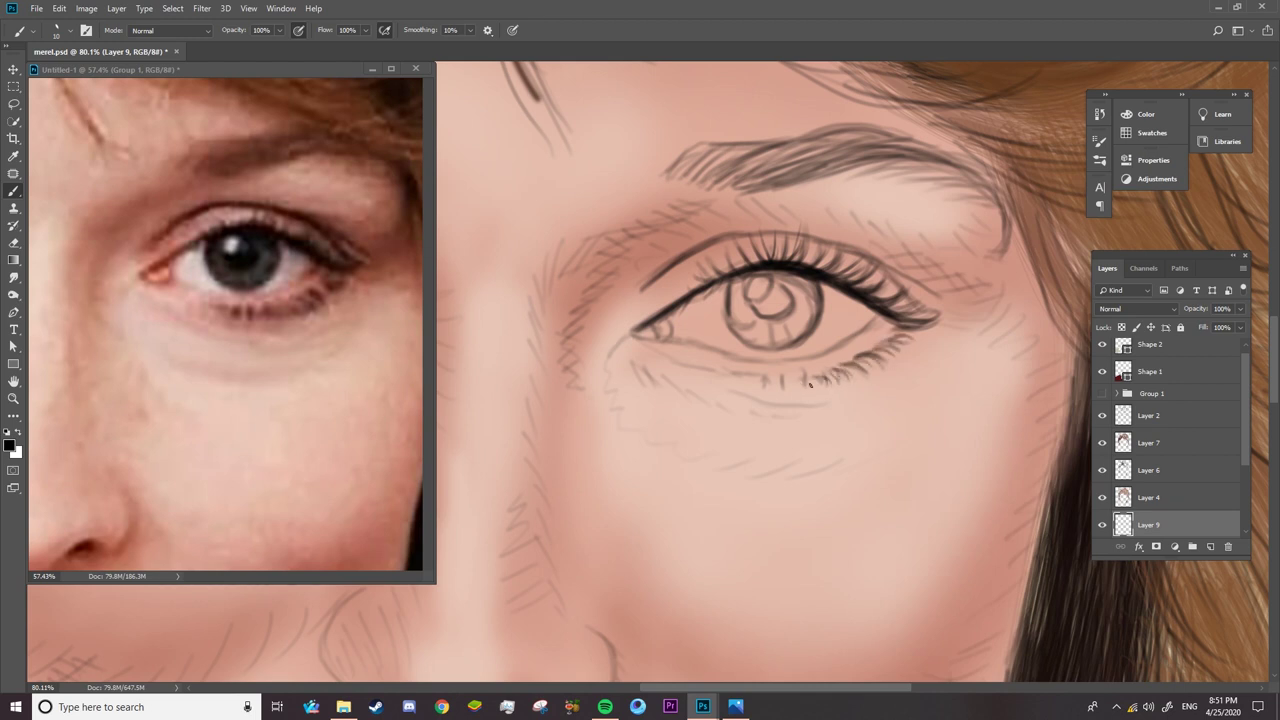
pyautogui.moveTo(810, 386)
pyautogui.mouseDown()
pyautogui.moveTo(786, 376)
pyautogui.moveTo(815, 374)
pyautogui.moveTo(770, 376)
pyautogui.mouseUp()
pyautogui.moveTo(762, 388); pyautogui.dragTo(760, 376)
pyautogui.moveTo(752, 388); pyautogui.dragTo(748, 374)
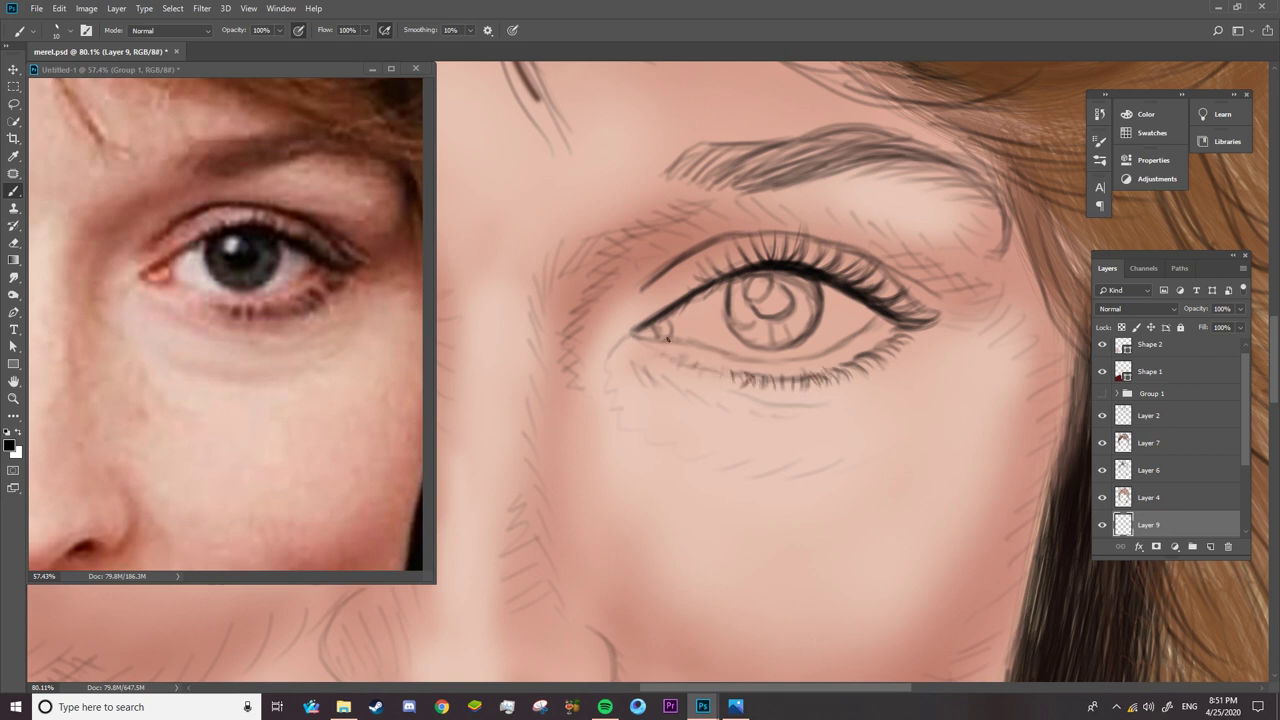
# - Sample a reddish skin tone and shade the inner eye corner with it
pyautogui.keyDown('alt'); pyautogui.click(320, 265); pyautogui.keyUp('alt')
pyautogui.rightClick(872, 182)
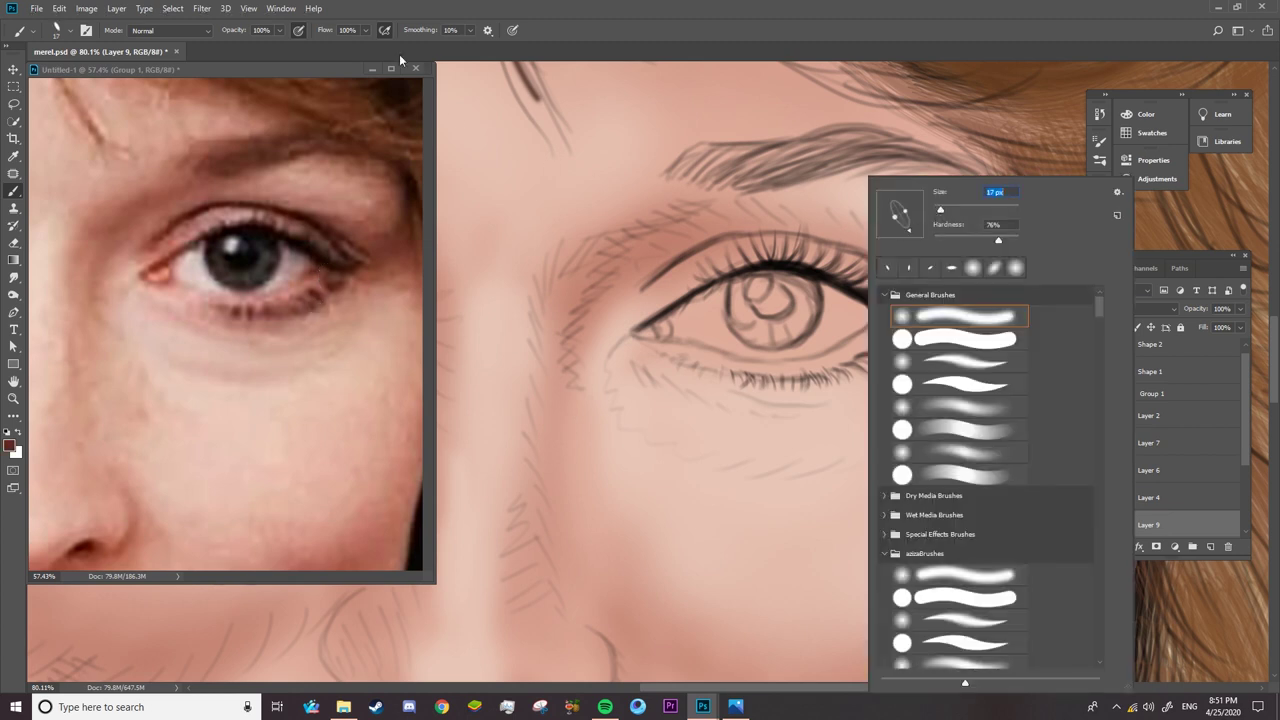
pyautogui.press('Return')
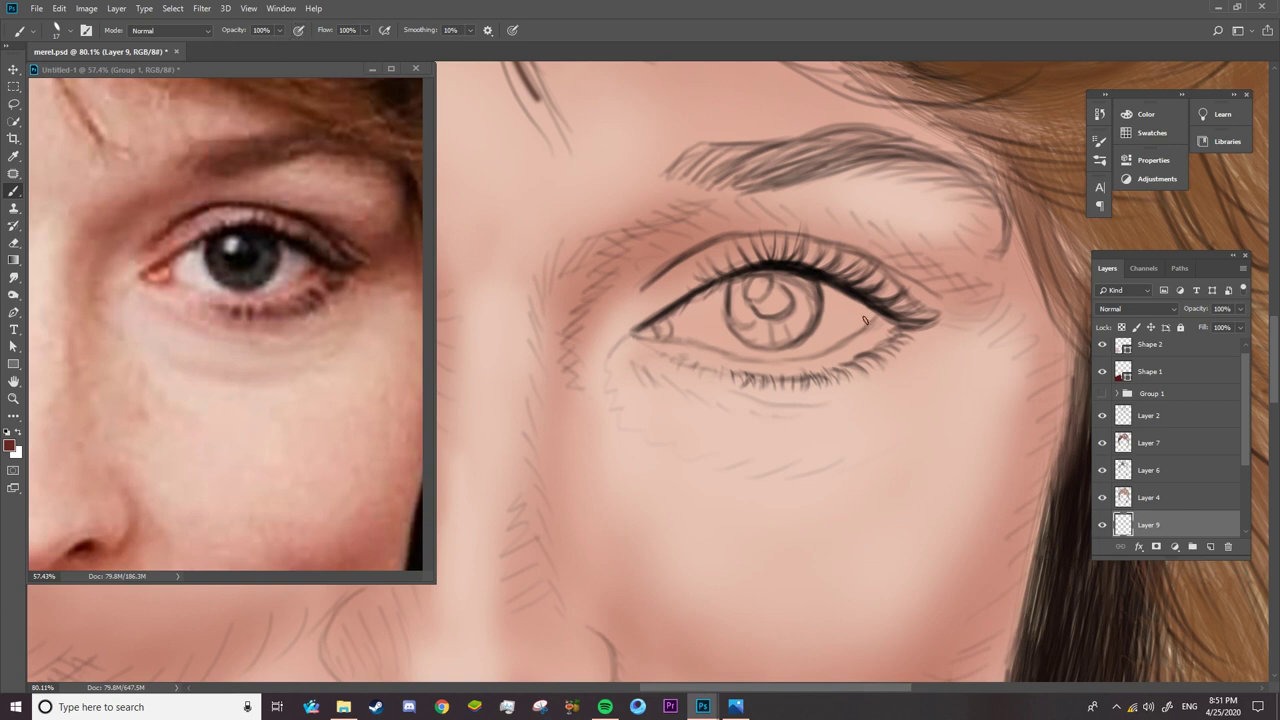
pyautogui.rightClick(850, 180)
pyautogui.press('Return')
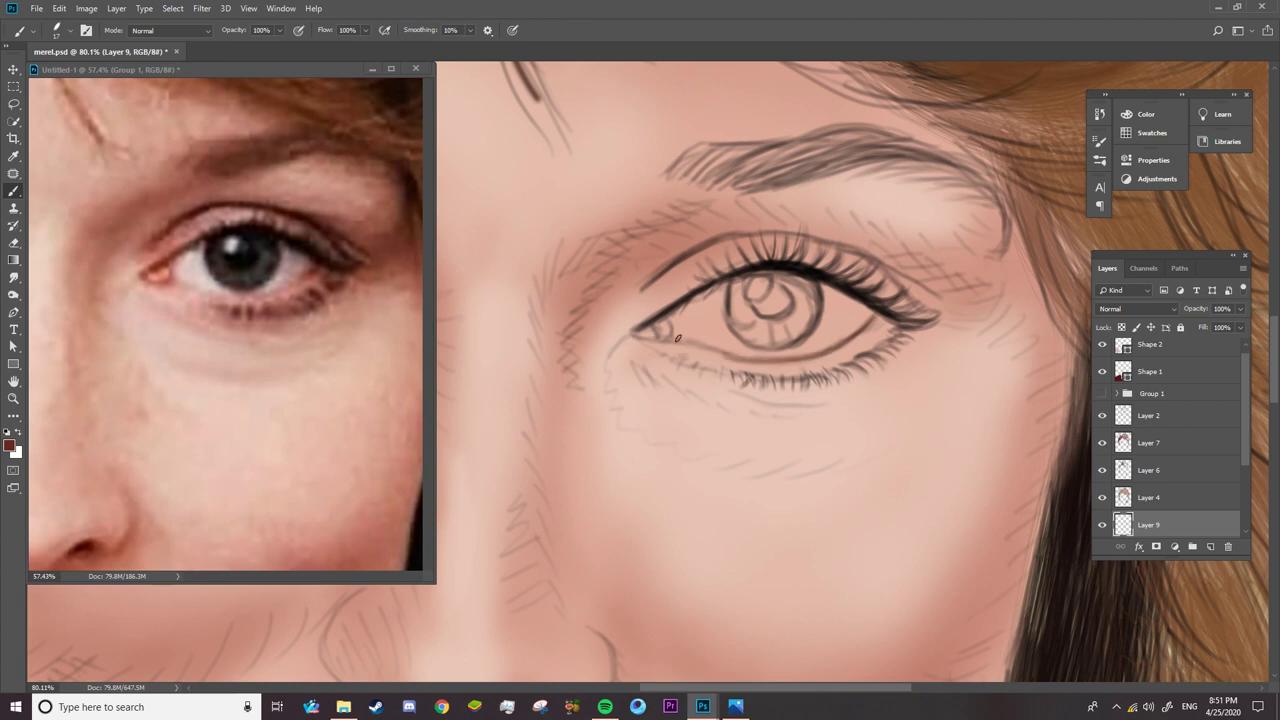
pyautogui.moveTo(632, 335)
pyautogui.mouseDown()
pyautogui.moveTo(668, 332)
pyautogui.moveTo(647, 325)
pyautogui.mouseUp()
# - Hide the sketch layer and extend the lower-lid line to the outer corner
pyautogui.click(1102, 415)
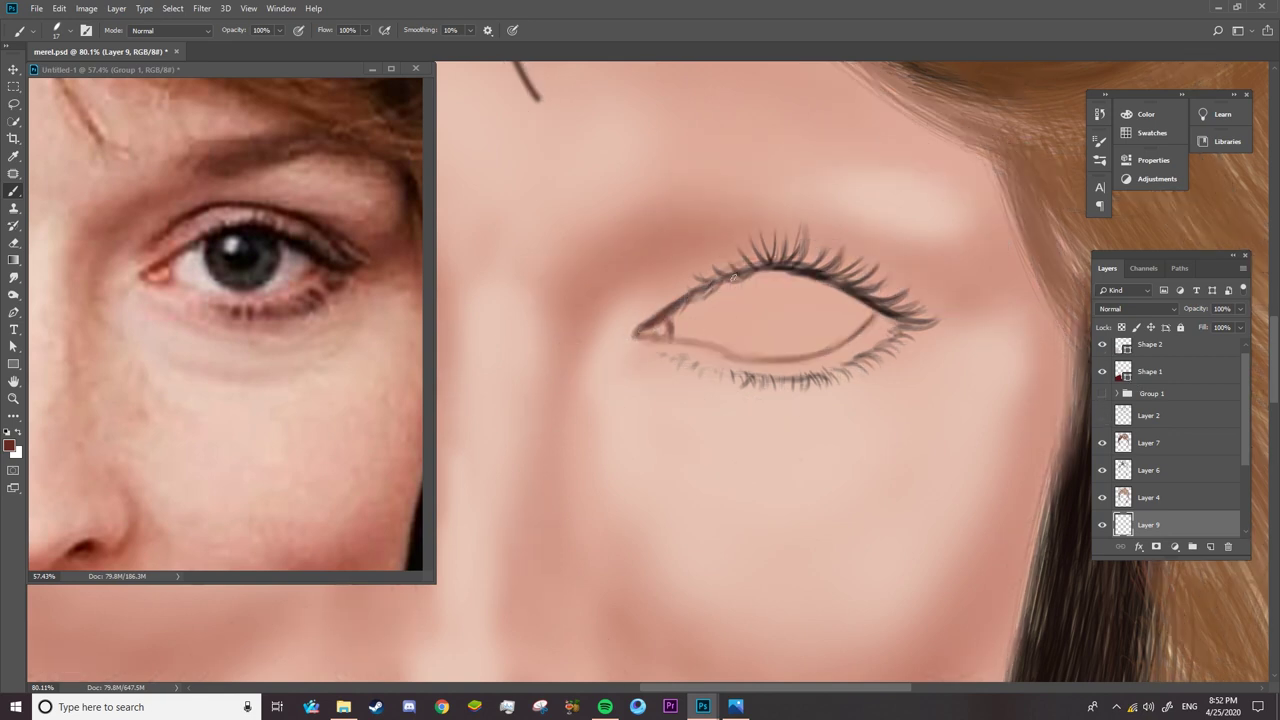
pyautogui.moveTo(847, 339); pyautogui.dragTo(872, 312)
pyautogui.click(14, 277)
# - Smudge the lower-lid line into the inner corner with a 55 px Smudge brush
pyautogui.rightClick(838, 275)
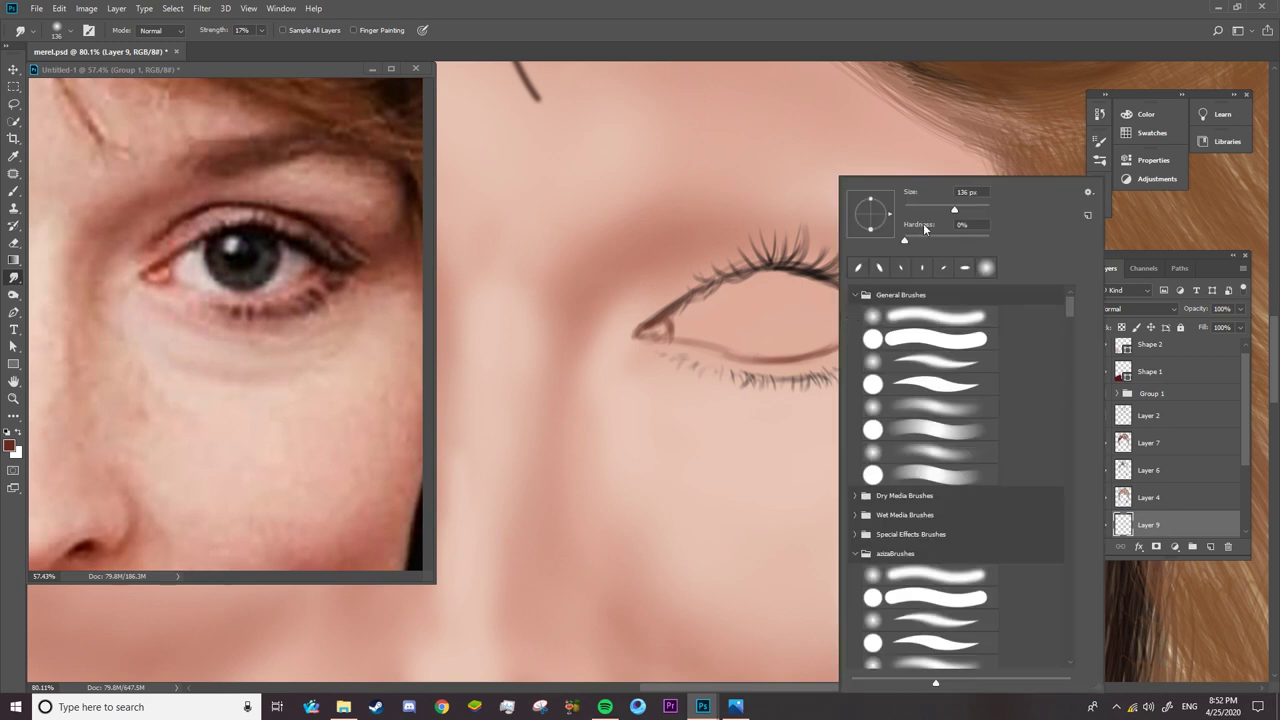
pyautogui.moveTo(929, 210); pyautogui.dragTo(922, 210)
pyautogui.press('Return')
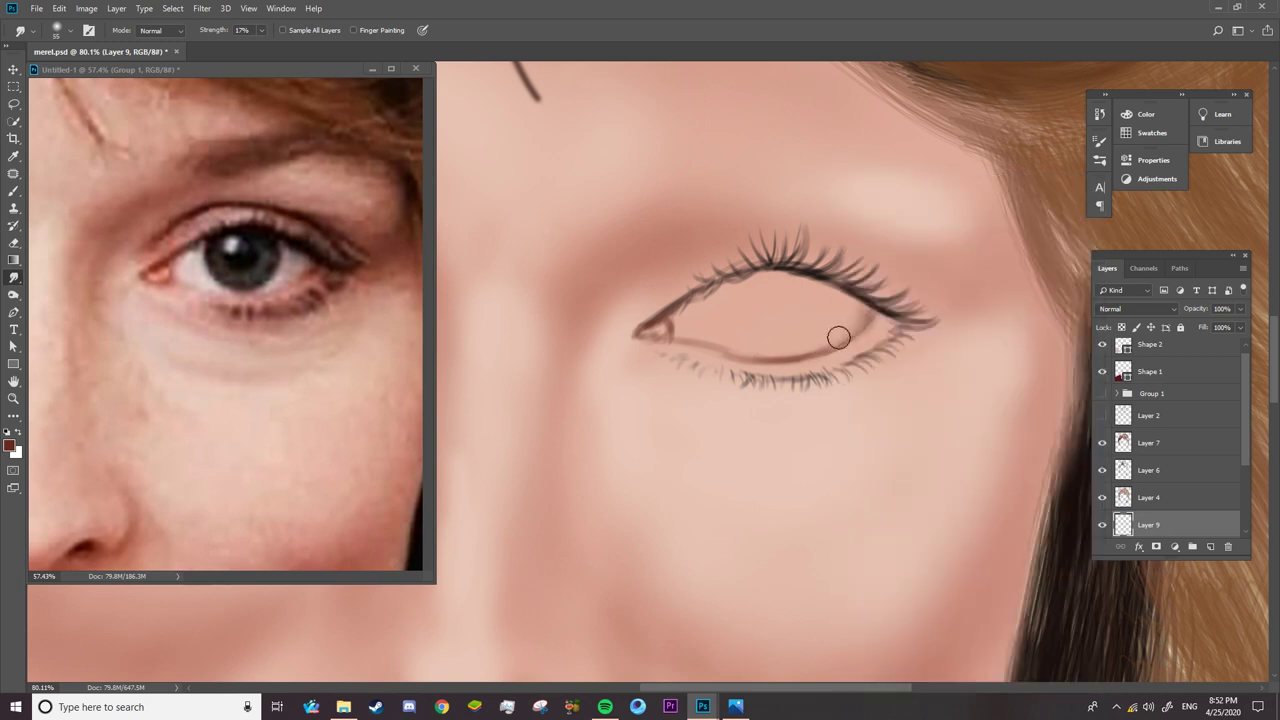
pyautogui.moveTo(765, 354); pyautogui.dragTo(660, 333)
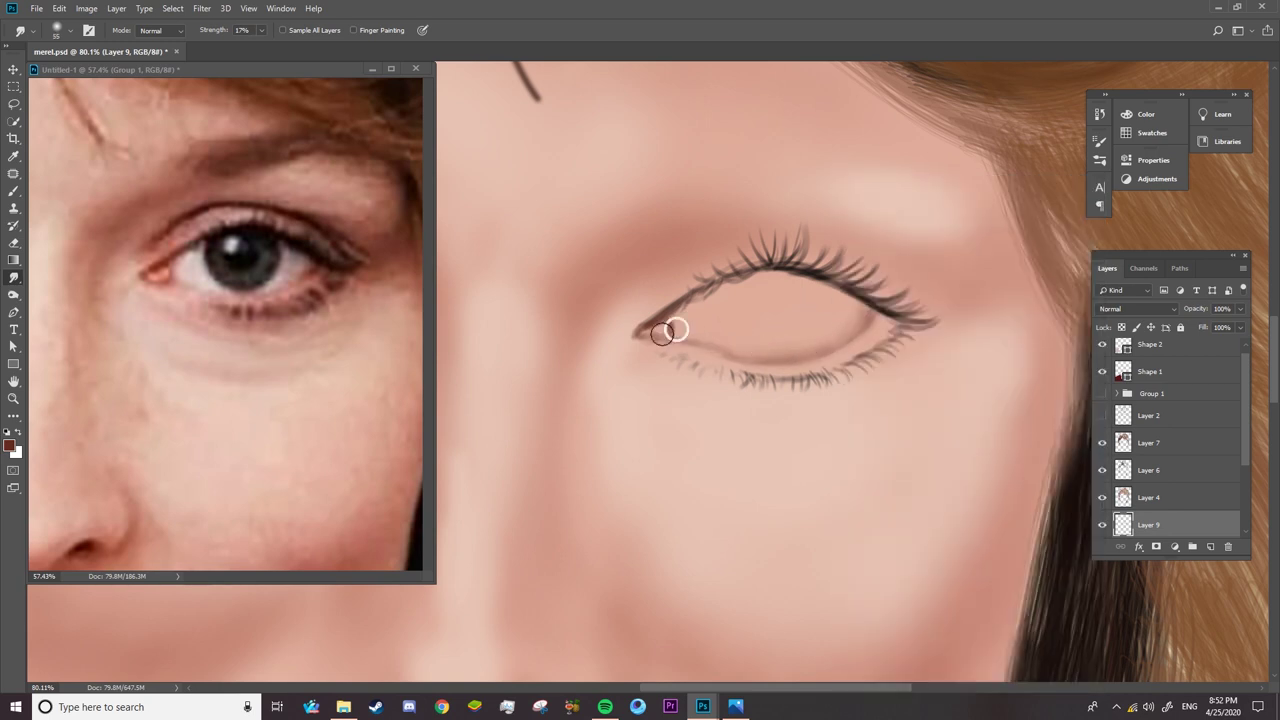
# - Switch to the Mixer Brush at 49% Mix and zoom out to the whole face
pyautogui.press('b')
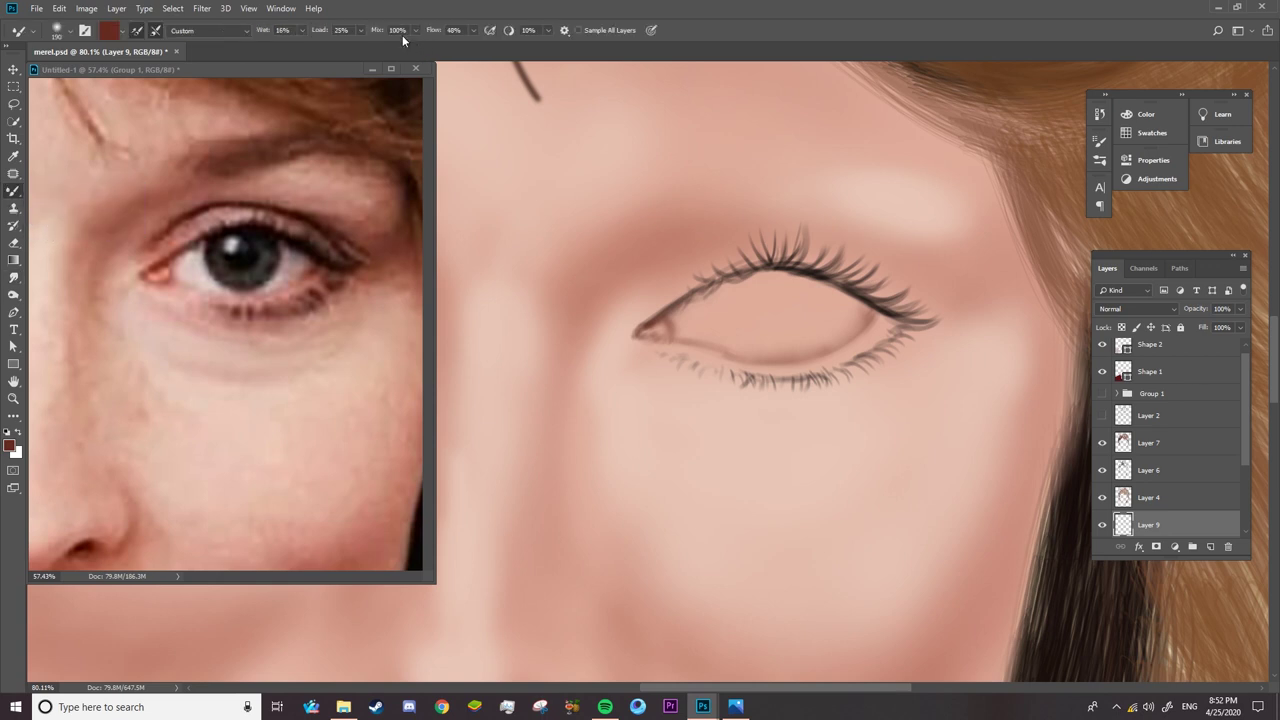
pyautogui.moveTo(378, 30); pyautogui.dragTo(352, 30)
pyautogui.rightClick(858, 178)
pyautogui.press('Return')
pyautogui.press('z')
pyautogui.keyDown('alt'); pyautogui.click(902, 365); pyautogui.keyUp('alt')
# - Zoom in on the other eye and paint a dark line along its lower lid
pyautogui.hscroll(-3, 903, 423)
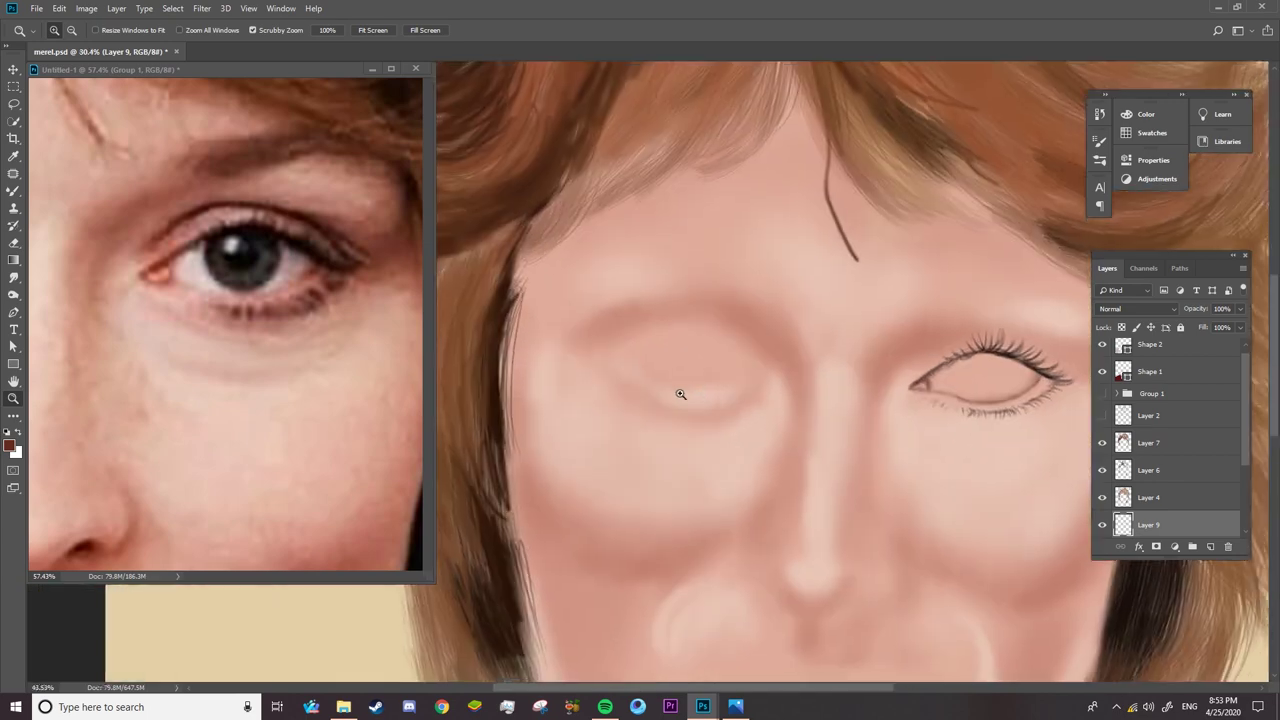
pyautogui.click(741, 372)
pyautogui.moveTo(297, 386)
pyautogui.mouseDown()
pyautogui.moveTo(114, 343)
pyautogui.moveTo(250, 350)
pyautogui.mouseUp()
pyautogui.click(663, 409)
pyautogui.press('b')
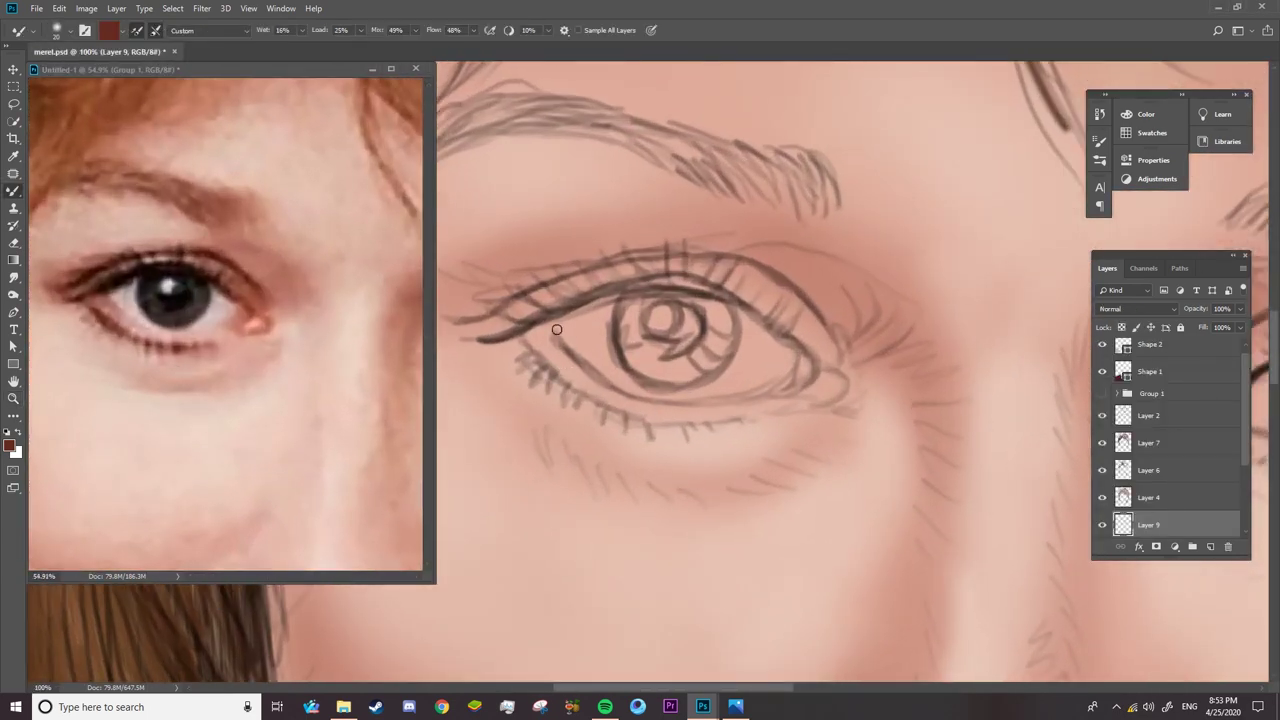
pyautogui.moveTo(546, 328)
pyautogui.mouseDown()
pyautogui.moveTo(645, 398)
pyautogui.moveTo(810, 361)
pyautogui.moveTo(814, 384)
pyautogui.moveTo(840, 395)
pyautogui.moveTo(784, 392)
pyautogui.mouseUp()
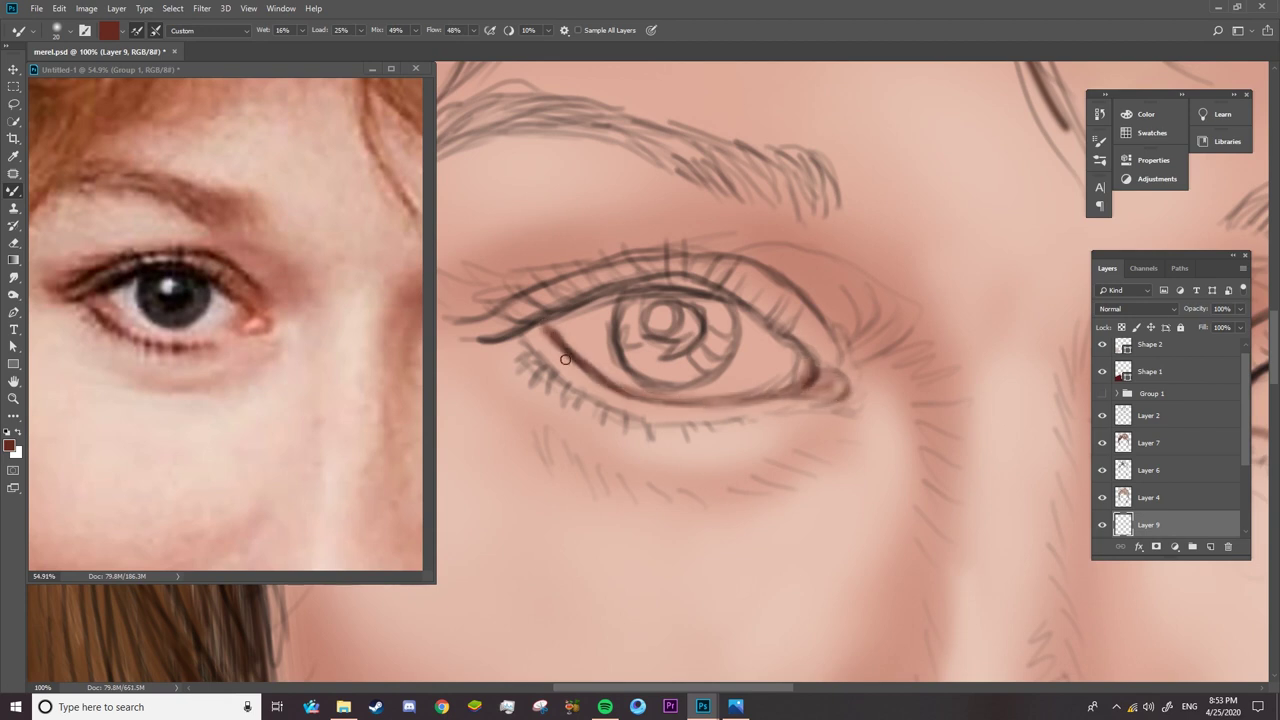
# - Smudge the lower-lid line near the inner corner, then return to the Brush with black
pyautogui.click(13, 277)
pyautogui.moveTo(558, 332); pyautogui.dragTo(600, 366)
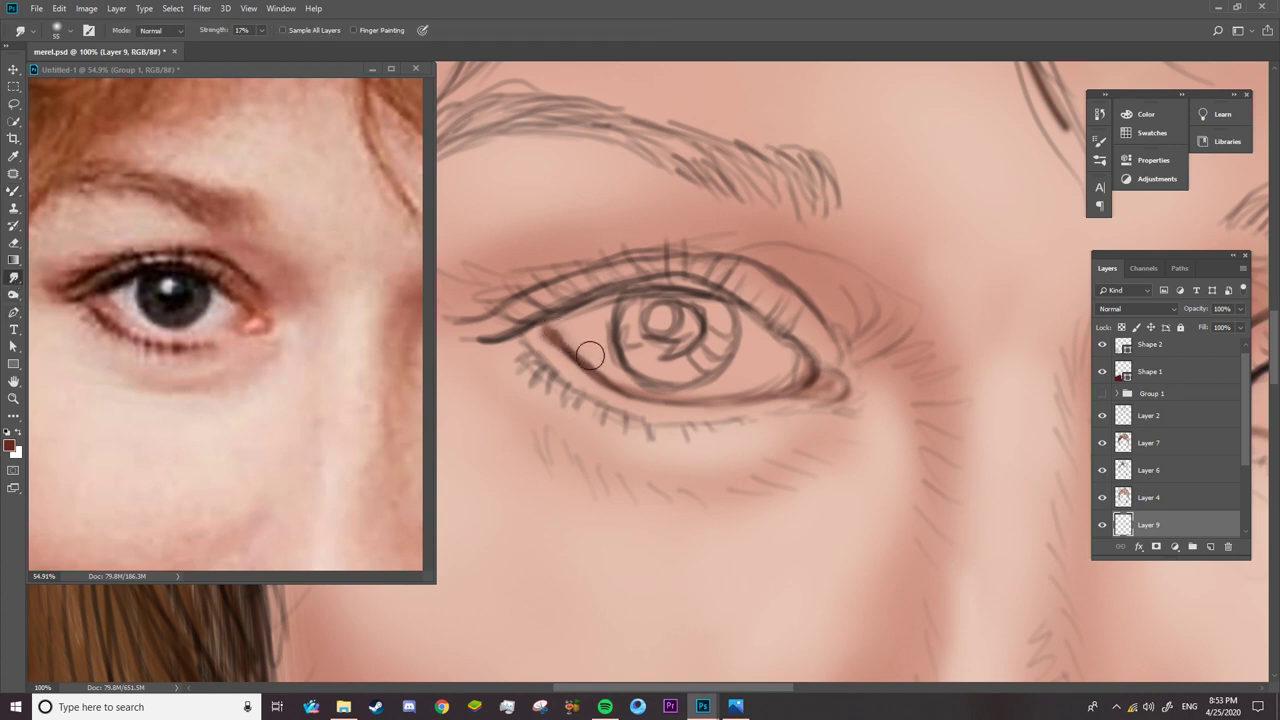
pyautogui.rightClick(13, 190)
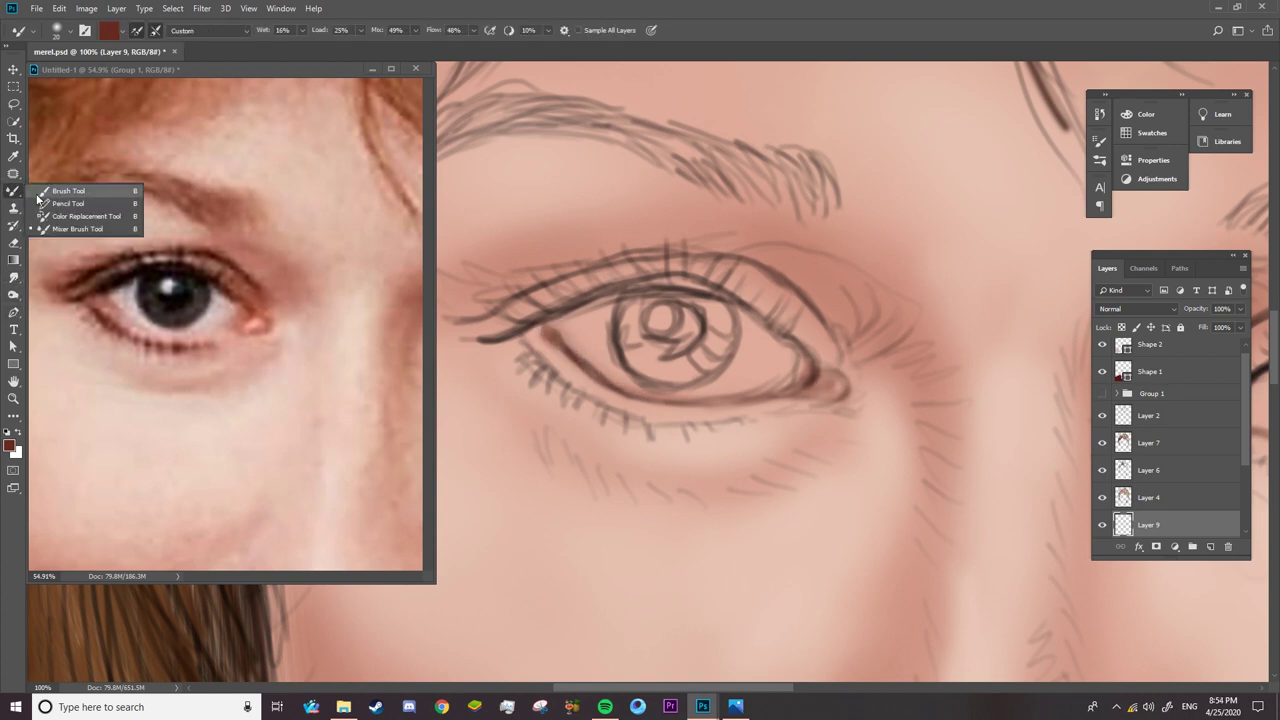
pyautogui.click(60, 192)
pyautogui.click(9, 431)
# - Darken the upper eyelid line of the second eye, including its inner part
pyautogui.rightClick(560, 311)
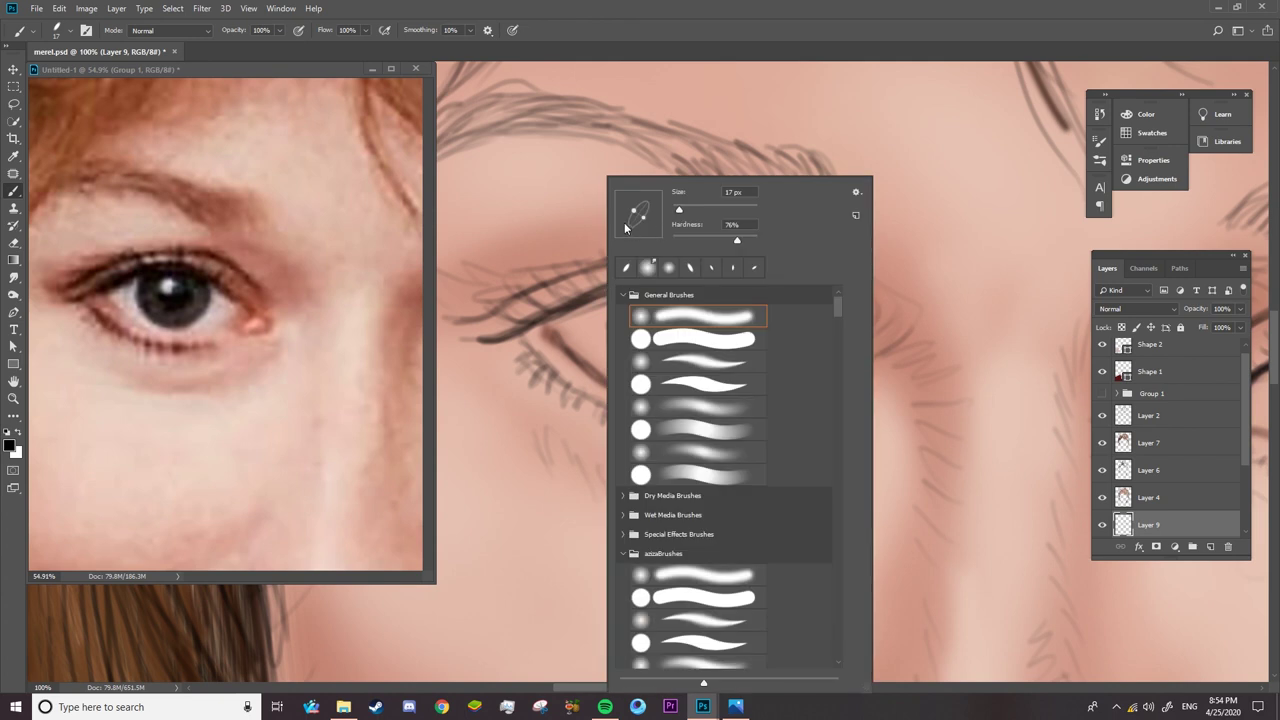
pyautogui.moveTo(558, 313)
pyautogui.mouseDown()
pyautogui.moveTo(630, 286)
pyautogui.moveTo(712, 280)
pyautogui.moveTo(660, 276)
pyautogui.moveTo(720, 288)
pyautogui.mouseUp()
pyautogui.rightClick(685, 284)
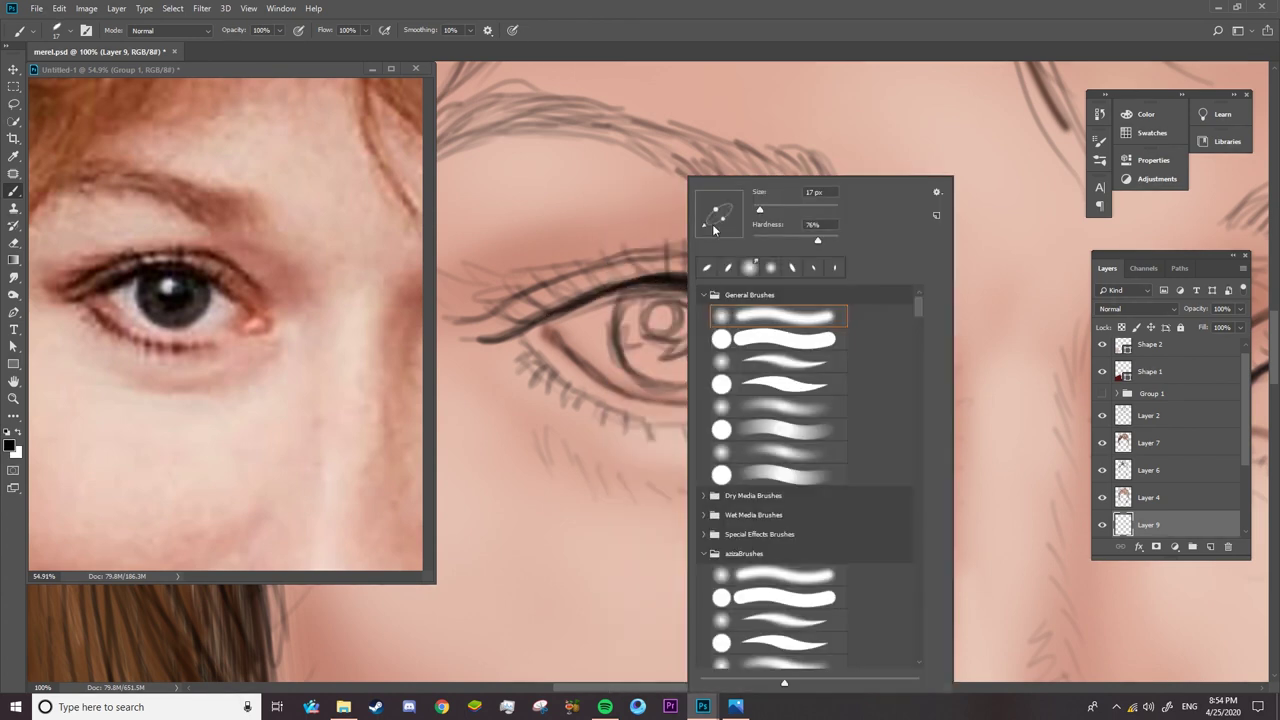
pyautogui.press('Escape')
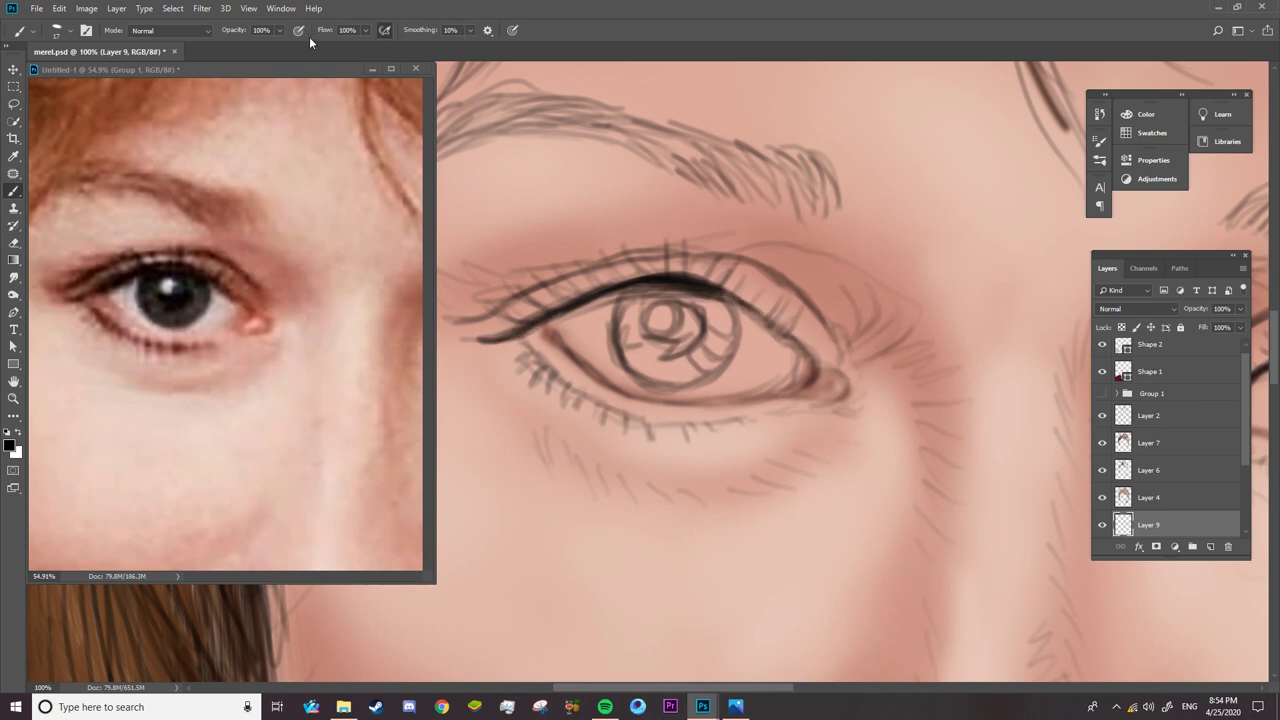
pyautogui.rightClick(585, 286)
pyautogui.press('Escape')
pyautogui.moveTo(566, 304)
pyautogui.mouseDown()
pyautogui.moveTo(480, 322)
pyautogui.moveTo(628, 270)
pyautogui.moveTo(612, 274)
pyautogui.mouseUp()
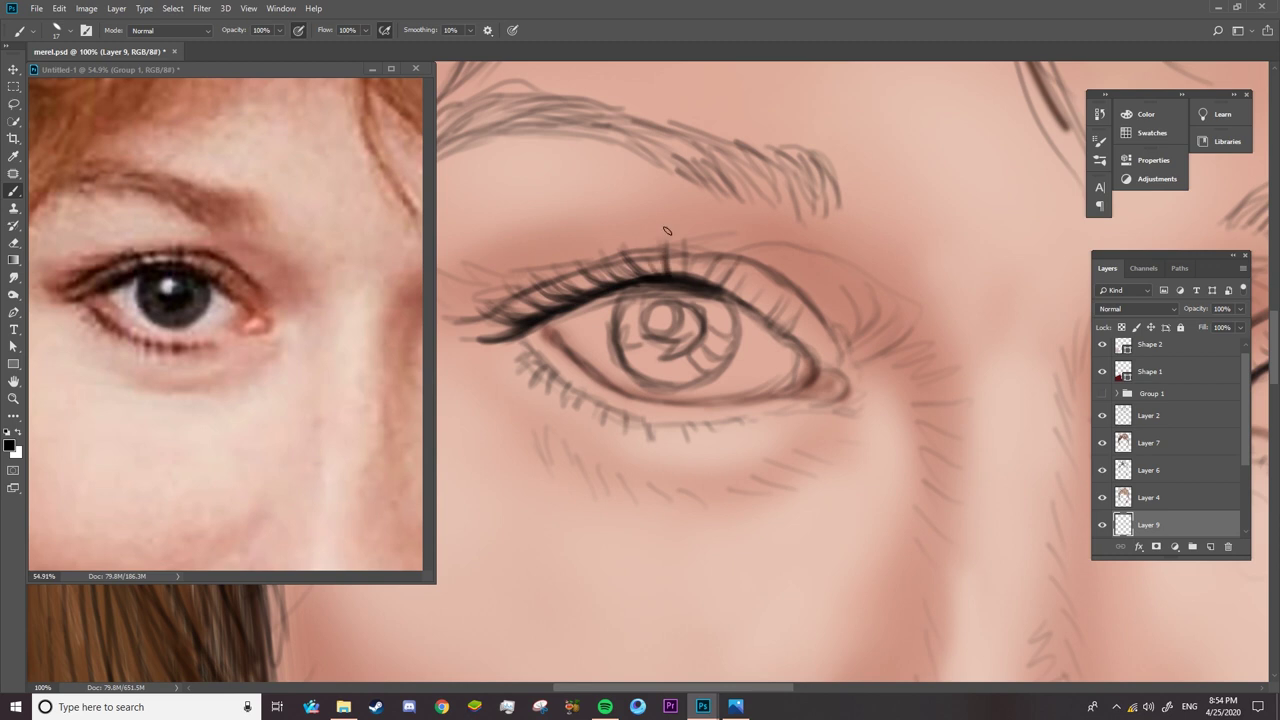
# - Paint feathery lashes on the outer upper lid, thicken the mid lid line, and hide the sketch
pyautogui.rightClick(688, 195)
pyautogui.press('Escape')
pyautogui.rightClick(746, 197)
pyautogui.press('Escape')
pyautogui.rightClick(750, 300)
pyautogui.press('Escape')
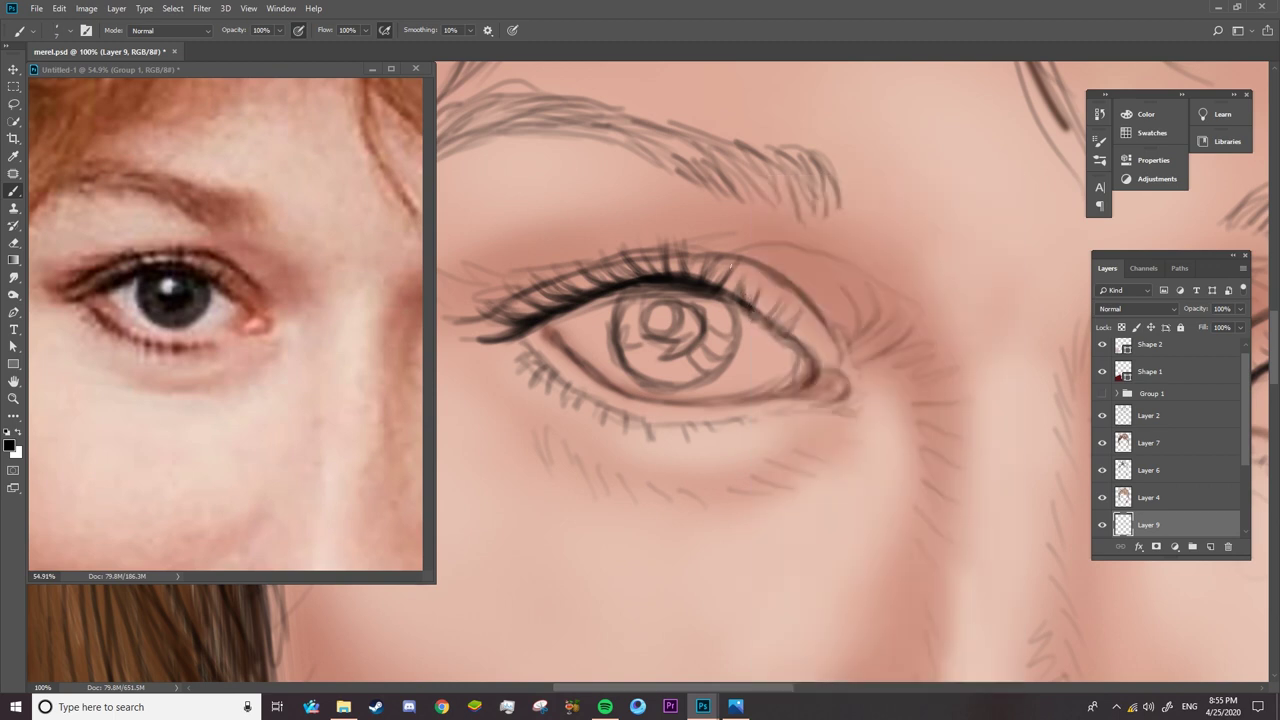
pyautogui.moveTo(776, 322); pyautogui.dragTo(770, 305)
pyautogui.moveTo(785, 334)
pyautogui.mouseDown()
pyautogui.moveTo(796, 318)
pyautogui.moveTo(818, 368)
pyautogui.mouseUp()
pyautogui.moveTo(664, 288); pyautogui.dragTo(600, 297)
pyautogui.click(1102, 415)
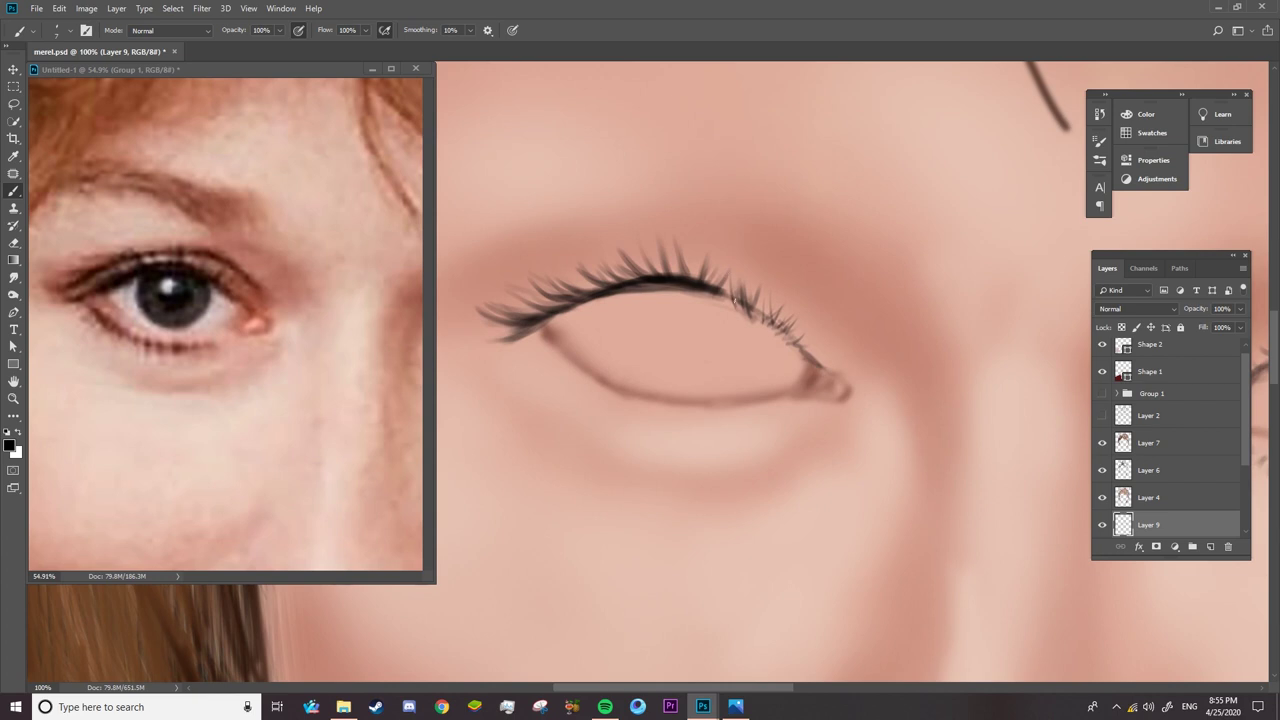
# - Darken the upper lash line, compare with the photo, and enable pen pressure for opacity
pyautogui.moveTo(760, 313); pyautogui.dragTo(714, 291)
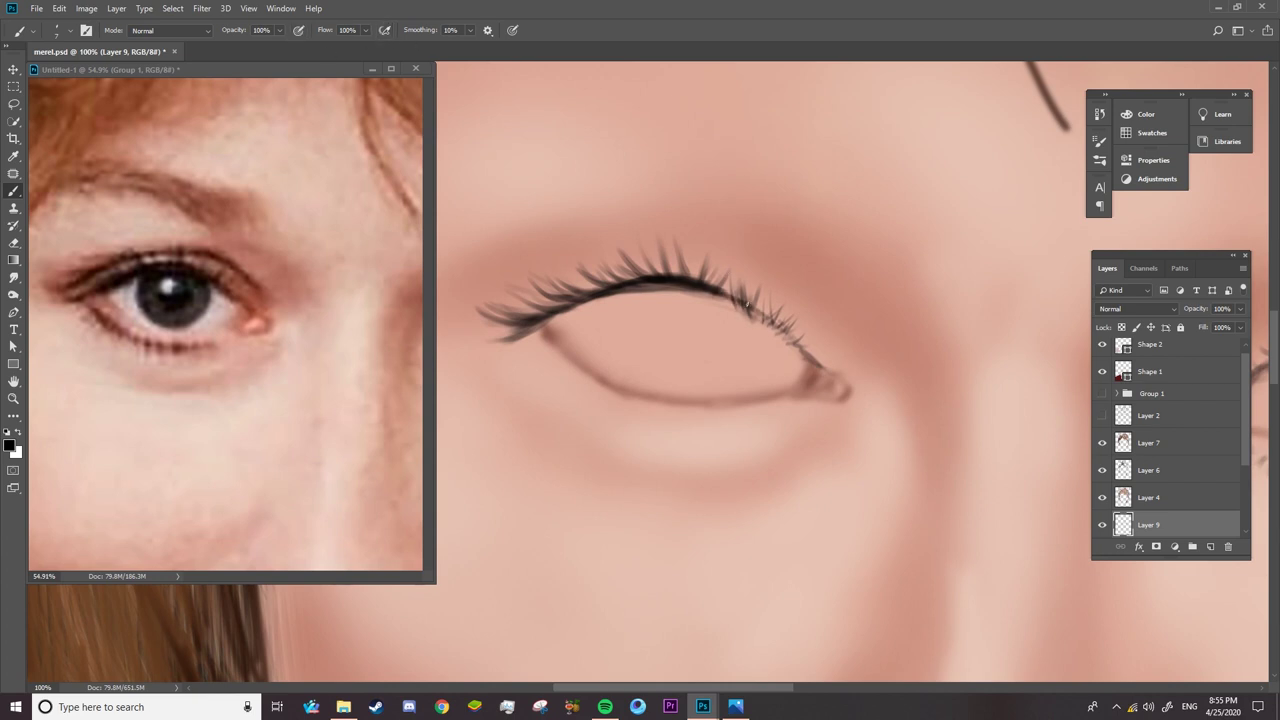
pyautogui.moveTo(798, 348); pyautogui.dragTo(744, 308)
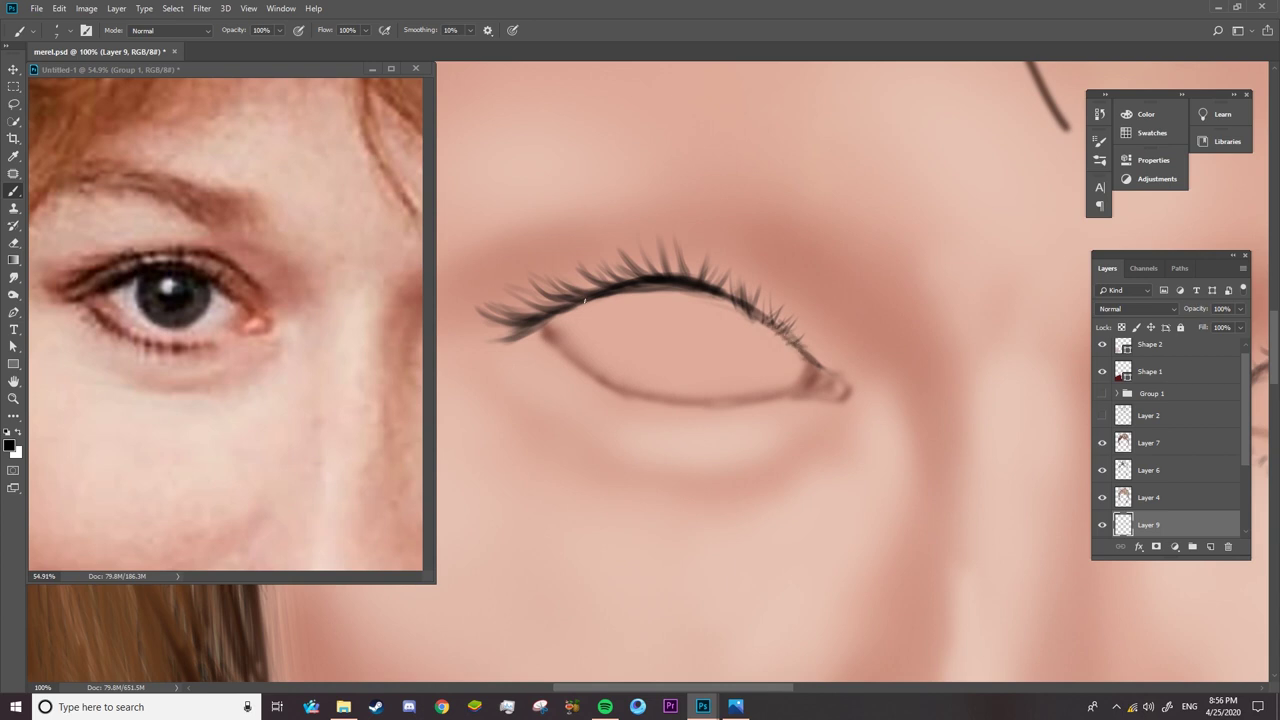
pyautogui.moveTo(584, 302)
pyautogui.mouseDown()
pyautogui.moveTo(616, 294)
pyautogui.moveTo(548, 316)
pyautogui.moveTo(520, 300)
pyautogui.mouseUp()
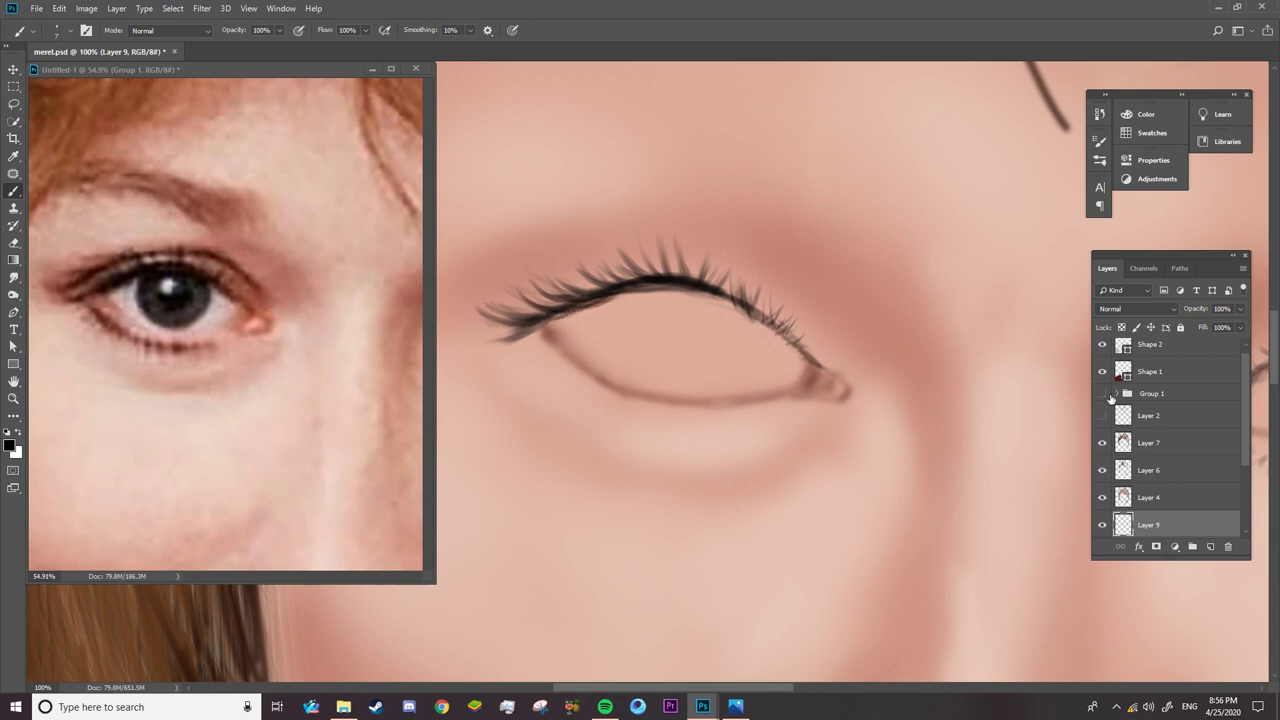
pyautogui.click(1103, 394)
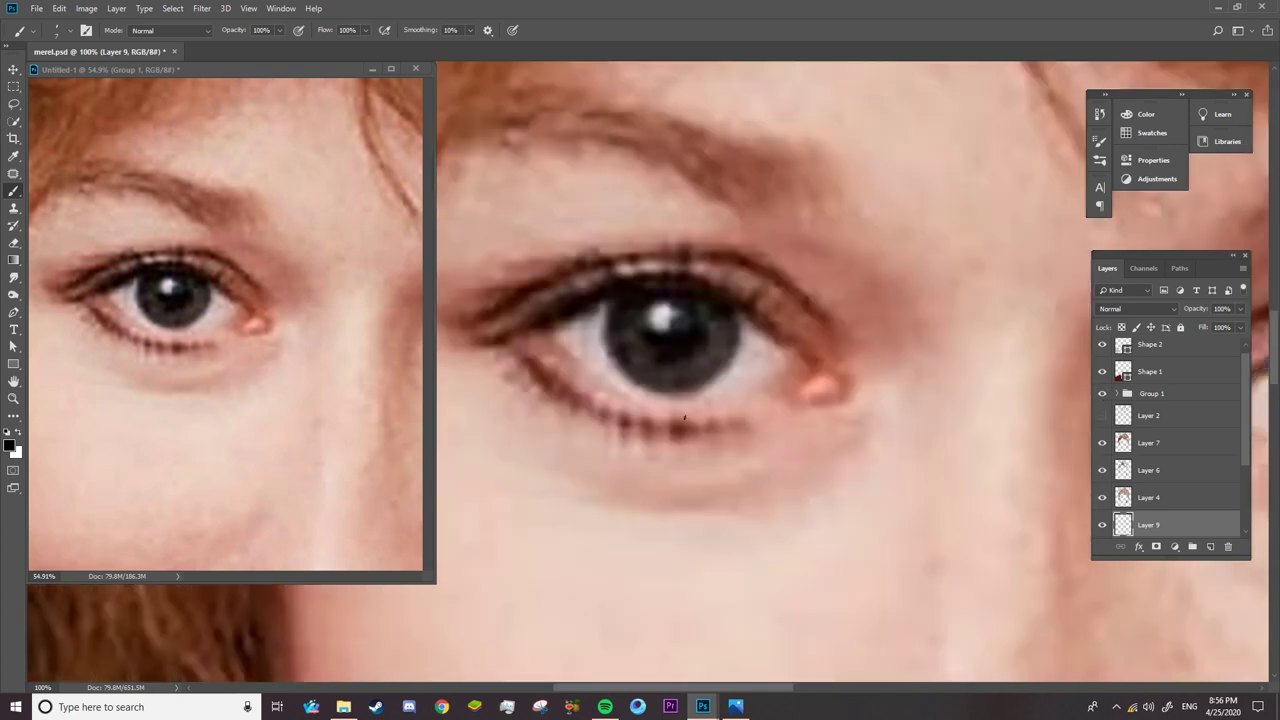
pyautogui.click(300, 32)
pyautogui.click(1103, 394)
# - Paint a row of short lower lashes along the lower lid, then zoom out
pyautogui.moveTo(728, 422); pyautogui.dragTo(724, 436)
pyautogui.moveTo(712, 418); pyautogui.dragTo(692, 438)
pyautogui.moveTo(666, 418); pyautogui.dragTo(656, 438)
pyautogui.moveTo(651, 419); pyautogui.dragTo(645, 437)
pyautogui.moveTo(547, 371)
pyautogui.mouseDown()
pyautogui.moveTo(554, 386)
pyautogui.moveTo(480, 382)
pyautogui.mouseUp()
pyautogui.press('z')
pyautogui.moveTo(880, 440); pyautogui.dragTo(930, 440)
# - Zoom to the right eye, select Layer 8, and sample a reddish skin tone for the Brush
pyautogui.scroll(-2, 1192, 490)
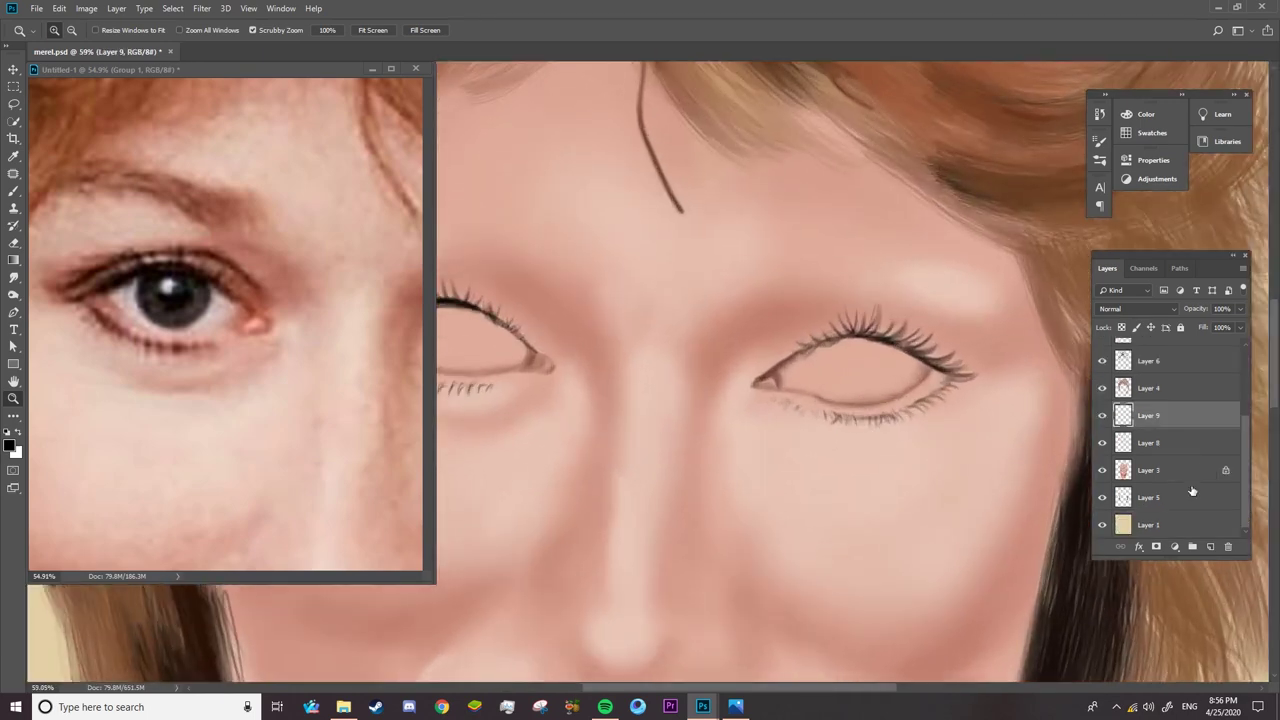
pyautogui.click(1188, 470)
pyautogui.click(971, 434)
pyautogui.press('b')
pyautogui.click(1158, 445)
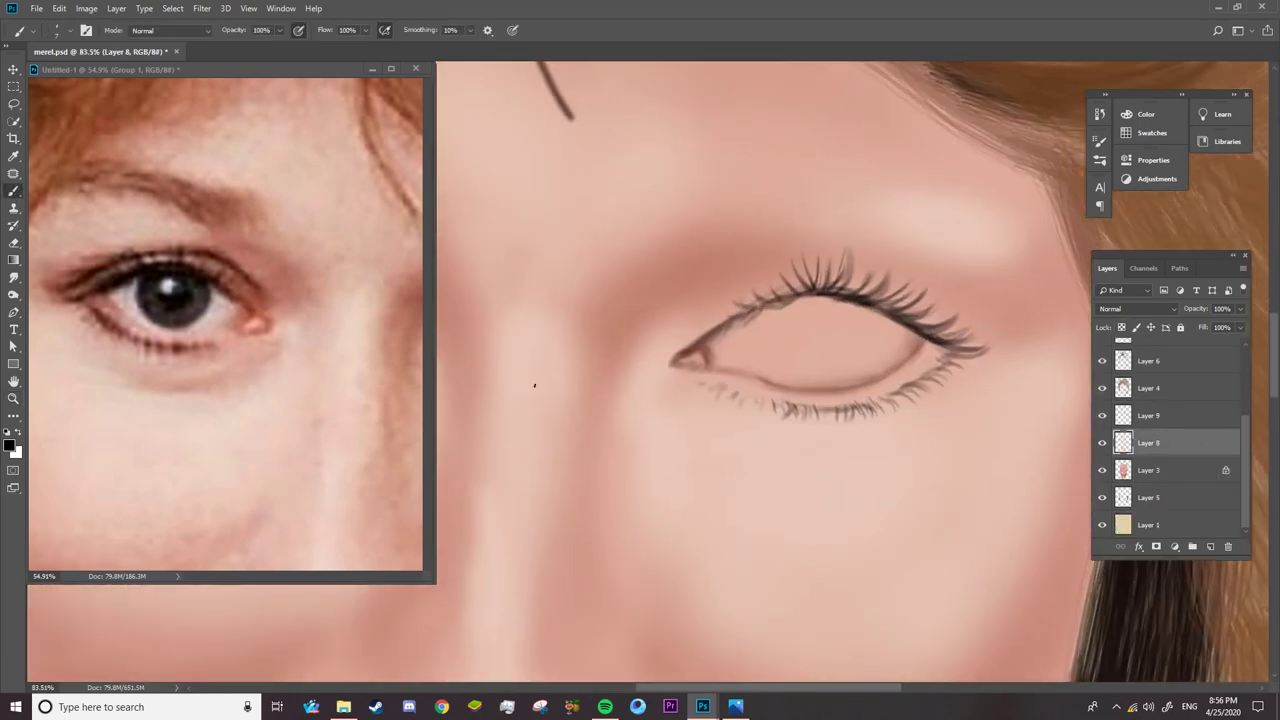
pyautogui.keyDown('alt'); pyautogui.click(100, 357); pyautogui.keyUp('alt')
pyautogui.rightClick(757, 180)
pyautogui.click(299, 570)
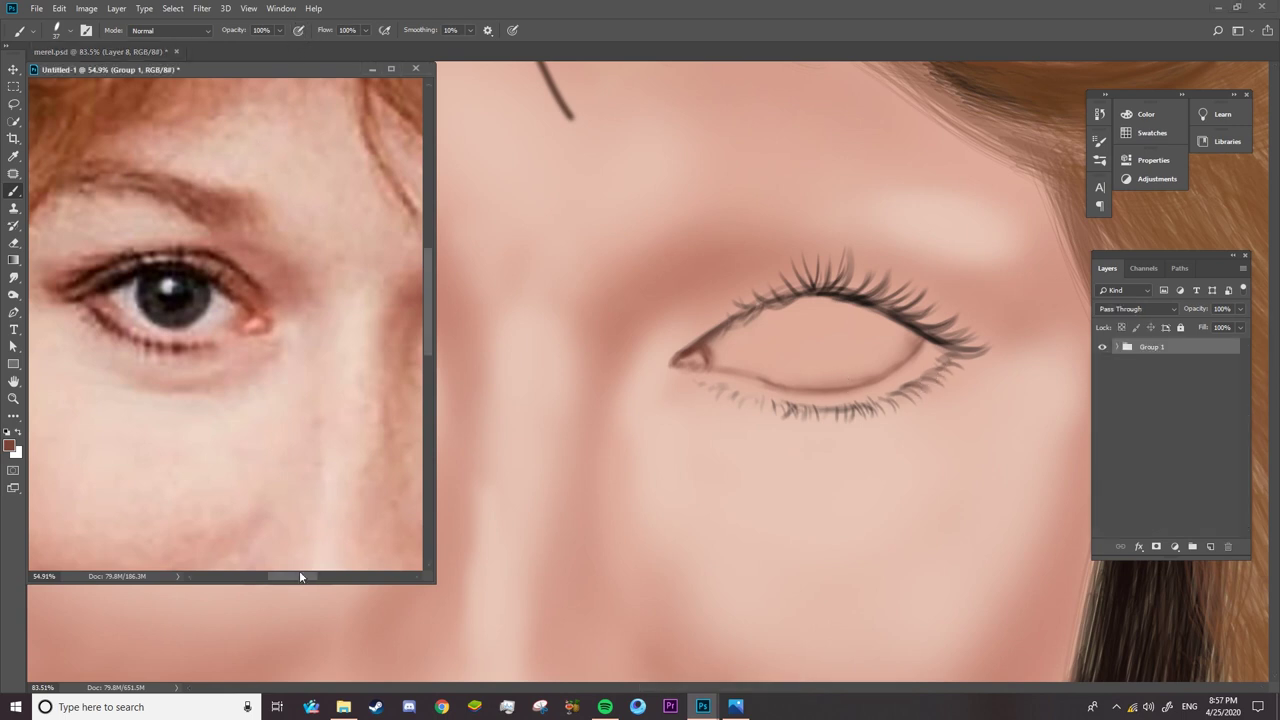
pyautogui.click(926, 362)
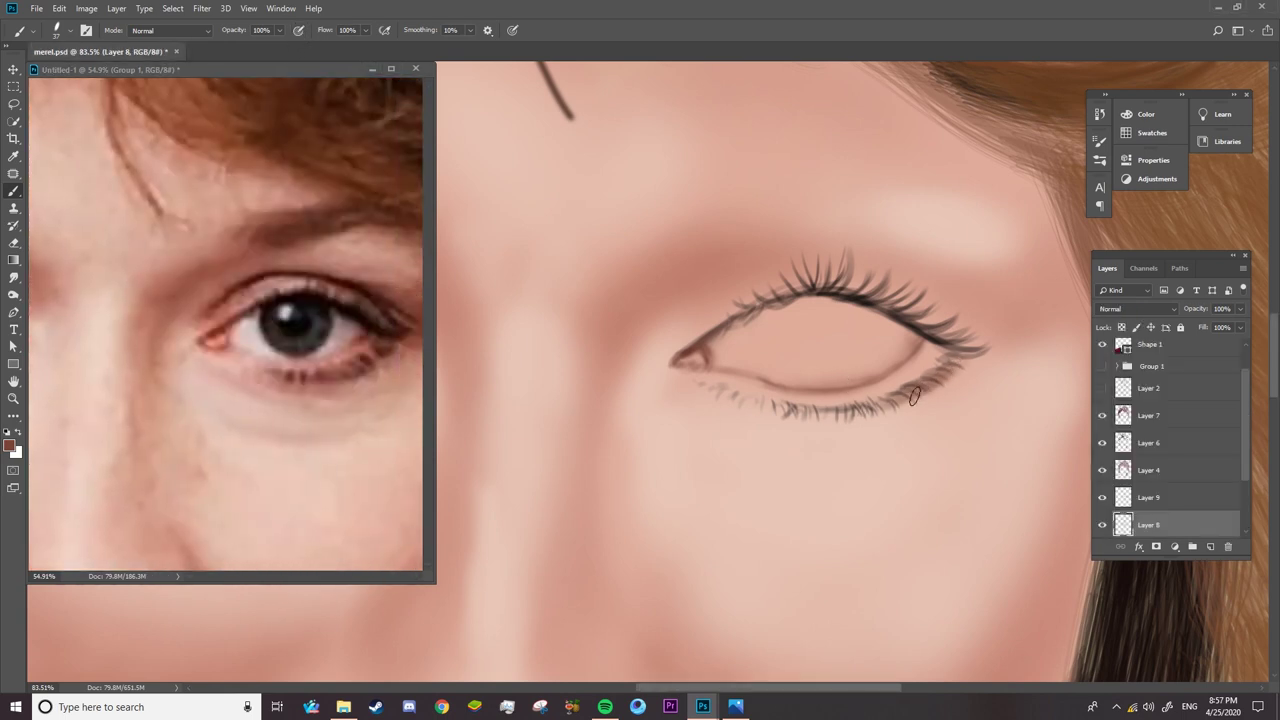
# - Soften the lower lash line with faint skin-tone strokes, showing the sketch again
pyautogui.moveTo(857, 418); pyautogui.dragTo(693, 395)
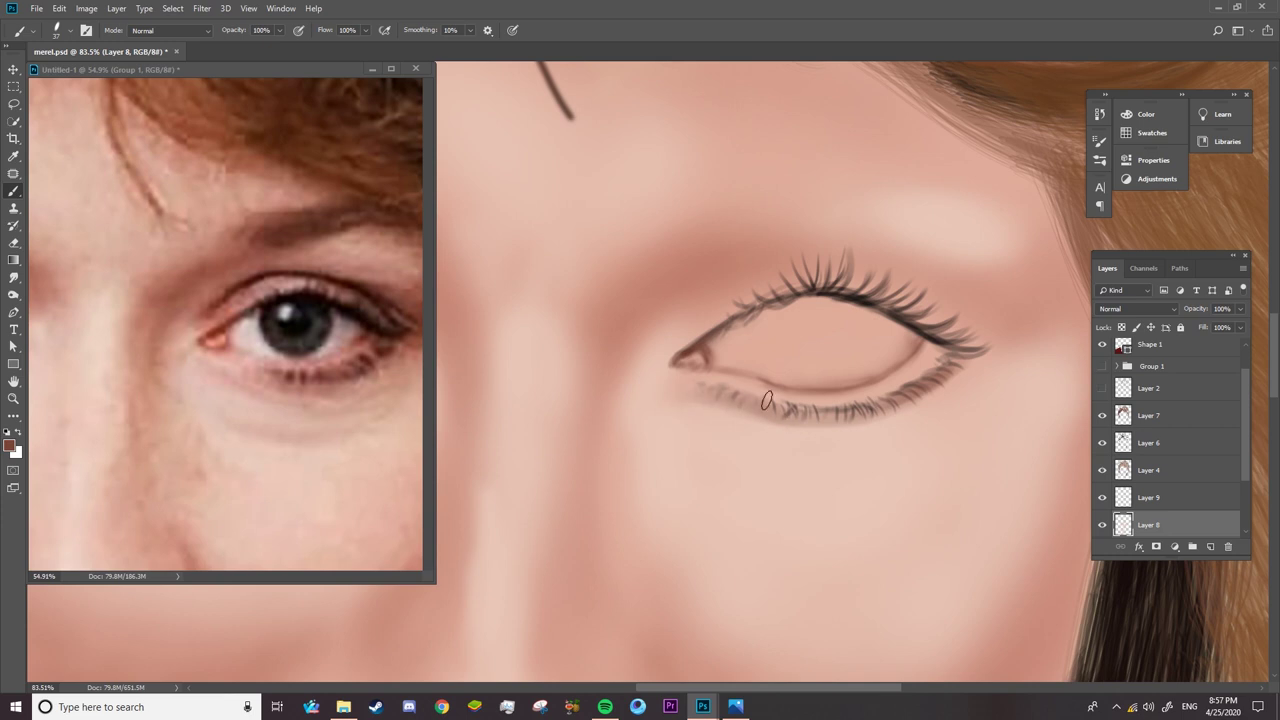
pyautogui.moveTo(960, 372); pyautogui.dragTo(899, 404)
pyautogui.click(1102, 388)
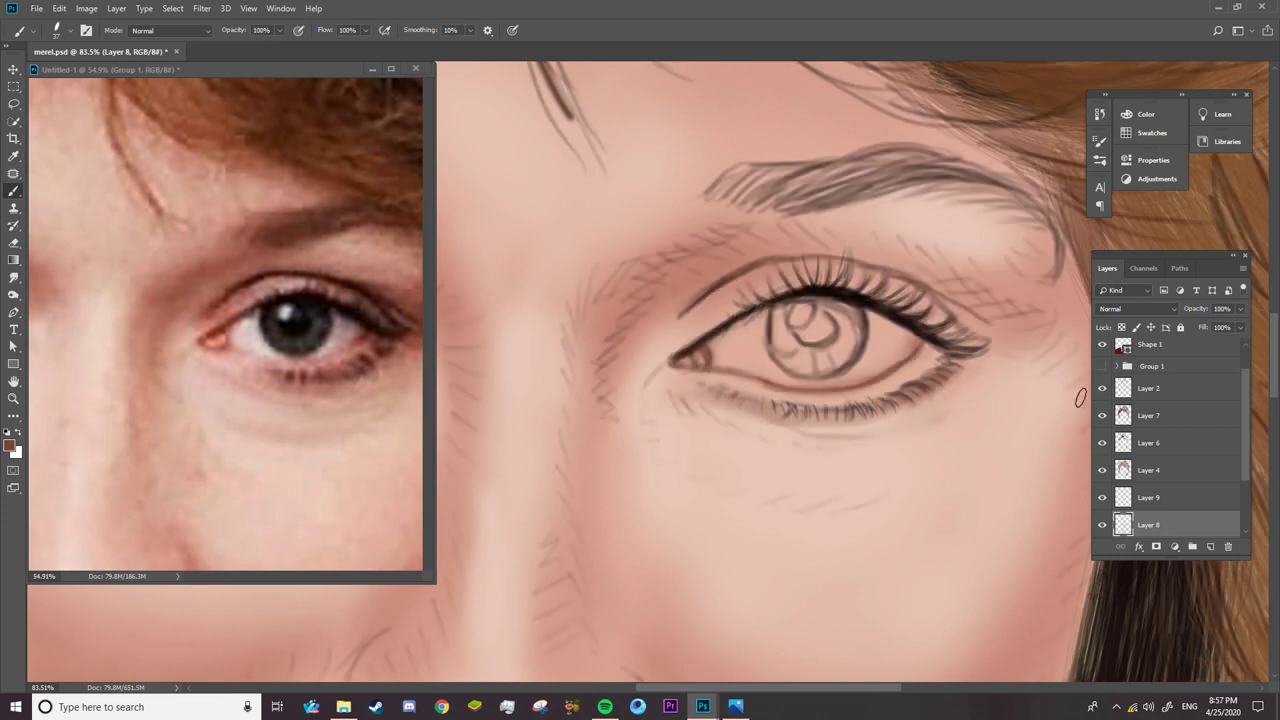
pyautogui.rightClick(843, 435)
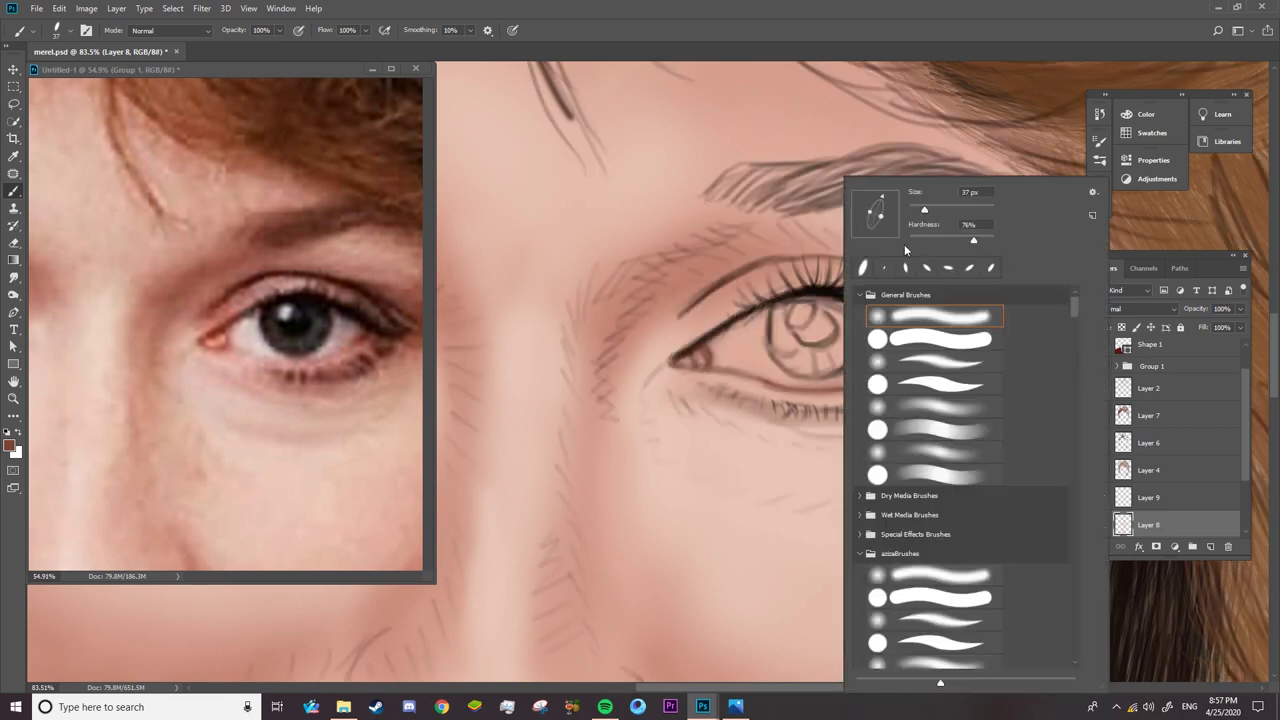
pyautogui.click(778, 426)
pyautogui.moveTo(765, 424); pyautogui.dragTo(956, 410)
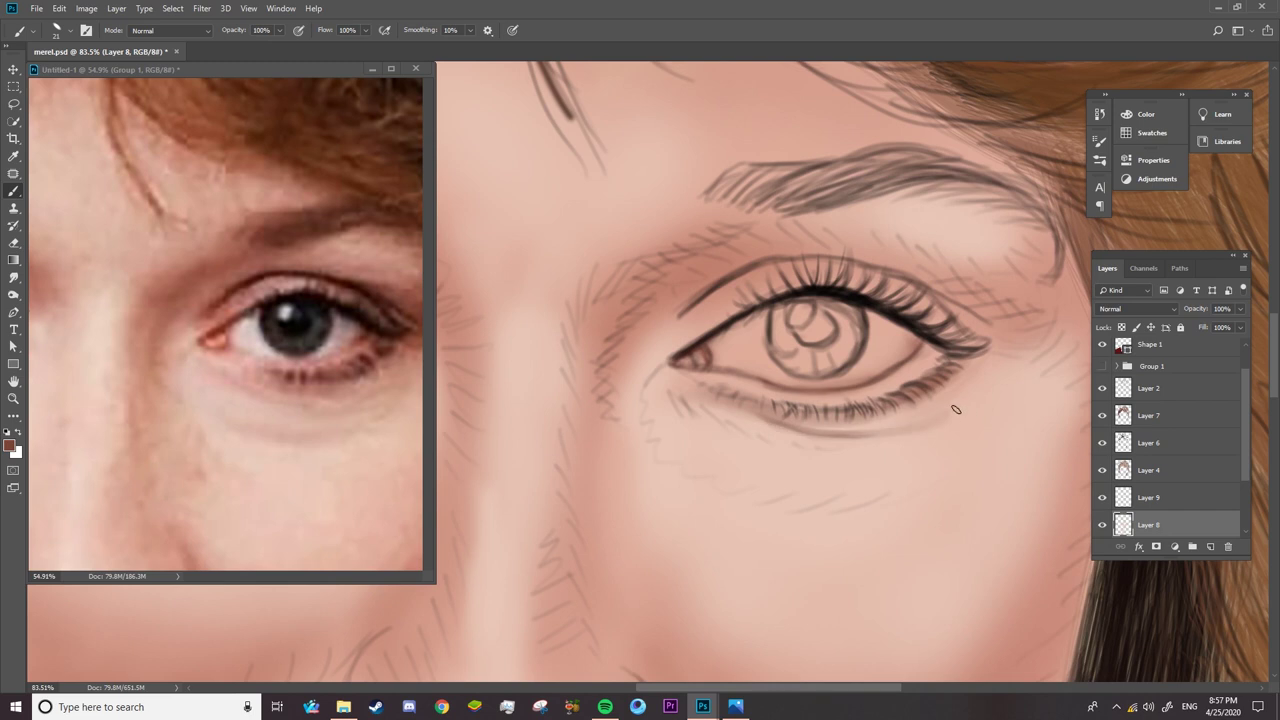
# - With a larger brush and lighter sampled tone, shade under the eye, inner corner and brow tail
pyautogui.rightClick(866, 495)
pyautogui.click(766, 506)
pyautogui.moveTo(745, 497); pyautogui.dragTo(908, 490)
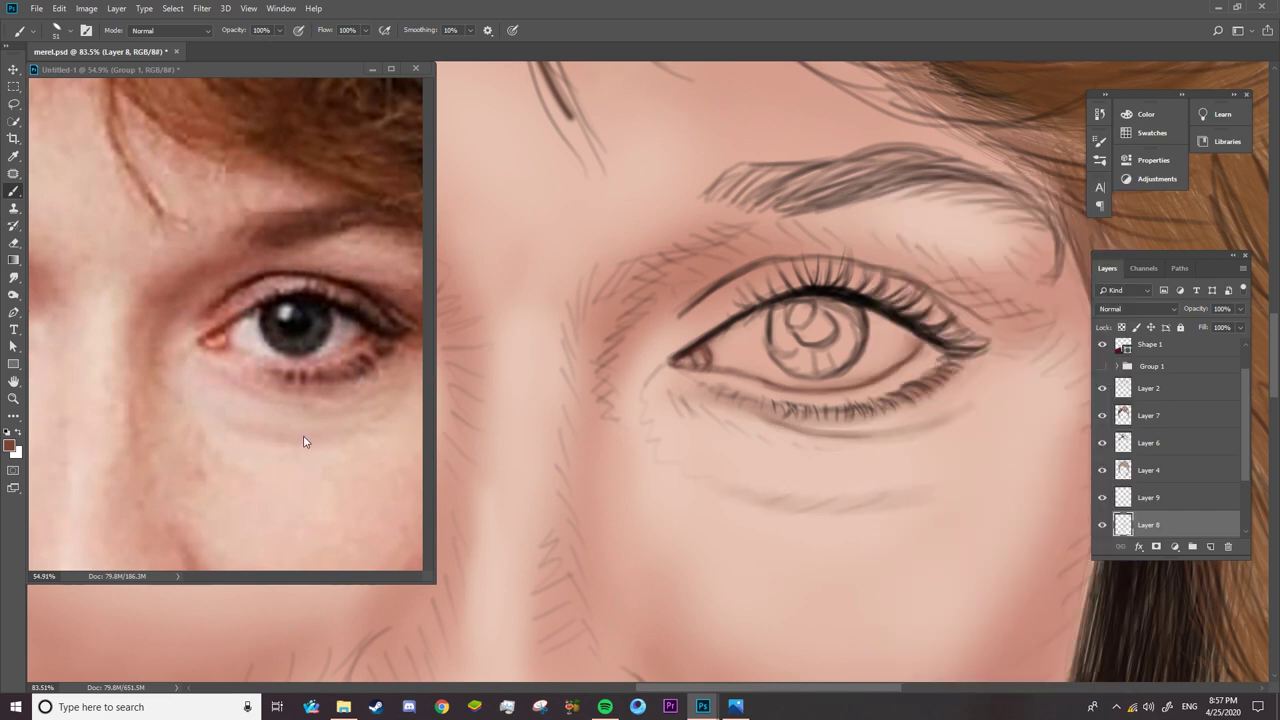
pyautogui.keyDown('alt'); pyautogui.click(163, 360); pyautogui.keyUp('alt')
pyautogui.moveTo(695, 469); pyautogui.dragTo(979, 478)
pyautogui.moveTo(650, 380)
pyautogui.mouseDown()
pyautogui.moveTo(834, 434)
pyautogui.moveTo(930, 443)
pyautogui.mouseUp()
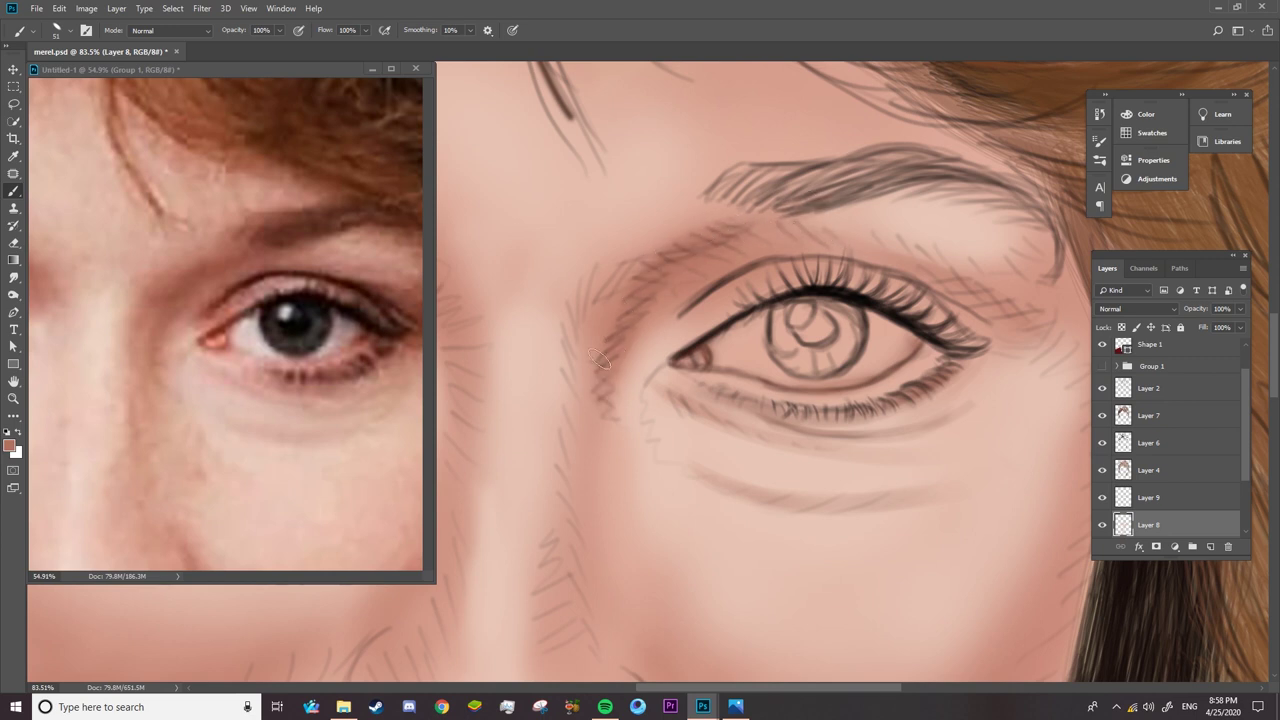
pyautogui.moveTo(600, 360)
pyautogui.mouseDown()
pyautogui.moveTo(586, 277)
pyautogui.moveTo(548, 512)
pyautogui.mouseUp()
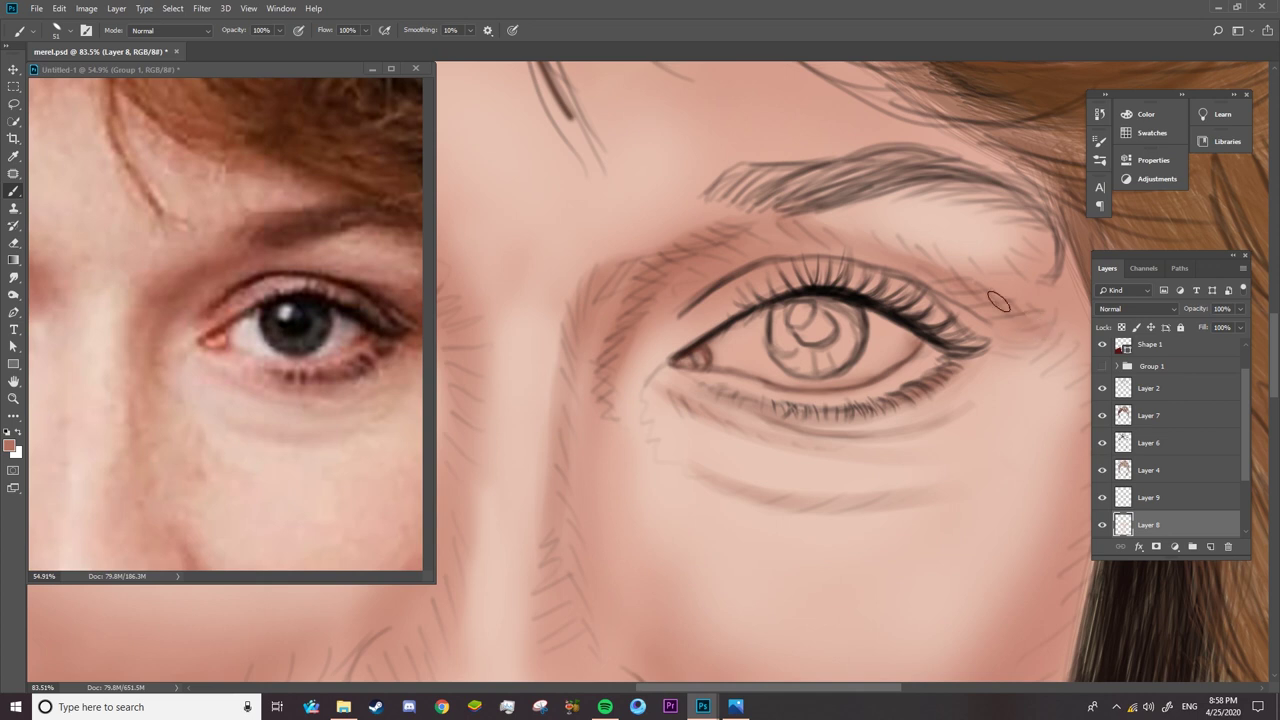
pyautogui.moveTo(1040, 242); pyautogui.dragTo(990, 270)
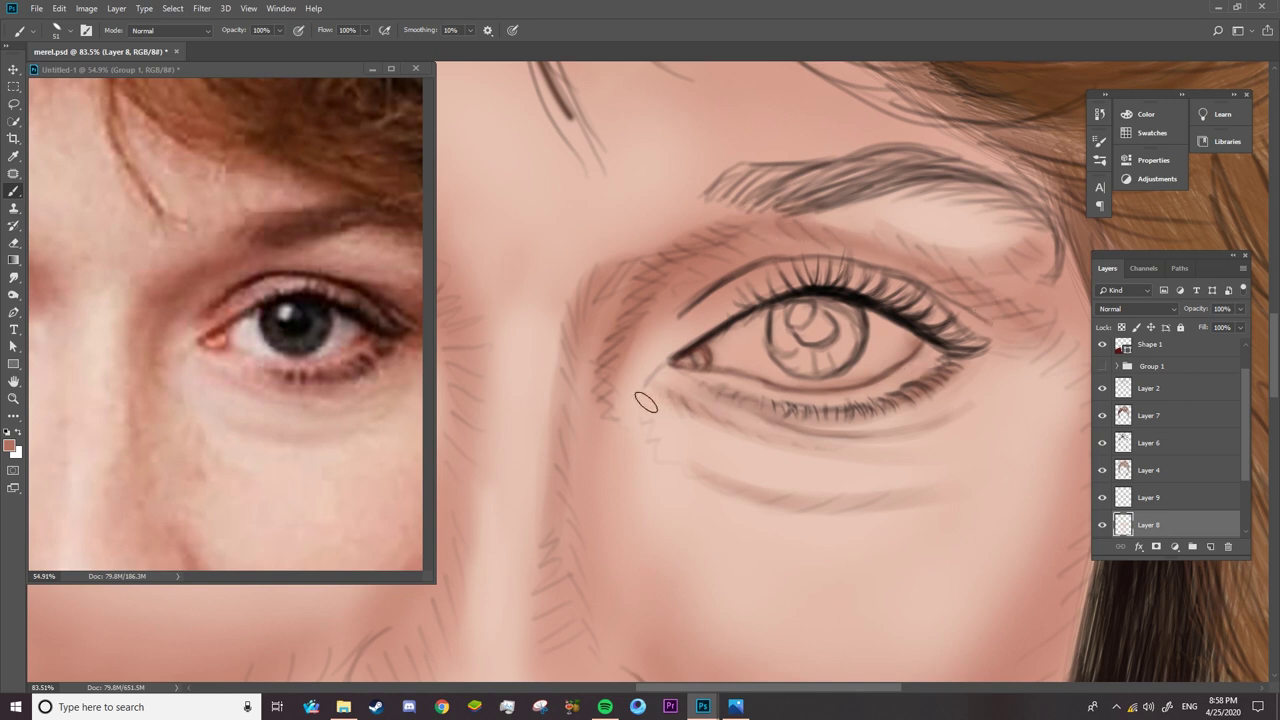
# - Pan to the eye and paint soft shading under it and at the inner corner
pyautogui.press('h')
pyautogui.moveTo(643, 400); pyautogui.dragTo(580, 370)
pyautogui.moveTo(400, 440)
pyautogui.mouseDown()
pyautogui.moveTo(294, 398)
pyautogui.moveTo(384, 403)
pyautogui.mouseUp()
pyautogui.click(789, 443)
pyautogui.press('b')
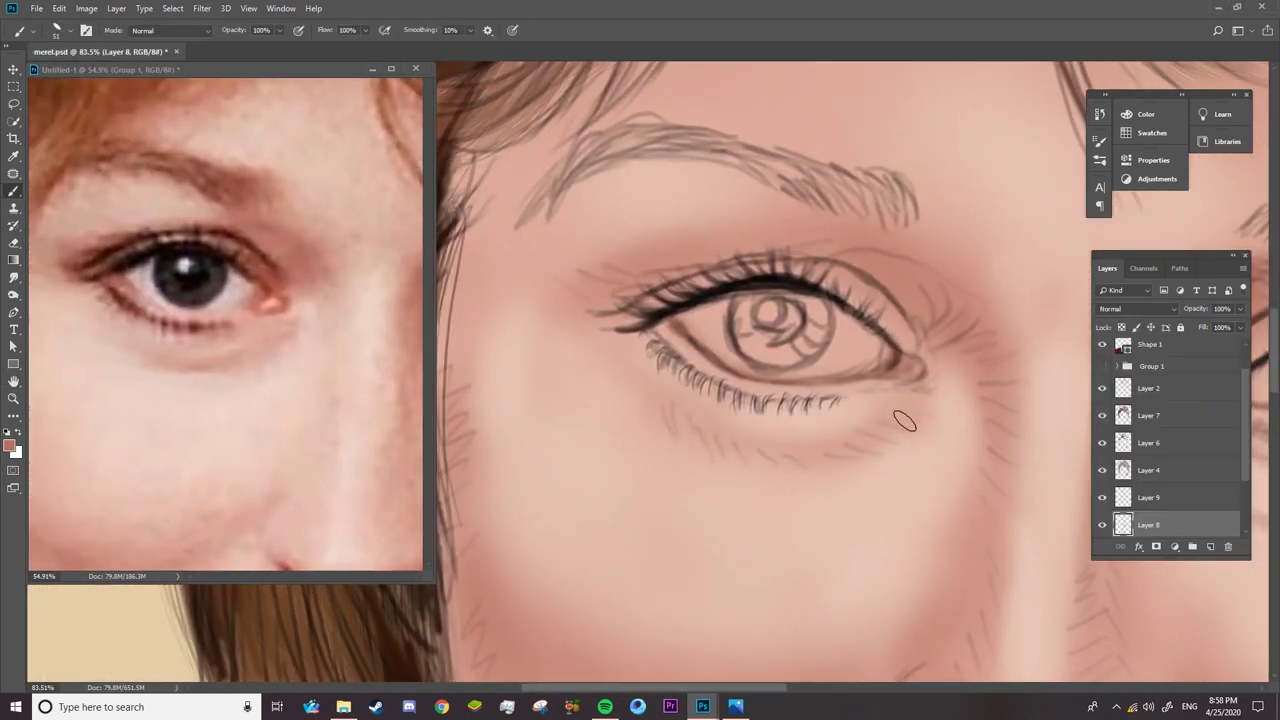
pyautogui.moveTo(903, 423)
pyautogui.mouseDown()
pyautogui.moveTo(820, 455)
pyautogui.moveTo(695, 432)
pyautogui.mouseUp()
pyautogui.moveTo(570, 283); pyautogui.dragTo(641, 288)
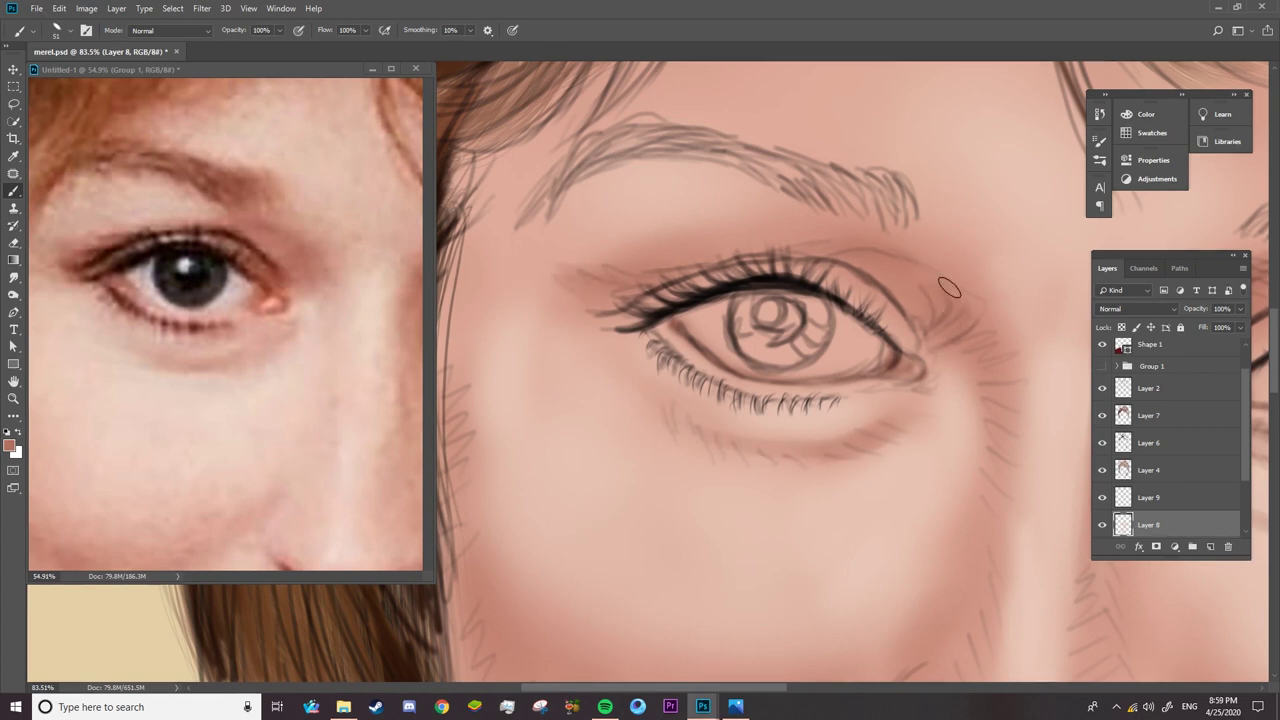
# - Check the brush presets and zoom out to view the whole face
pyautogui.rightClick(846, 412)
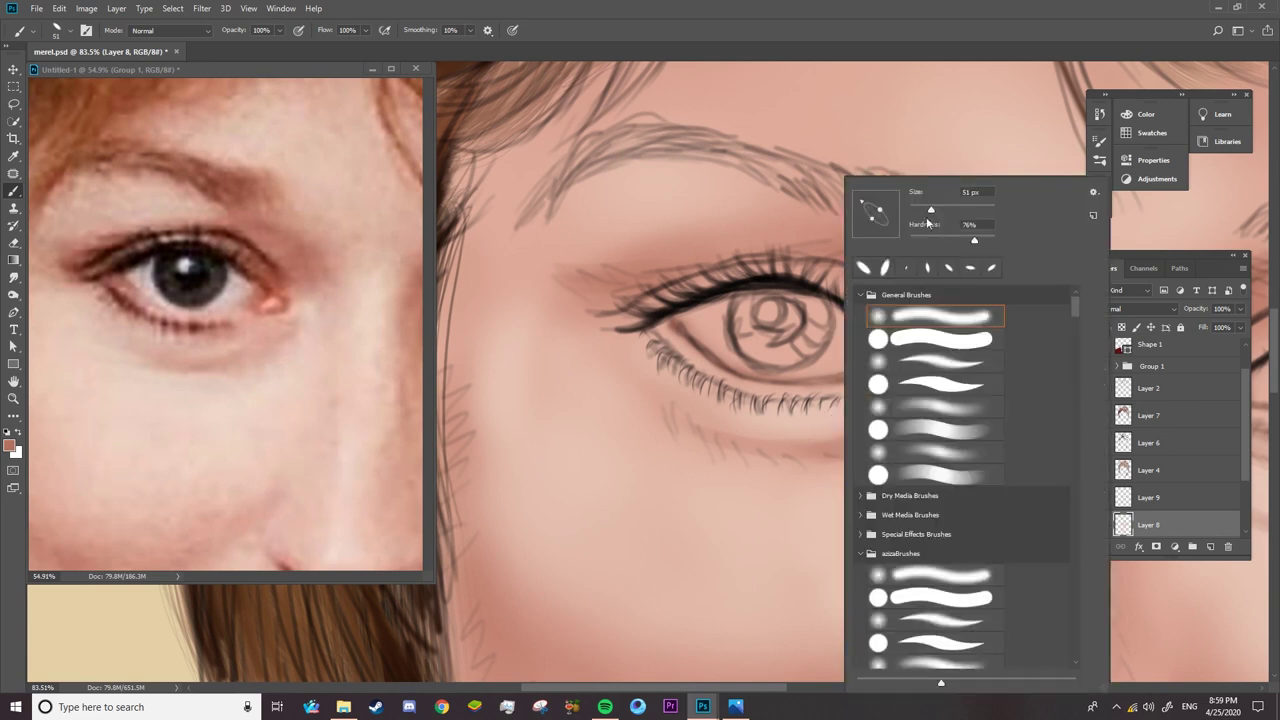
pyautogui.press('Return')
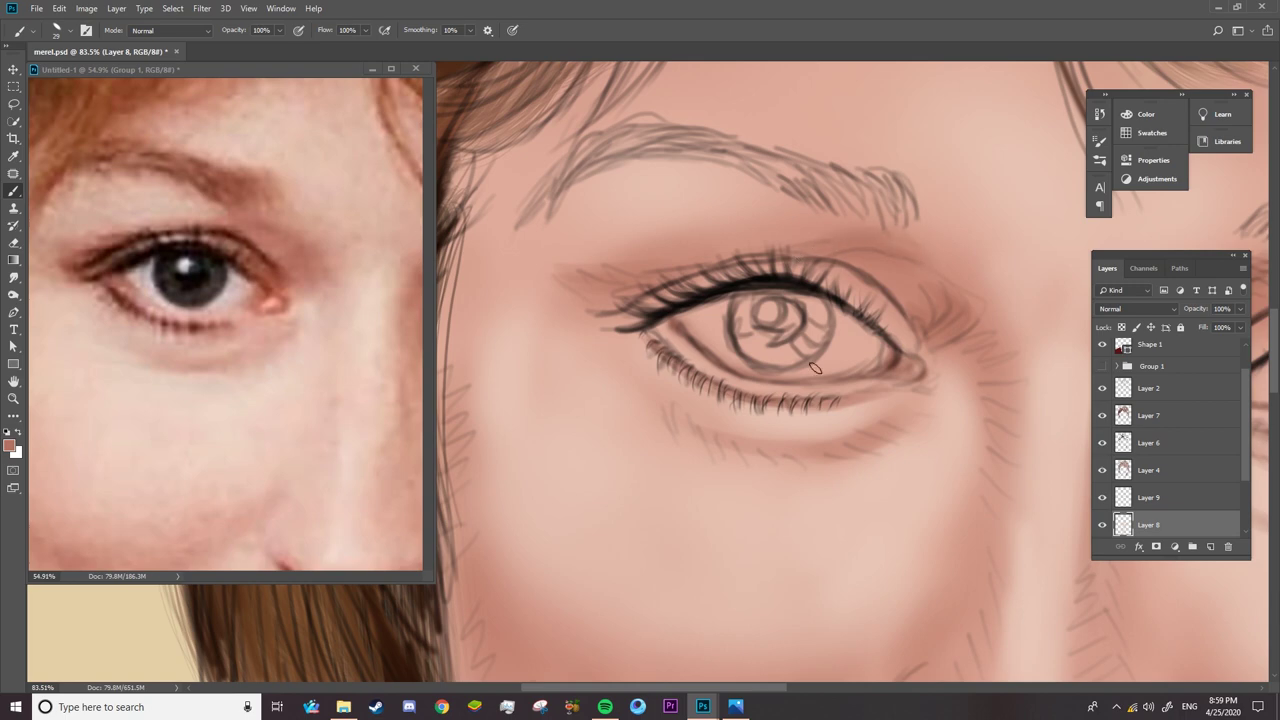
pyautogui.press('z')
pyautogui.moveTo(815, 368)
pyautogui.mouseDown()
pyautogui.moveTo(586, 429)
pyautogui.moveTo(1110, 370)
pyautogui.mouseUp()
# - Hide the sketch, zoom to the right eye, add a new layer and enlarge the brush
pyautogui.click(1102, 388)
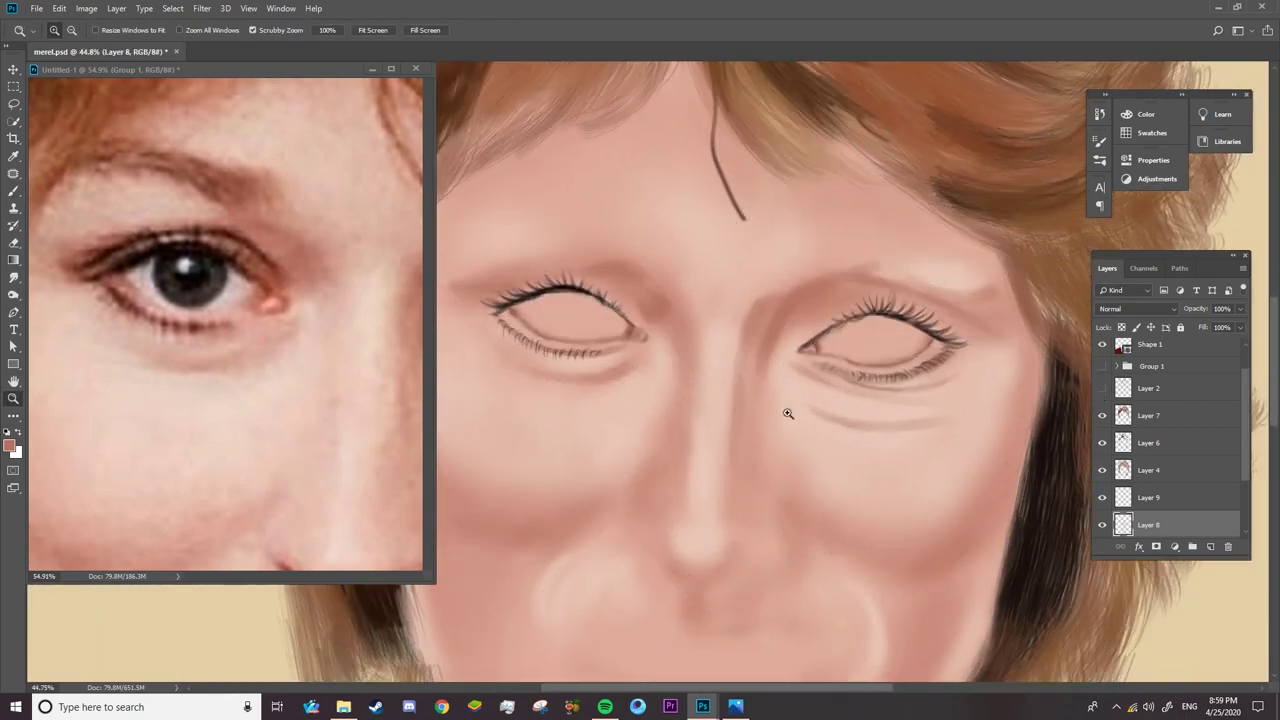
pyautogui.moveTo(788, 413); pyautogui.dragTo(929, 371)
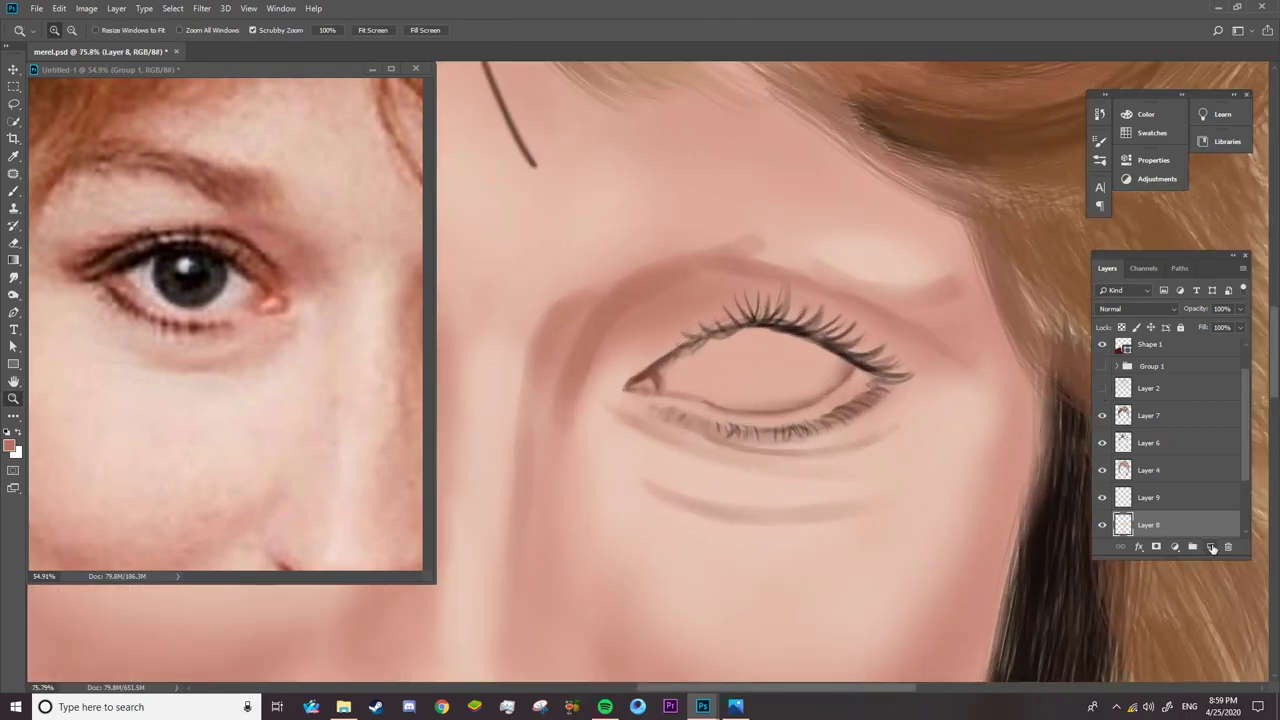
pyautogui.click(1212, 547)
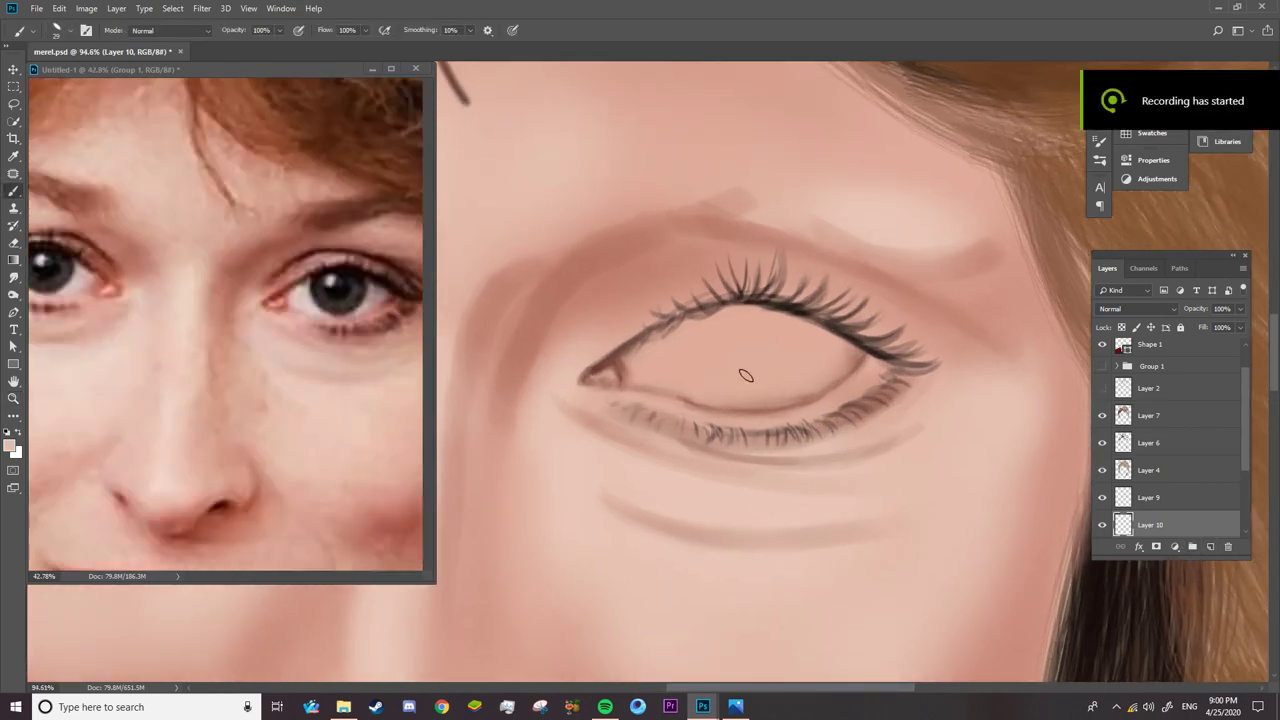
pyautogui.rightClick(745, 375)
pyautogui.moveTo(685, 370)
pyautogui.mouseDown()
pyautogui.moveTo(758, 338)
pyautogui.moveTo(663, 366)
pyautogui.moveTo(708, 332)
pyautogui.moveTo(657, 371)
pyautogui.moveTo(831, 349)
pyautogui.moveTo(815, 369)
pyautogui.moveTo(718, 393)
pyautogui.moveTo(808, 340)
pyautogui.moveTo(625, 378)
pyautogui.mouseUp()
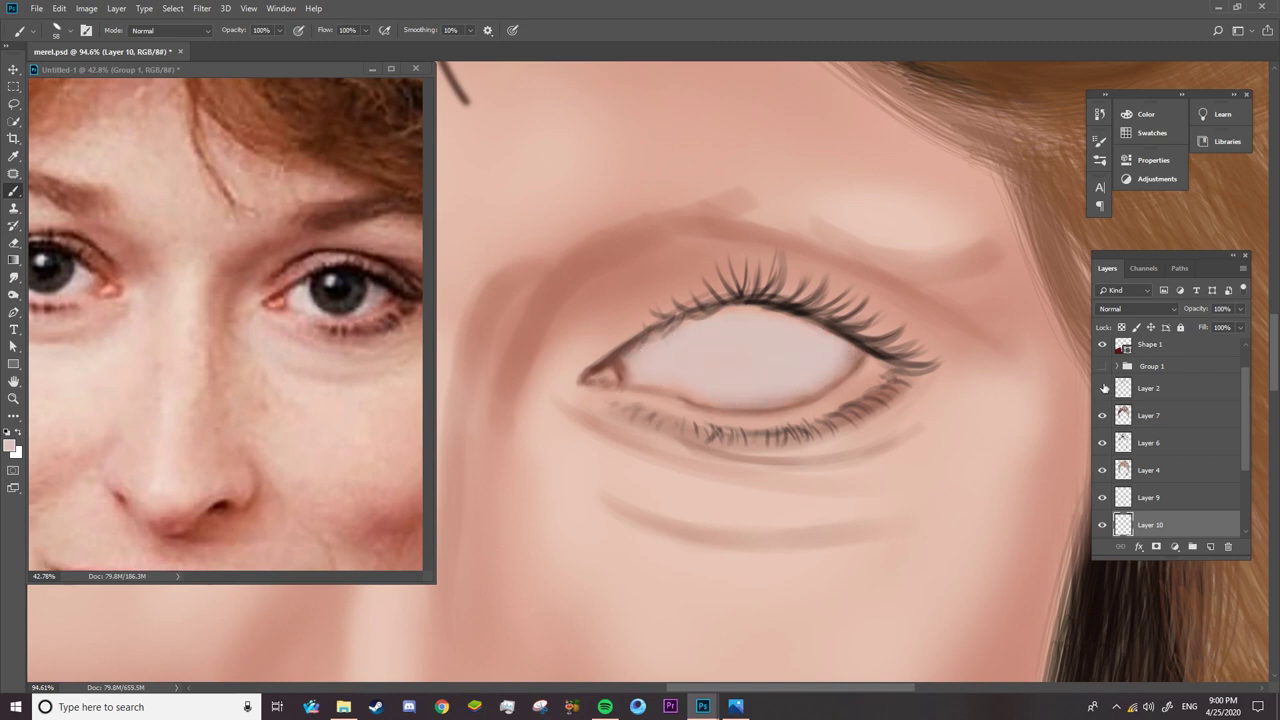
# - Show the sketch, flip the canvas horizontally, and paint a pale pinkish eye white
pyautogui.click(1103, 388)
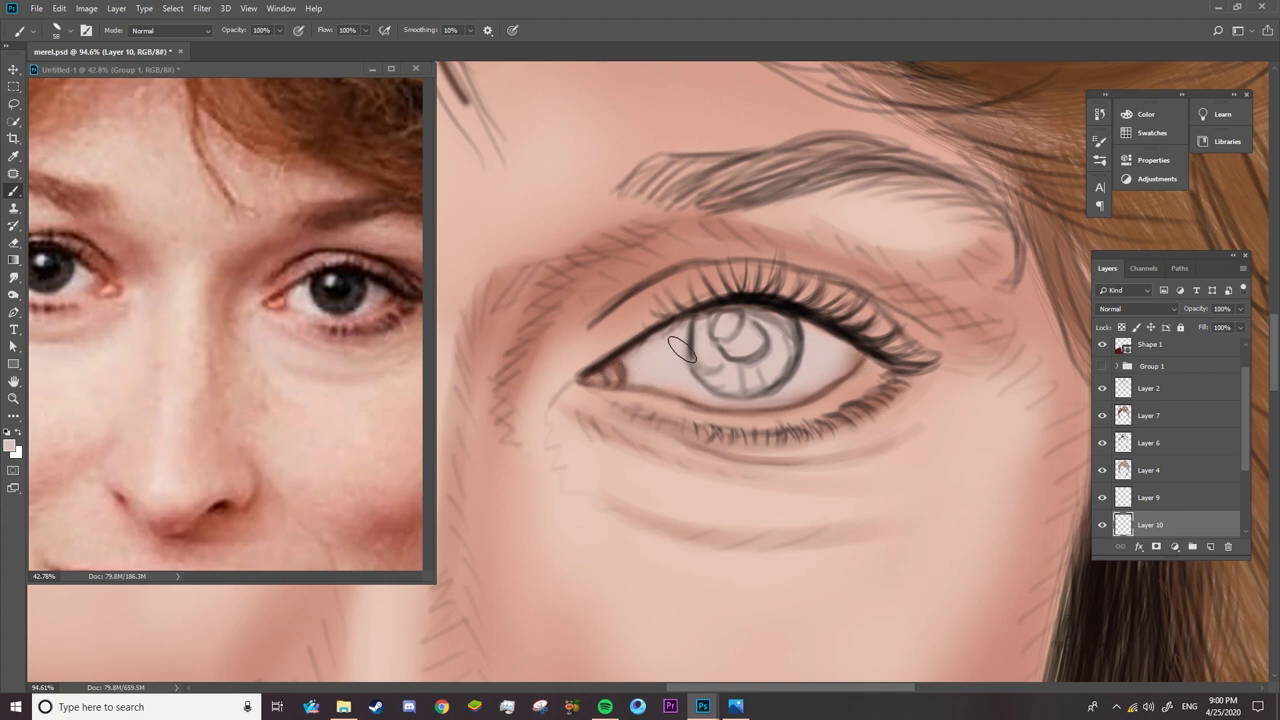
pyautogui.press('space')
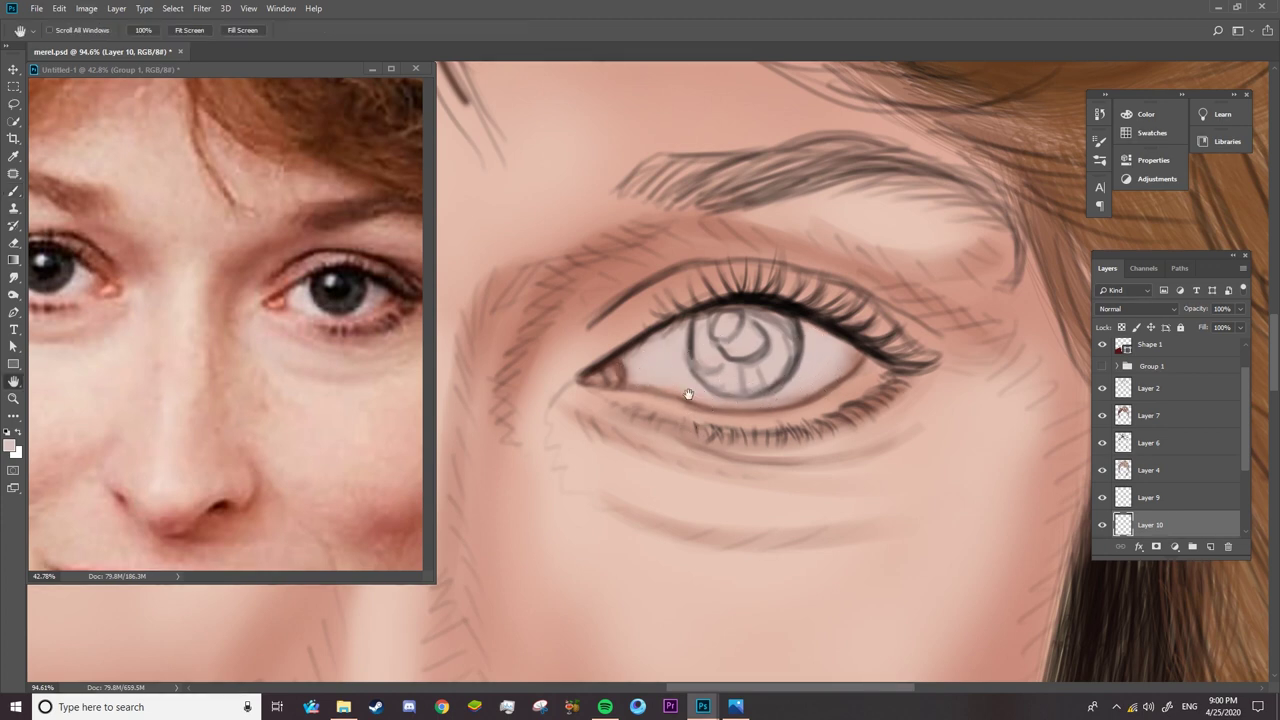
pyautogui.hotkey('ctrl', 'shift', 'h')
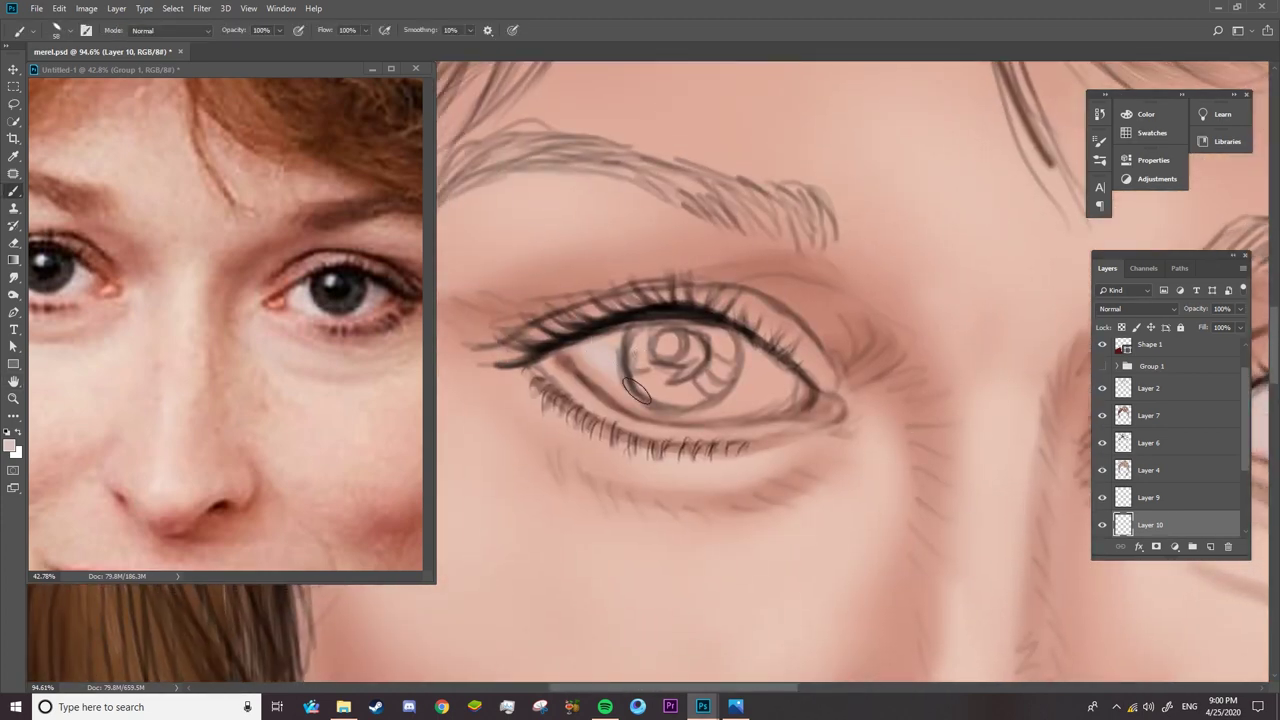
pyautogui.moveTo(636, 392)
pyautogui.mouseDown()
pyautogui.moveTo(730, 395)
pyautogui.moveTo(777, 377)
pyautogui.moveTo(636, 393)
pyautogui.moveTo(645, 346)
pyautogui.moveTo(604, 379)
pyautogui.mouseUp()
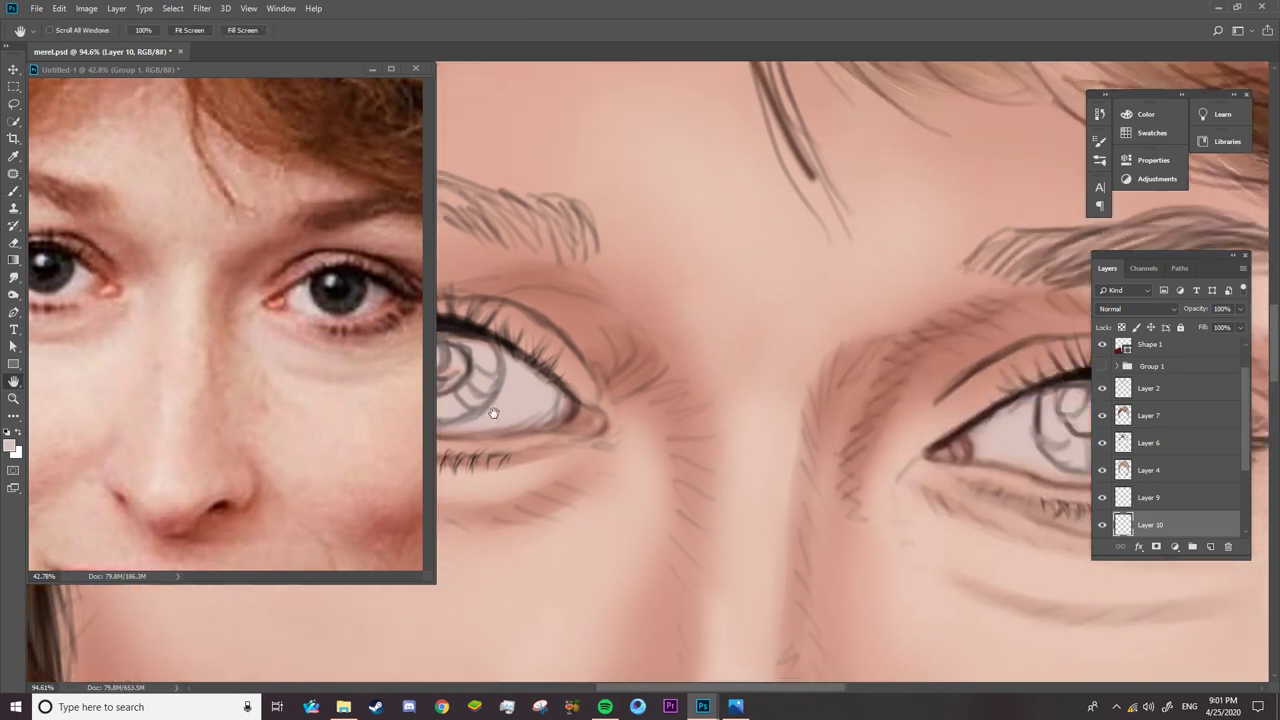
pyautogui.moveTo(740, 410); pyautogui.dragTo(486, 405)
pyautogui.click(13, 296)
# - Use the Dodge tool to brighten the eye white beside the iris
pyautogui.rightClick(13, 296)
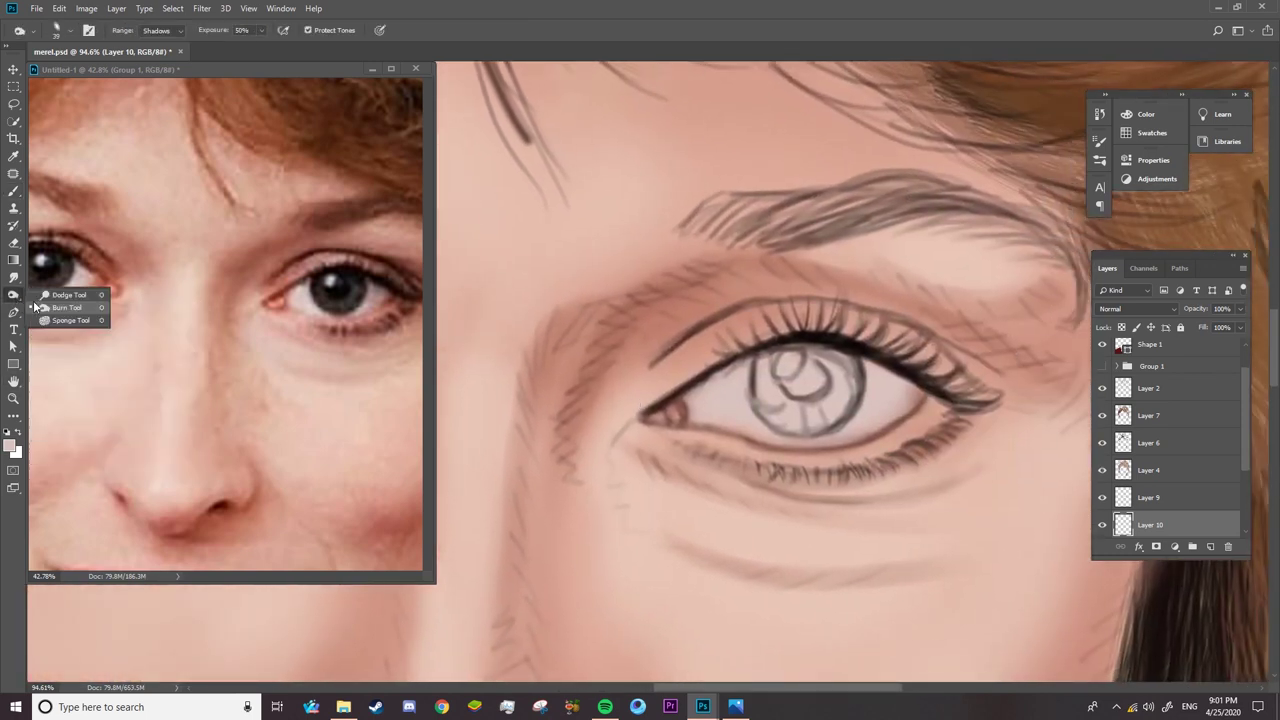
pyautogui.click(36, 307)
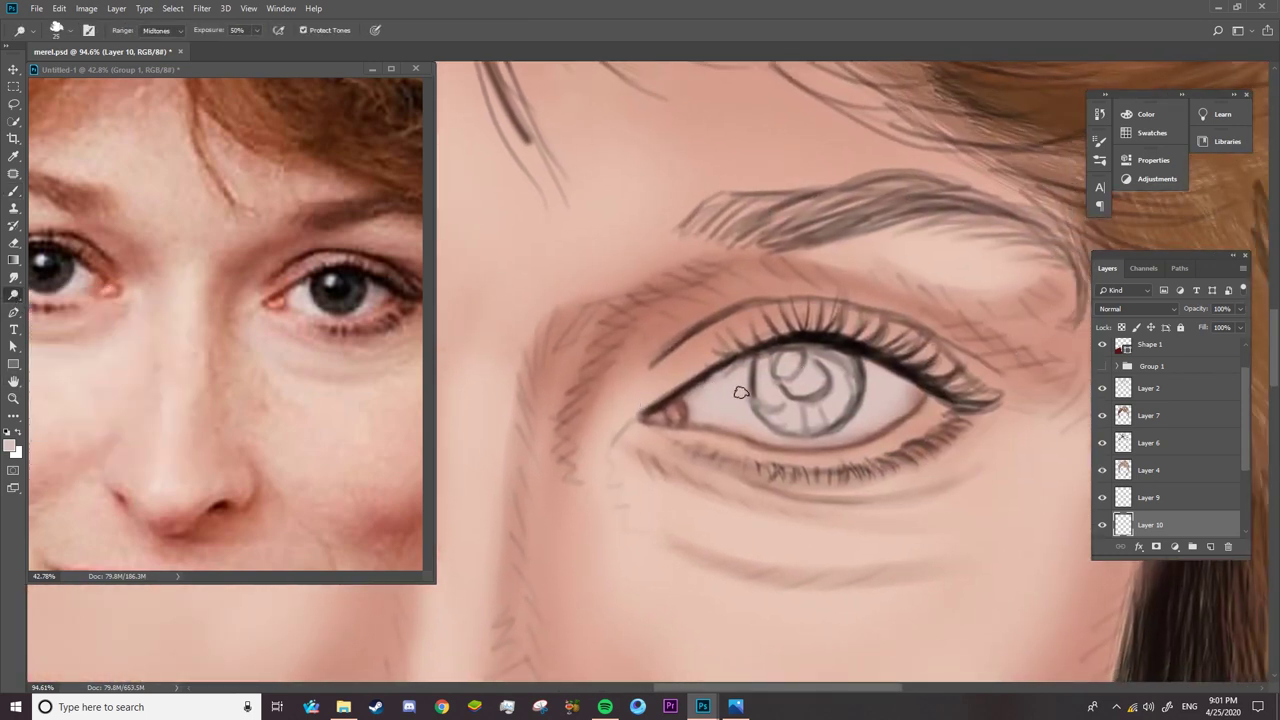
pyautogui.moveTo(733, 369); pyautogui.dragTo(745, 384)
pyautogui.rightClick(737, 392)
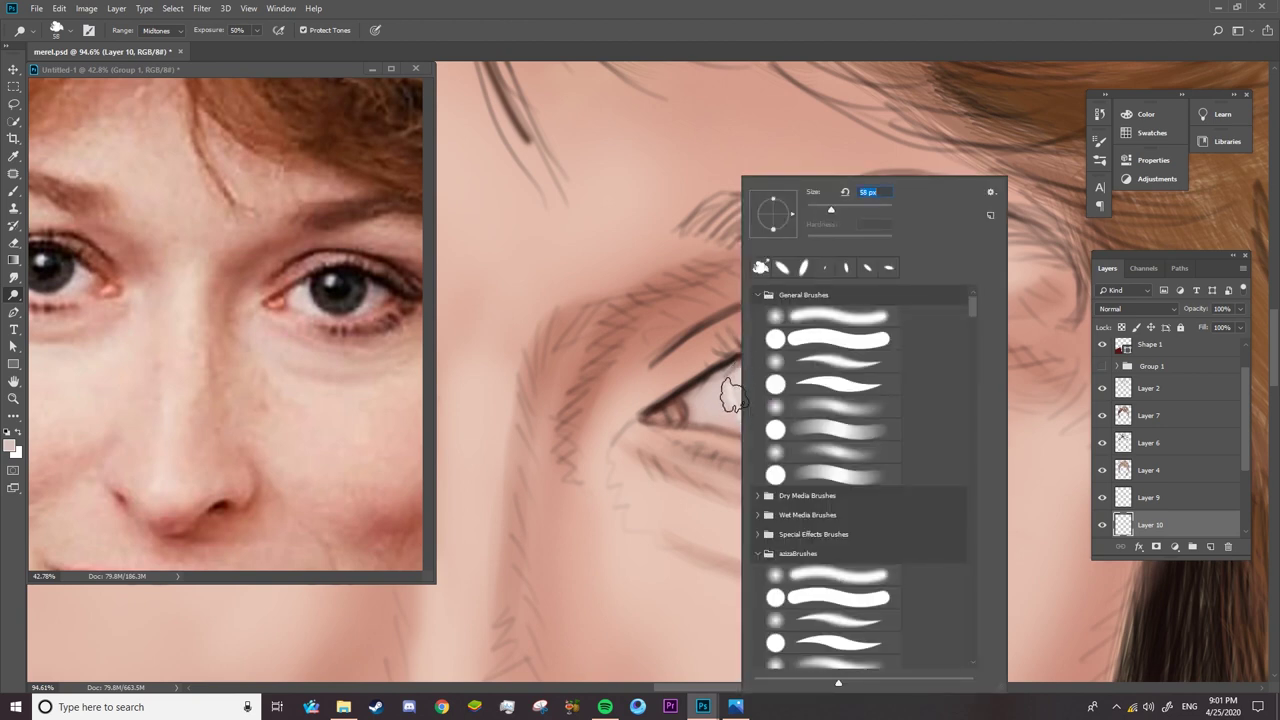
pyautogui.press('Return')
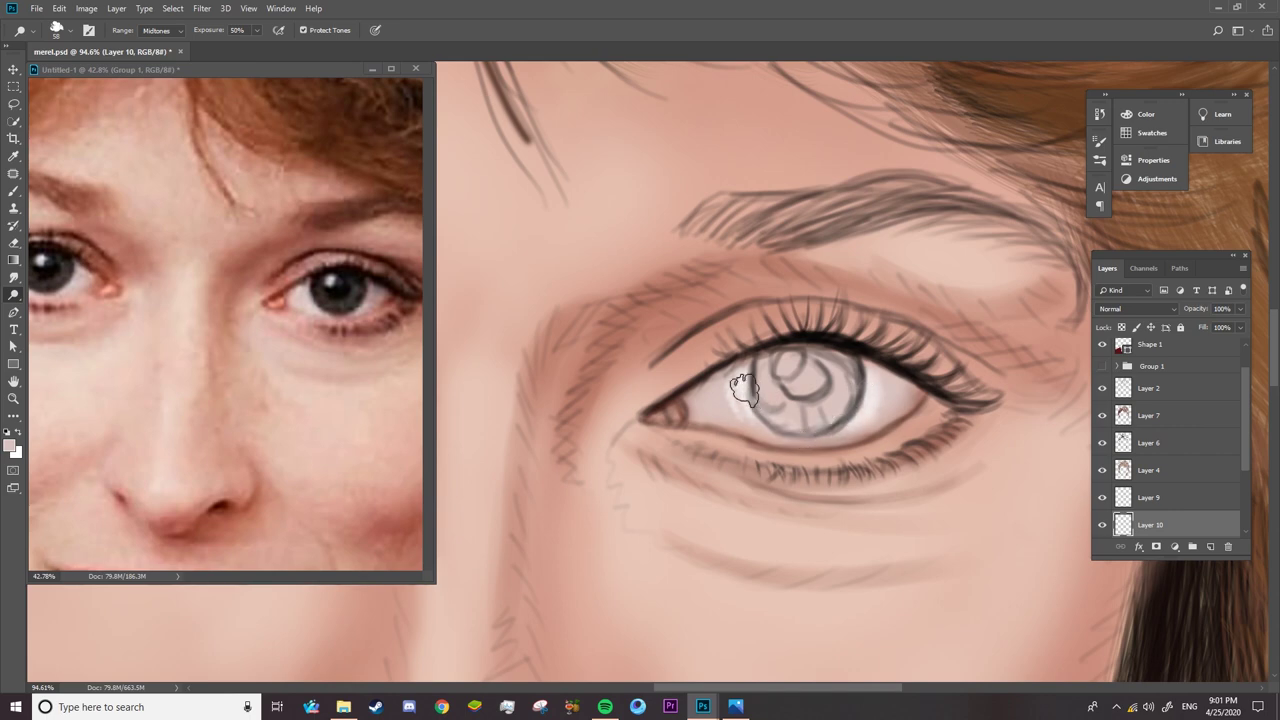
# - Re-centre the eye, reselect the Dodge tool, and zoom out to check the face
pyautogui.moveTo(1003, 433); pyautogui.dragTo(853, 428)
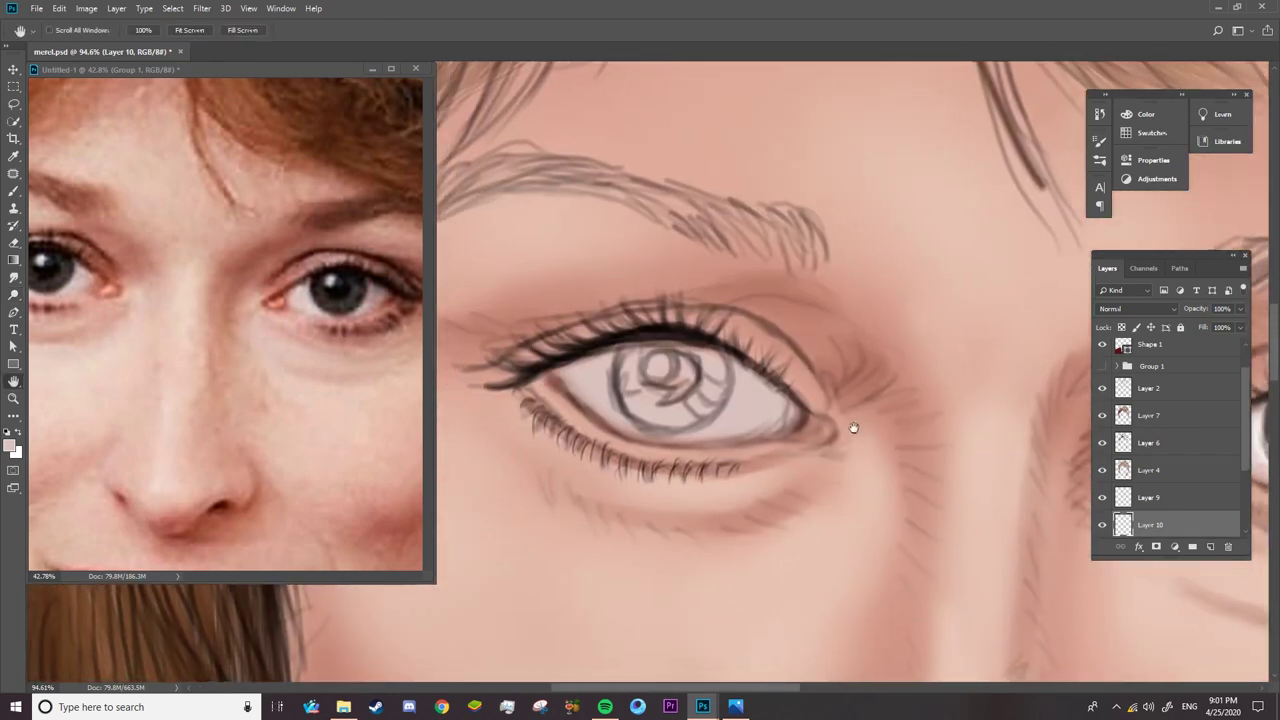
pyautogui.press('b')
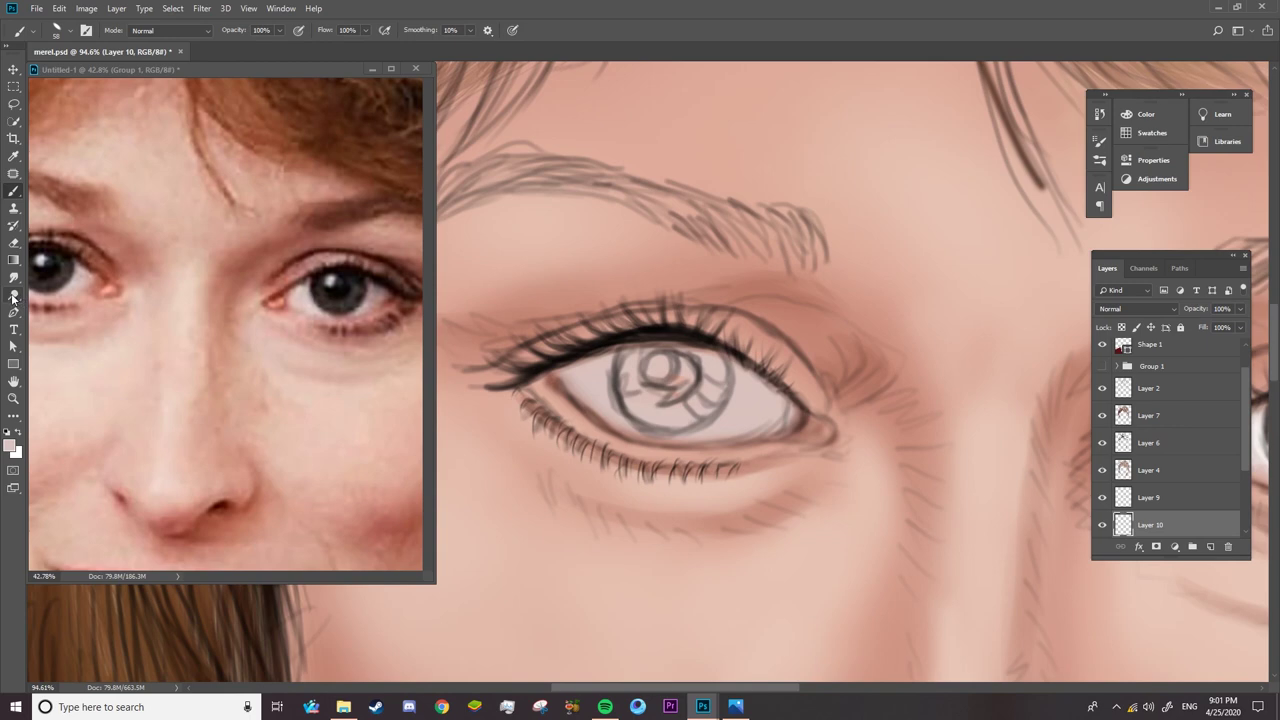
pyautogui.click(13, 297)
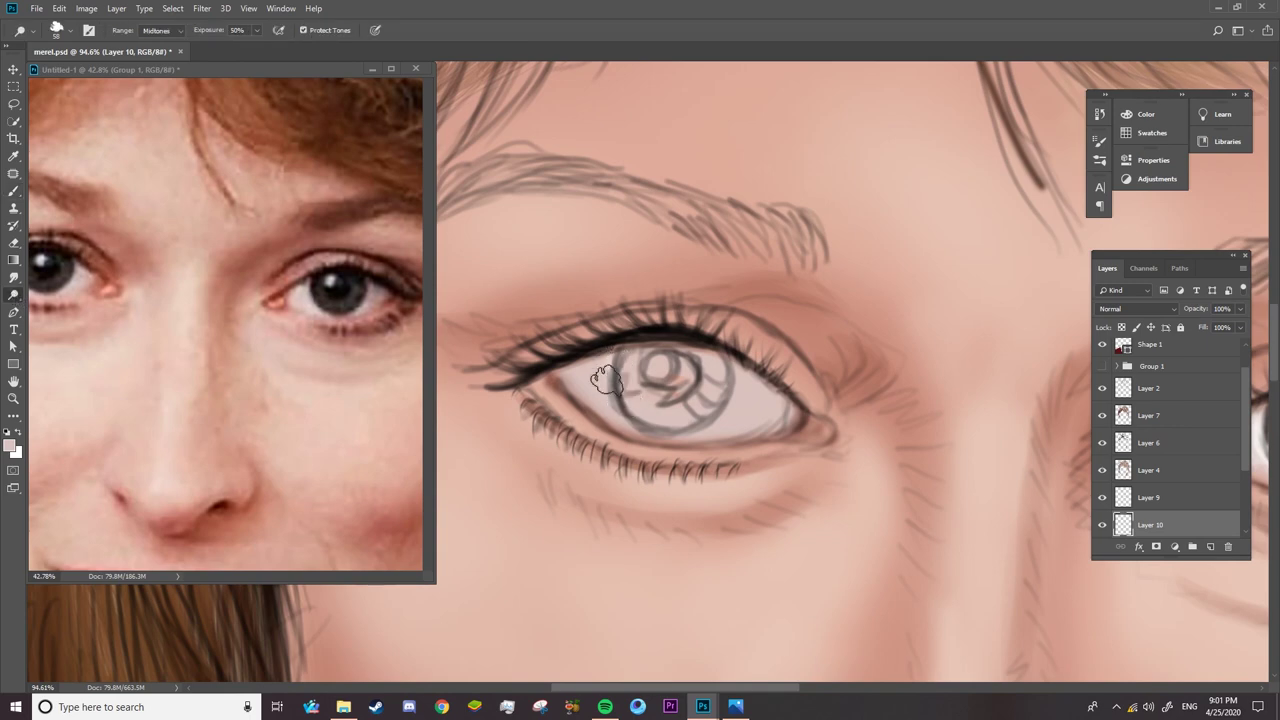
pyautogui.press('z')
pyautogui.scroll(-5, 702, 499)
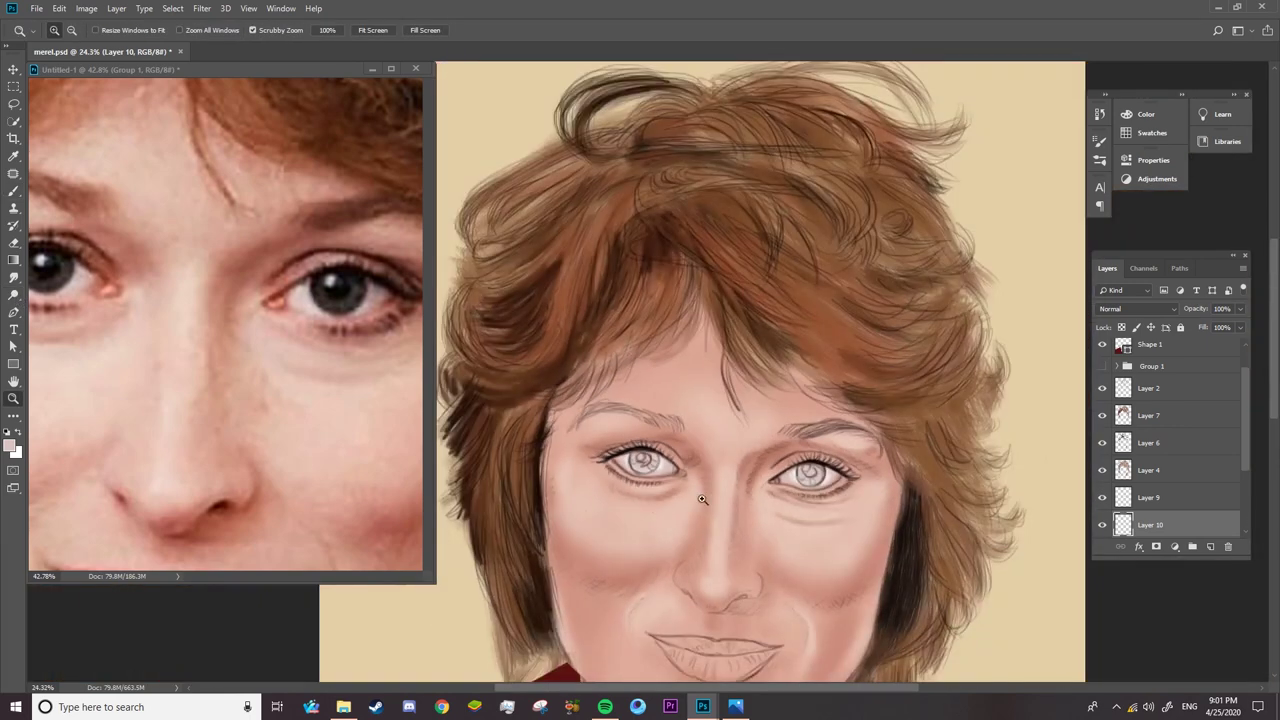
pyautogui.scroll(4, 838, 501)
# - On a new layer, paint dark iris strokes using colour sampled from the reference photo
pyautogui.click(1213, 547)
pyautogui.scroll(1, 755, 458)
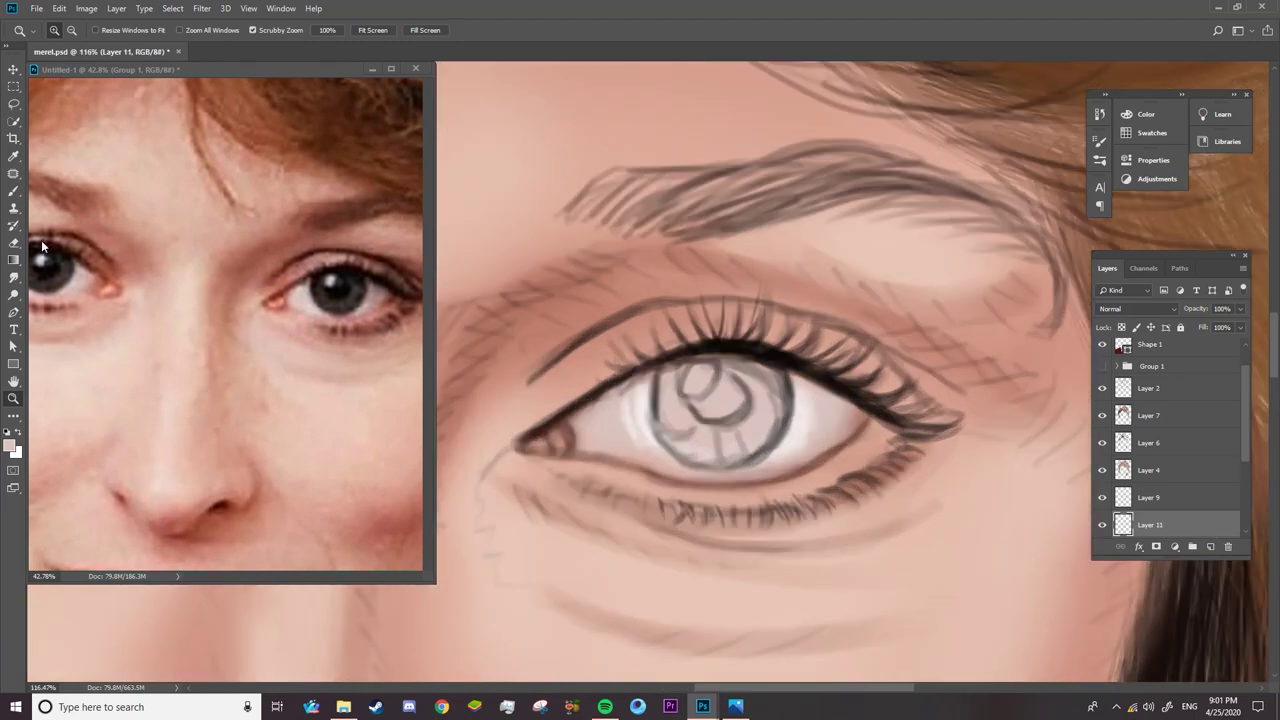
pyautogui.click(14, 190)
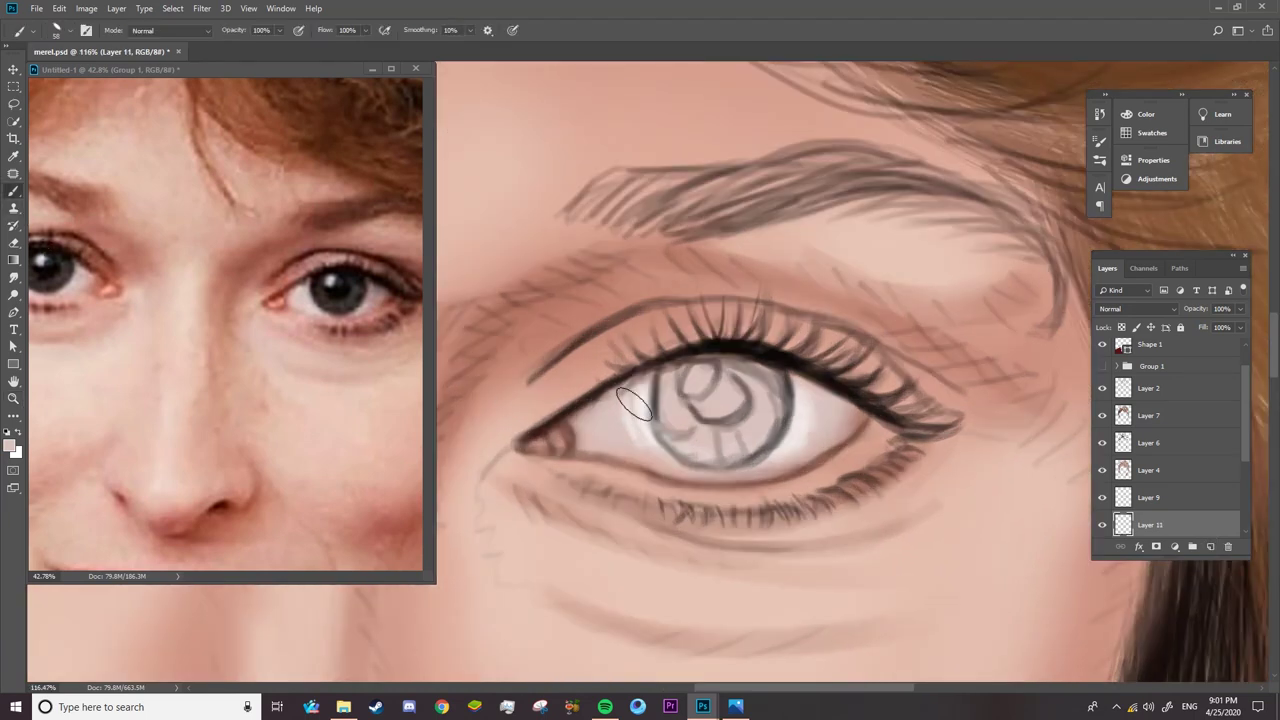
pyautogui.keyDown('alt'); pyautogui.click(325, 293); pyautogui.keyUp('alt')
pyautogui.moveTo(715, 410)
pyautogui.mouseDown()
pyautogui.moveTo(690, 400)
pyautogui.moveTo(711, 398)
pyautogui.moveTo(680, 420)
pyautogui.mouseUp()
pyautogui.moveTo(690, 370); pyautogui.dragTo(750, 375)
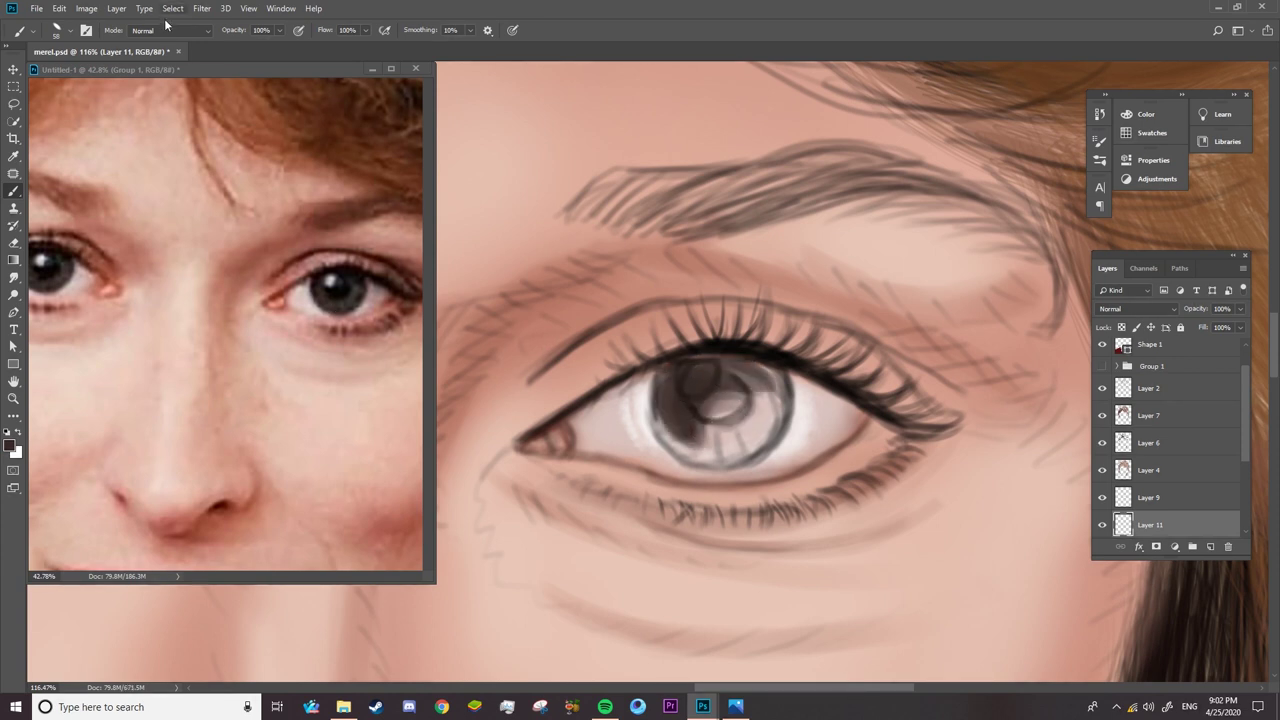
# - Switch to a soft round brush and fill the iris with solid dark brown
pyautogui.click(191, 34)
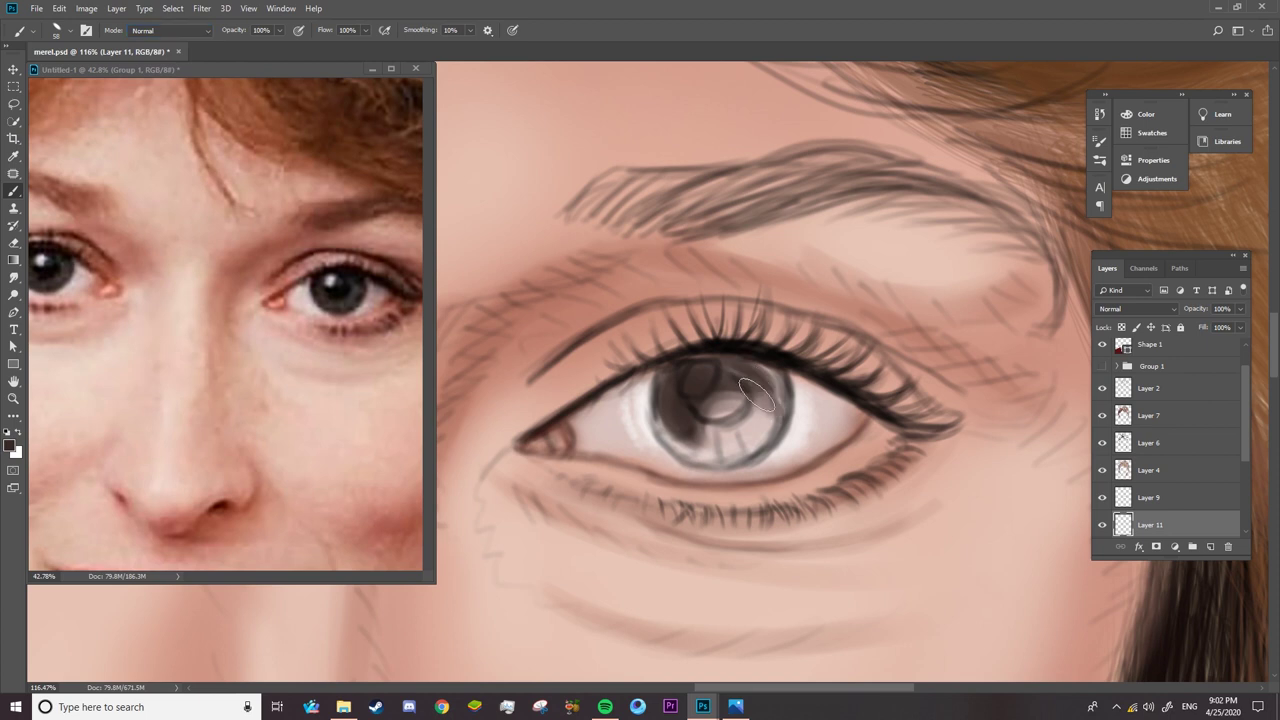
pyautogui.moveTo(773, 408)
pyautogui.mouseDown()
pyautogui.moveTo(672, 395)
pyautogui.moveTo(714, 366)
pyautogui.moveTo(703, 452)
pyautogui.mouseUp()
pyautogui.rightClick(716, 410)
pyautogui.click(668, 432)
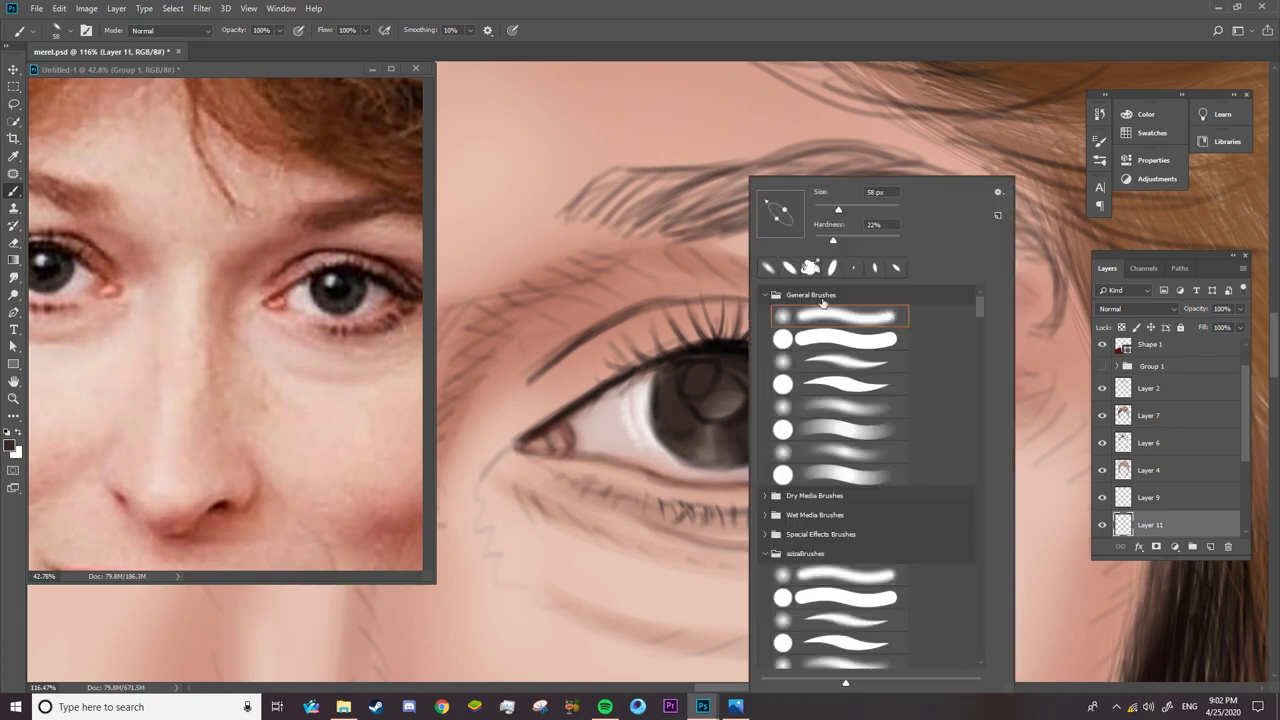
pyautogui.rightClick(748, 414)
pyautogui.click(690, 410)
pyautogui.moveTo(686, 423)
pyautogui.mouseDown()
pyautogui.moveTo(715, 440)
pyautogui.moveTo(680, 370)
pyautogui.moveTo(772, 367)
pyautogui.mouseUp()
pyautogui.moveTo(748, 425)
pyautogui.mouseDown()
pyautogui.moveTo(705, 455)
pyautogui.moveTo(700, 445)
pyautogui.moveTo(745, 455)
pyautogui.moveTo(677, 394)
pyautogui.moveTo(666, 408)
pyautogui.moveTo(681, 446)
pyautogui.mouseUp()
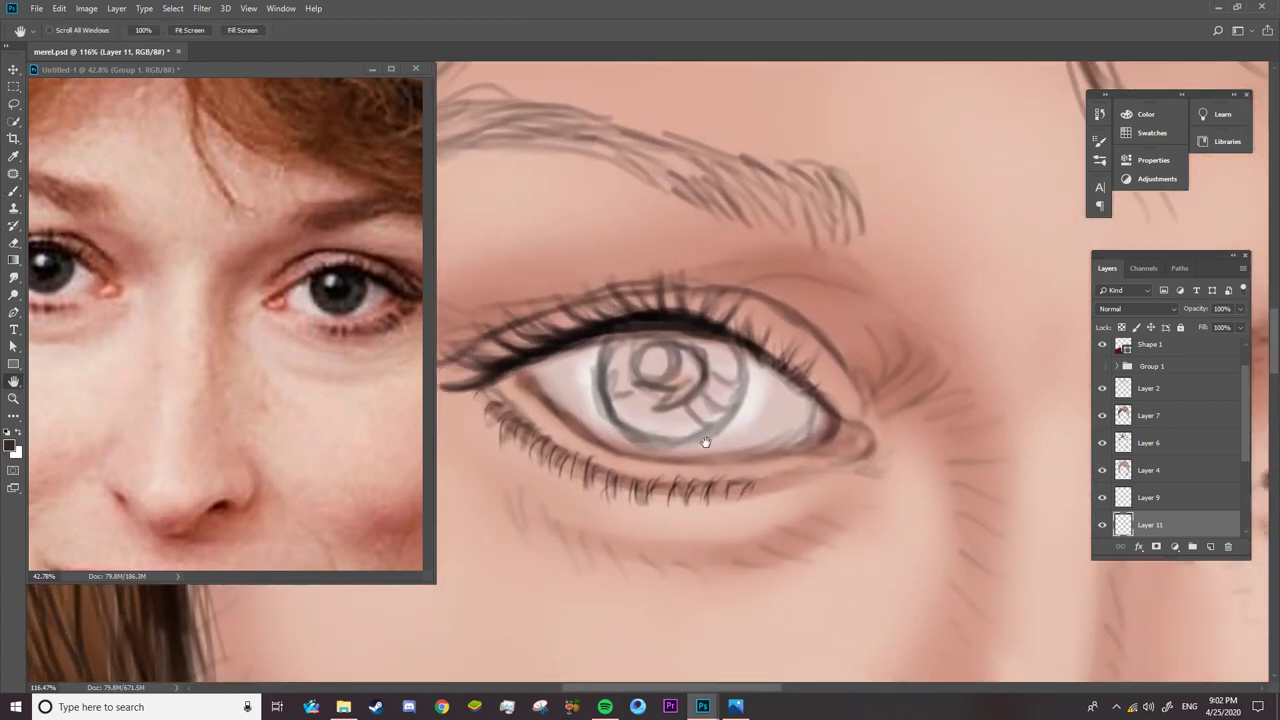
pyautogui.moveTo(647, 402)
pyautogui.mouseDown()
pyautogui.moveTo(660, 360)
pyautogui.moveTo(610, 390)
pyautogui.moveTo(625, 430)
pyautogui.moveTo(725, 350)
pyautogui.moveTo(705, 425)
pyautogui.moveTo(674, 414)
pyautogui.moveTo(698, 412)
pyautogui.moveTo(663, 366)
pyautogui.moveTo(690, 360)
pyautogui.moveTo(623, 366)
pyautogui.moveTo(628, 403)
pyautogui.moveTo(710, 343)
pyautogui.moveTo(726, 382)
pyautogui.moveTo(671, 424)
pyautogui.mouseUp()
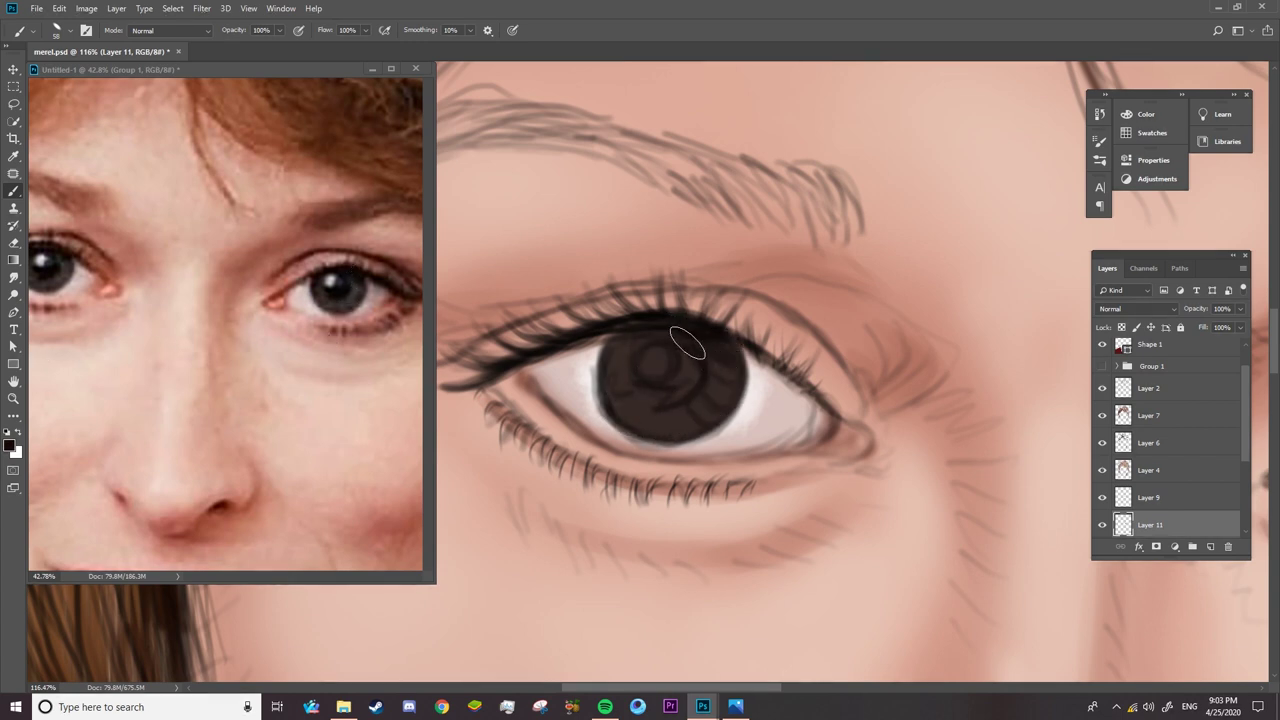
# - Darken the iris's upper-right edge and set a smaller, narrow elliptical brush tip
pyautogui.moveTo(730, 356); pyautogui.dragTo(696, 335)
pyautogui.scroll(4, 376, 290)
pyautogui.scroll(1, 660, 327)
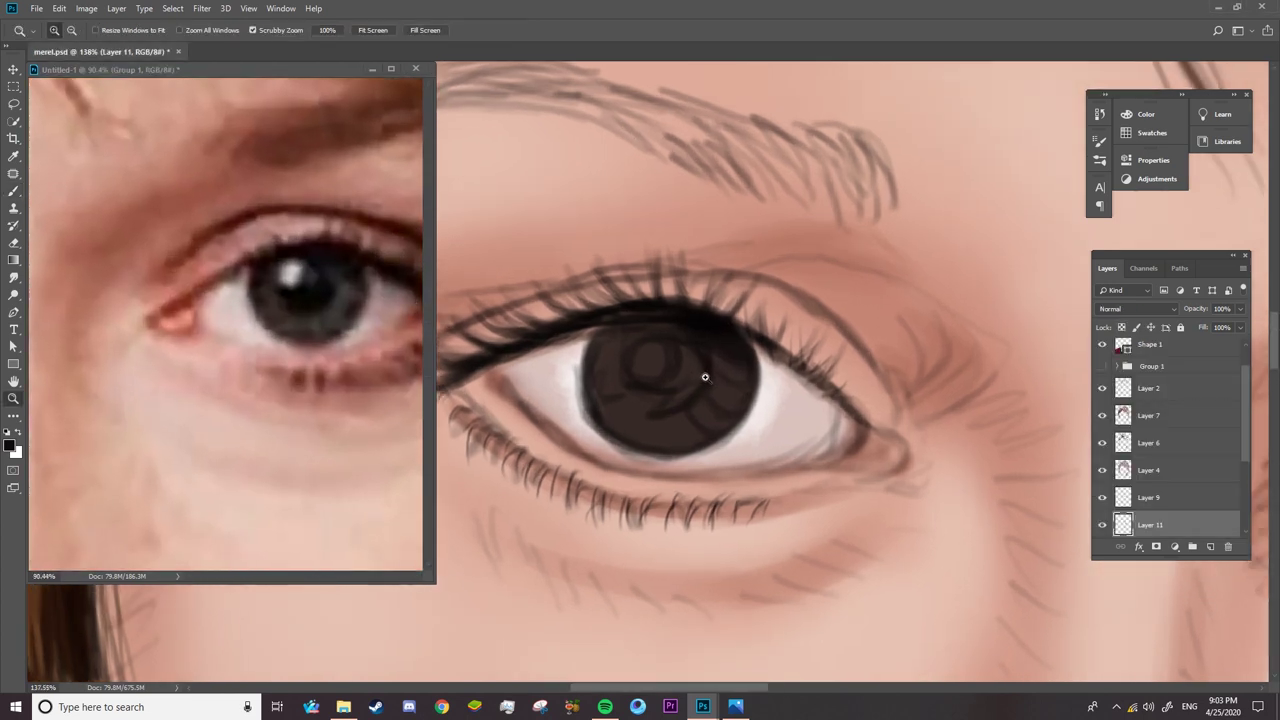
pyautogui.rightClick(660, 327)
pyautogui.moveTo(790, 207); pyautogui.dragTo(746, 207)
pyautogui.press('Return')
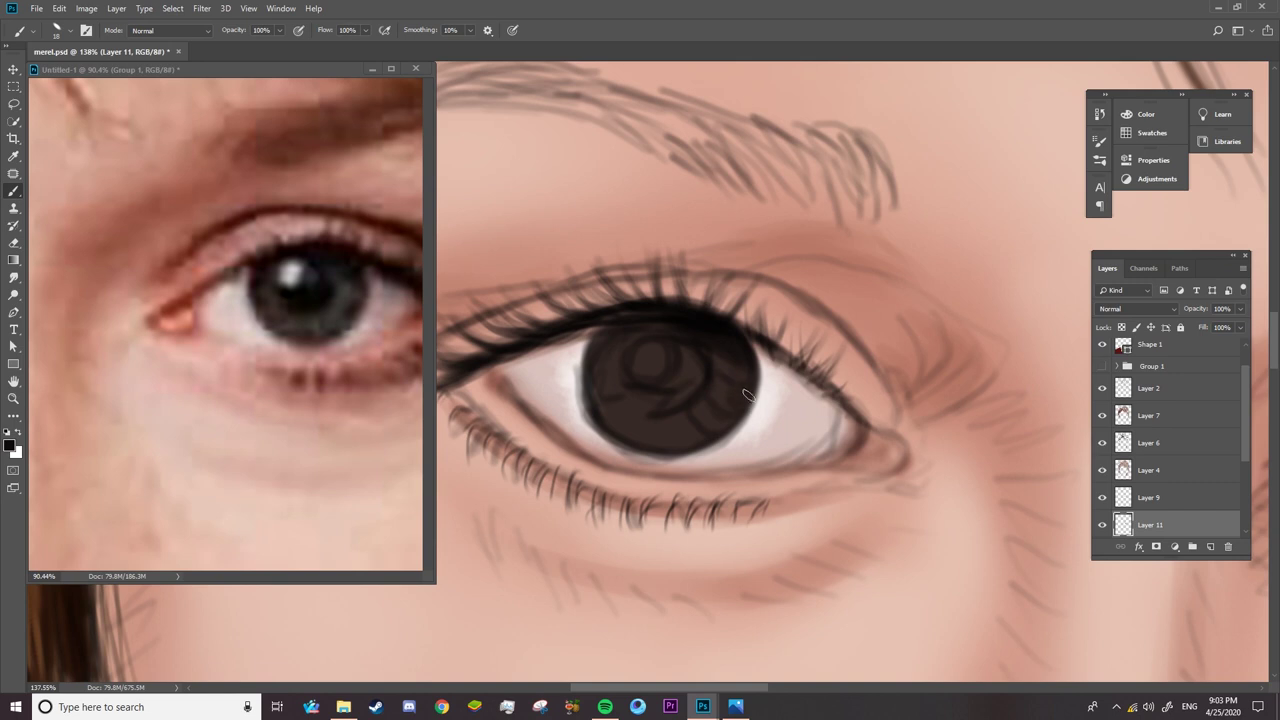
pyautogui.rightClick(678, 432)
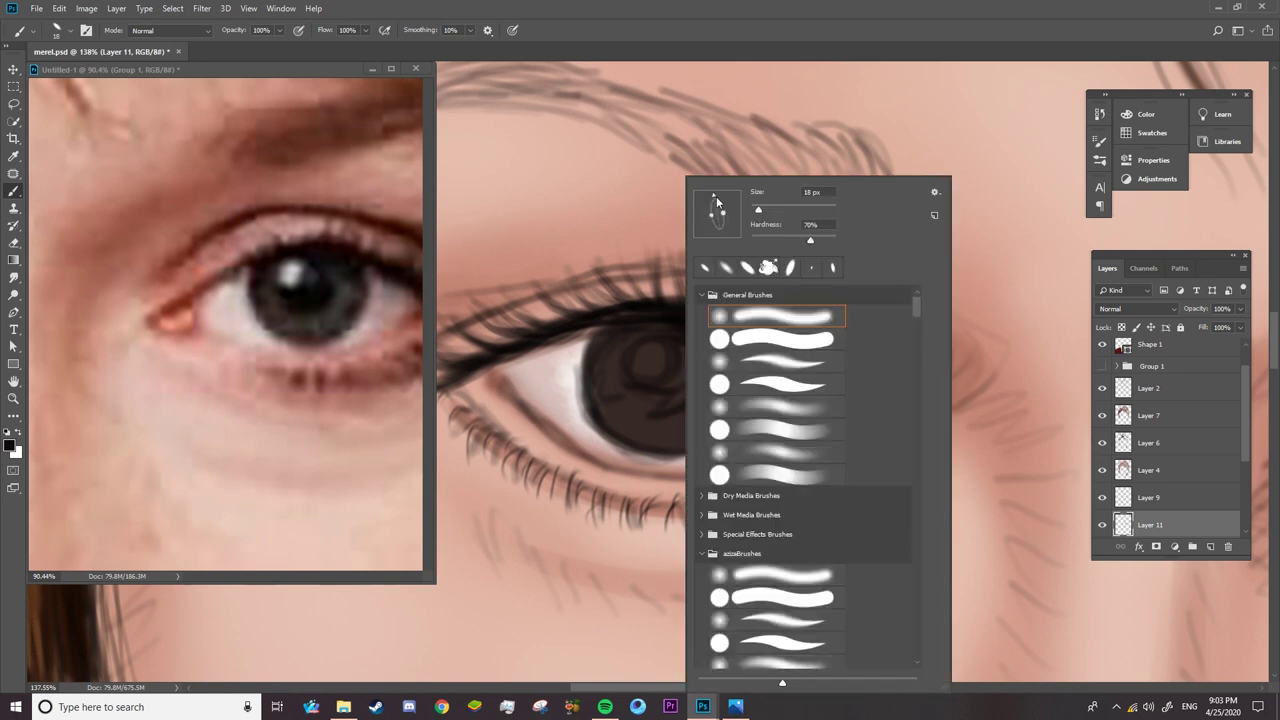
pyautogui.press('Return')
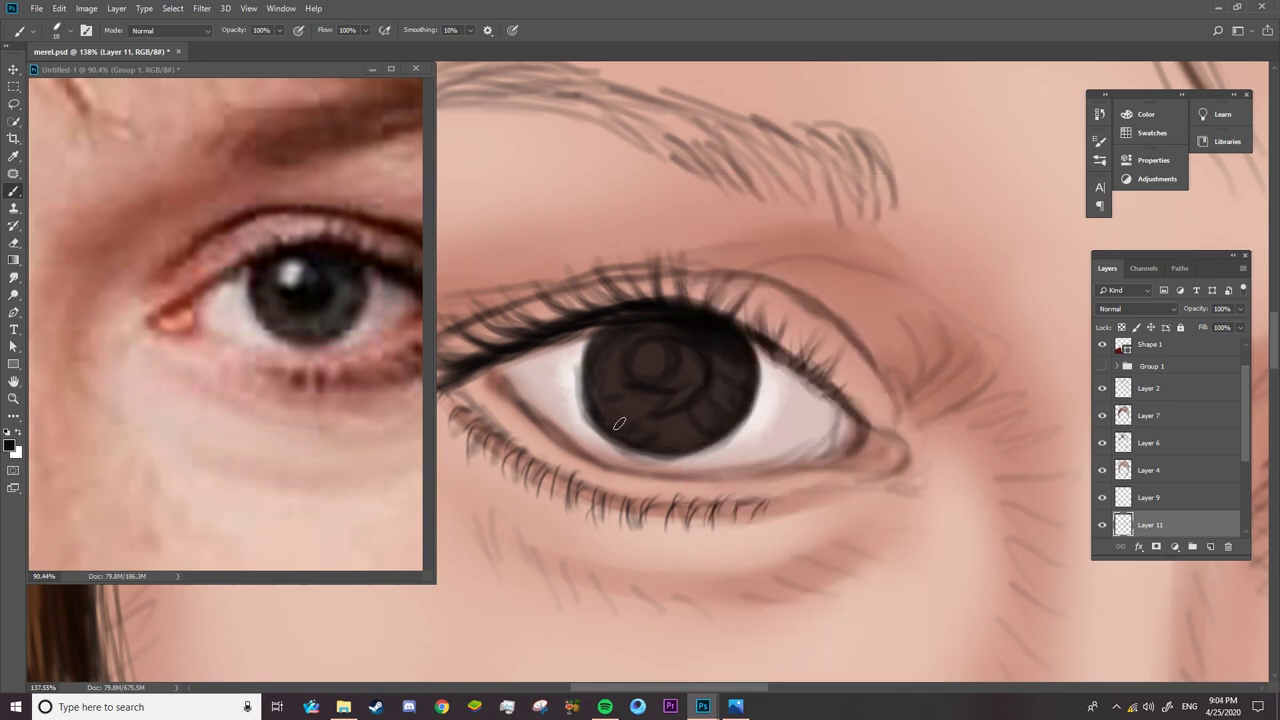
pyautogui.rightClick(595, 366)
pyautogui.moveTo(652, 202); pyautogui.dragTo(652, 212)
pyautogui.press('Return')
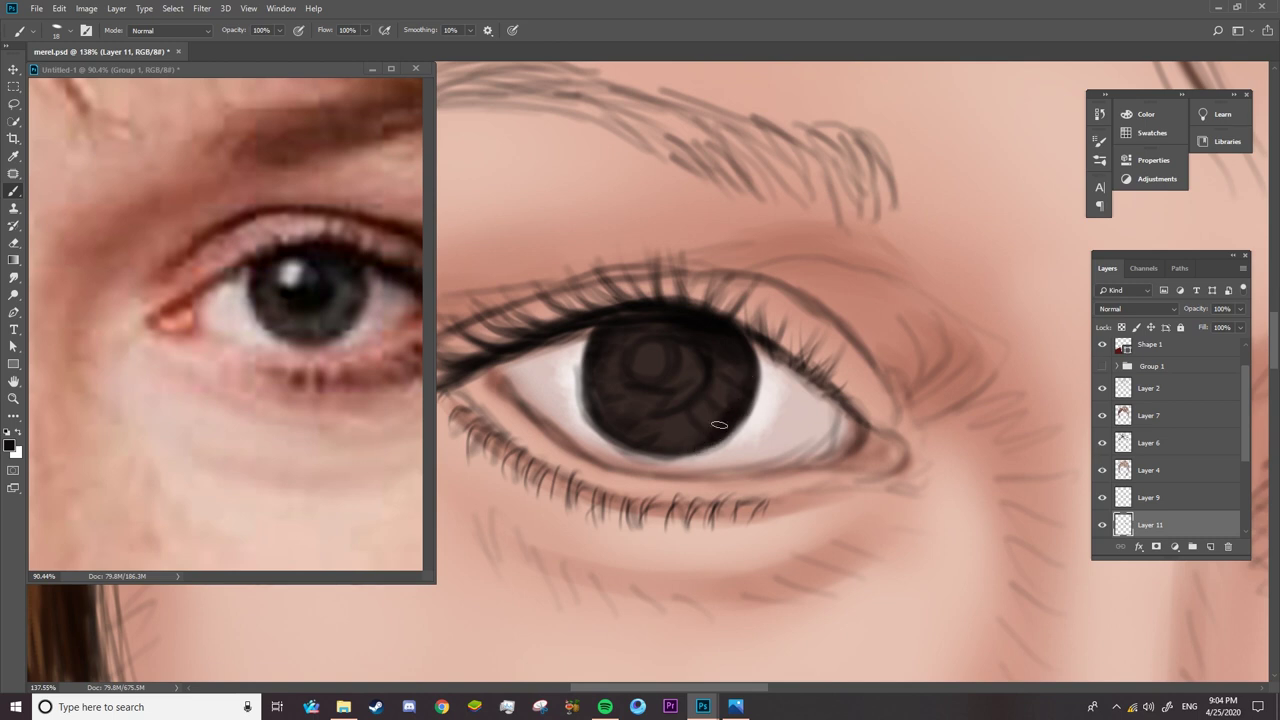
# - Align the reference photo and canvas on the eye and sample a light brown for iris streaks
pyautogui.moveTo(675, 437)
pyautogui.mouseDown()
pyautogui.moveTo(517, 423)
pyautogui.moveTo(560, 470)
pyautogui.mouseUp()
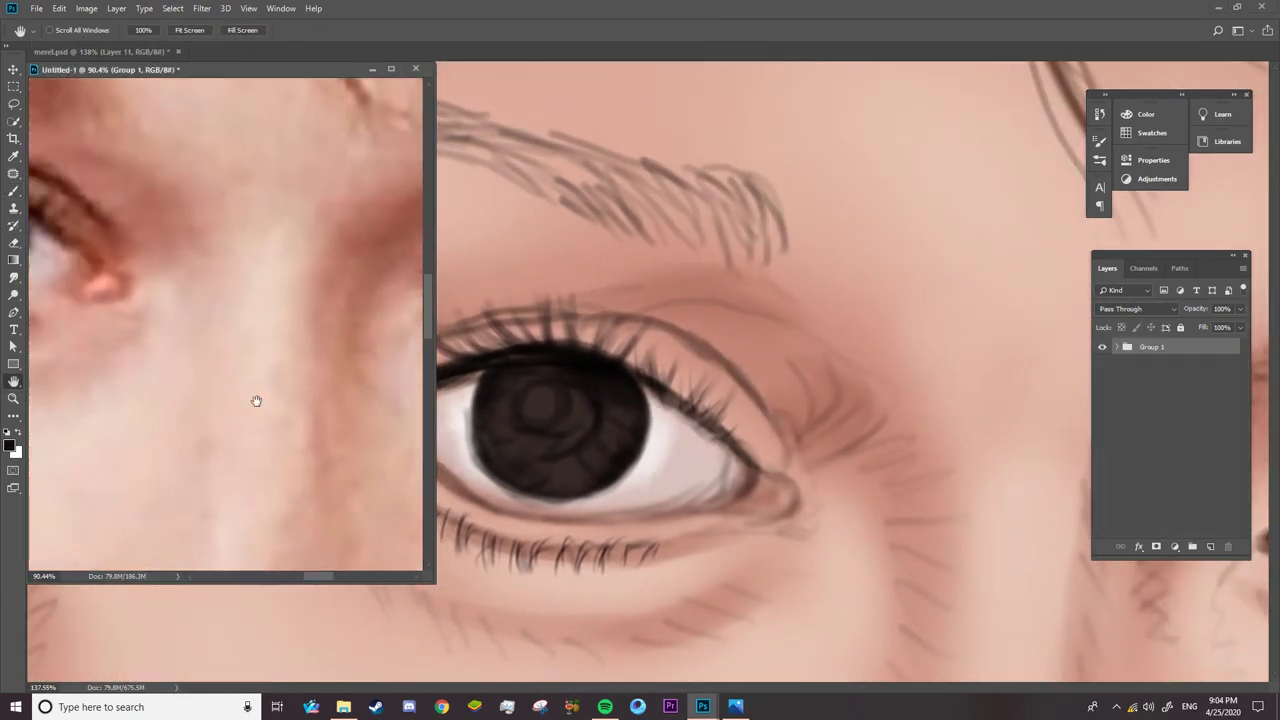
pyautogui.moveTo(254, 400); pyautogui.dragTo(150, 330)
pyautogui.click(540, 467)
pyautogui.press('b')
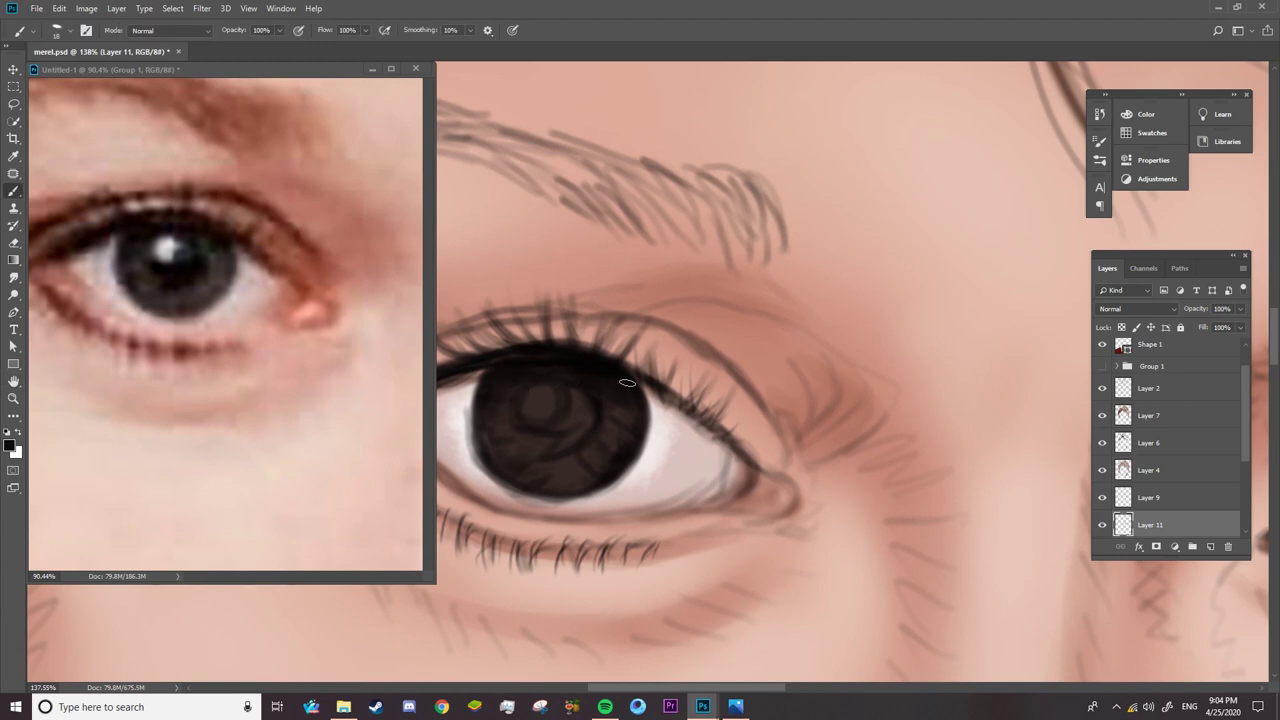
pyautogui.press('h')
pyautogui.moveTo(591, 443); pyautogui.dragTo(600, 414)
pyautogui.moveTo(280, 437); pyautogui.dragTo(577, 369)
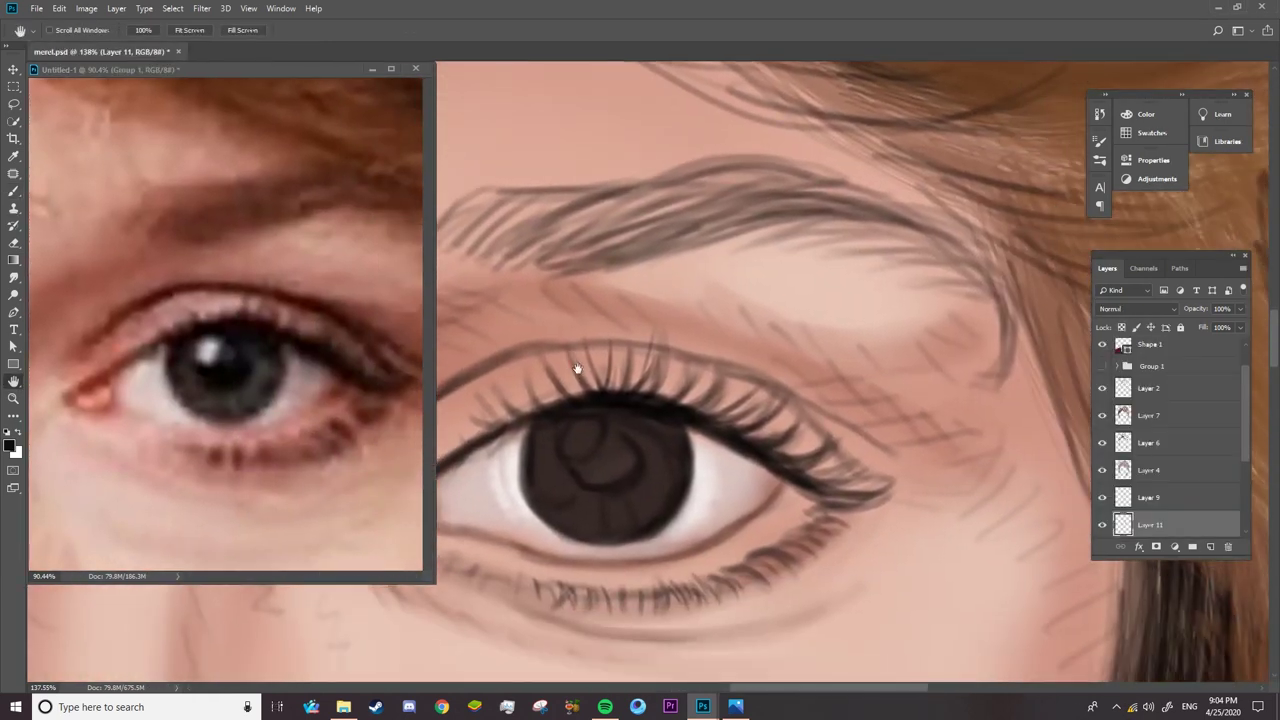
pyautogui.press('b')
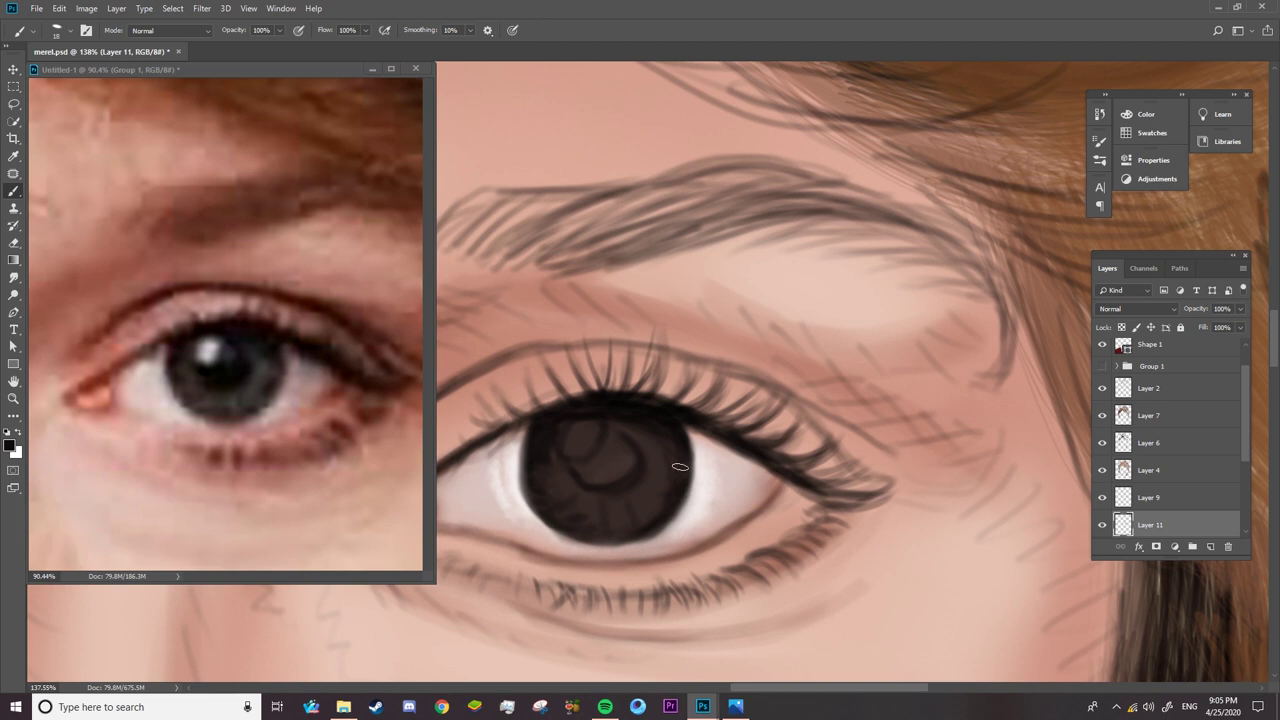
pyautogui.keyDown('alt'); pyautogui.click(265, 403); pyautogui.keyUp('alt')
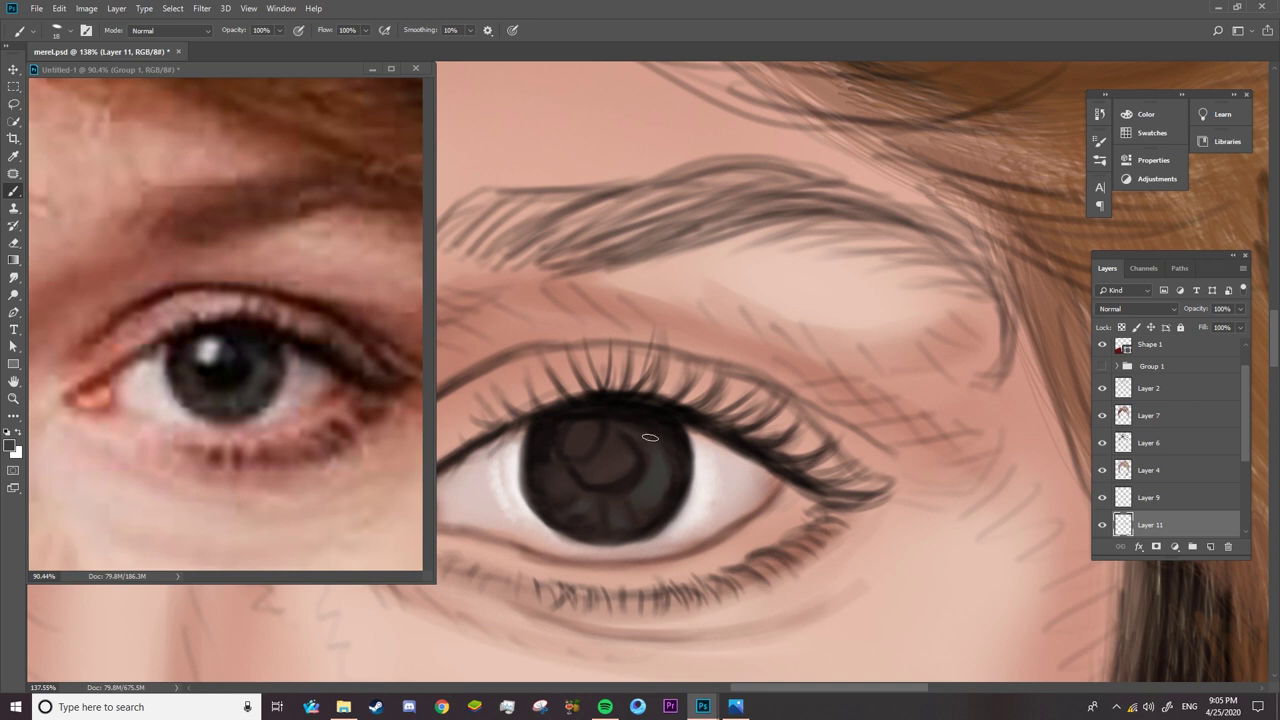
pyautogui.moveTo(234, 466); pyautogui.dragTo(326, 443)
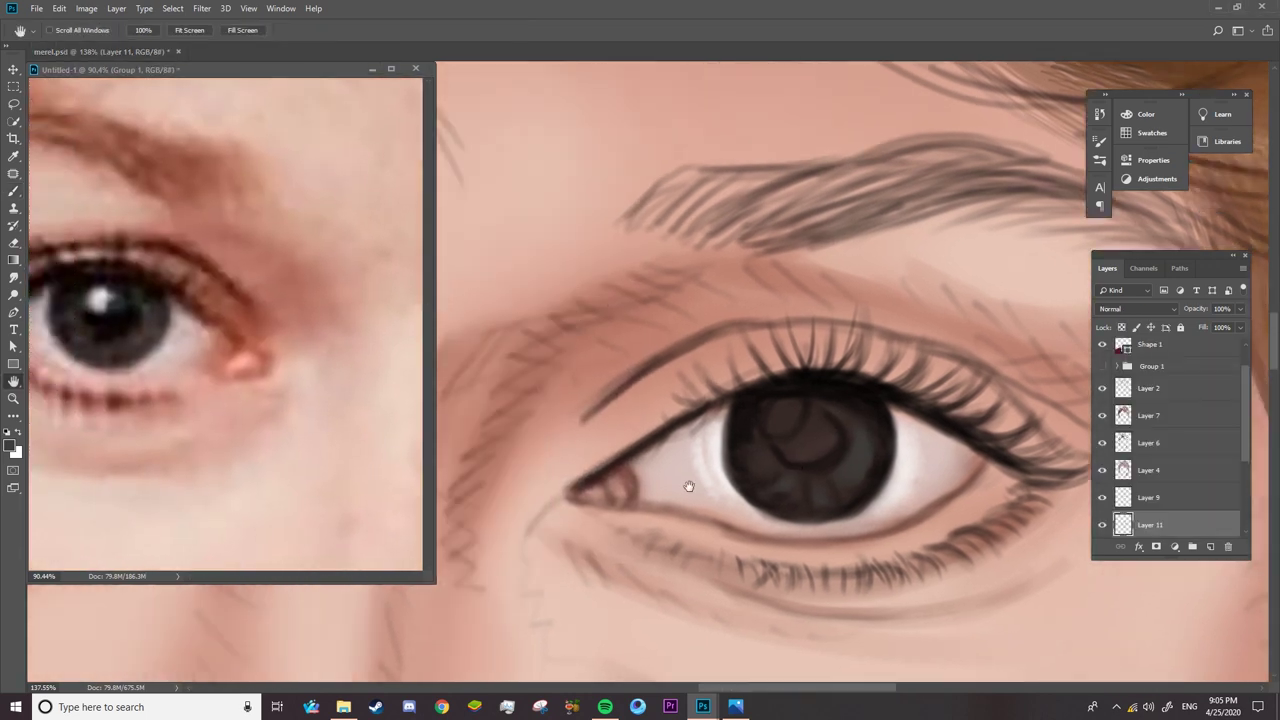
pyautogui.moveTo(686, 486)
pyautogui.mouseDown()
pyautogui.moveTo(637, 400)
pyautogui.moveTo(737, 467)
pyautogui.mouseUp()
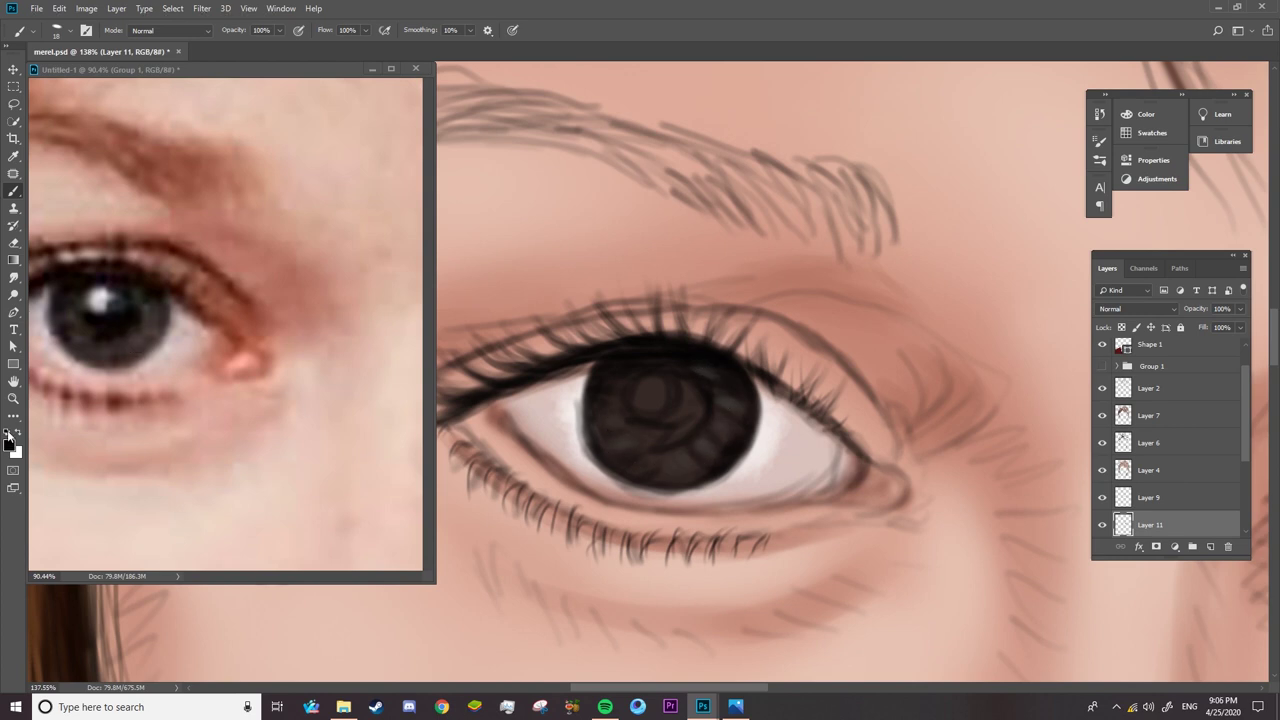
# - On new Layer 12, brush dark strokes across the iris to form a dark pupil
pyautogui.click(1210, 546)
pyautogui.moveTo(645, 395)
pyautogui.mouseDown()
pyautogui.moveTo(657, 377)
pyautogui.moveTo(680, 394)
pyautogui.moveTo(682, 428)
pyautogui.moveTo(688, 394)
pyautogui.moveTo(652, 408)
pyautogui.moveTo(673, 382)
pyautogui.moveTo(676, 437)
pyautogui.mouseUp()
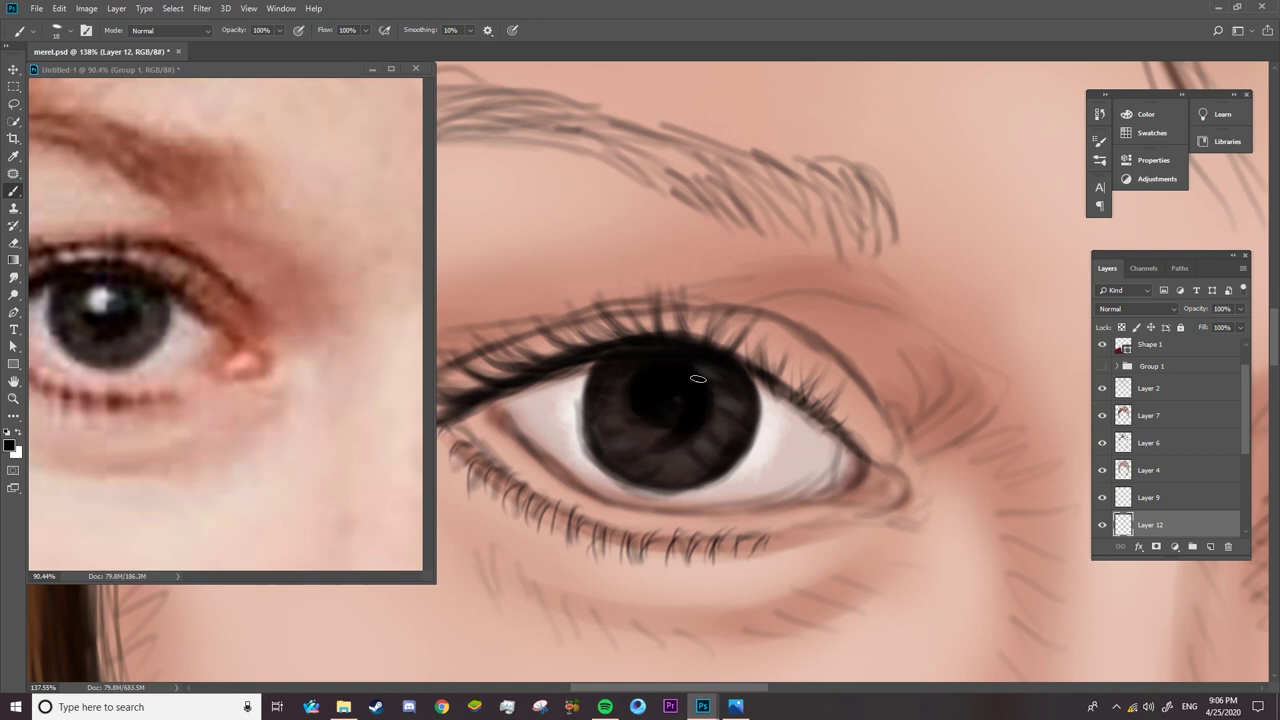
pyautogui.moveTo(660, 440); pyautogui.dragTo(591, 480)
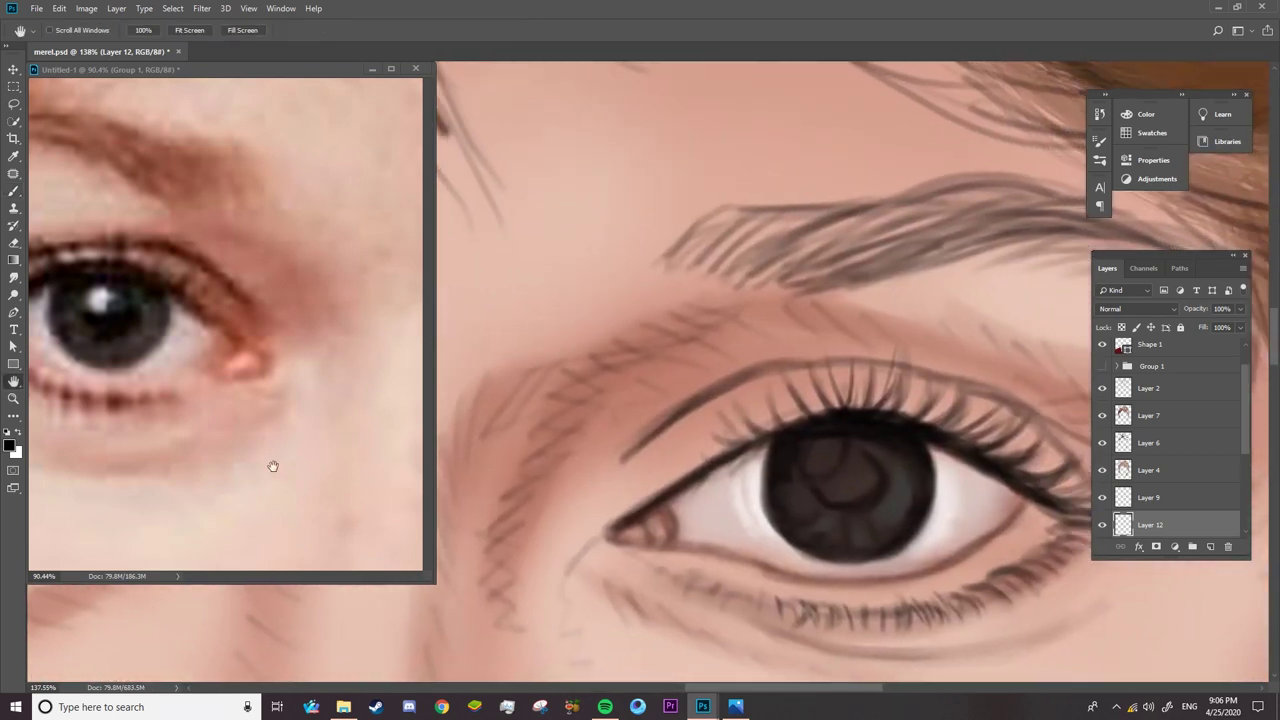
pyautogui.moveTo(271, 463)
pyautogui.mouseDown()
pyautogui.moveTo(561, 430)
pyautogui.moveTo(547, 430)
pyautogui.mouseUp()
pyautogui.moveTo(664, 414)
pyautogui.mouseDown()
pyautogui.moveTo(634, 444)
pyautogui.moveTo(650, 432)
pyautogui.moveTo(640, 456)
pyautogui.moveTo(660, 427)
pyautogui.moveTo(669, 443)
pyautogui.moveTo(644, 424)
pyautogui.moveTo(615, 451)
pyautogui.mouseUp()
# - On new Layer 13, highlight the pupil with a white, fully round Color Dodge brush
pyautogui.click(1210, 546)
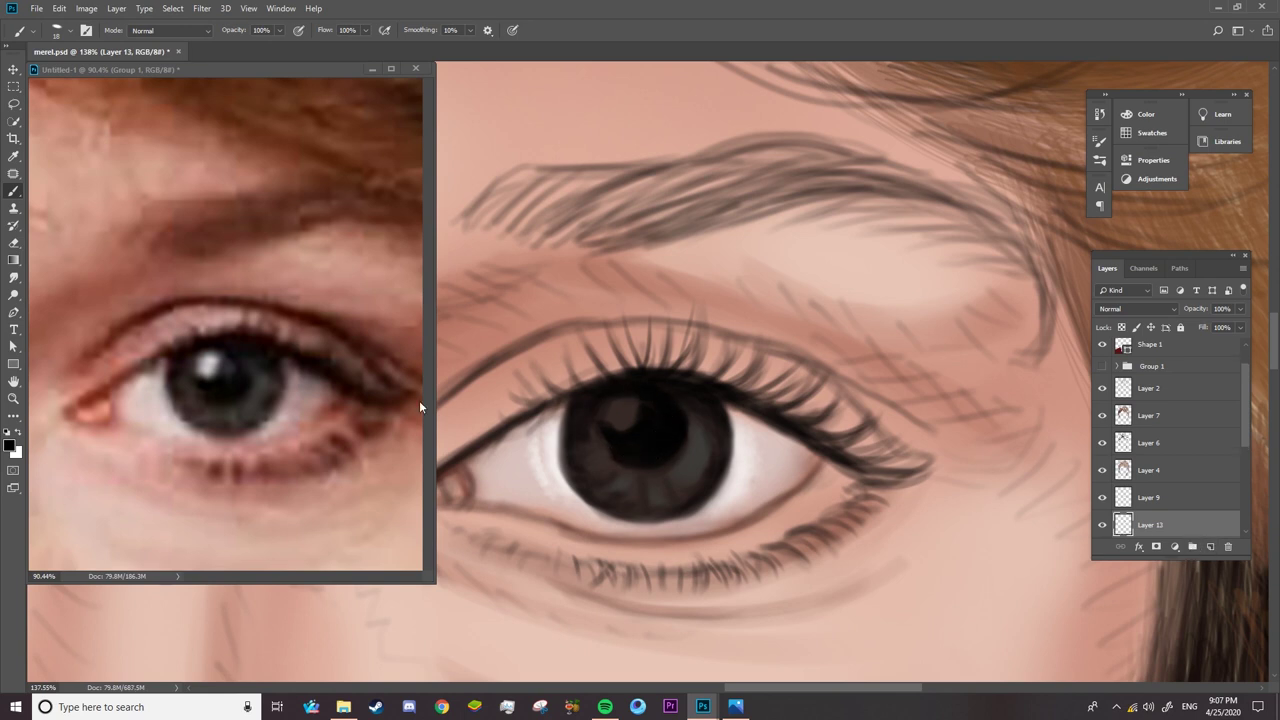
pyautogui.press('x')
pyautogui.click(165, 30)
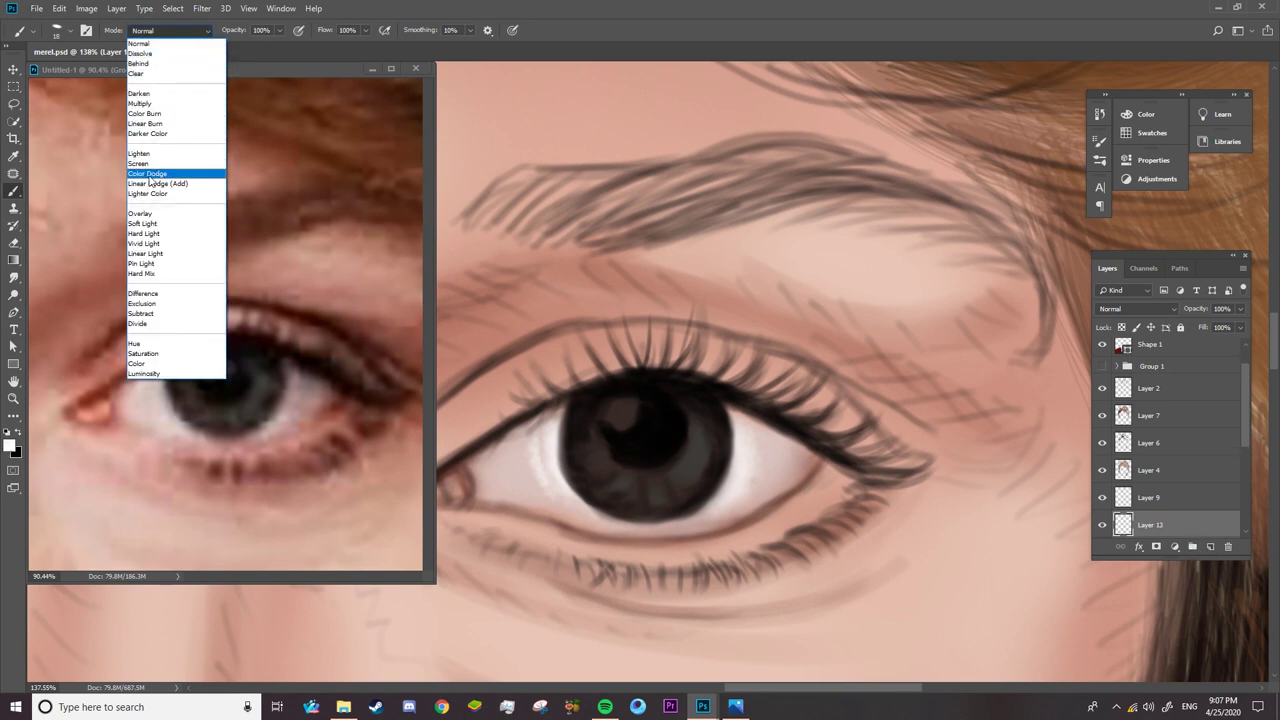
pyautogui.click(158, 173)
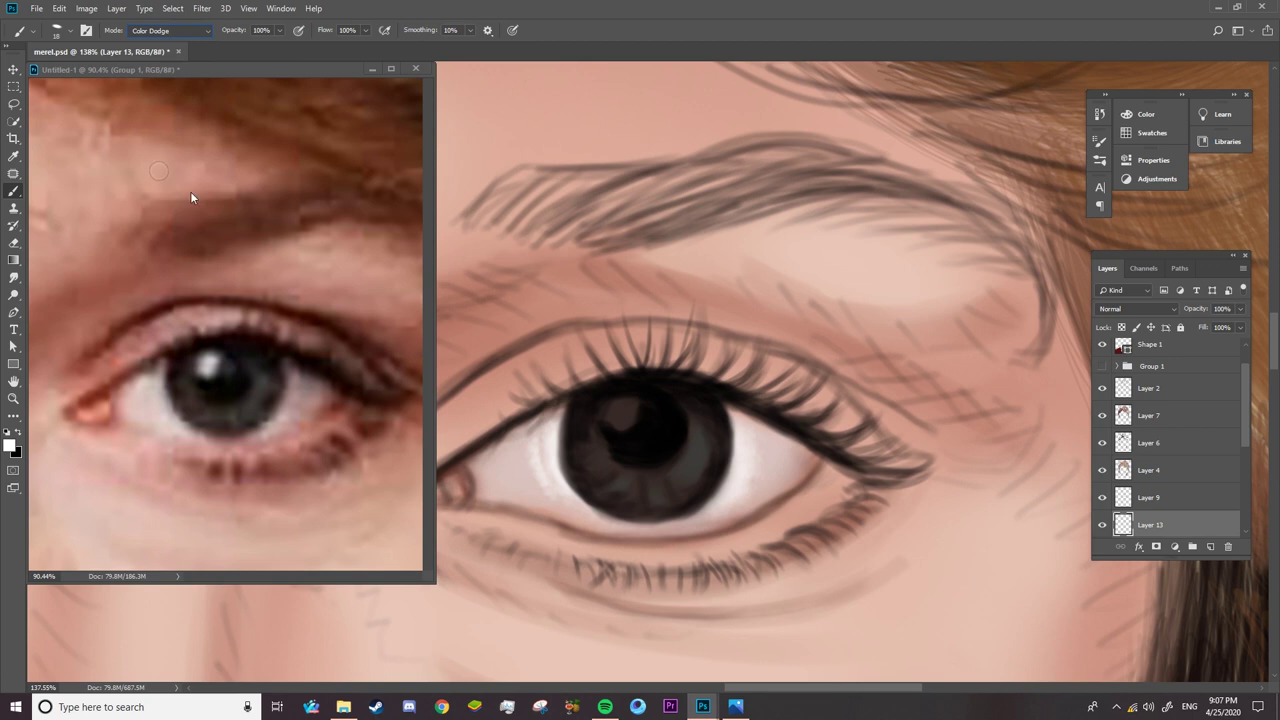
pyautogui.moveTo(626, 409); pyautogui.dragTo(620, 415)
pyautogui.rightClick(632, 414)
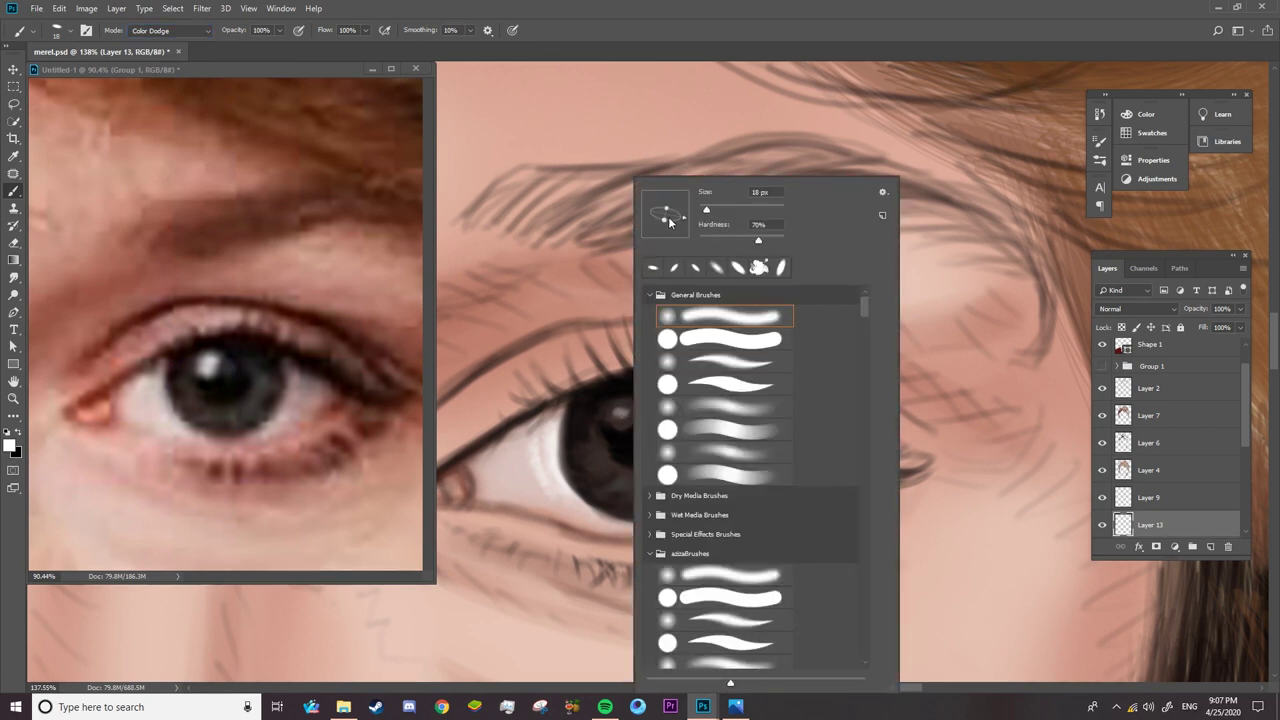
pyautogui.moveTo(671, 214); pyautogui.dragTo(677, 214)
pyautogui.click(617, 432)
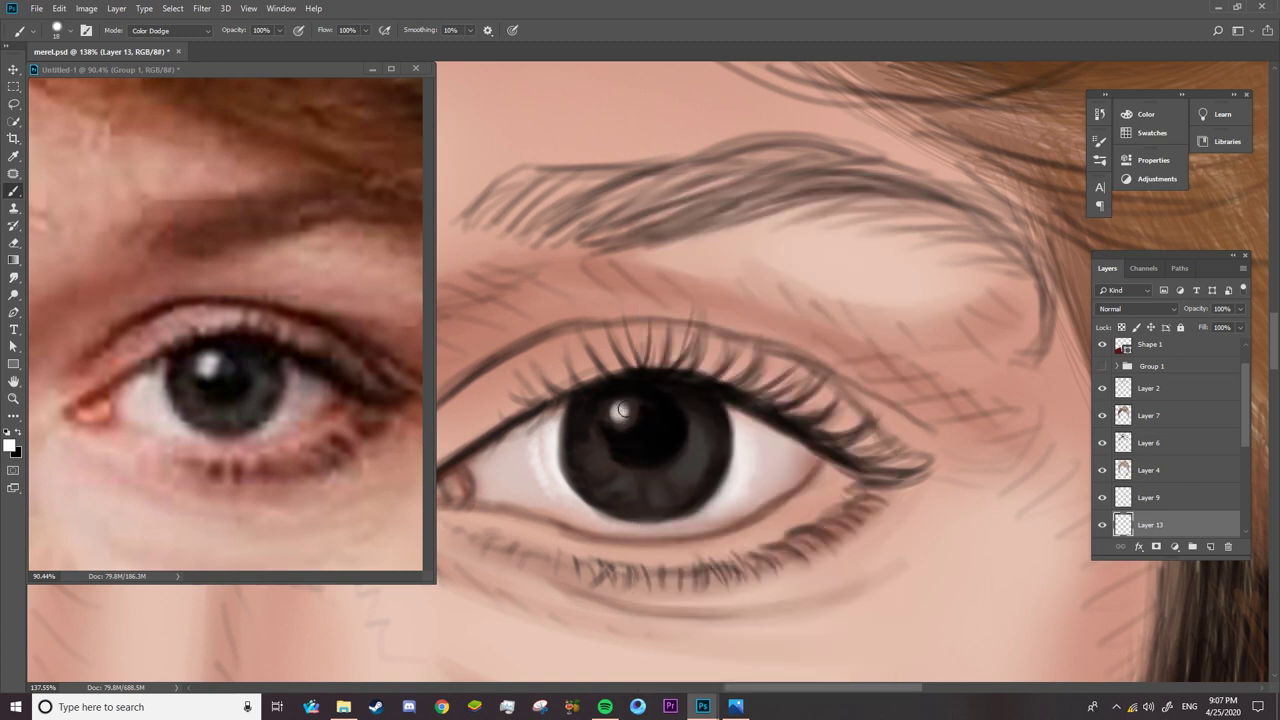
pyautogui.moveTo(624, 408); pyautogui.dragTo(622, 424)
# - Paint a bright white catchlight into the pupil, matching the reference photo
pyautogui.press('h')
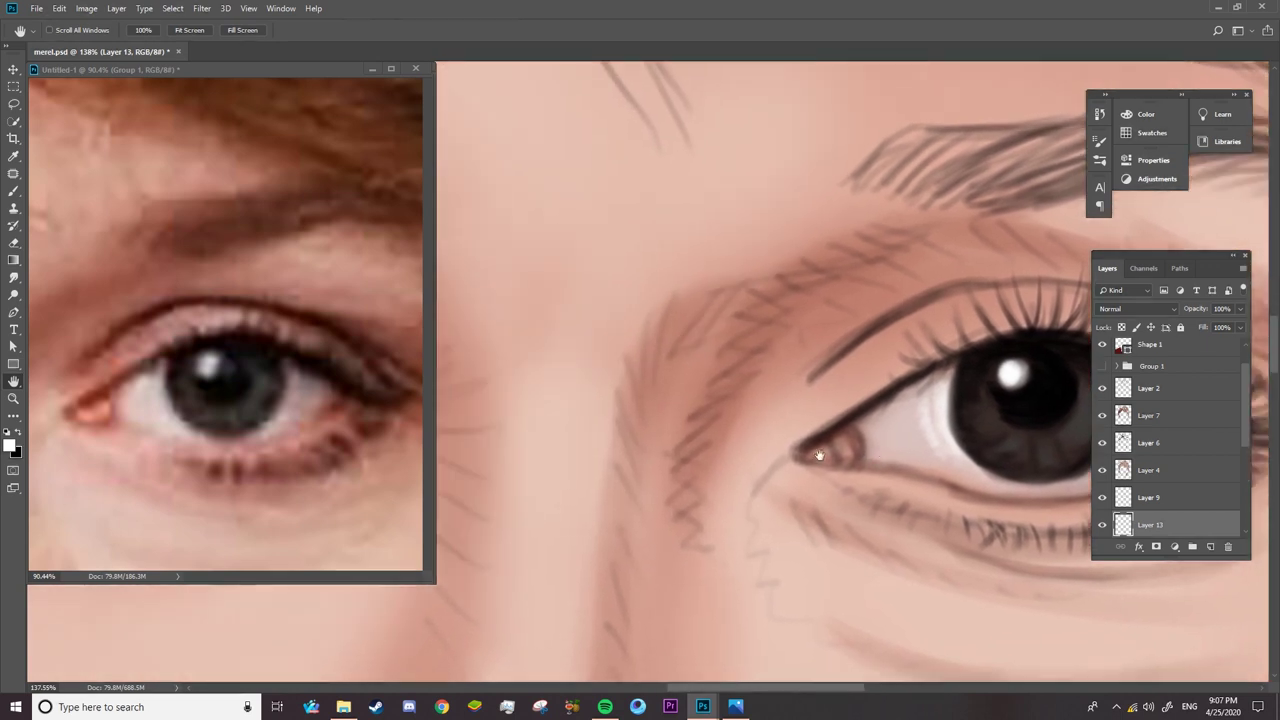
pyautogui.moveTo(626, 497); pyautogui.dragTo(620, 430)
pyautogui.moveTo(410, 470)
pyautogui.mouseDown()
pyautogui.moveTo(370, 428)
pyautogui.moveTo(430, 417)
pyautogui.mouseUp()
pyautogui.click(674, 380)
pyautogui.press('b')
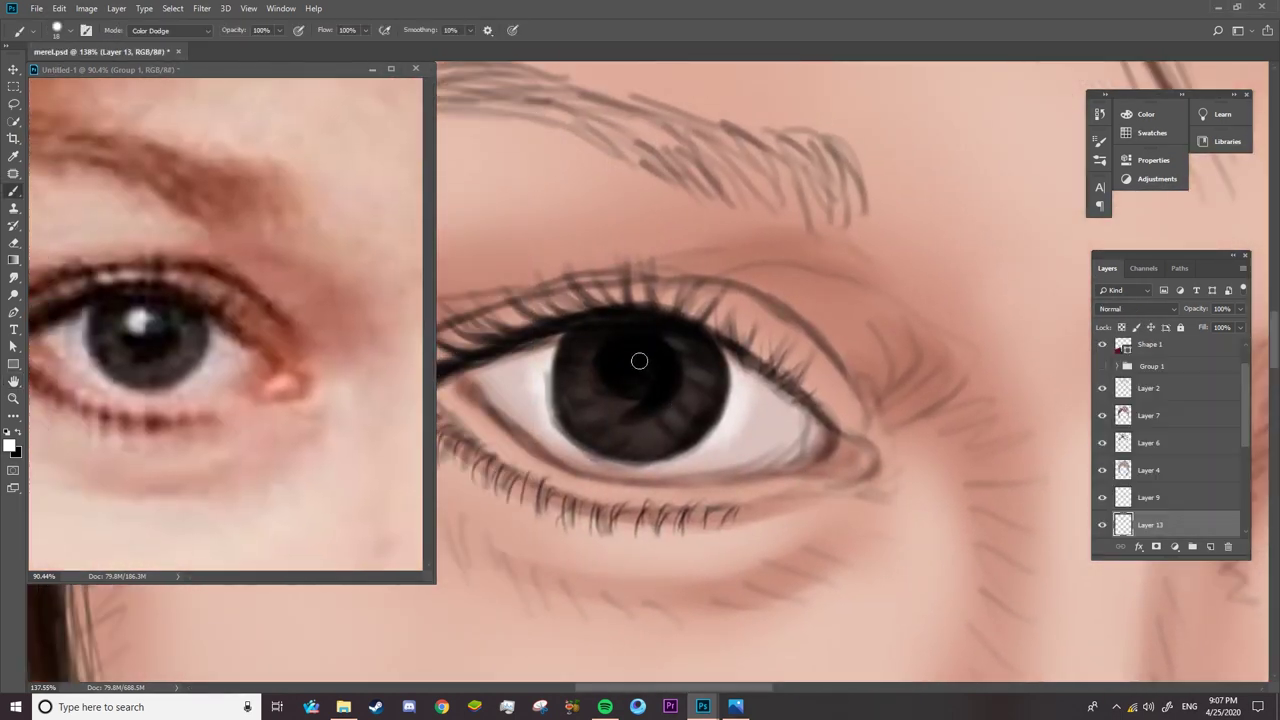
pyautogui.moveTo(634, 363); pyautogui.dragTo(616, 352)
pyautogui.rightClick(834, 453)
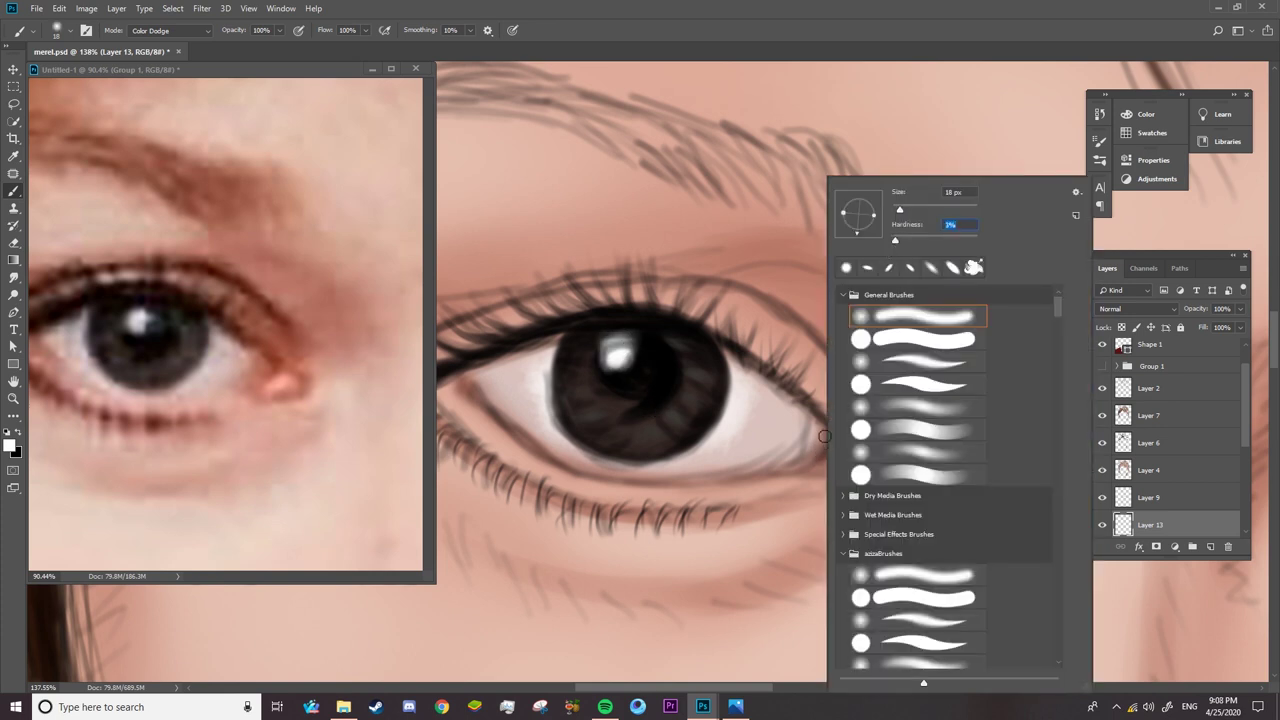
pyautogui.press('Return')
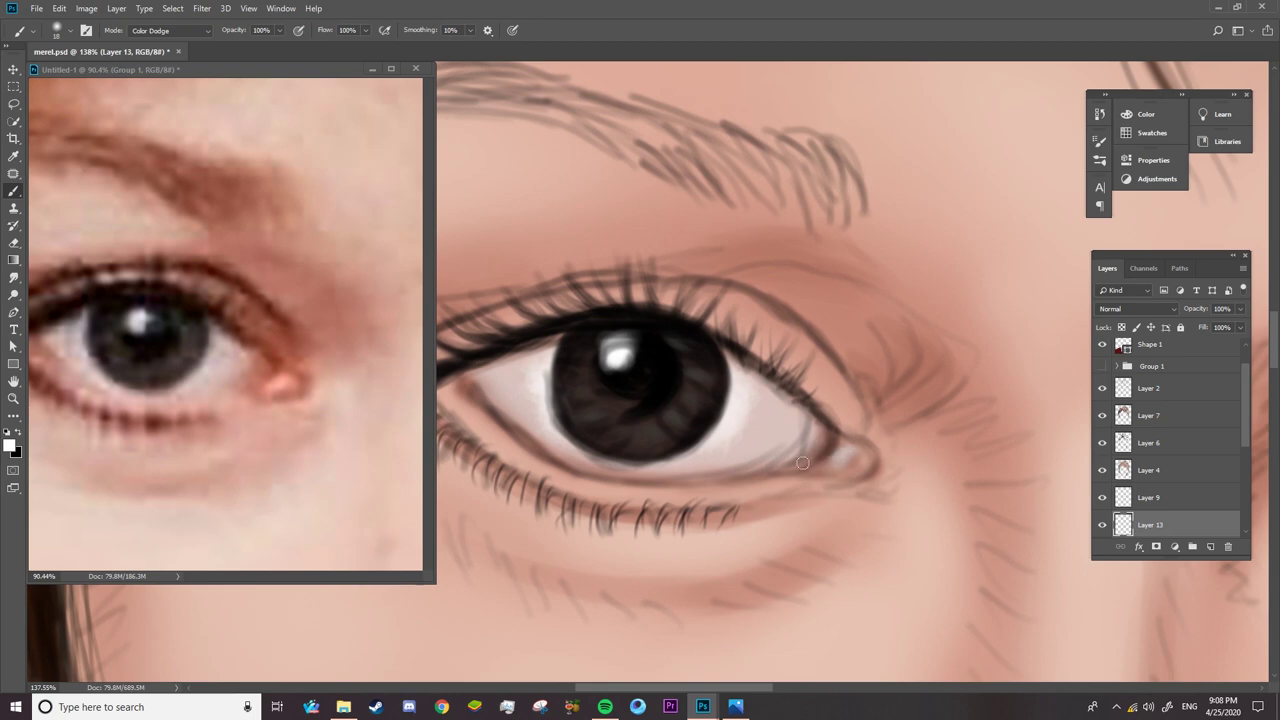
# - Lighten the inner eye corner and hide the Layer 2 sketch lines
pyautogui.press('z')
pyautogui.scroll(-3, 622, 451)
pyautogui.scroll(2, 639, 422)
pyautogui.scroll(-5, 335, 430)
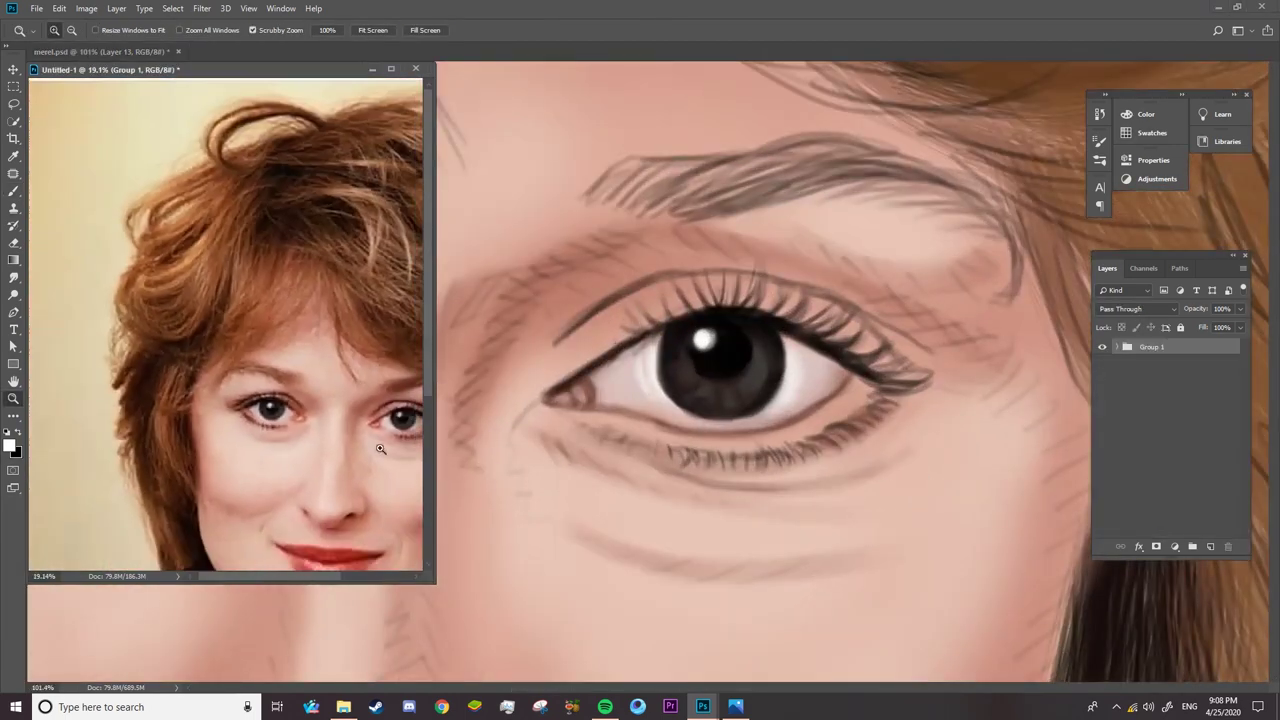
pyautogui.scroll(4, 380, 448)
pyautogui.scroll(2, 583, 395)
pyautogui.press('b')
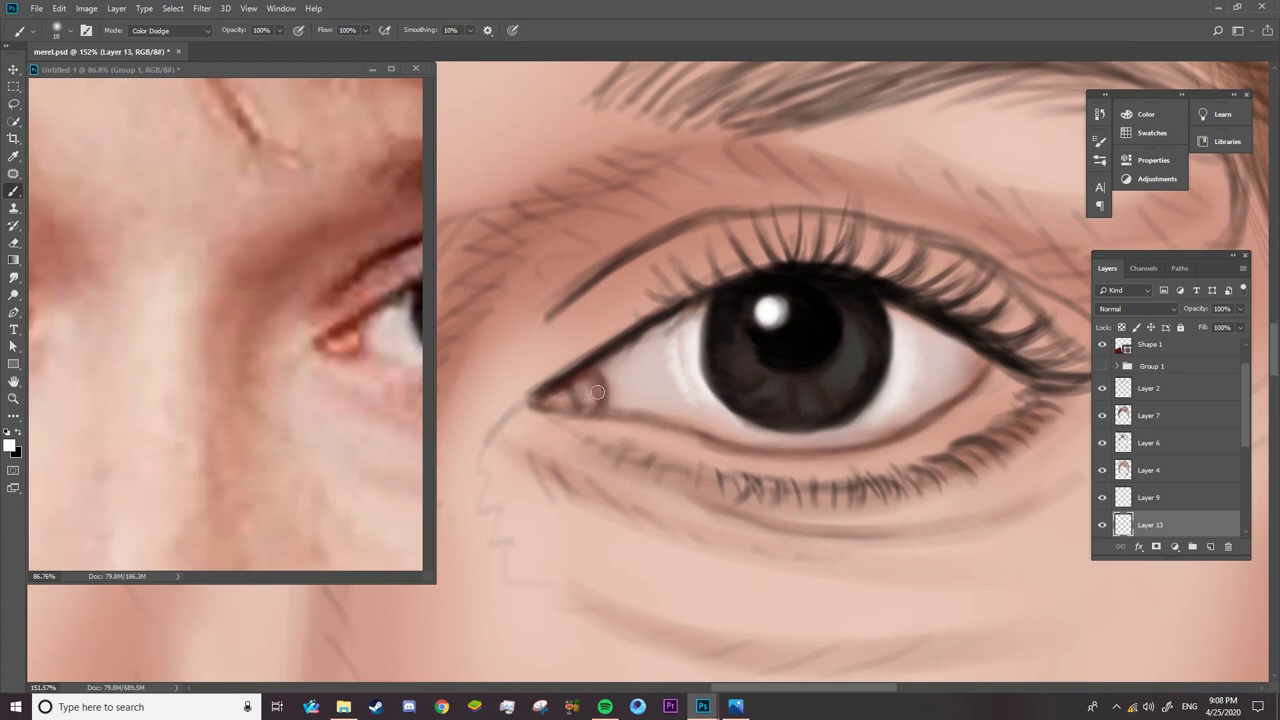
pyautogui.moveTo(597, 392); pyautogui.dragTo(585, 405)
pyautogui.click(1102, 388)
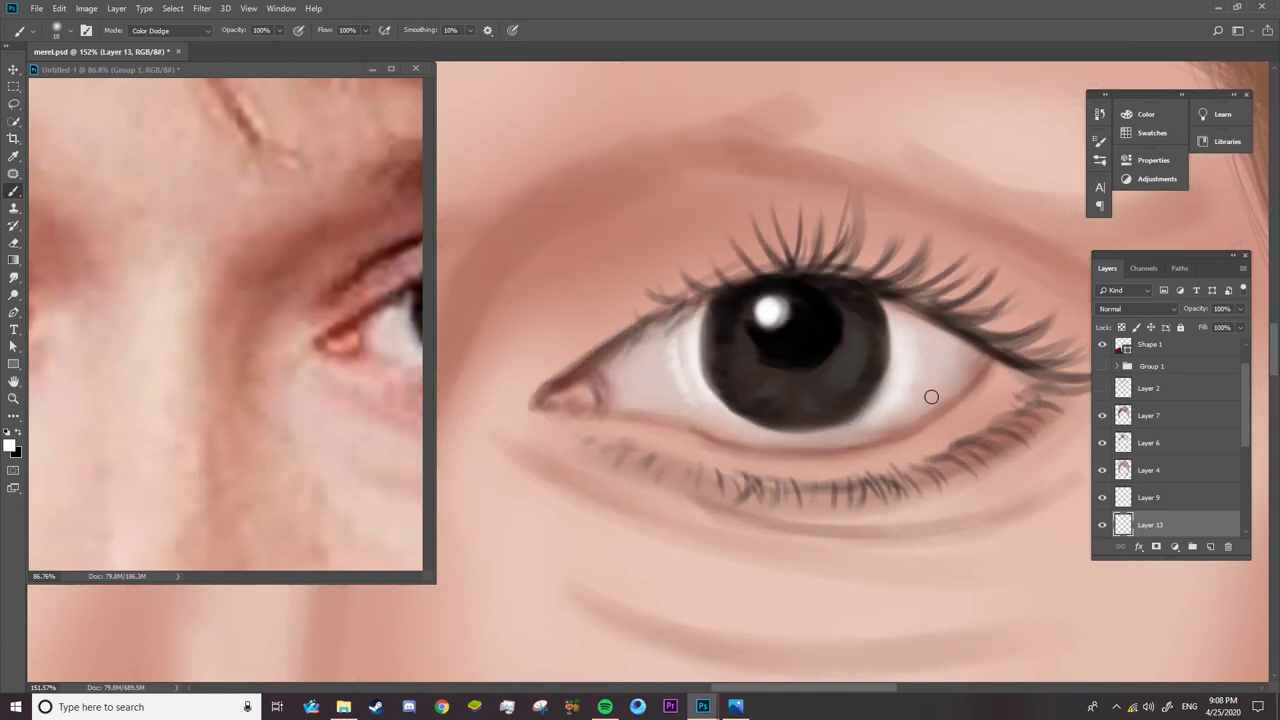
pyautogui.moveTo(588, 402); pyautogui.dragTo(460, 410)
# - Set the brush back to Normal mode with a small tip
pyautogui.press('z')
pyautogui.moveTo(300, 450); pyautogui.dragTo(205, 458)
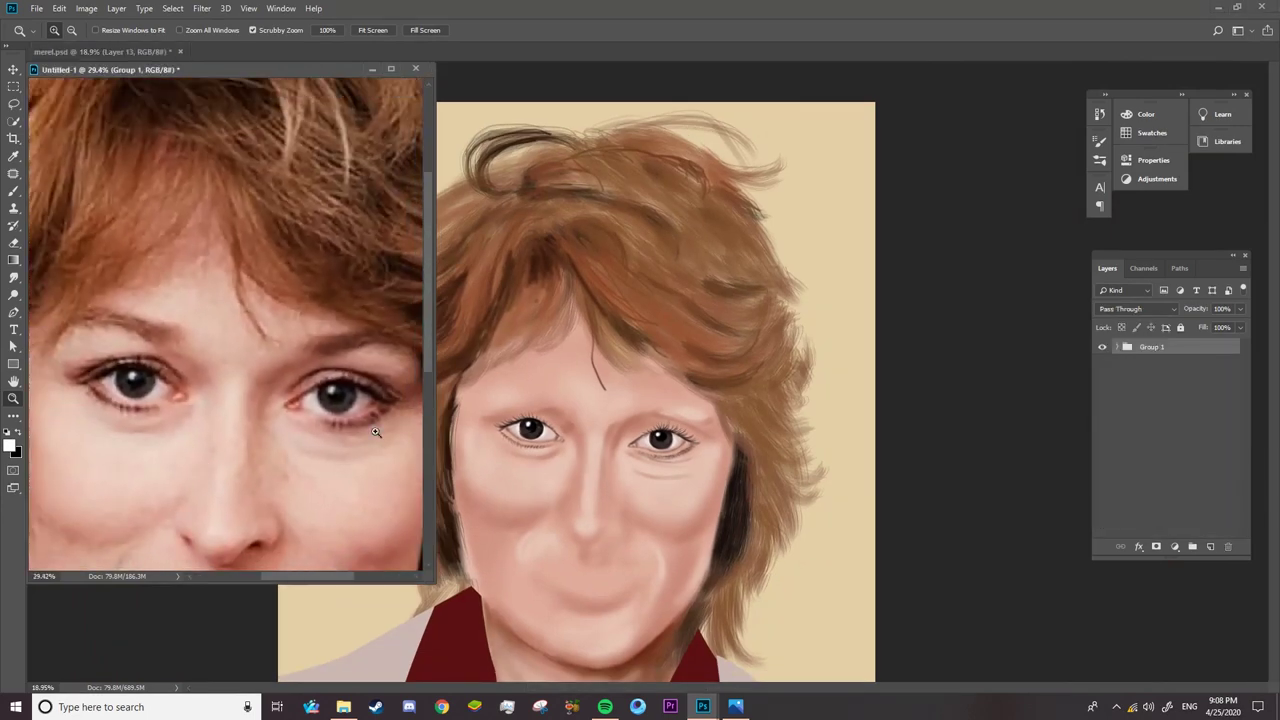
pyautogui.moveTo(652, 445); pyautogui.dragTo(734, 438)
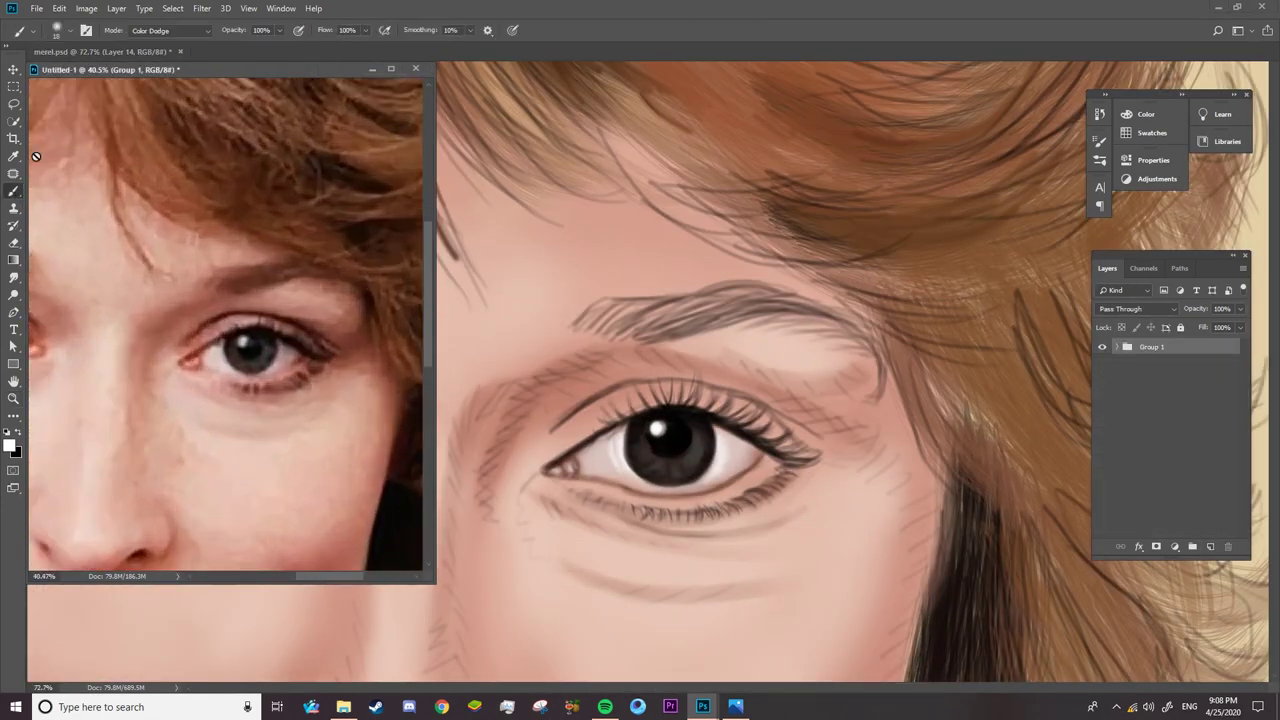
pyautogui.click(165, 30)
pyautogui.click(150, 41)
pyautogui.rightClick(656, 310)
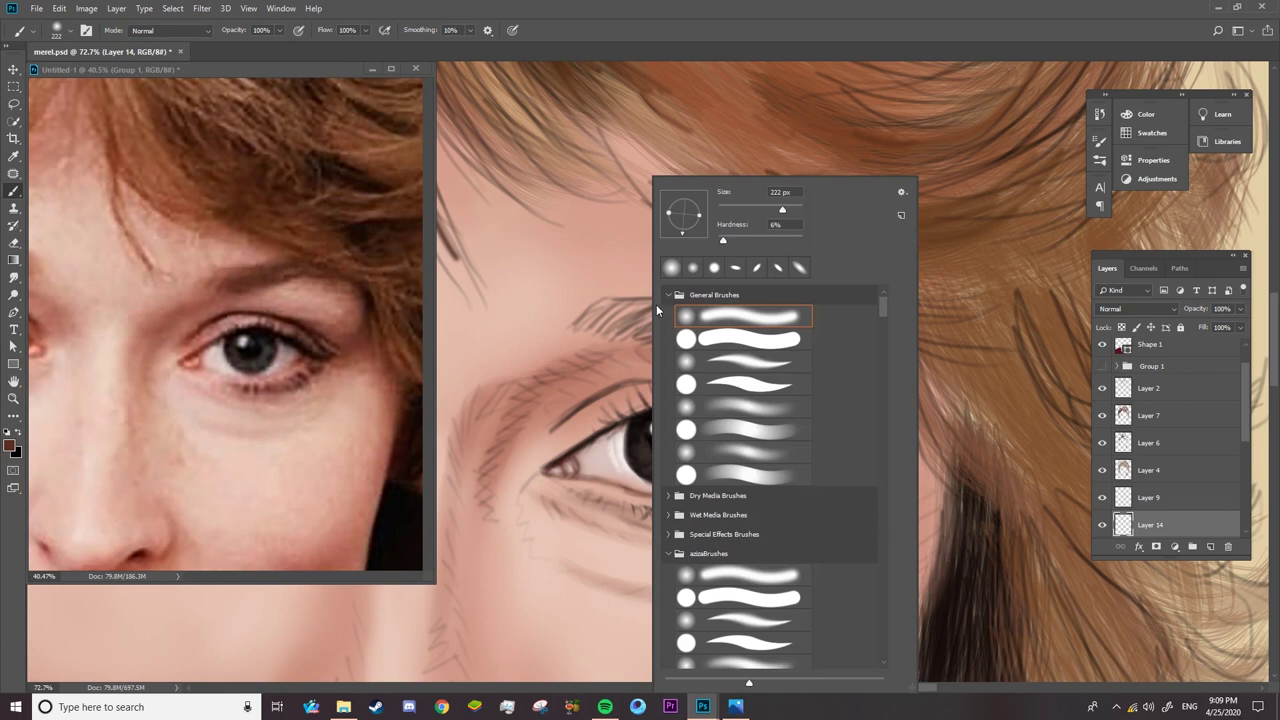
pyautogui.click(724, 209)
pyautogui.press('Return')
pyautogui.rightClick(665, 310)
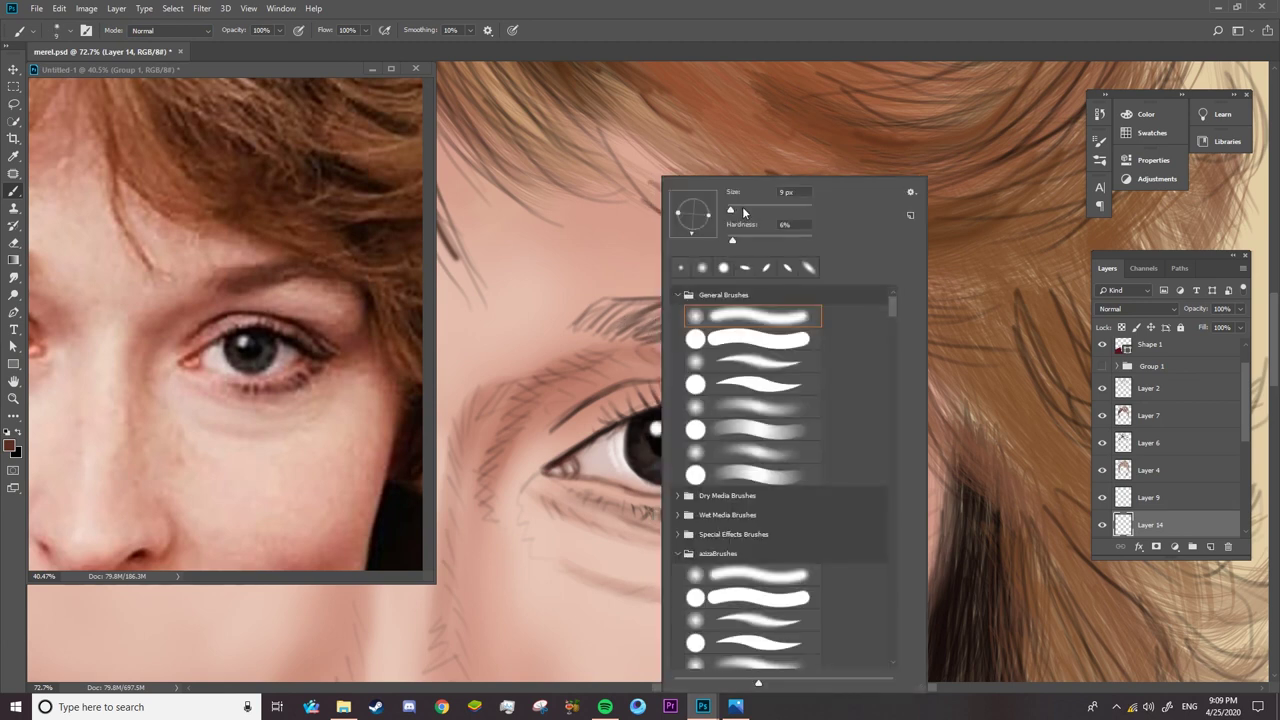
pyautogui.press('Return')
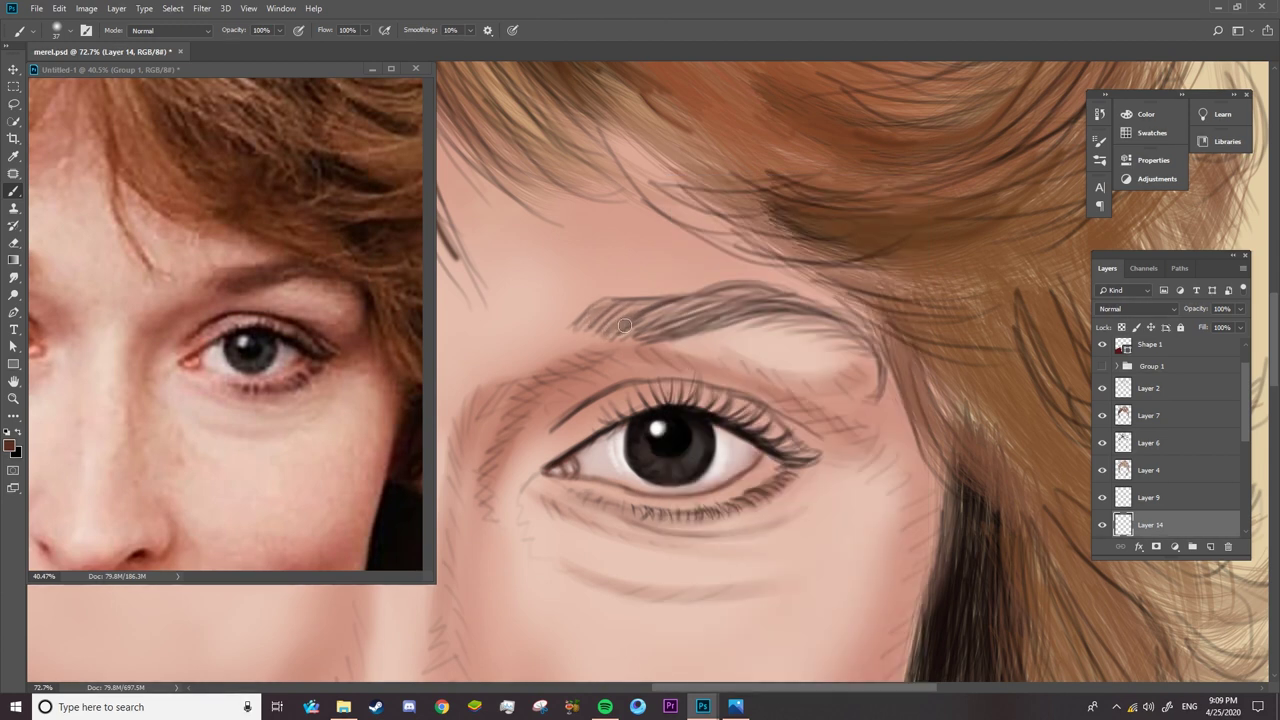
# - Extend the eyebrow and darken its fill, toggling the sketch layer to check
pyautogui.moveTo(574, 330)
pyautogui.mouseDown()
pyautogui.moveTo(630, 304)
pyautogui.moveTo(728, 298)
pyautogui.moveTo(850, 330)
pyautogui.mouseUp()
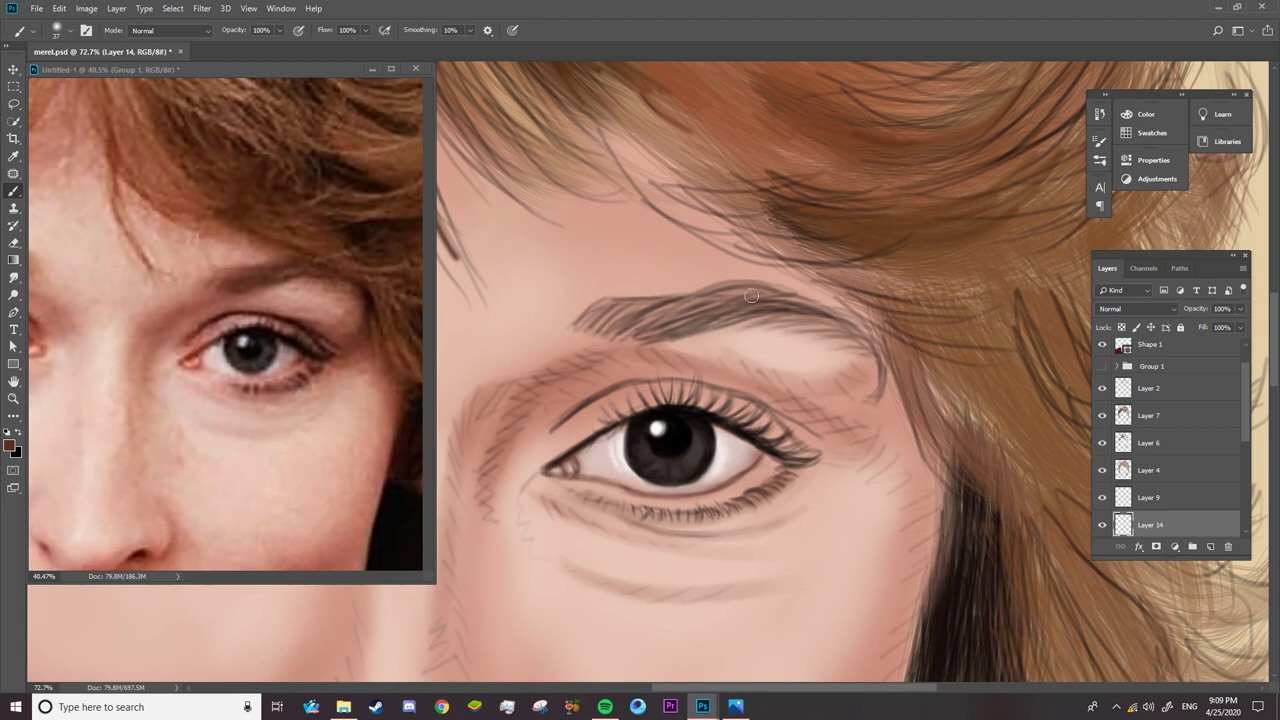
pyautogui.click(1101, 388)
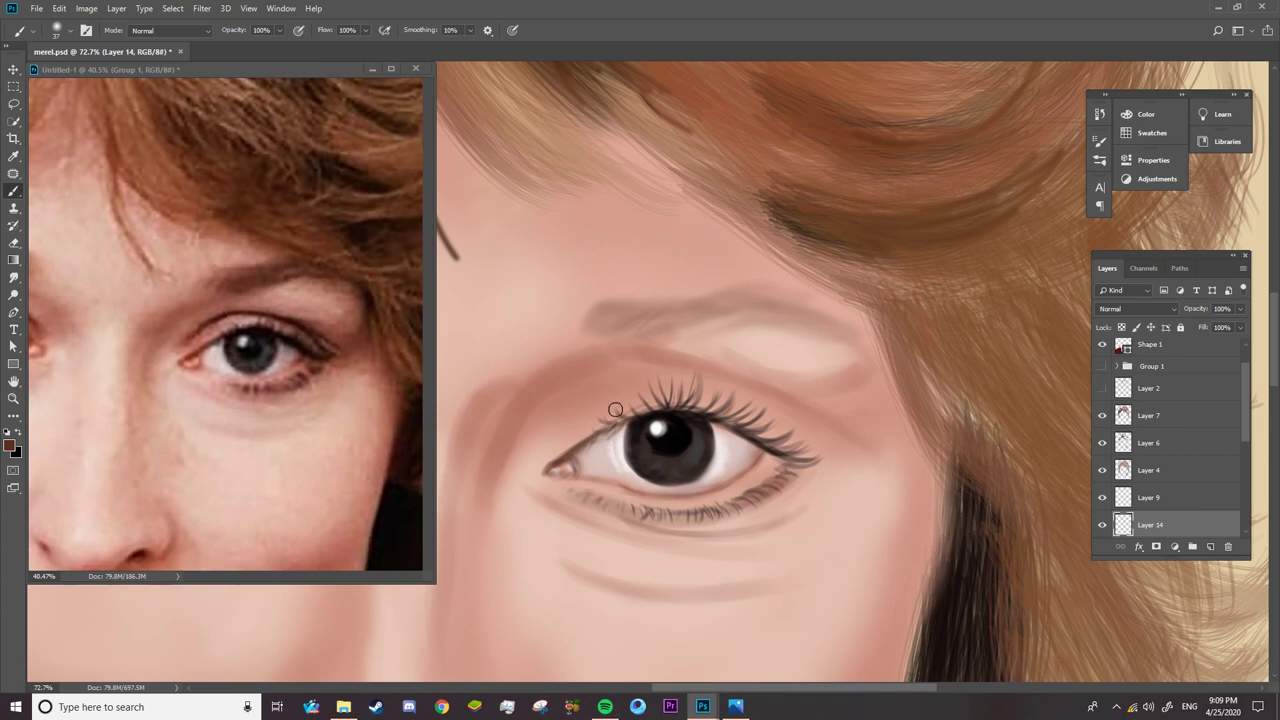
pyautogui.press('h')
pyautogui.moveTo(623, 406)
pyautogui.mouseDown()
pyautogui.moveTo(934, 434)
pyautogui.moveTo(1157, 404)
pyautogui.mouseUp()
pyautogui.click(1101, 388)
pyautogui.moveTo(760, 340)
pyautogui.mouseDown()
pyautogui.moveTo(857, 366)
pyautogui.moveTo(702, 316)
pyautogui.mouseUp()
pyautogui.press('b')
pyautogui.moveTo(585, 338); pyautogui.dragTo(690, 298)
pyautogui.moveTo(540, 384); pyautogui.dragTo(609, 317)
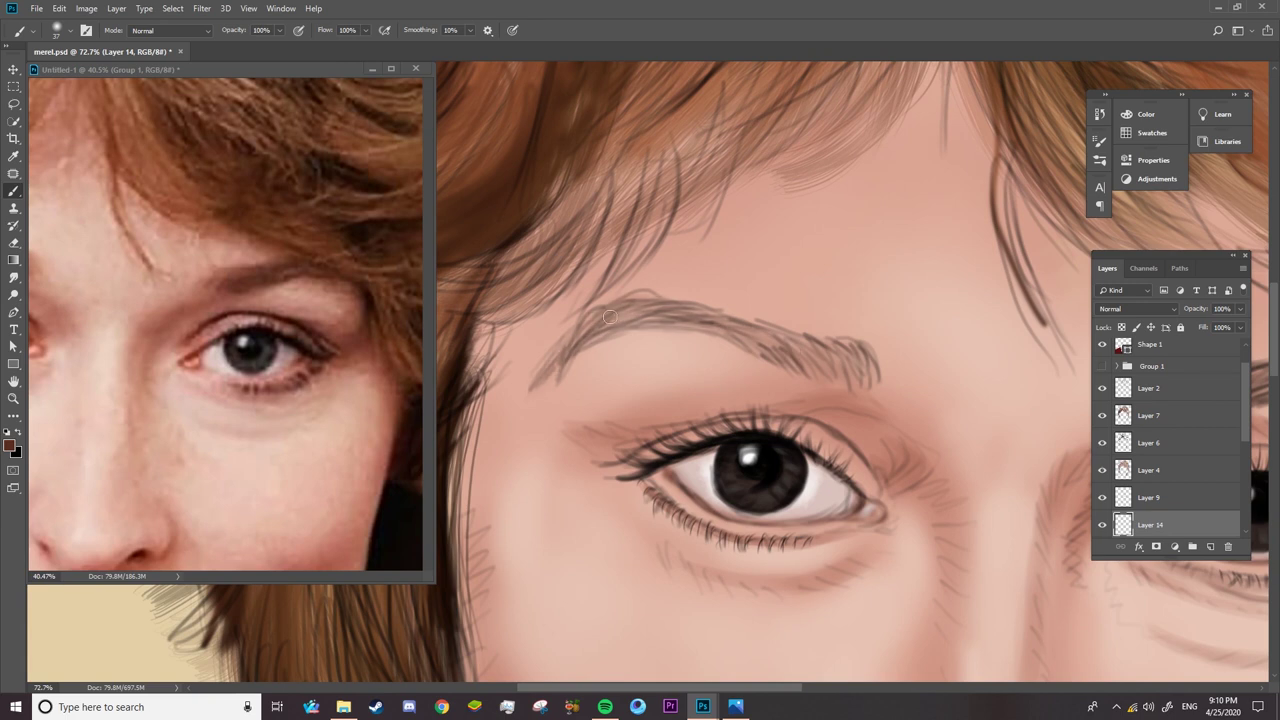
pyautogui.click(1102, 390)
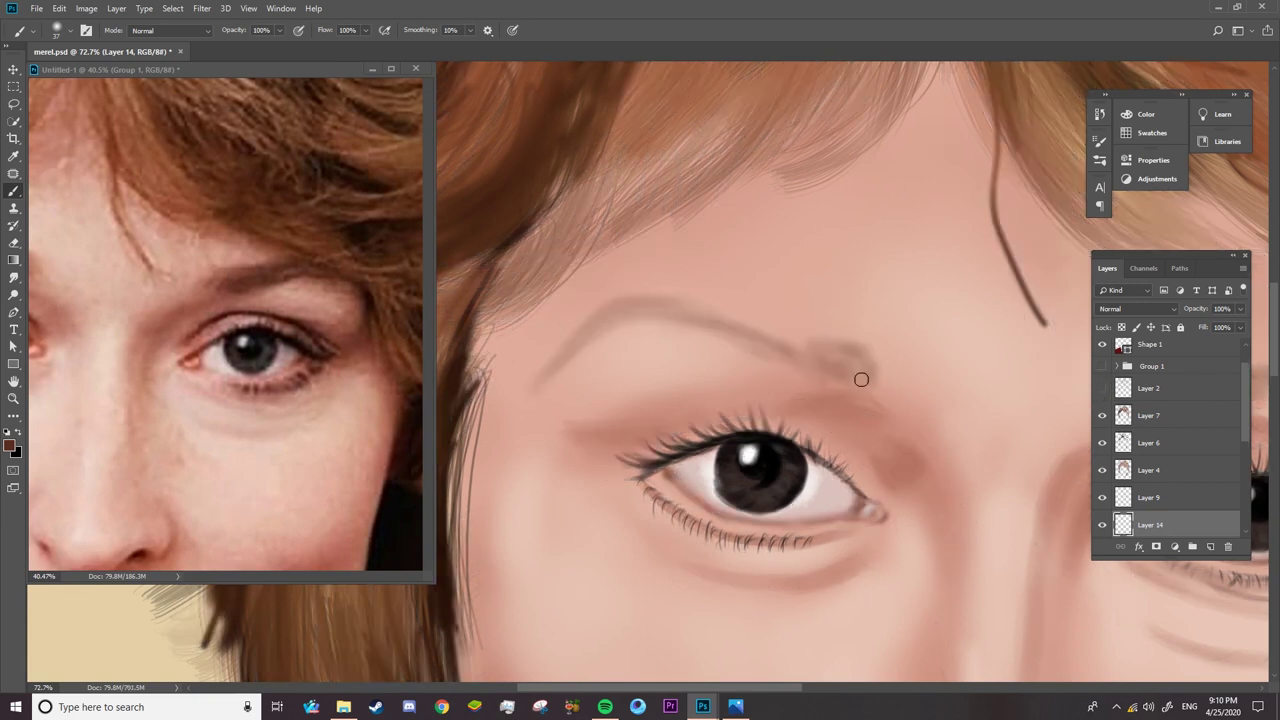
pyautogui.moveTo(861, 379); pyautogui.dragTo(832, 354)
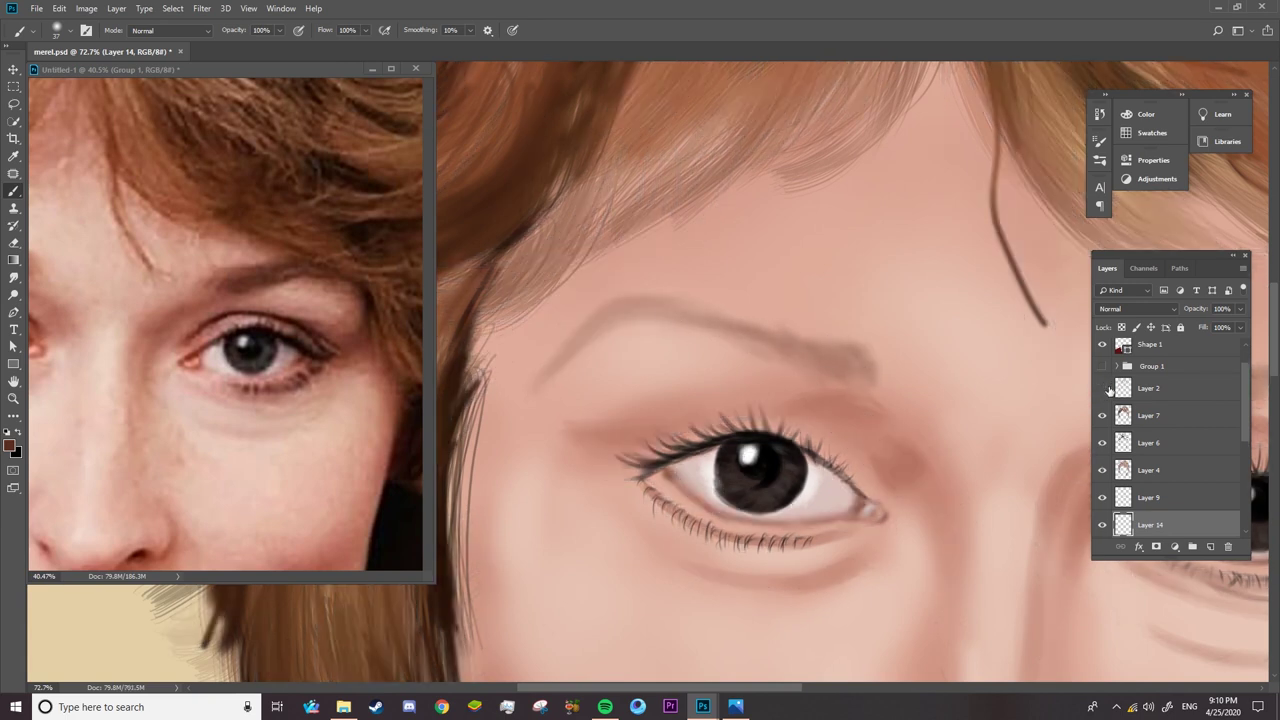
pyautogui.click(1102, 388)
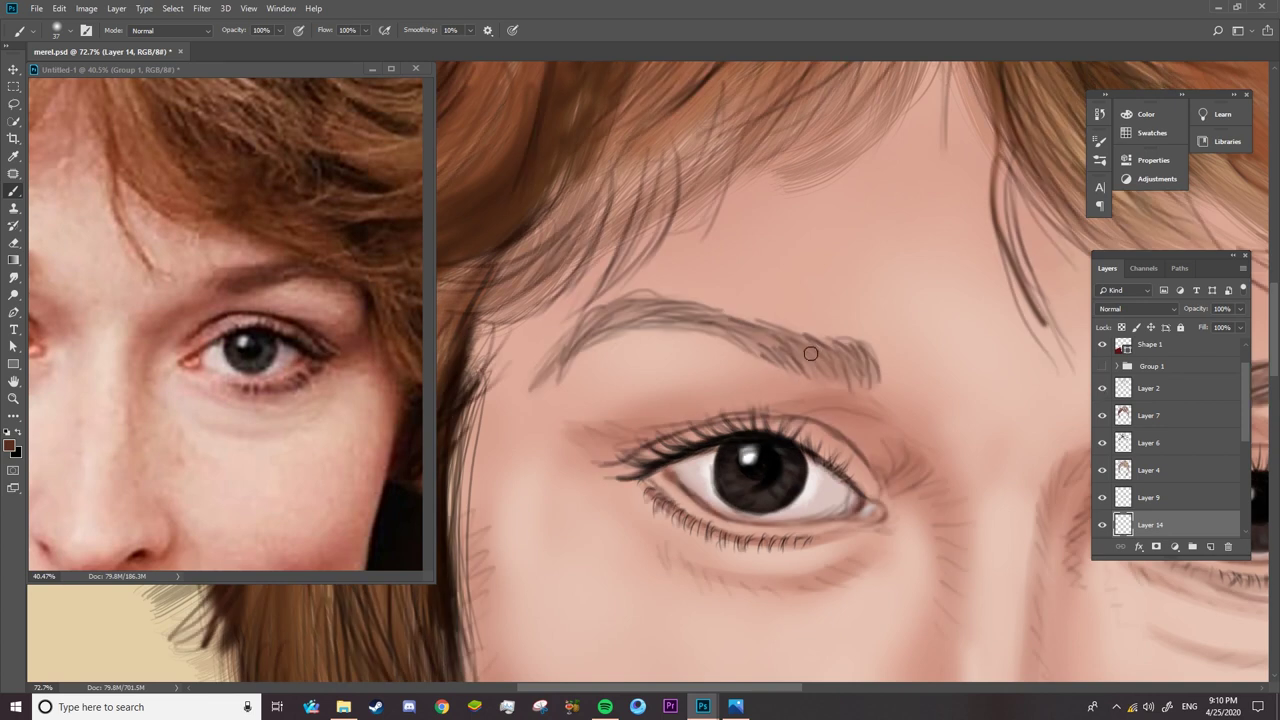
pyautogui.press('[')
pyautogui.press('[')
pyautogui.press('[')
# - With a smaller brush, add fine dark hair strokes along the top and tail of the eyebrow
pyautogui.moveTo(870, 382)
pyautogui.mouseDown()
pyautogui.moveTo(795, 355)
pyautogui.moveTo(800, 340)
pyautogui.moveTo(791, 359)
pyautogui.moveTo(720, 315)
pyautogui.moveTo(668, 322)
pyautogui.moveTo(640, 302)
pyautogui.mouseUp()
pyautogui.moveTo(130, 570); pyautogui.dragTo(355, 560)
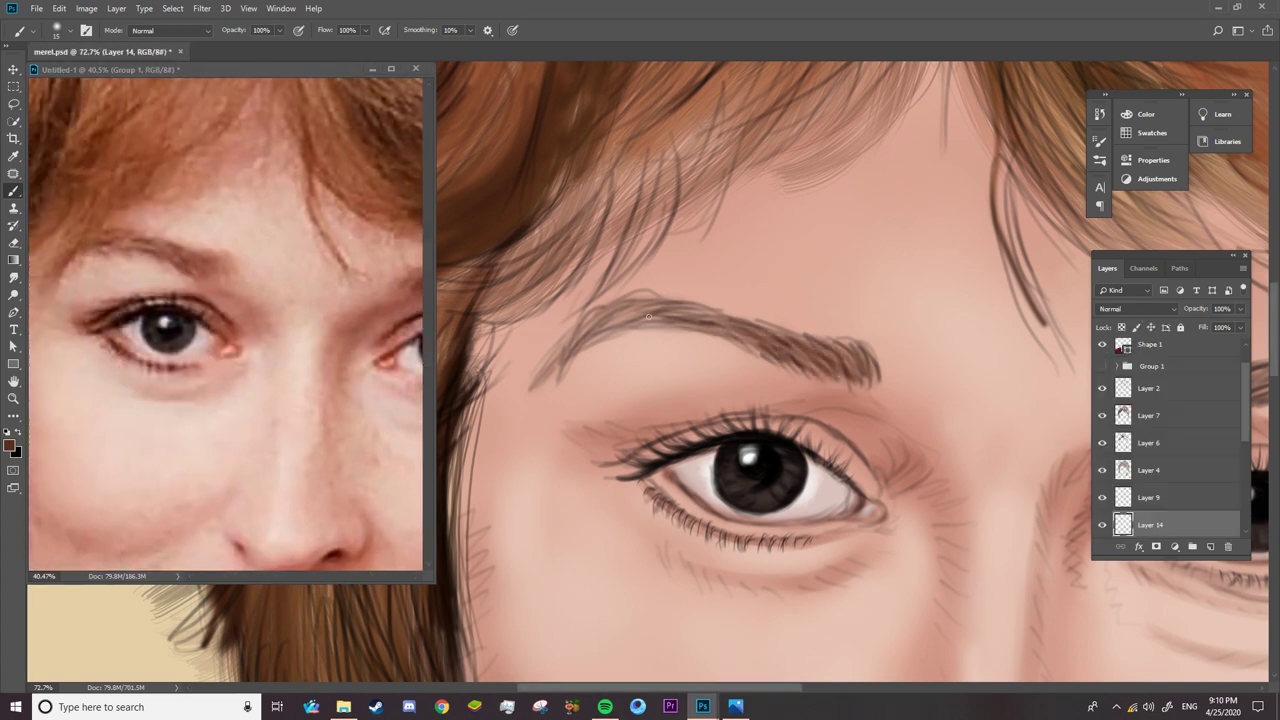
pyautogui.moveTo(655, 314); pyautogui.dragTo(590, 295)
pyautogui.moveTo(746, 332); pyautogui.dragTo(667, 308)
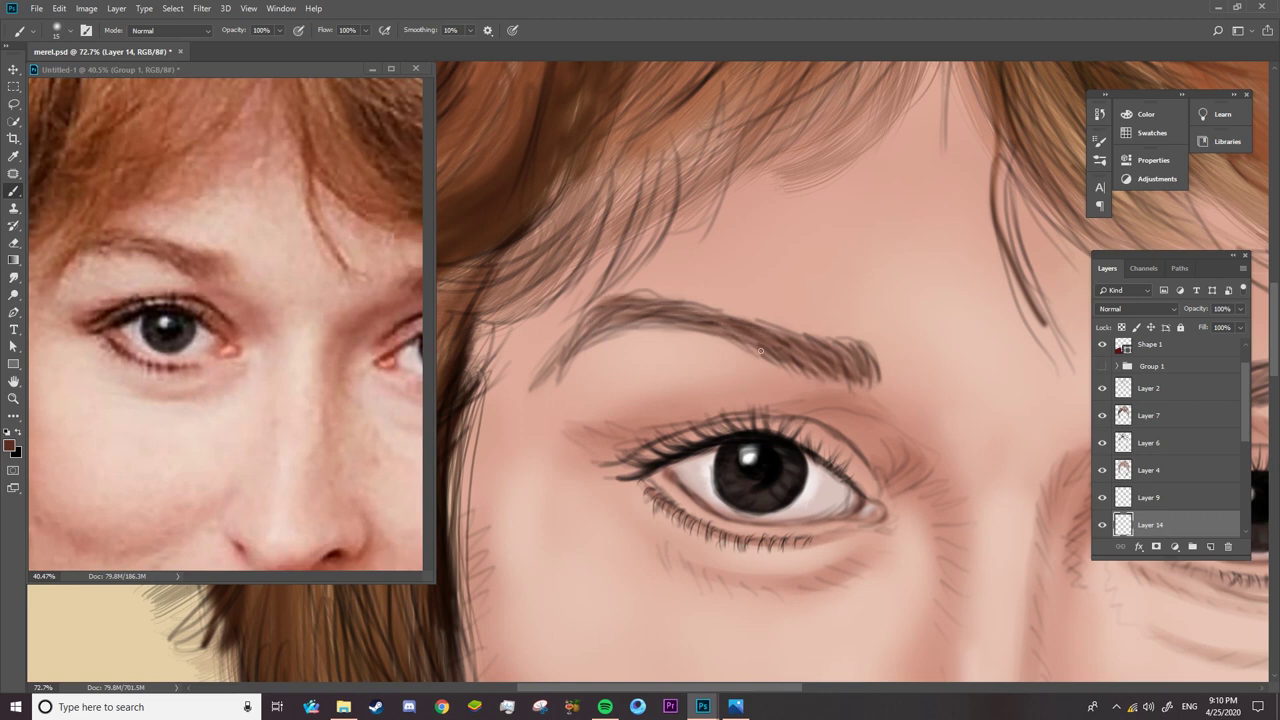
pyautogui.moveTo(756, 348)
pyautogui.mouseDown()
pyautogui.moveTo(668, 316)
pyautogui.moveTo(582, 306)
pyautogui.moveTo(574, 344)
pyautogui.moveTo(537, 370)
pyautogui.moveTo(612, 326)
pyautogui.mouseUp()
pyautogui.moveTo(678, 296); pyautogui.dragTo(594, 310)
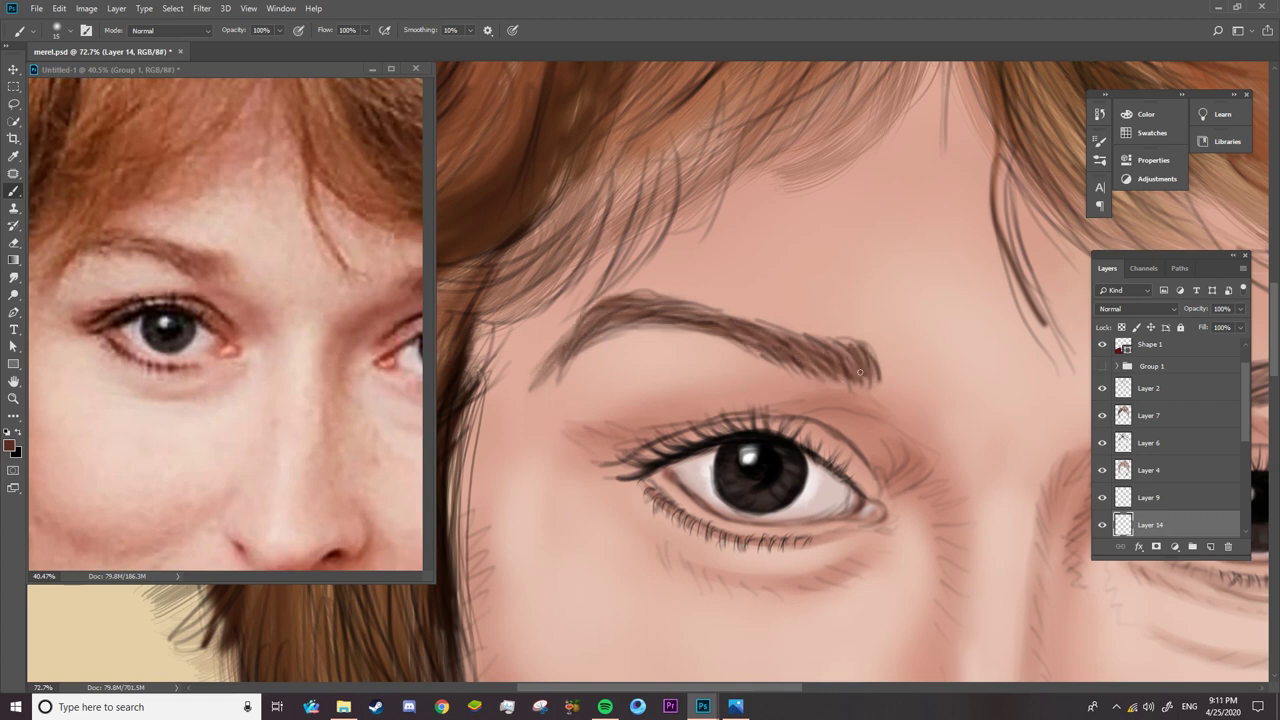
pyautogui.moveTo(859, 372); pyautogui.dragTo(774, 328)
pyautogui.moveTo(812, 370)
pyautogui.mouseDown()
pyautogui.moveTo(740, 320)
pyautogui.moveTo(648, 304)
pyautogui.mouseUp()
# - Add more dark brown strokes to the eyebrow, extending its tail
pyautogui.press('h')
pyautogui.moveTo(517, 333); pyautogui.dragTo(674, 397)
pyautogui.moveTo(260, 421); pyautogui.dragTo(100, 442)
pyautogui.click(600, 420)
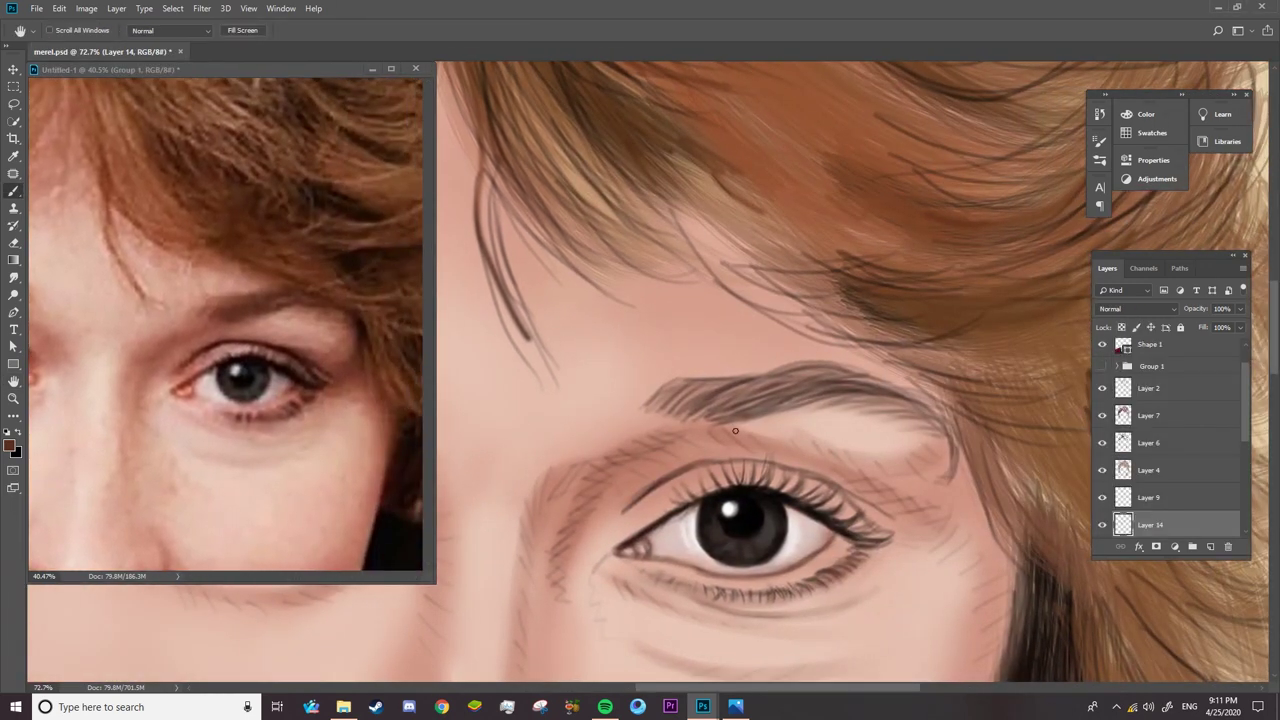
pyautogui.press('b')
pyautogui.moveTo(800, 402)
pyautogui.mouseDown()
pyautogui.moveTo(736, 388)
pyautogui.moveTo(648, 400)
pyautogui.moveTo(812, 410)
pyautogui.moveTo(880, 376)
pyautogui.moveTo(897, 410)
pyautogui.moveTo(920, 414)
pyautogui.mouseUp()
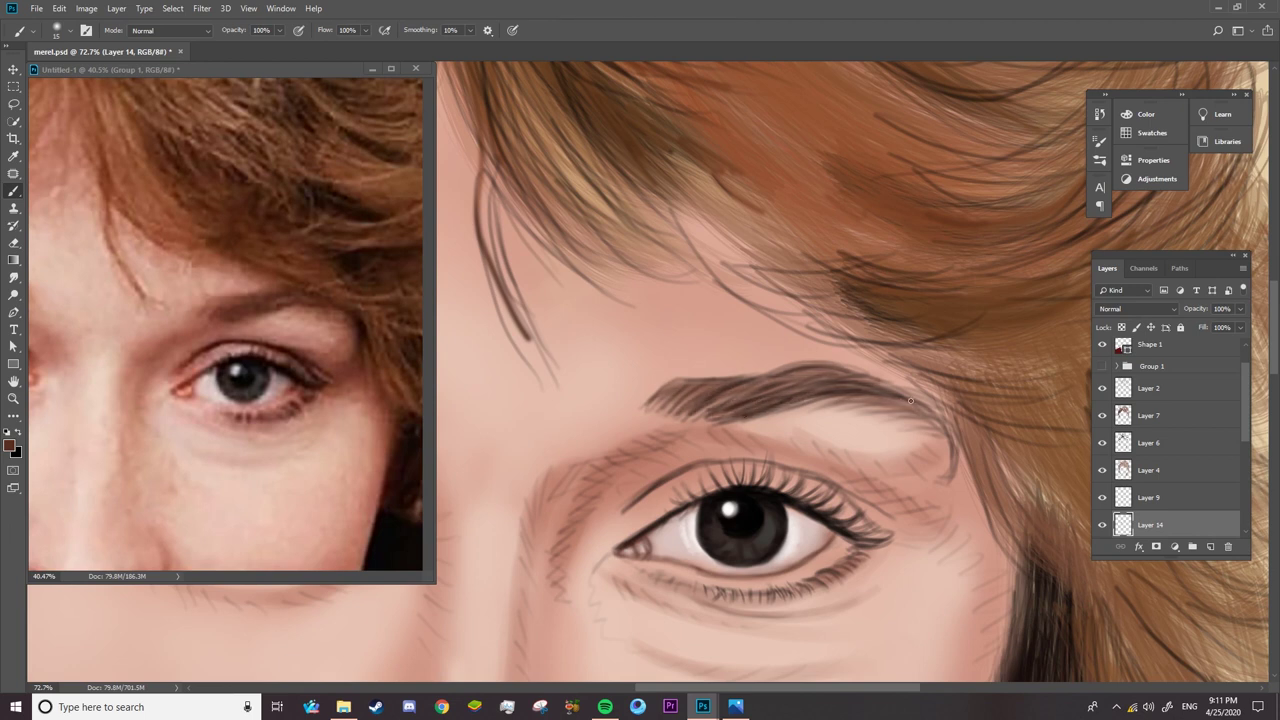
pyautogui.moveTo(832, 374)
pyautogui.mouseDown()
pyautogui.moveTo(951, 436)
pyautogui.moveTo(884, 390)
pyautogui.moveTo(866, 400)
pyautogui.moveTo(746, 378)
pyautogui.moveTo(677, 383)
pyautogui.mouseUp()
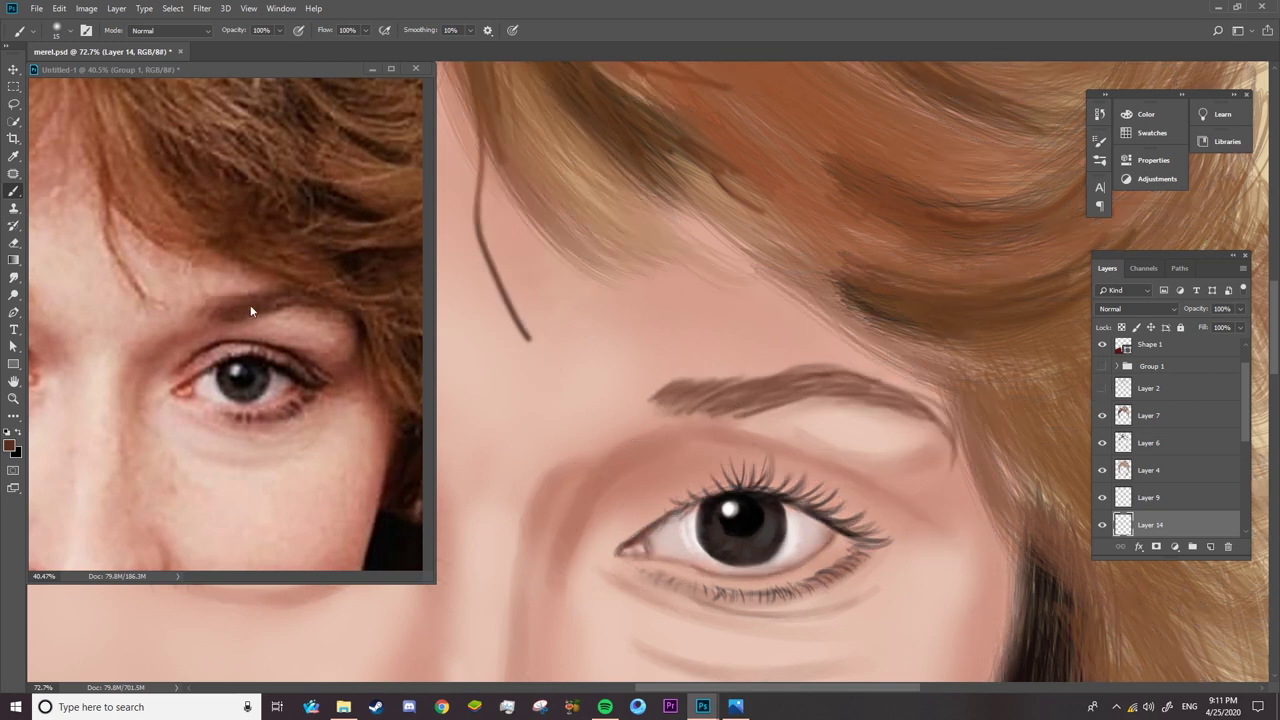
# - Select the Burn tool with Shadows range and rotate its brush tip angle
pyautogui.click(13, 295)
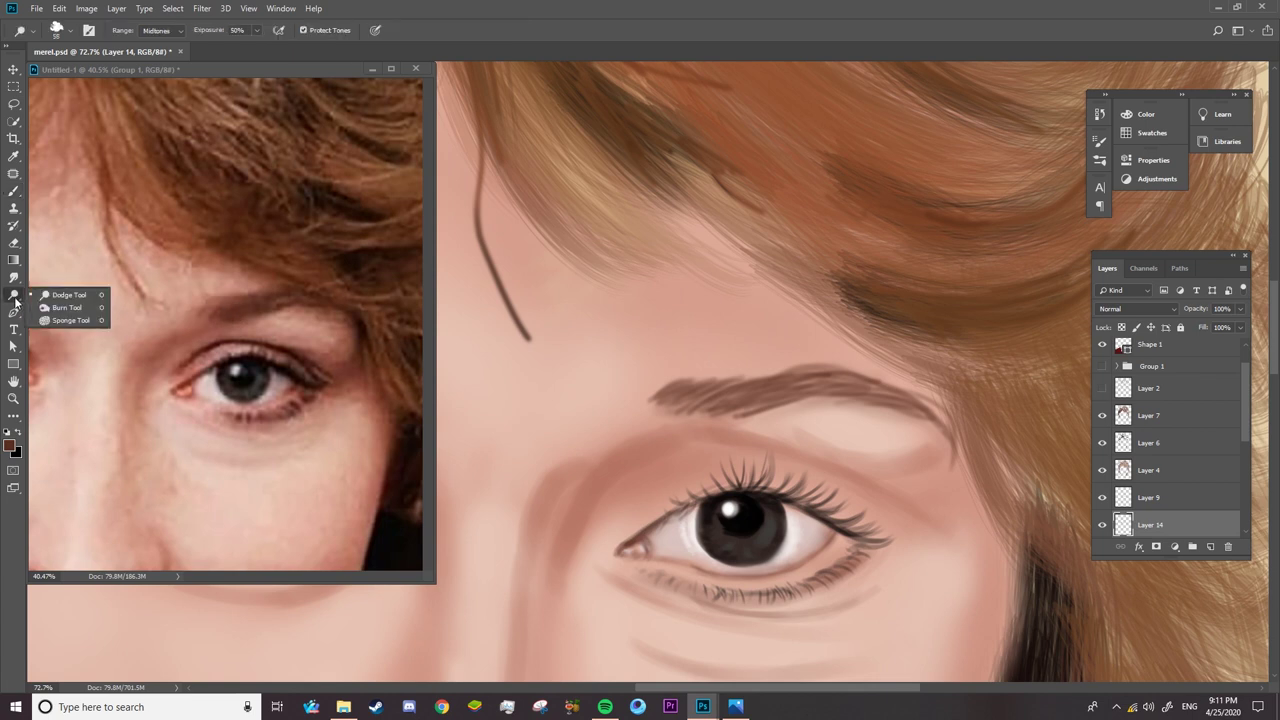
pyautogui.click(55, 308)
pyautogui.rightClick(771, 391)
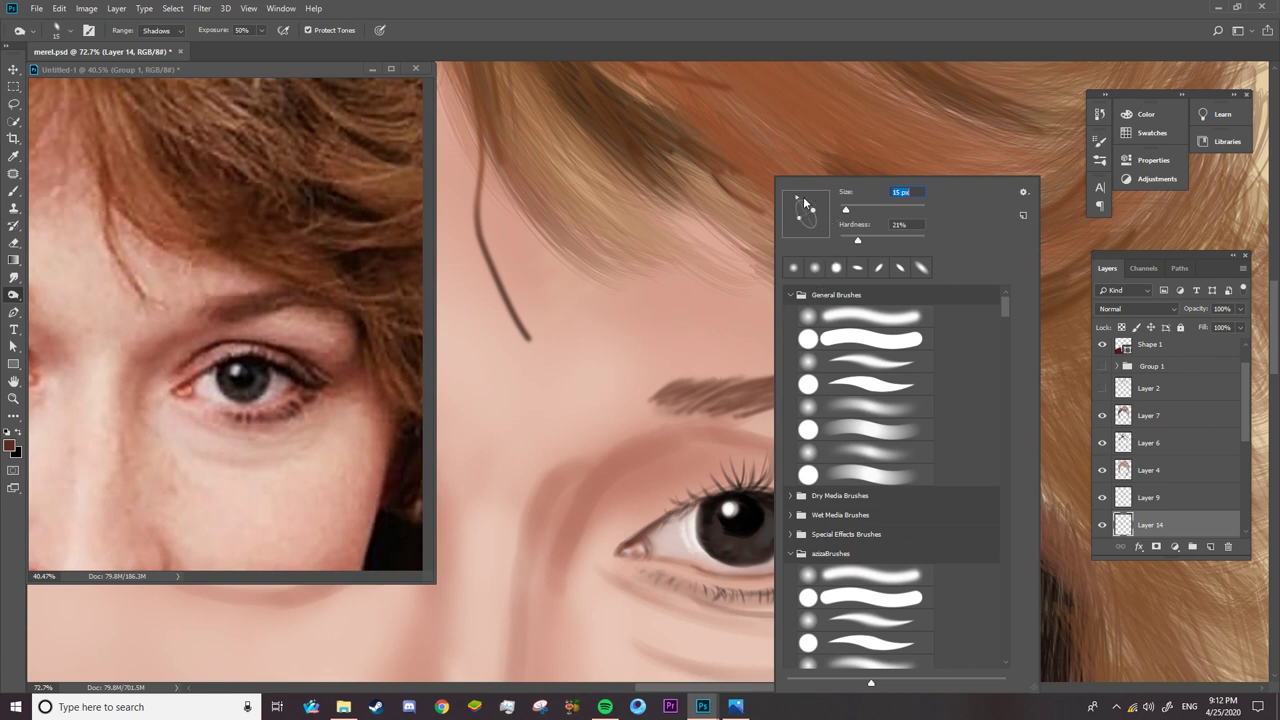
pyautogui.moveTo(803, 197); pyautogui.dragTo(818, 201)
pyautogui.press('Return')
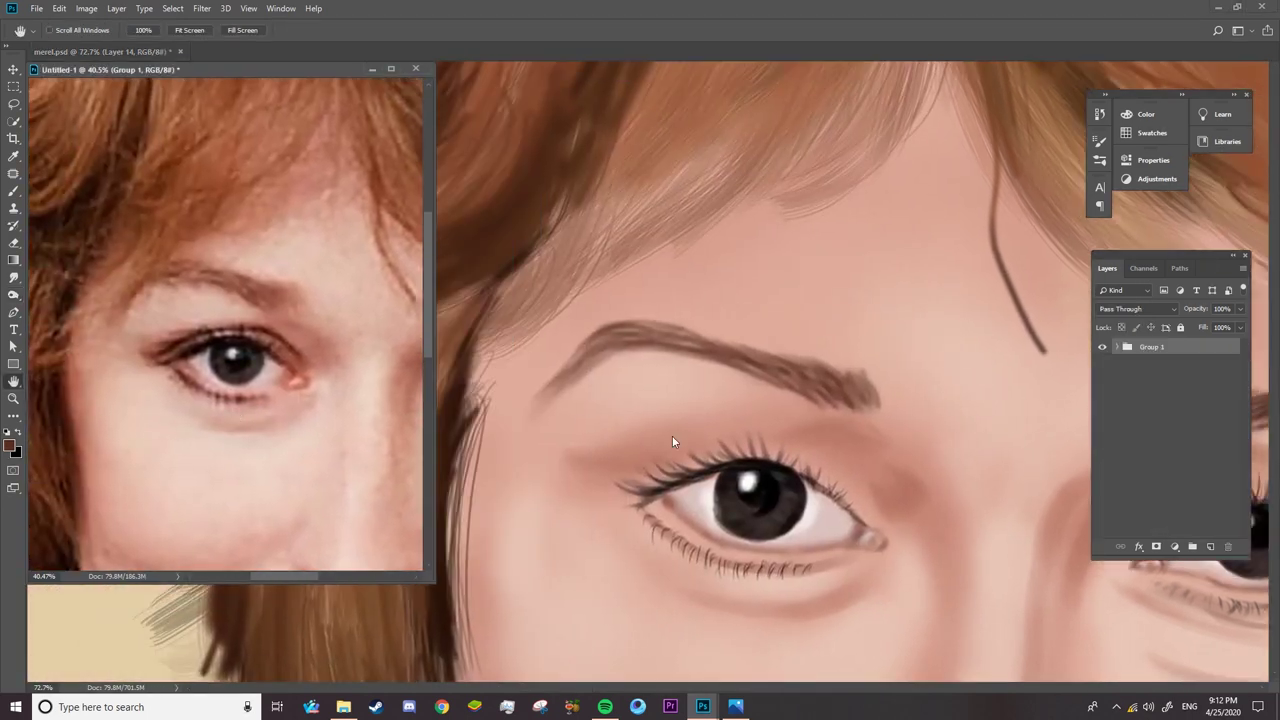
pyautogui.click(22, 298)
pyautogui.click(833, 395)
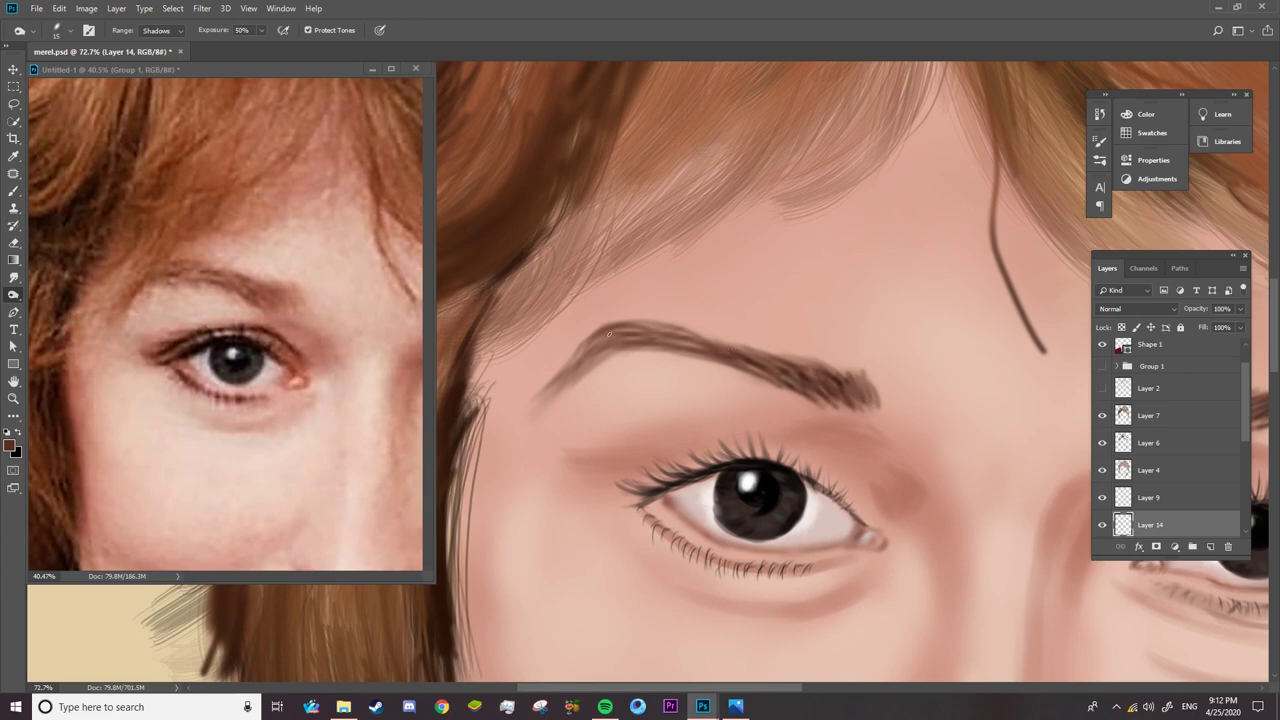
# - Zoom in on the eye, select Layer 8 and sample a dark colour
pyautogui.press('z')
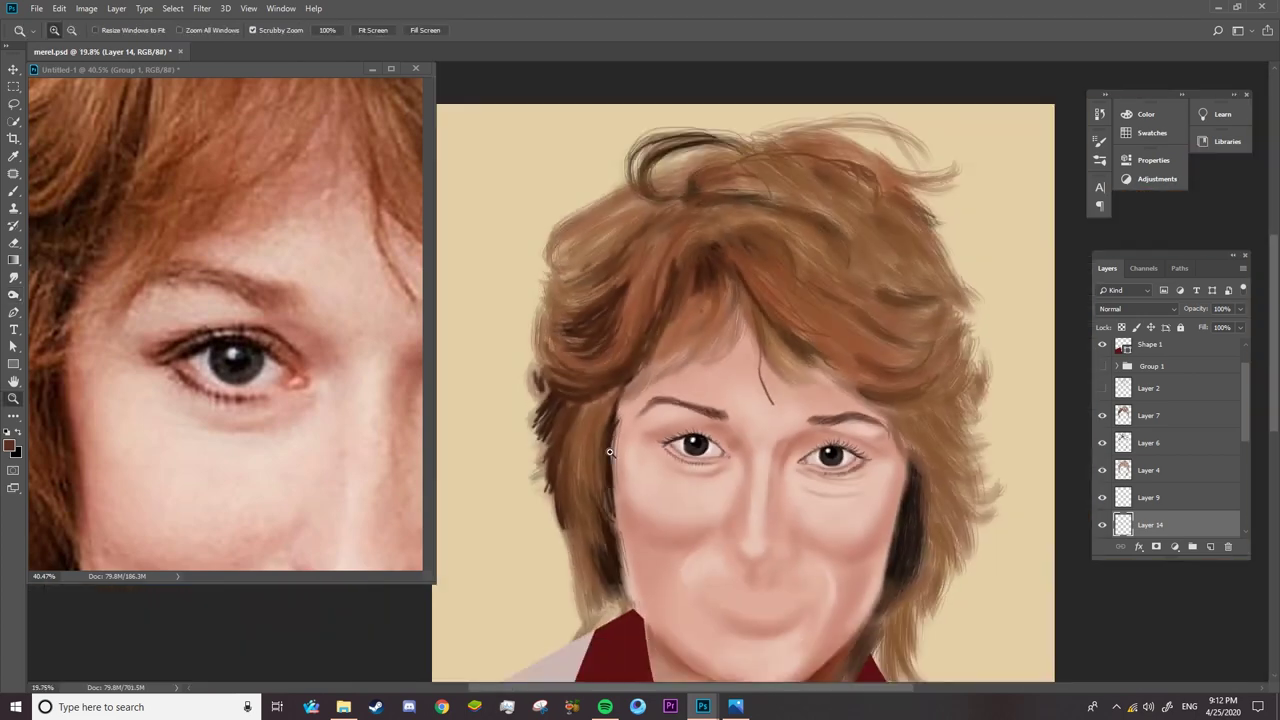
pyautogui.scroll(-3, 778, 477)
pyautogui.scroll(-3, 350, 350)
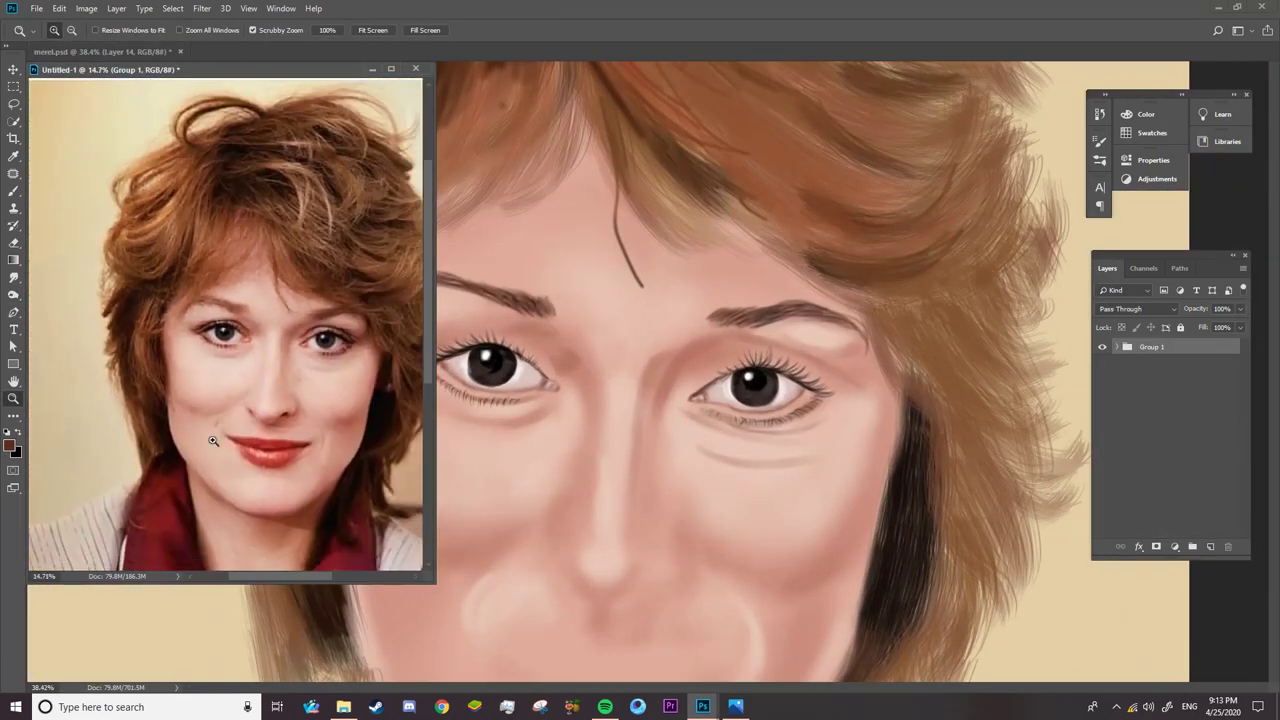
pyautogui.scroll(4, 350, 350)
pyautogui.click(796, 393)
pyautogui.scroll(3, 829, 409)
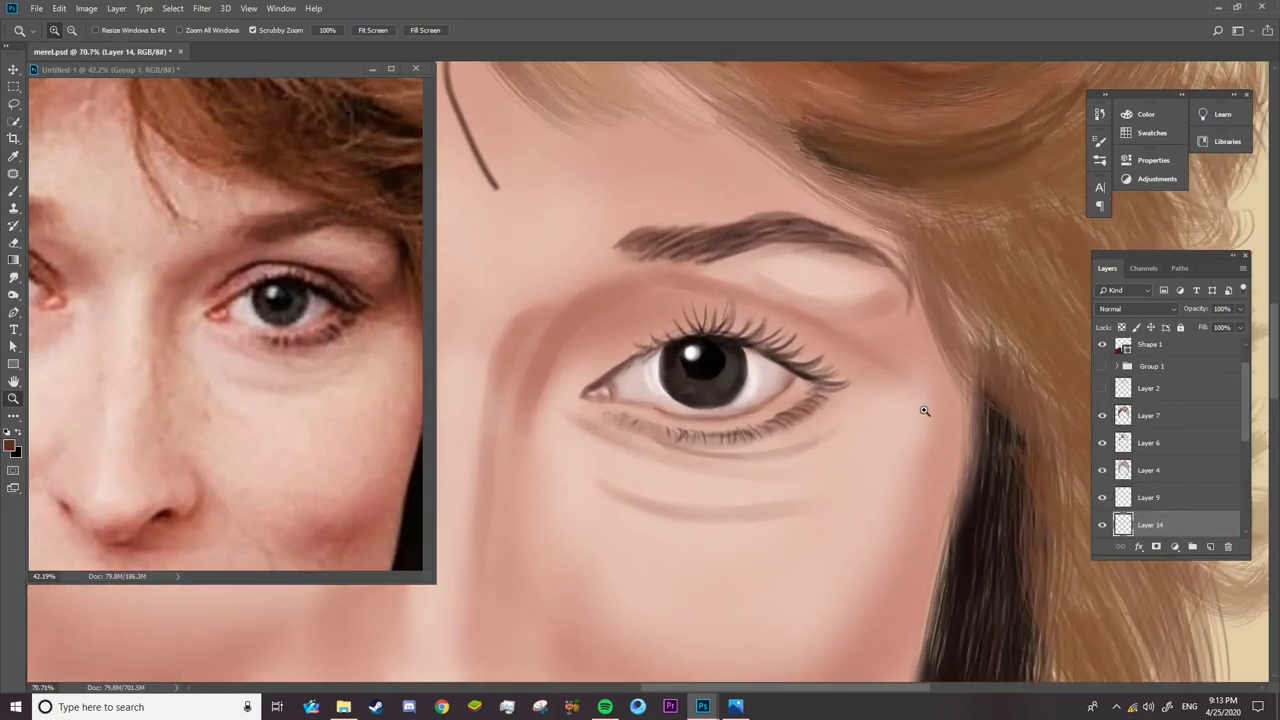
pyautogui.click(1178, 496)
pyautogui.scroll(3, 767, 389)
pyautogui.scroll(1, 767, 389)
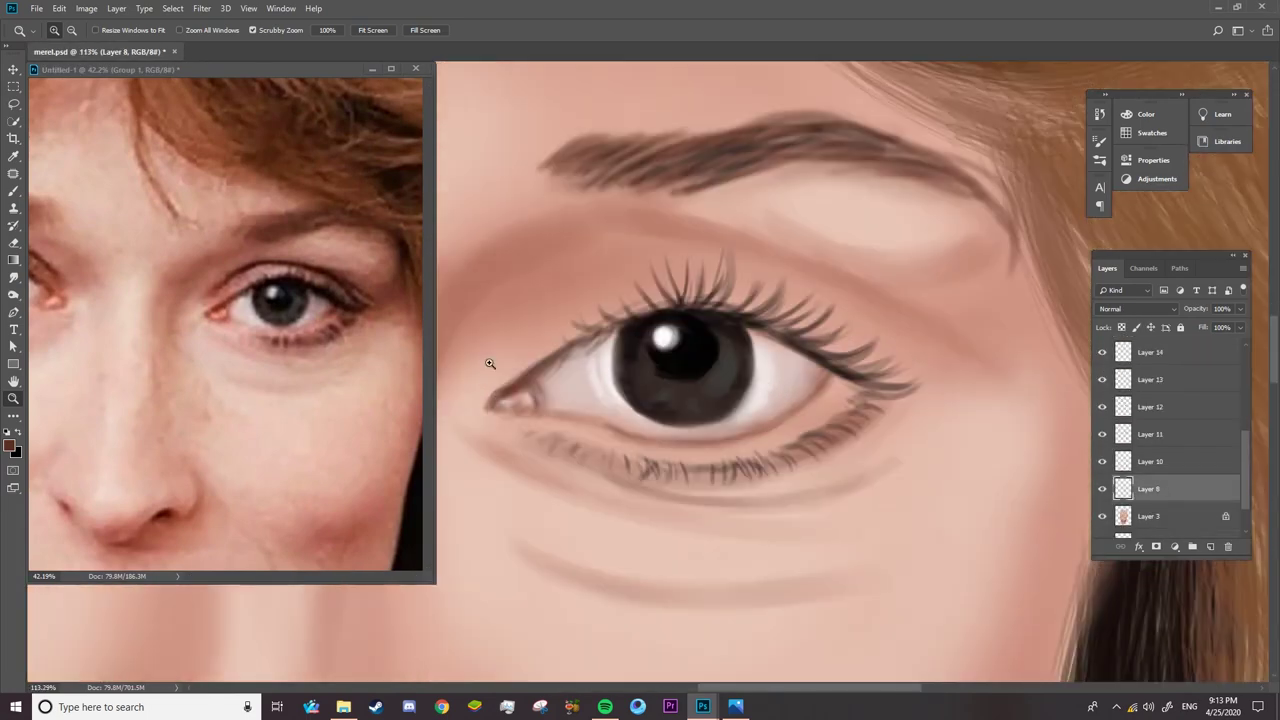
pyautogui.press('b')
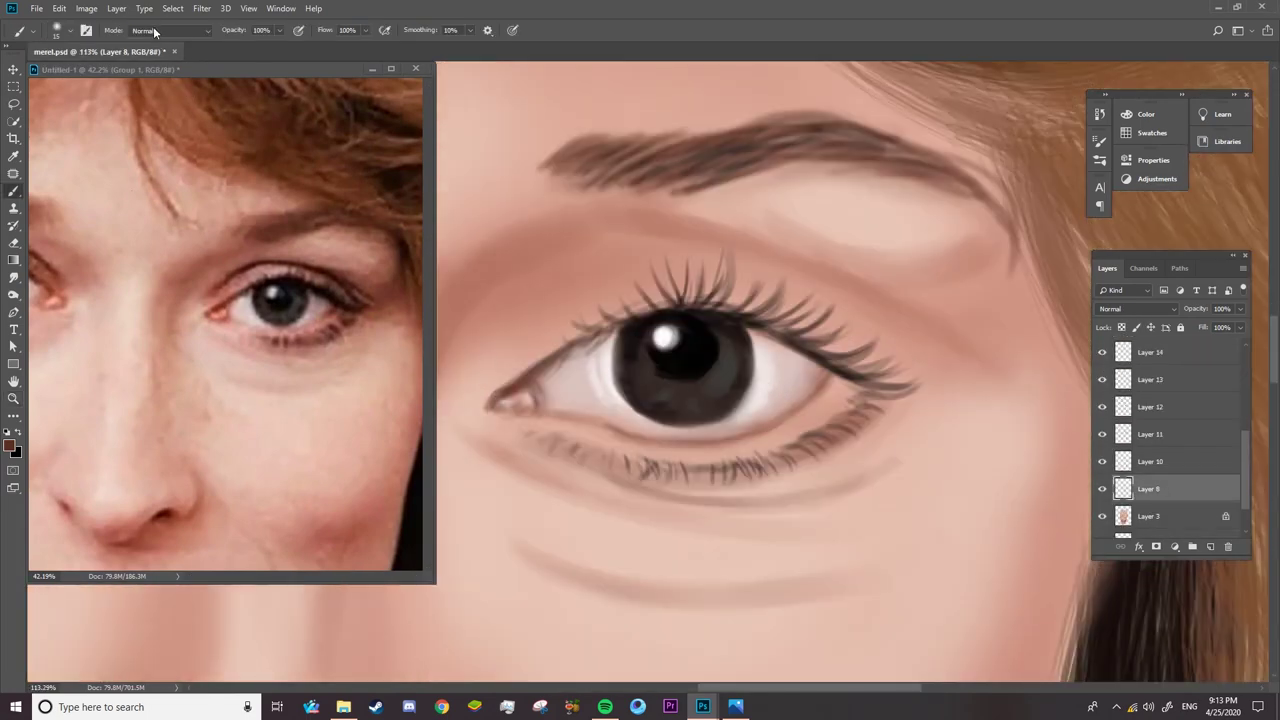
pyautogui.press('alt')
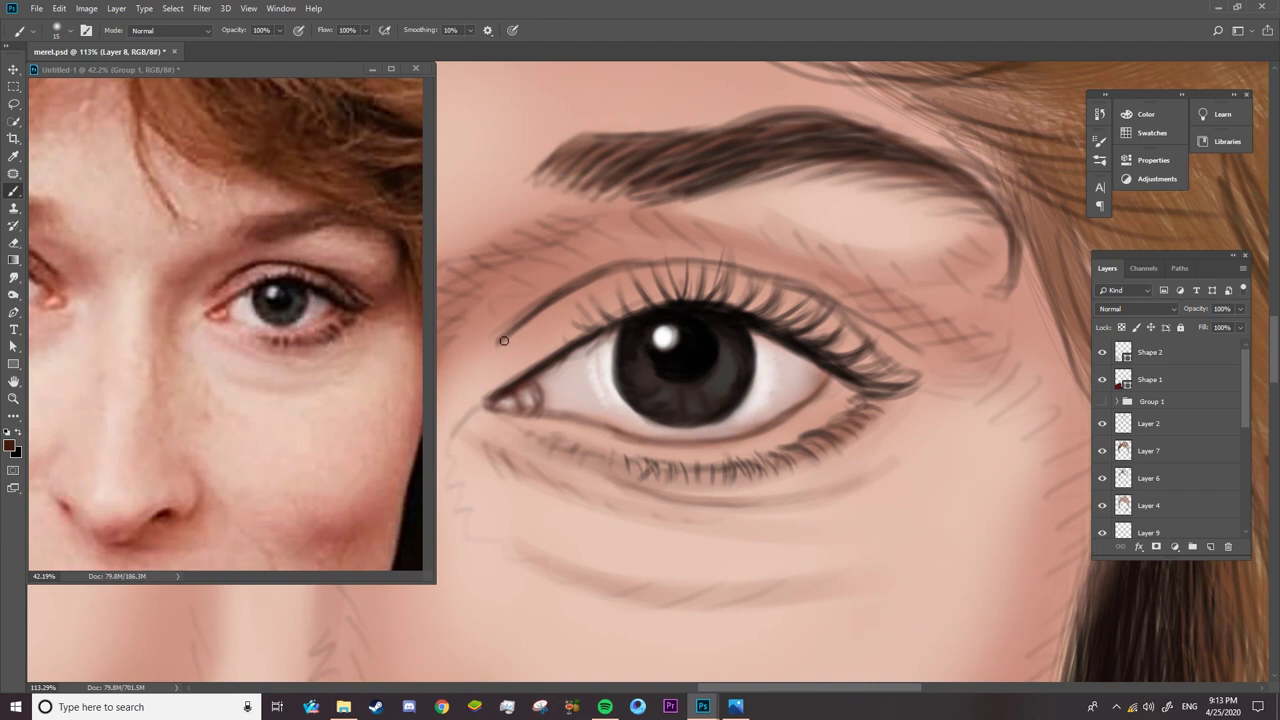
# - Paint a darker, thicker upper lid crease and lash line, then hide Layer 2
pyautogui.moveTo(497, 346); pyautogui.dragTo(556, 305)
pyautogui.moveTo(497, 346)
pyautogui.mouseDown()
pyautogui.moveTo(590, 281)
pyautogui.moveTo(715, 262)
pyautogui.moveTo(795, 280)
pyautogui.moveTo(915, 375)
pyautogui.mouseUp()
pyautogui.moveTo(866, 338); pyautogui.dragTo(760, 270)
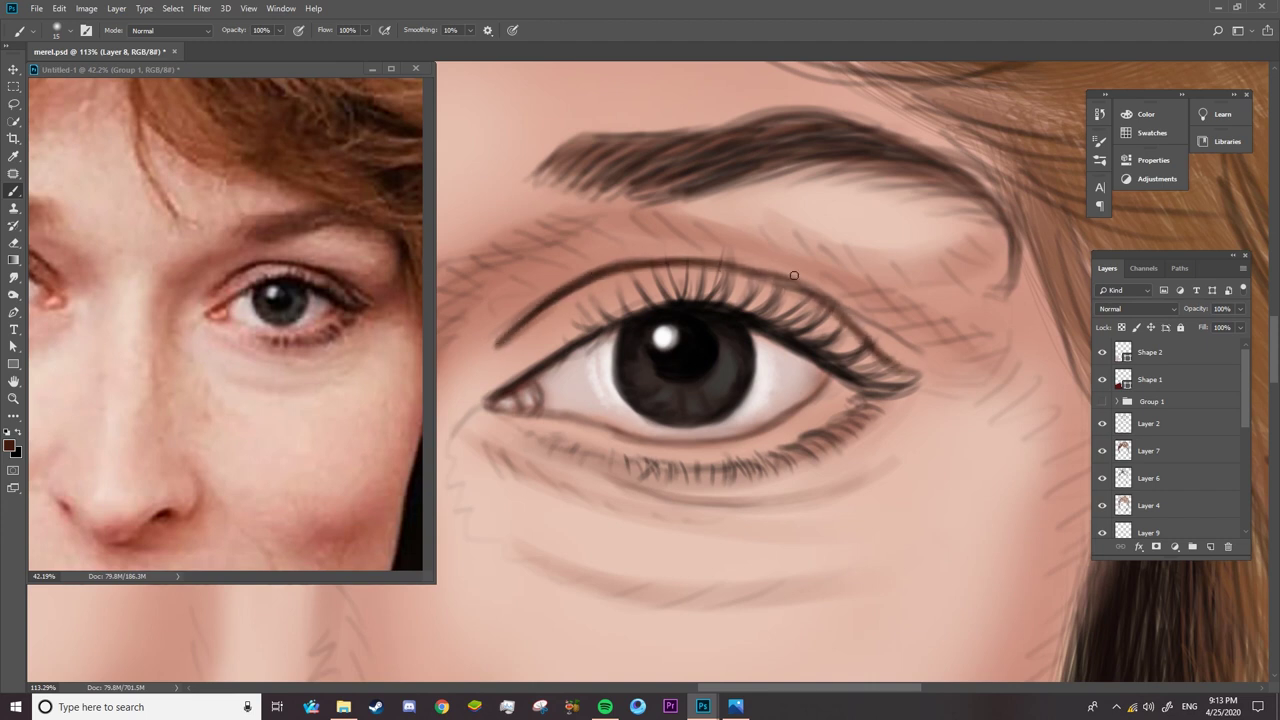
pyautogui.moveTo(824, 294); pyautogui.dragTo(929, 353)
pyautogui.moveTo(708, 264)
pyautogui.mouseDown()
pyautogui.moveTo(836, 316)
pyautogui.moveTo(790, 282)
pyautogui.moveTo(670, 257)
pyautogui.mouseUp()
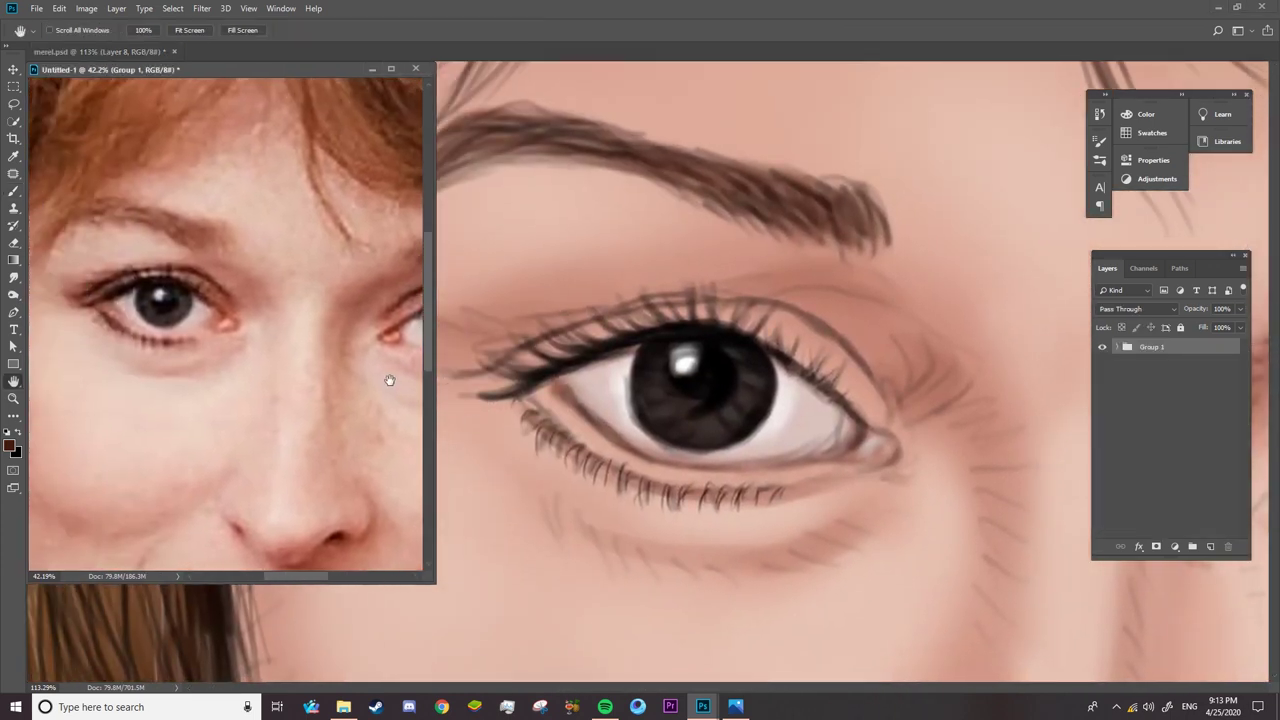
pyautogui.moveTo(490, 364)
pyautogui.mouseDown()
pyautogui.moveTo(704, 298)
pyautogui.moveTo(862, 364)
pyautogui.moveTo(828, 326)
pyautogui.moveTo(786, 313)
pyautogui.mouseUp()
pyautogui.moveTo(490, 361); pyautogui.dragTo(632, 300)
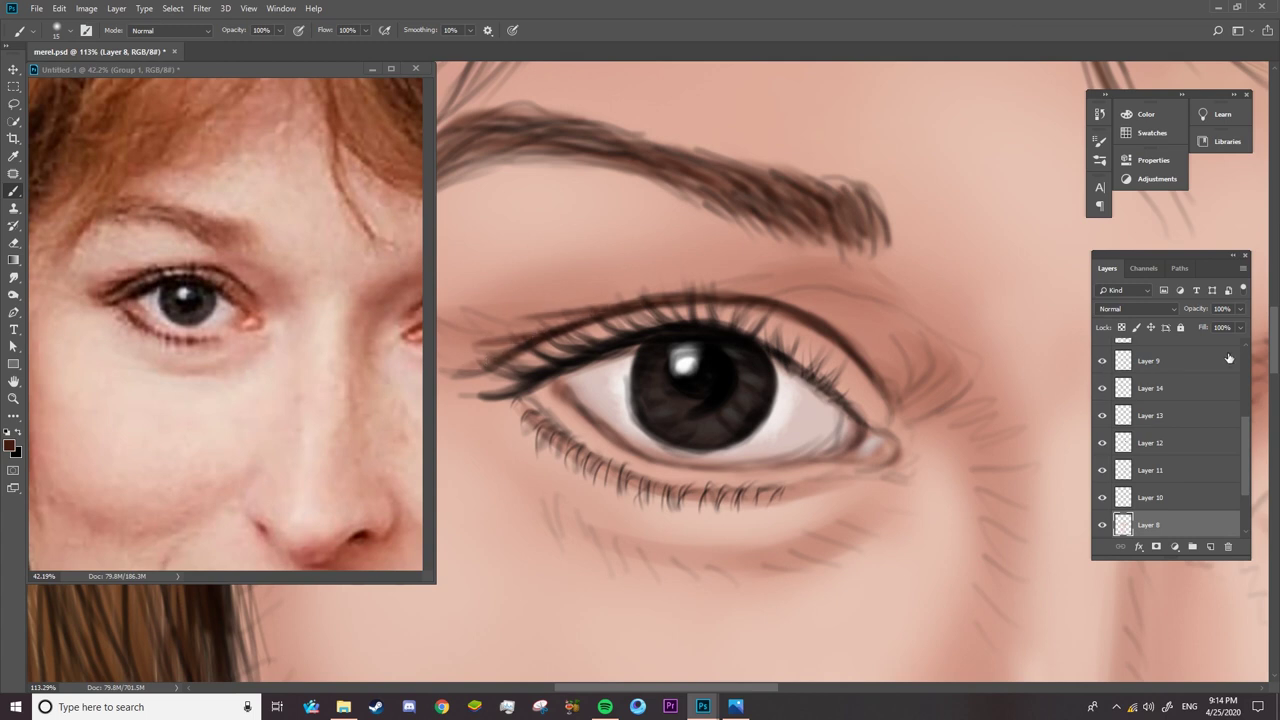
pyautogui.scroll(5, 1229, 358)
pyautogui.click(1102, 424)
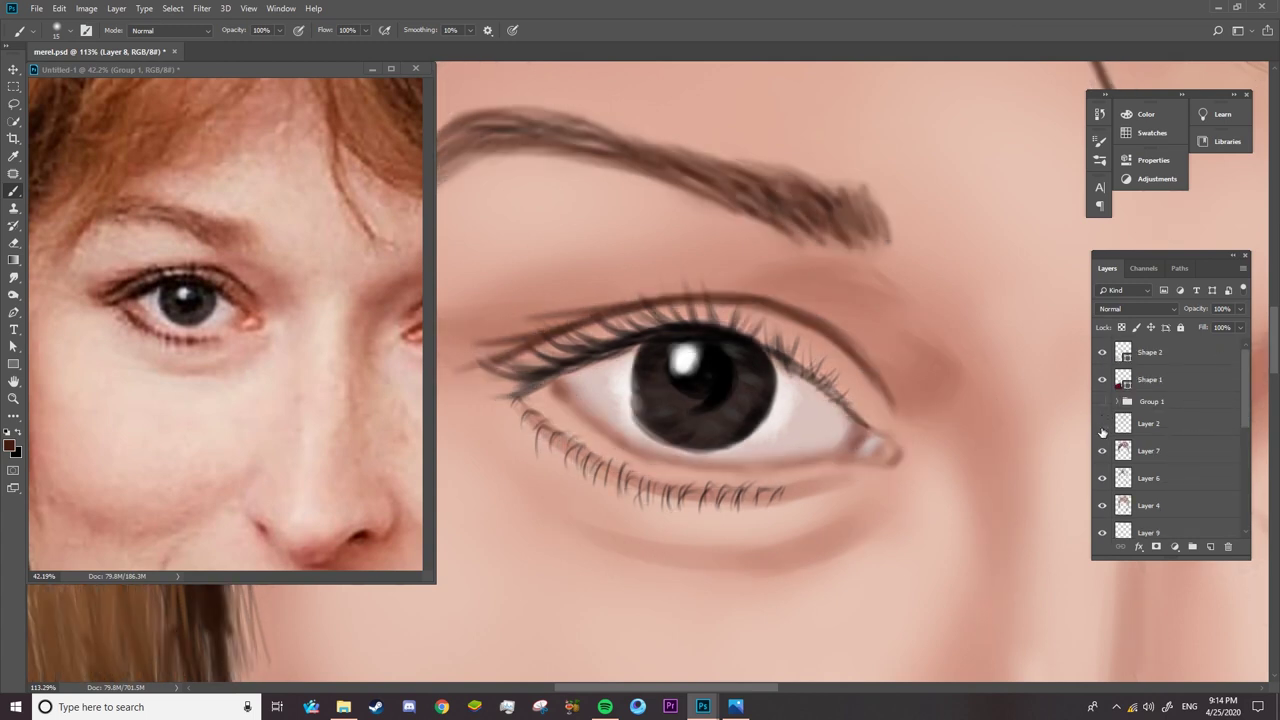
# - Soften the upper lash line from inner corner outward with a wet Mixer Brush
pyautogui.rightClick(13, 192)
pyautogui.click(75, 229)
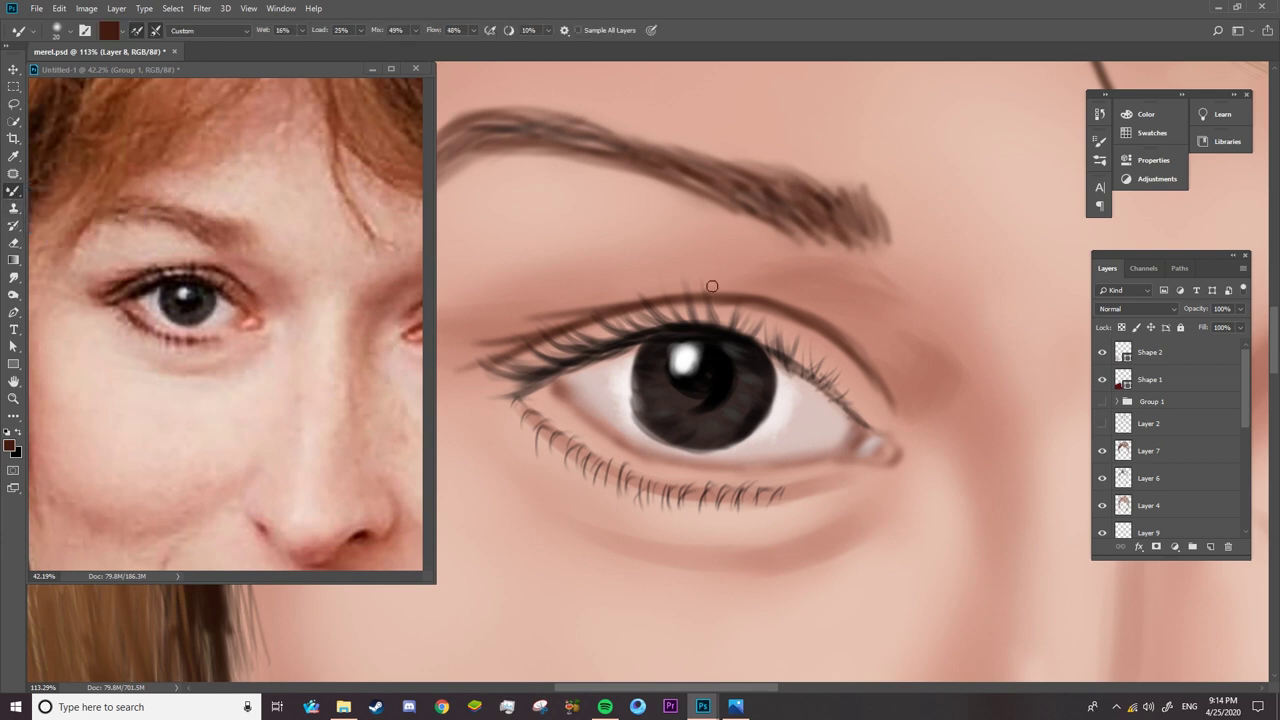
pyautogui.rightClick(774, 292)
pyautogui.press('Return')
pyautogui.moveTo(500, 332); pyautogui.dragTo(650, 294)
pyautogui.moveTo(513, 348); pyautogui.dragTo(680, 312)
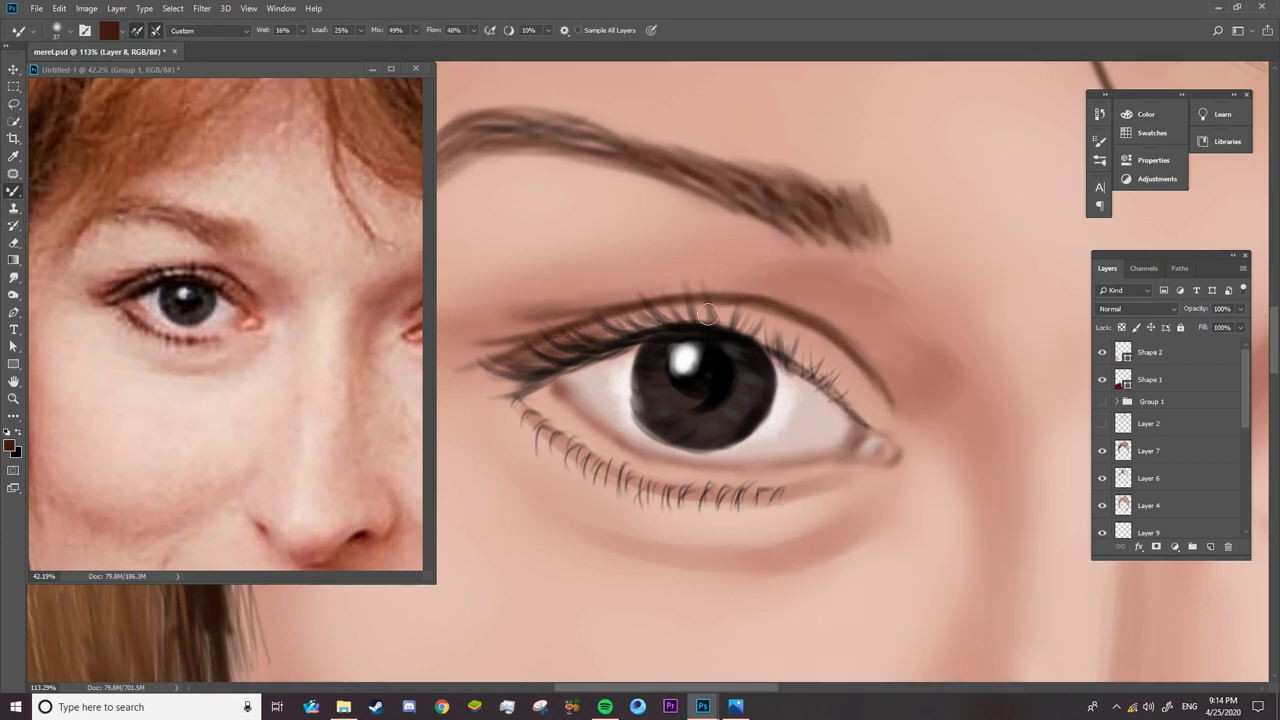
pyautogui.moveTo(829, 357)
pyautogui.mouseDown()
pyautogui.moveTo(801, 338)
pyautogui.moveTo(829, 371)
pyautogui.mouseUp()
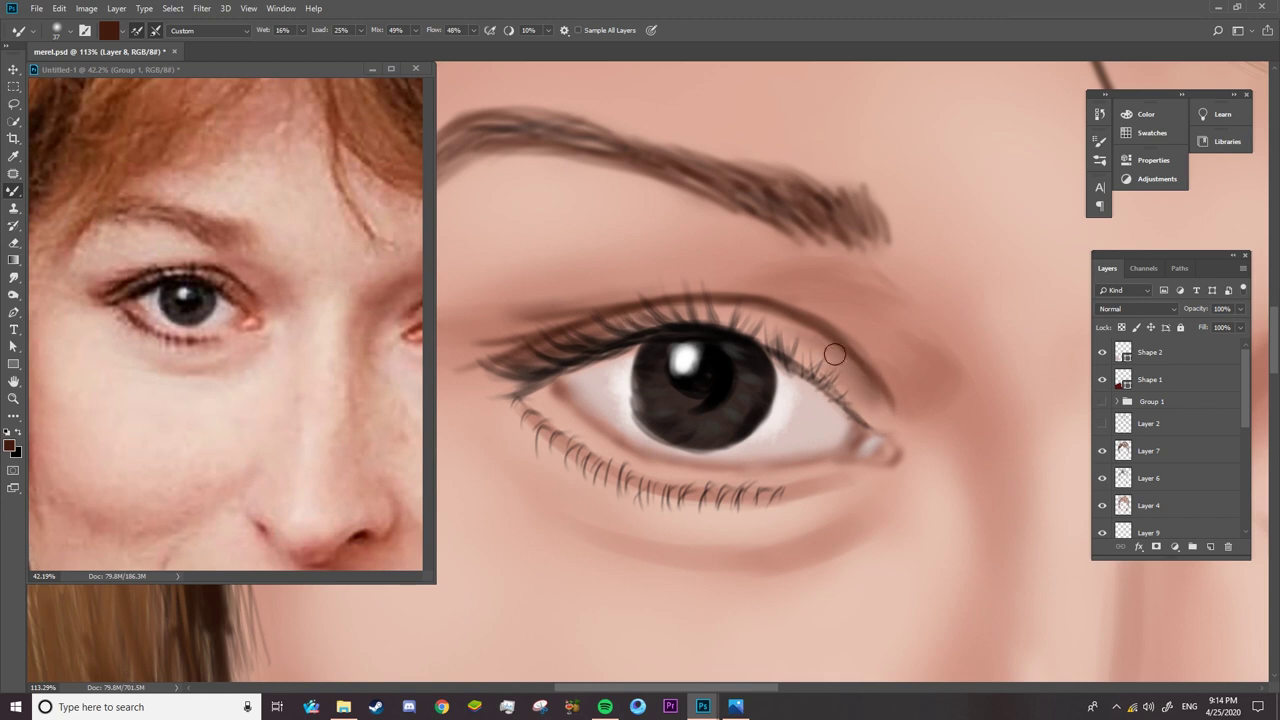
# - Blend reference-sampled reddish-brown into the outer eye corner, outer lash line and eyelid crease
pyautogui.keyDown('alt'); pyautogui.click(246, 325); pyautogui.keyUp('alt')
pyautogui.moveTo(867, 400); pyautogui.dragTo(888, 424)
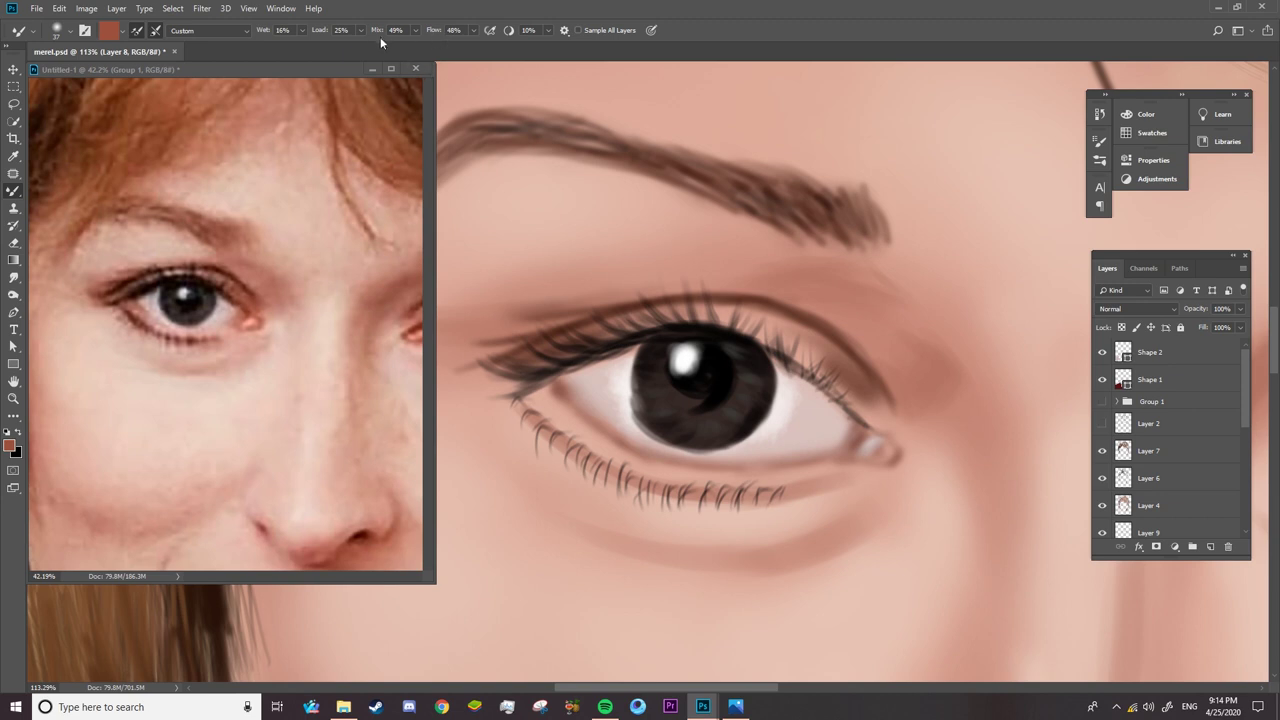
pyautogui.moveTo(840, 378); pyautogui.dragTo(891, 429)
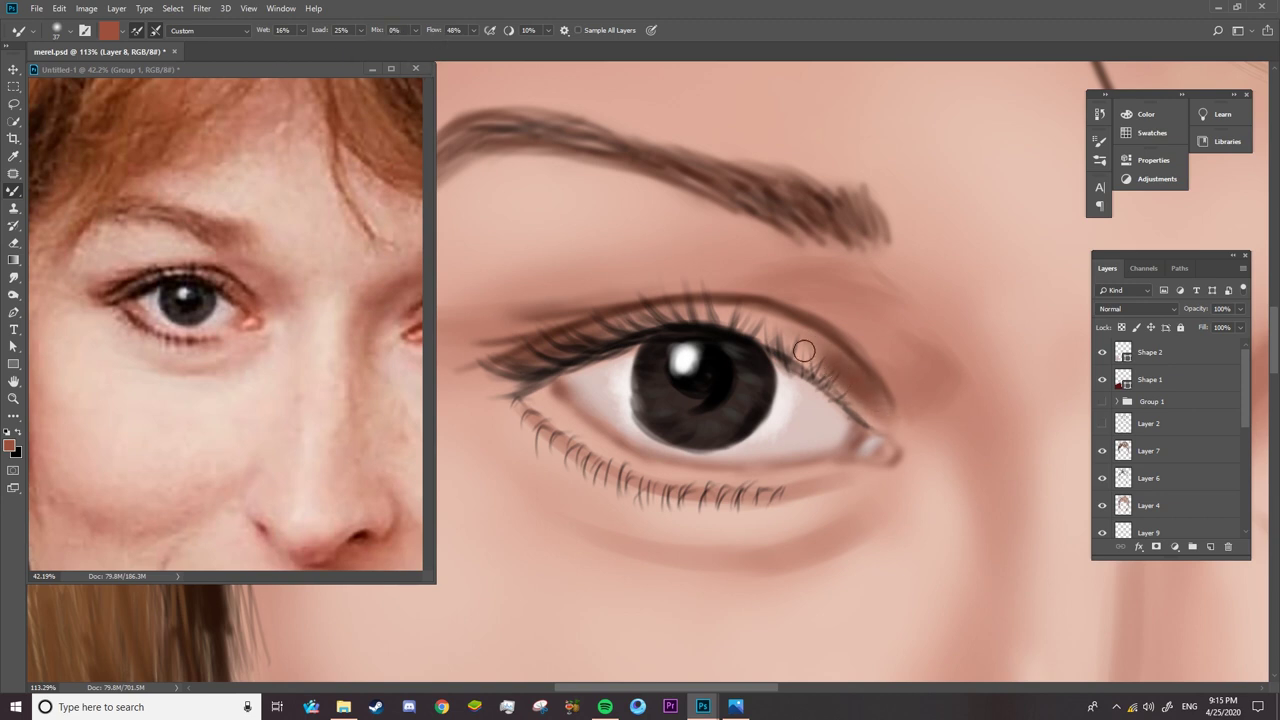
pyautogui.moveTo(809, 357); pyautogui.dragTo(900, 366)
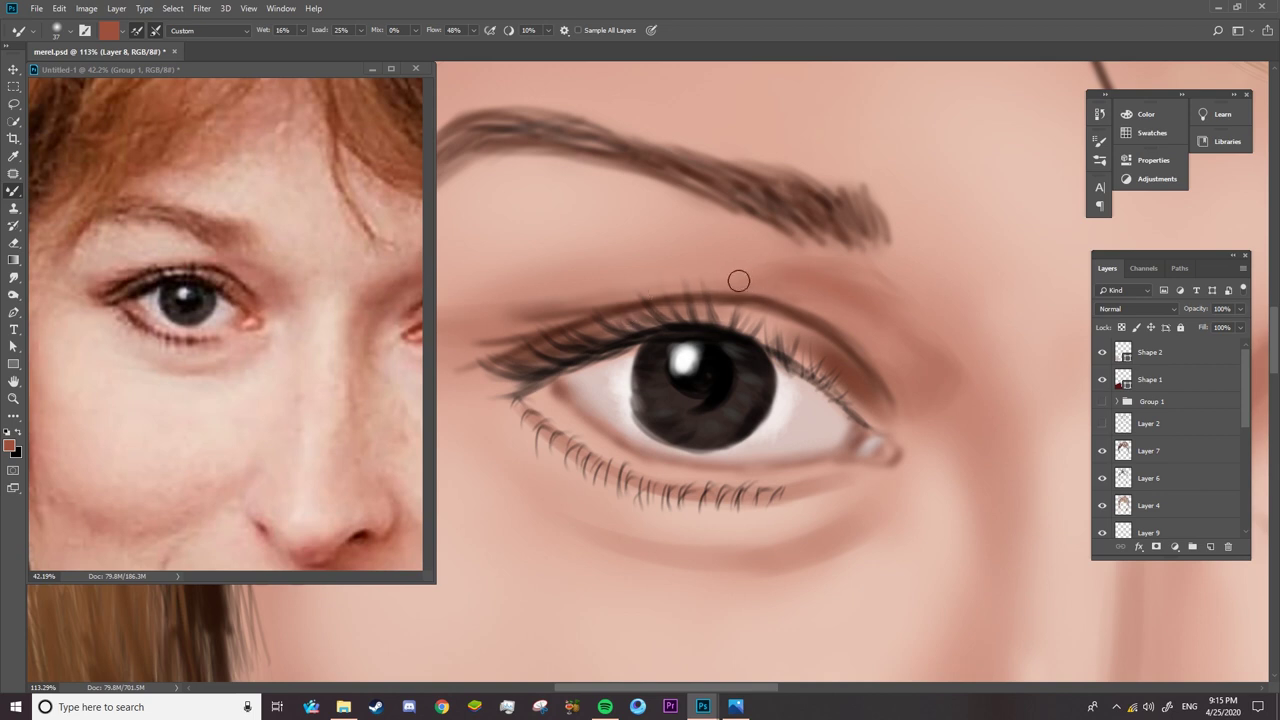
pyautogui.moveTo(737, 277); pyautogui.dragTo(738, 288)
pyautogui.moveTo(846, 363); pyautogui.dragTo(776, 318)
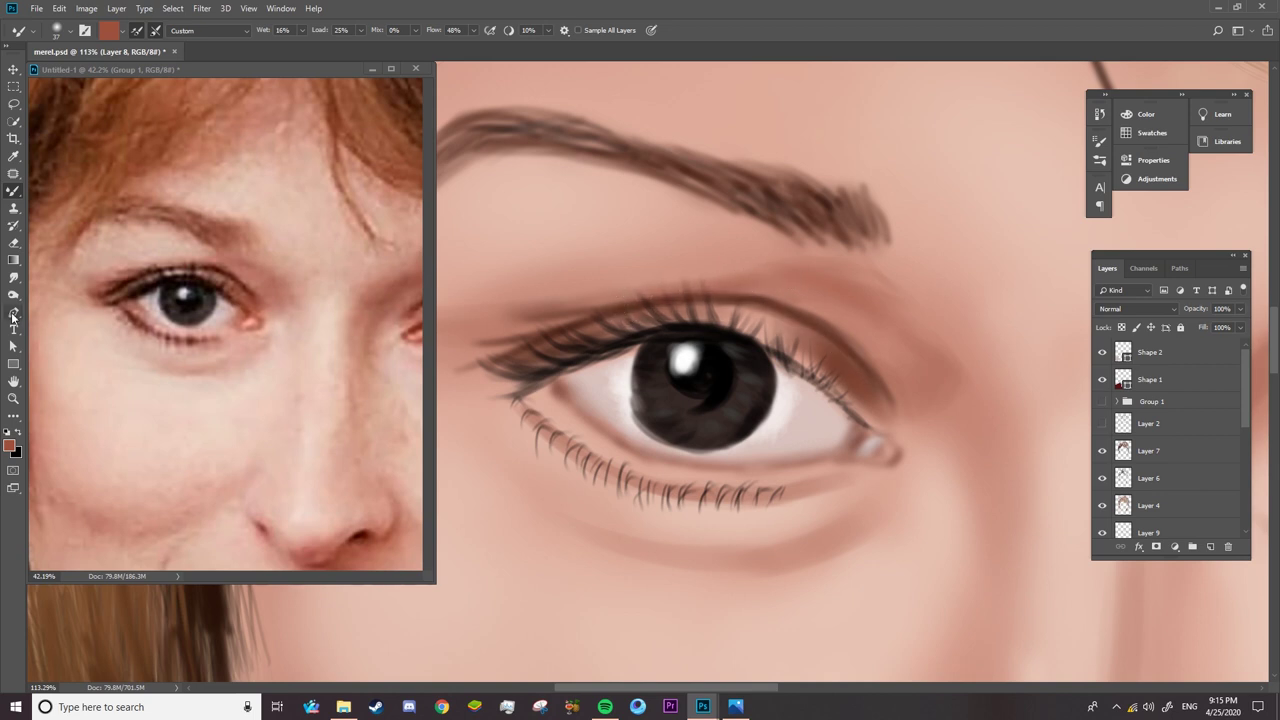
# - Set up the Smudge tool at 17% strength with a larger brush size
pyautogui.click(13, 277)
pyautogui.rightClick(830, 210)
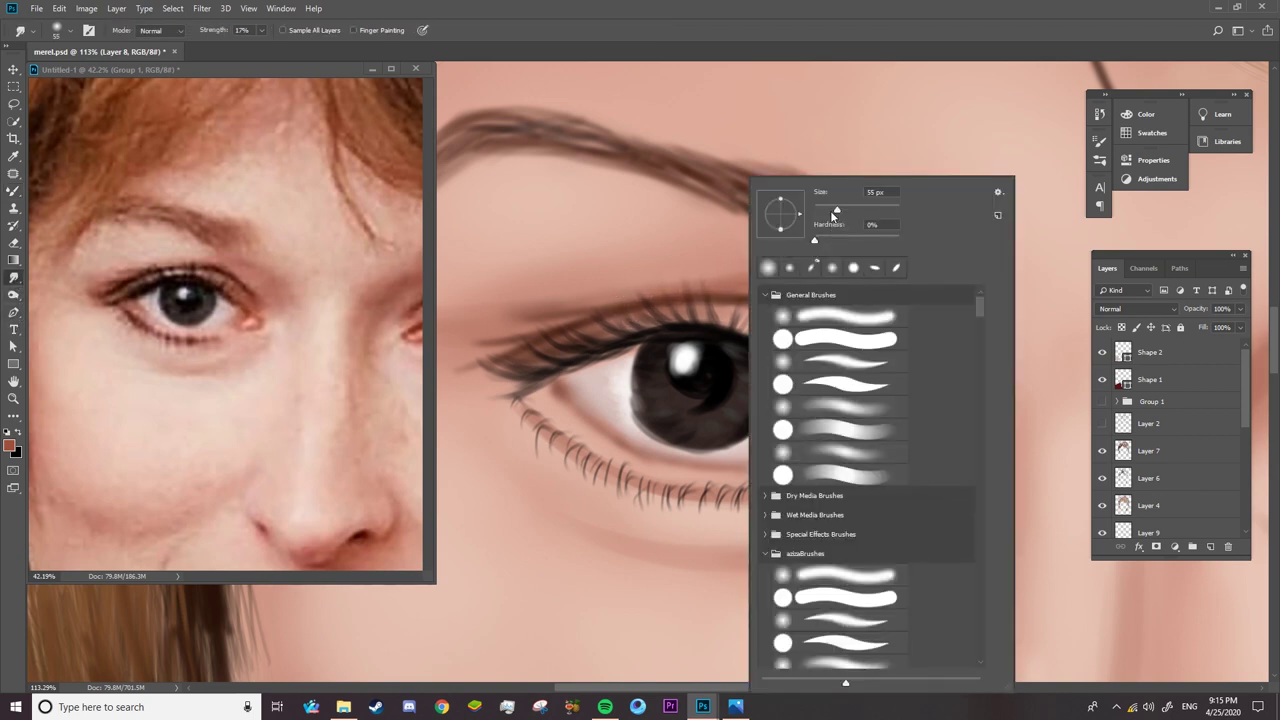
pyautogui.click(508, 340)
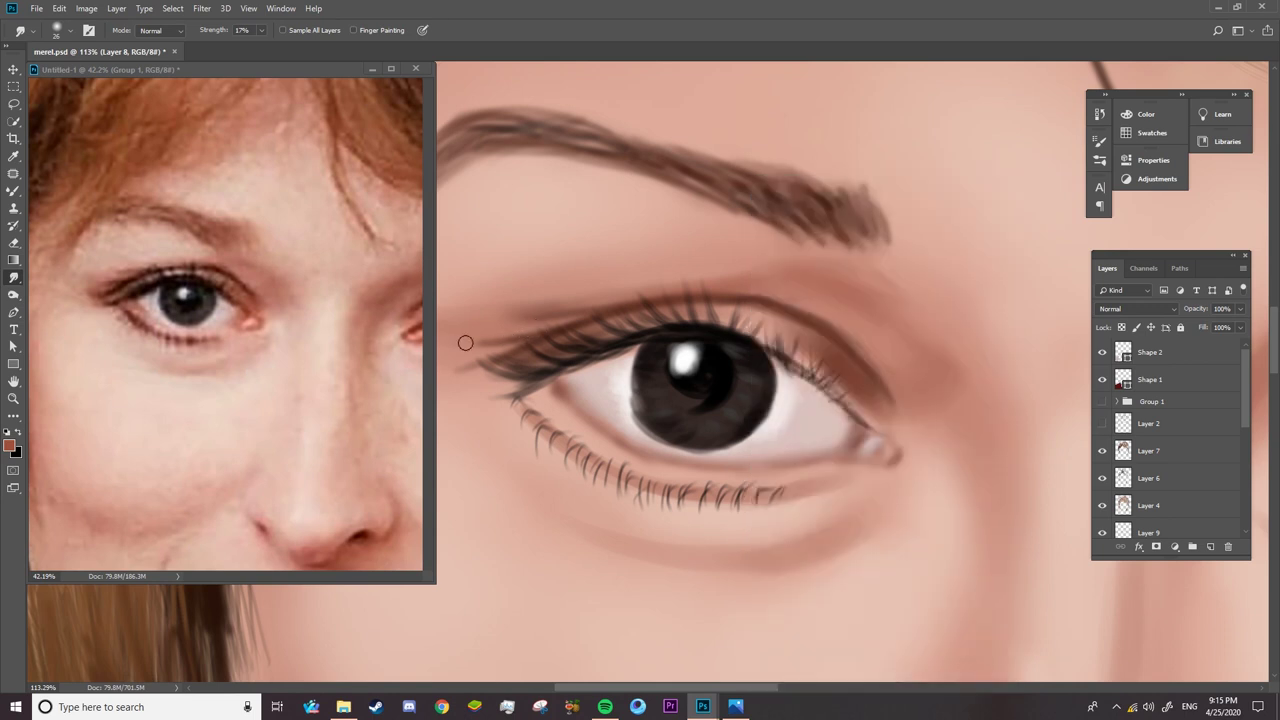
pyautogui.rightClick(799, 310)
pyautogui.moveTo(840, 207); pyautogui.dragTo(860, 207)
pyautogui.click(738, 298)
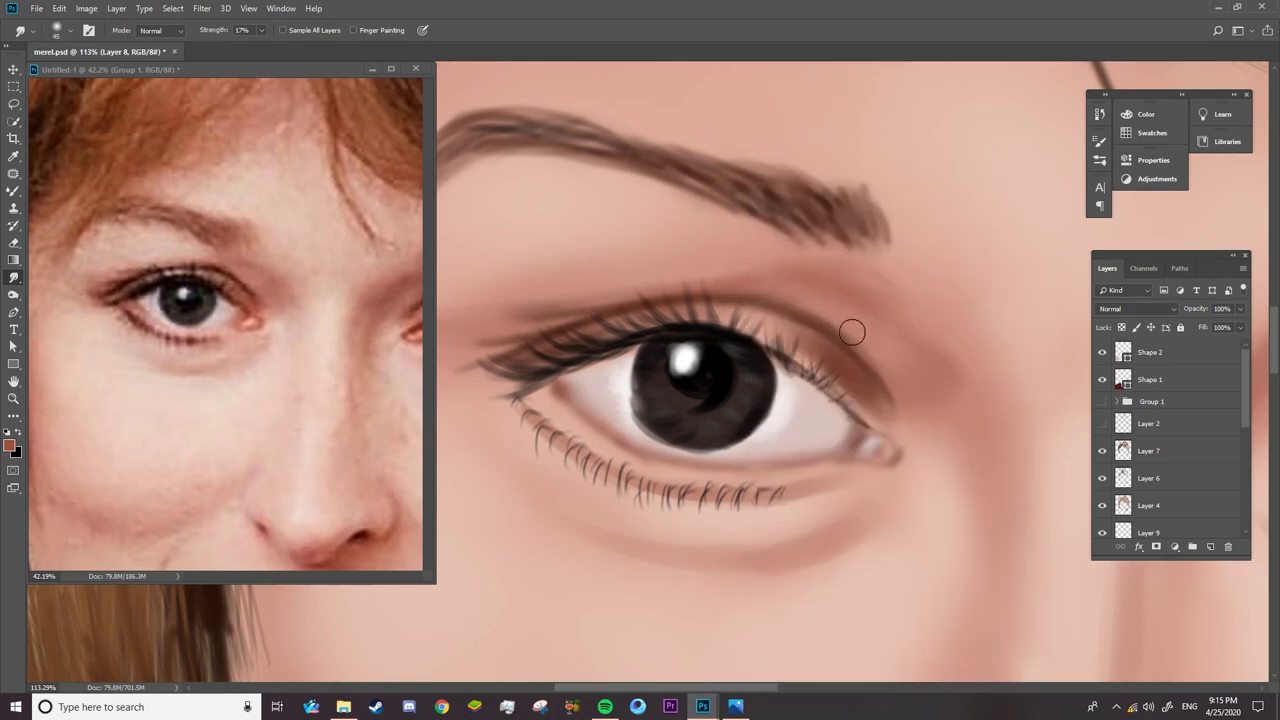
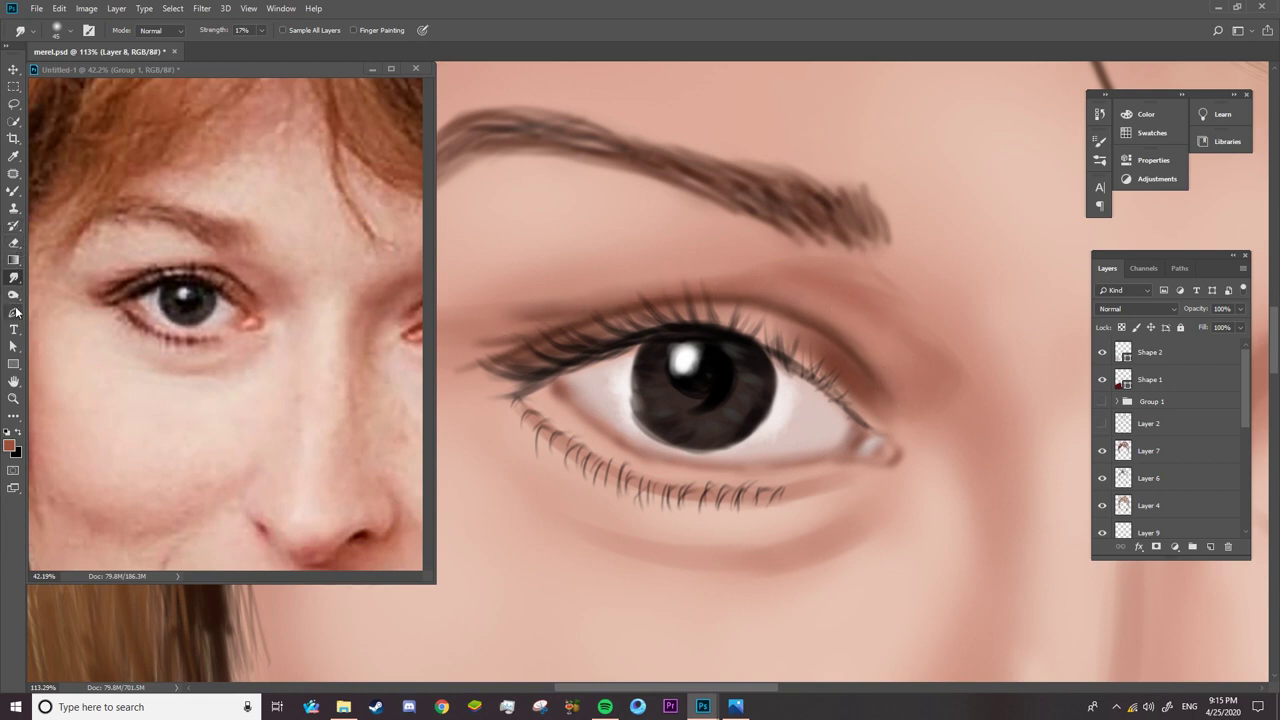
# - Compare the painted eye with the reference photo and zoom both views in on the eye
pyautogui.click(13, 295)
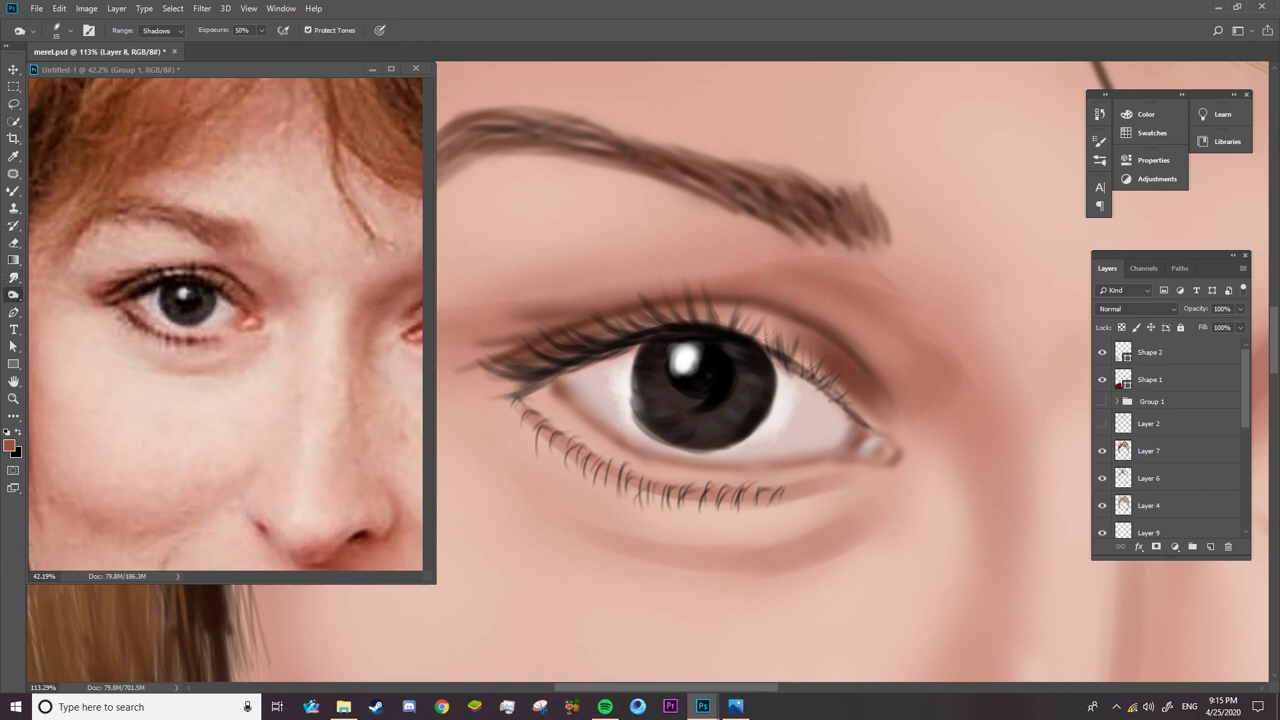
pyautogui.rightClick(783, 251)
pyautogui.press('Escape')
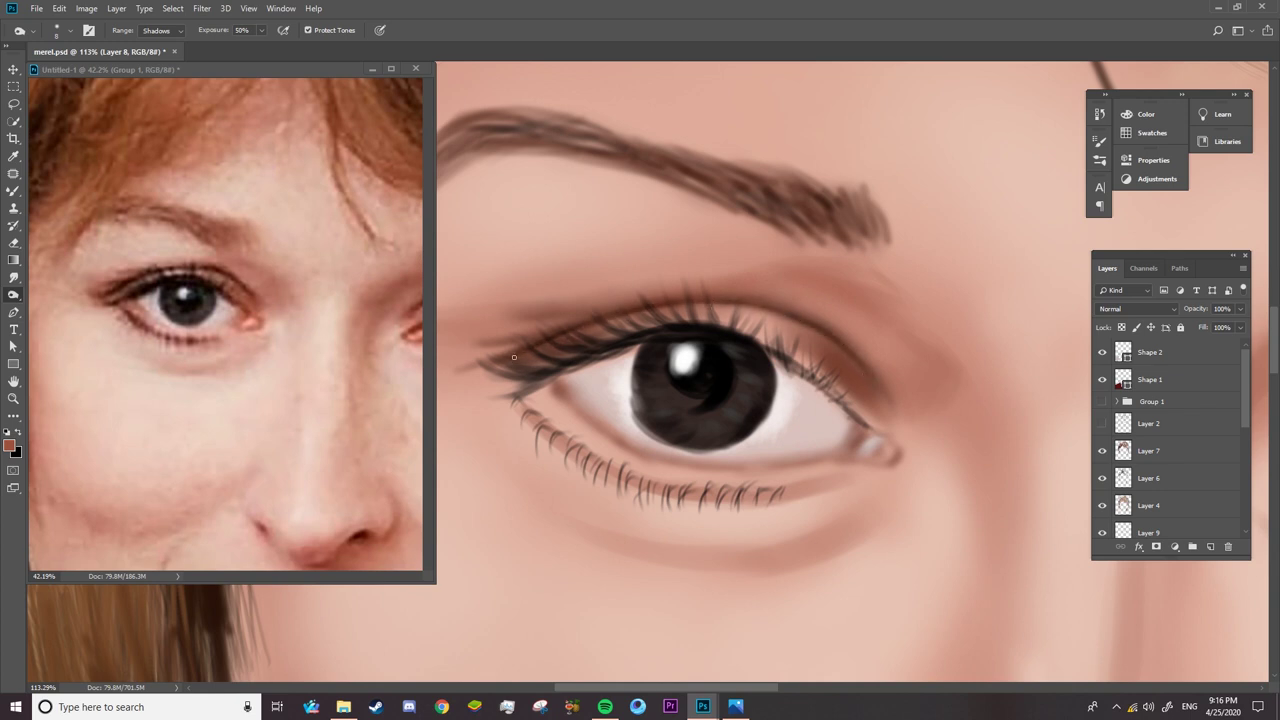
pyautogui.click(1102, 401)
pyautogui.click(1102, 401)
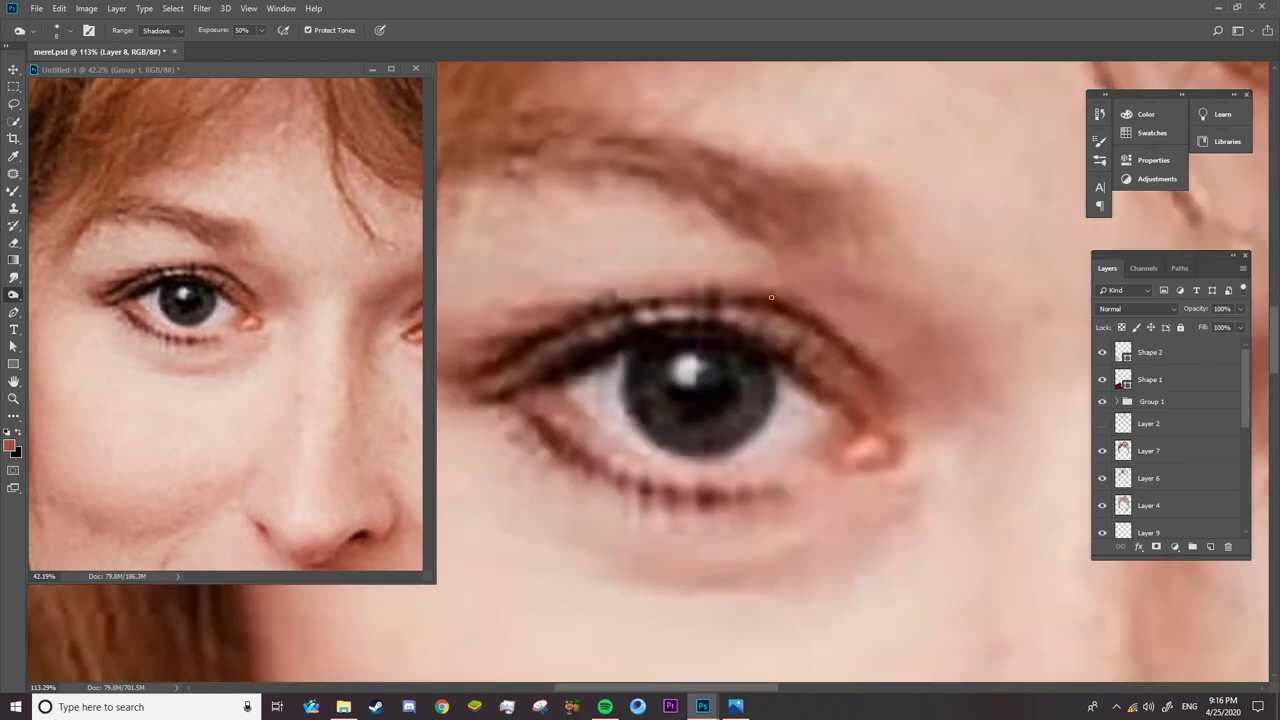
pyautogui.click(1102, 401)
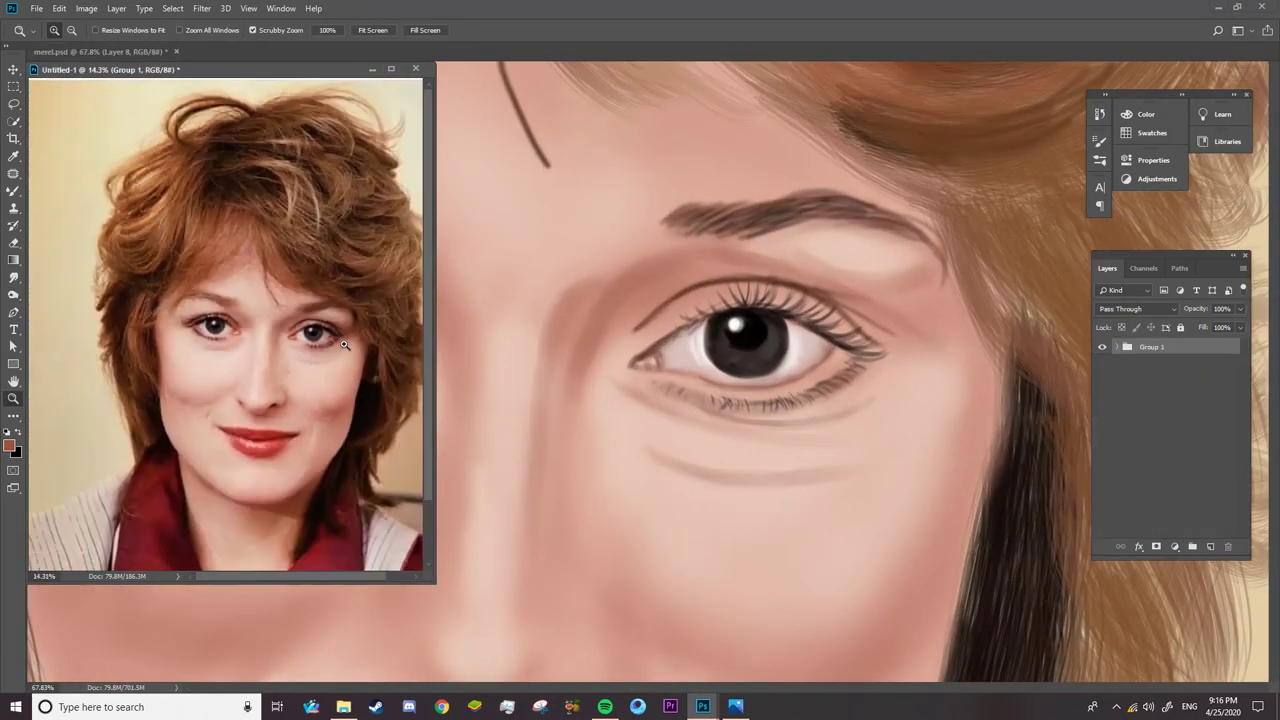
pyautogui.click(343, 344)
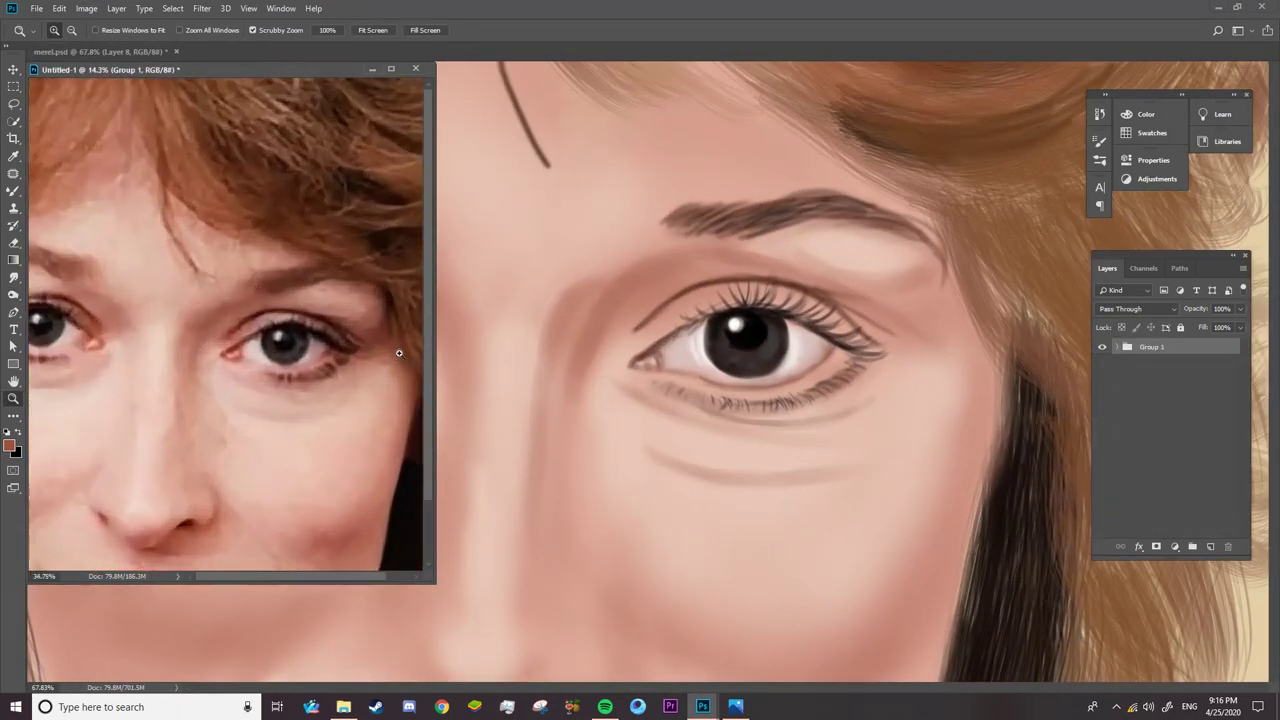
pyautogui.click(13, 277)
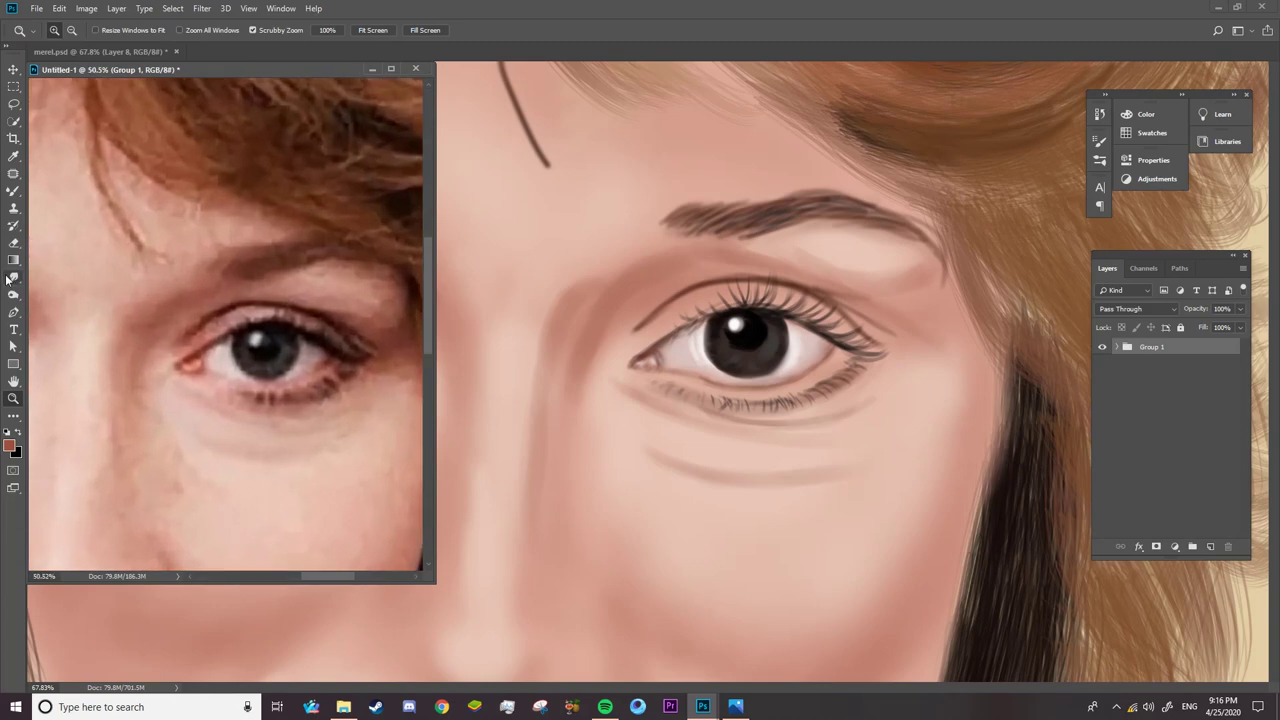
pyautogui.click(648, 328)
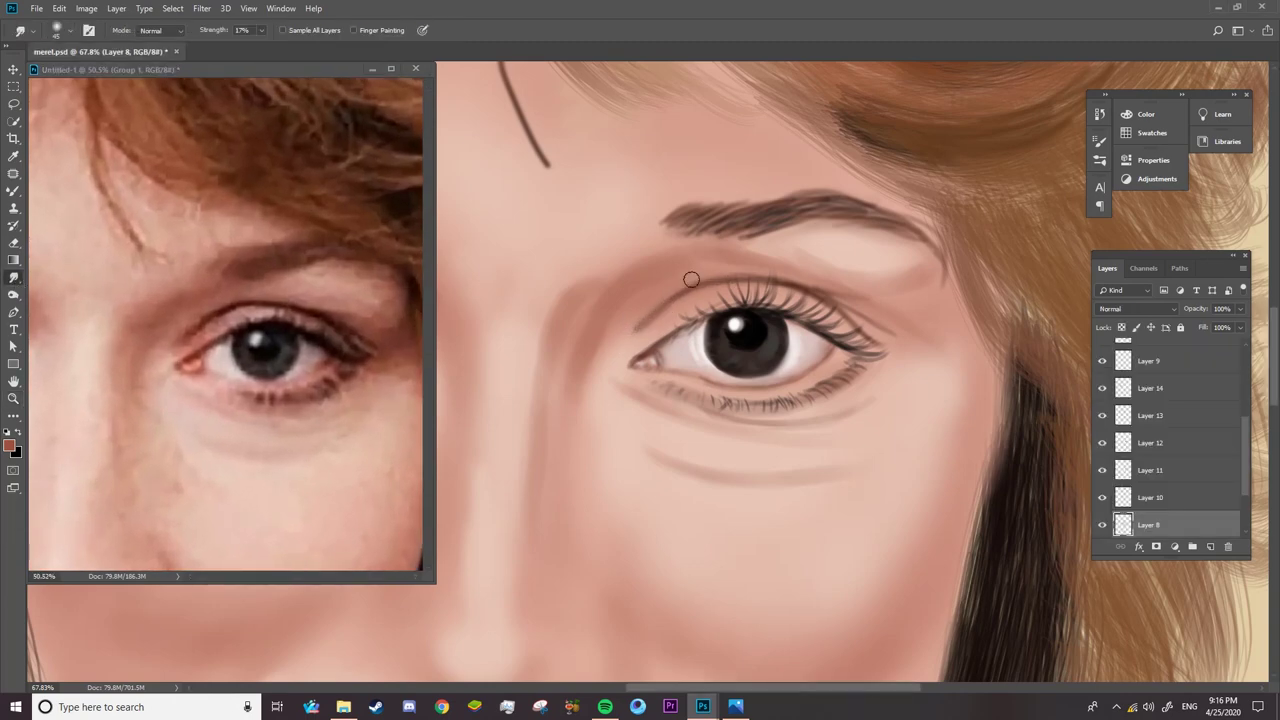
pyautogui.press('z')
pyautogui.moveTo(774, 311); pyautogui.dragTo(786, 303)
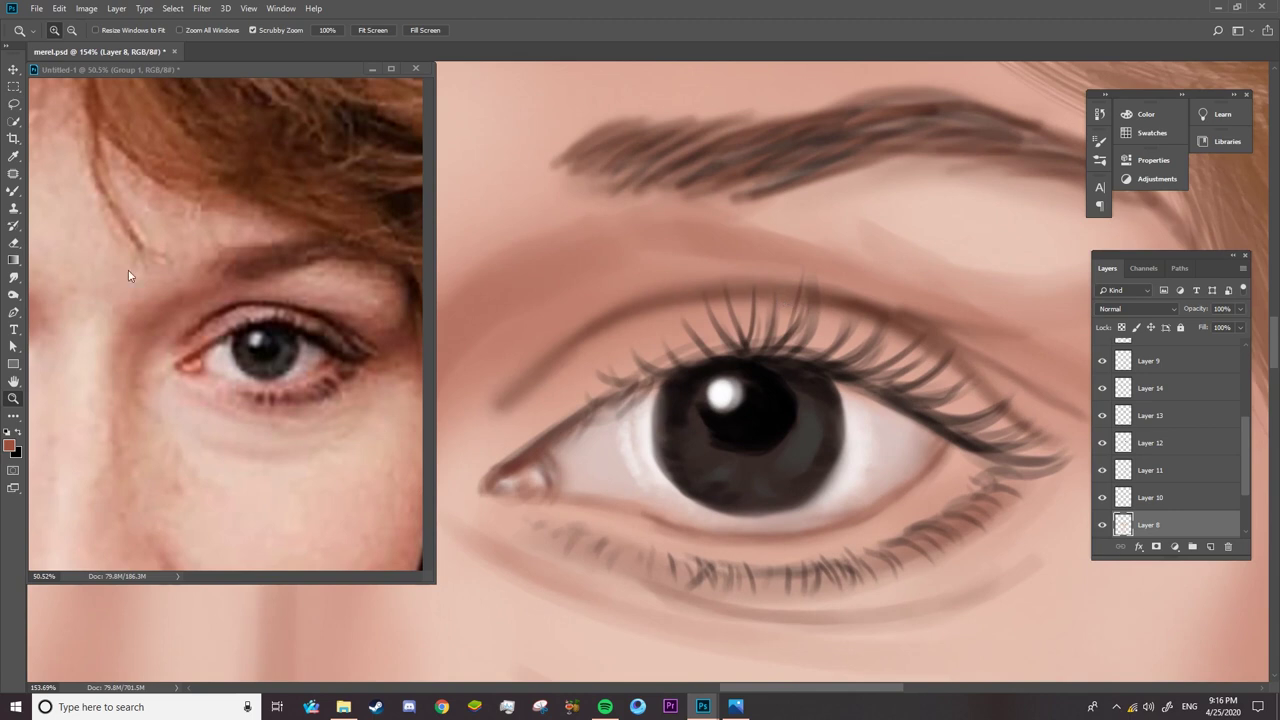
pyautogui.moveTo(128, 270); pyautogui.dragTo(39, 301)
# - Toggle the reference overlay again to check the eye, cycling Smudge and Dodge tools
pyautogui.click(14, 277)
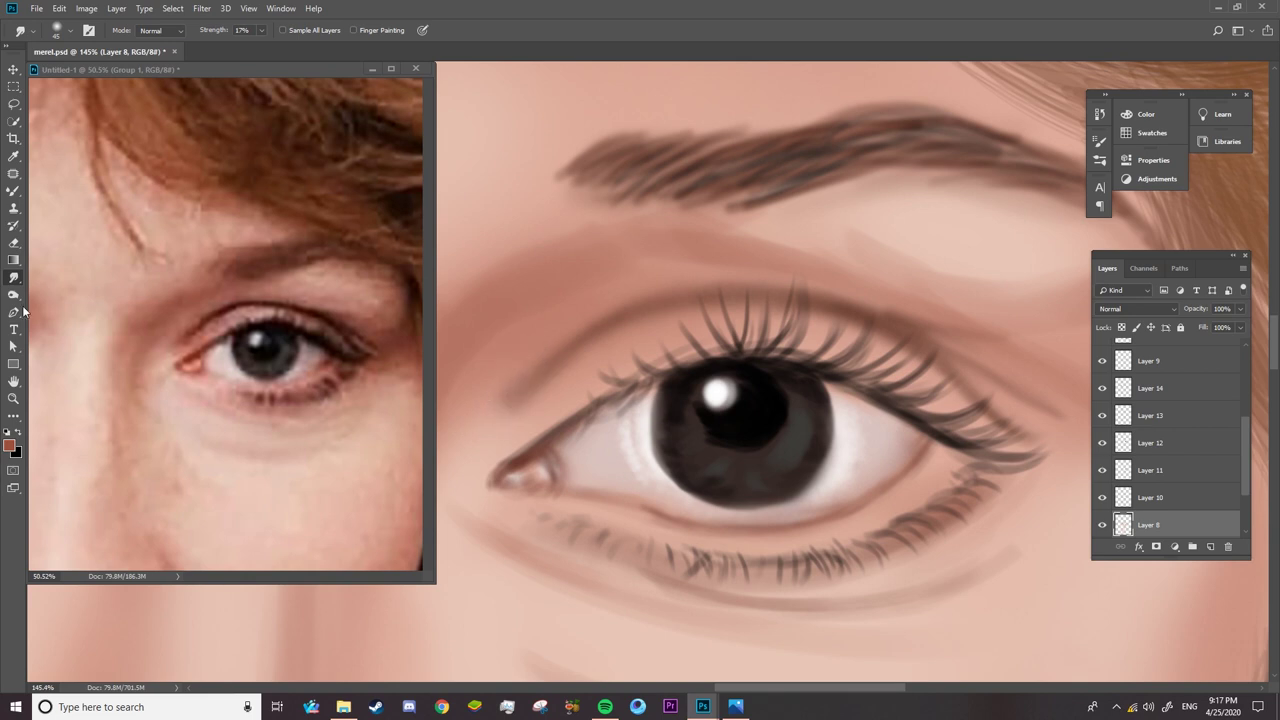
pyautogui.click(14, 295)
pyautogui.scroll(3, 1133, 376)
pyautogui.click(1102, 401)
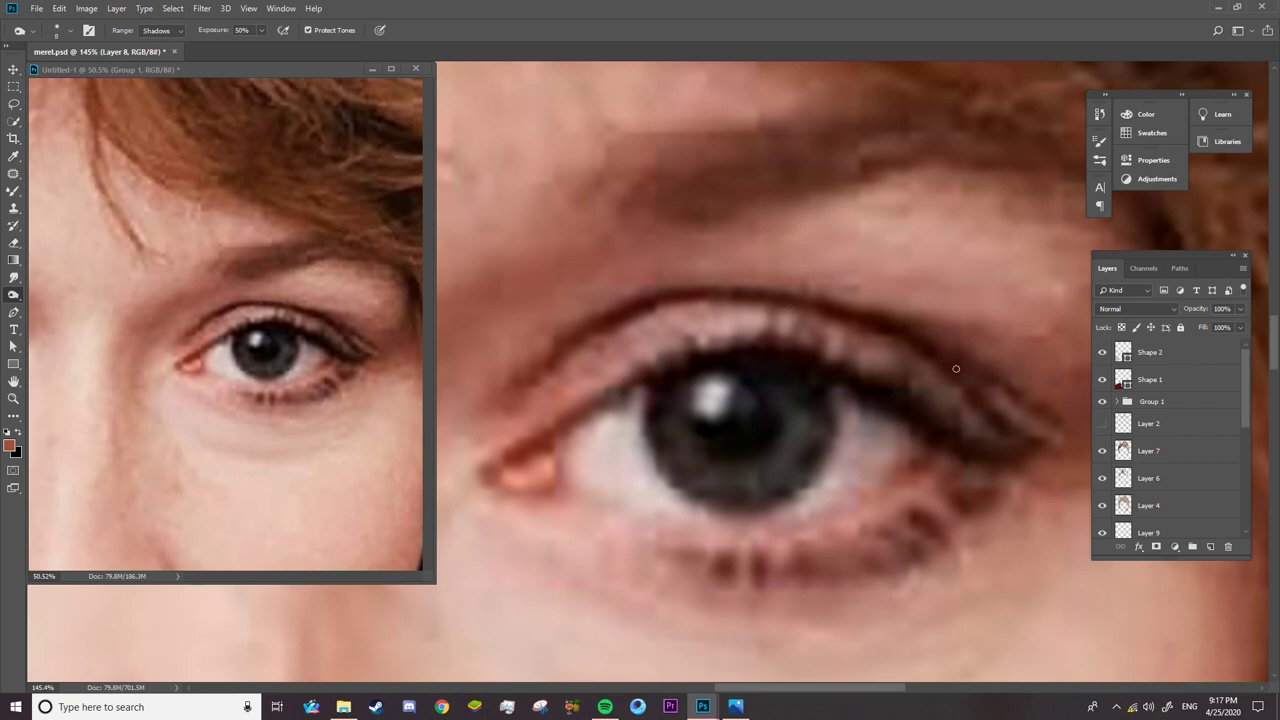
pyautogui.click(1102, 401)
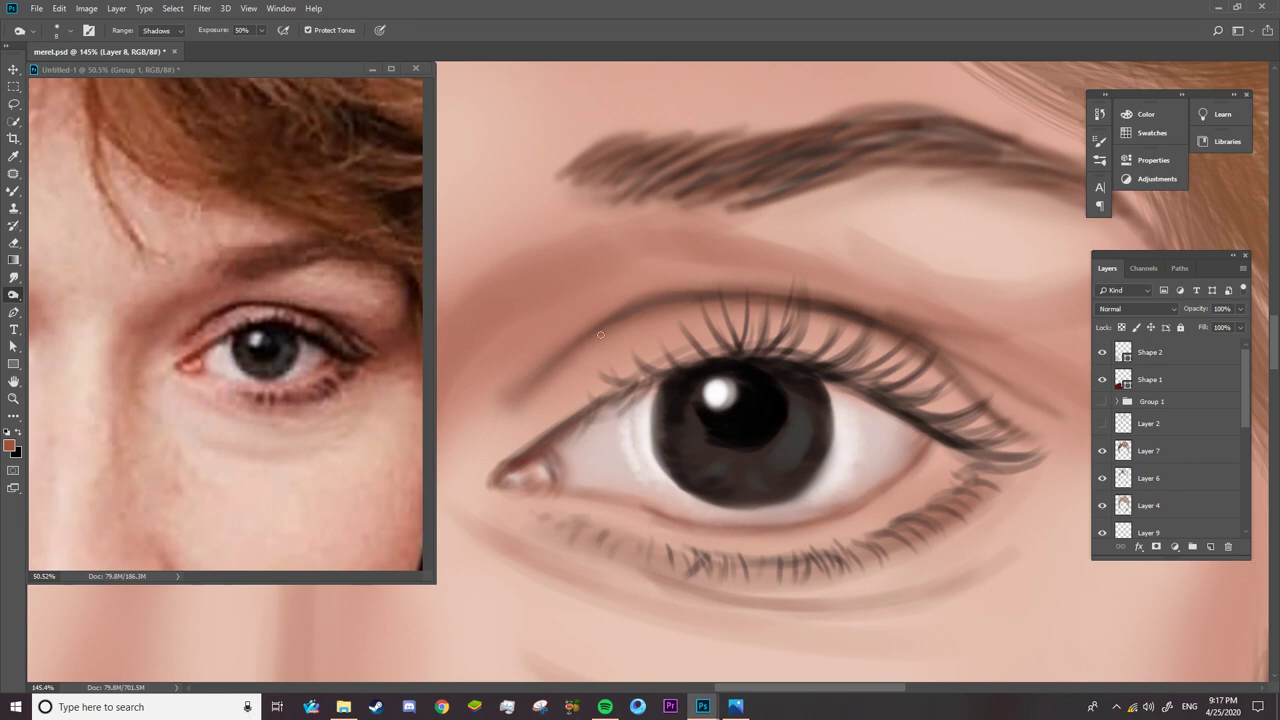
pyautogui.scroll(-5, 786, 353)
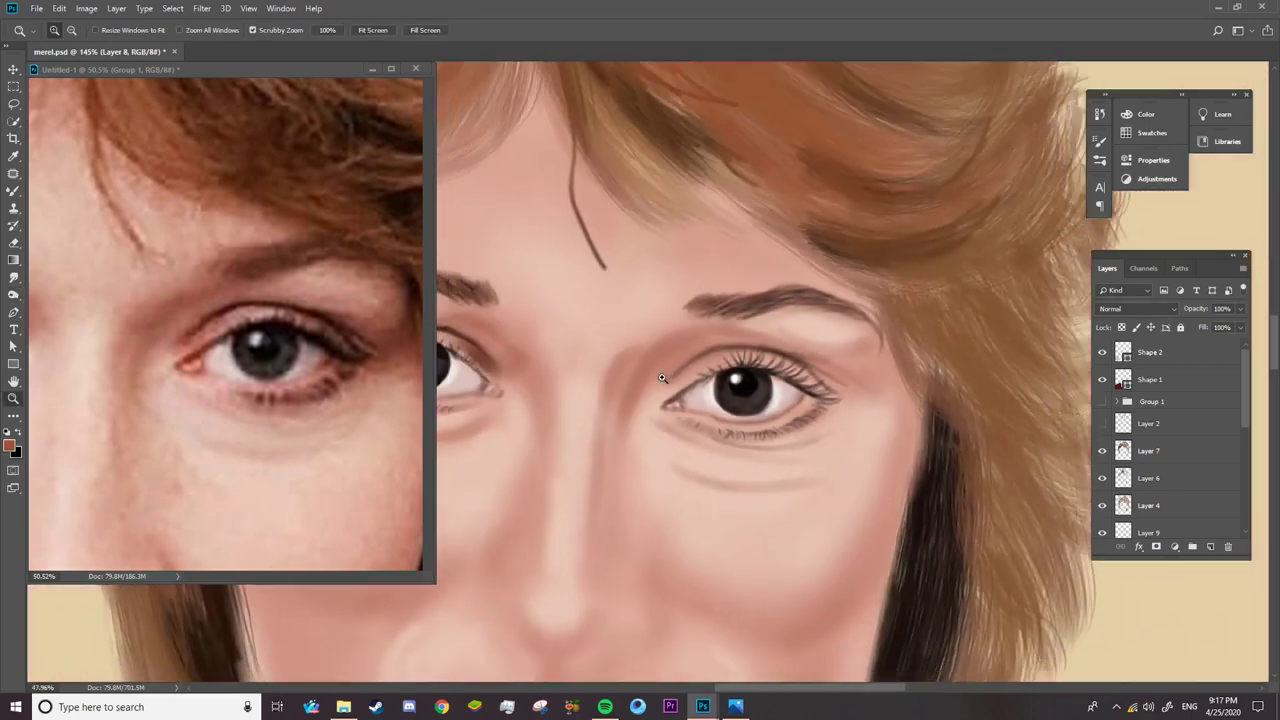
pyautogui.scroll(4, 574, 408)
# - Darken the upper lash line with the Mixer Brush from inner to outer corner
pyautogui.press('b')
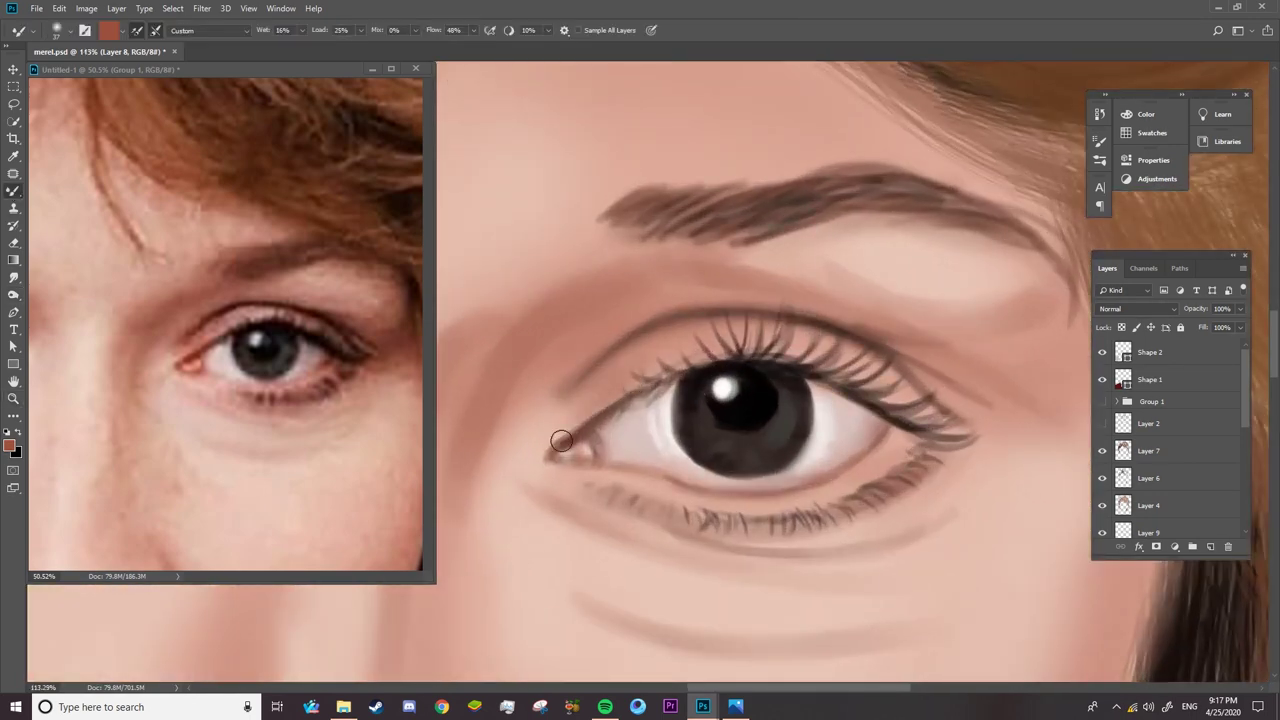
pyautogui.moveTo(555, 445); pyautogui.dragTo(645, 362)
pyautogui.moveTo(770, 345); pyautogui.dragTo(925, 405)
pyautogui.moveTo(860, 372); pyautogui.dragTo(955, 428)
pyautogui.moveTo(760, 330); pyautogui.dragTo(843, 337)
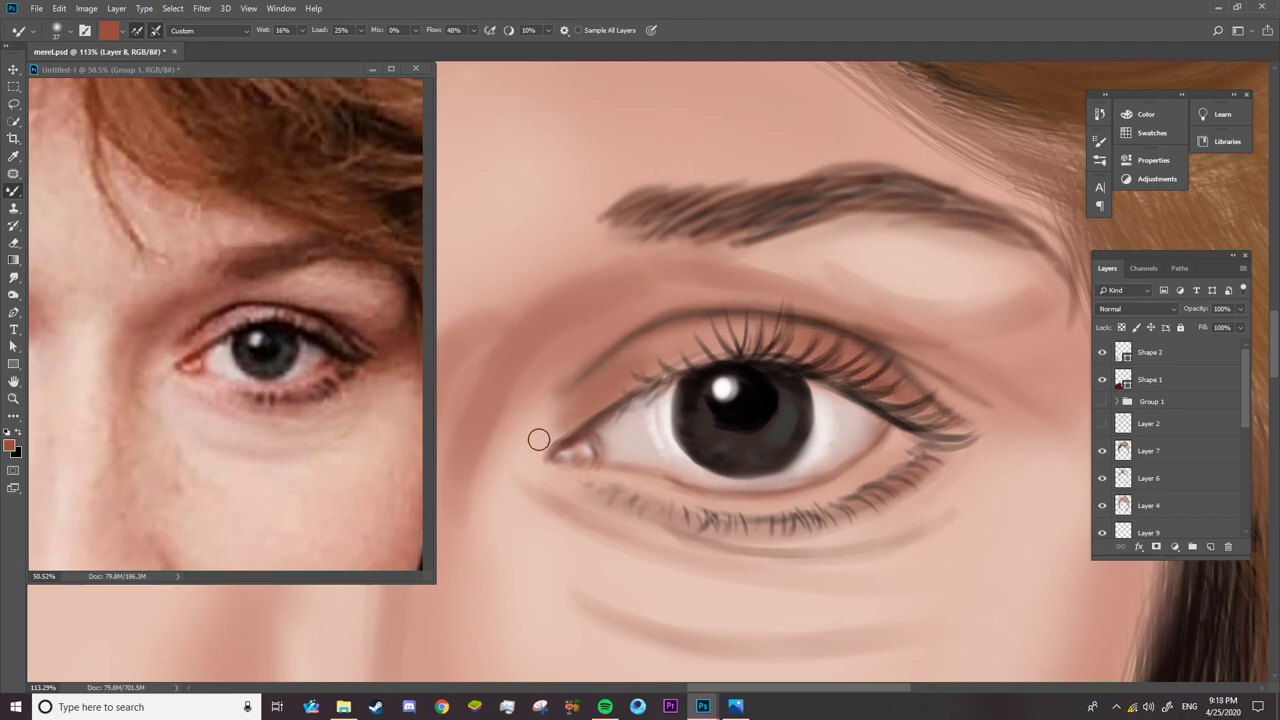
# - Zoom both documents out to the full face, then zoom the painting back onto the right eye
pyautogui.press('z')
pyautogui.moveTo(740, 368); pyautogui.dragTo(678, 467)
pyautogui.moveTo(327, 397); pyautogui.dragTo(260, 397)
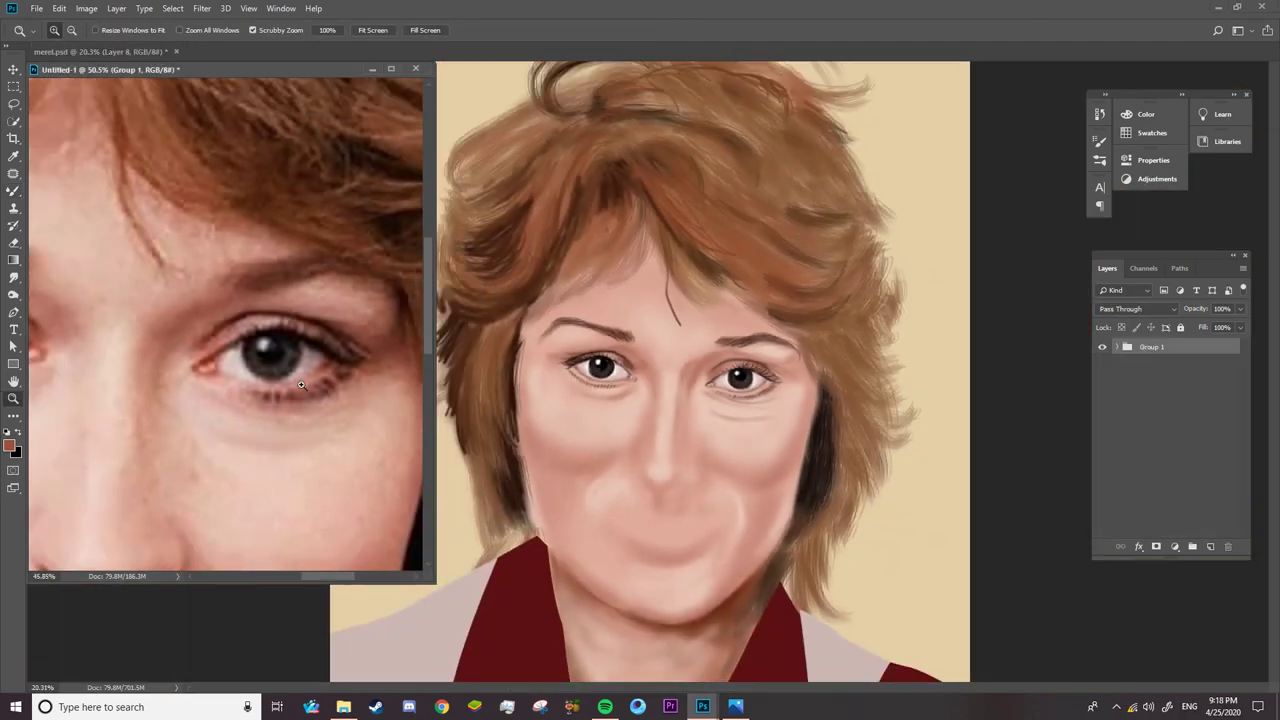
pyautogui.moveTo(830, 511); pyautogui.dragTo(760, 505)
pyautogui.click(306, 417)
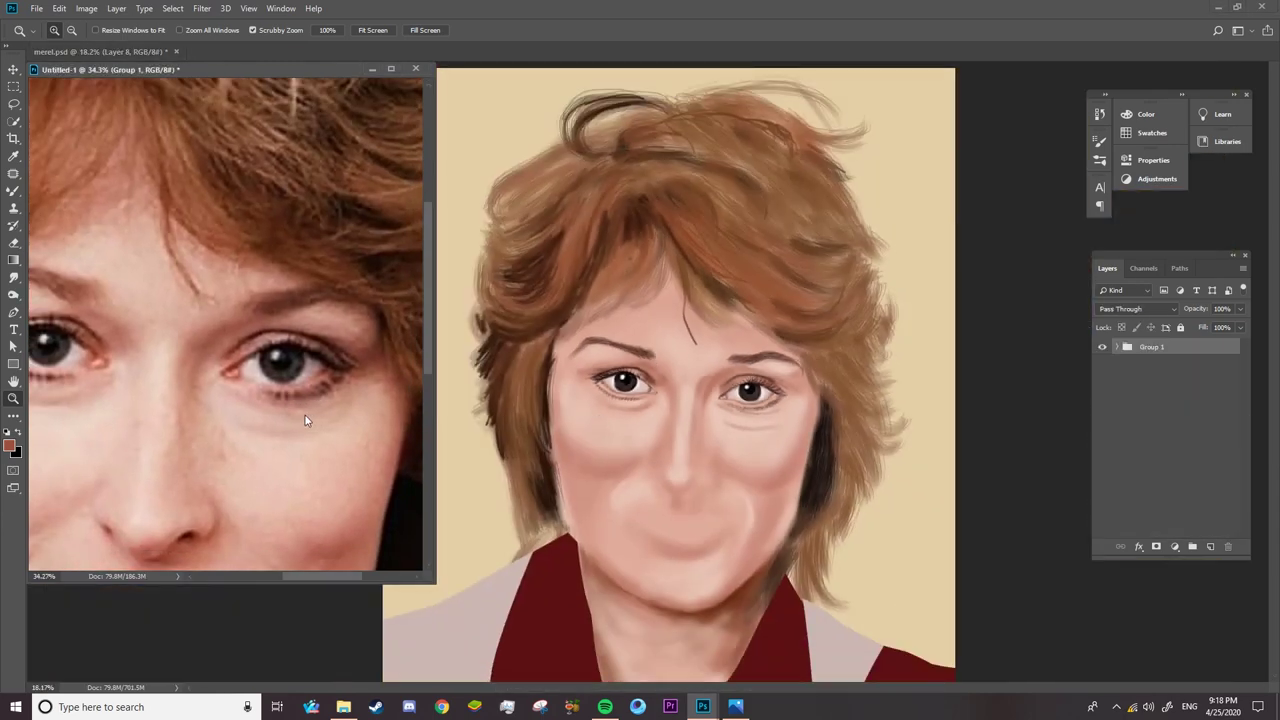
pyautogui.moveTo(306, 417); pyautogui.dragTo(296, 418)
pyautogui.moveTo(757, 408); pyautogui.dragTo(802, 432)
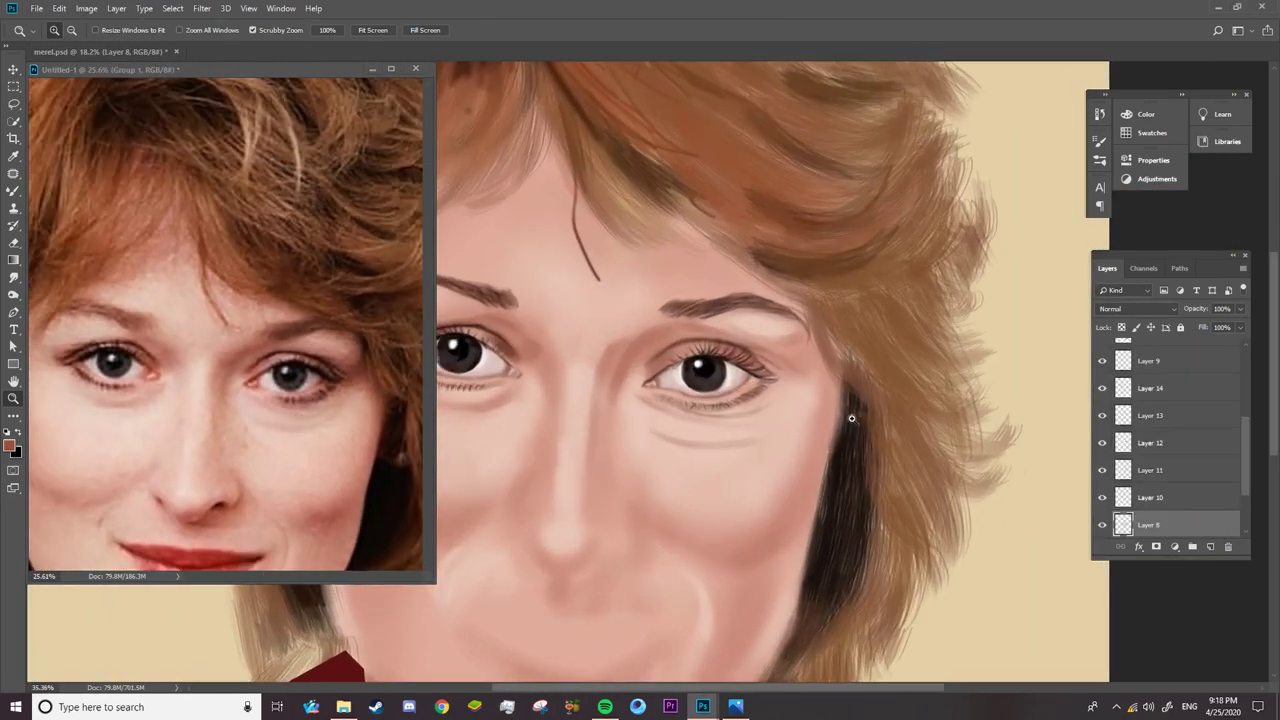
pyautogui.moveTo(697, 405)
pyautogui.mouseDown()
pyautogui.moveTo(746, 399)
pyautogui.moveTo(670, 412)
pyautogui.mouseUp()
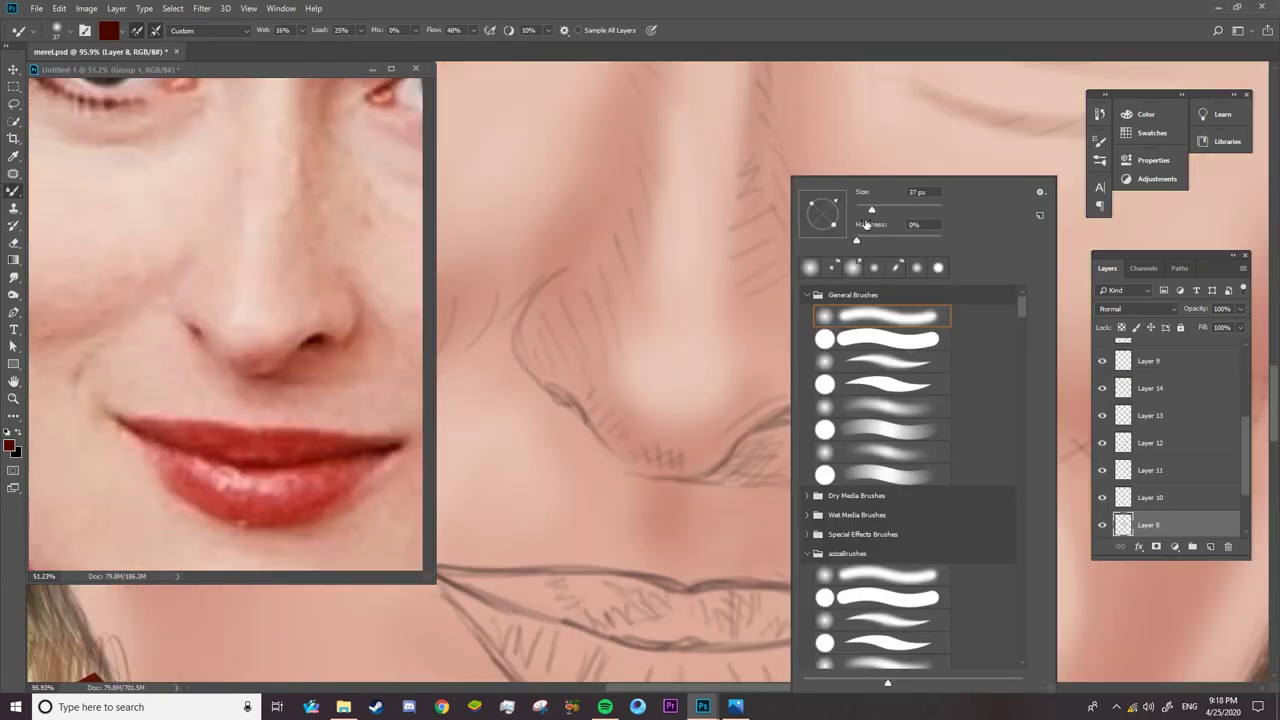
# - Make the Mixer Brush tip harder and angled, and paint dark brown inside the nostril
pyautogui.moveTo(857, 241); pyautogui.dragTo(922, 241)
pyautogui.moveTo(832, 228); pyautogui.dragTo(821, 220)
pyautogui.click(779, 420)
pyautogui.moveTo(772, 422); pyautogui.dragTo(801, 418)
# - Shrink the brush to 9 px and extend and darken the nostril stroke
pyautogui.rightClick(589, 371)
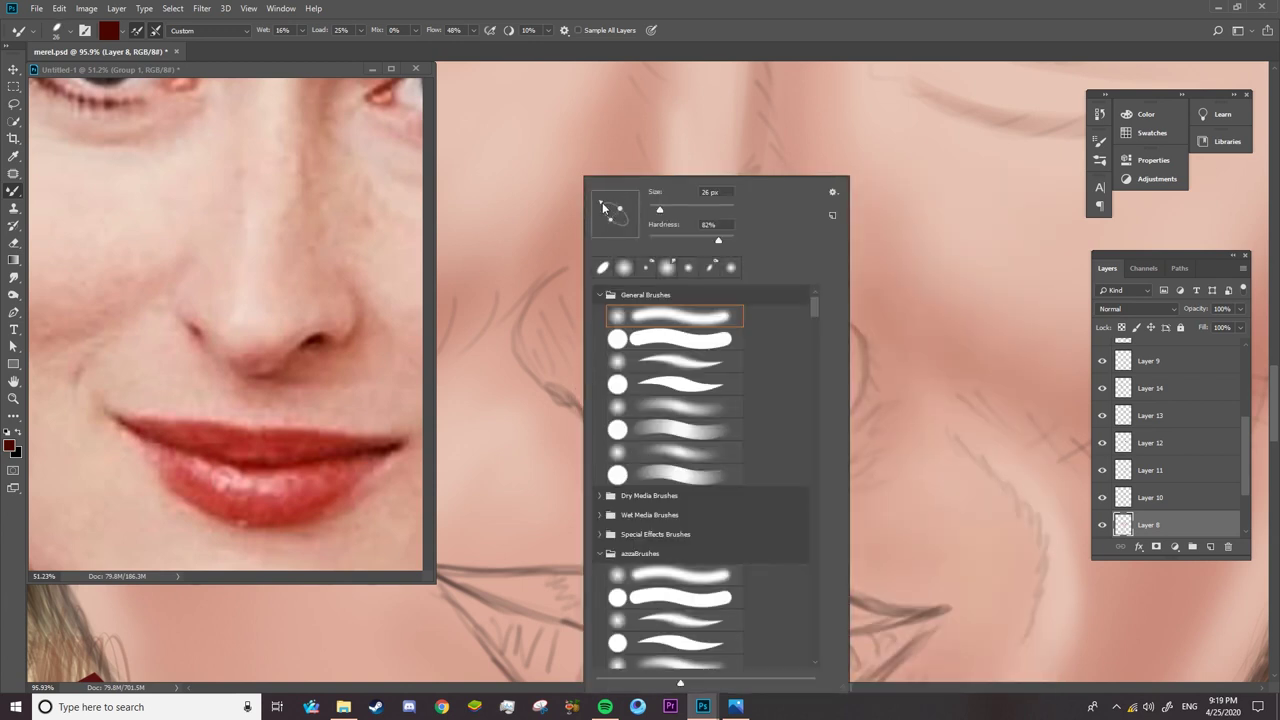
pyautogui.moveTo(549, 389); pyautogui.dragTo(572, 402)
pyautogui.rightClick(572, 397)
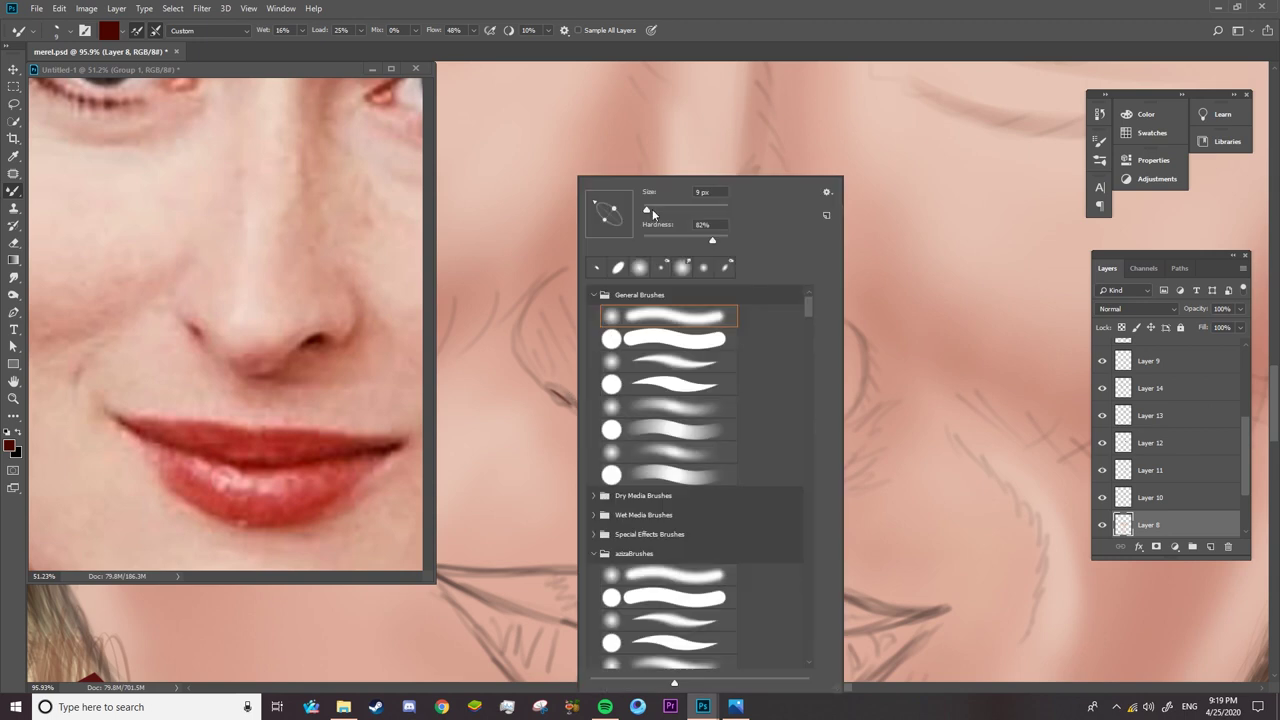
pyautogui.press('Return')
pyautogui.moveTo(571, 404); pyautogui.dragTo(604, 444)
pyautogui.rightClick(599, 407)
pyautogui.press('Return')
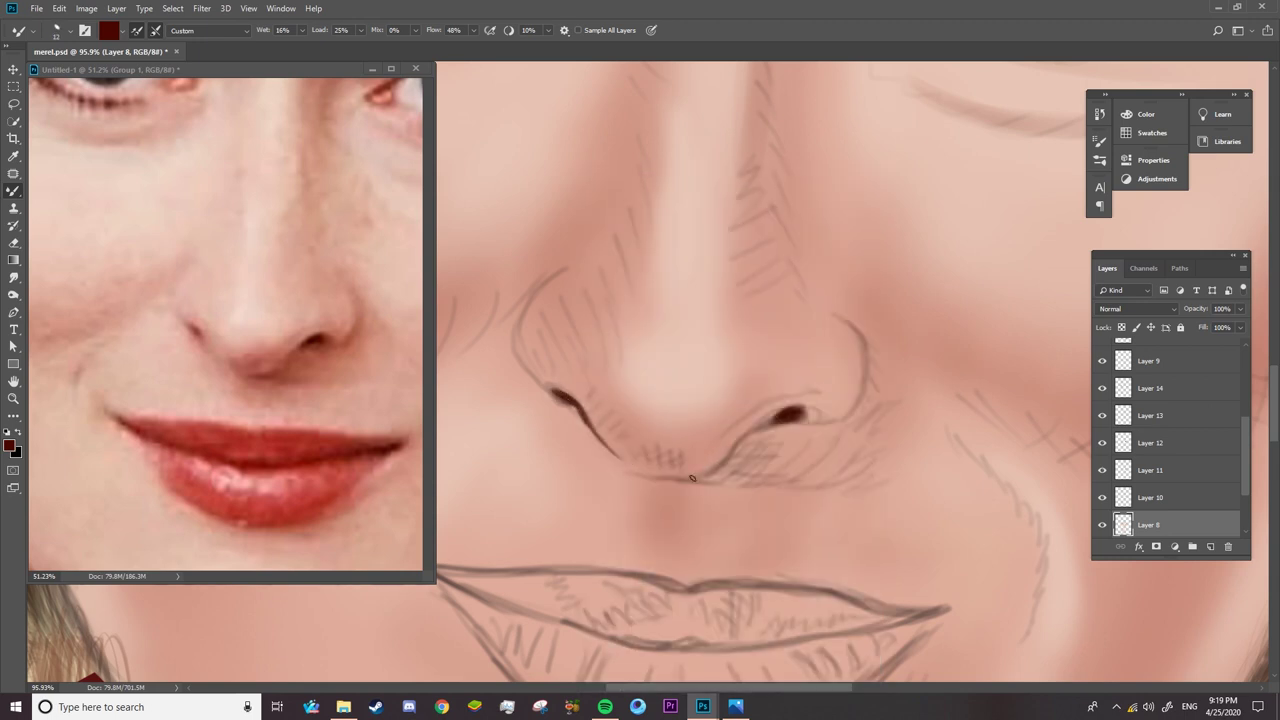
# - Darken the nose base between the nostrils and the left nostril wing outline
pyautogui.moveTo(718, 476)
pyautogui.mouseDown()
pyautogui.moveTo(652, 477)
pyautogui.moveTo(796, 416)
pyautogui.moveTo(835, 314)
pyautogui.mouseUp()
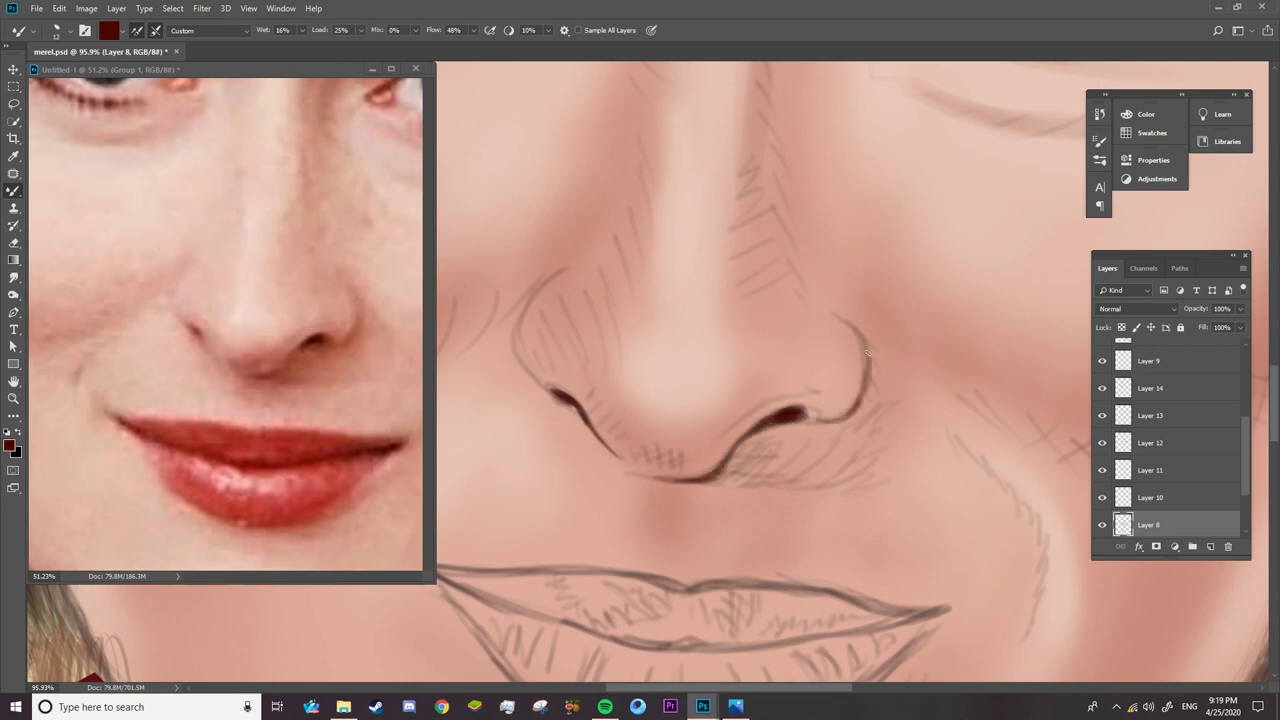
pyautogui.moveTo(522, 316)
pyautogui.mouseDown()
pyautogui.moveTo(514, 344)
pyautogui.moveTo(552, 388)
pyautogui.moveTo(551, 275)
pyautogui.moveTo(569, 268)
pyautogui.mouseUp()
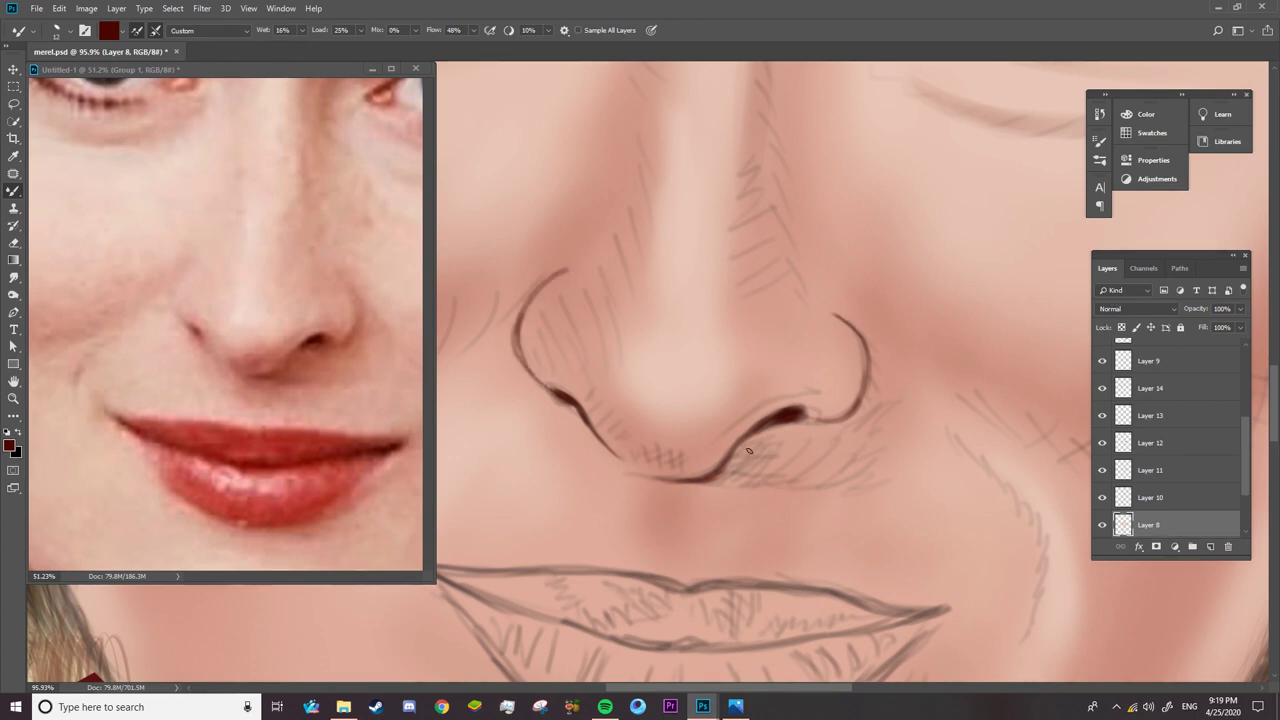
pyautogui.rightClick(678, 464)
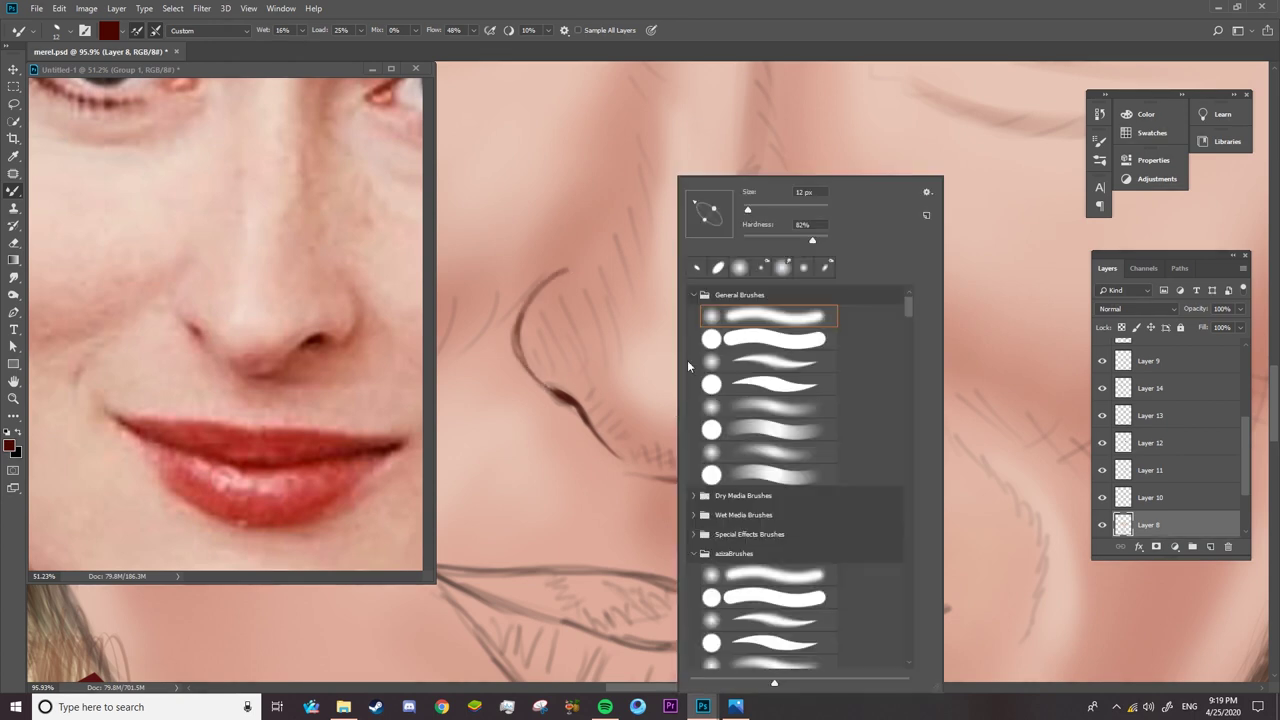
pyautogui.click(13, 277)
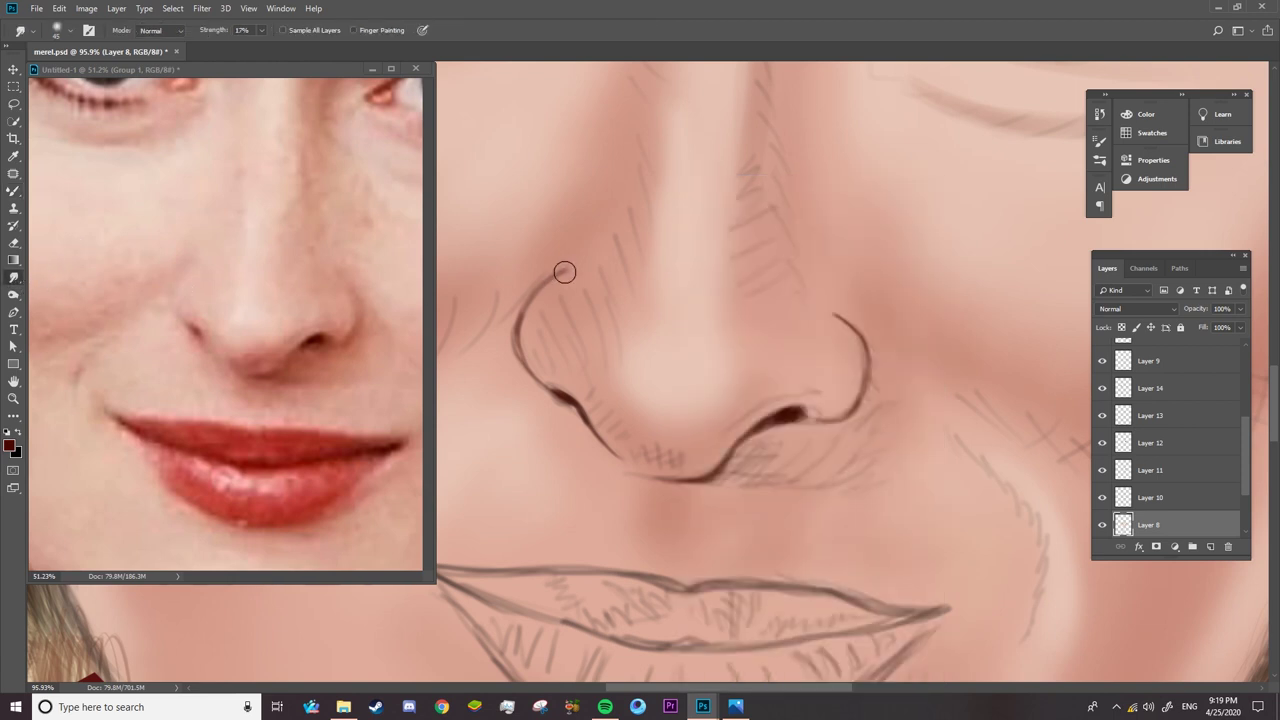
pyautogui.click(22, 191)
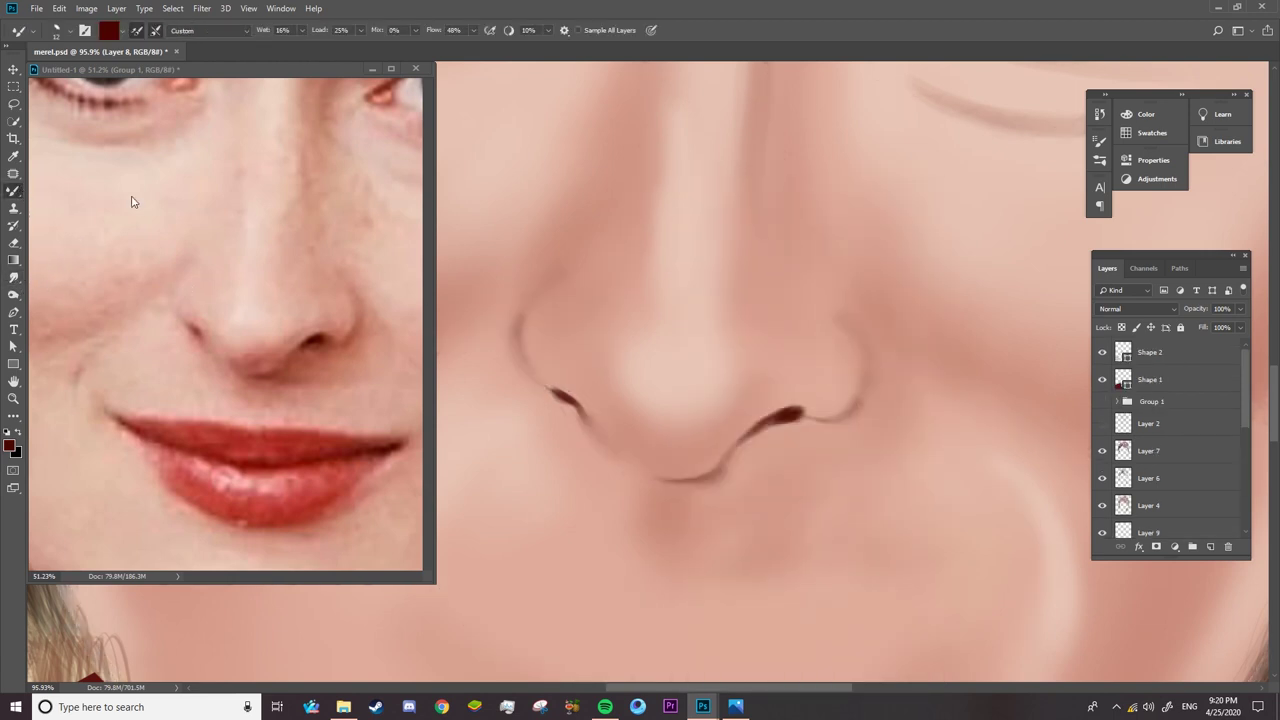
# - Pick a brownish skin tone and extend the right and left nostril outlines
pyautogui.keyDown('alt'); pyautogui.click(360, 318); pyautogui.keyUp('alt')
pyautogui.rightClick(862, 391)
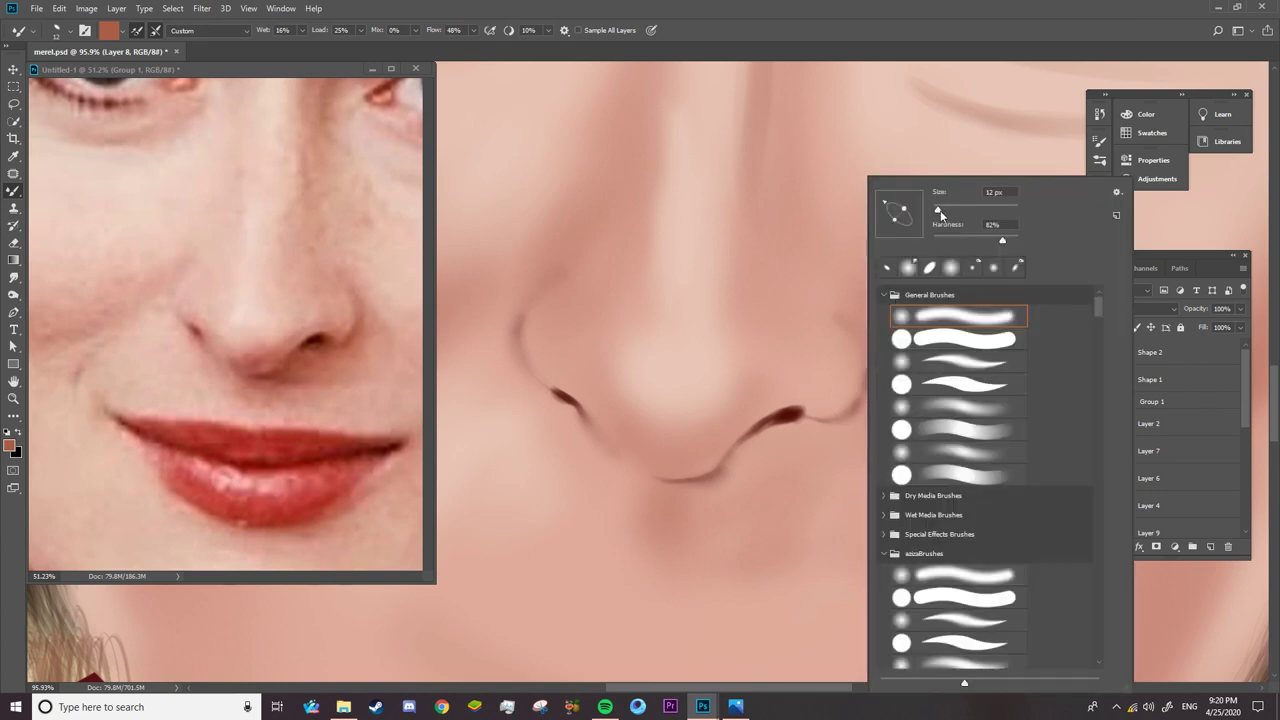
pyautogui.click(808, 413)
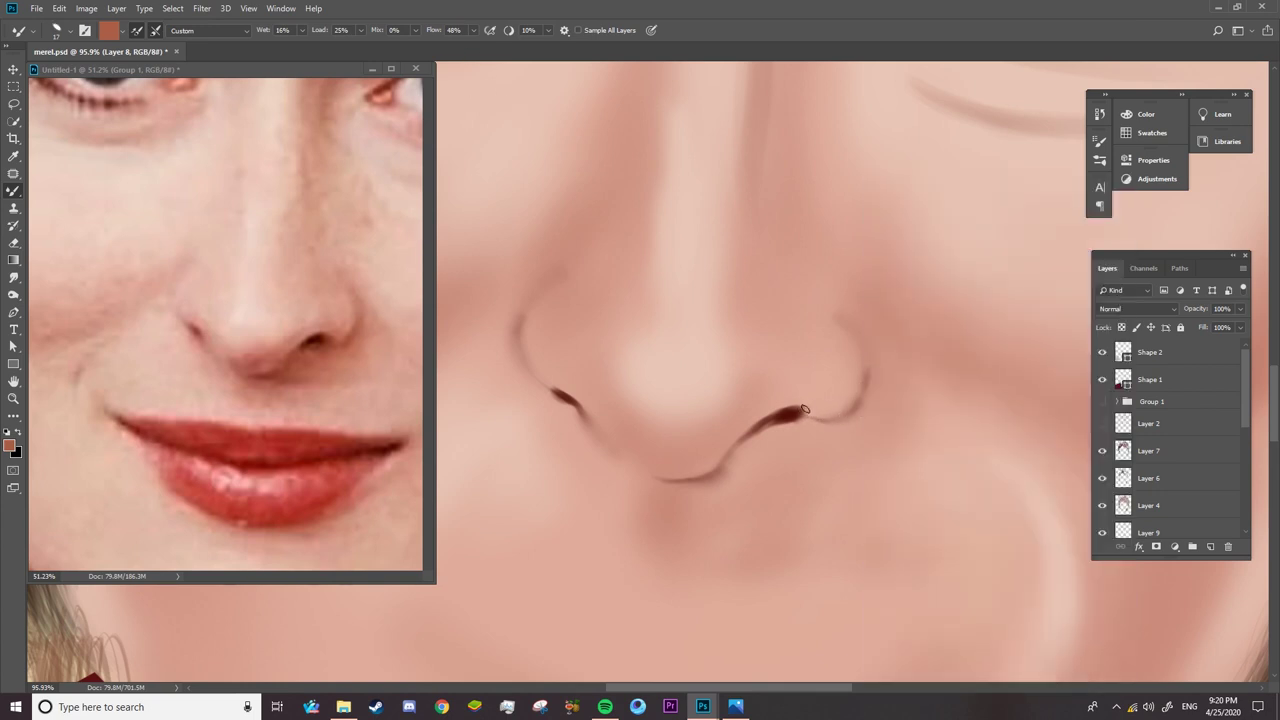
pyautogui.moveTo(858, 402)
pyautogui.mouseDown()
pyautogui.moveTo(866, 352)
pyautogui.moveTo(858, 395)
pyautogui.mouseUp()
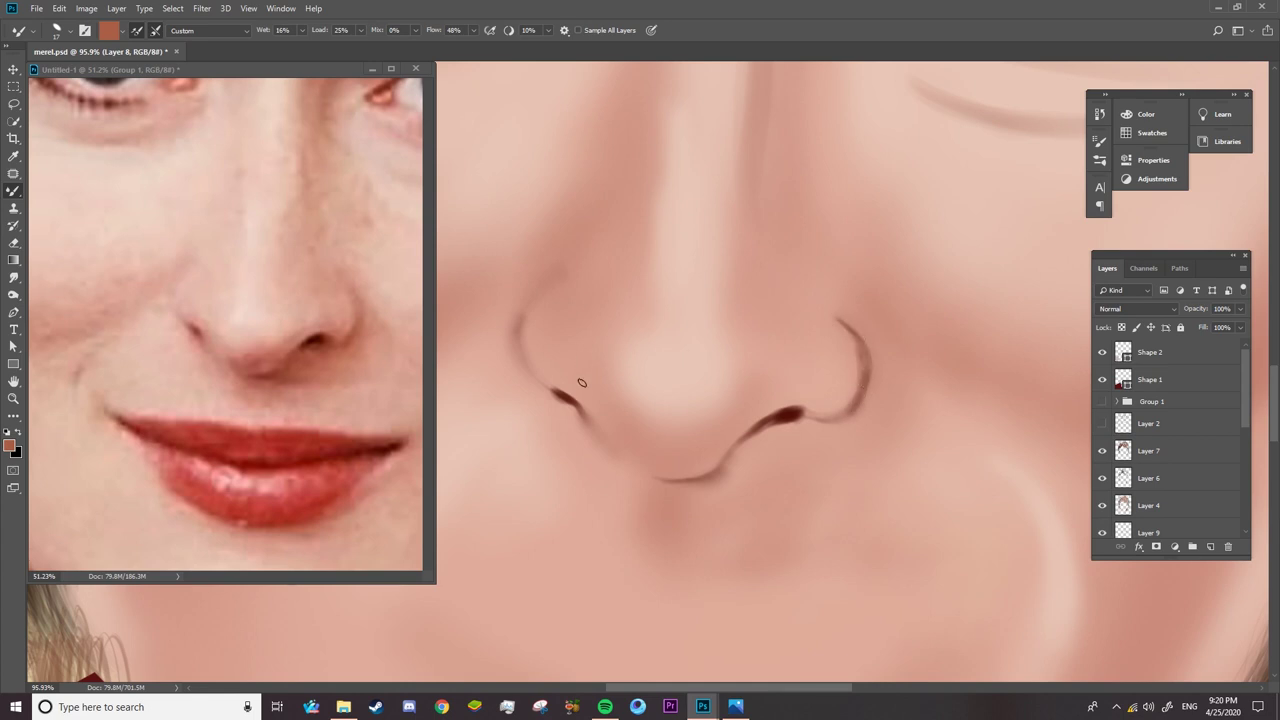
pyautogui.moveTo(518, 318); pyautogui.dragTo(540, 383)
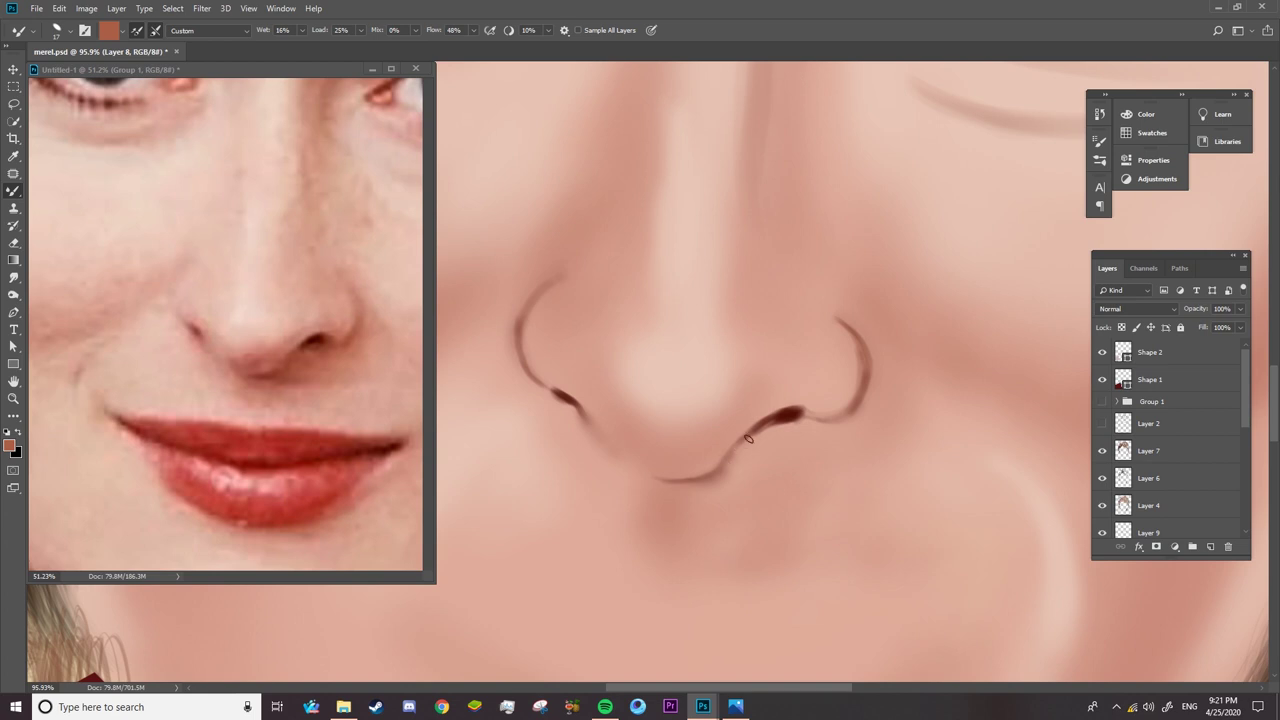
# - Set a 44 px vertical-ellipse brush tip and blend both nostril wings into the skin
pyautogui.rightClick(729, 373)
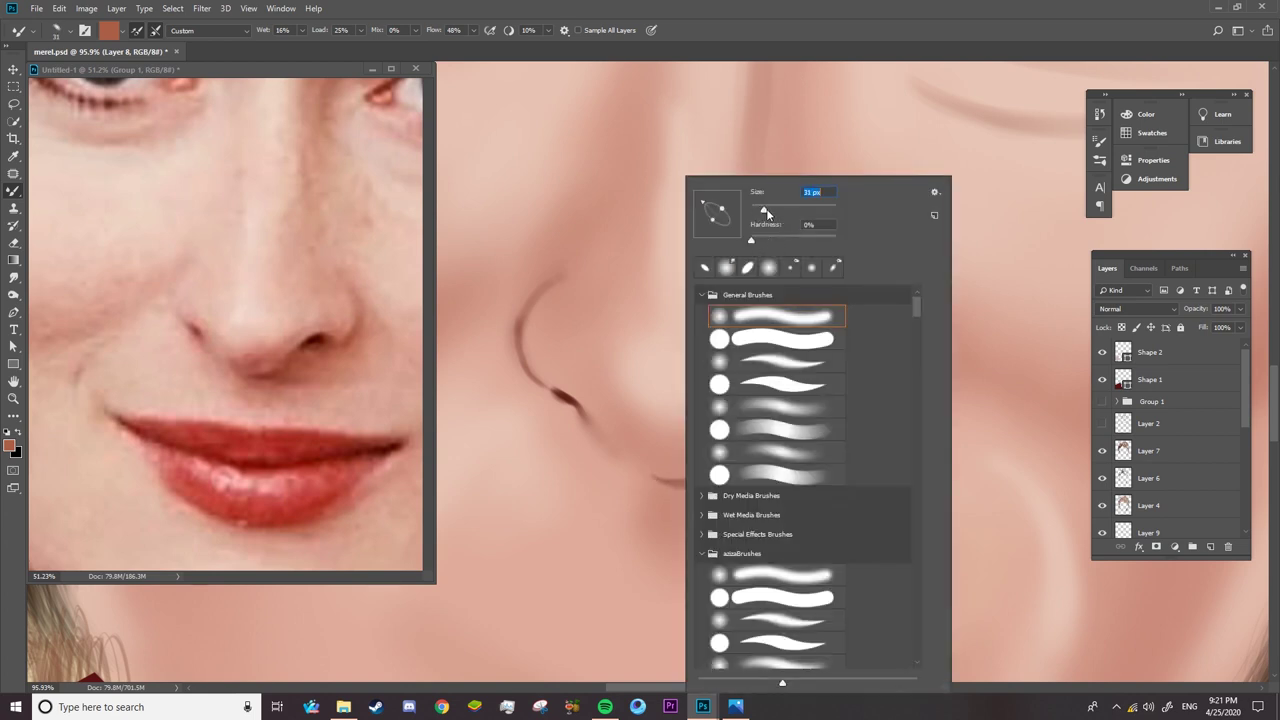
pyautogui.moveTo(706, 240); pyautogui.dragTo(693, 386)
pyautogui.click(675, 465)
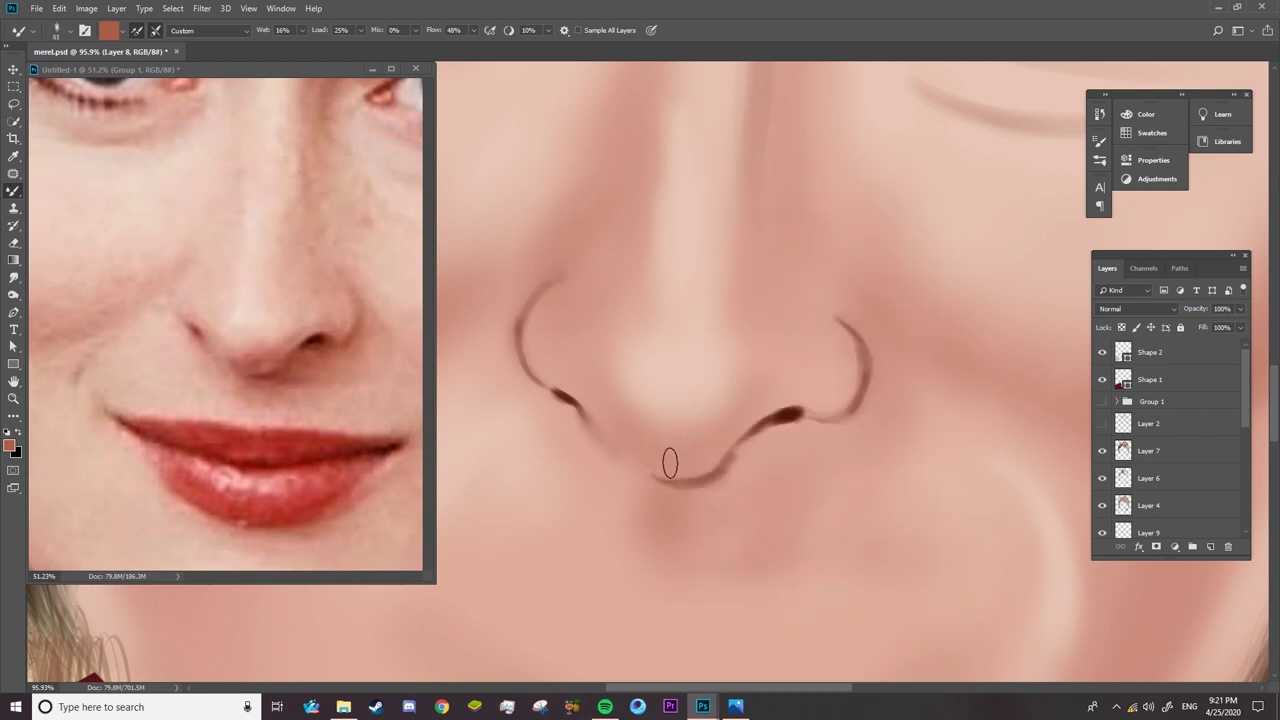
pyautogui.rightClick(660, 442)
pyautogui.moveTo(764, 210); pyautogui.dragTo(755, 210)
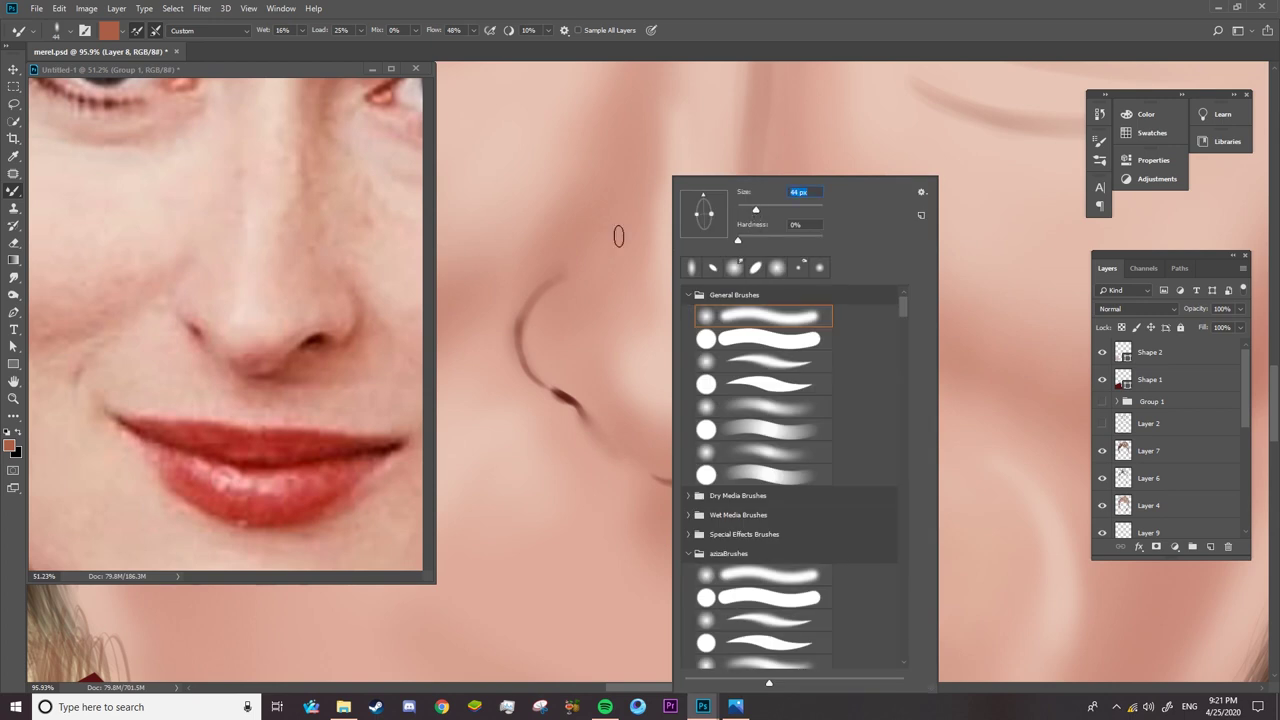
pyautogui.click(648, 440)
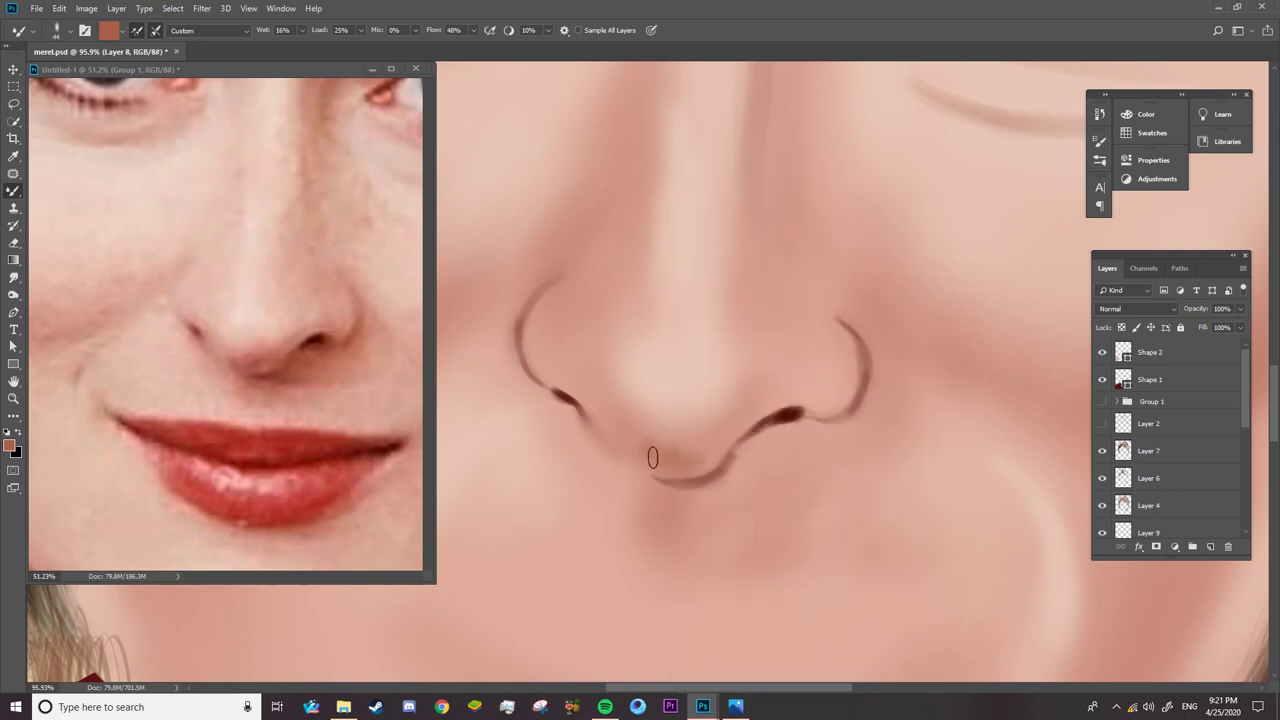
pyautogui.moveTo(794, 337)
pyautogui.mouseDown()
pyautogui.moveTo(776, 402)
pyautogui.moveTo(791, 349)
pyautogui.mouseUp()
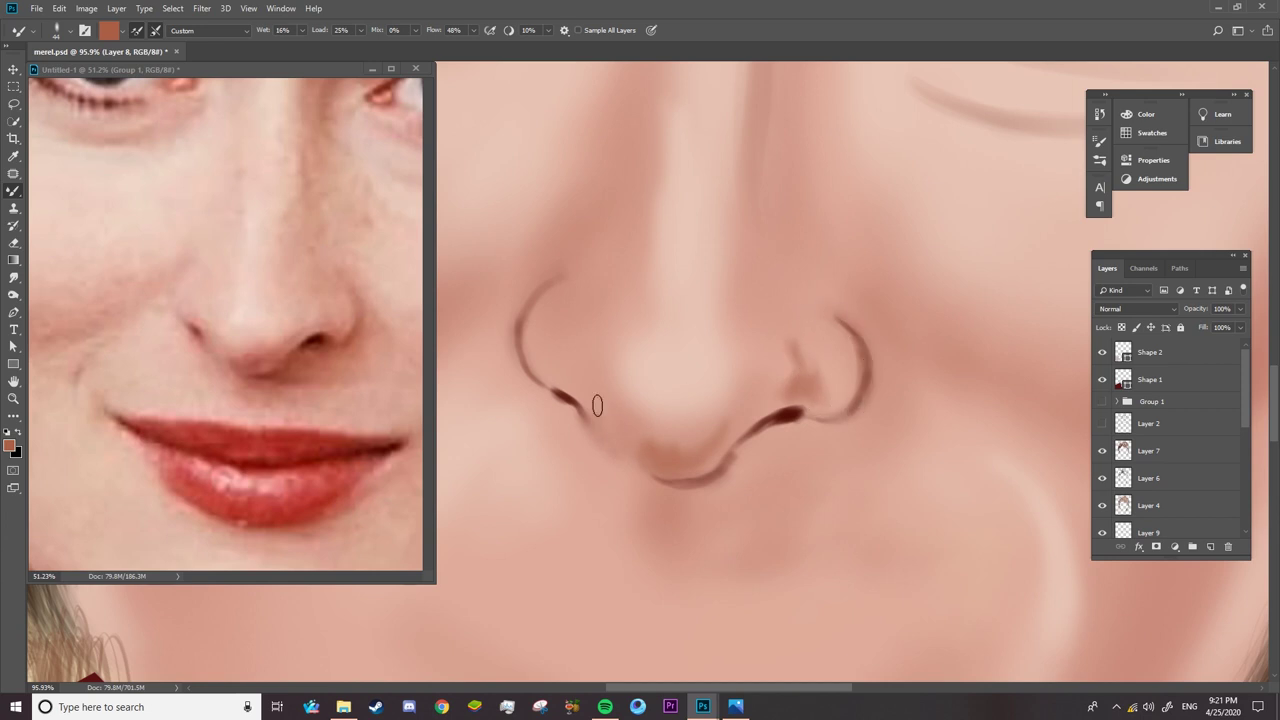
pyautogui.moveTo(597, 405); pyautogui.dragTo(586, 371)
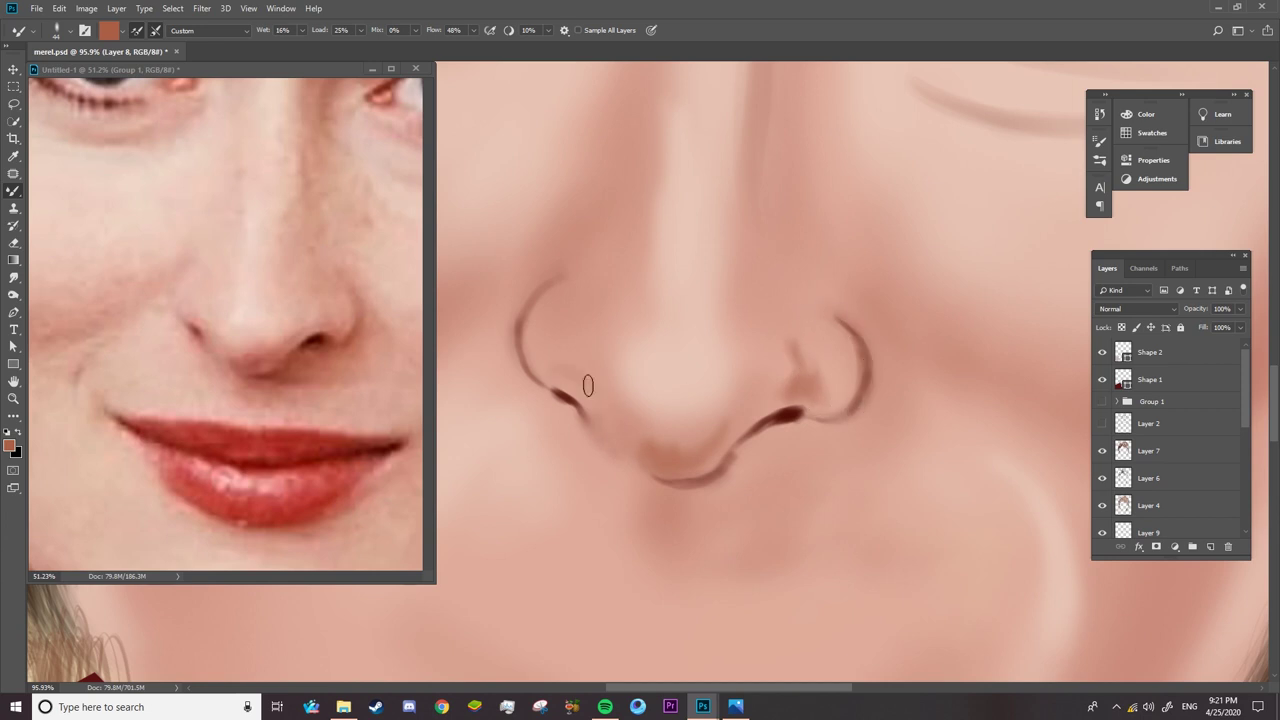
# - Smudge the right nostril outline and the nose-tip underside into the skin
pyautogui.click(14, 280)
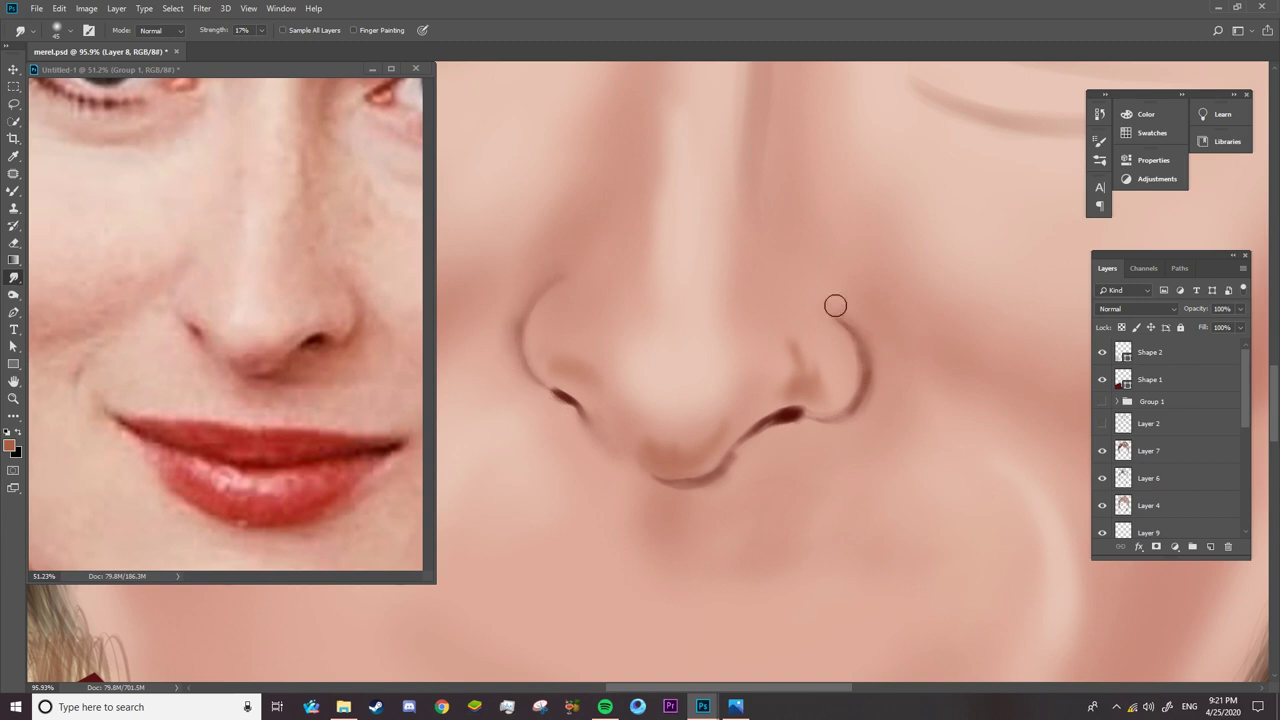
pyautogui.moveTo(835, 305)
pyautogui.mouseDown()
pyautogui.moveTo(874, 354)
pyautogui.moveTo(863, 334)
pyautogui.moveTo(823, 431)
pyautogui.moveTo(808, 379)
pyautogui.moveTo(791, 383)
pyautogui.moveTo(820, 389)
pyautogui.moveTo(791, 383)
pyautogui.mouseUp()
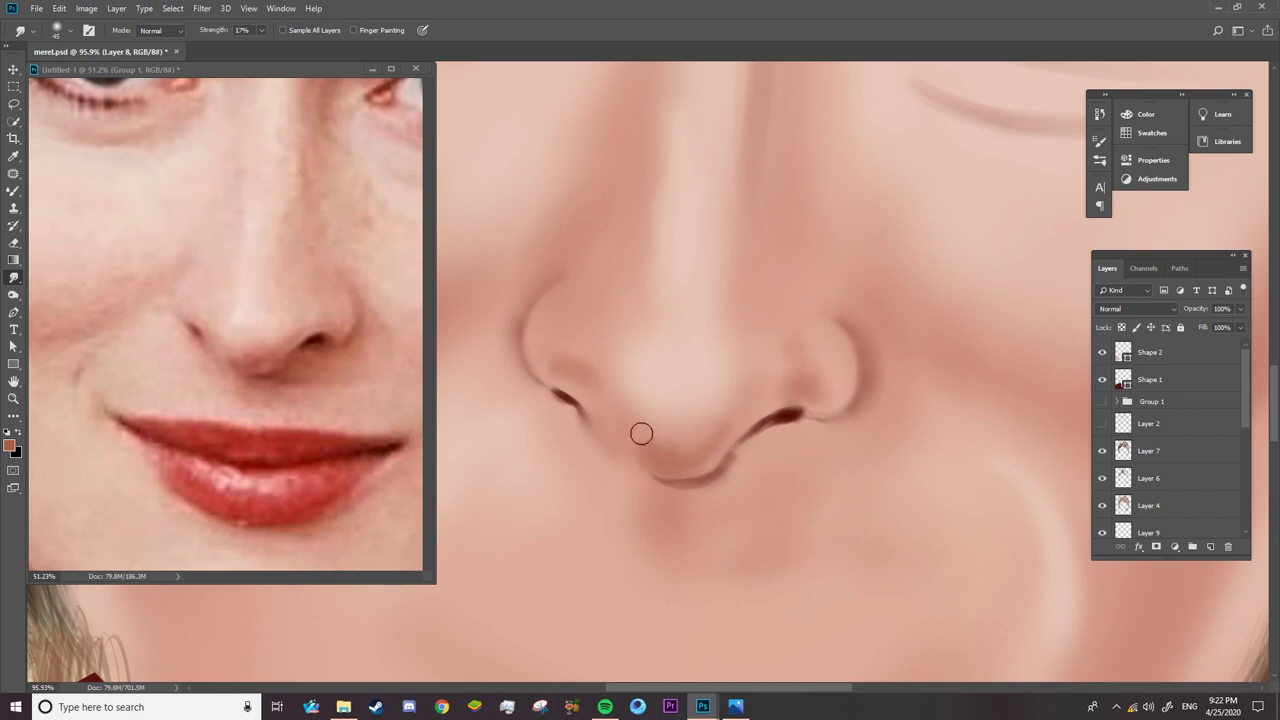
pyautogui.moveTo(641, 433)
pyautogui.mouseDown()
pyautogui.moveTo(694, 454)
pyautogui.moveTo(663, 437)
pyautogui.moveTo(751, 446)
pyautogui.moveTo(709, 486)
pyautogui.moveTo(766, 434)
pyautogui.moveTo(634, 514)
pyautogui.mouseUp()
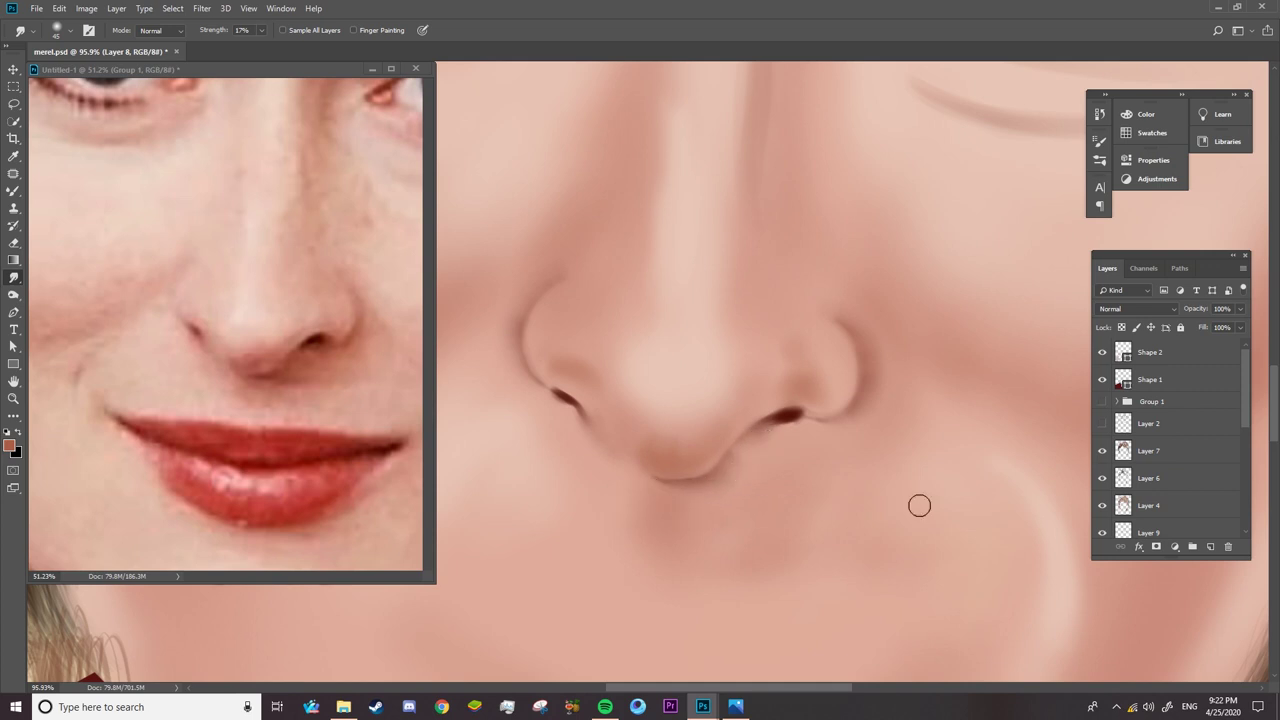
# - On a new layer, paint a dark red-brown shadow below and beside the right nostril
pyautogui.click(1210, 547)
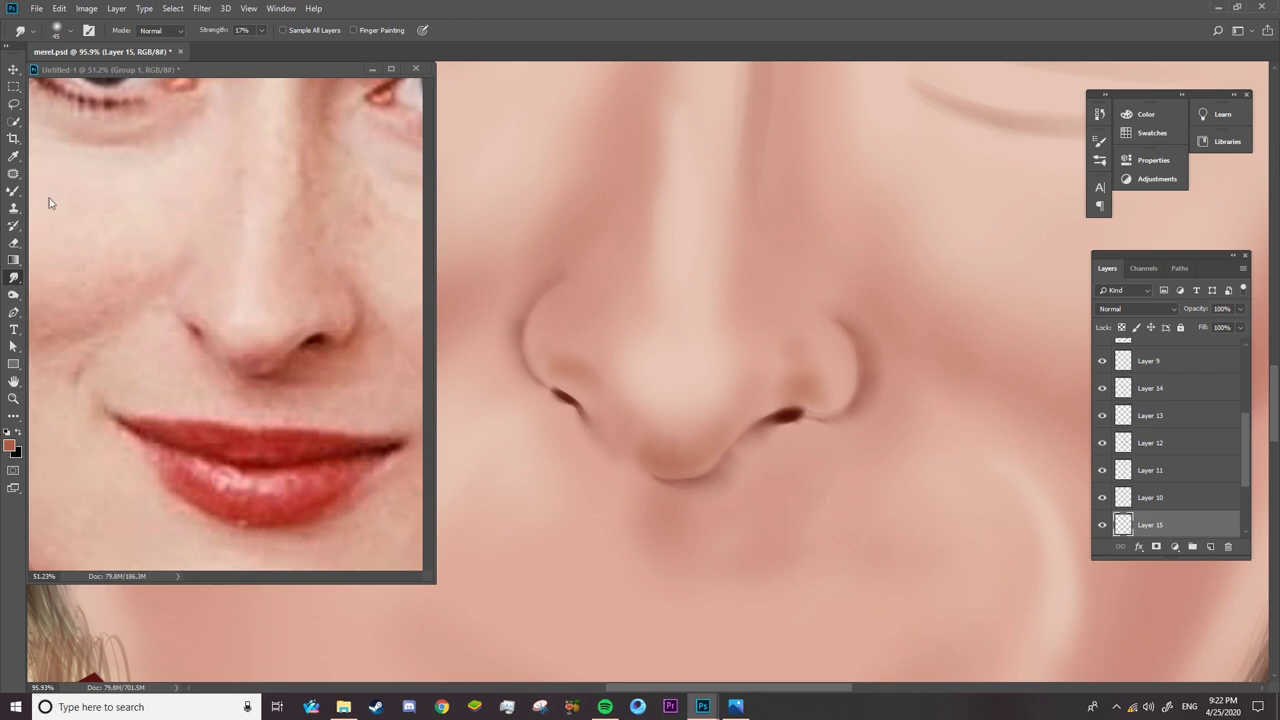
pyautogui.click(15, 191)
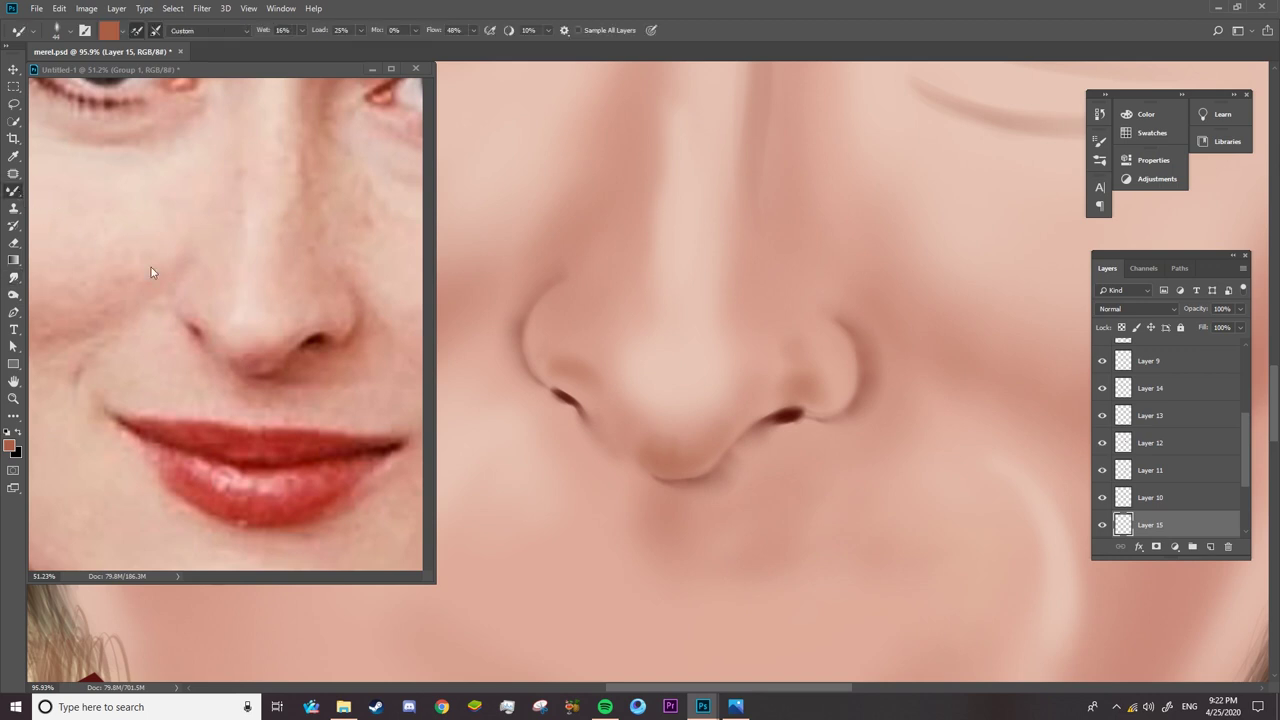
pyautogui.keyDown('alt'); pyautogui.click(291, 376); pyautogui.keyUp('alt')
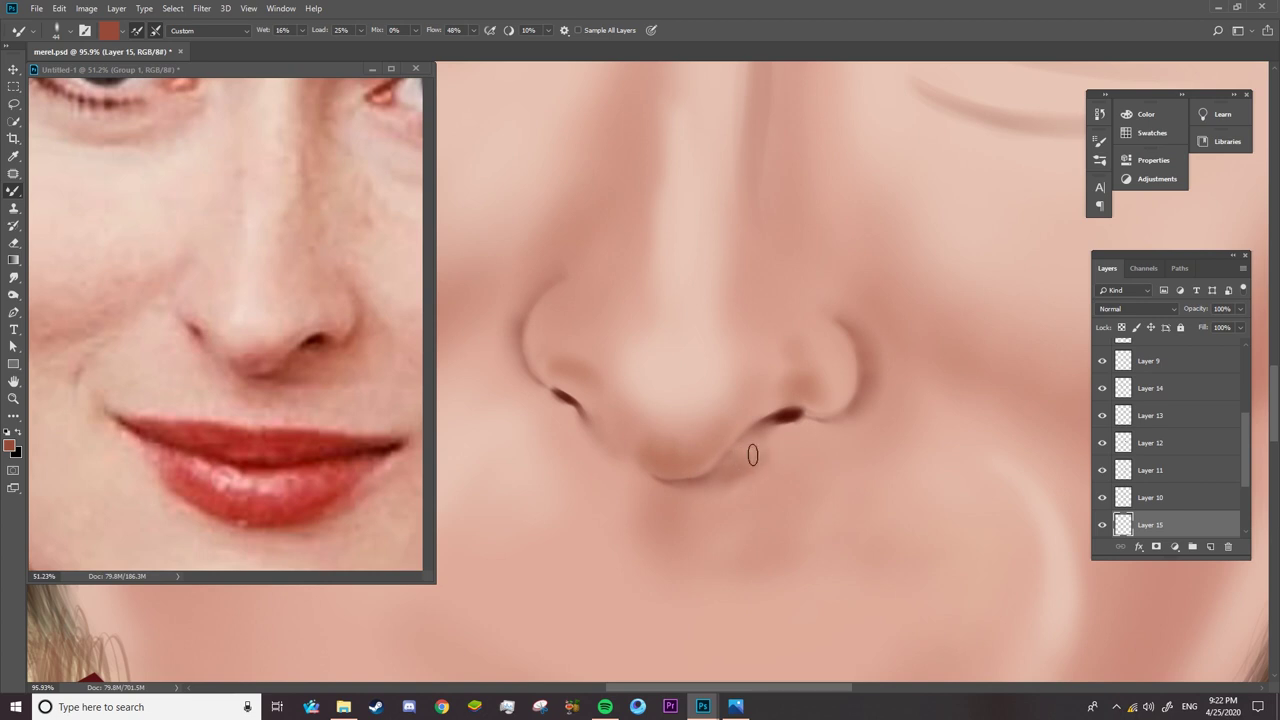
pyautogui.moveTo(757, 451); pyautogui.dragTo(831, 428)
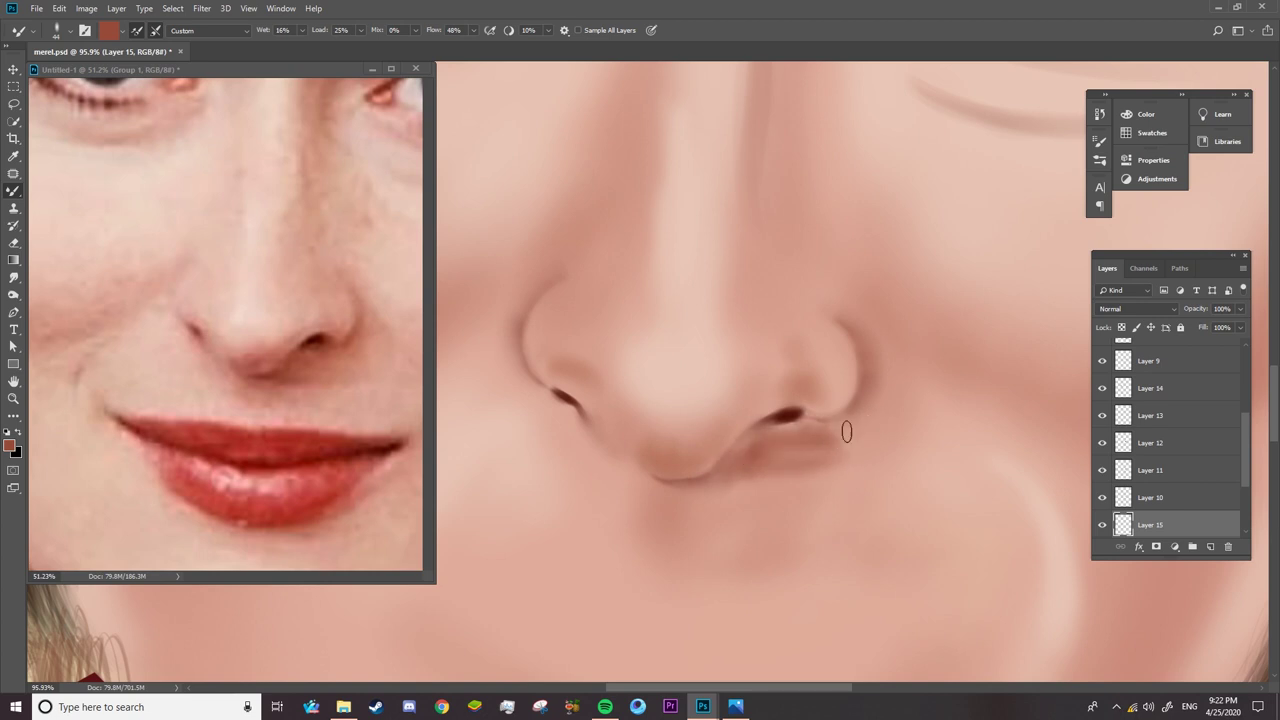
pyautogui.moveTo(880, 451)
pyautogui.mouseDown()
pyautogui.moveTo(740, 460)
pyautogui.moveTo(845, 405)
pyautogui.moveTo(794, 423)
pyautogui.moveTo(870, 412)
pyautogui.moveTo(870, 456)
pyautogui.moveTo(946, 449)
pyautogui.moveTo(880, 414)
pyautogui.moveTo(955, 437)
pyautogui.moveTo(885, 392)
pyautogui.moveTo(962, 458)
pyautogui.moveTo(894, 423)
pyautogui.moveTo(879, 395)
pyautogui.mouseUp()
pyautogui.scroll(5, 1170, 440)
# - Hide the sketch-line layer and zoom out to view the whole face
pyautogui.click(1102, 423)
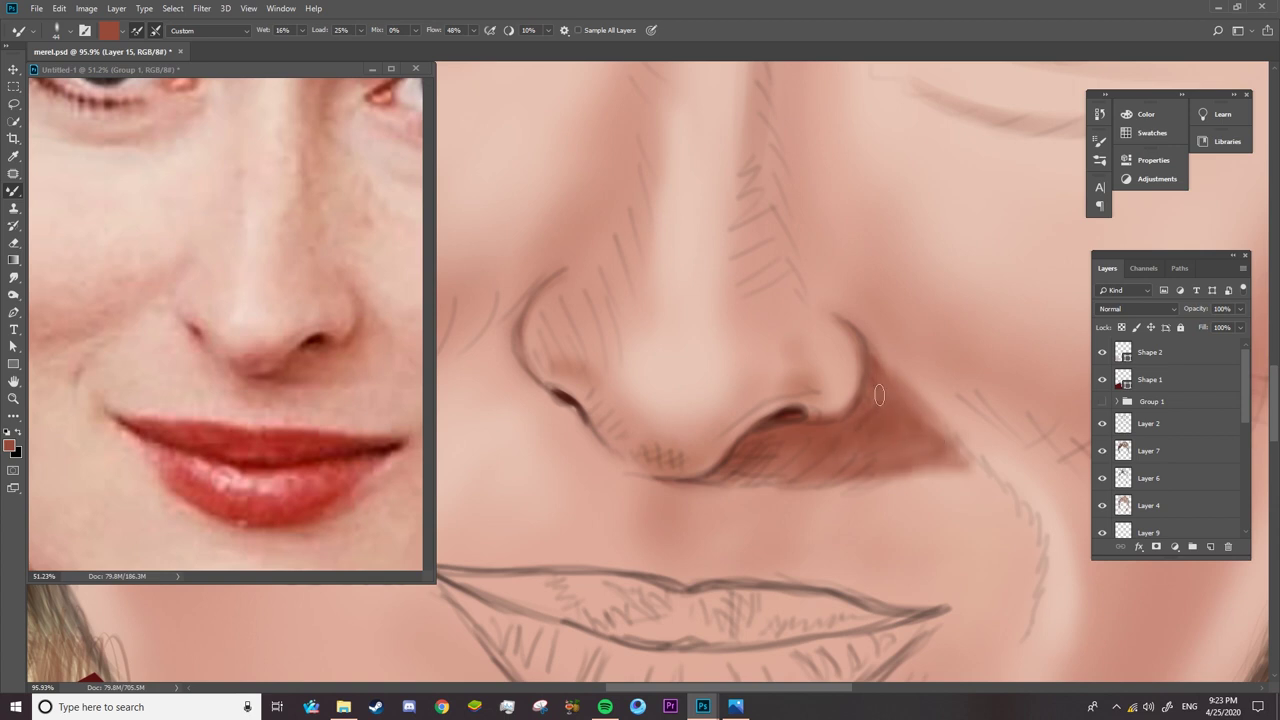
pyautogui.rightClick(794, 470)
pyautogui.click(742, 465)
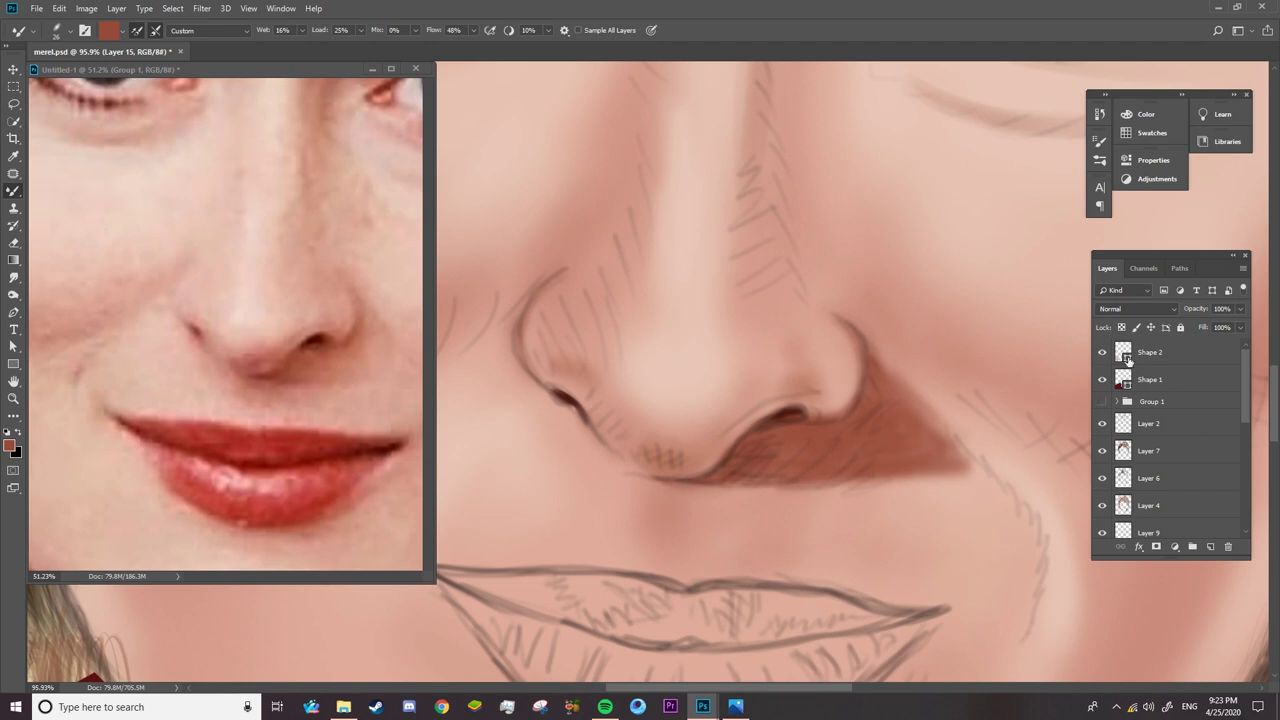
pyautogui.click(1102, 423)
pyautogui.press('z')
# - Cycle the shadow layer's blend mode through Lighten, Soft Light and others, settling on Darker Color
pyautogui.click(1140, 312)
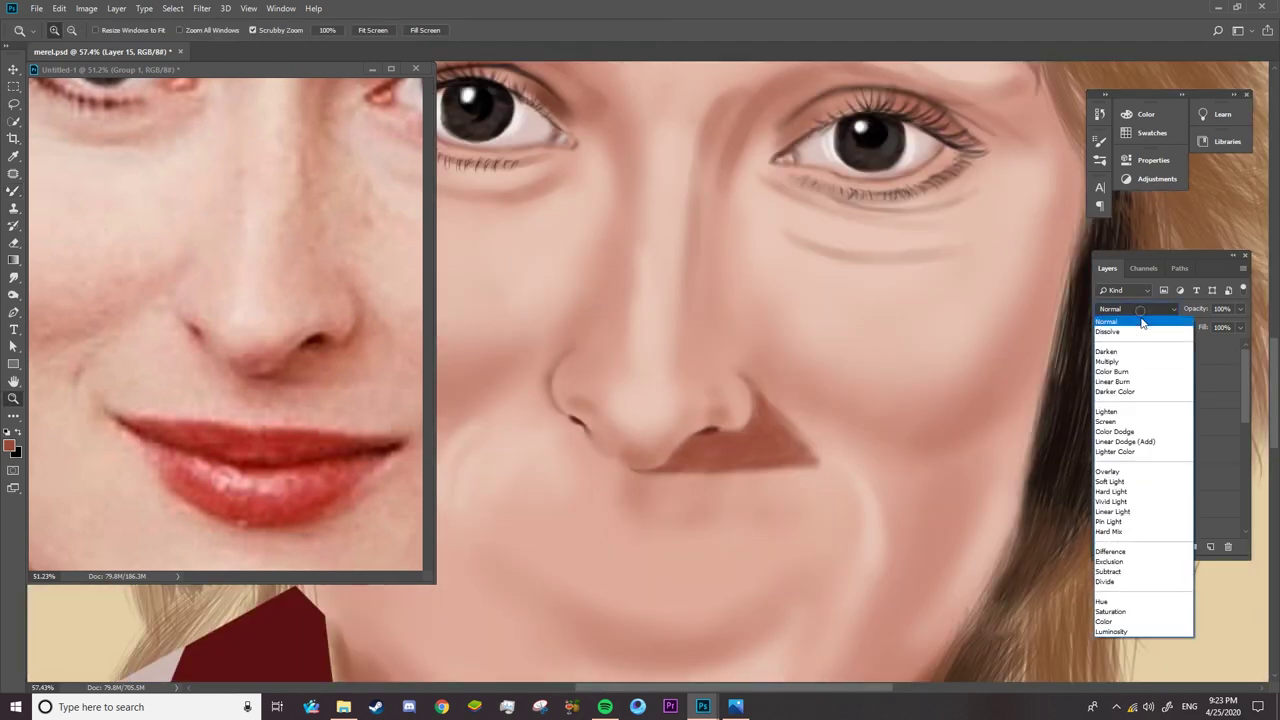
pyautogui.click(1125, 411)
pyautogui.press('Down')
pyautogui.press('Down')
pyautogui.press('Down')
pyautogui.press('Down')
pyautogui.press('Down')
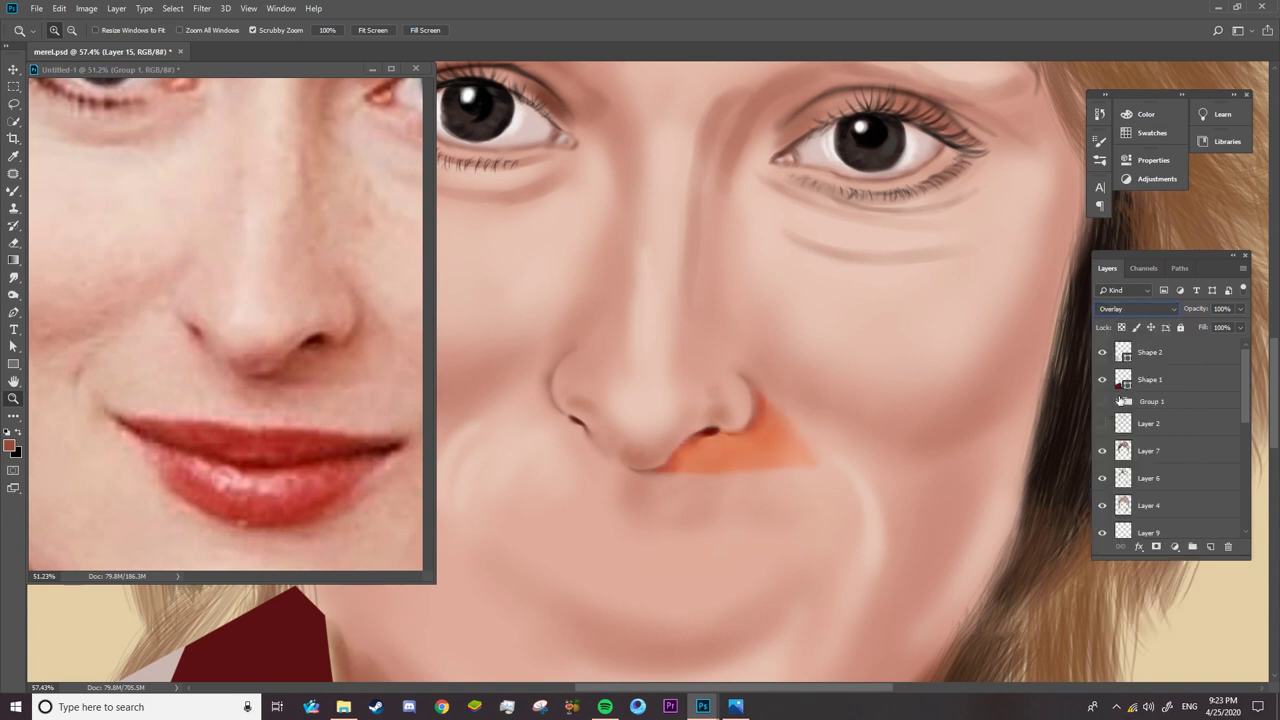
pyautogui.press('Down')
pyautogui.press('Down')
pyautogui.press('Up')
pyautogui.press('Down')
pyautogui.press('Down')
pyautogui.press('Down')
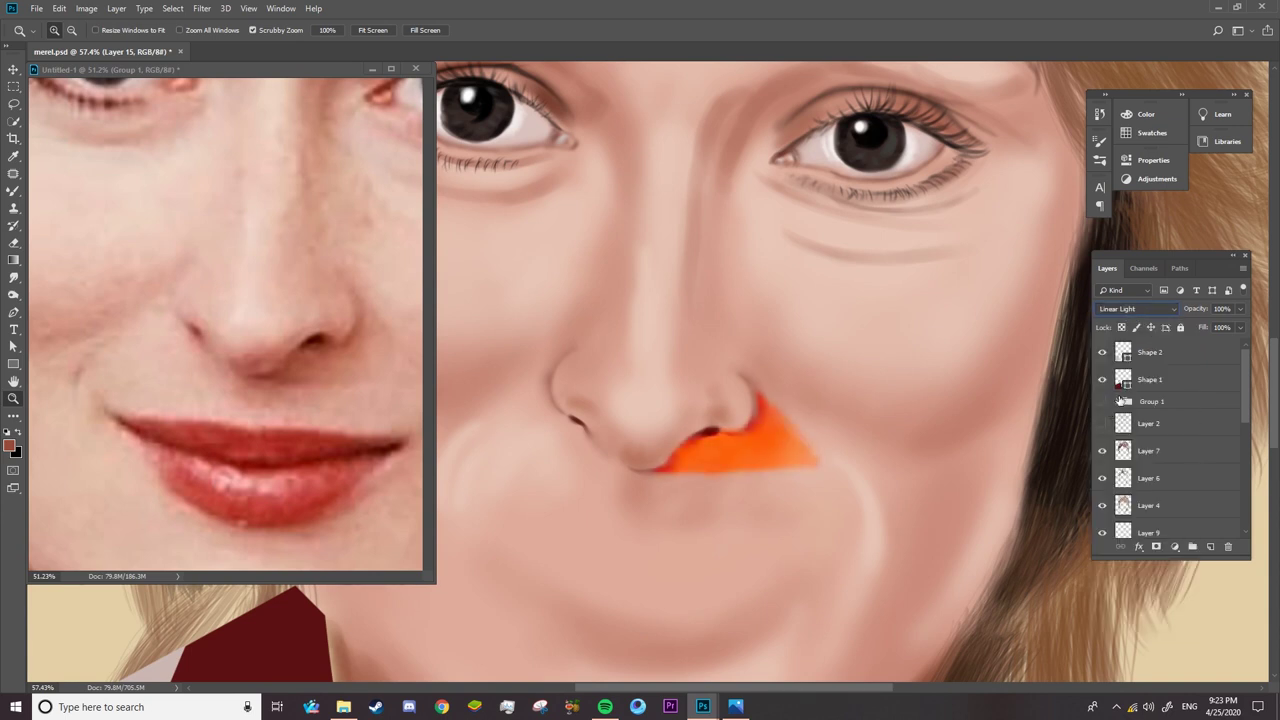
pyautogui.press('Down')
pyautogui.press('Down')
pyautogui.press('Down')
pyautogui.press('Down')
pyautogui.press('Down')
pyautogui.press('Down')
pyautogui.press('Down')
pyautogui.press('Down')
pyautogui.press('Up')
pyautogui.press('Up')
pyautogui.press('Up')
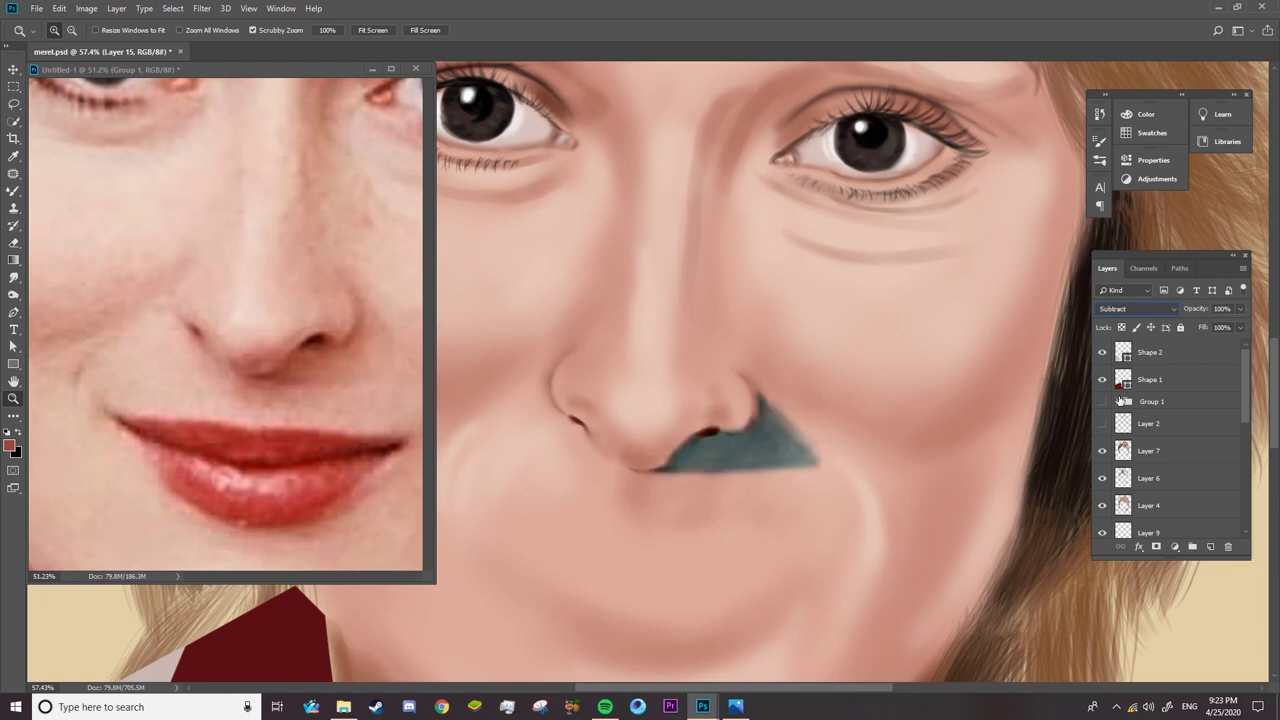
pyautogui.press('Up')
pyautogui.press('Up')
pyautogui.press('Up')
pyautogui.press('Up')
pyautogui.press('Up')
pyautogui.press('Up')
pyautogui.press('Up')
pyautogui.press('Up')
pyautogui.press('Up')
pyautogui.press('Up')
pyautogui.press('Up')
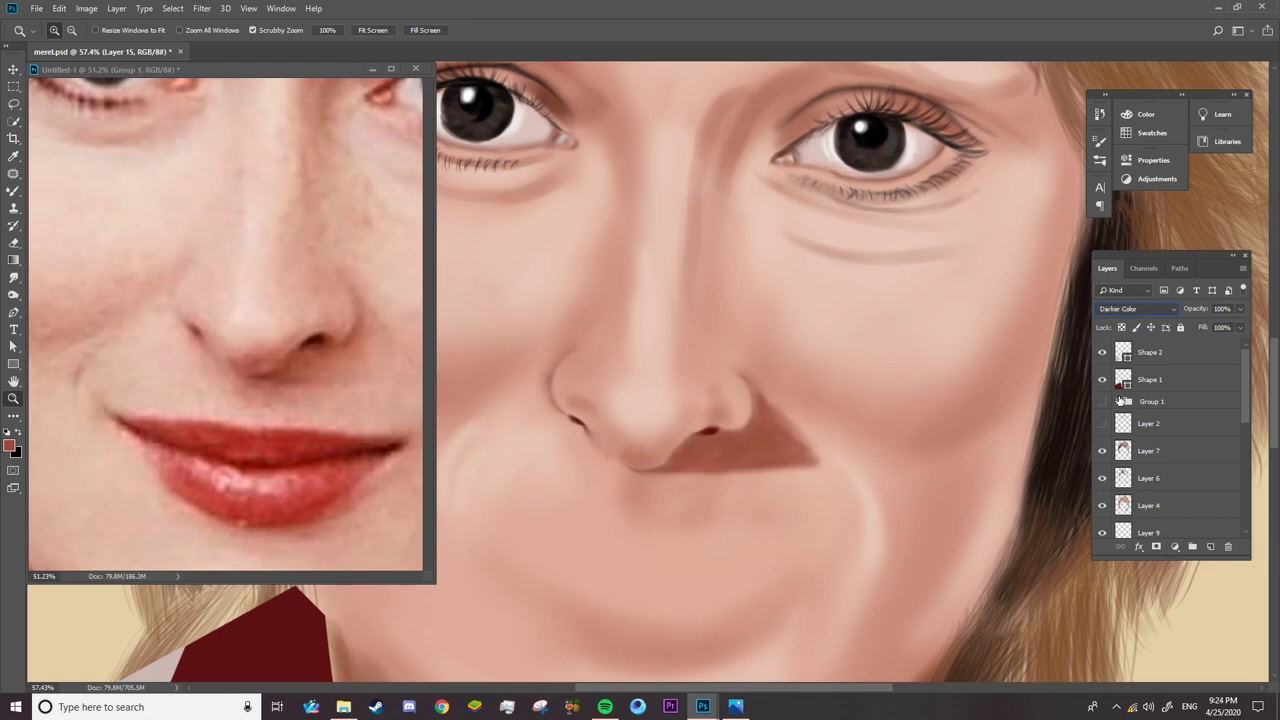
pyautogui.press('Up')
pyautogui.press('Up')
pyautogui.press('Up')
pyautogui.press('Up')
# - Erase the triangular nostril shadow to a faint tint with the Eraser at 47% opacity
pyautogui.click(14, 244)
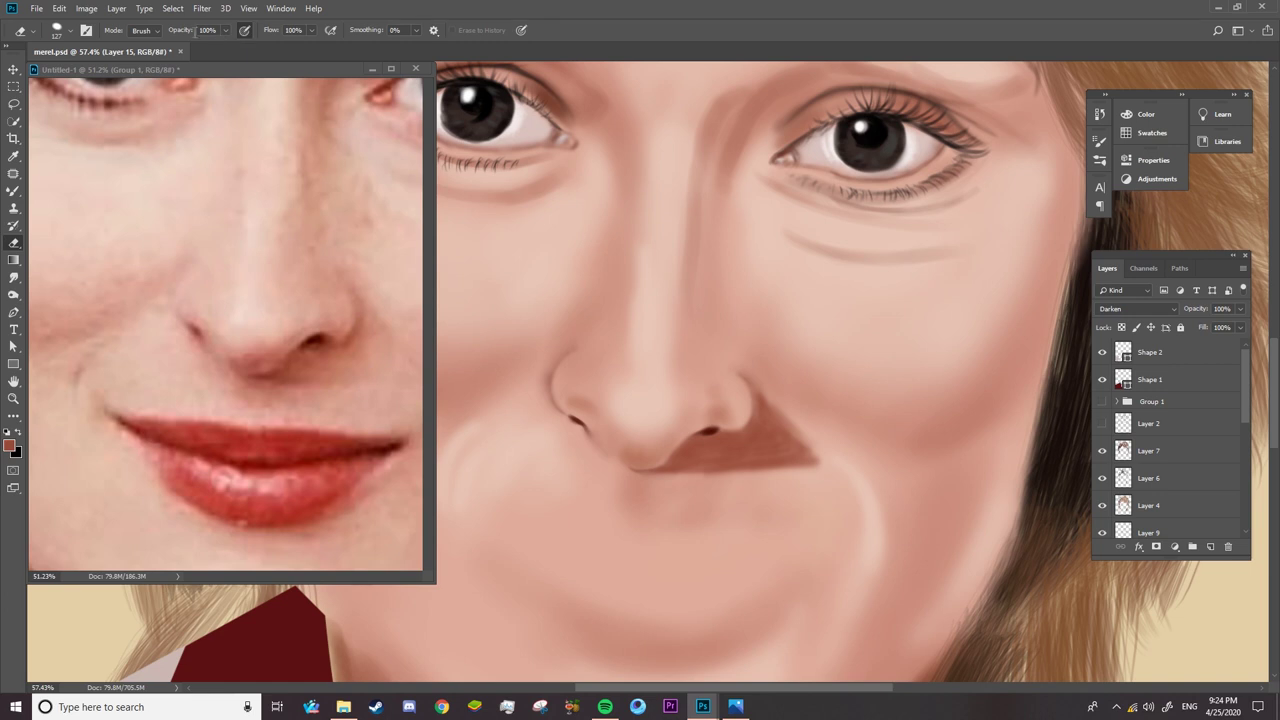
pyautogui.moveTo(178, 33); pyautogui.dragTo(147, 40)
pyautogui.rightClick(782, 430)
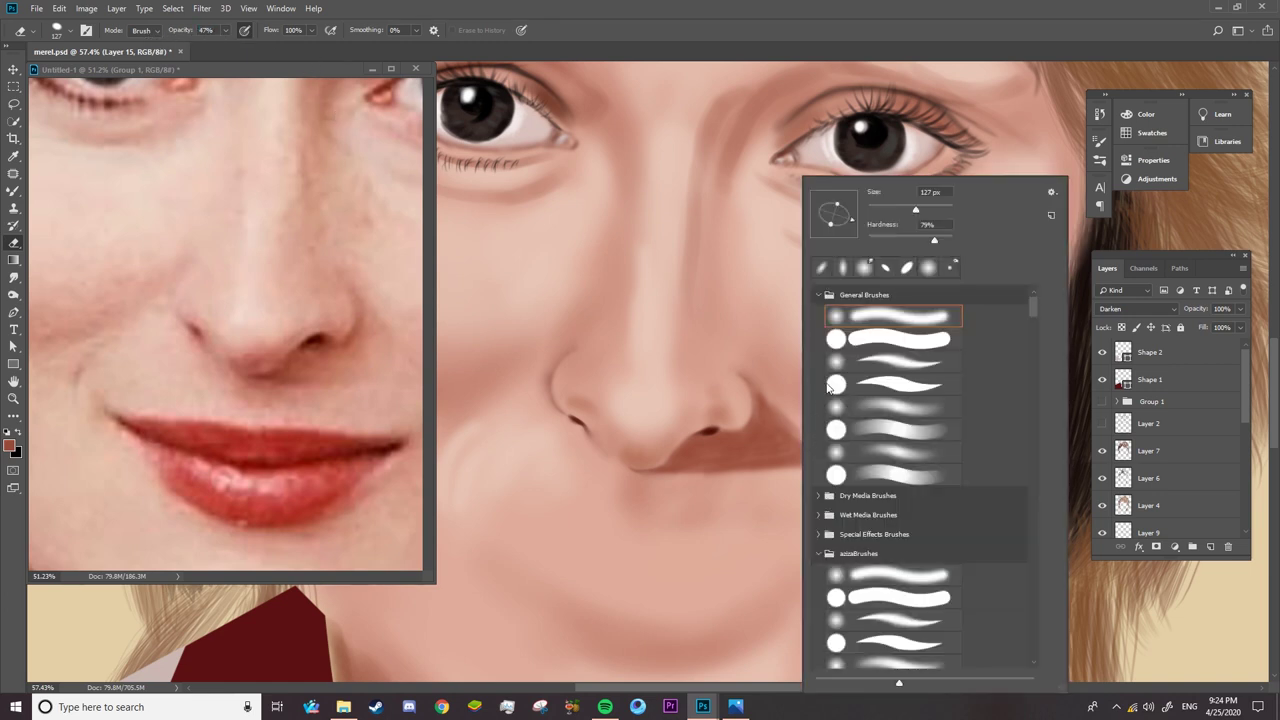
pyautogui.click(758, 463)
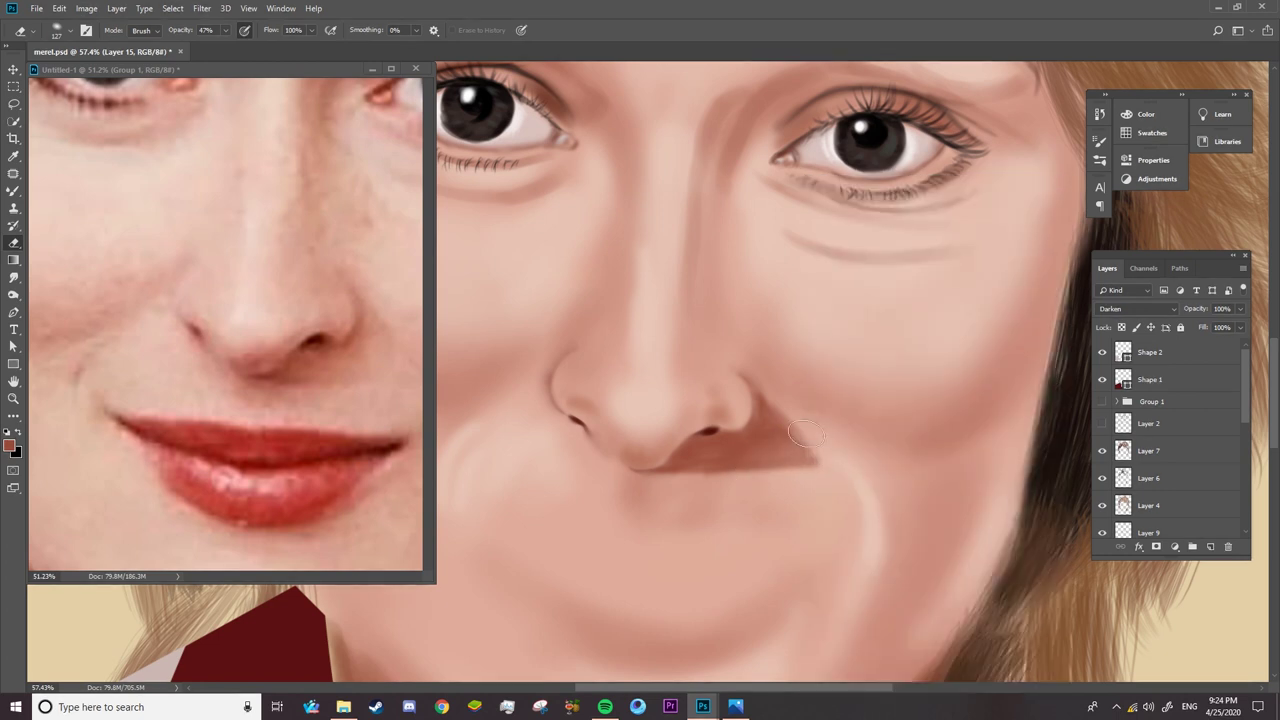
pyautogui.moveTo(771, 462); pyautogui.dragTo(811, 457)
pyautogui.moveTo(716, 464)
pyautogui.mouseDown()
pyautogui.moveTo(800, 450)
pyautogui.moveTo(774, 449)
pyautogui.moveTo(766, 429)
pyautogui.moveTo(716, 476)
pyautogui.moveTo(781, 443)
pyautogui.moveTo(789, 423)
pyautogui.moveTo(771, 420)
pyautogui.moveTo(820, 468)
pyautogui.mouseUp()
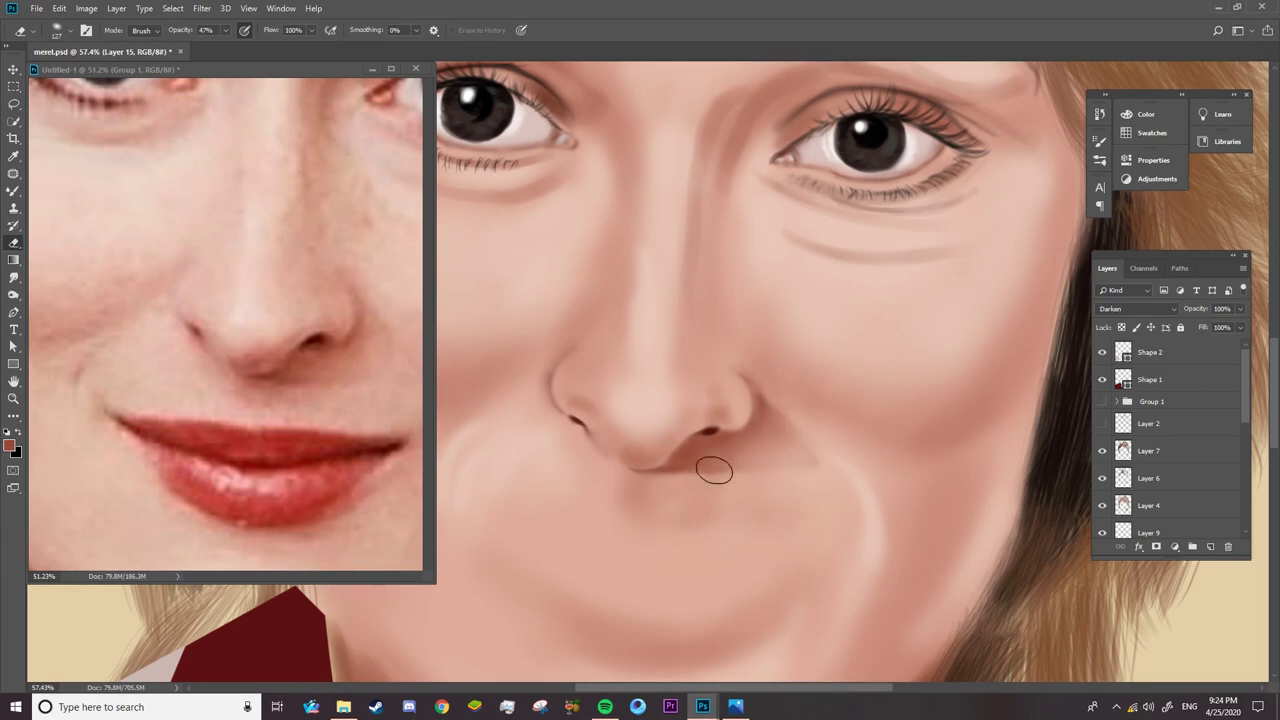
# - Zoom out to the whole face and save the document
pyautogui.press('z')
pyautogui.moveTo(729, 483)
pyautogui.mouseDown()
pyautogui.moveTo(714, 557)
pyautogui.moveTo(759, 510)
pyautogui.mouseUp()
pyautogui.hotkey('ctrl', 's')
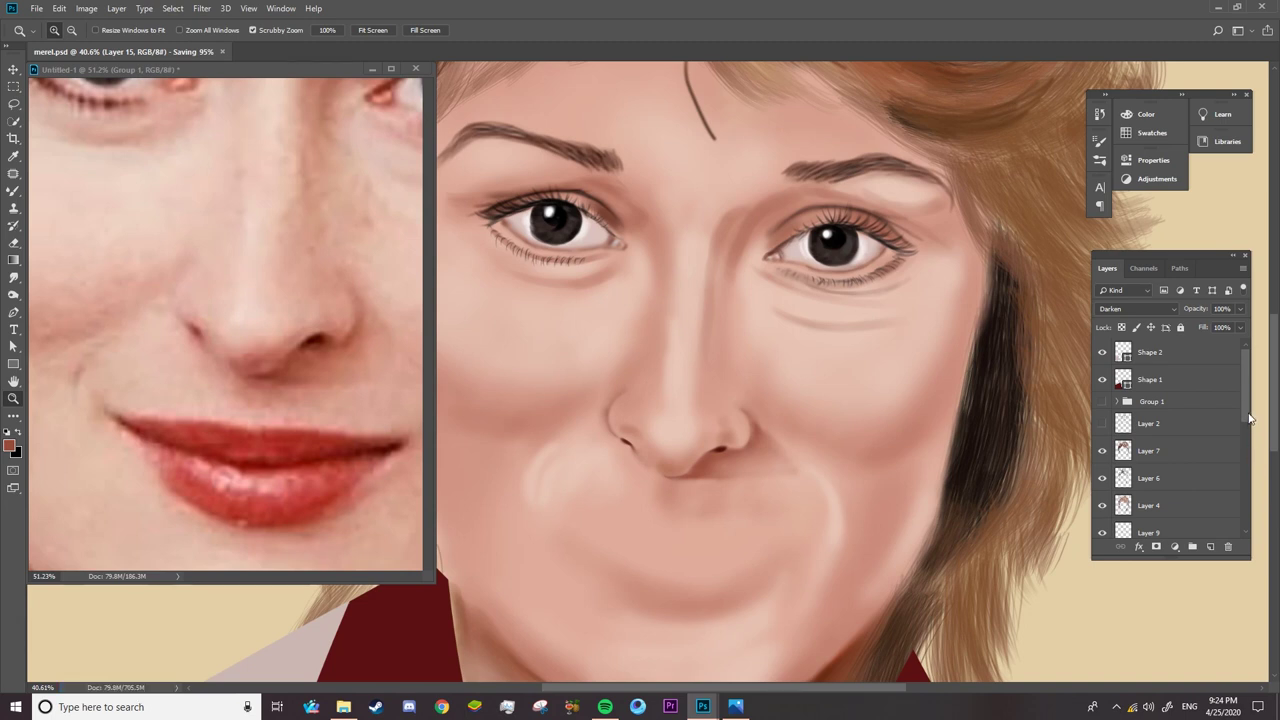
# - On Layer 8, set the Brush to Color Dodge with a light skin tone from the reference
pyautogui.moveTo(1248, 414); pyautogui.dragTo(1242, 458)
pyautogui.scroll(-2, 1245, 521)
pyautogui.click(1150, 443)
pyautogui.moveTo(667, 406); pyautogui.dragTo(700, 406)
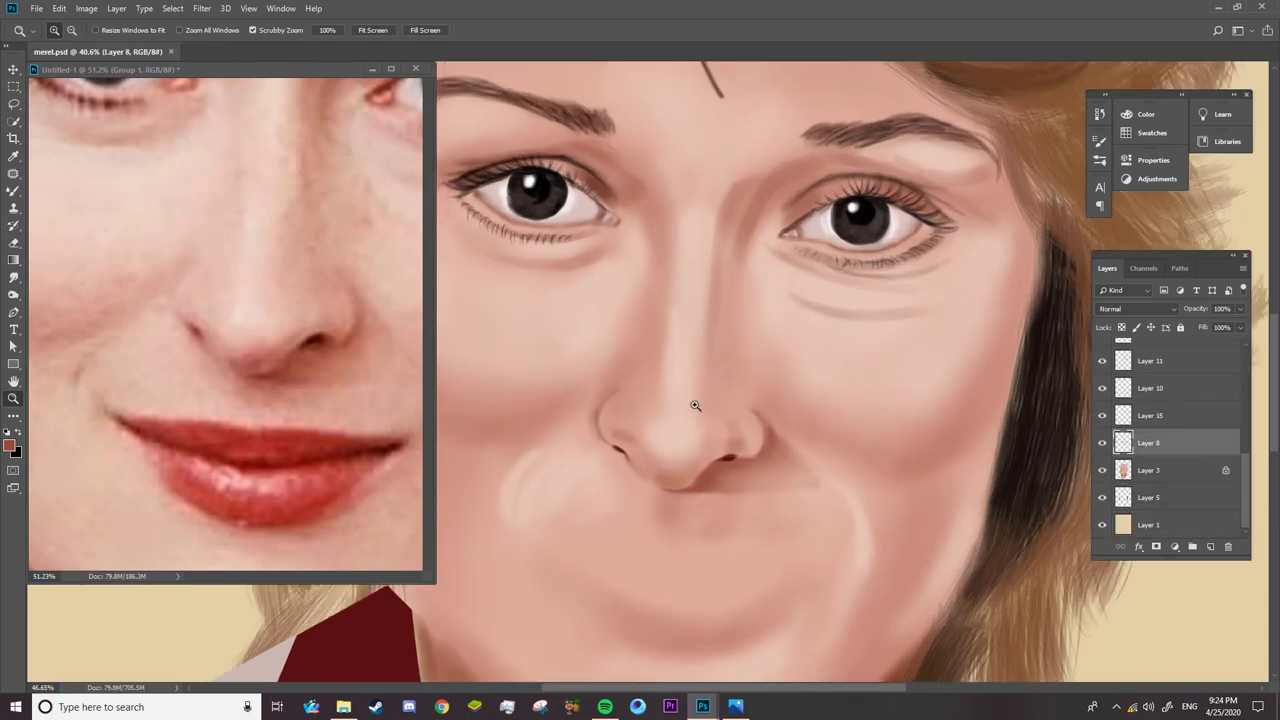
pyautogui.click(13, 190)
pyautogui.keyDown('alt'); pyautogui.click(248, 325); pyautogui.keyUp('alt')
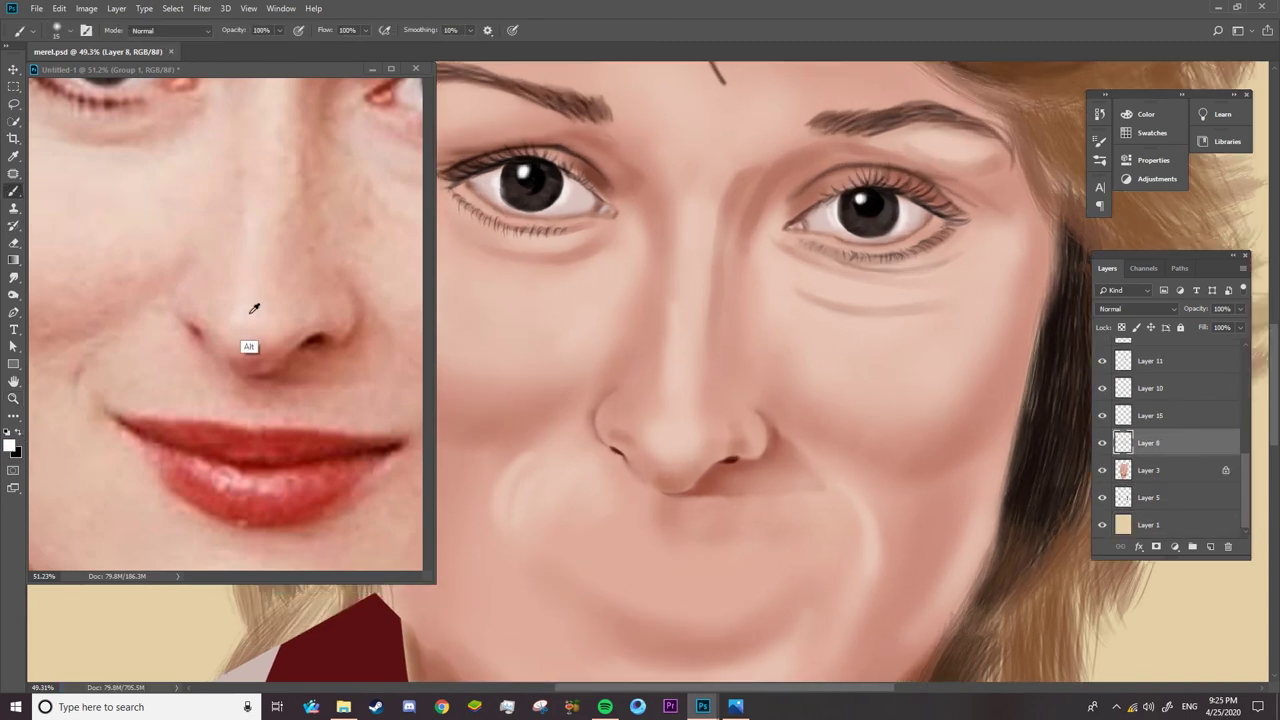
pyautogui.click(170, 30)
pyautogui.click(147, 173)
# - Adjust the Color Dodge brush size and hardness repeatedly while brightening the nose-tip highlight
pyautogui.rightClick(663, 374)
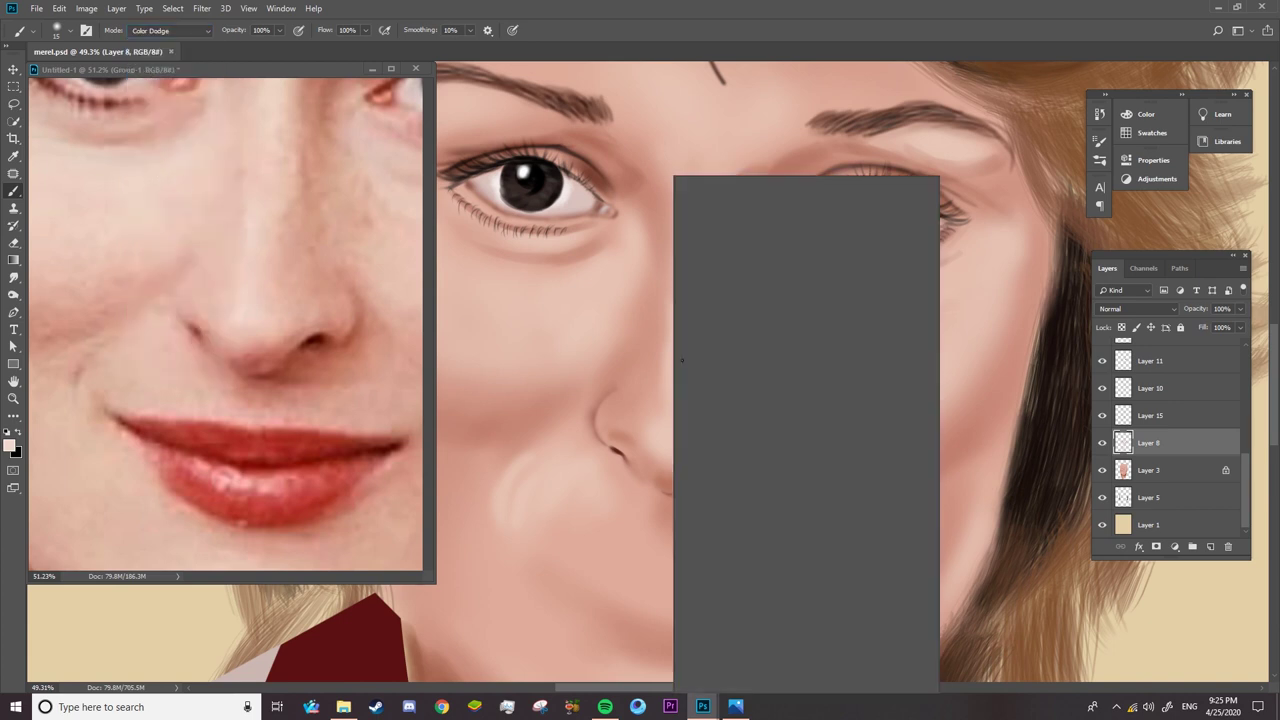
pyautogui.press('Escape')
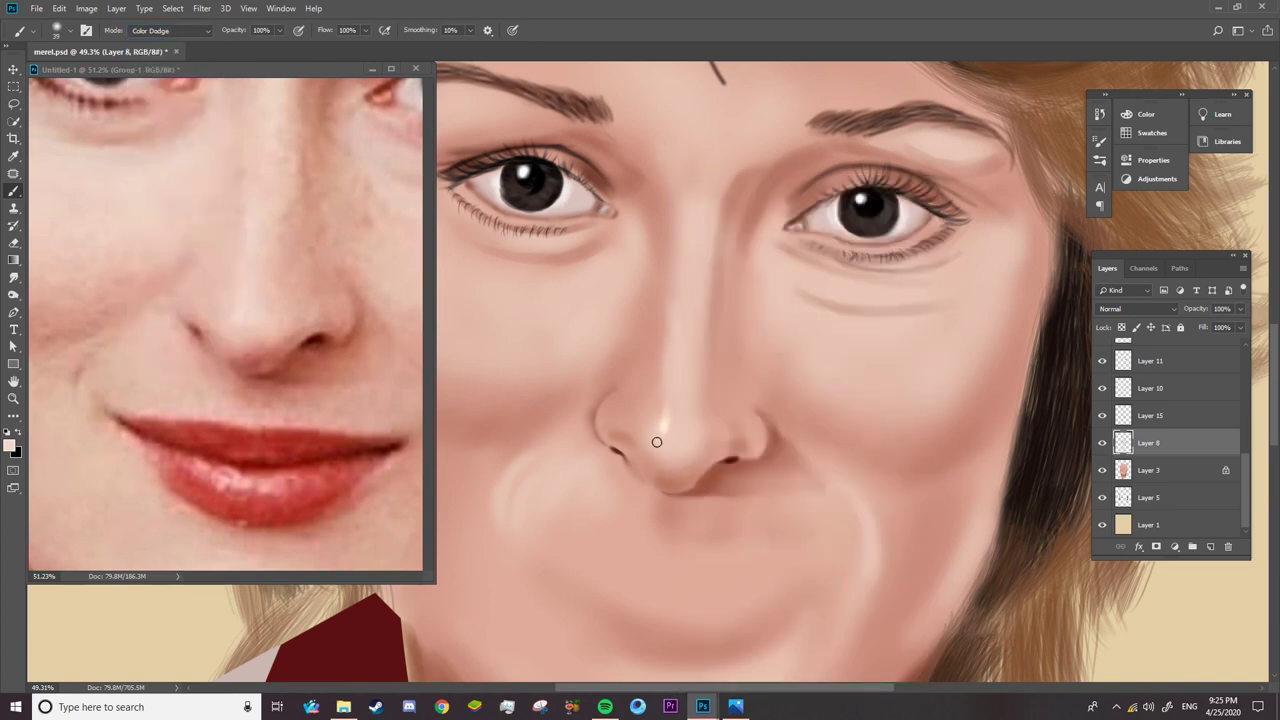
pyautogui.rightClick(696, 403)
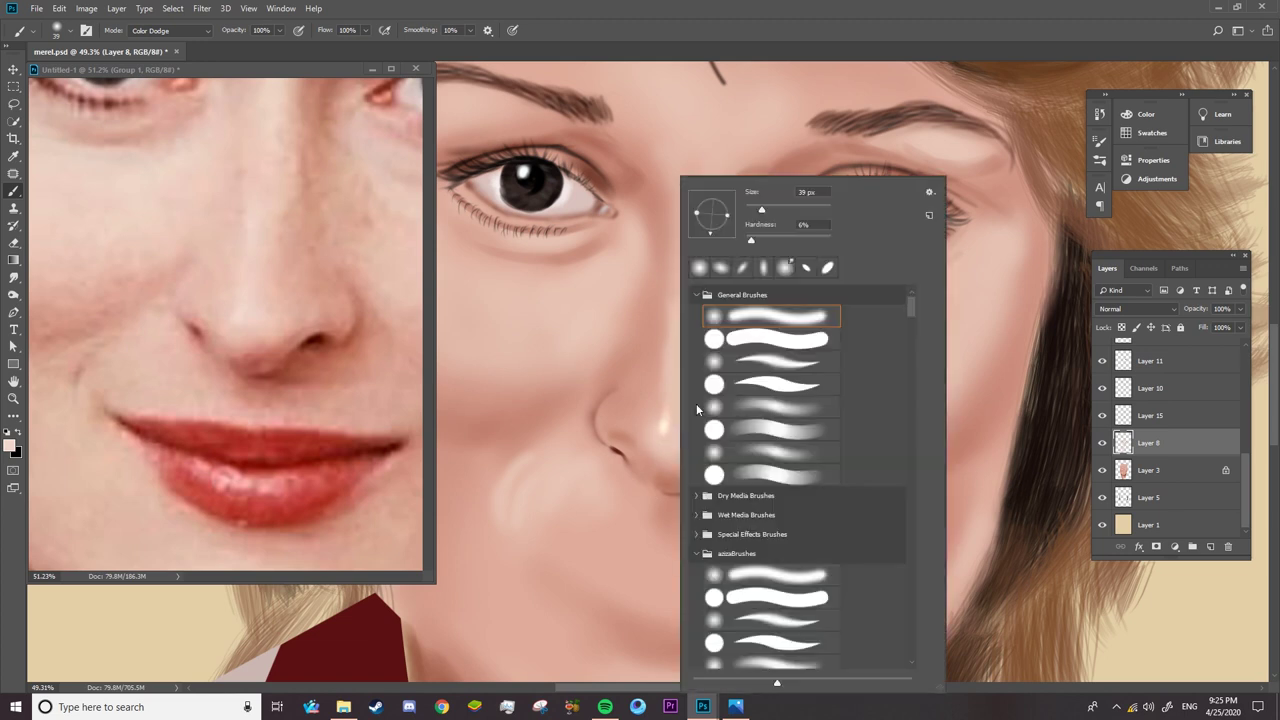
pyautogui.press('Escape')
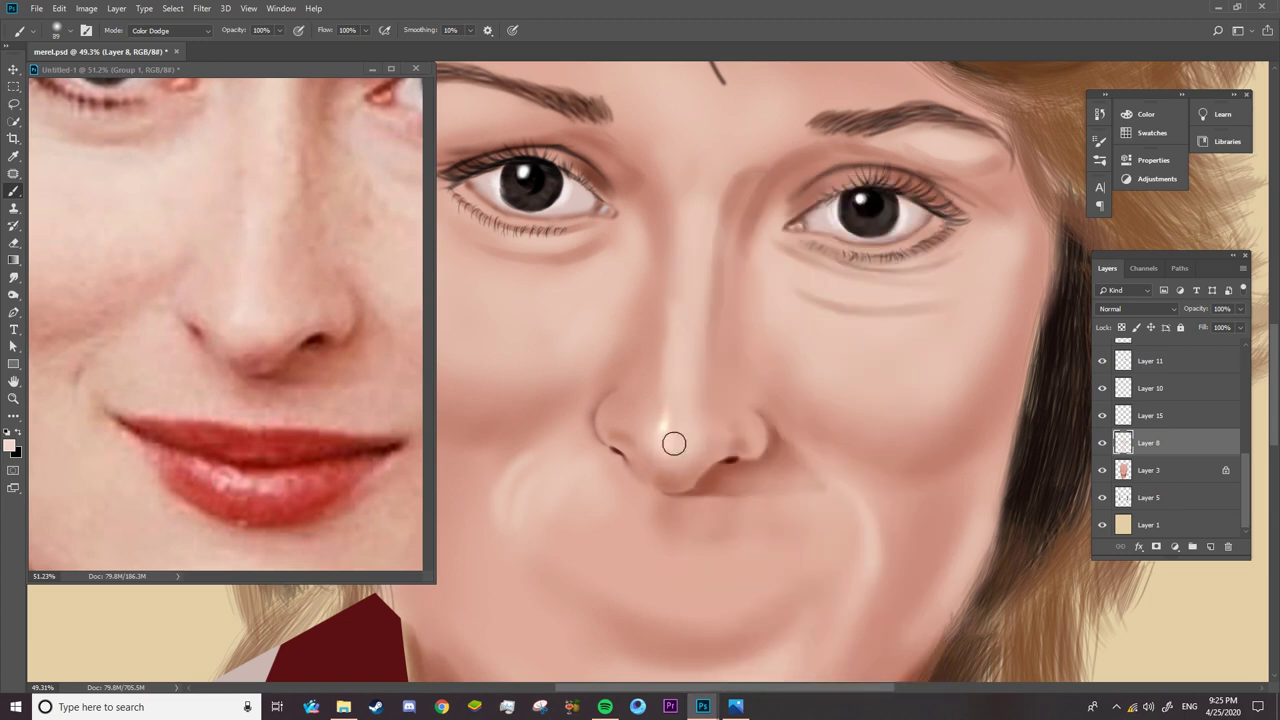
pyautogui.rightClick(681, 355)
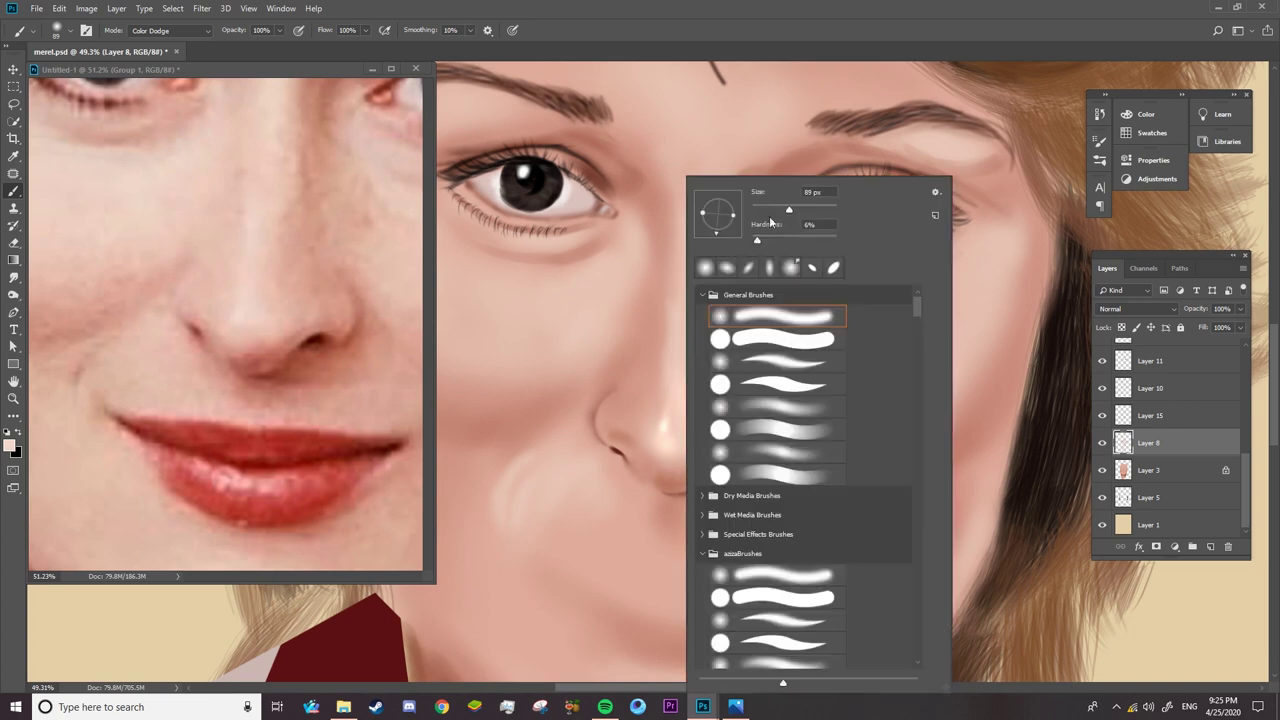
pyautogui.press('Escape')
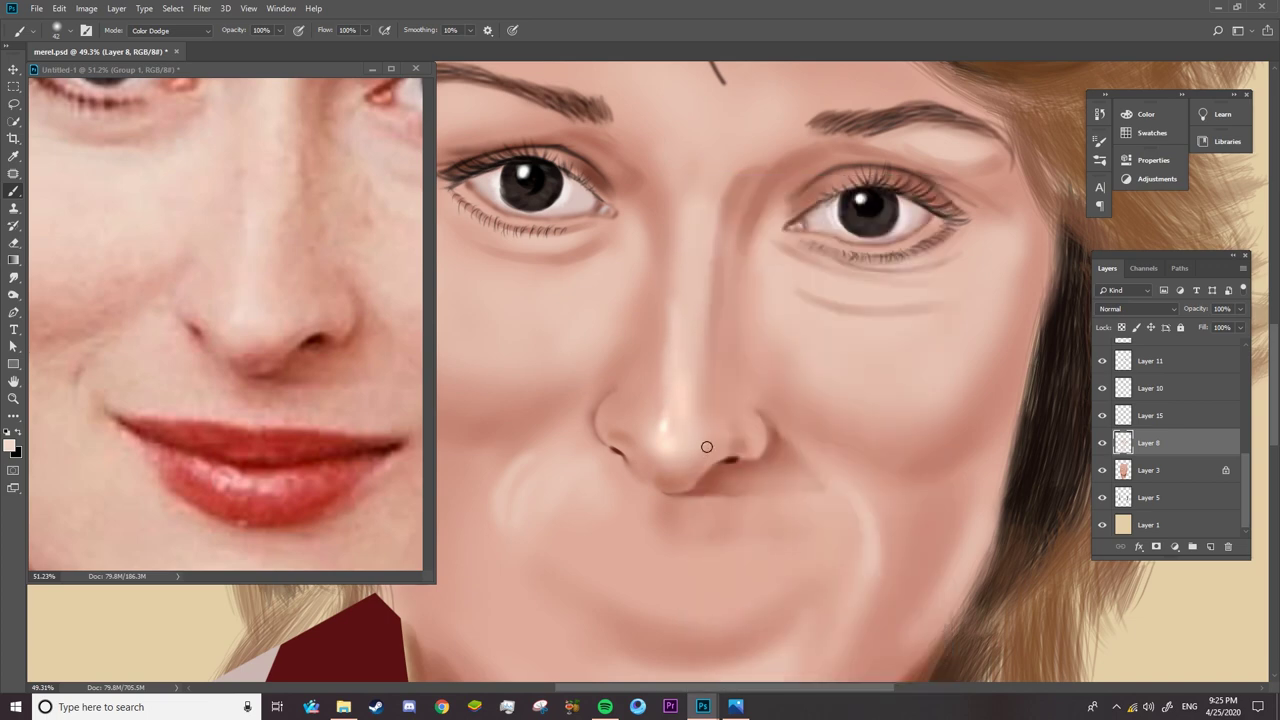
pyautogui.scroll(1, 701, 507)
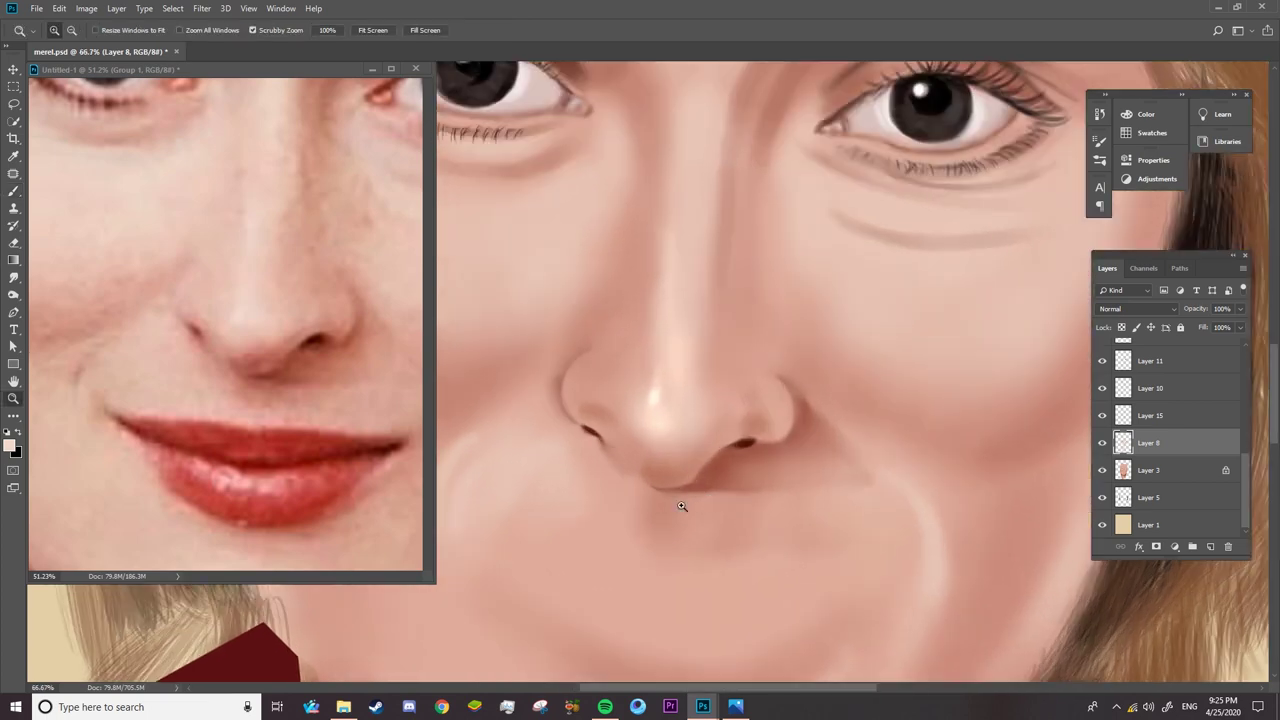
pyautogui.rightClick(680, 437)
pyautogui.press('Escape')
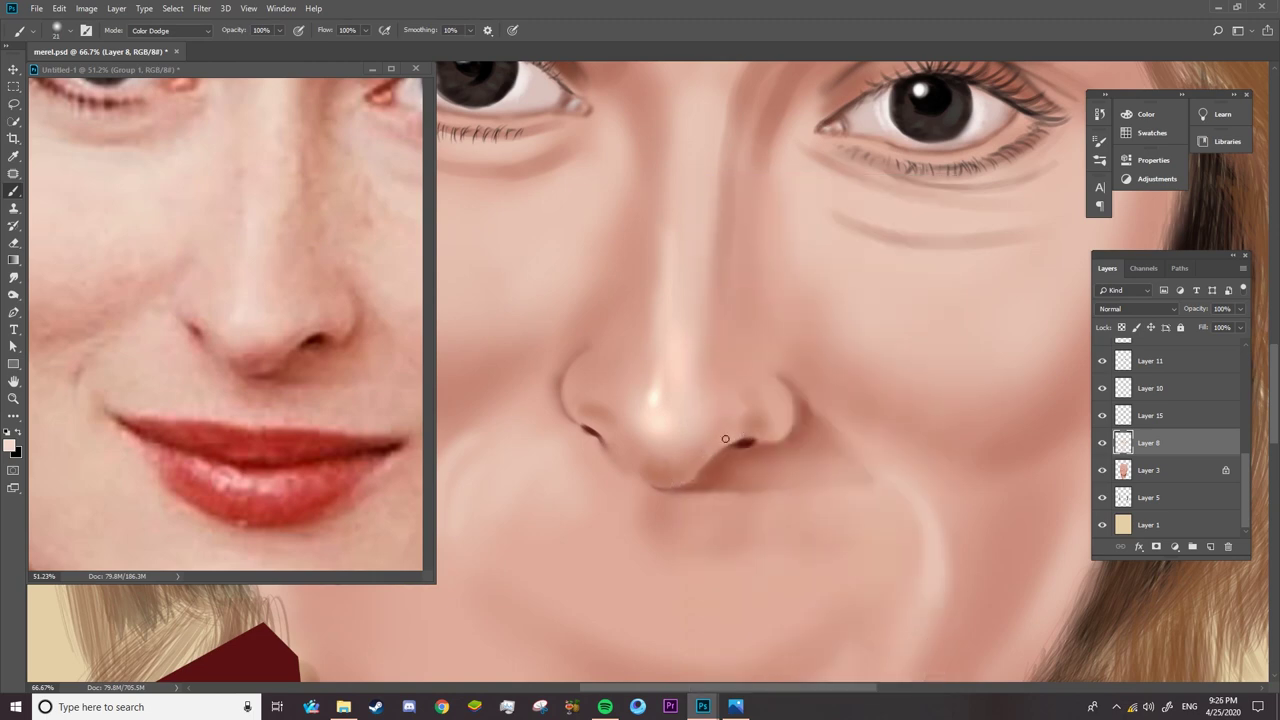
# - Zoom out to view the whole portrait
pyautogui.press('z')
pyautogui.scroll(-4, 728, 528)
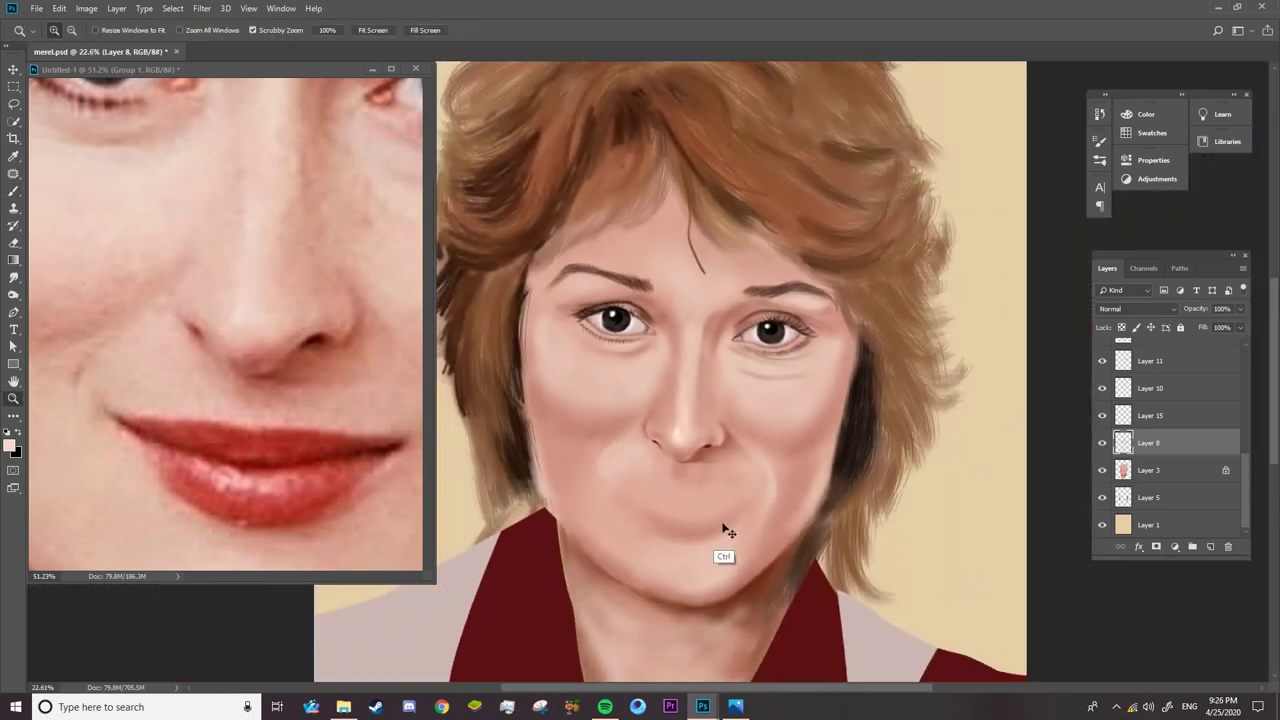
pyautogui.click(334, 380)
pyautogui.scroll(-4, 354, 452)
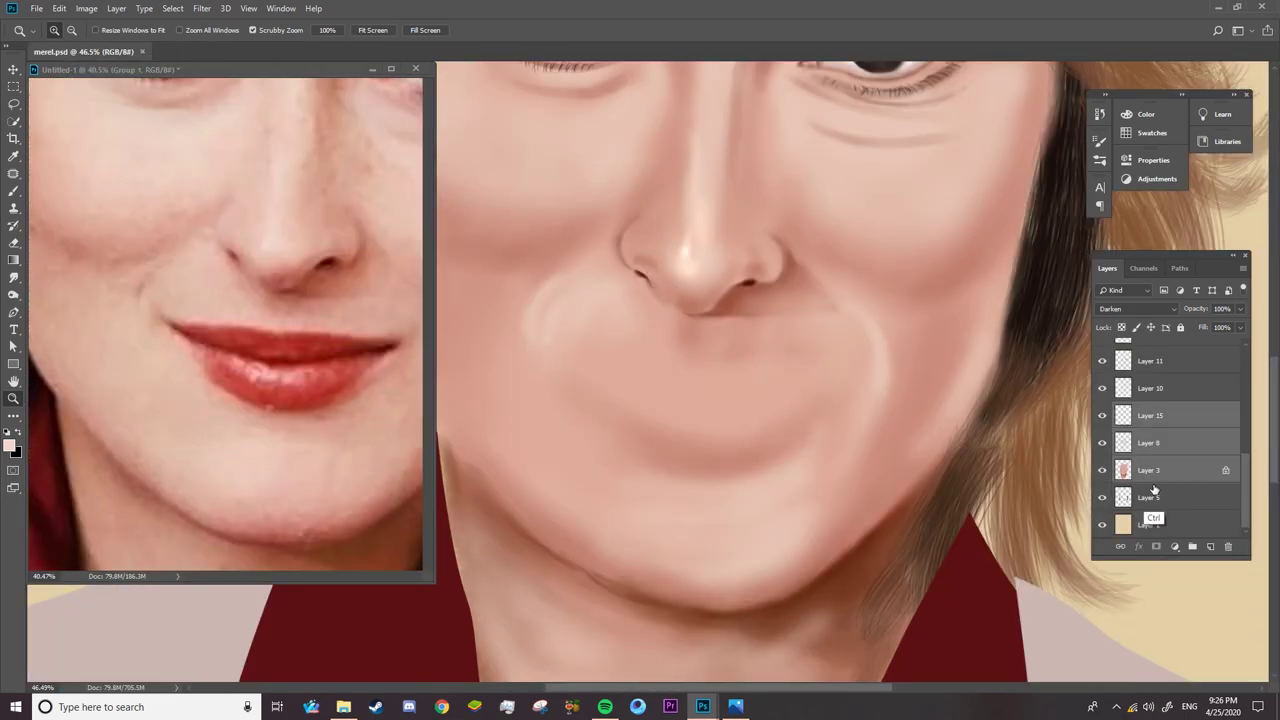
# - Fill the lips with base red sampled from the reference, using a Normal-mode brush
pyautogui.click(1155, 485)
pyautogui.click(1200, 492)
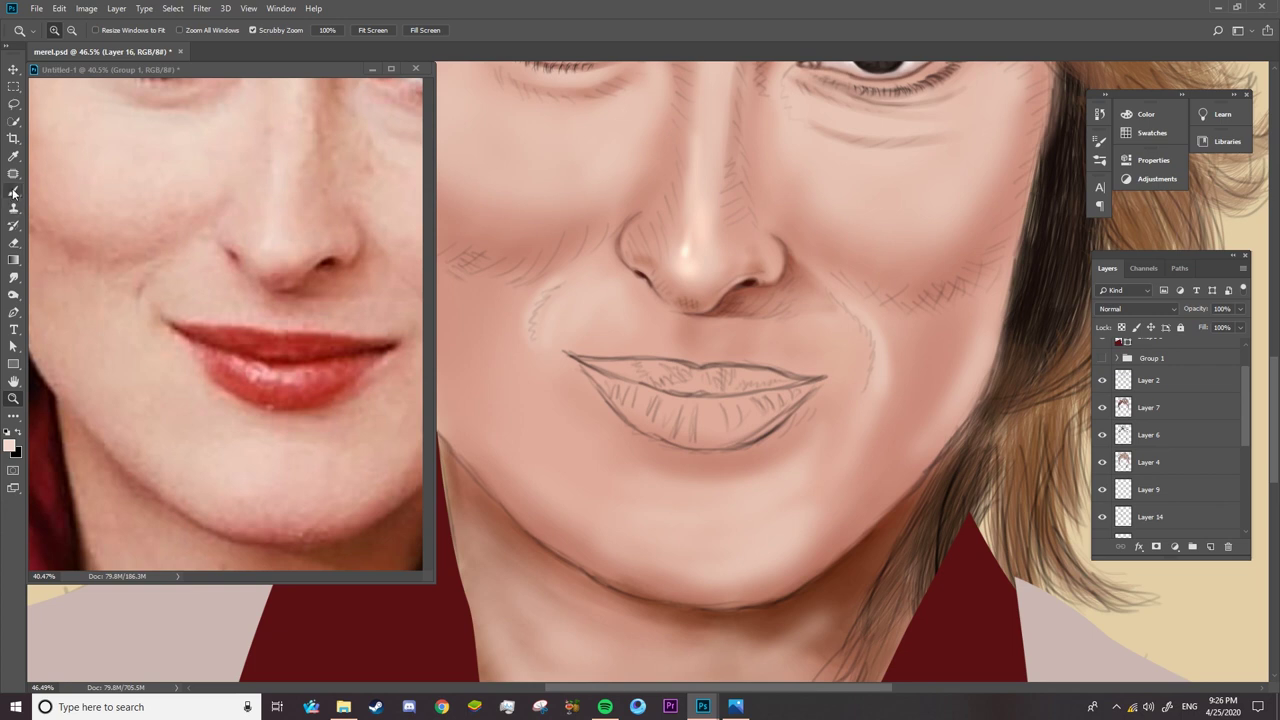
pyautogui.click(13, 190)
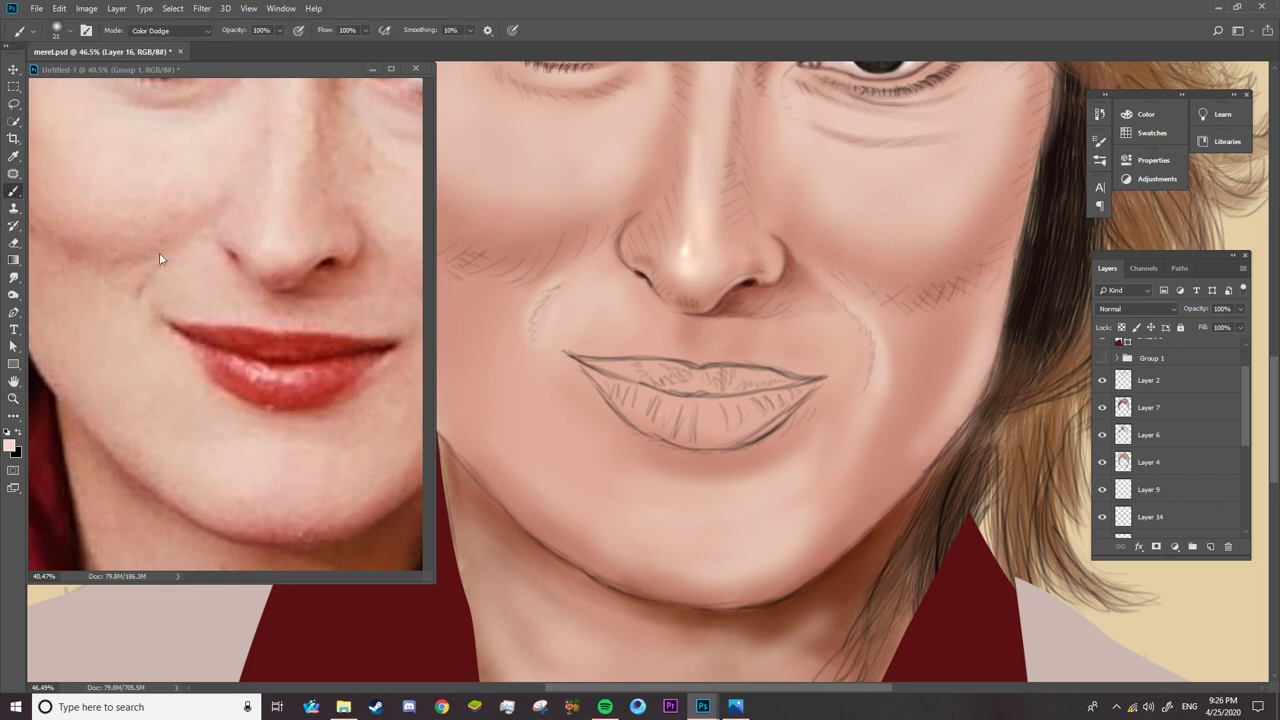
pyautogui.keyDown('alt'); pyautogui.click(304, 340); pyautogui.keyUp('alt')
pyautogui.click(199, 35)
pyautogui.rightClick(690, 409)
pyautogui.click(808, 233)
pyautogui.moveTo(709, 409)
pyautogui.mouseDown()
pyautogui.moveTo(764, 414)
pyautogui.moveTo(643, 423)
pyautogui.moveTo(620, 400)
pyautogui.moveTo(780, 390)
pyautogui.moveTo(697, 403)
pyautogui.mouseUp()
# - Deepen the red across the upper lip, mouth line, lower lip and right corner
pyautogui.scroll(4, 692, 395)
pyautogui.rightClick(691, 391)
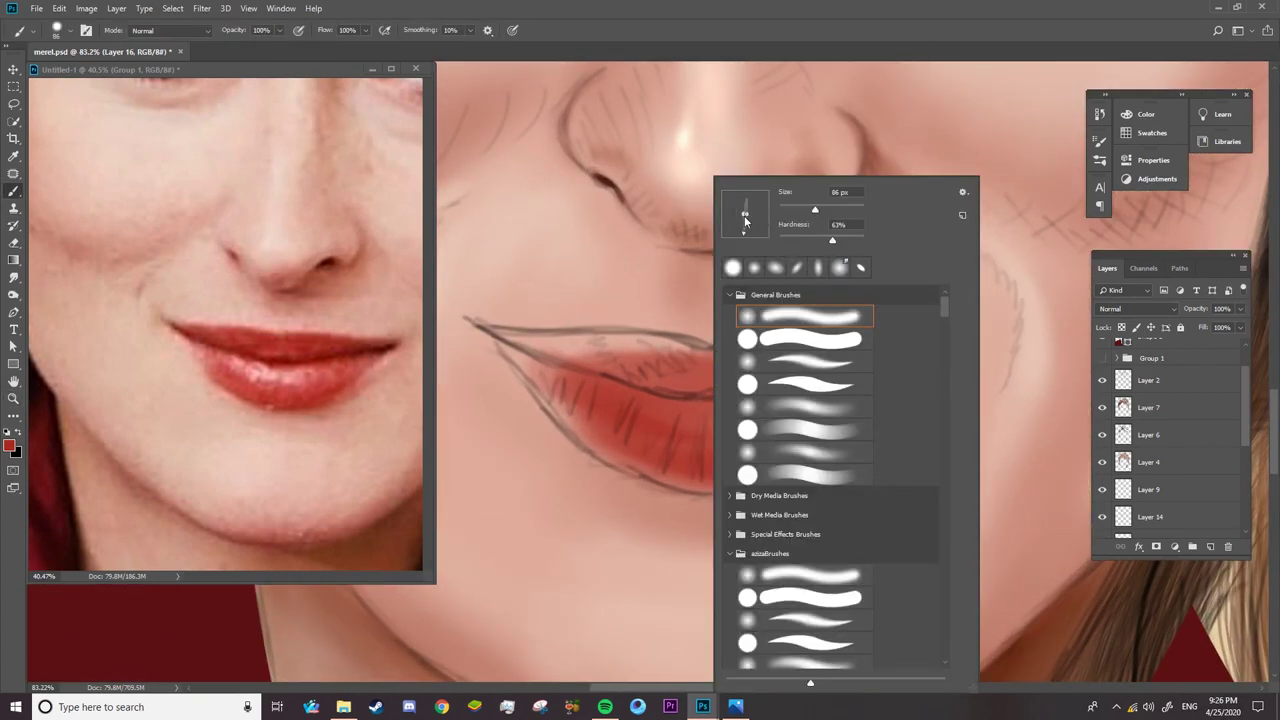
pyautogui.press('Return')
pyautogui.moveTo(570, 360); pyautogui.dragTo(710, 370)
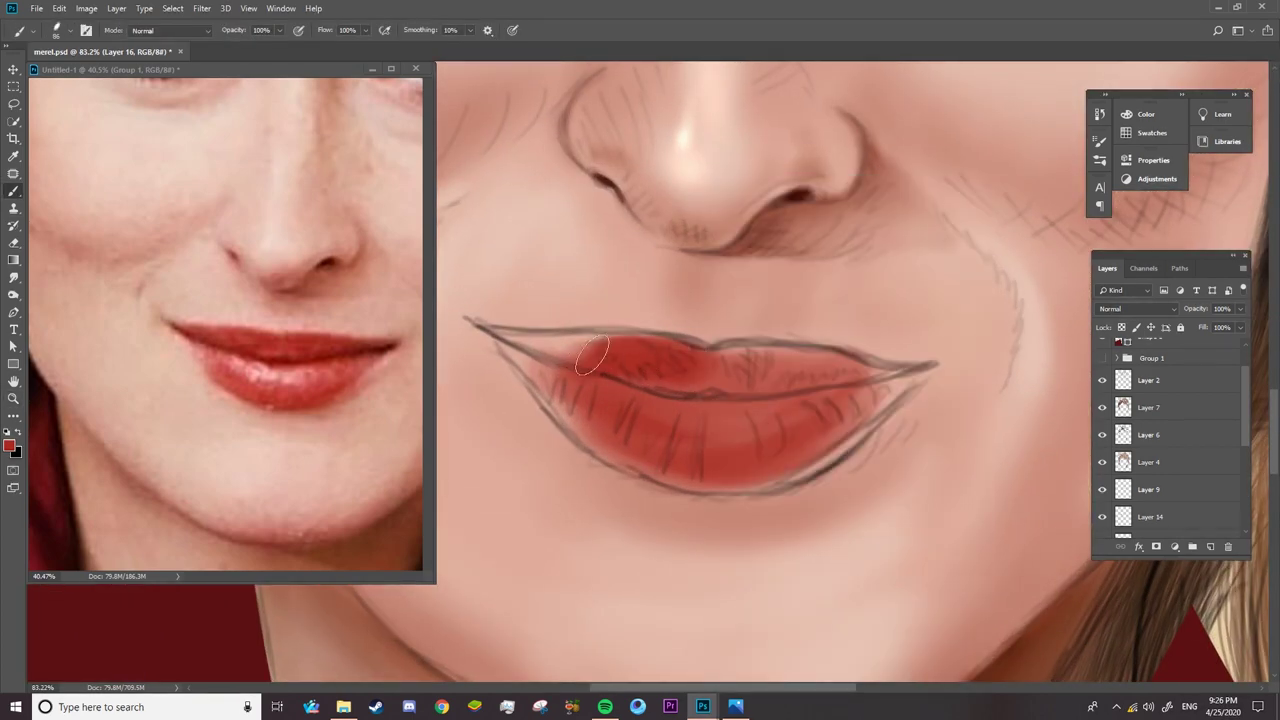
pyautogui.moveTo(540, 340)
pyautogui.mouseDown()
pyautogui.moveTo(690, 378)
pyautogui.moveTo(840, 370)
pyautogui.mouseUp()
pyautogui.moveTo(740, 400); pyautogui.dragTo(870, 420)
pyautogui.moveTo(590, 385); pyautogui.dragTo(620, 447)
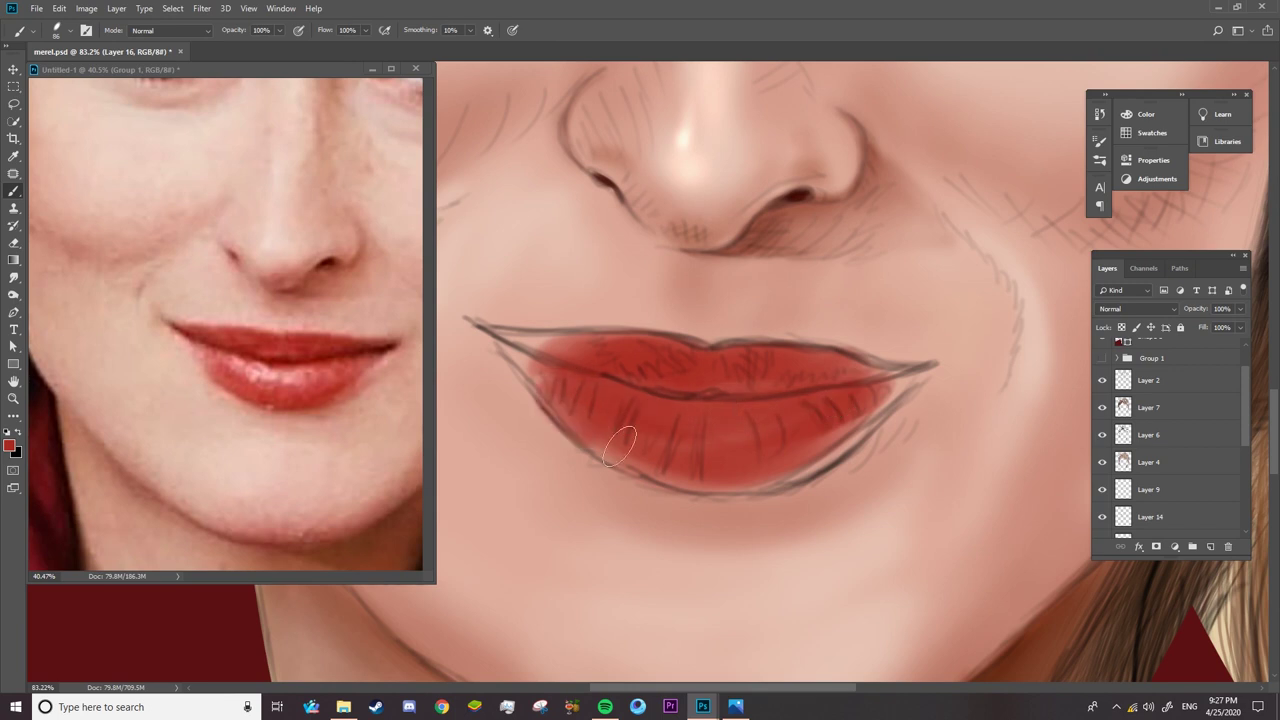
pyautogui.moveTo(560, 420); pyautogui.dragTo(732, 453)
pyautogui.moveTo(602, 425)
pyautogui.mouseDown()
pyautogui.moveTo(820, 470)
pyautogui.moveTo(860, 418)
pyautogui.mouseUp()
pyautogui.moveTo(730, 488); pyautogui.dragTo(878, 388)
# - With a smaller brush, darken the upper lip out toward both mouth corners
pyautogui.rightClick(606, 371)
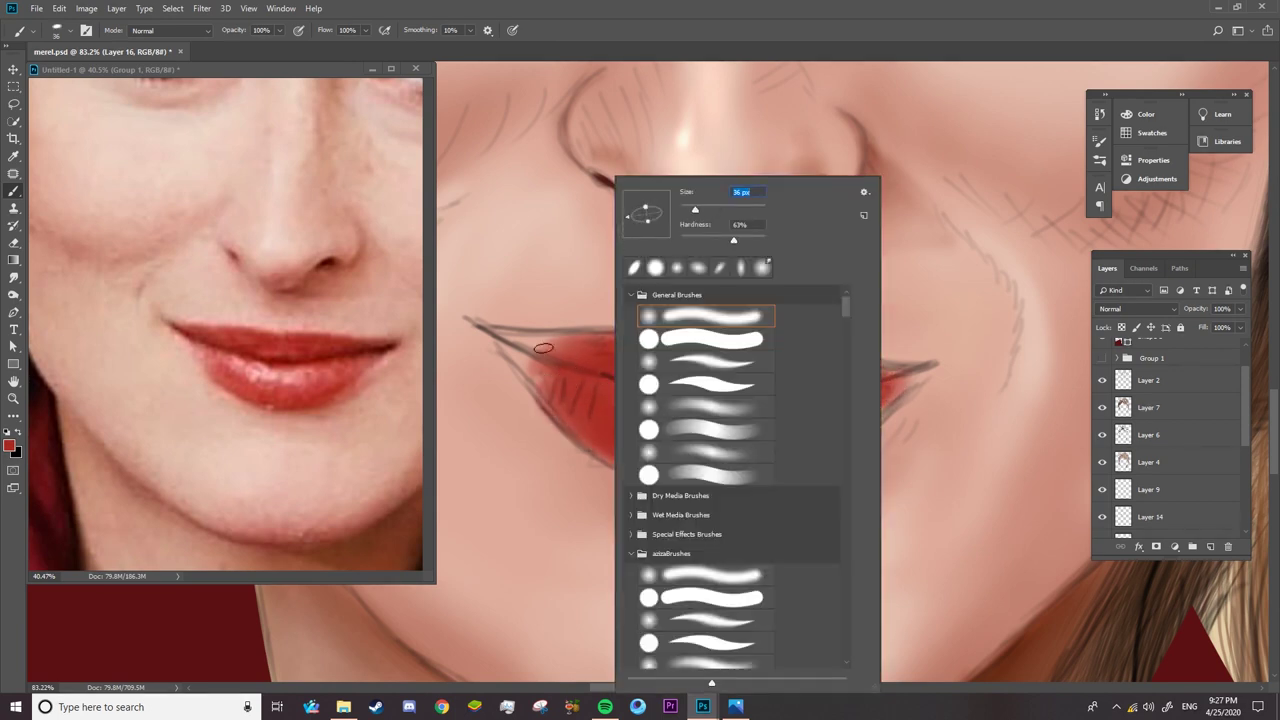
pyautogui.press('Return')
pyautogui.moveTo(587, 343)
pyautogui.mouseDown()
pyautogui.moveTo(495, 331)
pyautogui.moveTo(571, 403)
pyautogui.moveTo(498, 332)
pyautogui.moveTo(610, 336)
pyautogui.mouseUp()
pyautogui.moveTo(565, 380); pyautogui.dragTo(525, 356)
pyautogui.moveTo(610, 336); pyautogui.dragTo(676, 346)
pyautogui.moveTo(932, 370)
pyautogui.mouseDown()
pyautogui.moveTo(842, 362)
pyautogui.moveTo(869, 410)
pyautogui.moveTo(823, 446)
pyautogui.moveTo(840, 446)
pyautogui.mouseUp()
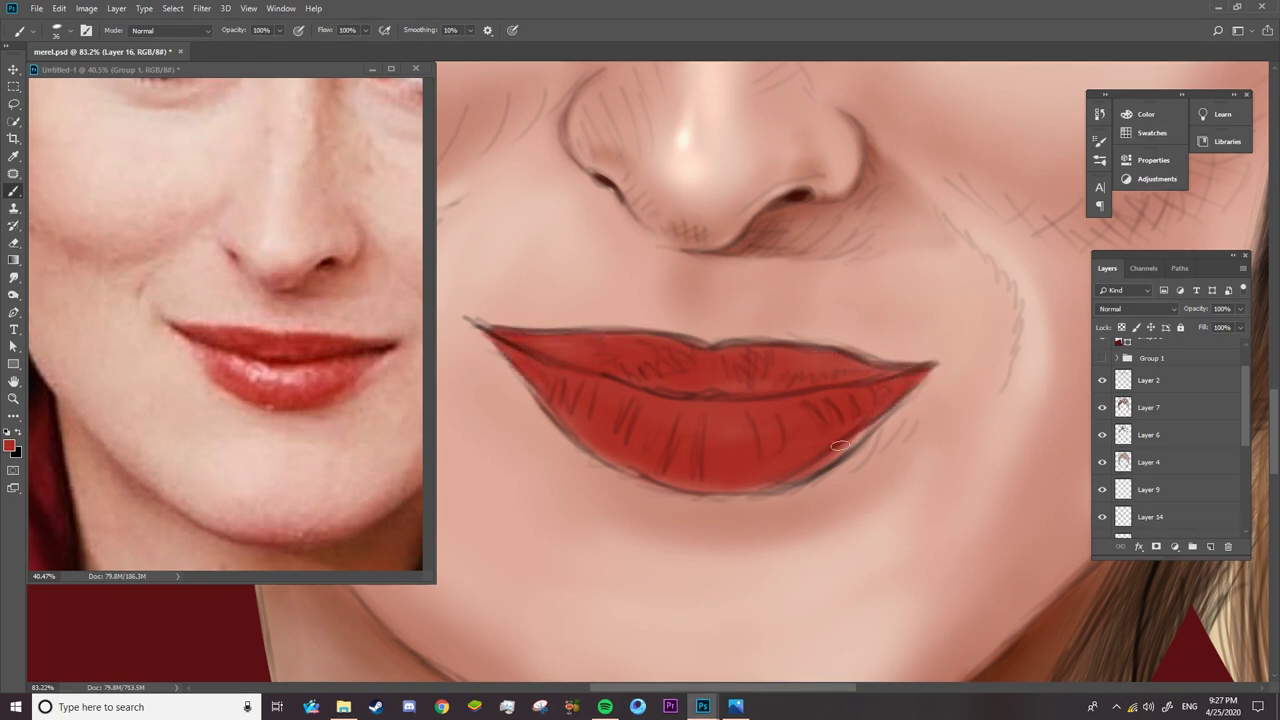
pyautogui.rightClick(757, 379)
# - Rotate the brush tip to a vertical ellipse and darken the upper lip outline
pyautogui.moveTo(815, 228); pyautogui.dragTo(777, 205)
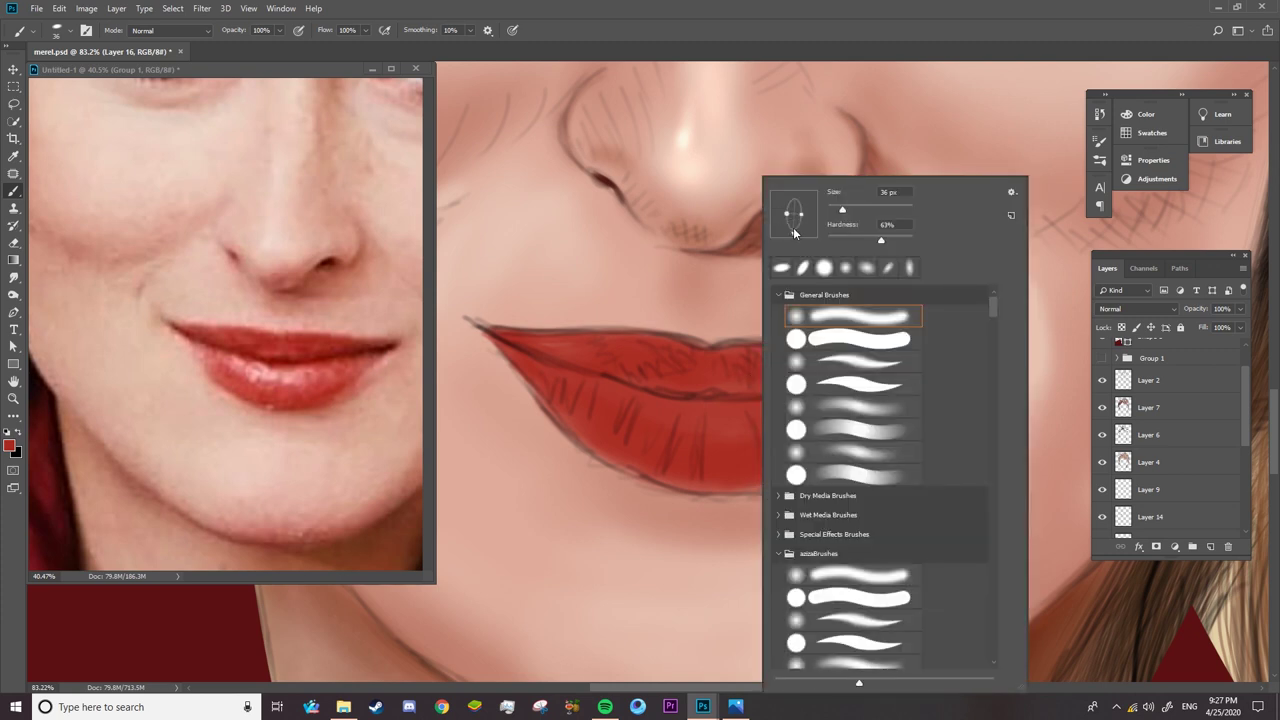
pyautogui.click(710, 368)
pyautogui.moveTo(768, 343); pyautogui.dragTo(714, 357)
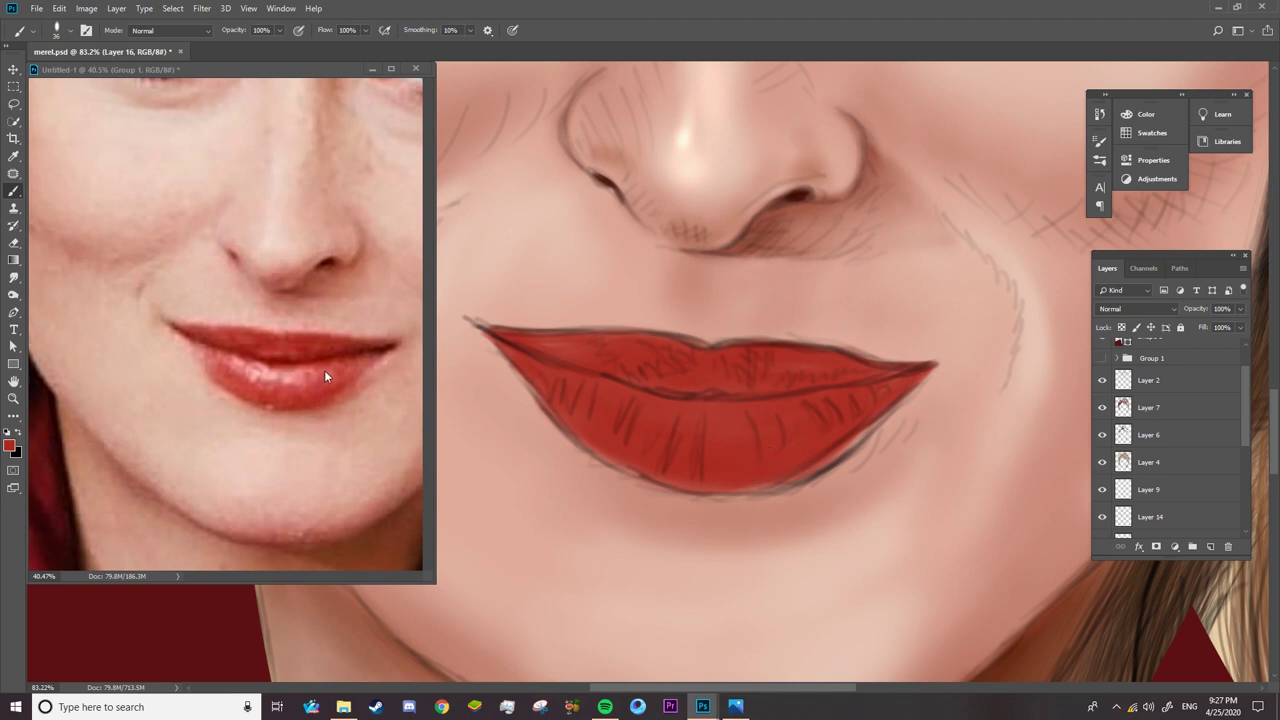
# - Alt-sample a darker red from the reference lip and paint the seam between the lips
pyautogui.press('alt')
pyautogui.keyDown('alt'); pyautogui.click(282, 355); pyautogui.keyUp('alt')
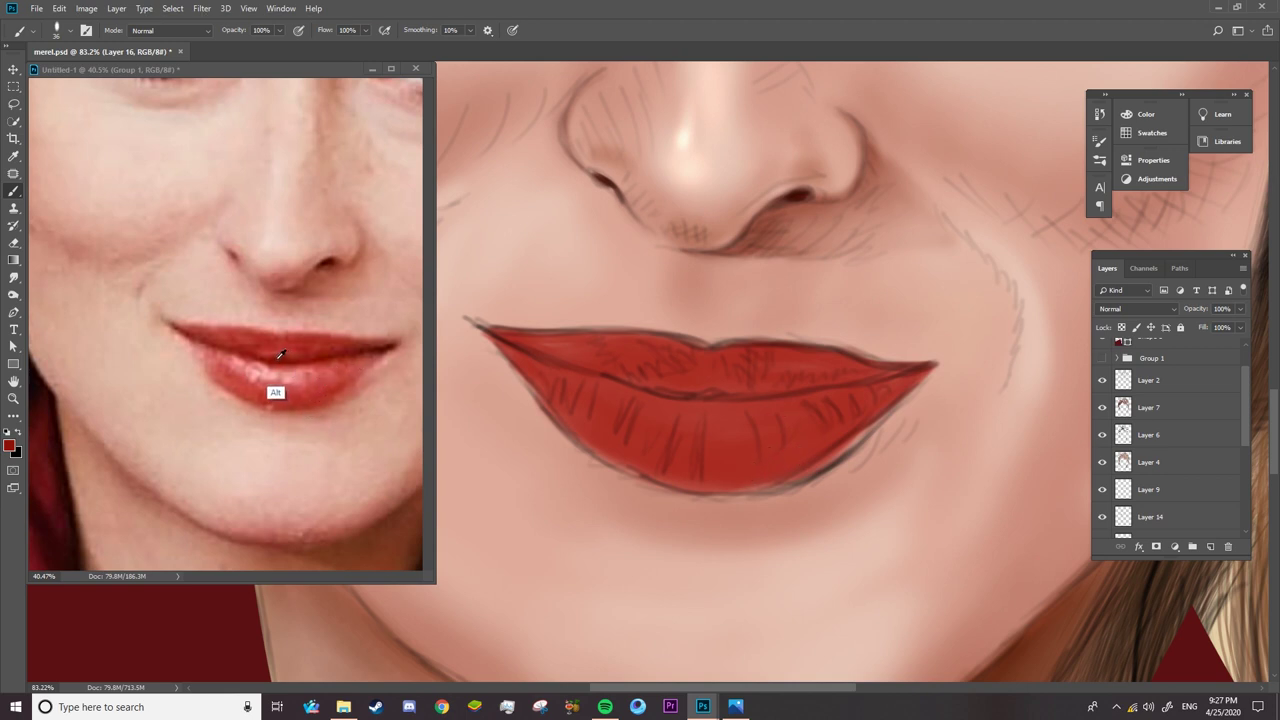
pyautogui.keyDown('alt'); pyautogui.click(386, 346); pyautogui.keyUp('alt')
pyautogui.rightClick(868, 232)
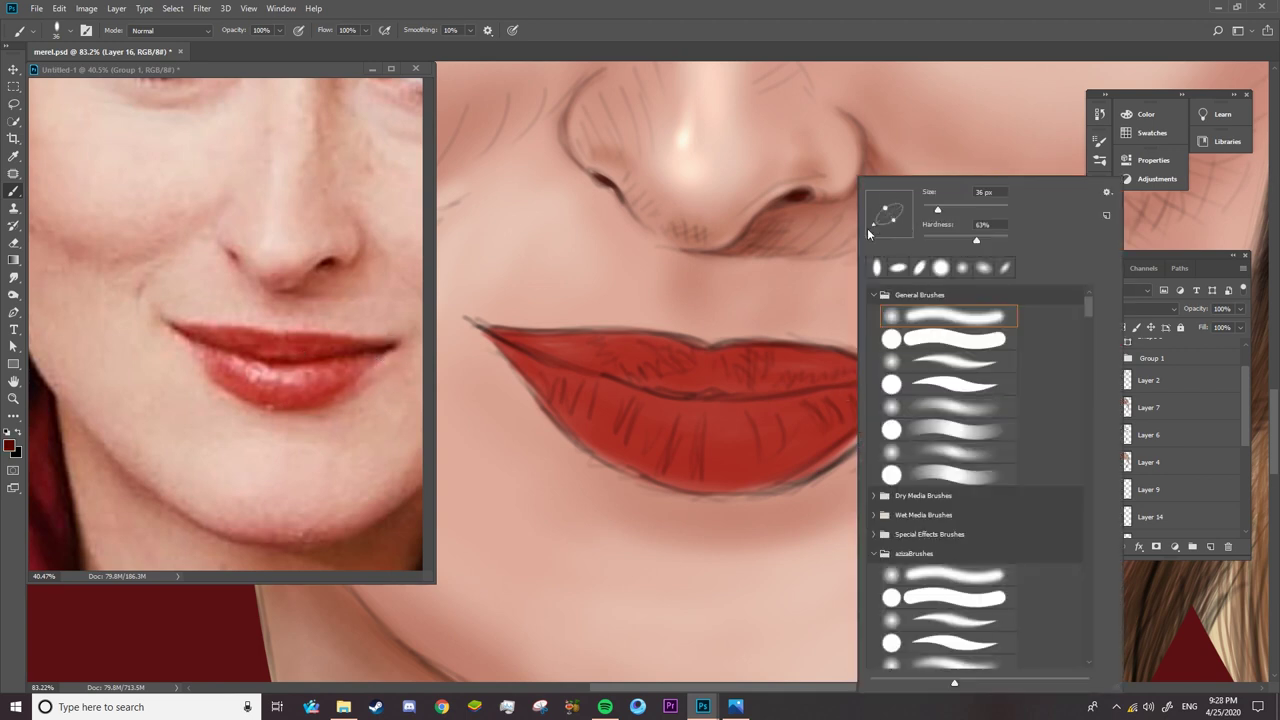
pyautogui.click(796, 392)
pyautogui.moveTo(790, 392)
pyautogui.mouseDown()
pyautogui.moveTo(880, 378)
pyautogui.moveTo(838, 384)
pyautogui.mouseUp()
pyautogui.rightClick(829, 382)
pyautogui.click(846, 386)
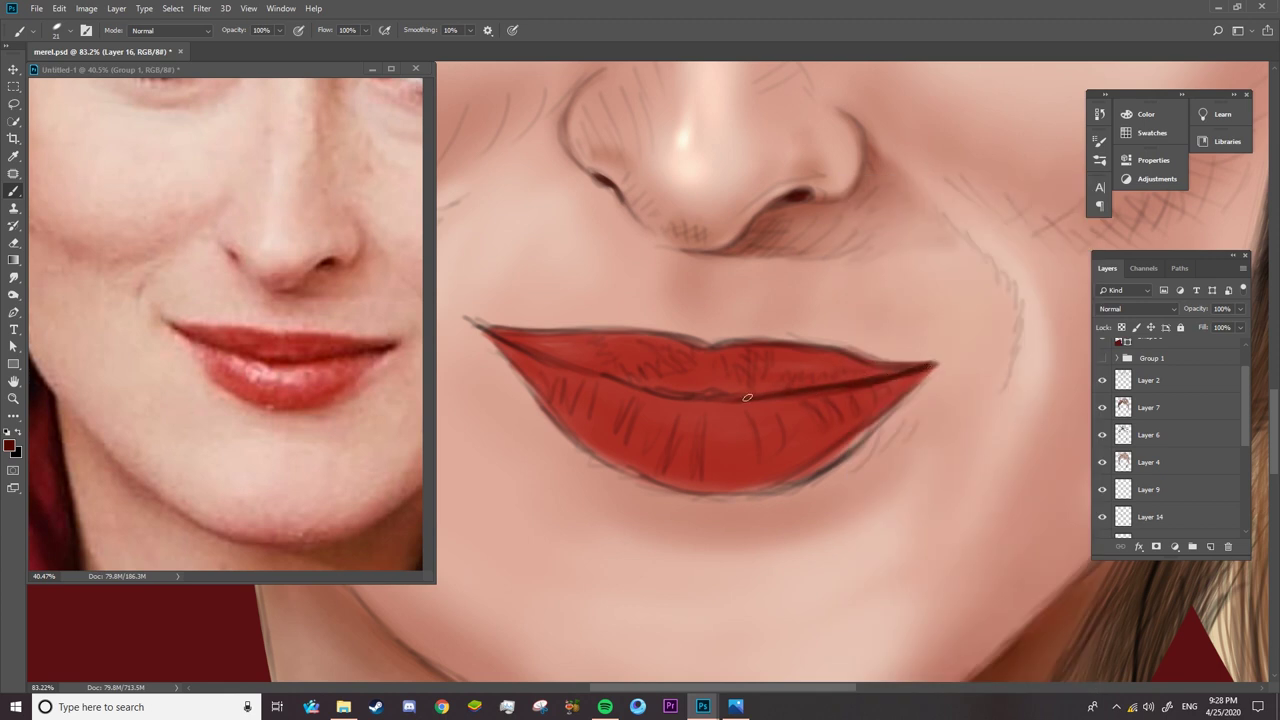
# - Hide the Layer 2 sketch lines over the face
pyautogui.rightClick(686, 392)
pyautogui.click(643, 391)
pyautogui.rightClick(507, 342)
pyautogui.click(466, 320)
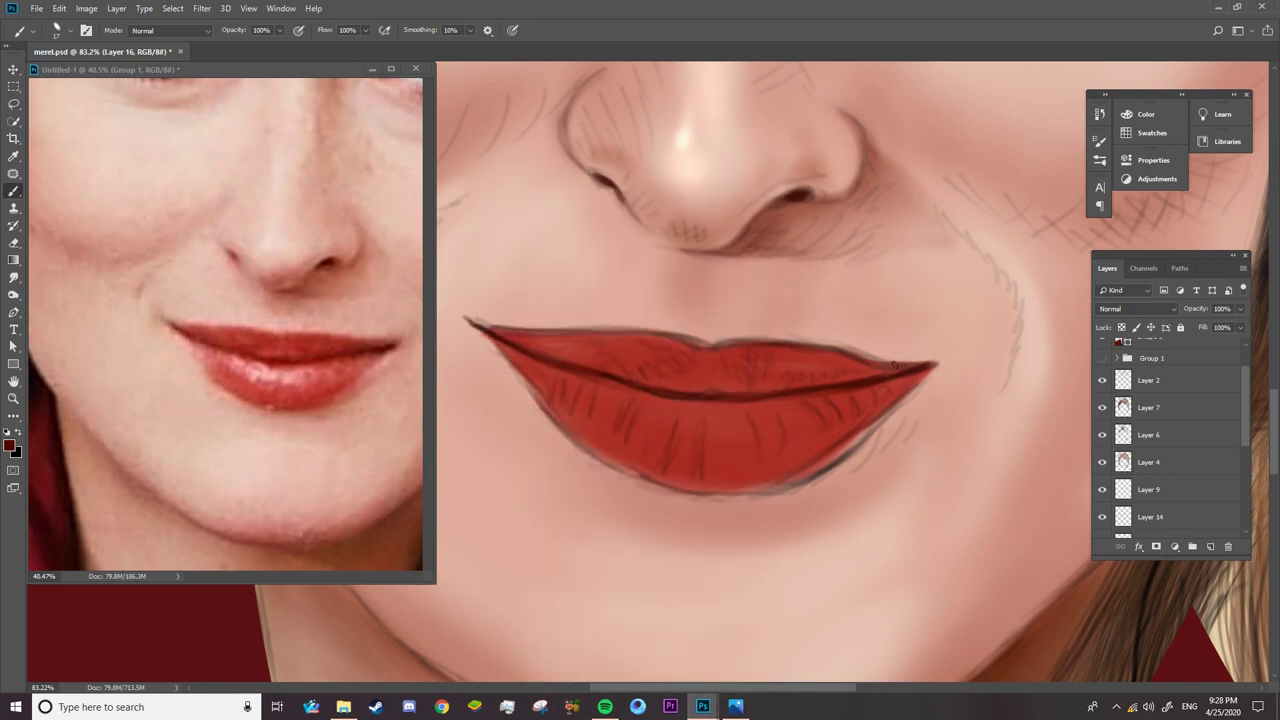
pyautogui.click(1103, 380)
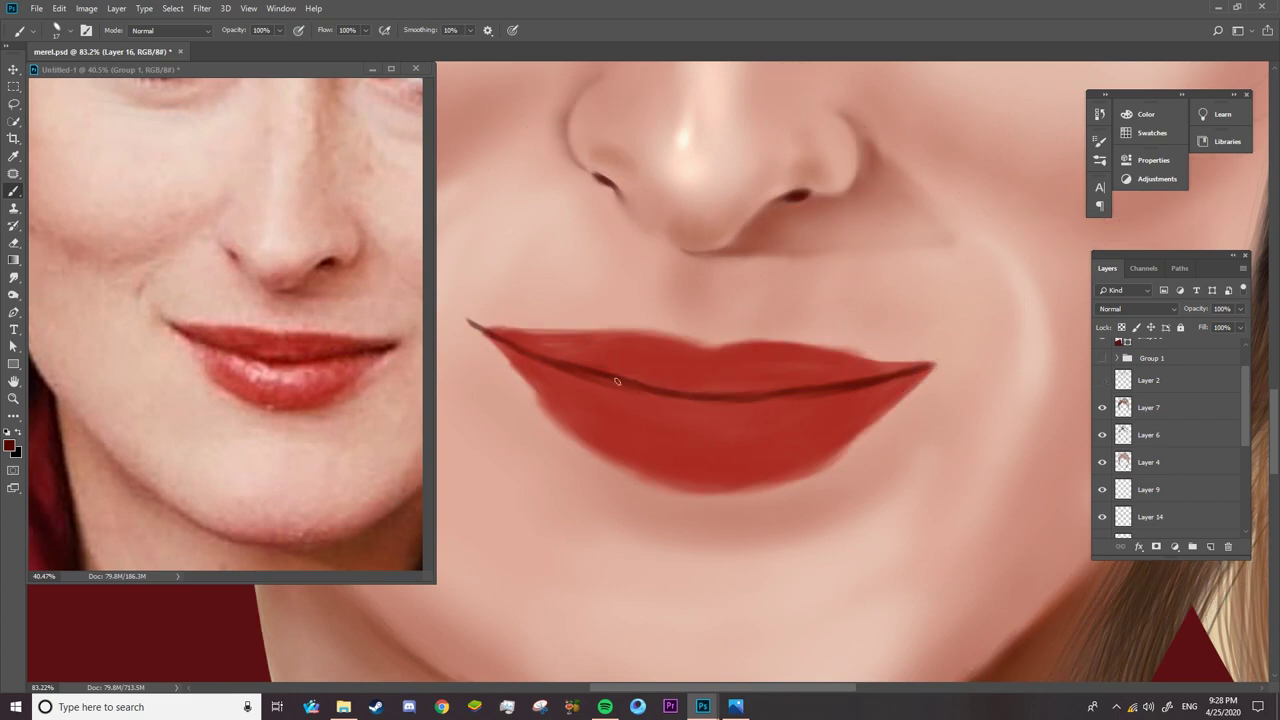
pyautogui.click(15, 279)
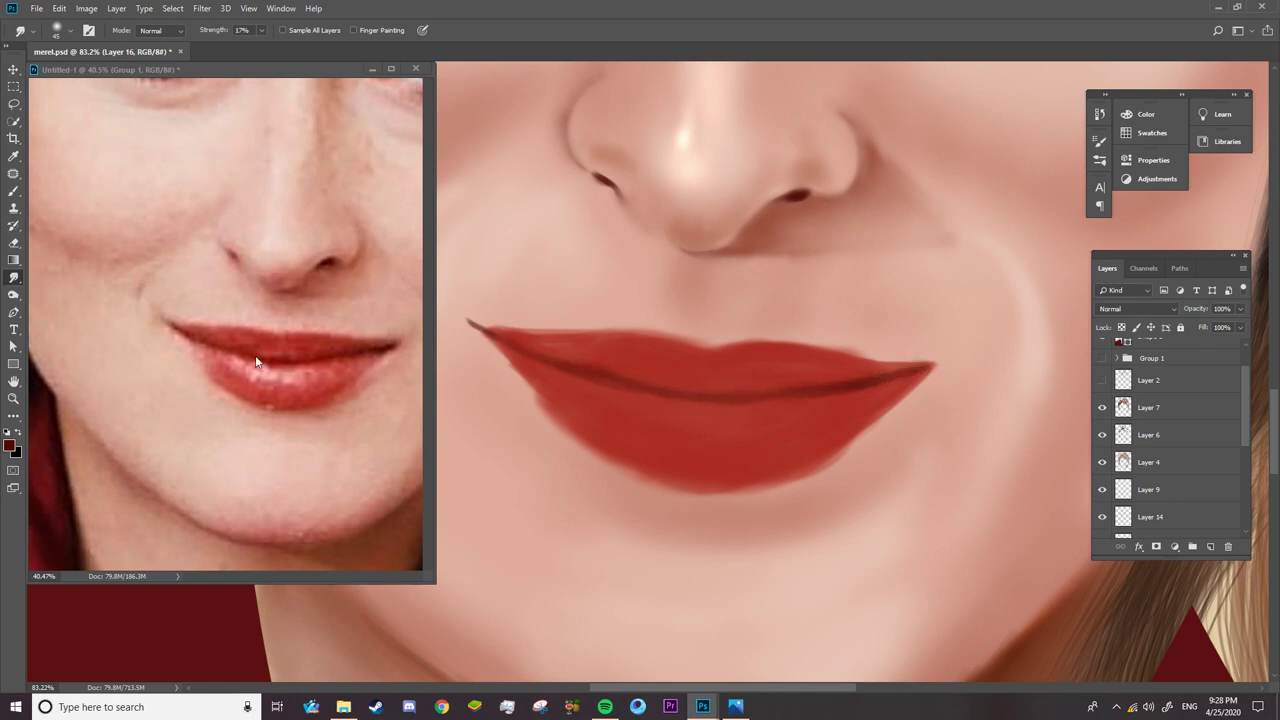
pyautogui.click(15, 296)
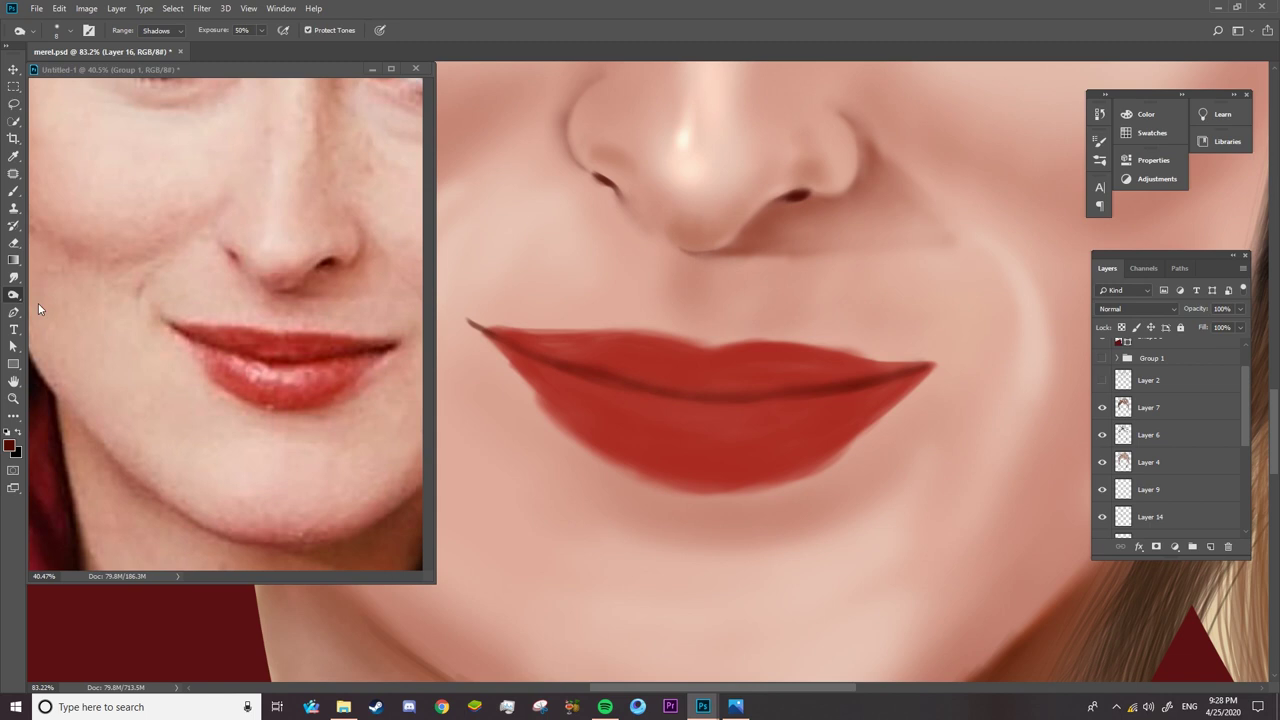
pyautogui.click(1103, 380)
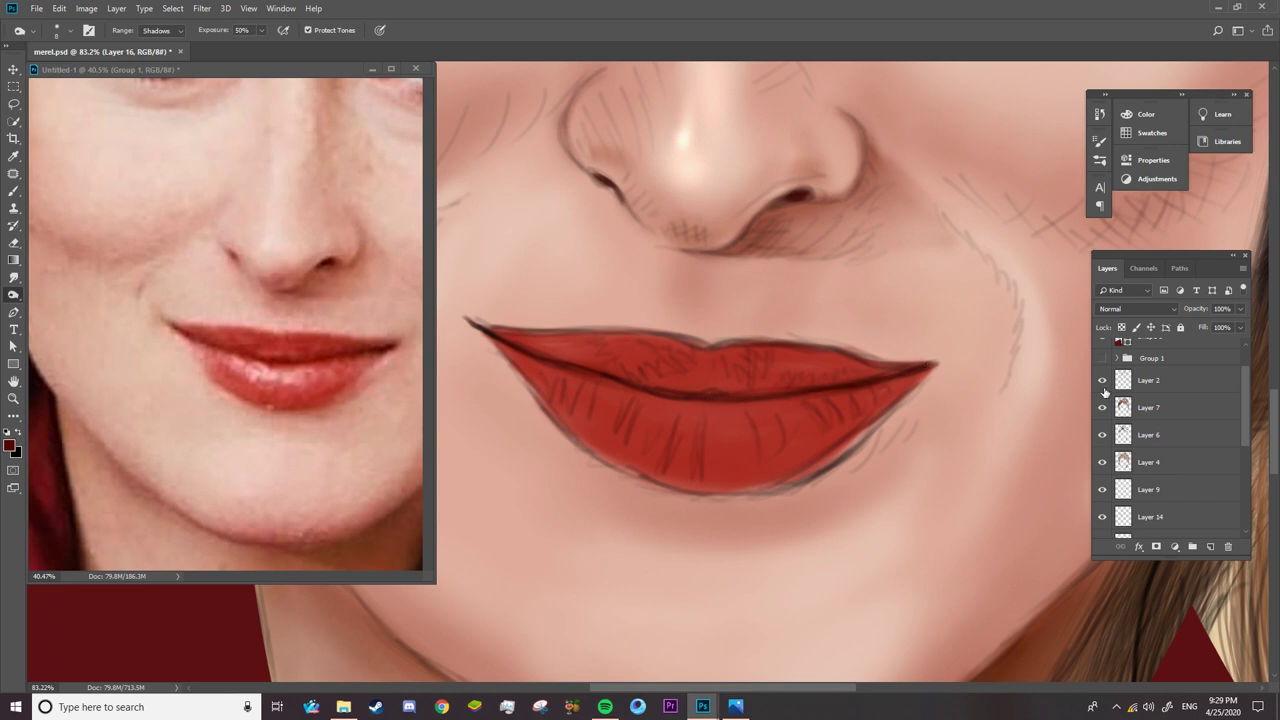
pyautogui.click(1102, 381)
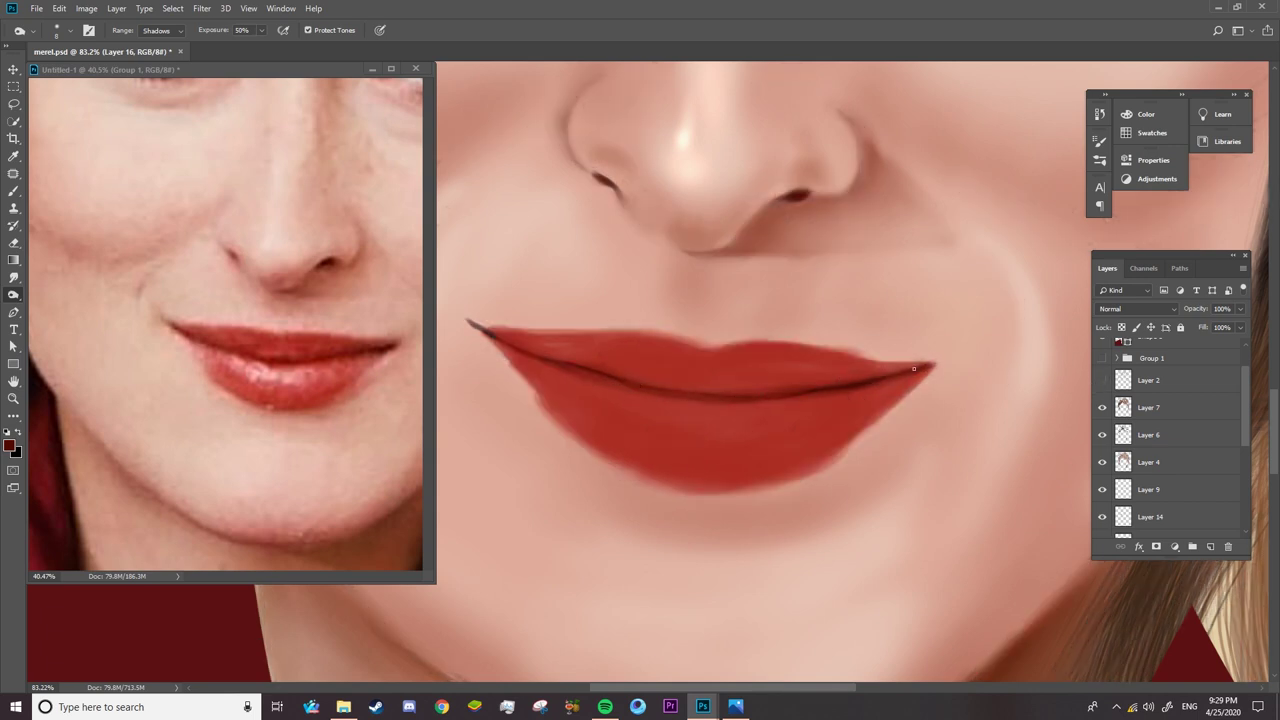
# - Sample the reference lip red with the Brush and set its size to 25
pyautogui.click(13, 193)
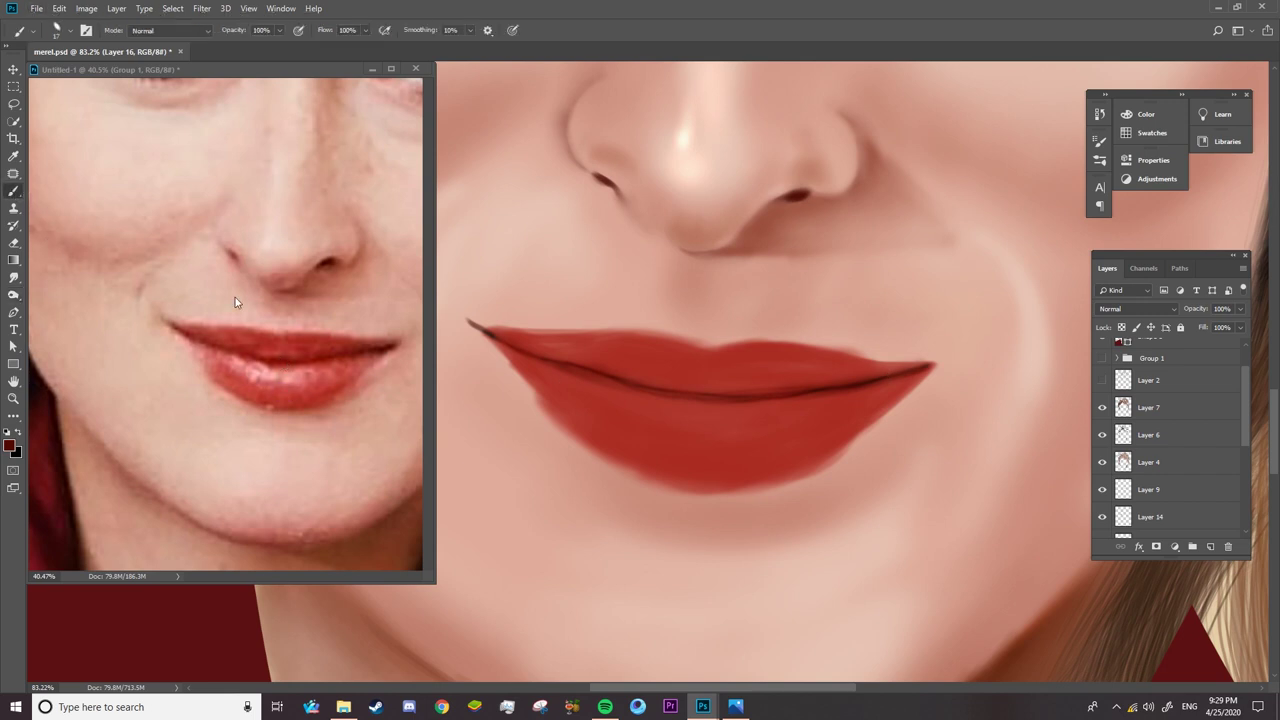
pyautogui.keyDown('alt'); pyautogui.click(293, 364); pyautogui.keyUp('alt')
pyautogui.rightClick(727, 386)
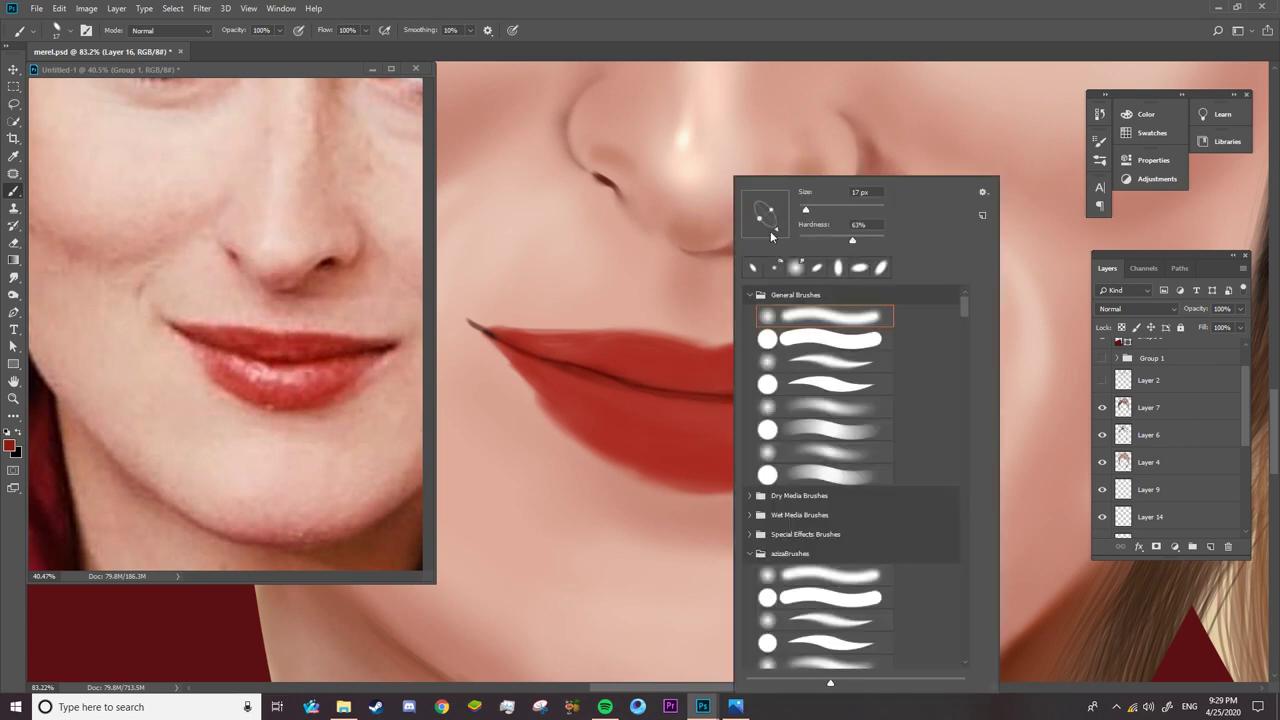
pyautogui.moveTo(772, 222); pyautogui.dragTo(810, 216)
pyautogui.press('Return')
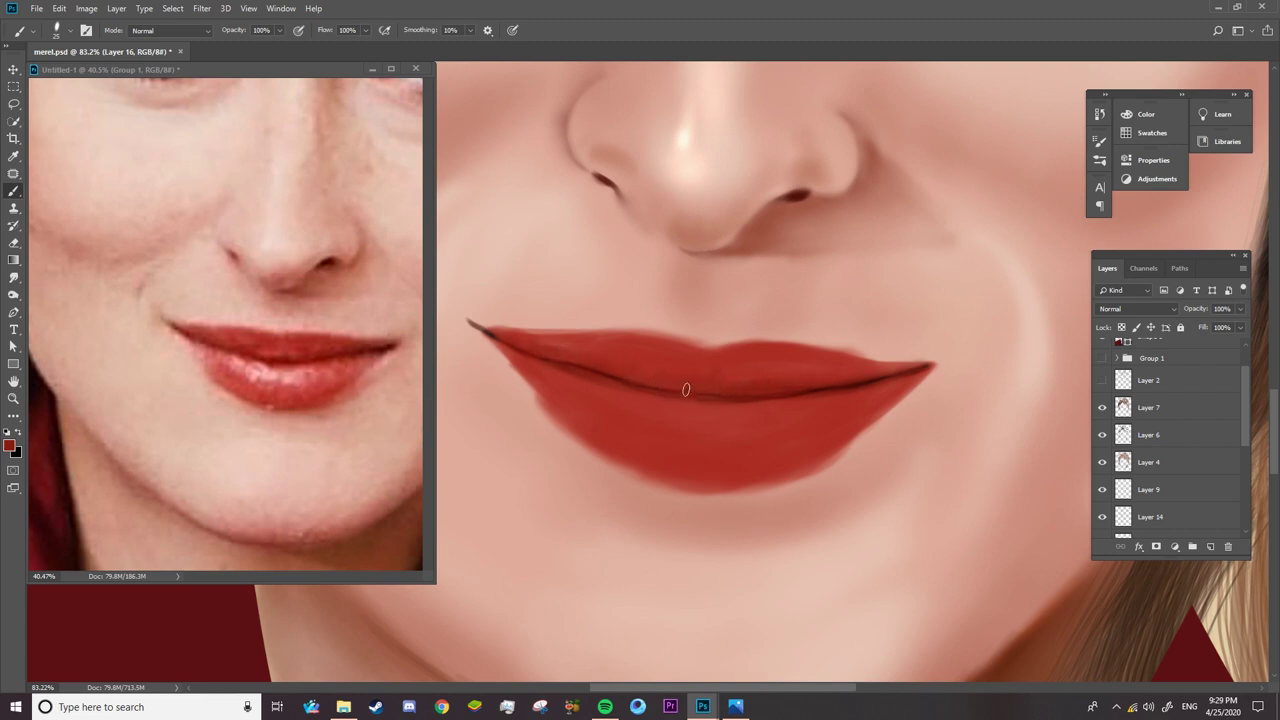
# - Adjust the paint colour, darken the lower lip's lower-right edge, and enlarge the brush to 58
pyautogui.click(9, 445)
pyautogui.click(609, 251)
pyautogui.press('Return')
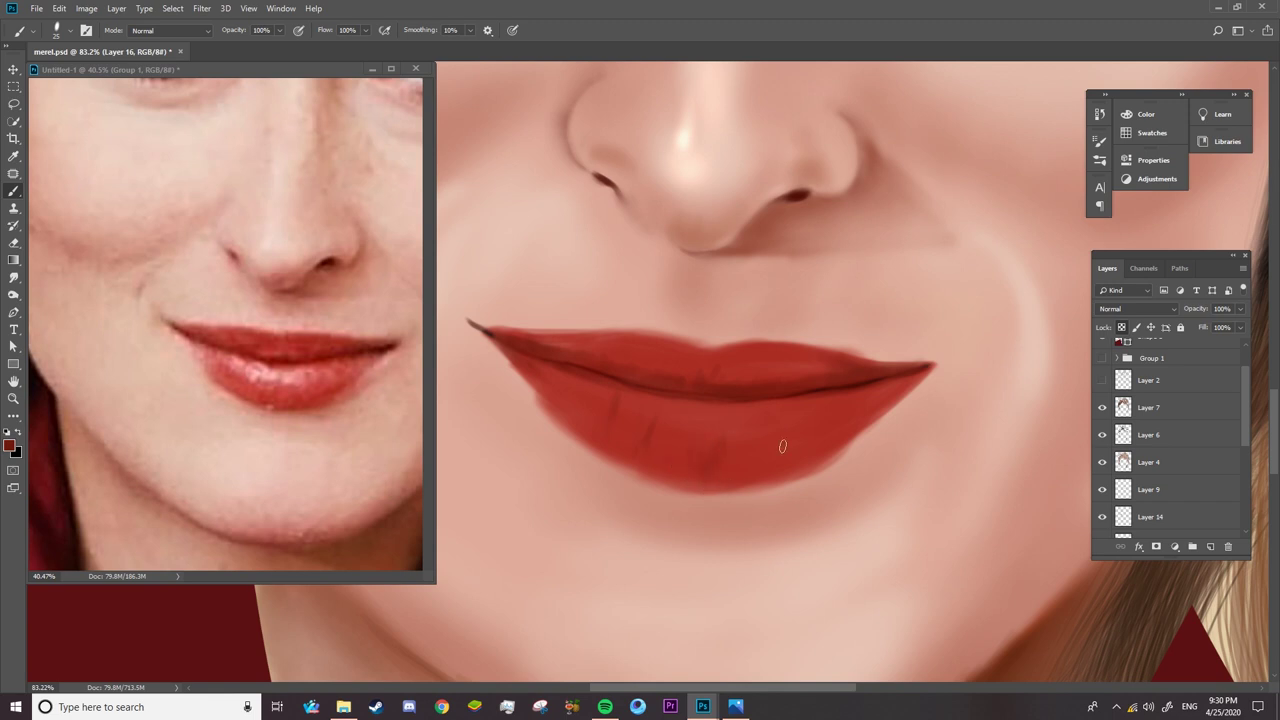
pyautogui.moveTo(854, 428); pyautogui.dragTo(826, 450)
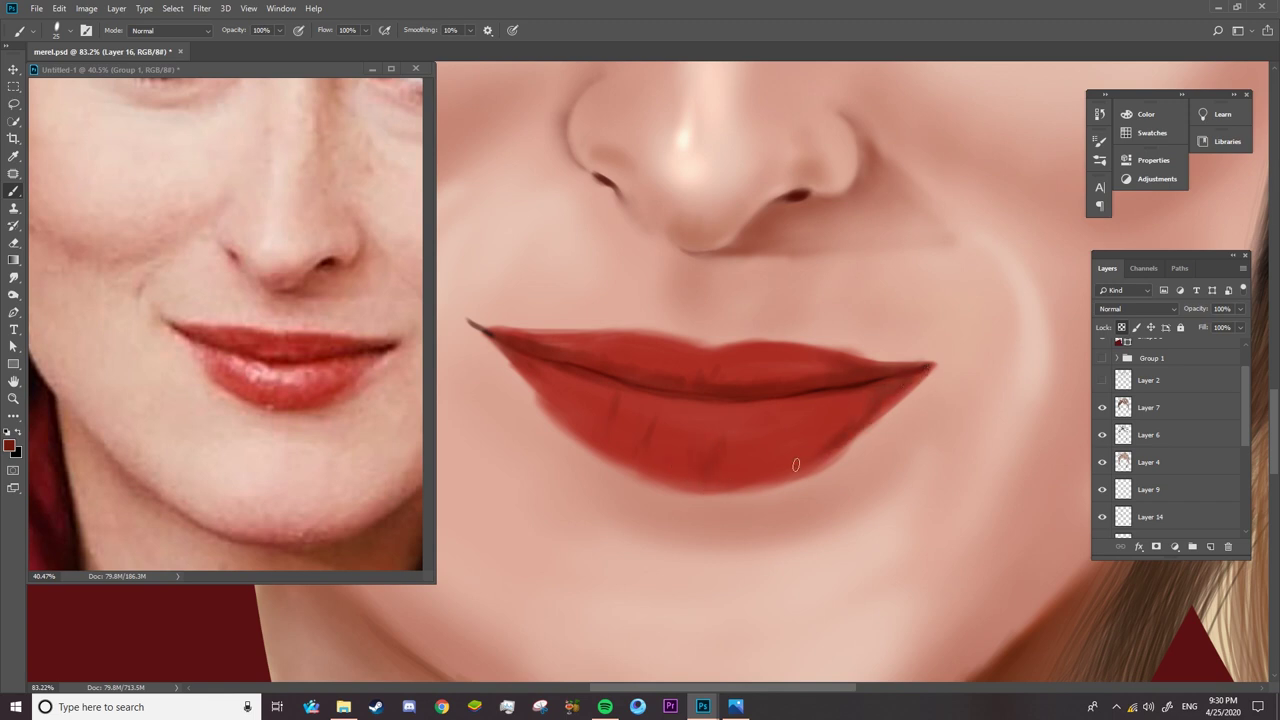
pyautogui.rightClick(795, 443)
pyautogui.press('Return')
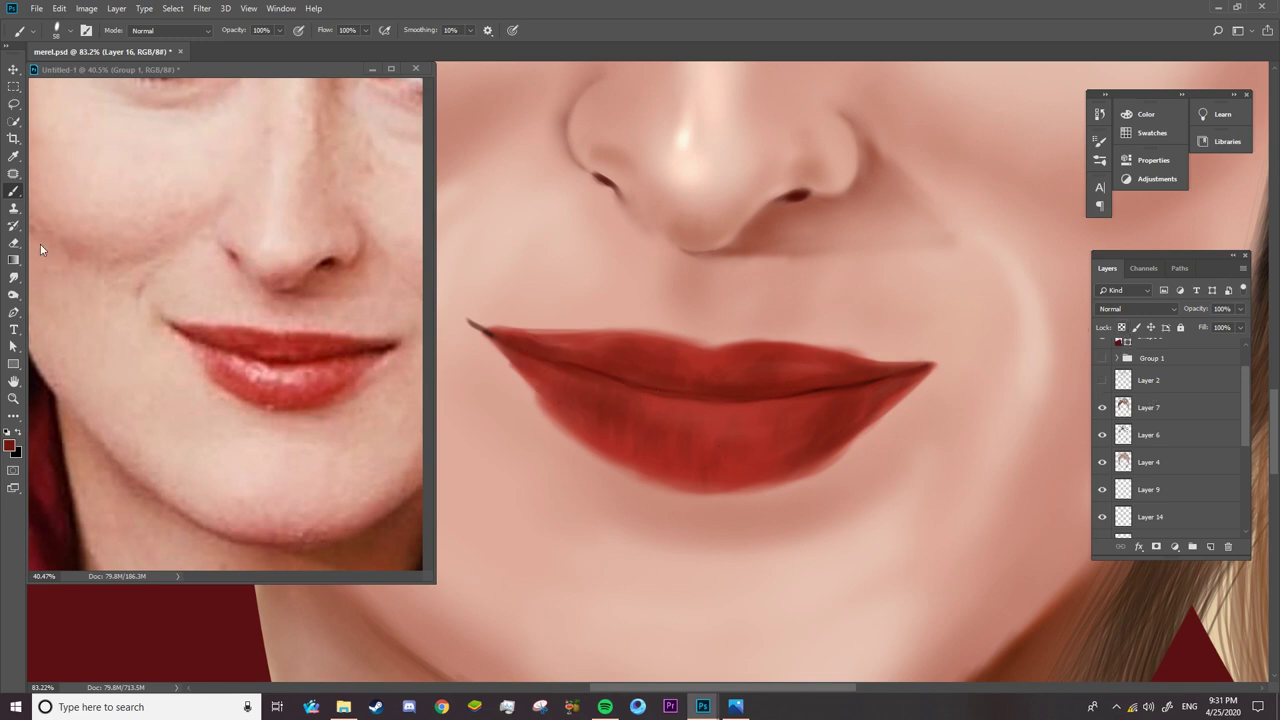
# - Switch to a 55 px soft Eraser to clean the lip edges
pyautogui.click(13, 242)
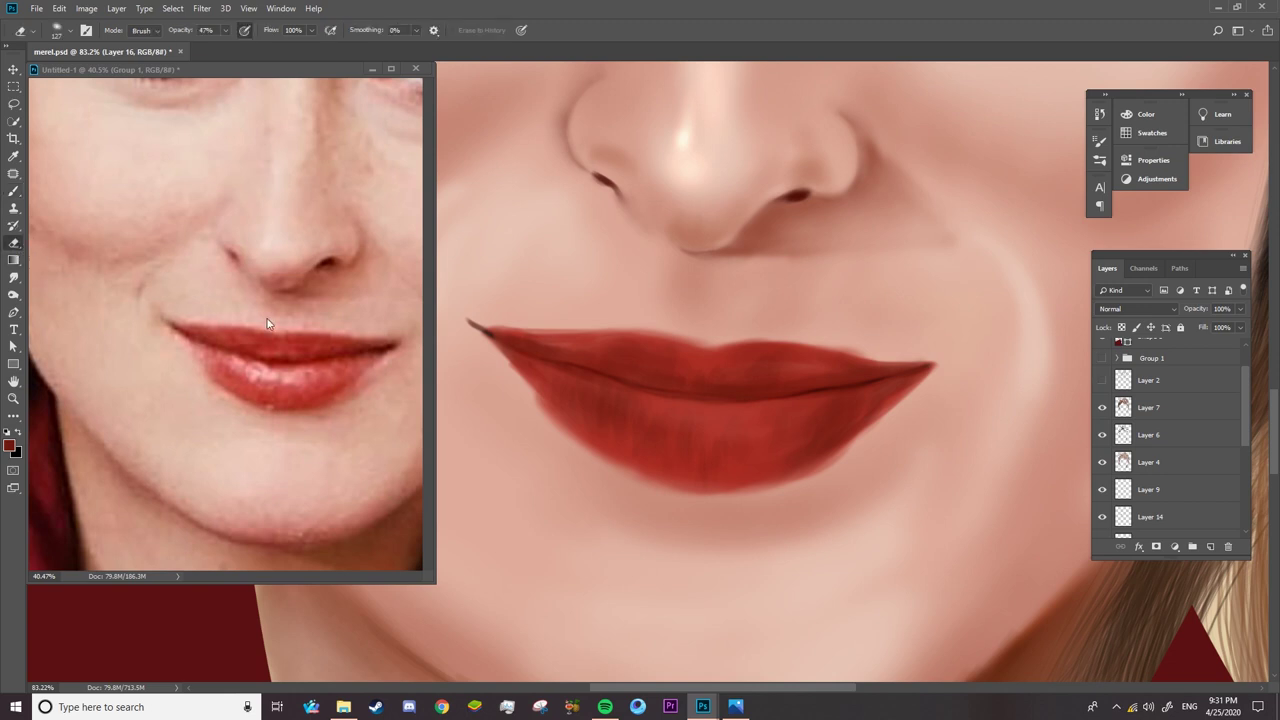
pyautogui.rightClick(519, 410)
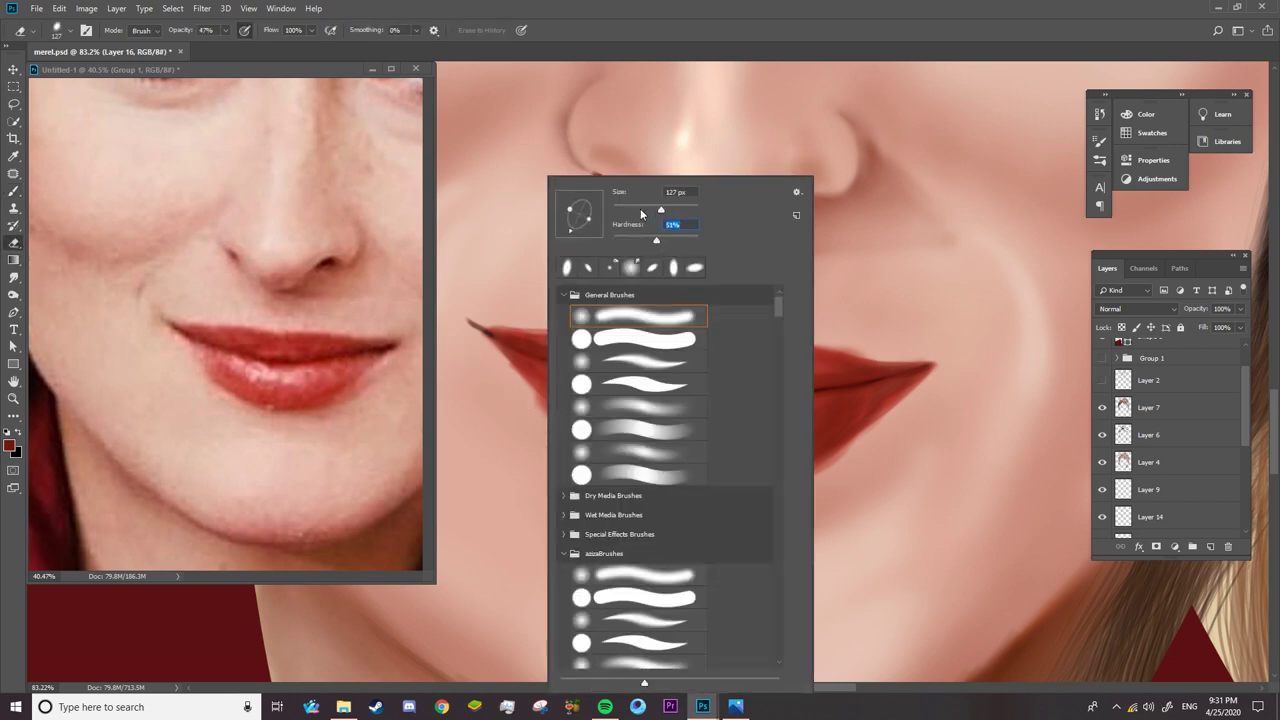
pyautogui.click(640, 208)
pyautogui.click(497, 384)
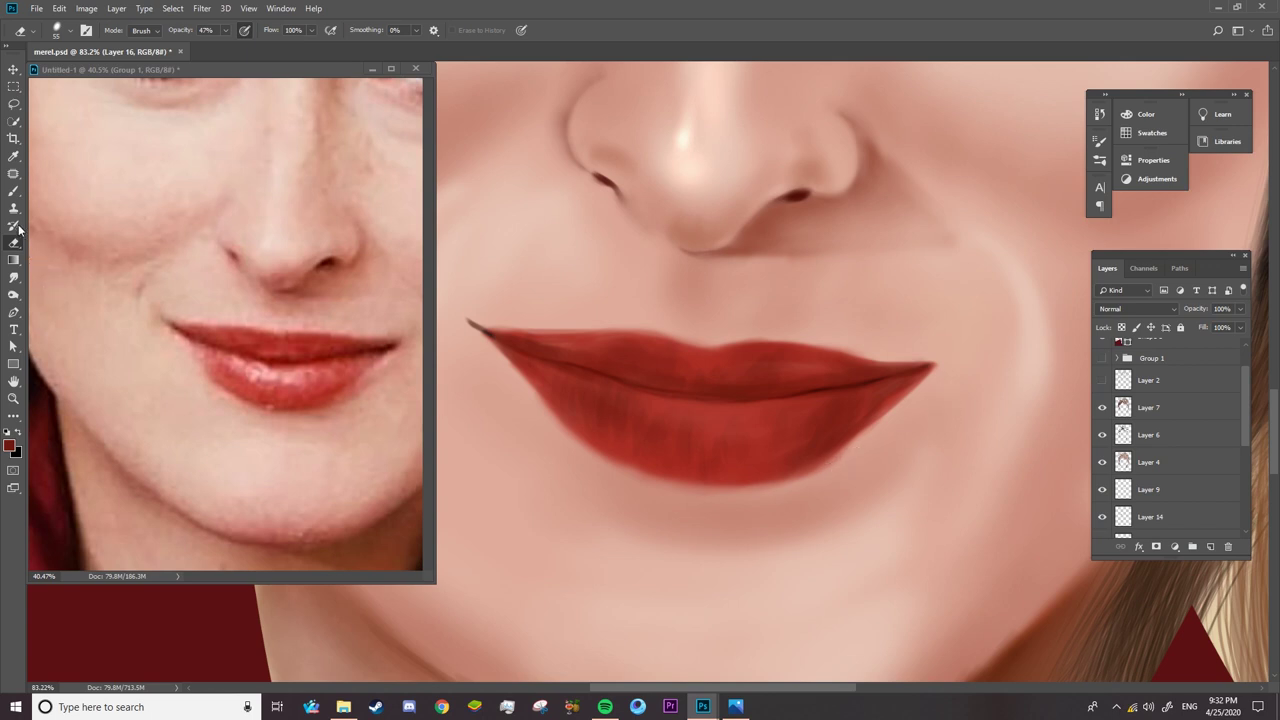
# - Return to the Brush and Alt-sample a lighter pink from the reference lip
pyautogui.click(14, 192)
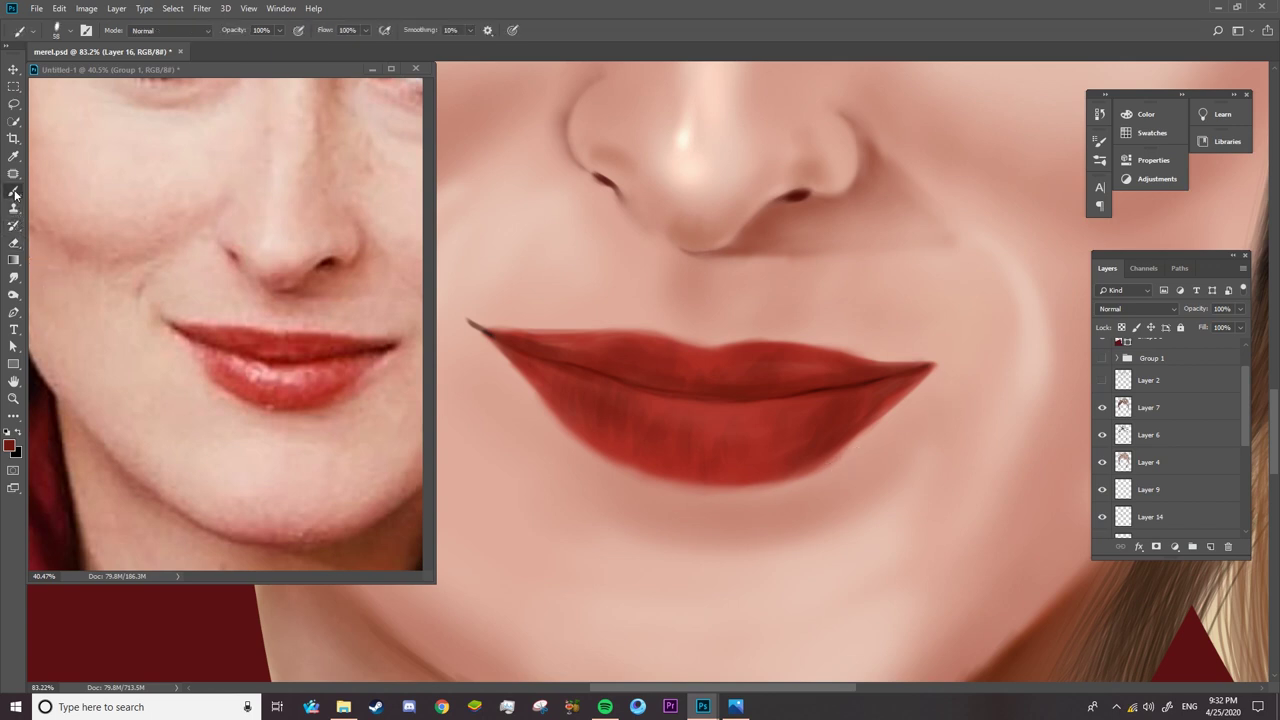
pyautogui.press('alt')
pyautogui.keyDown('alt'); pyautogui.click(300, 372); pyautogui.keyUp('alt')
# - On a new layer, paint a soft lower-lip highlight and set the brush mode to Screen
pyautogui.click(1210, 547)
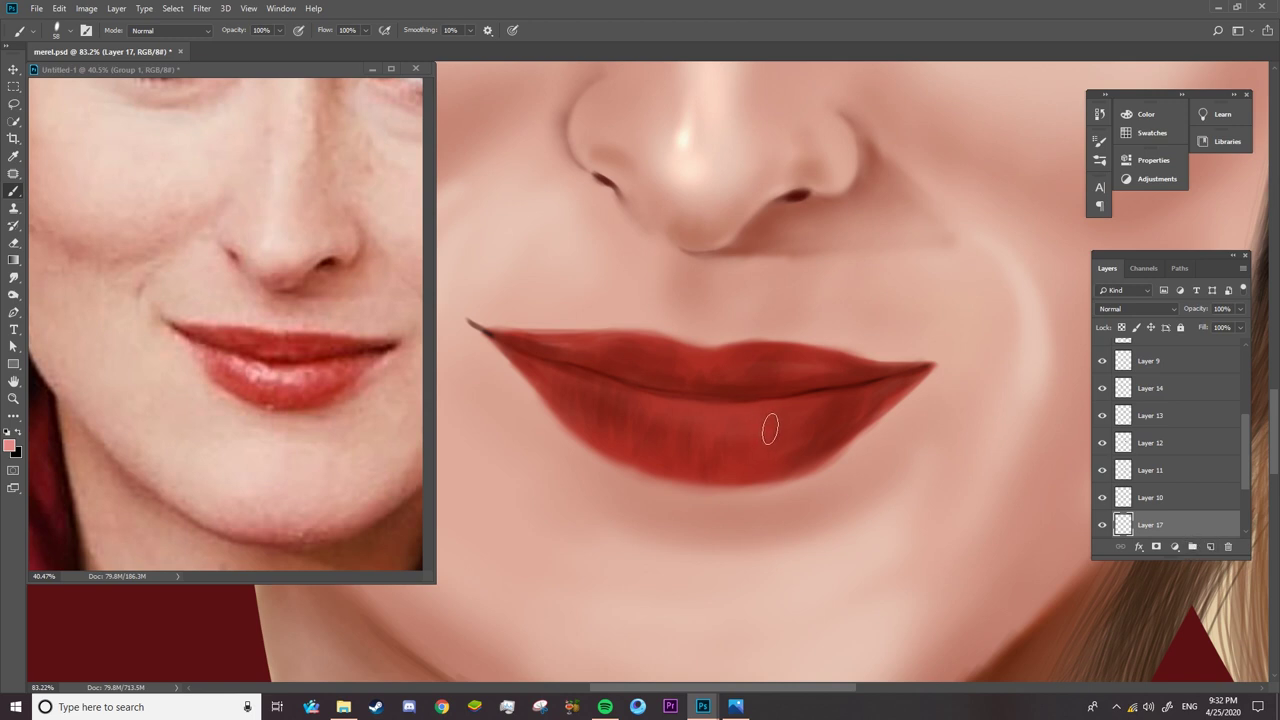
pyautogui.moveTo(767, 431)
pyautogui.mouseDown()
pyautogui.moveTo(746, 449)
pyautogui.moveTo(734, 443)
pyautogui.moveTo(749, 423)
pyautogui.moveTo(666, 431)
pyautogui.moveTo(663, 446)
pyautogui.moveTo(645, 419)
pyautogui.moveTo(634, 440)
pyautogui.moveTo(609, 394)
pyautogui.moveTo(591, 389)
pyautogui.moveTo(624, 432)
pyautogui.moveTo(646, 403)
pyautogui.moveTo(709, 429)
pyautogui.moveTo(820, 408)
pyautogui.mouseUp()
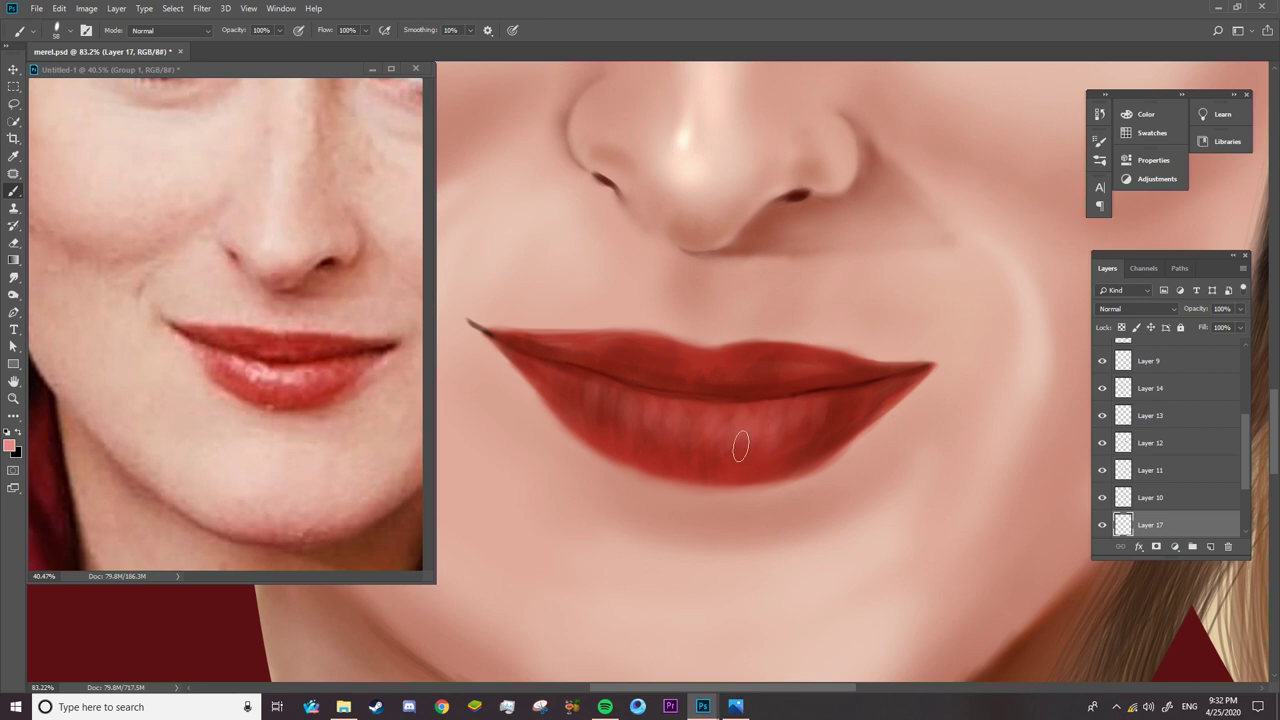
pyautogui.click(168, 30)
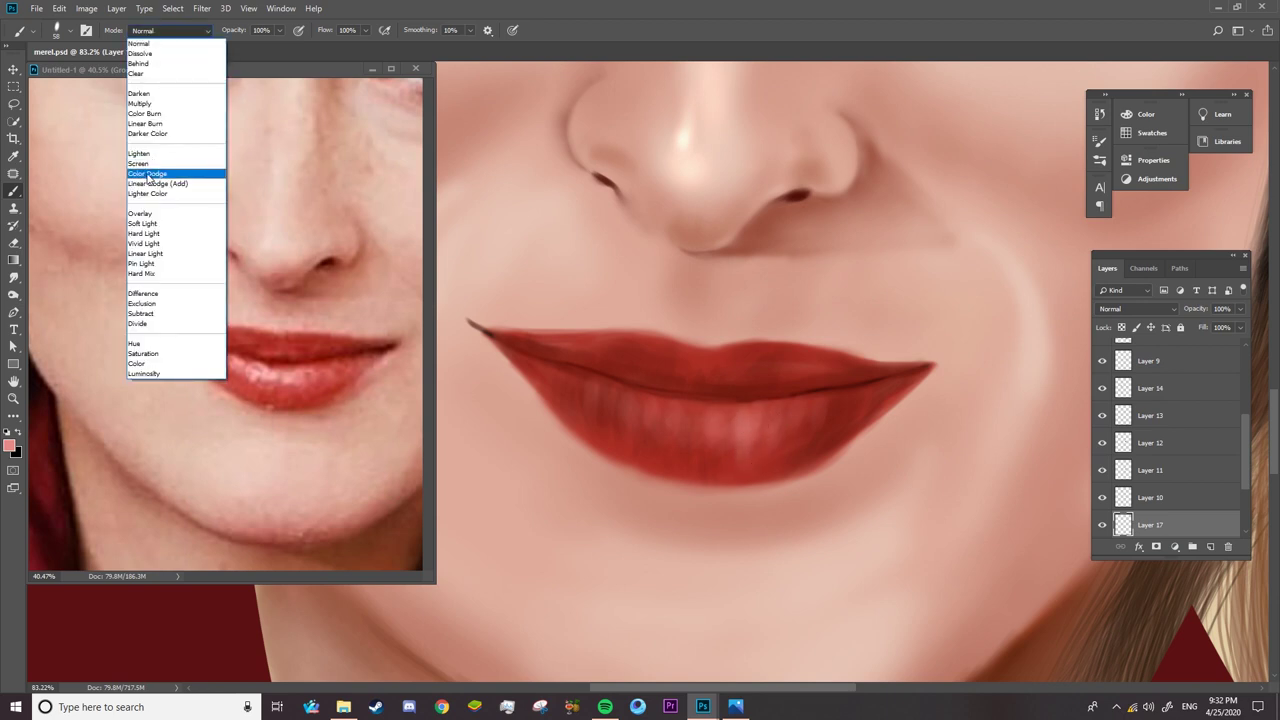
pyautogui.click(148, 163)
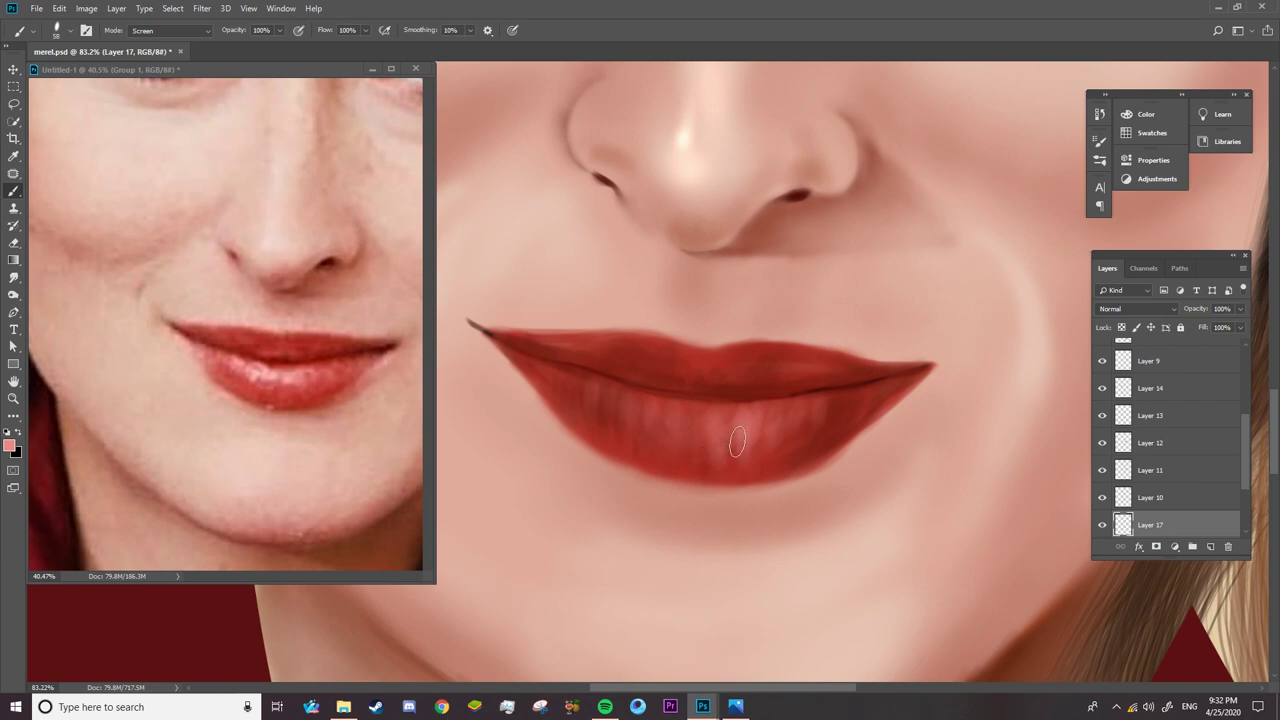
pyautogui.rightClick(740, 440)
pyautogui.click(728, 426)
# - Paint brighter Screen highlight streaks across the lower lip
pyautogui.moveTo(647, 415); pyautogui.dragTo(555, 390)
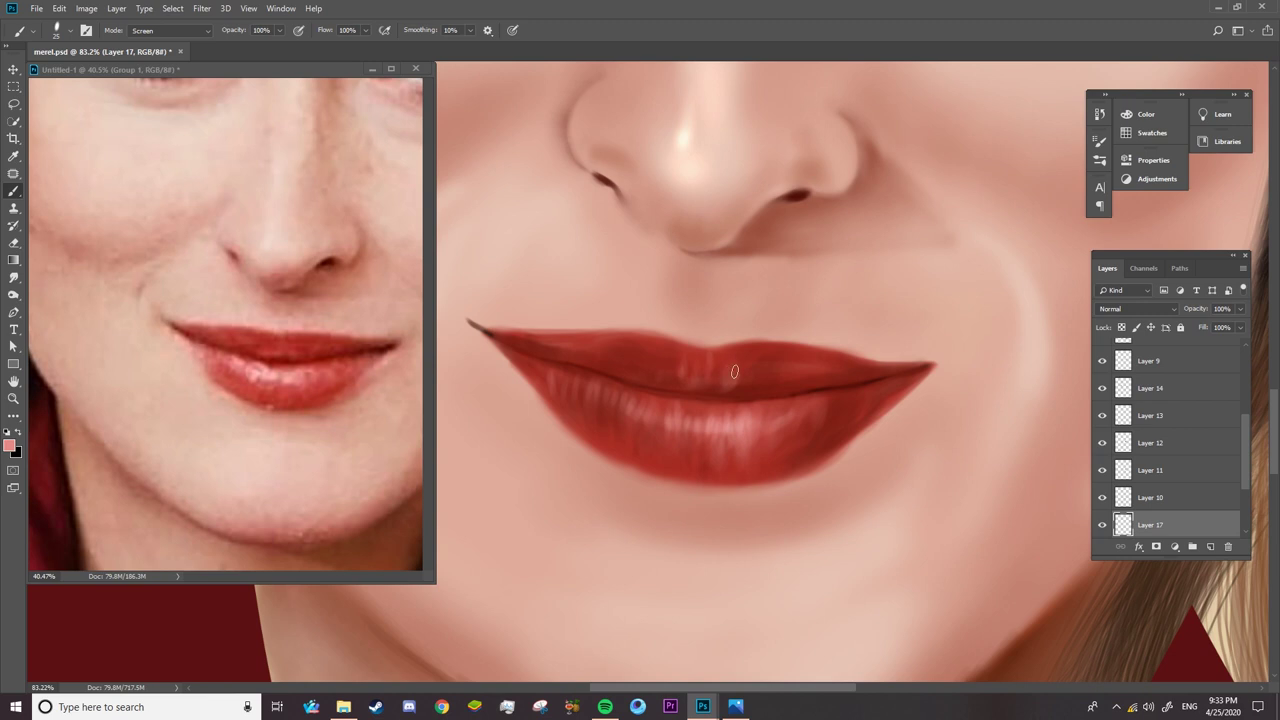
pyautogui.moveTo(703, 453); pyautogui.dragTo(629, 407)
pyautogui.rightClick(823, 428)
pyautogui.click(790, 423)
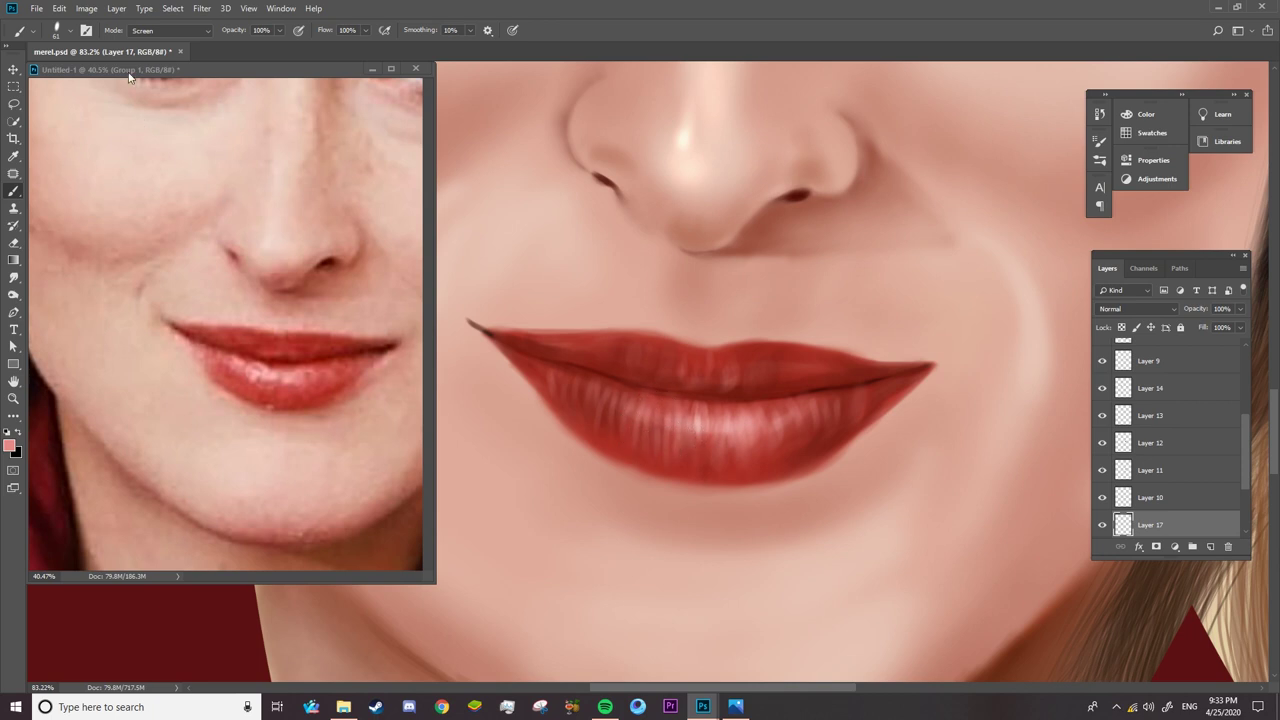
# - Switch to Color Dodge and paint glossy highlights across the lower lip's centre, left and right
pyautogui.click(161, 33)
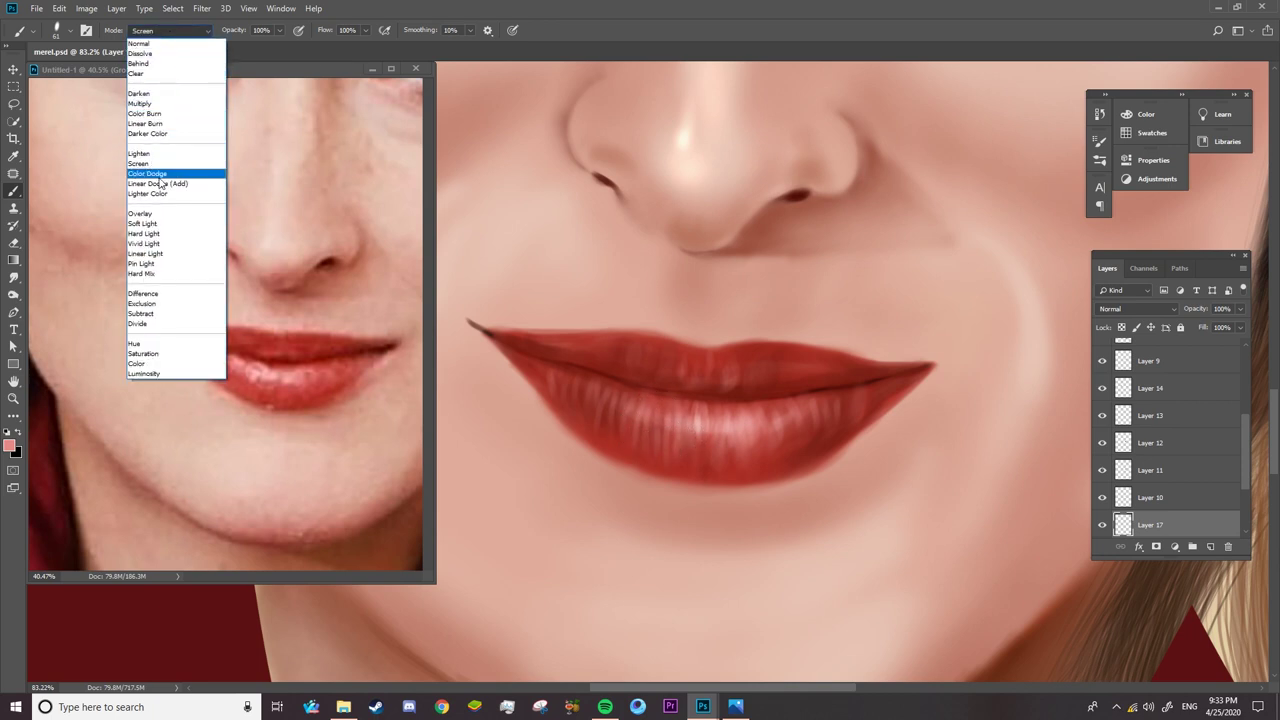
pyautogui.click(147, 173)
pyautogui.rightClick(734, 430)
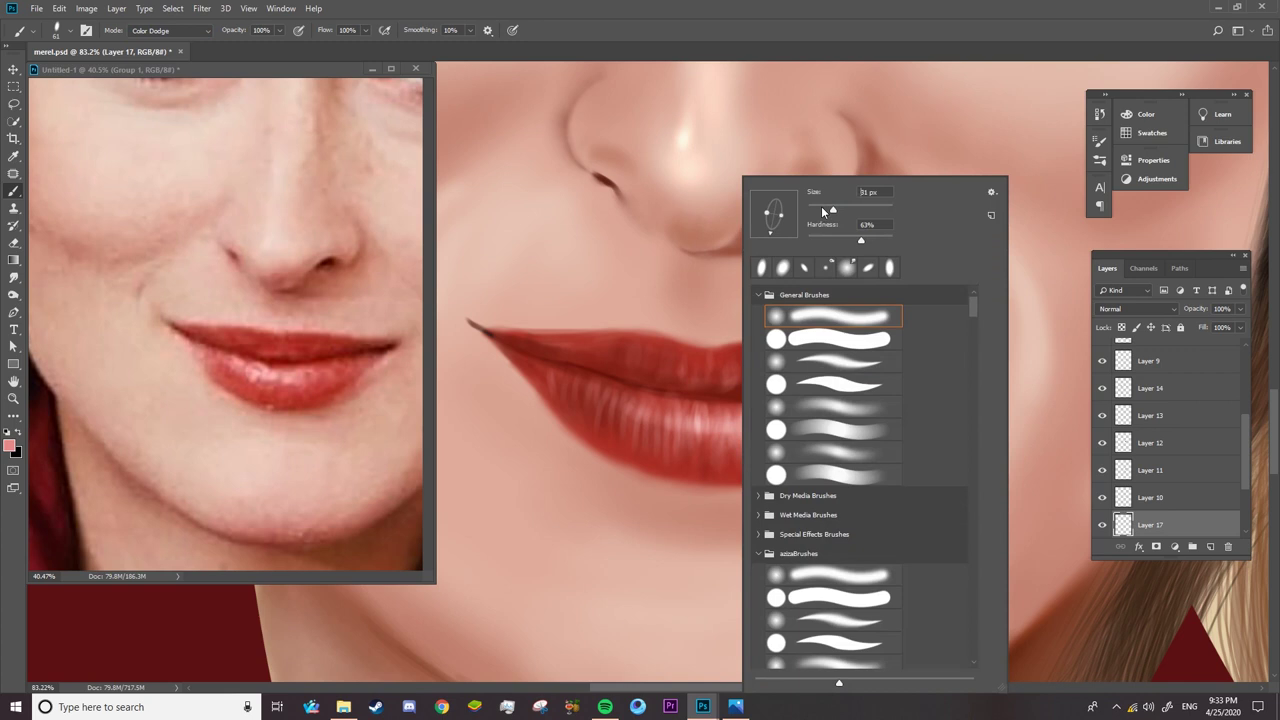
pyautogui.click(690, 418)
pyautogui.moveTo(690, 418)
pyautogui.mouseDown()
pyautogui.moveTo(634, 424)
pyautogui.moveTo(596, 392)
pyautogui.mouseUp()
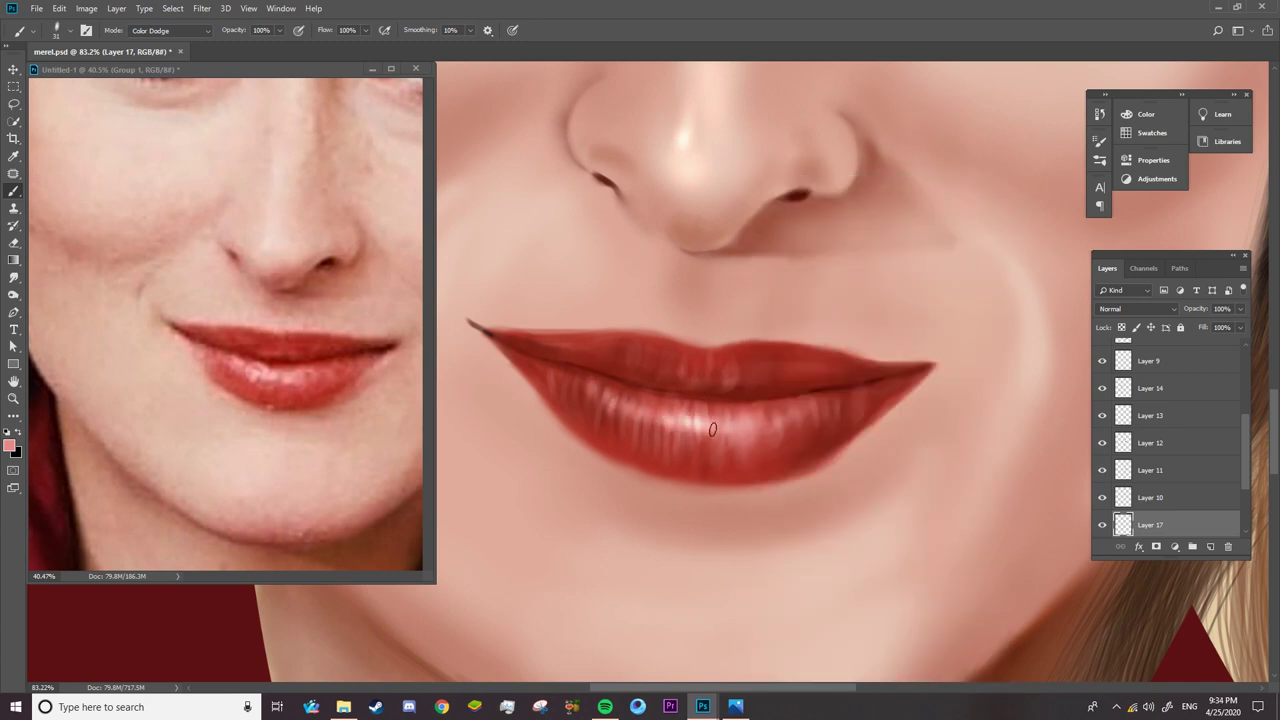
pyautogui.moveTo(736, 420)
pyautogui.mouseDown()
pyautogui.moveTo(644, 421)
pyautogui.moveTo(678, 428)
pyautogui.moveTo(648, 452)
pyautogui.mouseUp()
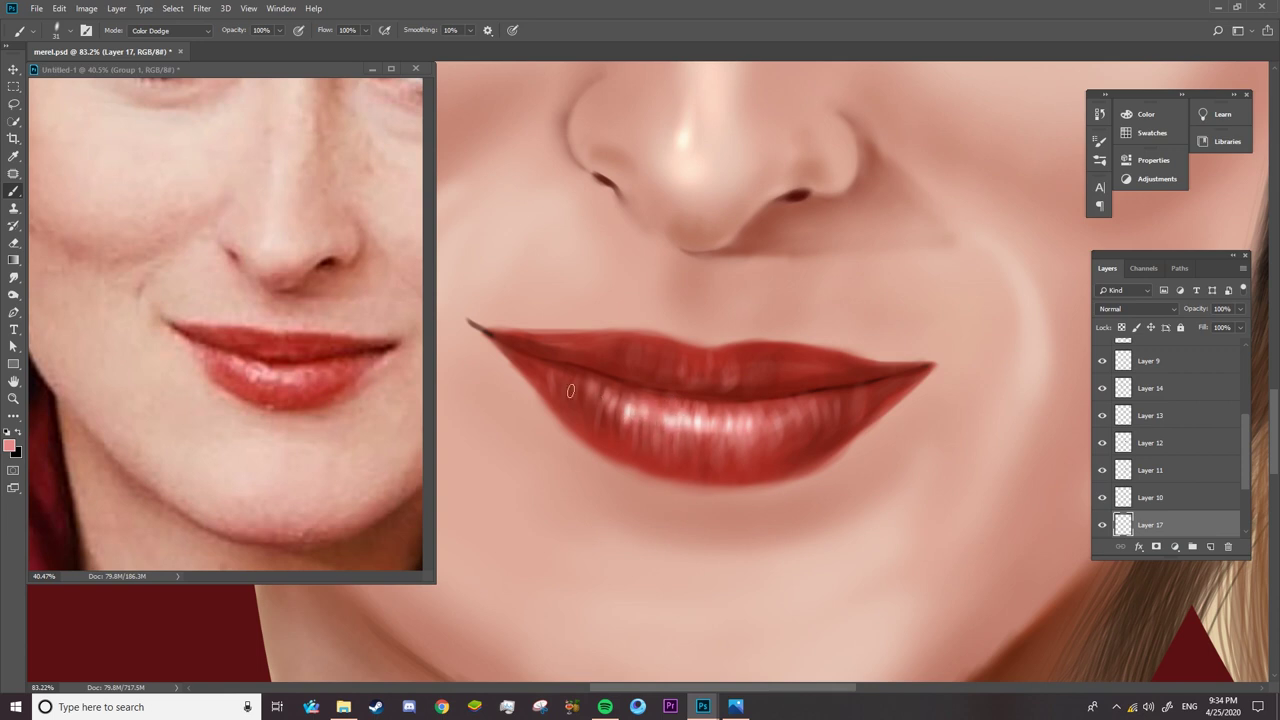
pyautogui.moveTo(570, 391)
pyautogui.mouseDown()
pyautogui.moveTo(542, 384)
pyautogui.moveTo(516, 352)
pyautogui.moveTo(583, 397)
pyautogui.moveTo(554, 395)
pyautogui.mouseUp()
pyautogui.moveTo(910, 375)
pyautogui.mouseDown()
pyautogui.moveTo(885, 392)
pyautogui.moveTo(854, 388)
pyautogui.mouseUp()
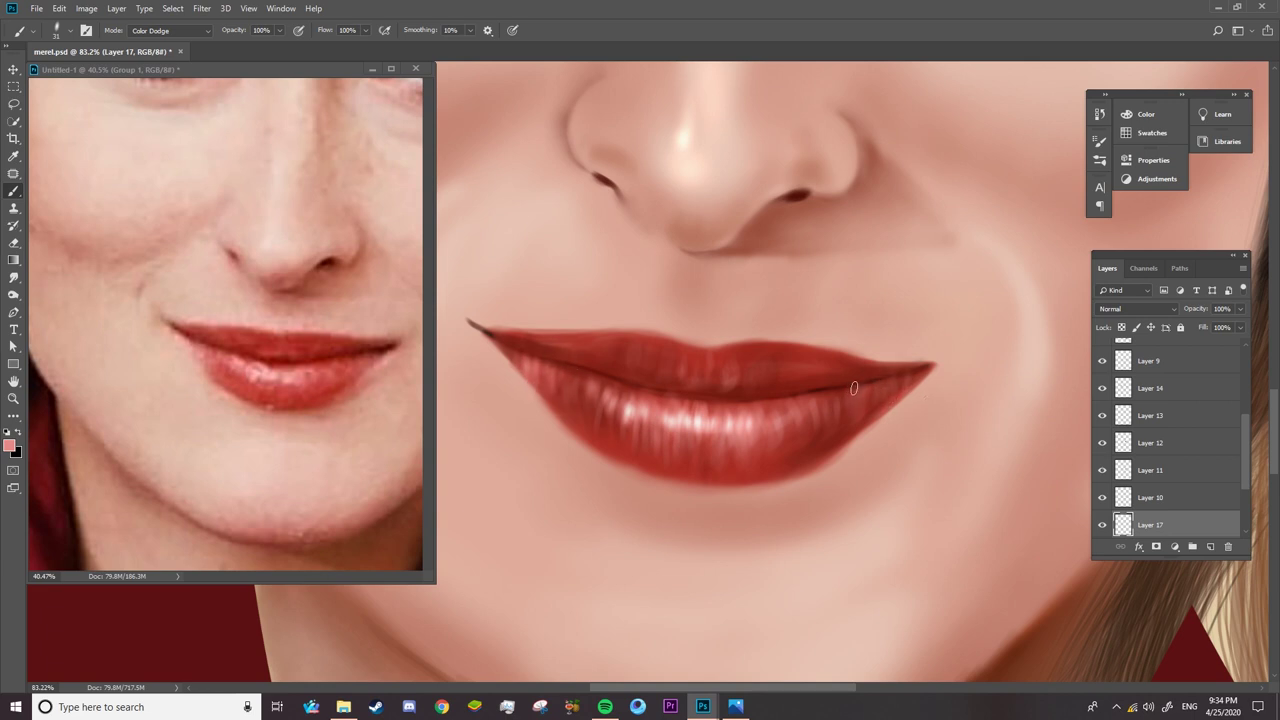
# - Select Layer 16 and switch to the Eraser with E
pyautogui.scroll(-3, 1247, 475)
pyautogui.click(1150, 466)
pyautogui.press('e')
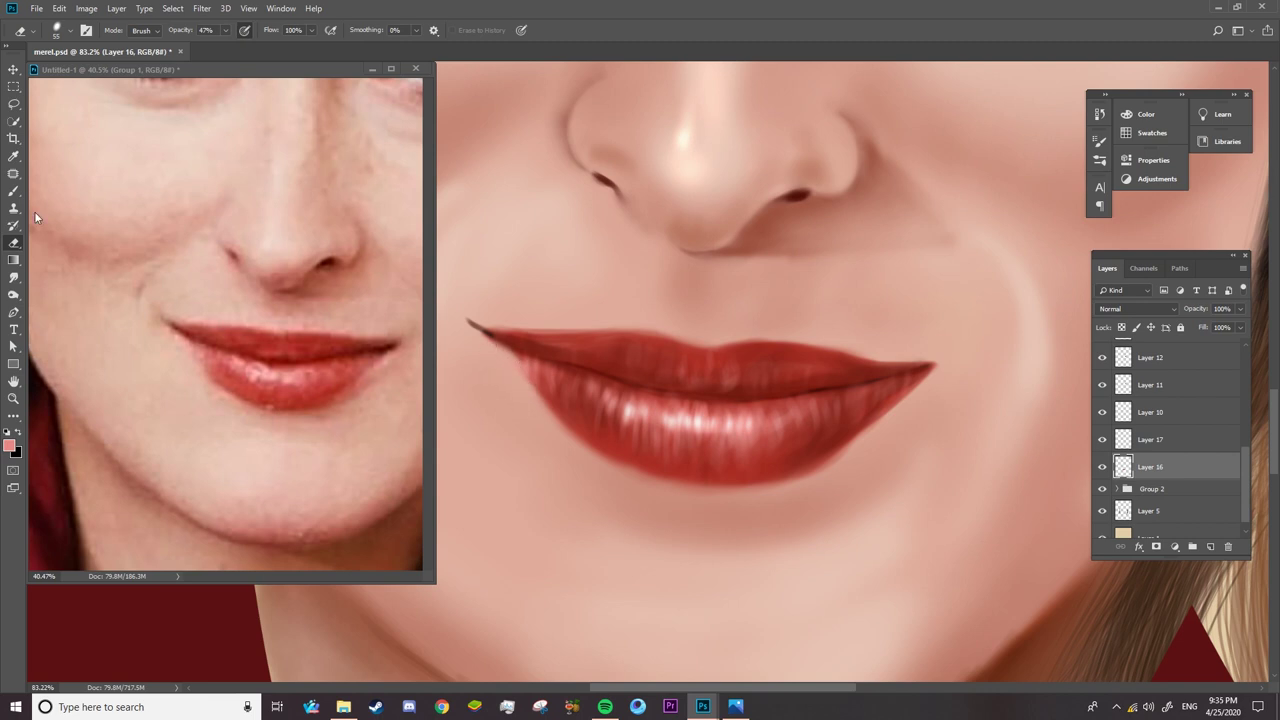
# - Set the brush back to Normal, sample dark red from the reference lips, size 14 px
pyautogui.press('b')
pyautogui.click(188, 31)
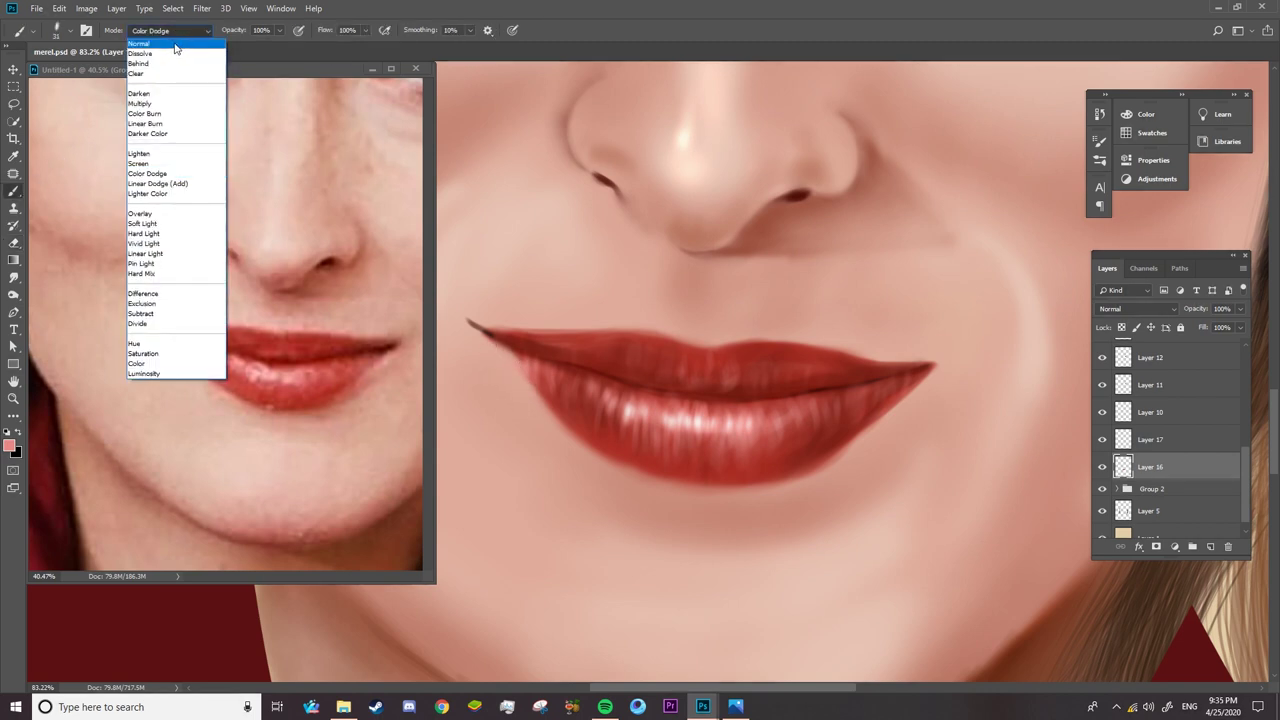
pyautogui.click(140, 43)
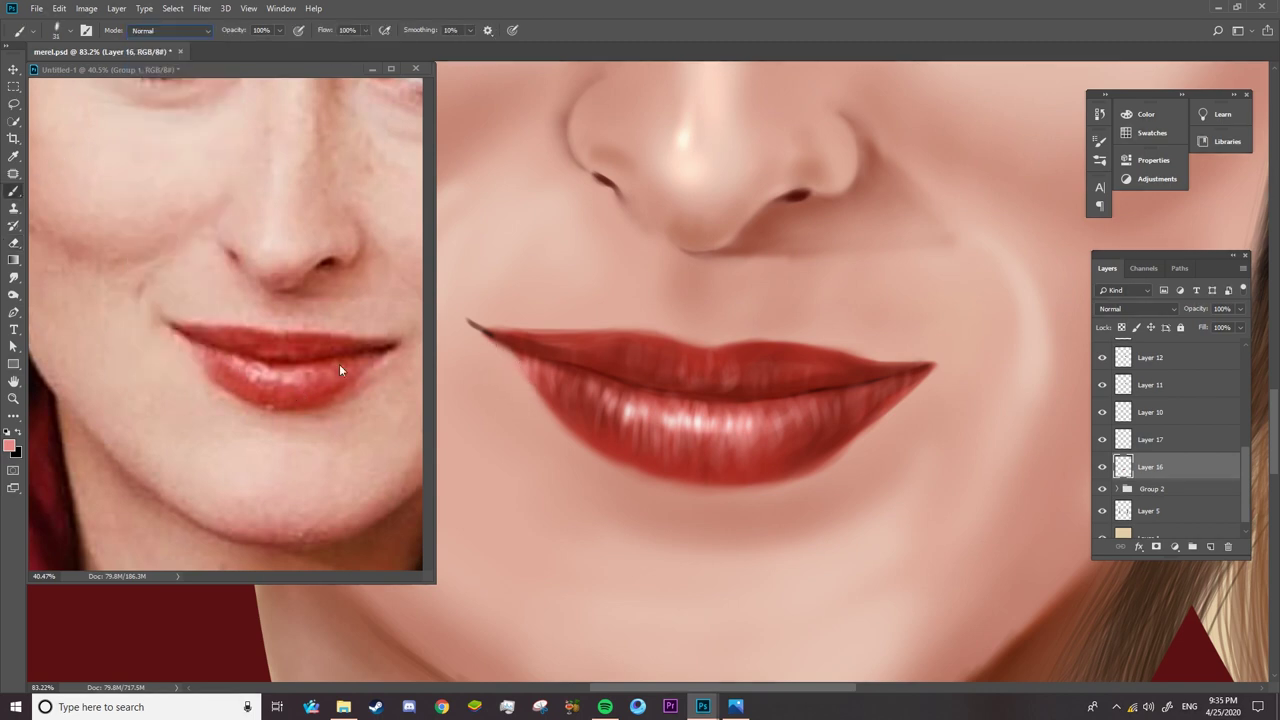
pyautogui.keyDown('alt'); pyautogui.click(390, 355); pyautogui.keyUp('alt')
pyautogui.rightClick(924, 254)
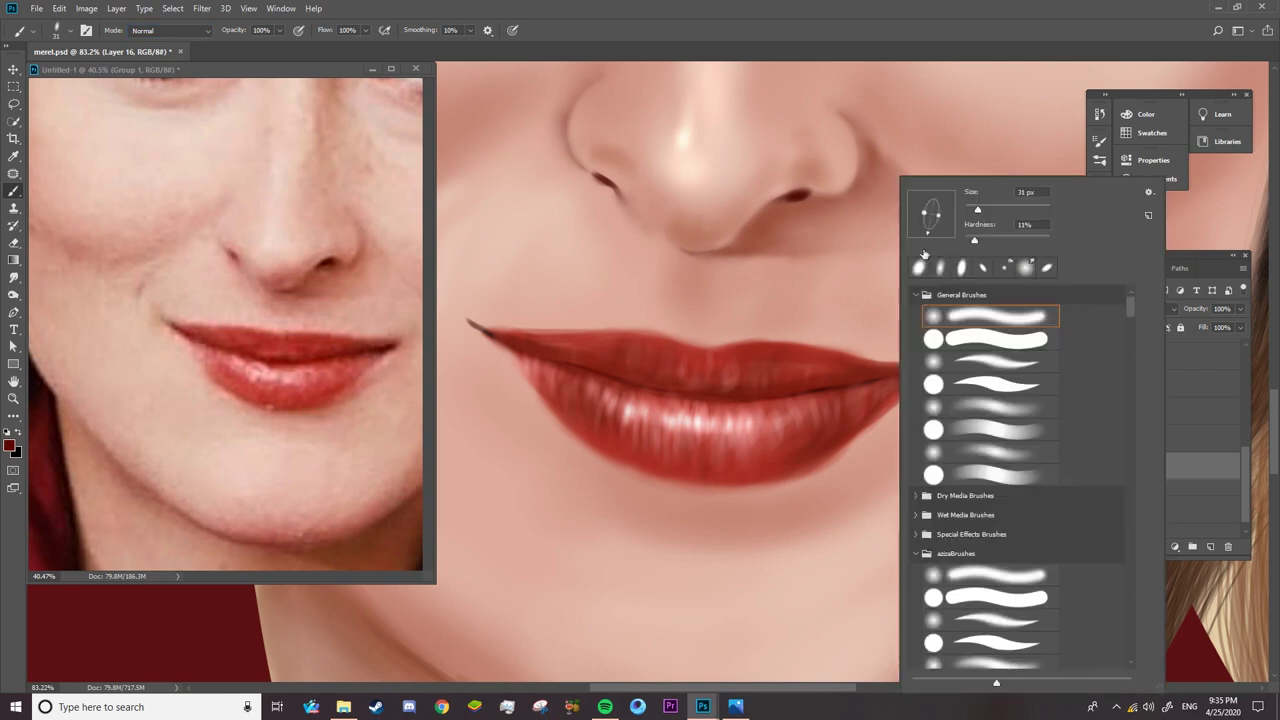
pyautogui.click(970, 208)
pyautogui.click(875, 376)
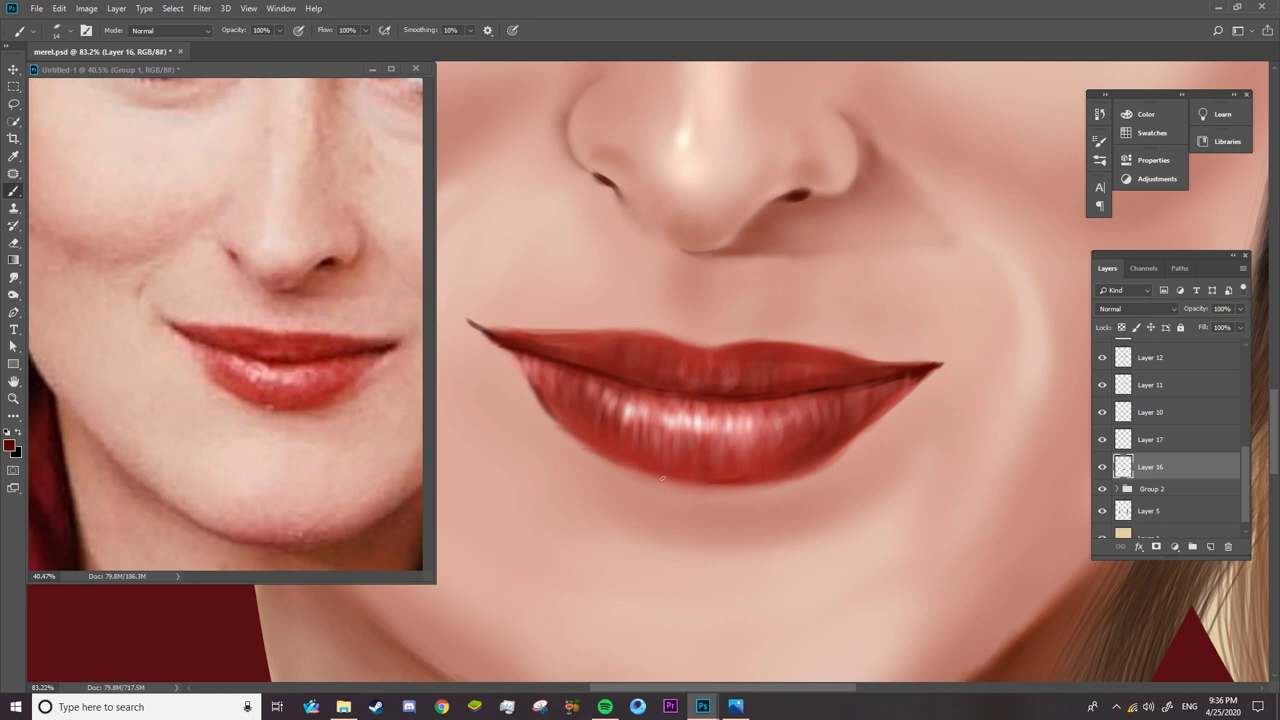
# - Darken the lower edge of the lower lip, then enlarge the brush to 39 px
pyautogui.moveTo(612, 462); pyautogui.dragTo(654, 476)
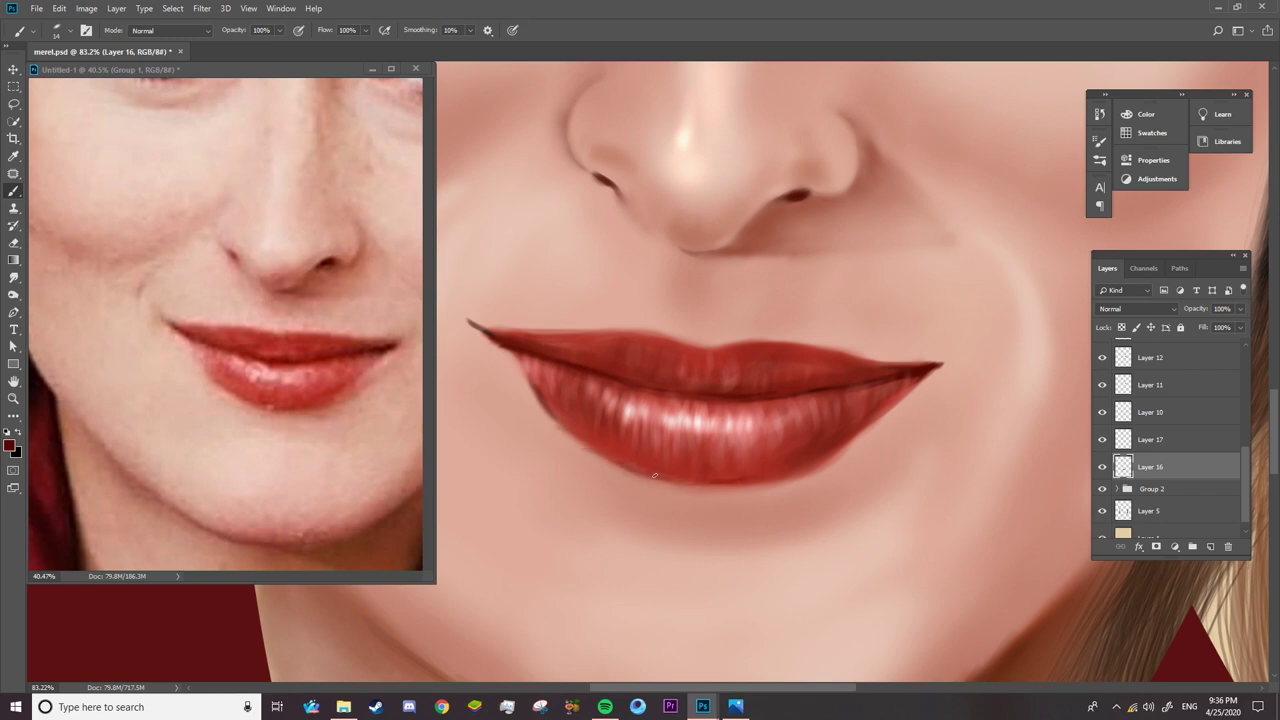
pyautogui.rightClick(816, 457)
pyautogui.press('Return')
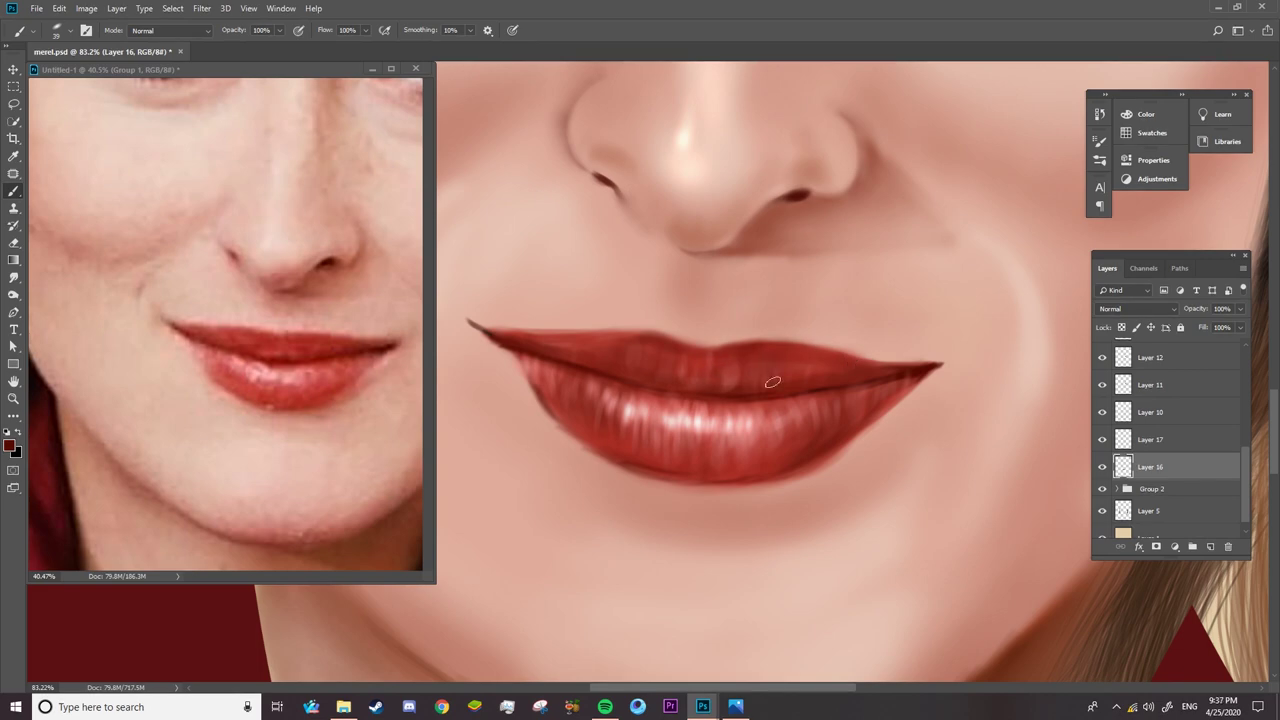
# - Zoom in on the chin and jaw and select Layer 3 inside Group 2
pyautogui.press('z')
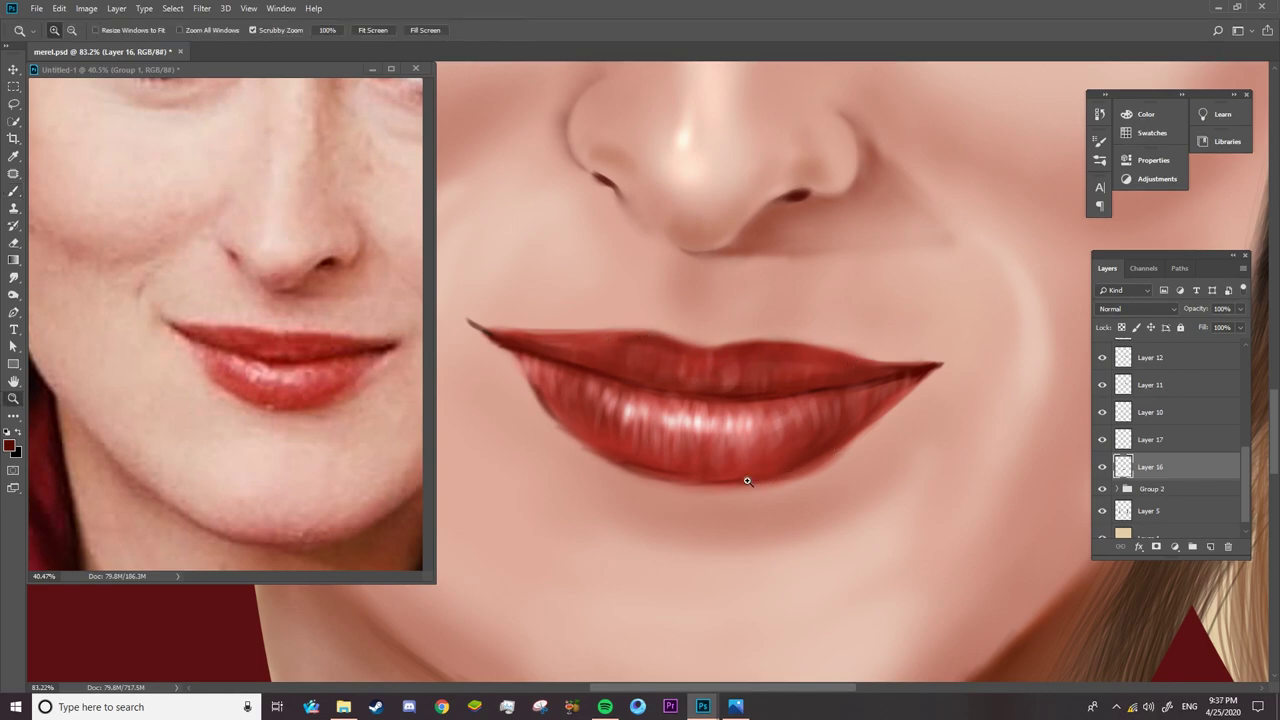
pyautogui.moveTo(834, 440); pyautogui.dragTo(691, 545)
pyautogui.moveTo(250, 320); pyautogui.dragTo(150, 320)
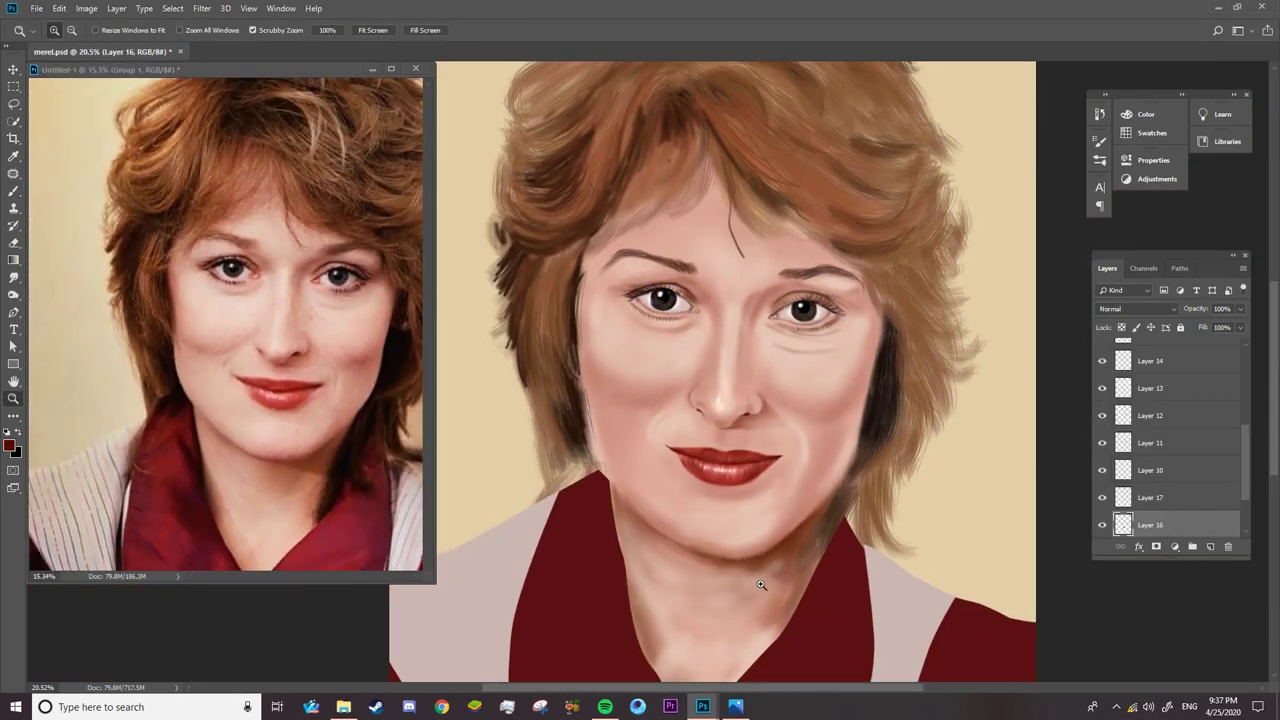
pyautogui.moveTo(757, 586); pyautogui.dragTo(800, 586)
pyautogui.click(1150, 497)
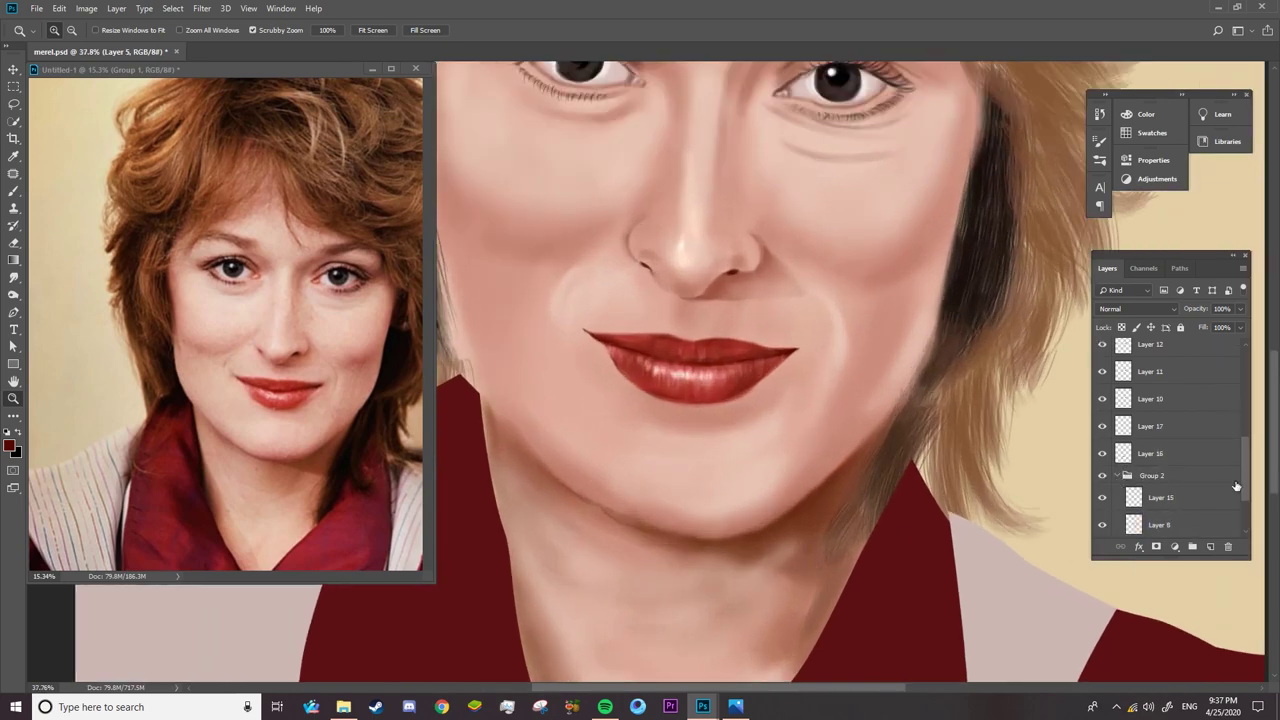
pyautogui.click(1118, 476)
pyautogui.click(1140, 470)
pyautogui.moveTo(746, 557); pyautogui.dragTo(790, 557)
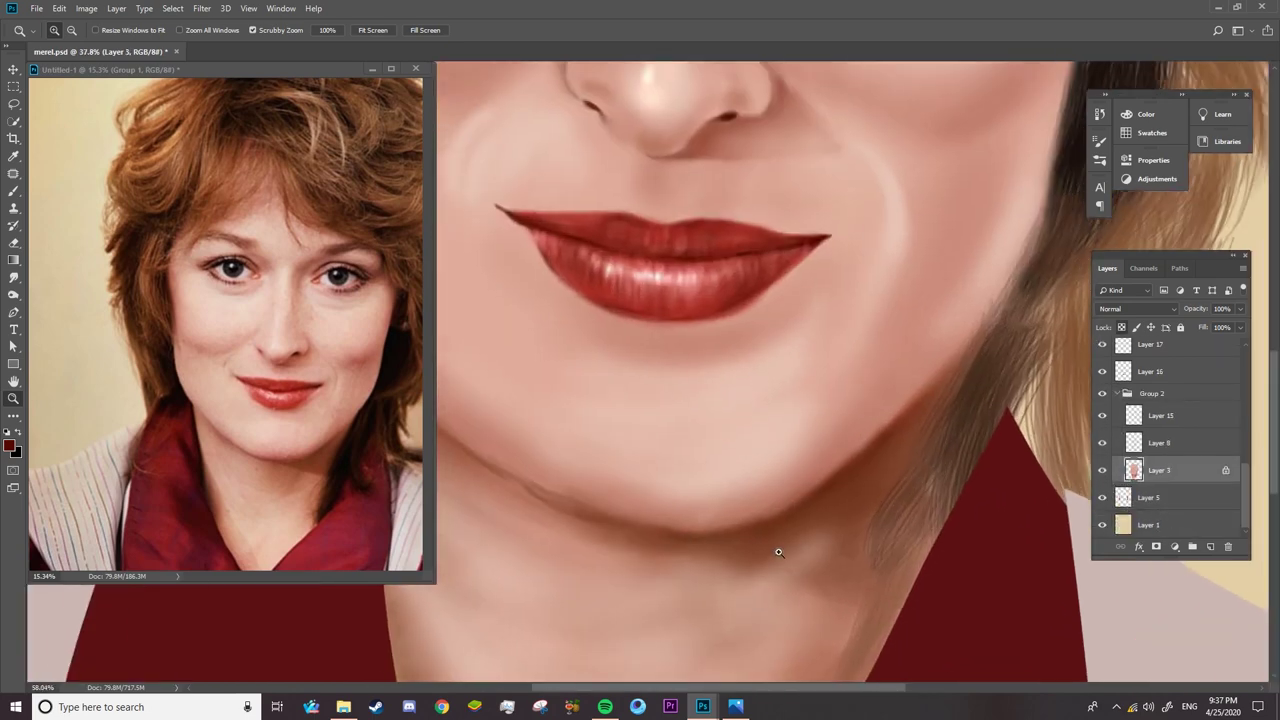
pyautogui.moveTo(220, 320); pyautogui.dragTo(240, 320)
# - Switch to the Mixer Brush and sample a brownish-red from the reference
pyautogui.press('b')
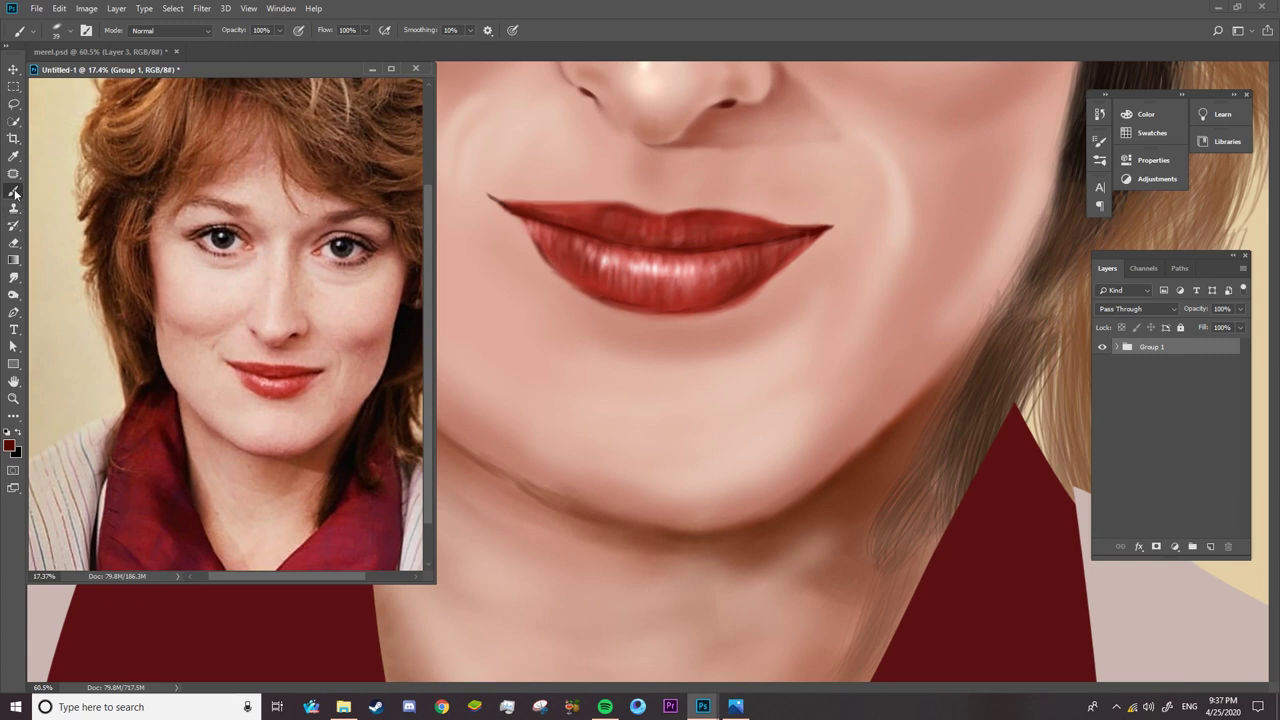
pyautogui.hotkey('shift', 'b')
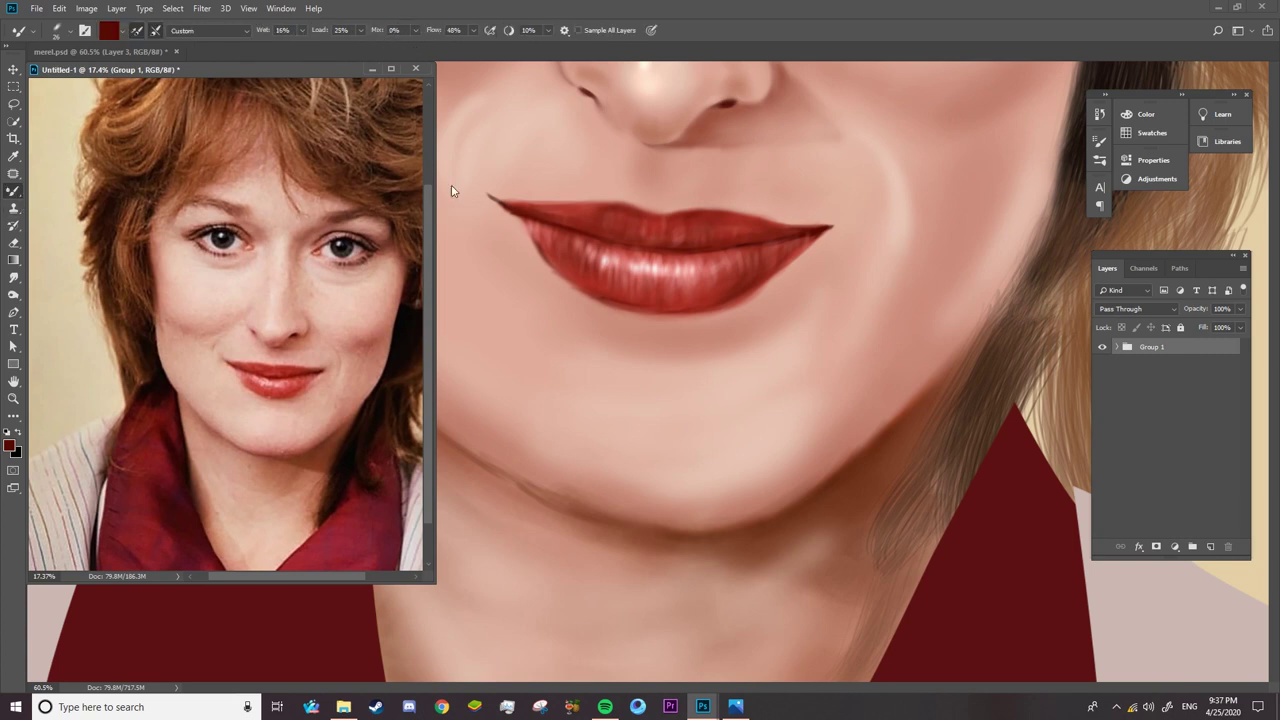
pyautogui.keyDown('alt'); pyautogui.click(366, 432); pyautogui.keyUp('alt')
pyautogui.click(782, 508)
pyautogui.rightClick(803, 509)
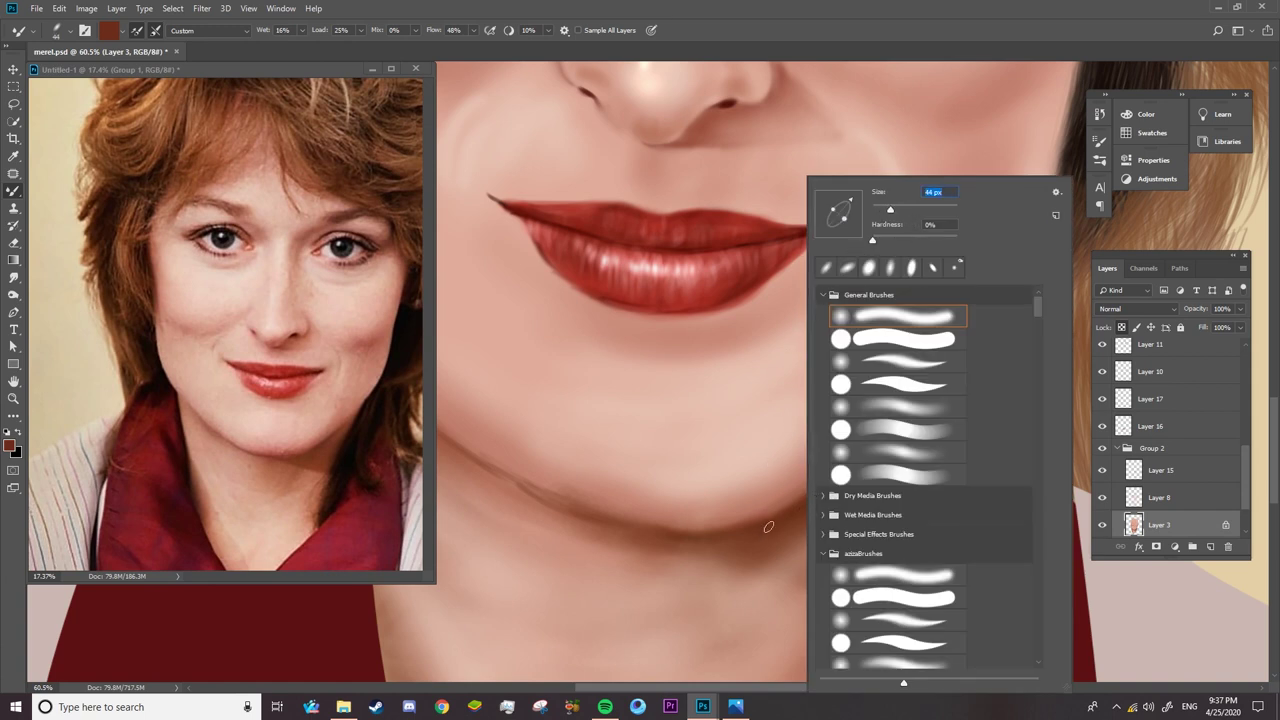
pyautogui.press('Return')
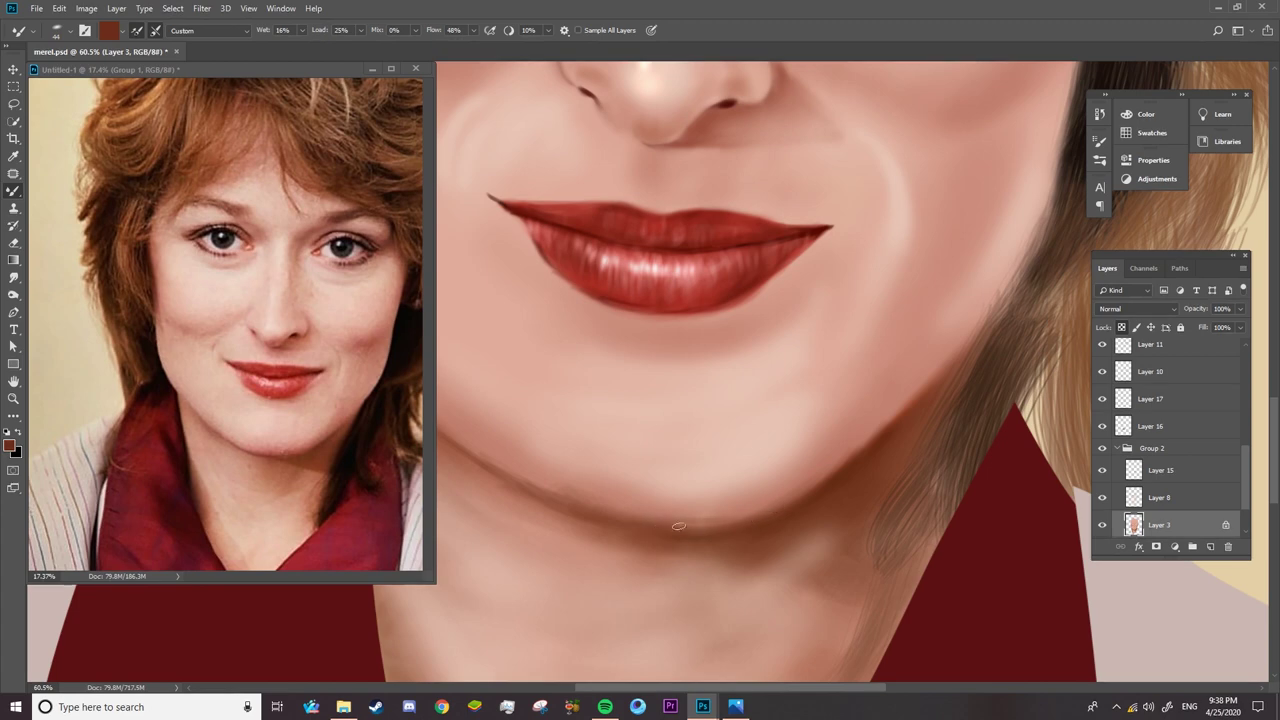
# - Reframe the view around the chin and sample a pink skin tone from the reference
pyautogui.press('z')
pyautogui.moveTo(827, 494); pyautogui.dragTo(758, 566)
pyautogui.moveTo(800, 524); pyautogui.dragTo(843, 515)
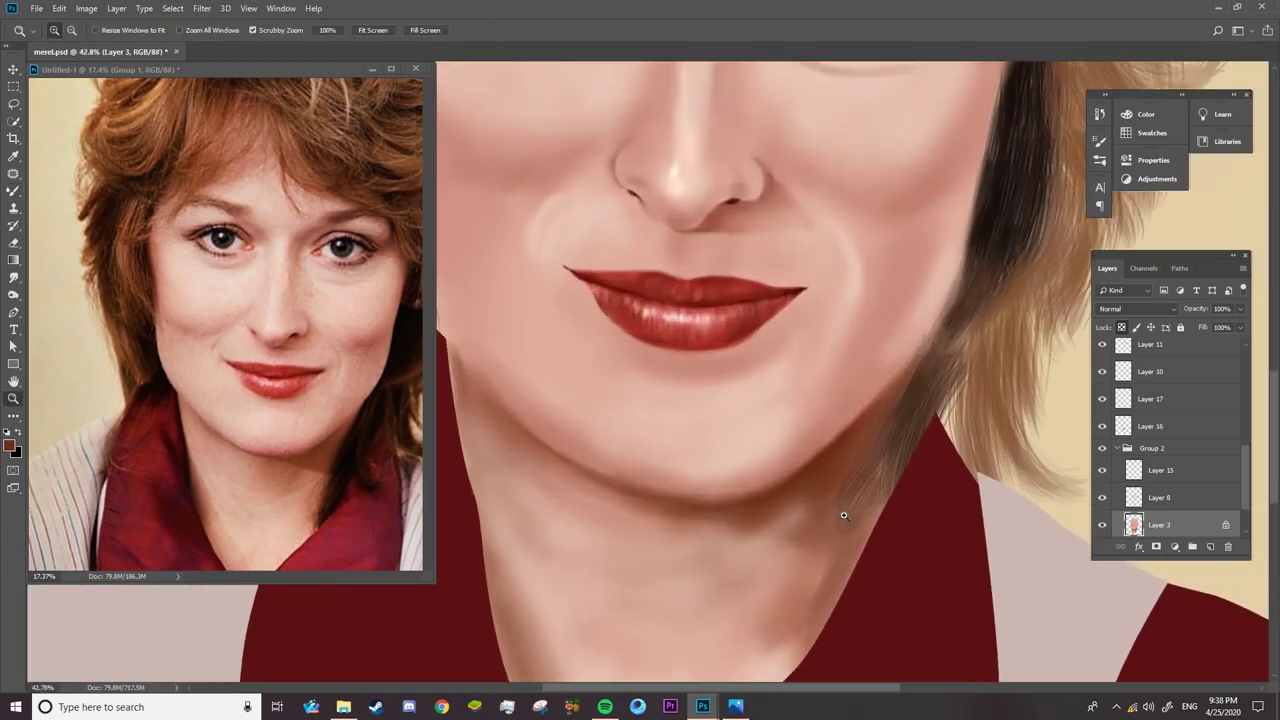
pyautogui.press('b')
pyautogui.rightClick(760, 495)
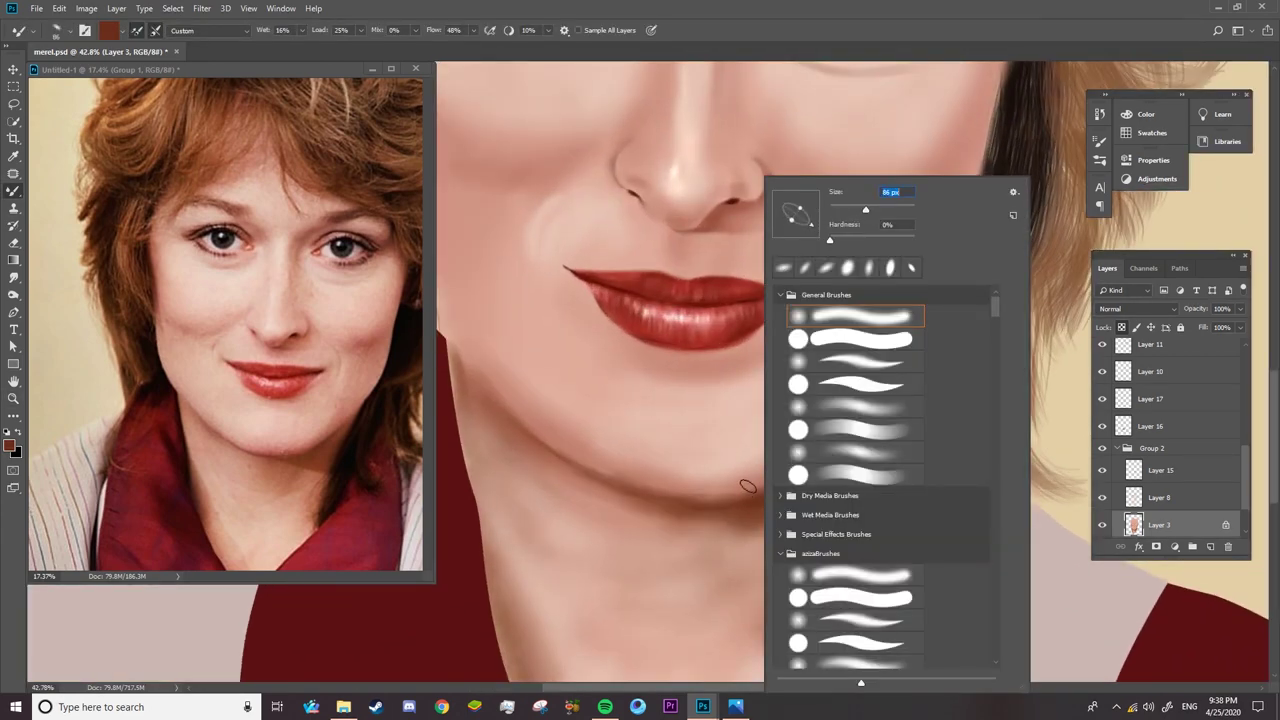
pyautogui.click(728, 502)
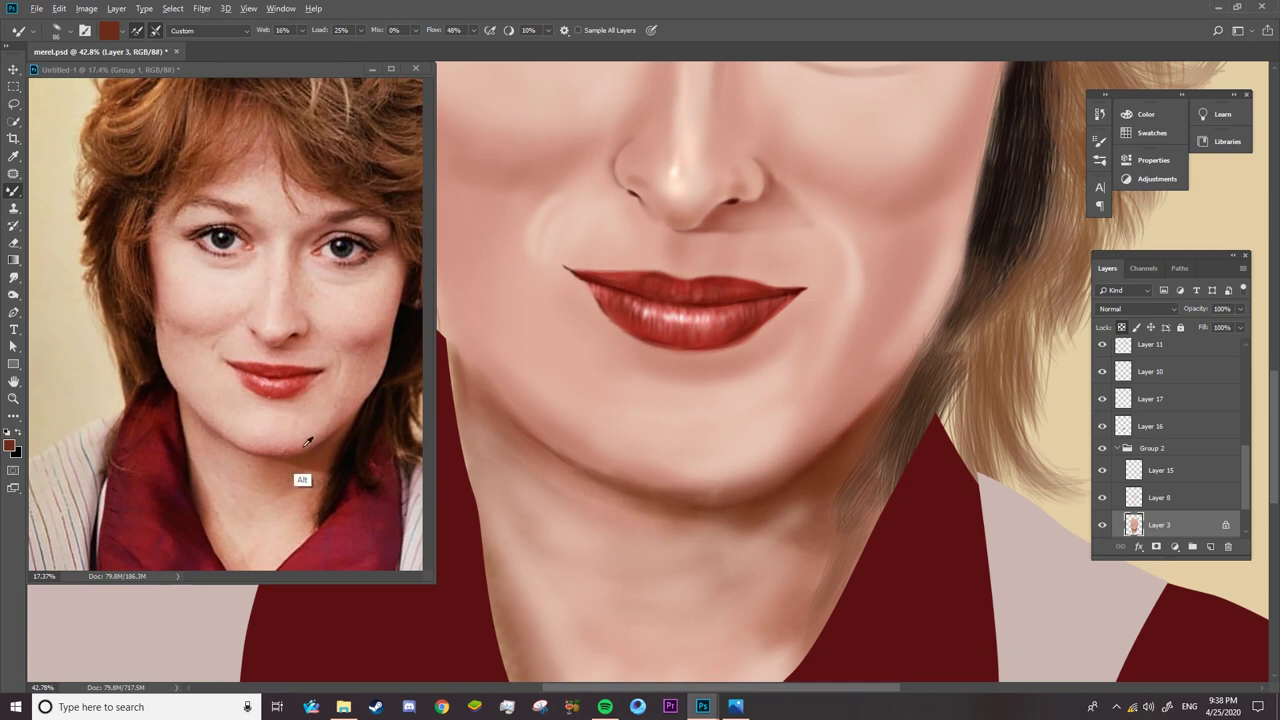
pyautogui.keyDown('alt'); pyautogui.click(303, 480); pyautogui.keyUp('alt')
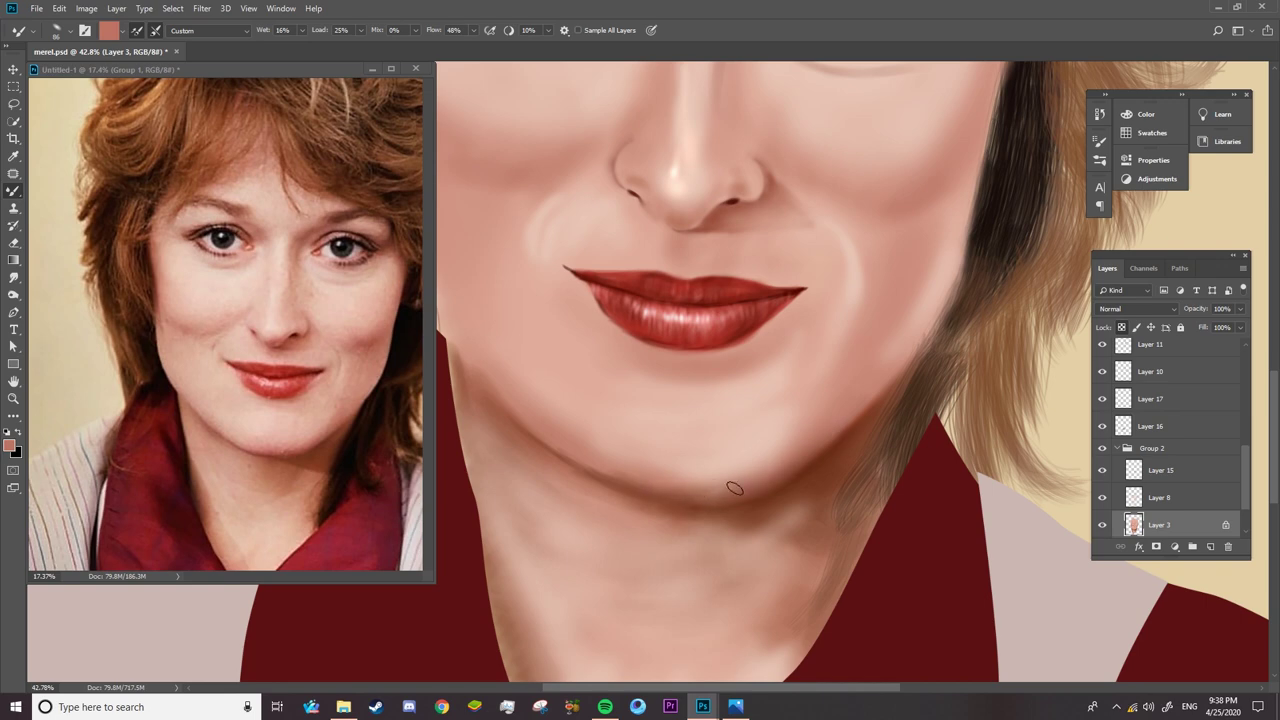
# - Zoom closely on the chin and toggle Layer 8, Layer 15 and reference visibility to compare shading
pyautogui.press('z')
pyautogui.moveTo(794, 494); pyautogui.dragTo(779, 519)
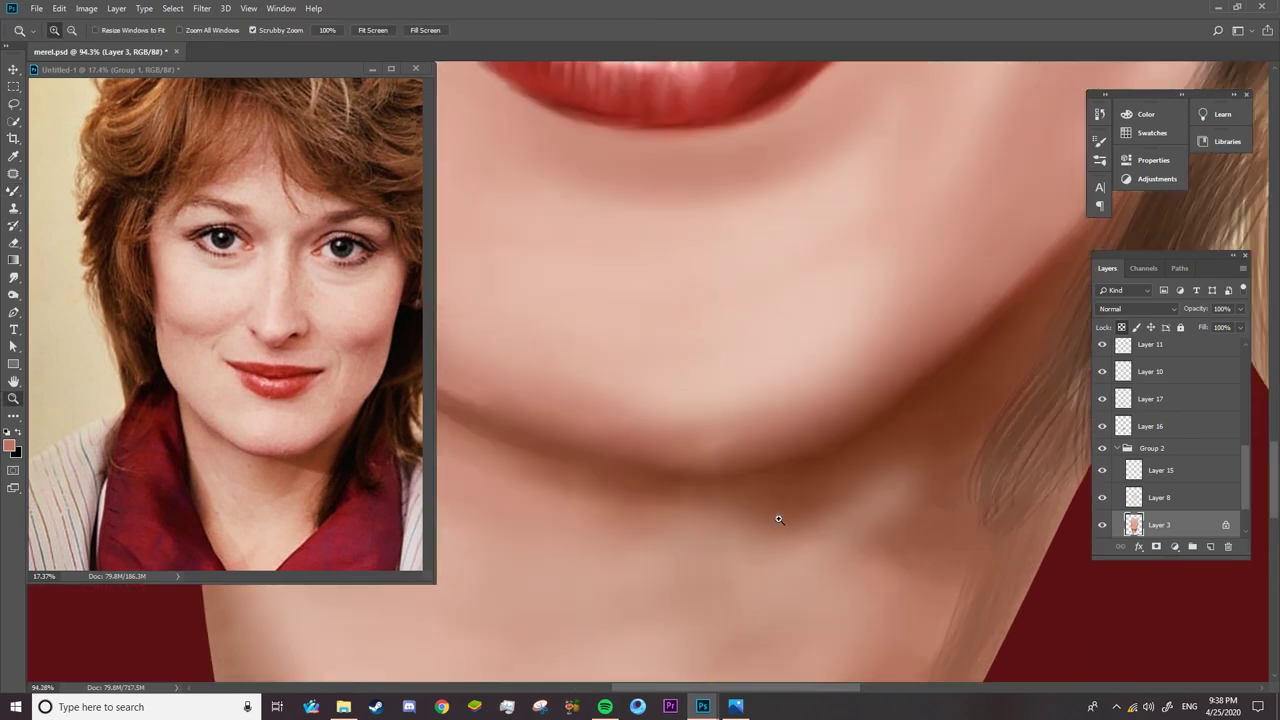
pyautogui.click(1102, 498)
pyautogui.click(1102, 496)
pyautogui.moveTo(1102, 470); pyautogui.dragTo(1102, 497)
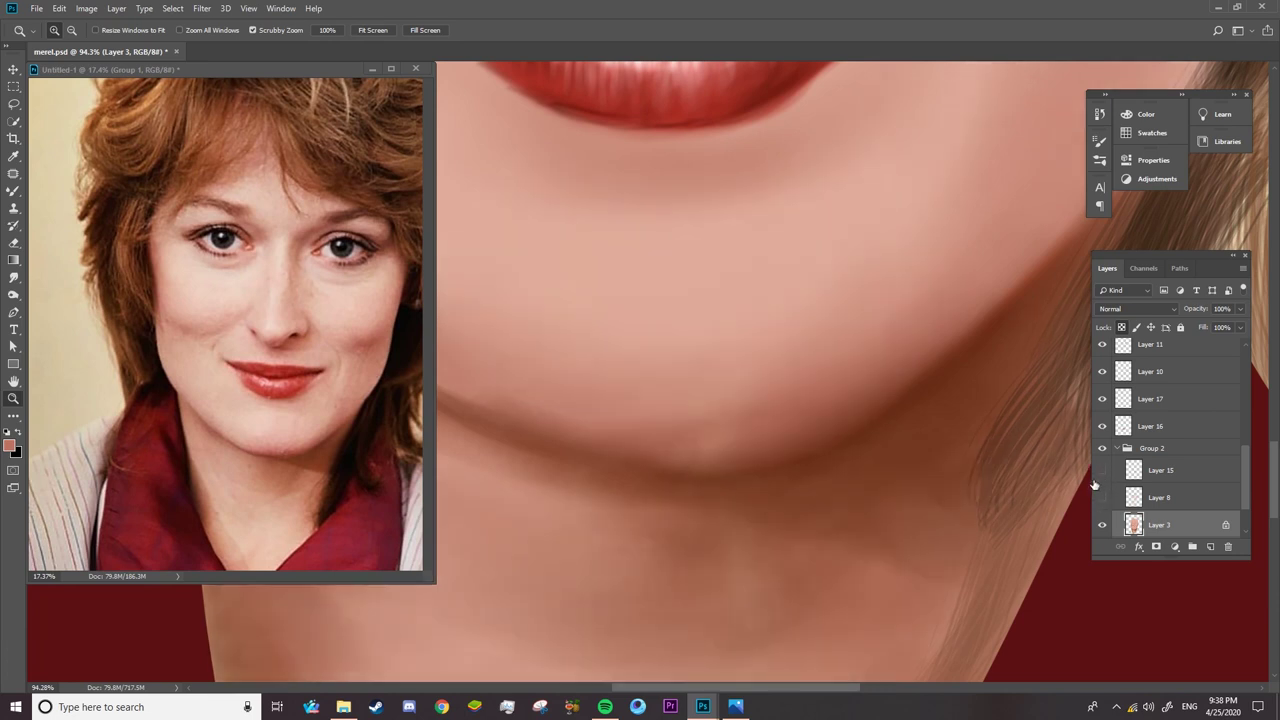
pyautogui.press('b')
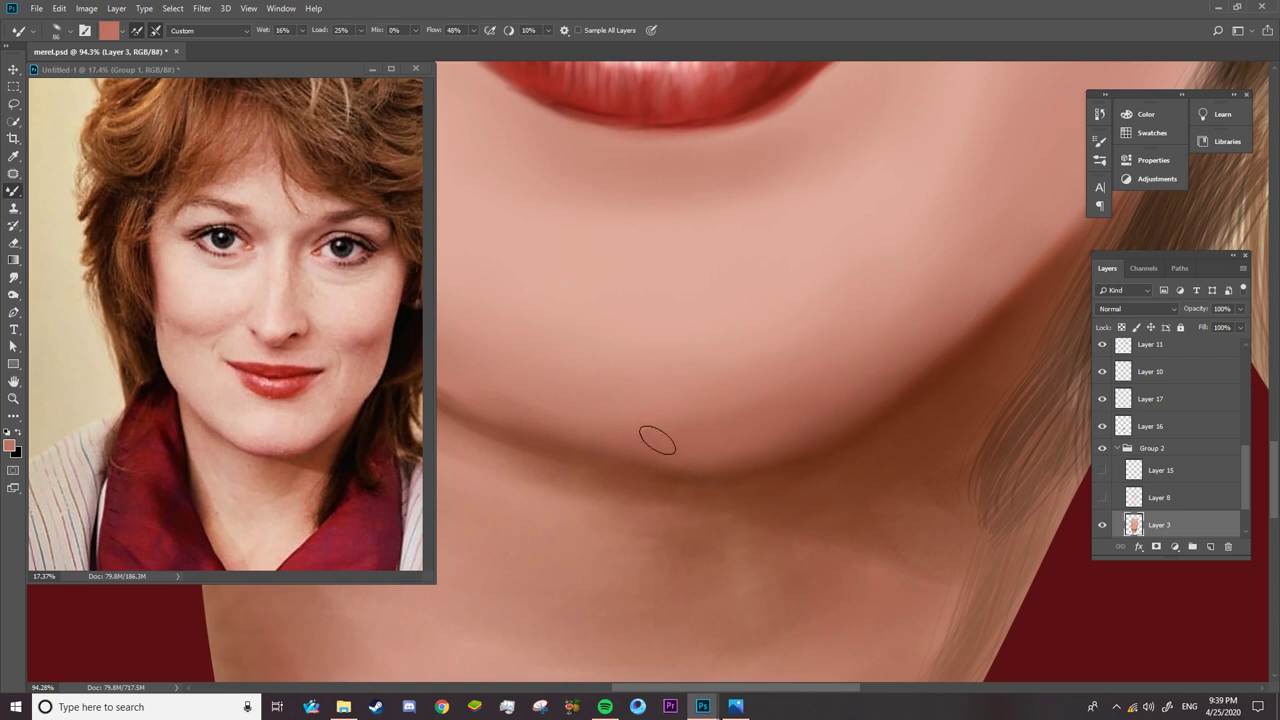
pyautogui.moveTo(1102, 497); pyautogui.dragTo(1102, 470)
pyautogui.scroll(5, 1180, 430)
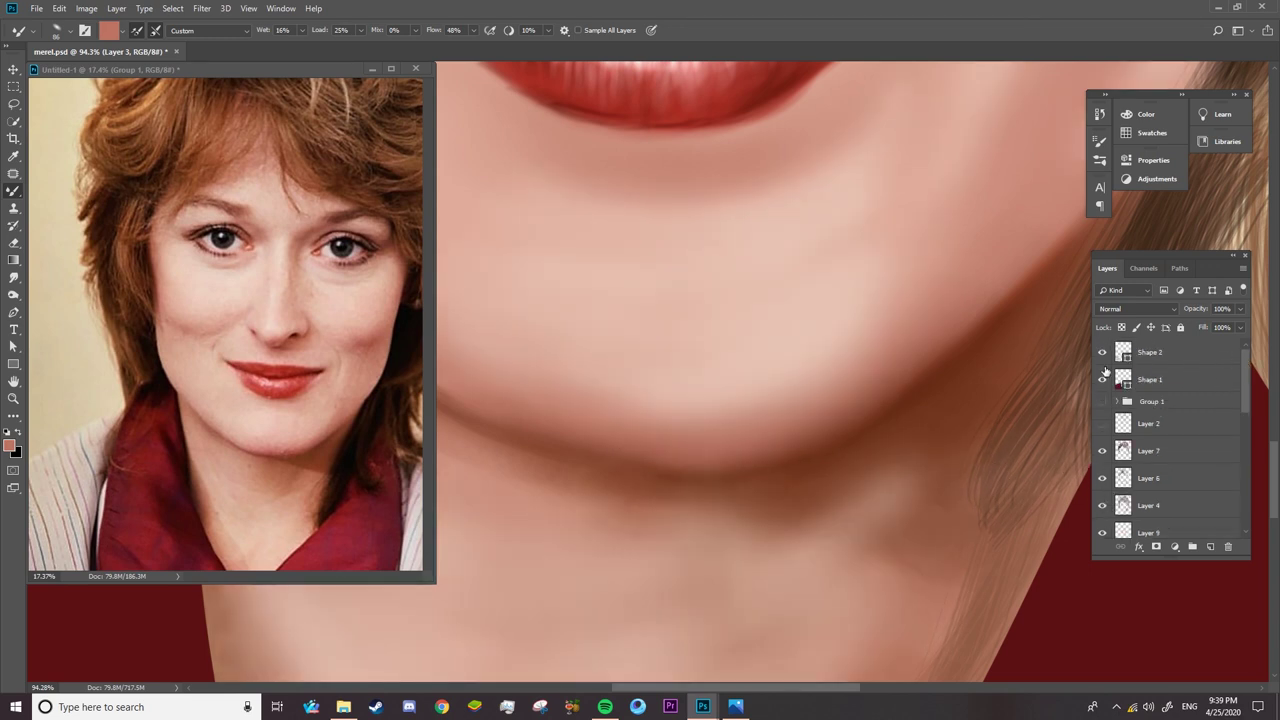
pyautogui.click(1102, 401)
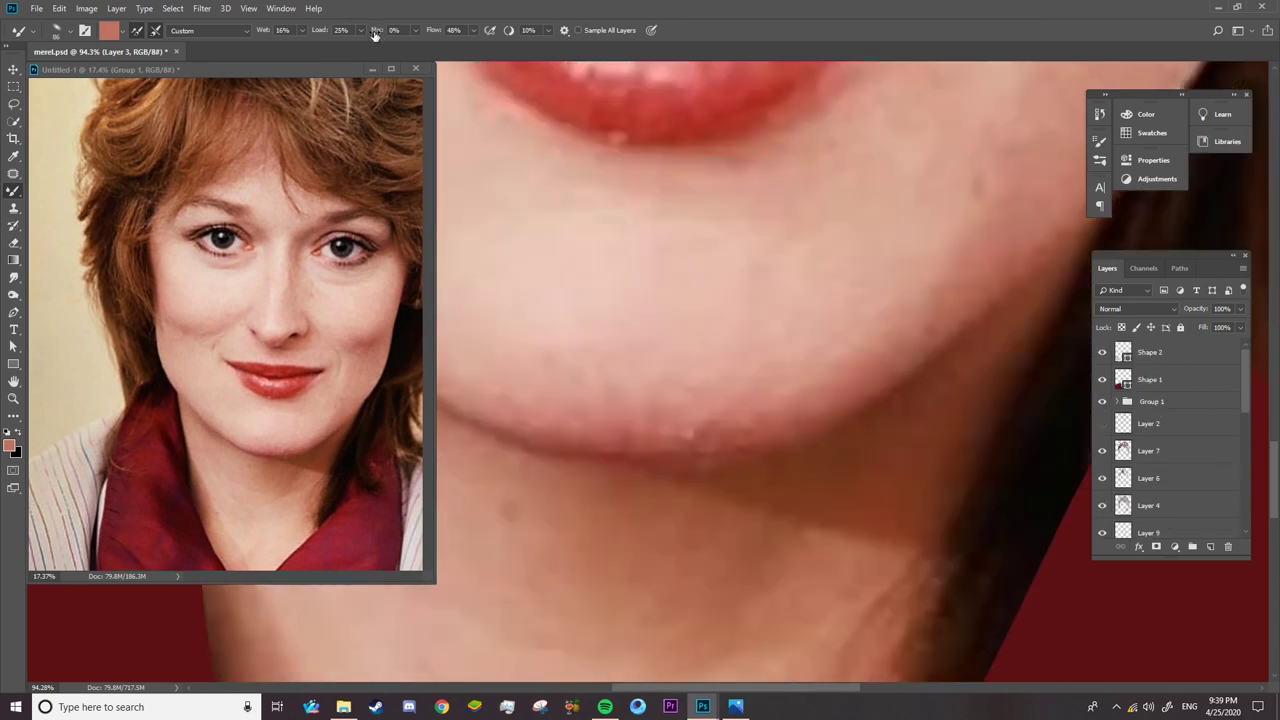
# - Sample the scarf's dark red and paint the shadow from the jaw down into the neck
pyautogui.keyDown('alt'); pyautogui.click(330, 449); pyautogui.keyUp('alt')
pyautogui.rightClick(823, 429)
pyautogui.press('Tab')
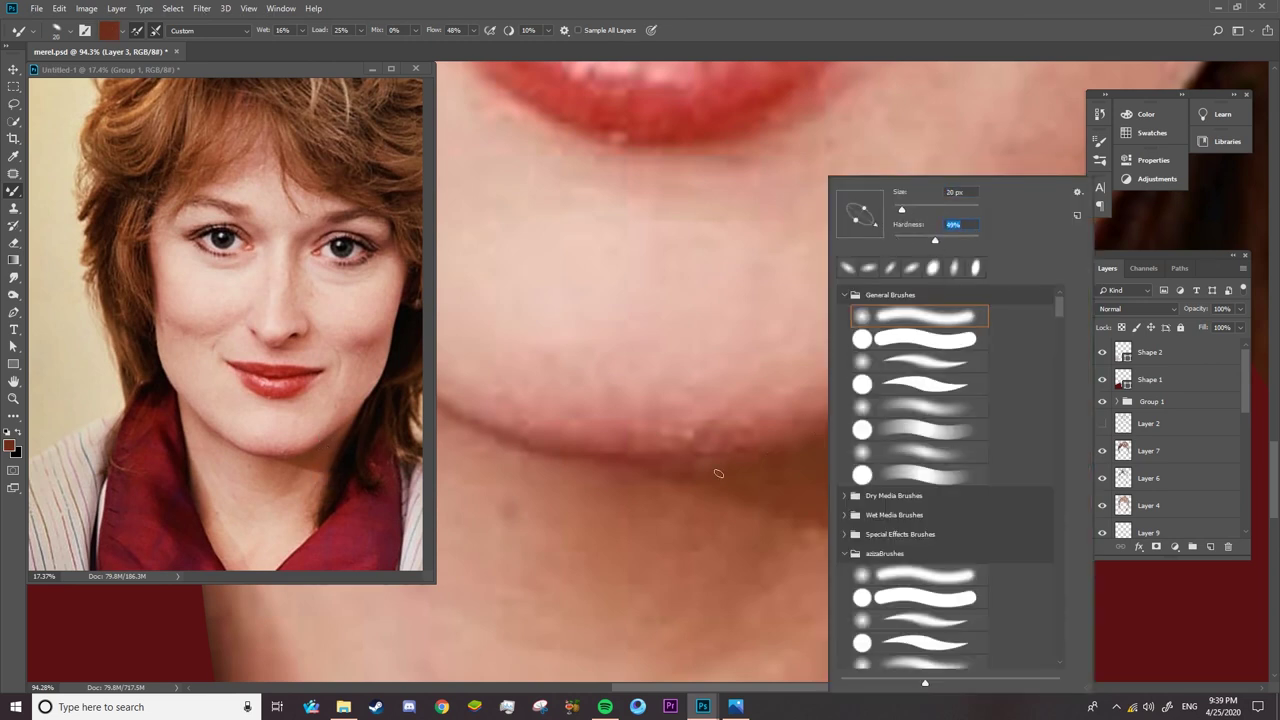
pyautogui.press('Return')
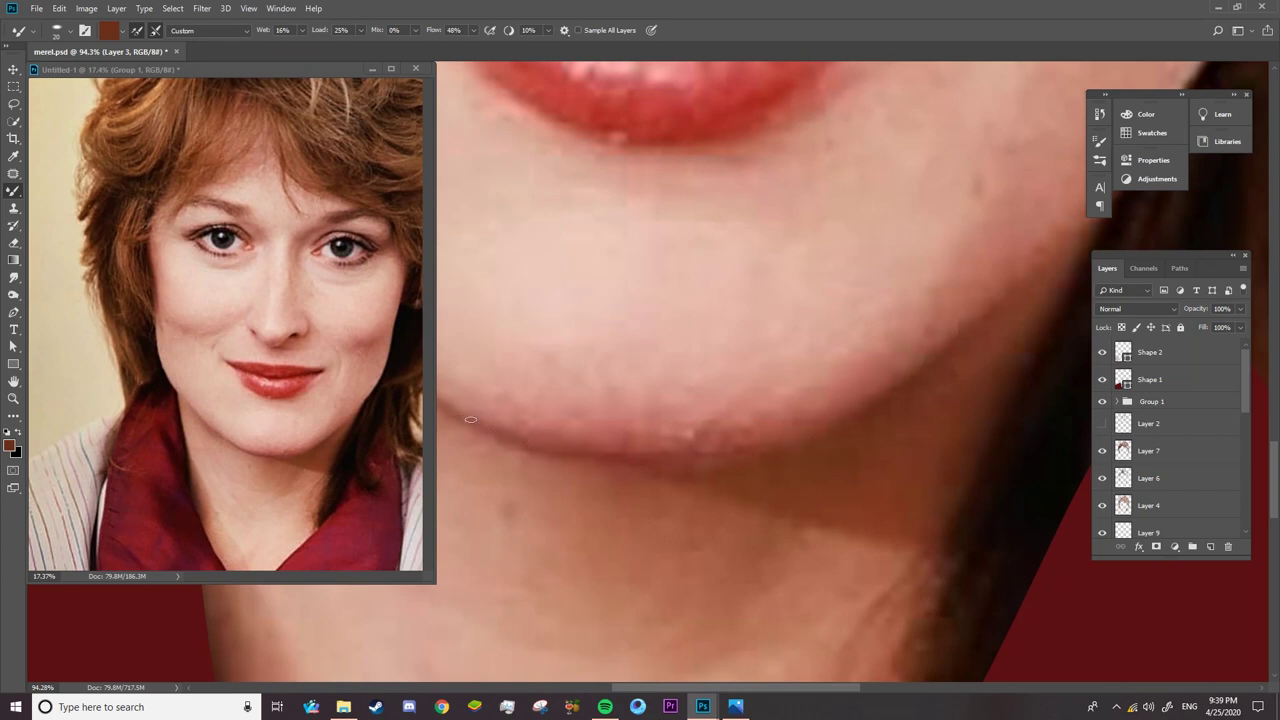
pyautogui.click(1102, 401)
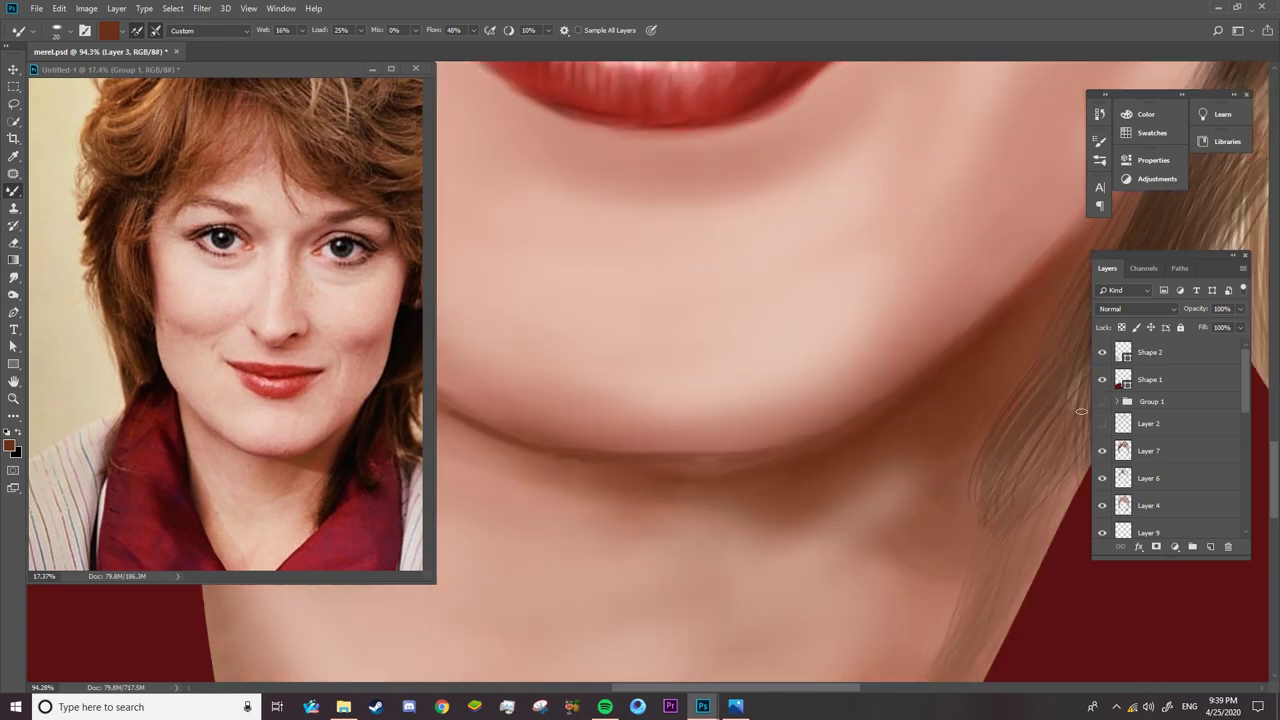
pyautogui.rightClick(820, 452)
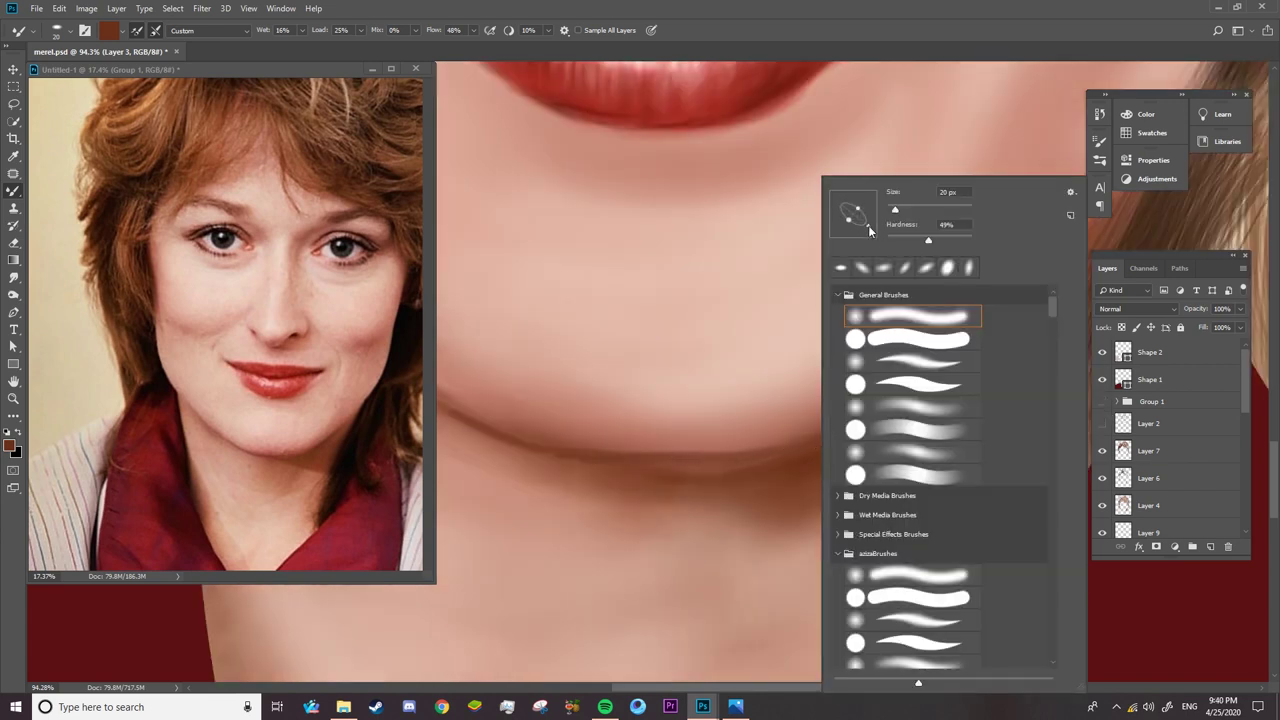
pyautogui.press('Return')
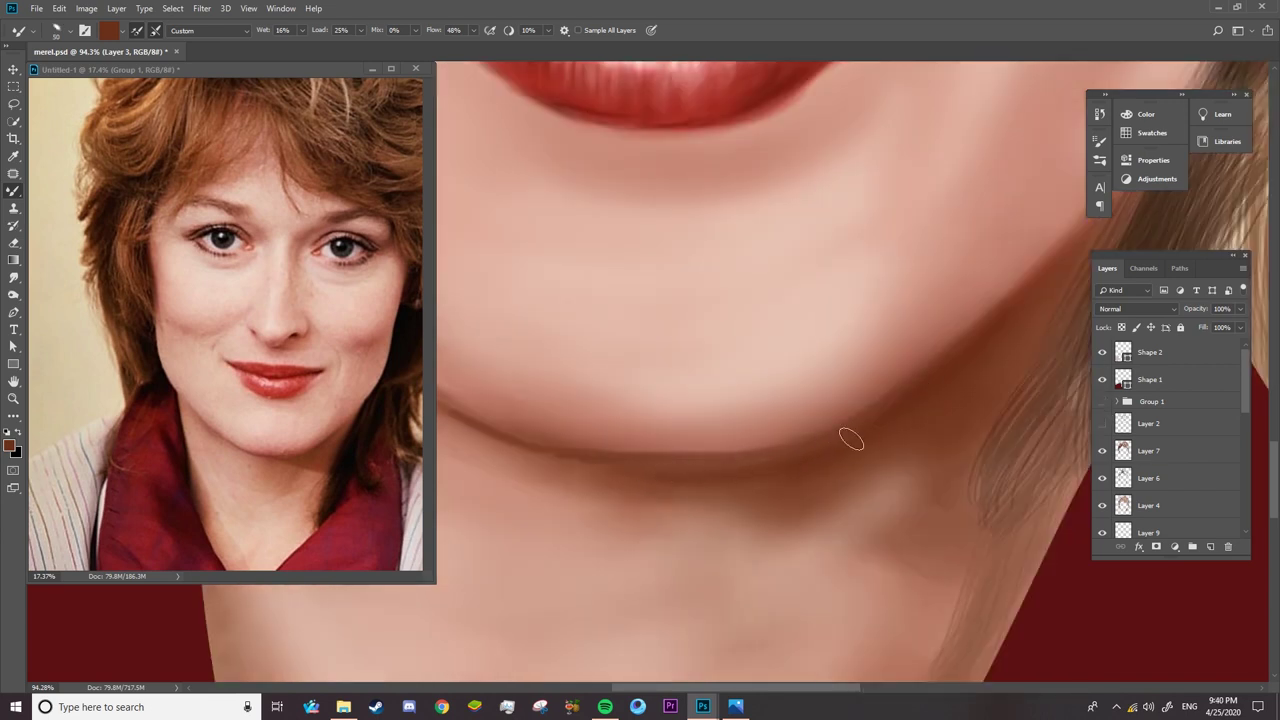
pyautogui.moveTo(686, 494); pyautogui.dragTo(829, 501)
# - Pick the Smudge tool for blending and make Layer 8 the active layer
pyautogui.click(14, 277)
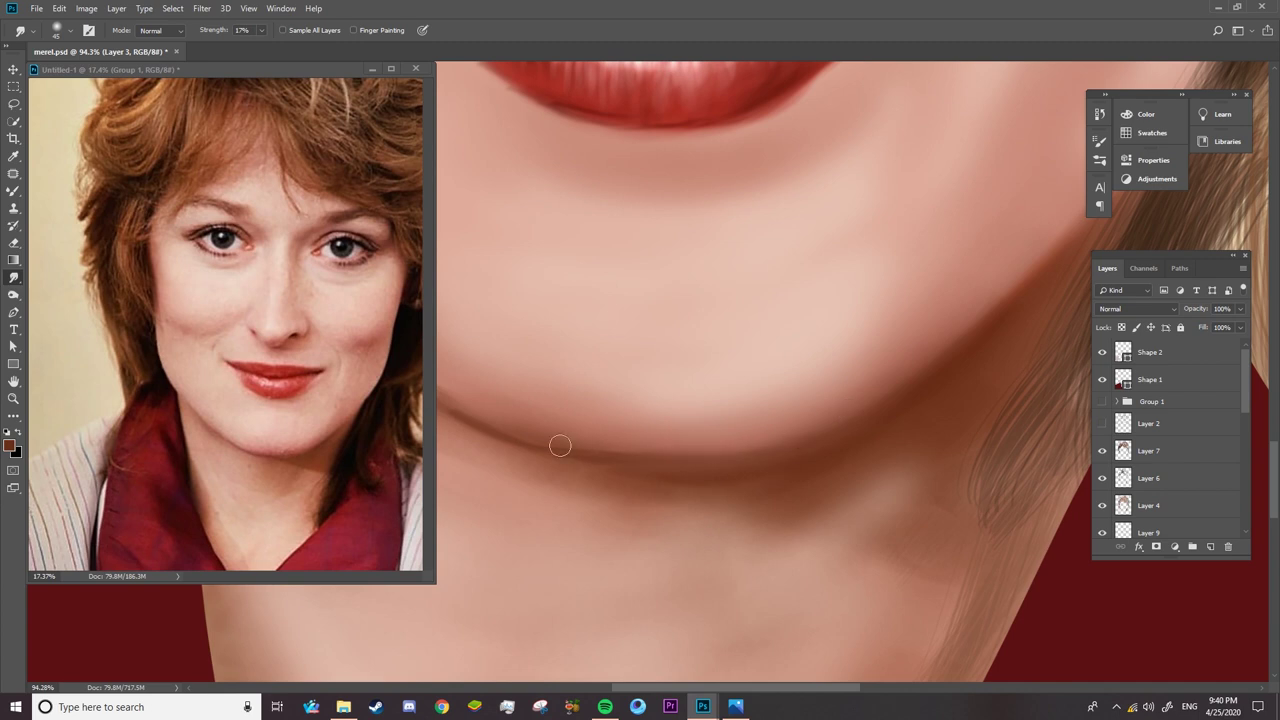
pyautogui.moveTo(1247, 402); pyautogui.dragTo(1248, 520)
pyautogui.click(1103, 443)
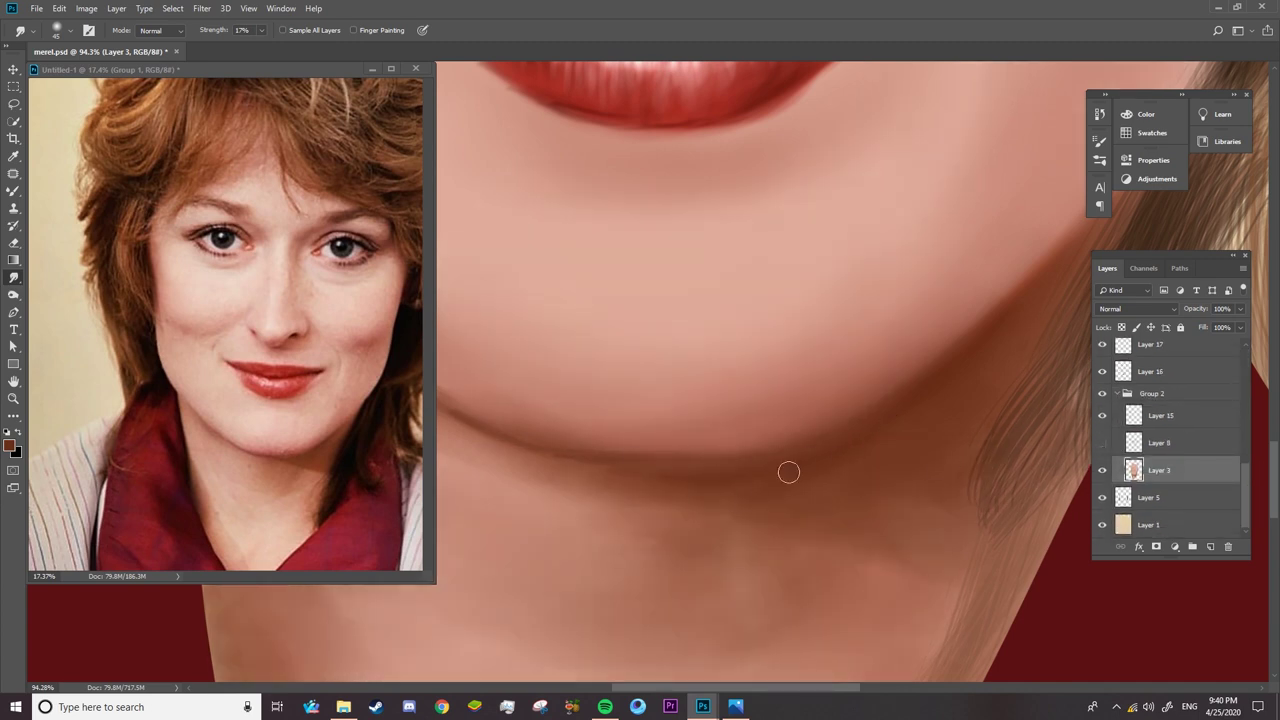
pyautogui.click(1103, 443)
pyautogui.click(1160, 443)
# - Erase the excess of Layer 8 over the neck and collar
pyautogui.press('e')
pyautogui.rightClick(748, 505)
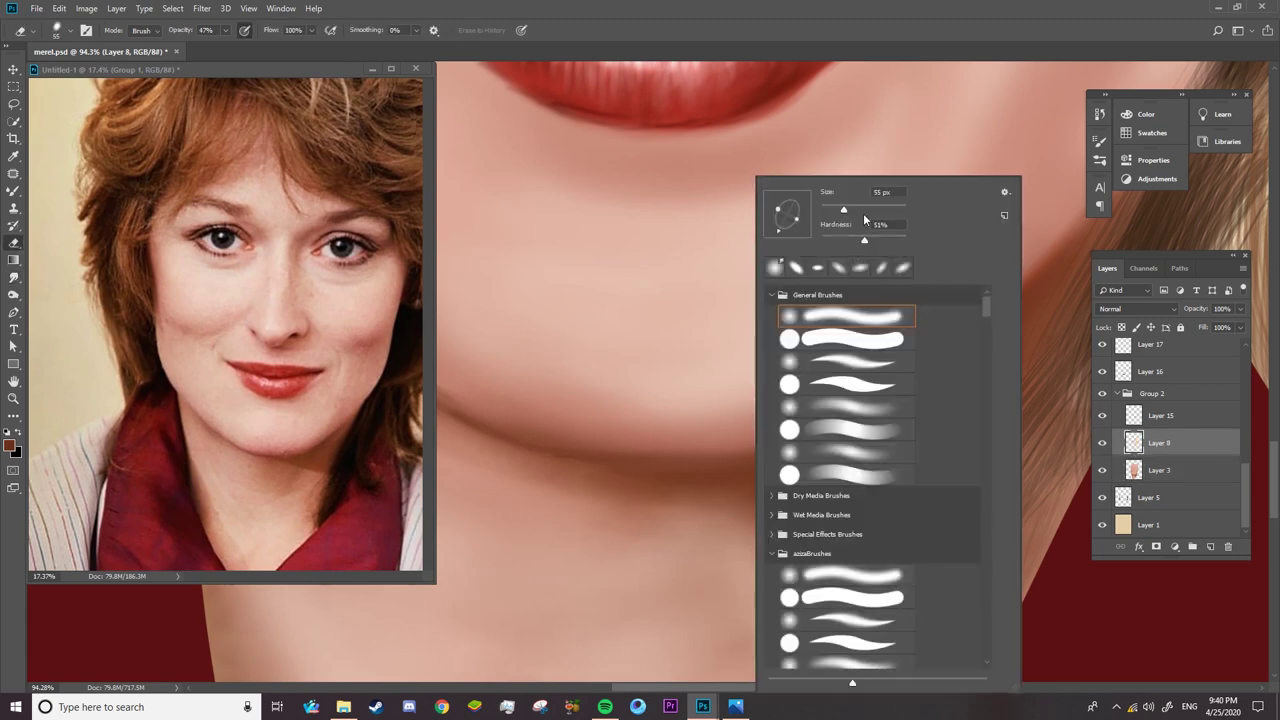
pyautogui.press('Escape')
pyautogui.moveTo(811, 475); pyautogui.dragTo(755, 517)
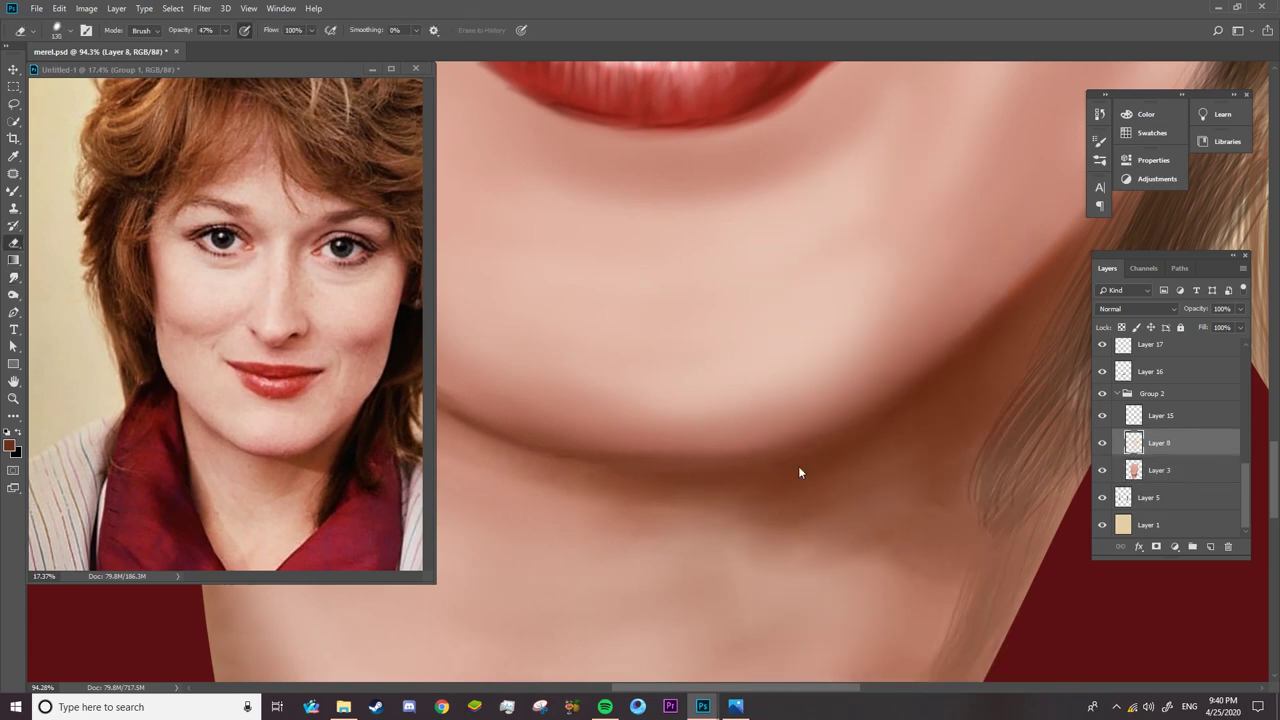
pyautogui.press('z')
pyautogui.scroll(-5, 575, 482)
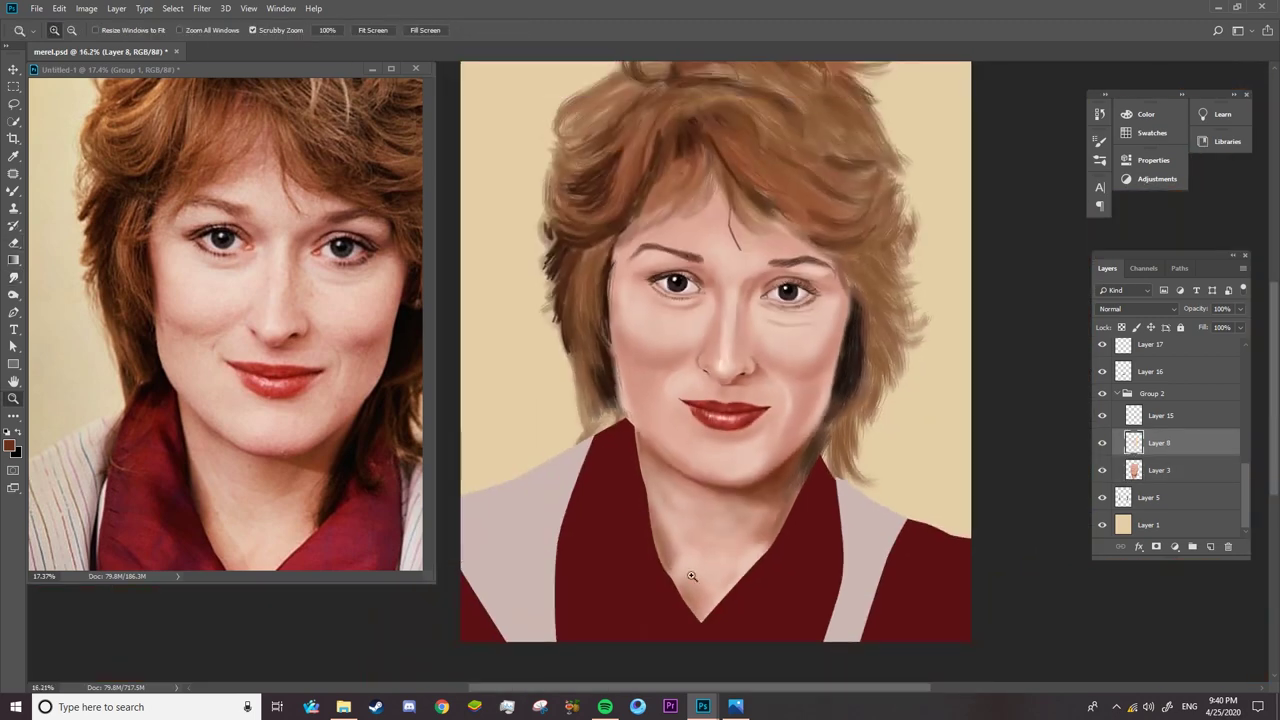
pyautogui.scroll(1, 575, 482)
pyautogui.click(1103, 443)
pyautogui.scroll(3, 740, 600)
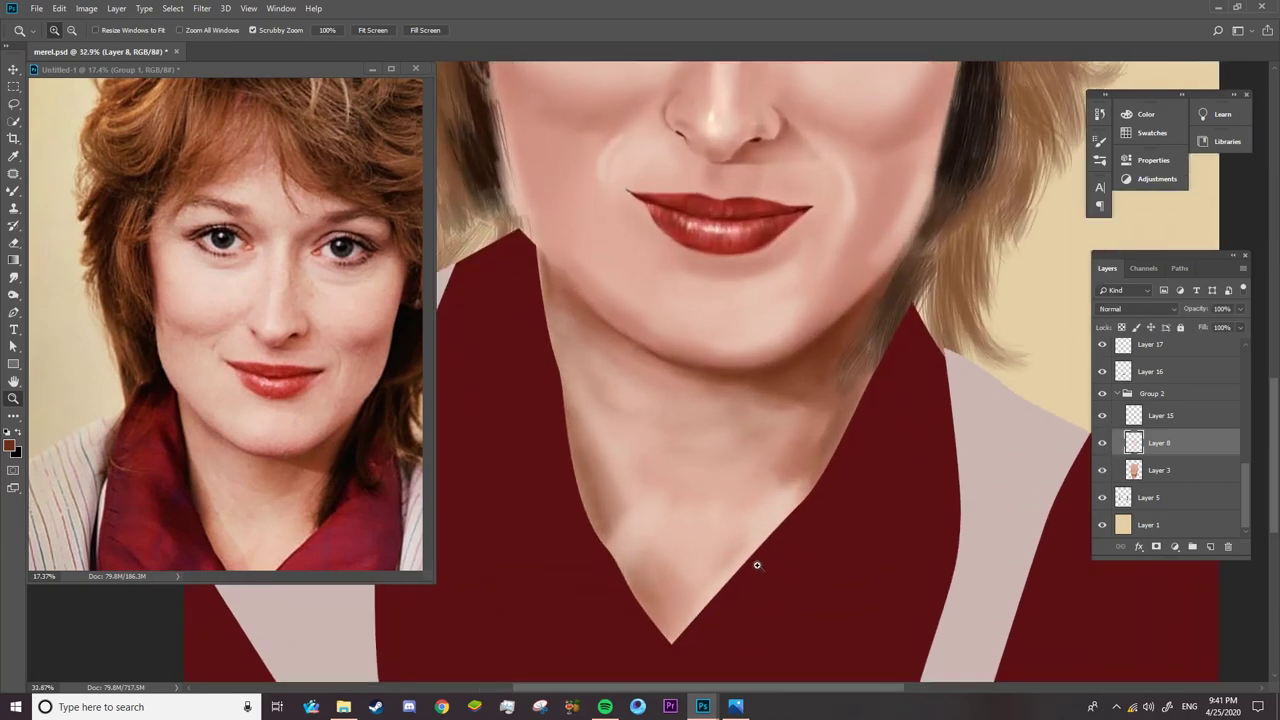
pyautogui.press('e')
pyautogui.rightClick(725, 500)
pyautogui.press('Return')
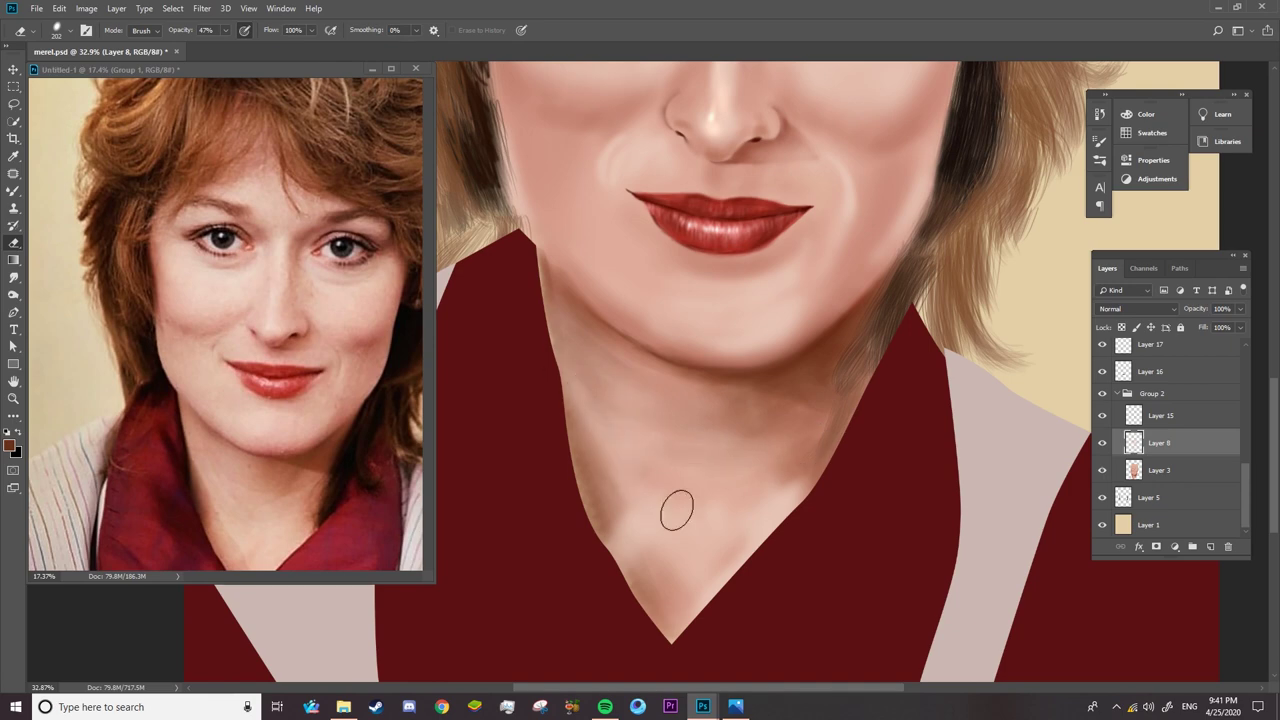
# - Fit the whole painting on screen, then zoom in around the face and right eye
pyautogui.press('z')
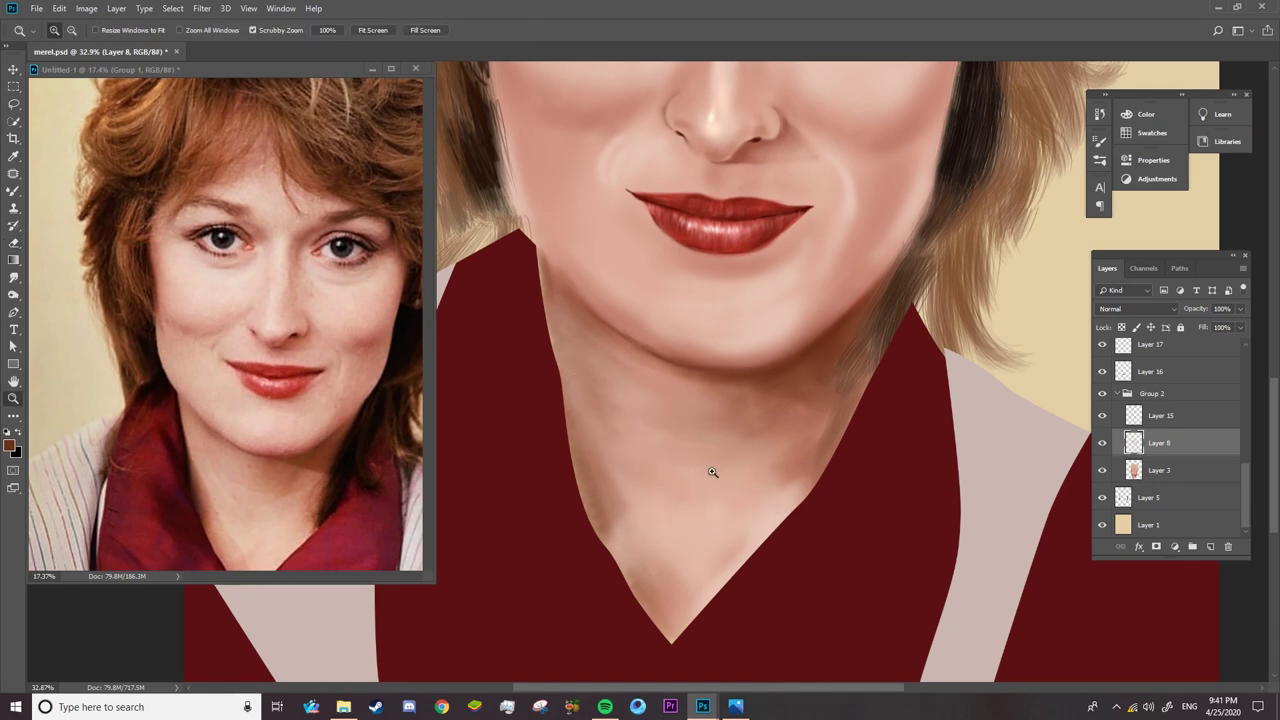
pyautogui.hotkey('ctrl', '0')
pyautogui.click(636, 368)
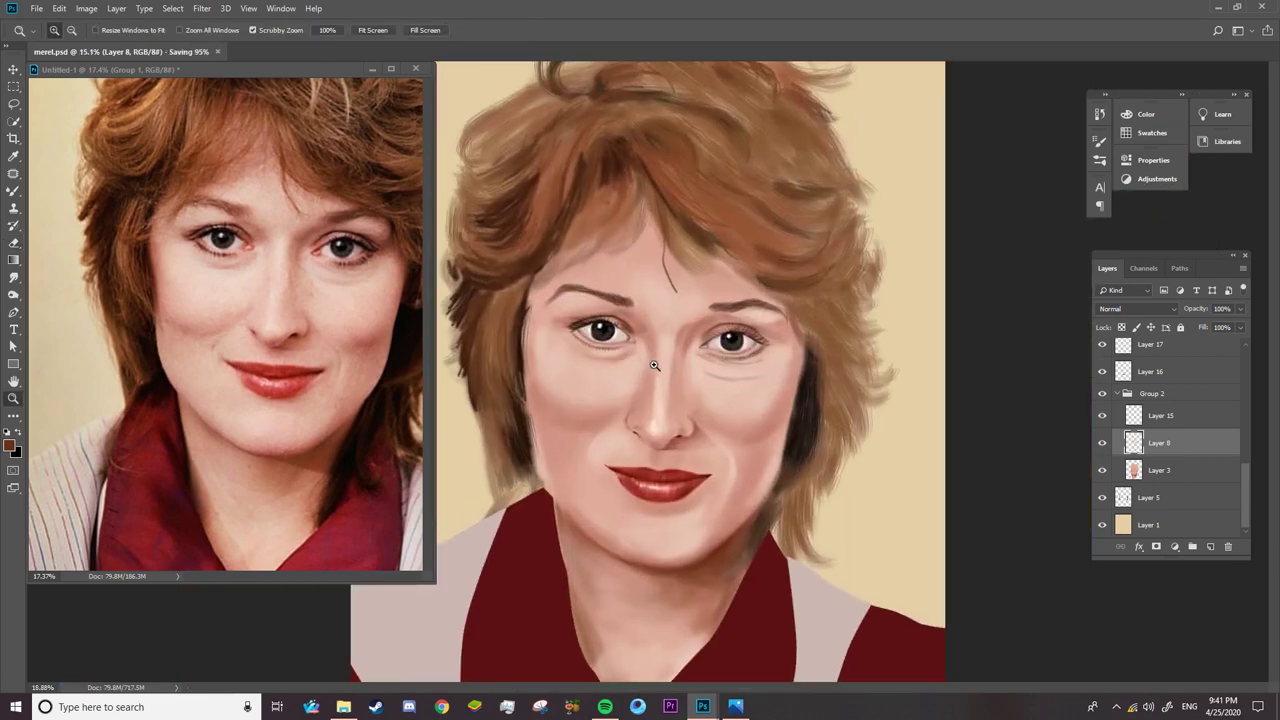
pyautogui.click(808, 355)
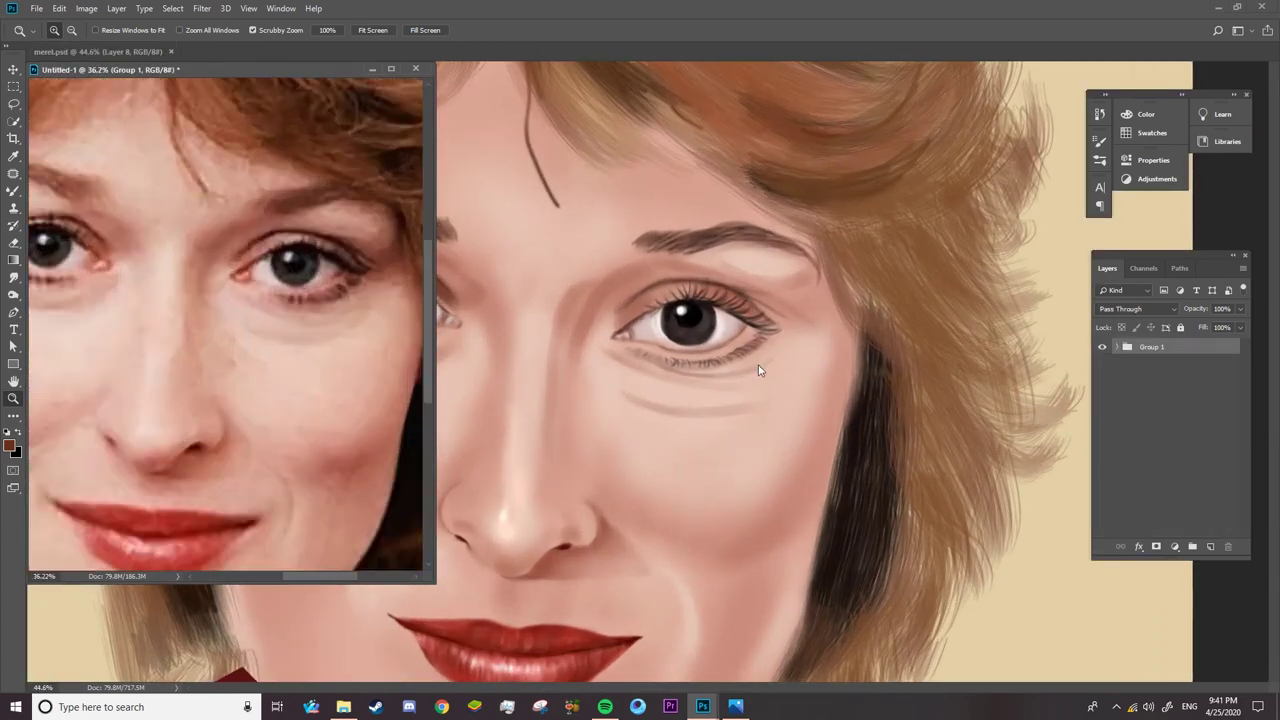
# - Zoom in on the right eye and select Layer 9, the eyelash layer
pyautogui.click(729, 361)
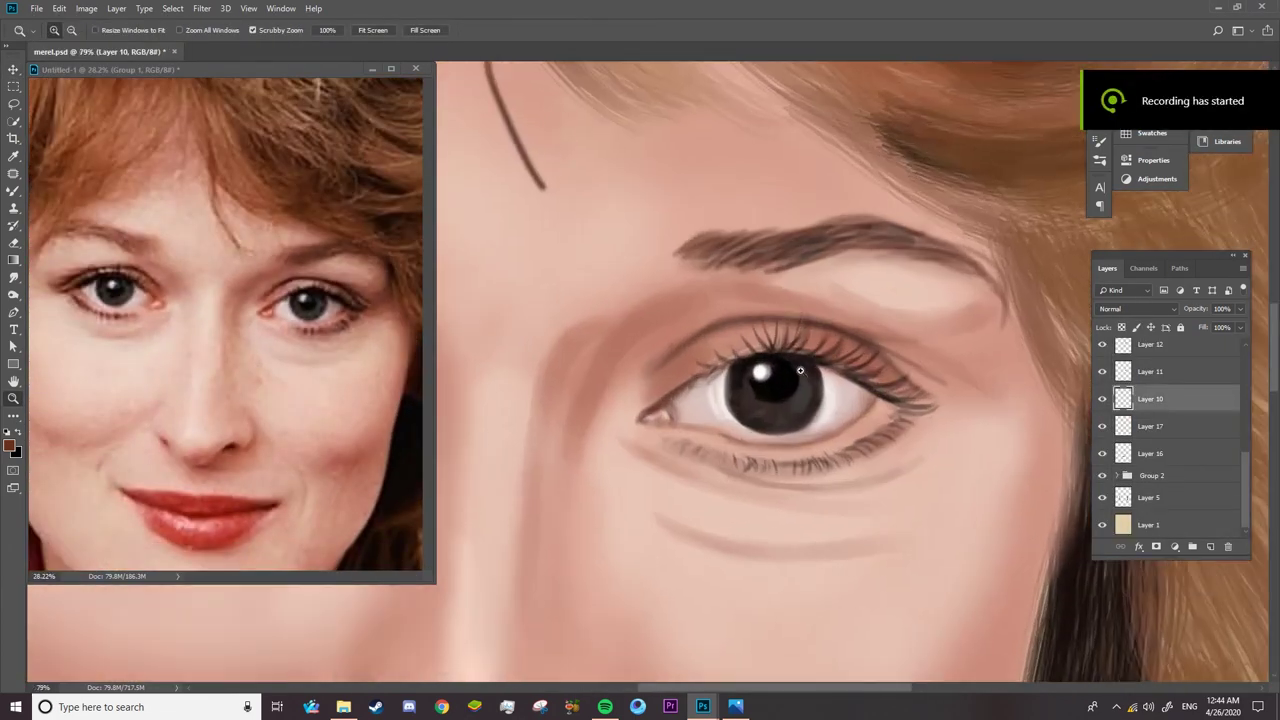
pyautogui.rightClick(789, 396)
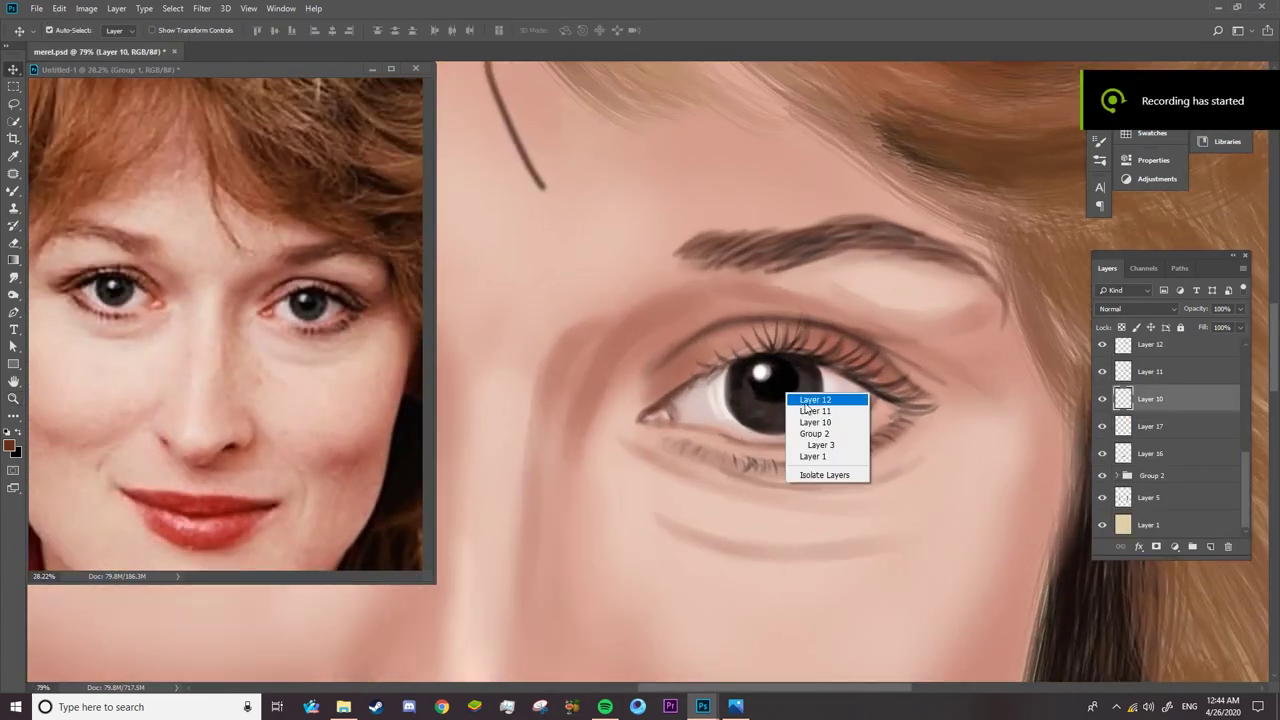
pyautogui.click(812, 399)
pyautogui.scroll(3, 1170, 430)
pyautogui.click(1103, 413)
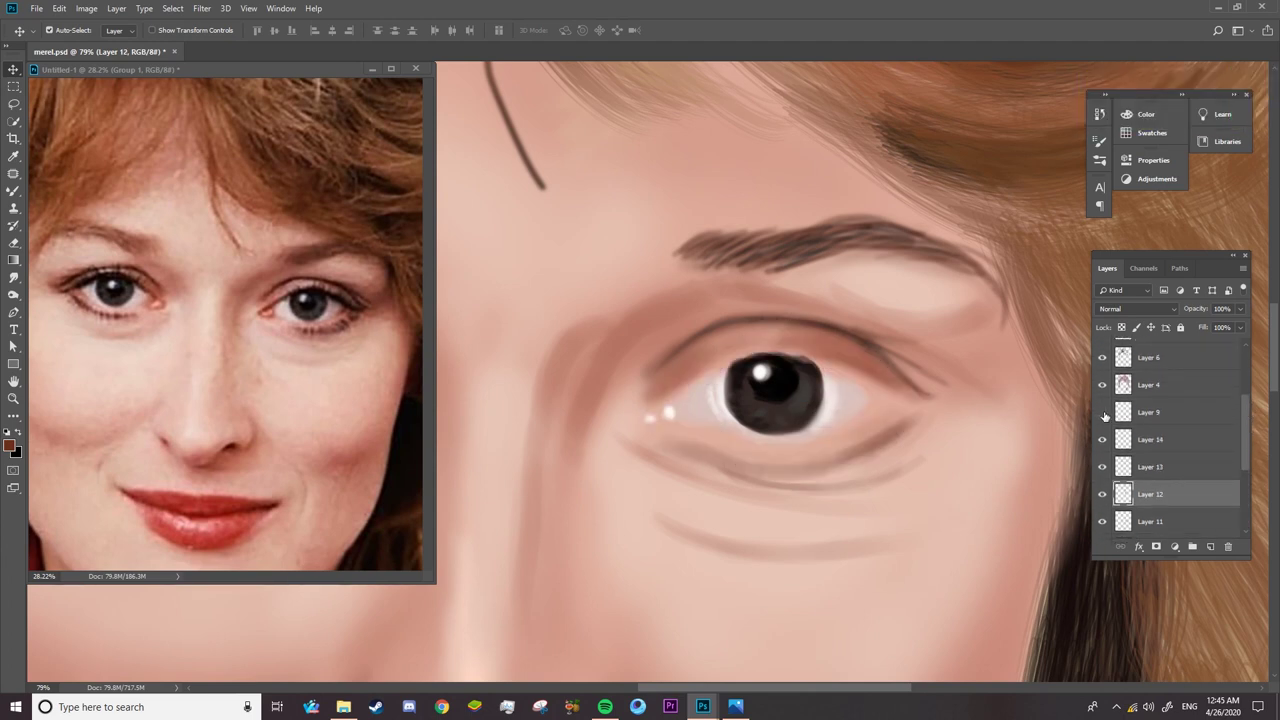
pyautogui.click(1150, 412)
# - Set up a 10 px black Mixer Brush and zoom the eye to 100%
pyautogui.press('b')
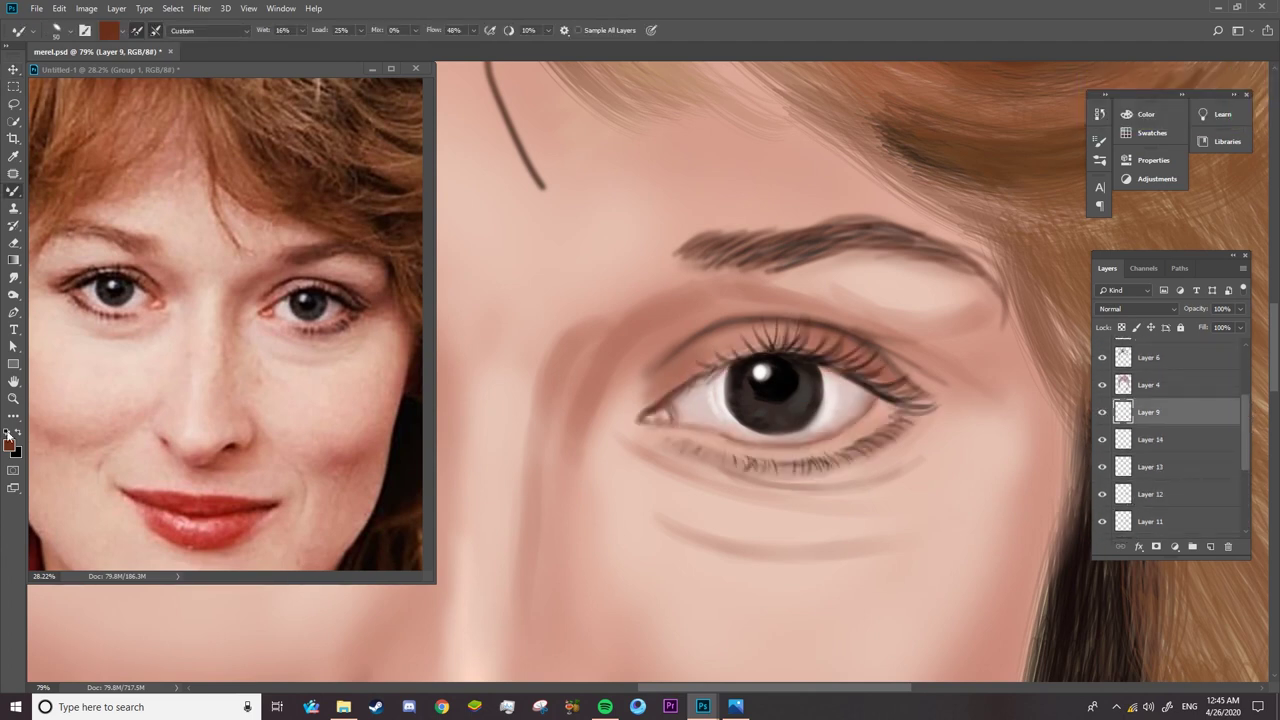
pyautogui.press('d')
pyautogui.rightClick(786, 354)
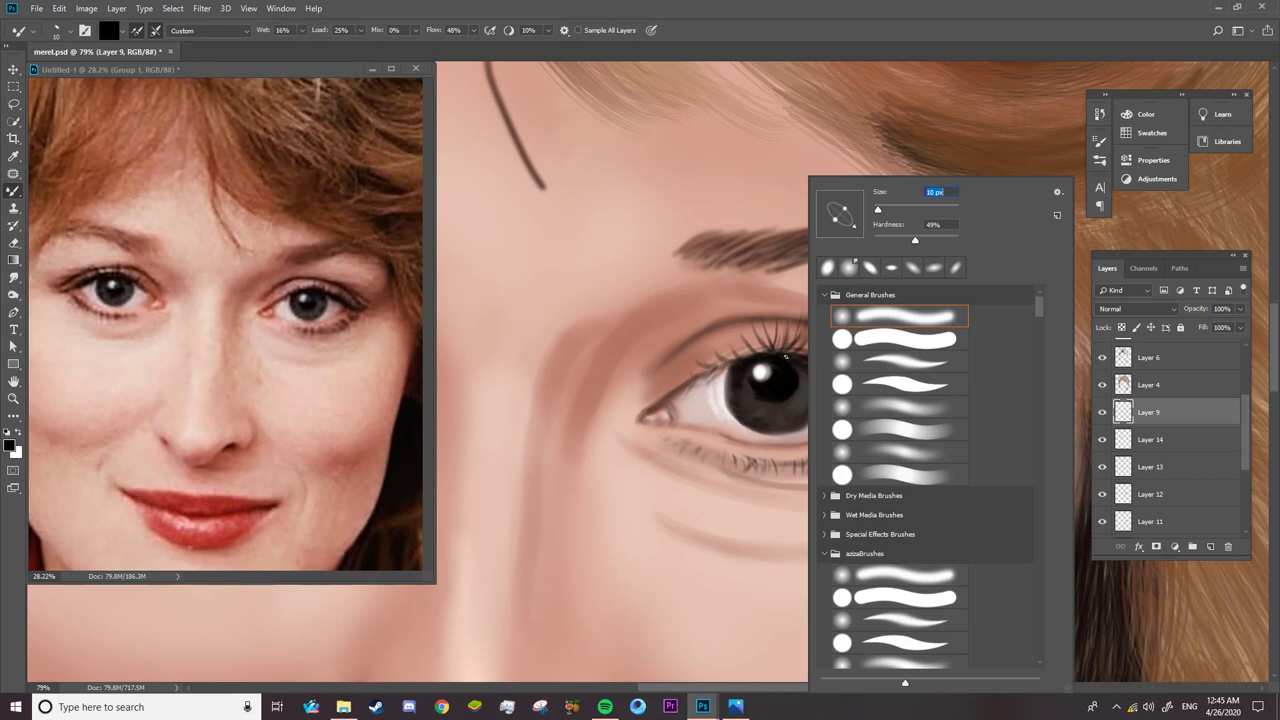
pyautogui.press('Return')
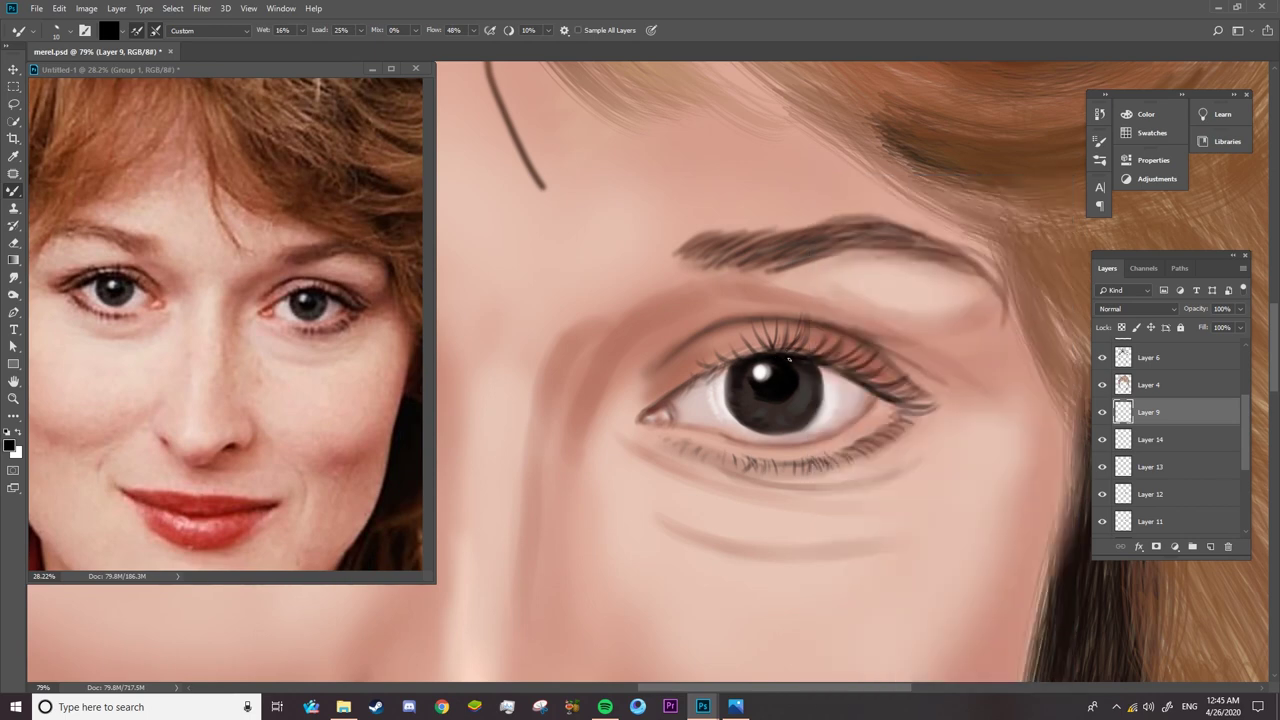
pyautogui.press('z')
pyautogui.click(816, 367)
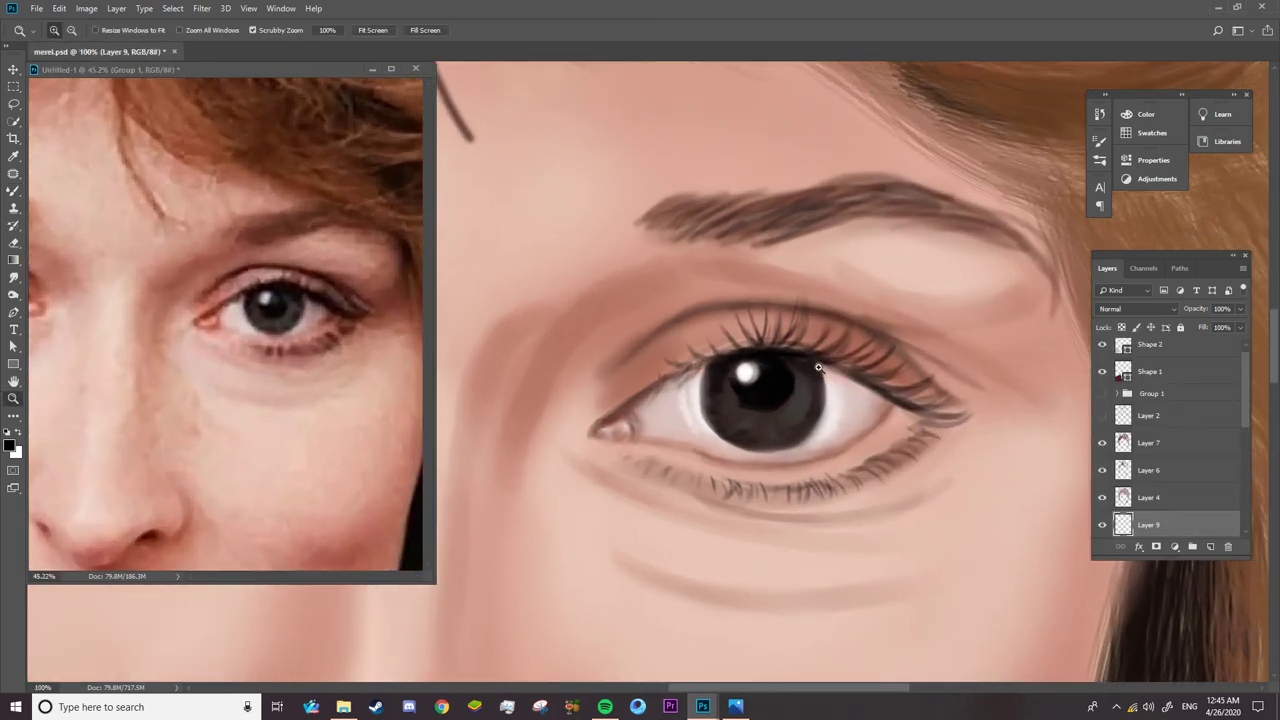
pyautogui.moveTo(818, 368); pyautogui.dragTo(828, 366)
pyautogui.press('b')
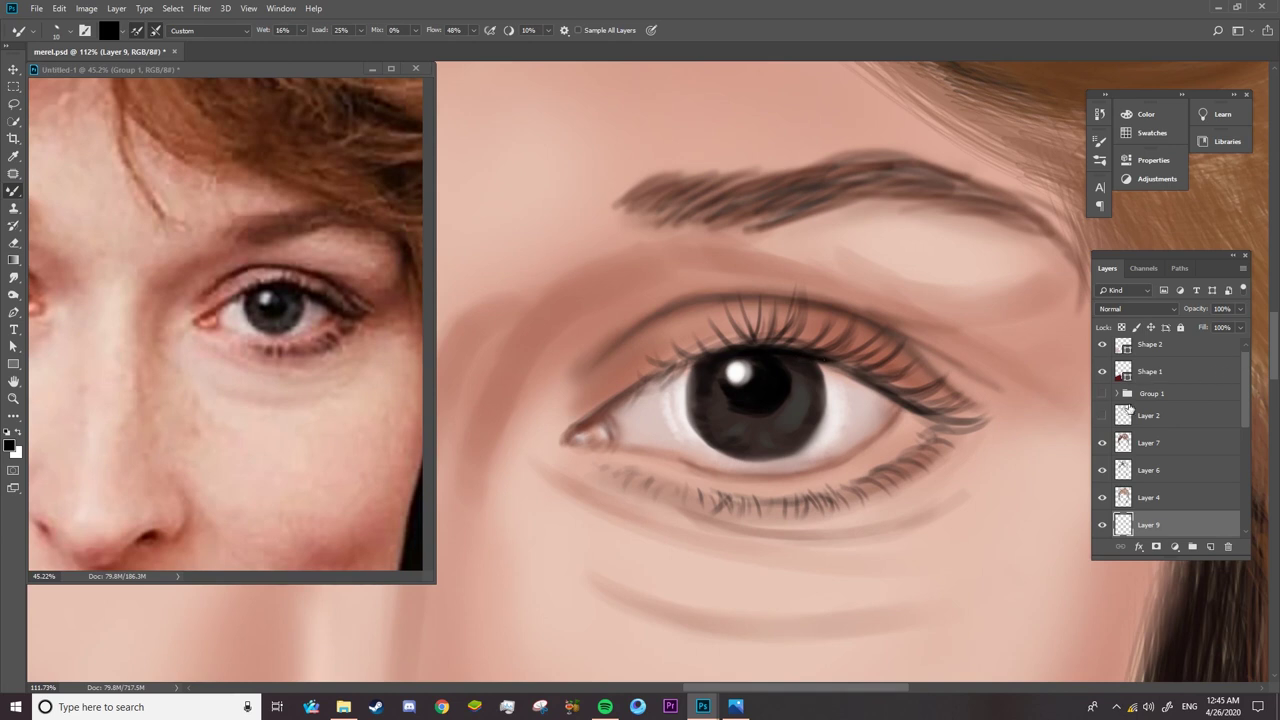
# - Check the reference photo, then thicken lashes at the outer corner and along the upper line
pyautogui.click(1102, 393)
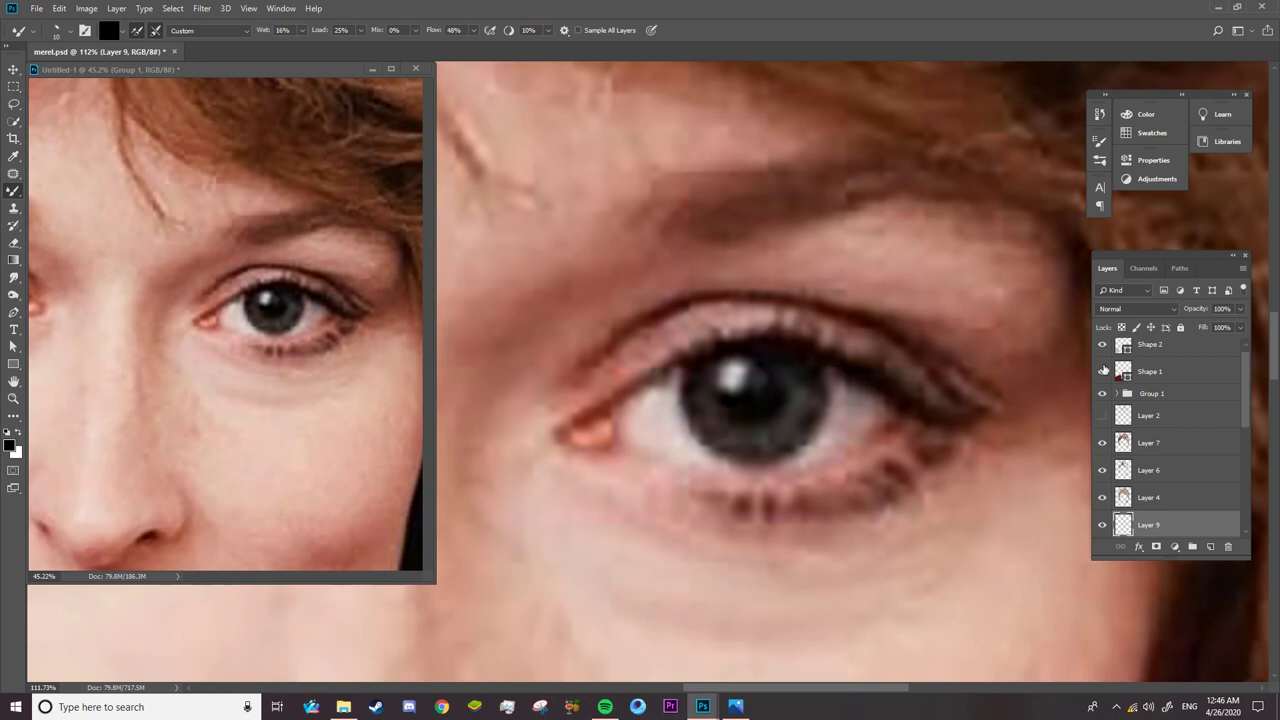
pyautogui.click(1102, 393)
pyautogui.moveTo(951, 412)
pyautogui.mouseDown()
pyautogui.moveTo(958, 398)
pyautogui.moveTo(926, 386)
pyautogui.mouseUp()
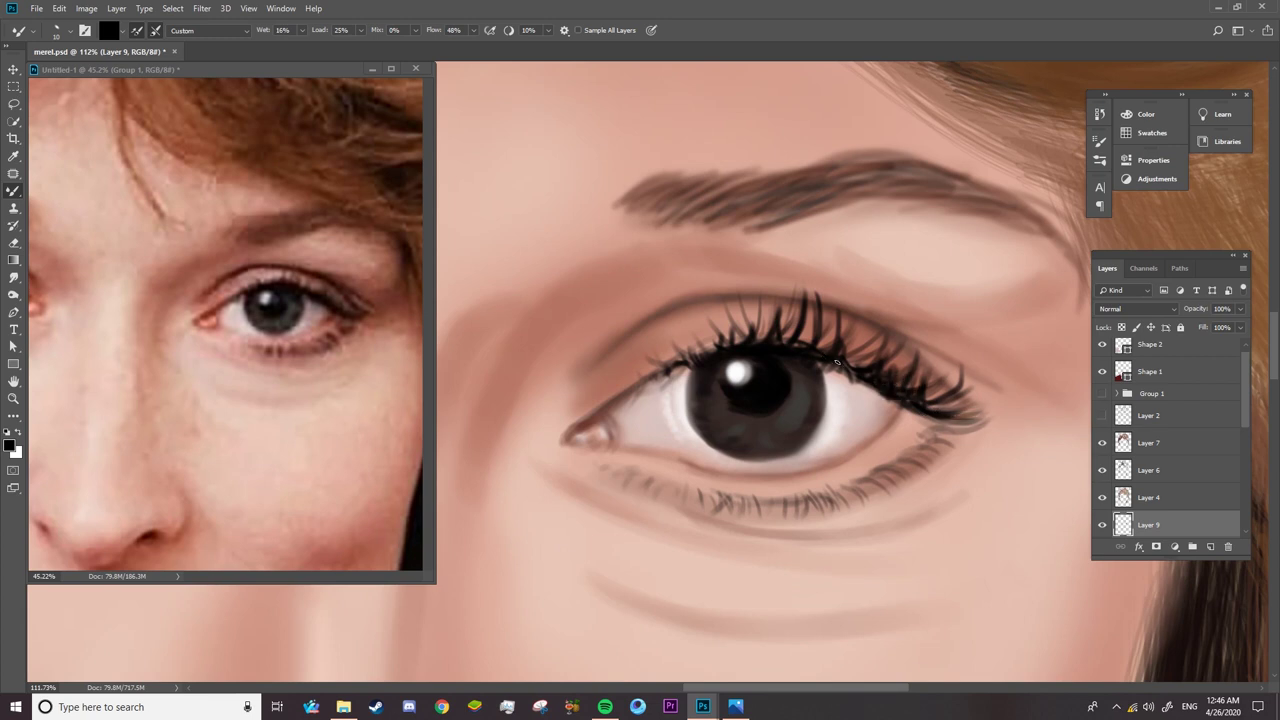
pyautogui.moveTo(836, 362)
pyautogui.mouseDown()
pyautogui.moveTo(882, 342)
pyautogui.moveTo(817, 354)
pyautogui.mouseUp()
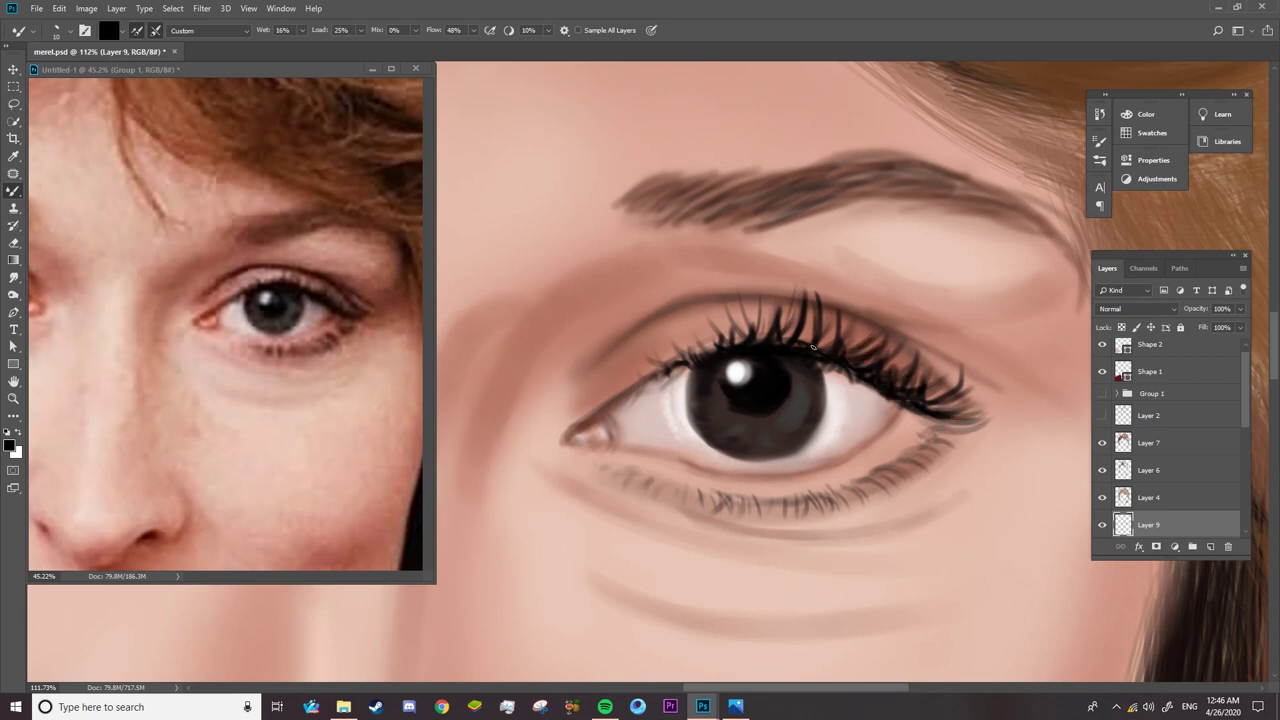
# - With the regular Brush, paint three new curled lashes on the upper lid
pyautogui.rightClick(13, 190)
pyautogui.click(60, 188)
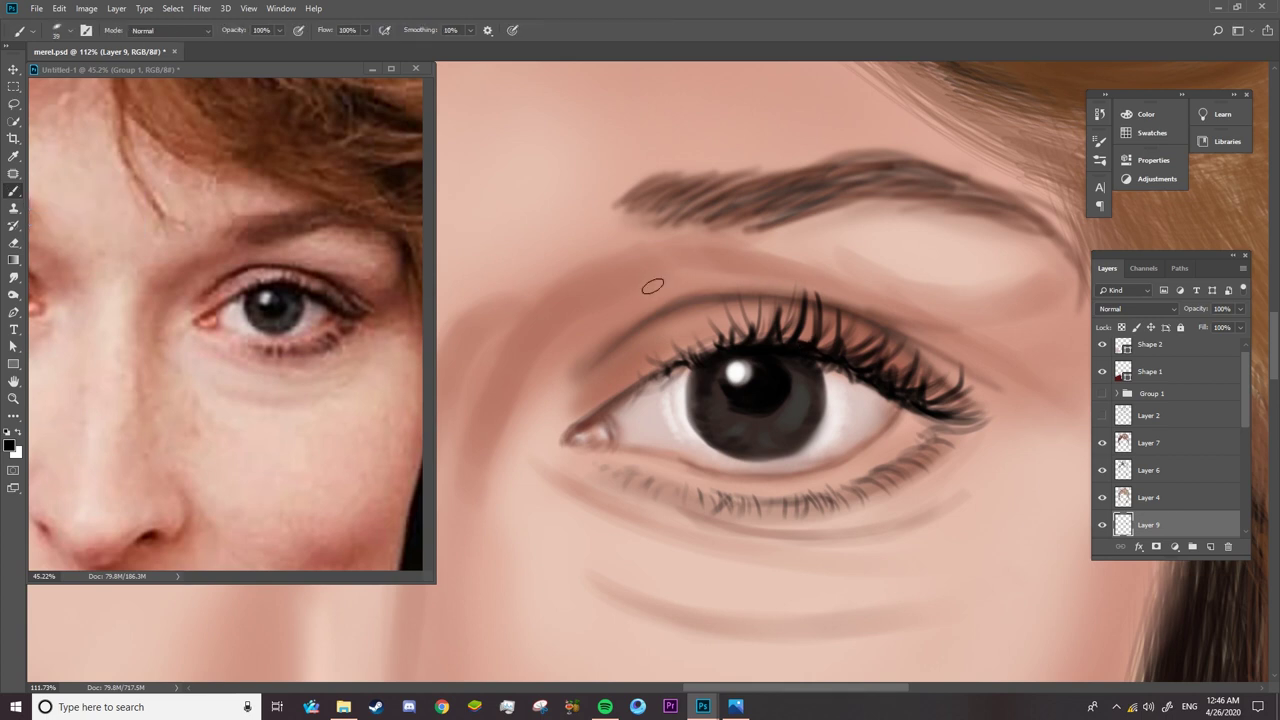
pyautogui.rightClick(762, 340)
pyautogui.click(724, 348)
pyautogui.rightClick(749, 328)
pyautogui.click(732, 349)
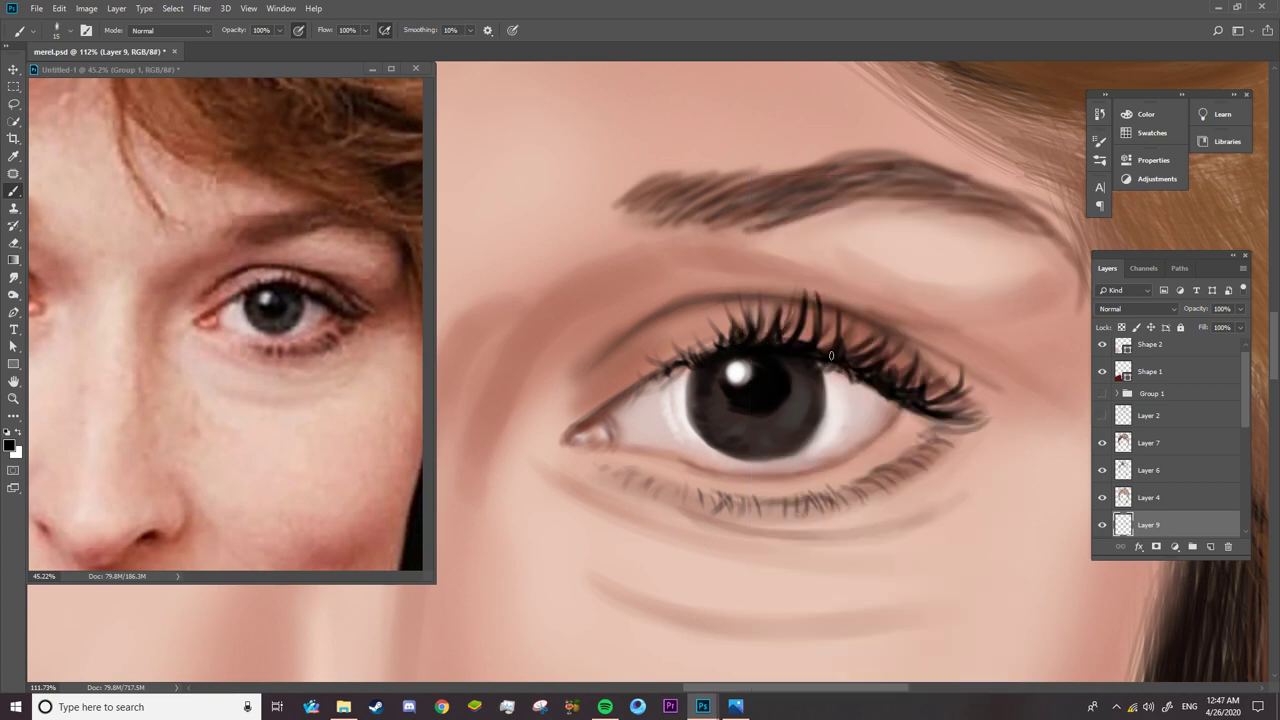
pyautogui.moveTo(832, 357); pyautogui.dragTo(852, 324)
pyautogui.moveTo(777, 348); pyautogui.dragTo(794, 298)
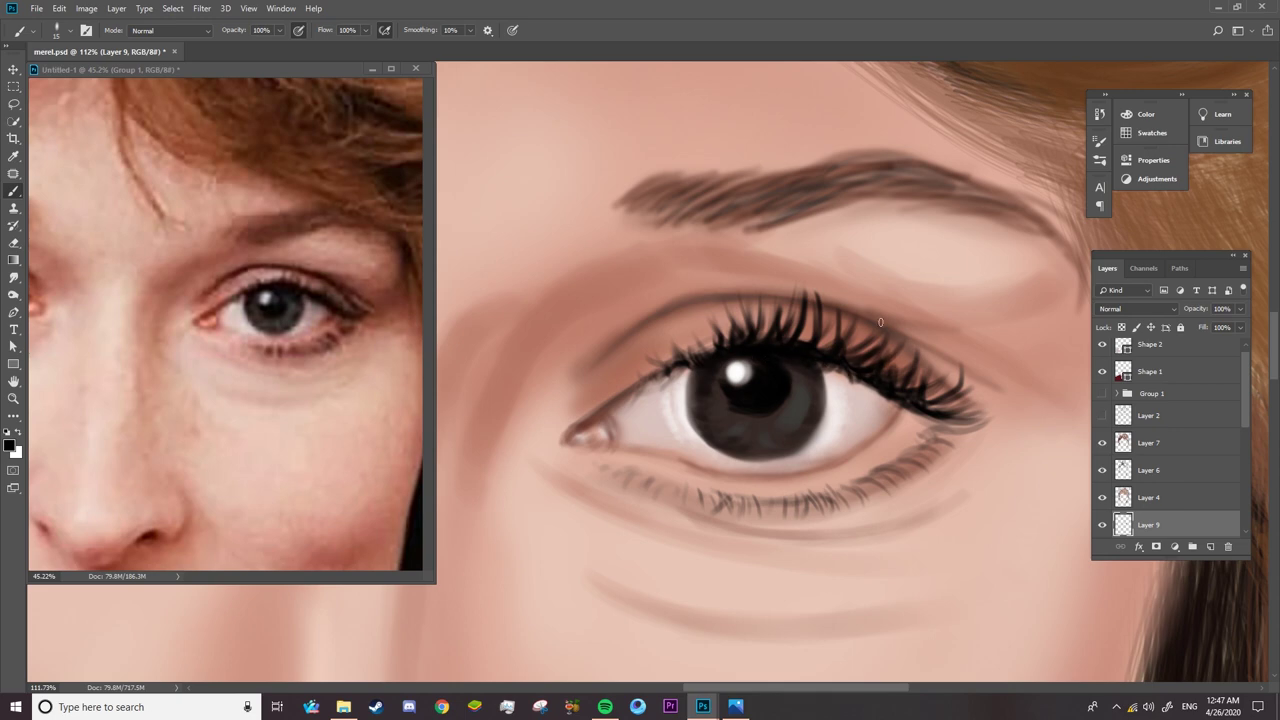
pyautogui.moveTo(851, 362); pyautogui.dragTo(874, 328)
pyautogui.press('z')
pyautogui.moveTo(936, 407); pyautogui.dragTo(660, 443)
# - Compare against the reference photo, then add dark strokes along the other eye's upper lash line
pyautogui.moveTo(349, 400); pyautogui.dragTo(145, 347)
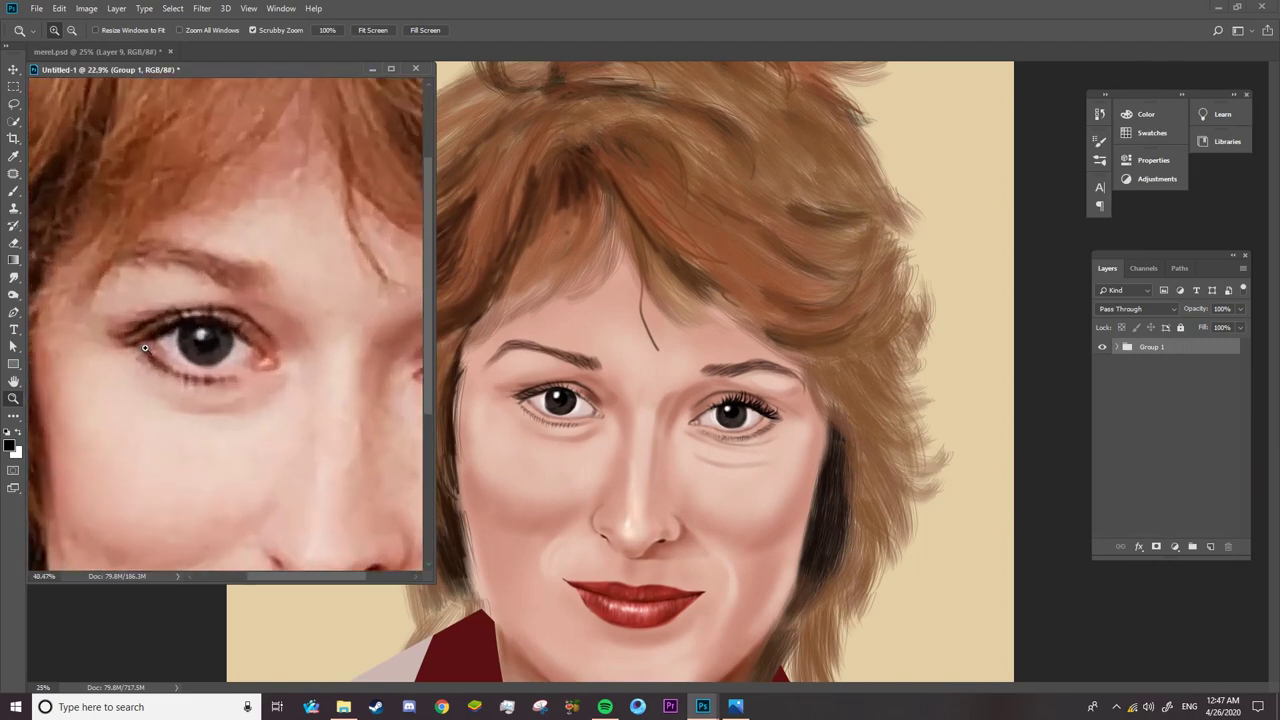
pyautogui.moveTo(526, 391); pyautogui.dragTo(600, 395)
pyautogui.press('b')
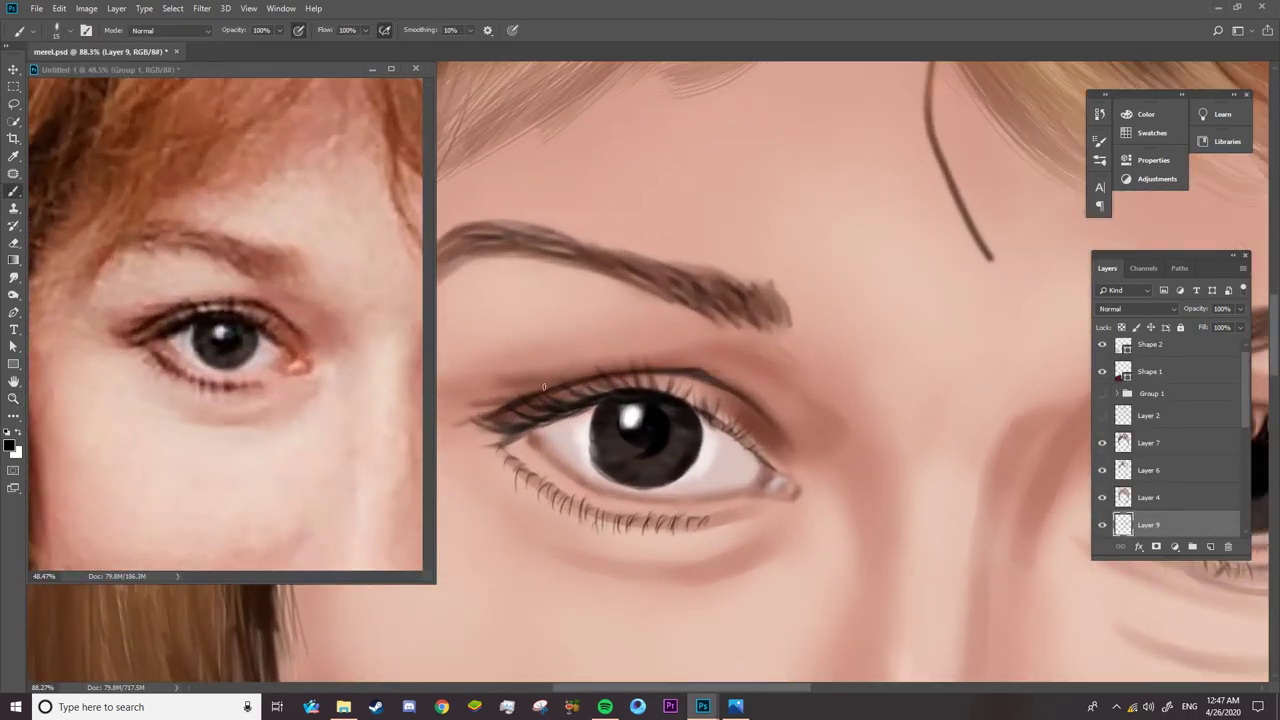
pyautogui.click(1102, 393)
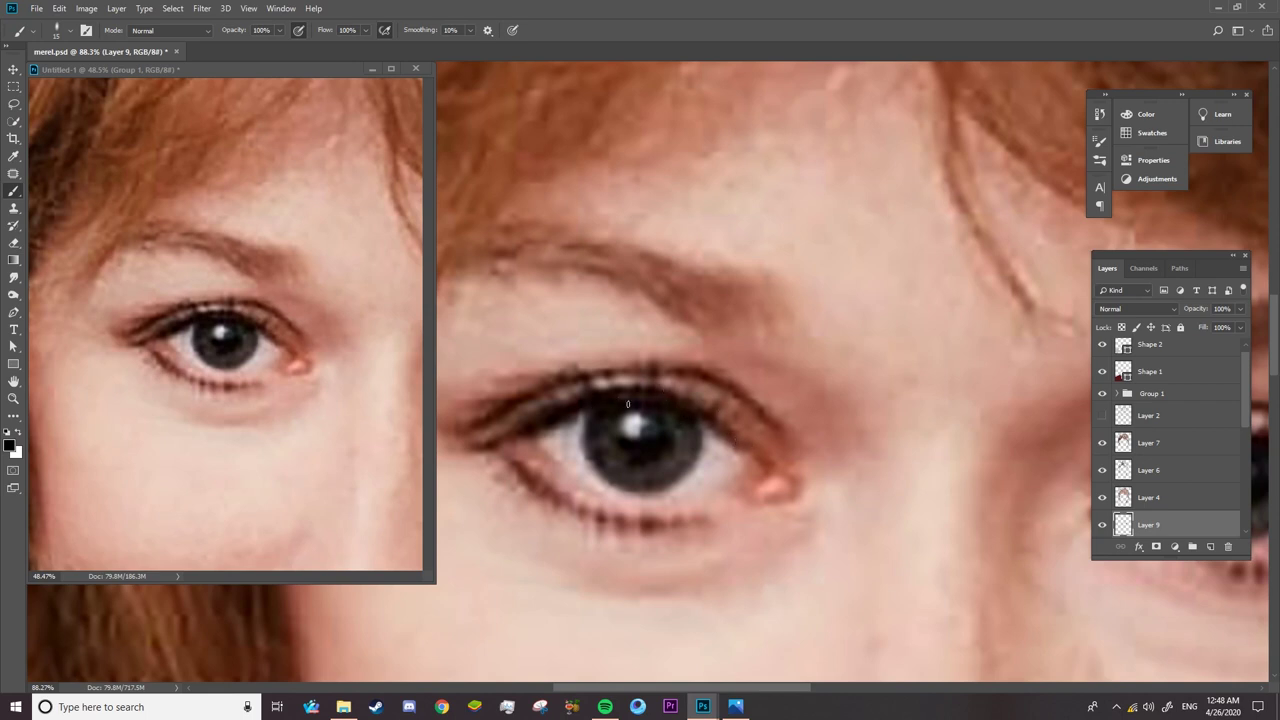
pyautogui.click(1102, 393)
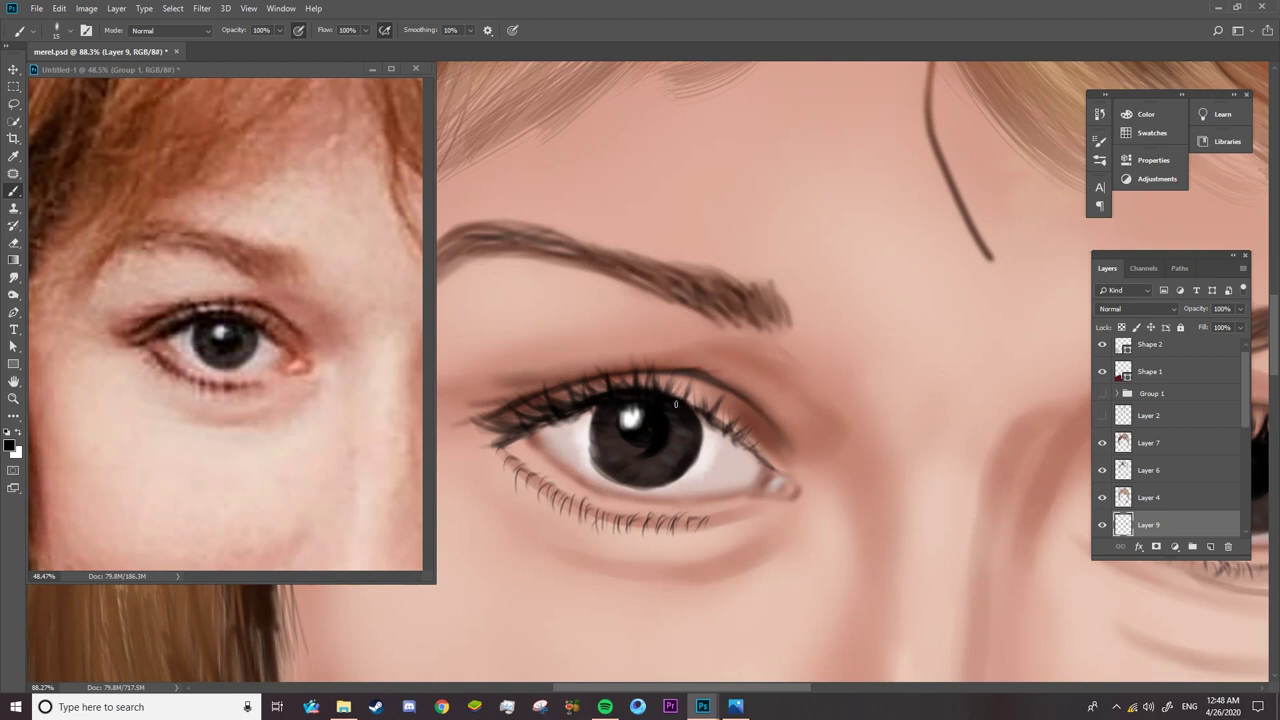
pyautogui.moveTo(709, 420); pyautogui.dragTo(716, 414)
pyautogui.moveTo(562, 413); pyautogui.dragTo(533, 420)
pyautogui.press('z')
pyautogui.moveTo(741, 436)
pyautogui.mouseDown()
pyautogui.moveTo(567, 442)
pyautogui.moveTo(609, 425)
pyautogui.mouseUp()
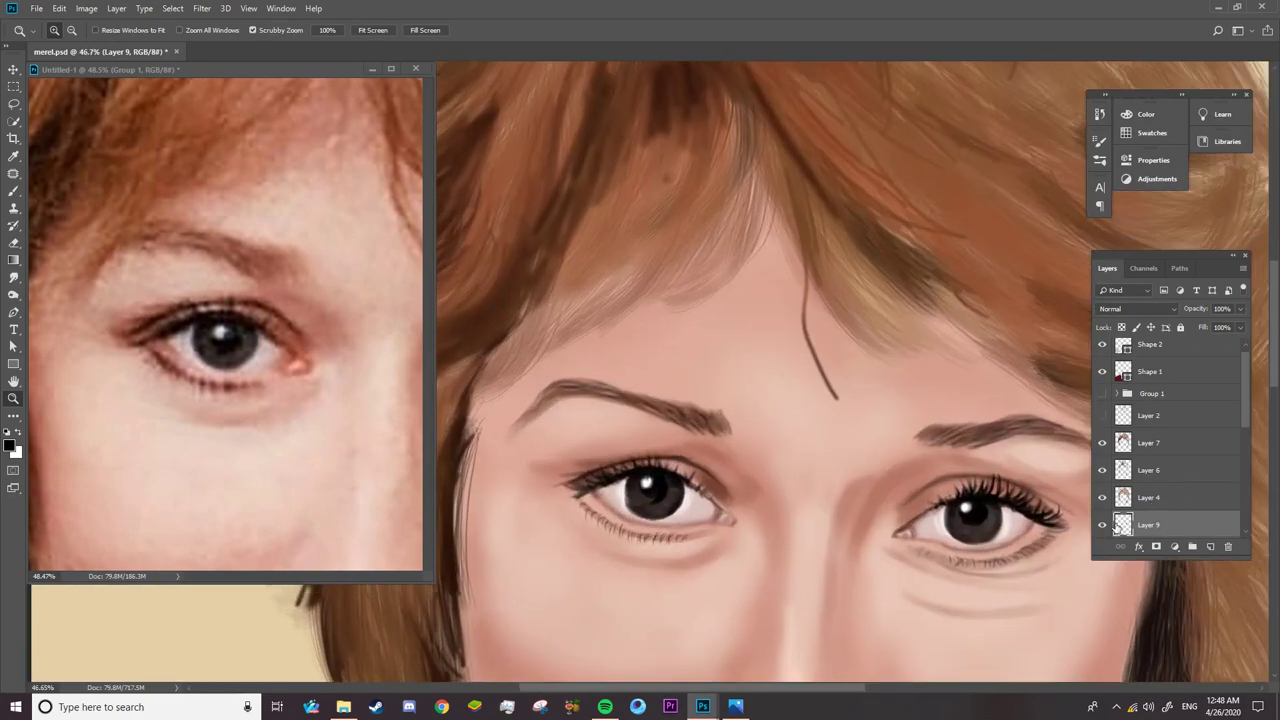
# - Toggle the eye layers and Group 3 off and on to compare the eyes
pyautogui.click(1103, 527)
pyautogui.click(1103, 527)
pyautogui.scroll(-3, 1103, 450)
pyautogui.click(1103, 498)
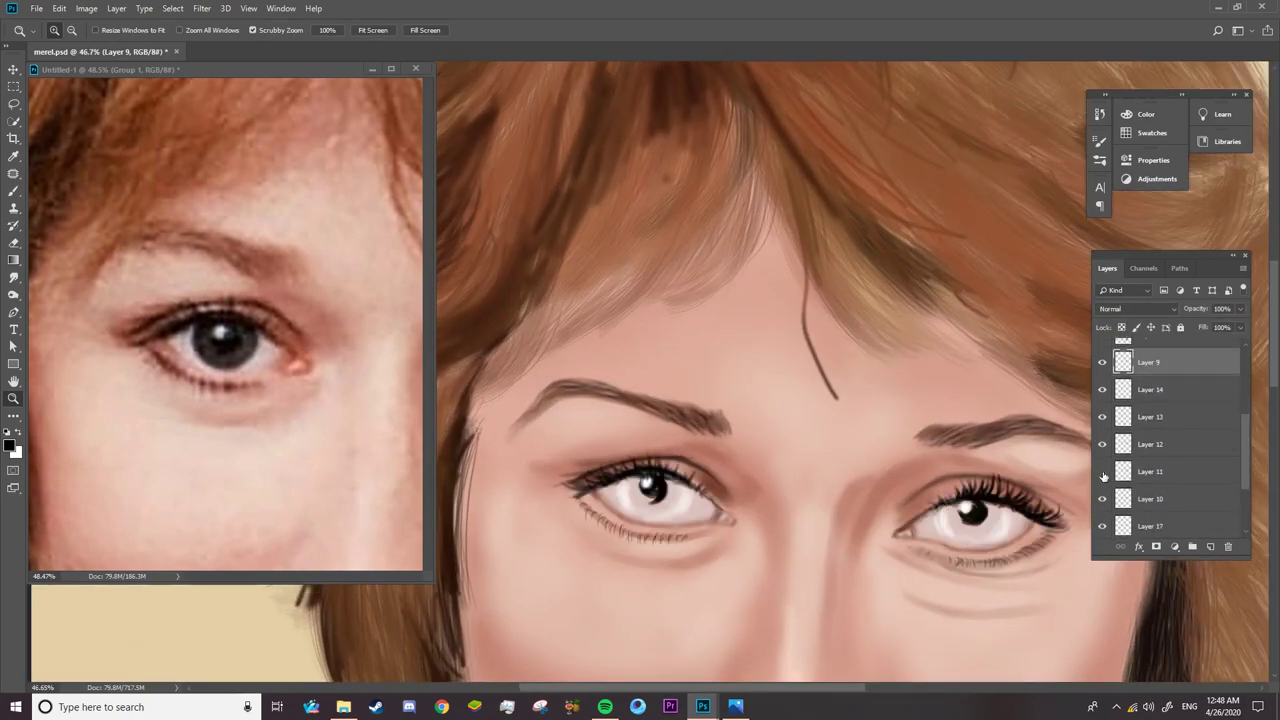
pyautogui.click(1103, 498)
pyautogui.click(1103, 498)
pyautogui.scroll(3, 1160, 450)
pyautogui.click(1117, 403)
pyautogui.click(1103, 403)
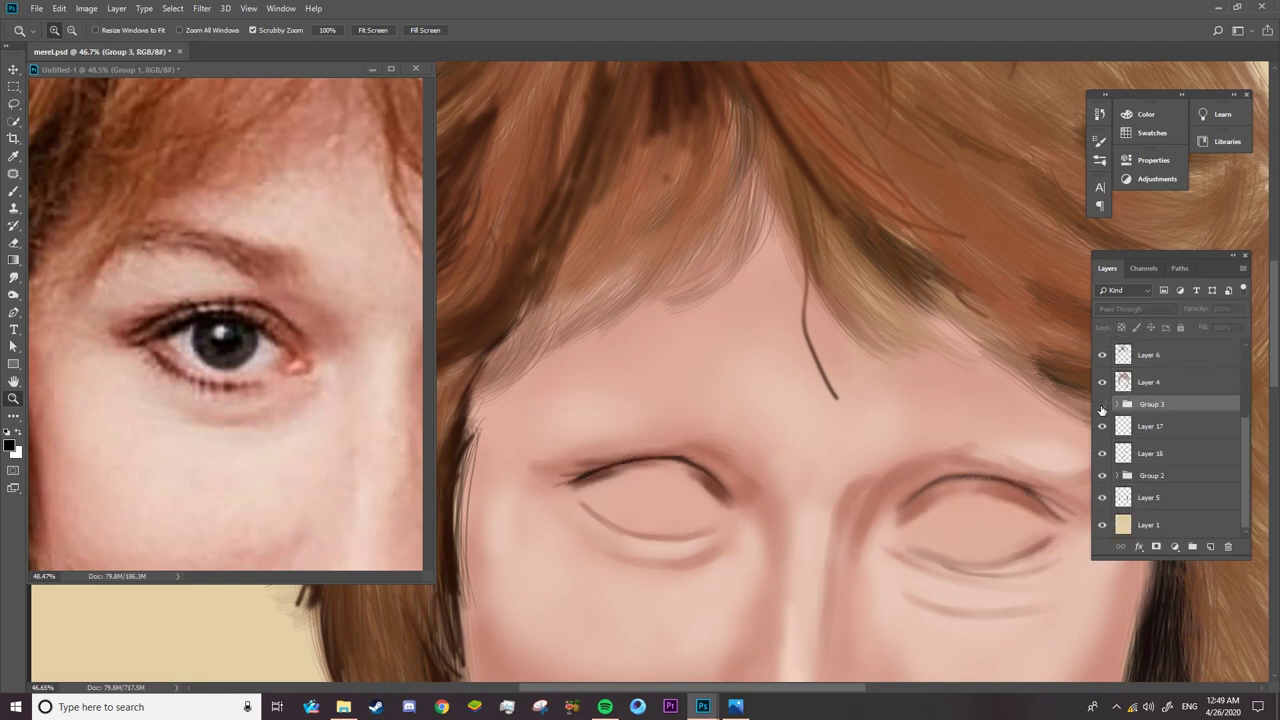
# - Move Layer 14 above Layer 9 within Group 3 and collapse the group
pyautogui.press('v')
pyautogui.click(1000, 440)
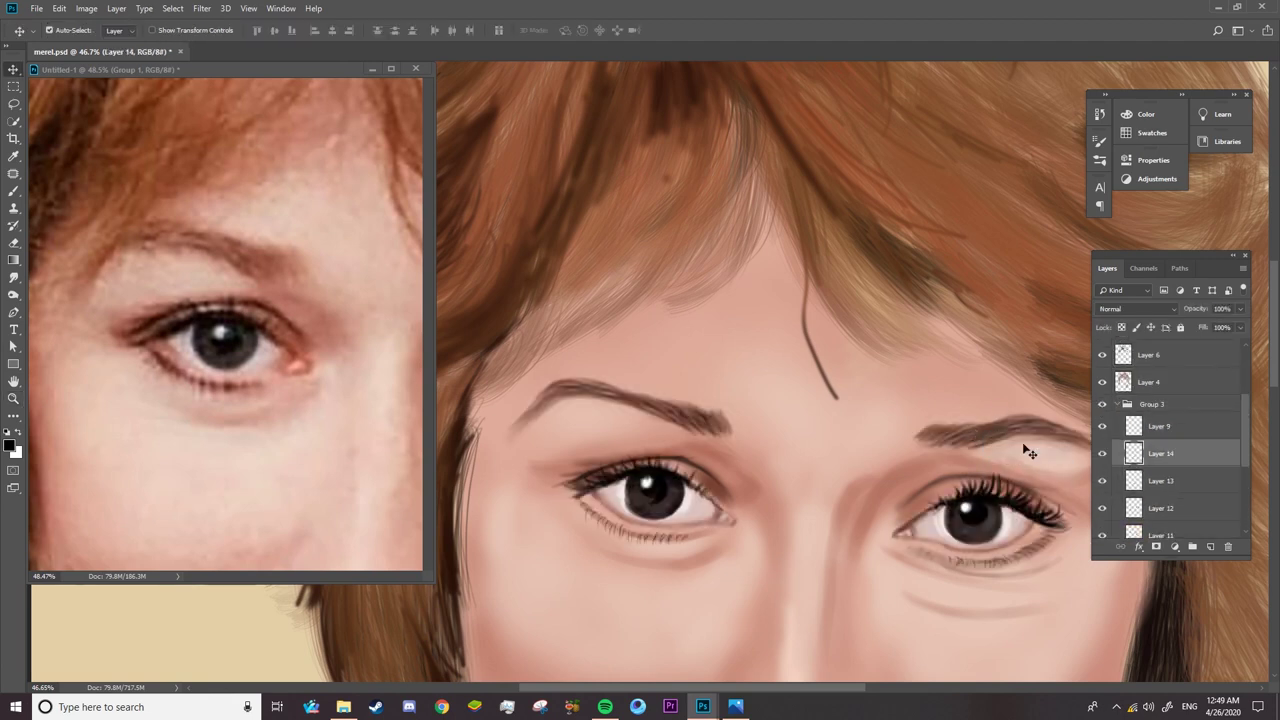
pyautogui.moveTo(1196, 453); pyautogui.dragTo(1196, 426)
pyautogui.click(1117, 403)
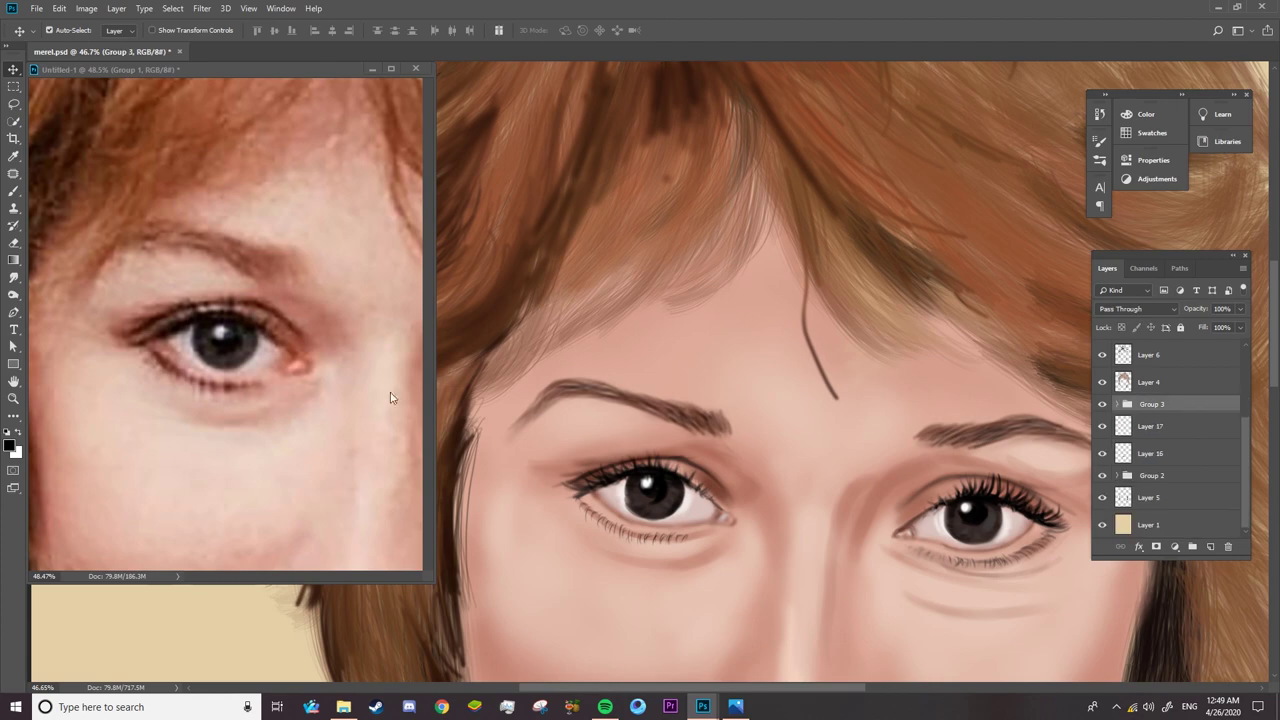
pyautogui.click(13, 191)
pyautogui.scroll(3, 590, 420)
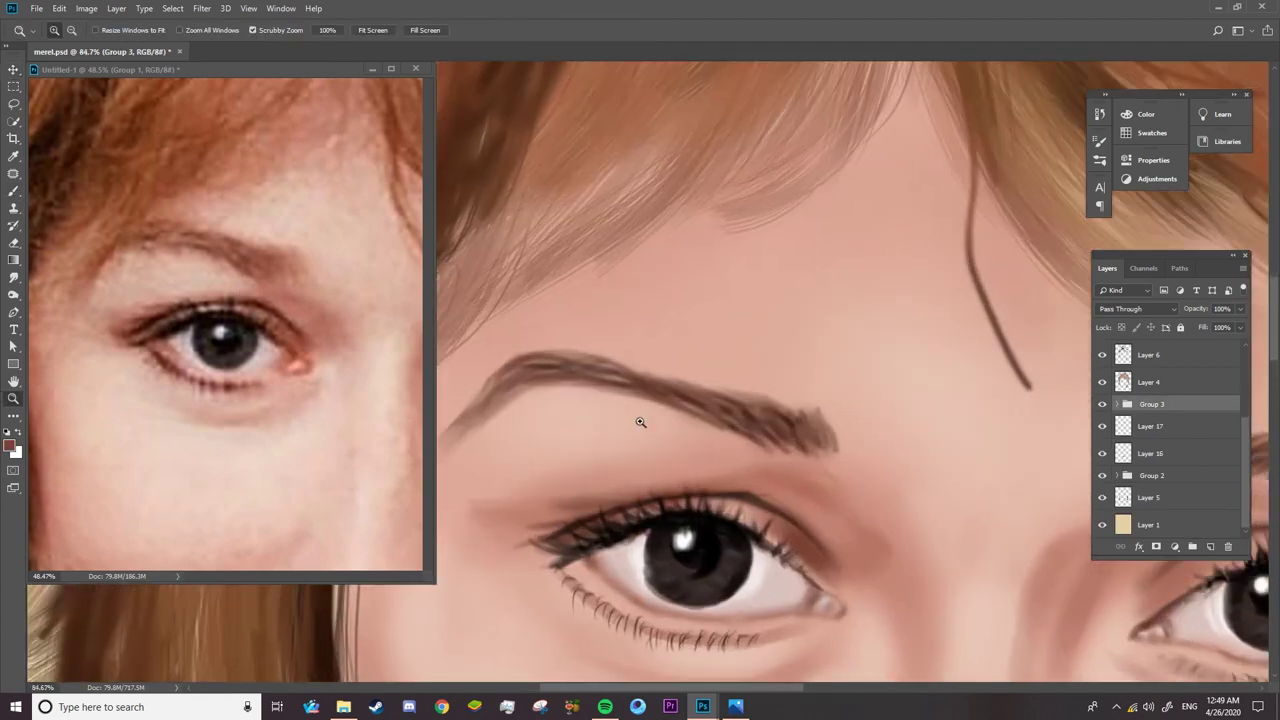
pyautogui.click(1112, 426)
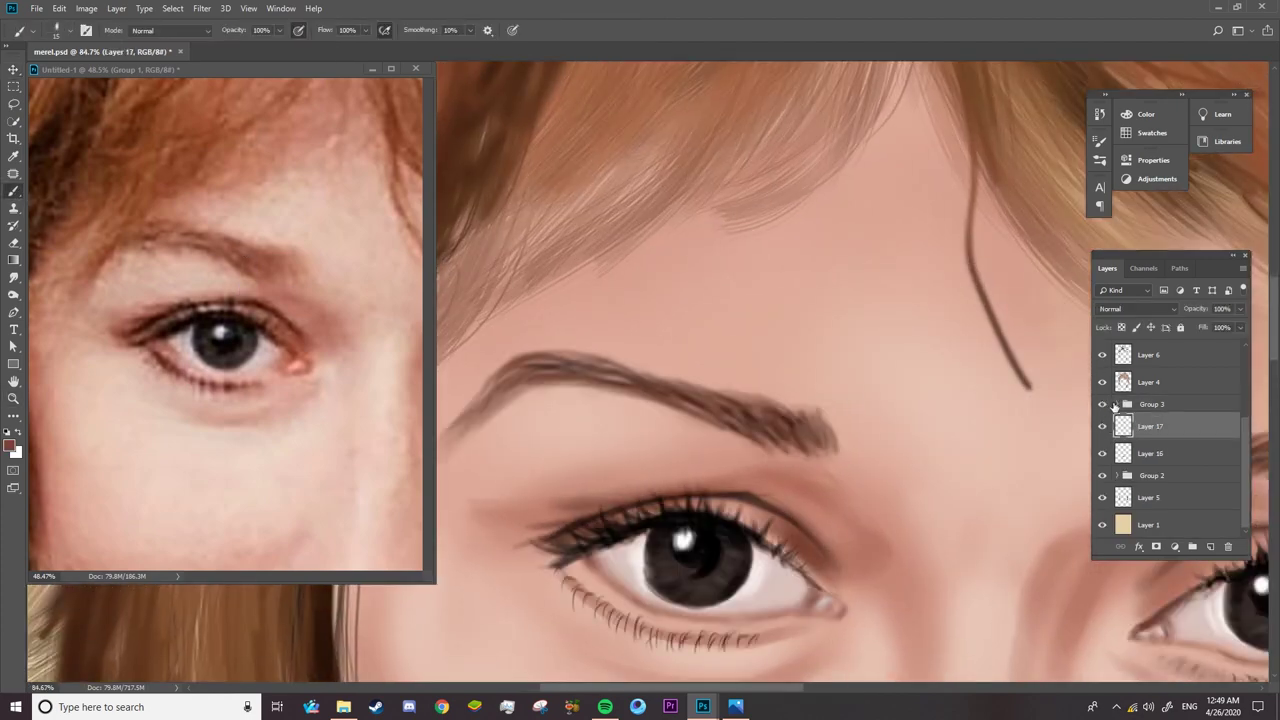
# - On Layer 14, paint fine hair strokes along the eyebrow and its top edge
pyautogui.click(1150, 403)
pyautogui.keyDown('ctrl'); pyautogui.click(710, 414); pyautogui.keyUp('ctrl')
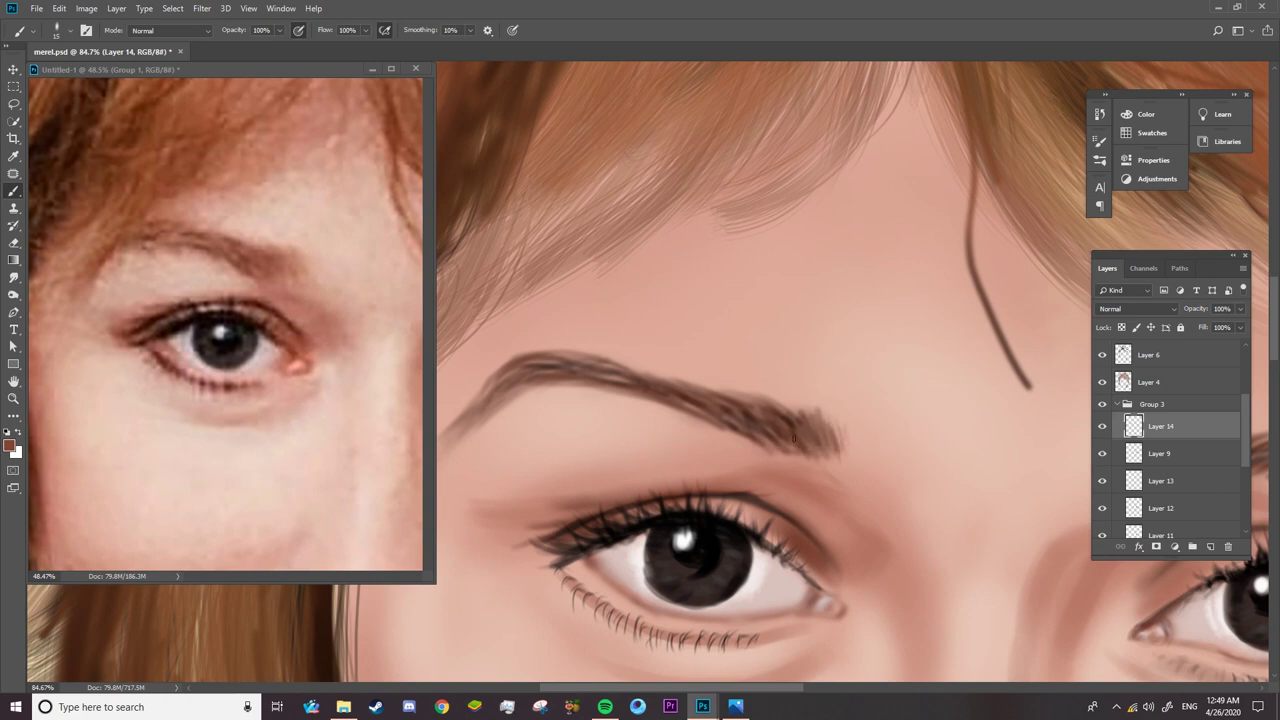
pyautogui.rightClick(836, 440)
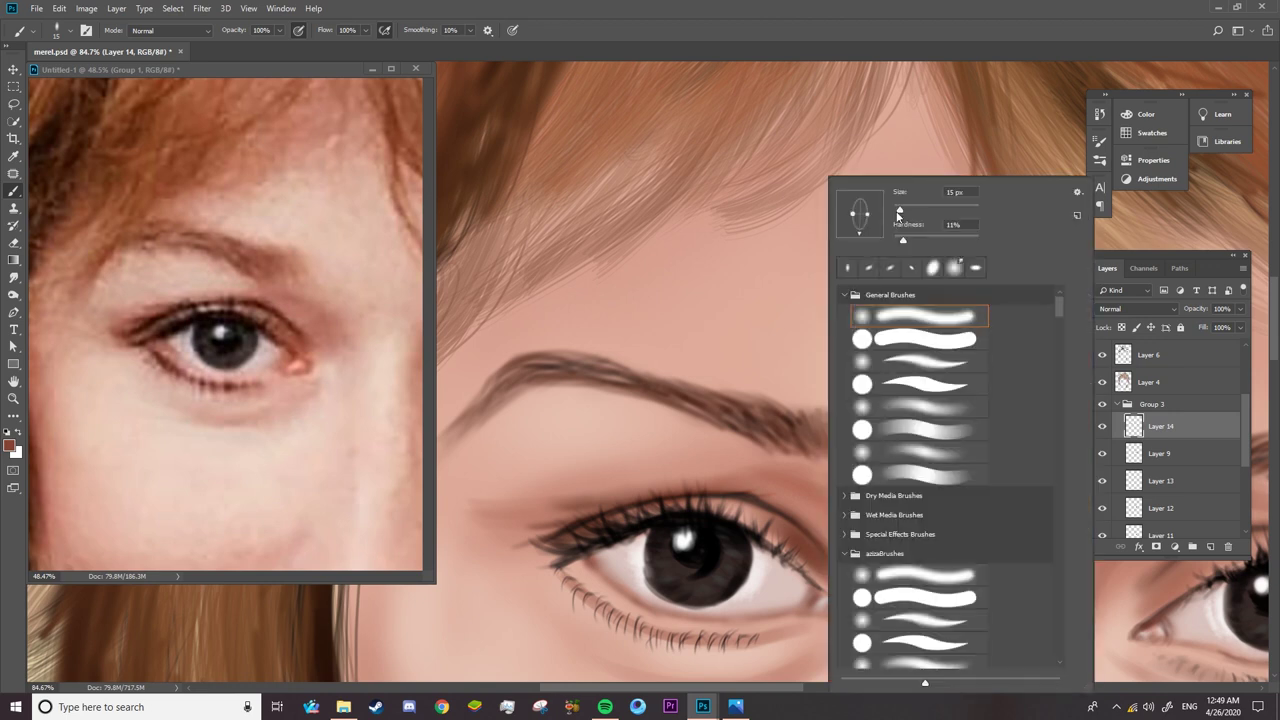
pyautogui.press('Return')
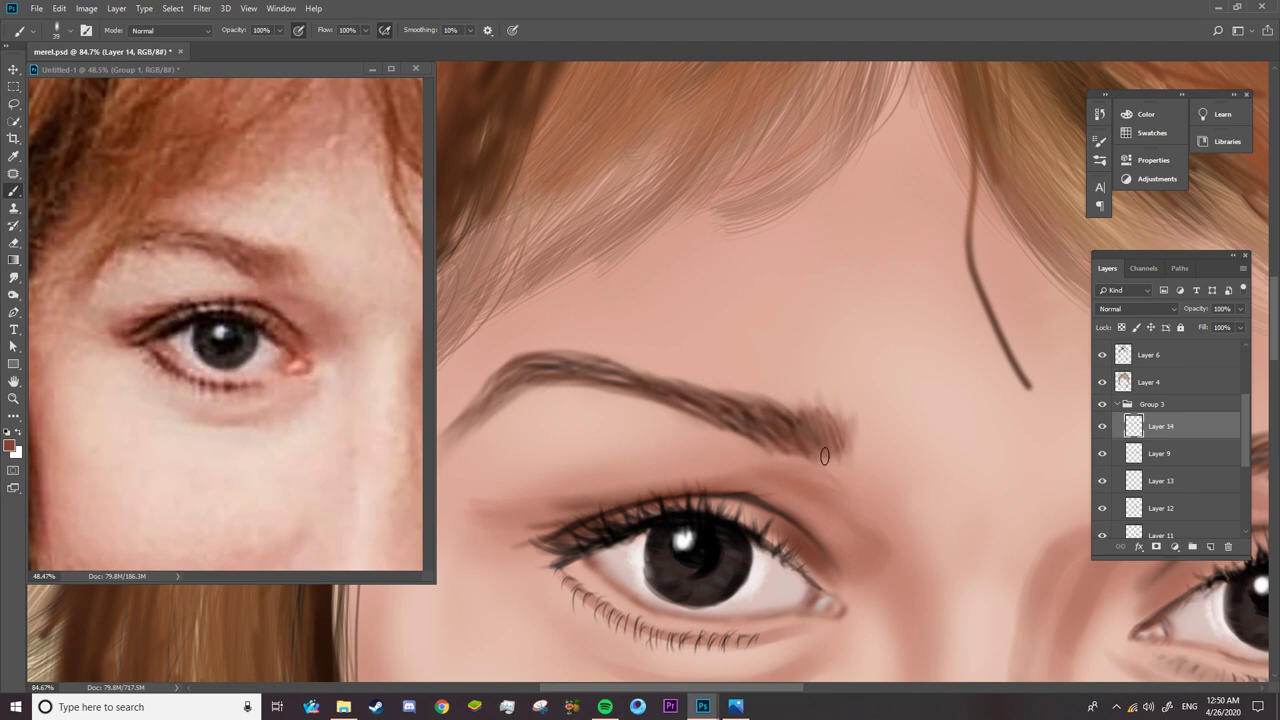
pyautogui.moveTo(650, 356); pyautogui.dragTo(556, 362)
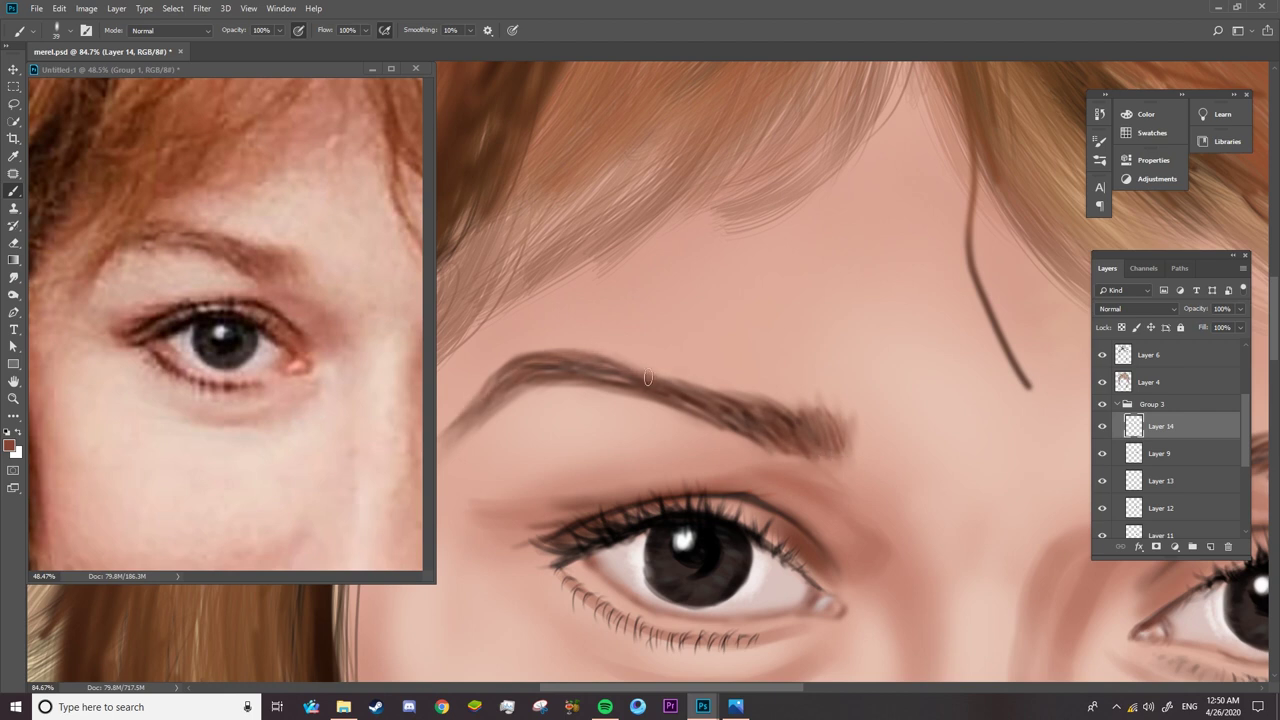
pyautogui.rightClick(606, 358)
pyautogui.press('Return')
pyautogui.moveTo(628, 368); pyautogui.dragTo(641, 353)
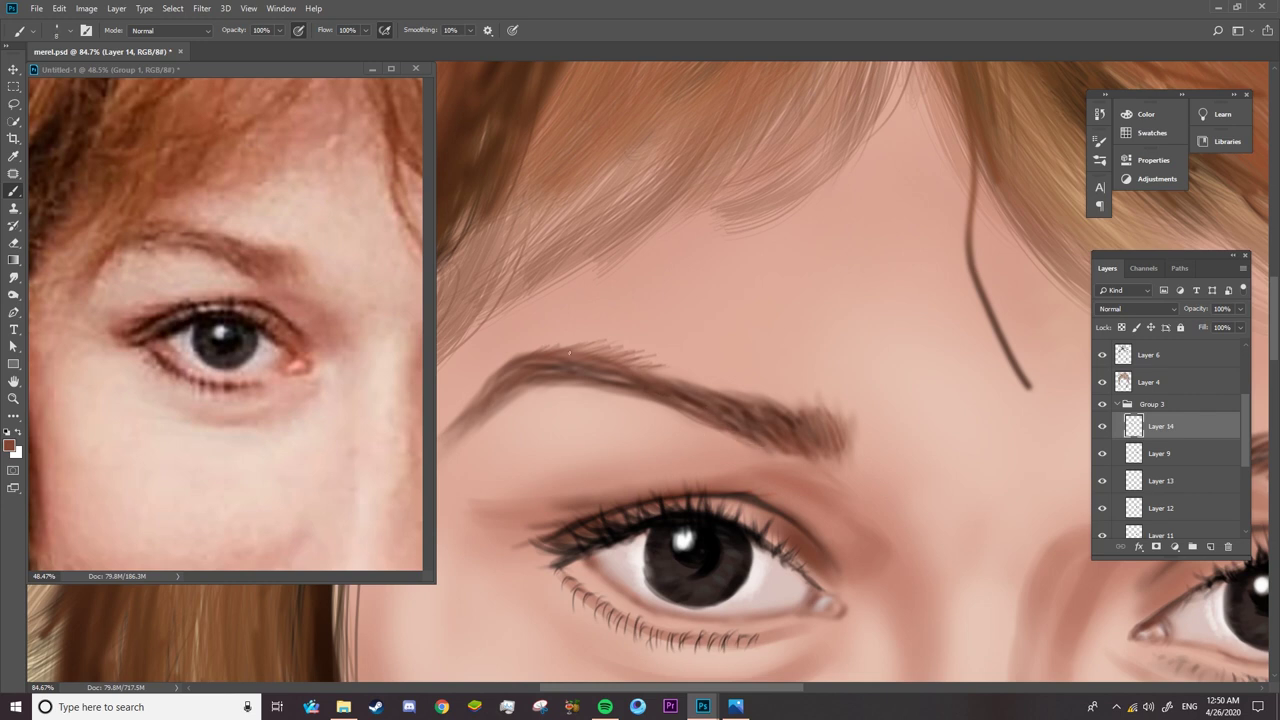
pyautogui.moveTo(694, 378); pyautogui.dragTo(724, 371)
# - Adjust the Eraser size and zoom the reference photo window
pyautogui.press('e')
pyautogui.rightClick(645, 371)
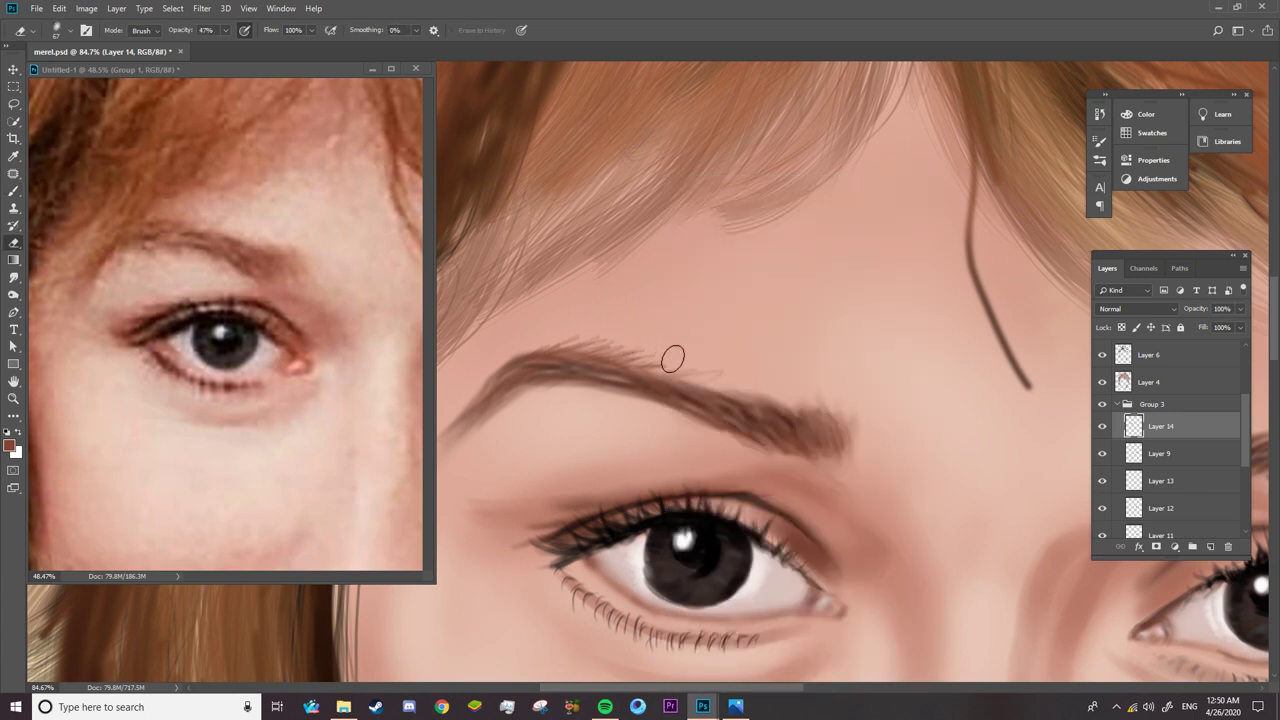
pyautogui.press('Return')
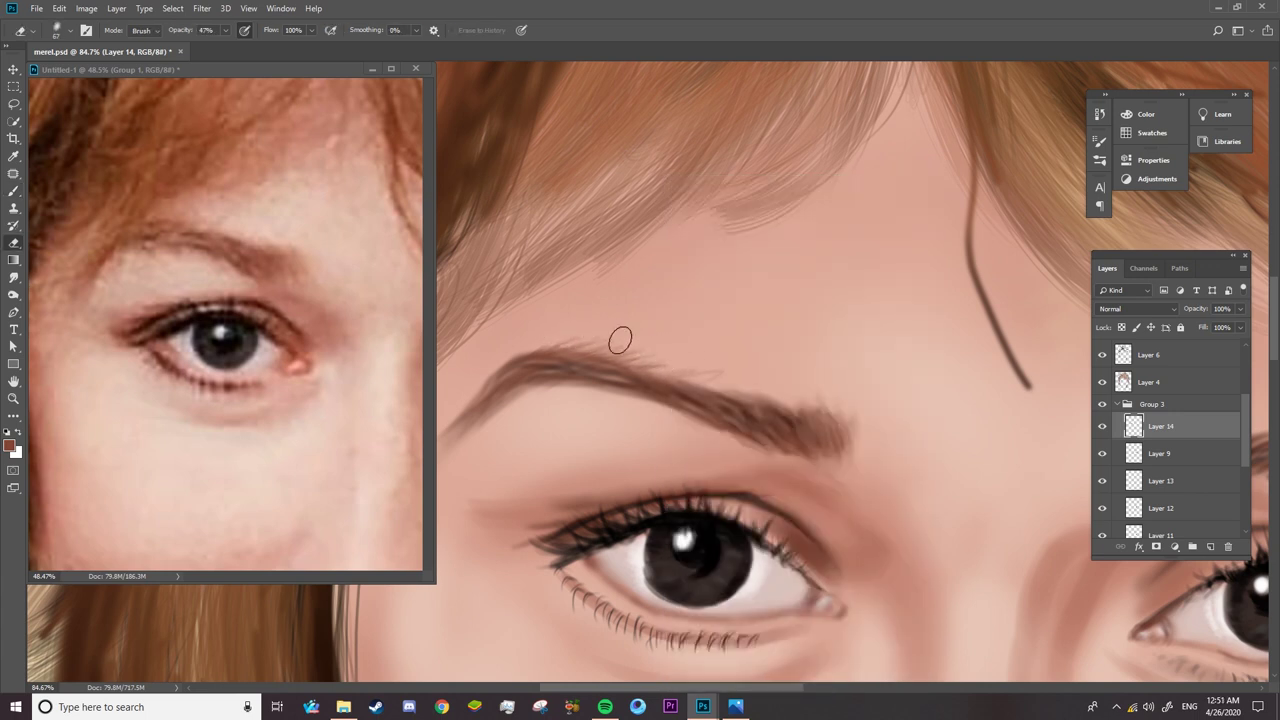
pyautogui.press('z')
pyautogui.scroll(-3, 767, 358)
pyautogui.scroll(3, 700, 450)
pyautogui.click(371, 437)
pyautogui.scroll(-3, 371, 437)
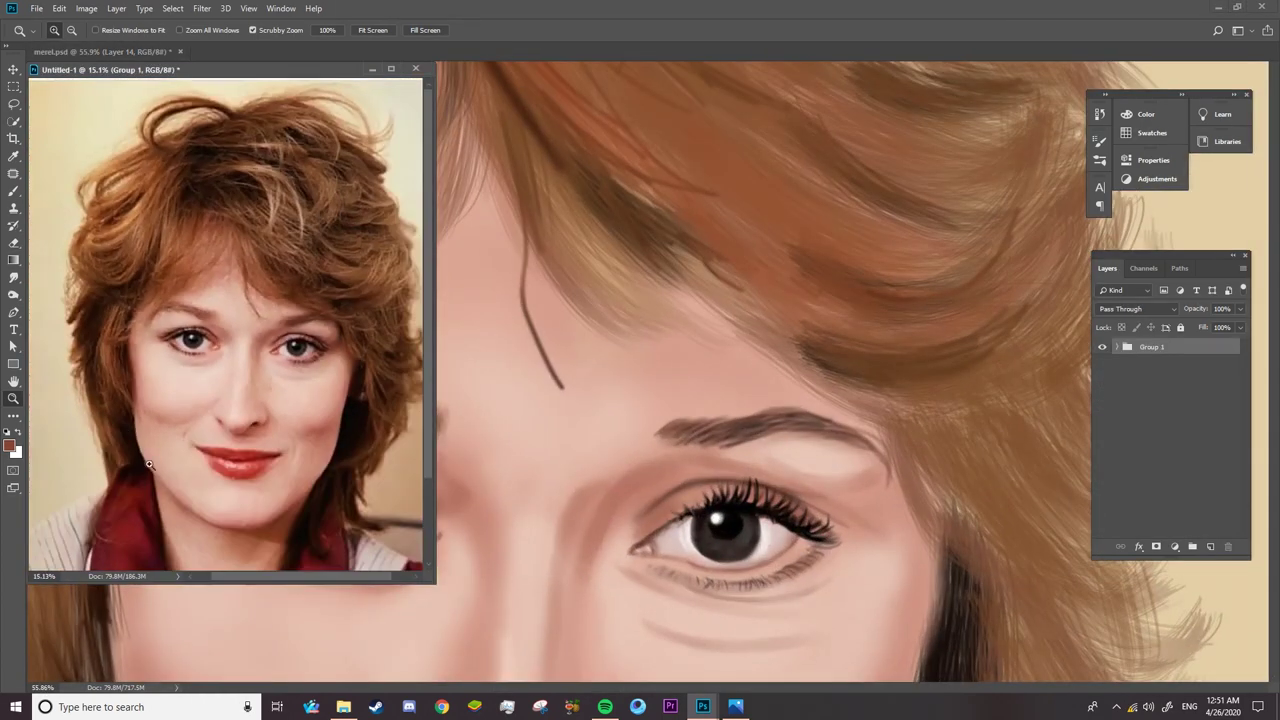
pyautogui.scroll(3, 300, 380)
pyautogui.scroll(4, 830, 458)
pyautogui.press('b')
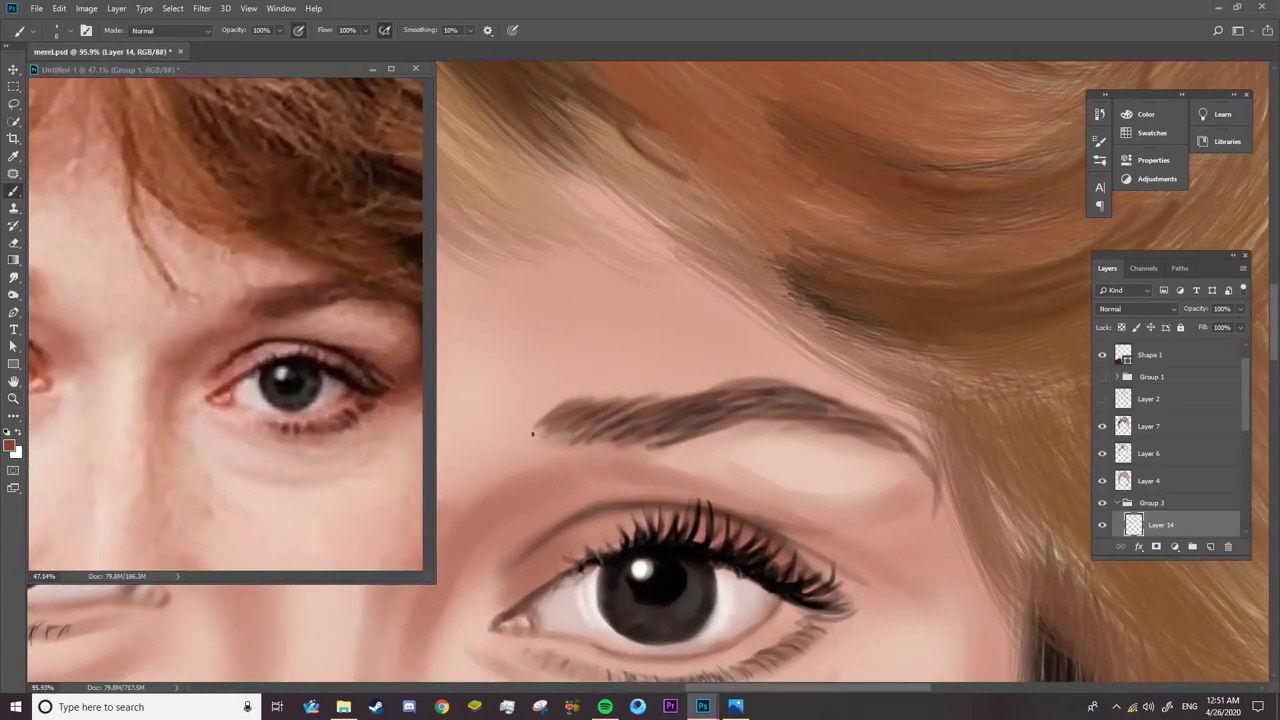
# - Add thin hairs along the brow top and darken its inner end and tail's lower edge
pyautogui.moveTo(604, 398); pyautogui.dragTo(687, 388)
pyautogui.moveTo(590, 444)
pyautogui.mouseDown()
pyautogui.moveTo(522, 436)
pyautogui.moveTo(537, 400)
pyautogui.moveTo(521, 437)
pyautogui.mouseUp()
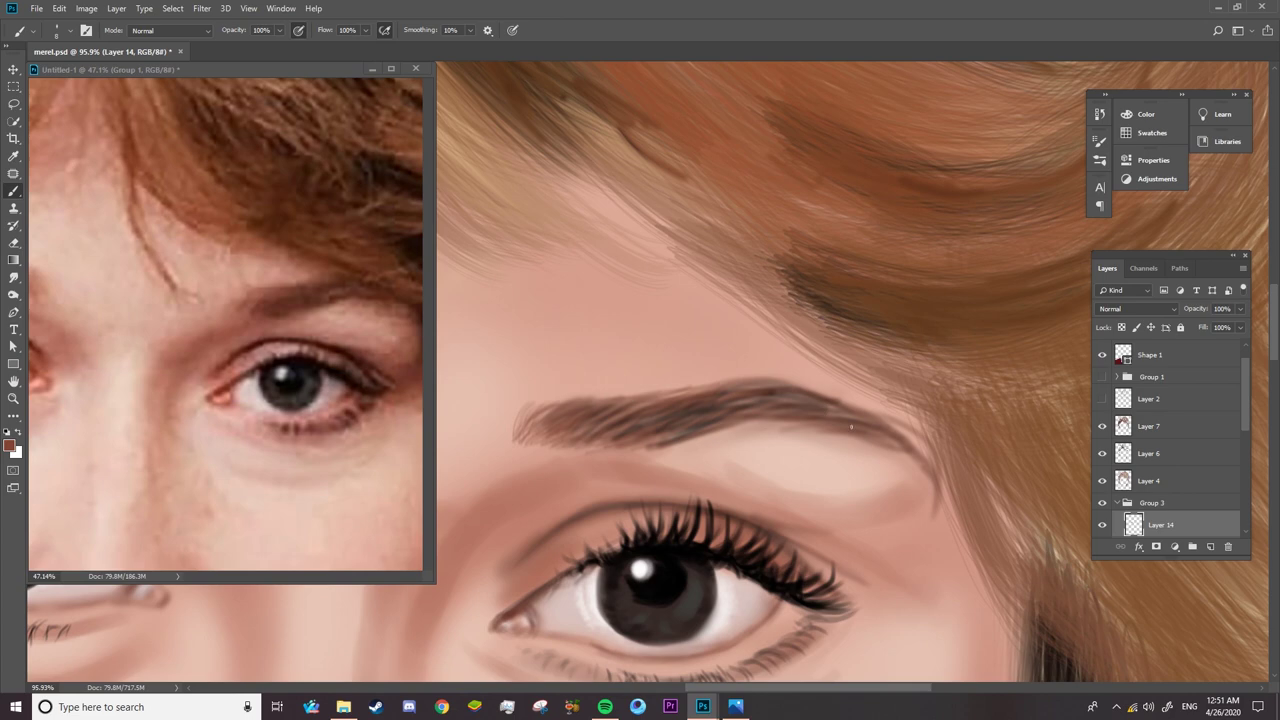
pyautogui.moveTo(812, 440)
pyautogui.mouseDown()
pyautogui.moveTo(892, 450)
pyautogui.moveTo(925, 482)
pyautogui.moveTo(794, 436)
pyautogui.mouseUp()
pyautogui.press('z')
pyautogui.moveTo(673, 430)
pyautogui.mouseDown()
pyautogui.moveTo(250, 406)
pyautogui.moveTo(340, 406)
pyautogui.mouseUp()
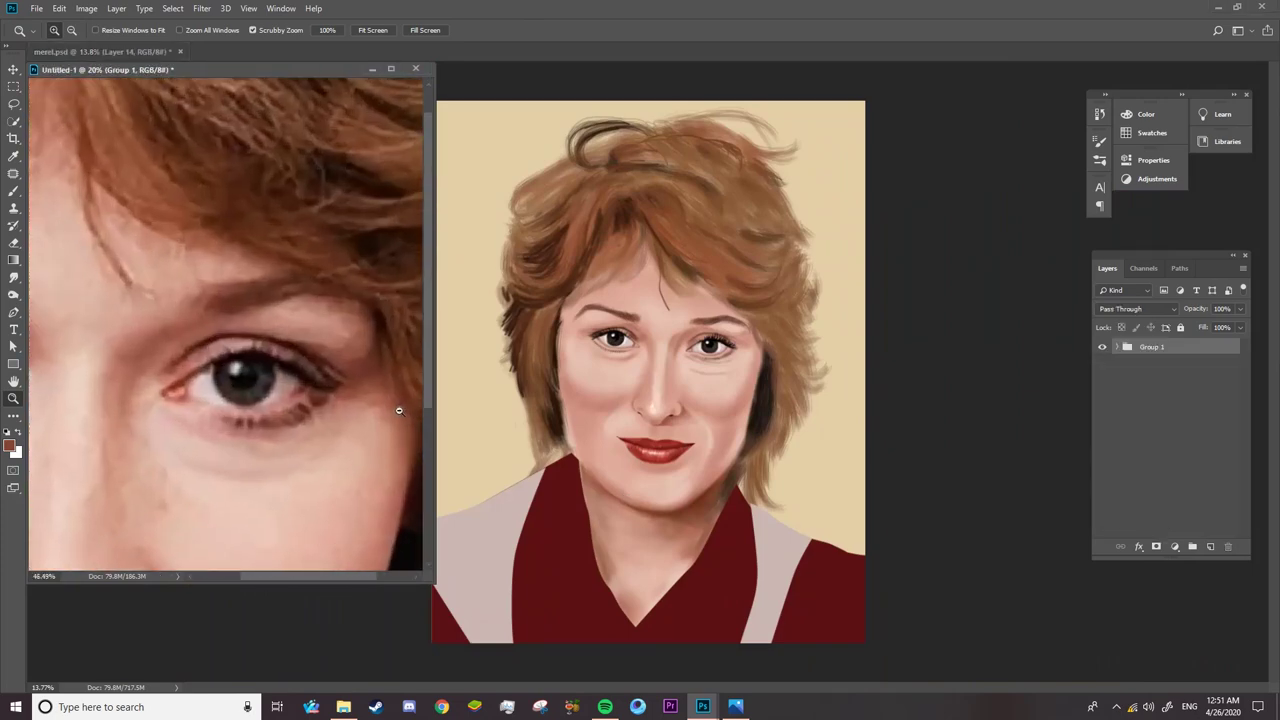
pyautogui.moveTo(687, 325); pyautogui.dragTo(1250, 456)
pyautogui.scroll(-5, 1200, 450)
# - Browse Layers 5 and 8 and zoom in on the right eye
pyautogui.click(1160, 487)
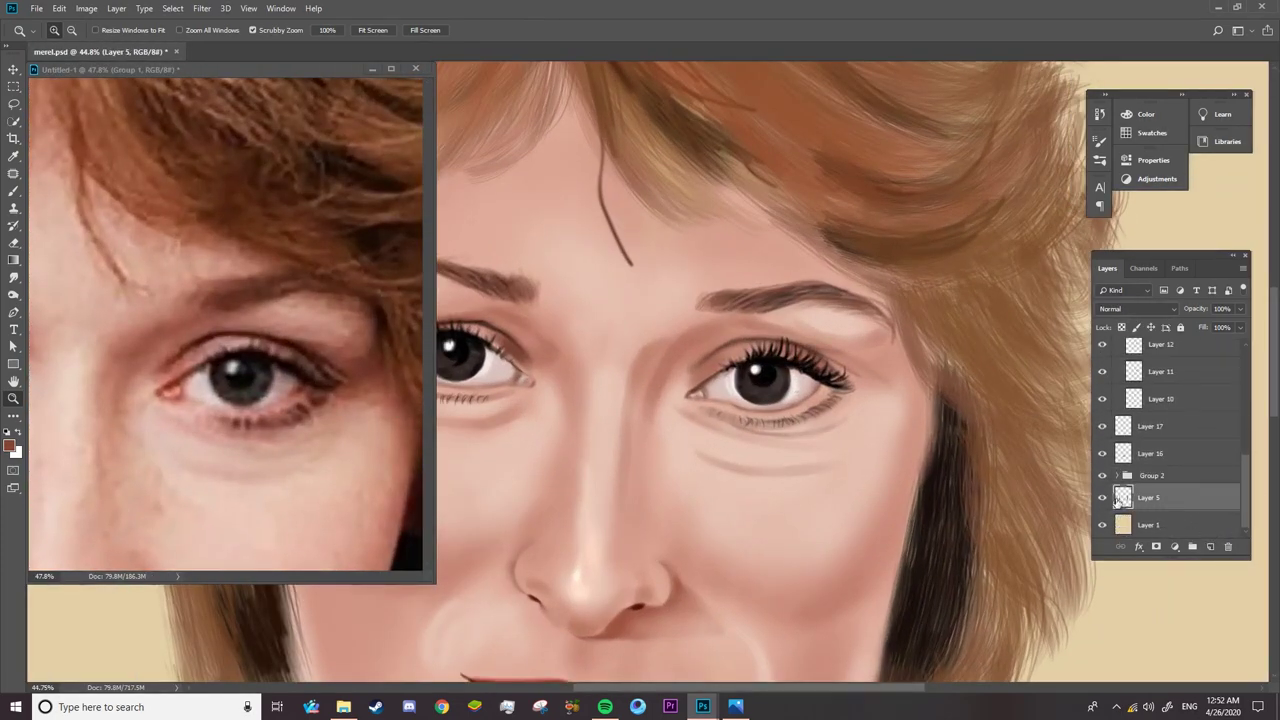
pyautogui.scroll(2, 1245, 484)
pyautogui.scroll(-3, 1245, 484)
pyautogui.click(1160, 416)
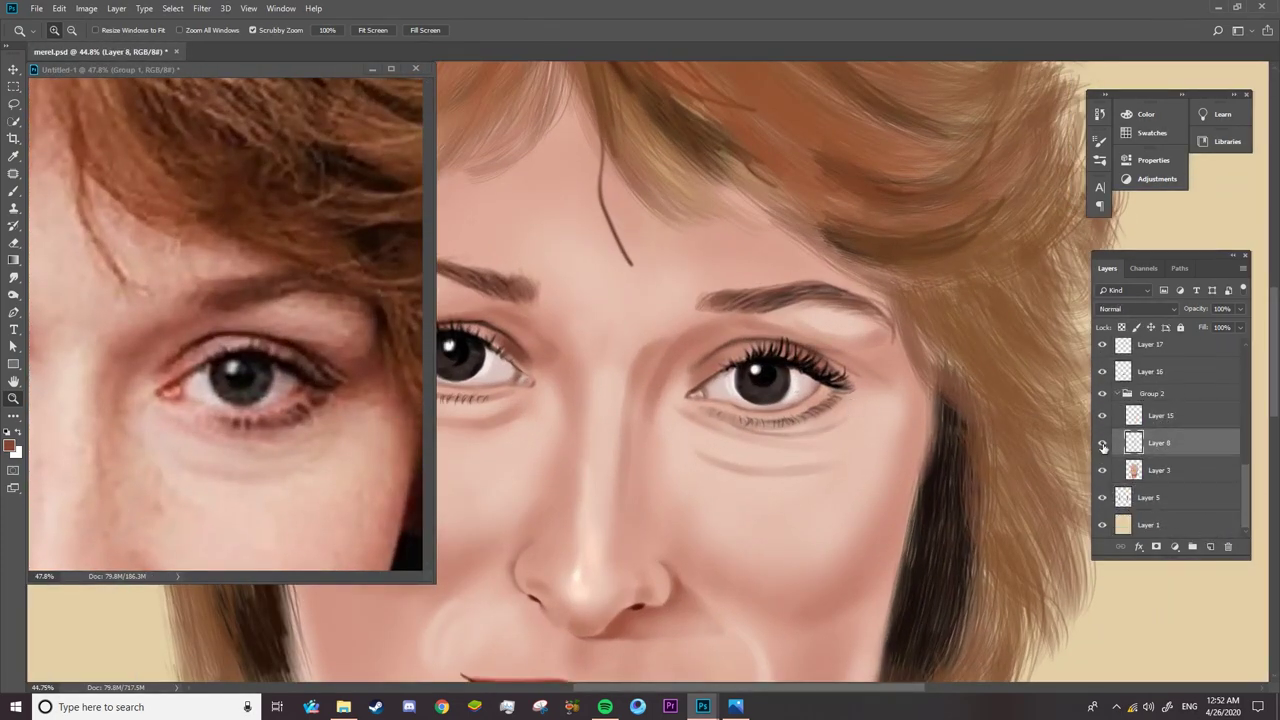
pyautogui.moveTo(877, 355); pyautogui.dragTo(910, 360)
pyautogui.hotkey('alt', '[')
pyautogui.press('b')
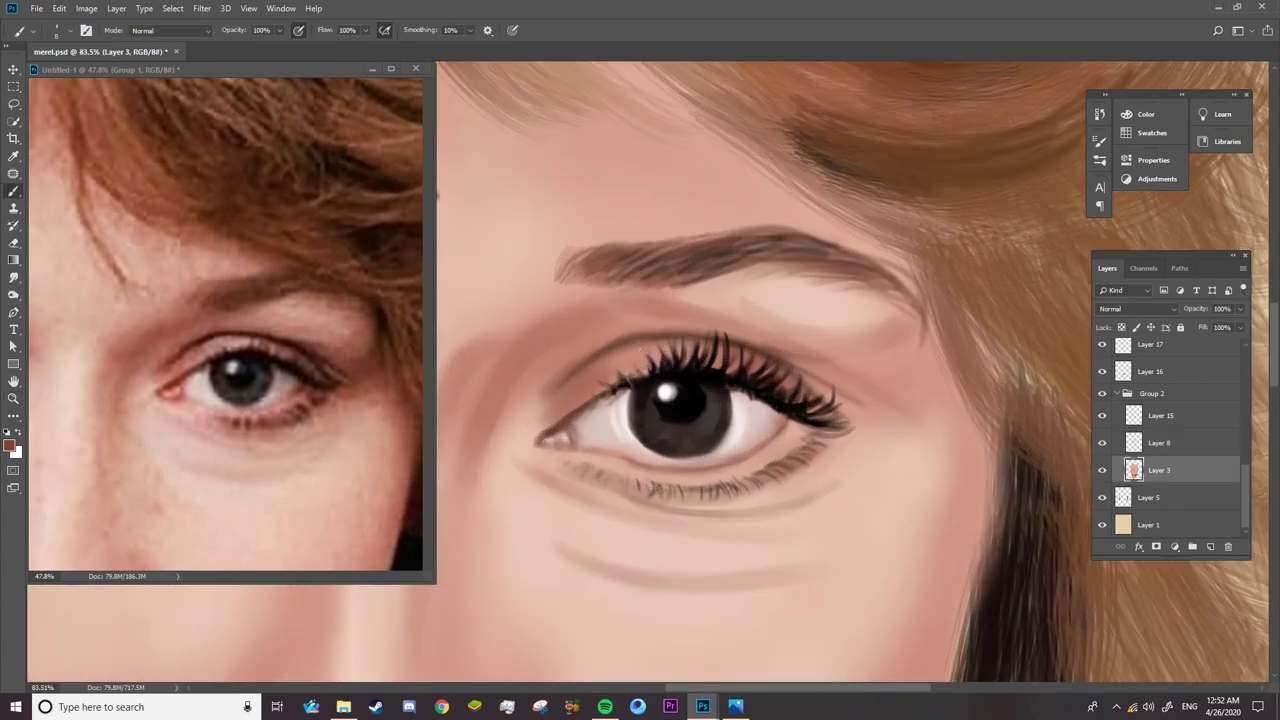
# - Choose the Mixer Brush, review its size and settings, and toggle Layer 3 to compare
pyautogui.rightClick(16, 198)
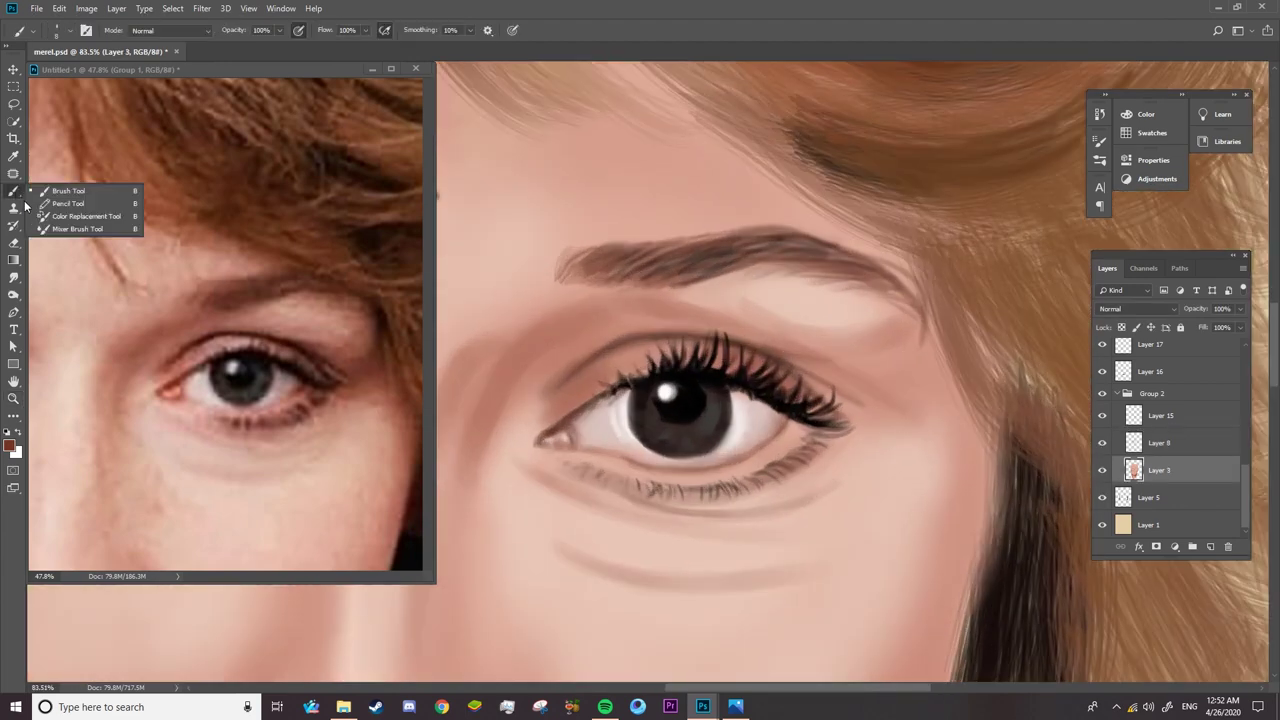
pyautogui.click(70, 233)
pyautogui.rightClick(846, 330)
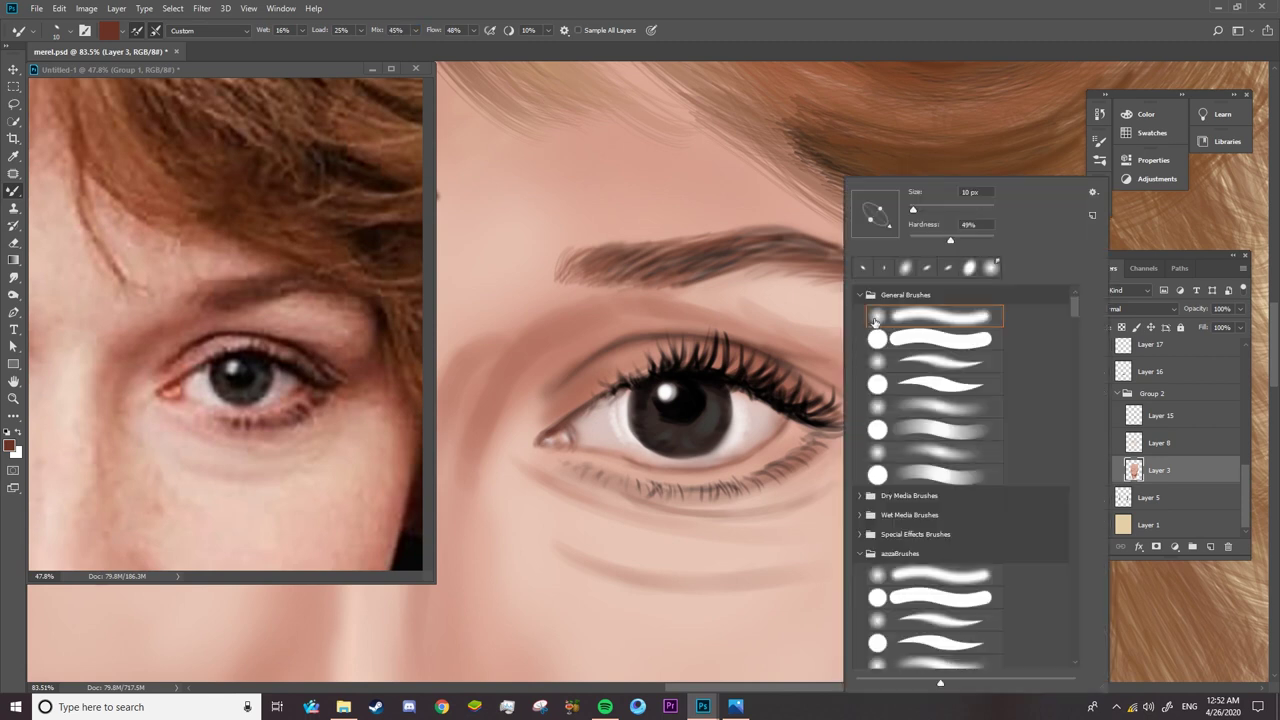
pyautogui.press('Escape')
pyautogui.press('F5')
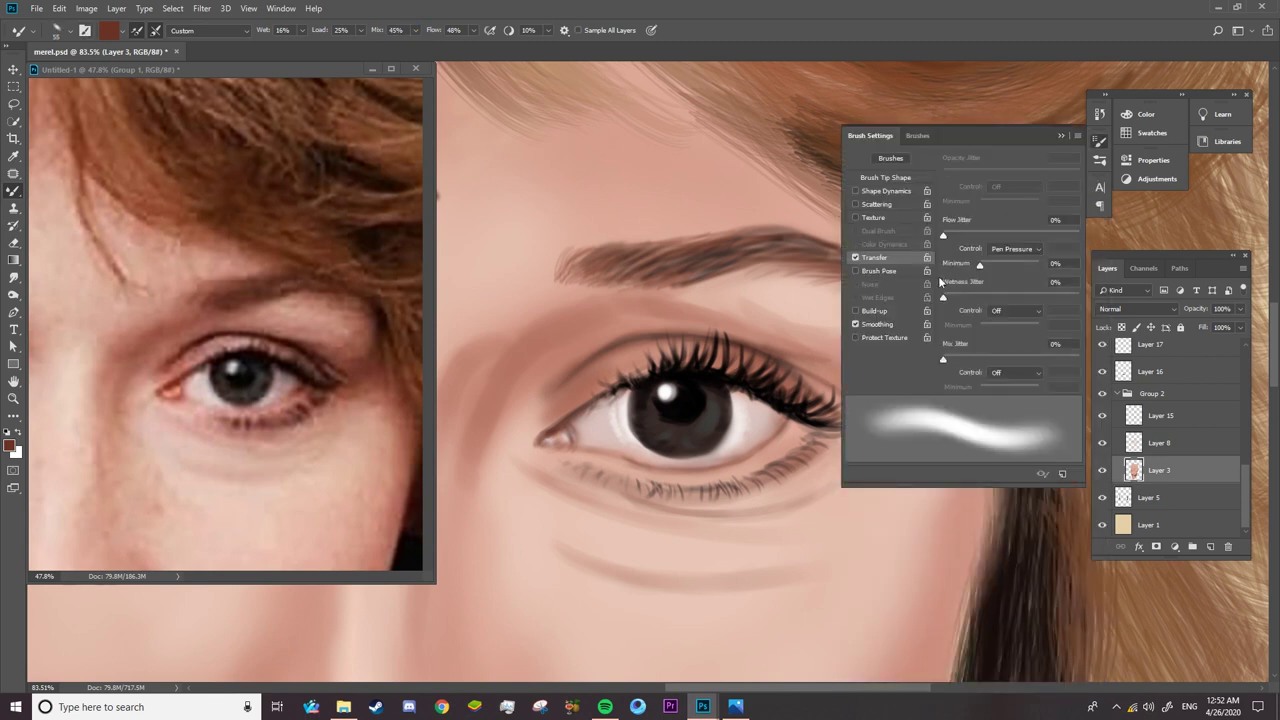
pyautogui.click(1061, 135)
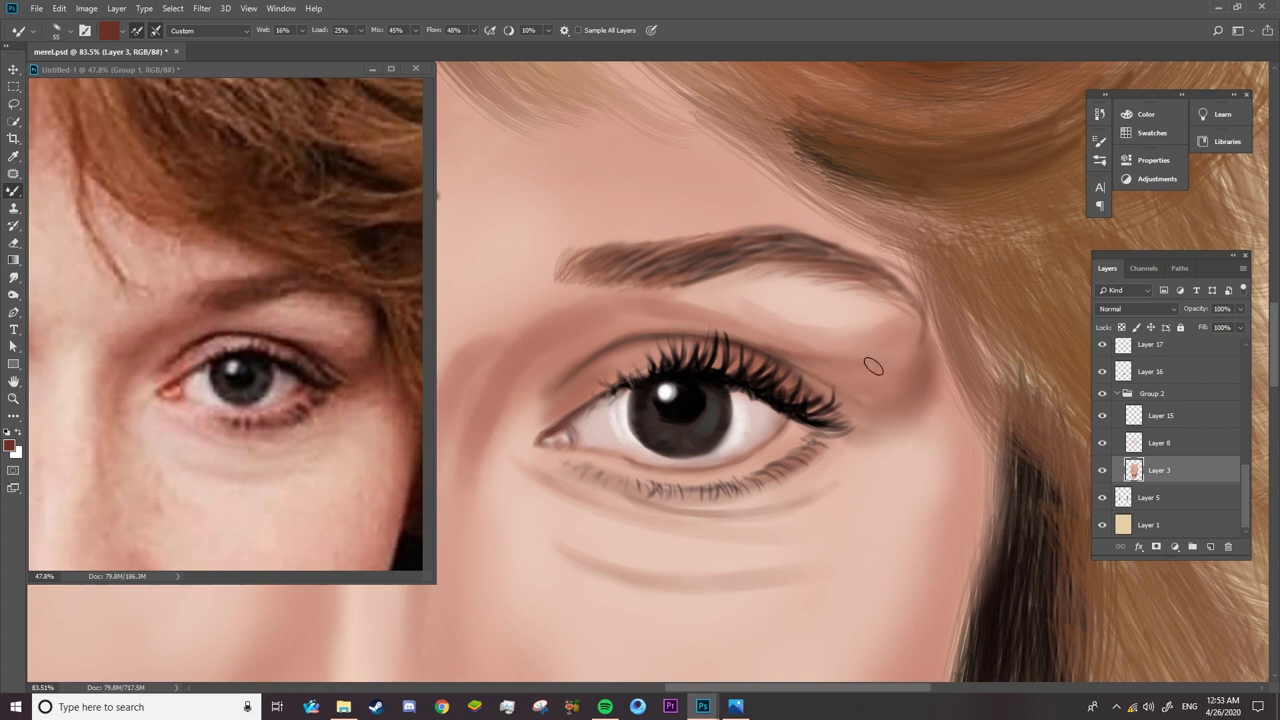
pyautogui.click(1102, 470)
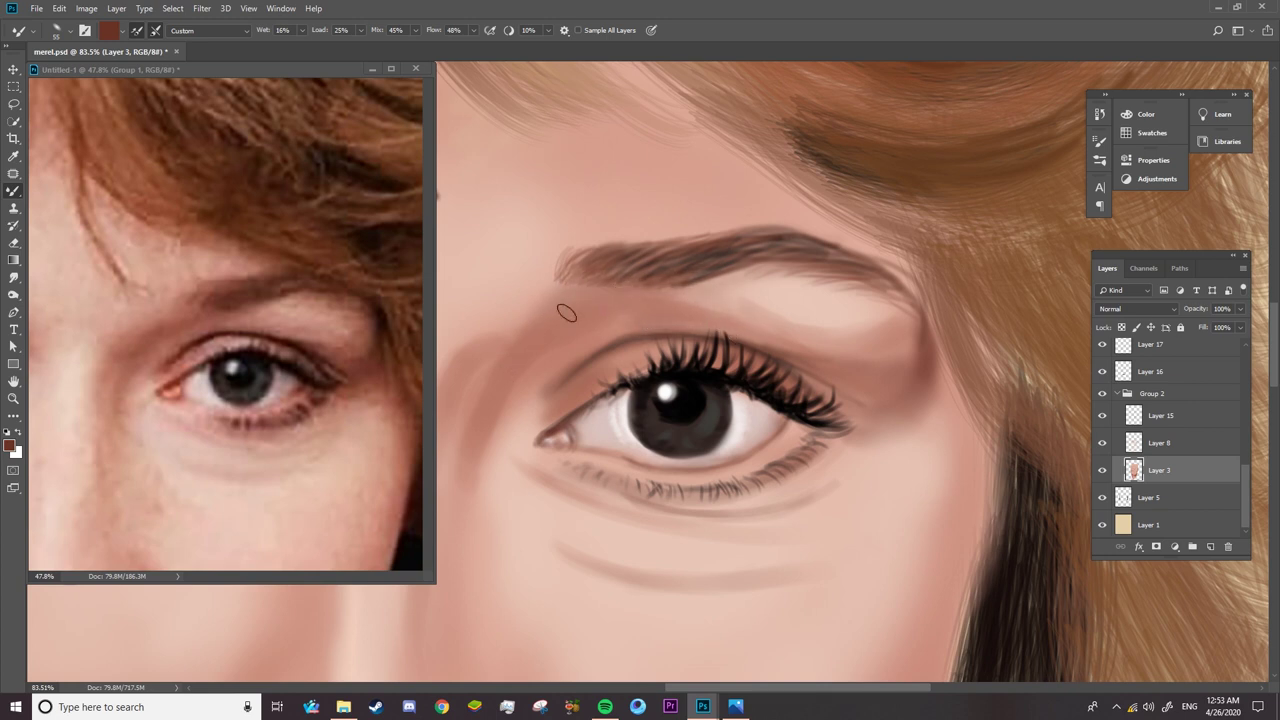
# - Shade the eye's inner corner and crease, then blend cheek edge and forehead at 161 px
pyautogui.moveTo(559, 374); pyautogui.dragTo(484, 440)
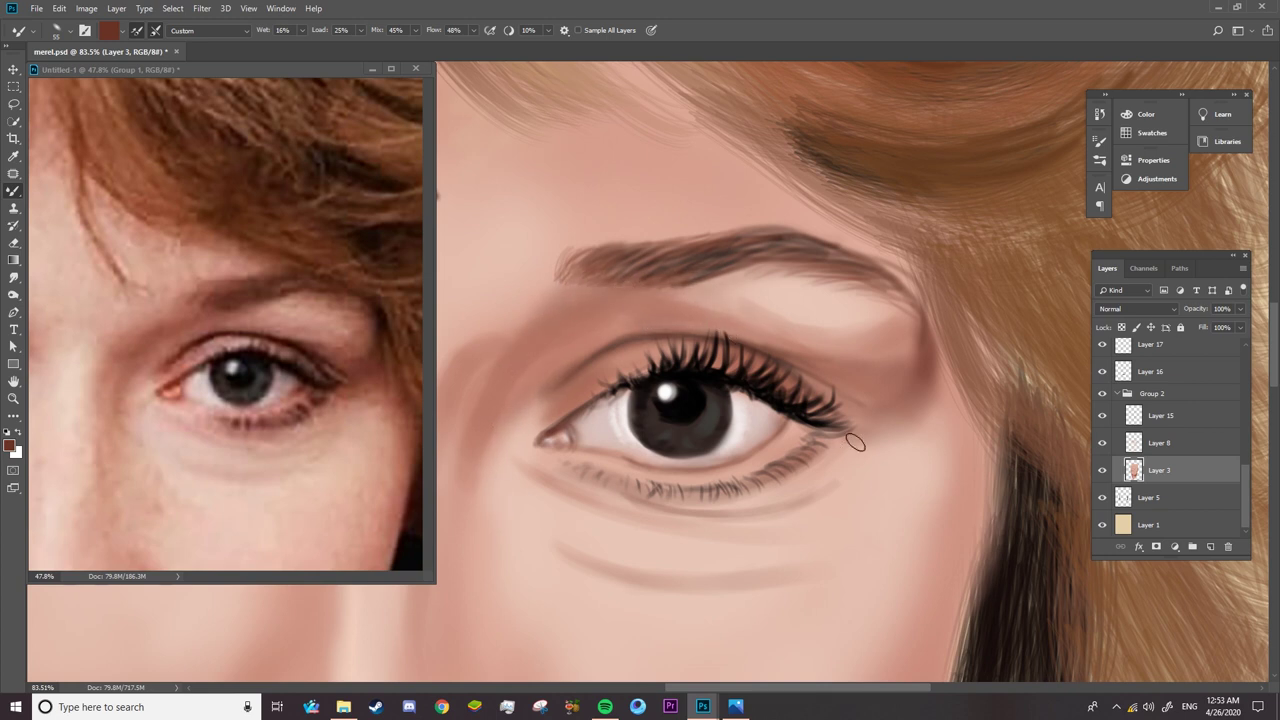
pyautogui.moveTo(910, 386); pyautogui.dragTo(834, 388)
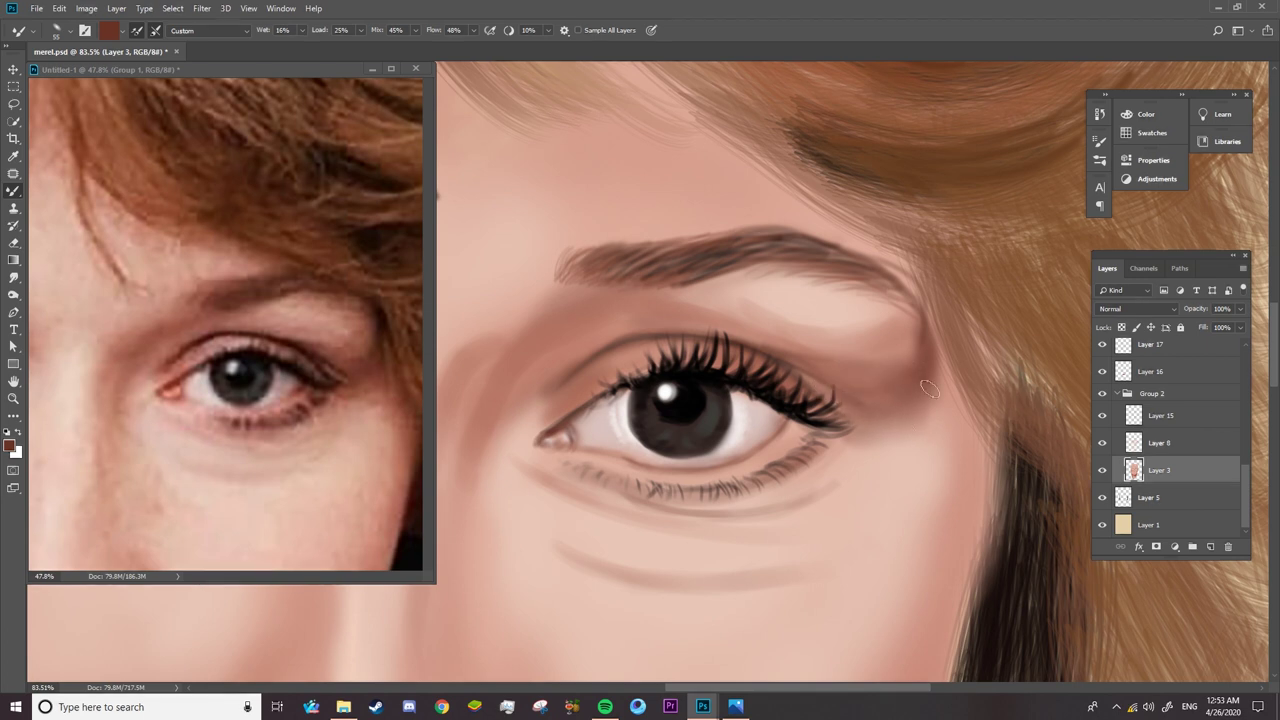
pyautogui.rightClick(888, 406)
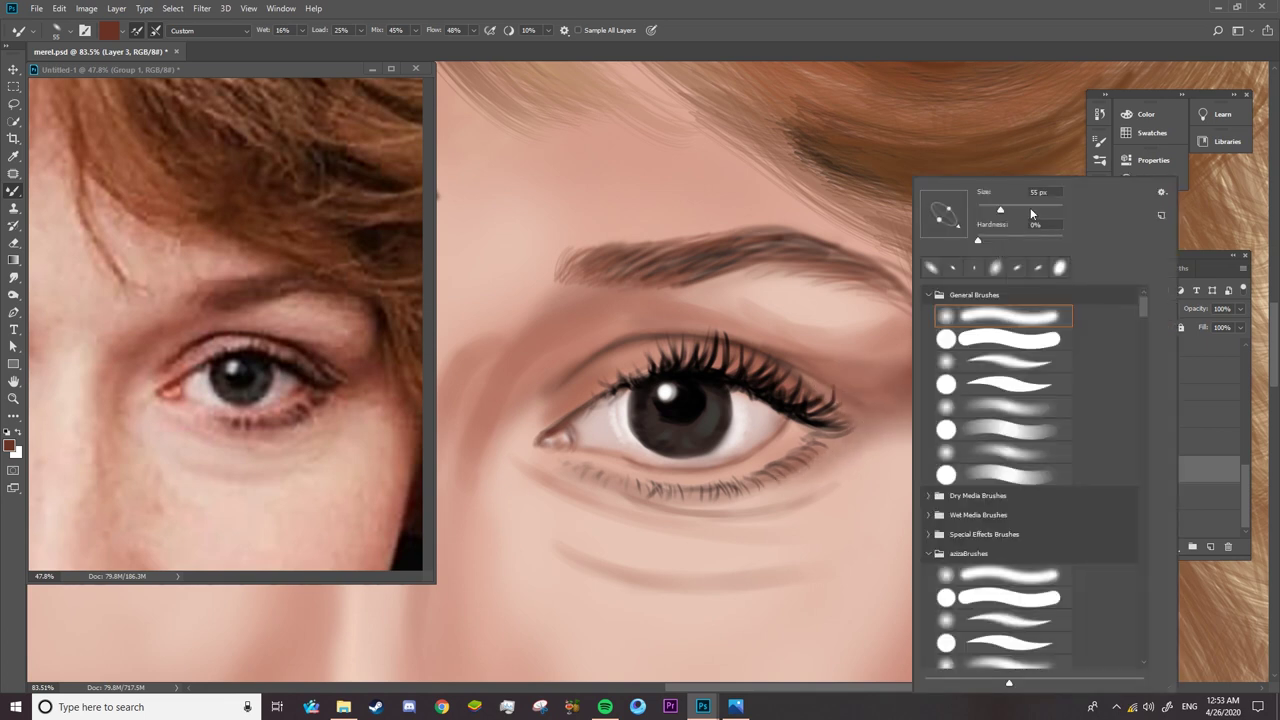
pyautogui.moveTo(1030, 207); pyautogui.dragTo(1070, 207)
pyautogui.press('Return')
pyautogui.moveTo(935, 480); pyautogui.dragTo(932, 585)
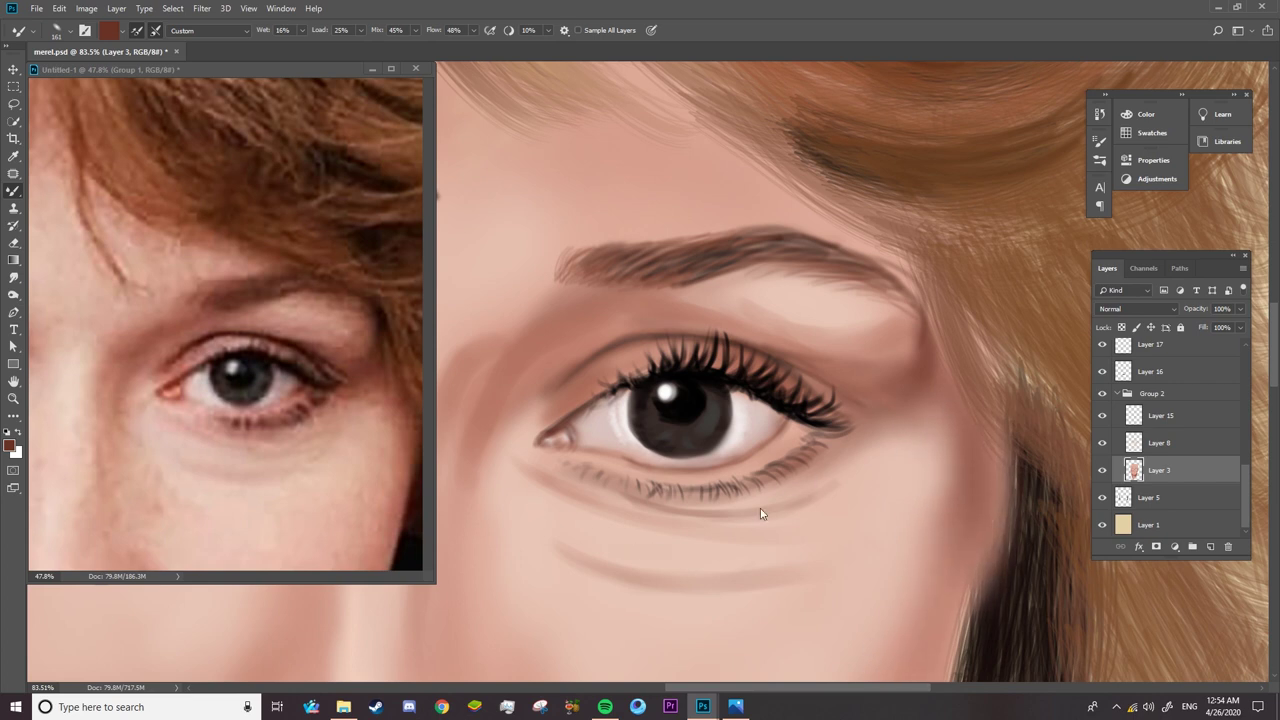
pyautogui.moveTo(700, 140)
pyautogui.mouseDown()
pyautogui.moveTo(819, 222)
pyautogui.moveTo(706, 110)
pyautogui.moveTo(821, 221)
pyautogui.mouseUp()
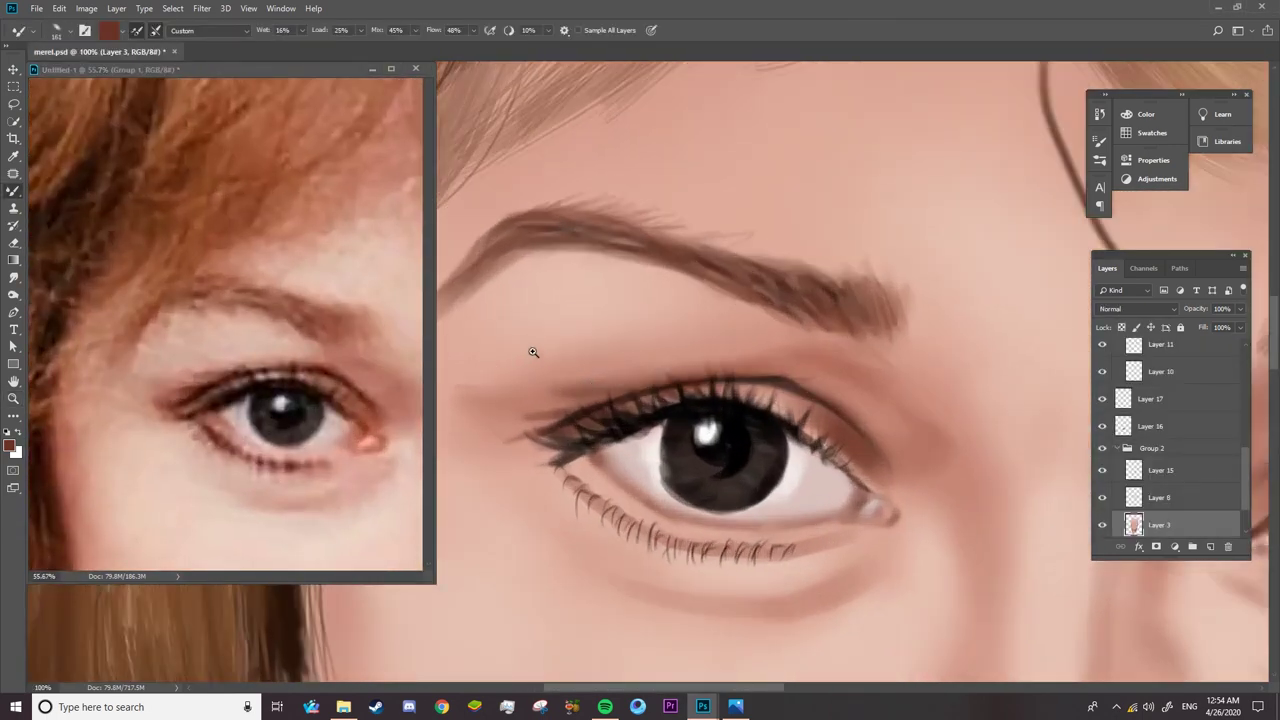
# - Darken the lid crease above the eye and pan the portrait and reference views
pyautogui.rightClick(533, 353)
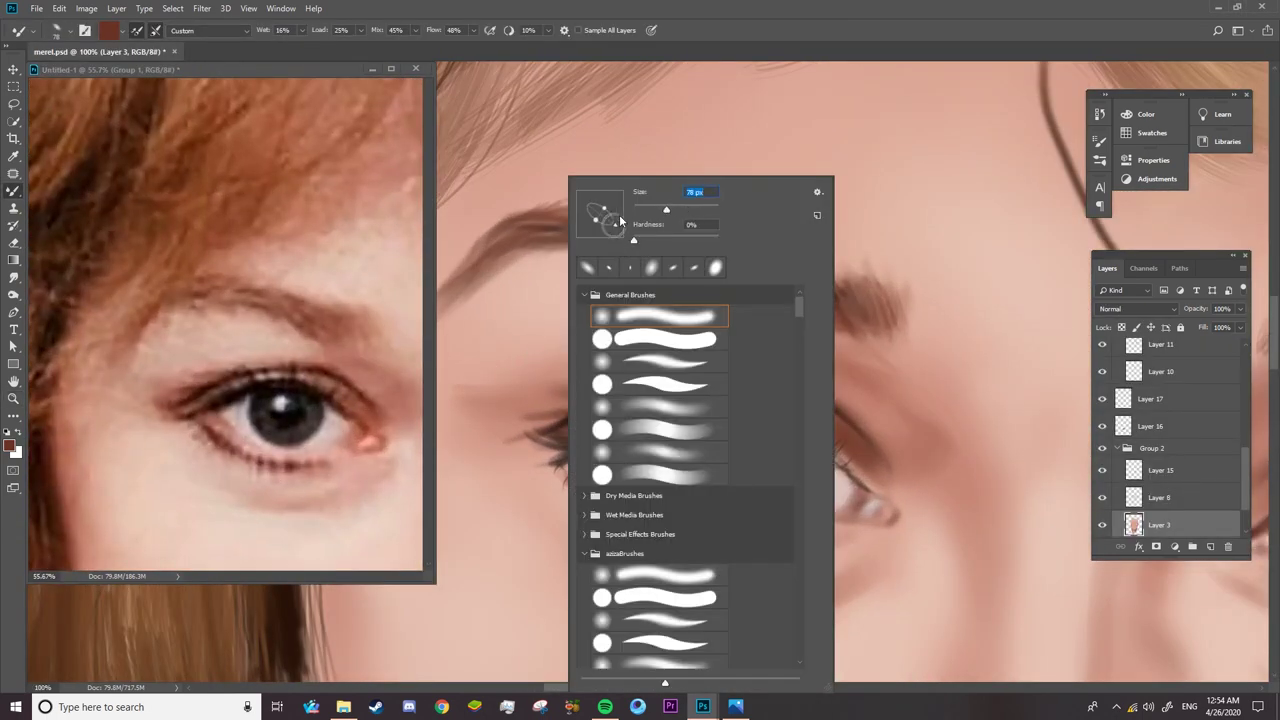
pyautogui.press('Return')
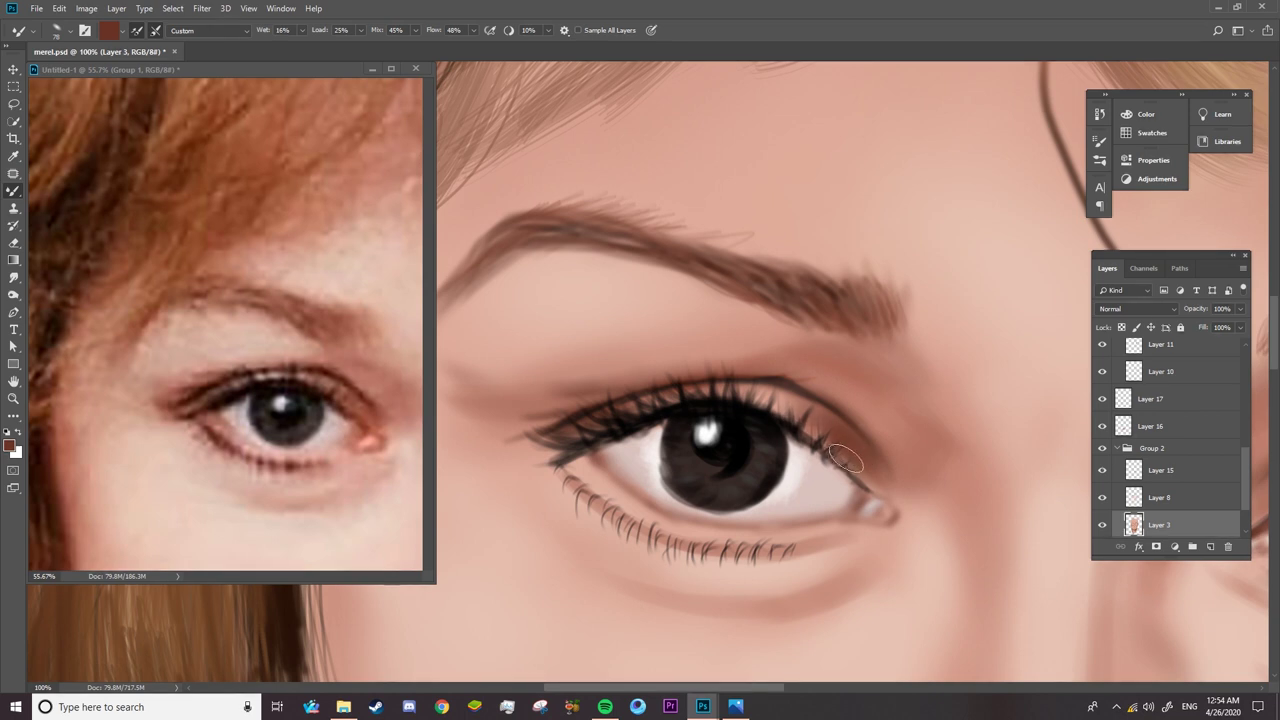
pyautogui.moveTo(860, 318); pyautogui.dragTo(792, 342)
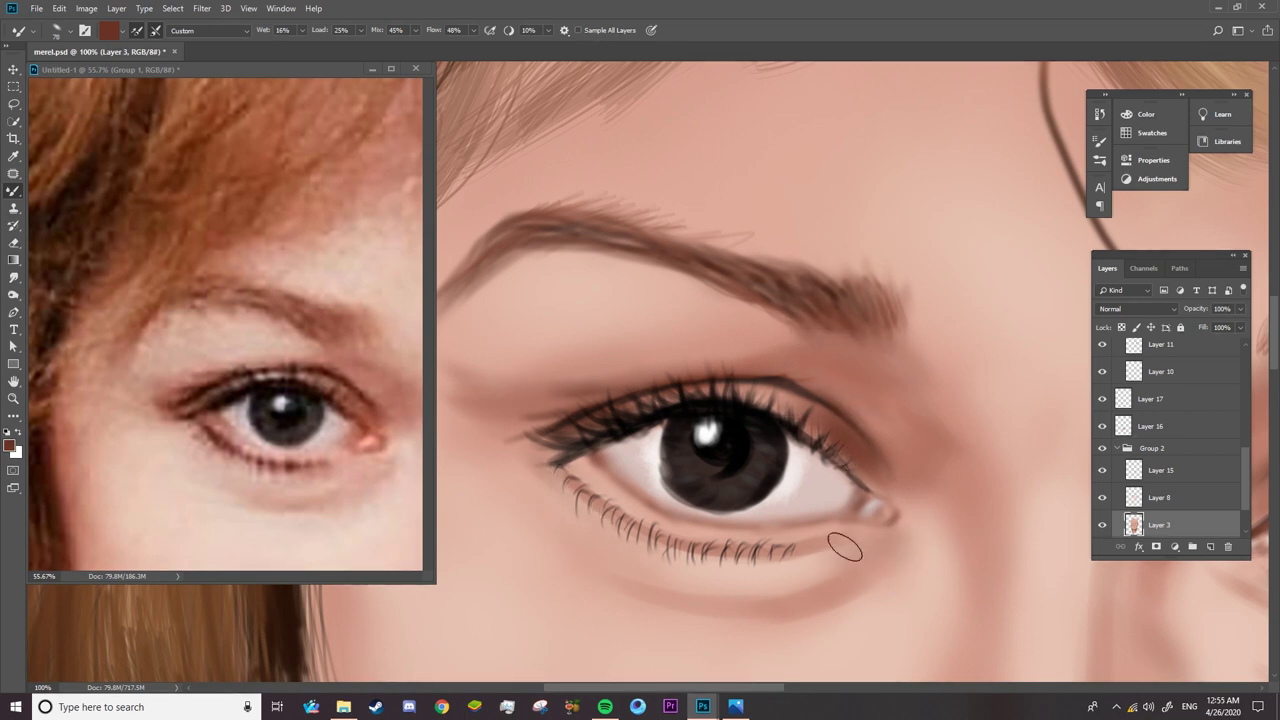
pyautogui.moveTo(846, 537); pyautogui.dragTo(961, 540)
pyautogui.click(334, 540)
pyautogui.moveTo(288, 576); pyautogui.dragTo(274, 576)
pyautogui.click(658, 352)
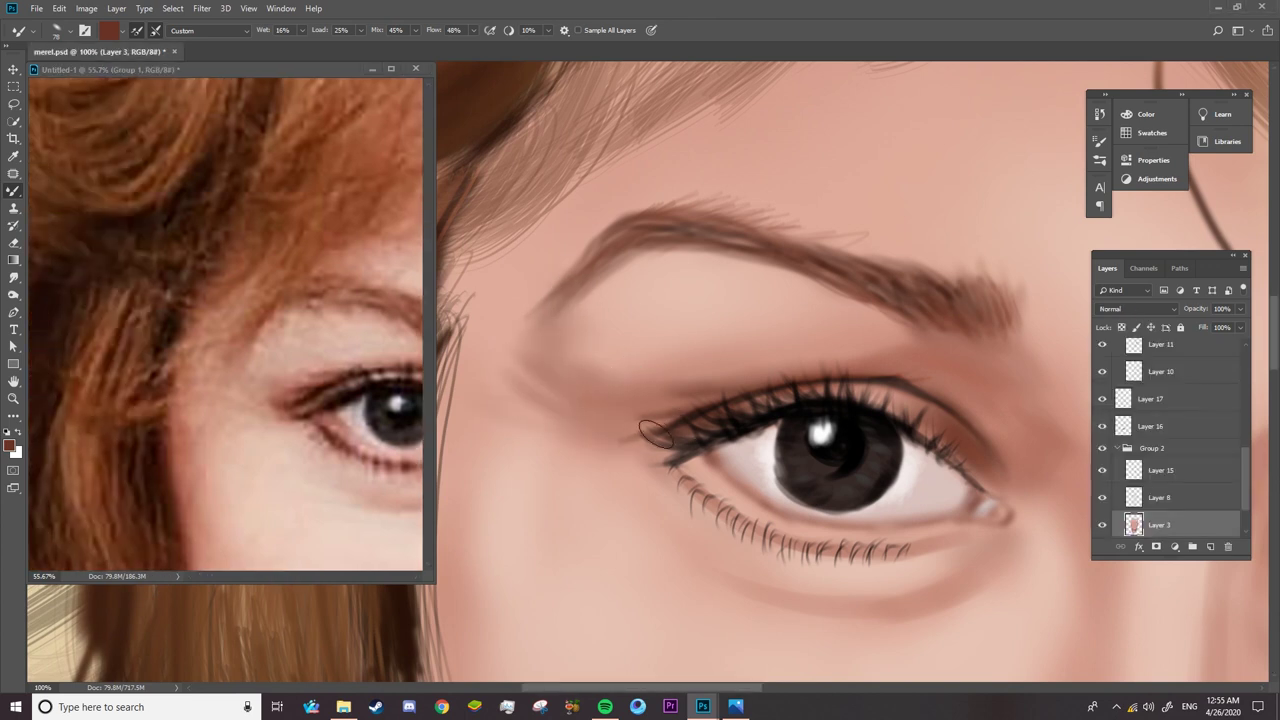
# - Resize the Mixer Brush and paint a dark stroke near the left hair edge
pyautogui.rightClick(545, 268)
pyautogui.click(646, 202)
pyautogui.press('Escape')
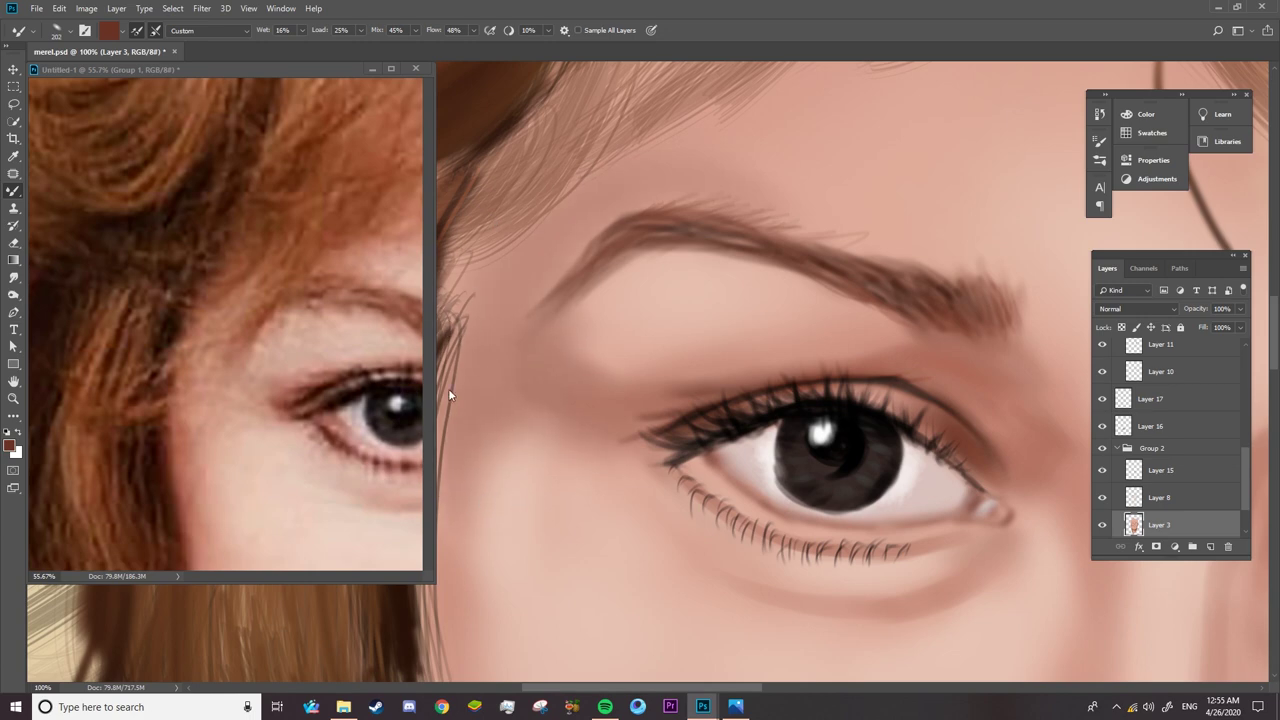
pyautogui.moveTo(448, 388); pyautogui.dragTo(432, 620)
pyautogui.press('z')
pyautogui.scroll(-5, 517, 491)
# - Sample a light skin pink from the reference cheek and enlarge the brush to about 298 px
pyautogui.scroll(3, 716, 568)
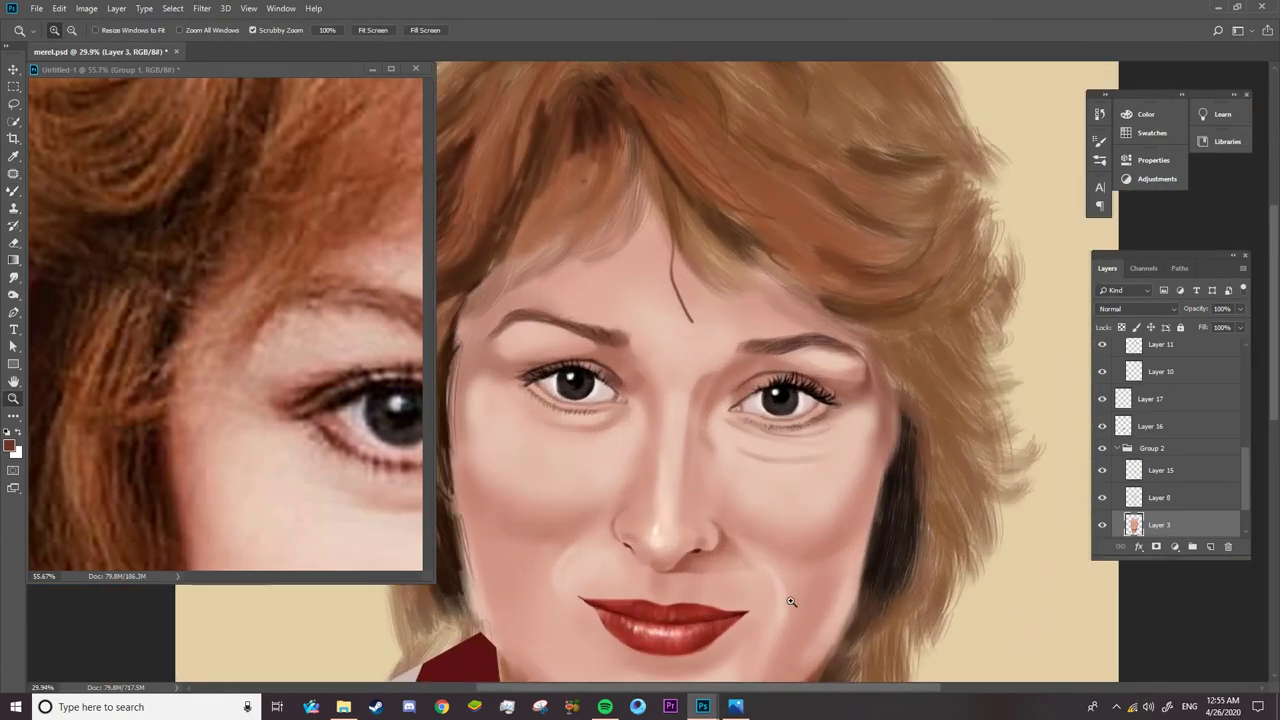
pyautogui.scroll(-5, 225, 320)
pyautogui.scroll(2, 590, 588)
pyautogui.scroll(2, 590, 588)
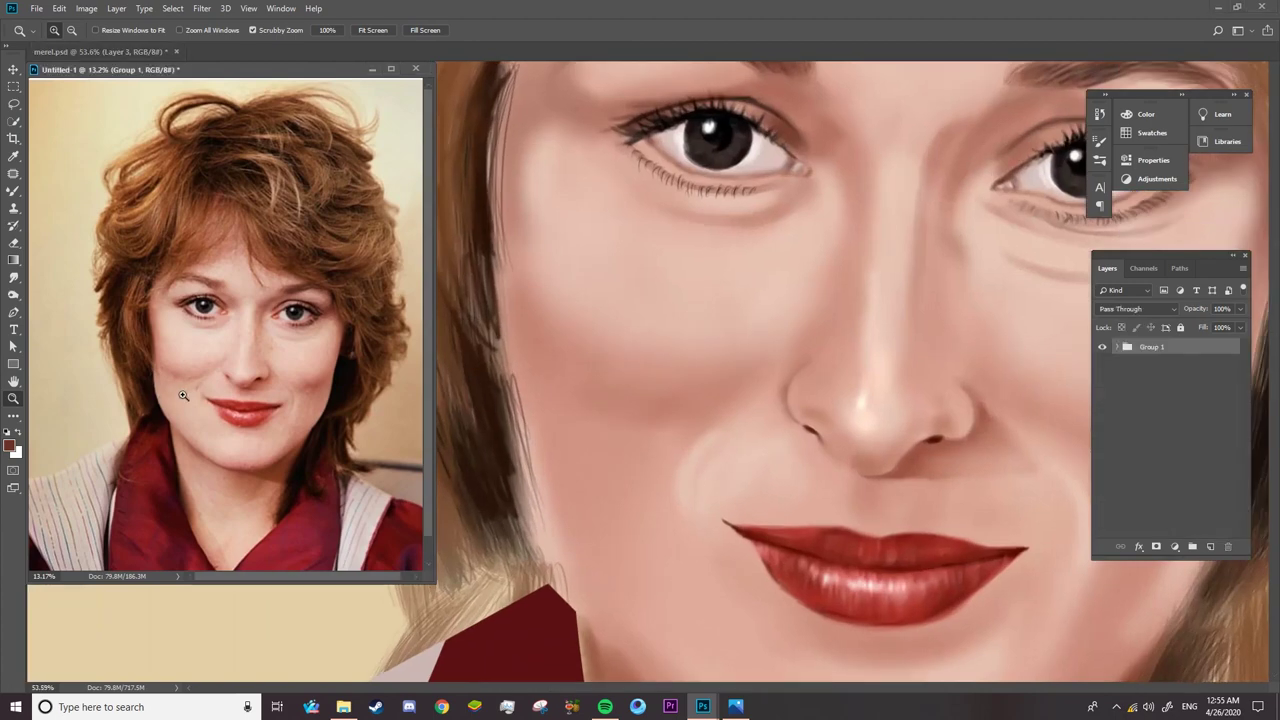
pyautogui.scroll(2, 225, 320)
pyautogui.scroll(3, 596, 360)
pyautogui.press('b')
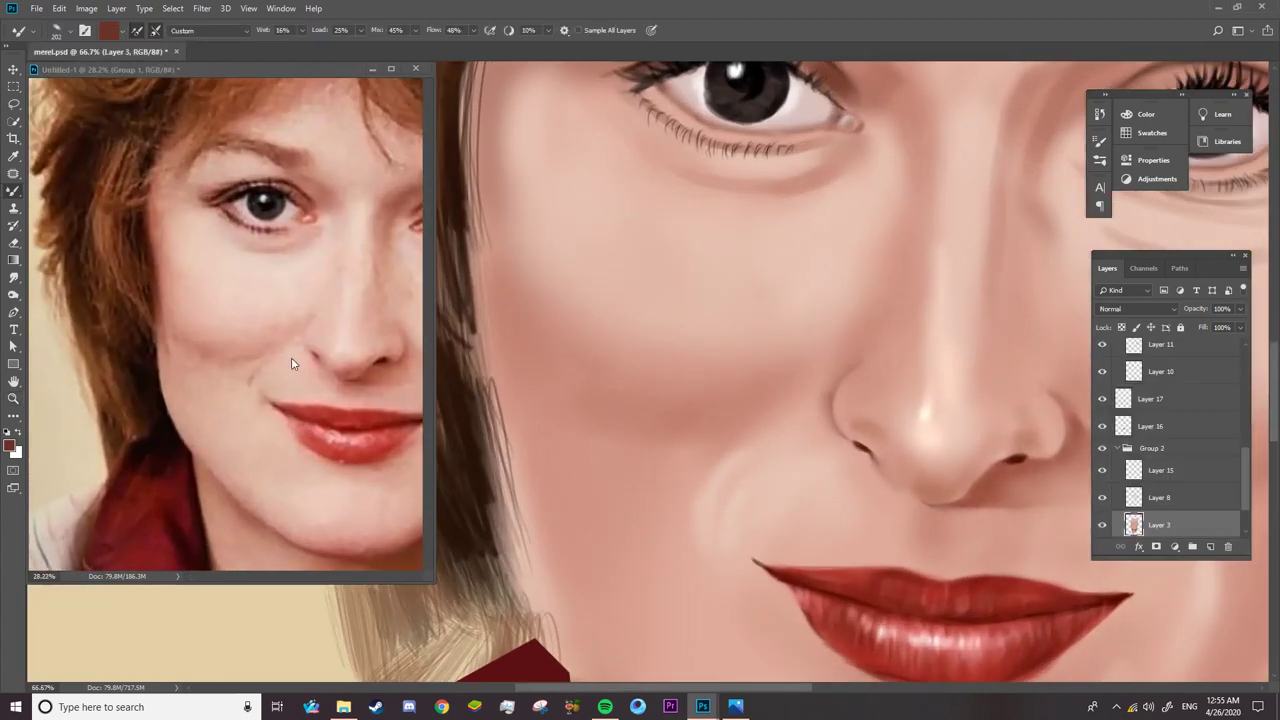
pyautogui.keyDown('alt'); pyautogui.click(181, 322); pyautogui.keyUp('alt')
pyautogui.keyDown('alt'); pyautogui.click(528, 593); pyautogui.keyUp('alt')
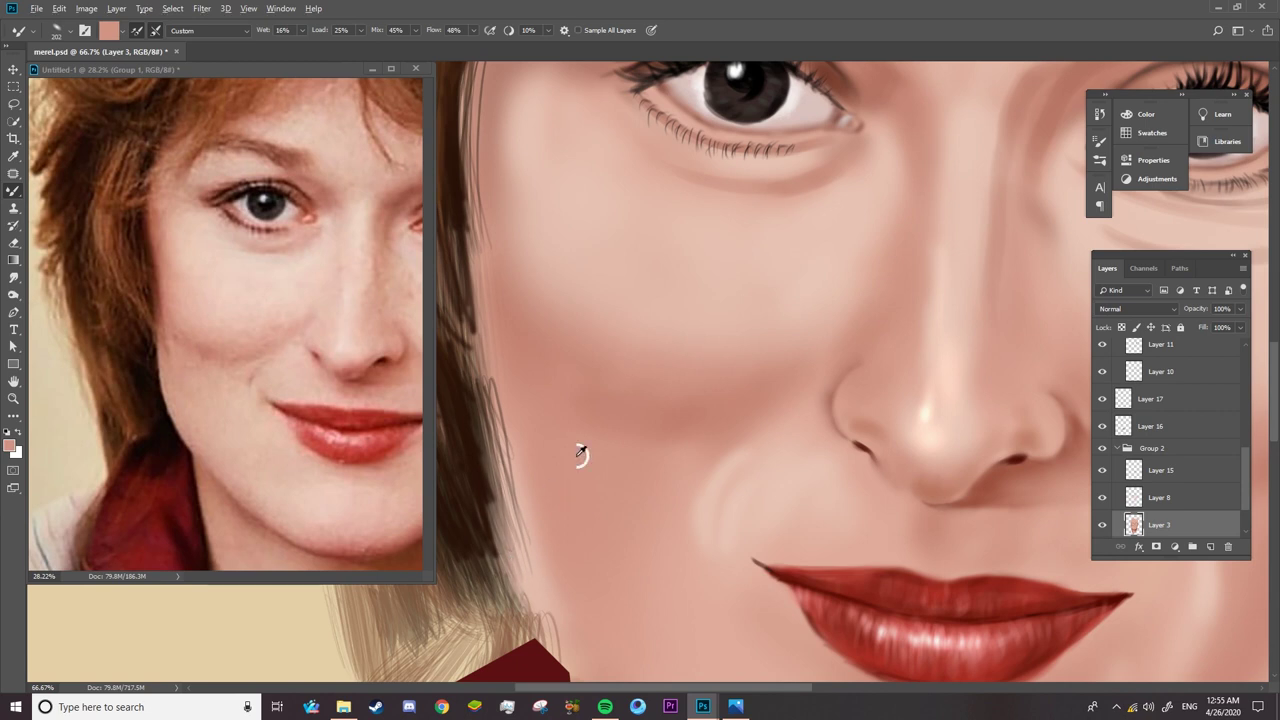
pyautogui.moveTo(576, 455)
pyautogui.mouseDown()
pyautogui.moveTo(552, 371)
pyautogui.moveTo(566, 398)
pyautogui.mouseUp()
# - Try the Eraser on Layer 8, then return to Layer 3
pyautogui.keyDown('ctrl'); pyautogui.click(651, 497); pyautogui.keyUp('ctrl')
pyautogui.press('e')
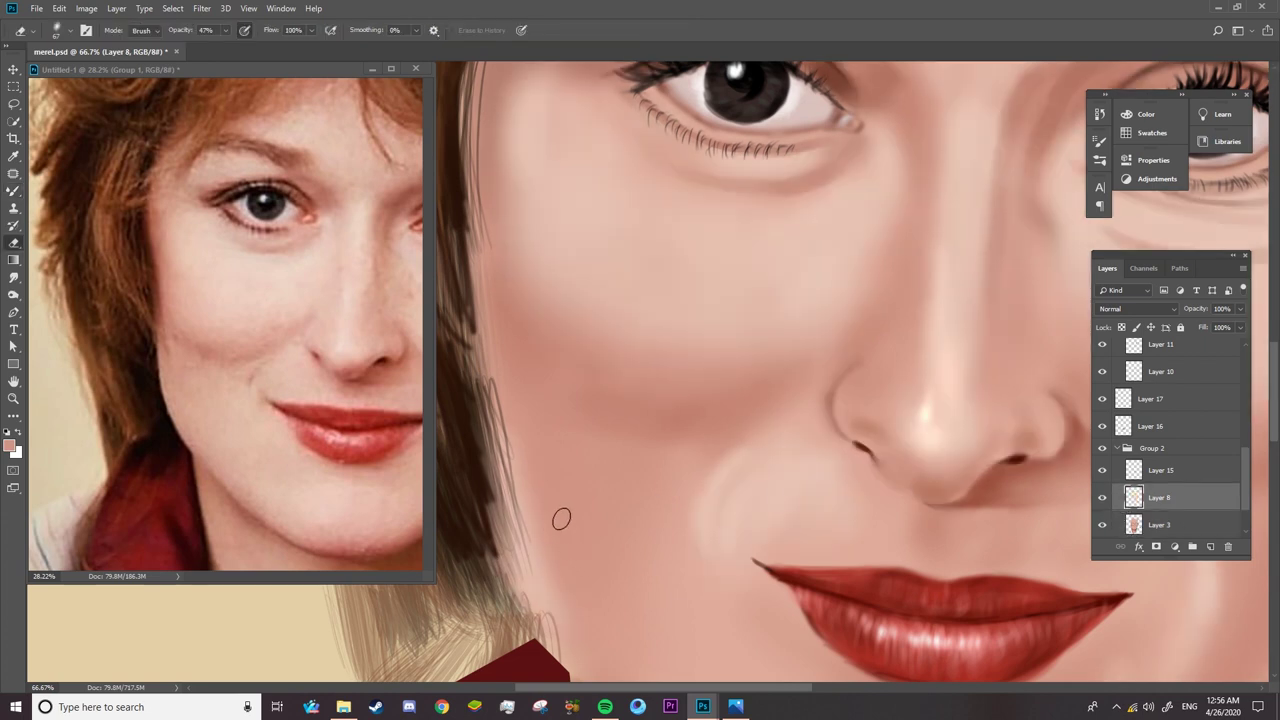
pyautogui.rightClick(560, 517)
pyautogui.click(527, 528)
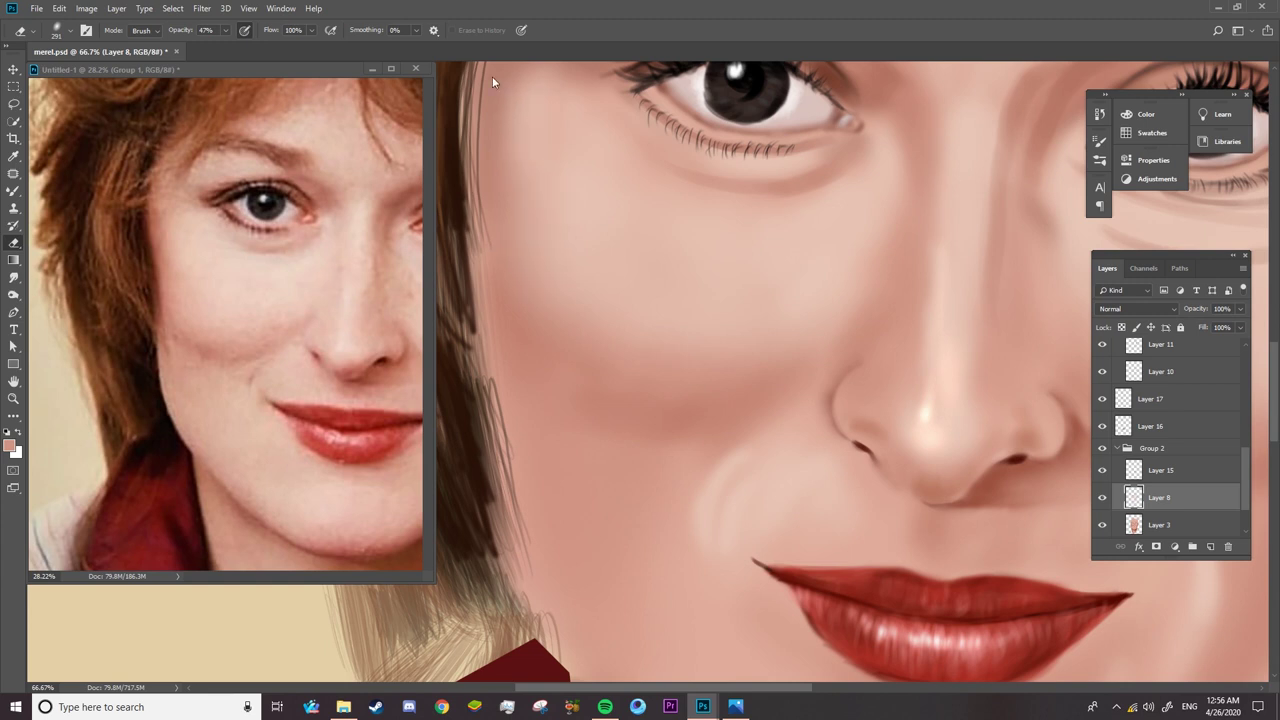
pyautogui.click(1157, 527)
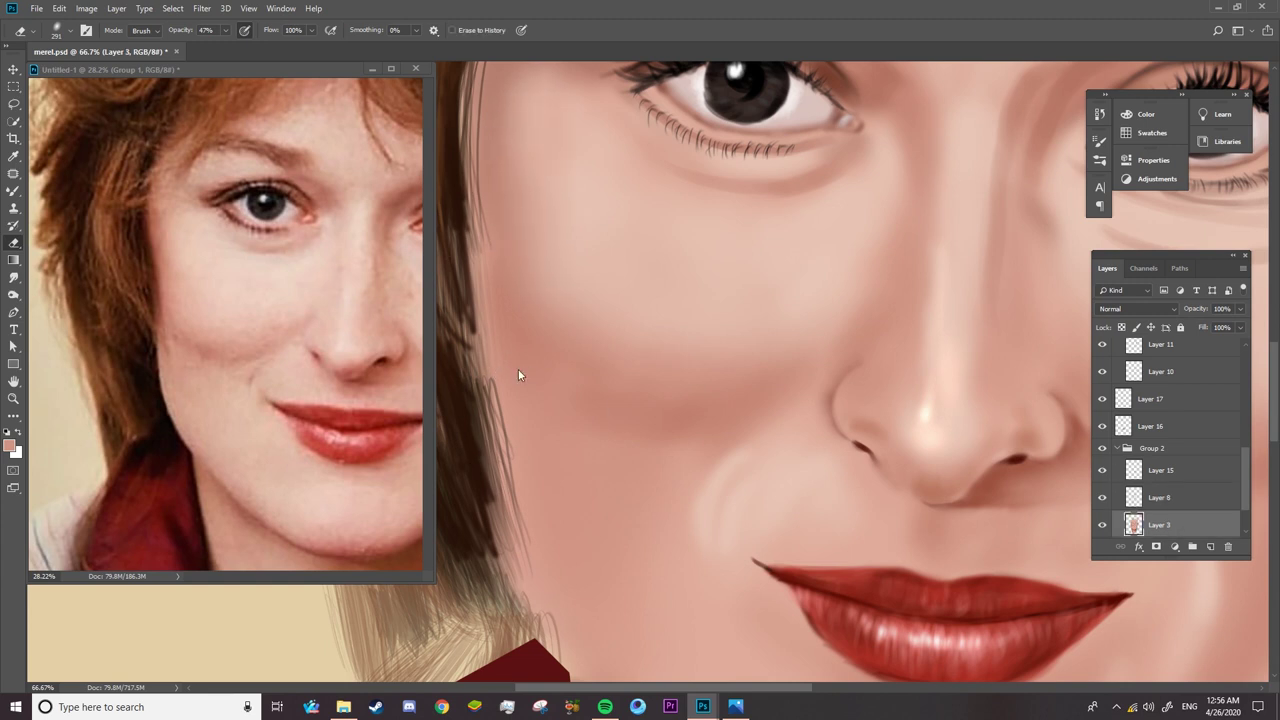
pyautogui.press('b')
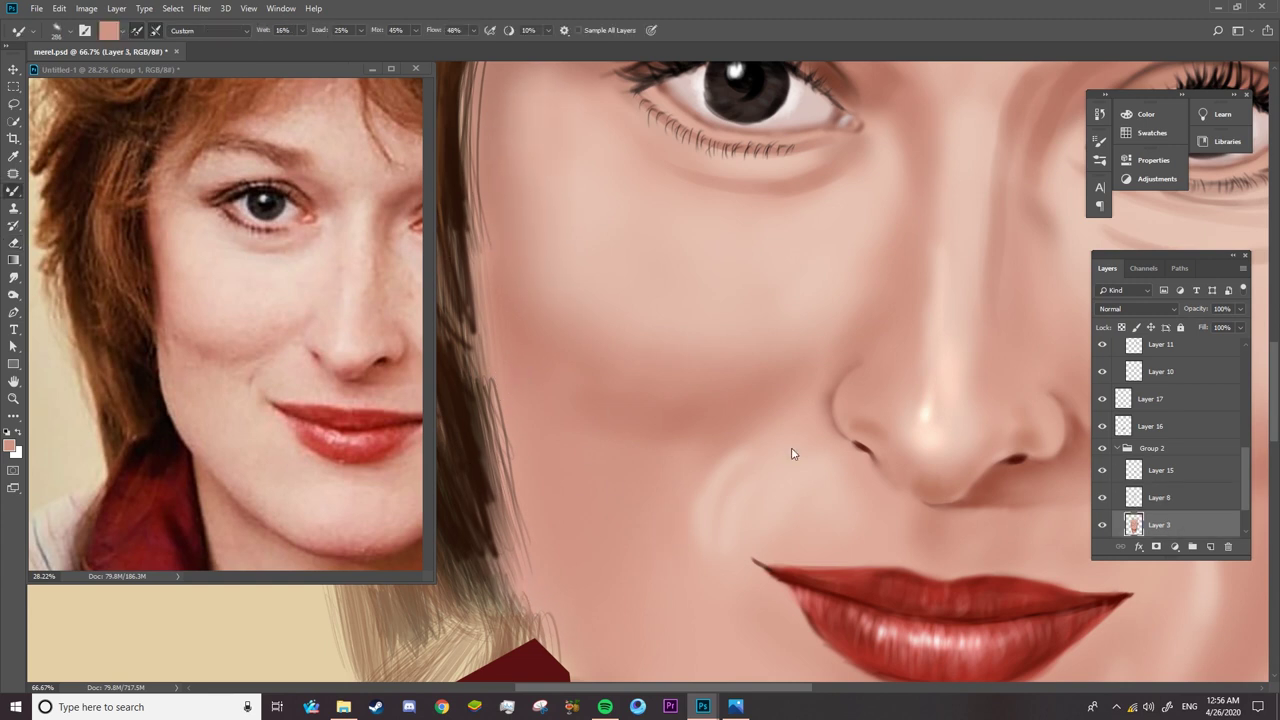
pyautogui.press('e')
pyautogui.scroll(-3, 643, 443)
pyautogui.scroll(3, 1000, 510)
# - Dismiss an error message and pan down to the lips, chin and collar
pyautogui.hotkey('alt', ']')
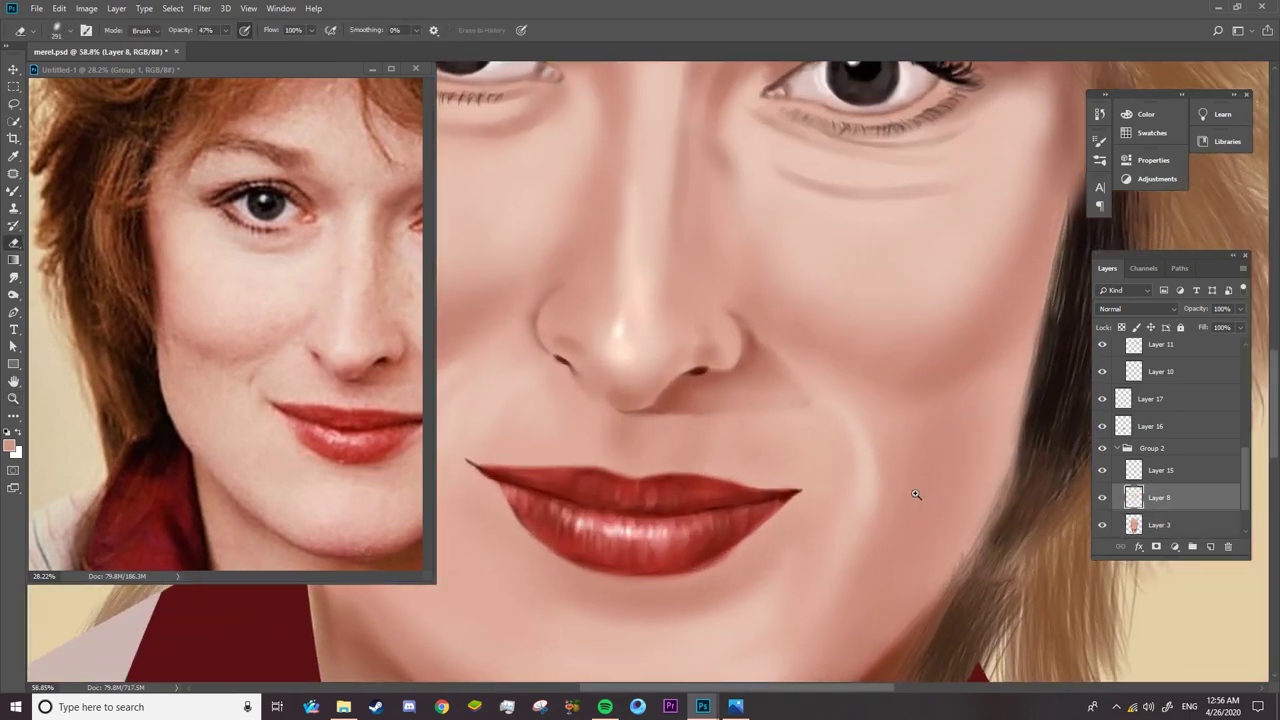
pyautogui.click(297, 528)
pyautogui.press('Return')
pyautogui.hscroll(3, 297, 537)
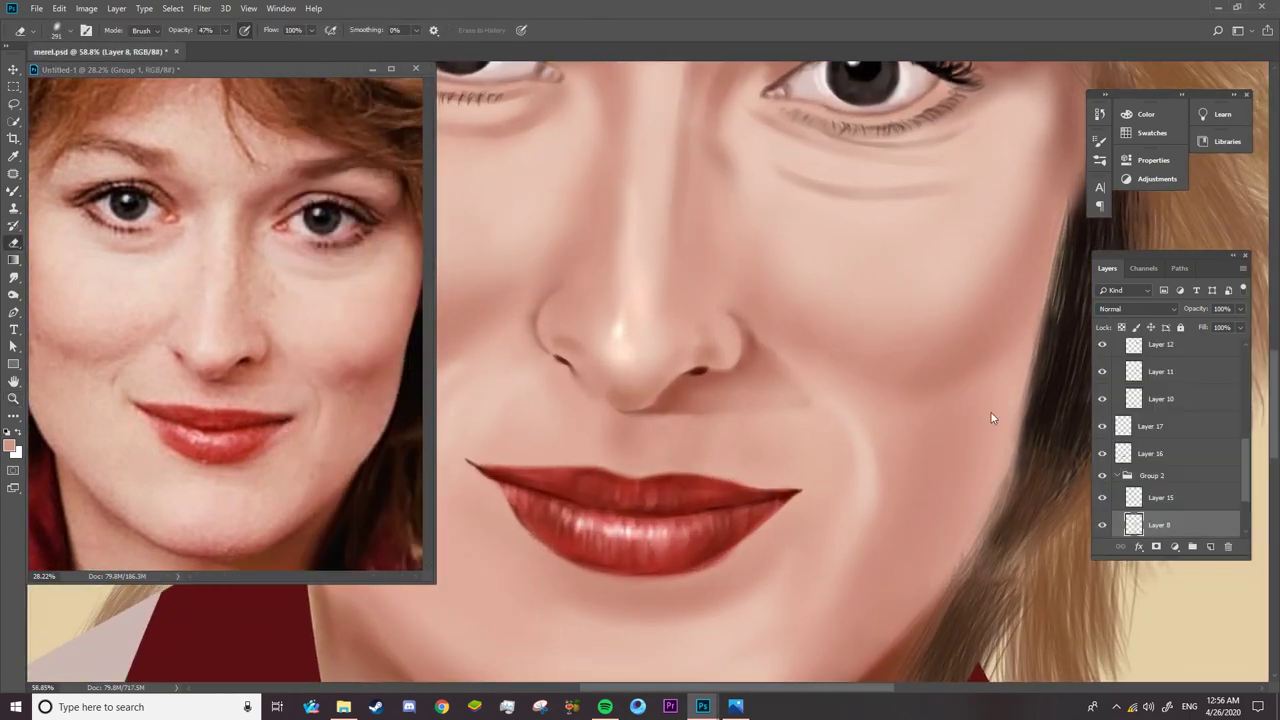
pyautogui.moveTo(722, 568); pyautogui.dragTo(722, 408)
pyautogui.press('b')
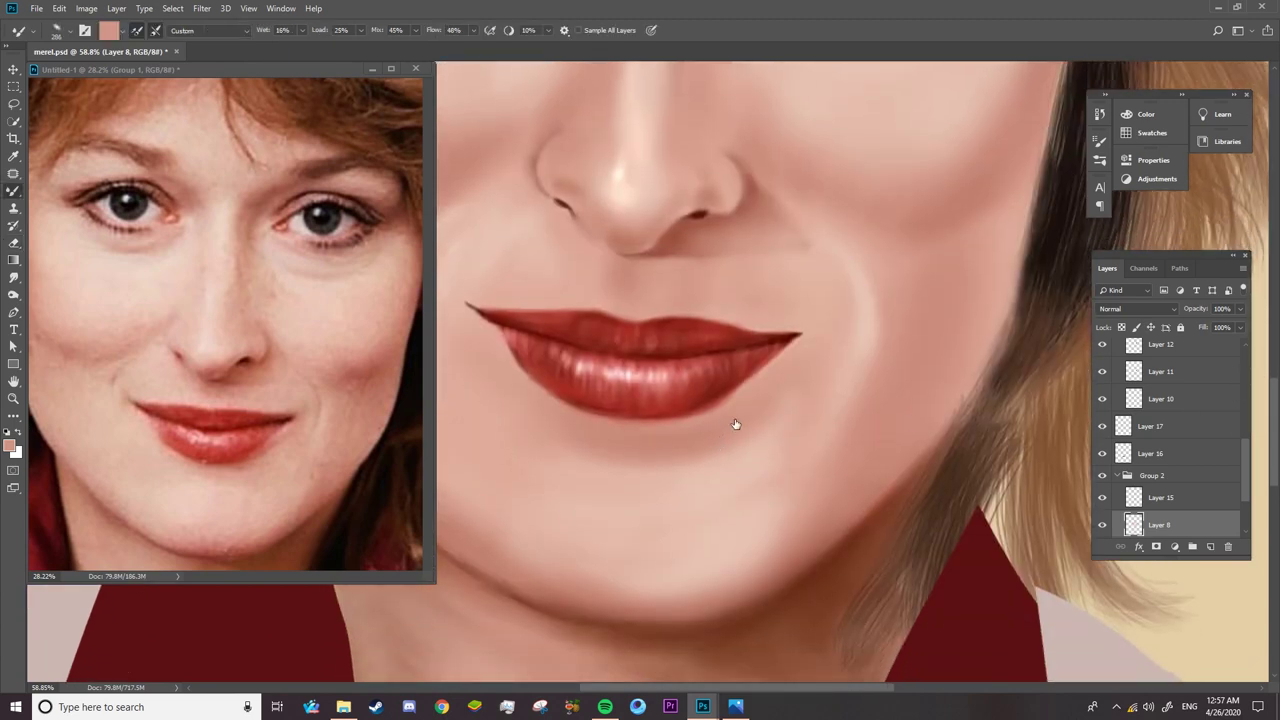
pyautogui.rightClick(803, 344)
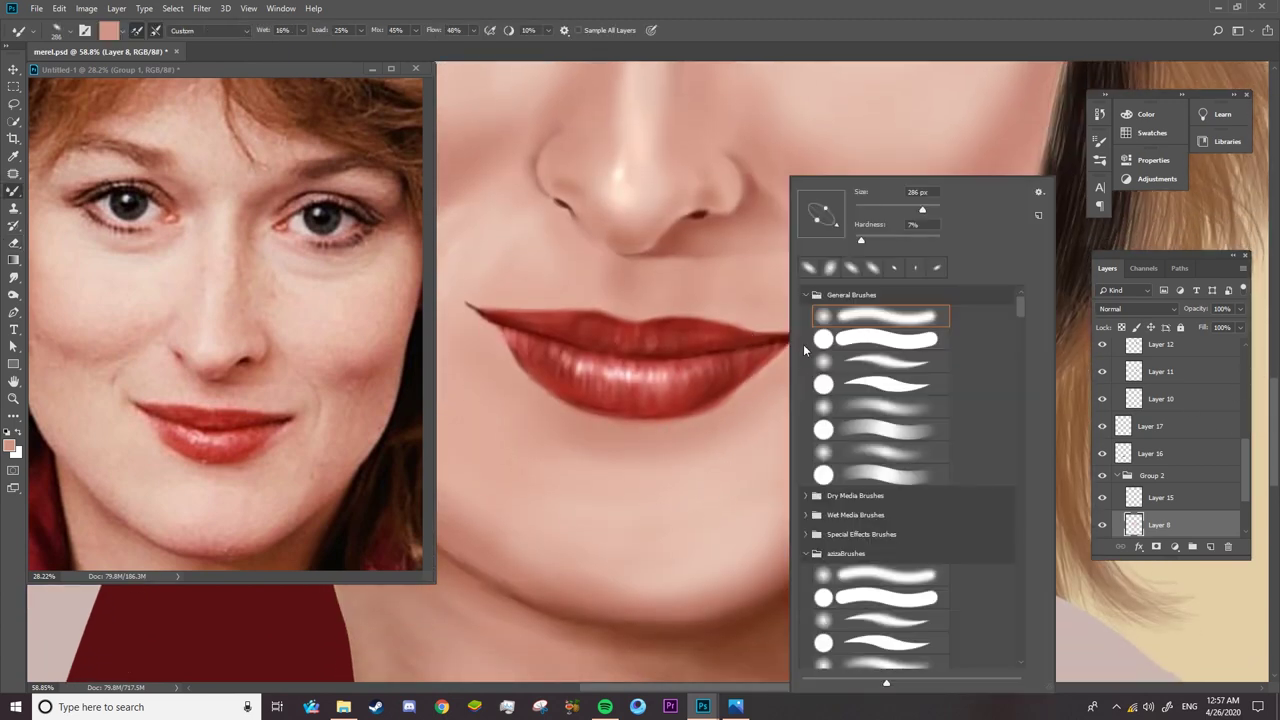
# - Clip Layer 8 to Layer 3 as a clipping mask
pyautogui.press('Return')
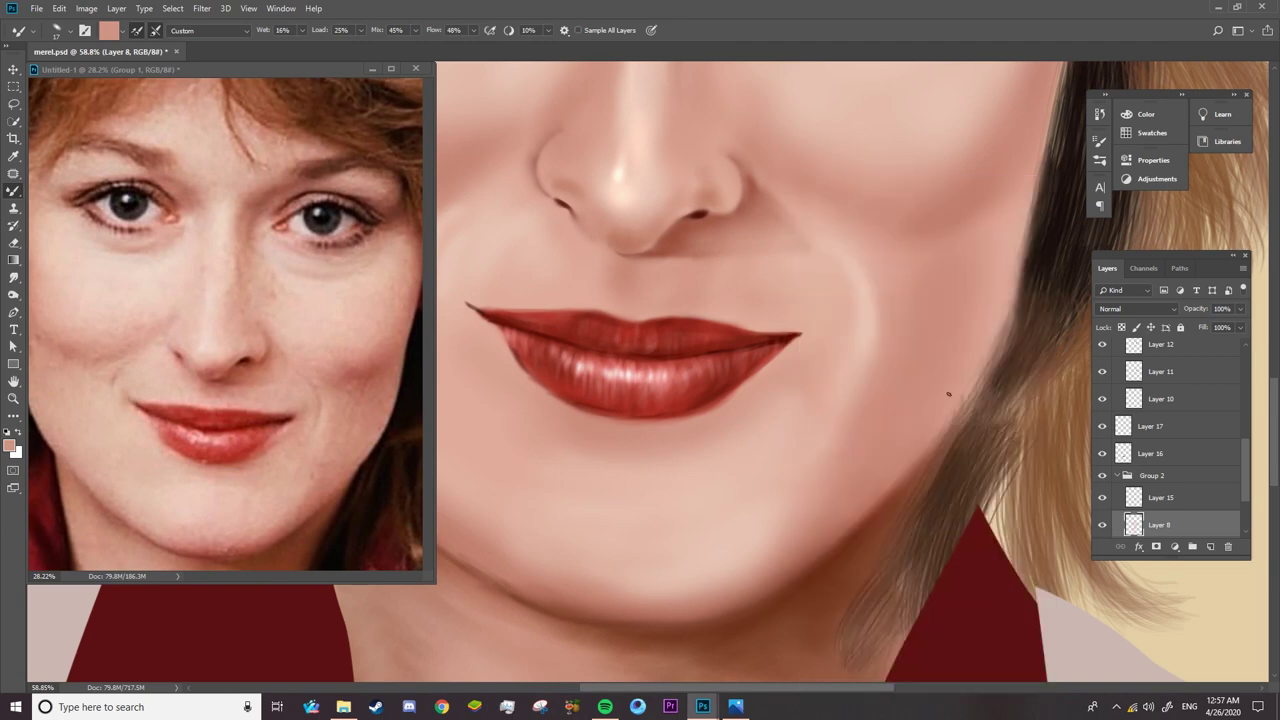
pyautogui.rightClick(957, 330)
pyautogui.press('Return')
pyautogui.moveTo(1248, 472); pyautogui.dragTo(1248, 499)
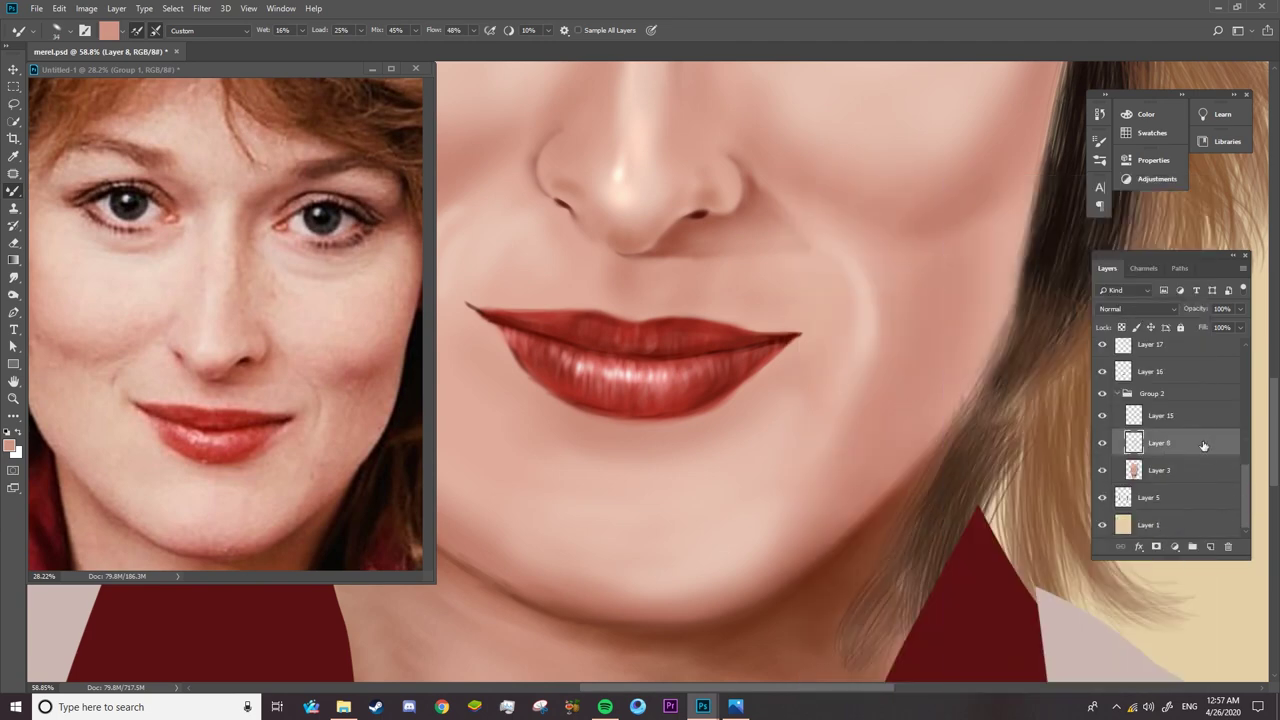
pyautogui.rightClick(1211, 447)
pyautogui.click(1053, 388)
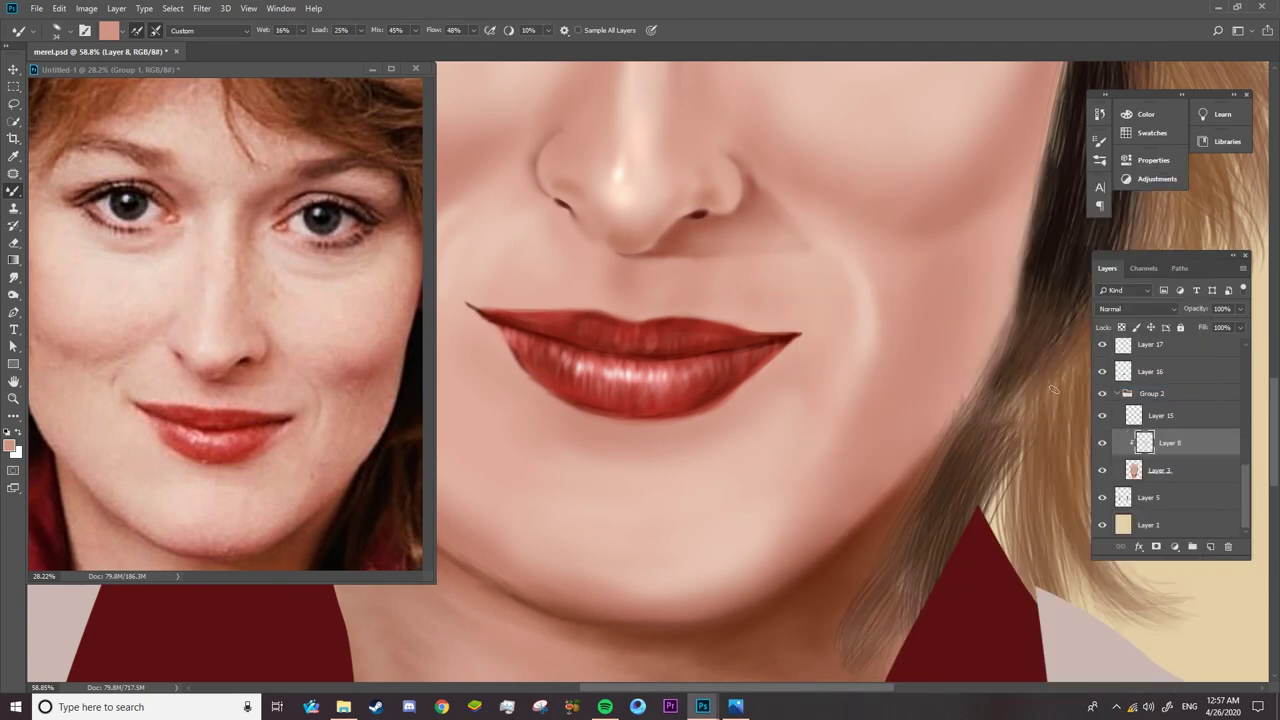
# - Sample a light peach skin tone and toggle the lip highlight layers to compare
pyautogui.rightClick(997, 313)
pyautogui.press('Return')
pyautogui.keyDown('alt'); pyautogui.click(751, 526); pyautogui.keyUp('alt')
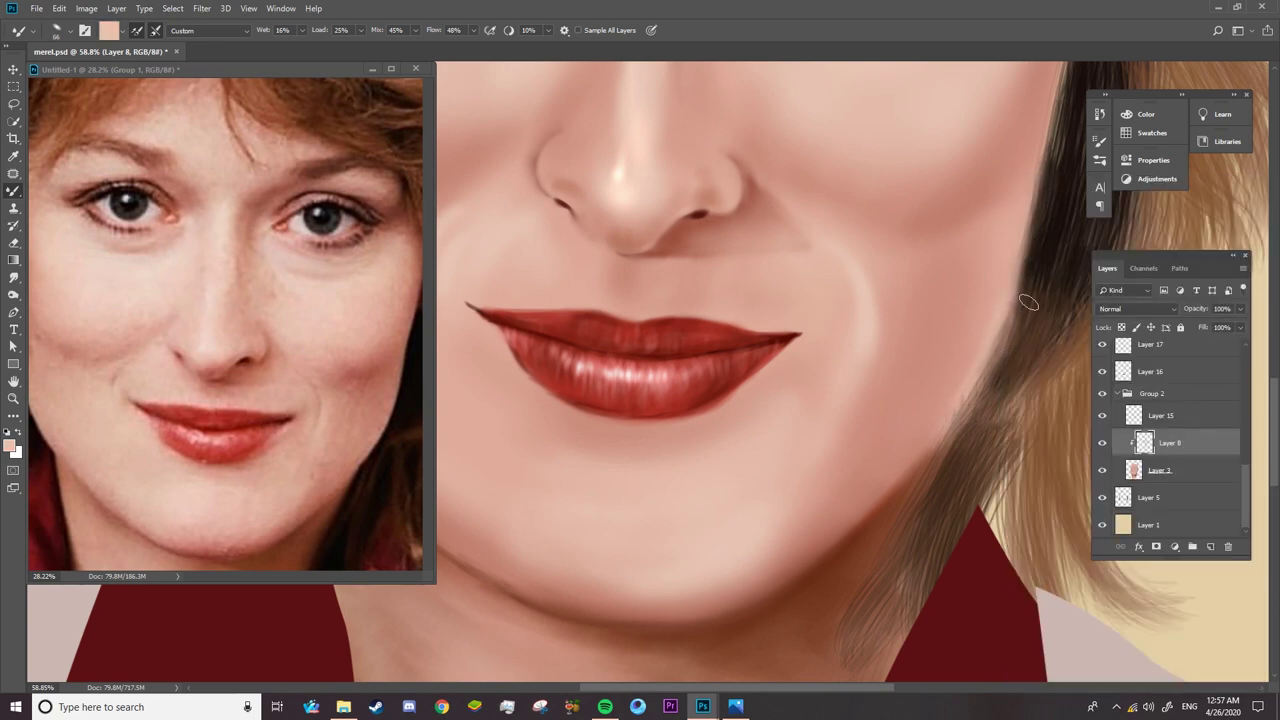
pyautogui.click(1102, 371)
pyautogui.click(1102, 371)
pyautogui.click(1102, 344)
pyautogui.scroll(3, 1104, 430)
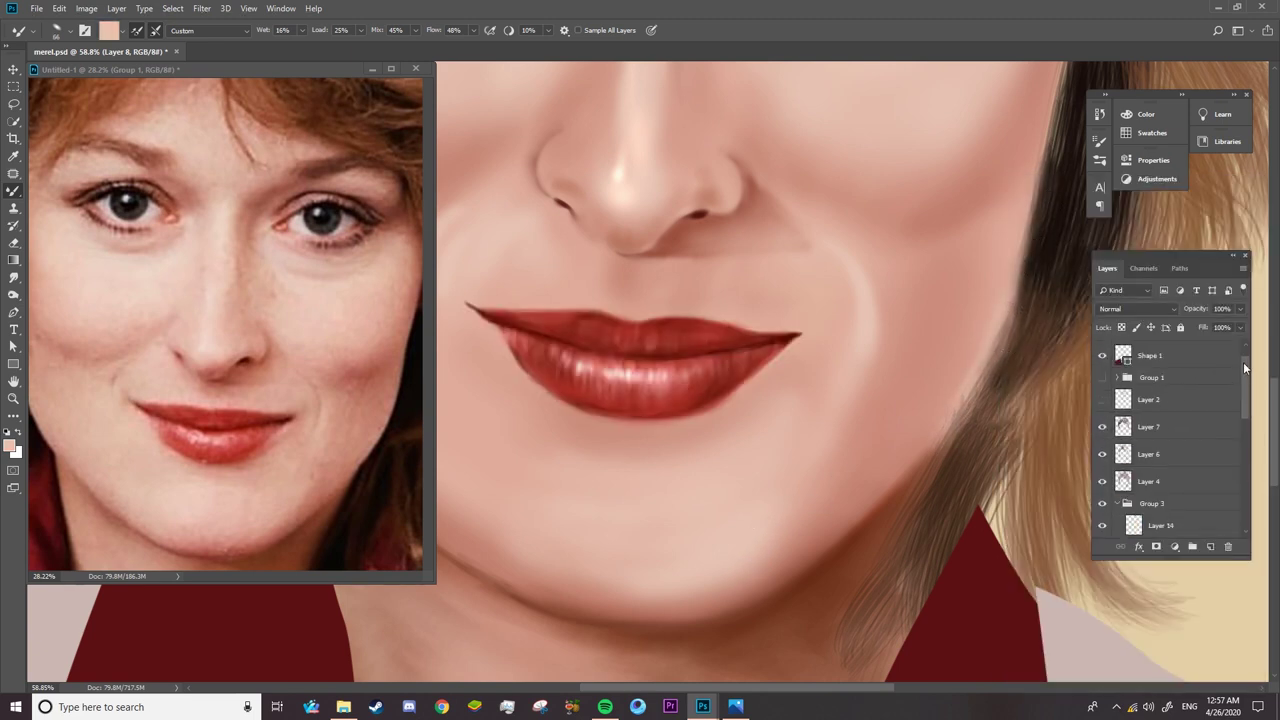
pyautogui.scroll(2, 1106, 450)
# - Hide Layers 7, 6 and 4 and group them into Group 4
pyautogui.moveTo(1102, 451); pyautogui.dragTo(1104, 510)
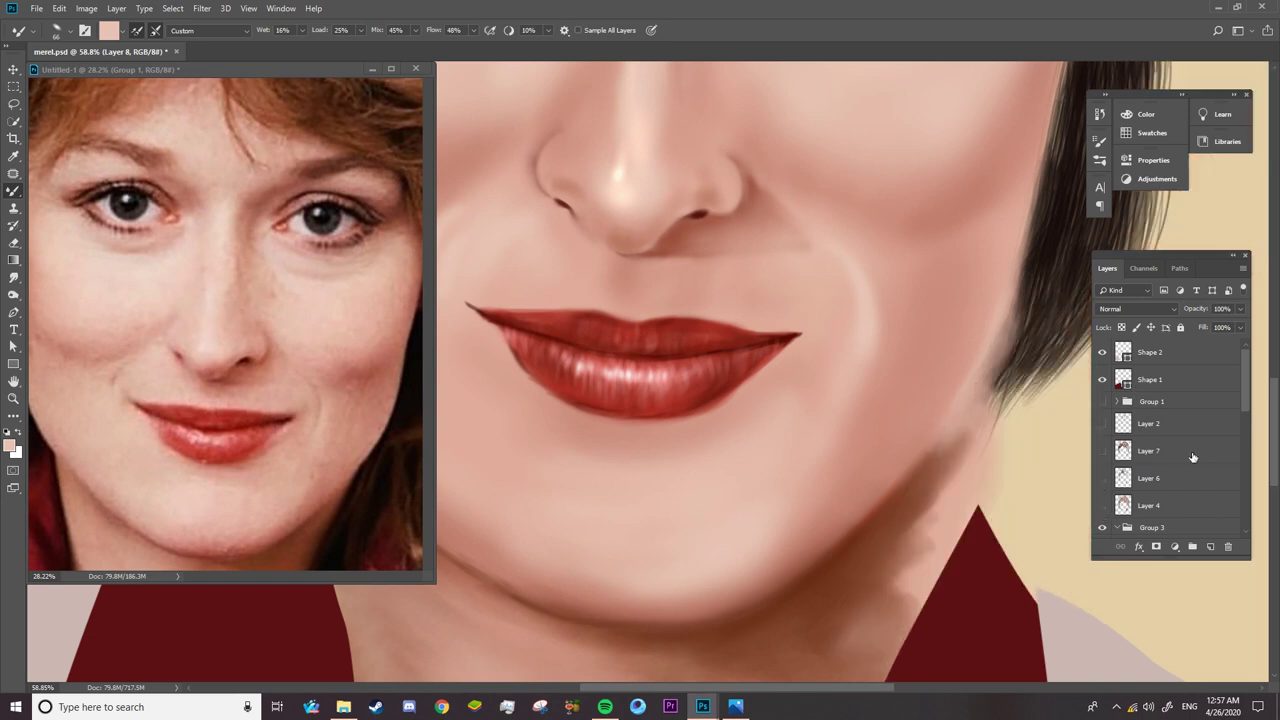
pyautogui.scroll(-3, 1195, 450)
pyautogui.scroll(3, 1242, 384)
pyautogui.scroll(-1, 1247, 372)
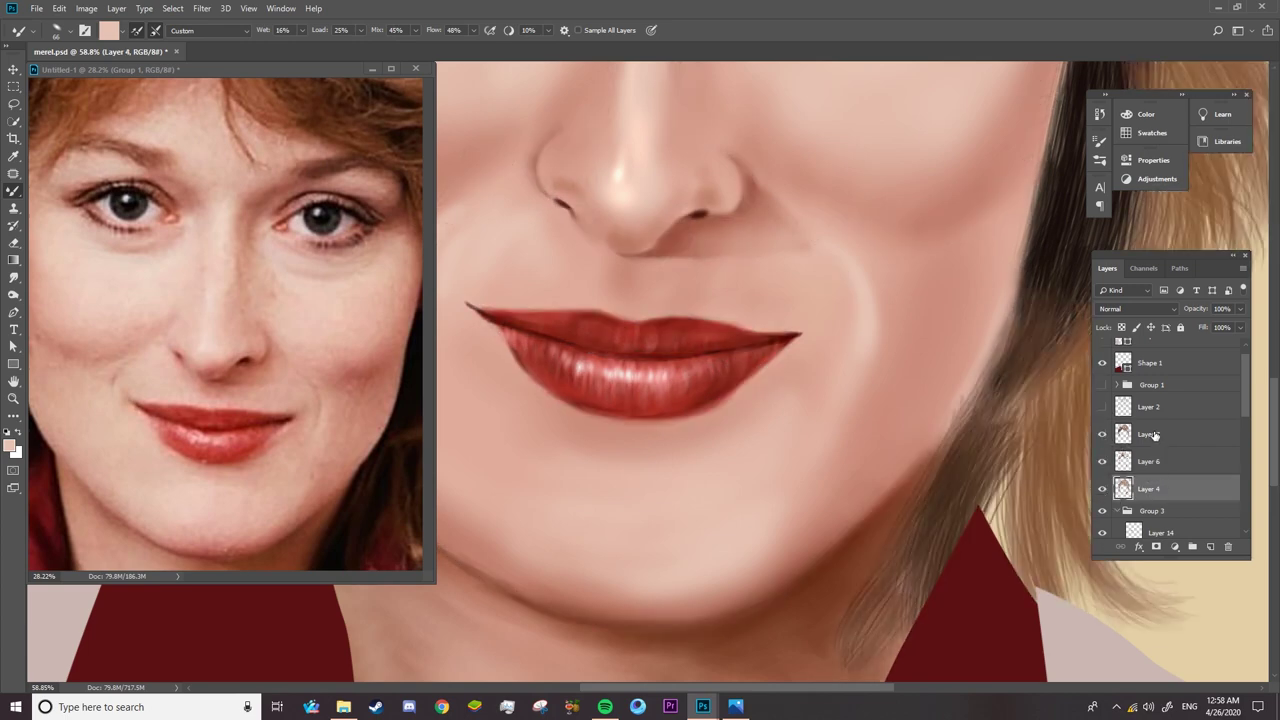
pyautogui.keyDown('ctrl'); pyautogui.click(1123, 457); pyautogui.keyUp('ctrl')
pyautogui.hotkey('ctrl', 'g')
# - Zoom out to the whole portrait, select Layer 8, and show the Layer 2 sketch line art
pyautogui.press('z')
pyautogui.moveTo(1000, 449); pyautogui.dragTo(926, 491)
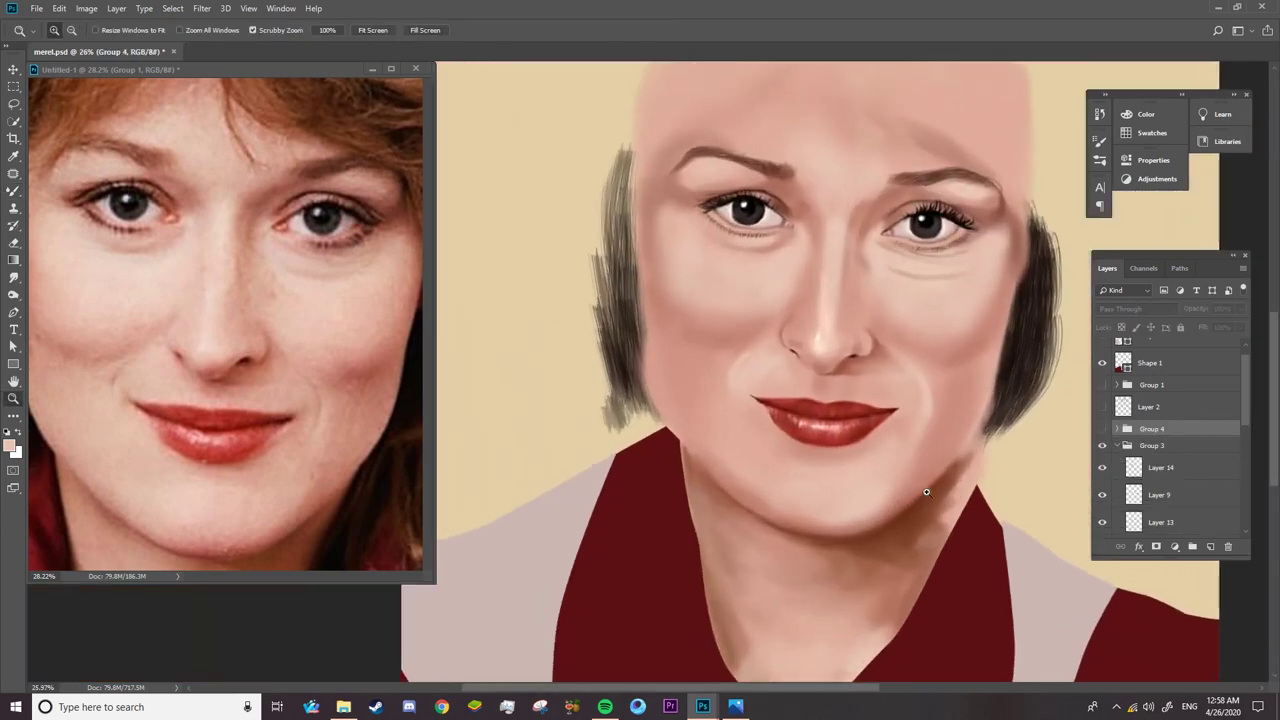
pyautogui.scroll(-3, 1248, 509)
pyautogui.moveTo(1028, 350); pyautogui.dragTo(1070, 350)
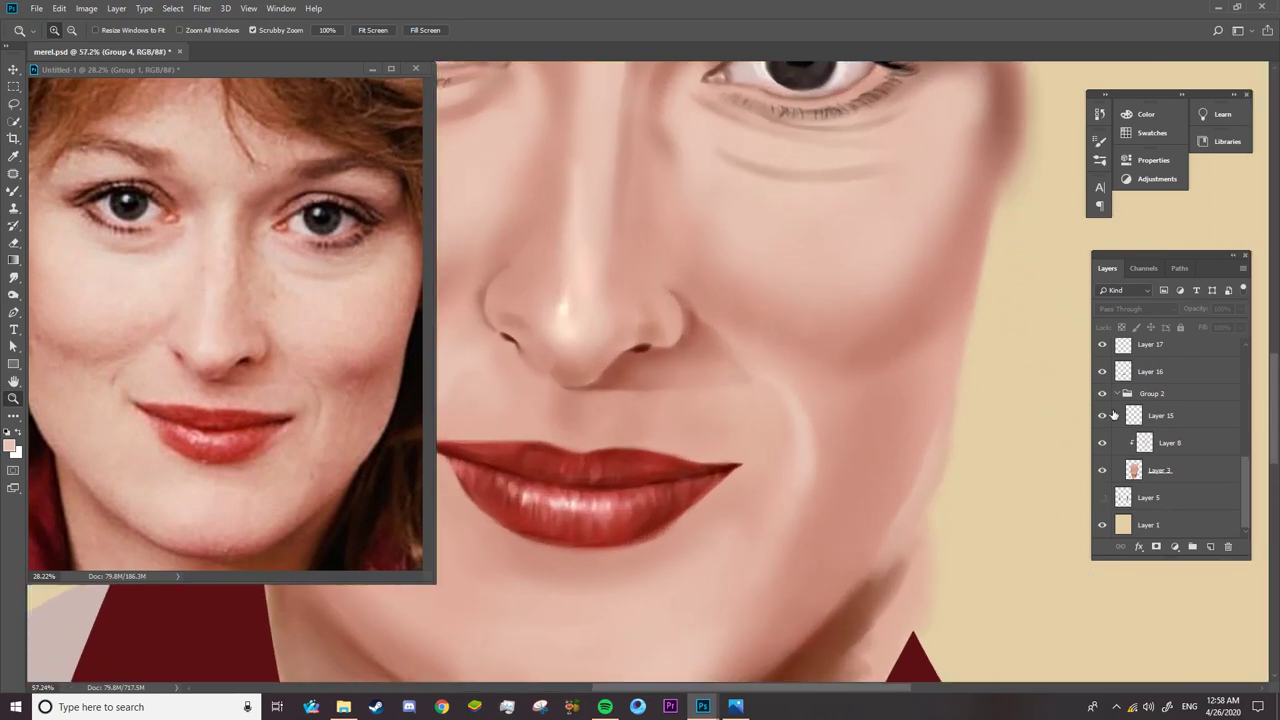
pyautogui.click(1165, 442)
pyautogui.press('b')
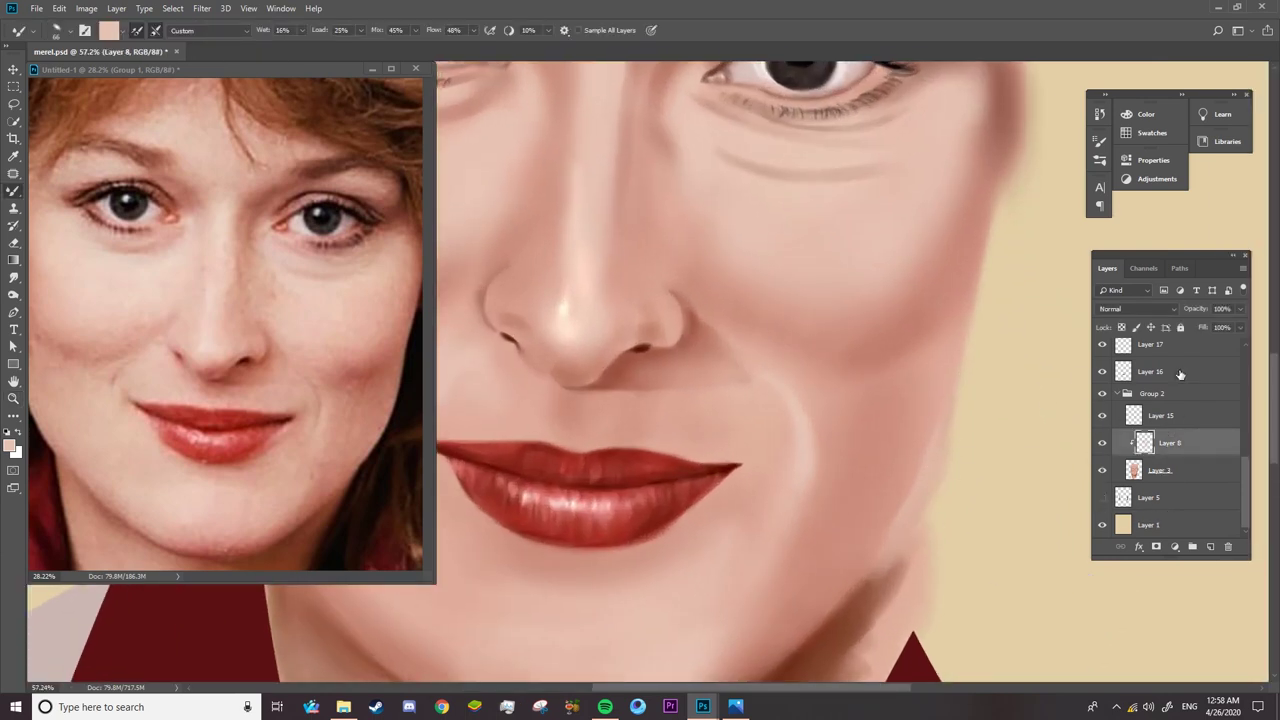
pyautogui.scroll(5, 1124, 407)
pyautogui.click(1103, 424)
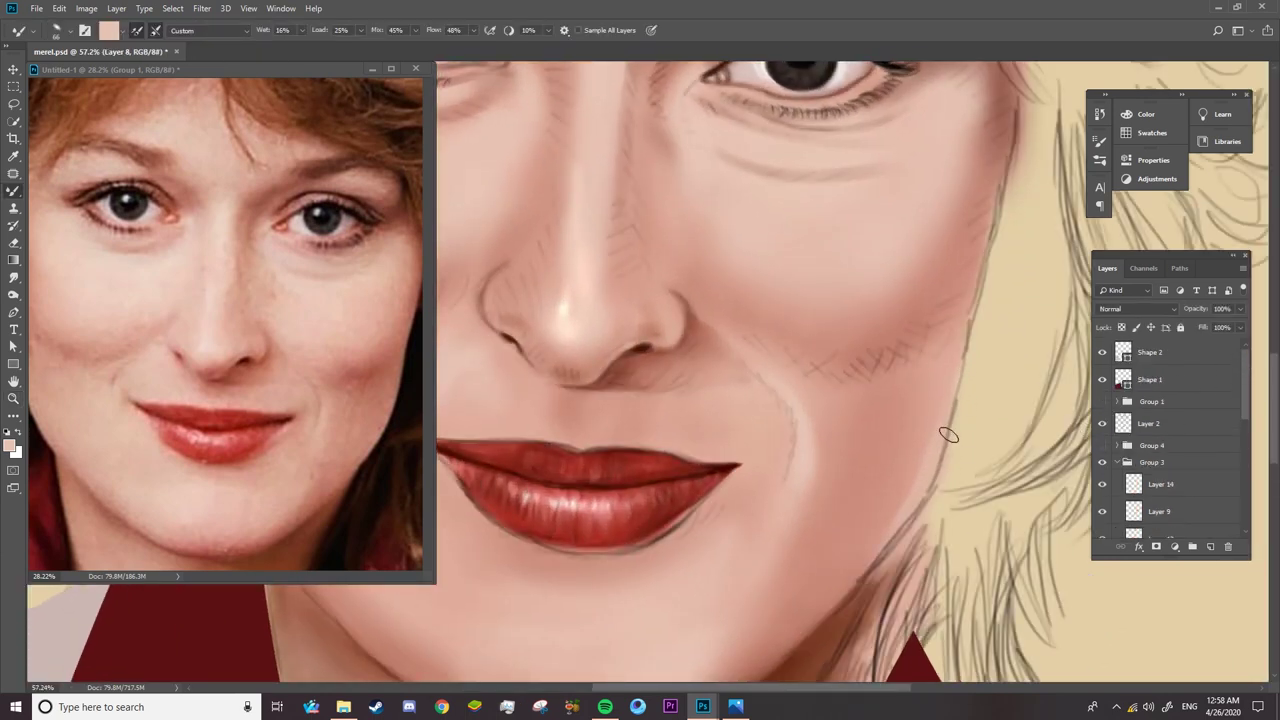
# - Blend light white strokes down the jawline edge
pyautogui.click(18, 432)
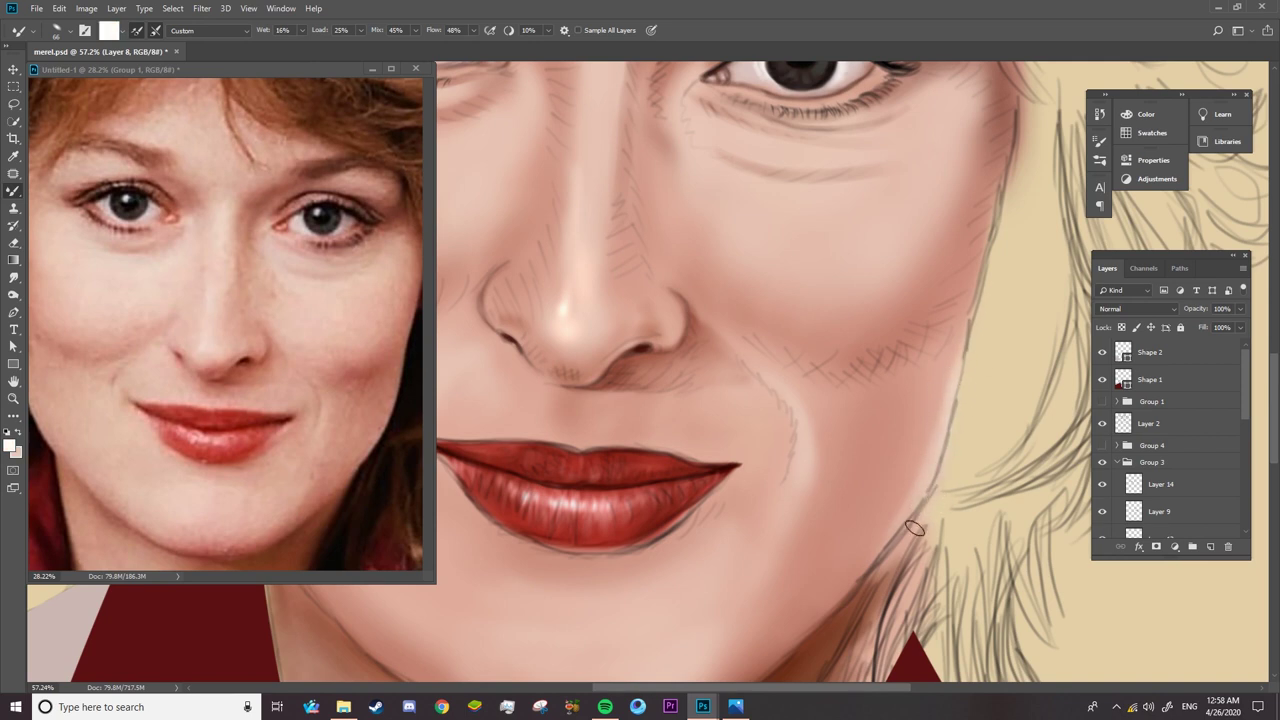
pyautogui.moveTo(712, 688); pyautogui.dragTo(622, 688)
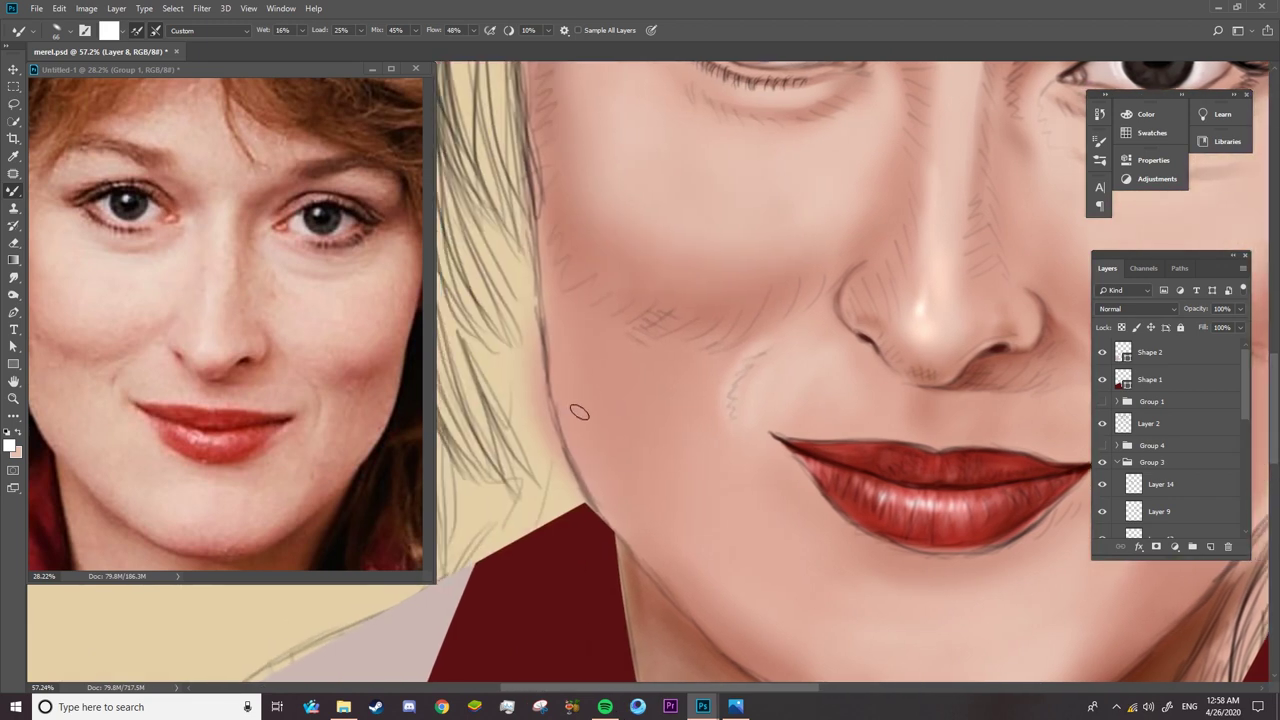
pyautogui.moveTo(545, 350); pyautogui.dragTo(568, 455)
pyautogui.moveTo(540, 295); pyautogui.dragTo(575, 475)
pyautogui.moveTo(545, 405); pyautogui.dragTo(585, 500)
pyautogui.moveTo(557, 428); pyautogui.dragTo(600, 510)
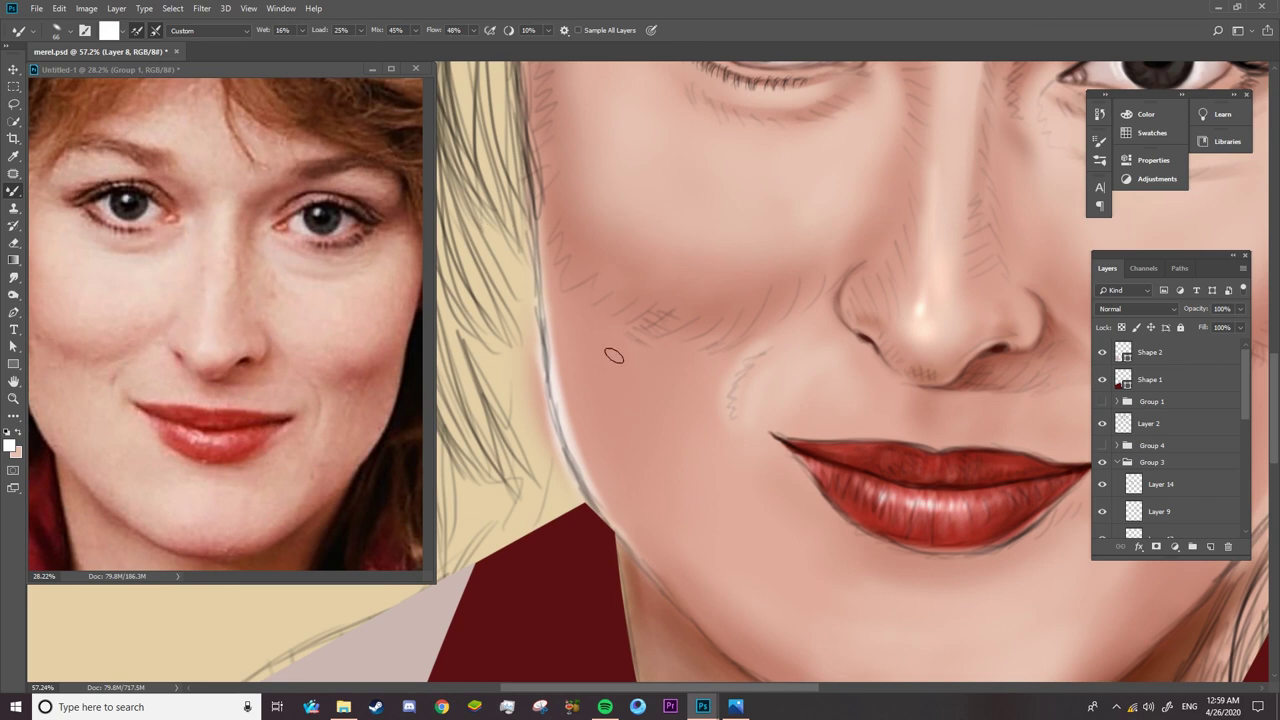
# - Sample skin pink from the cheek and zoom in on the right cheek and jaw
pyautogui.keyDown('alt'); pyautogui.click(605, 360); pyautogui.keyUp('alt')
pyautogui.rightClick(591, 365)
pyautogui.press('Return')
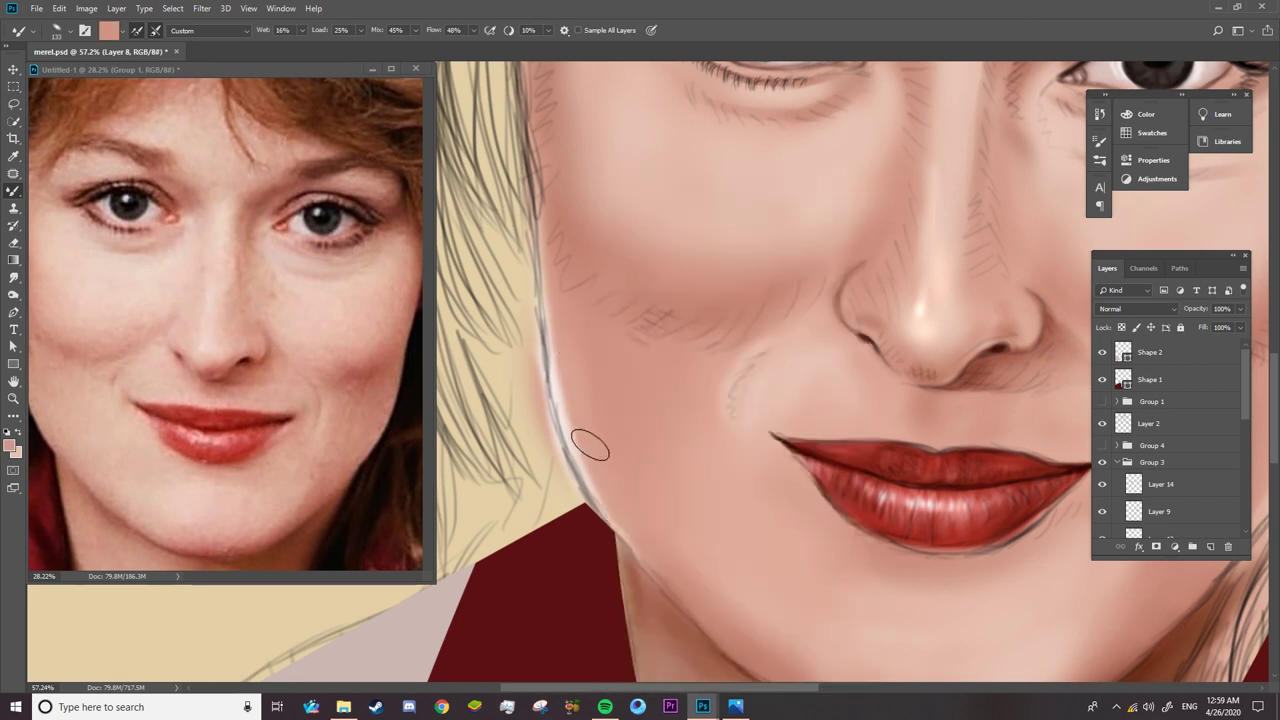
pyautogui.click(13, 242)
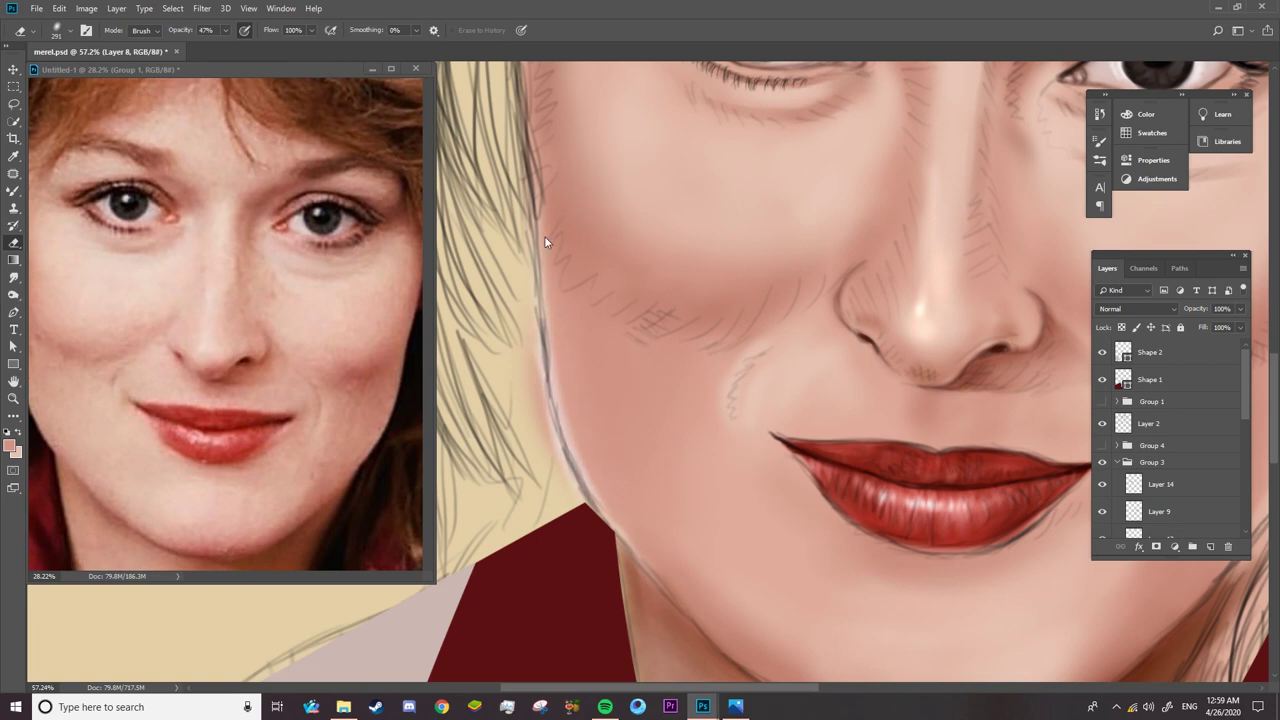
pyautogui.moveTo(625, 490); pyautogui.dragTo(285, 490)
pyautogui.moveTo(590, 590); pyautogui.dragTo(896, 410)
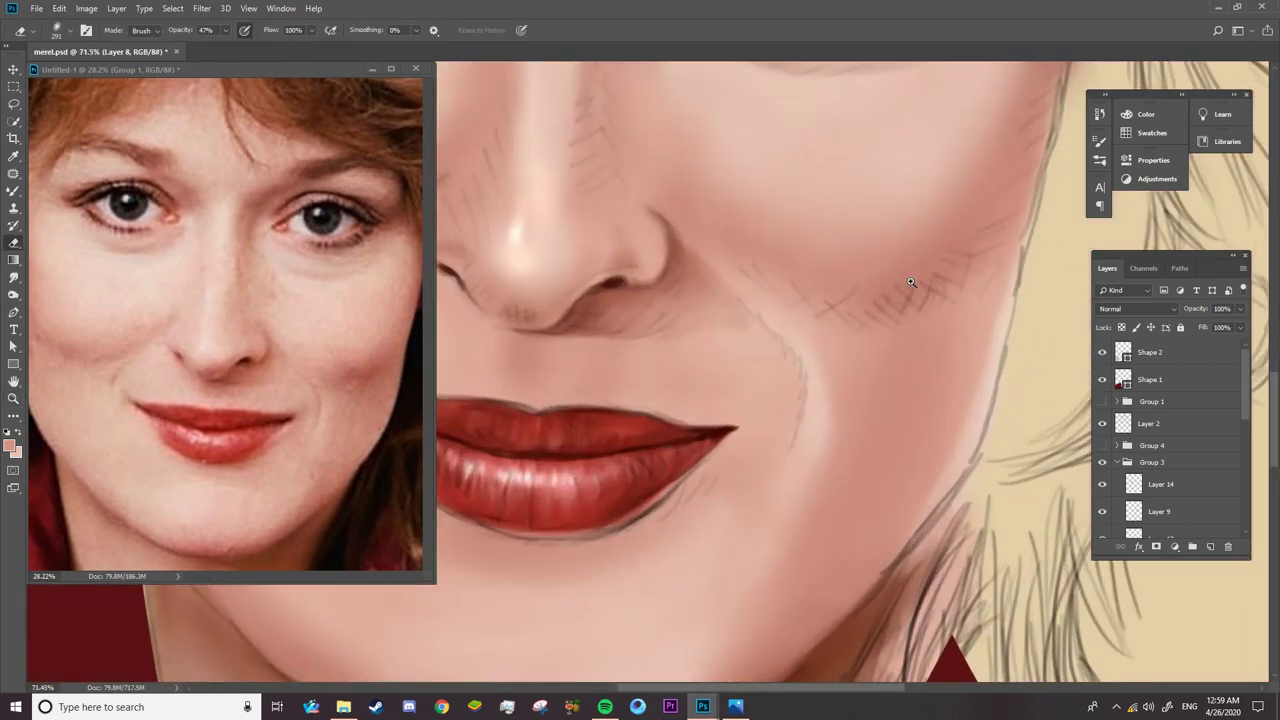
# - Paint a white highlight along the right jaw edge with a larger regular brush
pyautogui.press('b')
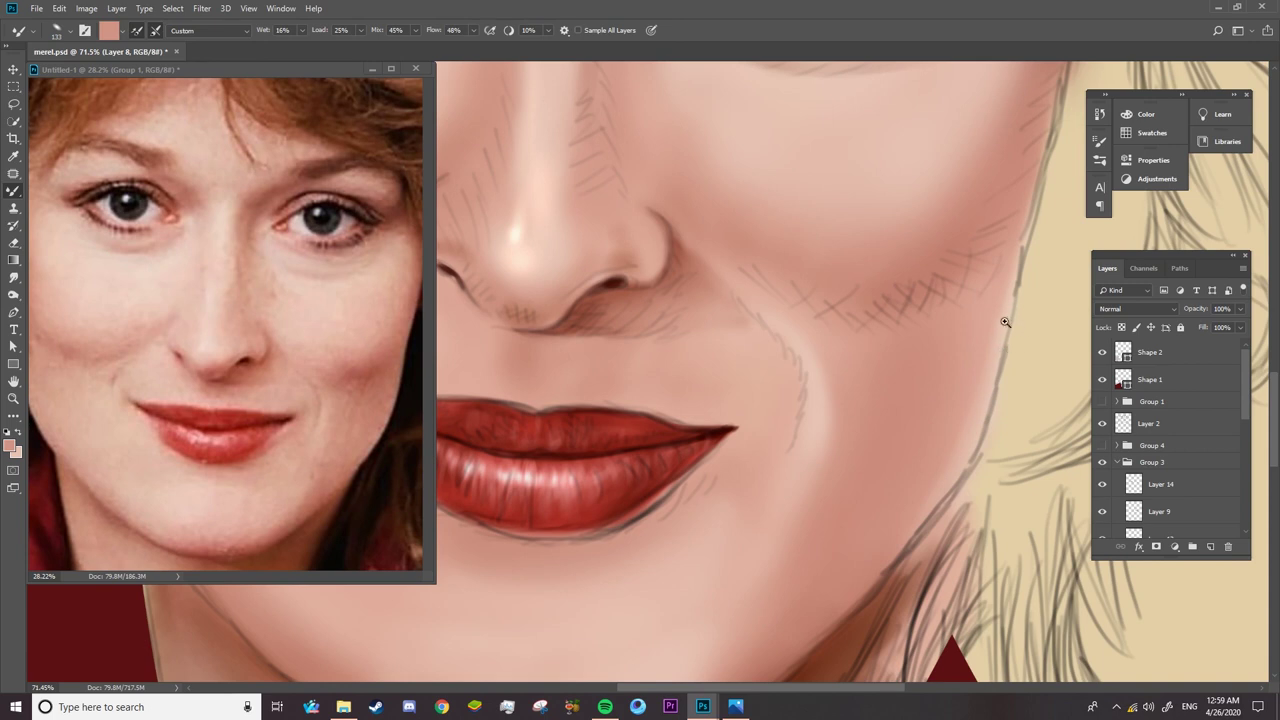
pyautogui.rightClick(13, 192)
pyautogui.click(70, 189)
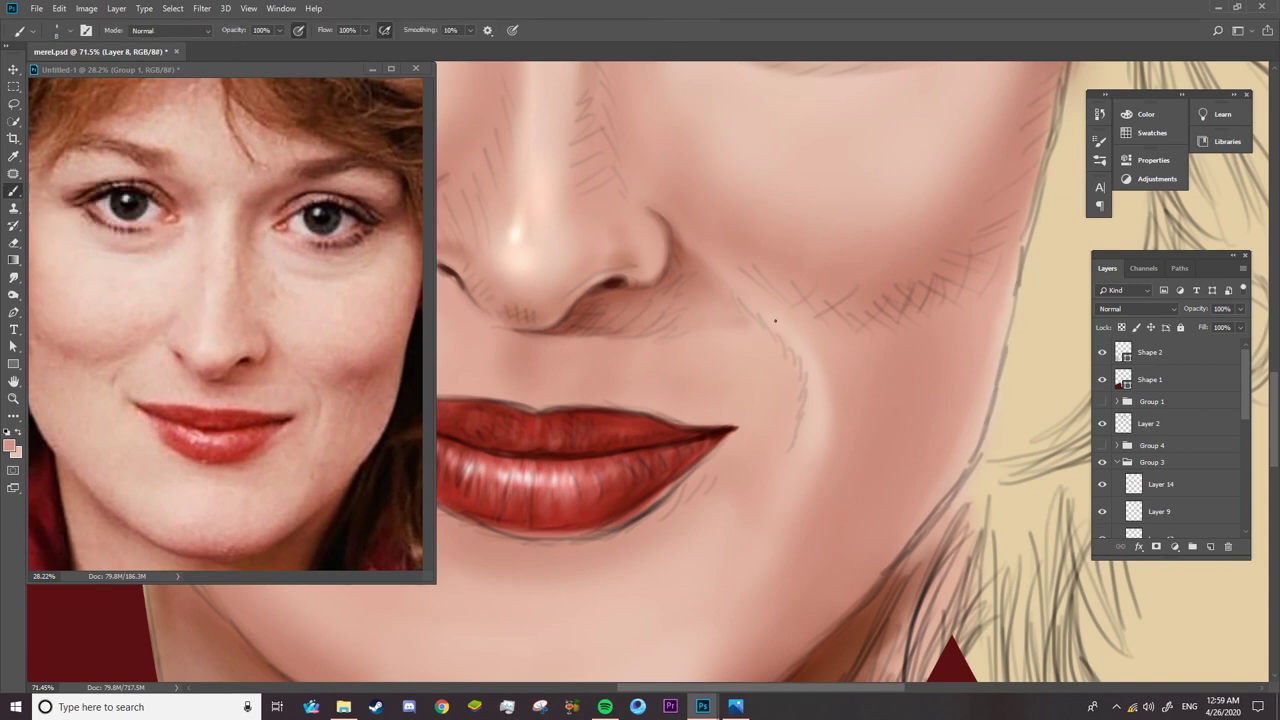
pyautogui.click(7, 433)
pyautogui.click(18, 432)
pyautogui.rightClick(981, 385)
pyautogui.press('Escape')
pyautogui.moveTo(1002, 345); pyautogui.dragTo(978, 450)
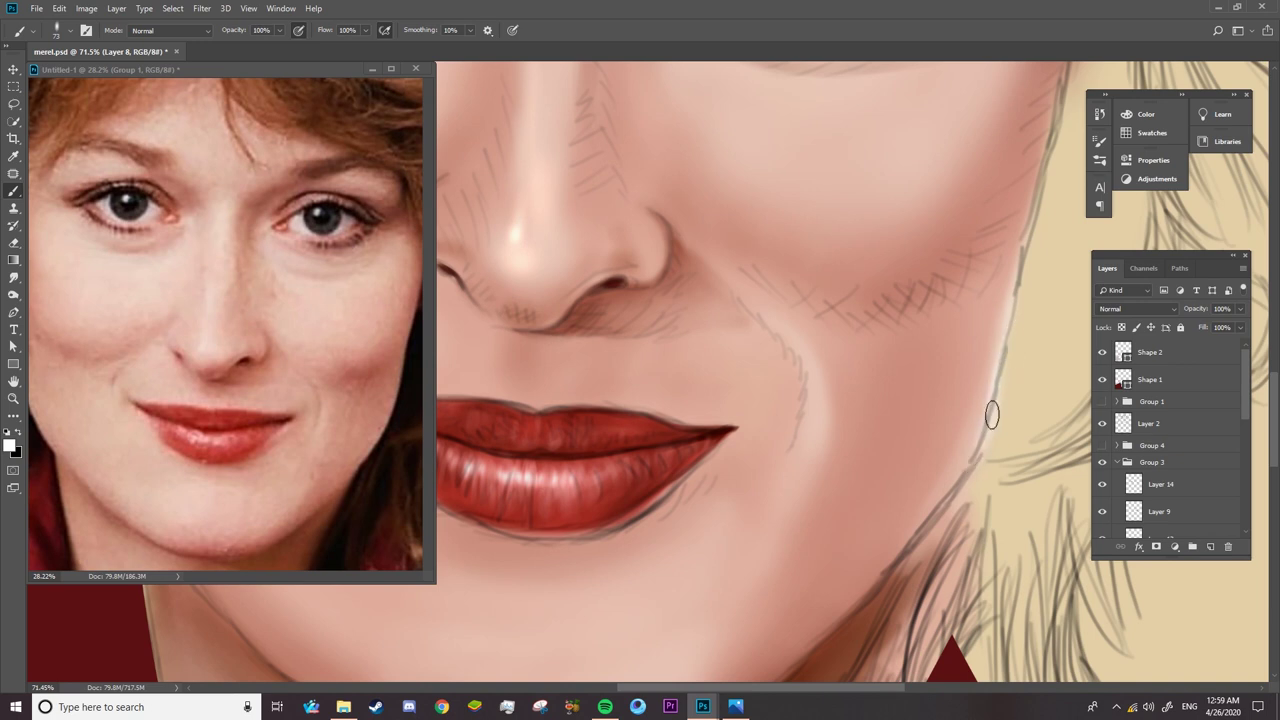
# - Show the Group 4 hair painting and Layer 5's dark hair strands, collapsing Group 2
pyautogui.moveTo(1245, 398); pyautogui.dragTo(1258, 508)
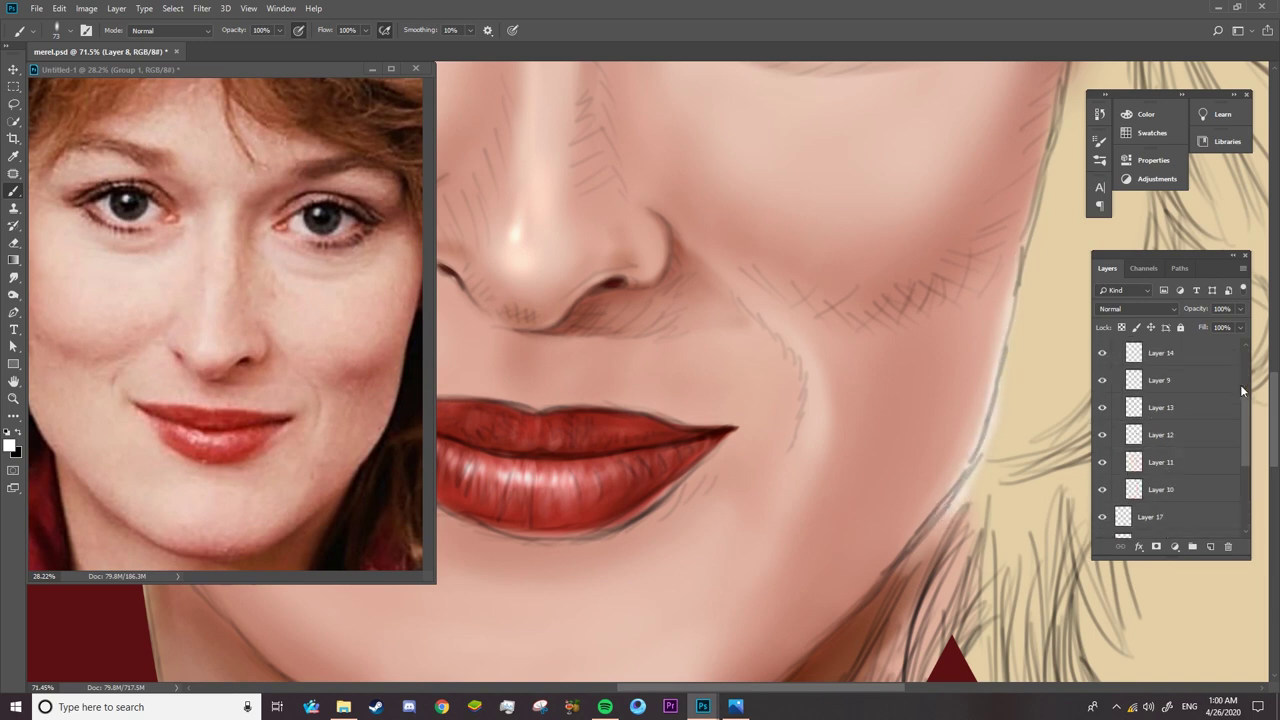
pyautogui.click(1116, 394)
pyautogui.click(1102, 446)
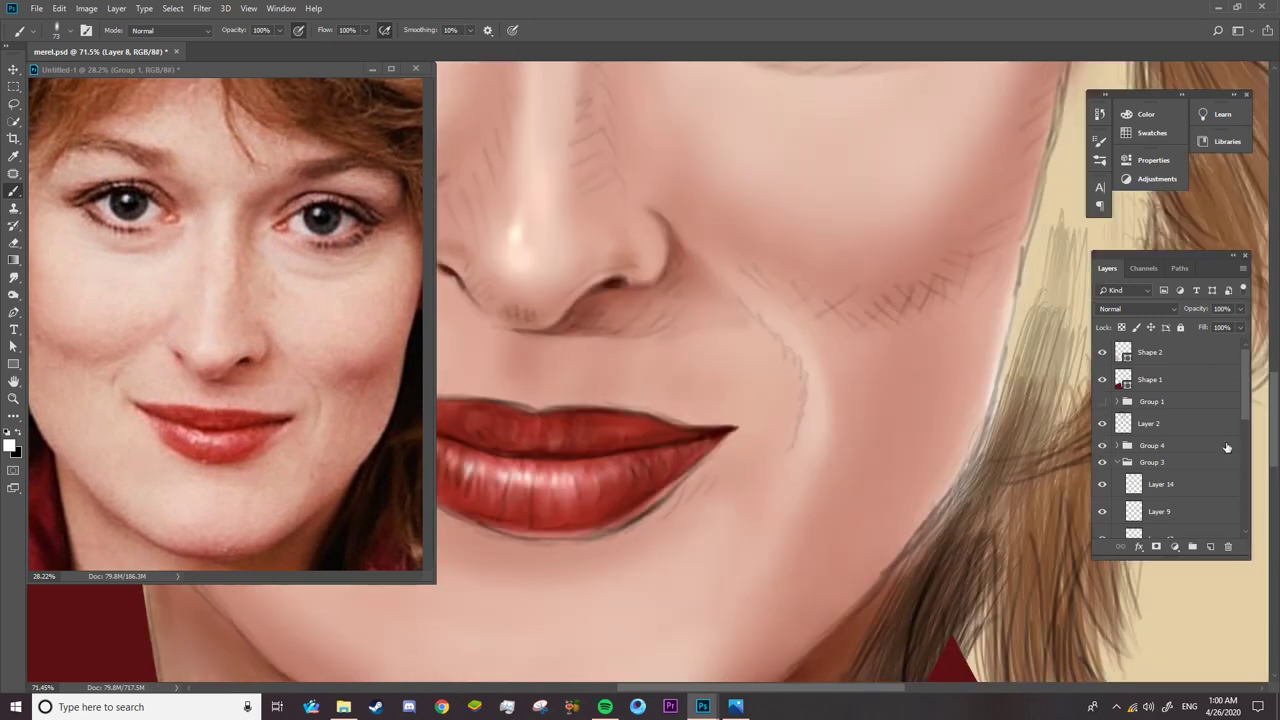
pyautogui.scroll(-3, 1227, 447)
pyautogui.scroll(-3, 1227, 447)
pyautogui.click(1102, 497)
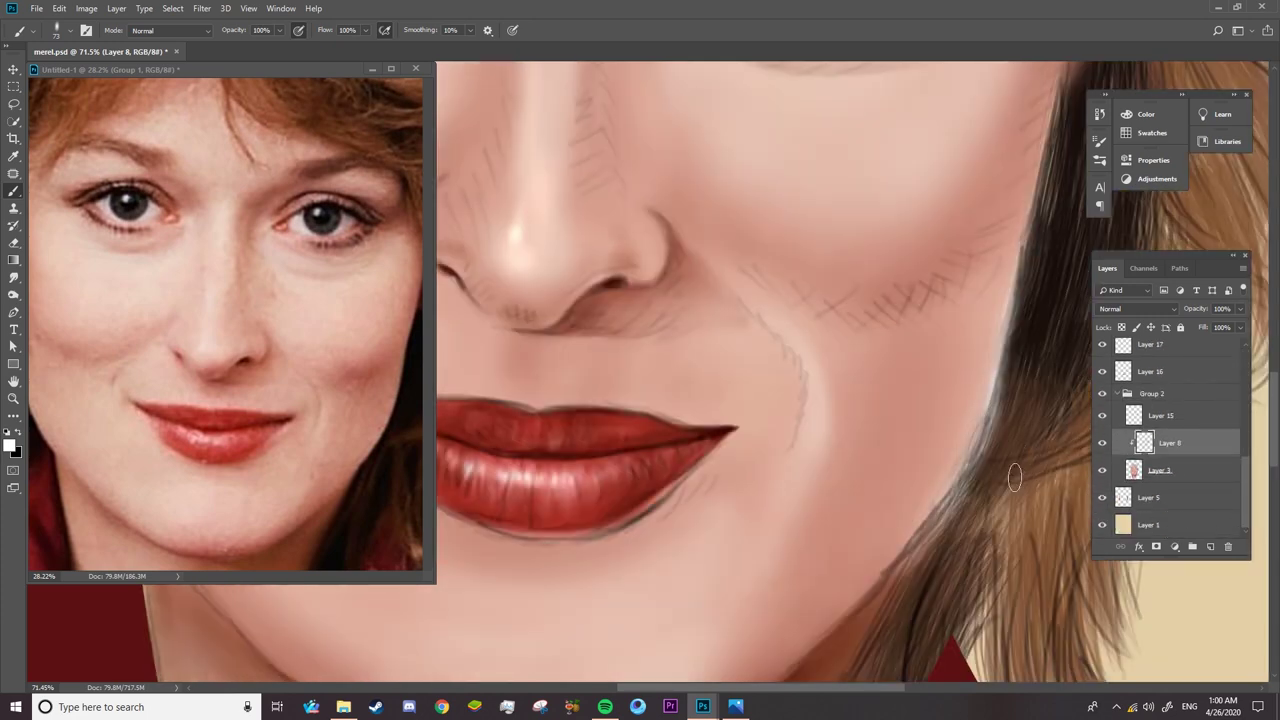
pyautogui.scroll(5, 1246, 360)
pyautogui.click(1102, 424)
# - Zoom into the mouth and toggle Layer 8 to compare the lips
pyautogui.press('z')
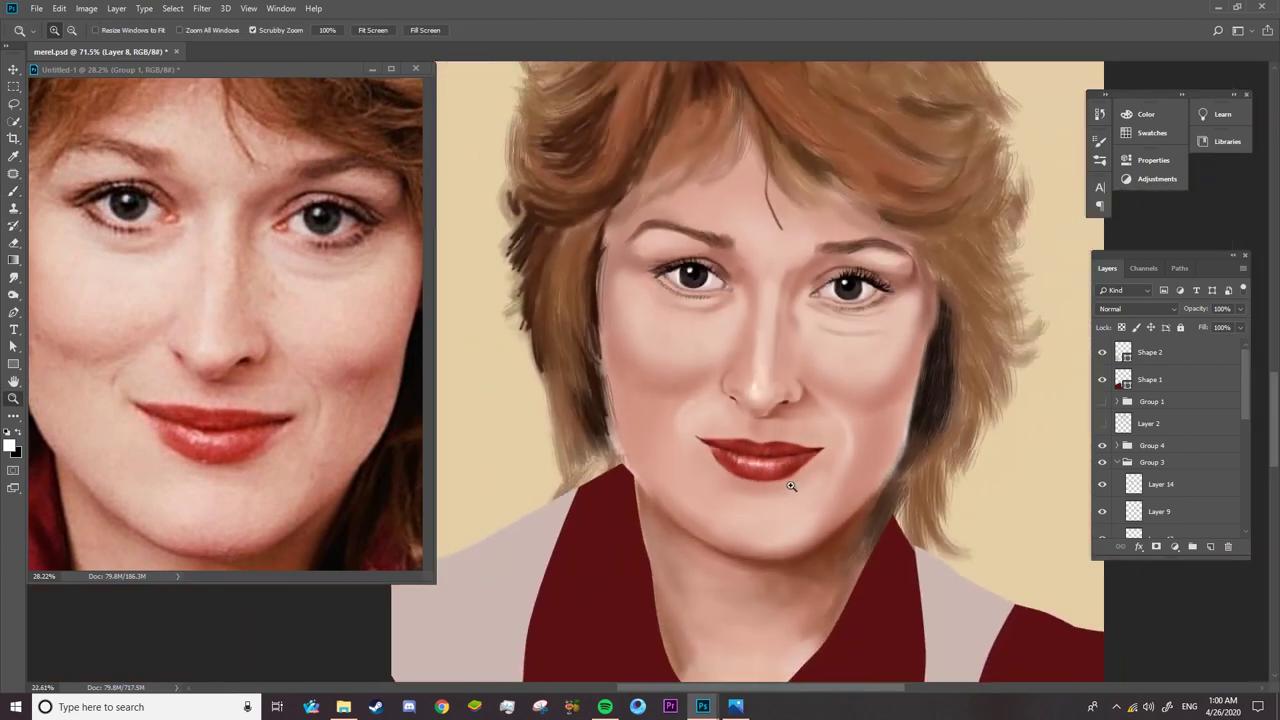
pyautogui.moveTo(960, 440); pyautogui.dragTo(863, 440)
pyautogui.click(863, 440)
pyautogui.click(857, 464)
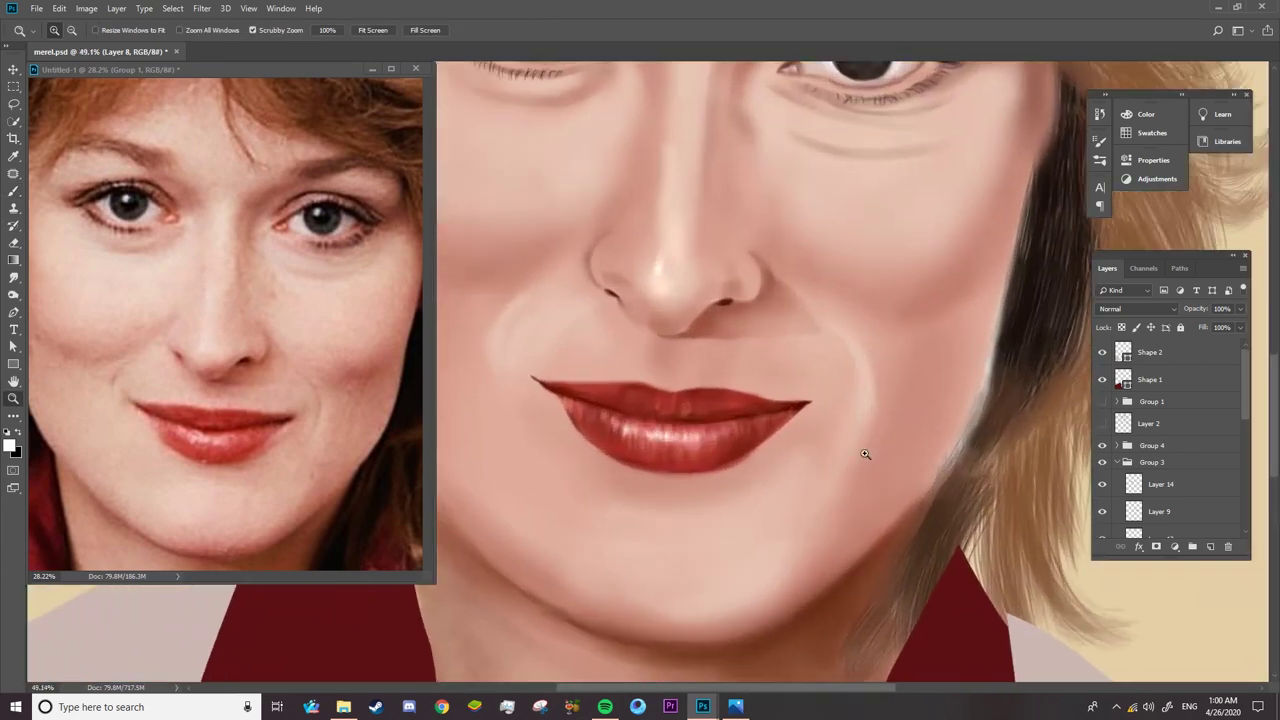
pyautogui.scroll(-5, 1237, 470)
pyautogui.click(1102, 443)
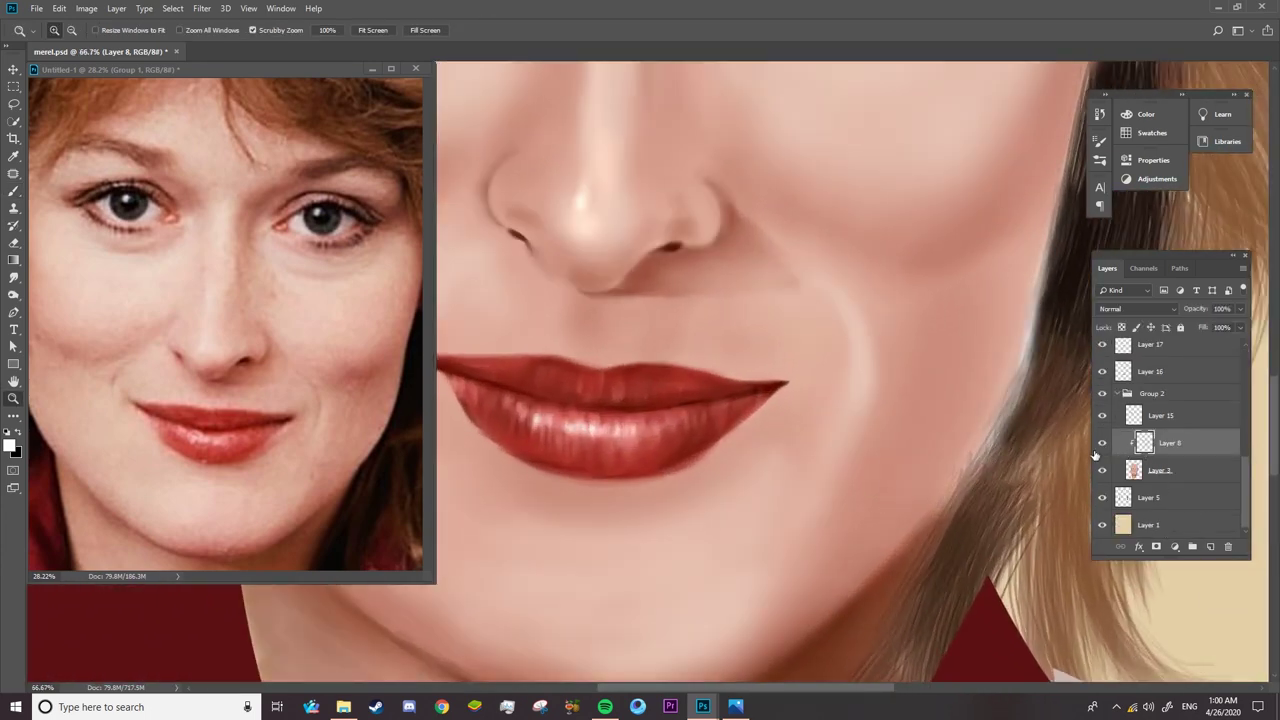
# - Sample a face skin tone with the brush shrunk to 12 px
pyautogui.press('b')
pyautogui.keyDown('alt'); pyautogui.click(656, 305); pyautogui.keyUp('alt')
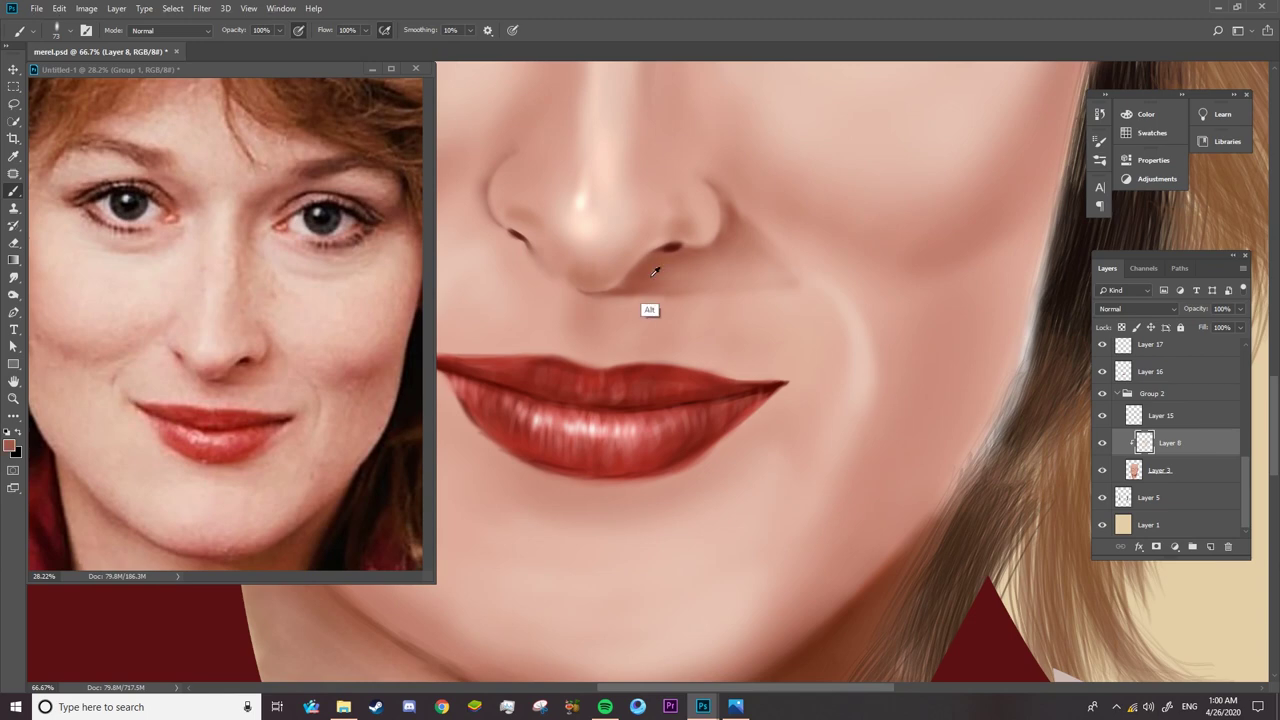
pyautogui.rightClick(900, 390)
pyautogui.press('[')
pyautogui.press('[')
pyautogui.press('[')
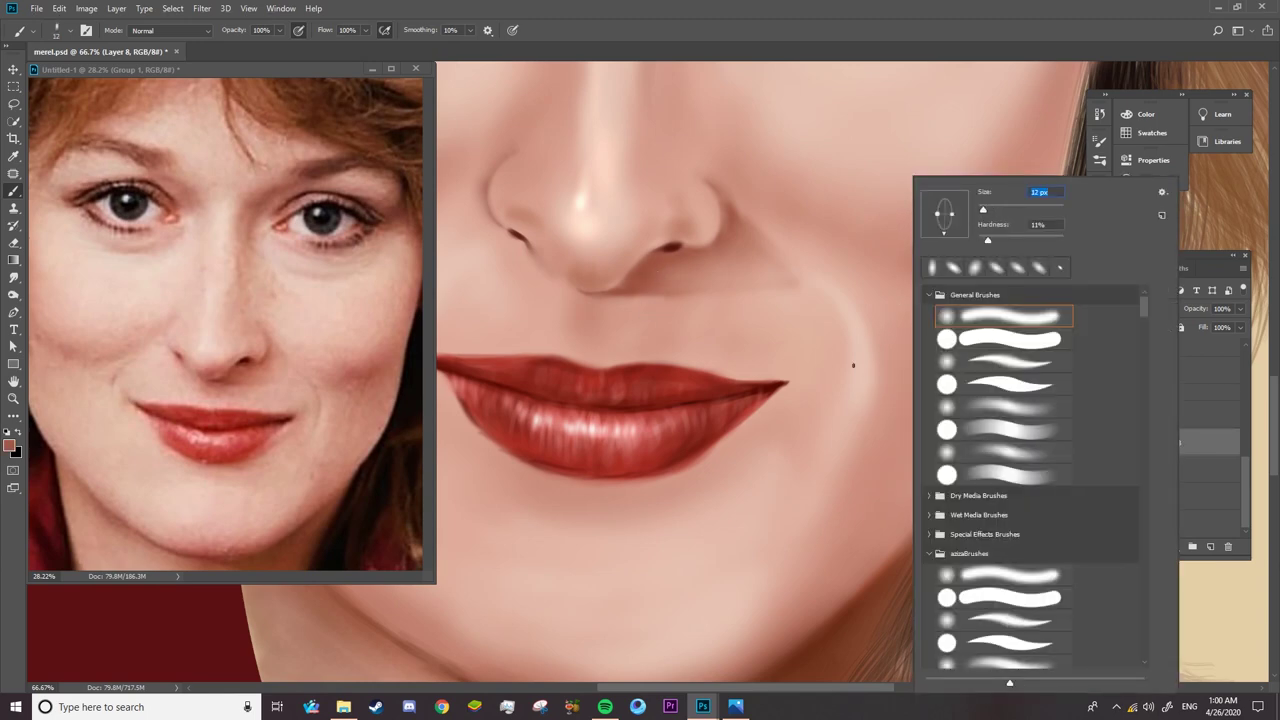
pyautogui.click(1191, 375)
pyautogui.scroll(5, 1180, 420)
# - Compare against the Group 1 photo reference with a 31 px brush, then hide it
pyautogui.click(1102, 401)
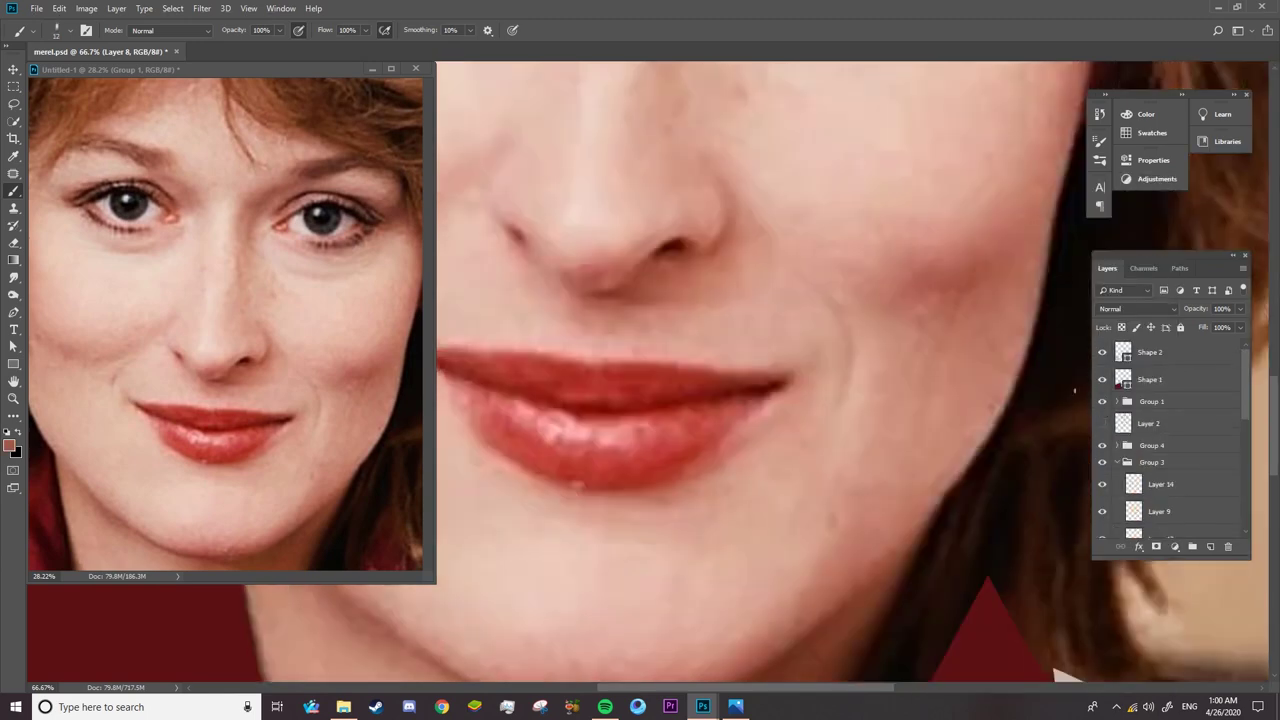
pyautogui.rightClick(838, 315)
pyautogui.moveTo(917, 210); pyautogui.dragTo(867, 228)
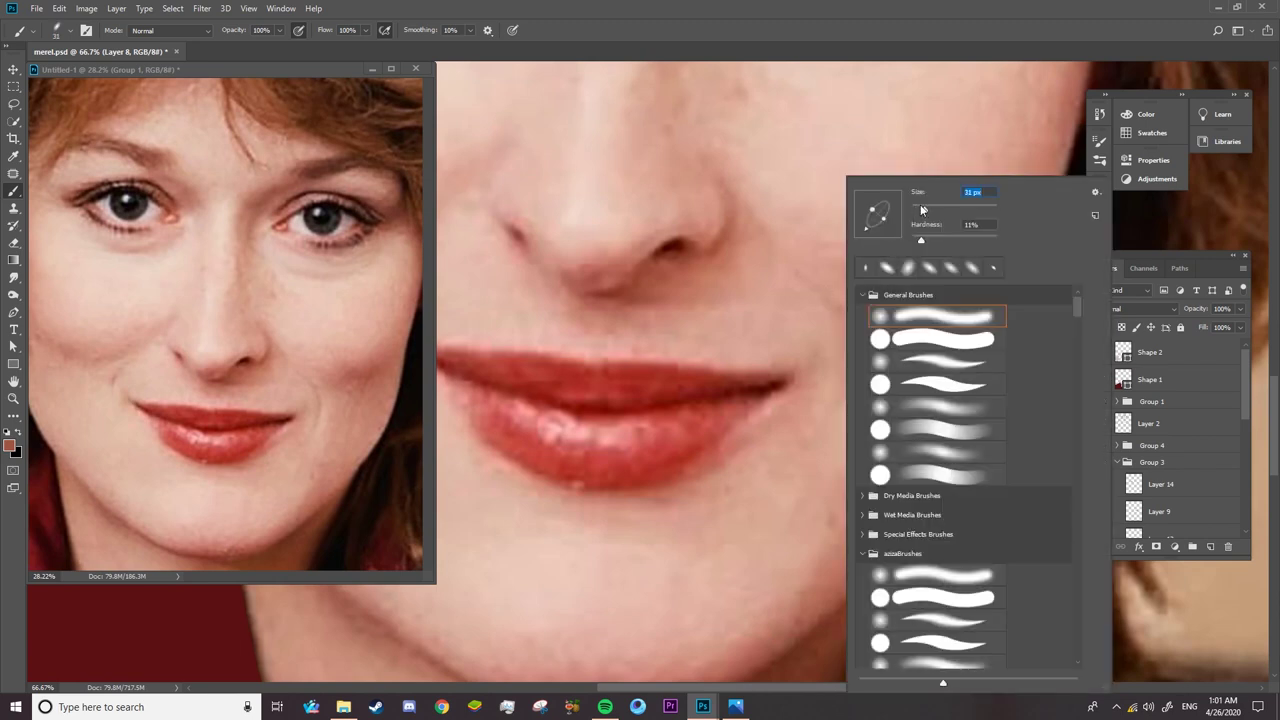
pyautogui.press('Return')
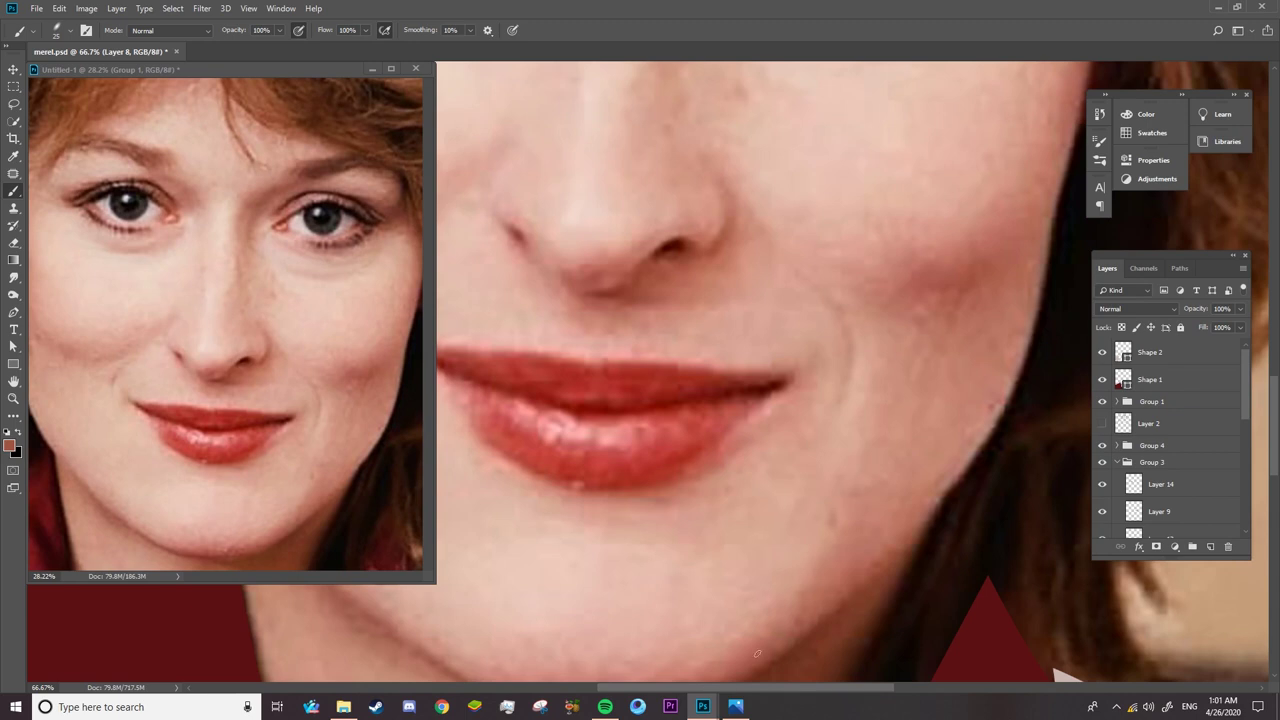
pyautogui.hscroll(-5, 685, 303)
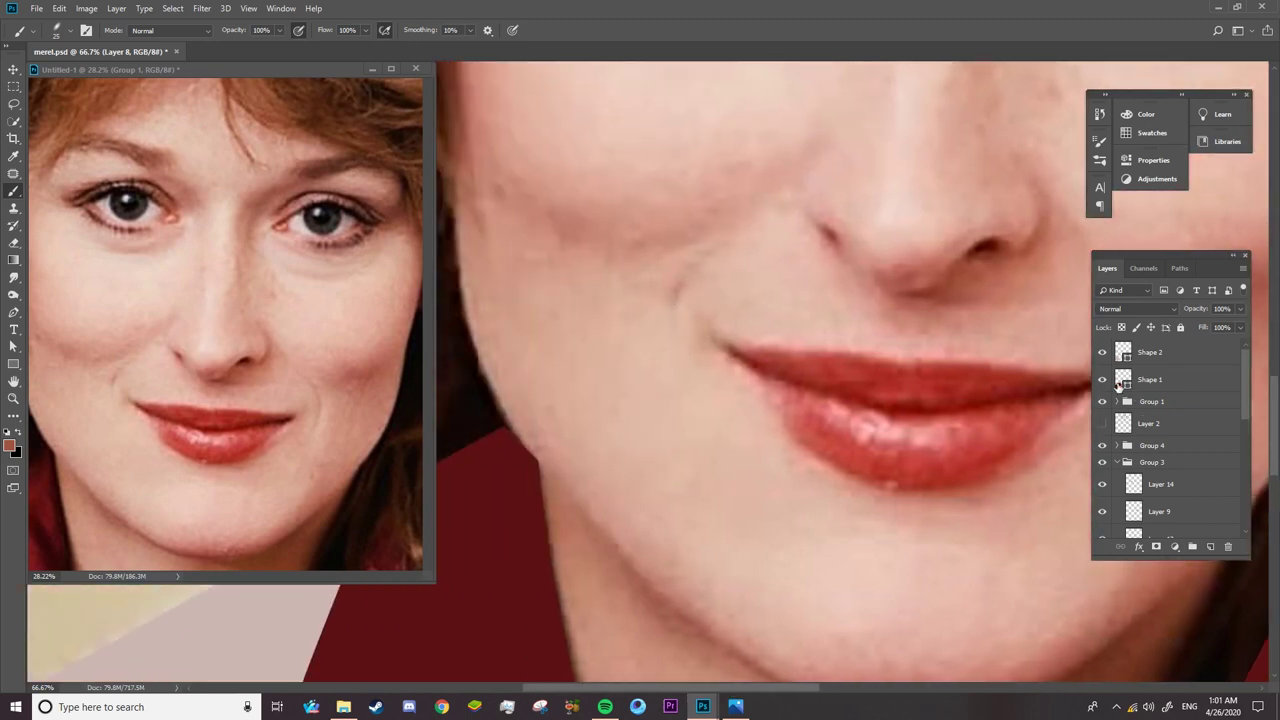
pyautogui.click(1102, 401)
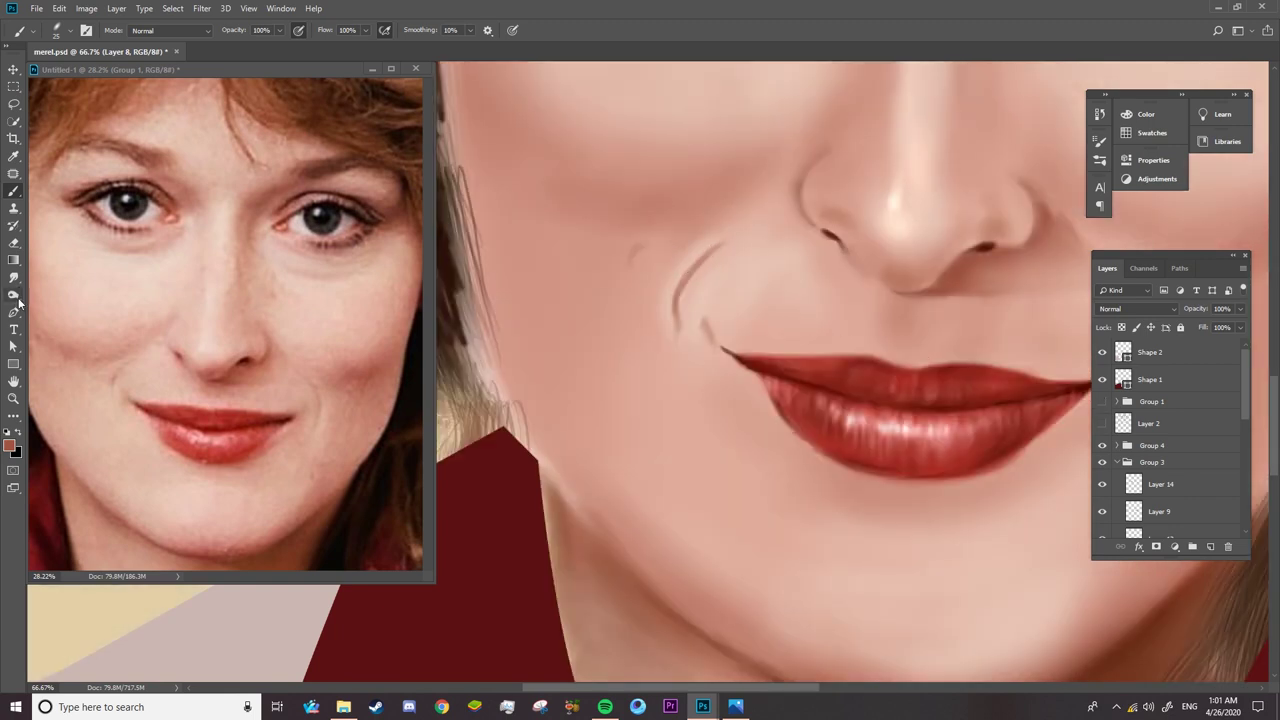
# - Blend the top of the smile line with the Mixer Brush
pyautogui.rightClick(13, 190)
pyautogui.click(70, 234)
pyautogui.rightClick(727, 244)
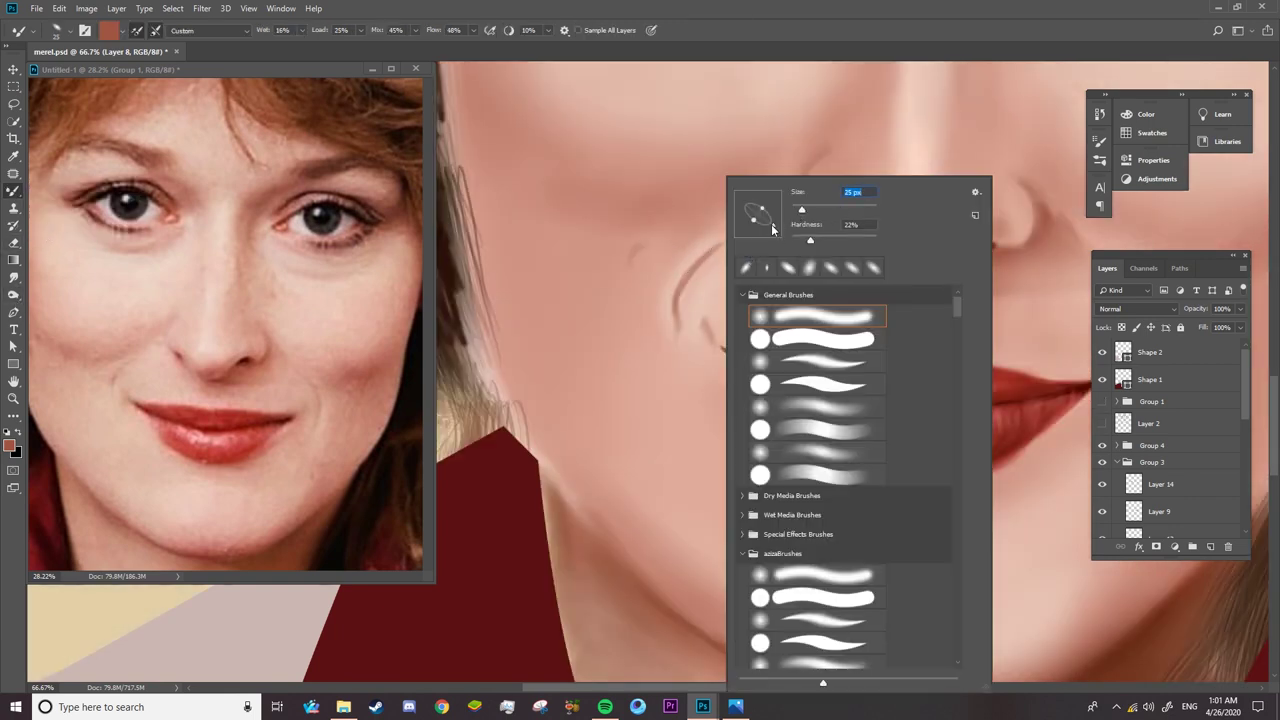
pyautogui.press('Return')
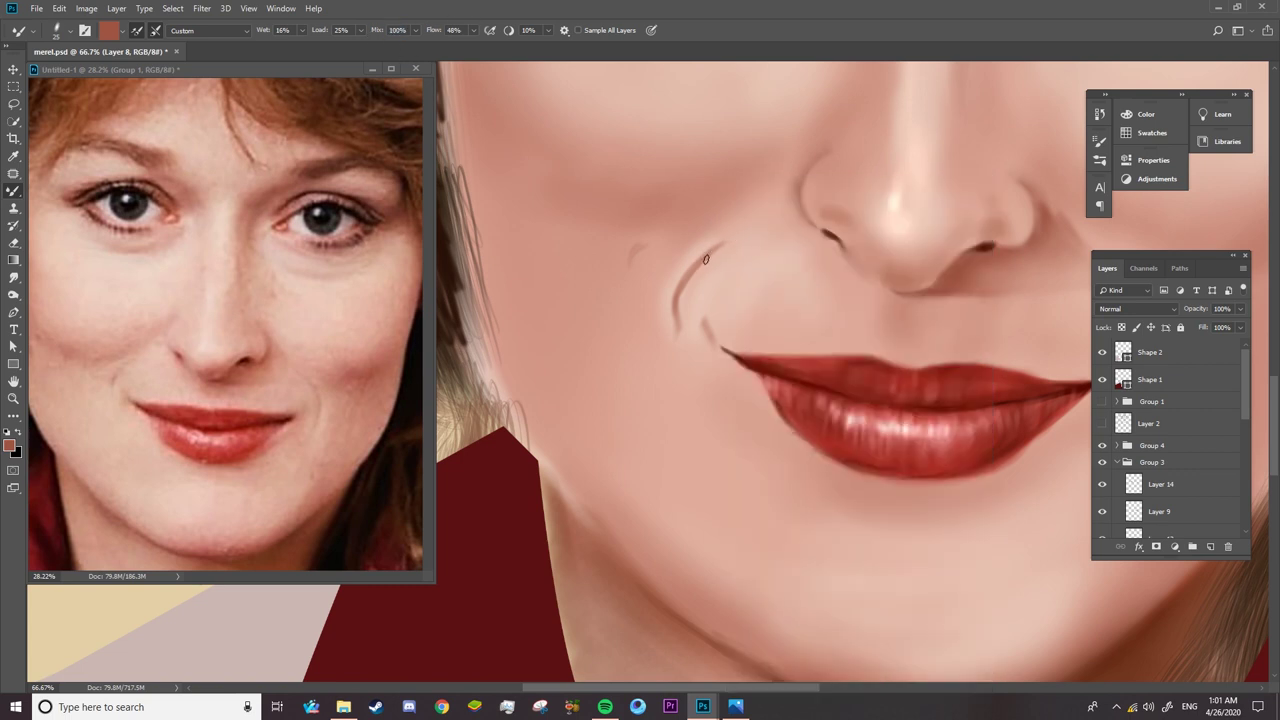
pyautogui.rightClick(722, 250)
pyautogui.press('Return')
pyautogui.click(708, 260)
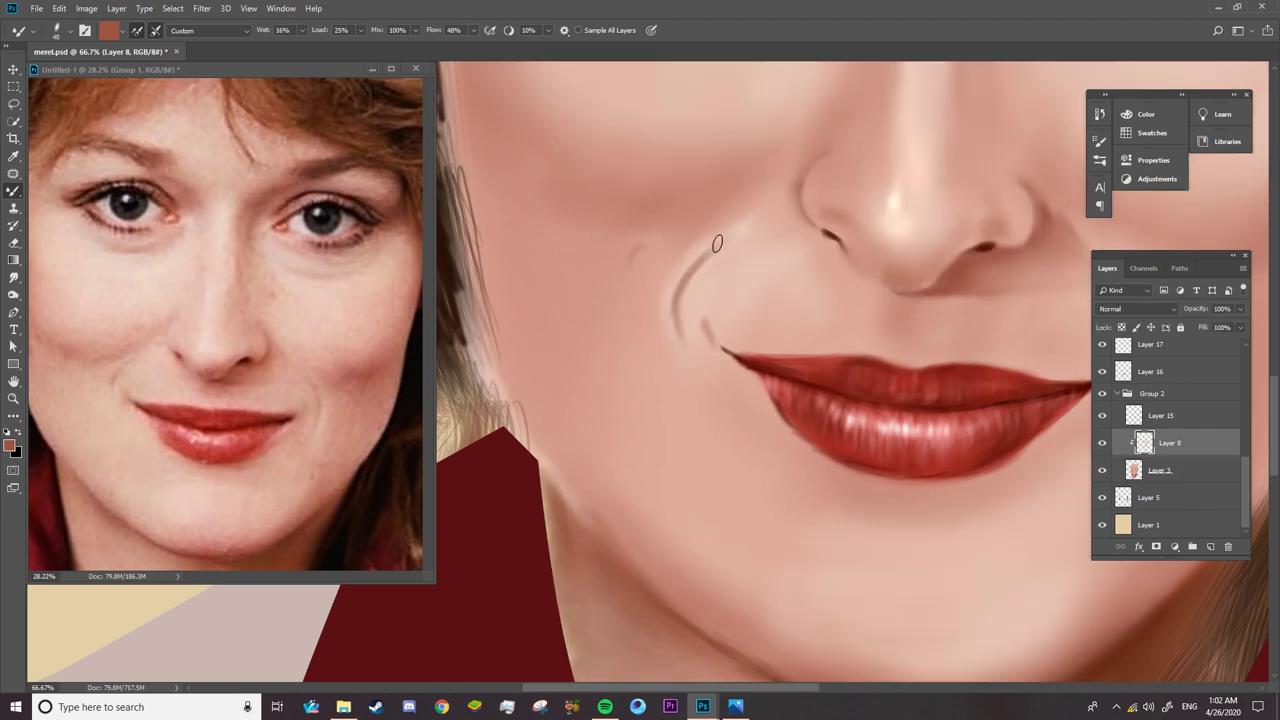
# - Smudge the smile line into one continuous curve and set the Mixer Brush to 55 px
pyautogui.click(13, 278)
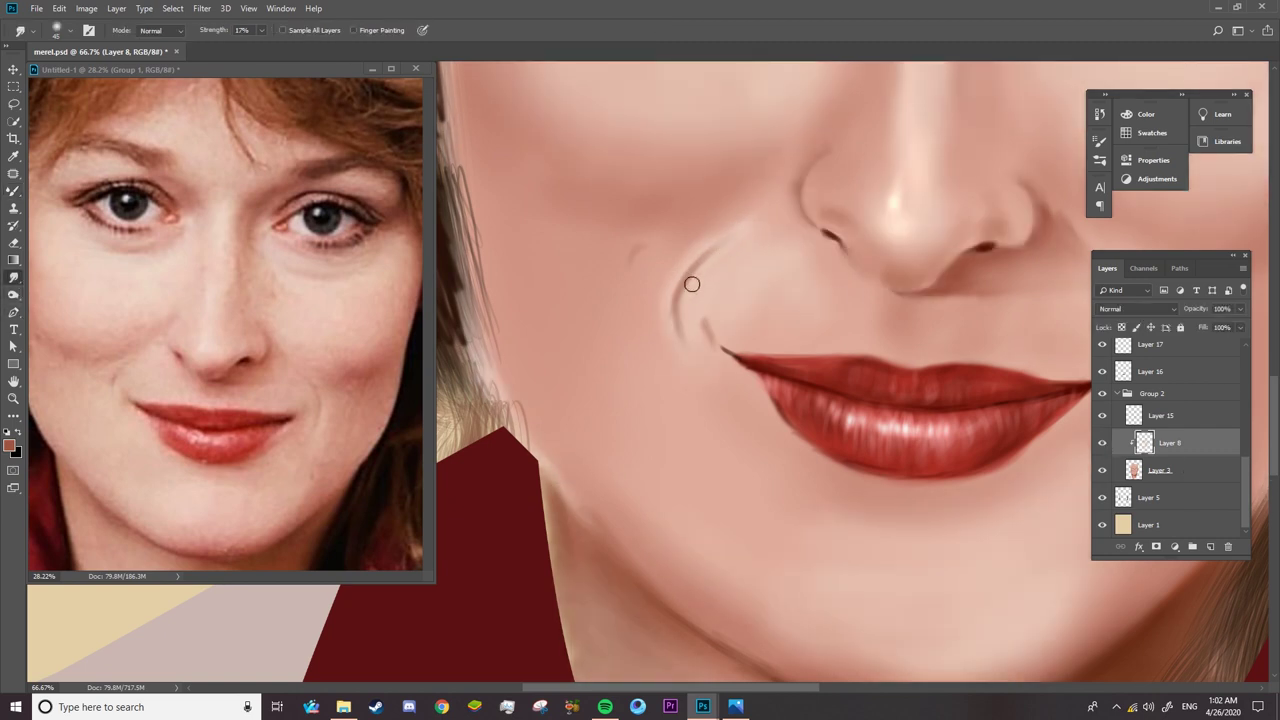
pyautogui.moveTo(747, 227); pyautogui.dragTo(703, 331)
pyautogui.click(15, 192)
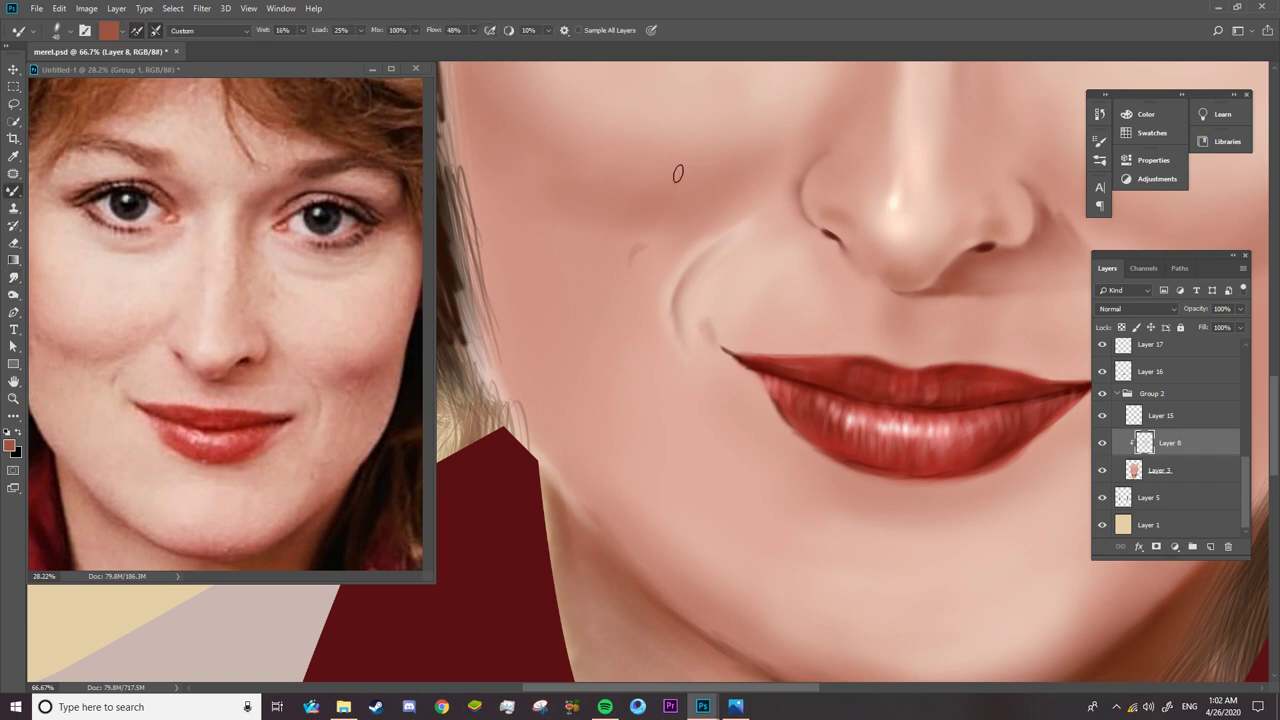
pyautogui.rightClick(740, 242)
pyautogui.click(716, 256)
pyautogui.rightClick(714, 232)
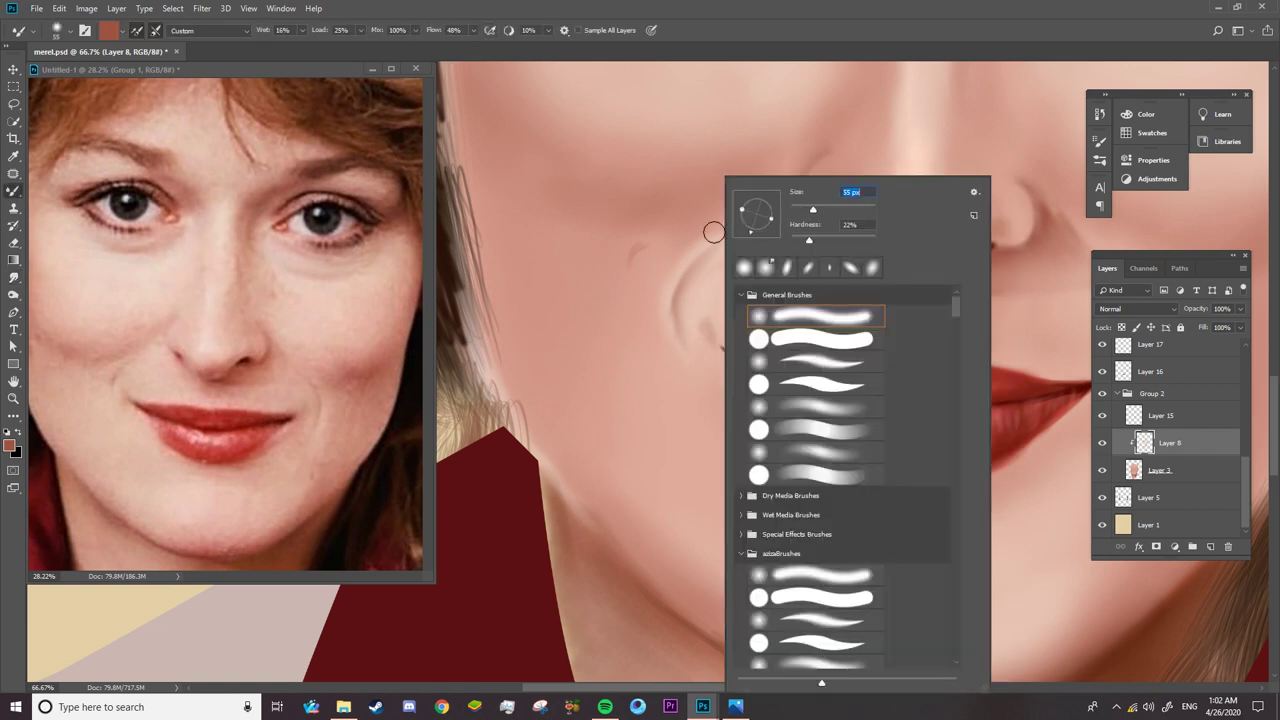
pyautogui.click(714, 229)
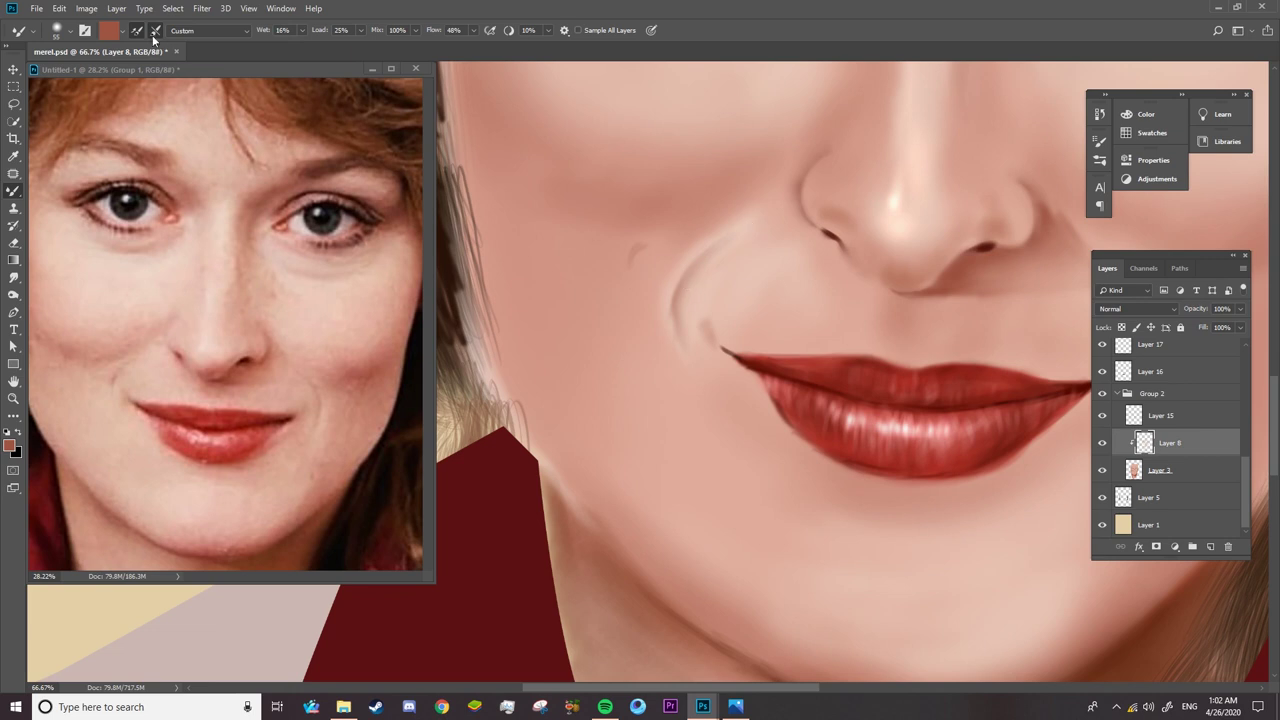
# - Clean the Mixer Brush, stop reloading paint after strokes, and edit the 16% Wet value
pyautogui.click(122, 31)
pyautogui.click(135, 57)
pyautogui.click(137, 30)
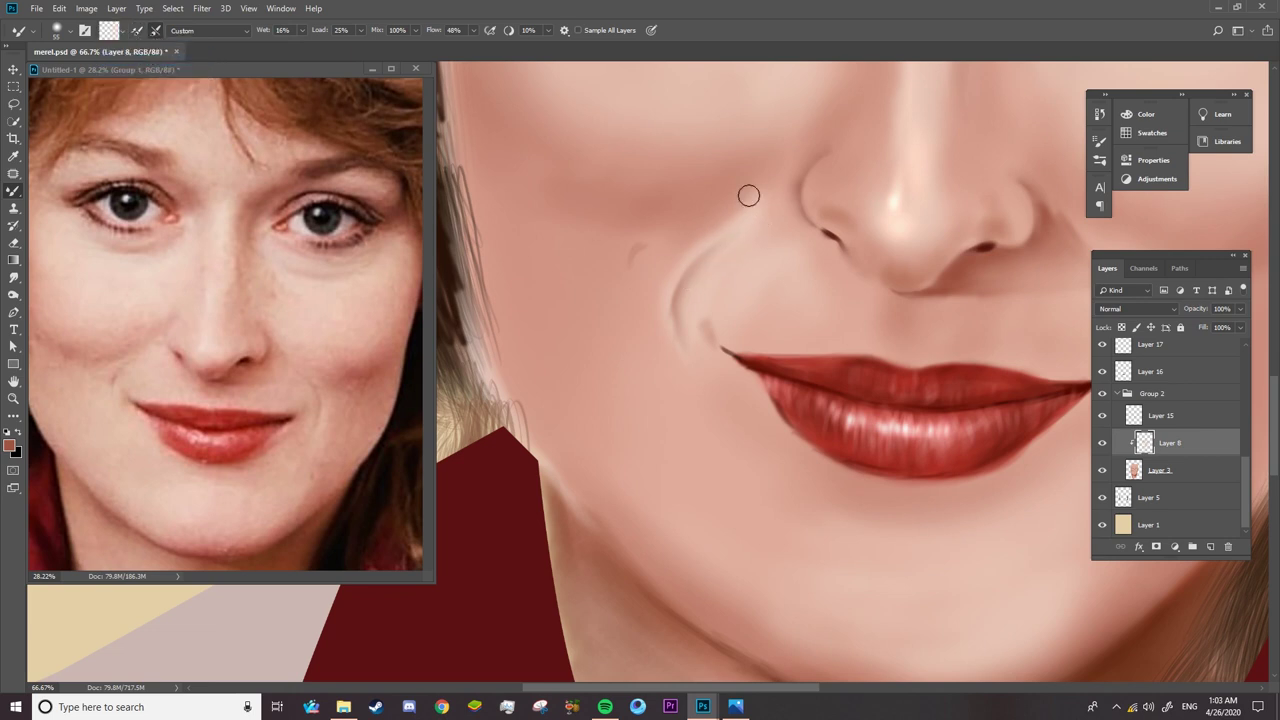
pyautogui.click(264, 31)
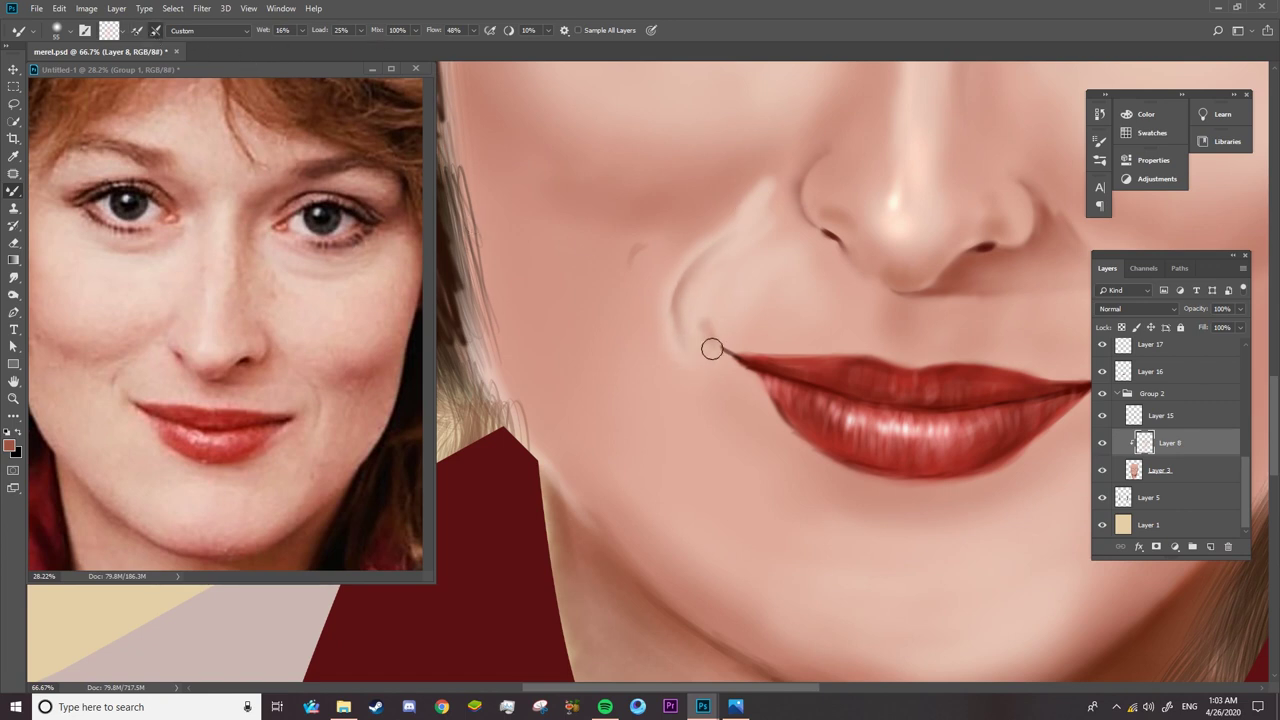
# - Erase the stray dark mark on the cheek
pyautogui.moveTo(639, 246); pyautogui.dragTo(631, 266)
pyautogui.press('e')
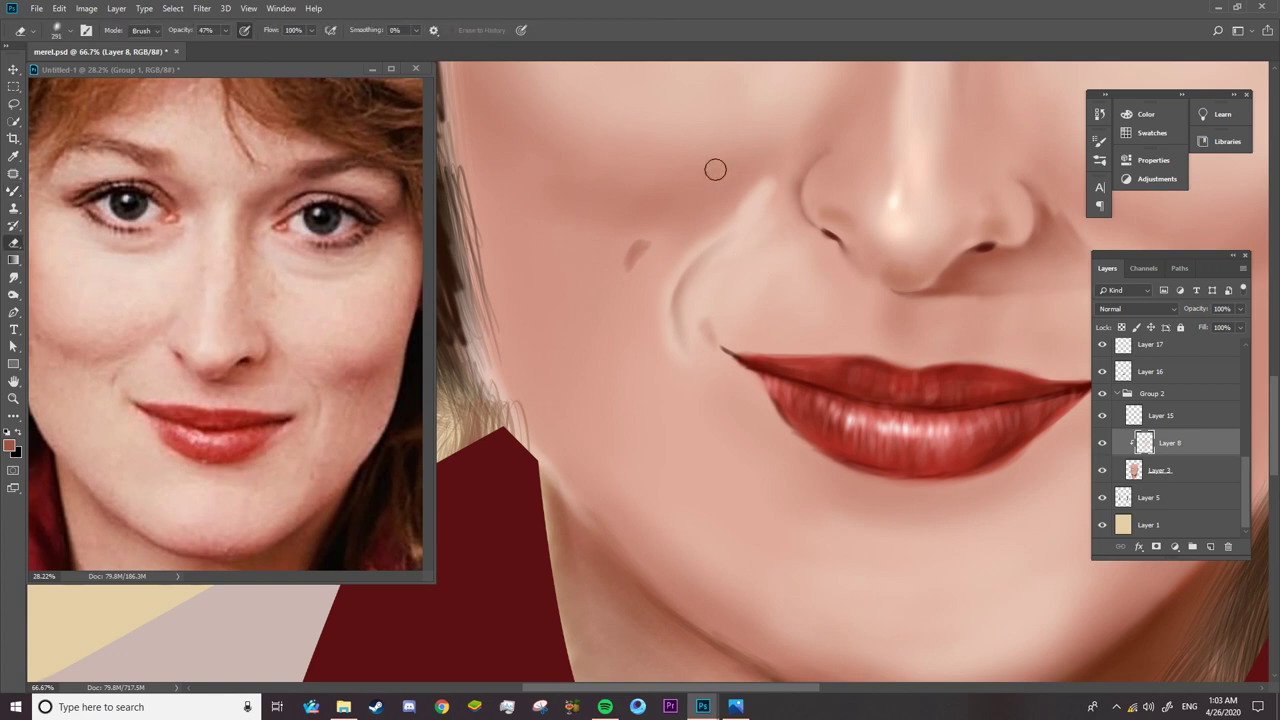
pyautogui.moveTo(606, 263); pyautogui.dragTo(648, 250)
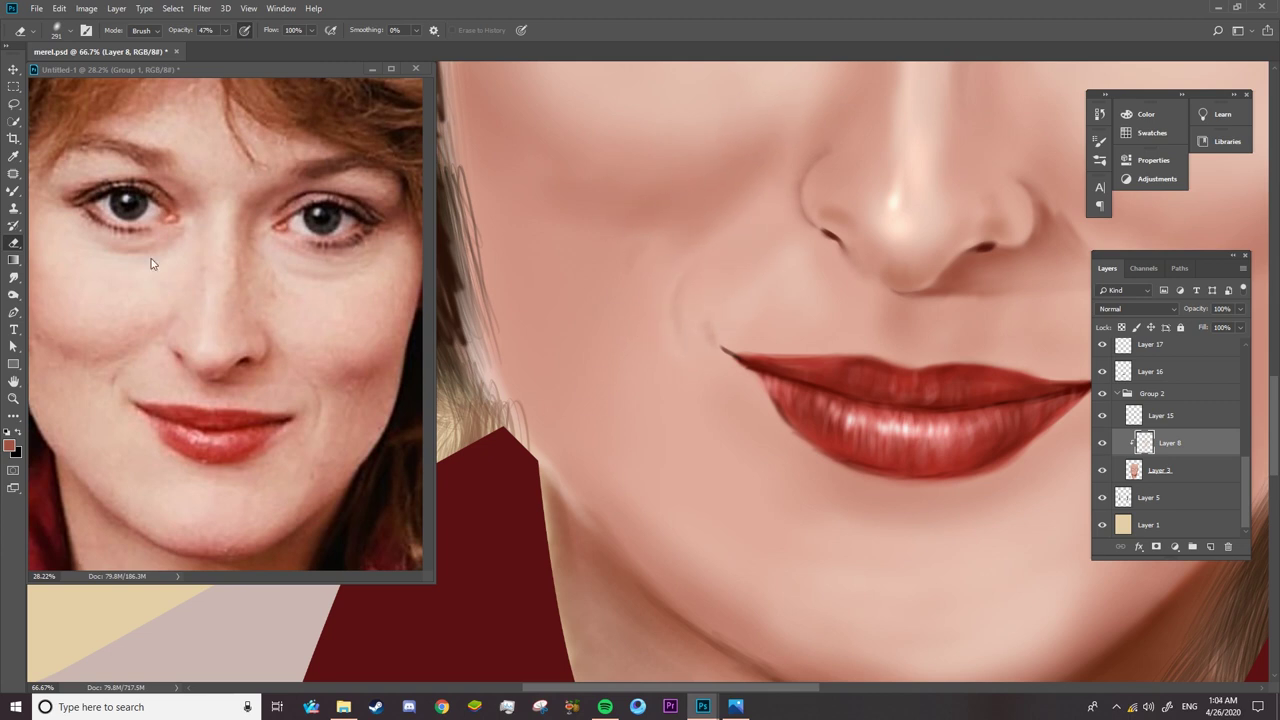
# - On Layer 3, repaint the crease beside the mouth's left corner in sampled skin tone
pyautogui.press('b')
pyautogui.hotkey('alt', '[')
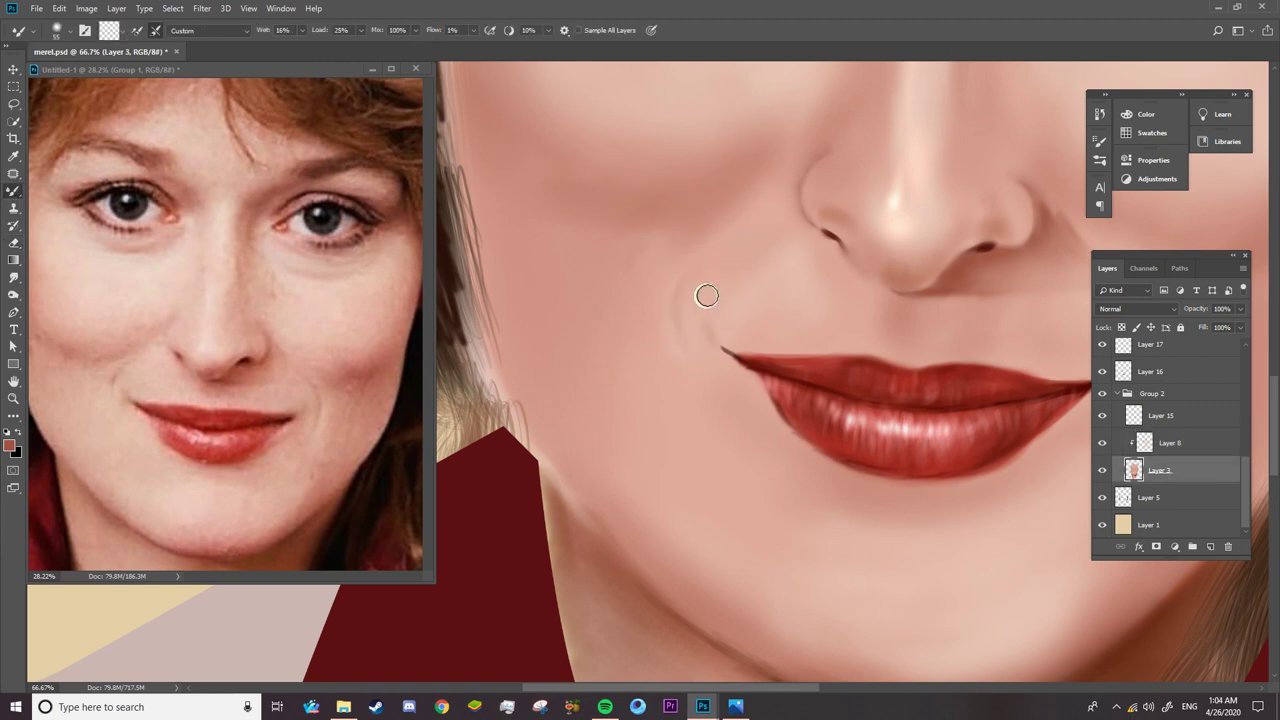
pyautogui.rightClick(706, 296)
pyautogui.press('Escape')
pyautogui.click(9, 445)
pyautogui.click(736, 180)
pyautogui.moveTo(684, 343); pyautogui.dragTo(678, 326)
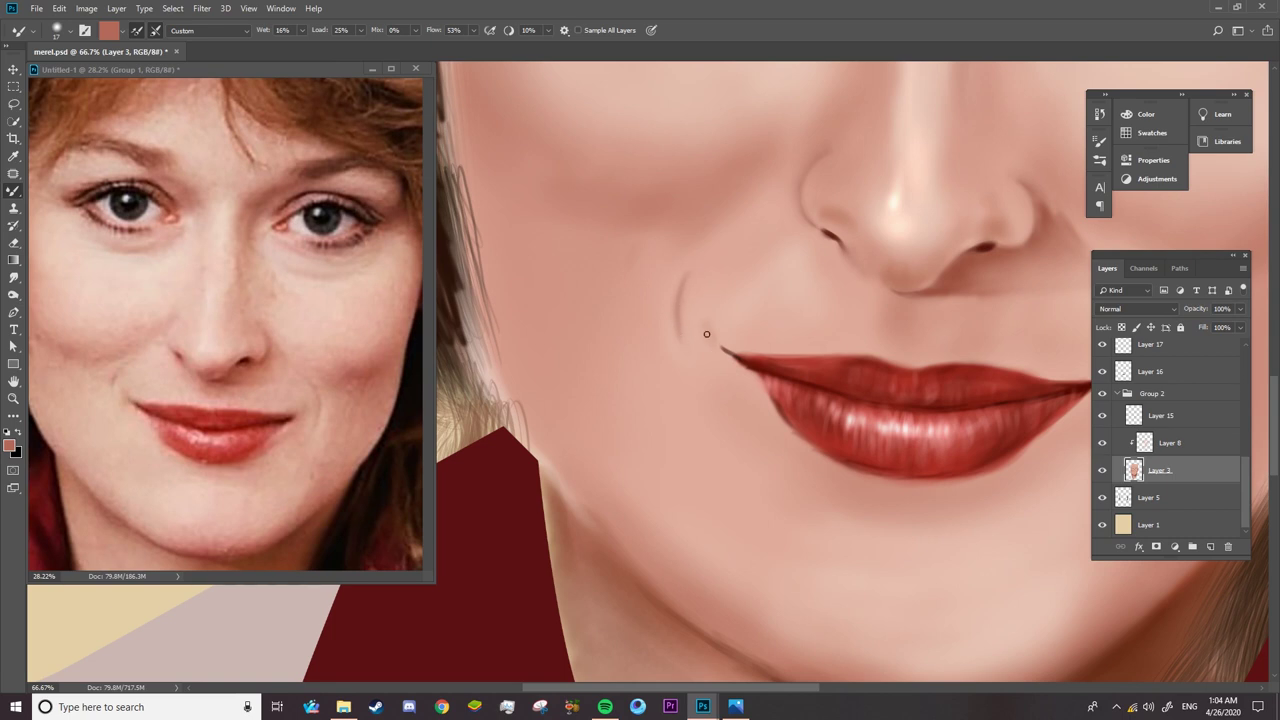
pyautogui.rightClick(775, 230)
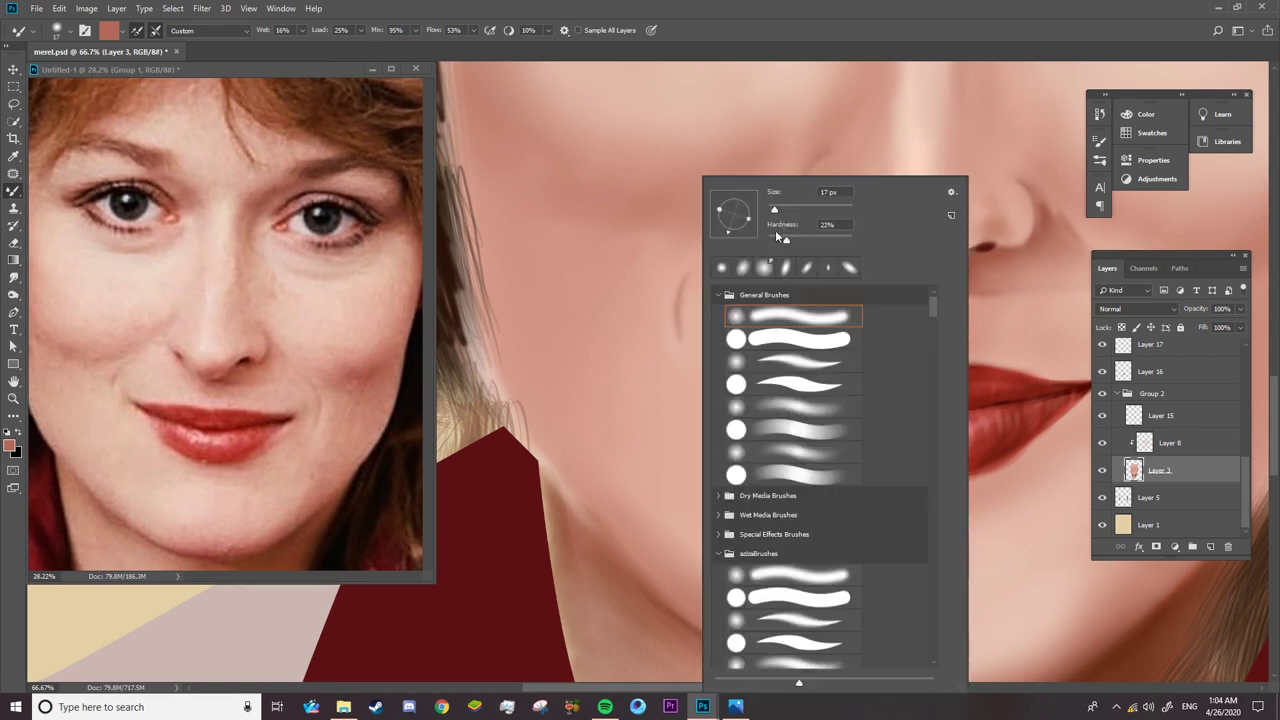
pyautogui.press('Return')
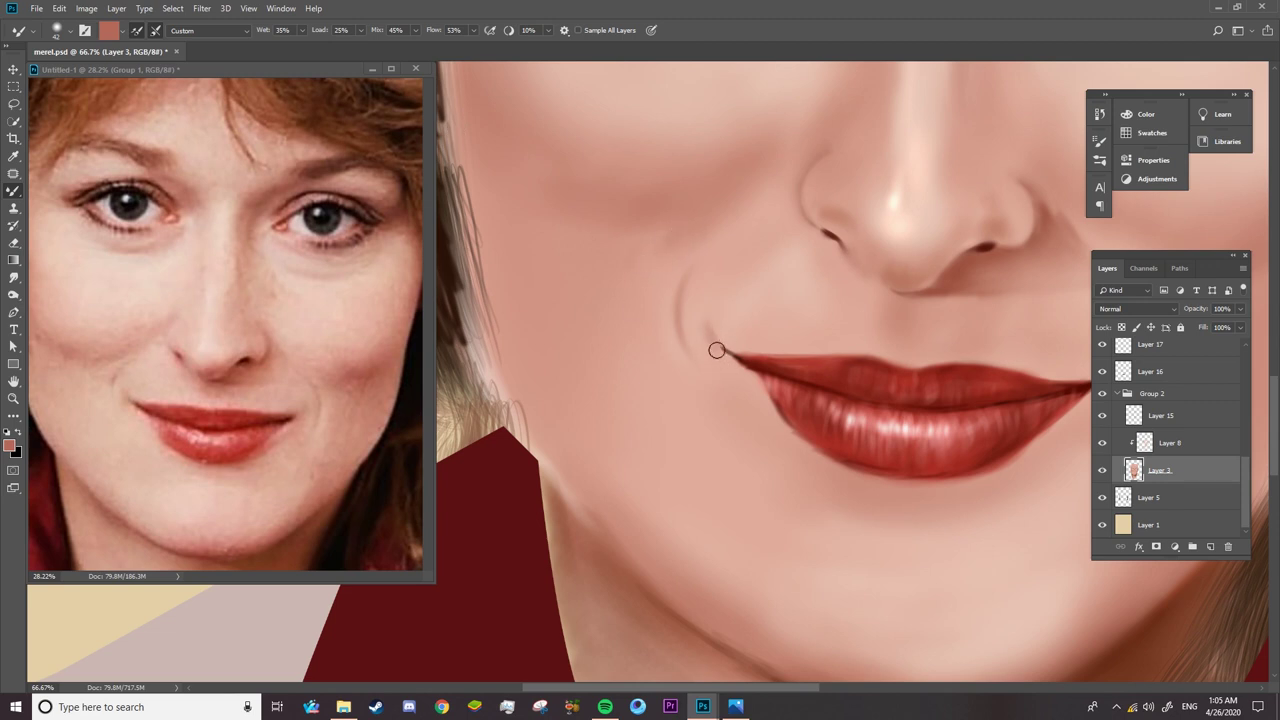
# - Compare the painting with the Group 1 reference photo overlay, leaving it hidden
pyautogui.scroll(5, 1240, 372)
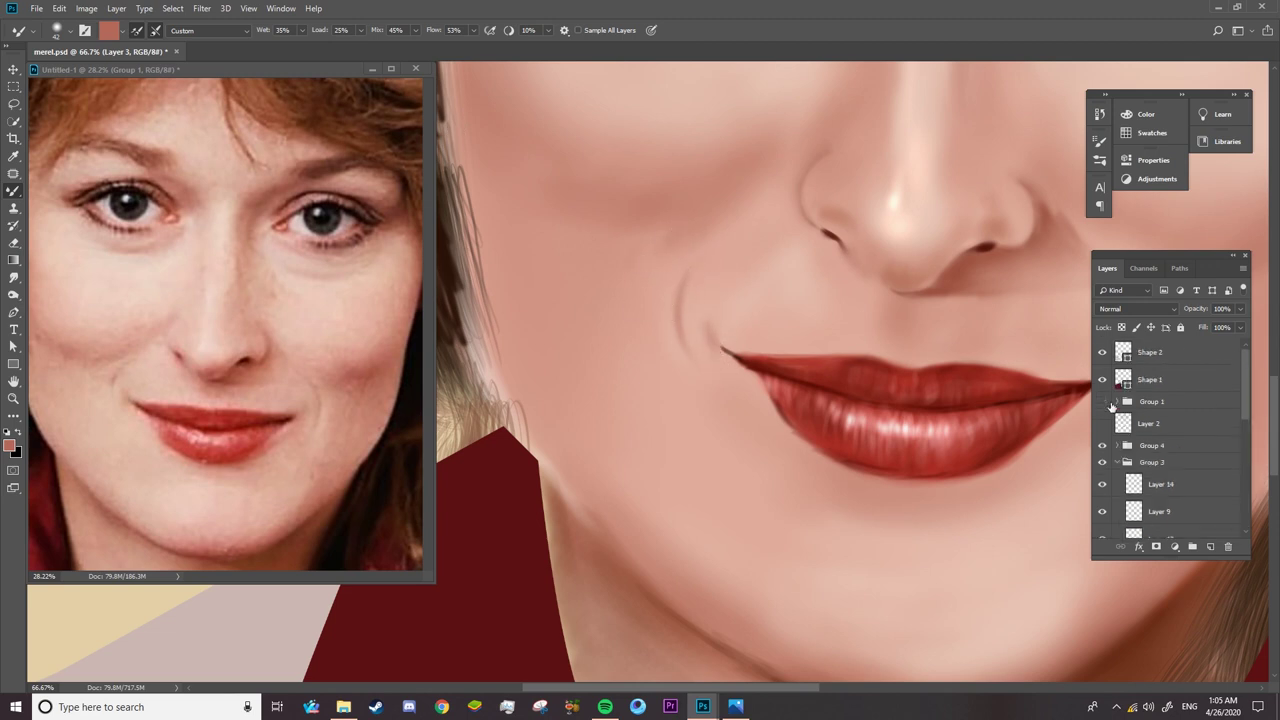
pyautogui.click(1102, 423)
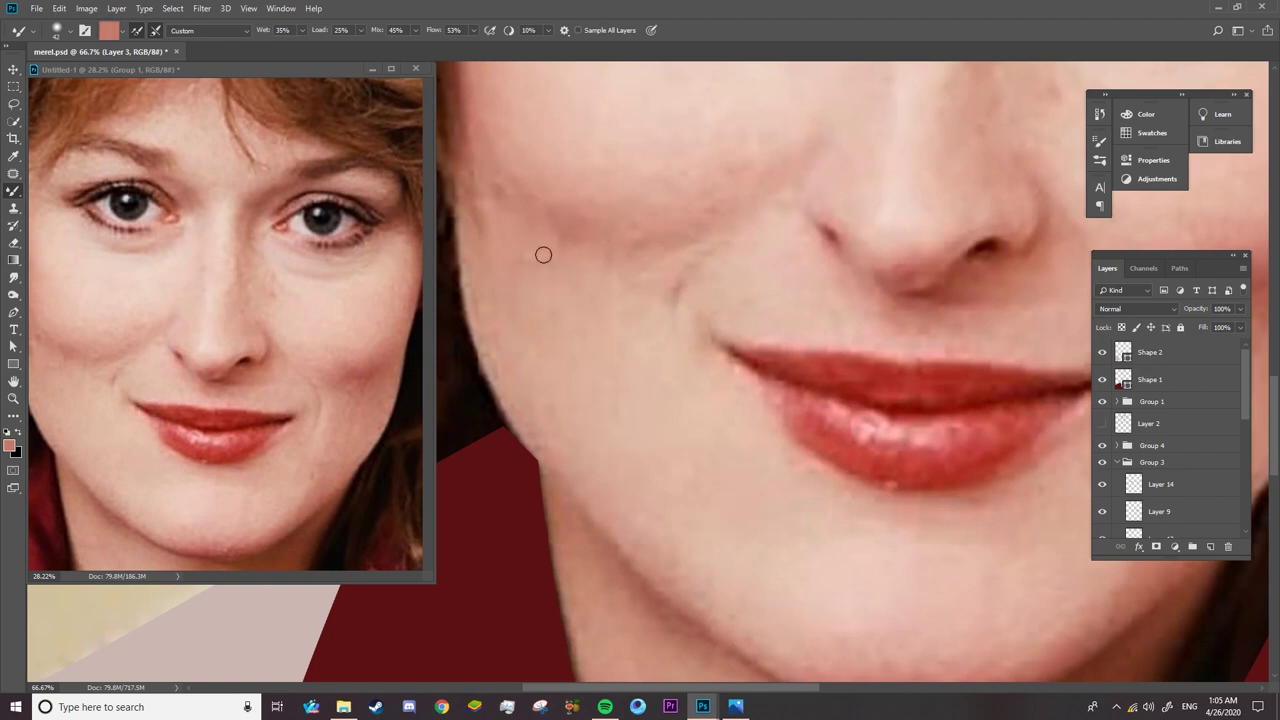
pyautogui.moveTo(679, 689); pyautogui.dragTo(770, 689)
pyautogui.rightClick(894, 279)
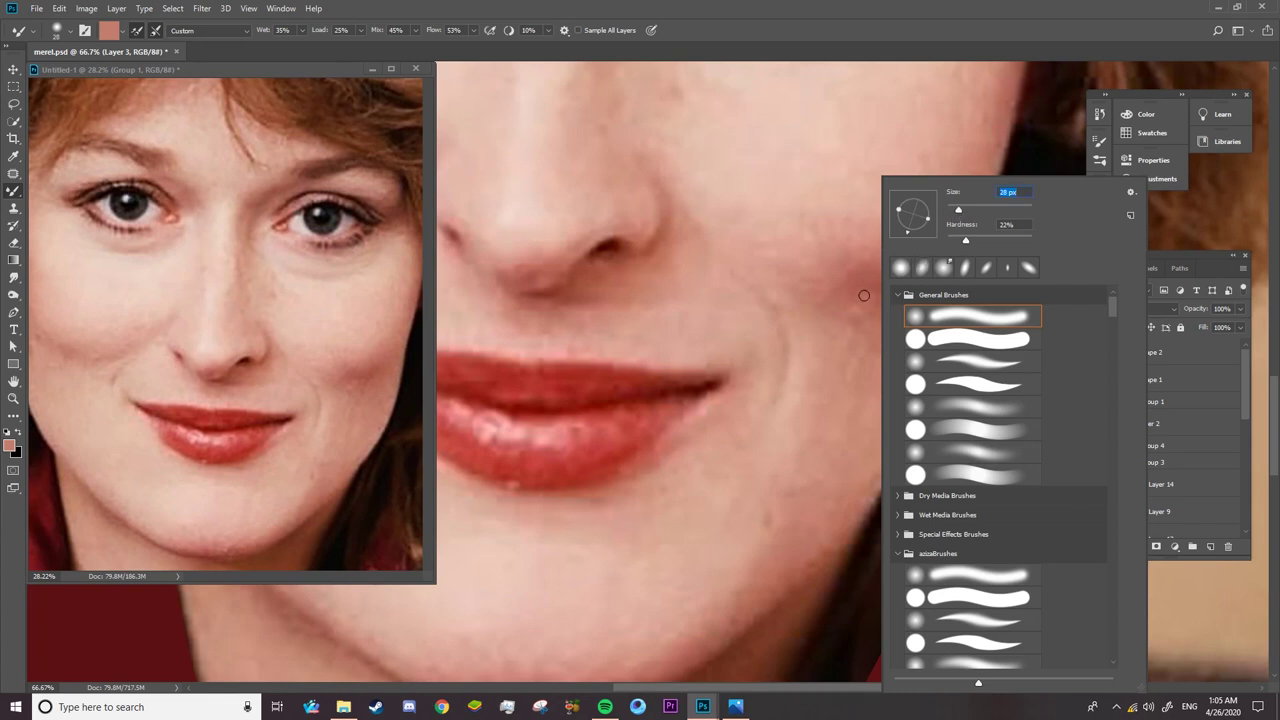
pyautogui.press('Return')
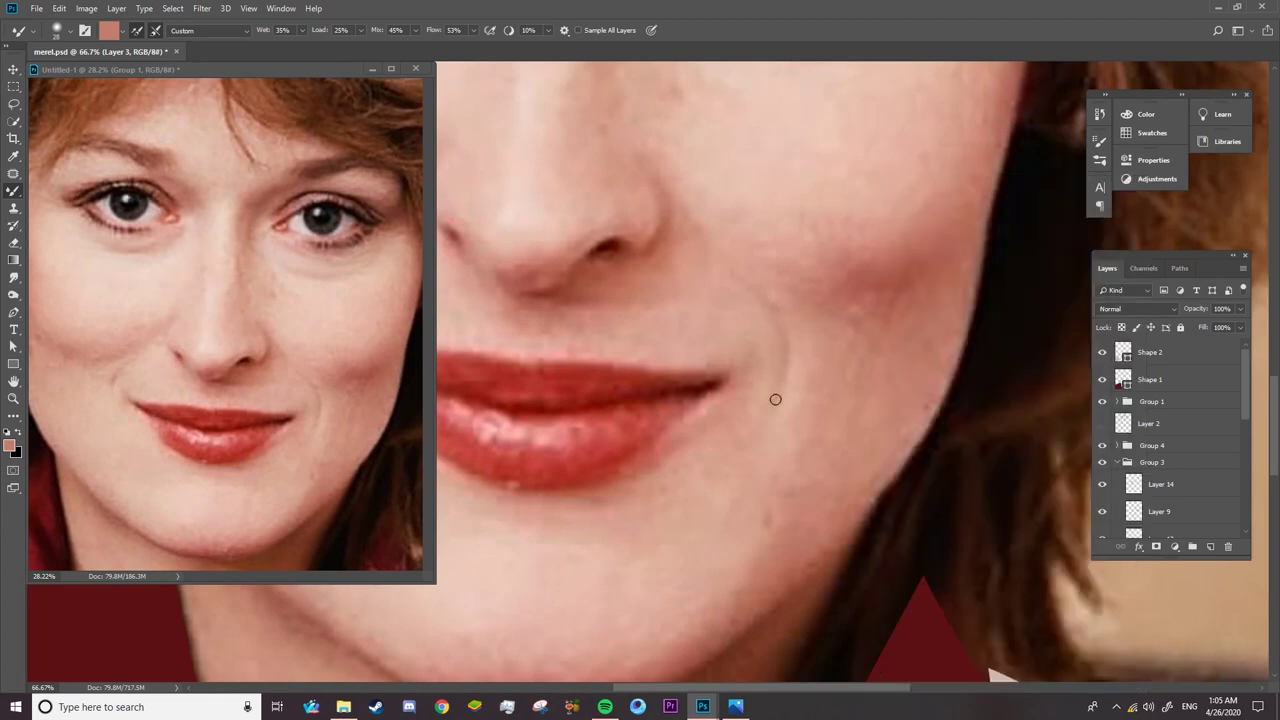
pyautogui.click(1101, 404)
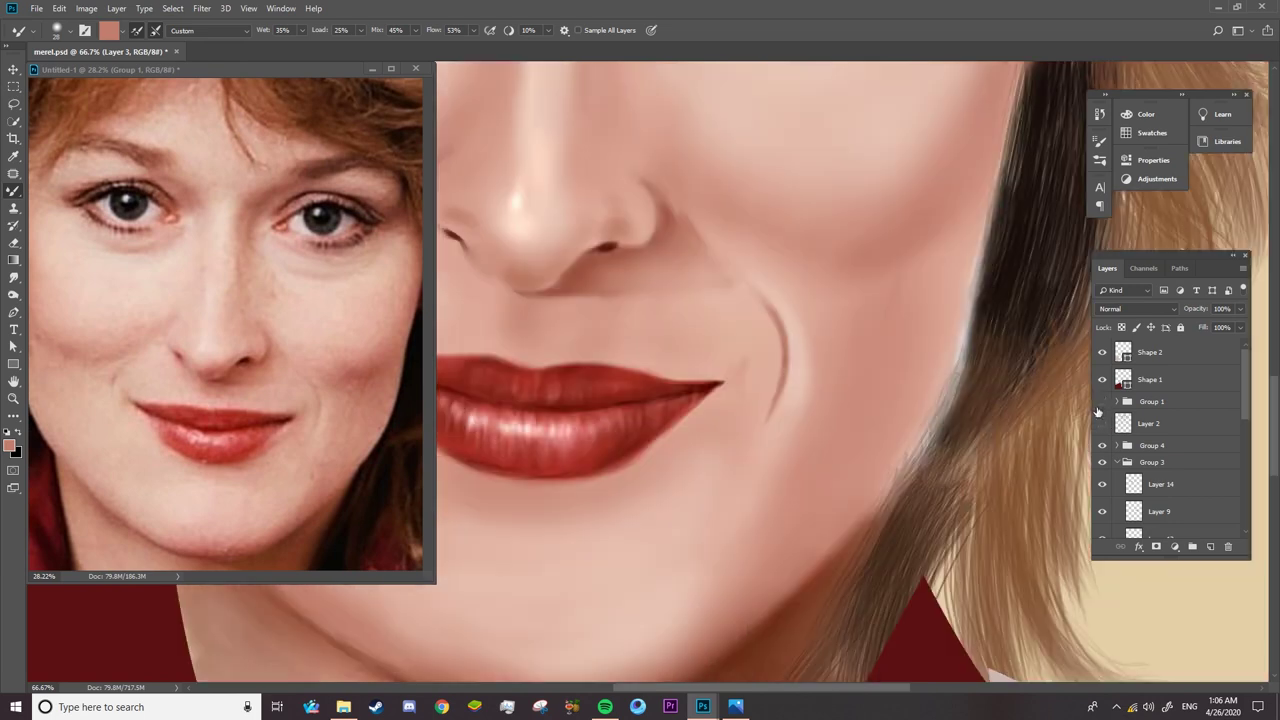
pyautogui.click(1101, 401)
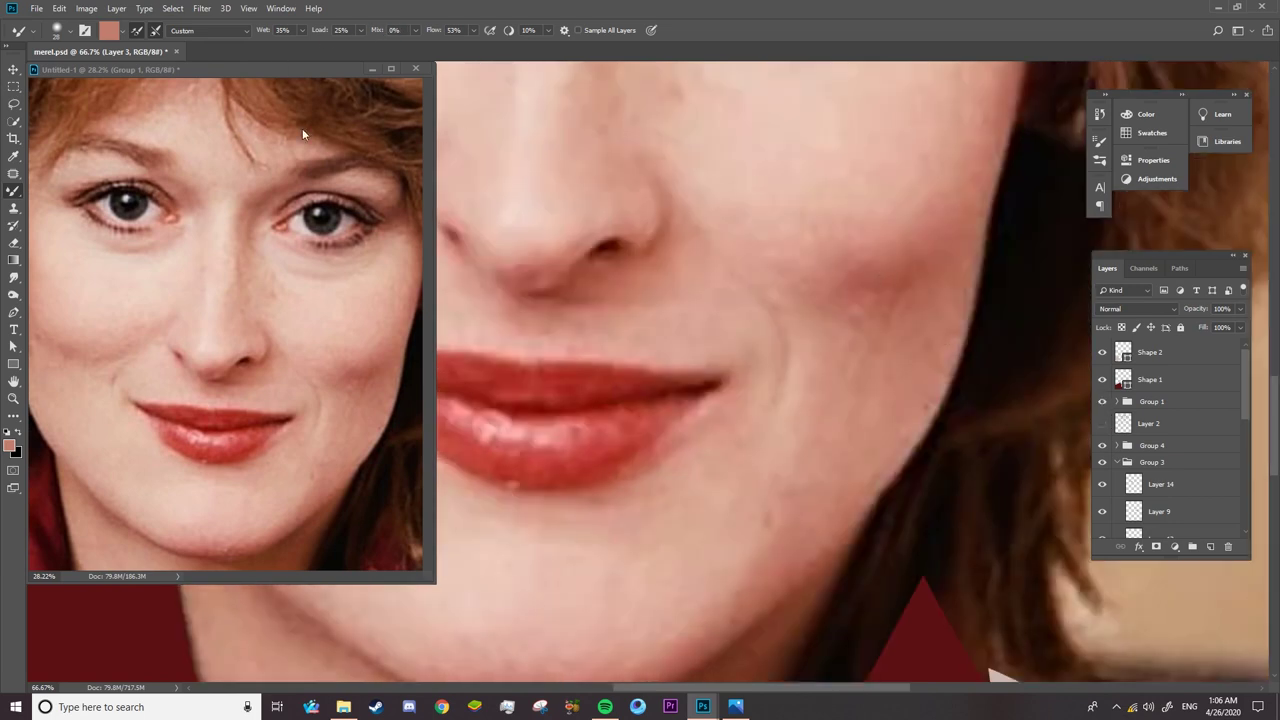
pyautogui.click(1101, 404)
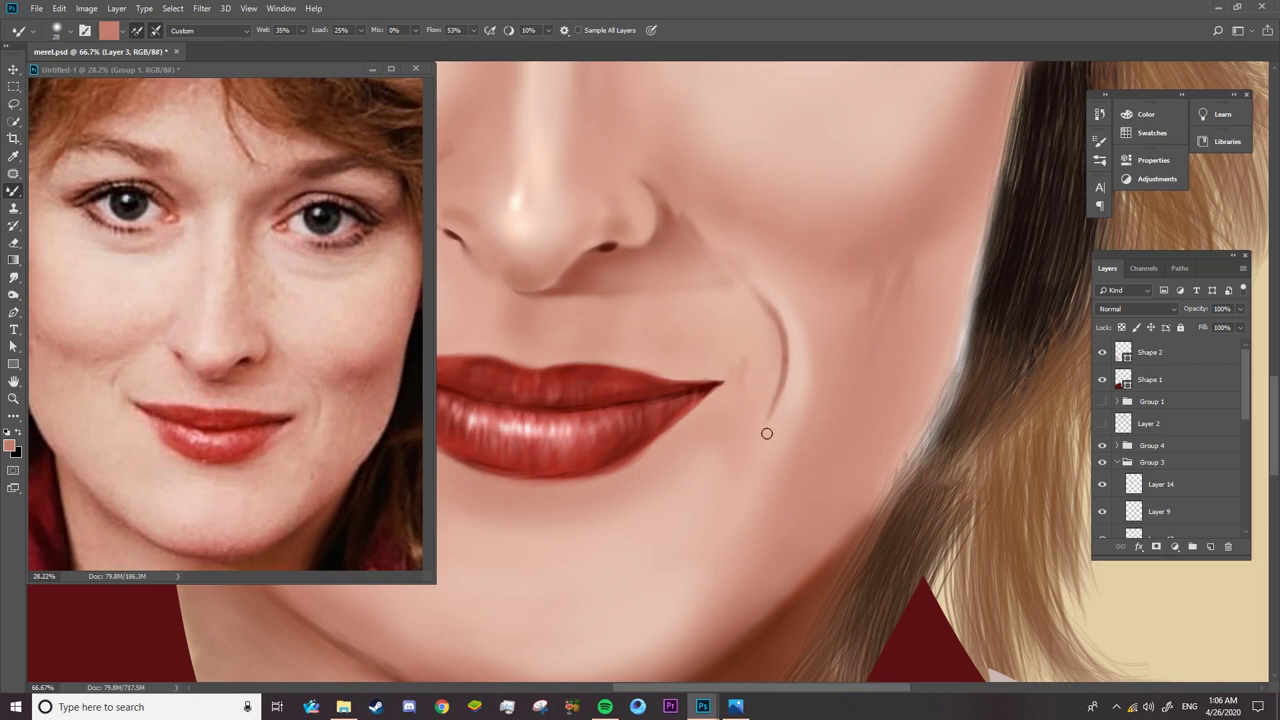
# - Set the mixer brush to 100% Mix and adjust its Load value
pyautogui.rightClick(769, 357)
pyautogui.press('Escape')
pyautogui.hotkey('shift', '0')
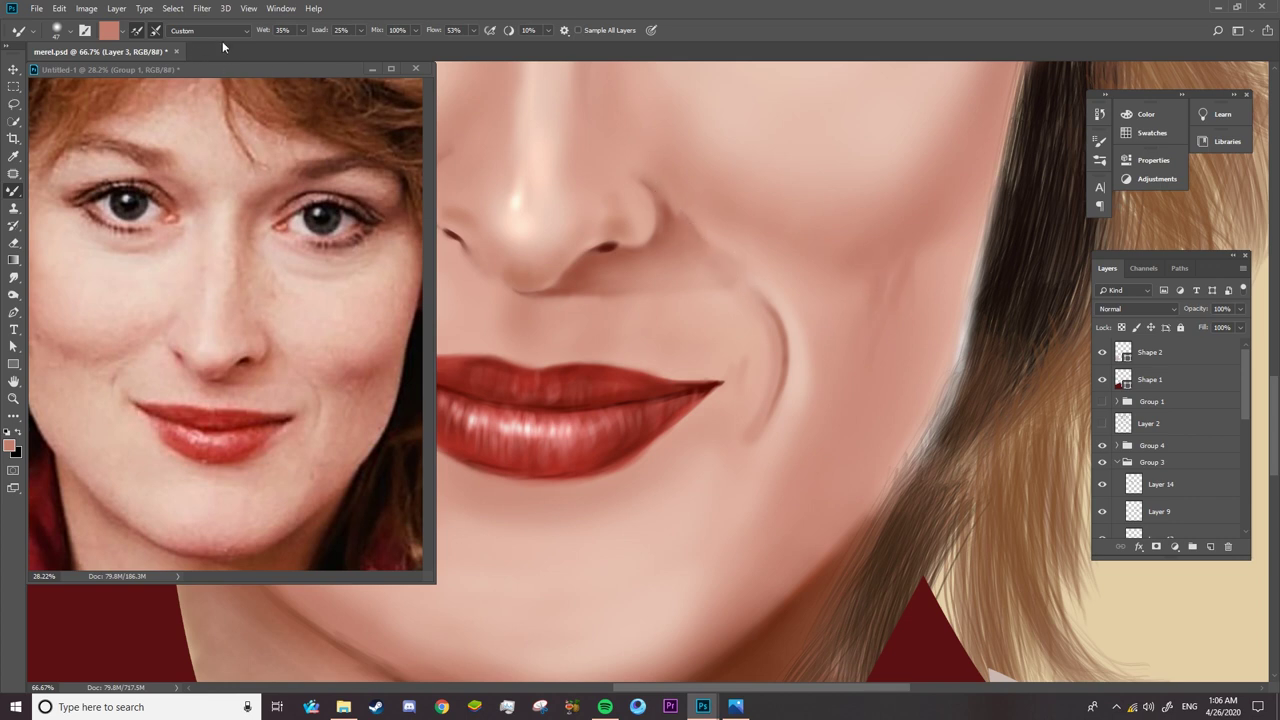
pyautogui.click(340, 30)
pyautogui.press('Return')
pyautogui.scroll(-5, 1210, 451)
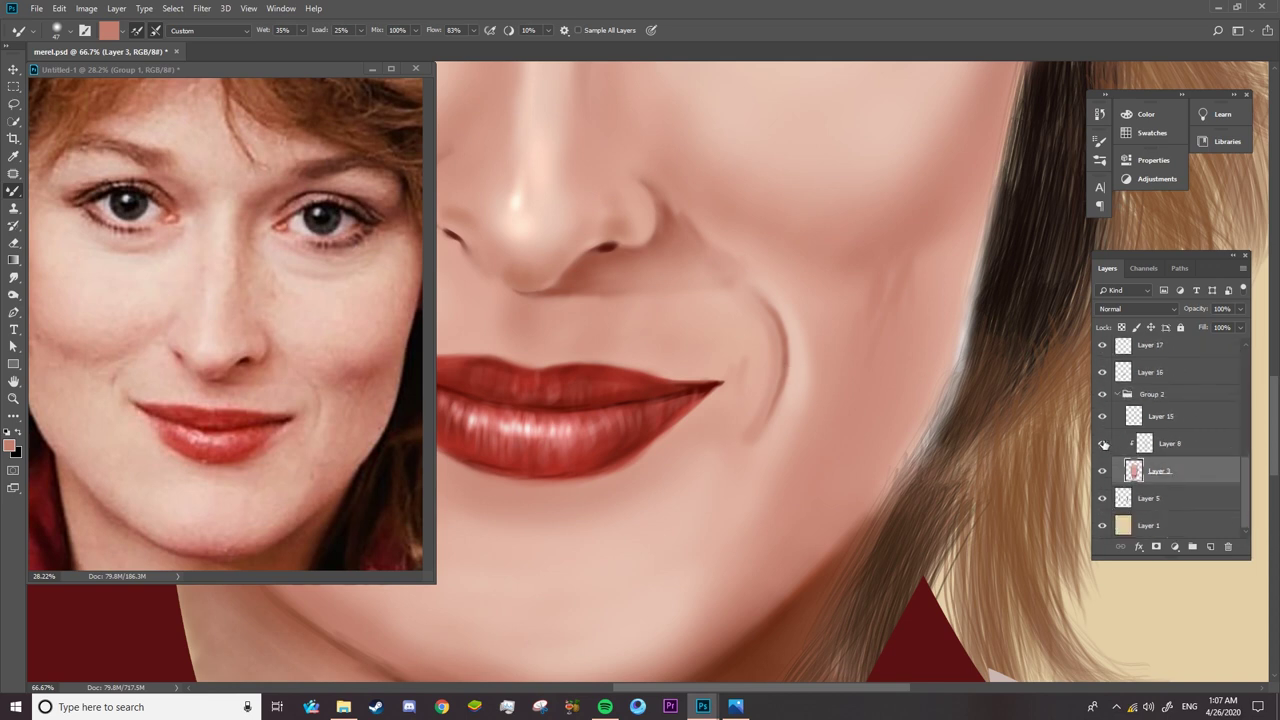
# - On Layer 8, paint darker red crease strokes on the right cheek at 0% Mix
pyautogui.click(1156, 441)
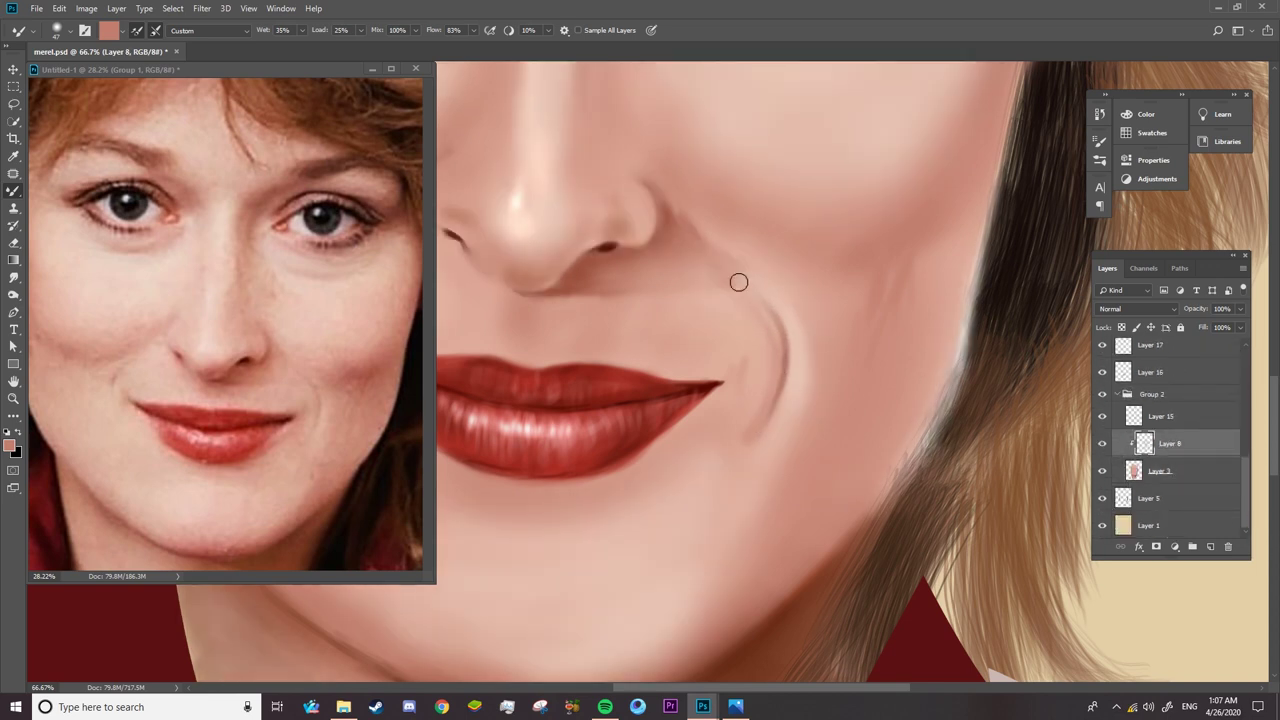
pyautogui.moveTo(762, 422); pyautogui.dragTo(779, 358)
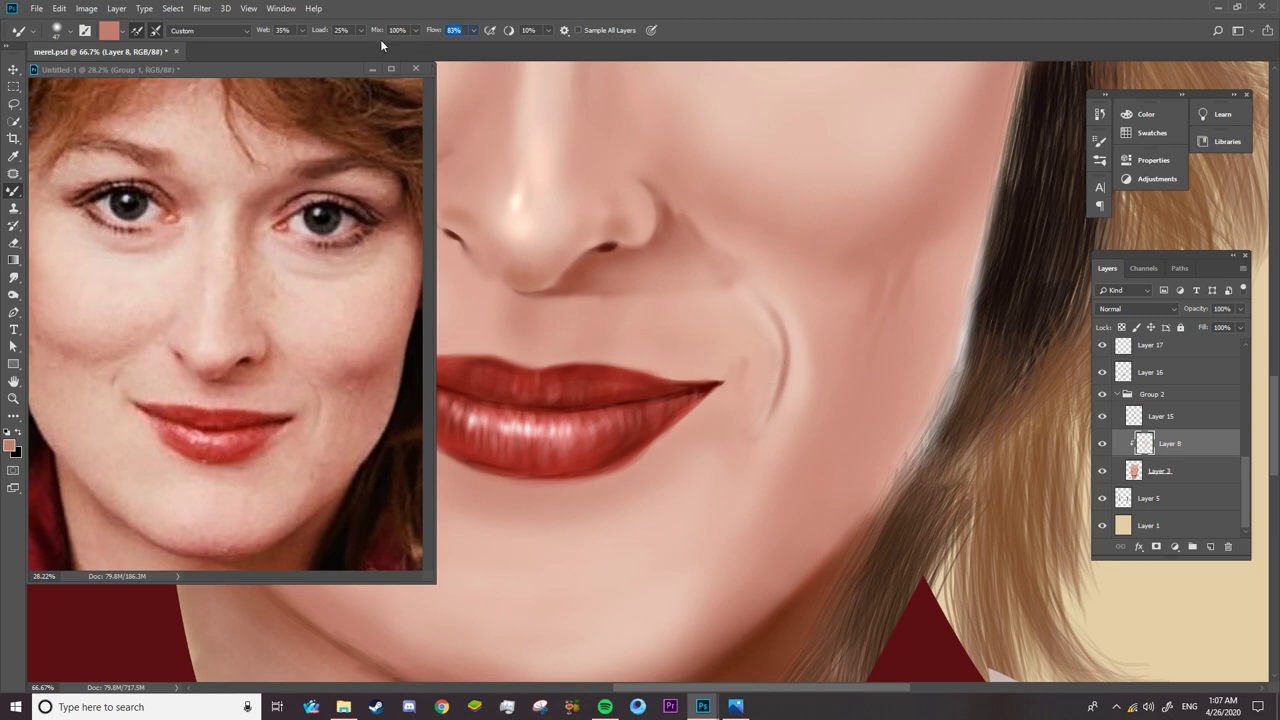
pyautogui.moveTo(377, 33); pyautogui.dragTo(351, 33)
pyautogui.keyDown('alt'); pyautogui.click(355, 405); pyautogui.keyUp('alt')
pyautogui.moveTo(377, 33); pyautogui.dragTo(362, 33)
pyautogui.moveTo(871, 266)
pyautogui.mouseDown()
pyautogui.moveTo(829, 277)
pyautogui.moveTo(811, 257)
pyautogui.mouseUp()
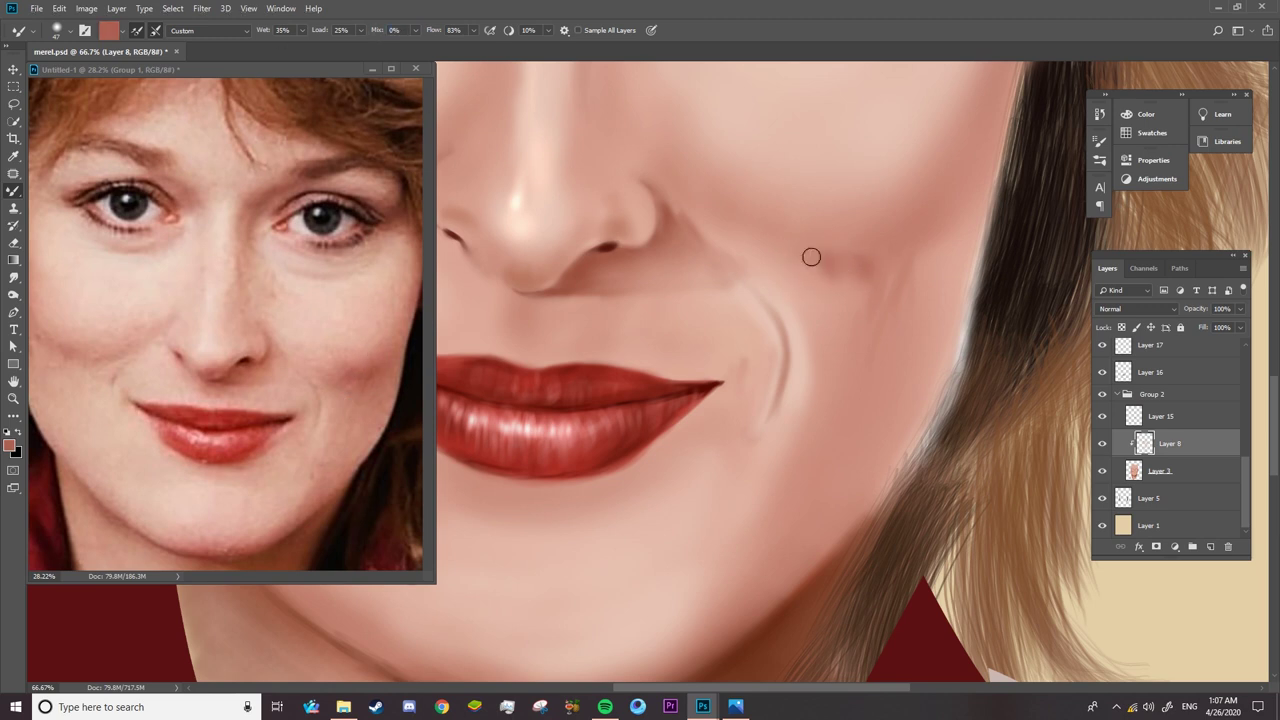
pyautogui.moveTo(938, 197); pyautogui.dragTo(949, 240)
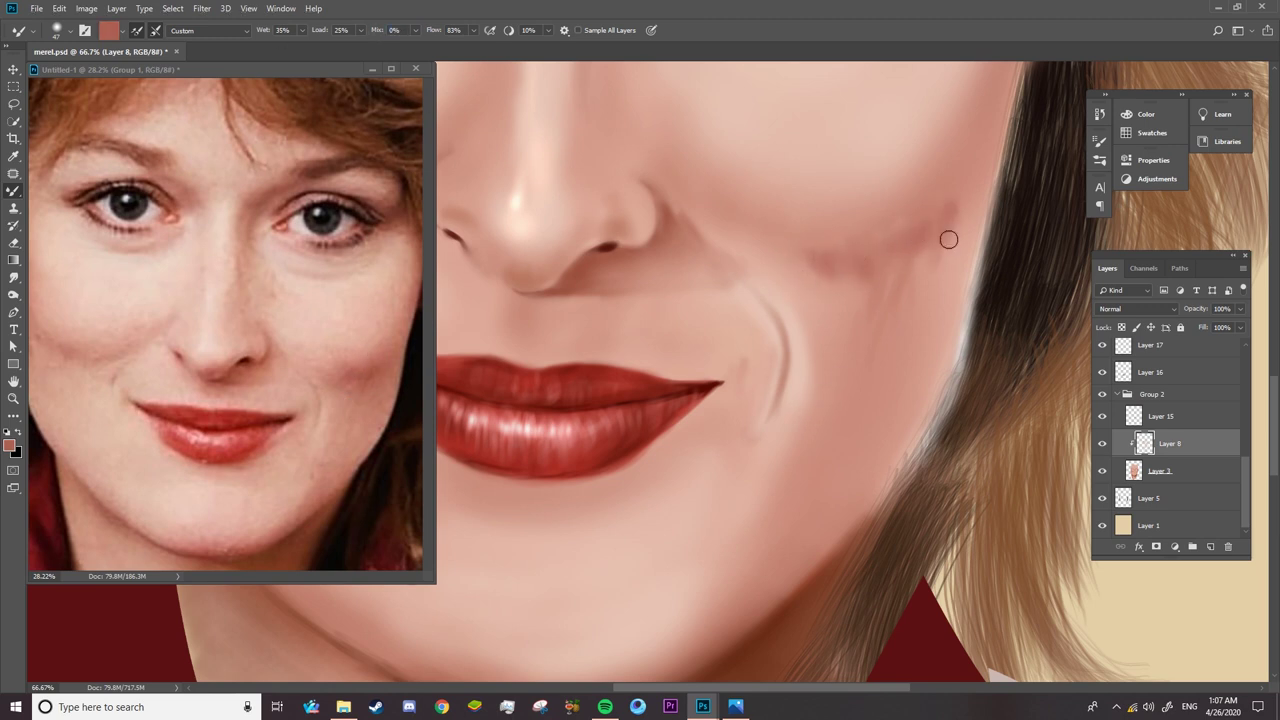
# - Paint matching crease strokes on the cheek left of the mouth
pyautogui.hscroll(-2, 720, 350)
pyautogui.hscroll(-2, 650, 260)
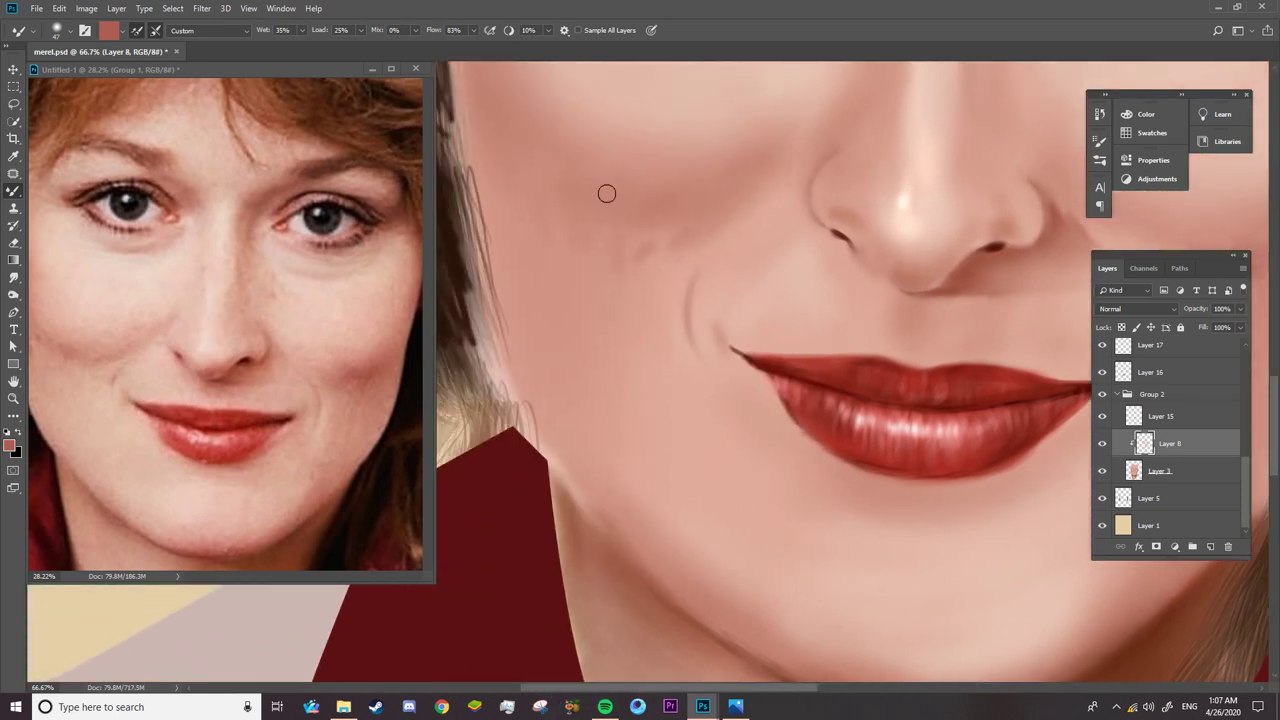
pyautogui.moveTo(538, 190); pyautogui.dragTo(549, 226)
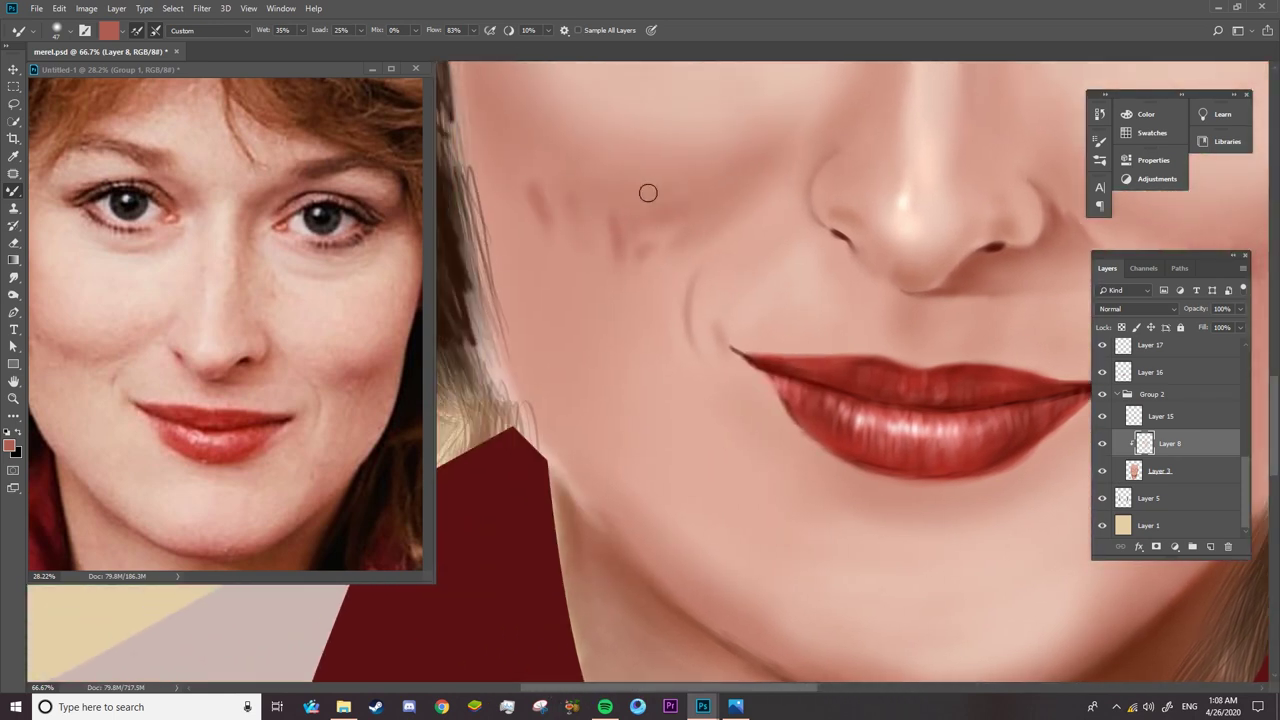
pyautogui.moveTo(649, 194)
pyautogui.mouseDown()
pyautogui.moveTo(631, 227)
pyautogui.moveTo(546, 208)
pyautogui.mouseUp()
# - Blend the left cheek crease strokes smooth with the brush at 100% Mix
pyautogui.moveTo(415, 30); pyautogui.dragTo(470, 45)
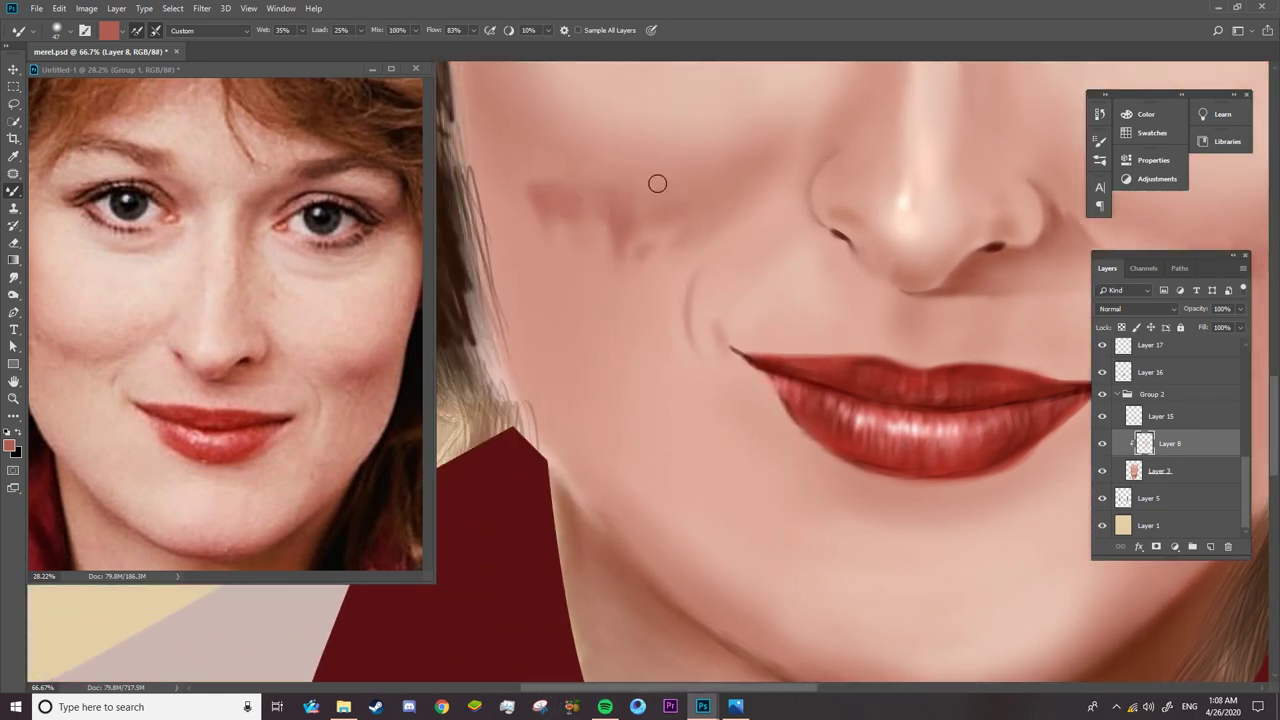
pyautogui.rightClick(657, 183)
pyautogui.click(640, 200)
pyautogui.moveTo(529, 165)
pyautogui.mouseDown()
pyautogui.moveTo(580, 197)
pyautogui.moveTo(657, 194)
pyautogui.moveTo(623, 249)
pyautogui.moveTo(579, 215)
pyautogui.moveTo(594, 180)
pyautogui.moveTo(609, 217)
pyautogui.moveTo(533, 184)
pyautogui.mouseUp()
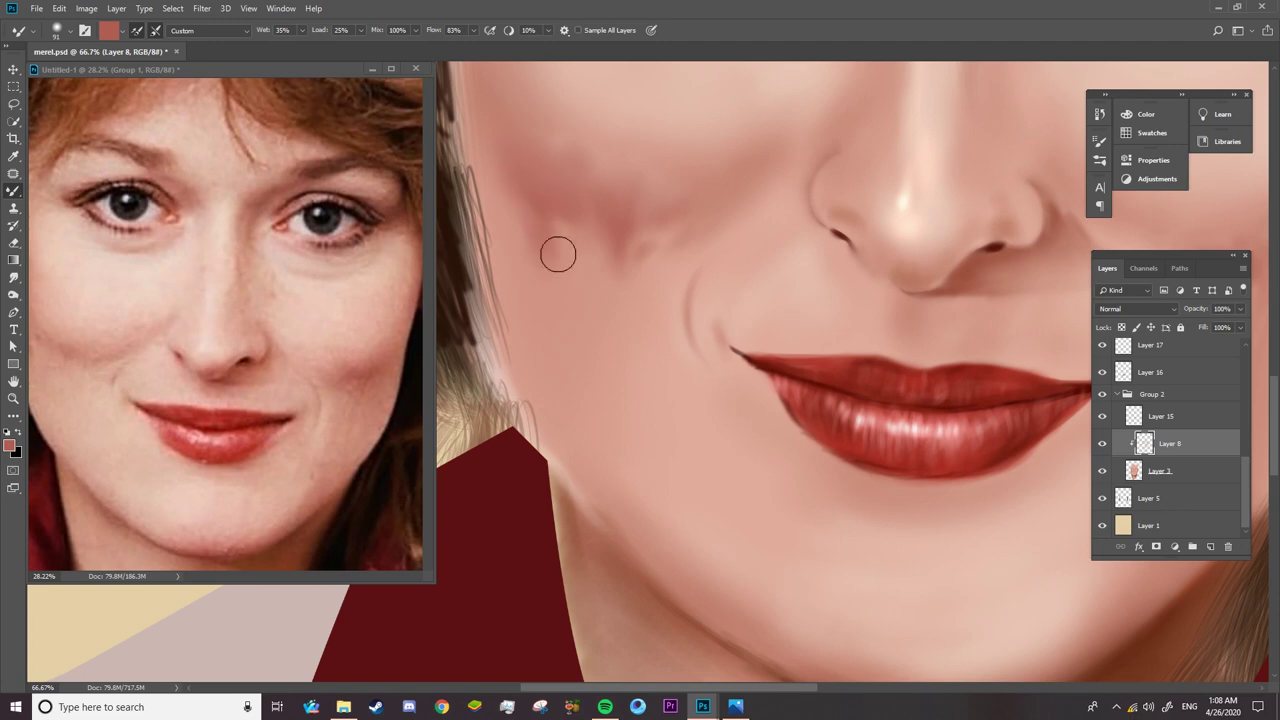
pyautogui.scroll(-5, 557, 254)
pyautogui.scroll(3, 1020, 402)
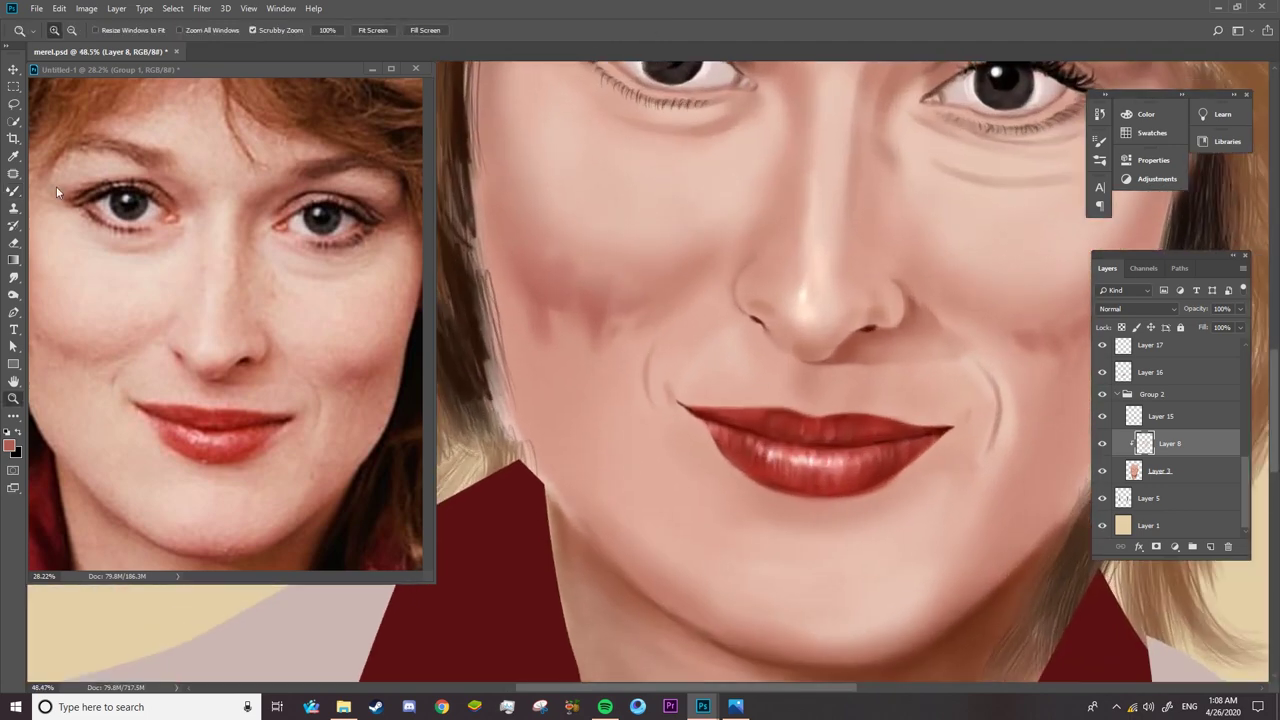
# - Merge Layer 3 into Layer 8
pyautogui.keyDown('shift'); pyautogui.click(1208, 468); pyautogui.keyUp('shift')
pyautogui.rightClick(1208, 465)
pyautogui.click(1069, 523)
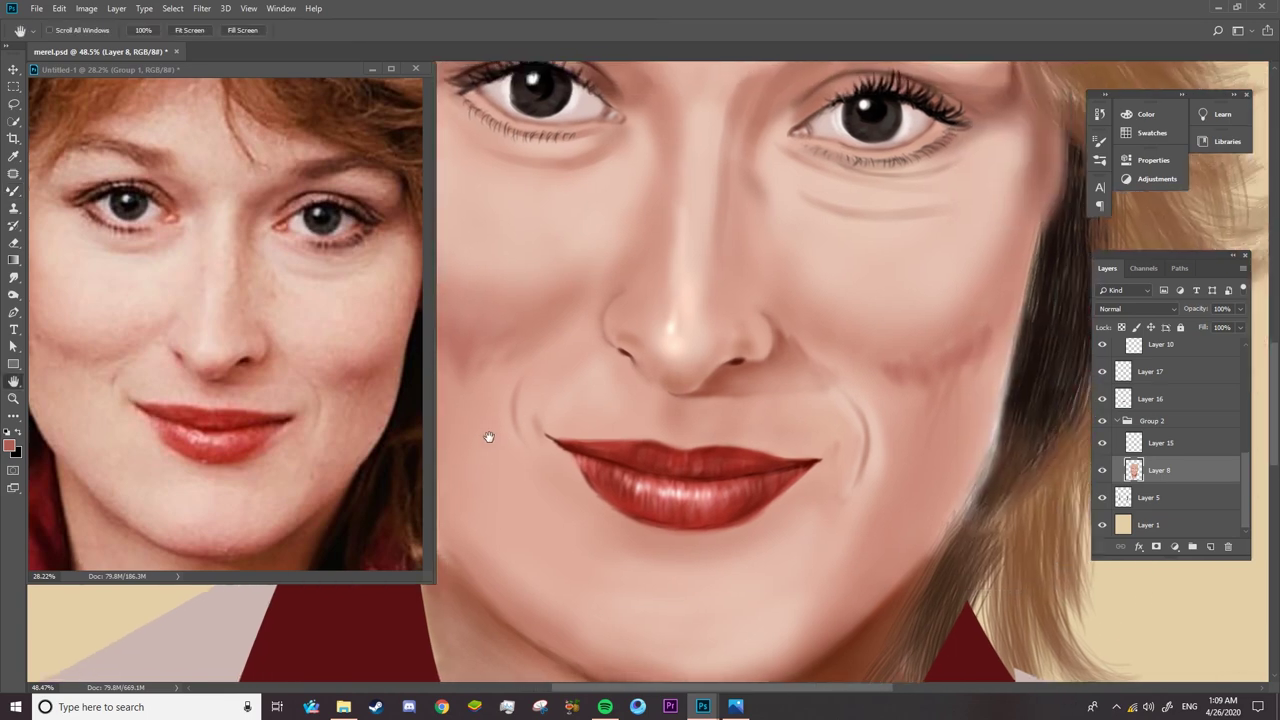
# - Enlarge the brush to 177 px and pan across the cheeks, chin and collar
pyautogui.moveTo(620, 443); pyautogui.dragTo(489, 434)
pyautogui.rightClick(923, 371)
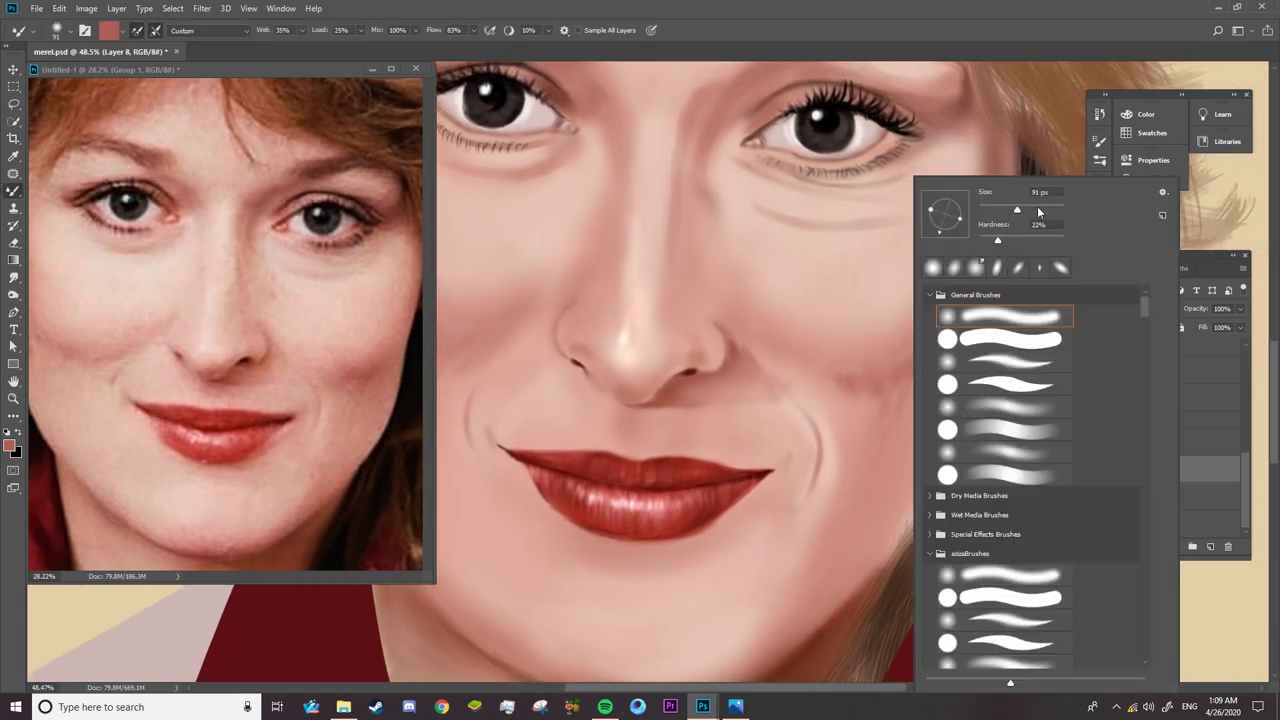
pyautogui.moveTo(1037, 211); pyautogui.dragTo(1052, 211)
pyautogui.click(894, 340)
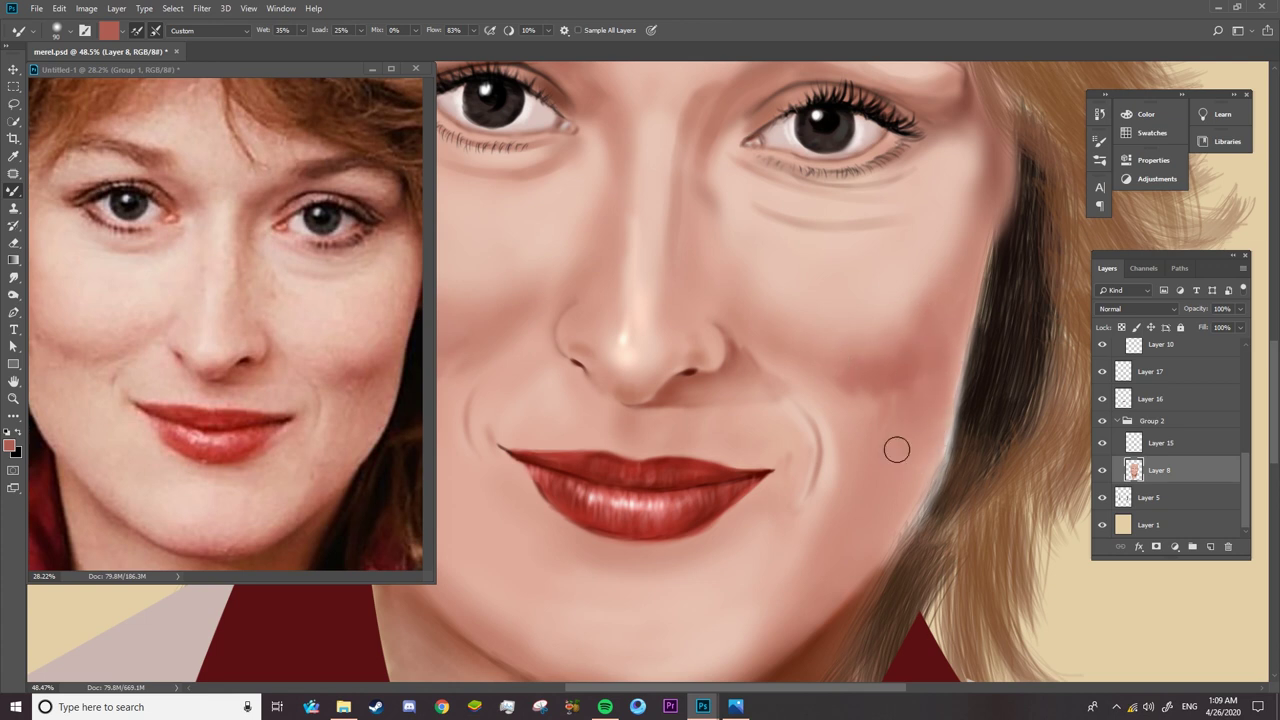
pyautogui.moveTo(794, 502); pyautogui.dragTo(819, 360)
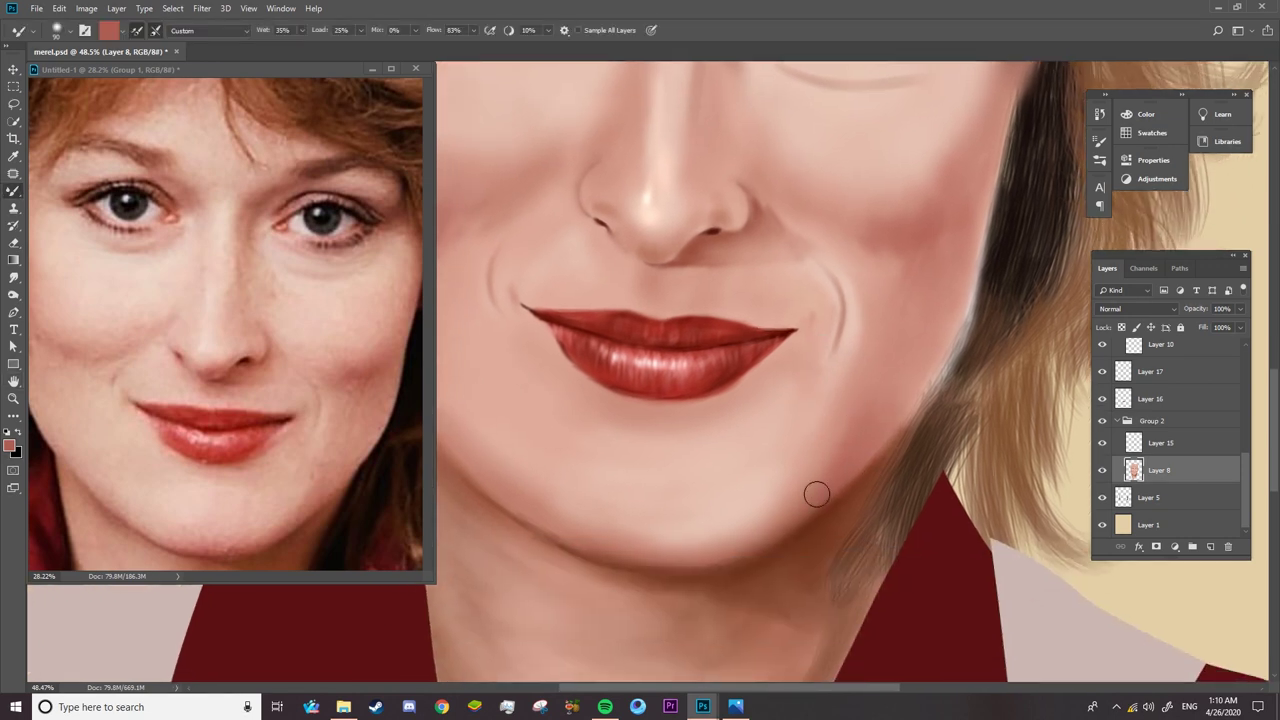
pyautogui.moveTo(570, 485); pyautogui.dragTo(708, 465)
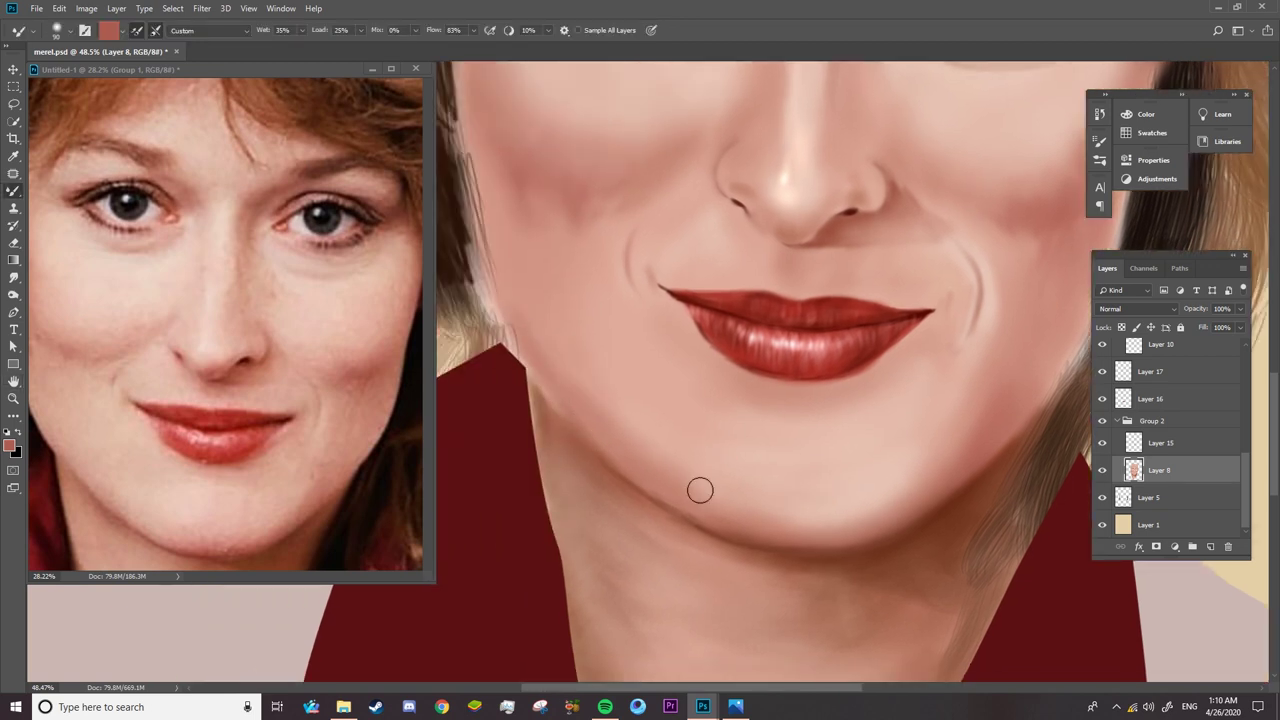
# - Sample light and rosy skin tones and a dark maroon shadow to smooth the chin shading
pyautogui.keyDown('alt'); pyautogui.click(627, 434); pyautogui.keyUp('alt')
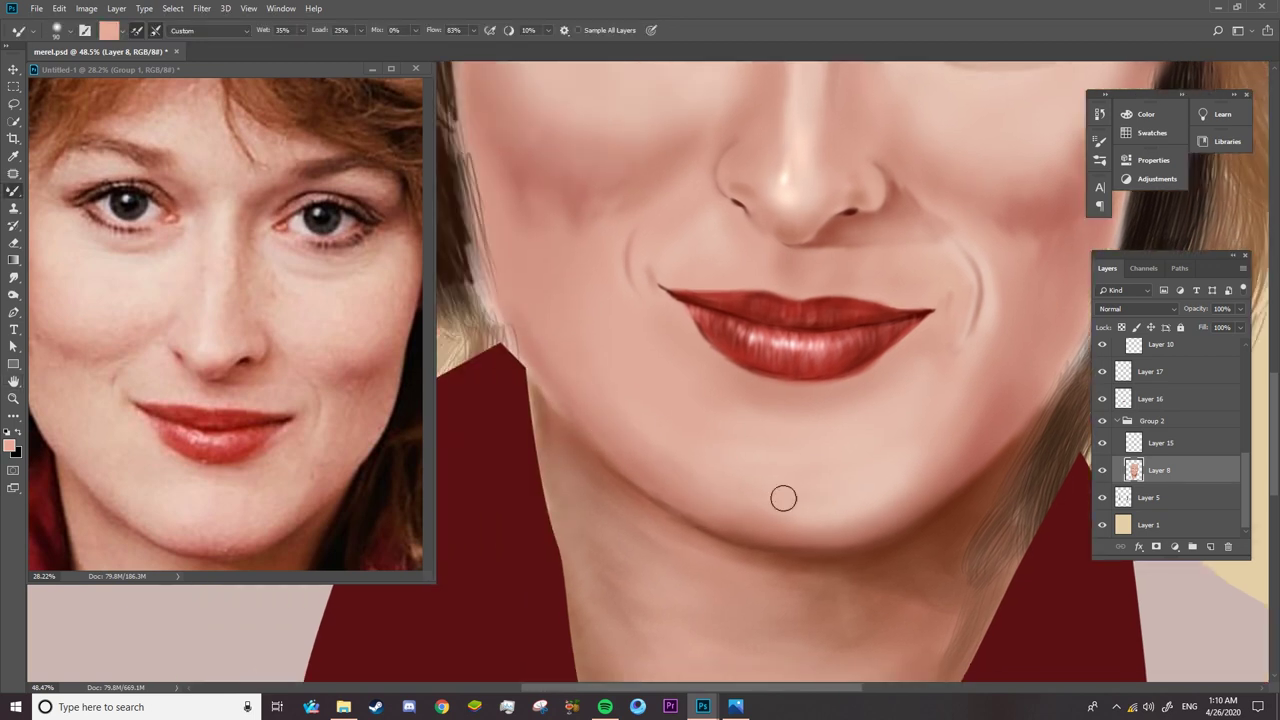
pyautogui.keyDown('alt'); pyautogui.click(525, 208); pyautogui.keyUp('alt')
pyautogui.rightClick(880, 478)
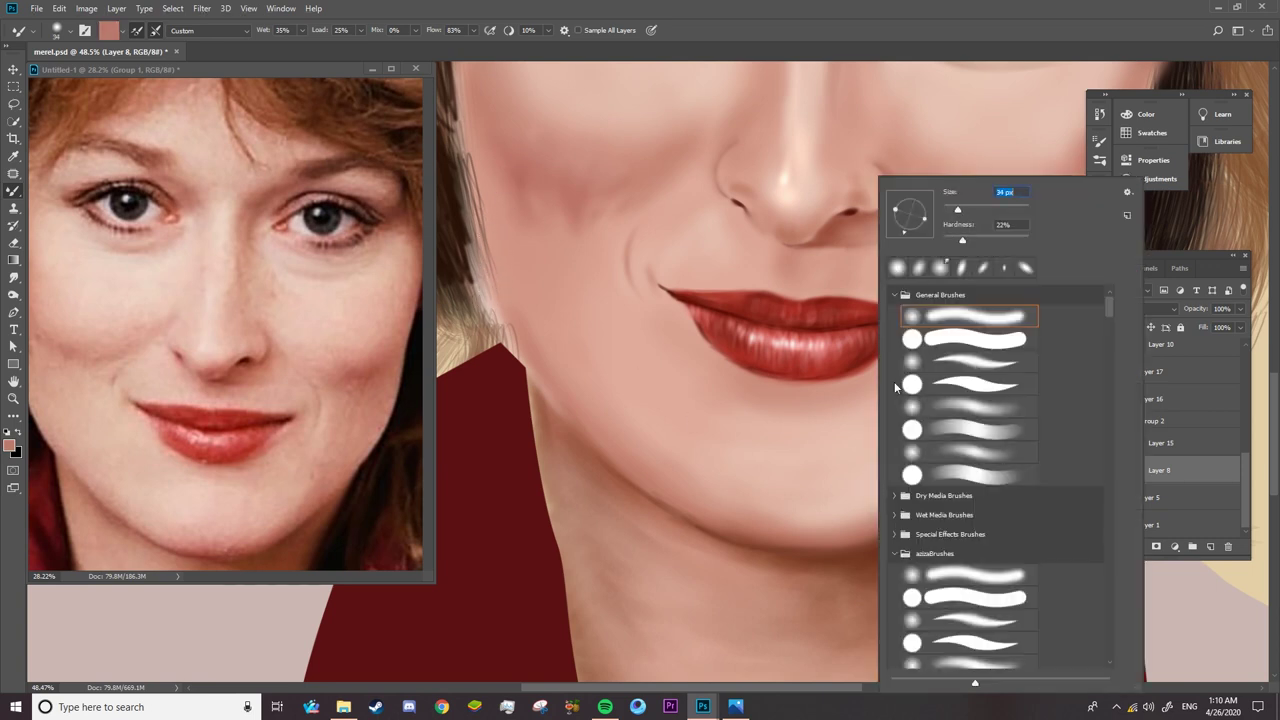
pyautogui.click(851, 520)
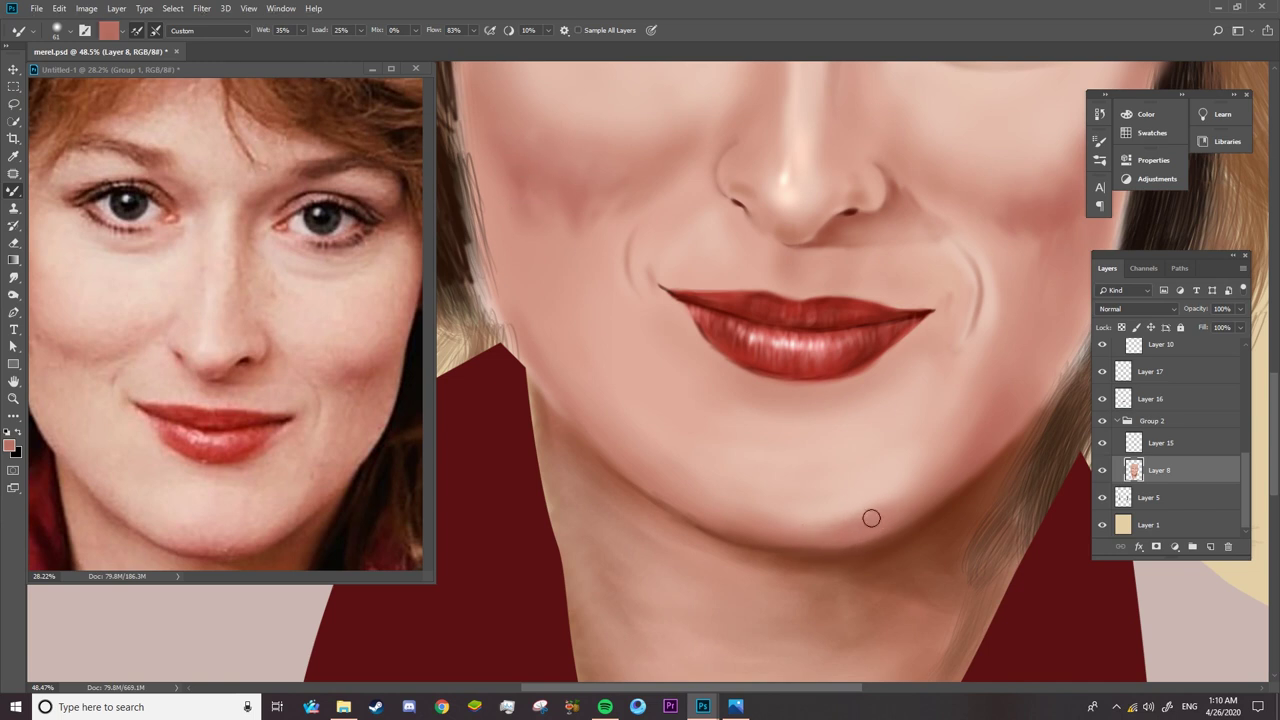
pyautogui.rightClick(852, 507)
pyautogui.click(840, 514)
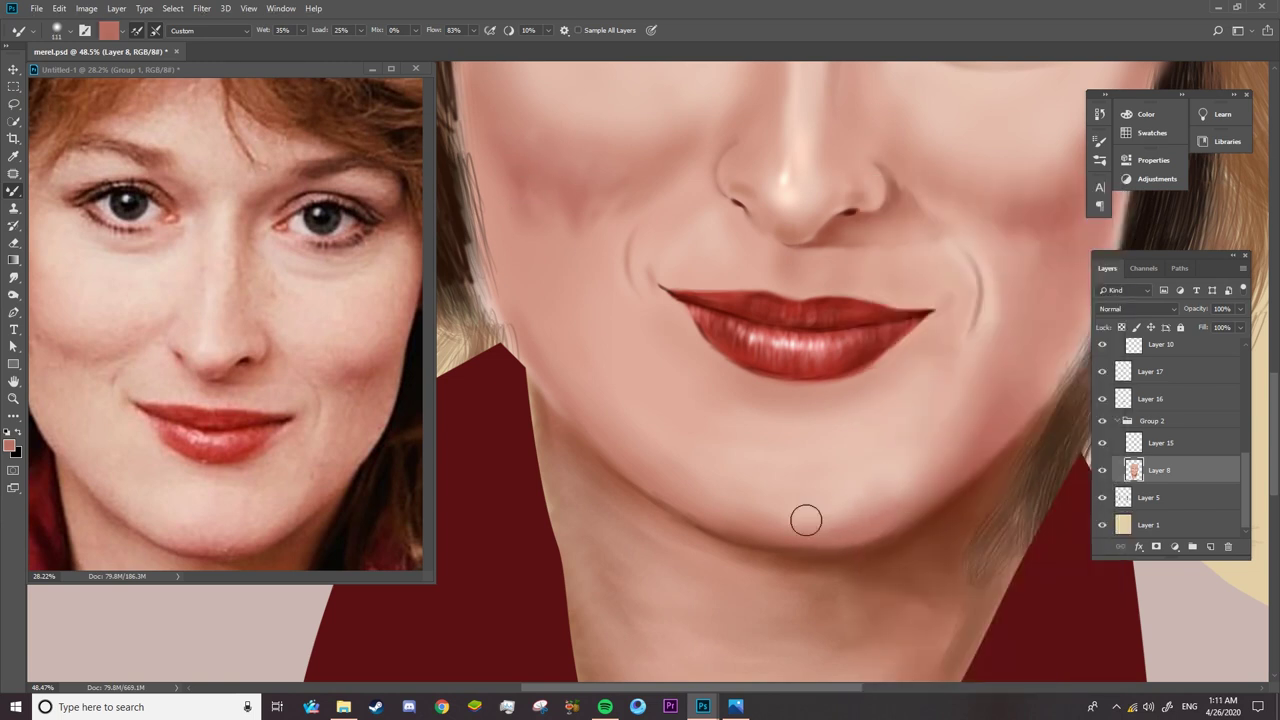
pyautogui.rightClick(912, 562)
pyautogui.click(840, 552)
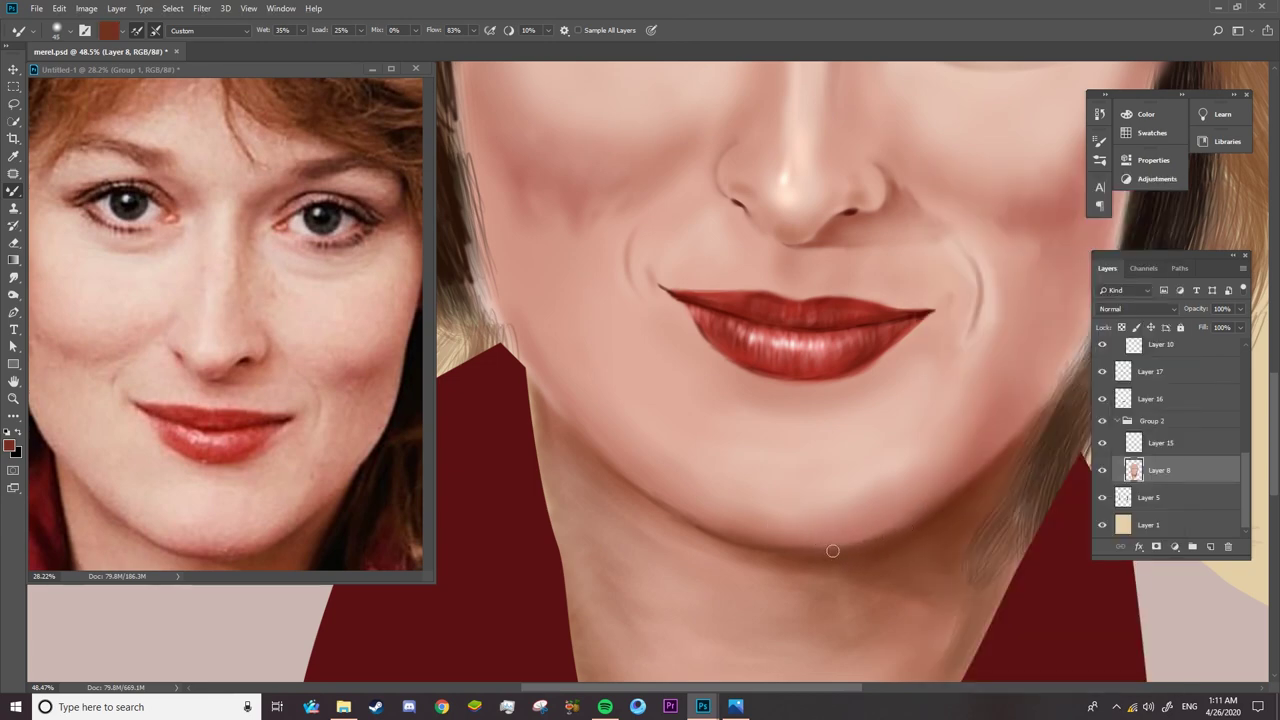
pyautogui.press('z')
pyautogui.moveTo(880, 534); pyautogui.dragTo(821, 542)
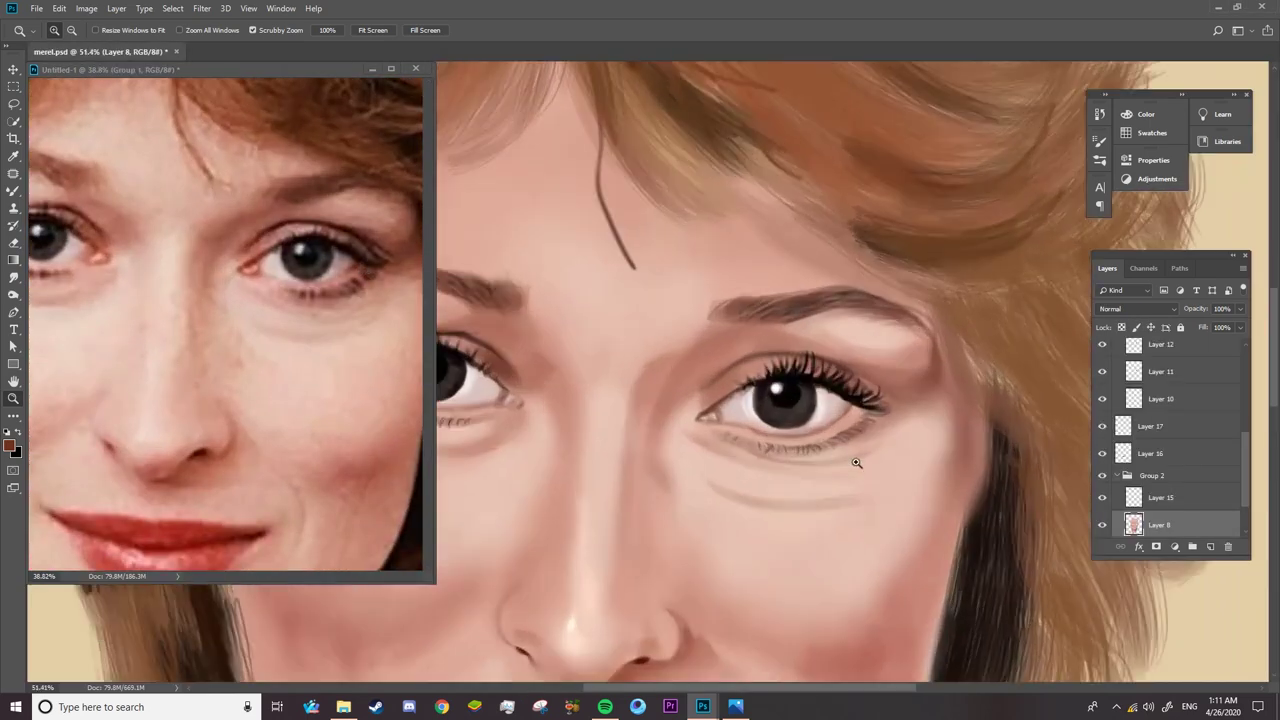
# - Paint fine dark lower lashes under both eyes
pyautogui.moveTo(856, 462); pyautogui.dragTo(880, 462)
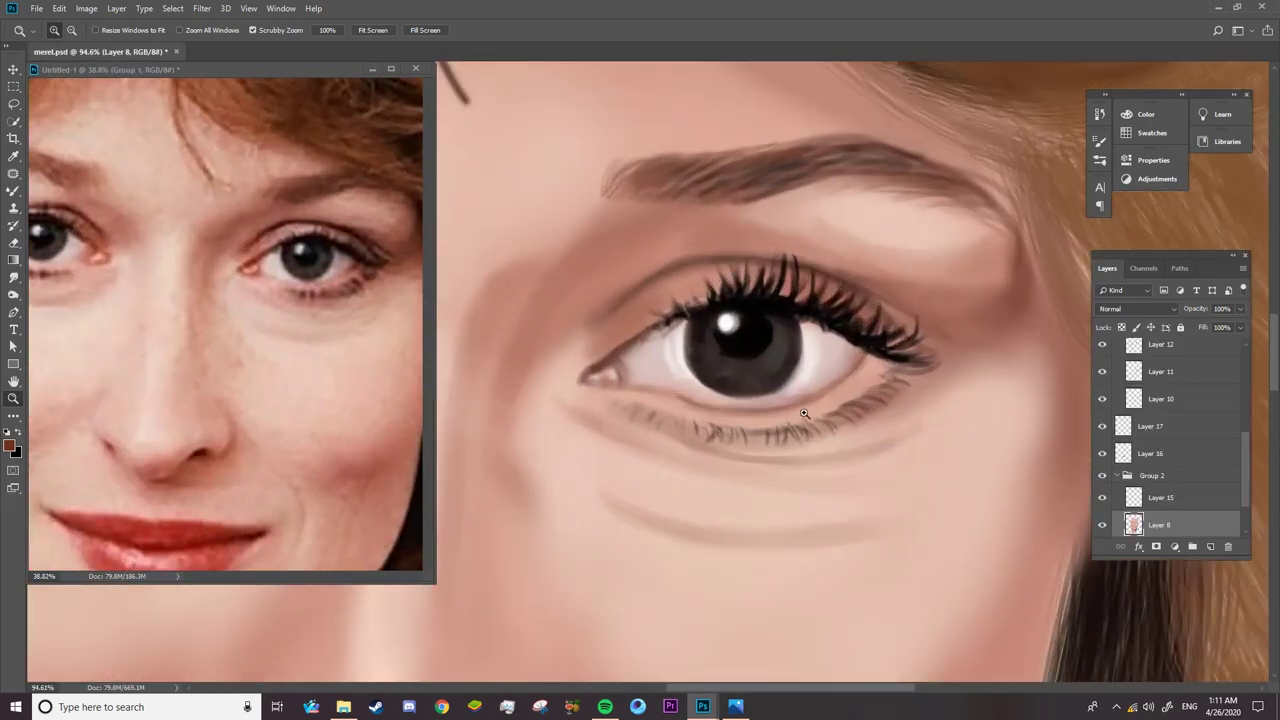
pyautogui.press('b')
pyautogui.rightClick(771, 433)
pyautogui.press('Return')
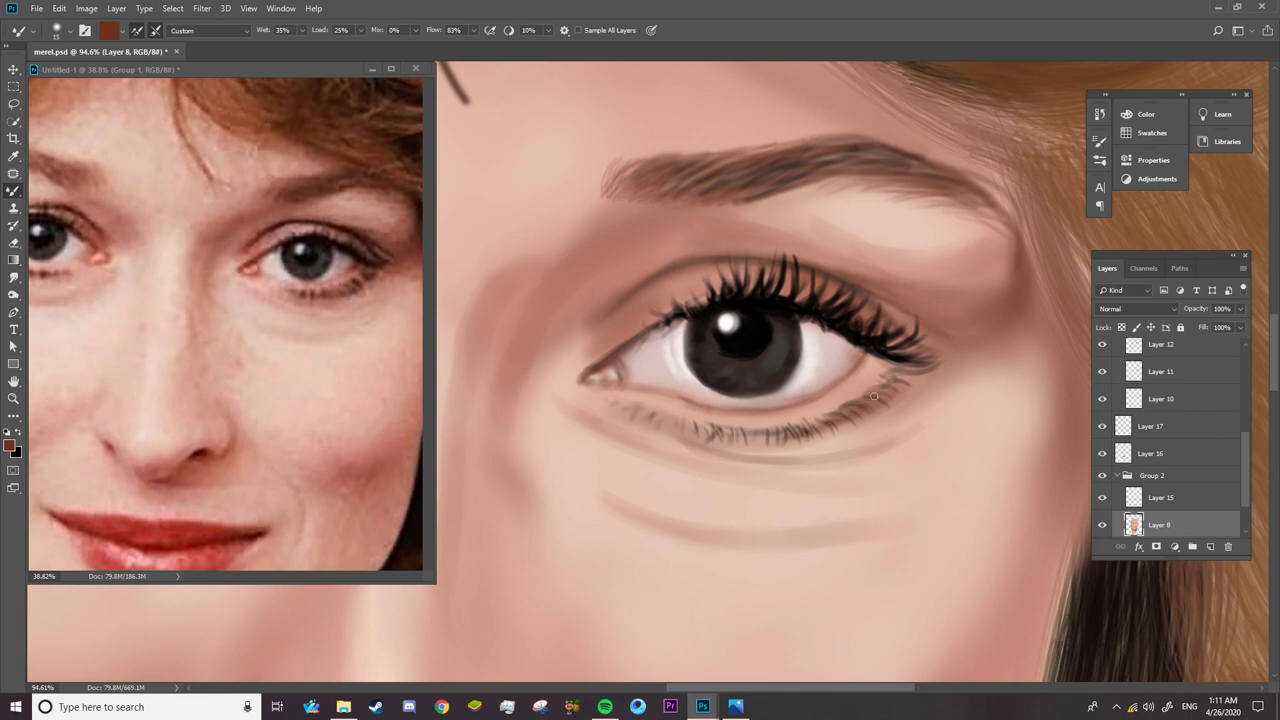
pyautogui.moveTo(808, 422); pyautogui.dragTo(679, 421)
pyautogui.moveTo(834, 415); pyautogui.dragTo(786, 431)
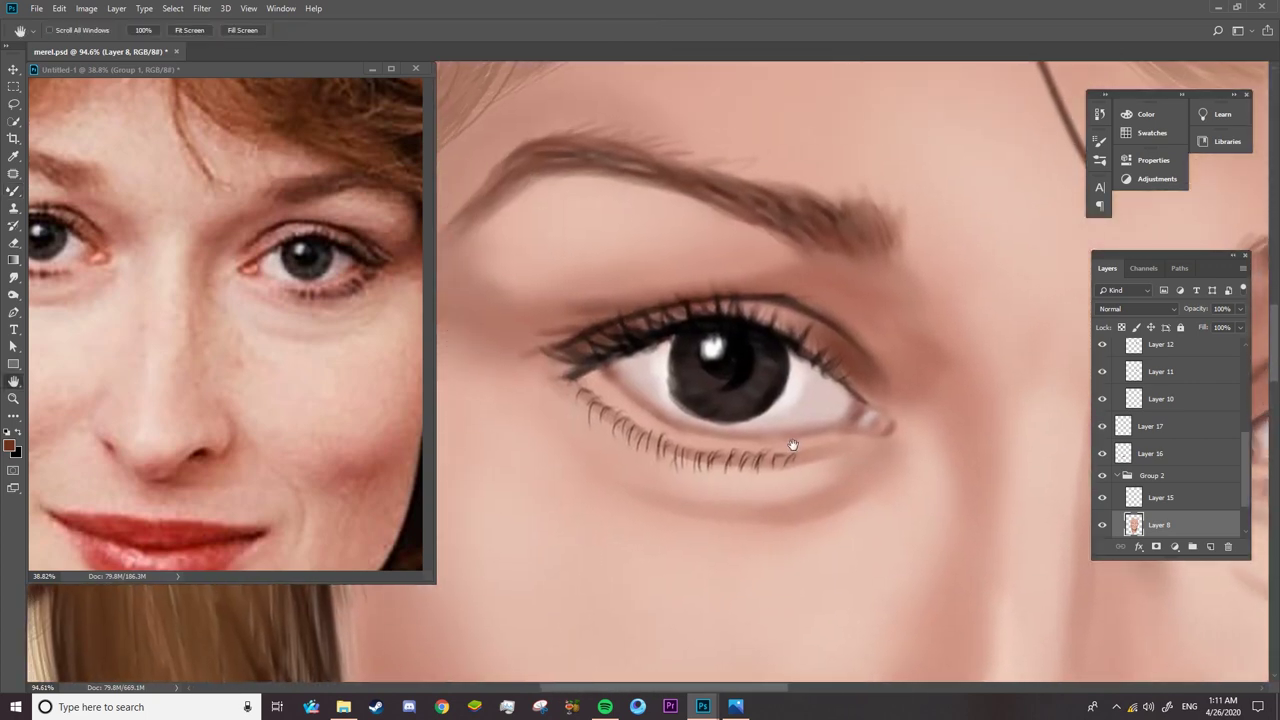
pyautogui.moveTo(600, 406)
pyautogui.mouseDown()
pyautogui.moveTo(588, 420)
pyautogui.moveTo(722, 456)
pyautogui.moveTo(708, 453)
pyautogui.mouseUp()
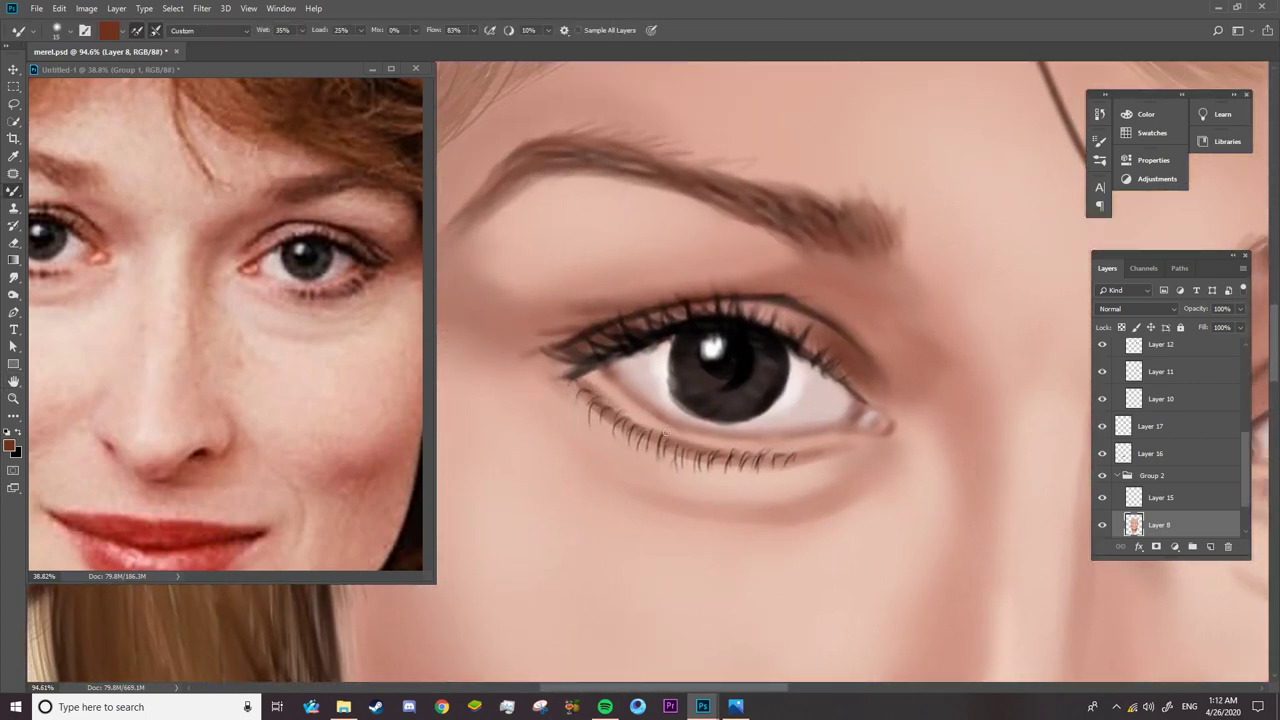
# - Zoom out to the full face and back in on the first eye
pyautogui.press('z')
pyautogui.hotkey('ctrl', '0')
pyautogui.moveTo(877, 491)
pyautogui.mouseDown()
pyautogui.moveTo(884, 449)
pyautogui.moveTo(920, 449)
pyautogui.mouseUp()
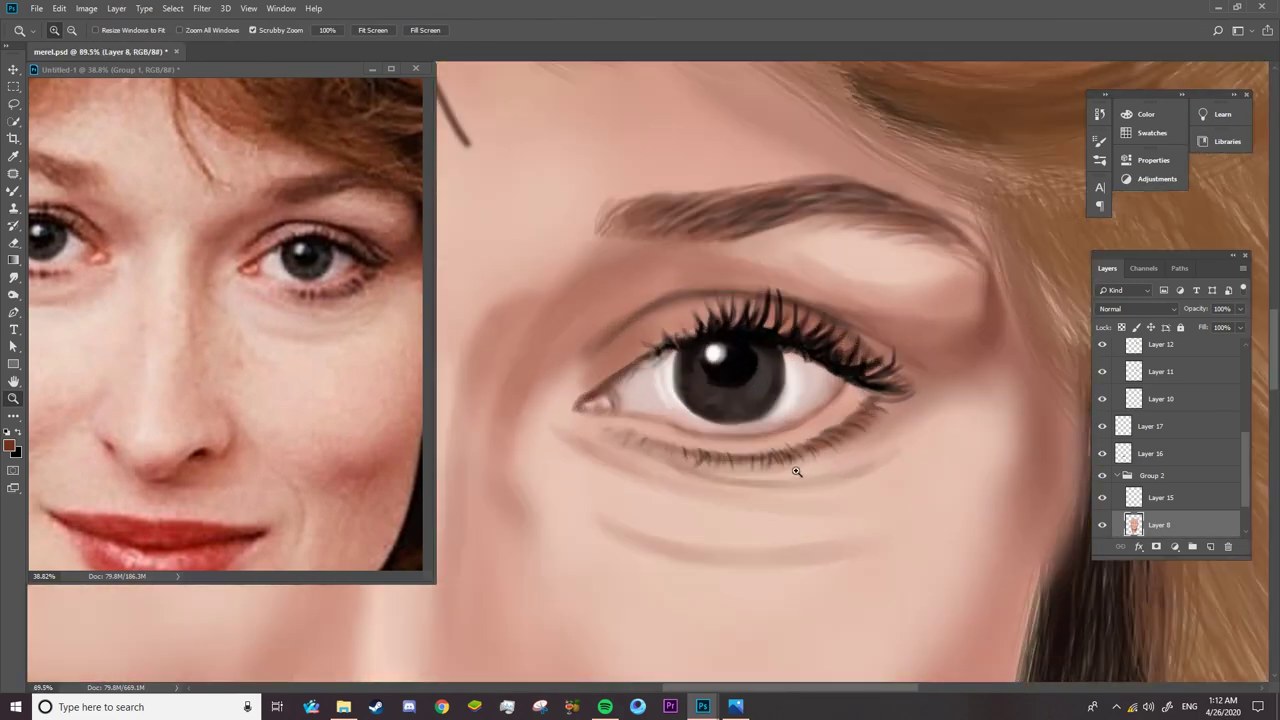
pyautogui.press('b')
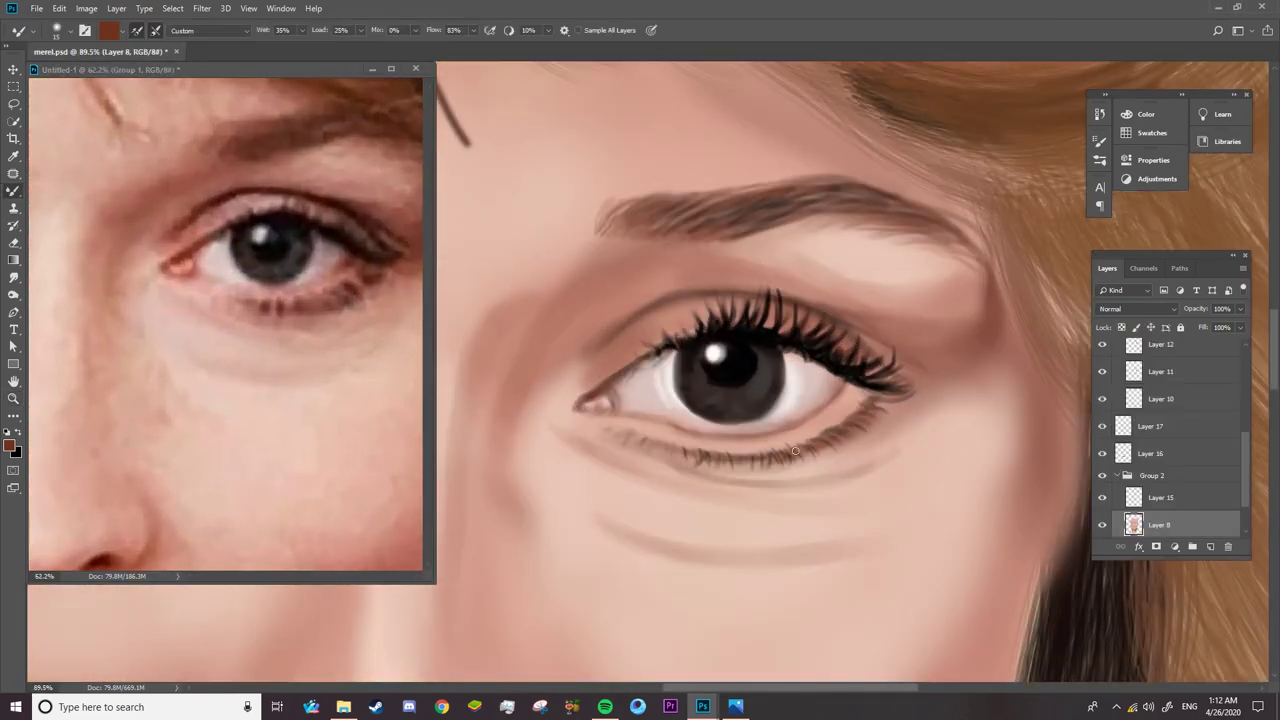
pyautogui.moveTo(1247, 490); pyautogui.dragTo(1245, 490)
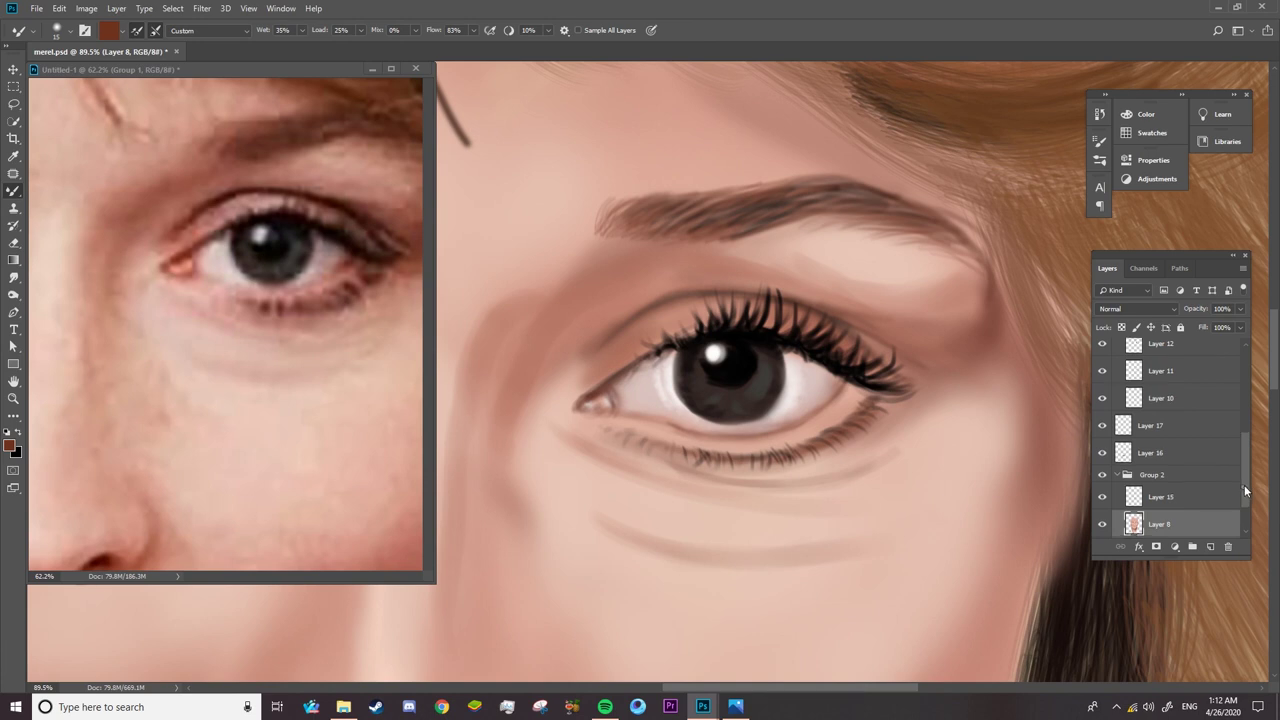
# - Try the Dodge tool, then return to the Mixer Brush and adjust its size
pyautogui.rightClick(15, 296)
pyautogui.click(60, 292)
pyautogui.rightClick(843, 410)
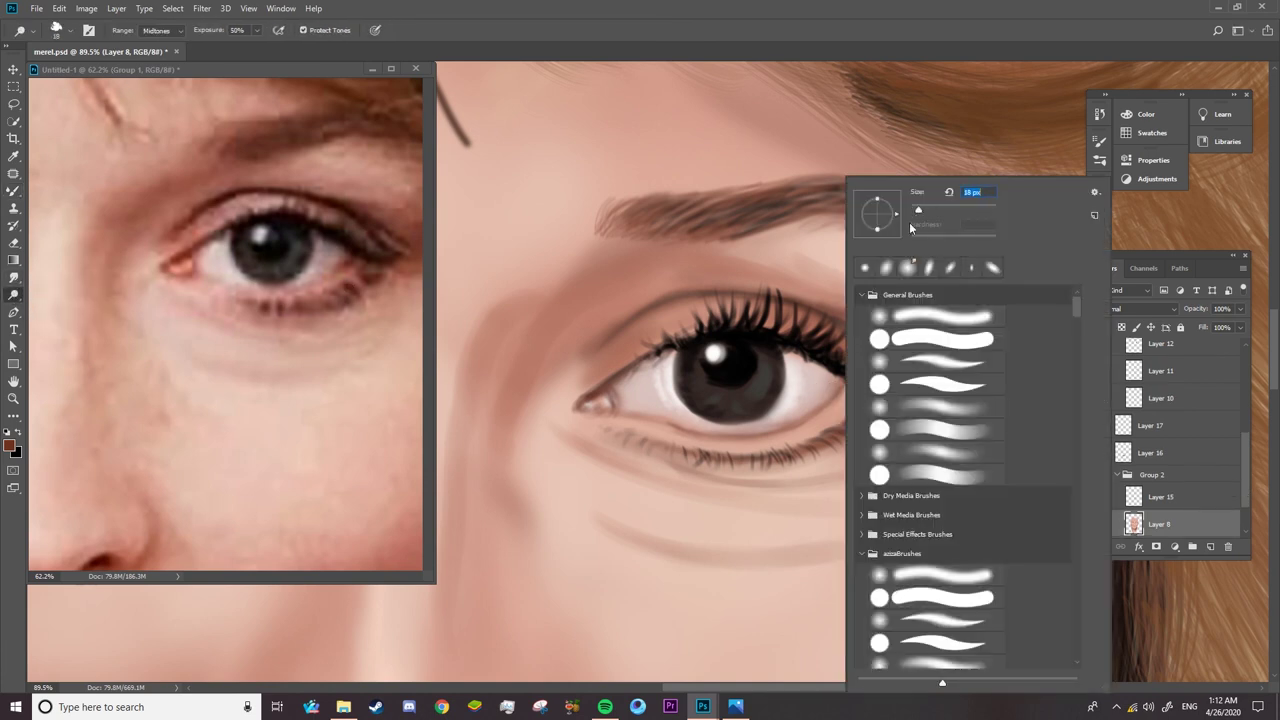
pyautogui.click(830, 420)
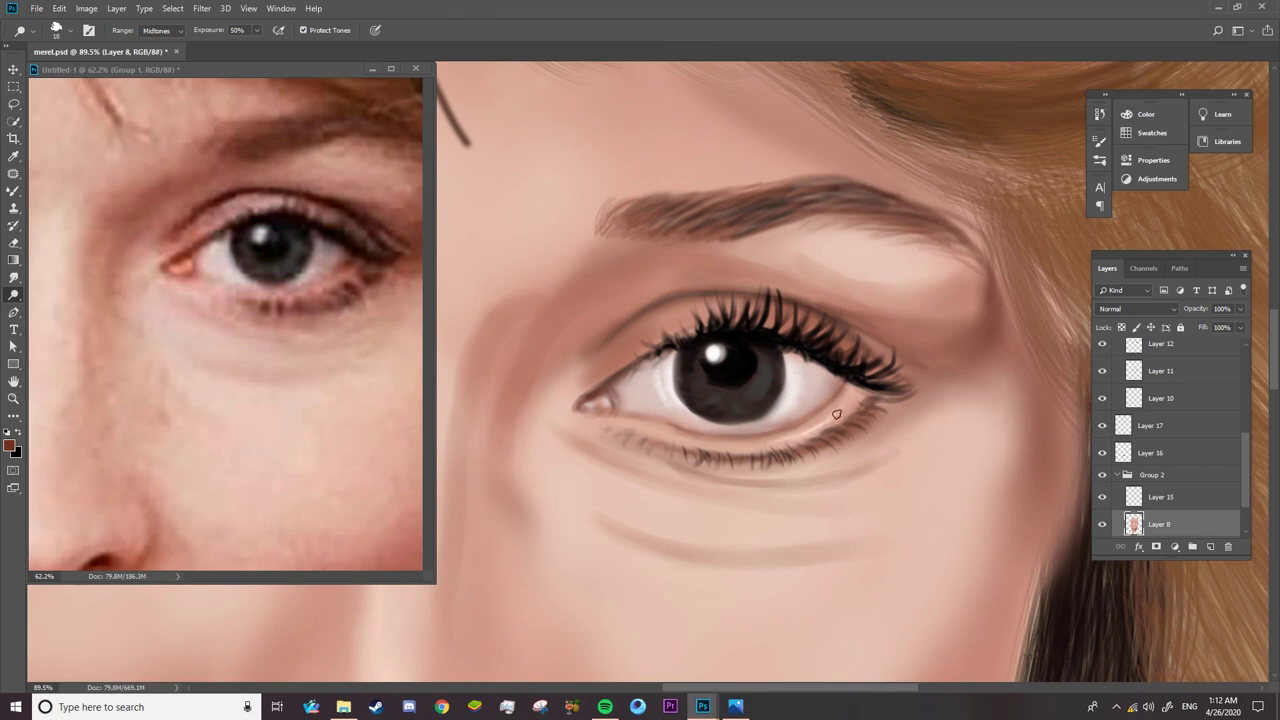
pyautogui.press('b')
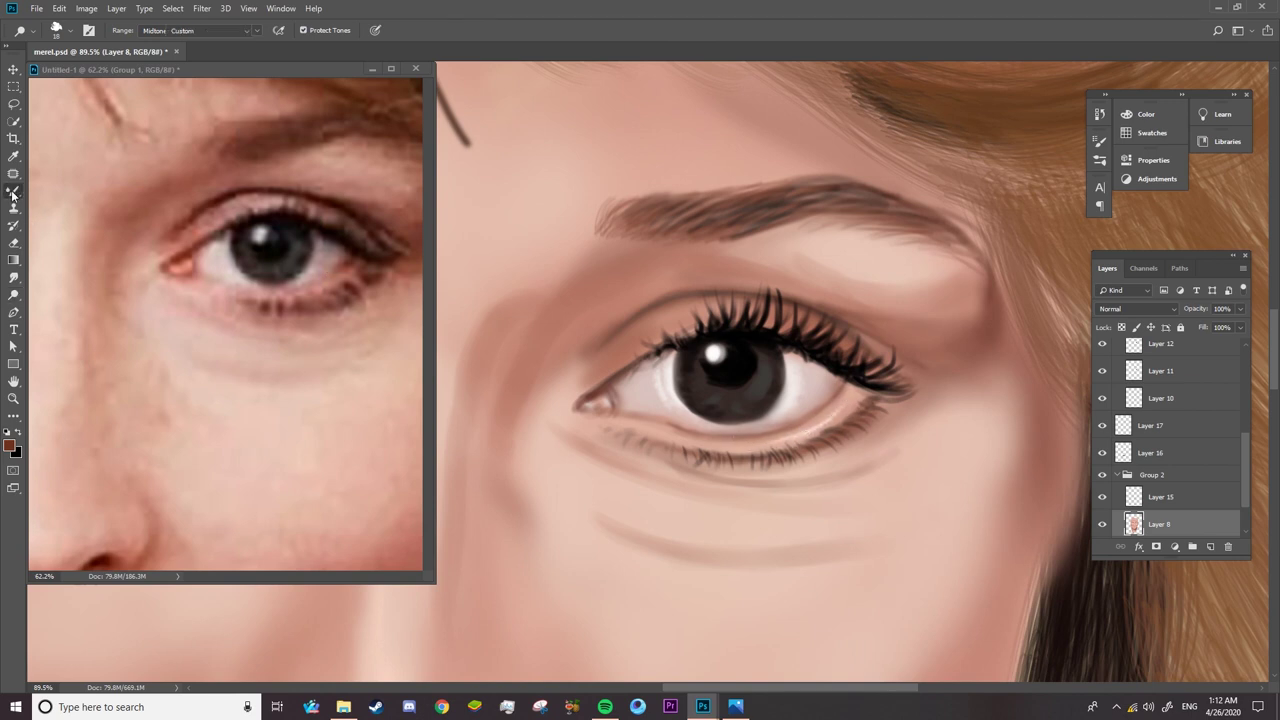
pyautogui.rightClick(819, 426)
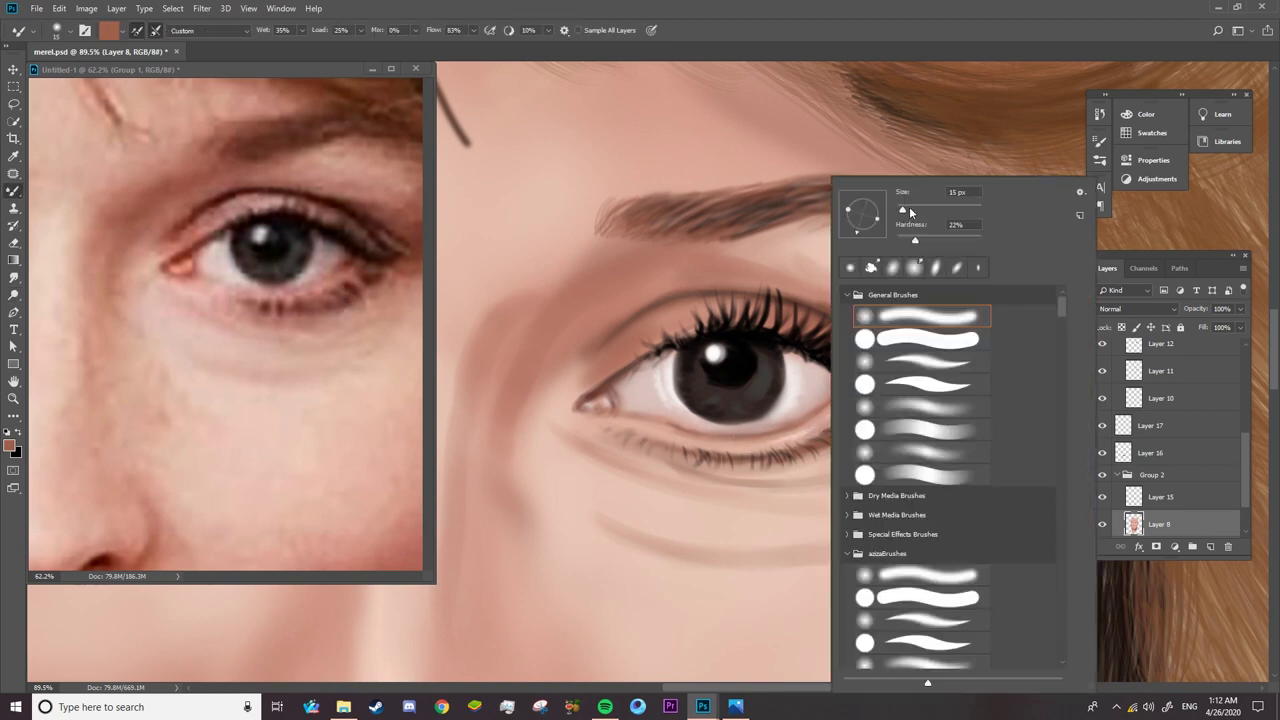
pyautogui.click(957, 192)
pyautogui.press('Return')
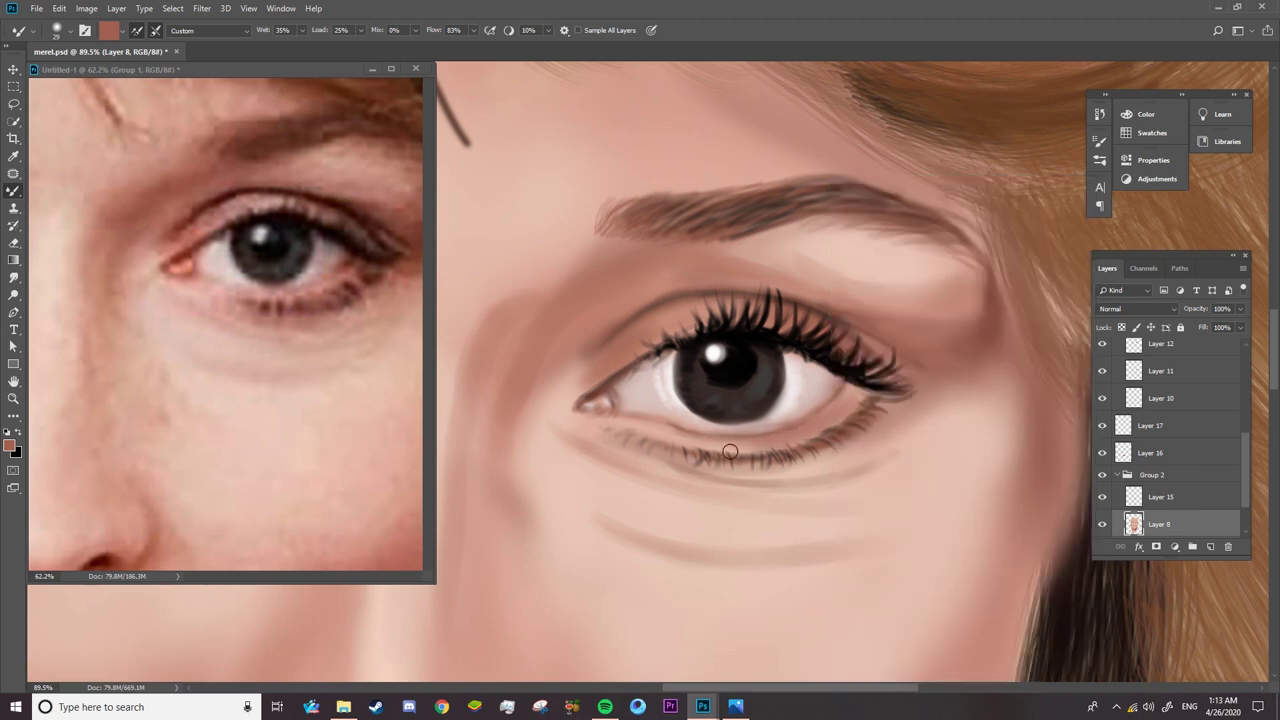
# - Brighten the lower eyelid rim with a soft General Dodge brush with Transfer enabled
pyautogui.click(13, 295)
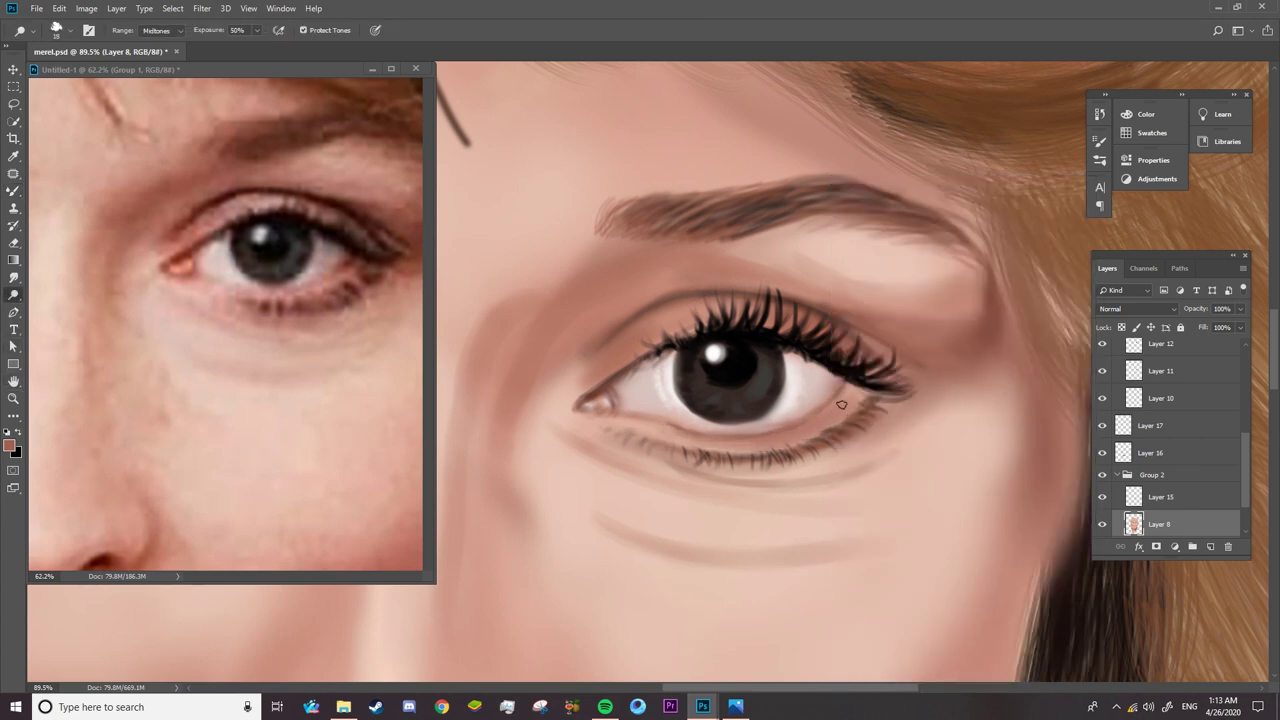
pyautogui.rightClick(819, 427)
pyautogui.click(893, 318)
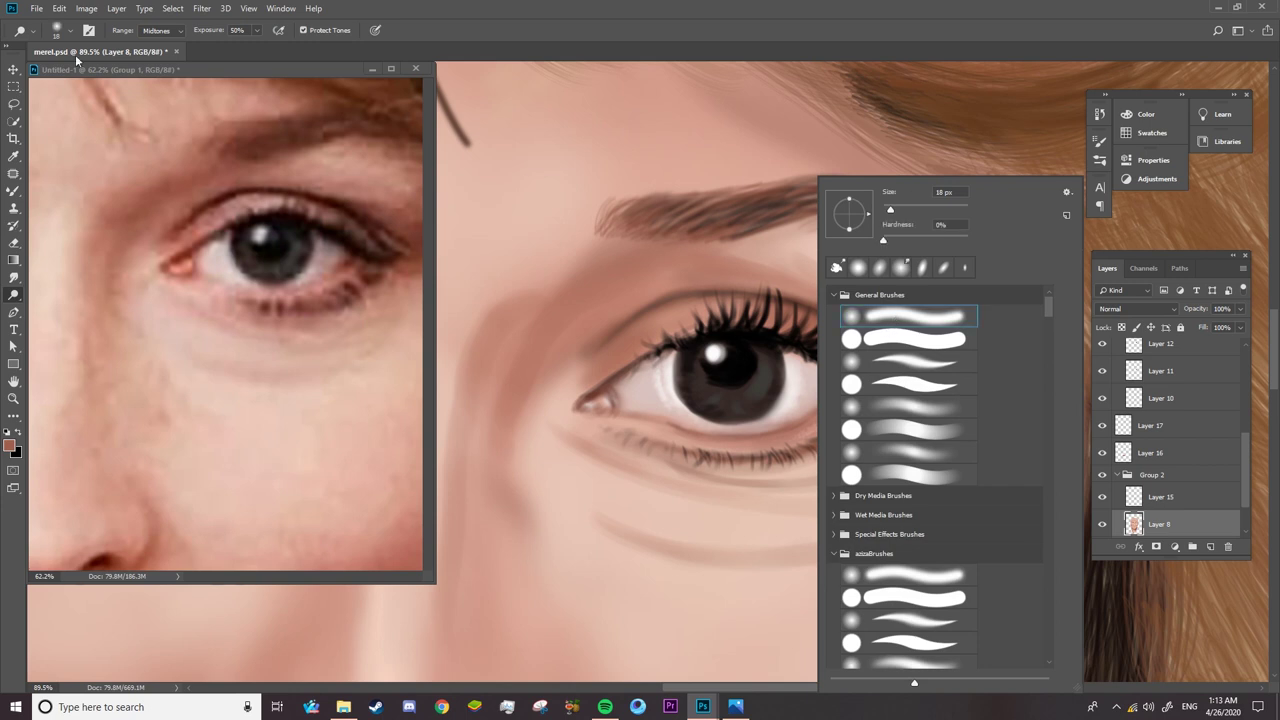
pyautogui.click(57, 30)
pyautogui.click(88, 30)
pyautogui.click(860, 258)
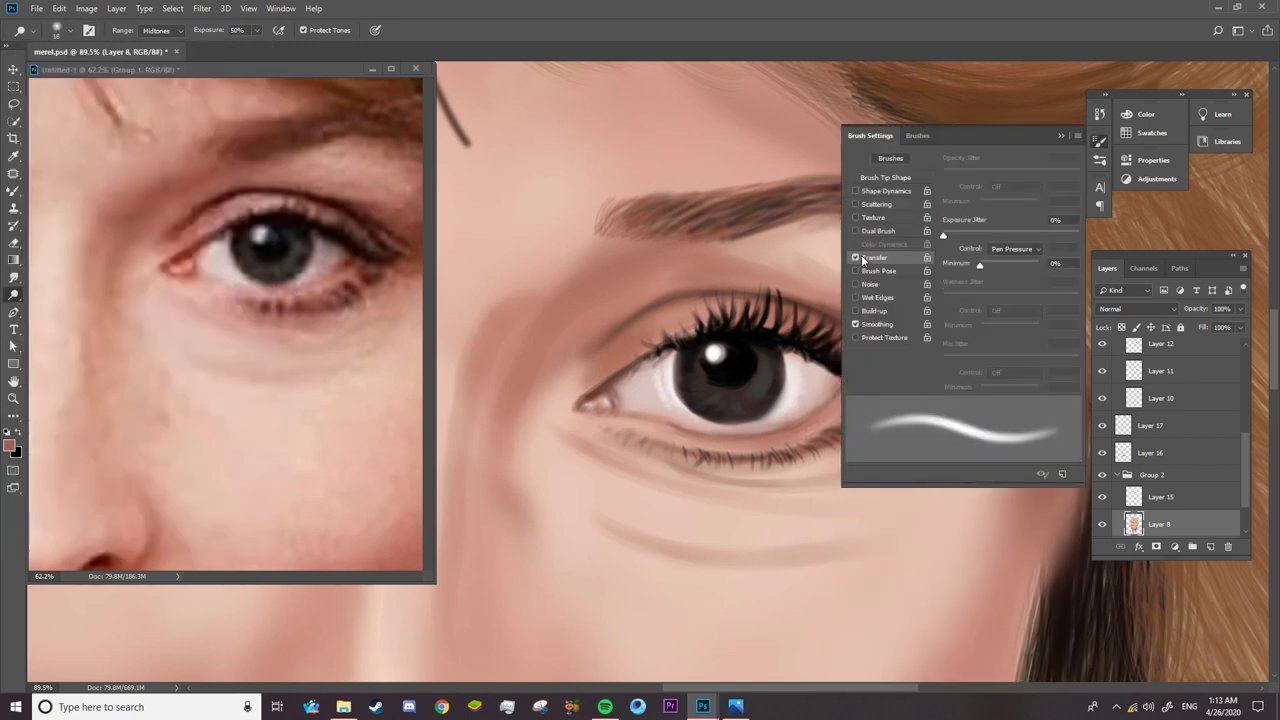
pyautogui.click(1060, 137)
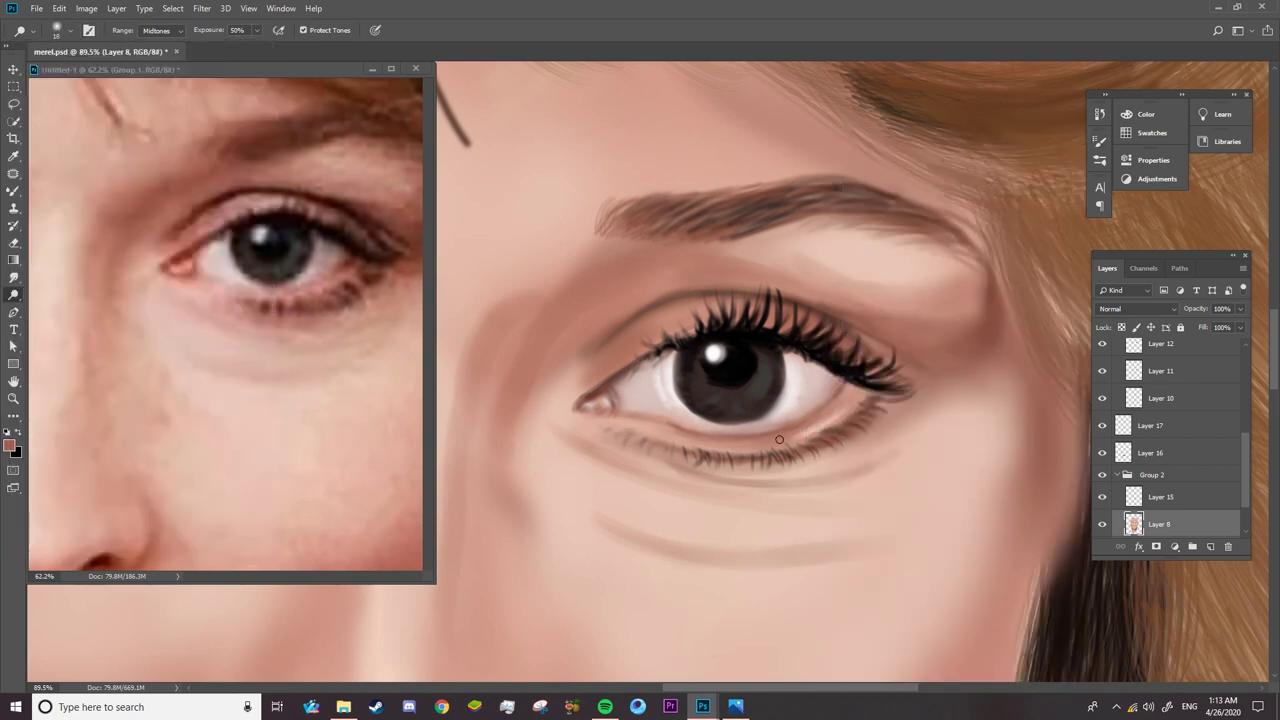
pyautogui.moveTo(790, 440); pyautogui.dragTo(828, 425)
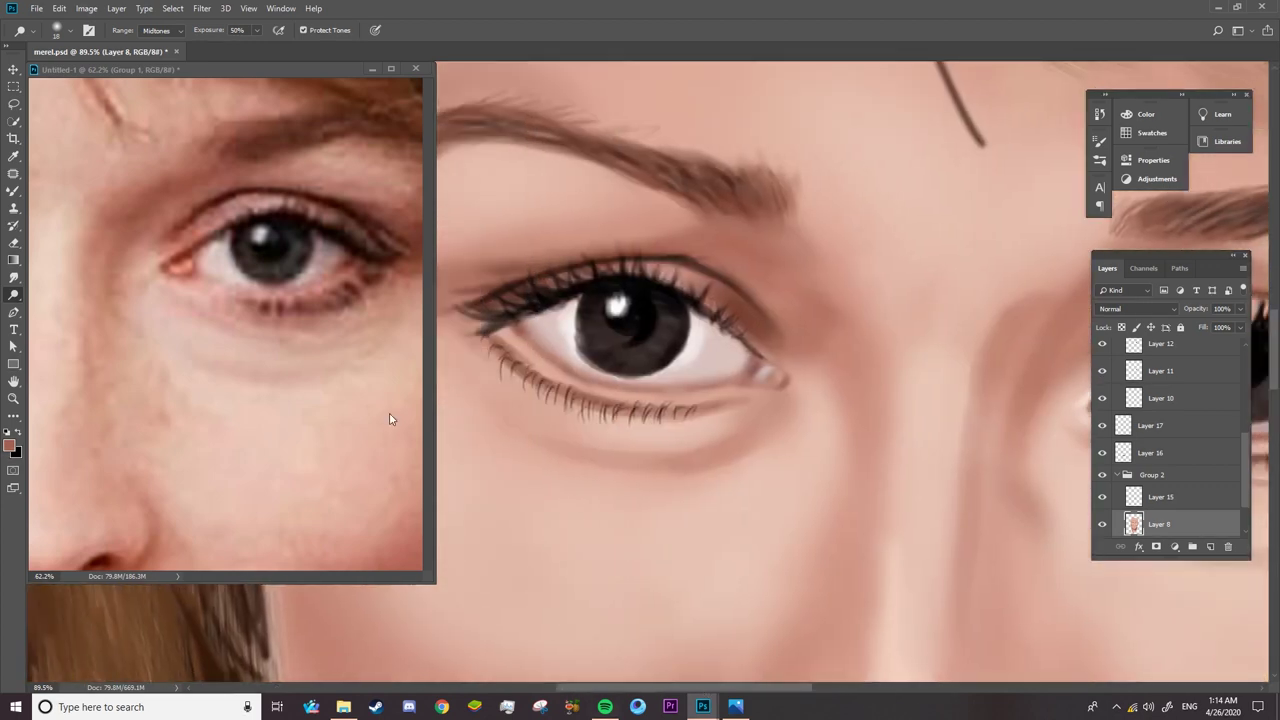
# - Lighten the lower waterline, the streak under the eyelid and the upper lash line
pyautogui.click(391, 420)
pyautogui.click(622, 272)
pyautogui.moveTo(324, 578); pyautogui.dragTo(345, 578)
pyautogui.click(538, 367)
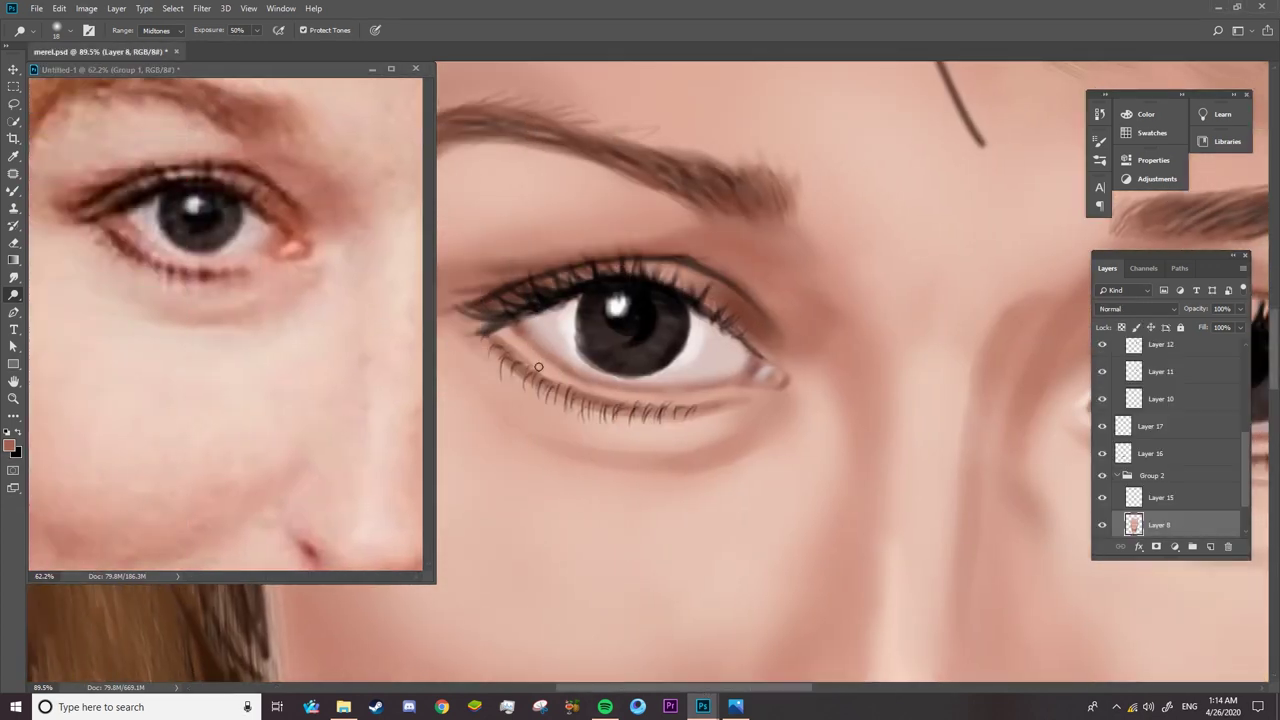
pyautogui.moveTo(512, 343); pyautogui.dragTo(622, 394)
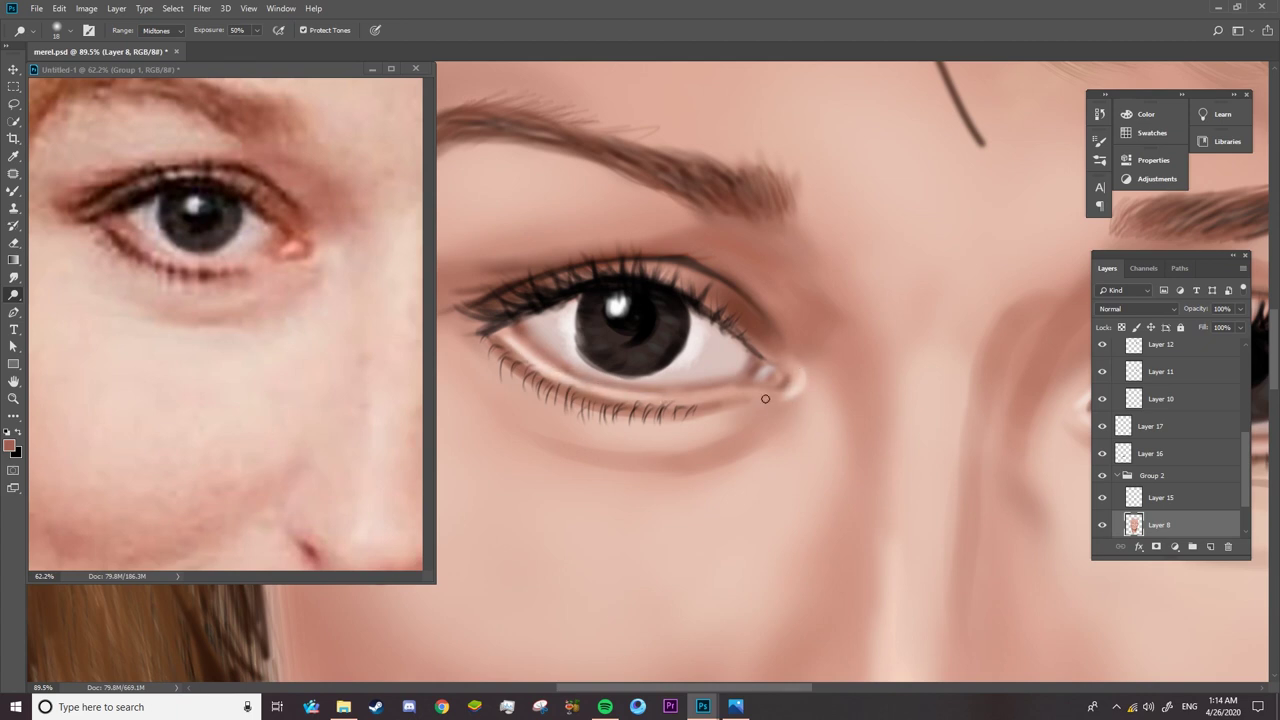
pyautogui.moveTo(658, 444); pyautogui.dragTo(724, 430)
pyautogui.moveTo(636, 270); pyautogui.dragTo(566, 282)
# - Save the portrait document
pyautogui.scroll(-5, 627, 444)
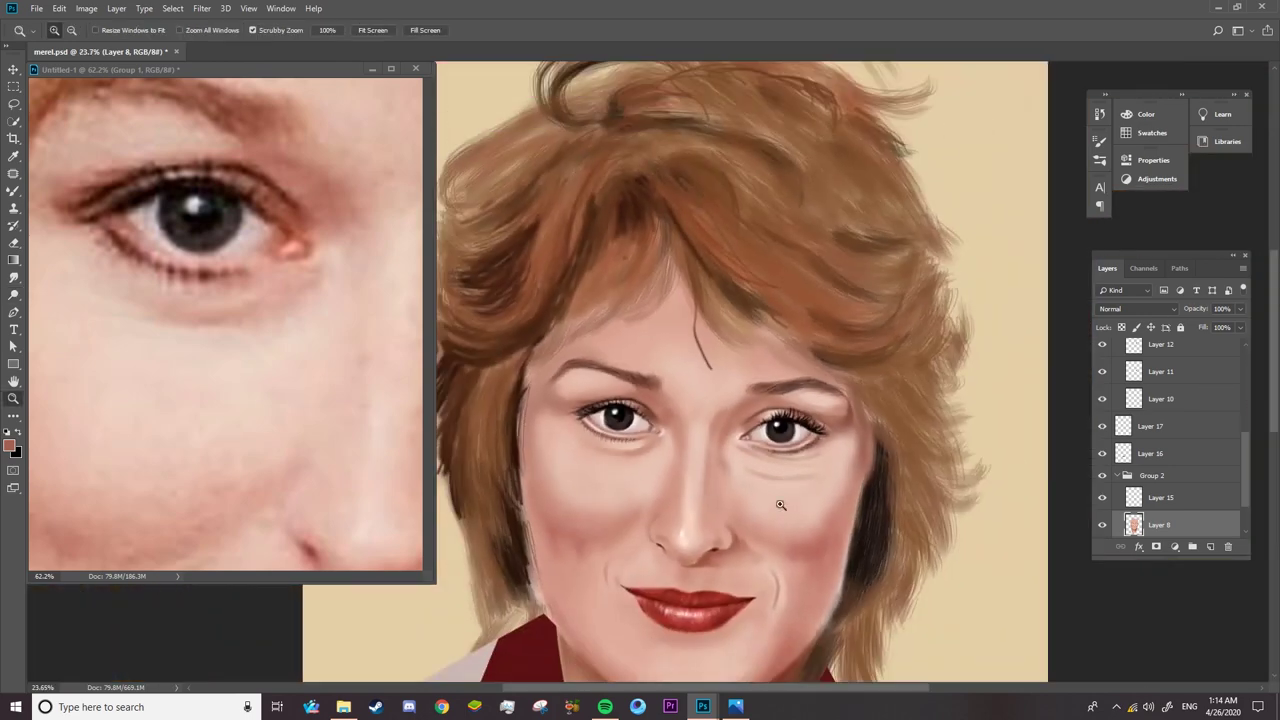
pyautogui.hotkey('ctrl', 's')
pyautogui.scroll(-3, 826, 540)
pyautogui.scroll(-2, 826, 540)
pyautogui.scroll(2, 686, 282)
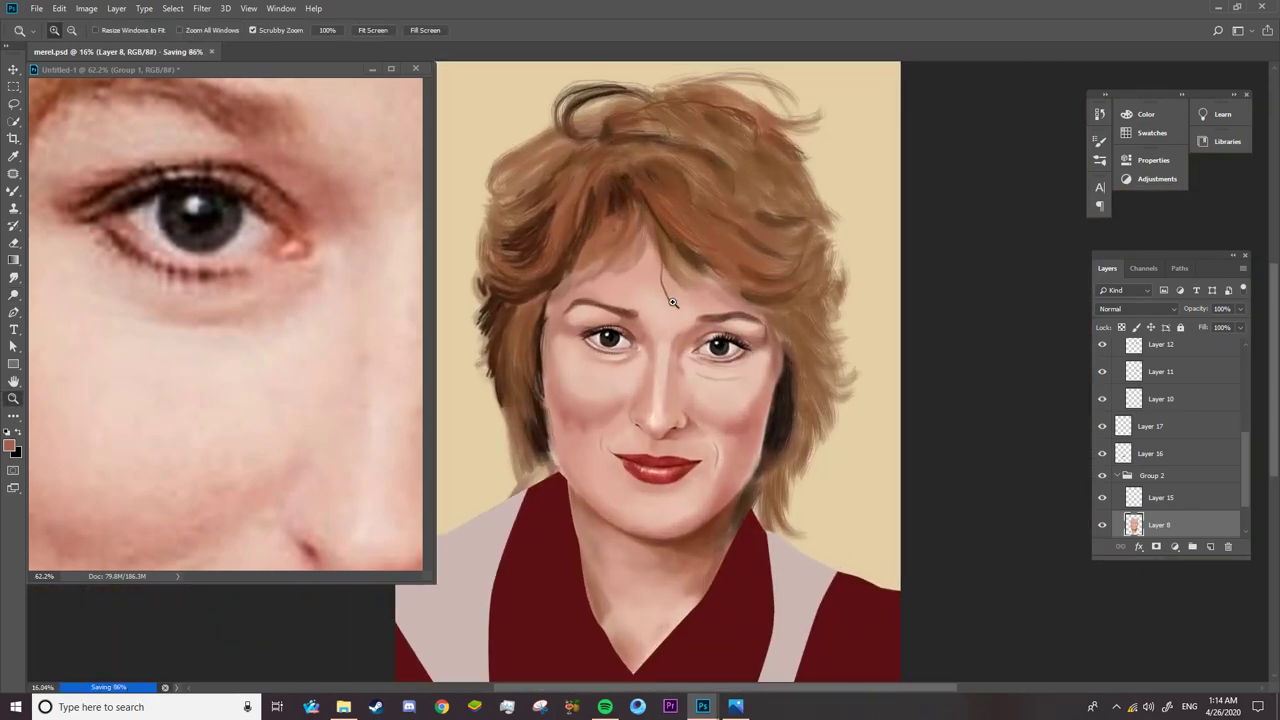
# - Zoom out the merel.psd painting and the Untitled-1 reference photo to full view
pyautogui.click(225, 406)
pyautogui.moveTo(345, 394); pyautogui.dragTo(388, 393)
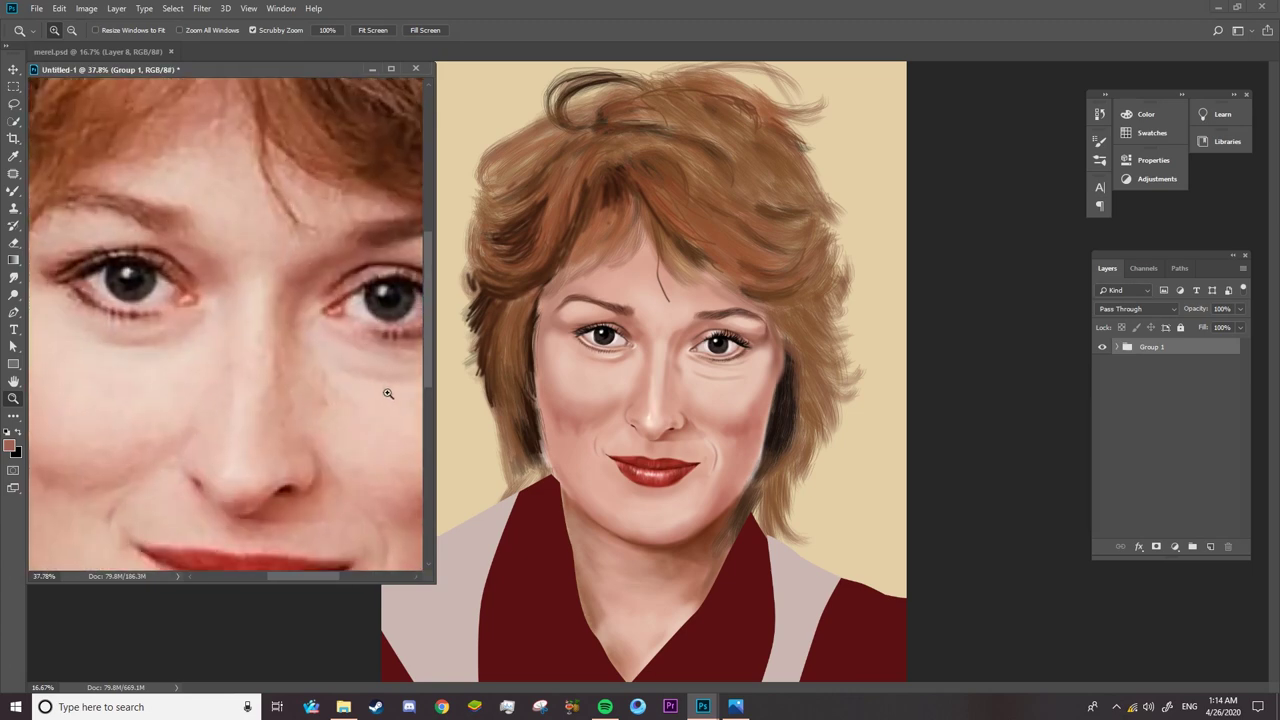
pyautogui.moveTo(665, 377); pyautogui.dragTo(560, 377)
pyautogui.moveTo(371, 371); pyautogui.dragTo(260, 385)
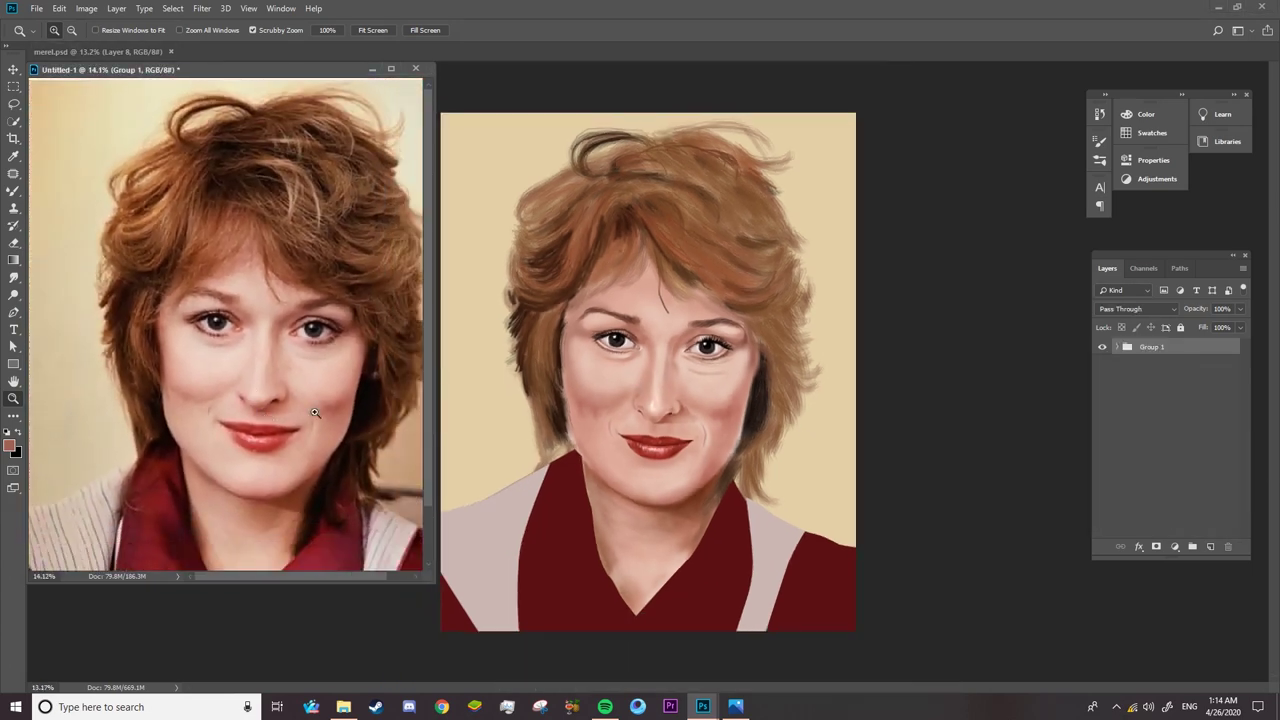
pyautogui.click(682, 560)
# - Zoom the painting and reference photo to the neck and set a 171 px brush
pyautogui.moveTo(649, 560); pyautogui.dragTo(754, 532)
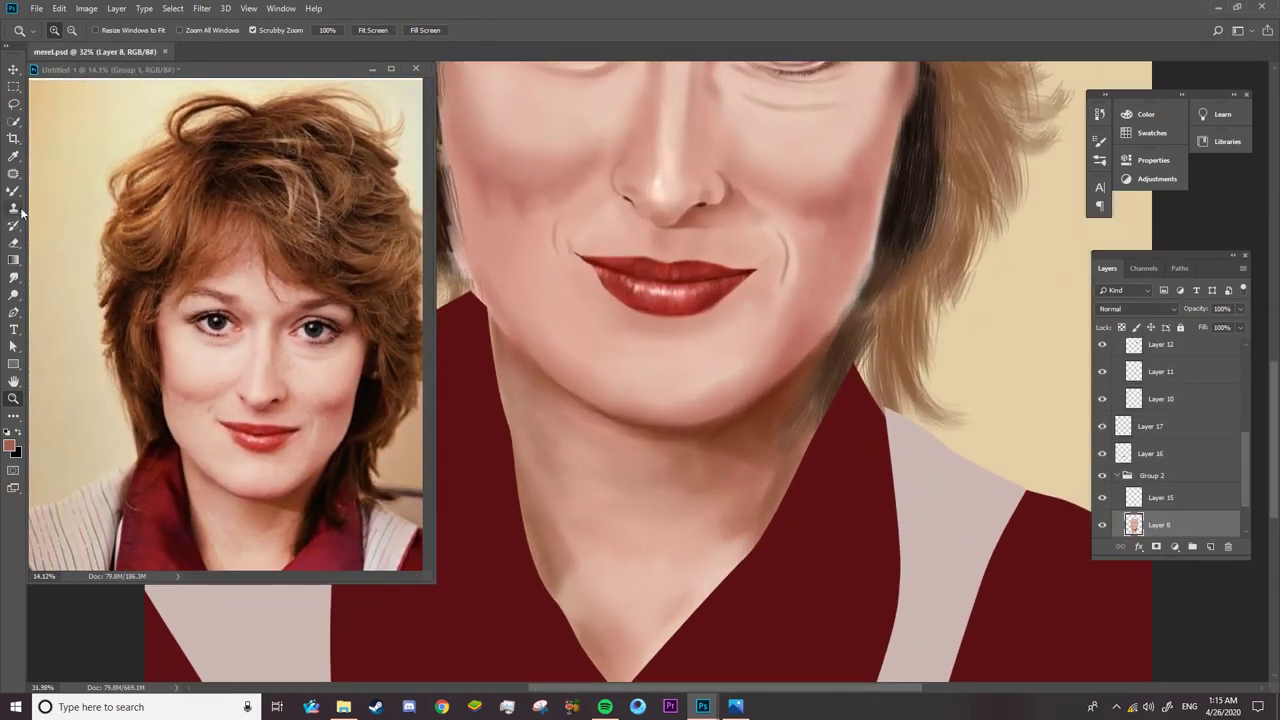
pyautogui.moveTo(275, 545); pyautogui.dragTo(428, 480)
pyautogui.scroll(-2, 428, 480)
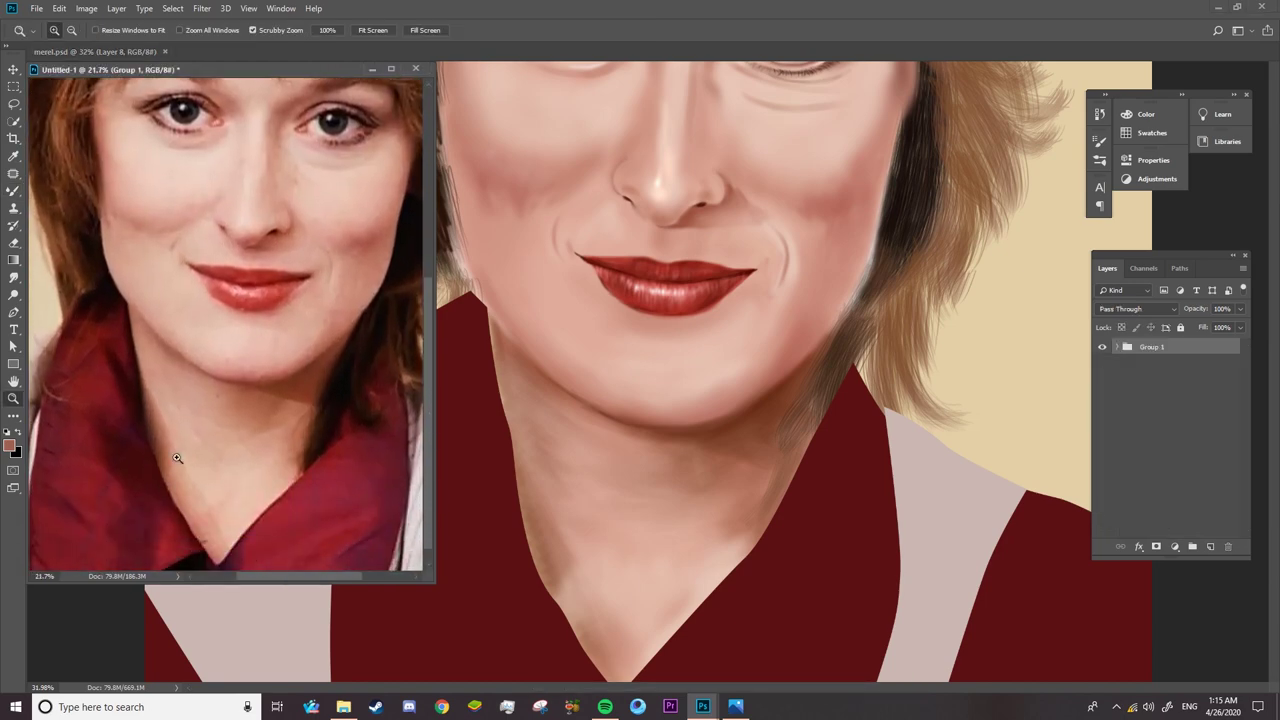
pyautogui.press('b')
pyautogui.click(687, 519)
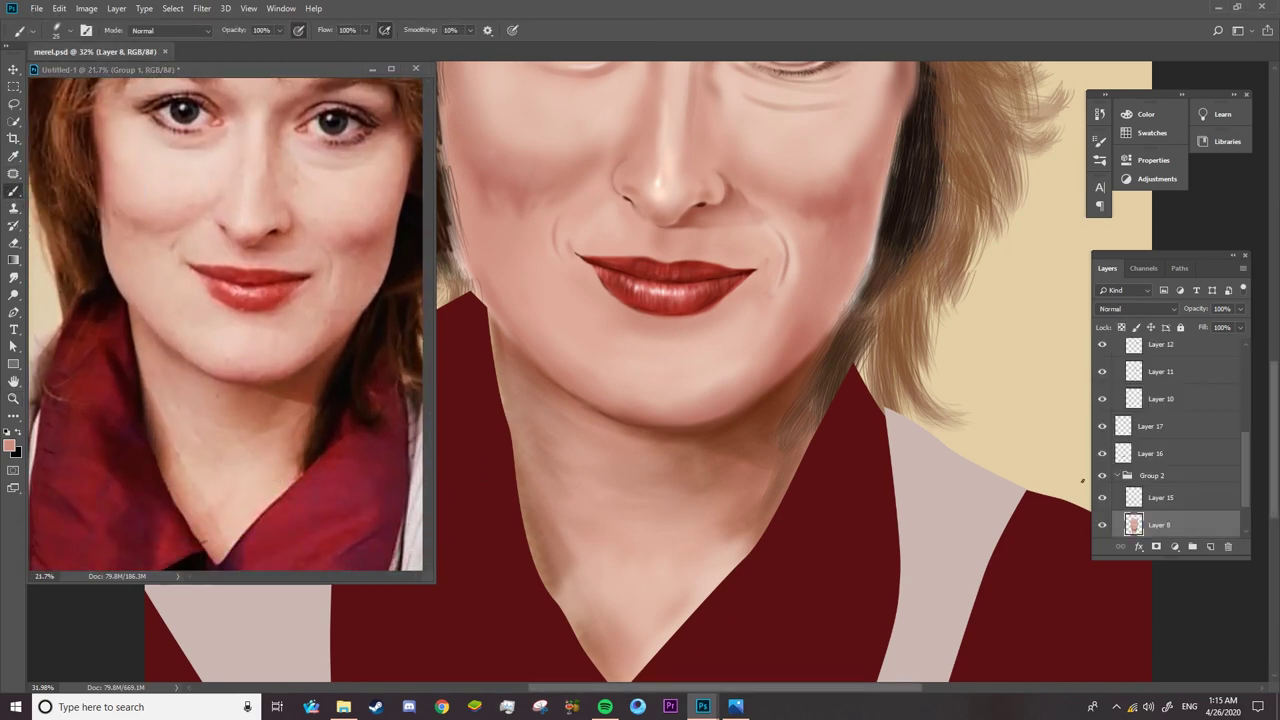
pyautogui.rightClick(717, 207)
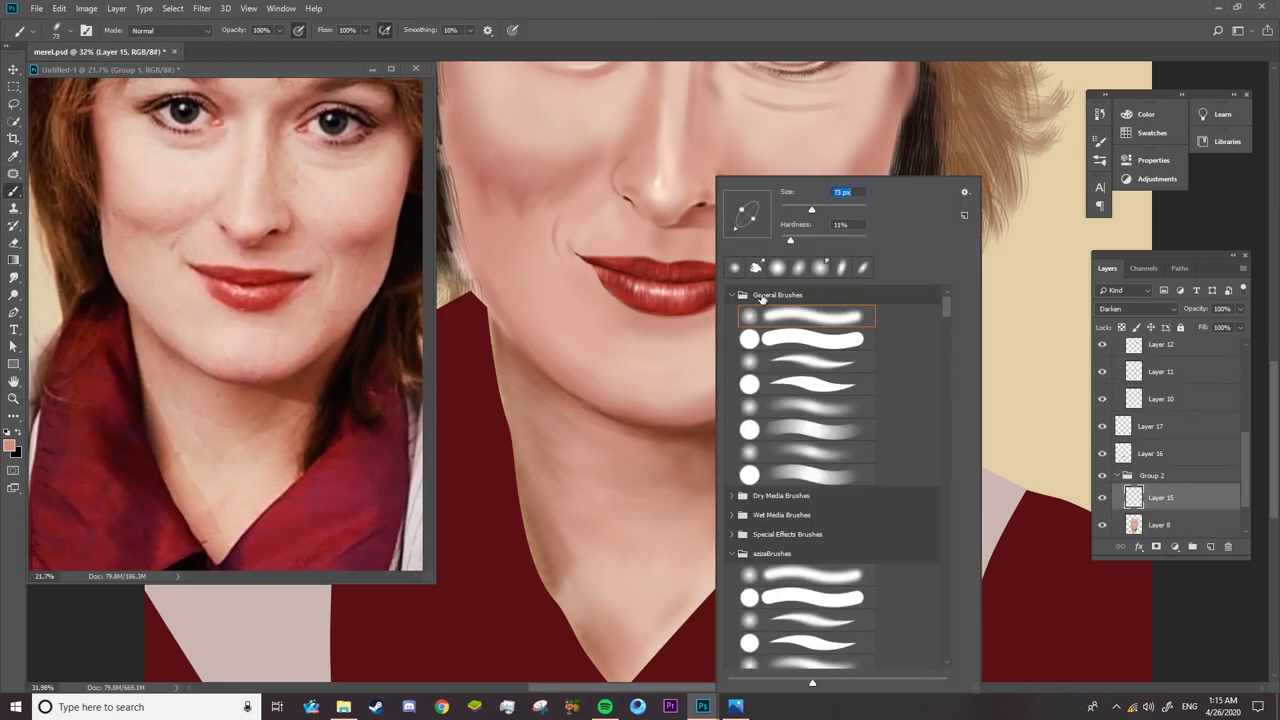
pyautogui.moveTo(736, 228); pyautogui.dragTo(762, 237)
pyautogui.write('171')
pyautogui.press('Return')
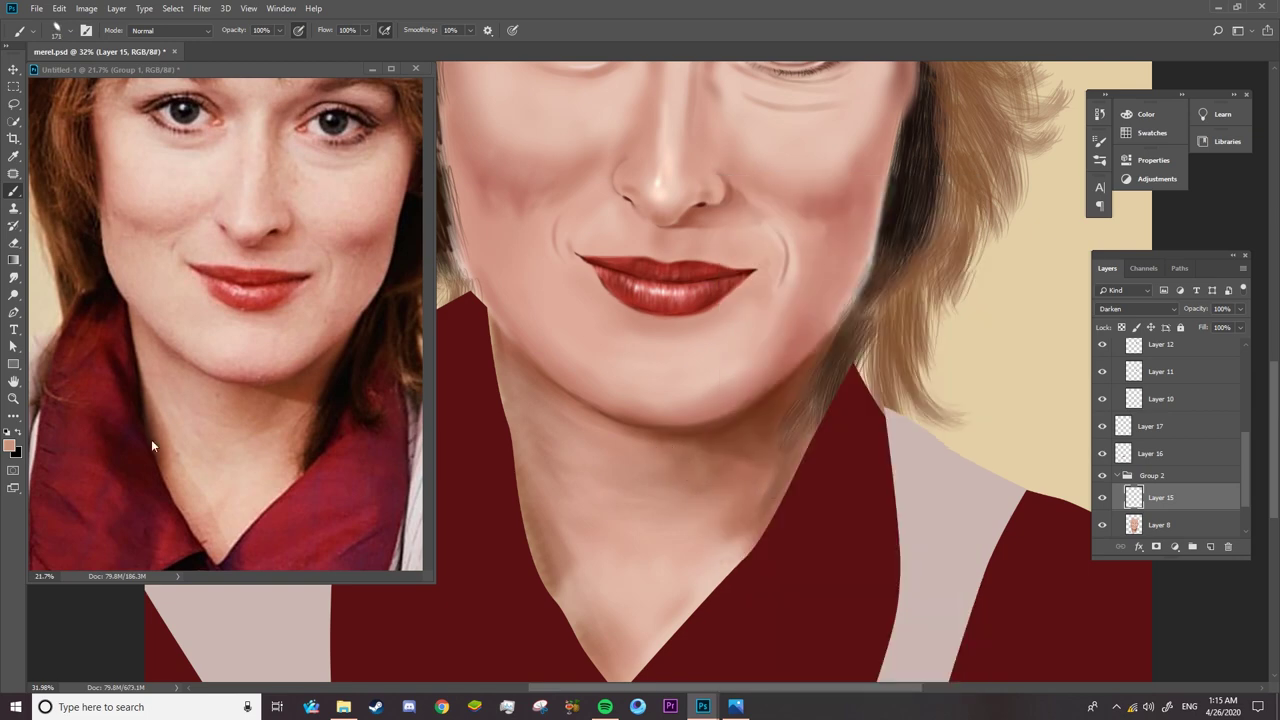
# - Pick a light skin tone, set the brush to Screen mode, and add a new layer
pyautogui.click(10, 445)
pyautogui.click(508, 166)
pyautogui.click(758, 158)
pyautogui.click(165, 30)
pyautogui.click(156, 165)
pyautogui.click(1210, 546)
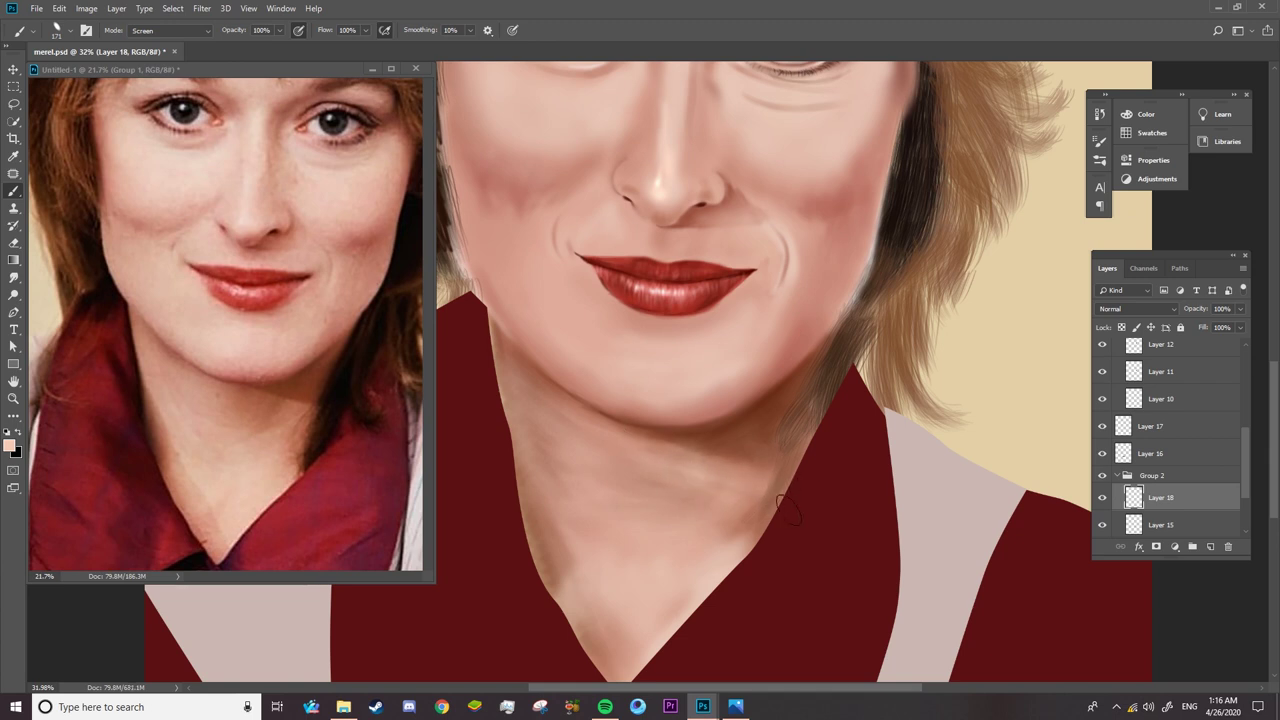
# - Paint soft highlights along the neck edge and lower neck
pyautogui.moveTo(703, 573); pyautogui.dragTo(718, 577)
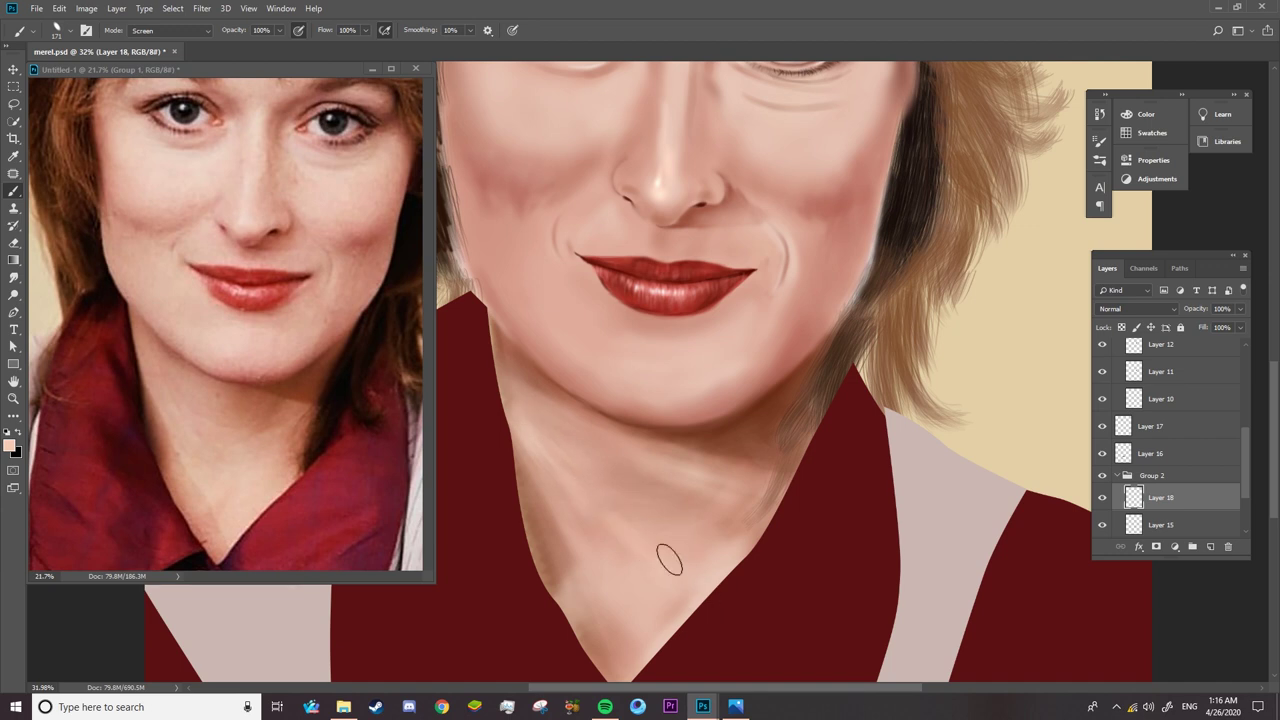
pyautogui.moveTo(616, 451); pyautogui.dragTo(686, 491)
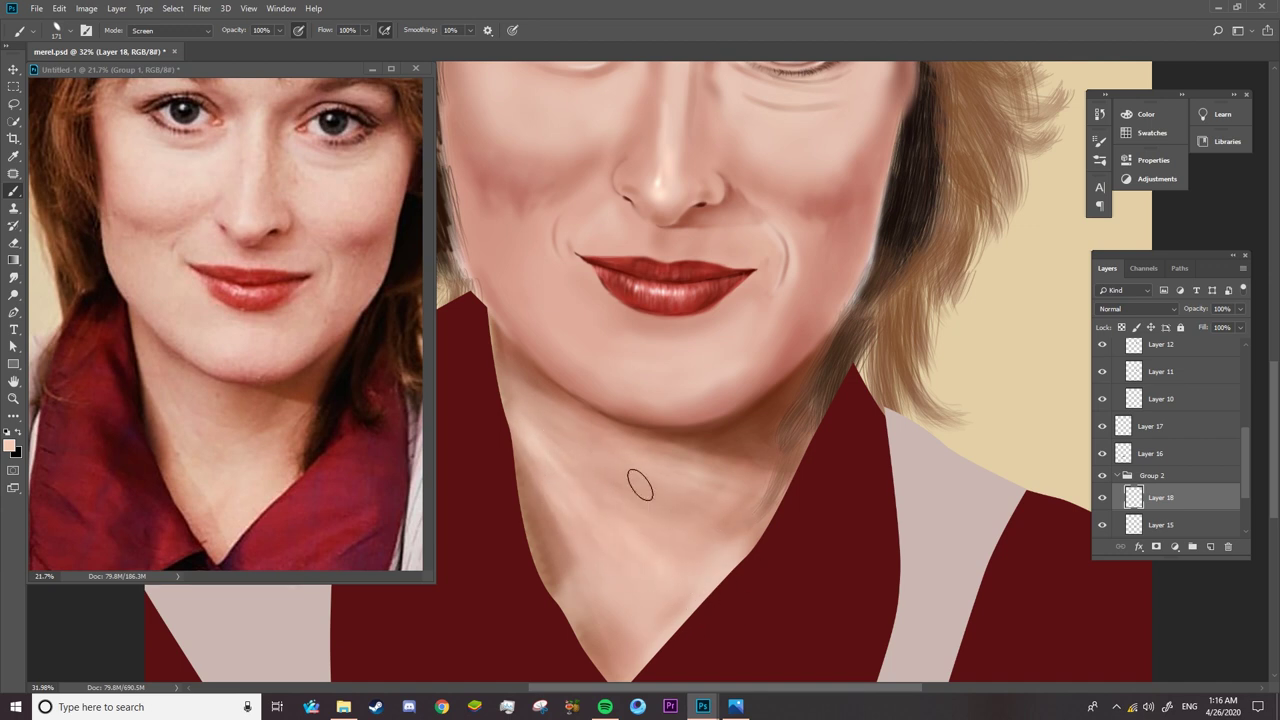
pyautogui.press('z')
pyautogui.moveTo(640, 485); pyautogui.dragTo(620, 485)
pyautogui.scroll(-2, 1170, 450)
# - Select Layer 8, reset the brush to Normal, and sample a brown from the painting
pyautogui.click(1153, 475)
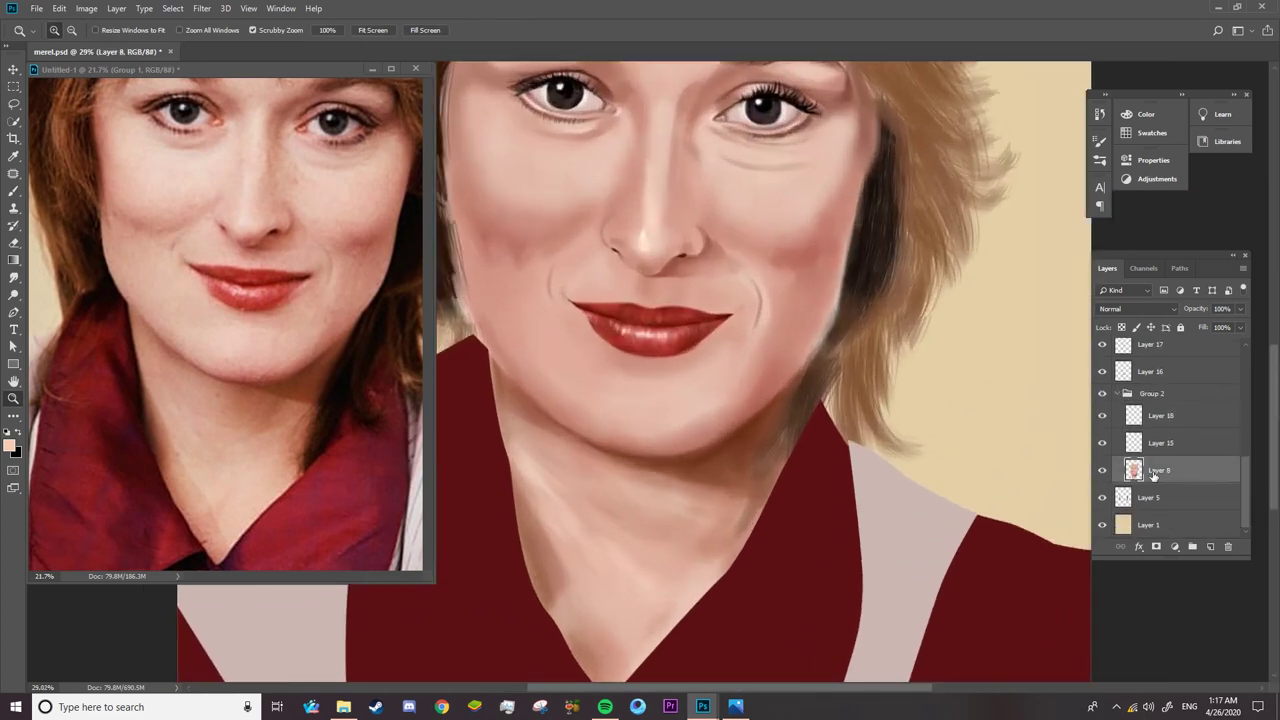
pyautogui.click(12, 193)
pyautogui.click(170, 30)
pyautogui.keyDown('alt'); pyautogui.click(270, 438); pyautogui.keyUp('alt')
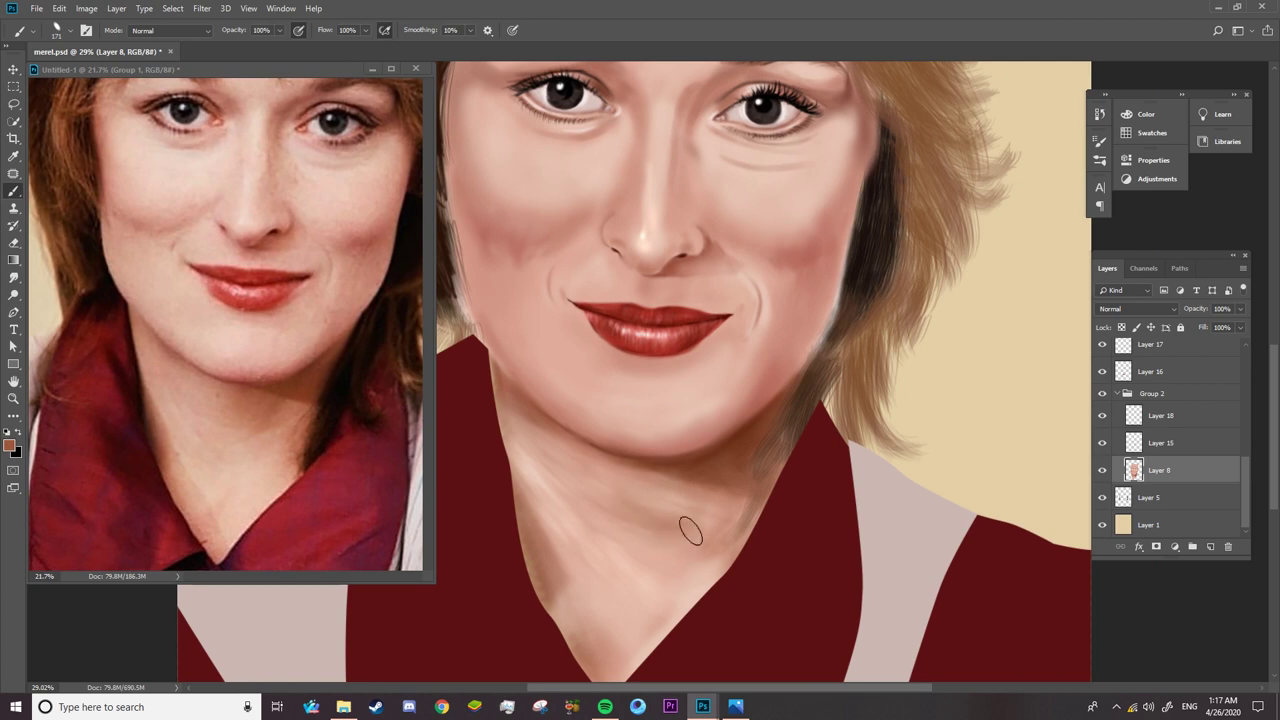
# - Set Layer 18's blend mode to Lighter Color, then reselect Layer 8
pyautogui.click(1177, 424)
pyautogui.click(1140, 309)
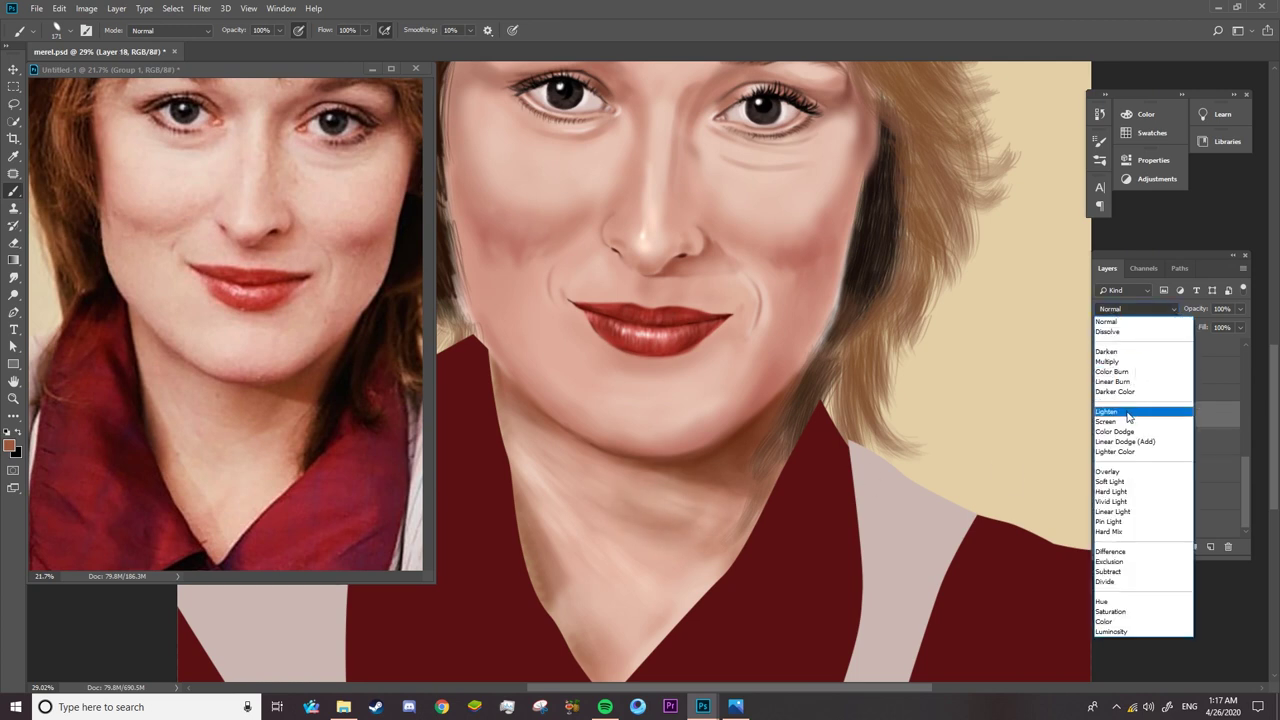
pyautogui.click(1145, 424)
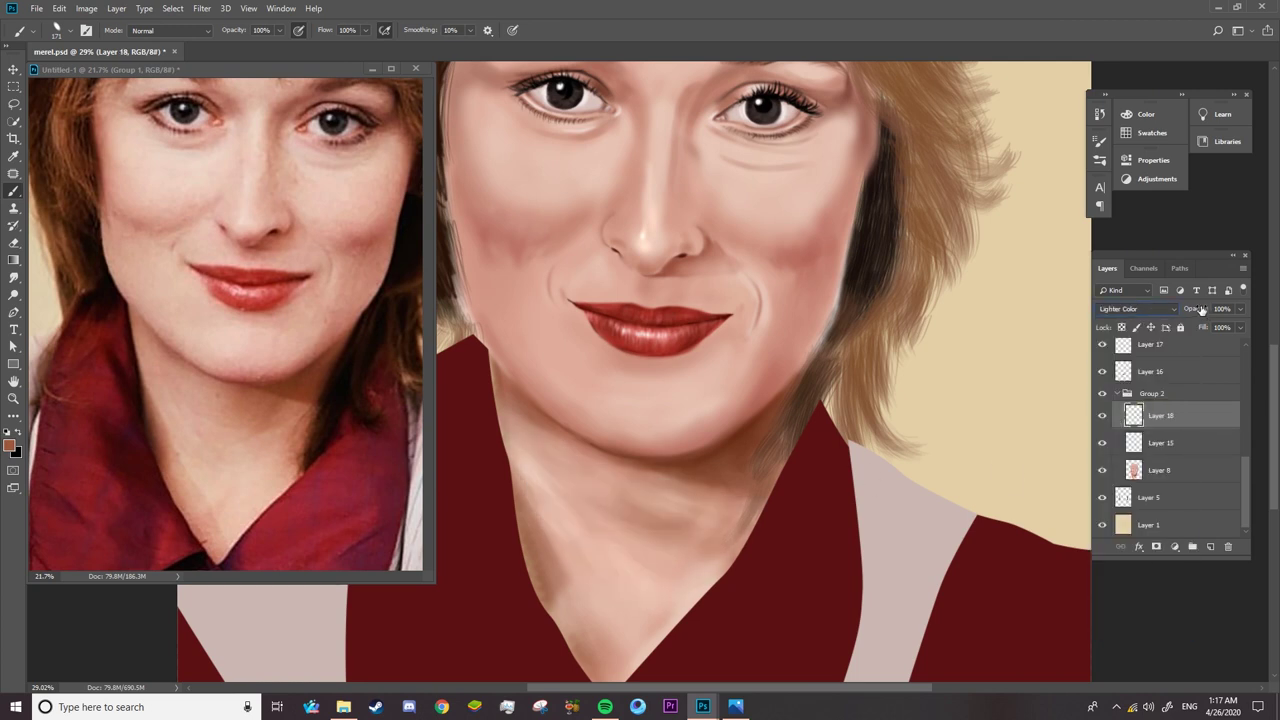
pyautogui.click(1160, 470)
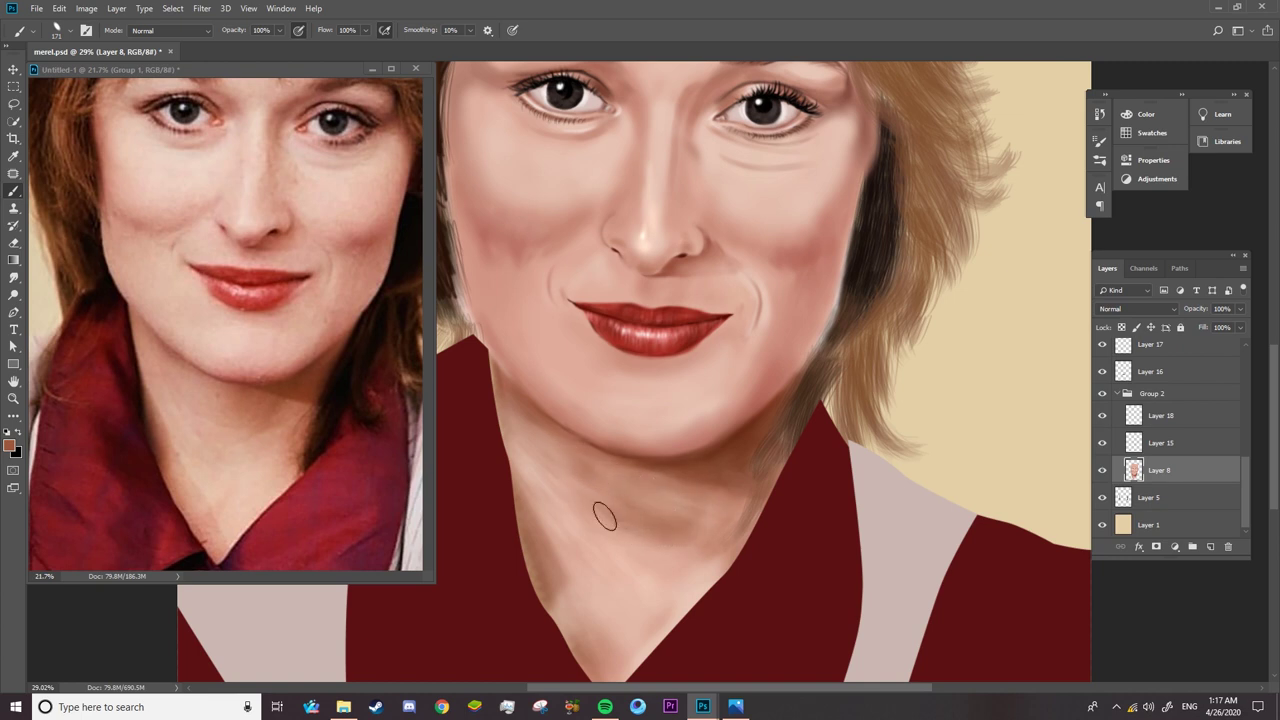
# - Zoom the reference photo in on the collar
pyautogui.scroll(-5, 714, 543)
pyautogui.scroll(5, 600, 580)
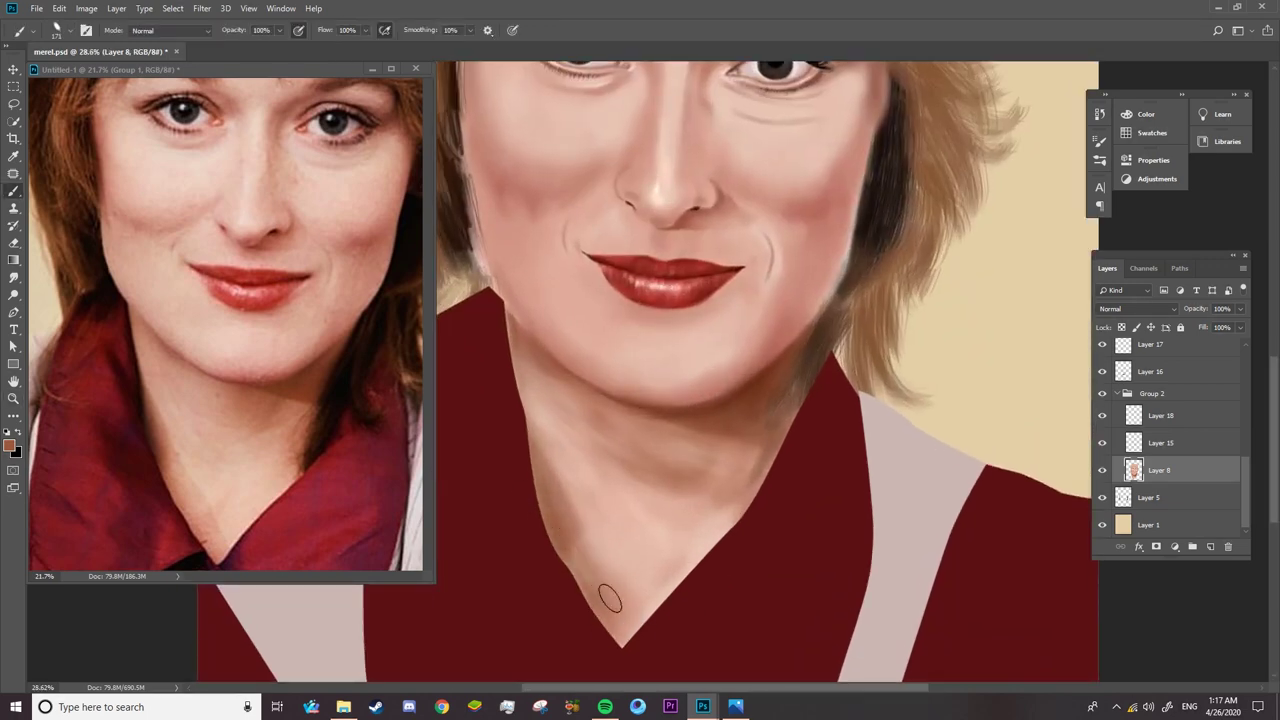
pyautogui.press('z')
pyautogui.scroll(-5, 693, 506)
pyautogui.scroll(-3, 228, 540)
pyautogui.moveTo(228, 540); pyautogui.dragTo(298, 489)
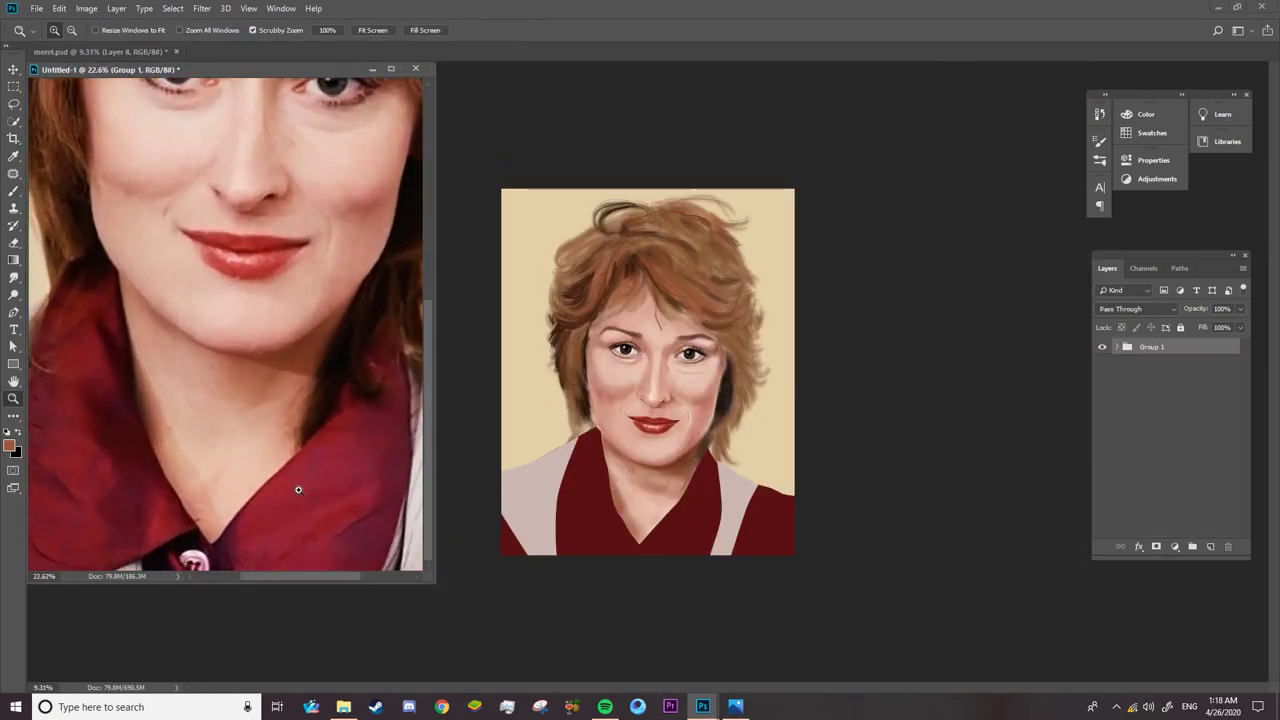
# - Collapse Group 2 and rasterize the Shape 1 layer
pyautogui.moveTo(600, 495); pyautogui.dragTo(652, 540)
pyautogui.press('v')
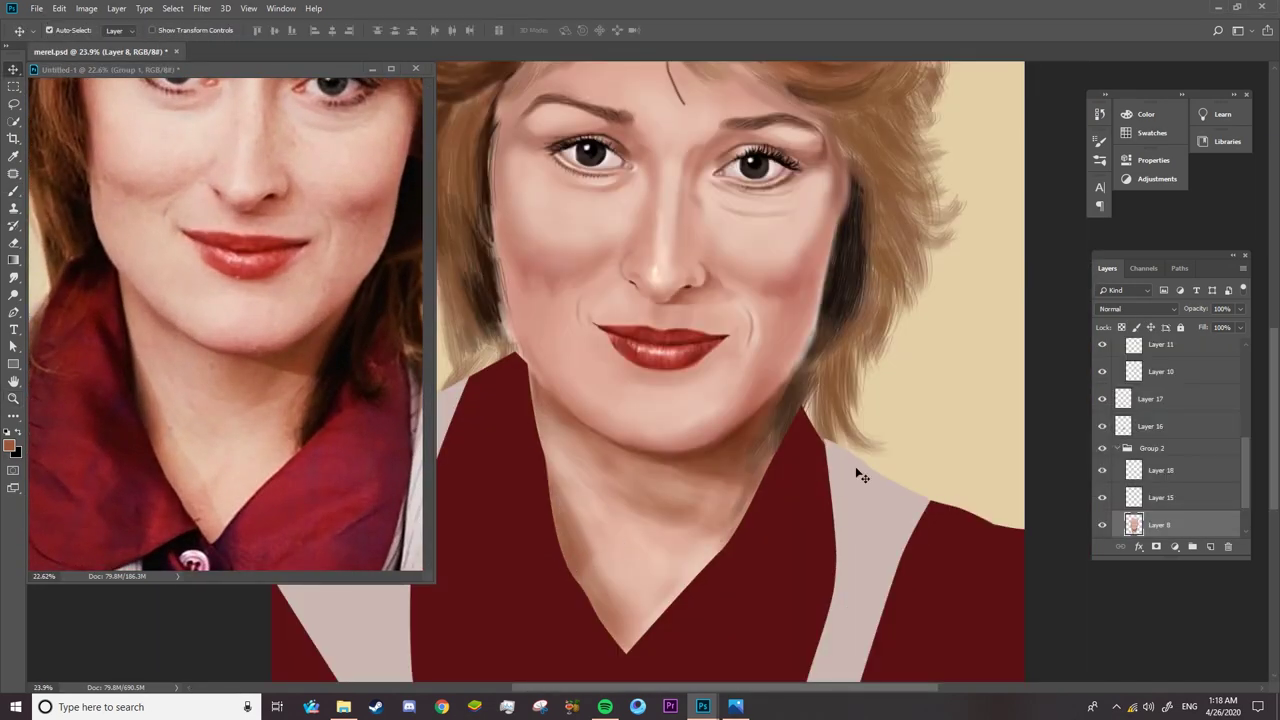
pyautogui.click(1113, 447)
pyautogui.scroll(3, 1246, 420)
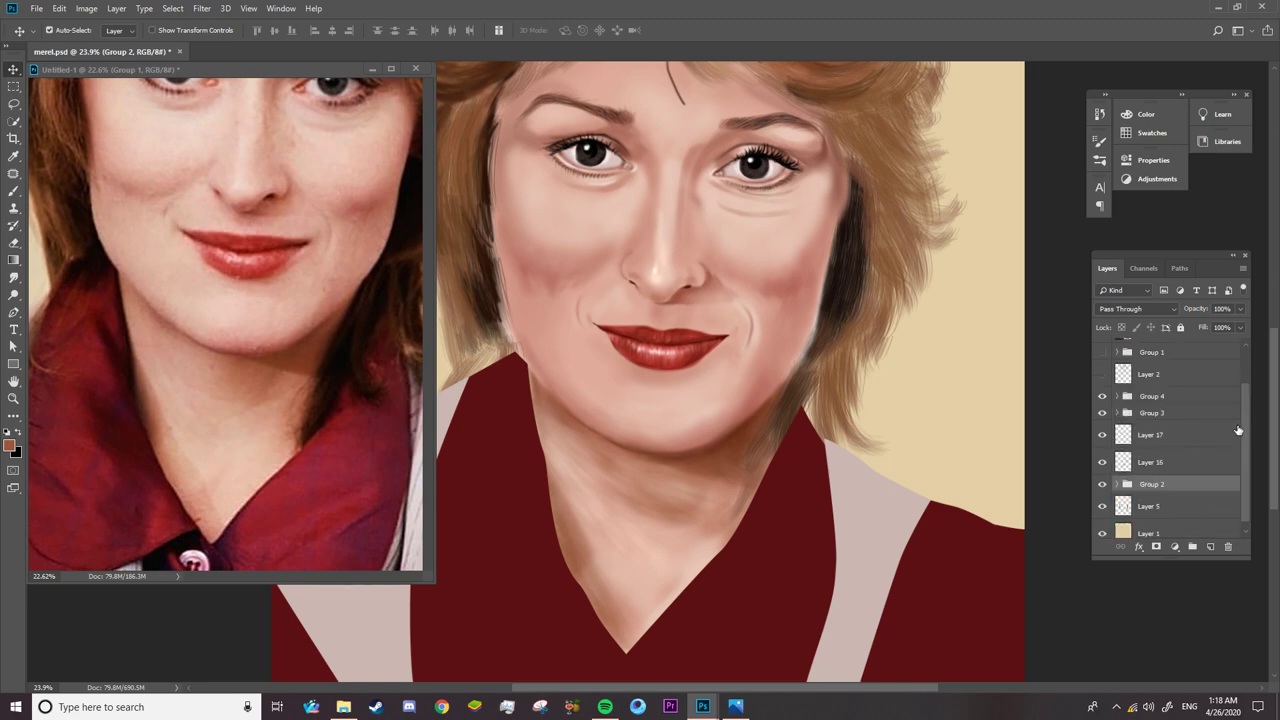
pyautogui.scroll(1, 1246, 398)
pyautogui.click(1148, 391)
pyautogui.rightClick(1201, 381)
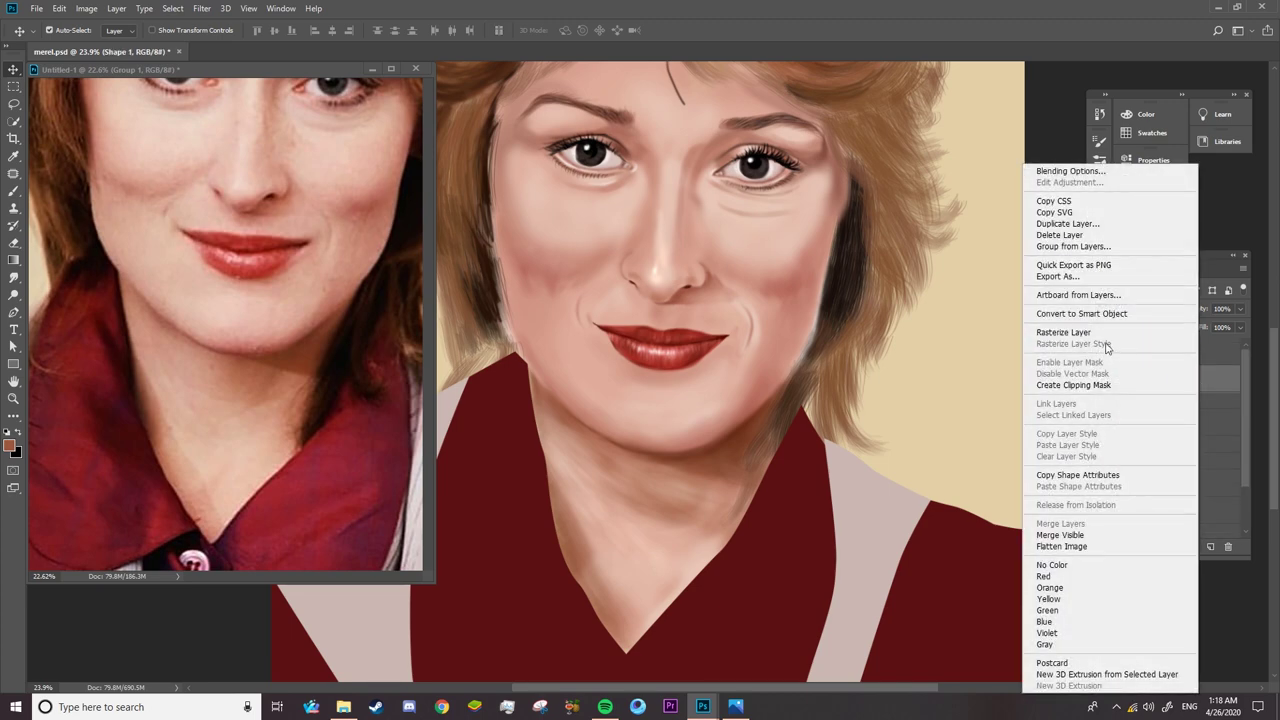
pyautogui.click(1108, 334)
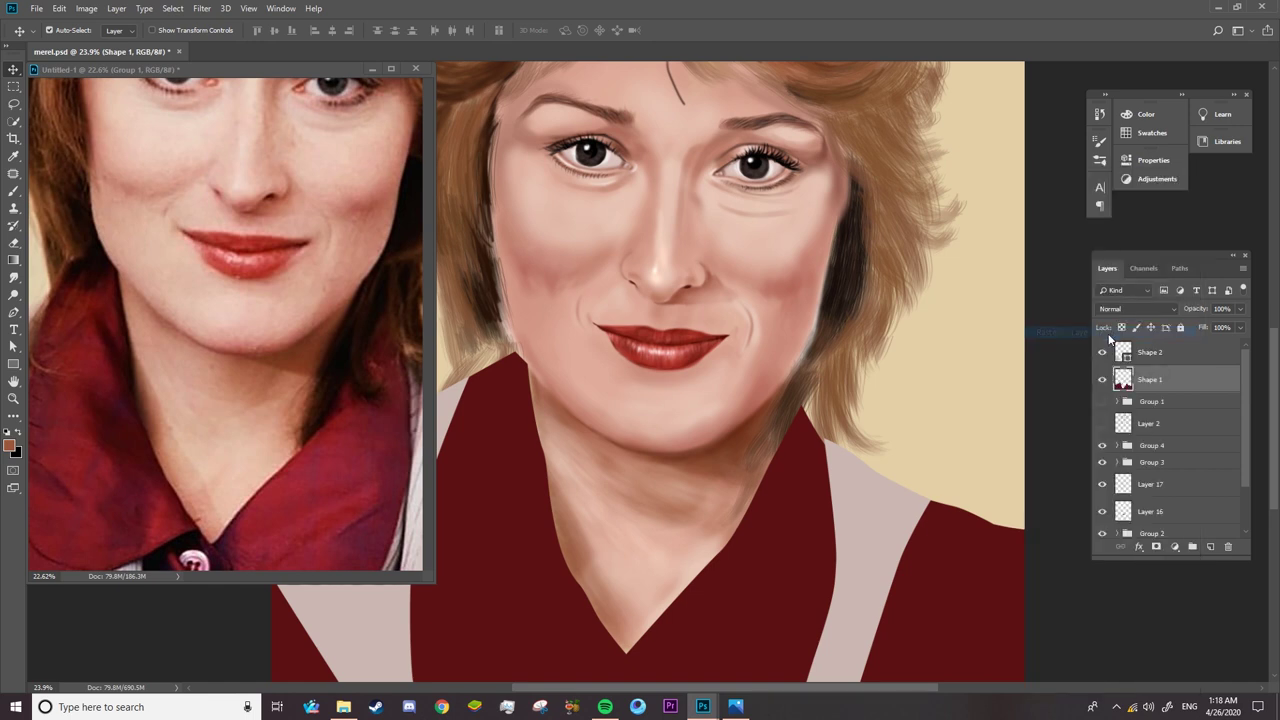
# - Soften Shape 1 with a Field Blur from the Blur Gallery
pyautogui.press('z')
pyautogui.click(978, 540)
pyautogui.click(202, 8)
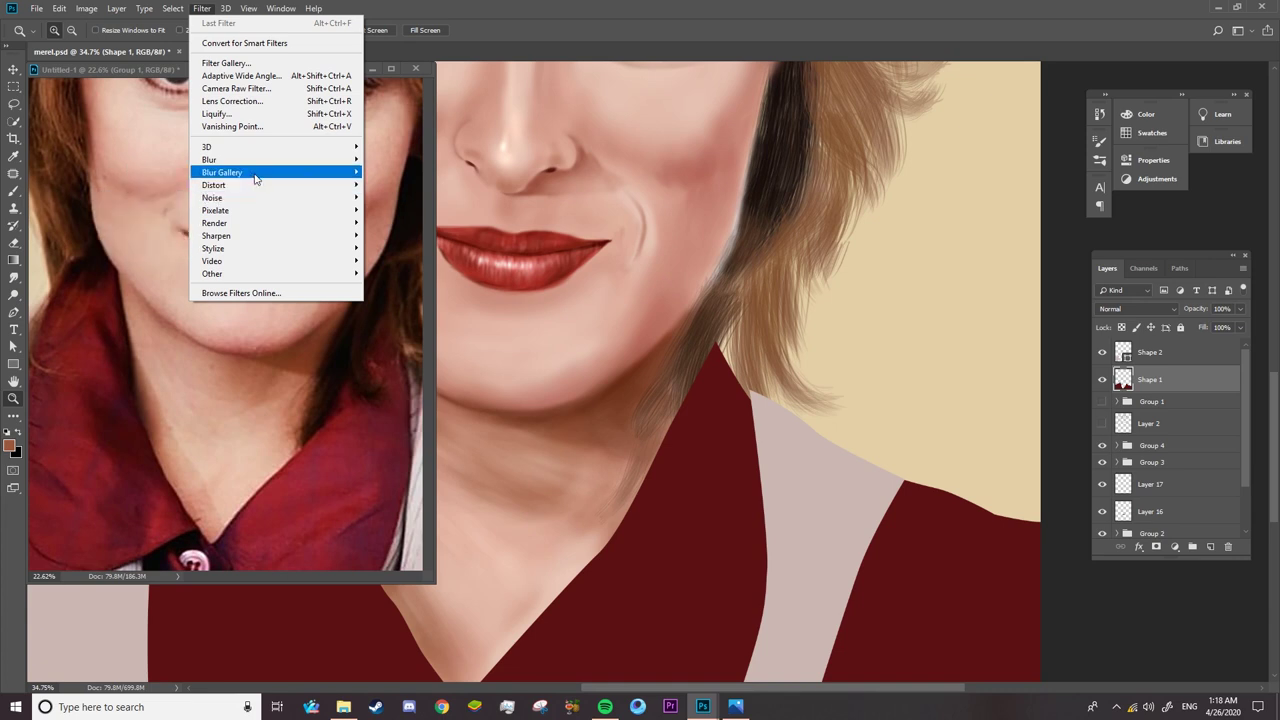
pyautogui.click(172, 172)
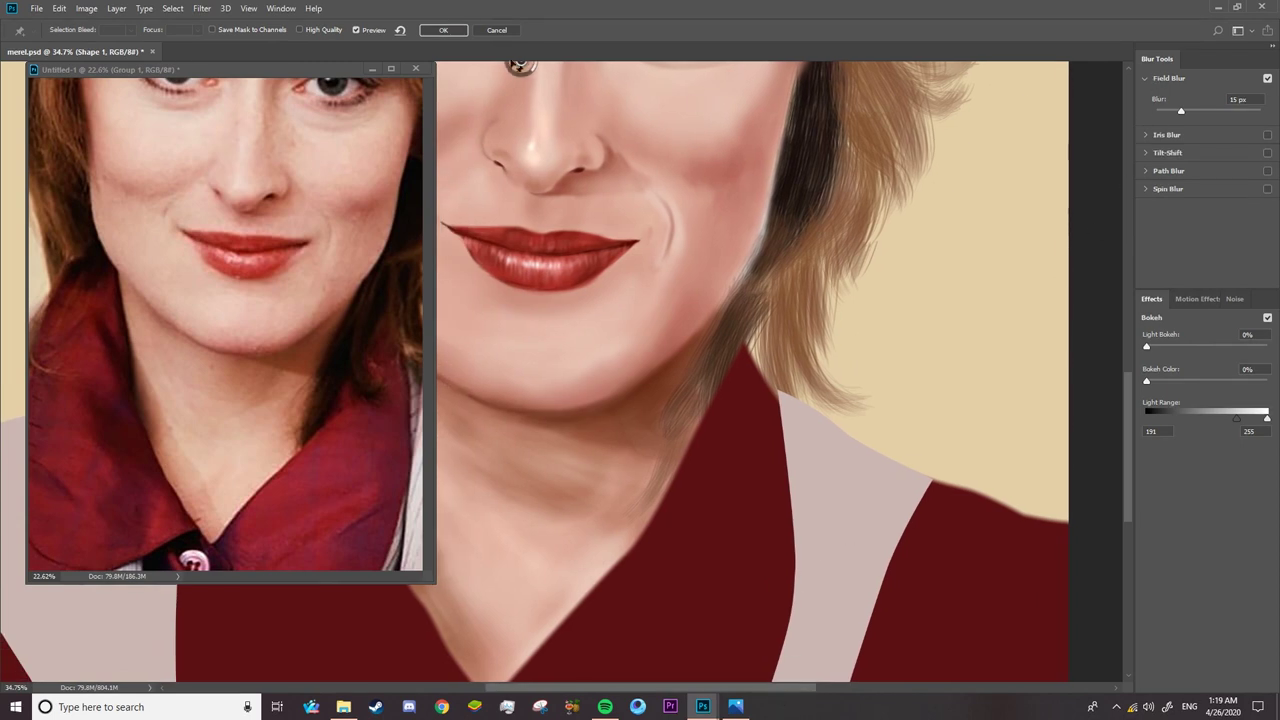
pyautogui.click(444, 30)
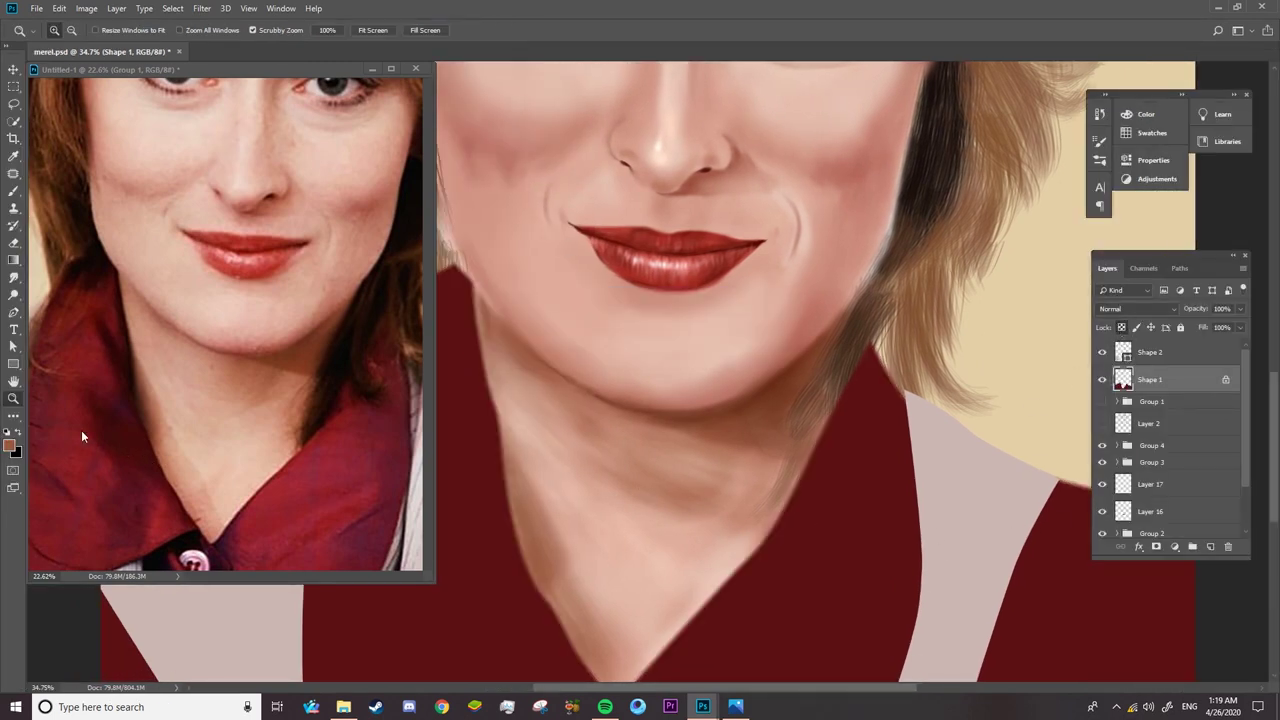
# - Switch to the Mixer Brush Tool
pyautogui.click(13, 191)
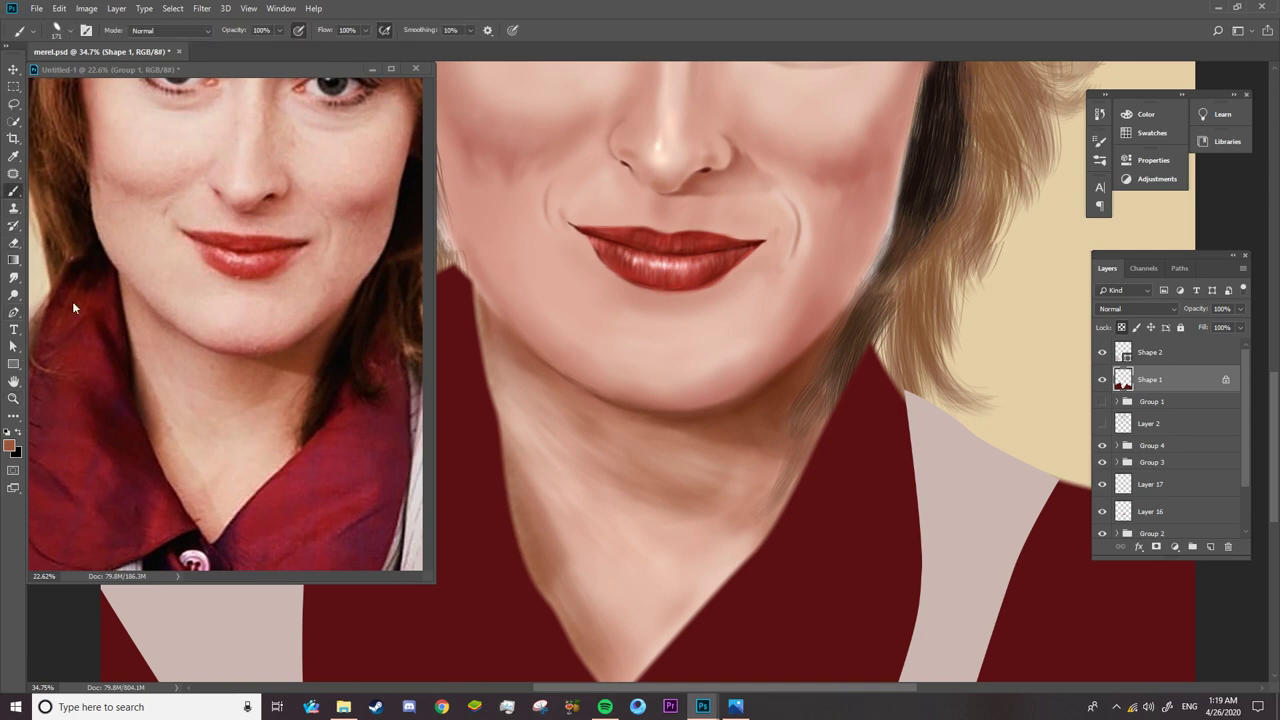
pyautogui.rightClick(13, 191)
pyautogui.click(60, 226)
# - Sample dark maroon from the shirt and set the mixer brush wetness to 70%
pyautogui.keyDown('alt'); pyautogui.click(126, 415); pyautogui.keyUp('alt')
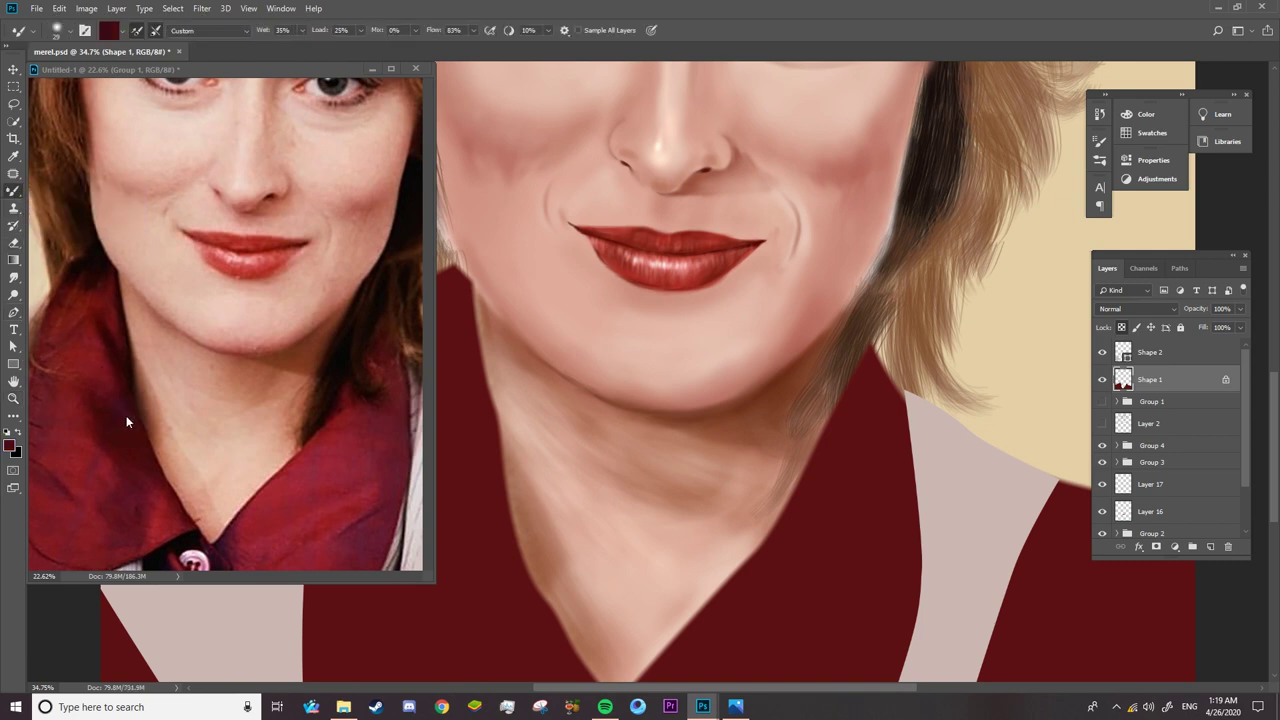
pyautogui.scroll(-5, 800, 400)
pyautogui.rightClick(810, 356)
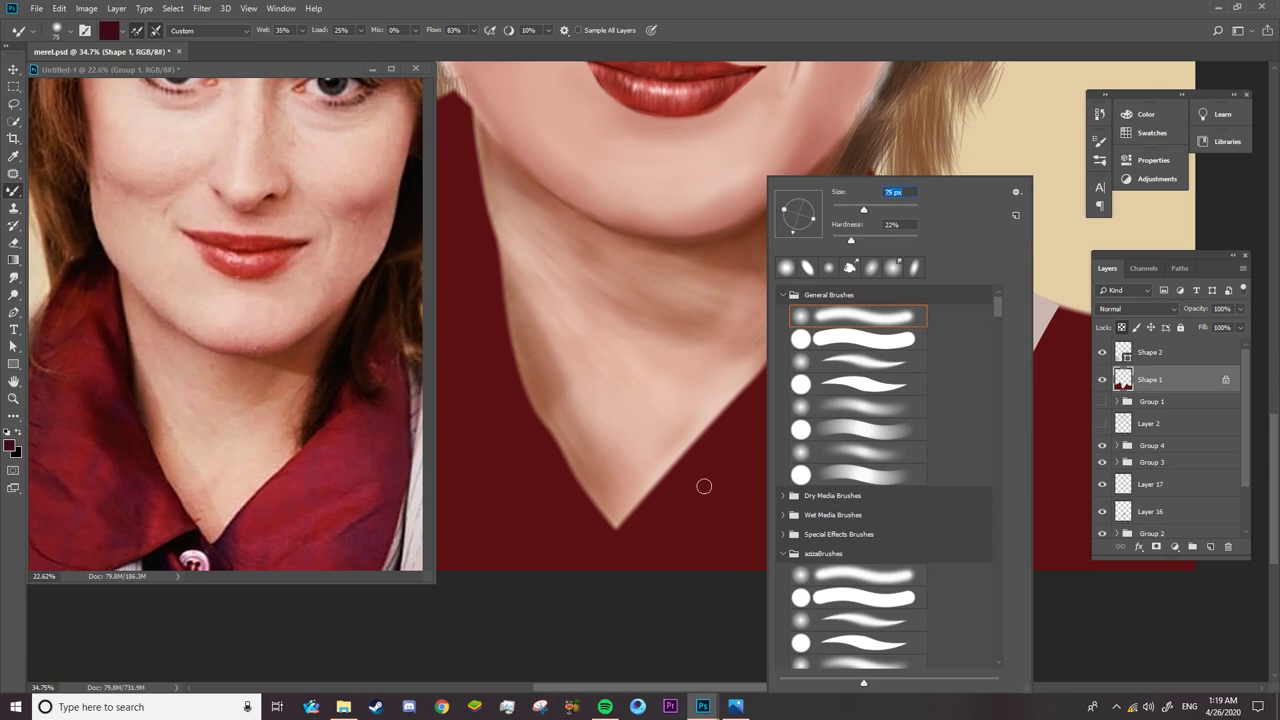
pyautogui.press('Return')
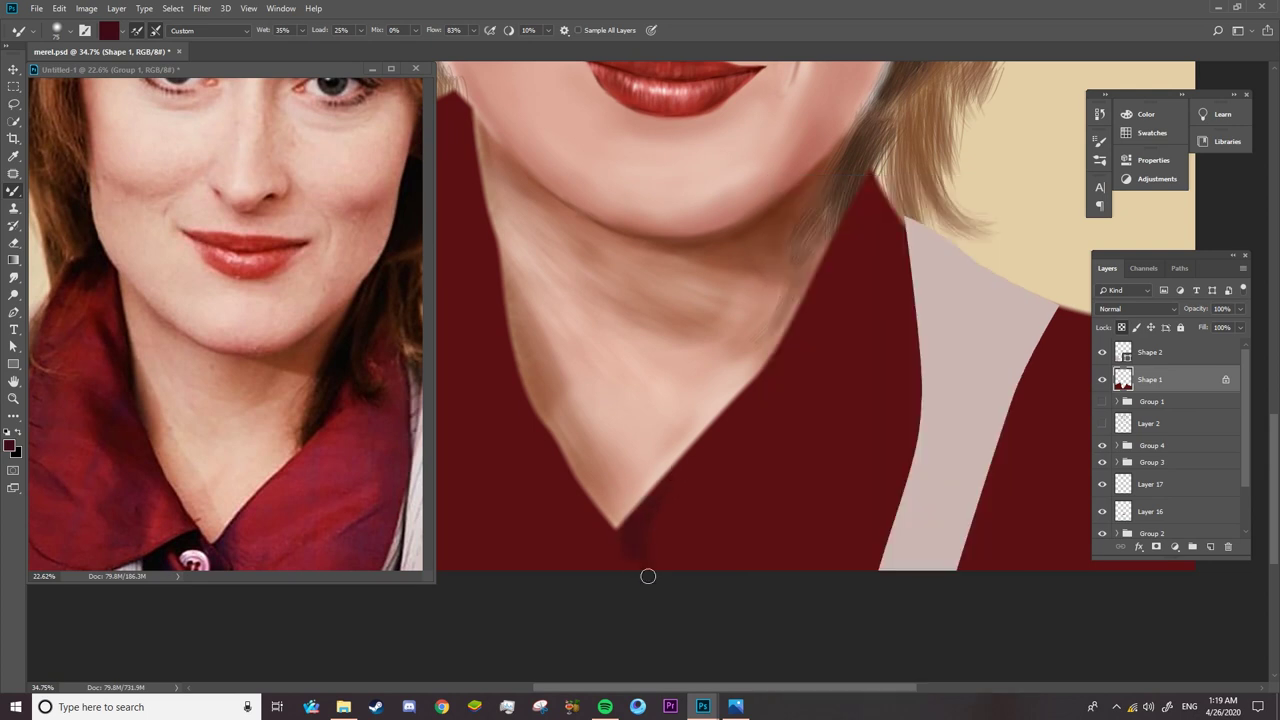
pyautogui.rightClick(642, 512)
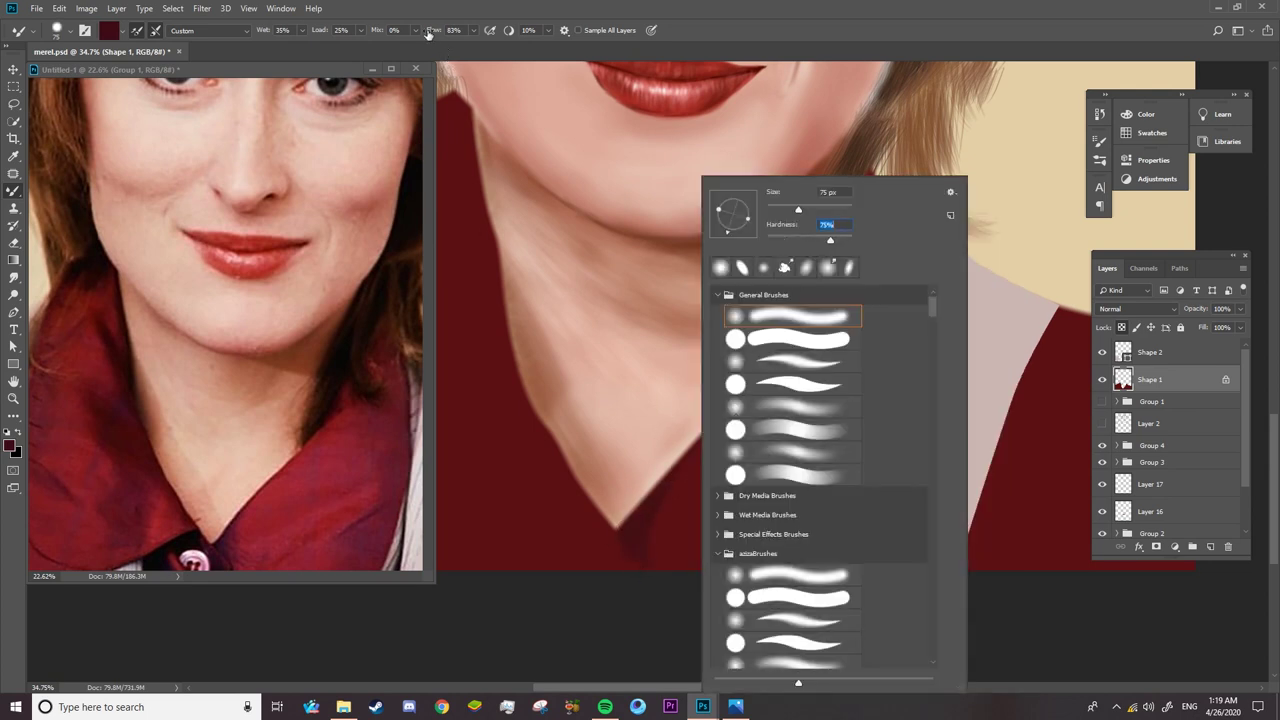
pyautogui.click(259, 31)
pyautogui.write('70')
pyautogui.press('Return')
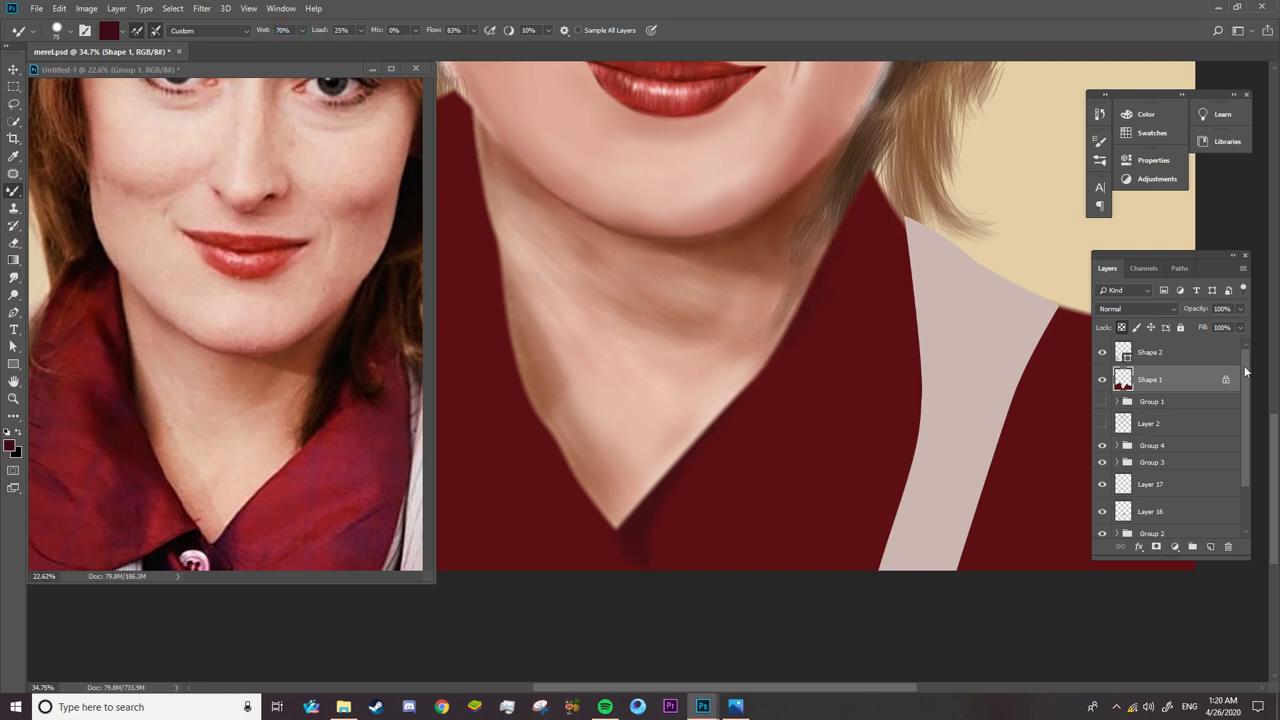
# - Show Group 1, hide Layer 2, move Shape 1 below Group 1, and paint with a 158 px brush
pyautogui.click(1102, 402)
pyautogui.click(1103, 421)
pyautogui.moveTo(1150, 380); pyautogui.dragTo(1166, 398)
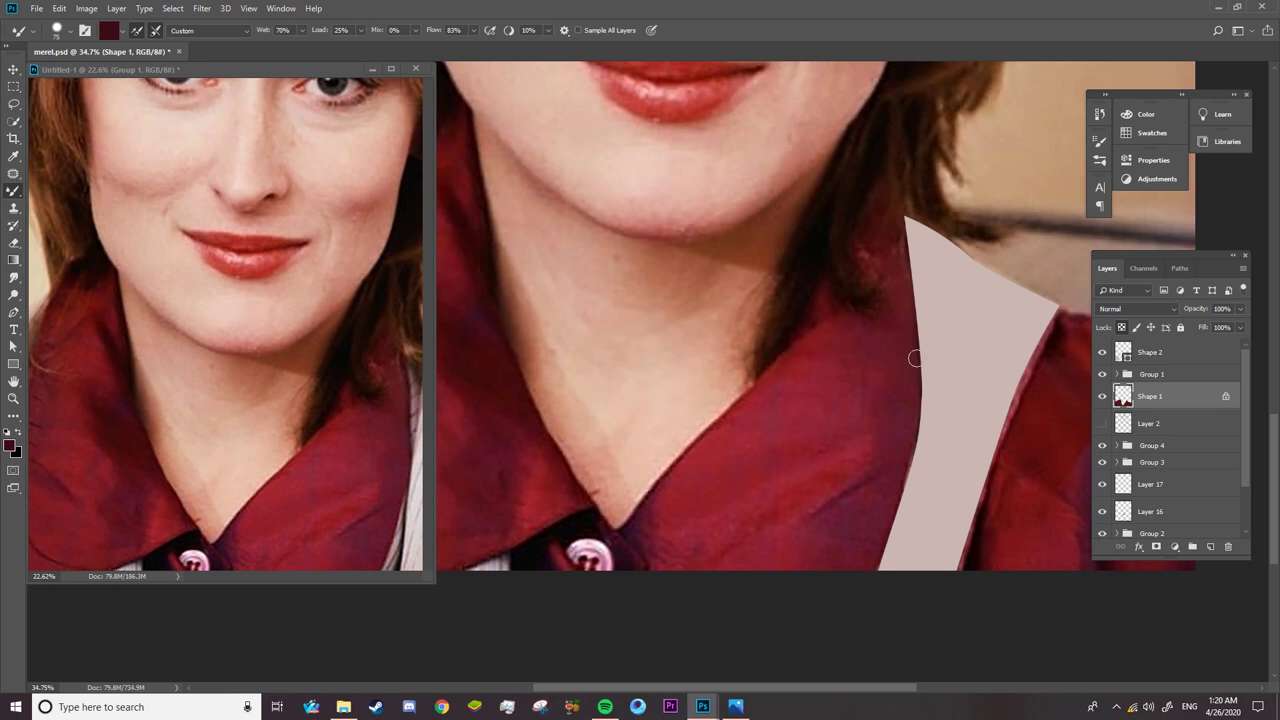
pyautogui.rightClick(880, 356)
pyautogui.press('Return')
pyautogui.moveTo(566, 669); pyautogui.dragTo(823, 677)
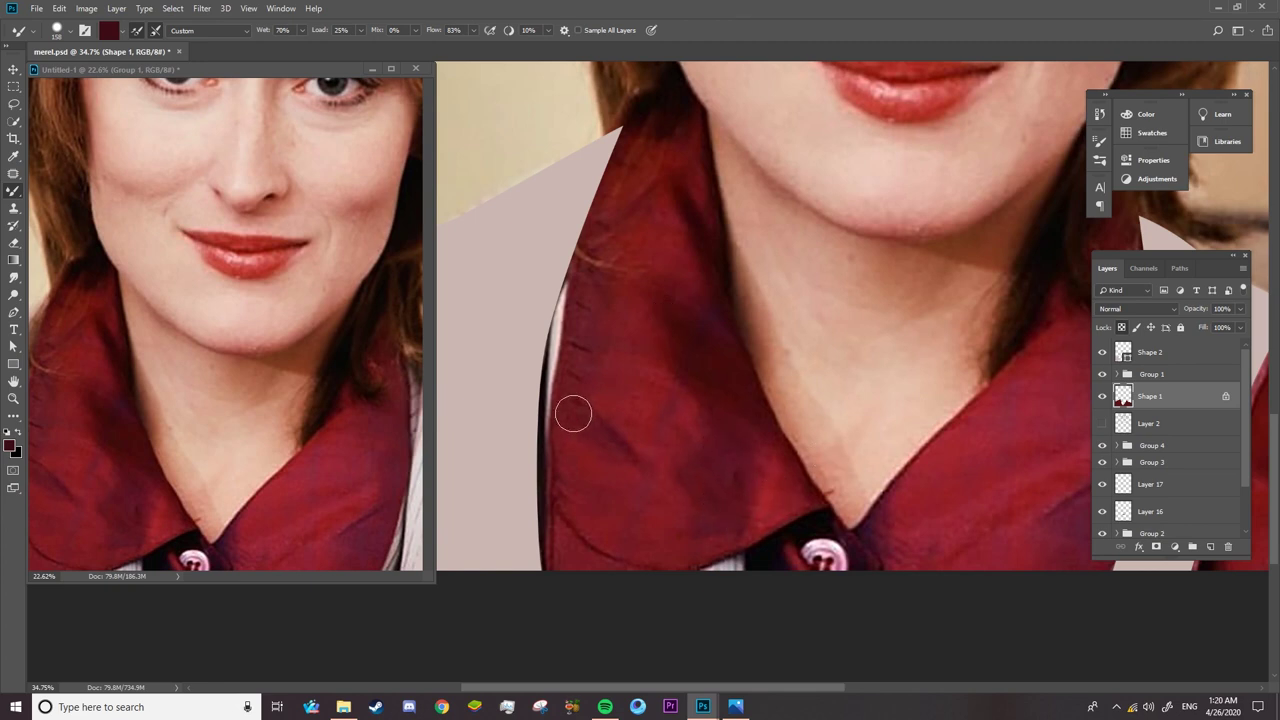
pyautogui.hscroll(-5, 580, 620)
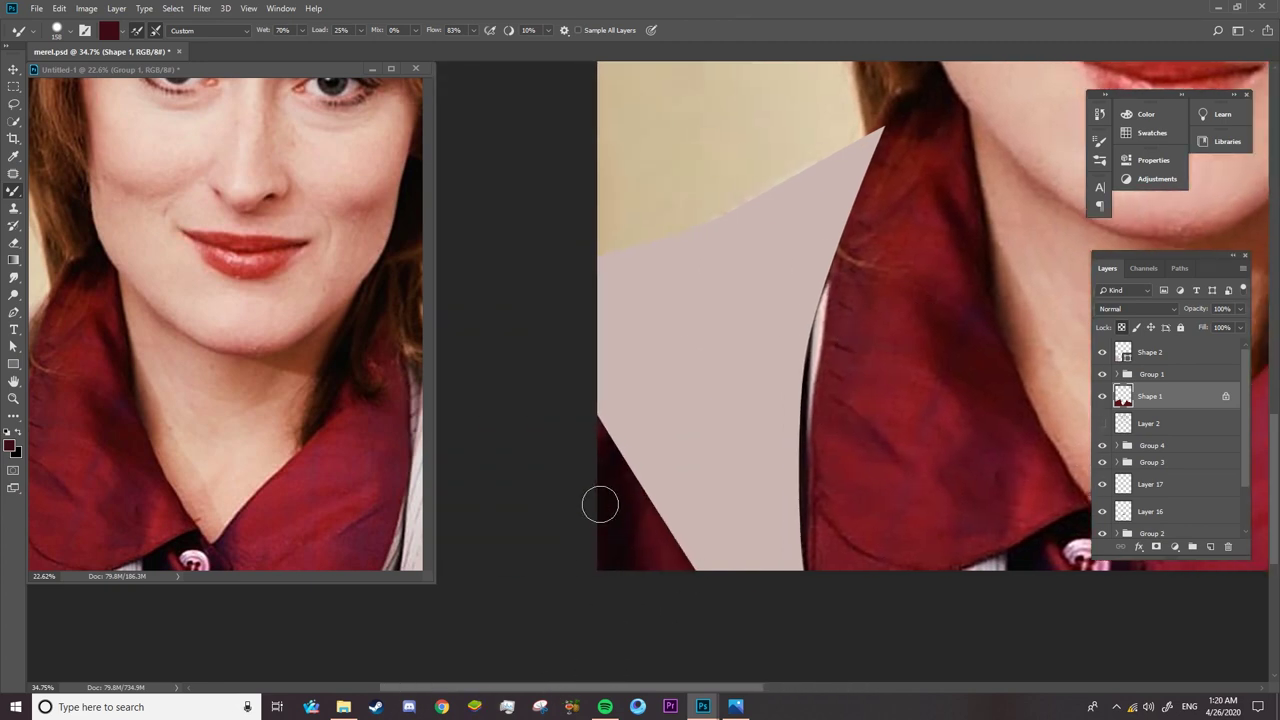
# - Mirror the canvas, shrink the brush, hide the reference overlay, and pan the reference to the collar
pyautogui.hotkey('ctrl', 'shift', 'h')
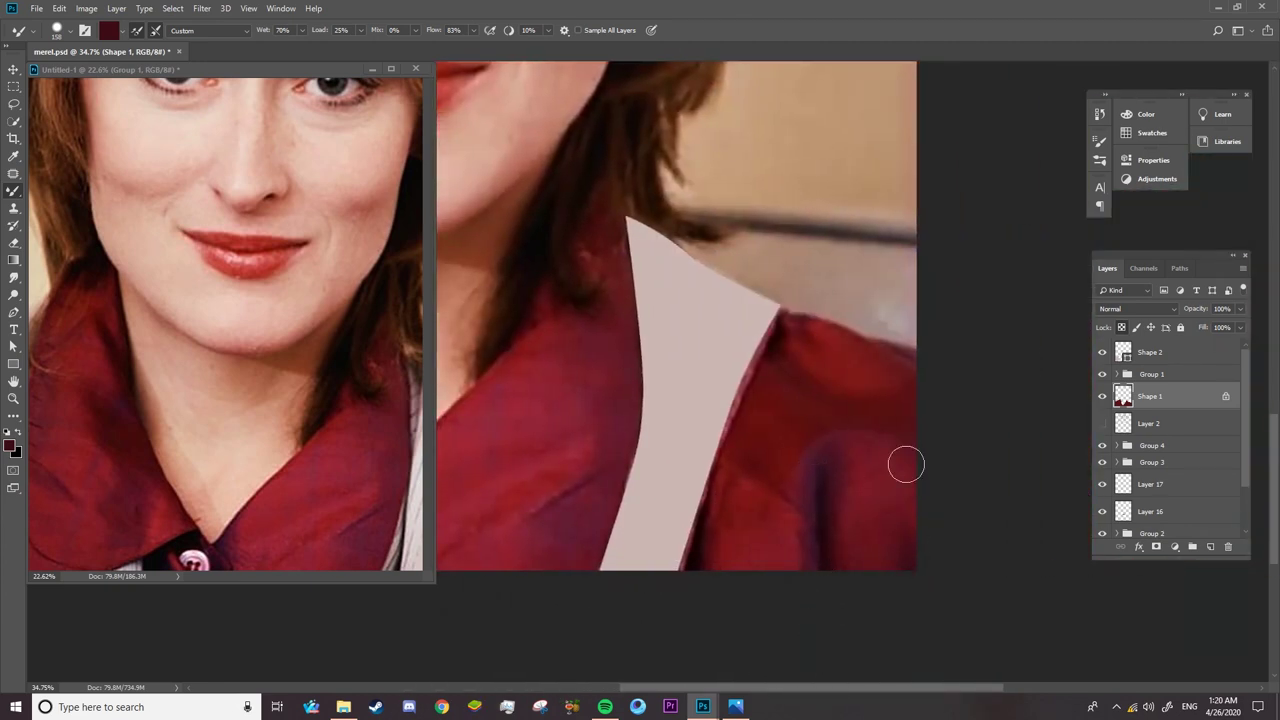
pyautogui.rightClick(845, 385)
pyautogui.doubleClick(859, 318)
pyautogui.click(1102, 374)
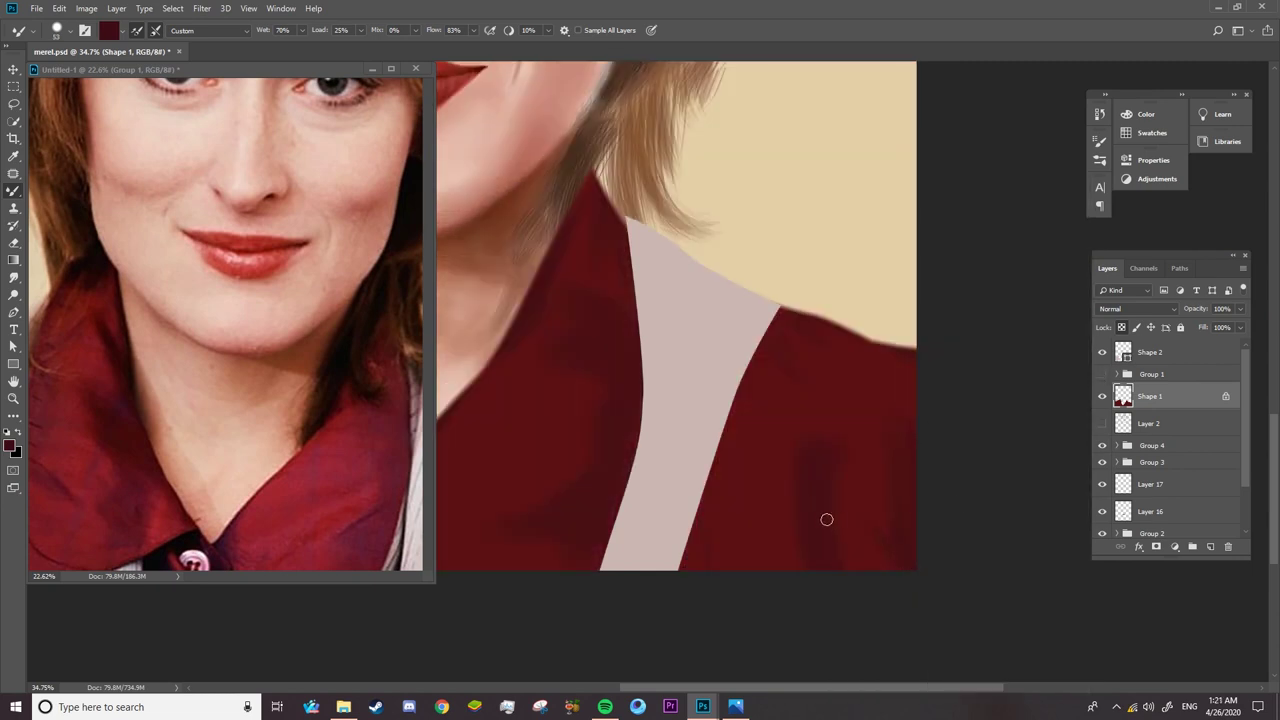
pyautogui.moveTo(330, 330); pyautogui.dragTo(170, 320)
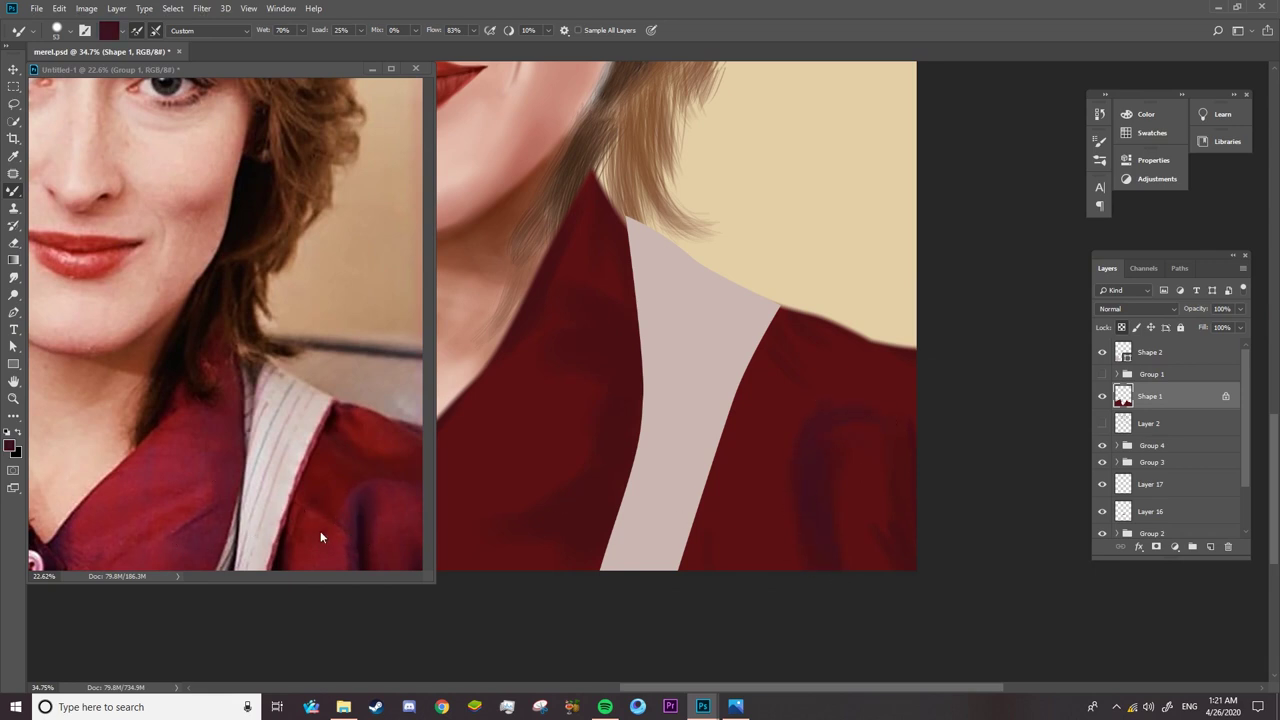
# - Sample the red collar colour from the reference photo and check the brush
pyautogui.press('alt')
pyautogui.keyDown('alt'); pyautogui.click(346, 470); pyautogui.keyUp('alt')
pyautogui.click(108, 30)
pyautogui.click(757, 154)
pyautogui.rightClick(744, 438)
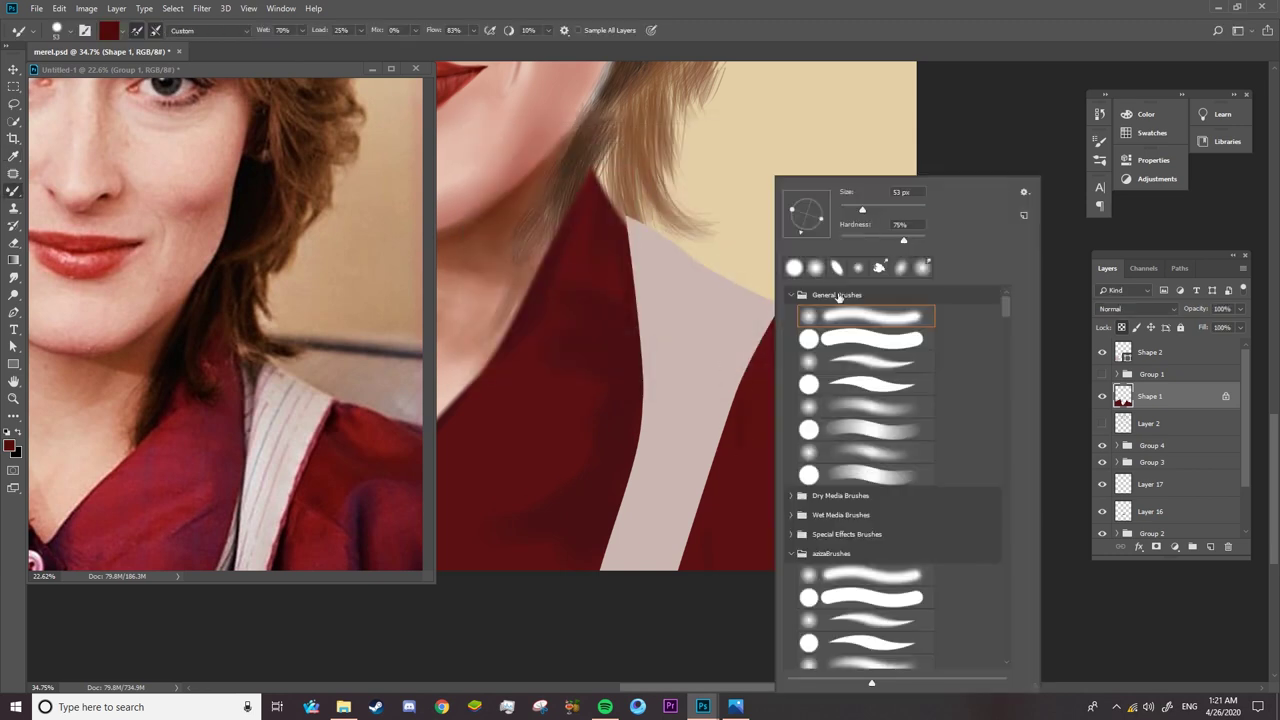
pyautogui.click(767, 400)
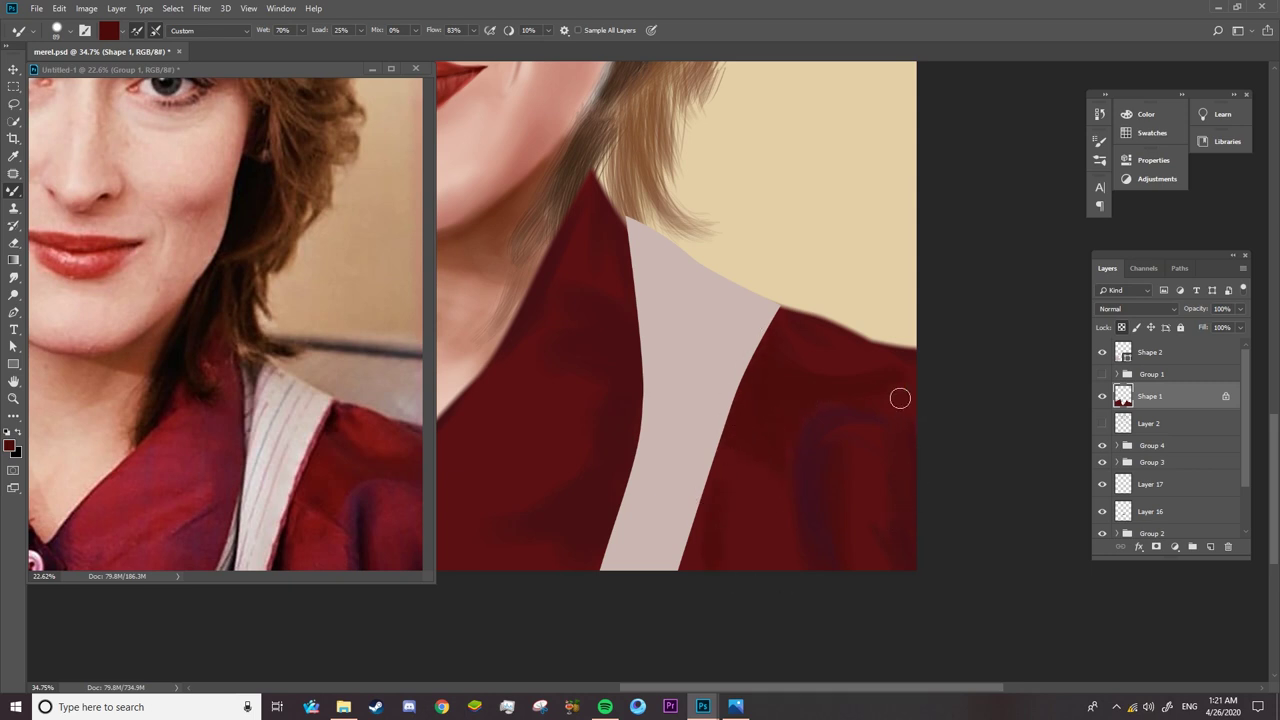
pyautogui.hscroll(-4, 560, 640)
pyautogui.hscroll(-2, 556, 600)
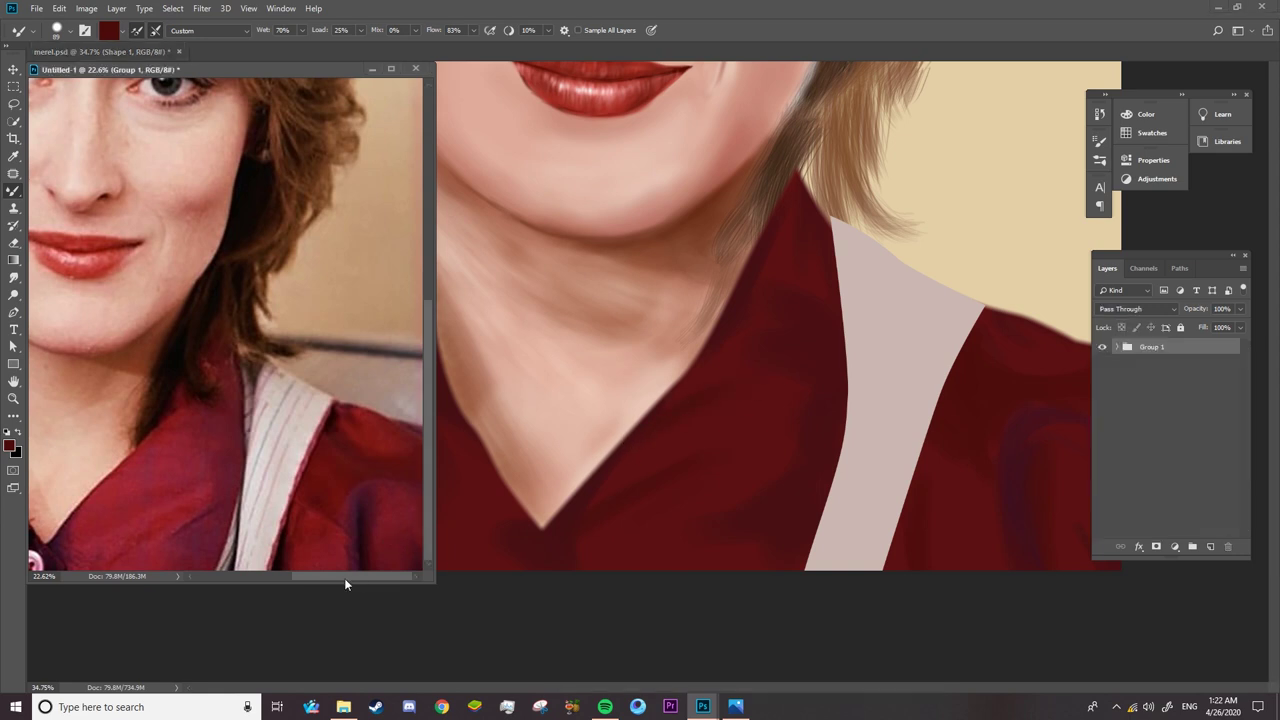
# - Dismiss the Mixer Brush error message and return to the painting document
pyautogui.hscroll(-5, 344, 578)
pyautogui.hscroll(-5, 560, 650)
pyautogui.hscroll(-2, 600, 630)
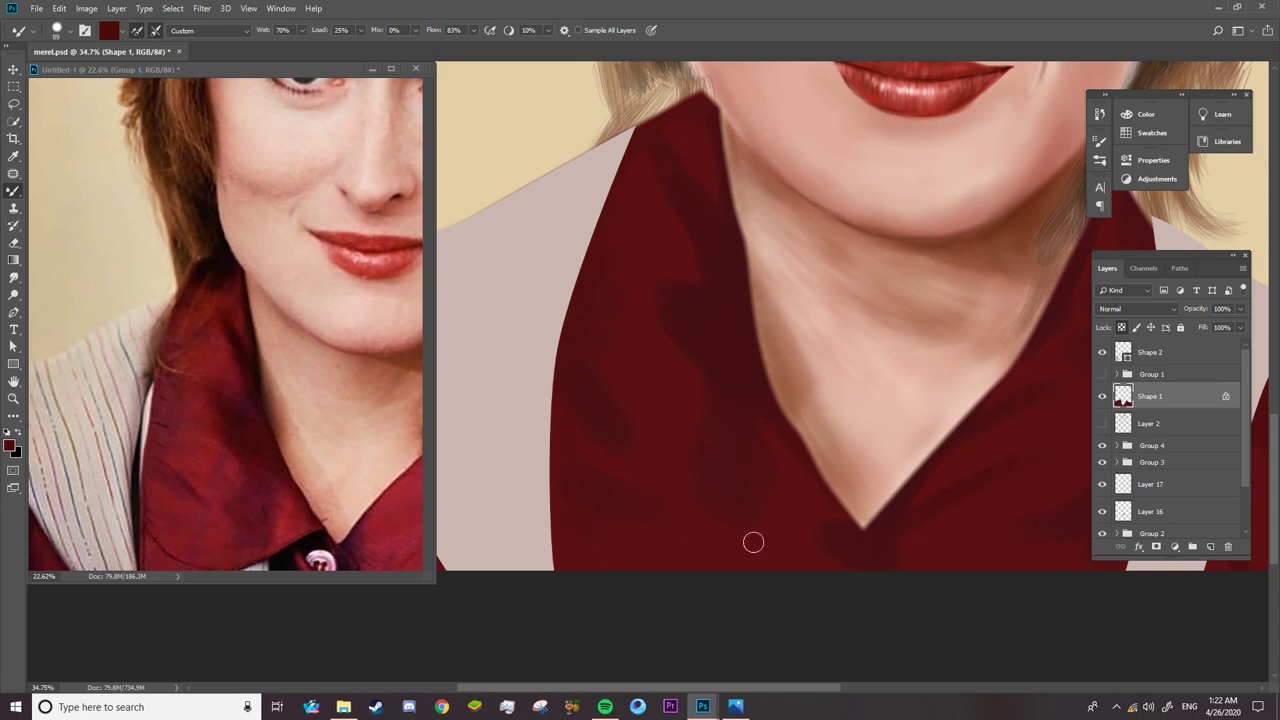
pyautogui.hscroll(-5, 601, 666)
pyautogui.hscroll(-1, 306, 580)
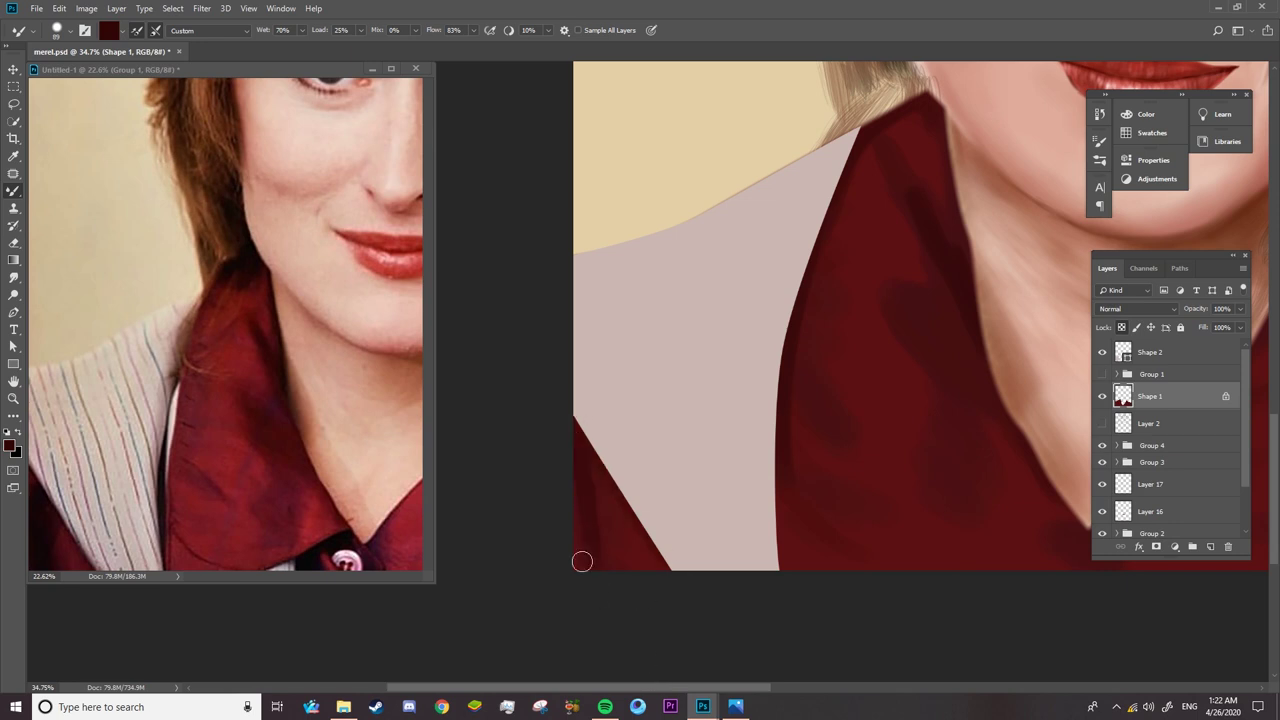
pyautogui.hscroll(5, 754, 586)
pyautogui.hscroll(5, 754, 586)
pyautogui.click(336, 568)
pyautogui.press('Return')
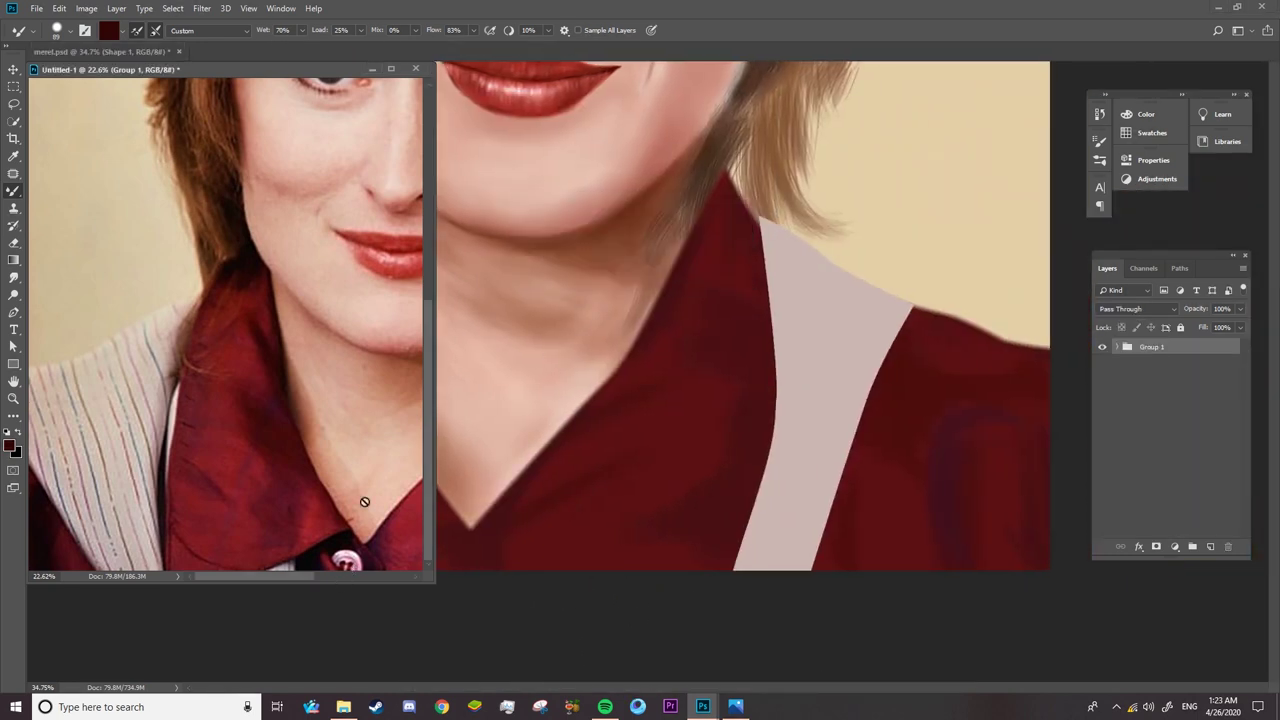
pyautogui.hscroll(4, 365, 574)
pyautogui.click(771, 272)
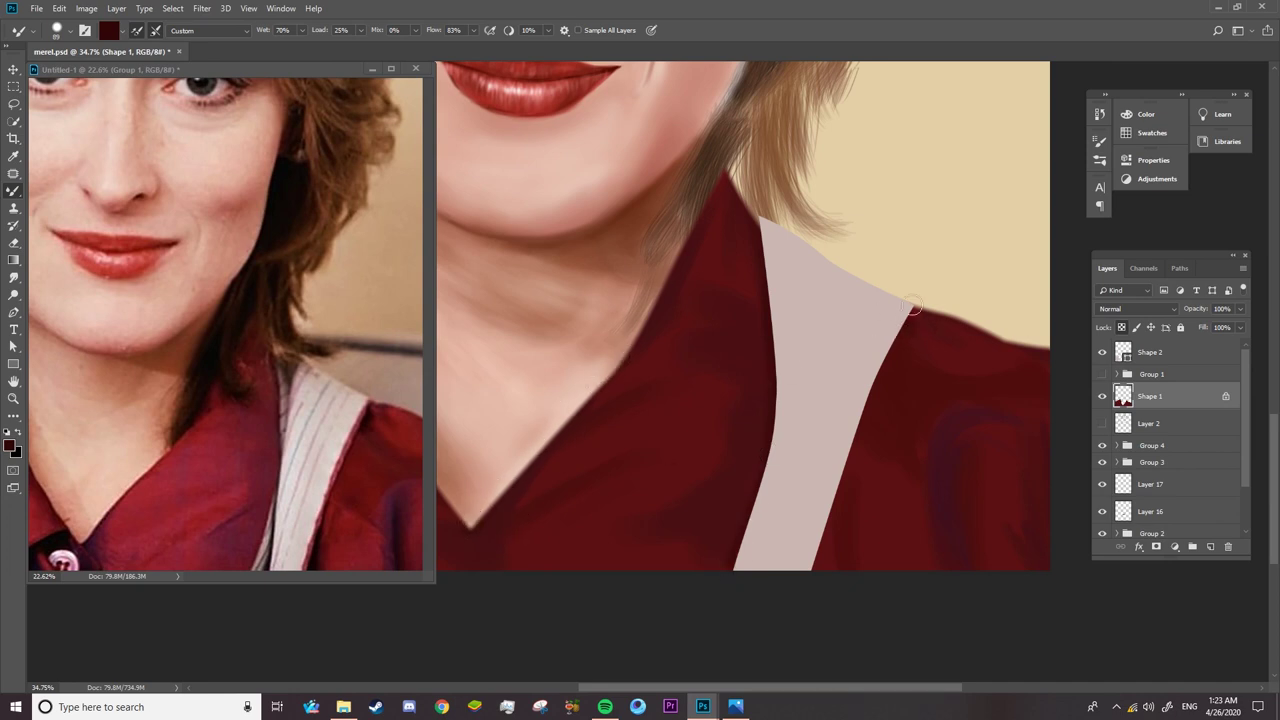
# - Show the reference overlay again, switch to near-black, and deepen the lapel shading
pyautogui.rightClick(838, 446)
pyautogui.press('Escape')
pyautogui.rightClick(694, 482)
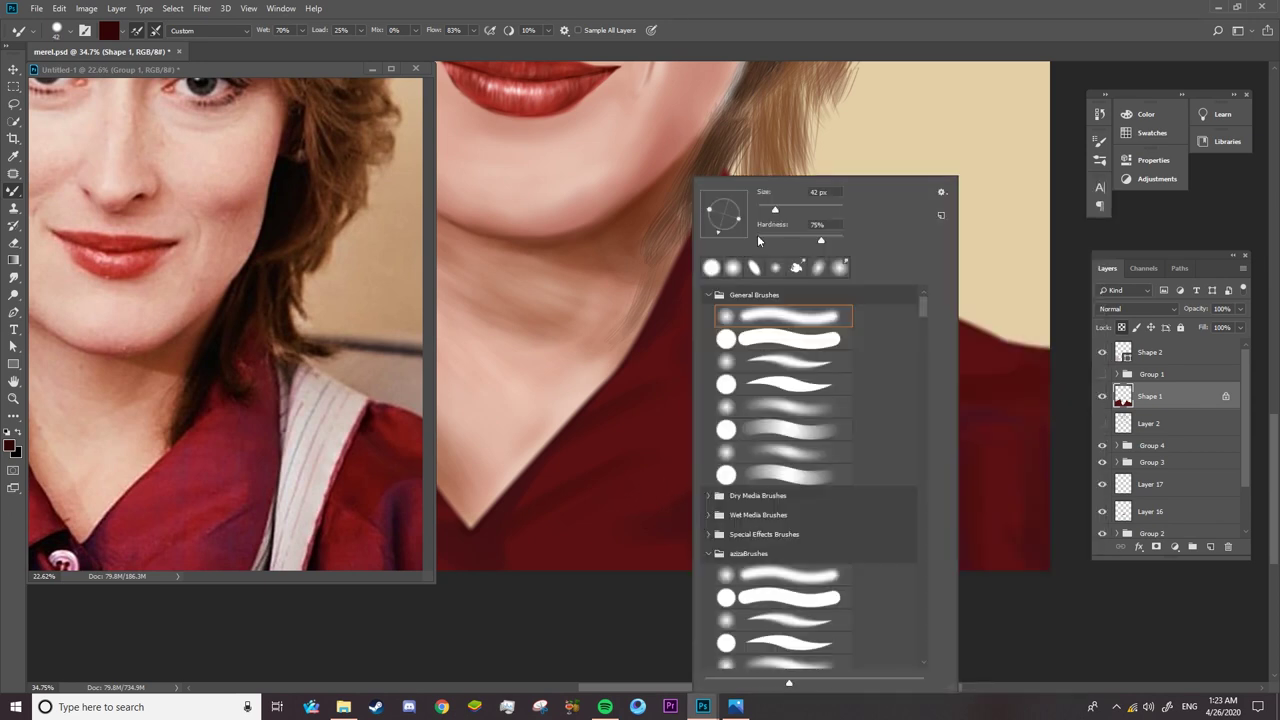
pyautogui.press('Escape')
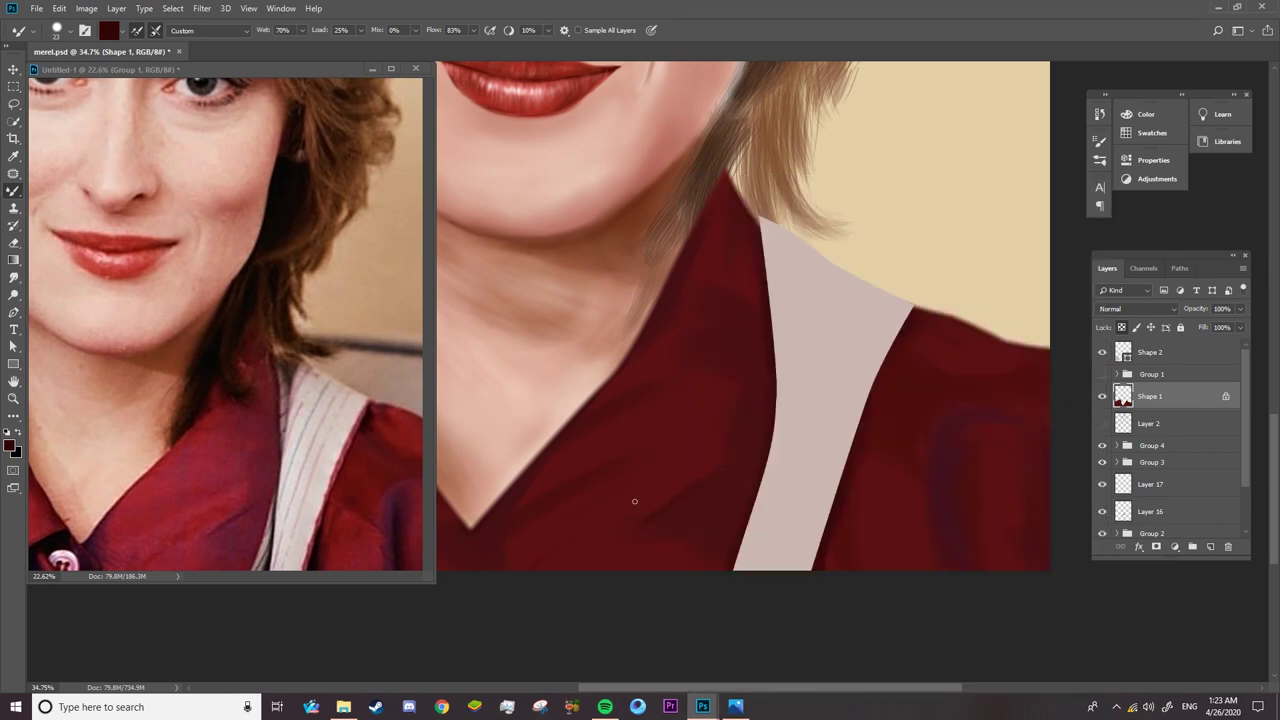
pyautogui.click(1102, 374)
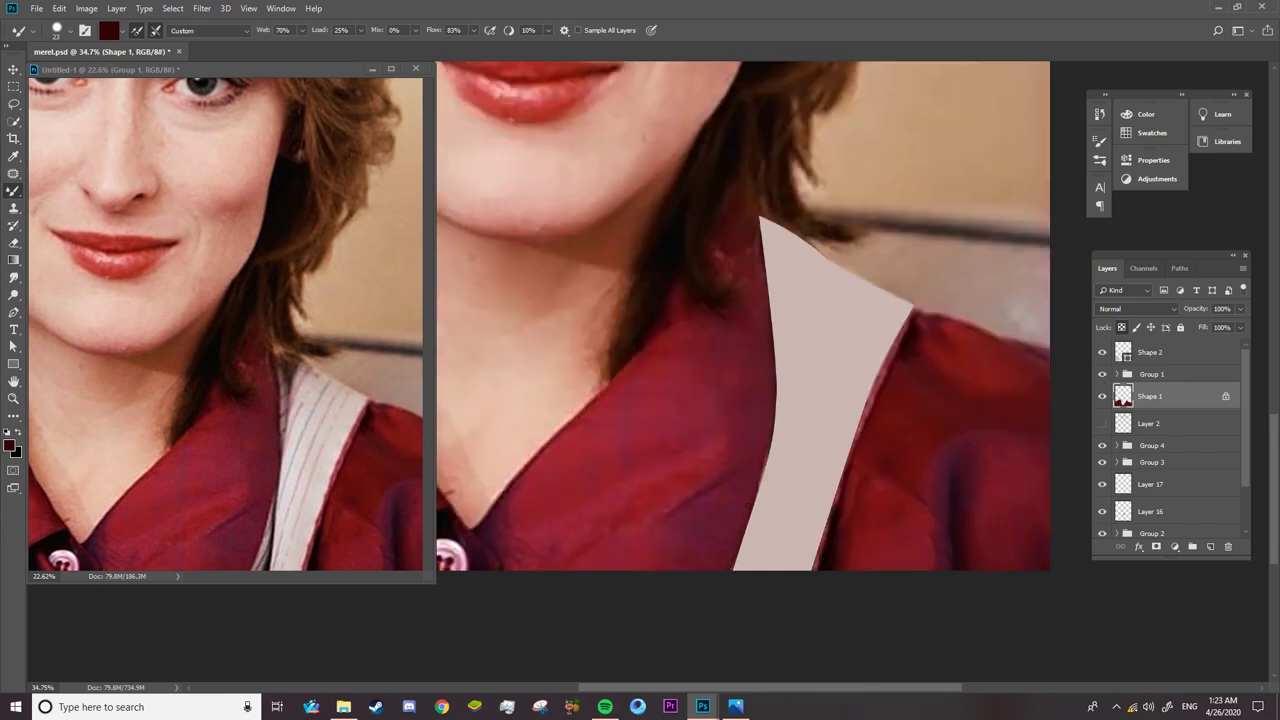
pyautogui.keyDown('alt'); pyautogui.click(483, 541); pyautogui.keyUp('alt')
pyautogui.rightClick(611, 290)
pyautogui.press('Return')
pyautogui.moveTo(693, 688); pyautogui.dragTo(575, 688)
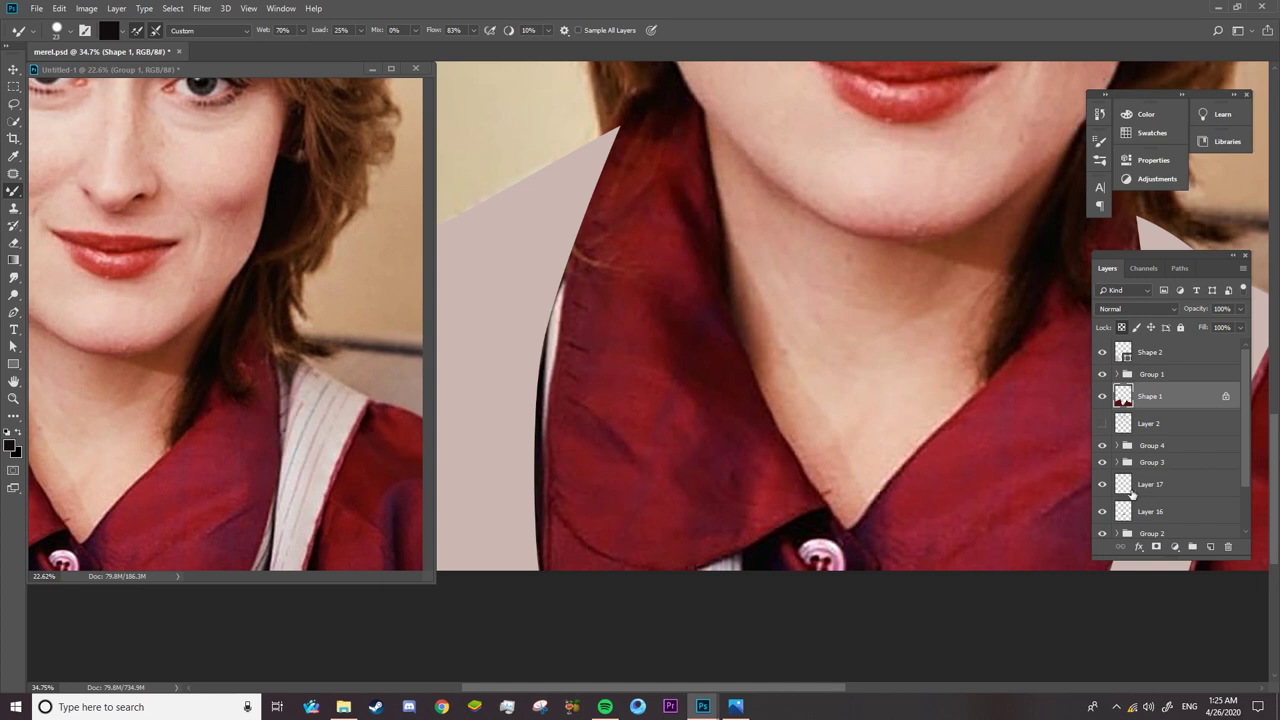
# - Hide the reference overlay and set the Mixer Brush size to 50 px
pyautogui.click(1102, 396)
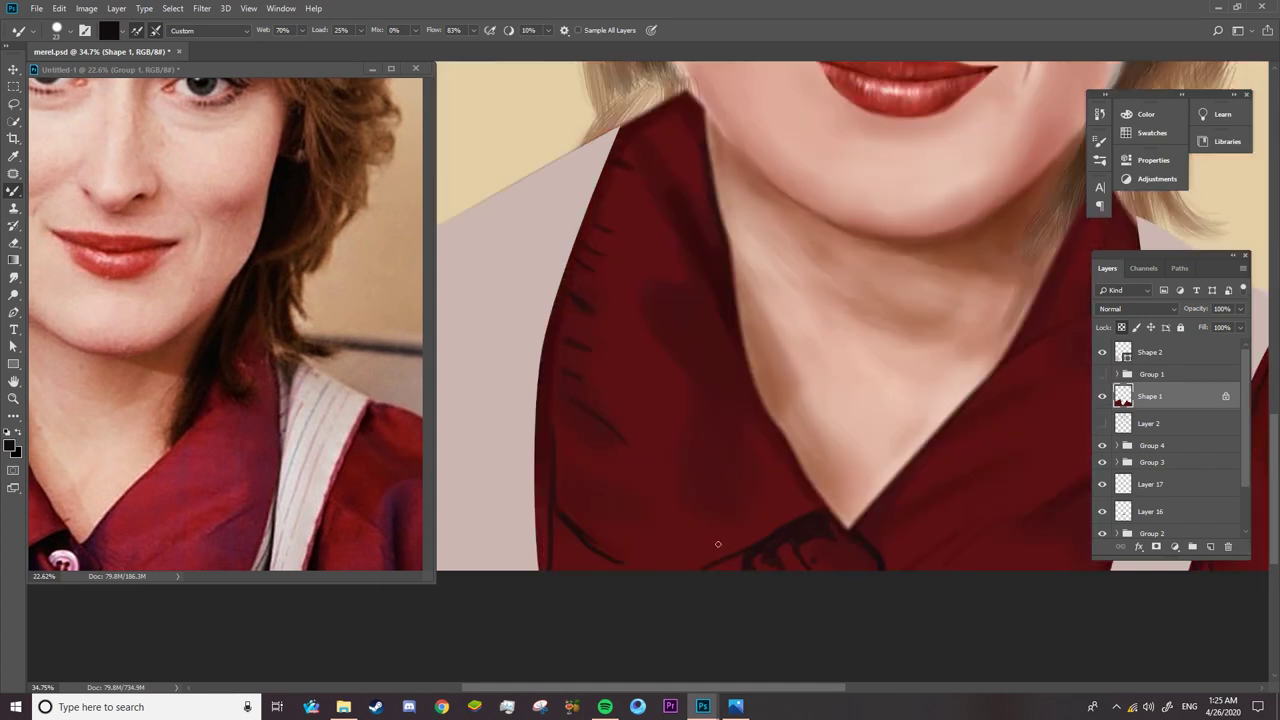
pyautogui.click(343, 568)
pyautogui.click(631, 268)
pyautogui.hscroll(-3, 383, 552)
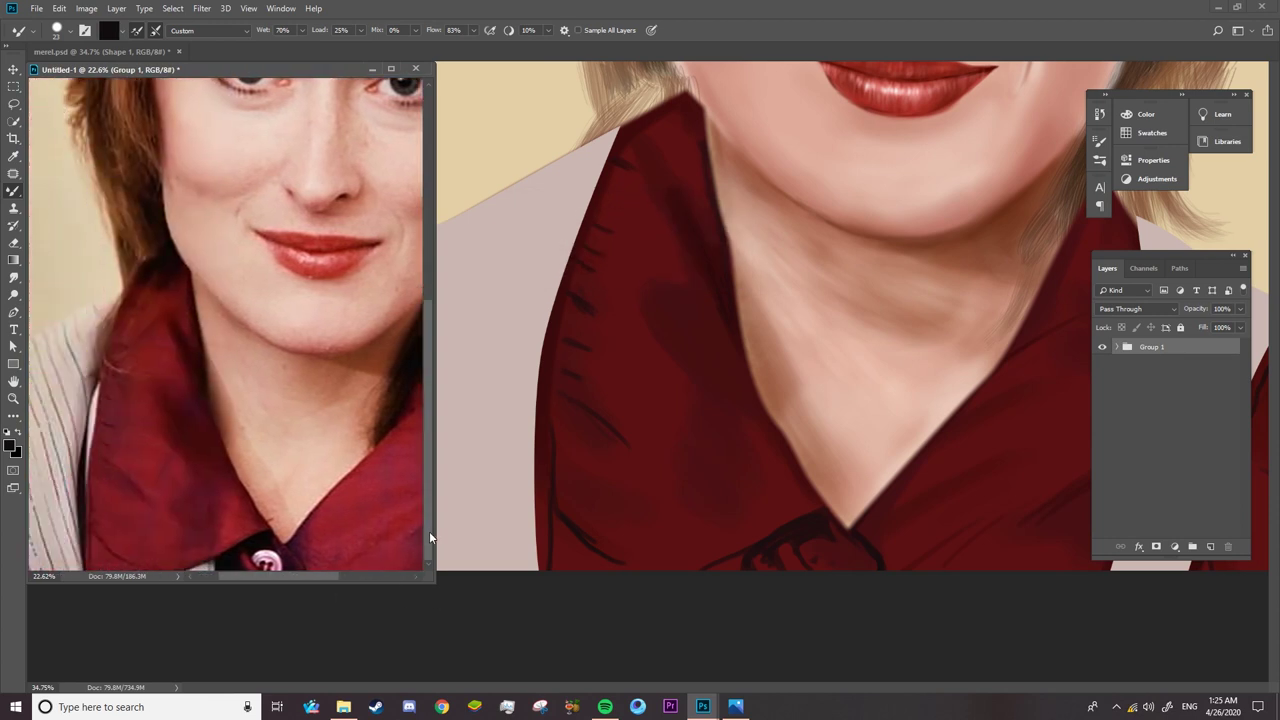
pyautogui.click(826, 529)
pyautogui.rightClick(830, 531)
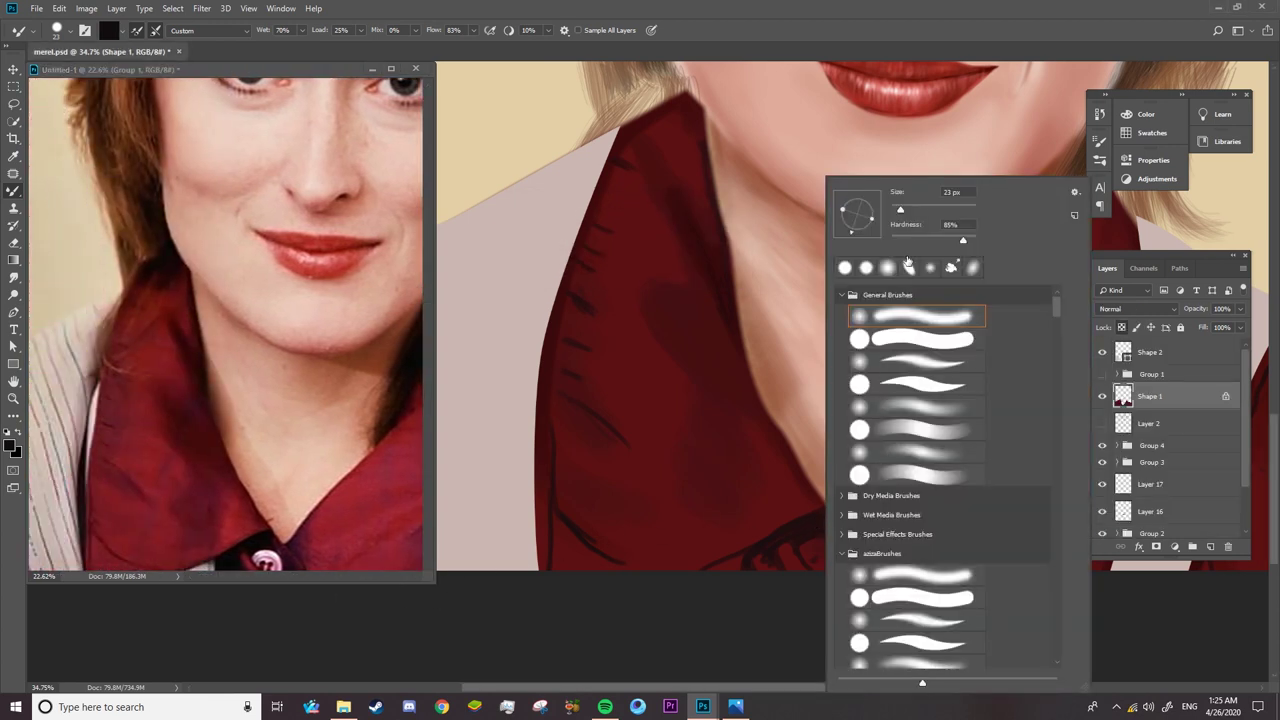
pyautogui.click(912, 209)
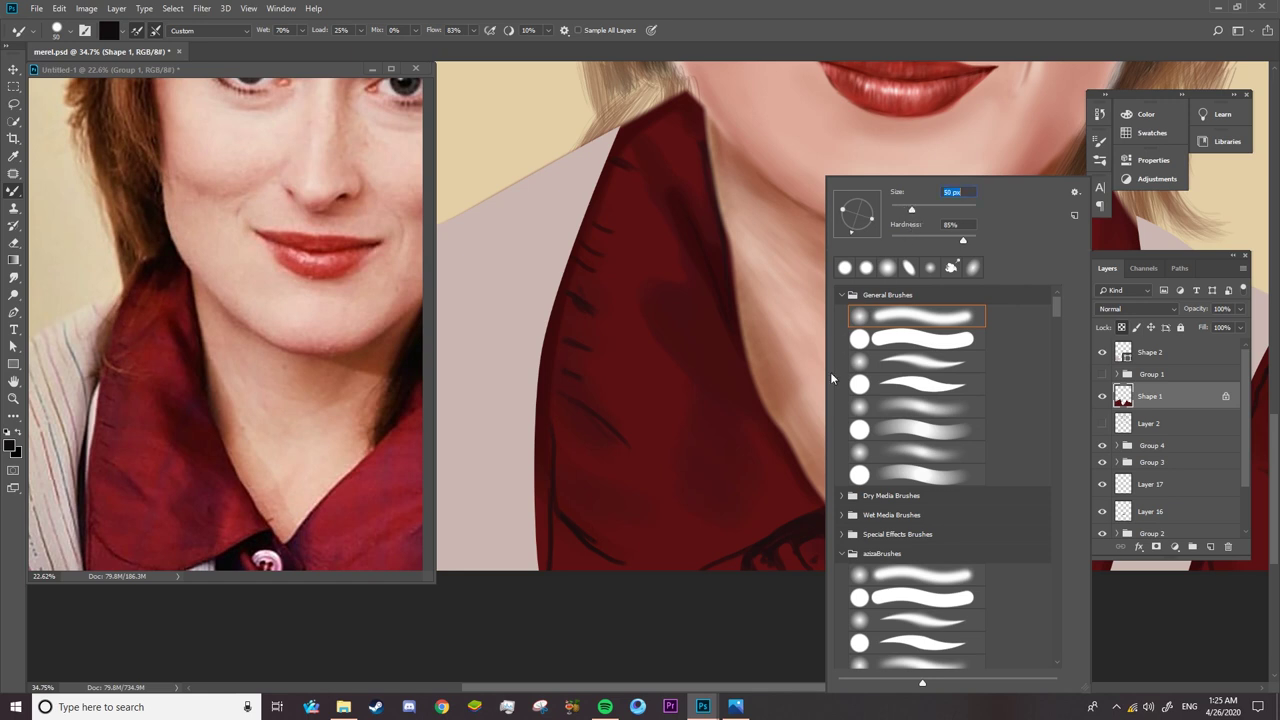
pyautogui.click(806, 529)
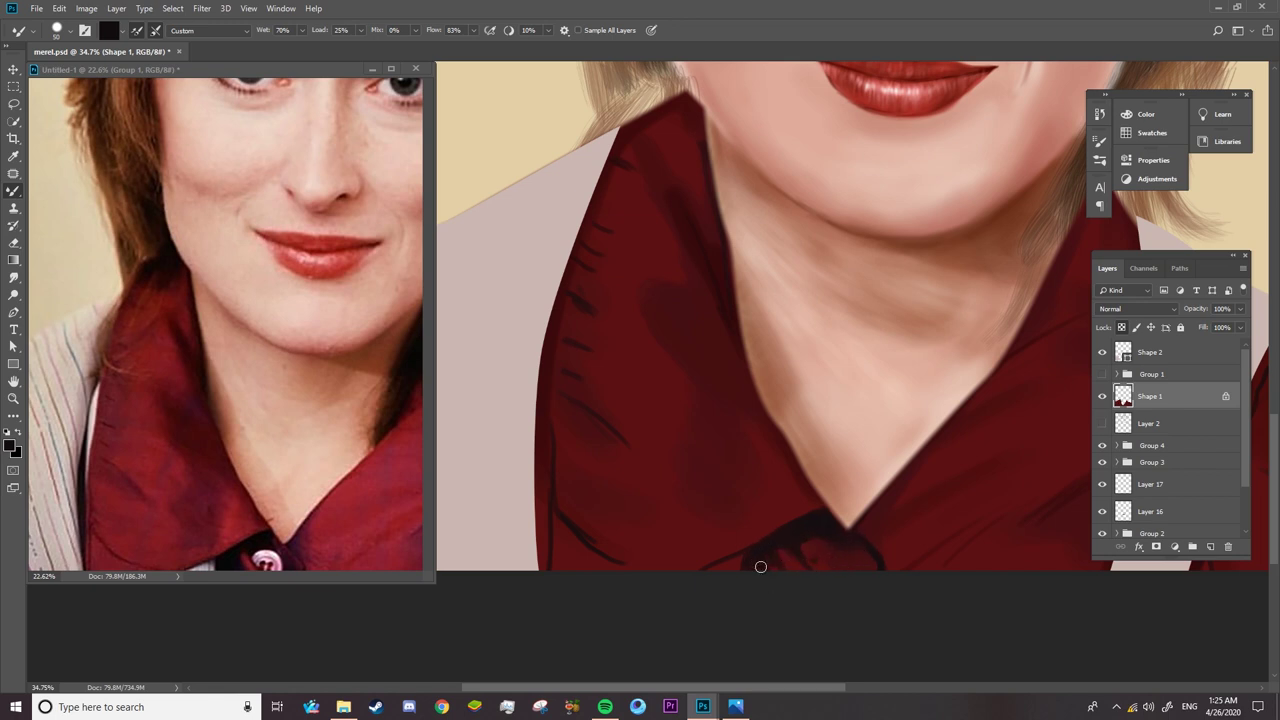
# - Paint near-black strokes on the collar edges and tip, with paint Mix at 100%
pyautogui.moveTo(754, 554); pyautogui.dragTo(764, 550)
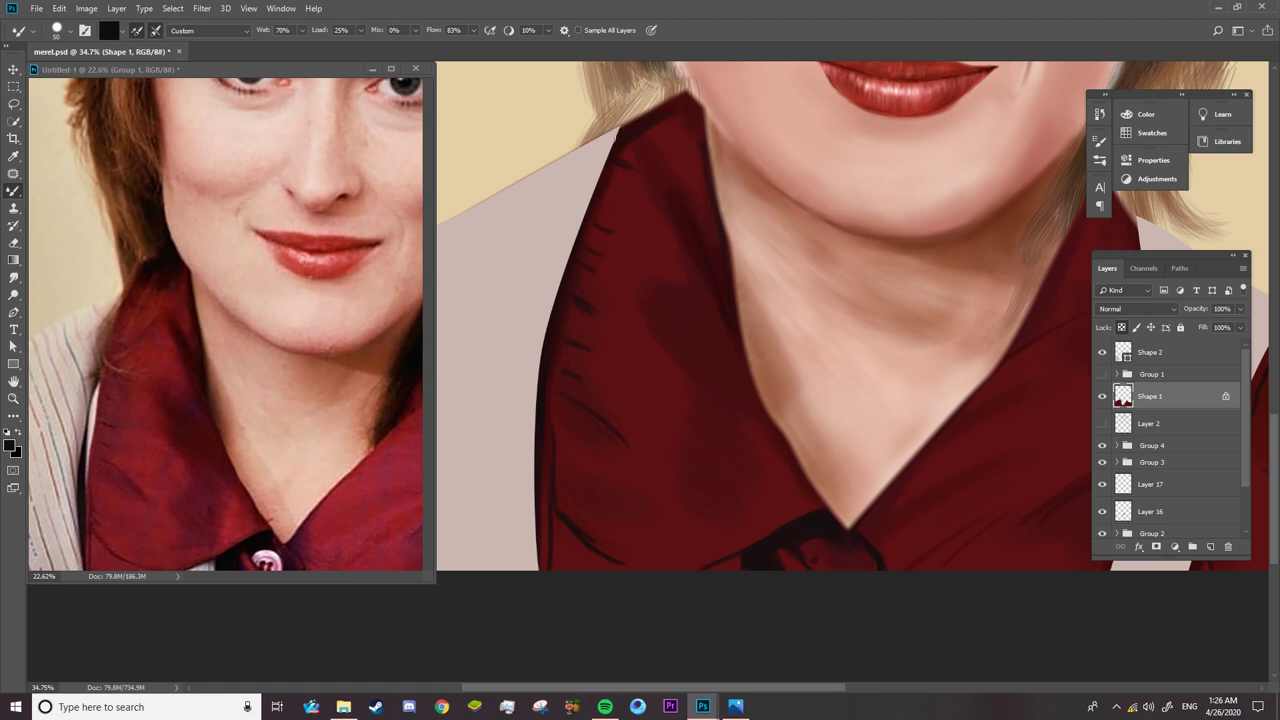
pyautogui.moveTo(676, 108)
pyautogui.mouseDown()
pyautogui.moveTo(695, 131)
pyautogui.moveTo(668, 165)
pyautogui.mouseUp()
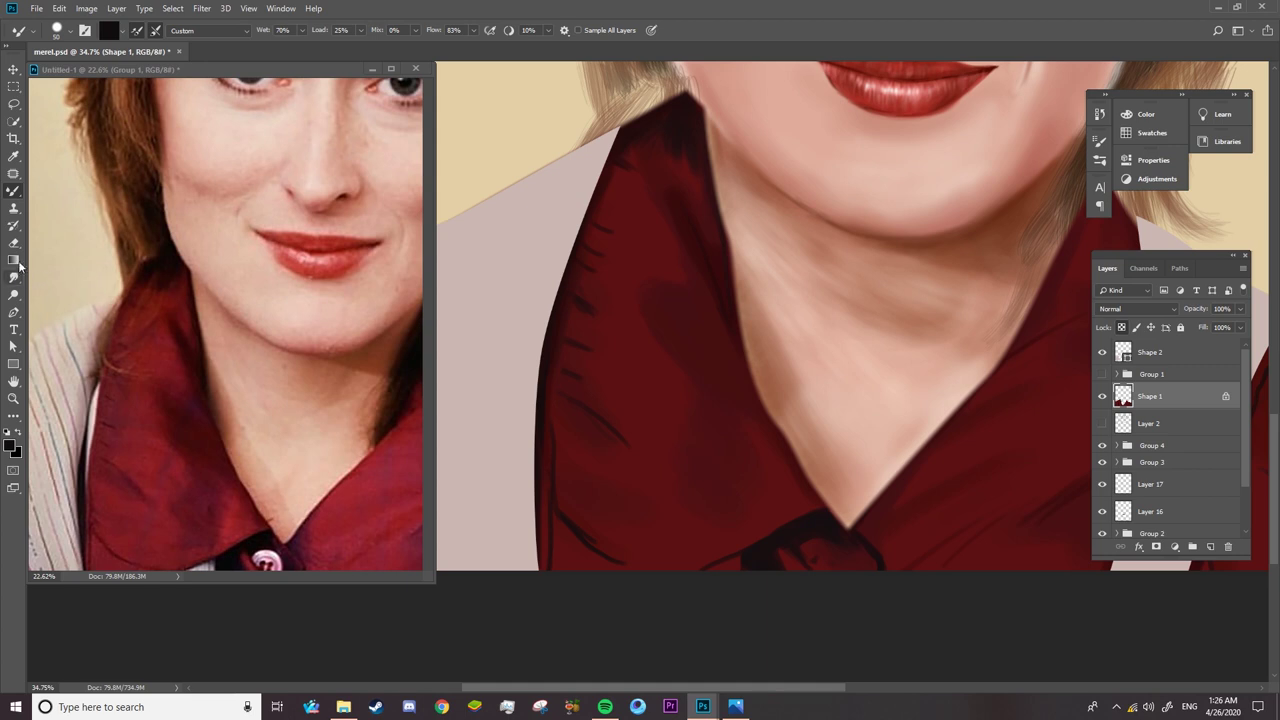
pyautogui.moveTo(379, 33); pyautogui.dragTo(508, 30)
pyautogui.moveTo(583, 295); pyautogui.dragTo(580, 308)
pyautogui.rightClick(658, 256)
# - Resize the brush from 114 to 28 px and zoom in on the lower collar
pyautogui.click(768, 211)
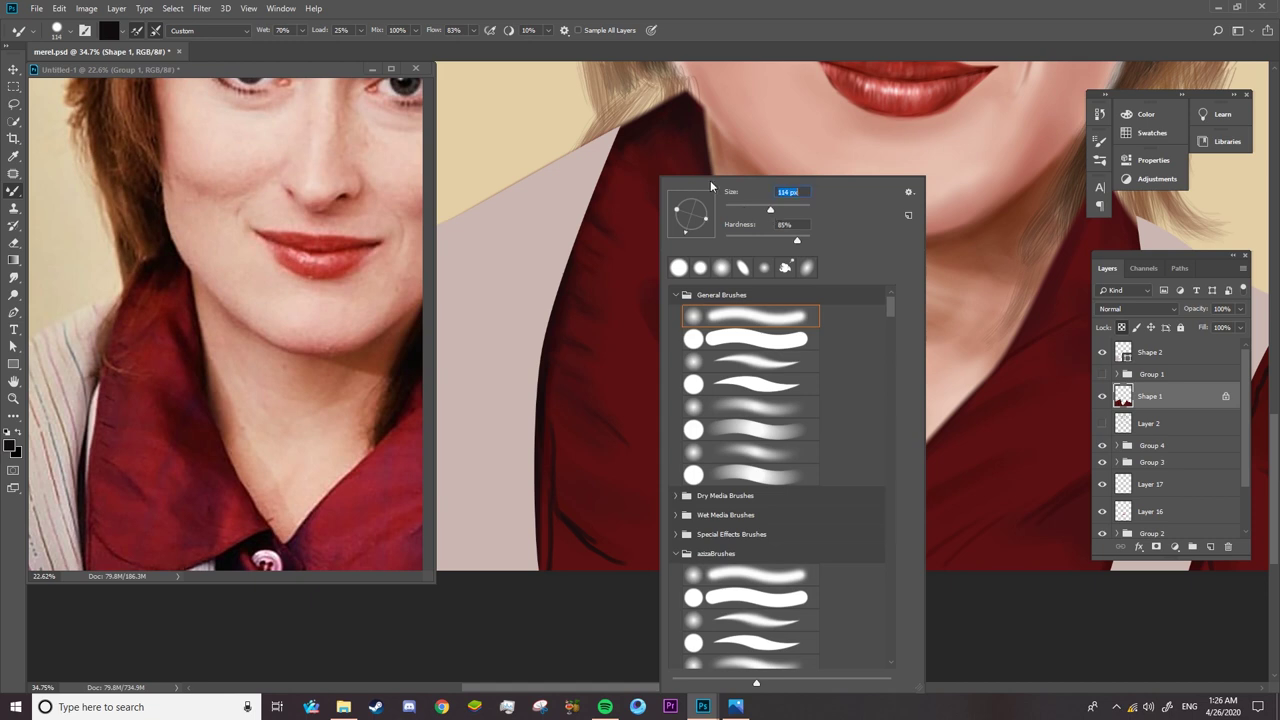
pyautogui.click(667, 127)
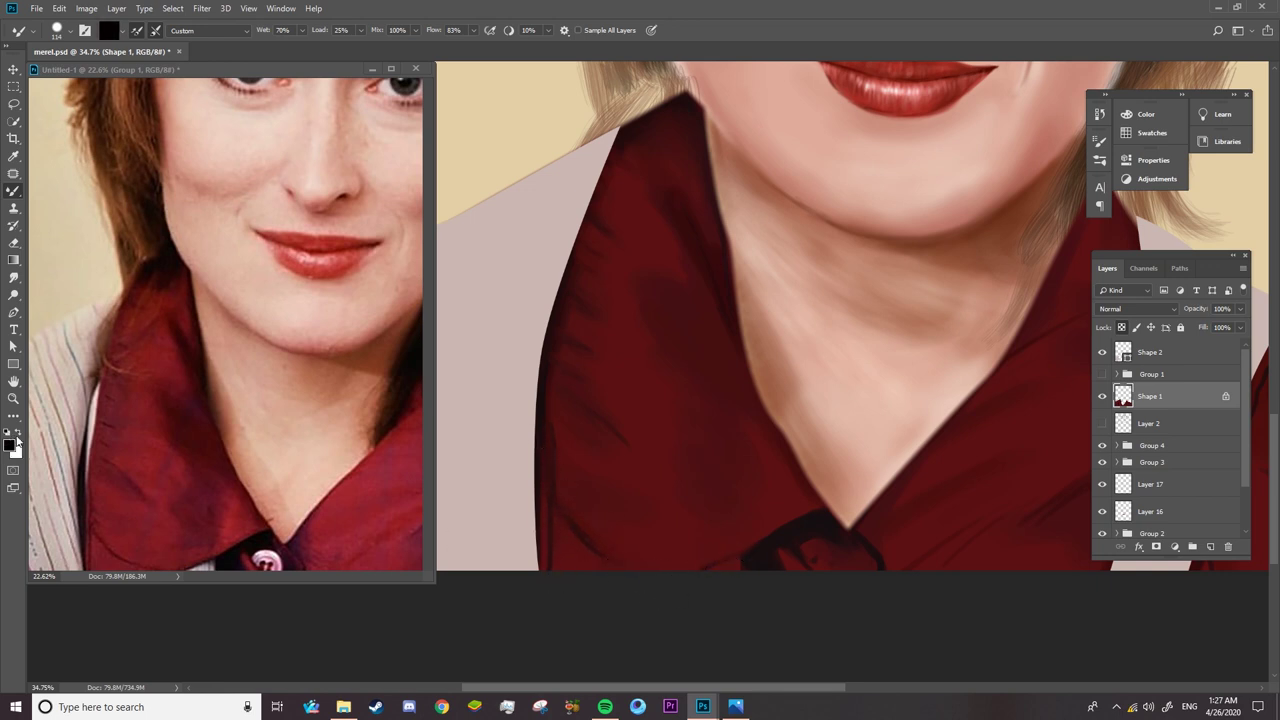
pyautogui.rightClick(800, 553)
pyautogui.press('Return')
pyautogui.press('z')
pyautogui.click(945, 592)
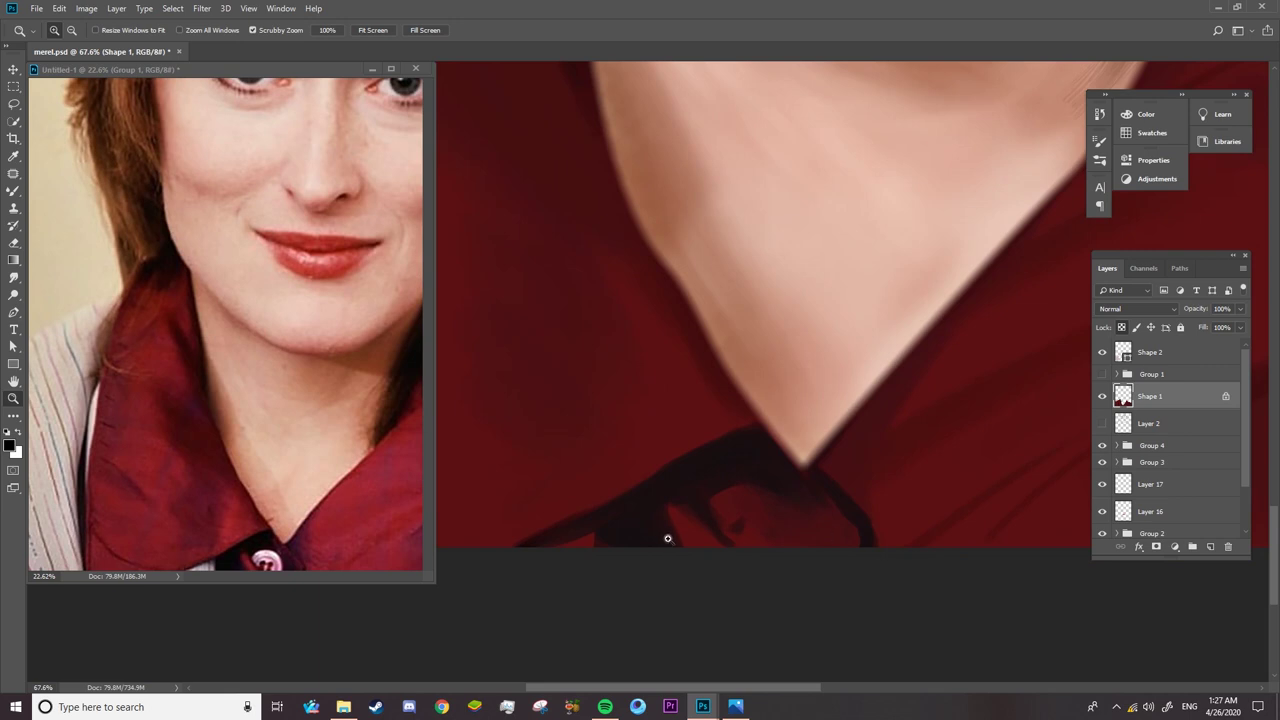
pyautogui.press('b')
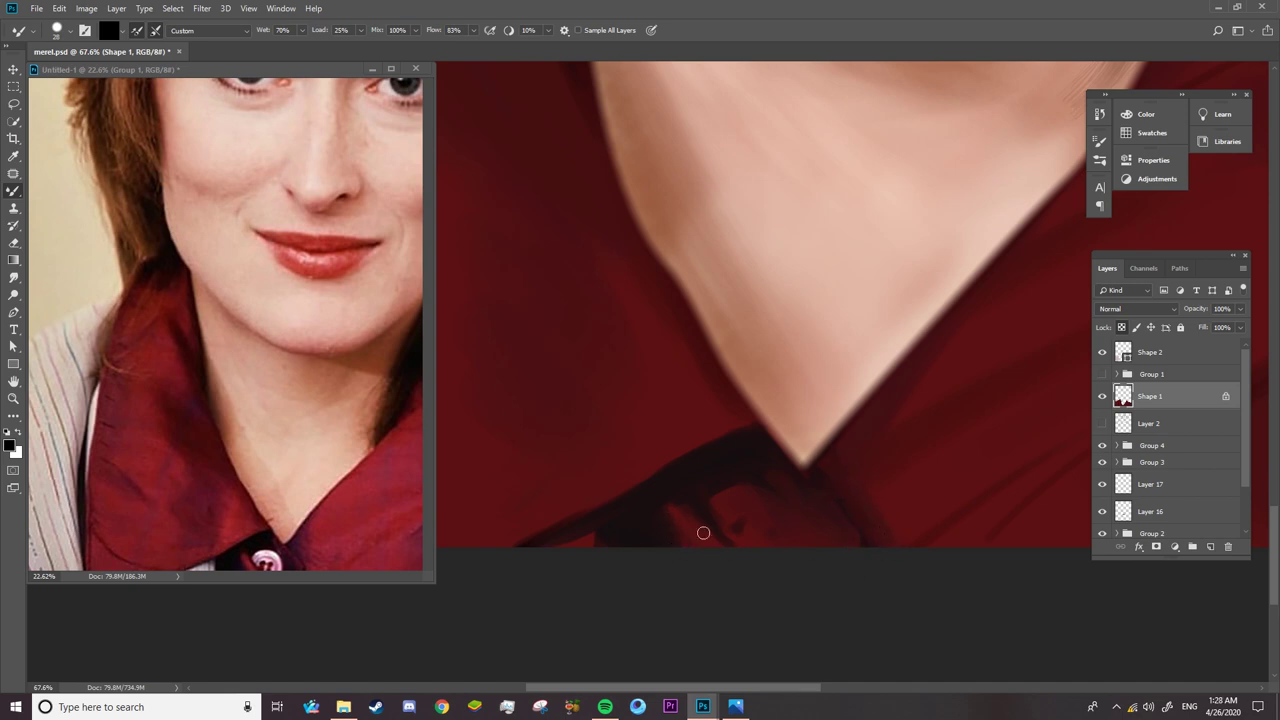
# - Sample the jacket's dark red and blend the dark crease beside the collar
pyautogui.press('z')
pyautogui.moveTo(677, 563); pyautogui.dragTo(794, 560)
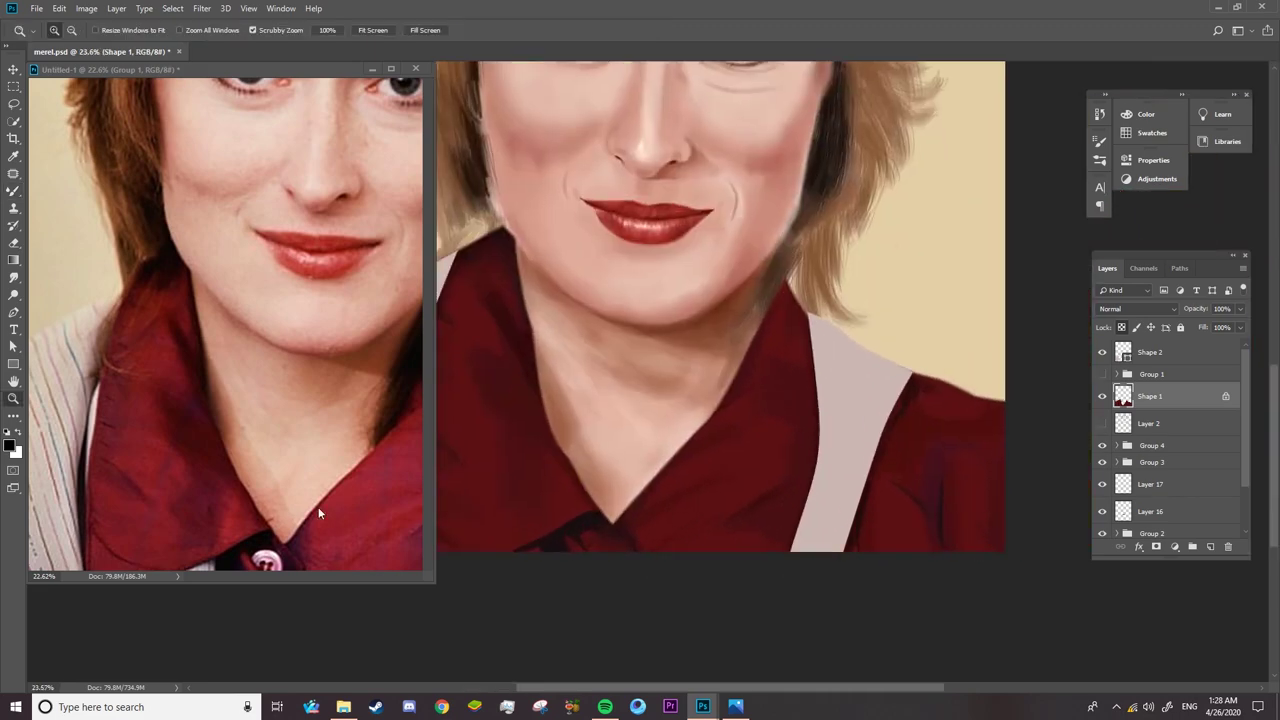
pyautogui.moveTo(380, 560)
pyautogui.mouseDown()
pyautogui.moveTo(347, 560)
pyautogui.moveTo(391, 551)
pyautogui.mouseUp()
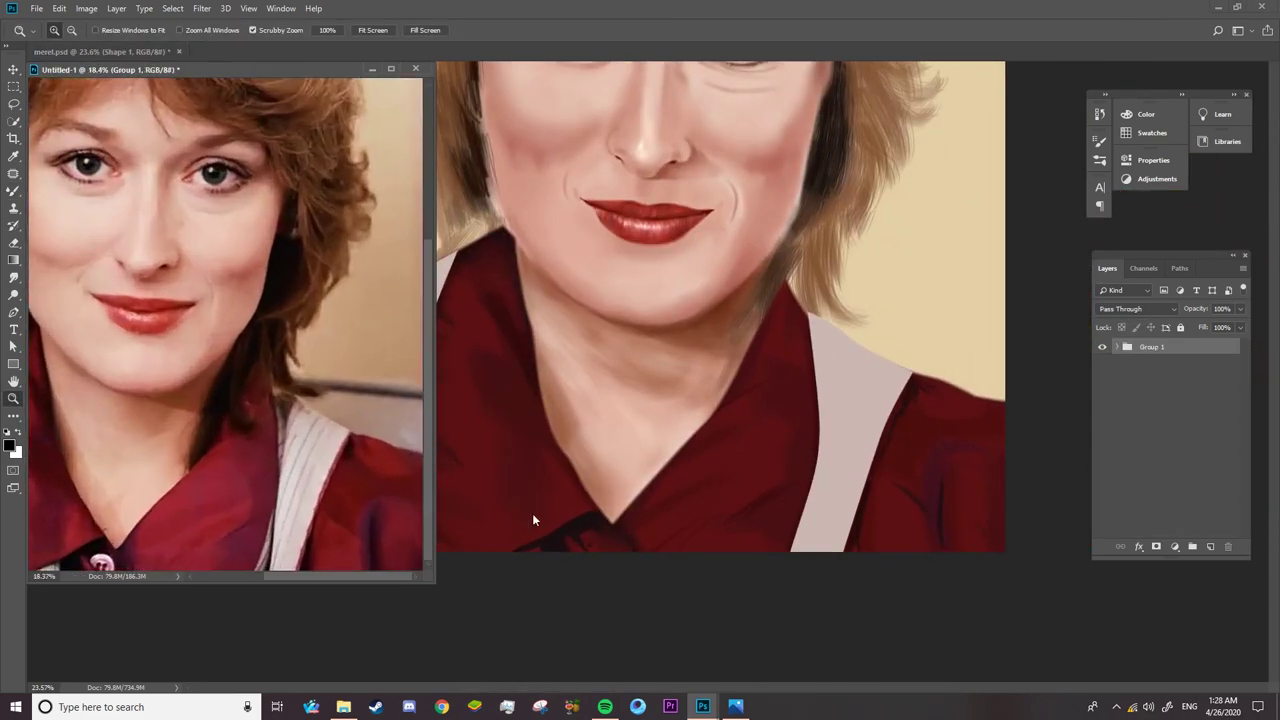
pyautogui.moveTo(532, 513); pyautogui.dragTo(1084, 551)
pyautogui.press('b')
pyautogui.rightClick(767, 255)
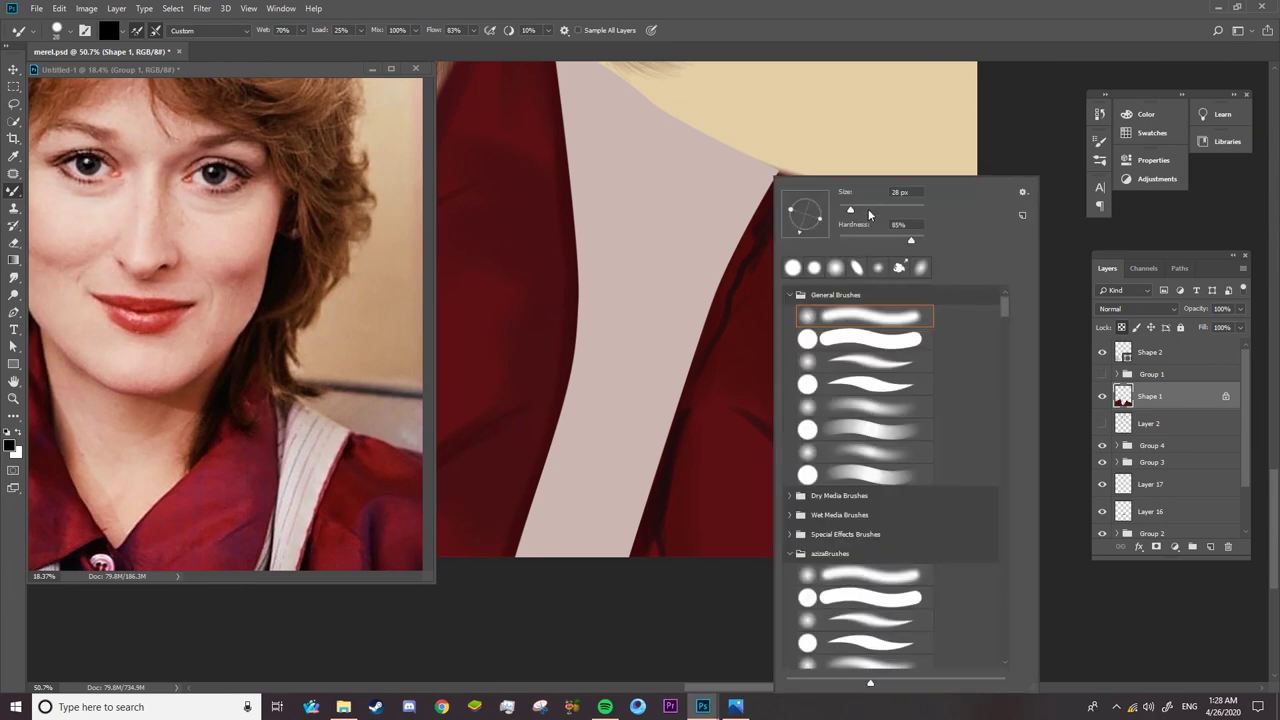
pyautogui.press('Escape')
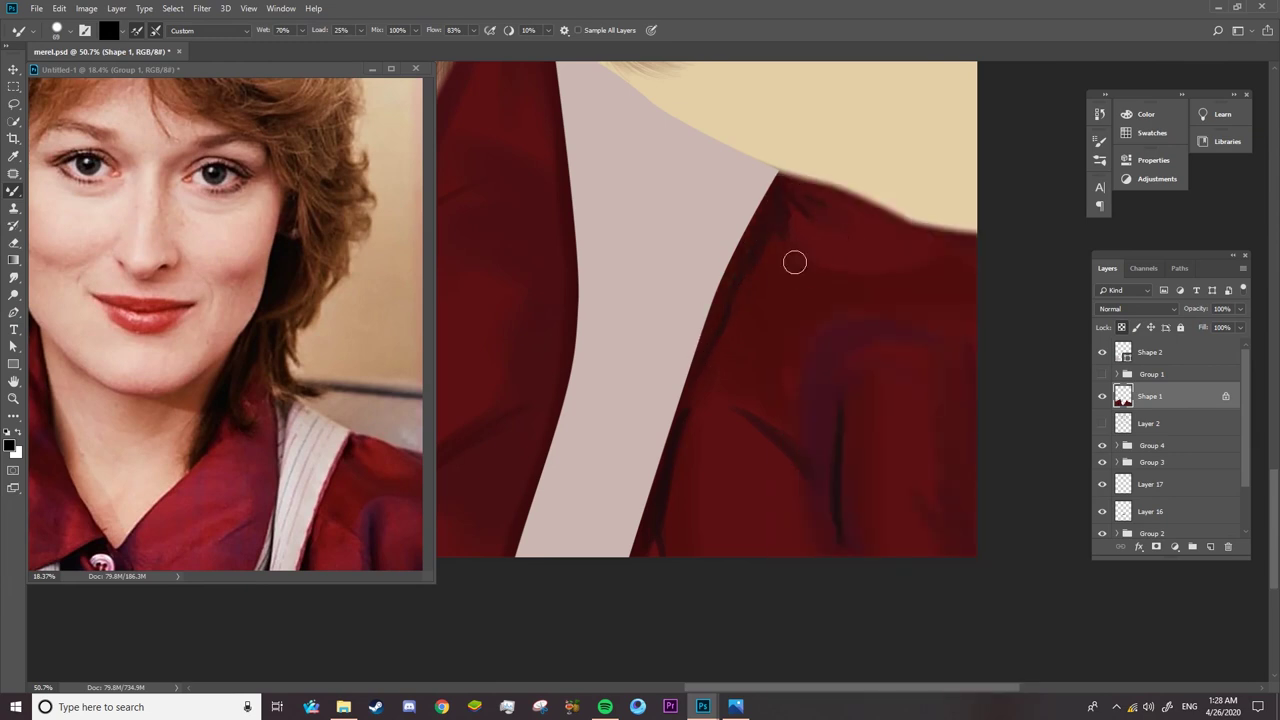
pyautogui.keyDown('alt'); pyautogui.click(852, 374); pyautogui.keyUp('alt')
pyautogui.moveTo(826, 522)
pyautogui.mouseDown()
pyautogui.moveTo(771, 469)
pyautogui.moveTo(818, 490)
pyautogui.moveTo(843, 529)
pyautogui.mouseUp()
# - Switch to the Dodge tool and set its brush to 98 px
pyautogui.click(20, 296)
pyautogui.rightClick(523, 485)
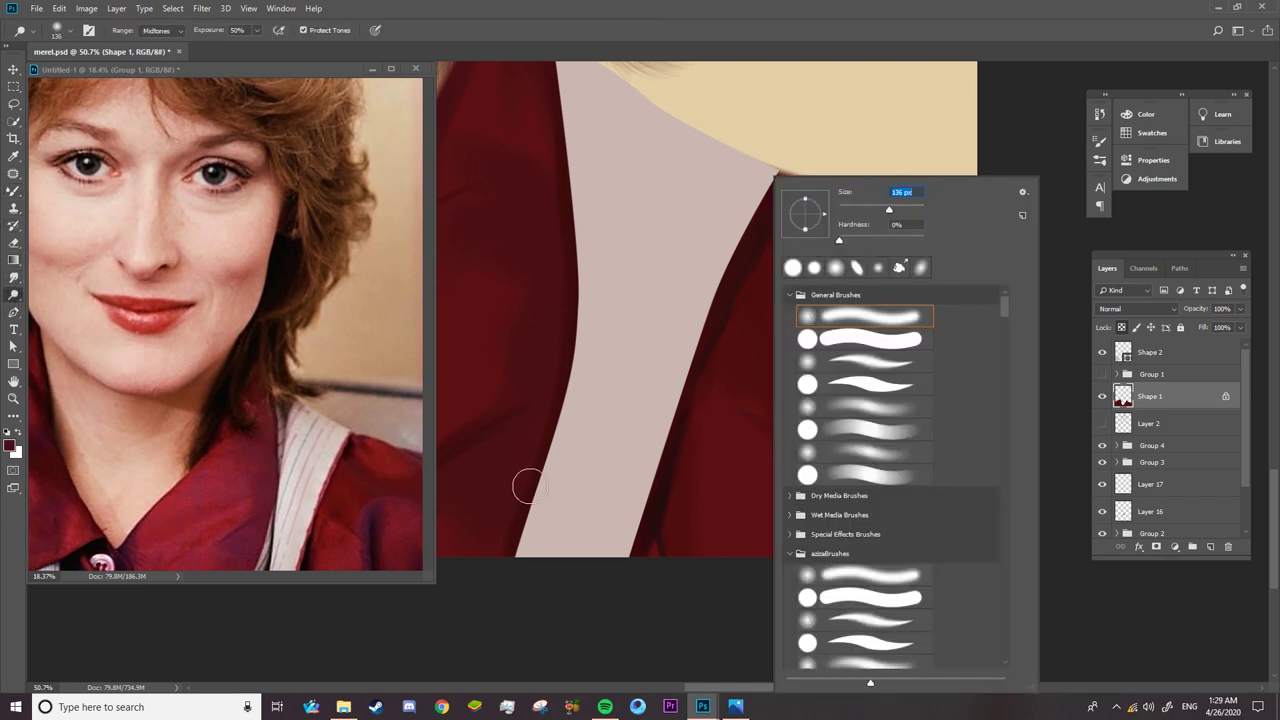
pyautogui.rightClick(14, 296)
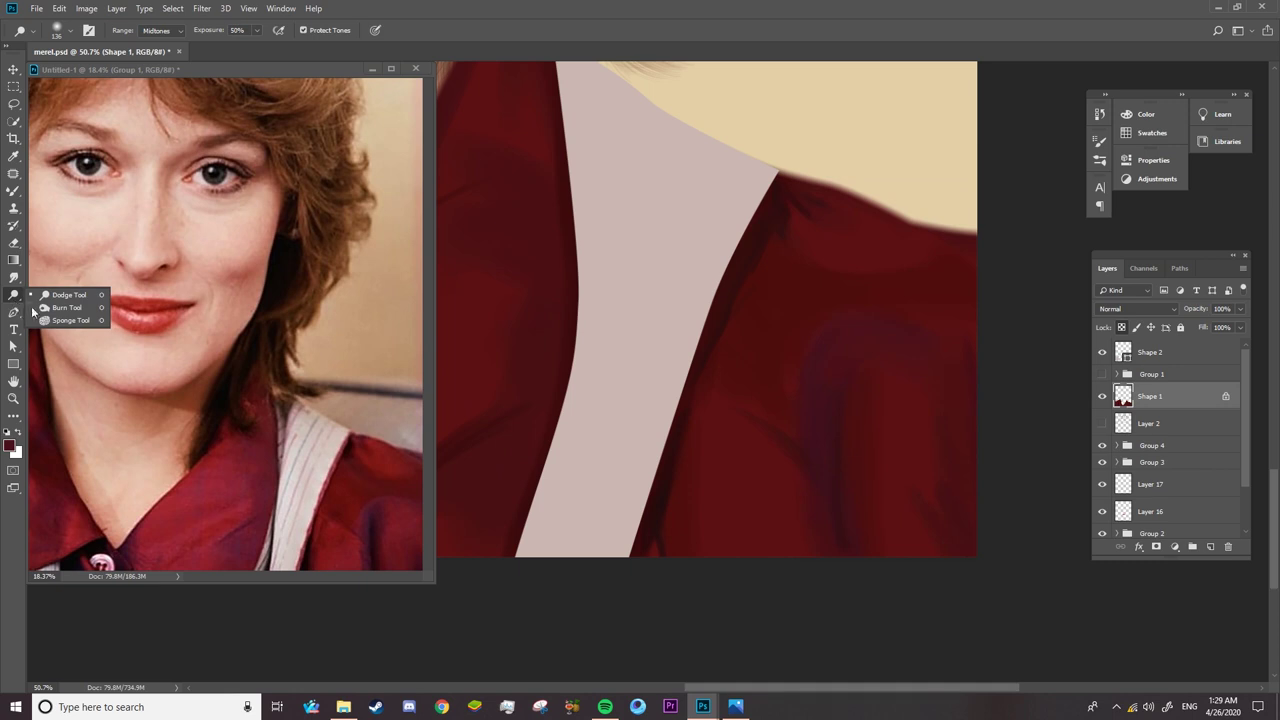
pyautogui.rightClick(996, 224)
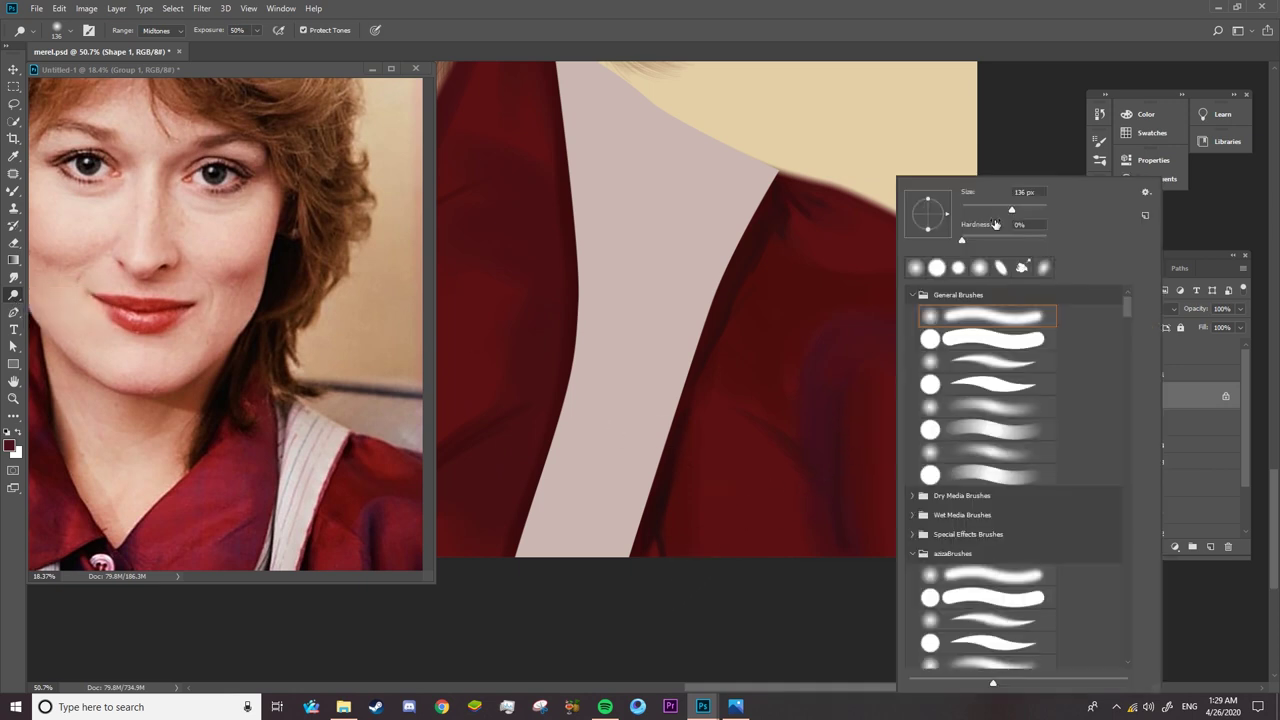
pyautogui.click(995, 210)
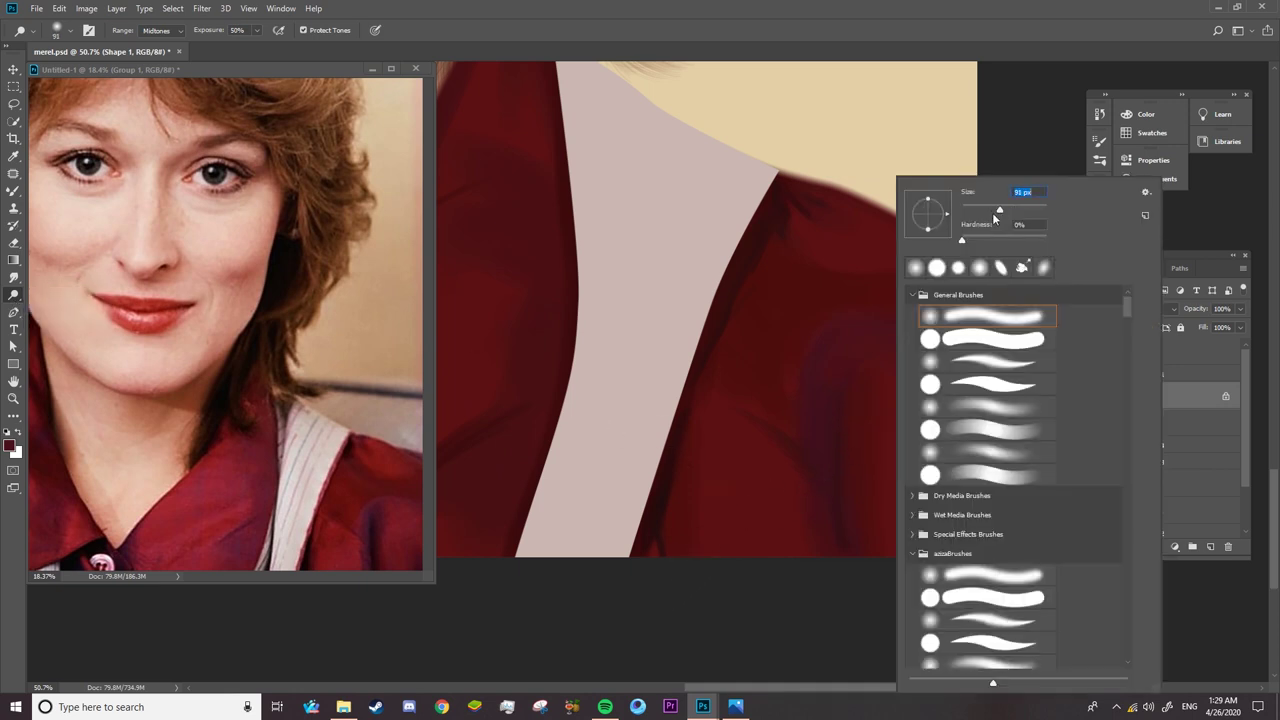
pyautogui.click(840, 332)
# - Lighten the purple fold streak, the shirt fold, the shoulder arc and beside the lapel
pyautogui.moveTo(840, 332)
pyautogui.mouseDown()
pyautogui.moveTo(803, 409)
pyautogui.moveTo(934, 346)
pyautogui.moveTo(820, 491)
pyautogui.moveTo(803, 374)
pyautogui.mouseUp()
pyautogui.moveTo(771, 443); pyautogui.dragTo(688, 425)
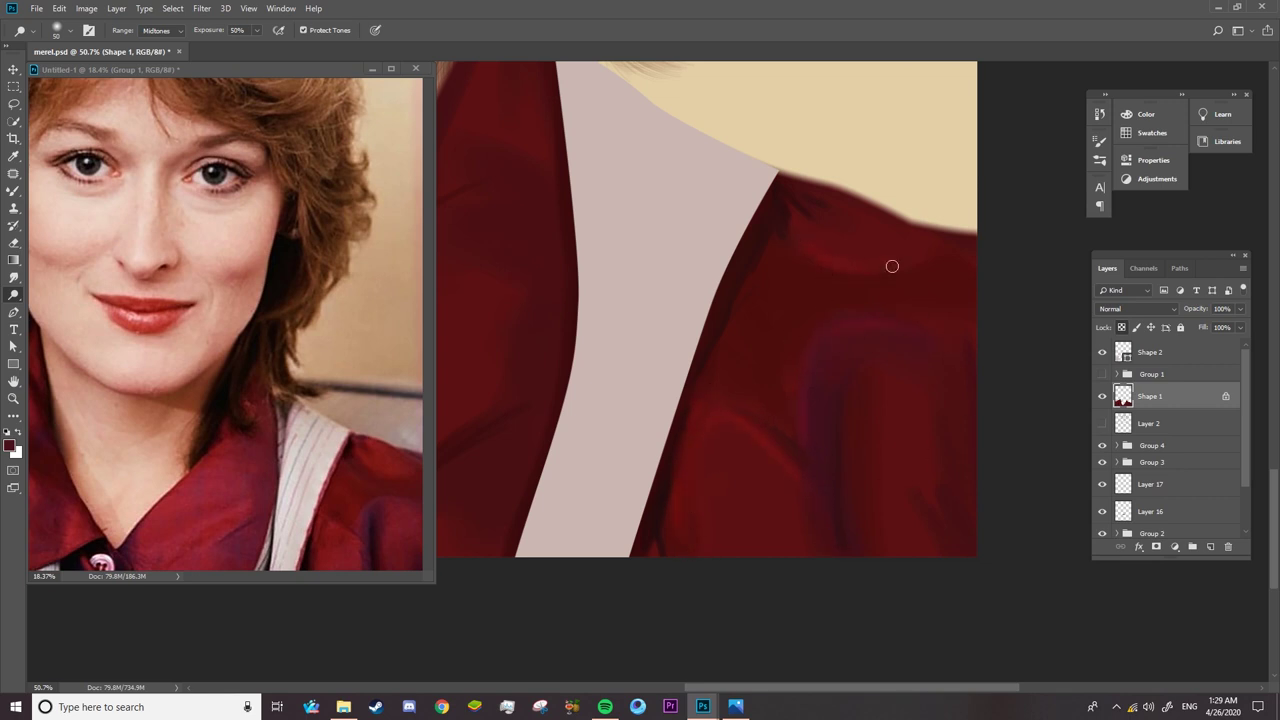
pyautogui.moveTo(891, 266)
pyautogui.mouseDown()
pyautogui.moveTo(836, 204)
pyautogui.moveTo(794, 191)
pyautogui.moveTo(837, 226)
pyautogui.moveTo(825, 262)
pyautogui.mouseUp()
pyautogui.rightClick(760, 286)
pyautogui.press('Escape')
pyautogui.moveTo(751, 347)
pyautogui.mouseDown()
pyautogui.moveTo(737, 337)
pyautogui.moveTo(811, 297)
pyautogui.moveTo(740, 360)
pyautogui.moveTo(890, 256)
pyautogui.mouseUp()
pyautogui.press('z')
pyautogui.moveTo(948, 286); pyautogui.dragTo(703, 494)
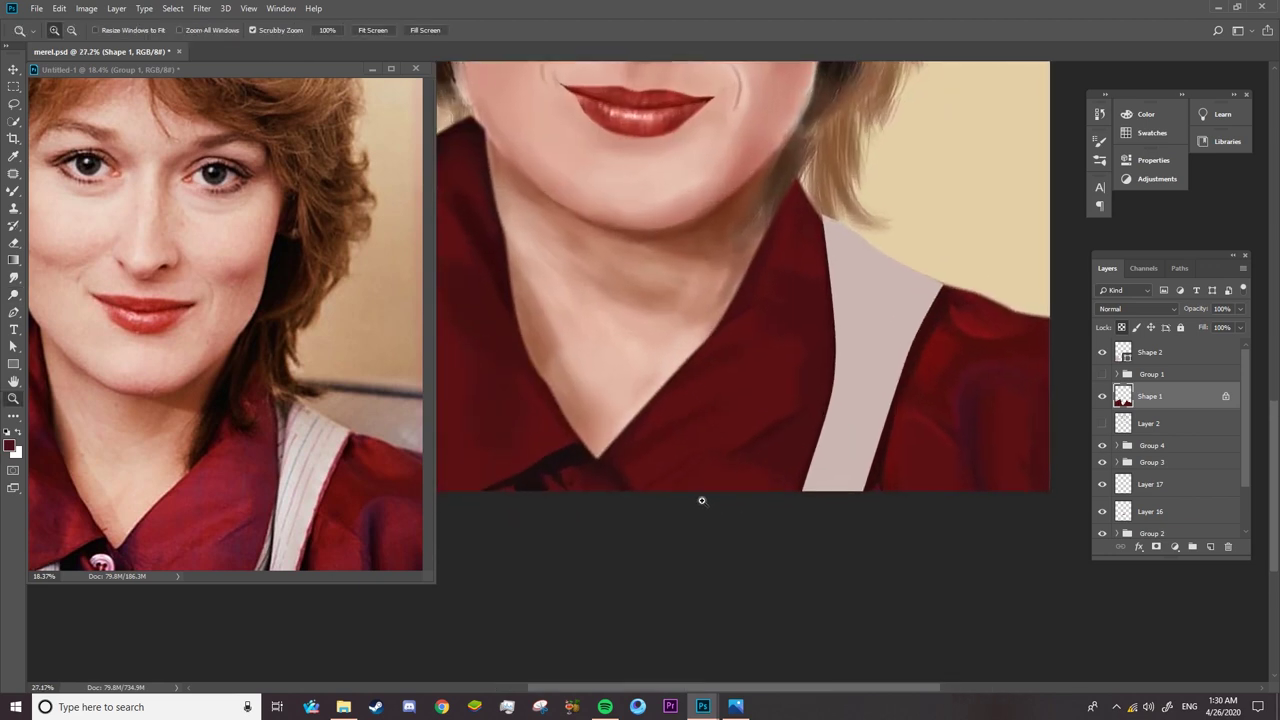
# - Dodge with Highlights range and a 177 px brush to brighten the collar
pyautogui.press('o')
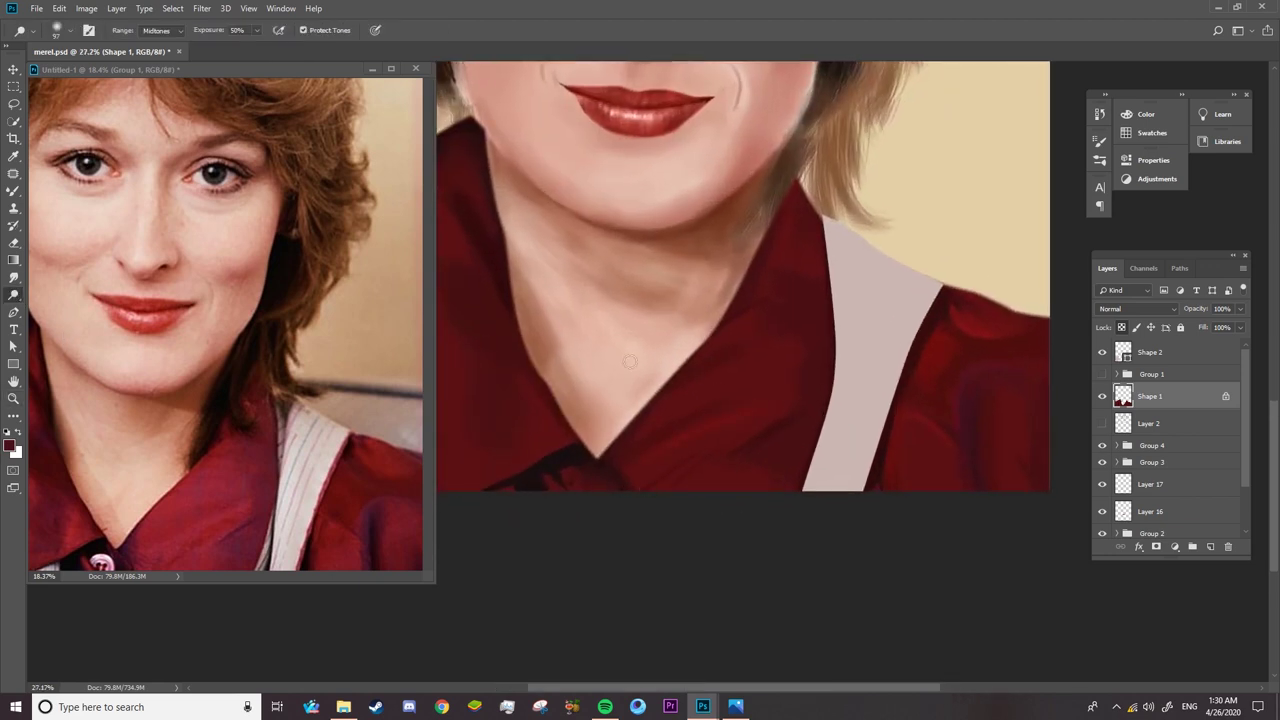
pyautogui.click(177, 31)
pyautogui.click(153, 63)
pyautogui.rightClick(746, 384)
pyautogui.press('Return')
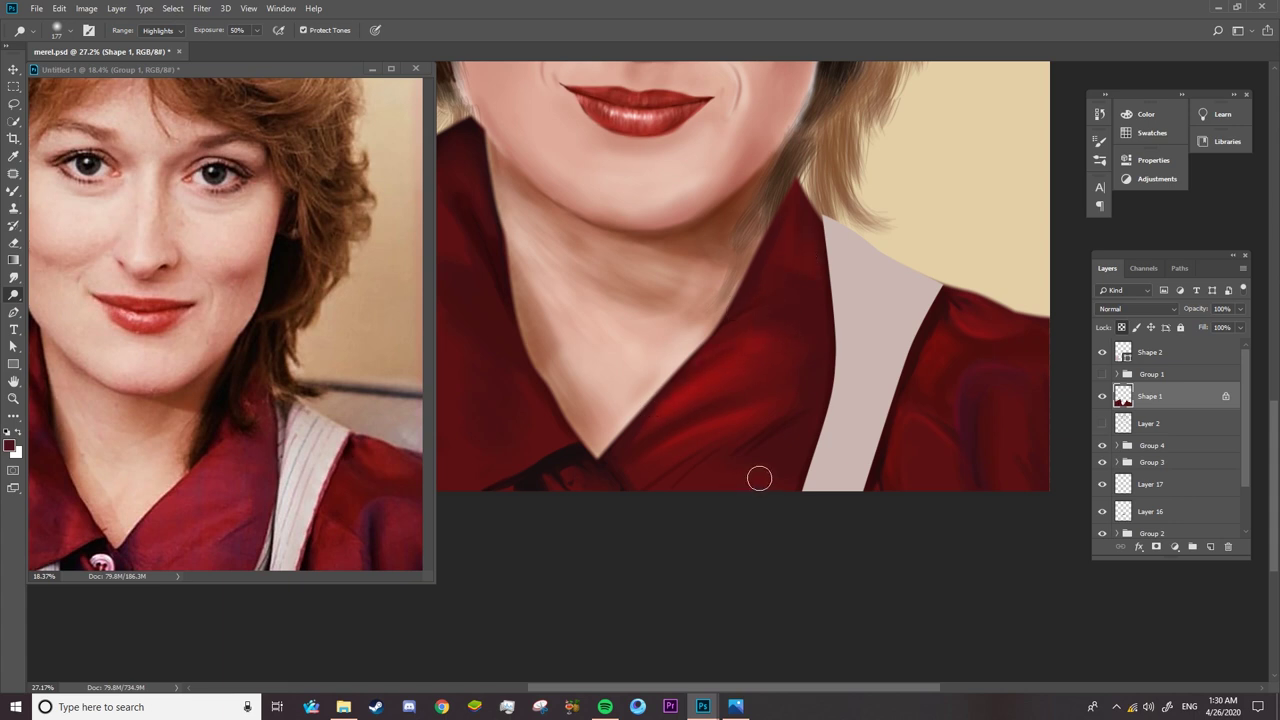
pyautogui.moveTo(652, 516); pyautogui.dragTo(855, 516)
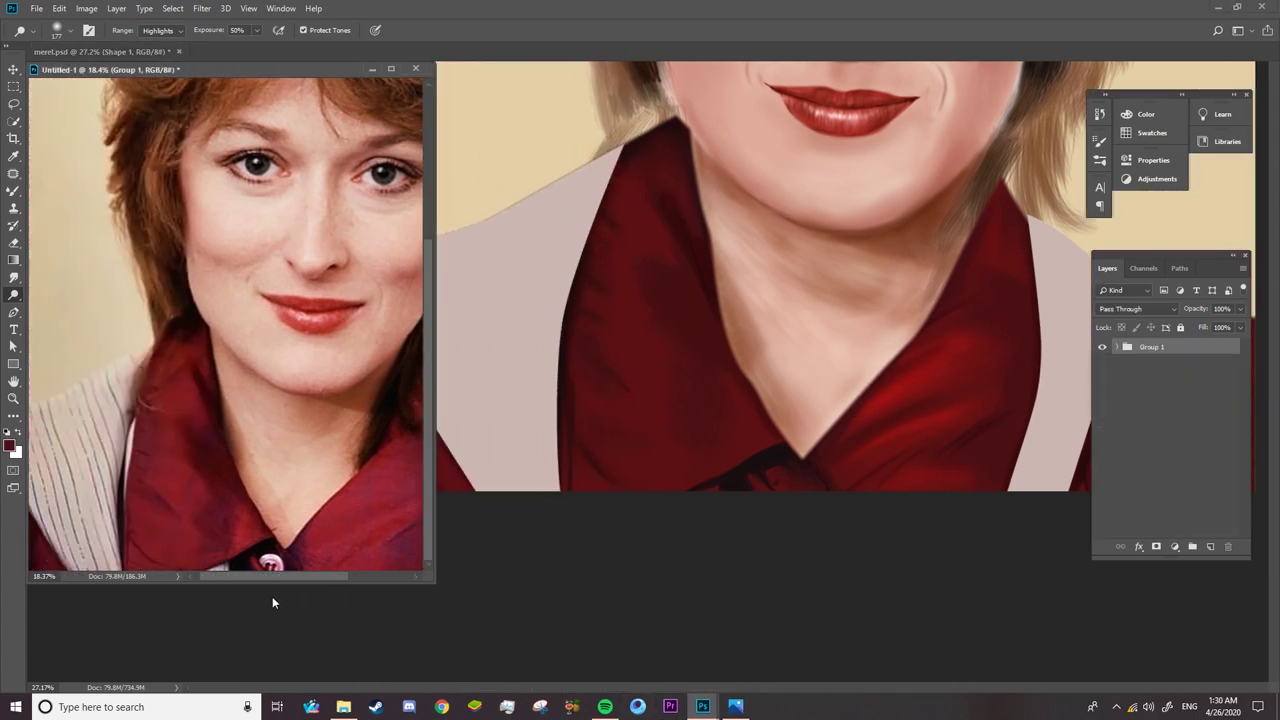
pyautogui.moveTo(585, 385); pyautogui.dragTo(674, 374)
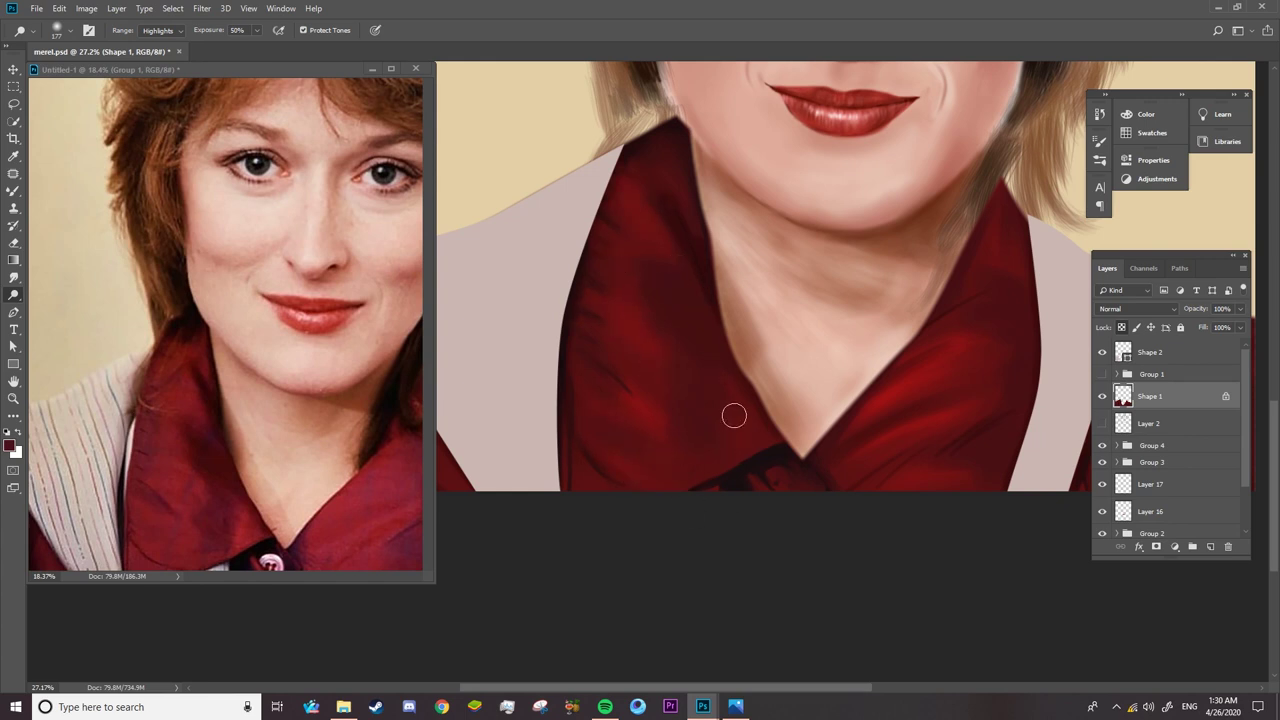
# - Dismiss an error message, show the Group 1 photo reference, and zoom onto the button
pyautogui.moveTo(559, 688); pyautogui.dragTo(500, 688)
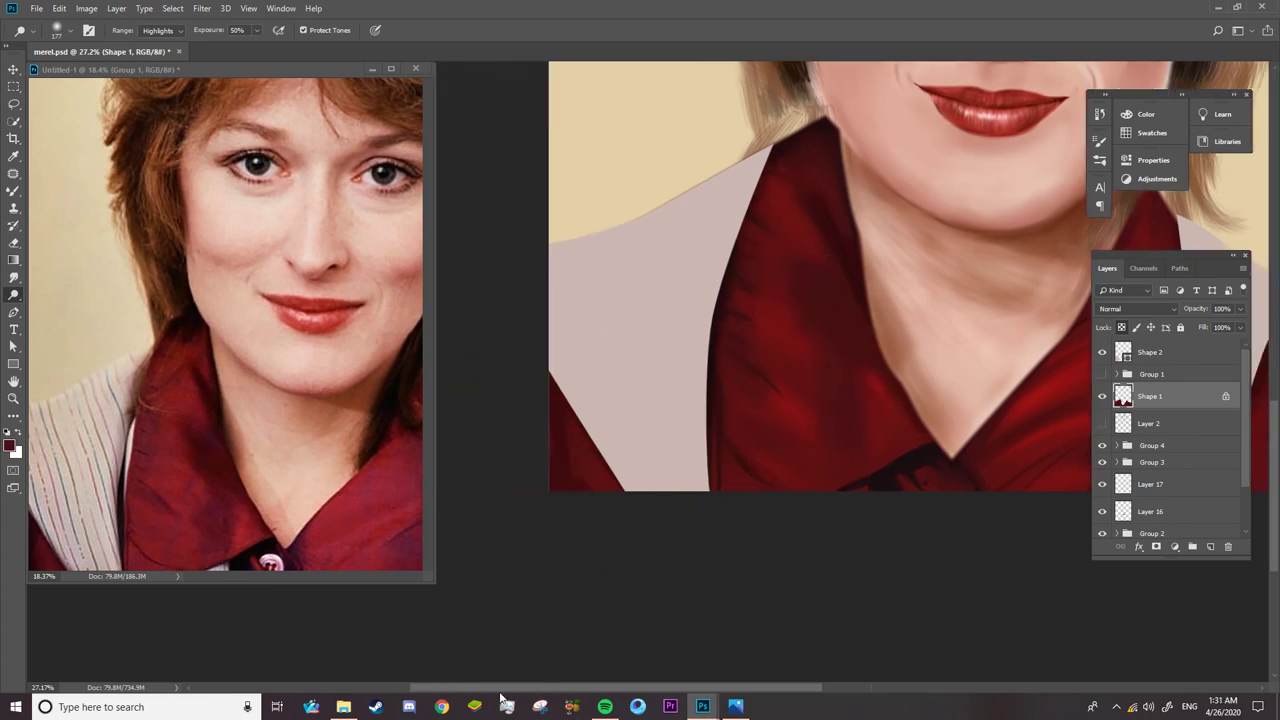
pyautogui.click(303, 574)
pyautogui.press('Return')
pyautogui.moveTo(303, 576); pyautogui.dragTo(327, 576)
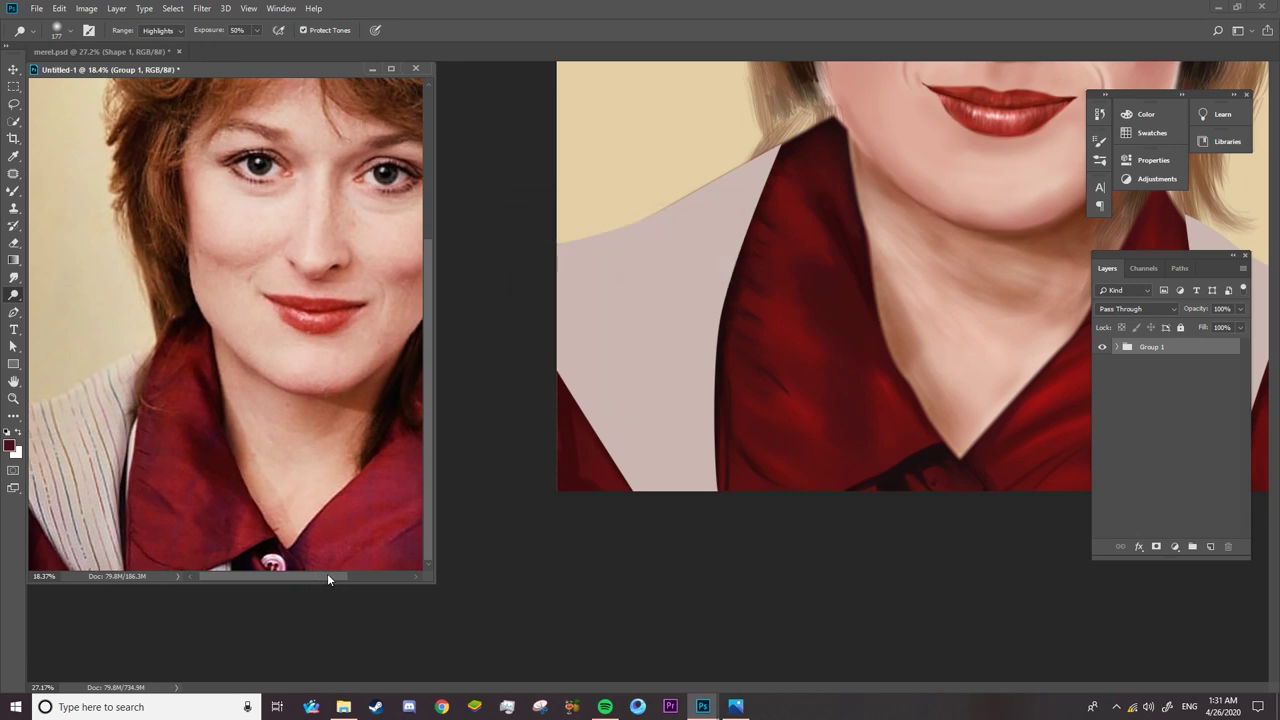
pyautogui.click(605, 472)
pyautogui.press('z')
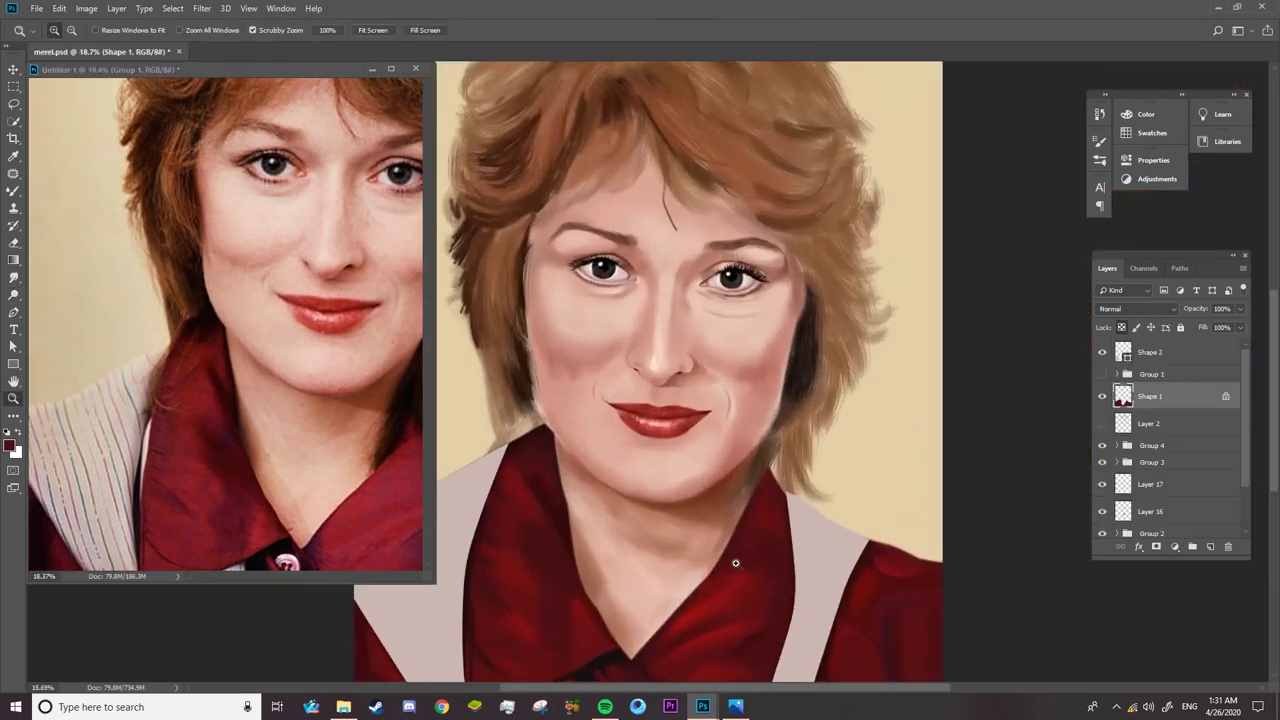
pyautogui.moveTo(671, 537)
pyautogui.mouseDown()
pyautogui.moveTo(820, 582)
pyautogui.moveTo(343, 505)
pyautogui.moveTo(623, 649)
pyautogui.moveTo(698, 625)
pyautogui.mouseUp()
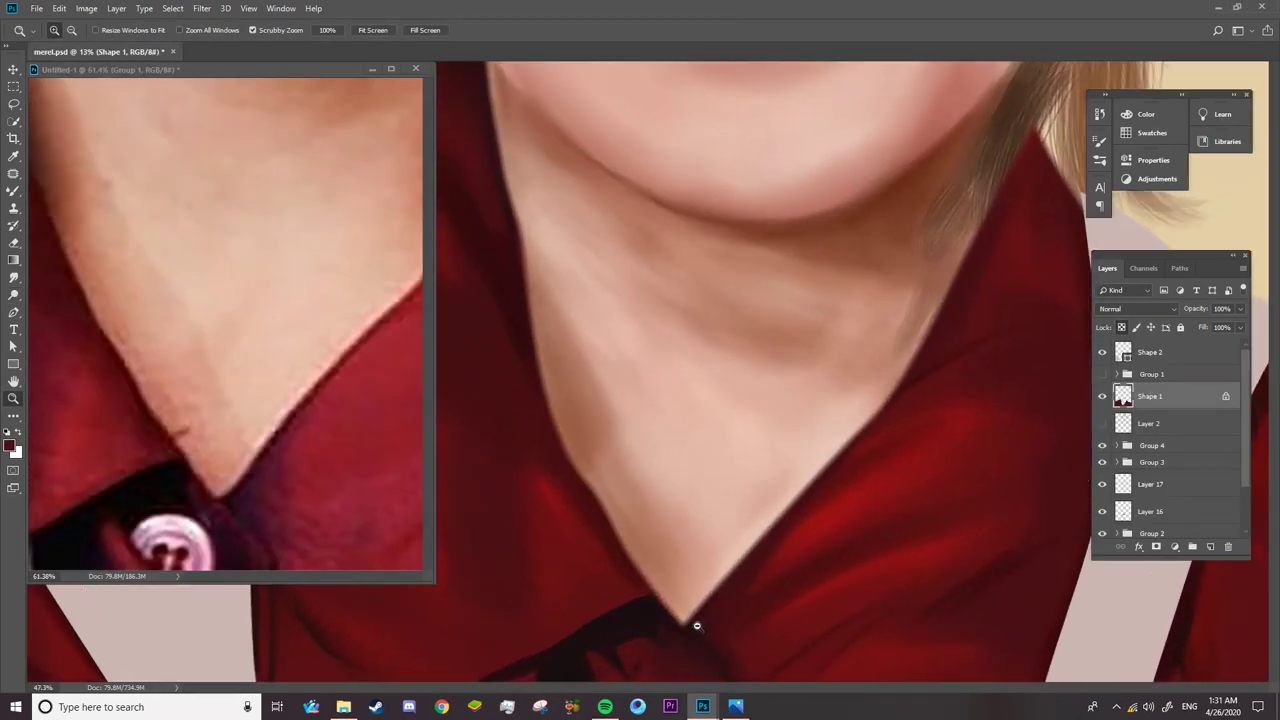
pyautogui.click(1102, 374)
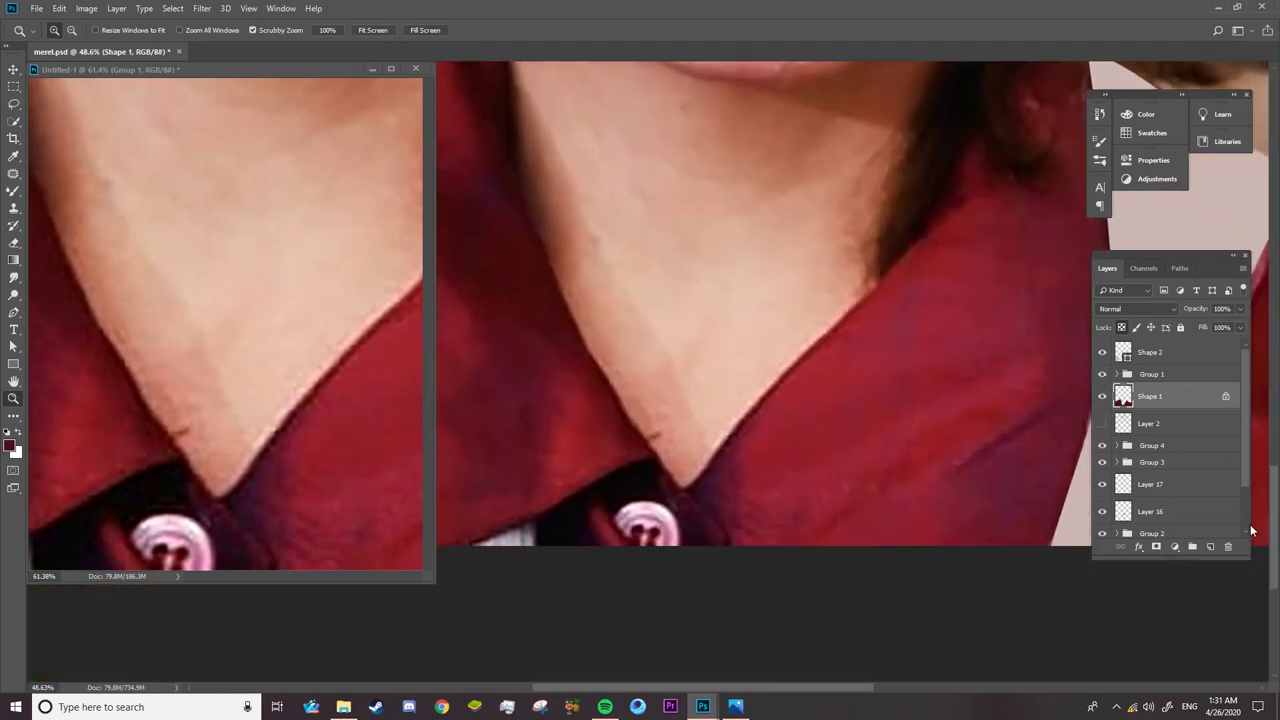
pyautogui.moveTo(650, 550); pyautogui.dragTo(698, 540)
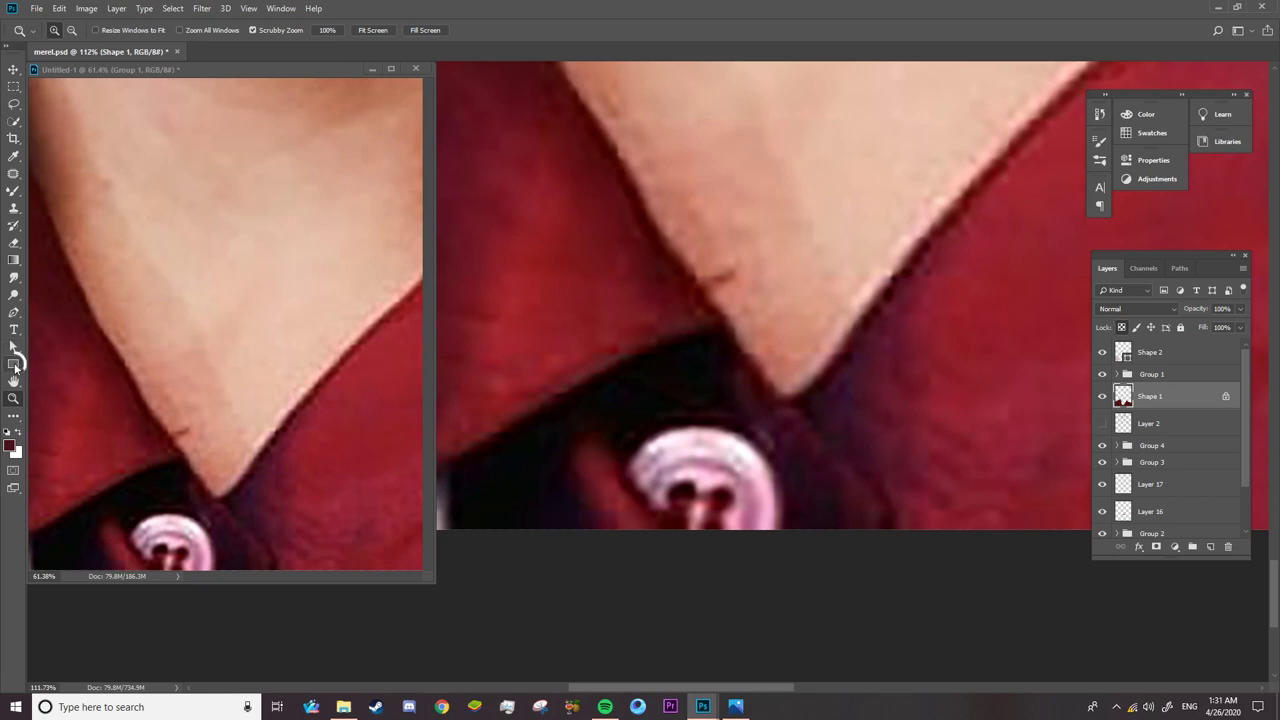
# - Draw an ellipse over the button and give it a white #ffffff fill
pyautogui.rightClick(15, 367)
pyautogui.click(46, 397)
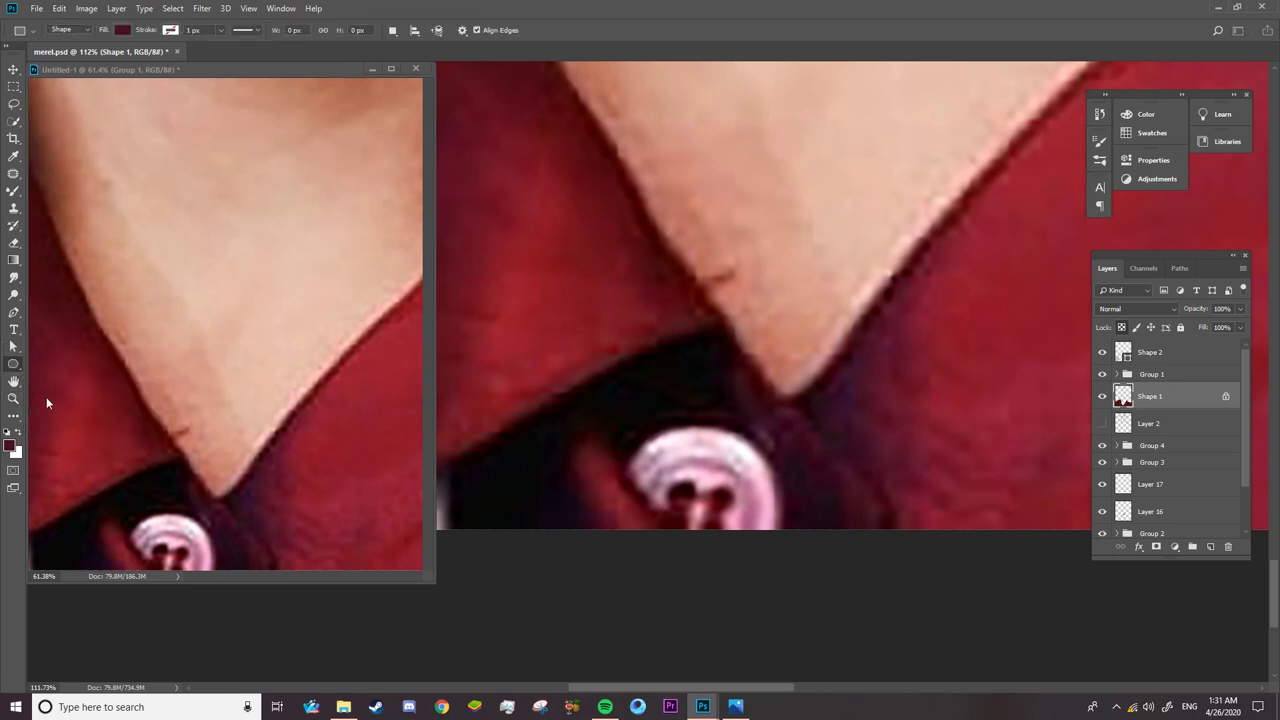
pyautogui.rightClick(14, 368)
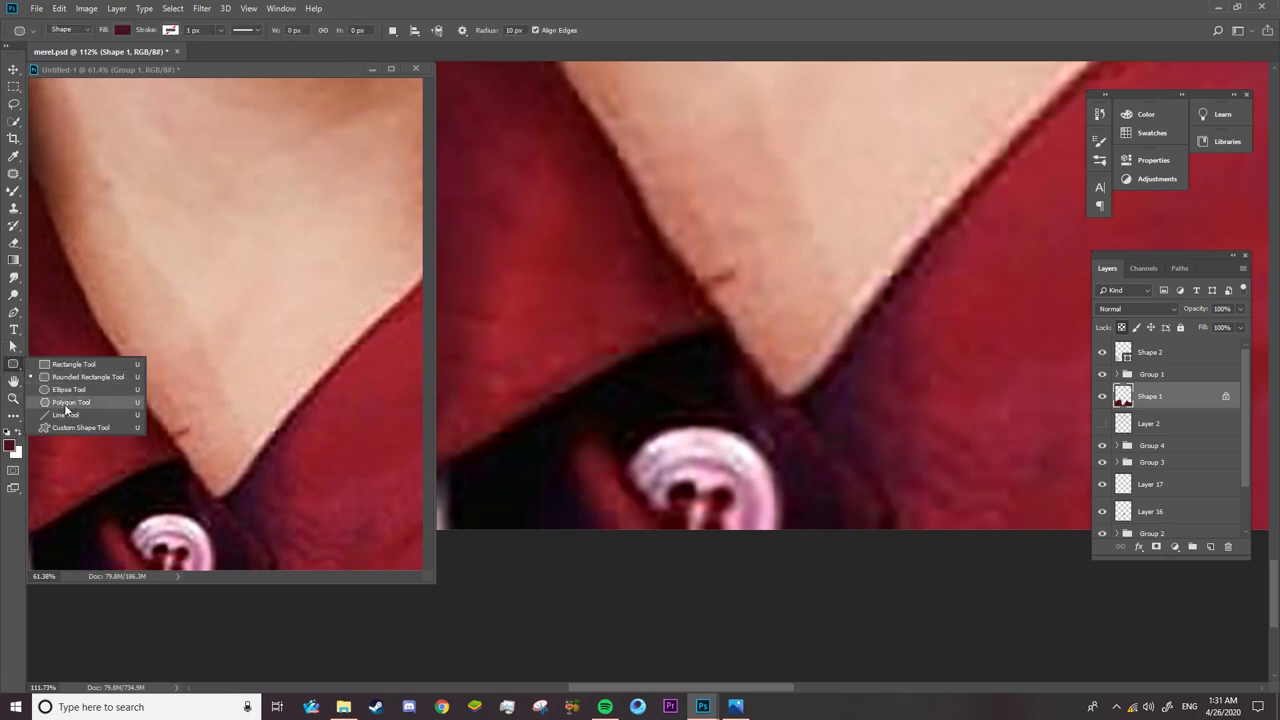
pyautogui.click(68, 389)
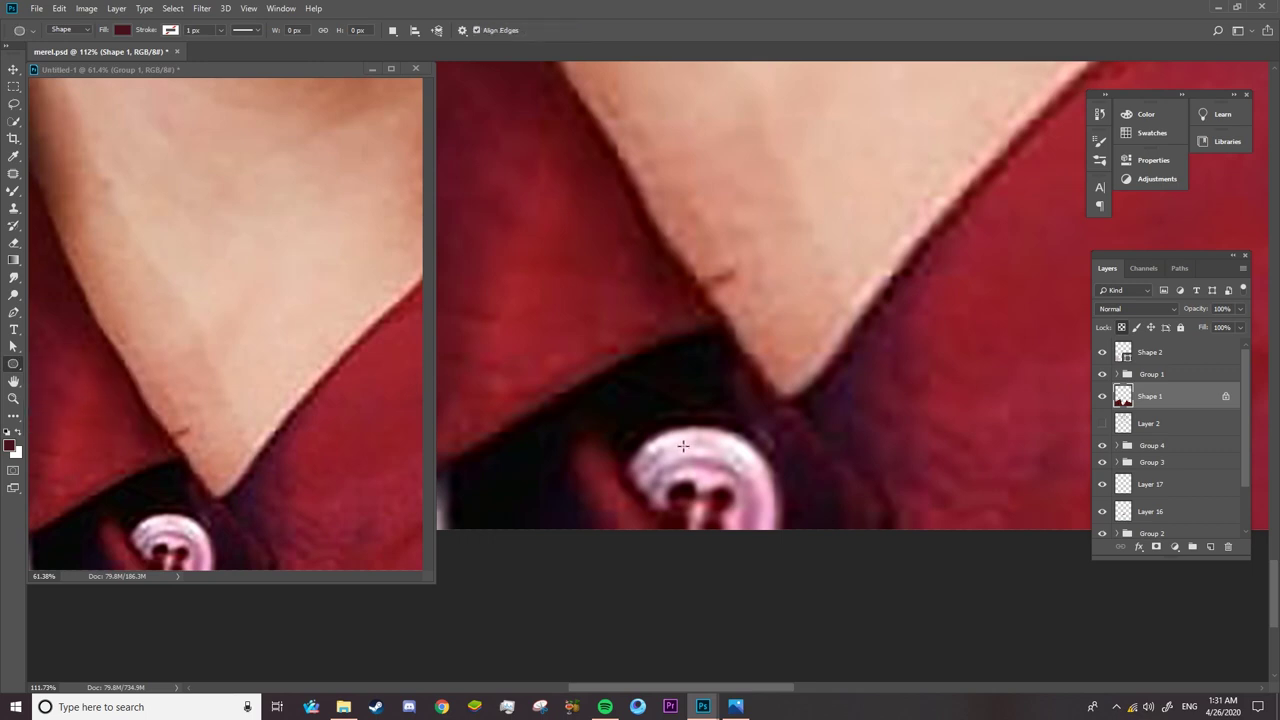
pyautogui.moveTo(690, 446); pyautogui.dragTo(805, 557)
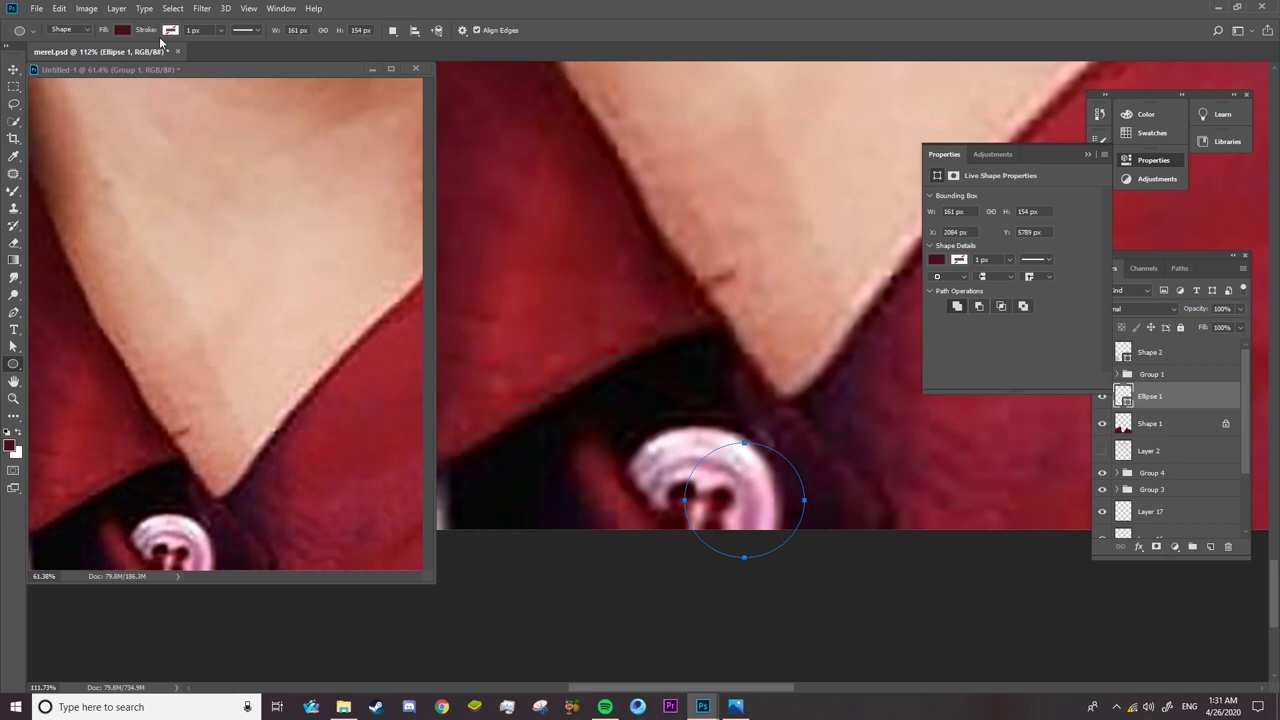
pyautogui.click(121, 30)
pyautogui.click(185, 55)
pyautogui.write('ffffff')
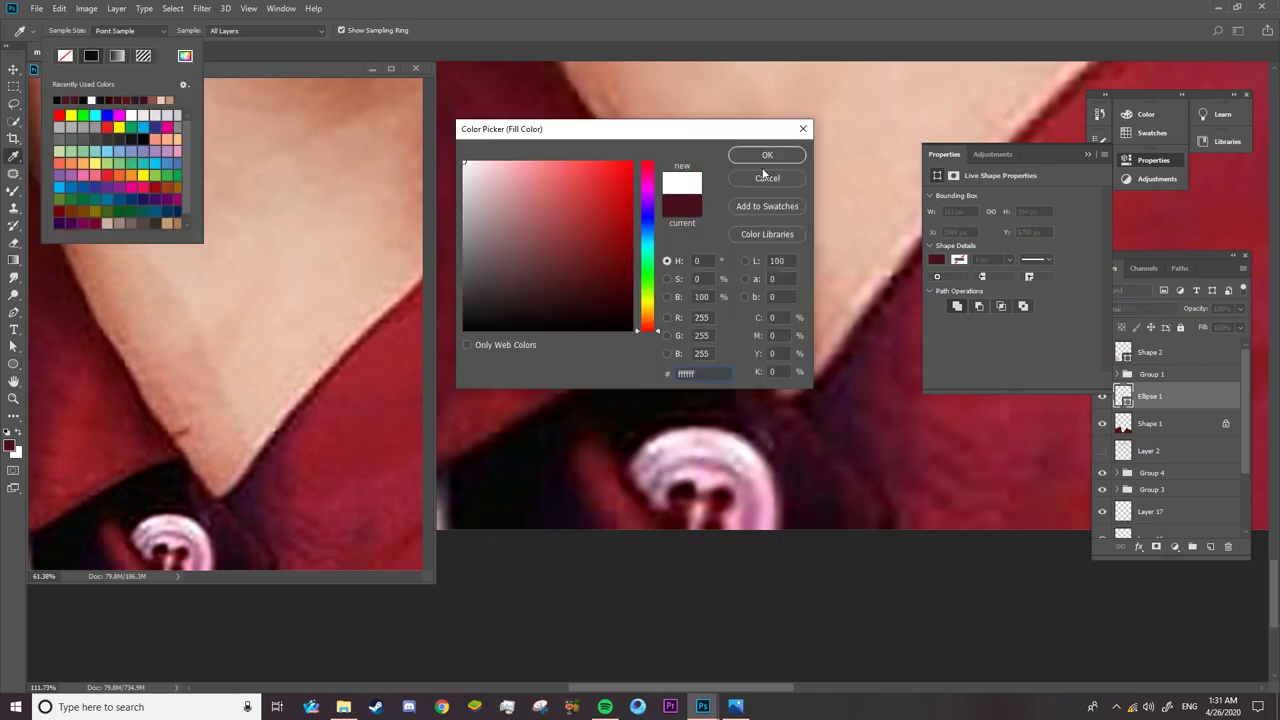
pyautogui.click(765, 152)
pyautogui.click(740, 472)
# - Free-transform the ellipse to move, widen and heighten it over the button
pyautogui.hotkey('ctrl', 't')
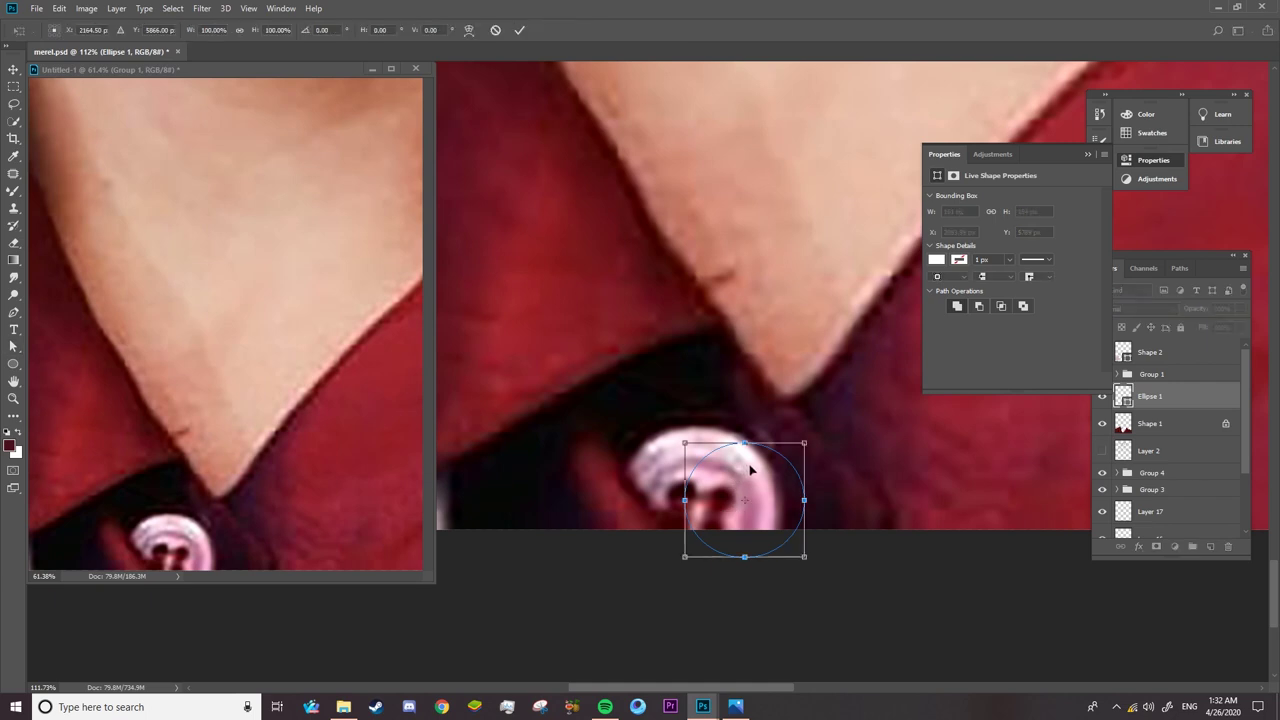
pyautogui.moveTo(748, 465)
pyautogui.mouseDown()
pyautogui.moveTo(704, 449)
pyautogui.moveTo(777, 486)
pyautogui.mouseUp()
pyautogui.moveTo(641, 482); pyautogui.dragTo(629, 486)
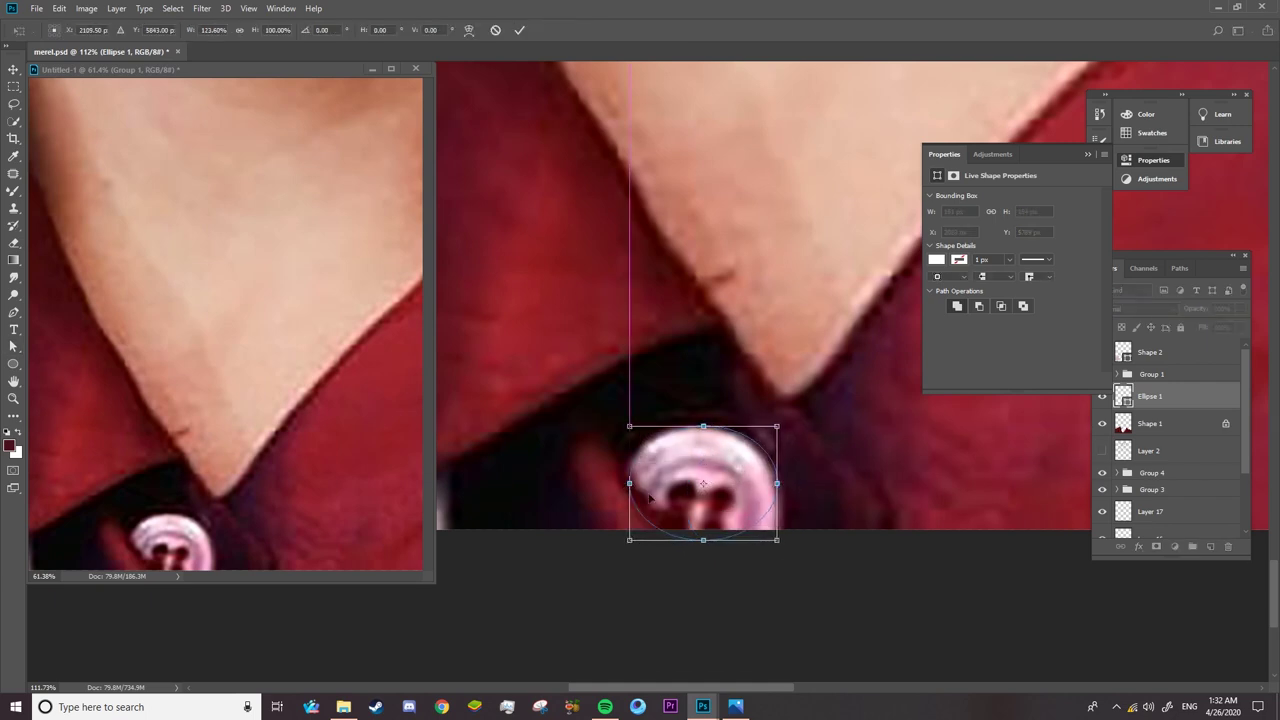
pyautogui.moveTo(702, 539); pyautogui.dragTo(704, 577)
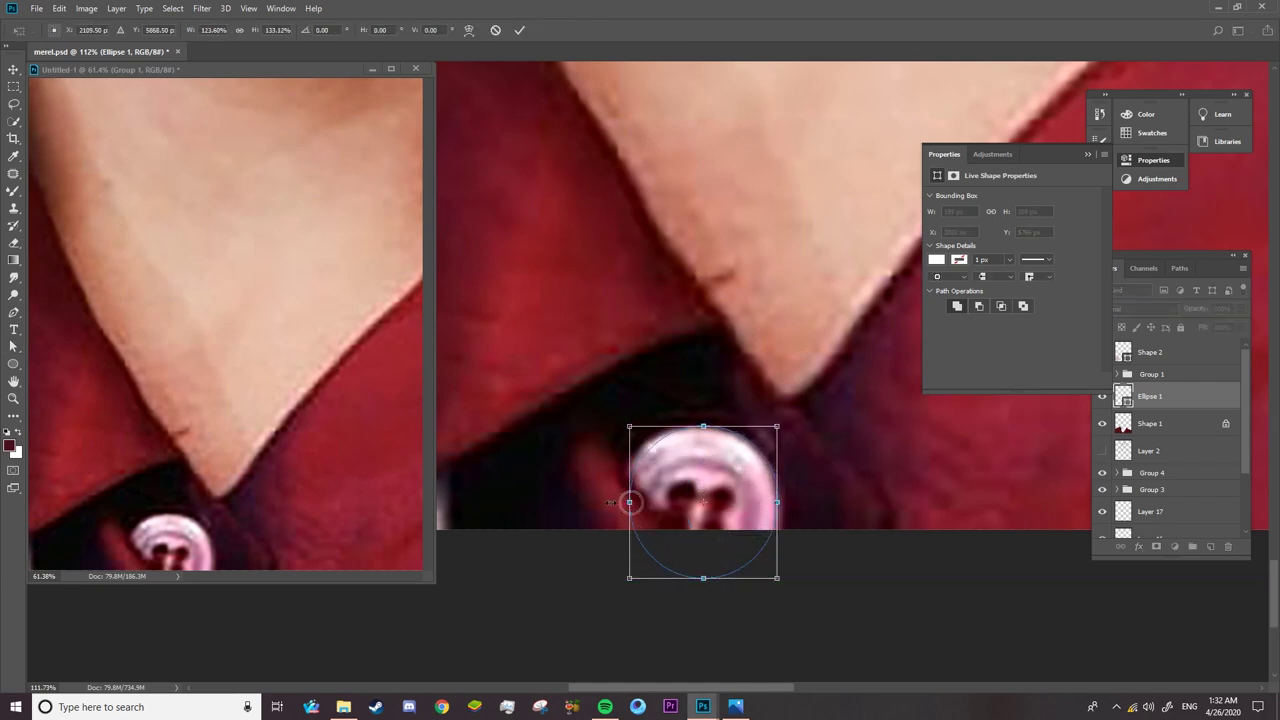
pyautogui.rightClick(648, 493)
pyautogui.doubleClick(697, 448)
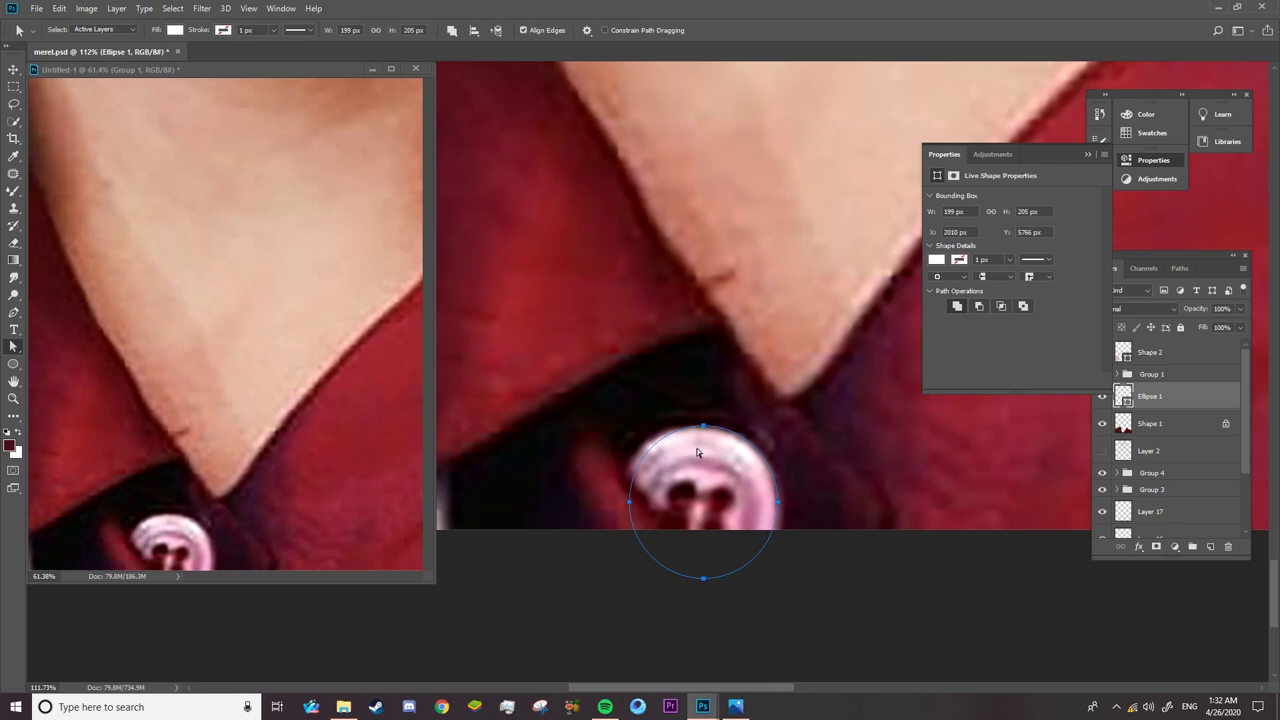
pyautogui.click(629, 502)
# - Adjust the ellipse's anchor points and top curve to fit the reference button
pyautogui.click(599, 267)
pyautogui.moveTo(629, 502); pyautogui.dragTo(623, 505)
pyautogui.rightClick(777, 503)
pyautogui.click(981, 424)
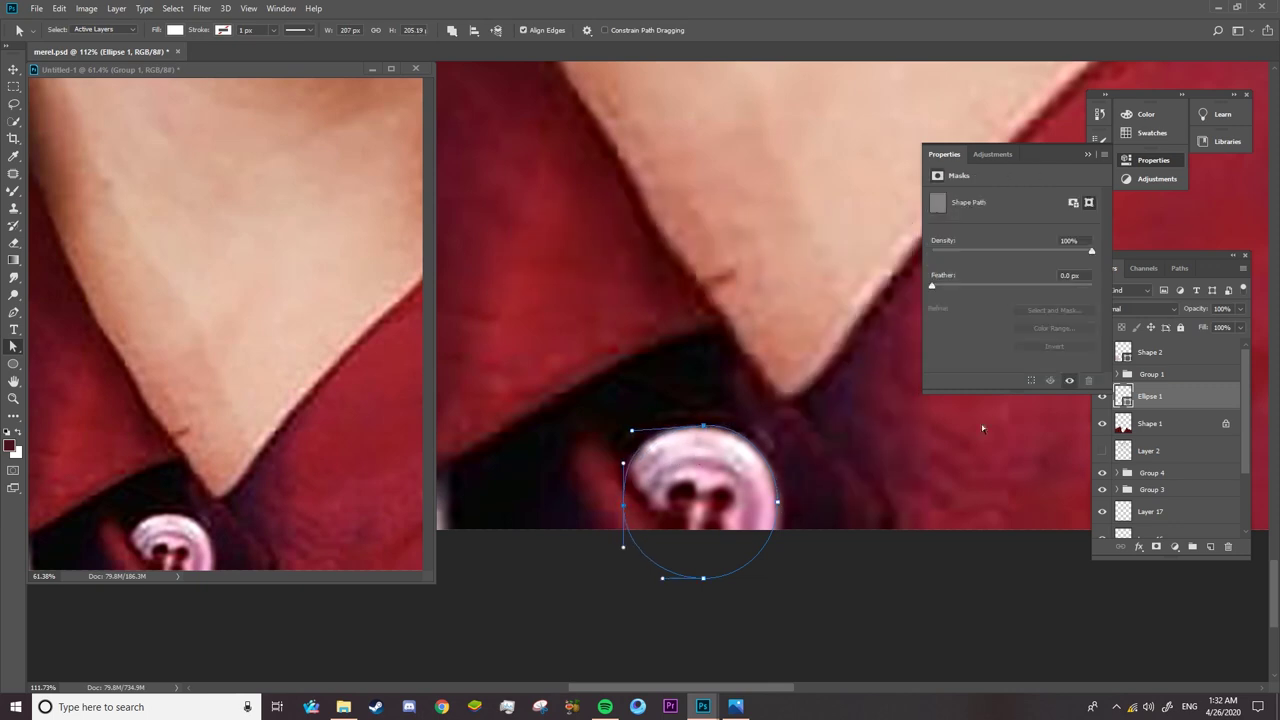
pyautogui.click(1102, 352)
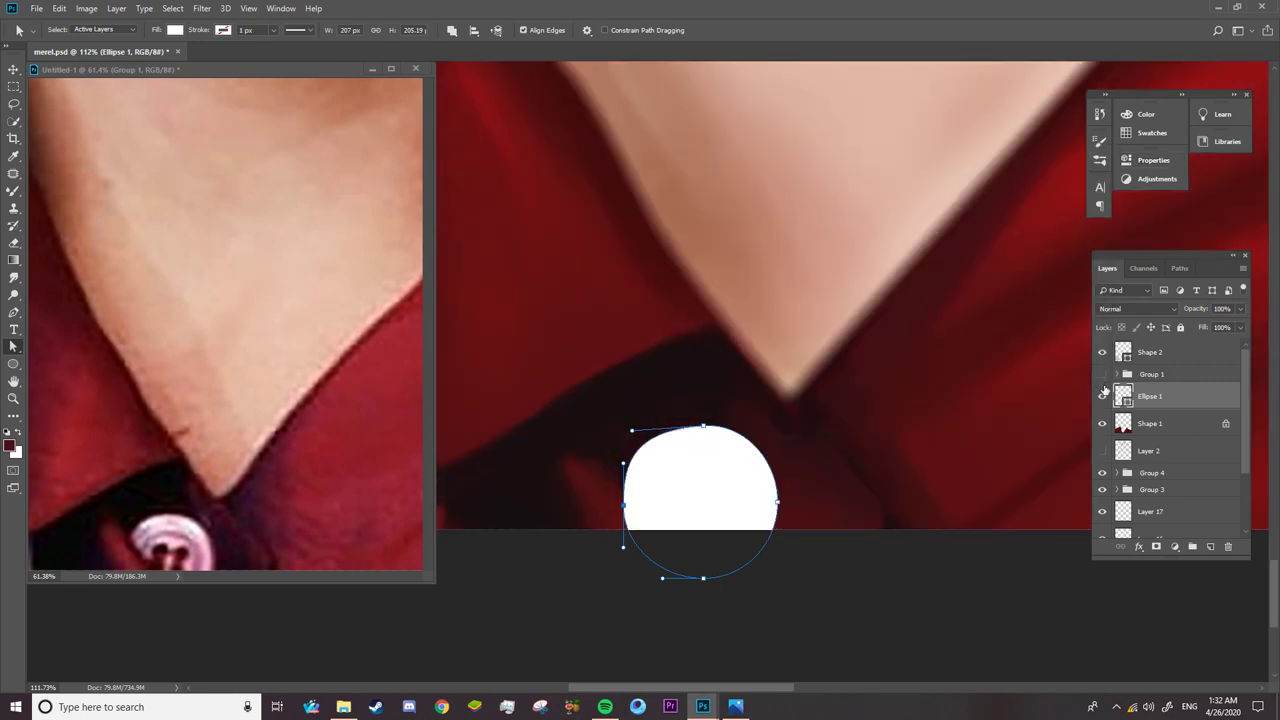
pyautogui.click(1102, 395)
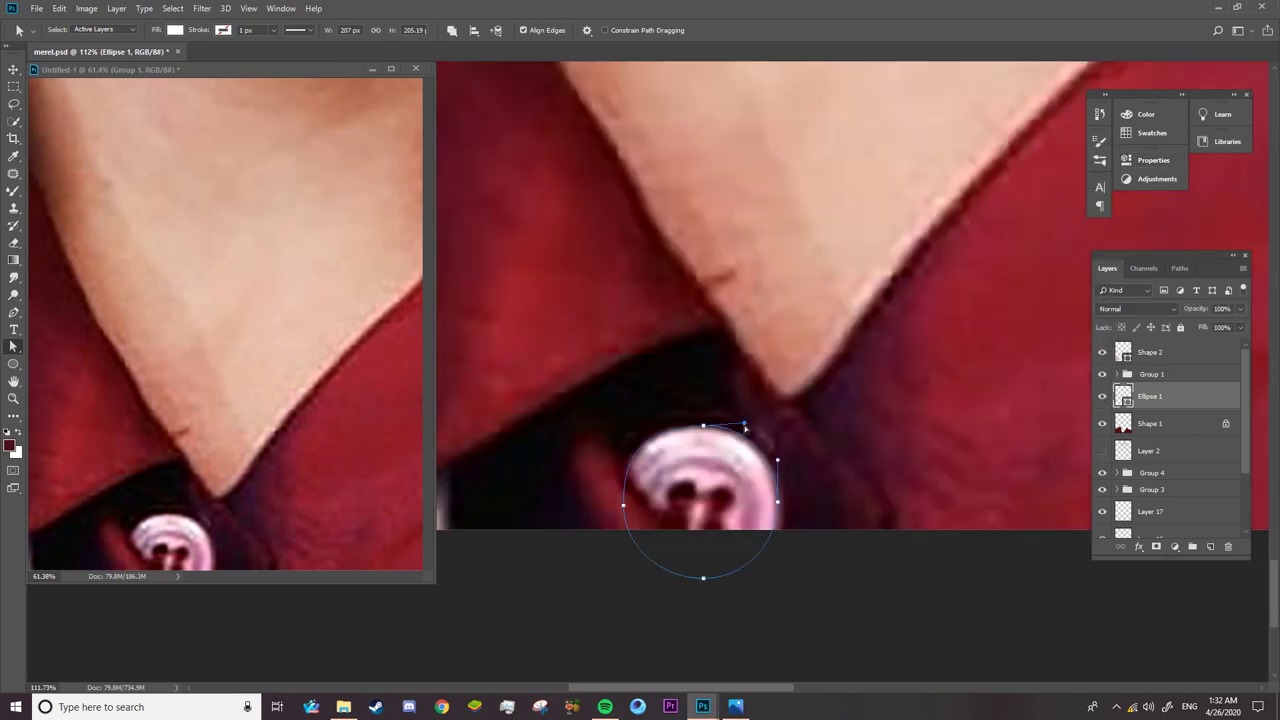
pyautogui.moveTo(745, 428); pyautogui.dragTo(748, 431)
# - Set Path Operations to Subtract Front Shape and draw a small ellipse over a buttonhole
pyautogui.click(13, 364)
pyautogui.click(392, 30)
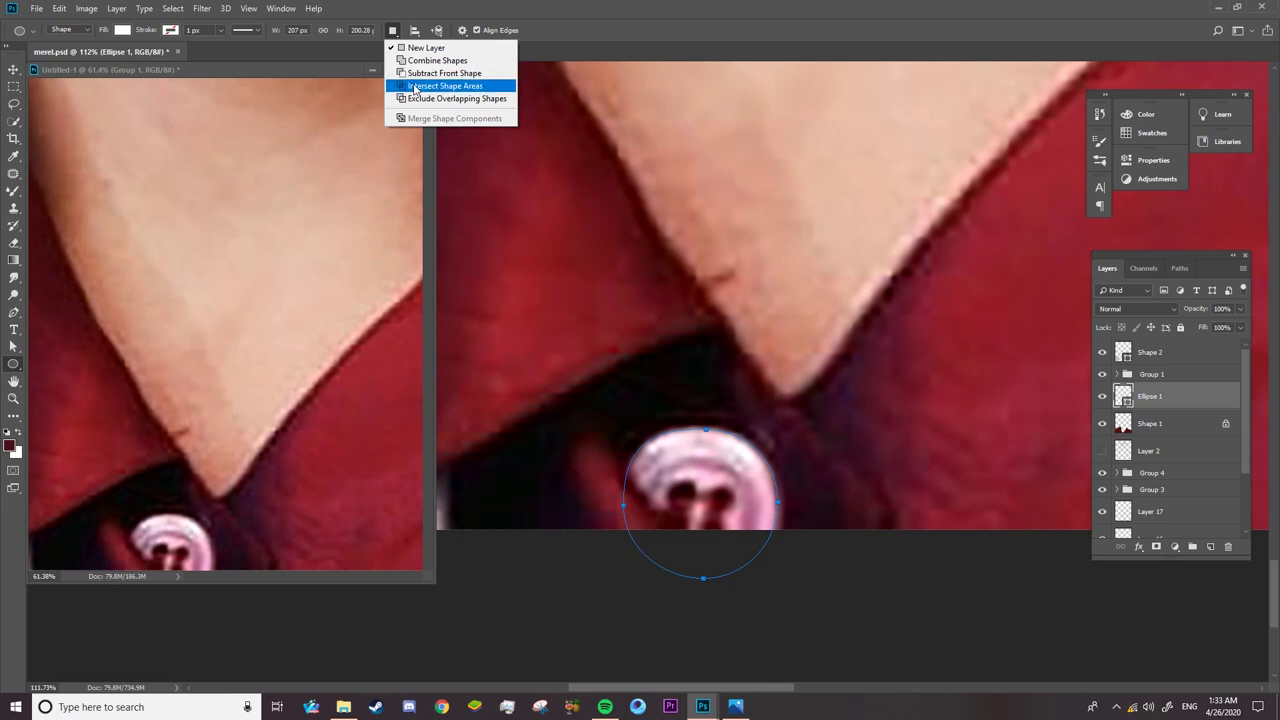
pyautogui.click(424, 74)
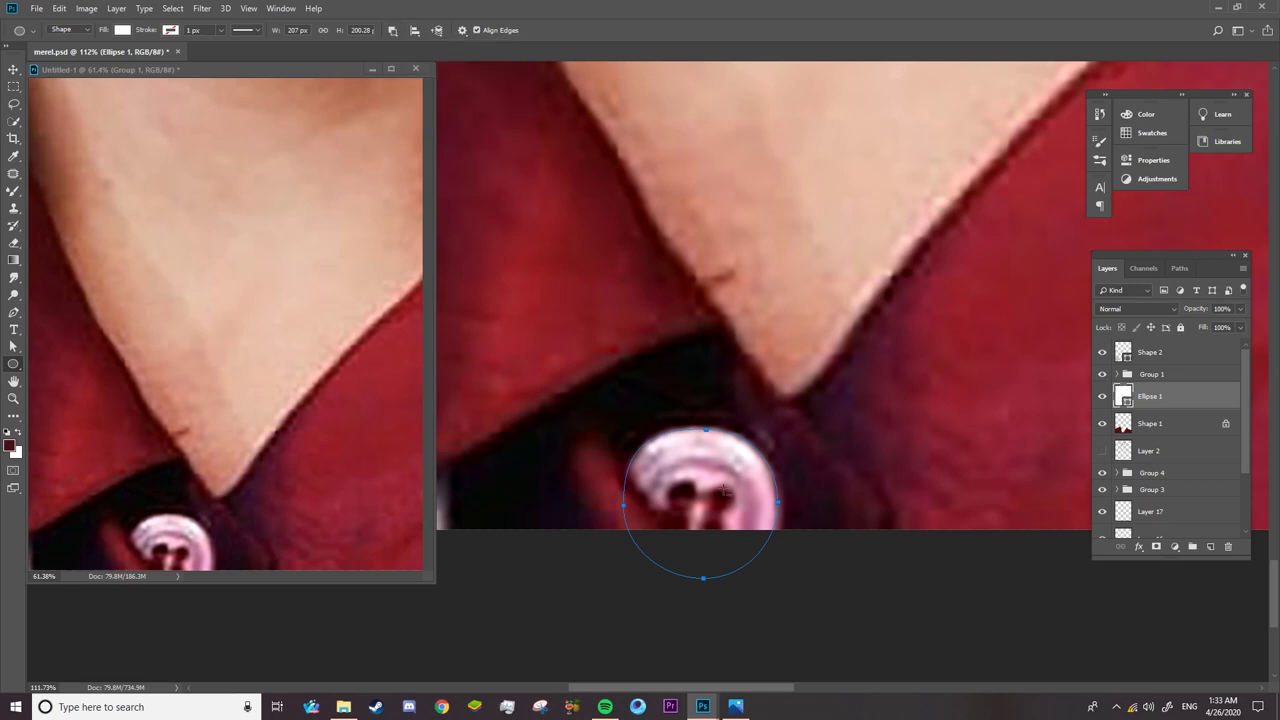
pyautogui.moveTo(712, 488)
pyautogui.mouseDown()
pyautogui.moveTo(733, 508)
pyautogui.moveTo(689, 501)
pyautogui.moveTo(723, 537)
pyautogui.mouseUp()
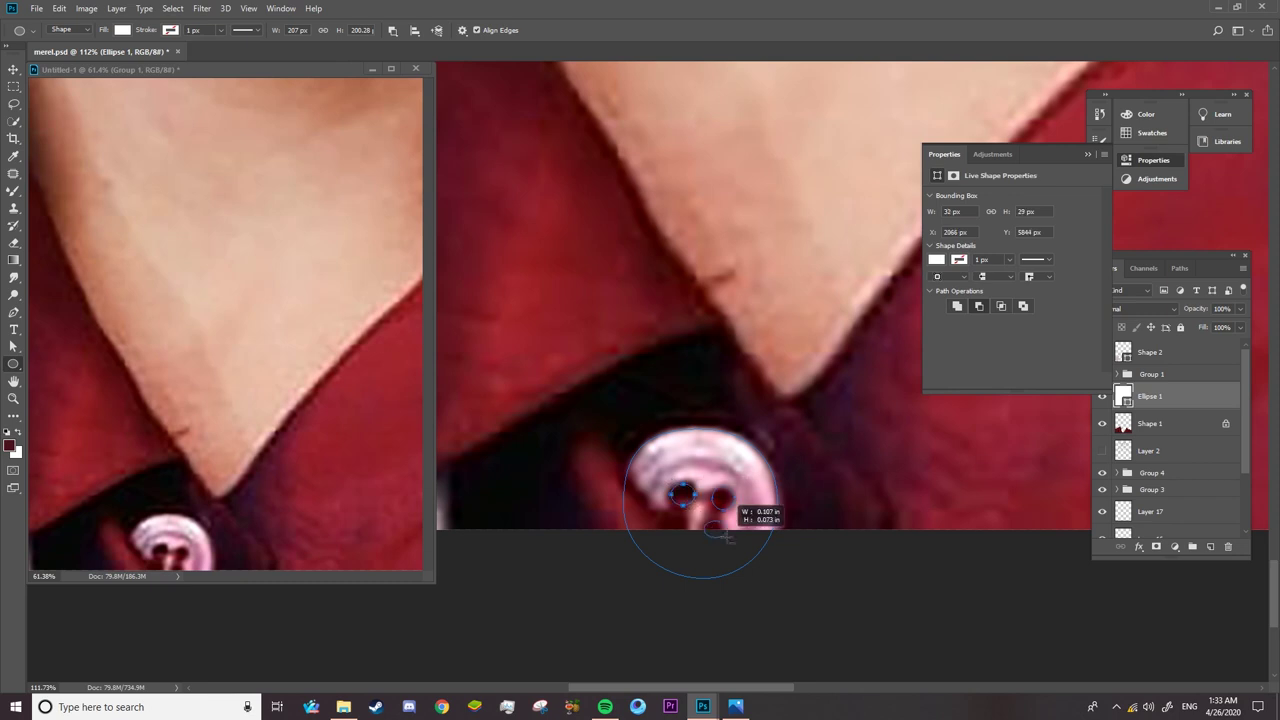
# - Undo the misplaced hole ellipses and cut a new small subtracted ellipse into the button
pyautogui.click(1150, 374)
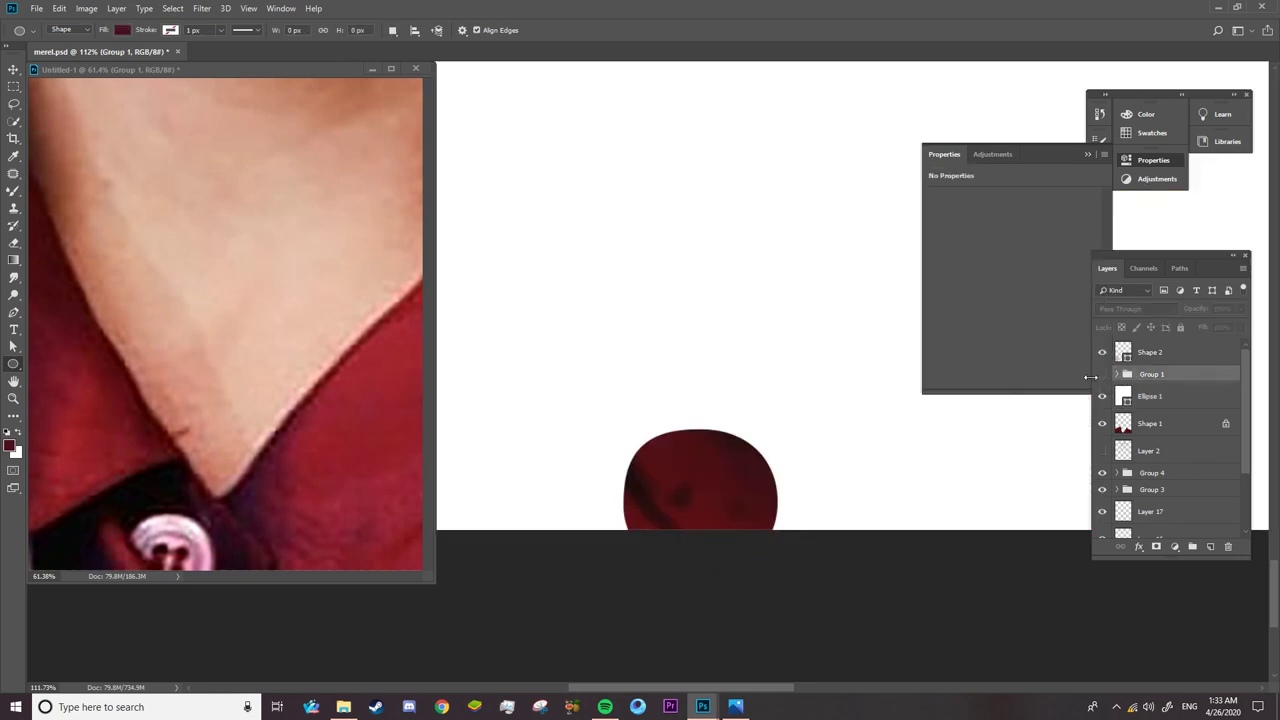
pyautogui.click(1146, 398)
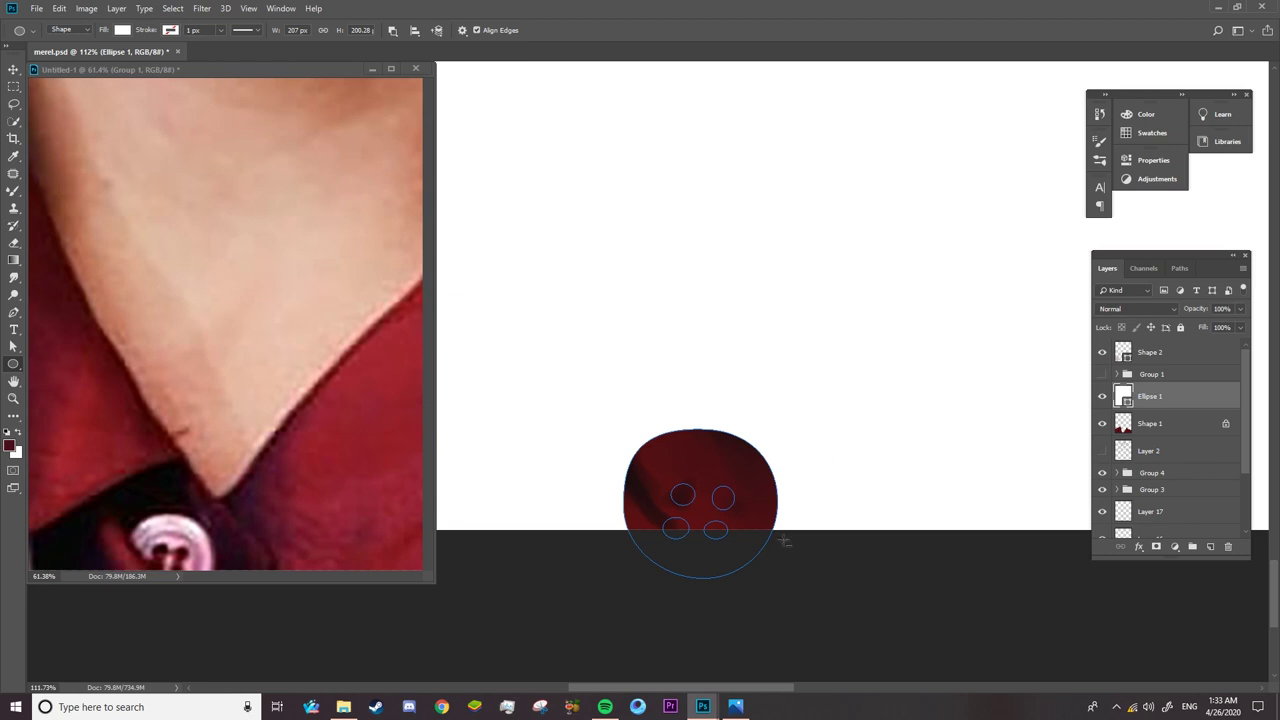
pyautogui.hotkey('ctrl', 'z')
pyautogui.hotkey('ctrl', 'z')
pyautogui.hotkey('ctrl', 'z')
pyautogui.hotkey('ctrl', 'z')
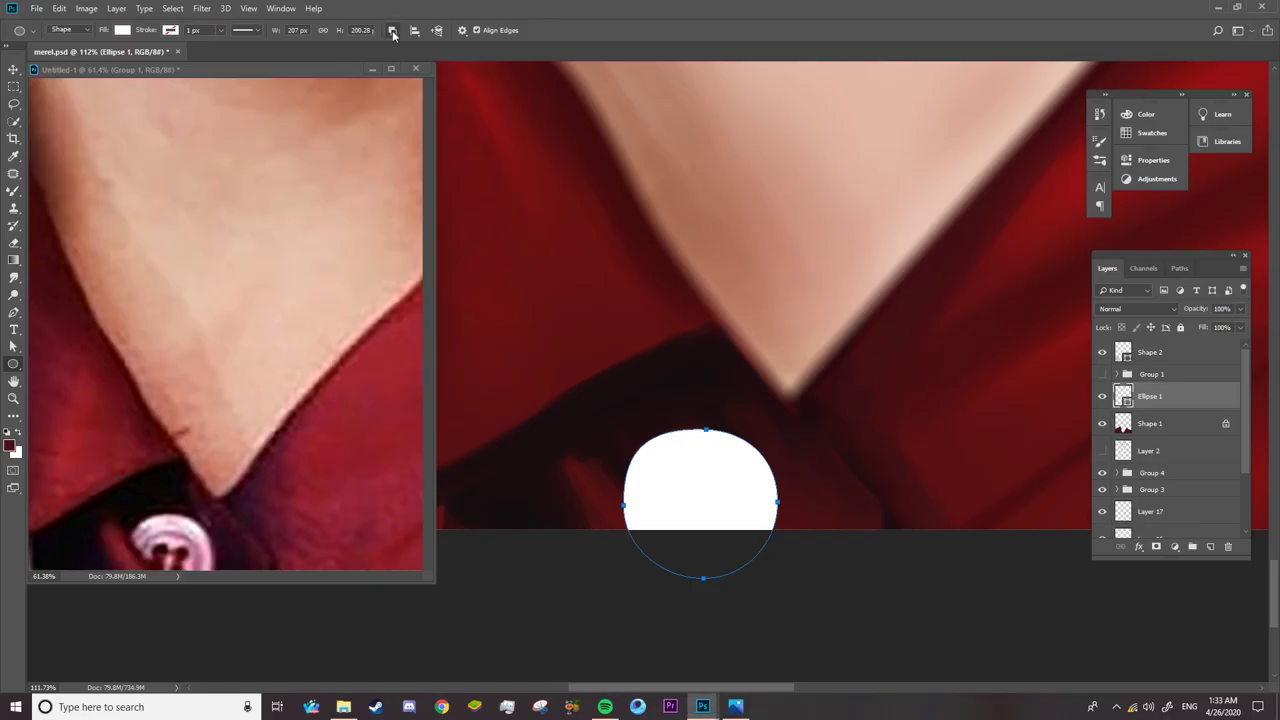
pyautogui.click(392, 30)
pyautogui.click(714, 481)
pyautogui.press('Escape')
pyautogui.moveTo(714, 476); pyautogui.dragTo(746, 507)
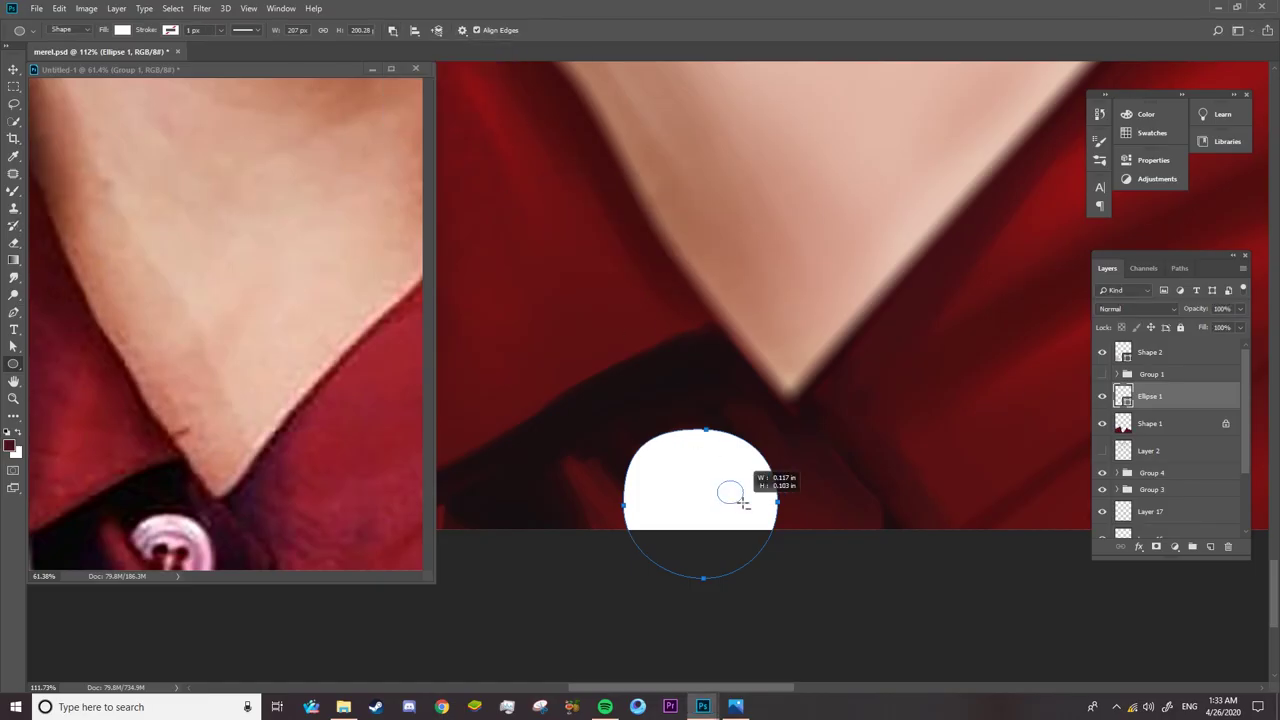
# - Nudge the hole ellipse left and down with Ctrl+T and arrow keys
pyautogui.click(1089, 157)
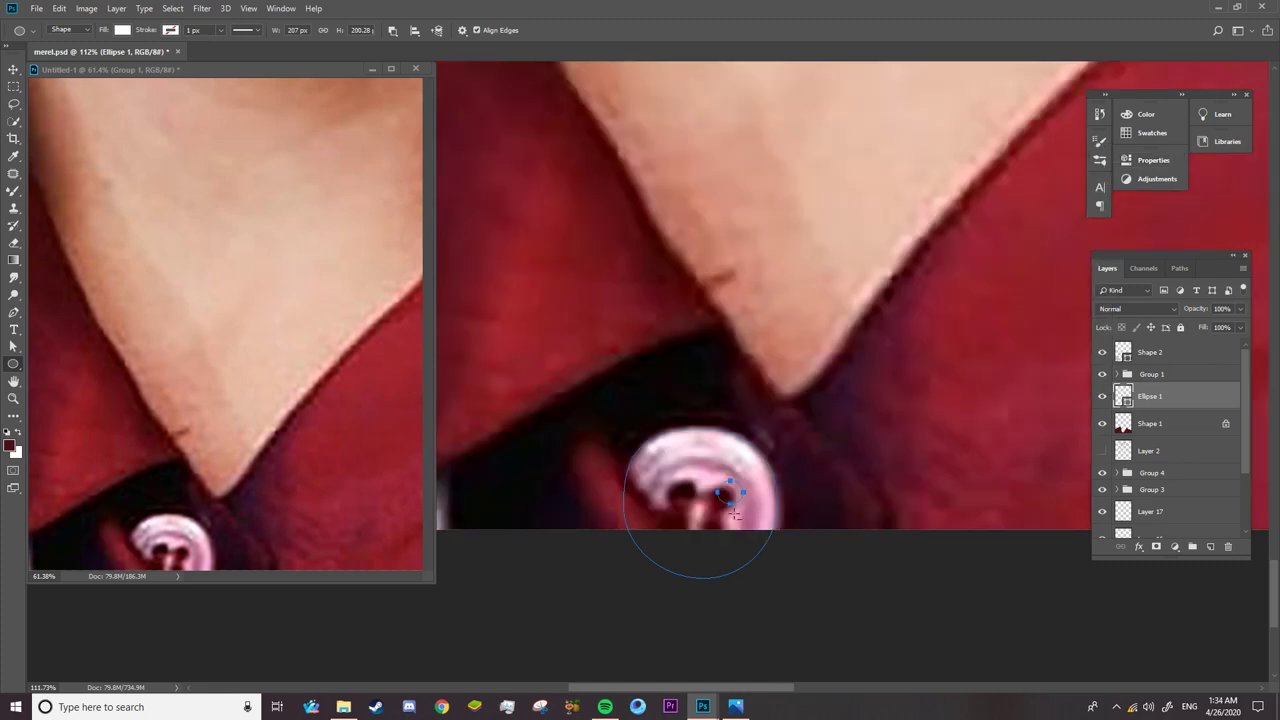
pyautogui.hotkey('ctrl', 't')
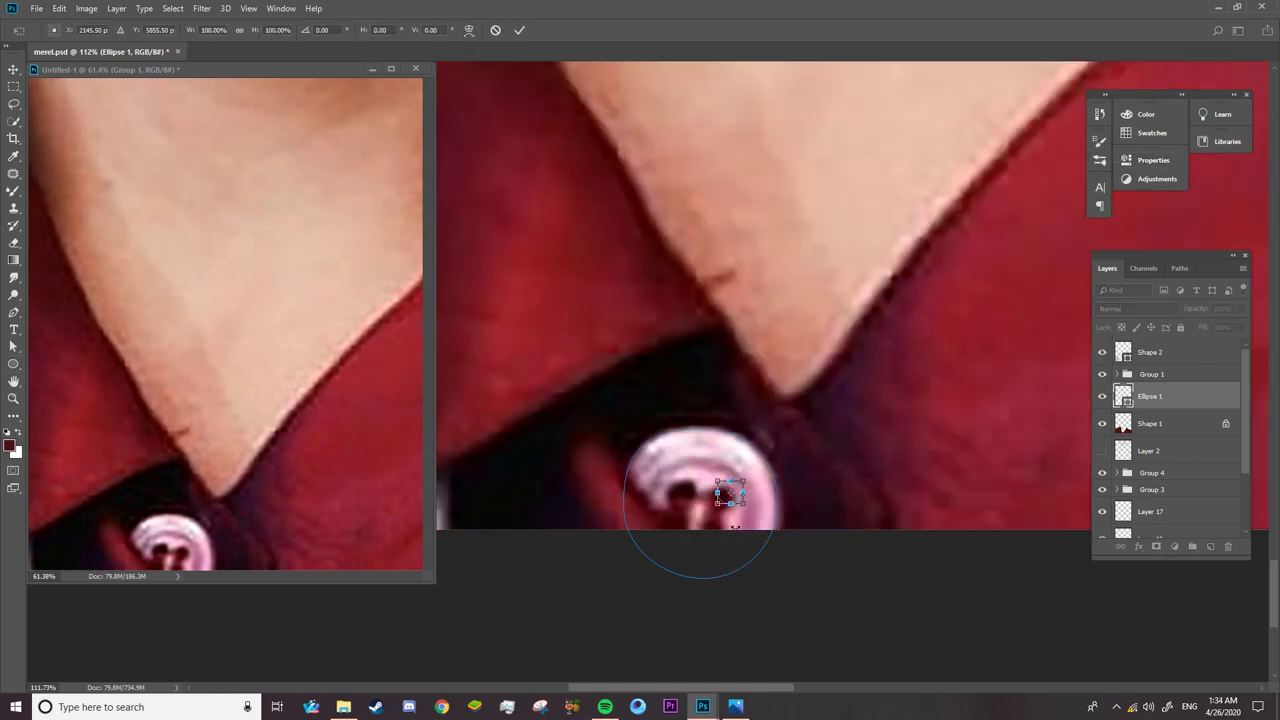
pyautogui.press('Left')
pyautogui.press('Left')
pyautogui.press('Left')
pyautogui.press('Down')
pyautogui.press('Down')
pyautogui.press('Down')
pyautogui.press('a')
pyautogui.press('Return')
# - Copy the hole ellipse onto the left buttonhole and zoom out to view the button
pyautogui.scroll(5, 735, 470)
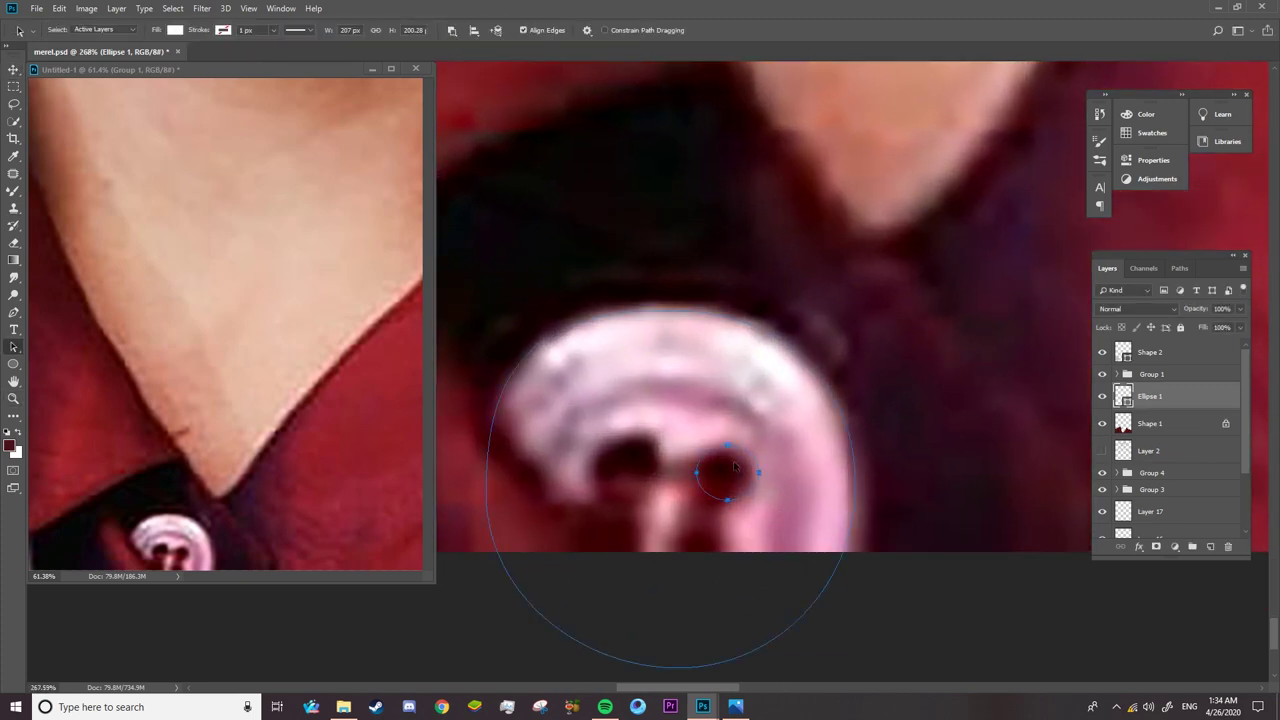
pyautogui.moveTo(728, 501)
pyautogui.keyDown('alt'); pyautogui.mouseDown()
pyautogui.moveTo(625, 493)
pyautogui.moveTo(705, 575)
pyautogui.mouseUp(); pyautogui.keyUp('alt')
pyautogui.press('z')
pyautogui.scroll(-3, 813, 423)
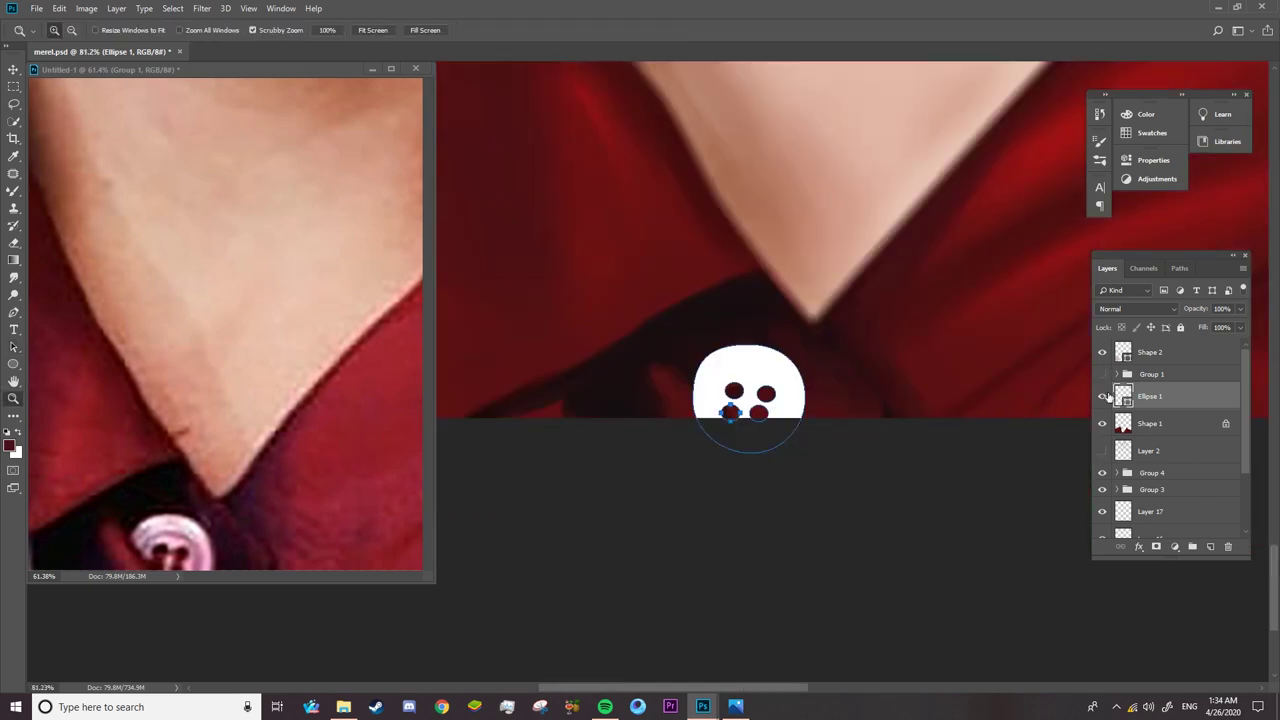
# - Rasterize the Ellipse 1 layer and soften it with a 6 px Field Blur
pyautogui.rightClick(1202, 399)
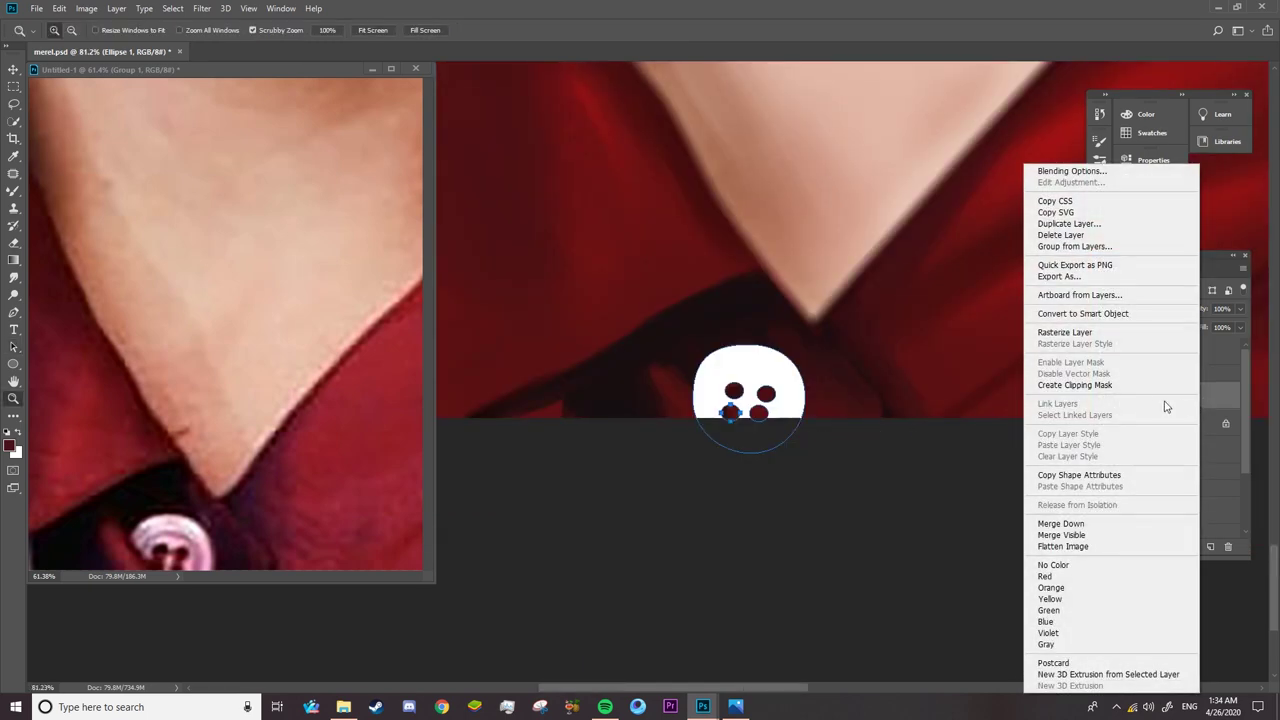
pyautogui.click(1095, 336)
pyautogui.click(757, 398)
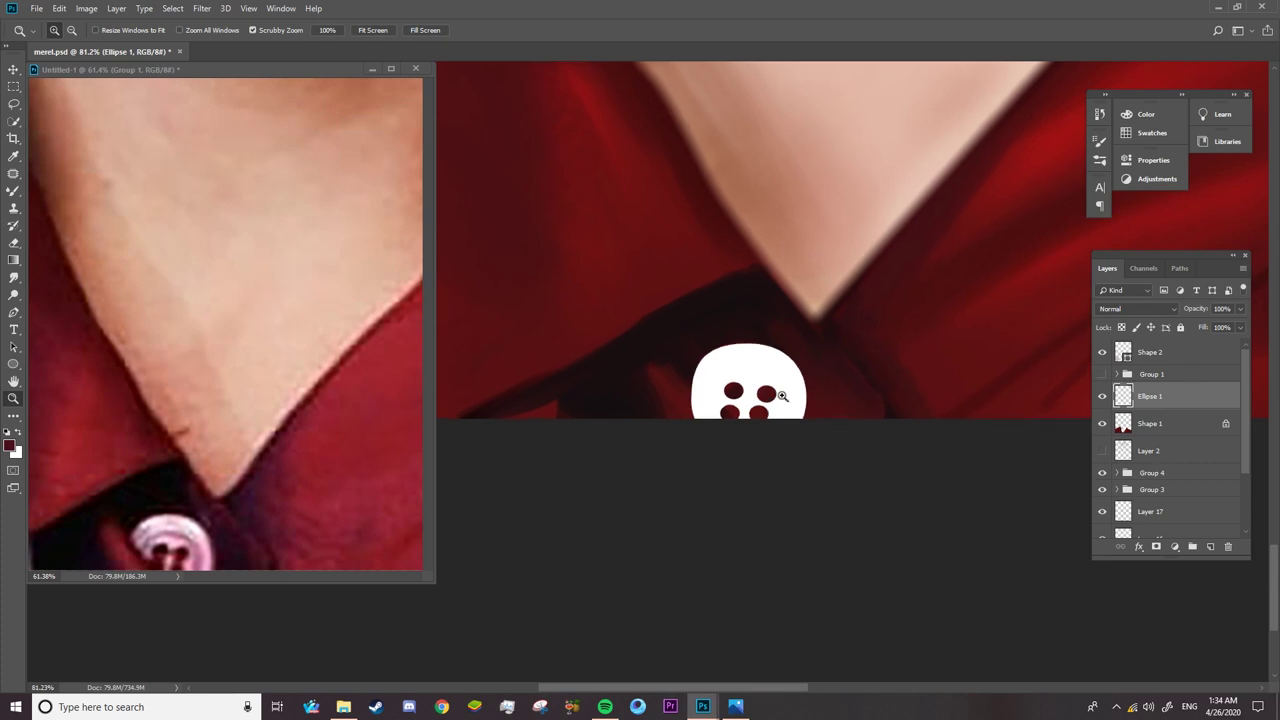
pyautogui.click(201, 8)
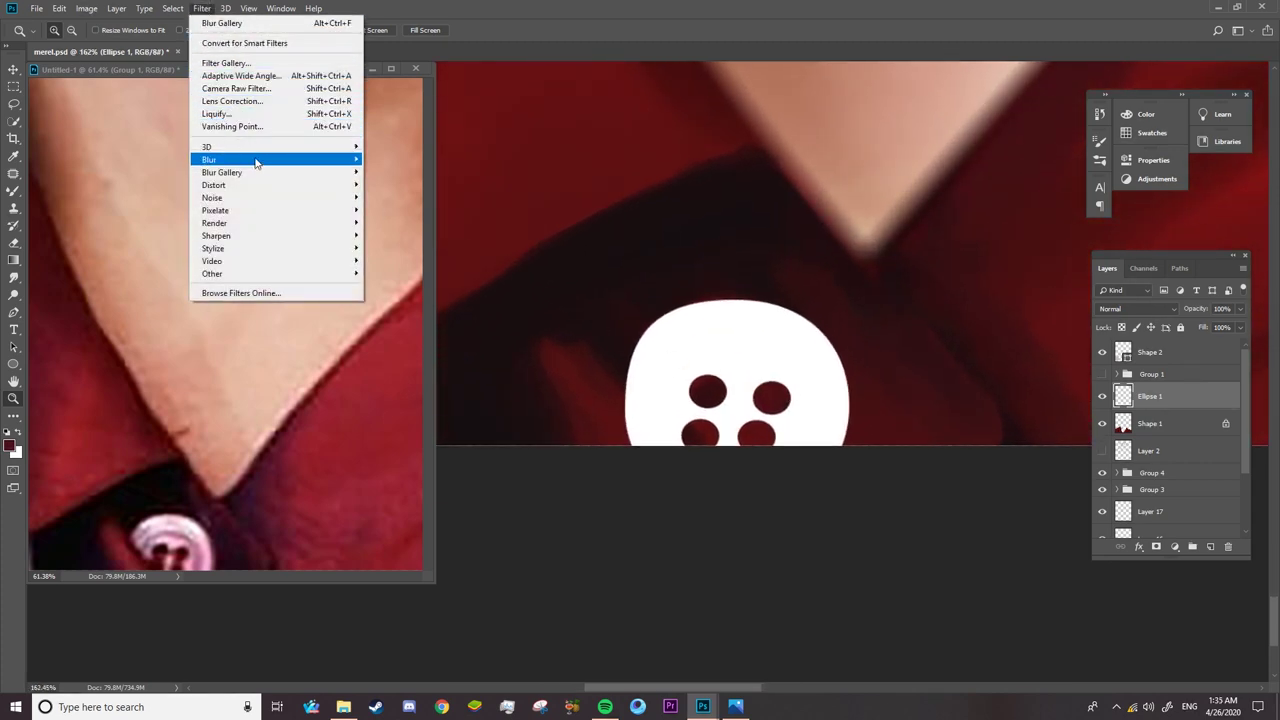
pyautogui.moveTo(222, 172)
pyautogui.click(160, 172)
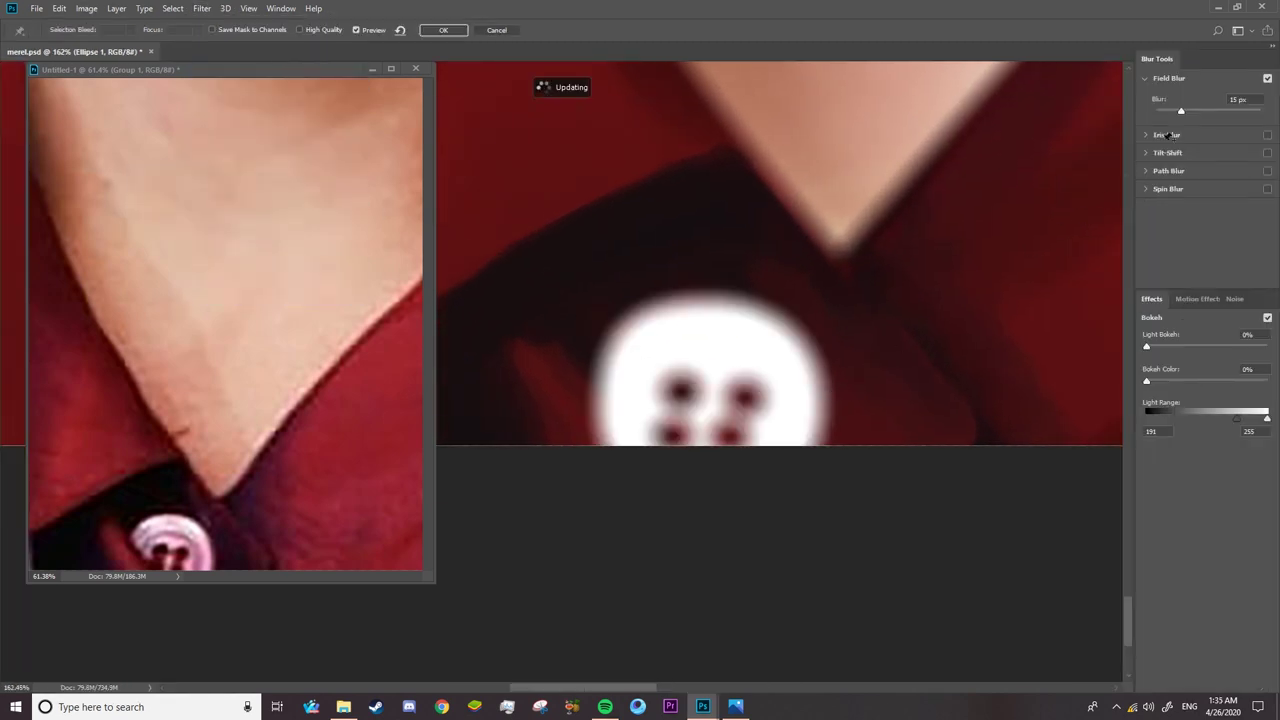
pyautogui.moveTo(1181, 111); pyautogui.dragTo(1165, 112)
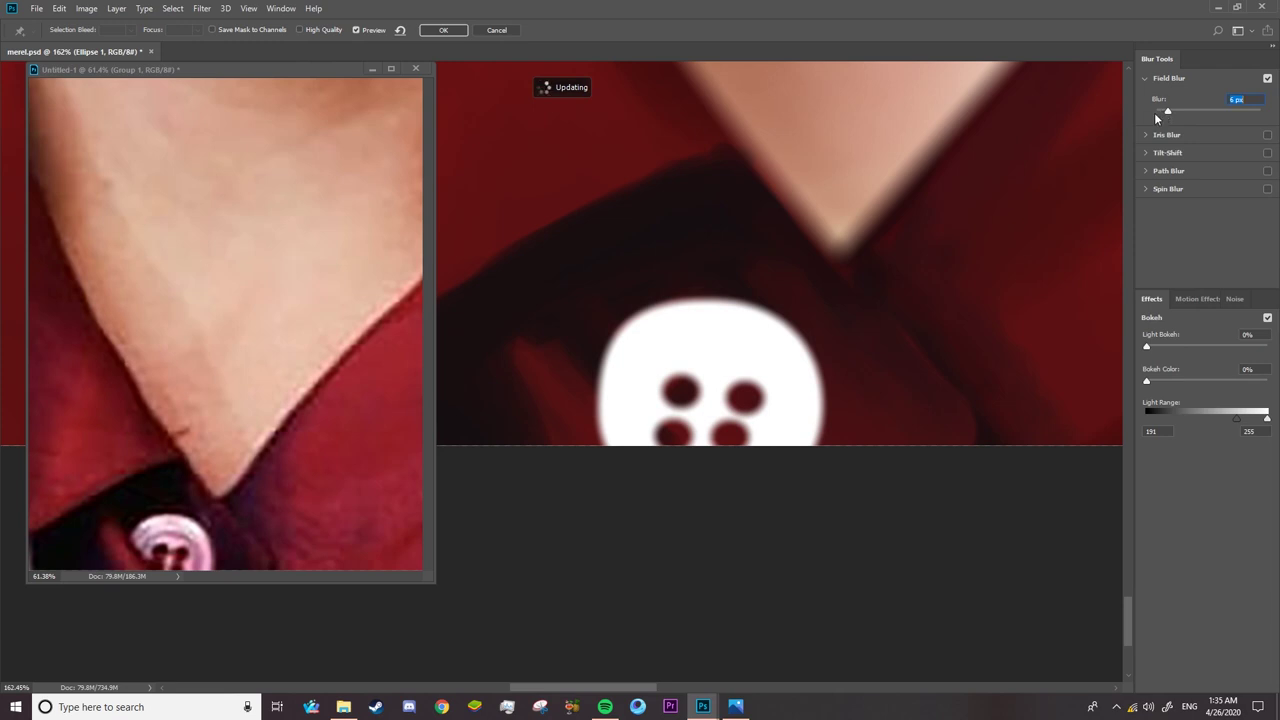
pyautogui.press('Escape')
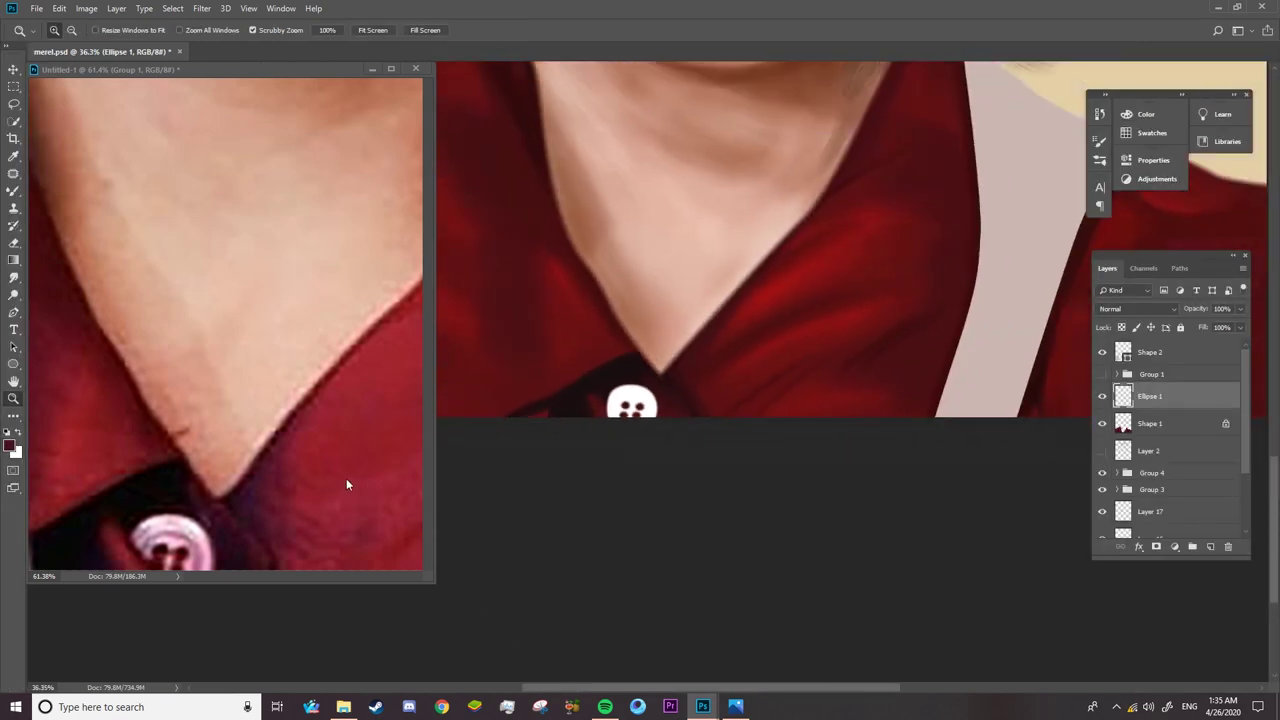
pyautogui.scroll(-1, 428, 496)
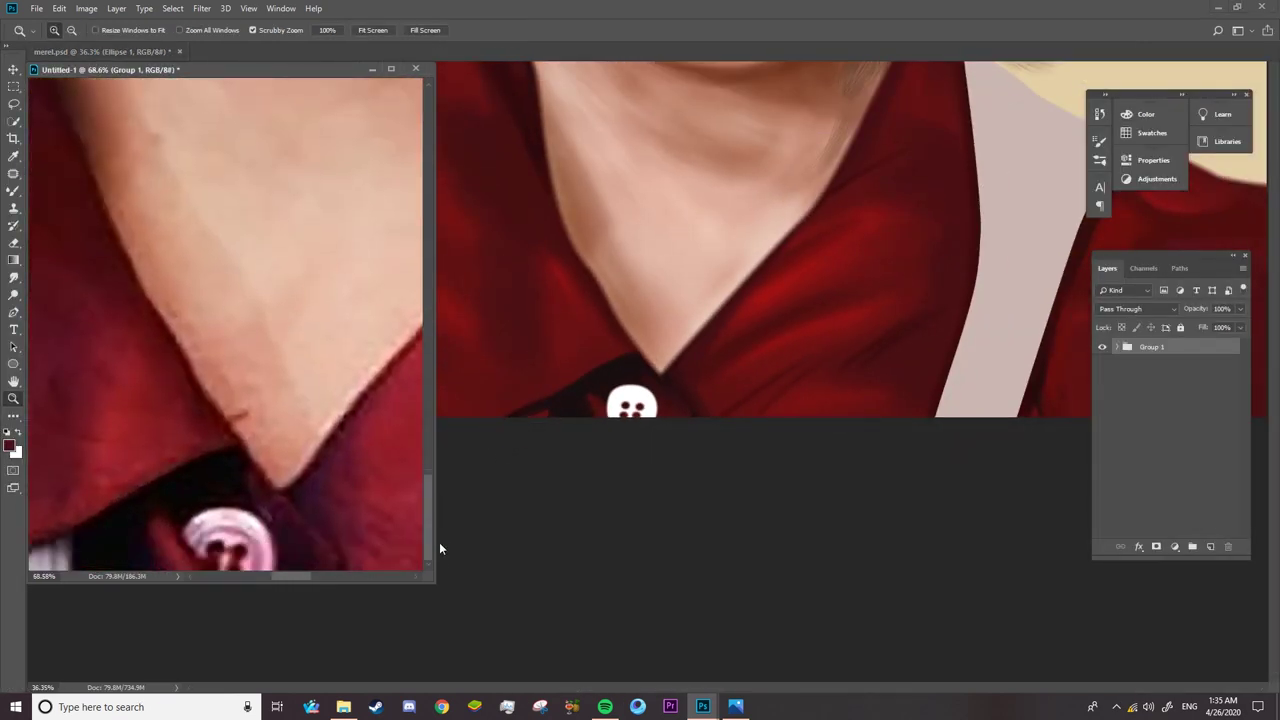
pyautogui.moveTo(635, 410)
pyautogui.mouseDown()
pyautogui.moveTo(711, 457)
pyautogui.moveTo(833, 435)
pyautogui.mouseUp()
# - Choose the Mixer Brush and pick a lighter red painting colour
pyautogui.press('b')
pyautogui.click(104, 31)
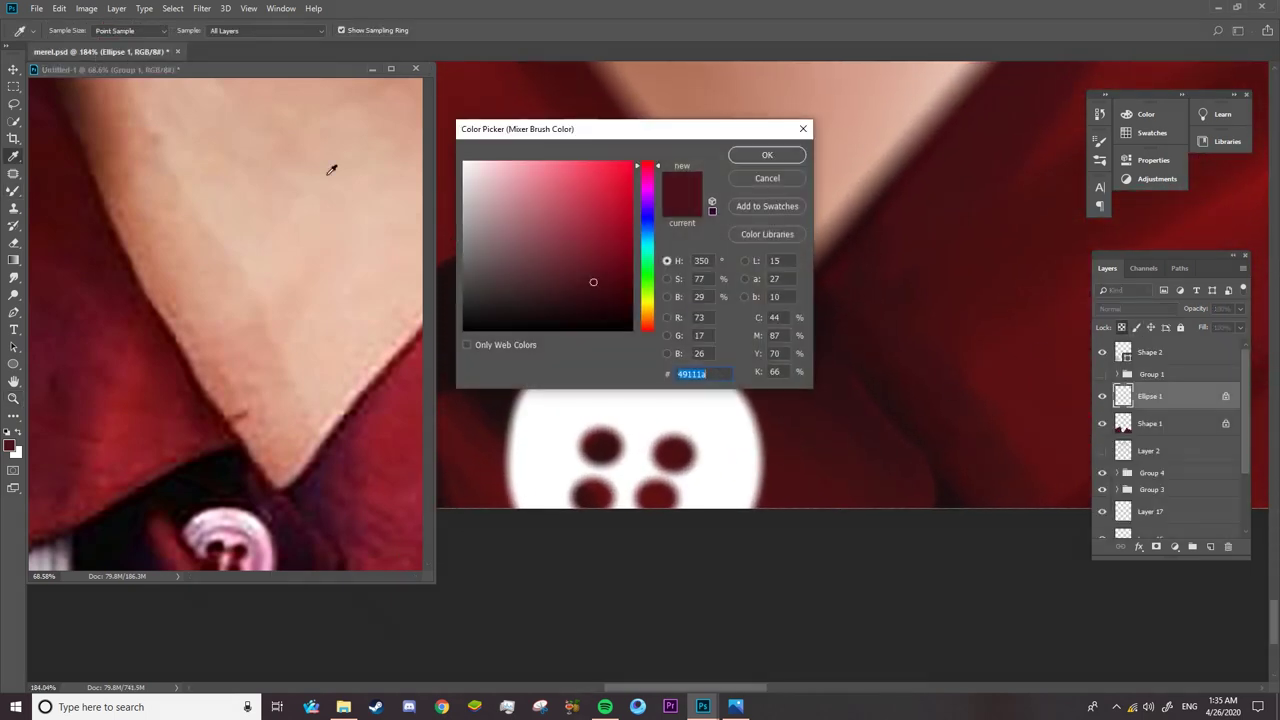
pyautogui.click(562, 260)
# - Set the mixer brush to 14 px, 14% hardness and 3% mix
pyautogui.press('Return')
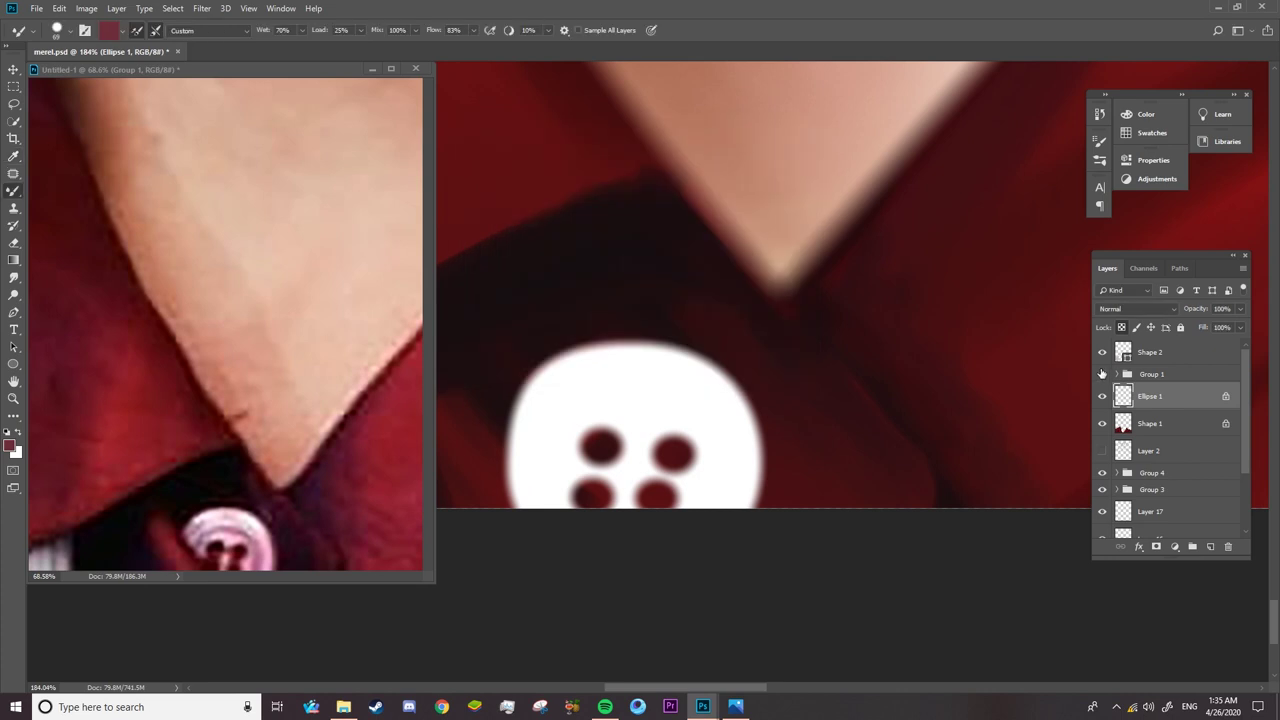
pyautogui.rightClick(660, 310)
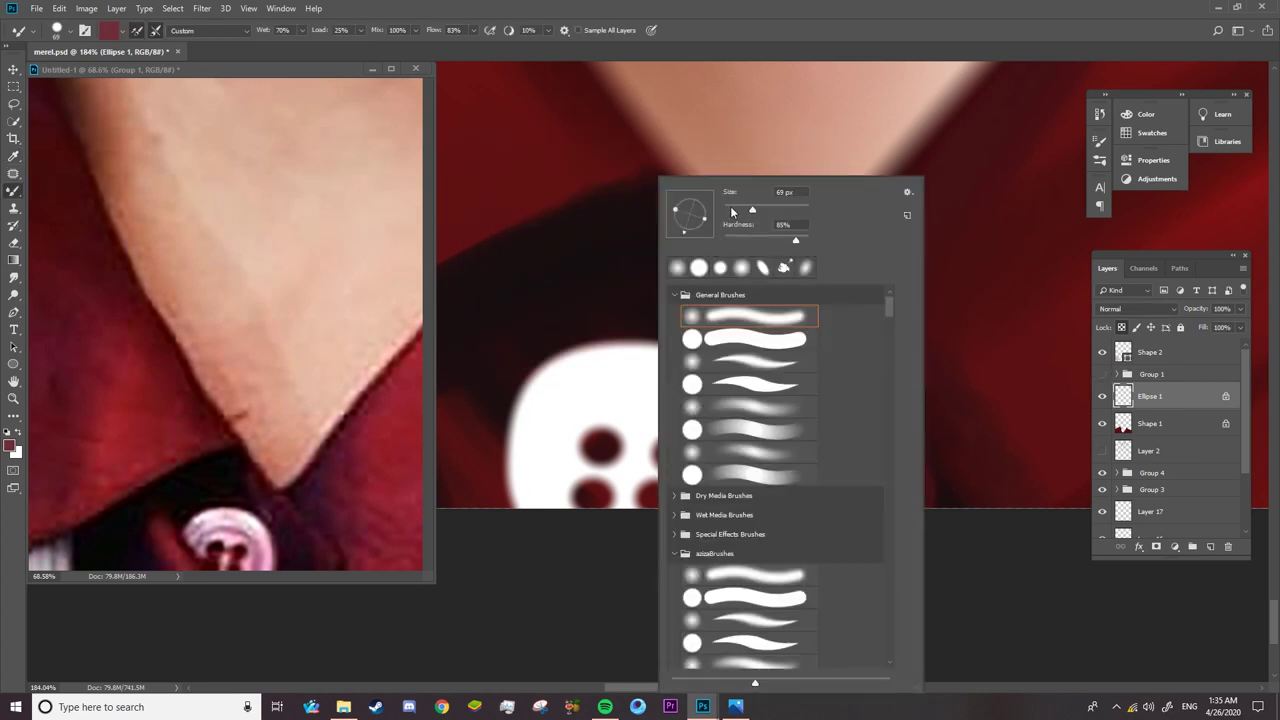
pyautogui.moveTo(731, 208); pyautogui.dragTo(727, 214)
pyautogui.click(735, 239)
pyautogui.moveTo(377, 33); pyautogui.dragTo(298, 49)
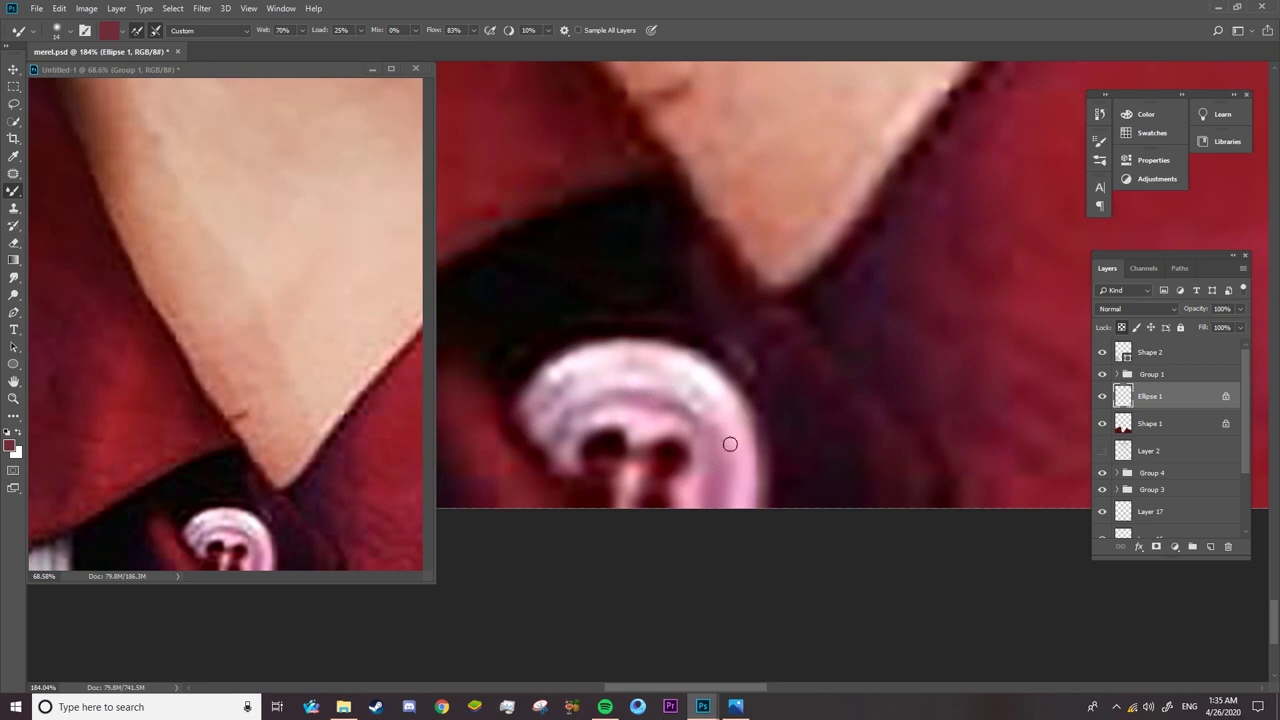
# - With Group 1 hidden, paint curved shading strokes along the button's edges and inner arc
pyautogui.click(1102, 374)
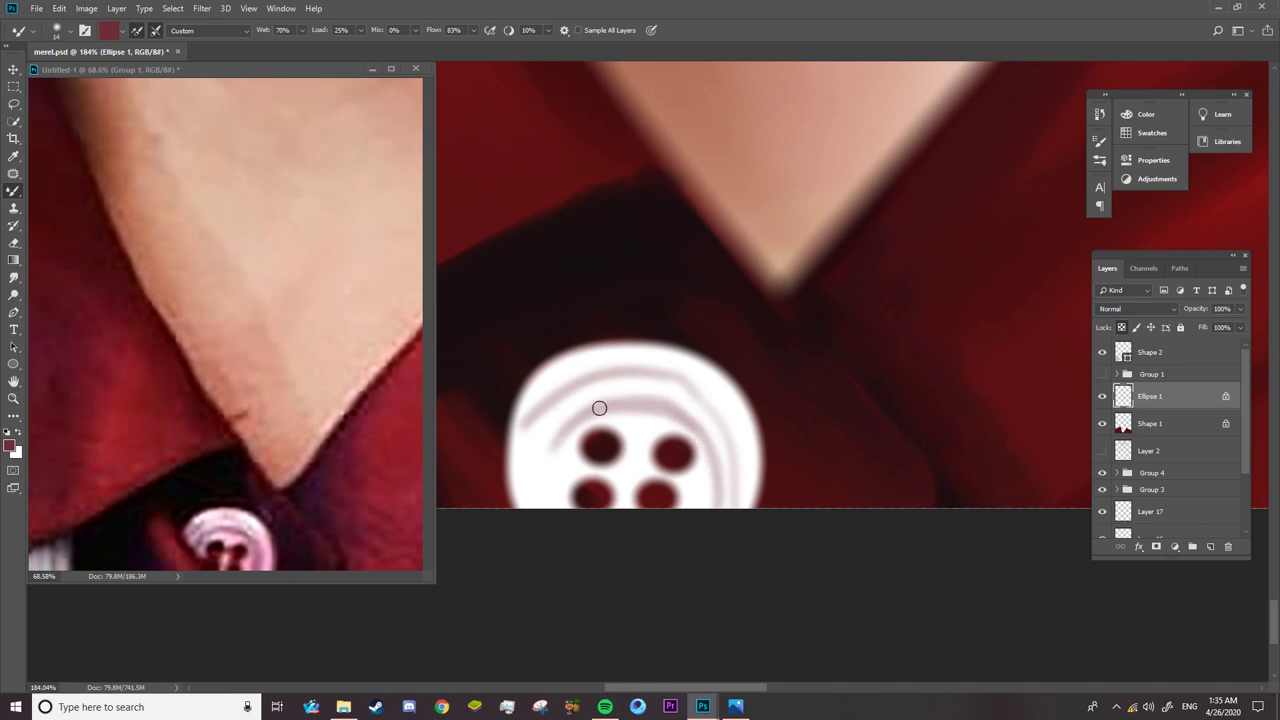
pyautogui.moveTo(576, 427); pyautogui.dragTo(577, 423)
pyautogui.moveTo(674, 417)
pyautogui.mouseDown()
pyautogui.moveTo(680, 383)
pyautogui.moveTo(718, 423)
pyautogui.moveTo(614, 372)
pyautogui.mouseUp()
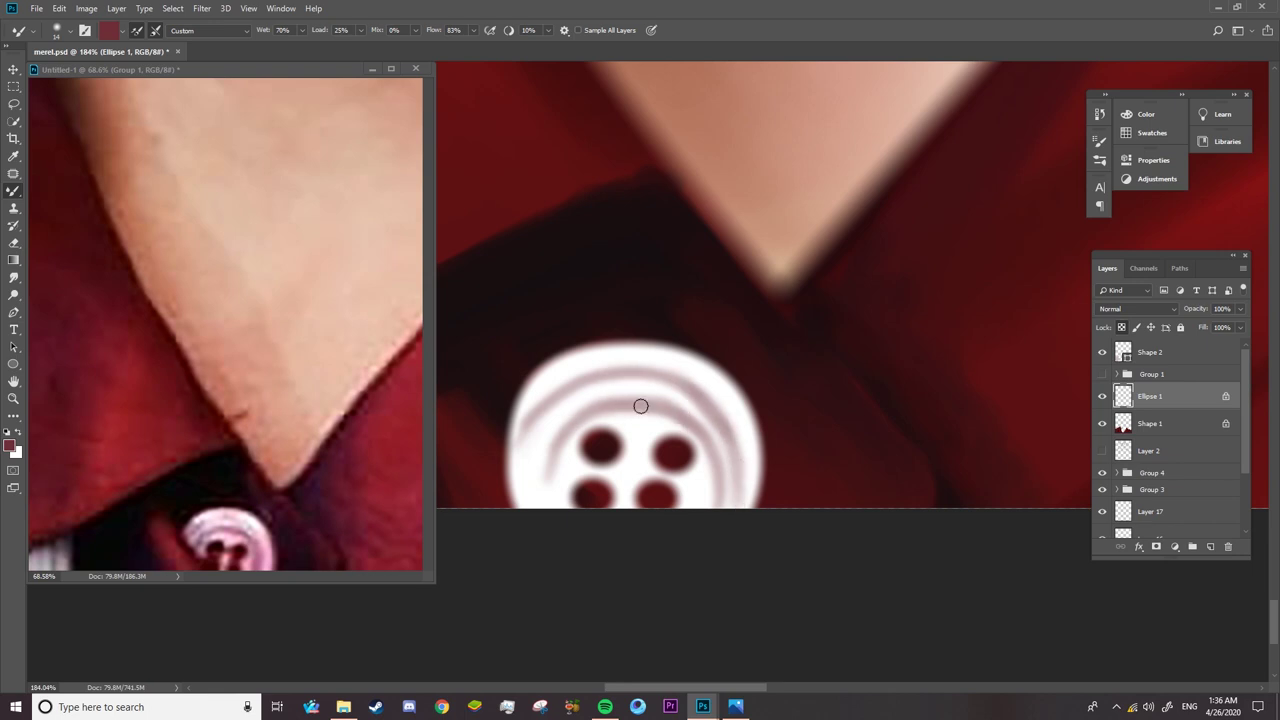
pyautogui.moveTo(668, 404); pyautogui.dragTo(544, 466)
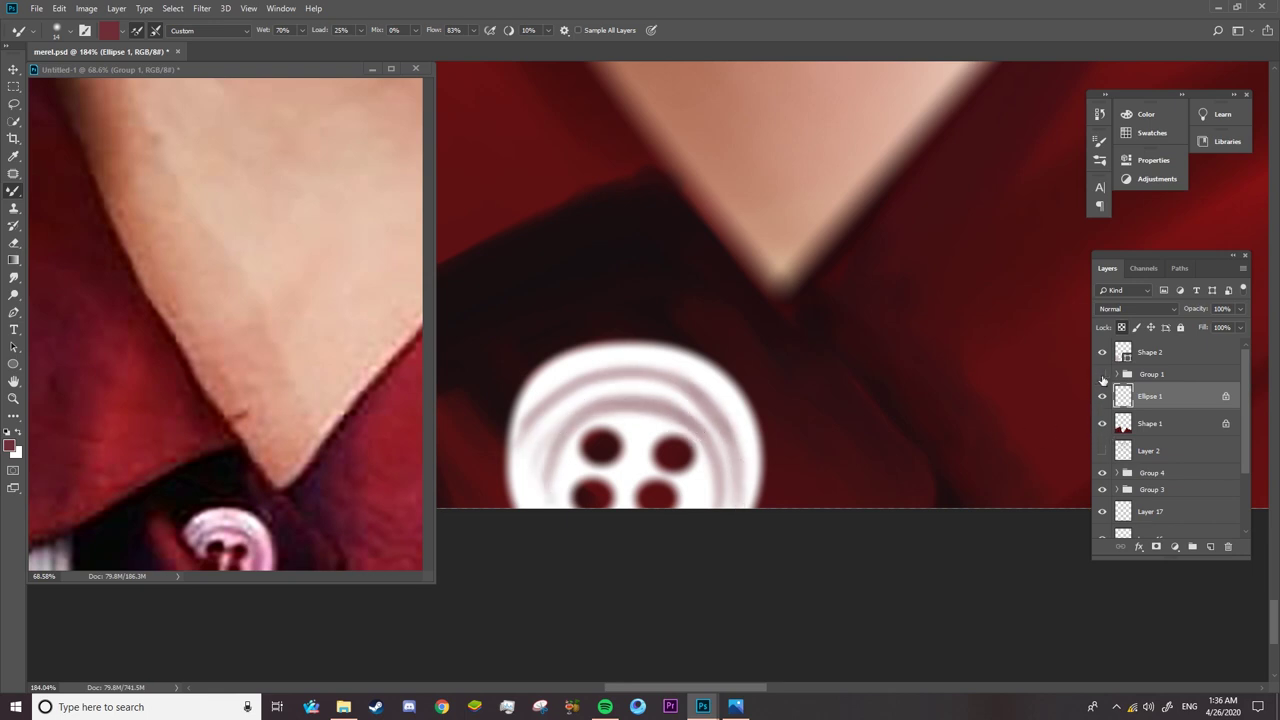
pyautogui.click(1102, 375)
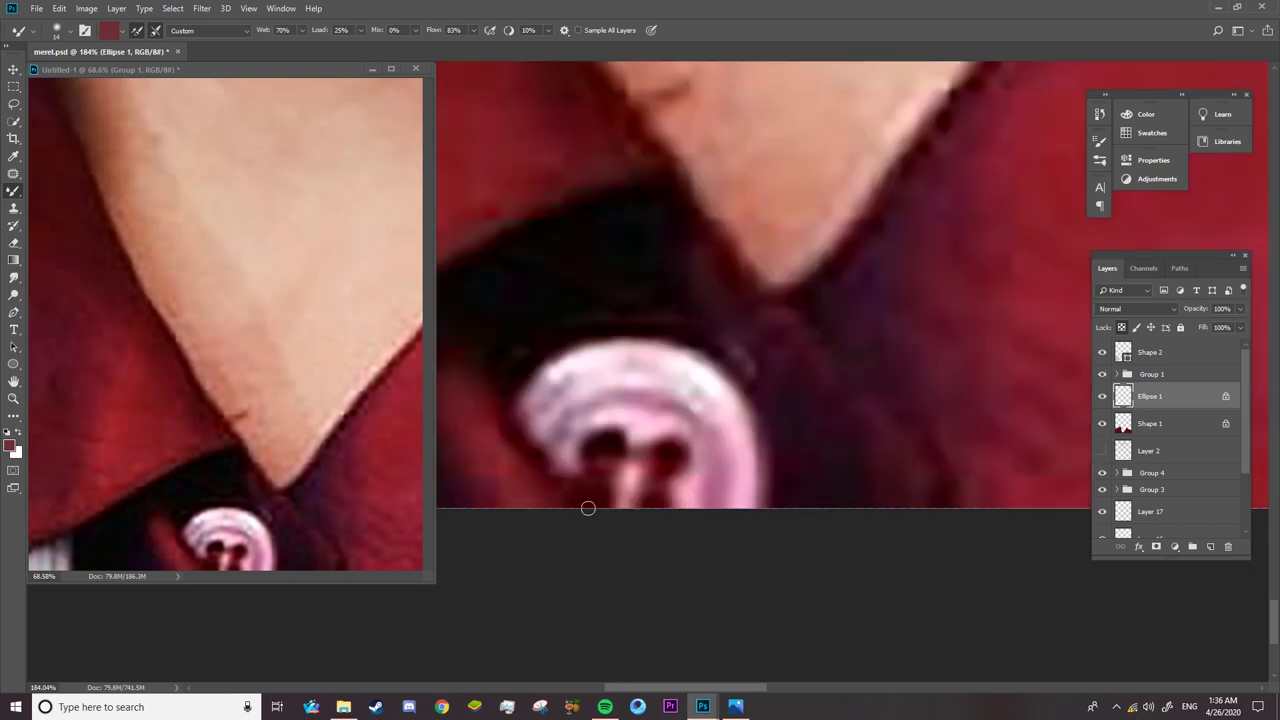
# - Set up the Eraser at 36 px, 69% hardness and 100% opacity
pyautogui.press('e')
pyautogui.rightClick(603, 352)
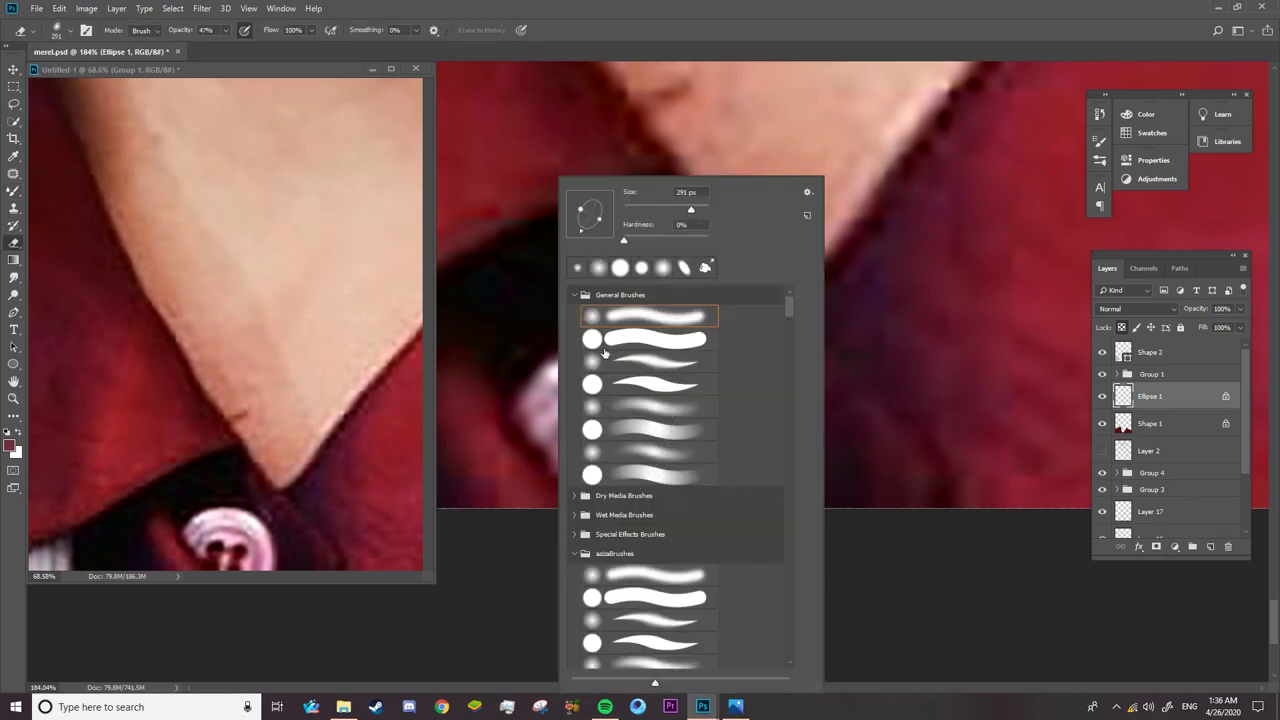
pyautogui.click(657, 210)
pyautogui.click(683, 240)
pyautogui.moveTo(180, 31); pyautogui.dragTo(243, 32)
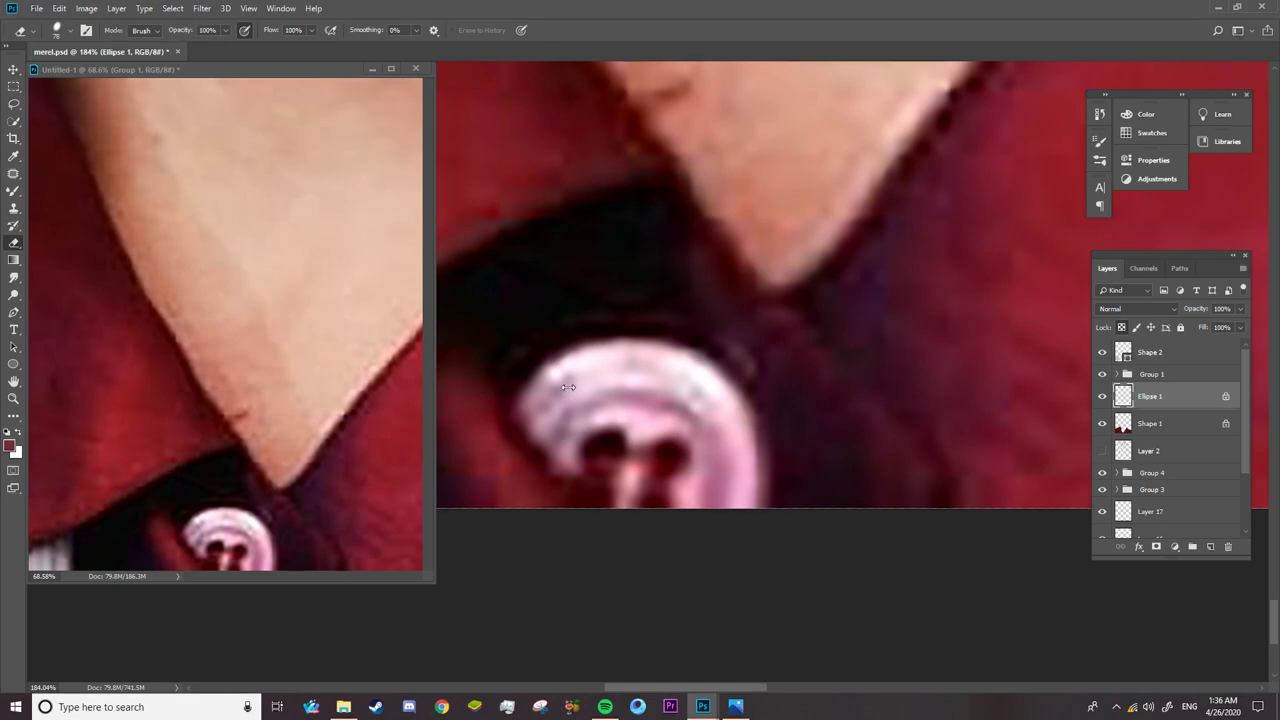
pyautogui.rightClick(621, 344)
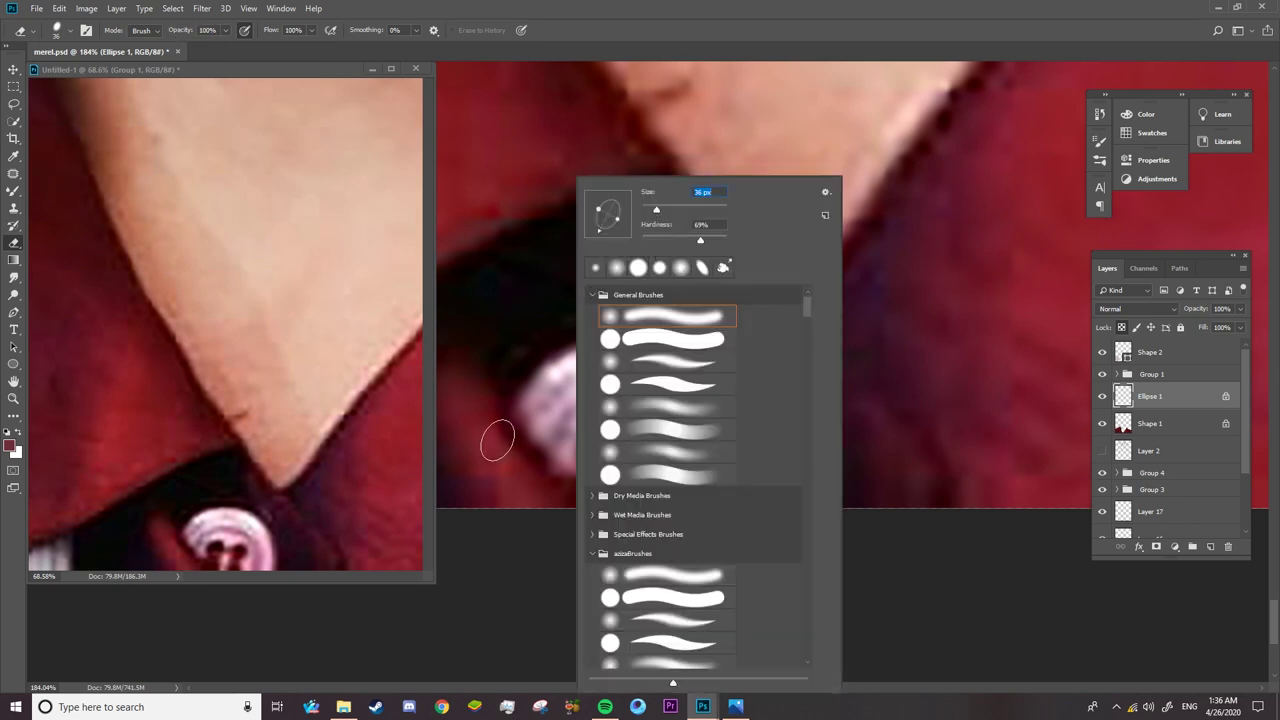
pyautogui.press('Return')
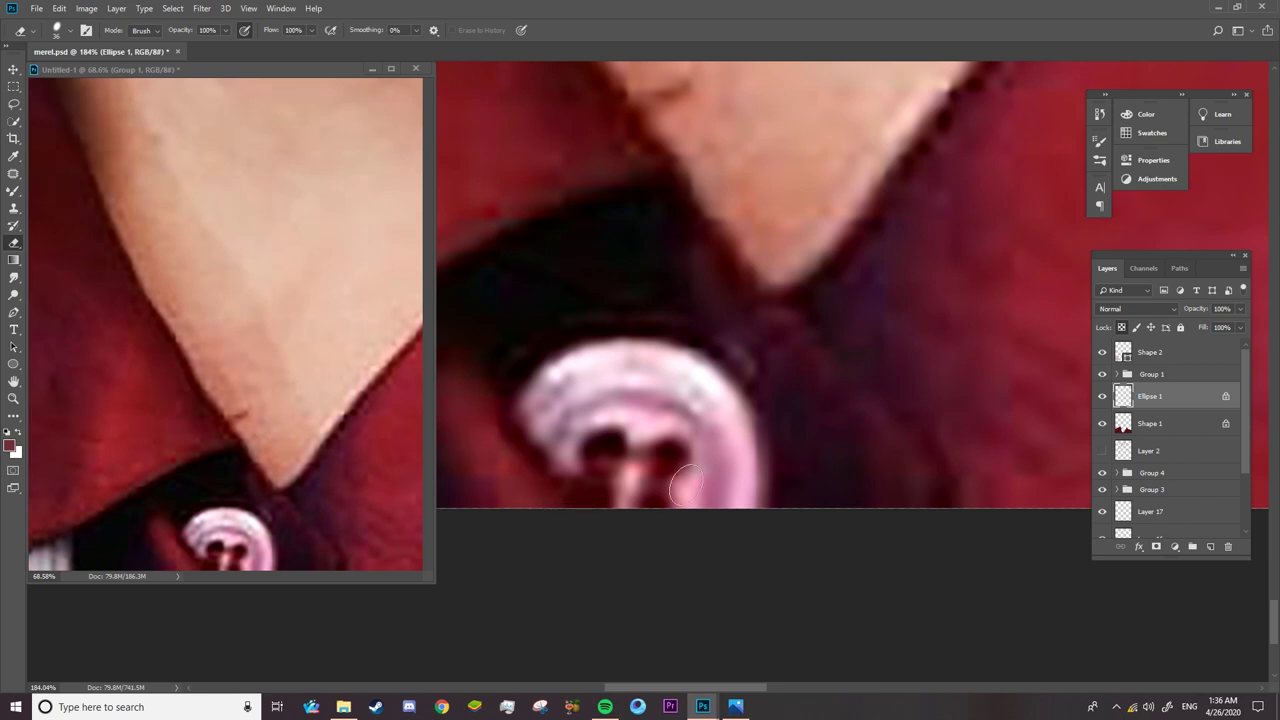
# - Unlock Ellipse 1 and erase the button's lower-left edge
pyautogui.click(1102, 374)
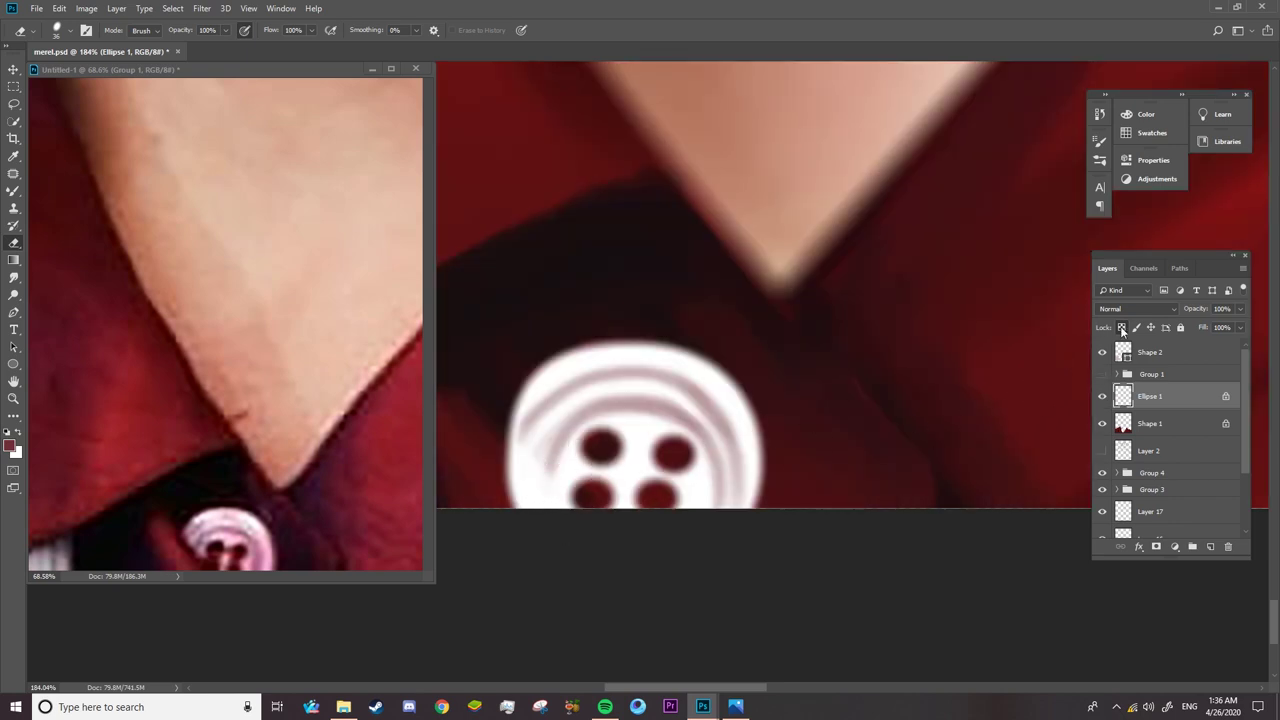
pyautogui.click(1121, 327)
pyautogui.moveTo(514, 466); pyautogui.dragTo(556, 530)
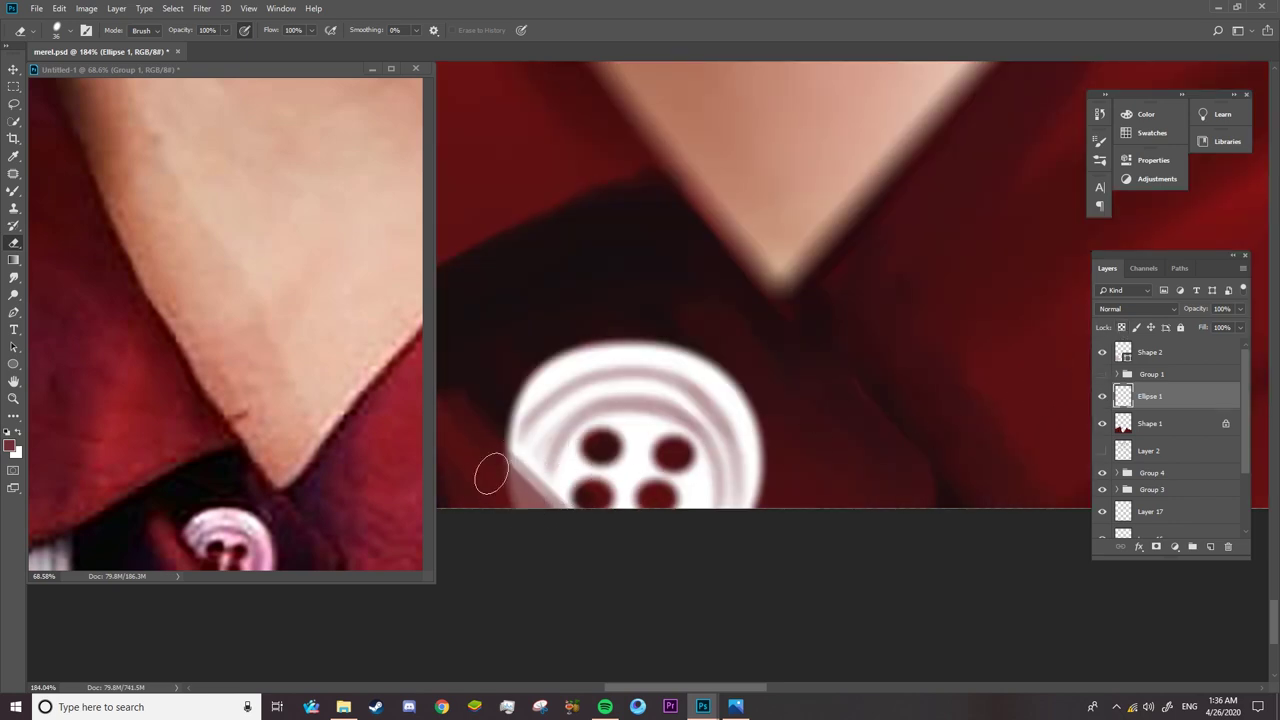
pyautogui.moveTo(491, 474); pyautogui.dragTo(543, 531)
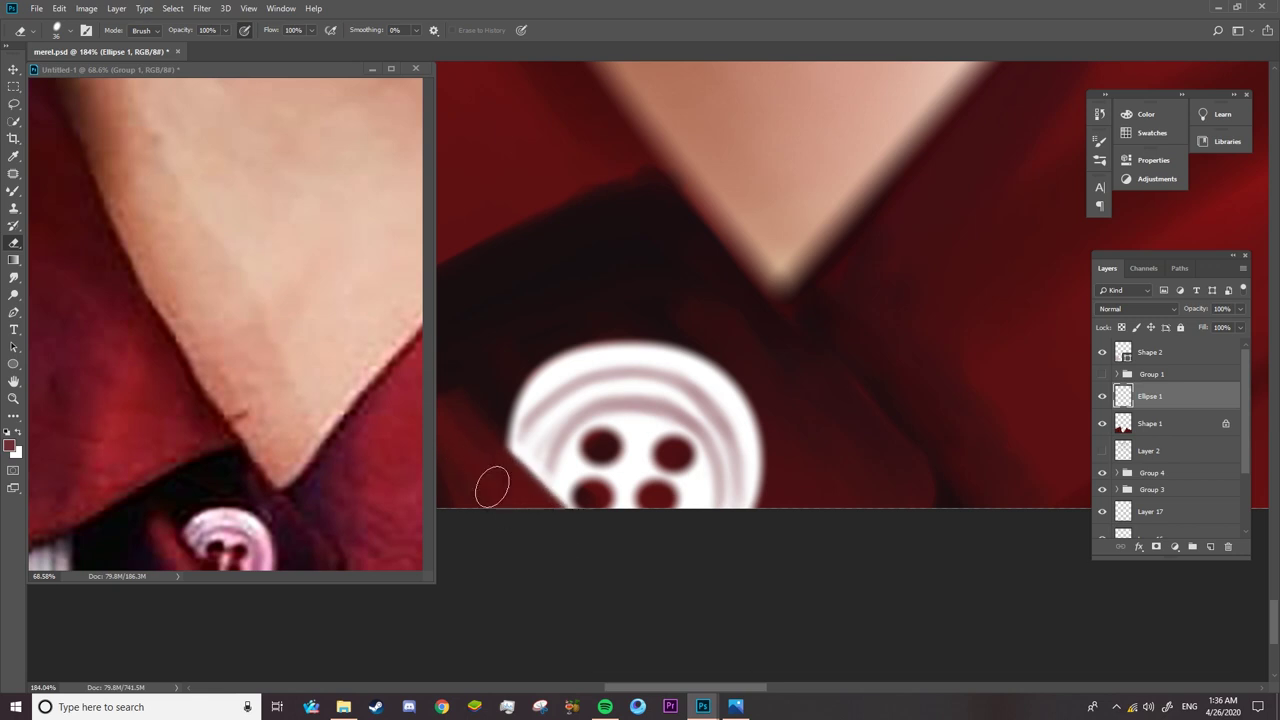
# - Smudge the groove lines above the buttonholes, then zoom out to the face and collar
pyautogui.press('z')
pyautogui.scroll(-1, 708, 495)
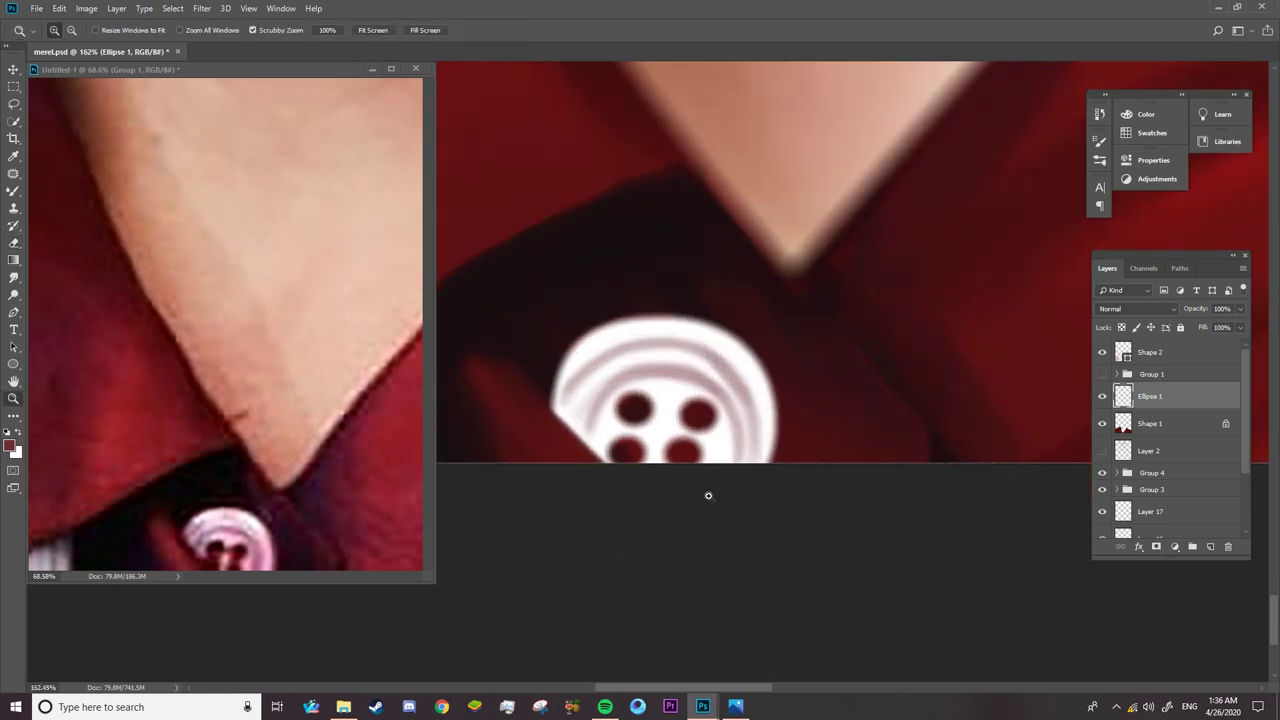
pyautogui.rightClick(14, 277)
pyautogui.click(60, 294)
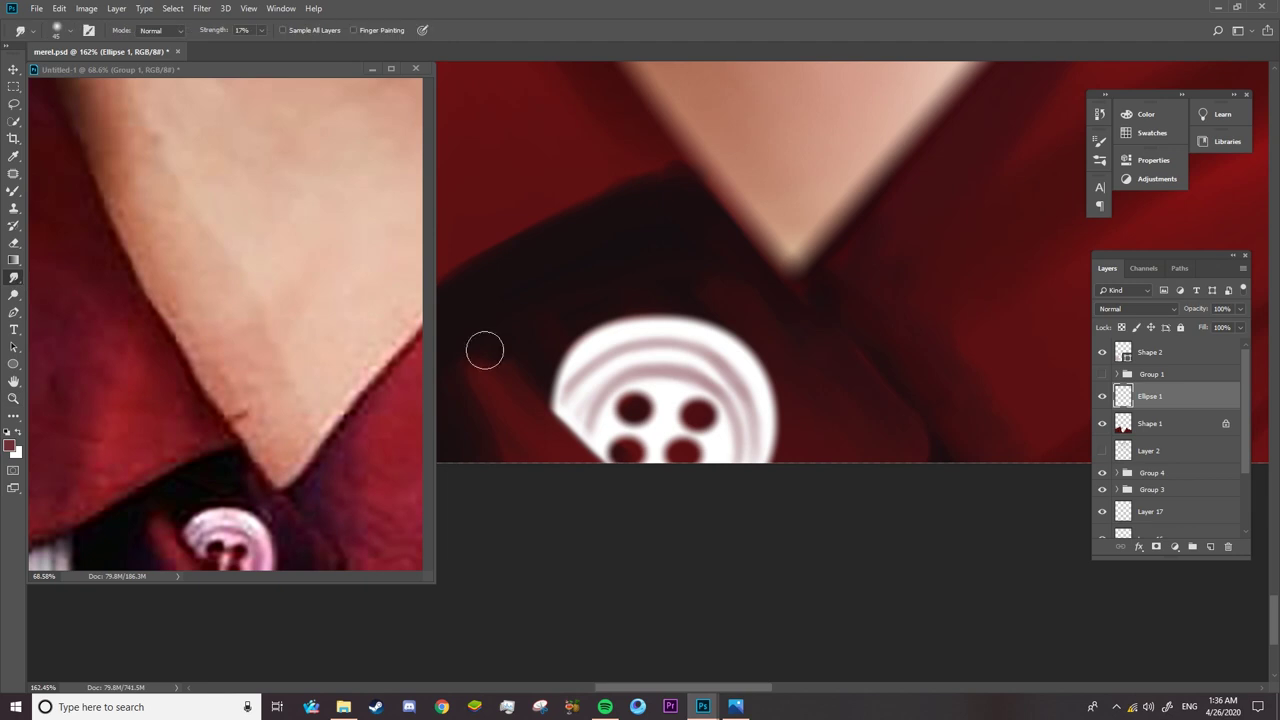
pyautogui.moveTo(672, 381)
pyautogui.mouseDown()
pyautogui.moveTo(634, 371)
pyautogui.moveTo(711, 391)
pyautogui.moveTo(706, 377)
pyautogui.mouseUp()
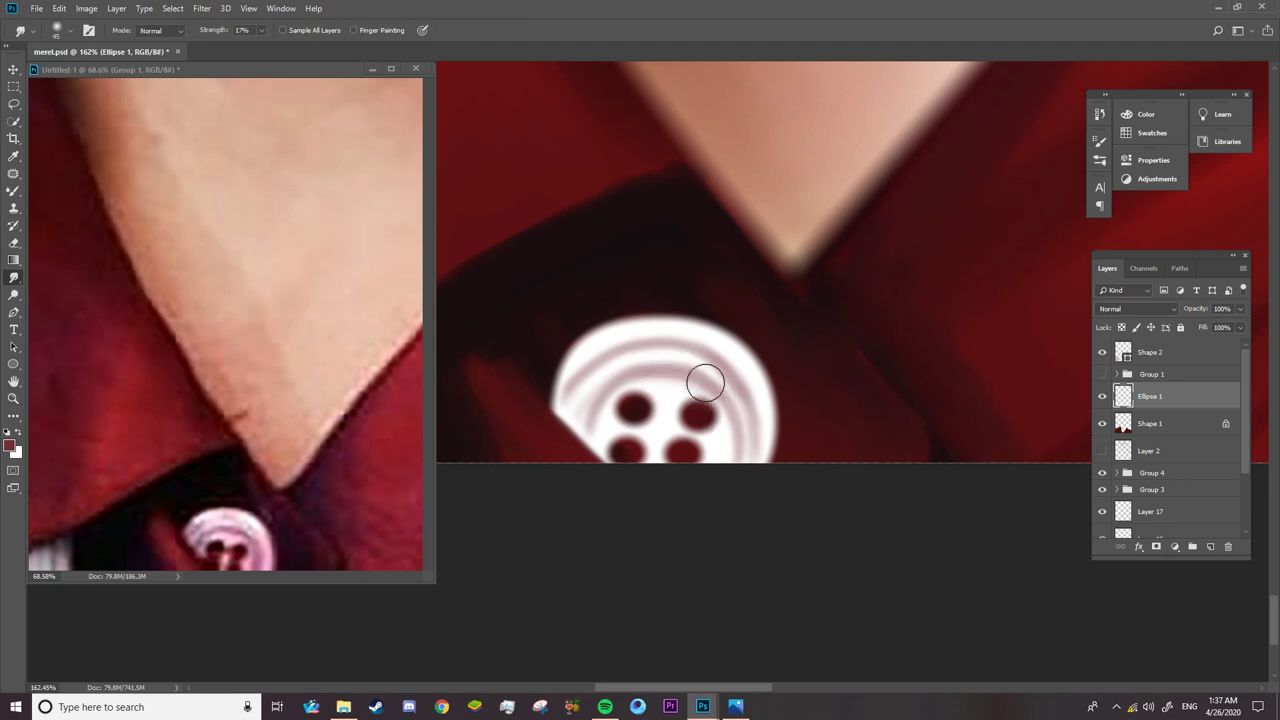
pyautogui.press('z')
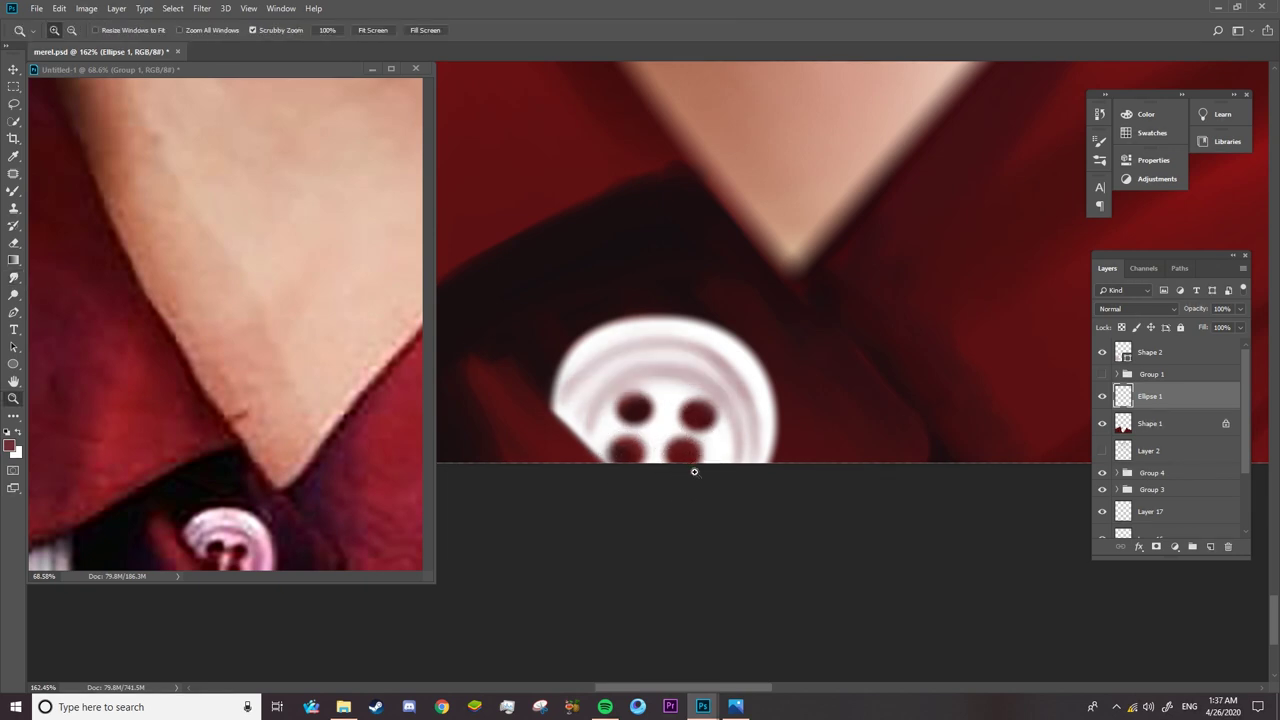
pyautogui.scroll(-10, 690, 470)
pyautogui.scroll(3, 1004, 342)
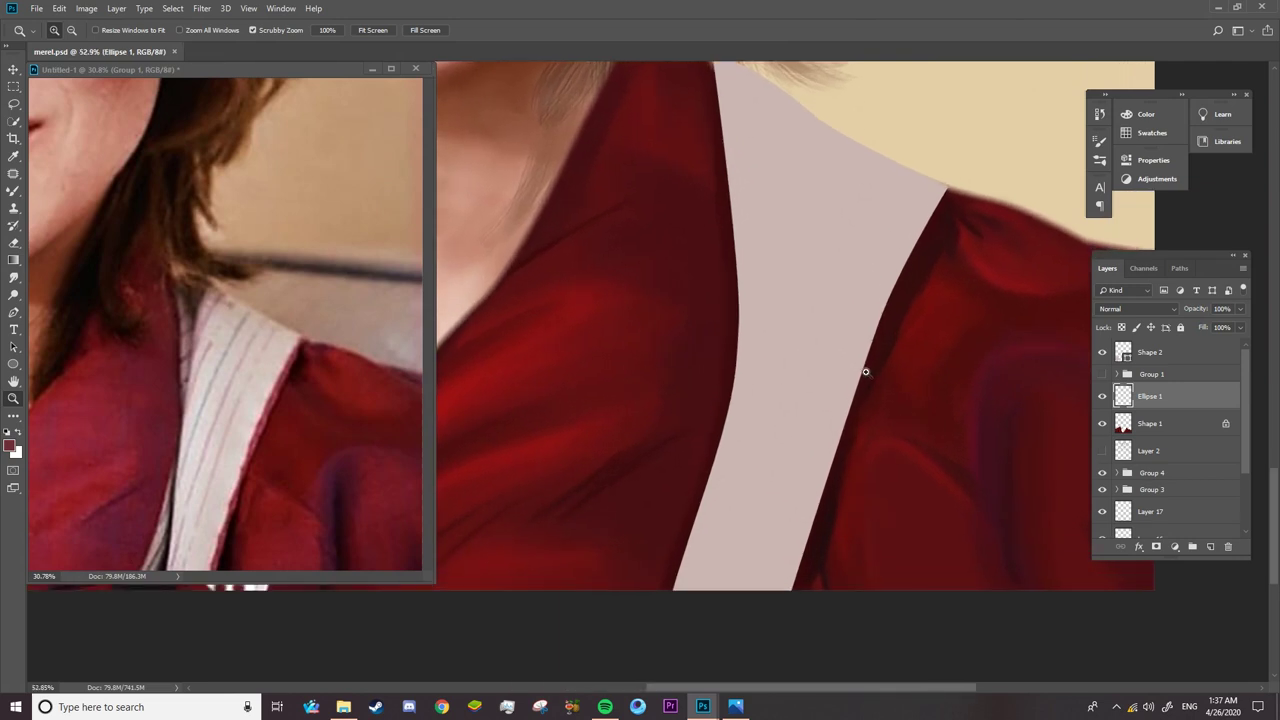
# - Select the Shape 2 collar layer and rasterize it
pyautogui.keyDown('ctrl'); pyautogui.rightClick(818, 325); pyautogui.keyUp('ctrl')
pyautogui.click(818, 322)
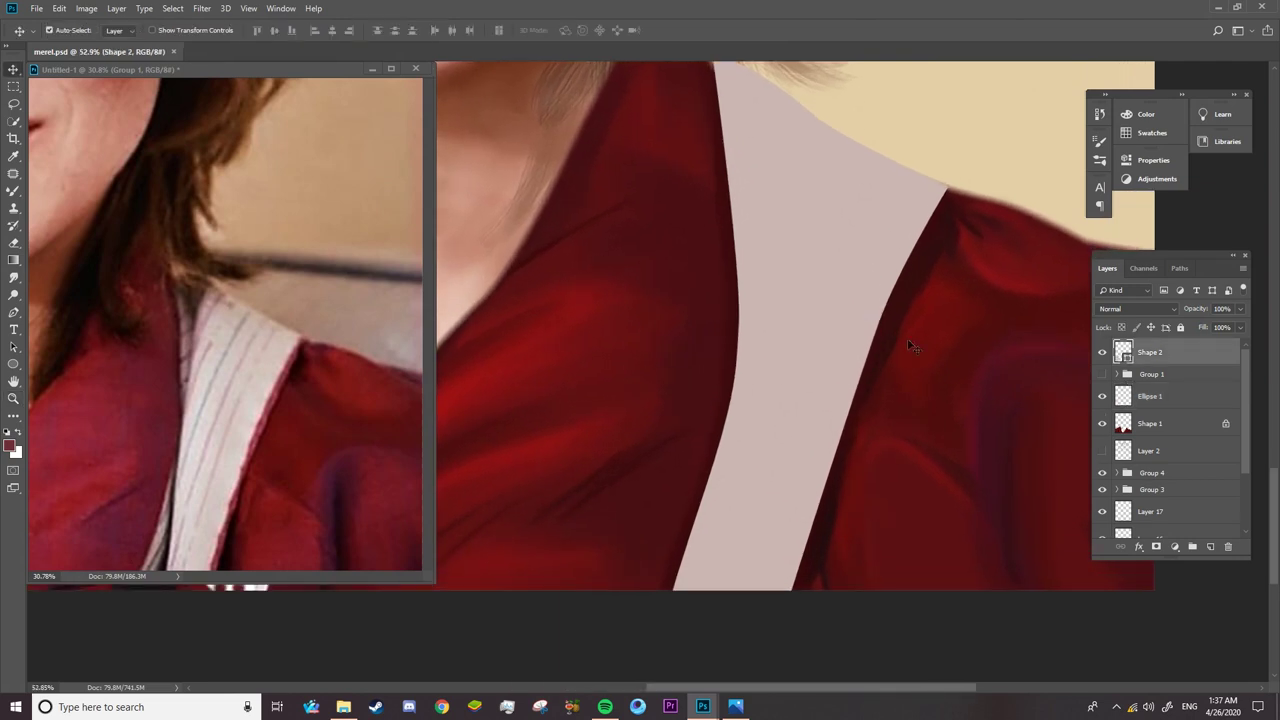
pyautogui.click(1102, 353)
pyautogui.rightClick(1163, 352)
pyautogui.click(1086, 336)
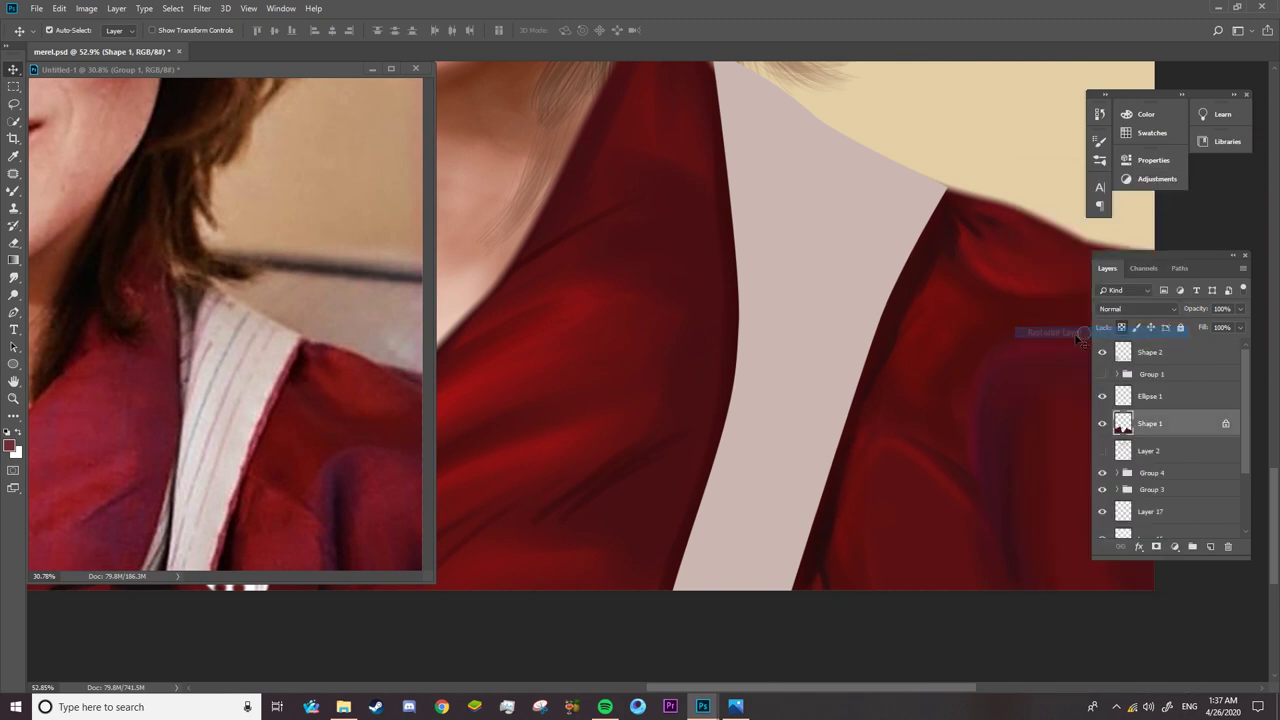
# - Reselect Shape 2 and soften it with an 8 px Field Blur
pyautogui.click(880, 352)
pyautogui.click(200, 9)
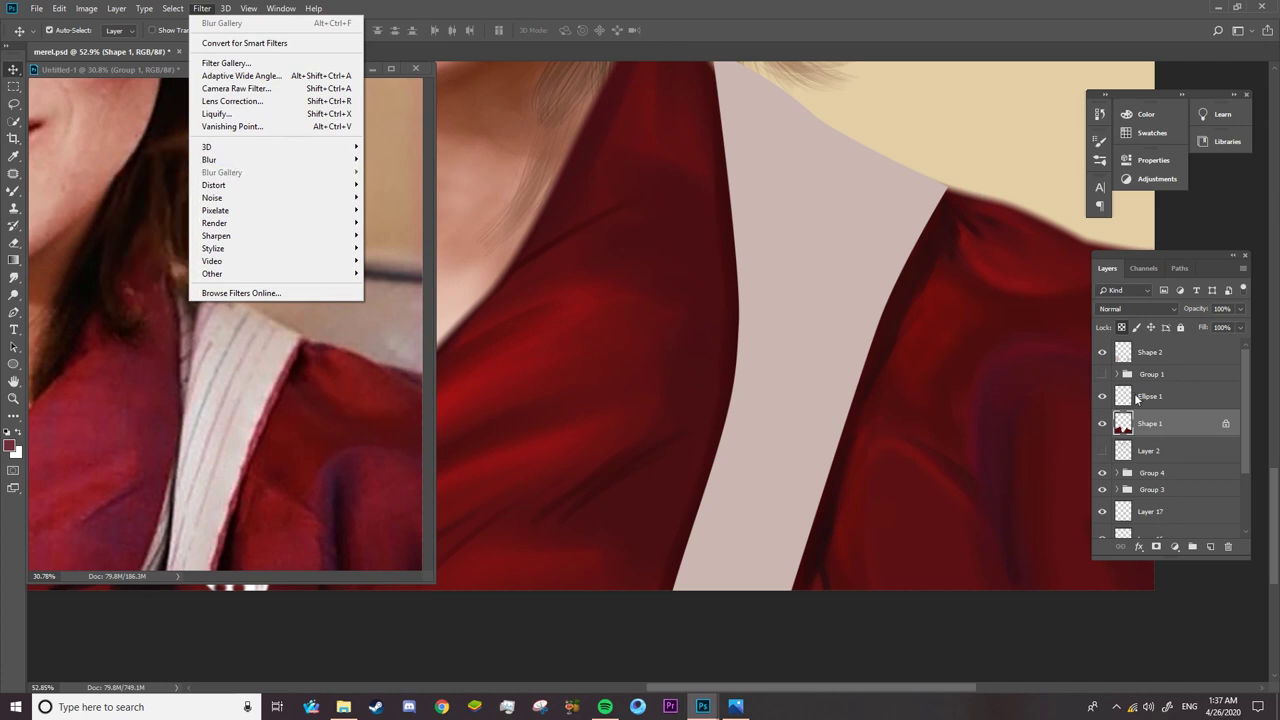
pyautogui.click(1124, 362)
pyautogui.click(1117, 396)
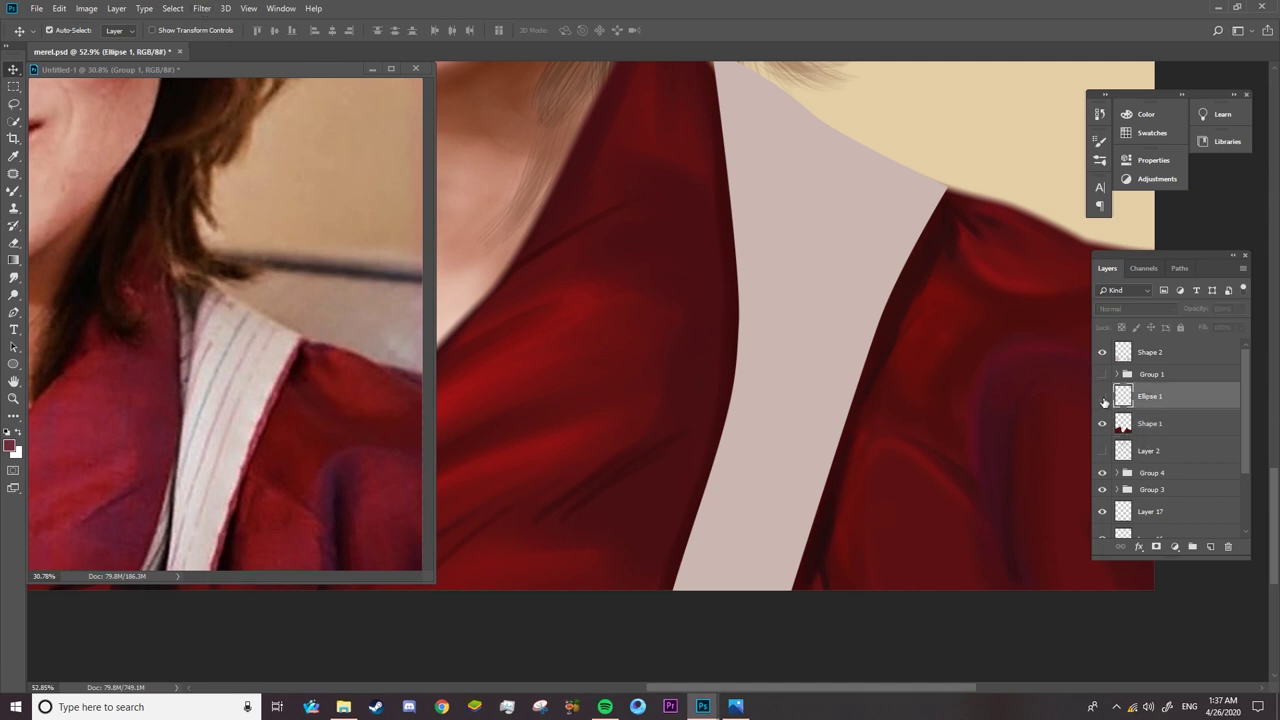
pyautogui.rightClick(798, 318)
pyautogui.click(812, 323)
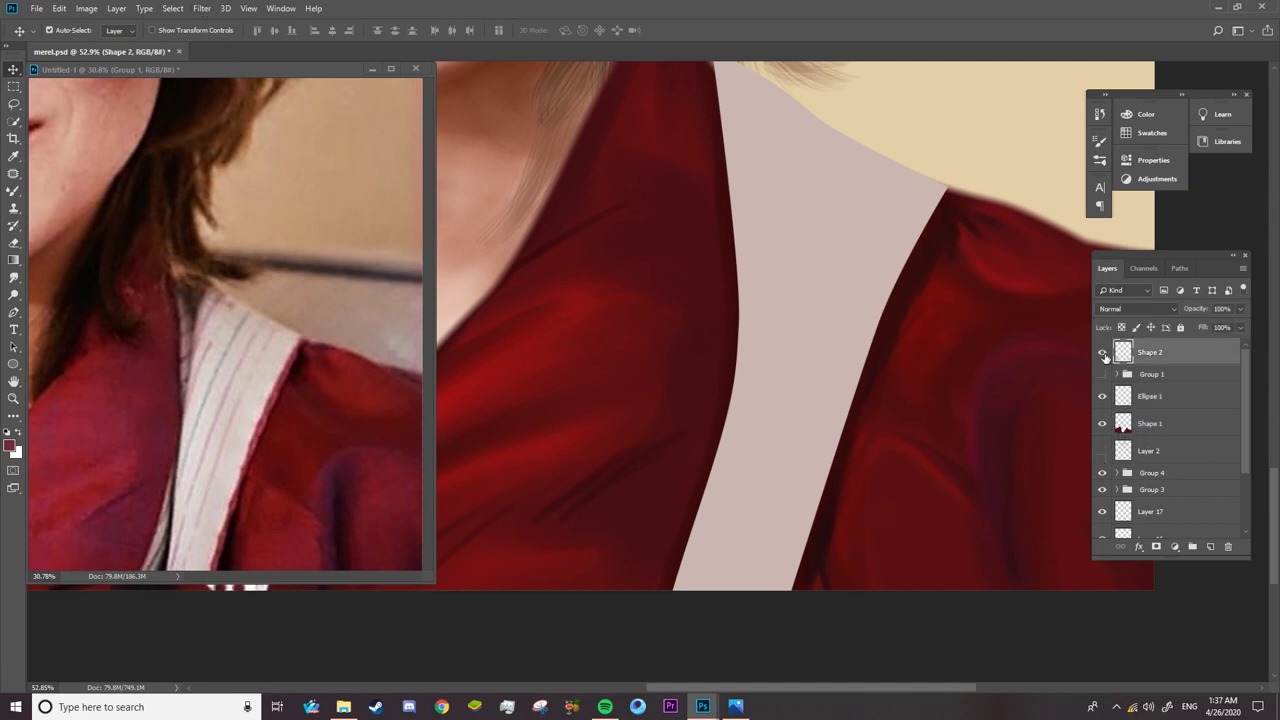
pyautogui.click(204, 9)
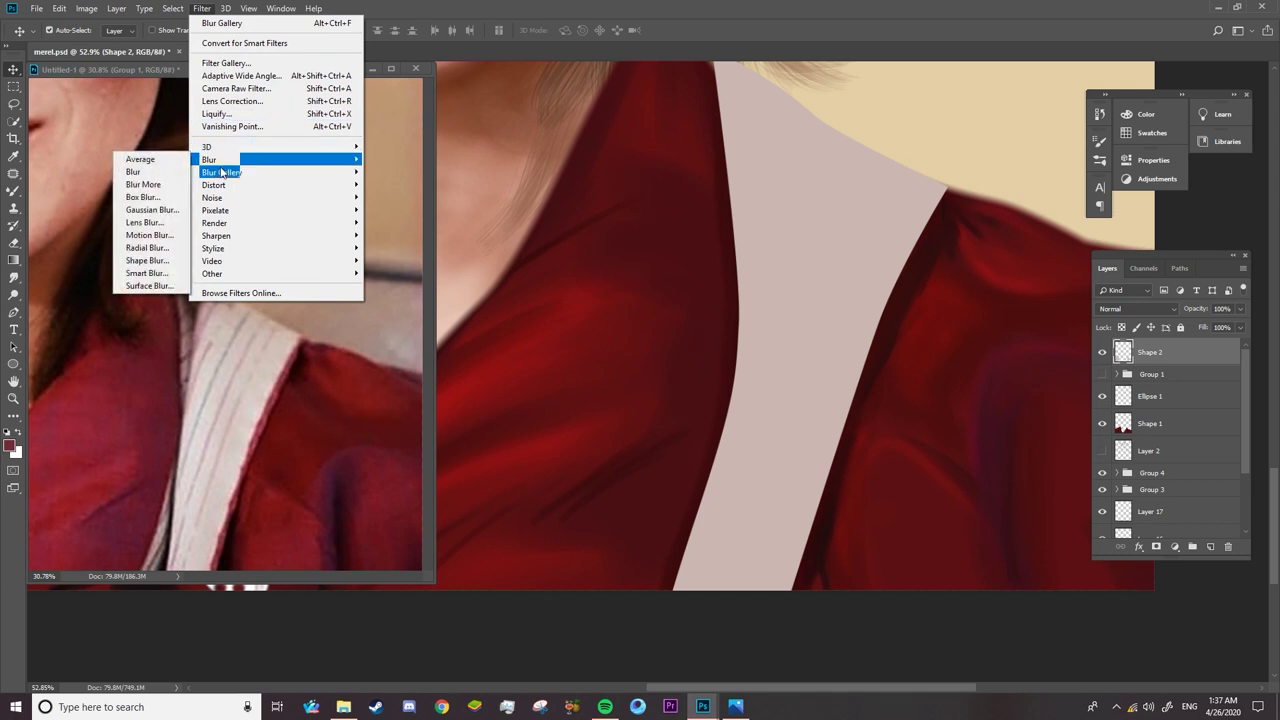
pyautogui.moveTo(221, 172)
pyautogui.click(158, 172)
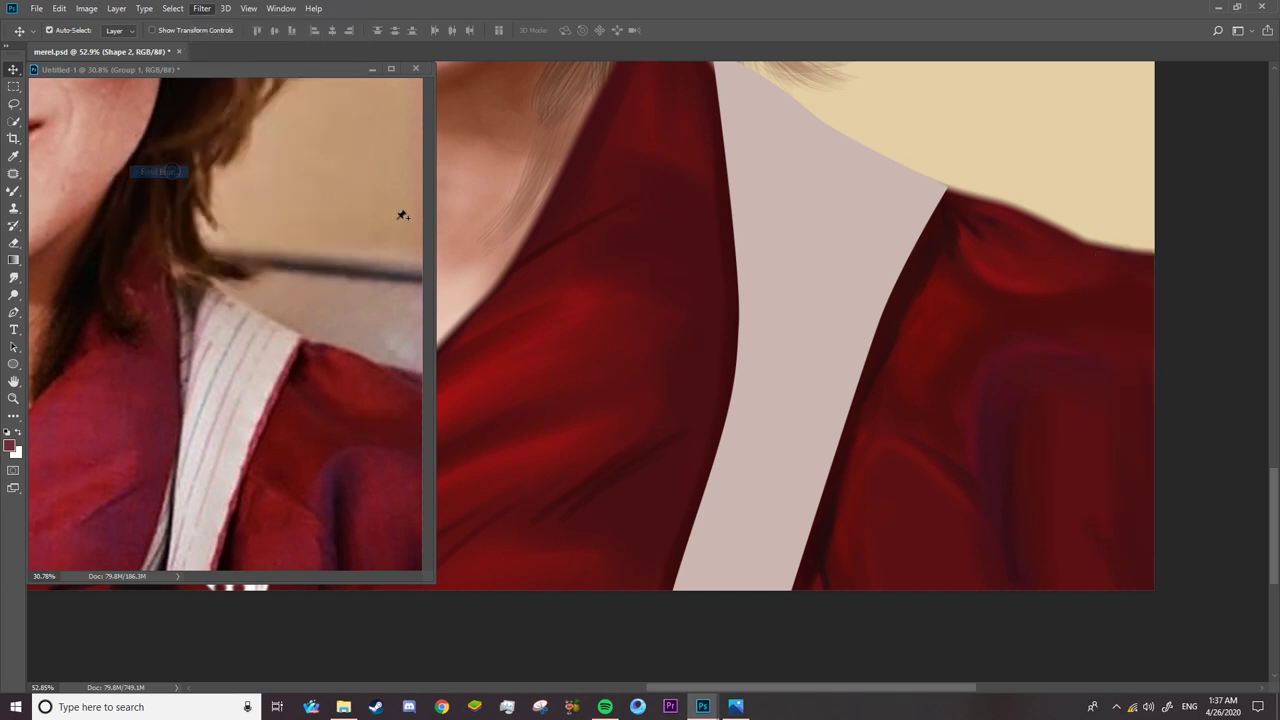
pyautogui.moveTo(1180, 111); pyautogui.dragTo(1171, 111)
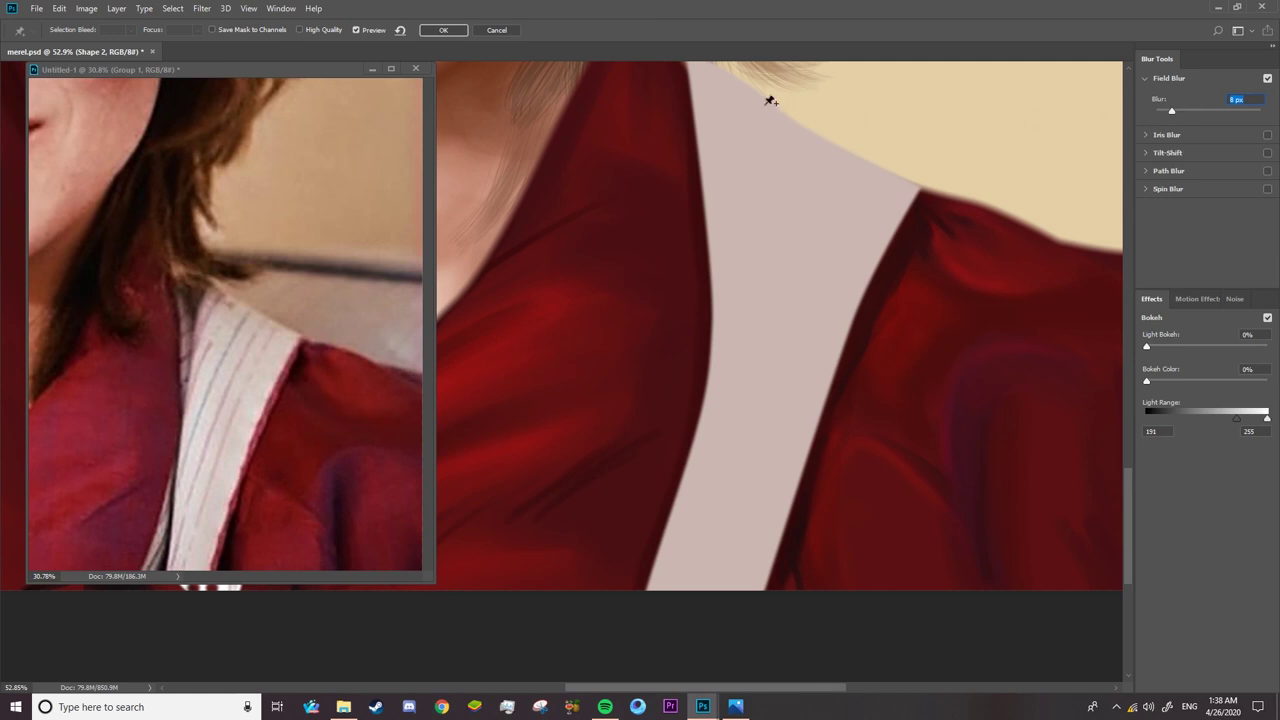
pyautogui.click(443, 30)
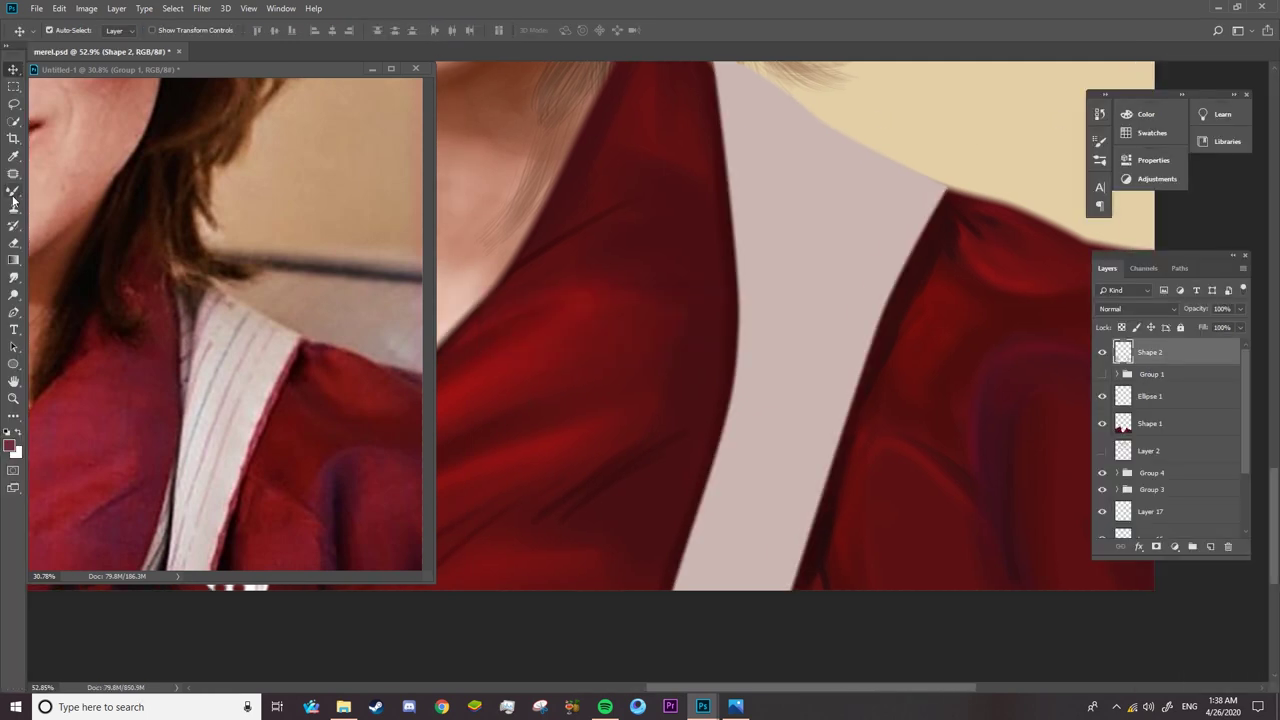
# - Choose the Mixer Brush with black paint and move Shape 2 below Ellipse 1
pyautogui.press('b')
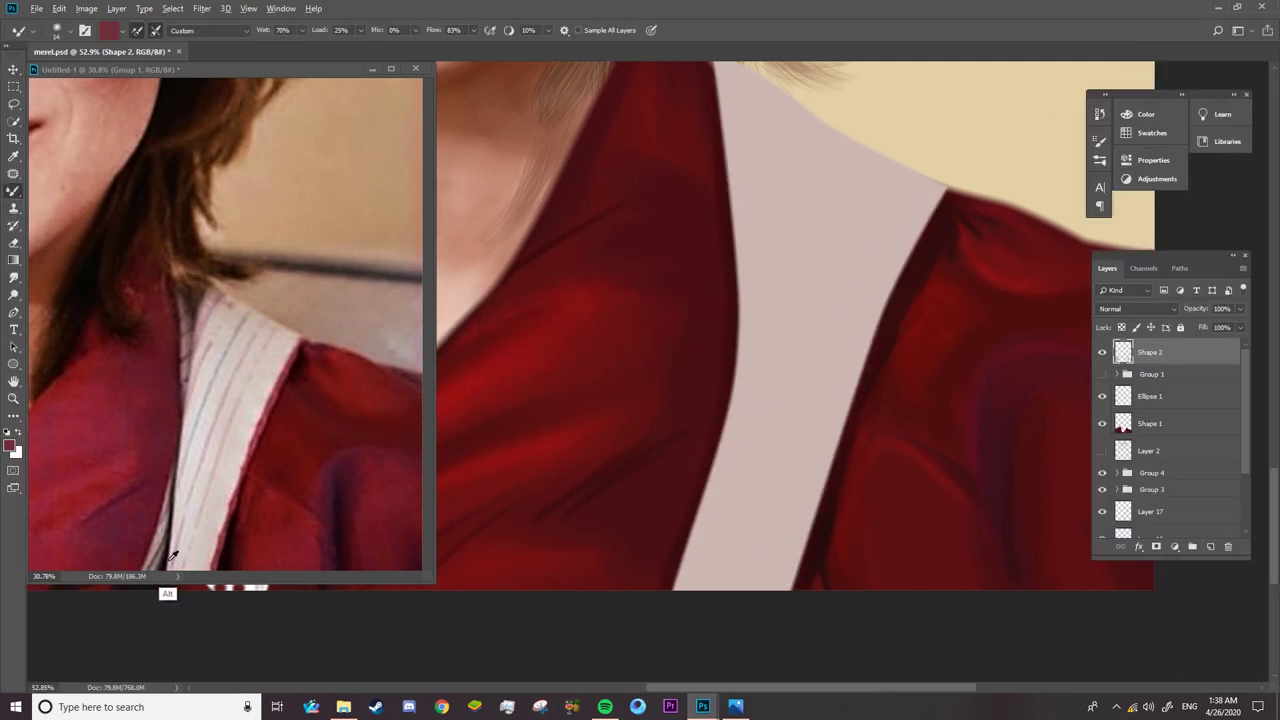
pyautogui.press('d')
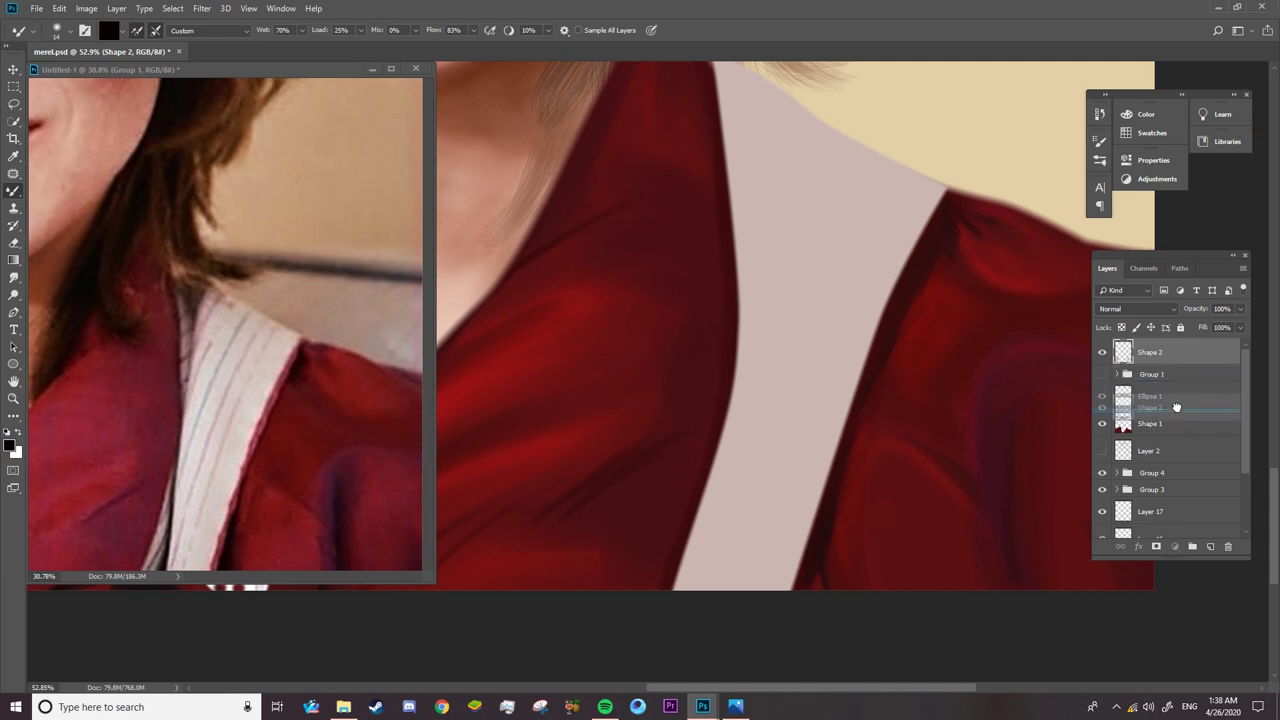
pyautogui.moveTo(1185, 353); pyautogui.dragTo(1177, 410)
# - Set the Mixer Brush size to 20 px
pyautogui.rightClick(880, 175)
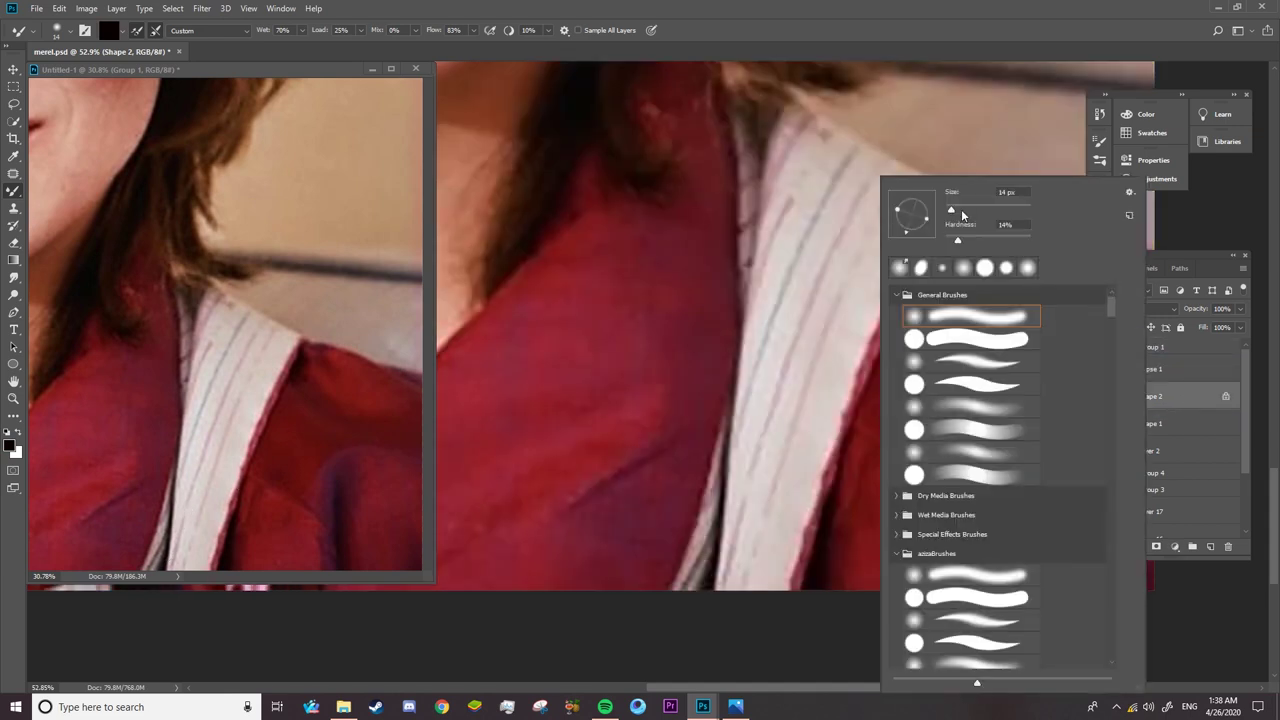
pyautogui.press(']')
pyautogui.press(']')
pyautogui.press('Return')
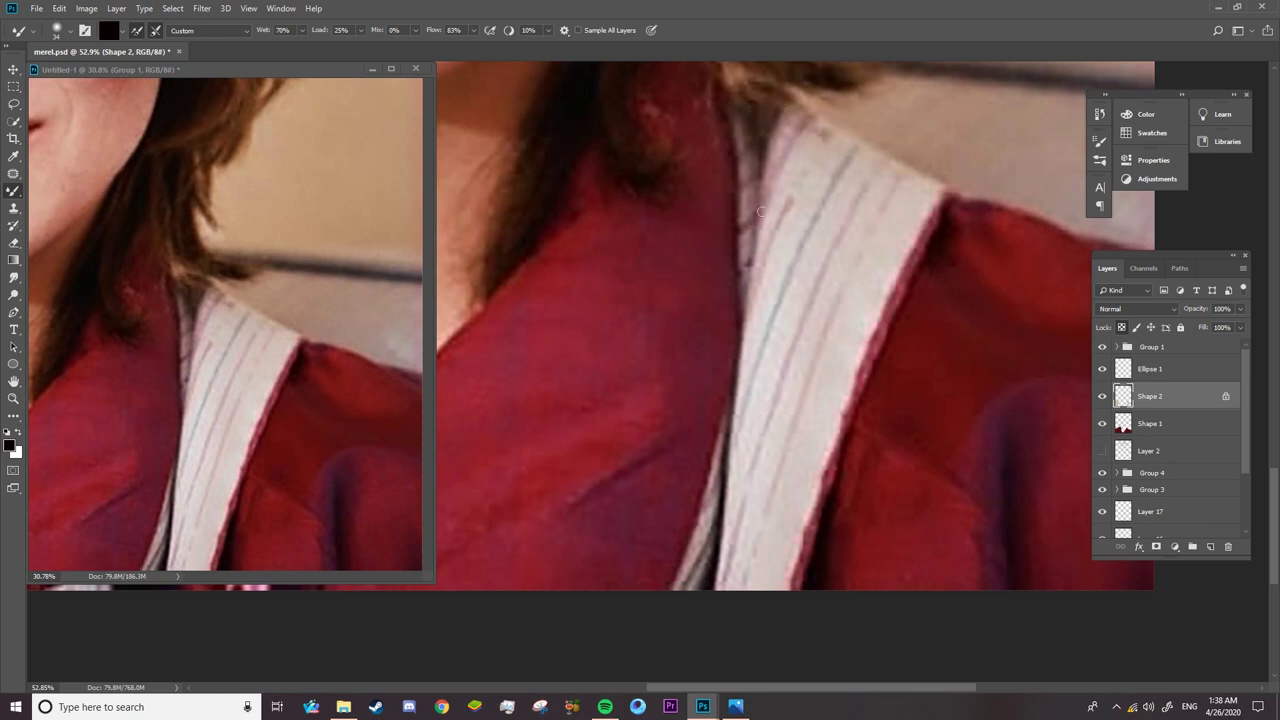
pyautogui.rightClick(723, 447)
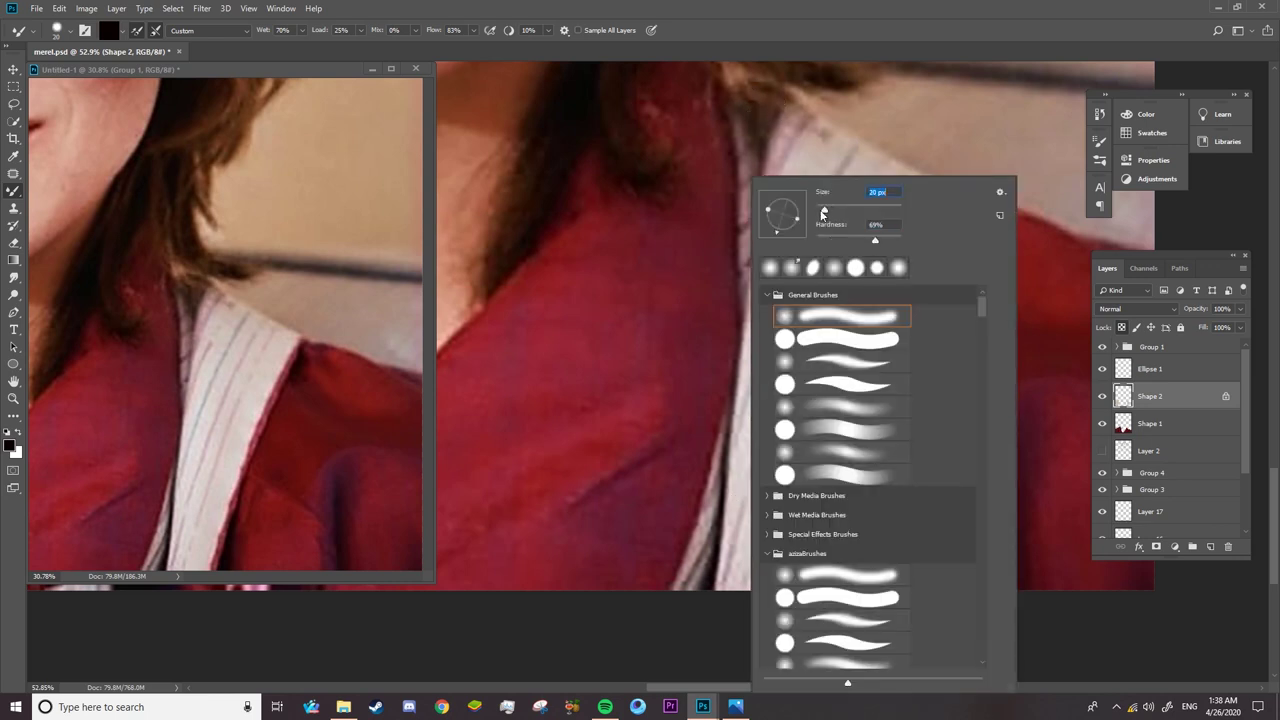
pyautogui.press('Return')
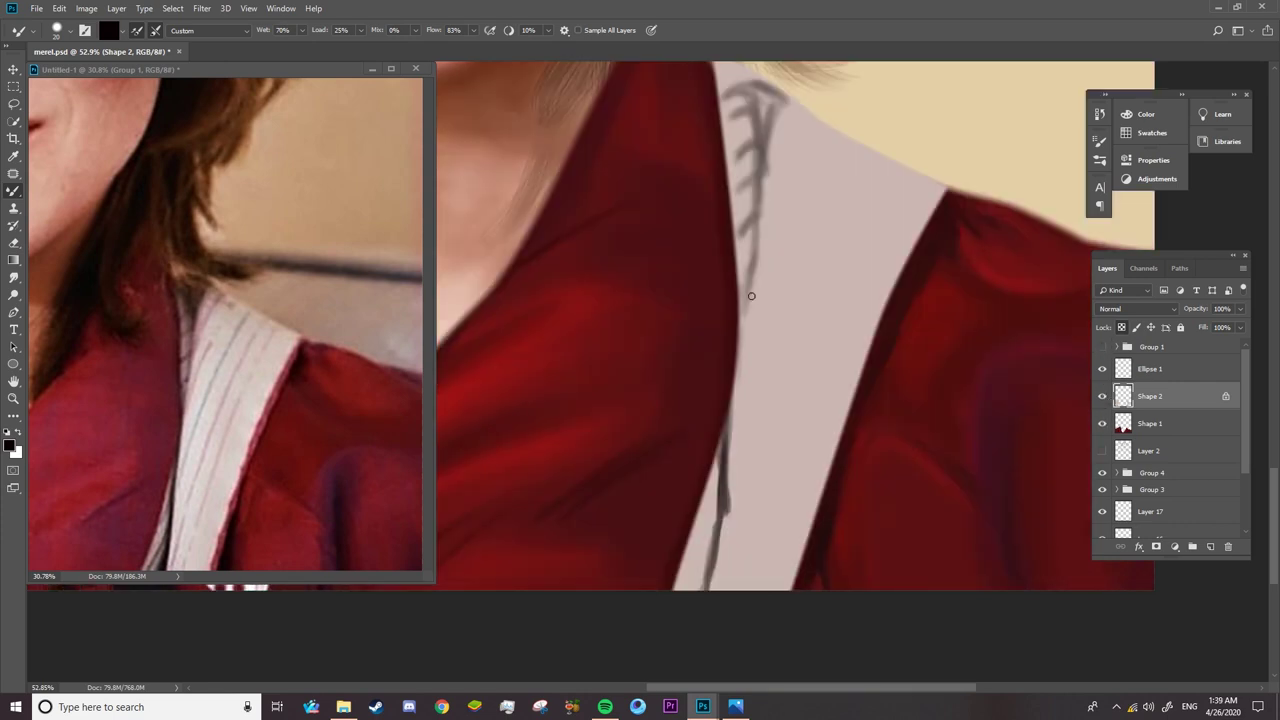
# - Paint a dark grey line down the collar's left edge, extending it downward
pyautogui.moveTo(757, 176); pyautogui.dragTo(722, 476)
pyautogui.moveTo(742, 282); pyautogui.dragTo(726, 458)
pyautogui.moveTo(740, 310); pyautogui.dragTo(706, 584)
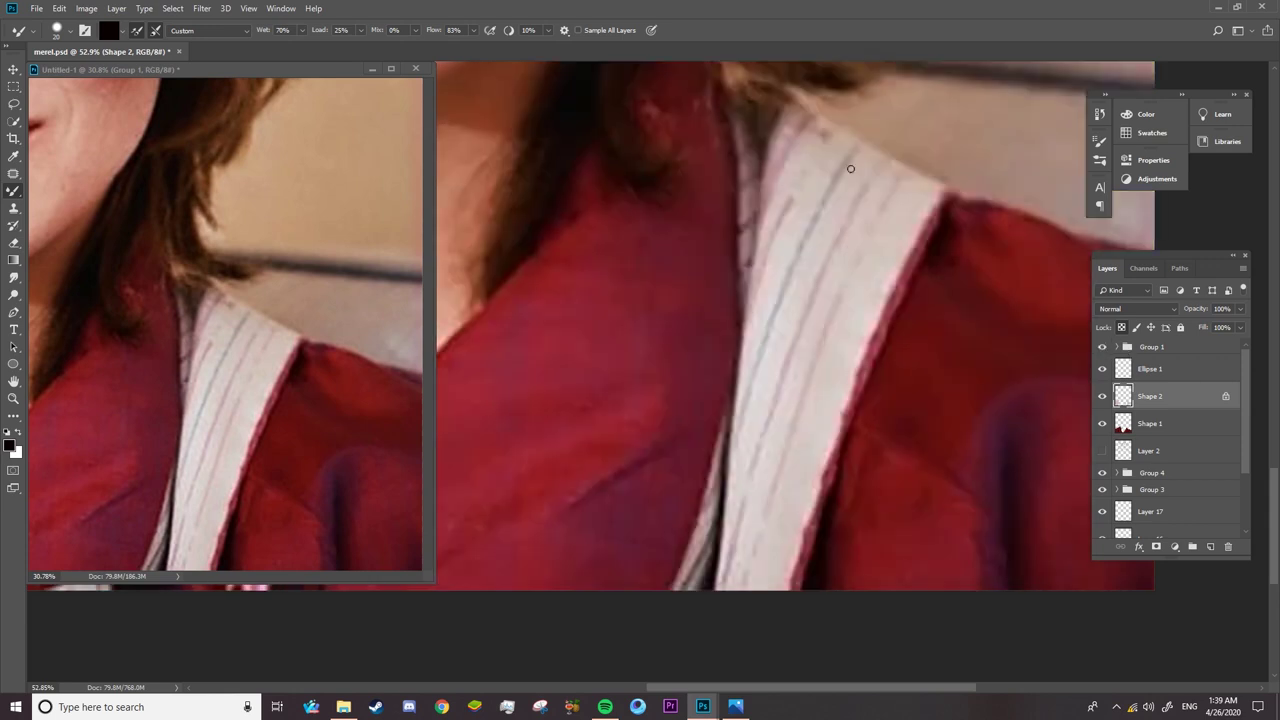
pyautogui.press('r')
pyautogui.moveTo(831, 186); pyautogui.dragTo(832, 224)
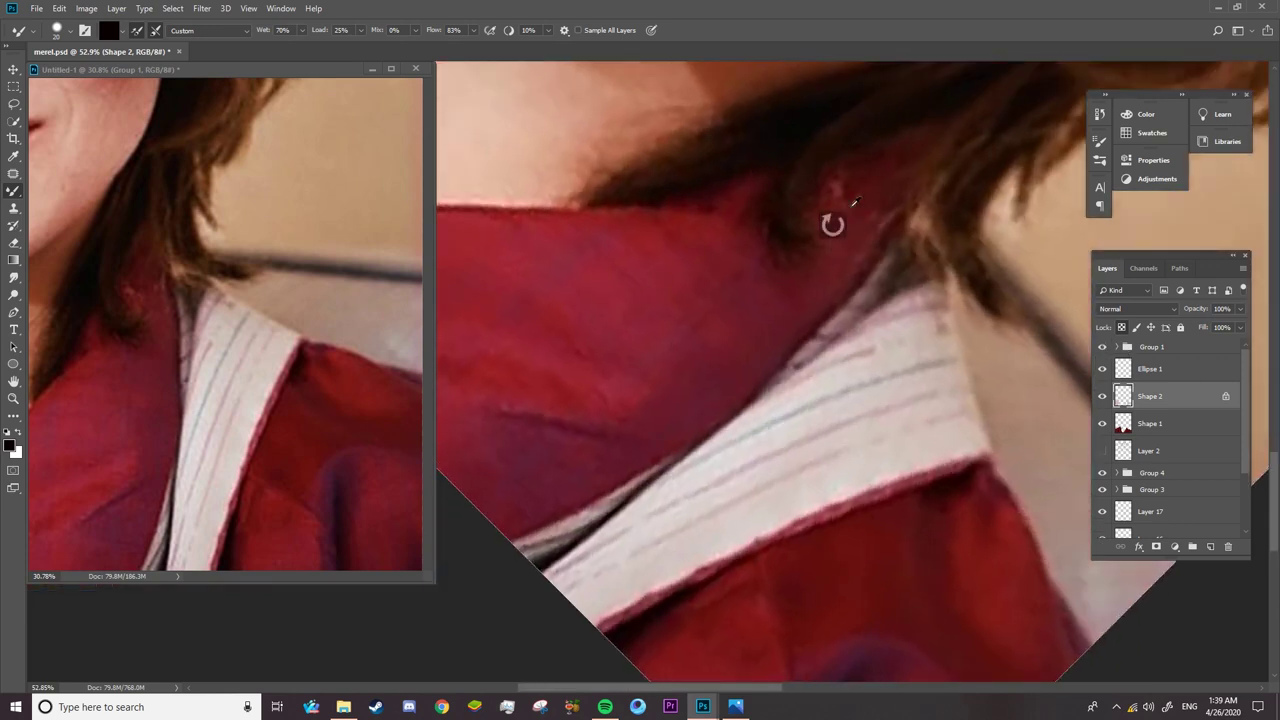
pyautogui.scroll(-3, 850, 206)
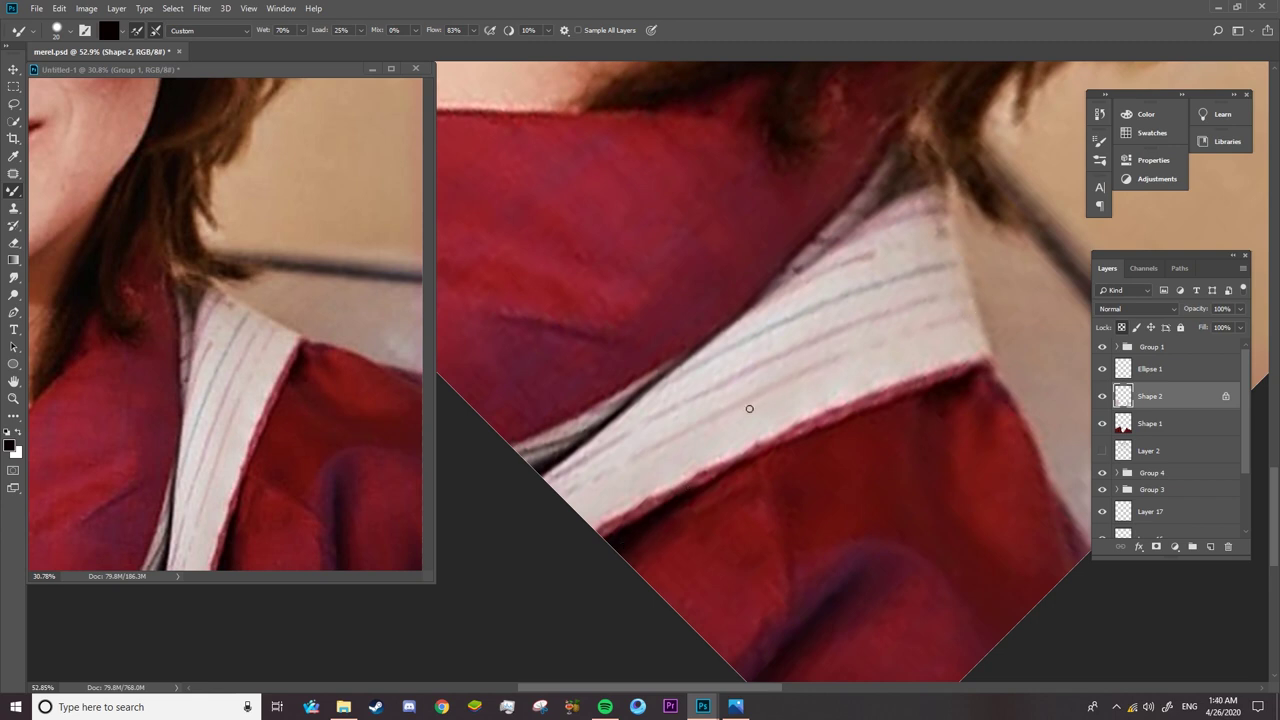
# - Rotate the view so the collar lies flatter and hide the reference photo group
pyautogui.scroll(-5, 735, 409)
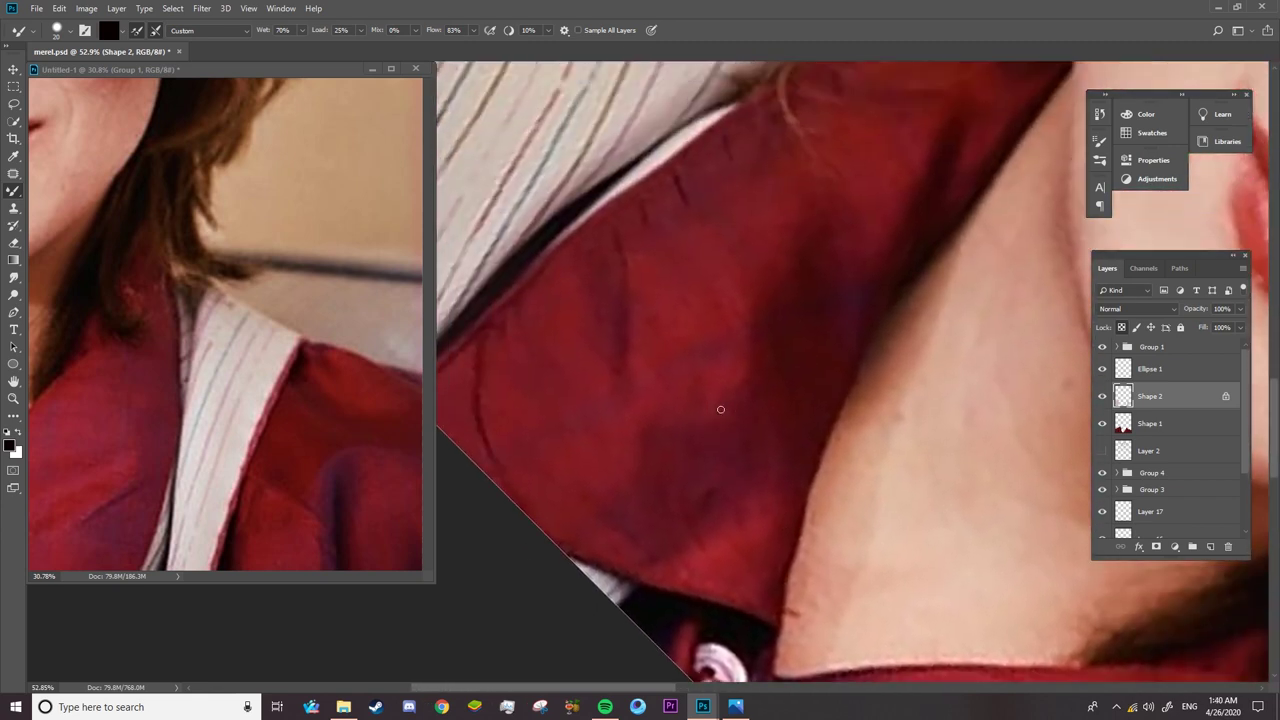
pyautogui.scroll(3, 720, 409)
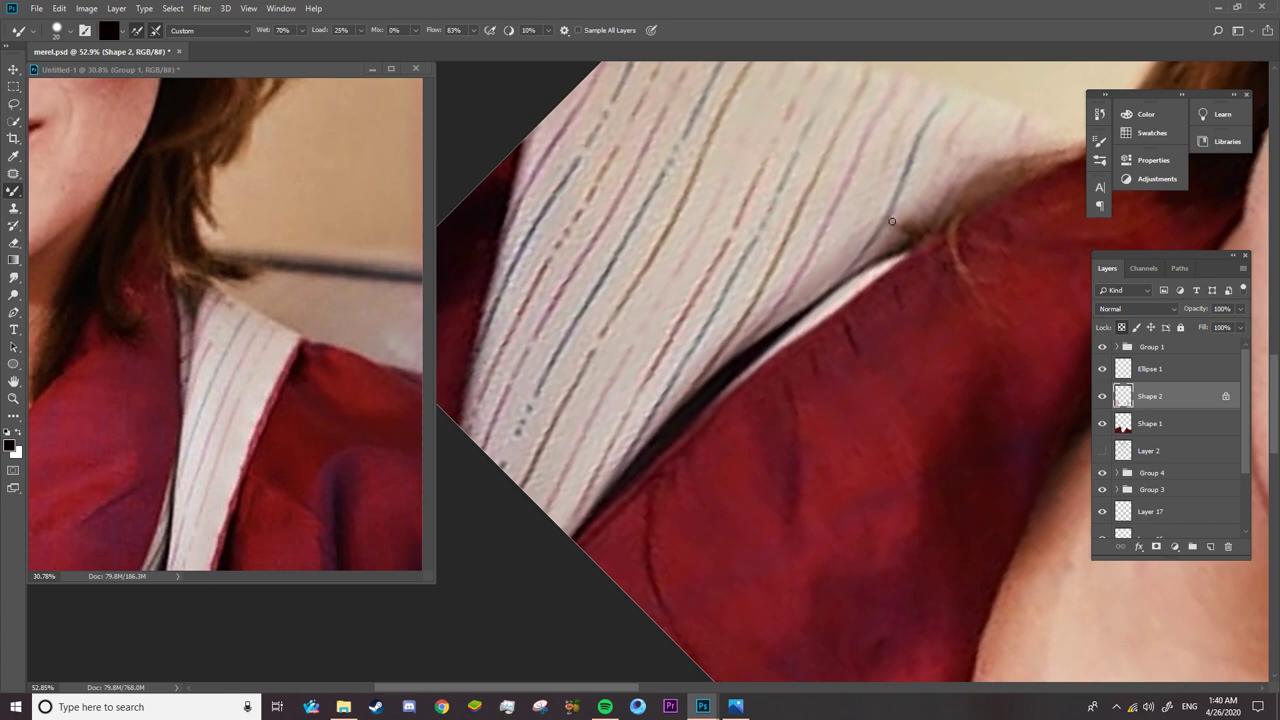
pyautogui.moveTo(891, 221); pyautogui.dragTo(843, 321)
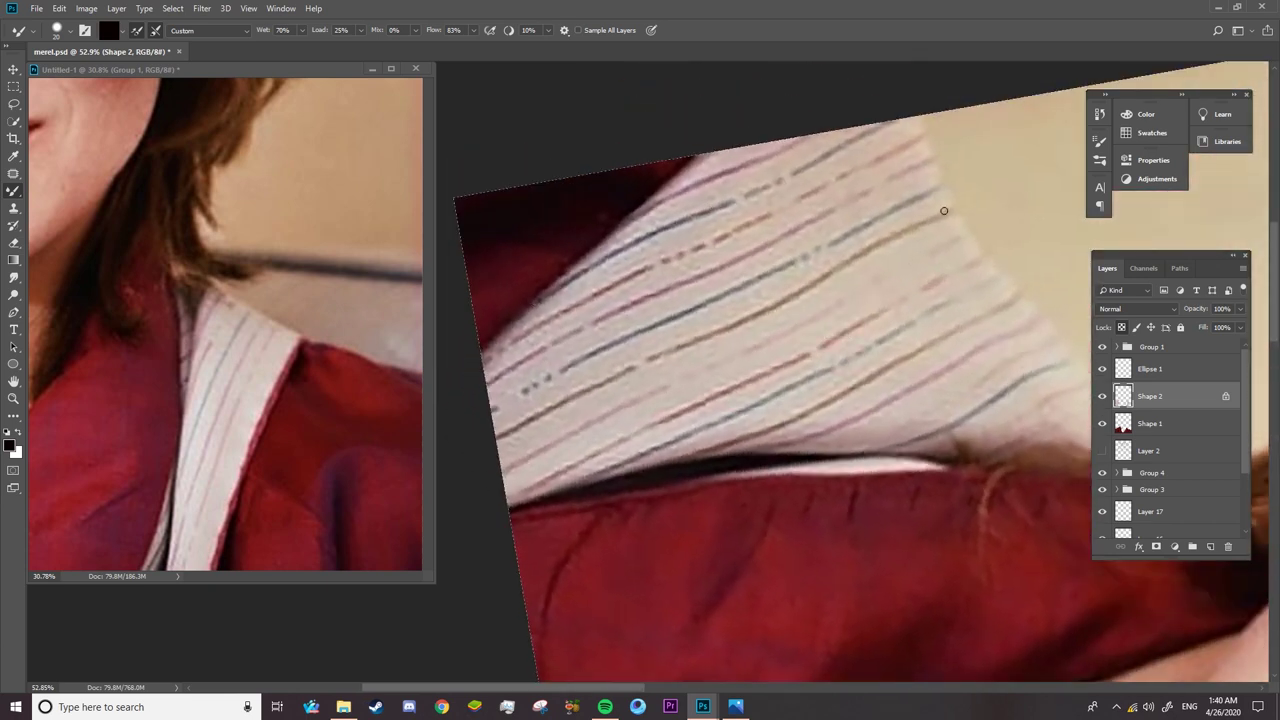
pyautogui.click(1103, 347)
pyautogui.click(1103, 347)
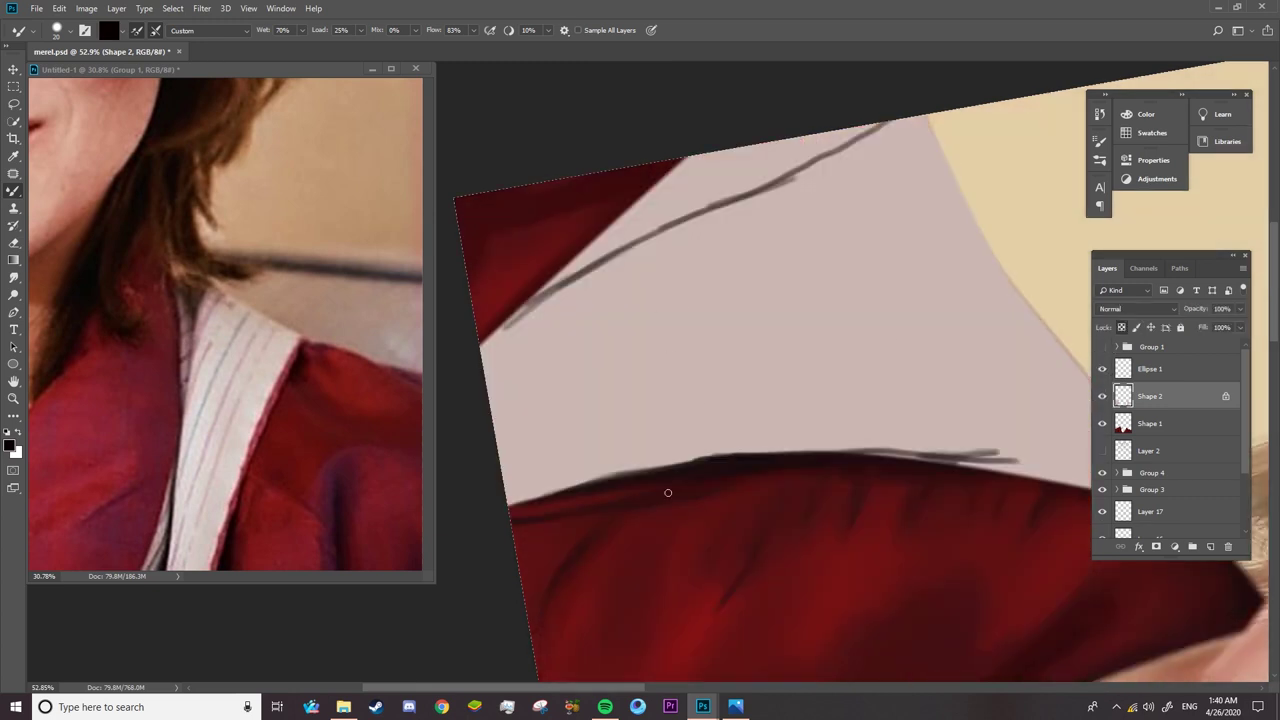
# - Paint a dark line along the upper collar edge and soften it with the pale collar colour
pyautogui.moveTo(485, 342)
pyautogui.mouseDown()
pyautogui.moveTo(610, 250)
pyautogui.moveTo(890, 122)
pyautogui.mouseUp()
pyautogui.keyDown('alt'); pyautogui.click(785, 218); pyautogui.keyUp('alt')
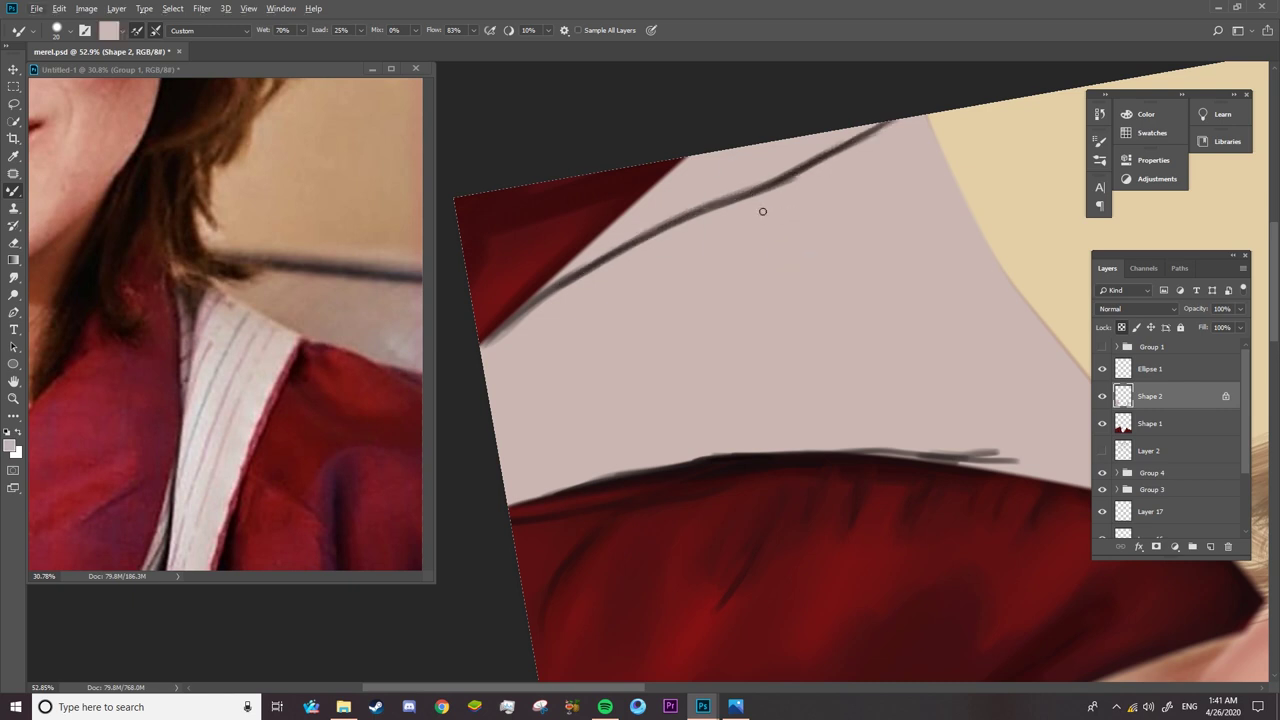
pyautogui.rightClick(740, 229)
pyautogui.press('Return')
pyautogui.moveTo(753, 184); pyautogui.dragTo(757, 200)
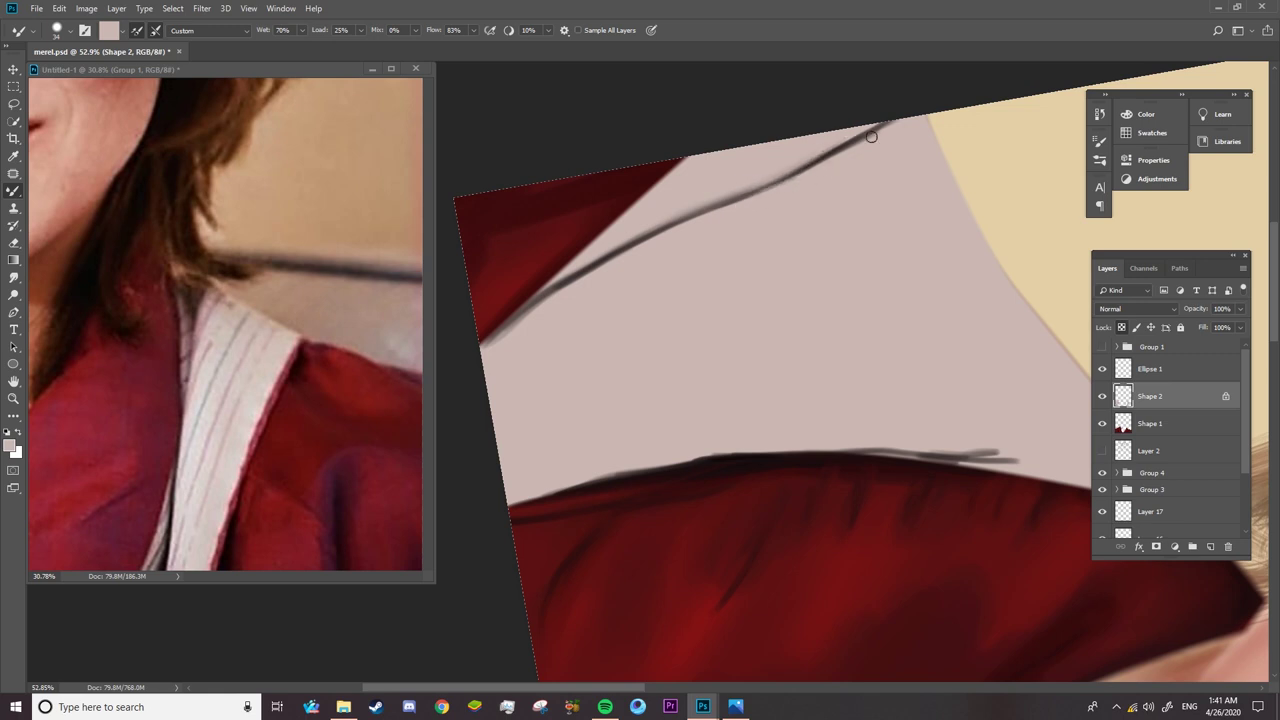
pyautogui.moveTo(829, 168); pyautogui.dragTo(890, 122)
pyautogui.moveTo(648, 269); pyautogui.dragTo(557, 276)
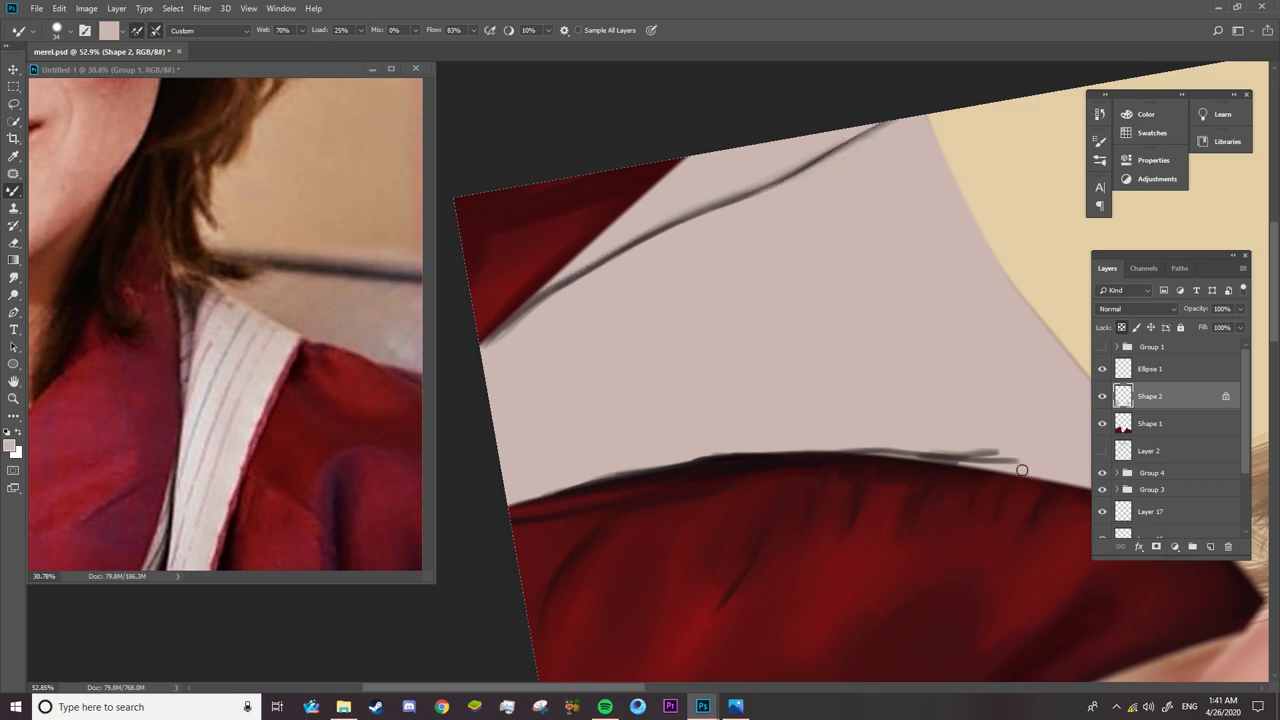
# - Compare with the reference, then paint near-black strokes along the collar's red edge
pyautogui.click(1102, 347)
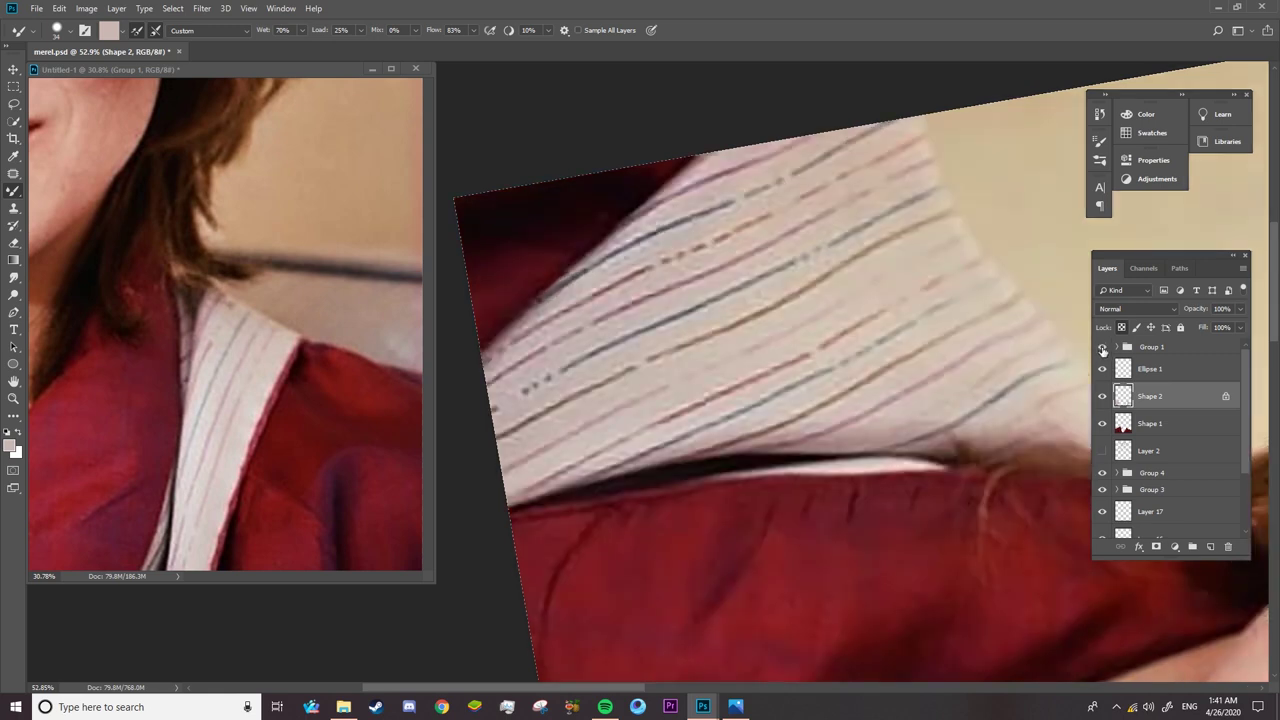
pyautogui.click(1102, 347)
pyautogui.keyDown('alt'); pyautogui.click(959, 461); pyautogui.keyUp('alt')
pyautogui.keyDown('alt'); pyautogui.click(731, 470); pyautogui.keyUp('alt')
pyautogui.click(1102, 347)
pyautogui.moveTo(586, 486)
pyautogui.mouseDown()
pyautogui.moveTo(746, 457)
pyautogui.moveTo(611, 480)
pyautogui.moveTo(1040, 466)
pyautogui.mouseUp()
pyautogui.moveTo(950, 458); pyautogui.dragTo(1078, 465)
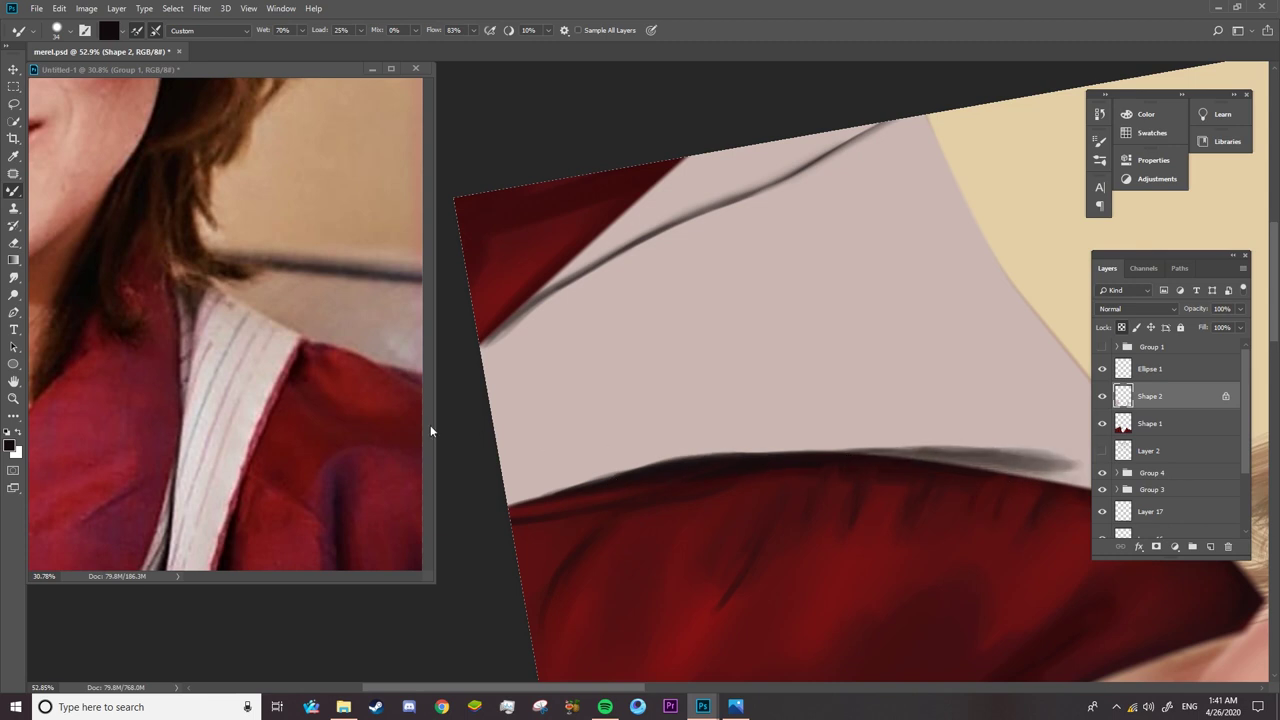
# - With the reference photo visible, set the Pen tool to Path mode instead of Shape
pyautogui.press('p')
pyautogui.click(1102, 347)
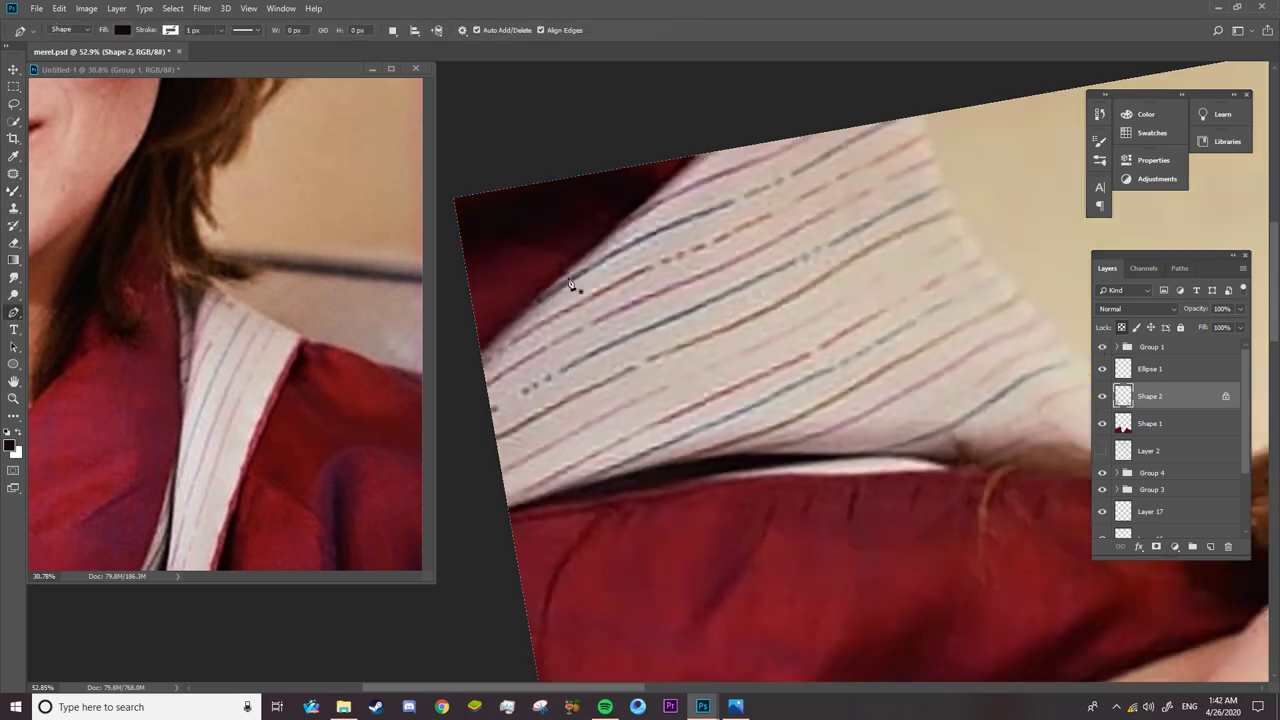
pyautogui.click(614, 226)
pyautogui.moveTo(750, 162); pyautogui.dragTo(788, 157)
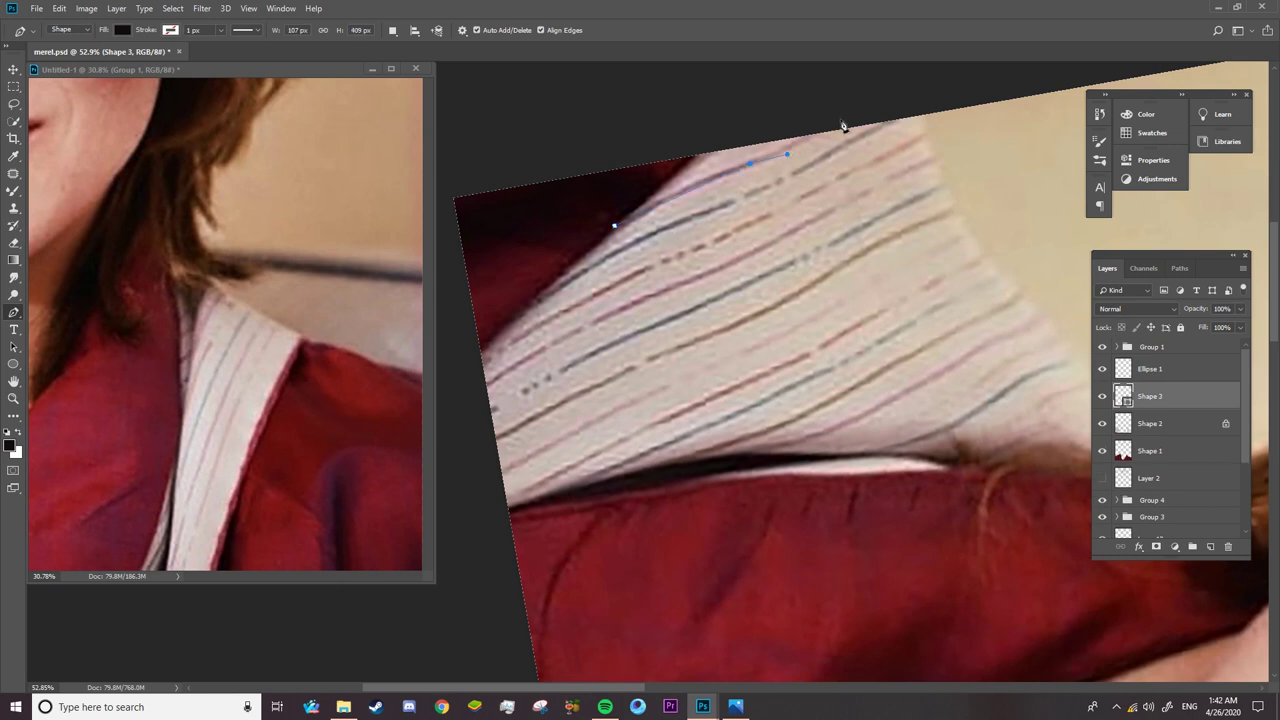
pyautogui.press('Return')
pyautogui.click(85, 34)
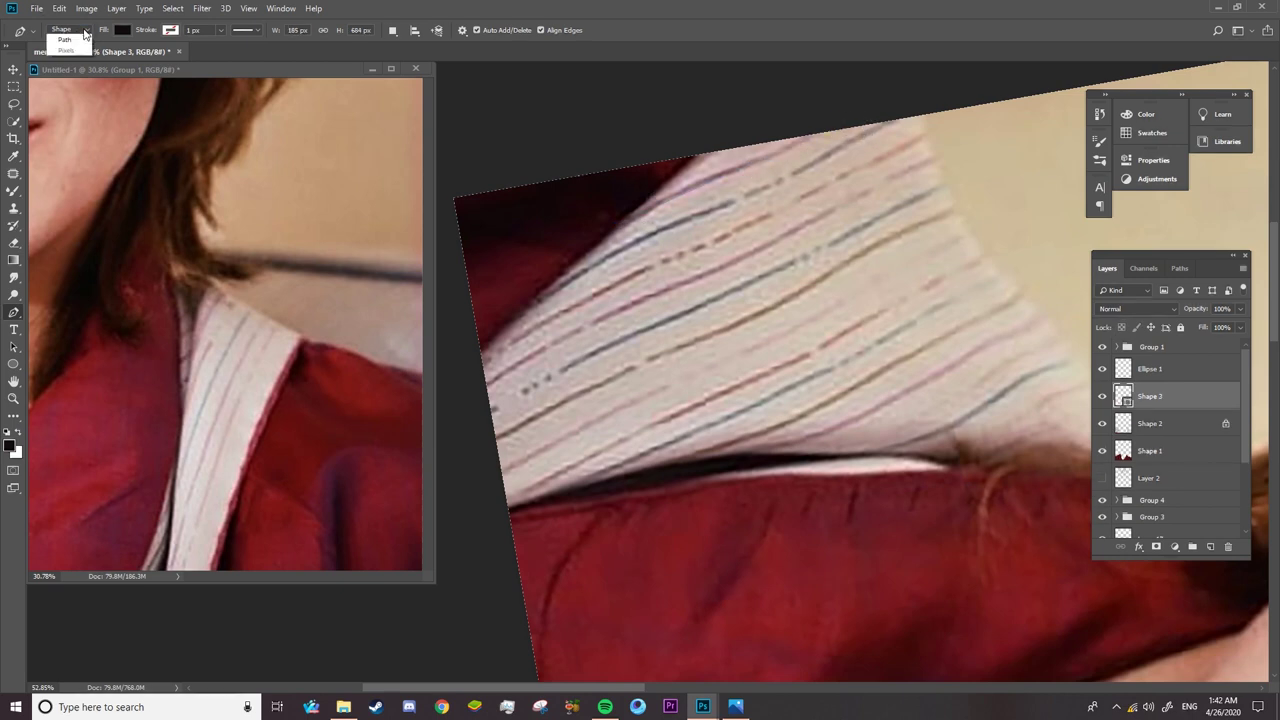
pyautogui.click(70, 52)
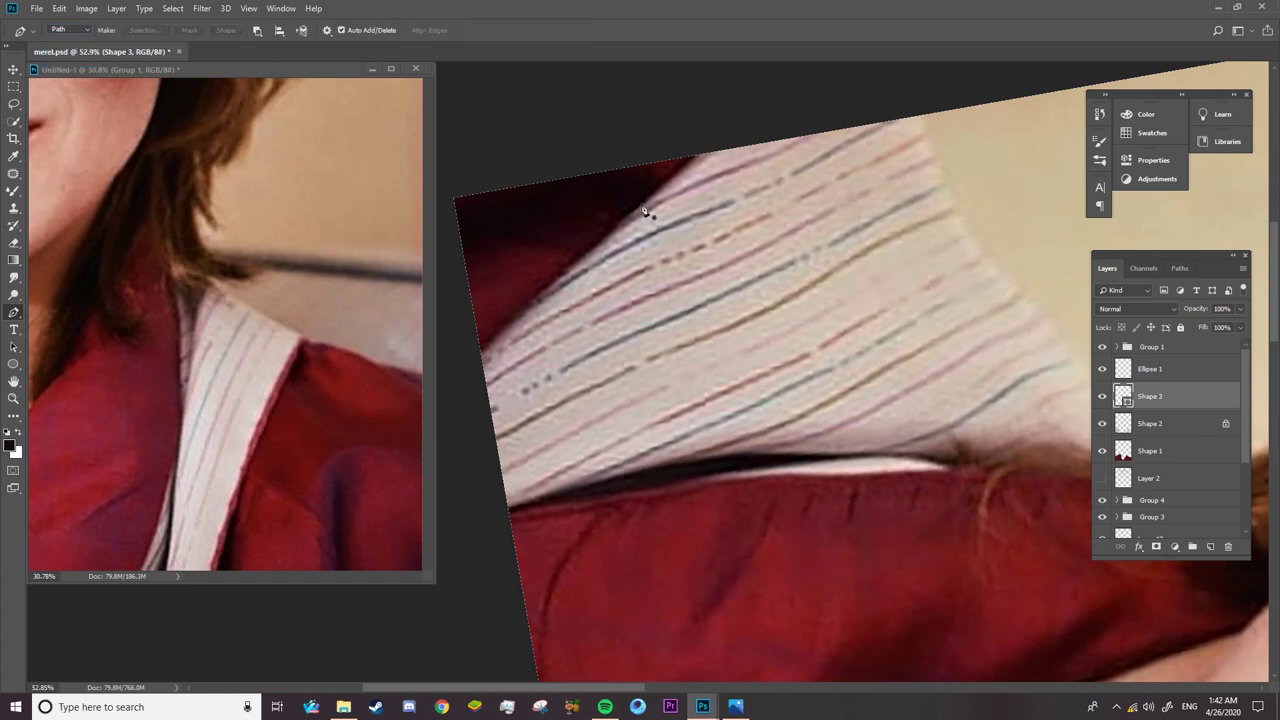
# - Trace a curved path along the top collar stripe
pyautogui.click(512, 317)
pyautogui.moveTo(731, 199)
pyautogui.mouseDown()
pyautogui.moveTo(775, 190)
pyautogui.moveTo(713, 210)
pyautogui.mouseUp()
pyautogui.rightClick(731, 199)
pyautogui.rightClick(903, 120)
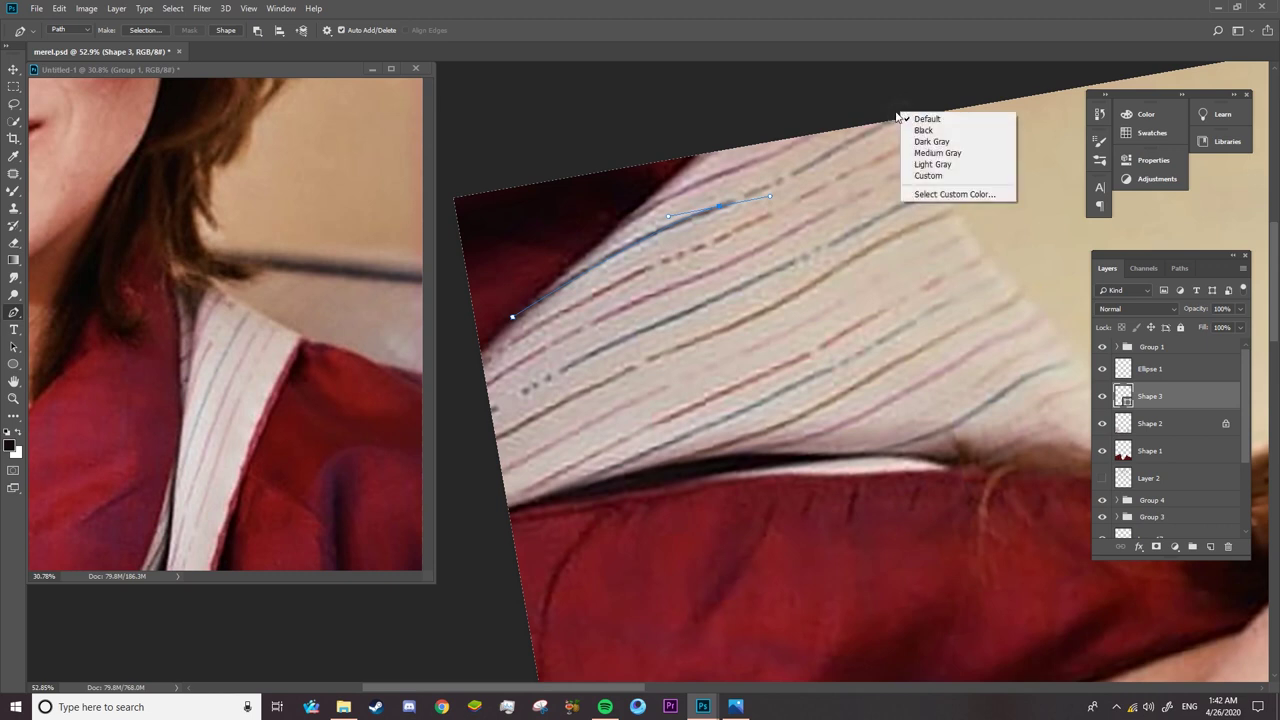
pyautogui.click(884, 117)
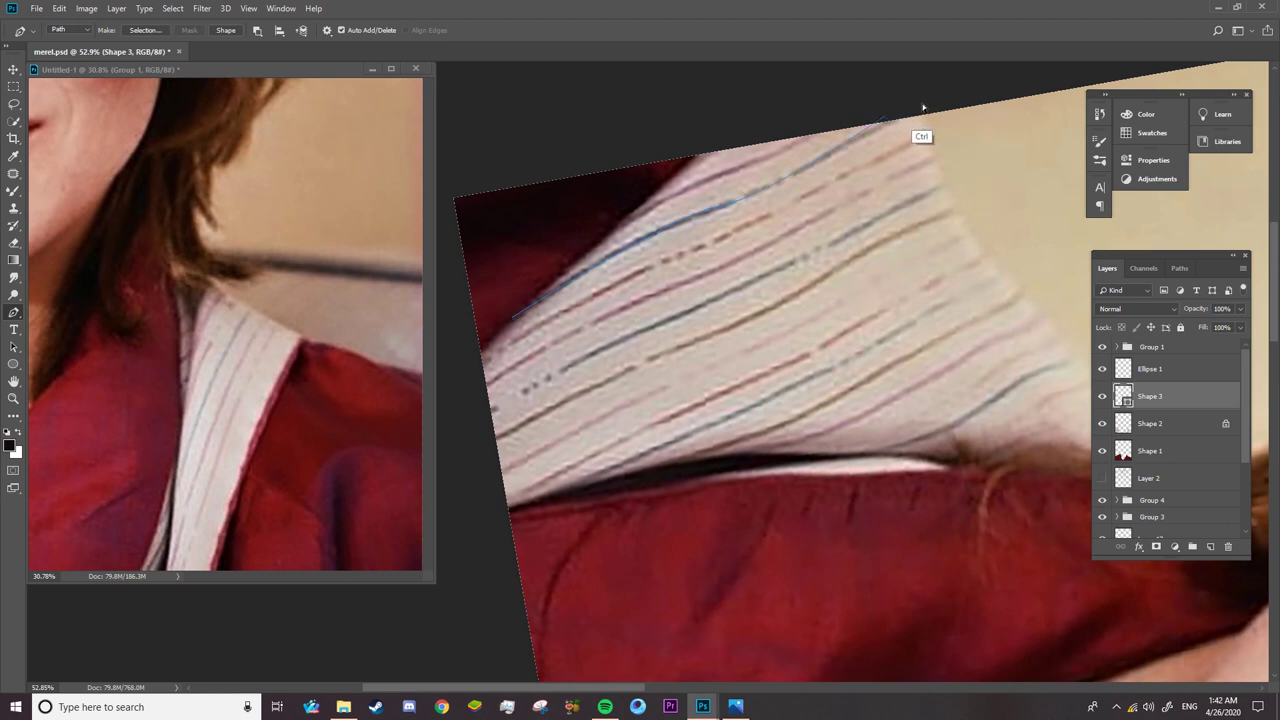
pyautogui.keyDown('ctrl'); pyautogui.click(921, 106); pyautogui.keyUp('ctrl')
# - Trace the next four stripe paths from lower left to upper right
pyautogui.click(478, 367)
pyautogui.moveTo(934, 131); pyautogui.dragTo(955, 100)
pyautogui.click(491, 394)
pyautogui.click(955, 150)
pyautogui.click(488, 424)
pyautogui.click(953, 183)
pyautogui.click(486, 443)
pyautogui.click(960, 208)
# - Trace three more diagonal stripe paths across the collar
pyautogui.click(497, 476)
pyautogui.click(970, 234)
pyautogui.click(502, 500)
pyautogui.click(996, 247)
pyautogui.click(577, 489)
pyautogui.click(1006, 272)
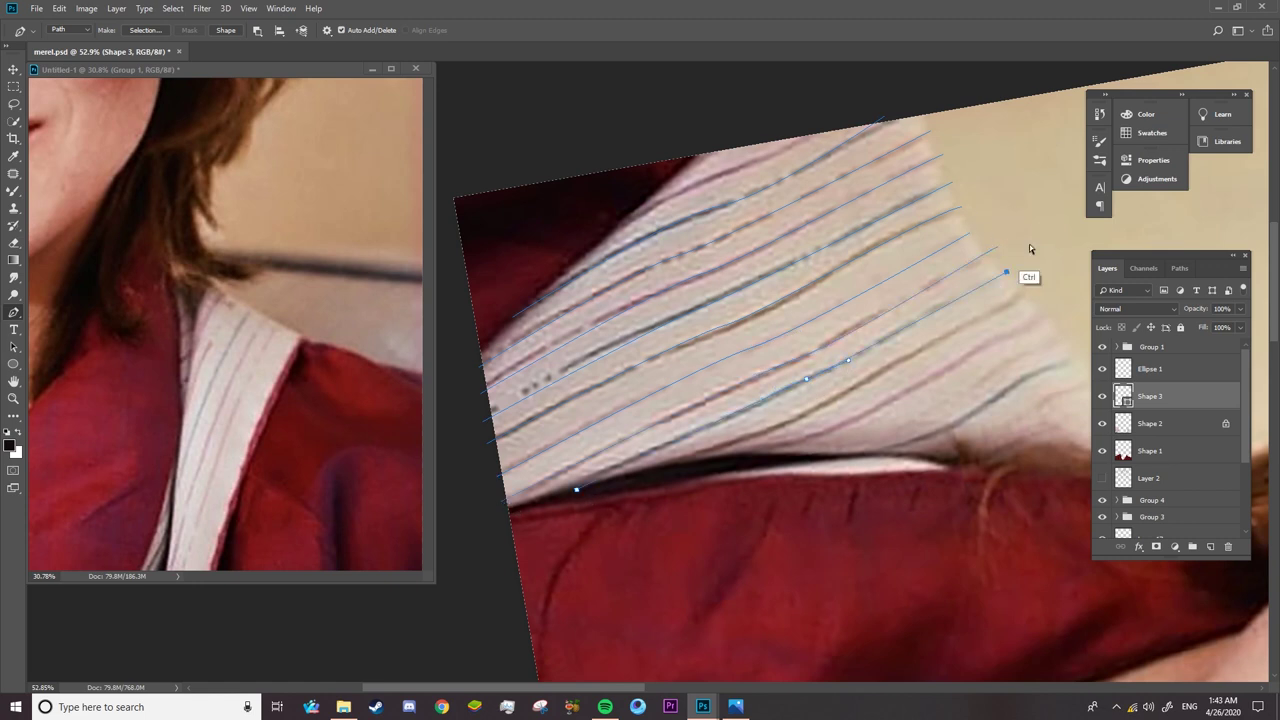
# - Trace two curved stripe paths near the bottom of the collar
pyautogui.click(670, 466)
pyautogui.moveTo(808, 416); pyautogui.dragTo(837, 403)
pyautogui.moveTo(1033, 287); pyautogui.dragTo(1040, 284)
pyautogui.press('Escape')
pyautogui.click(745, 458)
pyautogui.moveTo(879, 409); pyautogui.dragTo(909, 398)
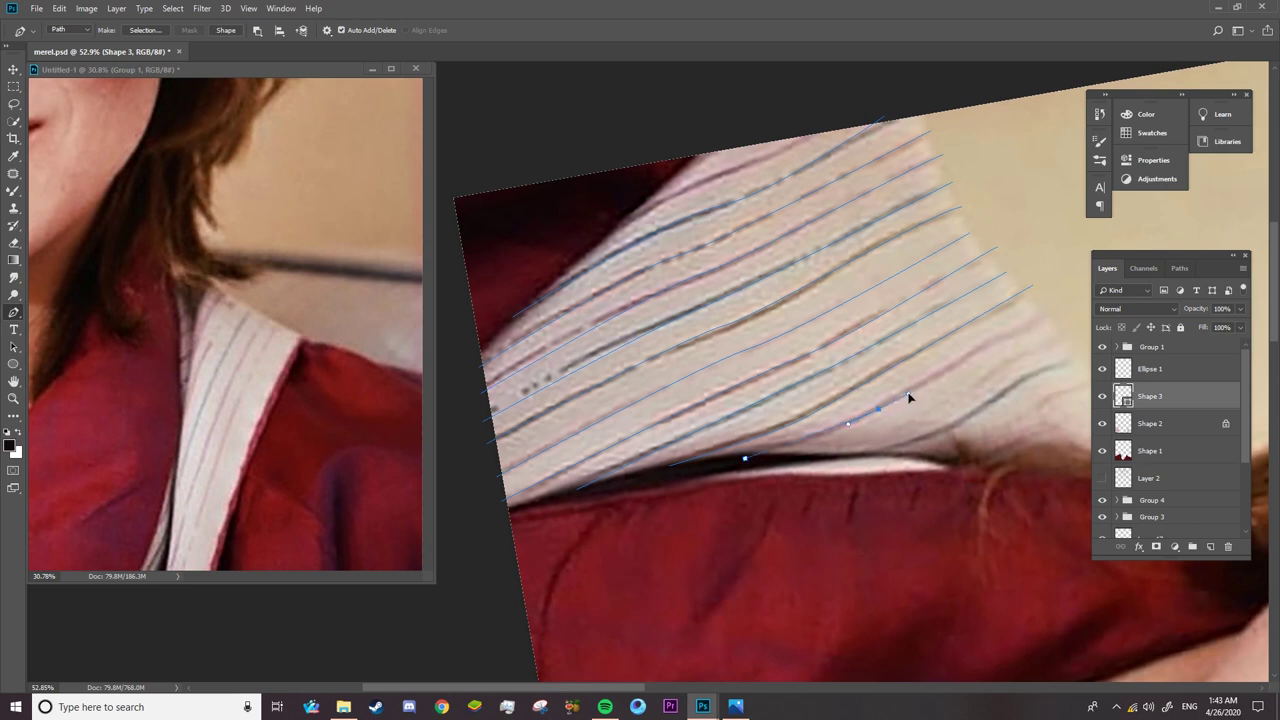
pyautogui.moveTo(998, 341); pyautogui.dragTo(1018, 333)
pyautogui.click(1046, 310)
pyautogui.press('Escape')
# - Trace the remaining short curved stripes at lower right and one near the collar top
pyautogui.click(824, 455)
pyautogui.moveTo(984, 379); pyautogui.dragTo(1010, 361)
pyautogui.click(1072, 331)
pyautogui.press('Escape')
pyautogui.click(875, 455)
pyautogui.moveTo(1168, 258); pyautogui.dragTo(1227, 268)
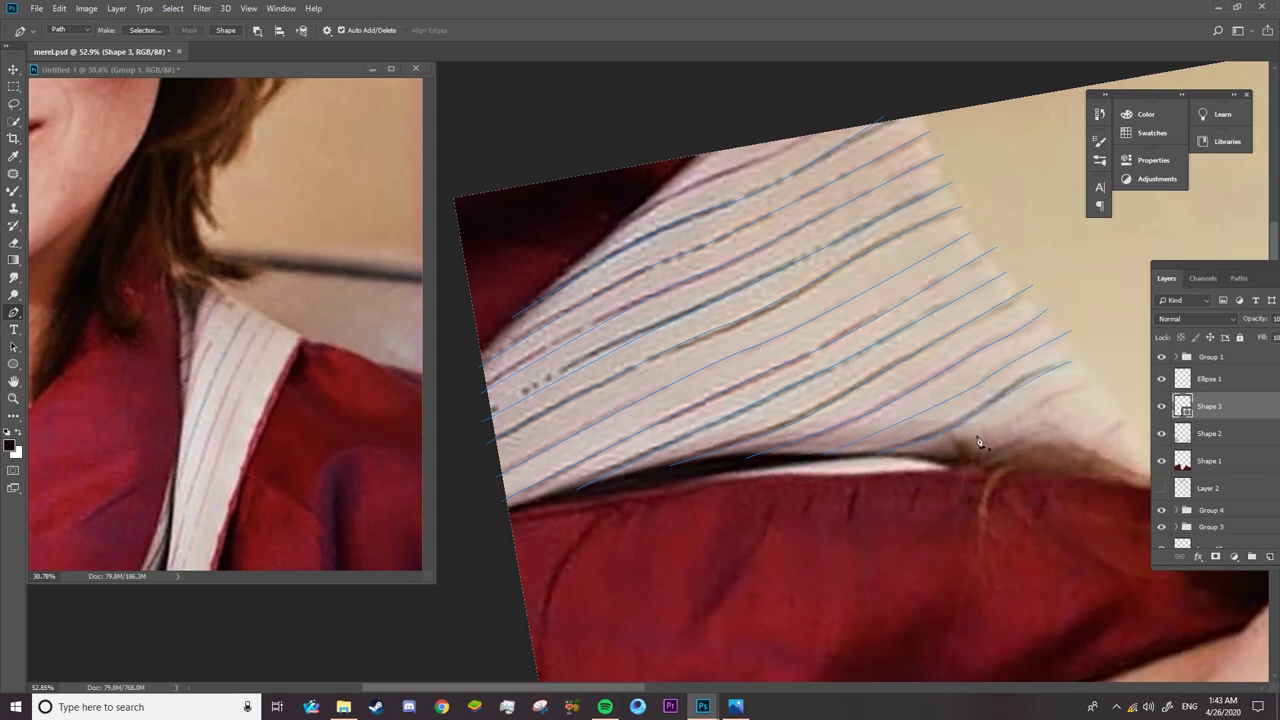
pyautogui.click(1006, 427)
pyautogui.moveTo(1056, 393); pyautogui.dragTo(1071, 388)
pyautogui.click(1118, 388)
pyautogui.click(1133, 415)
pyautogui.press('a')
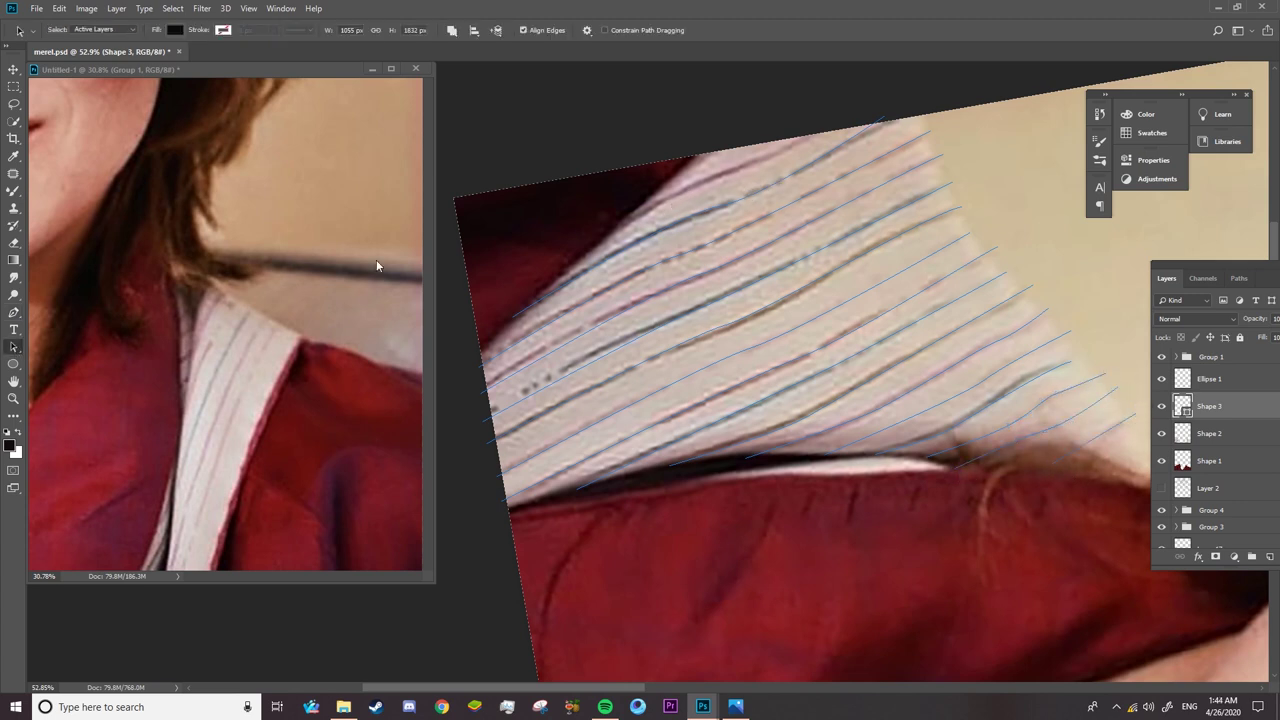
pyautogui.press('p')
pyautogui.click(820, 127)
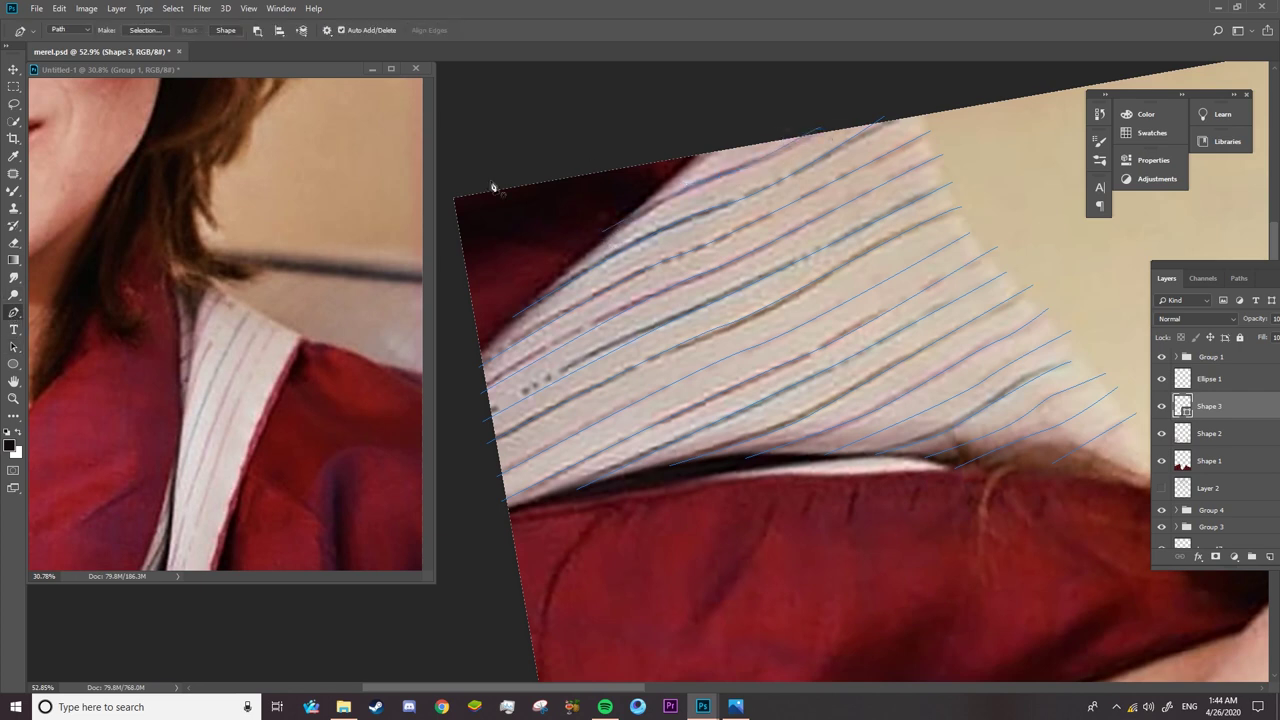
# - Shift-select all the stripe paths with Path Selection, then choose the Brush
pyautogui.press('a')
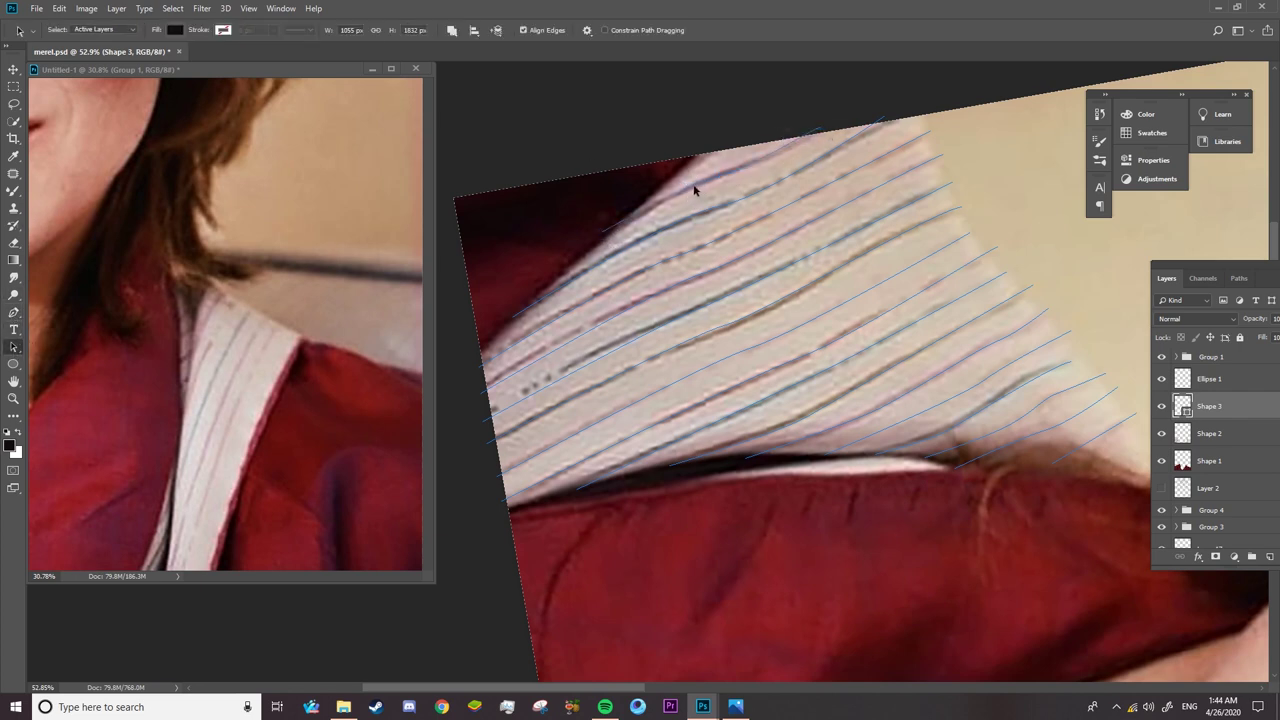
pyautogui.moveTo(694, 190); pyautogui.dragTo(591, 289)
pyautogui.keyDown('shift'); pyautogui.click(595, 368); pyautogui.keyUp('shift')
pyautogui.keyDown('shift'); pyautogui.click(705, 340); pyautogui.keyUp('shift')
pyautogui.keyDown('shift'); pyautogui.click(743, 391); pyautogui.keyUp('shift')
pyautogui.keyDown('shift'); pyautogui.click(788, 385); pyautogui.keyUp('shift')
pyautogui.keyDown('shift'); pyautogui.click(889, 371); pyautogui.keyUp('shift')
pyautogui.keyDown('shift'); pyautogui.click(963, 363); pyautogui.keyUp('shift')
pyautogui.keyDown('shift'); pyautogui.click(1009, 380); pyautogui.keyUp('shift')
pyautogui.keyDown('shift'); pyautogui.click(1080, 375); pyautogui.keyUp('shift')
pyautogui.keyDown('shift'); pyautogui.click(1108, 400); pyautogui.keyUp('shift')
pyautogui.keyDown('shift'); pyautogui.click(1100, 435); pyautogui.keyUp('shift')
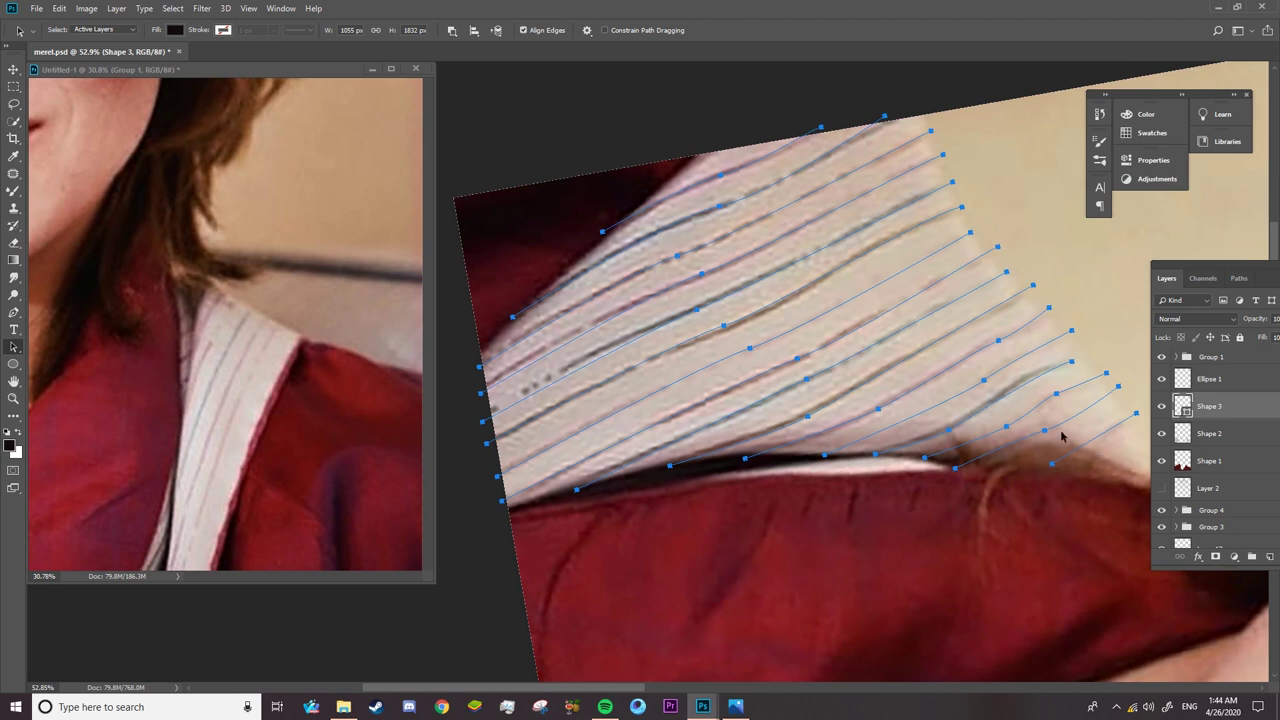
pyautogui.click(13, 190)
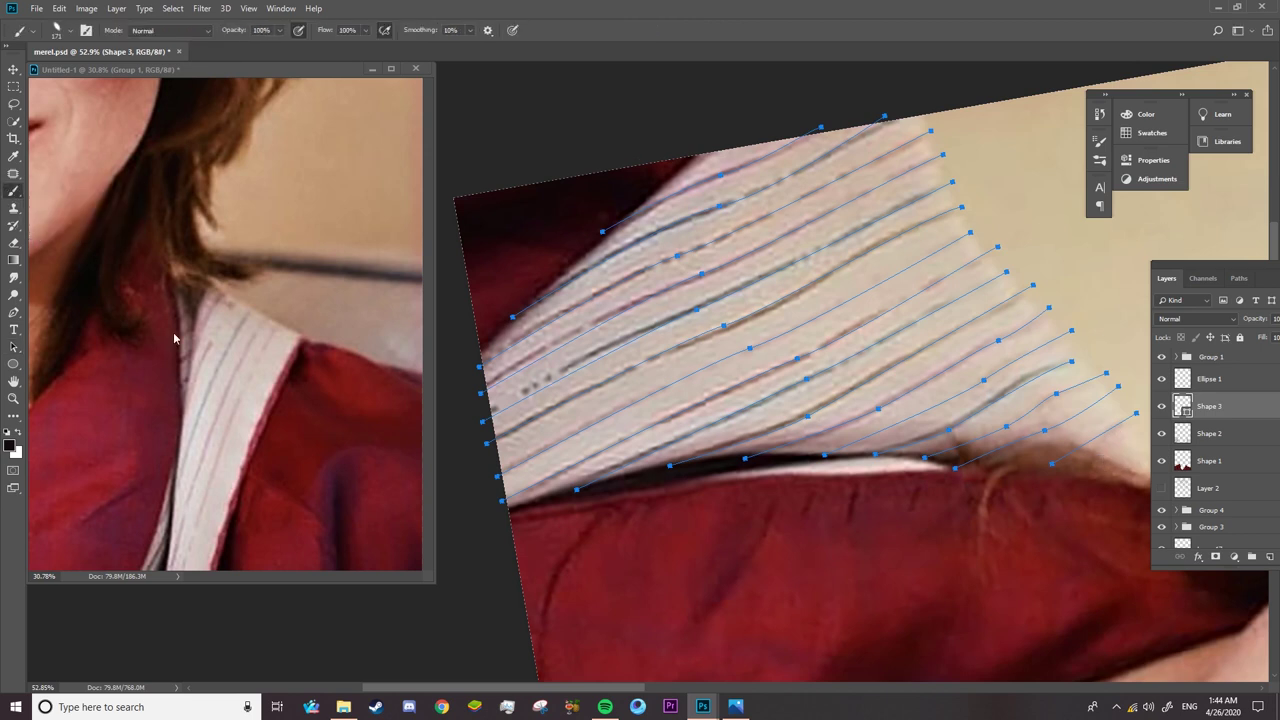
# - Set the paint colour to a darker pink for the stripes
pyautogui.keyDown('alt'); pyautogui.click(803, 295); pyautogui.keyUp('alt')
pyautogui.click(10, 446)
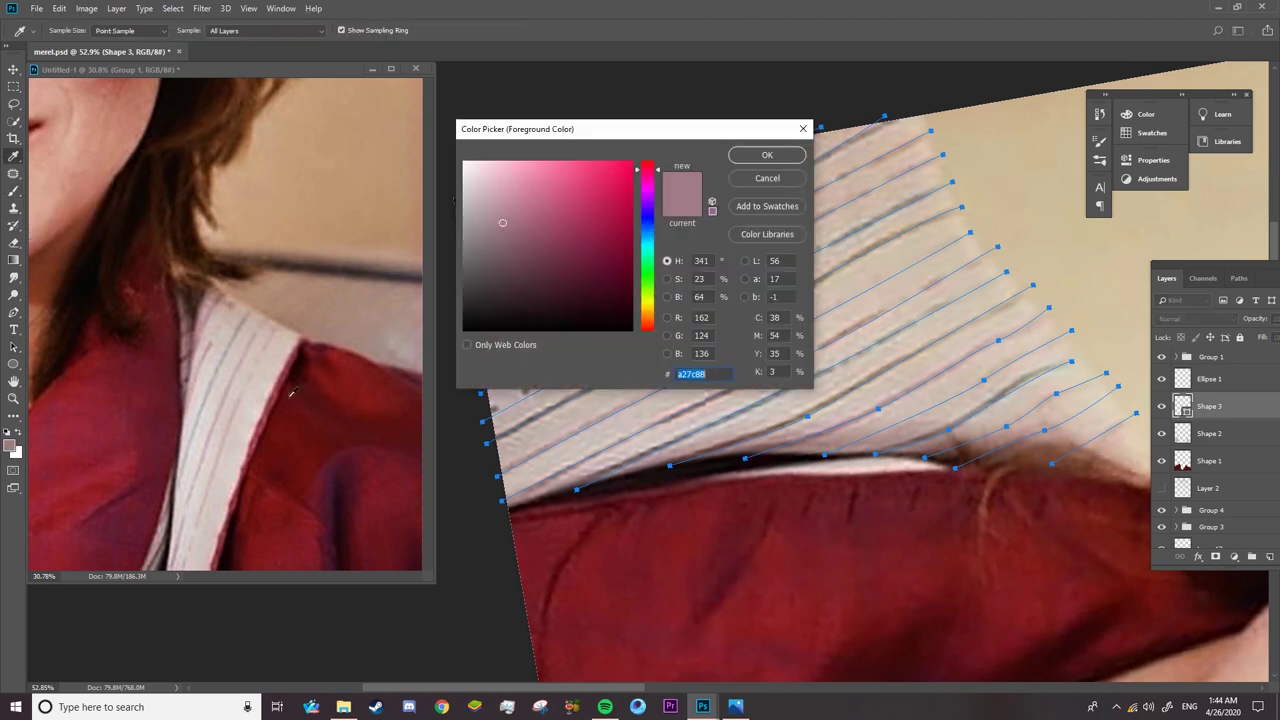
pyautogui.click(539, 255)
pyautogui.click(767, 155)
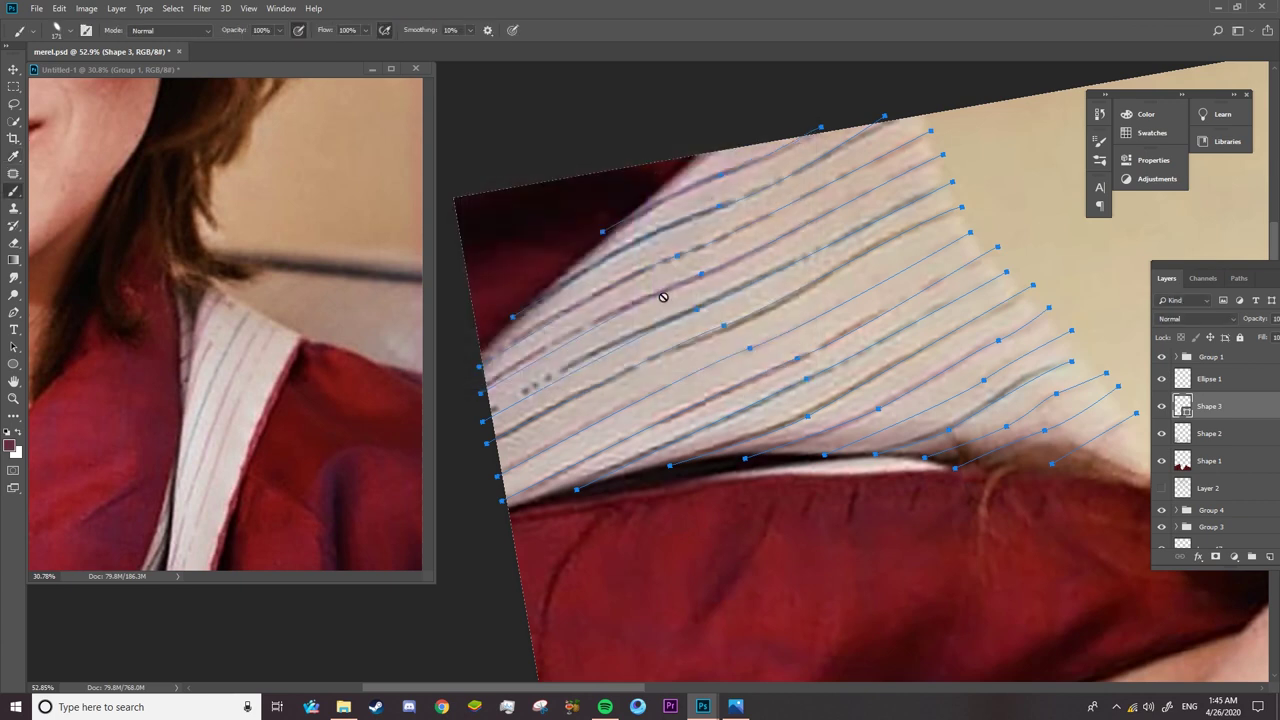
# - Group the stripe paths layer, add a new empty layer, and shrink the brush to 18 px
pyautogui.hotkey('ctrl', 'g')
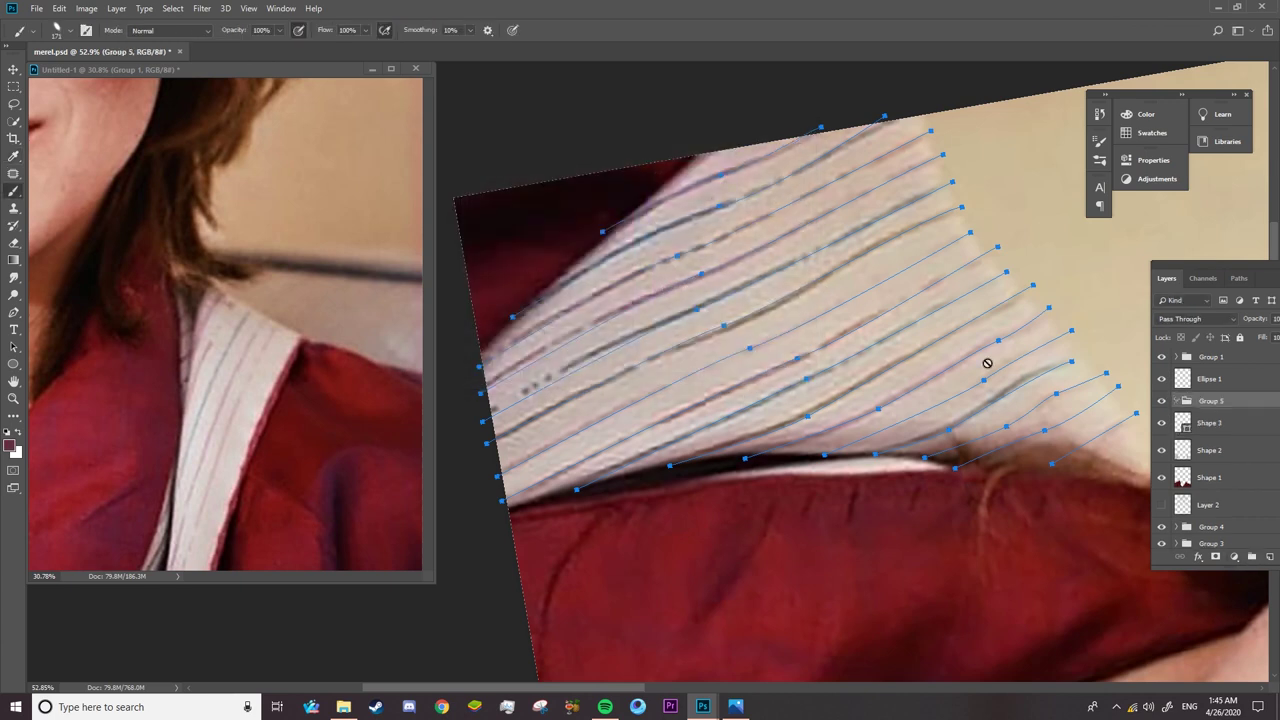
pyautogui.moveTo(1240, 280); pyautogui.dragTo(1164, 280)
pyautogui.click(1193, 556)
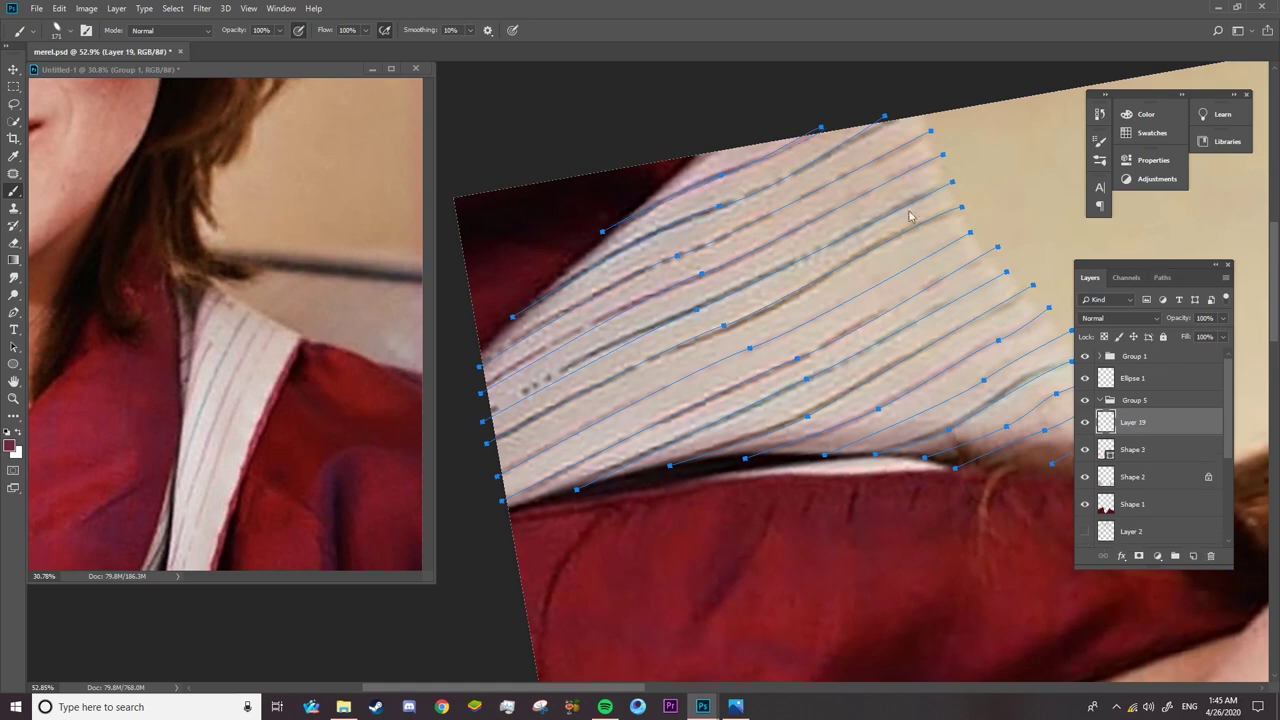
pyautogui.rightClick(913, 215)
pyautogui.moveTo(993, 211); pyautogui.dragTo(985, 210)
pyautogui.click(1162, 191)
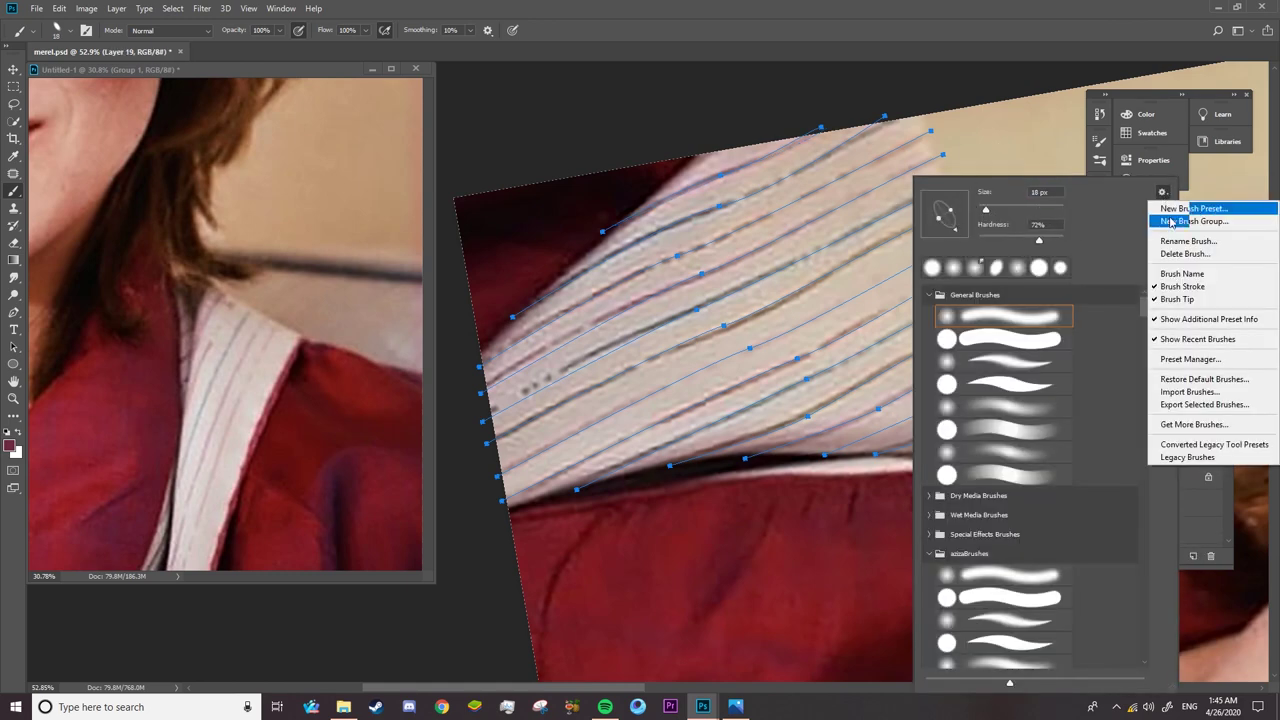
# - Reset the view rotation and adjust the brush preset options
pyautogui.rightClick(722, 214)
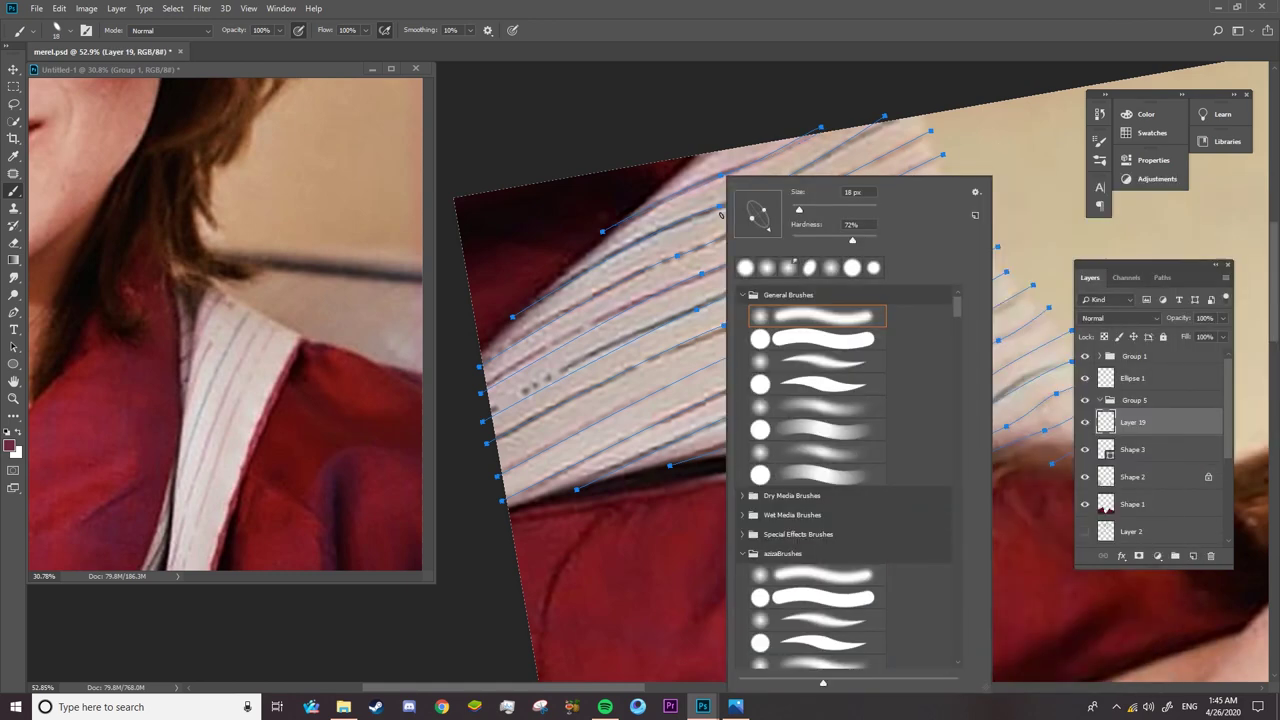
pyautogui.press('Escape')
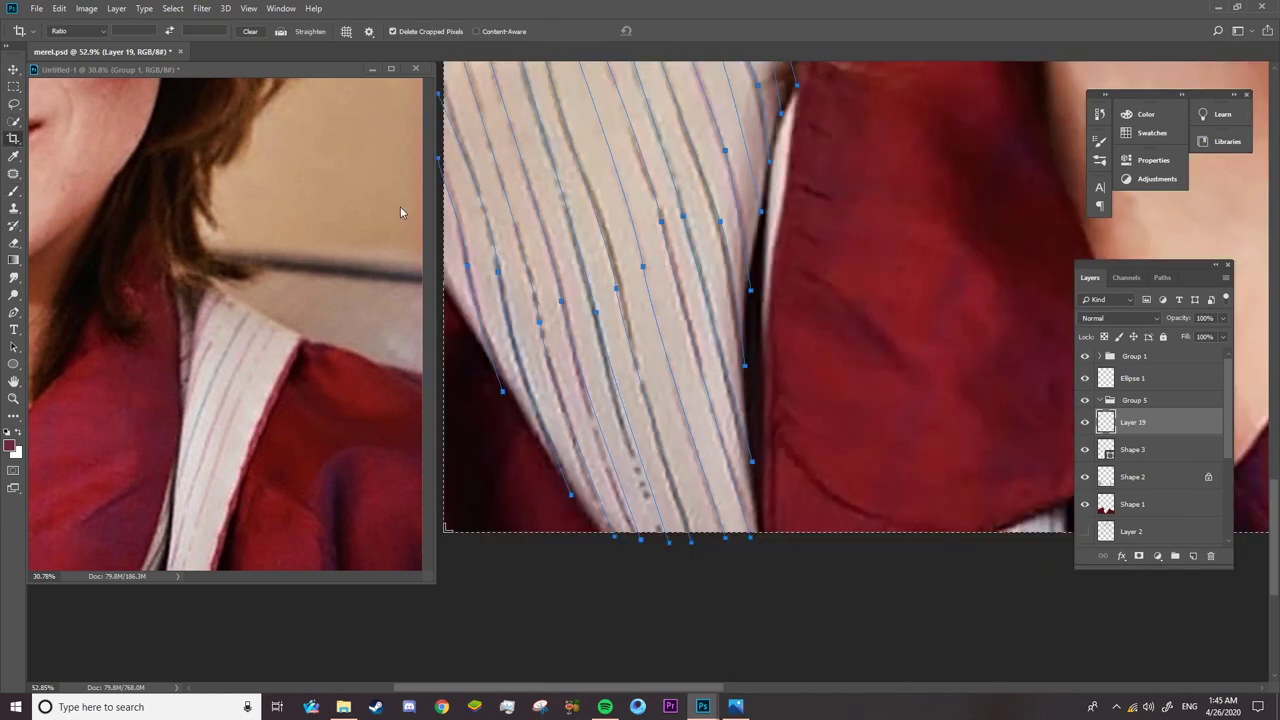
pyautogui.press('z')
pyautogui.press('v')
pyautogui.rightClick(579, 222)
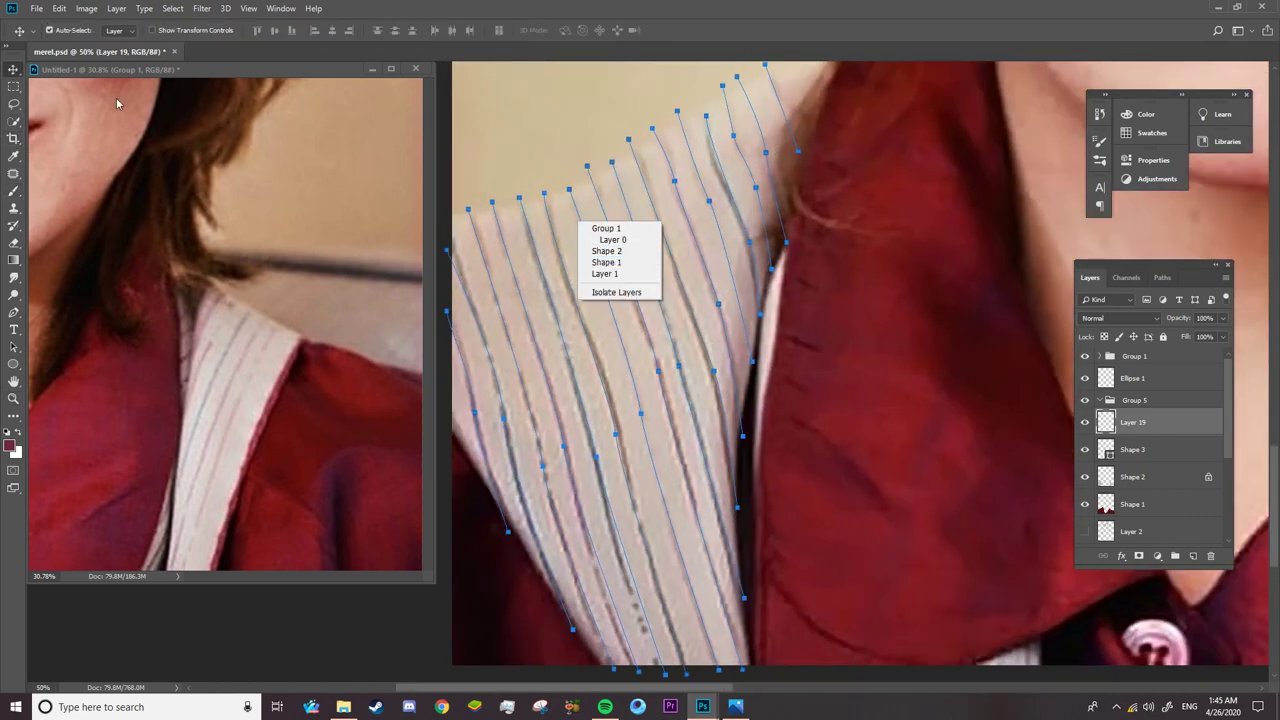
pyautogui.press('Escape')
pyautogui.press('b')
pyautogui.click(57, 30)
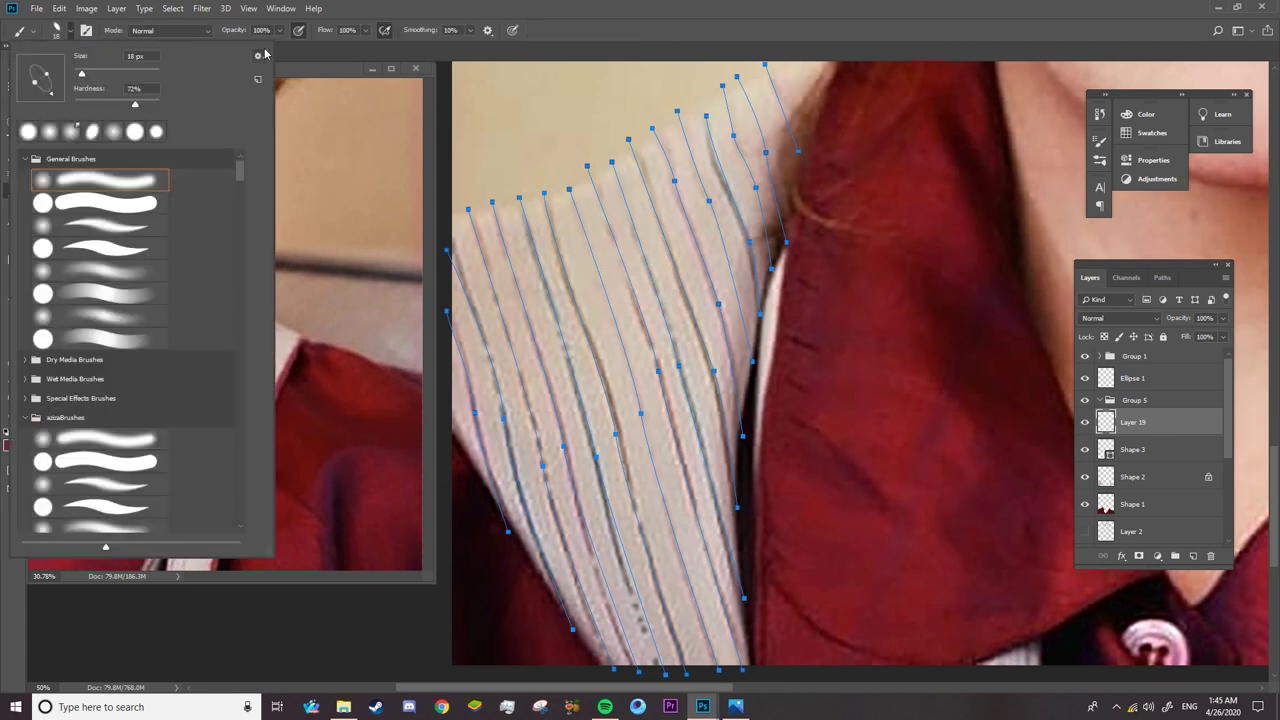
pyautogui.click(258, 56)
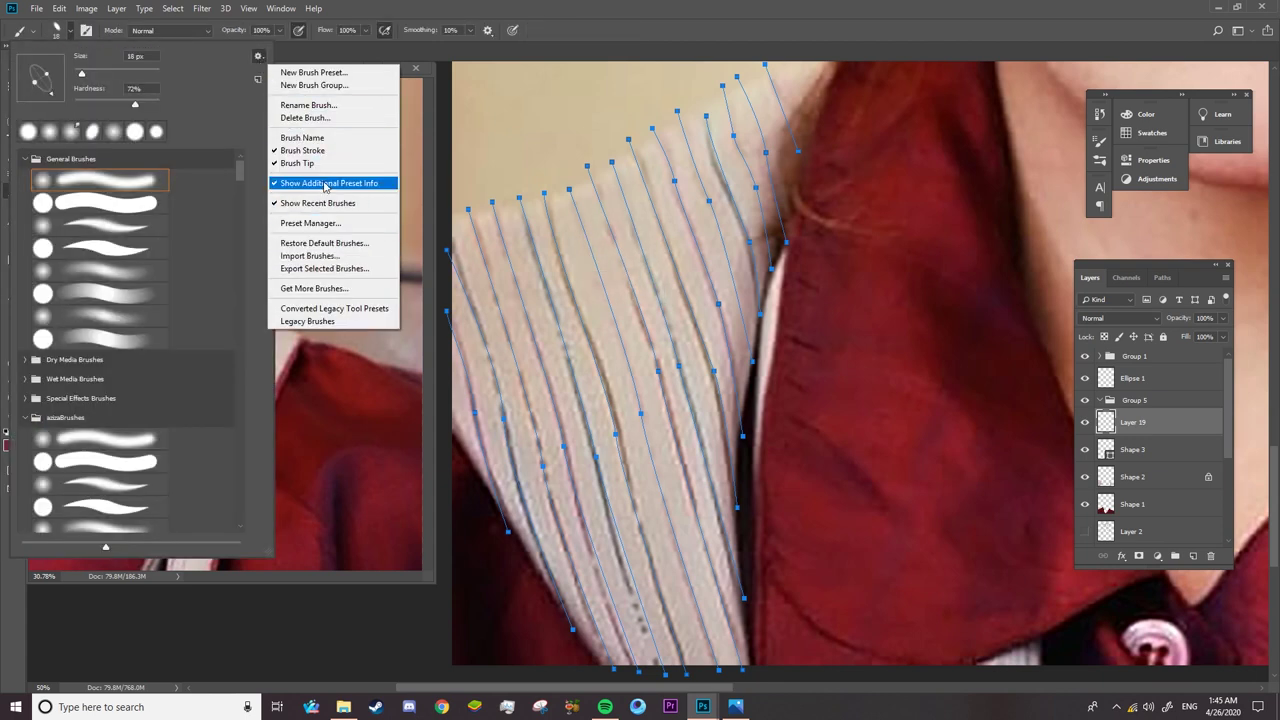
pyautogui.click(571, 190)
# - Stroke the paths with the Brush using Simulate Pressure, then hide the reference group
pyautogui.press('a')
pyautogui.rightClick(571, 190)
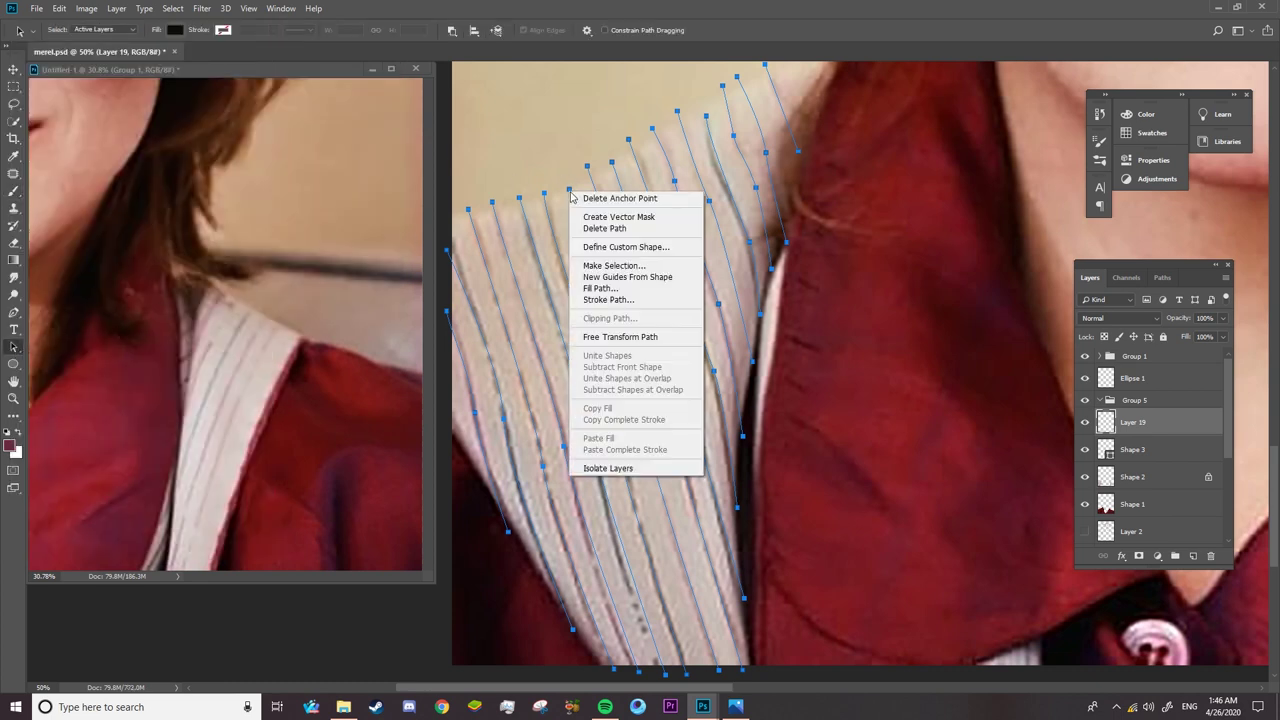
pyautogui.click(657, 290)
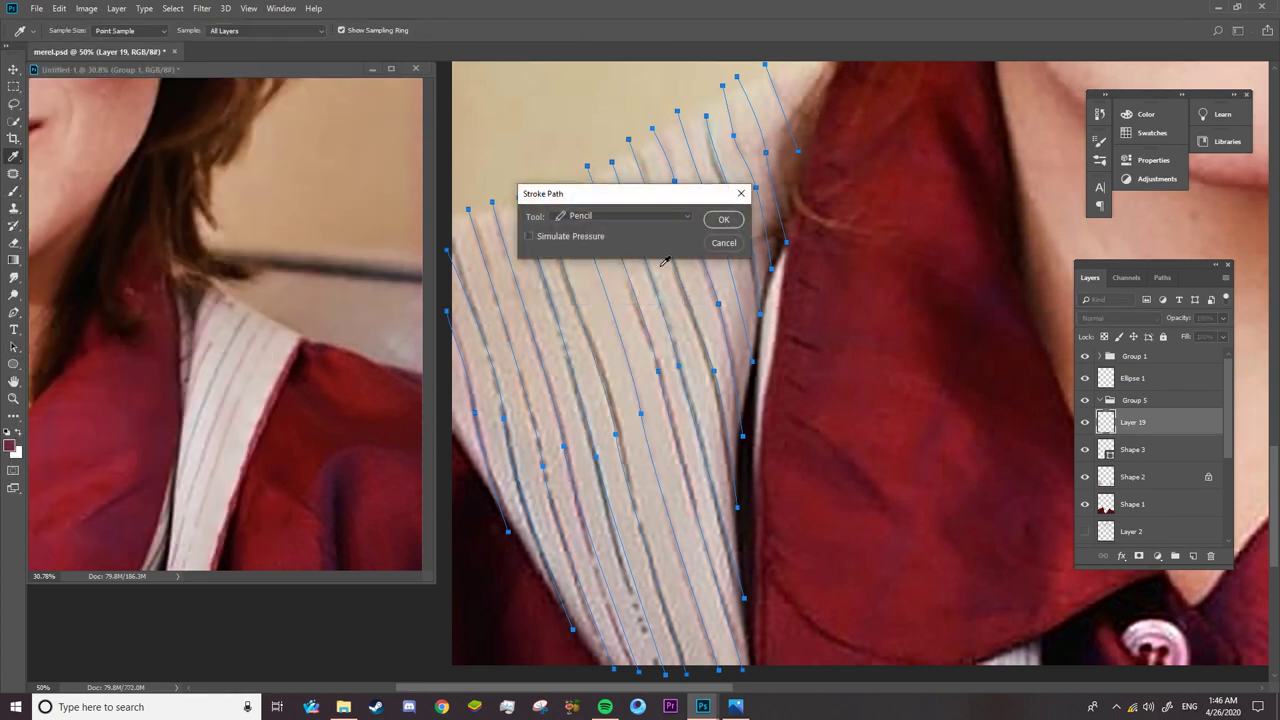
pyautogui.click(689, 217)
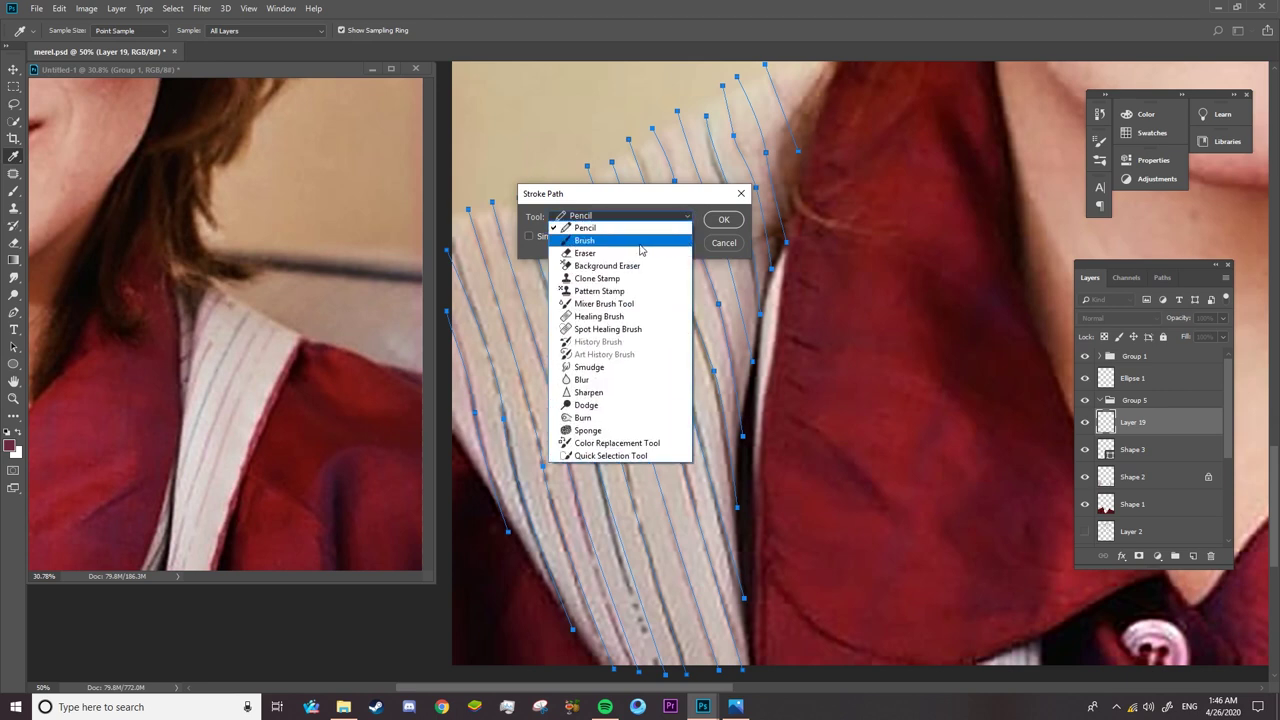
pyautogui.click(641, 241)
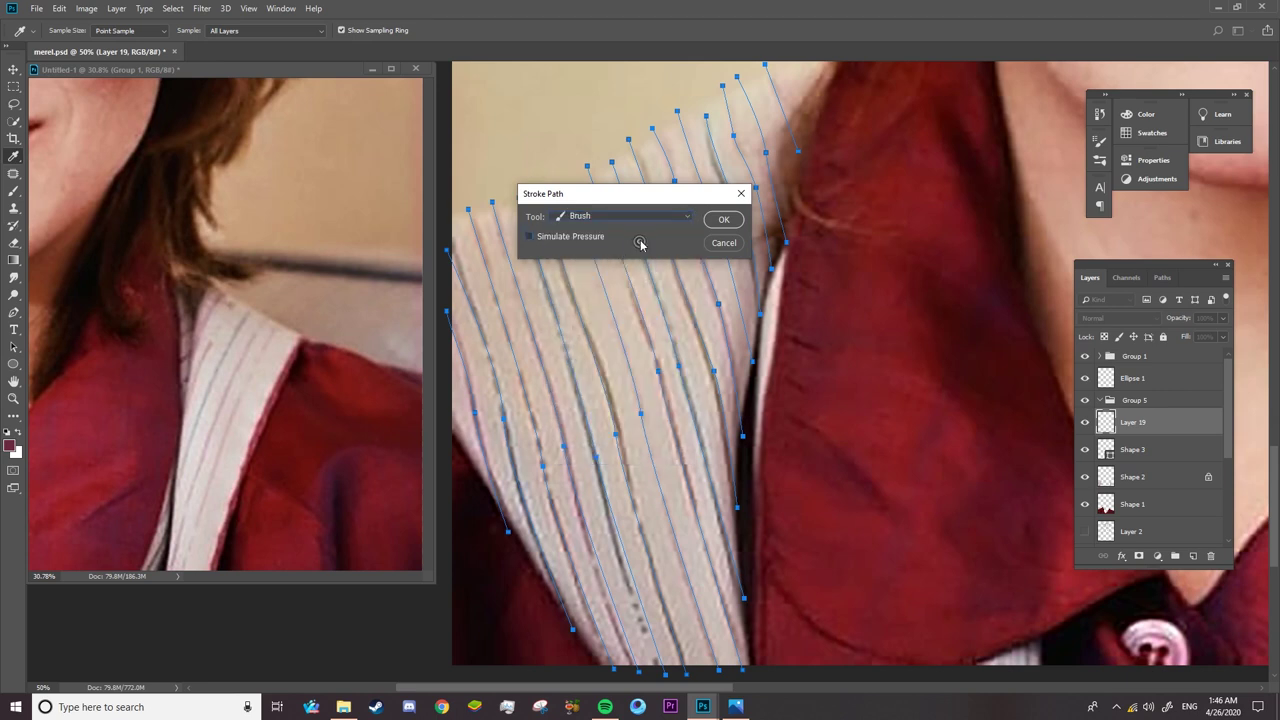
pyautogui.click(724, 221)
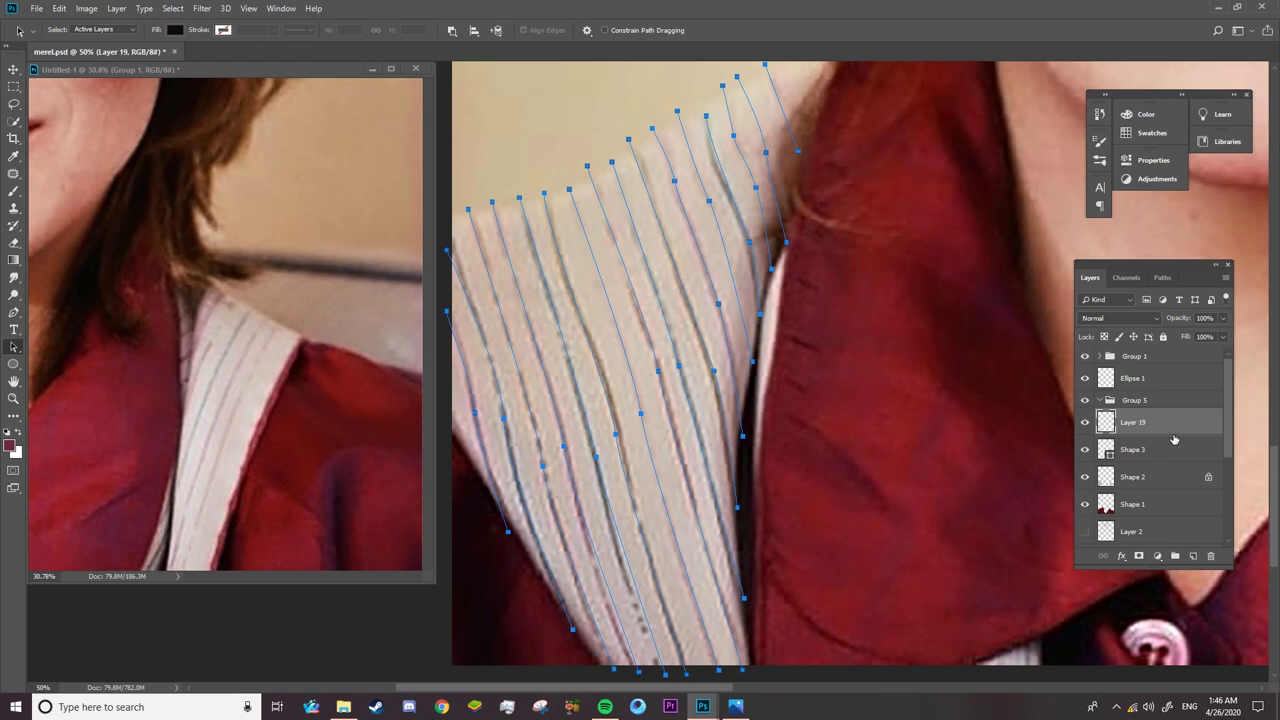
pyautogui.click(1085, 358)
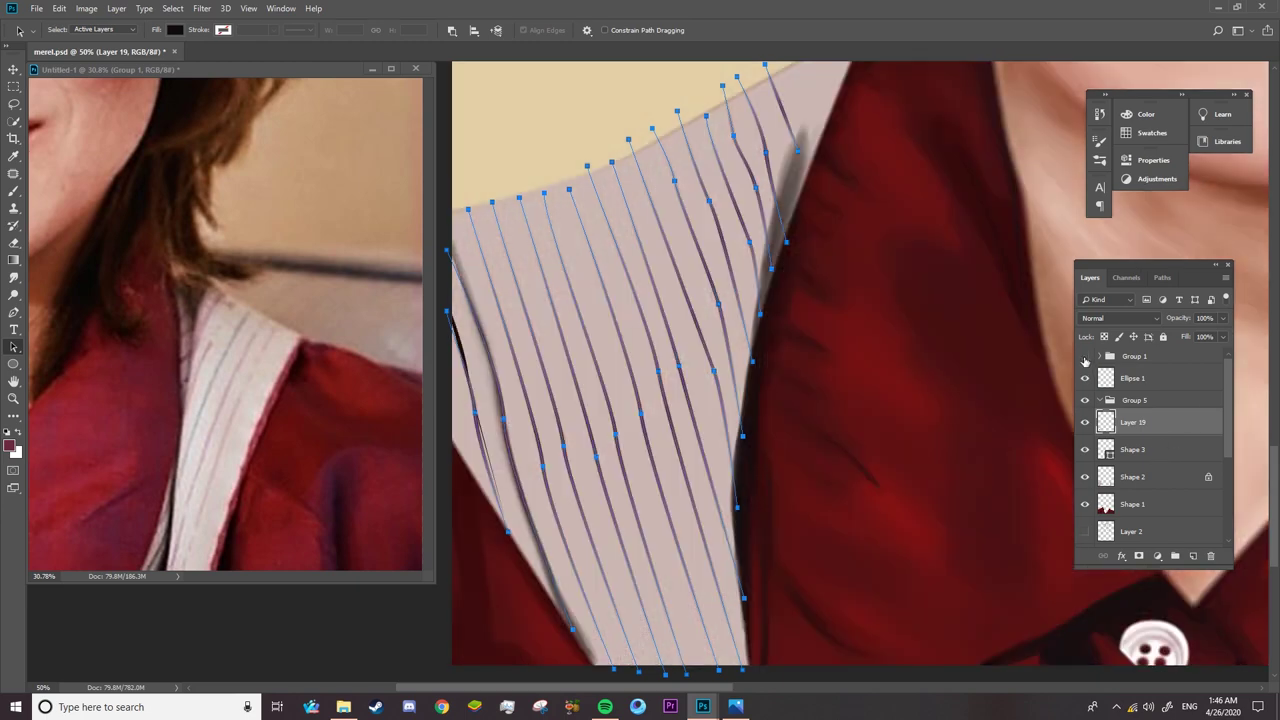
pyautogui.click(1162, 278)
# - Zoom in and out to review the stroked collar stripes
pyautogui.click(1091, 284)
pyautogui.press('z')
pyautogui.scroll(-2, 872, 373)
pyautogui.scroll(2, 804, 428)
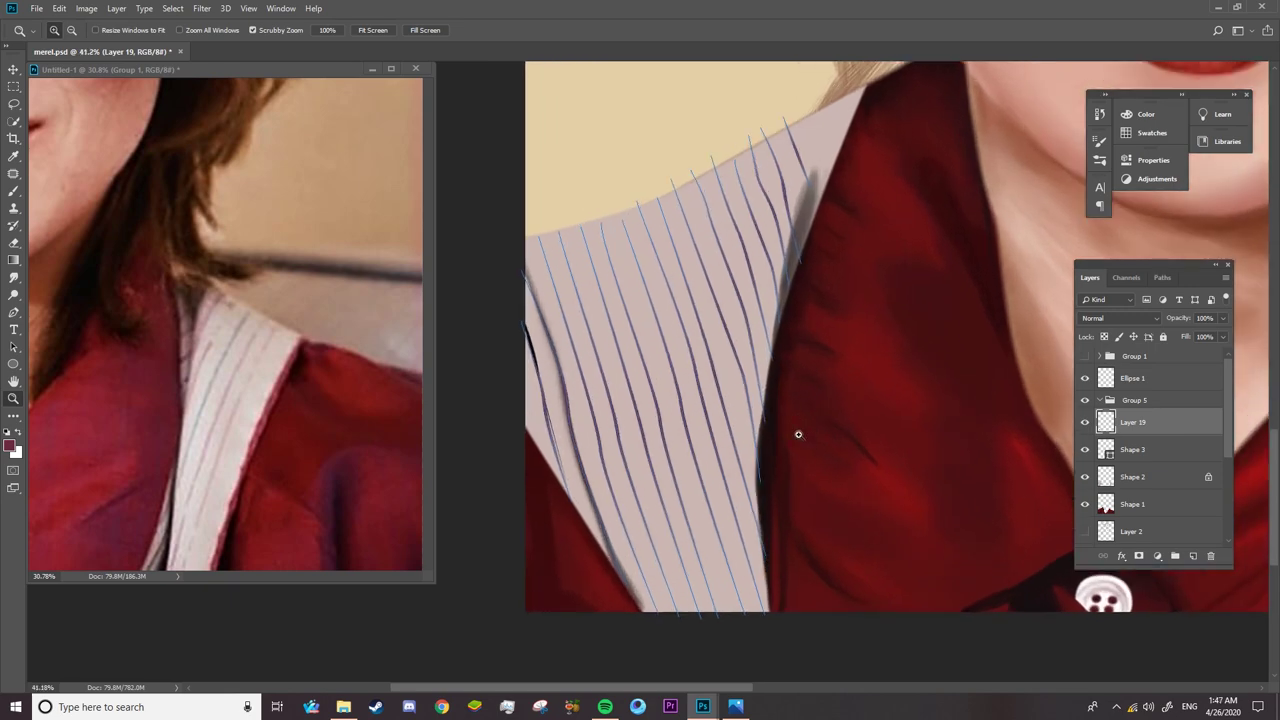
pyautogui.scroll(-2, 798, 434)
pyautogui.scroll(1, 857, 363)
pyautogui.scroll(1, 863, 380)
# - Delete the Work Path in the Paths panel and go back to the Layers panel
pyautogui.click(1162, 277)
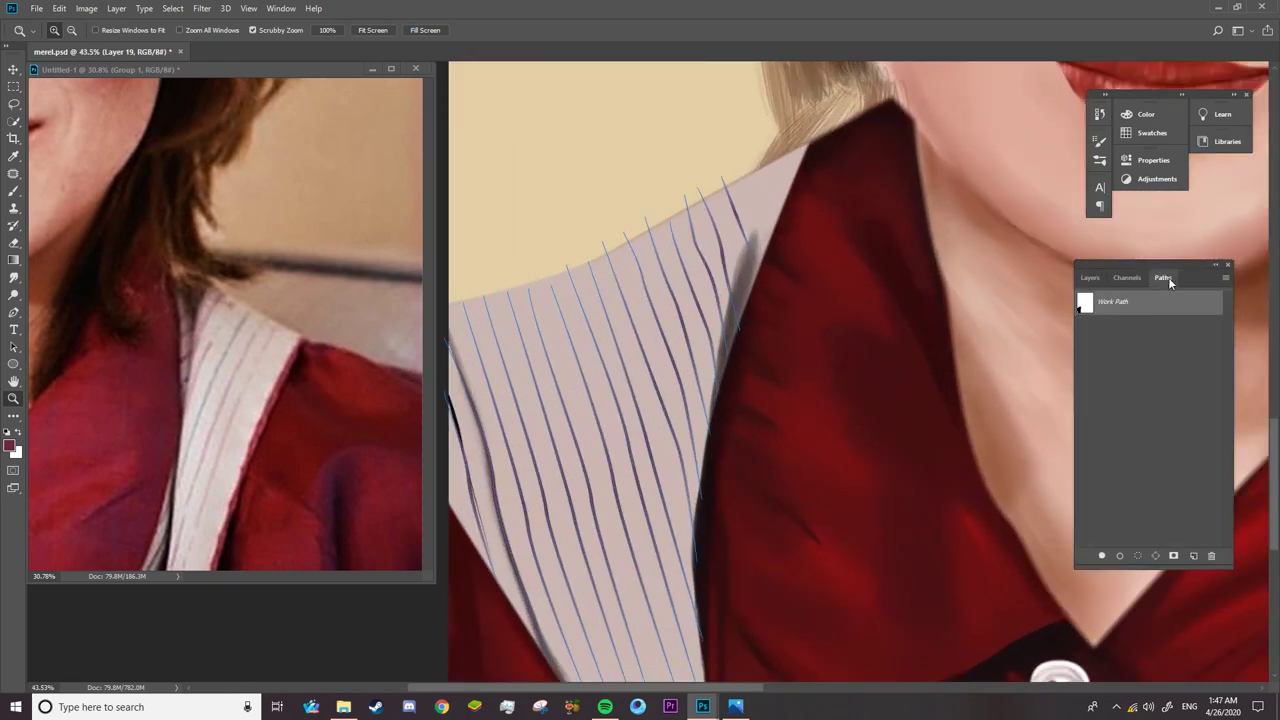
pyautogui.doubleClick(1090, 303)
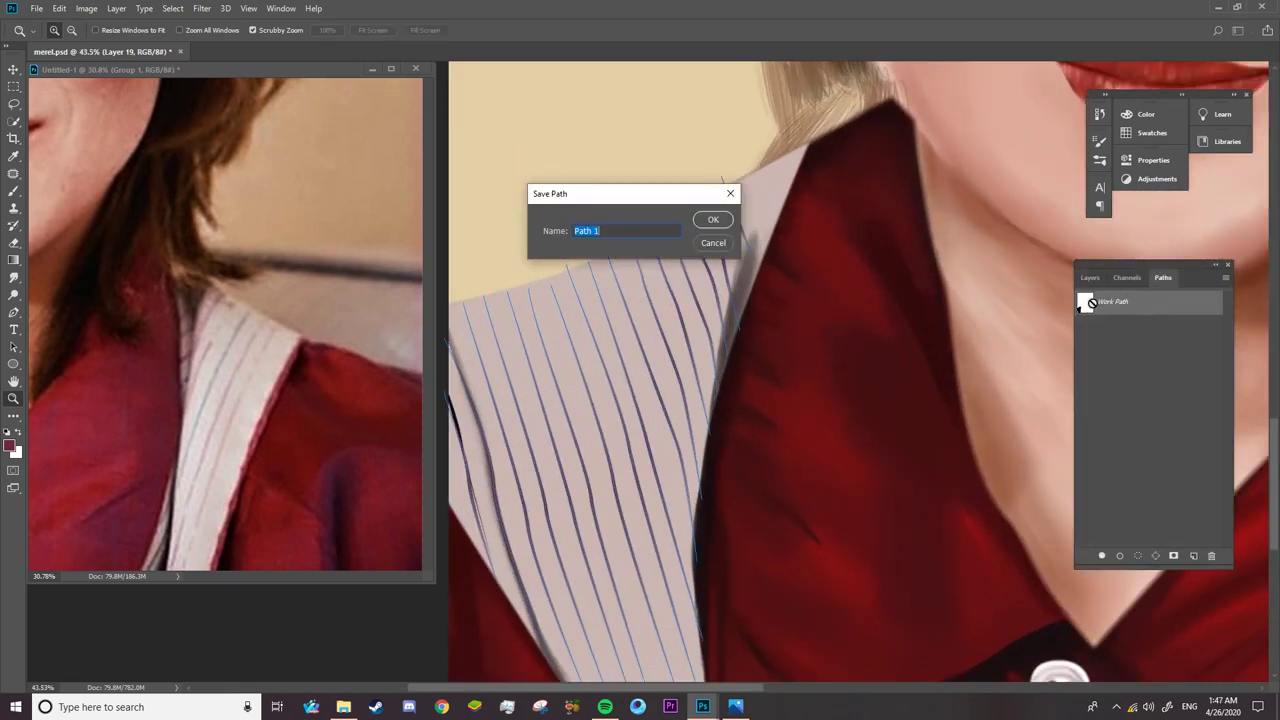
pyautogui.press('Escape')
pyautogui.rightClick(1108, 304)
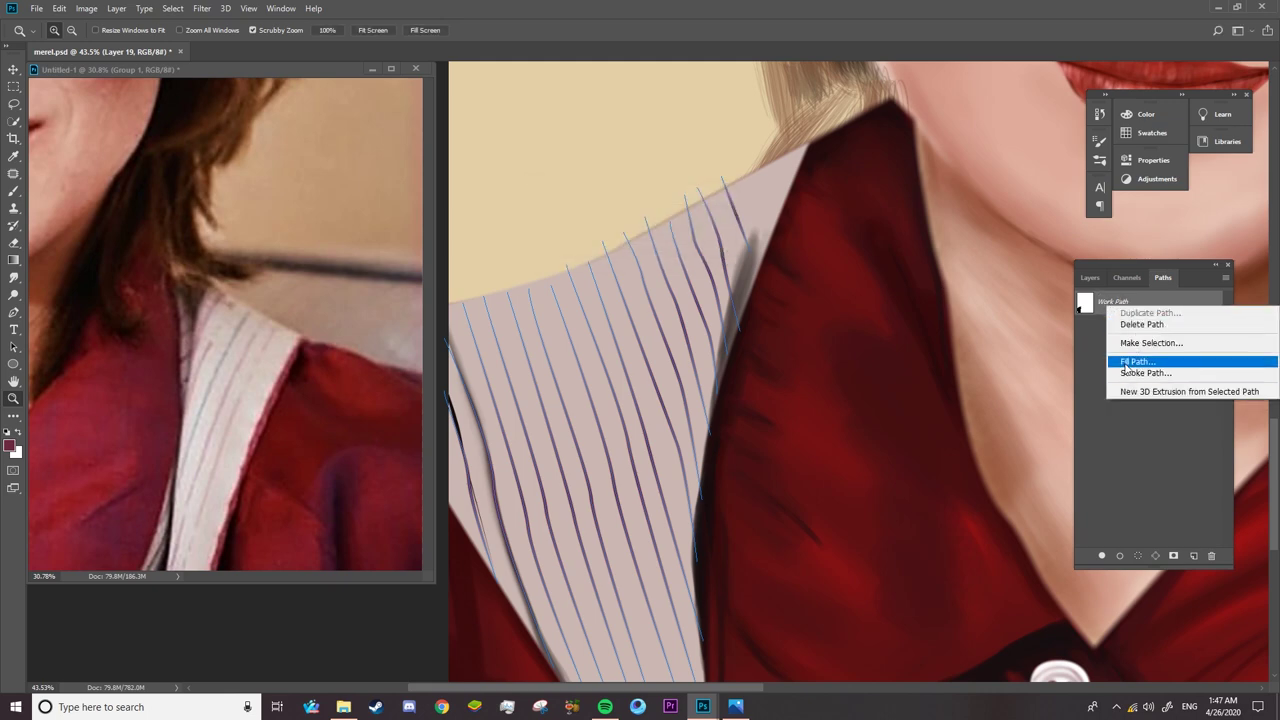
pyautogui.click(1141, 324)
pyautogui.scroll(-3, 709, 376)
pyautogui.scroll(2, 709, 376)
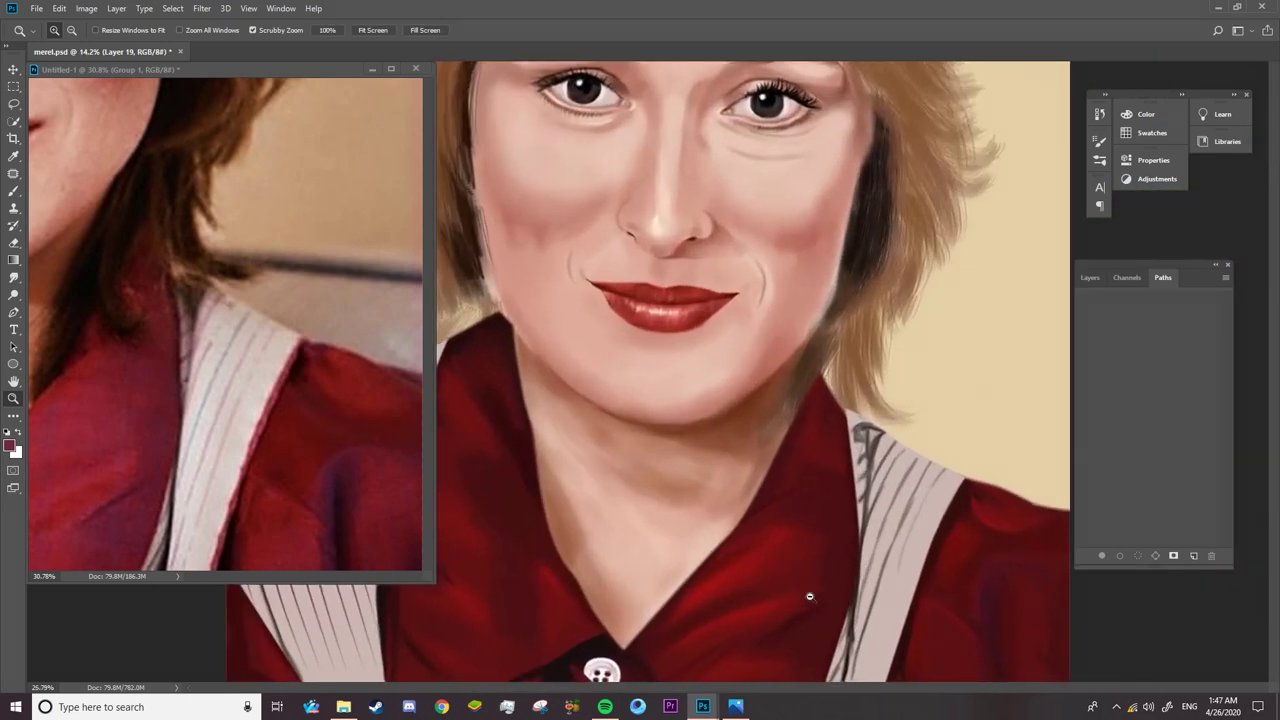
pyautogui.scroll(1, 709, 400)
pyautogui.scroll(1, 708, 548)
pyautogui.hscroll(-3, 708, 548)
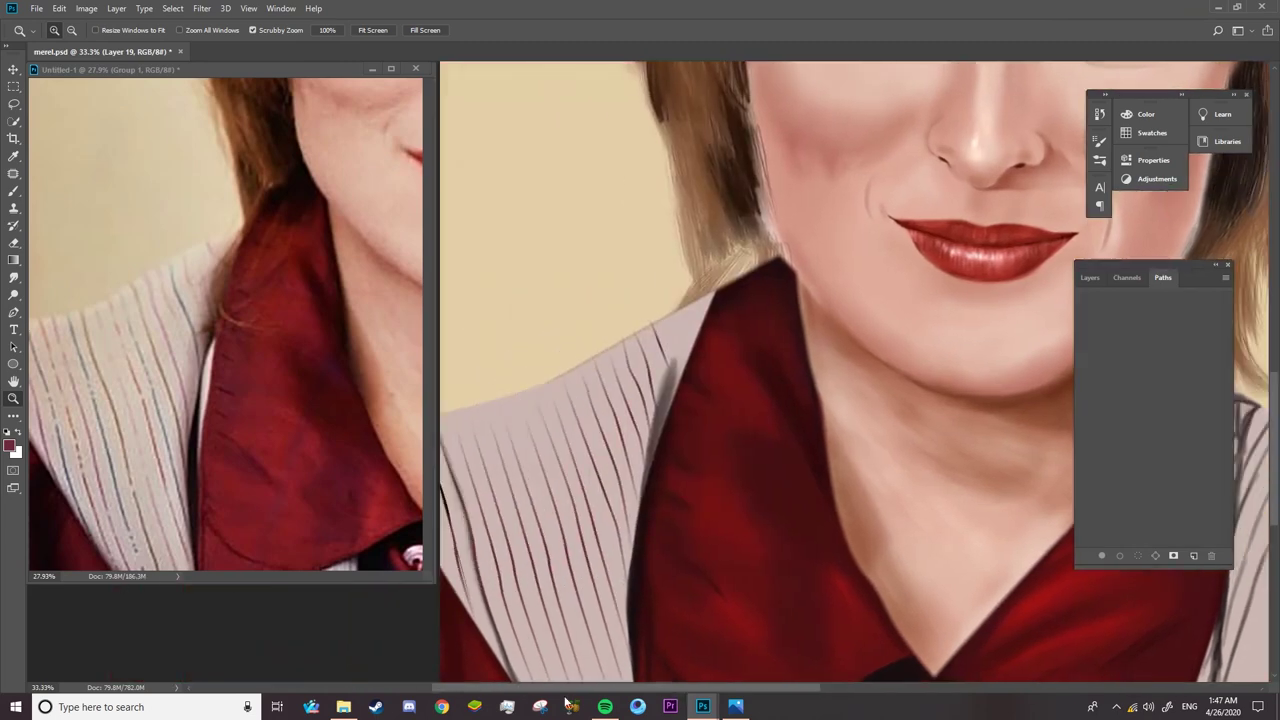
pyautogui.scroll(3, 575, 320)
pyautogui.click(1090, 277)
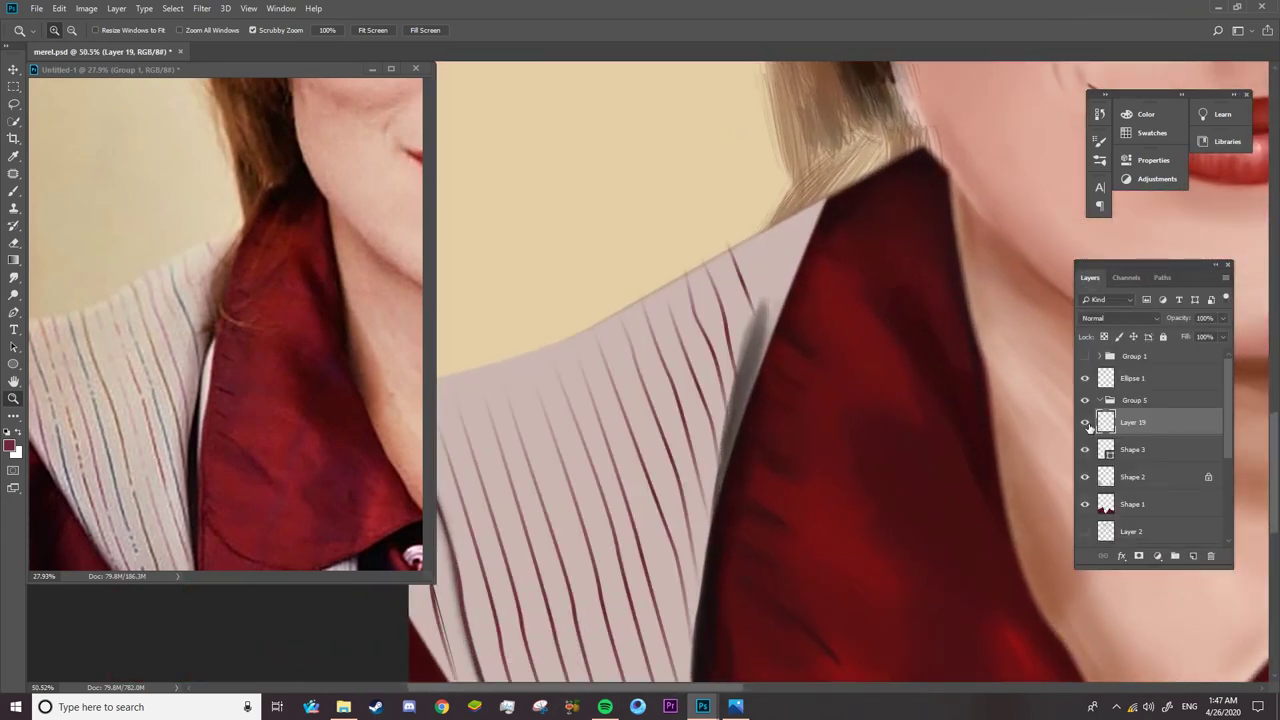
# - Hide Shape 3, make Shape 2 active, and switch to the Mixer Brush
pyautogui.click(1085, 449)
pyautogui.click(1090, 477)
pyautogui.click(1133, 477)
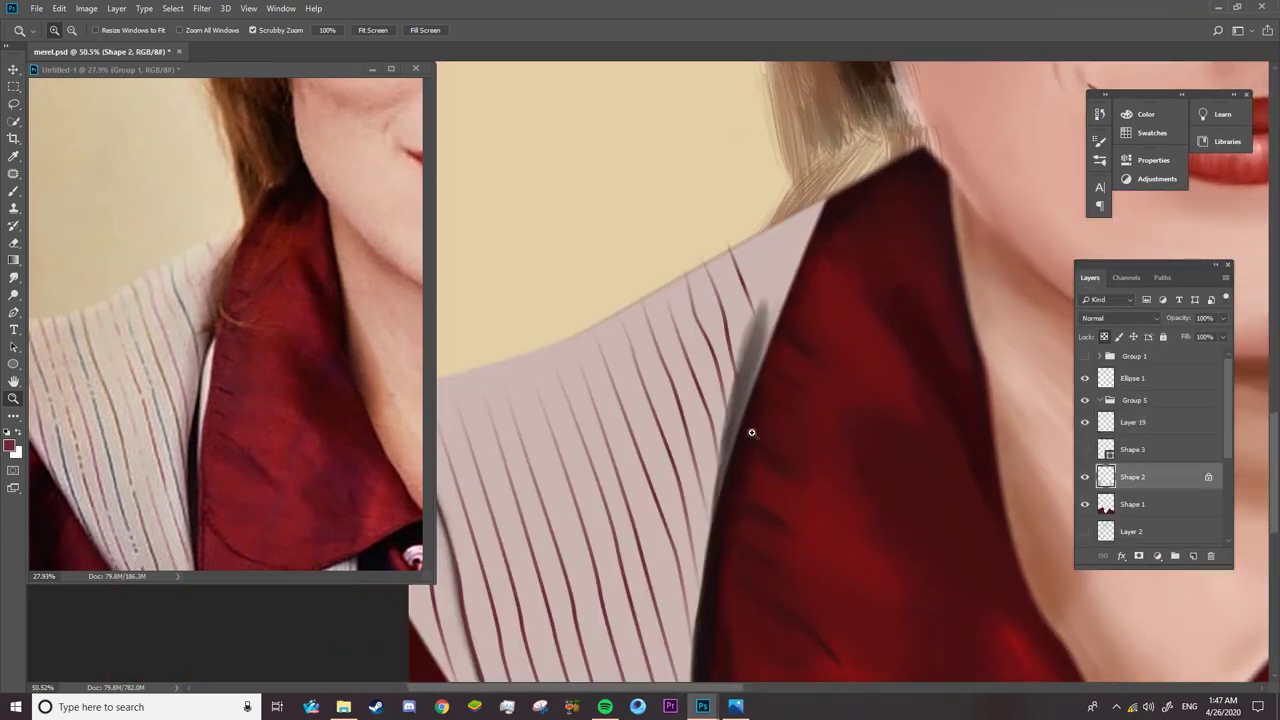
pyautogui.press('b')
pyautogui.rightClick(14, 190)
pyautogui.click(80, 226)
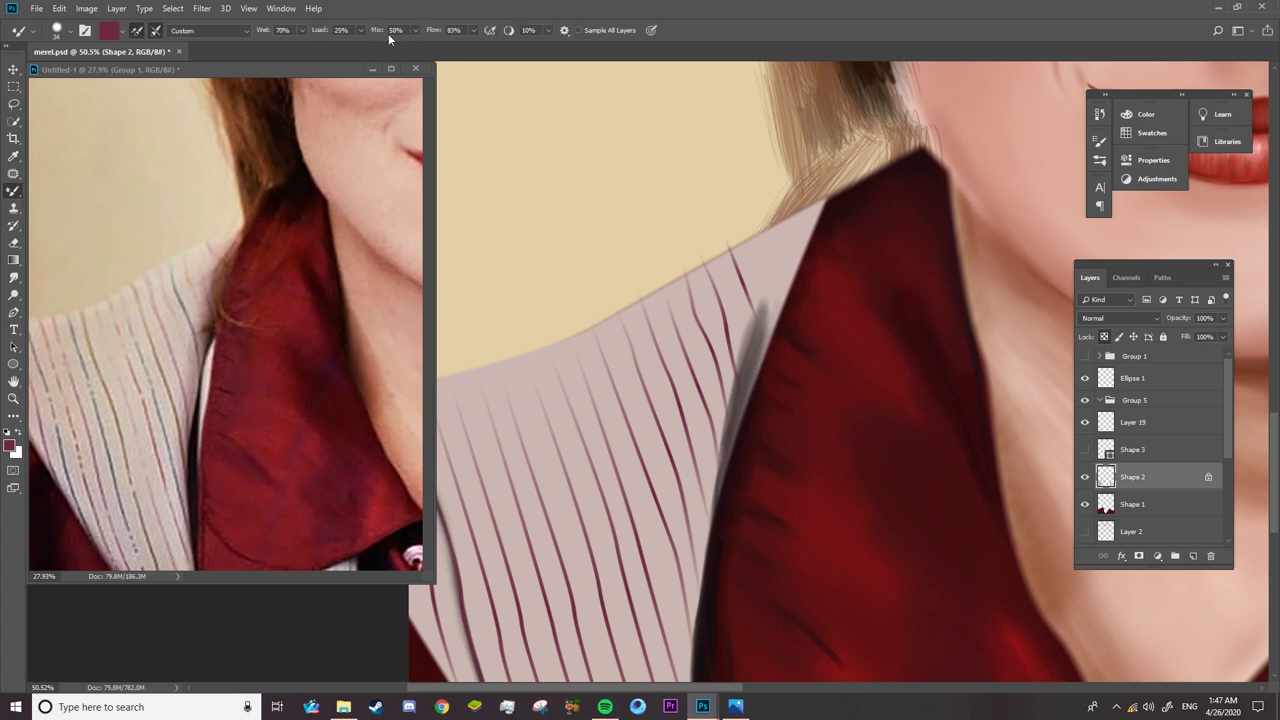
# - Blend the lapel's dark edge upward, mixing red into the collar's grey edge
pyautogui.rightClick(752, 331)
pyautogui.moveTo(752, 370)
pyautogui.mouseDown()
pyautogui.moveTo(810, 215)
pyautogui.moveTo(777, 331)
pyautogui.moveTo(794, 309)
pyautogui.moveTo(774, 302)
pyautogui.mouseUp()
pyautogui.moveTo(830, 245)
pyautogui.mouseDown()
pyautogui.moveTo(791, 243)
pyautogui.moveTo(751, 386)
pyautogui.moveTo(800, 372)
pyautogui.mouseUp()
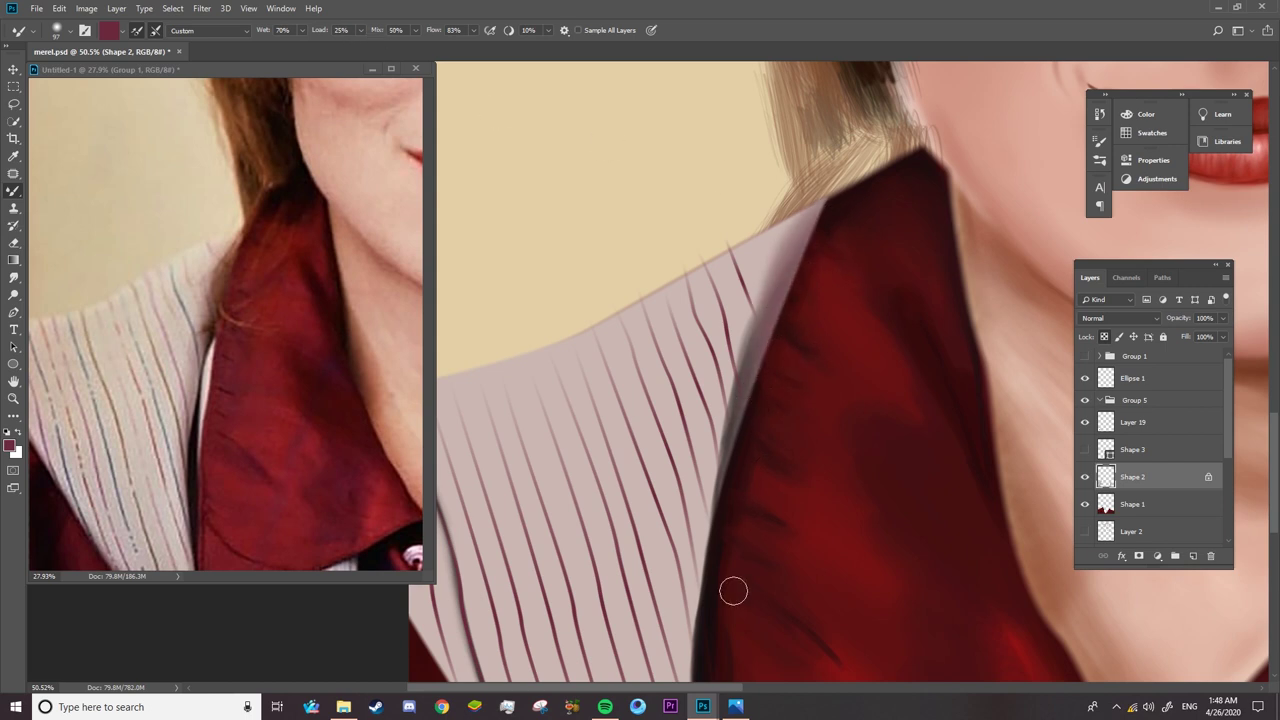
pyautogui.moveTo(731, 591)
pyautogui.mouseDown()
pyautogui.moveTo(712, 470)
pyautogui.moveTo(749, 415)
pyautogui.mouseUp()
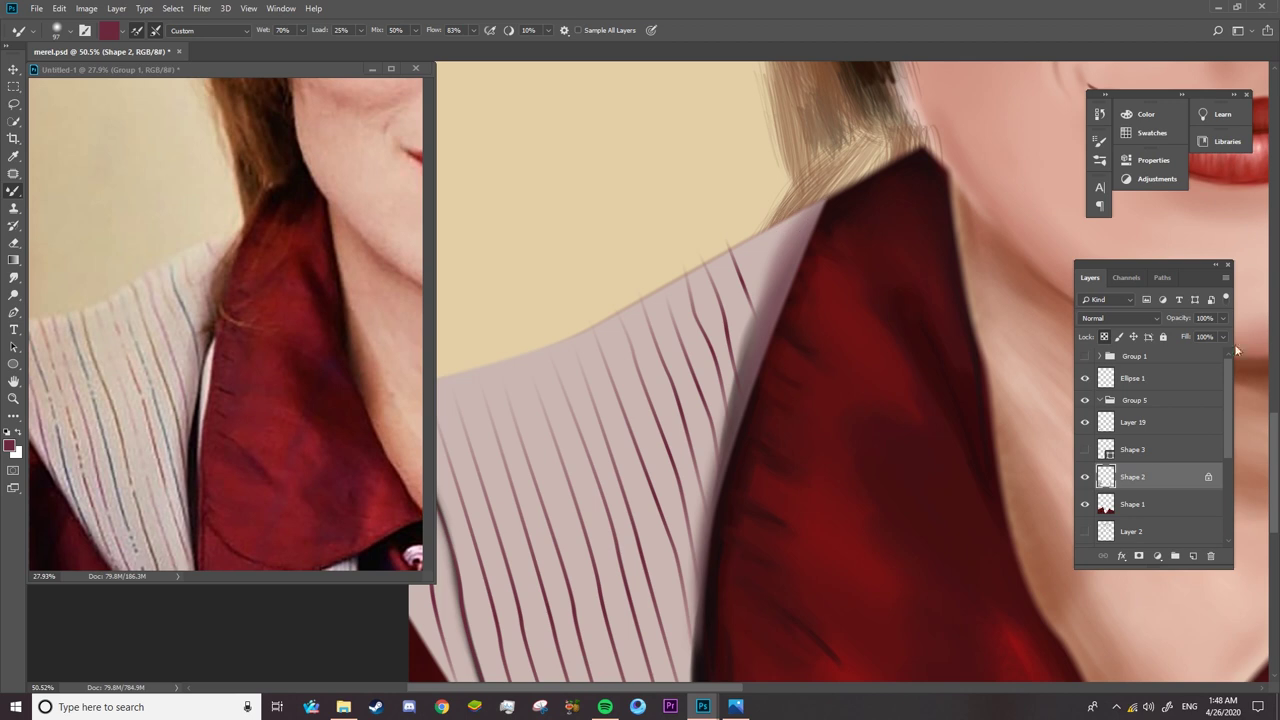
pyautogui.scroll(-3, 699, 396)
pyautogui.scroll(-2, 699, 396)
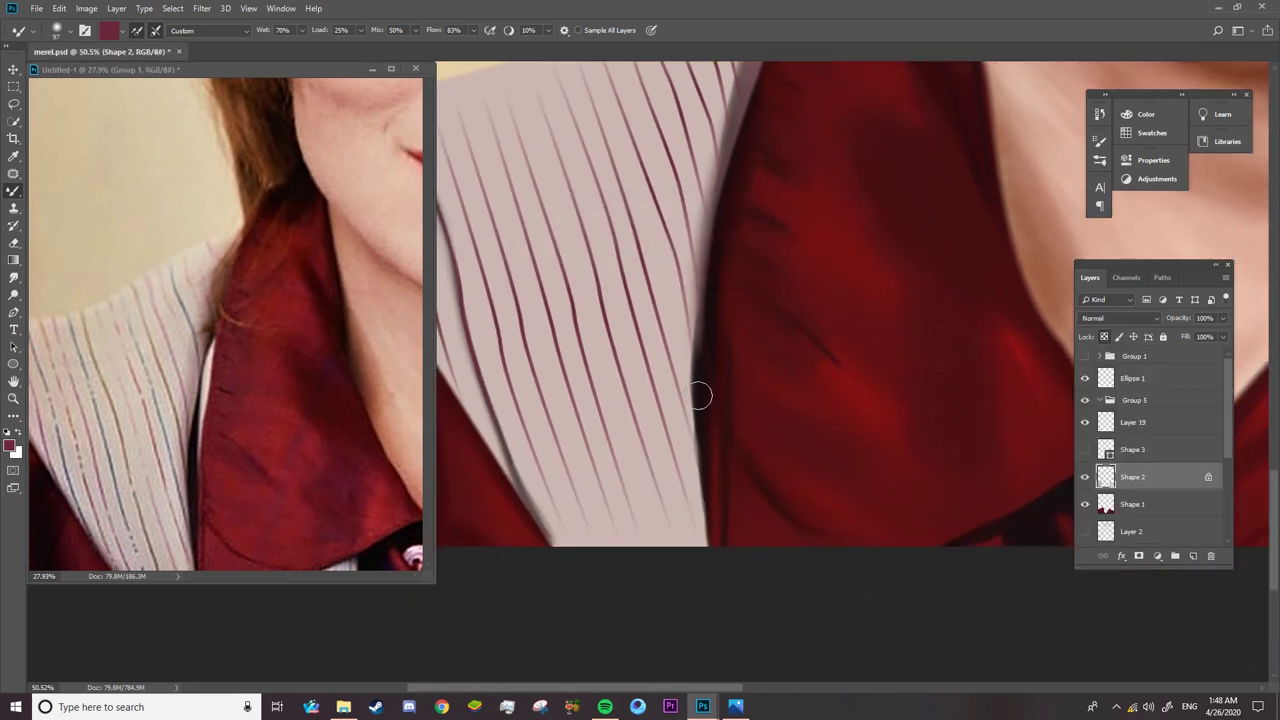
# - Darken the lapel's shirt and upper edges with darker red, then add an empty layer above Shape 2
pyautogui.keyDown('alt'); pyautogui.click(716, 522); pyautogui.keyUp('alt')
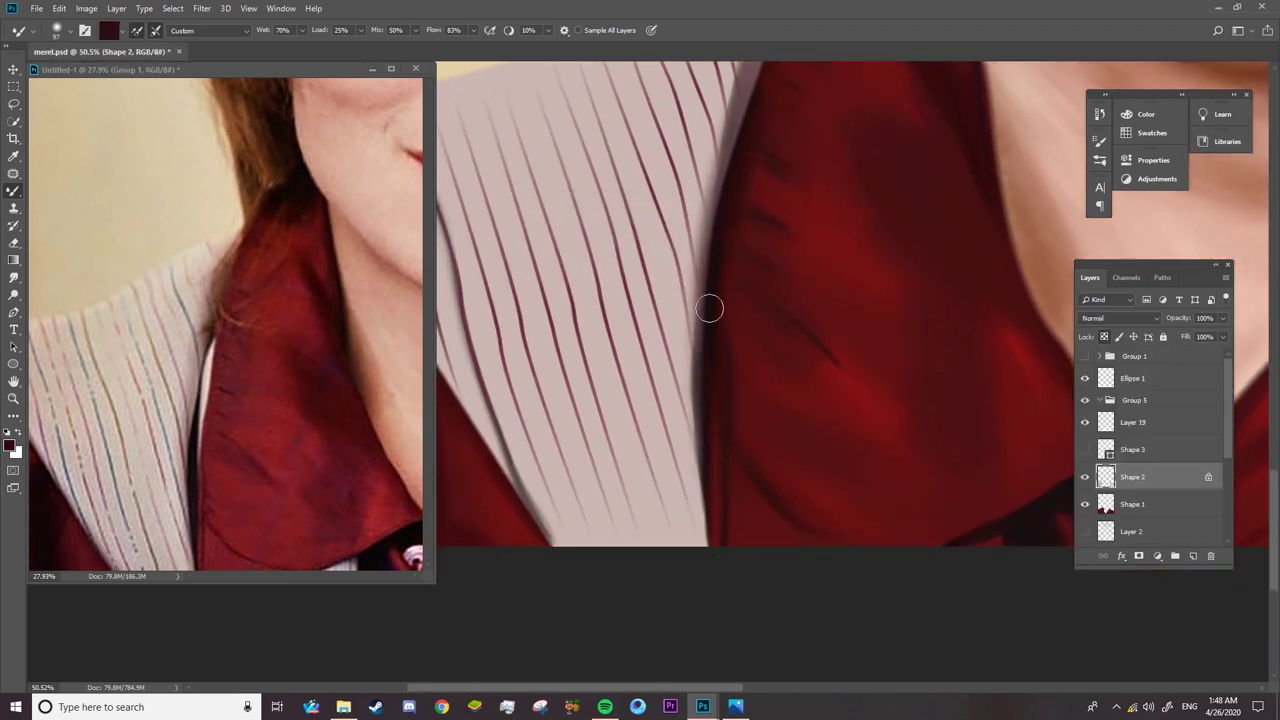
pyautogui.rightClick(760, 240)
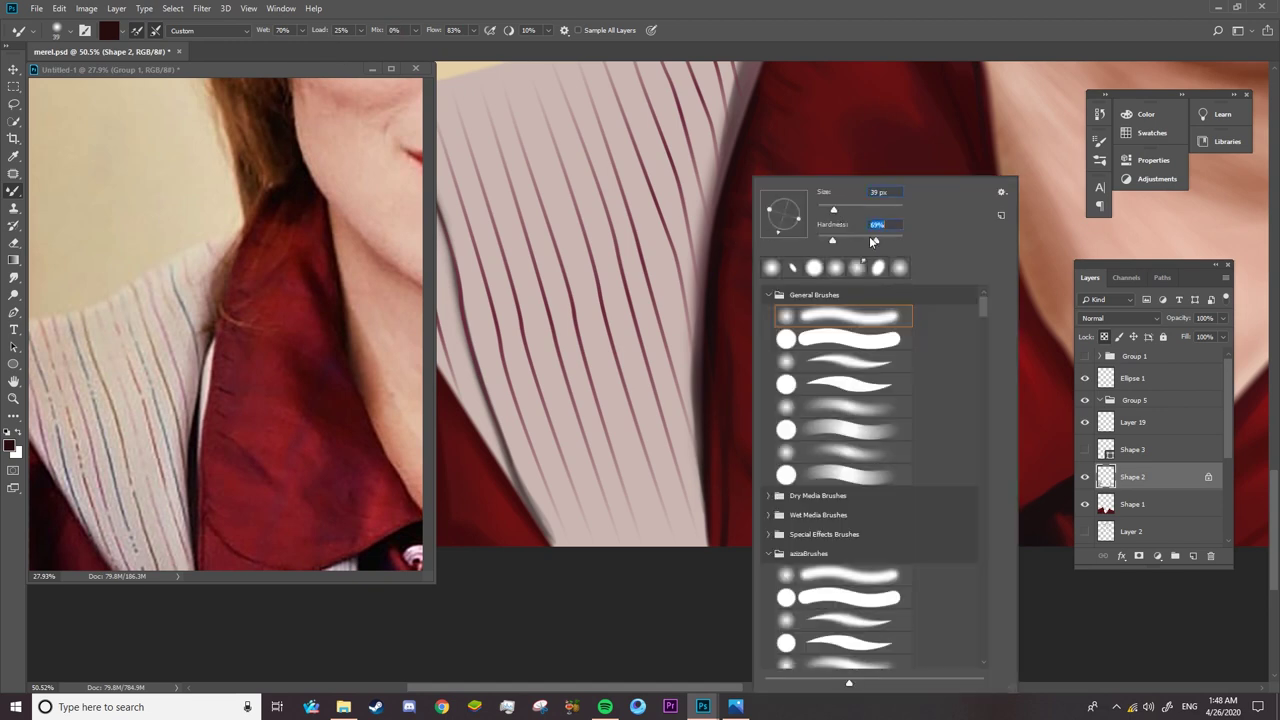
pyautogui.click(713, 231)
pyautogui.moveTo(716, 458)
pyautogui.mouseDown()
pyautogui.moveTo(708, 440)
pyautogui.moveTo(705, 464)
pyautogui.mouseUp()
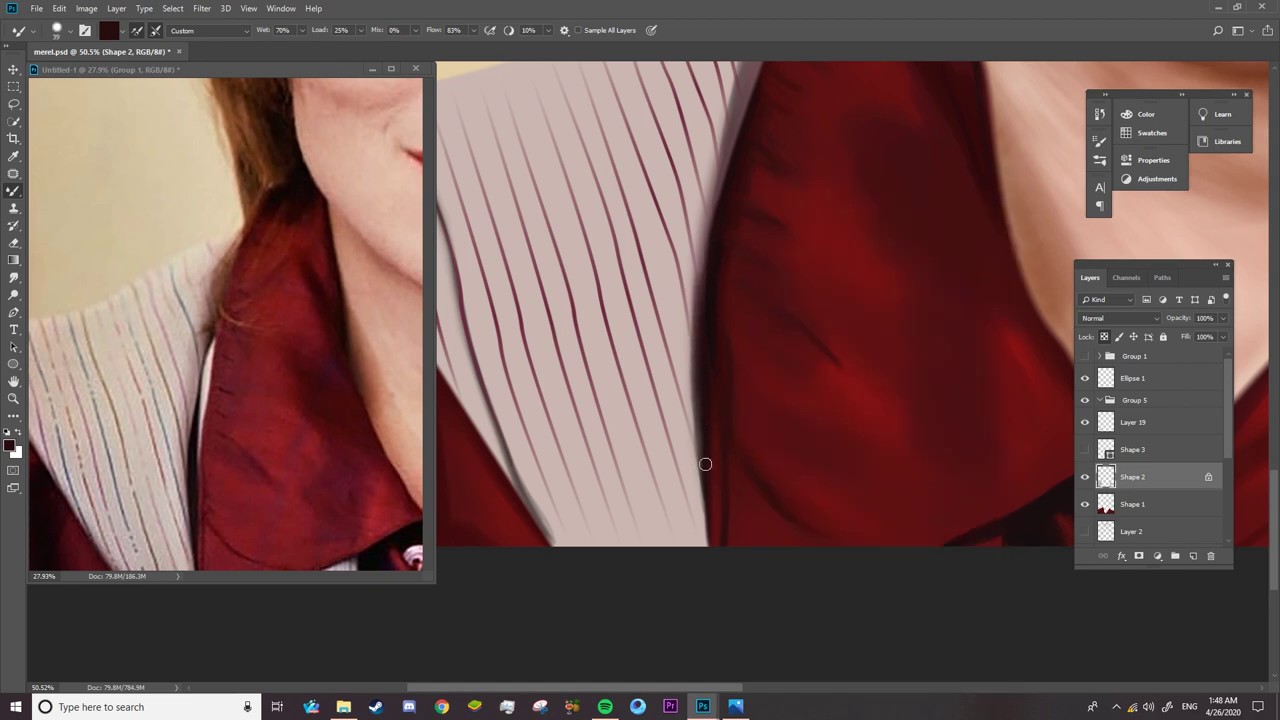
pyautogui.moveTo(704, 257); pyautogui.dragTo(705, 218)
pyautogui.keyDown('alt'); pyautogui.click(630, 432); pyautogui.keyUp('alt')
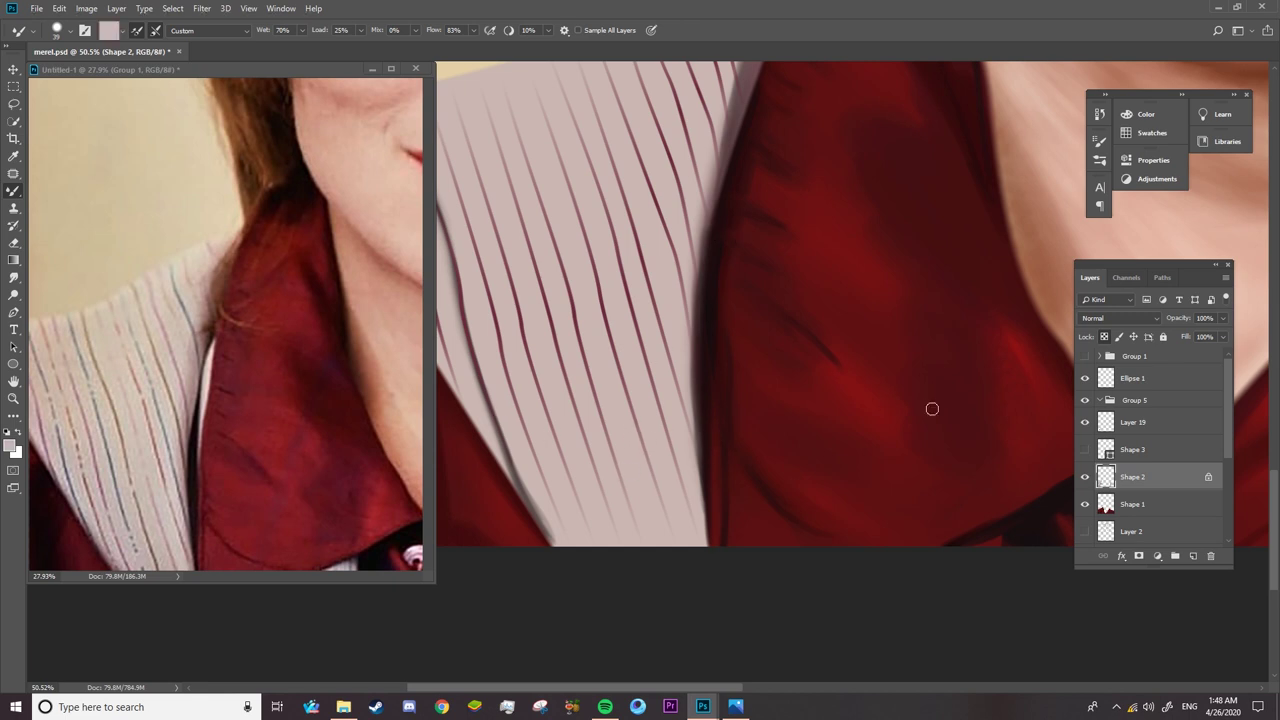
pyautogui.click(1190, 555)
# - Zoom in on the collar edge to compare it against the reference photo
pyautogui.click(1085, 356)
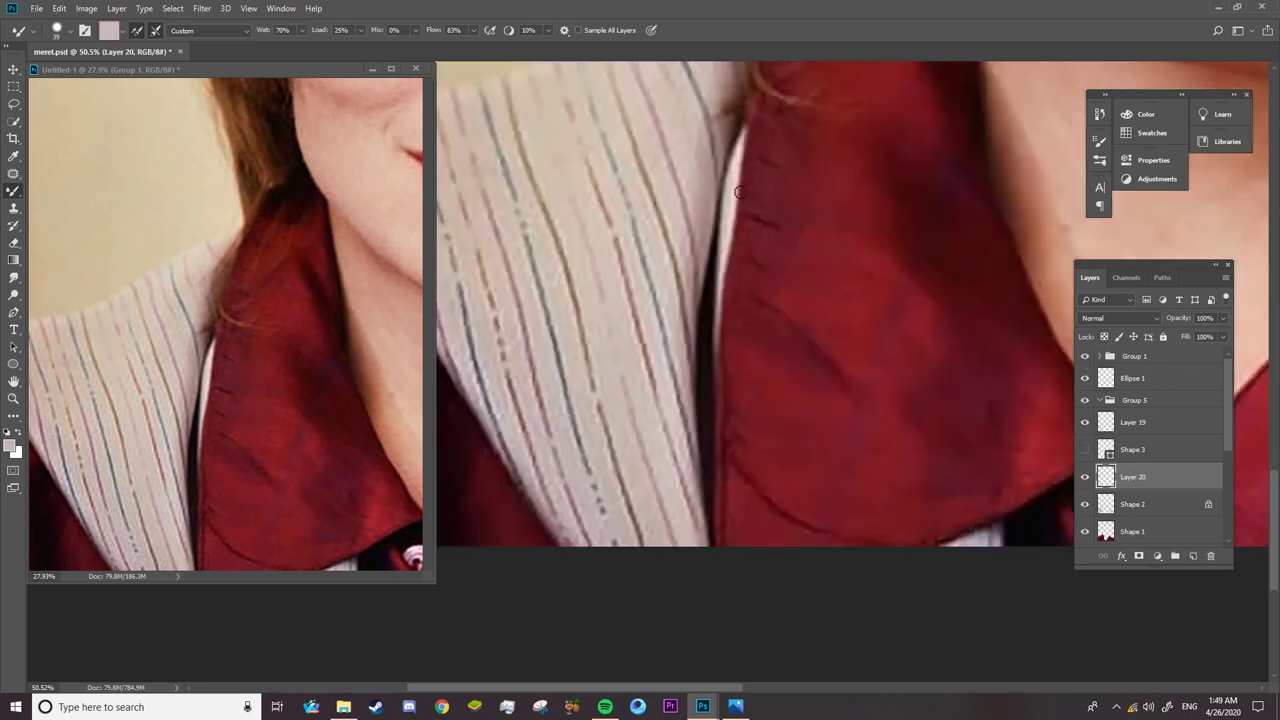
pyautogui.rightClick(816, 206)
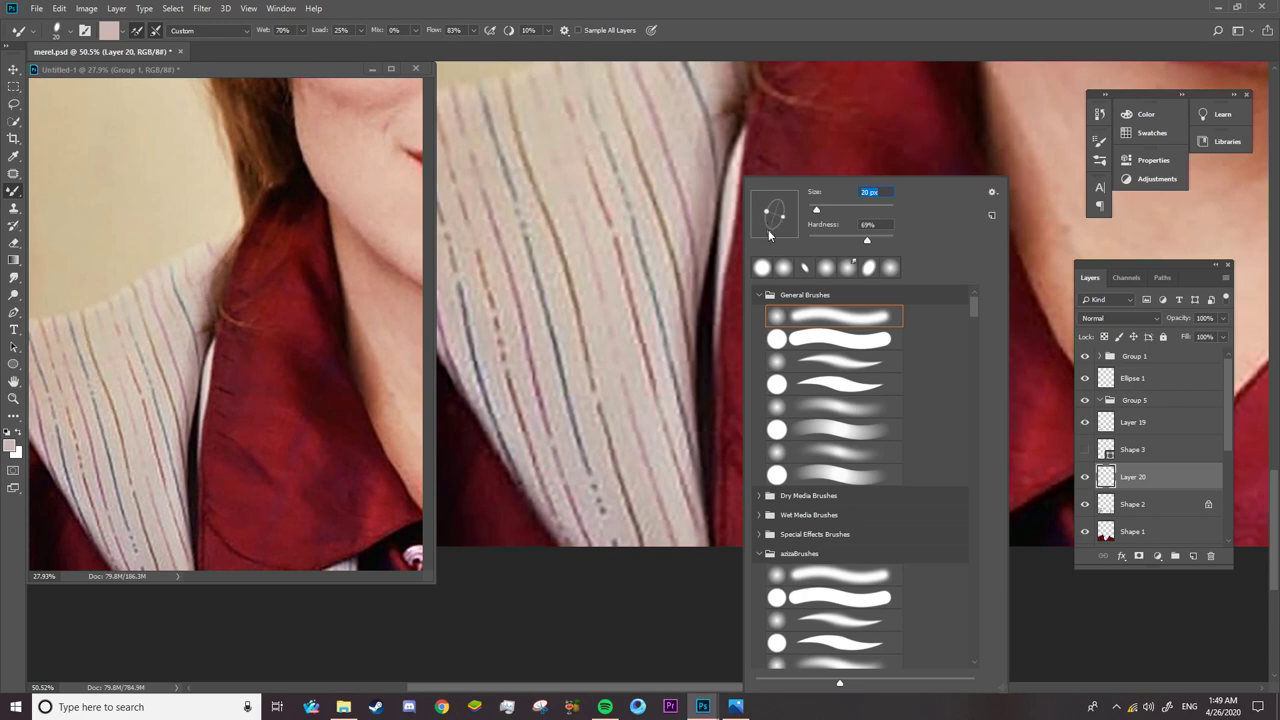
pyautogui.press('Return')
pyautogui.moveTo(735, 252); pyautogui.dragTo(760, 252)
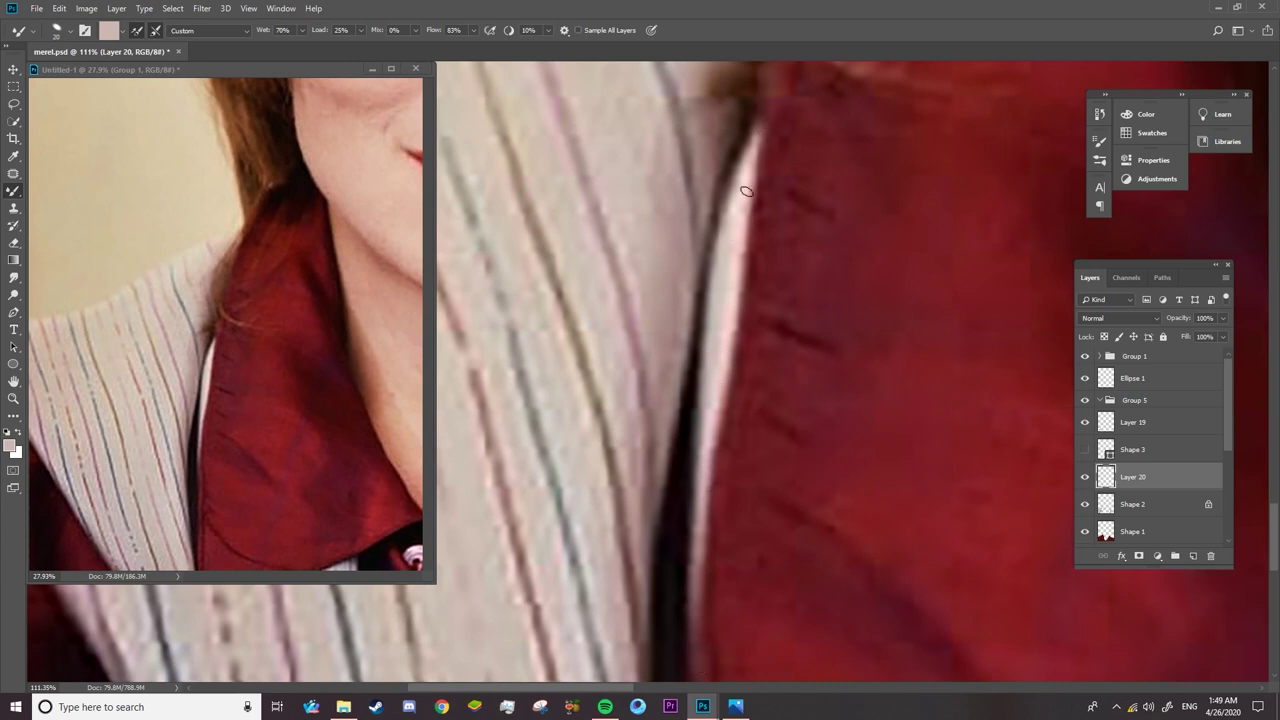
pyautogui.moveTo(697, 351); pyautogui.dragTo(665, 351)
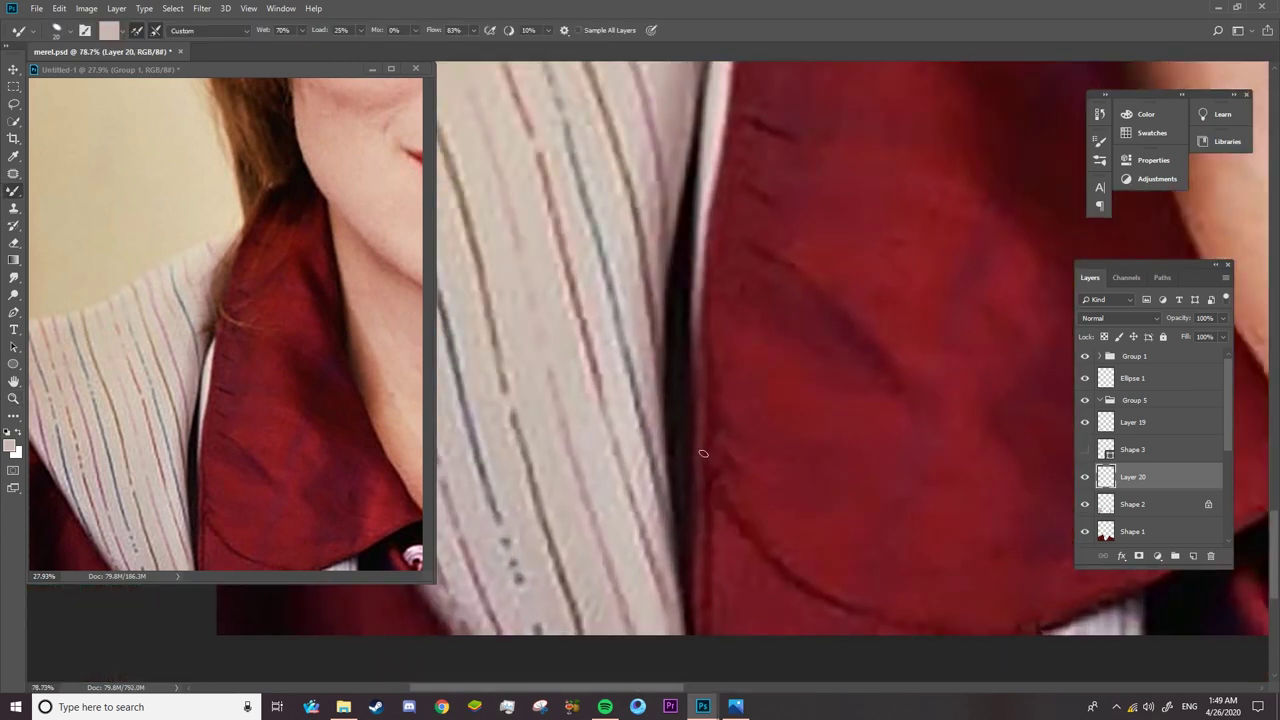
pyautogui.click(1086, 357)
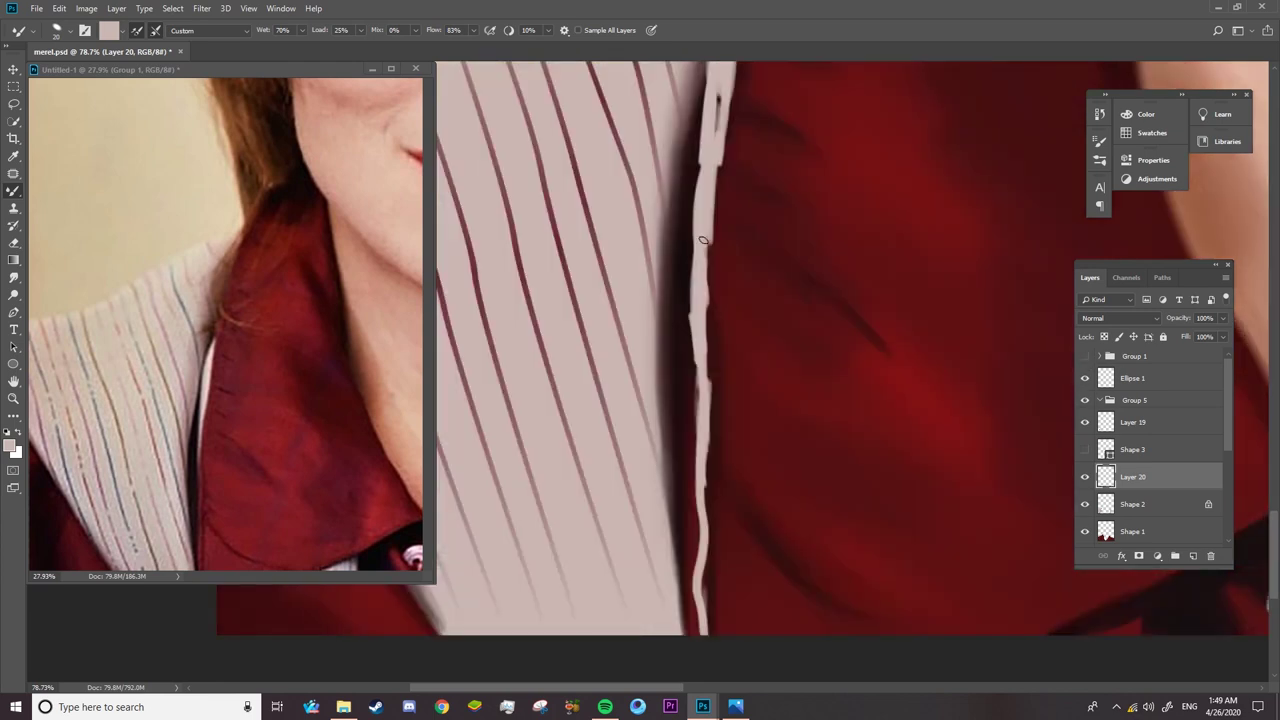
# - Paint a light stripe down the collar edge with the regular brush
pyautogui.click(86, 30)
pyautogui.click(1062, 136)
pyautogui.moveTo(716, 150); pyautogui.dragTo(696, 241)
pyautogui.rightClick(14, 190)
pyautogui.click(80, 189)
pyautogui.rightClick(701, 279)
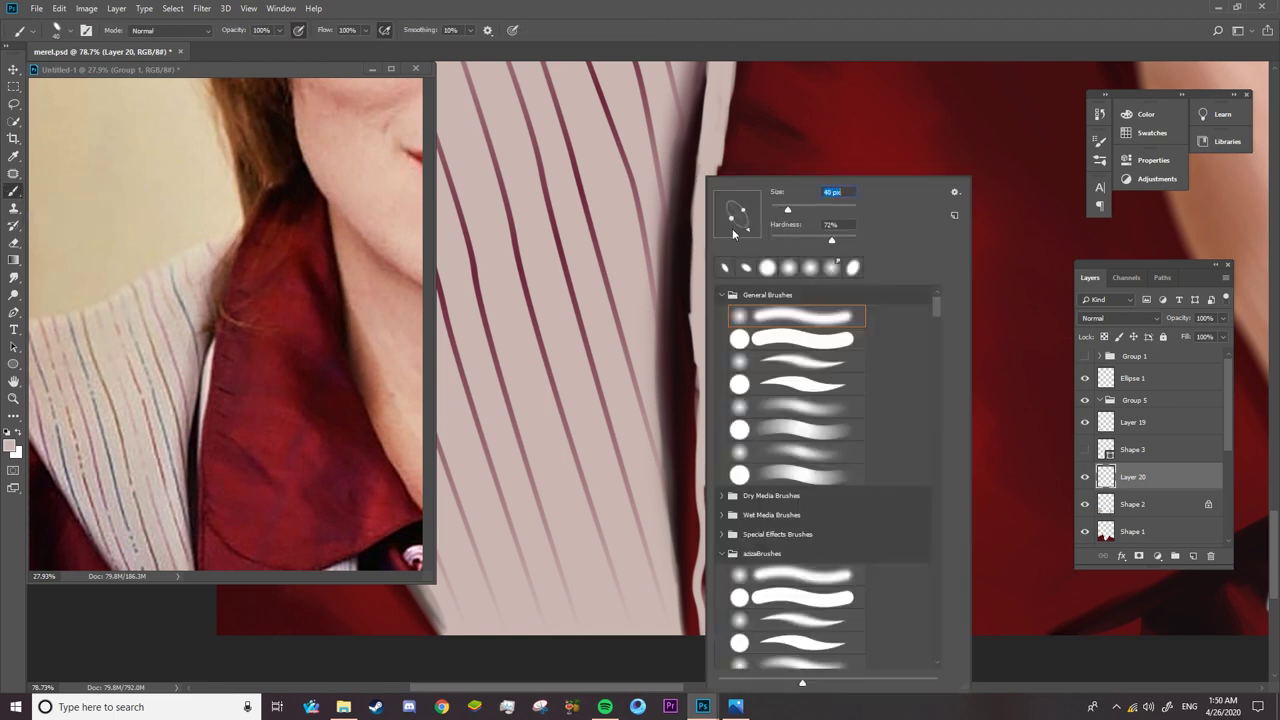
pyautogui.moveTo(692, 258); pyautogui.dragTo(690, 320)
pyautogui.moveTo(712, 234)
pyautogui.mouseDown()
pyautogui.moveTo(697, 366)
pyautogui.moveTo(705, 517)
pyautogui.mouseUp()
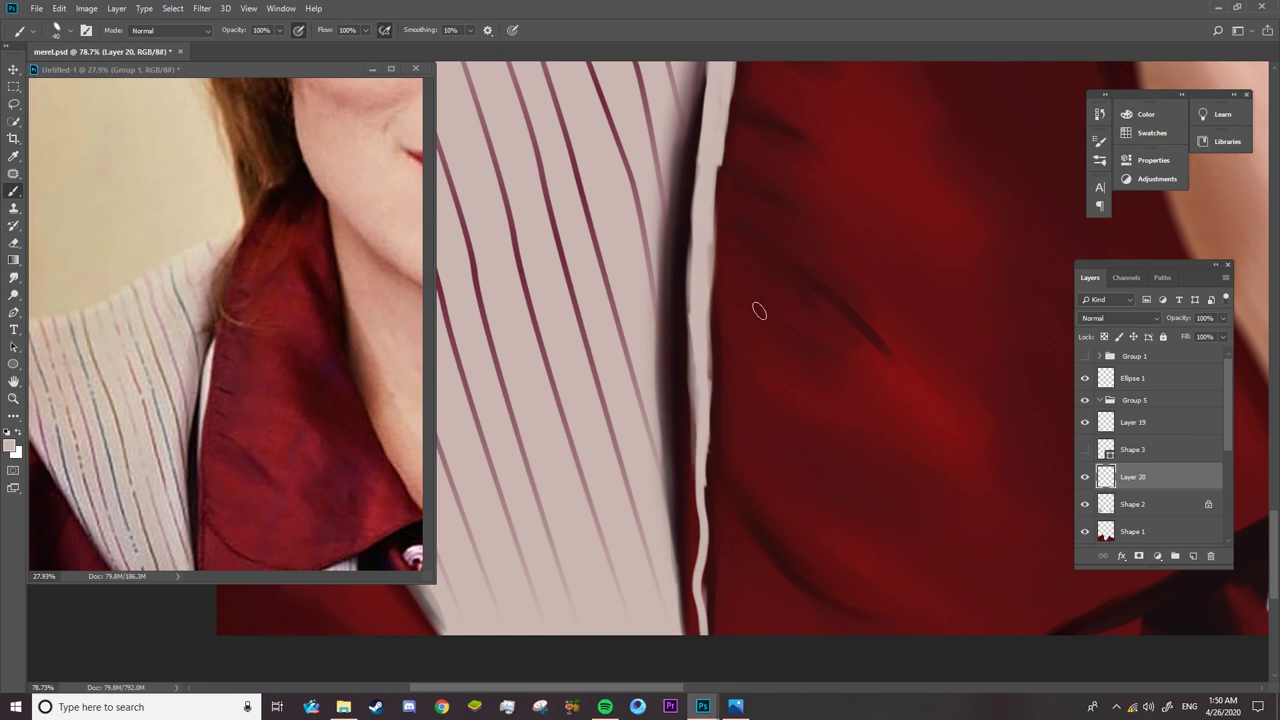
# - Smudge the collar edge into the red blouse at 22% brush hardness
pyautogui.scroll(3, 759, 311)
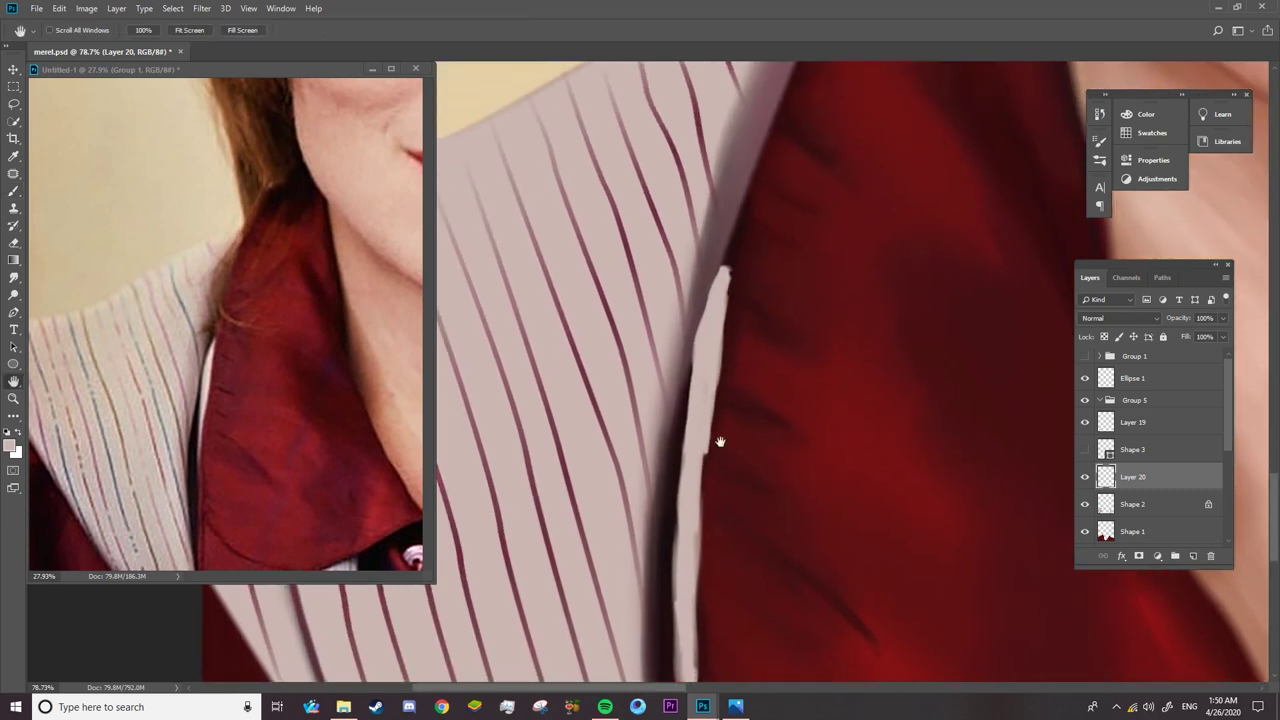
pyautogui.rightClick(718, 297)
pyautogui.press('Return')
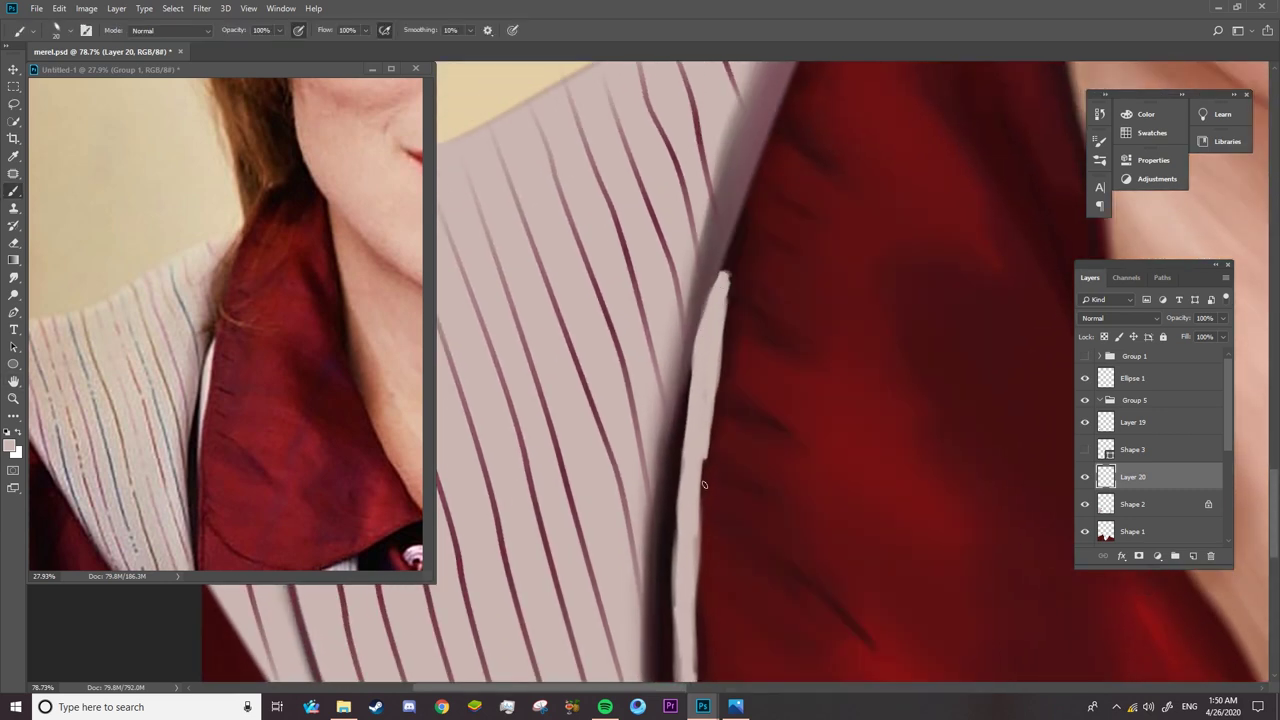
pyautogui.click(13, 280)
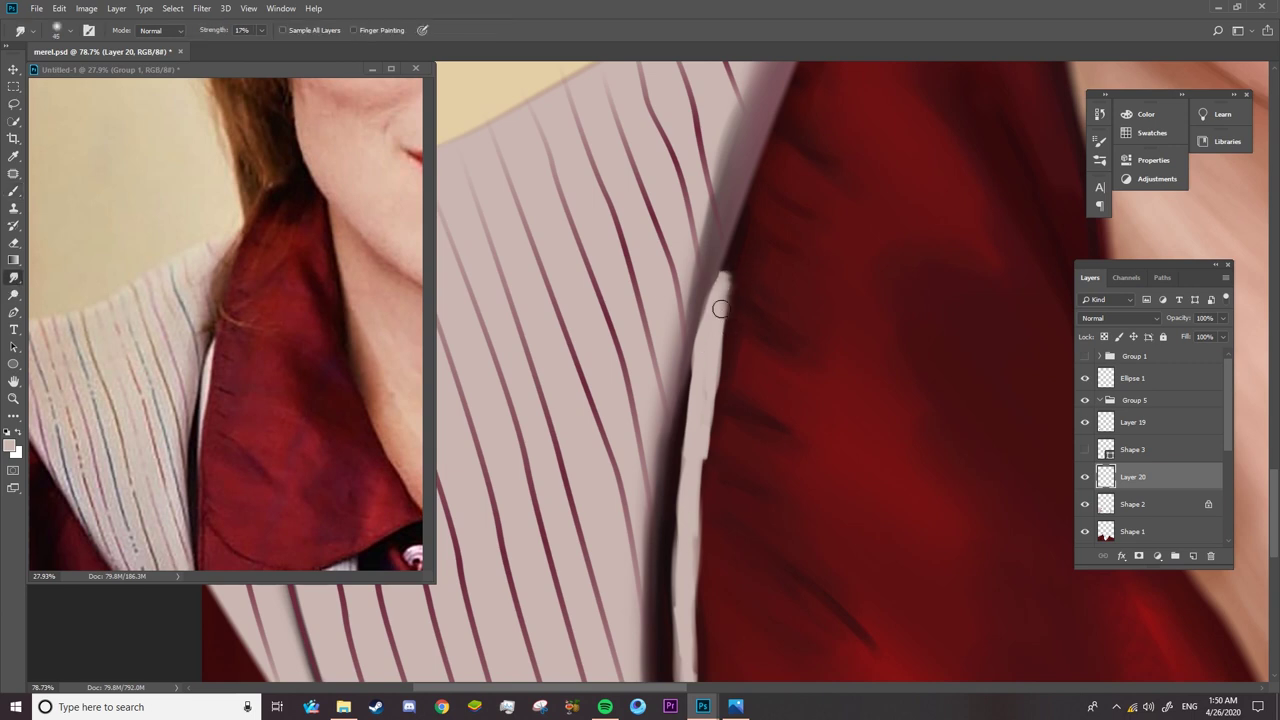
pyautogui.moveTo(733, 277)
pyautogui.mouseDown()
pyautogui.moveTo(694, 586)
pyautogui.moveTo(728, 315)
pyautogui.mouseUp()
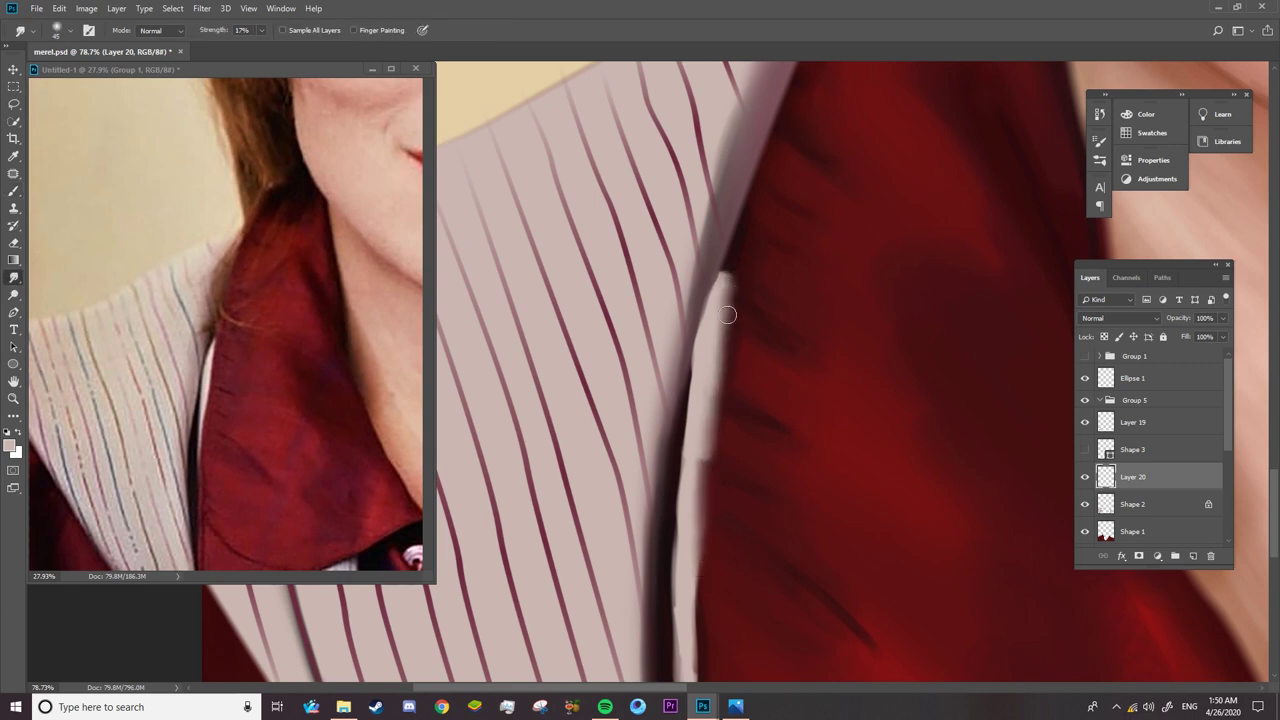
pyautogui.moveTo(697, 374); pyautogui.dragTo(724, 278)
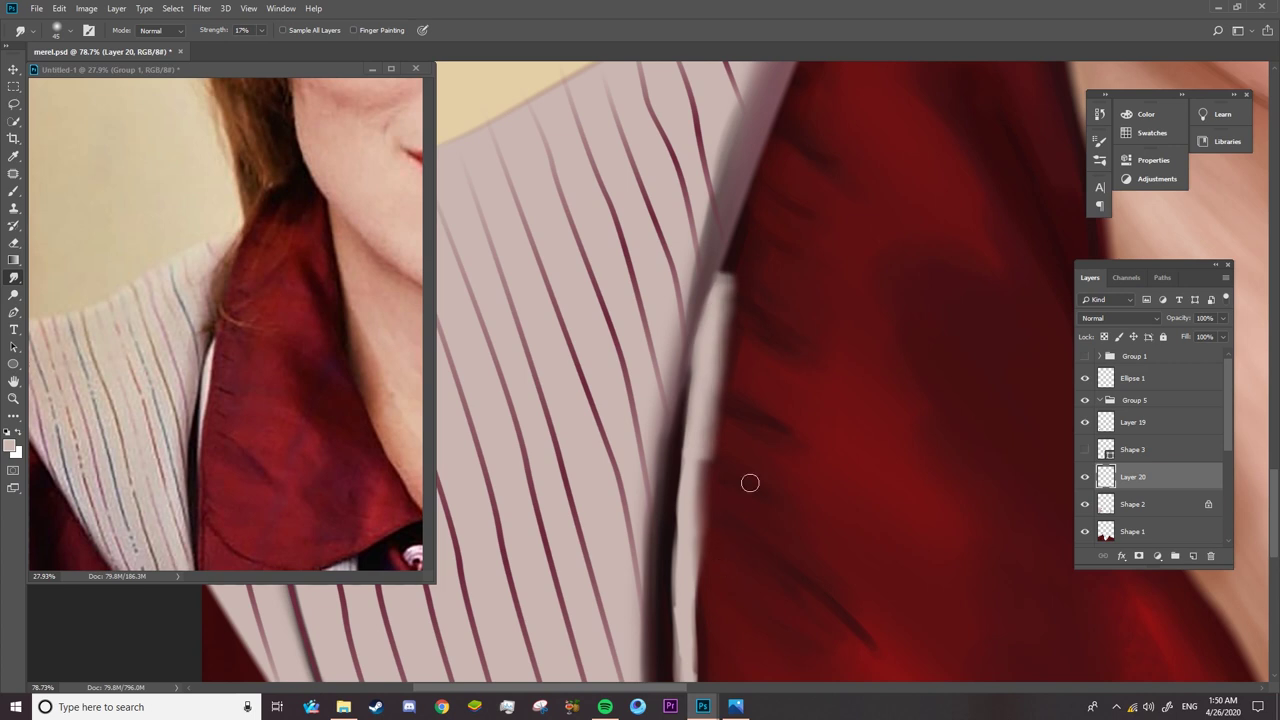
pyautogui.scroll(-3, 731, 463)
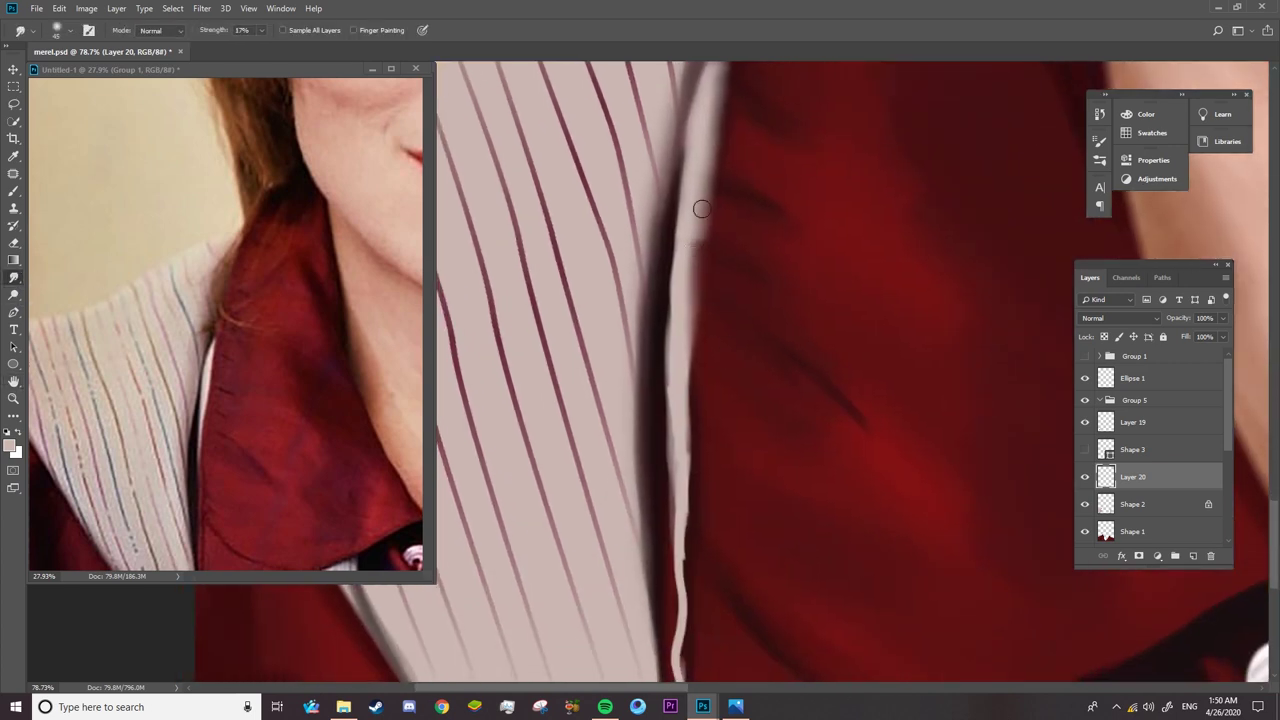
pyautogui.moveTo(701, 209)
pyautogui.mouseDown()
pyautogui.moveTo(666, 514)
pyautogui.moveTo(689, 229)
pyautogui.moveTo(680, 600)
pyautogui.mouseUp()
pyautogui.moveTo(680, 551); pyautogui.dragTo(660, 428)
# - Soften the white collar-edge highlight with a 72 px eraser
pyautogui.press('e')
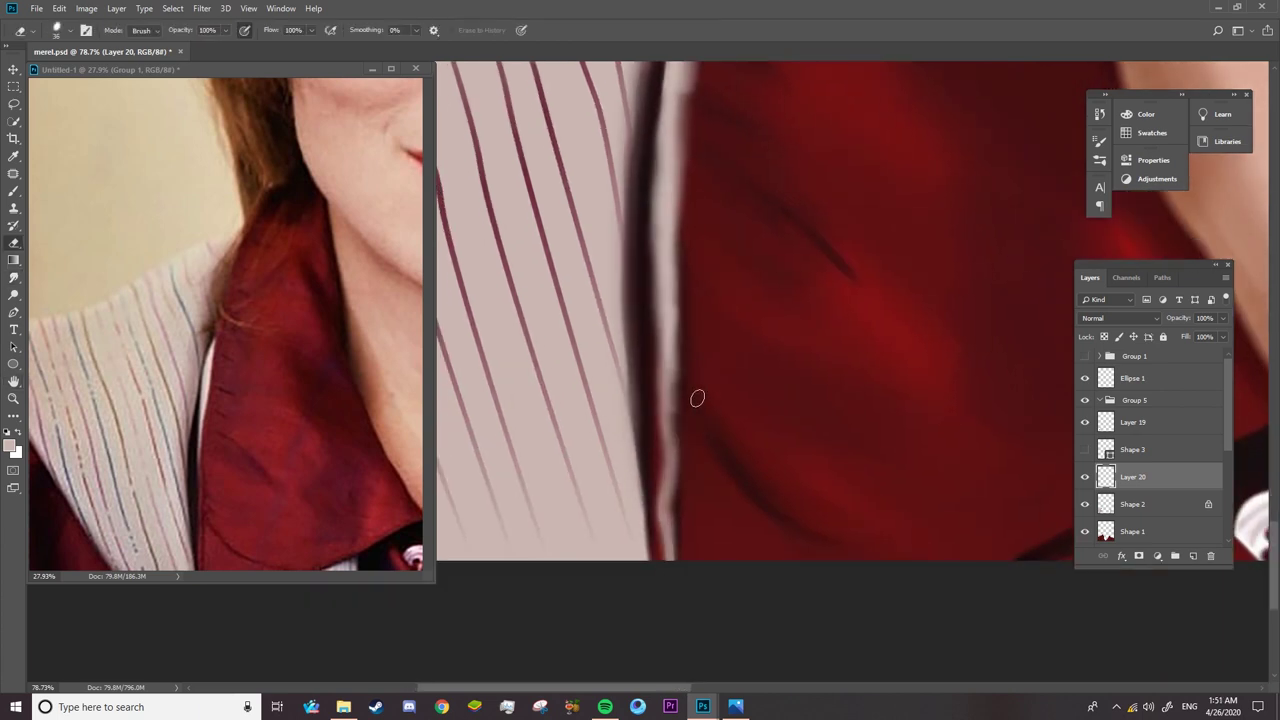
pyautogui.rightClick(713, 359)
pyautogui.press('Return')
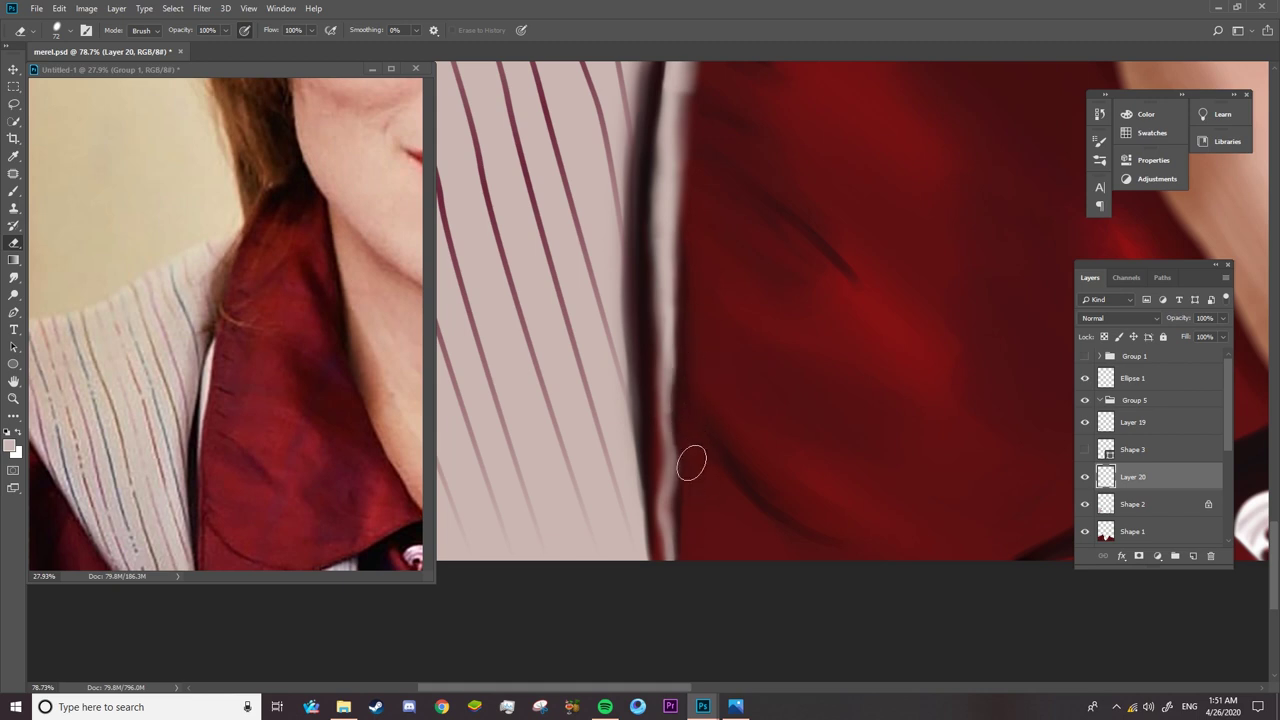
pyautogui.moveTo(692, 135); pyautogui.dragTo(686, 463)
pyautogui.moveTo(689, 587)
pyautogui.mouseDown()
pyautogui.moveTo(660, 480)
pyautogui.moveTo(670, 290)
pyautogui.mouseUp()
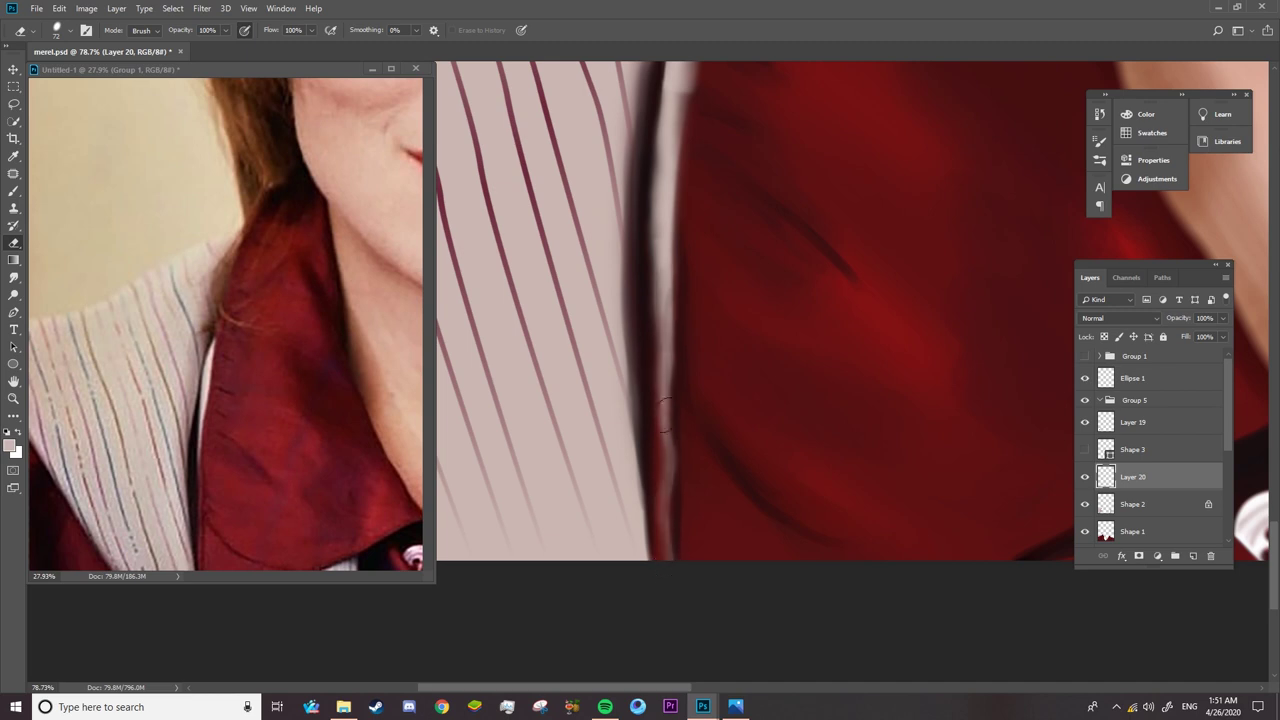
pyautogui.moveTo(686, 346); pyautogui.dragTo(676, 586)
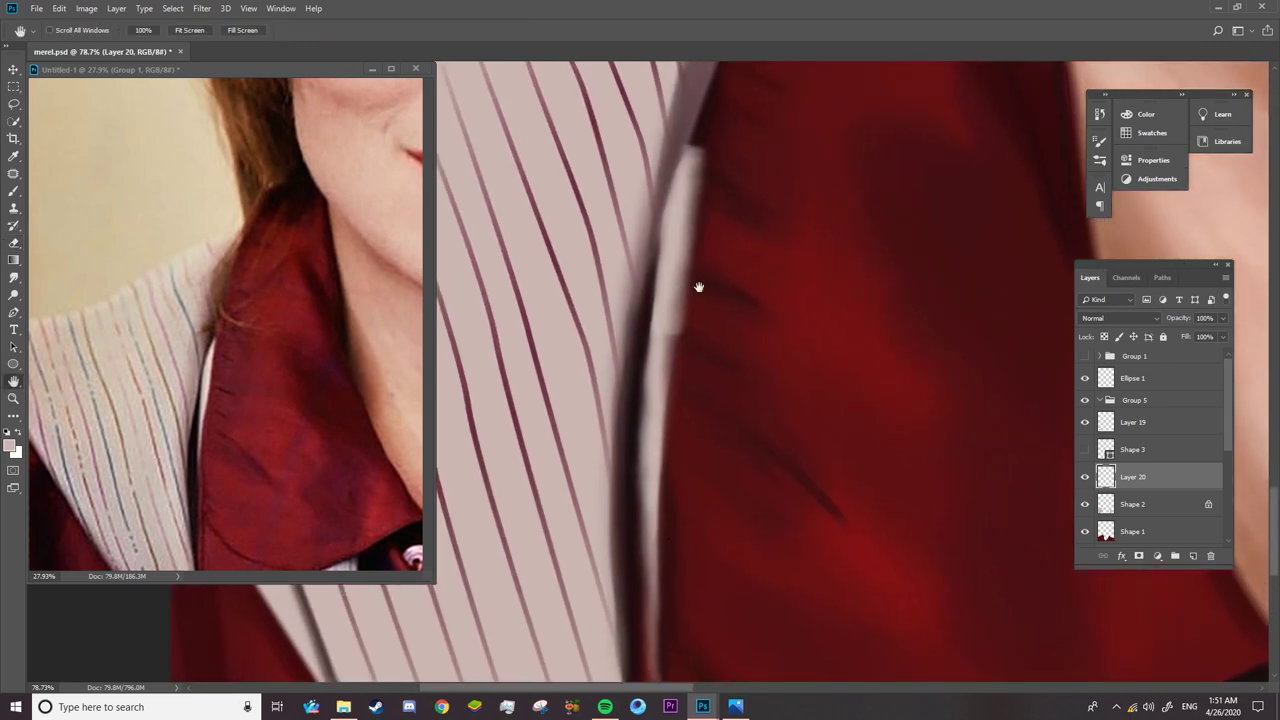
pyautogui.moveTo(718, 121)
pyautogui.mouseDown()
pyautogui.moveTo(691, 108)
pyautogui.moveTo(691, 391)
pyautogui.moveTo(703, 257)
pyautogui.moveTo(604, 426)
pyautogui.moveTo(651, 523)
pyautogui.moveTo(730, 581)
pyautogui.moveTo(808, 578)
pyautogui.moveTo(1008, 480)
pyautogui.moveTo(1060, 480)
pyautogui.mouseUp()
# - Make Shape 2 active and set the Mixer Brush to 55 px
pyautogui.press('b')
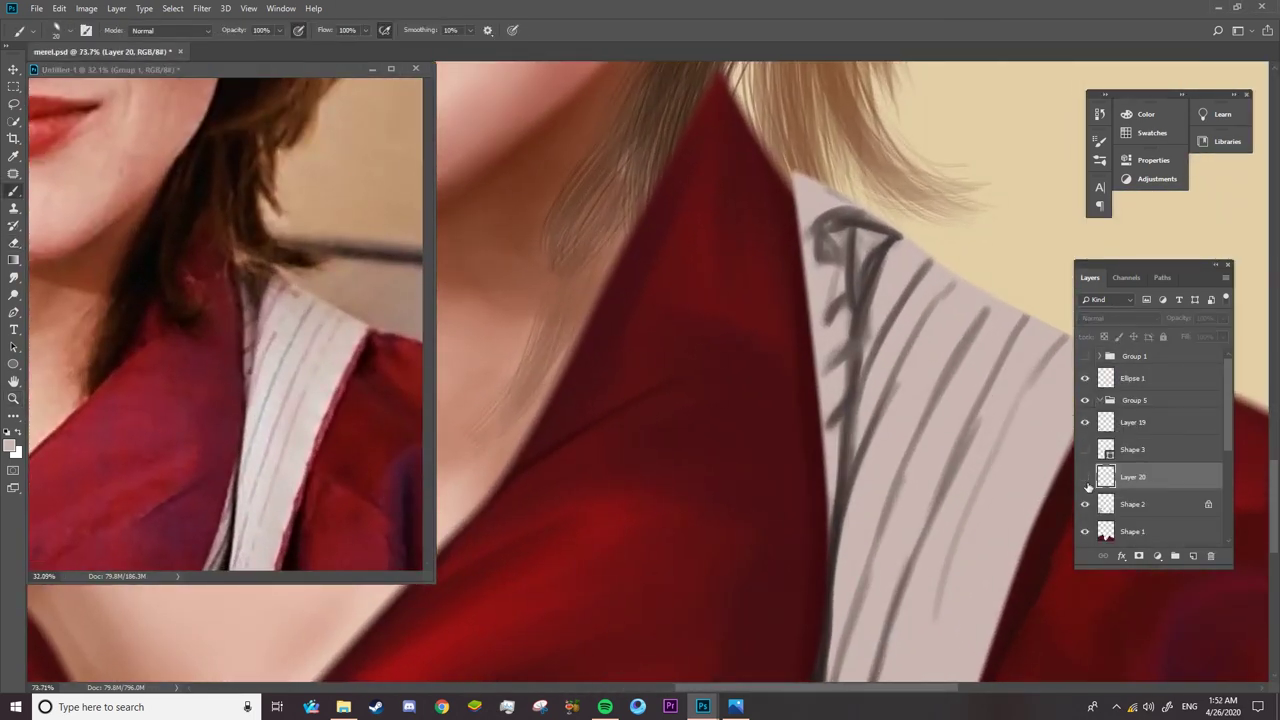
pyautogui.click(1085, 477)
pyautogui.click(1133, 504)
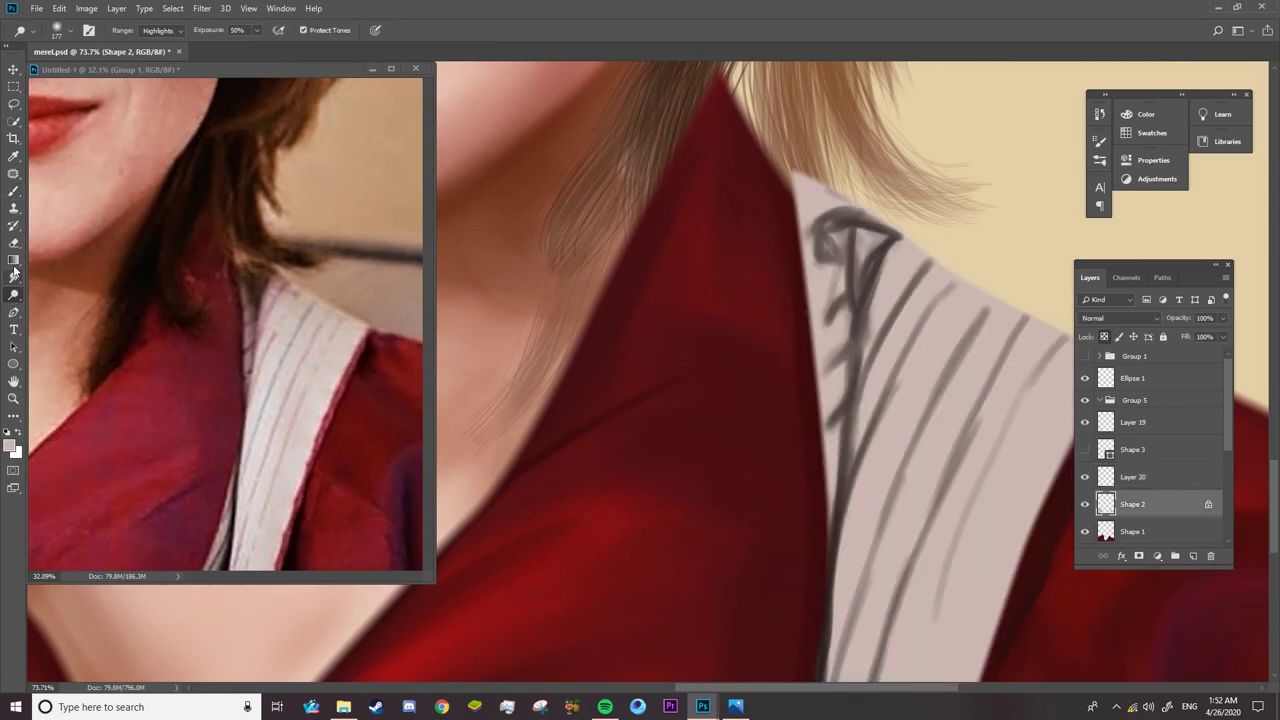
pyautogui.rightClick(14, 190)
pyautogui.click(60, 234)
pyautogui.rightClick(915, 228)
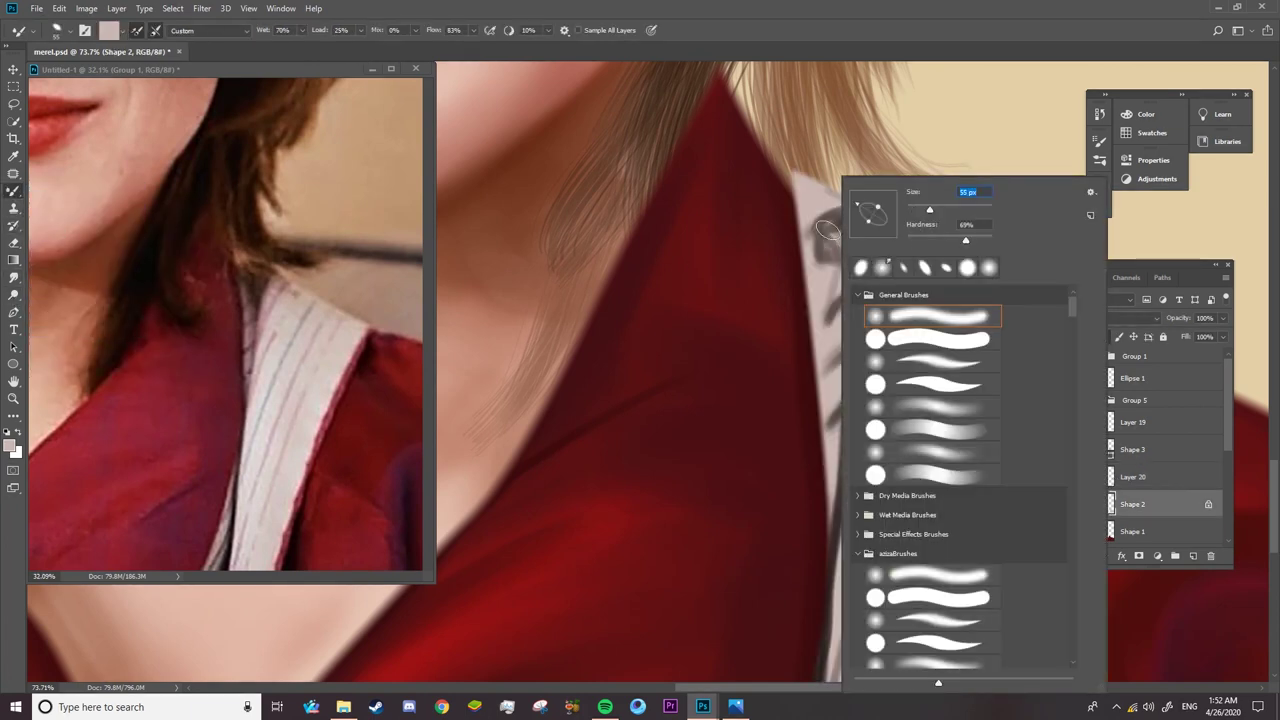
pyautogui.press('Escape')
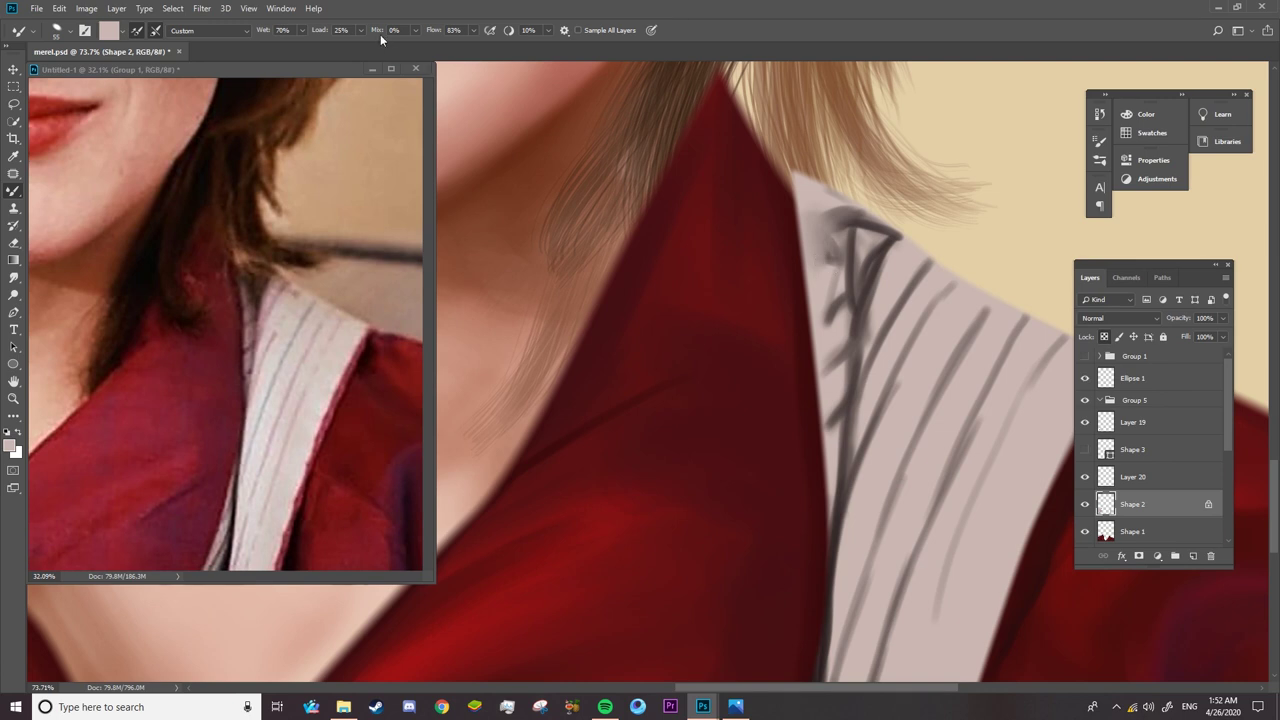
# - Blend the dark stripes at the top of the collar into smooth grey
pyautogui.moveTo(835, 234); pyautogui.dragTo(806, 360)
pyautogui.moveTo(880, 222); pyautogui.dragTo(861, 286)
pyautogui.moveTo(892, 228)
pyautogui.mouseDown()
pyautogui.moveTo(808, 182)
pyautogui.moveTo(872, 226)
pyautogui.moveTo(853, 386)
pyautogui.moveTo(830, 448)
pyautogui.mouseUp()
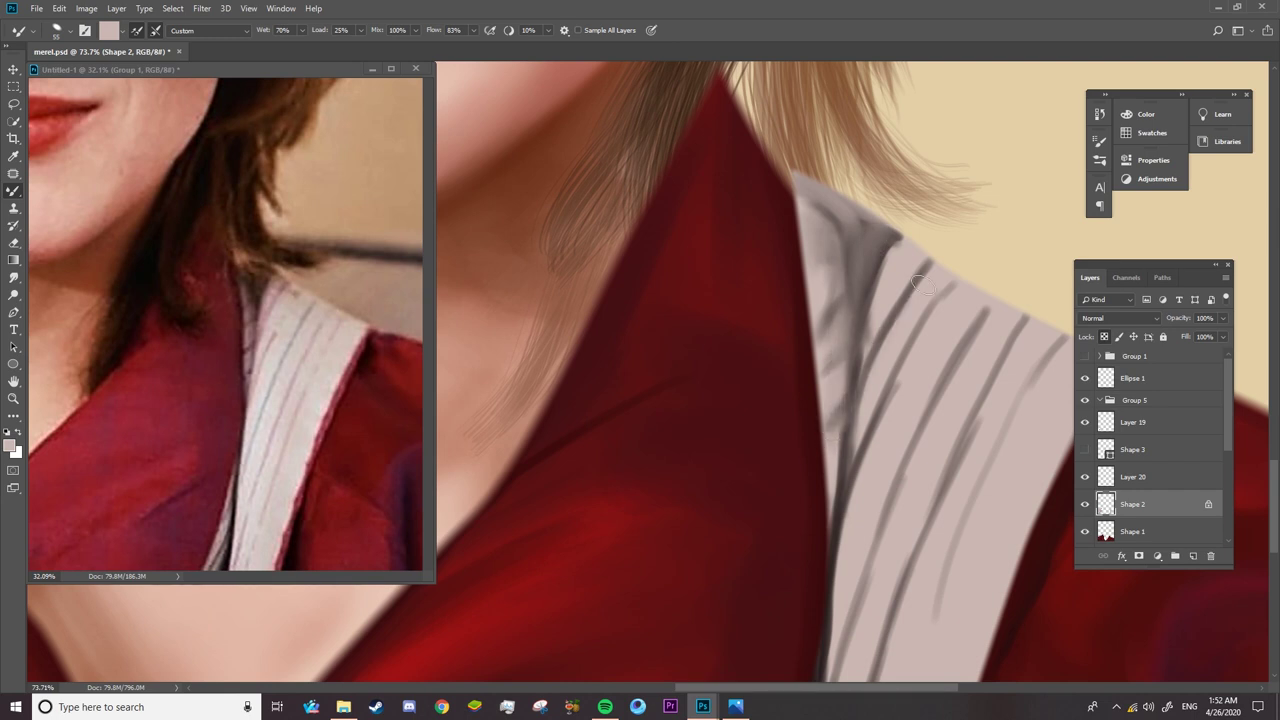
pyautogui.moveTo(925, 266); pyautogui.dragTo(861, 418)
pyautogui.moveTo(895, 238)
pyautogui.mouseDown()
pyautogui.moveTo(862, 282)
pyautogui.moveTo(830, 194)
pyautogui.moveTo(856, 284)
pyautogui.mouseUp()
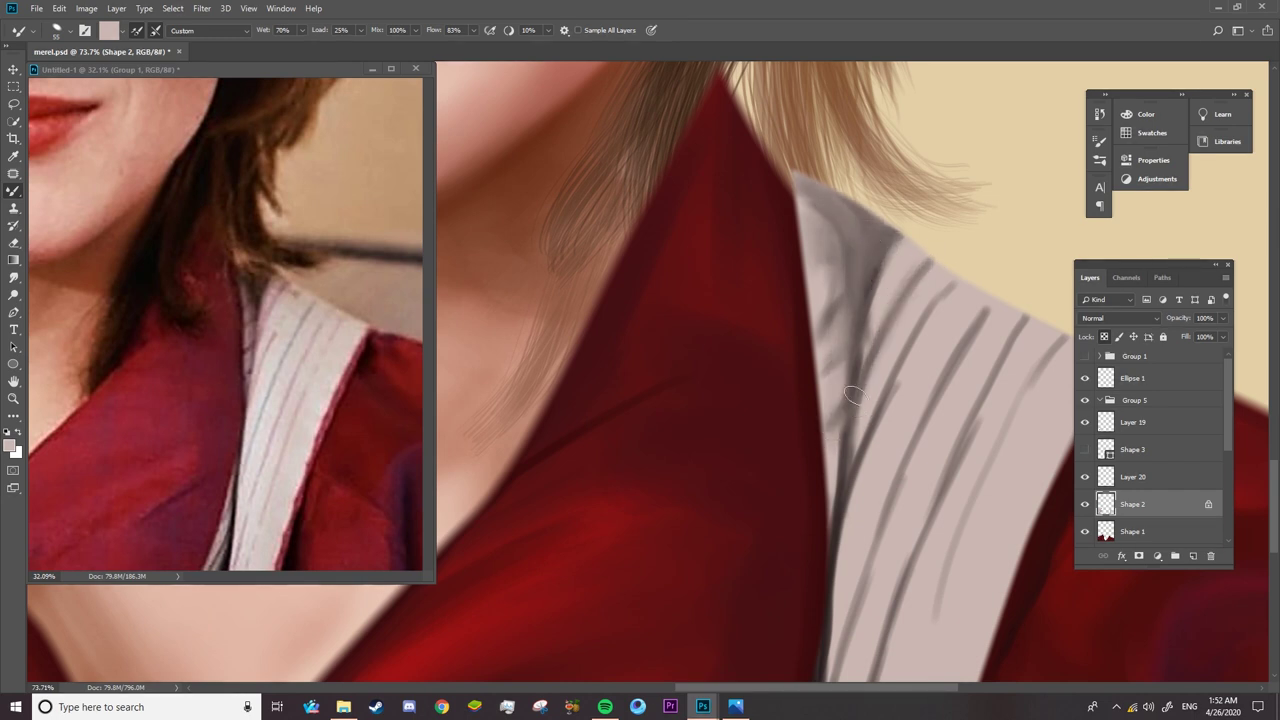
pyautogui.moveTo(868, 330); pyautogui.dragTo(858, 375)
pyautogui.moveTo(920, 332); pyautogui.dragTo(927, 322)
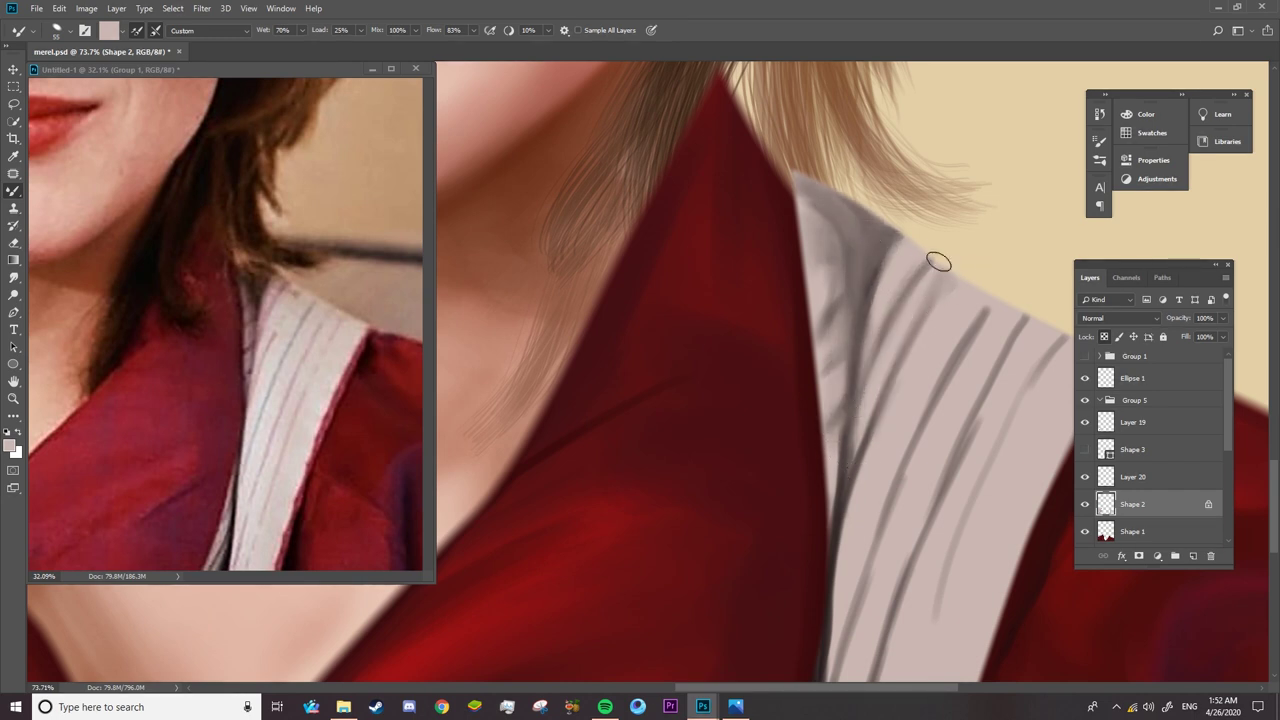
# - Blend the grey lines down the collar's left edge into the red blouse
pyautogui.moveTo(944, 259)
pyautogui.mouseDown()
pyautogui.moveTo(852, 415)
pyautogui.moveTo(834, 586)
pyautogui.mouseUp()
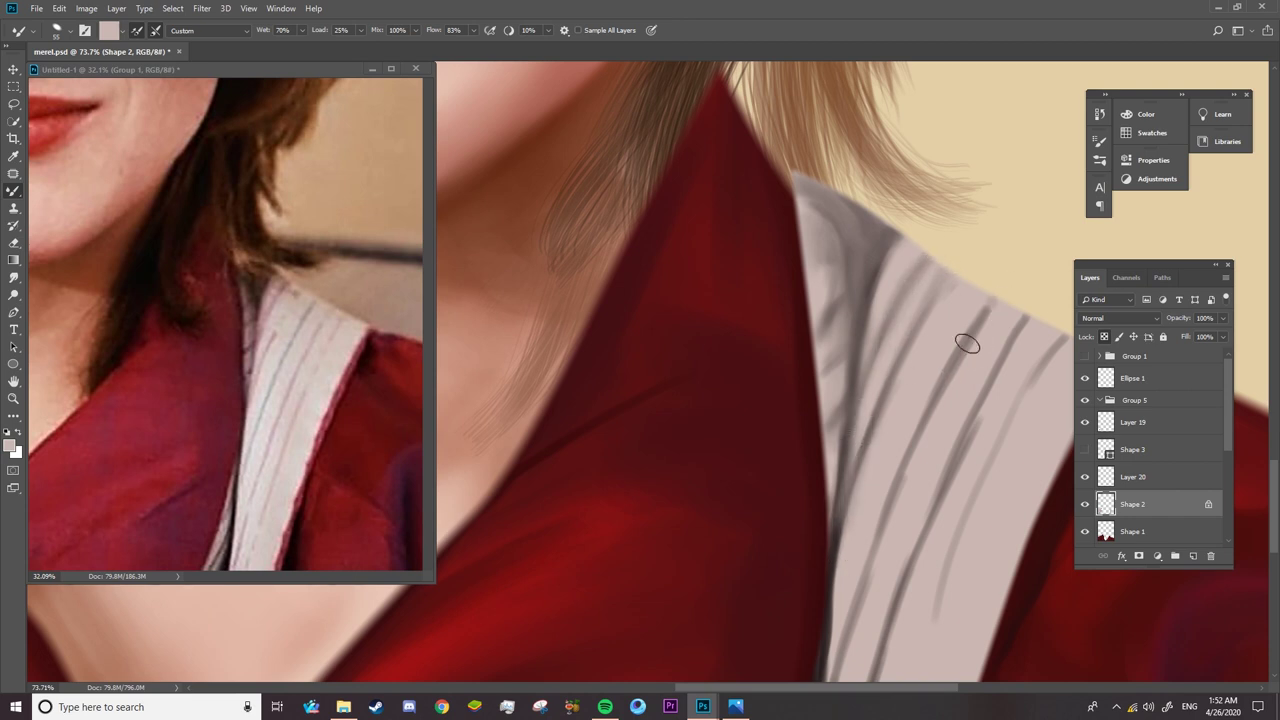
pyautogui.moveTo(966, 337); pyautogui.dragTo(912, 458)
pyautogui.moveTo(990, 310)
pyautogui.mouseDown()
pyautogui.moveTo(934, 529)
pyautogui.moveTo(865, 690)
pyautogui.mouseUp()
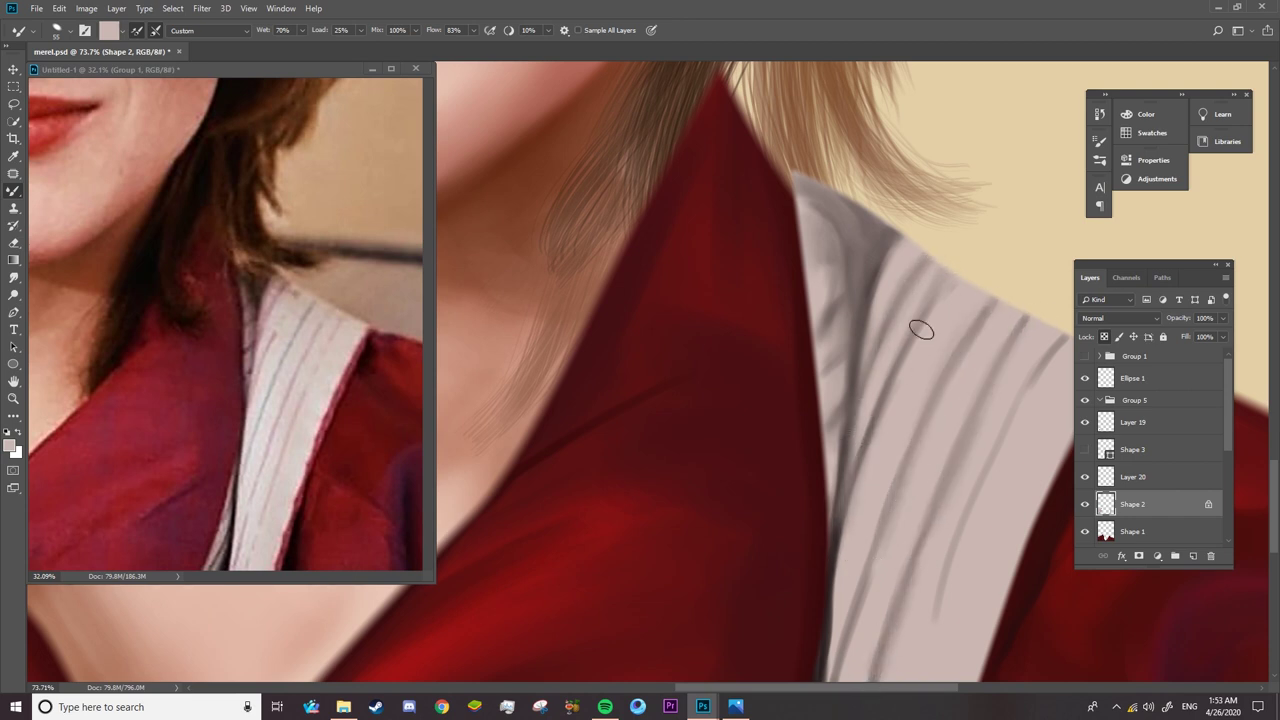
pyautogui.moveTo(845, 490); pyautogui.dragTo(825, 394)
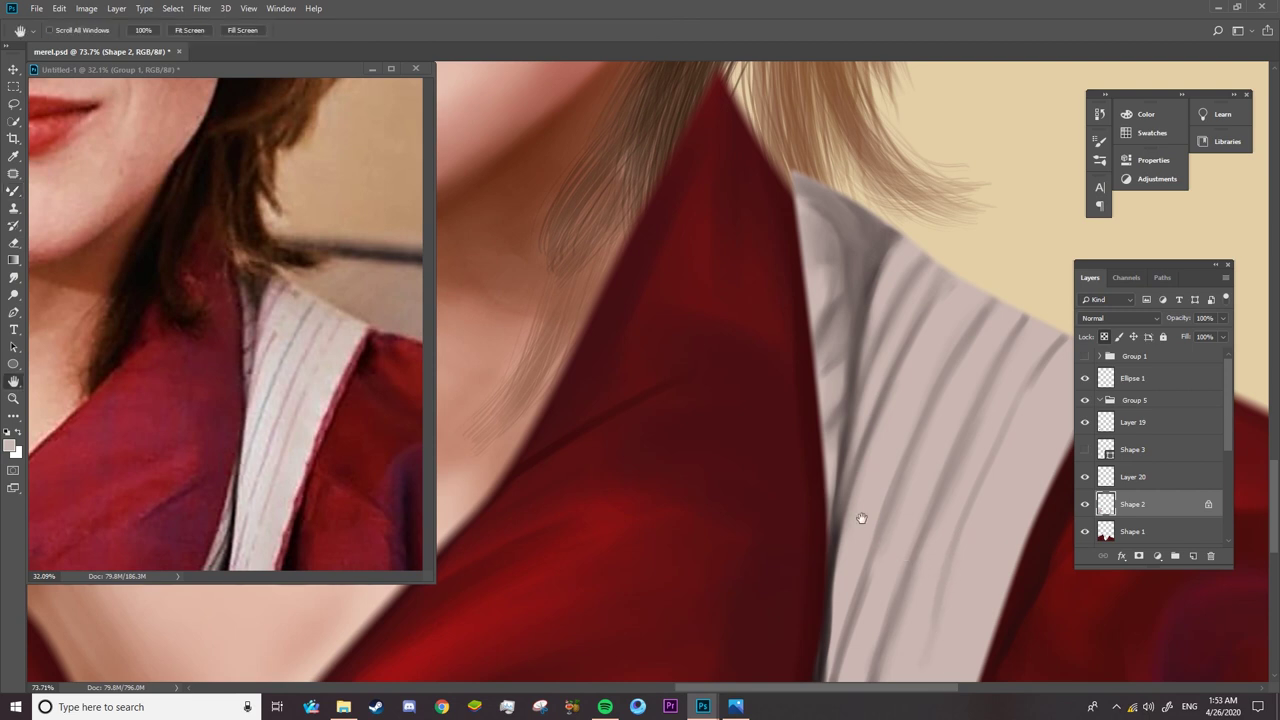
pyautogui.moveTo(860, 517)
pyautogui.mouseDown()
pyautogui.moveTo(816, 261)
pyautogui.moveTo(856, 217)
pyautogui.mouseUp()
pyautogui.moveTo(790, 380)
pyautogui.mouseDown()
pyautogui.moveTo(771, 455)
pyautogui.moveTo(778, 530)
pyautogui.mouseUp()
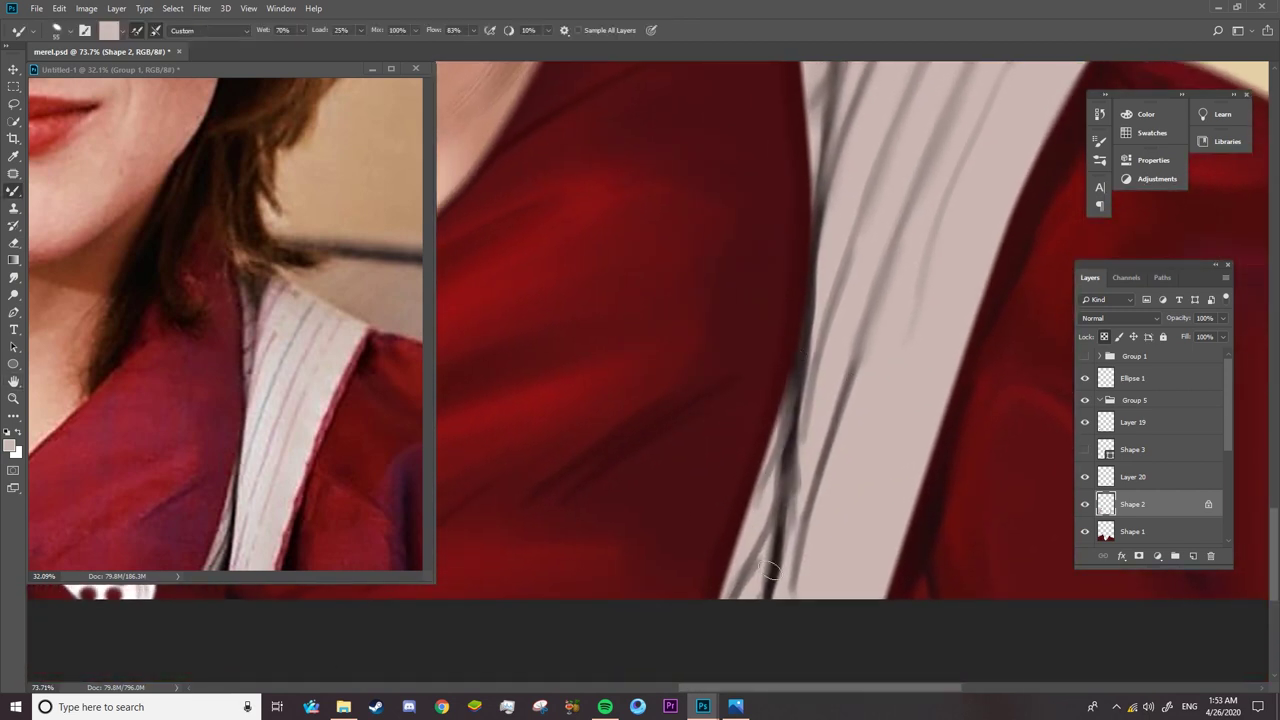
pyautogui.moveTo(795, 470); pyautogui.dragTo(780, 578)
pyautogui.moveTo(798, 435); pyautogui.dragTo(778, 595)
pyautogui.moveTo(780, 515); pyautogui.dragTo(750, 595)
pyautogui.moveTo(810, 378)
pyautogui.mouseDown()
pyautogui.moveTo(790, 445)
pyautogui.moveTo(851, 236)
pyautogui.mouseUp()
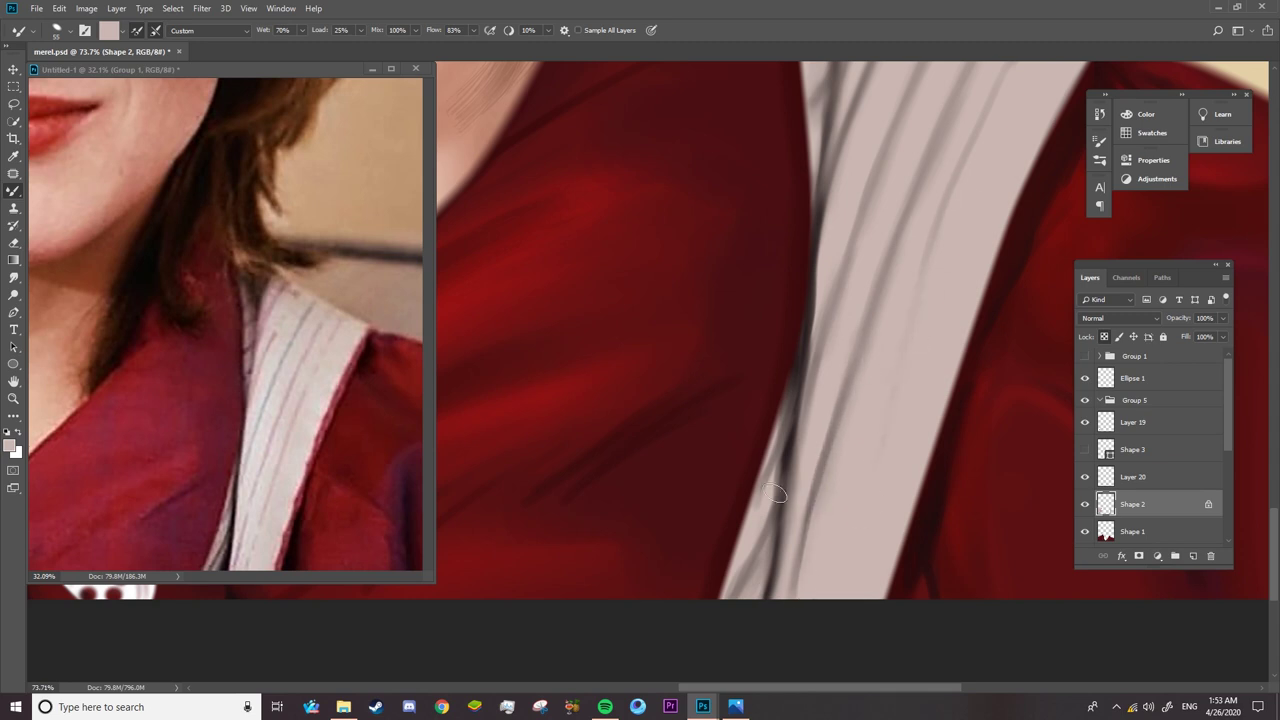
# - Zoom out to view the whole portrait
pyautogui.press('z')
pyautogui.moveTo(771, 500); pyautogui.dragTo(672, 487)
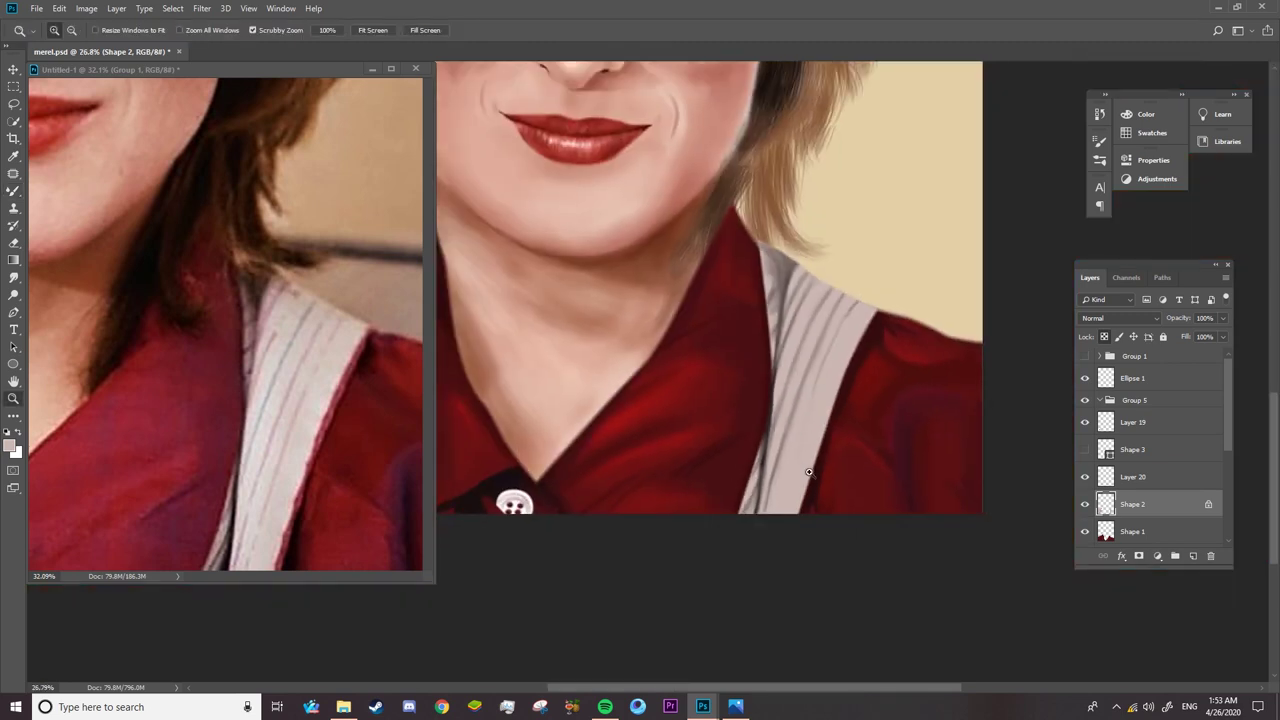
pyautogui.moveTo(806, 459); pyautogui.dragTo(760, 462)
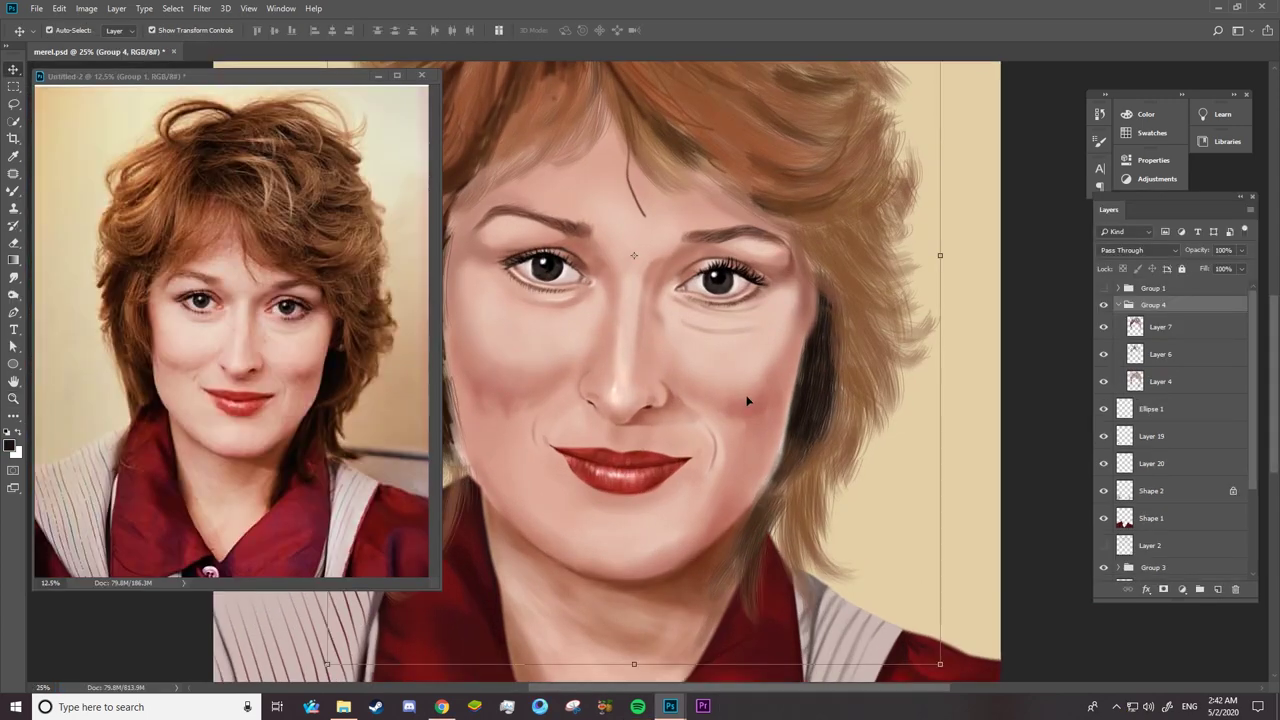
# - Make Layer 8 the working layer and sample a skin tone from the face
pyautogui.rightClick(745, 399)
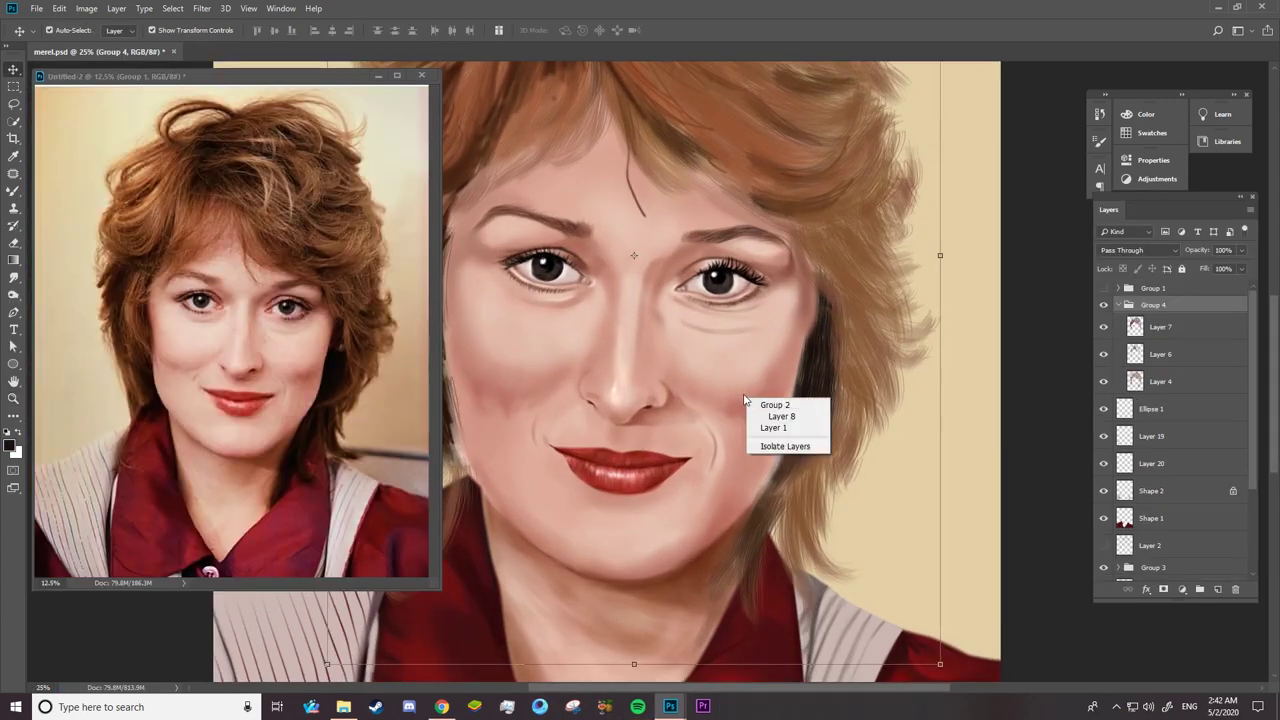
pyautogui.click(771, 416)
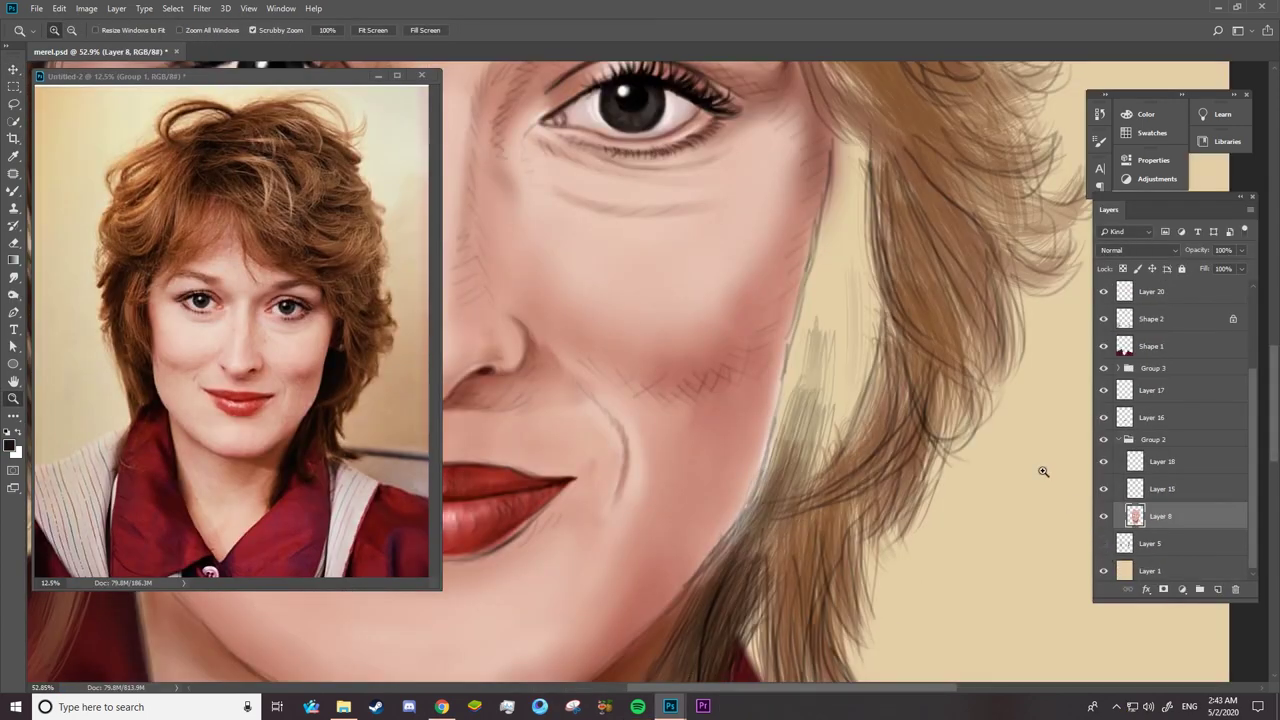
pyautogui.press('e')
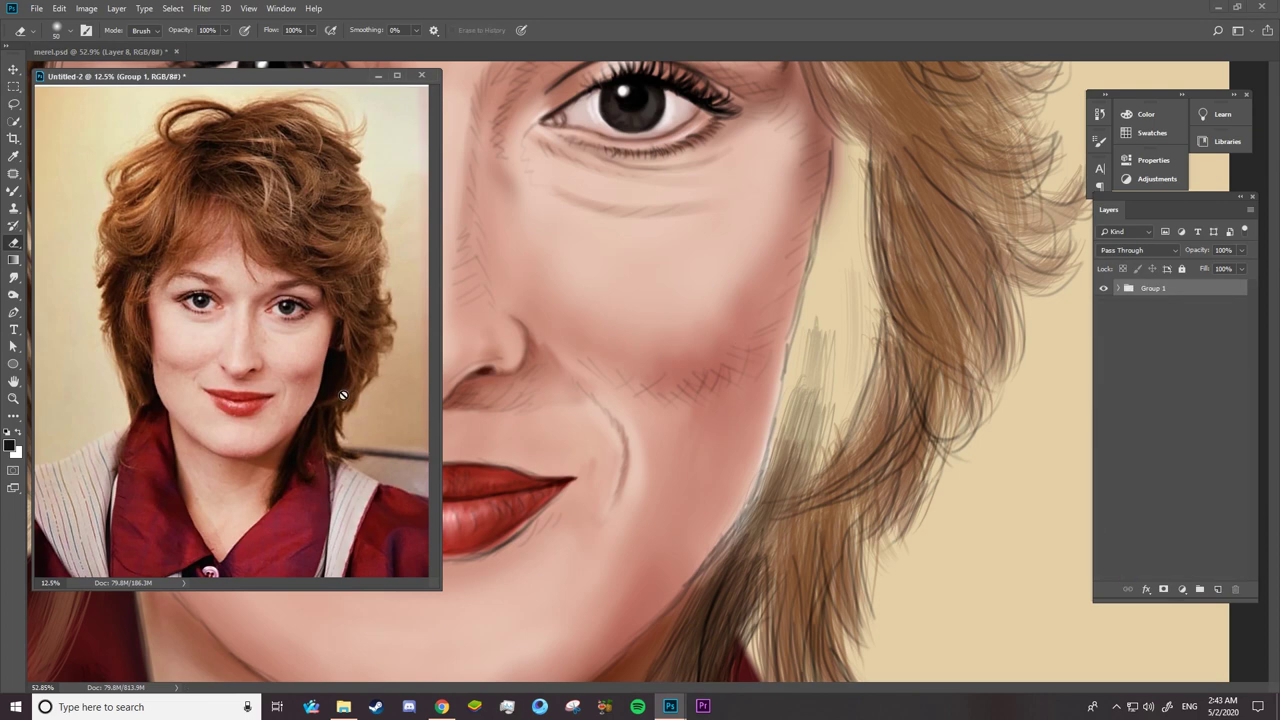
pyautogui.scroll(5, 336, 409)
pyautogui.scroll(2, 802, 391)
pyautogui.press('b')
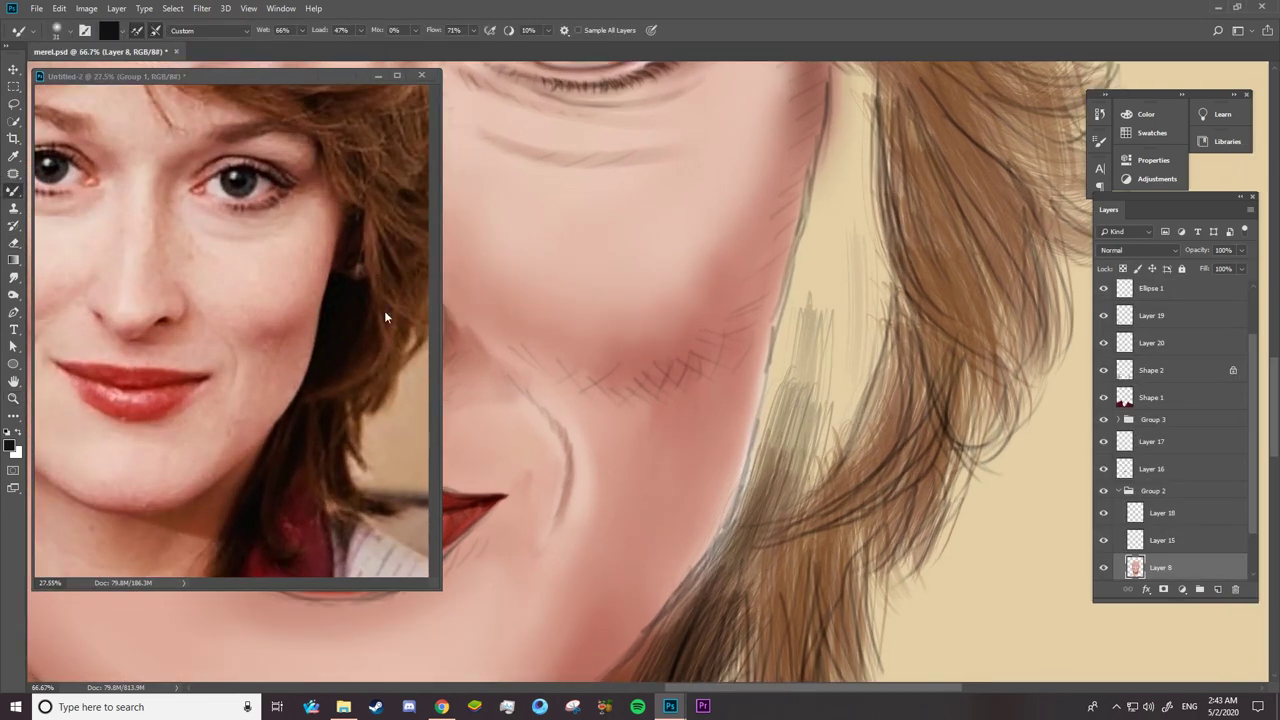
pyautogui.keyDown('alt'); pyautogui.click(312, 366); pyautogui.keyUp('alt')
# - Switch to the regular Brush Tool with Transfer enabled and 65% hardness
pyautogui.rightClick(855, 210)
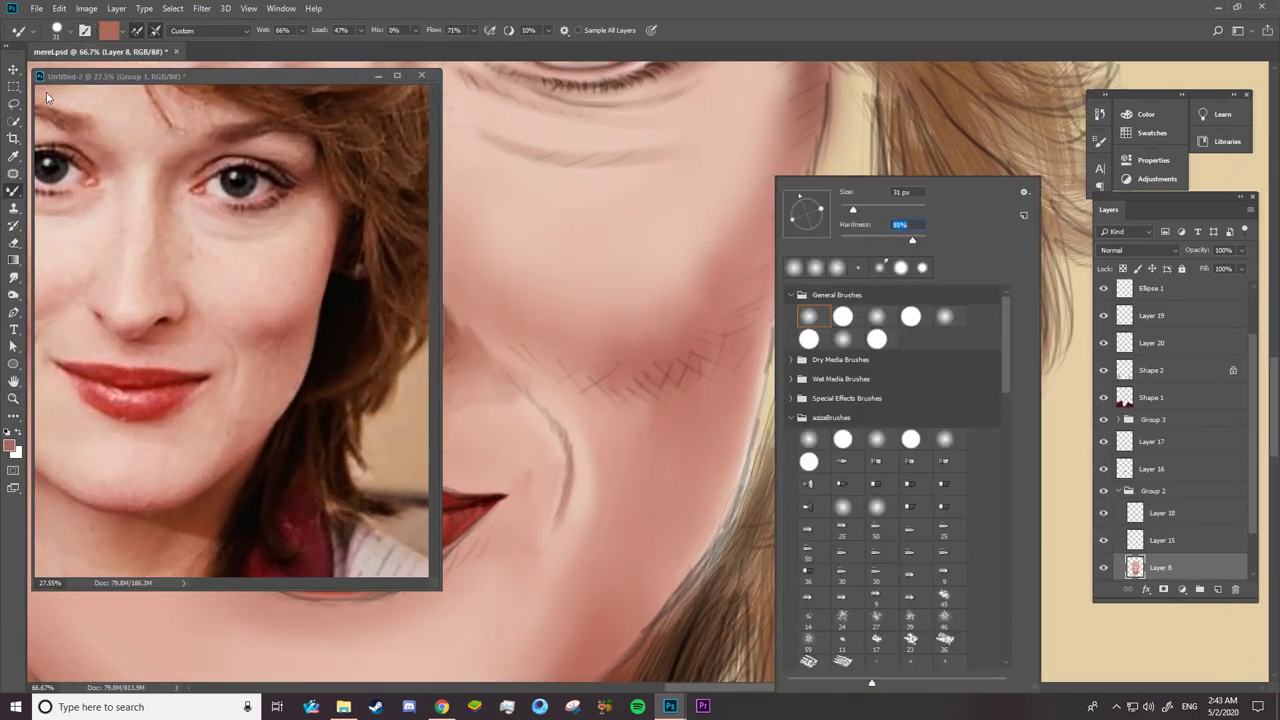
pyautogui.rightClick(13, 190)
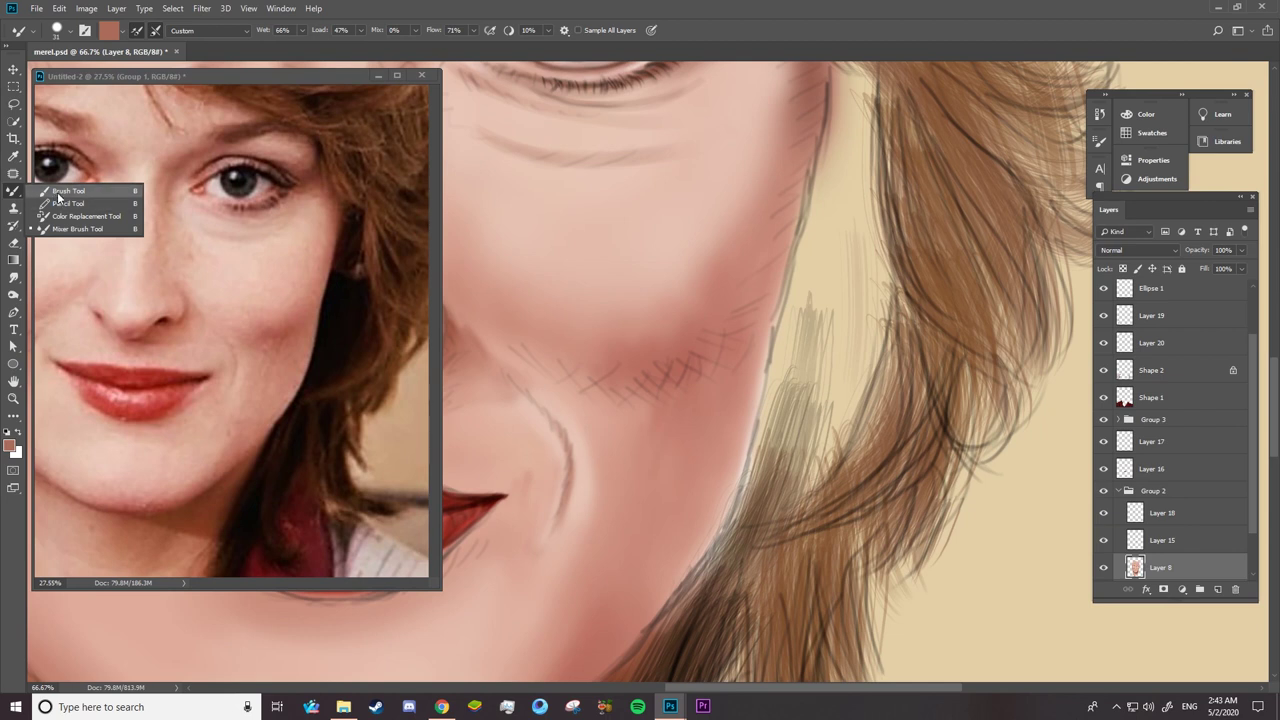
pyautogui.click(59, 192)
pyautogui.click(86, 31)
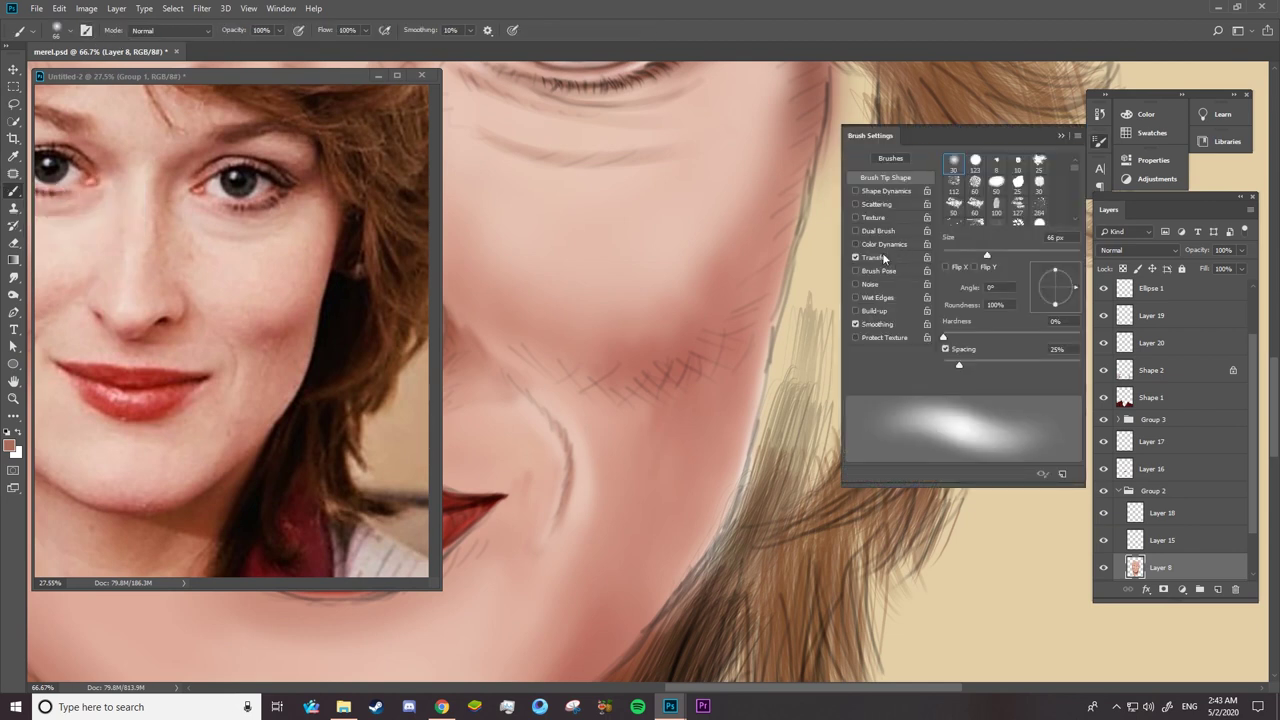
pyautogui.click(873, 257)
pyautogui.click(1061, 136)
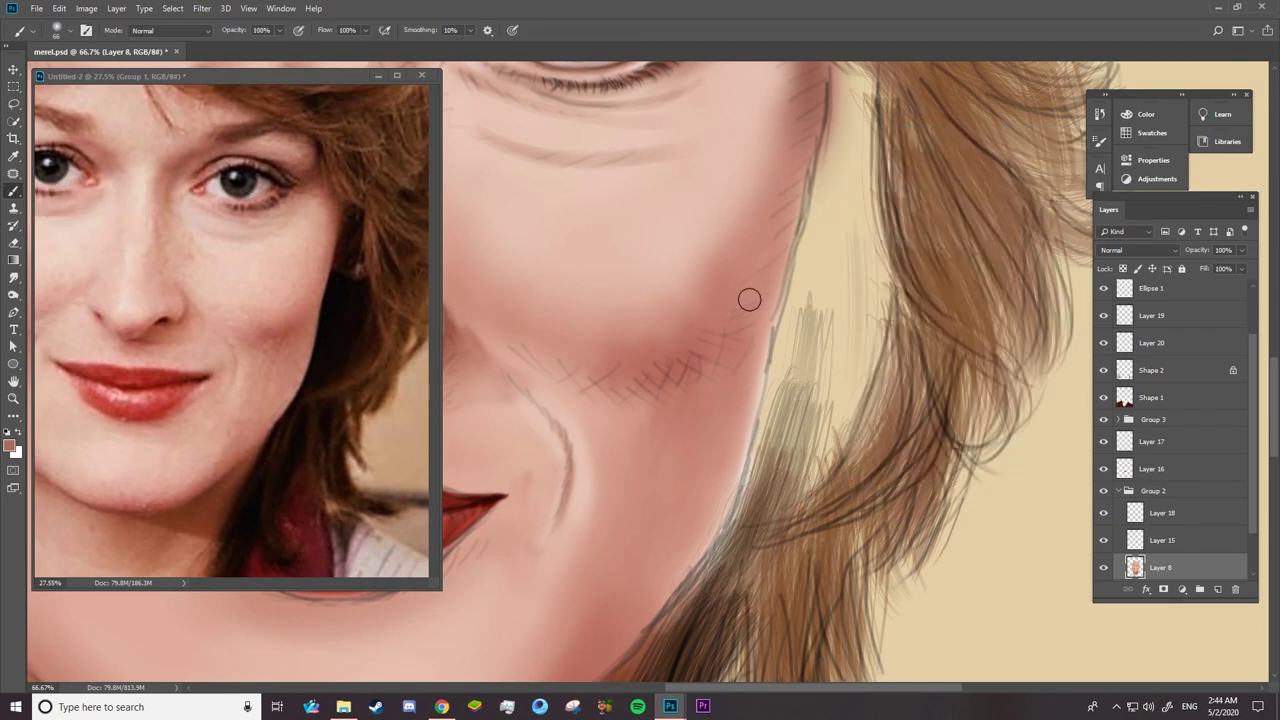
pyautogui.rightClick(750, 295)
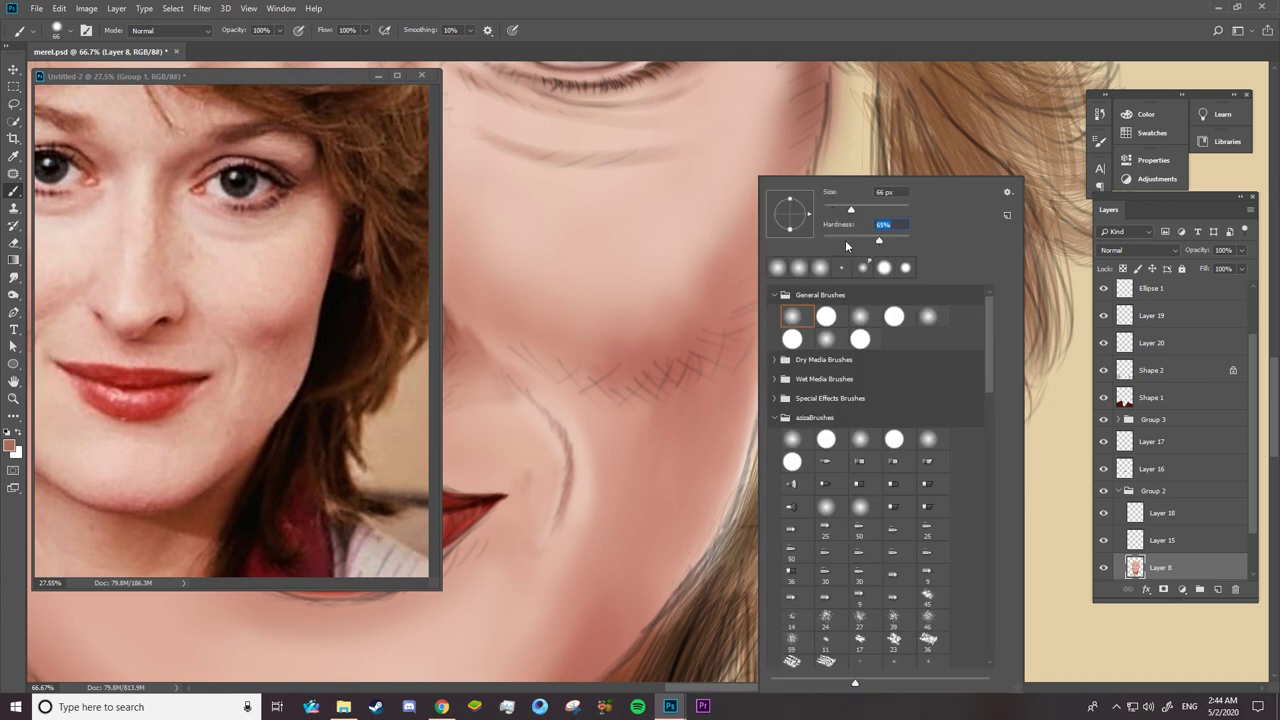
pyautogui.click(732, 256)
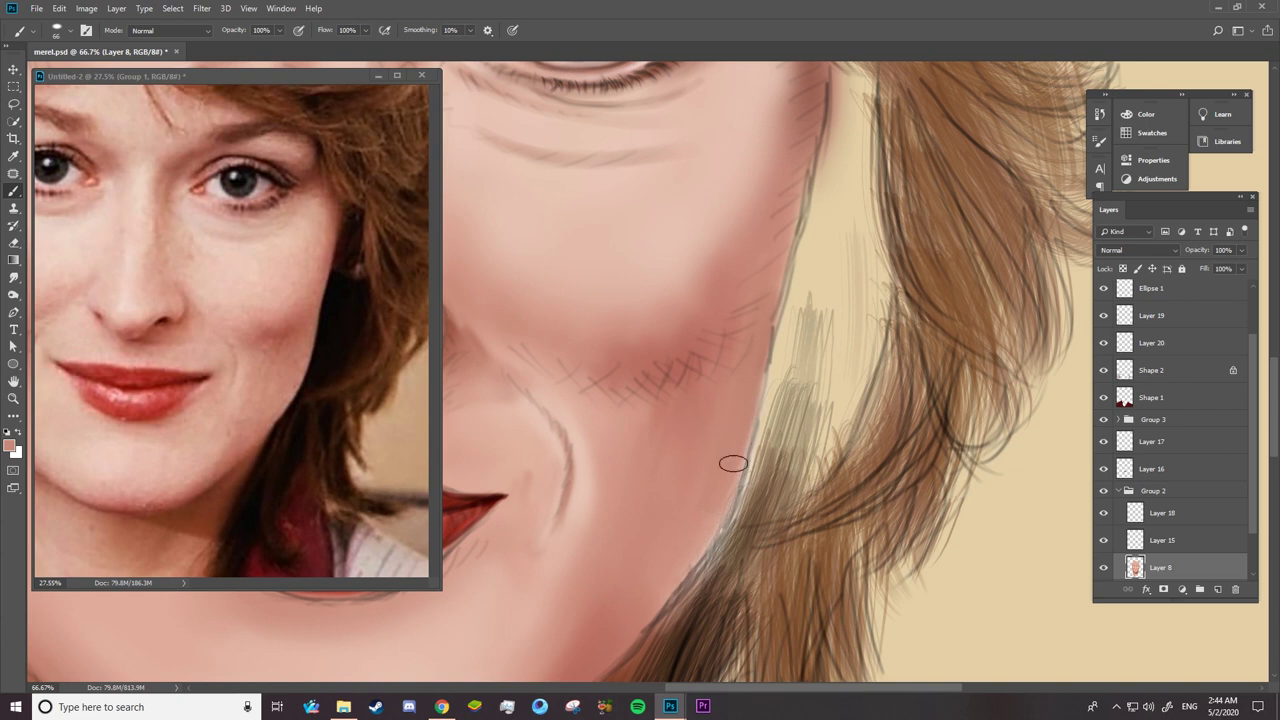
# - Erase along the hair/cheek edge on Layer 5, checking it against the photo overlay
pyautogui.scroll(-2, 1256, 514)
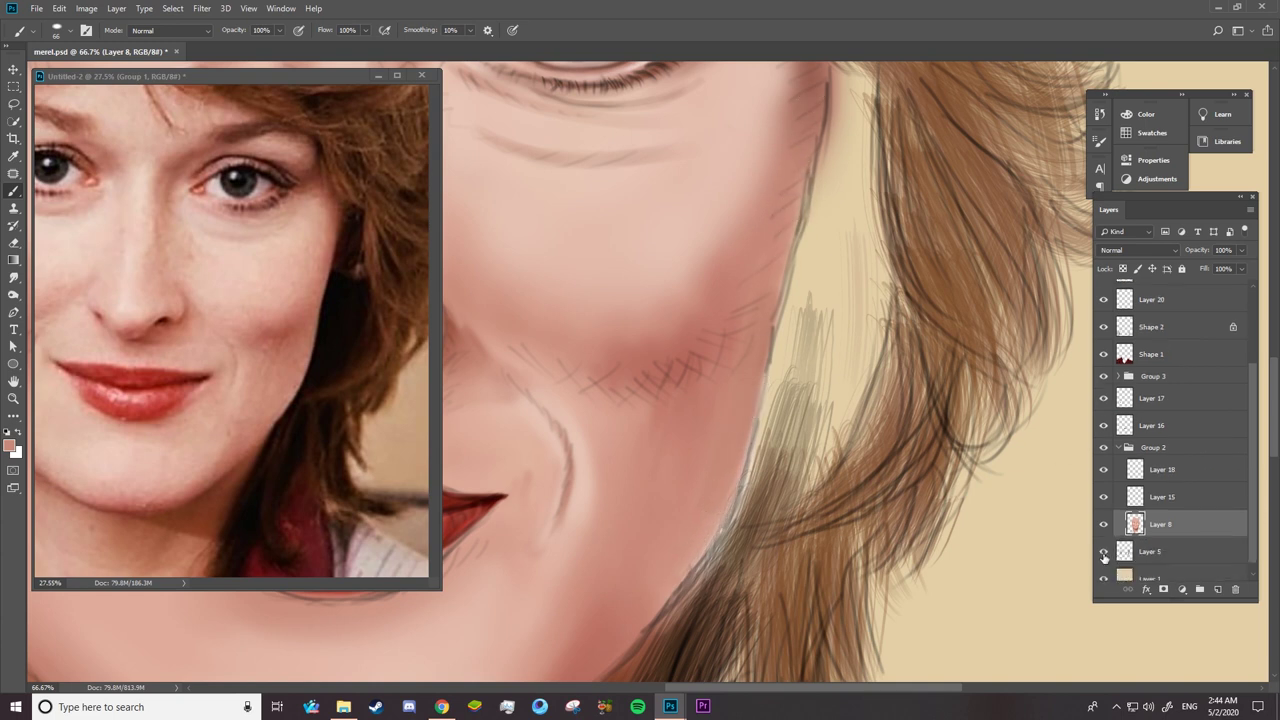
pyautogui.click(1104, 551)
pyautogui.click(1142, 561)
pyautogui.press('e')
pyautogui.rightClick(808, 201)
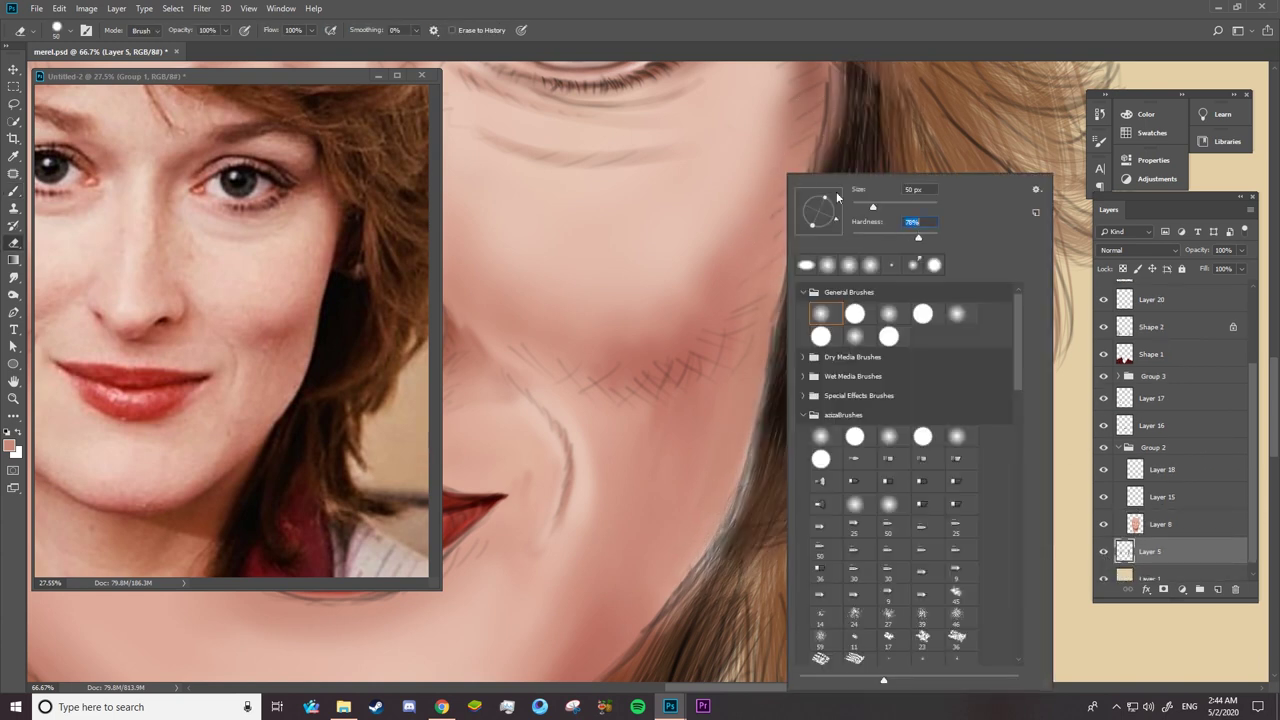
pyautogui.click(805, 149)
pyautogui.moveTo(805, 147)
pyautogui.mouseDown()
pyautogui.moveTo(760, 351)
pyautogui.moveTo(845, 100)
pyautogui.moveTo(850, 160)
pyautogui.mouseUp()
pyautogui.moveTo(1273, 396); pyautogui.dragTo(1273, 371)
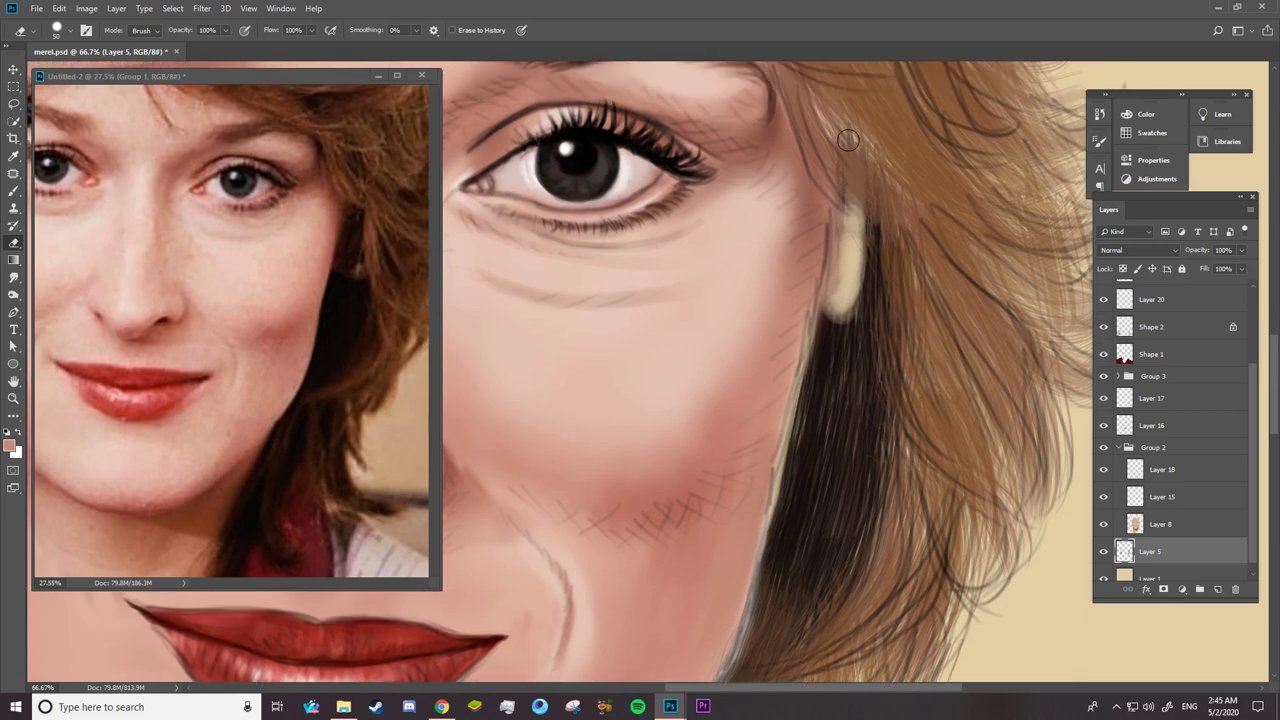
pyautogui.moveTo(850, 140)
pyautogui.mouseDown()
pyautogui.moveTo(837, 289)
pyautogui.moveTo(848, 313)
pyautogui.mouseUp()
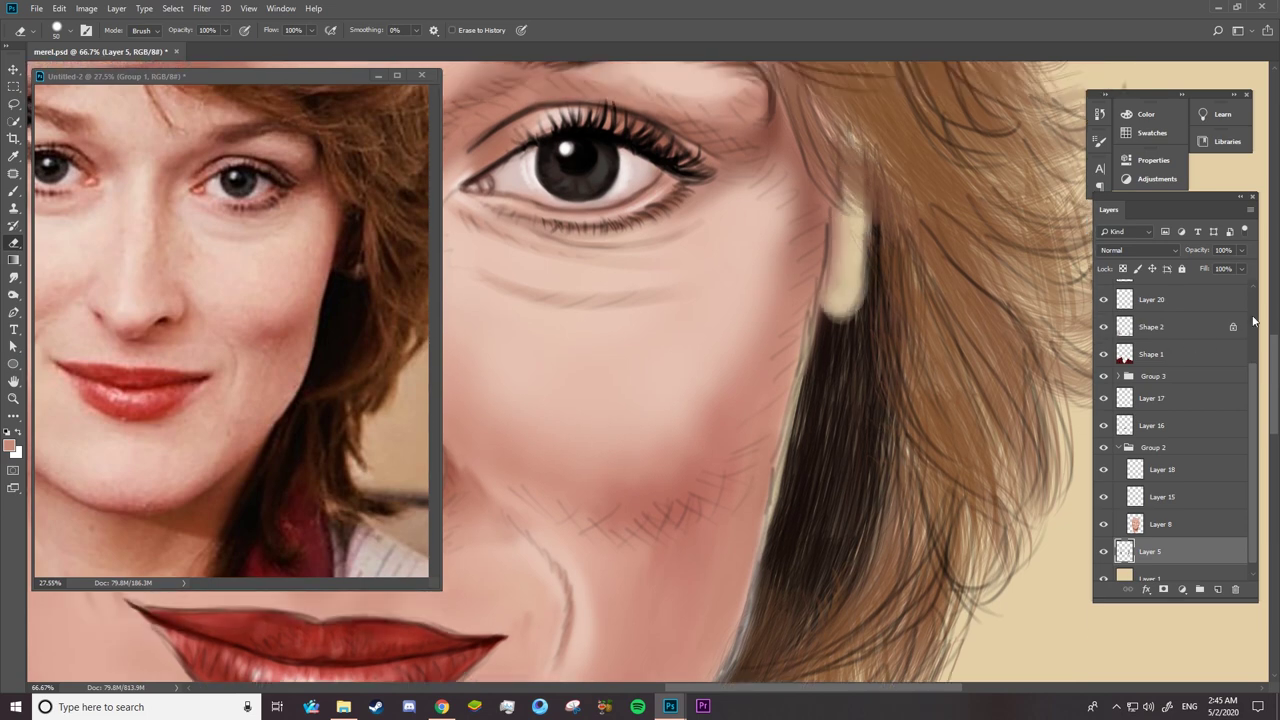
pyautogui.scroll(4, 1253, 320)
pyautogui.click(1103, 332)
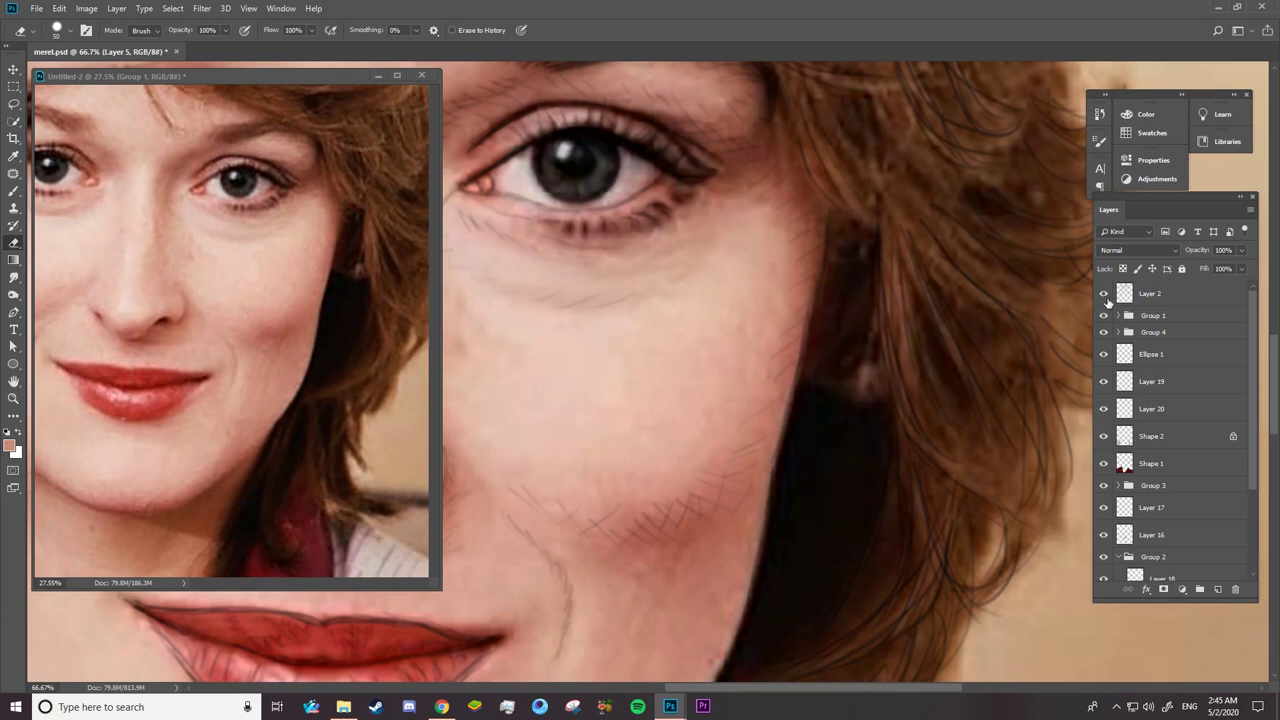
pyautogui.click(1103, 315)
# - Set up a black brush with adjusted brush dynamics
pyautogui.press('b')
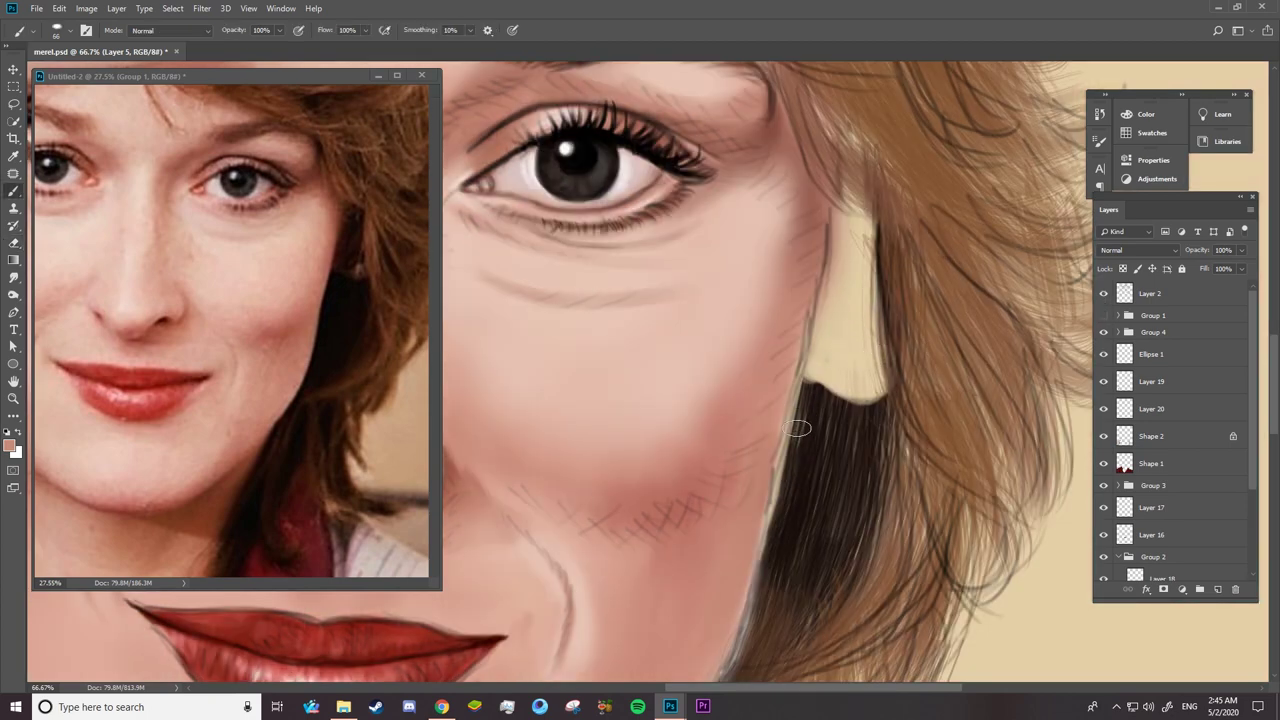
pyautogui.press('d')
pyautogui.rightClick(818, 445)
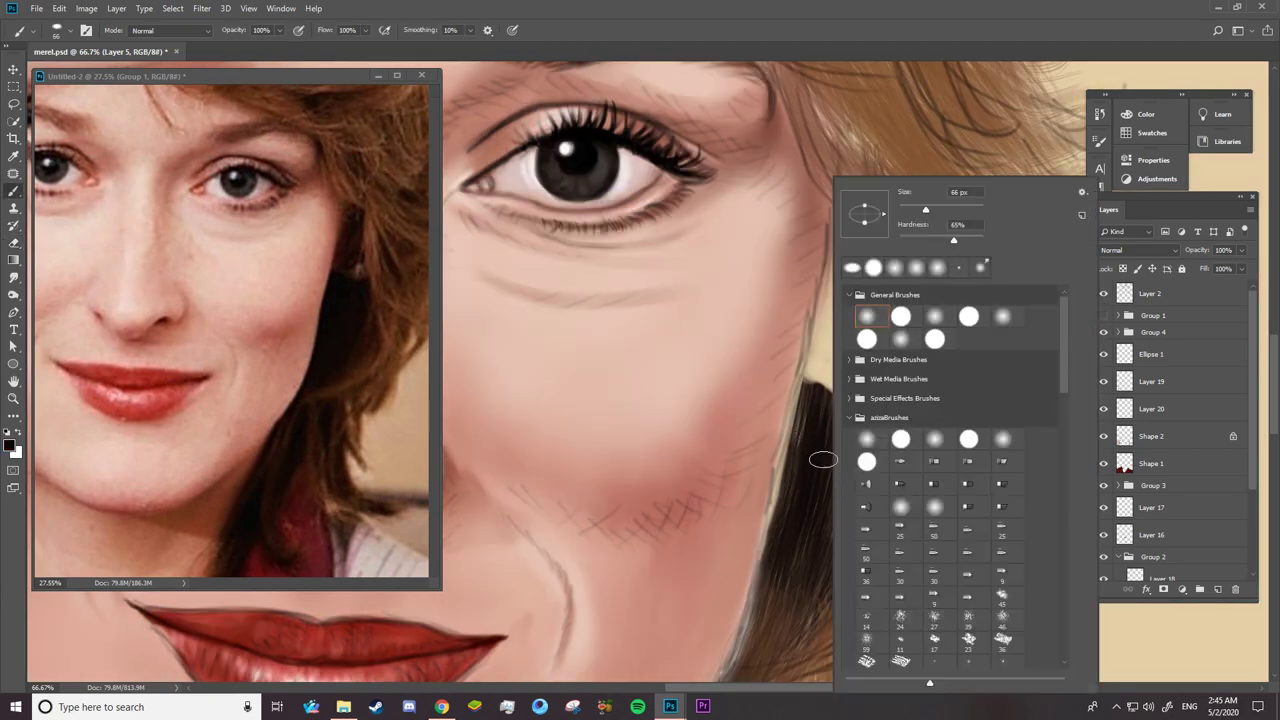
pyautogui.press('Escape')
pyautogui.click(87, 30)
pyautogui.click(1021, 202)
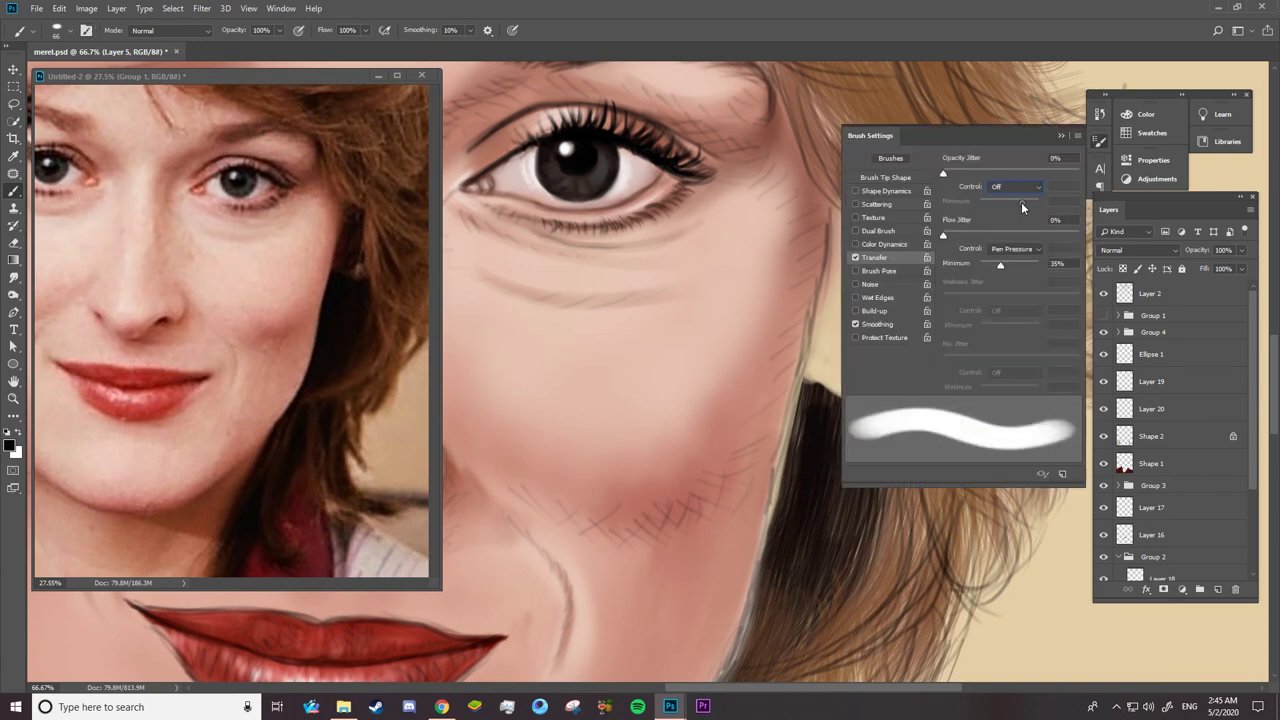
pyautogui.press('F5')
# - Paint dark hair strands along the edge from below the ear to the neck
pyautogui.moveTo(788, 525)
pyautogui.mouseDown()
pyautogui.moveTo(800, 398)
pyautogui.moveTo(840, 417)
pyautogui.moveTo(880, 403)
pyautogui.moveTo(818, 419)
pyautogui.moveTo(823, 603)
pyautogui.moveTo(777, 531)
pyautogui.moveTo(807, 633)
pyautogui.mouseUp()
pyautogui.scroll(-3, 807, 633)
pyautogui.scroll(-3, 771, 406)
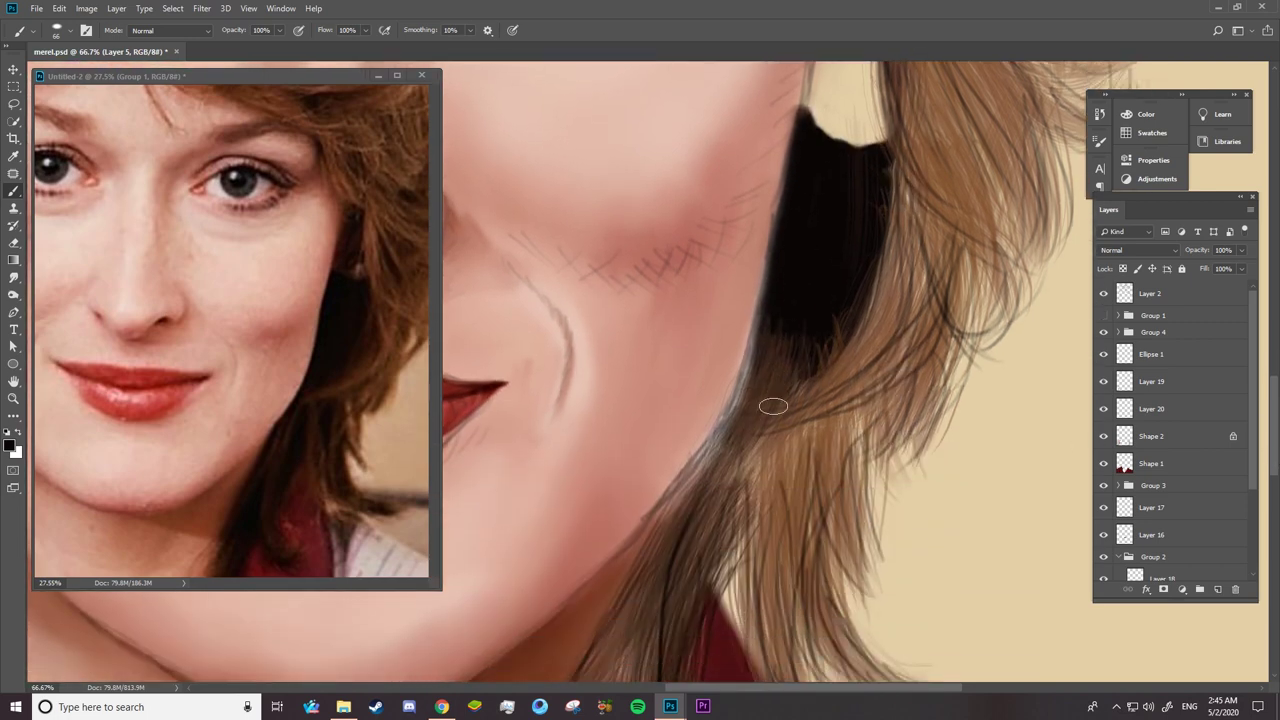
pyautogui.moveTo(771, 406); pyautogui.dragTo(751, 403)
pyautogui.moveTo(775, 308); pyautogui.dragTo(740, 483)
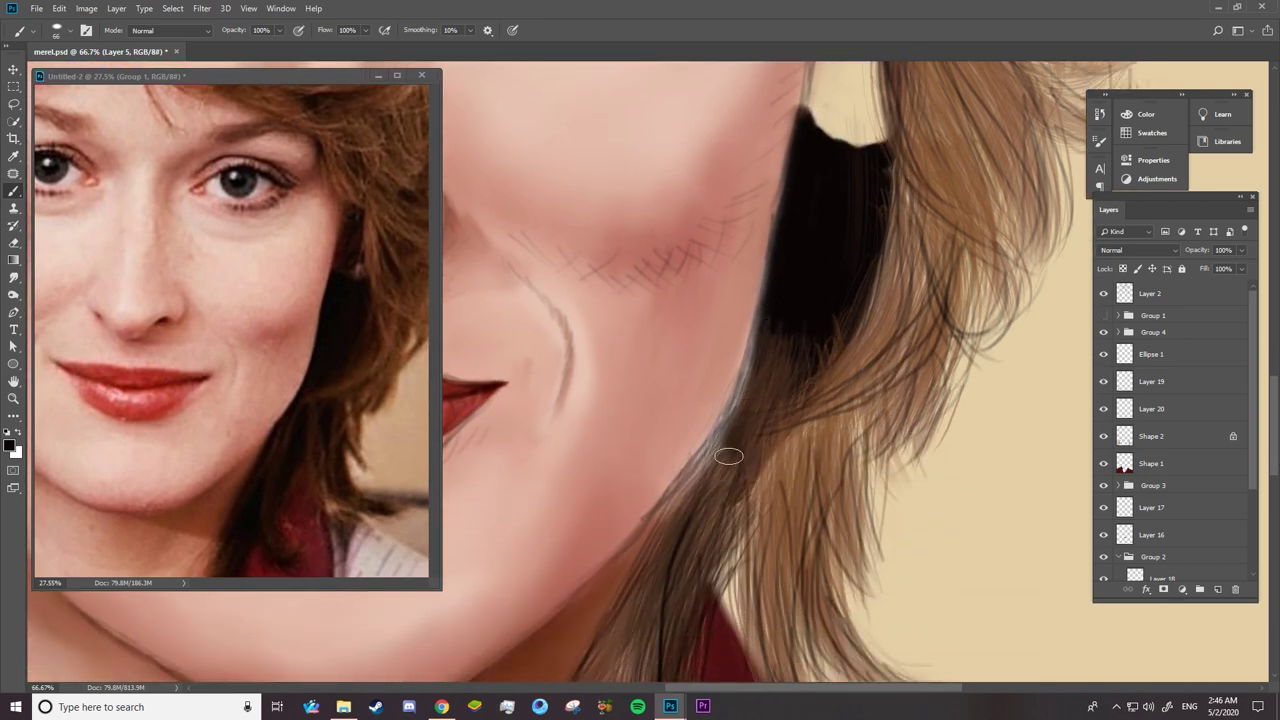
pyautogui.moveTo(744, 421)
pyautogui.mouseDown()
pyautogui.moveTo(714, 480)
pyautogui.moveTo(737, 628)
pyautogui.moveTo(806, 363)
pyautogui.moveTo(771, 667)
pyautogui.mouseUp()
pyautogui.moveTo(814, 450); pyautogui.dragTo(785, 612)
pyautogui.moveTo(864, 262); pyautogui.dragTo(850, 376)
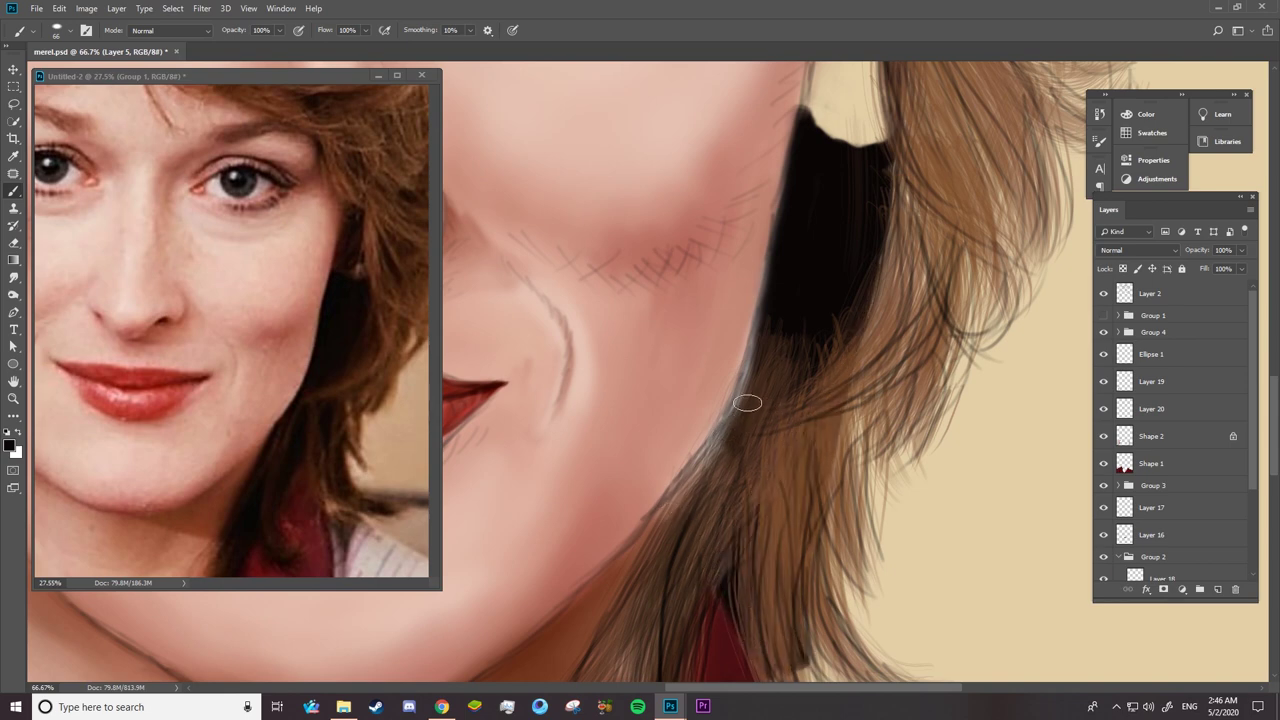
pyautogui.moveTo(683, 404); pyautogui.dragTo(1000, 404)
# - Hide the group holding the brown hair to expose the cheek area
pyautogui.moveTo(460, 390); pyautogui.dragTo(960, 490)
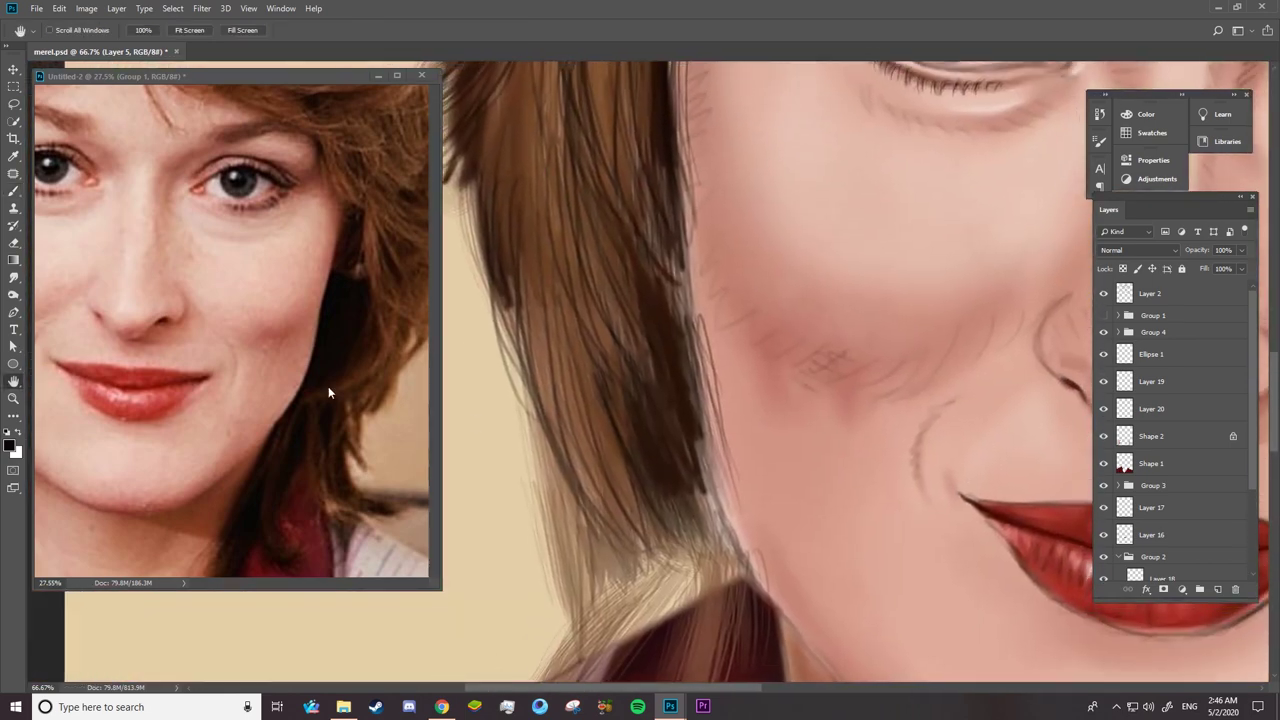
pyautogui.moveTo(328, 386); pyautogui.dragTo(380, 370)
pyautogui.moveTo(676, 395); pyautogui.dragTo(611, 480)
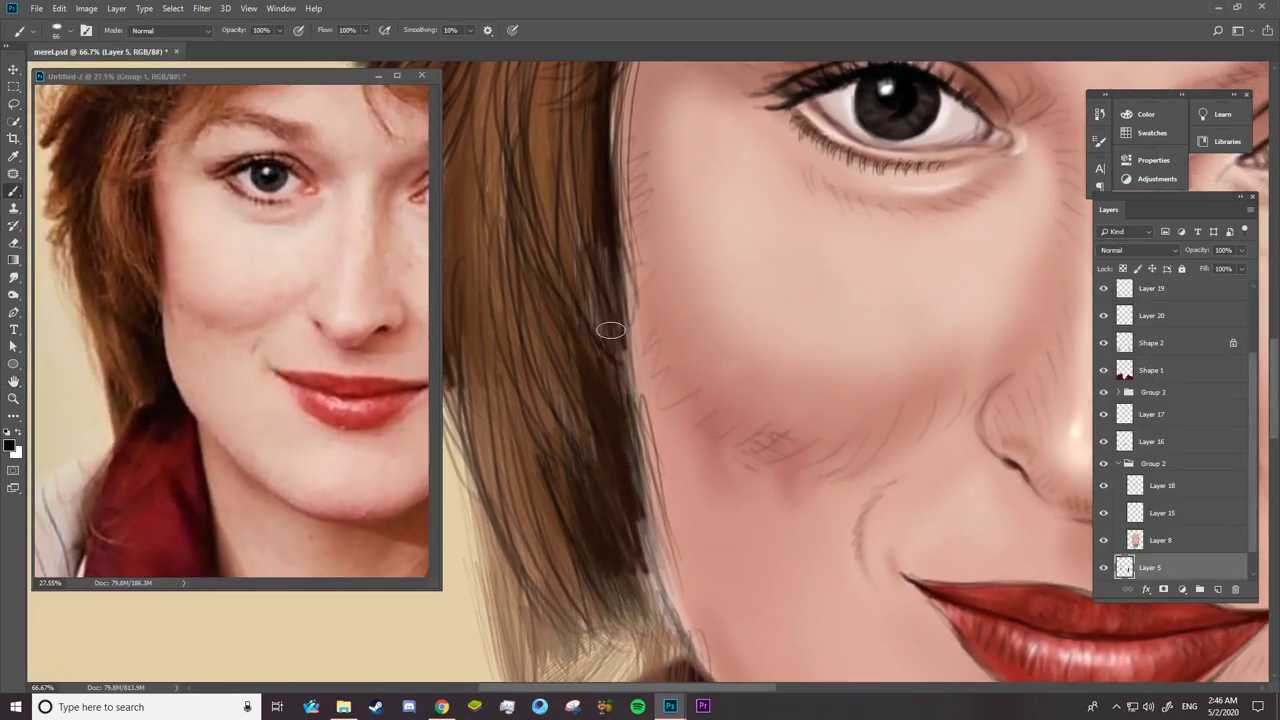
pyautogui.scroll(3, 1125, 370)
pyautogui.click(1103, 332)
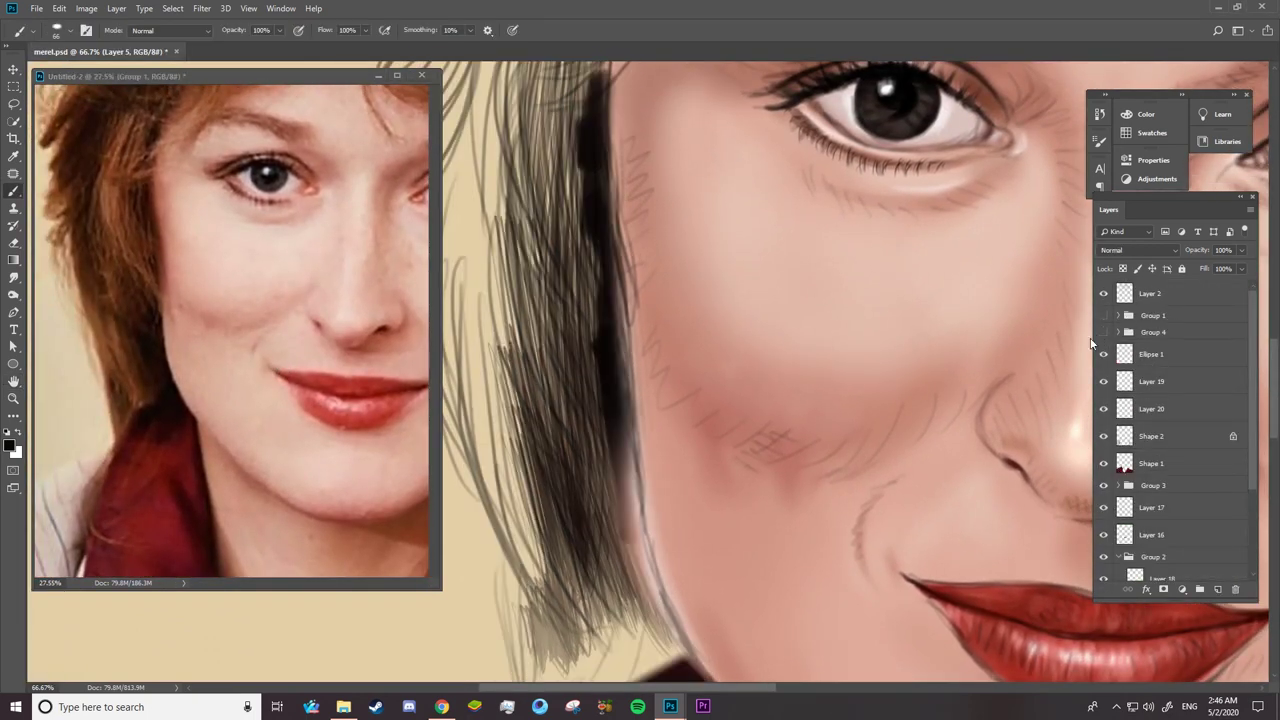
# - Paint a large black hair stroke along the cheek down to the jaw
pyautogui.moveTo(595, 160); pyautogui.dragTo(608, 400)
pyautogui.moveTo(598, 245); pyautogui.dragTo(651, 557)
pyautogui.moveTo(620, 380); pyautogui.dragTo(603, 497)
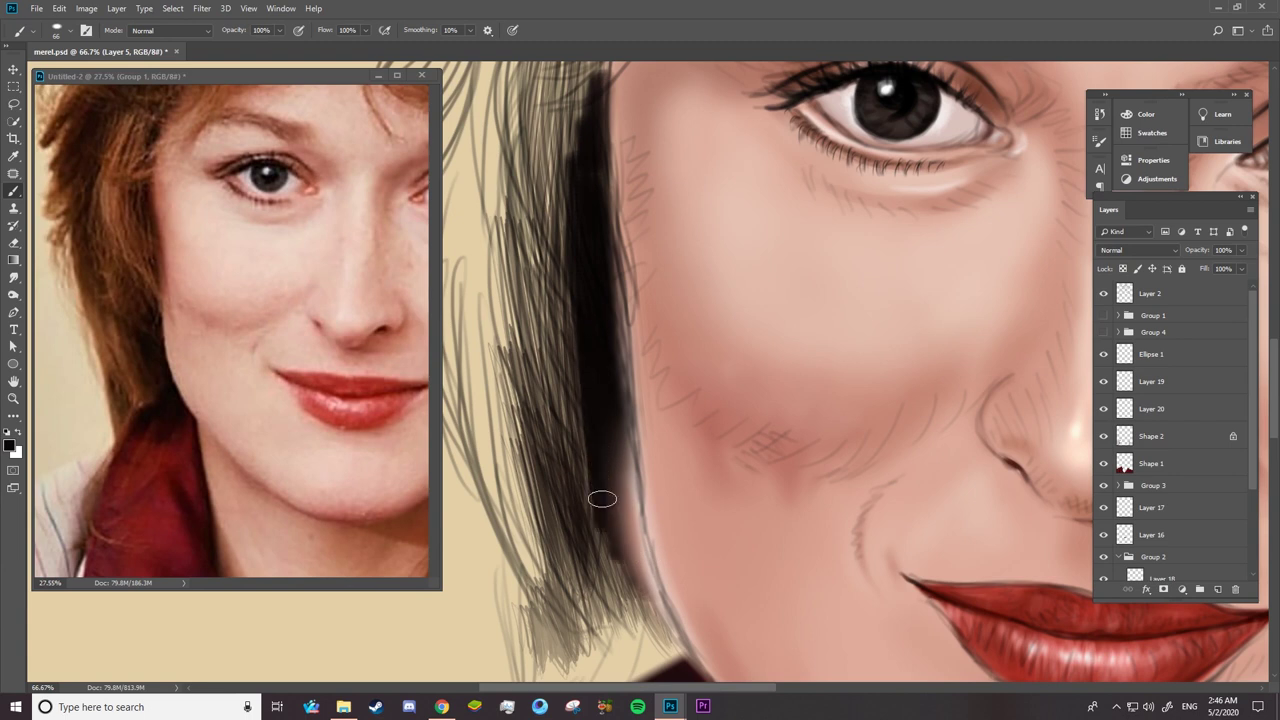
pyautogui.moveTo(575, 110)
pyautogui.mouseDown()
pyautogui.moveTo(594, 549)
pyautogui.moveTo(640, 600)
pyautogui.mouseUp()
pyautogui.scroll(-3, 906, 449)
pyautogui.moveTo(645, 385)
pyautogui.mouseDown()
pyautogui.moveTo(668, 422)
pyautogui.moveTo(580, 475)
pyautogui.moveTo(674, 451)
pyautogui.moveTo(687, 417)
pyautogui.mouseUp()
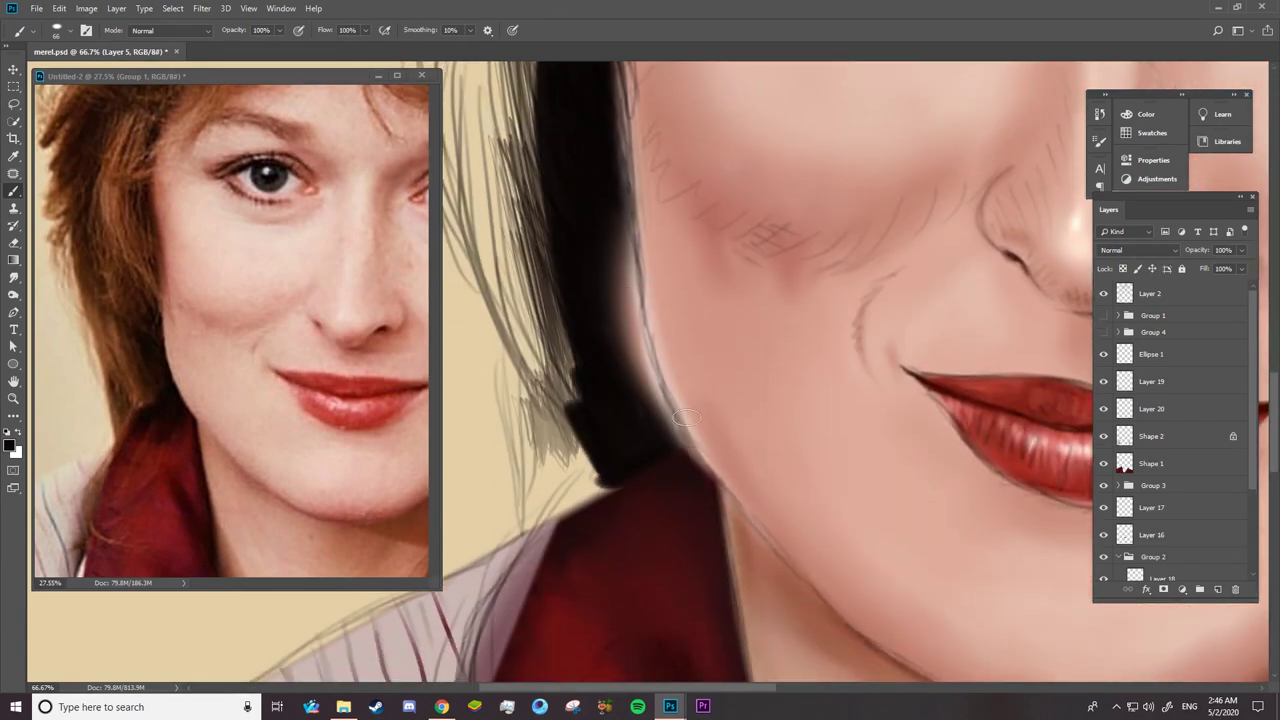
pyautogui.scroll(-3, 1257, 477)
# - On Layer 8, erase the black hair's edge into a sharp line against cheek and jaw
pyautogui.click(1160, 520)
pyautogui.press('e')
pyautogui.moveTo(606, 189)
pyautogui.mouseDown()
pyautogui.moveTo(640, 378)
pyautogui.moveTo(623, 257)
pyautogui.moveTo(626, 340)
pyautogui.moveTo(684, 446)
pyautogui.mouseUp()
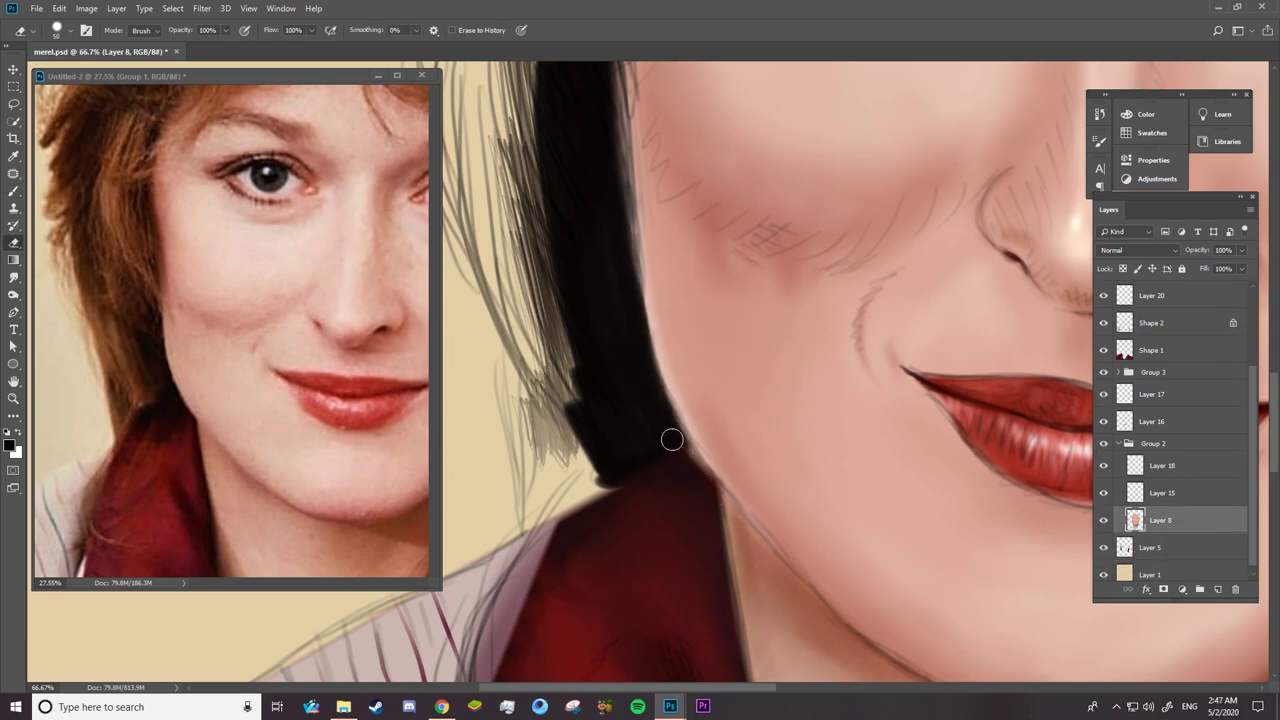
pyautogui.moveTo(612, 100); pyautogui.dragTo(626, 257)
pyautogui.press('z')
pyautogui.moveTo(670, 487); pyautogui.dragTo(606, 466)
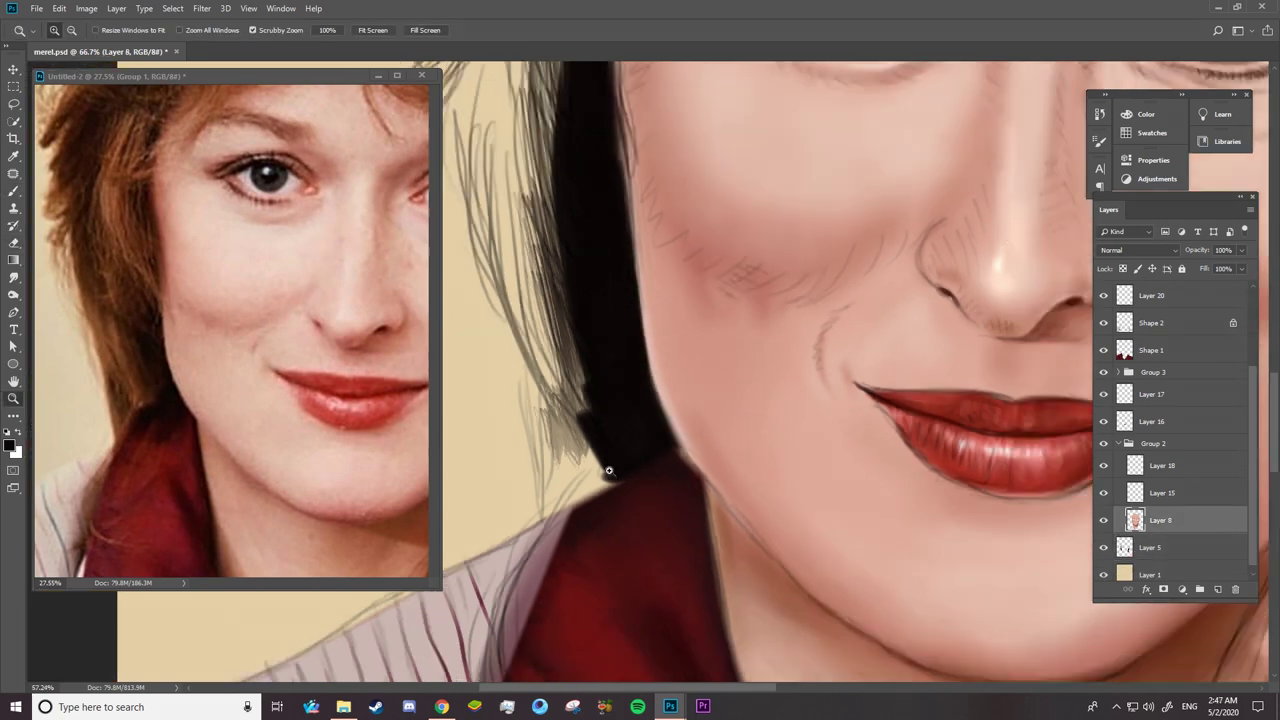
pyautogui.moveTo(664, 281); pyautogui.dragTo(700, 281)
pyautogui.press('e')
pyautogui.moveTo(630, 420); pyautogui.dragTo(616, 263)
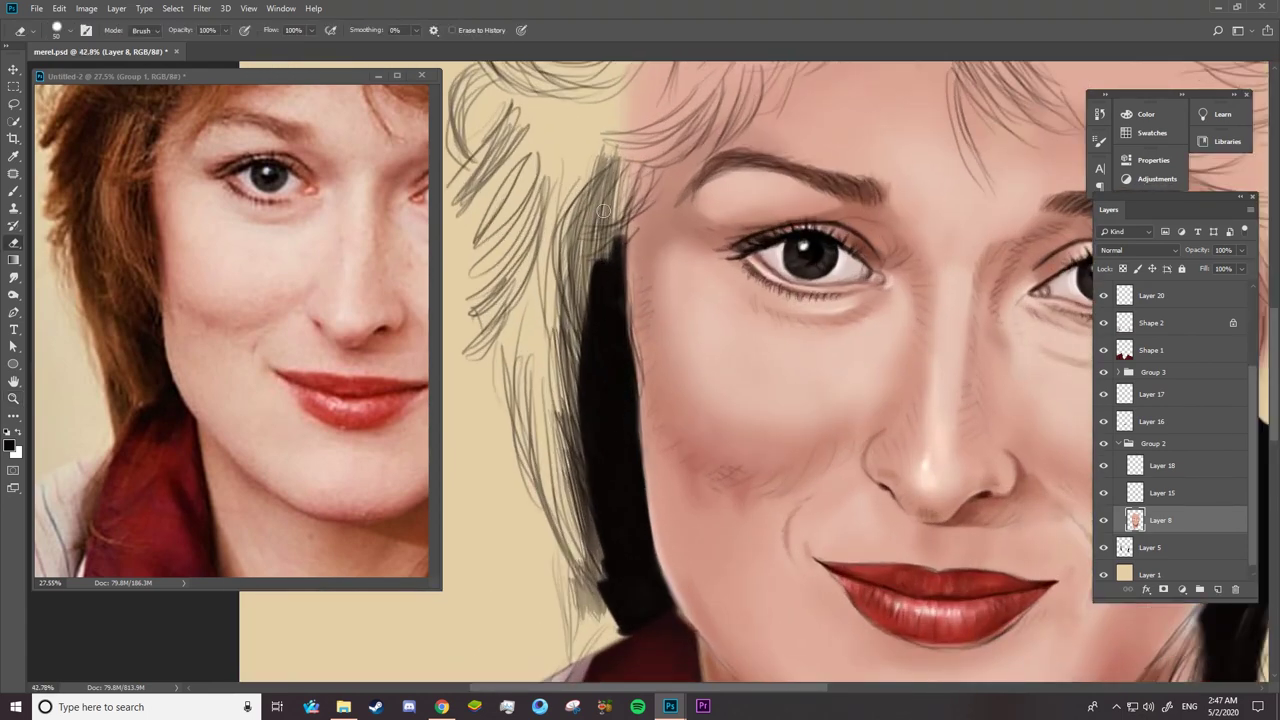
pyautogui.scroll(-3, 604, 210)
pyautogui.scroll(4, 833, 378)
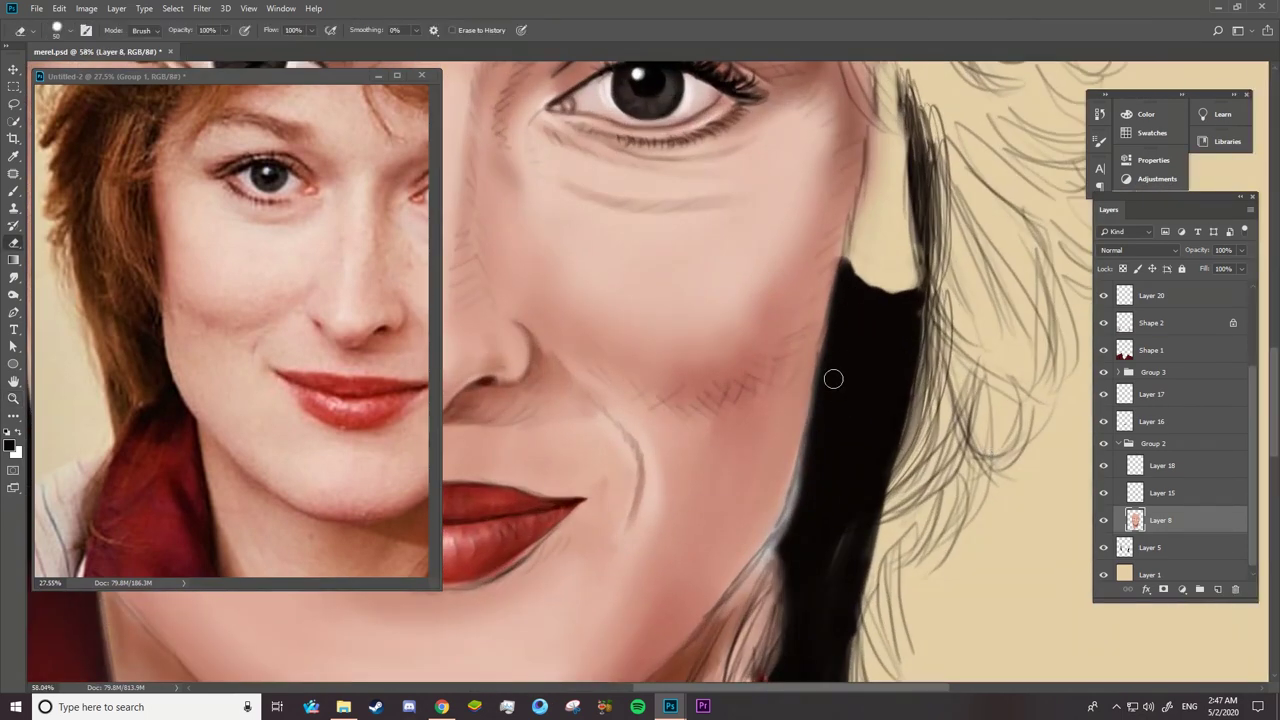
# - Reshape the black hair edge along the cheek and extend it down toward the neck
pyautogui.moveTo(833, 378)
pyautogui.mouseDown()
pyautogui.moveTo(831, 337)
pyautogui.moveTo(811, 466)
pyautogui.moveTo(820, 437)
pyautogui.moveTo(788, 519)
pyautogui.mouseUp()
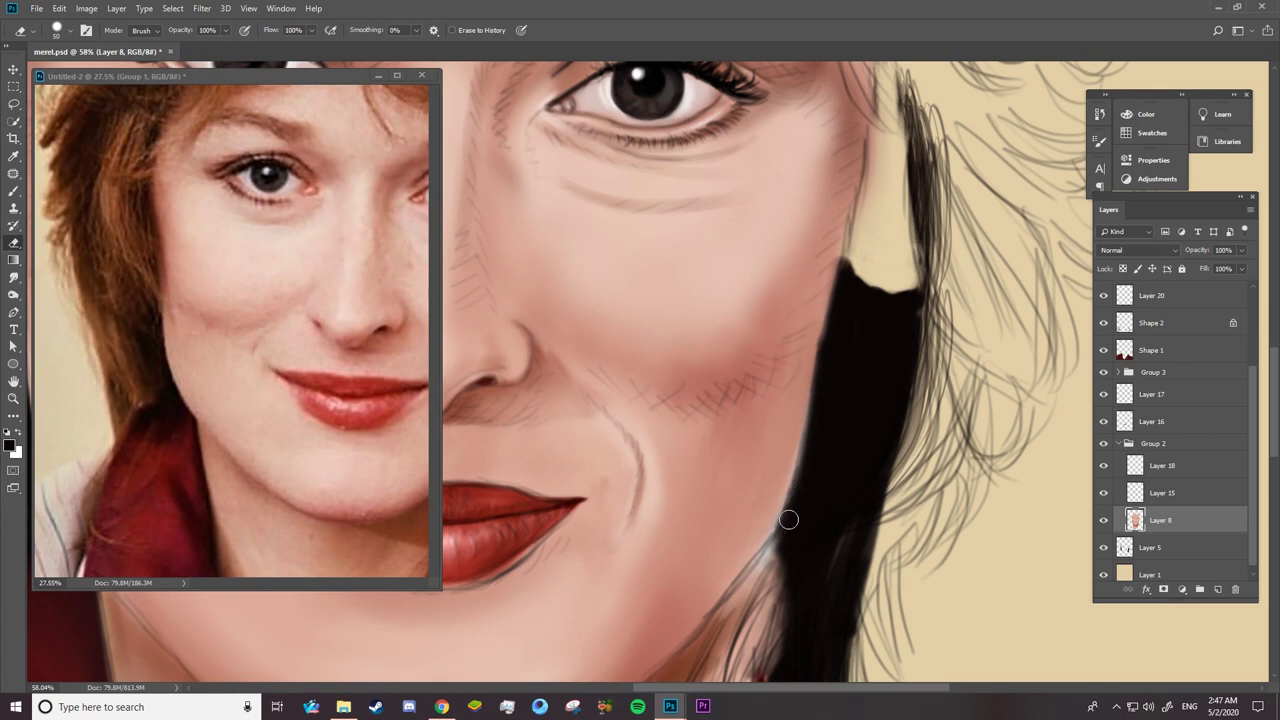
pyautogui.moveTo(823, 403); pyautogui.dragTo(787, 520)
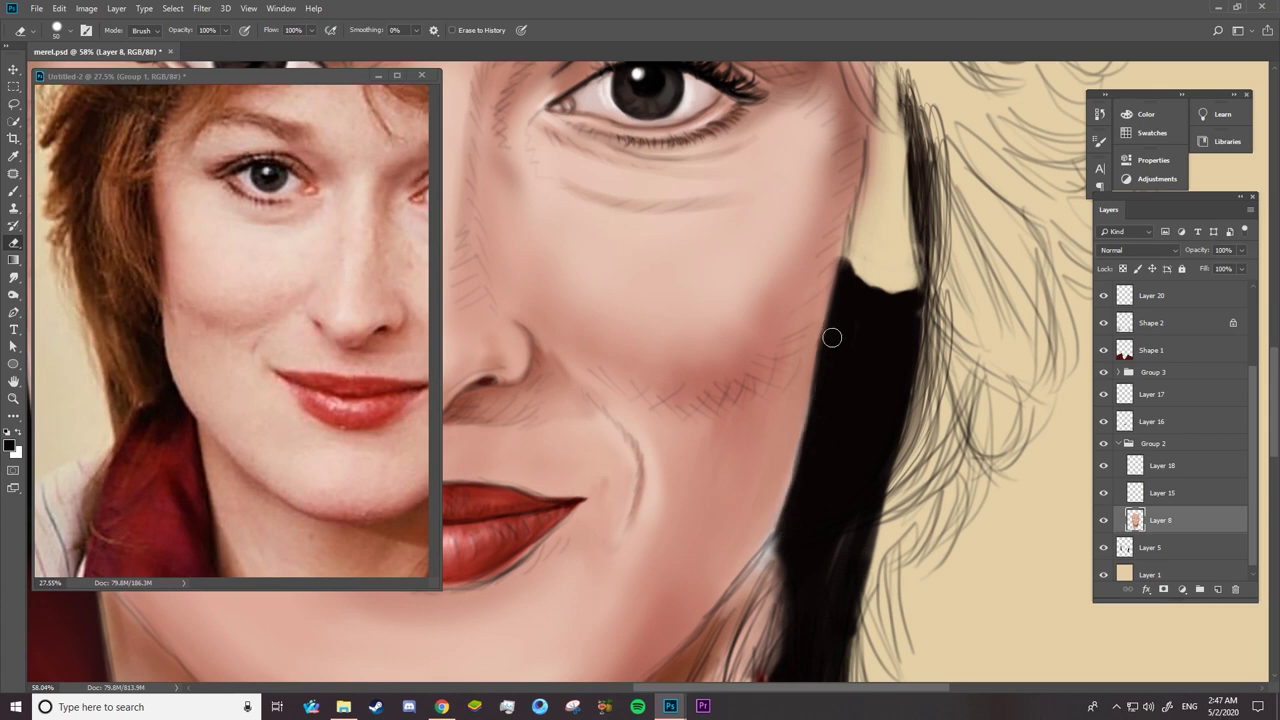
pyautogui.moveTo(808, 470)
pyautogui.mouseDown()
pyautogui.moveTo(811, 446)
pyautogui.moveTo(737, 600)
pyautogui.moveTo(791, 527)
pyautogui.moveTo(735, 595)
pyautogui.mouseUp()
pyautogui.moveTo(805, 440)
pyautogui.mouseDown()
pyautogui.moveTo(786, 537)
pyautogui.moveTo(351, 470)
pyautogui.moveTo(275, 512)
pyautogui.mouseUp()
pyautogui.scroll(2, 796, 478)
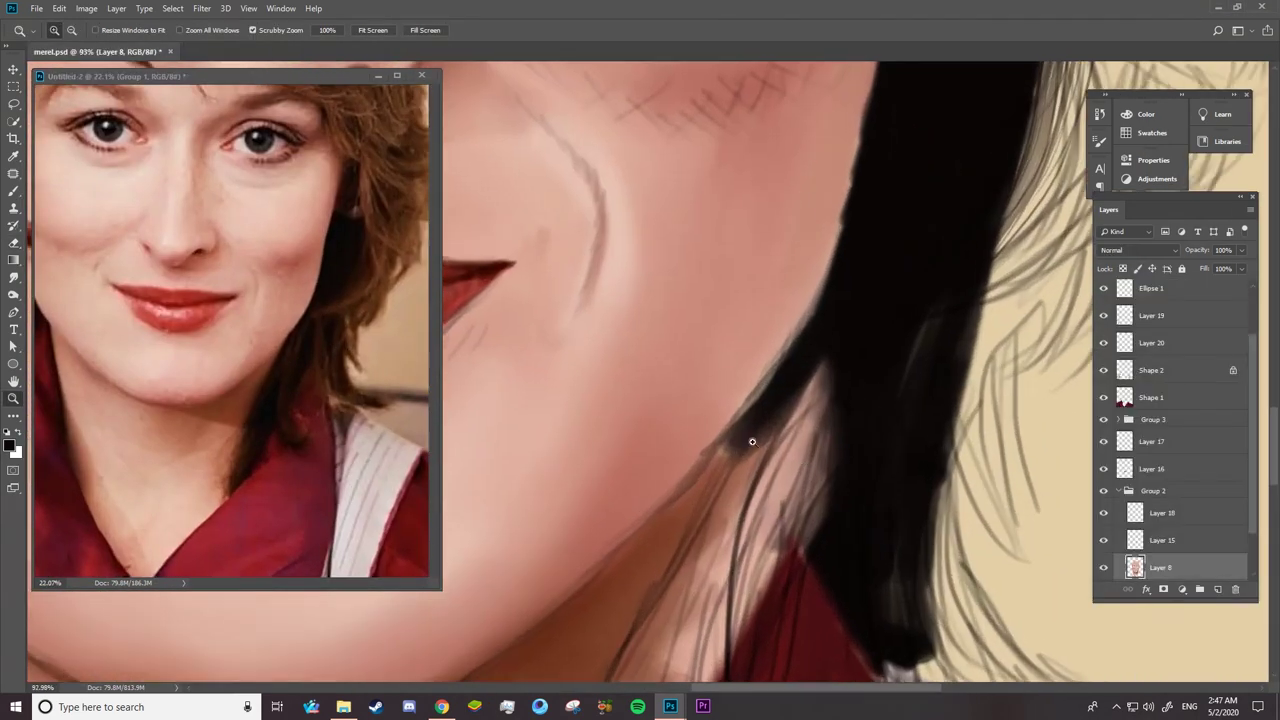
pyautogui.press('e')
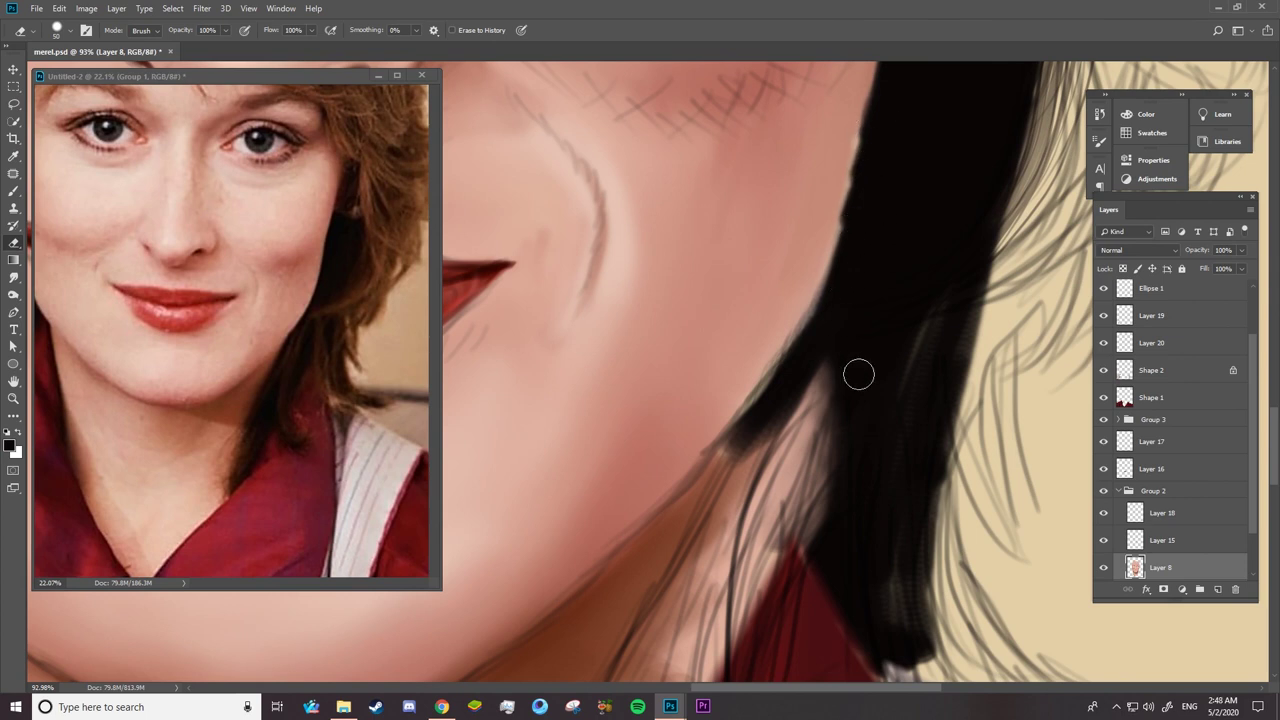
pyautogui.scroll(-1, 1221, 563)
# - On Layer 5, smooth the hair edge from top to neck with the Brush
pyautogui.click(1190, 540)
pyautogui.press('b')
pyautogui.moveTo(878, 115)
pyautogui.mouseDown()
pyautogui.moveTo(780, 391)
pyautogui.moveTo(732, 463)
pyautogui.mouseUp()
pyautogui.press('z')
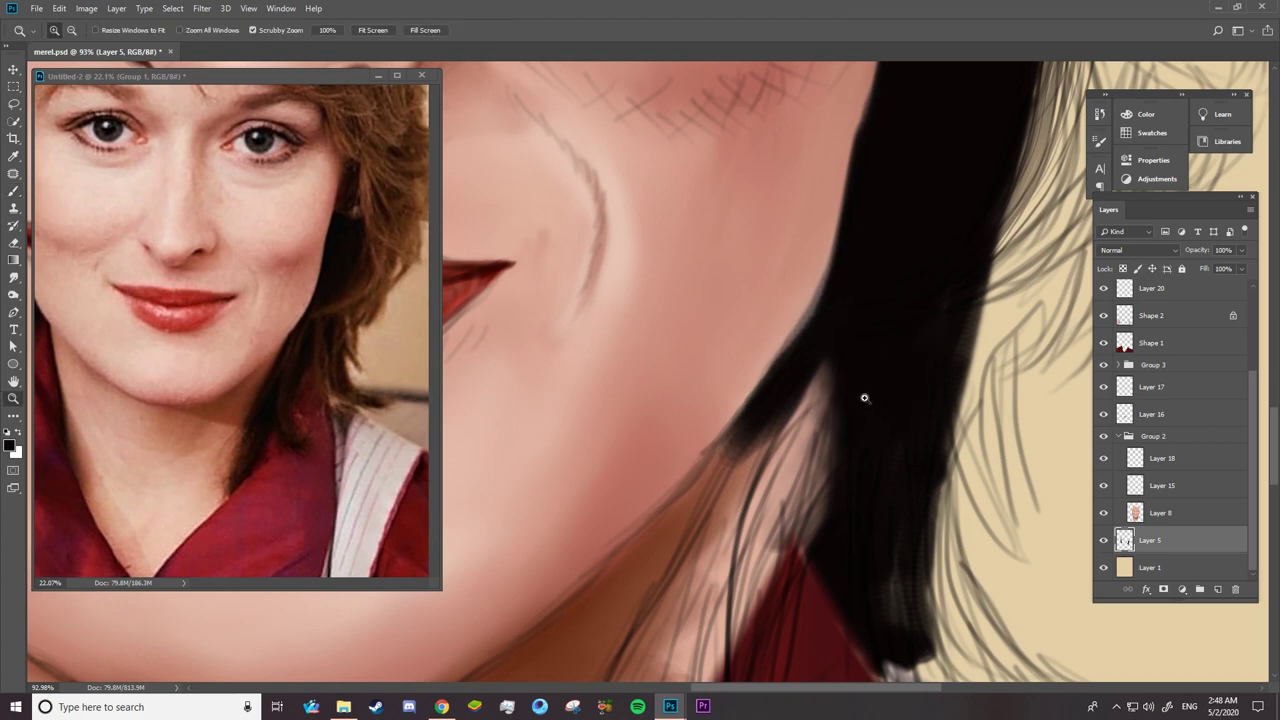
pyautogui.moveTo(829, 400); pyautogui.dragTo(700, 400)
pyautogui.moveTo(800, 210); pyautogui.dragTo(900, 210)
pyautogui.hotkey('alt', ']')
# - Paint pink skin tone over the hair edge beside the cheek
pyautogui.moveTo(892, 441); pyautogui.dragTo(940, 441)
pyautogui.press('b')
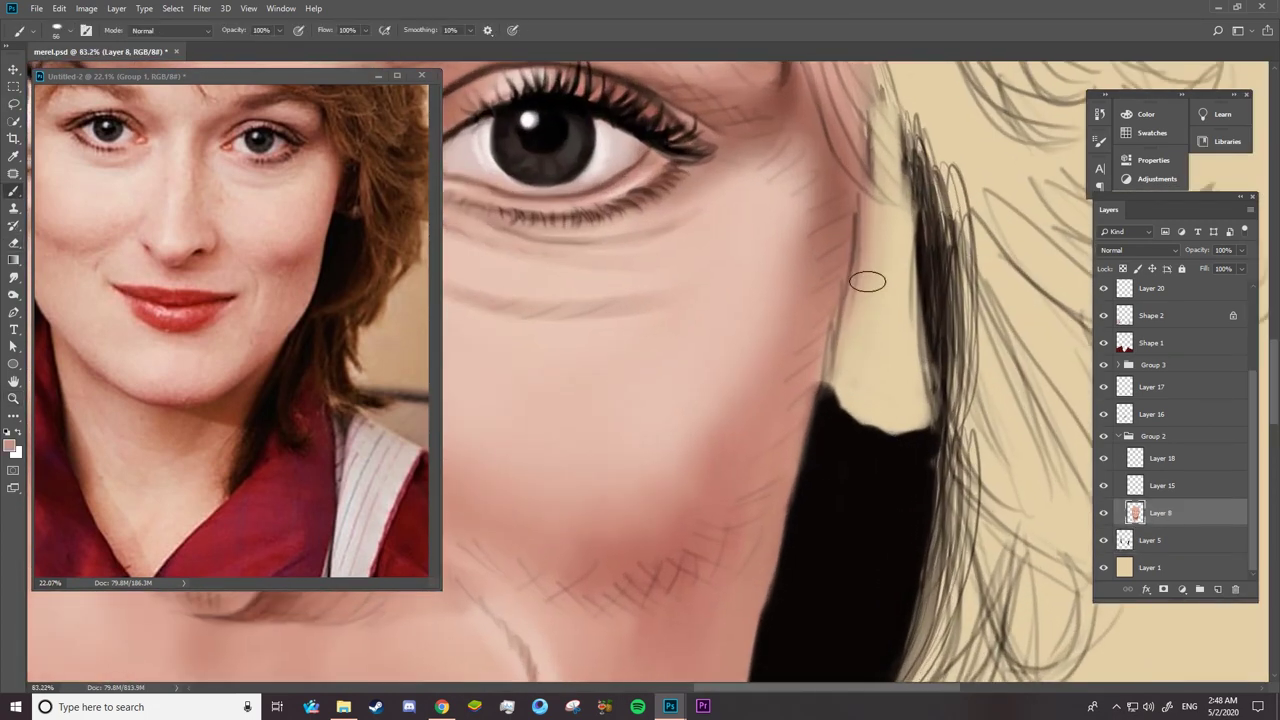
pyautogui.keyDown('alt'); pyautogui.click(857, 277); pyautogui.keyUp('alt')
pyautogui.moveTo(880, 309)
pyautogui.mouseDown()
pyautogui.moveTo(880, 357)
pyautogui.moveTo(855, 347)
pyautogui.moveTo(857, 177)
pyautogui.moveTo(875, 120)
pyautogui.moveTo(843, 346)
pyautogui.moveTo(908, 417)
pyautogui.moveTo(870, 408)
pyautogui.mouseUp()
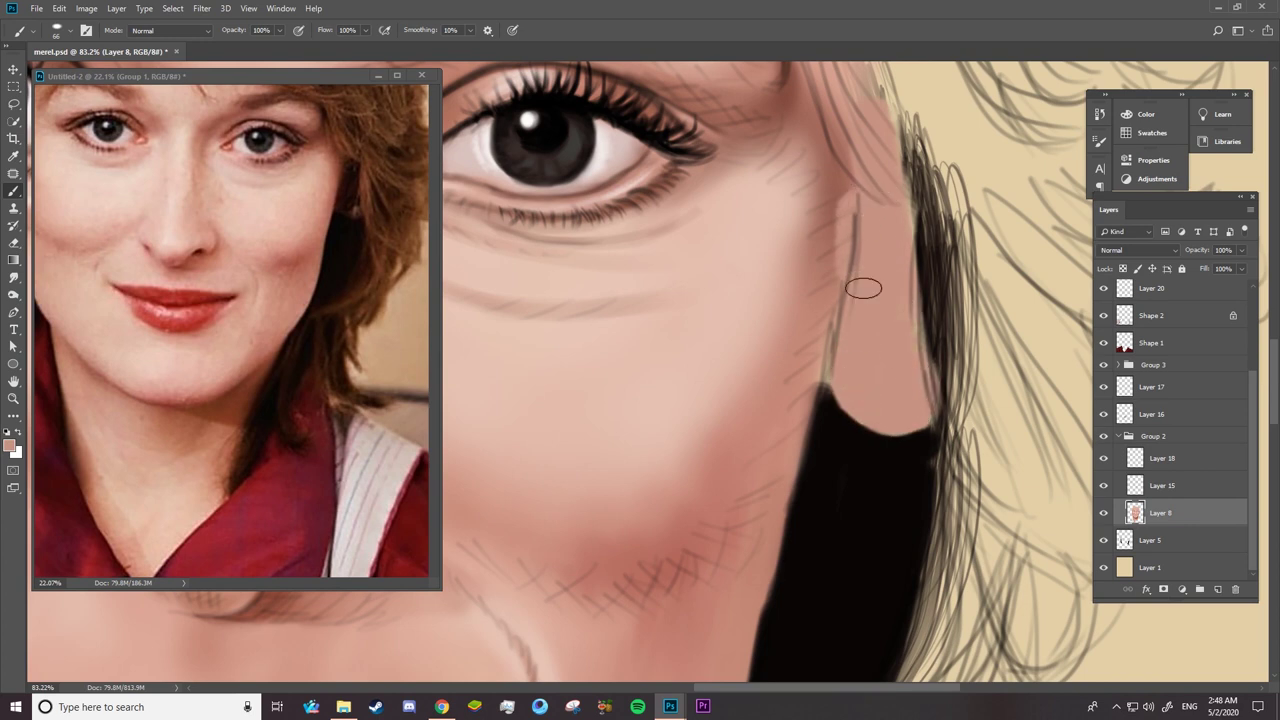
# - Set brush opacity jitter to pen pressure and switch to the Mixer Brush
pyautogui.click(86, 30)
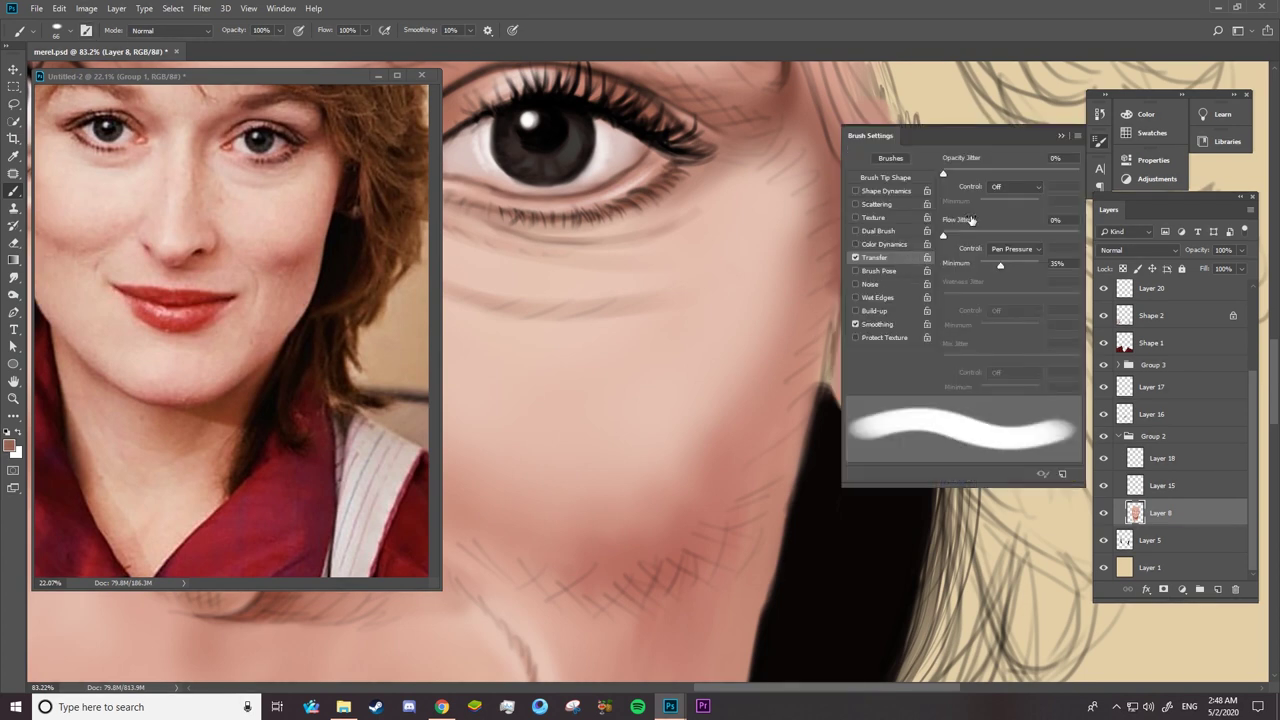
pyautogui.click(1013, 187)
pyautogui.click(1013, 214)
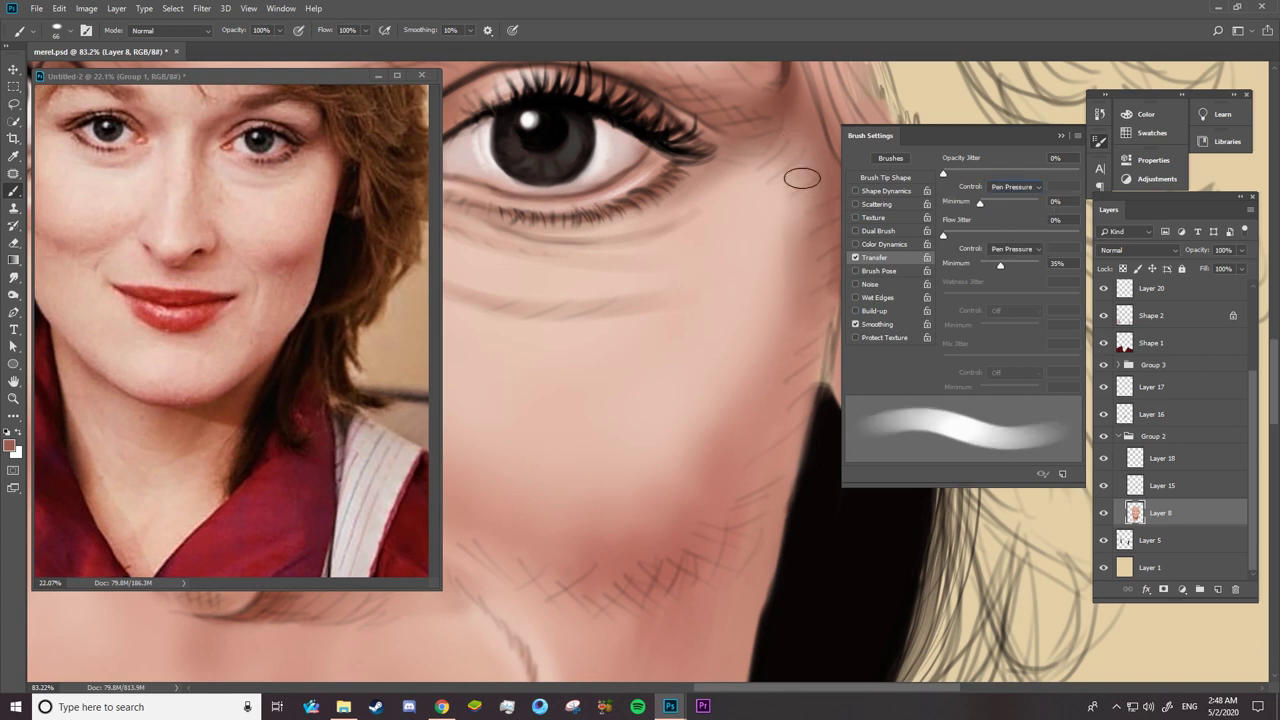
pyautogui.rightClick(13, 191)
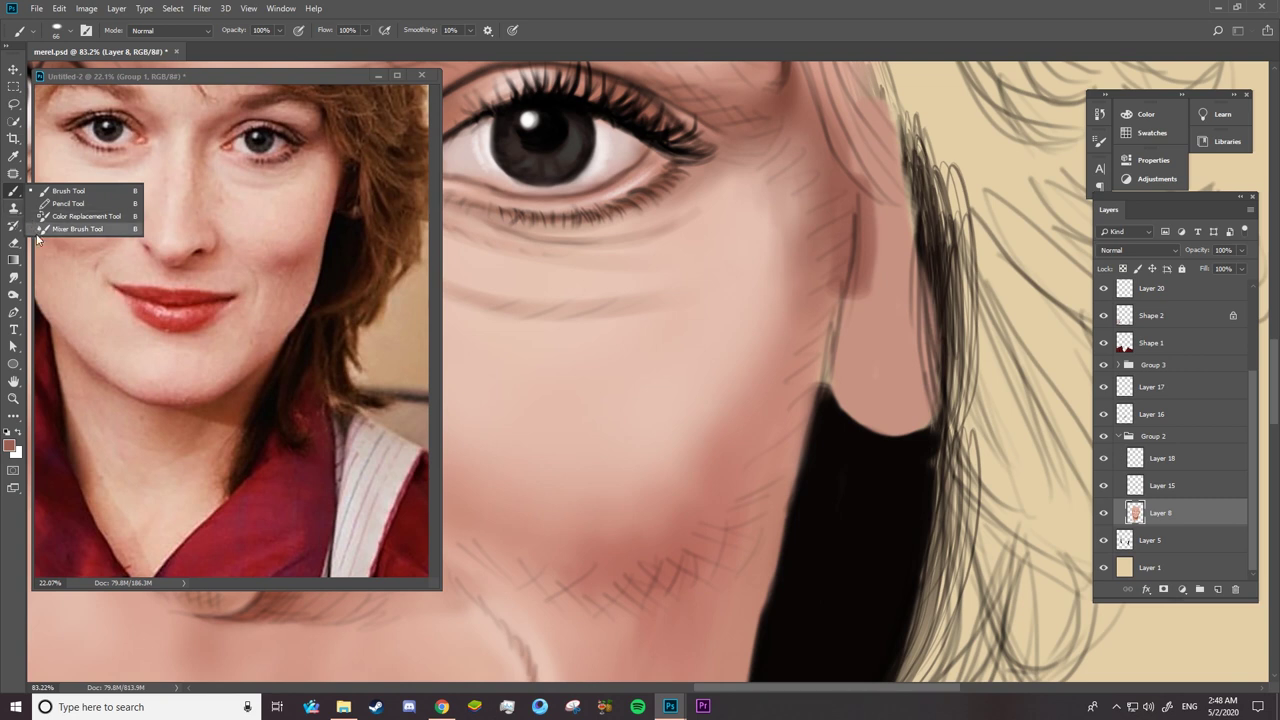
pyautogui.click(78, 229)
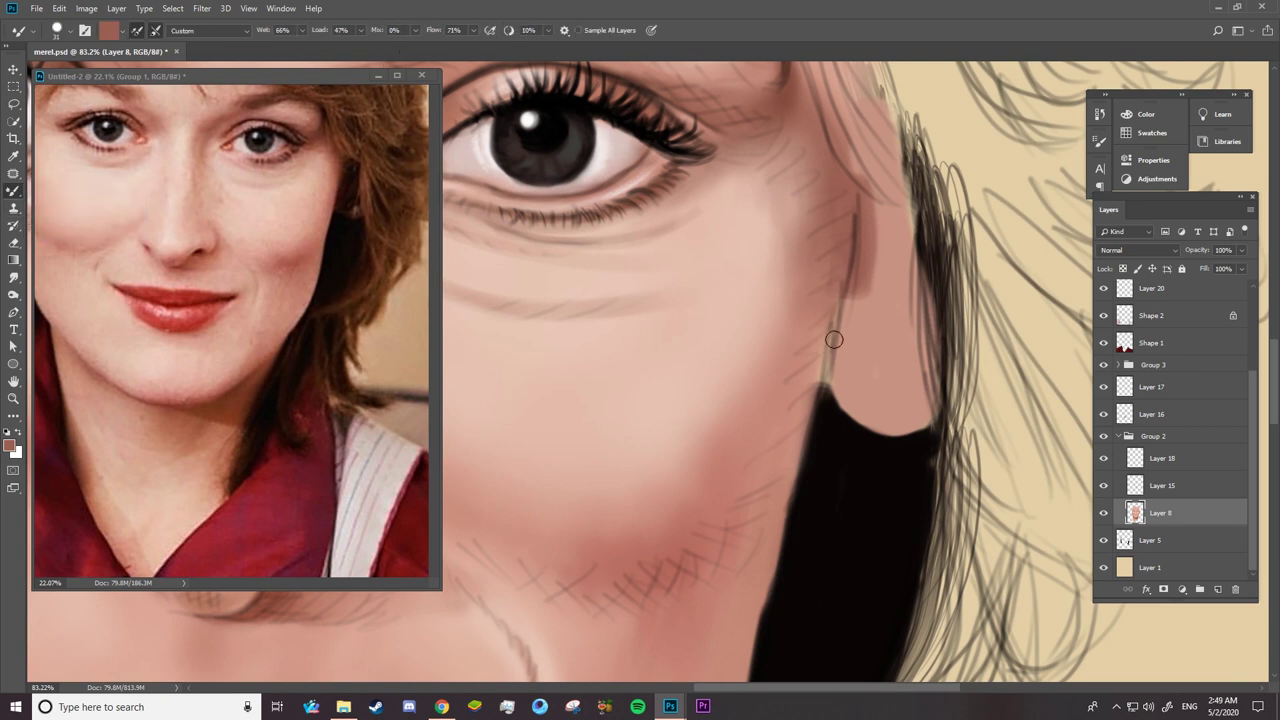
# - Paint and blend dark brown strokes along the ear edge with a larger brush
pyautogui.keyDown('alt'); pyautogui.click(348, 207); pyautogui.keyUp('alt')
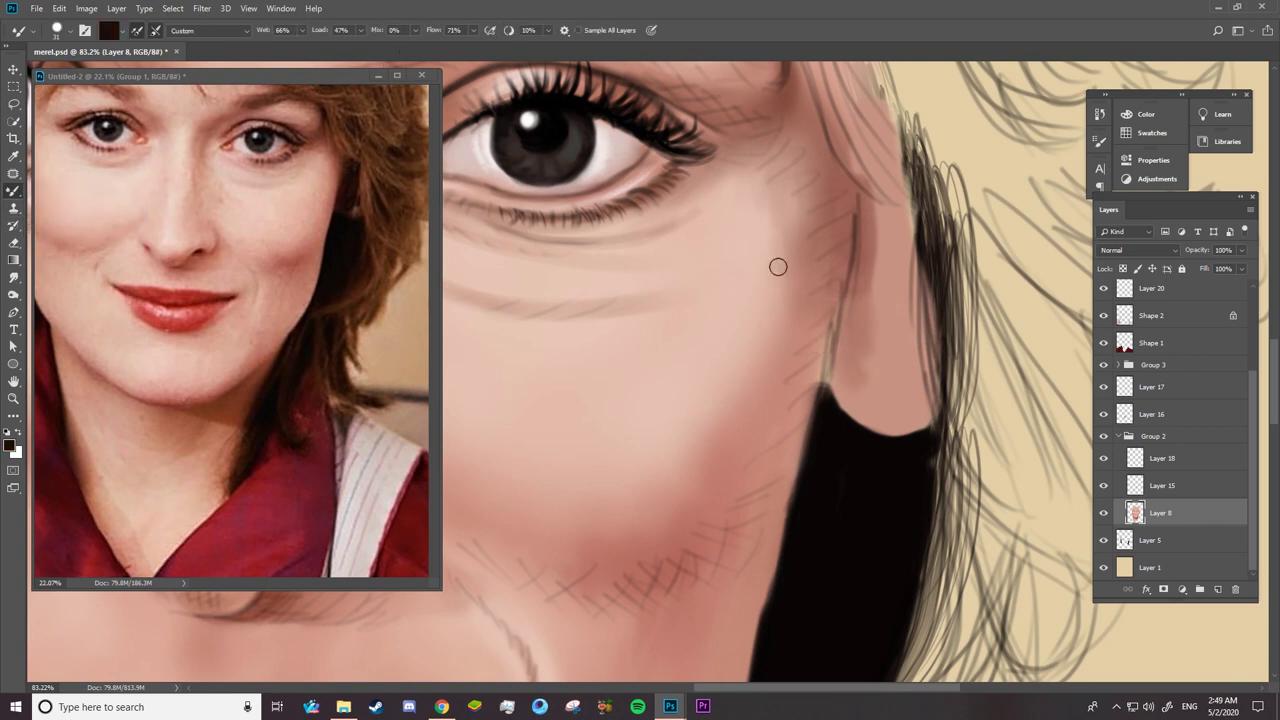
pyautogui.moveTo(862, 210); pyautogui.dragTo(860, 331)
pyautogui.moveTo(868, 170)
pyautogui.mouseDown()
pyautogui.moveTo(860, 350)
pyautogui.moveTo(847, 287)
pyautogui.moveTo(842, 390)
pyautogui.moveTo(857, 400)
pyautogui.mouseUp()
pyautogui.moveTo(895, 275); pyautogui.dragTo(902, 344)
pyautogui.rightClick(902, 343)
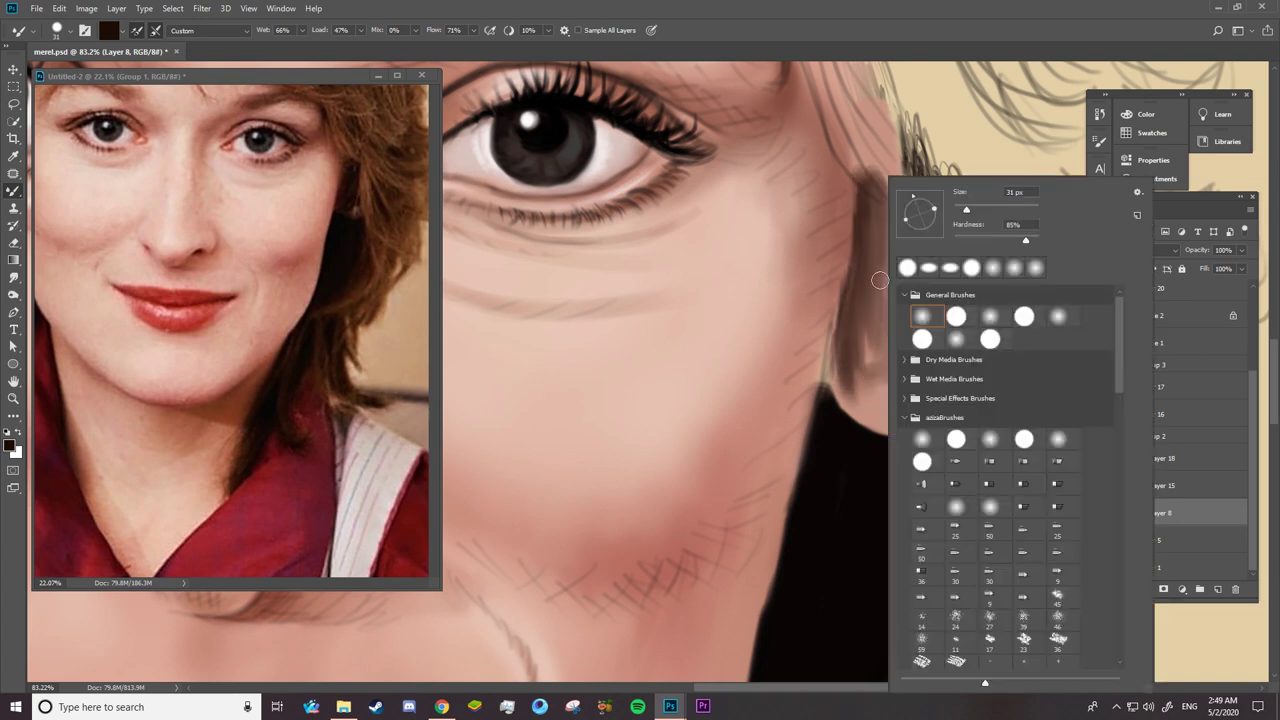
pyautogui.moveTo(984, 212); pyautogui.dragTo(1014, 224)
pyautogui.press('Return')
# - Shade the upper ear, hairline and earlobe darker brown, blending with a reddish skin tone
pyautogui.moveTo(880, 190)
pyautogui.mouseDown()
pyautogui.moveTo(875, 350)
pyautogui.moveTo(885, 230)
pyautogui.moveTo(886, 357)
pyautogui.moveTo(849, 371)
pyautogui.moveTo(886, 371)
pyautogui.moveTo(890, 385)
pyautogui.mouseUp()
pyautogui.rightClick(890, 385)
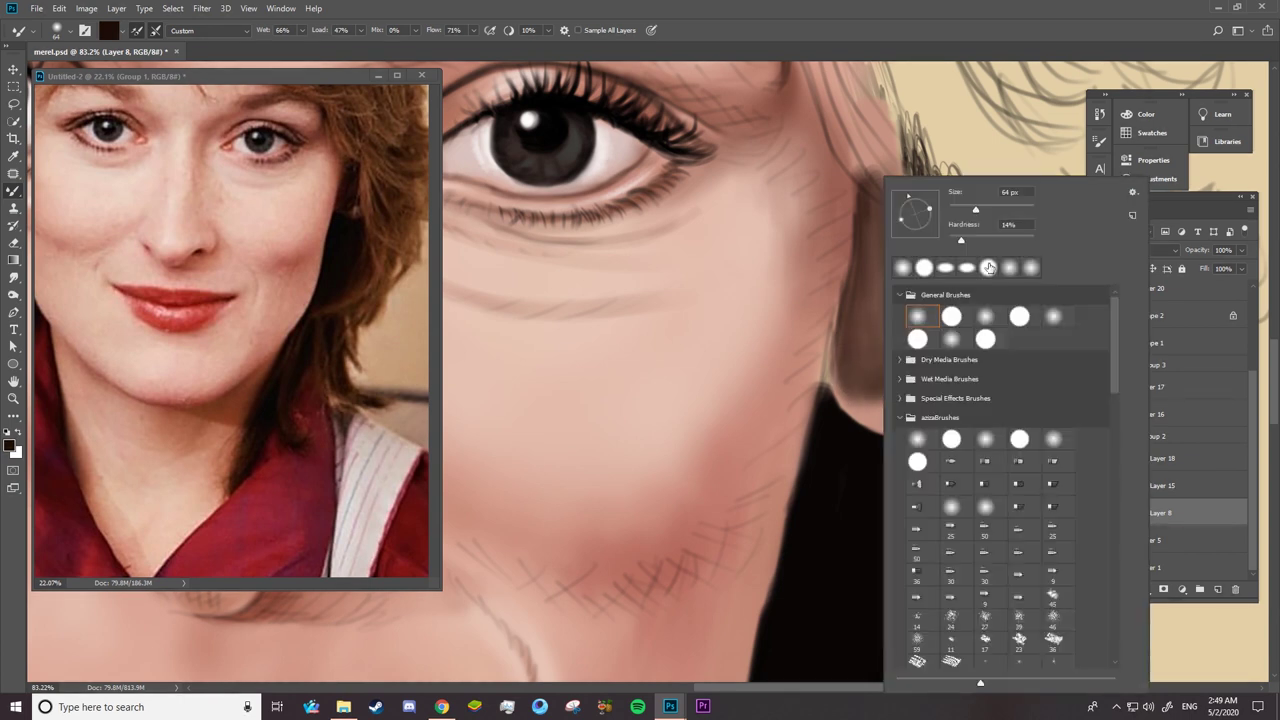
pyautogui.press('Return')
pyautogui.moveTo(866, 334)
pyautogui.mouseDown()
pyautogui.moveTo(887, 223)
pyautogui.moveTo(852, 95)
pyautogui.mouseUp()
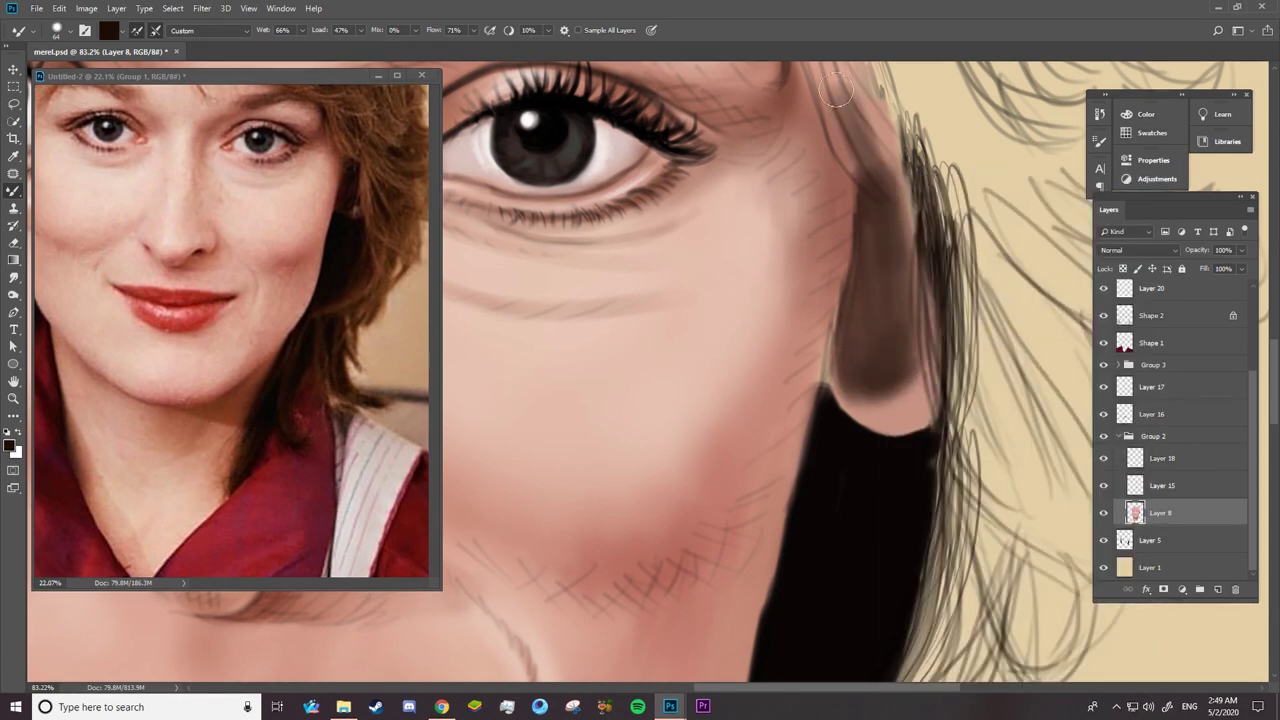
pyautogui.moveTo(863, 294); pyautogui.dragTo(857, 251)
pyautogui.moveTo(859, 365)
pyautogui.mouseDown()
pyautogui.moveTo(849, 380)
pyautogui.moveTo(893, 418)
pyautogui.moveTo(866, 372)
pyautogui.mouseUp()
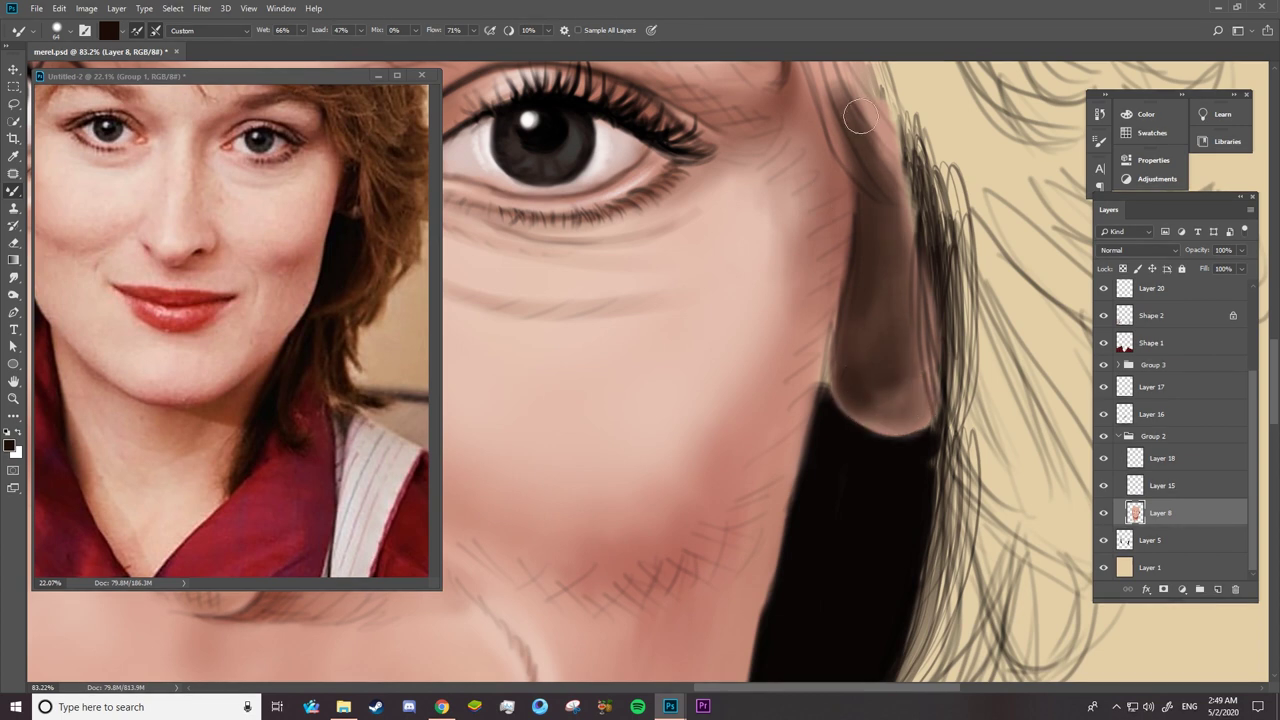
pyautogui.keyDown('alt'); pyautogui.click(319, 171); pyautogui.keyUp('alt')
pyautogui.moveTo(842, 150)
pyautogui.mouseDown()
pyautogui.moveTo(801, 233)
pyautogui.moveTo(749, 214)
pyautogui.moveTo(777, 225)
pyautogui.moveTo(780, 166)
pyautogui.moveTo(766, 189)
pyautogui.moveTo(754, 151)
pyautogui.moveTo(730, 226)
pyautogui.moveTo(794, 340)
pyautogui.moveTo(740, 237)
pyautogui.moveTo(680, 209)
pyautogui.moveTo(690, 273)
pyautogui.moveTo(789, 257)
pyautogui.mouseUp()
# - Blend the cheek below the eye with light skin tone, 41% mix, 130 px brush
pyautogui.keyDown('alt'); pyautogui.click(329, 195); pyautogui.keyUp('alt')
pyautogui.moveTo(377, 30); pyautogui.dragTo(405, 30)
pyautogui.moveTo(769, 174)
pyautogui.mouseDown()
pyautogui.moveTo(809, 291)
pyautogui.moveTo(683, 263)
pyautogui.moveTo(720, 266)
pyautogui.moveTo(715, 376)
pyautogui.mouseUp()
pyautogui.rightClick(715, 376)
pyautogui.moveTo(800, 209); pyautogui.dragTo(825, 209)
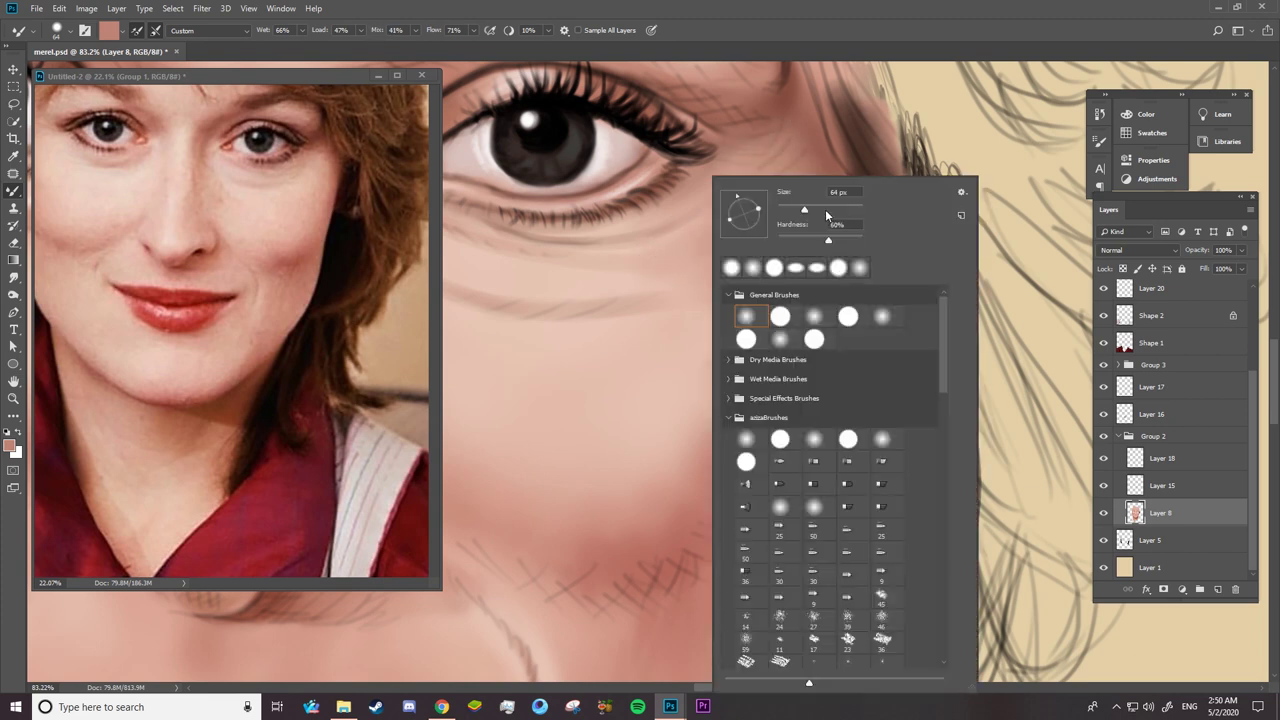
pyautogui.press('Return')
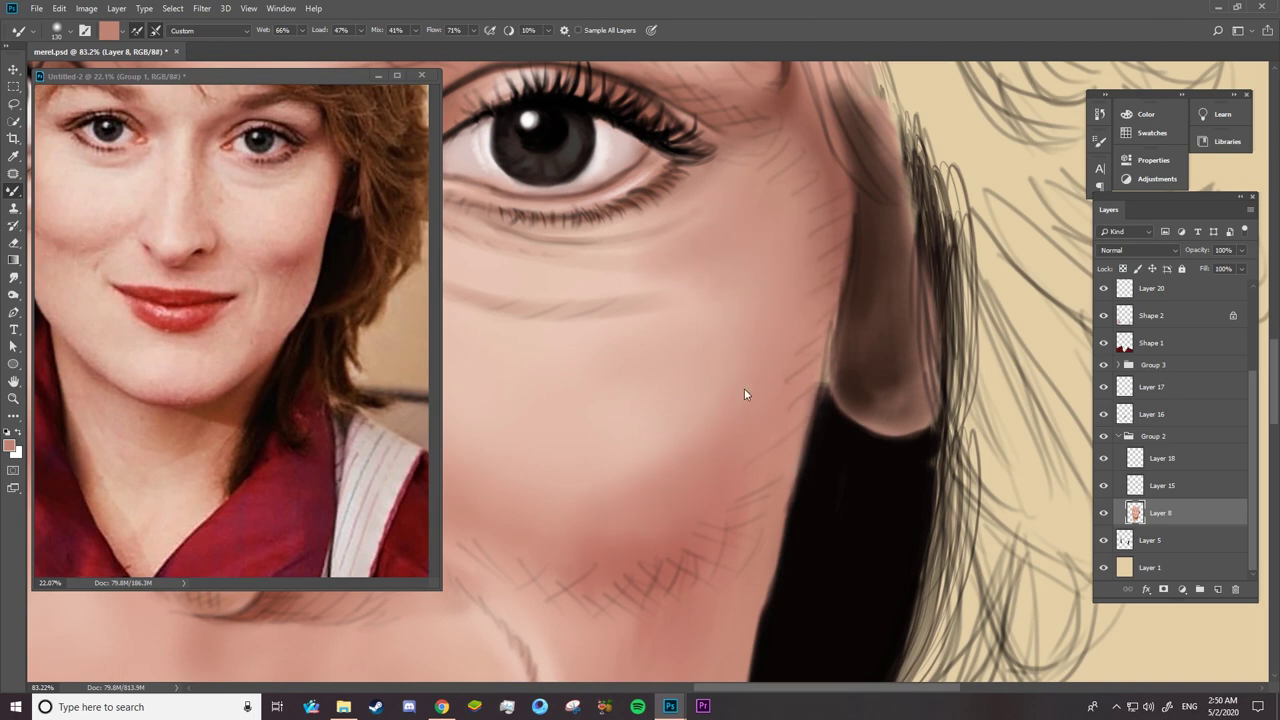
# - Zoom out to the whole portrait and check another reference photo
pyautogui.press('z')
pyautogui.moveTo(744, 390)
pyautogui.mouseDown()
pyautogui.moveTo(729, 414)
pyautogui.moveTo(745, 414)
pyautogui.mouseUp()
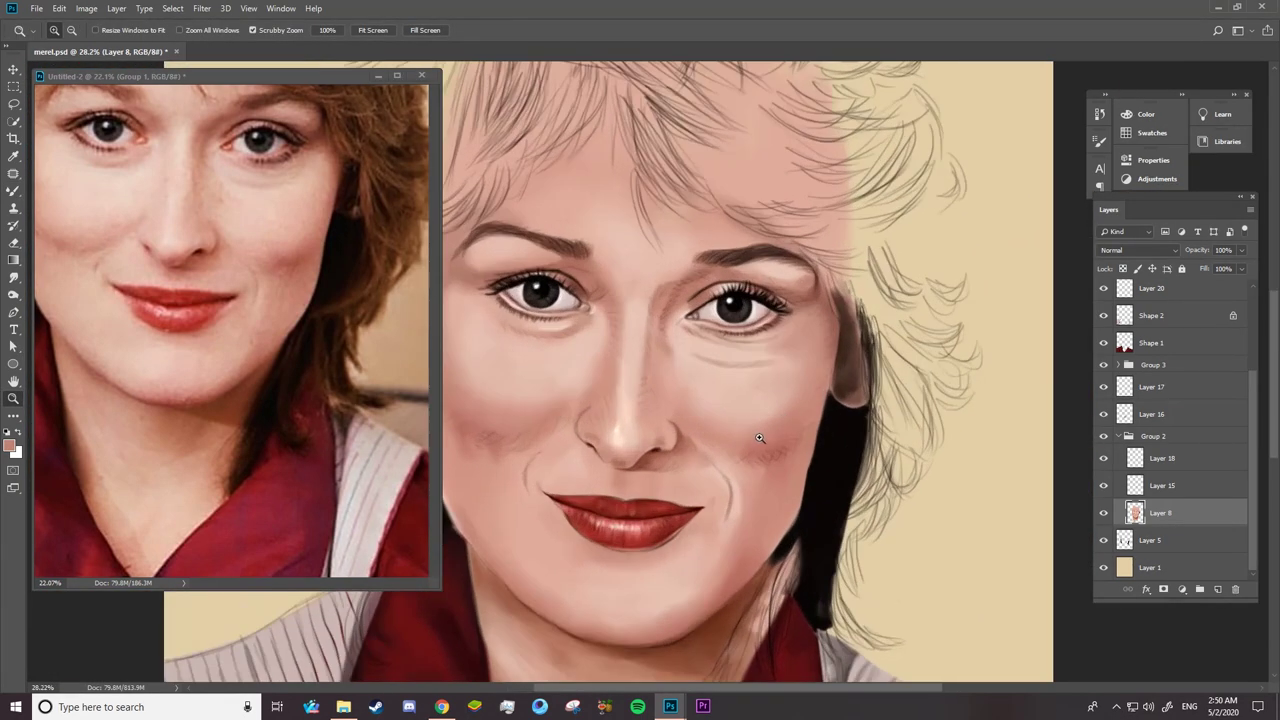
pyautogui.press('b')
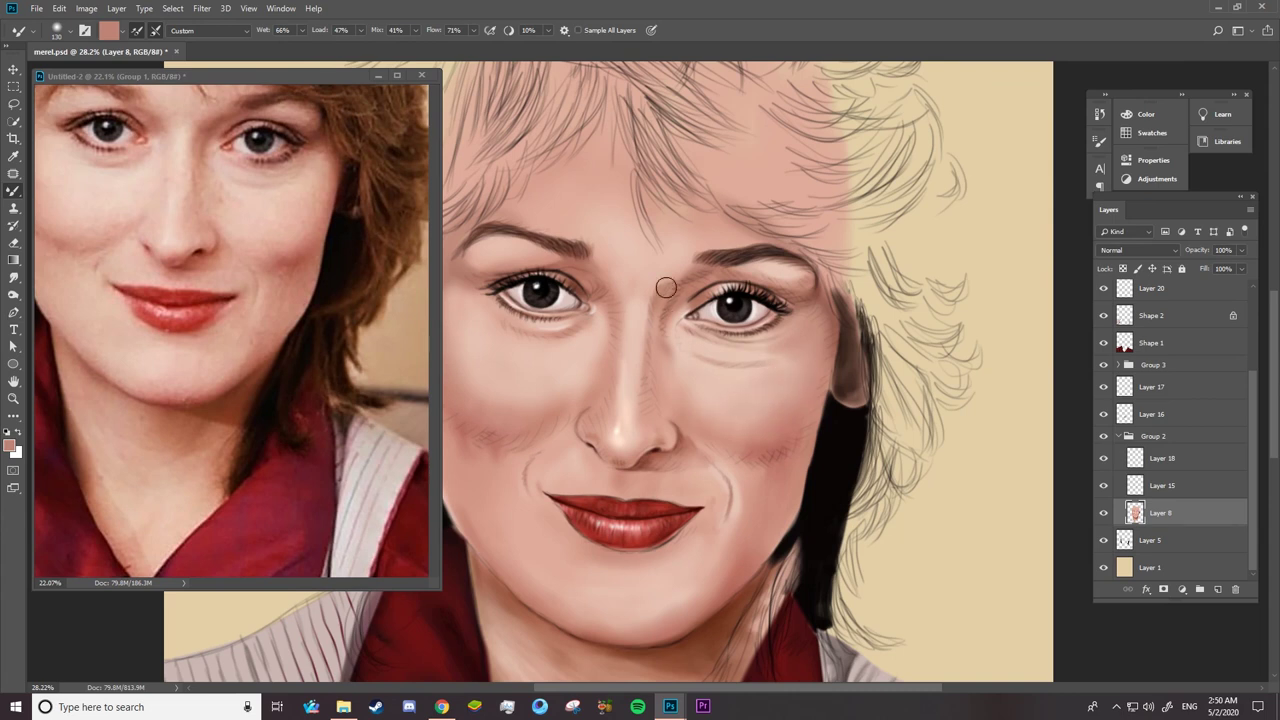
pyautogui.moveTo(620, 494); pyautogui.dragTo(735, 490)
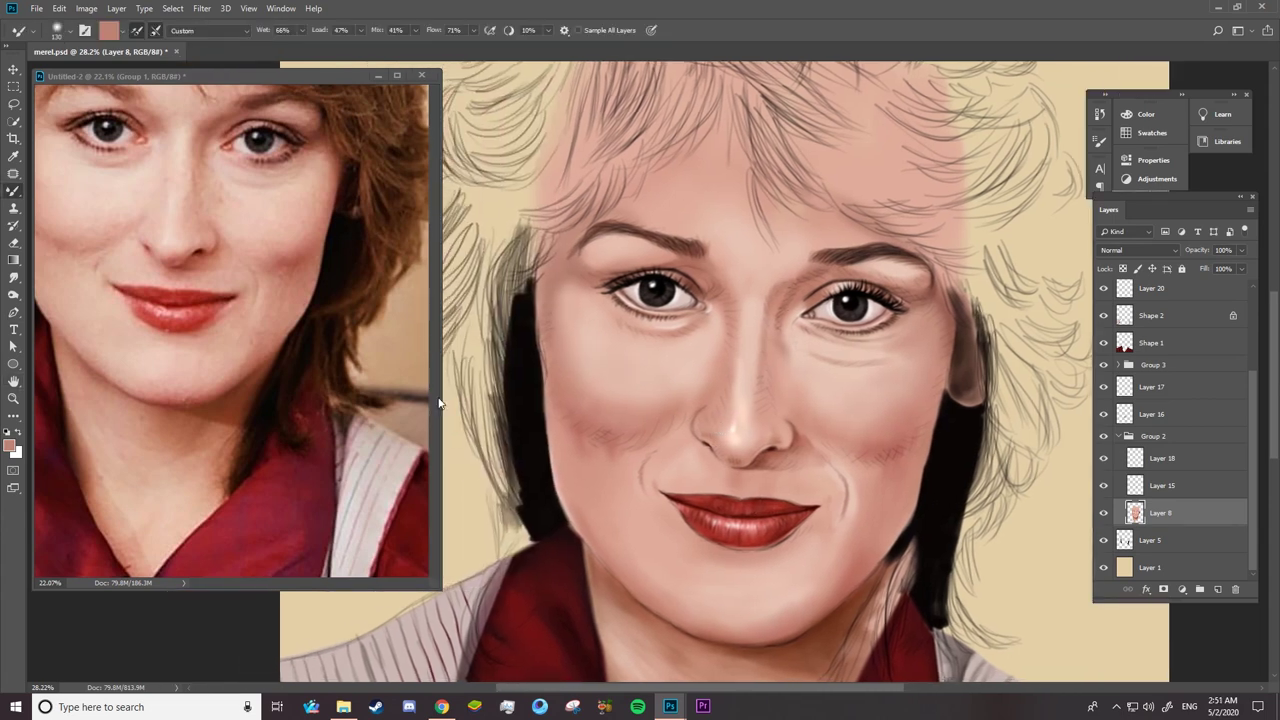
pyautogui.click(440, 510)
pyautogui.click(554, 288)
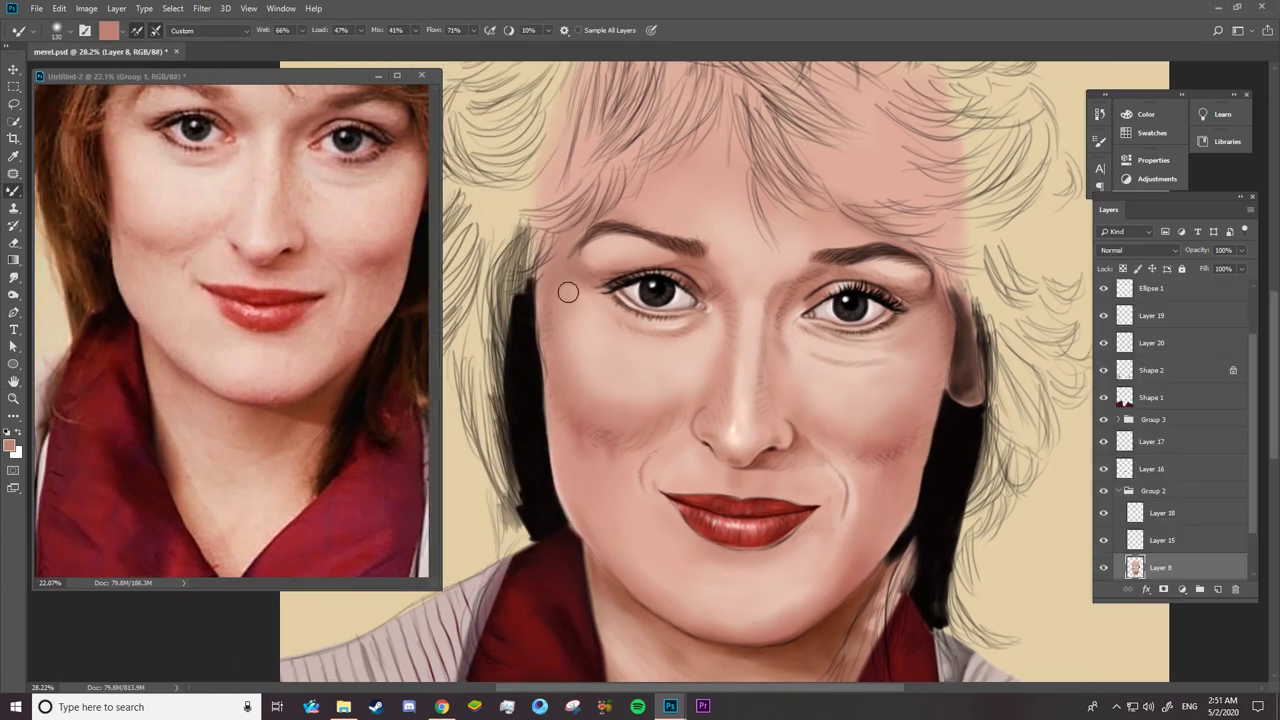
pyautogui.rightClick(600, 378)
pyautogui.press('Return')
# - Raise brush hardness to 72% and erase skin overlapping the hair near the jaw
pyautogui.moveTo(558, 535); pyautogui.dragTo(590, 392)
pyautogui.rightClick(590, 392)
pyautogui.moveTo(707, 240); pyautogui.dragTo(757, 237)
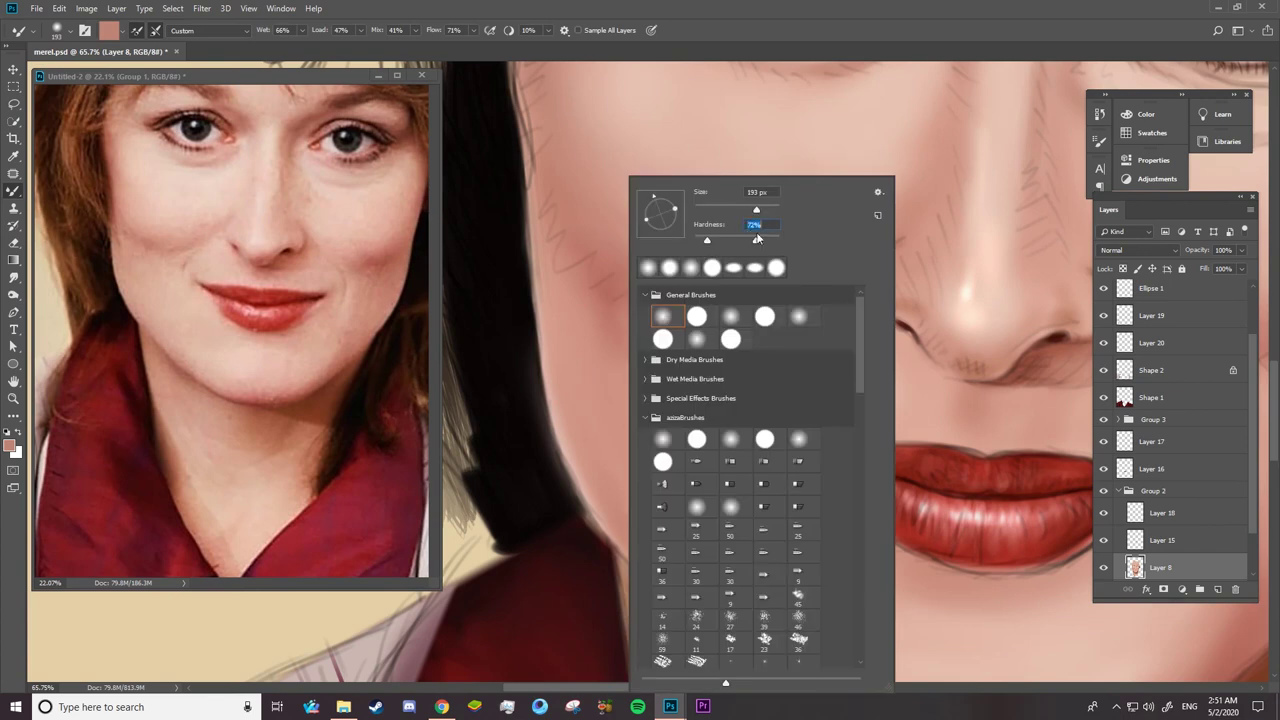
pyautogui.press('Return')
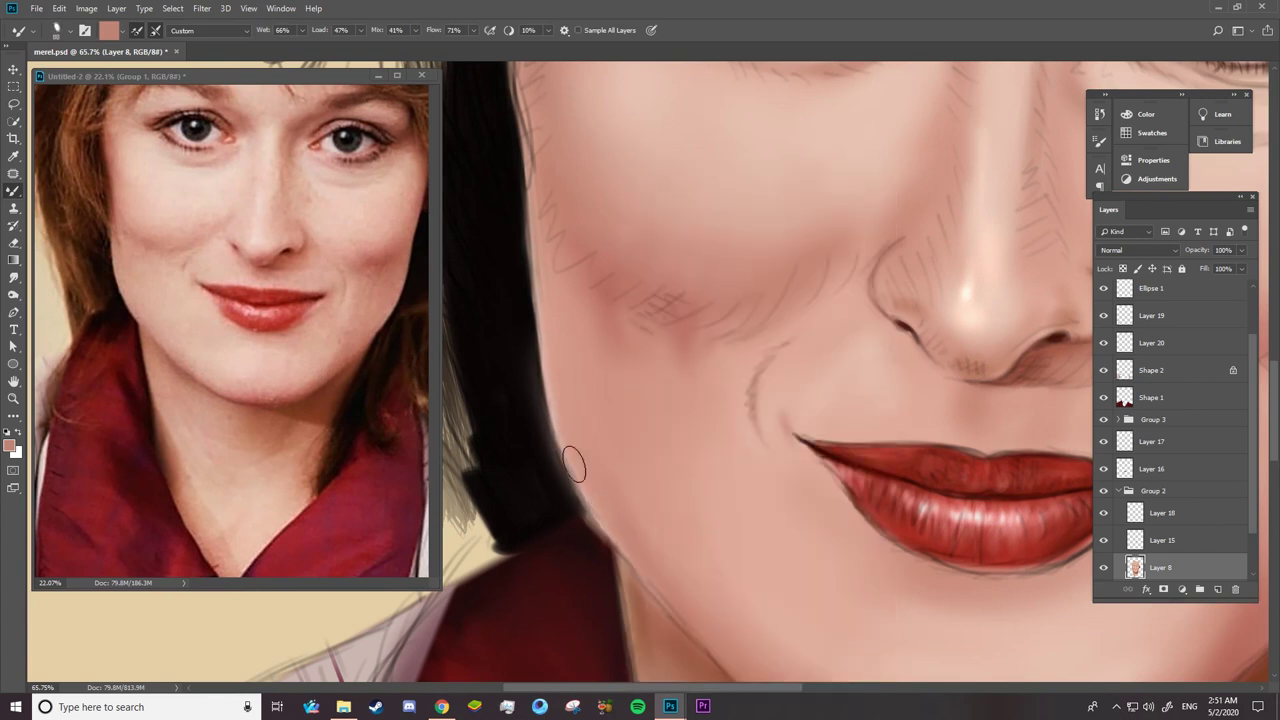
pyautogui.press('e')
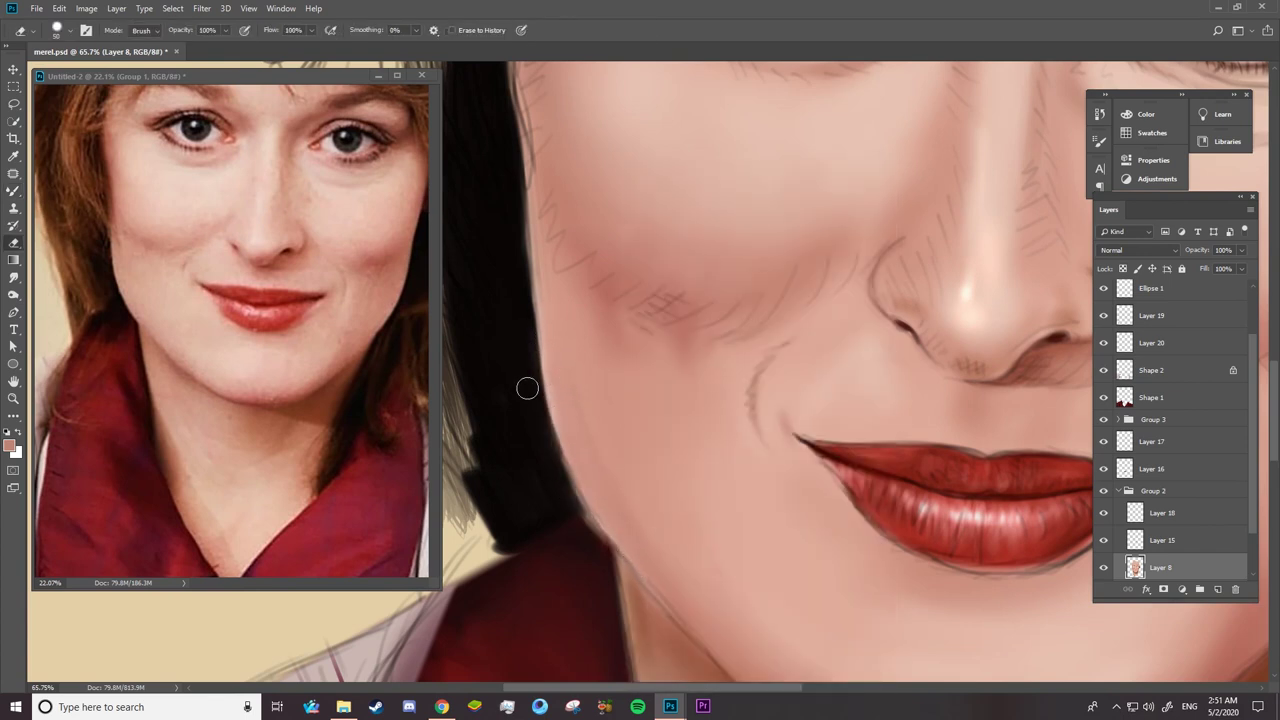
pyautogui.moveTo(568, 462); pyautogui.dragTo(550, 410)
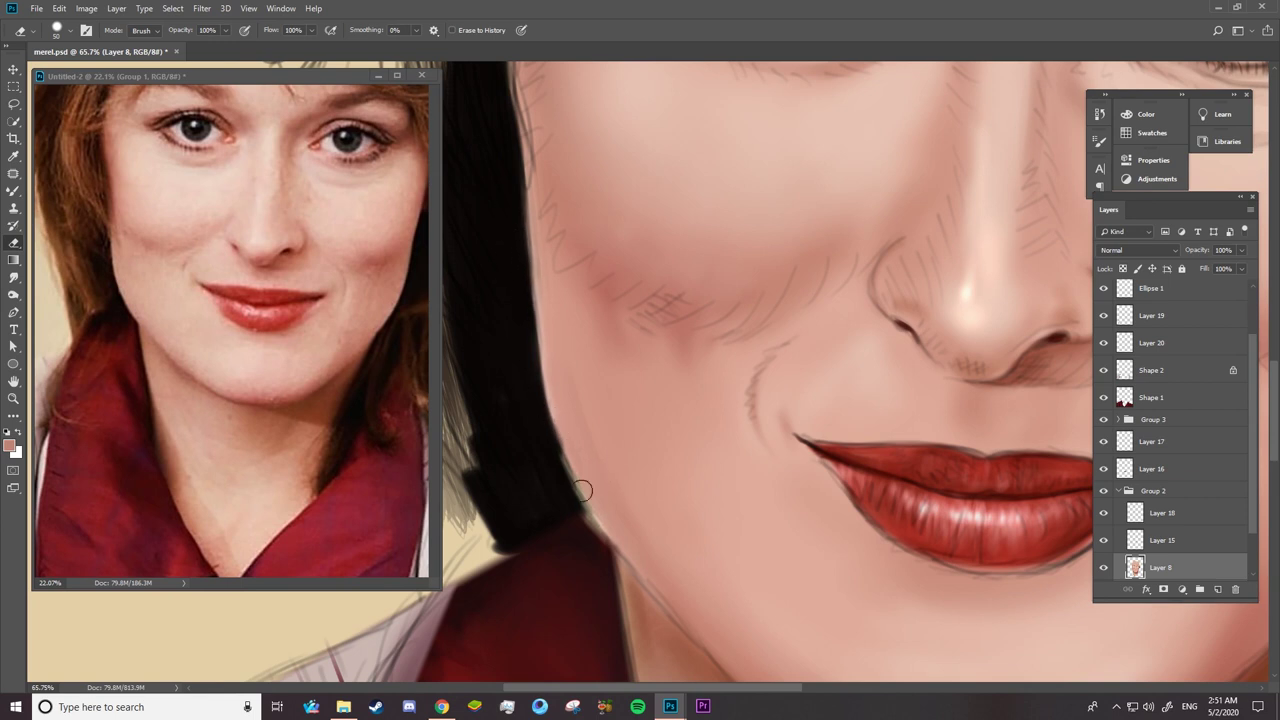
# - Darken the jaw's hair edge on Layer 5, then erase skin spill on Layer 8
pyautogui.scroll(-1, 1233, 571)
pyautogui.click(1233, 565)
pyautogui.press('b')
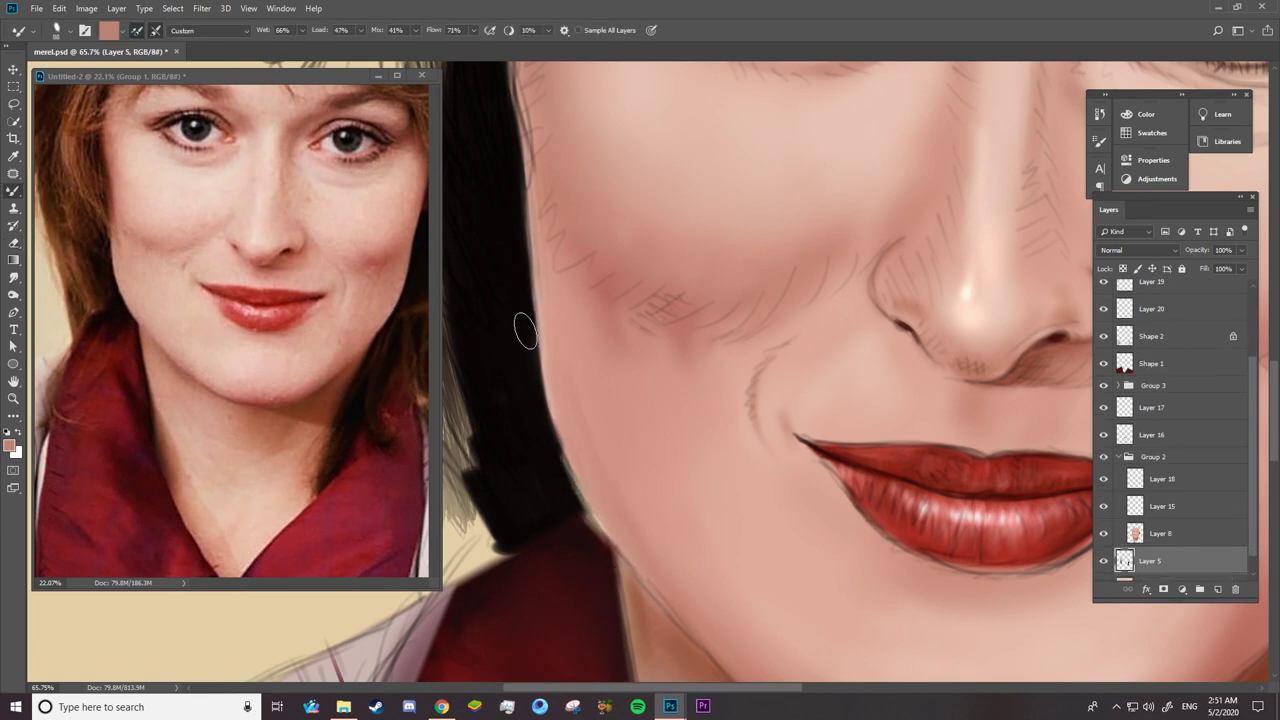
pyautogui.moveTo(560, 460)
pyautogui.mouseDown()
pyautogui.moveTo(594, 526)
pyautogui.moveTo(530, 514)
pyautogui.moveTo(870, 405)
pyautogui.mouseUp()
pyautogui.press('z')
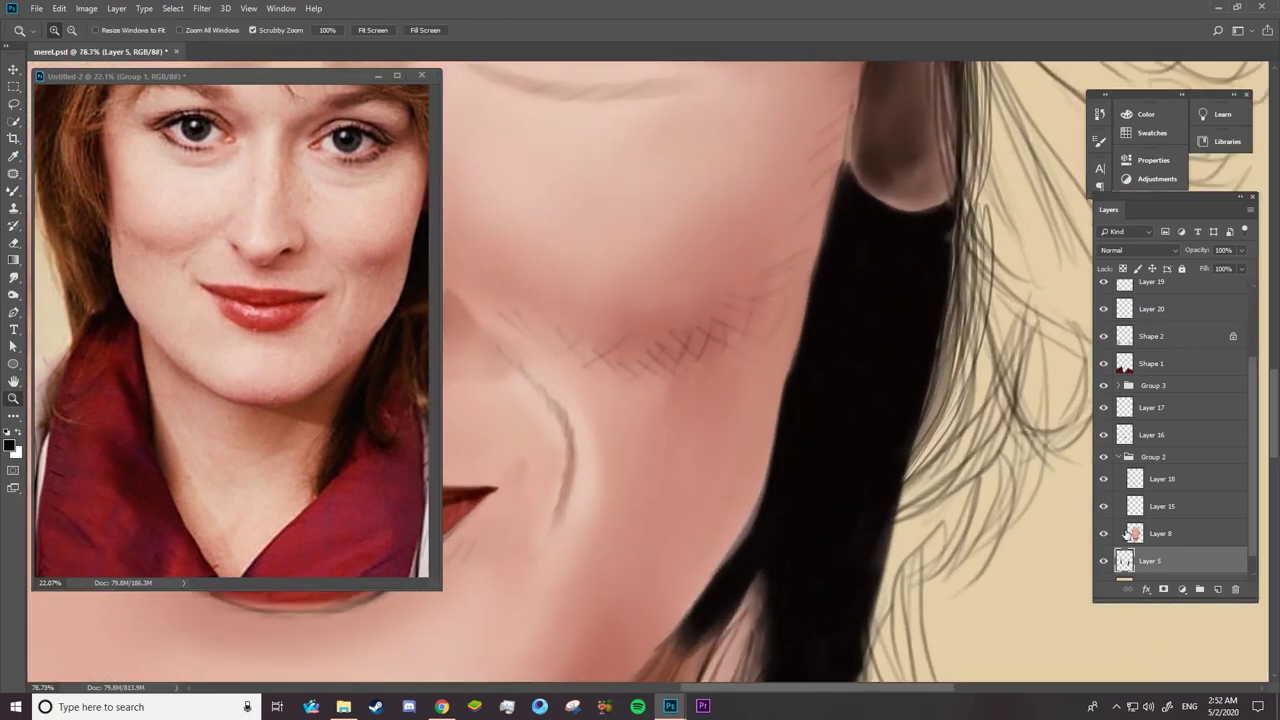
pyautogui.hotkey('alt', ']')
pyautogui.press('e')
pyautogui.moveTo(829, 300)
pyautogui.mouseDown()
pyautogui.moveTo(829, 289)
pyautogui.moveTo(727, 617)
pyautogui.mouseUp()
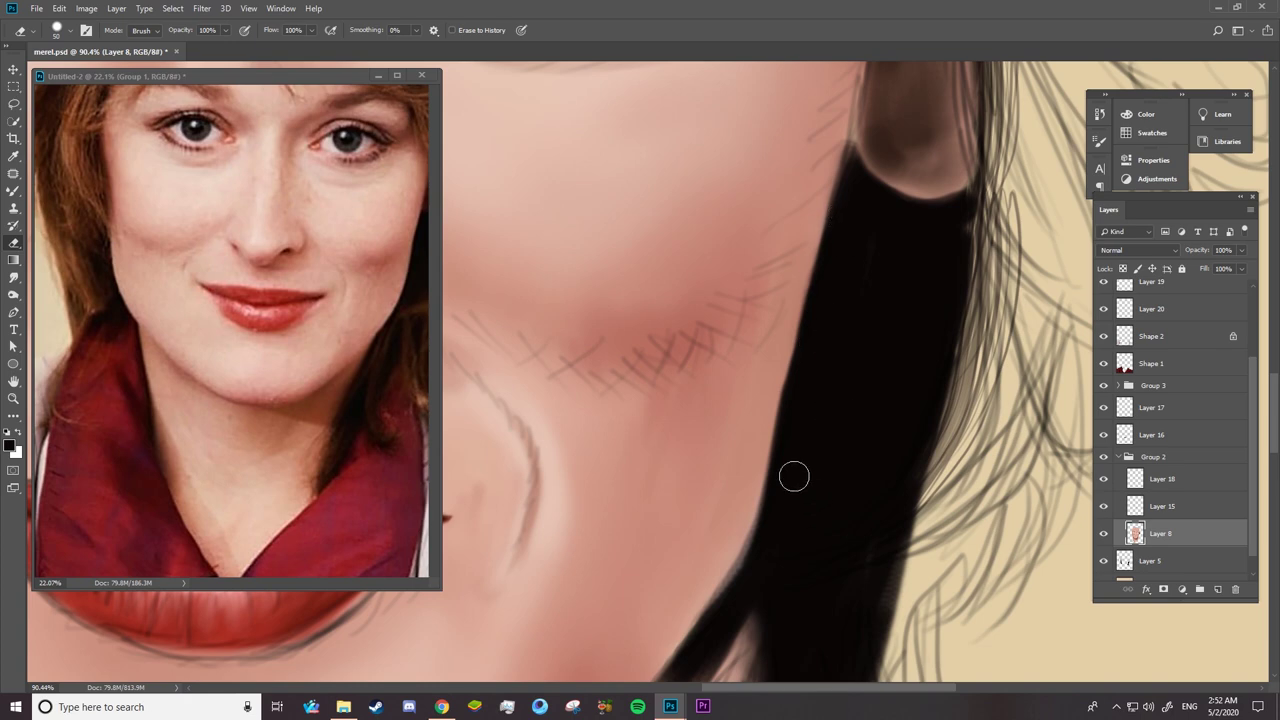
# - Fit the painting in view and show Group 4 to reveal the painted hair
pyautogui.press('z')
pyautogui.hotkey('ctrl', '0')
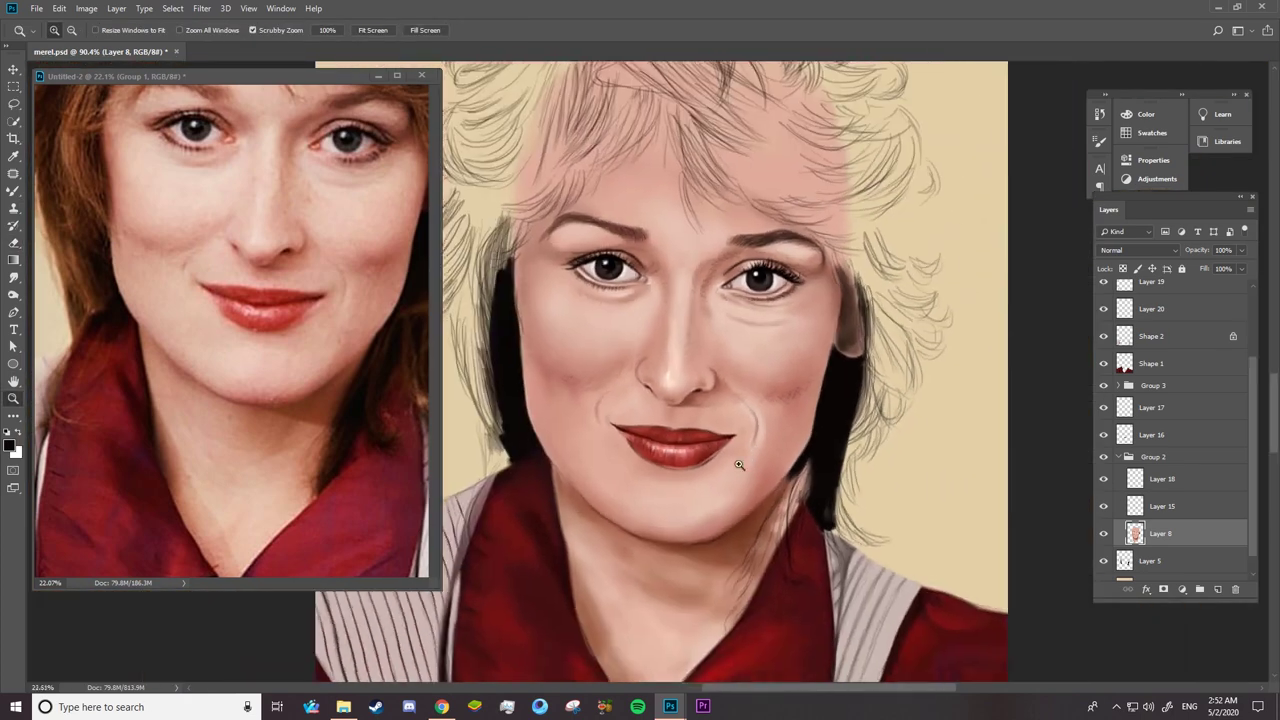
pyautogui.scroll(3, 1113, 333)
pyautogui.click(1104, 332)
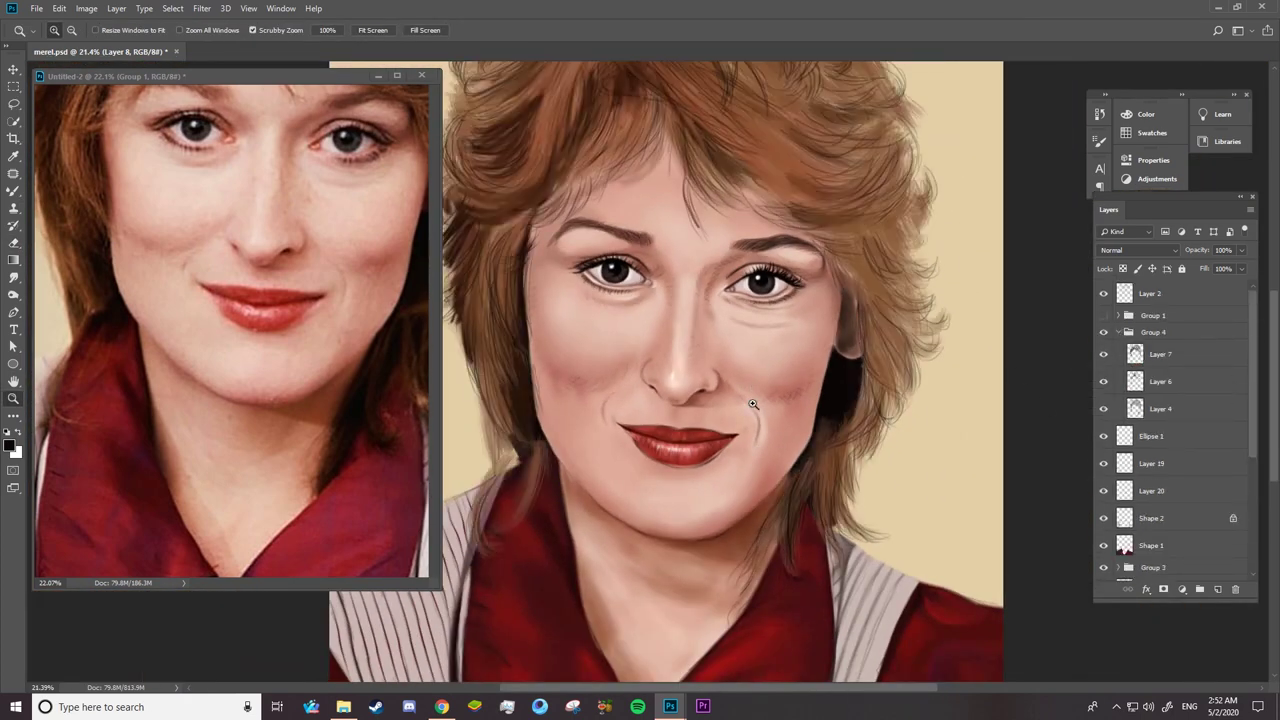
# - Sample a reference brown and paint thin dark strands beside the ear
pyautogui.moveTo(600, 375)
pyautogui.mouseDown()
pyautogui.moveTo(328, 375)
pyautogui.moveTo(295, 219)
pyautogui.mouseUp()
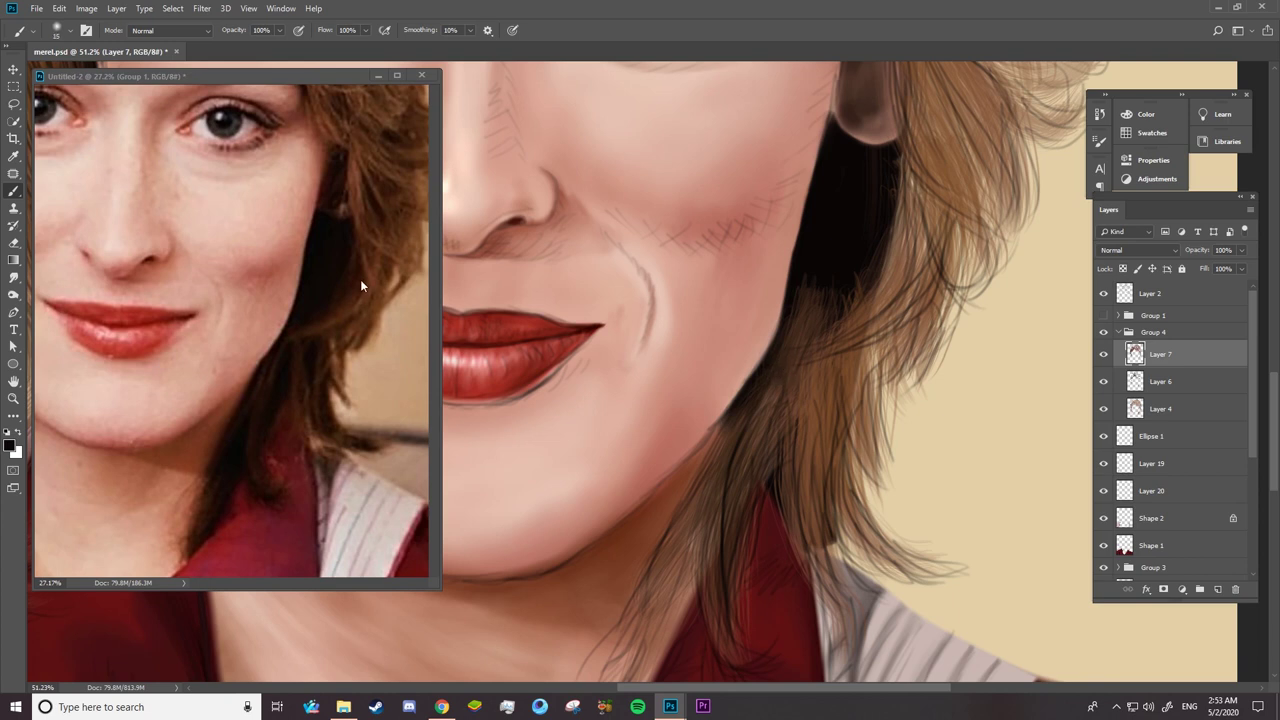
pyautogui.keyDown('alt'); pyautogui.click(352, 313); pyautogui.keyUp('alt')
pyautogui.moveTo(913, 204); pyautogui.dragTo(909, 272)
pyautogui.moveTo(897, 220)
pyautogui.mouseDown()
pyautogui.moveTo(862, 320)
pyautogui.moveTo(912, 250)
pyautogui.mouseUp()
pyautogui.moveTo(905, 156); pyautogui.dragTo(913, 222)
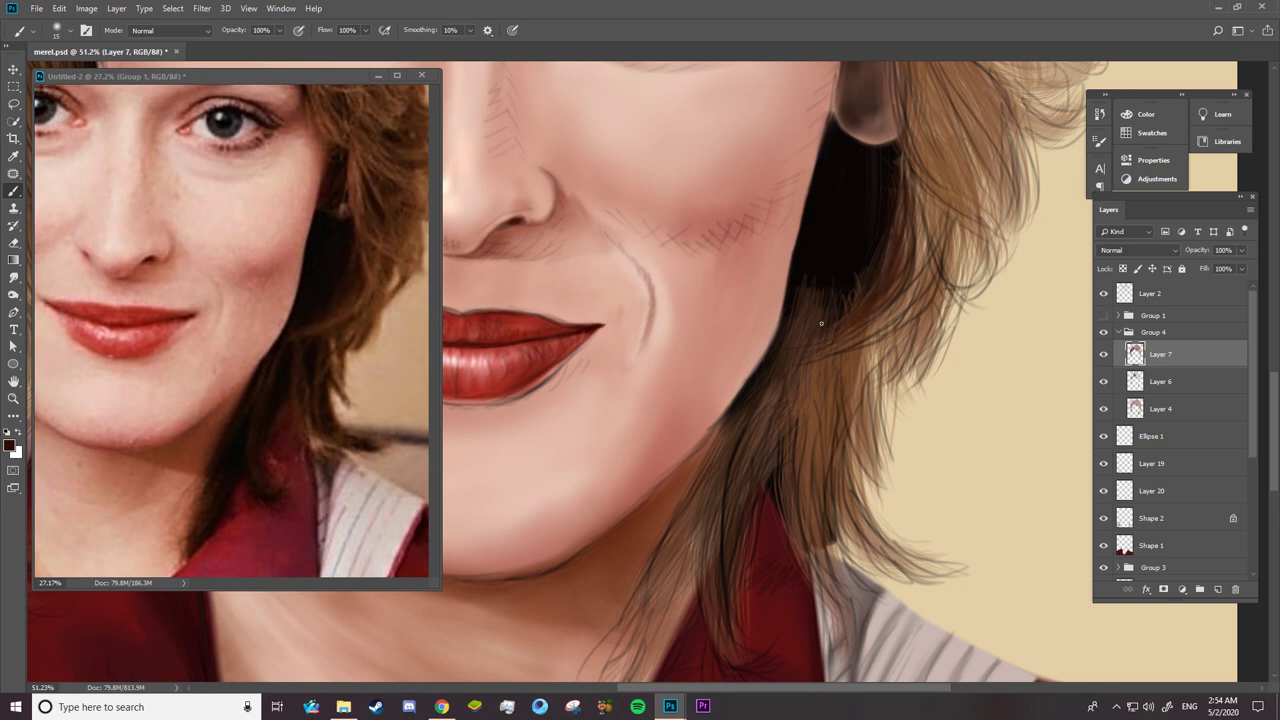
pyautogui.moveTo(927, 255)
pyautogui.mouseDown()
pyautogui.moveTo(916, 229)
pyautogui.moveTo(922, 250)
pyautogui.mouseUp()
pyautogui.moveTo(928, 198)
pyautogui.mouseDown()
pyautogui.moveTo(902, 288)
pyautogui.moveTo(866, 342)
pyautogui.mouseUp()
pyautogui.moveTo(930, 264); pyautogui.dragTo(866, 334)
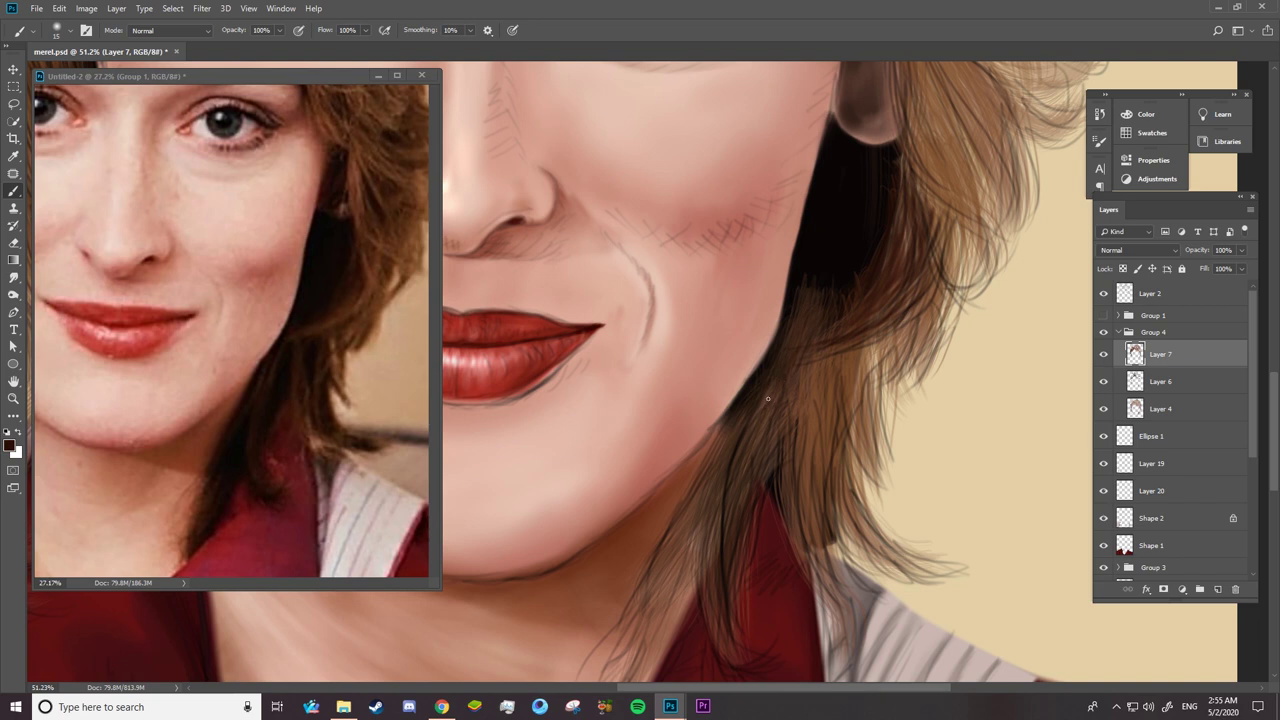
# - Paint long thin strands down the lower hair and over the red collar
pyautogui.moveTo(768, 399); pyautogui.dragTo(731, 587)
pyautogui.moveTo(700, 468); pyautogui.dragTo(664, 542)
pyautogui.moveTo(728, 434); pyautogui.dragTo(632, 606)
pyautogui.moveTo(710, 496); pyautogui.dragTo(654, 565)
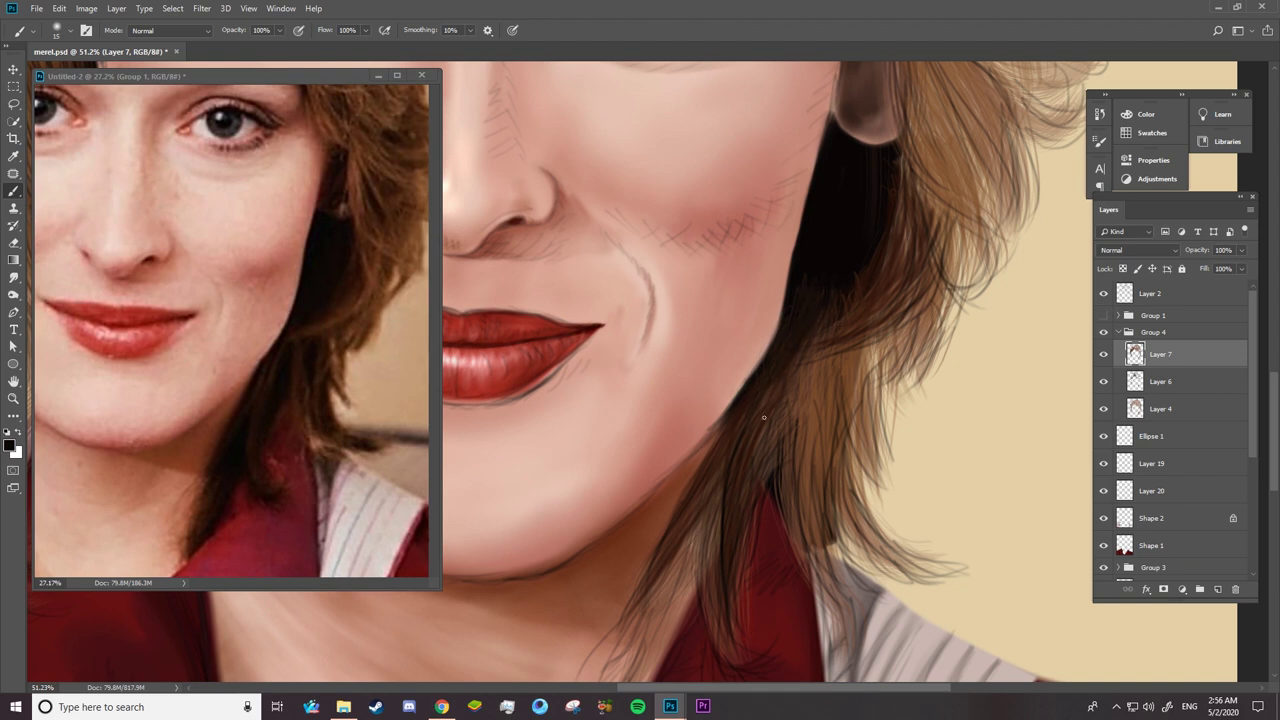
pyautogui.moveTo(704, 510); pyautogui.dragTo(662, 618)
pyautogui.moveTo(698, 535)
pyautogui.mouseDown()
pyautogui.moveTo(634, 664)
pyautogui.moveTo(664, 628)
pyautogui.mouseUp()
pyautogui.moveTo(710, 508); pyautogui.dragTo(640, 622)
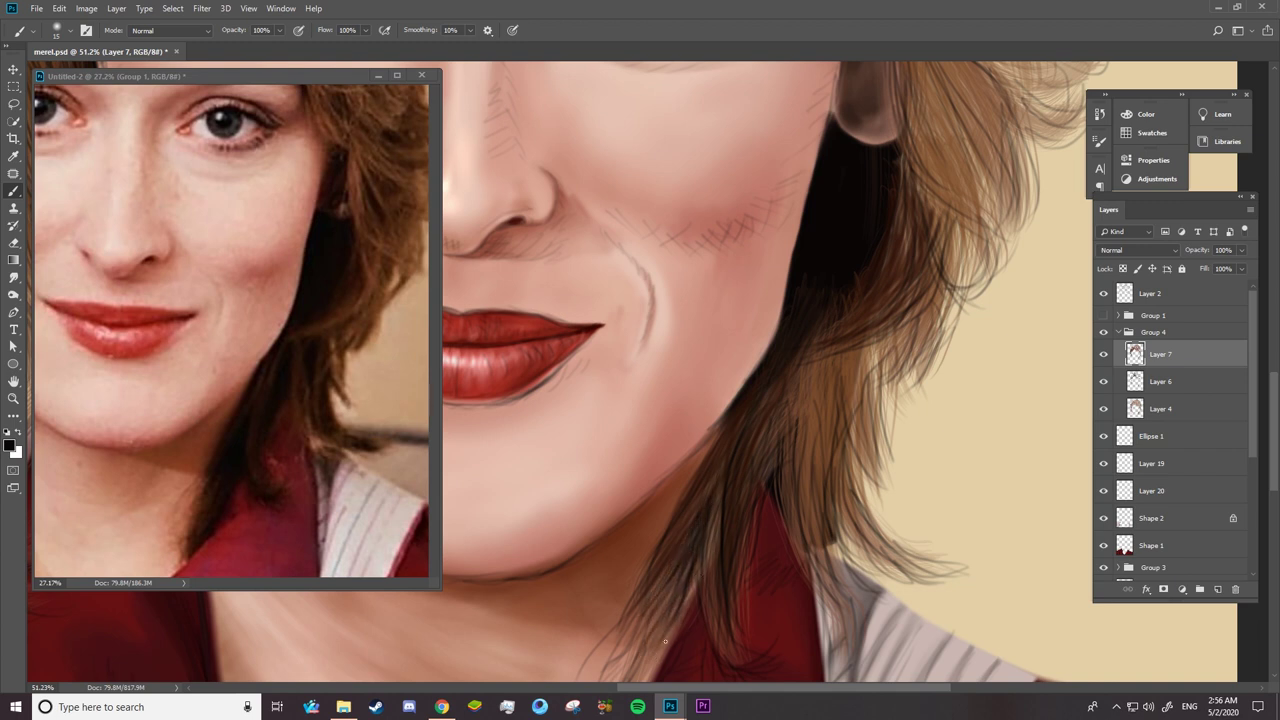
pyautogui.moveTo(701, 561)
pyautogui.mouseDown()
pyautogui.moveTo(648, 626)
pyautogui.moveTo(653, 649)
pyautogui.mouseUp()
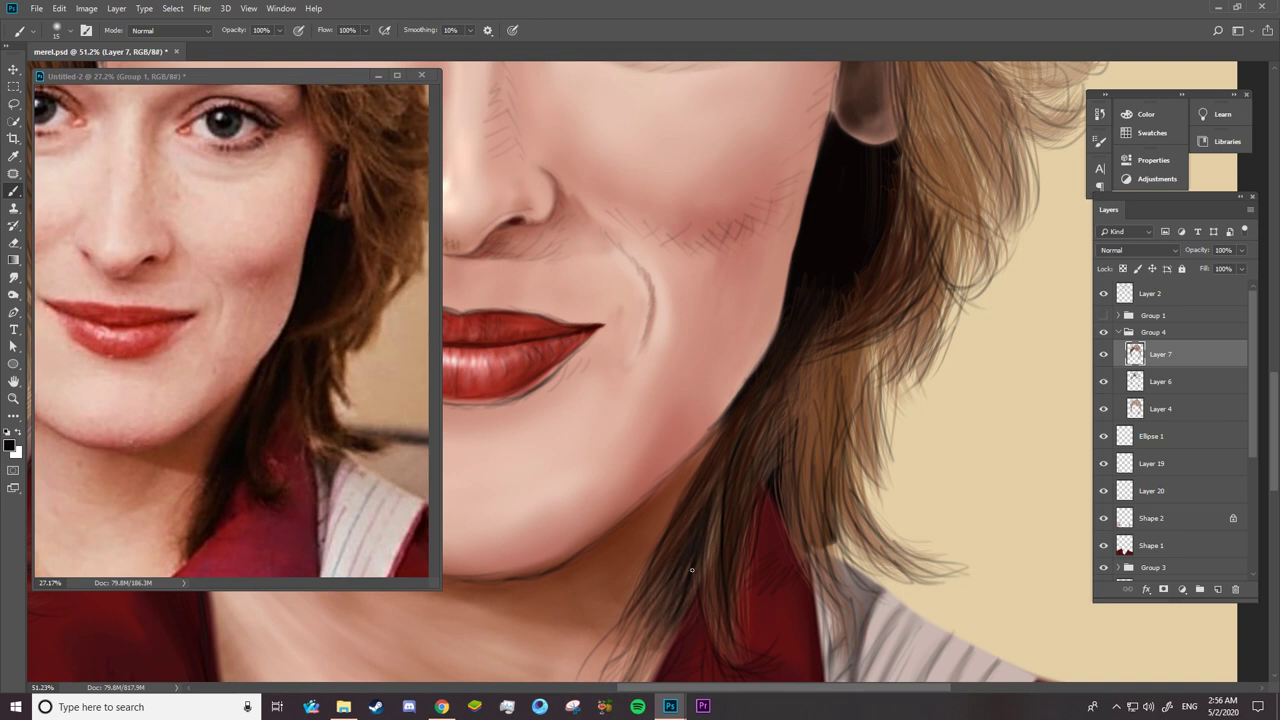
pyautogui.moveTo(780, 421); pyautogui.dragTo(746, 502)
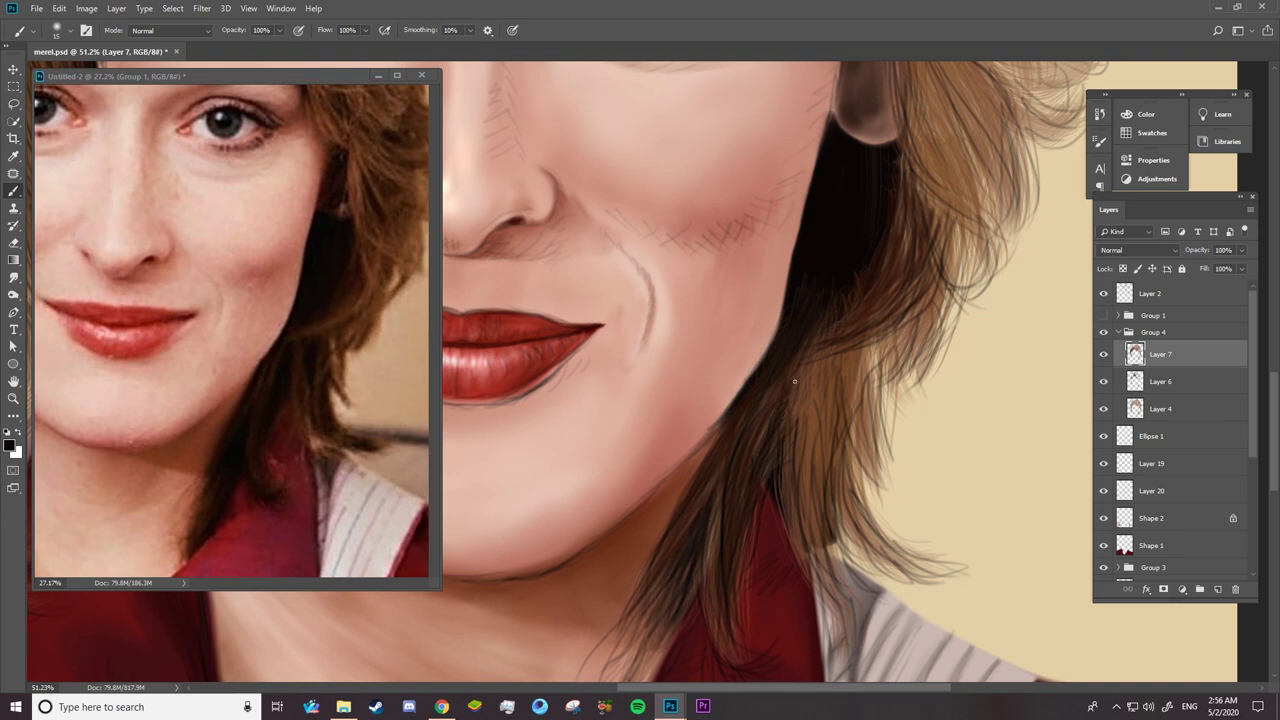
pyautogui.moveTo(746, 488); pyautogui.dragTo(736, 622)
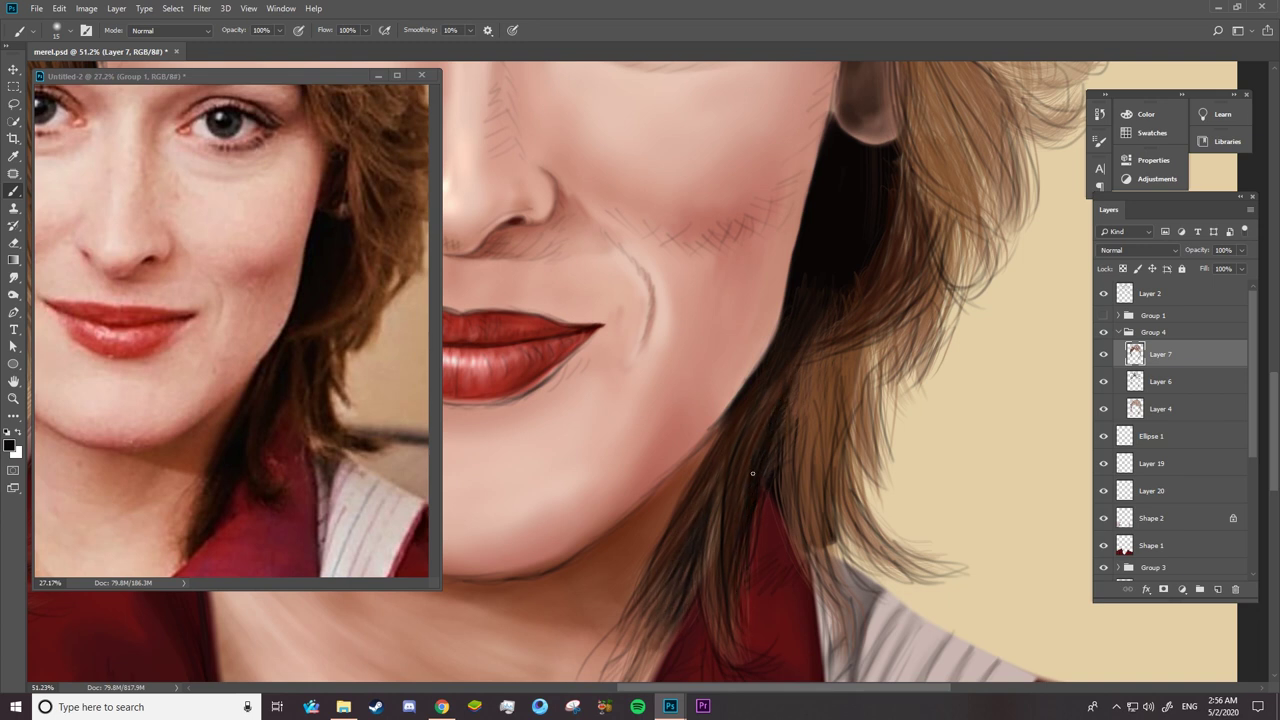
pyautogui.moveTo(722, 524); pyautogui.dragTo(714, 623)
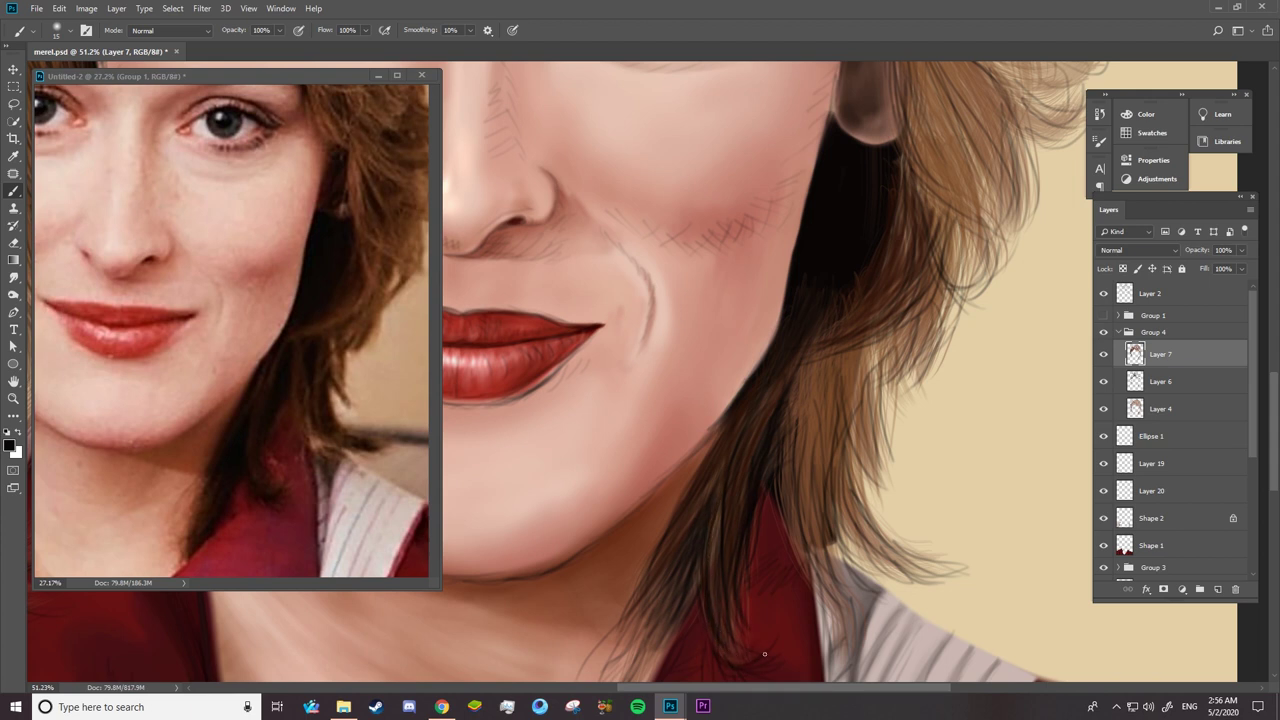
# - Paint thin strands over the neck and collar
pyautogui.scroll(-3, 1277, 446)
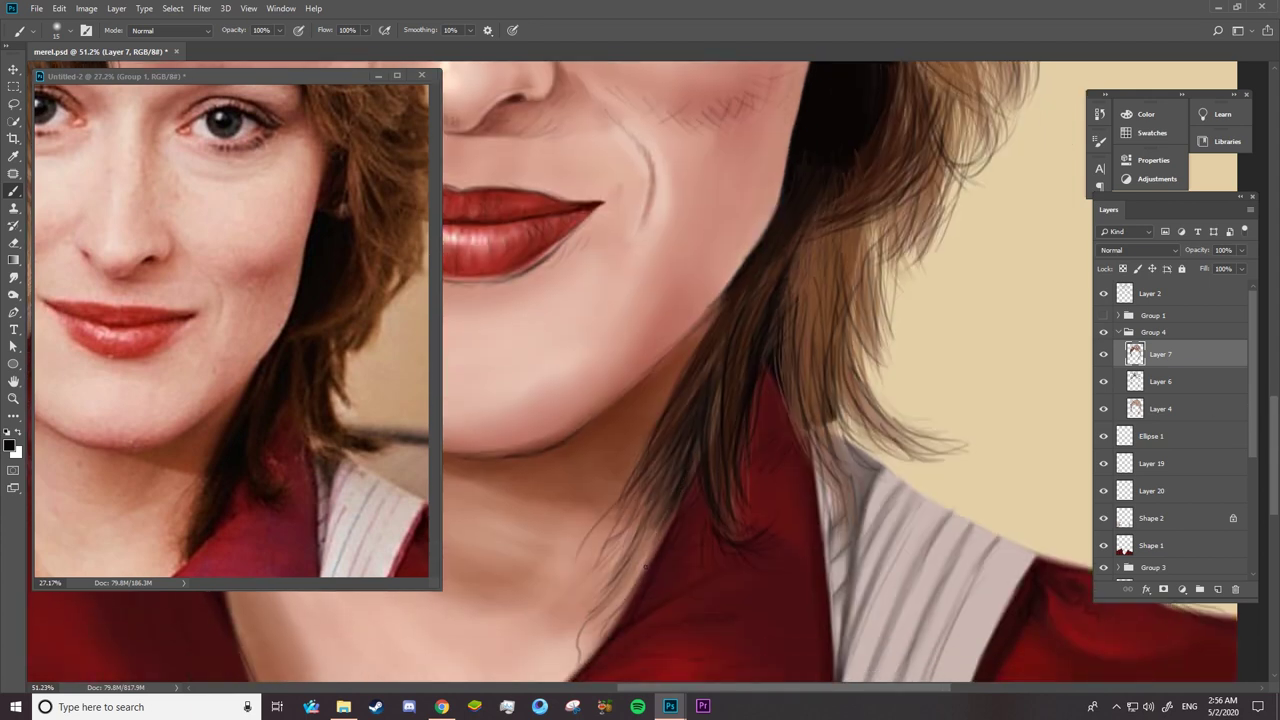
pyautogui.moveTo(668, 516); pyautogui.dragTo(626, 596)
pyautogui.moveTo(676, 472); pyautogui.dragTo(606, 590)
pyautogui.moveTo(660, 534); pyautogui.dragTo(582, 660)
pyautogui.moveTo(662, 496)
pyautogui.mouseDown()
pyautogui.moveTo(626, 606)
pyautogui.moveTo(614, 590)
pyautogui.mouseUp()
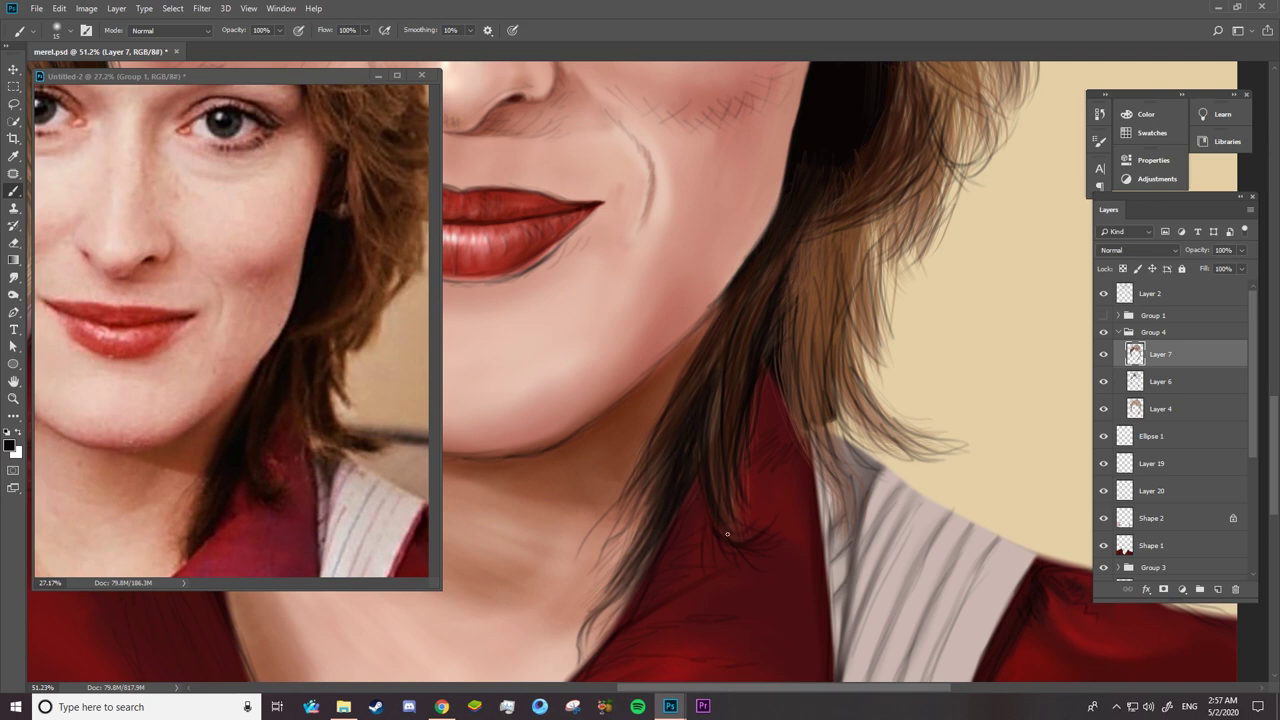
# - Add dark strands along the hair's outer edge above the collar
pyautogui.moveTo(796, 276)
pyautogui.mouseDown()
pyautogui.moveTo(786, 414)
pyautogui.moveTo(810, 374)
pyautogui.mouseUp()
pyautogui.moveTo(836, 314)
pyautogui.mouseDown()
pyautogui.moveTo(854, 414)
pyautogui.moveTo(856, 390)
pyautogui.mouseUp()
pyautogui.moveTo(848, 264); pyautogui.dragTo(882, 434)
pyautogui.moveTo(842, 300); pyautogui.dragTo(878, 444)
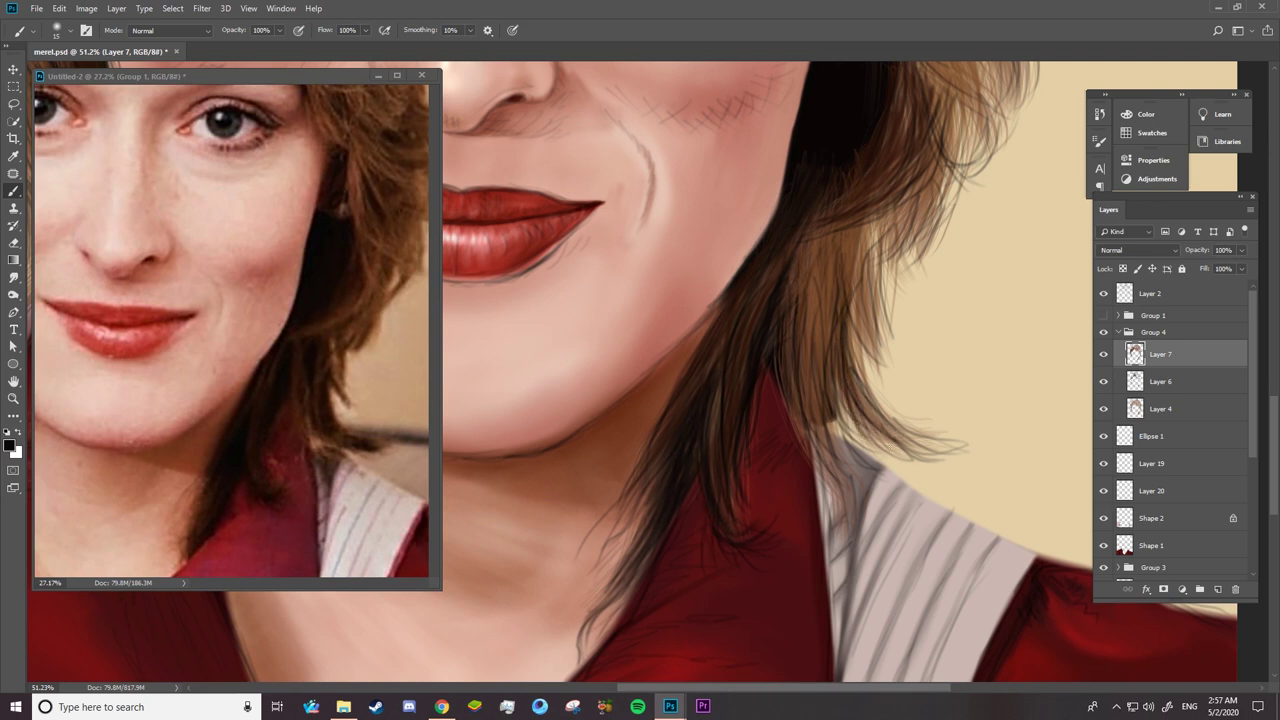
pyautogui.moveTo(846, 346); pyautogui.dragTo(912, 448)
pyautogui.moveTo(850, 322); pyautogui.dragTo(928, 432)
pyautogui.moveTo(848, 248); pyautogui.dragTo(826, 412)
pyautogui.moveTo(836, 332); pyautogui.dragTo(876, 438)
pyautogui.moveTo(854, 376); pyautogui.dragTo(874, 436)
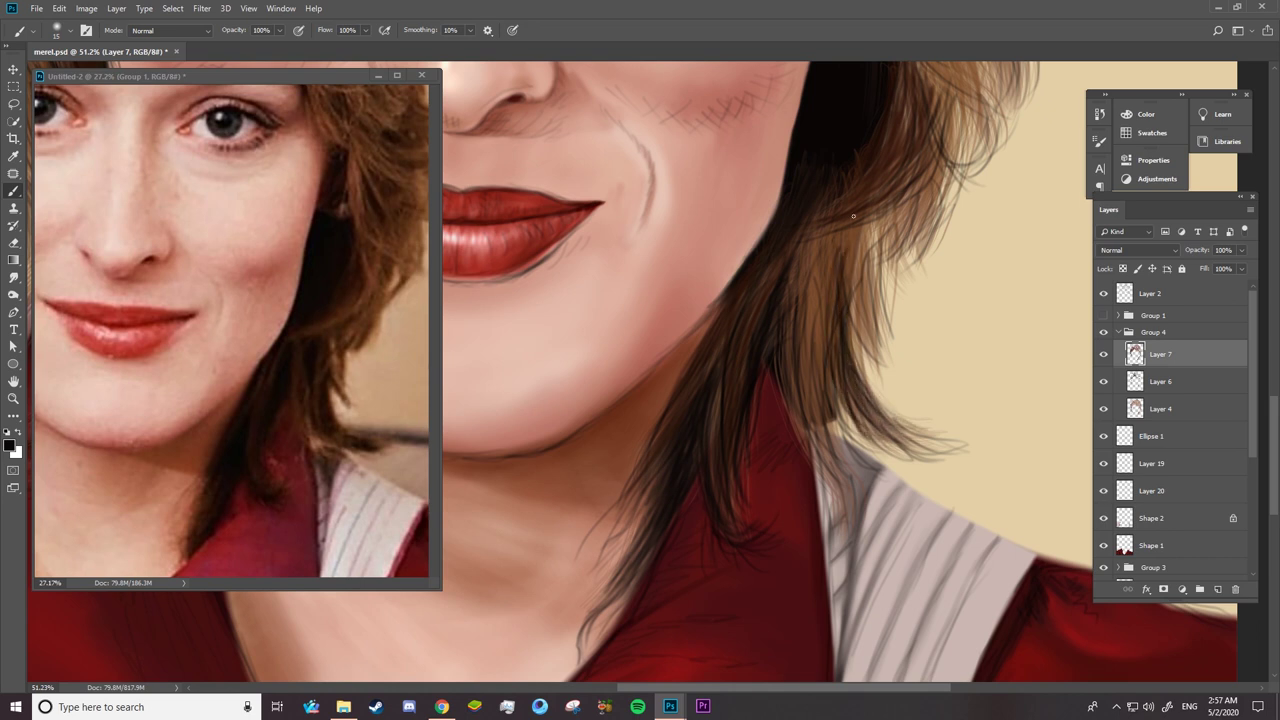
# - Paint dark strands across the collar's left edge and a long single strand
pyautogui.moveTo(812, 314); pyautogui.dragTo(848, 526)
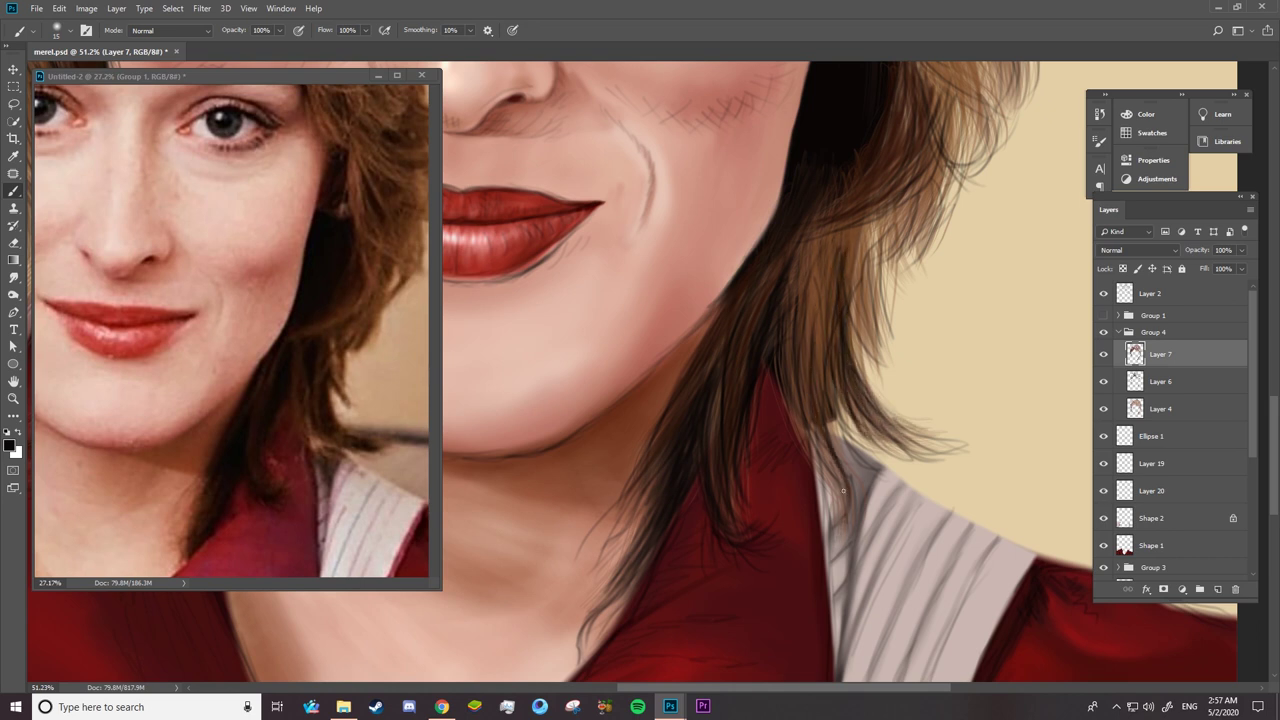
pyautogui.moveTo(802, 378); pyautogui.dragTo(844, 518)
pyautogui.moveTo(816, 284); pyautogui.dragTo(852, 540)
pyautogui.moveTo(830, 322); pyautogui.dragTo(840, 442)
pyautogui.moveTo(816, 270)
pyautogui.mouseDown()
pyautogui.moveTo(832, 436)
pyautogui.moveTo(832, 370)
pyautogui.mouseUp()
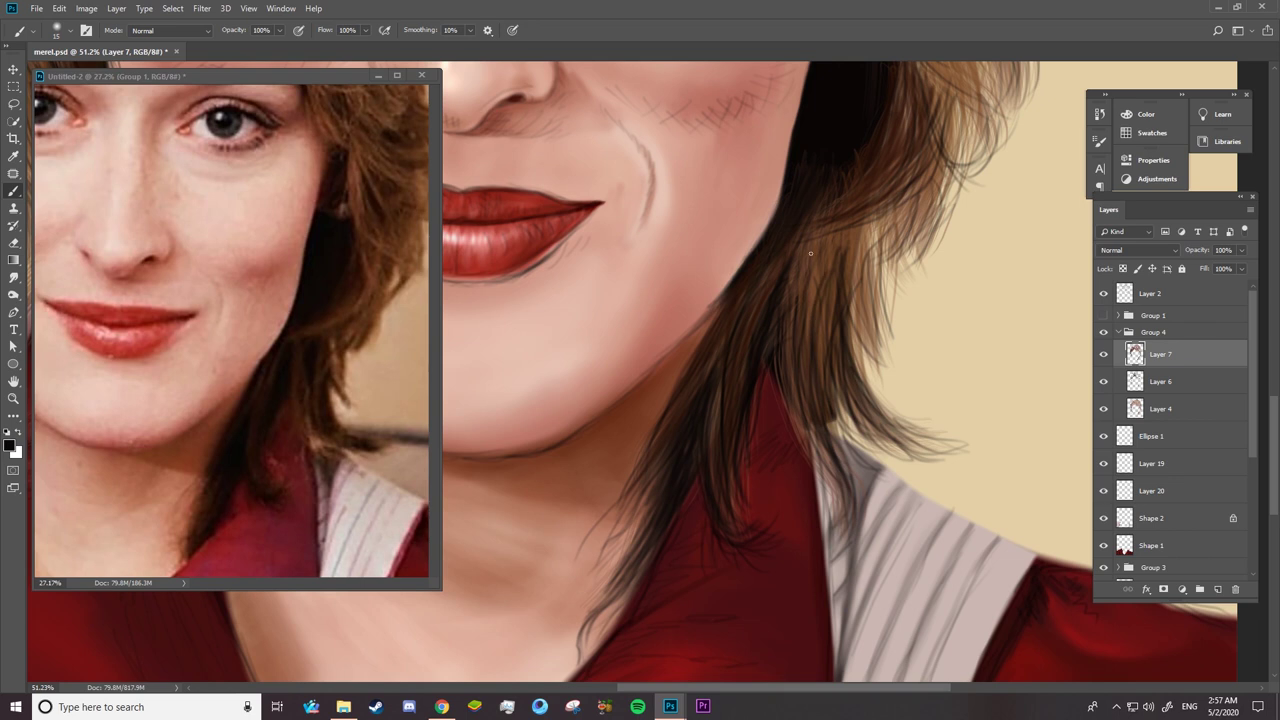
pyautogui.moveTo(816, 234); pyautogui.dragTo(835, 338)
# - Hide Layer 2 and add strands along the lower right hair edge
pyautogui.moveTo(850, 242)
pyautogui.mouseDown()
pyautogui.moveTo(874, 346)
pyautogui.moveTo(872, 294)
pyautogui.moveTo(840, 438)
pyautogui.mouseUp()
pyautogui.click(1103, 293)
pyautogui.moveTo(820, 332); pyautogui.dragTo(850, 464)
pyautogui.moveTo(834, 364); pyautogui.dragTo(904, 448)
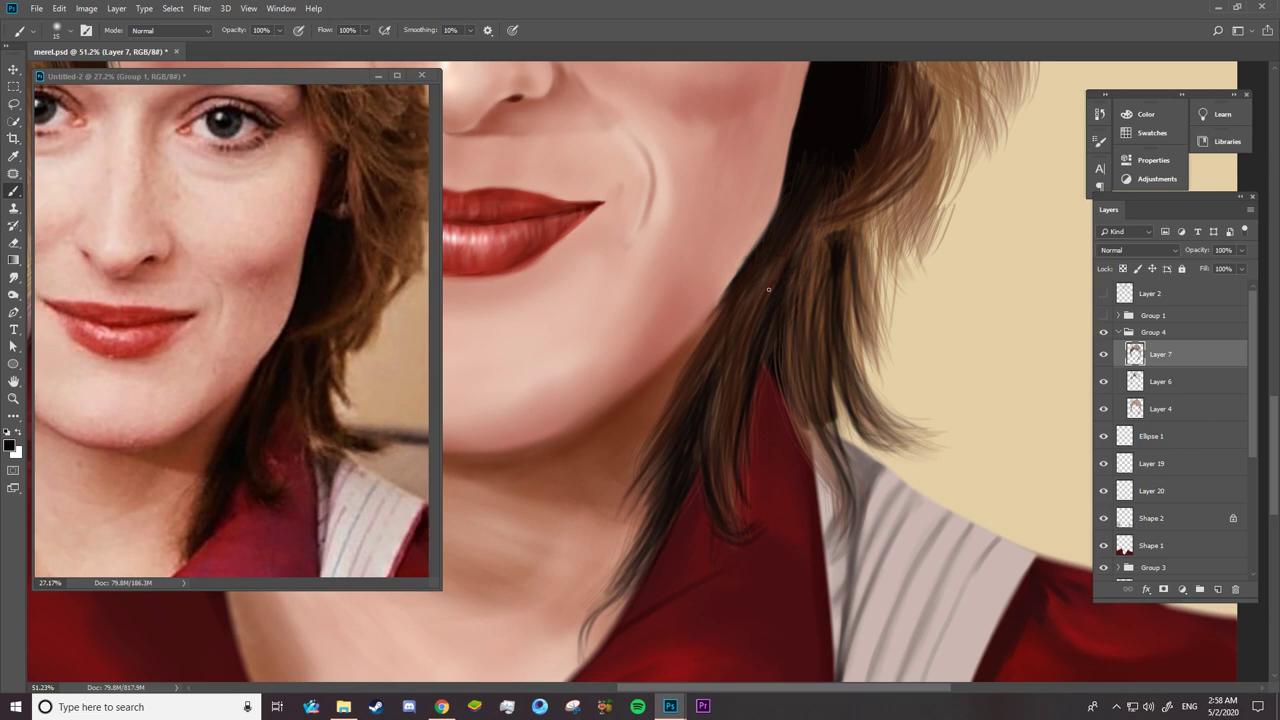
# - Show the Layer 2 sketch and paint dark strands right of the ear and down the right hair
pyautogui.scroll(2, 800, 300)
pyautogui.scroll(3, 930, 330)
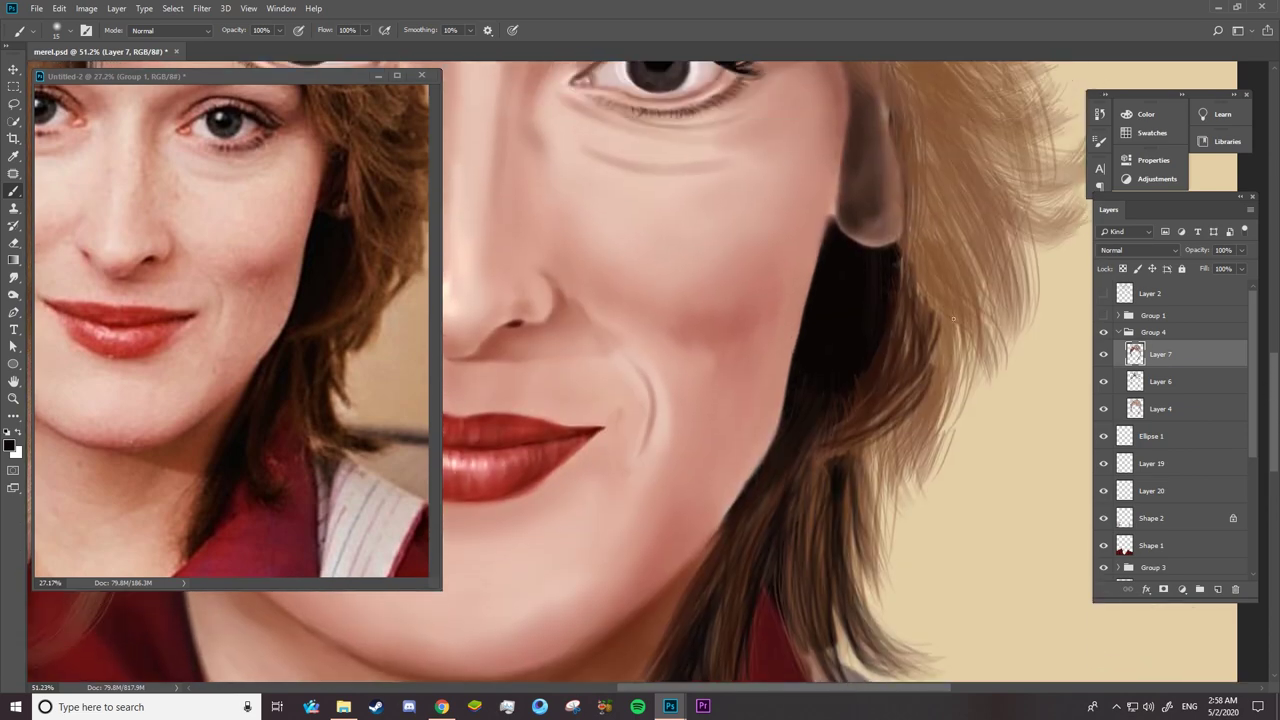
pyautogui.click(1103, 293)
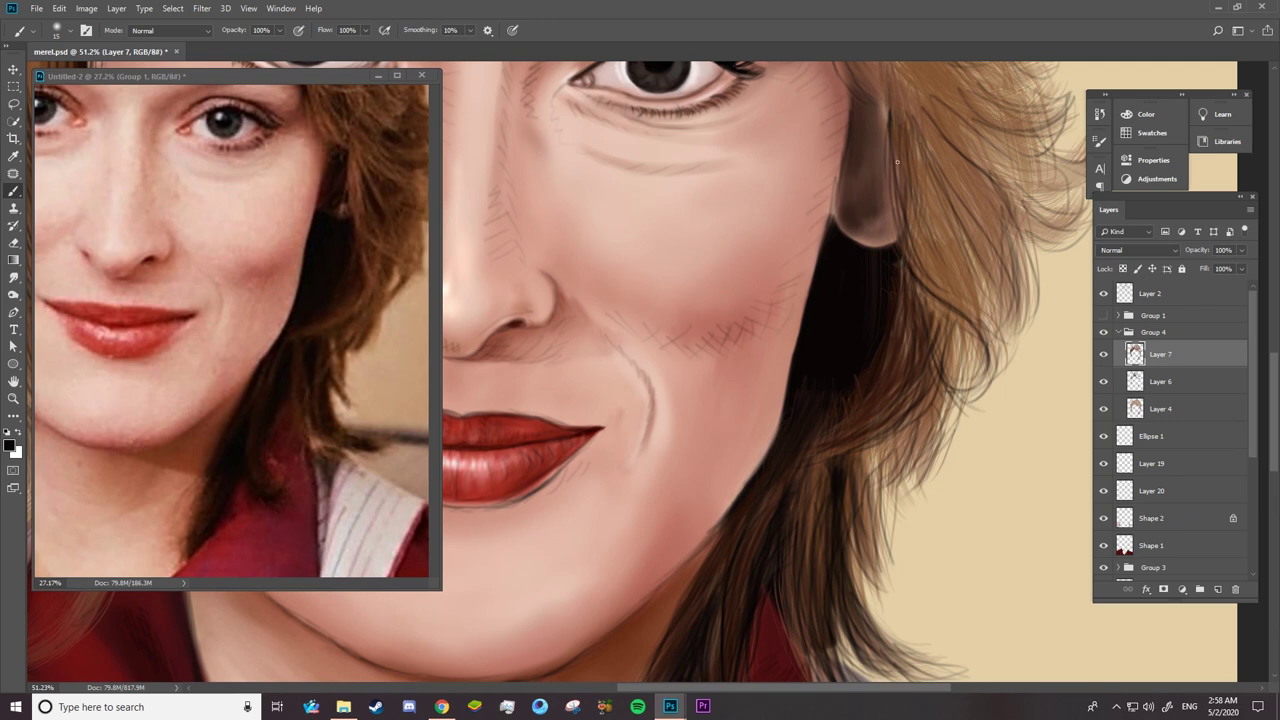
pyautogui.moveTo(894, 142); pyautogui.dragTo(928, 248)
pyautogui.moveTo(878, 98)
pyautogui.mouseDown()
pyautogui.moveTo(889, 132)
pyautogui.moveTo(970, 230)
pyautogui.mouseUp()
pyautogui.moveTo(914, 126)
pyautogui.mouseDown()
pyautogui.moveTo(1006, 318)
pyautogui.moveTo(970, 242)
pyautogui.mouseUp()
pyautogui.moveTo(950, 312); pyautogui.dragTo(996, 390)
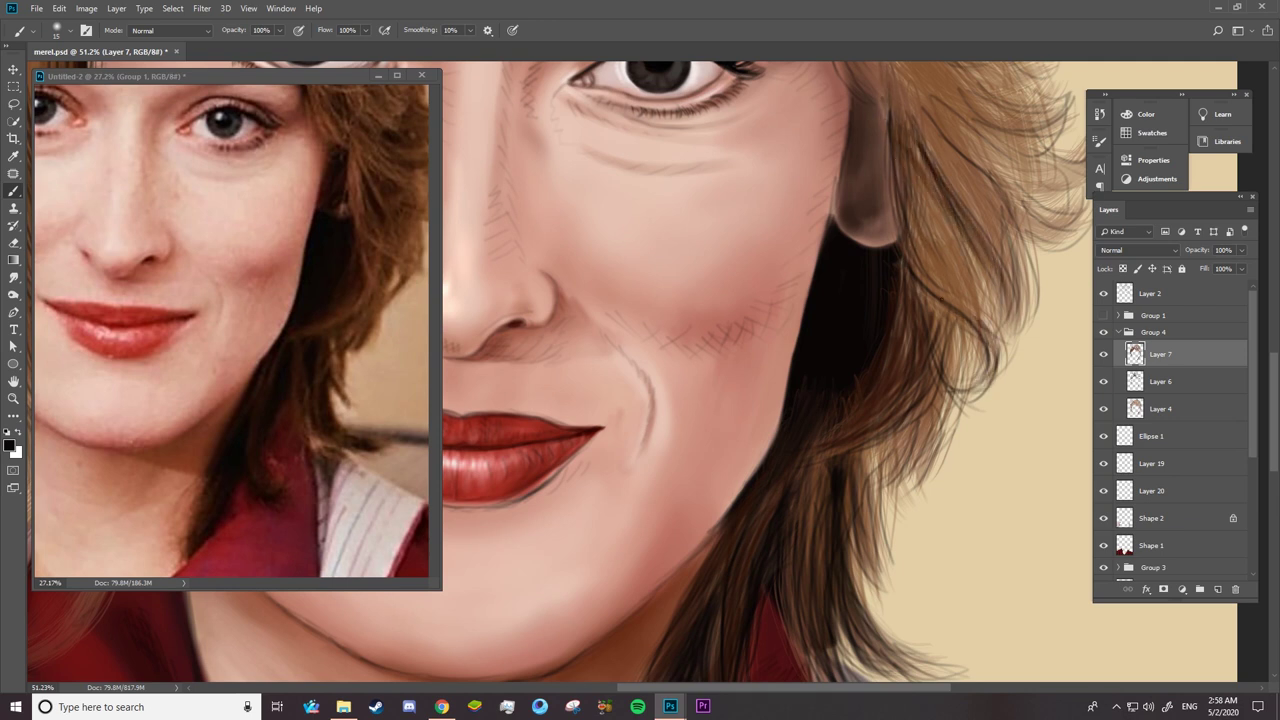
# - Sample brown from the reference hair for right-side strands, then add faint rosy-brown strands
pyautogui.keyDown('alt'); pyautogui.click(354, 208); pyautogui.keyUp('alt')
pyautogui.moveTo(986, 340)
pyautogui.mouseDown()
pyautogui.moveTo(956, 396)
pyautogui.moveTo(990, 374)
pyautogui.mouseUp()
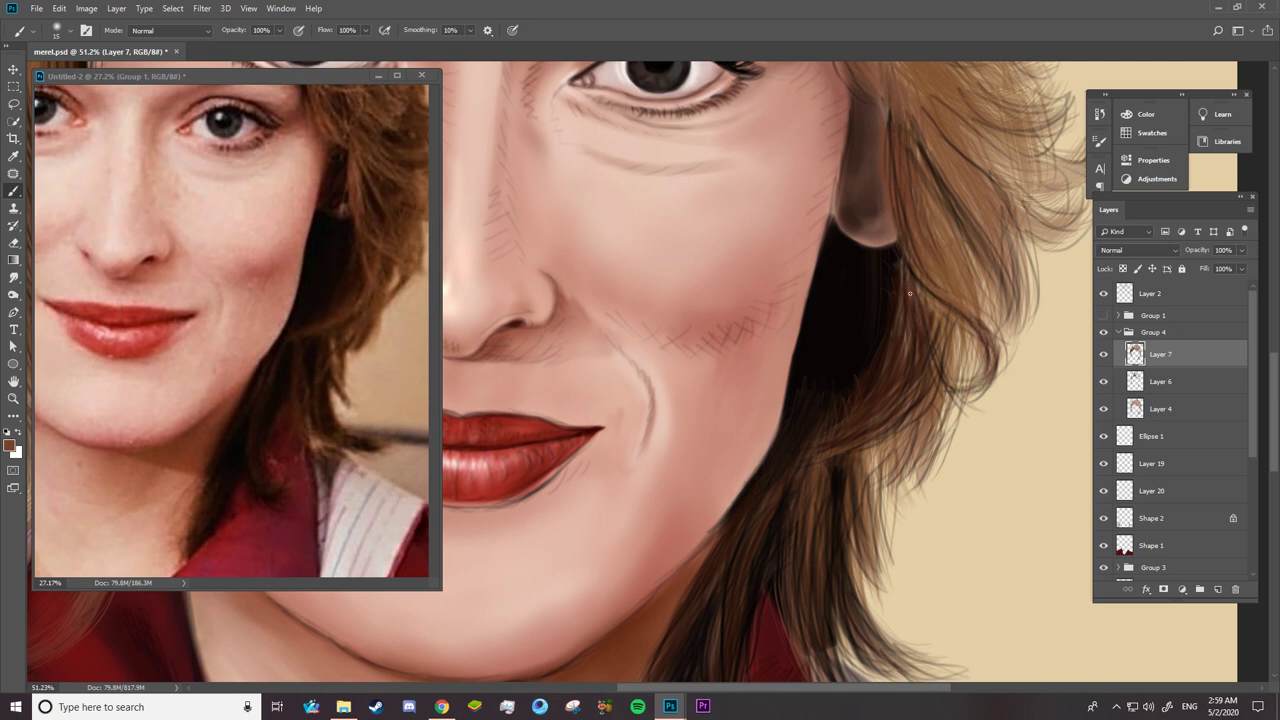
pyautogui.click(10, 445)
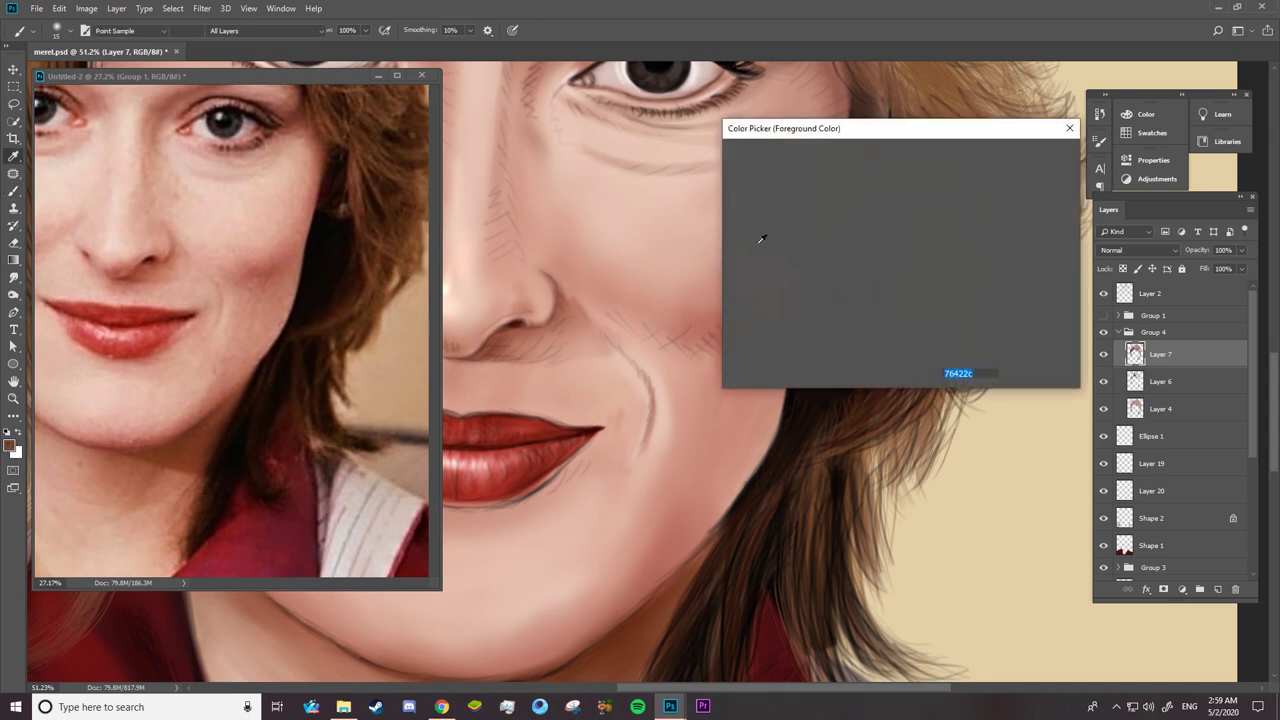
pyautogui.click(1034, 151)
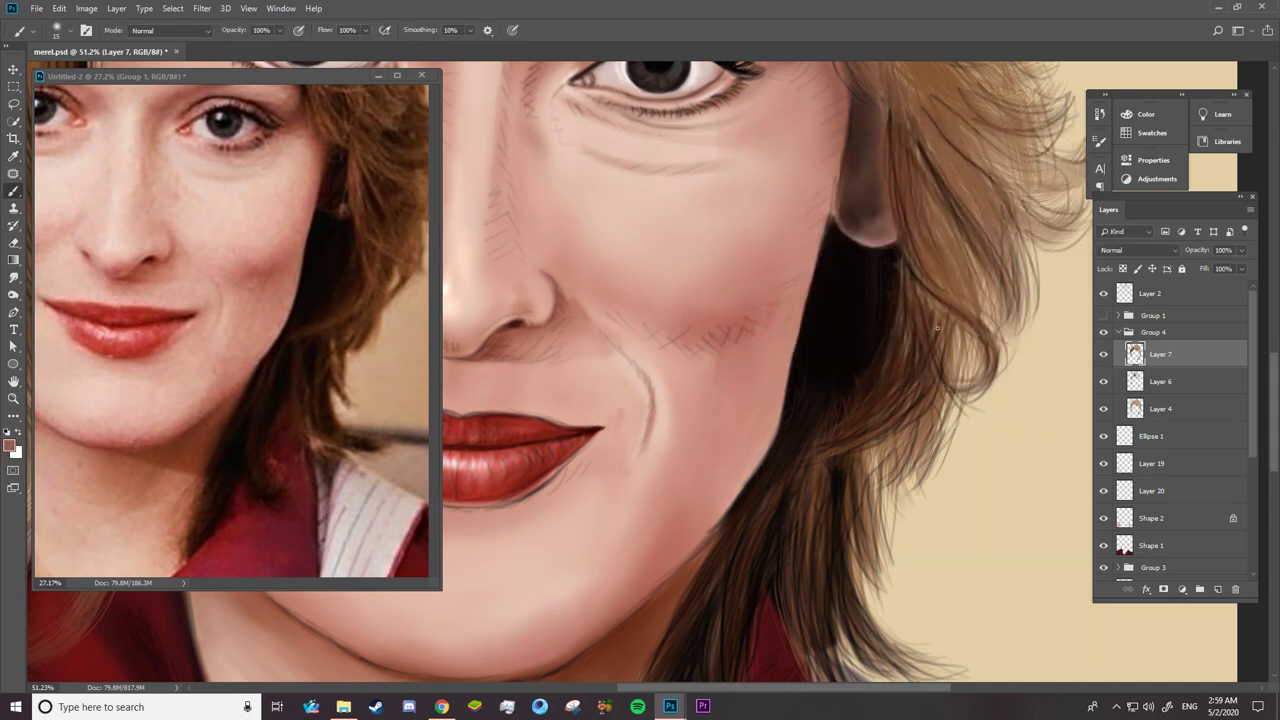
pyautogui.moveTo(931, 377); pyautogui.dragTo(877, 429)
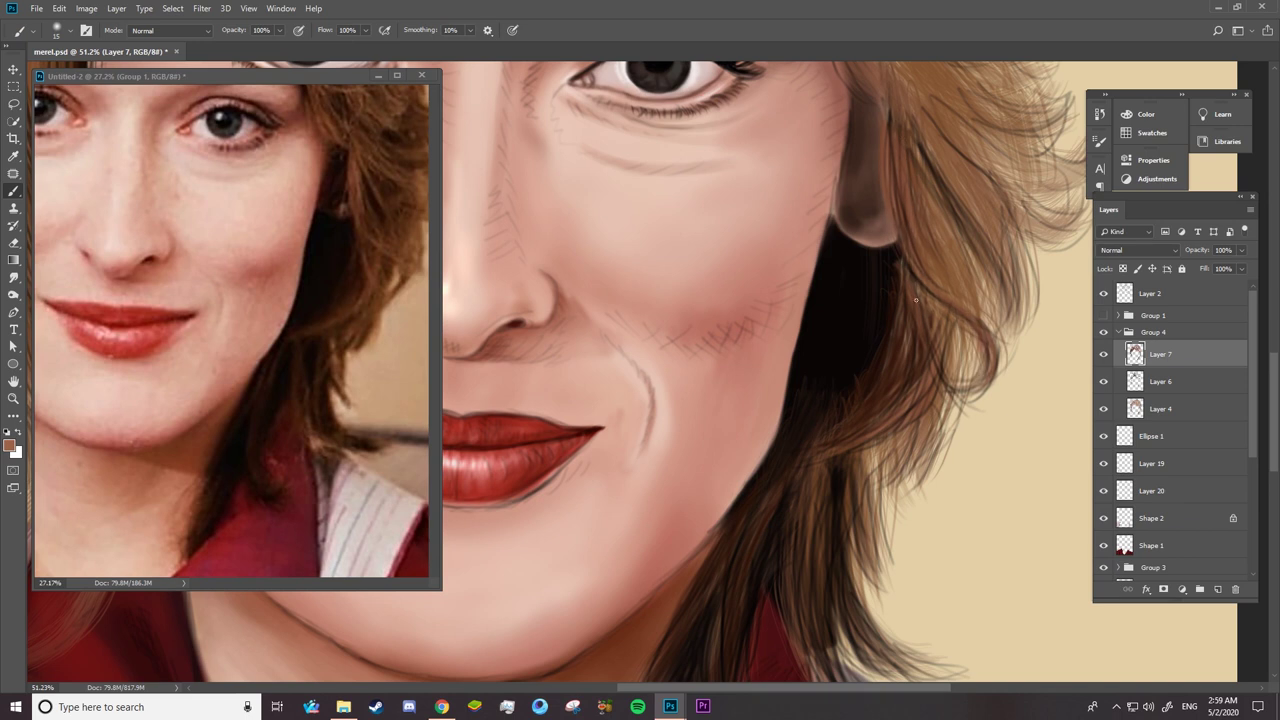
# - Hide Layer 2 and zoom the view to compare the softened hair
pyautogui.click(1103, 293)
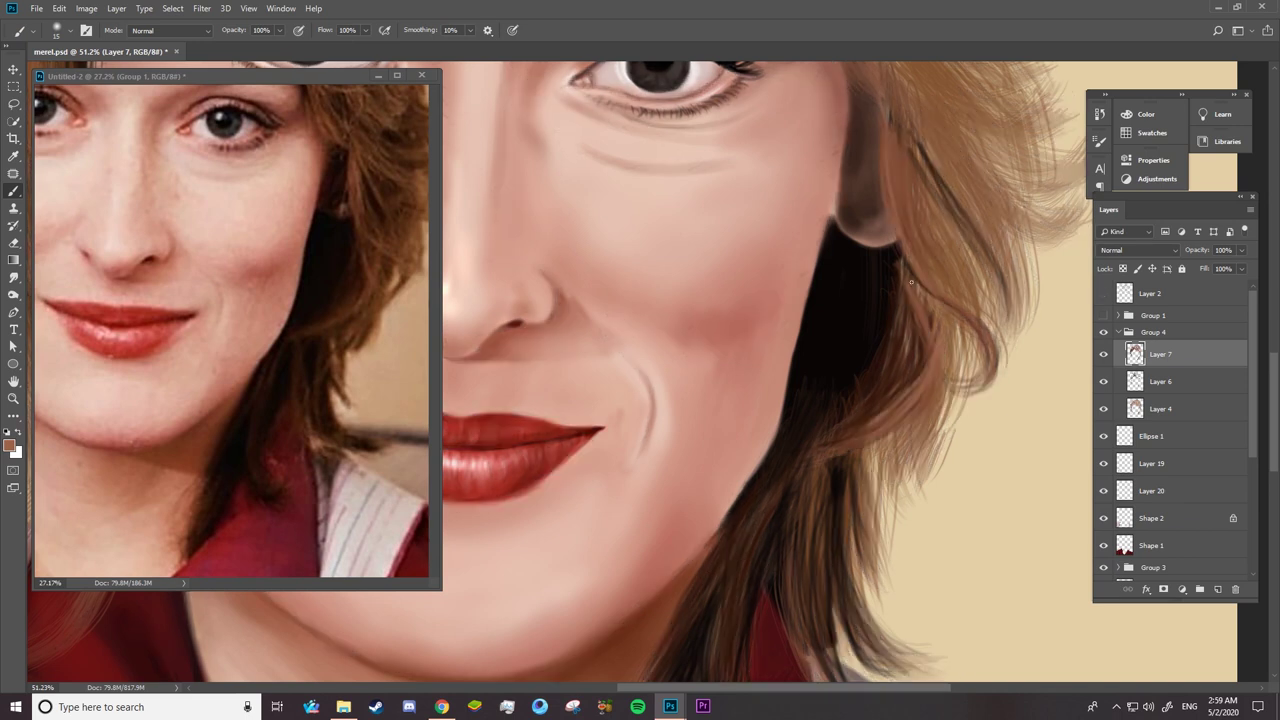
pyautogui.press('z')
pyautogui.scroll(-3, 957, 284)
pyautogui.scroll(3, 494, 311)
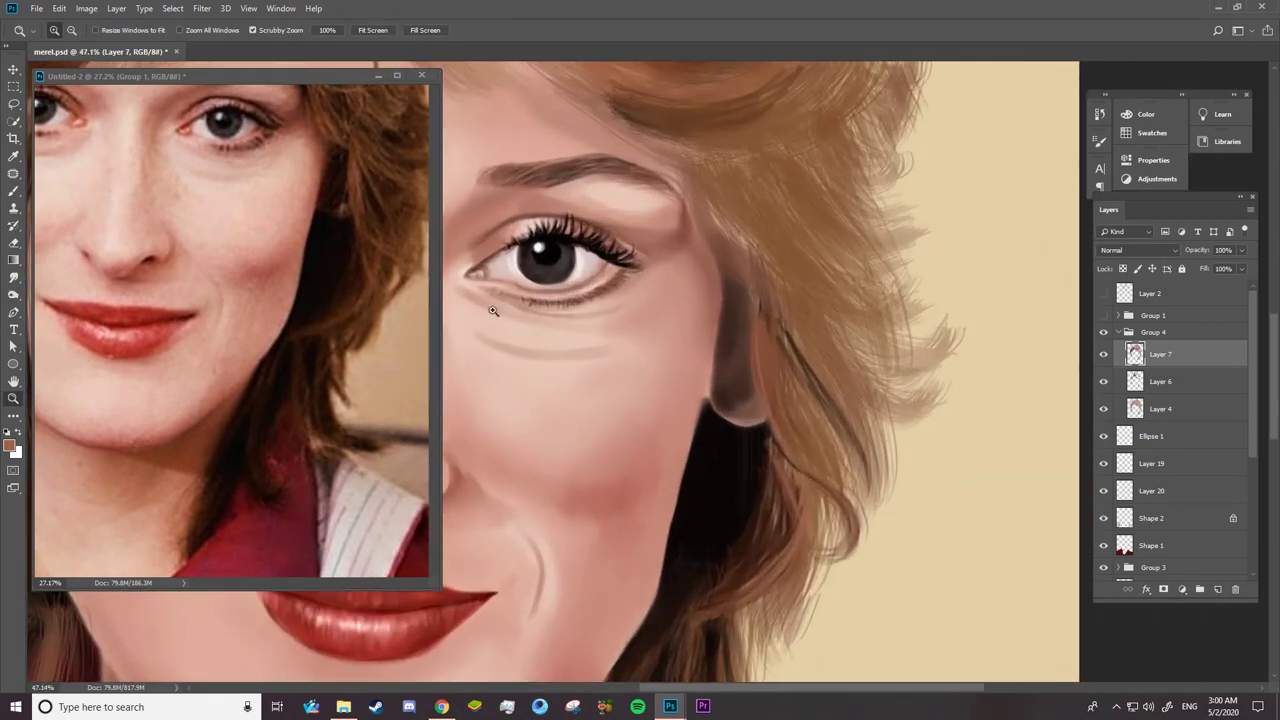
pyautogui.scroll(-2, 376, 287)
pyautogui.scroll(2, 376, 287)
pyautogui.scroll(2, 380, 164)
pyautogui.scroll(2, 985, 362)
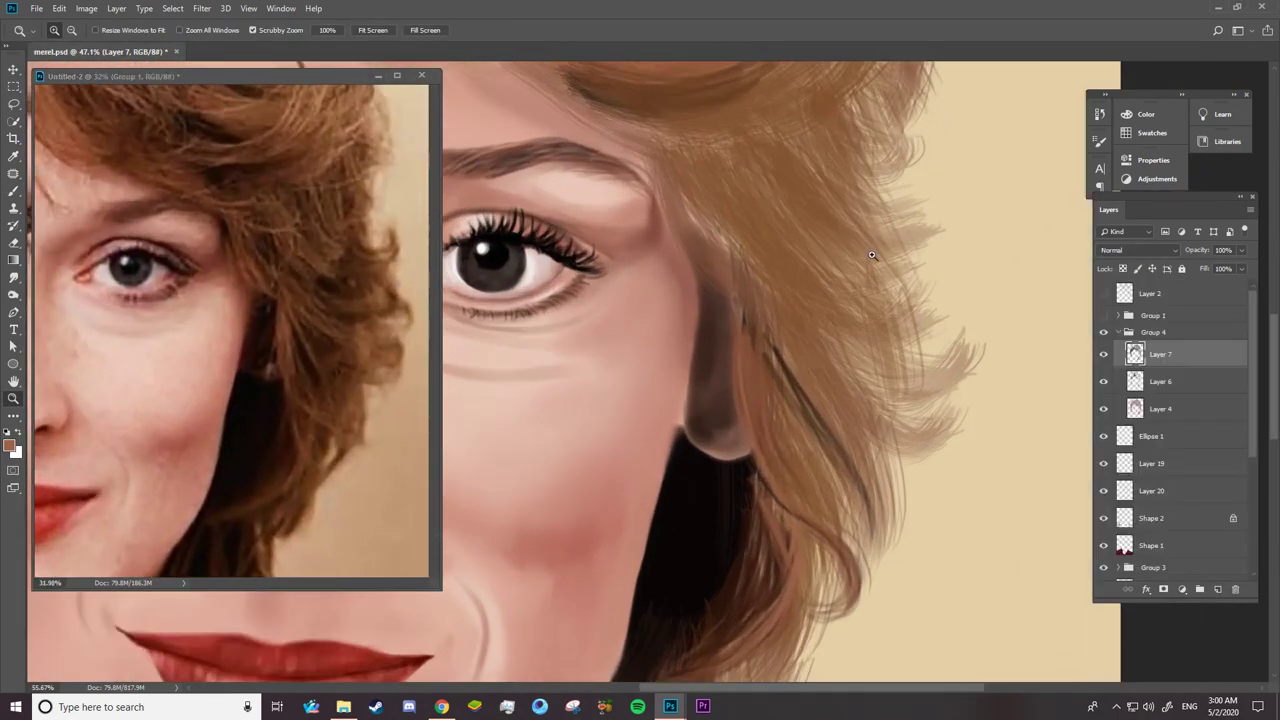
pyautogui.scroll(1, 985, 362)
pyautogui.press('b')
# - Show Layer 2 again and paint reference-sampled dark brown strands through the upper and lower-right hair
pyautogui.click(1103, 293)
pyautogui.keyDown('alt'); pyautogui.click(300, 382); pyautogui.keyUp('alt')
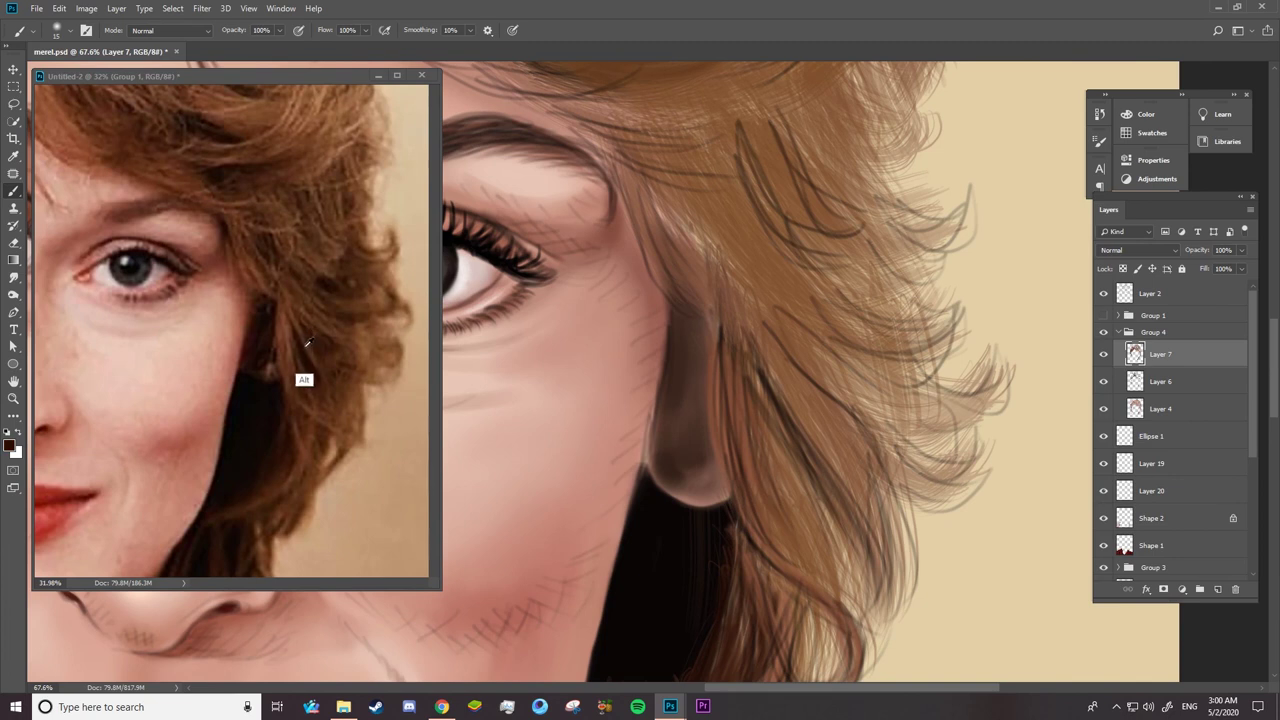
pyautogui.moveTo(770, 368)
pyautogui.mouseDown()
pyautogui.moveTo(796, 424)
pyautogui.moveTo(838, 448)
pyautogui.mouseUp()
pyautogui.moveTo(748, 314)
pyautogui.mouseDown()
pyautogui.moveTo(842, 426)
pyautogui.moveTo(850, 410)
pyautogui.moveTo(812, 448)
pyautogui.moveTo(822, 476)
pyautogui.mouseUp()
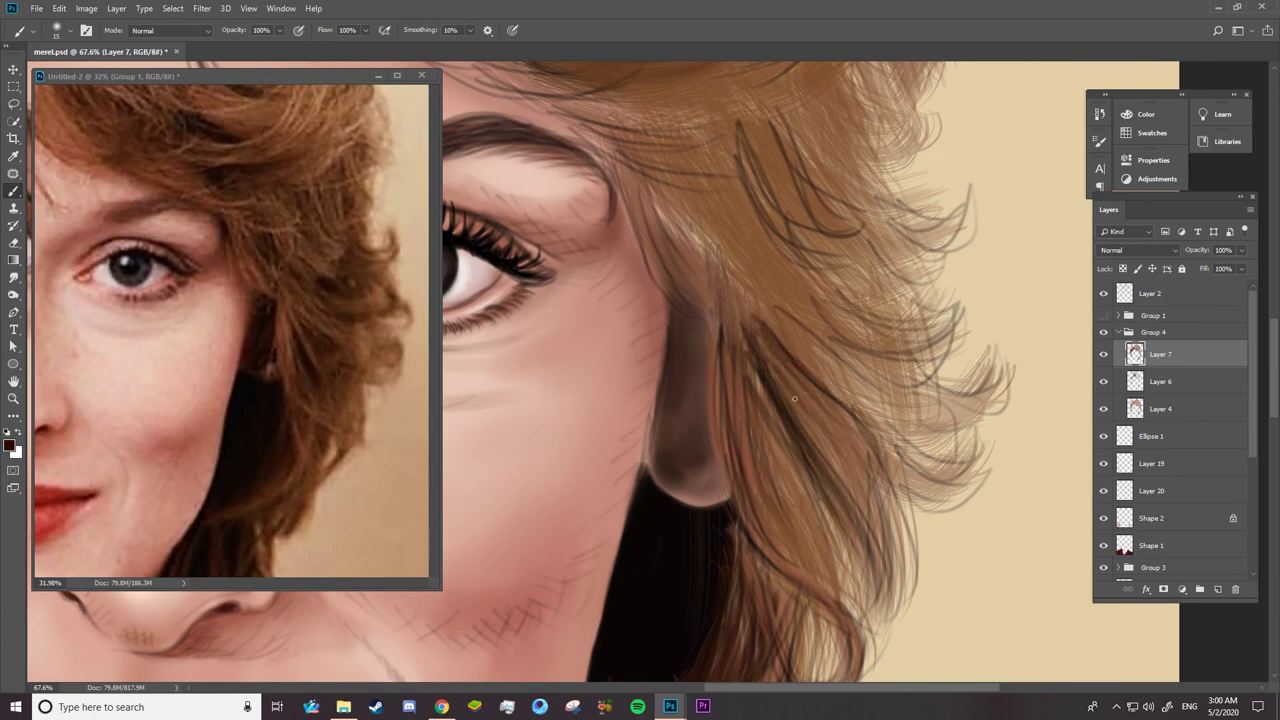
pyautogui.moveTo(734, 280)
pyautogui.mouseDown()
pyautogui.moveTo(830, 372)
pyautogui.moveTo(950, 390)
pyautogui.moveTo(990, 426)
pyautogui.mouseUp()
pyautogui.moveTo(878, 412)
pyautogui.mouseDown()
pyautogui.moveTo(994, 362)
pyautogui.moveTo(976, 440)
pyautogui.mouseUp()
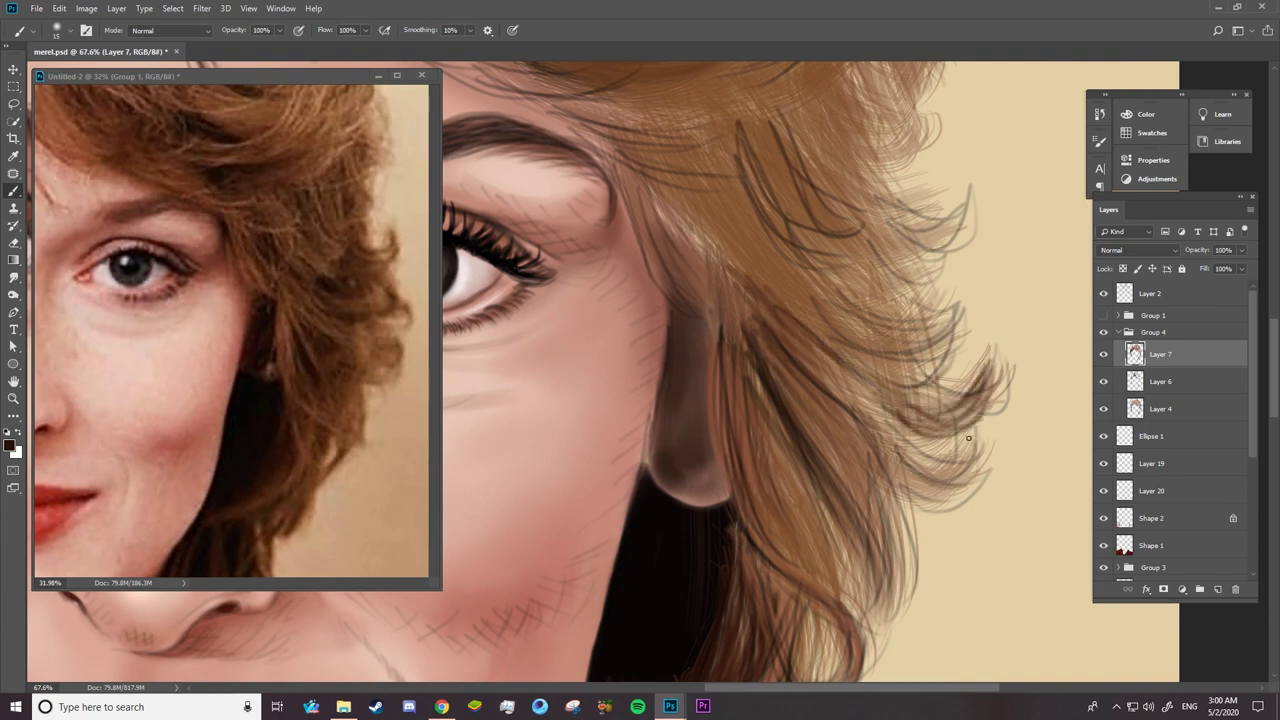
pyautogui.moveTo(890, 494)
pyautogui.mouseDown()
pyautogui.moveTo(984, 432)
pyautogui.moveTo(976, 466)
pyautogui.mouseUp()
pyautogui.moveTo(862, 426)
pyautogui.mouseDown()
pyautogui.moveTo(912, 470)
pyautogui.moveTo(908, 606)
pyautogui.mouseUp()
pyautogui.moveTo(874, 464); pyautogui.dragTo(912, 604)
pyautogui.moveTo(884, 490); pyautogui.dragTo(906, 608)
pyautogui.moveTo(846, 542)
pyautogui.mouseDown()
pyautogui.moveTo(878, 668)
pyautogui.moveTo(880, 640)
pyautogui.mouseUp()
pyautogui.moveTo(878, 482); pyautogui.dragTo(896, 590)
# - Paint fine dark strands along the temple hairline and into the upper hair
pyautogui.moveTo(664, 178)
pyautogui.mouseDown()
pyautogui.moveTo(636, 250)
pyautogui.moveTo(656, 248)
pyautogui.mouseUp()
pyautogui.moveTo(702, 196); pyautogui.dragTo(696, 258)
pyautogui.moveTo(664, 180); pyautogui.dragTo(638, 254)
pyautogui.moveTo(620, 150); pyautogui.dragTo(656, 282)
pyautogui.moveTo(650, 170)
pyautogui.mouseDown()
pyautogui.moveTo(690, 300)
pyautogui.moveTo(770, 290)
pyautogui.mouseUp()
pyautogui.moveTo(700, 165); pyautogui.dragTo(765, 285)
pyautogui.moveTo(640, 125); pyautogui.dragTo(745, 250)
pyautogui.moveTo(680, 130); pyautogui.dragTo(765, 255)
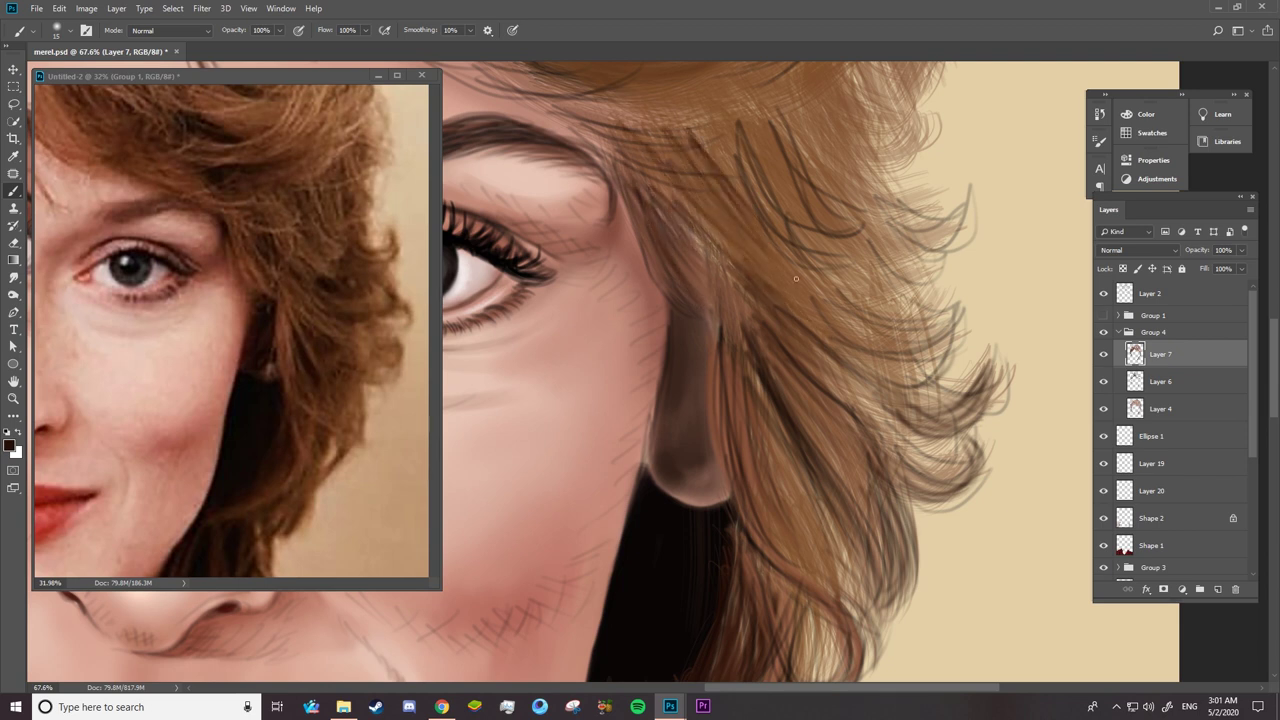
pyautogui.moveTo(690, 165)
pyautogui.mouseDown()
pyautogui.moveTo(815, 310)
pyautogui.moveTo(940, 370)
pyautogui.mouseUp()
# - Add long dark strands through the right hair and dark flicks on the right curls
pyautogui.moveTo(860, 340); pyautogui.dragTo(960, 378)
pyautogui.moveTo(835, 312); pyautogui.dragTo(962, 350)
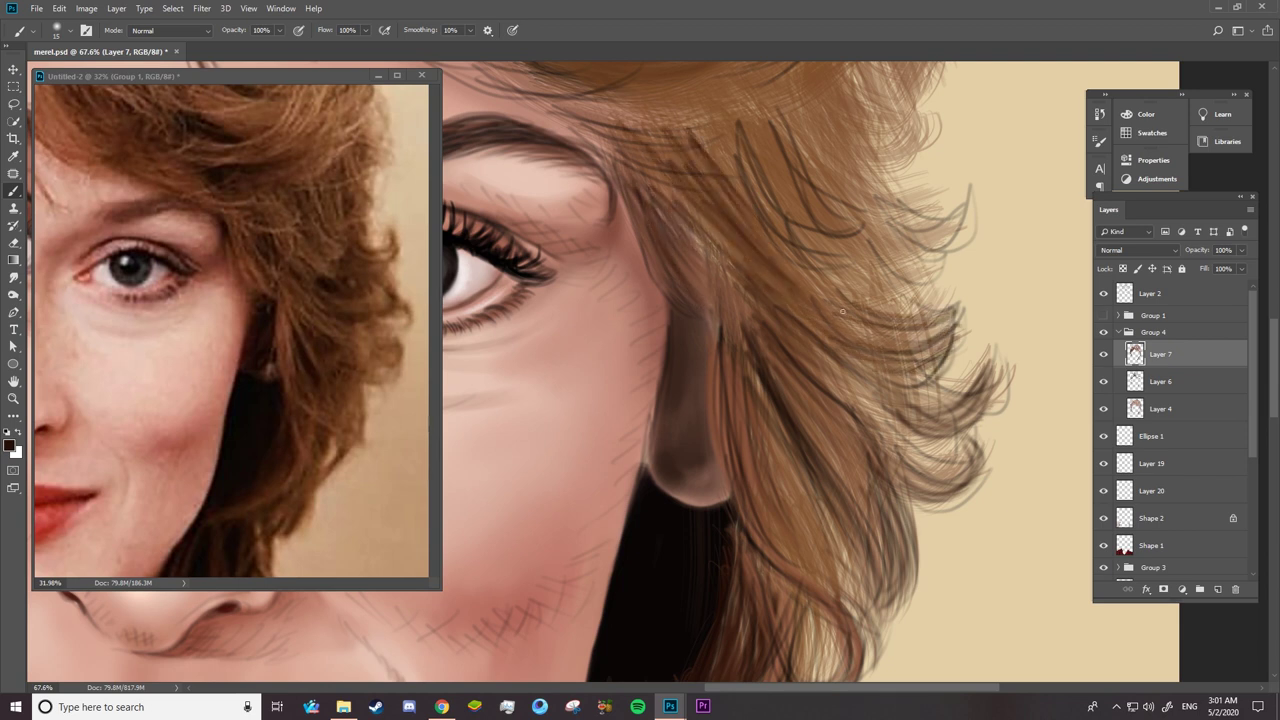
pyautogui.moveTo(822, 356); pyautogui.dragTo(928, 437)
pyautogui.moveTo(836, 386); pyautogui.dragTo(974, 468)
pyautogui.moveTo(886, 420); pyautogui.dragTo(946, 436)
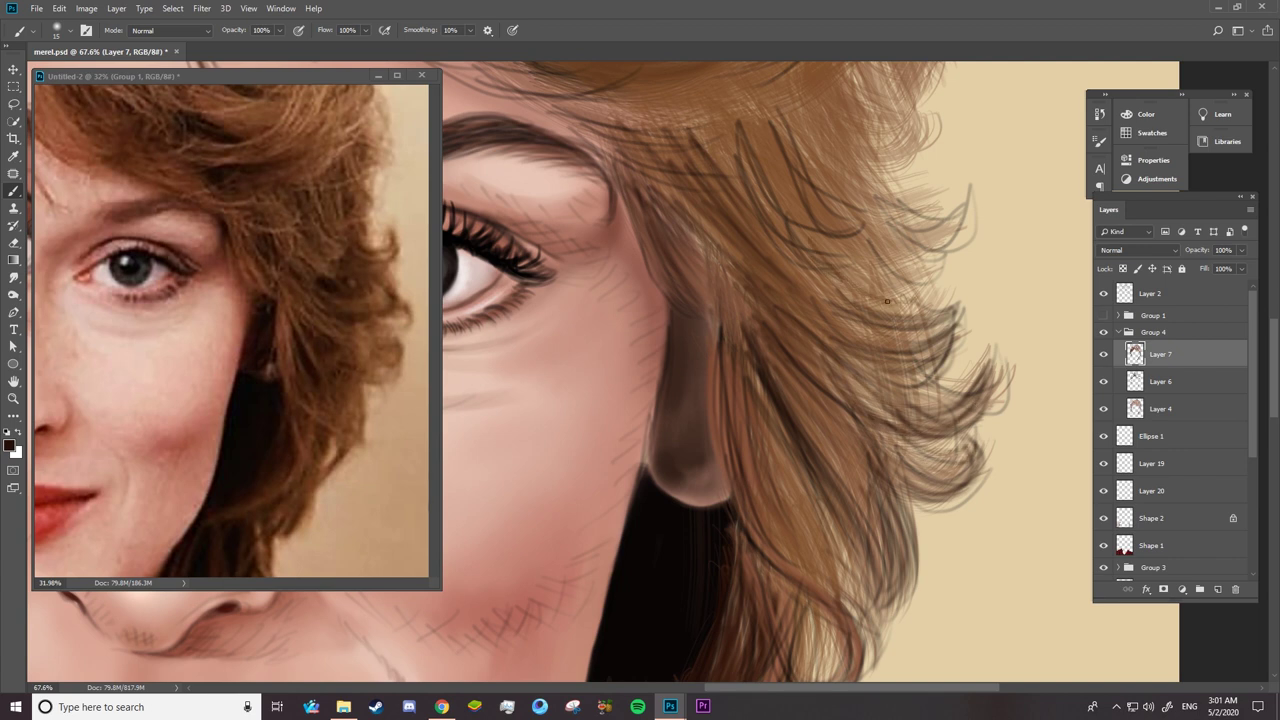
pyautogui.moveTo(810, 238); pyautogui.dragTo(912, 300)
pyautogui.moveTo(848, 236); pyautogui.dragTo(948, 272)
pyautogui.moveTo(855, 262); pyautogui.dragTo(965, 218)
pyautogui.moveTo(885, 240)
pyautogui.mouseDown()
pyautogui.moveTo(978, 185)
pyautogui.moveTo(975, 208)
pyautogui.moveTo(952, 200)
pyautogui.mouseUp()
pyautogui.moveTo(755, 130); pyautogui.dragTo(808, 222)
# - Brush more dark strands across the upper hair, curving into the temple hairline
pyautogui.moveTo(780, 118); pyautogui.dragTo(862, 236)
pyautogui.moveTo(710, 140)
pyautogui.mouseDown()
pyautogui.moveTo(802, 204)
pyautogui.moveTo(788, 236)
pyautogui.mouseUp()
pyautogui.moveTo(692, 134); pyautogui.dragTo(736, 244)
pyautogui.moveTo(648, 158); pyautogui.dragTo(700, 280)
pyautogui.moveTo(622, 188)
pyautogui.mouseDown()
pyautogui.moveTo(666, 282)
pyautogui.moveTo(716, 322)
pyautogui.mouseUp()
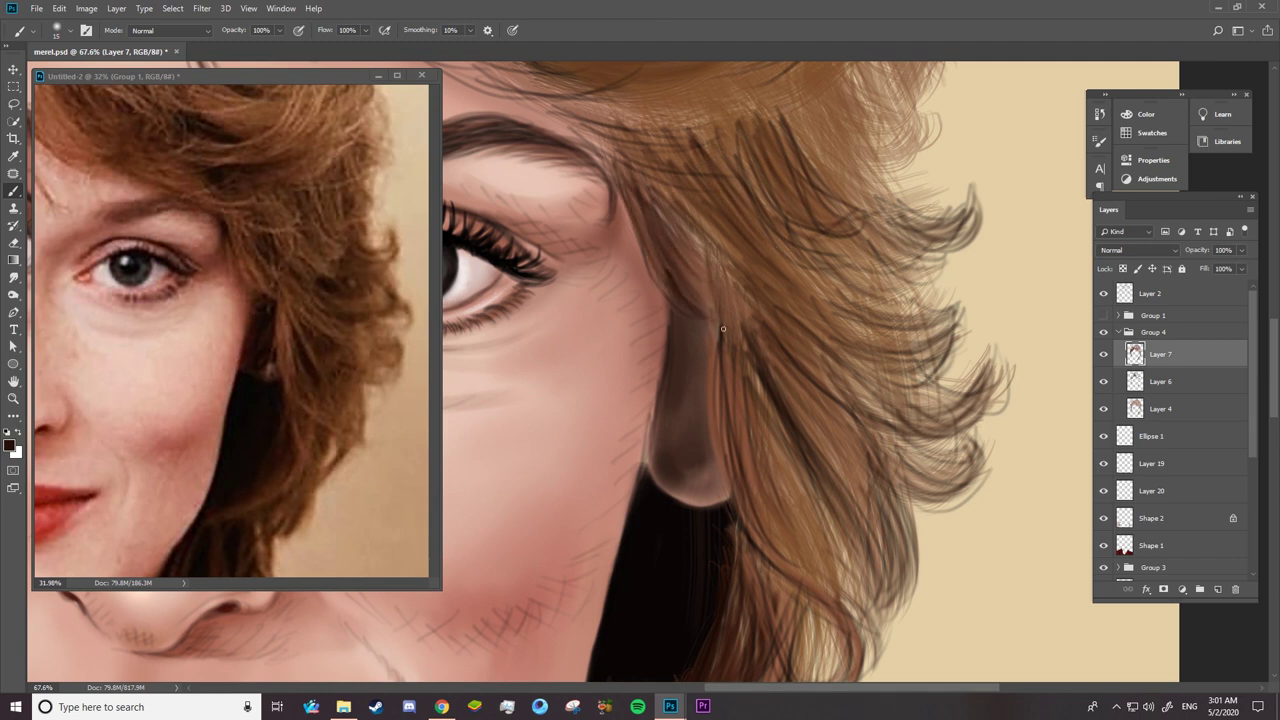
pyautogui.moveTo(690, 254)
pyautogui.mouseDown()
pyautogui.moveTo(766, 342)
pyautogui.moveTo(754, 316)
pyautogui.mouseUp()
pyautogui.moveTo(676, 226); pyautogui.dragTo(712, 296)
pyautogui.moveTo(660, 200); pyautogui.dragTo(720, 268)
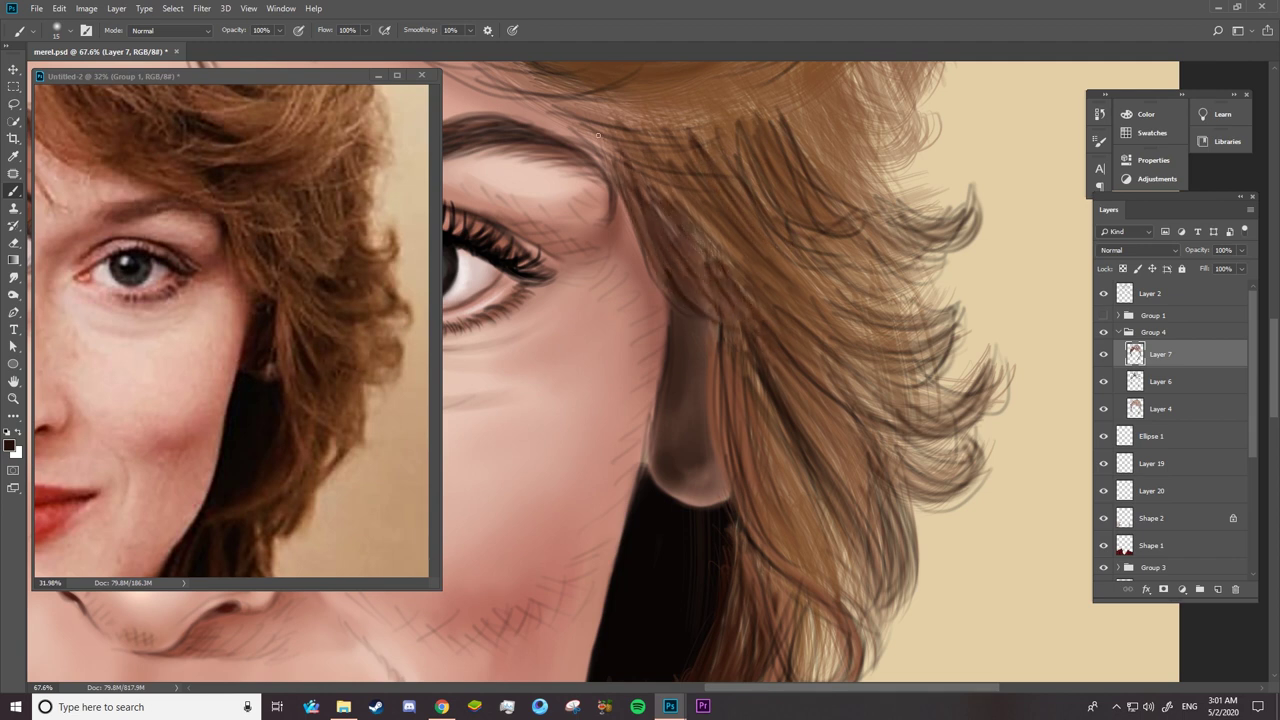
pyautogui.moveTo(620, 140); pyautogui.dragTo(694, 214)
# - Finish with dark strands along the top of the hair
pyautogui.moveTo(660, 130); pyautogui.dragTo(712, 202)
pyautogui.moveTo(742, 120); pyautogui.dragTo(758, 190)
pyautogui.moveTo(826, 100); pyautogui.dragTo(880, 192)
pyautogui.moveTo(842, 108); pyautogui.dragTo(934, 228)
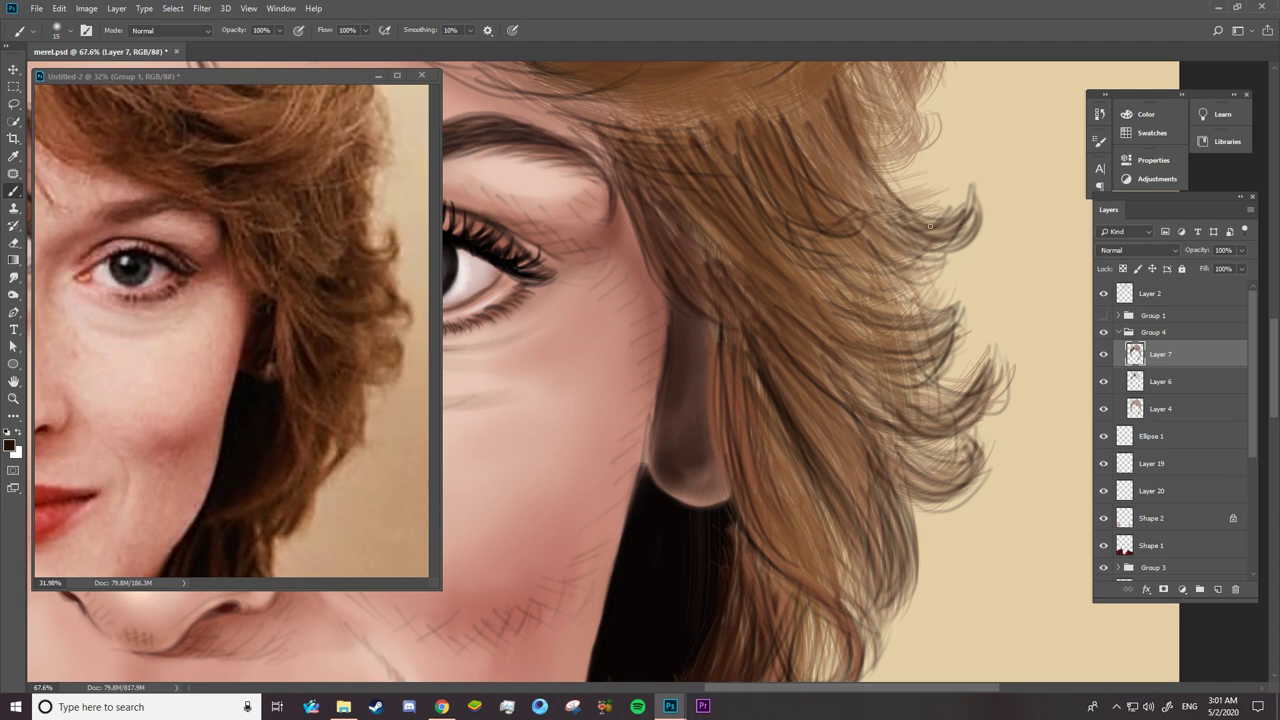
pyautogui.moveTo(800, 100)
pyautogui.mouseDown()
pyautogui.moveTo(852, 184)
pyautogui.moveTo(838, 188)
pyautogui.mouseUp()
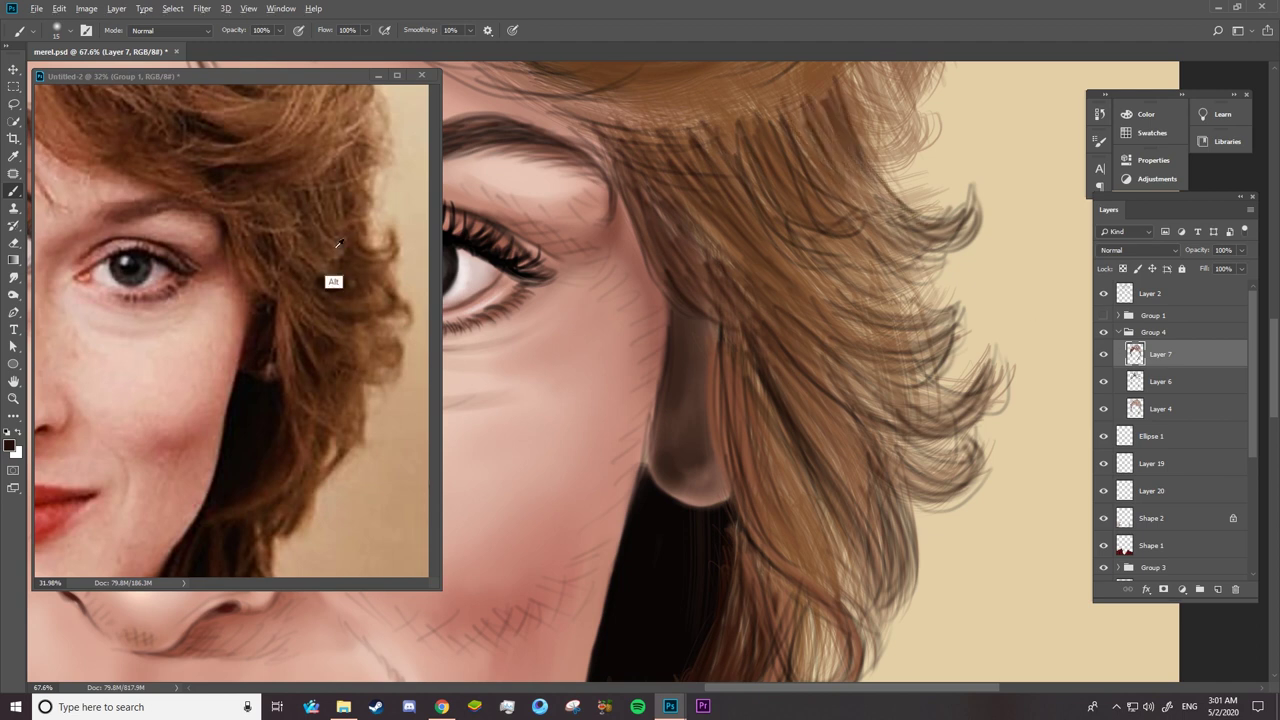
# - Set the brush to Screen mode, hide Layer 2, and paint light strands across the top of the hair
pyautogui.click(170, 30)
pyautogui.click(150, 163)
pyautogui.click(1104, 294)
pyautogui.moveTo(662, 170)
pyautogui.mouseDown()
pyautogui.moveTo(735, 250)
pyautogui.moveTo(720, 225)
pyautogui.mouseUp()
pyautogui.moveTo(680, 150); pyautogui.dragTo(770, 240)
pyautogui.moveTo(745, 125); pyautogui.dragTo(805, 220)
pyautogui.moveTo(795, 95)
pyautogui.mouseDown()
pyautogui.moveTo(835, 170)
pyautogui.moveTo(900, 210)
pyautogui.moveTo(842, 176)
pyautogui.mouseUp()
# - Add light strands sweeping toward the face and along the hair's left edge
pyautogui.moveTo(782, 122)
pyautogui.mouseDown()
pyautogui.moveTo(808, 175)
pyautogui.moveTo(795, 220)
pyautogui.mouseUp()
pyautogui.moveTo(700, 146); pyautogui.dragTo(765, 240)
pyautogui.moveTo(646, 146); pyautogui.dragTo(688, 288)
pyautogui.moveTo(638, 222); pyautogui.dragTo(680, 290)
pyautogui.moveTo(632, 166)
pyautogui.mouseDown()
pyautogui.moveTo(692, 252)
pyautogui.moveTo(686, 218)
pyautogui.mouseUp()
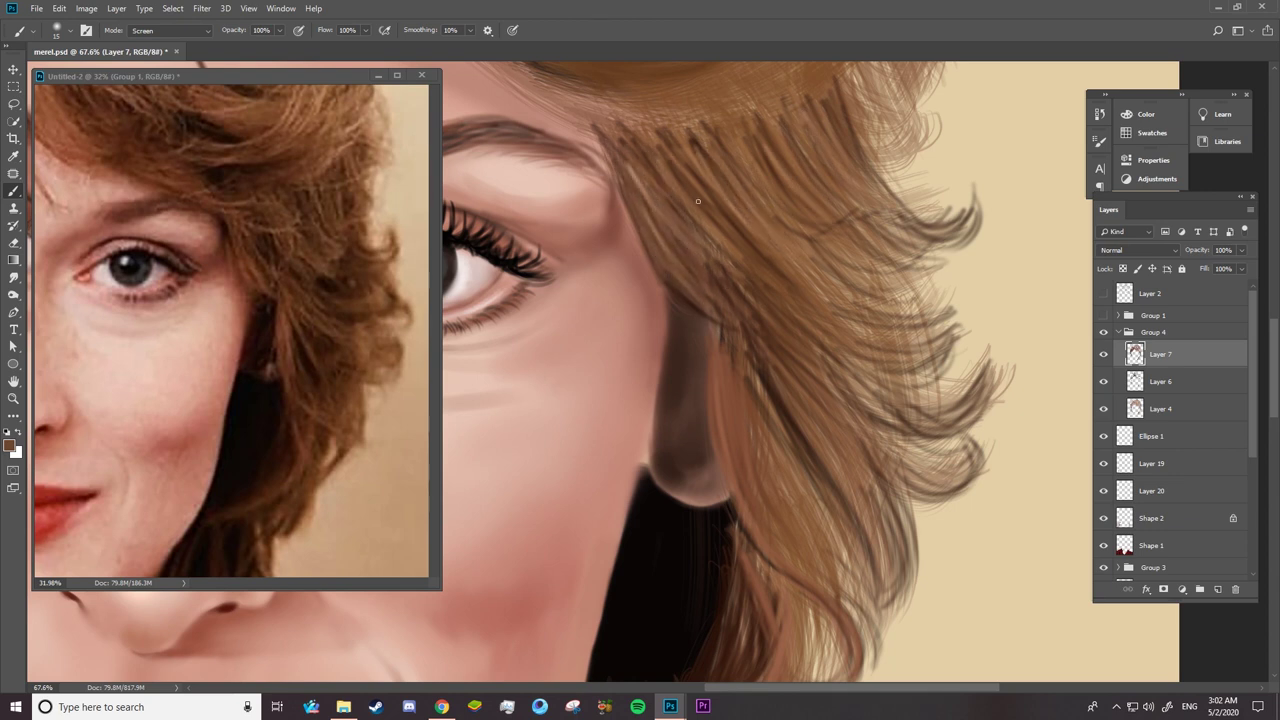
pyautogui.moveTo(672, 142); pyautogui.dragTo(816, 332)
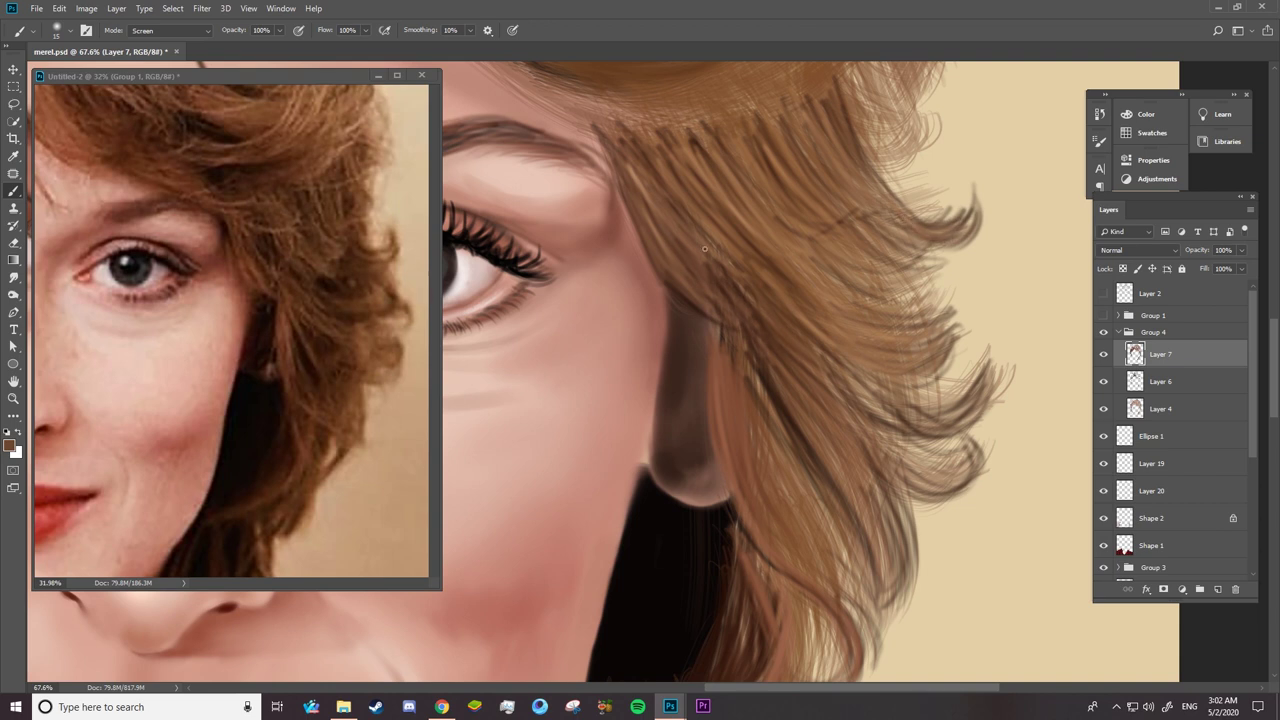
# - Paint brighter strands through the mid and lower hair near the ear
pyautogui.moveTo(738, 262)
pyautogui.mouseDown()
pyautogui.moveTo(780, 340)
pyautogui.moveTo(722, 394)
pyautogui.mouseUp()
pyautogui.moveTo(701, 322); pyautogui.dragTo(699, 366)
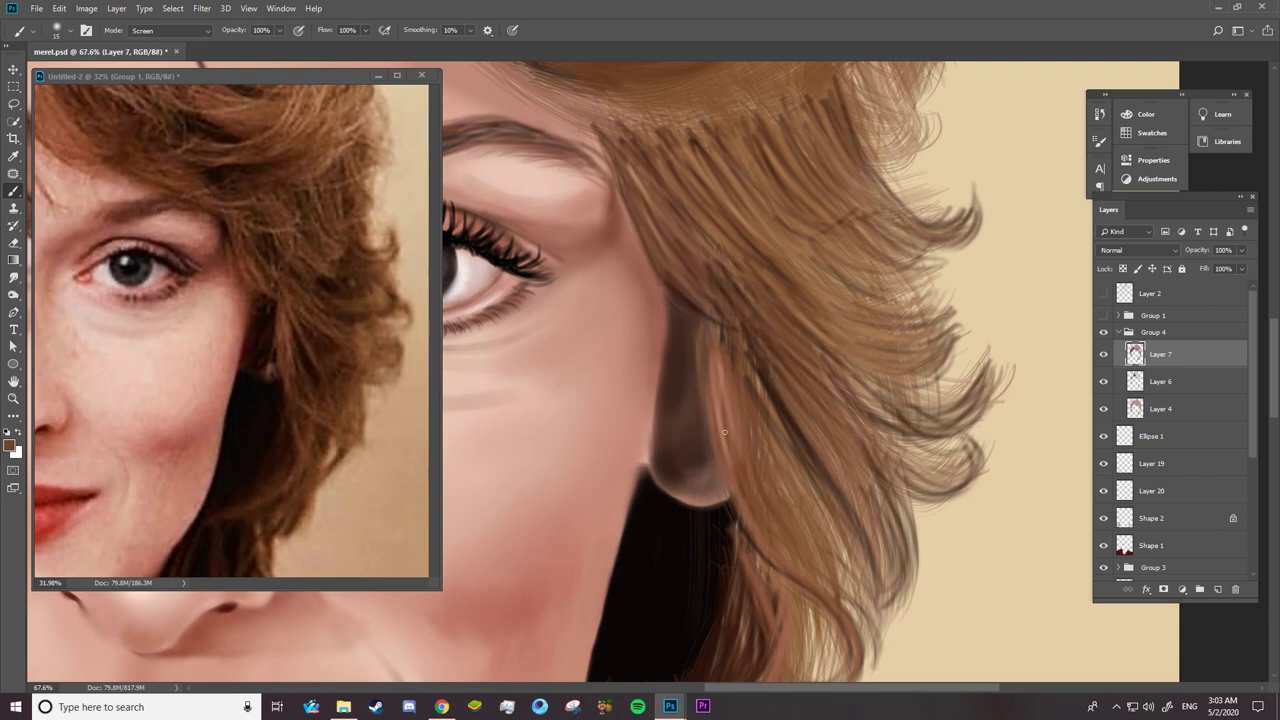
pyautogui.moveTo(724, 497); pyautogui.dragTo(756, 542)
pyautogui.moveTo(731, 446); pyautogui.dragTo(786, 564)
pyautogui.moveTo(750, 346); pyautogui.dragTo(828, 458)
pyautogui.moveTo(766, 326); pyautogui.dragTo(814, 378)
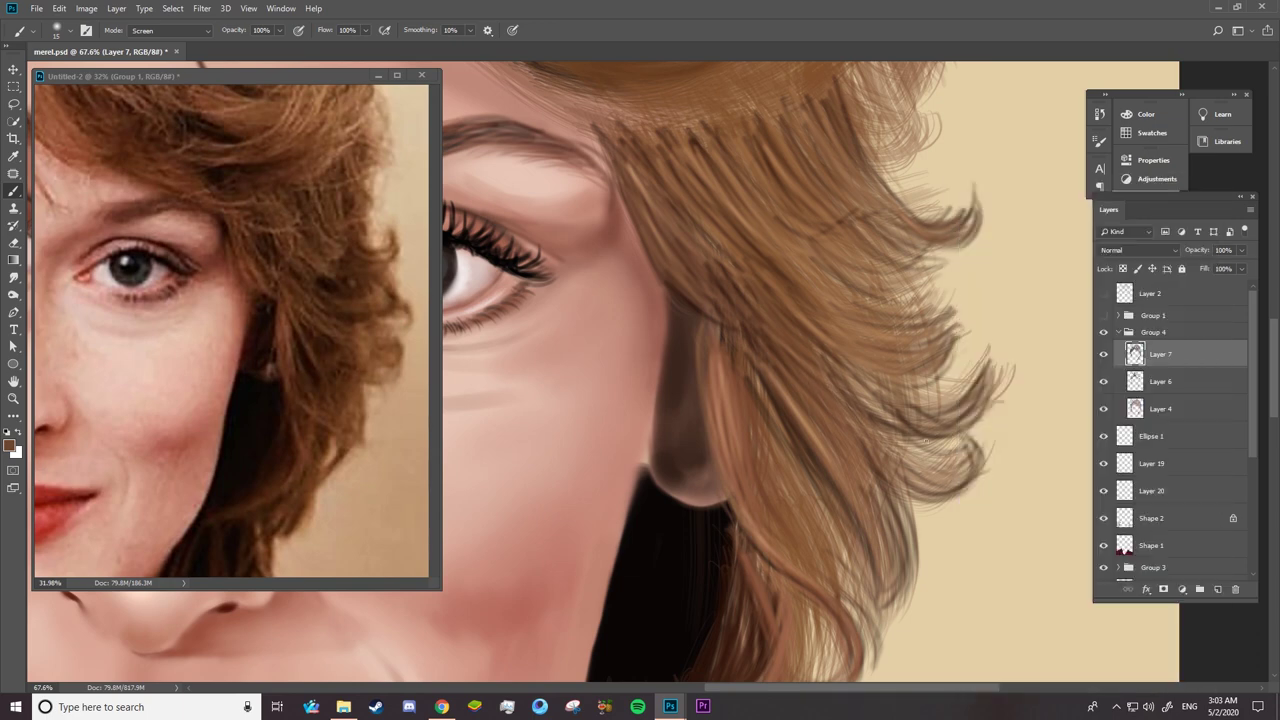
# - Choose a lighter painting colour and brush faint strands into the right and lower-right hair
pyautogui.click(9, 445)
pyautogui.click(812, 232)
pyautogui.press('Return')
pyautogui.moveTo(822, 388)
pyautogui.mouseDown()
pyautogui.moveTo(886, 468)
pyautogui.moveTo(870, 454)
pyautogui.mouseUp()
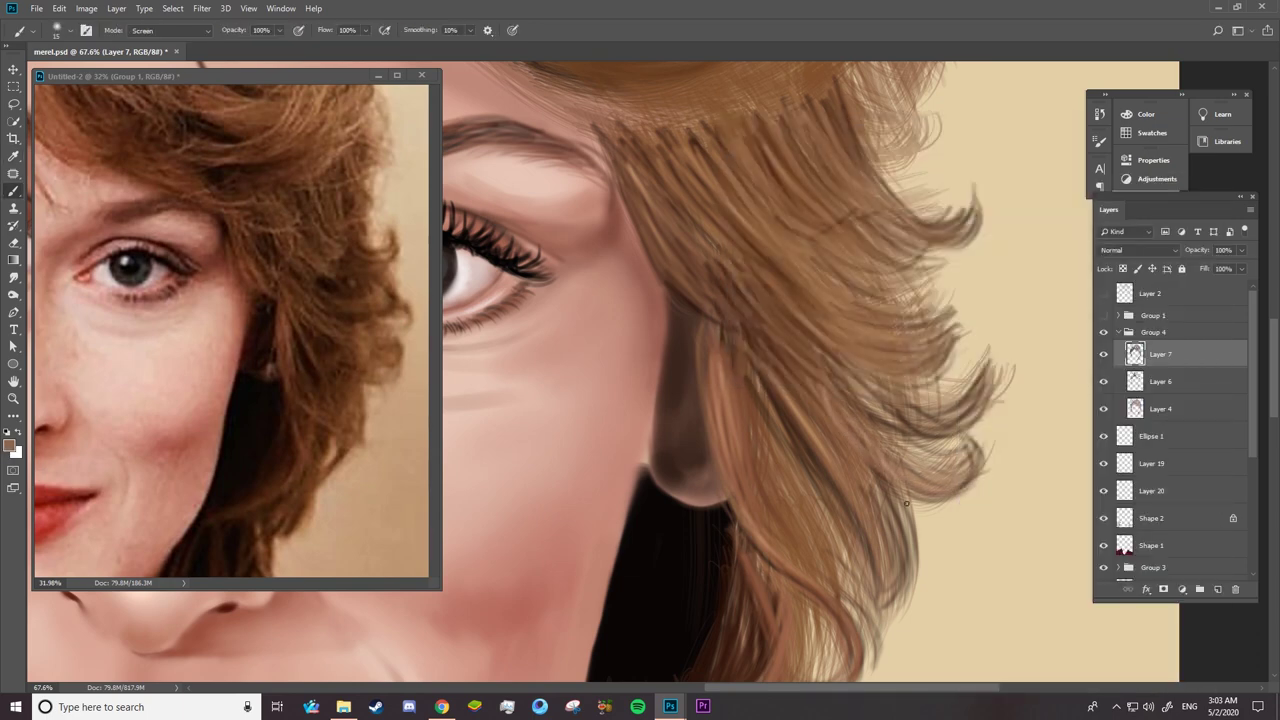
pyautogui.moveTo(778, 346); pyautogui.dragTo(846, 416)
pyautogui.moveTo(877, 474); pyautogui.dragTo(900, 556)
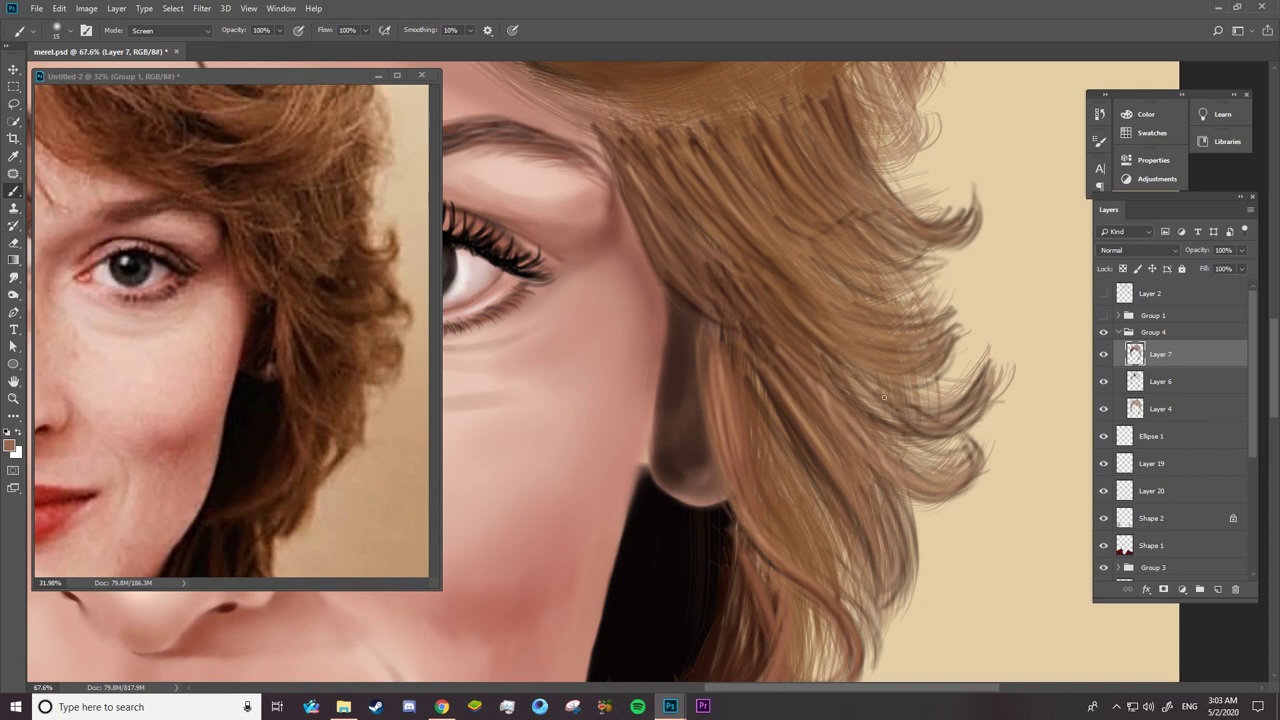
# - Paint faint lighter strands across the right hair curl
pyautogui.moveTo(884, 397)
pyautogui.mouseDown()
pyautogui.moveTo(962, 428)
pyautogui.moveTo(972, 420)
pyautogui.mouseUp()
pyautogui.moveTo(856, 336); pyautogui.dragTo(940, 372)
pyautogui.moveTo(840, 310)
pyautogui.mouseDown()
pyautogui.moveTo(930, 352)
pyautogui.moveTo(930, 330)
pyautogui.mouseUp()
pyautogui.moveTo(846, 264); pyautogui.dragTo(950, 288)
pyautogui.moveTo(856, 170); pyautogui.dragTo(909, 222)
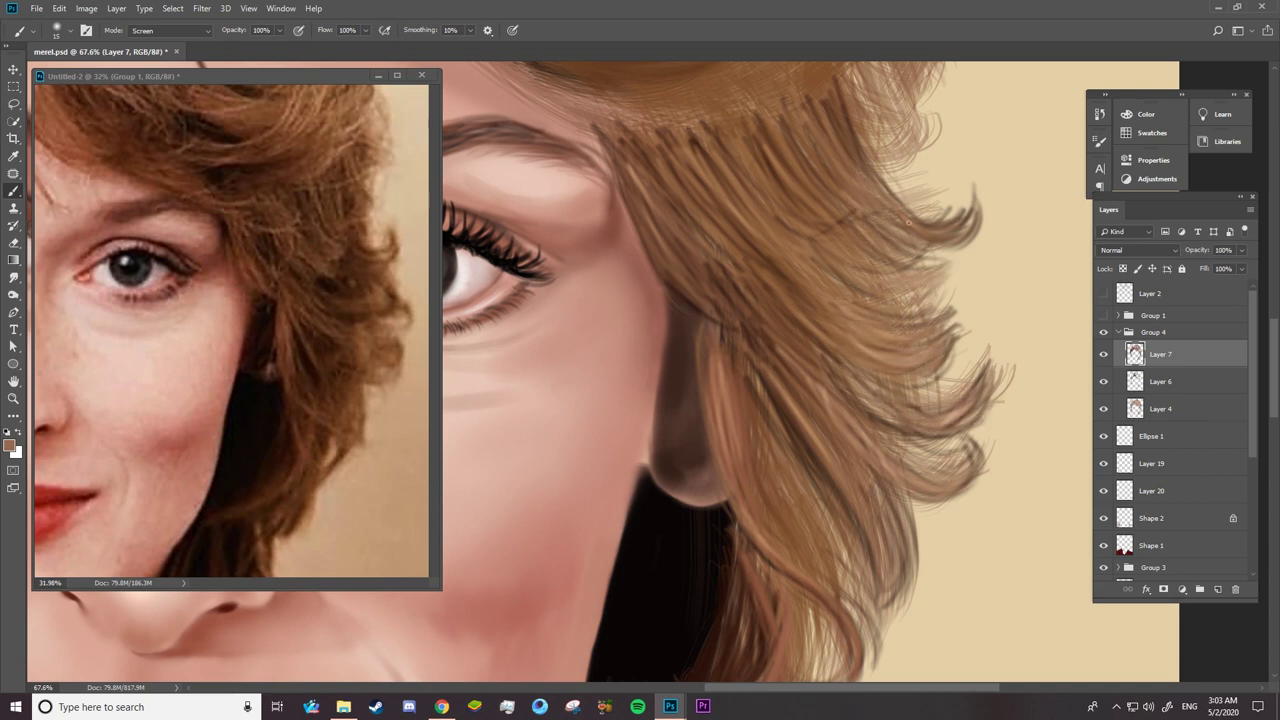
# - Brush lighter strands over the upper hair and along the hair edge beside the face
pyautogui.moveTo(810, 142)
pyautogui.mouseDown()
pyautogui.moveTo(912, 228)
pyautogui.moveTo(850, 230)
pyautogui.mouseUp()
pyautogui.moveTo(726, 140); pyautogui.dragTo(800, 250)
pyautogui.moveTo(834, 102); pyautogui.dragTo(876, 182)
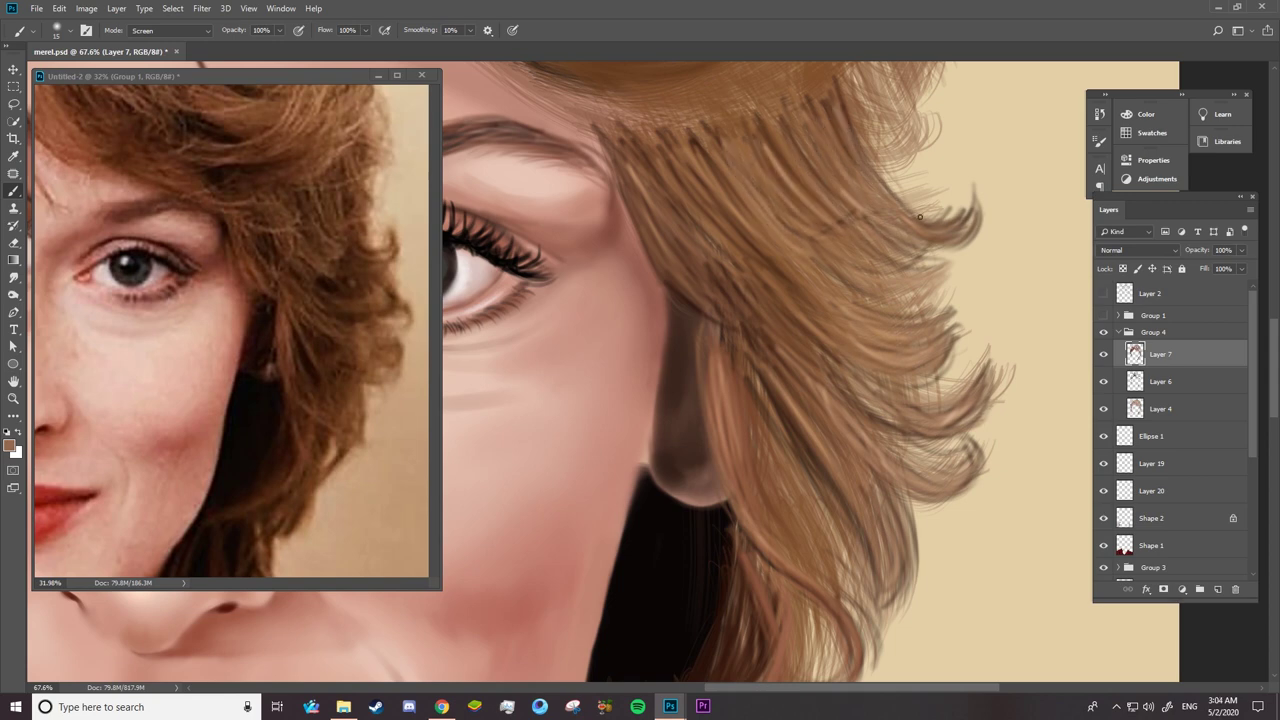
pyautogui.moveTo(650, 146); pyautogui.dragTo(700, 228)
pyautogui.moveTo(626, 168); pyautogui.dragTo(670, 260)
pyautogui.moveTo(630, 136)
pyautogui.mouseDown()
pyautogui.moveTo(680, 212)
pyautogui.moveTo(674, 288)
pyautogui.mouseUp()
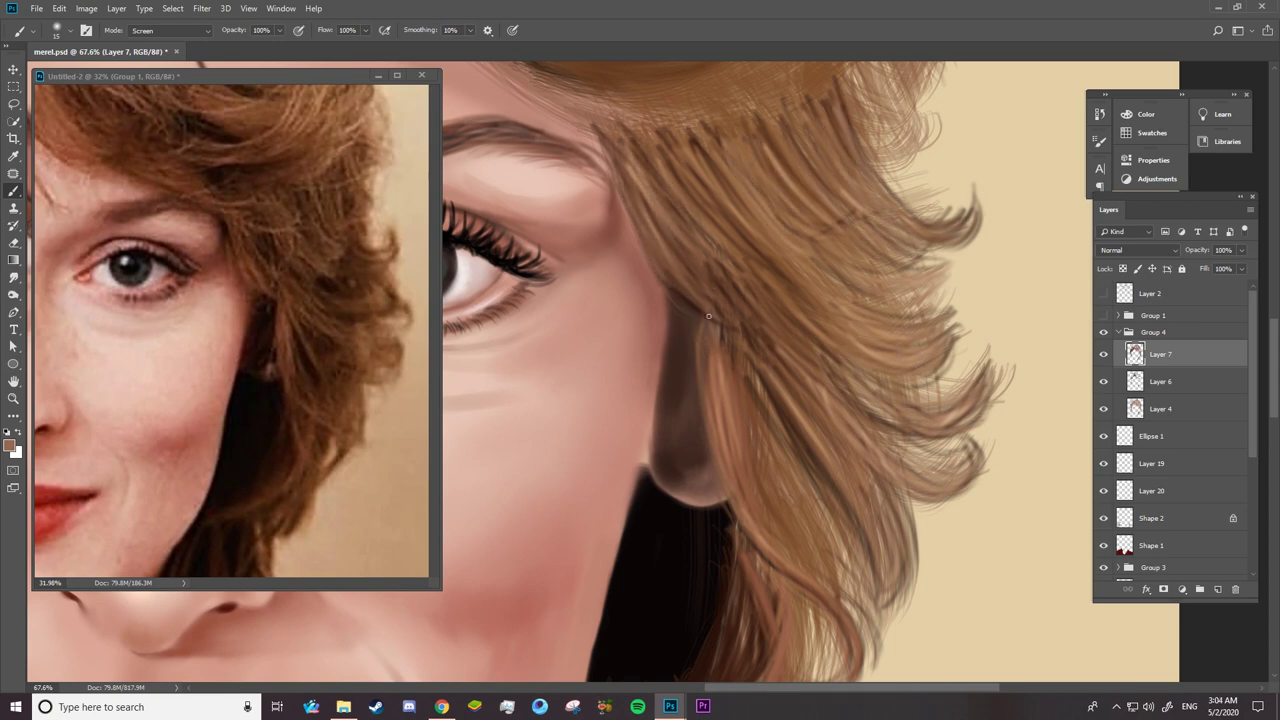
# - Paint a light strand along the edge of the hair
pyautogui.scroll(-3, 720, 330)
pyautogui.scroll(2, 780, 360)
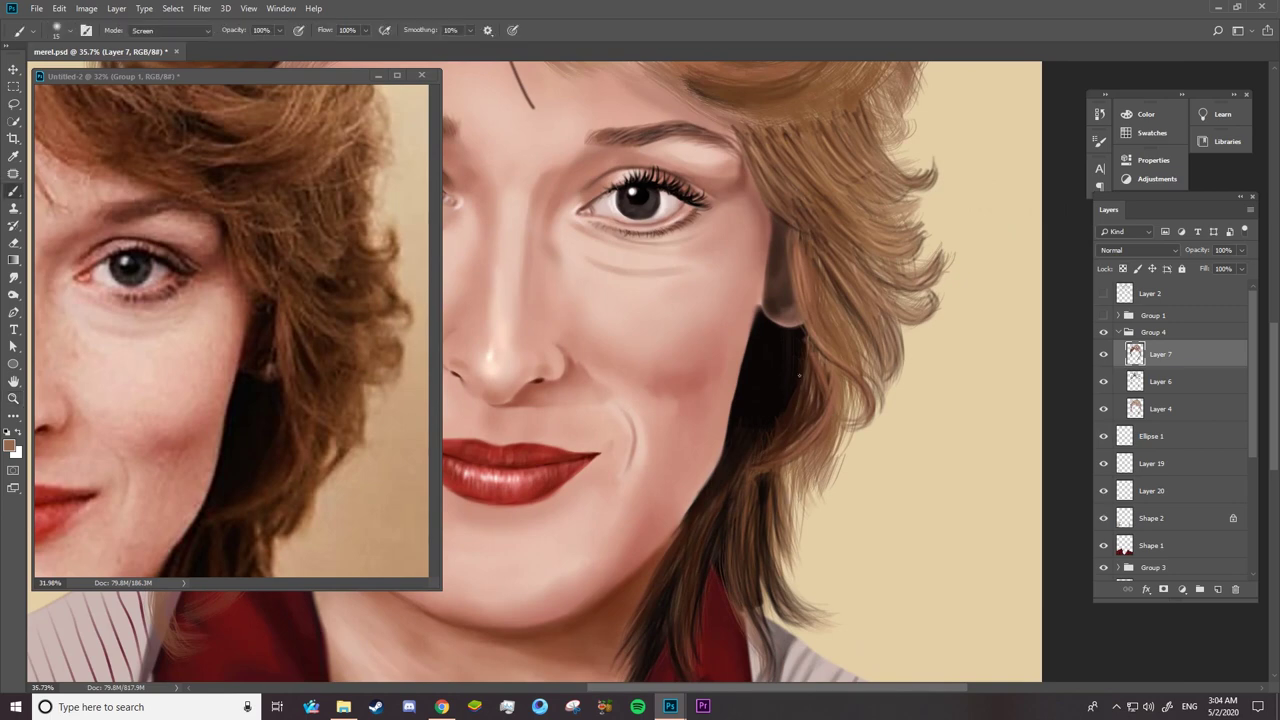
pyautogui.moveTo(811, 357)
pyautogui.mouseDown()
pyautogui.moveTo(817, 397)
pyautogui.moveTo(753, 463)
pyautogui.mouseUp()
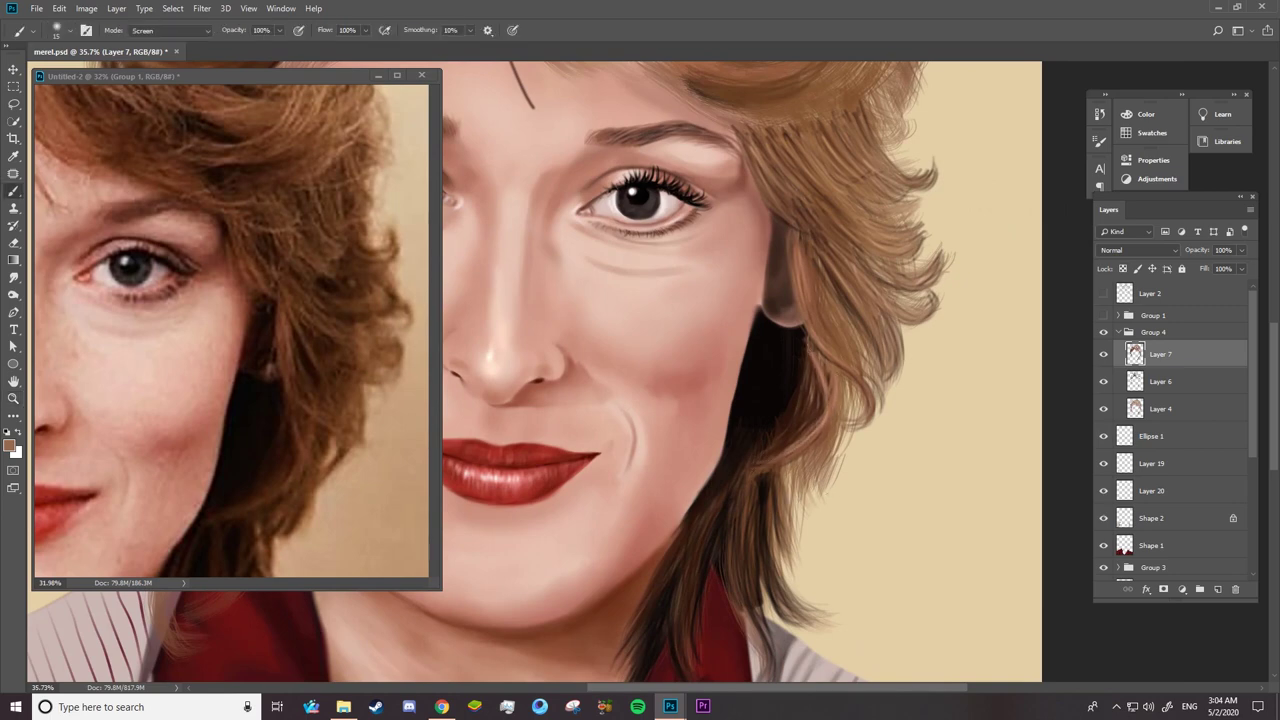
# - Zoom in on the hair above the eye
pyautogui.press('z')
pyautogui.scroll(-3, 1045, 377)
pyautogui.scroll(3, 1045, 377)
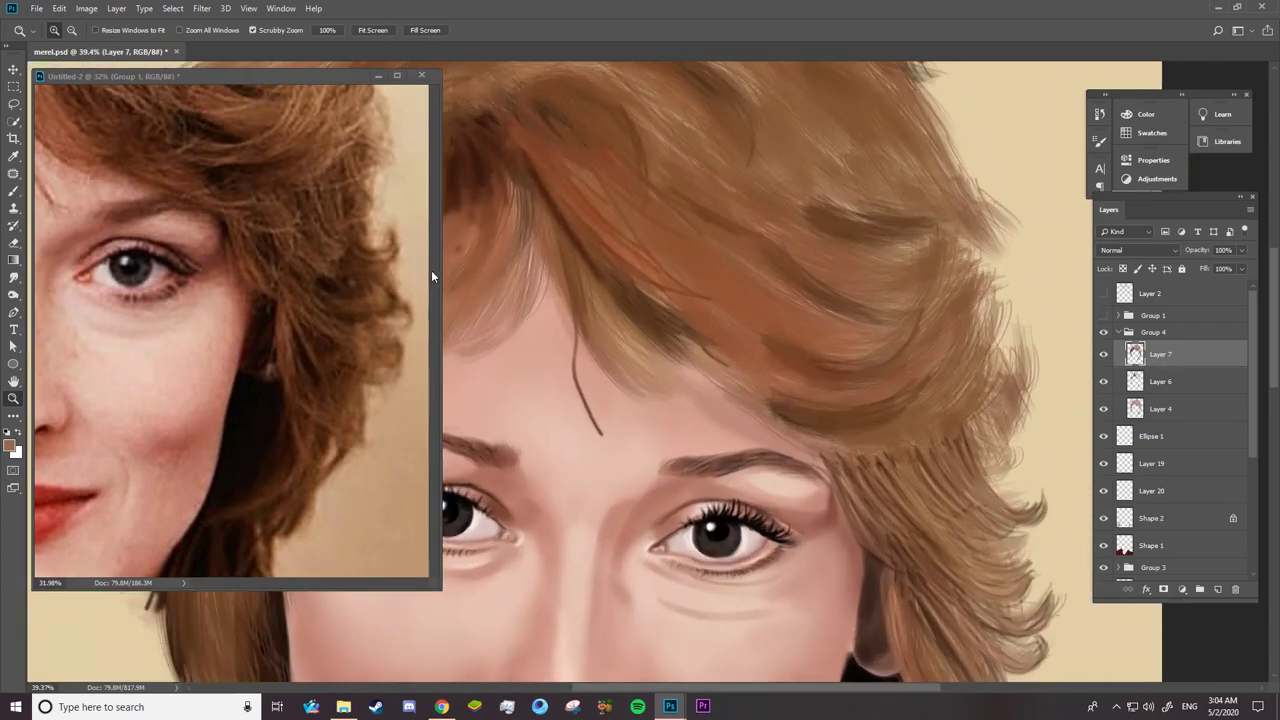
pyautogui.scroll(2, 431, 276)
pyautogui.click(813, 436)
# - Lighten the hair's lower and right edges with light brush strands
pyautogui.press('b')
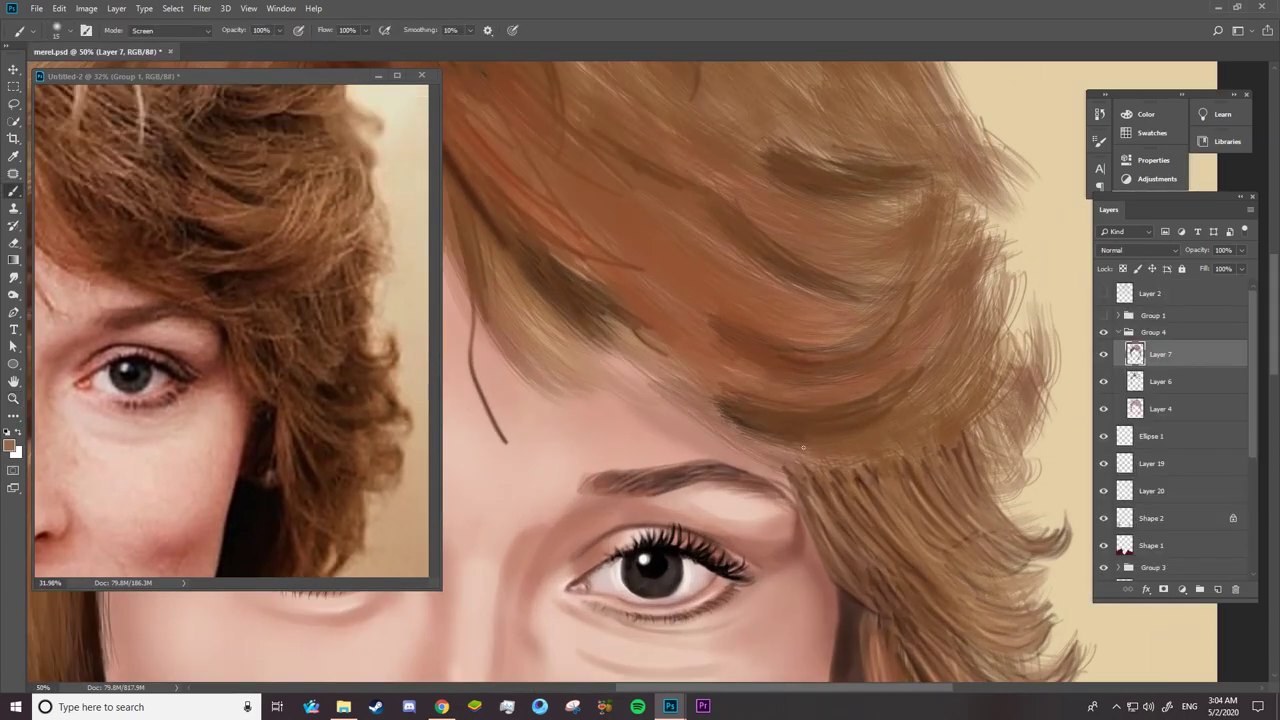
pyautogui.moveTo(803, 447)
pyautogui.mouseDown()
pyautogui.moveTo(725, 412)
pyautogui.moveTo(940, 405)
pyautogui.moveTo(975, 388)
pyautogui.mouseUp()
pyautogui.moveTo(870, 438); pyautogui.dragTo(946, 420)
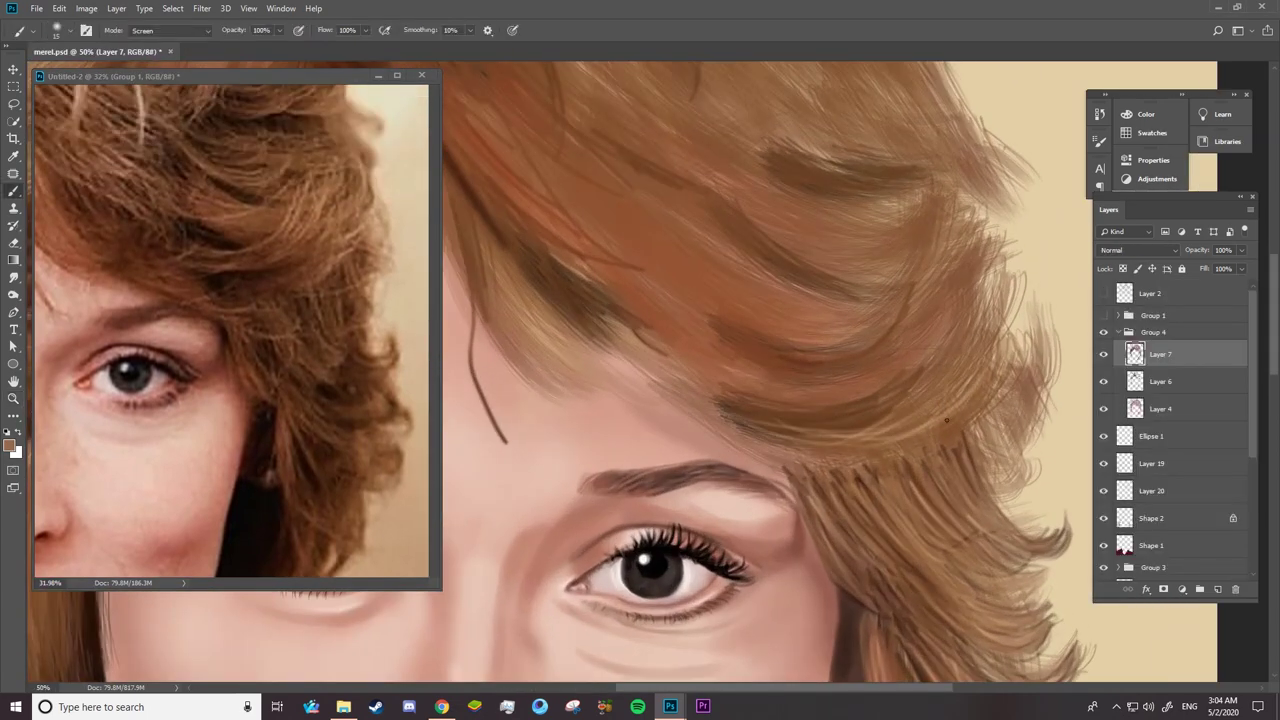
pyautogui.moveTo(850, 425)
pyautogui.mouseDown()
pyautogui.moveTo(970, 380)
pyautogui.moveTo(957, 375)
pyautogui.moveTo(965, 295)
pyautogui.mouseUp()
pyautogui.moveTo(940, 392)
pyautogui.mouseDown()
pyautogui.moveTo(995, 328)
pyautogui.moveTo(976, 308)
pyautogui.mouseUp()
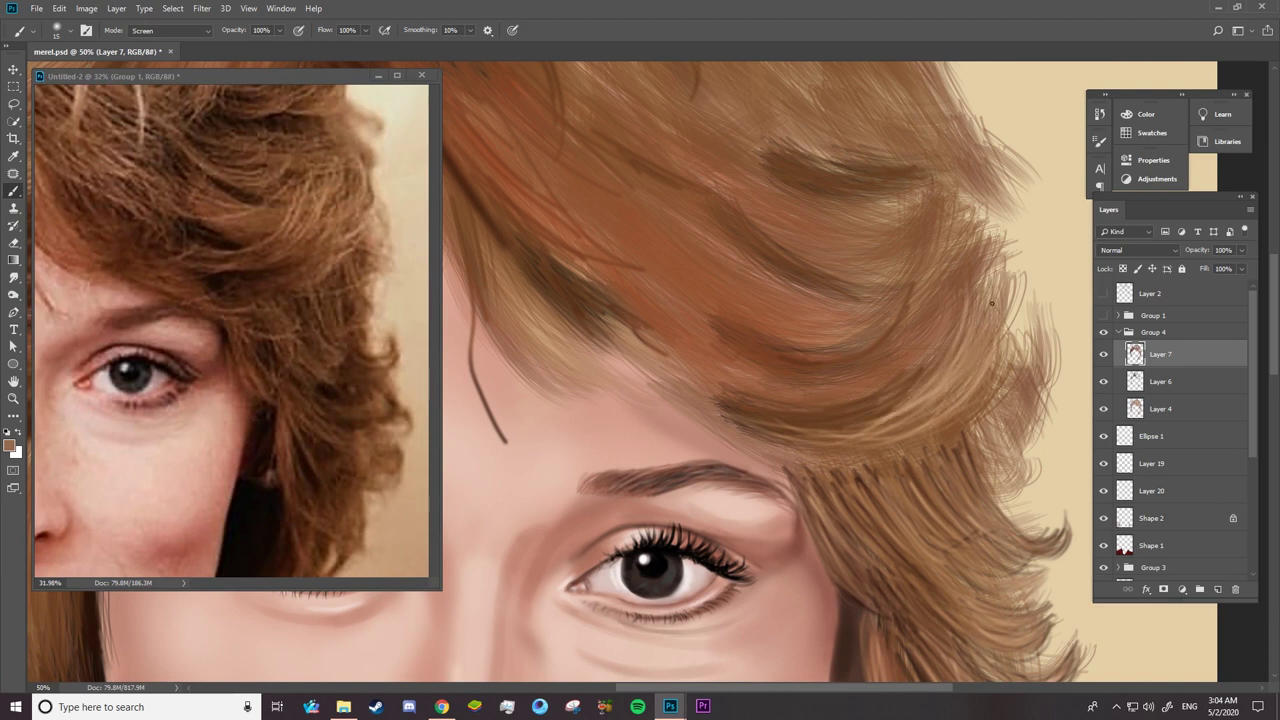
pyautogui.moveTo(975, 368)
pyautogui.mouseDown()
pyautogui.moveTo(990, 310)
pyautogui.moveTo(978, 304)
pyautogui.mouseUp()
# - Brush light strands across the lower hair mass and the right side
pyautogui.moveTo(750, 402); pyautogui.dragTo(650, 320)
pyautogui.moveTo(805, 370); pyautogui.dragTo(645, 298)
pyautogui.moveTo(865, 375)
pyautogui.mouseDown()
pyautogui.moveTo(680, 318)
pyautogui.moveTo(925, 318)
pyautogui.mouseUp()
pyautogui.moveTo(830, 390)
pyautogui.mouseDown()
pyautogui.moveTo(935, 305)
pyautogui.moveTo(955, 264)
pyautogui.mouseUp()
pyautogui.moveTo(928, 330); pyautogui.dragTo(955, 260)
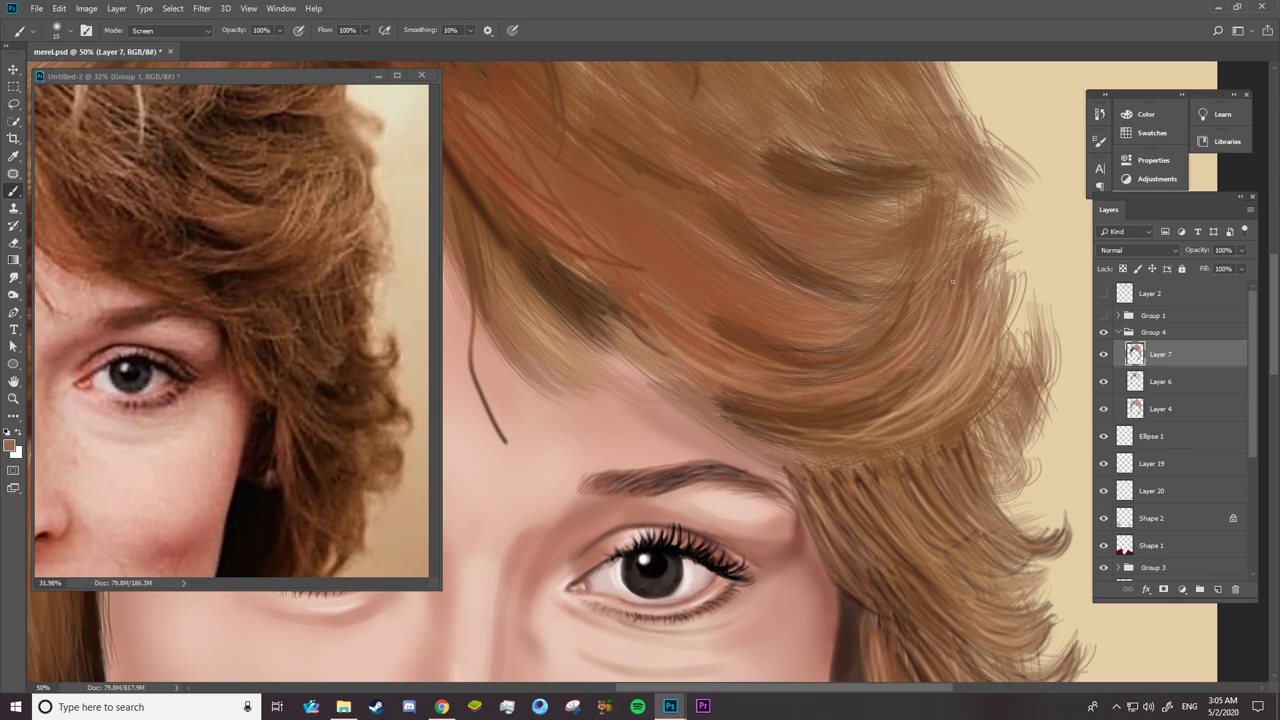
pyautogui.moveTo(900, 358); pyautogui.dragTo(960, 266)
# - Paint light strands sweeping across the upper hair mass
pyautogui.moveTo(730, 300); pyautogui.dragTo(640, 218)
pyautogui.moveTo(785, 332); pyautogui.dragTo(576, 178)
pyautogui.moveTo(638, 245); pyautogui.dragTo(598, 184)
pyautogui.moveTo(765, 220); pyautogui.dragTo(714, 186)
pyautogui.moveTo(822, 230); pyautogui.dragTo(733, 196)
pyautogui.moveTo(802, 208); pyautogui.dragTo(716, 184)
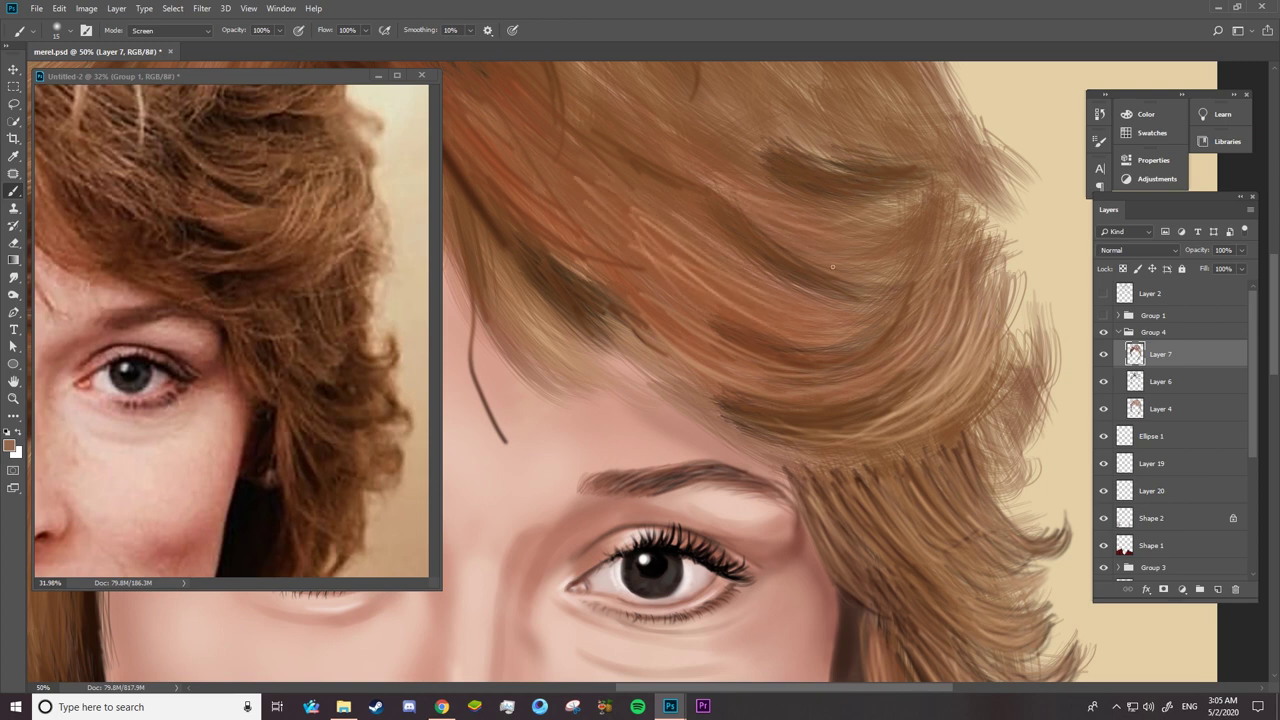
pyautogui.moveTo(908, 268)
pyautogui.mouseDown()
pyautogui.moveTo(856, 230)
pyautogui.moveTo(714, 190)
pyautogui.mouseUp()
# - Layer additional light strands over the upper hair and its right side
pyautogui.moveTo(746, 184); pyautogui.dragTo(668, 162)
pyautogui.moveTo(866, 208); pyautogui.dragTo(666, 140)
pyautogui.moveTo(890, 252); pyautogui.dragTo(730, 194)
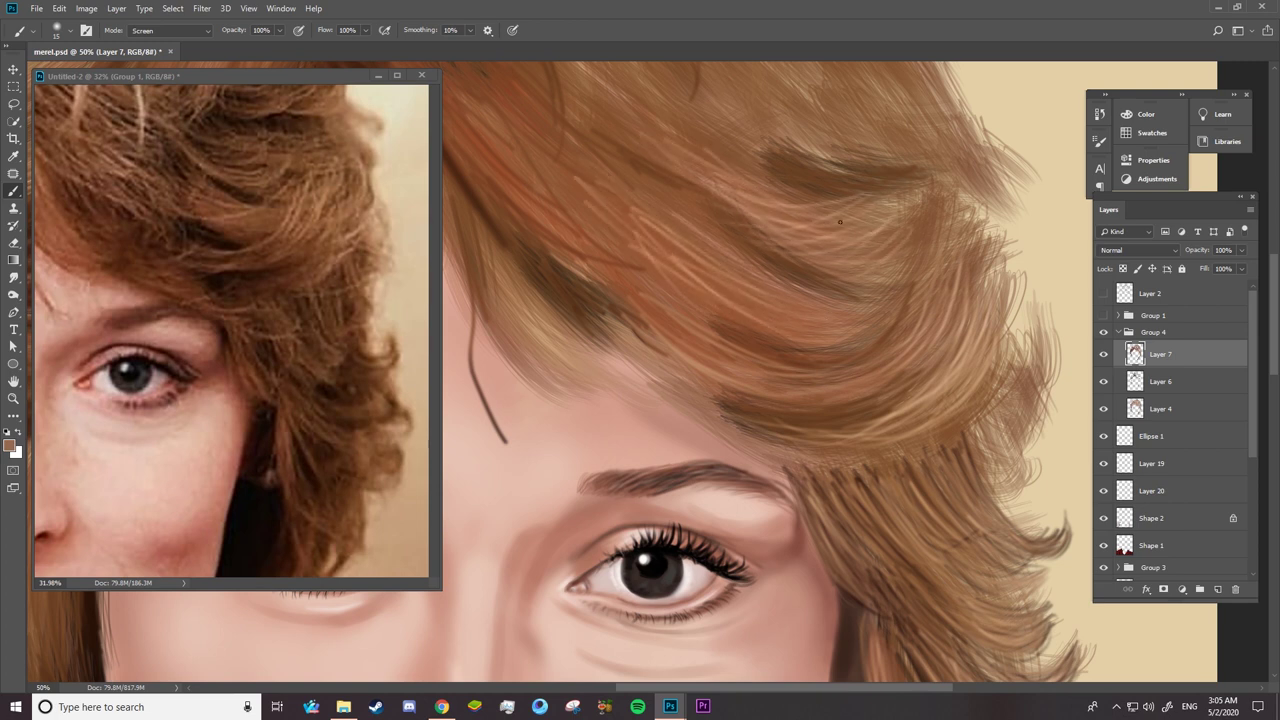
pyautogui.moveTo(854, 238); pyautogui.dragTo(726, 214)
pyautogui.moveTo(922, 266); pyautogui.dragTo(906, 204)
pyautogui.moveTo(956, 298)
pyautogui.mouseDown()
pyautogui.moveTo(922, 230)
pyautogui.moveTo(954, 260)
pyautogui.mouseUp()
# - Paint light strands across the upper-left hair
pyautogui.moveTo(630, 226); pyautogui.dragTo(550, 142)
pyautogui.moveTo(624, 266); pyautogui.dragTo(530, 180)
pyautogui.moveTo(650, 230); pyautogui.dragTo(560, 154)
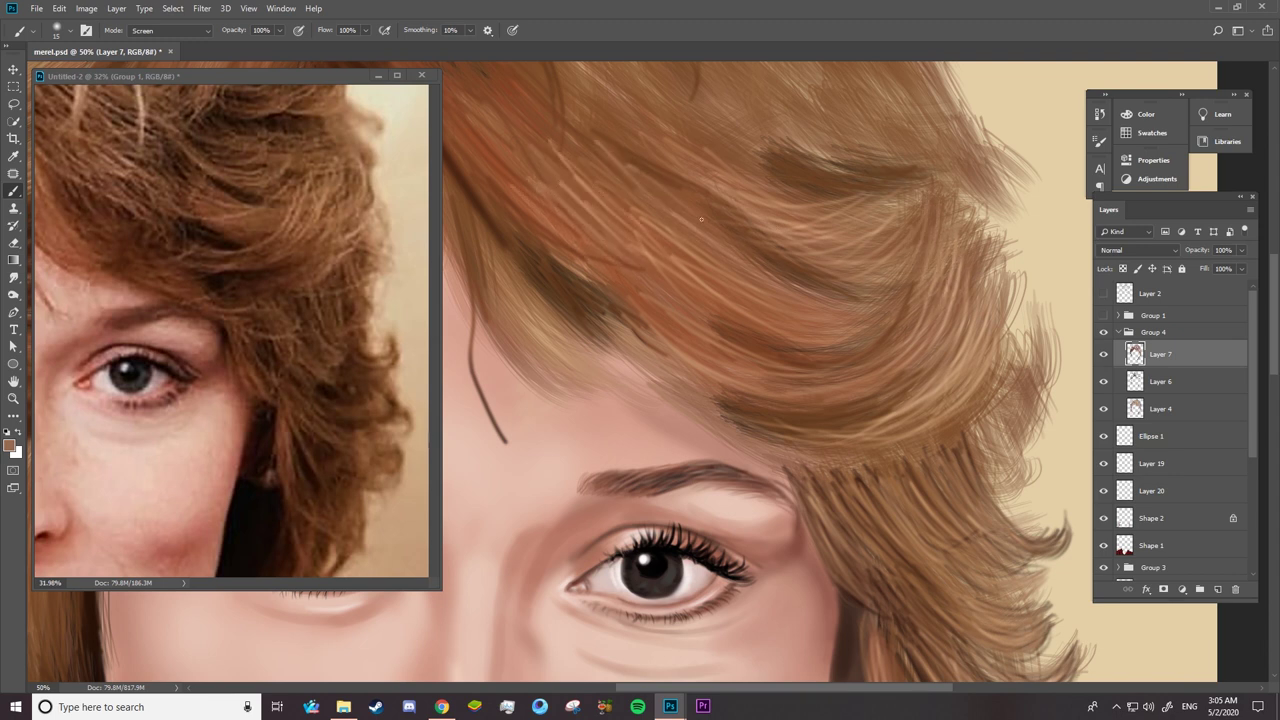
pyautogui.moveTo(730, 240); pyautogui.dragTo(618, 154)
pyautogui.moveTo(614, 312); pyautogui.dragTo(534, 242)
# - Finish with light strands on the upper-left hair and the lower edge
pyautogui.moveTo(640, 330); pyautogui.dragTo(542, 250)
pyautogui.moveTo(668, 356); pyautogui.dragTo(550, 264)
pyautogui.moveTo(736, 360); pyautogui.dragTo(622, 300)
pyautogui.moveTo(766, 298); pyautogui.dragTo(646, 248)
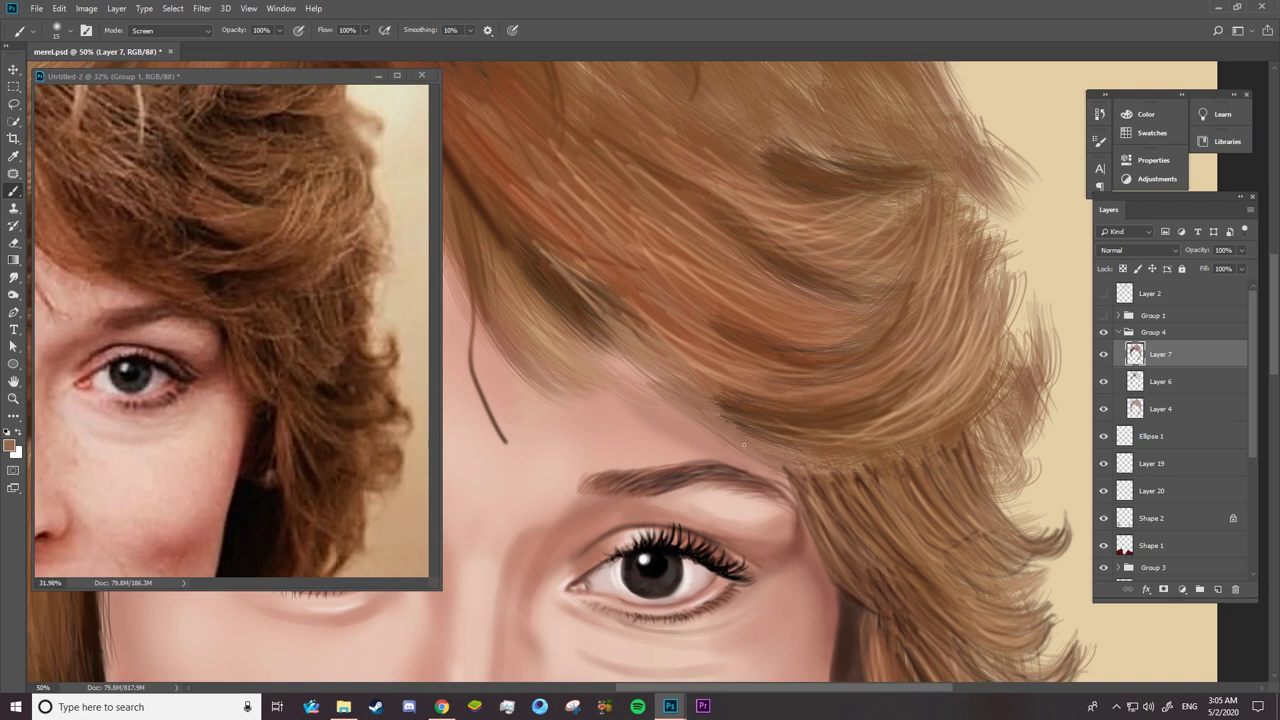
pyautogui.moveTo(856, 474); pyautogui.dragTo(786, 464)
pyautogui.moveTo(840, 448)
pyautogui.mouseDown()
pyautogui.moveTo(770, 466)
pyautogui.moveTo(730, 440)
pyautogui.moveTo(714, 400)
pyautogui.moveTo(762, 297)
pyautogui.mouseUp()
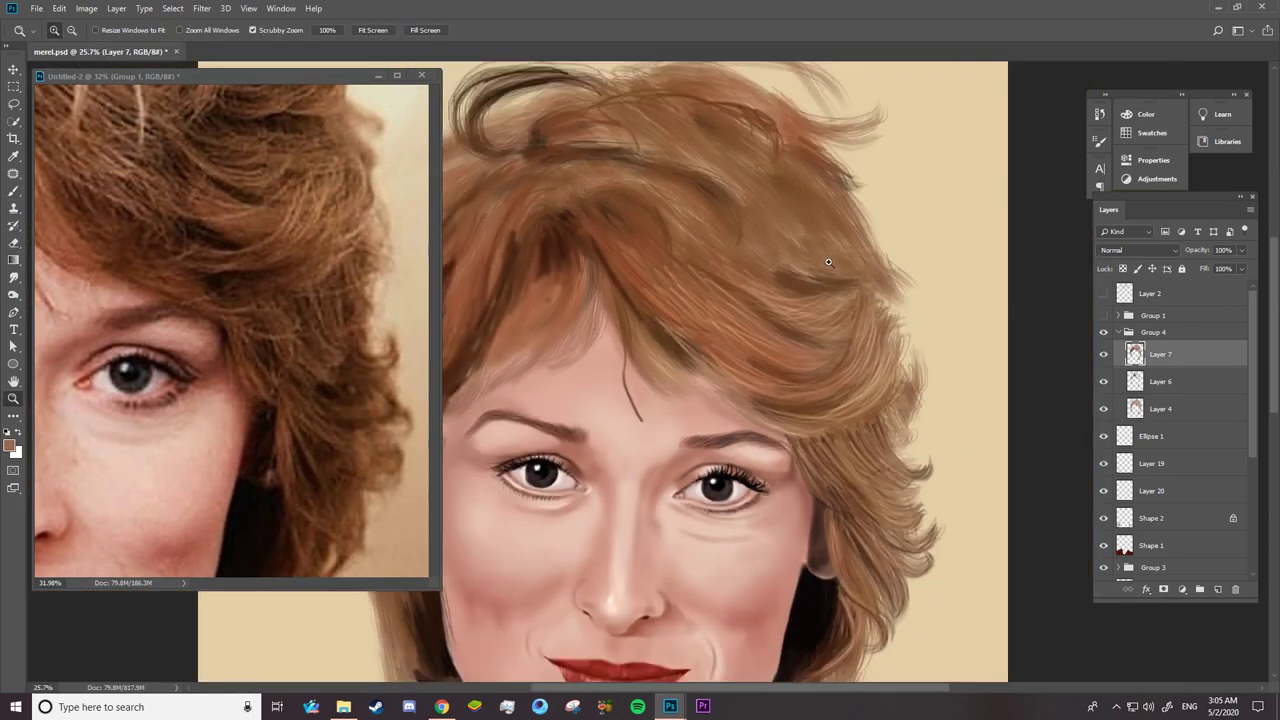
# - Check the reference photo, then make Layer 2's sketch strand lines visible
pyautogui.click(430, 298)
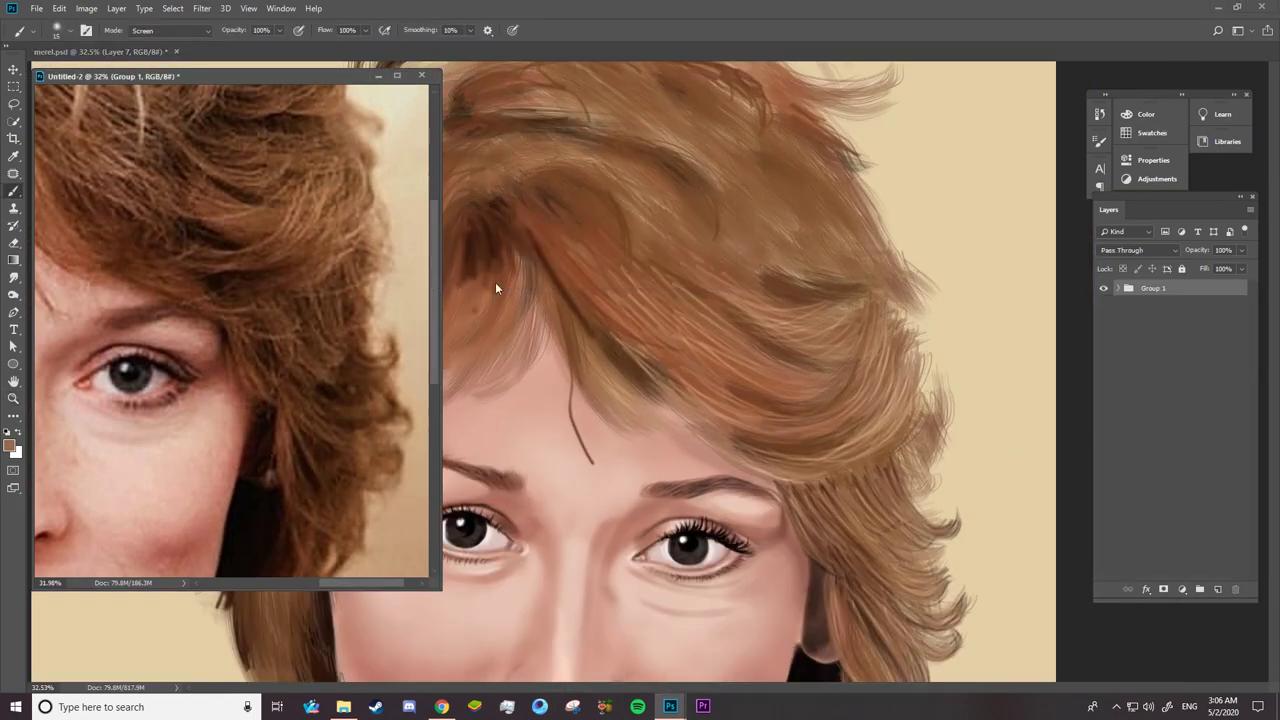
pyautogui.scroll(3, 423, 180)
pyautogui.click(643, 268)
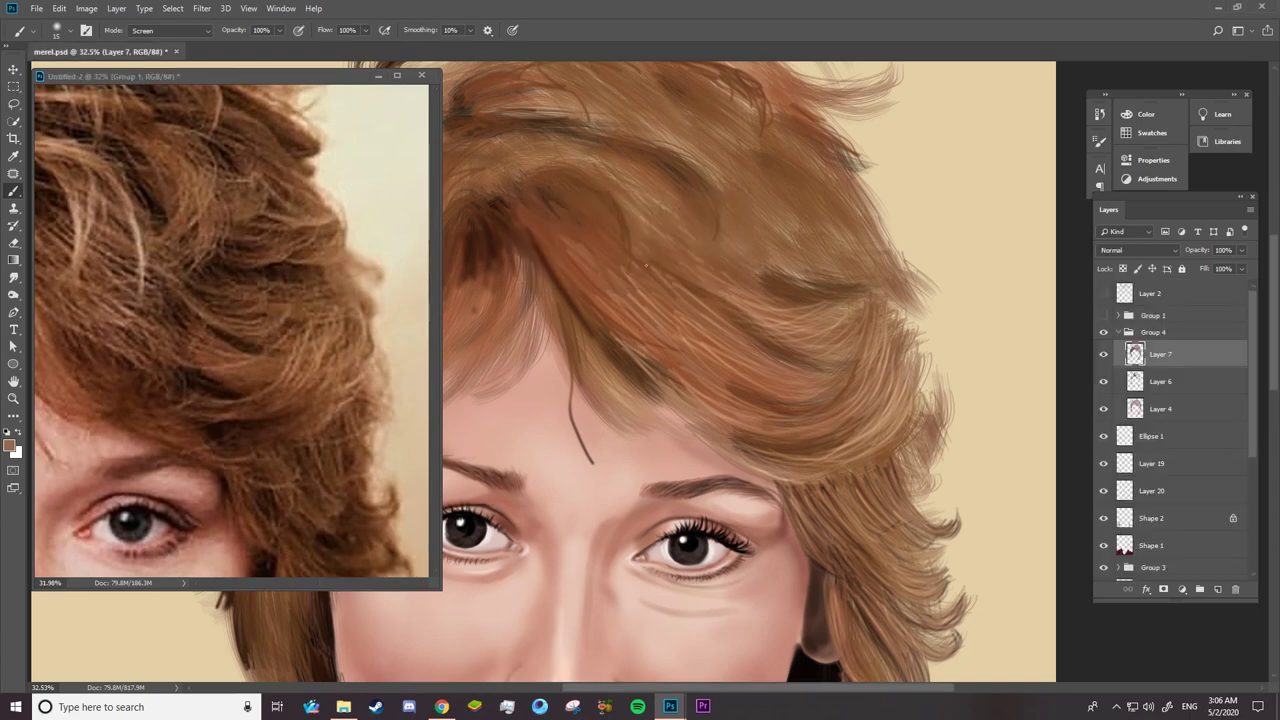
pyautogui.click(1103, 293)
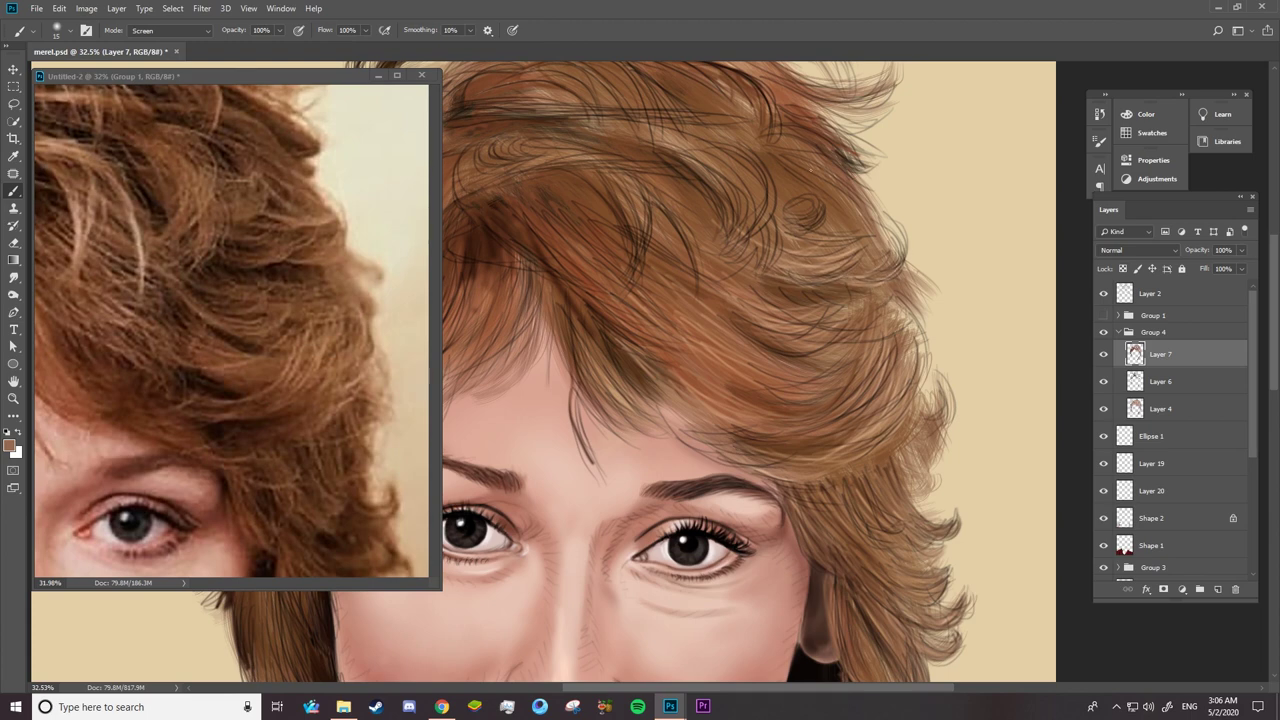
# - Paint faint light strands through the upper and middle hair
pyautogui.moveTo(812, 164)
pyautogui.mouseDown()
pyautogui.moveTo(774, 188)
pyautogui.moveTo(848, 216)
pyautogui.mouseUp()
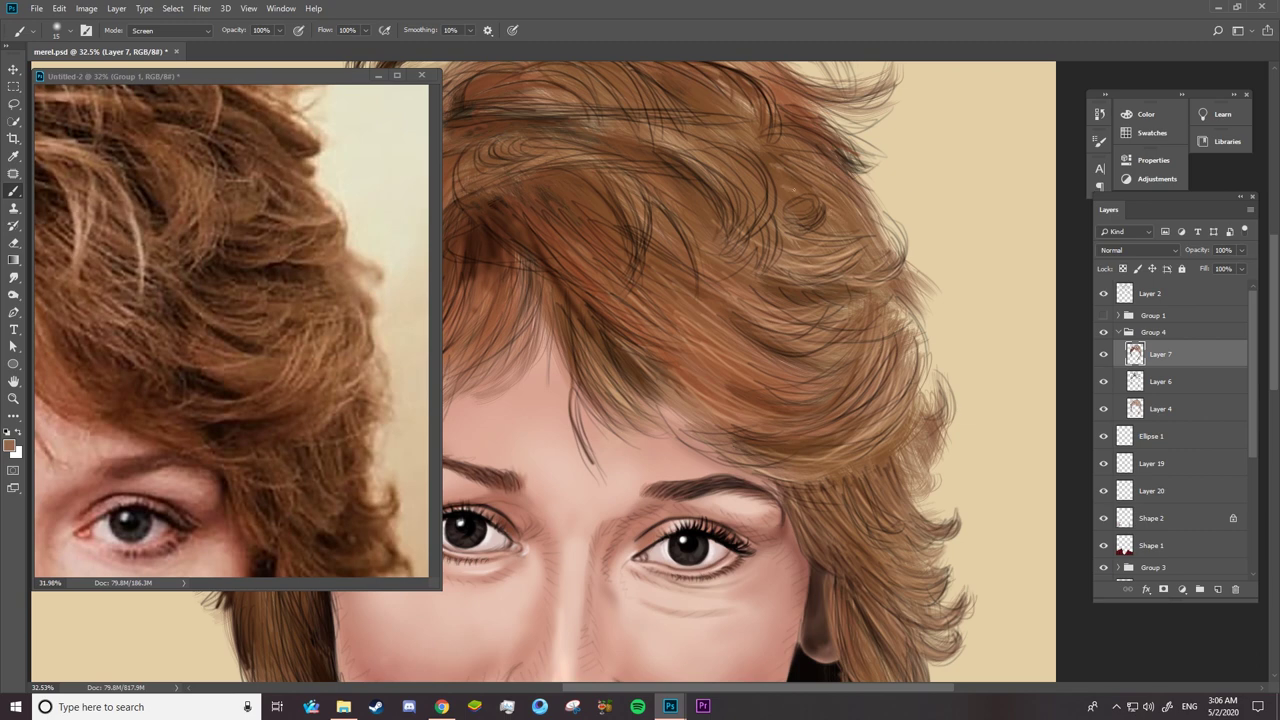
pyautogui.moveTo(786, 186)
pyautogui.mouseDown()
pyautogui.moveTo(818, 154)
pyautogui.moveTo(856, 222)
pyautogui.mouseUp()
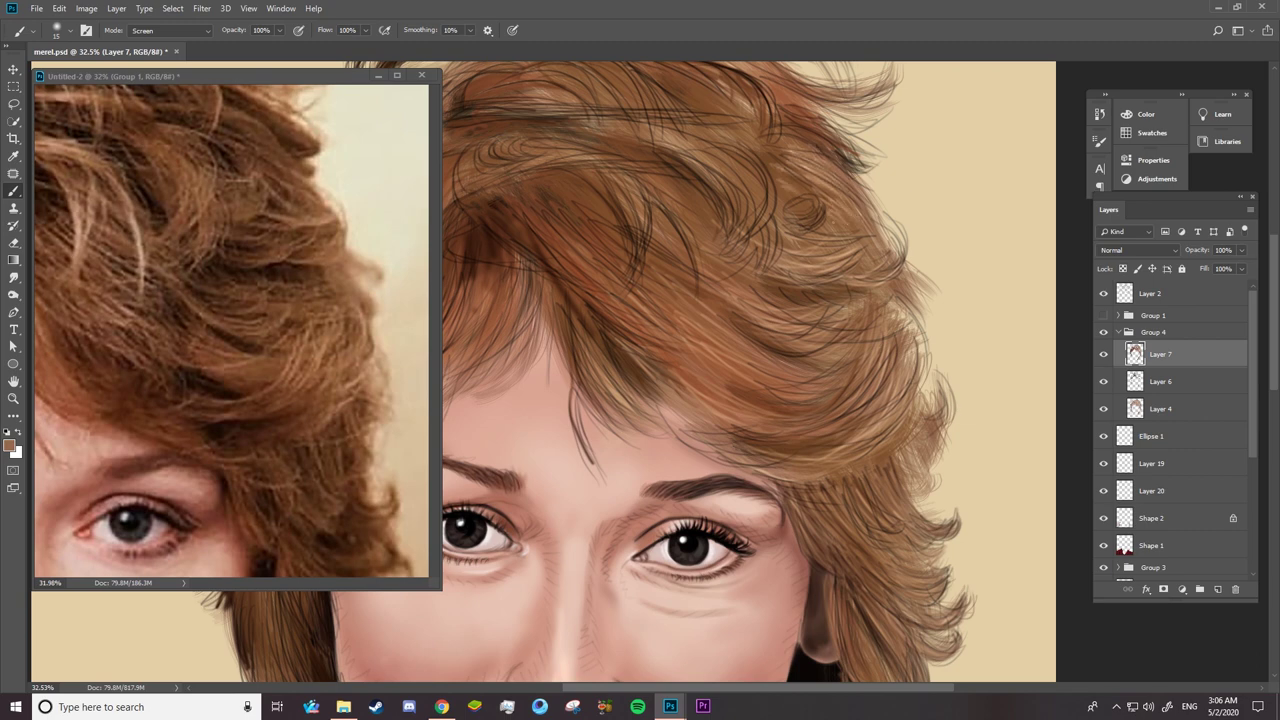
pyautogui.moveTo(760, 156)
pyautogui.mouseDown()
pyautogui.moveTo(742, 236)
pyautogui.moveTo(729, 204)
pyautogui.moveTo(734, 238)
pyautogui.moveTo(750, 222)
pyautogui.moveTo(758, 272)
pyautogui.mouseUp()
pyautogui.moveTo(776, 210); pyautogui.dragTo(756, 328)
pyautogui.moveTo(826, 288)
pyautogui.mouseDown()
pyautogui.moveTo(768, 310)
pyautogui.moveTo(770, 326)
pyautogui.moveTo(776, 306)
pyautogui.mouseUp()
# - Add faint light strands to the lower hair, its edge, and above the eyebrow
pyautogui.moveTo(818, 344); pyautogui.dragTo(774, 356)
pyautogui.moveTo(844, 326); pyautogui.dragTo(780, 346)
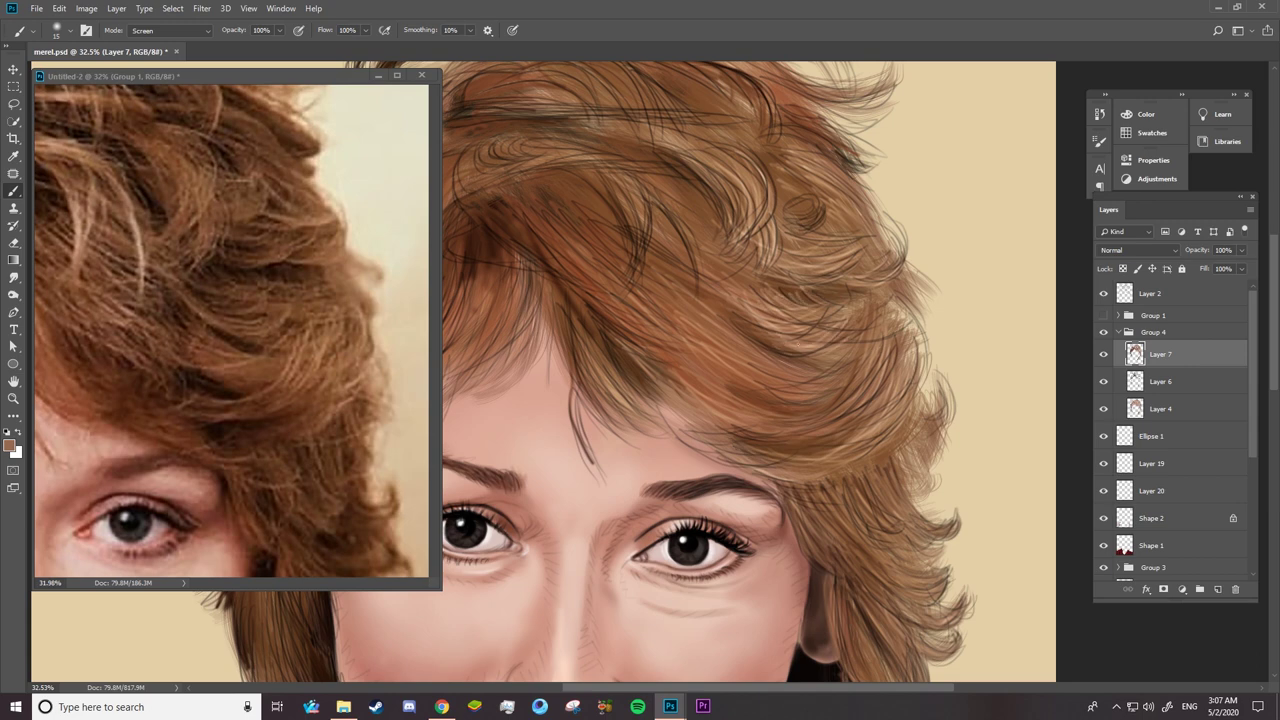
pyautogui.moveTo(878, 362); pyautogui.dragTo(846, 402)
pyautogui.moveTo(850, 394); pyautogui.dragTo(797, 422)
pyautogui.moveTo(754, 328)
pyautogui.mouseDown()
pyautogui.moveTo(692, 368)
pyautogui.moveTo(714, 388)
pyautogui.mouseUp()
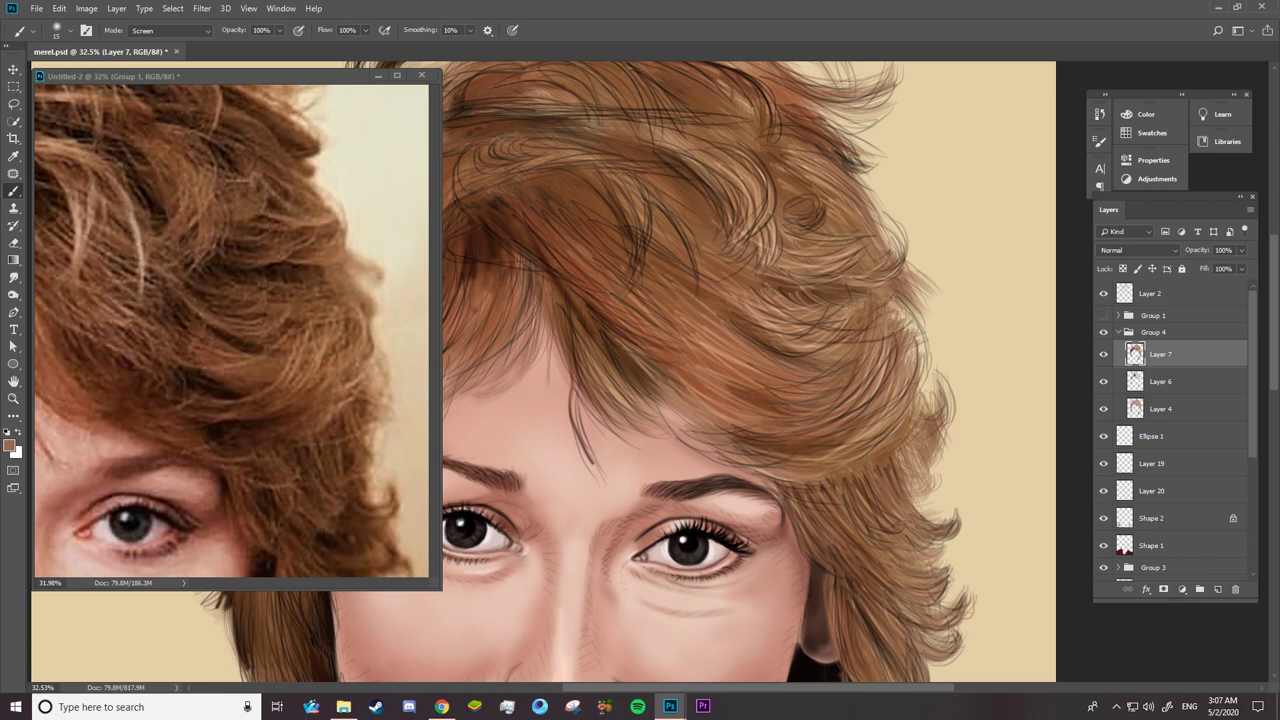
# - Paint faint light strands in the upper-left hair
pyautogui.moveTo(626, 178); pyautogui.dragTo(696, 248)
pyautogui.moveTo(650, 204)
pyautogui.mouseDown()
pyautogui.moveTo(698, 266)
pyautogui.moveTo(702, 296)
pyautogui.mouseUp()
pyautogui.moveTo(598, 178)
pyautogui.mouseDown()
pyautogui.moveTo(652, 262)
pyautogui.moveTo(640, 214)
pyautogui.mouseUp()
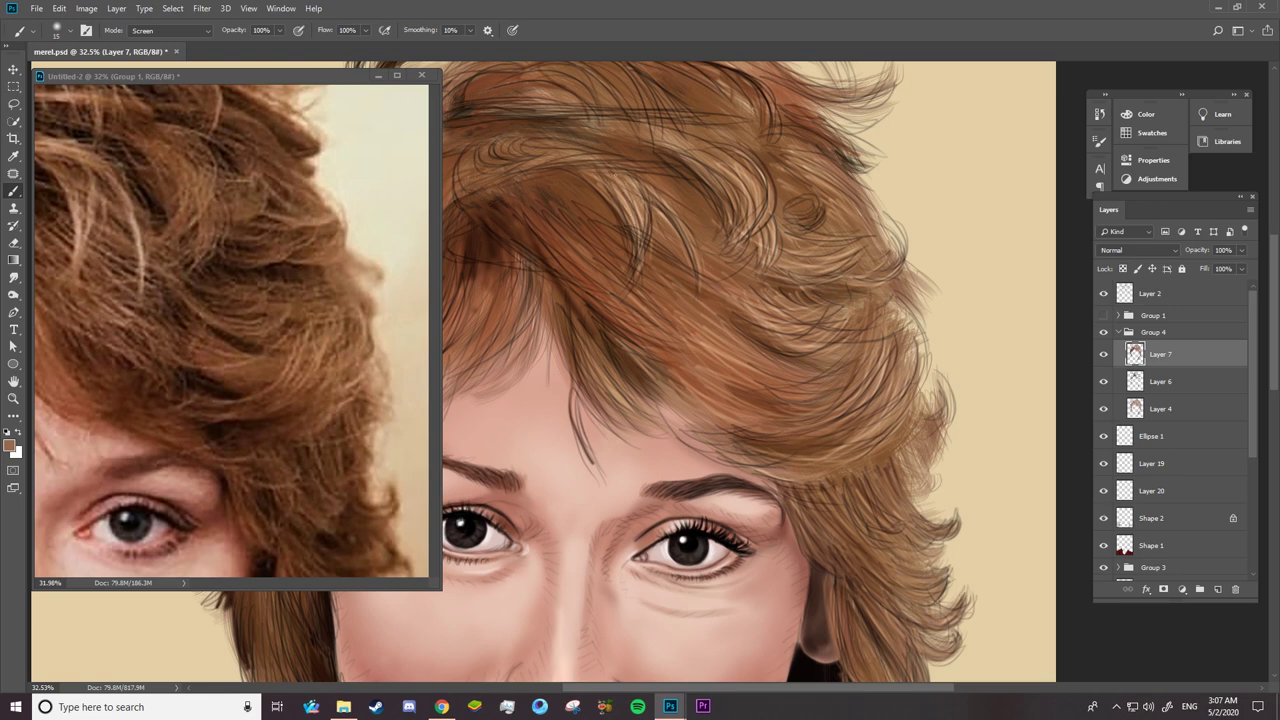
pyautogui.moveTo(538, 206)
pyautogui.mouseDown()
pyautogui.moveTo(592, 262)
pyautogui.moveTo(606, 304)
pyautogui.mouseUp()
# - Recheck the reference photo and add more faint strands to the upper-left hair
pyautogui.click(437, 497)
pyautogui.scroll(-5, 420, 480)
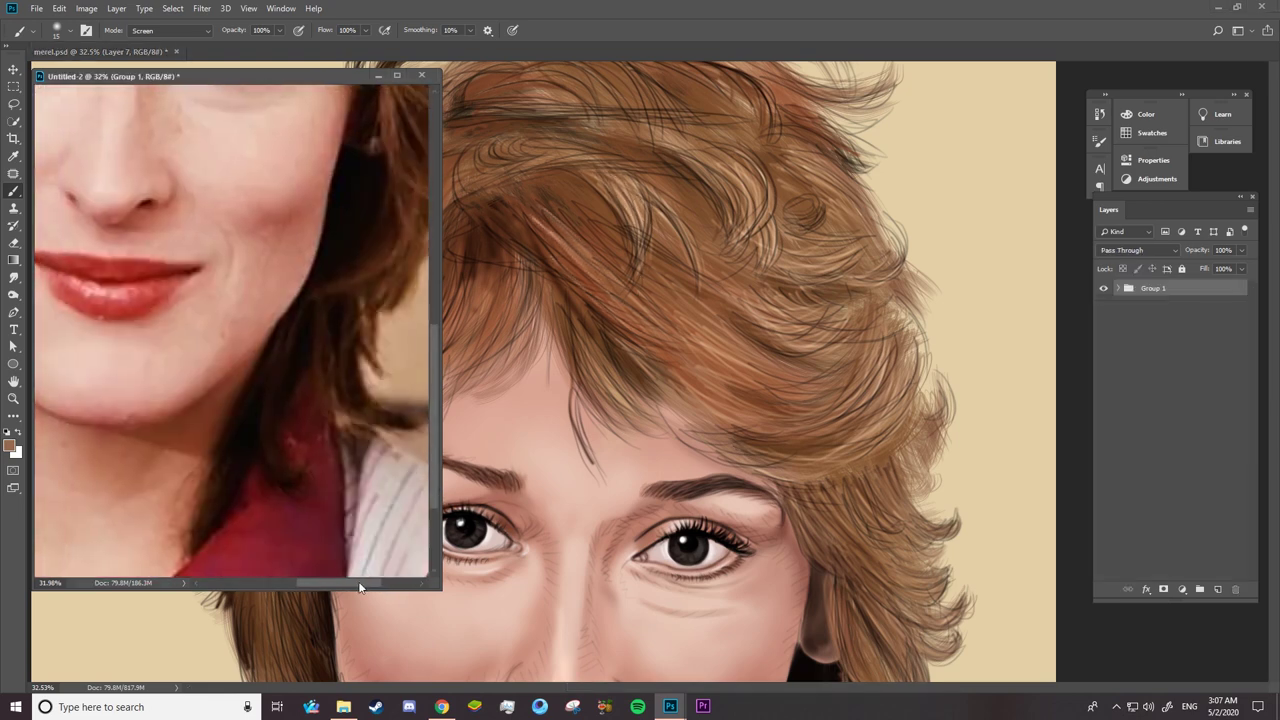
pyautogui.scroll(3, 434, 414)
pyautogui.scroll(2, 409, 254)
pyautogui.click(625, 195)
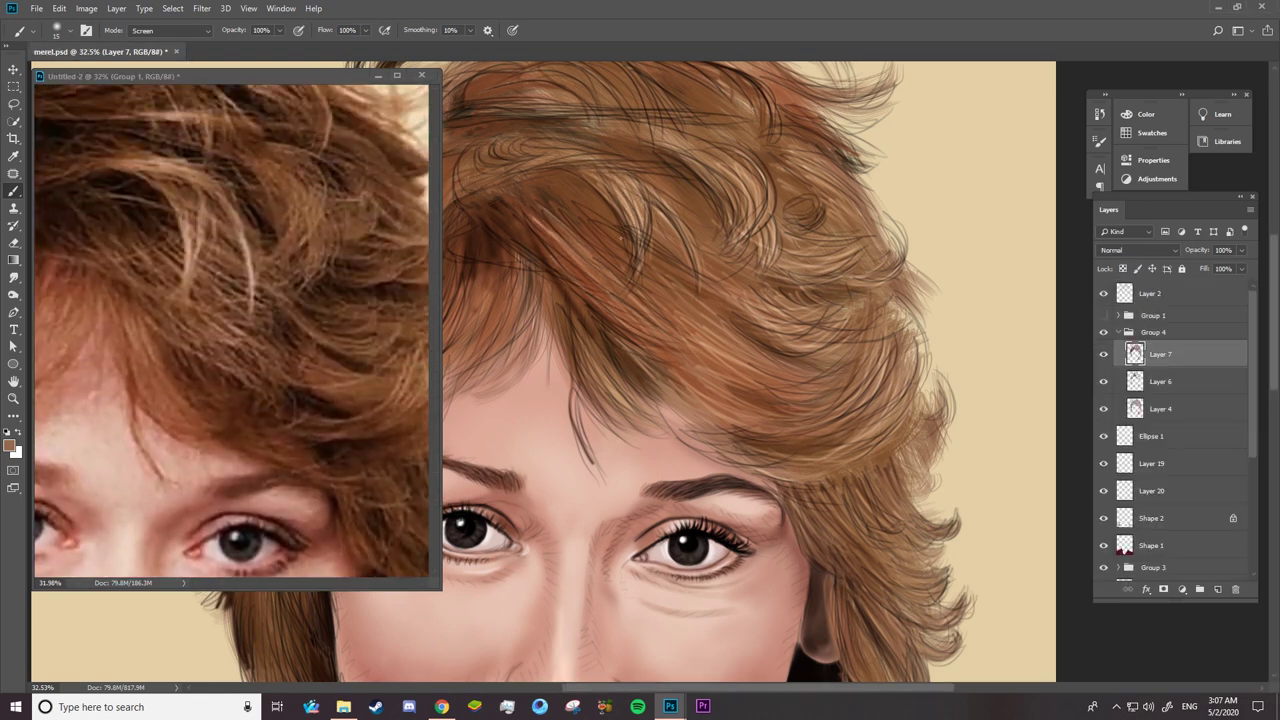
pyautogui.moveTo(566, 216); pyautogui.dragTo(604, 274)
pyautogui.moveTo(562, 184)
pyautogui.mouseDown()
pyautogui.moveTo(610, 246)
pyautogui.moveTo(595, 251)
pyautogui.moveTo(614, 238)
pyautogui.moveTo(700, 290)
pyautogui.mouseUp()
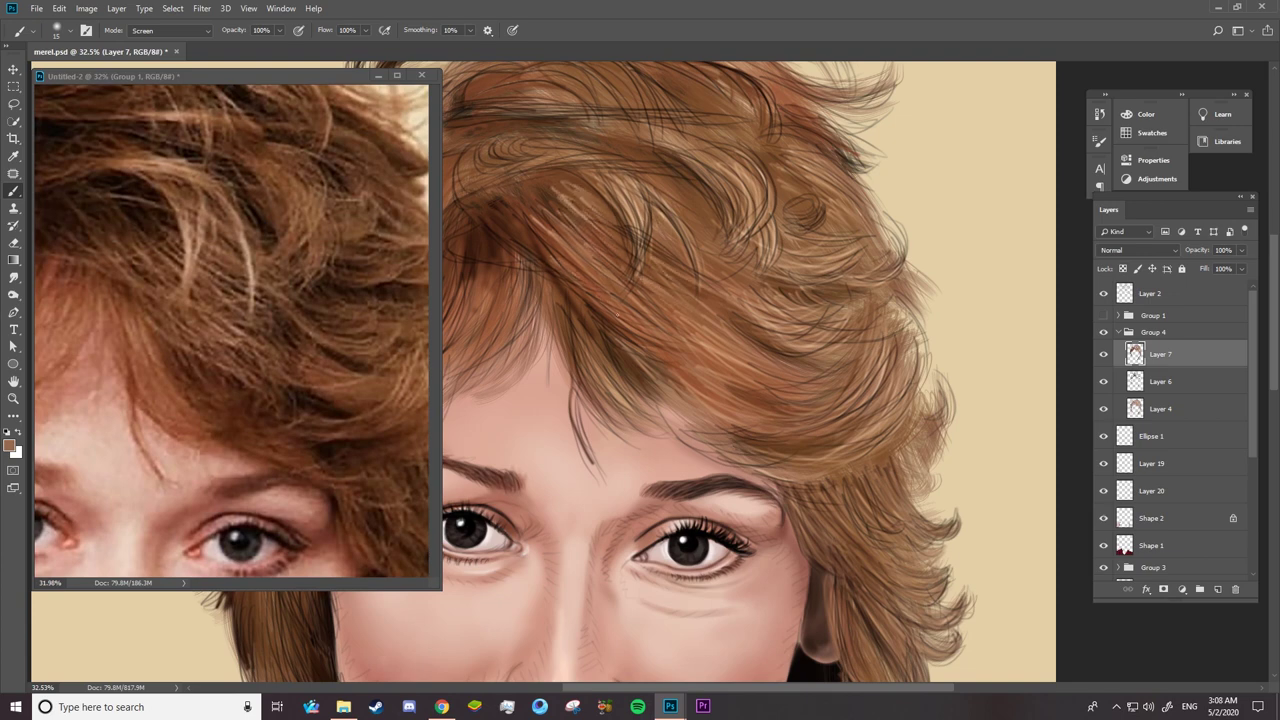
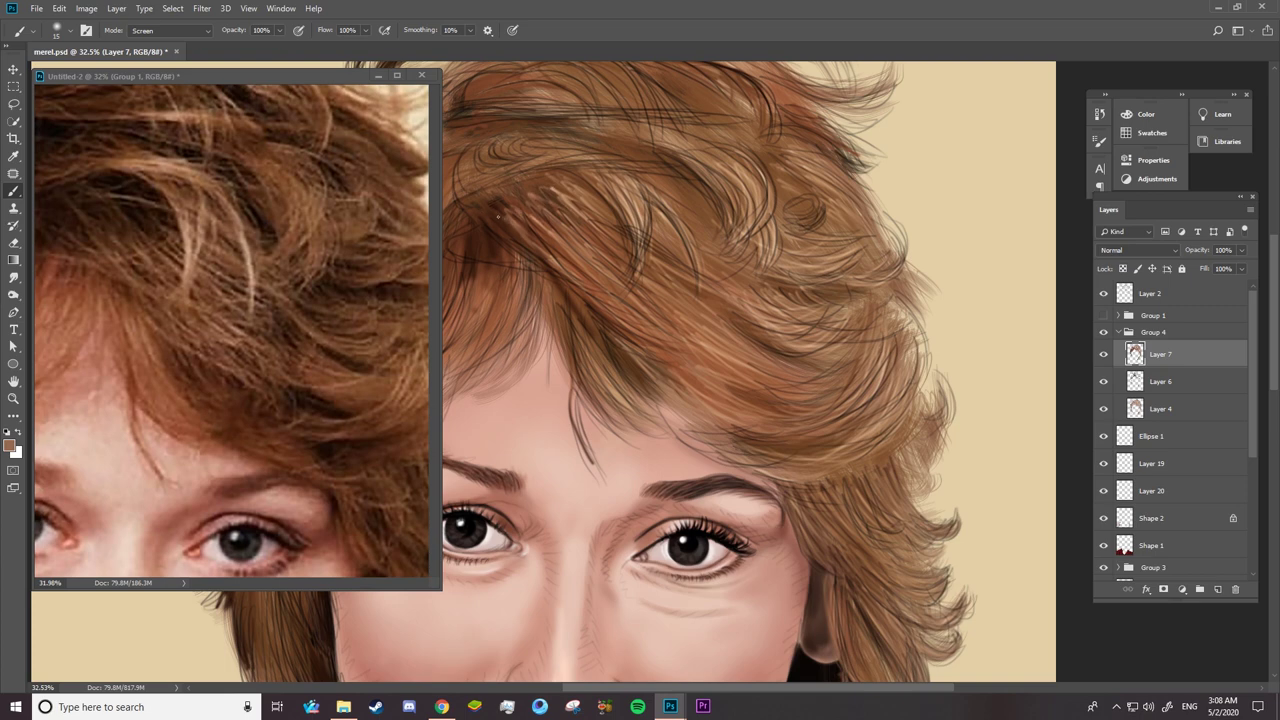
# - Paint thin light Screen-mode strands over the hair above the right eye
pyautogui.moveTo(497, 216); pyautogui.dragTo(590, 305)
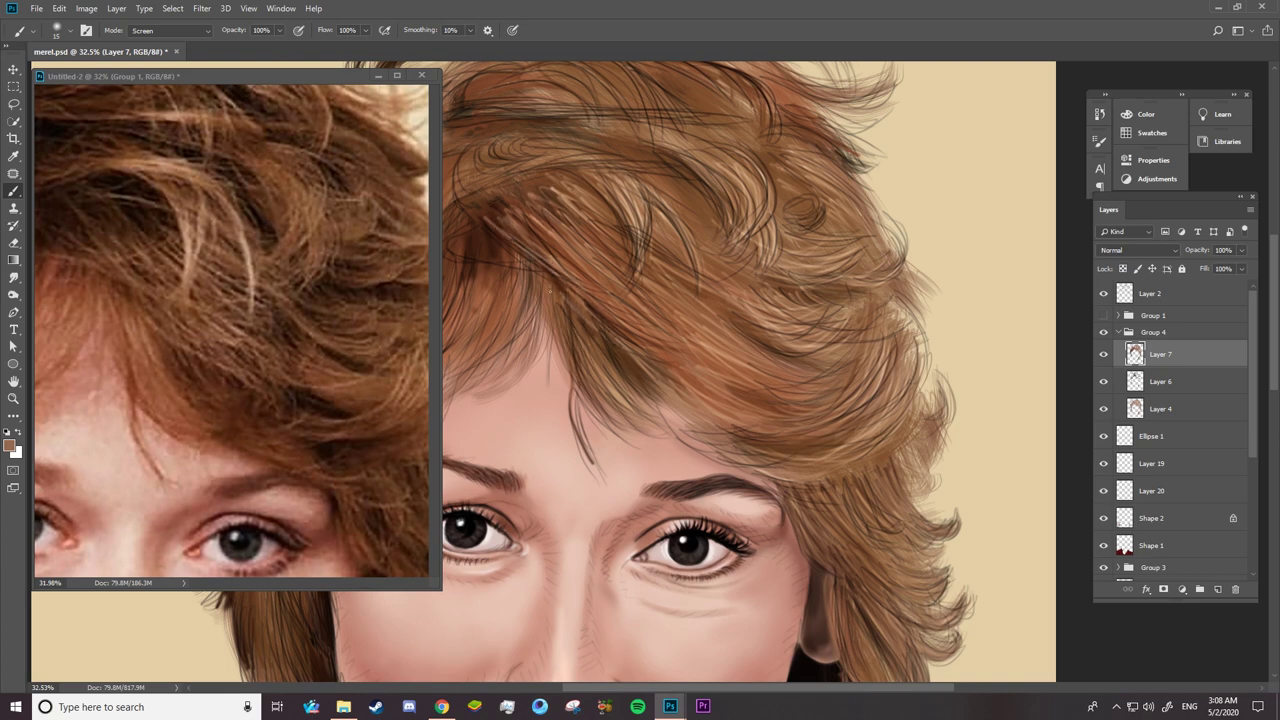
pyautogui.moveTo(551, 287); pyautogui.dragTo(585, 366)
pyautogui.moveTo(595, 330); pyautogui.dragTo(650, 384)
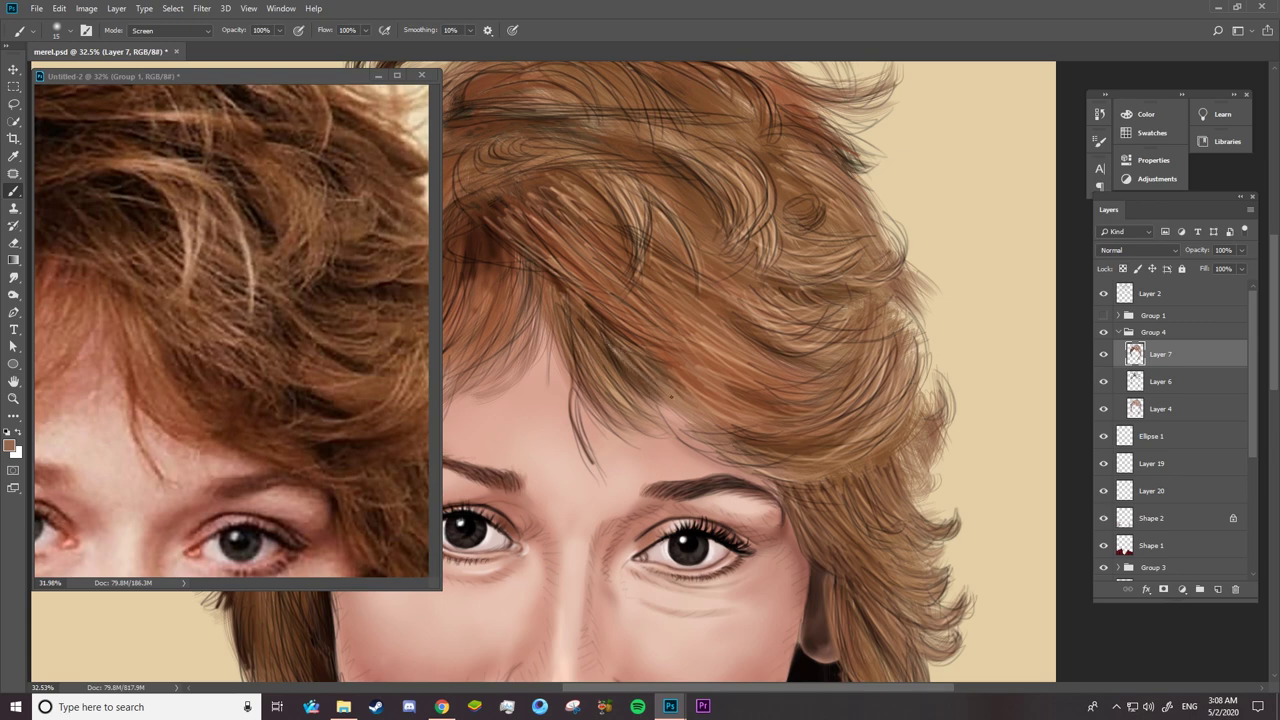
pyautogui.moveTo(560, 296)
pyautogui.mouseDown()
pyautogui.moveTo(612, 362)
pyautogui.moveTo(600, 340)
pyautogui.mouseUp()
pyautogui.moveTo(586, 270); pyautogui.dragTo(650, 316)
pyautogui.moveTo(642, 256); pyautogui.dragTo(714, 326)
pyautogui.moveTo(658, 280); pyautogui.dragTo(734, 358)
pyautogui.moveTo(636, 338); pyautogui.dragTo(740, 394)
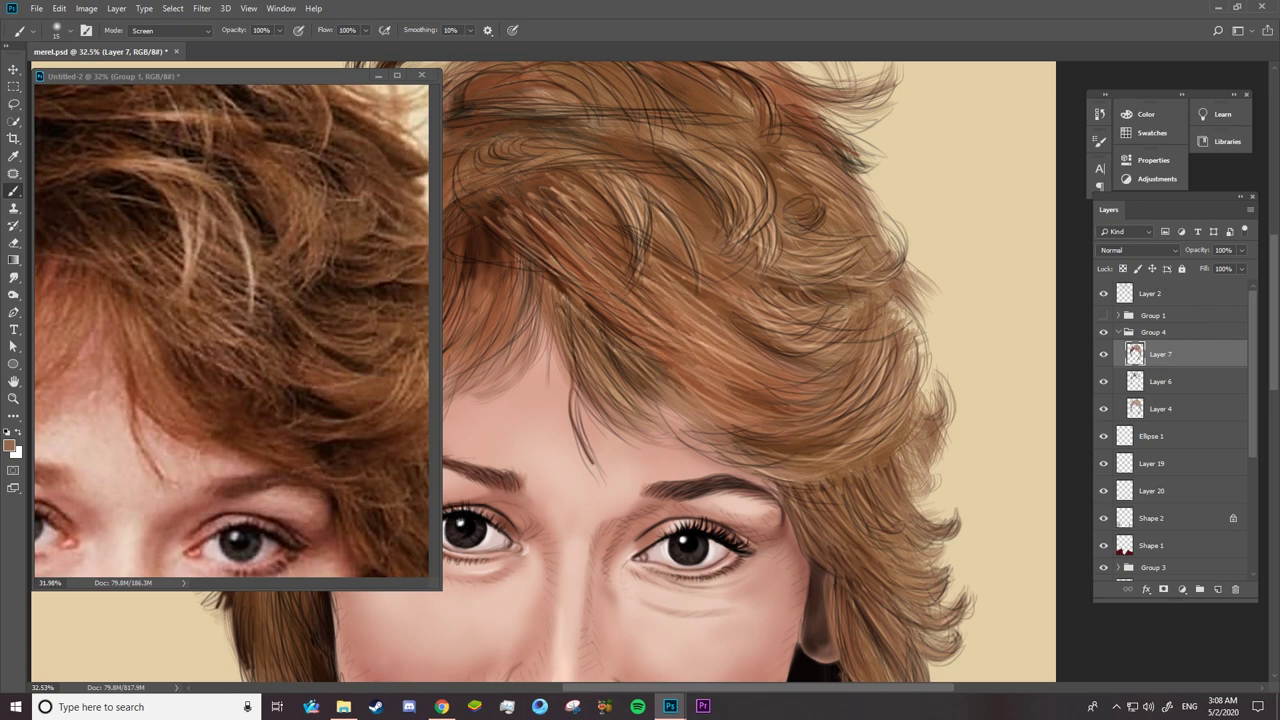
# - Study the hair in the reference photo, then return to the portrait document
pyautogui.click(435, 524)
pyautogui.moveTo(433, 496); pyautogui.dragTo(418, 284)
pyautogui.moveTo(350, 586); pyautogui.dragTo(420, 586)
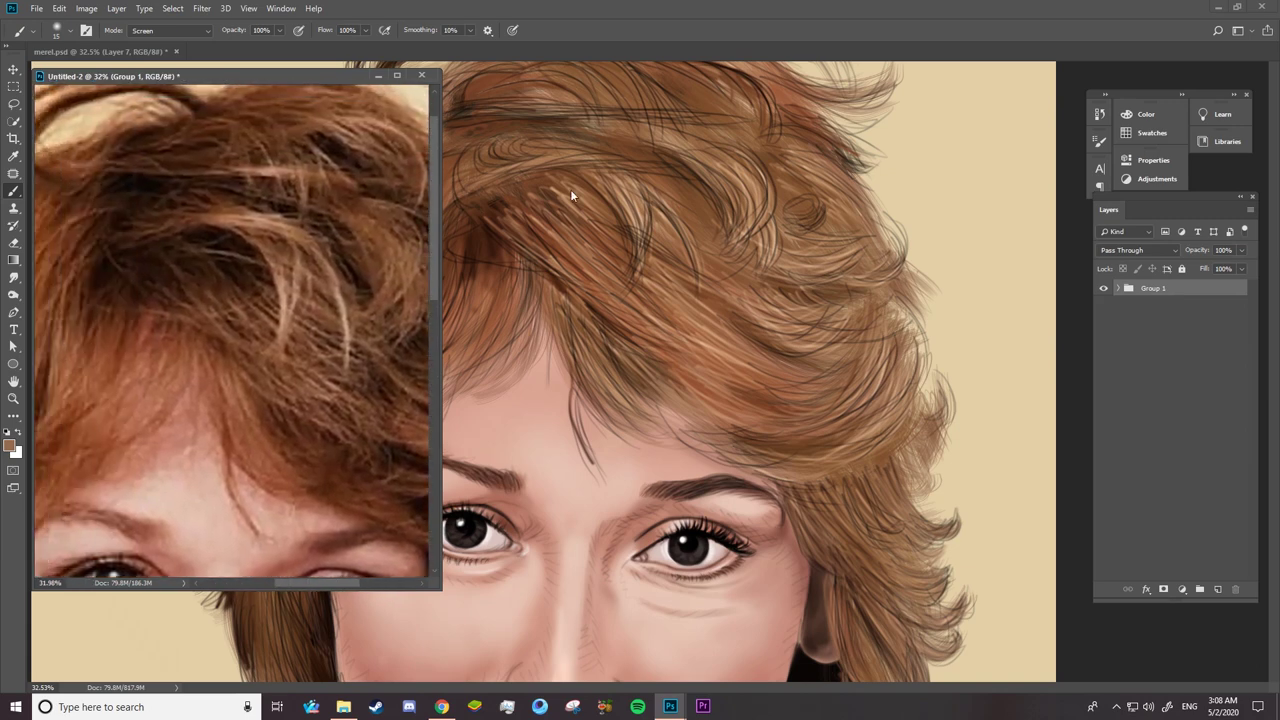
pyautogui.click(570, 189)
# - Brush faint light strands across the crown and upper-right hair
pyautogui.hscroll(-3, 620, 370)
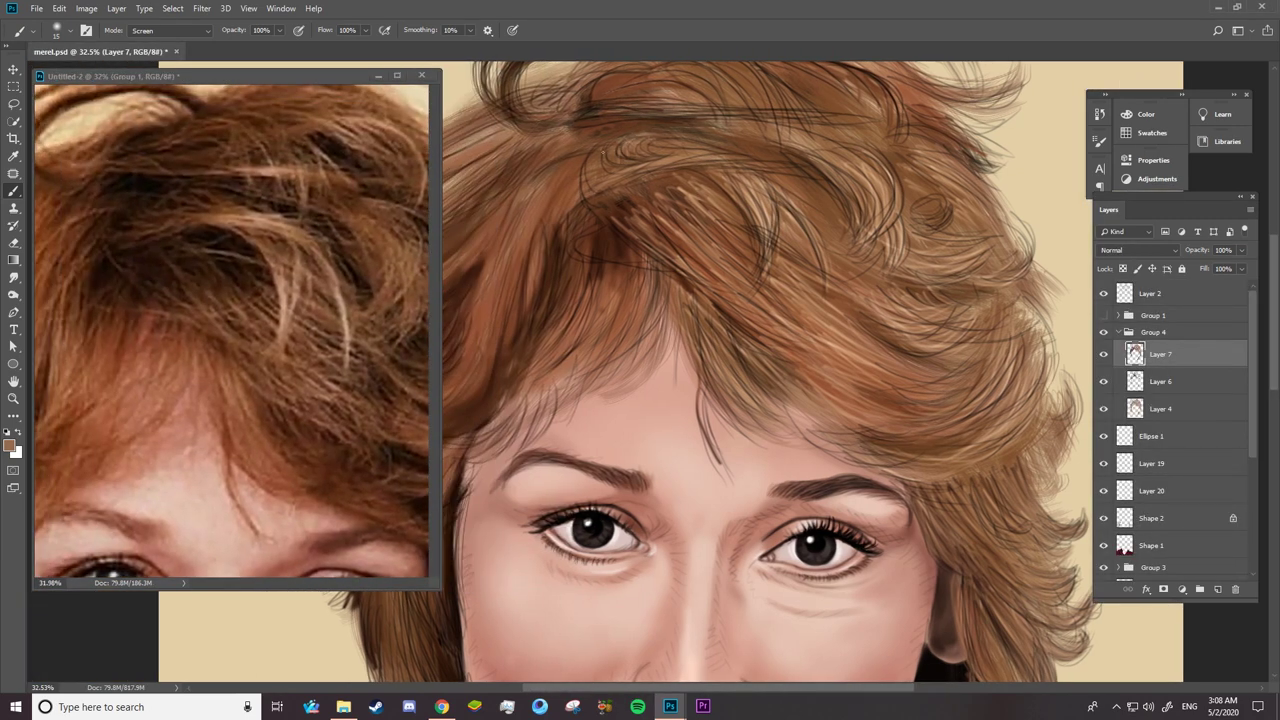
pyautogui.moveTo(600, 146); pyautogui.dragTo(588, 180)
pyautogui.moveTo(672, 161)
pyautogui.mouseDown()
pyautogui.moveTo(800, 170)
pyautogui.moveTo(748, 198)
pyautogui.mouseUp()
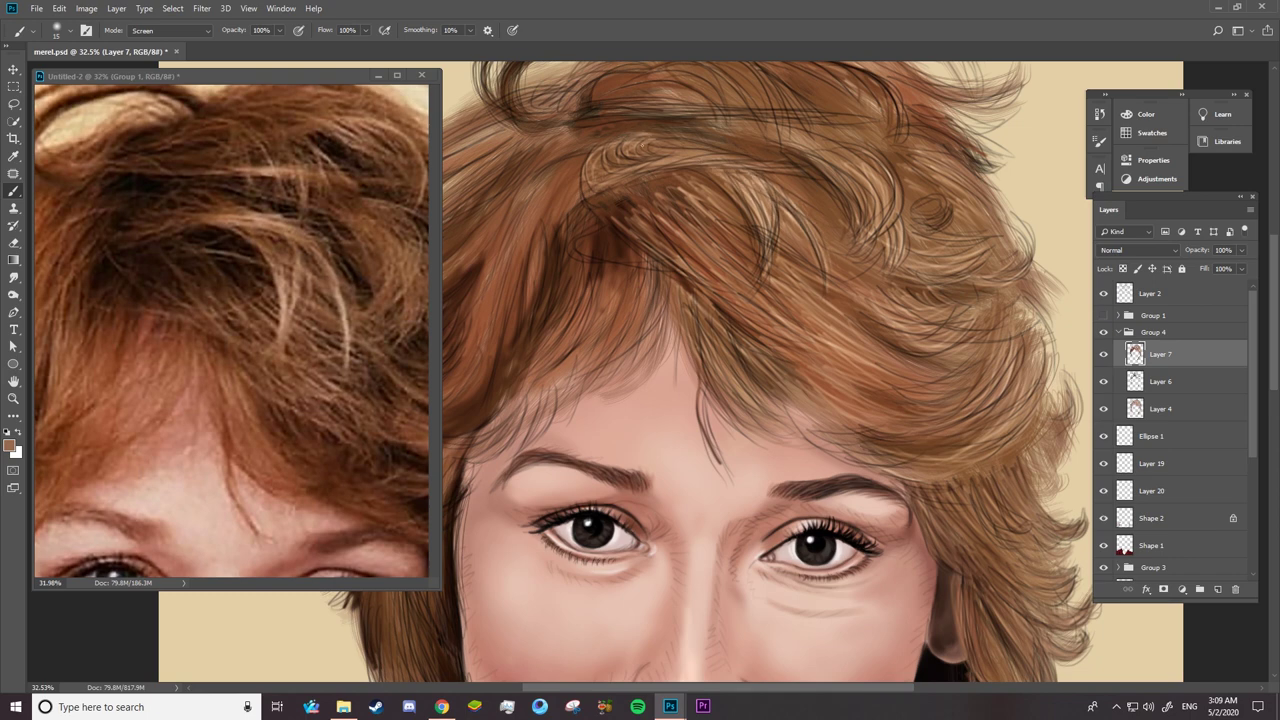
pyautogui.moveTo(634, 141); pyautogui.dragTo(728, 147)
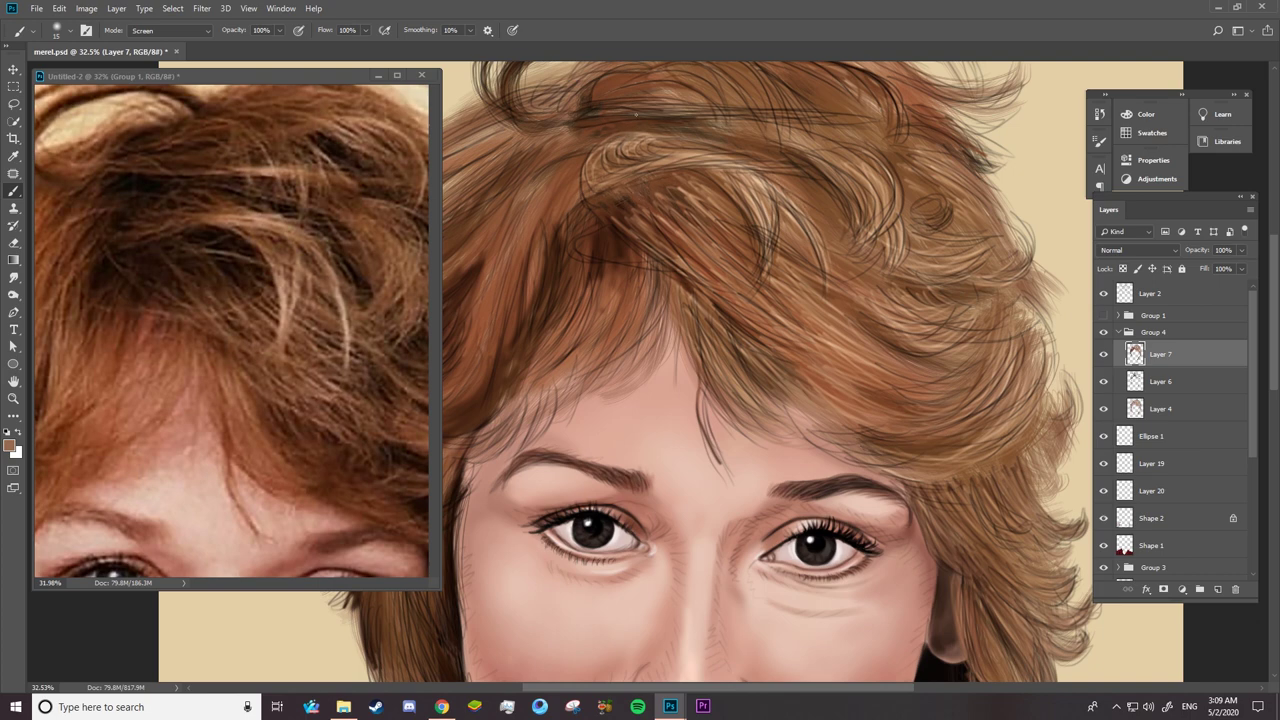
pyautogui.moveTo(607, 119)
pyautogui.mouseDown()
pyautogui.moveTo(819, 111)
pyautogui.moveTo(868, 127)
pyautogui.mouseUp()
# - Add light strands near the top of the hair and along its right side
pyautogui.scroll(3, 748, 200)
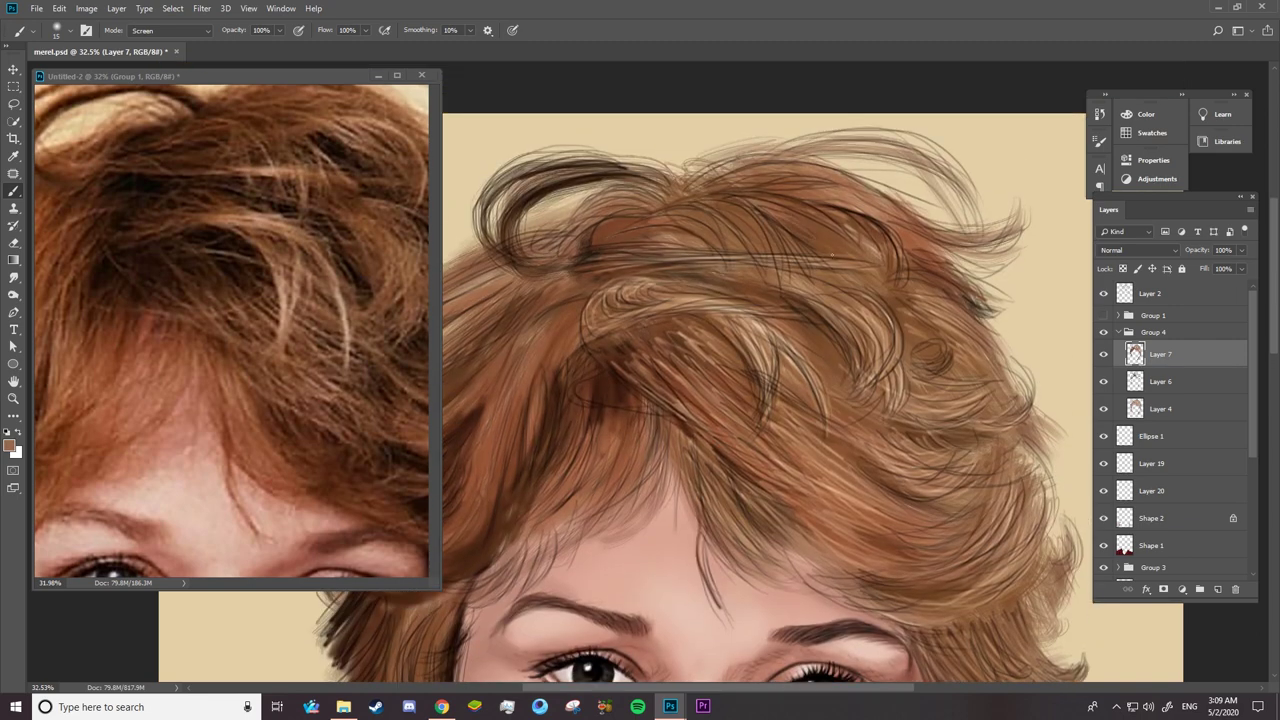
pyautogui.moveTo(730, 200); pyautogui.dragTo(845, 240)
pyautogui.moveTo(752, 188)
pyautogui.mouseDown()
pyautogui.moveTo(890, 250)
pyautogui.moveTo(875, 284)
pyautogui.mouseUp()
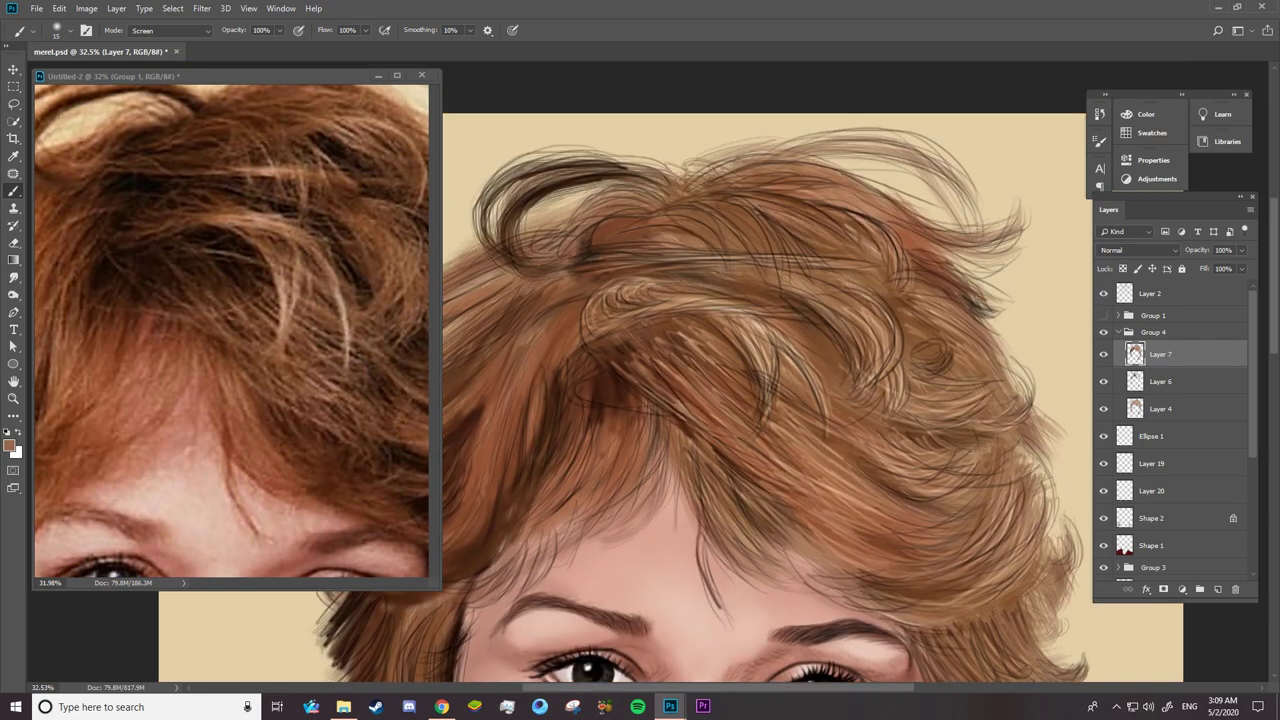
pyautogui.moveTo(968, 312)
pyautogui.mouseDown()
pyautogui.moveTo(912, 350)
pyautogui.moveTo(912, 310)
pyautogui.mouseUp()
pyautogui.moveTo(744, 190)
pyautogui.mouseDown()
pyautogui.moveTo(816, 184)
pyautogui.moveTo(806, 168)
pyautogui.mouseUp()
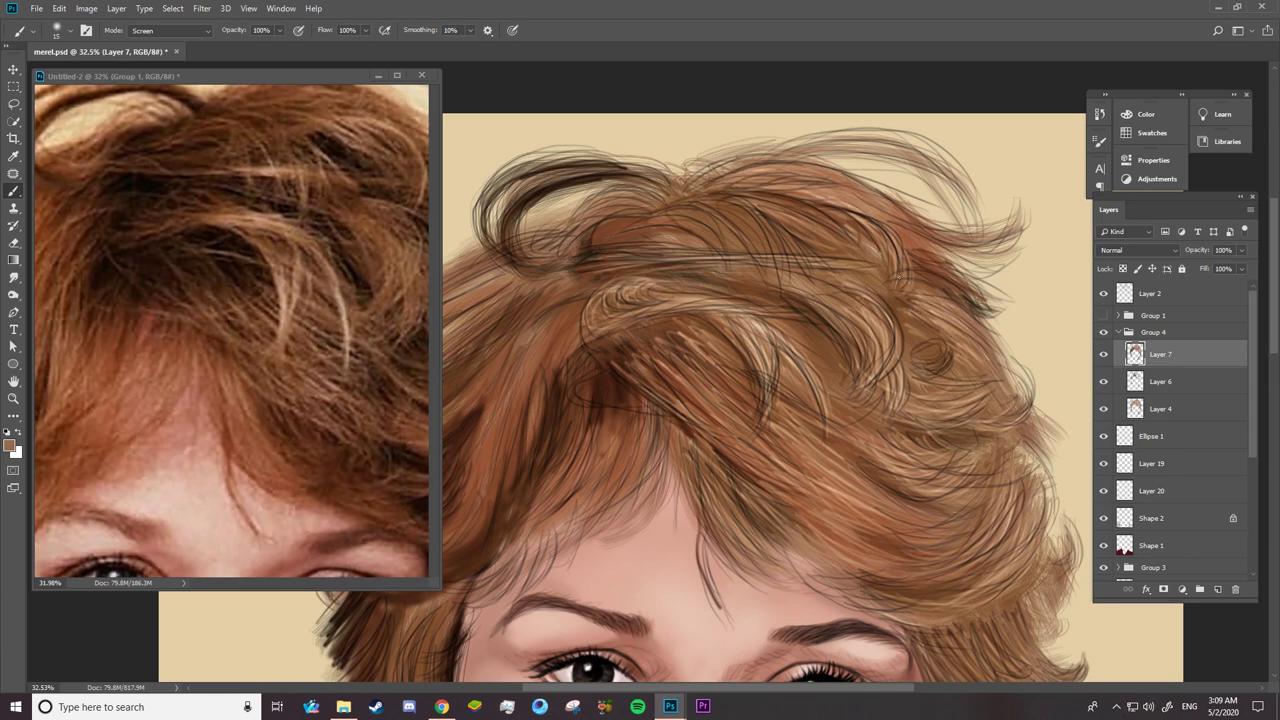
pyautogui.moveTo(882, 214); pyautogui.dragTo(842, 246)
pyautogui.moveTo(846, 200)
pyautogui.mouseDown()
pyautogui.moveTo(772, 222)
pyautogui.moveTo(688, 214)
pyautogui.mouseUp()
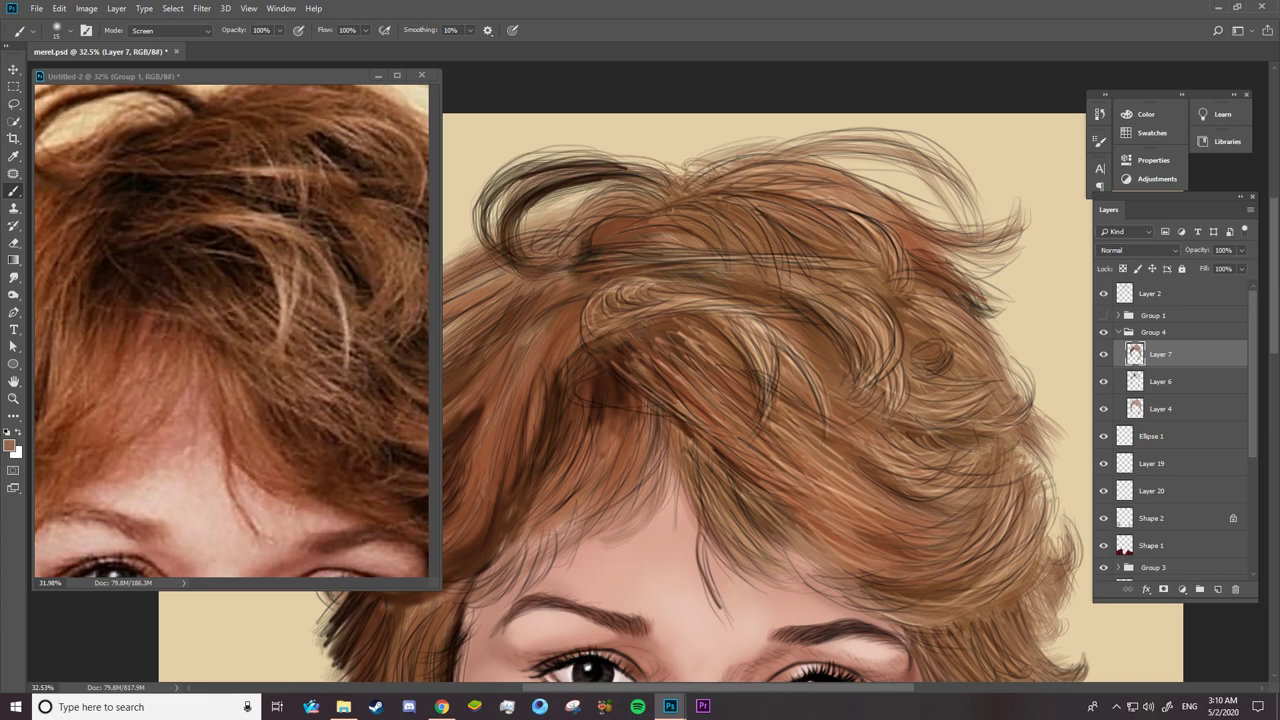
# - Build up more light strands across the upper hair toward the centre
pyautogui.moveTo(756, 248); pyautogui.dragTo(676, 208)
pyautogui.moveTo(776, 218); pyautogui.dragTo(702, 200)
pyautogui.moveTo(846, 238); pyautogui.dragTo(712, 196)
pyautogui.moveTo(806, 168); pyautogui.dragTo(716, 190)
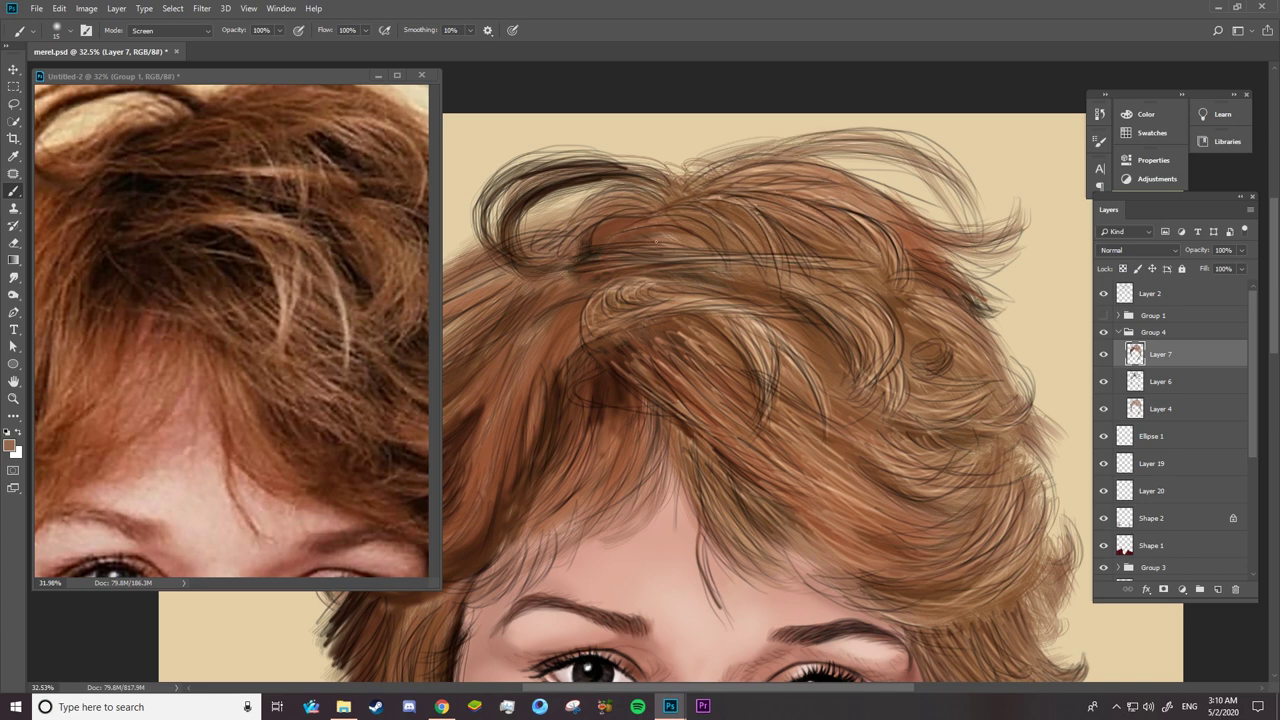
pyautogui.moveTo(704, 234); pyautogui.dragTo(640, 220)
pyautogui.moveTo(734, 250)
pyautogui.mouseDown()
pyautogui.moveTo(664, 220)
pyautogui.moveTo(698, 204)
pyautogui.mouseUp()
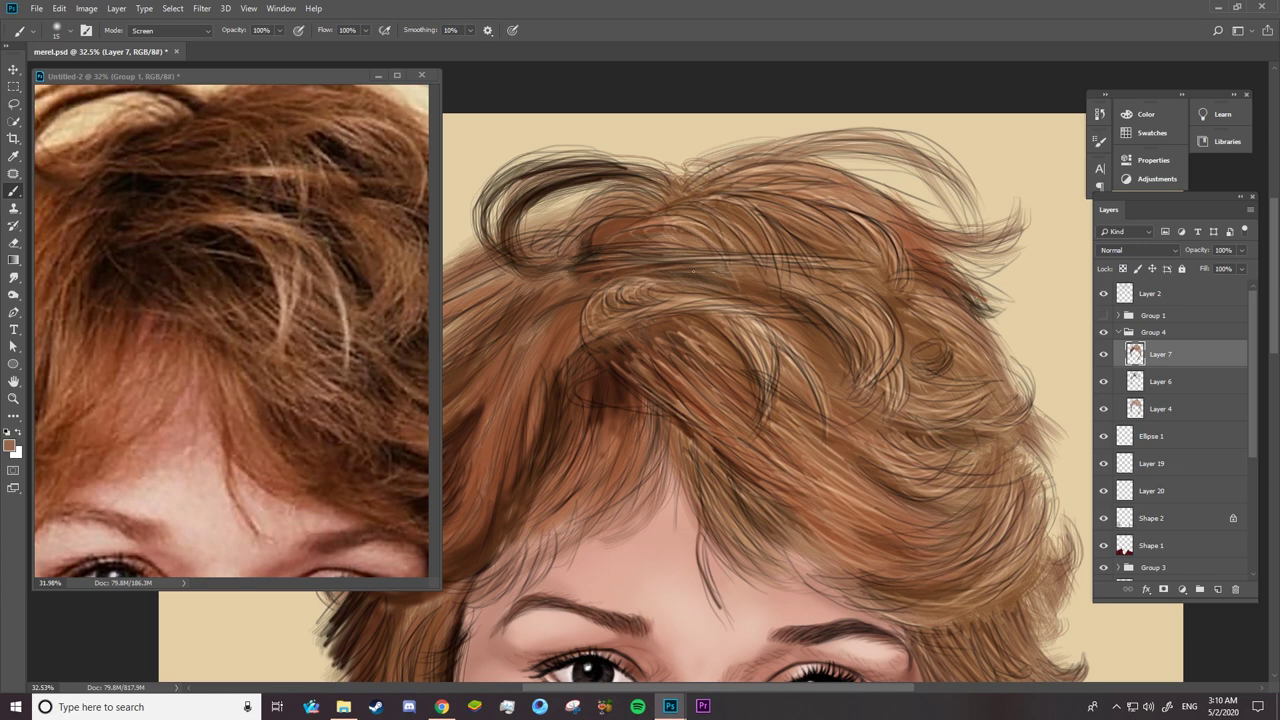
pyautogui.moveTo(626, 262)
pyautogui.mouseDown()
pyautogui.moveTo(580, 266)
pyautogui.moveTo(578, 250)
pyautogui.mouseUp()
# - Check the brush preset, then add a couple more faint upper-hair strands
pyautogui.rightClick(852, 280)
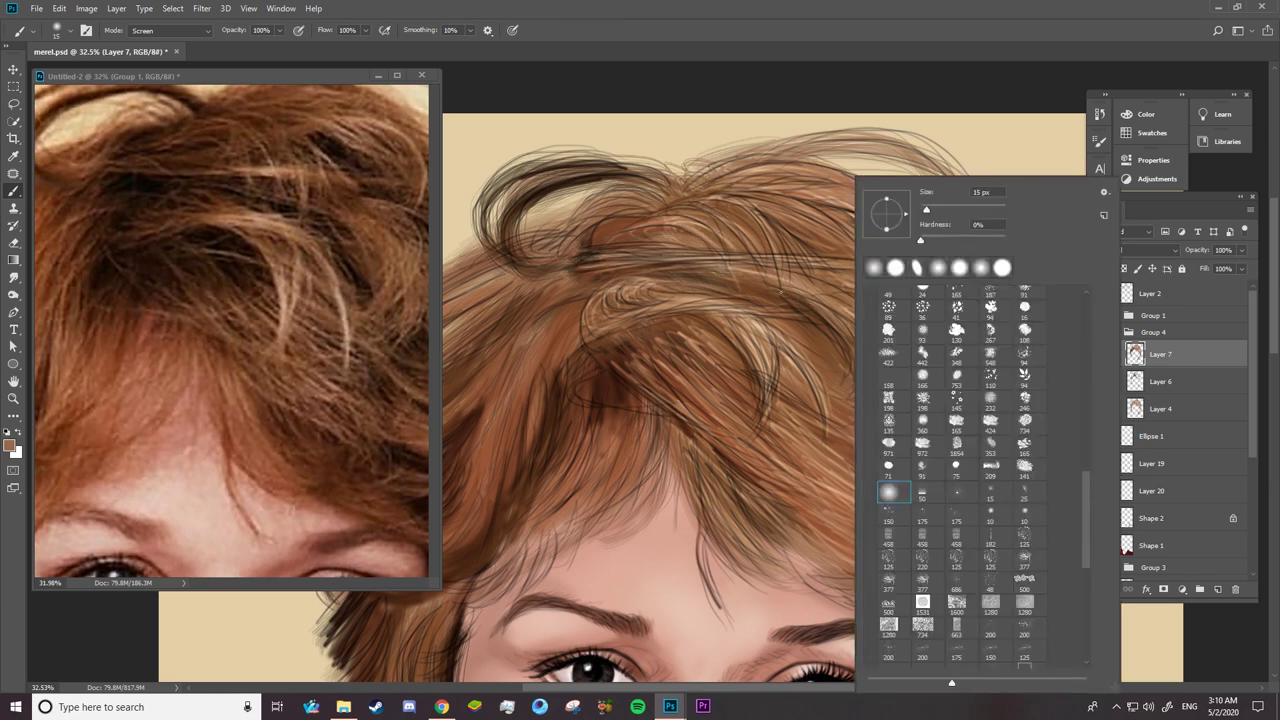
pyautogui.press('Escape')
pyautogui.moveTo(698, 204); pyautogui.dragTo(664, 216)
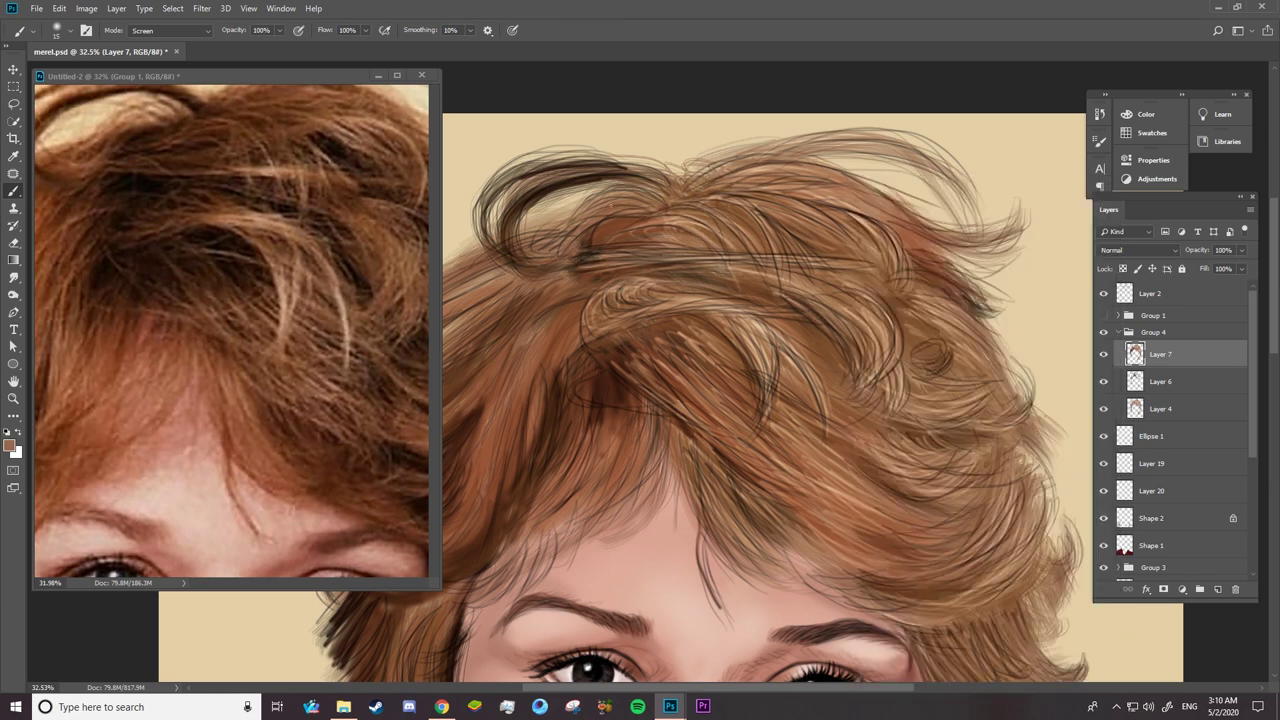
pyautogui.moveTo(792, 193); pyautogui.dragTo(694, 199)
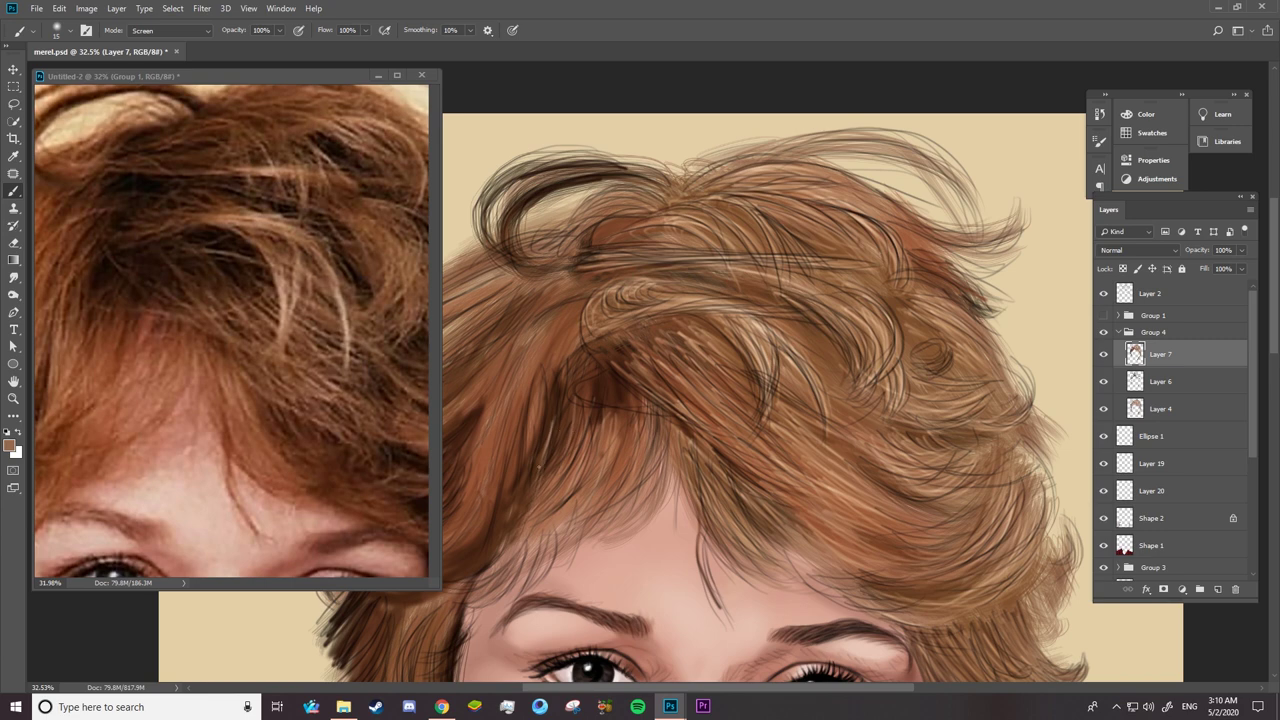
pyautogui.moveTo(550, 448)
pyautogui.mouseDown()
pyautogui.moveTo(670, 380)
pyautogui.moveTo(682, 335)
pyautogui.mouseUp()
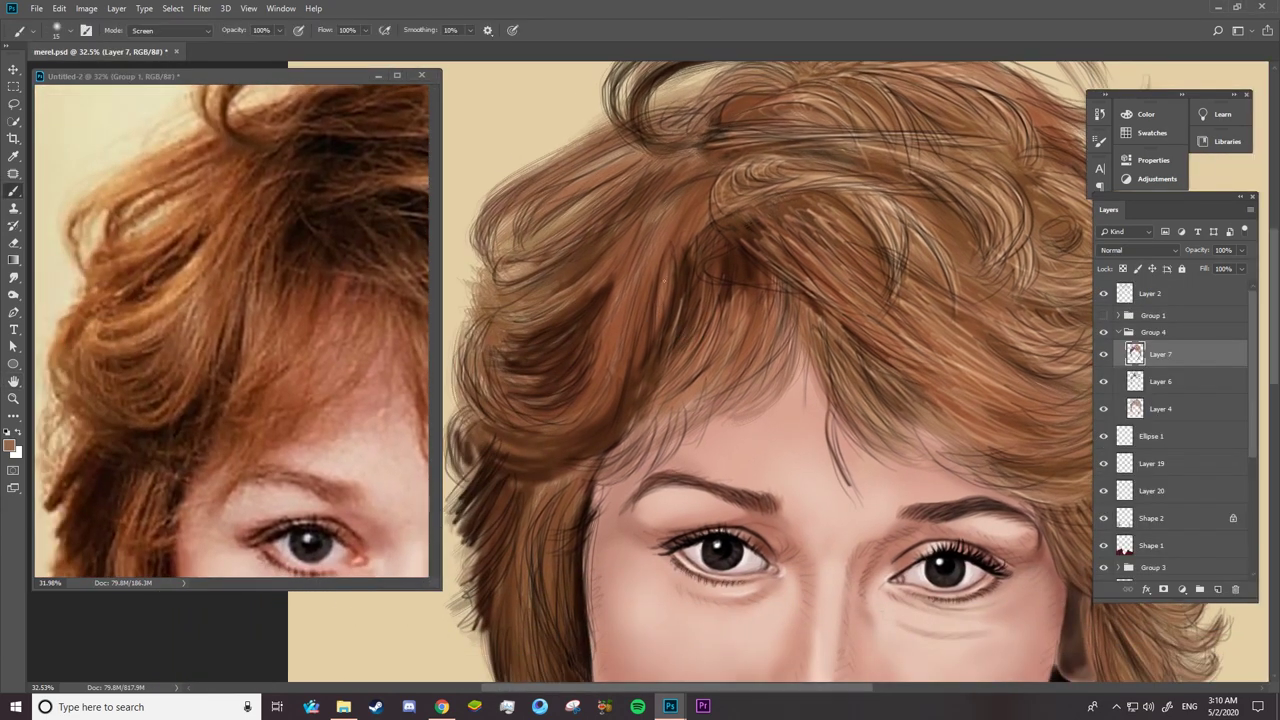
# - Paint light strands down into the fringe
pyautogui.moveTo(748, 292); pyautogui.dragTo(734, 370)
pyautogui.moveTo(706, 348); pyautogui.dragTo(688, 376)
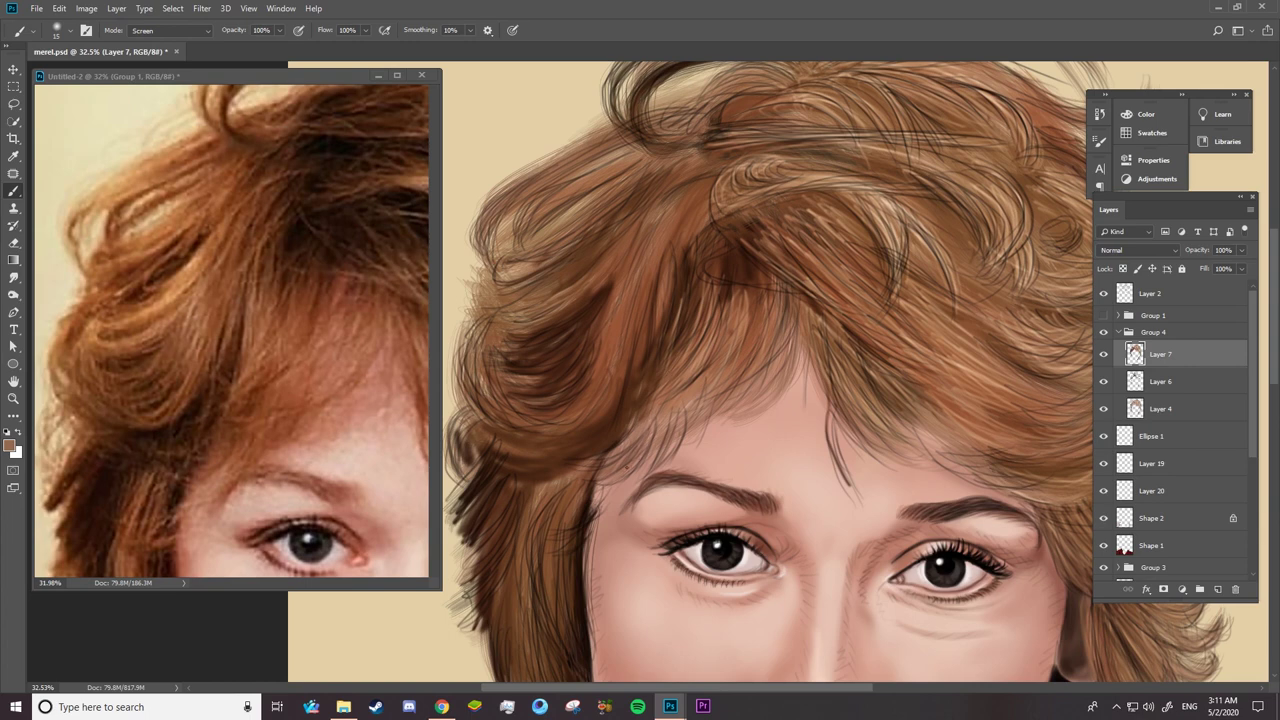
pyautogui.moveTo(644, 268); pyautogui.dragTo(628, 346)
pyautogui.moveTo(690, 200); pyautogui.dragTo(642, 374)
pyautogui.moveTo(700, 204); pyautogui.dragTo(668, 320)
pyautogui.moveTo(656, 218); pyautogui.dragTo(615, 350)
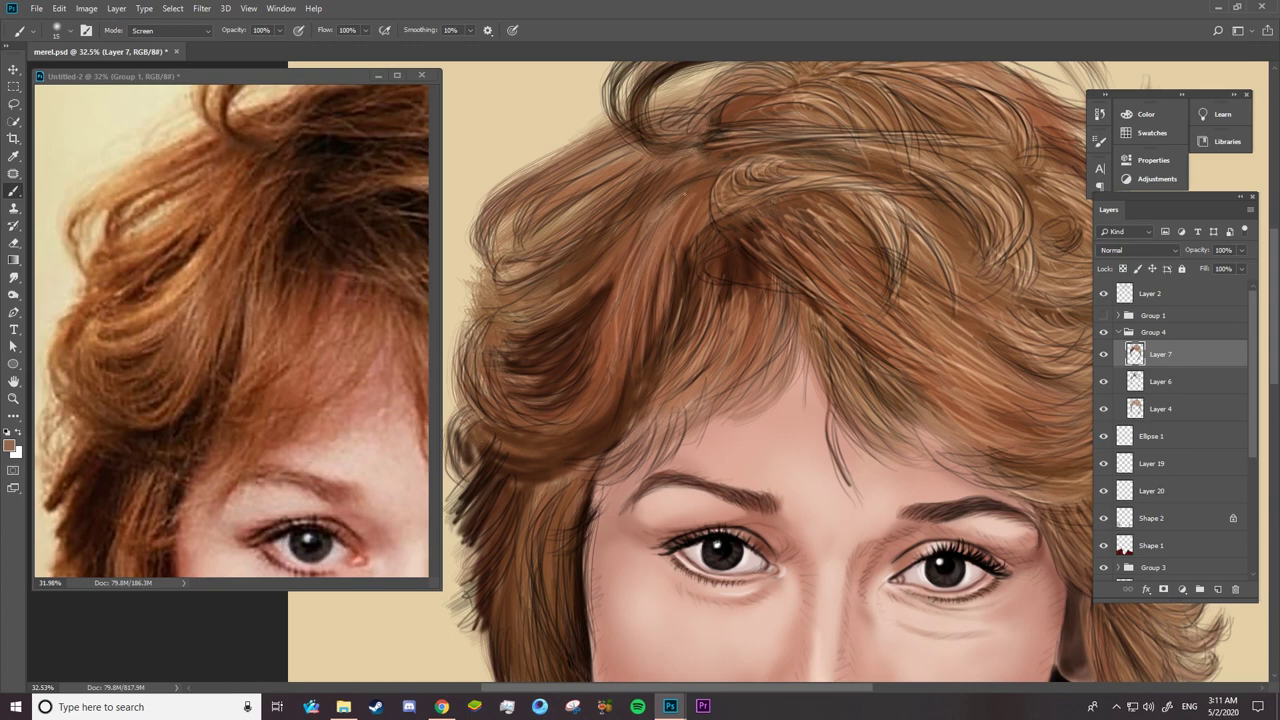
pyautogui.moveTo(646, 242); pyautogui.dragTo(622, 364)
pyautogui.moveTo(630, 280)
pyautogui.mouseDown()
pyautogui.moveTo(598, 406)
pyautogui.moveTo(528, 452)
pyautogui.mouseUp()
# - Add light strands to the left fringe and the hair beside it
pyautogui.moveTo(612, 390); pyautogui.dragTo(520, 464)
pyautogui.moveTo(612, 308); pyautogui.dragTo(586, 410)
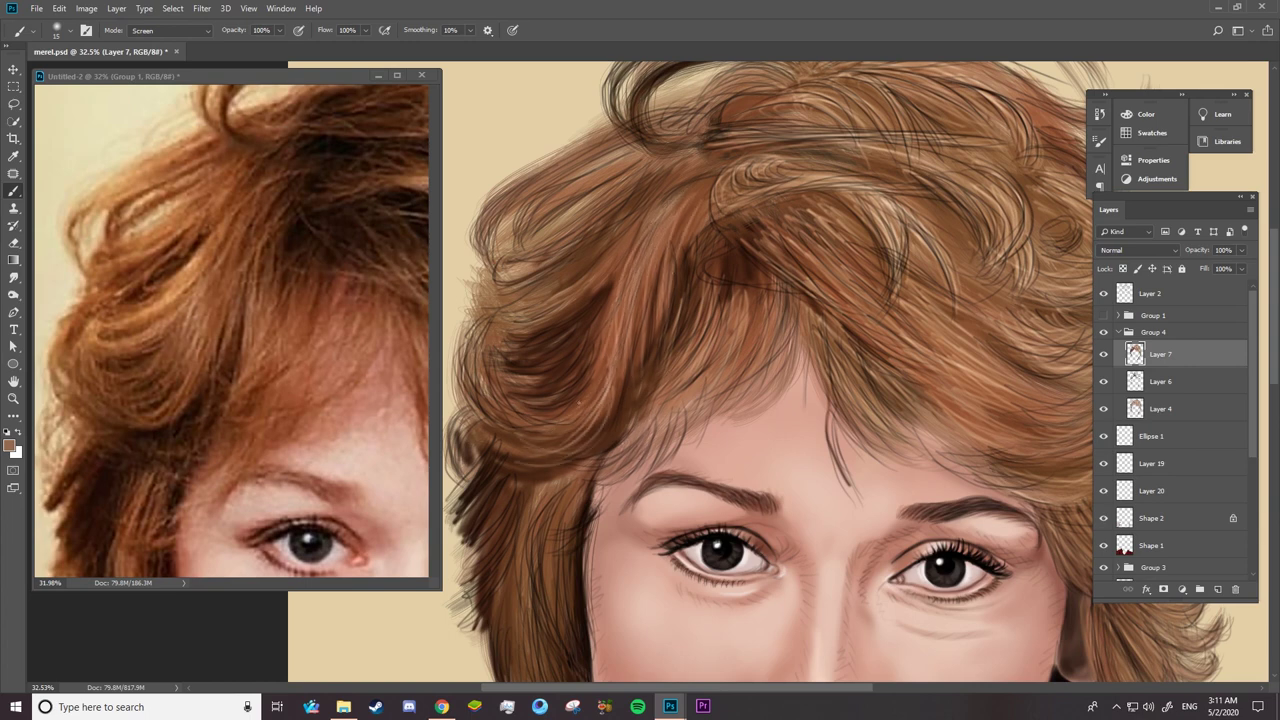
pyautogui.moveTo(608, 340); pyautogui.dragTo(530, 440)
pyautogui.moveTo(604, 306); pyautogui.dragTo(566, 366)
pyautogui.moveTo(610, 242); pyautogui.dragTo(518, 374)
pyautogui.moveTo(608, 284); pyautogui.dragTo(512, 396)
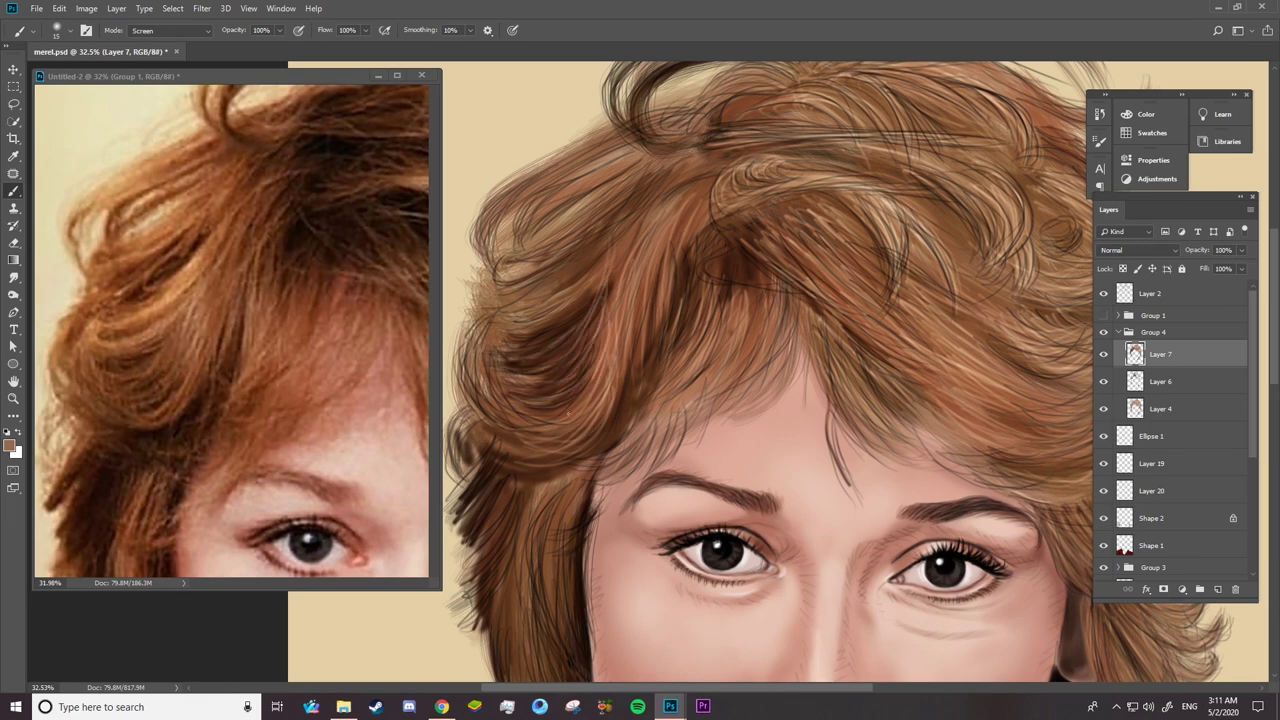
pyautogui.moveTo(590, 380); pyautogui.dragTo(526, 418)
pyautogui.moveTo(638, 220); pyautogui.dragTo(604, 390)
pyautogui.moveTo(622, 278)
pyautogui.mouseDown()
pyautogui.moveTo(612, 396)
pyautogui.moveTo(540, 376)
pyautogui.mouseUp()
# - Enlarge the brush to 32 px and paint broader light strands on the left fringe
pyautogui.rightClick(590, 184)
pyautogui.press('Return')
pyautogui.moveTo(659, 212)
pyautogui.mouseDown()
pyautogui.moveTo(510, 330)
pyautogui.moveTo(522, 340)
pyautogui.mouseUp()
pyautogui.moveTo(630, 244)
pyautogui.mouseDown()
pyautogui.moveTo(512, 378)
pyautogui.moveTo(540, 326)
pyautogui.mouseUp()
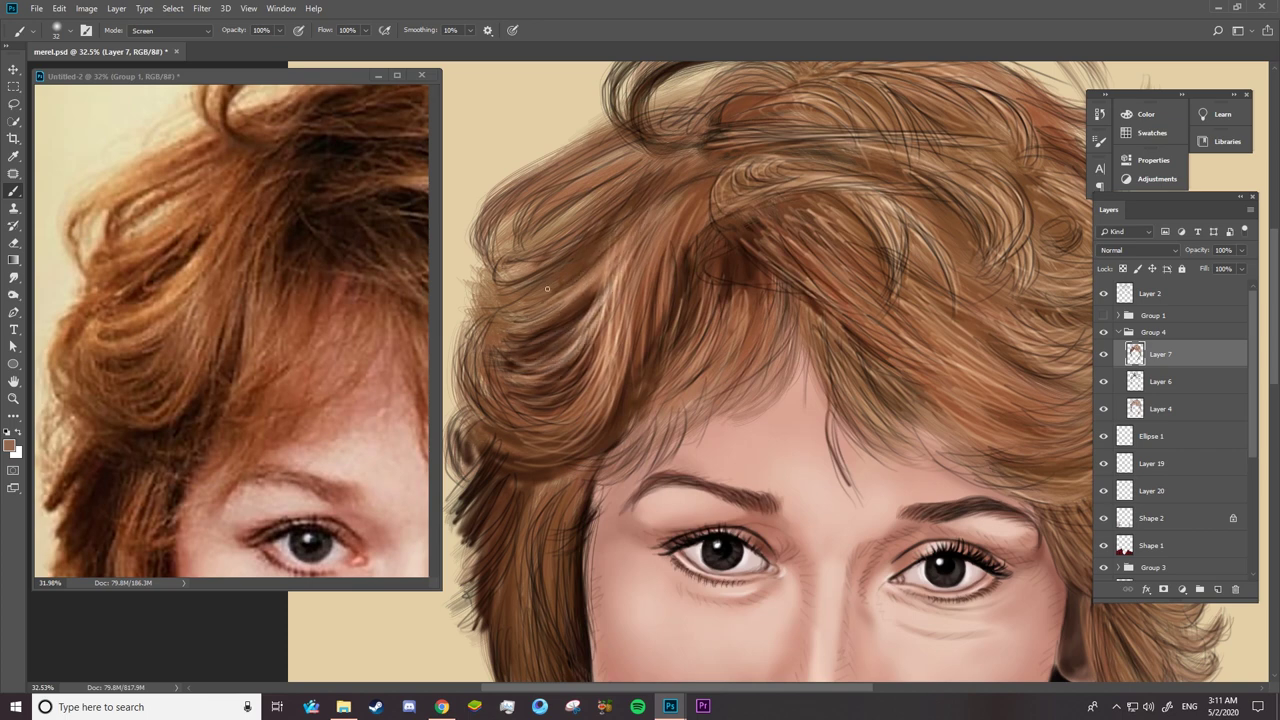
pyautogui.moveTo(676, 184)
pyautogui.mouseDown()
pyautogui.moveTo(536, 300)
pyautogui.moveTo(556, 266)
pyautogui.mouseUp()
# - Add light strands across the upper-left fringe
pyautogui.moveTo(624, 164); pyautogui.dragTo(527, 213)
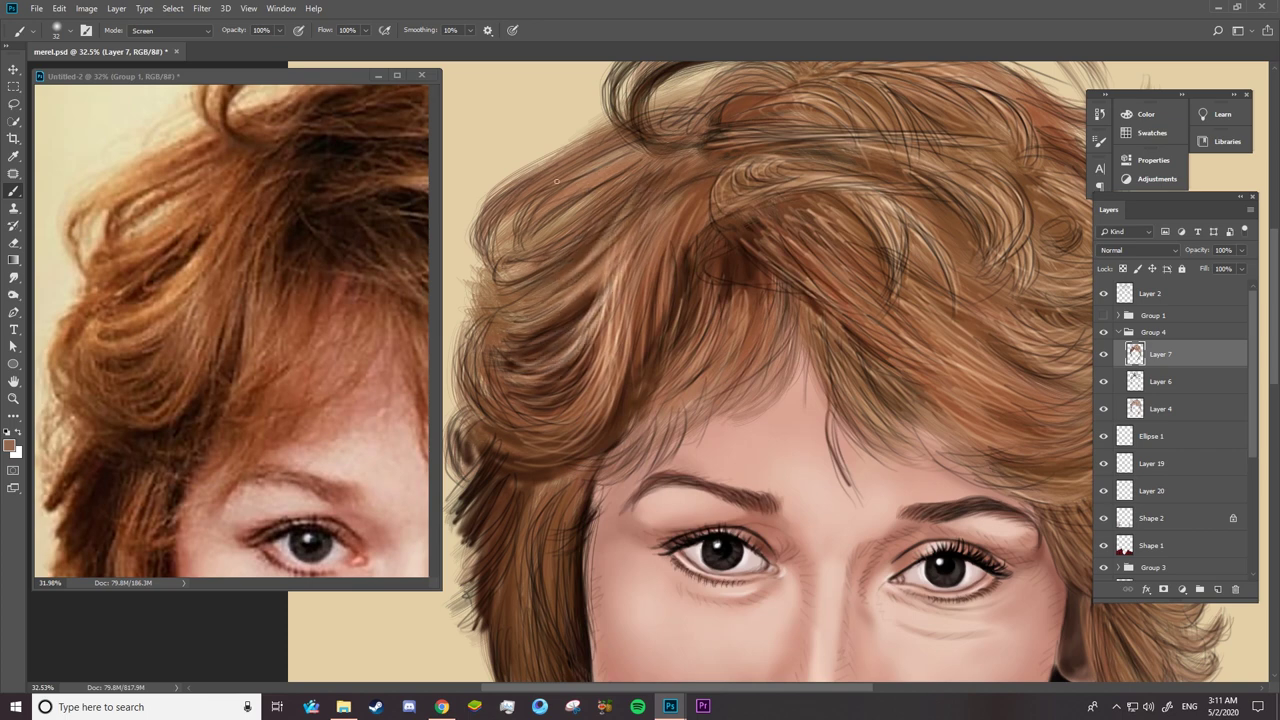
pyautogui.moveTo(566, 162)
pyautogui.mouseDown()
pyautogui.moveTo(500, 214)
pyautogui.moveTo(514, 196)
pyautogui.mouseUp()
pyautogui.moveTo(600, 148); pyautogui.dragTo(516, 202)
pyautogui.moveTo(664, 176)
pyautogui.mouseDown()
pyautogui.moveTo(540, 226)
pyautogui.moveTo(570, 222)
pyautogui.mouseUp()
pyautogui.moveTo(690, 198); pyautogui.dragTo(620, 318)
pyautogui.moveTo(630, 230); pyautogui.dragTo(516, 326)
pyautogui.moveTo(610, 208); pyautogui.dragTo(530, 278)
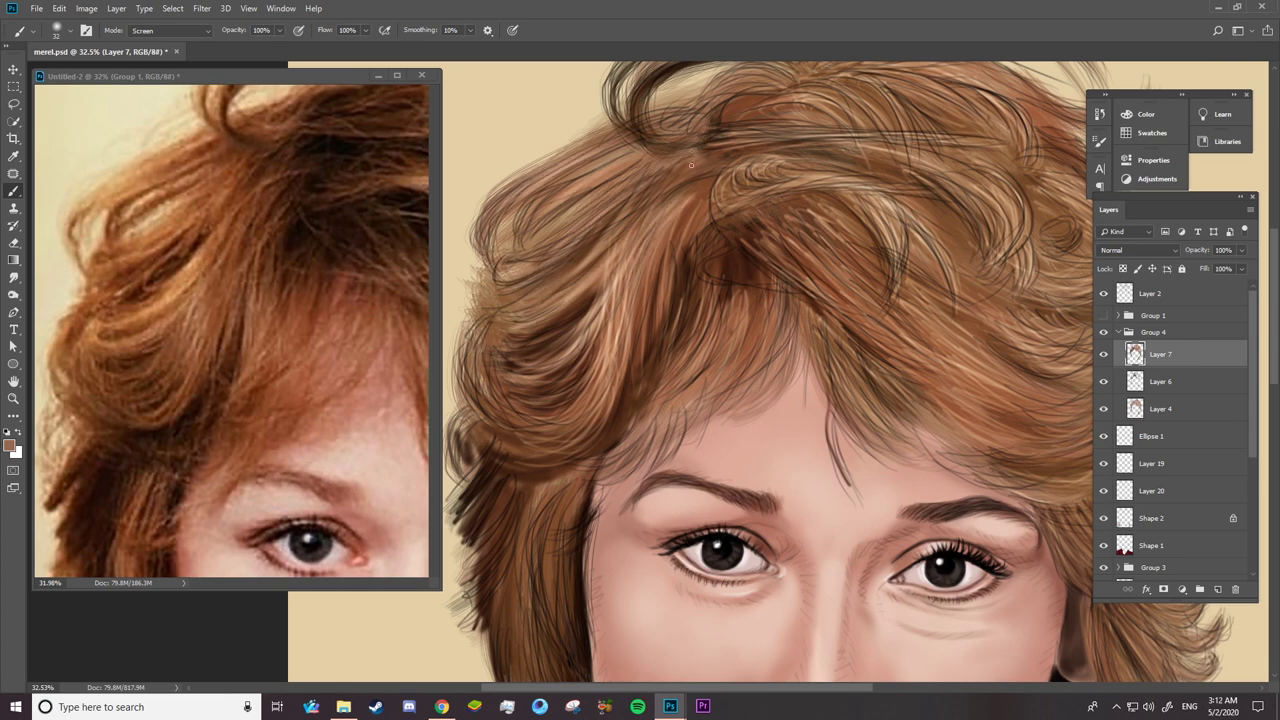
# - Paint light strands along the hair on the left side of the face
pyautogui.moveTo(594, 418); pyautogui.dragTo(502, 460)
pyautogui.moveTo(600, 376); pyautogui.dragTo(480, 444)
pyautogui.moveTo(658, 282); pyautogui.dragTo(618, 398)
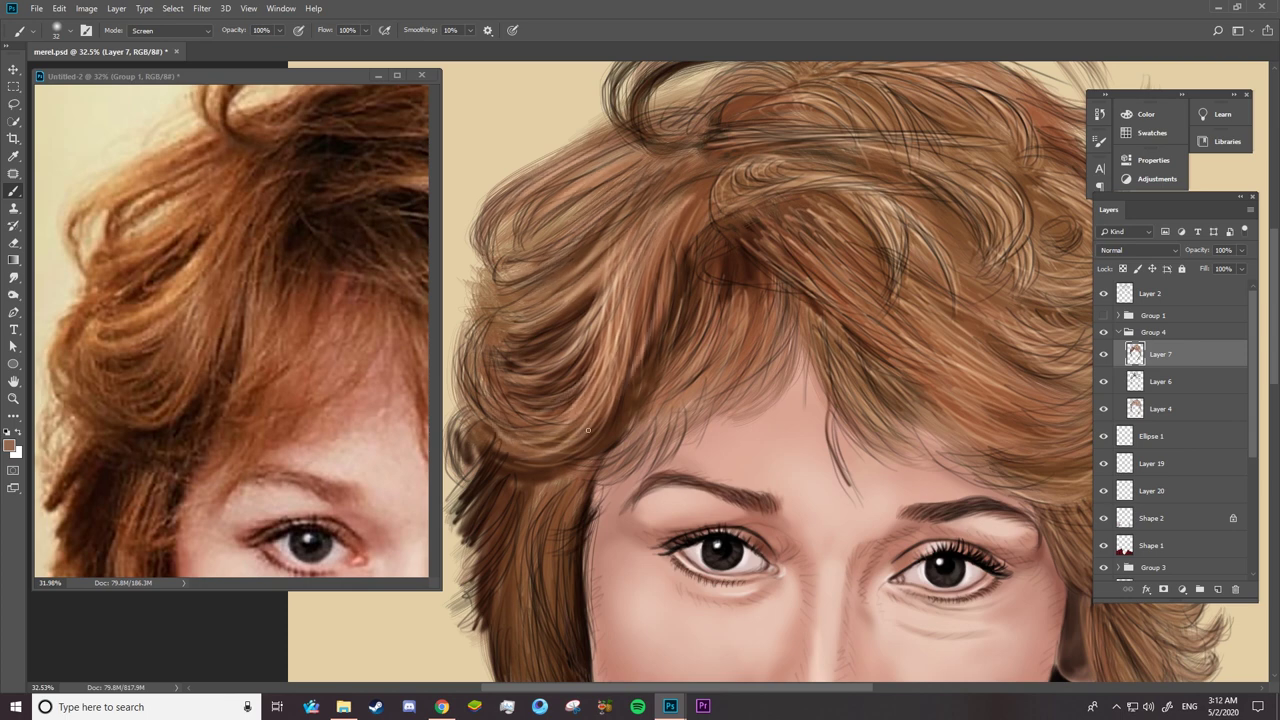
pyautogui.moveTo(662, 312); pyautogui.dragTo(584, 432)
pyautogui.moveTo(642, 362)
pyautogui.mouseDown()
pyautogui.moveTo(588, 446)
pyautogui.moveTo(546, 626)
pyautogui.mouseUp()
pyautogui.moveTo(566, 490); pyautogui.dragTo(530, 572)
pyautogui.scroll(-5, 958, 403)
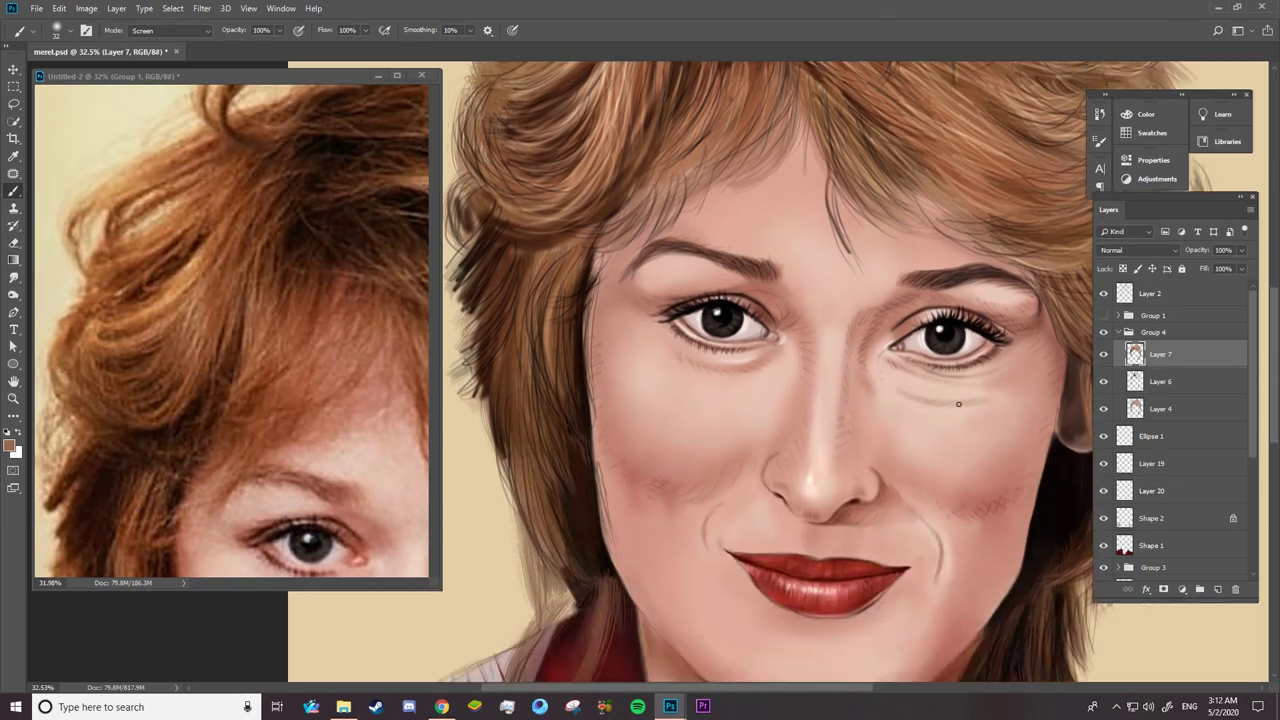
# - Layer more light strands along the wavy left hair strand
pyautogui.moveTo(558, 282); pyautogui.dragTo(578, 424)
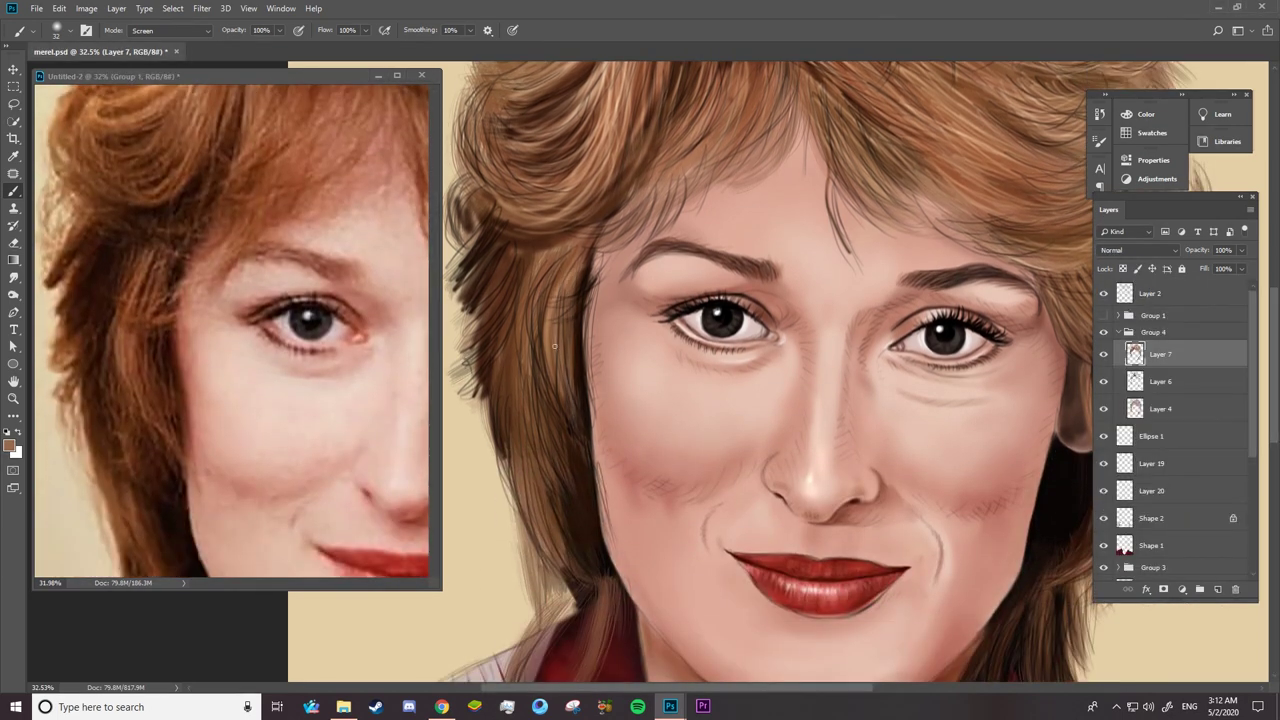
pyautogui.moveTo(566, 252); pyautogui.dragTo(548, 398)
pyautogui.moveTo(532, 272)
pyautogui.mouseDown()
pyautogui.moveTo(556, 470)
pyautogui.moveTo(567, 441)
pyautogui.mouseUp()
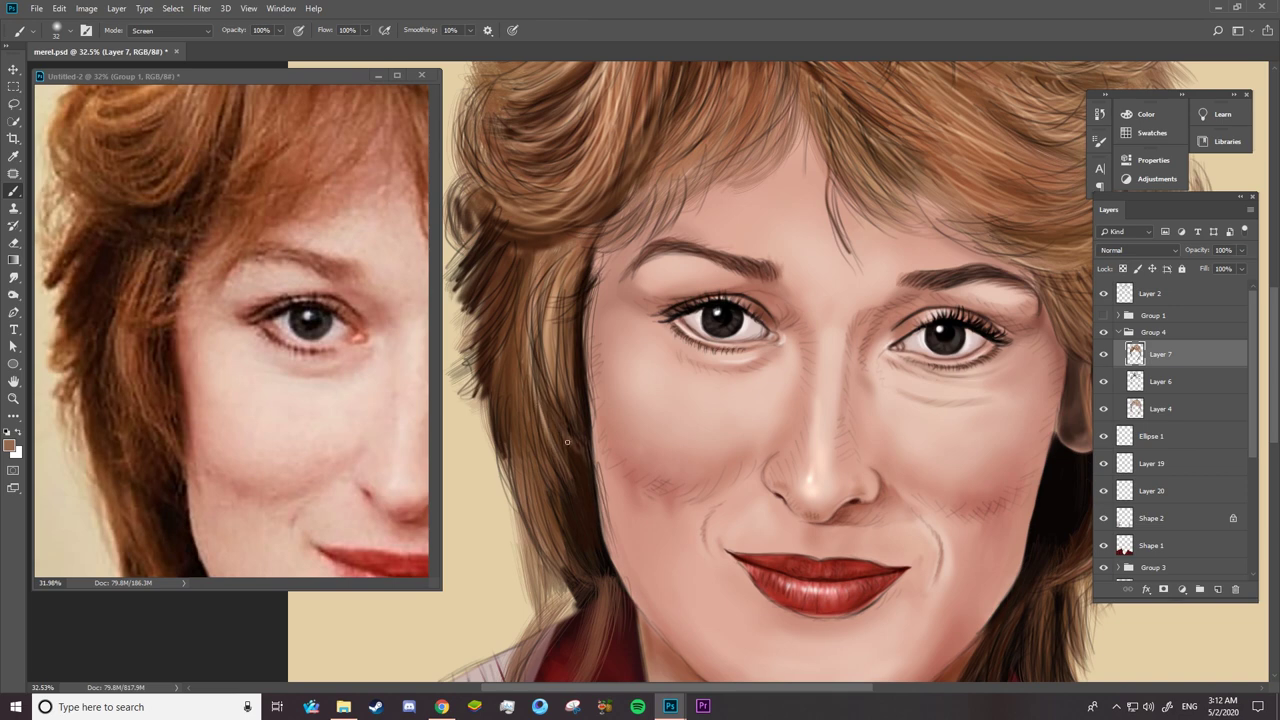
pyautogui.moveTo(576, 312); pyautogui.dragTo(584, 446)
pyautogui.moveTo(578, 268)
pyautogui.mouseDown()
pyautogui.moveTo(584, 430)
pyautogui.moveTo(560, 450)
pyautogui.moveTo(572, 452)
pyautogui.mouseUp()
pyautogui.moveTo(562, 294); pyautogui.dragTo(558, 442)
pyautogui.moveTo(530, 266); pyautogui.dragTo(510, 420)
pyautogui.moveTo(506, 290)
pyautogui.mouseDown()
pyautogui.moveTo(488, 380)
pyautogui.moveTo(470, 366)
pyautogui.moveTo(482, 356)
pyautogui.mouseUp()
# - Brush faint strands down the lower left hair and hide the sketch lines layer
pyautogui.moveTo(546, 404); pyautogui.dragTo(578, 496)
pyautogui.moveTo(552, 418); pyautogui.dragTo(536, 530)
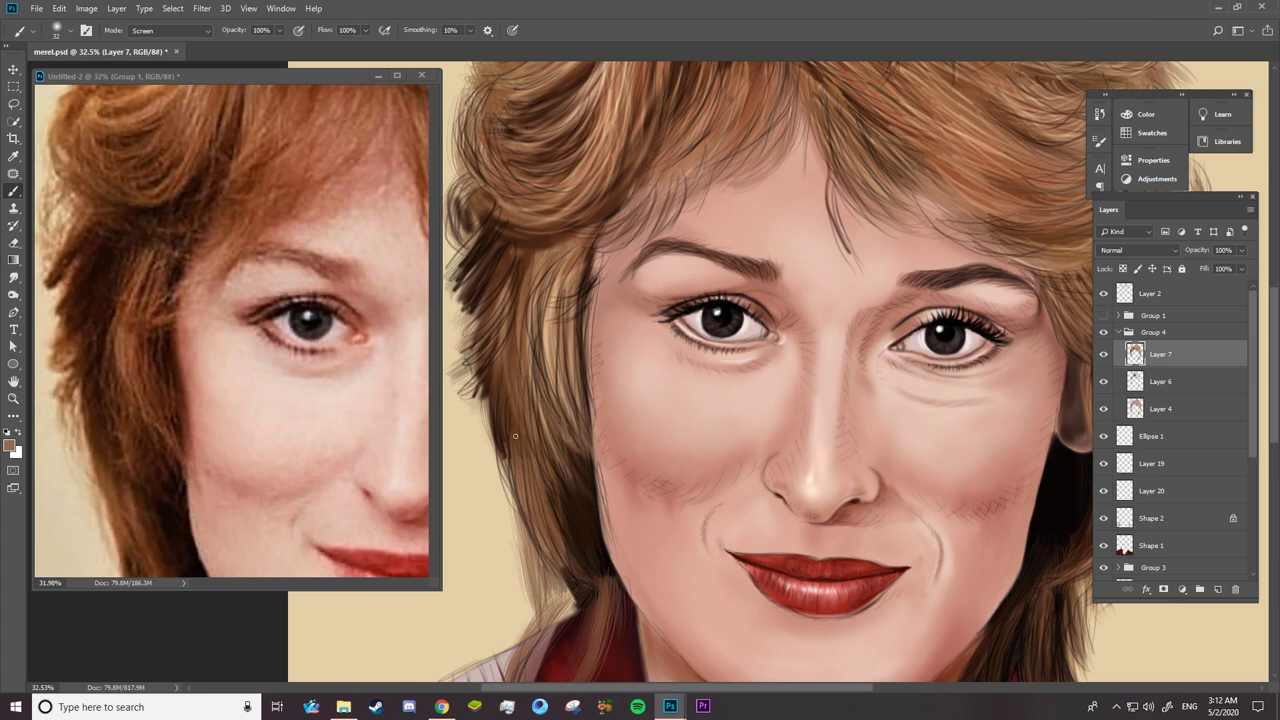
pyautogui.moveTo(515, 436); pyautogui.dragTo(520, 490)
pyautogui.moveTo(540, 520); pyautogui.dragTo(584, 598)
pyautogui.moveTo(545, 456); pyautogui.dragTo(588, 588)
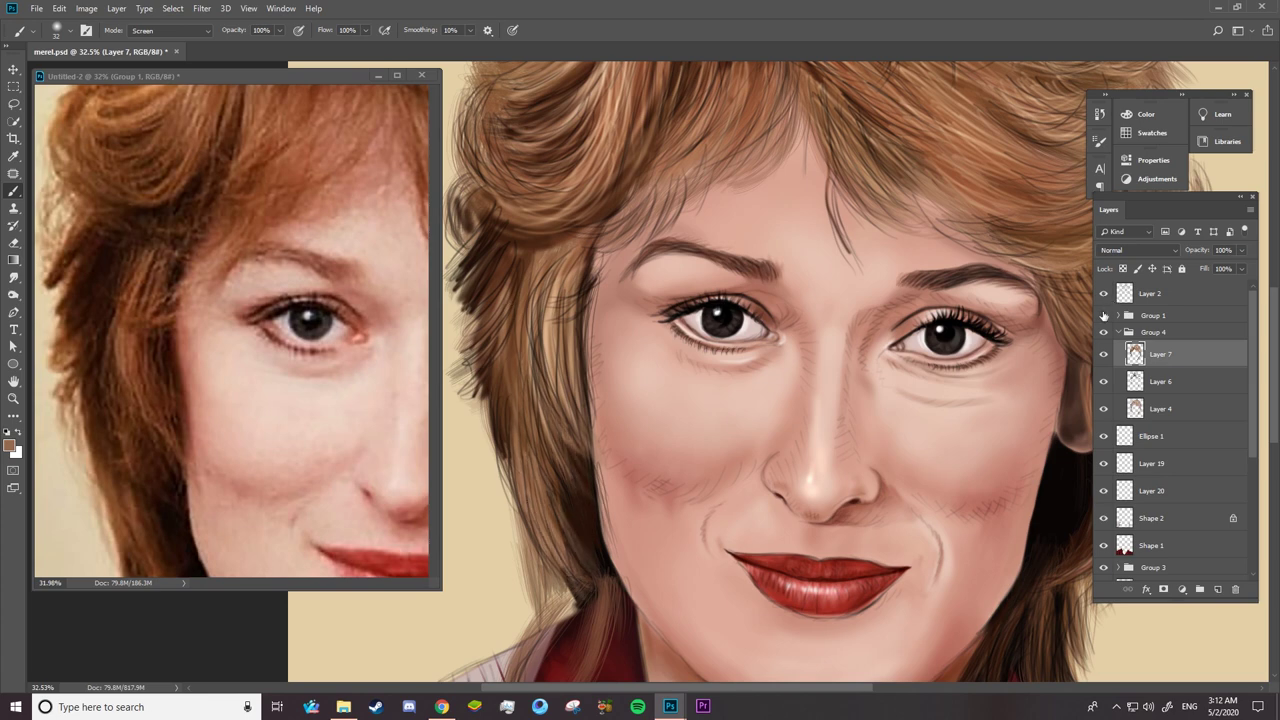
pyautogui.click(1103, 293)
# - Zoom out to view the whole portrait and the reference photo's hair
pyautogui.press('z')
pyautogui.moveTo(651, 371); pyautogui.dragTo(560, 371)
pyautogui.moveTo(300, 366); pyautogui.dragTo(243, 366)
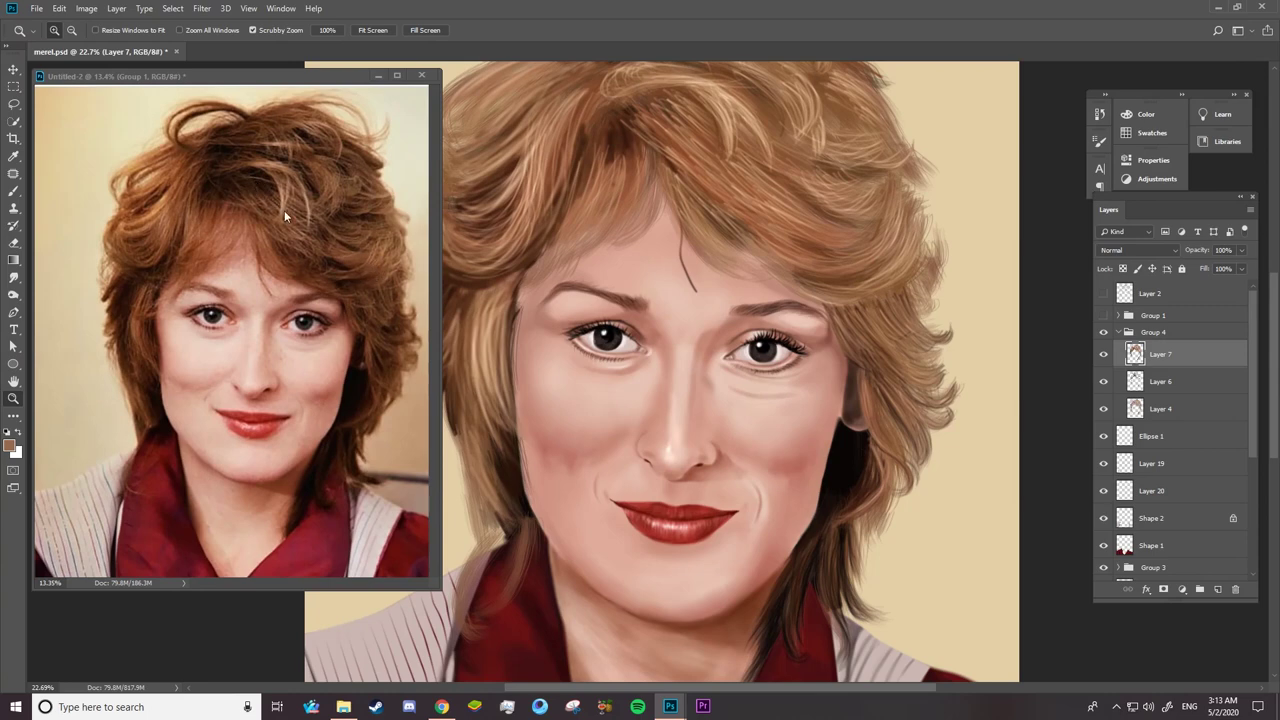
pyautogui.moveTo(288, 139); pyautogui.dragTo(306, 134)
pyautogui.moveTo(520, 150); pyautogui.dragTo(490, 150)
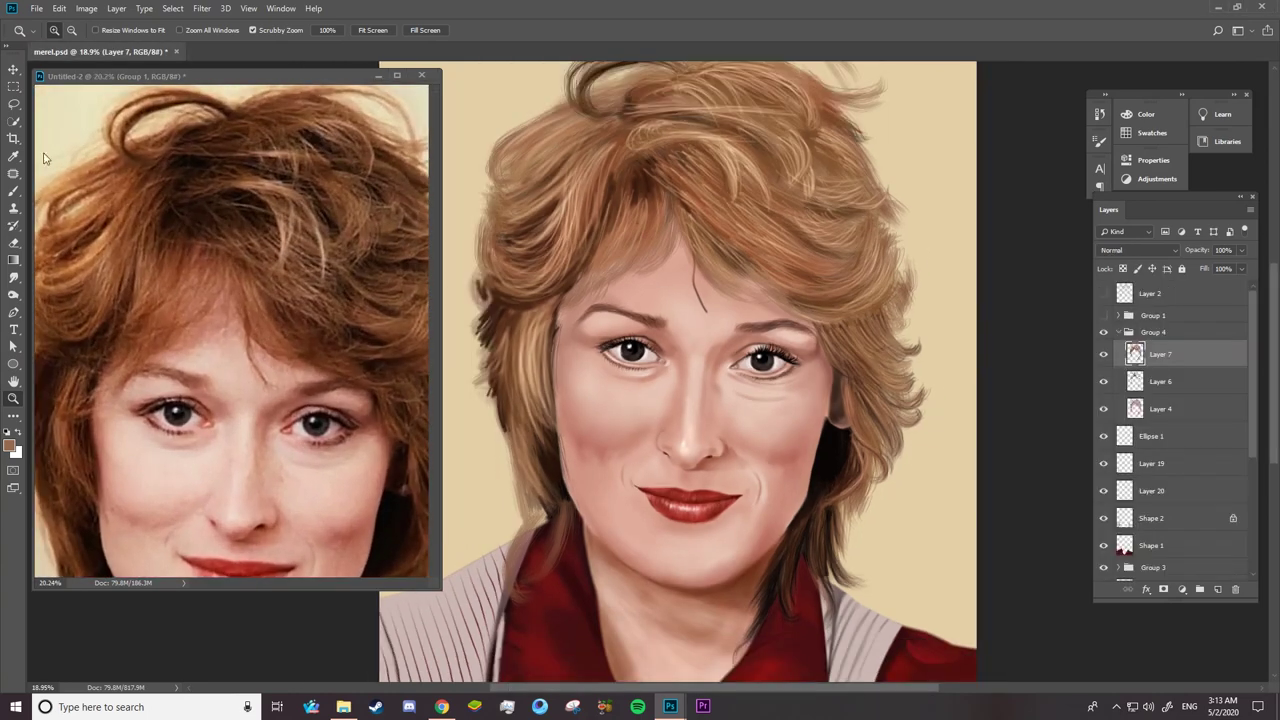
# - Set the brush to Overlay mode and add a new empty layer for strands
pyautogui.press('b')
pyautogui.click(168, 30)
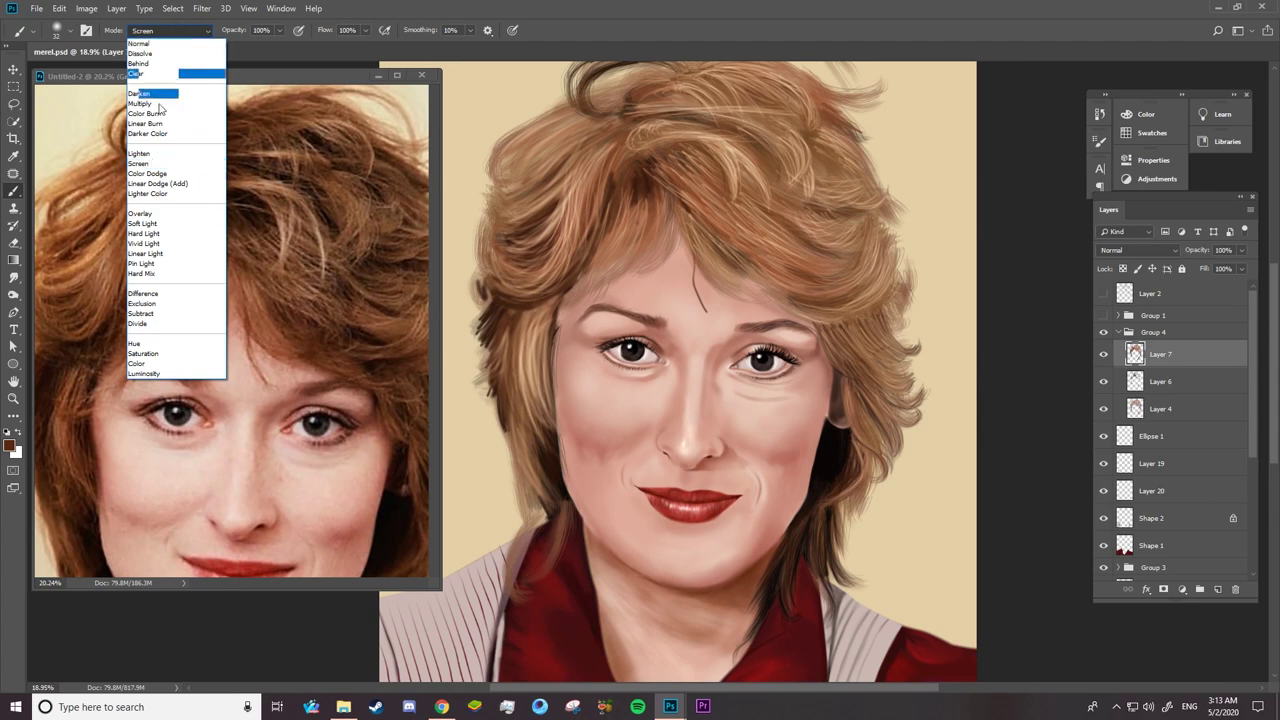
pyautogui.click(142, 213)
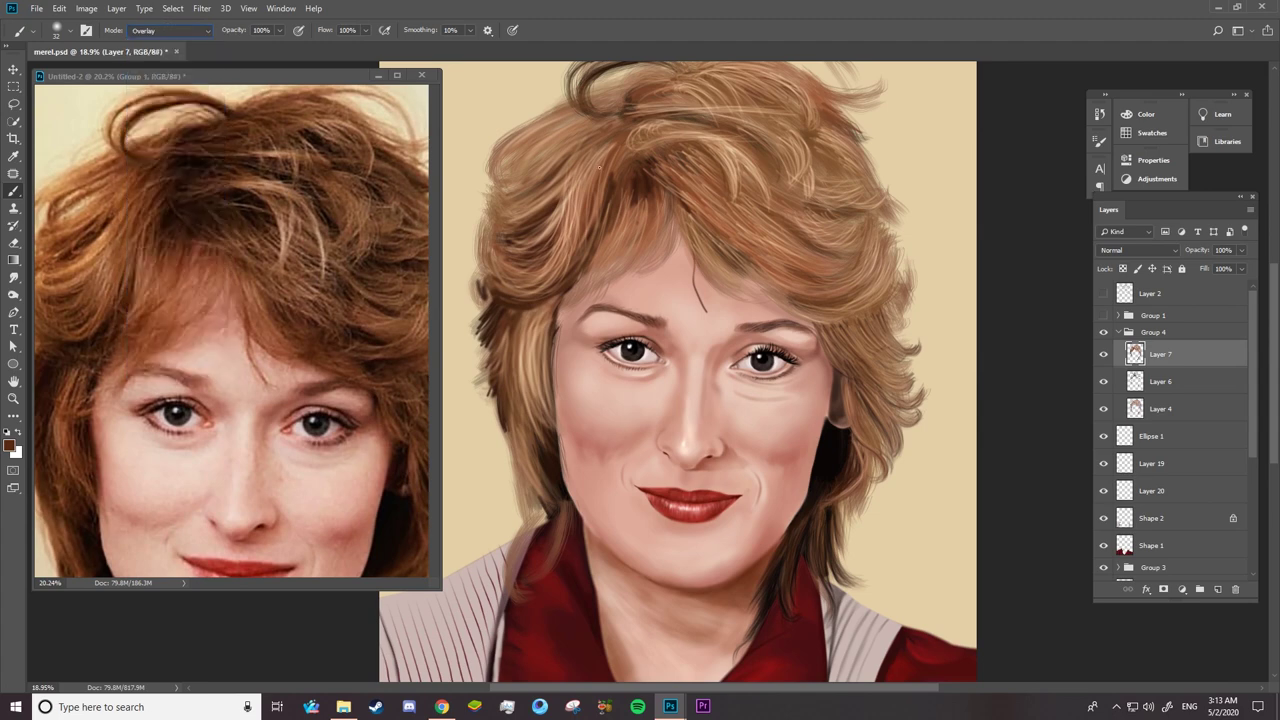
pyautogui.click(1217, 589)
pyautogui.rightClick(687, 207)
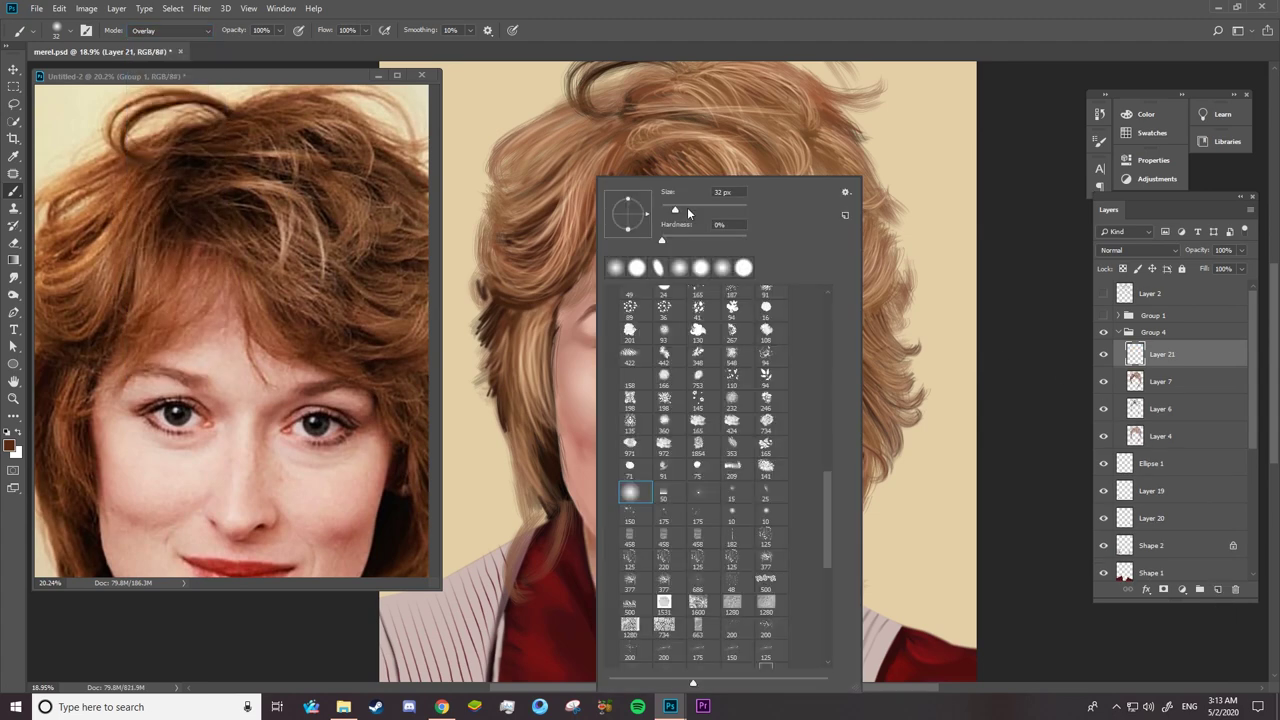
pyautogui.click(602, 148)
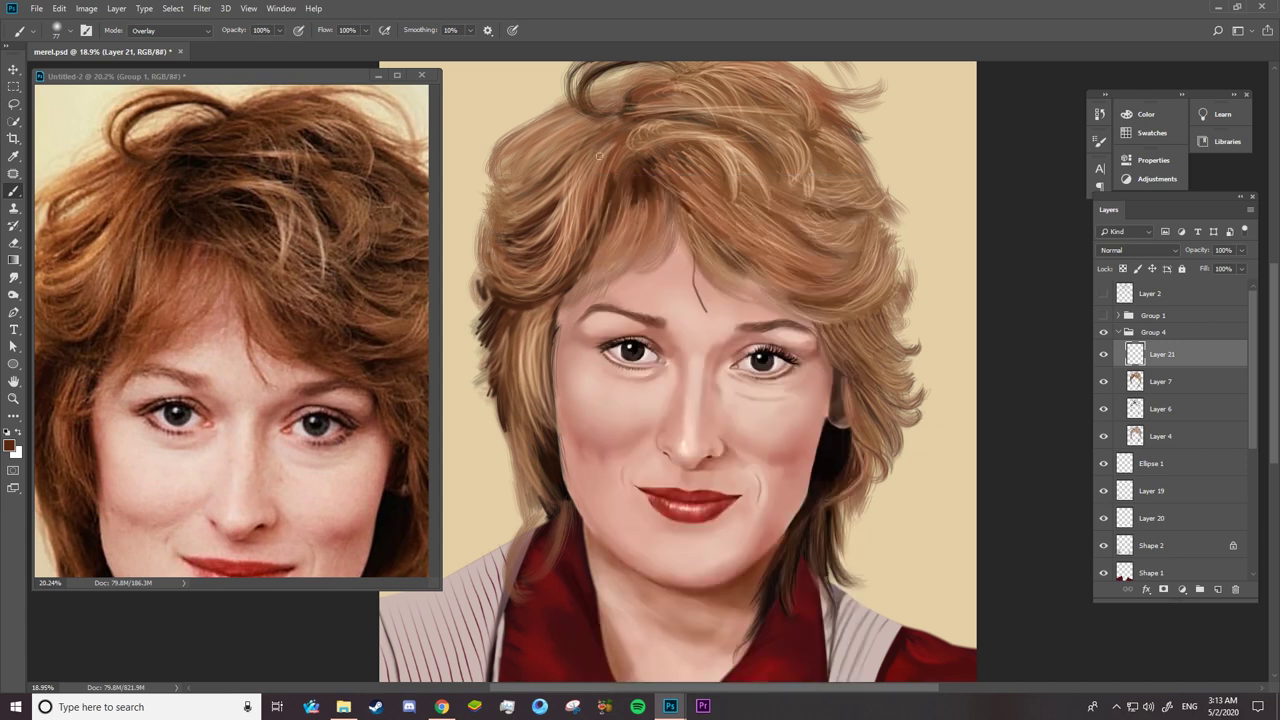
# - Paint darker strands into the upper-left hair, the parting and the top
pyautogui.moveTo(600, 140)
pyautogui.mouseDown()
pyautogui.moveTo(574, 176)
pyautogui.moveTo(570, 232)
pyautogui.mouseUp()
pyautogui.moveTo(594, 118)
pyautogui.mouseDown()
pyautogui.moveTo(558, 158)
pyautogui.moveTo(538, 133)
pyautogui.moveTo(580, 170)
pyautogui.moveTo(576, 226)
pyautogui.moveTo(568, 182)
pyautogui.mouseUp()
pyautogui.moveTo(564, 240)
pyautogui.mouseDown()
pyautogui.moveTo(500, 286)
pyautogui.moveTo(502, 214)
pyautogui.moveTo(525, 207)
pyautogui.mouseUp()
pyautogui.moveTo(572, 126)
pyautogui.mouseDown()
pyautogui.moveTo(508, 190)
pyautogui.moveTo(550, 138)
pyautogui.mouseUp()
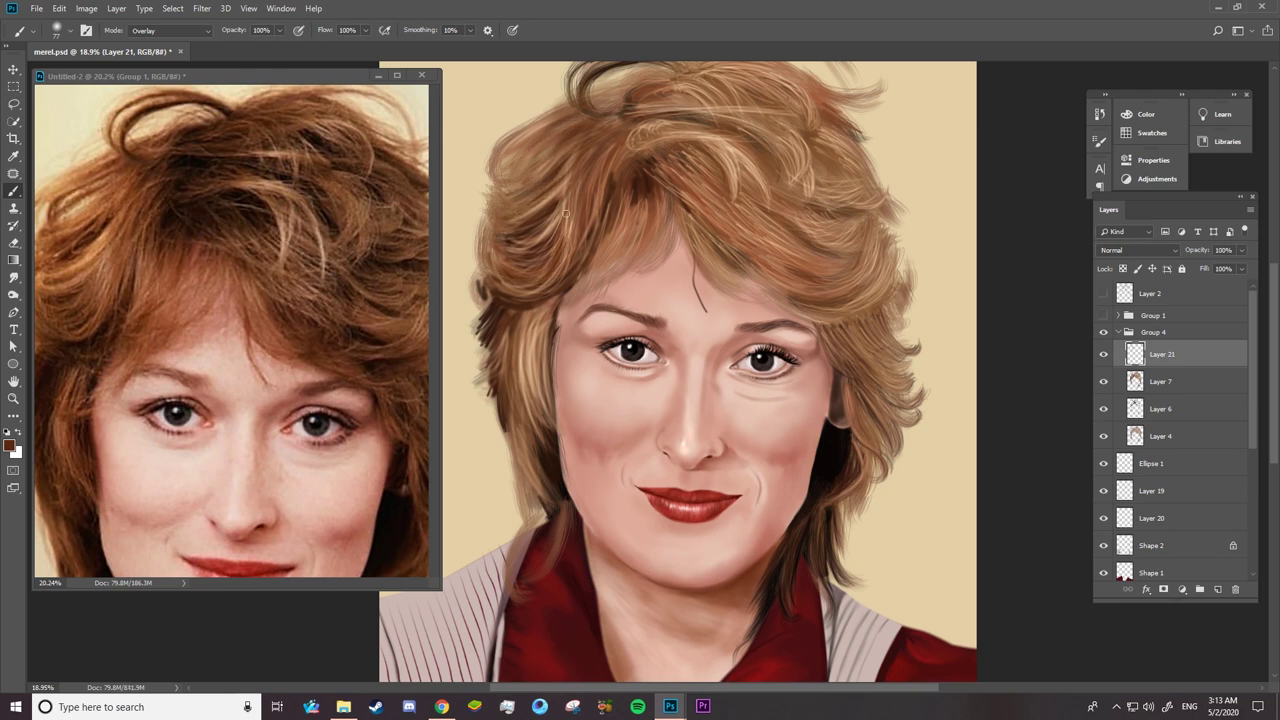
pyautogui.moveTo(644, 214)
pyautogui.mouseDown()
pyautogui.moveTo(616, 264)
pyautogui.moveTo(628, 262)
pyautogui.moveTo(600, 252)
pyautogui.mouseUp()
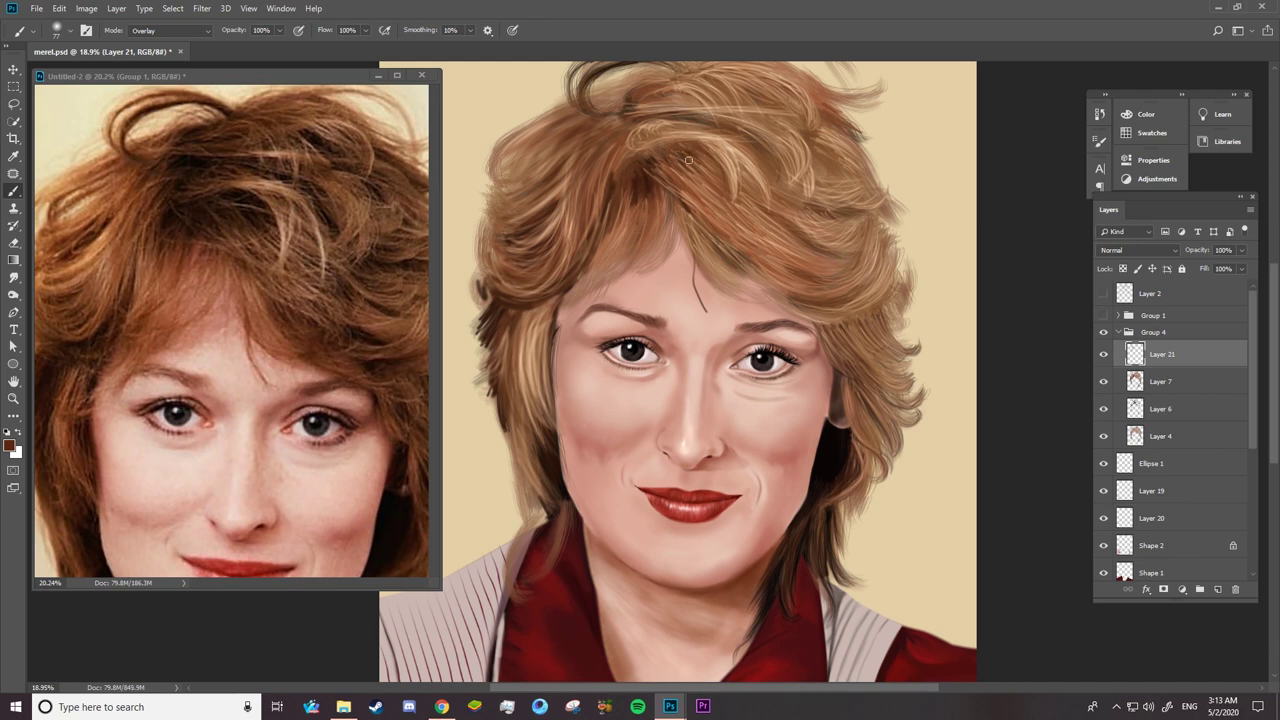
pyautogui.moveTo(692, 152)
pyautogui.mouseDown()
pyautogui.moveTo(656, 186)
pyautogui.moveTo(674, 178)
pyautogui.moveTo(684, 200)
pyautogui.mouseUp()
# - Add darker strands to the right-side hair and small strokes across the top
pyautogui.moveTo(790, 312)
pyautogui.mouseDown()
pyautogui.moveTo(752, 282)
pyautogui.moveTo(726, 234)
pyautogui.mouseUp()
pyautogui.moveTo(840, 258)
pyautogui.mouseDown()
pyautogui.moveTo(730, 206)
pyautogui.moveTo(742, 174)
pyautogui.mouseUp()
pyautogui.moveTo(800, 262); pyautogui.dragTo(724, 212)
pyautogui.moveTo(826, 290); pyautogui.dragTo(754, 270)
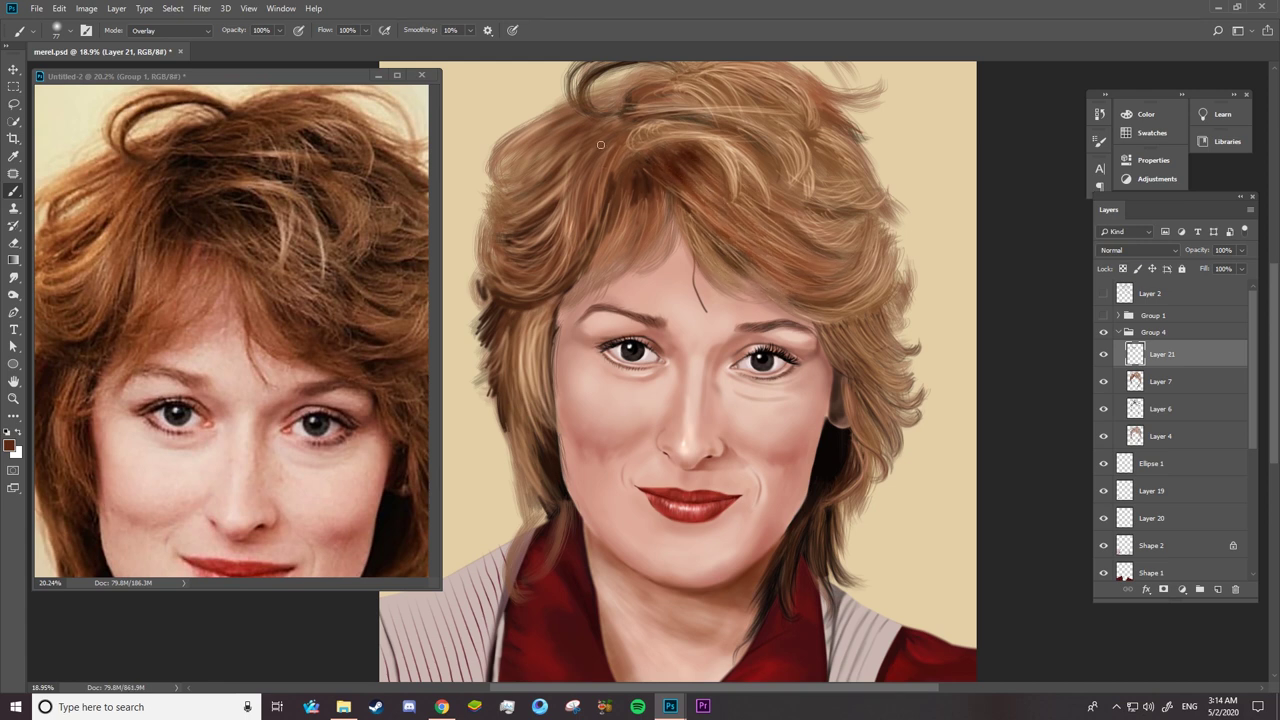
pyautogui.moveTo(730, 118); pyautogui.dragTo(620, 130)
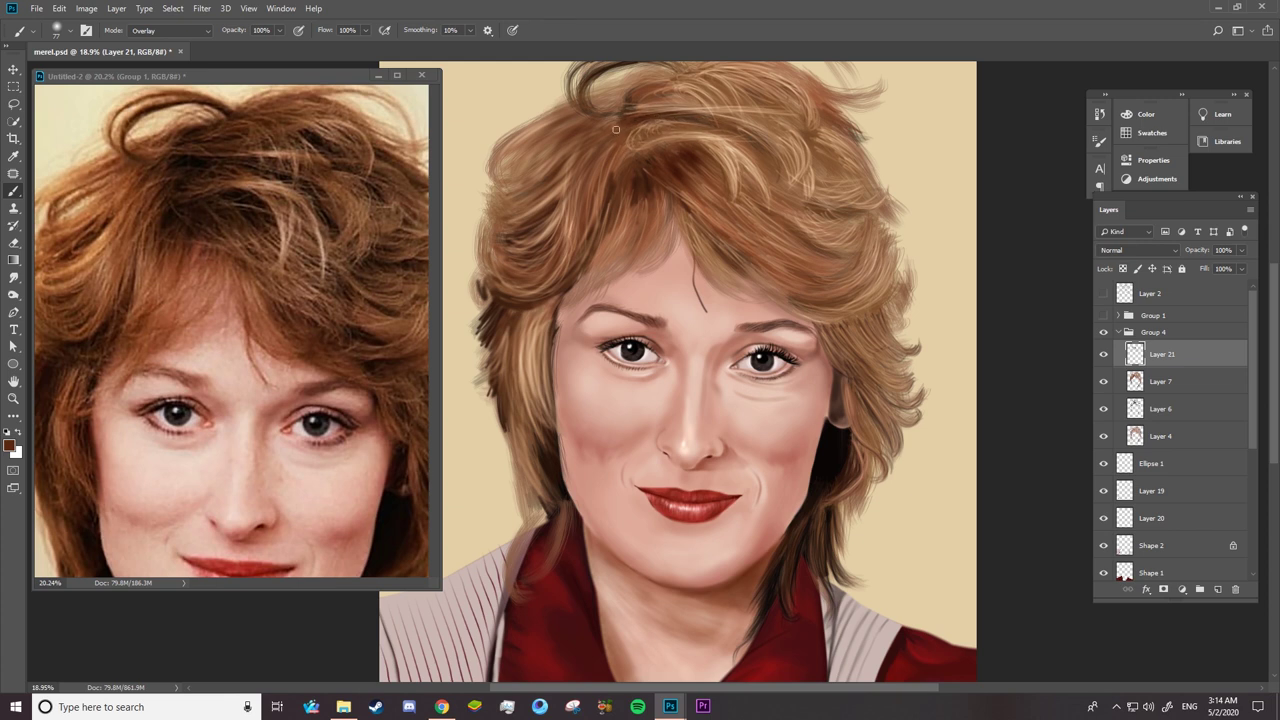
pyautogui.moveTo(664, 76); pyautogui.dragTo(606, 102)
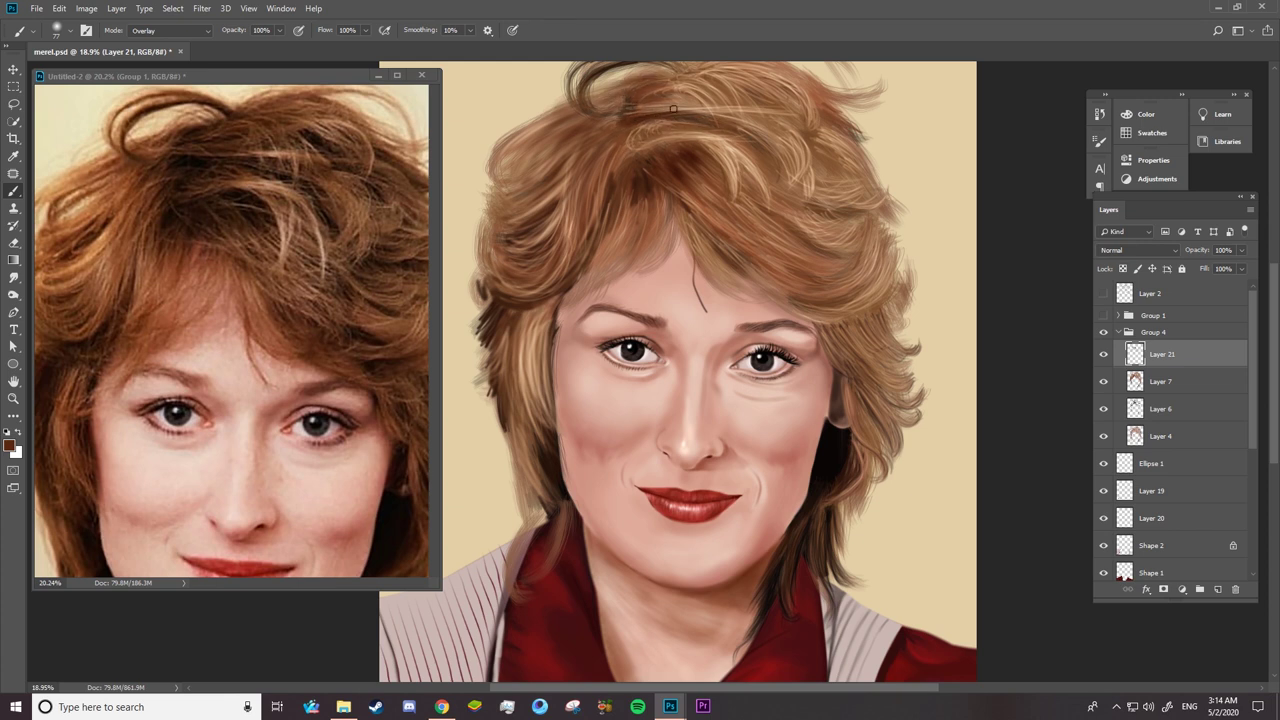
pyautogui.moveTo(696, 98)
pyautogui.mouseDown()
pyautogui.moveTo(654, 111)
pyautogui.moveTo(738, 86)
pyautogui.moveTo(724, 80)
pyautogui.mouseUp()
pyautogui.moveTo(800, 202)
pyautogui.mouseDown()
pyautogui.moveTo(766, 184)
pyautogui.moveTo(770, 162)
pyautogui.moveTo(742, 144)
pyautogui.mouseUp()
# - Build up darker strands in the right-side hair and beside the ear
pyautogui.moveTo(824, 240); pyautogui.dragTo(776, 222)
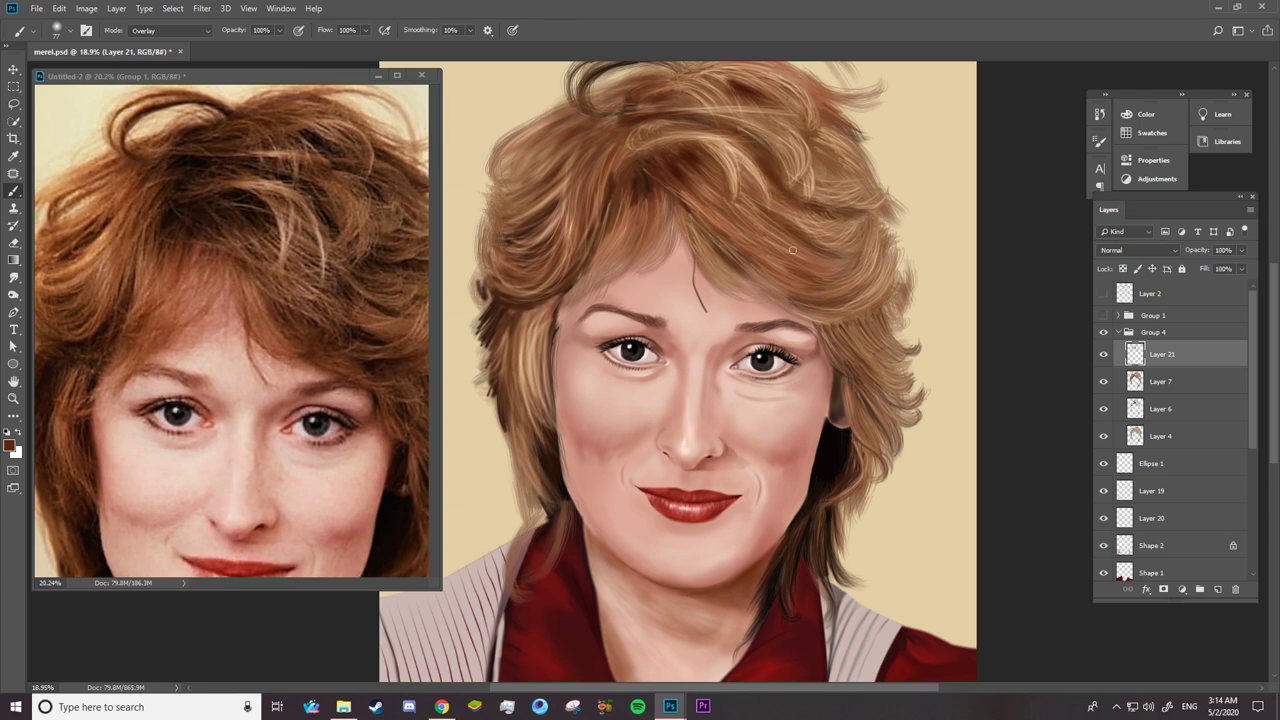
pyautogui.moveTo(852, 278)
pyautogui.mouseDown()
pyautogui.moveTo(770, 258)
pyautogui.moveTo(834, 242)
pyautogui.mouseUp()
pyautogui.moveTo(822, 300); pyautogui.dragTo(766, 270)
pyautogui.moveTo(866, 320); pyautogui.dragTo(826, 352)
pyautogui.moveTo(880, 288)
pyautogui.mouseDown()
pyautogui.moveTo(797, 302)
pyautogui.moveTo(800, 313)
pyautogui.mouseUp()
pyautogui.moveTo(806, 292); pyautogui.dragTo(770, 276)
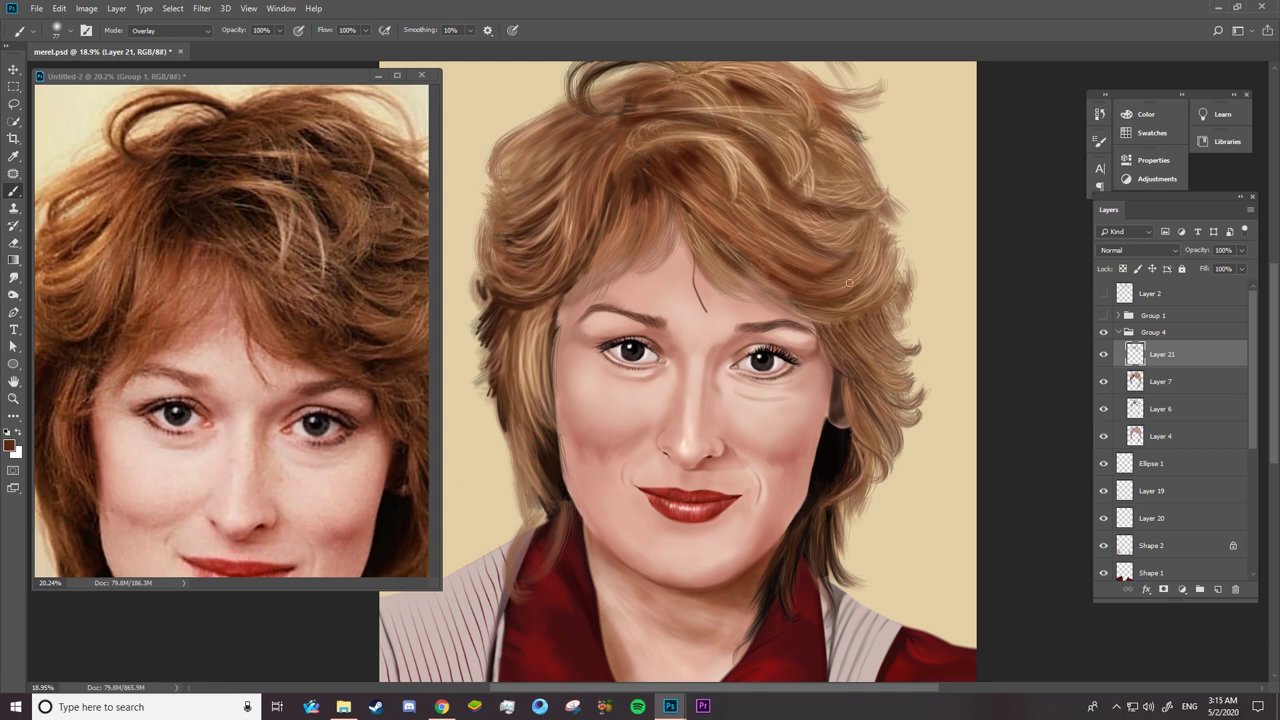
pyautogui.moveTo(864, 326)
pyautogui.mouseDown()
pyautogui.moveTo(830, 352)
pyautogui.moveTo(846, 344)
pyautogui.mouseUp()
pyautogui.moveTo(858, 436); pyautogui.dragTo(846, 388)
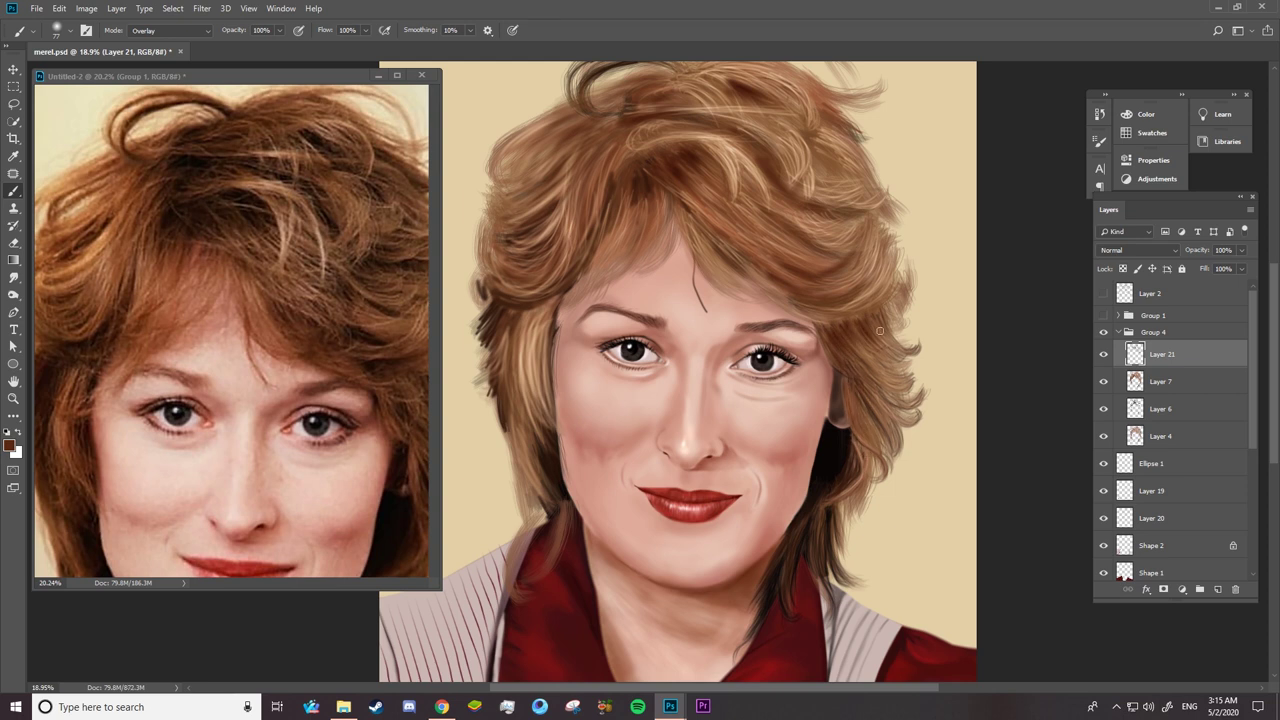
# - Paint darker strands along the left side hair down to the jaw
pyautogui.moveTo(548, 312)
pyautogui.mouseDown()
pyautogui.moveTo(538, 414)
pyautogui.moveTo(520, 420)
pyautogui.mouseUp()
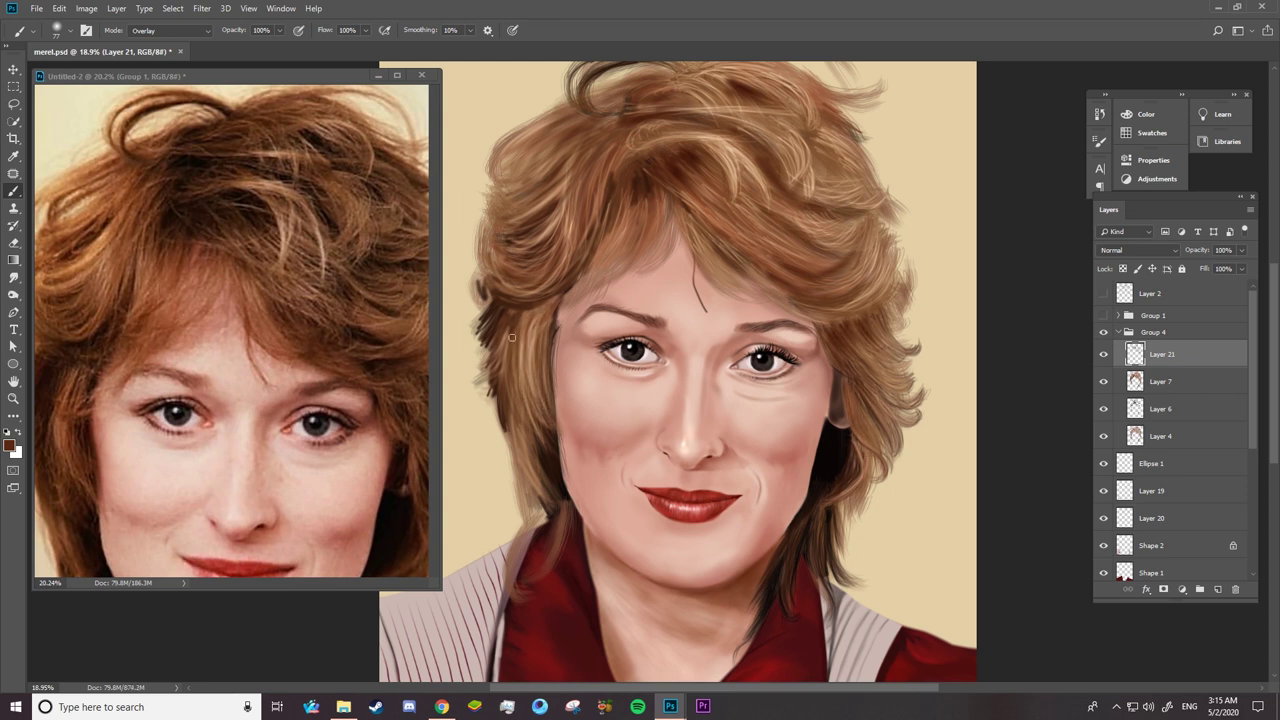
pyautogui.moveTo(524, 344); pyautogui.dragTo(514, 428)
pyautogui.moveTo(486, 318); pyautogui.dragTo(498, 378)
pyautogui.moveTo(540, 324)
pyautogui.mouseDown()
pyautogui.moveTo(562, 442)
pyautogui.moveTo(524, 416)
pyautogui.mouseUp()
pyautogui.moveTo(543, 461); pyautogui.dragTo(528, 490)
pyautogui.scroll(-5, 430, 361)
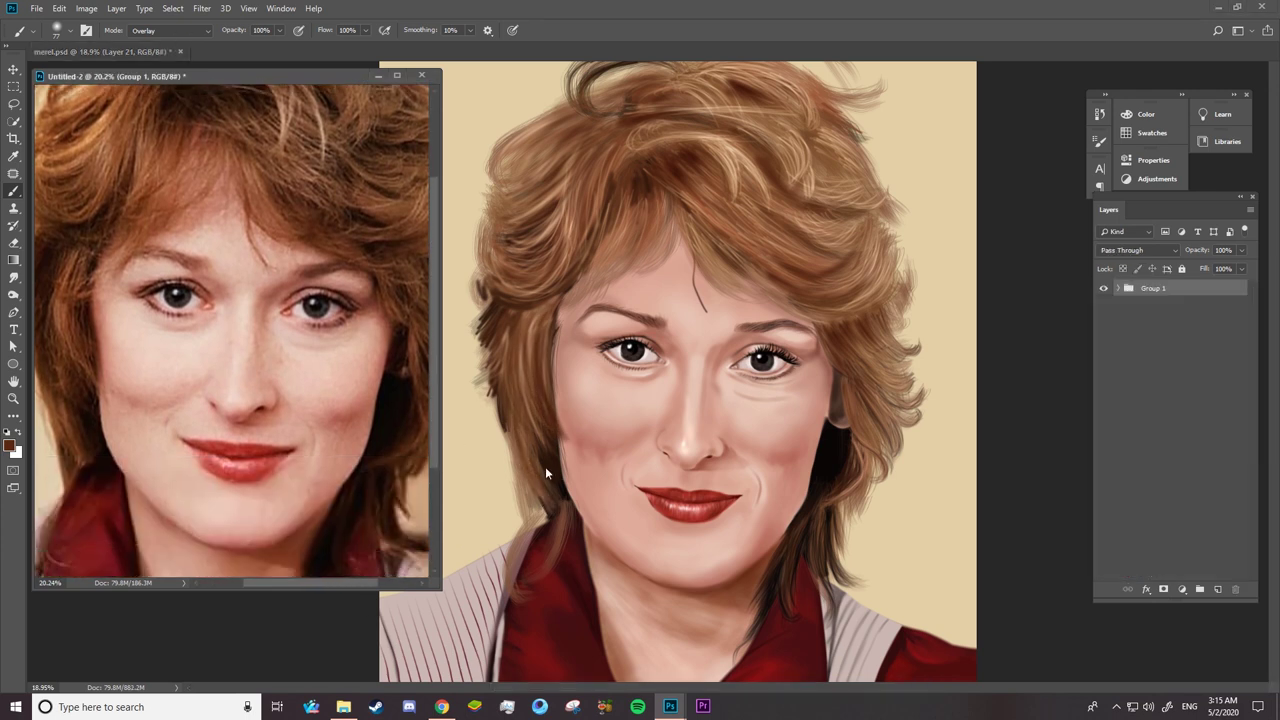
pyautogui.moveTo(520, 440)
pyautogui.mouseDown()
pyautogui.moveTo(543, 498)
pyautogui.moveTo(534, 522)
pyautogui.moveTo(548, 520)
pyautogui.mouseUp()
pyautogui.moveTo(540, 474)
pyautogui.mouseDown()
pyautogui.moveTo(524, 524)
pyautogui.moveTo(534, 544)
pyautogui.moveTo(512, 568)
pyautogui.mouseUp()
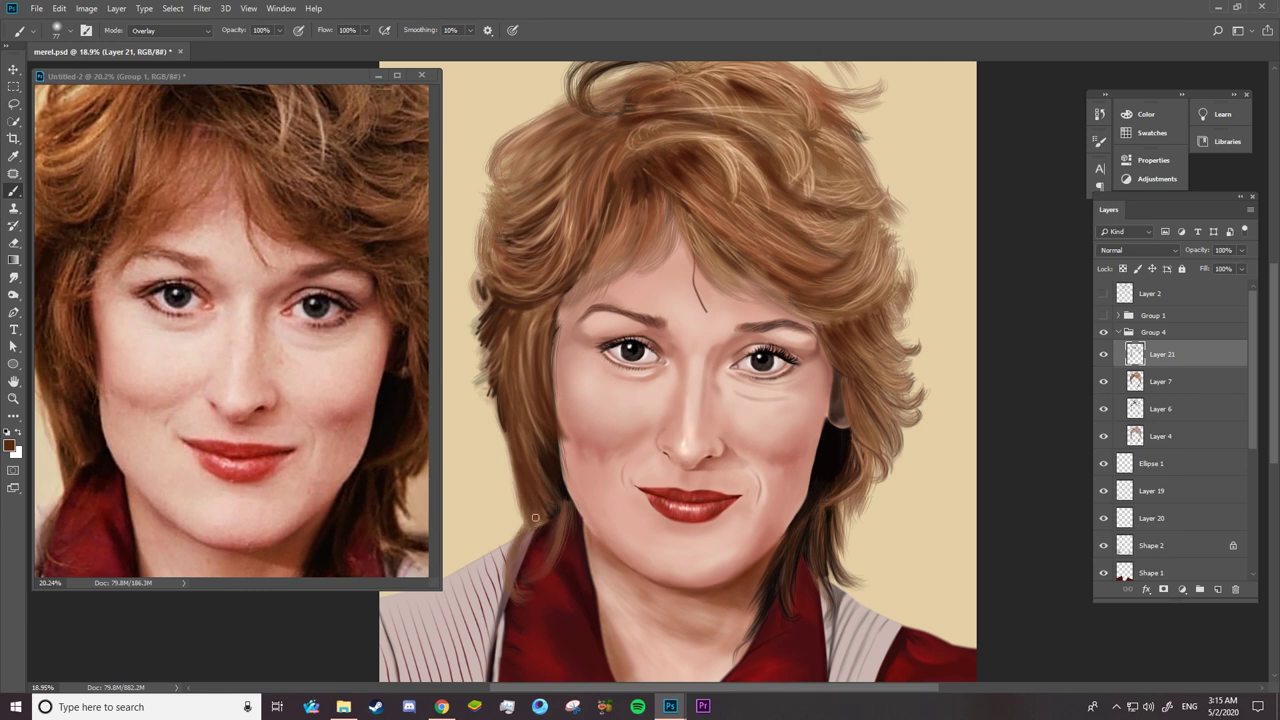
pyautogui.moveTo(534, 524); pyautogui.dragTo(520, 594)
# - Add dark strands along the right jaw hair with a few lighter strokes
pyautogui.moveTo(864, 446); pyautogui.dragTo(852, 506)
pyautogui.moveTo(858, 378)
pyautogui.mouseDown()
pyautogui.moveTo(846, 416)
pyautogui.moveTo(866, 414)
pyautogui.mouseUp()
pyautogui.moveTo(874, 338); pyautogui.dragTo(860, 364)
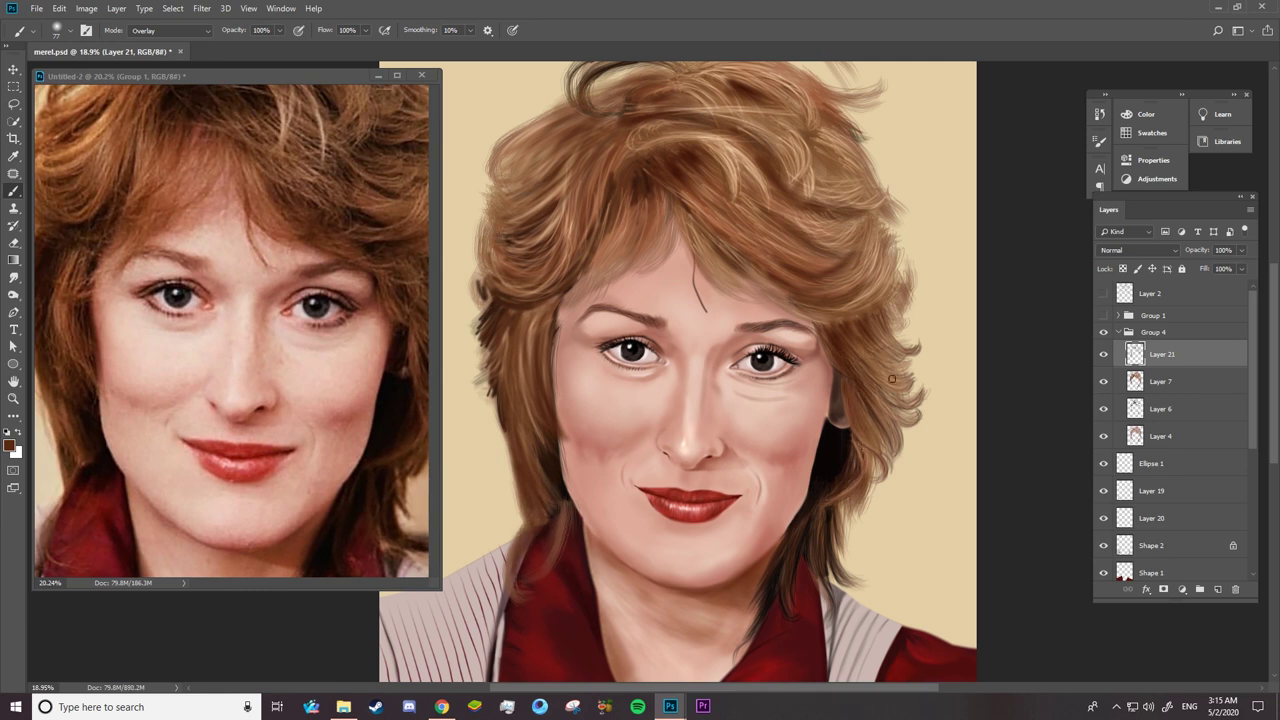
pyautogui.moveTo(890, 316); pyautogui.dragTo(866, 352)
pyautogui.moveTo(836, 488); pyautogui.dragTo(848, 386)
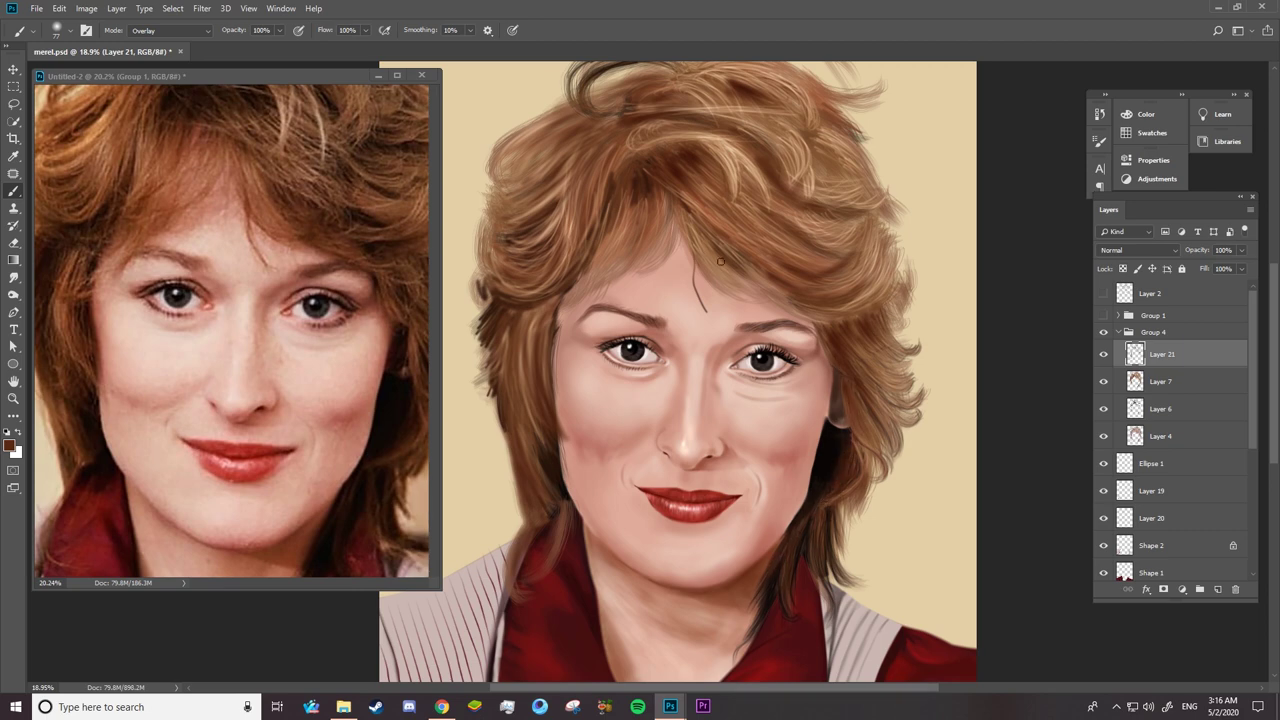
pyautogui.scroll(3, 720, 261)
# - Zoom in on the bangs and paint faint dark Overlay strands across the fringe
pyautogui.scroll(2, 248, 133)
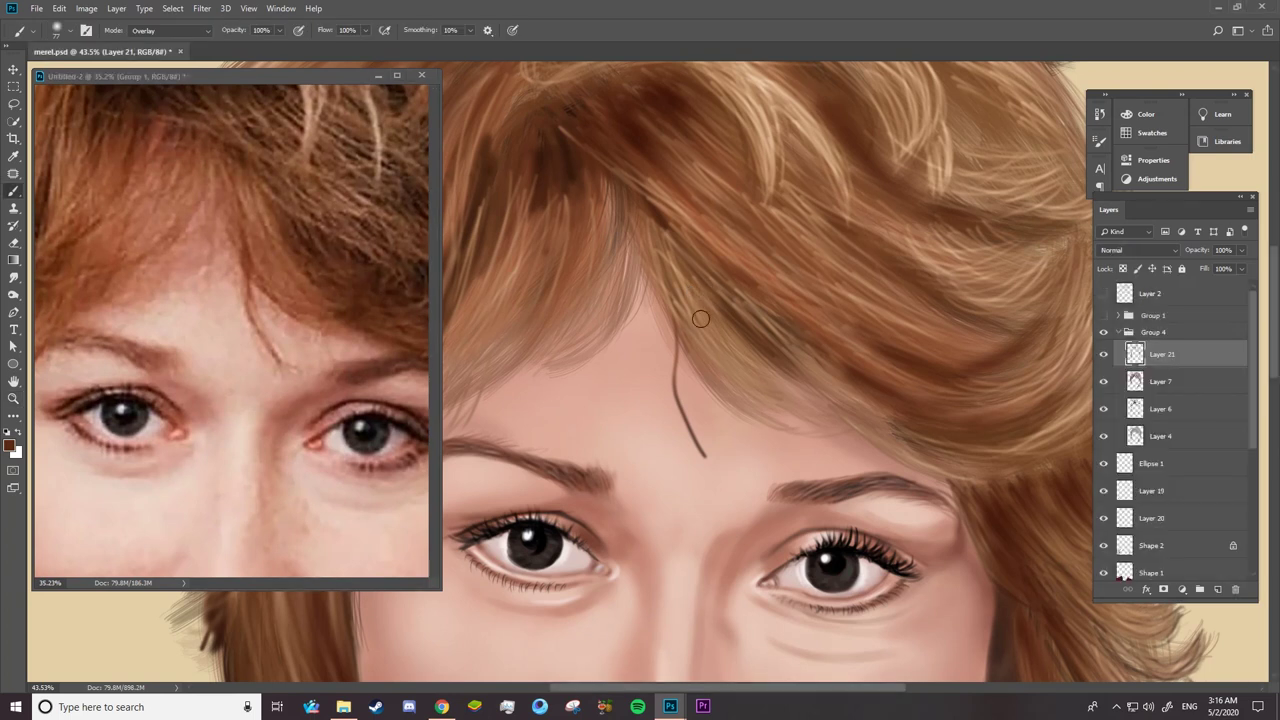
pyautogui.moveTo(704, 330); pyautogui.dragTo(646, 218)
pyautogui.moveTo(720, 350); pyautogui.dragTo(660, 246)
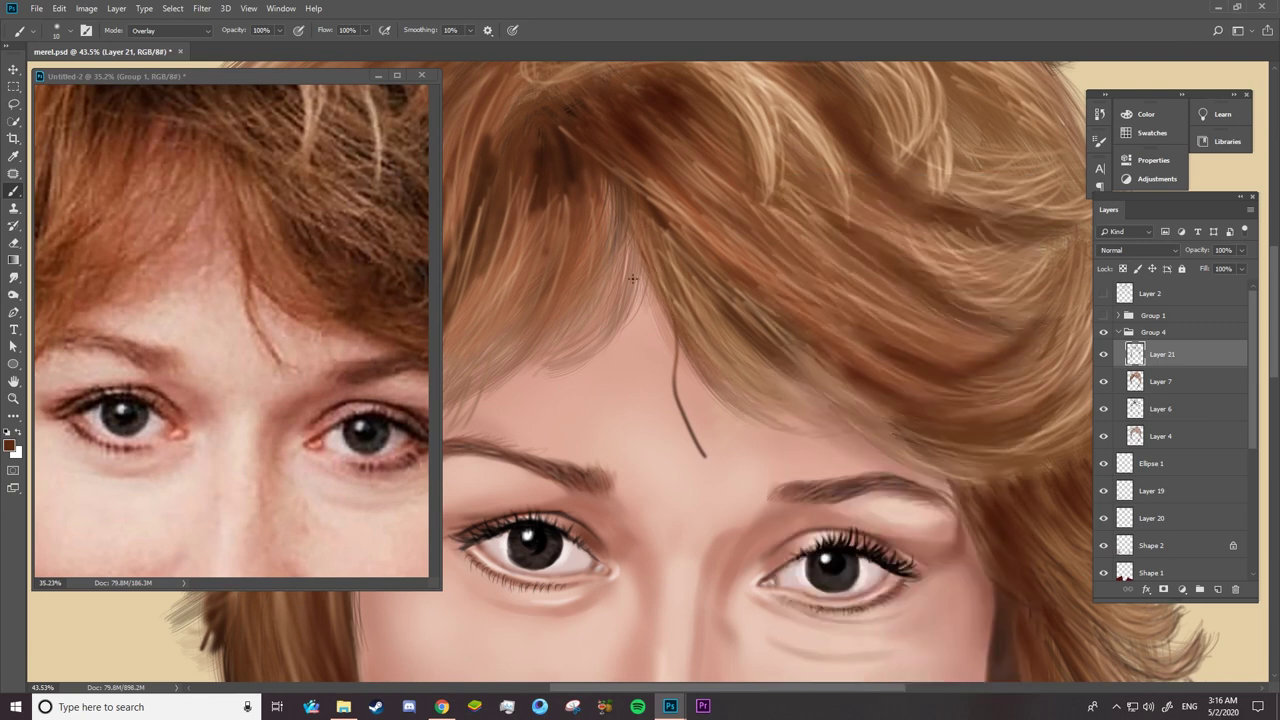
pyautogui.moveTo(720, 360); pyautogui.dragTo(676, 290)
pyautogui.moveTo(760, 372); pyautogui.dragTo(644, 222)
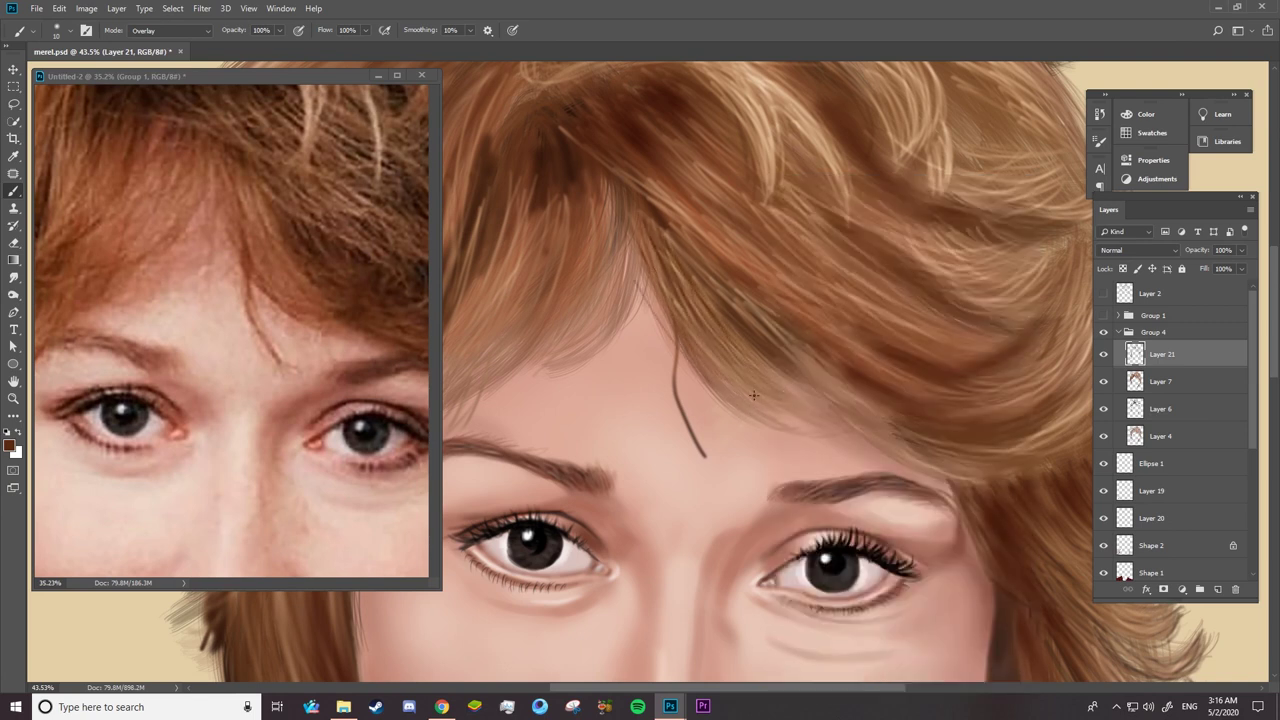
pyautogui.moveTo(753, 395); pyautogui.dragTo(626, 218)
pyautogui.moveTo(818, 424); pyautogui.dragTo(716, 368)
pyautogui.moveTo(856, 434)
pyautogui.mouseDown()
pyautogui.moveTo(752, 402)
pyautogui.moveTo(710, 330)
pyautogui.mouseUp()
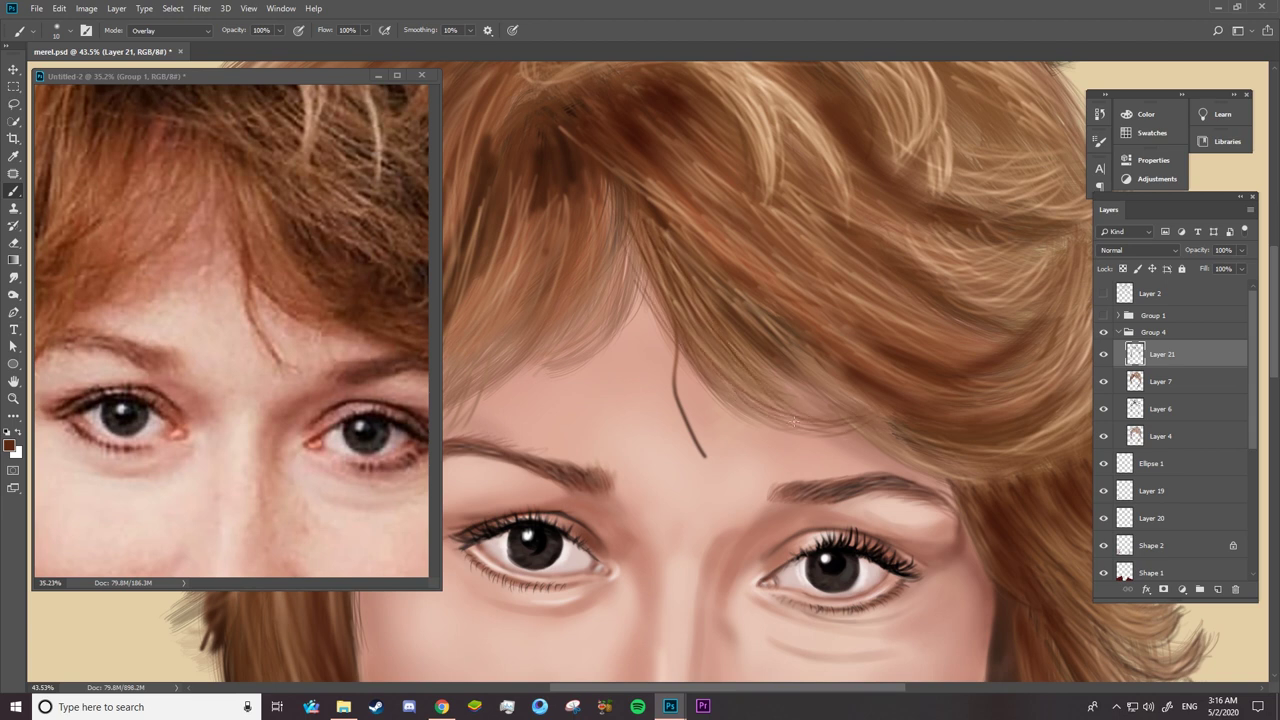
pyautogui.moveTo(794, 422); pyautogui.dragTo(758, 370)
pyautogui.moveTo(856, 428); pyautogui.dragTo(744, 340)
pyautogui.moveTo(818, 416); pyautogui.dragTo(676, 262)
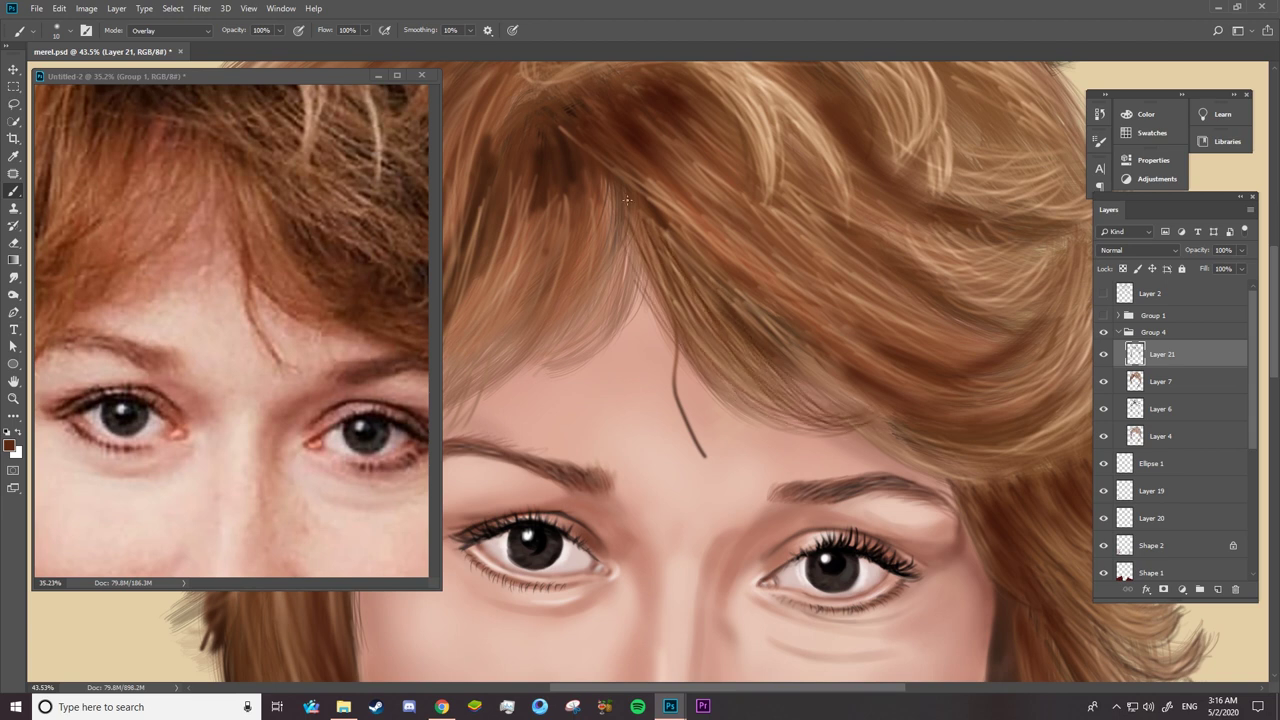
# - Add darker strands in the right and left bangs, then zoom back out
pyautogui.moveTo(627, 200); pyautogui.dragTo(719, 274)
pyautogui.moveTo(840, 394); pyautogui.dragTo(658, 206)
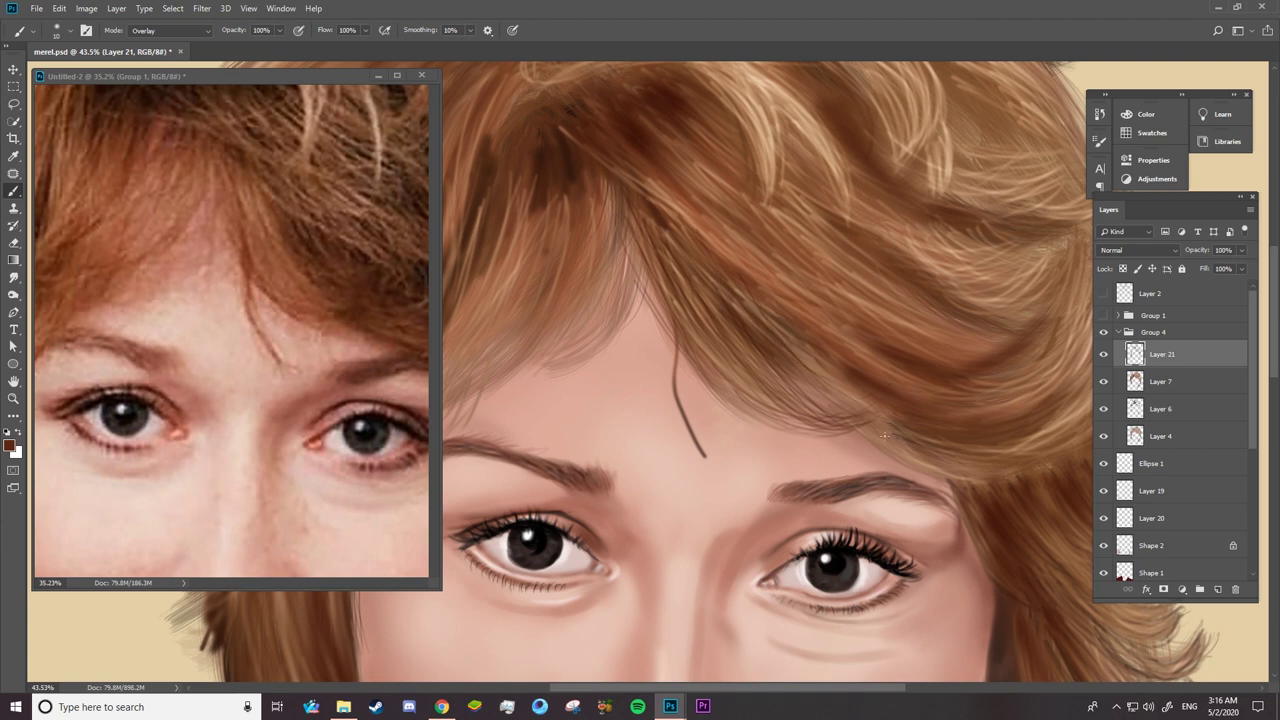
pyautogui.moveTo(884, 435); pyautogui.dragTo(806, 372)
pyautogui.moveTo(940, 480); pyautogui.dragTo(810, 358)
pyautogui.moveTo(944, 458)
pyautogui.mouseDown()
pyautogui.moveTo(822, 374)
pyautogui.moveTo(888, 401)
pyautogui.moveTo(818, 364)
pyautogui.mouseUp()
pyautogui.moveTo(852, 416)
pyautogui.mouseDown()
pyautogui.moveTo(764, 314)
pyautogui.moveTo(776, 364)
pyautogui.moveTo(766, 389)
pyautogui.moveTo(736, 366)
pyautogui.mouseUp()
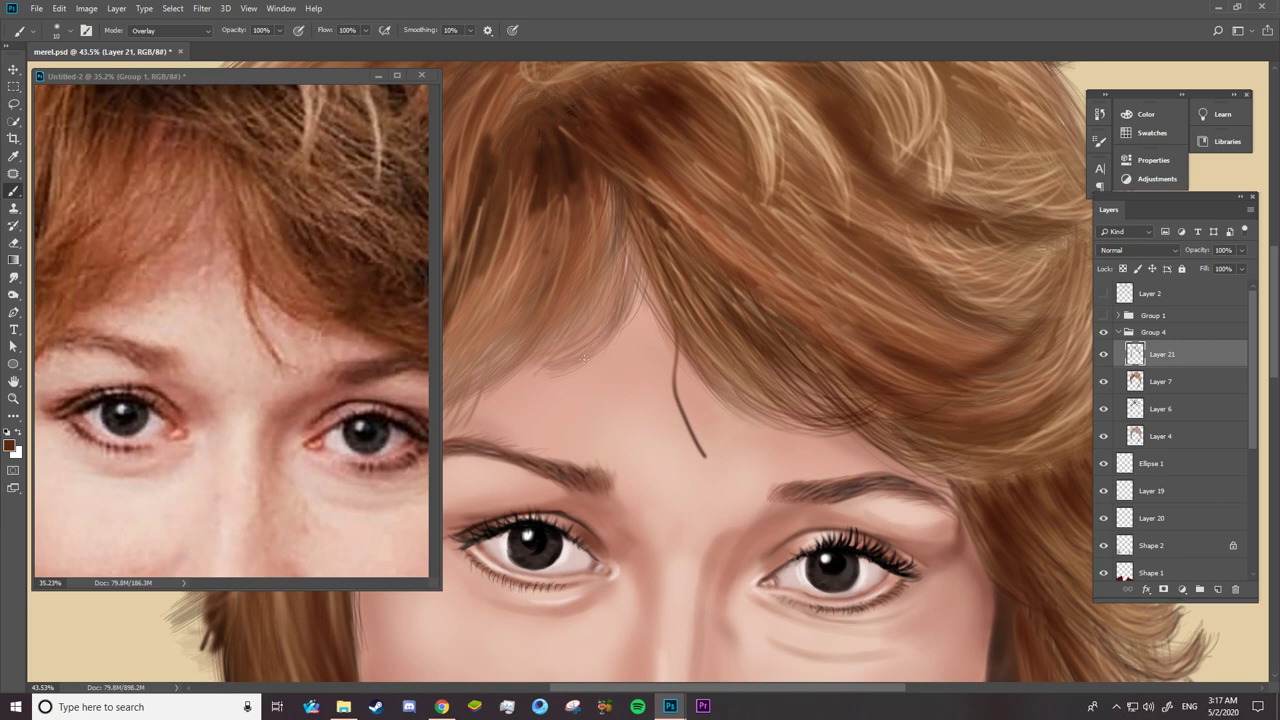
pyautogui.moveTo(578, 318); pyautogui.dragTo(596, 228)
pyautogui.moveTo(474, 372); pyautogui.dragTo(566, 226)
pyautogui.moveTo(530, 326); pyautogui.dragTo(599, 251)
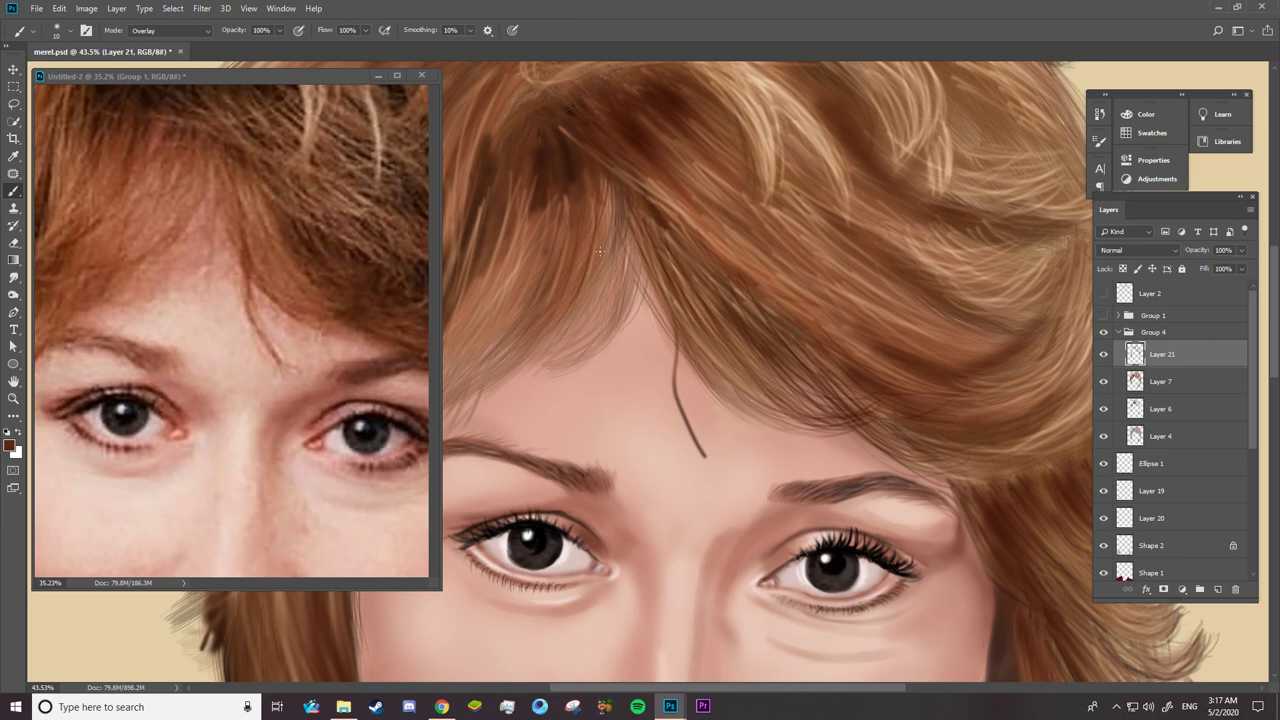
pyautogui.scroll(-2, 540, 390)
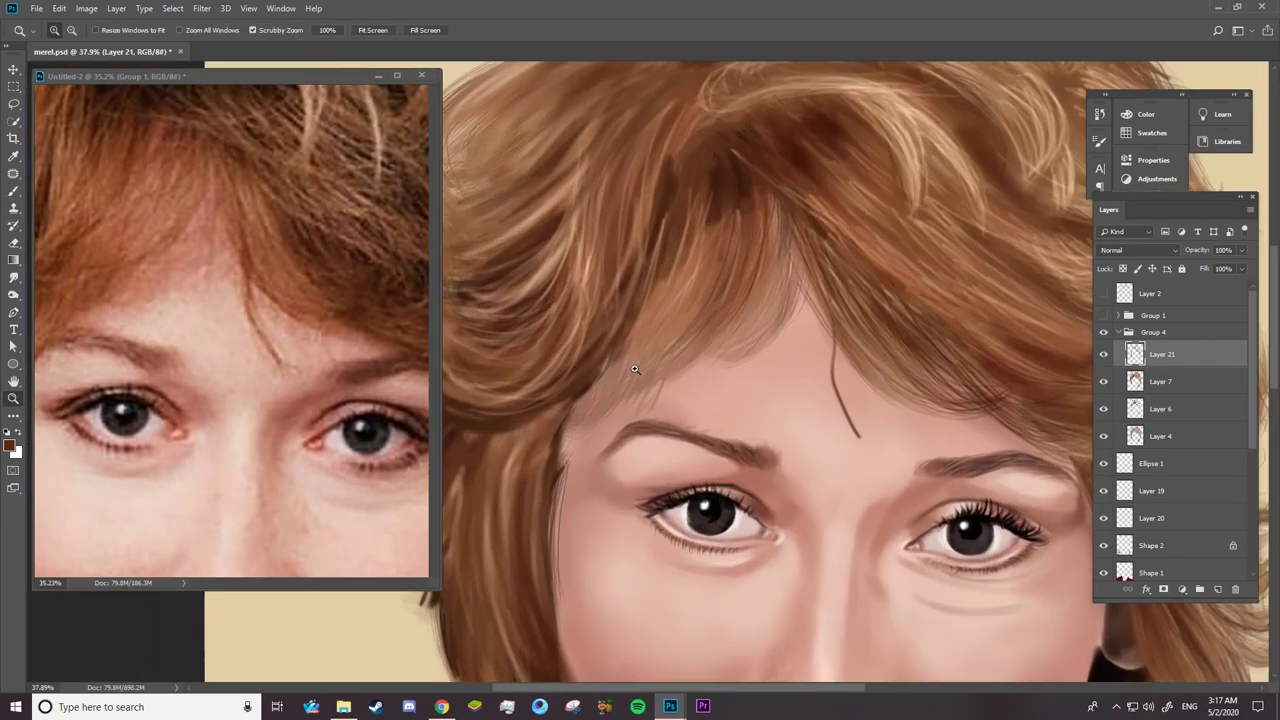
# - Check the reference photo, then paint darker strands into the bangs on Layer 21
pyautogui.click(436, 418)
pyautogui.scroll(2, 430, 400)
pyautogui.scroll(2, 430, 390)
pyautogui.scroll(2, 434, 376)
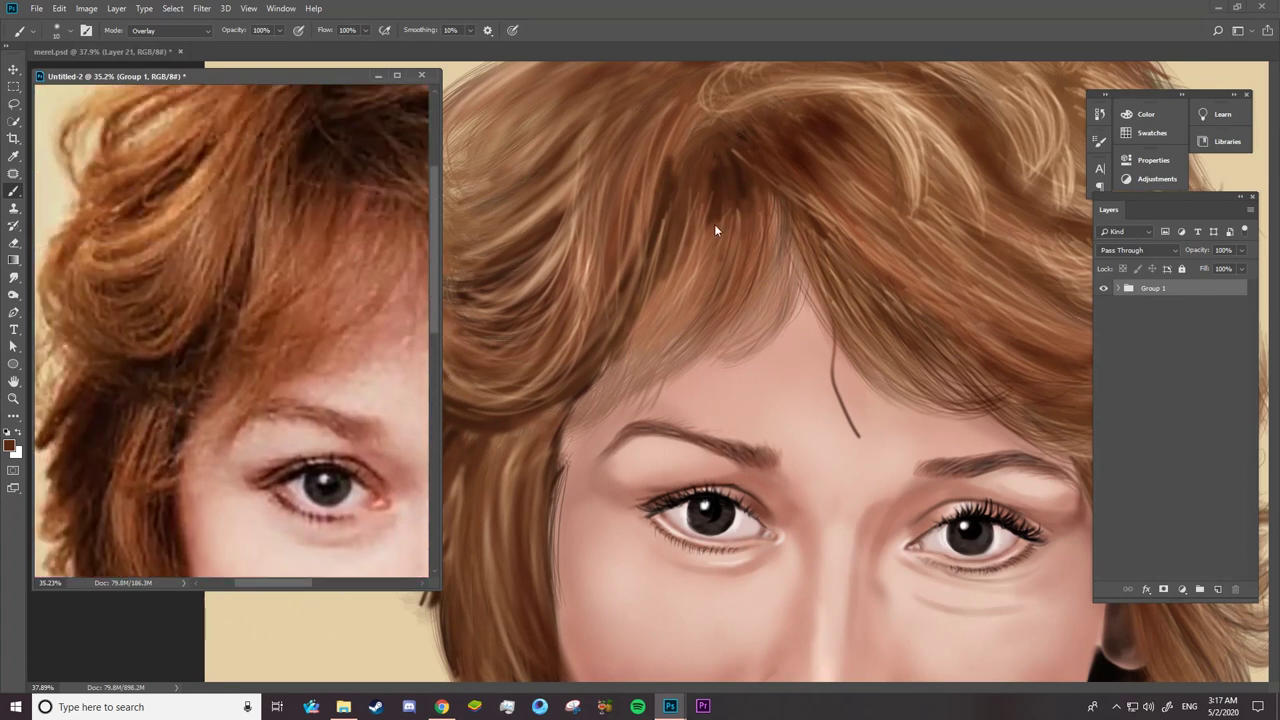
pyautogui.click(714, 224)
pyautogui.moveTo(628, 370); pyautogui.dragTo(700, 246)
pyautogui.moveTo(600, 405); pyautogui.dragTo(712, 288)
pyautogui.moveTo(628, 360)
pyautogui.mouseDown()
pyautogui.moveTo(720, 244)
pyautogui.moveTo(664, 284)
pyautogui.mouseUp()
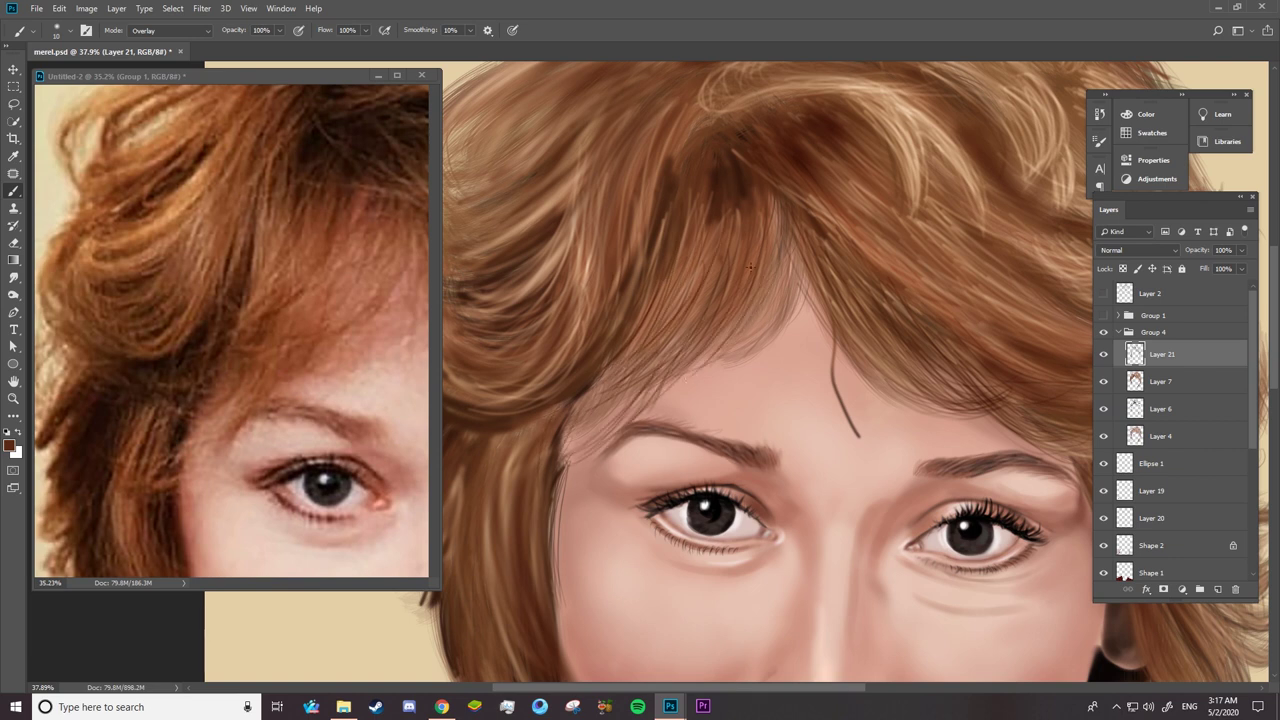
# - Paint subtle darker strands left of the face and in the fringe, then zoom out
pyautogui.moveTo(548, 420)
pyautogui.mouseDown()
pyautogui.moveTo(510, 513)
pyautogui.moveTo(552, 446)
pyautogui.mouseUp()
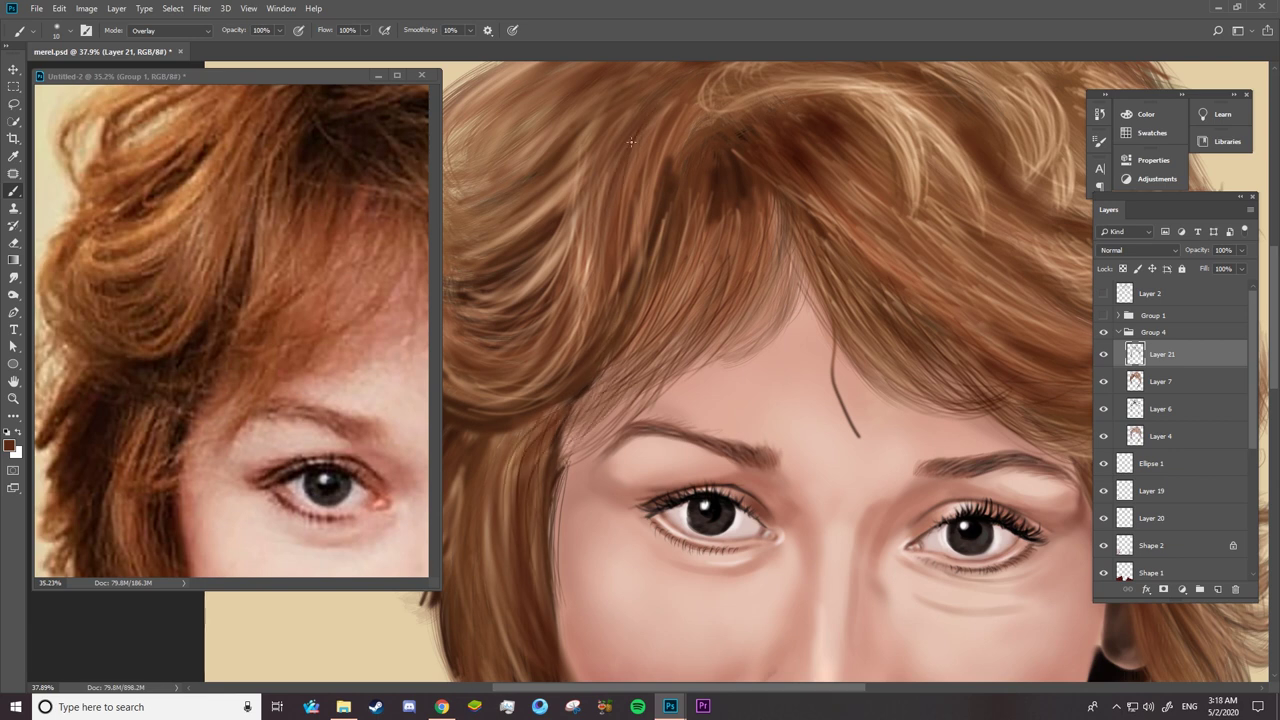
pyautogui.moveTo(584, 228); pyautogui.dragTo(552, 365)
pyautogui.moveTo(590, 194); pyautogui.dragTo(562, 342)
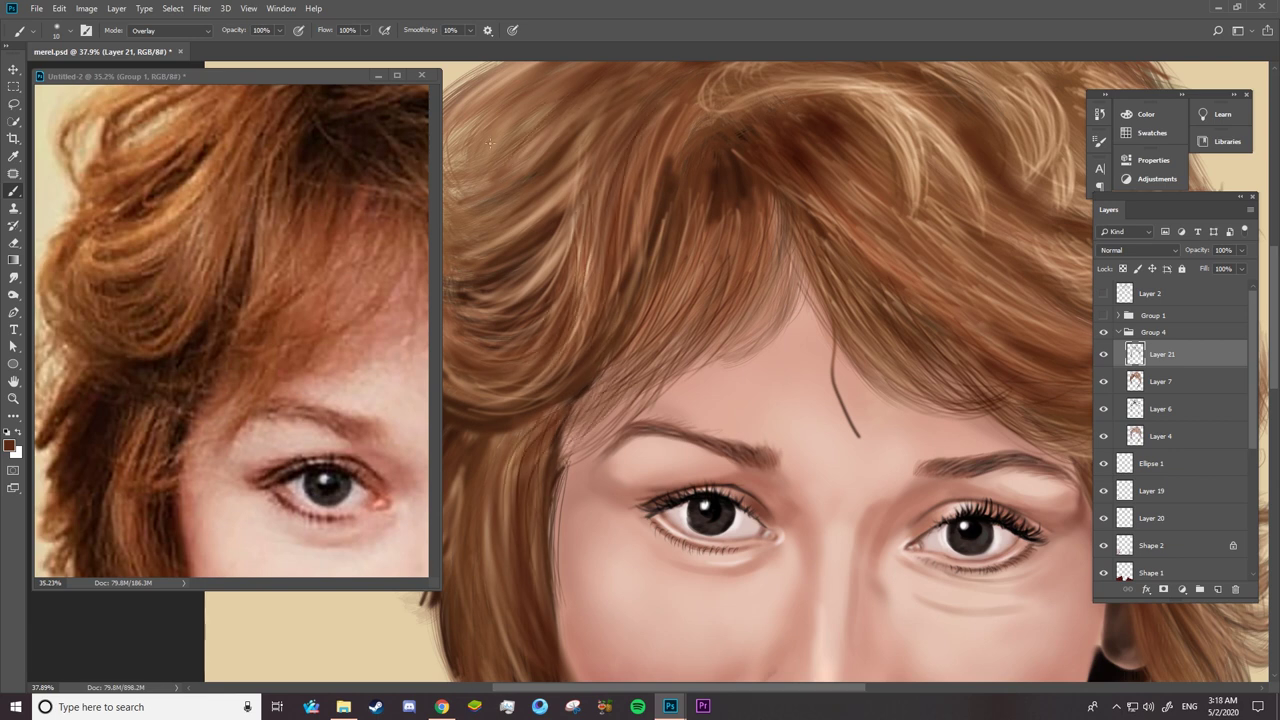
pyautogui.press('z')
pyautogui.moveTo(480, 135); pyautogui.dragTo(440, 300)
pyautogui.click(268, 305)
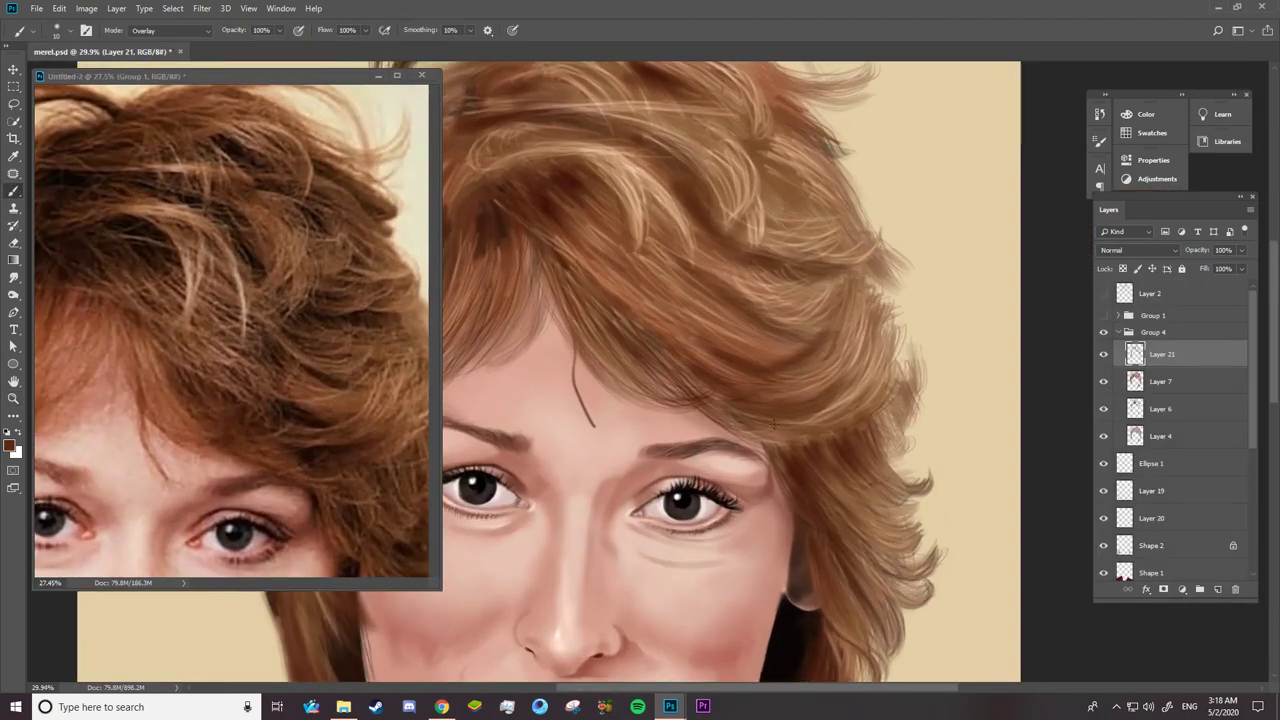
# - Paint darker strands through the right-side hair and the fringe
pyautogui.moveTo(818, 430); pyautogui.dragTo(752, 436)
pyautogui.moveTo(872, 362)
pyautogui.mouseDown()
pyautogui.moveTo(826, 408)
pyautogui.moveTo(768, 426)
pyautogui.mouseUp()
pyautogui.moveTo(866, 366)
pyautogui.mouseDown()
pyautogui.moveTo(830, 410)
pyautogui.moveTo(806, 384)
pyautogui.mouseUp()
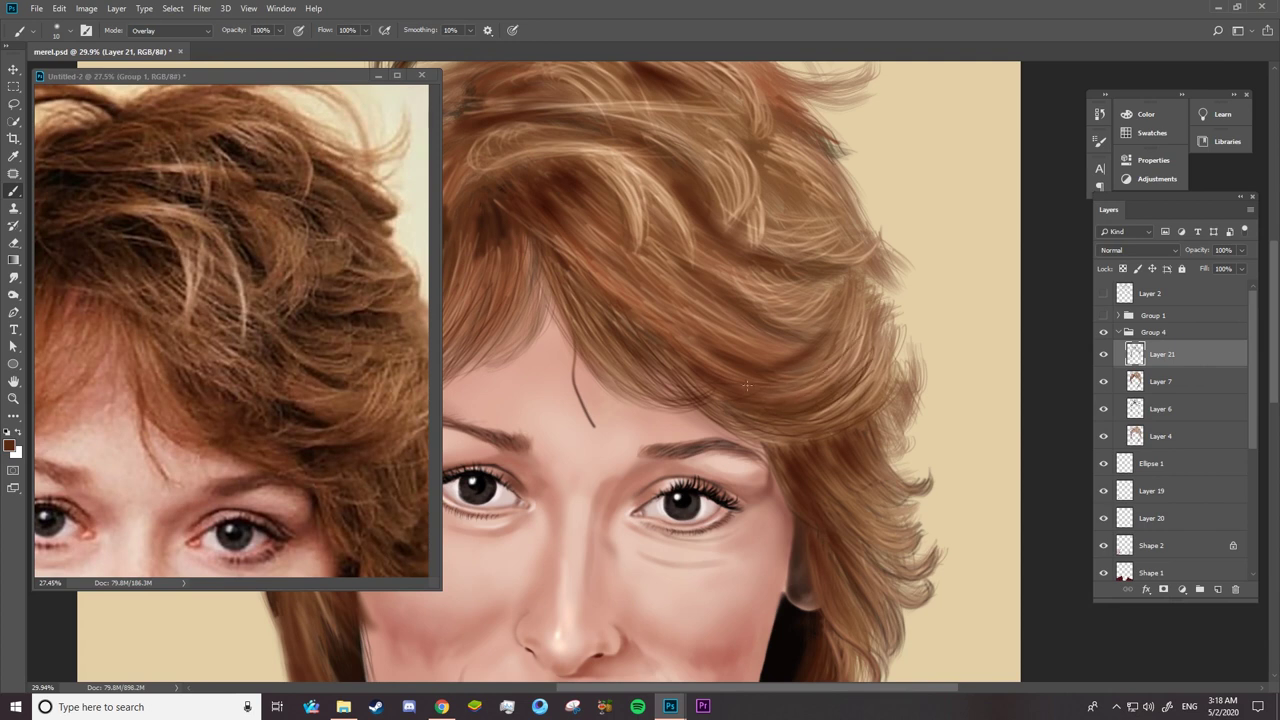
pyautogui.moveTo(862, 344); pyautogui.dragTo(770, 386)
pyautogui.moveTo(862, 374)
pyautogui.mouseDown()
pyautogui.moveTo(810, 418)
pyautogui.moveTo(730, 440)
pyautogui.mouseUp()
pyautogui.moveTo(592, 321); pyautogui.dragTo(556, 236)
pyautogui.moveTo(614, 294); pyautogui.dragTo(550, 230)
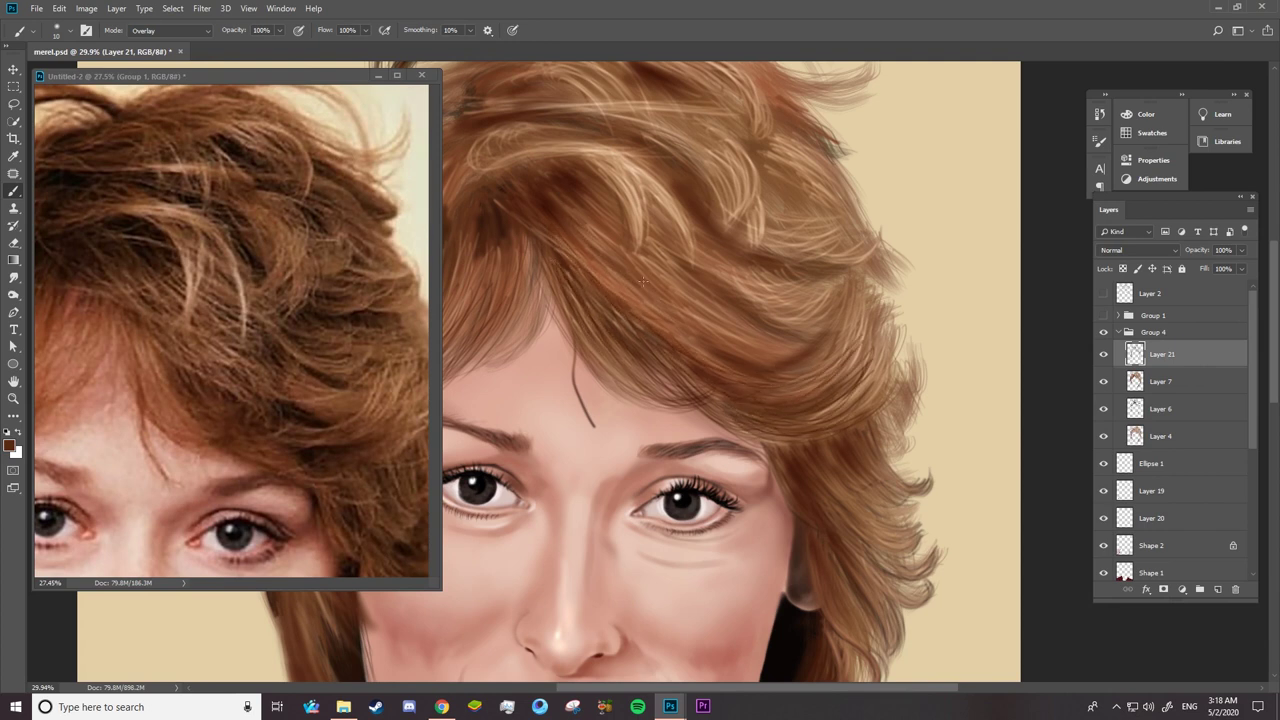
pyautogui.moveTo(680, 325); pyautogui.dragTo(580, 226)
pyautogui.moveTo(632, 266); pyautogui.dragTo(736, 334)
pyautogui.moveTo(856, 292)
pyautogui.mouseDown()
pyautogui.moveTo(780, 354)
pyautogui.moveTo(830, 370)
pyautogui.moveTo(816, 354)
pyautogui.mouseUp()
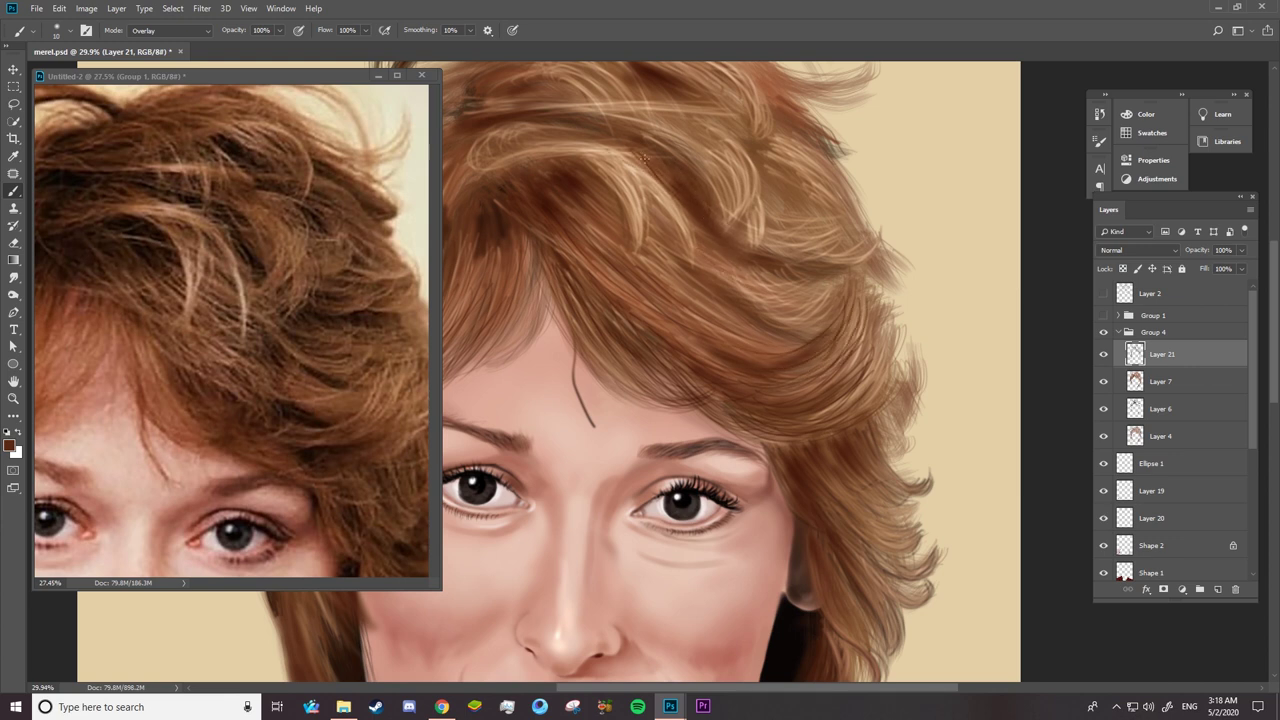
# - Darken strands in the upper-right hair and along the right hair edge
pyautogui.moveTo(848, 214); pyautogui.dragTo(778, 246)
pyautogui.moveTo(868, 256); pyautogui.dragTo(836, 272)
pyautogui.moveTo(848, 220)
pyautogui.mouseDown()
pyautogui.moveTo(780, 234)
pyautogui.moveTo(758, 210)
pyautogui.mouseUp()
pyautogui.moveTo(810, 136); pyautogui.dragTo(770, 172)
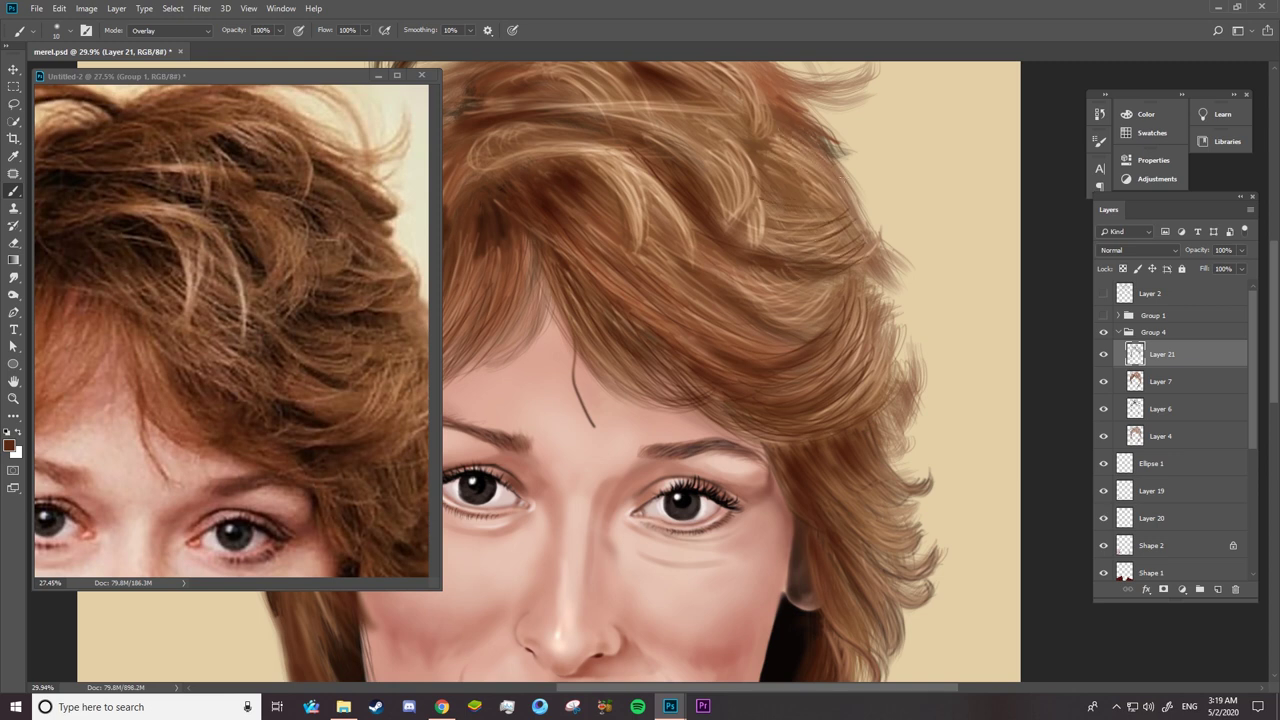
pyautogui.moveTo(846, 158)
pyautogui.mouseDown()
pyautogui.moveTo(778, 178)
pyautogui.moveTo(776, 206)
pyautogui.moveTo(798, 200)
pyautogui.moveTo(872, 264)
pyautogui.moveTo(894, 344)
pyautogui.mouseUp()
pyautogui.moveTo(888, 298)
pyautogui.mouseDown()
pyautogui.moveTo(896, 366)
pyautogui.moveTo(916, 378)
pyautogui.mouseUp()
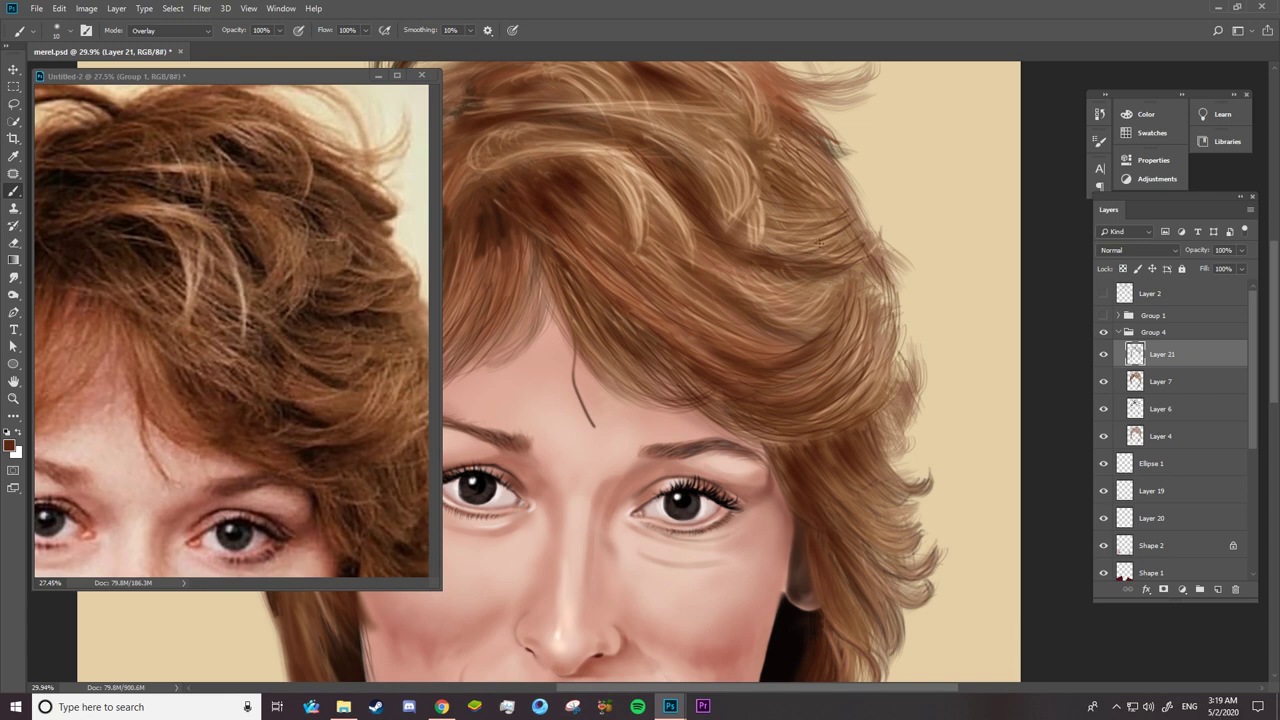
pyautogui.moveTo(838, 202)
pyautogui.mouseDown()
pyautogui.moveTo(758, 220)
pyautogui.moveTo(770, 218)
pyautogui.mouseUp()
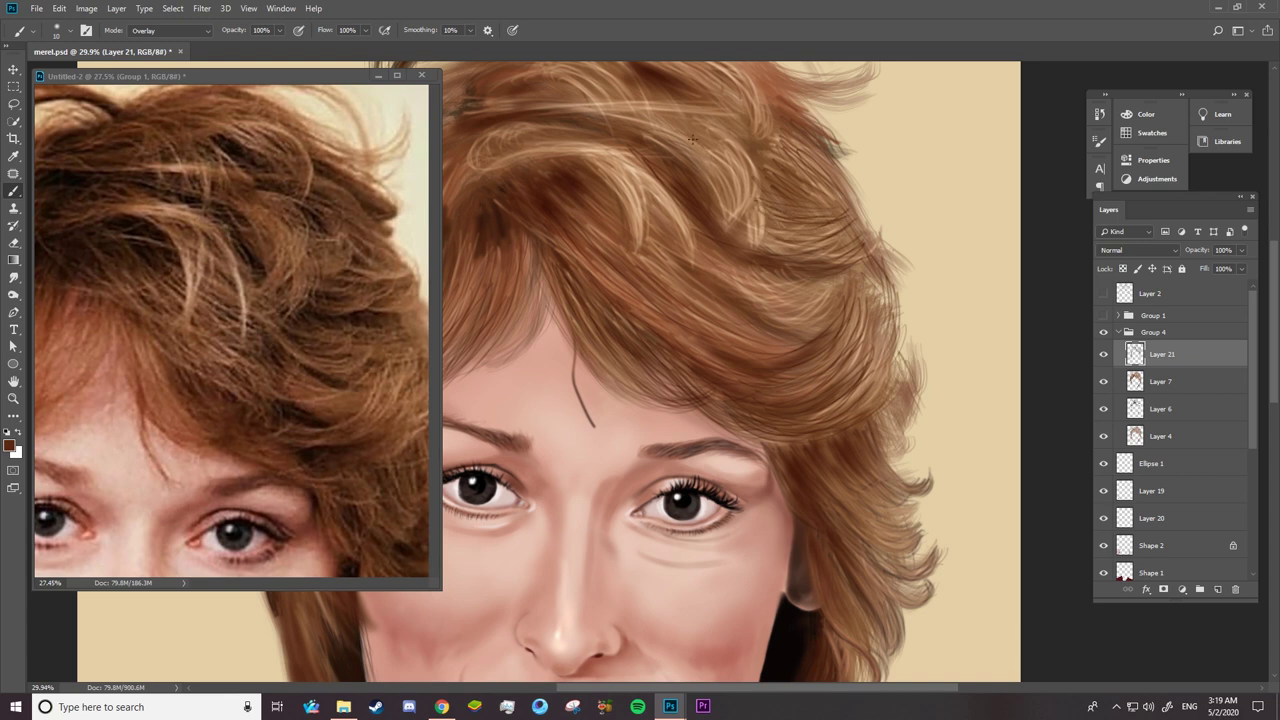
# - Add thin dark strands across the upper hair, from upper-right to upper-left
pyautogui.moveTo(726, 132)
pyautogui.mouseDown()
pyautogui.moveTo(664, 170)
pyautogui.moveTo(642, 130)
pyautogui.mouseUp()
pyautogui.moveTo(720, 110); pyautogui.dragTo(636, 142)
pyautogui.moveTo(712, 132); pyautogui.dragTo(744, 216)
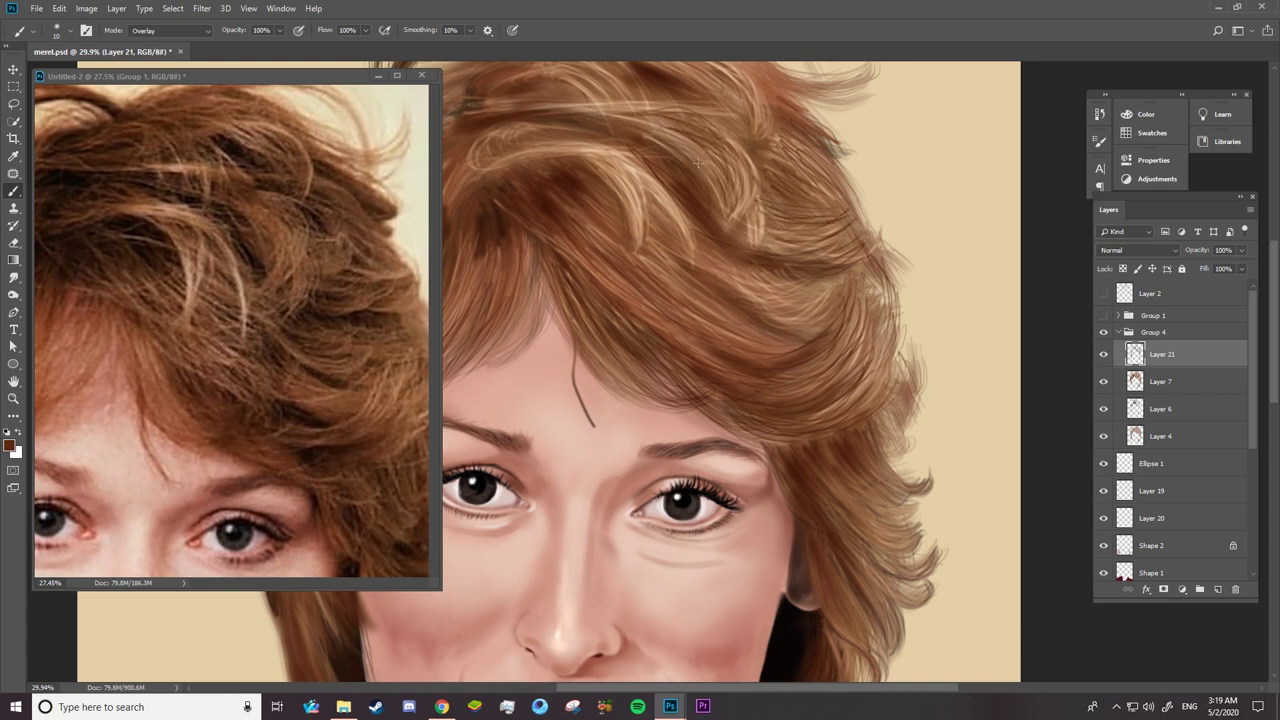
pyautogui.moveTo(698, 162)
pyautogui.mouseDown()
pyautogui.moveTo(756, 248)
pyautogui.moveTo(748, 222)
pyautogui.moveTo(768, 196)
pyautogui.moveTo(736, 246)
pyautogui.mouseUp()
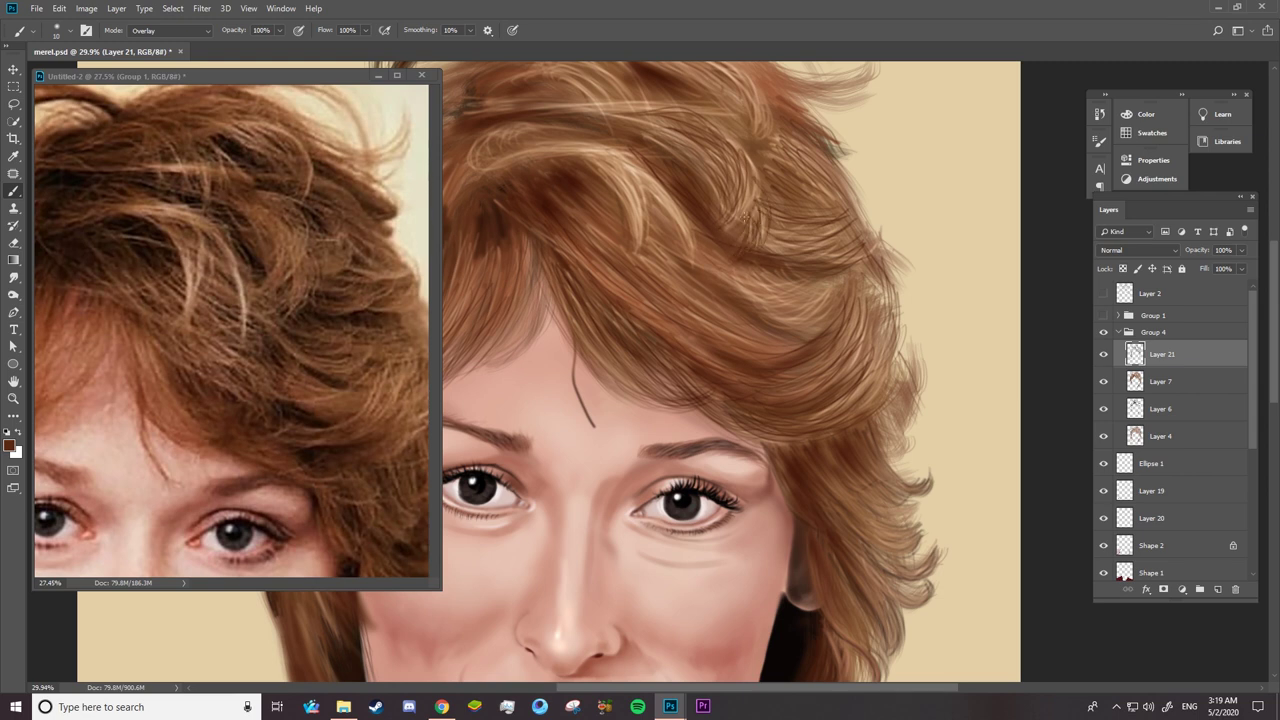
pyautogui.moveTo(756, 180); pyautogui.dragTo(726, 242)
pyautogui.moveTo(760, 186)
pyautogui.mouseDown()
pyautogui.moveTo(782, 212)
pyautogui.moveTo(834, 214)
pyautogui.mouseUp()
pyautogui.moveTo(616, 146)
pyautogui.mouseDown()
pyautogui.moveTo(564, 164)
pyautogui.moveTo(510, 162)
pyautogui.moveTo(500, 156)
pyautogui.moveTo(513, 140)
pyautogui.moveTo(498, 154)
pyautogui.moveTo(540, 146)
pyautogui.mouseUp()
pyautogui.moveTo(586, 158)
pyautogui.mouseDown()
pyautogui.moveTo(640, 194)
pyautogui.moveTo(636, 230)
pyautogui.mouseUp()
pyautogui.moveTo(577, 174); pyautogui.dragTo(553, 166)
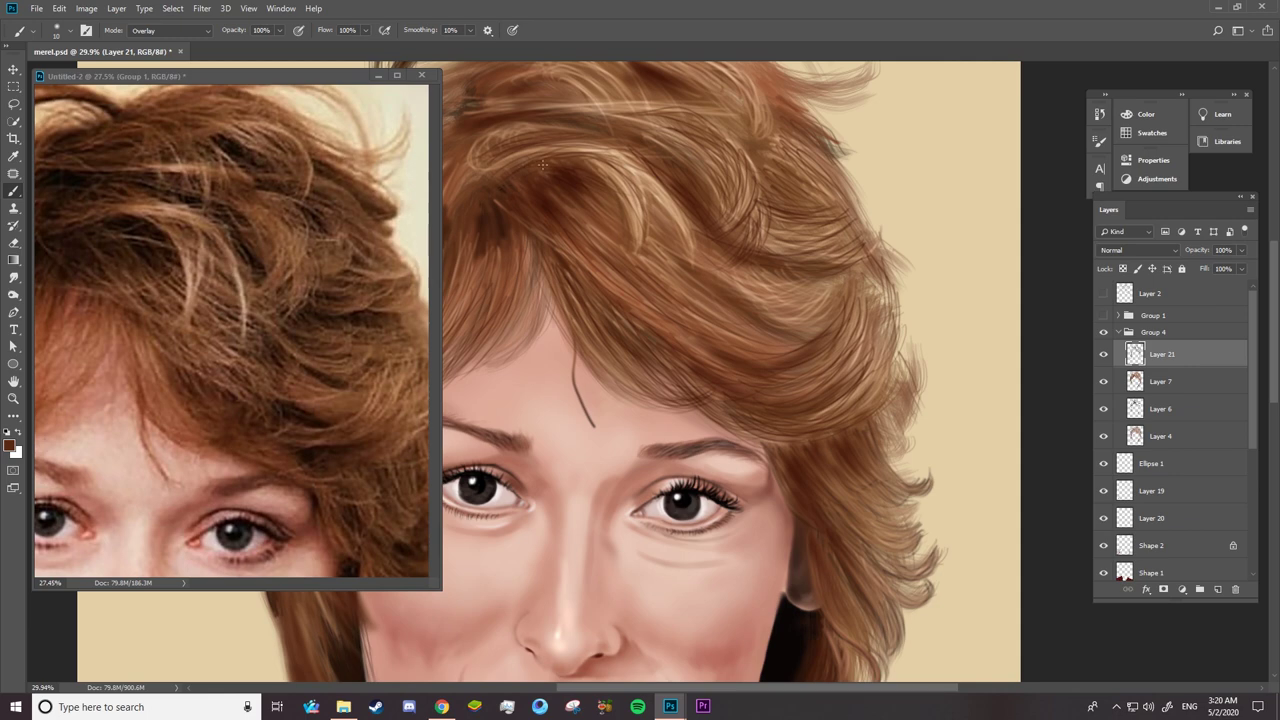
pyautogui.moveTo(610, 208); pyautogui.dragTo(566, 218)
# - Toggle Layer 7 off and on to compare the strands, then reframe the top of the hair
pyautogui.press('e')
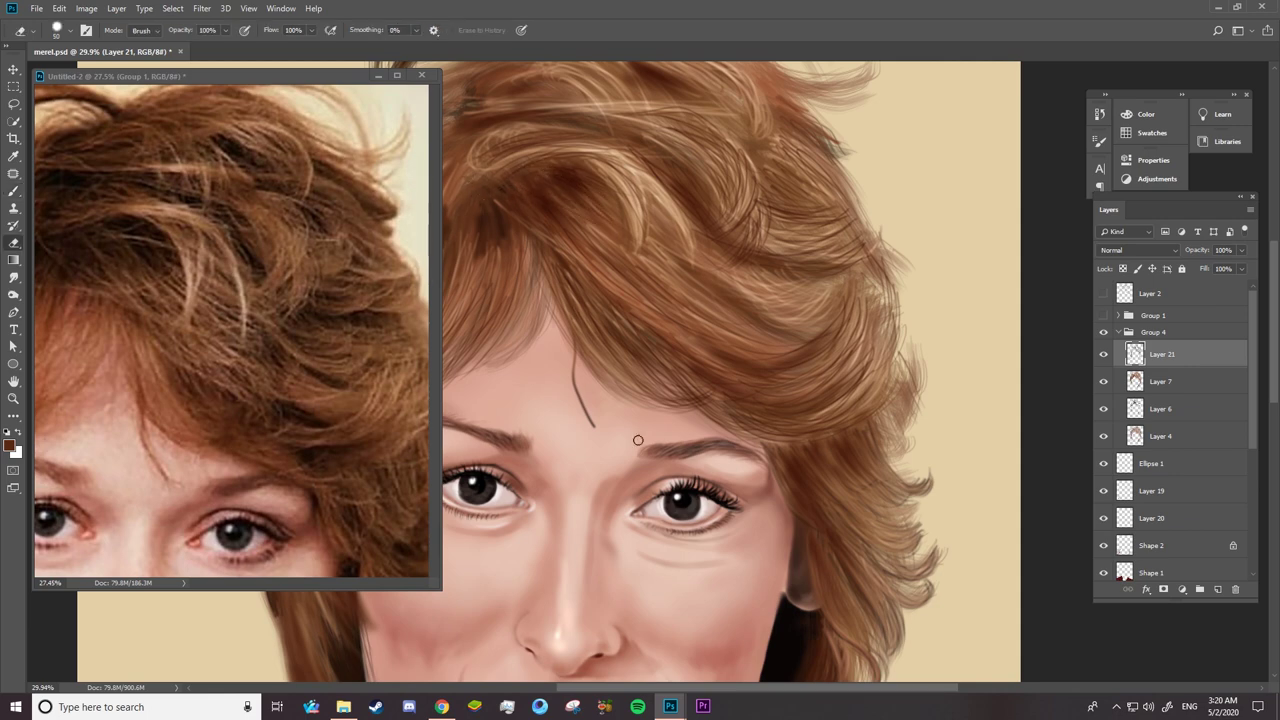
pyautogui.click(1104, 381)
pyautogui.click(1160, 381)
pyautogui.click(1104, 381)
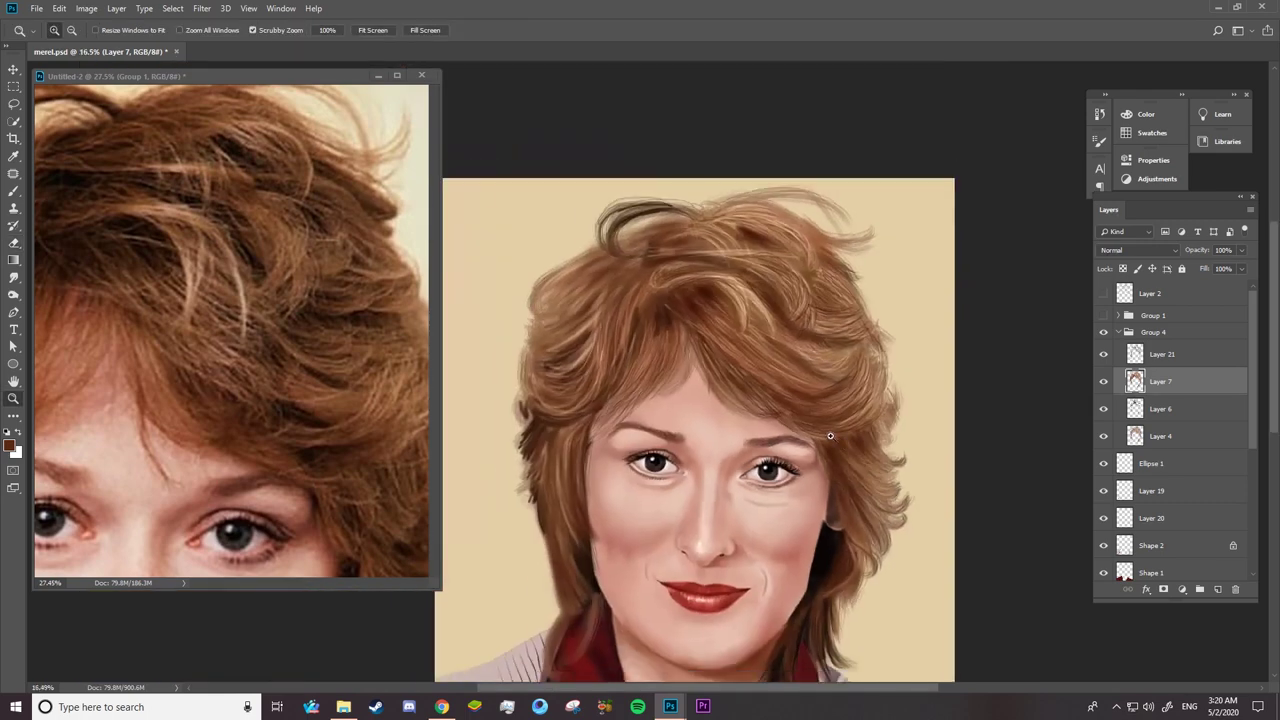
pyautogui.moveTo(892, 414); pyautogui.dragTo(1031, 306)
pyautogui.hotkey('alt', ']')
pyautogui.press('b')
# - Darken the top curls and upper hairline with Overlay strokes, and add empty Layer 22
pyautogui.moveTo(739, 203)
pyautogui.mouseDown()
pyautogui.moveTo(710, 197)
pyautogui.moveTo(780, 200)
pyautogui.mouseUp()
pyautogui.moveTo(690, 190)
pyautogui.mouseDown()
pyautogui.moveTo(760, 205)
pyautogui.moveTo(773, 188)
pyautogui.moveTo(830, 222)
pyautogui.moveTo(924, 224)
pyautogui.mouseUp()
pyautogui.moveTo(835, 216); pyautogui.dragTo(895, 226)
pyautogui.moveTo(675, 190)
pyautogui.mouseDown()
pyautogui.moveTo(817, 157)
pyautogui.moveTo(700, 170)
pyautogui.moveTo(690, 190)
pyautogui.mouseUp()
pyautogui.moveTo(726, 260)
pyautogui.mouseDown()
pyautogui.moveTo(640, 224)
pyautogui.moveTo(528, 232)
pyautogui.mouseUp()
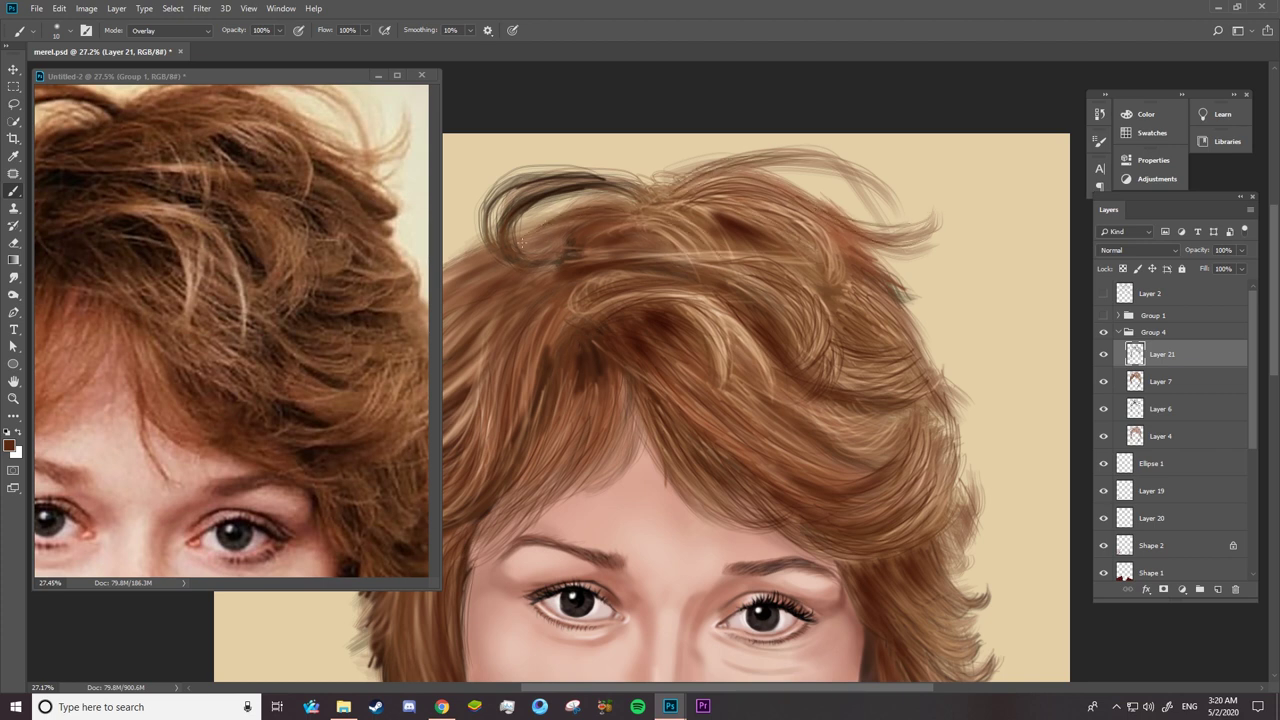
pyautogui.moveTo(638, 204); pyautogui.dragTo(548, 217)
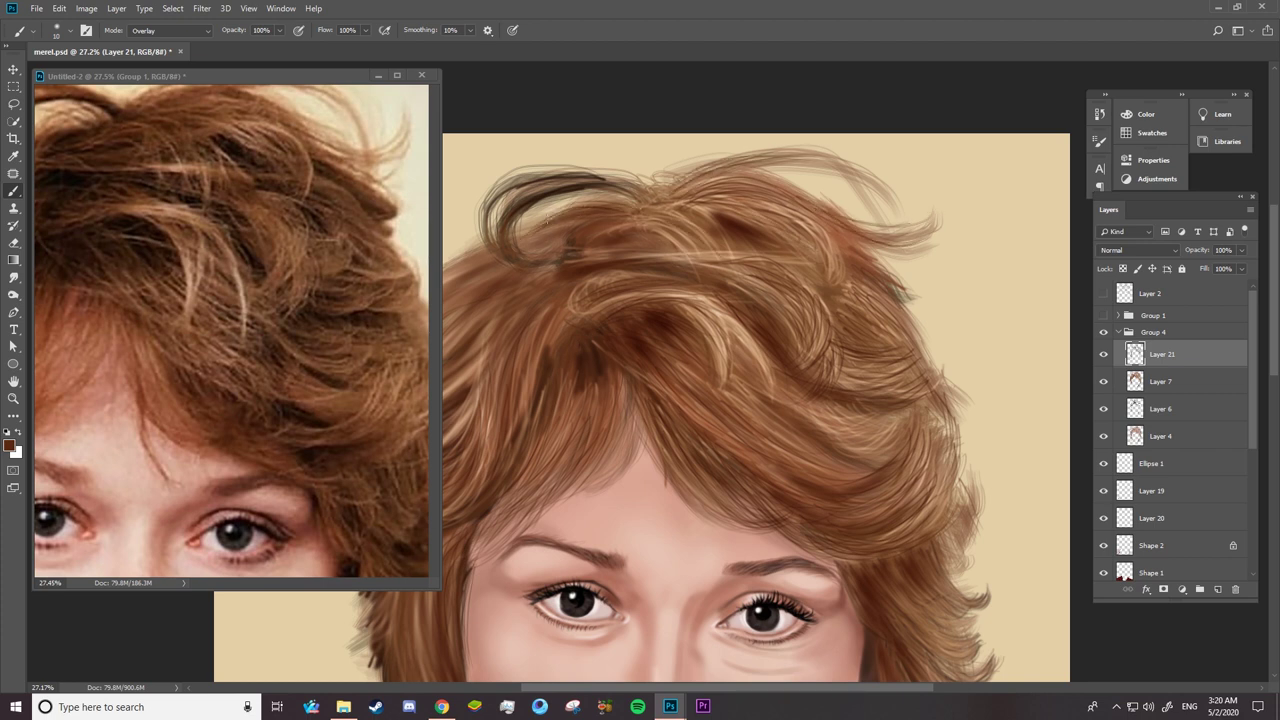
pyautogui.click(1218, 589)
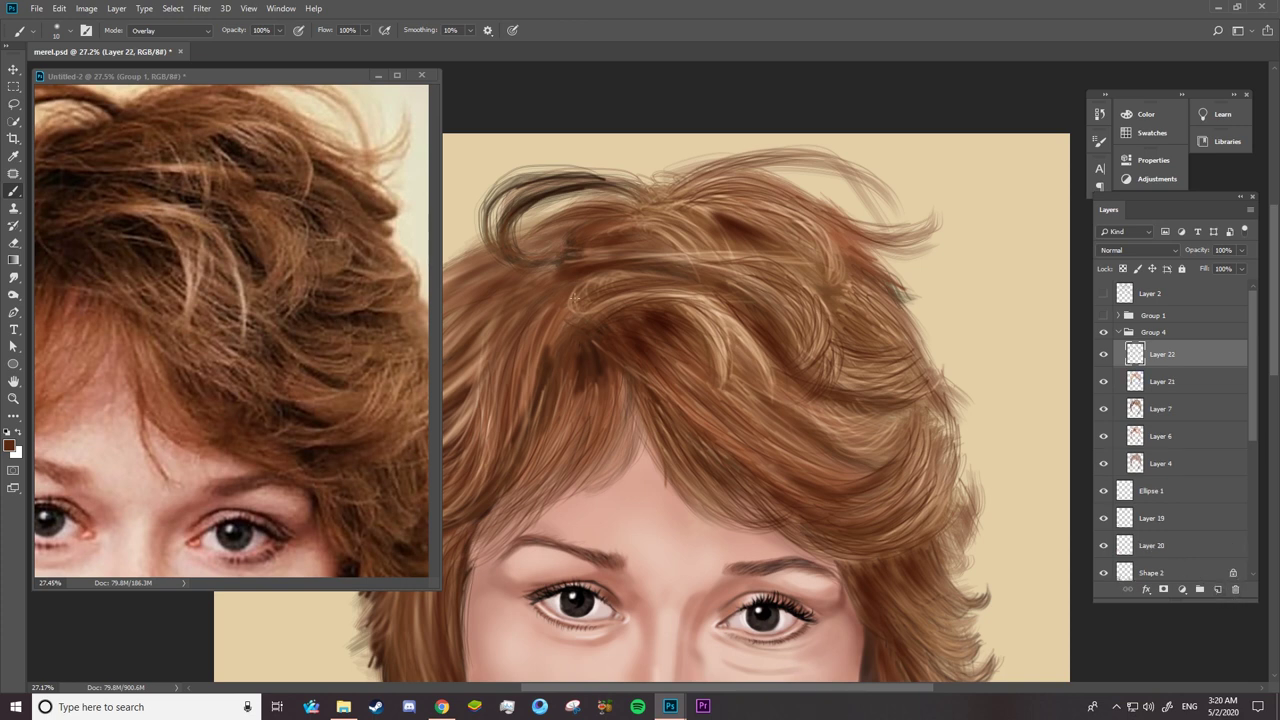
# - Sample dark brown from the reference hair and adjust the brush size in the preset picker
pyautogui.keyDown('alt'); pyautogui.click(257, 265); pyautogui.keyUp('alt')
pyautogui.rightClick(726, 228)
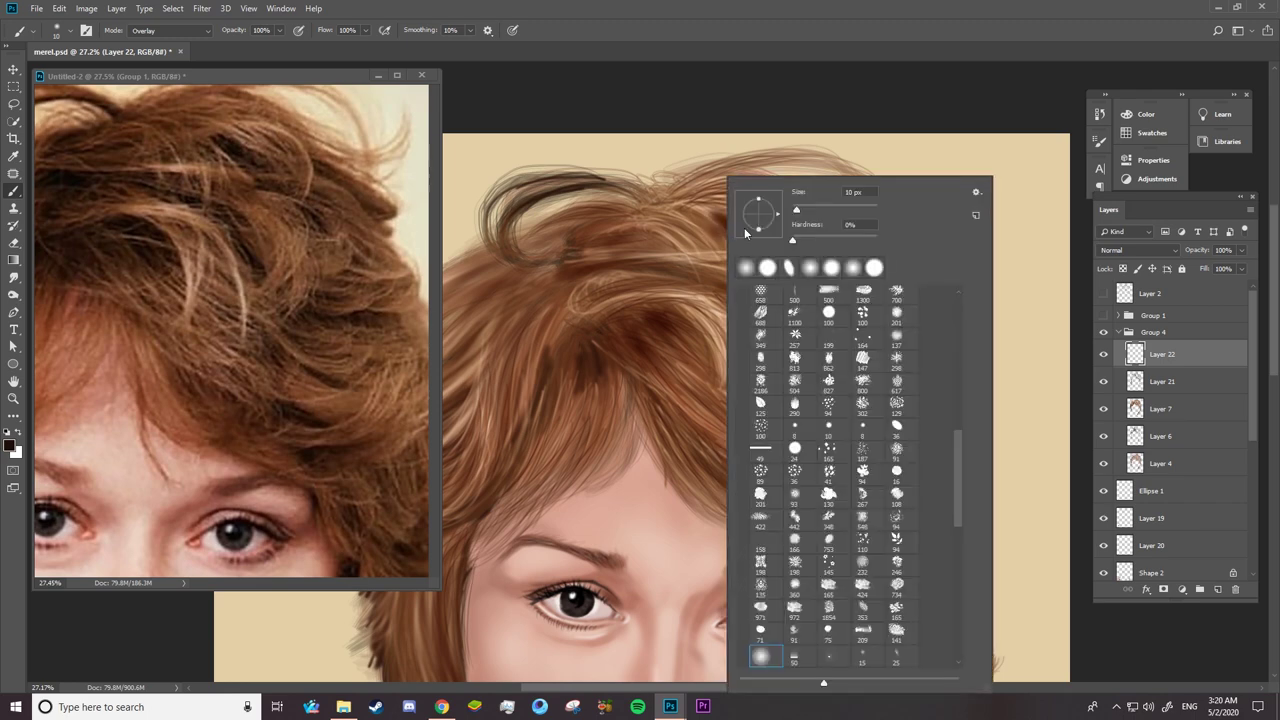
pyautogui.moveTo(797, 213); pyautogui.dragTo(803, 213)
pyautogui.press('Return')
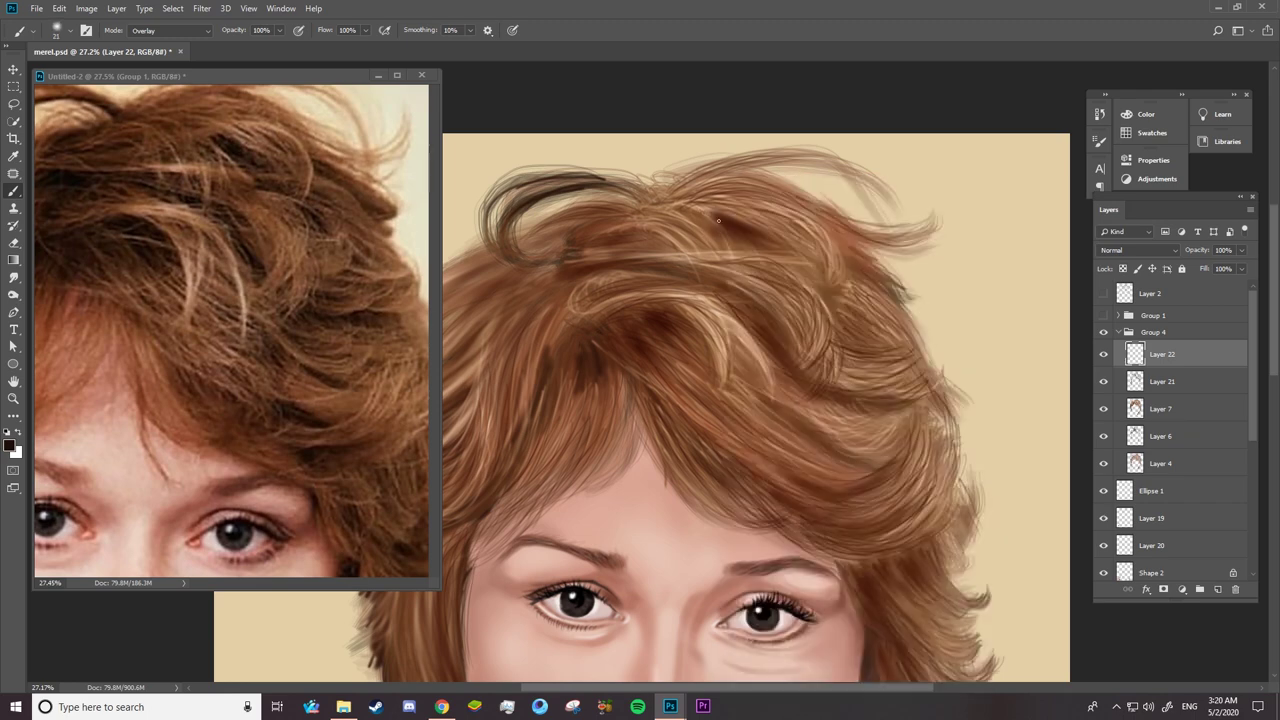
# - Paint dark brown strands along the top and upper-right curls, then show Group 1
pyautogui.moveTo(726, 214); pyautogui.dragTo(678, 209)
pyautogui.moveTo(710, 230); pyautogui.dragTo(681, 216)
pyautogui.moveTo(771, 352)
pyautogui.mouseDown()
pyautogui.moveTo(726, 312)
pyautogui.moveTo(650, 284)
pyautogui.mouseUp()
pyautogui.moveTo(760, 322)
pyautogui.mouseDown()
pyautogui.moveTo(711, 288)
pyautogui.moveTo(722, 294)
pyautogui.mouseUp()
pyautogui.moveTo(820, 294); pyautogui.dragTo(790, 266)
pyautogui.moveTo(832, 320); pyautogui.dragTo(726, 202)
pyautogui.moveTo(810, 262); pyautogui.dragTo(710, 188)
pyautogui.moveTo(822, 258)
pyautogui.mouseDown()
pyautogui.moveTo(744, 204)
pyautogui.moveTo(900, 290)
pyautogui.moveTo(822, 222)
pyautogui.mouseUp()
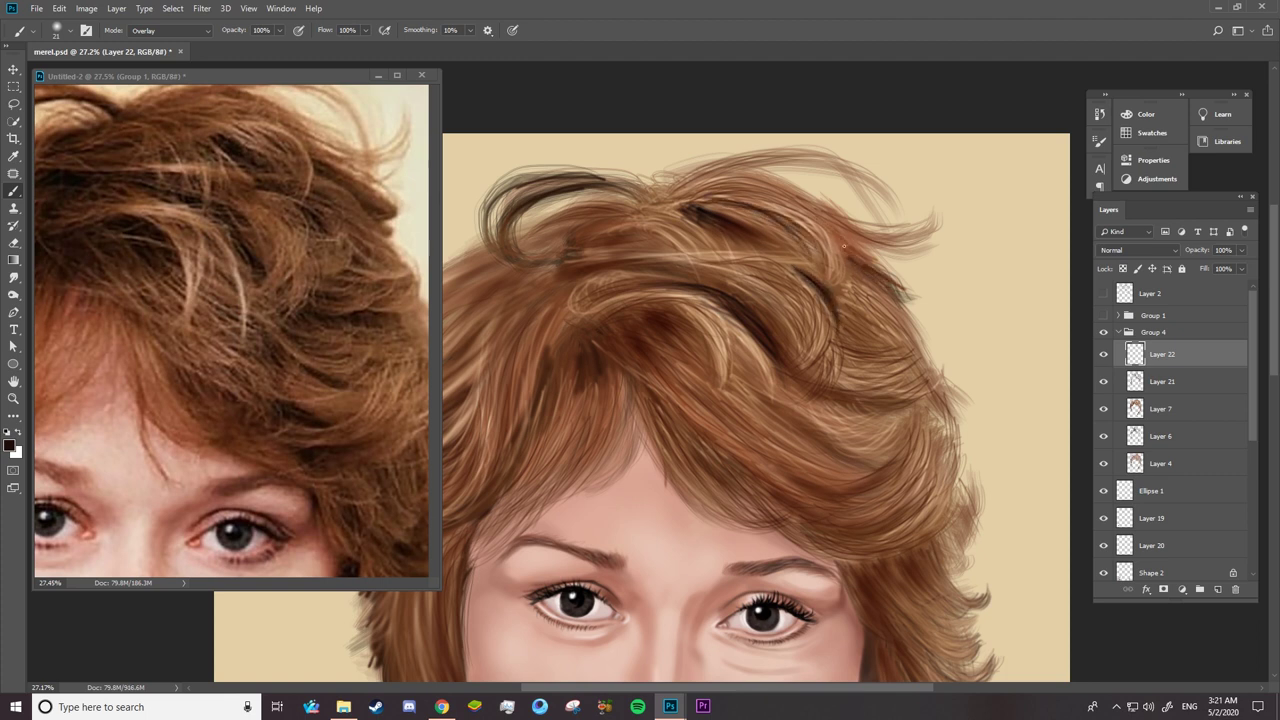
pyautogui.moveTo(866, 262)
pyautogui.mouseDown()
pyautogui.moveTo(786, 206)
pyautogui.moveTo(806, 212)
pyautogui.mouseUp()
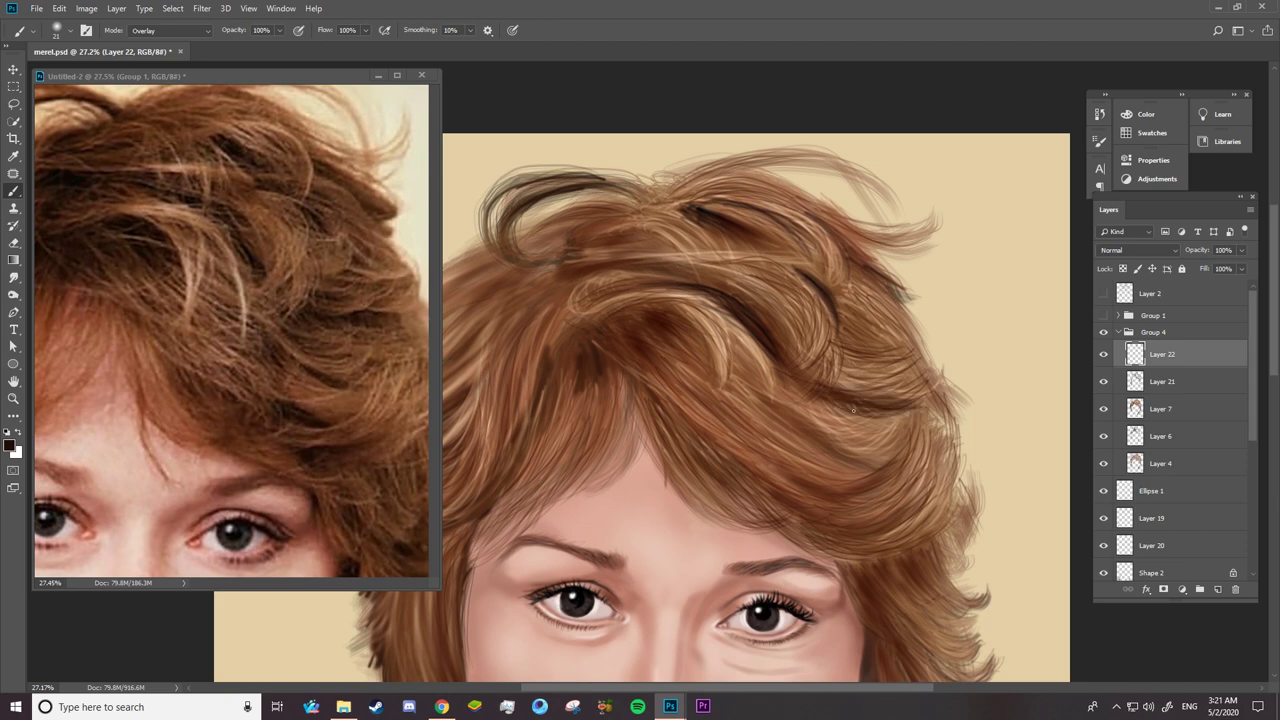
pyautogui.click(1104, 315)
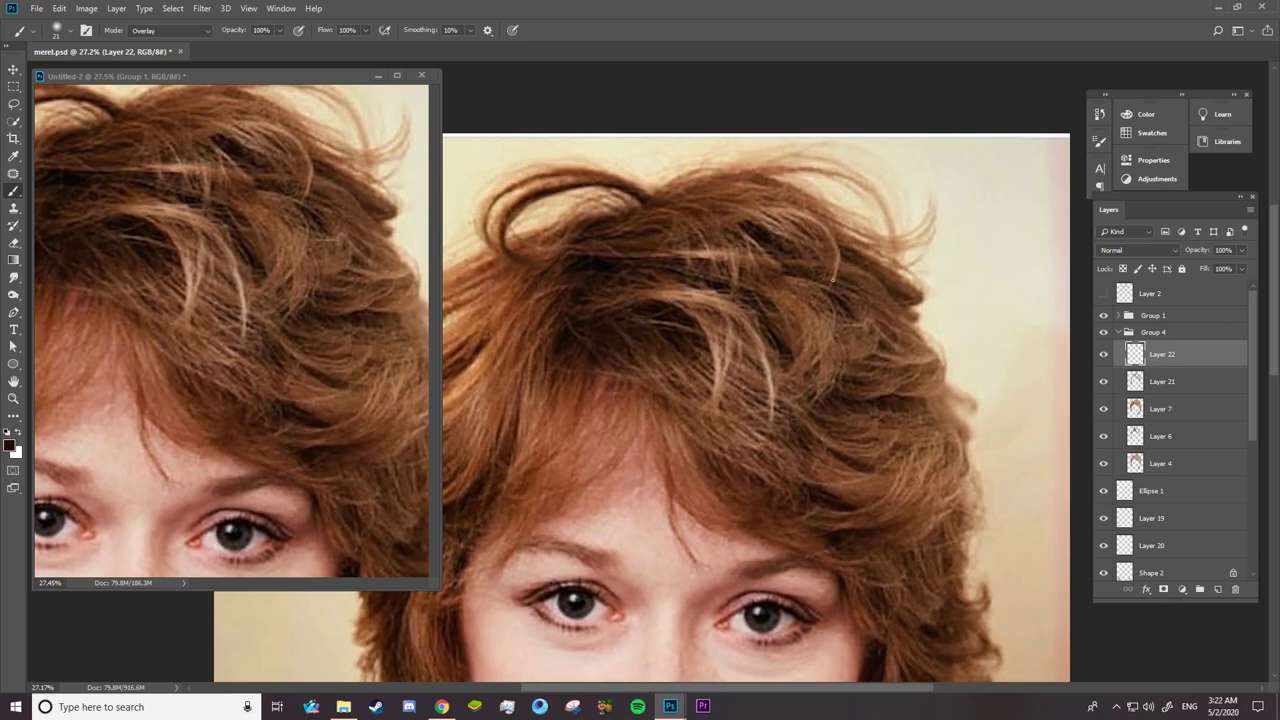
# - Switch the brush to Normal mode and paint a faint upper-right strand, checking against Group 1
pyautogui.click(211, 32)
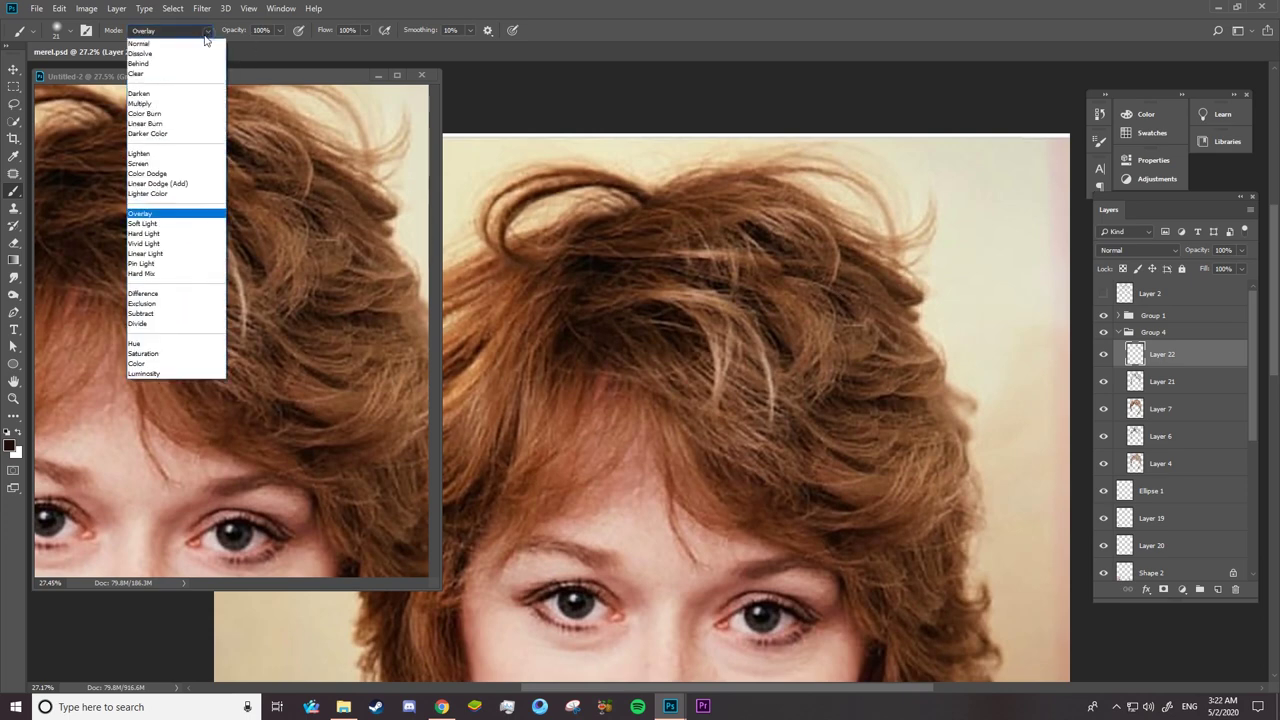
pyautogui.click(198, 42)
pyautogui.click(1103, 315)
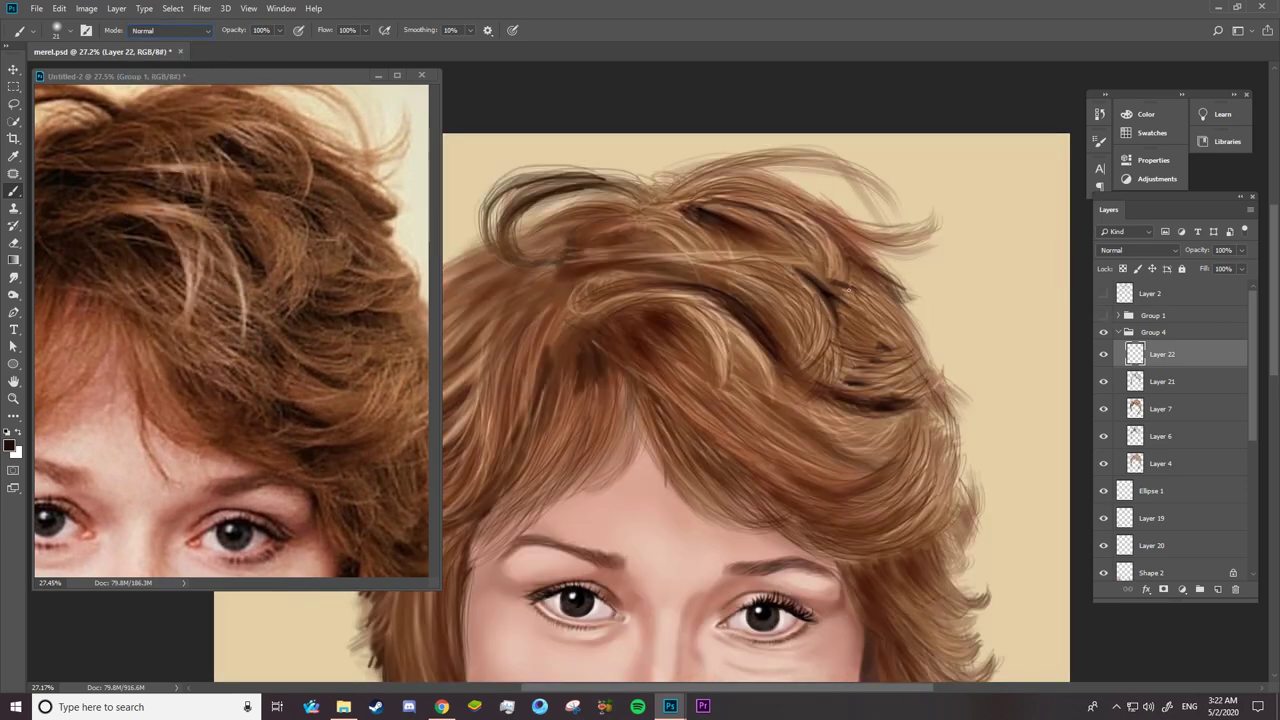
pyautogui.moveTo(822, 216); pyautogui.dragTo(850, 246)
pyautogui.click(1103, 315)
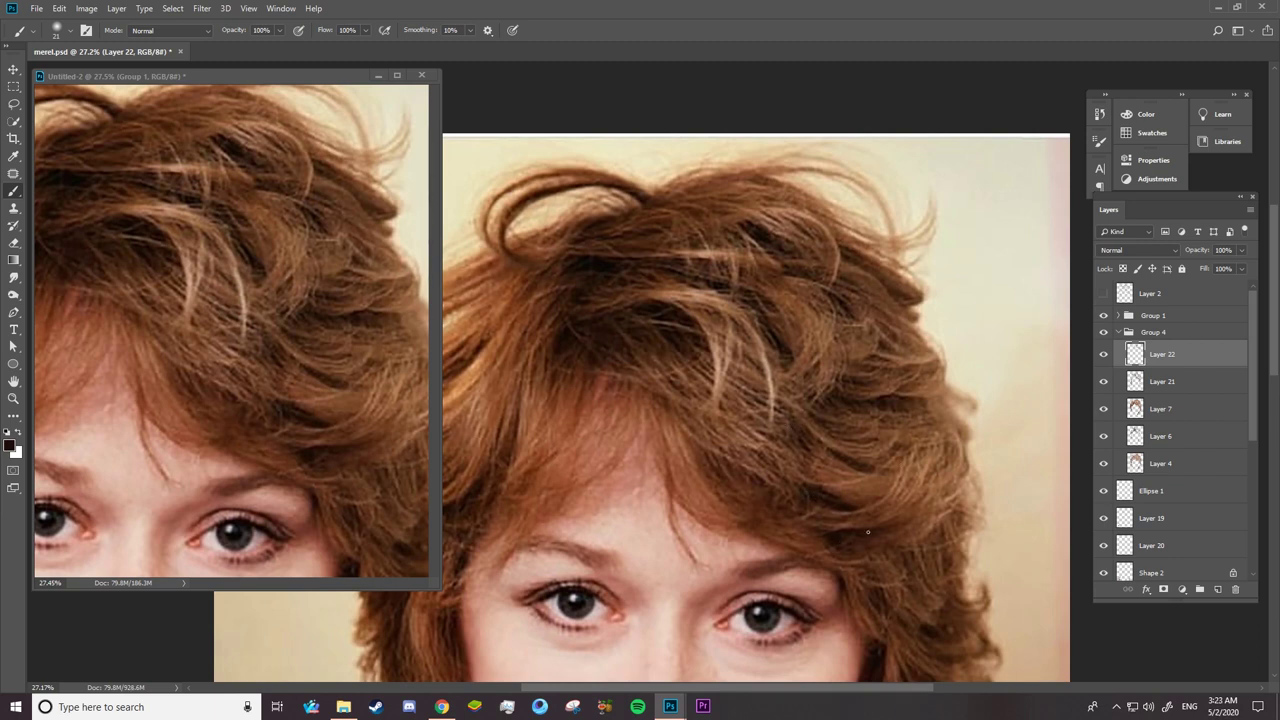
# - Enlarge the brush and pan between the reference lips and the top of the hair
pyautogui.hscroll(-3, 697, 436)
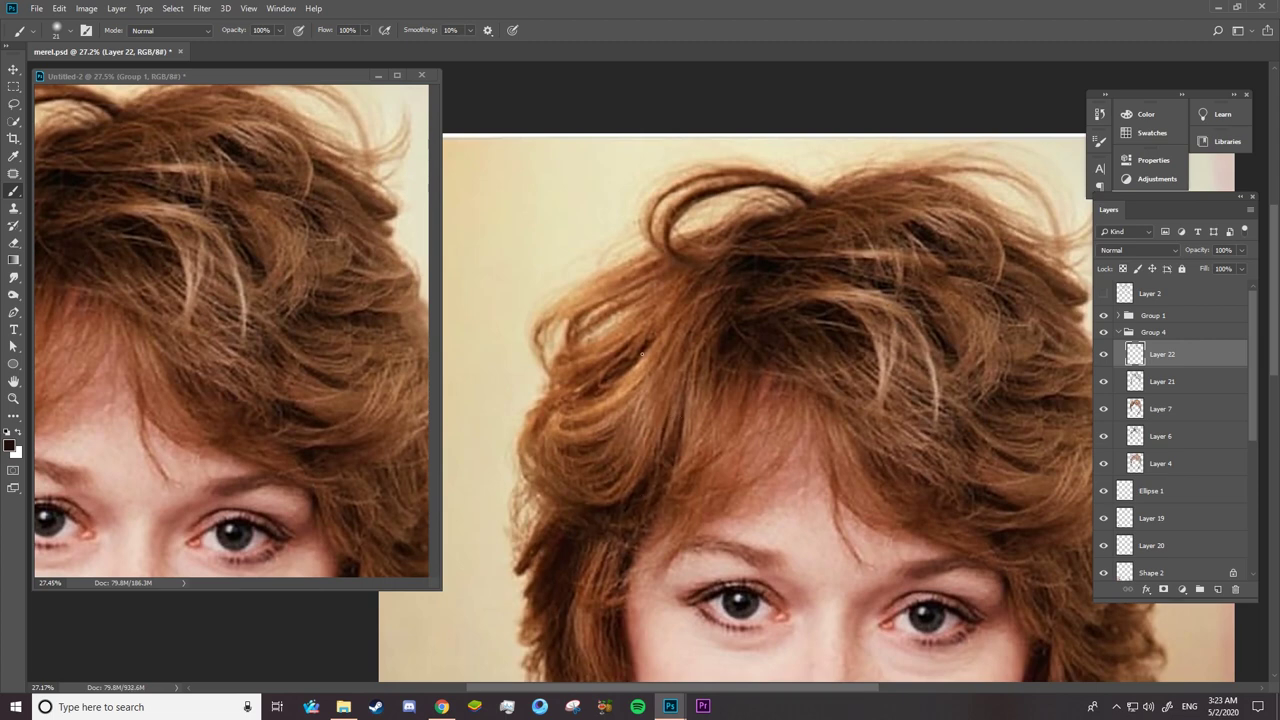
pyautogui.rightClick(720, 268)
pyautogui.press('Return')
pyautogui.moveTo(626, 656); pyautogui.dragTo(591, 401)
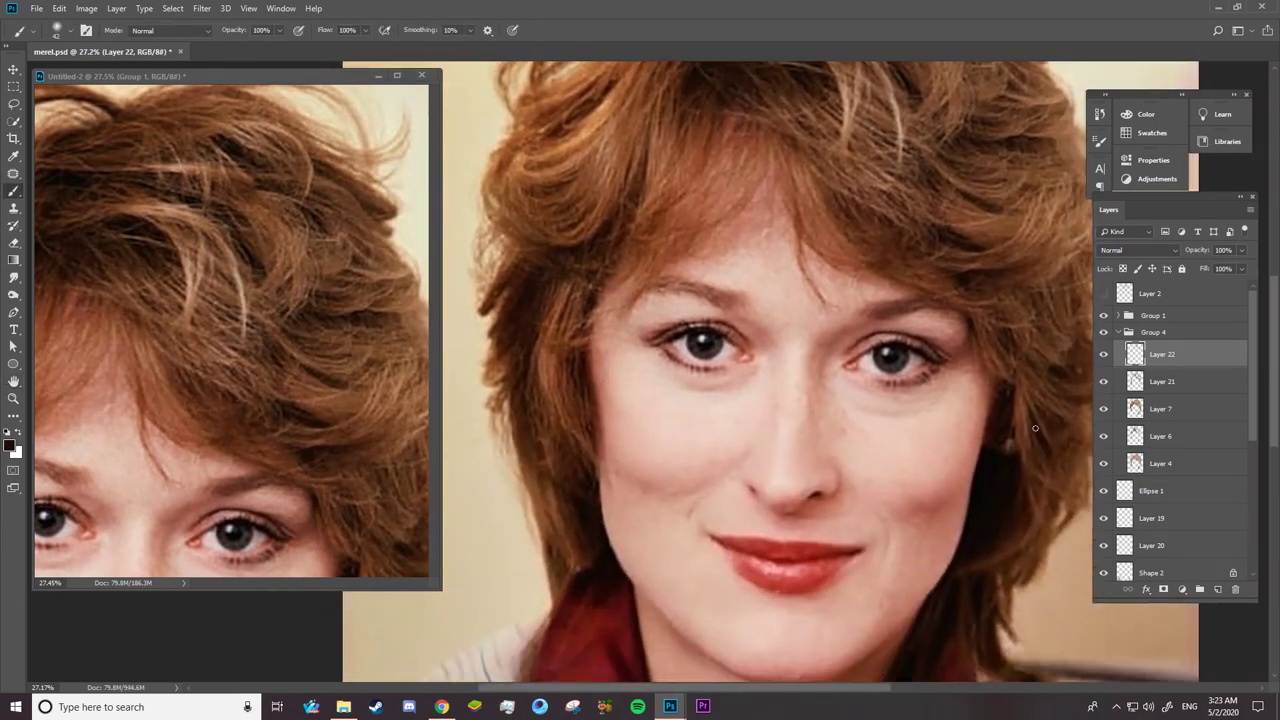
pyautogui.moveTo(975, 271); pyautogui.dragTo(802, 451)
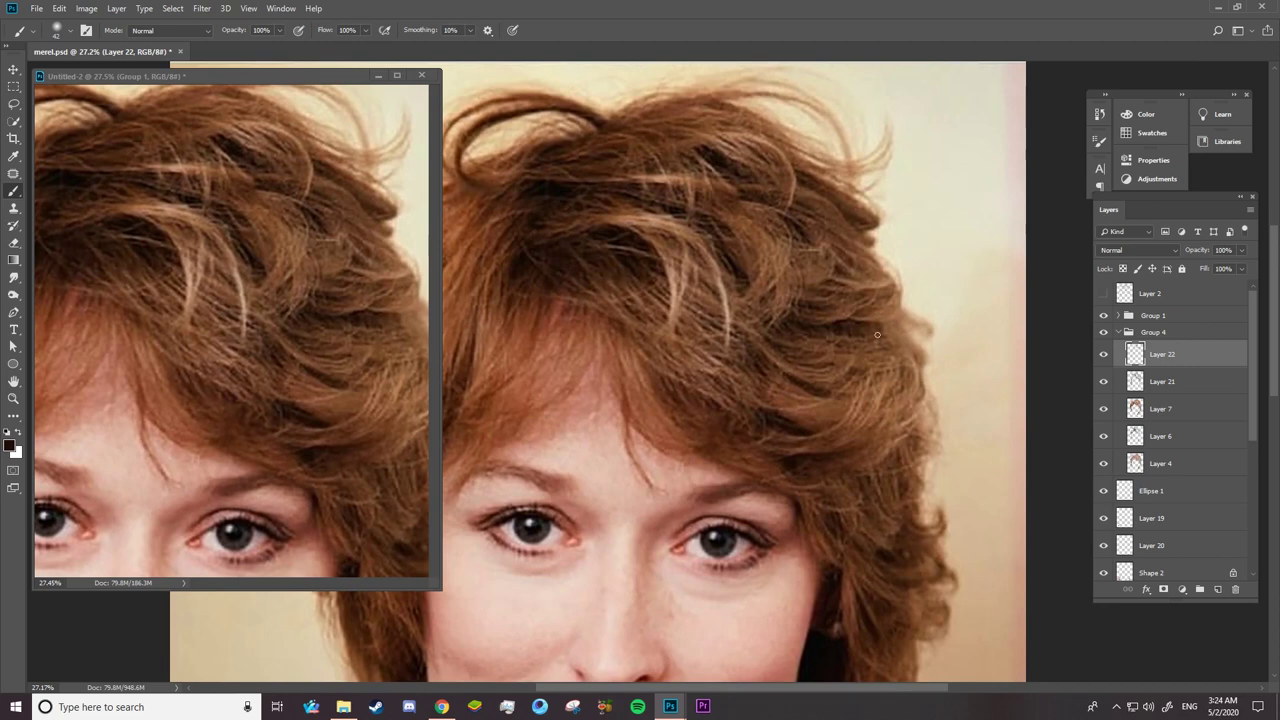
# - Hide the reference and paint dark strokes across the right-side and upper hair on Layer 22
pyautogui.click(1104, 315)
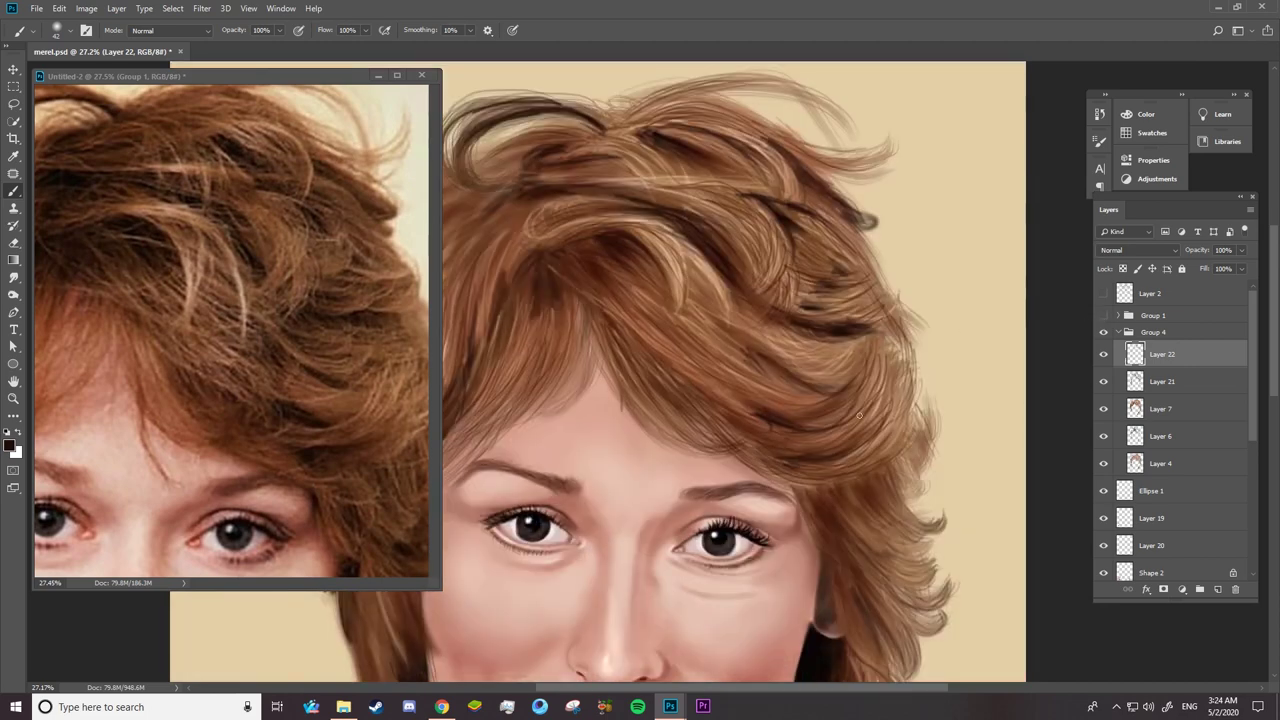
pyautogui.moveTo(777, 364)
pyautogui.mouseDown()
pyautogui.moveTo(730, 385)
pyautogui.moveTo(785, 390)
pyautogui.mouseUp()
pyautogui.moveTo(750, 338); pyautogui.dragTo(850, 366)
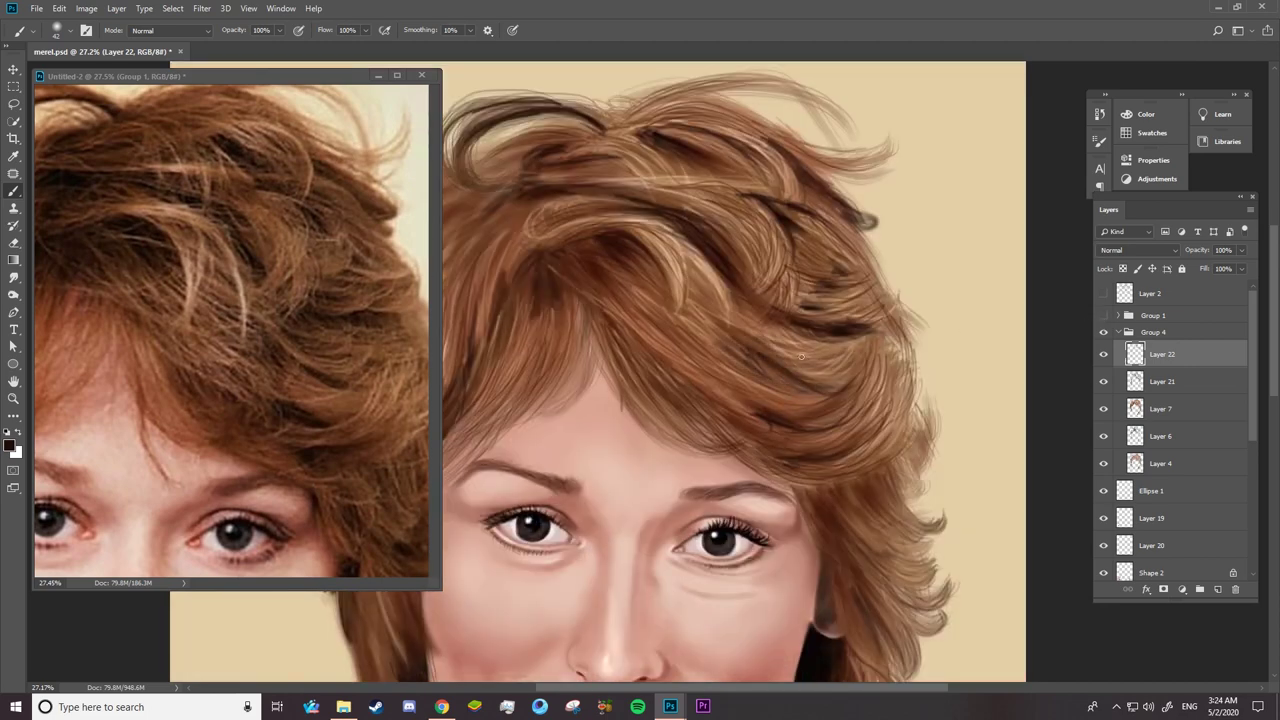
pyautogui.moveTo(742, 314); pyautogui.dragTo(838, 358)
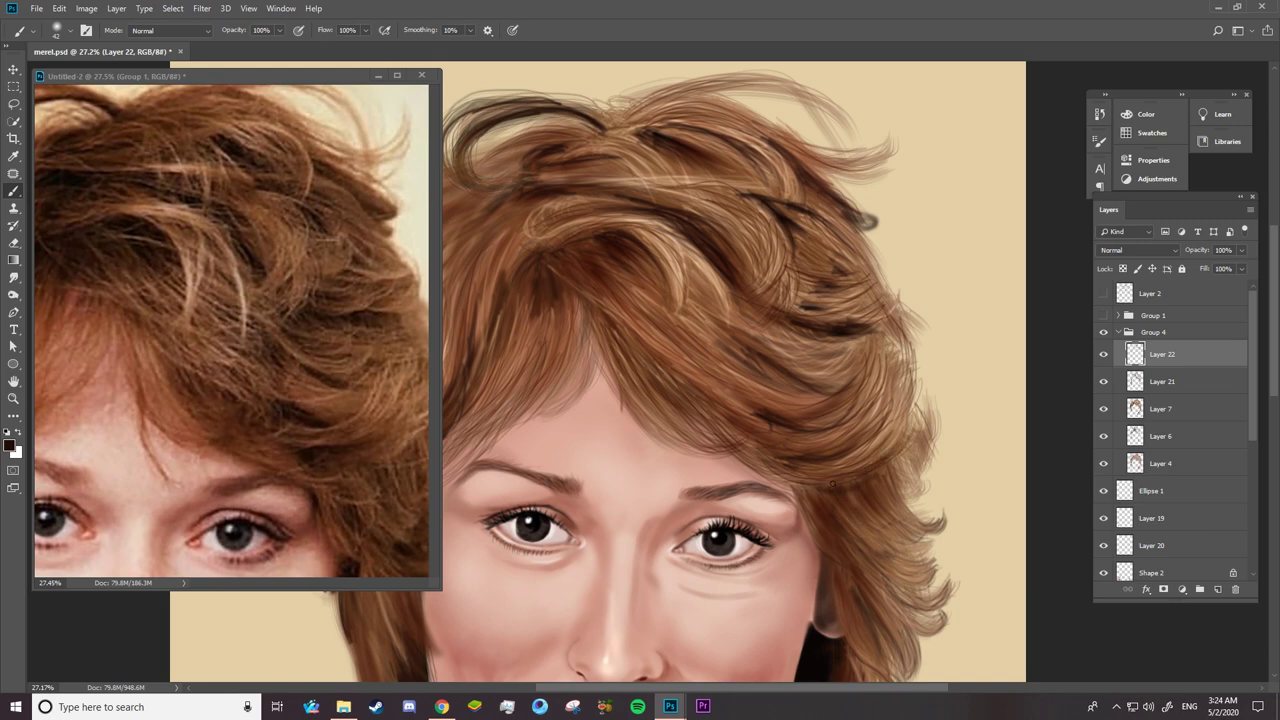
pyautogui.keyDown('alt'); pyautogui.click(855, 437); pyautogui.keyUp('alt')
pyautogui.moveTo(855, 437); pyautogui.dragTo(900, 437)
pyautogui.moveTo(585, 306); pyautogui.dragTo(565, 365)
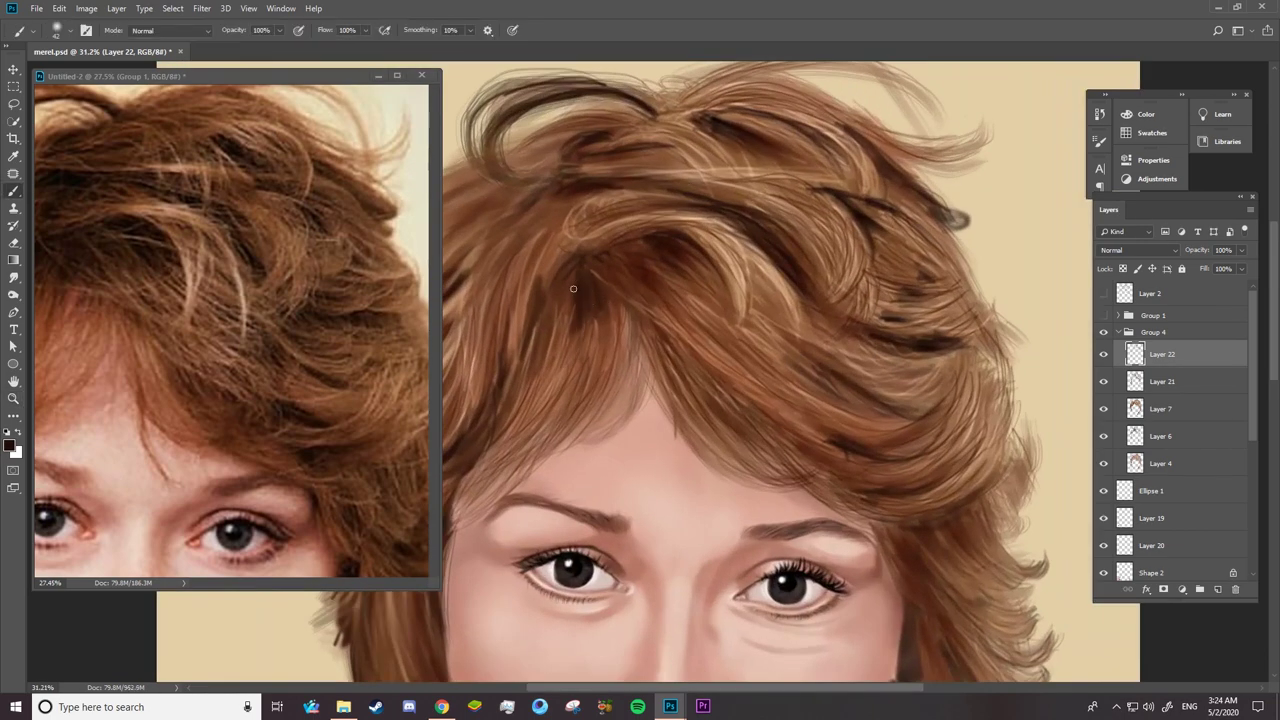
pyautogui.moveTo(575, 280); pyautogui.dragTo(556, 372)
# - Add dark strands through the middle, crown, top and right side of the hair
pyautogui.moveTo(614, 306)
pyautogui.mouseDown()
pyautogui.moveTo(600, 348)
pyautogui.moveTo(572, 366)
pyautogui.mouseUp()
pyautogui.moveTo(612, 234)
pyautogui.mouseDown()
pyautogui.moveTo(652, 250)
pyautogui.moveTo(592, 290)
pyautogui.mouseUp()
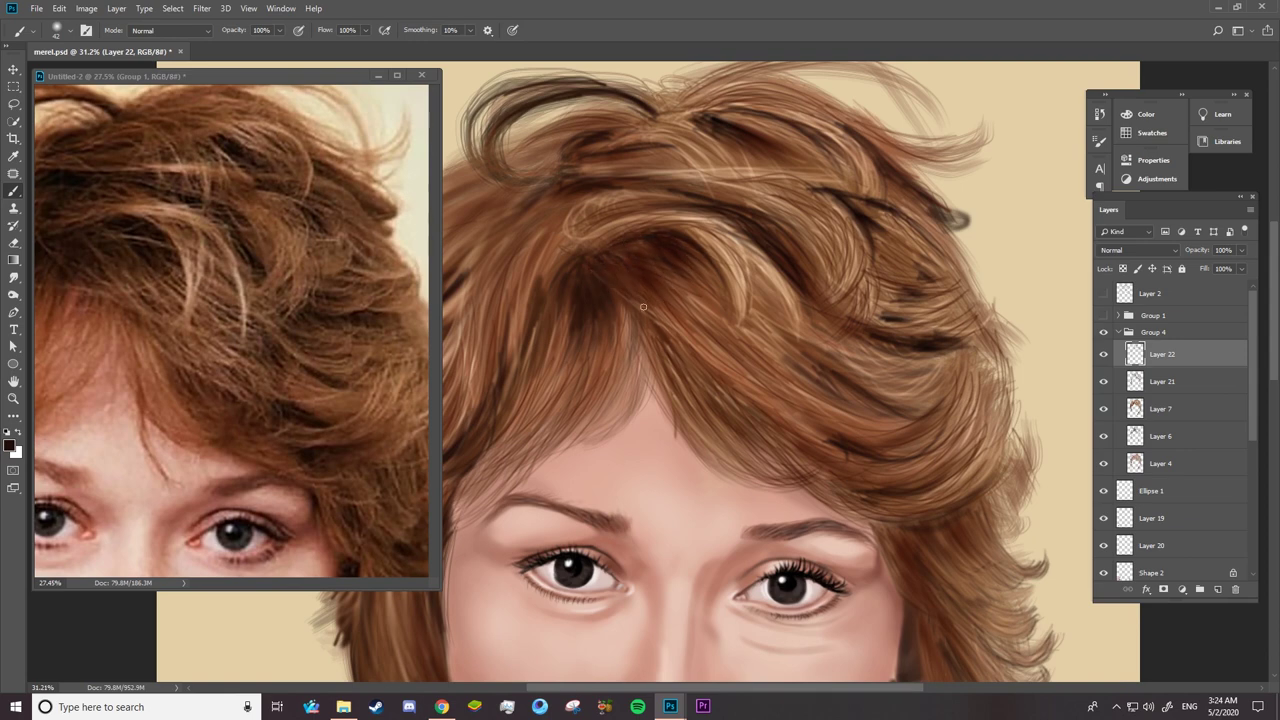
pyautogui.moveTo(568, 205)
pyautogui.mouseDown()
pyautogui.moveTo(526, 258)
pyautogui.moveTo(512, 236)
pyautogui.mouseUp()
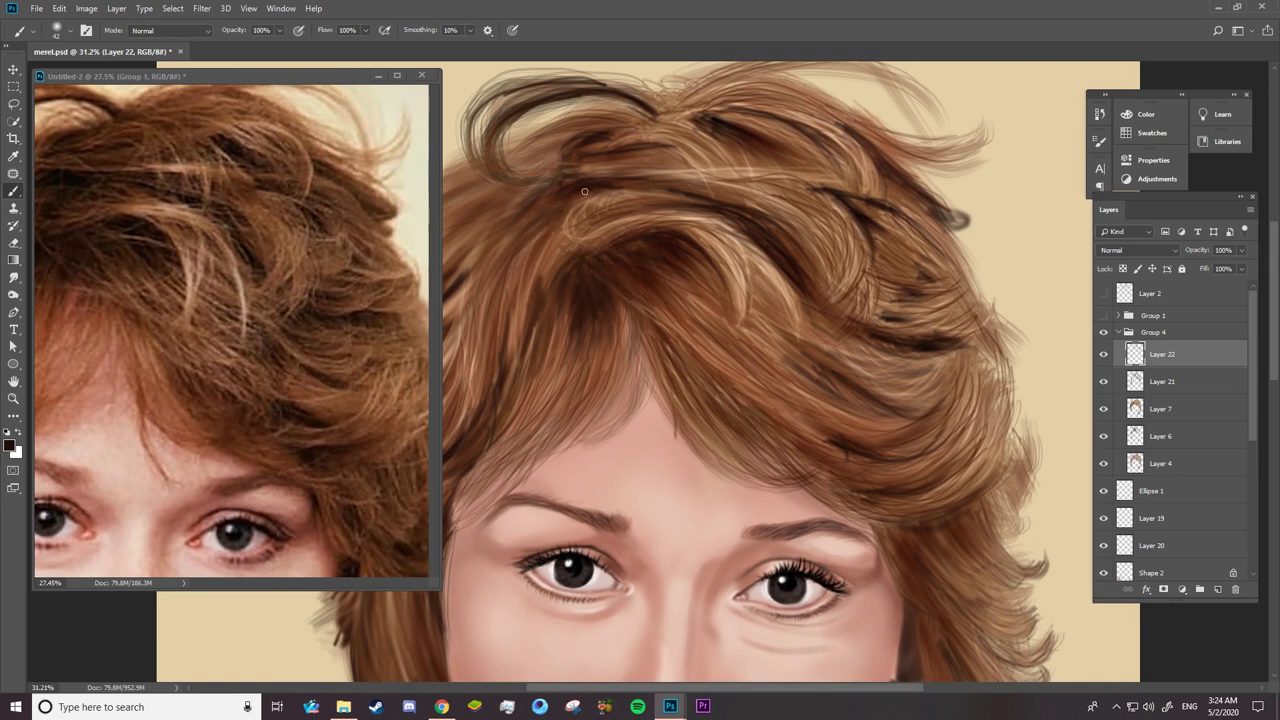
pyautogui.moveTo(560, 172)
pyautogui.mouseDown()
pyautogui.moveTo(650, 160)
pyautogui.moveTo(572, 174)
pyautogui.mouseUp()
pyautogui.moveTo(632, 122); pyautogui.dragTo(586, 128)
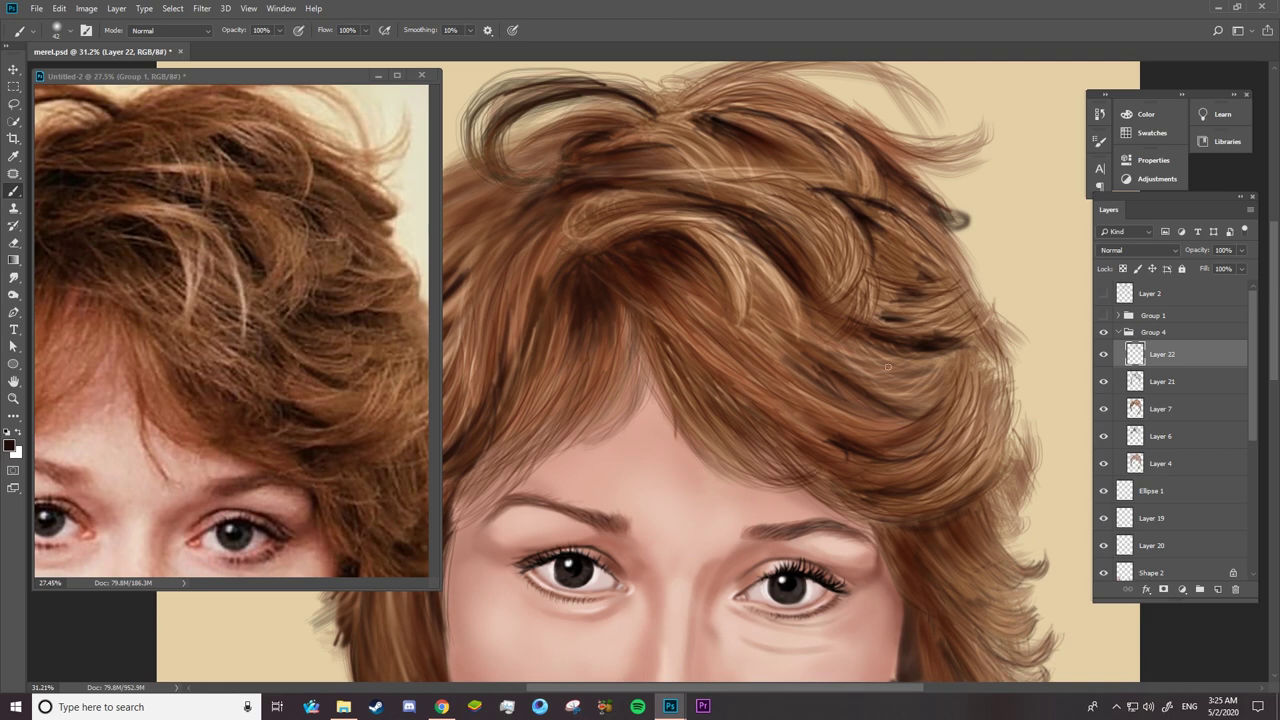
pyautogui.moveTo(752, 338); pyautogui.dragTo(710, 386)
pyautogui.moveTo(746, 304); pyautogui.dragTo(664, 374)
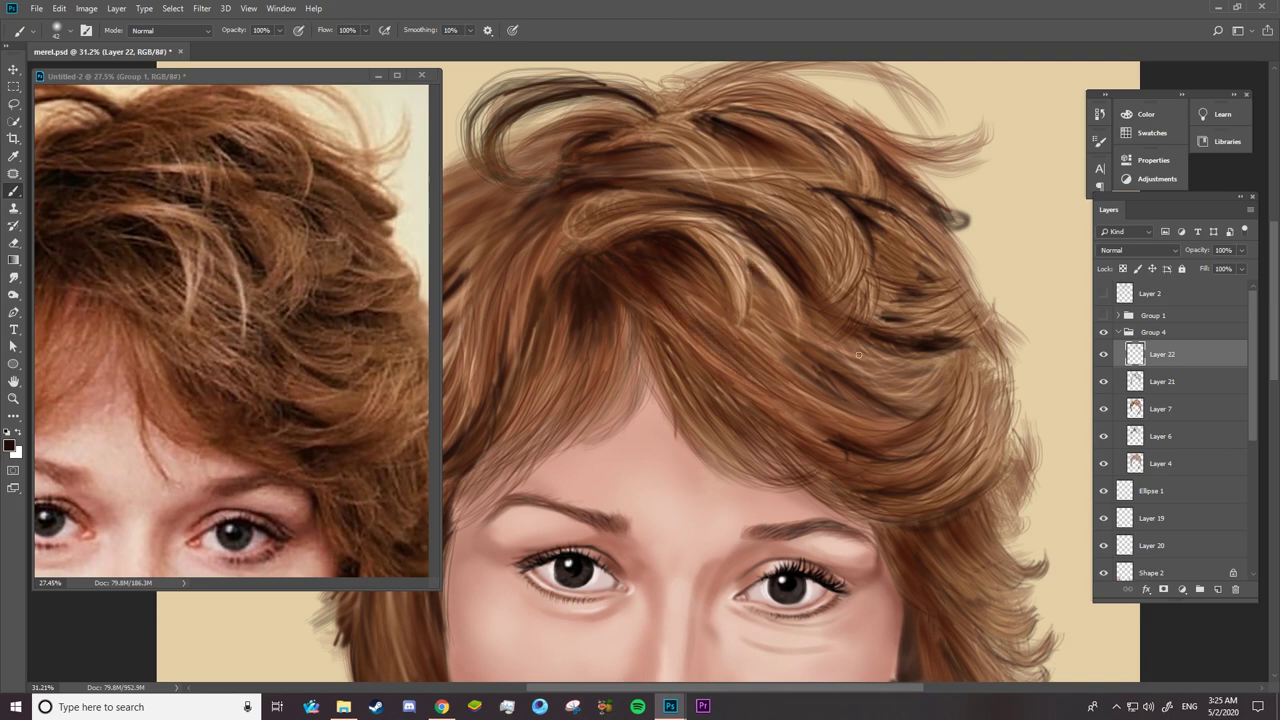
# - Set Layer 22's blend mode to Soft Light
pyautogui.press('z')
pyautogui.keyDown('alt'); pyautogui.click(790, 358); pyautogui.keyUp('alt')
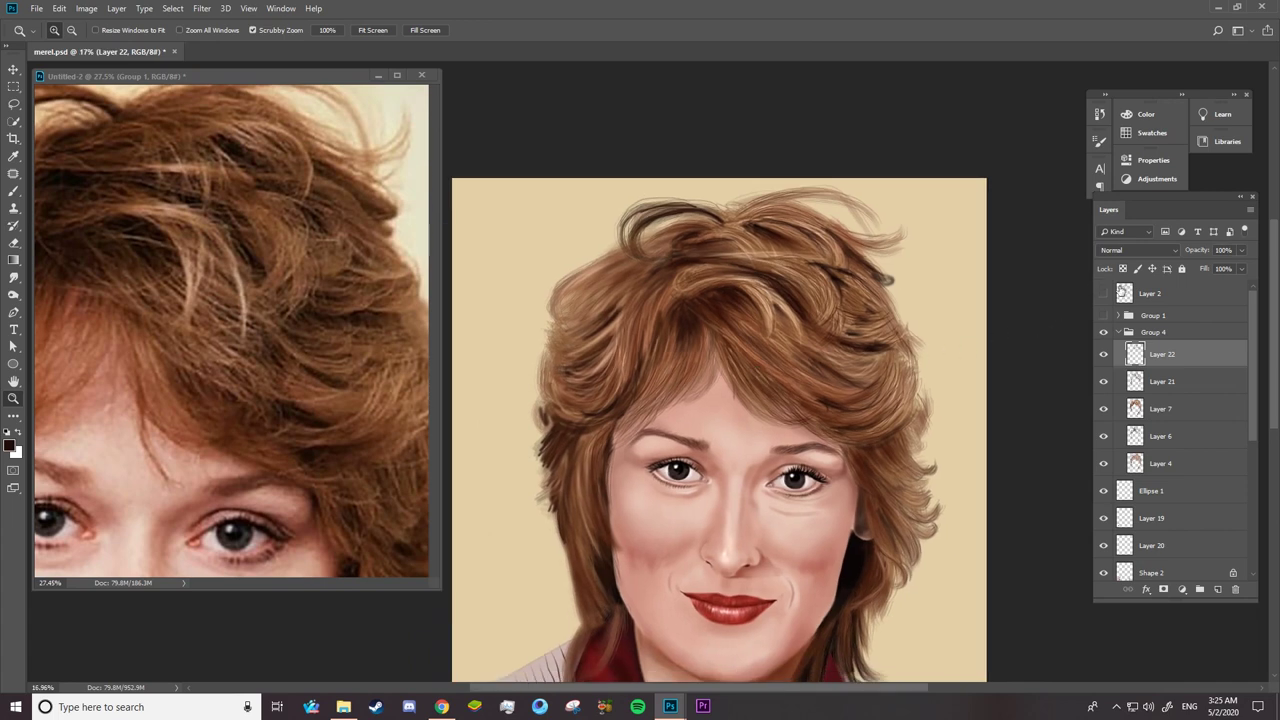
pyautogui.click(1138, 250)
pyautogui.click(1120, 308)
pyautogui.press('Down')
pyautogui.press('Down')
pyautogui.press('Down')
pyautogui.press('Down')
pyautogui.press('Down')
pyautogui.press('Down')
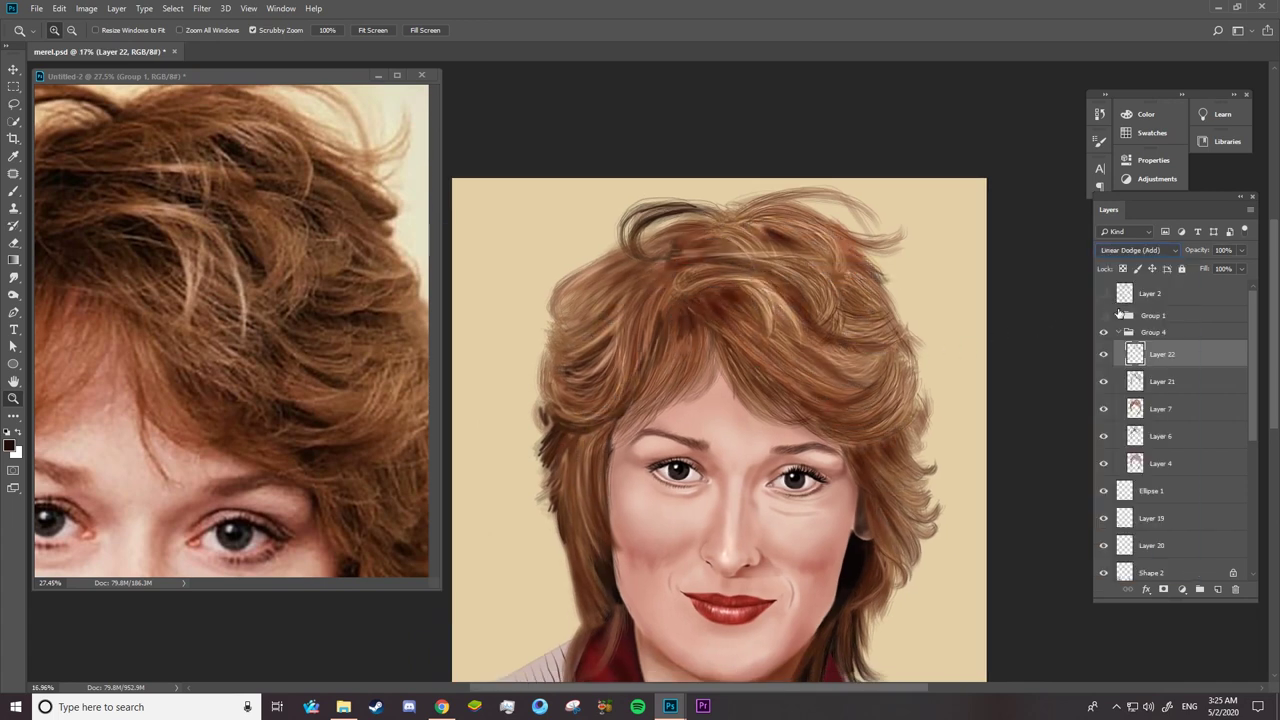
pyautogui.press('Down')
pyautogui.press('Down')
pyautogui.press('Down')
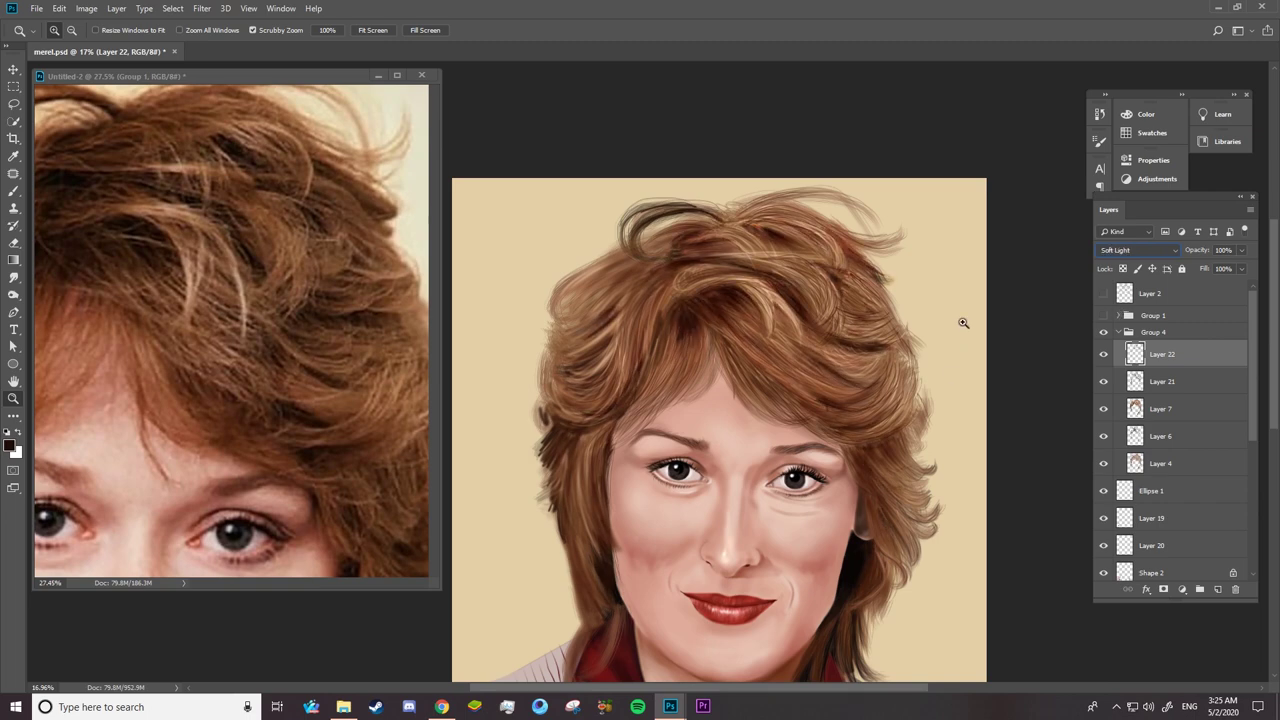
pyautogui.click(895, 390)
# - Paint a few more thin dark strands, then duplicate Layer 22 as Layer 22 copy
pyautogui.press('b')
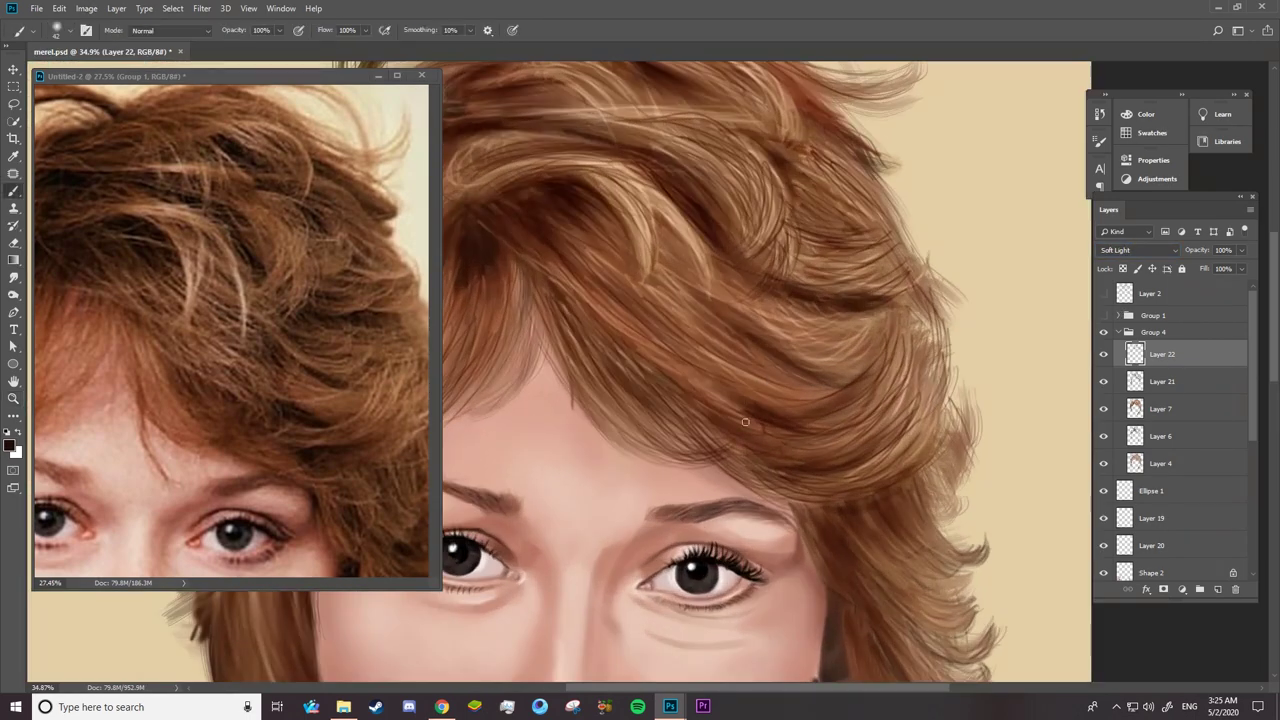
pyautogui.moveTo(818, 422); pyautogui.dragTo(765, 414)
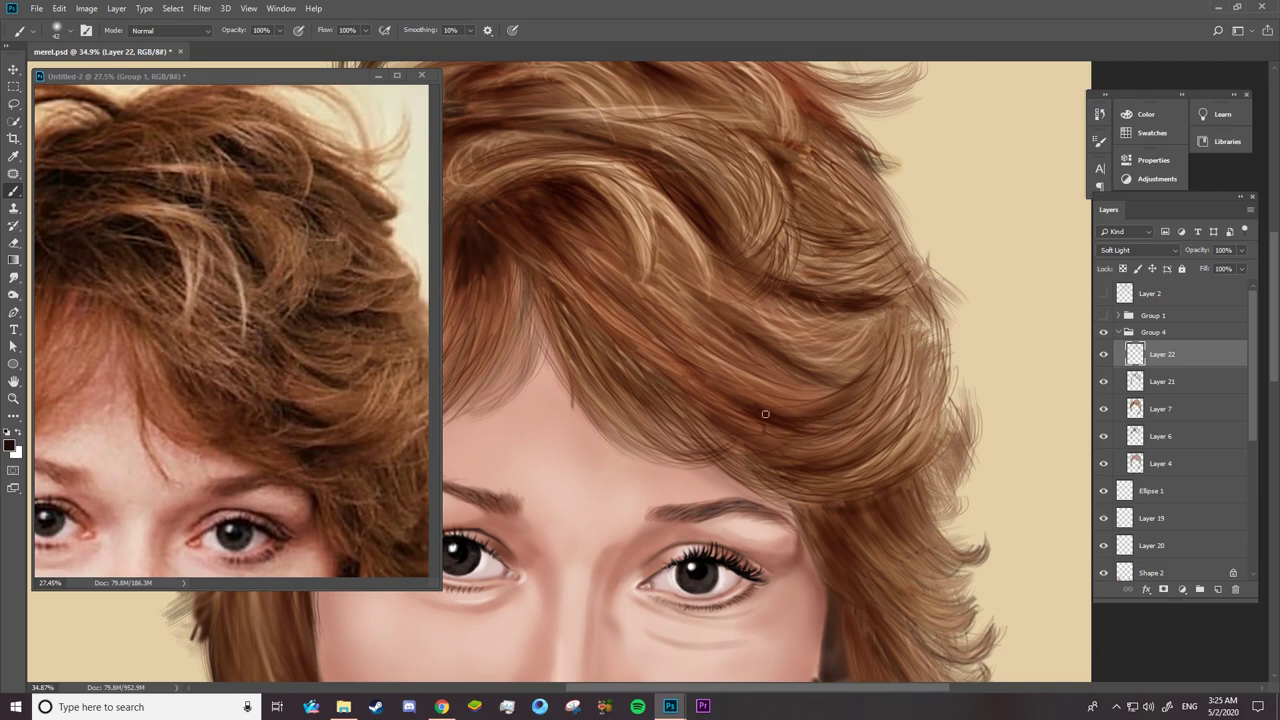
pyautogui.moveTo(889, 279); pyautogui.dragTo(836, 272)
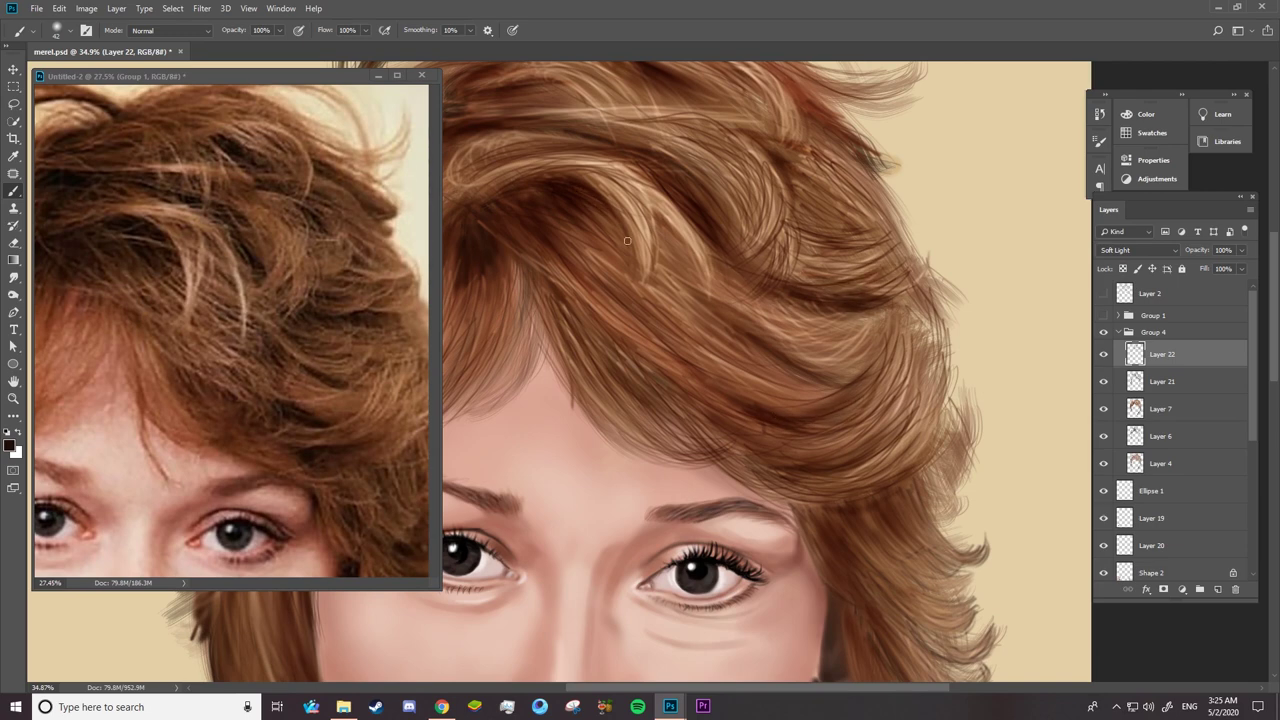
pyautogui.moveTo(664, 157); pyautogui.dragTo(640, 142)
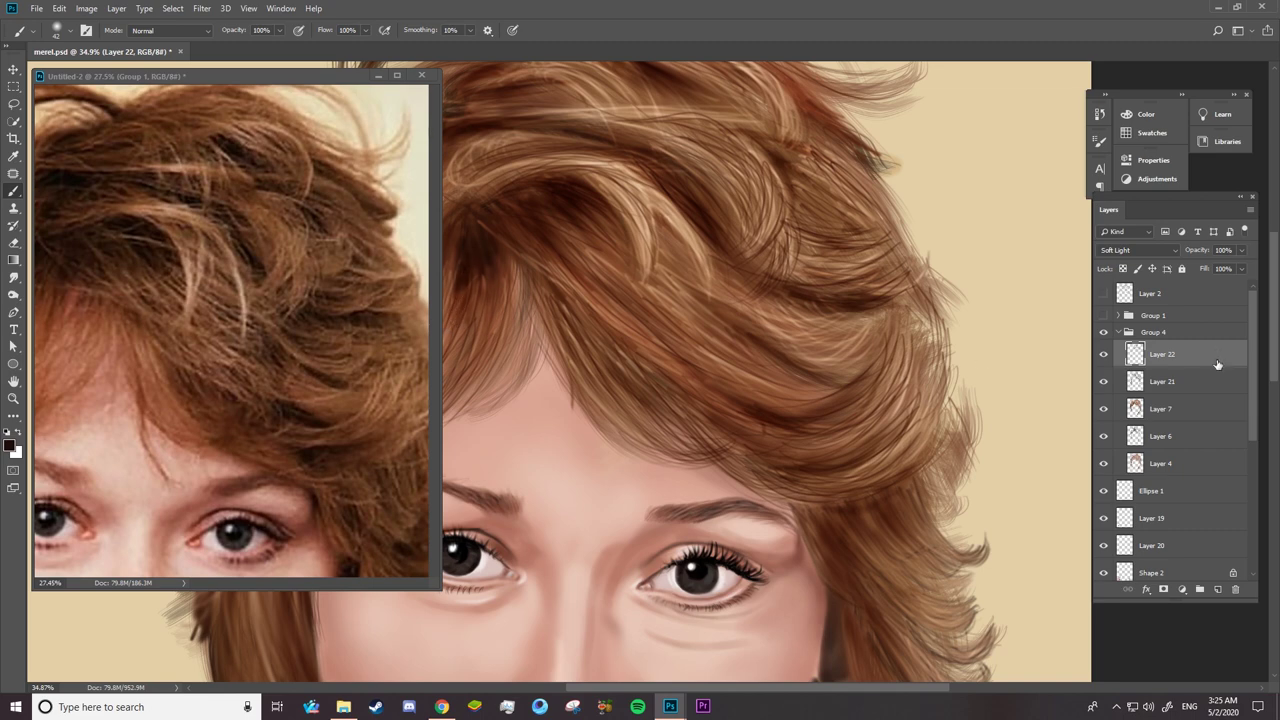
pyautogui.moveTo(1218, 362); pyautogui.dragTo(1218, 589)
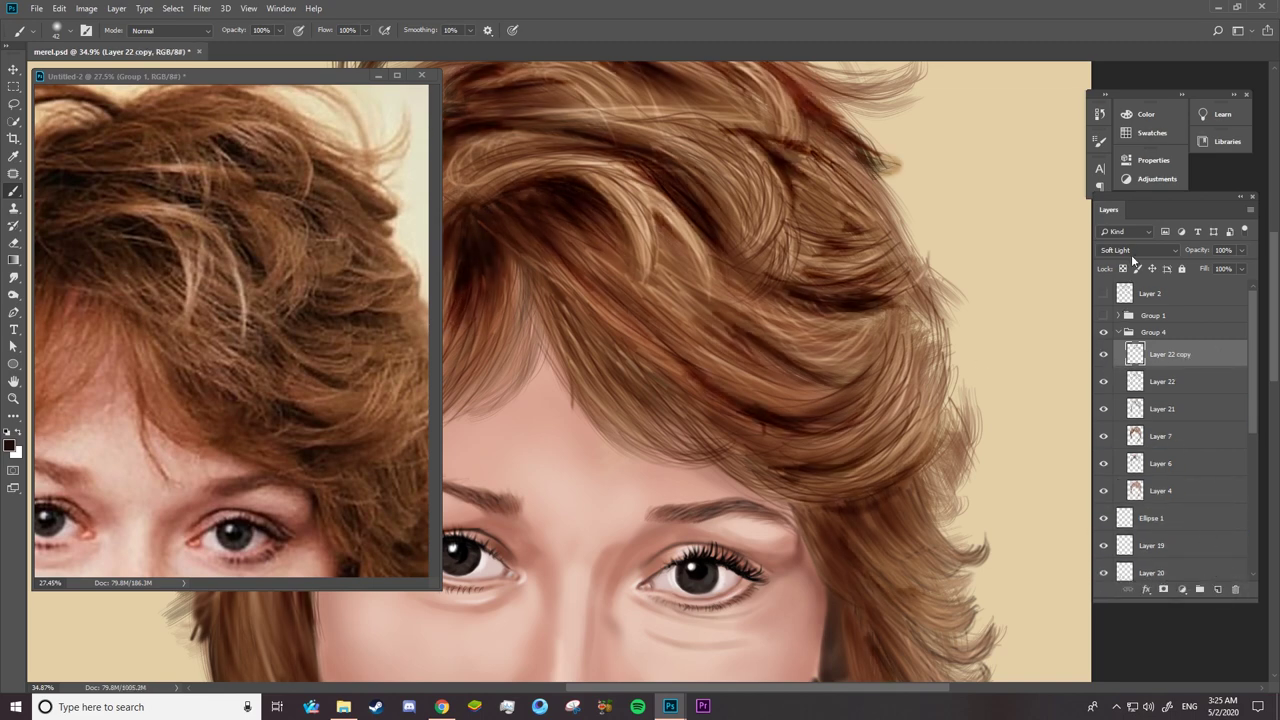
# - Set Layer 22 copy's blend mode to Darker Color and check the whole portrait
pyautogui.click(1132, 250)
pyautogui.click(1110, 302)
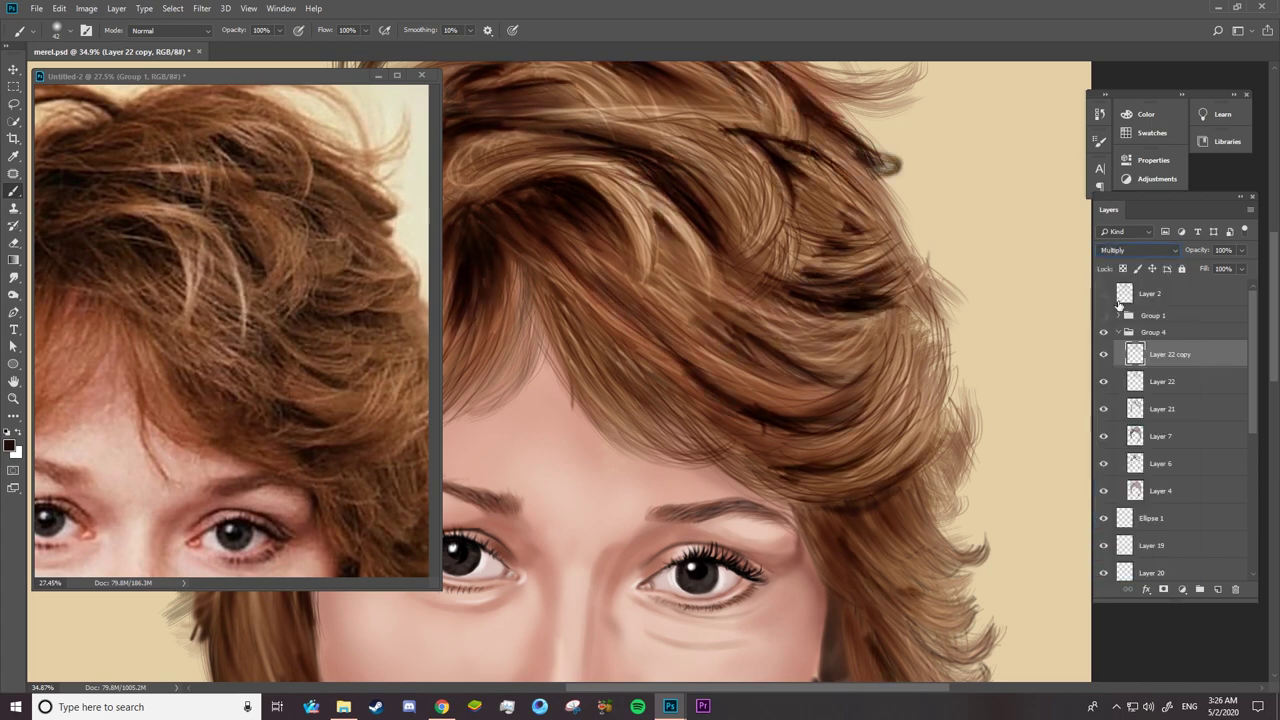
pyautogui.scroll(-2, 1105, 254)
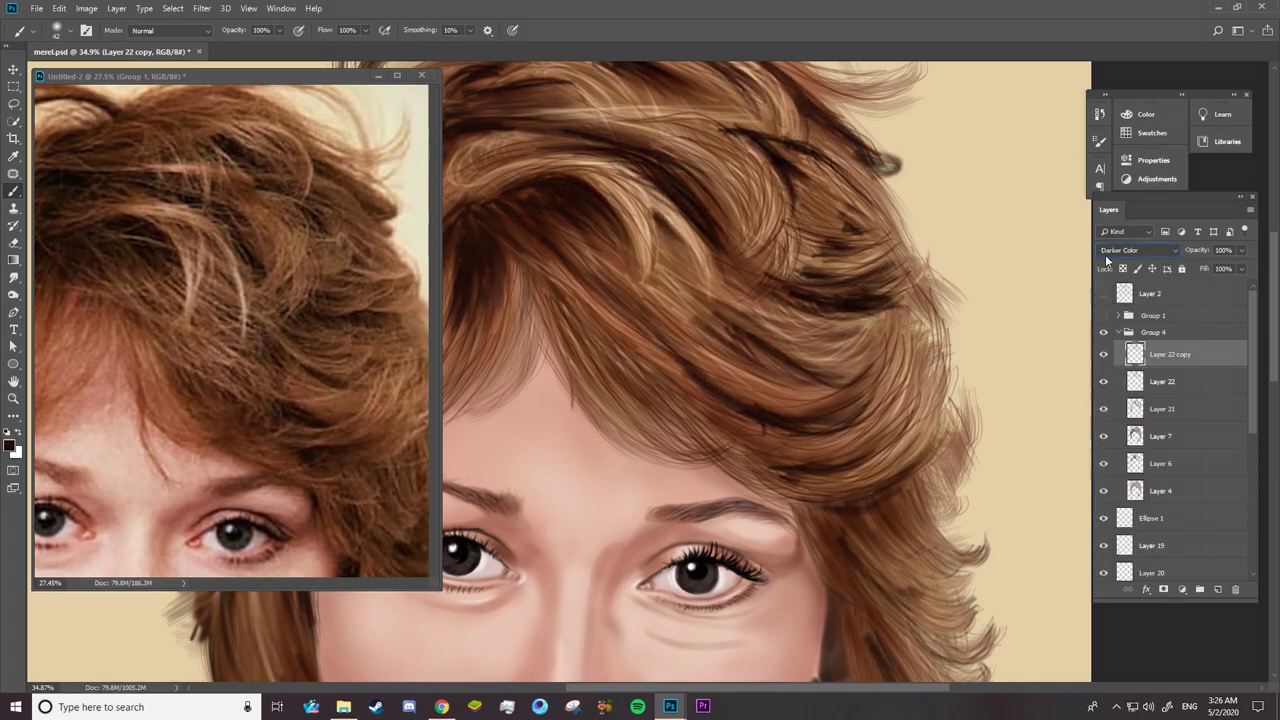
pyautogui.press('z')
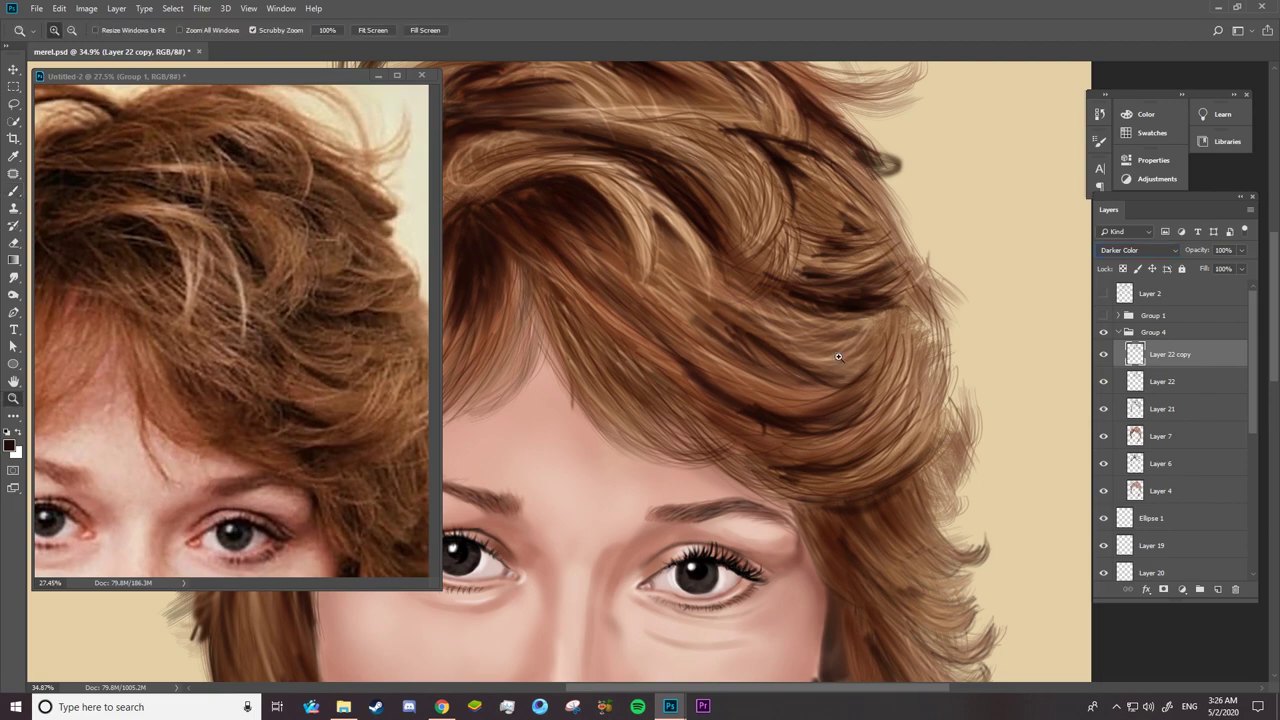
pyautogui.scroll(-3, 751, 176)
pyautogui.scroll(3, 790, 180)
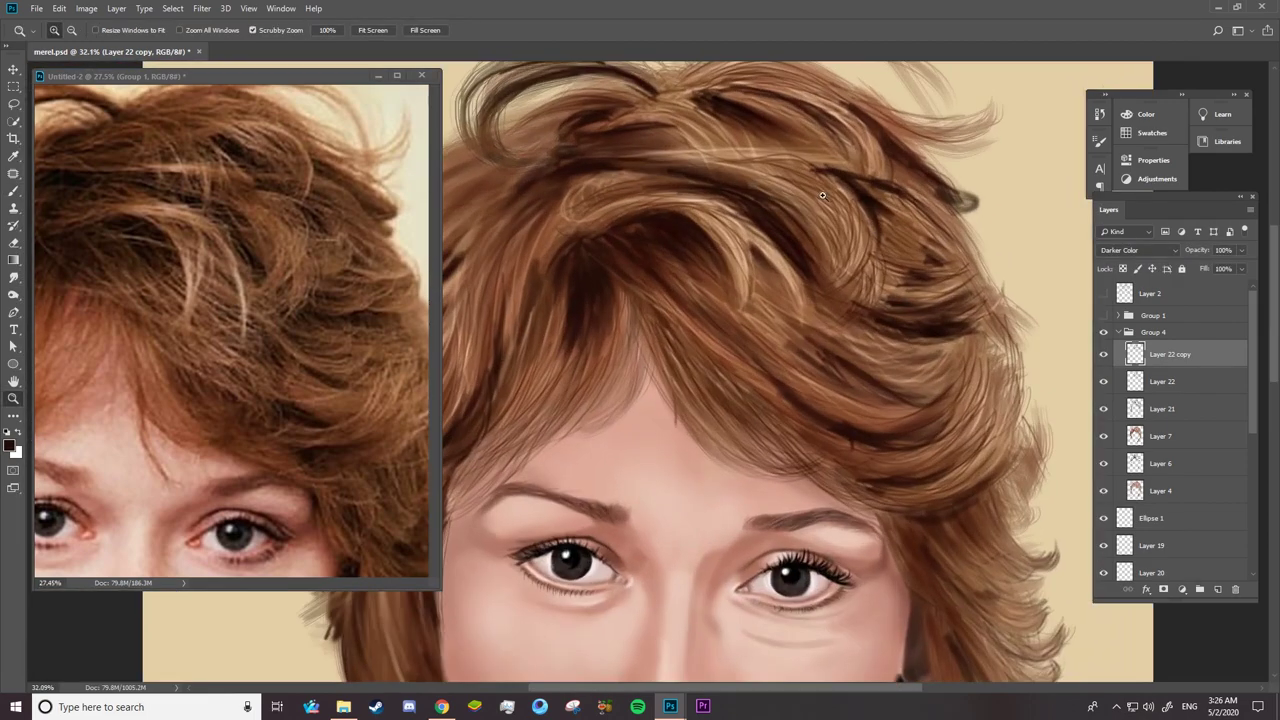
pyautogui.scroll(1, 820, 180)
pyautogui.scroll(1, 820, 190)
# - Erase at 59% opacity over the harsh dark strands on the upper and right hair
pyautogui.press('e')
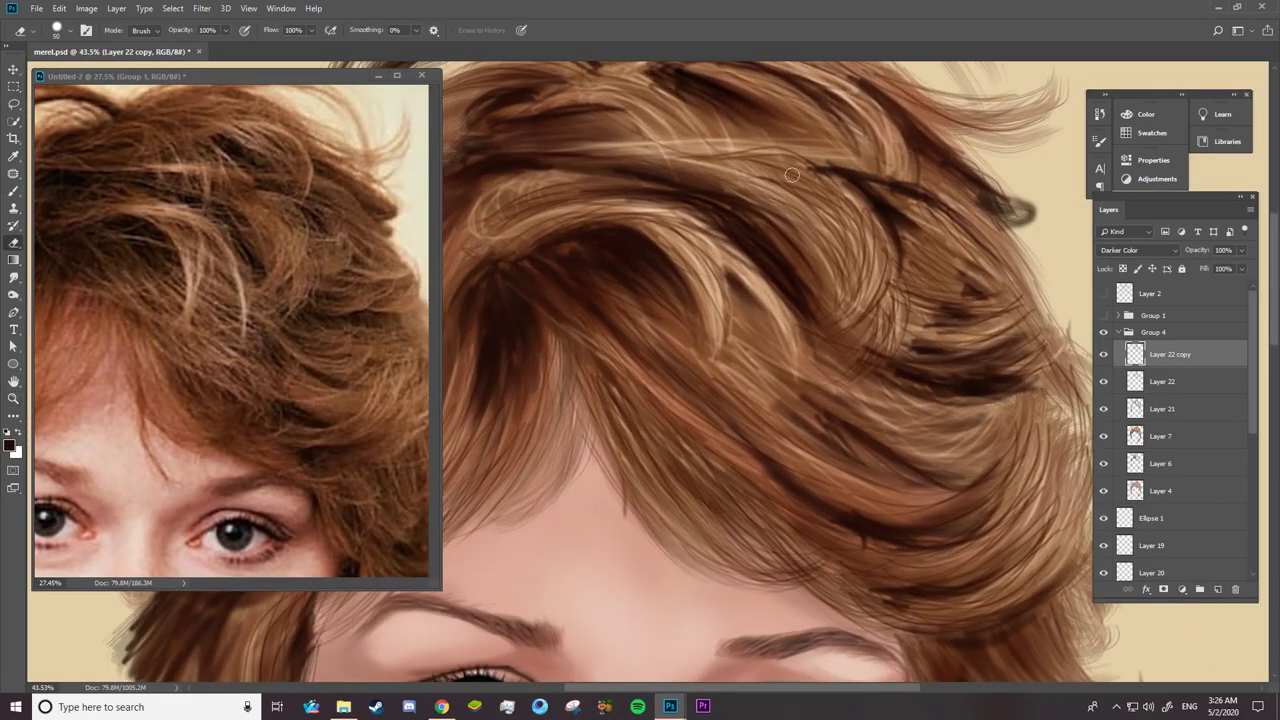
pyautogui.press('5')
pyautogui.press('9')
pyautogui.moveTo(816, 162)
pyautogui.mouseDown()
pyautogui.moveTo(851, 162)
pyautogui.moveTo(995, 218)
pyautogui.mouseUp()
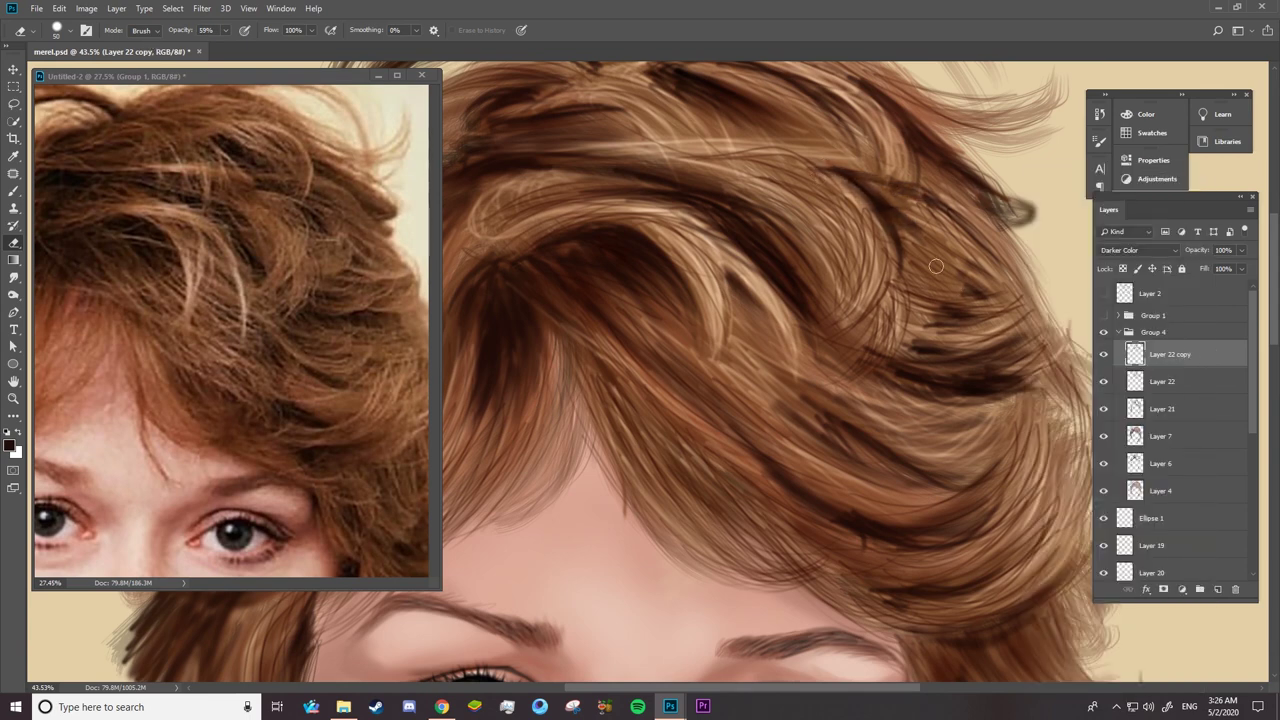
pyautogui.moveTo(1008, 356); pyautogui.dragTo(1026, 337)
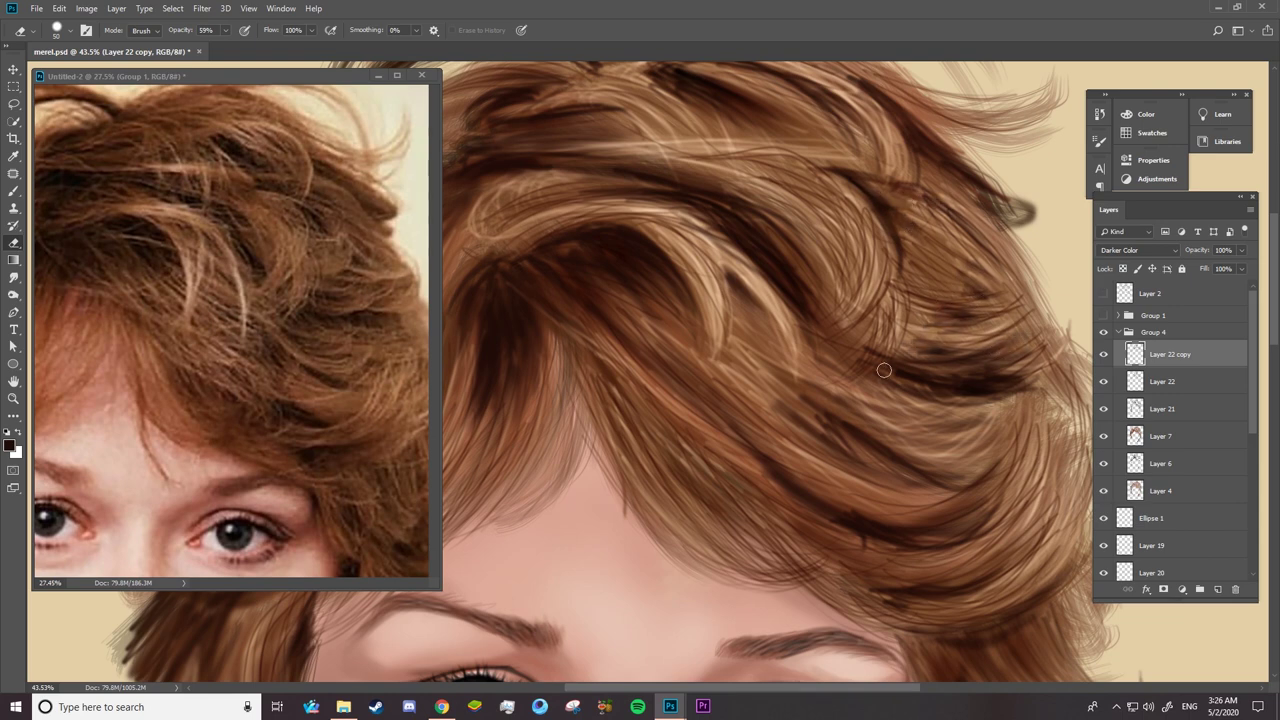
pyautogui.moveTo(936, 371); pyautogui.dragTo(1020, 376)
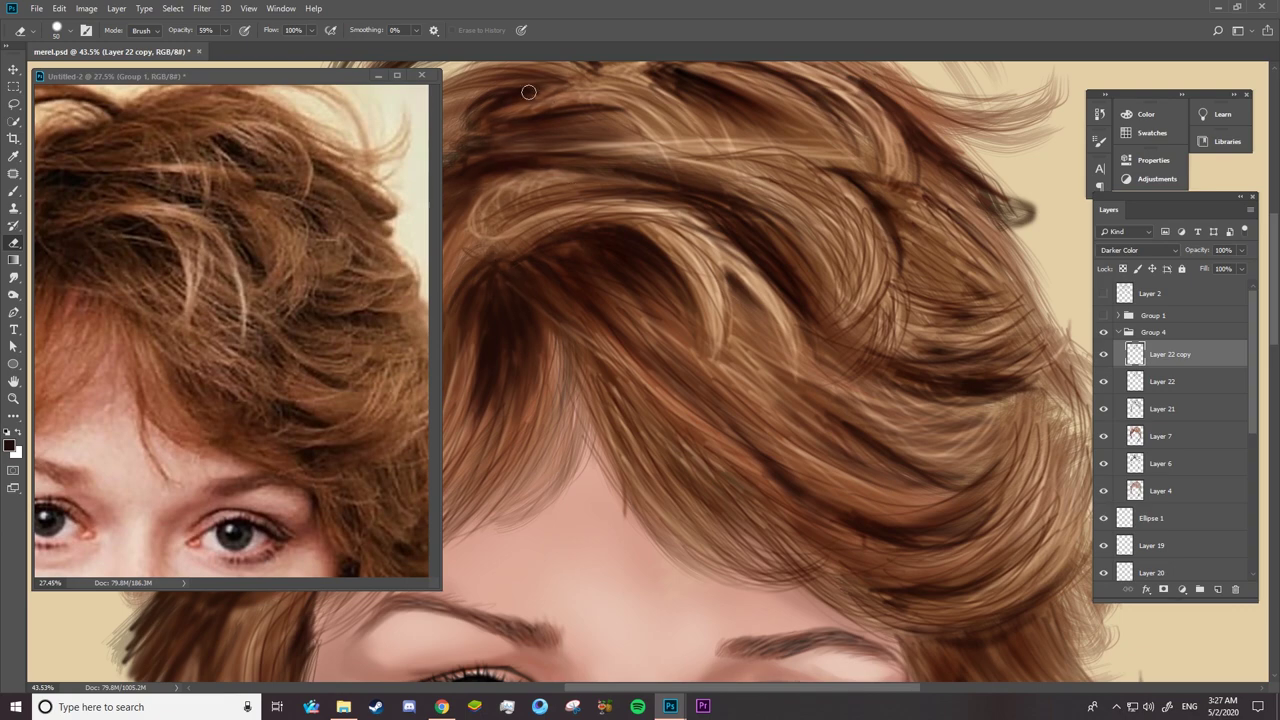
# - Reframe the view on the face and hair, then select Layer 22 beneath the copy
pyautogui.scroll(5, 900, 260)
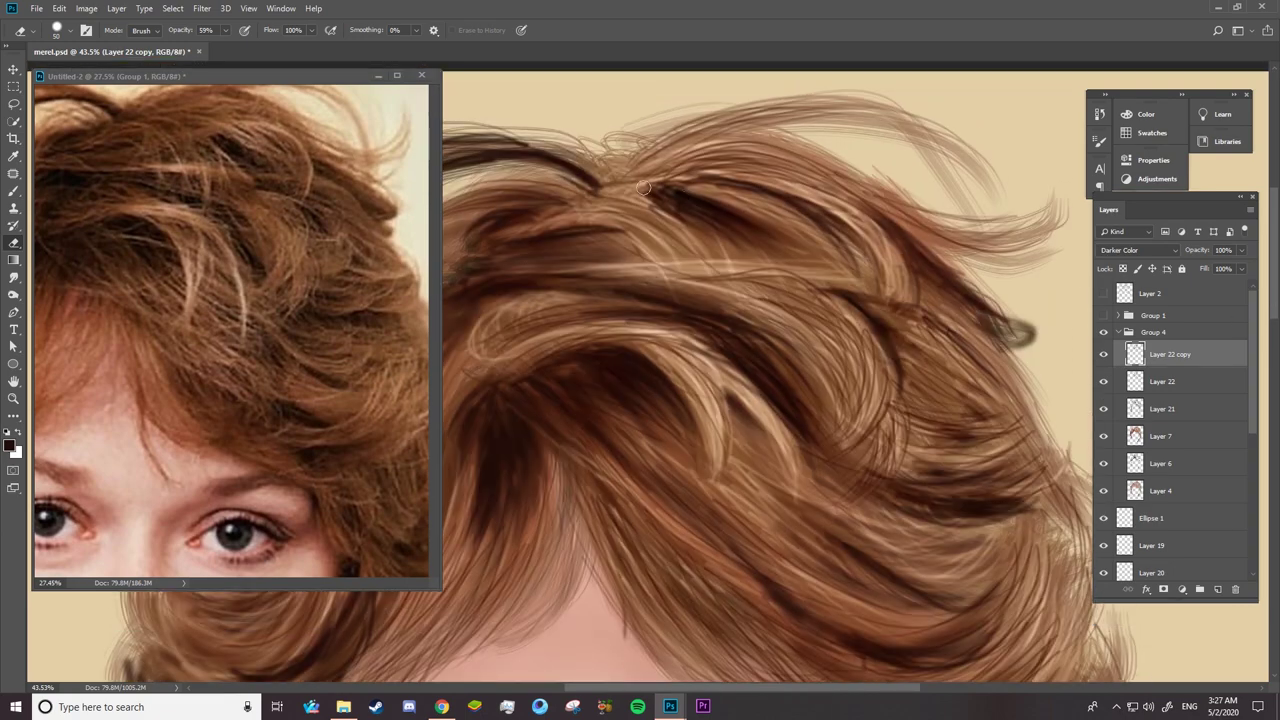
pyautogui.press('z')
pyautogui.moveTo(660, 238); pyautogui.dragTo(672, 238)
pyautogui.press('e')
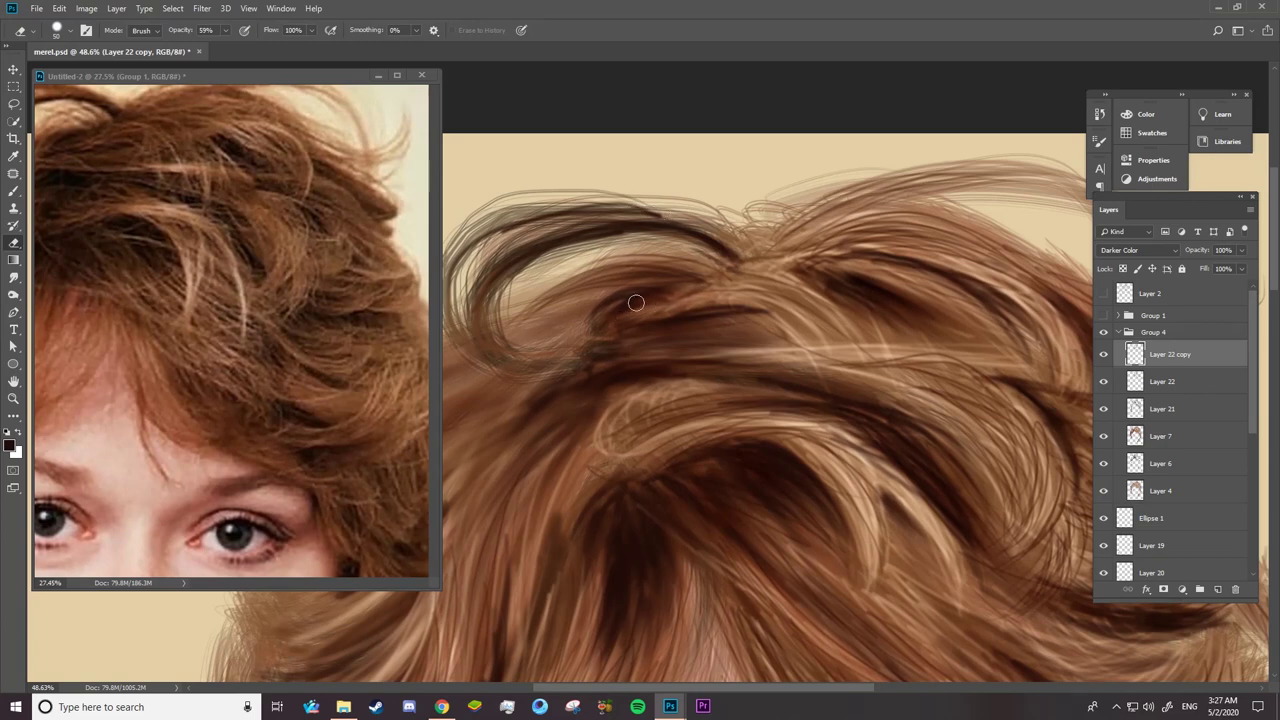
pyautogui.hotkey('ctrl', '-')
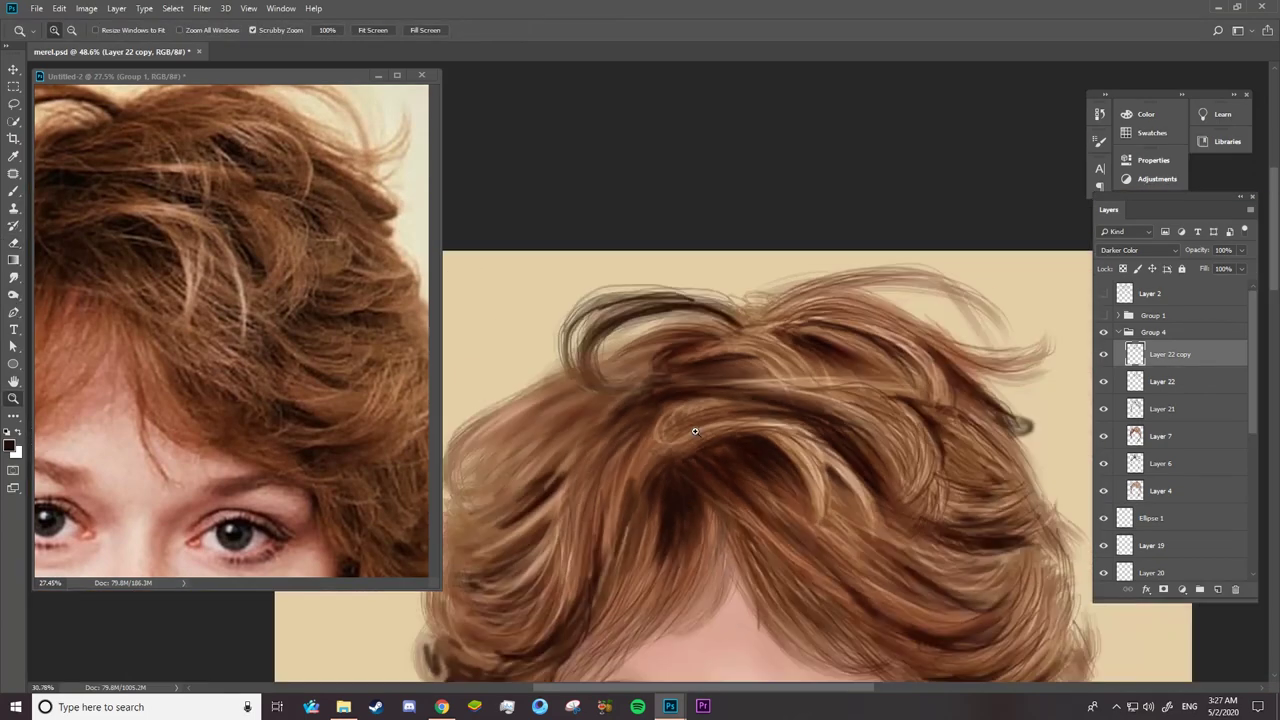
pyautogui.rightClick(636, 400)
pyautogui.press('Escape')
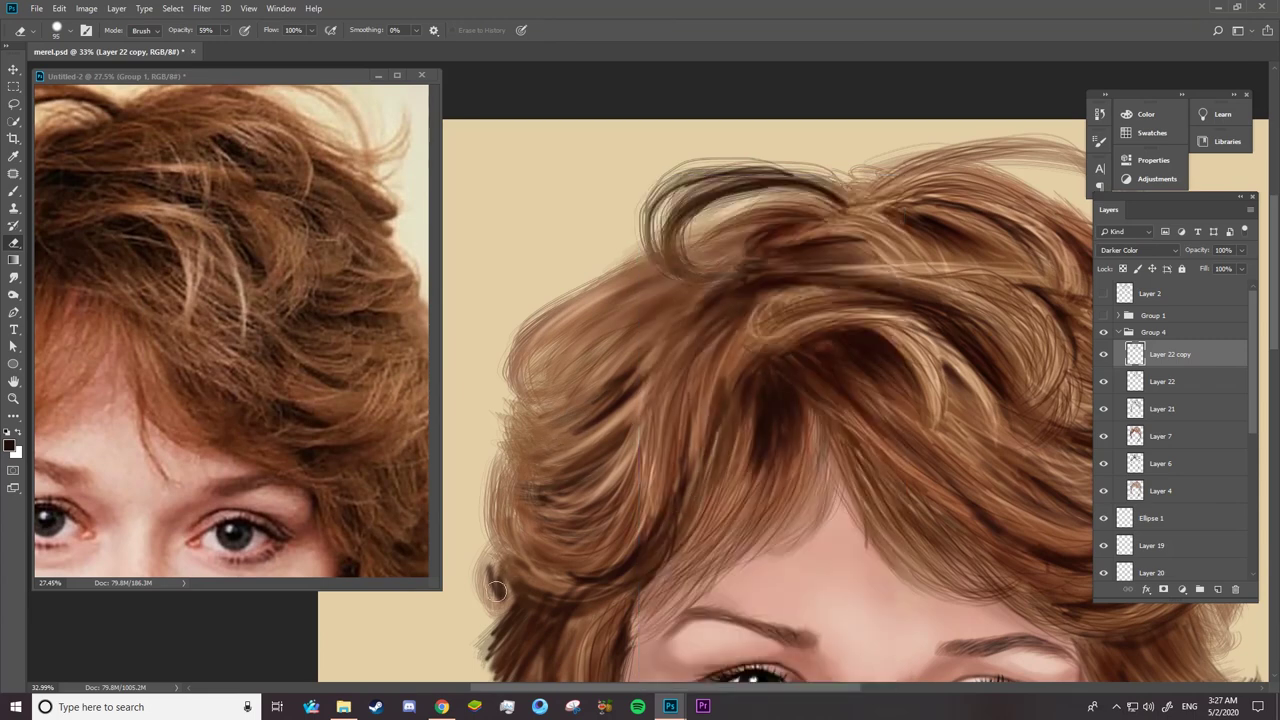
pyautogui.moveTo(563, 507); pyautogui.dragTo(767, 248)
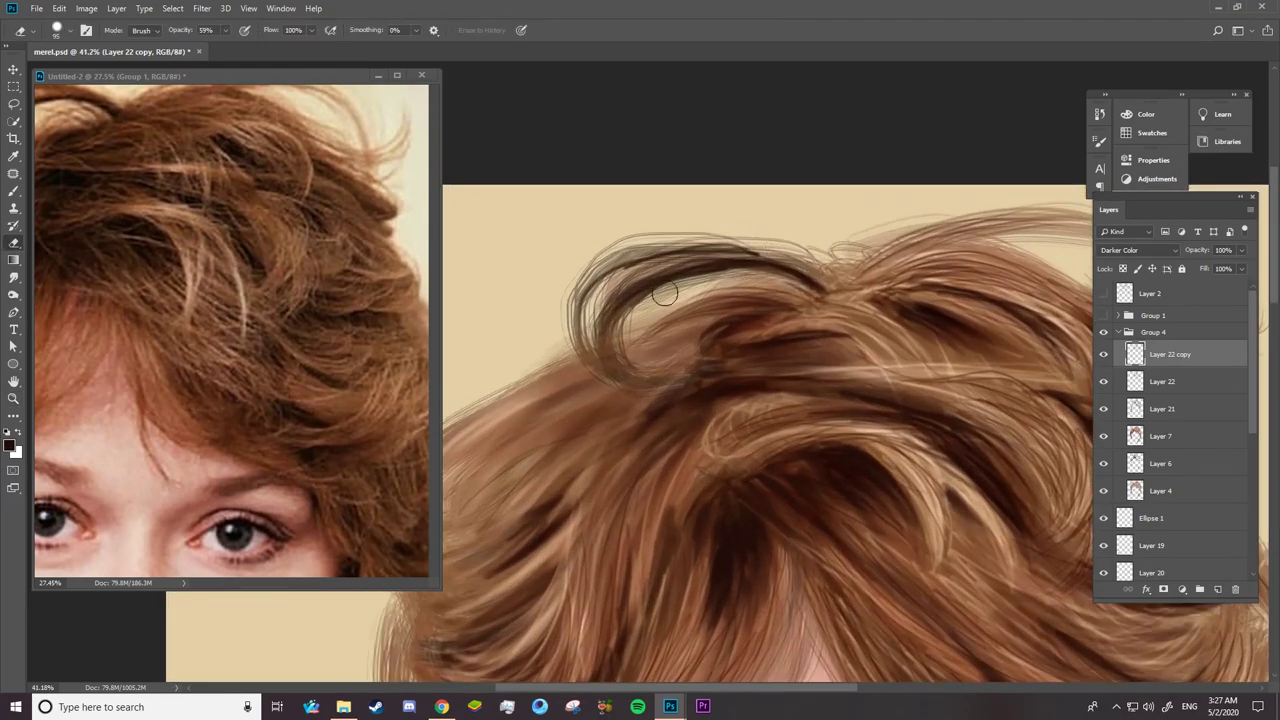
pyautogui.moveTo(743, 389)
pyautogui.mouseDown()
pyautogui.moveTo(594, 341)
pyautogui.moveTo(478, 373)
pyautogui.mouseUp()
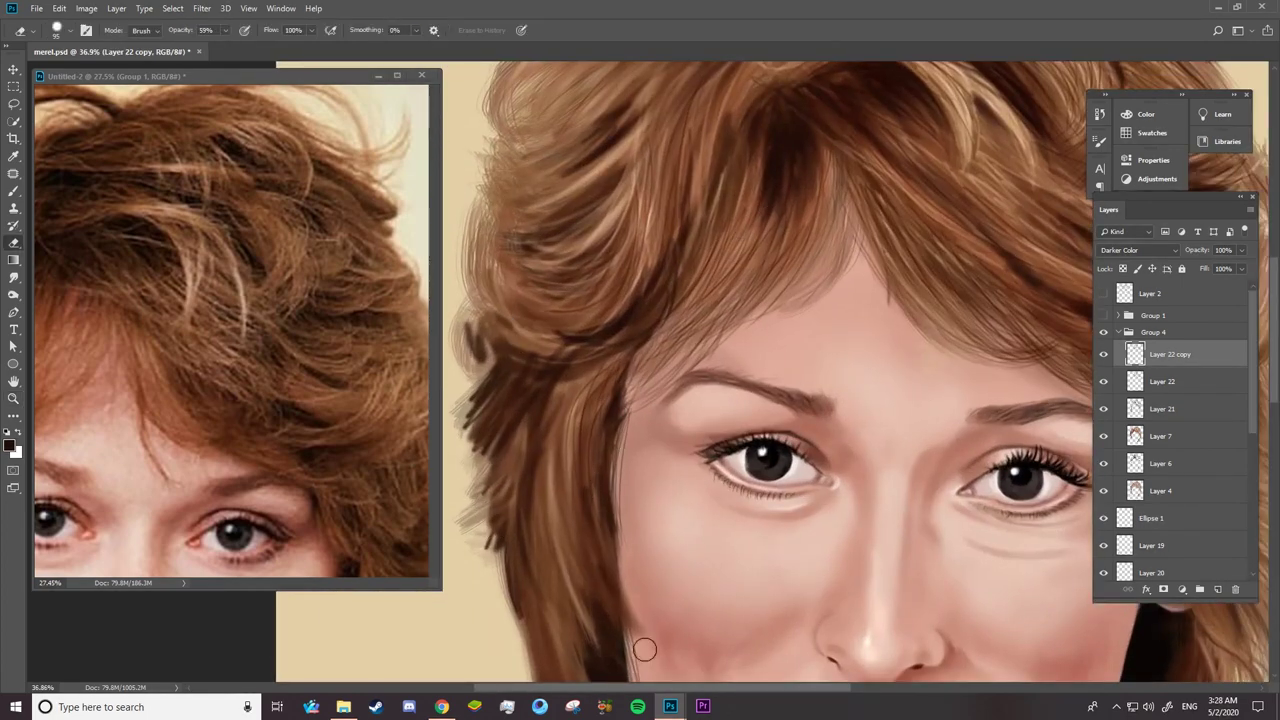
pyautogui.hotkey('alt', '[')
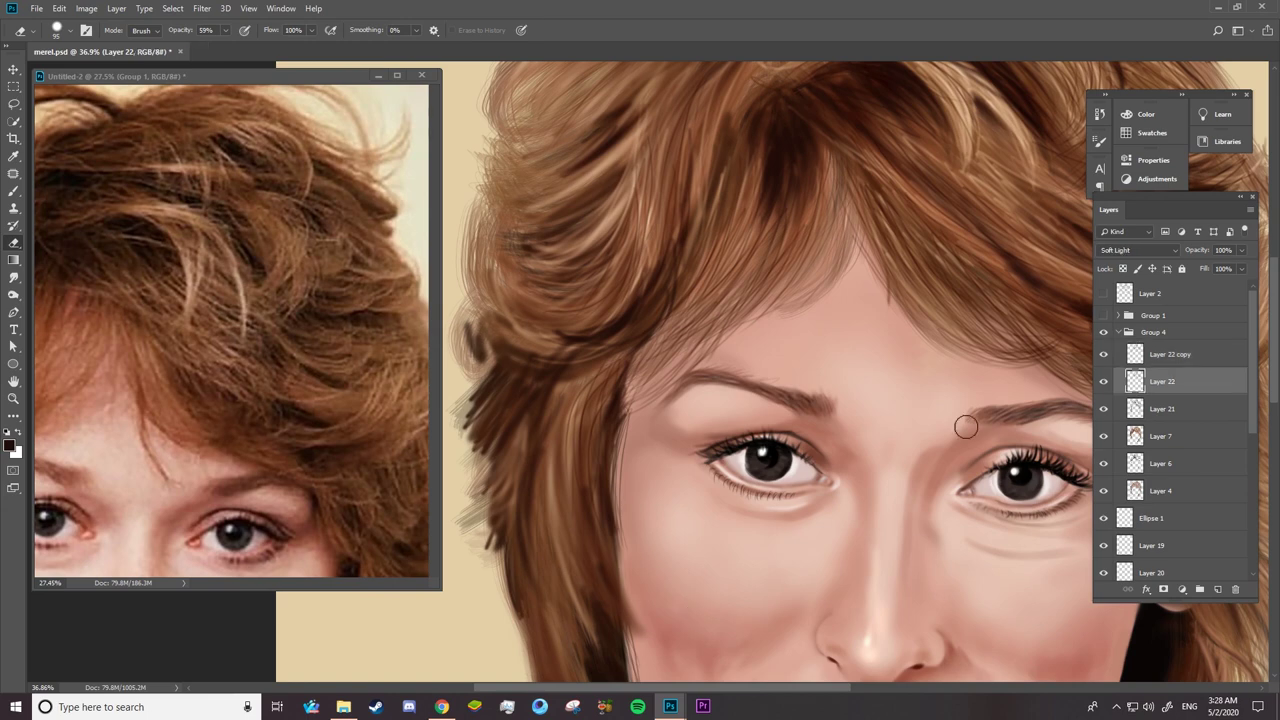
# - Erase dark strokes along the left hair edge on Layer 7, viewing the portrait at about 22%
pyautogui.click(1110, 436)
pyautogui.moveTo(503, 347); pyautogui.dragTo(472, 366)
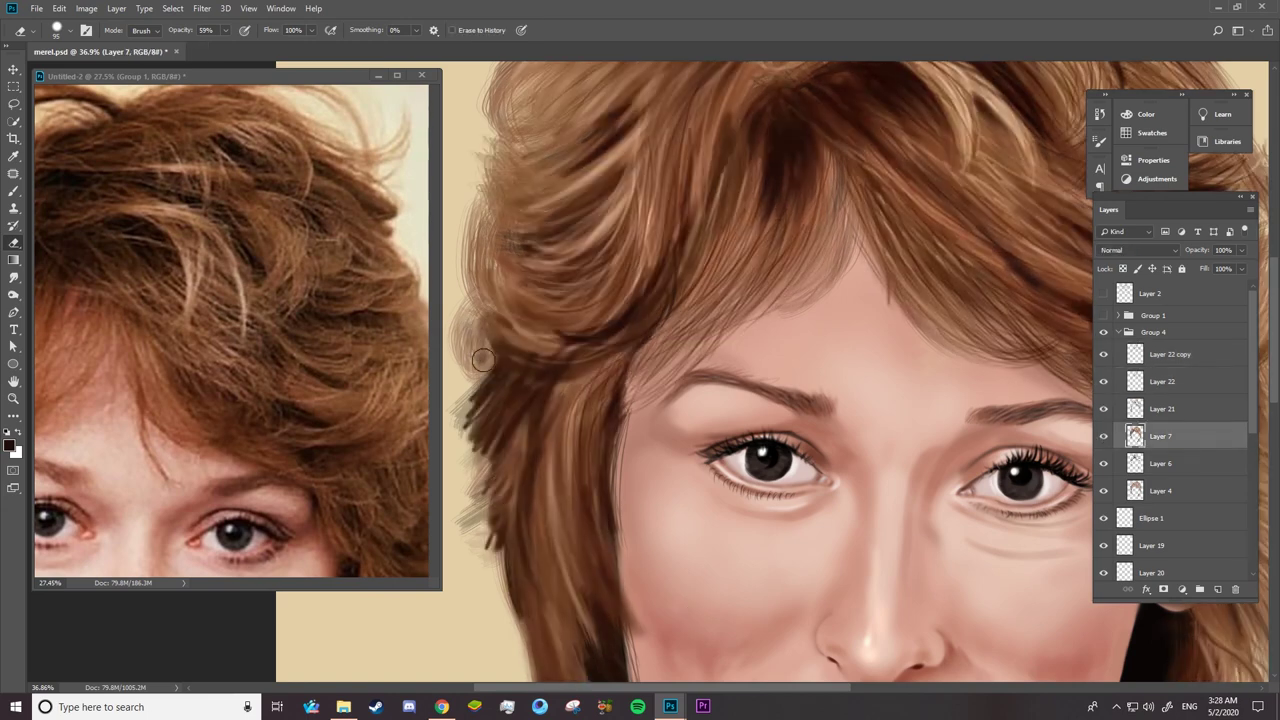
pyautogui.moveTo(480, 429); pyautogui.dragTo(490, 540)
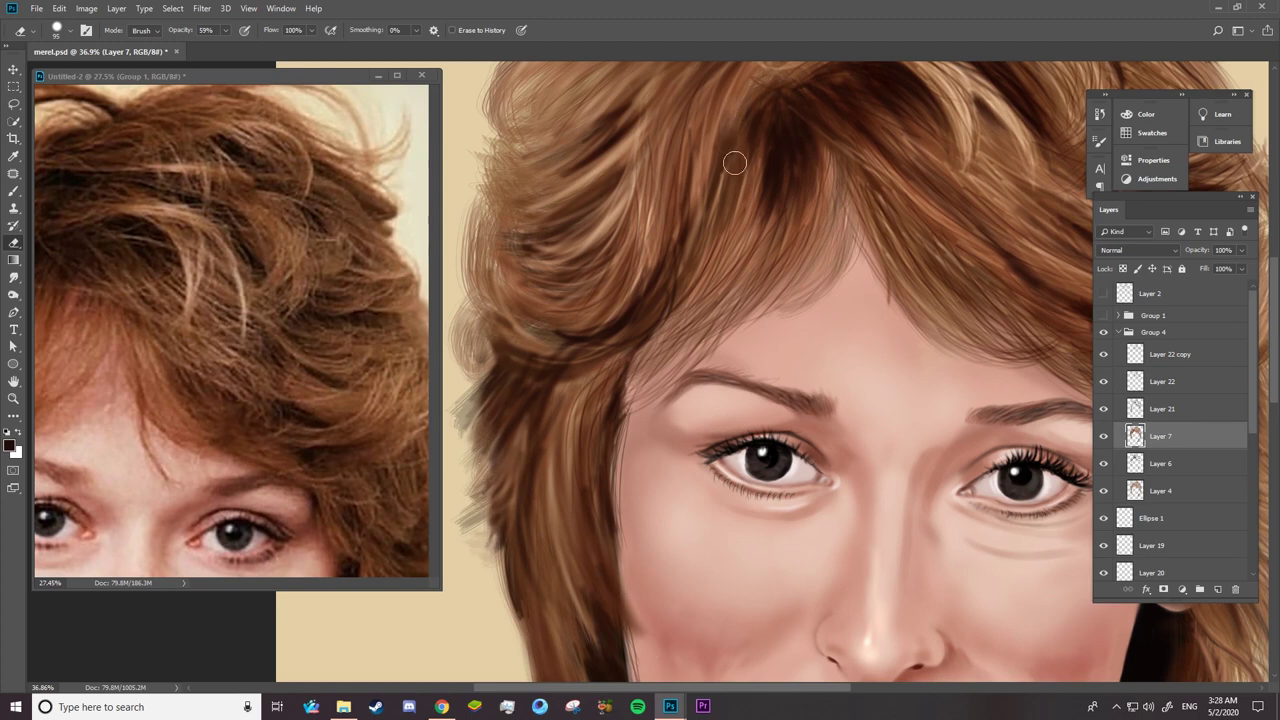
pyautogui.press('z')
pyautogui.moveTo(745, 180); pyautogui.dragTo(675, 368)
pyautogui.moveTo(531, 404)
pyautogui.mouseDown()
pyautogui.moveTo(619, 396)
pyautogui.moveTo(614, 299)
pyautogui.mouseUp()
pyautogui.moveTo(569, 206); pyautogui.dragTo(613, 266)
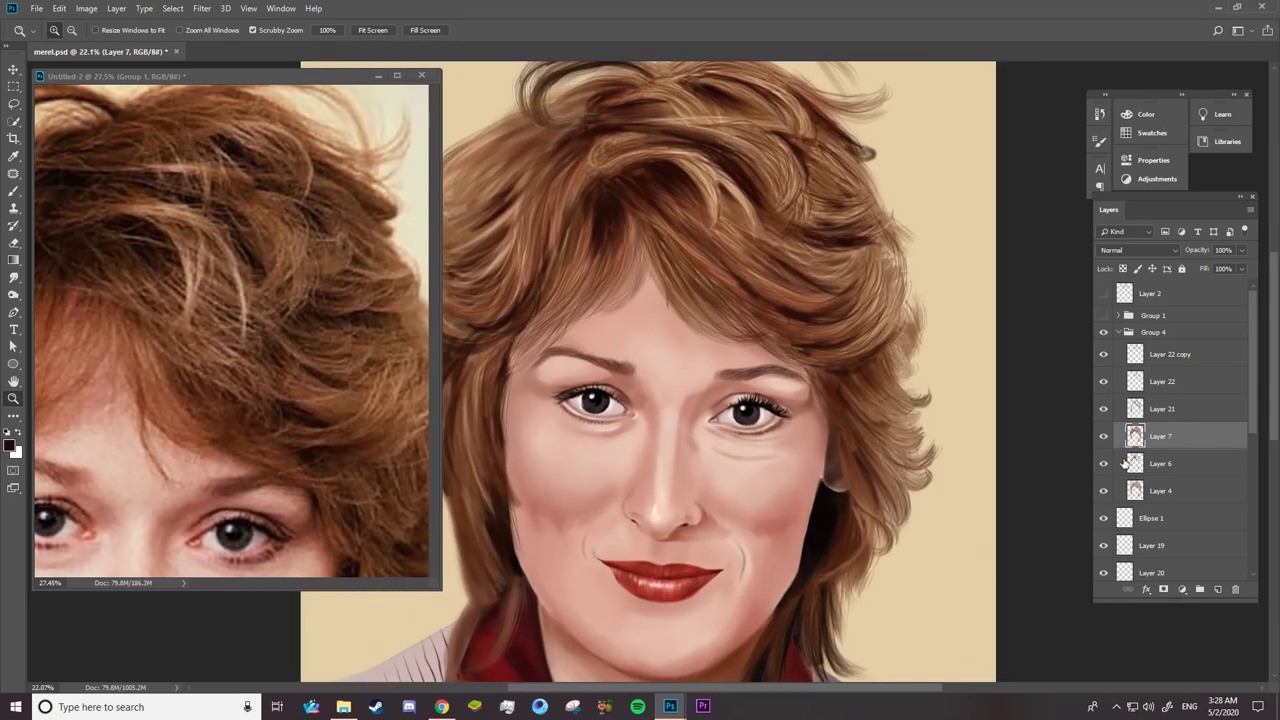
# - Group Layer 4 through Layer 22 copy as Group 5, duplicate it, and merge Group 5
pyautogui.click(1175, 486)
pyautogui.keyDown('shift'); pyautogui.click(1152, 360); pyautogui.keyUp('shift')
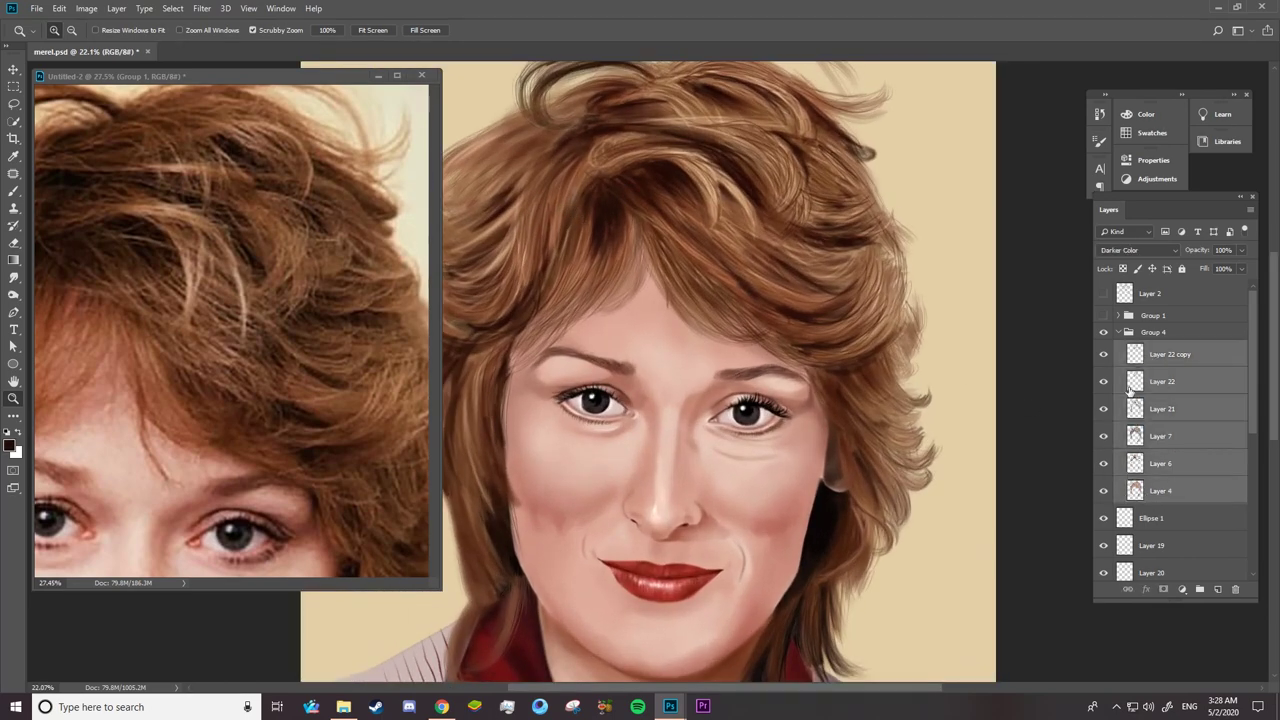
pyautogui.hotkey('ctrl', 'g')
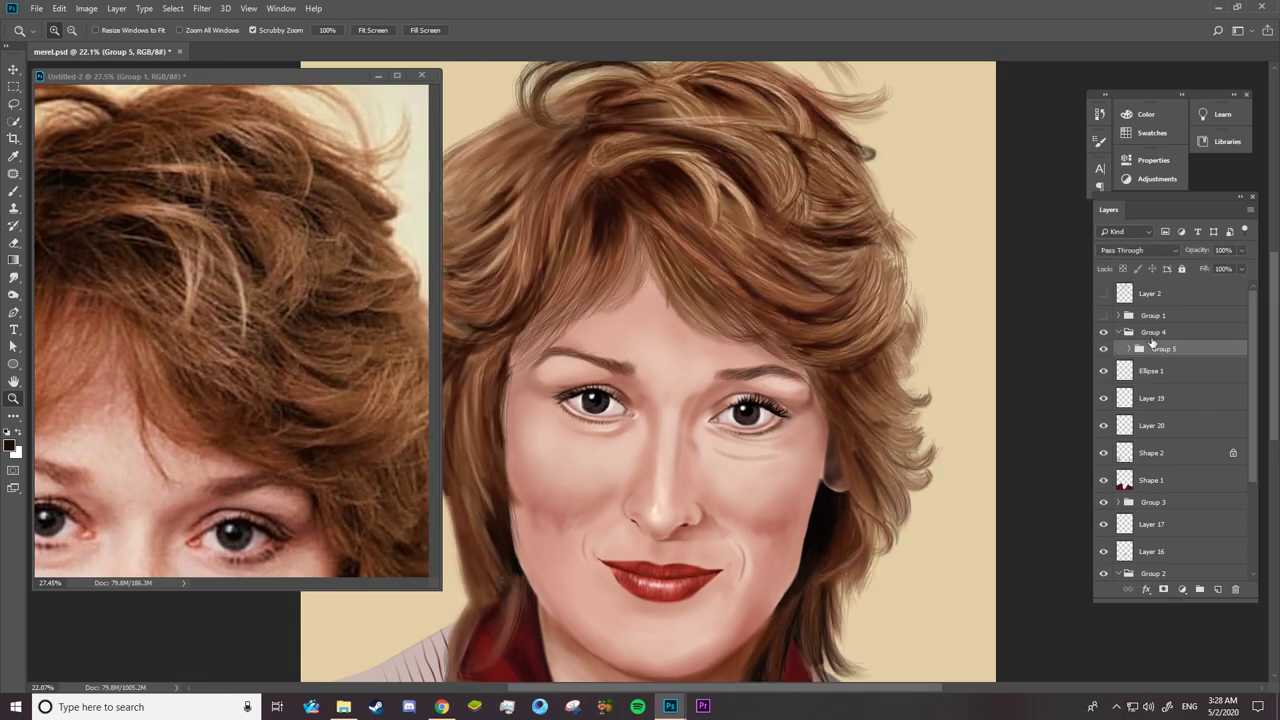
pyautogui.moveTo(1212, 350); pyautogui.dragTo(1220, 590)
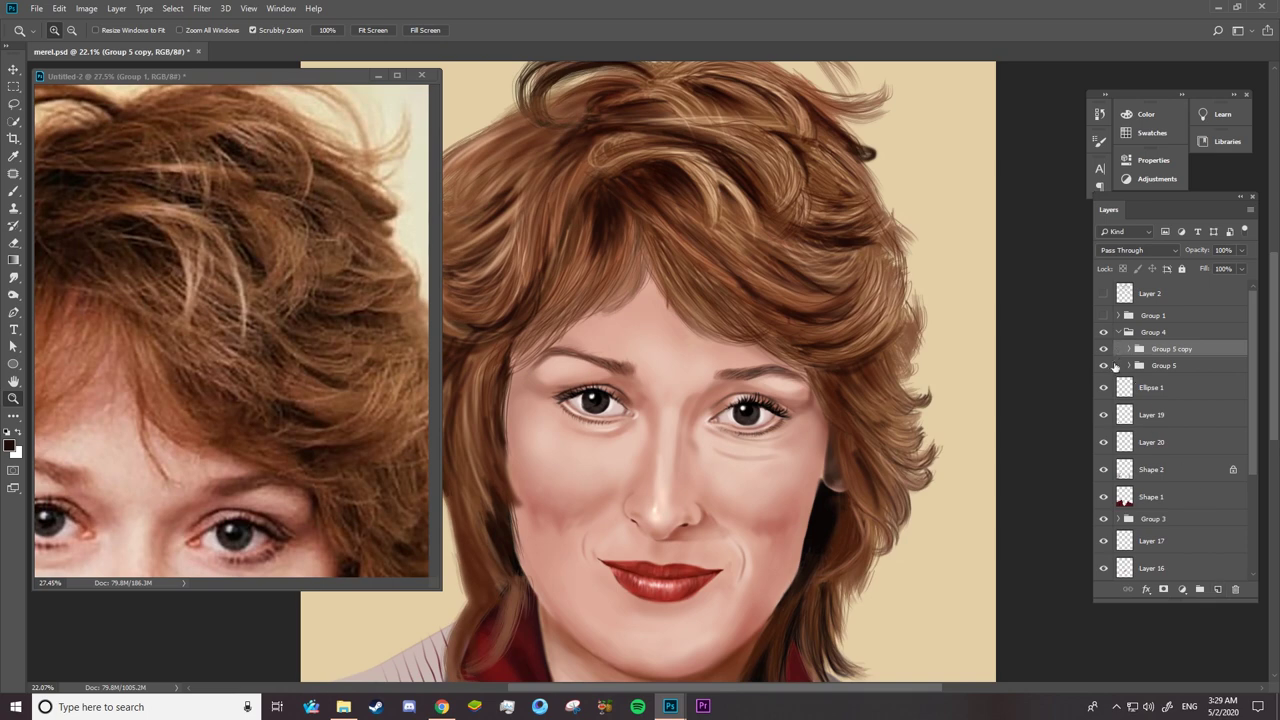
pyautogui.rightClick(1194, 366)
pyautogui.click(1106, 587)
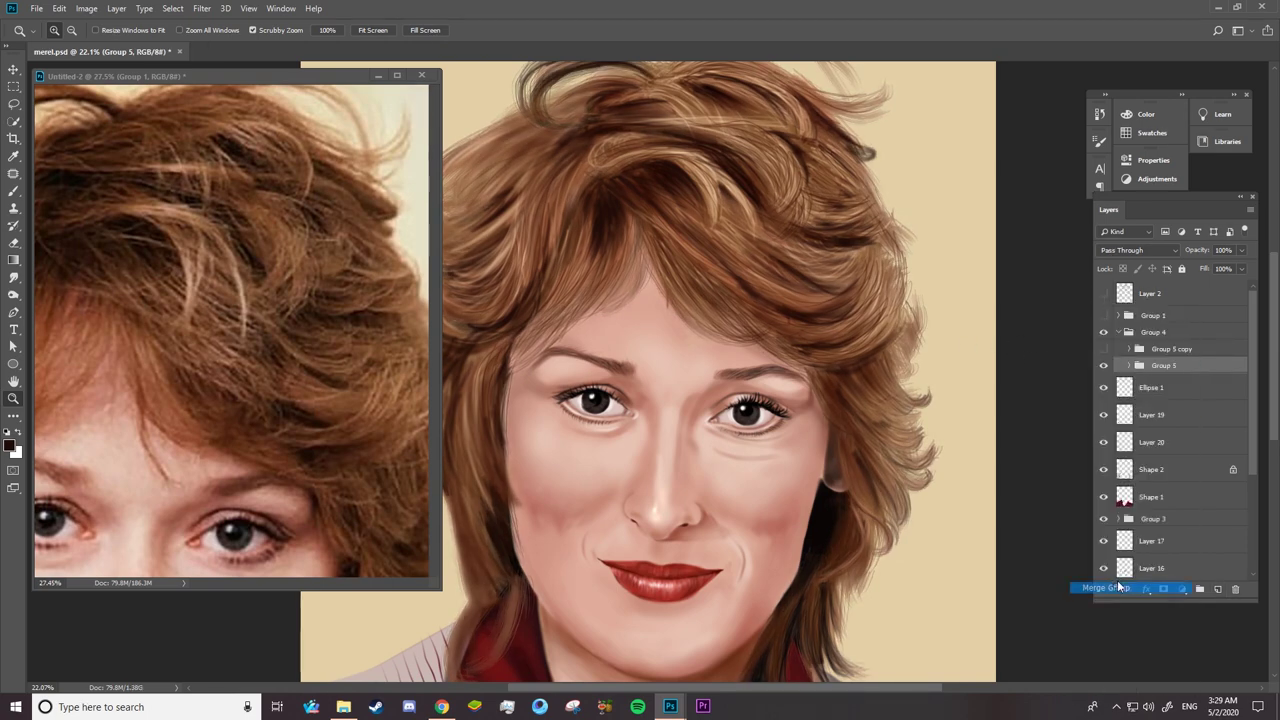
# - Apply a 16 px Field Blur to the merged Group 5 hair layer, then view the whole portrait at about 18%
pyautogui.click(1105, 371)
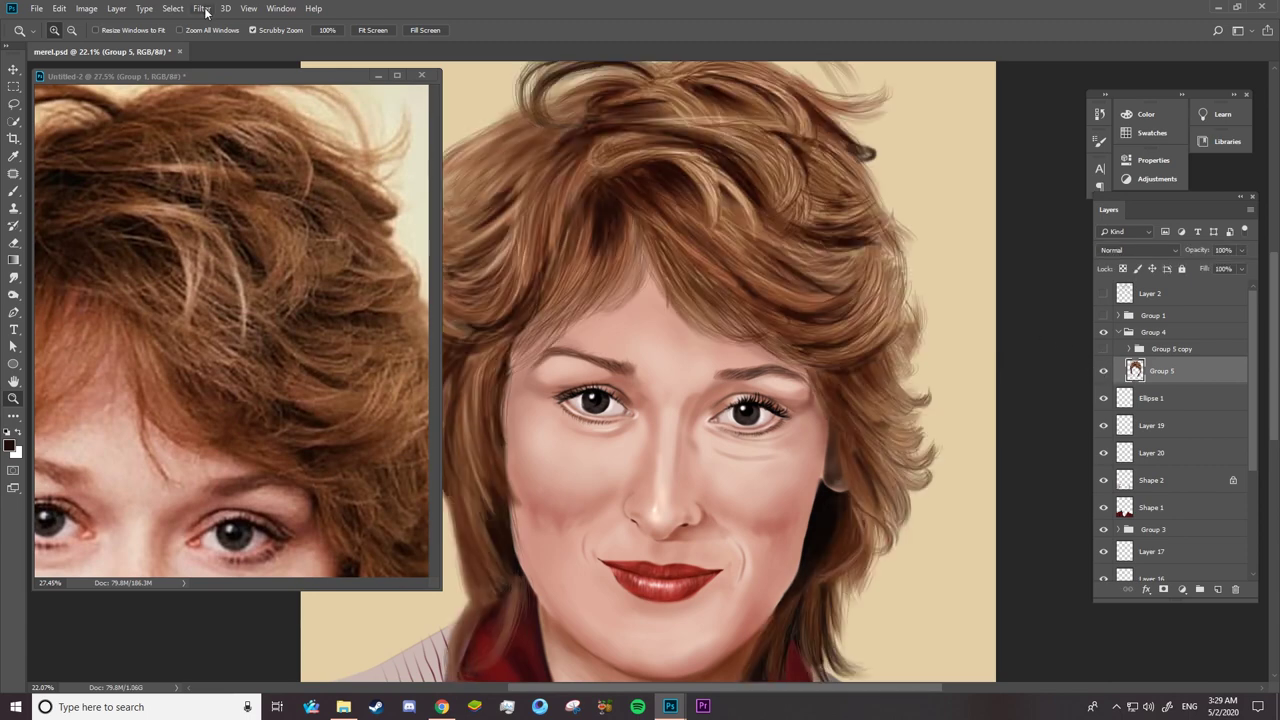
pyautogui.click(202, 8)
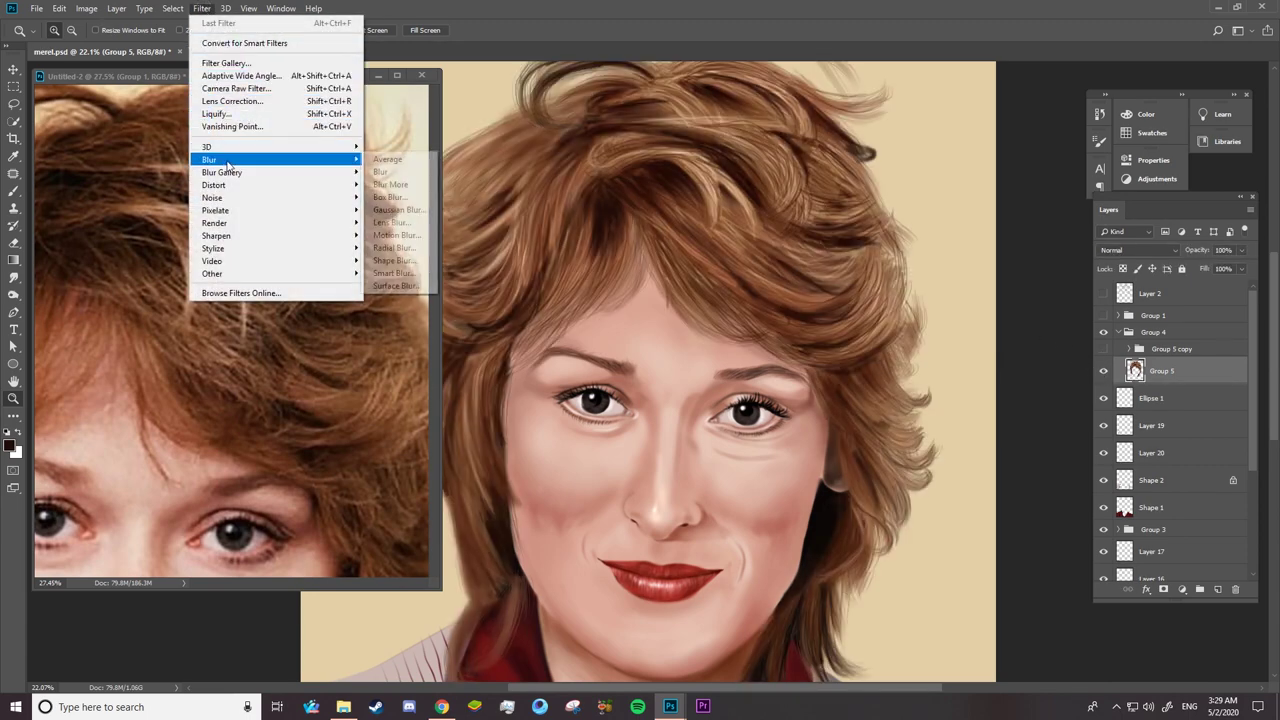
pyautogui.moveTo(260, 172)
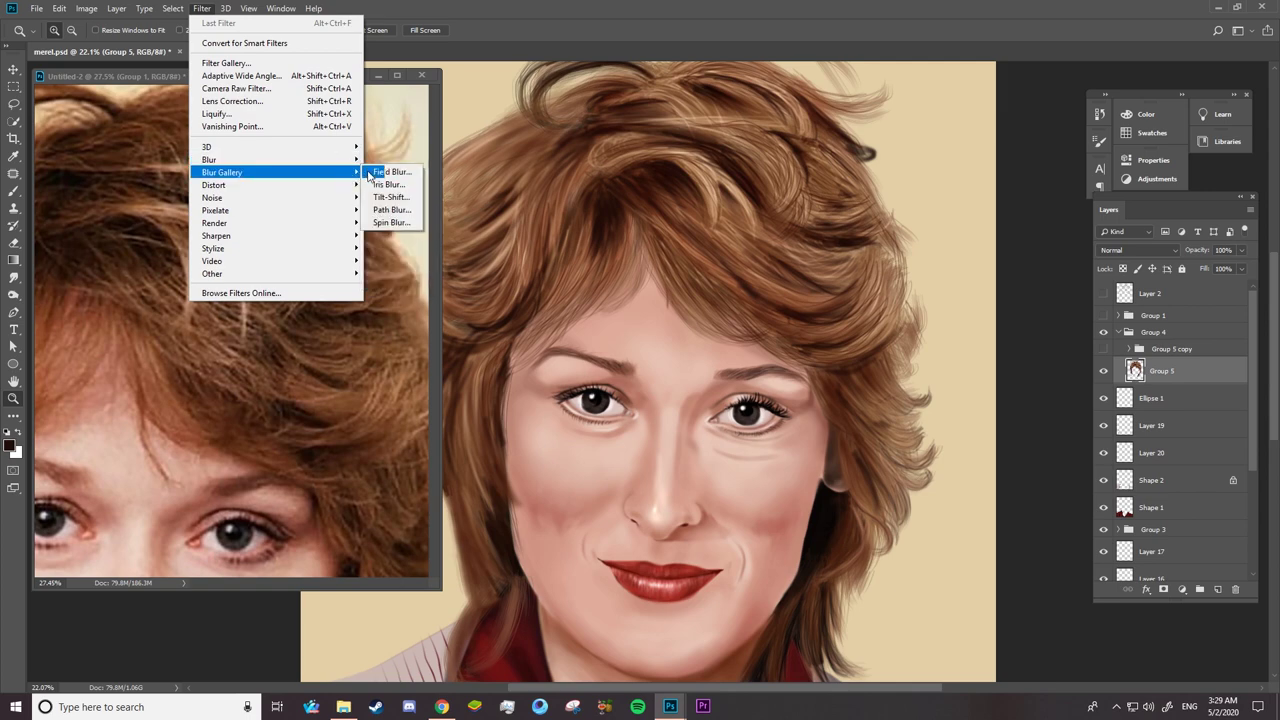
pyautogui.click(392, 174)
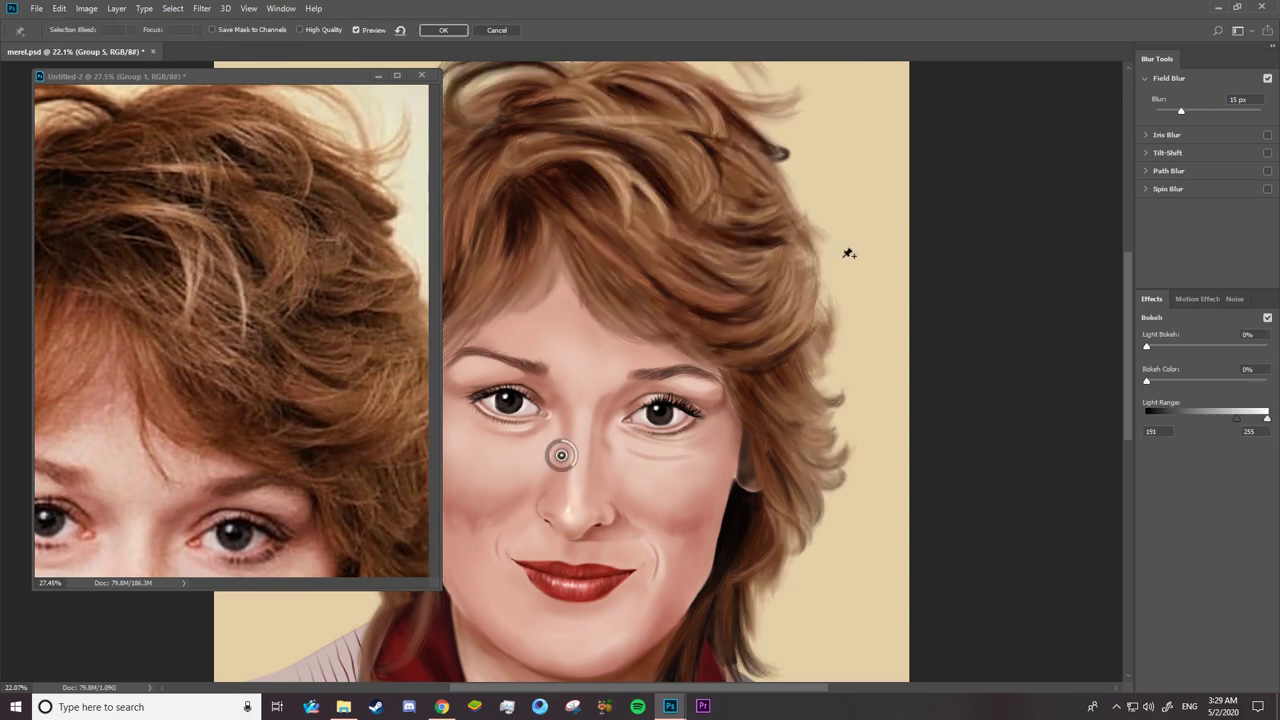
pyautogui.moveTo(725, 688); pyautogui.dragTo(665, 688)
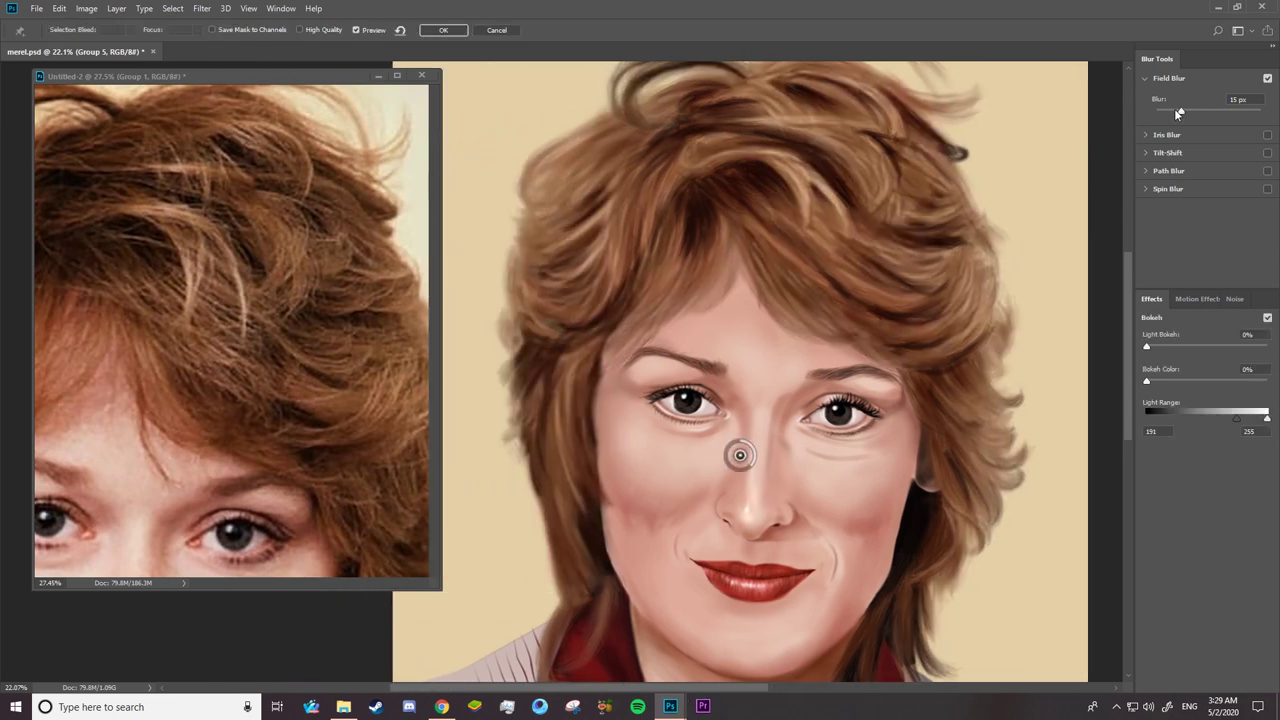
pyautogui.moveTo(1181, 110); pyautogui.dragTo(1172, 112)
pyautogui.moveTo(757, 458); pyautogui.dragTo(750, 468)
pyautogui.click(446, 30)
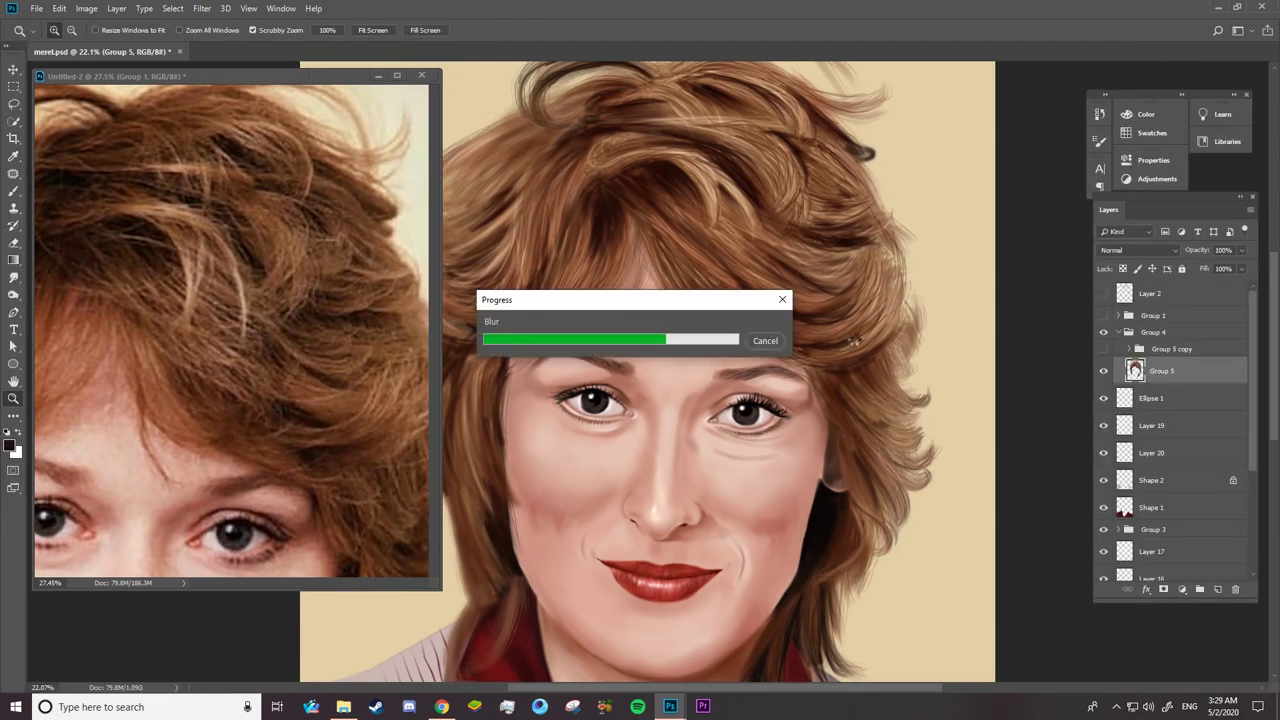
pyautogui.moveTo(855, 341); pyautogui.dragTo(815, 341)
pyautogui.moveTo(340, 294); pyautogui.dragTo(300, 294)
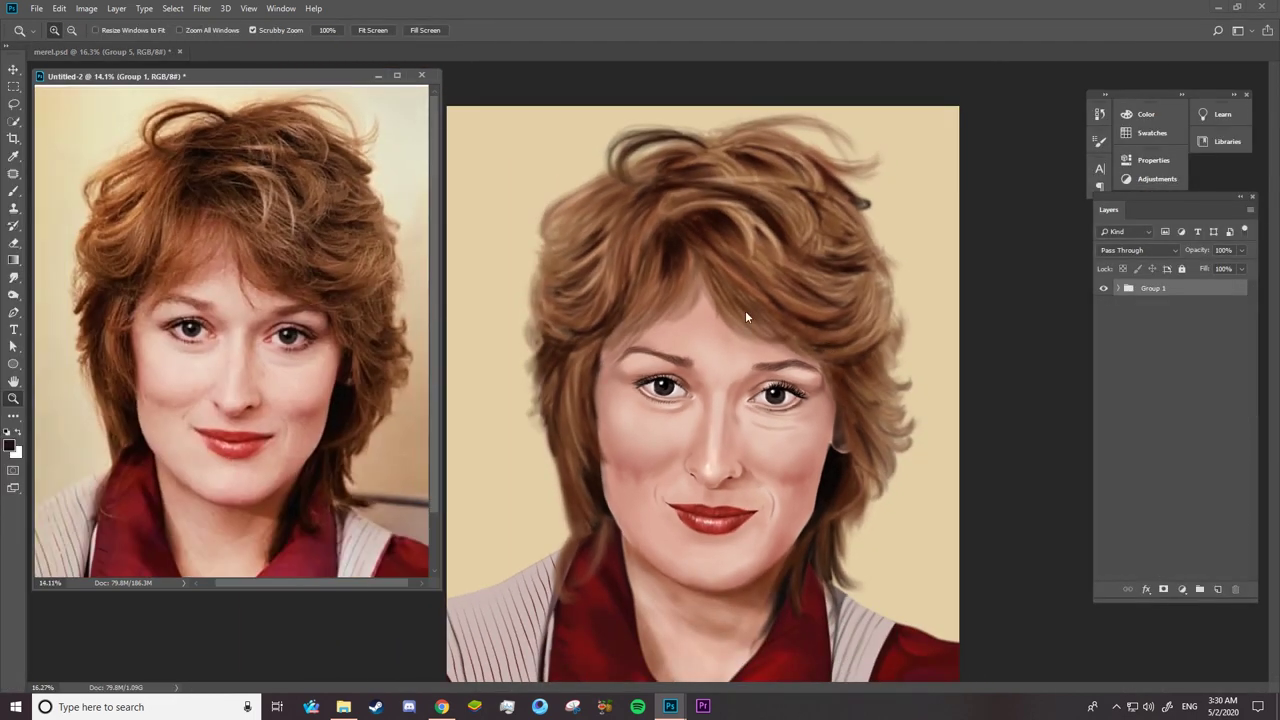
pyautogui.moveTo(745, 310); pyautogui.dragTo(775, 310)
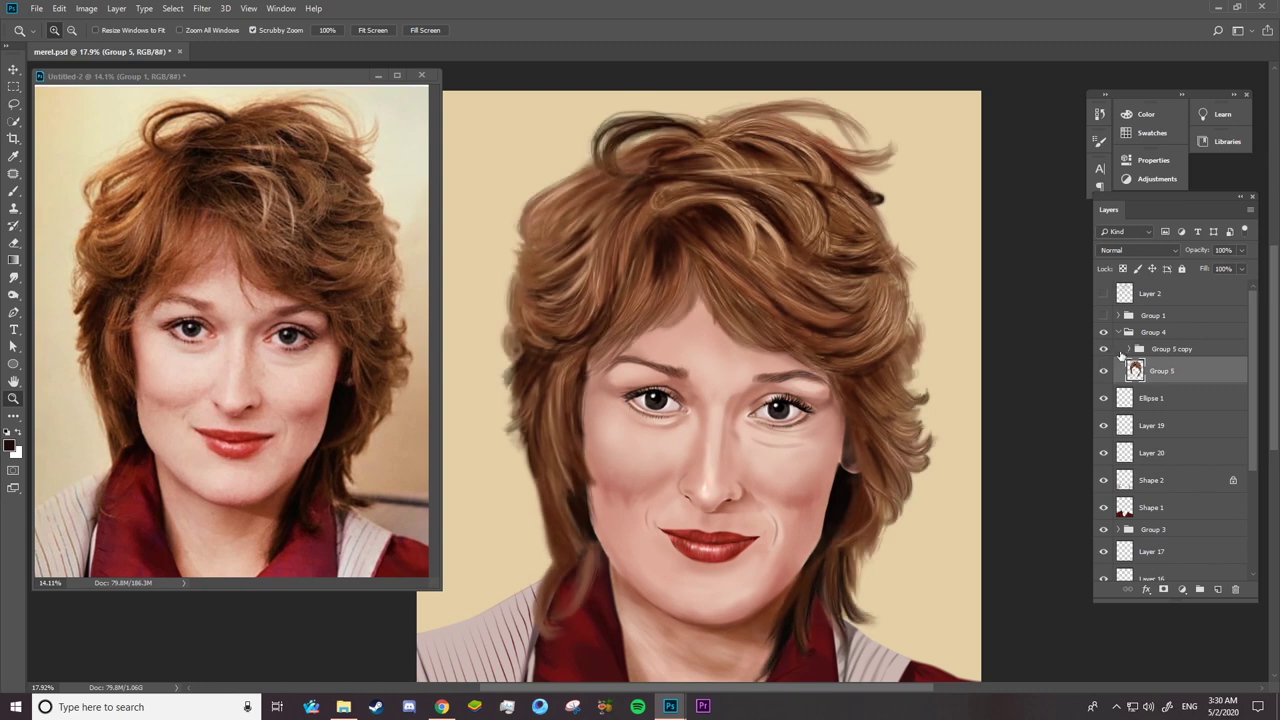
# - Step Group 5 copy through its blend modes toward Overlay while lowering its opacity
pyautogui.click(1137, 347)
pyautogui.click(1130, 250)
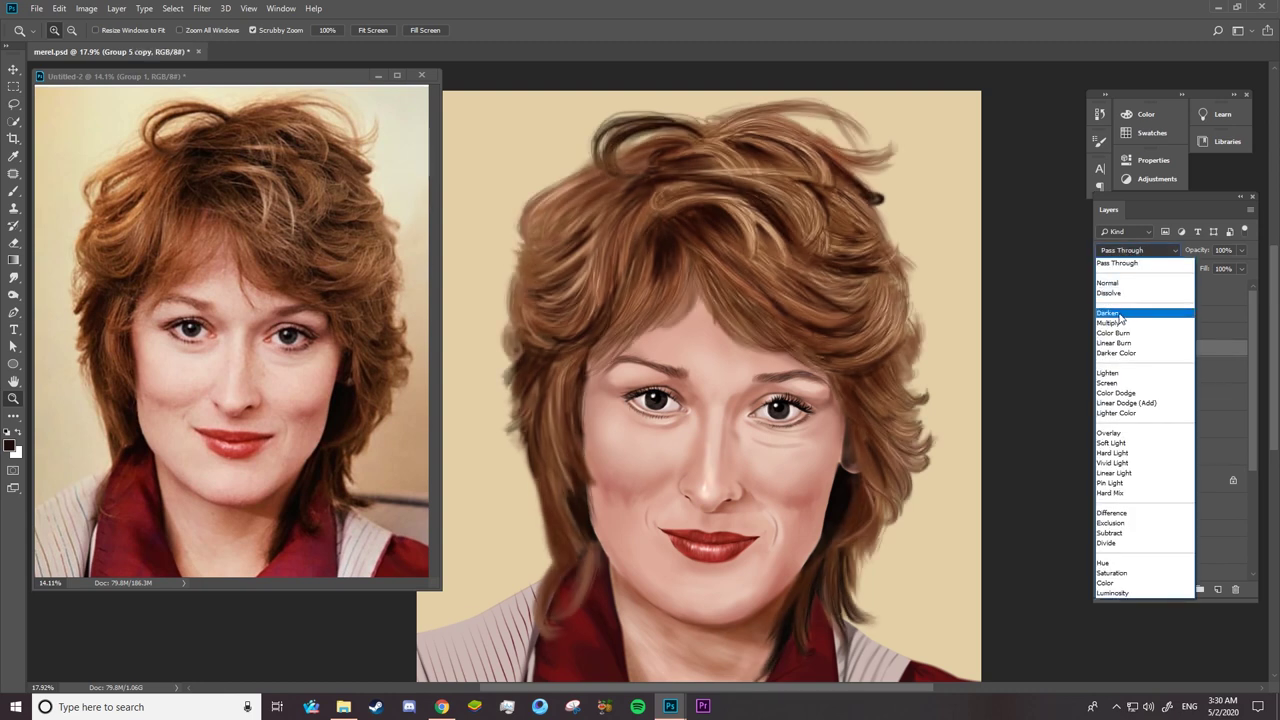
pyautogui.click(1114, 322)
pyautogui.press('Down')
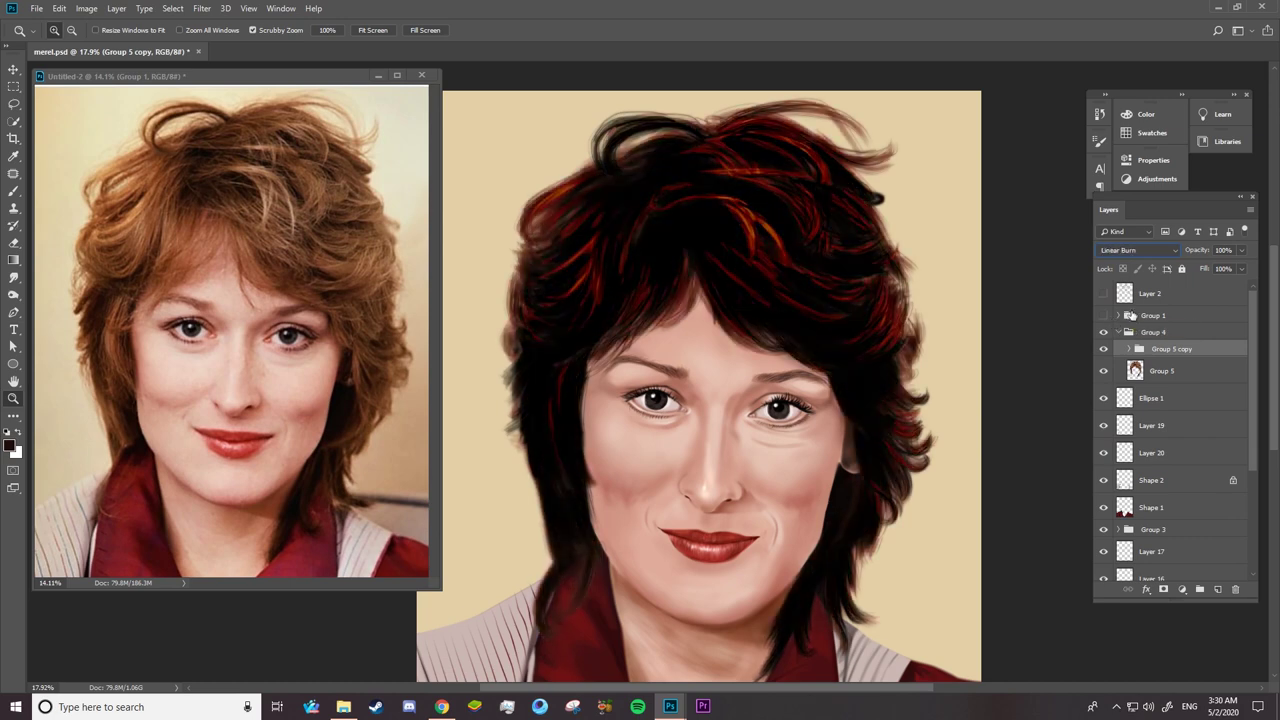
pyautogui.press('Down')
pyautogui.press('Down')
pyautogui.press('Down')
pyautogui.press('Down')
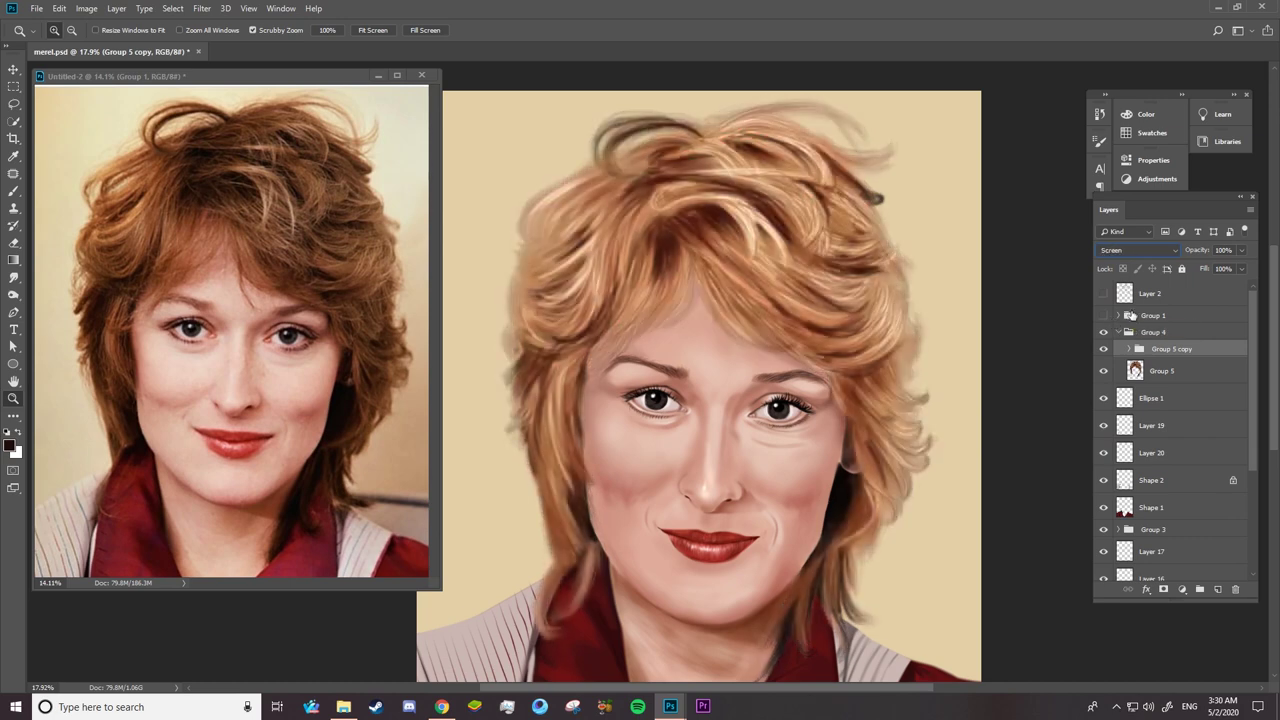
pyautogui.press('Down')
pyautogui.press('Down')
pyautogui.press('Down')
pyautogui.press('Down')
pyautogui.press('Down')
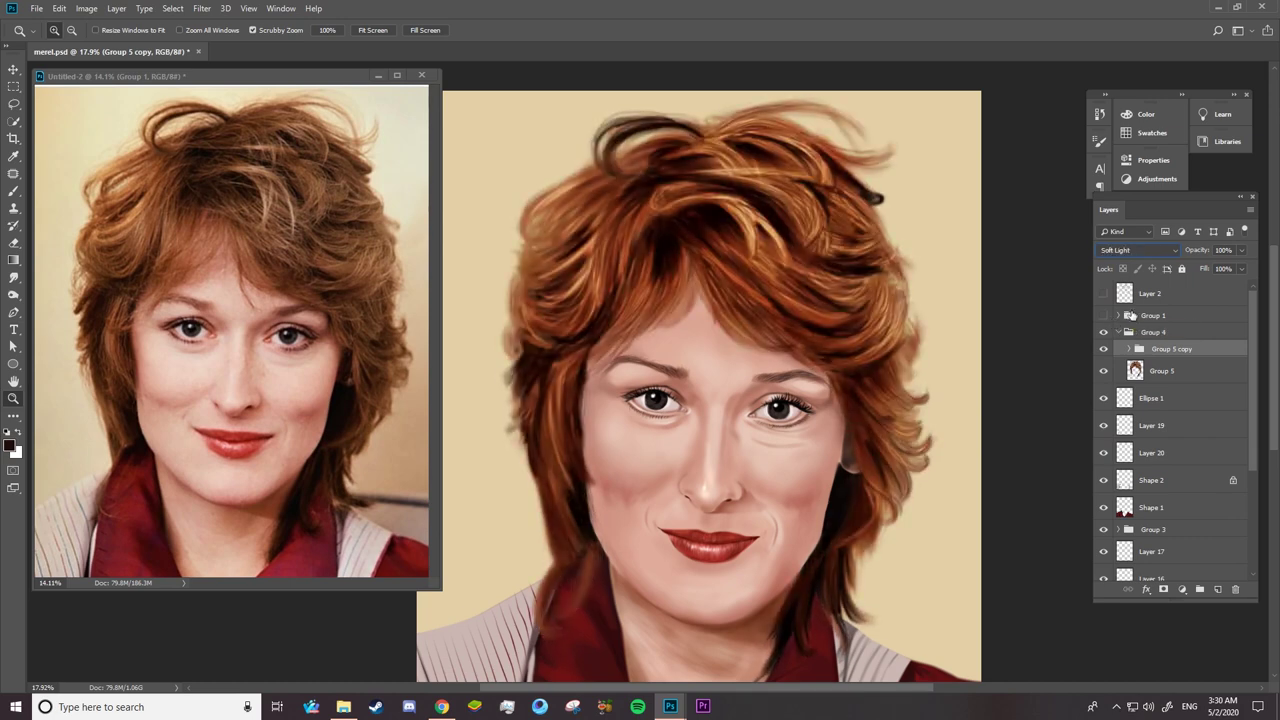
pyautogui.press('Down')
pyautogui.press('Down')
pyautogui.press('Down')
pyautogui.press('Down')
pyautogui.press('Down')
pyautogui.press('Down')
pyautogui.press('Up')
pyautogui.press('Up')
pyautogui.press('Up')
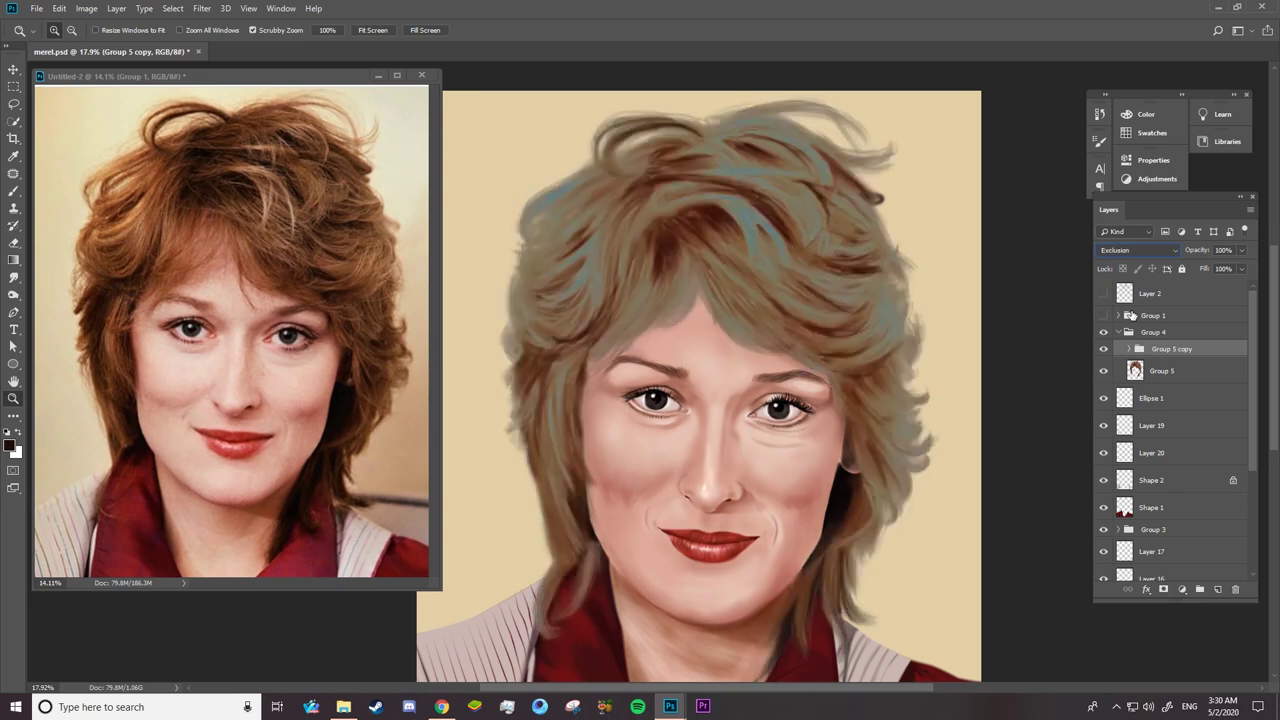
pyautogui.press('Up')
pyautogui.press('Up')
pyautogui.press('Up')
pyautogui.press('Up')
pyautogui.press('Up')
pyautogui.press('Up')
pyautogui.press('Up')
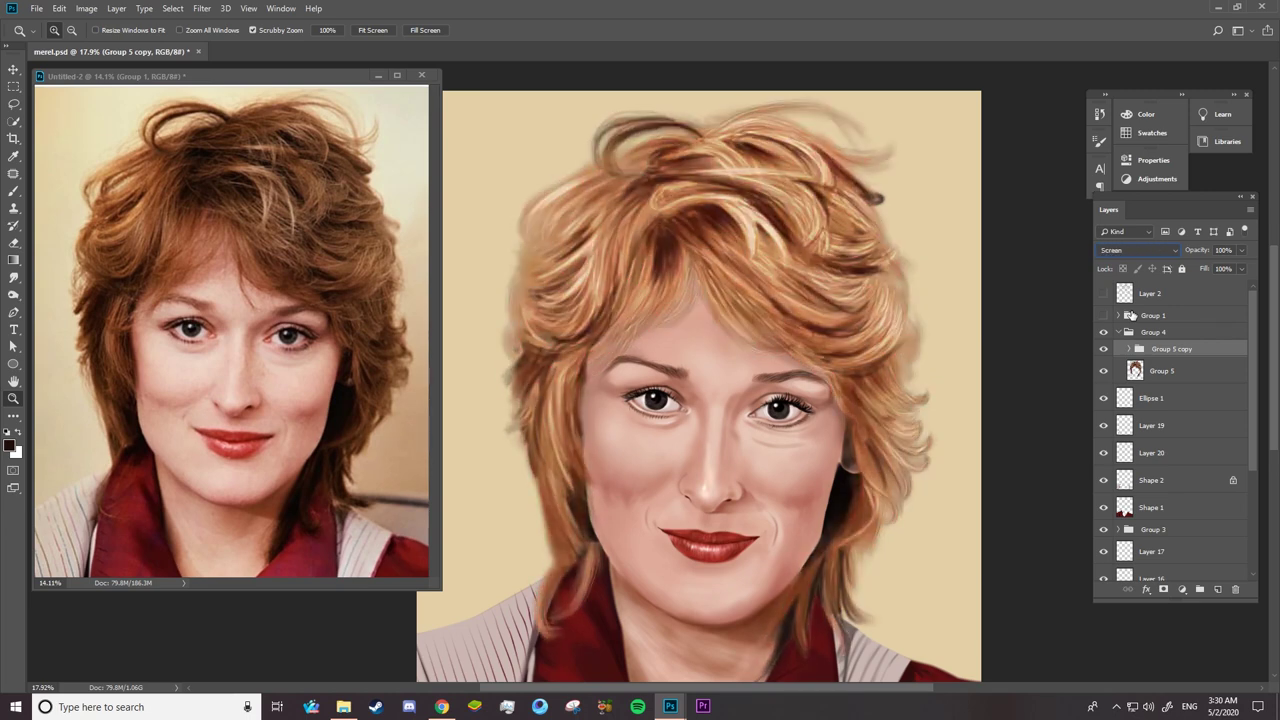
pyautogui.moveTo(1258, 251); pyautogui.dragTo(1212, 250)
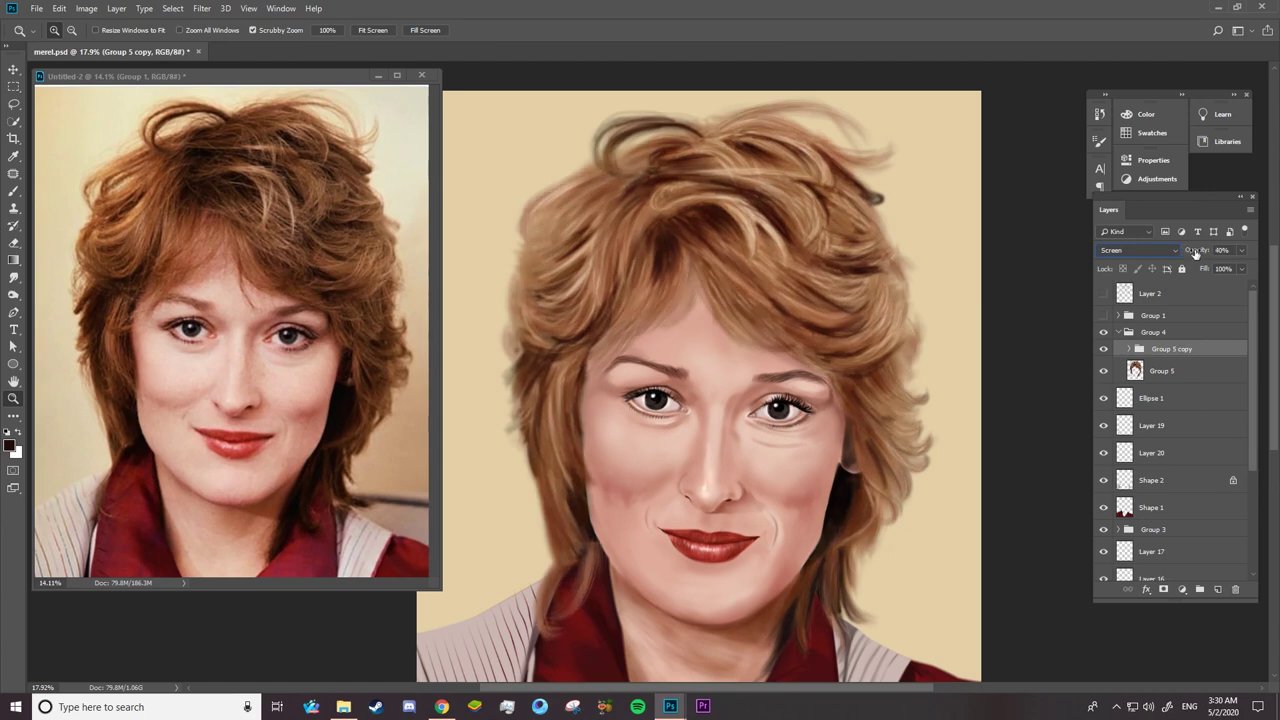
pyautogui.press('Up')
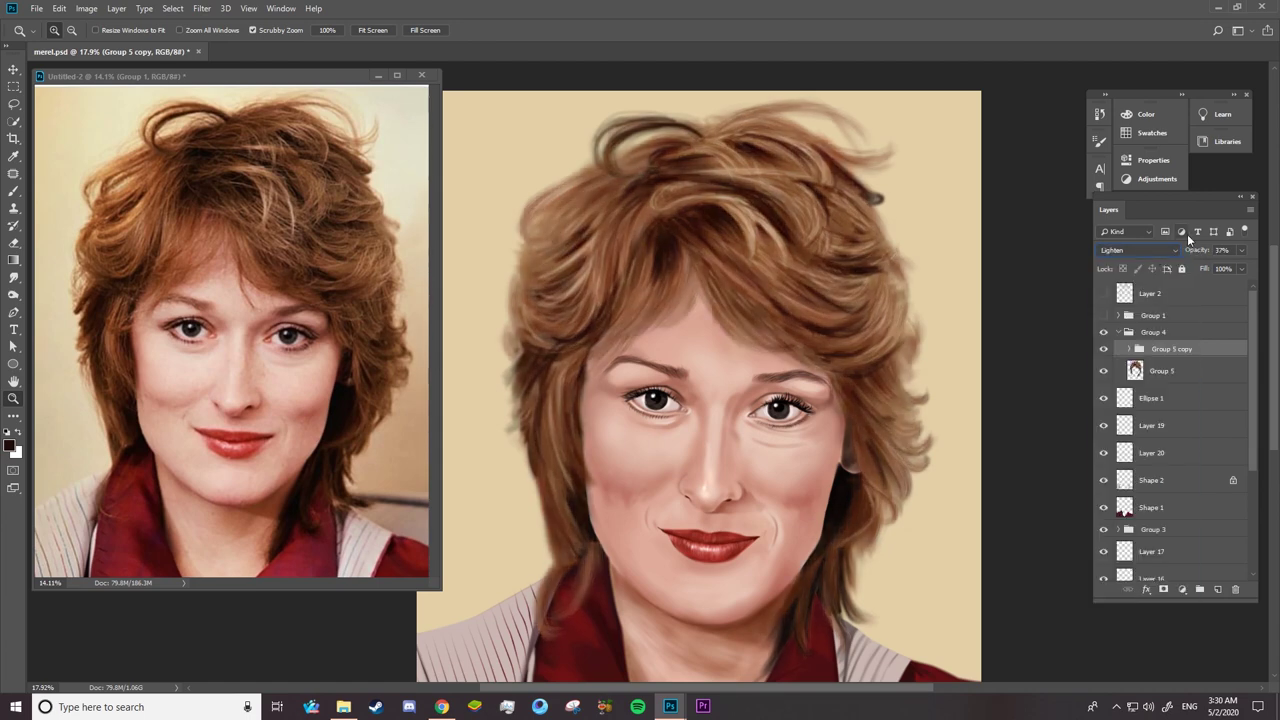
pyautogui.press('Up')
pyautogui.press('Down')
pyautogui.press('Down')
pyautogui.press('Down')
pyautogui.press('Down')
pyautogui.press('Down')
pyautogui.press('Down')
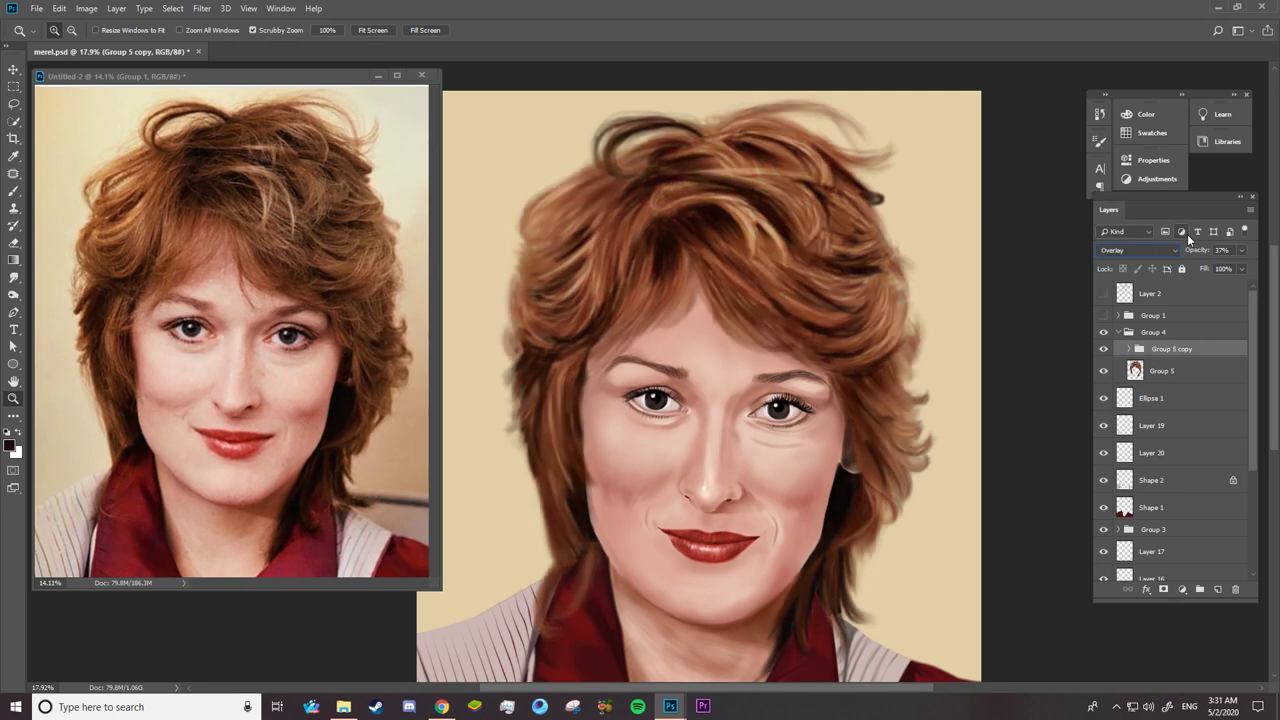
# - Set Group 5 copy's opacity to 10% and toggle the layer to compare the hair
pyautogui.click(1106, 348)
pyautogui.click(1202, 252)
pyautogui.write('10')
pyautogui.press('Return')
pyautogui.click(1104, 350)
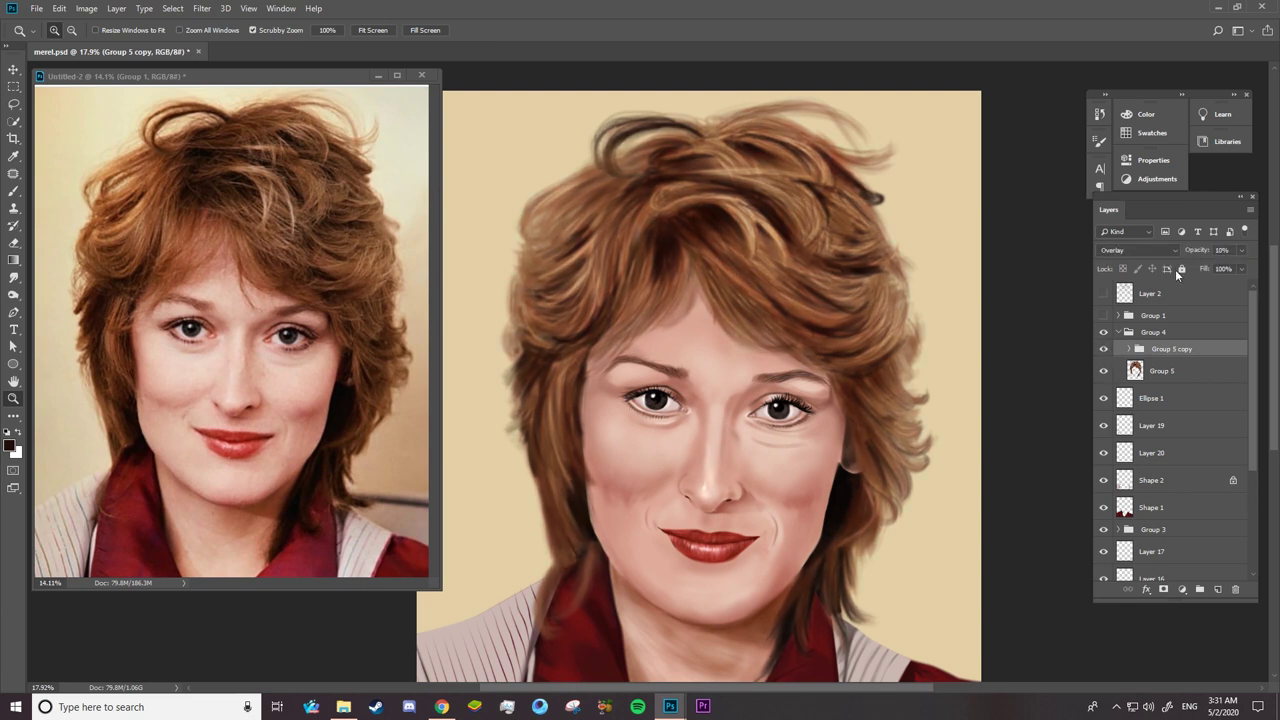
pyautogui.click(1105, 353)
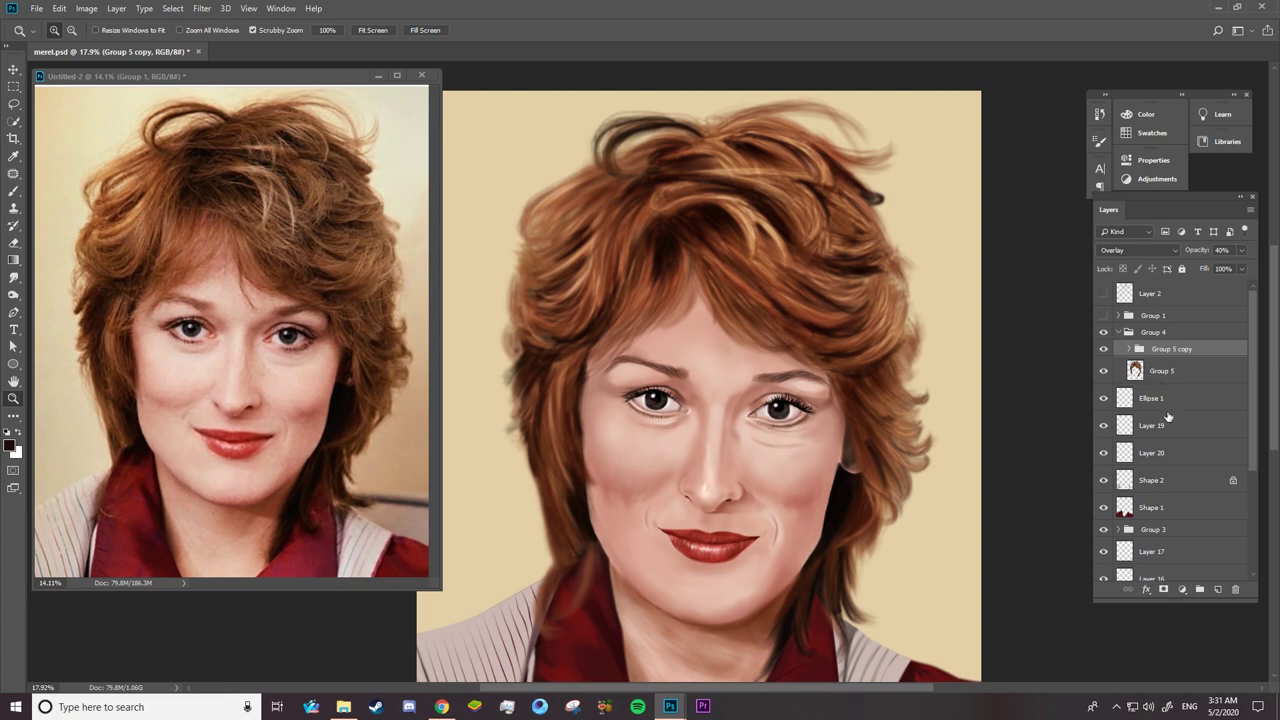
# - Add Layer 23 inside Group 5 copy with an orange hair-tone brush in Color Dodge mode
pyautogui.click(1129, 349)
pyautogui.click(1170, 371)
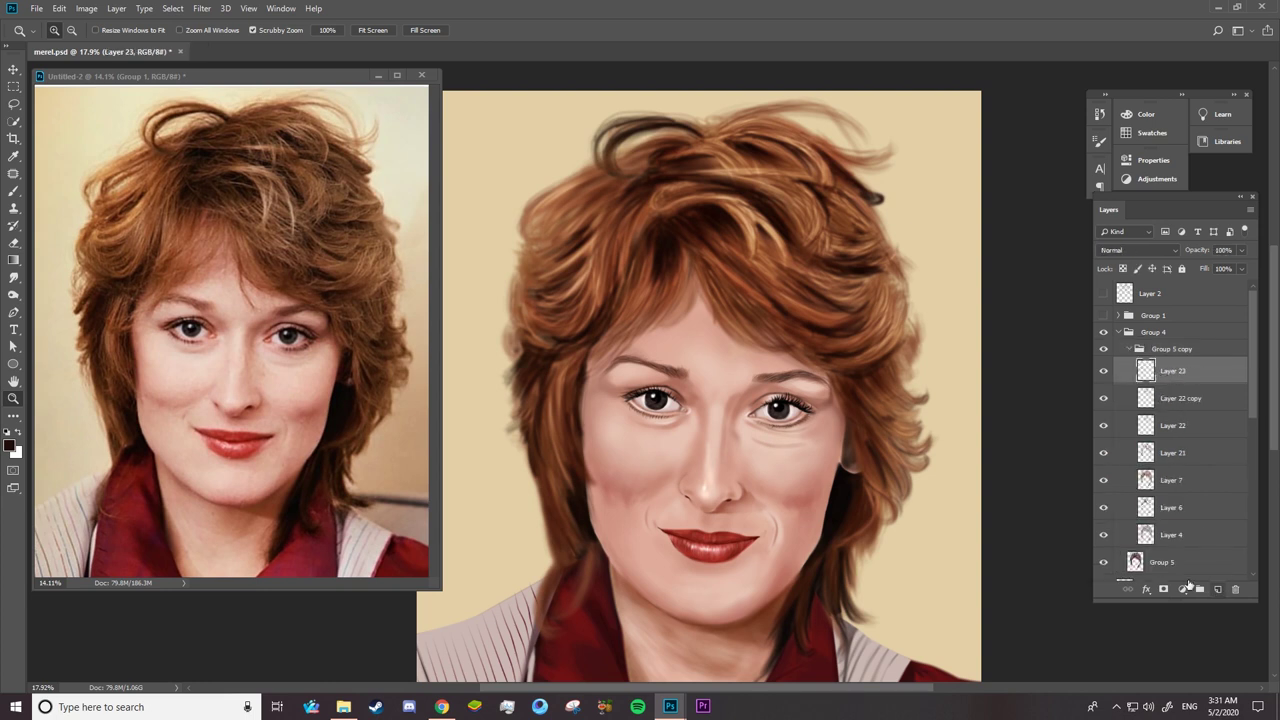
pyautogui.click(15, 193)
pyautogui.keyDown('alt'); pyautogui.click(124, 221); pyautogui.keyUp('alt')
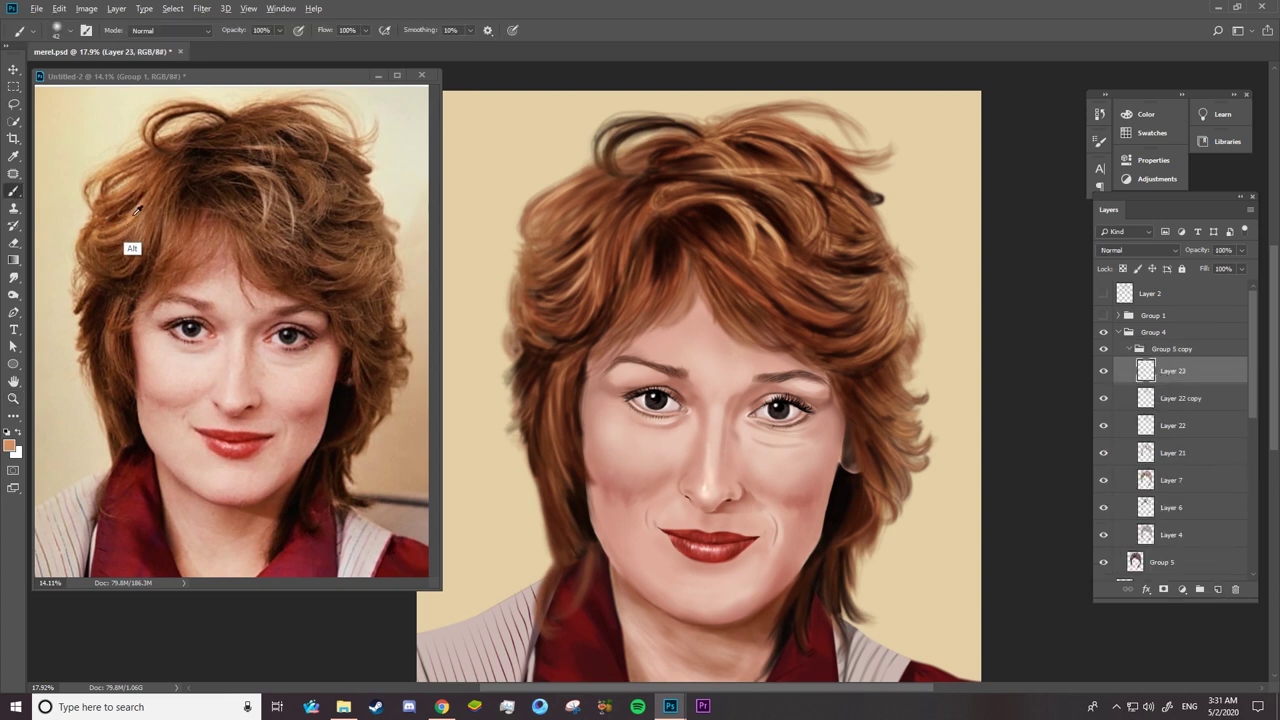
pyautogui.click(170, 30)
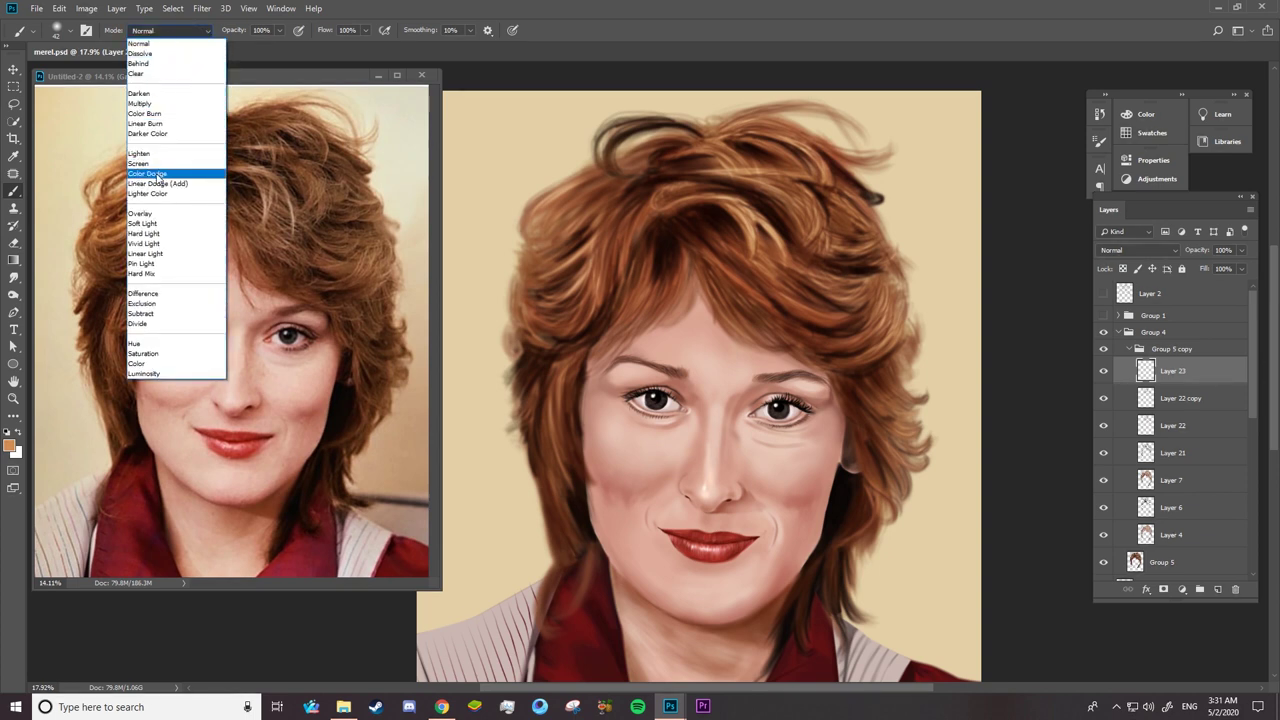
pyautogui.click(162, 173)
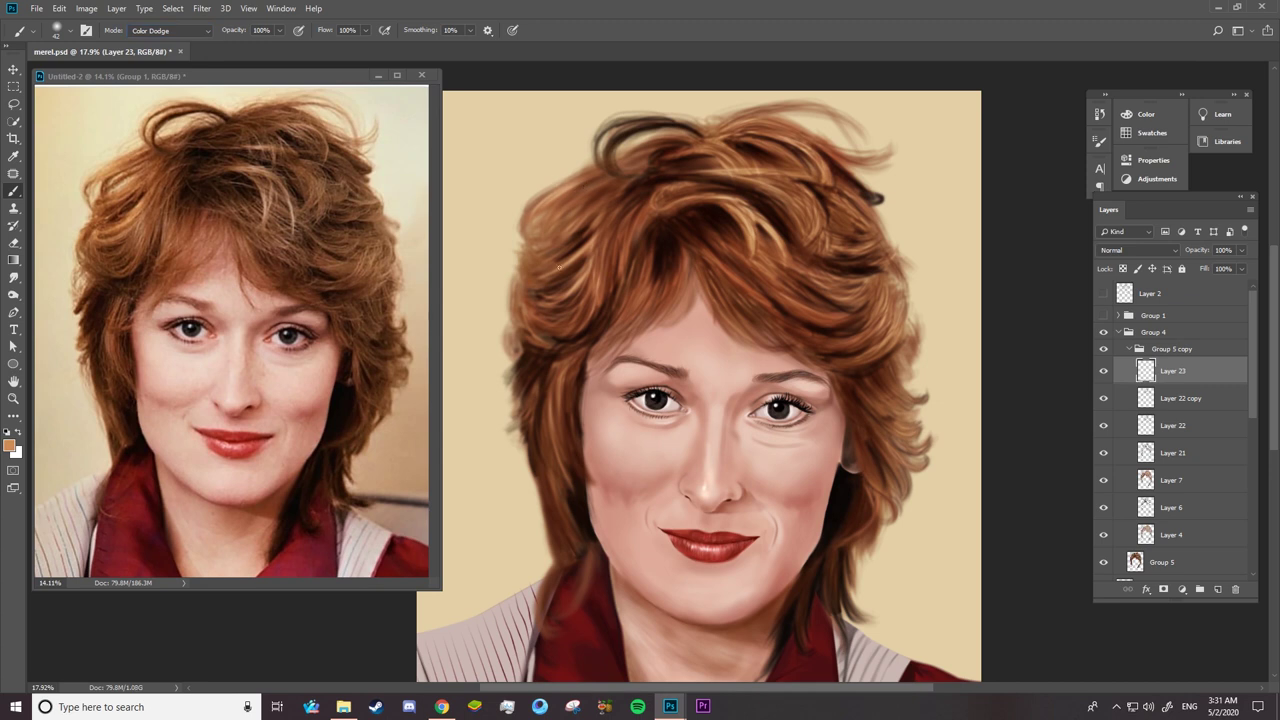
# - Paint dodge highlights on the hair strands near the crown, with the reference photo shown
pyautogui.click(1103, 373)
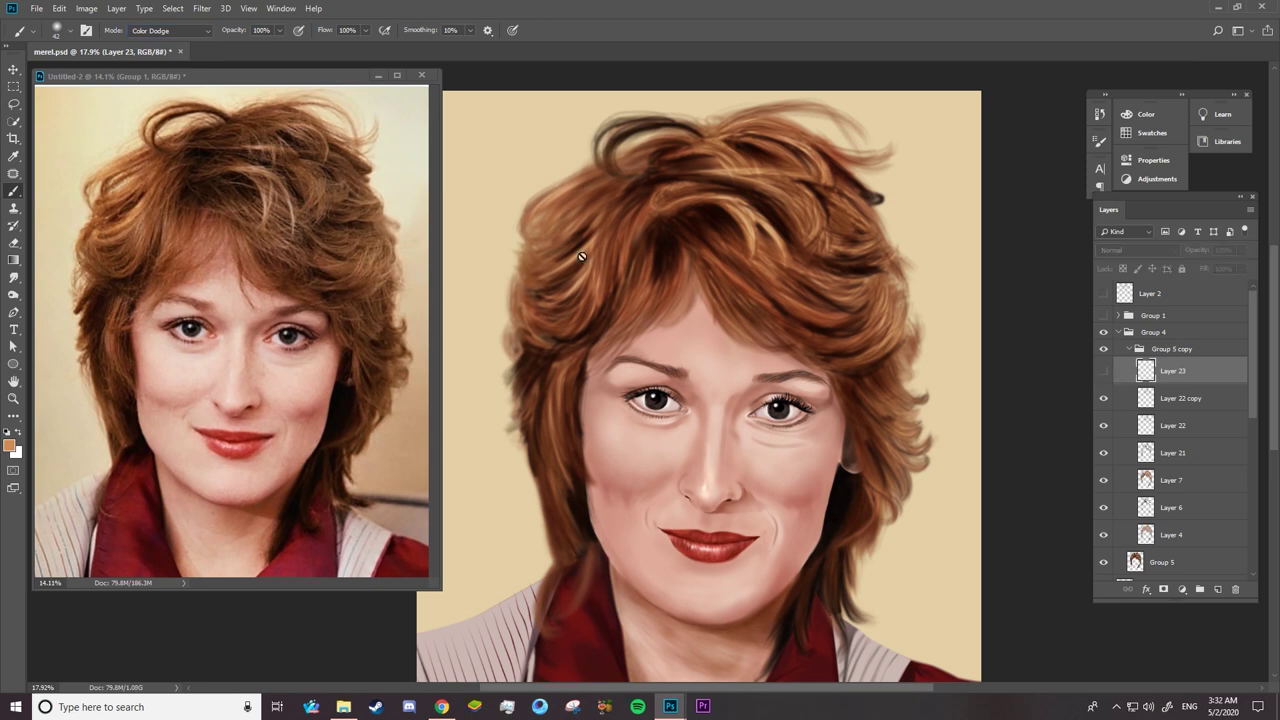
pyautogui.click(1106, 373)
pyautogui.click(1104, 315)
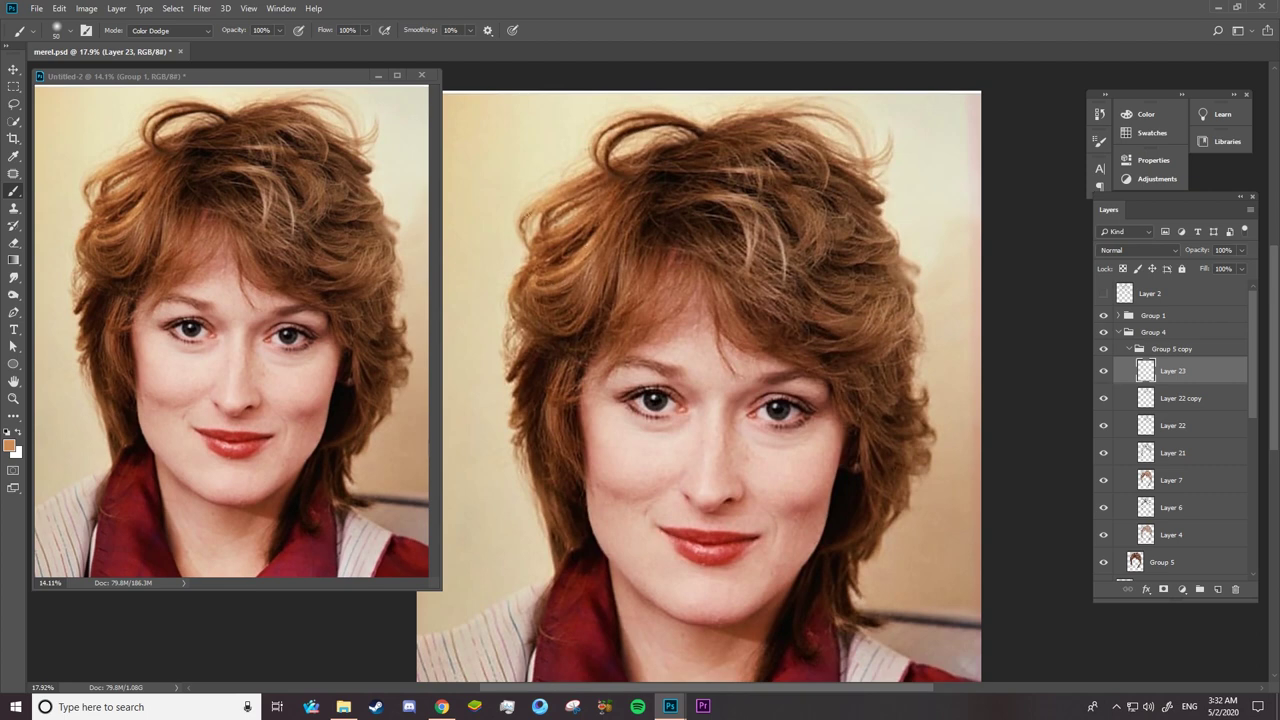
pyautogui.scroll(3, 537, 244)
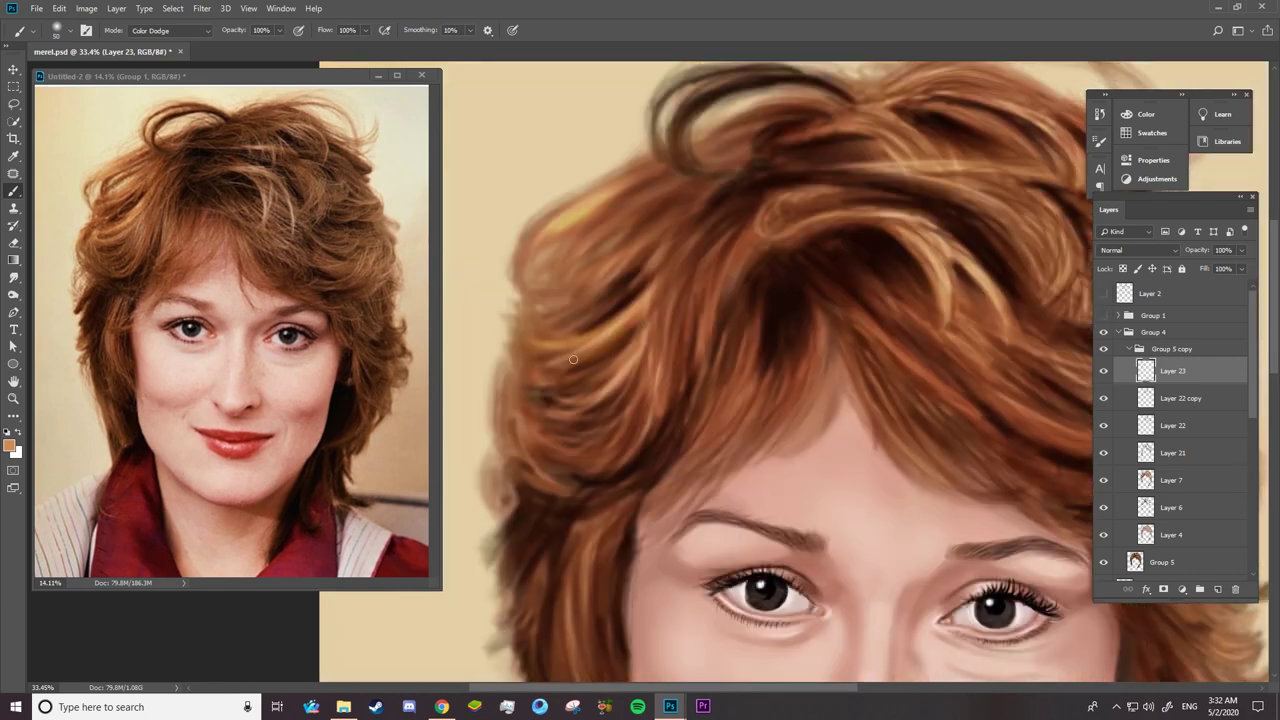
pyautogui.moveTo(636, 341); pyautogui.dragTo(654, 310)
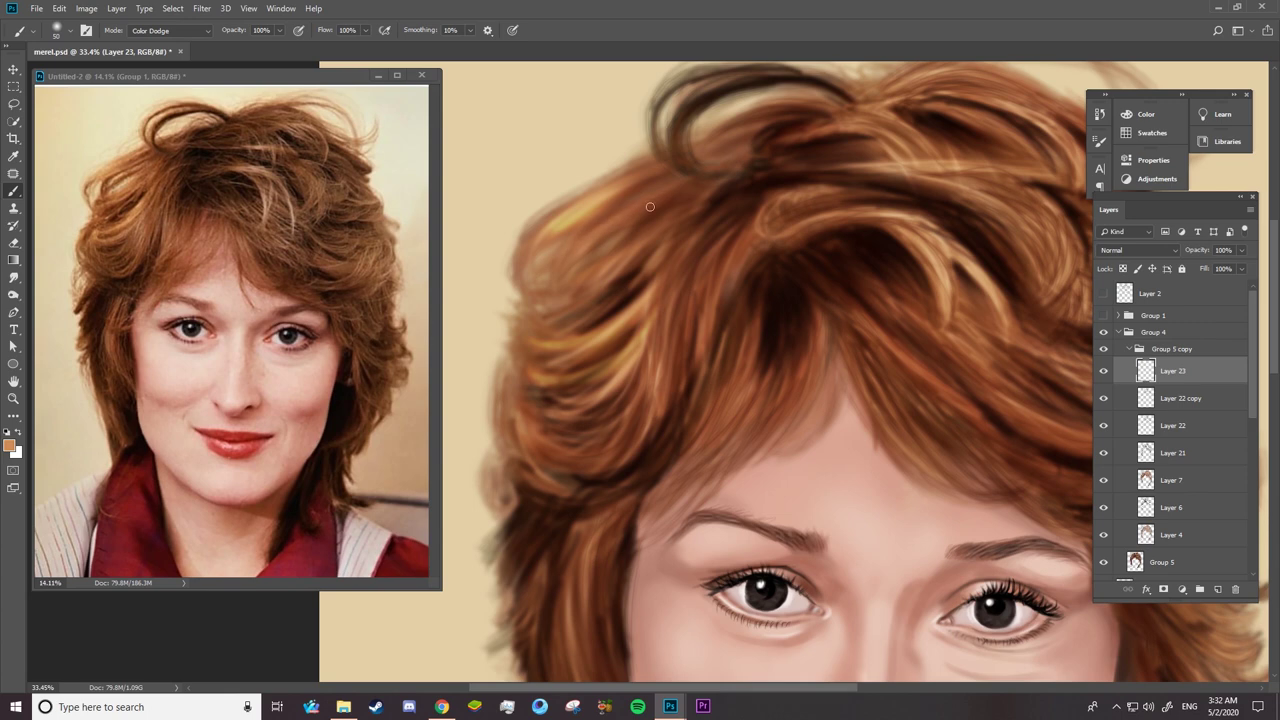
pyautogui.press('z')
pyautogui.moveTo(713, 367); pyautogui.dragTo(591, 385)
pyautogui.click(591, 385)
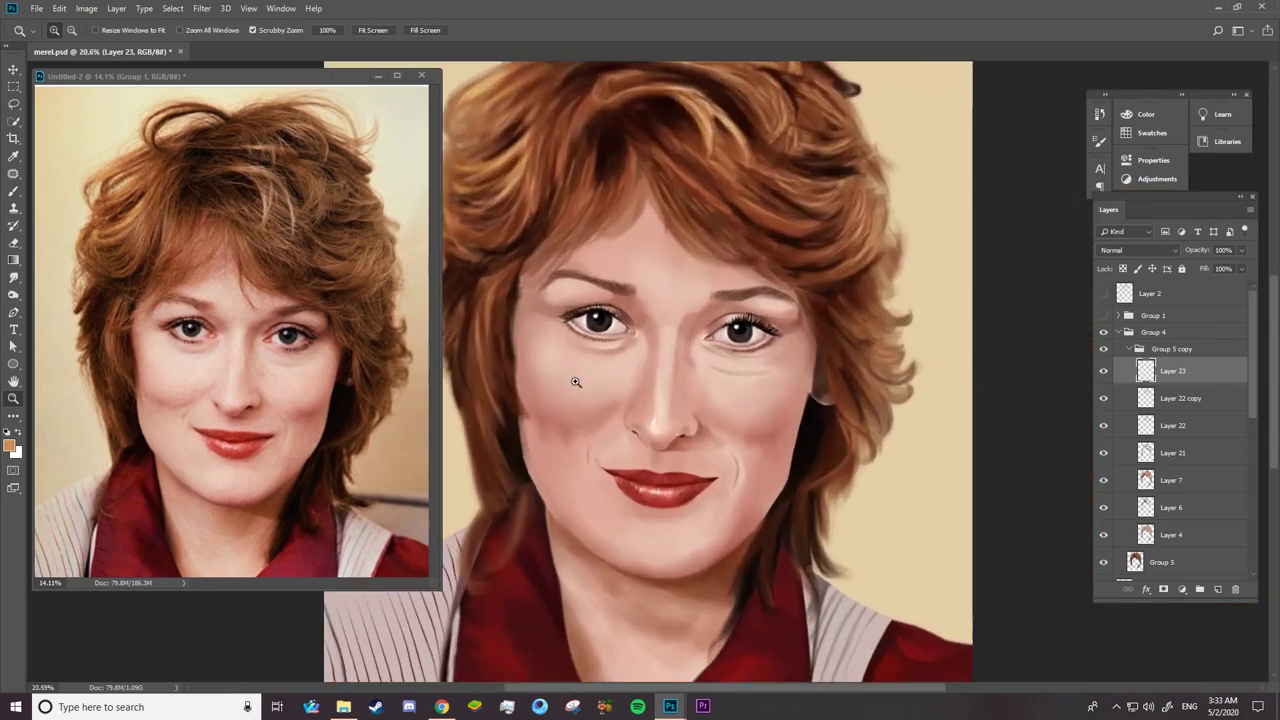
pyautogui.press('b')
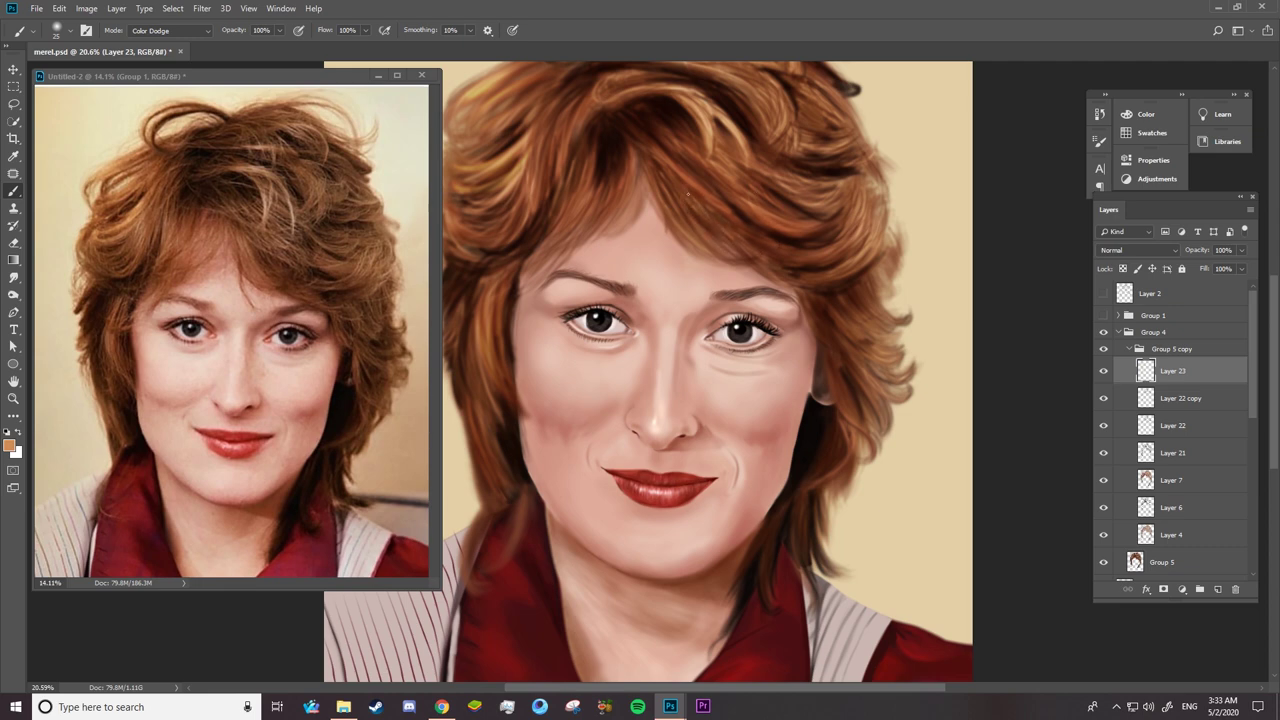
pyautogui.scroll(3, 800, 290)
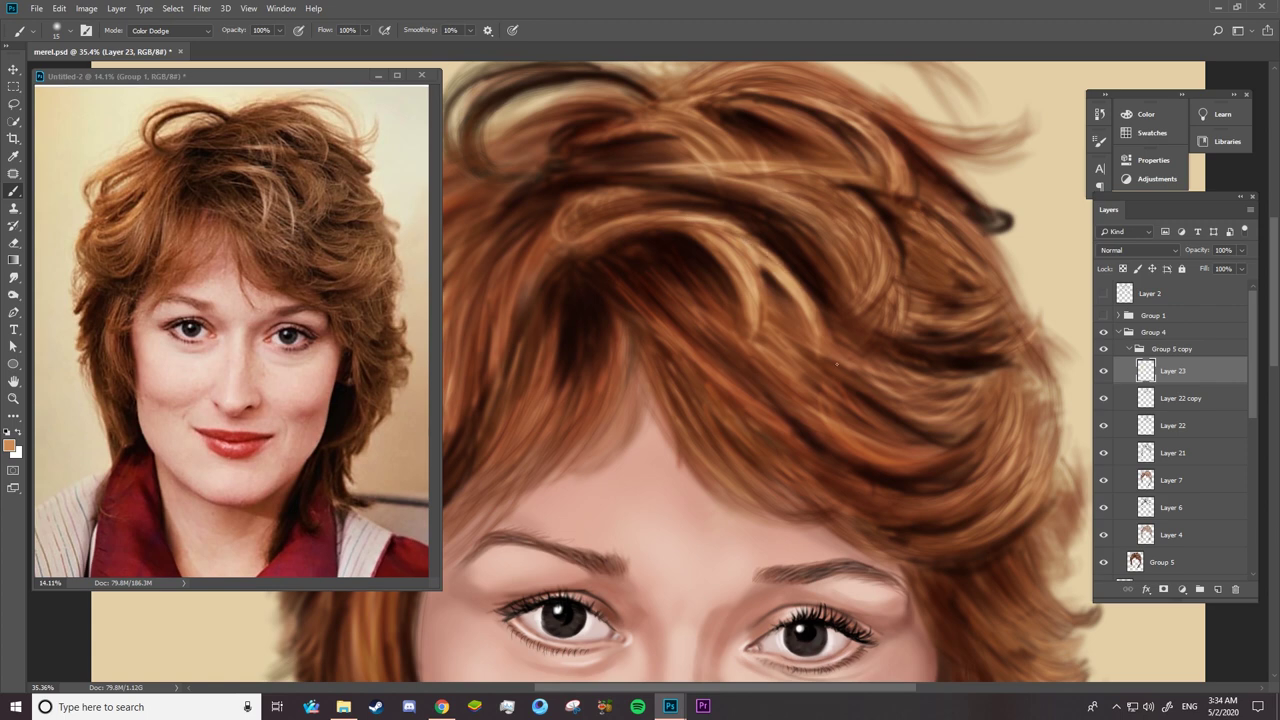
pyautogui.scroll(-3, 670, 268)
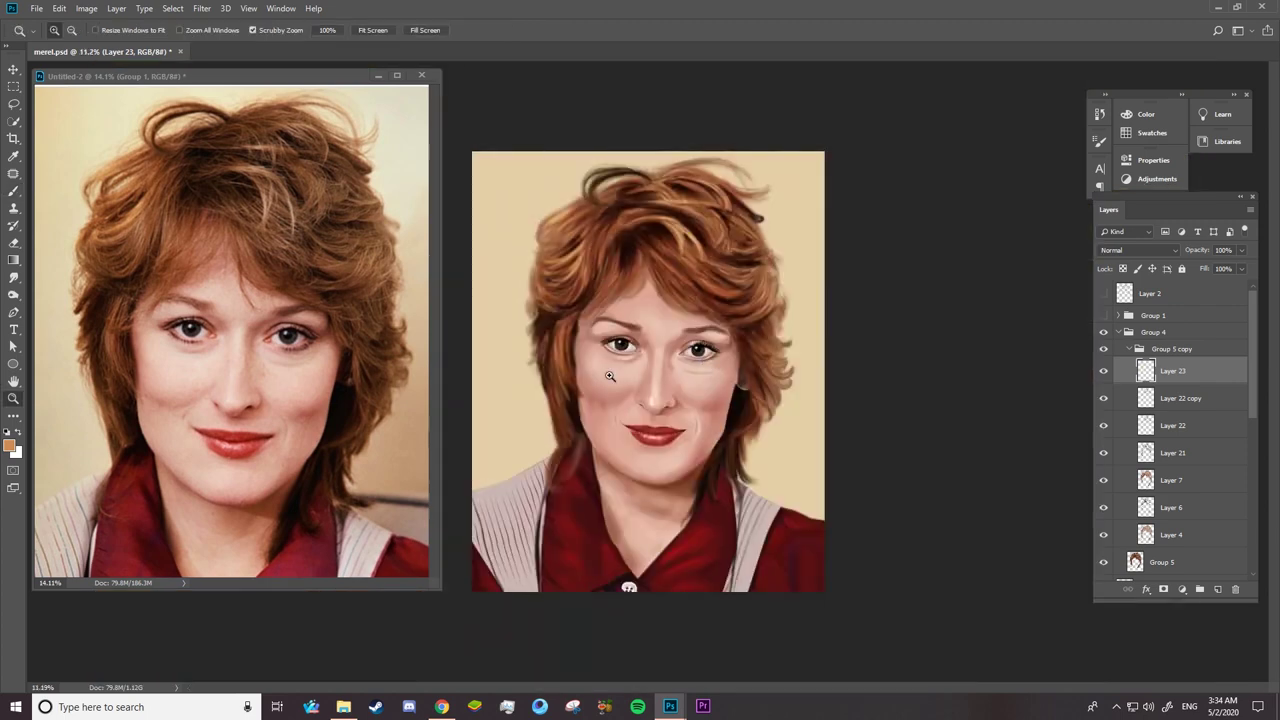
pyautogui.scroll(2, 610, 377)
pyautogui.scroll(2, 803, 399)
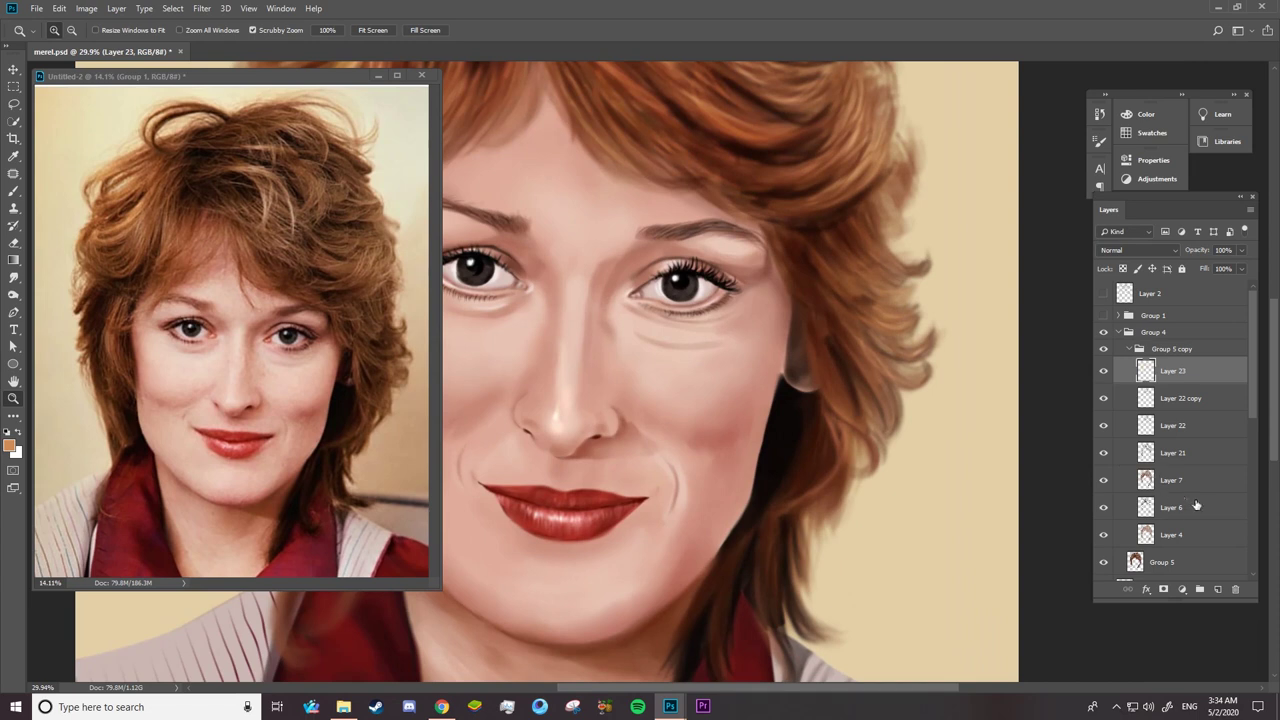
pyautogui.click(1130, 349)
# - Select Layer 15 and set up an 83 px brush with a dark colour
pyautogui.scroll(-5, 1256, 466)
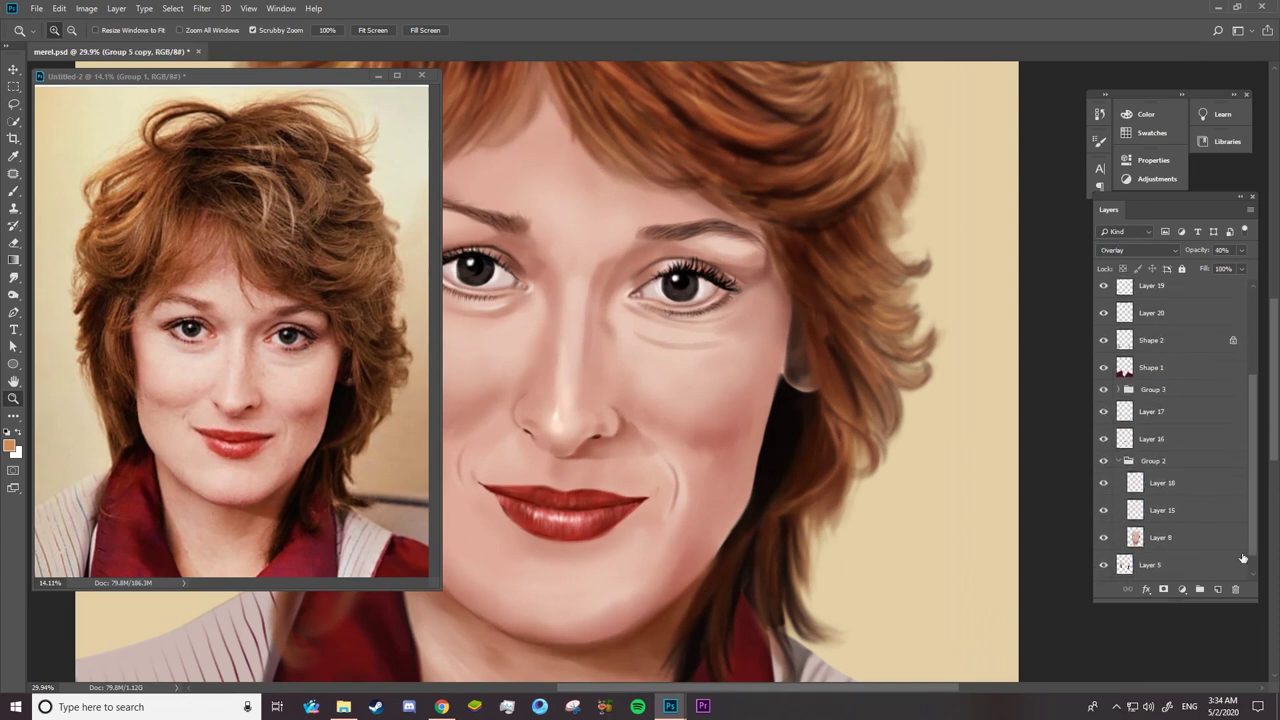
pyautogui.click(1160, 510)
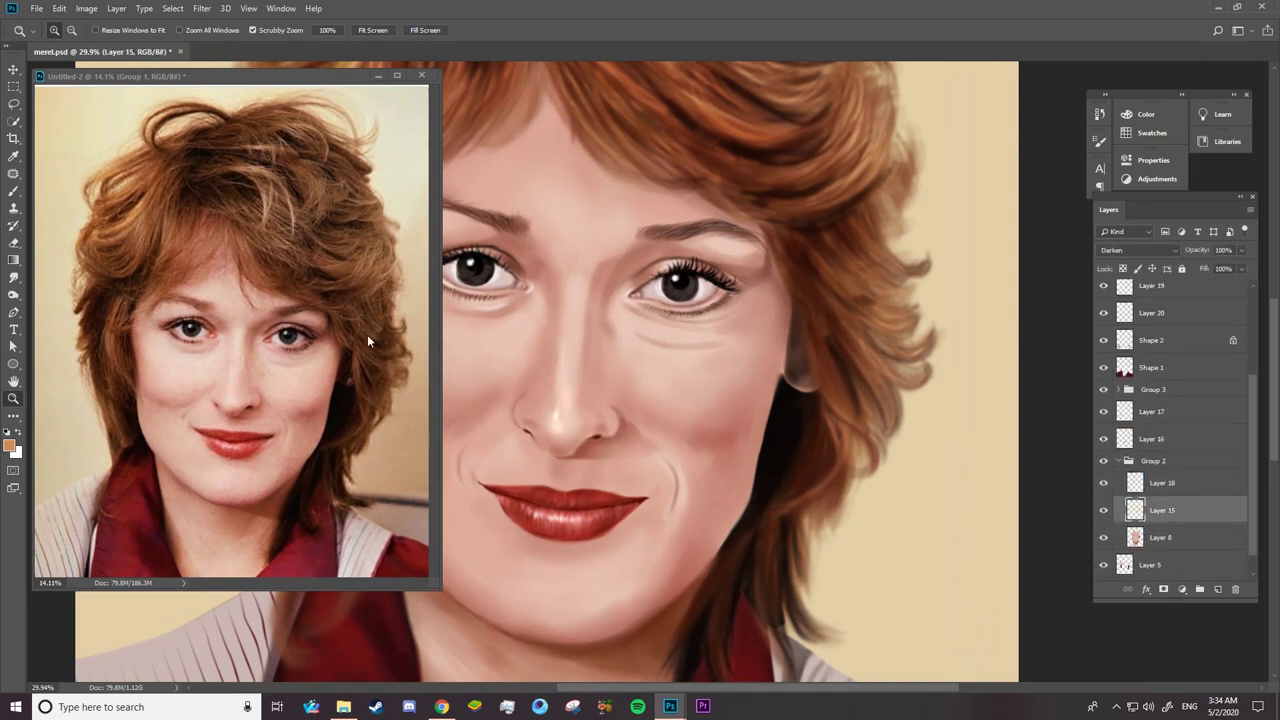
pyautogui.press('b')
pyautogui.keyDown('alt'); pyautogui.click(352, 356); pyautogui.keyUp('alt')
pyautogui.rightClick(820, 180)
pyautogui.click(910, 216)
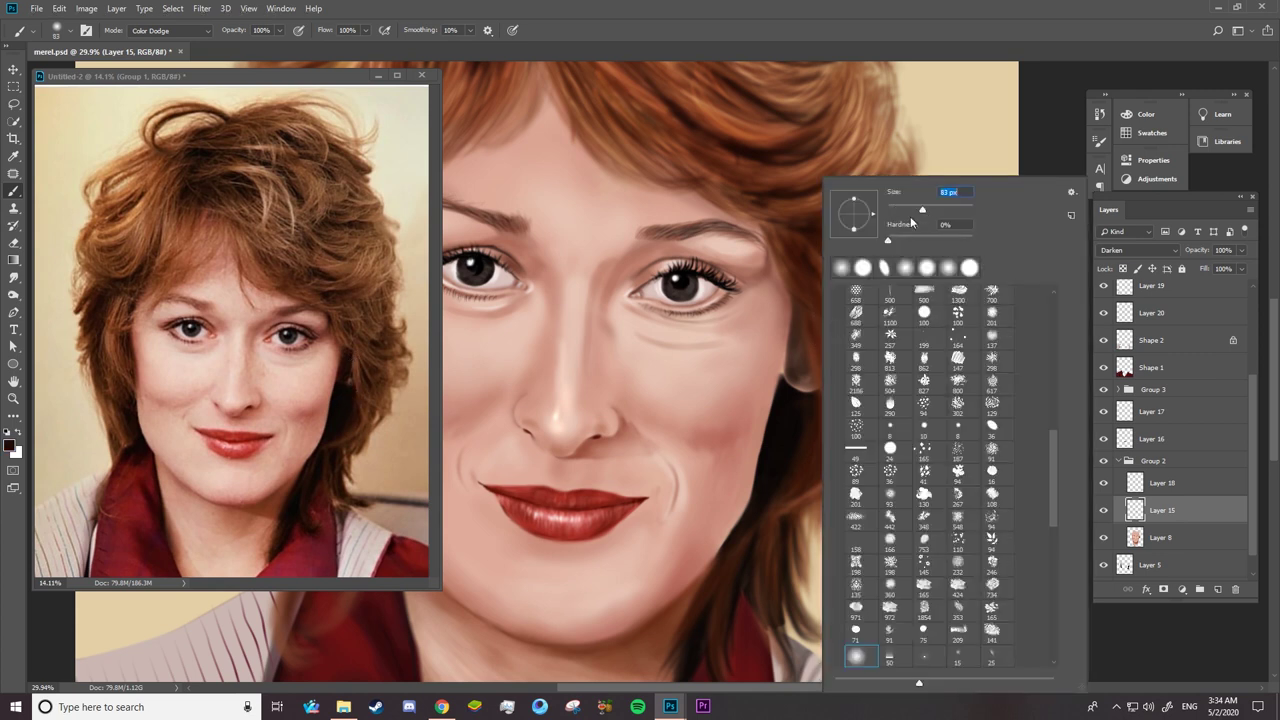
pyautogui.click(795, 308)
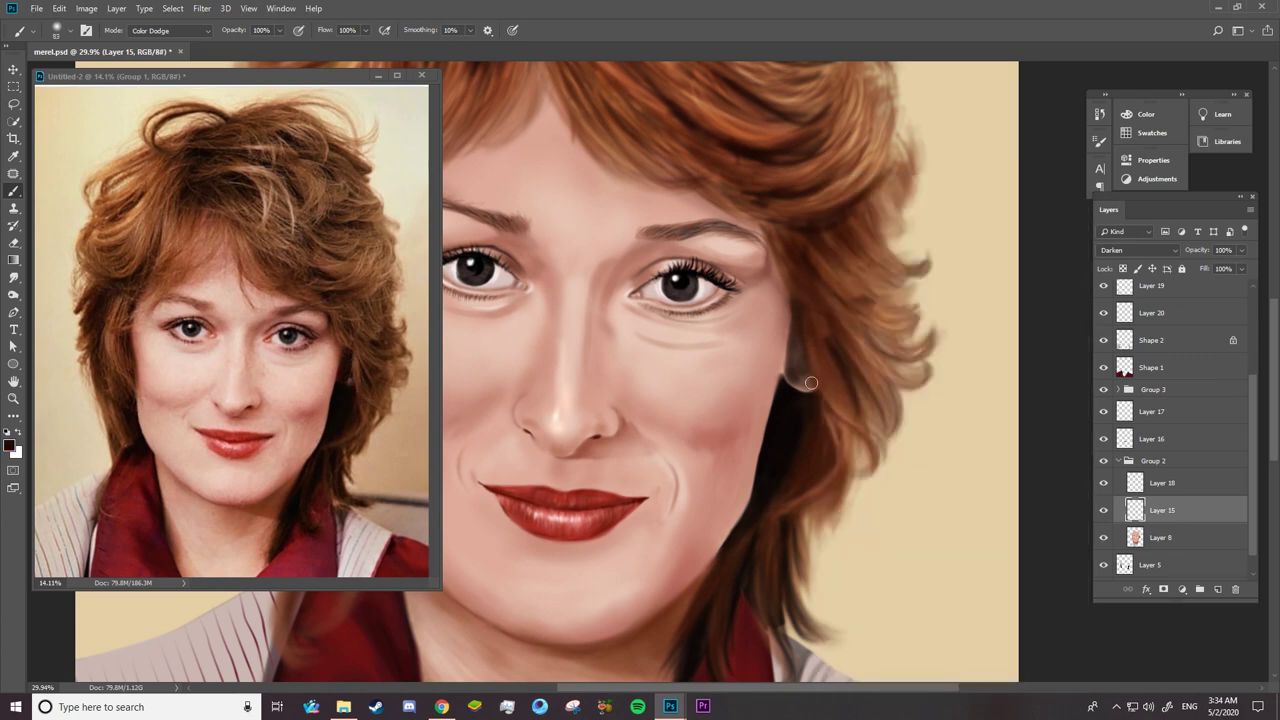
# - Darken the earlobe beside the right cheek and blend it into the hair
pyautogui.moveTo(811, 384); pyautogui.dragTo(799, 317)
pyautogui.moveTo(787, 371); pyautogui.dragTo(785, 395)
pyautogui.moveTo(785, 350); pyautogui.dragTo(786, 395)
pyautogui.moveTo(786, 277); pyautogui.dragTo(803, 371)
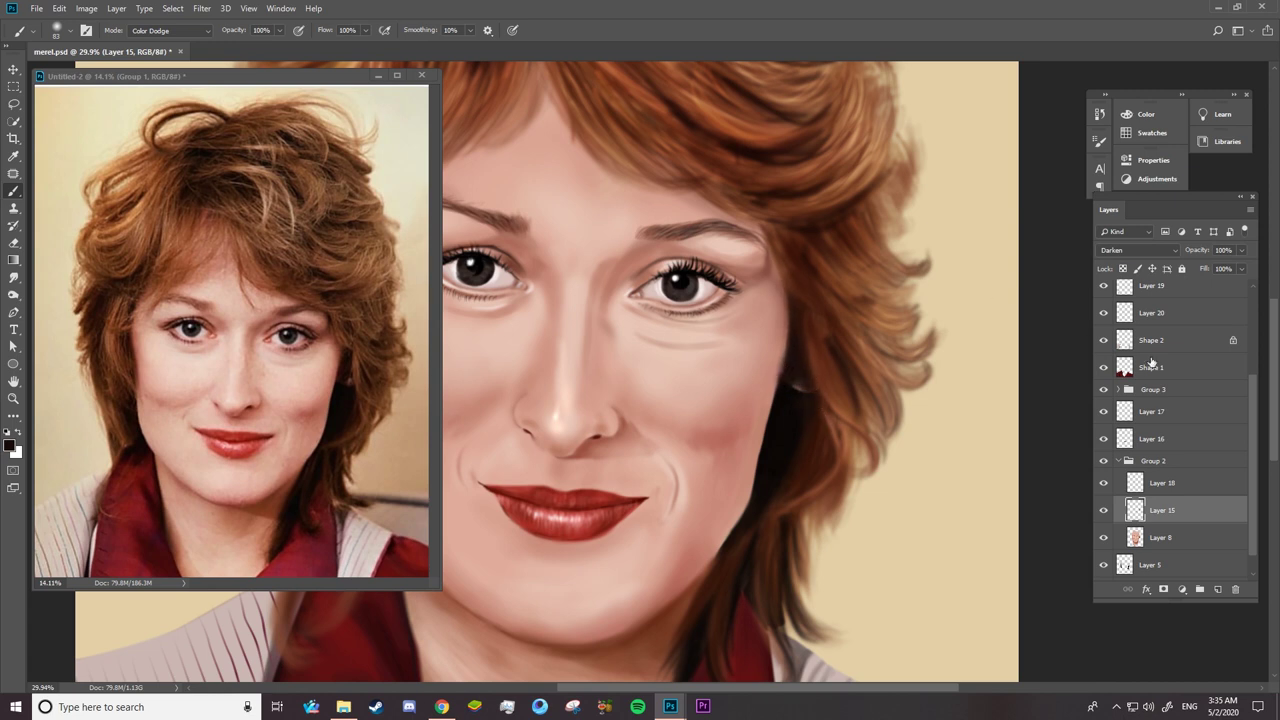
pyautogui.scroll(3, 1257, 325)
# - Set Group 5 copy's opacity to 77% and make Group 5 visible again
pyautogui.click(1104, 371)
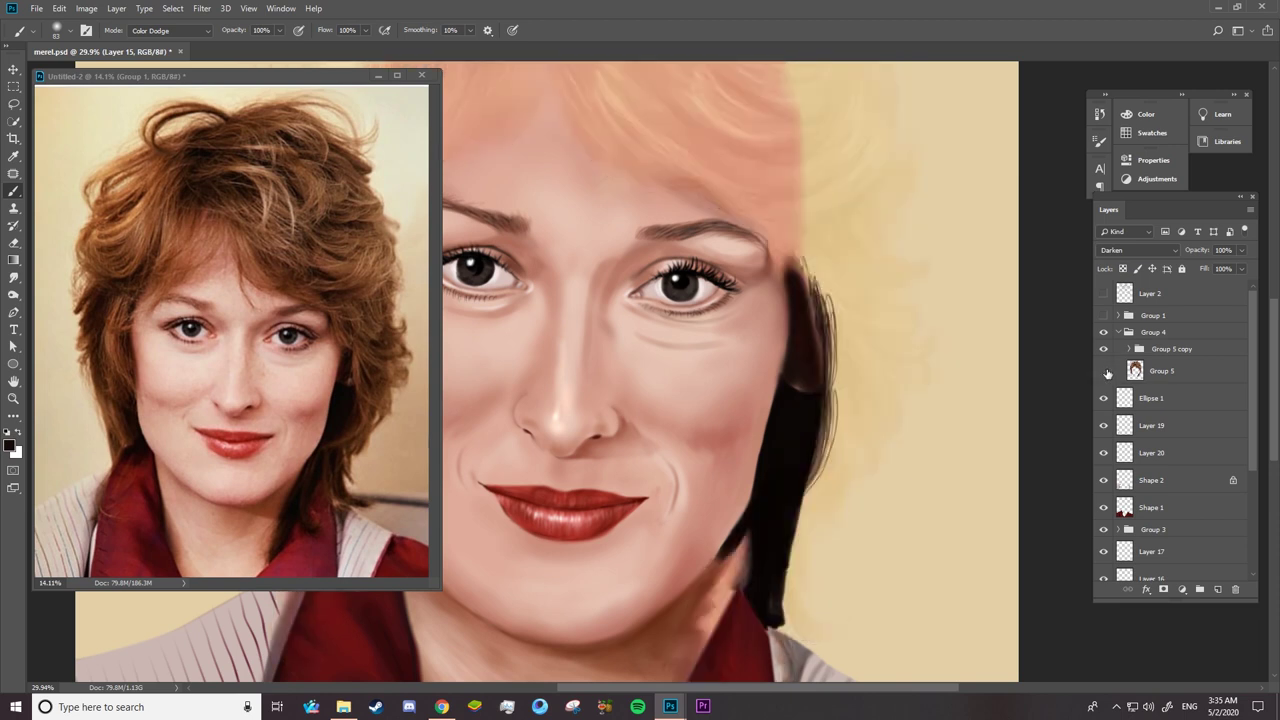
pyautogui.click(1104, 371)
pyautogui.click(1158, 348)
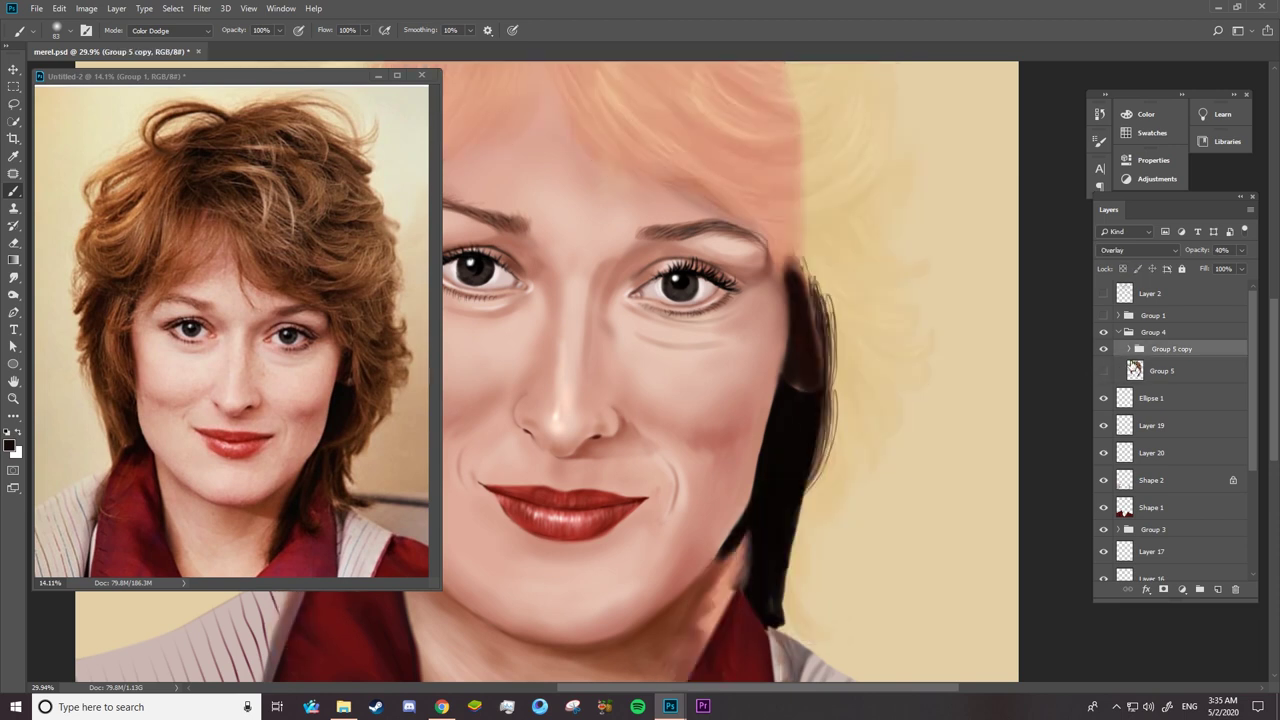
pyautogui.write('77')
pyautogui.press('Return')
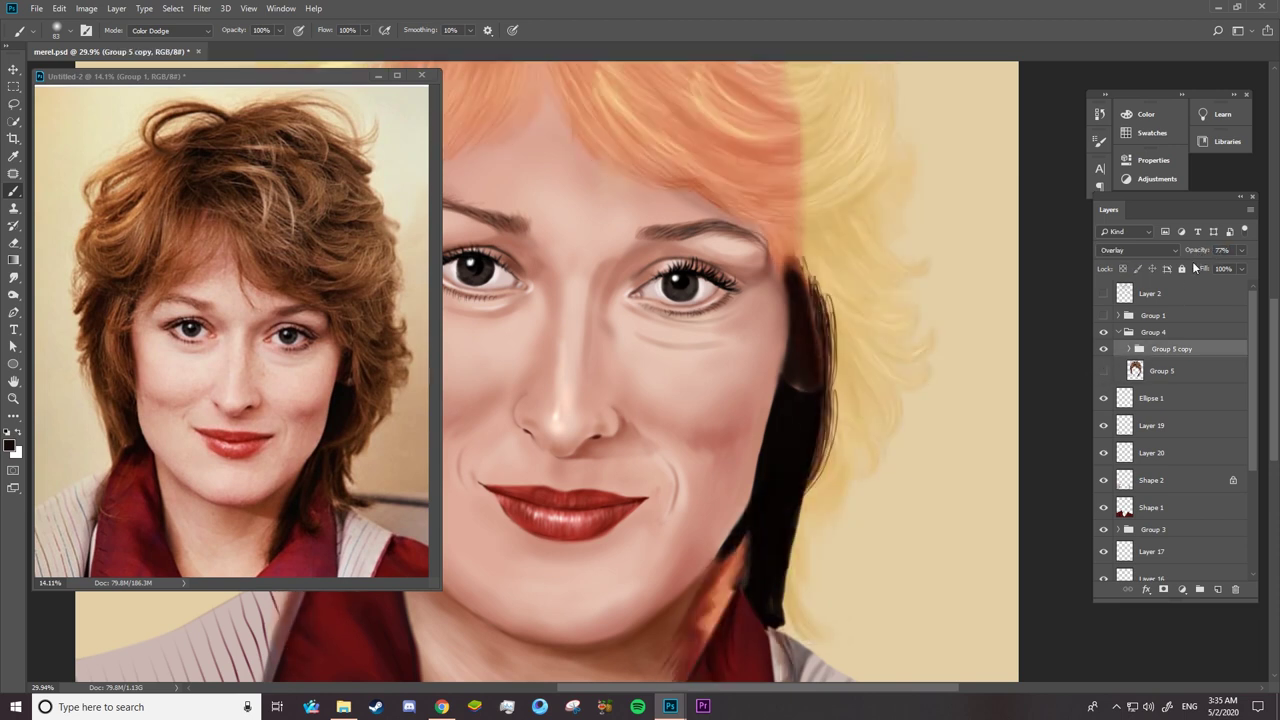
pyautogui.click(1104, 371)
pyautogui.click(1160, 371)
# - Lower Group 5 copy's opacity to 49% and zoom in on the top of the hair
pyautogui.press('e')
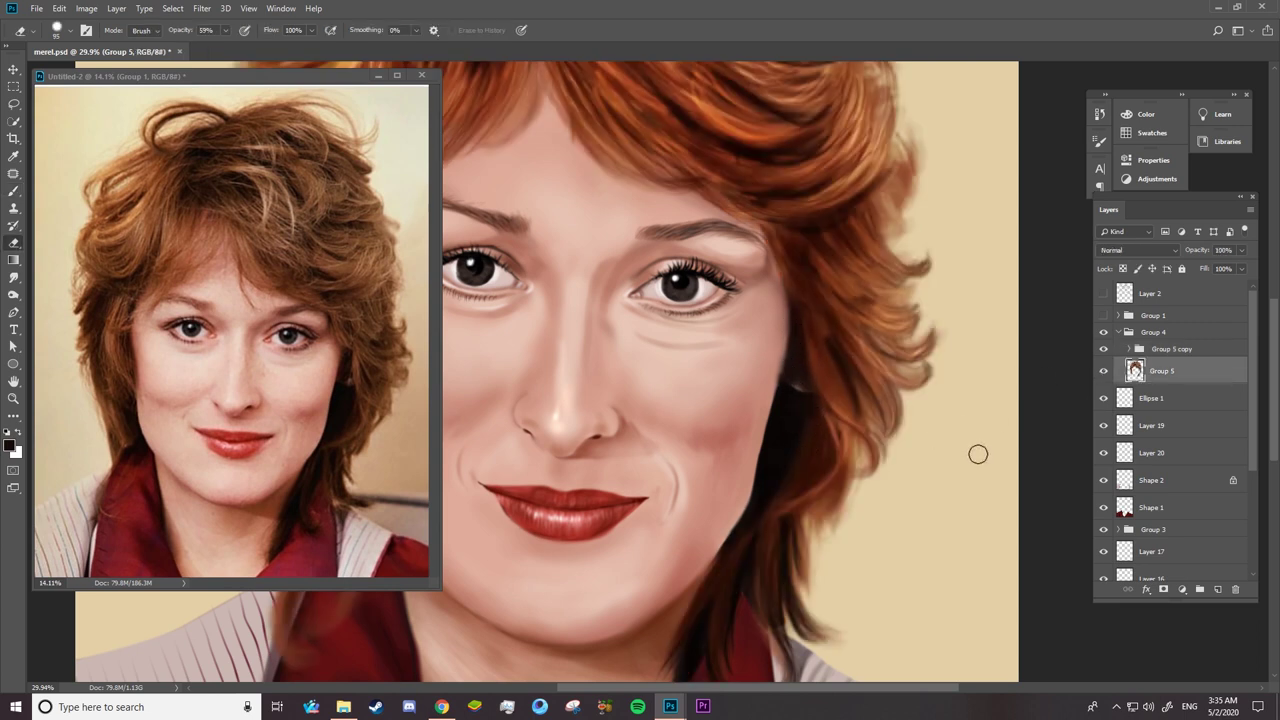
pyautogui.click(1168, 349)
pyautogui.moveTo(1197, 252); pyautogui.dragTo(1169, 252)
pyautogui.press('z')
pyautogui.moveTo(908, 333); pyautogui.dragTo(557, 384)
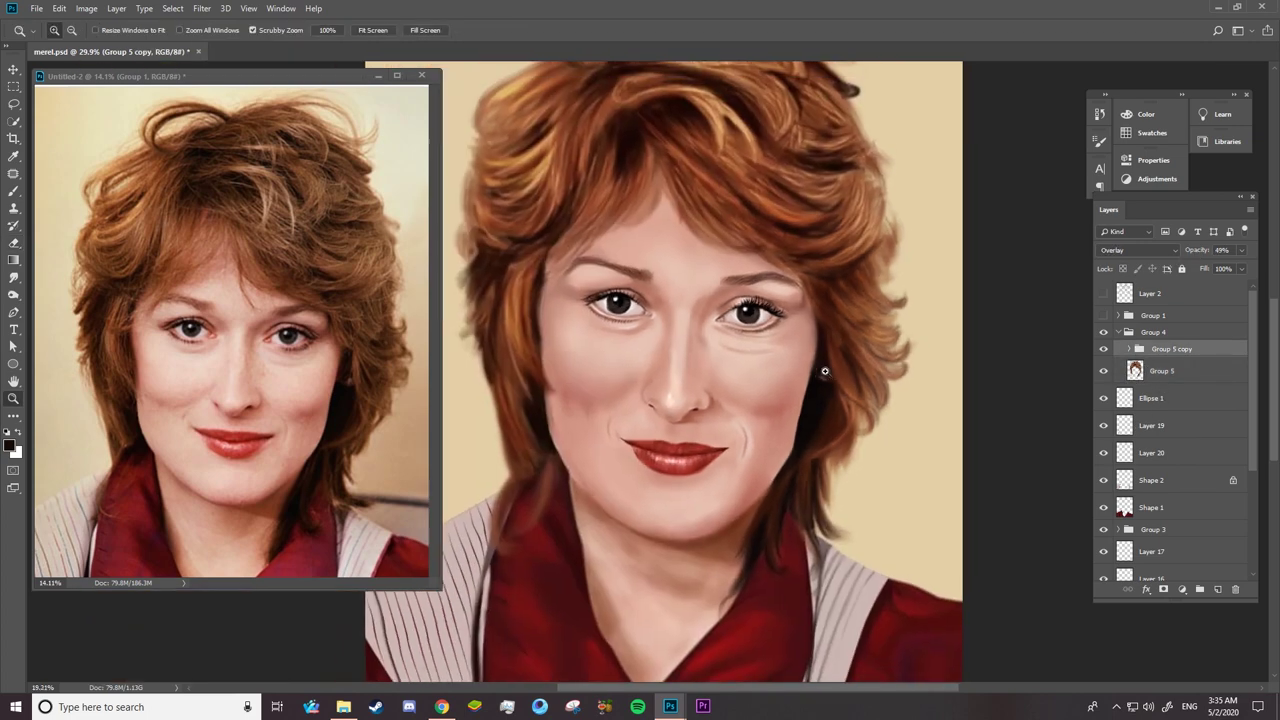
pyautogui.moveTo(558, 302)
pyautogui.mouseDown()
pyautogui.moveTo(595, 351)
pyautogui.moveTo(697, 319)
pyautogui.moveTo(671, 239)
pyautogui.moveTo(720, 206)
pyautogui.mouseUp()
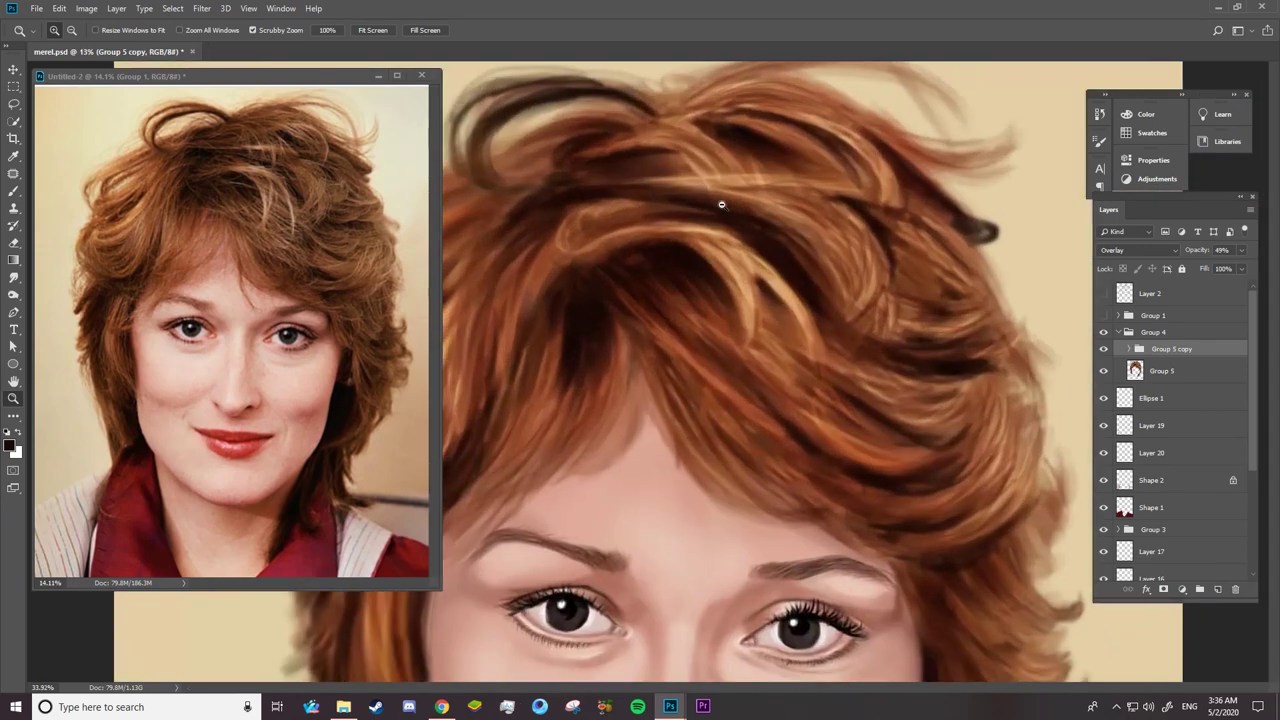
pyautogui.click(1119, 371)
pyautogui.press('b')
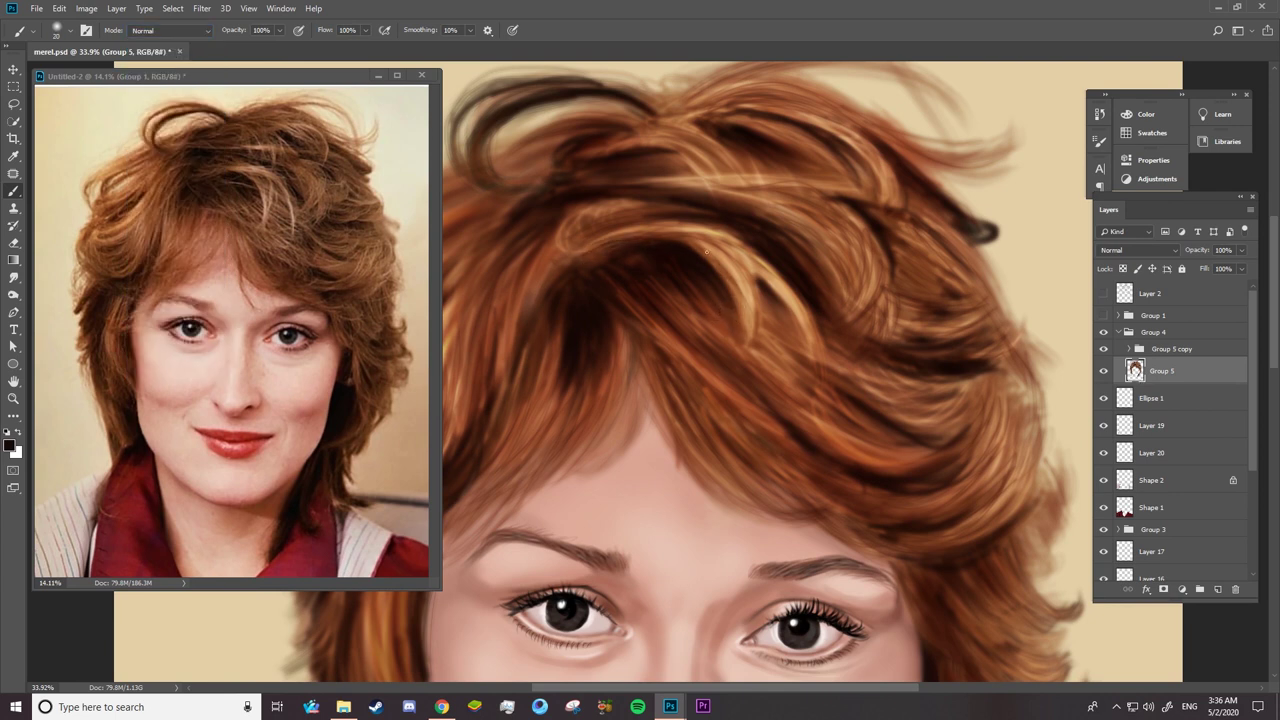
# - Paint thin dark strokes over the bright strands on the right and top of the hair
pyautogui.moveTo(706, 252)
pyautogui.mouseDown()
pyautogui.moveTo(750, 330)
pyautogui.moveTo(743, 349)
pyautogui.mouseUp()
pyautogui.moveTo(727, 266)
pyautogui.mouseDown()
pyautogui.moveTo(748, 325)
pyautogui.moveTo(800, 330)
pyautogui.moveTo(810, 350)
pyautogui.mouseUp()
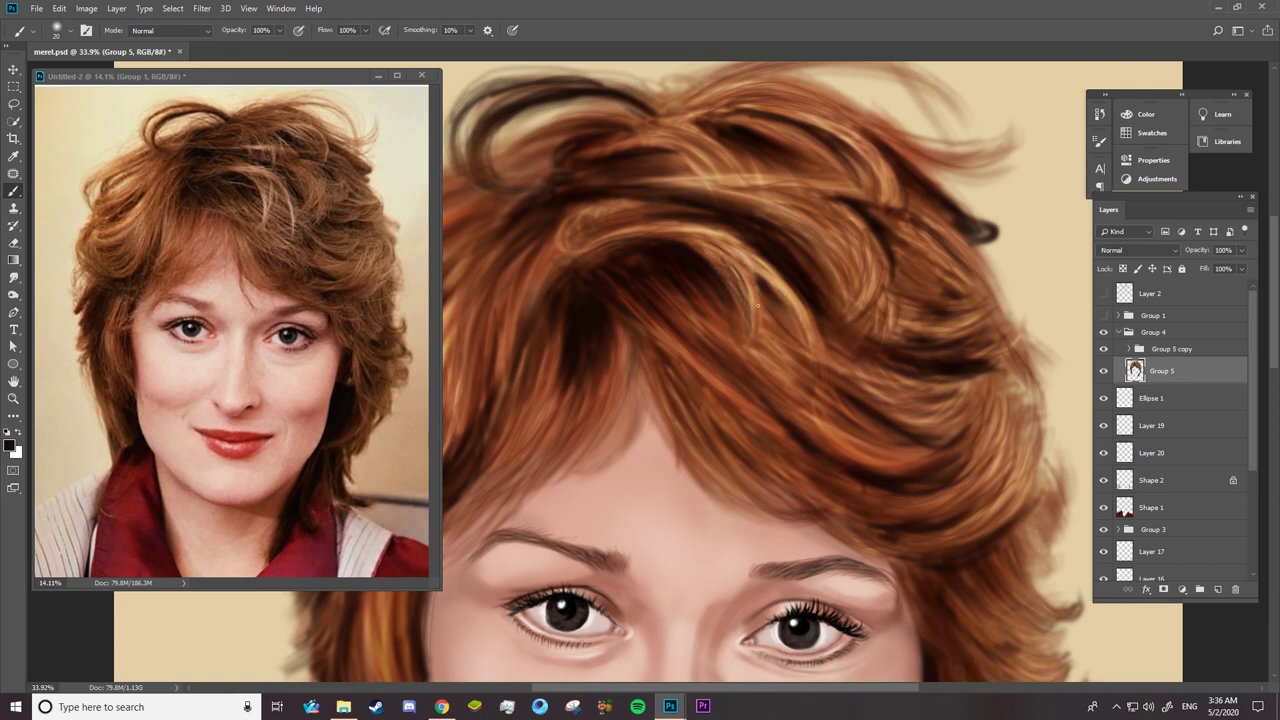
pyautogui.moveTo(756, 306)
pyautogui.mouseDown()
pyautogui.moveTo(793, 331)
pyautogui.moveTo(764, 318)
pyautogui.moveTo(730, 262)
pyautogui.moveTo(775, 285)
pyautogui.mouseUp()
pyautogui.moveTo(702, 240)
pyautogui.mouseDown()
pyautogui.moveTo(790, 300)
pyautogui.moveTo(760, 270)
pyautogui.moveTo(814, 329)
pyautogui.mouseUp()
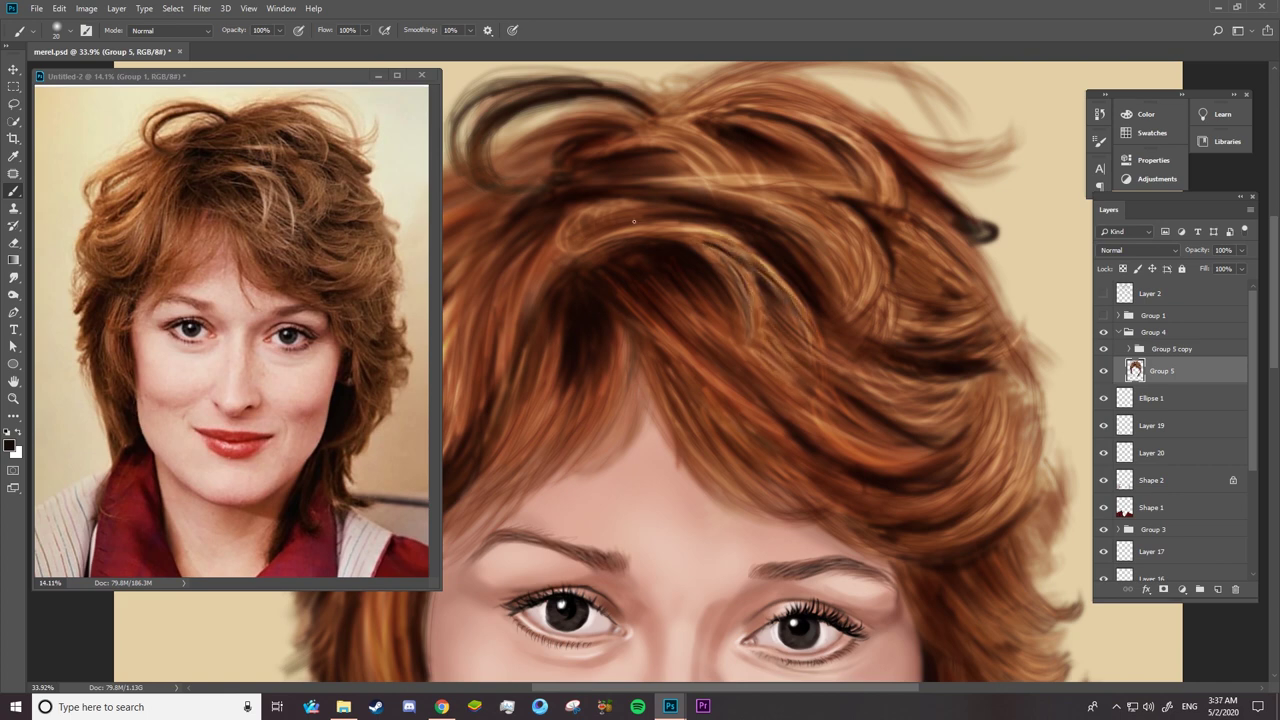
pyautogui.moveTo(575, 213)
pyautogui.mouseDown()
pyautogui.moveTo(640, 202)
pyautogui.moveTo(655, 217)
pyautogui.moveTo(558, 252)
pyautogui.mouseUp()
pyautogui.moveTo(618, 214)
pyautogui.mouseDown()
pyautogui.moveTo(562, 240)
pyautogui.moveTo(516, 300)
pyautogui.mouseUp()
pyautogui.moveTo(564, 230); pyautogui.dragTo(547, 238)
# - Darken the hair strands toward the forehead and along the crown
pyautogui.moveTo(508, 392)
pyautogui.mouseDown()
pyautogui.moveTo(506, 292)
pyautogui.moveTo(594, 242)
pyautogui.mouseUp()
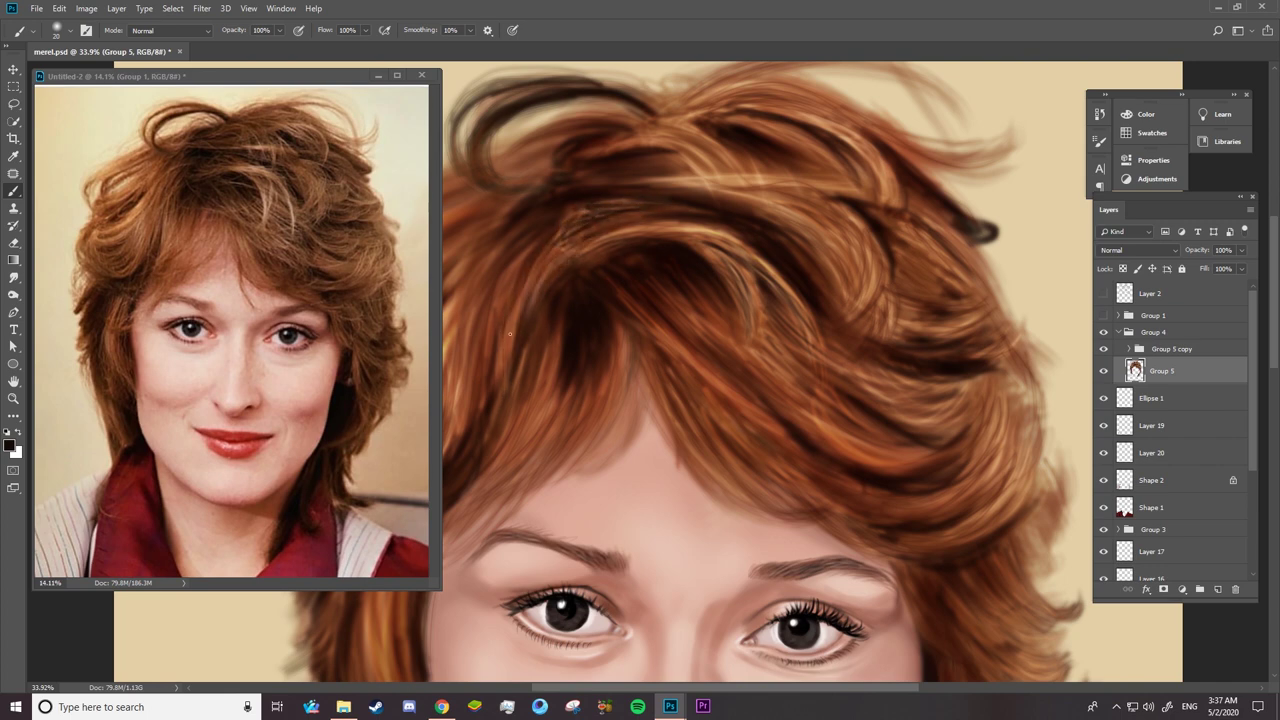
pyautogui.moveTo(500, 368); pyautogui.dragTo(586, 242)
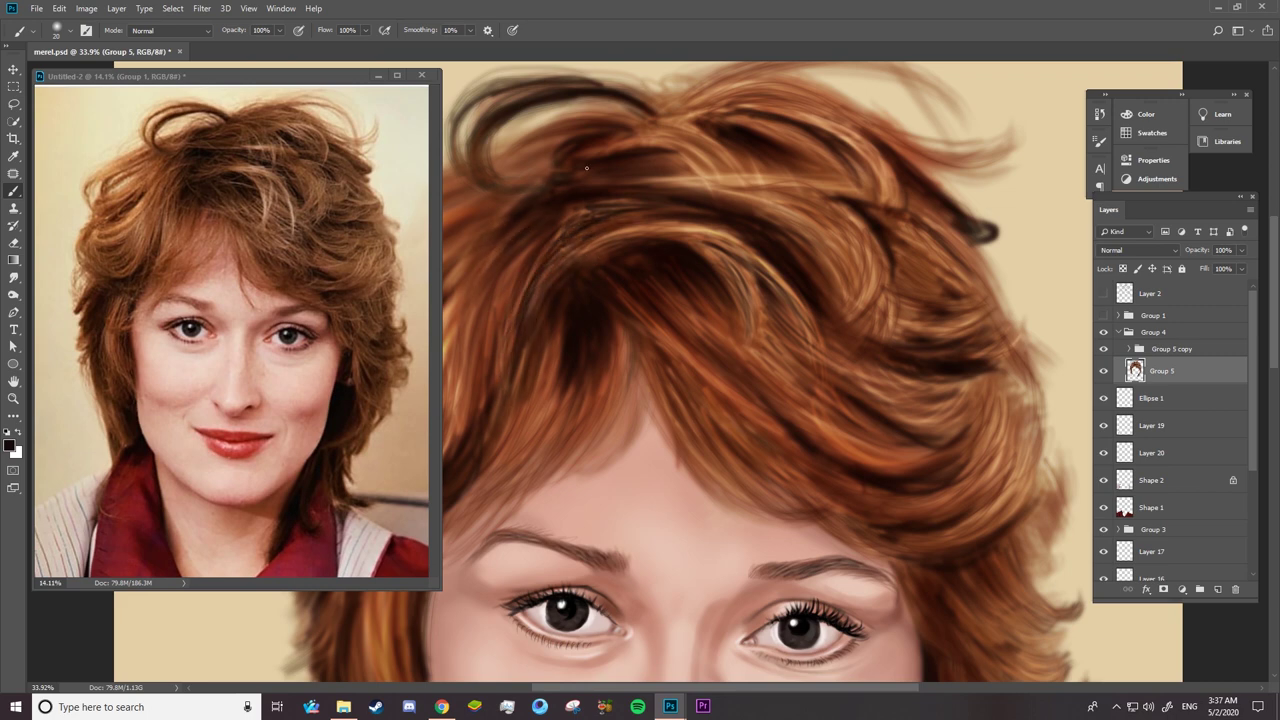
pyautogui.moveTo(688, 156); pyautogui.dragTo(600, 152)
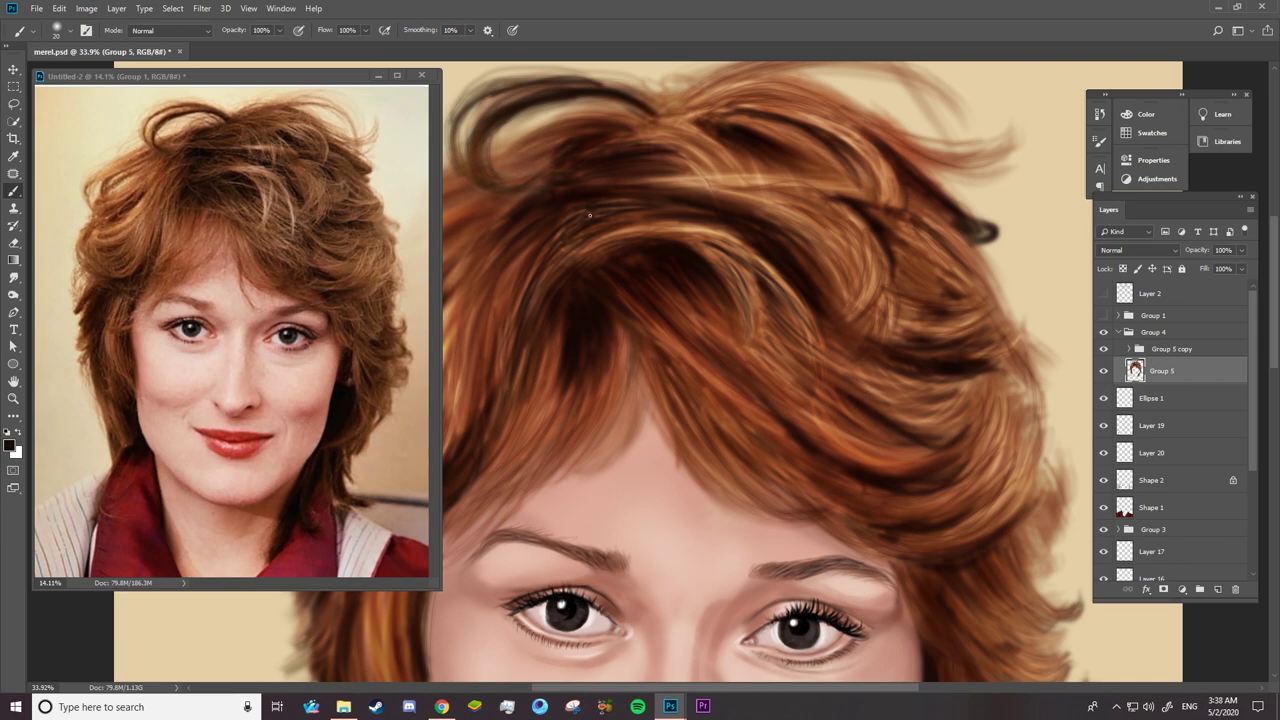
pyautogui.moveTo(582, 248)
pyautogui.mouseDown()
pyautogui.moveTo(738, 230)
pyautogui.moveTo(715, 222)
pyautogui.moveTo(726, 226)
pyautogui.mouseUp()
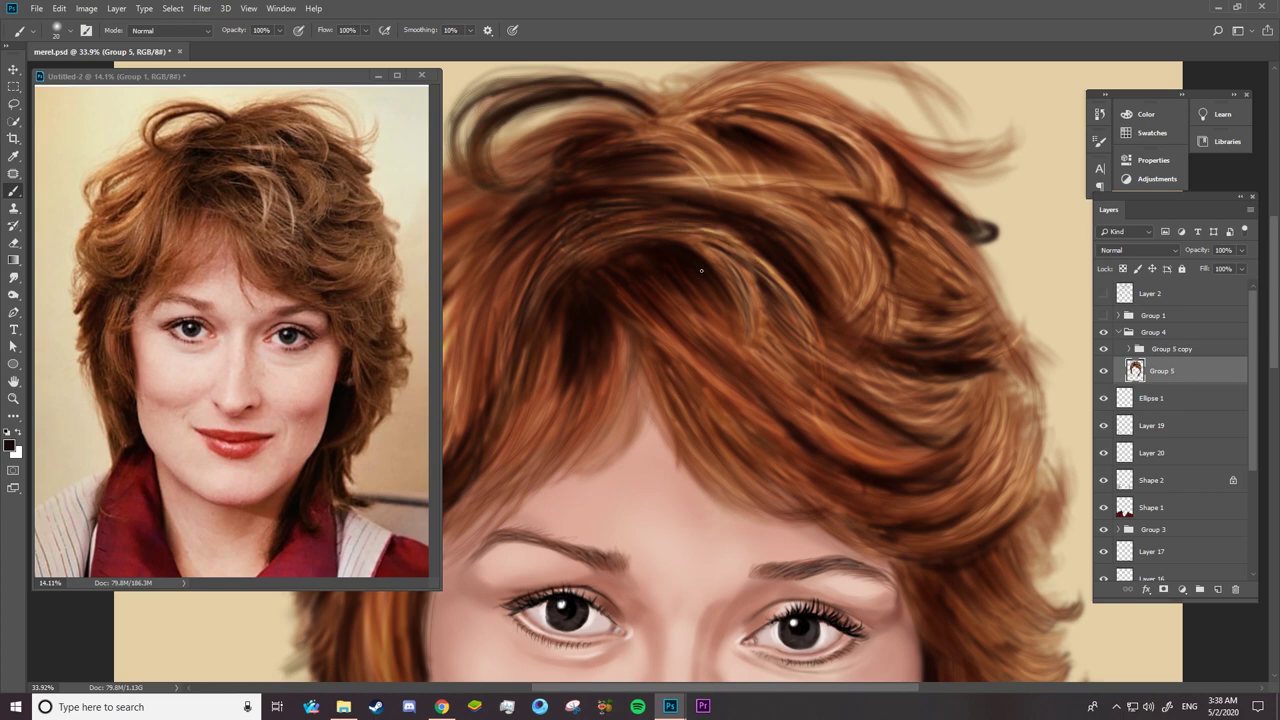
pyautogui.keyDown('alt'); pyautogui.click(259, 163); pyautogui.keyUp('alt')
# - Set the brush to Screen mode and brighten strands on the top and right of the hair
pyautogui.click(170, 30)
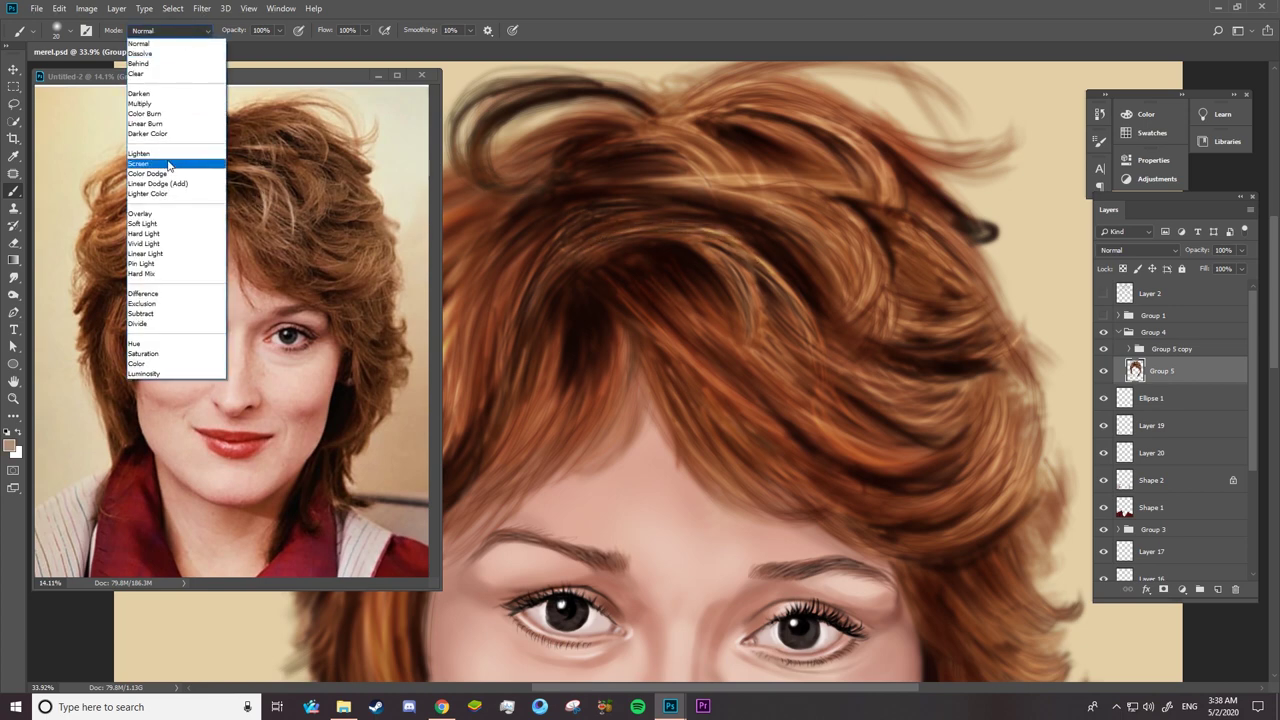
pyautogui.click(171, 163)
pyautogui.moveTo(590, 248)
pyautogui.mouseDown()
pyautogui.moveTo(736, 232)
pyautogui.moveTo(700, 228)
pyautogui.mouseUp()
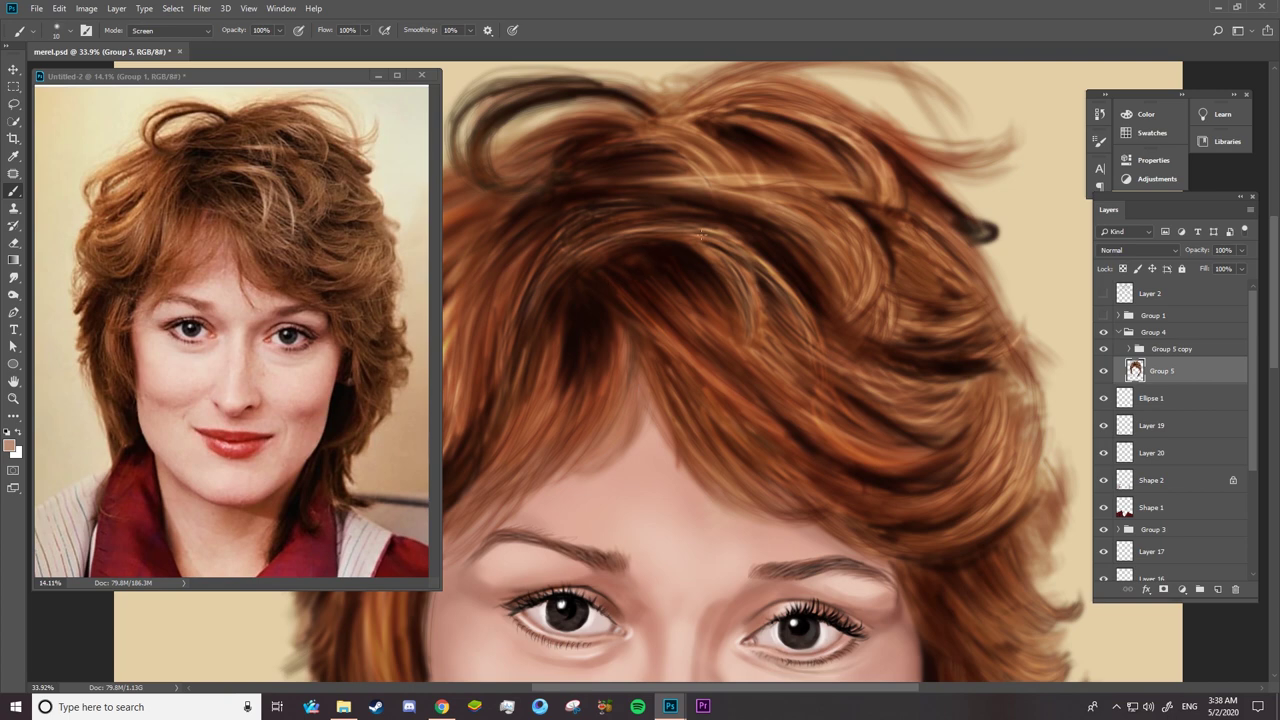
pyautogui.moveTo(590, 244); pyautogui.dragTo(704, 220)
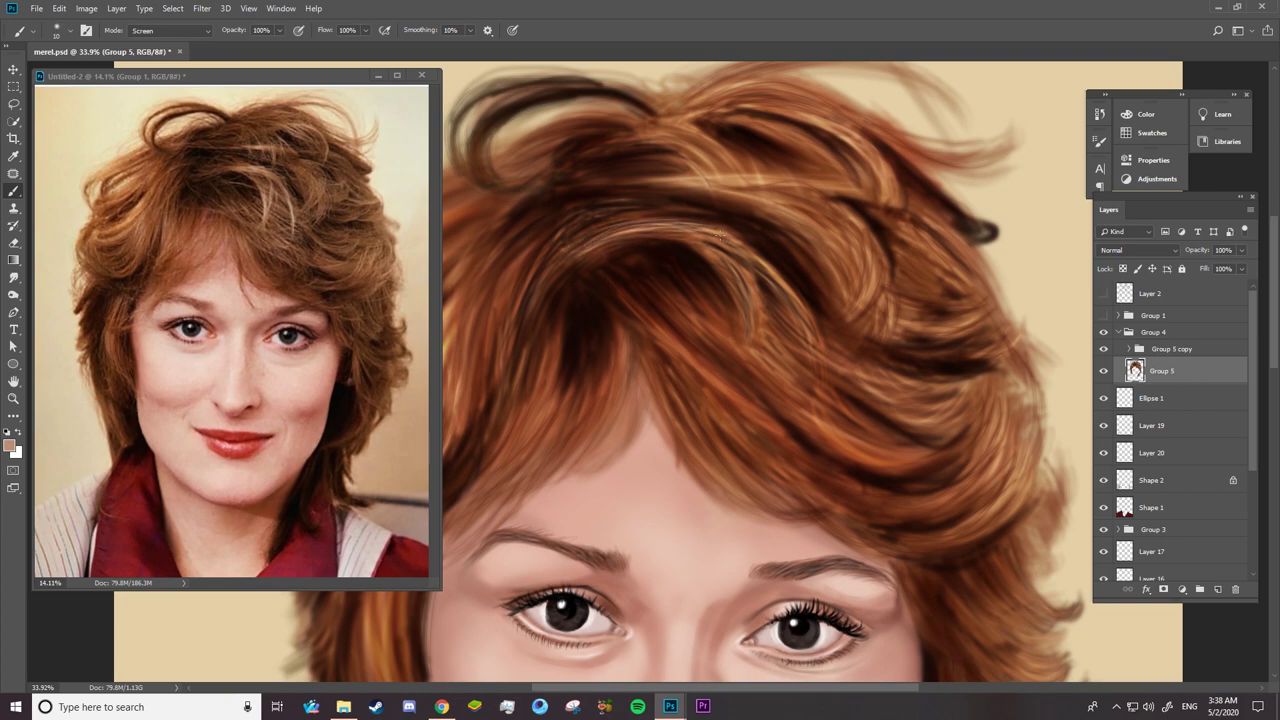
pyautogui.moveTo(572, 220)
pyautogui.mouseDown()
pyautogui.moveTo(690, 224)
pyautogui.moveTo(740, 250)
pyautogui.moveTo(764, 272)
pyautogui.moveTo(700, 237)
pyautogui.moveTo(753, 340)
pyautogui.mouseUp()
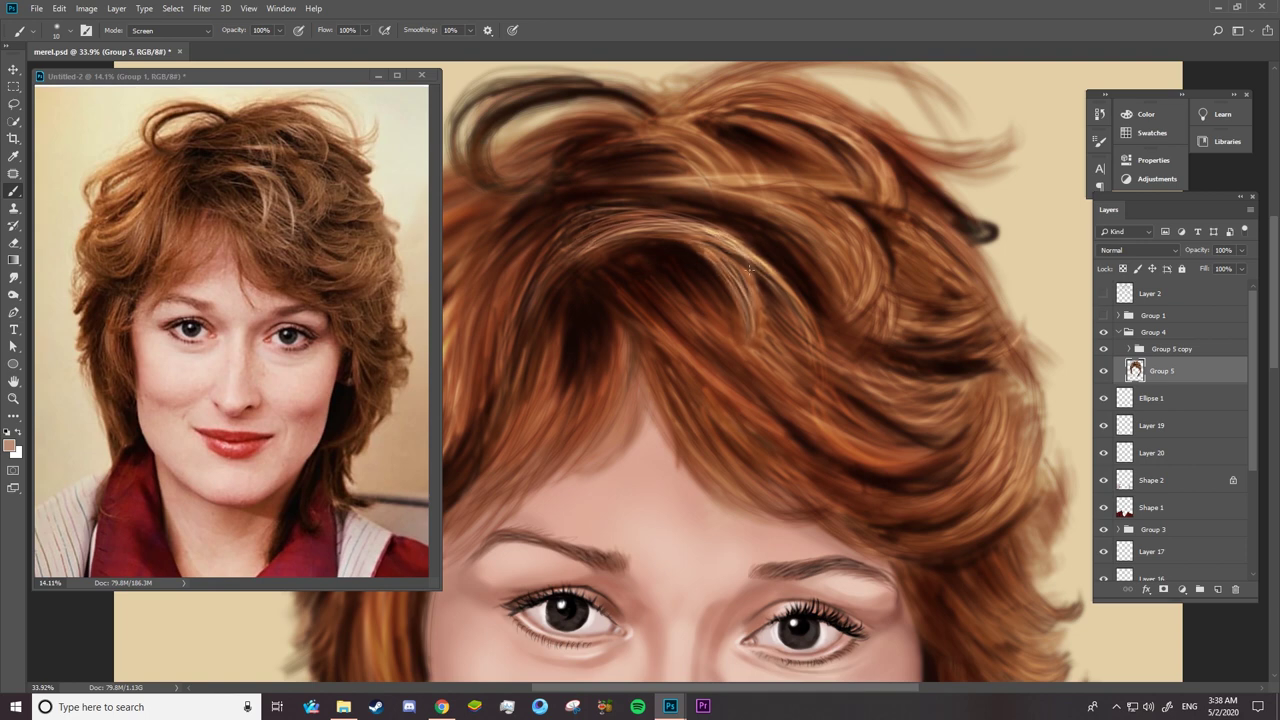
pyautogui.moveTo(749, 270); pyautogui.dragTo(762, 330)
pyautogui.moveTo(724, 250)
pyautogui.mouseDown()
pyautogui.moveTo(760, 334)
pyautogui.moveTo(782, 286)
pyautogui.moveTo(822, 376)
pyautogui.mouseUp()
# - Add light highlights down the right-side strands and across the upper crown
pyautogui.moveTo(798, 314); pyautogui.dragTo(726, 258)
pyautogui.moveTo(594, 216); pyautogui.dragTo(656, 210)
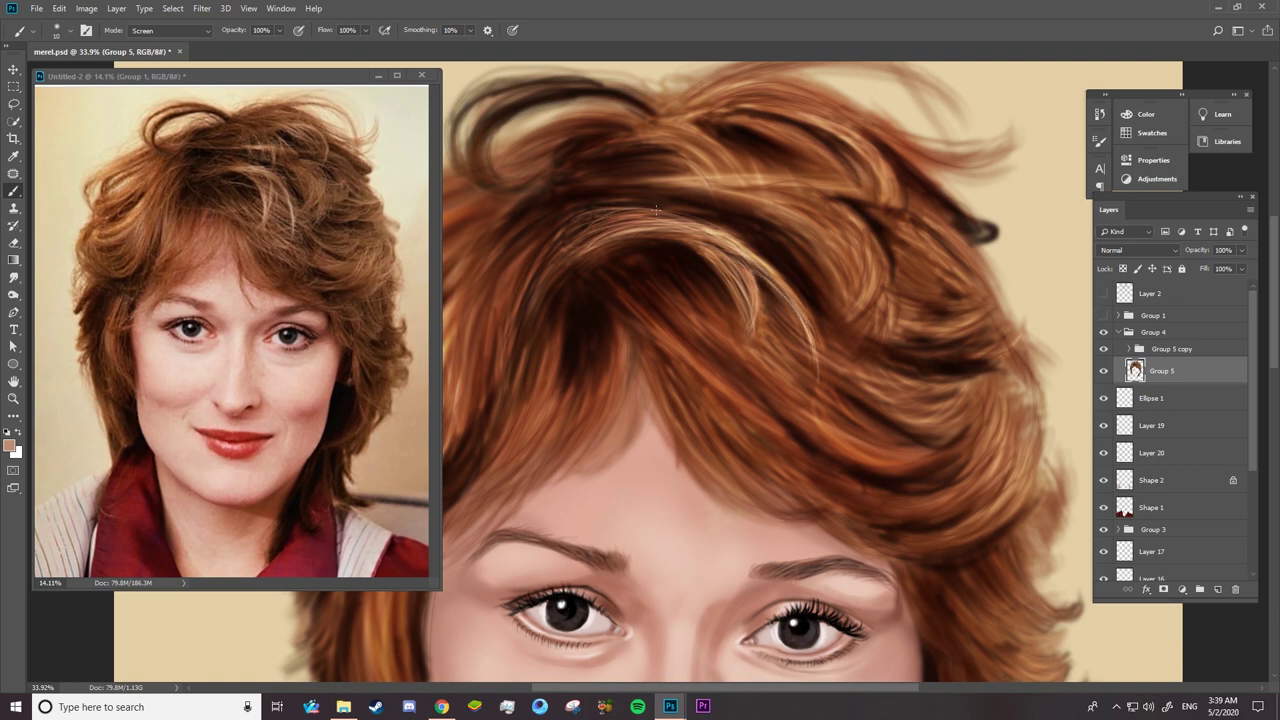
pyautogui.moveTo(609, 147)
pyautogui.mouseDown()
pyautogui.moveTo(706, 184)
pyautogui.moveTo(720, 214)
pyautogui.mouseUp()
pyautogui.moveTo(675, 145)
pyautogui.mouseDown()
pyautogui.moveTo(756, 230)
pyautogui.moveTo(762, 214)
pyautogui.mouseUp()
pyautogui.moveTo(736, 152); pyautogui.dragTo(772, 238)
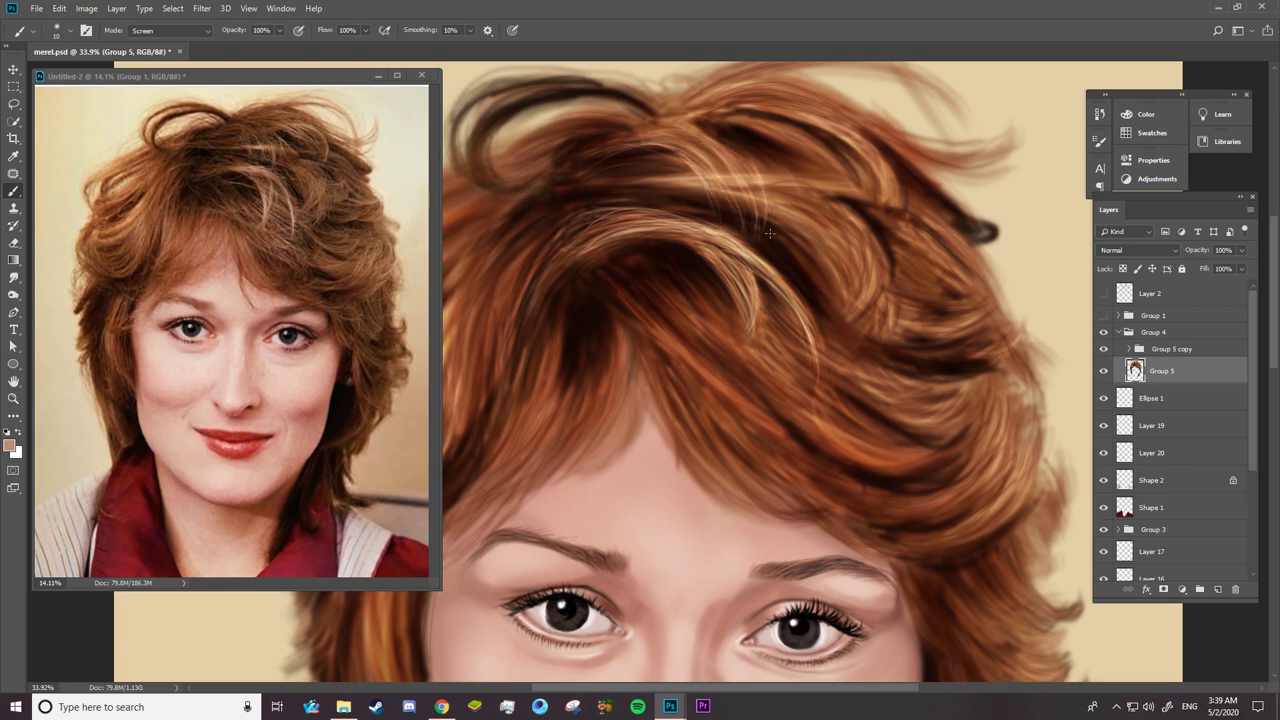
pyautogui.moveTo(696, 134)
pyautogui.mouseDown()
pyautogui.moveTo(746, 162)
pyautogui.moveTo(688, 130)
pyautogui.moveTo(806, 110)
pyautogui.mouseUp()
# - Paint more light strands at the top of the head and down the right side
pyautogui.moveTo(720, 96); pyautogui.dragTo(808, 106)
pyautogui.moveTo(706, 92)
pyautogui.mouseDown()
pyautogui.moveTo(866, 158)
pyautogui.moveTo(868, 228)
pyautogui.mouseUp()
pyautogui.moveTo(784, 104); pyautogui.dragTo(876, 158)
pyautogui.moveTo(748, 90); pyautogui.dragTo(868, 131)
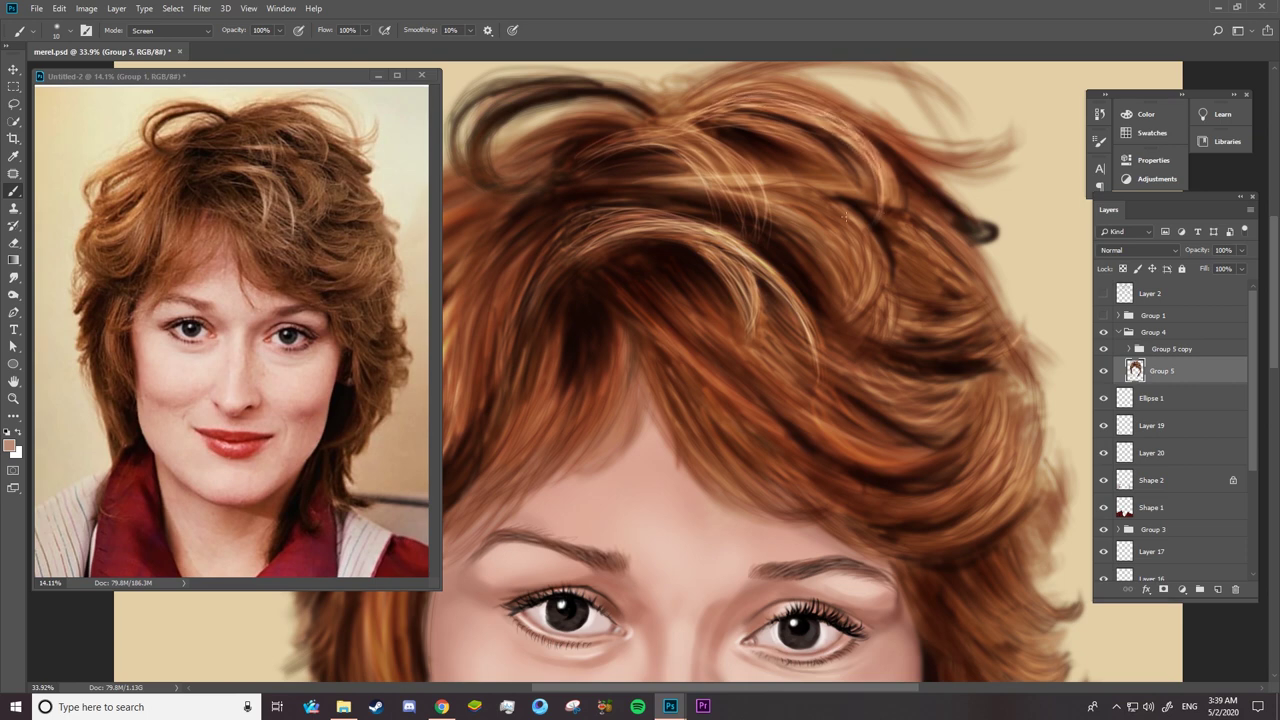
pyautogui.moveTo(766, 189); pyautogui.dragTo(846, 220)
pyautogui.moveTo(760, 182)
pyautogui.mouseDown()
pyautogui.moveTo(864, 210)
pyautogui.moveTo(864, 262)
pyautogui.mouseUp()
pyautogui.moveTo(806, 222)
pyautogui.mouseDown()
pyautogui.moveTo(858, 282)
pyautogui.moveTo(858, 315)
pyautogui.mouseUp()
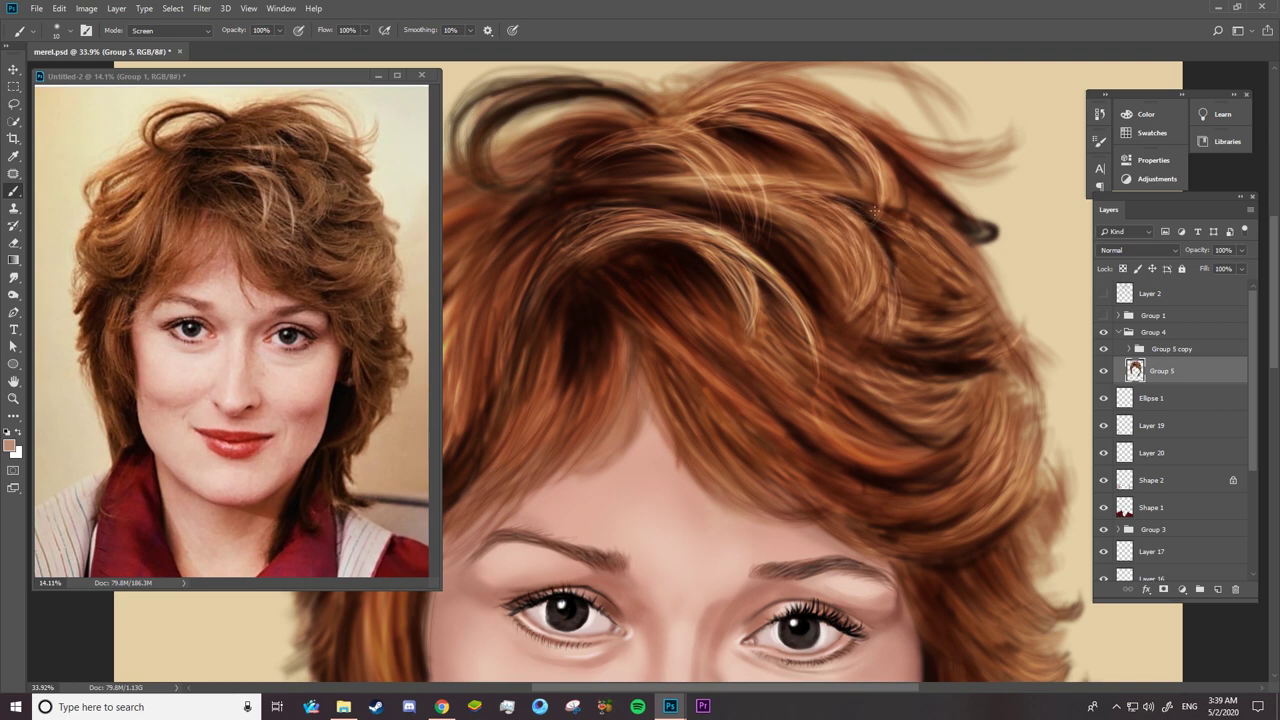
# - Hide Group 5 copy and paint fine light strands into the fringe
pyautogui.click(1105, 349)
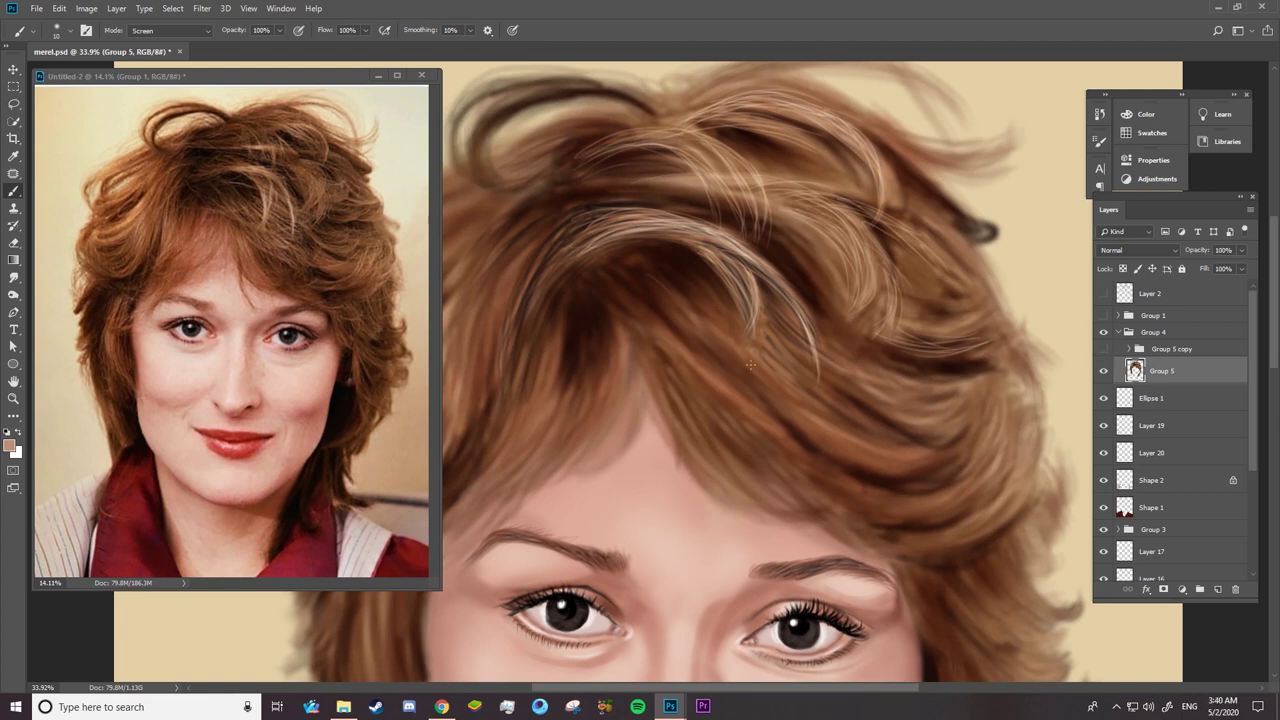
pyautogui.moveTo(694, 274)
pyautogui.mouseDown()
pyautogui.moveTo(660, 372)
pyautogui.moveTo(690, 340)
pyautogui.moveTo(684, 392)
pyautogui.mouseUp()
pyautogui.moveTo(690, 324); pyautogui.dragTo(650, 424)
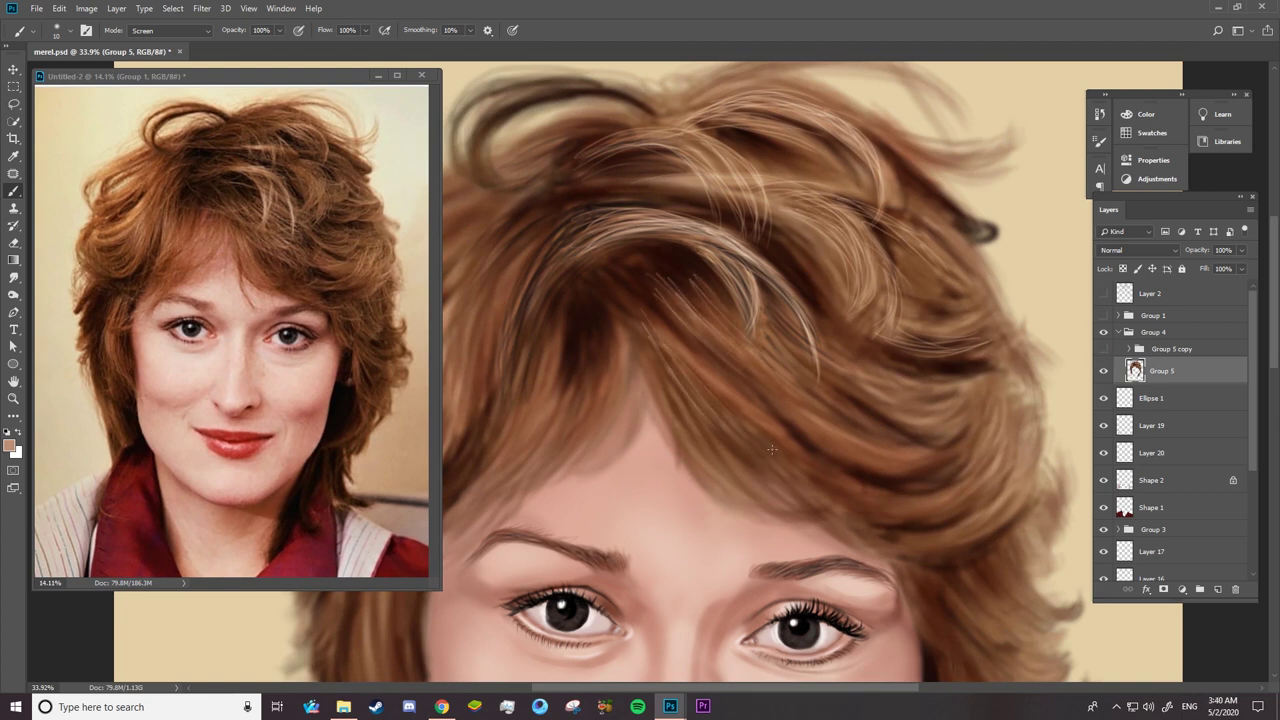
pyautogui.moveTo(730, 360); pyautogui.dragTo(660, 460)
pyautogui.moveTo(715, 380); pyautogui.dragTo(660, 455)
pyautogui.moveTo(720, 295)
pyautogui.mouseDown()
pyautogui.moveTo(640, 370)
pyautogui.moveTo(680, 382)
pyautogui.mouseUp()
pyautogui.moveTo(800, 338); pyautogui.dragTo(705, 420)
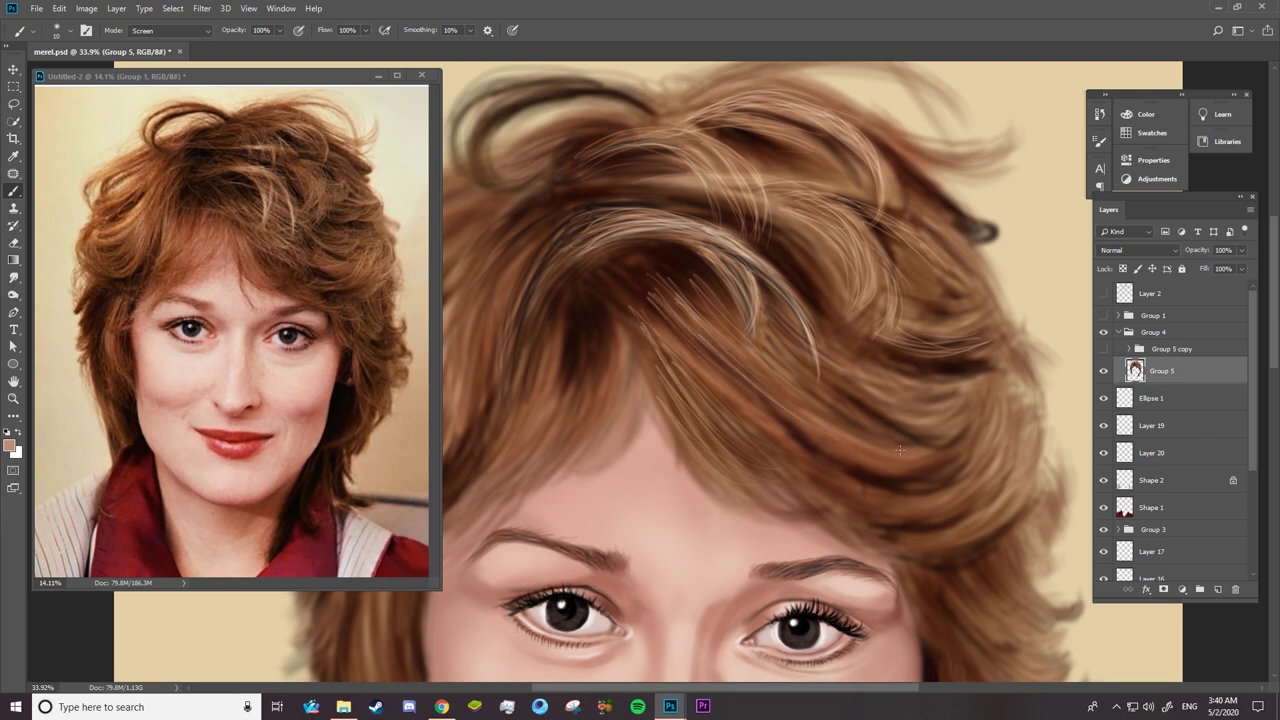
pyautogui.rightClick(16, 192)
# - Blend the light fringe strands into the hair with the Mixer Brush at 100% mix
pyautogui.click(70, 230)
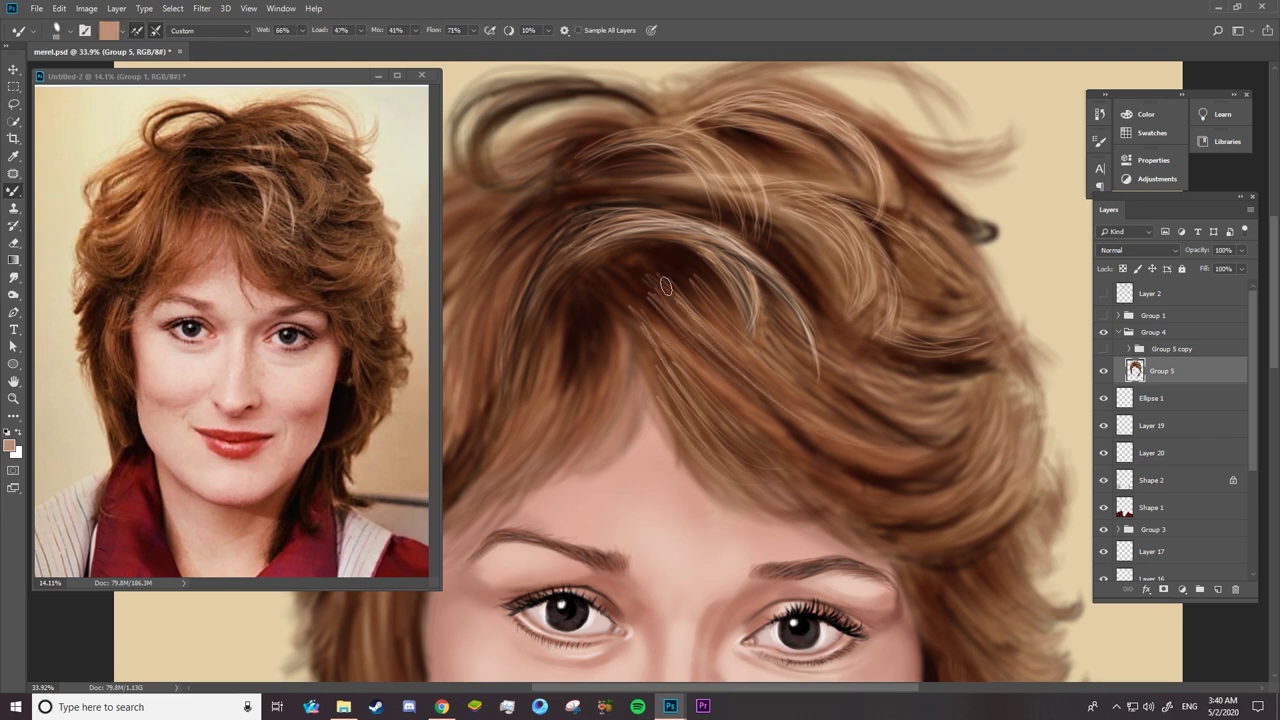
pyautogui.moveTo(383, 31); pyautogui.dragTo(469, 20)
pyautogui.moveTo(660, 282)
pyautogui.mouseDown()
pyautogui.moveTo(690, 312)
pyautogui.moveTo(688, 345)
pyautogui.mouseUp()
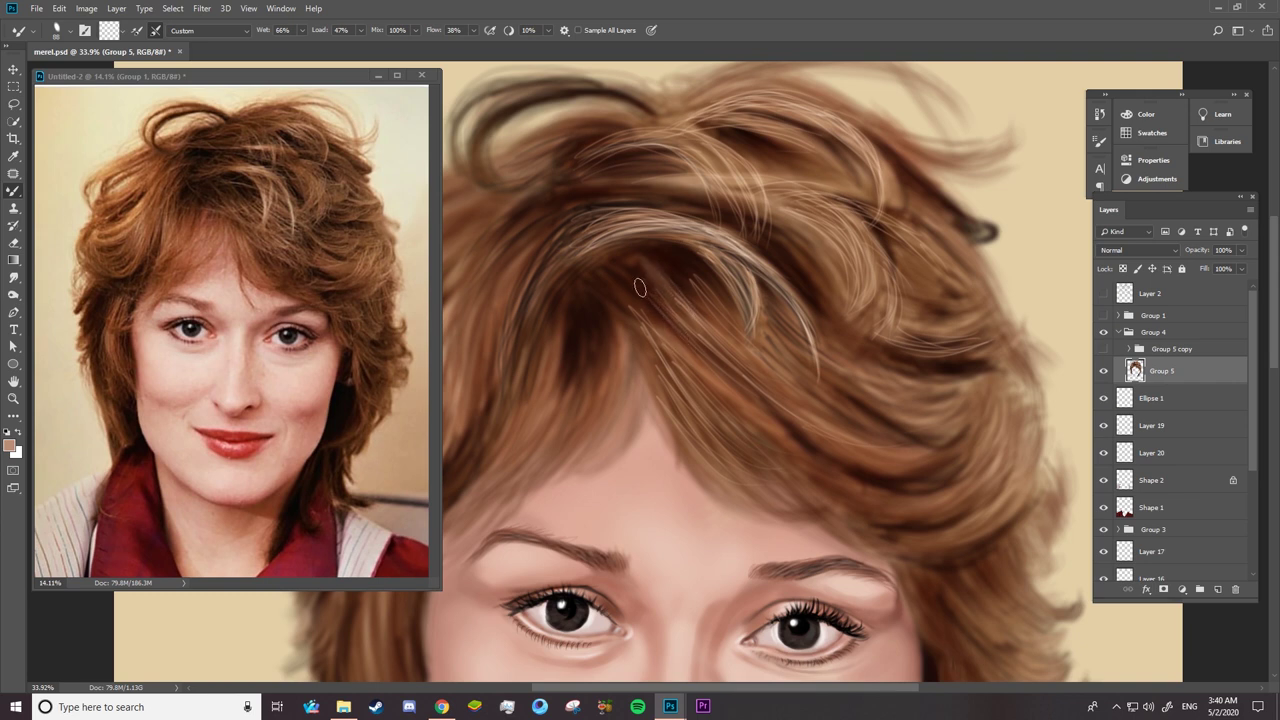
pyautogui.moveTo(640, 288)
pyautogui.mouseDown()
pyautogui.moveTo(680, 360)
pyautogui.moveTo(655, 330)
pyautogui.mouseUp()
pyautogui.moveTo(692, 285); pyautogui.dragTo(730, 320)
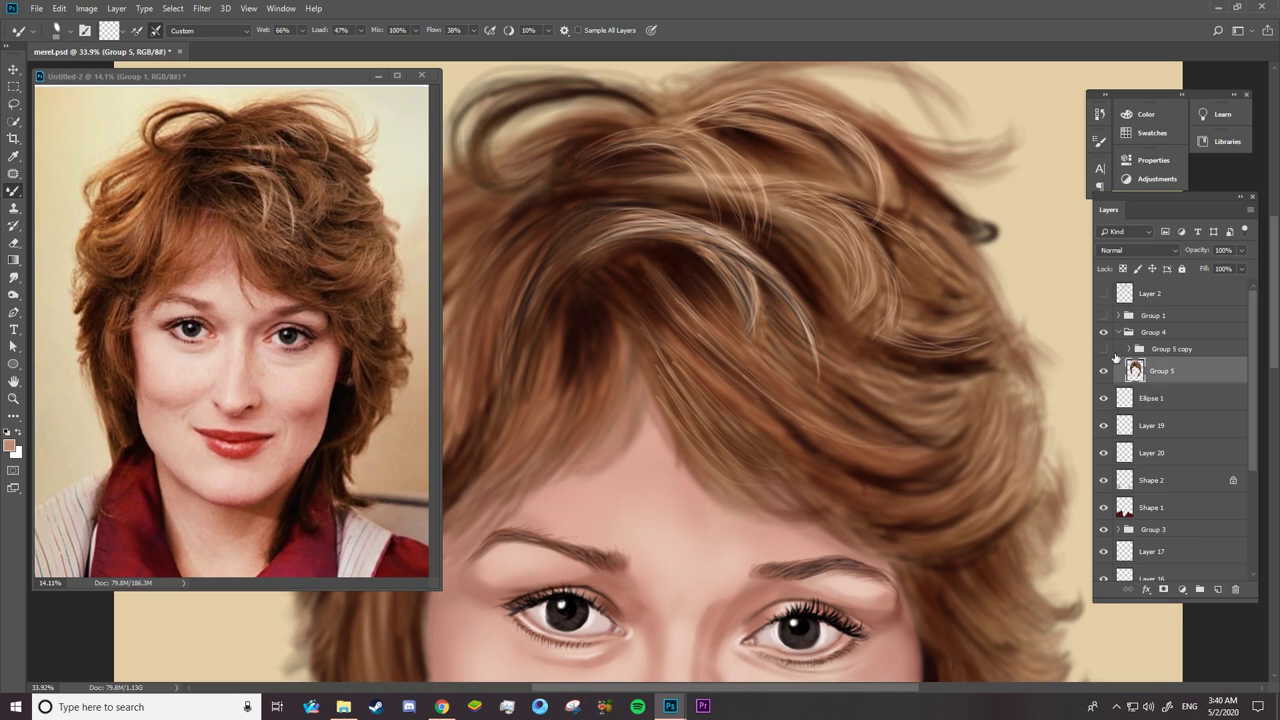
# - Show Group 5 copy again and set its blend mode to Pass Through
pyautogui.click(1104, 349)
pyautogui.click(1160, 349)
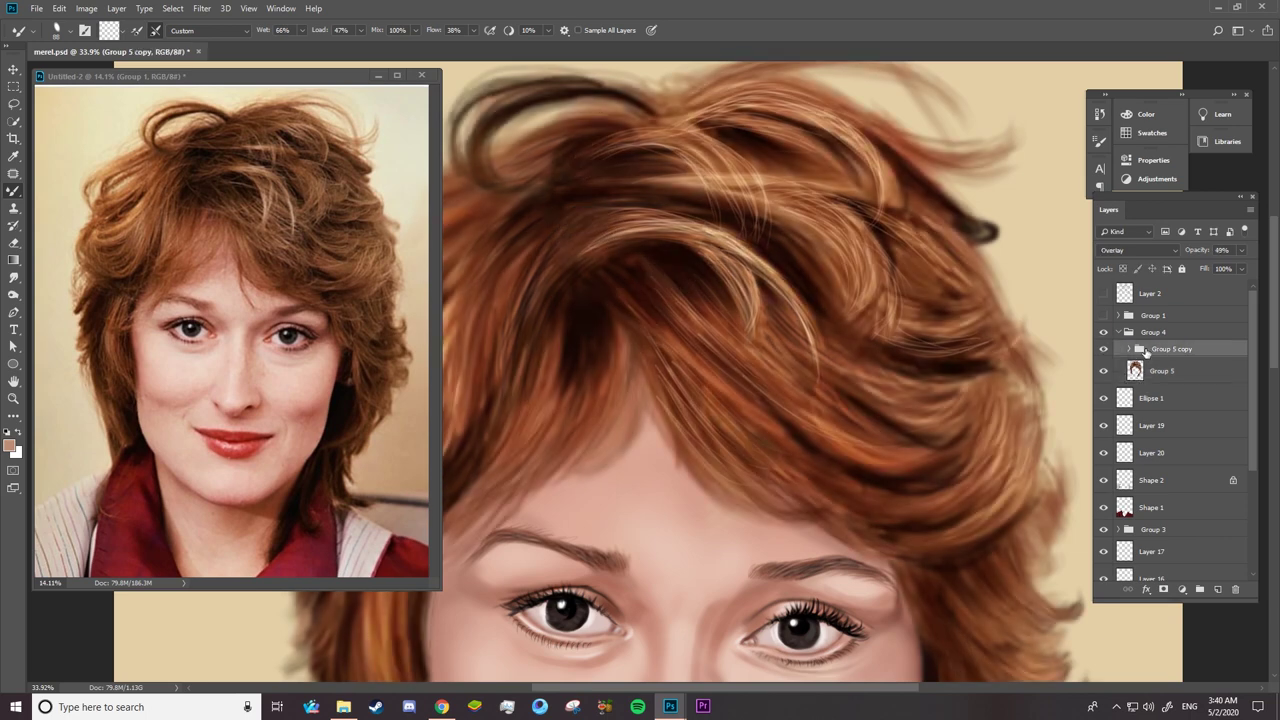
pyautogui.click(1130, 251)
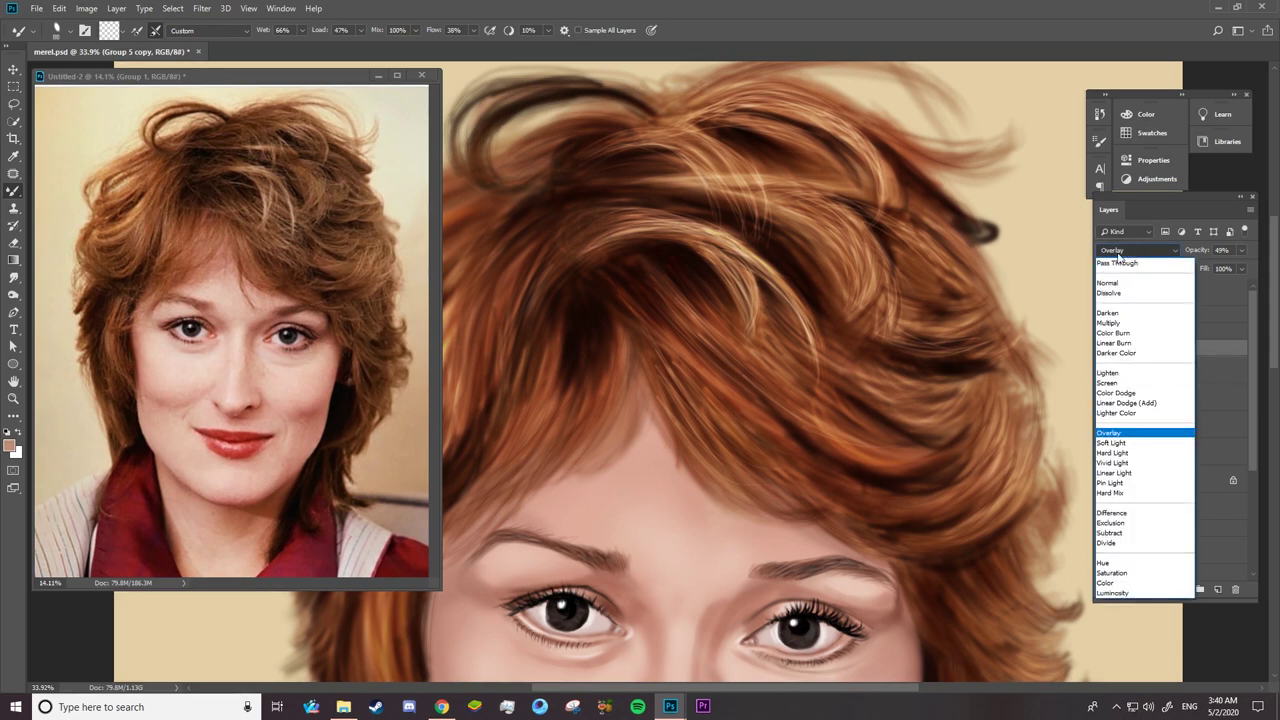
pyautogui.click(1130, 252)
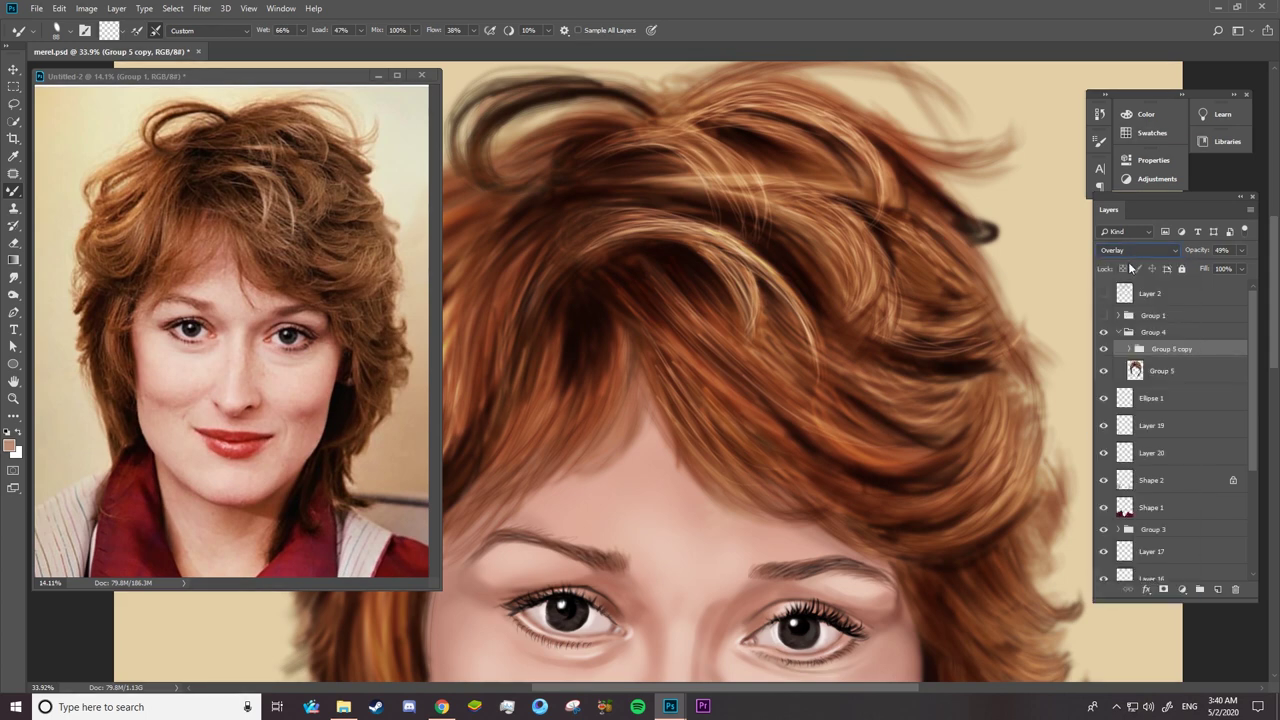
pyautogui.hotkey('shift', 'alt', 'p')
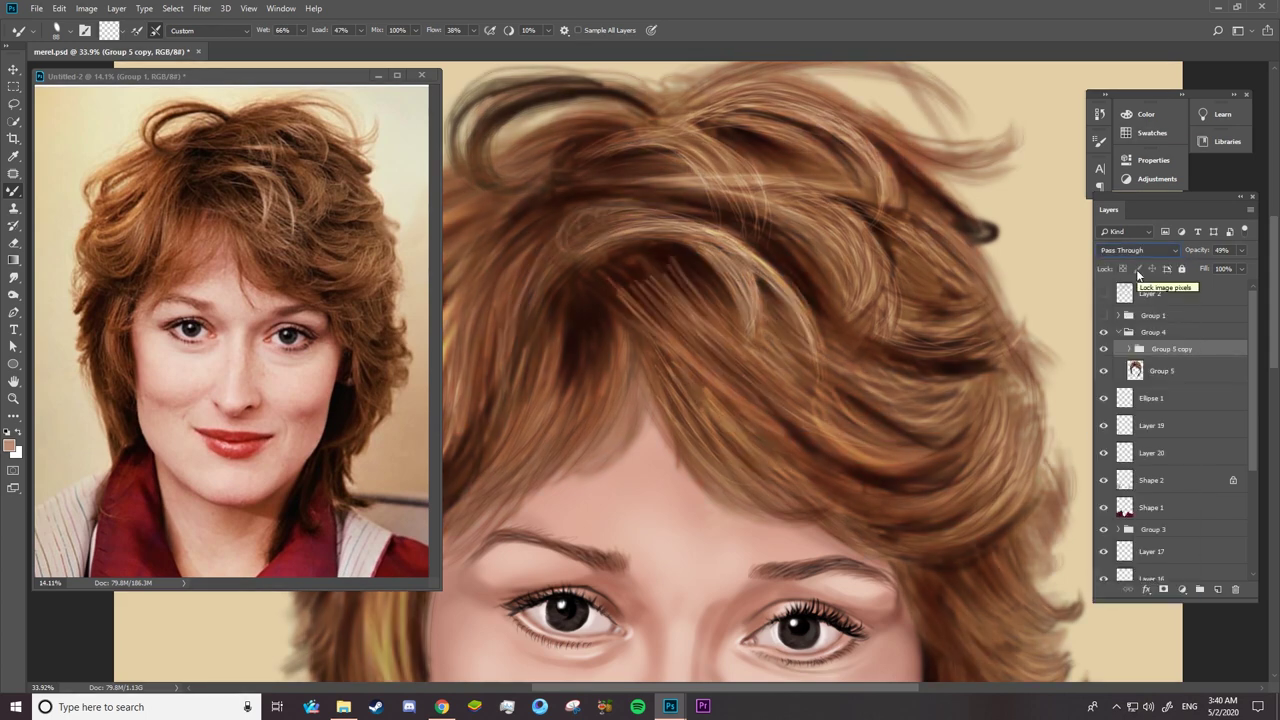
# - On Layer 23, paint fine strands down from the crown and erase stray fringe strands
pyautogui.keyDown('ctrl'); pyautogui.click(675, 285); pyautogui.keyUp('ctrl')
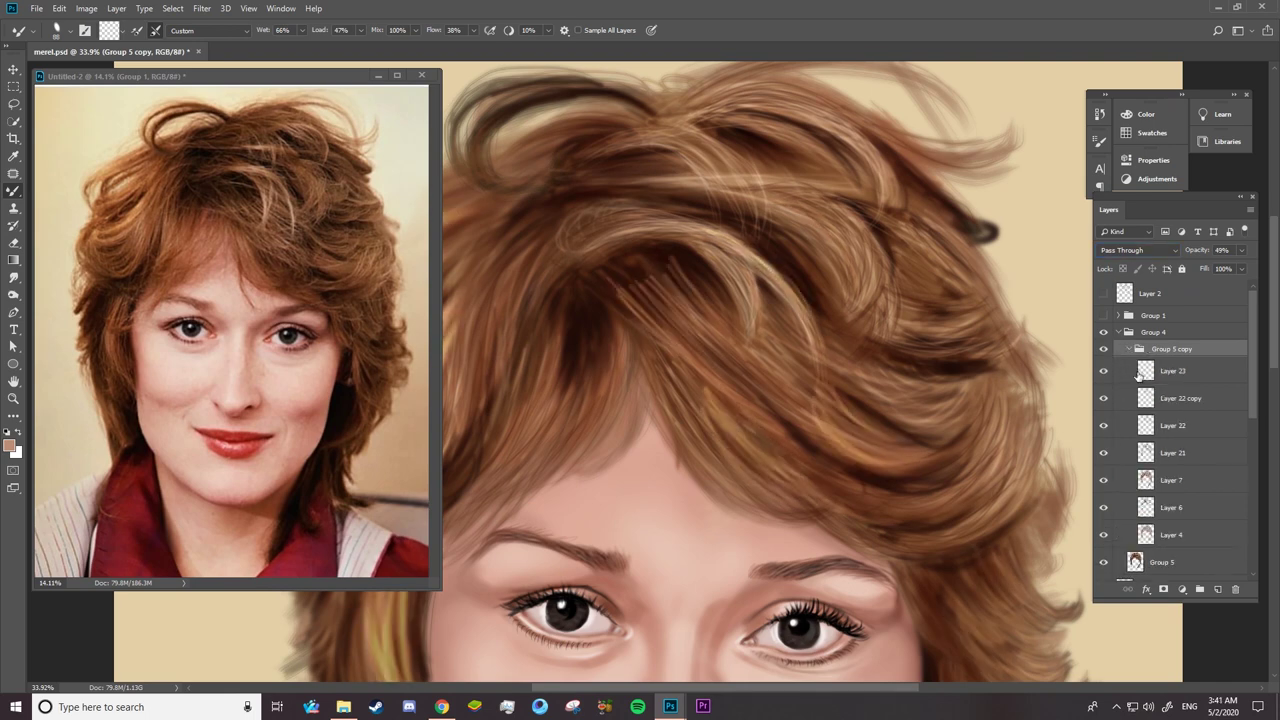
pyautogui.moveTo(654, 290); pyautogui.dragTo(631, 328)
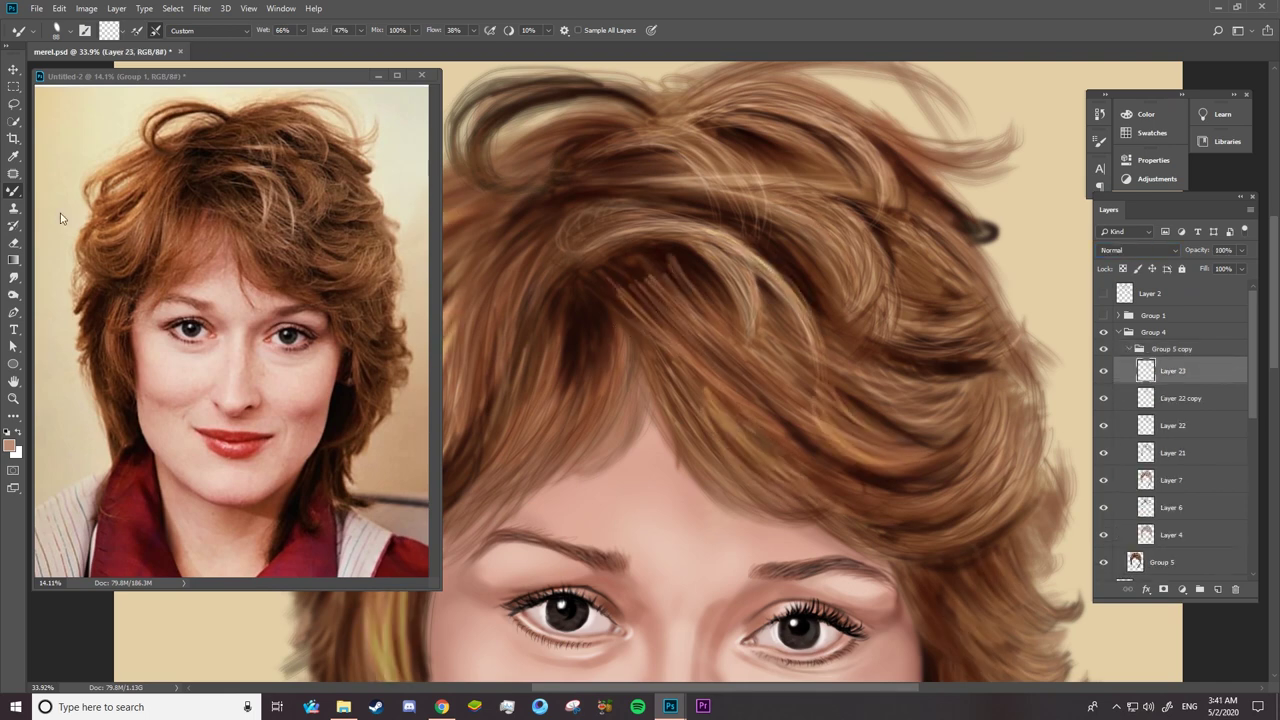
pyautogui.click(13, 242)
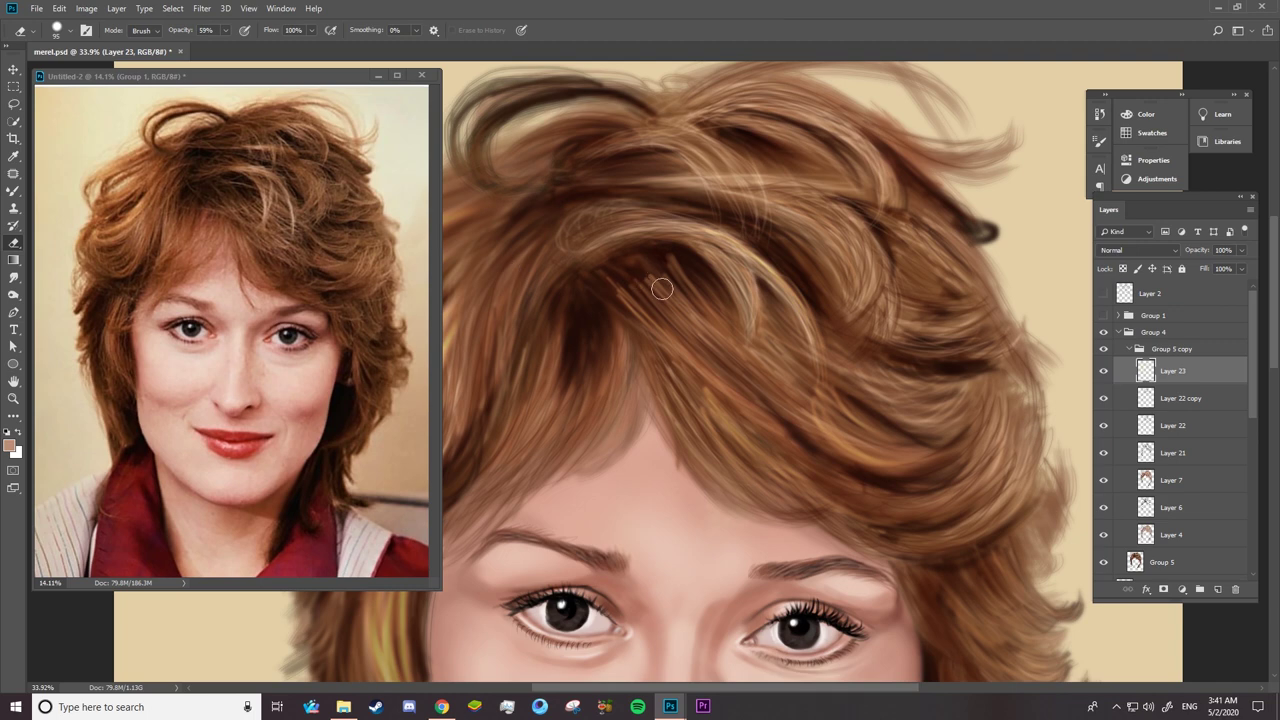
pyautogui.moveTo(651, 280); pyautogui.dragTo(674, 266)
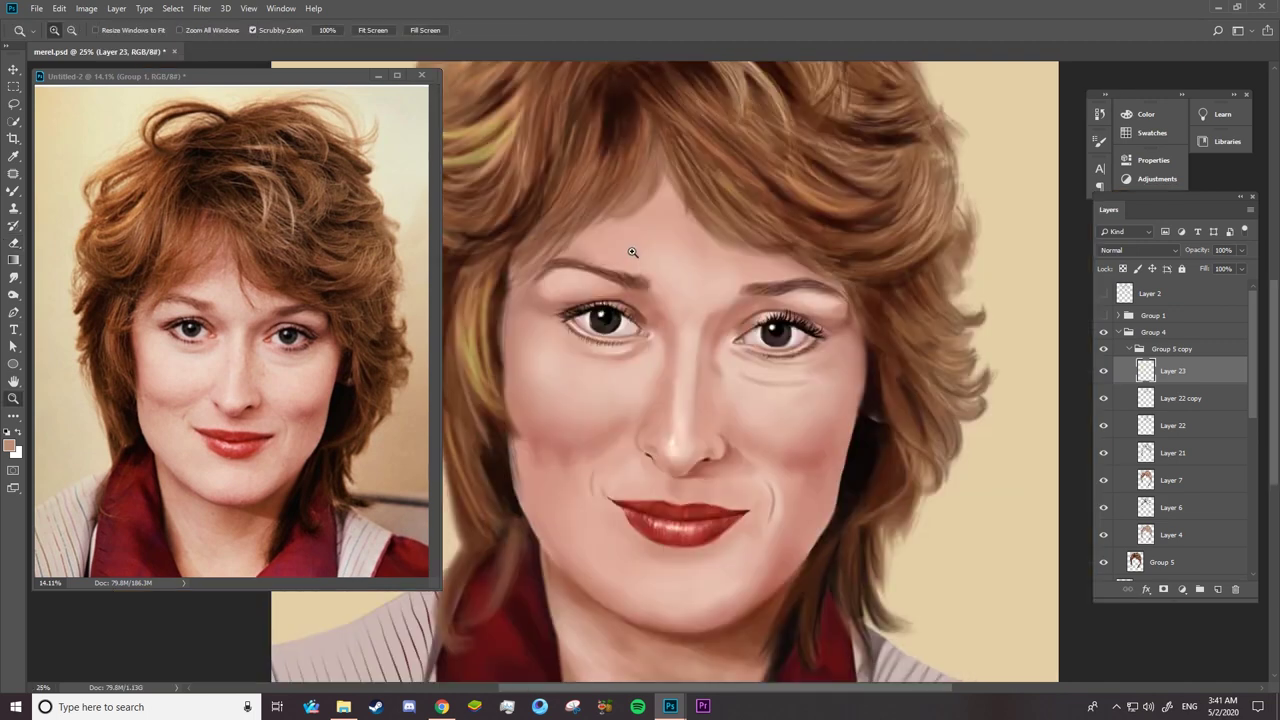
# - Zoom out to the whole face, select Layer 24 in Group 2, and return to the Brush Tool
pyautogui.press('z')
pyautogui.keyDown('alt'); pyautogui.click(700, 404); pyautogui.keyUp('alt')
pyautogui.keyDown('ctrl'); pyautogui.click(880, 385); pyautogui.keyUp('ctrl')
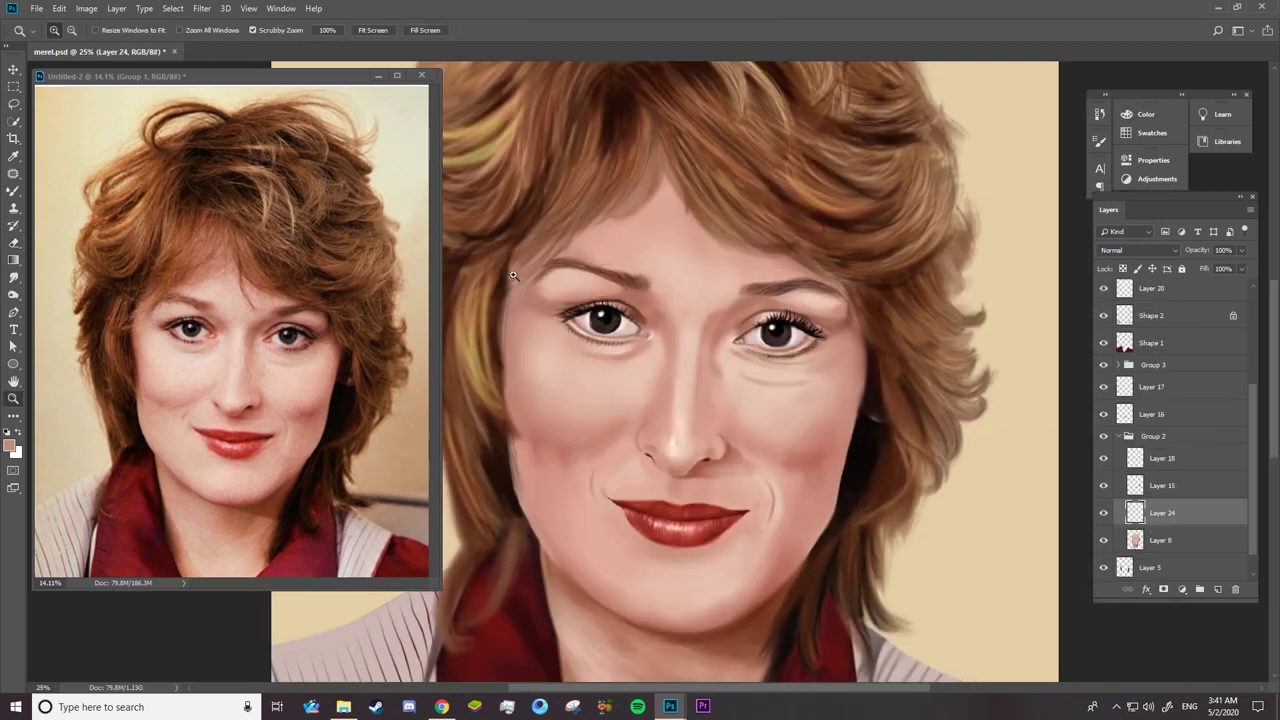
pyautogui.rightClick(13, 190)
pyautogui.click(45, 192)
pyautogui.scroll(2, 250, 273)
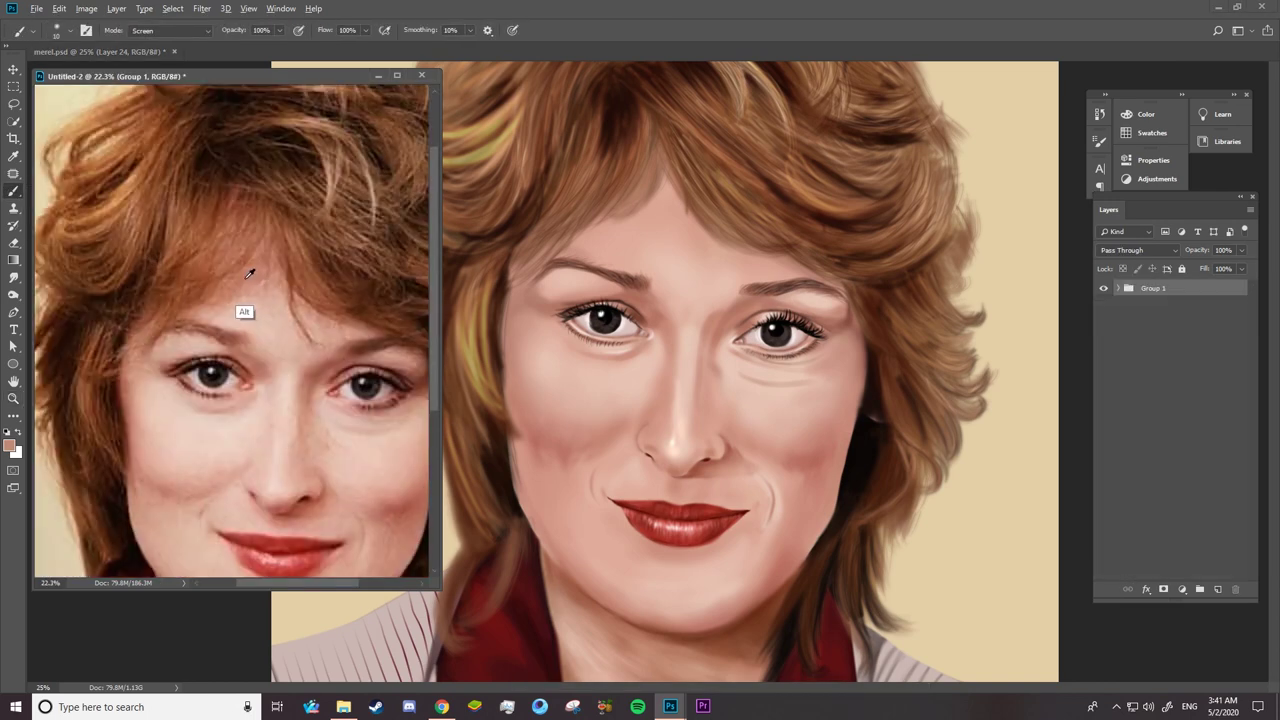
pyautogui.click(660, 230)
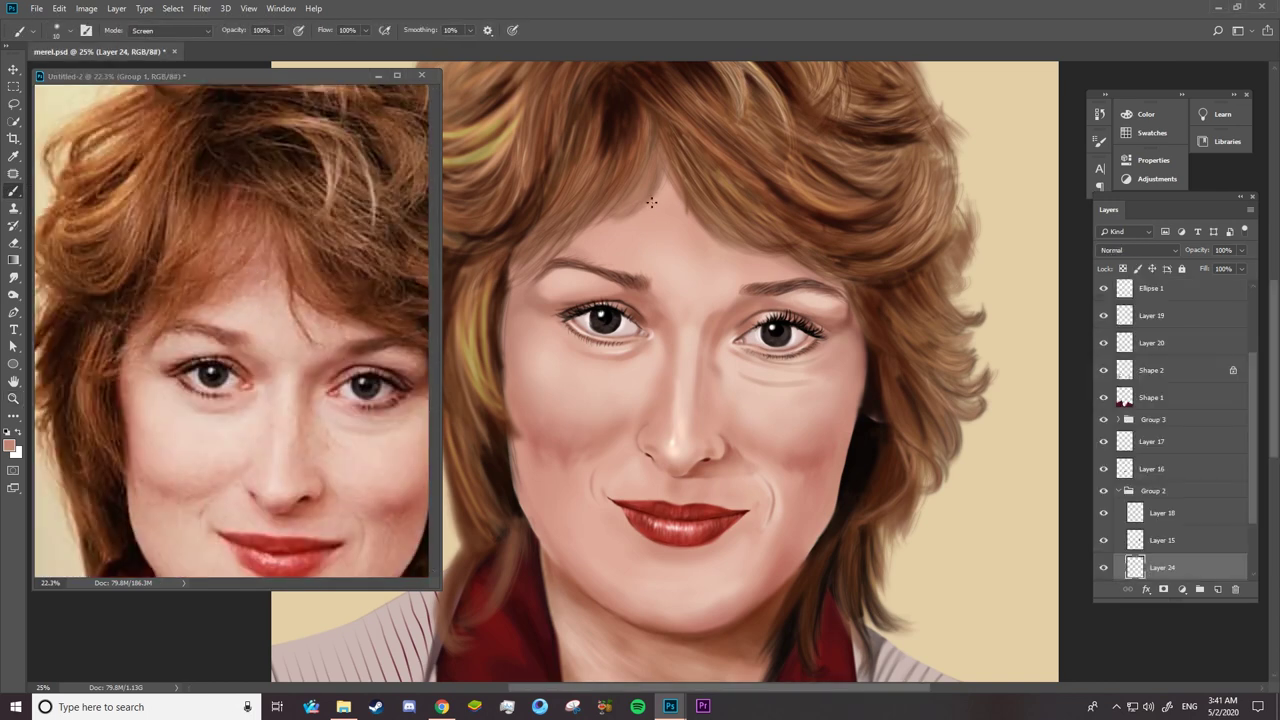
# - Switch the brush from Screen to Normal mode and shrink it to a small size
pyautogui.rightClick(665, 212)
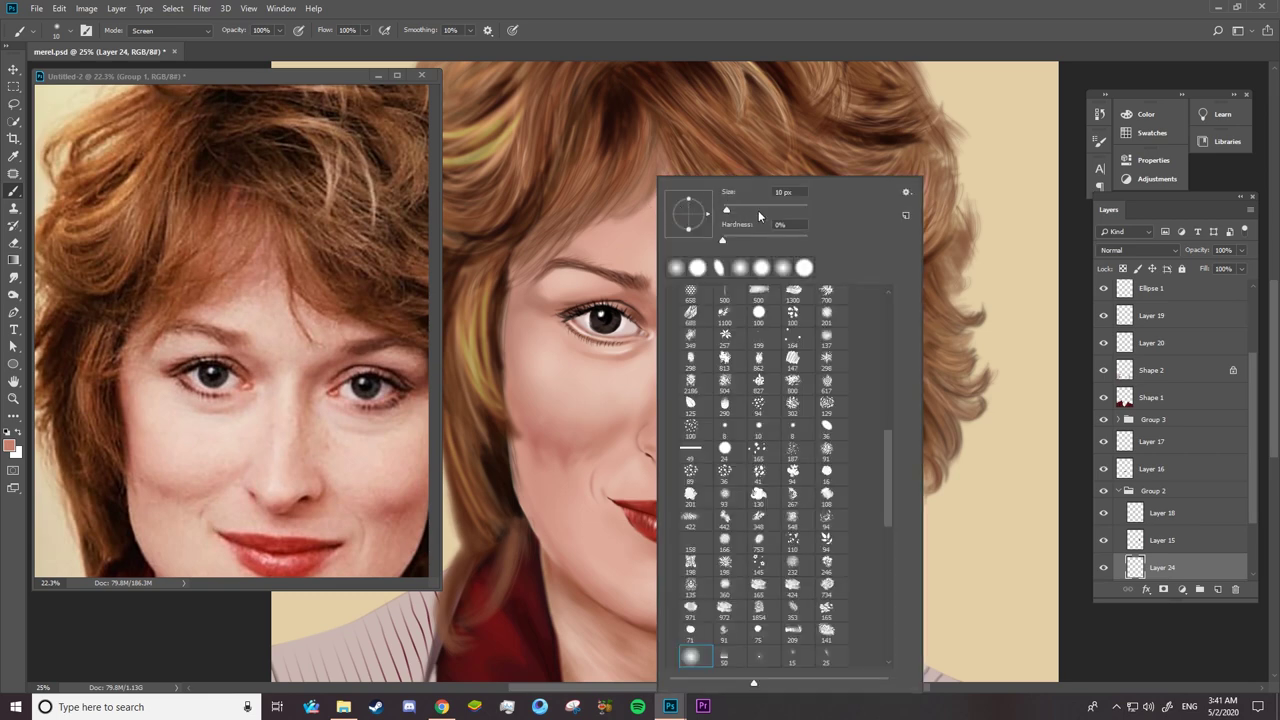
pyautogui.click(190, 30)
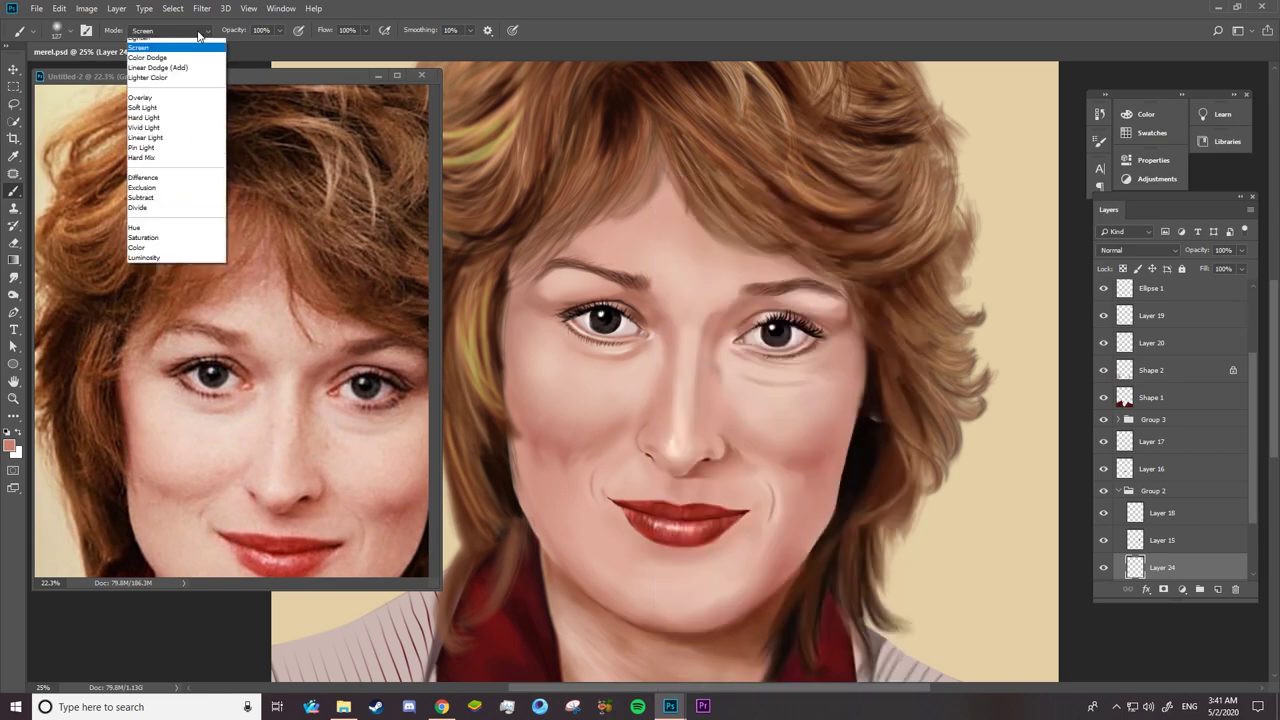
pyautogui.click(191, 46)
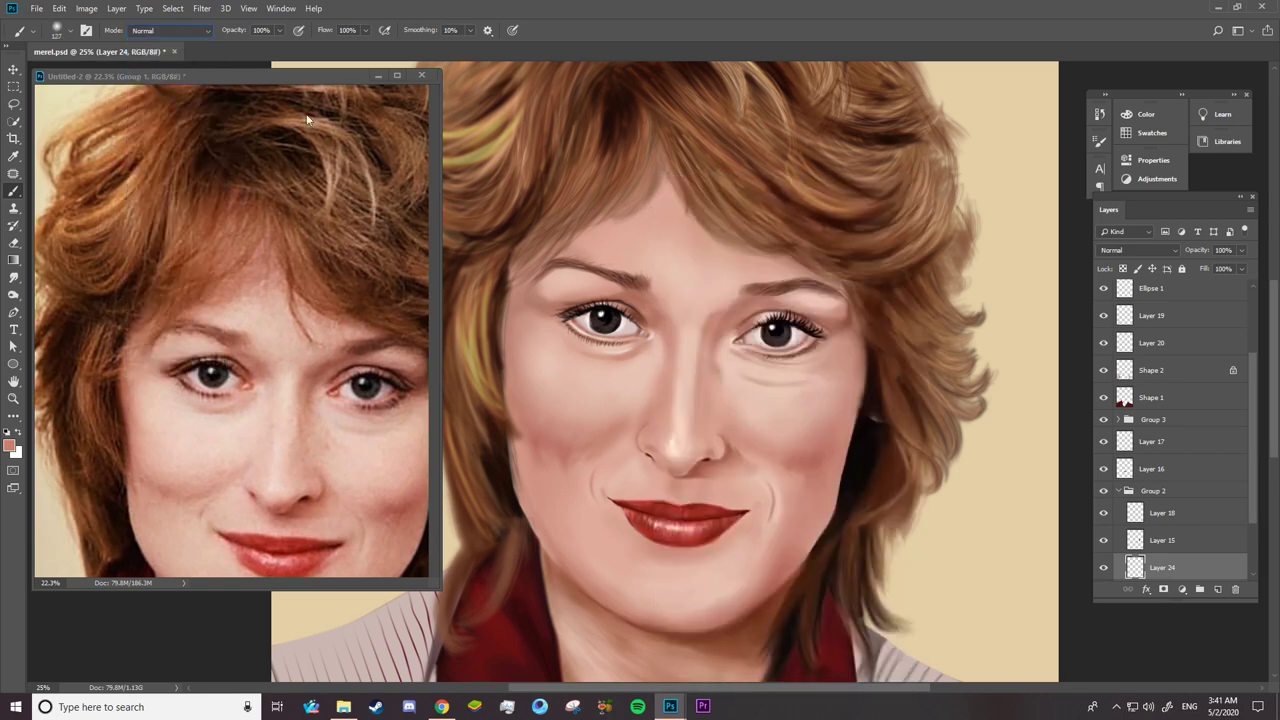
pyautogui.rightClick(636, 206)
pyautogui.press('Return')
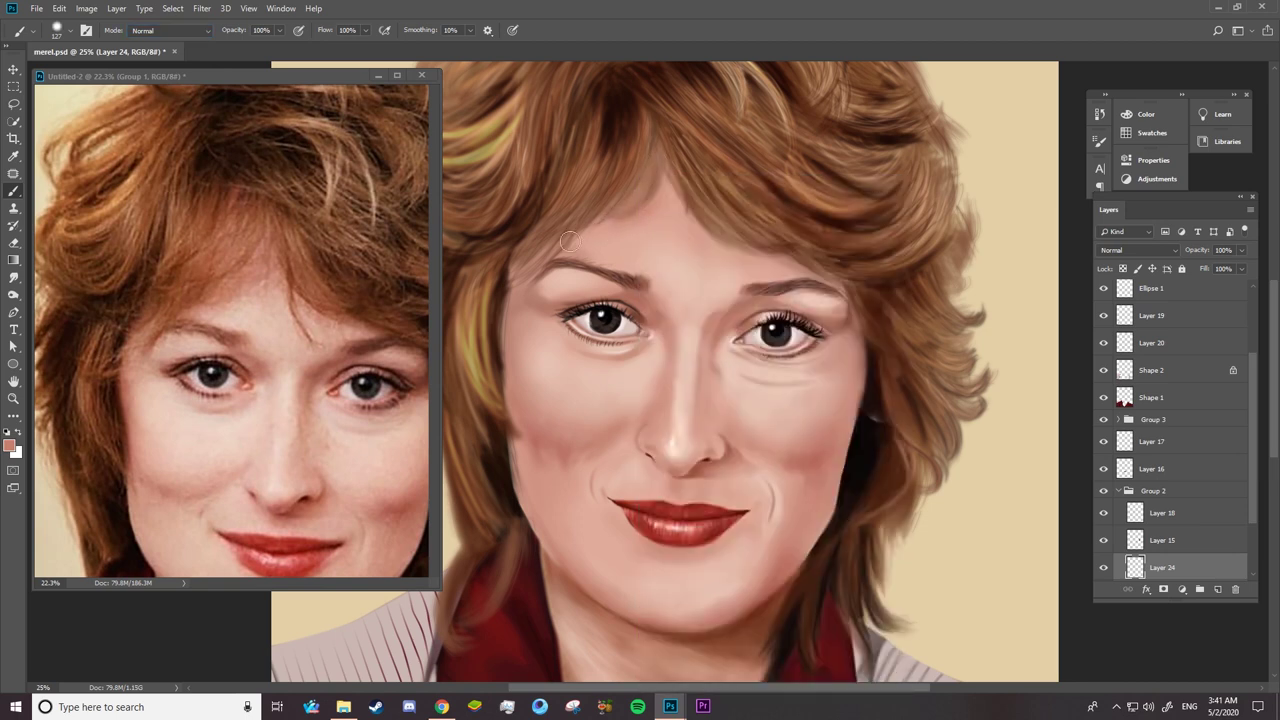
pyautogui.rightClick(740, 230)
pyautogui.moveTo(834, 208); pyautogui.dragTo(815, 208)
pyautogui.press('Return')
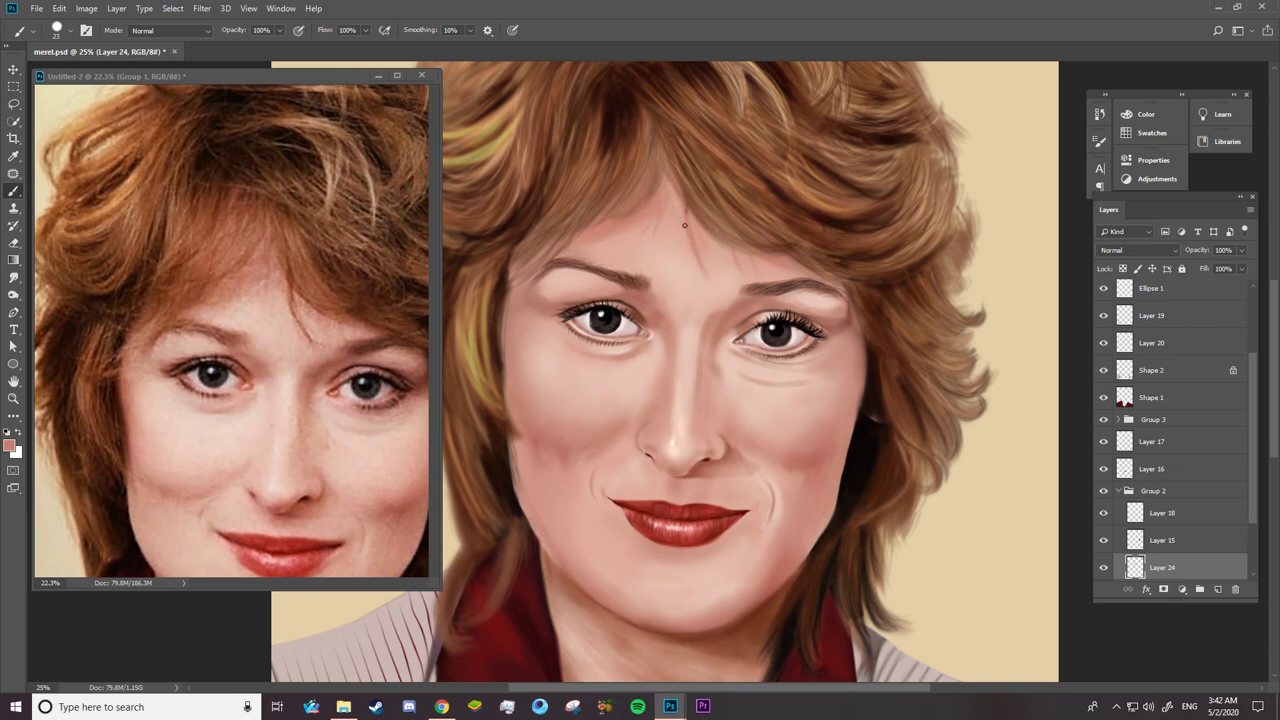
# - Zoom out to fit the whole portrait and frame the reference photo on the lower face and collar
pyautogui.rightClick(631, 344)
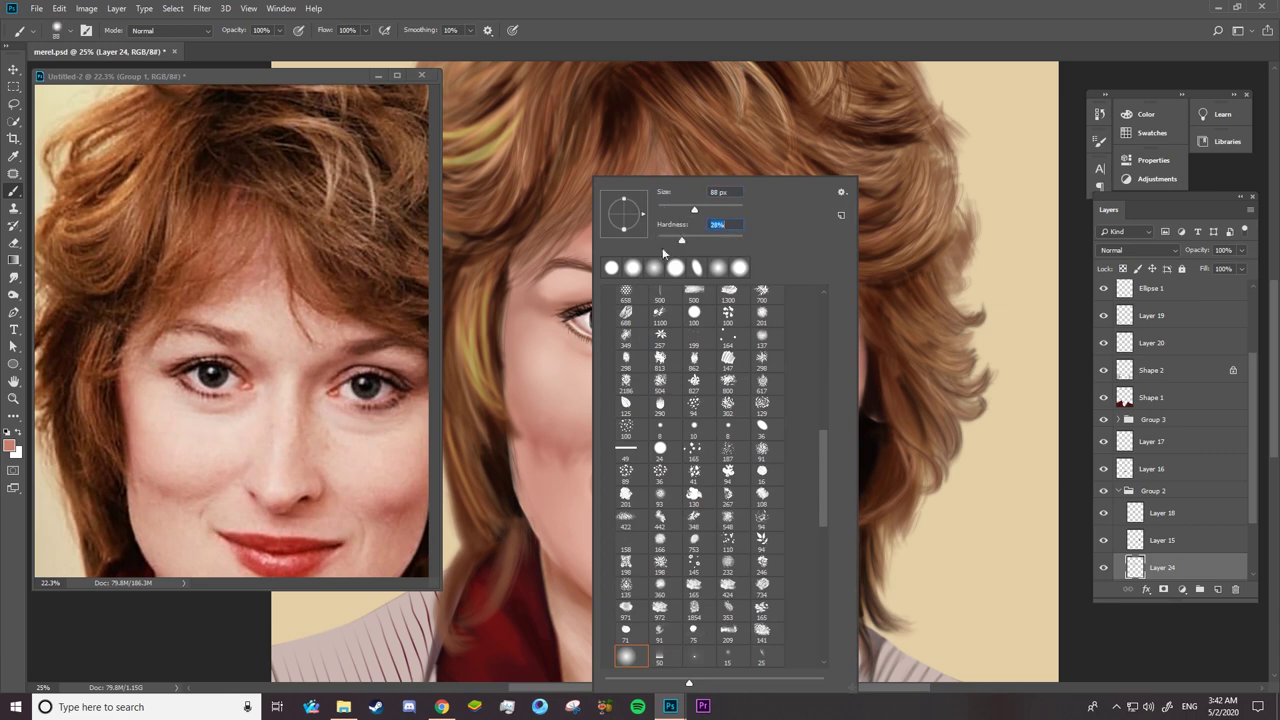
pyautogui.press('Return')
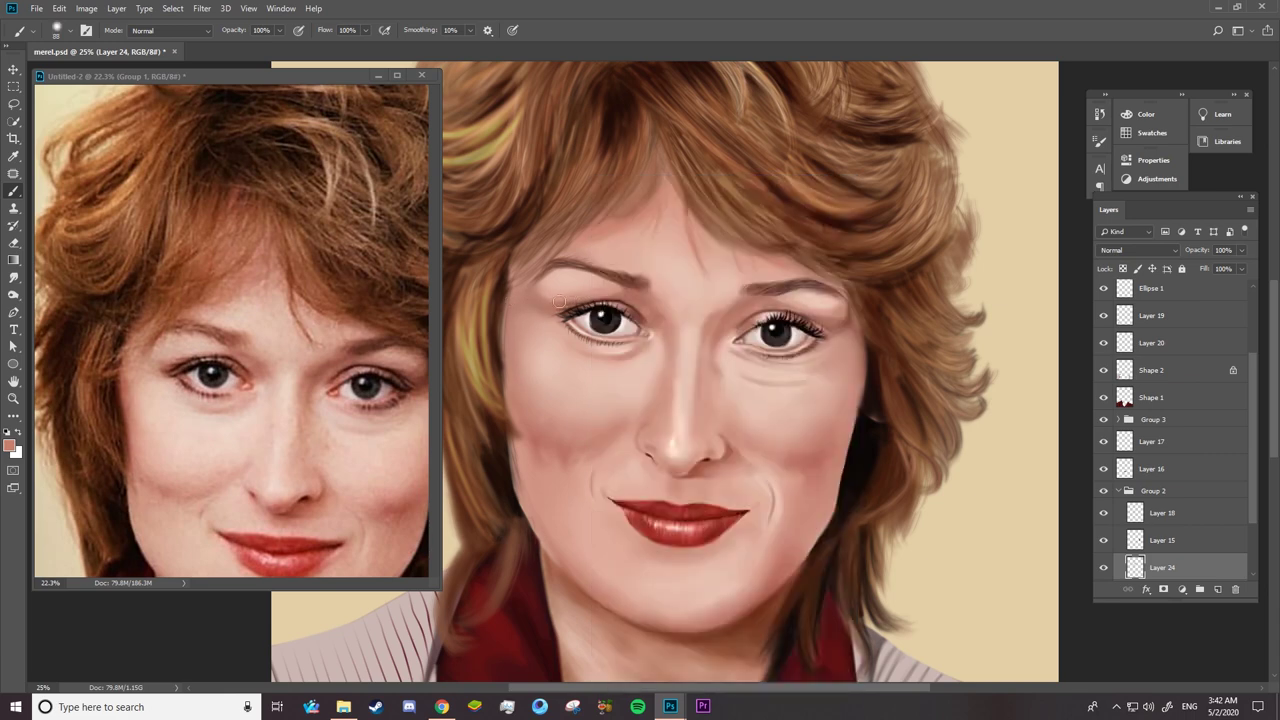
pyautogui.press('z')
pyautogui.moveTo(697, 383); pyautogui.dragTo(673, 445)
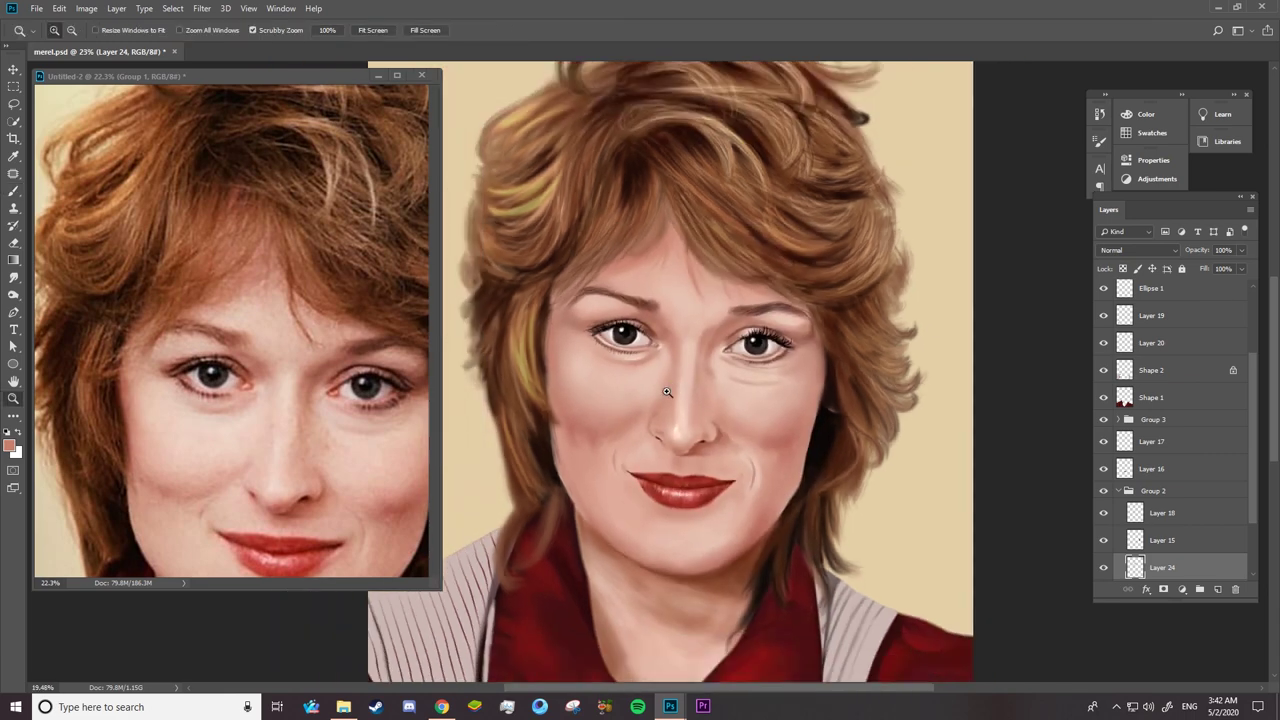
pyautogui.moveTo(437, 472); pyautogui.dragTo(323, 442)
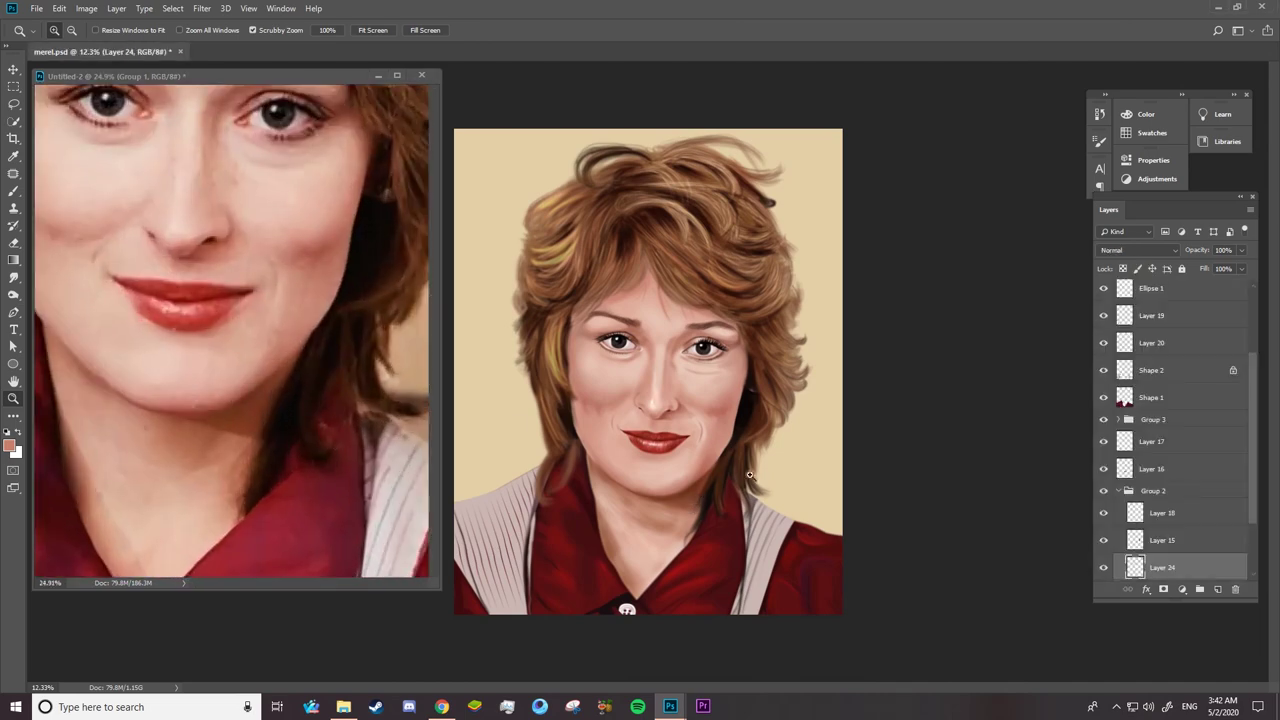
pyautogui.moveTo(700, 540)
pyautogui.mouseDown()
pyautogui.moveTo(866, 393)
pyautogui.moveTo(1000, 474)
pyautogui.mouseUp()
pyautogui.keyDown('ctrl'); pyautogui.click(834, 414); pyautogui.keyUp('ctrl')
# - Compare with the reference photo, then erase stray hair along the jawline on Group 5
pyautogui.press('e')
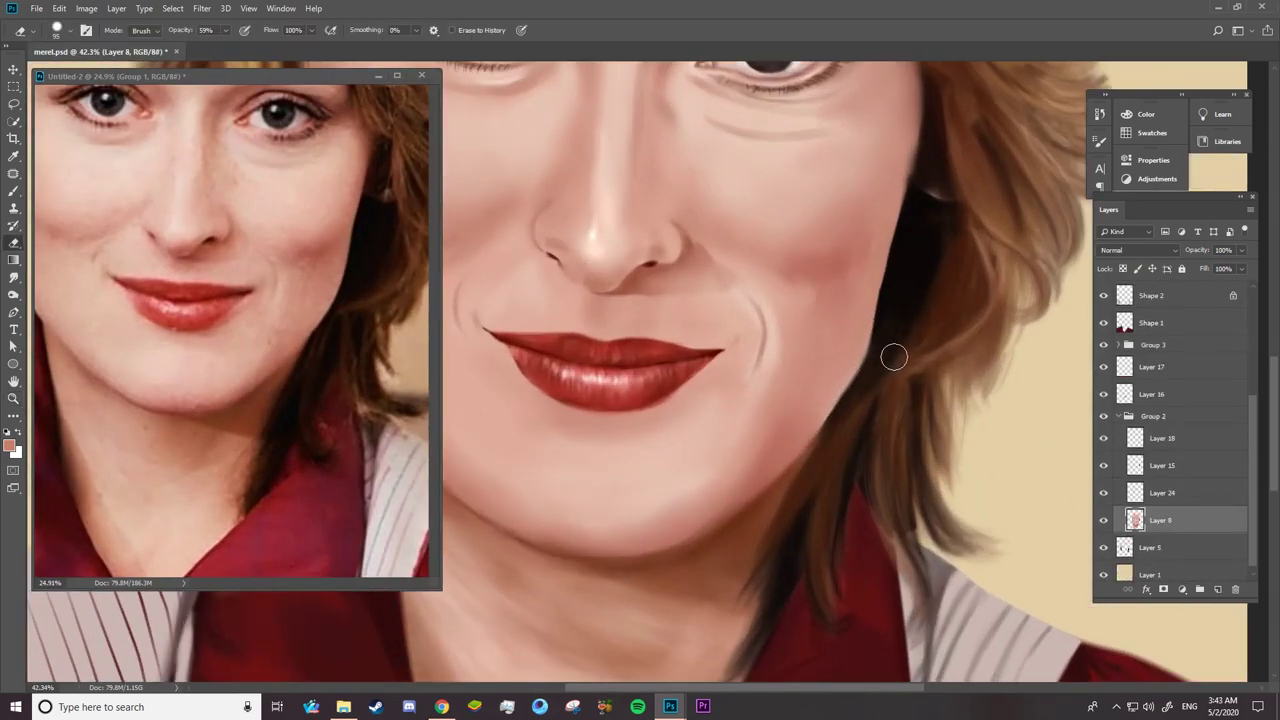
pyautogui.moveTo(1255, 410); pyautogui.dragTo(1256, 315)
pyautogui.click(1104, 315)
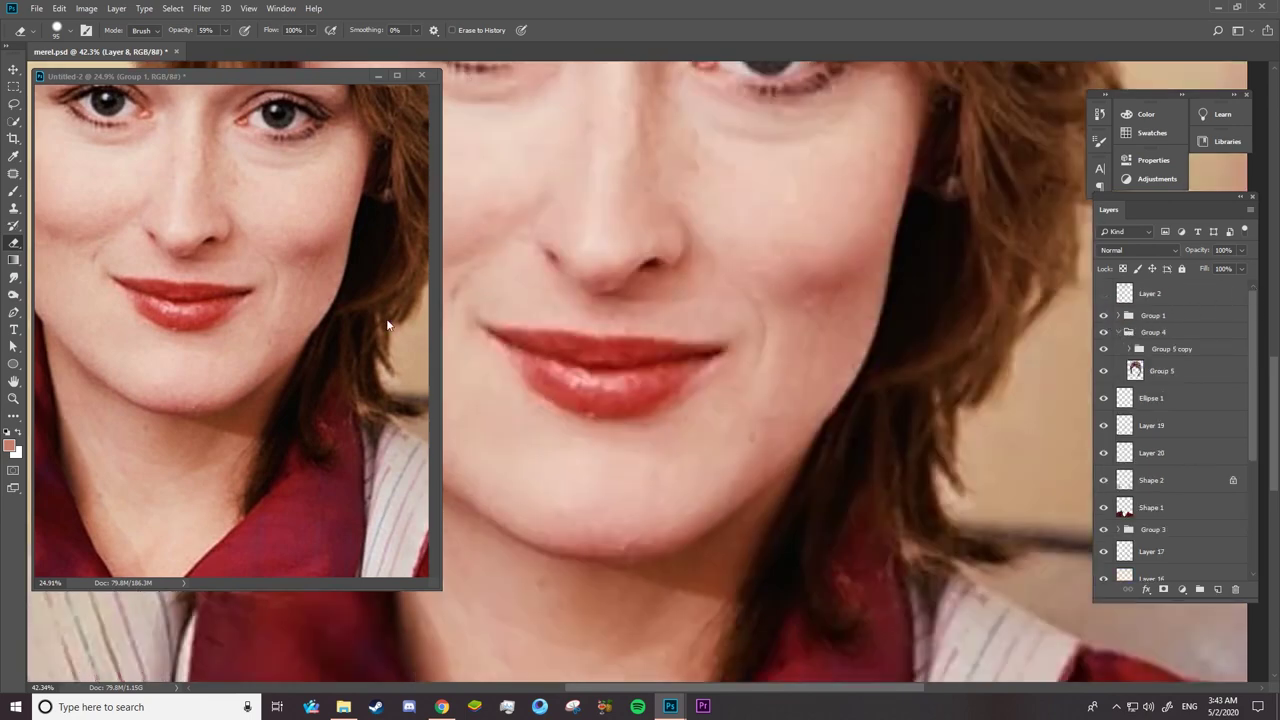
pyautogui.rightClick(898, 350)
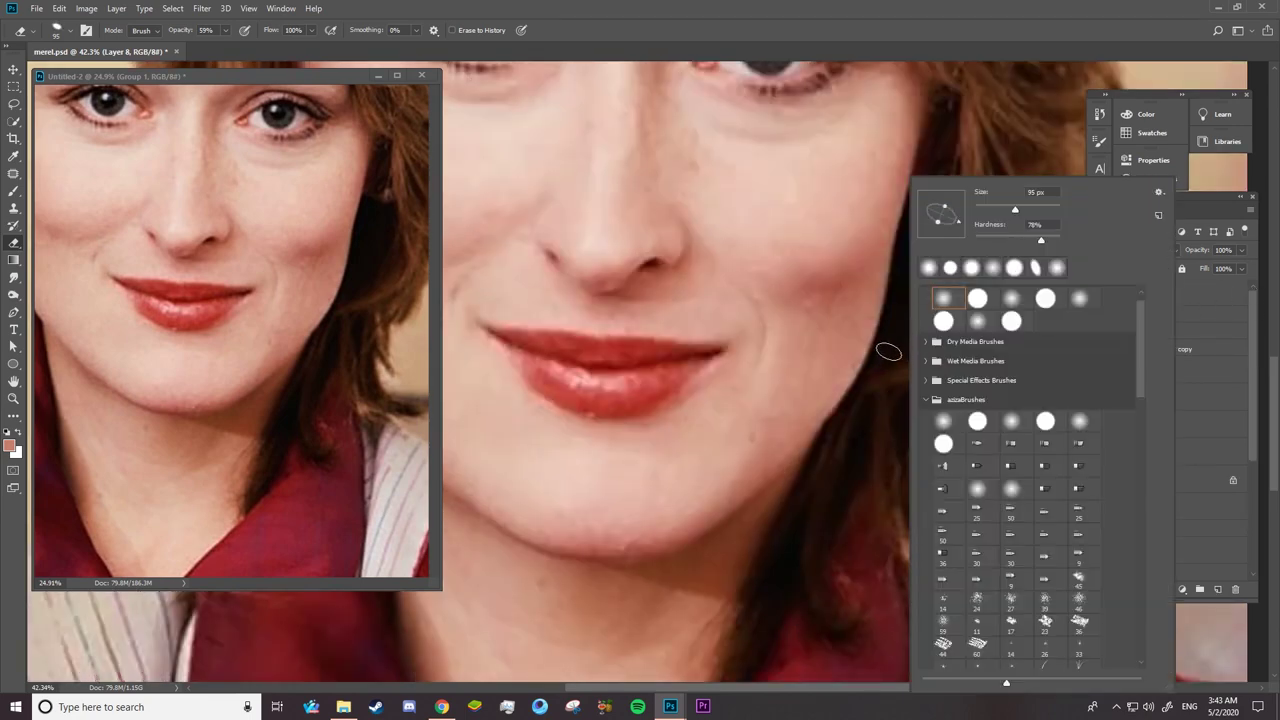
pyautogui.click(889, 351)
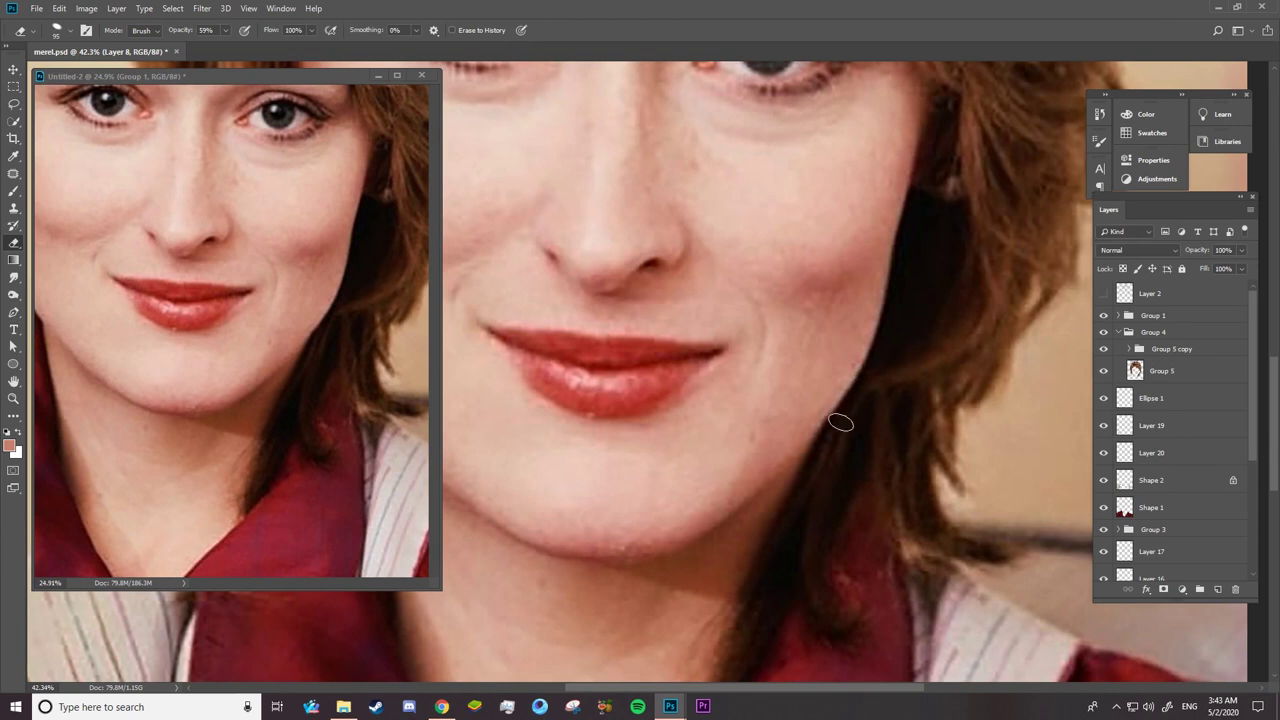
pyautogui.click(1104, 315)
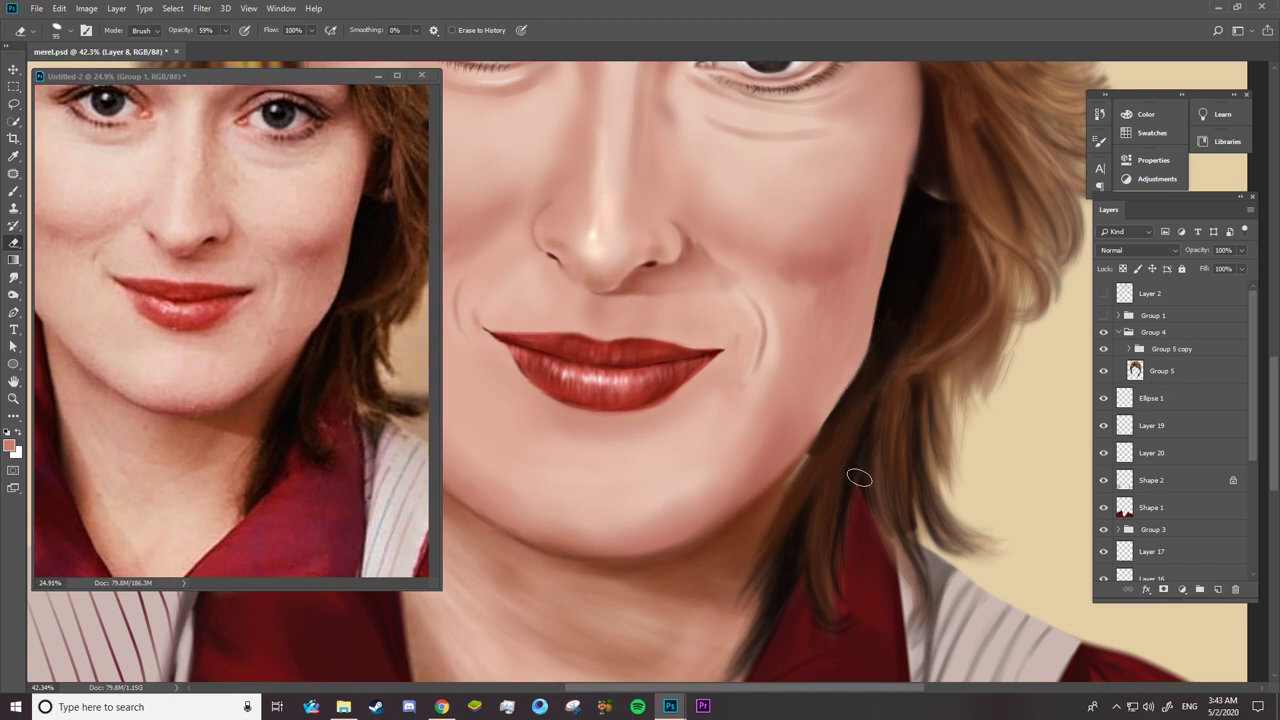
pyautogui.click(1104, 349)
pyautogui.click(1110, 370)
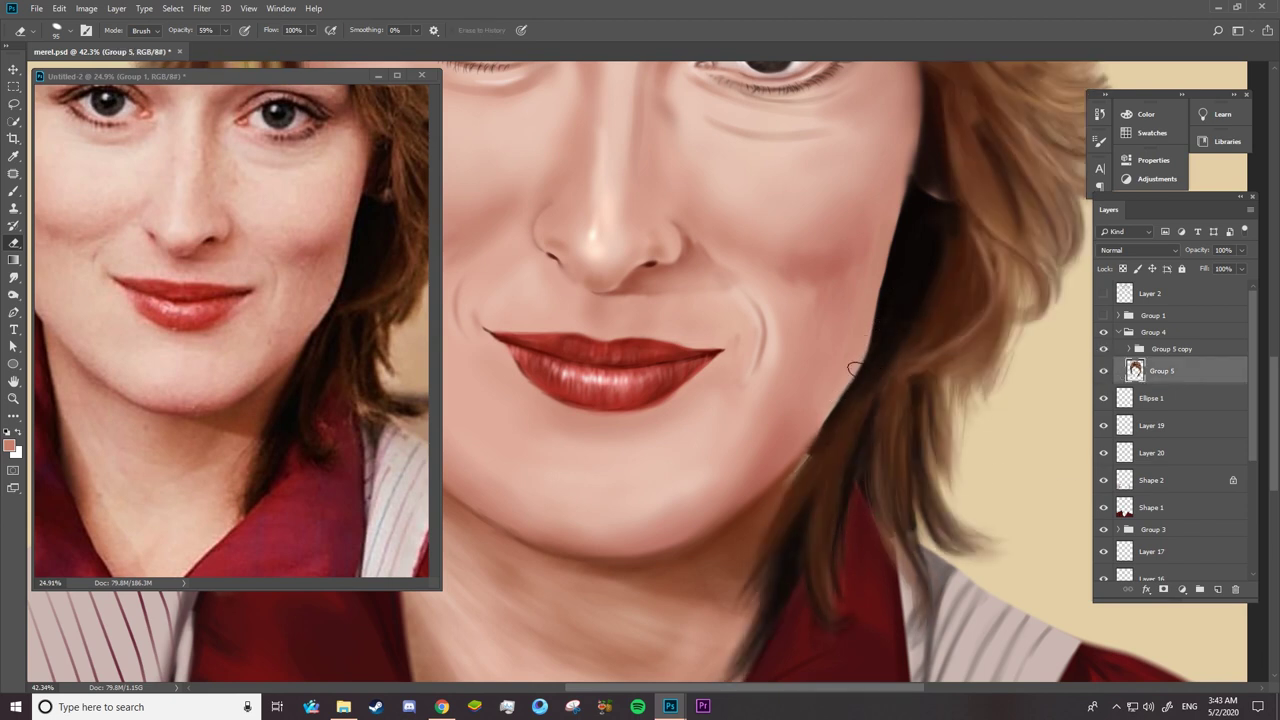
pyautogui.moveTo(843, 406); pyautogui.dragTo(780, 482)
# - Select Layer 8 and set the Brush to 36 px with 51% hardness
pyautogui.keyDown('ctrl'); pyautogui.click(780, 482); pyautogui.keyUp('ctrl')
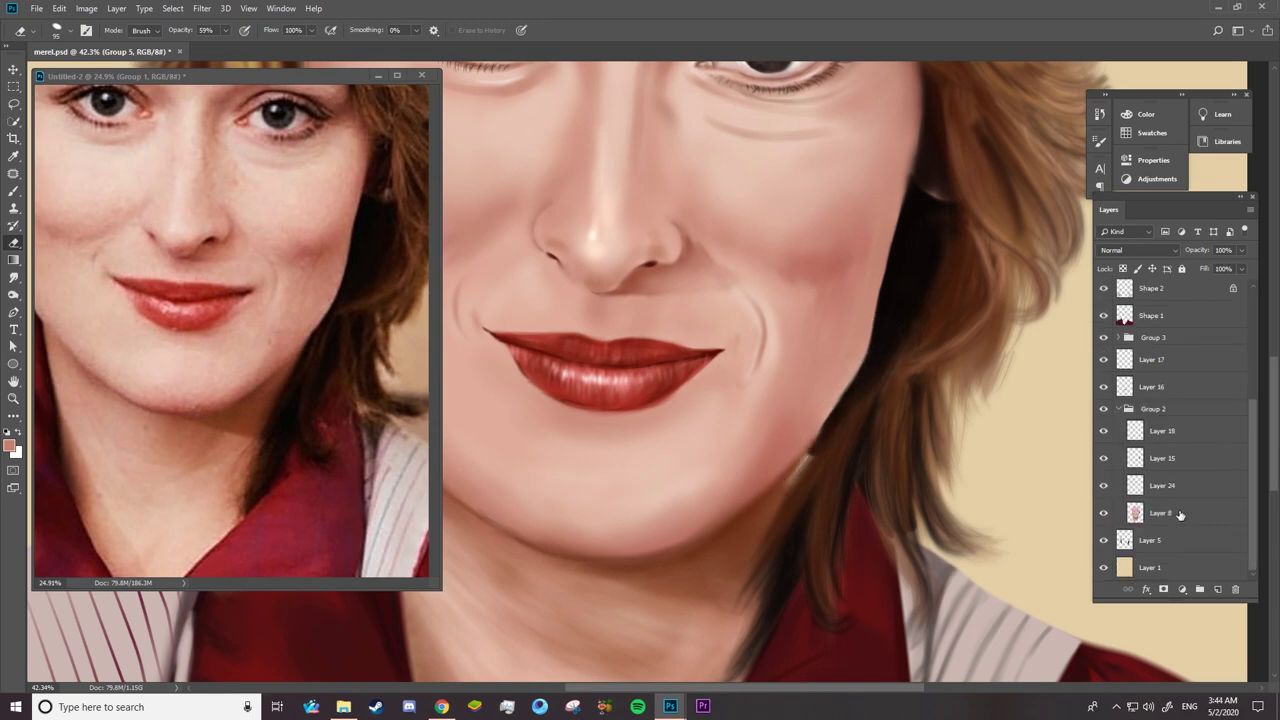
pyautogui.press('b')
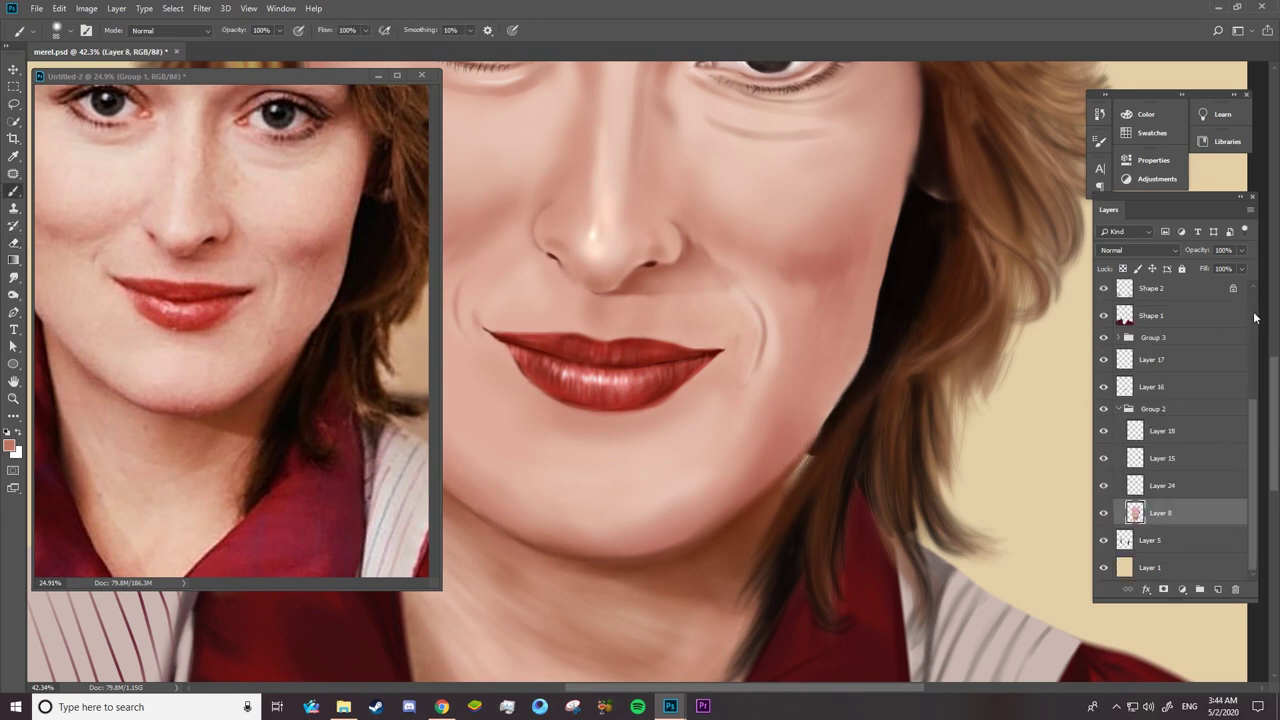
pyautogui.scroll(4, 1255, 317)
pyautogui.click(1103, 330)
pyautogui.rightClick(792, 455)
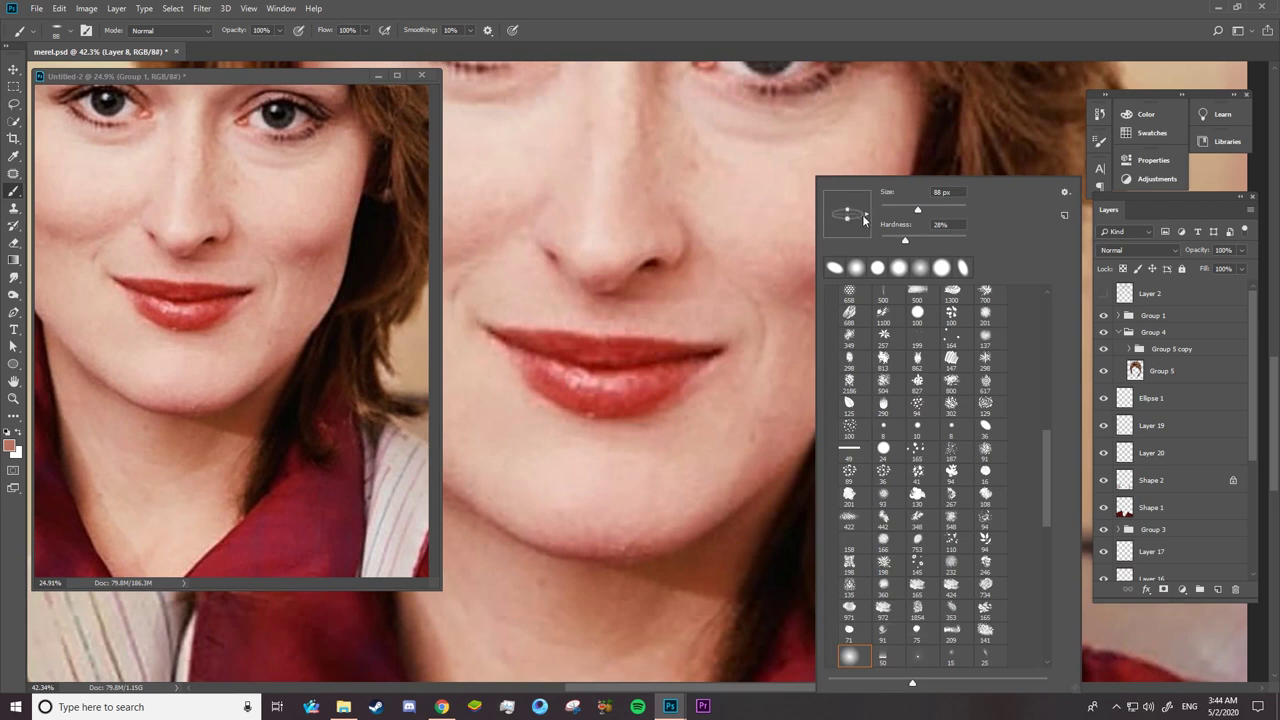
pyautogui.click(895, 209)
pyautogui.click(924, 240)
pyautogui.press('Return')
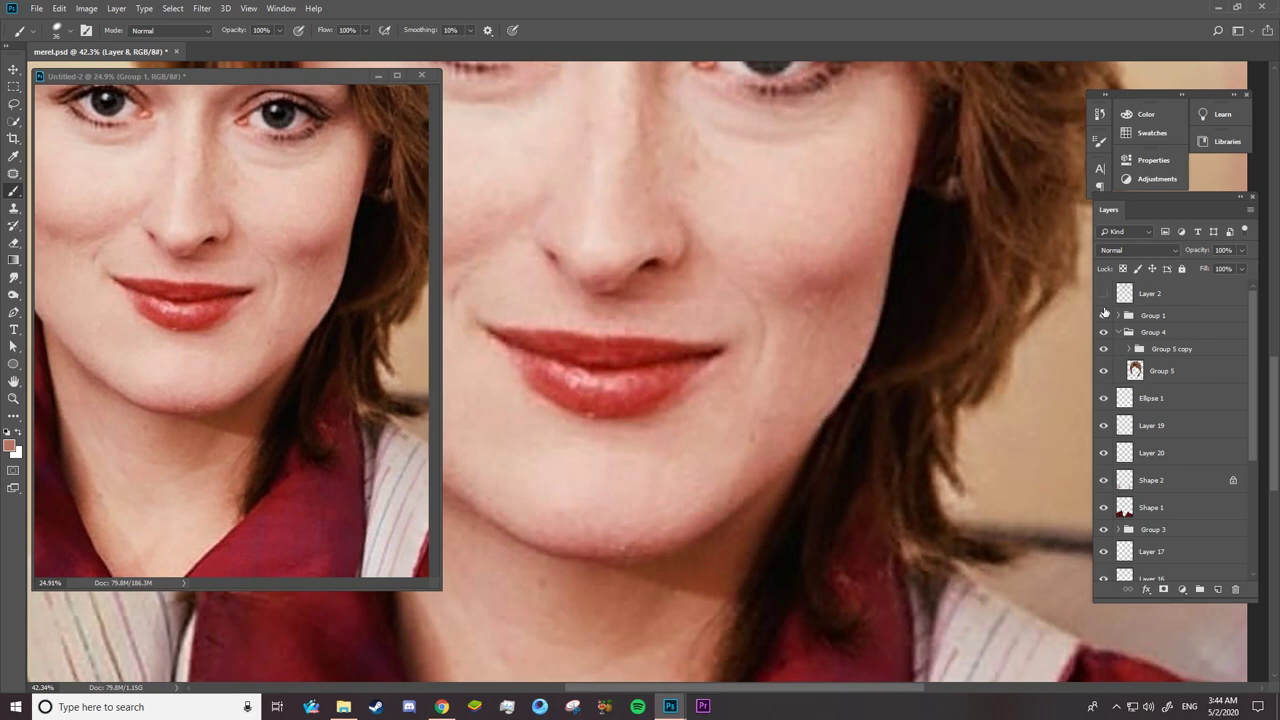
pyautogui.click(1104, 315)
pyautogui.scroll(1, 810, 495)
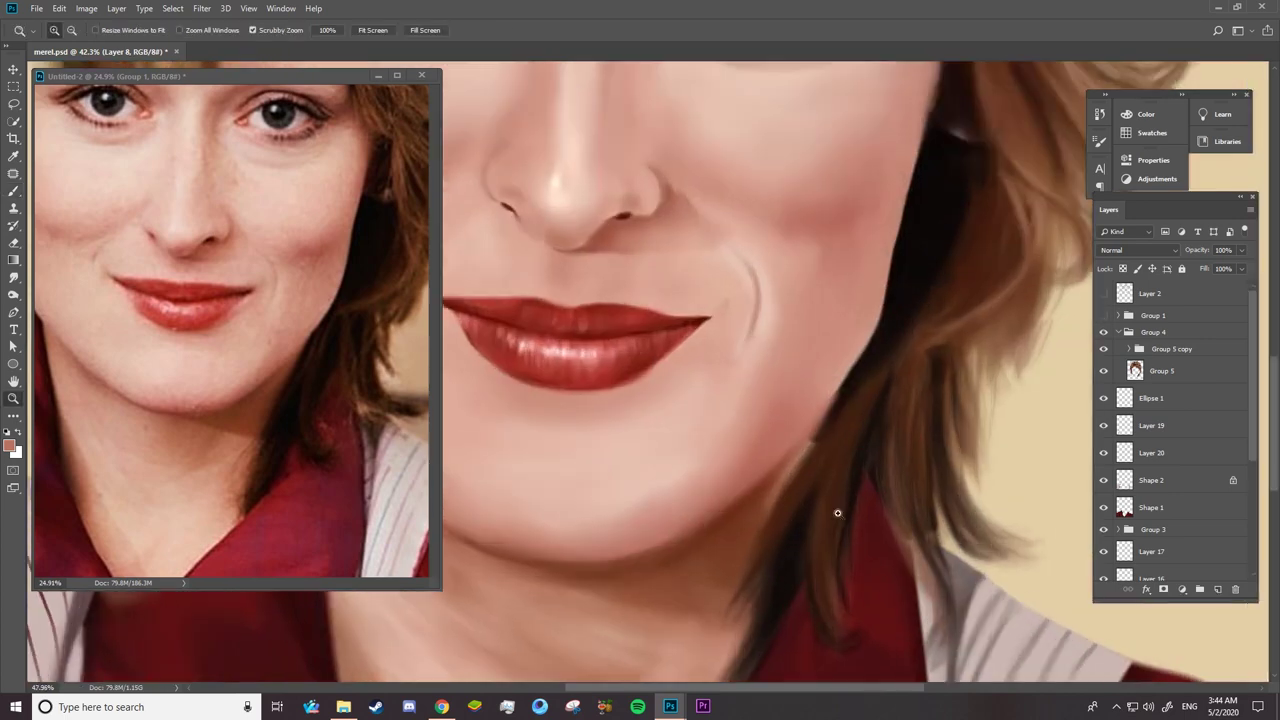
pyautogui.scroll(1, 840, 450)
pyautogui.scroll(1, 820, 368)
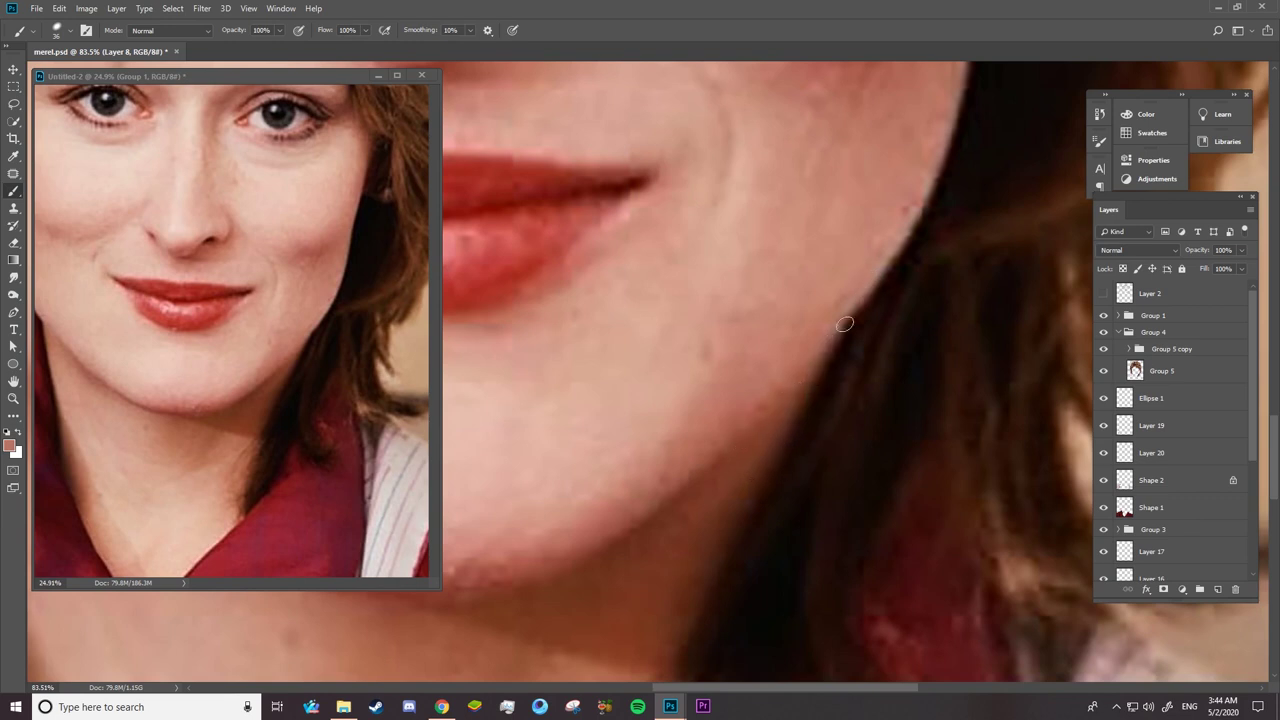
# - On Layer 5, paint dark over the light streak at the hair tip by the jaw
pyautogui.click(1103, 315)
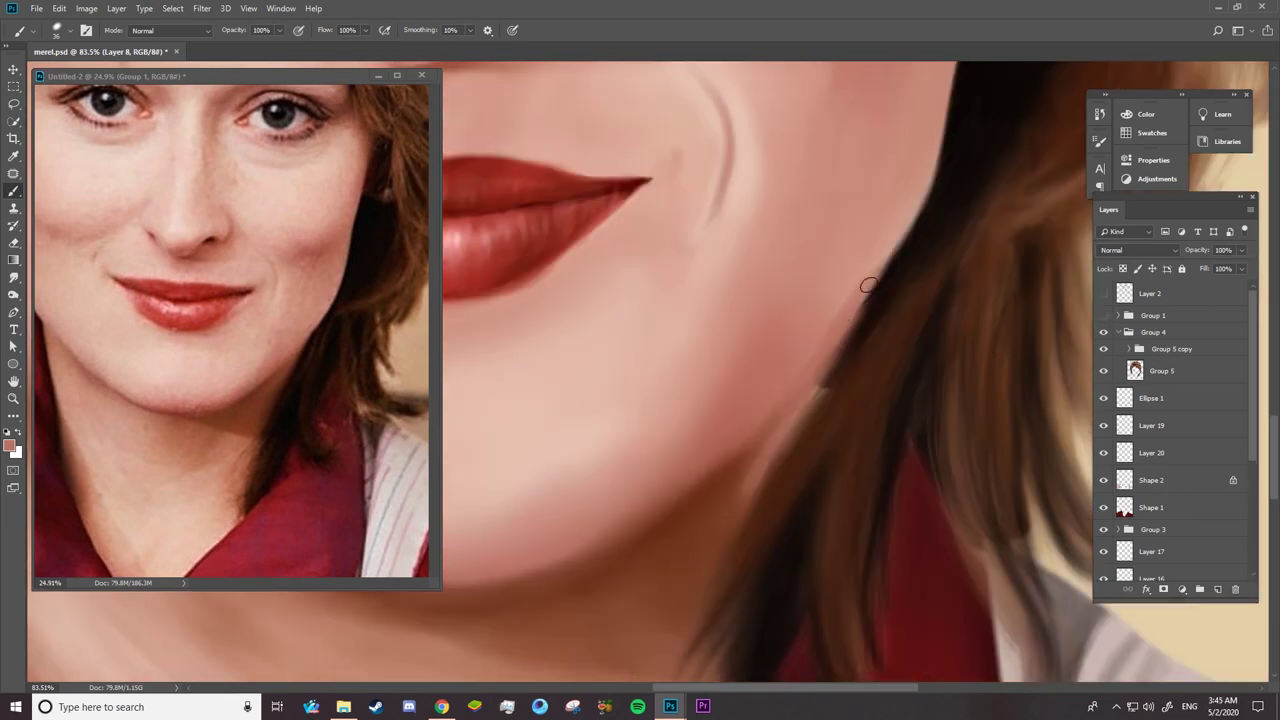
pyautogui.click(1103, 315)
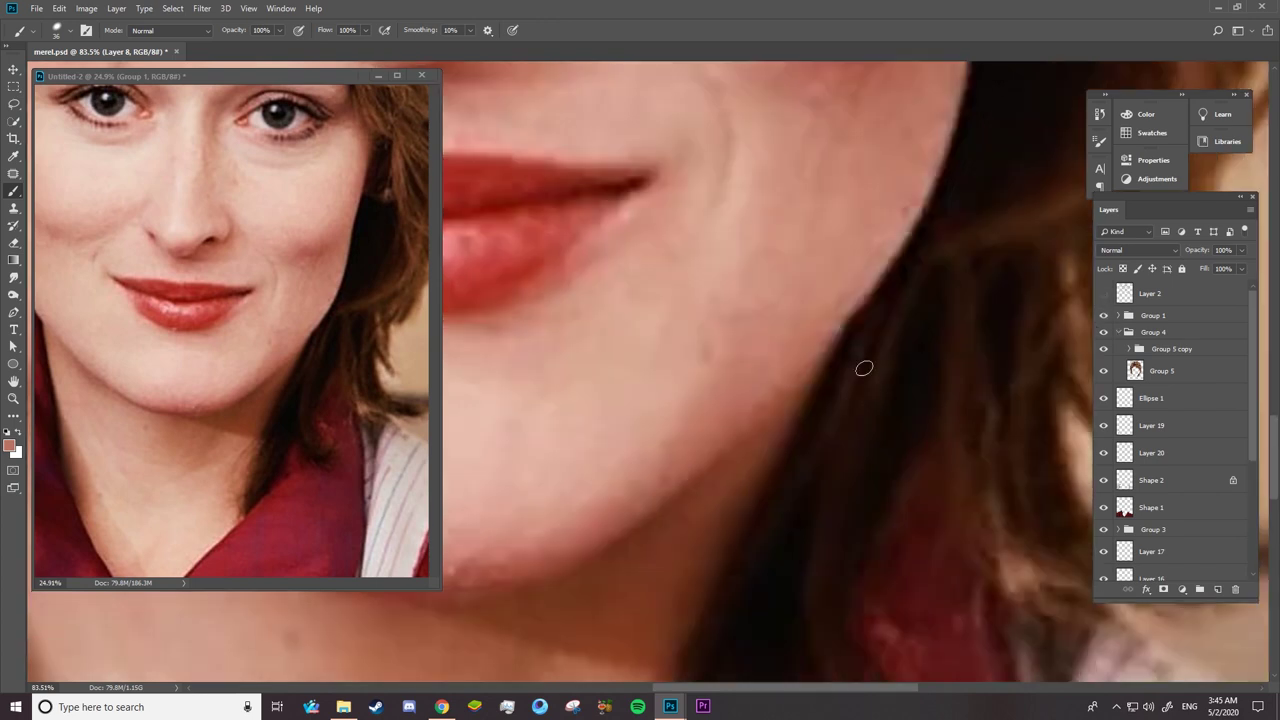
pyautogui.press('e')
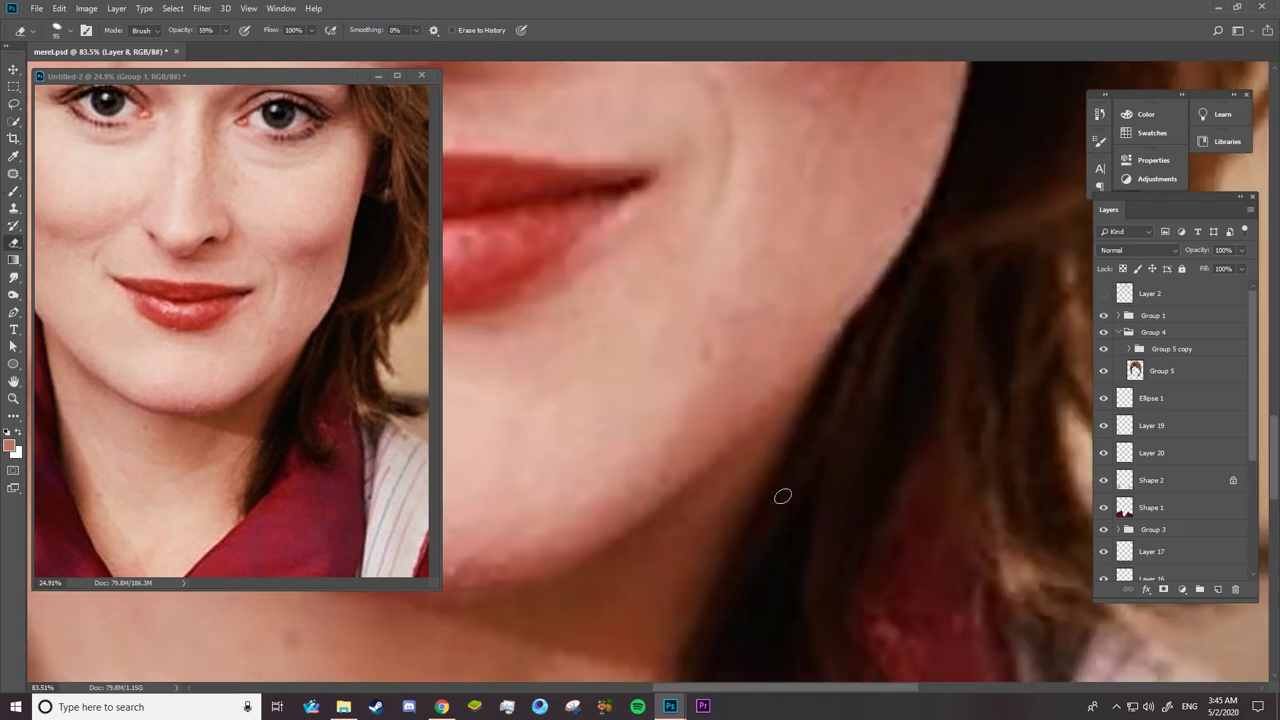
pyautogui.click(1103, 315)
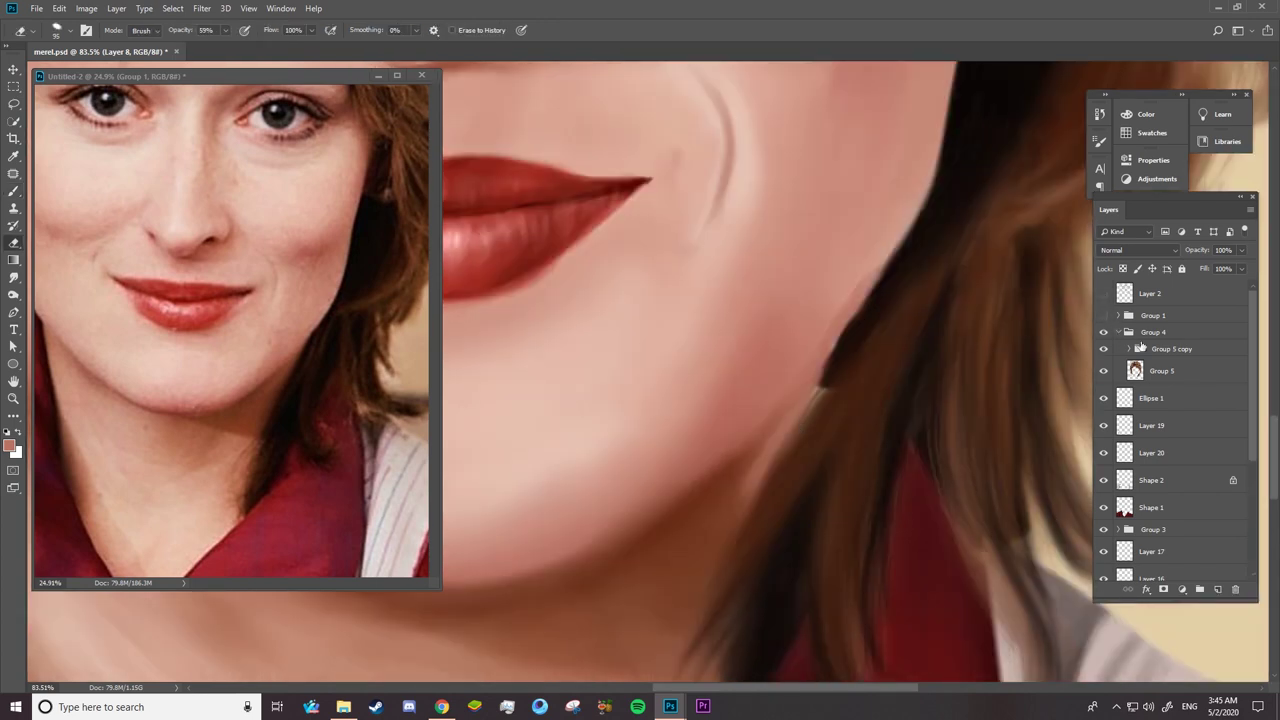
pyautogui.click(1110, 377)
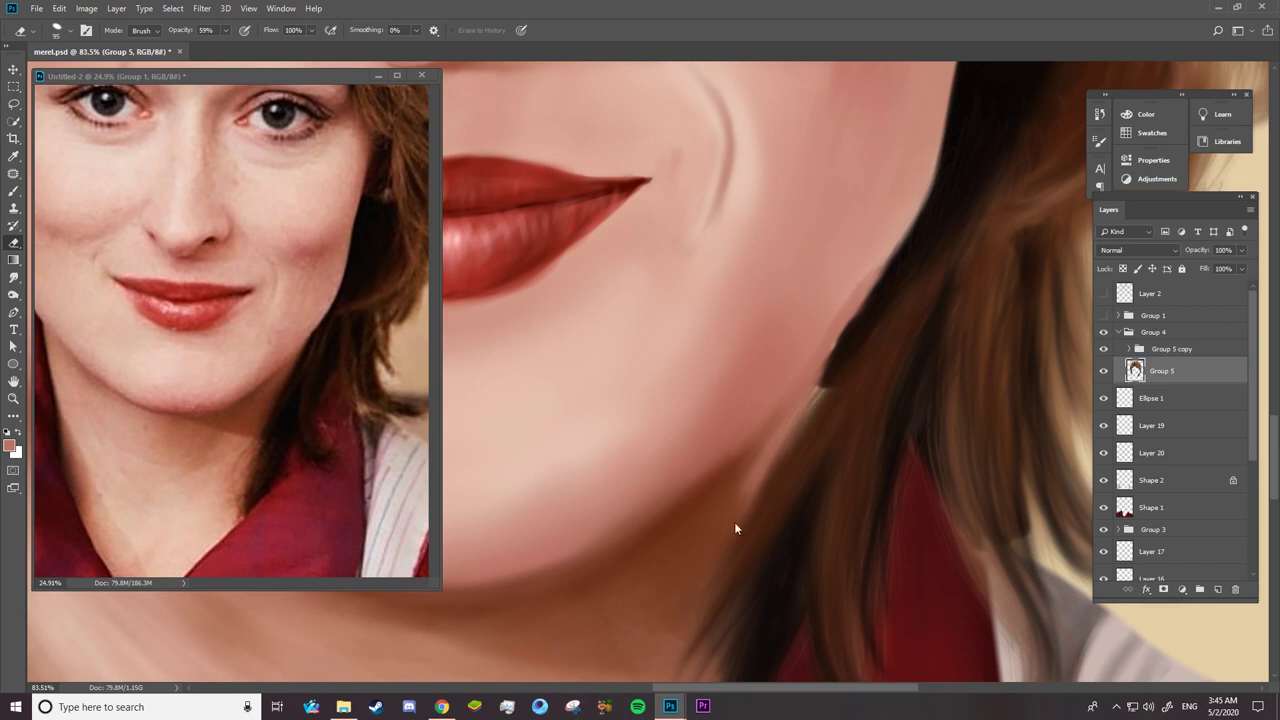
pyautogui.scroll(-5, 1170, 450)
pyautogui.click(1150, 540)
pyautogui.press('b')
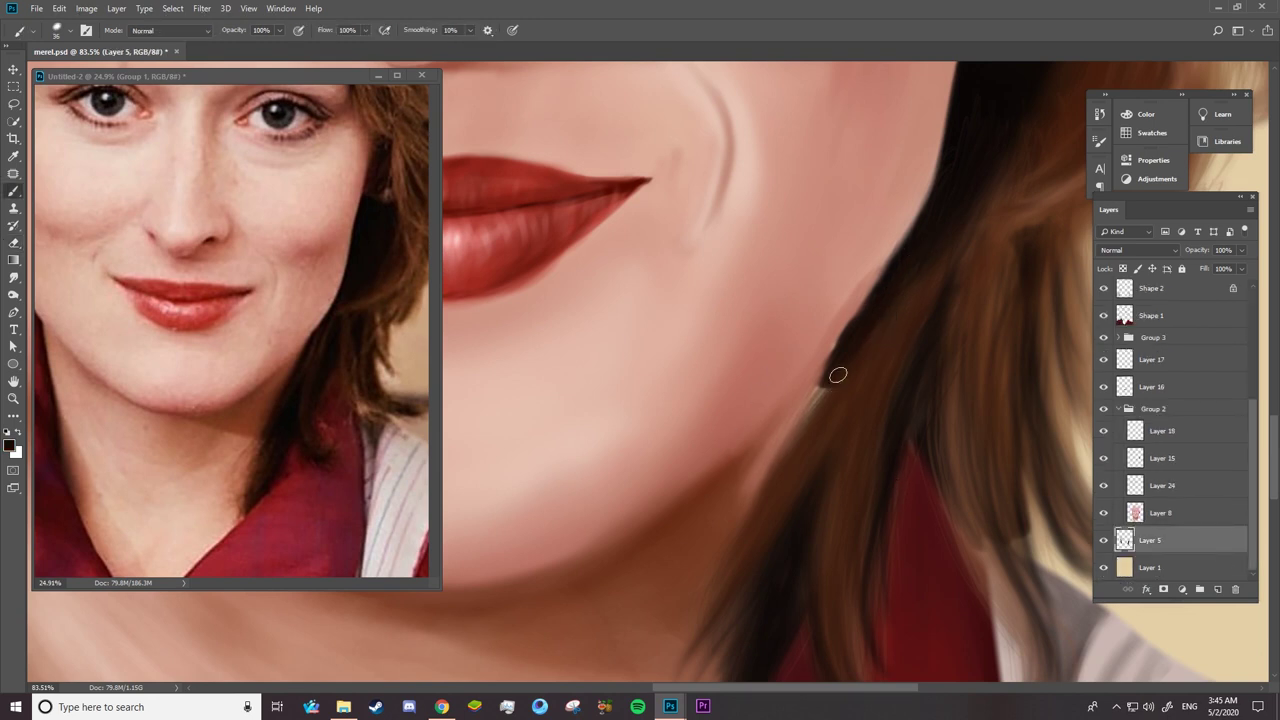
pyautogui.moveTo(838, 375); pyautogui.dragTo(768, 464)
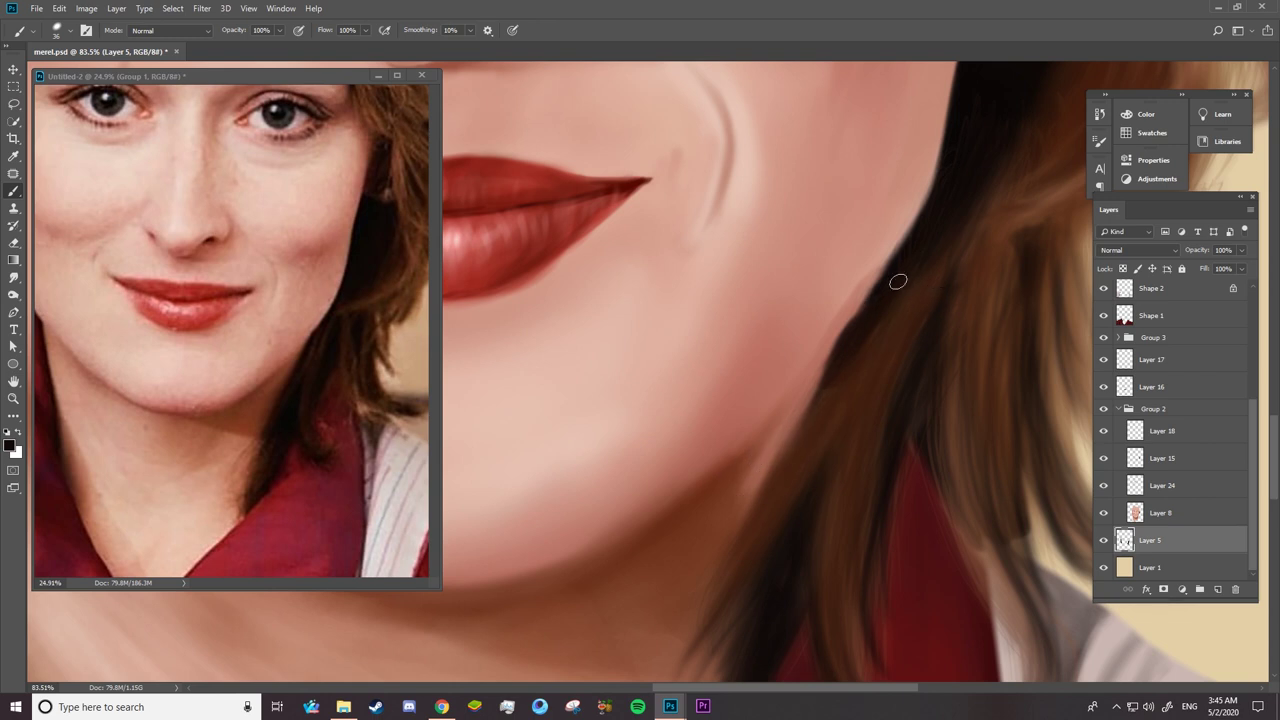
# - Select Layer 8 and compare the painting against the reference photo overlay
pyautogui.rightClick(878, 297)
pyautogui.click(851, 326)
pyautogui.click(1120, 518)
pyautogui.press('e')
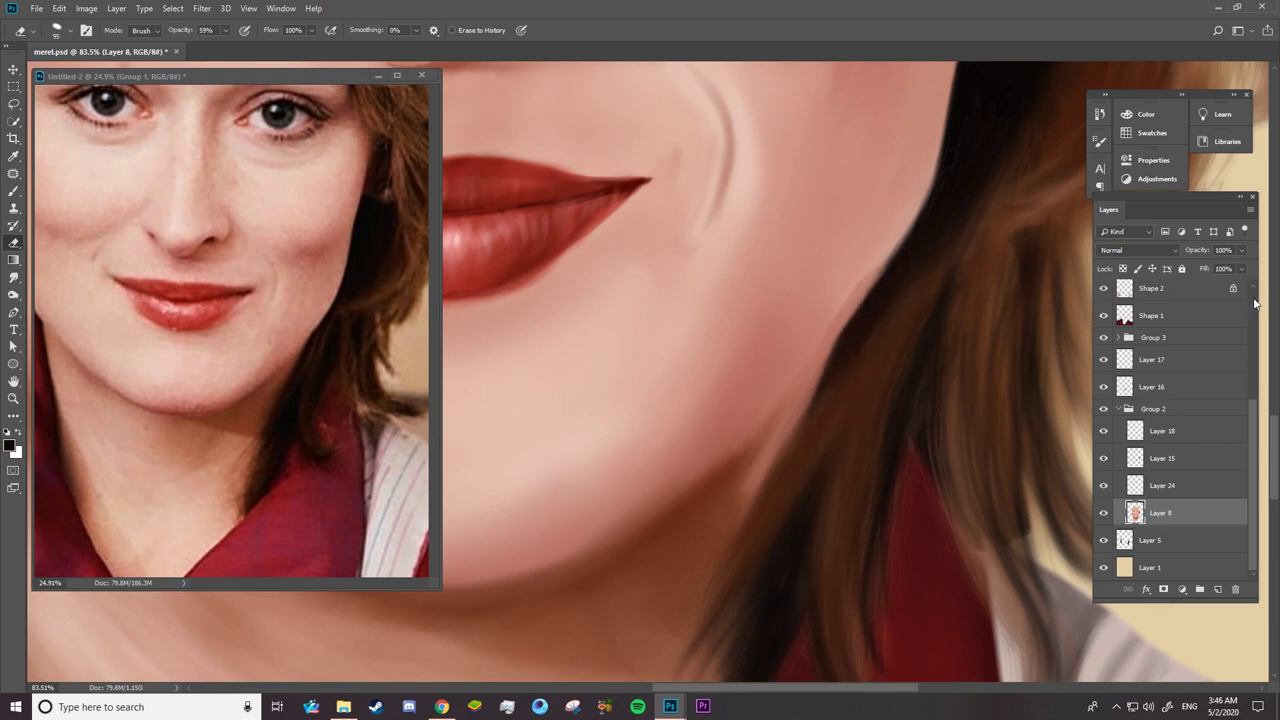
pyautogui.scroll(5, 1102, 318)
pyautogui.click(1103, 316)
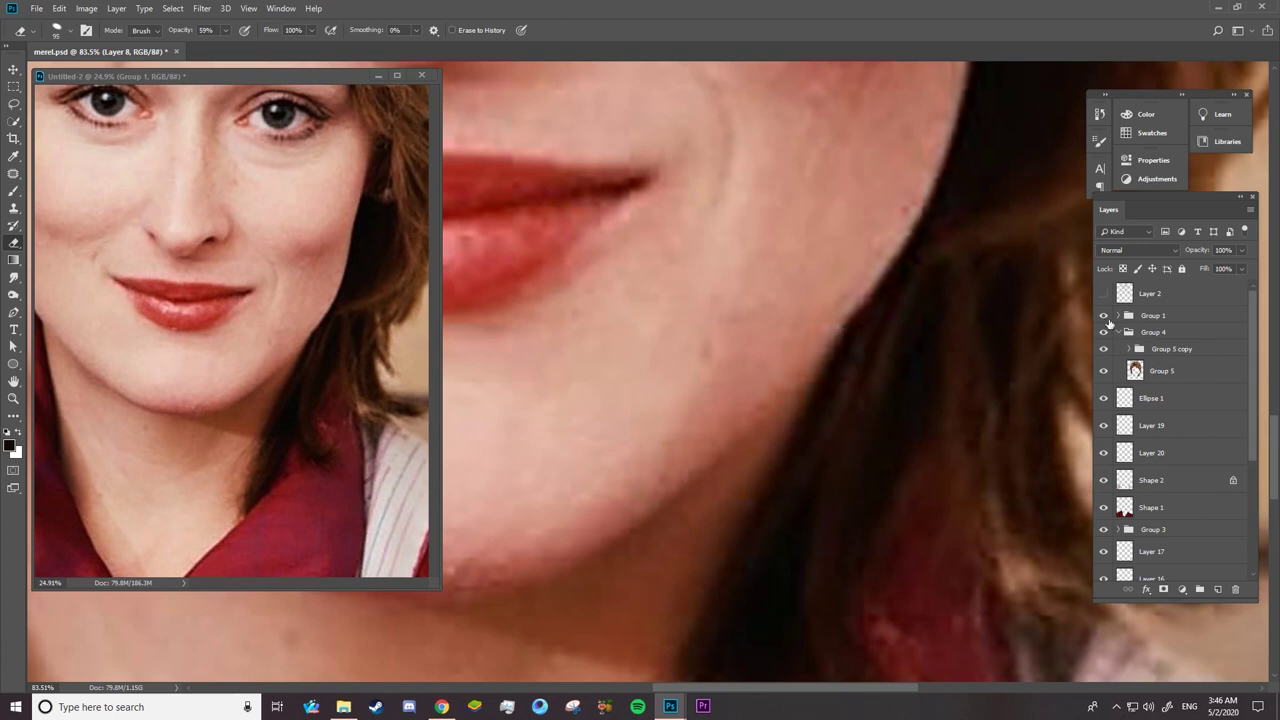
pyautogui.click(1104, 316)
# - Inspect the Group 5 copy layers, stepping the active layer from Layer 4 up to Layer 7
pyautogui.click(1103, 371)
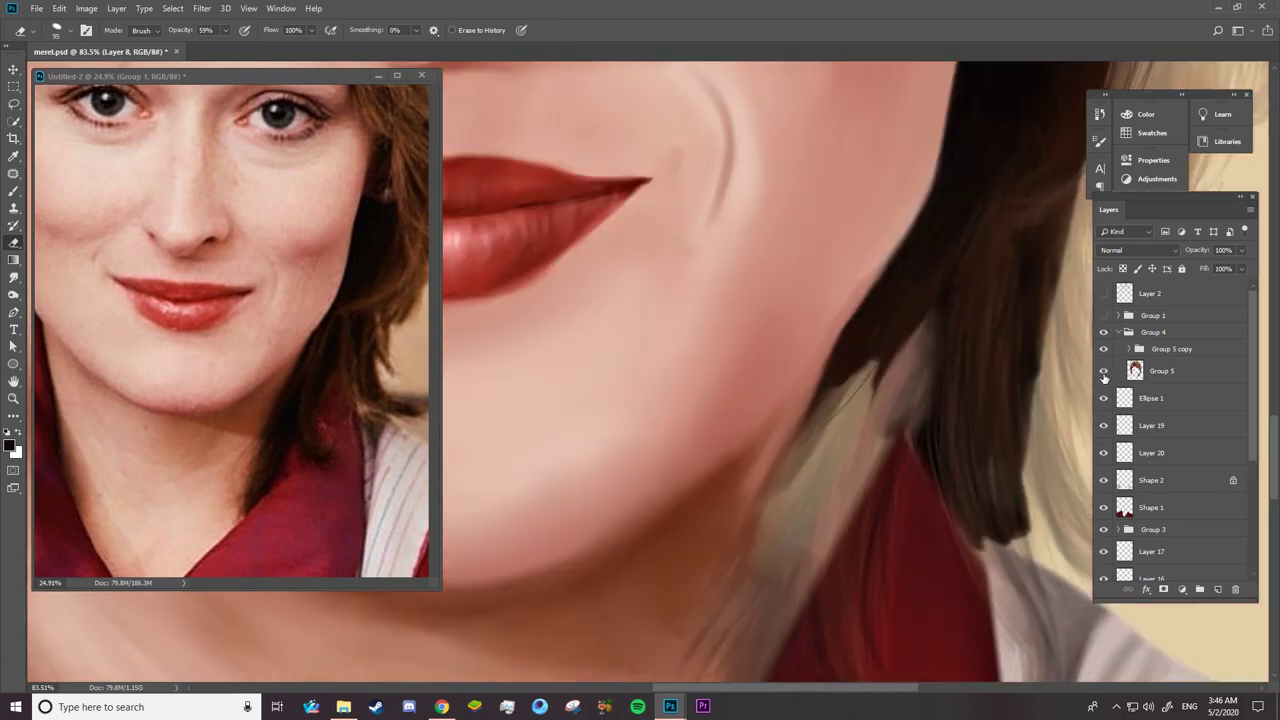
pyautogui.click(1104, 349)
pyautogui.click(1128, 349)
pyautogui.scroll(-3, 1180, 450)
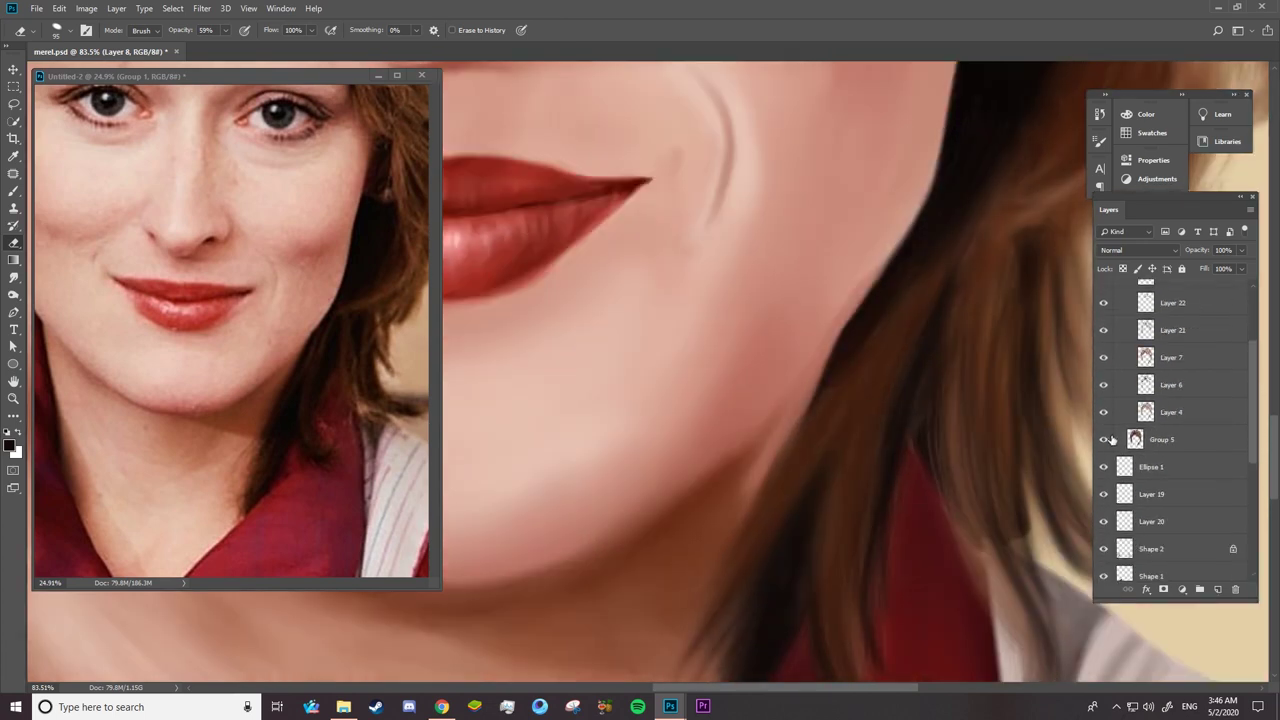
pyautogui.click(1170, 412)
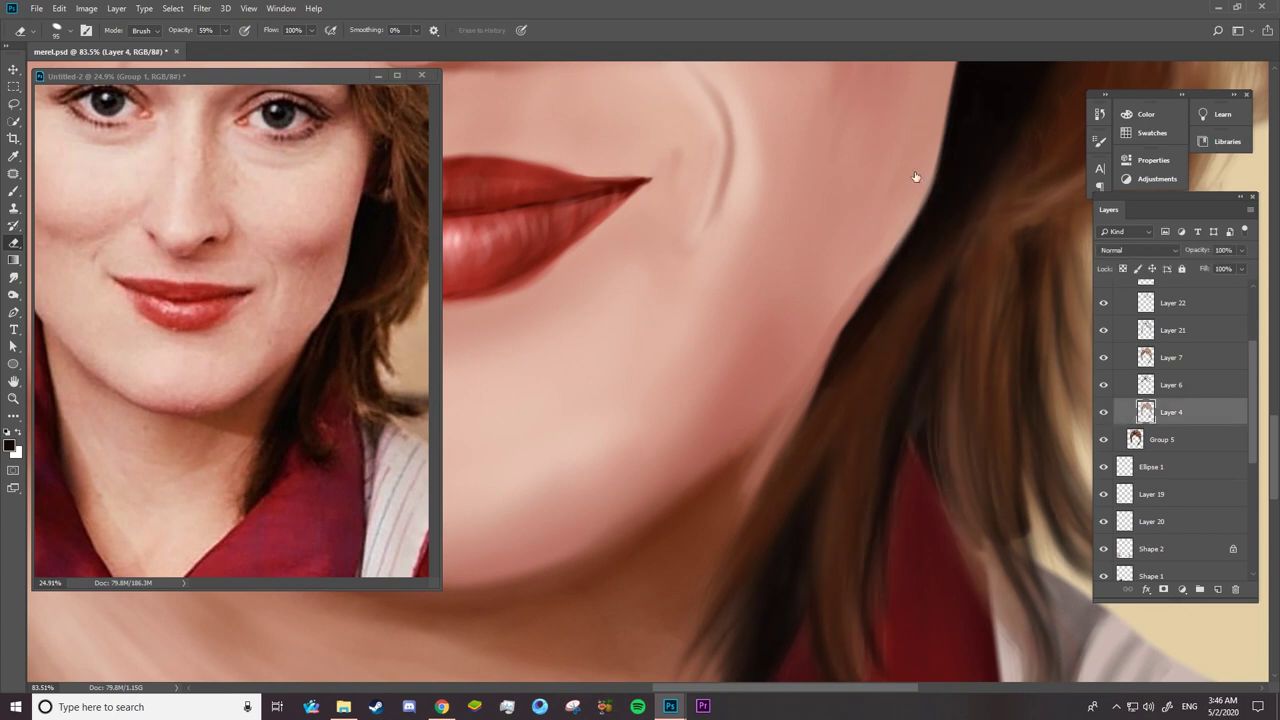
pyautogui.hotkey('alt', ']')
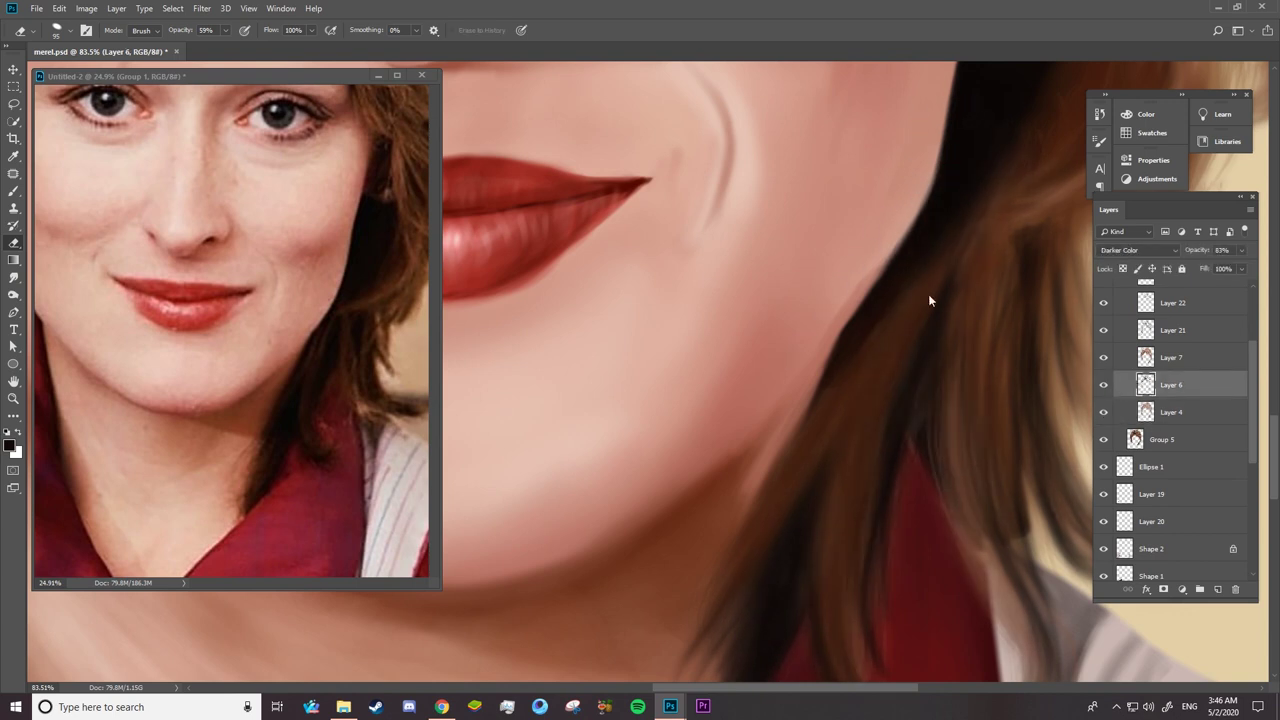
pyautogui.hotkey('alt', ']')
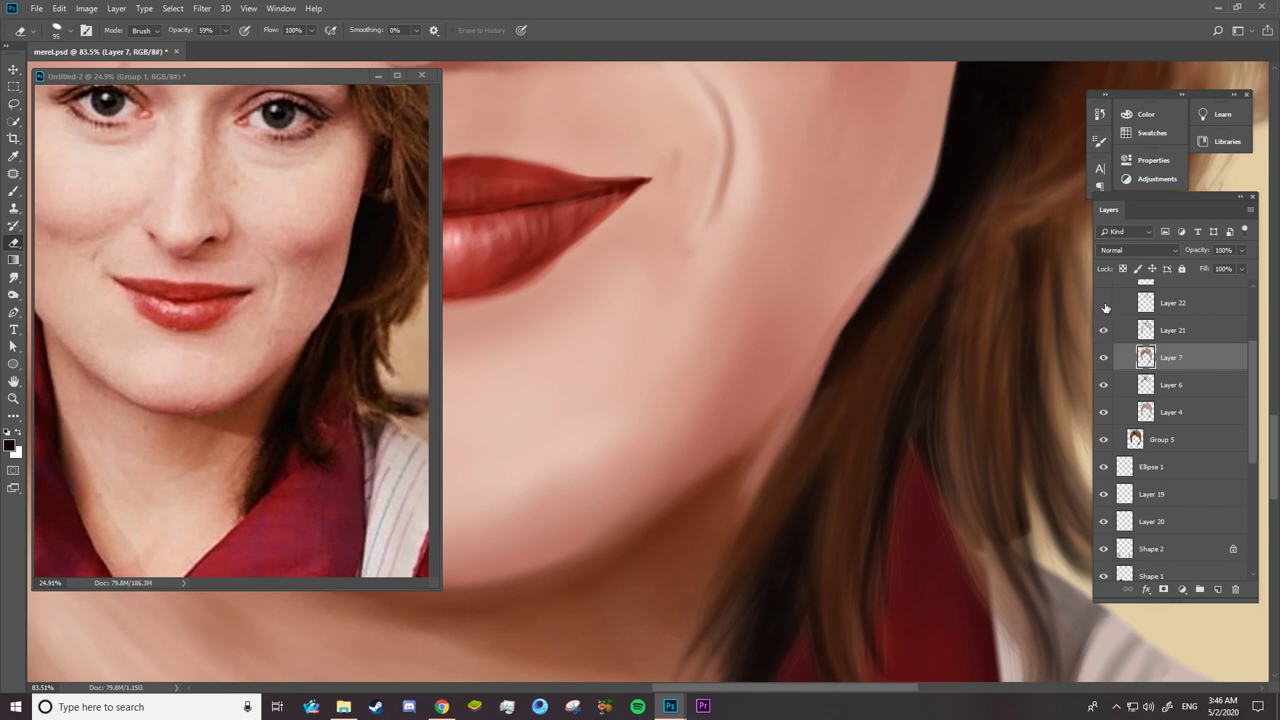
pyautogui.scroll(2, 1247, 330)
pyautogui.click(1130, 348)
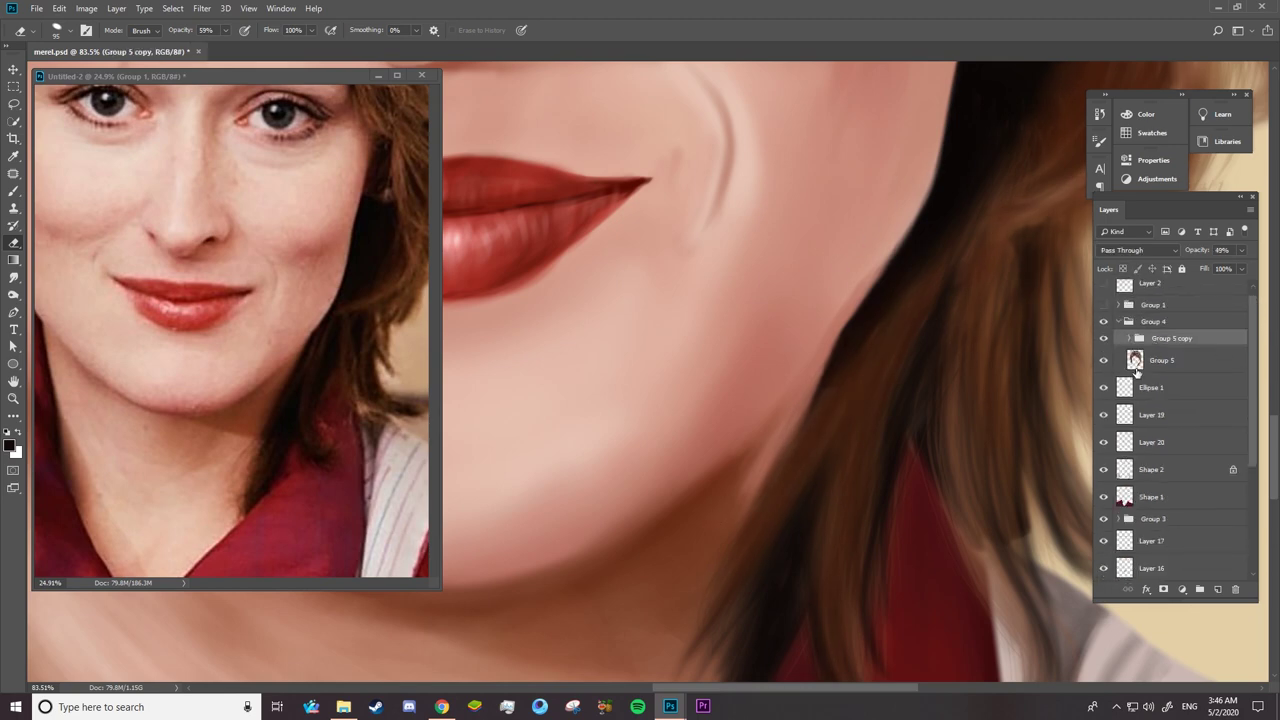
# - Zoom onto the jaw, make Layer 8 active, and check it against the reference overlay
pyautogui.press('z')
pyautogui.moveTo(886, 400)
pyautogui.mouseDown()
pyautogui.moveTo(829, 406)
pyautogui.moveTo(899, 372)
pyautogui.mouseUp()
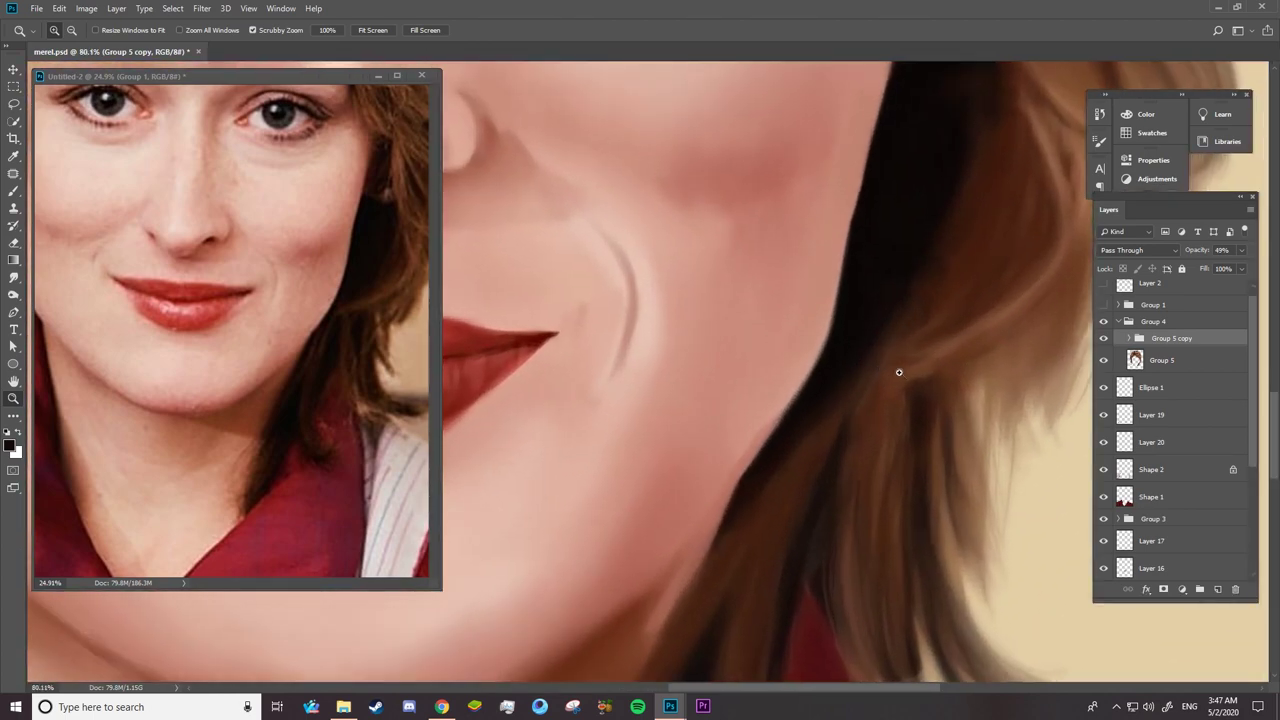
pyautogui.scroll(-2, 1200, 450)
pyautogui.click(1160, 559)
pyautogui.scroll(3, 1200, 450)
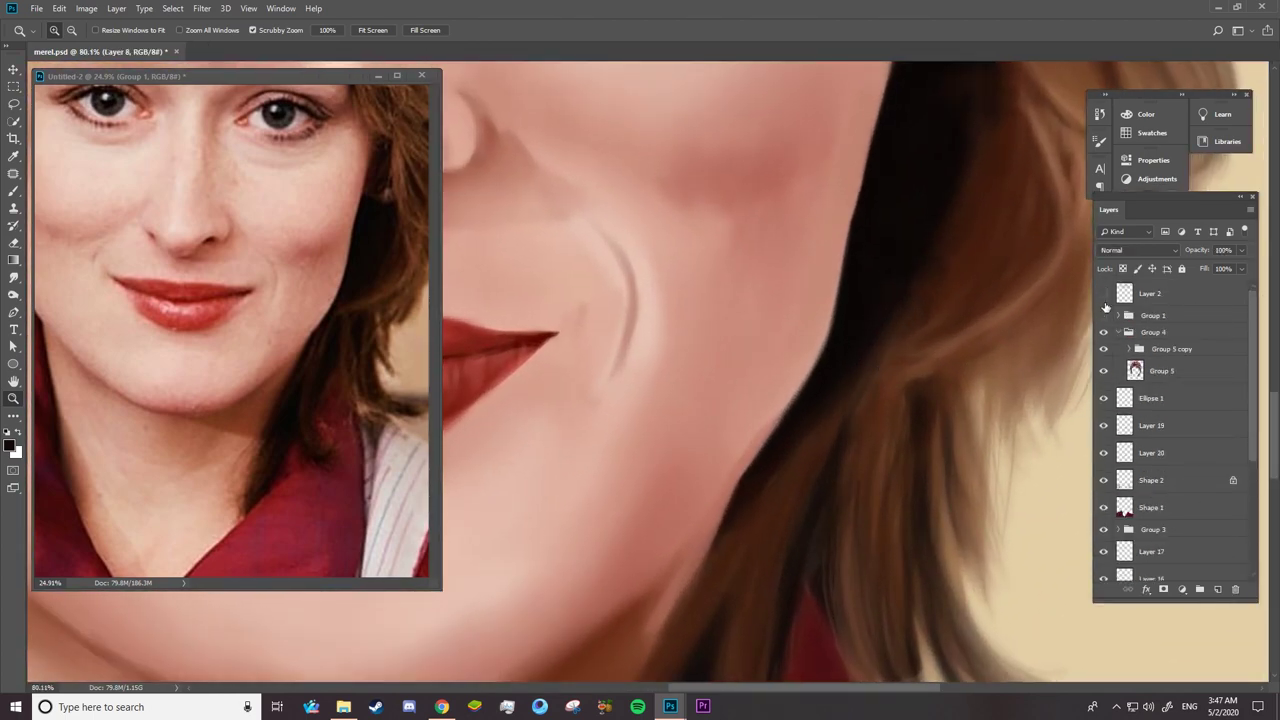
pyautogui.click(1104, 315)
pyautogui.press('e')
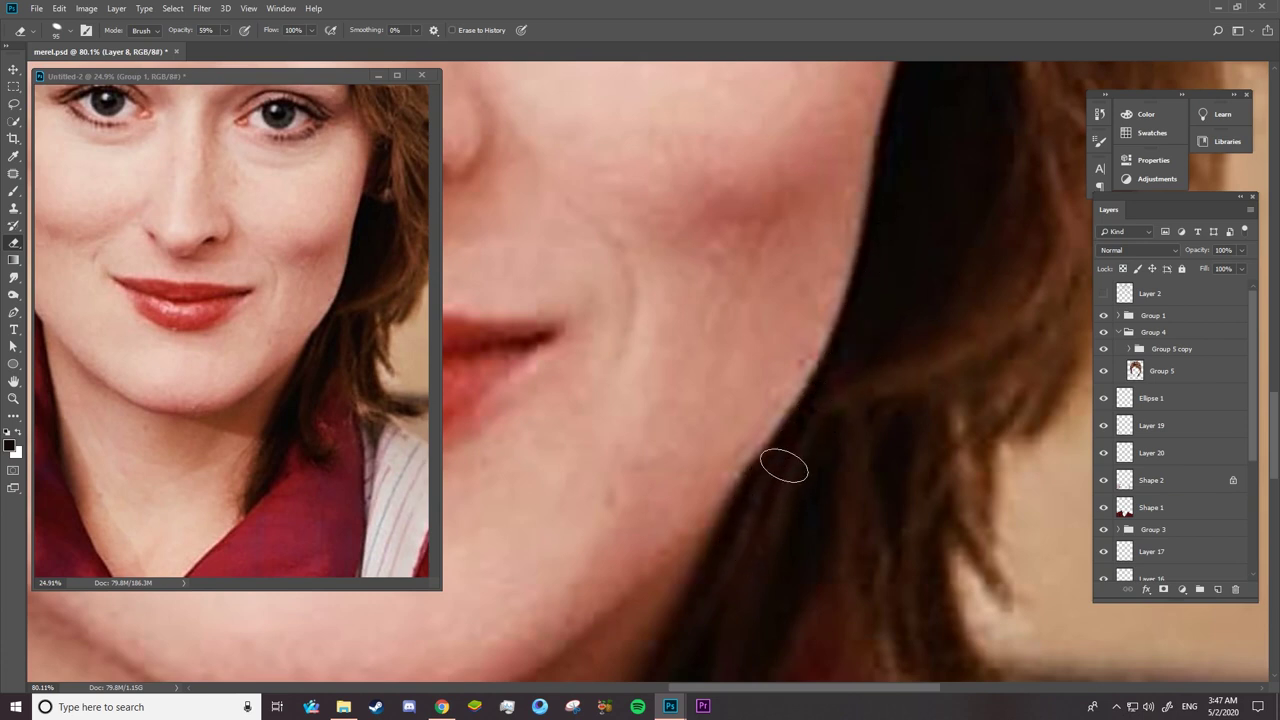
pyautogui.click(1104, 315)
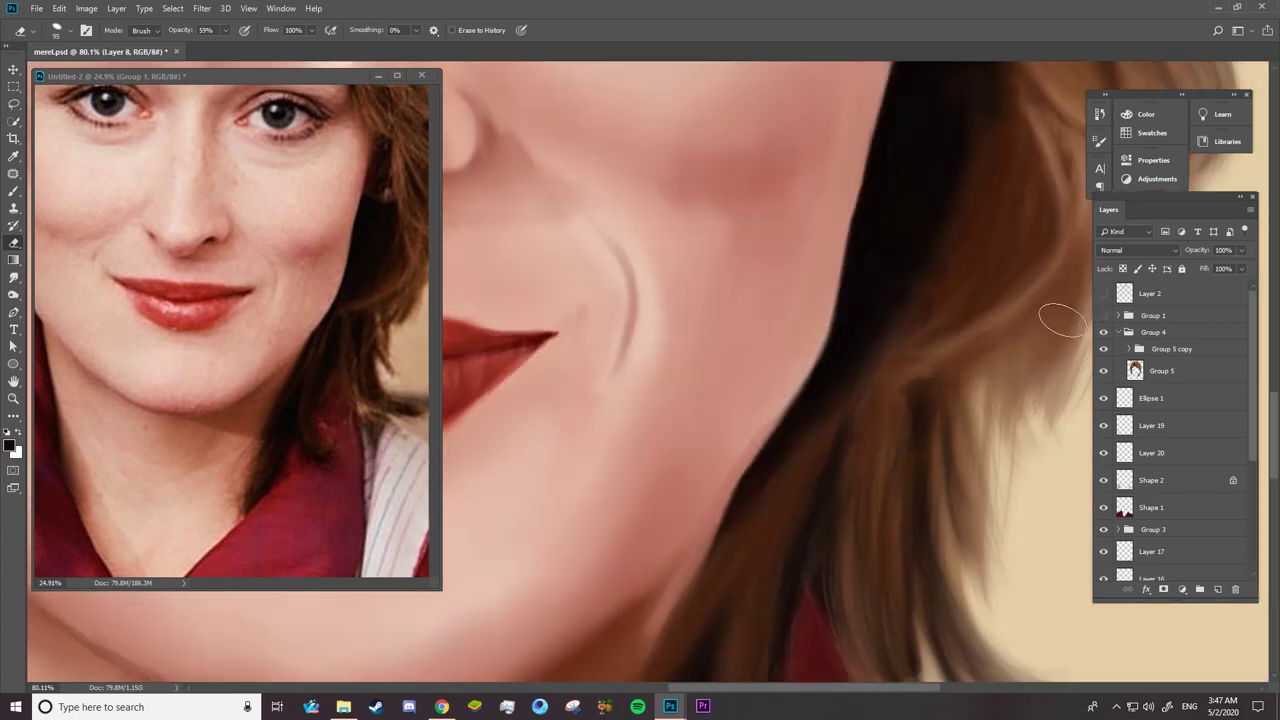
# - Sample the cheek skin tone and paint it along the jaw/hair edge with a 44 px, 79%-hardness brush
pyautogui.press('b')
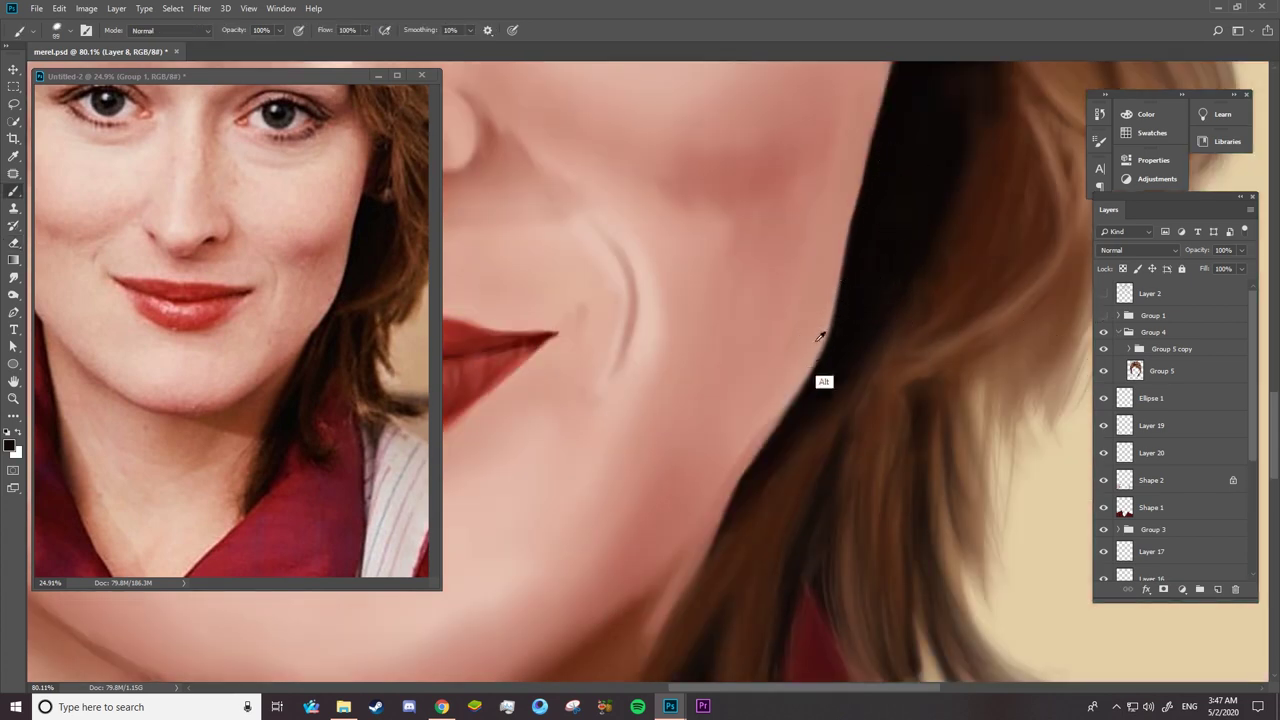
pyautogui.keyDown('alt'); pyautogui.click(816, 370); pyautogui.keyUp('alt')
pyautogui.click(1104, 315)
pyautogui.rightClick(822, 282)
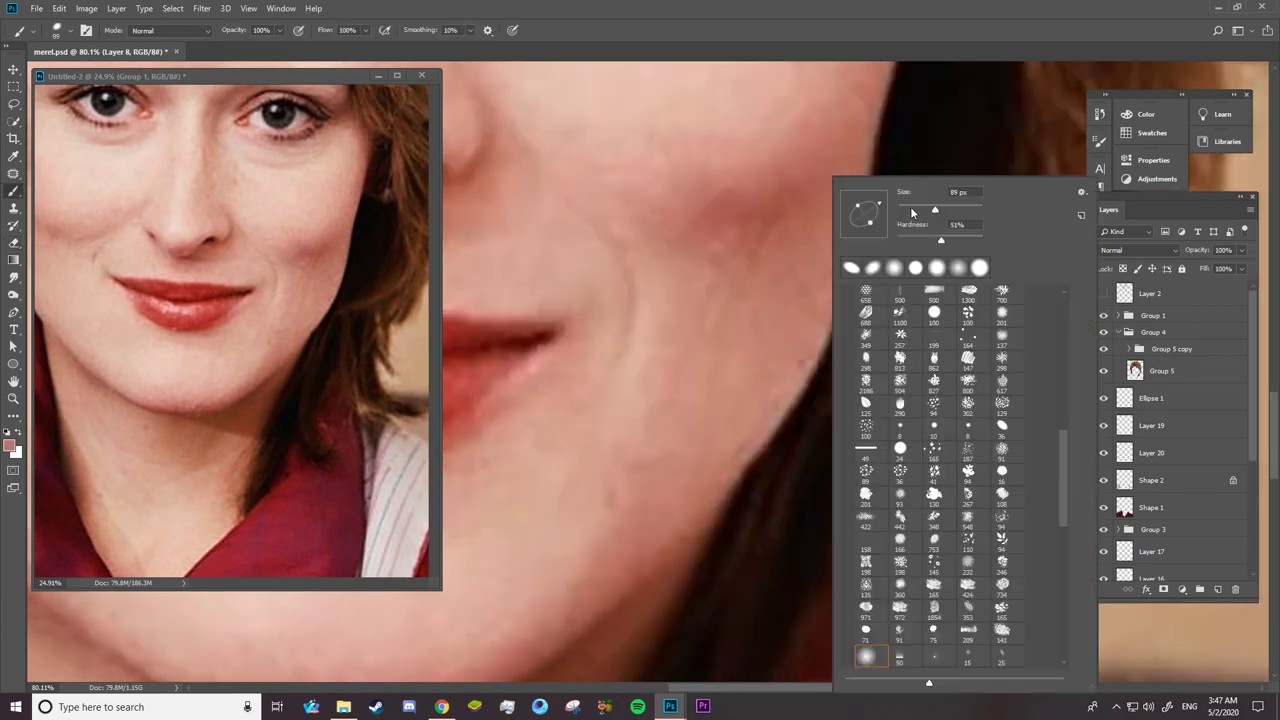
pyautogui.press('Escape')
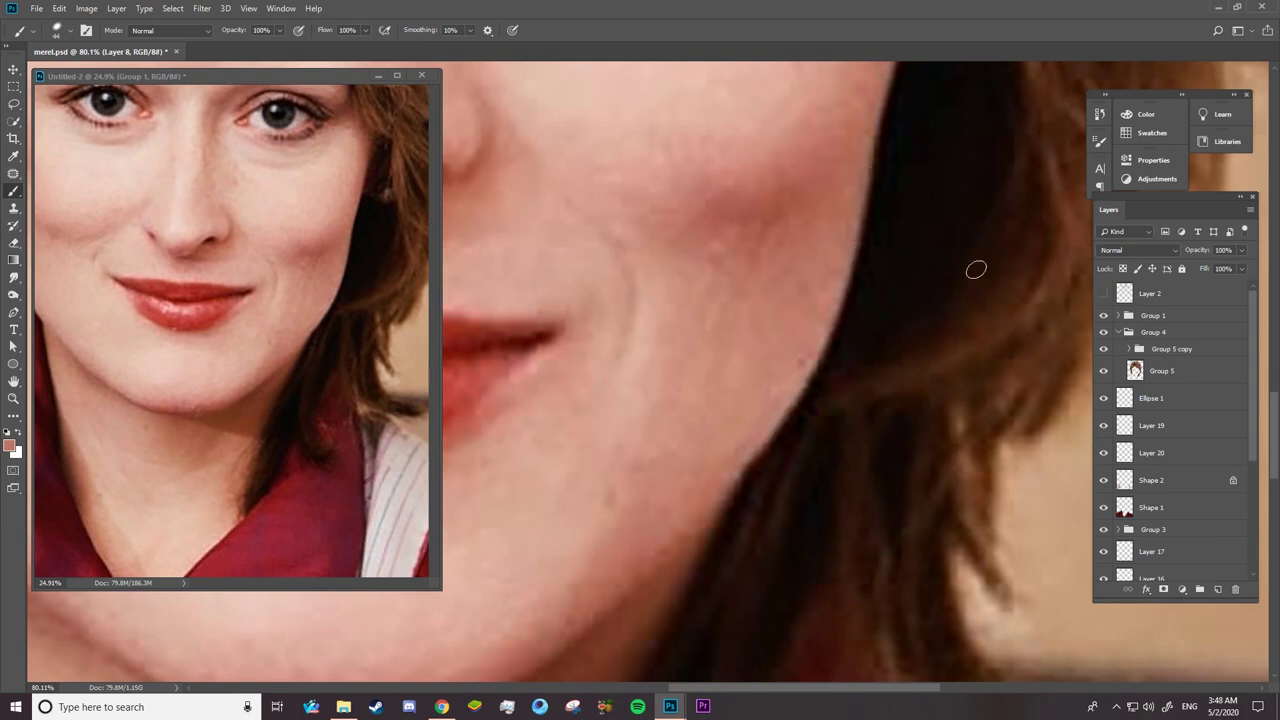
pyautogui.click(1104, 315)
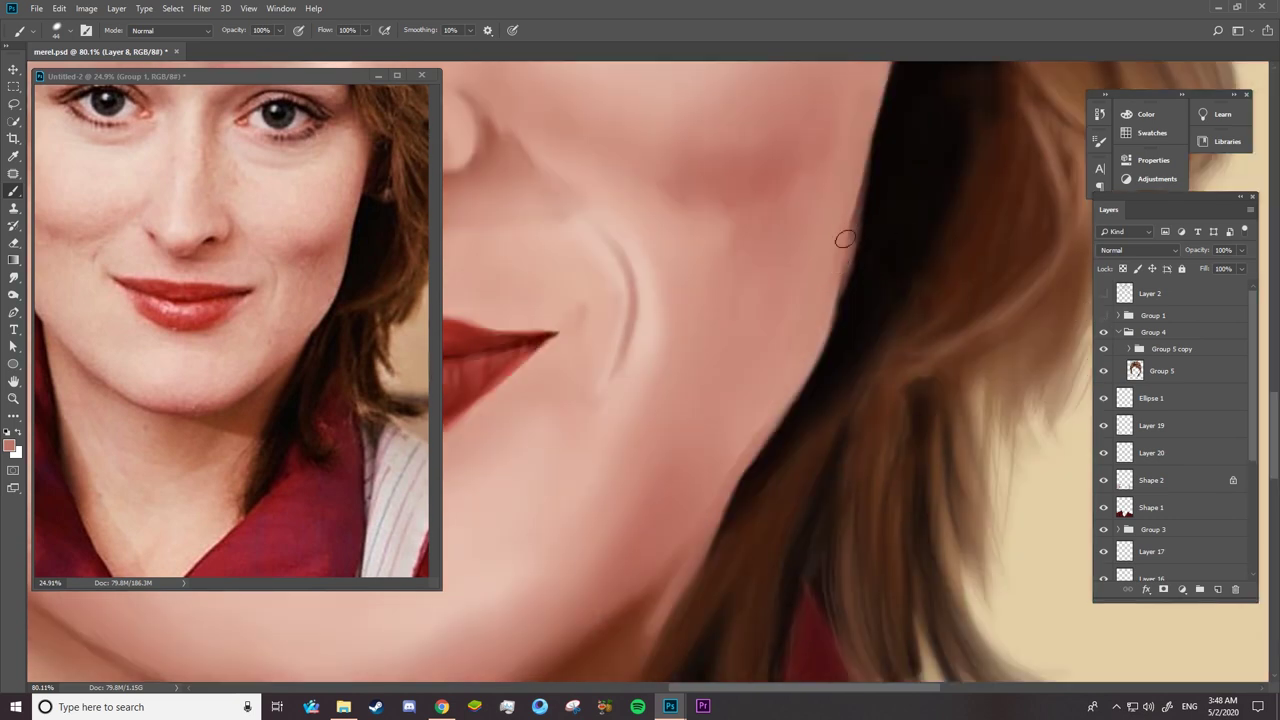
pyautogui.rightClick(846, 208)
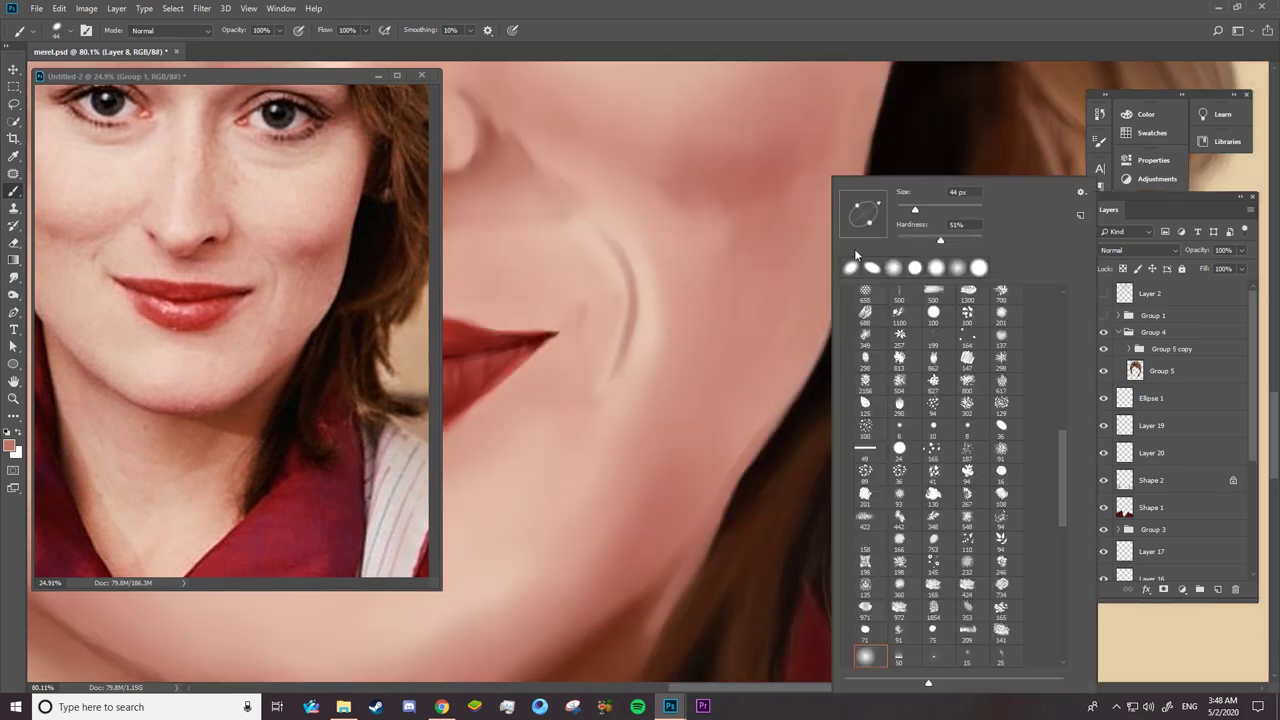
pyautogui.click(858, 159)
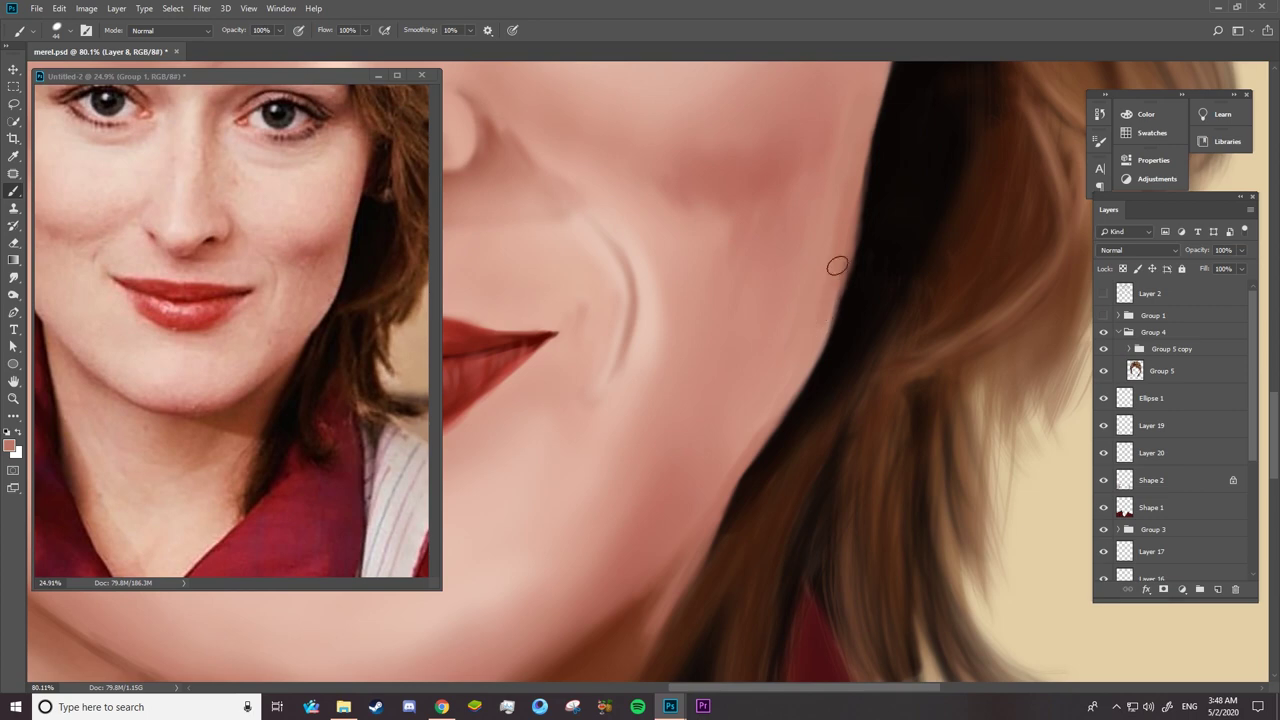
pyautogui.moveTo(837, 265); pyautogui.dragTo(852, 179)
pyautogui.scroll(-5, 782, 394)
pyautogui.scroll(2, 834, 277)
# - Switch to the Mixer Brush with a fully round tip
pyautogui.scroll(3, 797, 377)
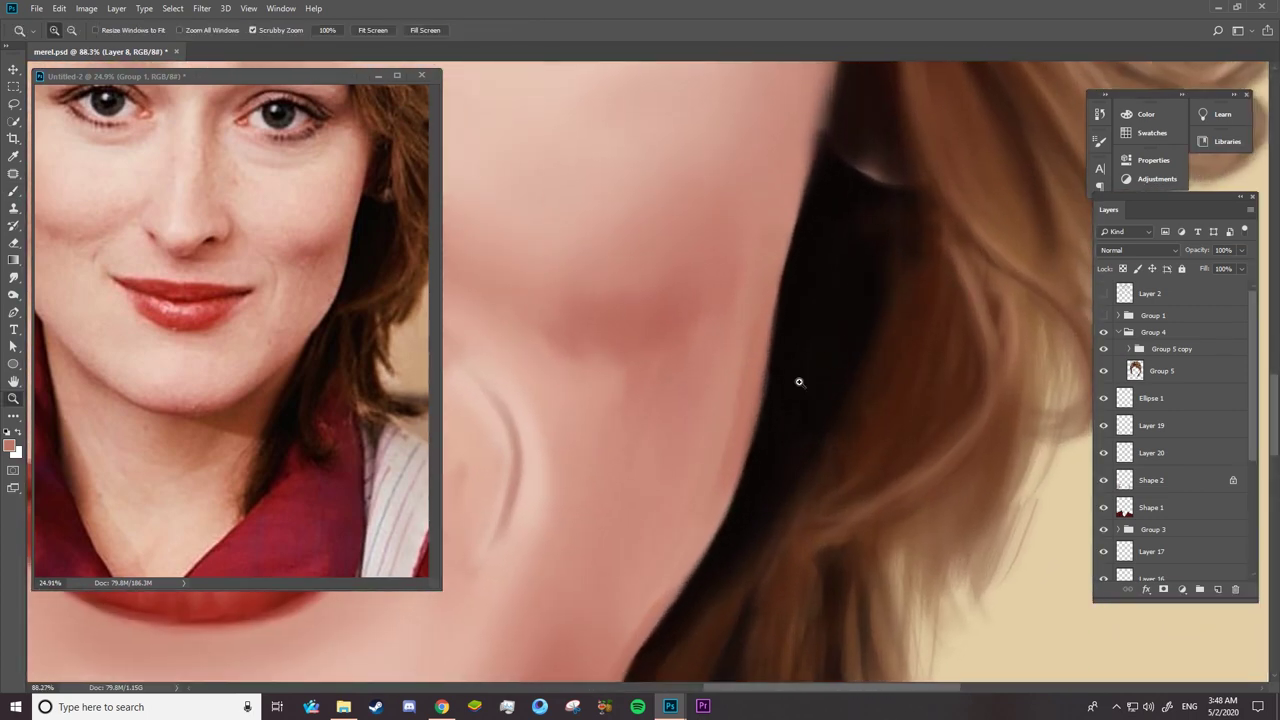
pyautogui.rightClick(13, 190)
pyautogui.click(60, 234)
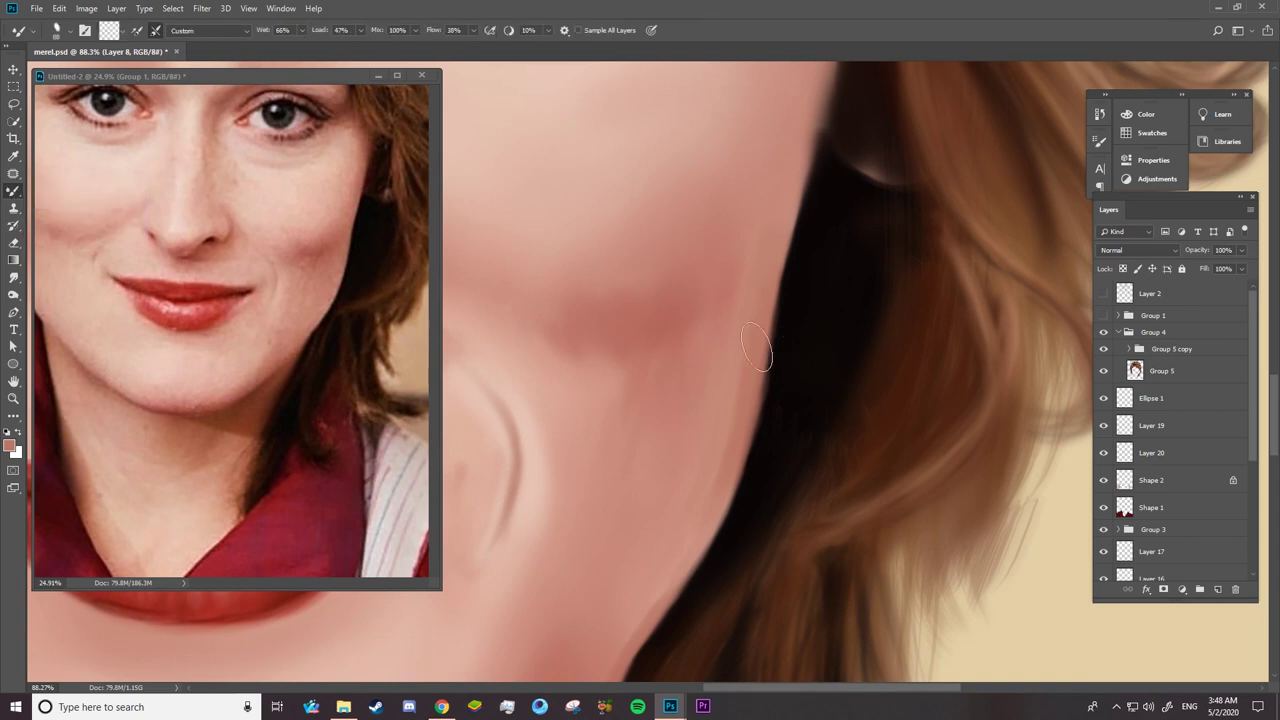
pyautogui.rightClick(766, 357)
pyautogui.moveTo(793, 210); pyautogui.dragTo(806, 224)
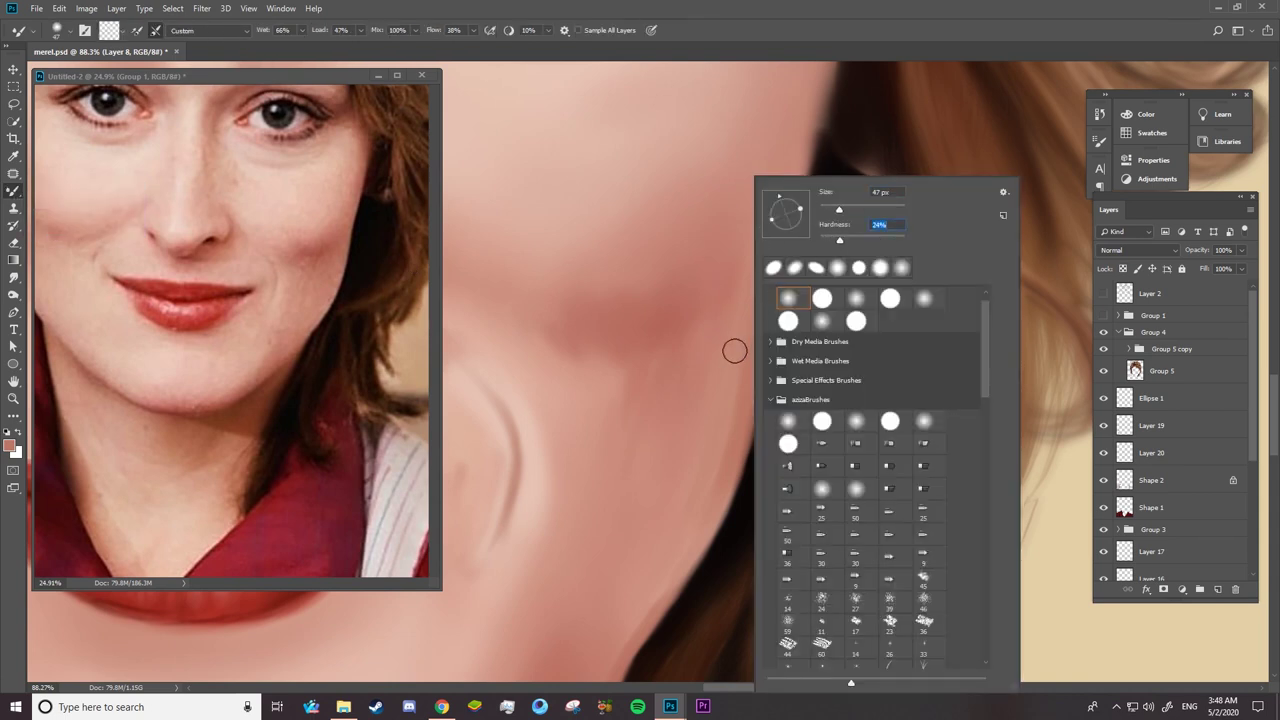
pyautogui.press('Return')
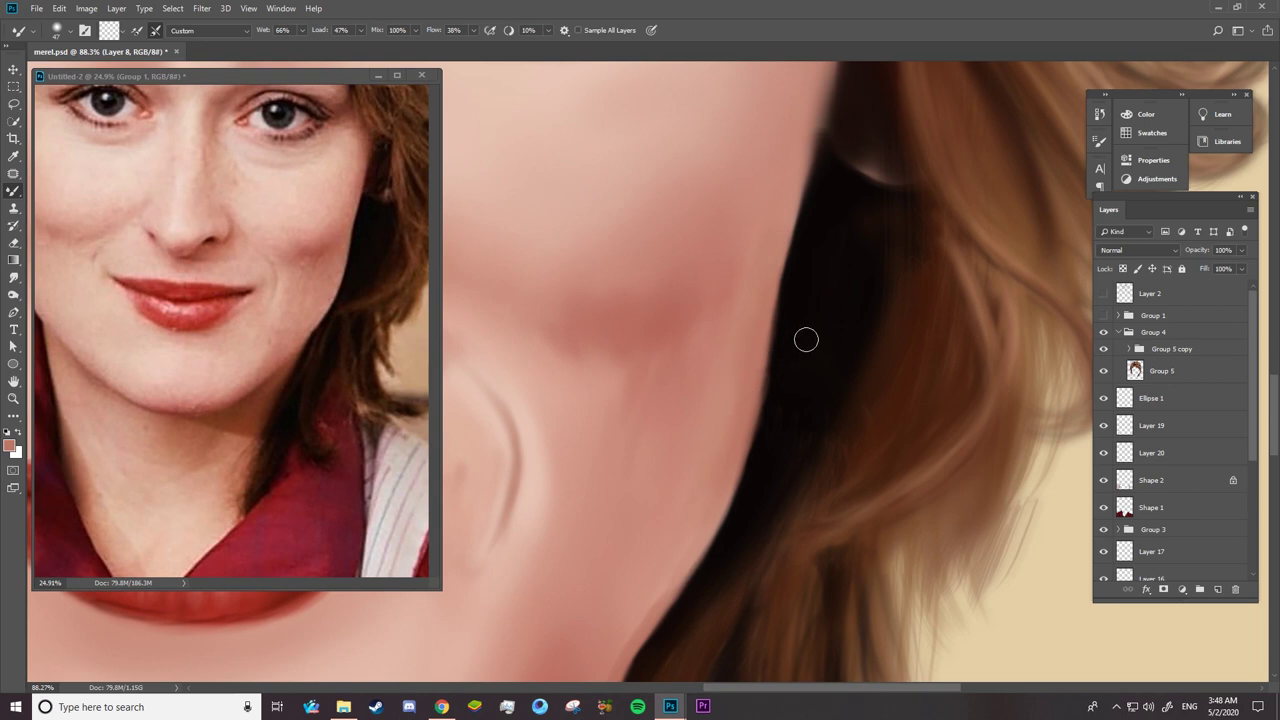
# - Lower the Mixer Brush paint mix amount to 7%
pyautogui.press('e')
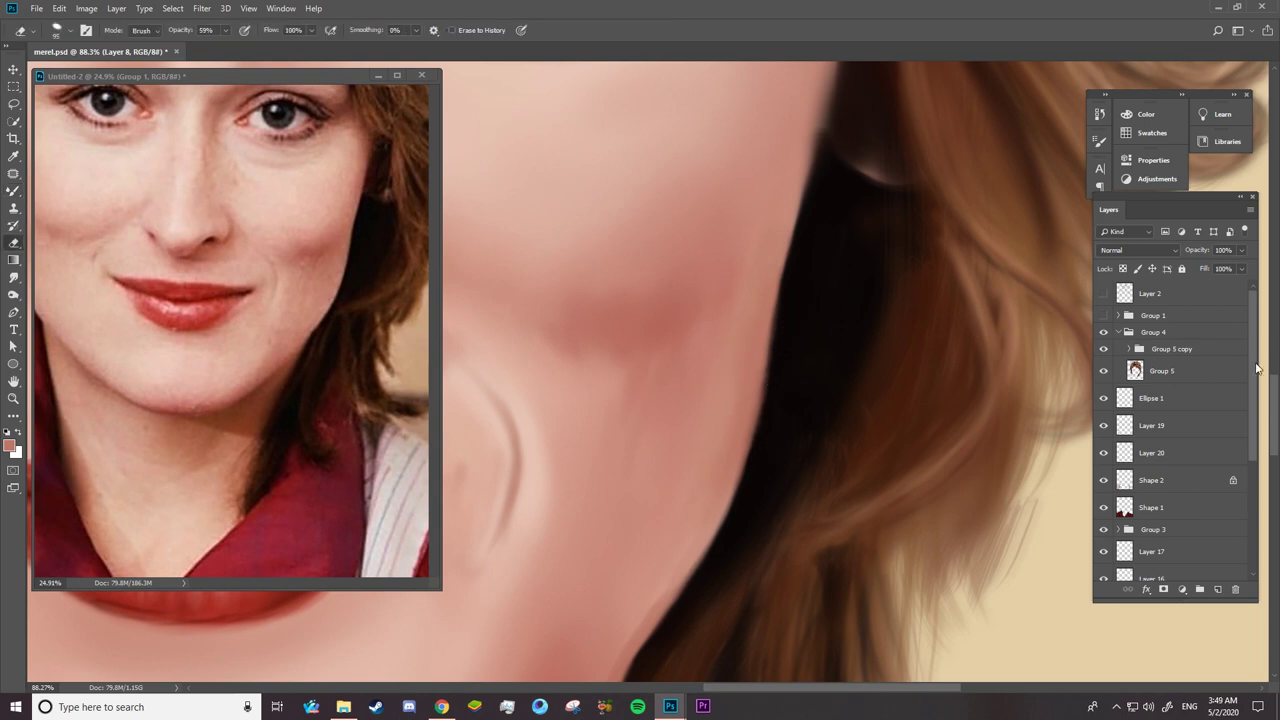
pyautogui.scroll(5, 800, 400)
pyautogui.press('b')
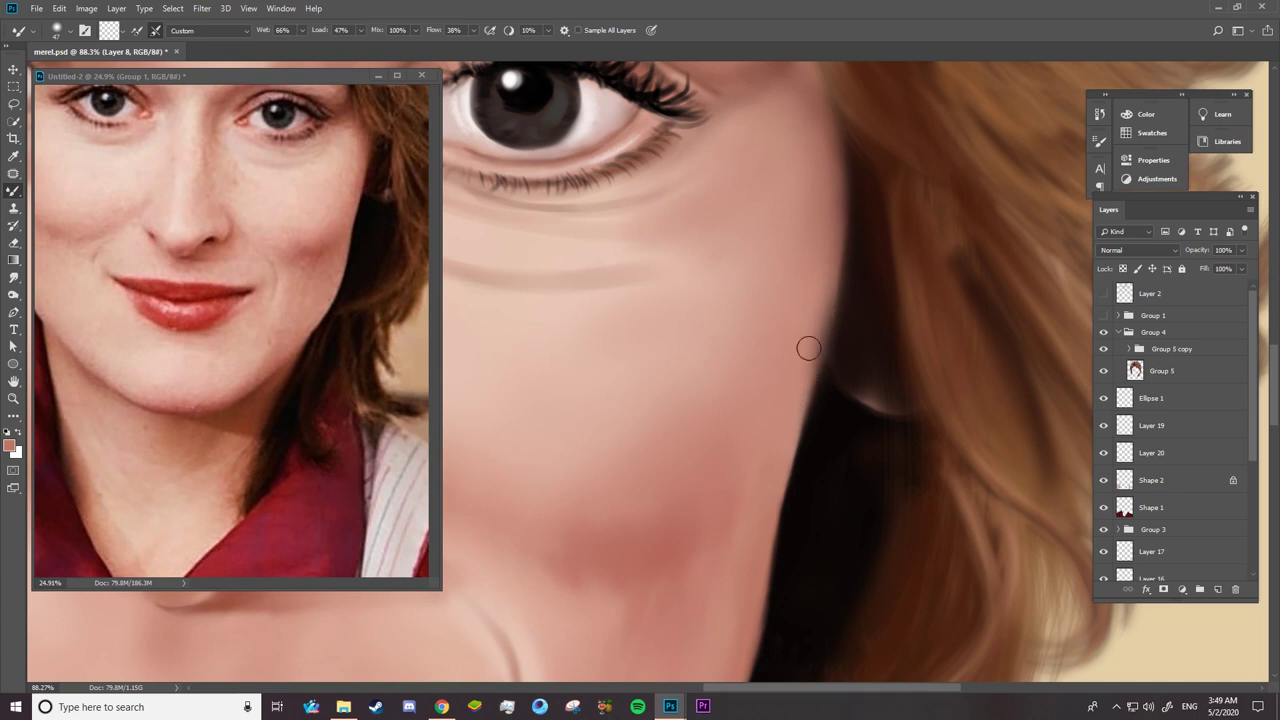
pyautogui.rightClick(771, 306)
pyautogui.moveTo(378, 30); pyautogui.dragTo(334, 44)
pyautogui.write('7')
pyautogui.press('Return')
pyautogui.rightClick(843, 309)
pyautogui.press('Escape')
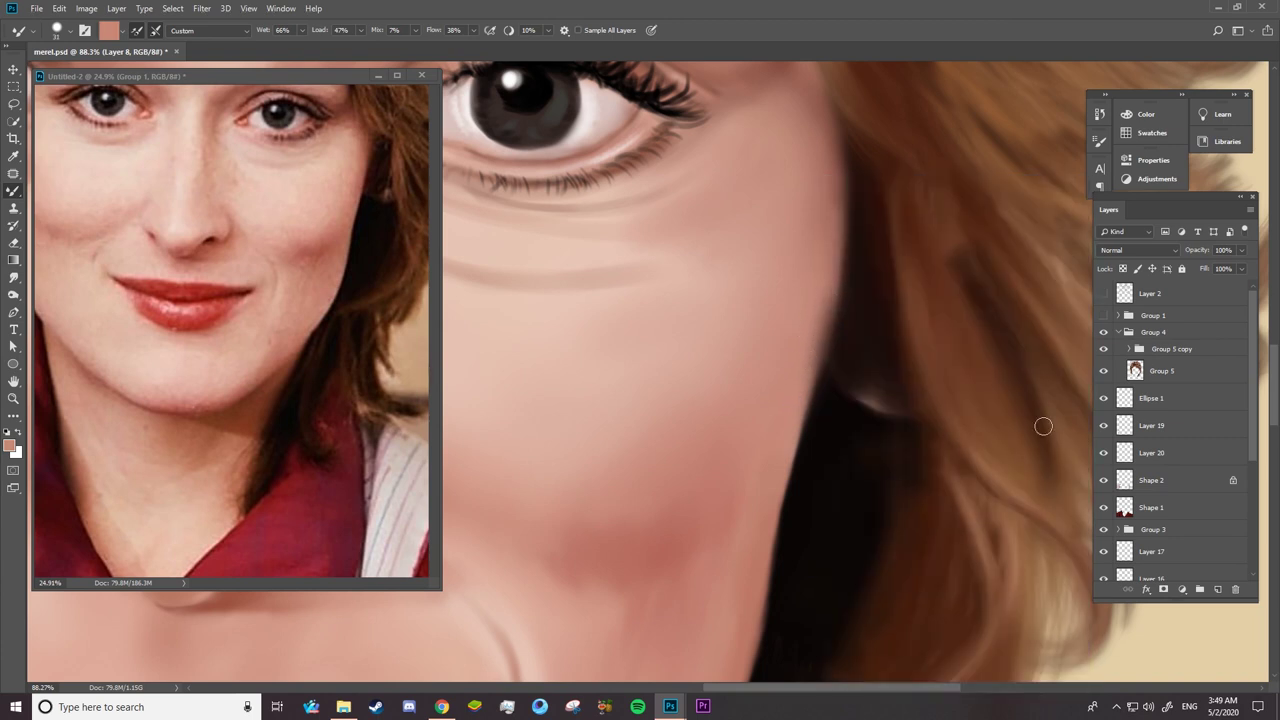
pyautogui.scroll(-3, 1256, 443)
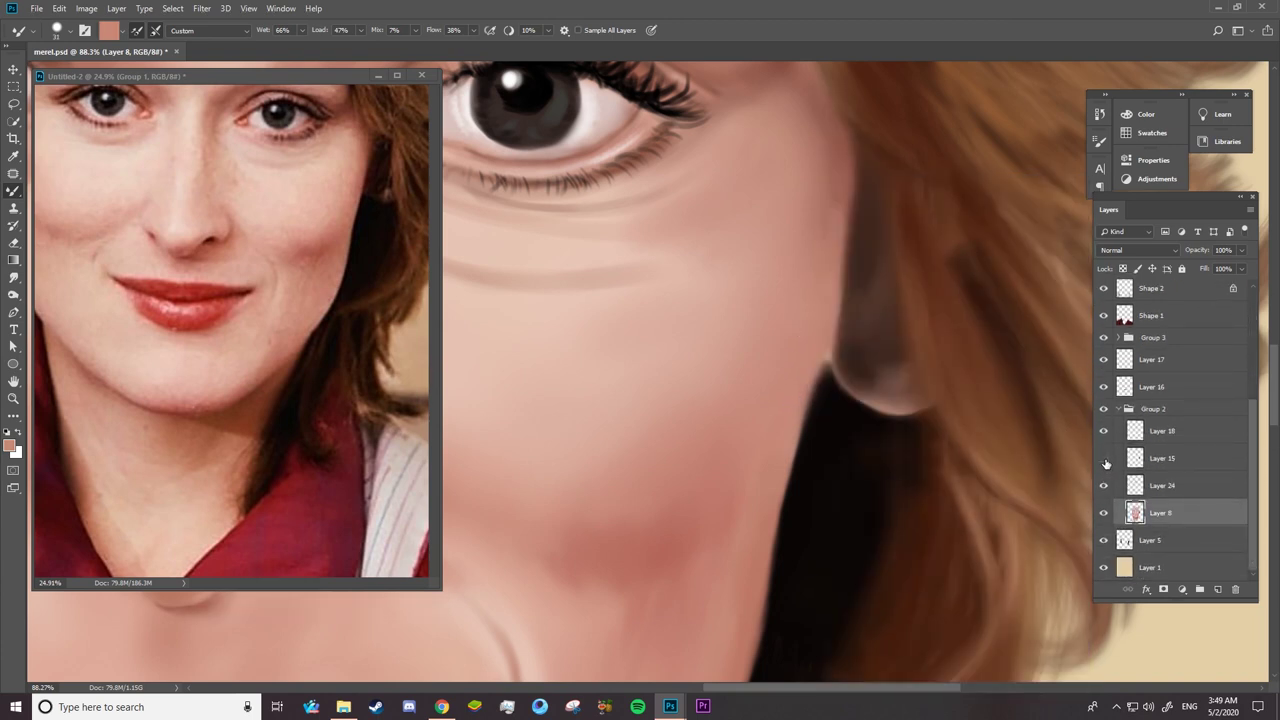
# - On Layer 15, lightly erase the dark shading along the cheek-hair edge
pyautogui.click(1120, 462)
pyautogui.press('e')
pyautogui.moveTo(829, 274); pyautogui.dragTo(815, 382)
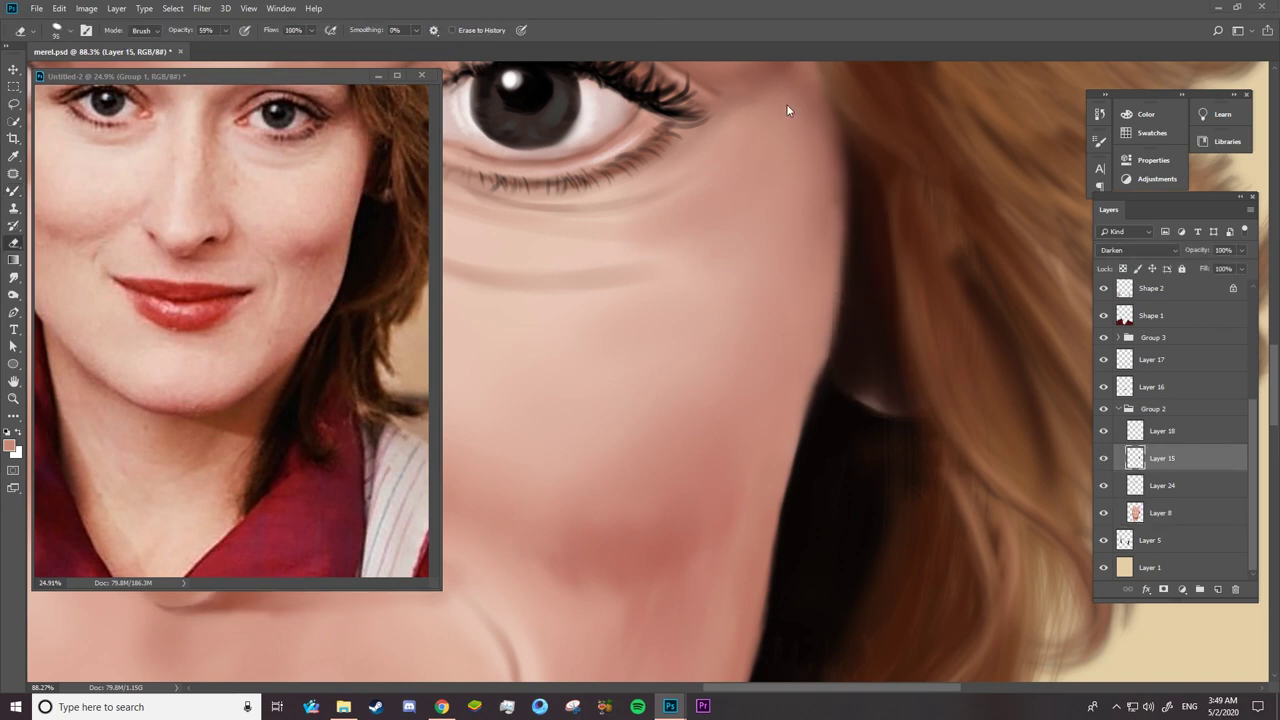
pyautogui.moveTo(840, 182); pyautogui.dragTo(840, 248)
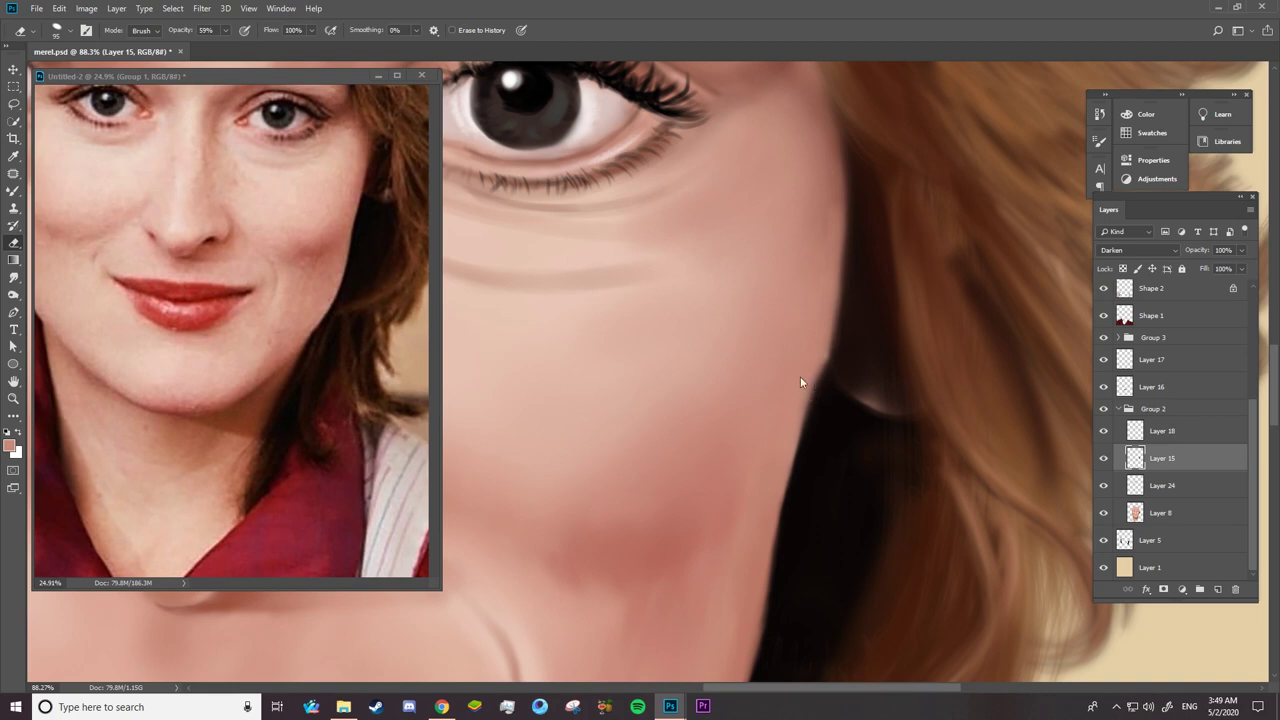
pyautogui.press('z')
pyautogui.scroll(-3, 827, 396)
pyautogui.scroll(3, 835, 400)
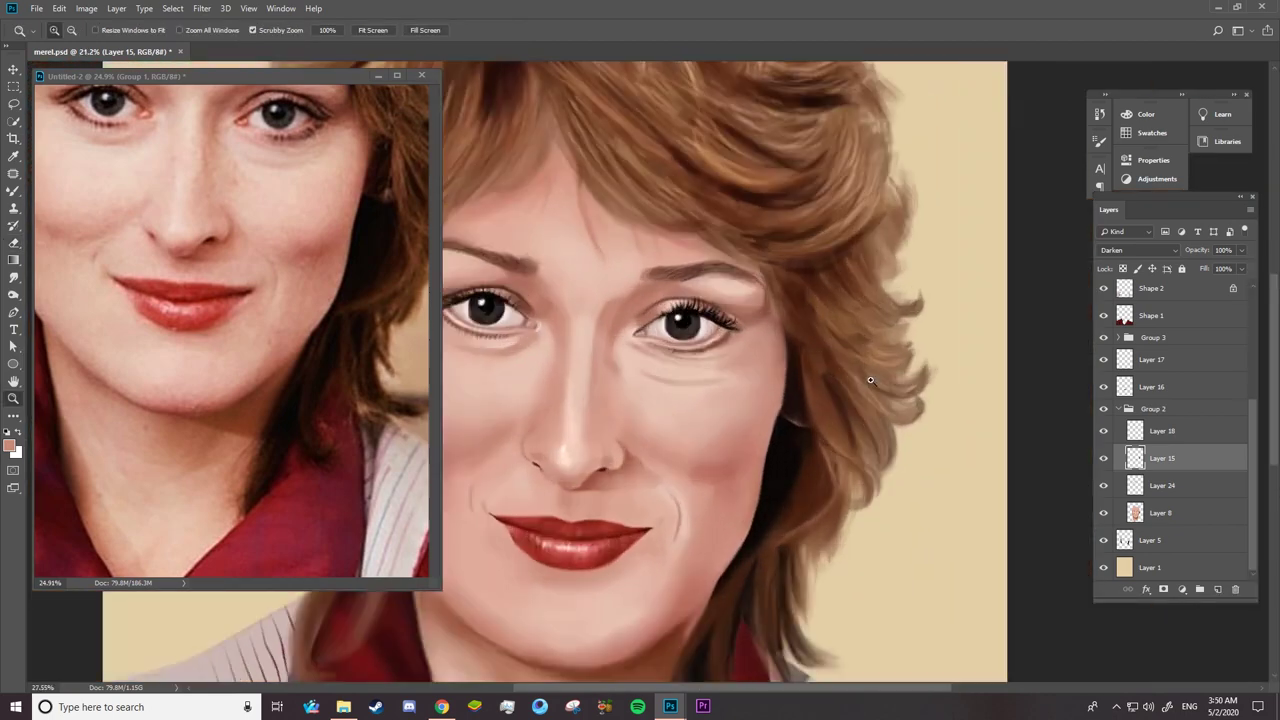
# - Reset the paint colour to black, return to the regular Brush, and zoom out to the whole portrait
pyautogui.press('b')
pyautogui.press('d')
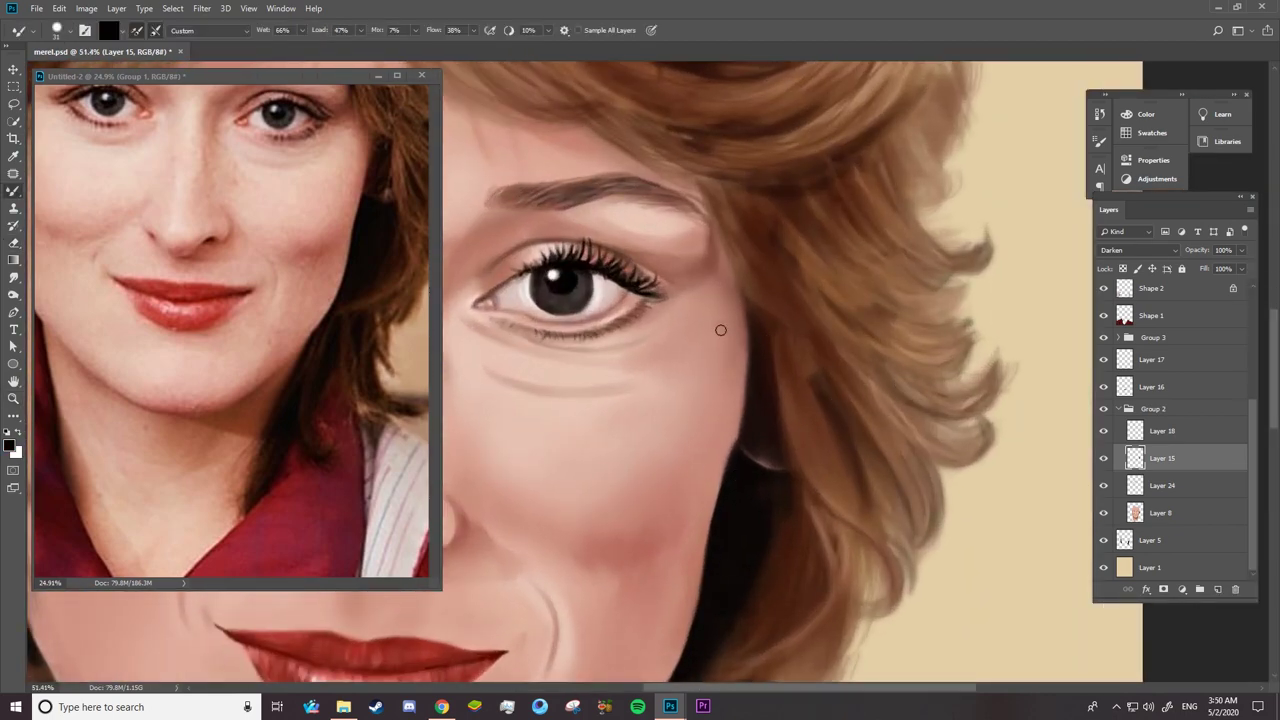
pyautogui.rightClick(777, 311)
pyautogui.press('Escape')
pyautogui.rightClick(15, 193)
pyautogui.click(60, 189)
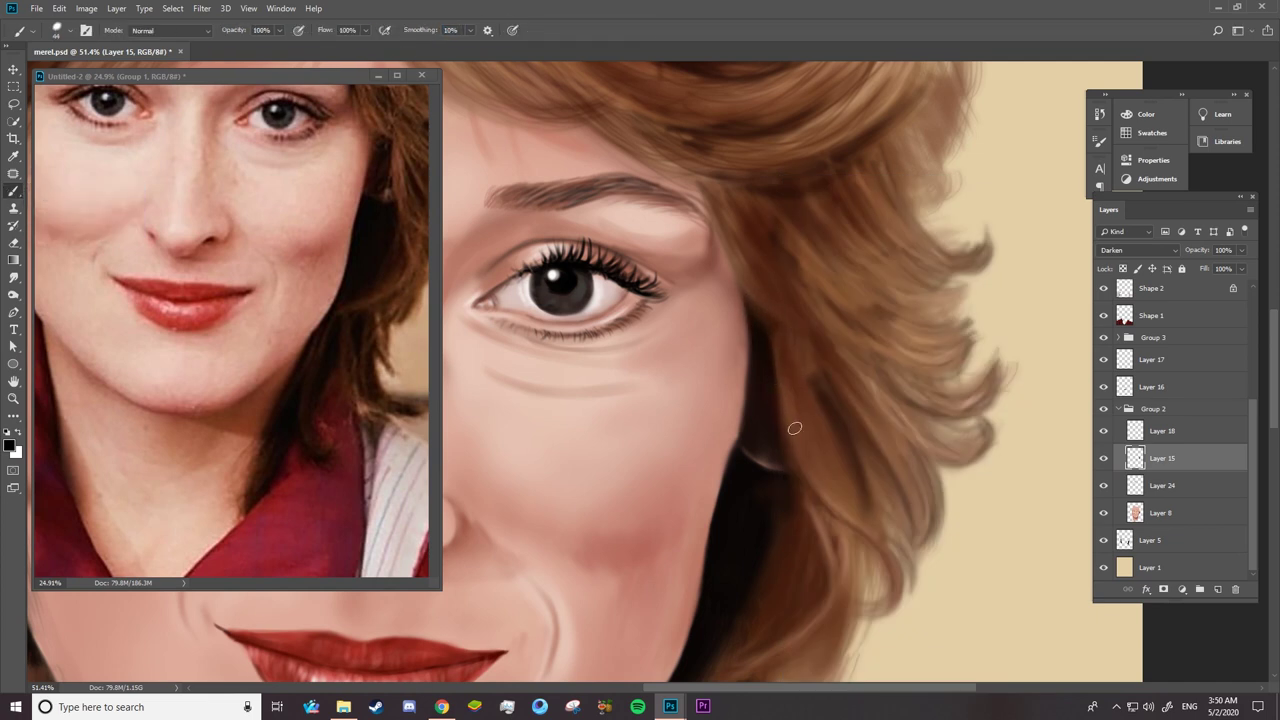
pyautogui.press('z')
pyautogui.moveTo(794, 428); pyautogui.dragTo(729, 377)
# - Zoom in on the right cheek and darken the jaw edge where it meets the hair
pyautogui.moveTo(246, 392); pyautogui.dragTo(231, 415)
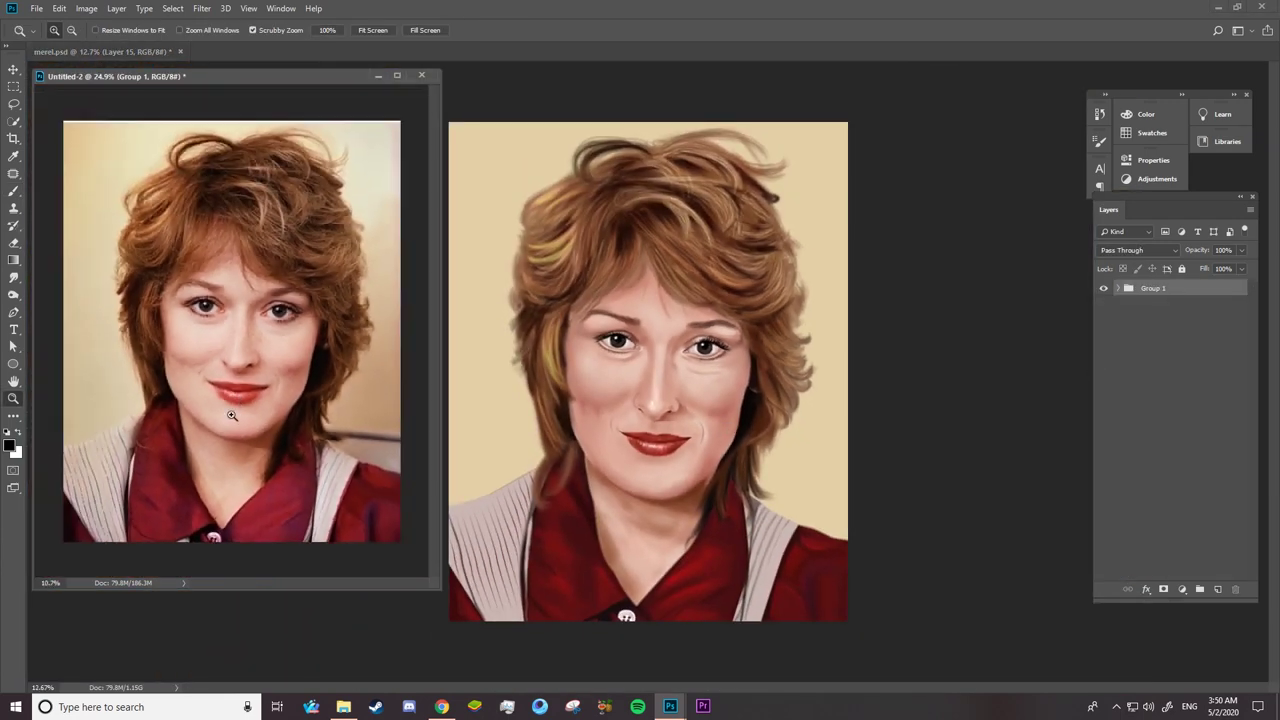
pyautogui.moveTo(648, 425); pyautogui.dragTo(654, 550)
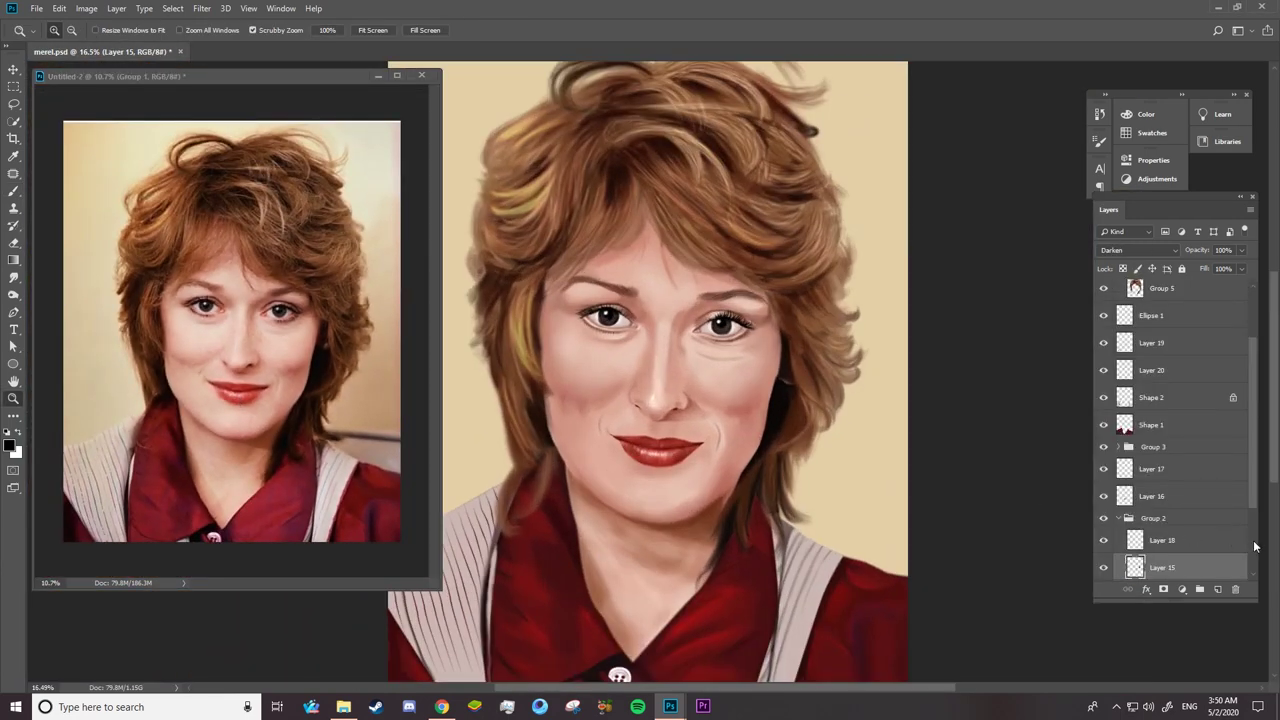
pyautogui.scroll(-3, 1255, 546)
pyautogui.moveTo(818, 511)
pyautogui.mouseDown()
pyautogui.moveTo(794, 491)
pyautogui.moveTo(711, 537)
pyautogui.moveTo(863, 352)
pyautogui.moveTo(789, 340)
pyautogui.mouseUp()
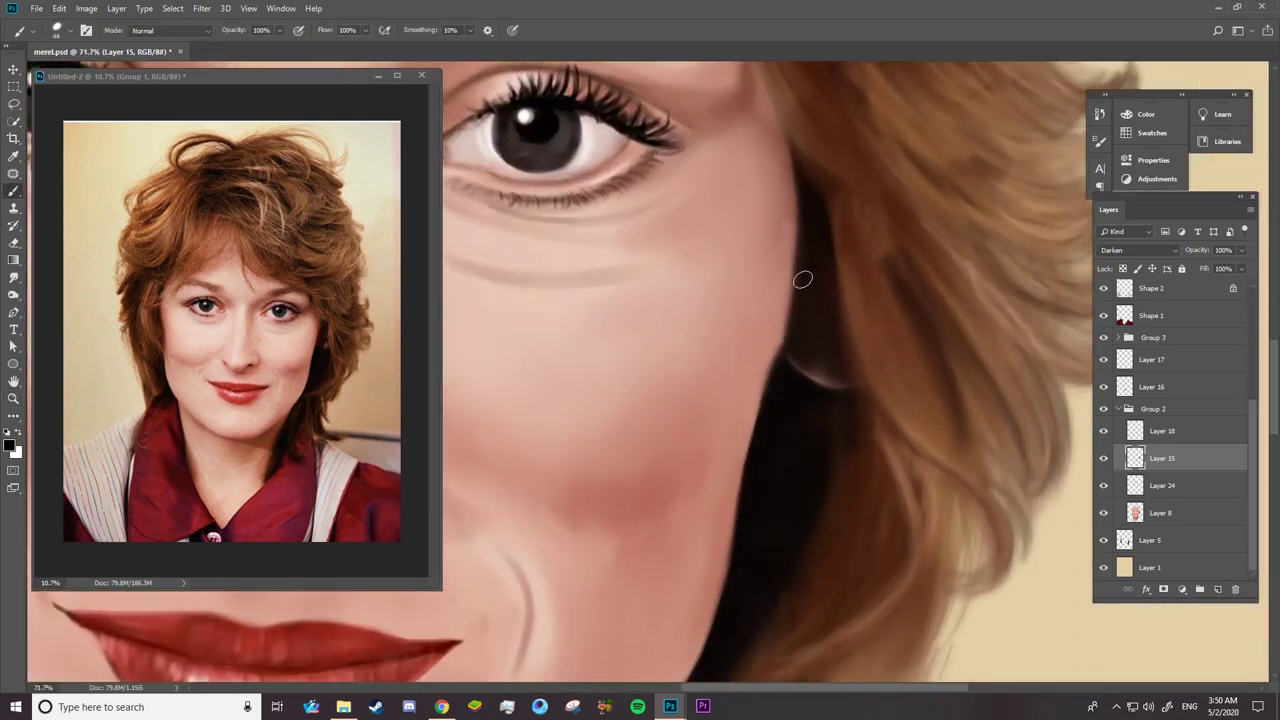
pyautogui.moveTo(803, 279); pyautogui.dragTo(790, 319)
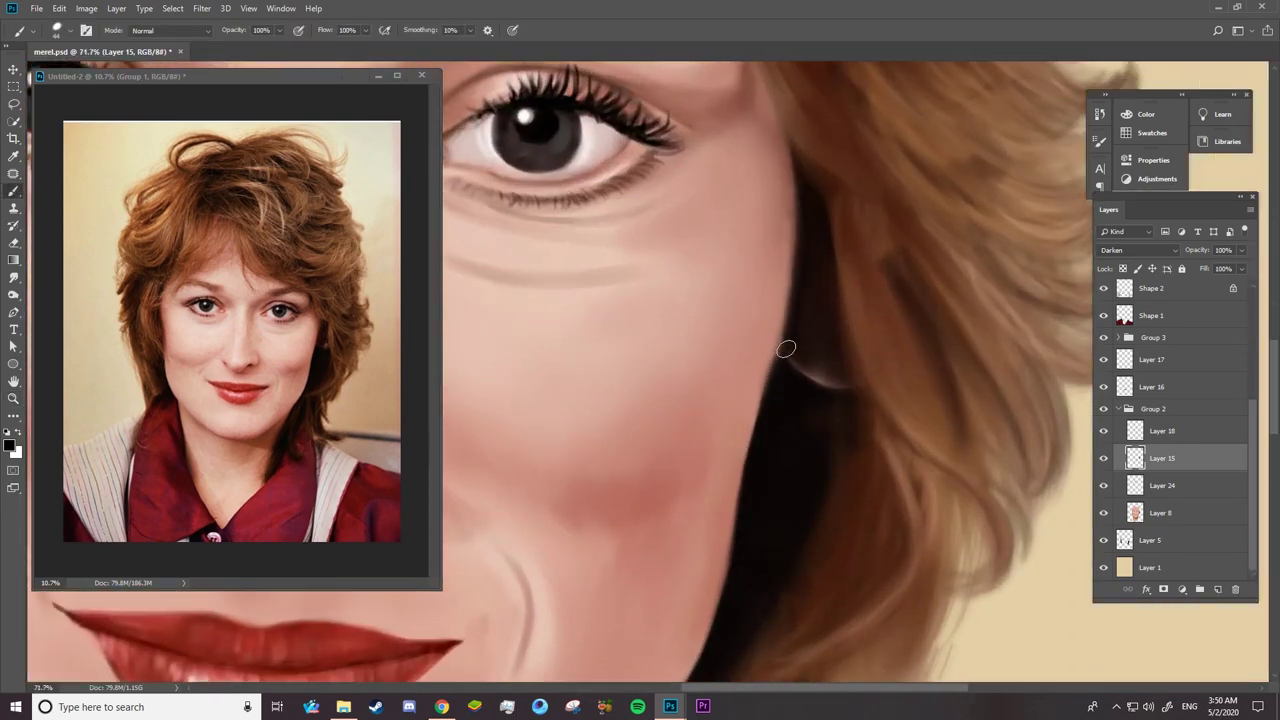
# - Zoom out to the full portrait and select the beige background Layer 1
pyautogui.press('z')
pyautogui.moveTo(786, 374); pyautogui.dragTo(737, 457)
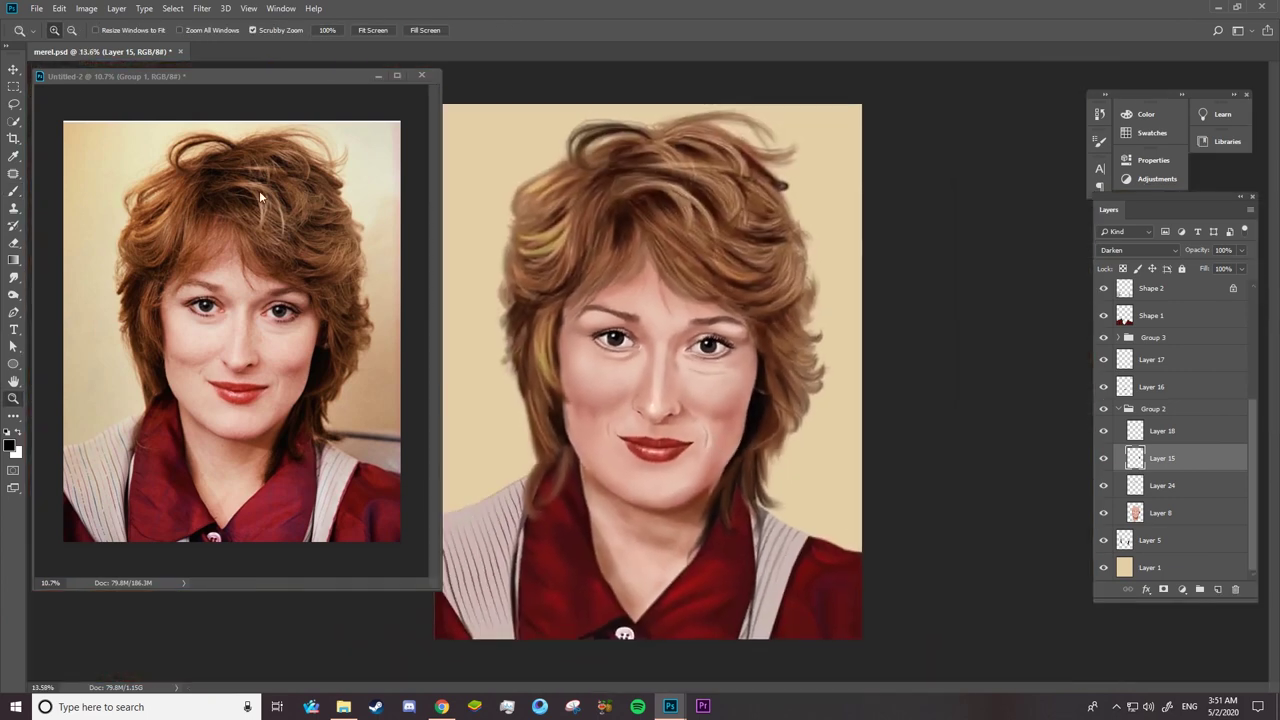
pyautogui.click(37, 8)
pyautogui.press('Escape')
pyautogui.hotkey('ctrl', '+')
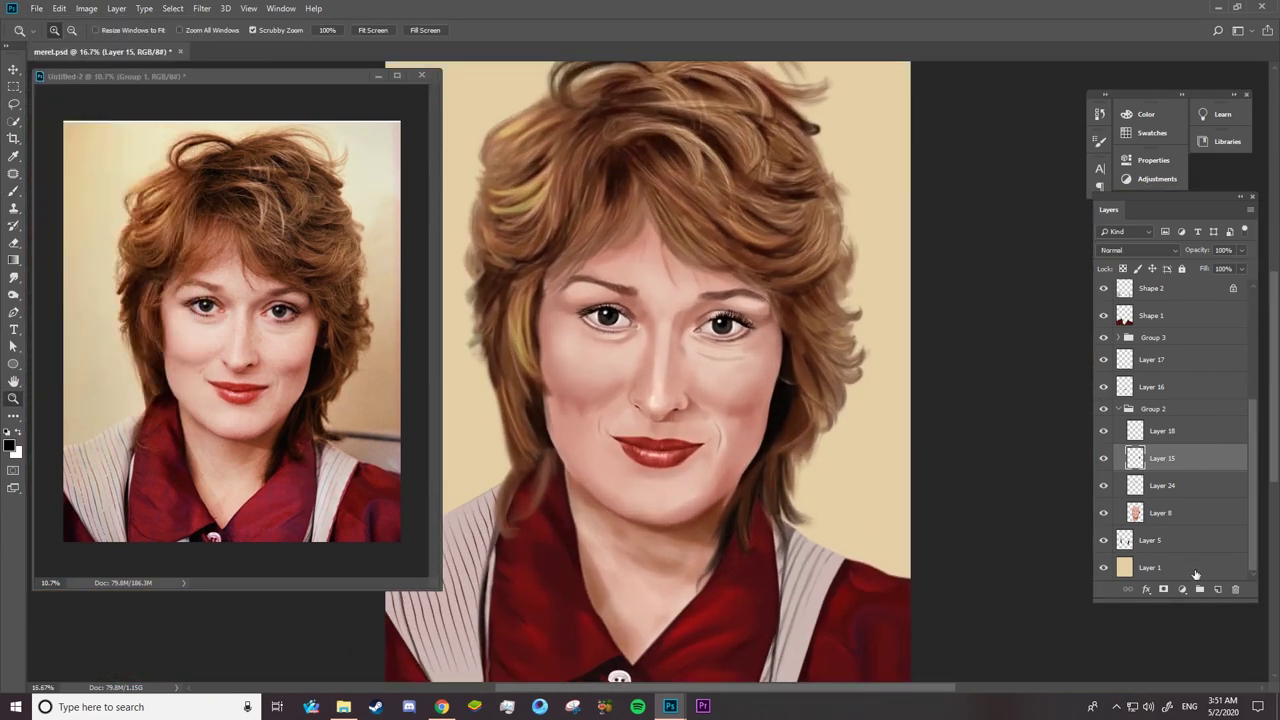
pyautogui.click(1196, 567)
pyautogui.moveTo(640, 560); pyautogui.dragTo(823, 484)
# - Sketch dark red test strokes on the lower right background
pyautogui.press('b')
pyautogui.rightClick(997, 410)
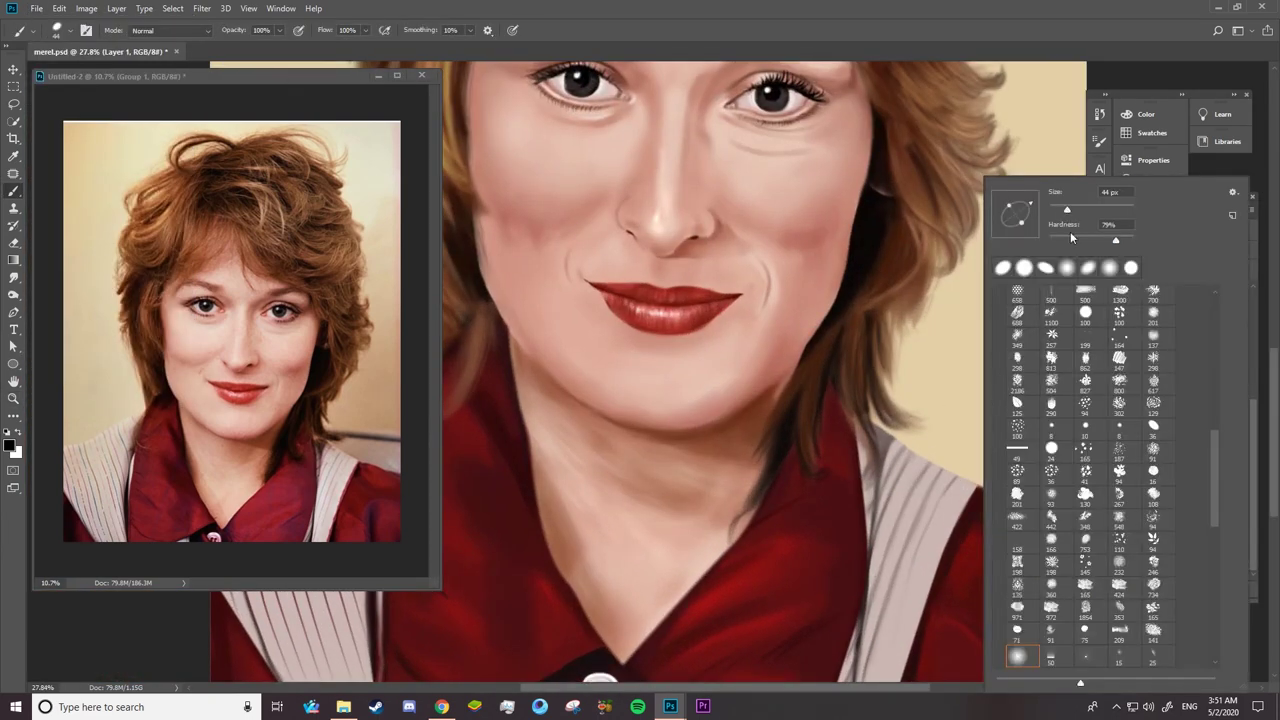
pyautogui.keyDown('alt'); pyautogui.click(811, 370); pyautogui.keyUp('alt')
pyautogui.moveTo(1021, 404); pyautogui.dragTo(930, 455)
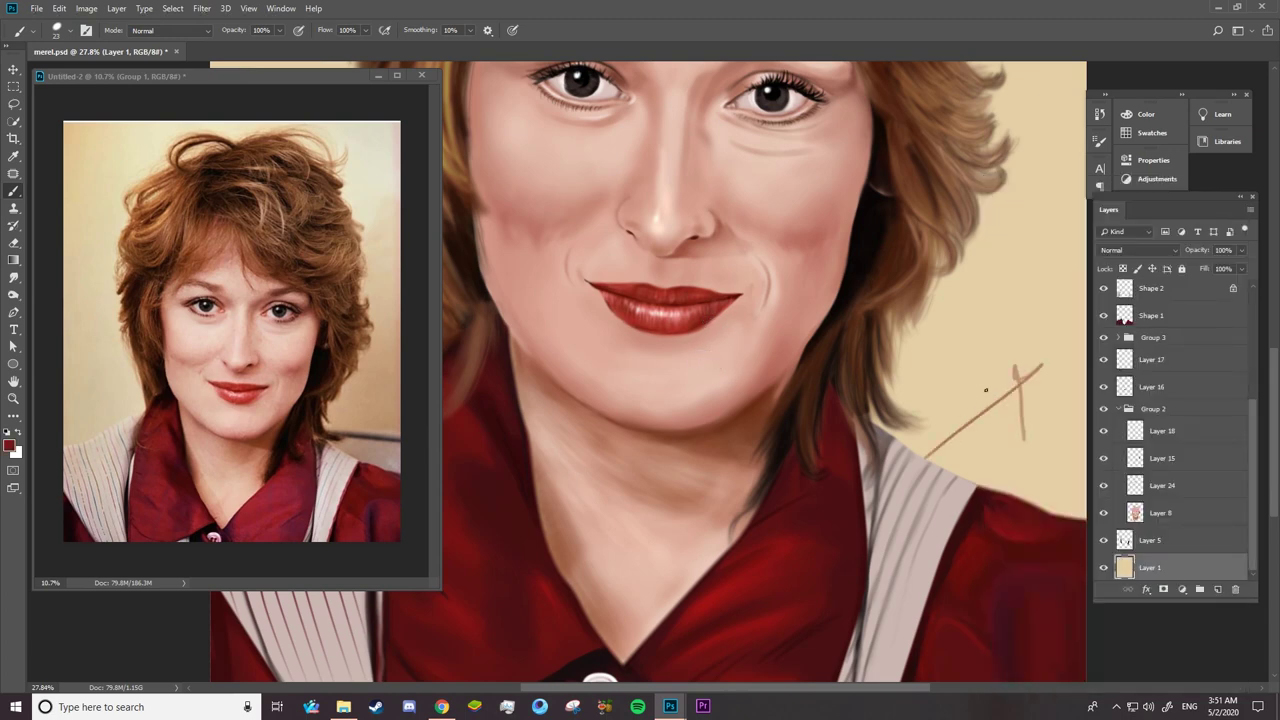
pyautogui.moveTo(985, 360); pyautogui.dragTo(955, 450)
pyautogui.moveTo(920, 470); pyautogui.dragTo(1045, 365)
pyautogui.press('z')
pyautogui.moveTo(1000, 420)
pyautogui.mouseDown()
pyautogui.moveTo(691, 514)
pyautogui.moveTo(726, 494)
pyautogui.mouseUp()
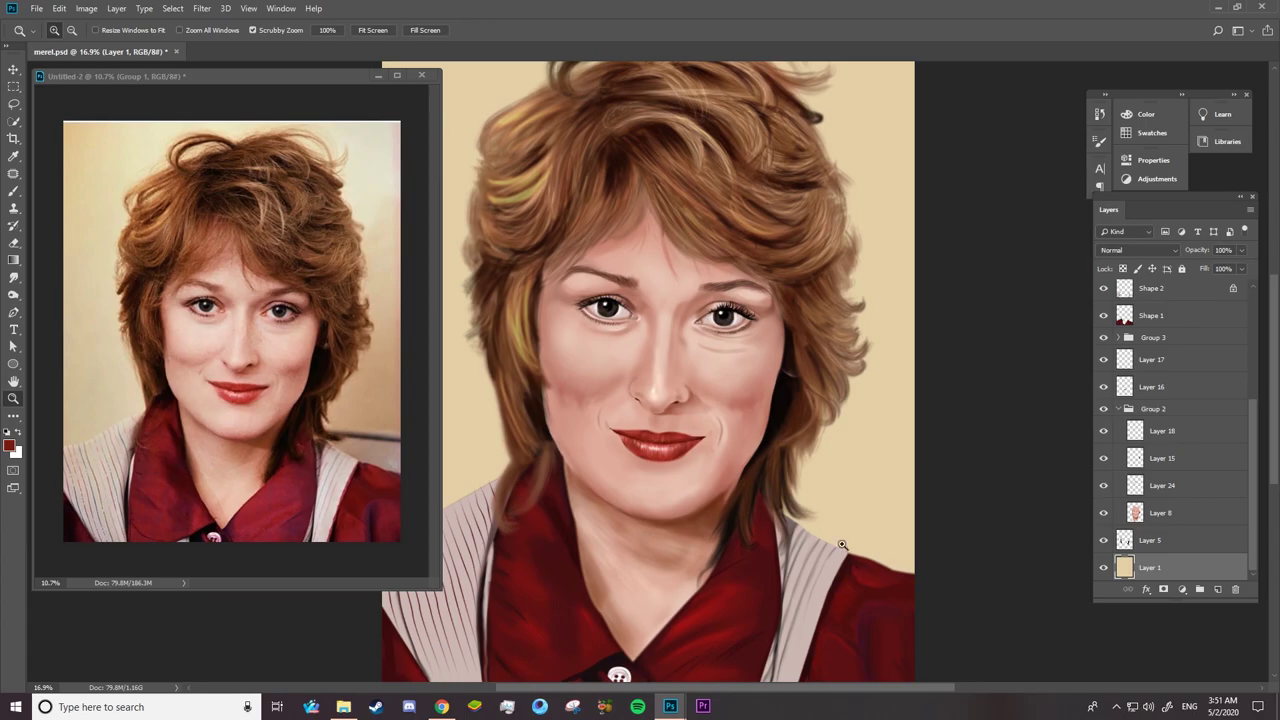
# - Create a new empty Layer 25 above the background with the Brush tool ready
pyautogui.hotkey('alt', 'z')
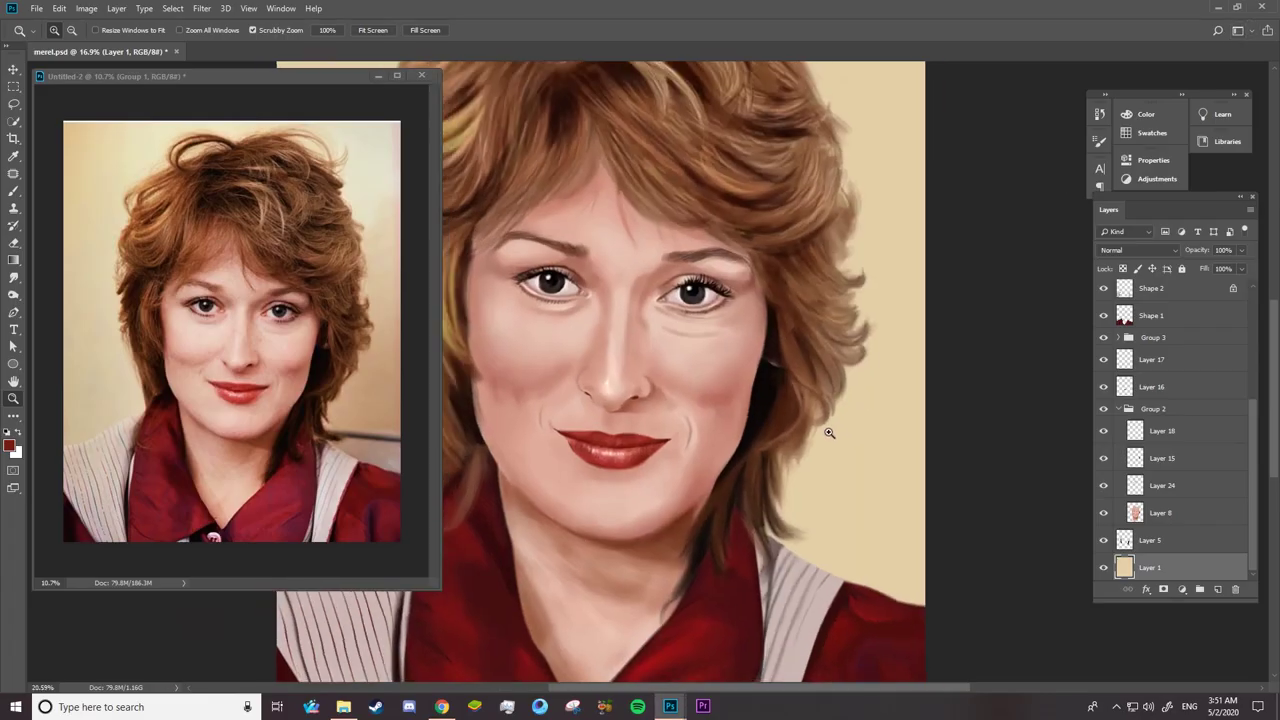
pyautogui.click(1218, 590)
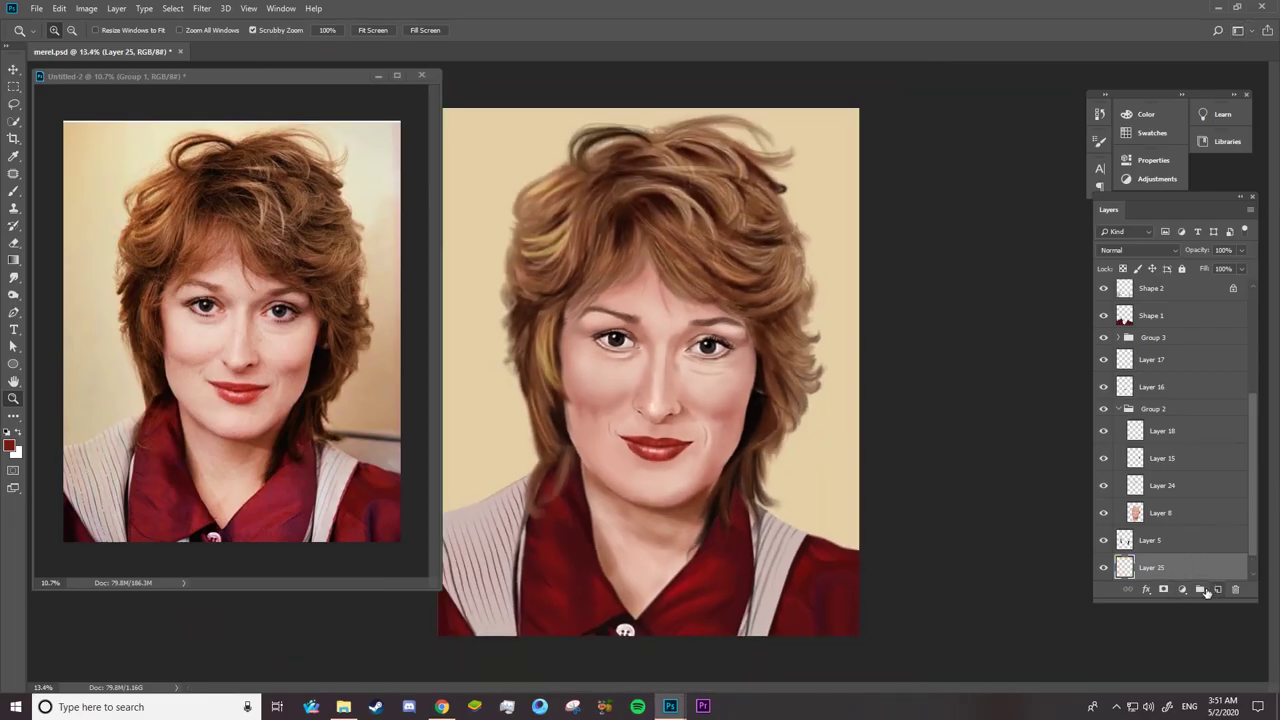
pyautogui.click(14, 190)
pyautogui.rightClick(825, 182)
# - Choose brush preset 201, enlarge it, and paint mauve tones into the background around the face
pyautogui.click(856, 498)
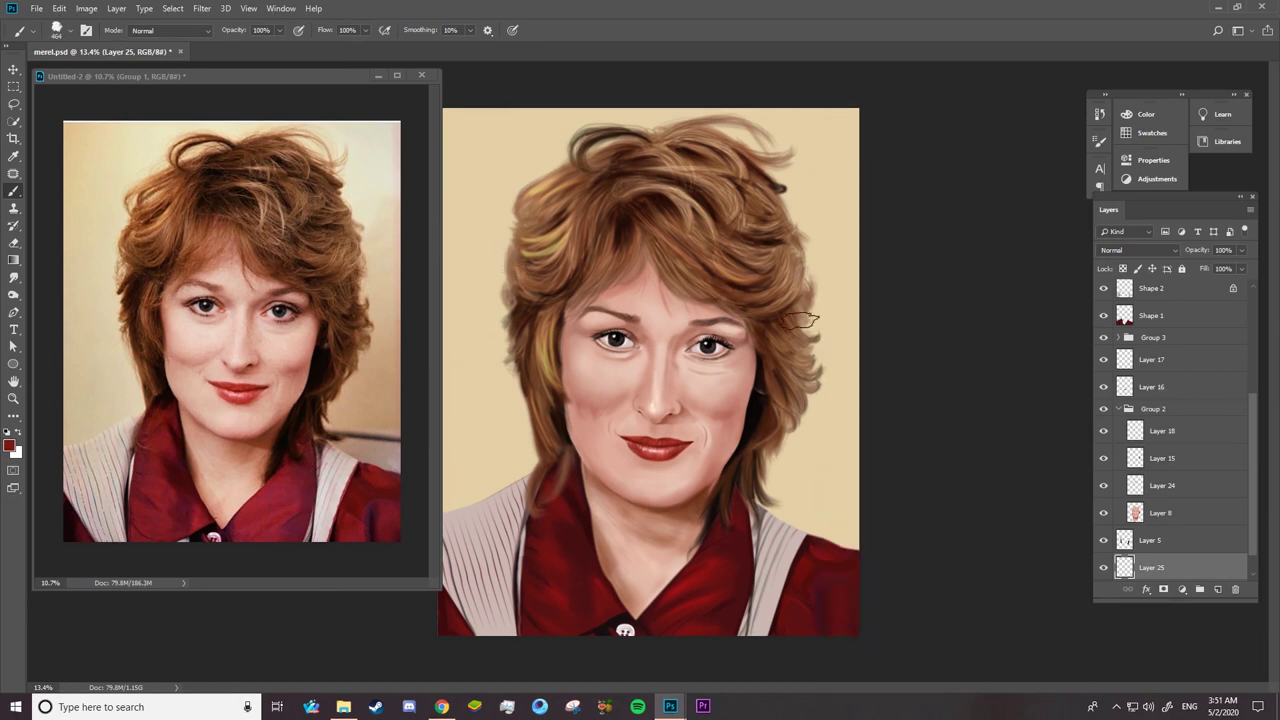
pyautogui.press('Return')
pyautogui.rightClick(819, 182)
pyautogui.moveTo(952, 212); pyautogui.dragTo(955, 216)
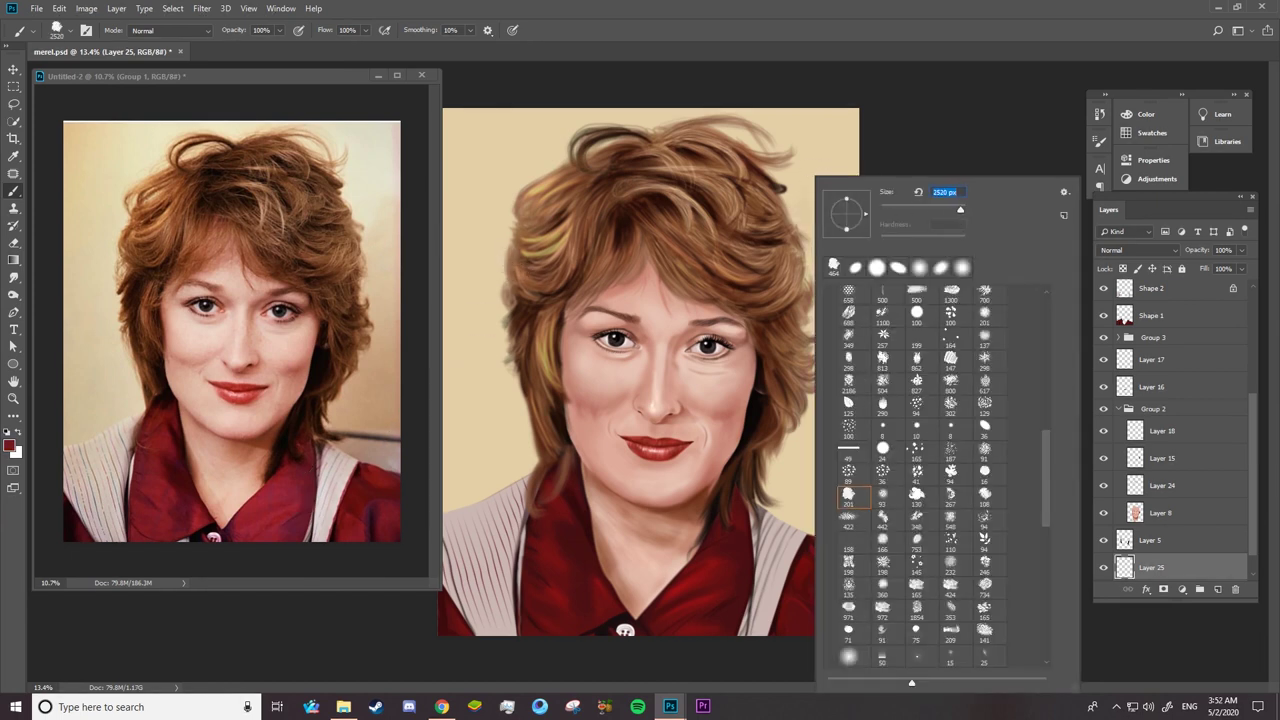
pyautogui.press('Return')
pyautogui.moveTo(880, 300)
pyautogui.mouseDown()
pyautogui.moveTo(840, 330)
pyautogui.moveTo(530, 305)
pyautogui.mouseUp()
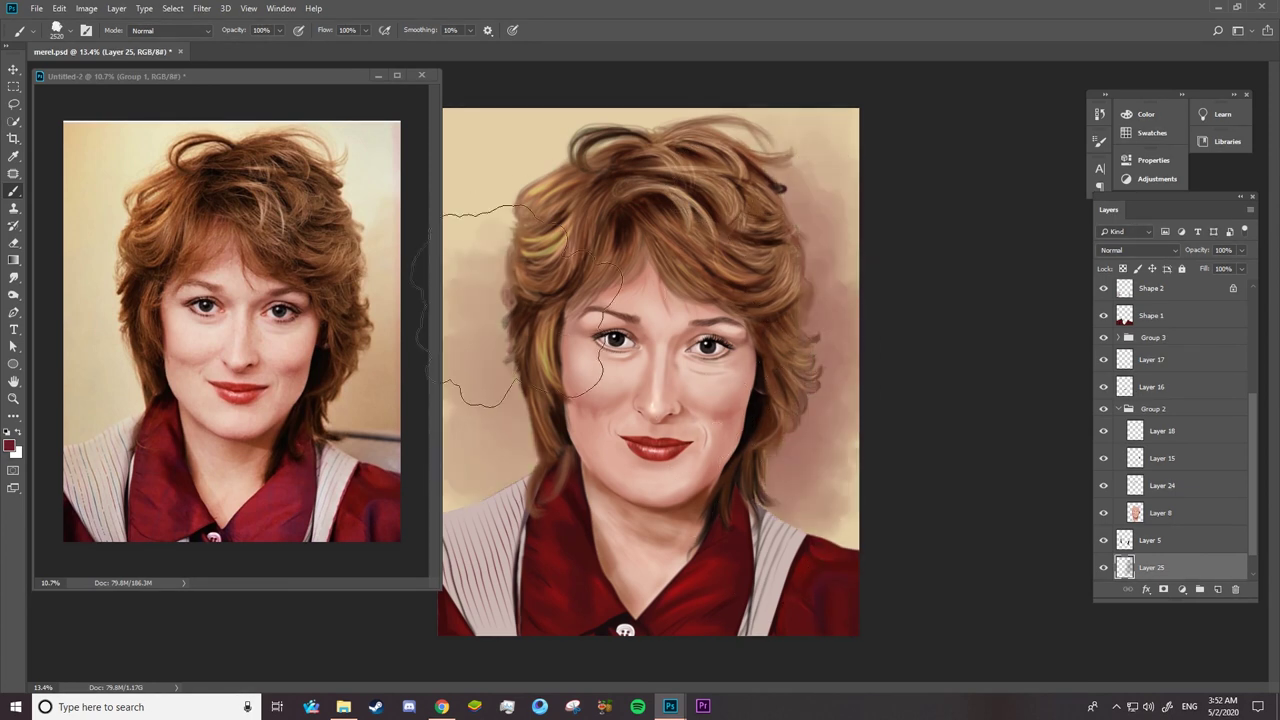
# - Close the reference photo window, paint mauve over the left background, and bring up the Open dialog
pyautogui.click(378, 75)
pyautogui.moveTo(540, 180)
pyautogui.mouseDown()
pyautogui.moveTo(520, 400)
pyautogui.moveTo(625, 170)
pyautogui.mouseUp()
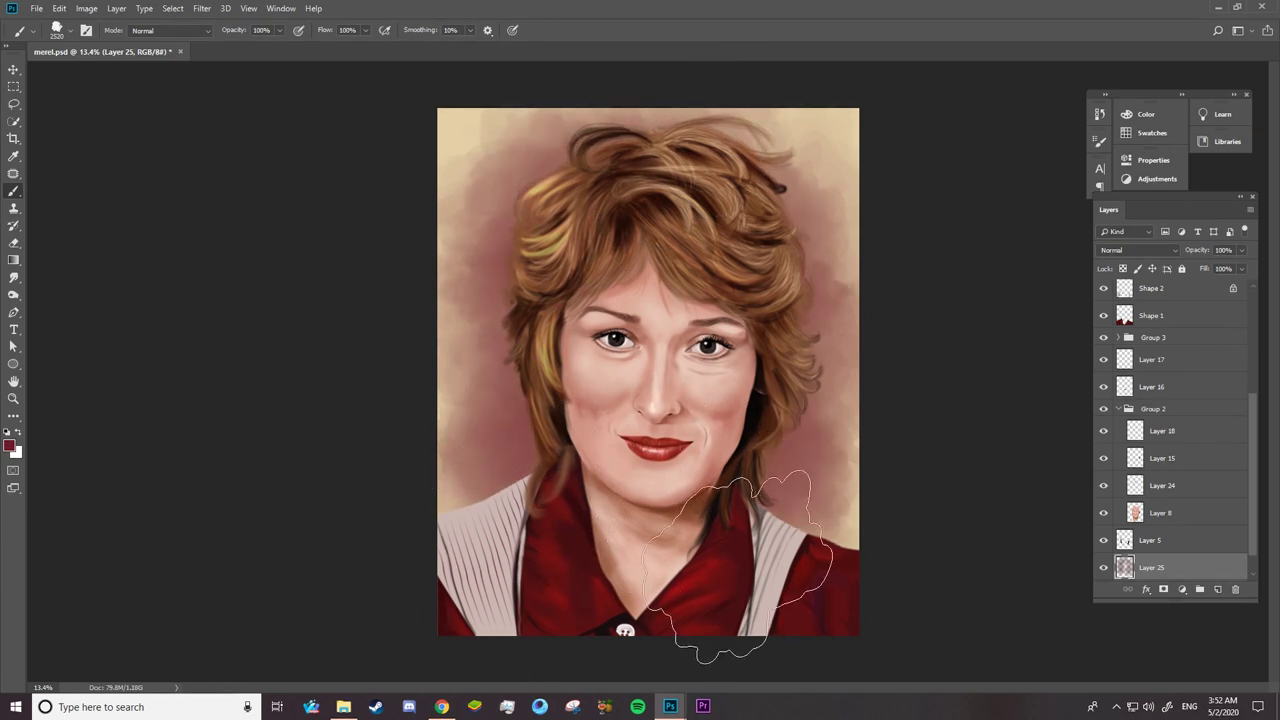
pyautogui.press('z')
pyautogui.moveTo(639, 366); pyautogui.dragTo(652, 366)
pyautogui.click(36, 8)
pyautogui.click(199, 357)
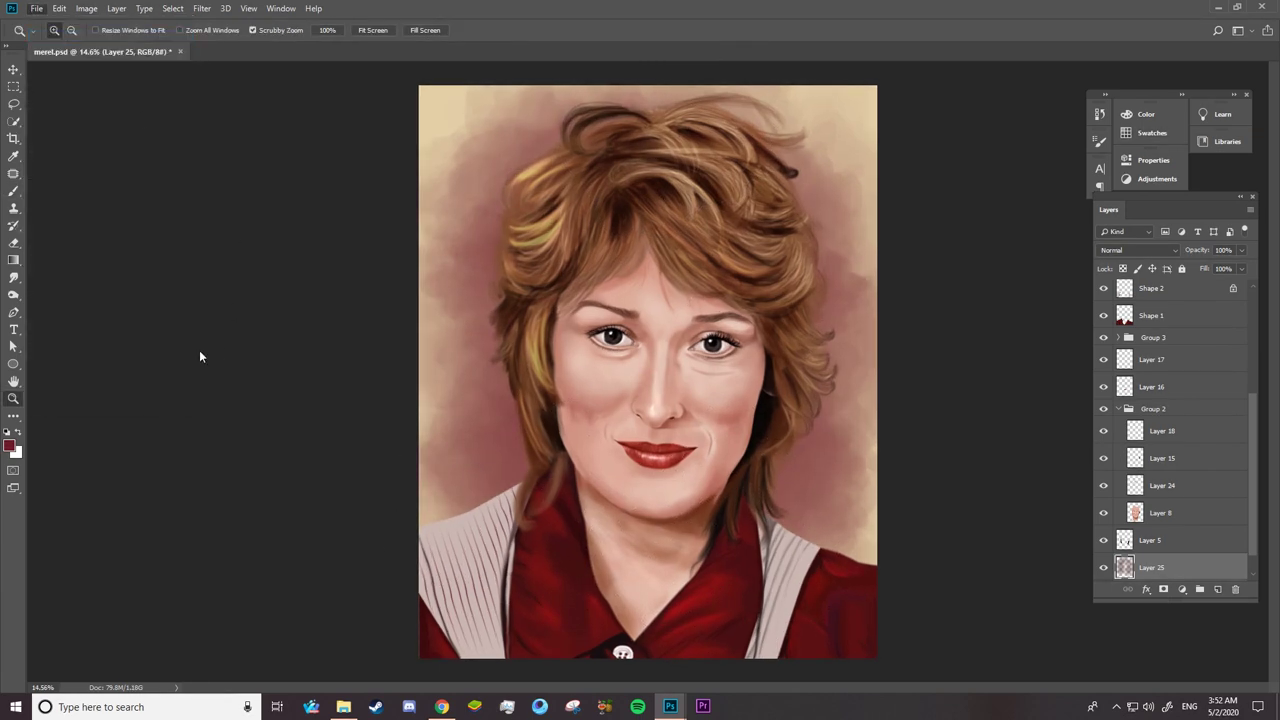
pyautogui.hotkey('ctrl', 'o')
# - Open logo.psd from the aaa new painting folder on drive G:
pyautogui.click(53, 387)
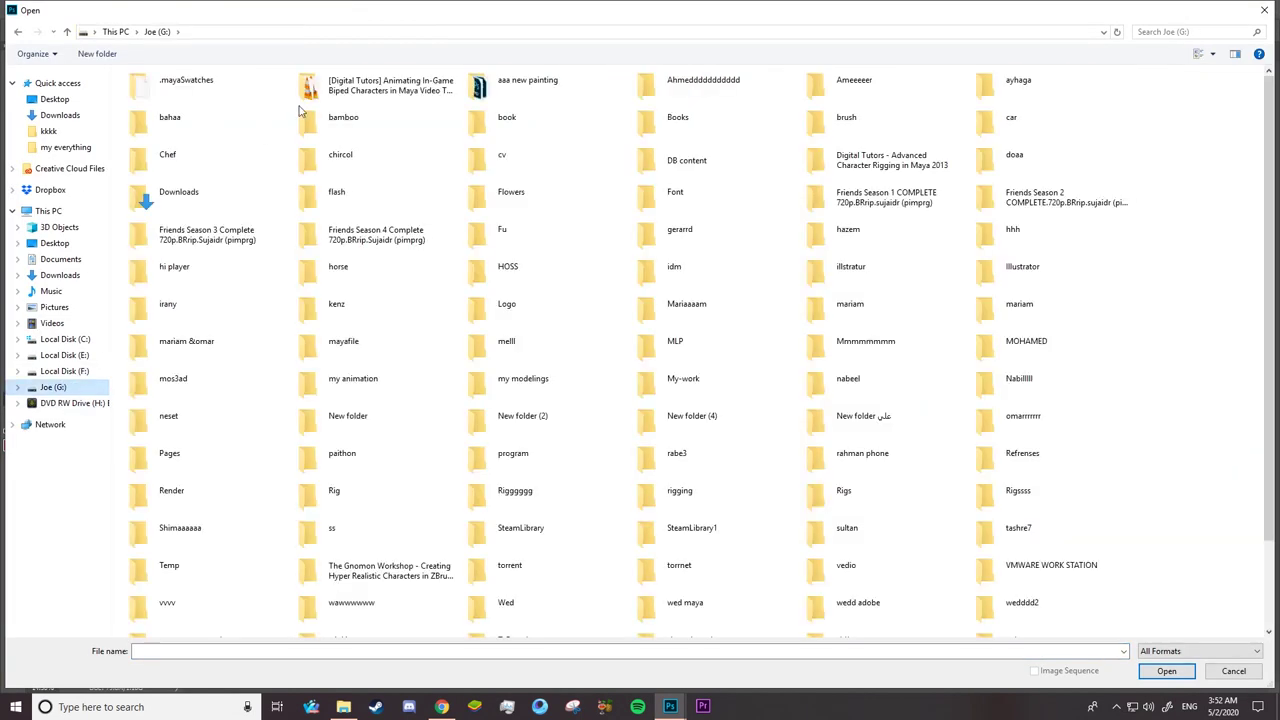
pyautogui.doubleClick(526, 83)
pyautogui.click(180, 372)
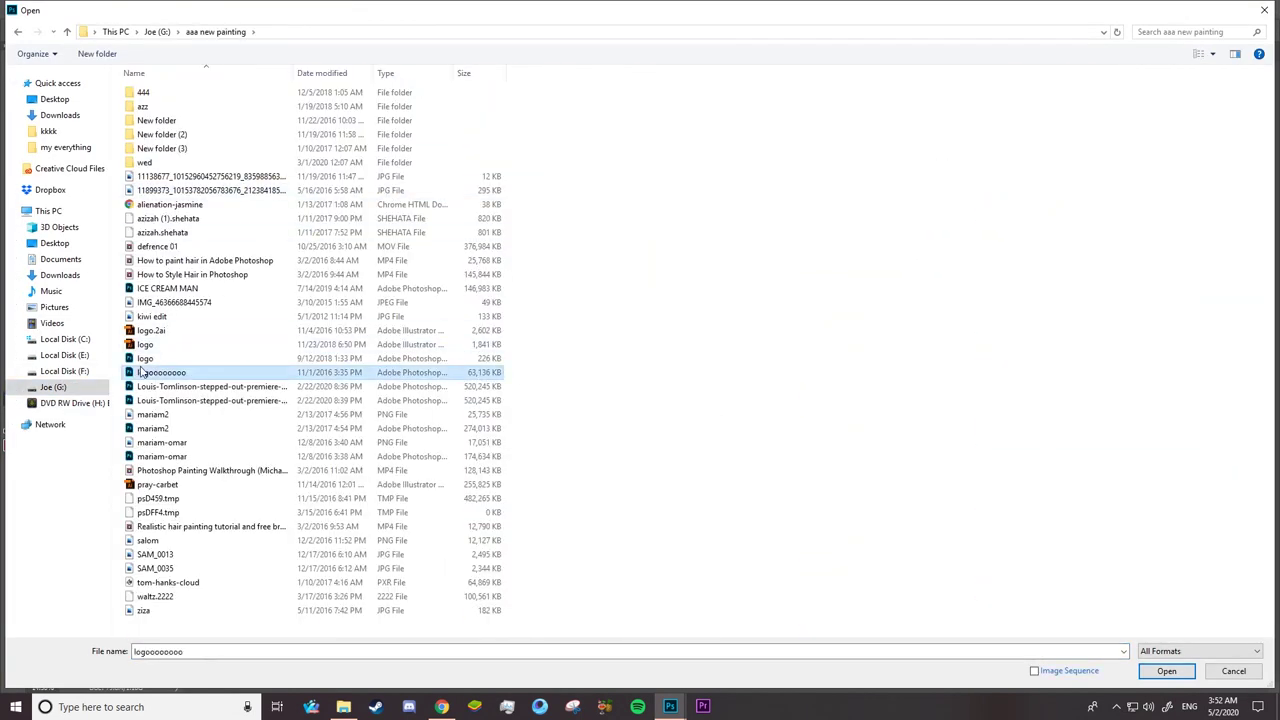
pyautogui.click(185, 358)
pyautogui.press('Return')
pyautogui.press('Return')
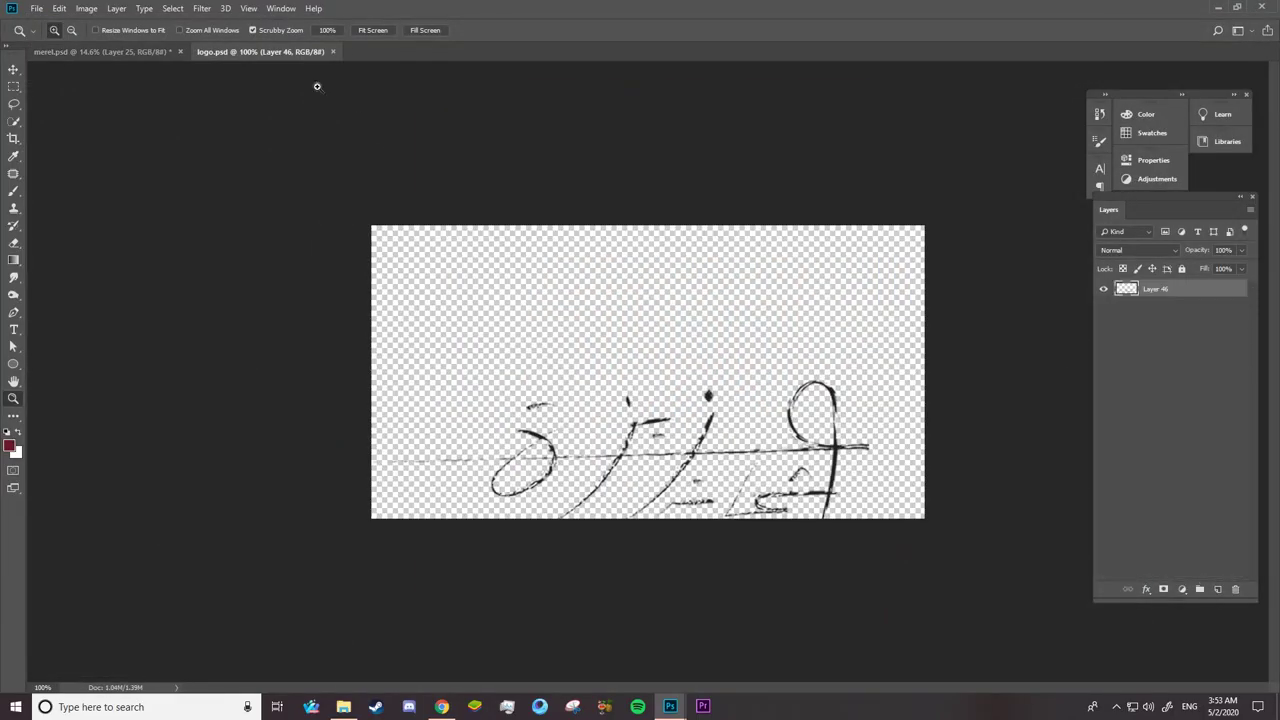
# - Drag the signature into merel.psd, move its layer up the stack, and enlarge it
pyautogui.moveTo(260, 51); pyautogui.dragTo(306, 151)
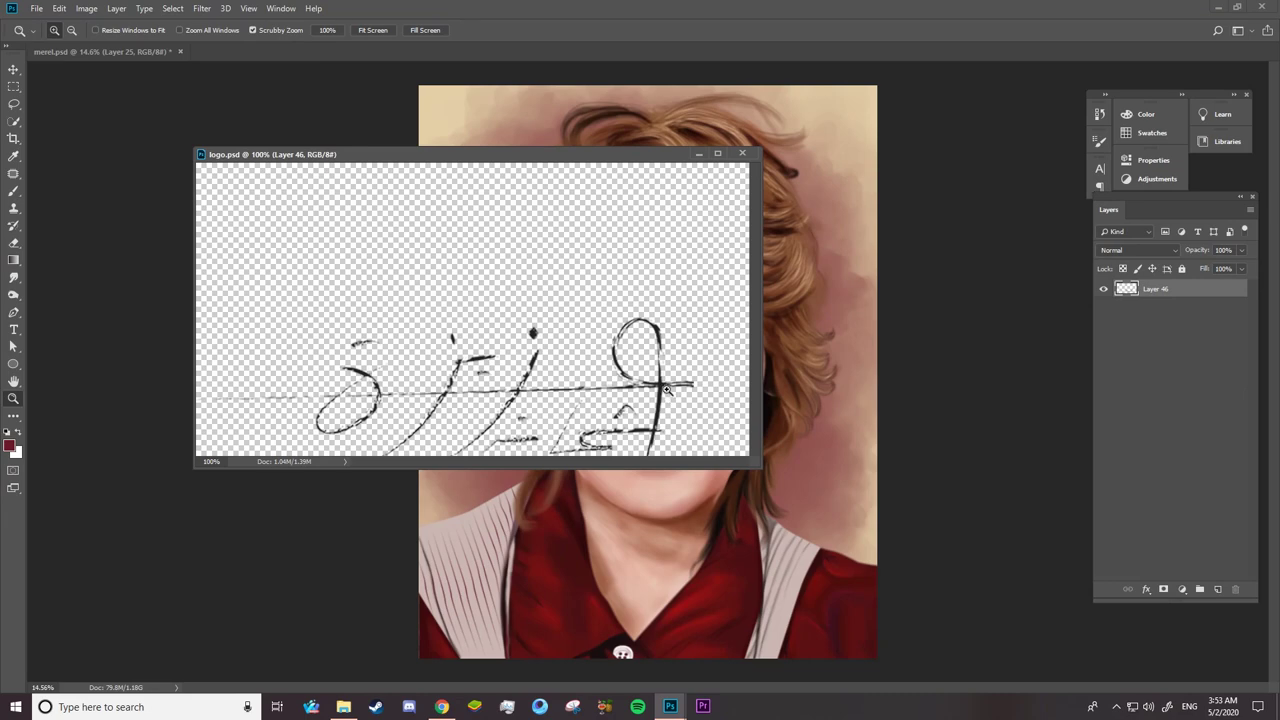
pyautogui.press('v')
pyautogui.moveTo(667, 390); pyautogui.dragTo(791, 474)
pyautogui.click(698, 153)
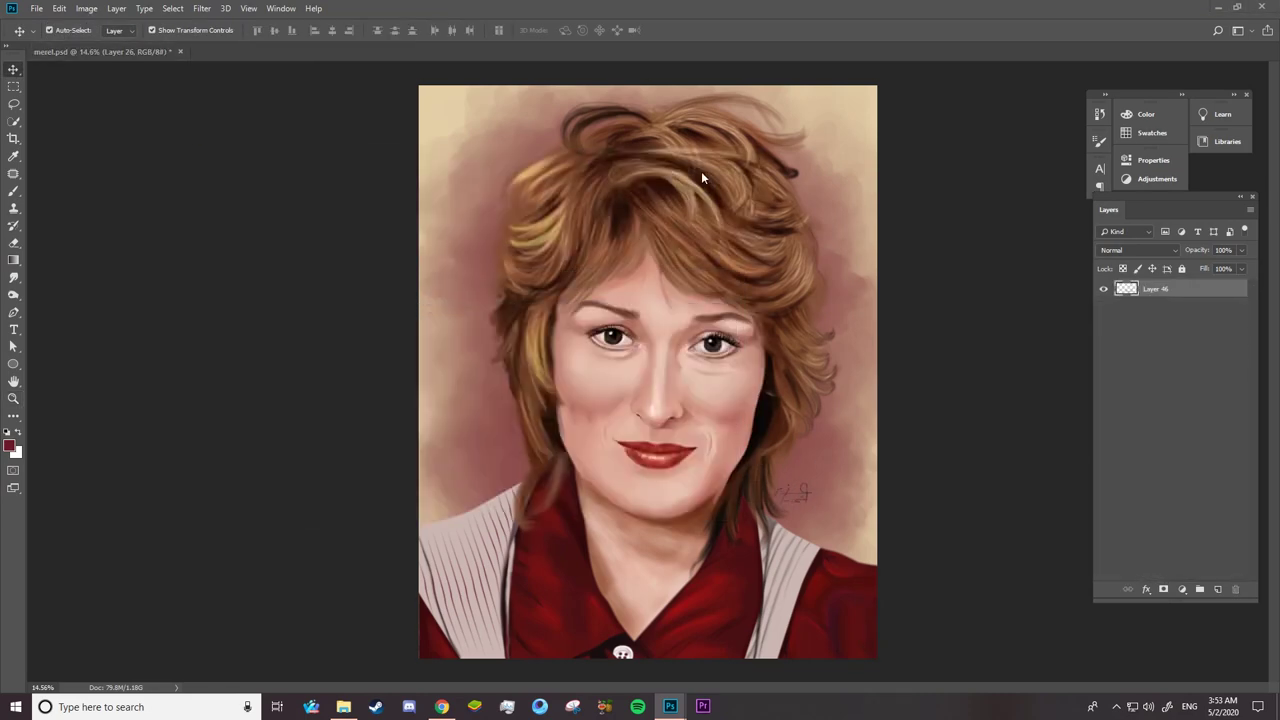
pyautogui.moveTo(1176, 549)
pyautogui.mouseDown()
pyautogui.moveTo(1213, 358)
pyautogui.moveTo(1207, 294)
pyautogui.mouseUp()
pyautogui.moveTo(812, 483)
pyautogui.mouseDown()
pyautogui.moveTo(822, 472)
pyautogui.moveTo(565, 601)
pyautogui.mouseUp()
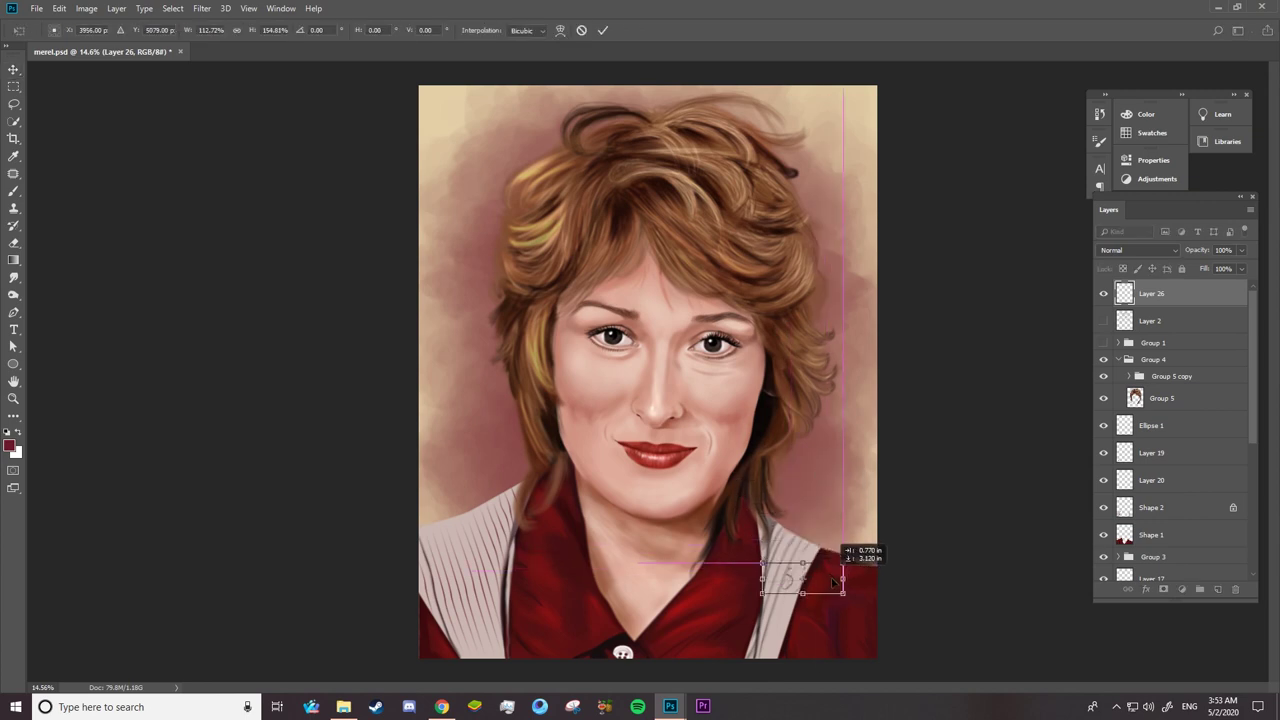
pyautogui.press('Return')
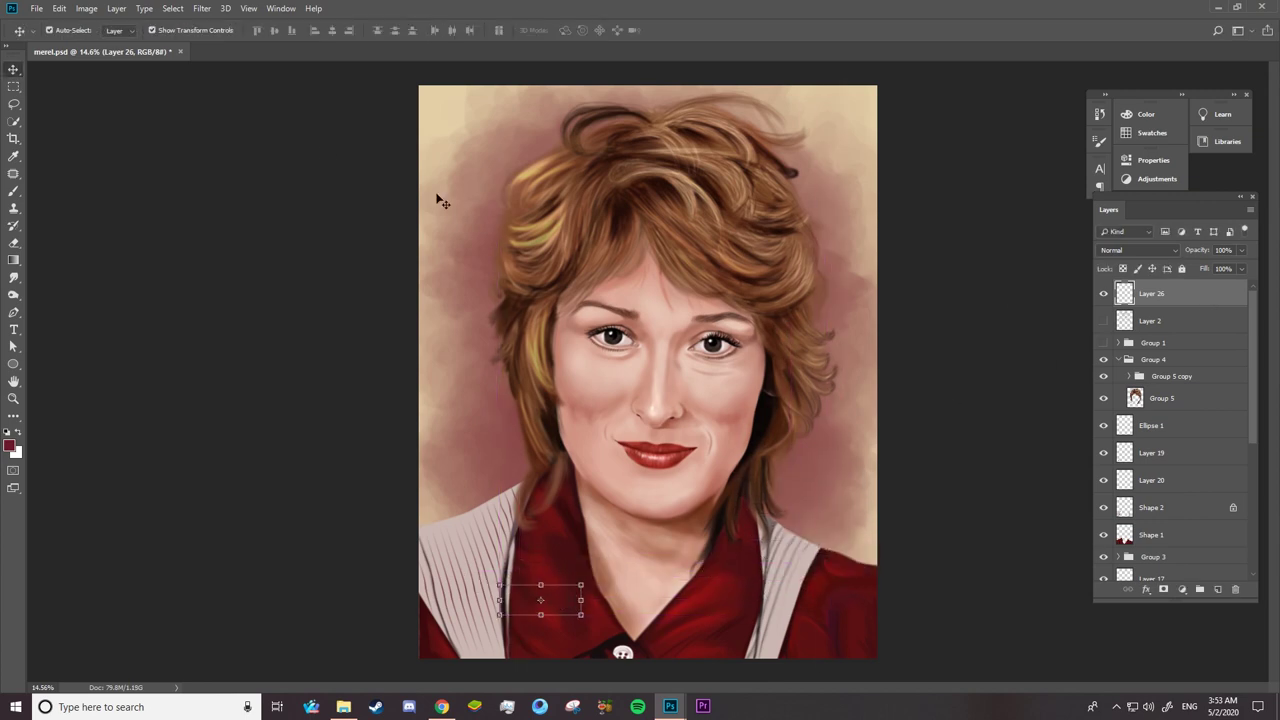
# - Brighten the signature with Levels at midtone 9.99, then resize it into the lower left
pyautogui.click(86, 8)
pyautogui.click(240, 54)
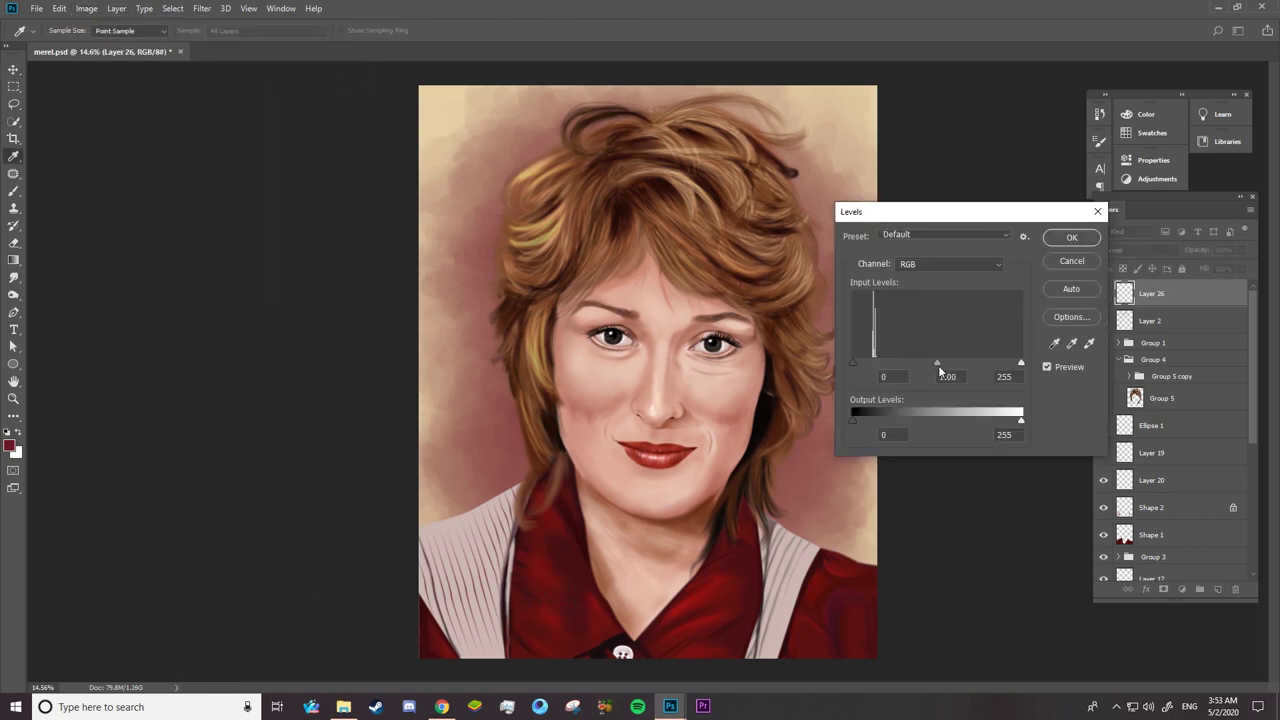
pyautogui.moveTo(938, 365); pyautogui.dragTo(830, 362)
pyautogui.click(1072, 238)
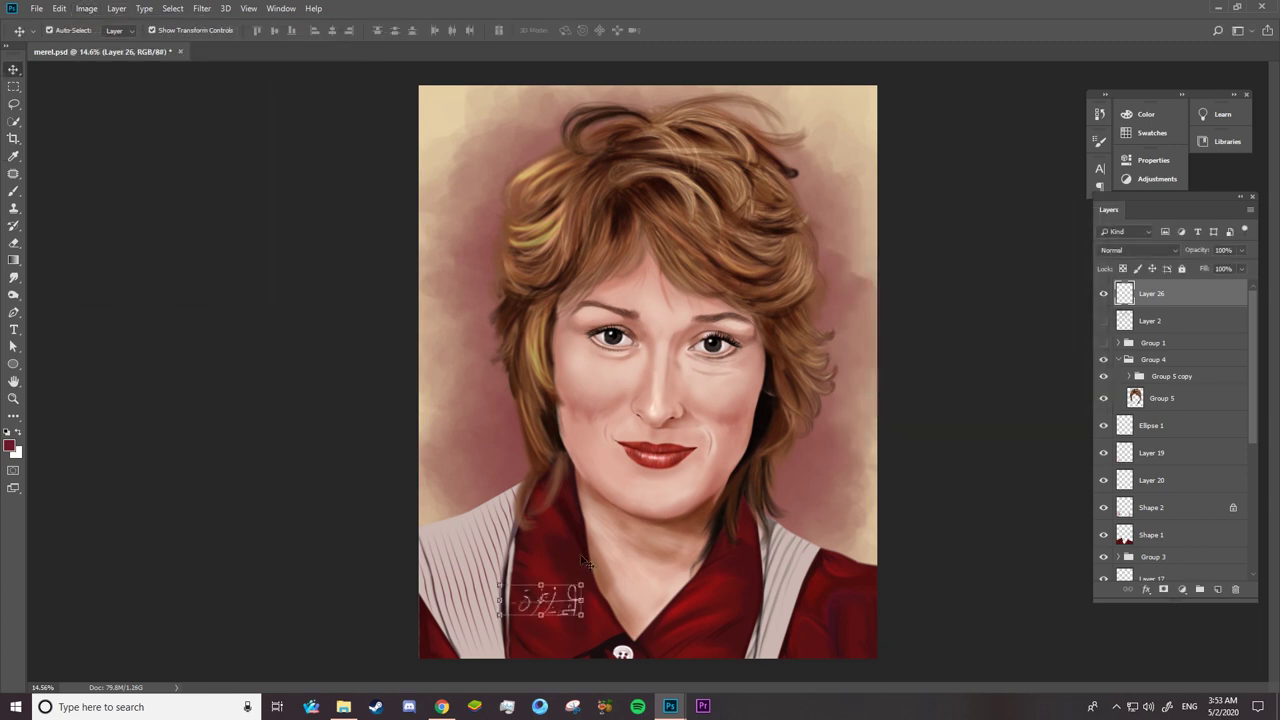
pyautogui.hotkey('ctrl', 't')
pyautogui.moveTo(536, 585); pyautogui.dragTo(516, 640)
pyautogui.press('Return')
# - Bring the Untitled-2 reference photo forward, zoom into the eye, and select Layer 11
pyautogui.press('z')
pyautogui.moveTo(670, 707)
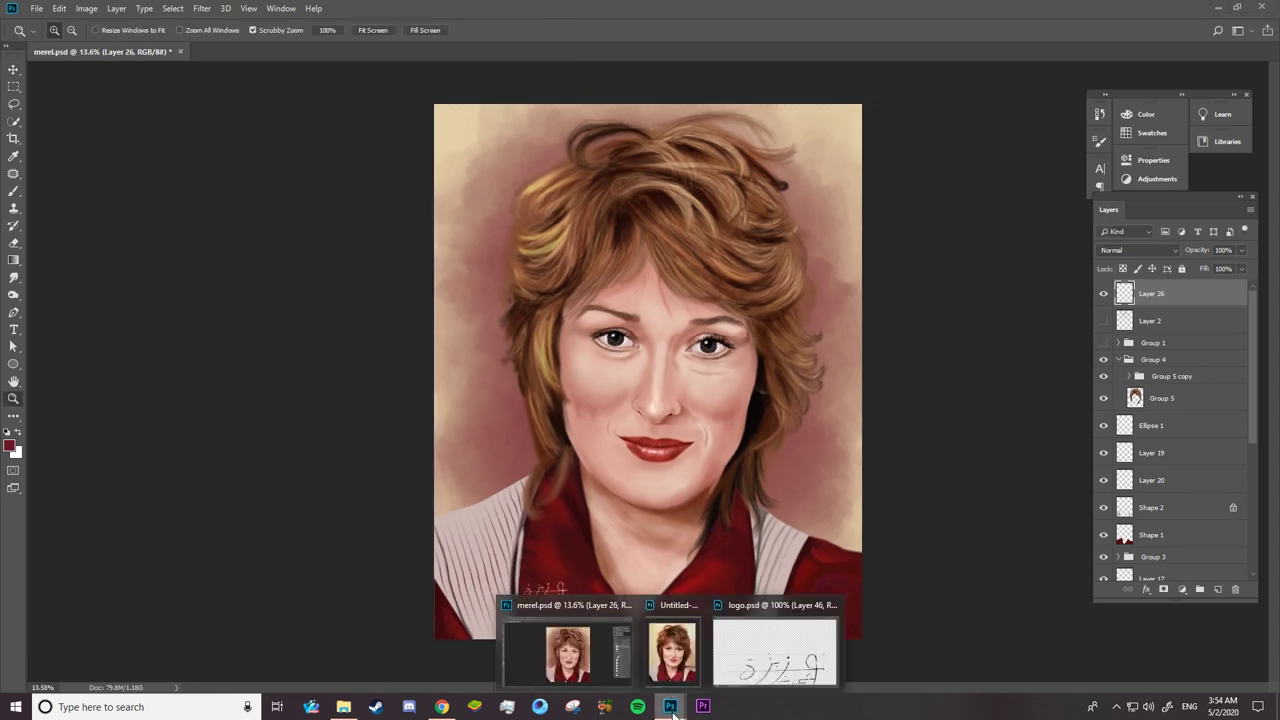
pyautogui.click(662, 655)
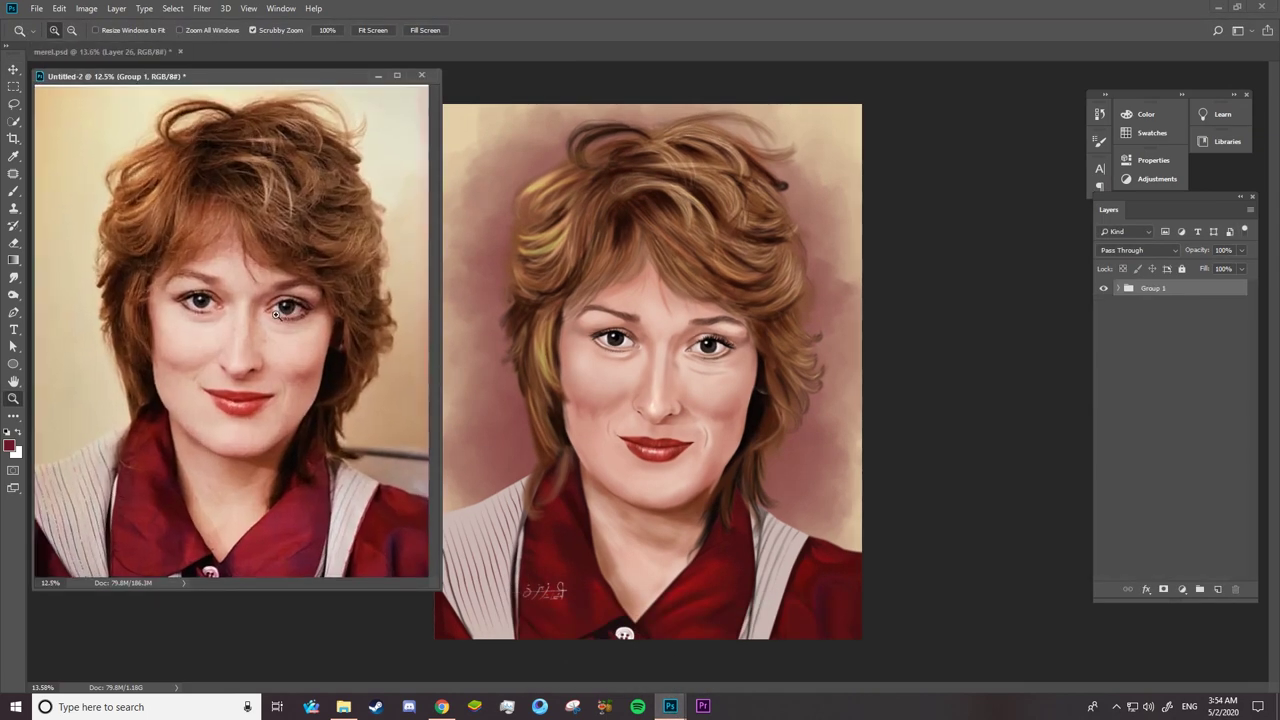
pyautogui.moveTo(636, 400)
pyautogui.mouseDown()
pyautogui.moveTo(787, 370)
pyautogui.moveTo(726, 370)
pyautogui.mouseUp()
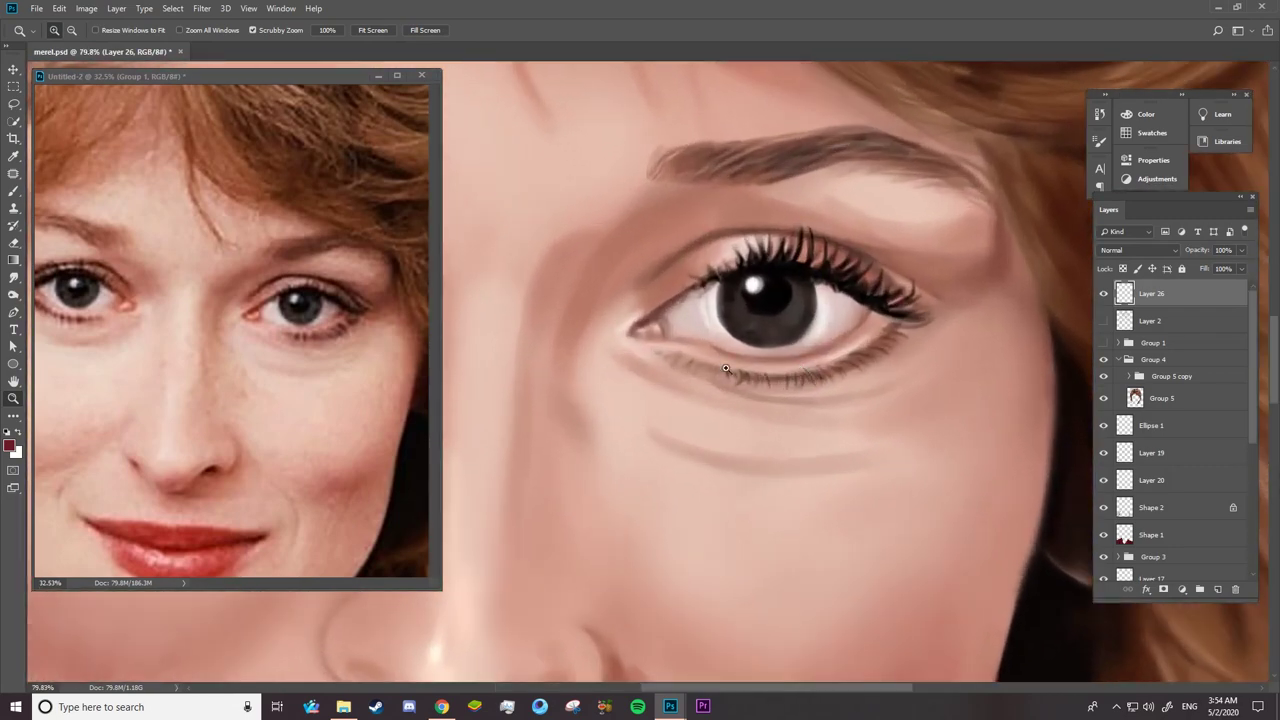
pyautogui.keyDown('ctrl'); pyautogui.rightClick(790, 329); pyautogui.keyUp('ctrl')
pyautogui.click(830, 334)
pyautogui.moveTo(797, 333); pyautogui.dragTo(808, 347)
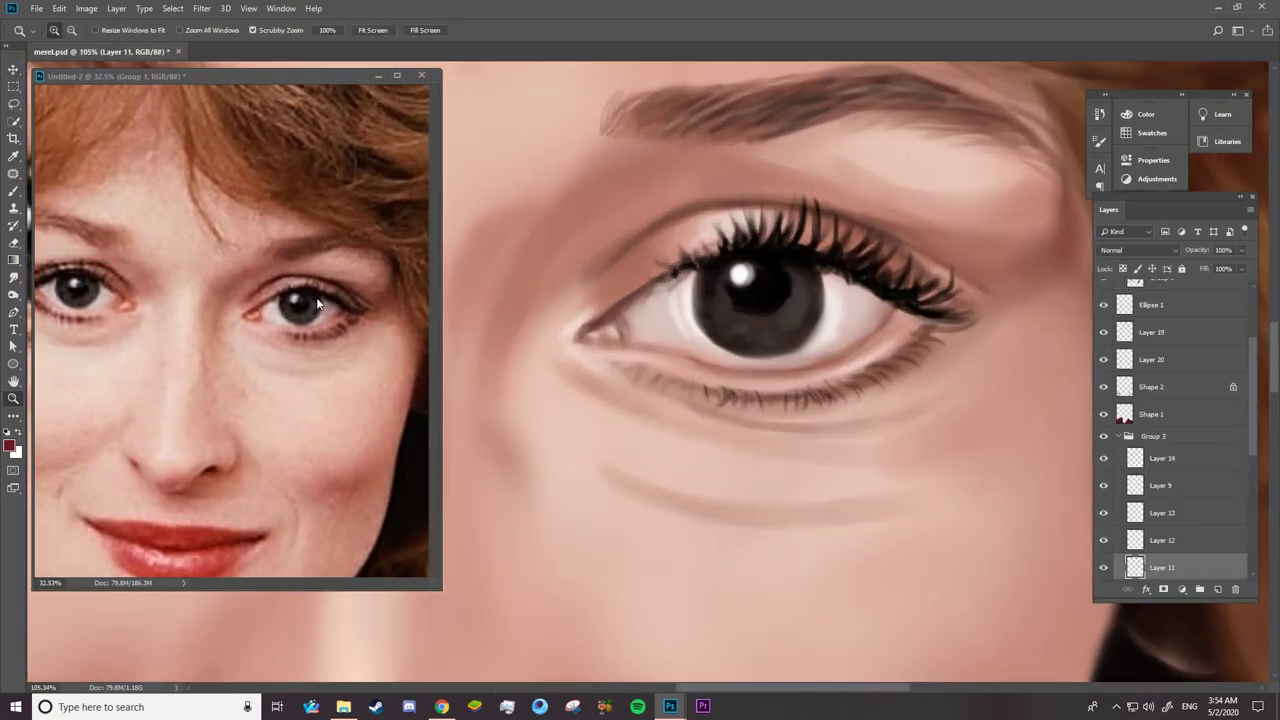
# - Set the Burn tool to 12 px and show Group 1 over the painted eye
pyautogui.press('o')
pyautogui.rightClick(790, 320)
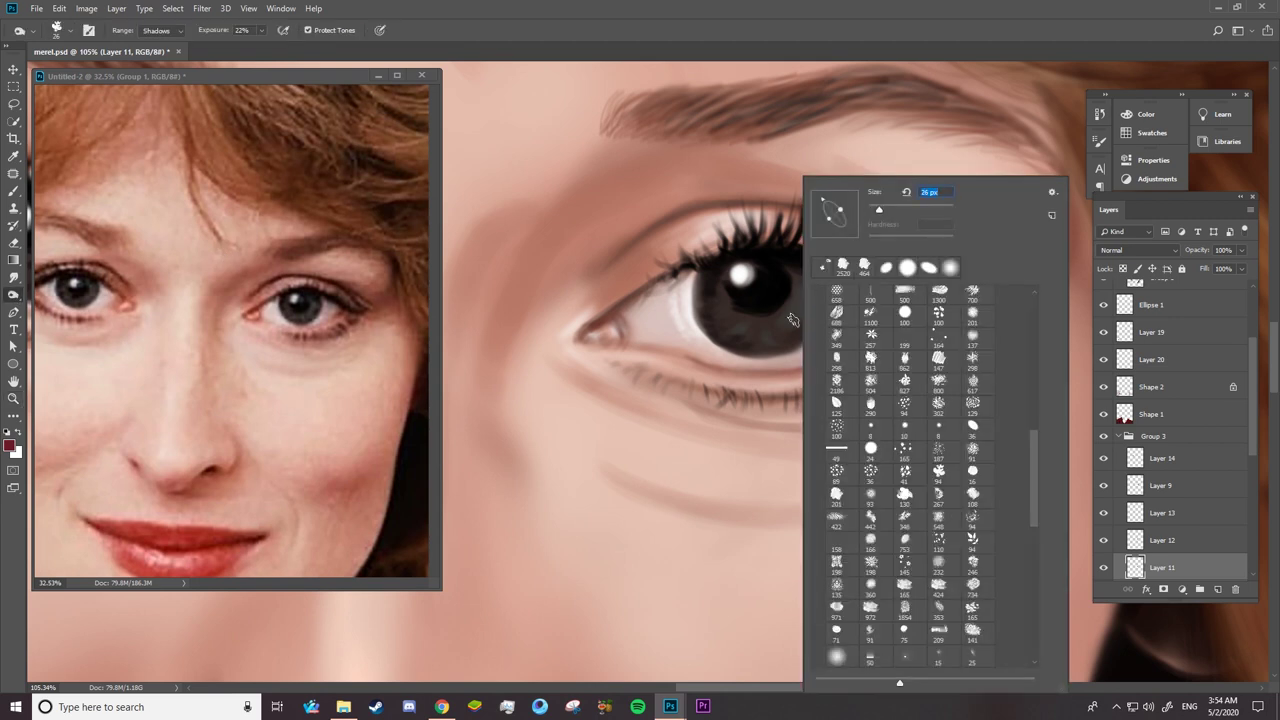
pyautogui.press('Return')
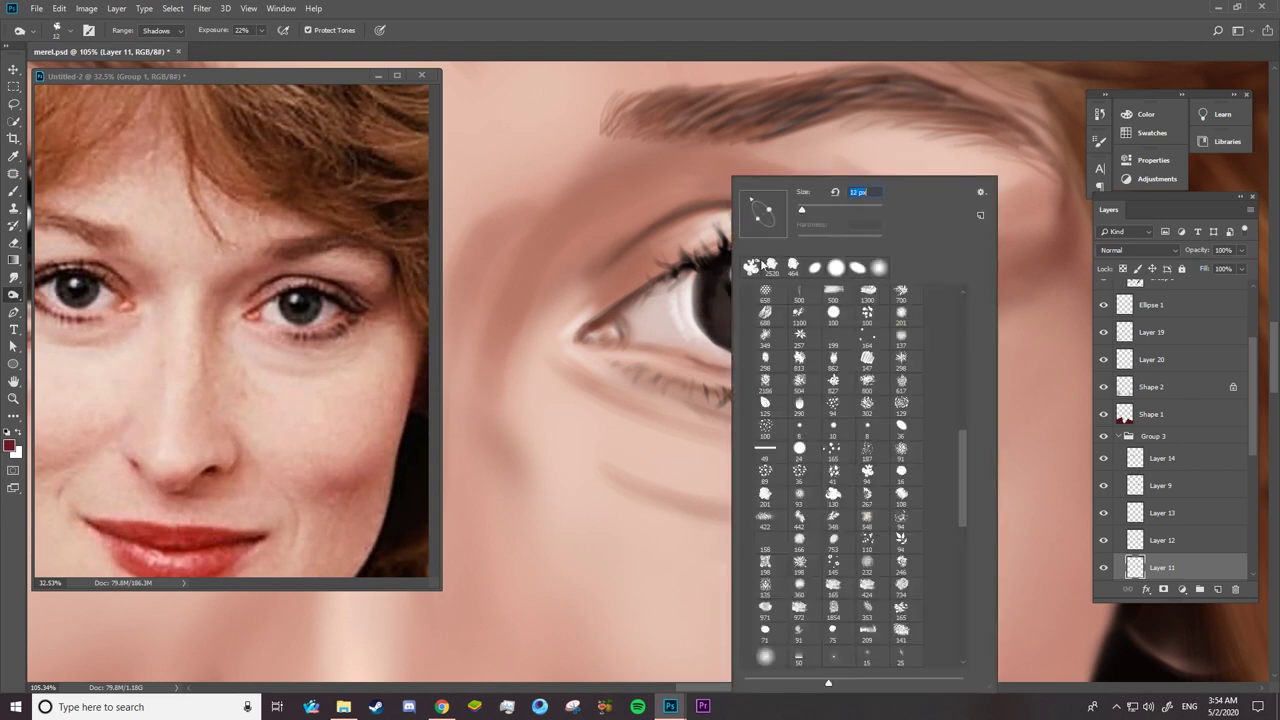
pyautogui.doubleClick(741, 352)
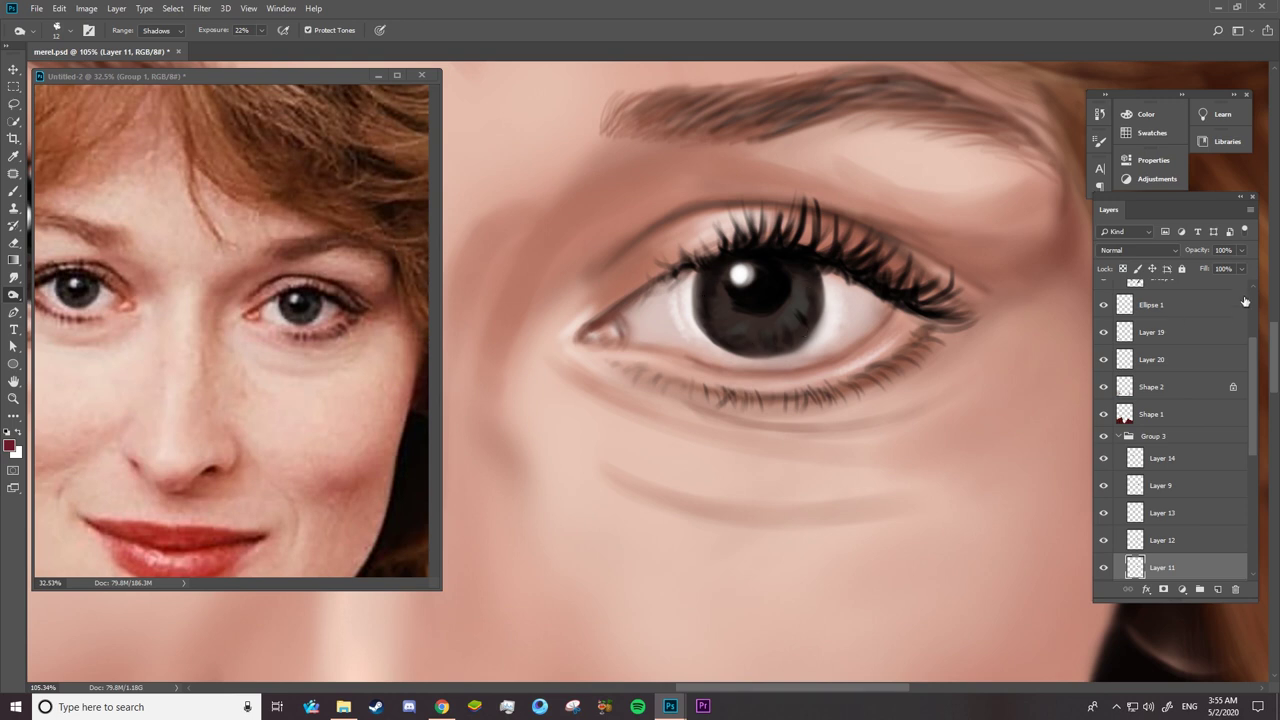
pyautogui.scroll(3, 1245, 301)
pyautogui.click(1103, 342)
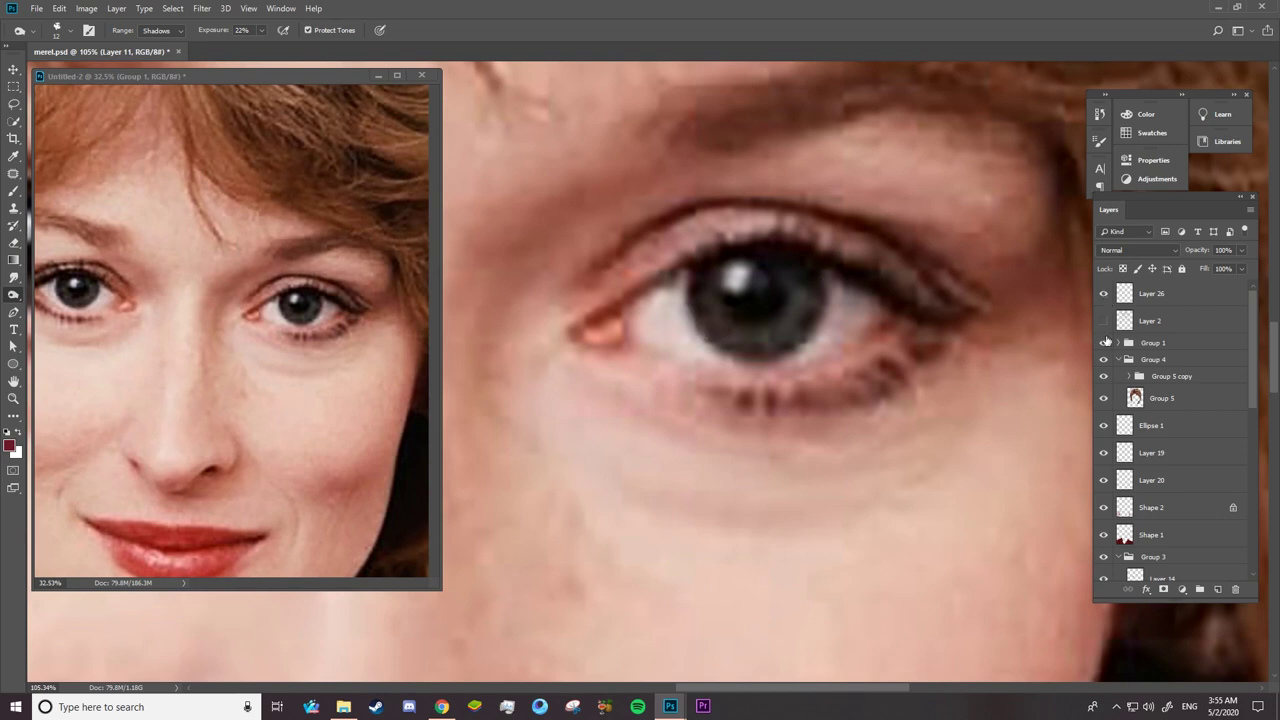
# - Hide Group 1 to reveal the painted eye and check the eraser brush options
pyautogui.click(1105, 341)
pyautogui.press('e')
pyautogui.rightClick(675, 289)
pyautogui.press('Escape')
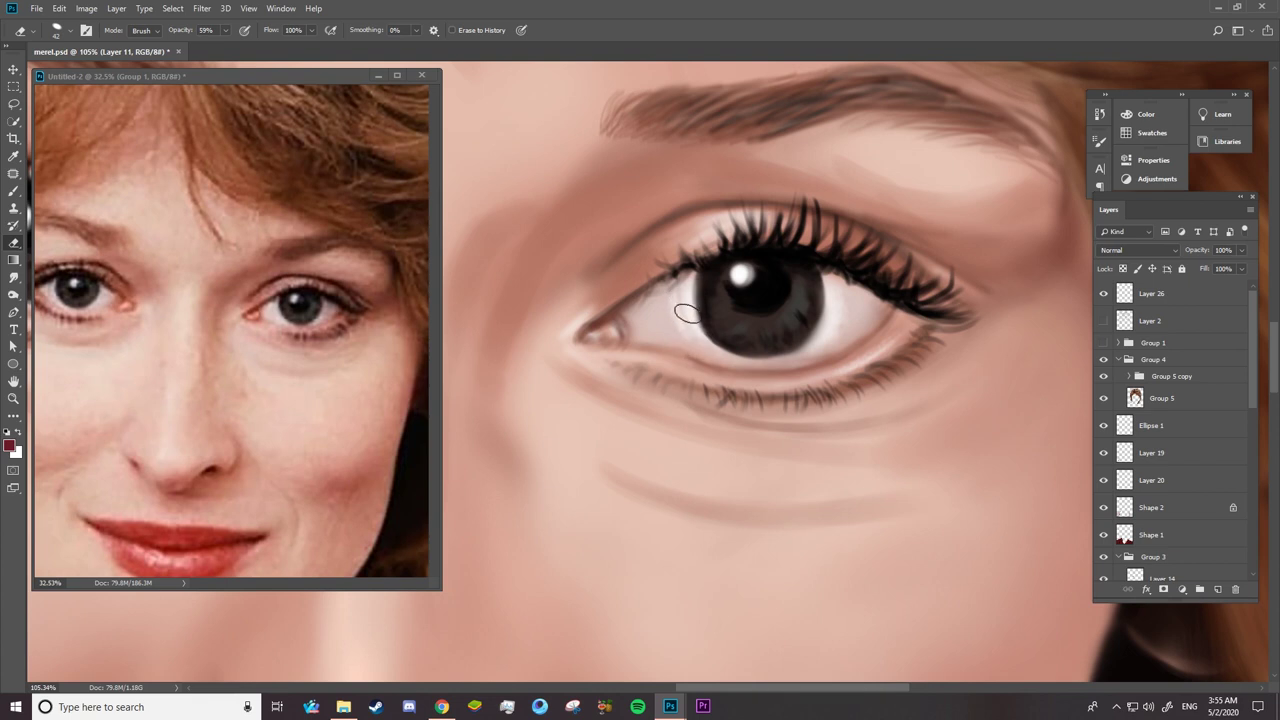
# - Sample dark brown from the reference eye with a 65 px Screen-mode brush, then zoom out
pyautogui.press('b')
pyautogui.keyDown('alt'); pyautogui.click(317, 301); pyautogui.keyUp('alt')
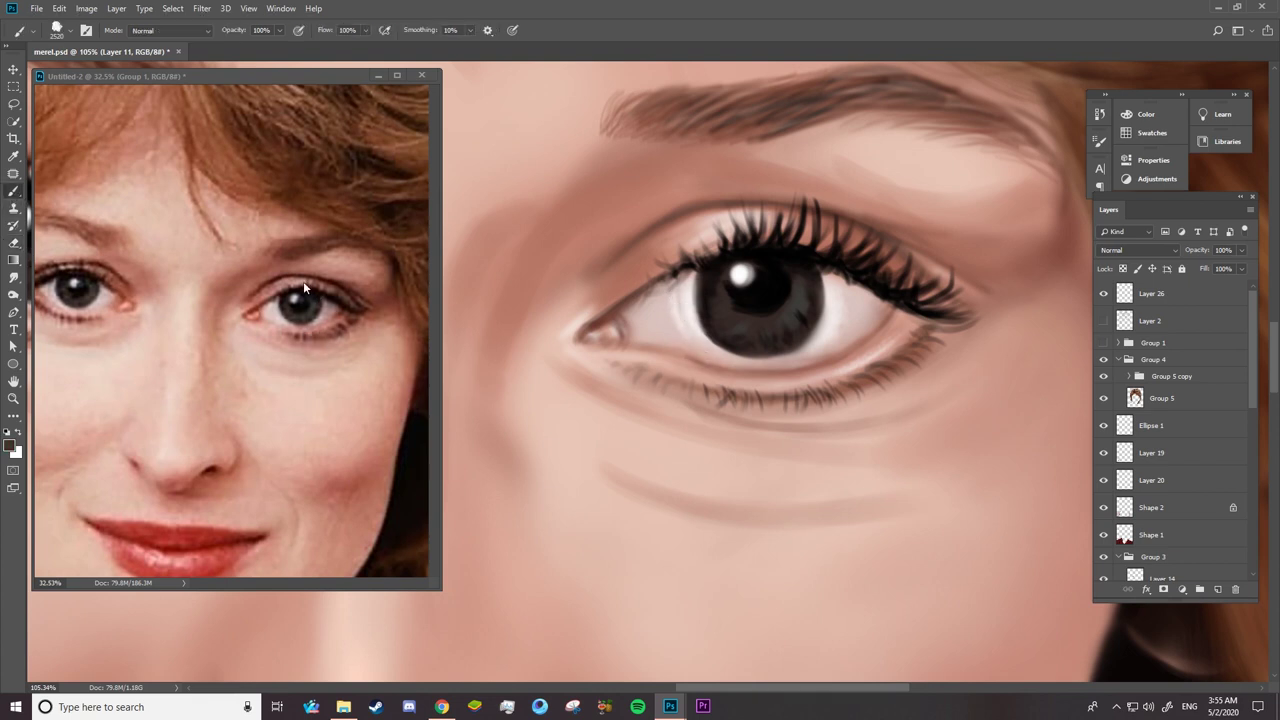
pyautogui.click(170, 30)
pyautogui.click(165, 171)
pyautogui.rightClick(776, 289)
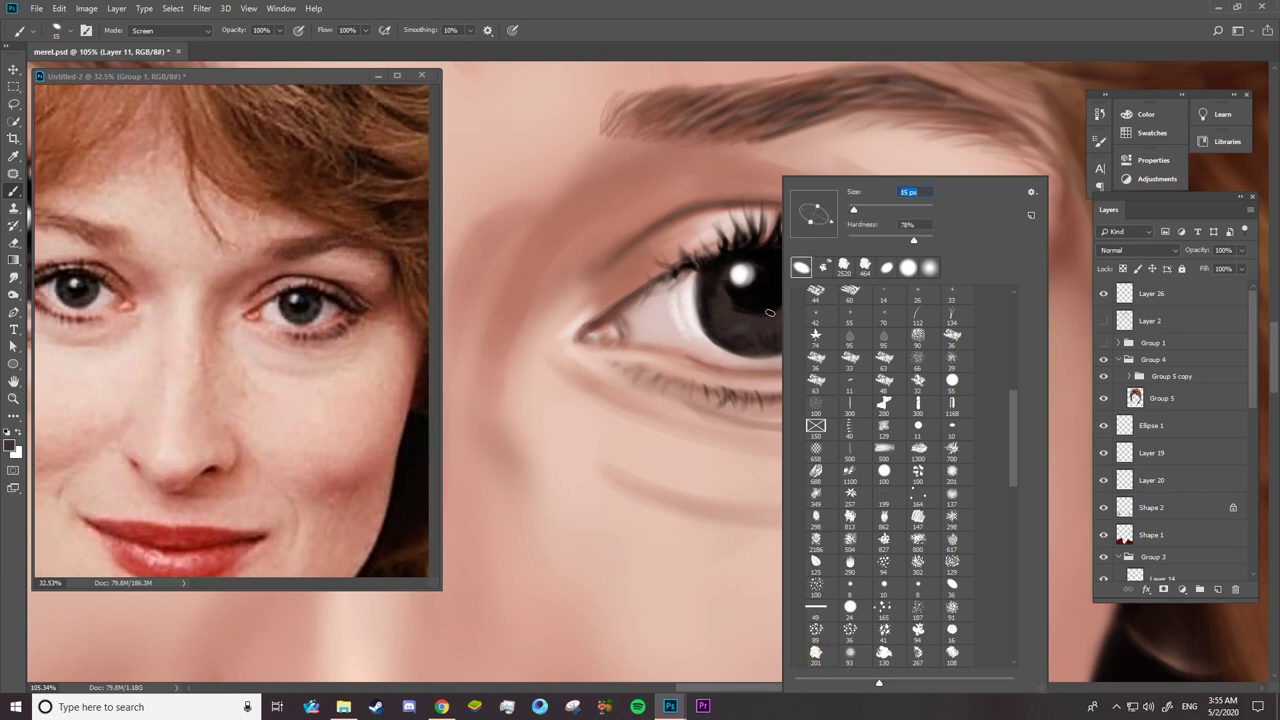
pyautogui.click(798, 290)
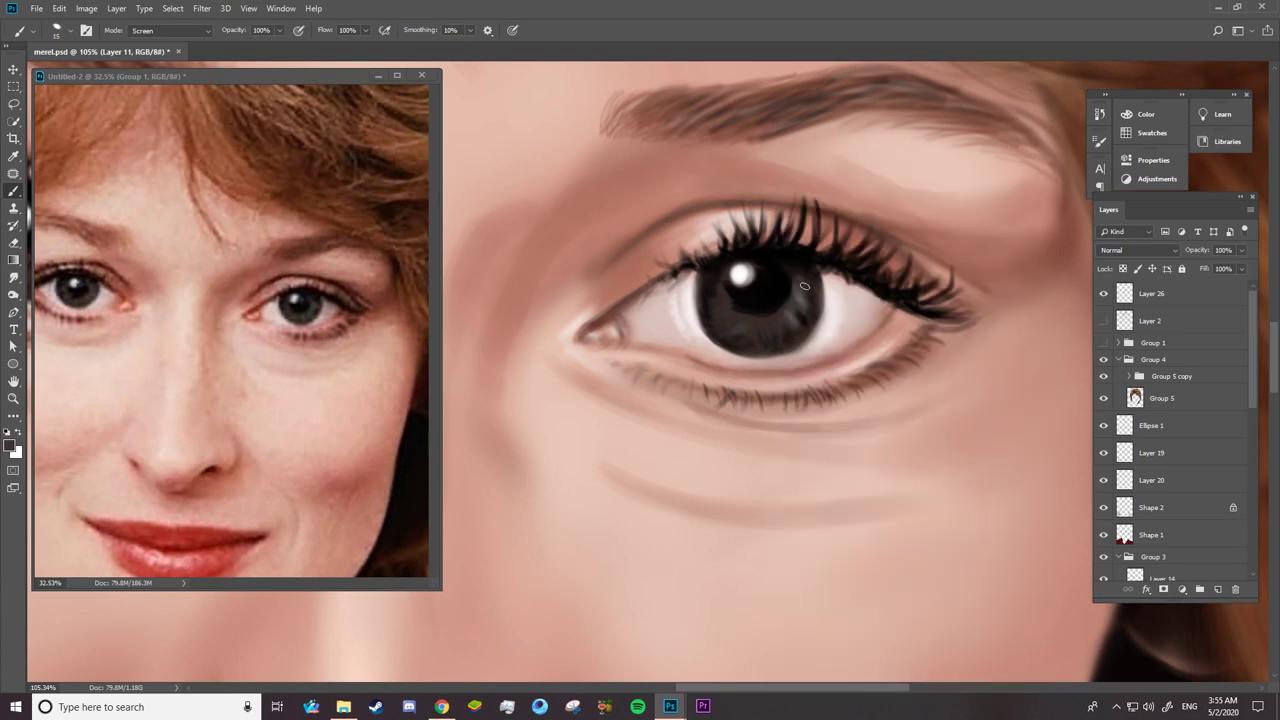
pyautogui.press('z')
pyautogui.moveTo(800, 291)
pyautogui.mouseDown()
pyautogui.moveTo(590, 320)
pyautogui.moveTo(700, 320)
pyautogui.mouseUp()
pyautogui.scroll(-5, 1180, 450)
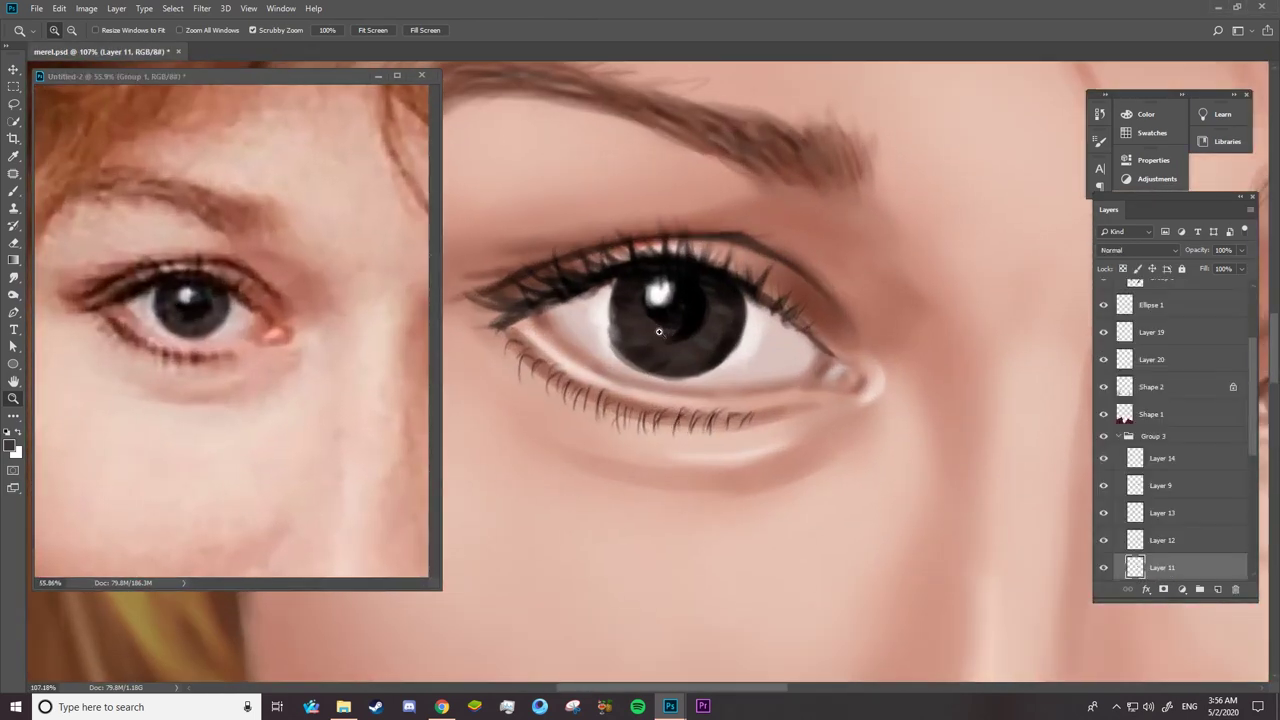
# - Paint faint Screen-mode light streaks across the lower iris, then zoom out to the whole portrait
pyautogui.press('e')
pyautogui.scroll(3, 1203, 310)
pyautogui.click(1103, 293)
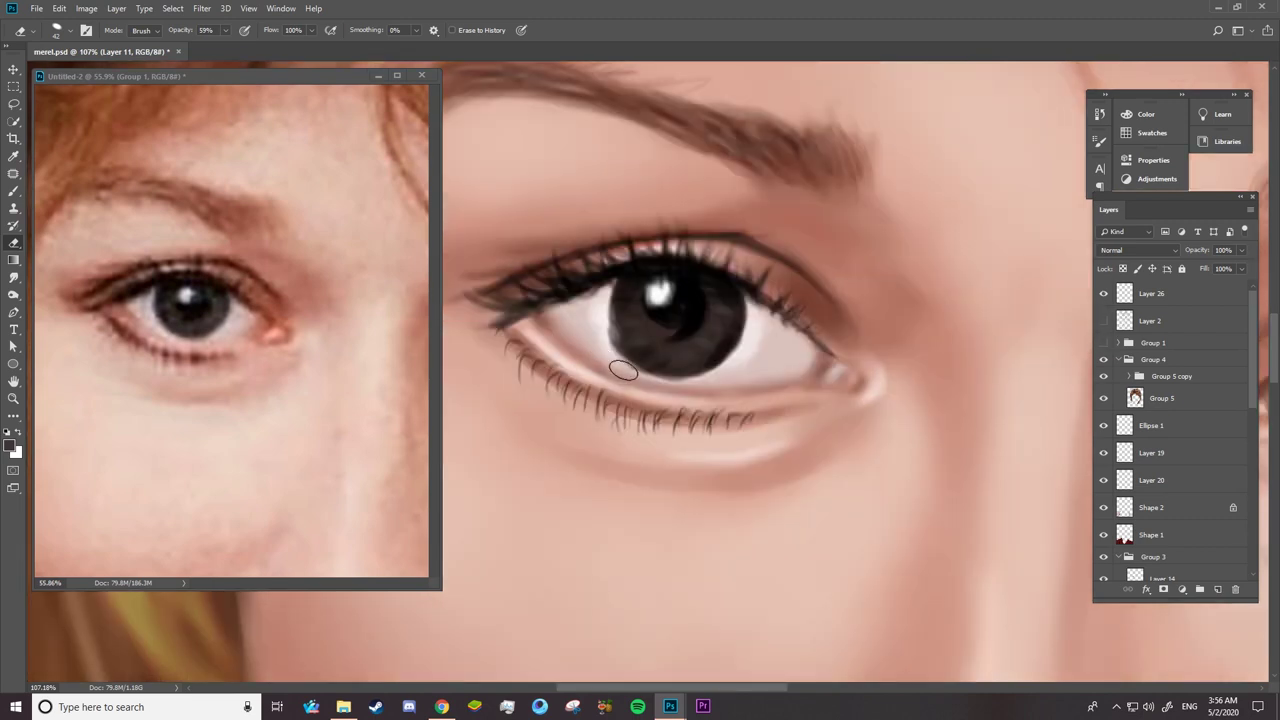
pyautogui.press('o')
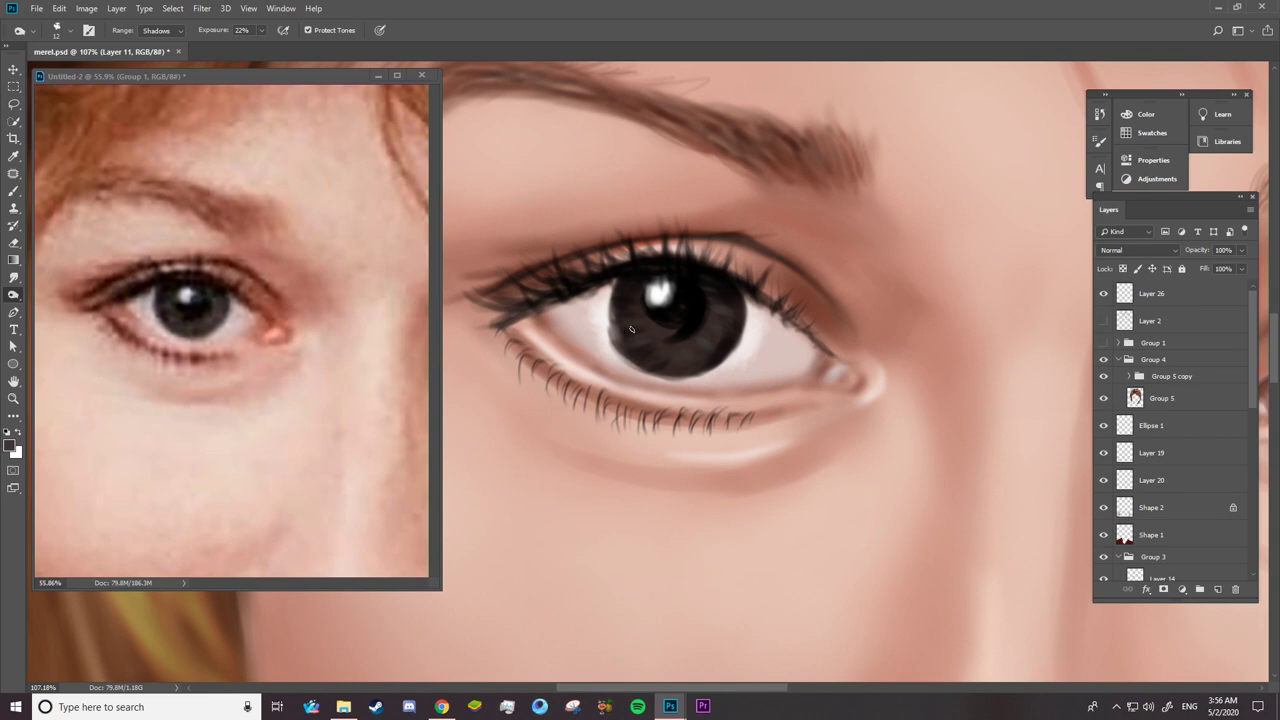
pyautogui.press('e')
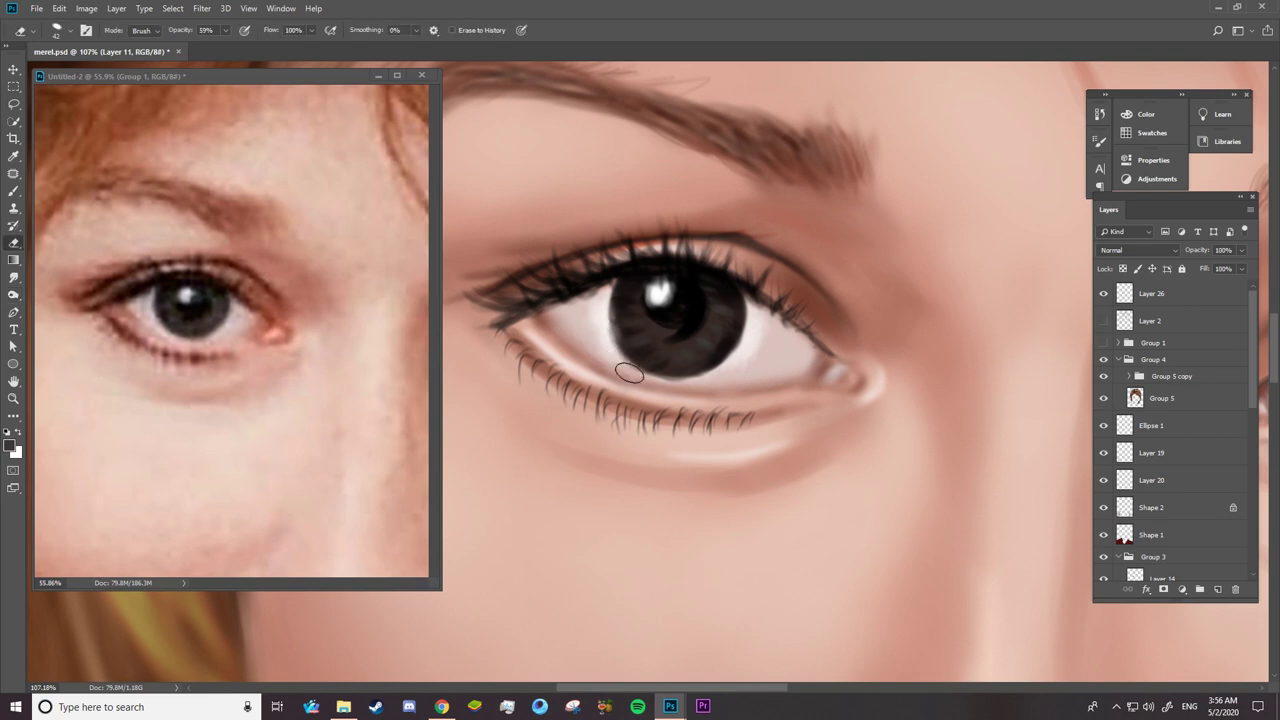
pyautogui.press('b')
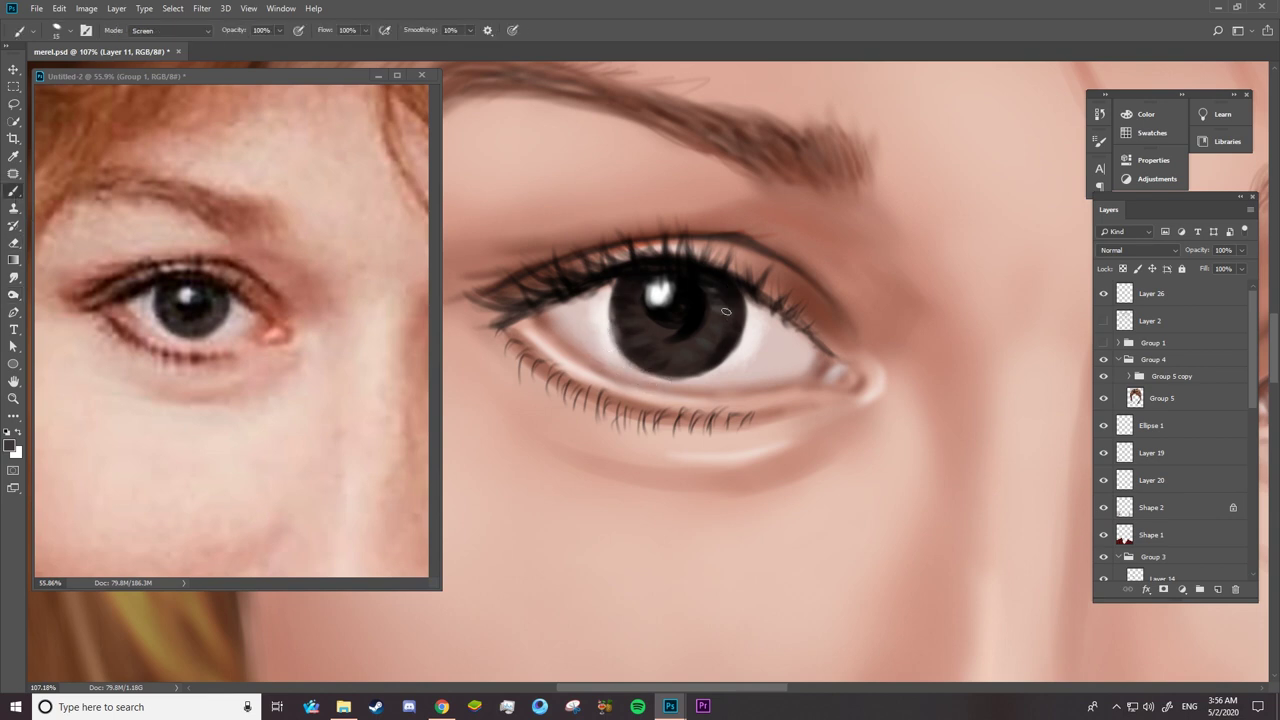
pyautogui.moveTo(712, 333)
pyautogui.mouseDown()
pyautogui.moveTo(690, 350)
pyautogui.moveTo(634, 321)
pyautogui.mouseUp()
pyautogui.press('z')
pyautogui.moveTo(727, 303); pyautogui.dragTo(580, 363)
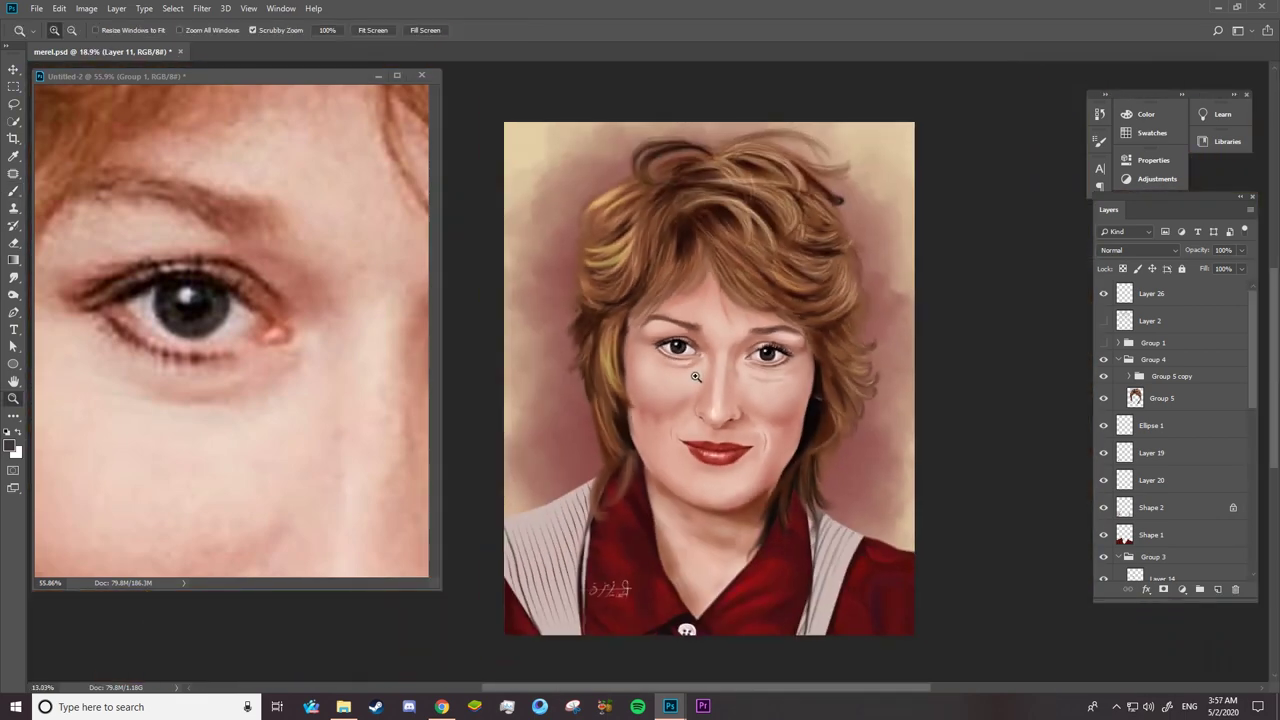
pyautogui.press('alt')
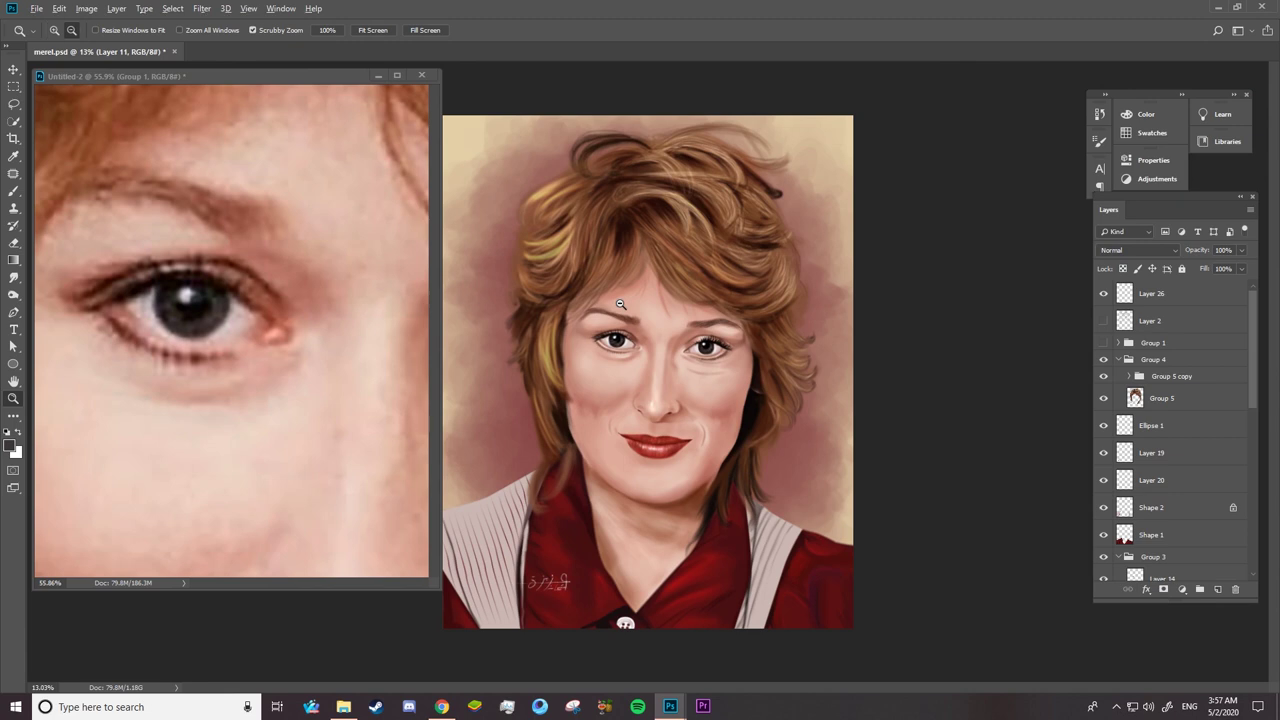